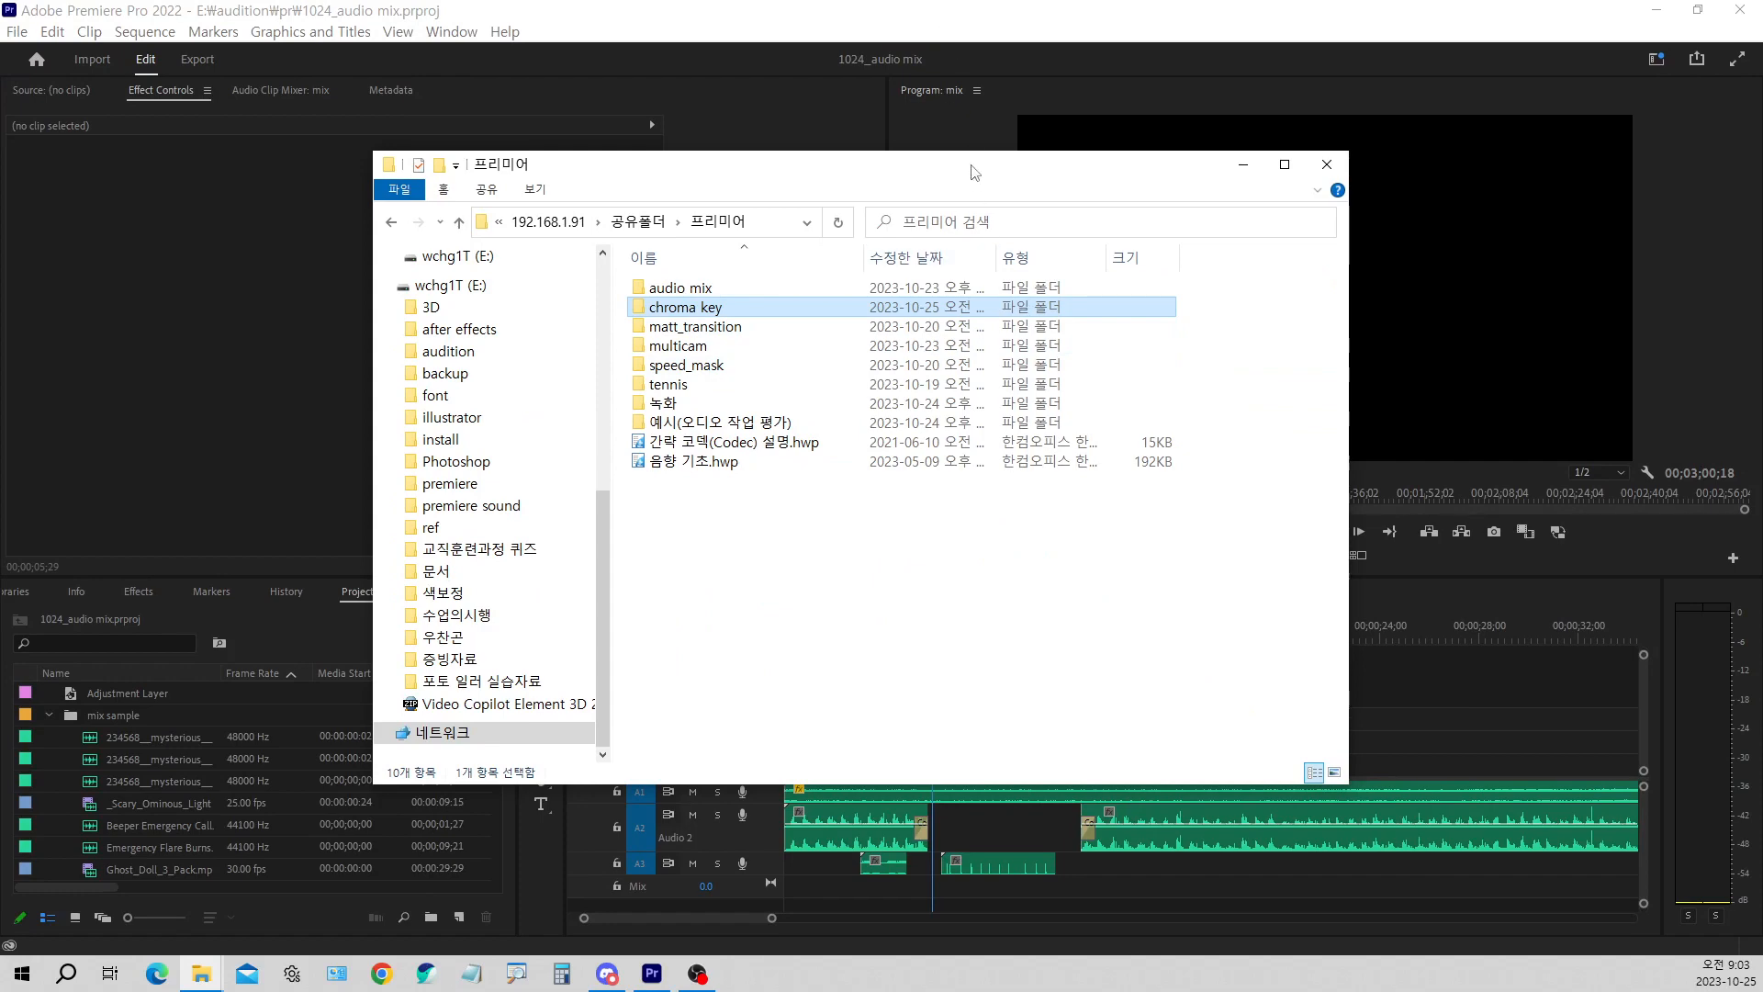
Switch to Premiere Pro, solo audio track A1 in the mix sequence, and play it from 00;00;05;01
key("alt+Tab")
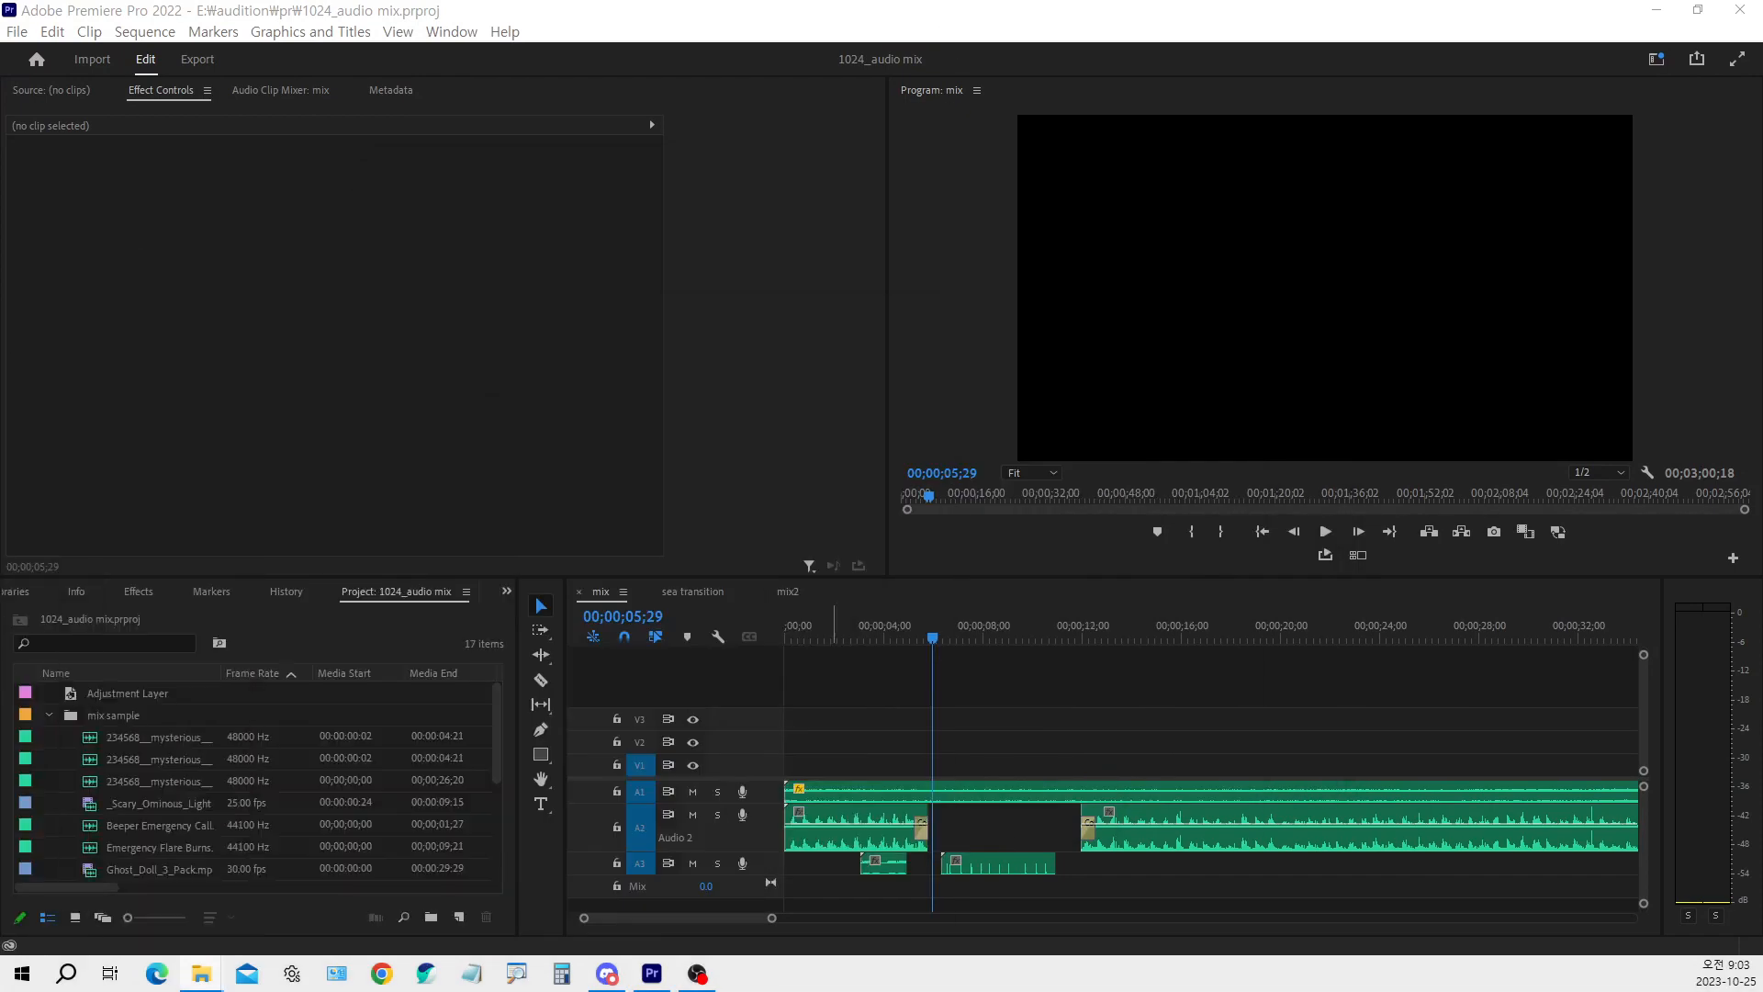
left_click(1087, 757)
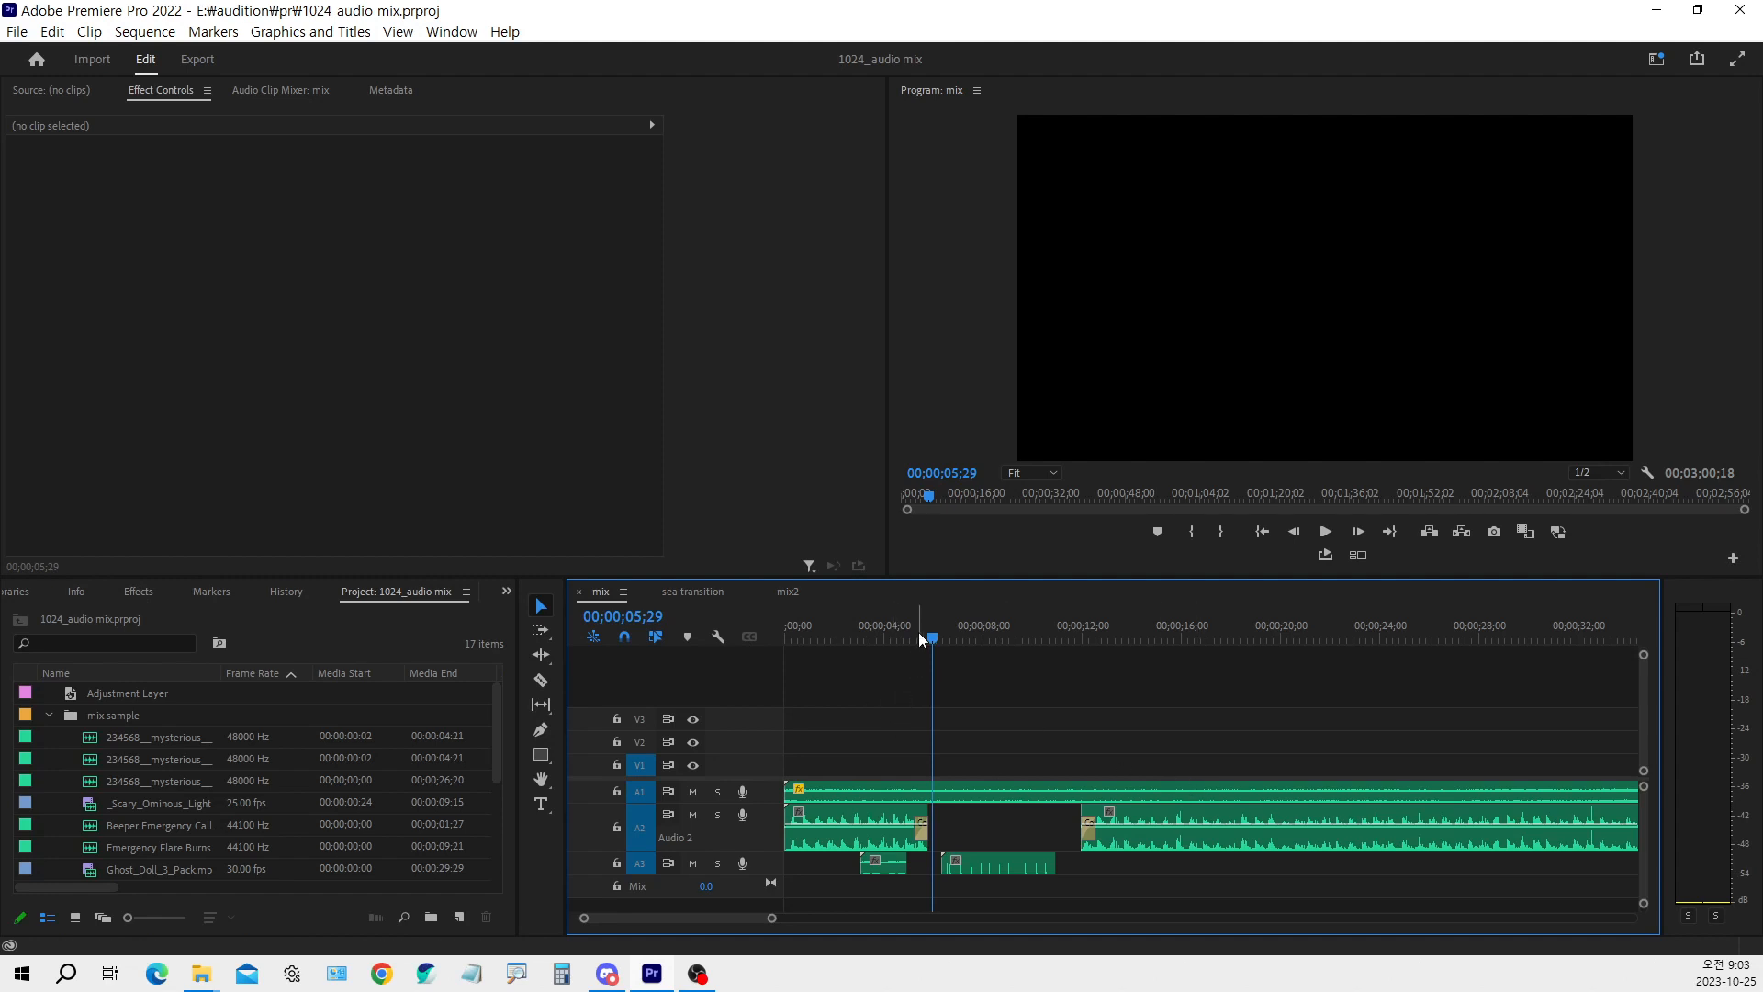
left_click_drag(916, 632, 908, 632)
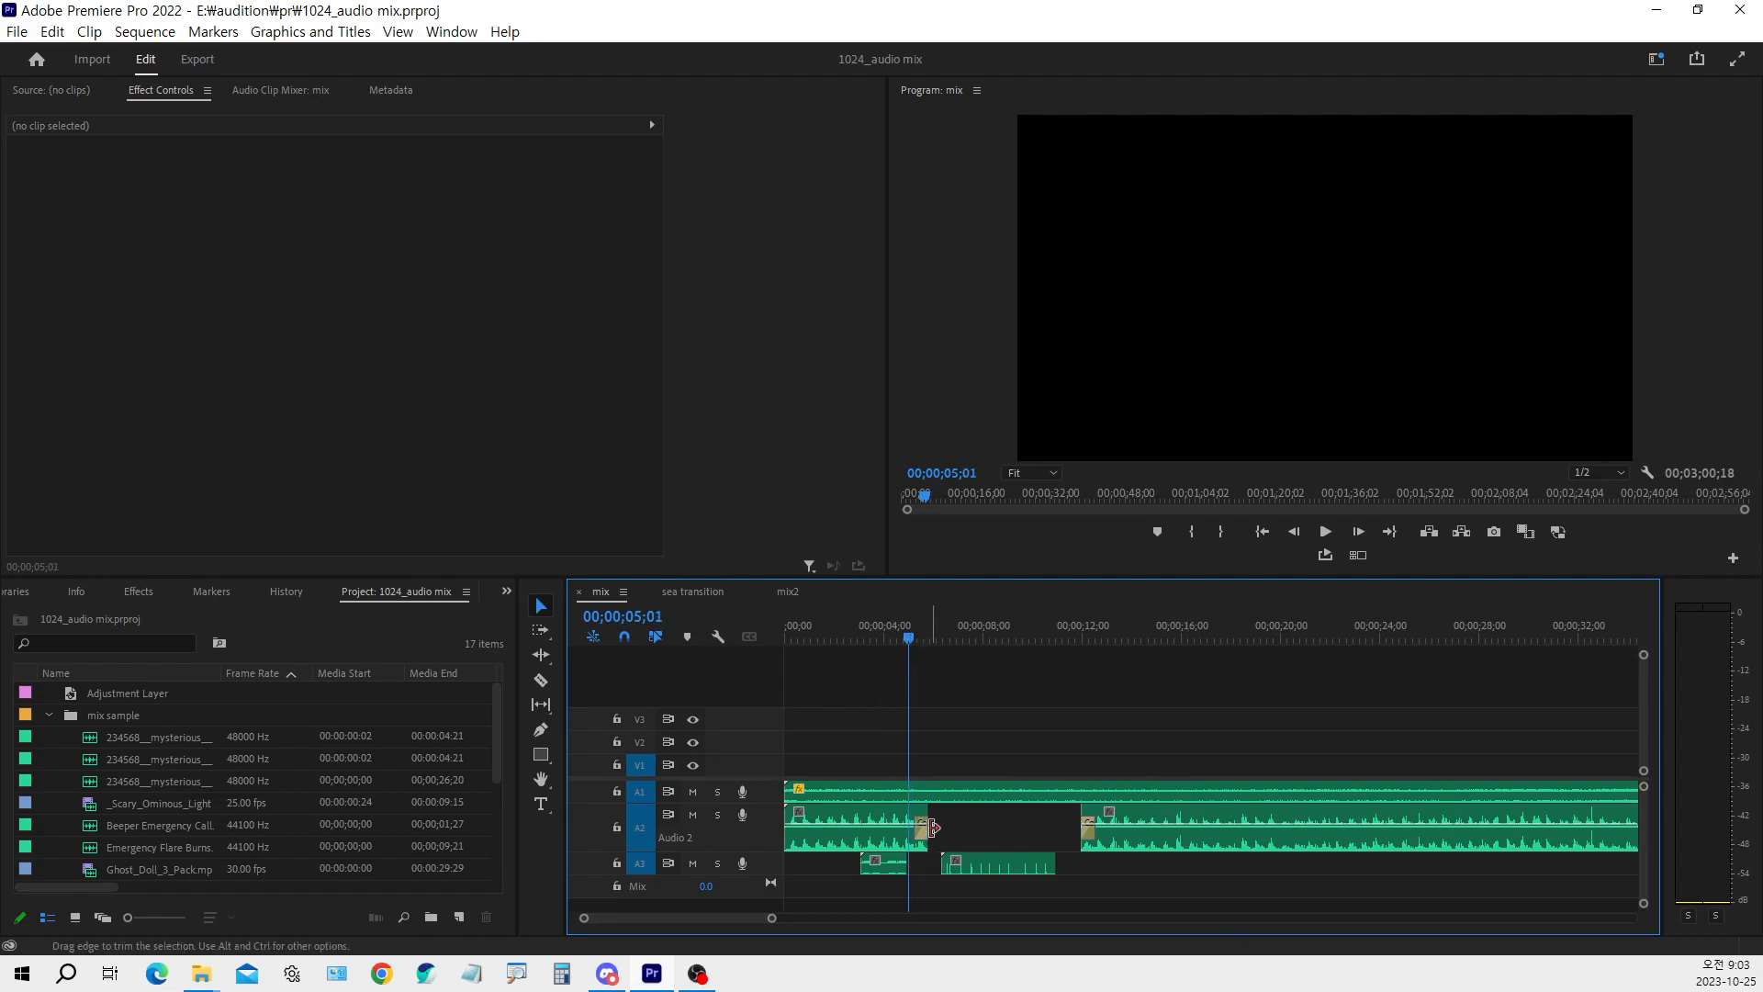
left_click(880, 795)
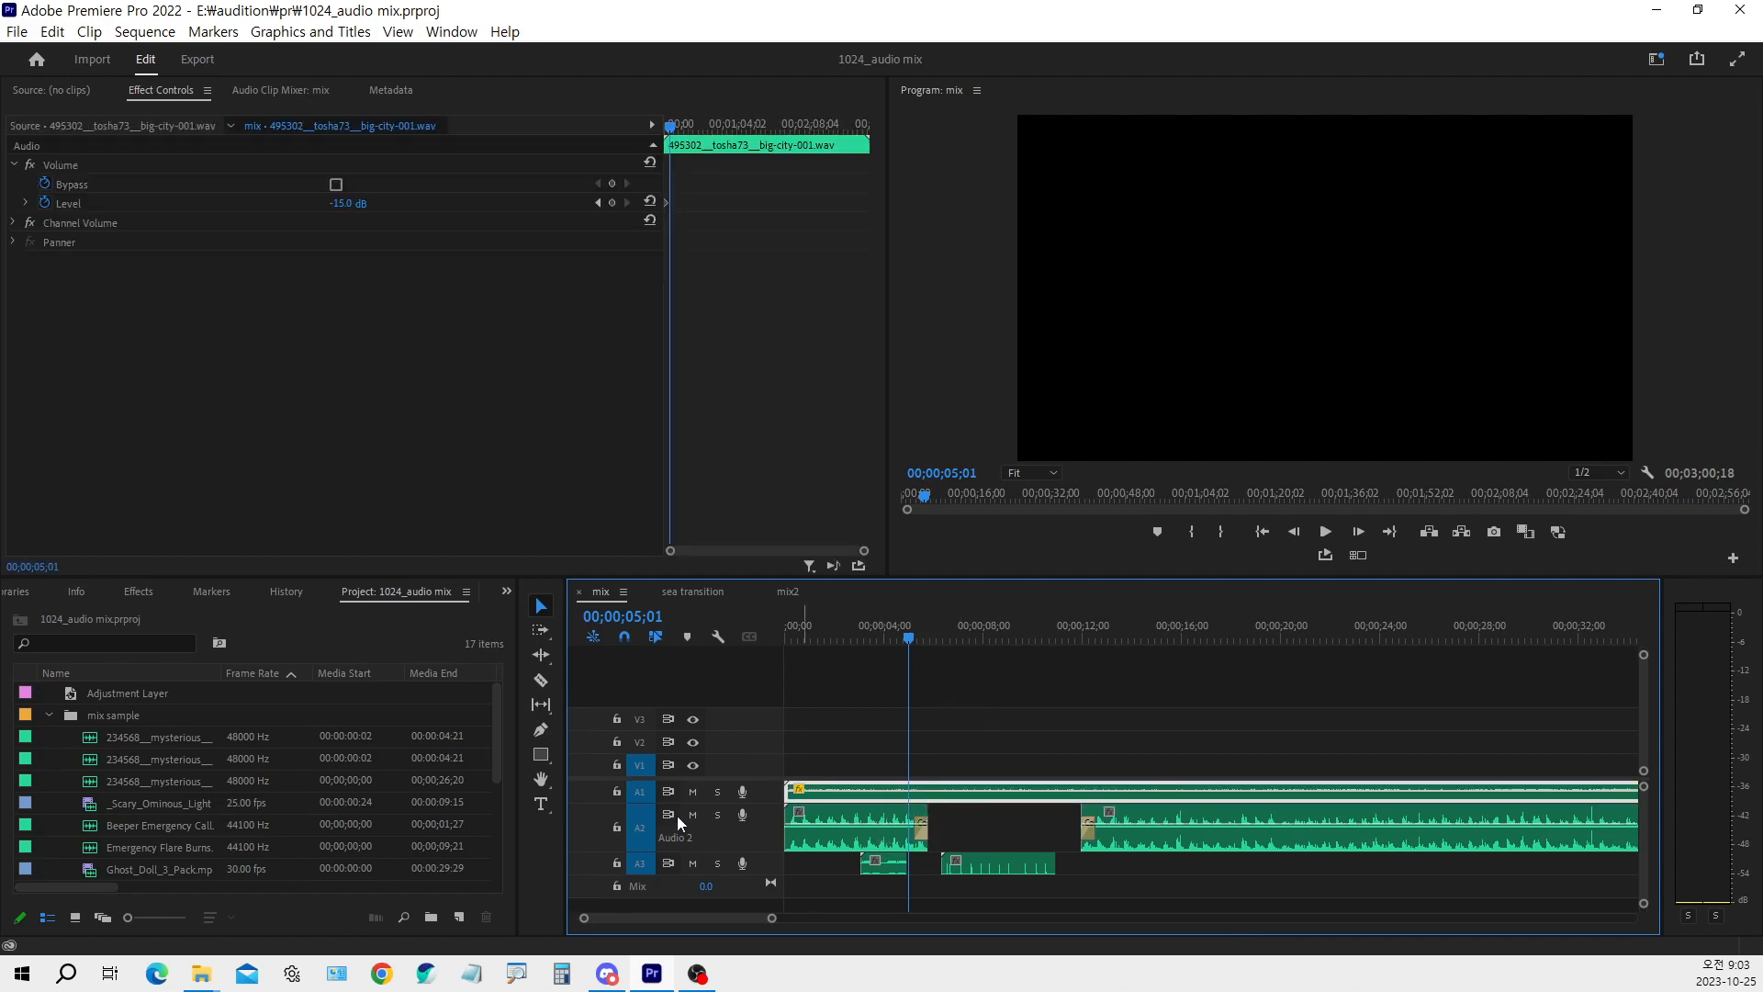
left_click(716, 795)
key("space")
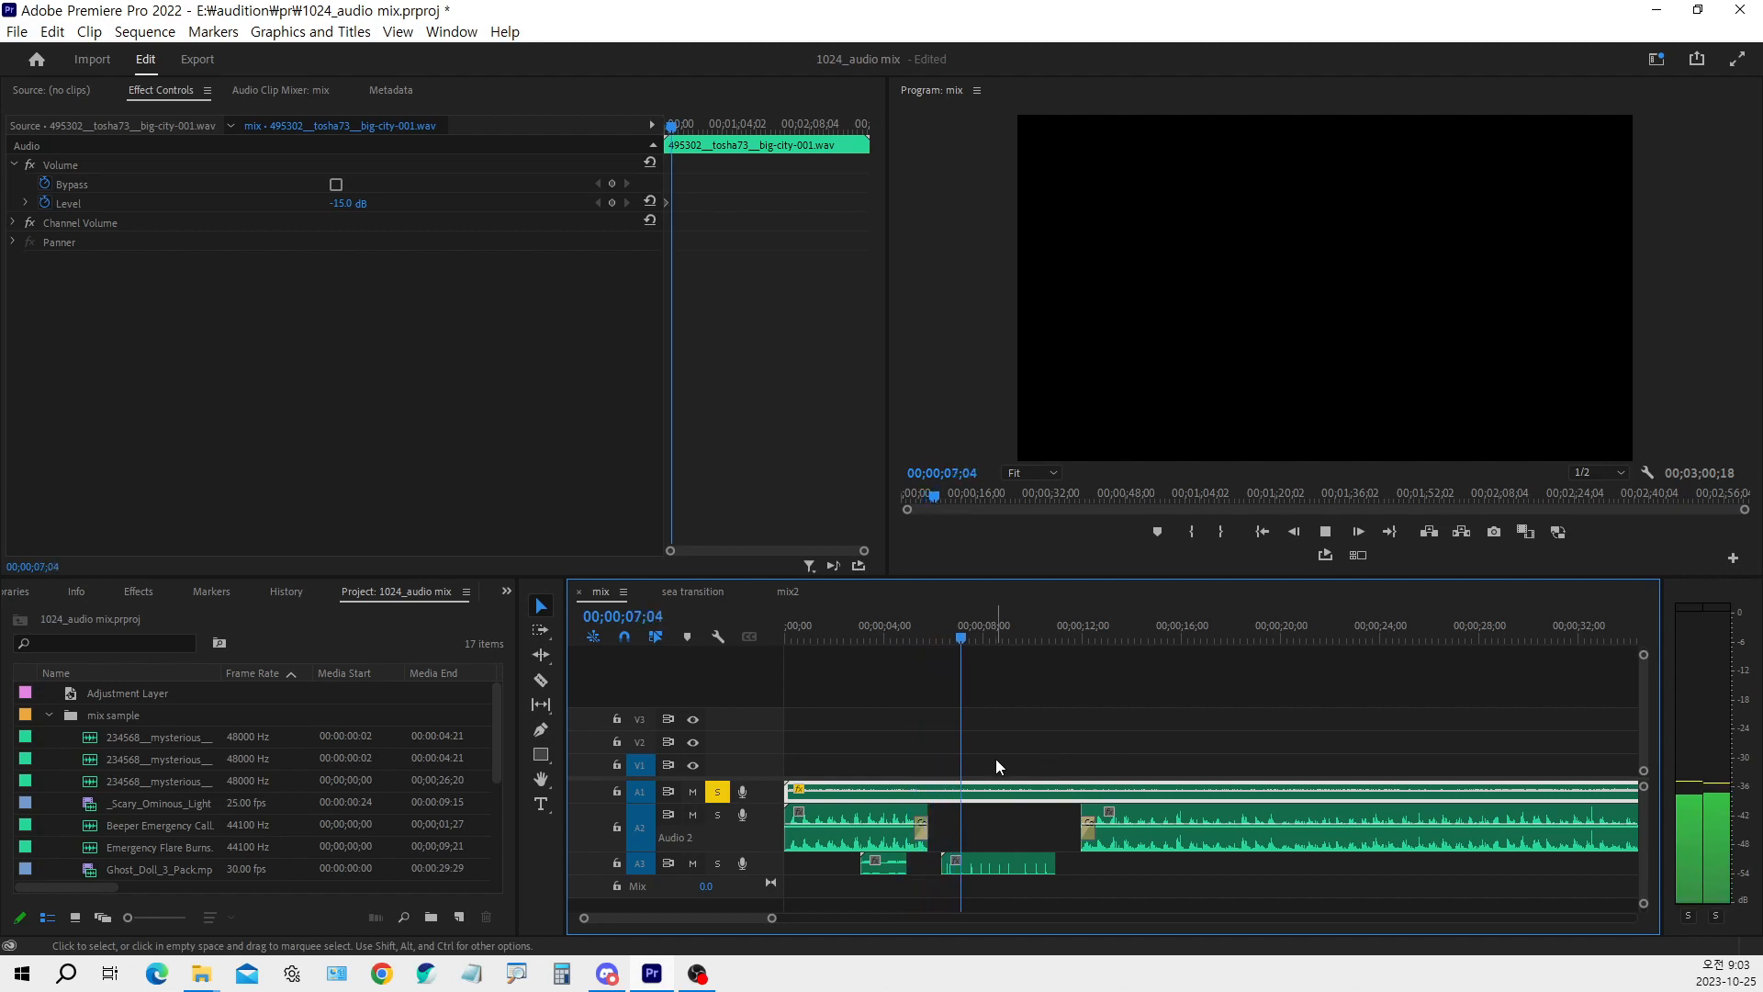
key("space")
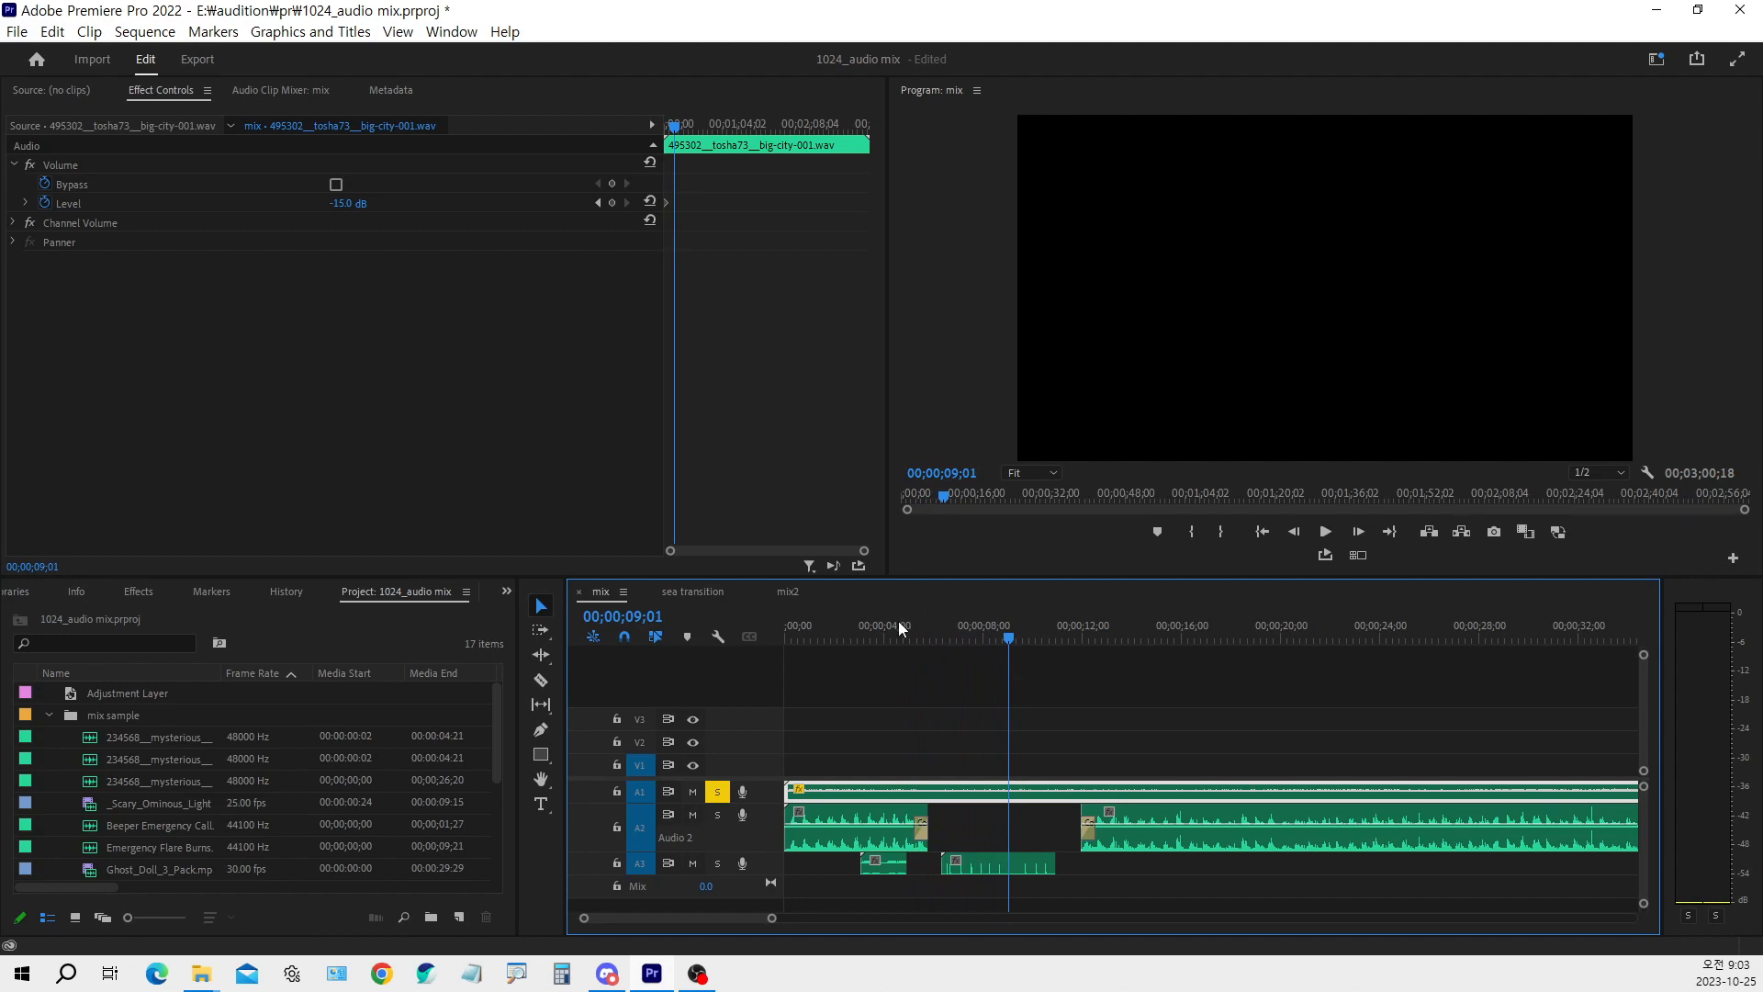
Solo track A2 instead of A1 and play the start of the mix sequence
left_click(862, 639)
left_click(859, 639)
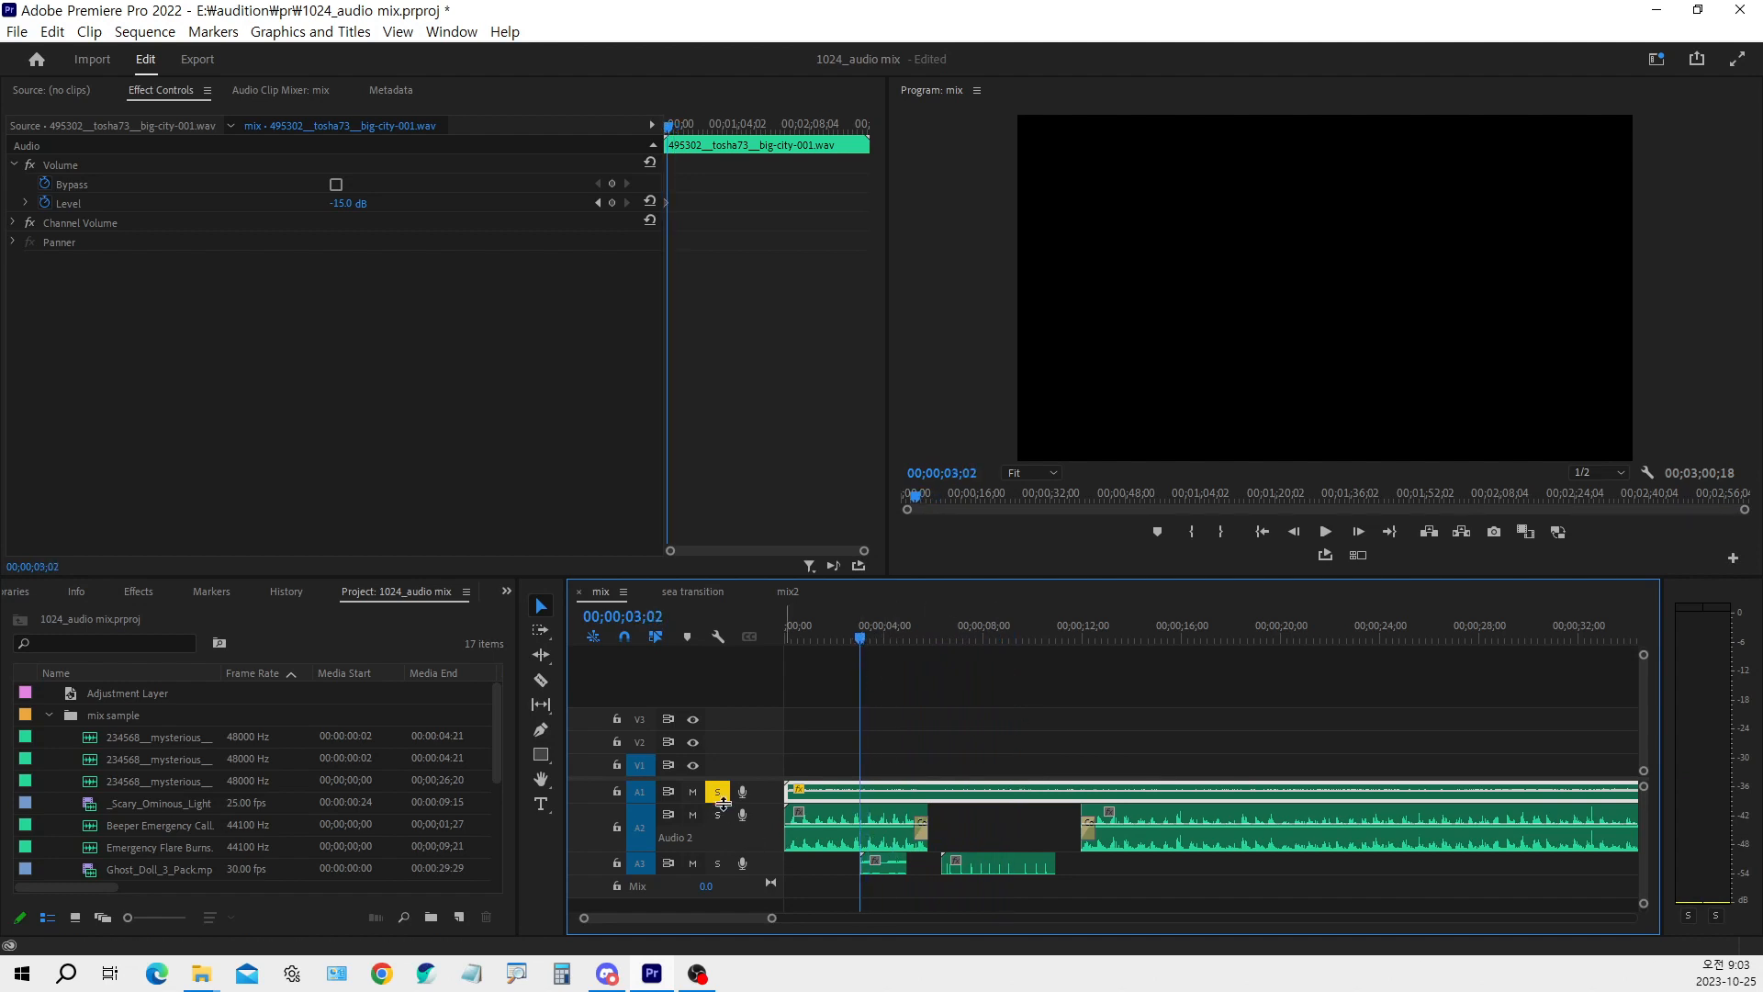
left_click(717, 792)
left_click(717, 815)
left_click(788, 633)
key("space")
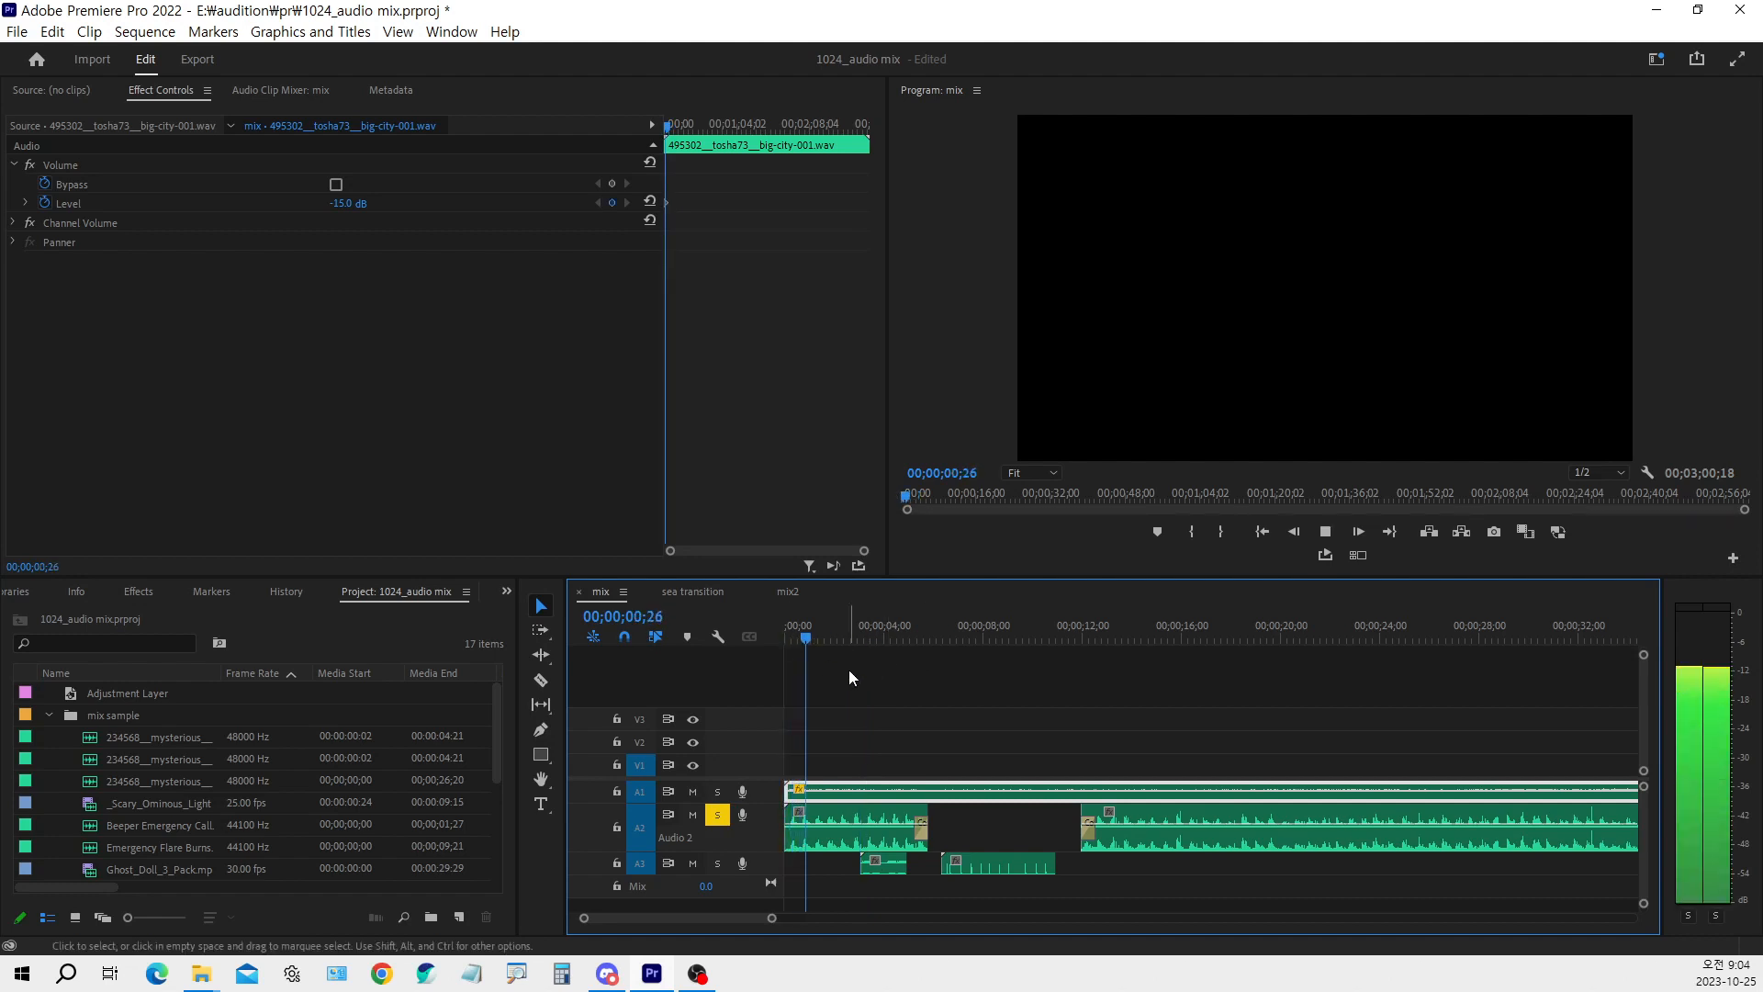
key("space")
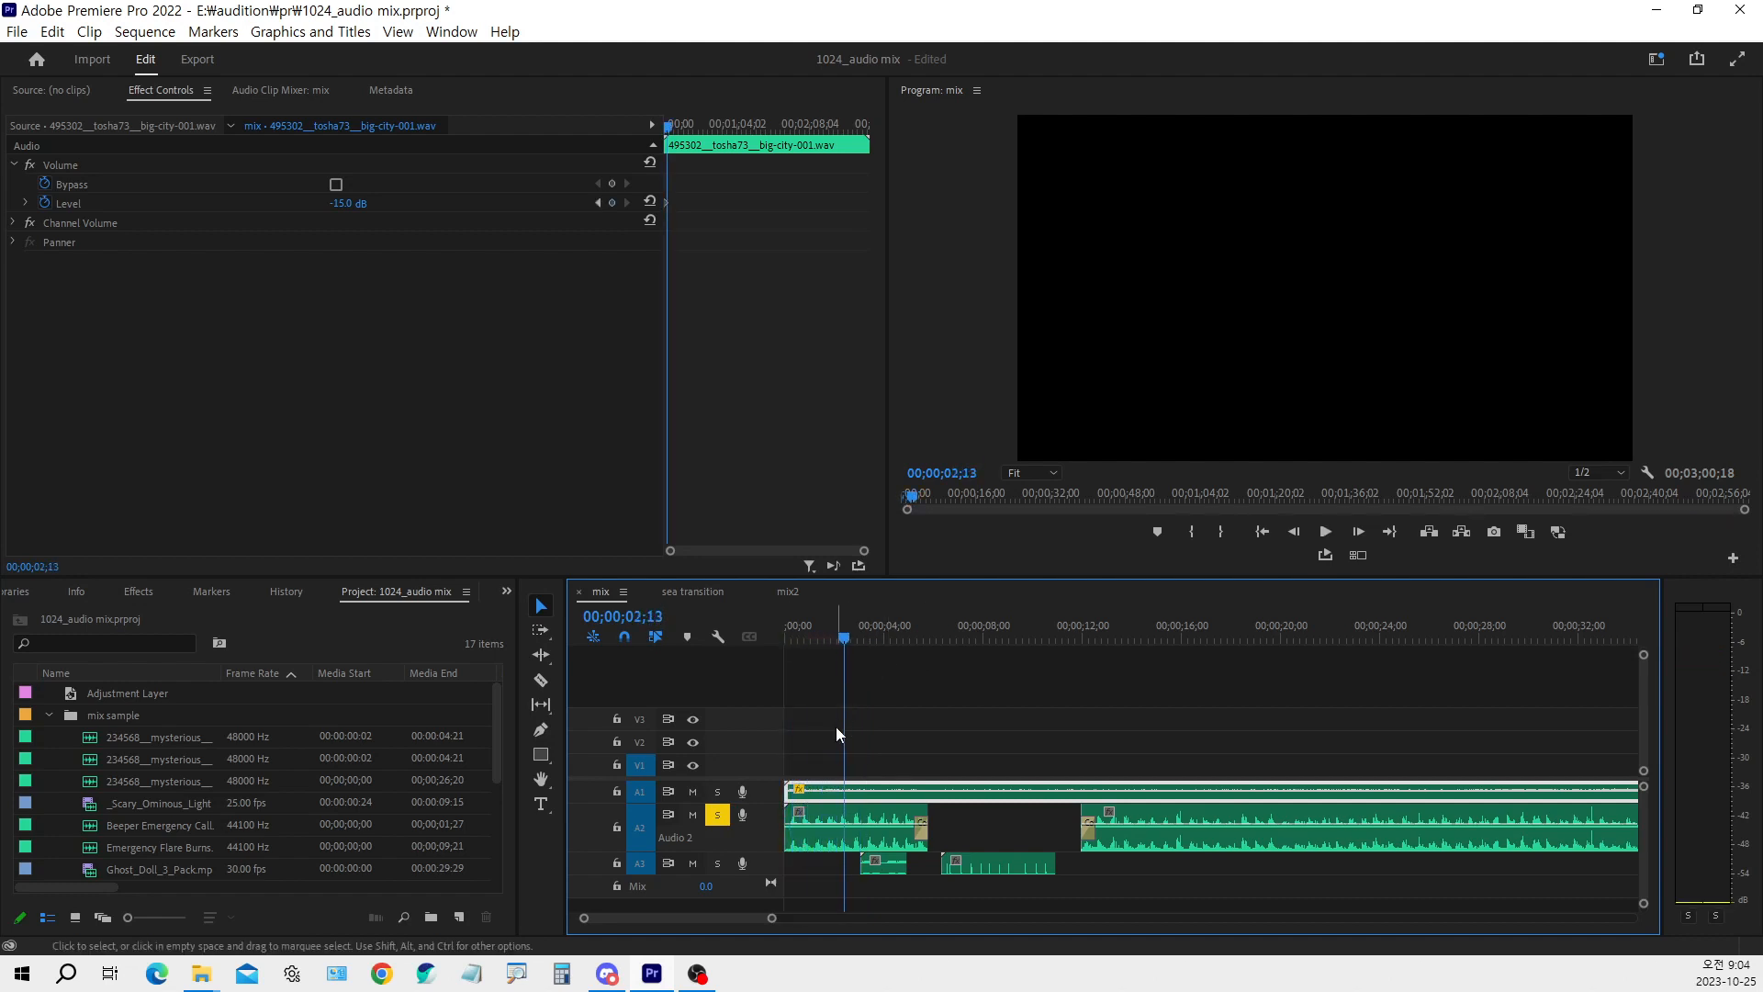
Turn off the solo on A2 and play all audio tracks together from 00;00;03;02
left_click(874, 633)
left_click_drag(874, 634, 860, 634)
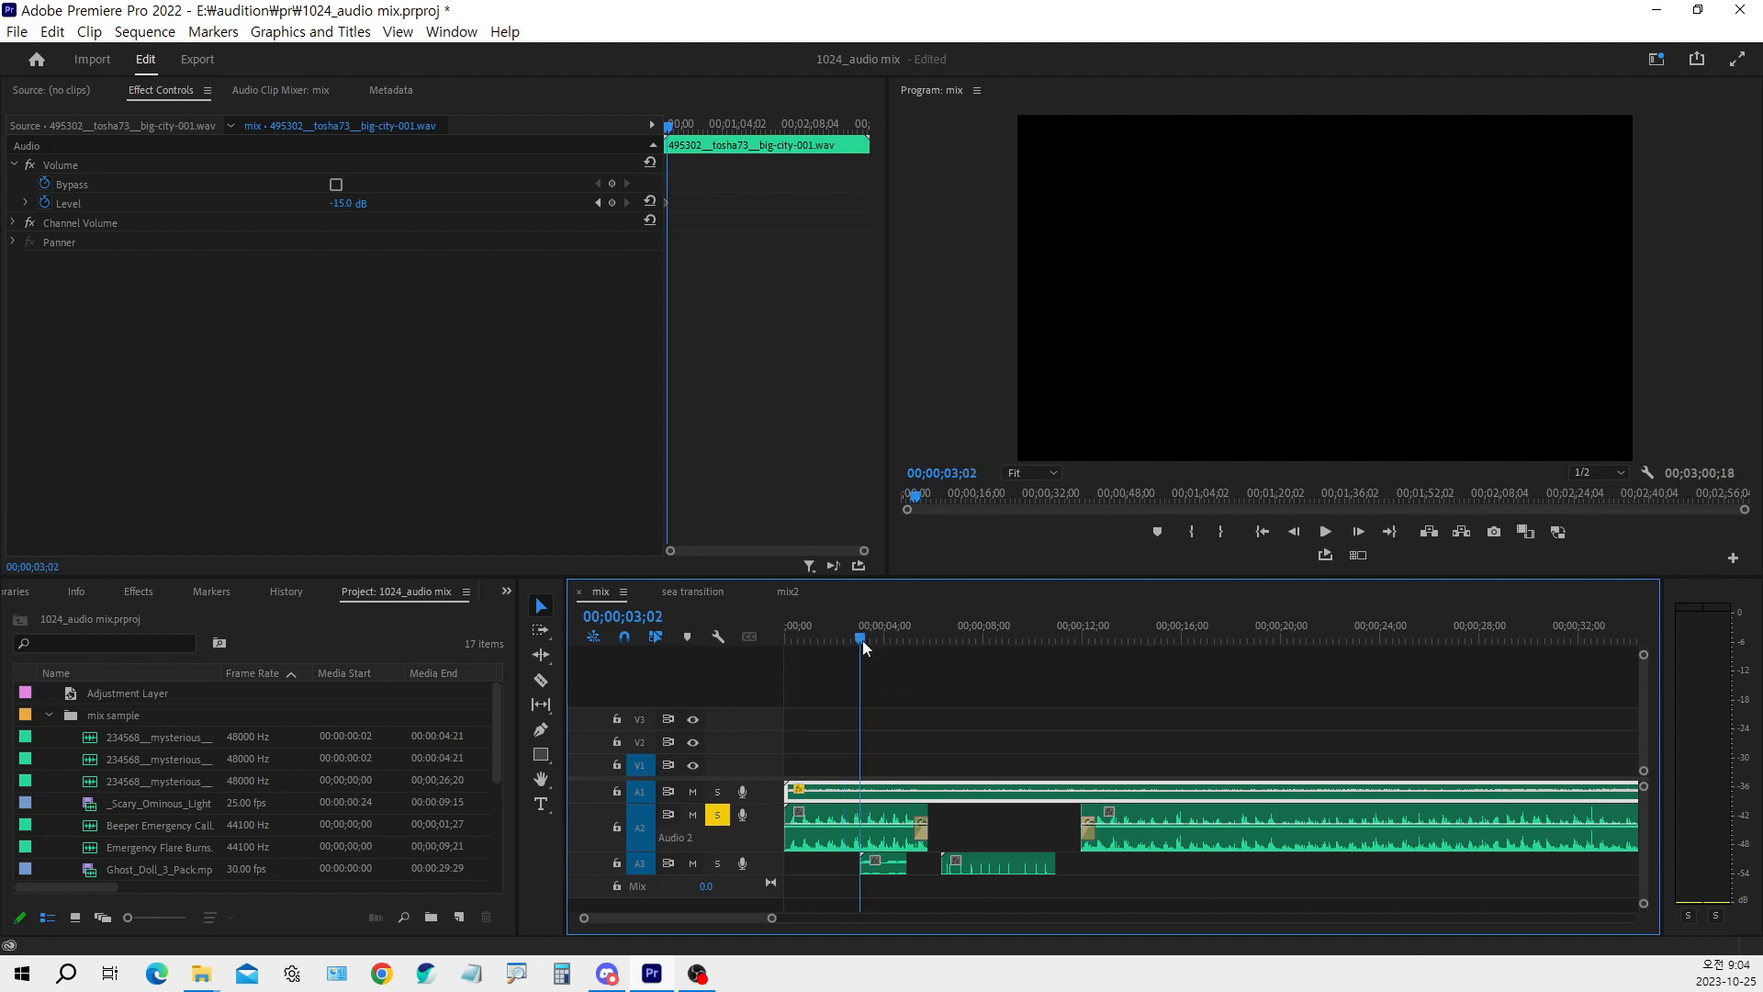
left_click(717, 815)
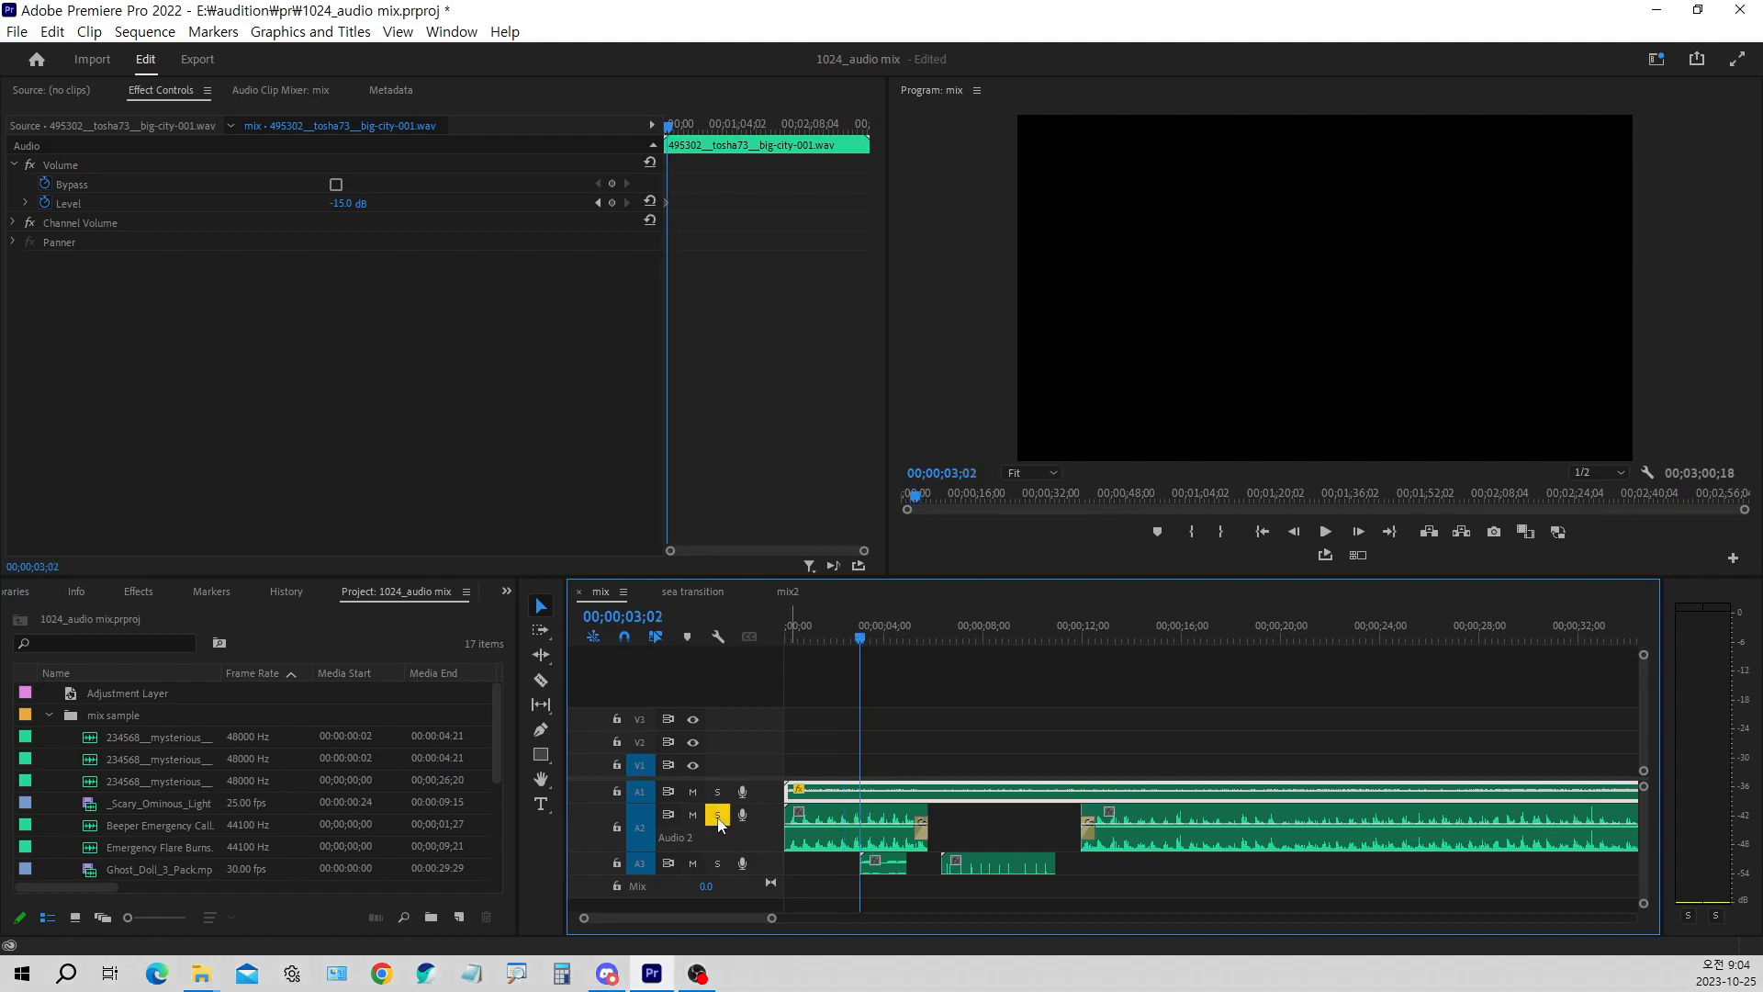
key("space")
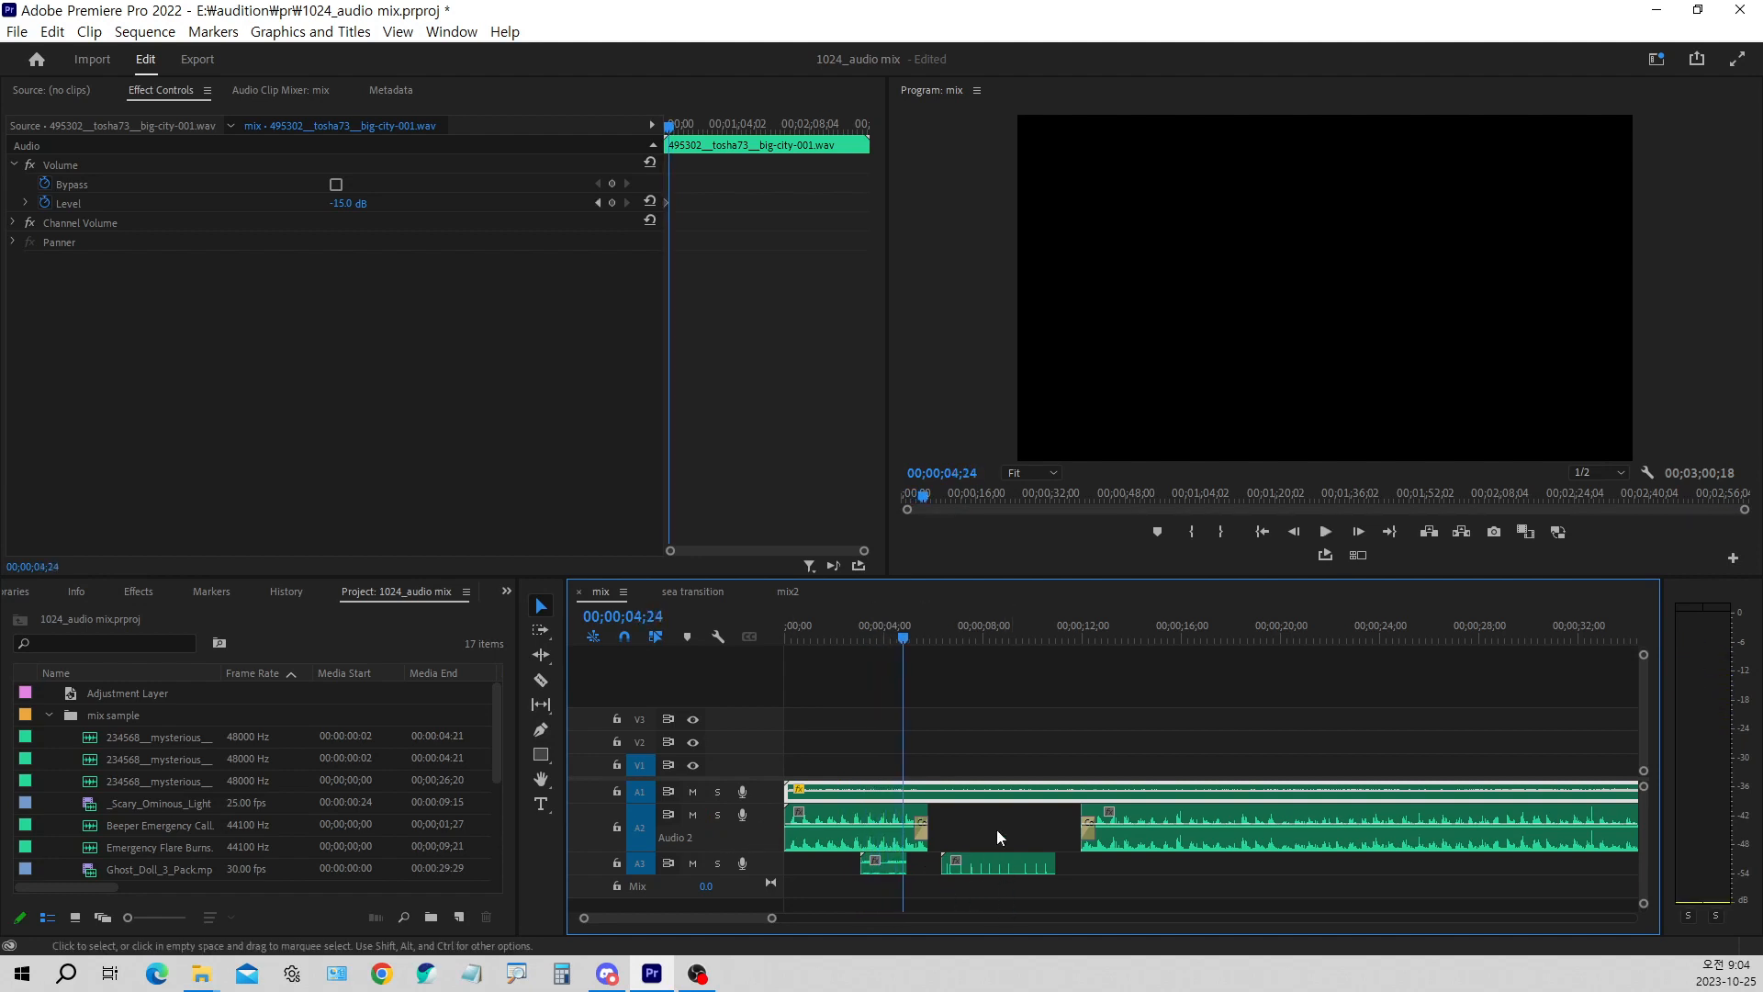
Place the playhead at 00;00;05;12 to examine the crossfade ending the first music clip on A2
left_click_drag(928, 640, 919, 647)
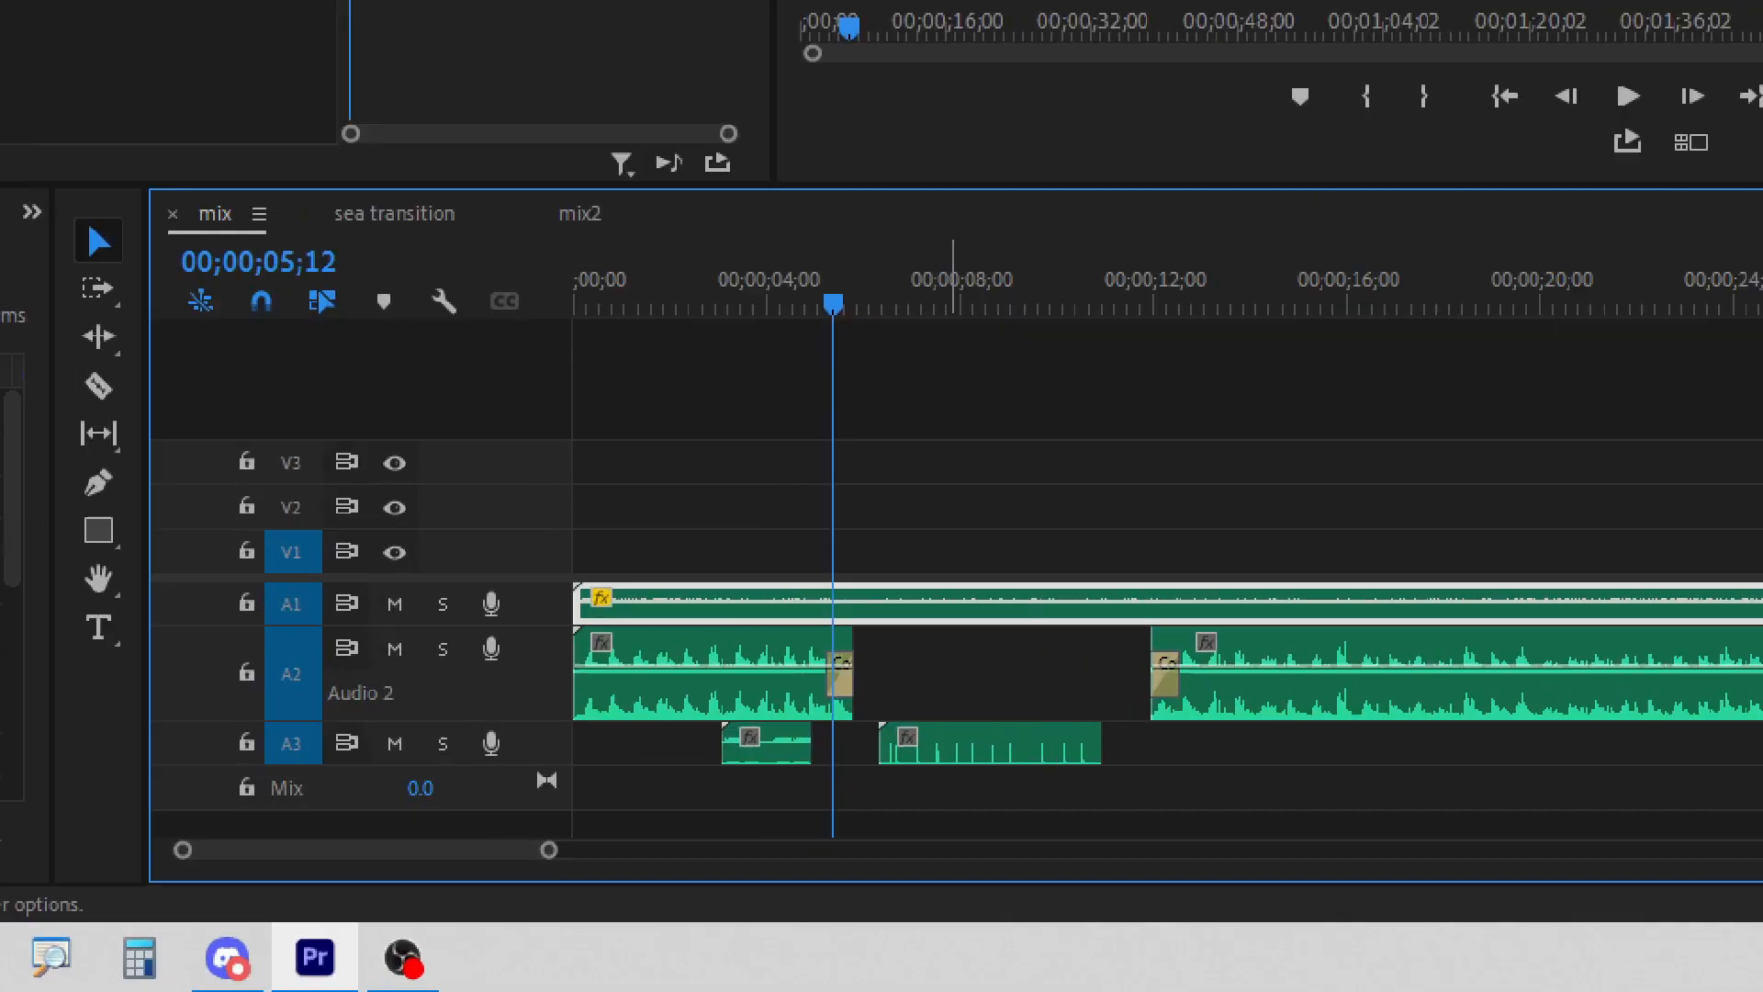
left_click(846, 670)
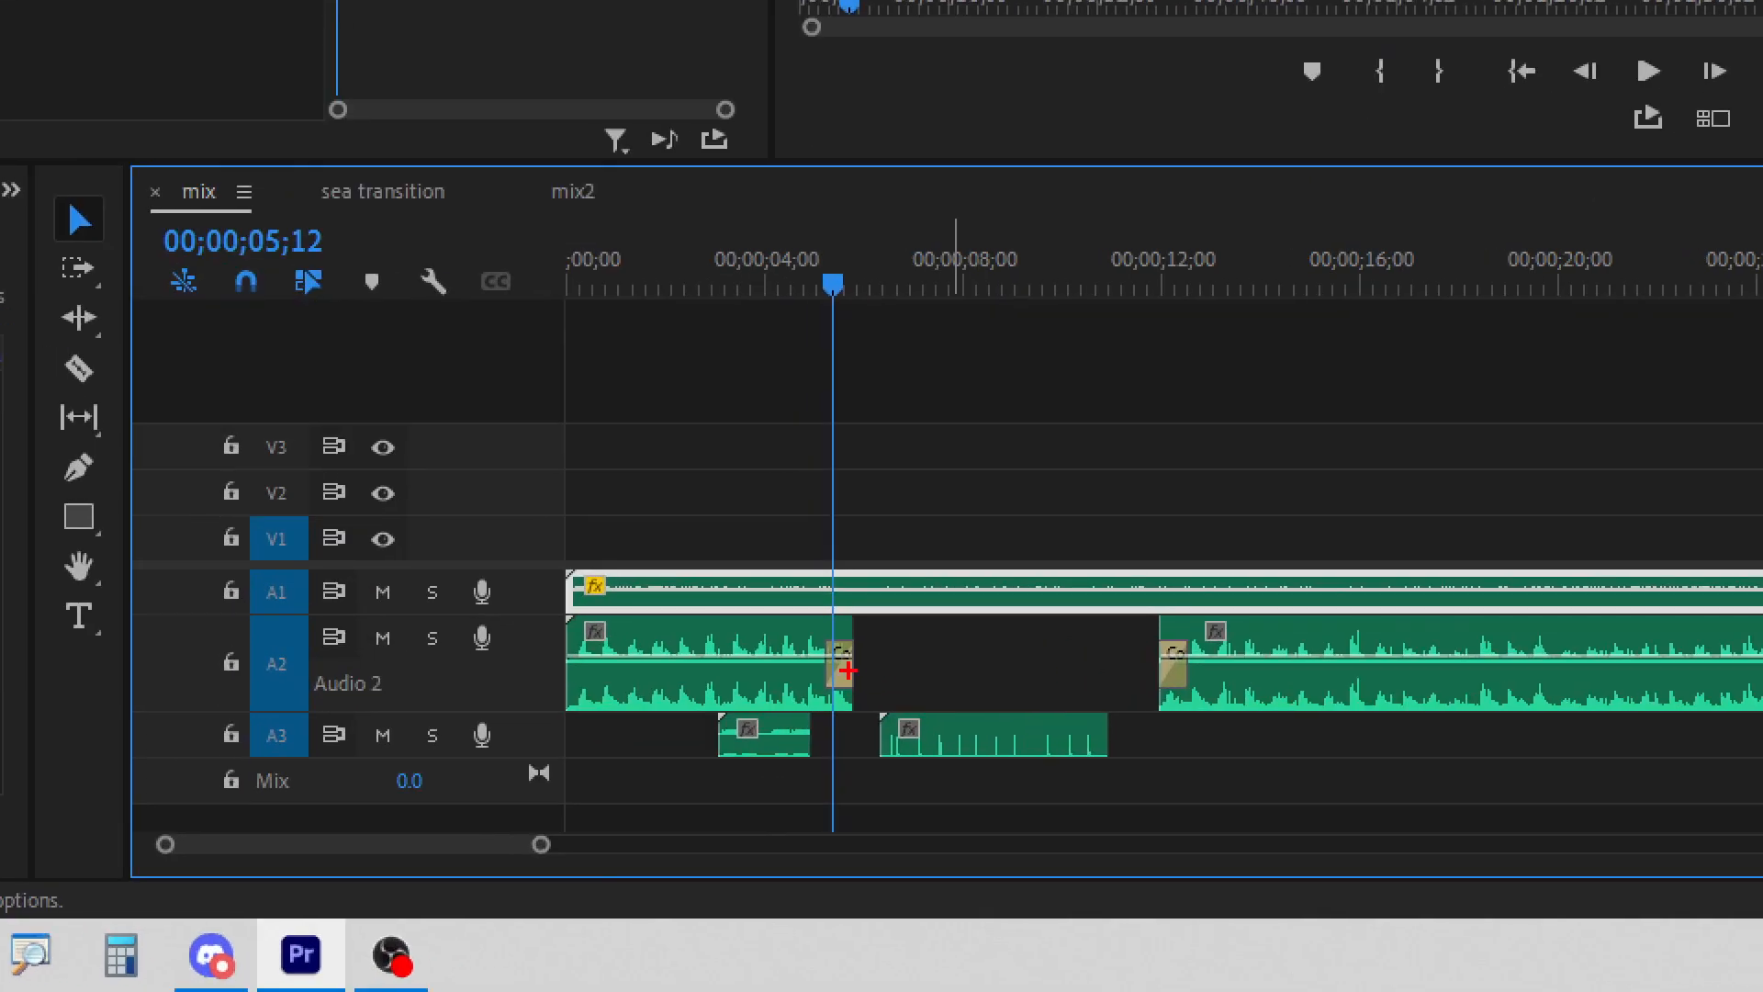
mouse_move(814, 608)
left_mouse_down()
mouse_move(855, 668)
mouse_move(862, 731)
left_mouse_up()
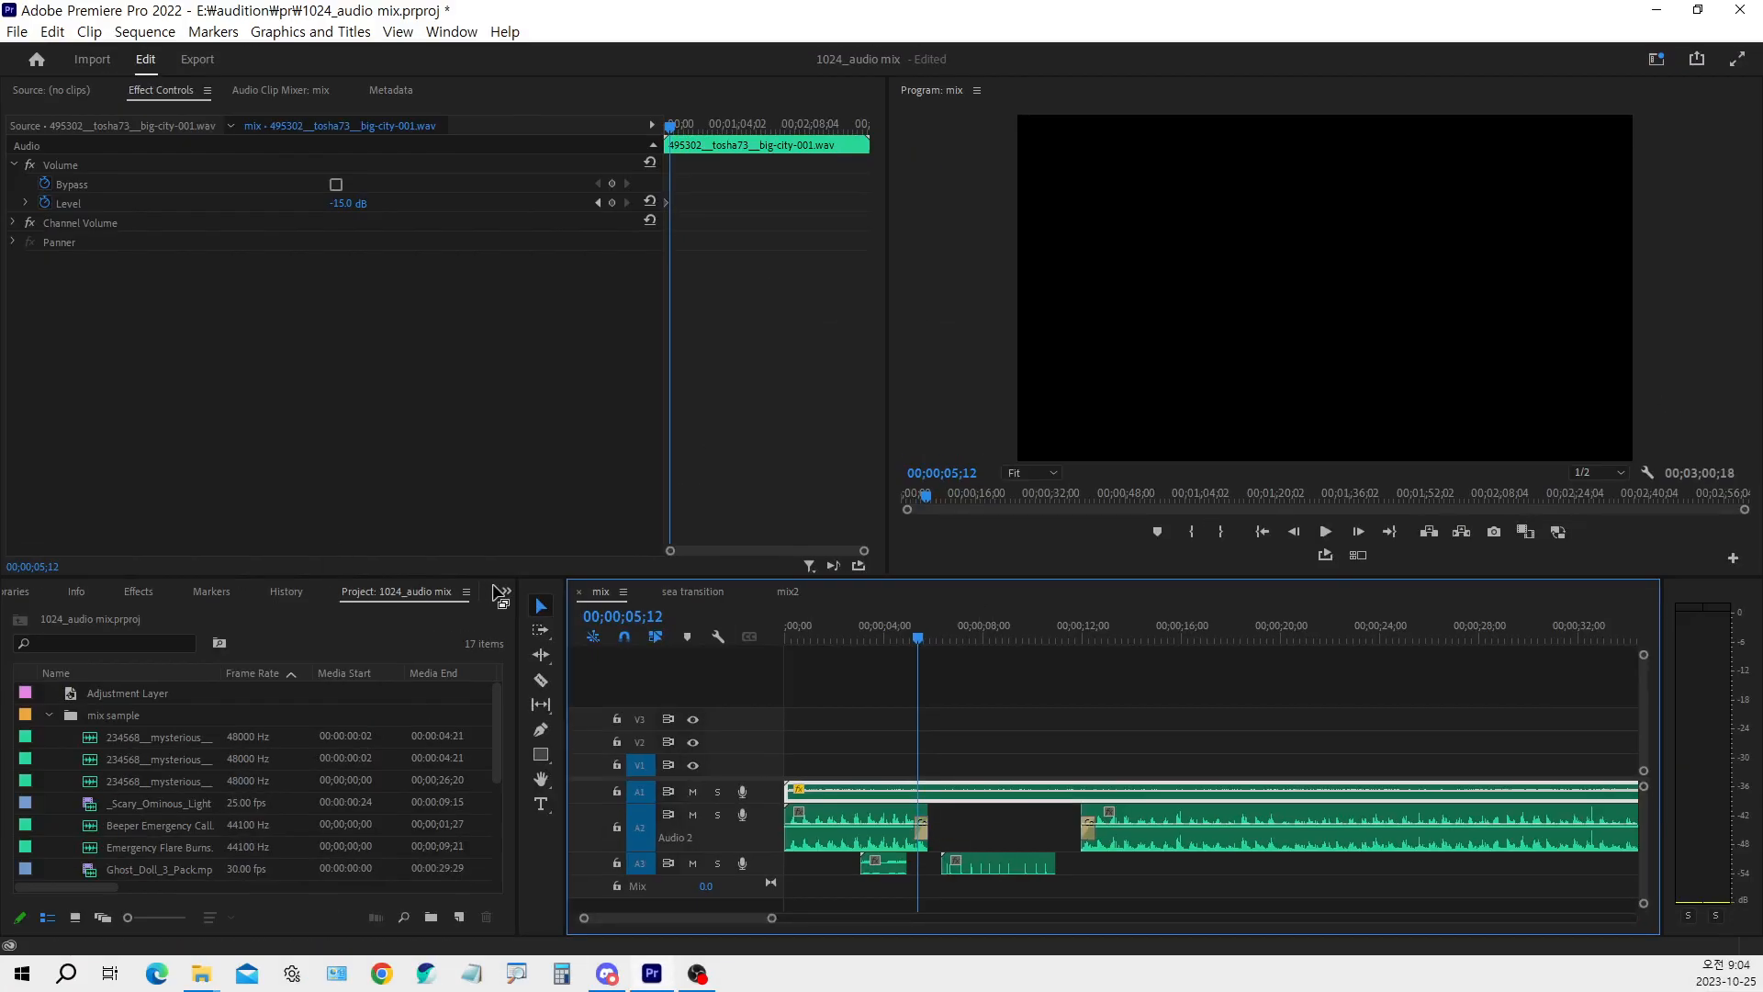
Expand the Crossfade audio transitions in the effects library and select Constant Power
left_click(138, 592)
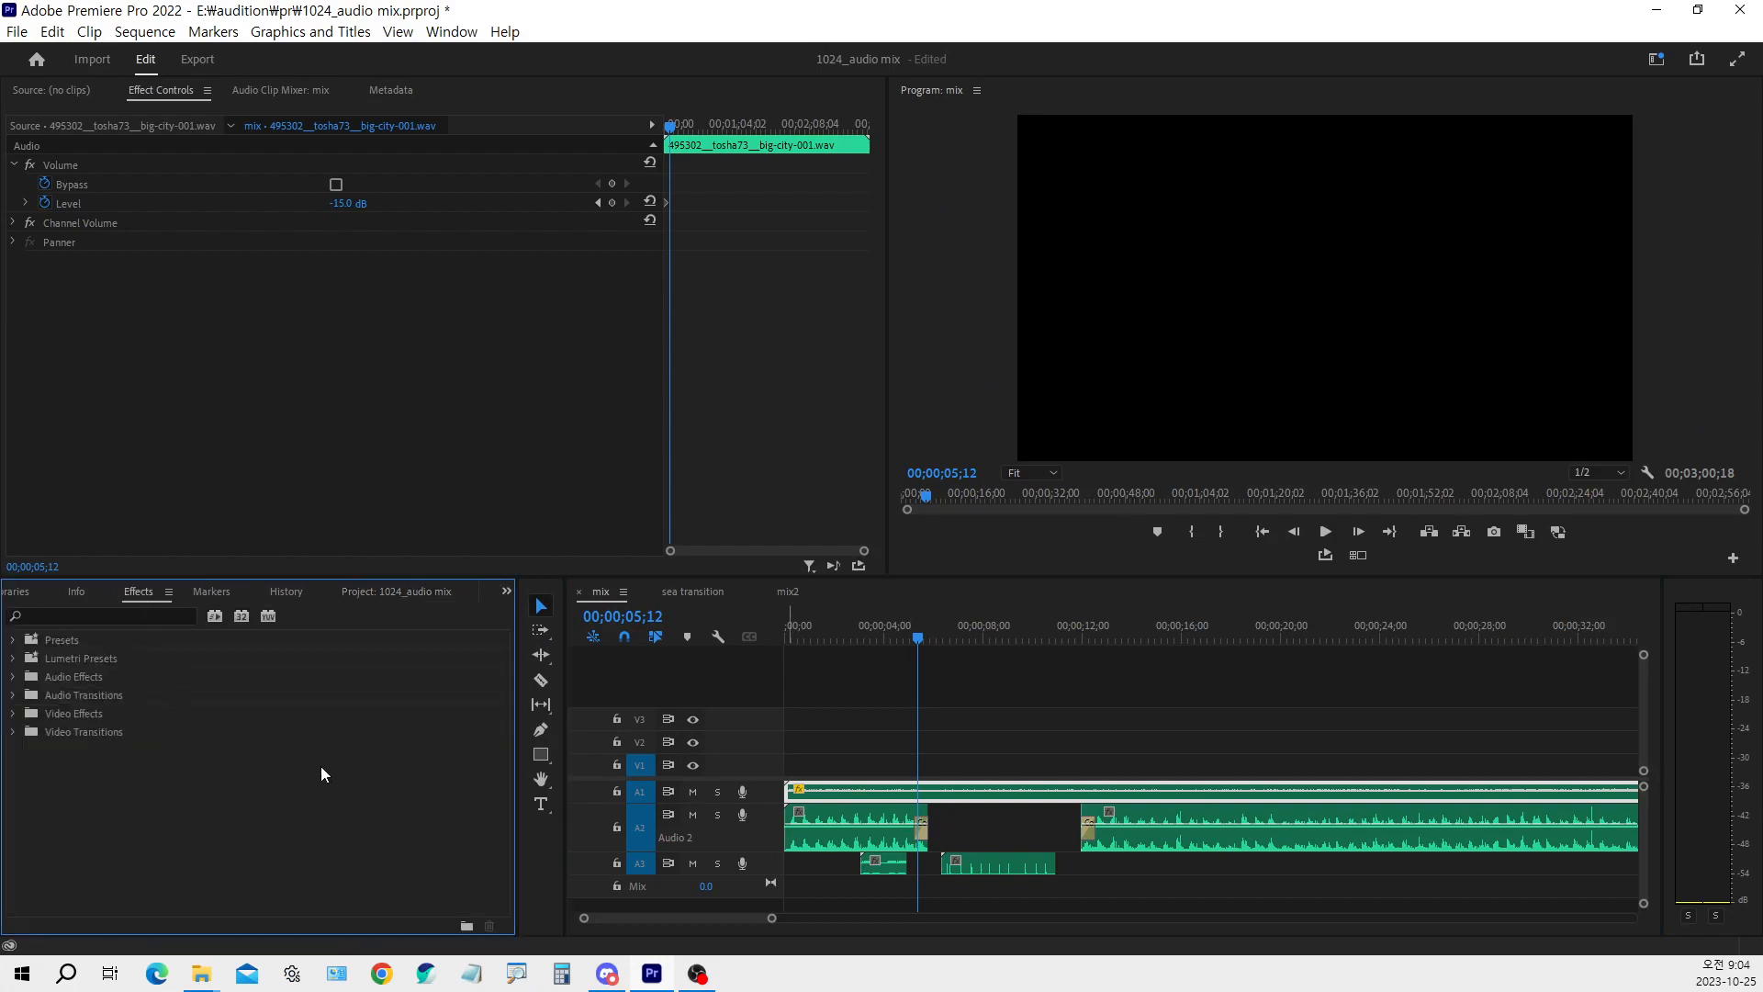
left_click(14, 696)
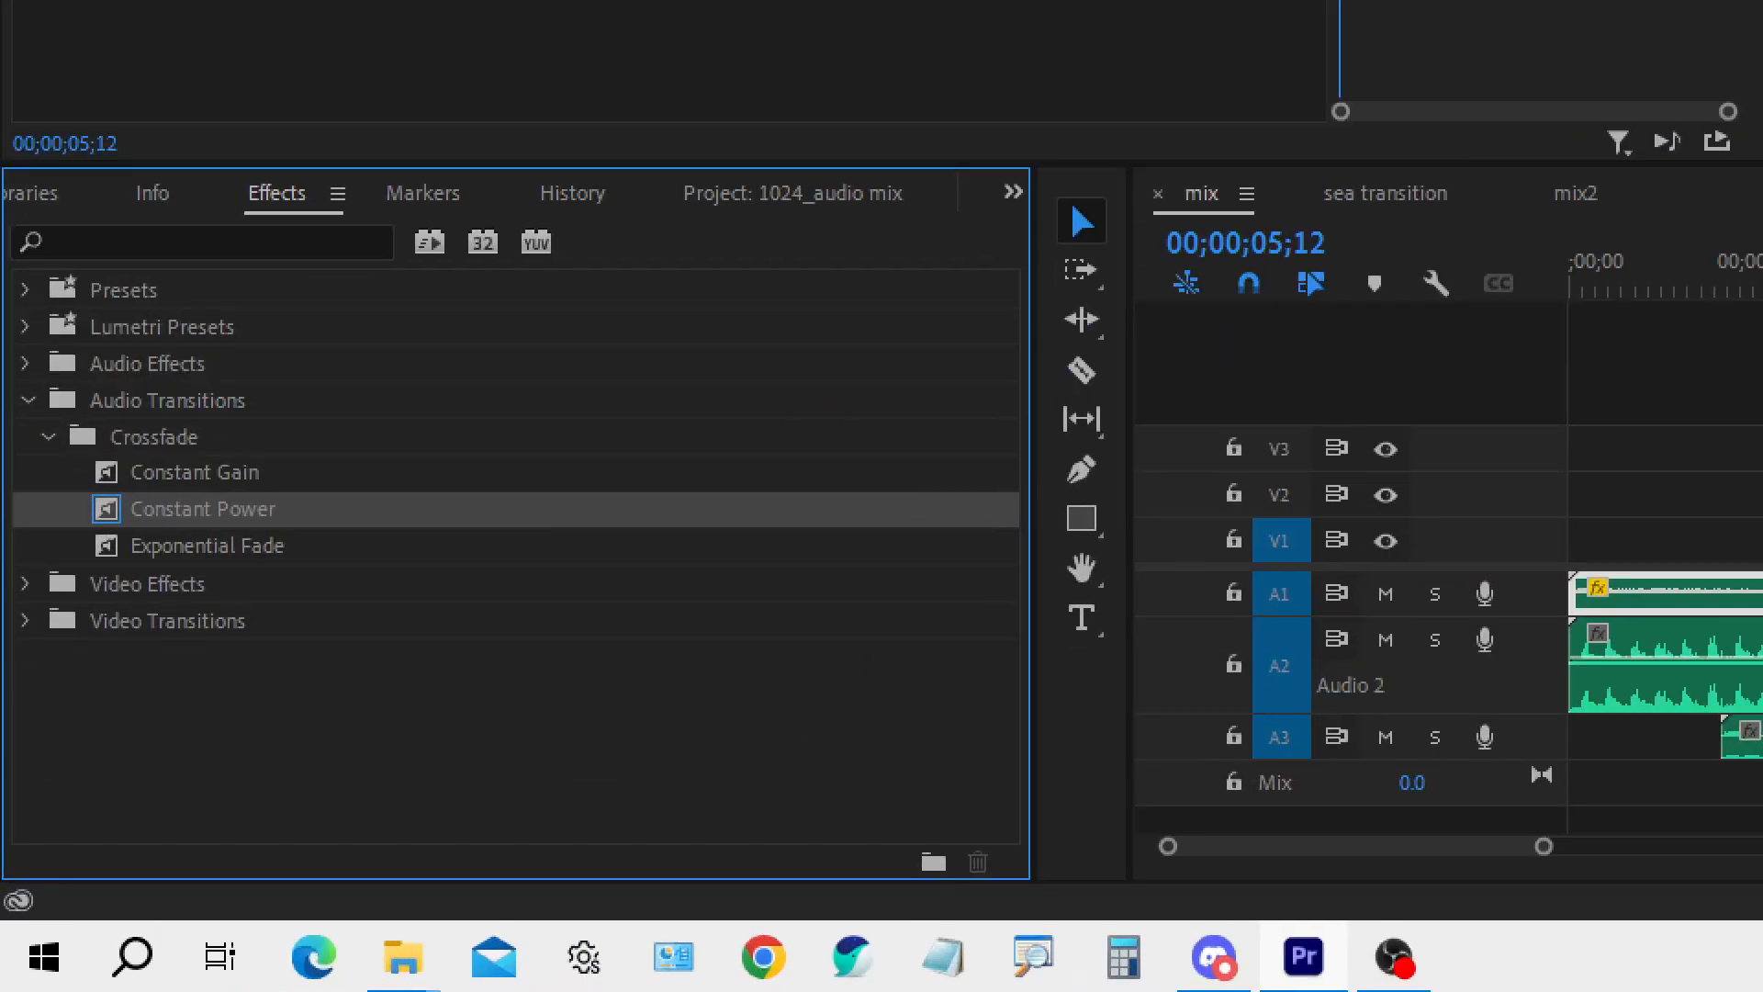
left_click_drag(29, 739, 57, 750)
mouse_move(110, 509)
left_mouse_down()
mouse_move(307, 550)
mouse_move(332, 535)
mouse_move(290, 500)
mouse_move(326, 464)
left_mouse_up()
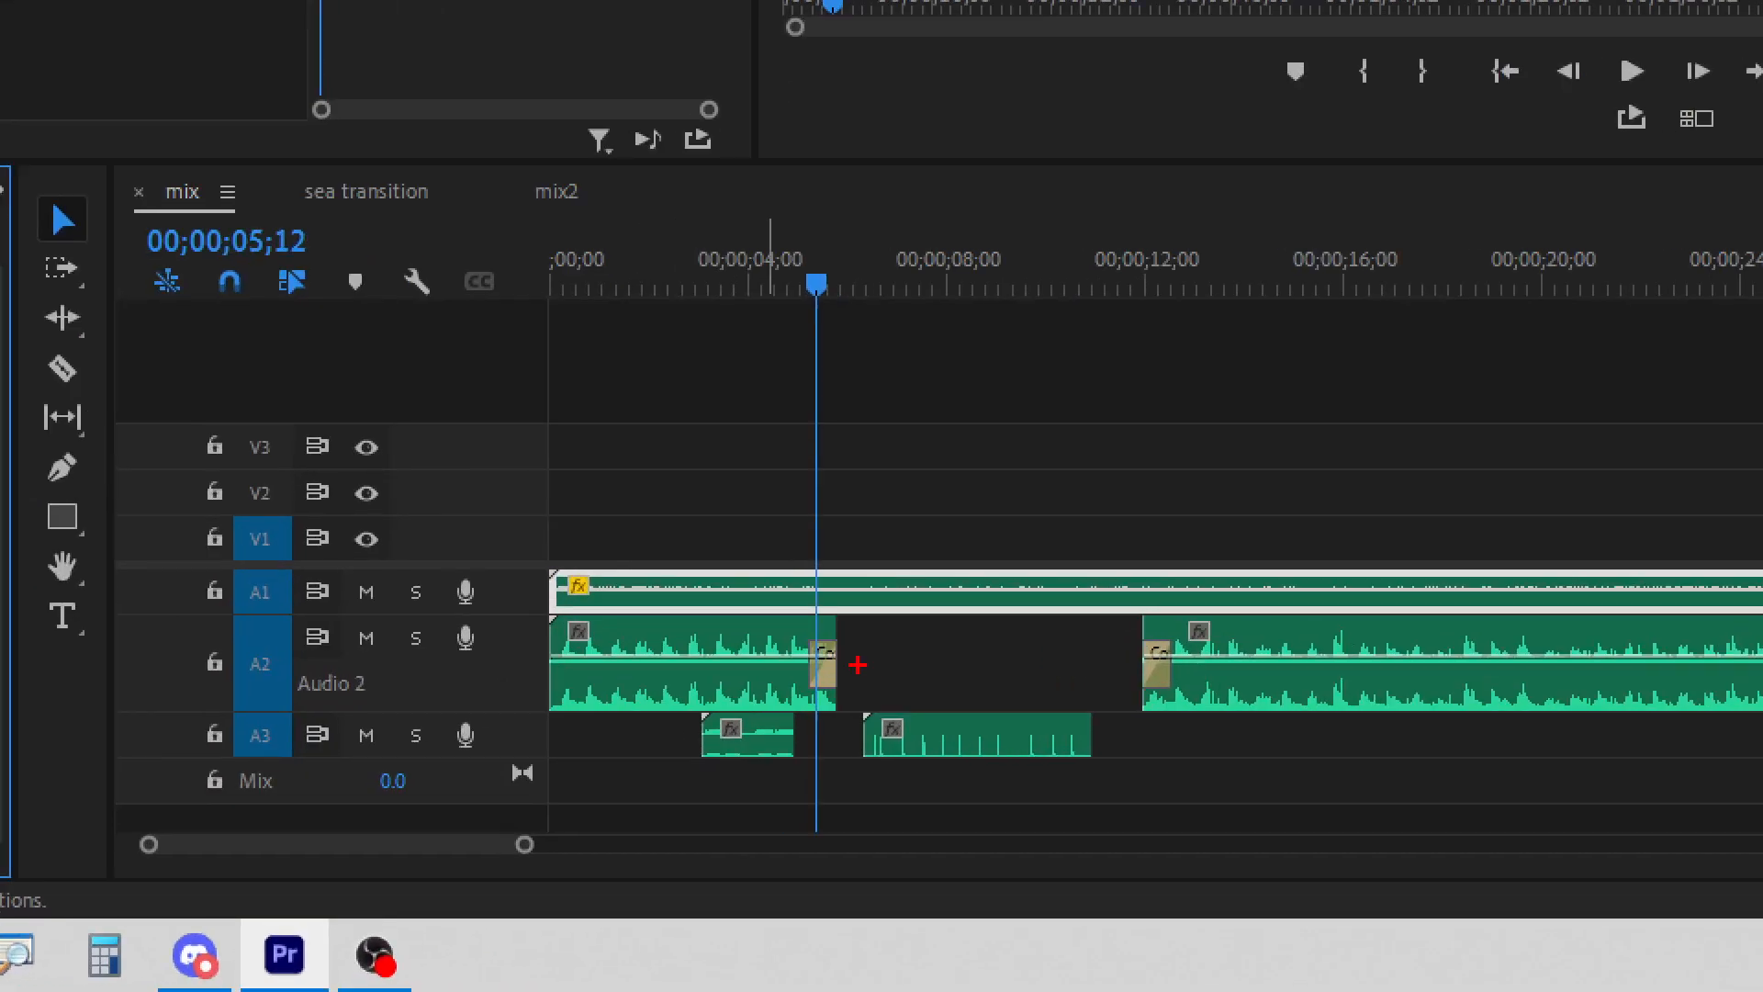
Play the gap in the A2 music and then its fade-in from 00;00;11;21
mouse_move(795, 629)
left_mouse_down()
mouse_move(855, 702)
mouse_move(985, 619)
mouse_move(939, 637)
mouse_move(953, 648)
left_mouse_up()
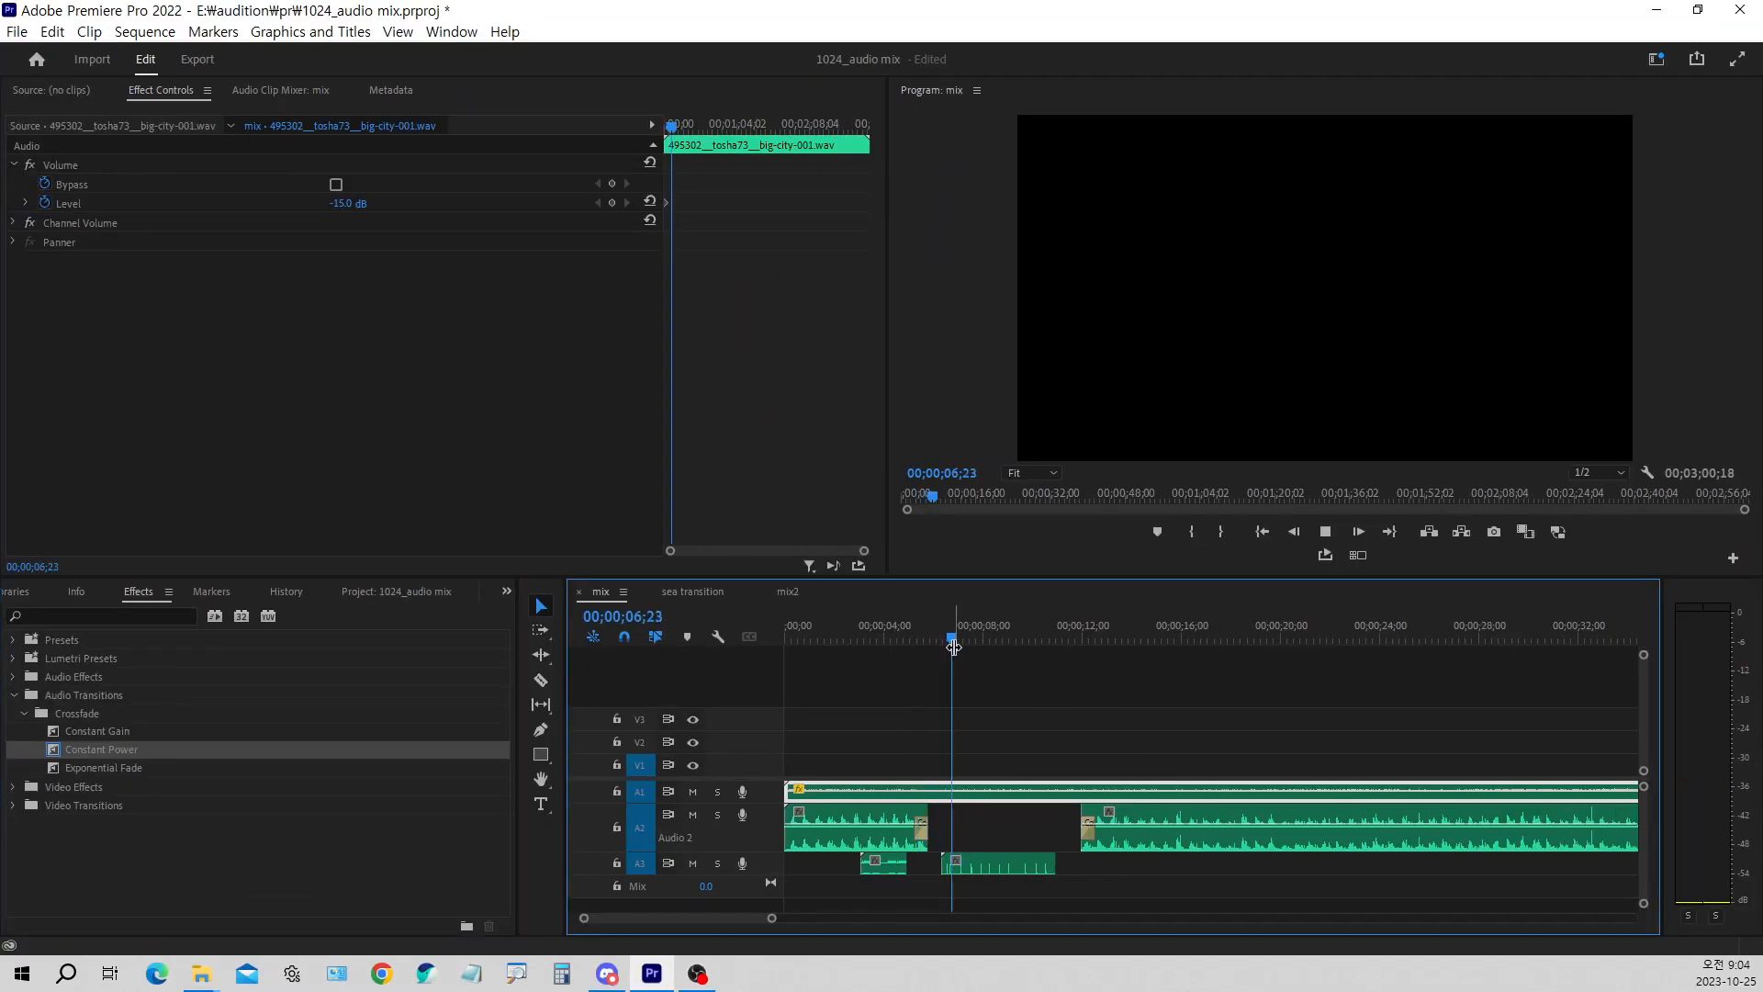
key("space")
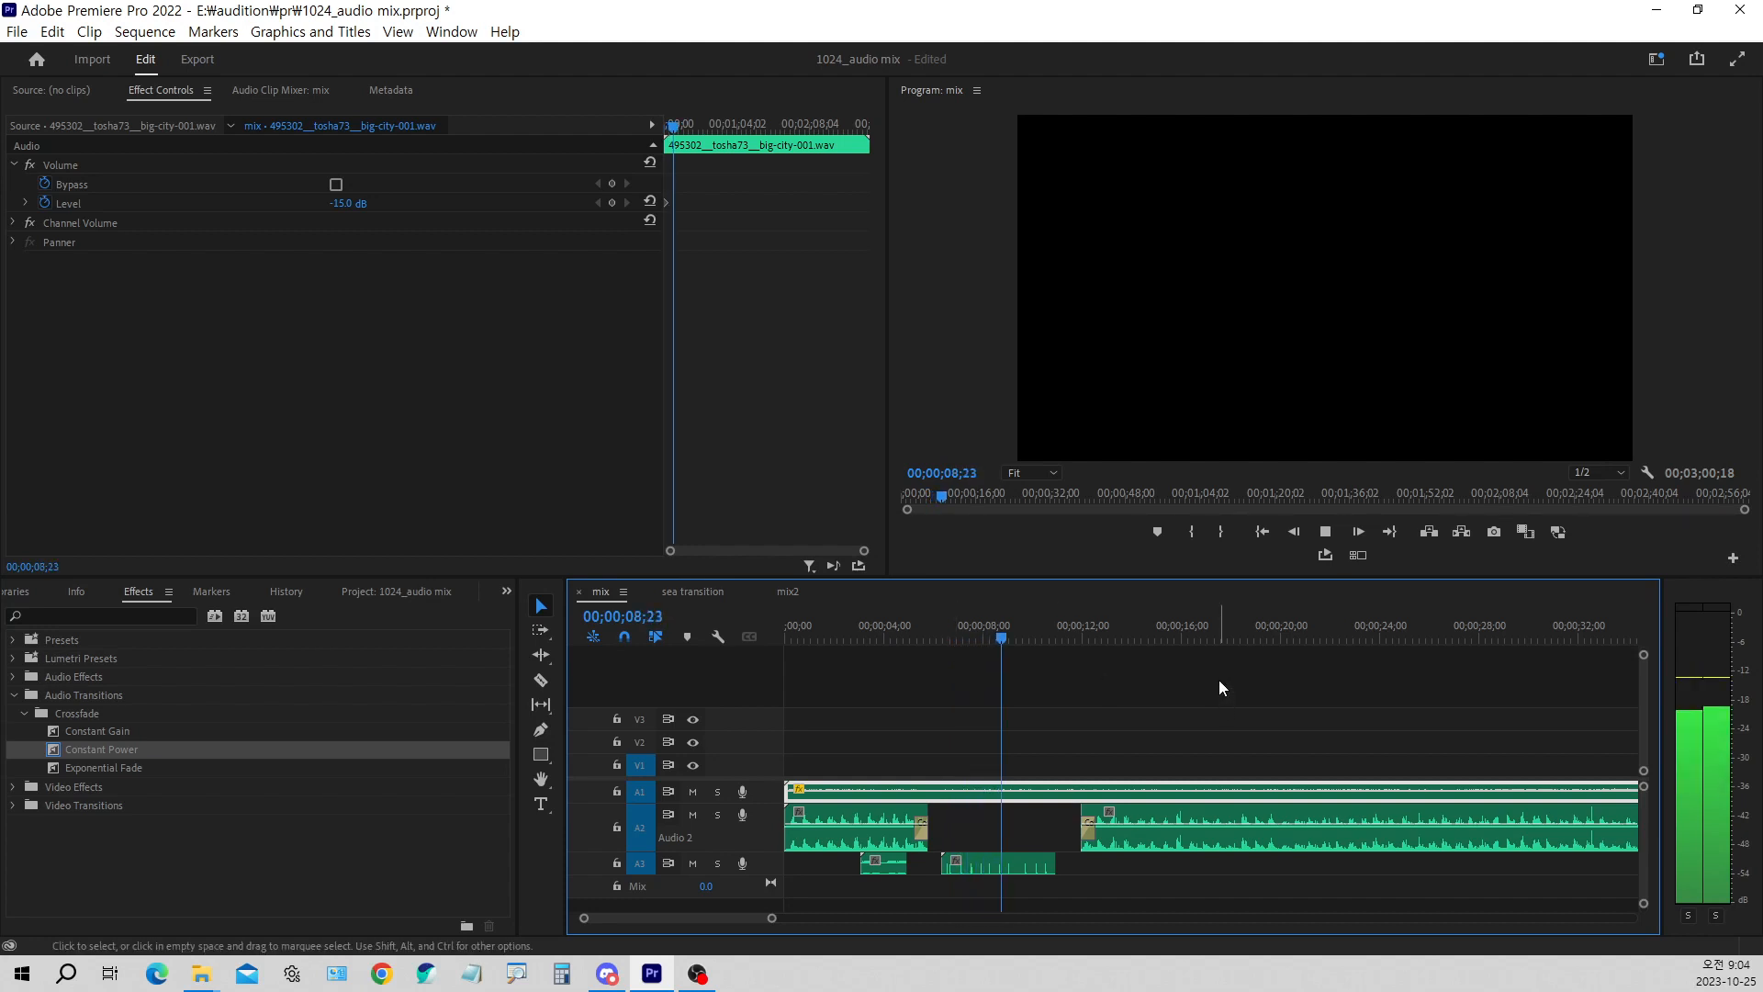
key("space")
left_click(1094, 637)
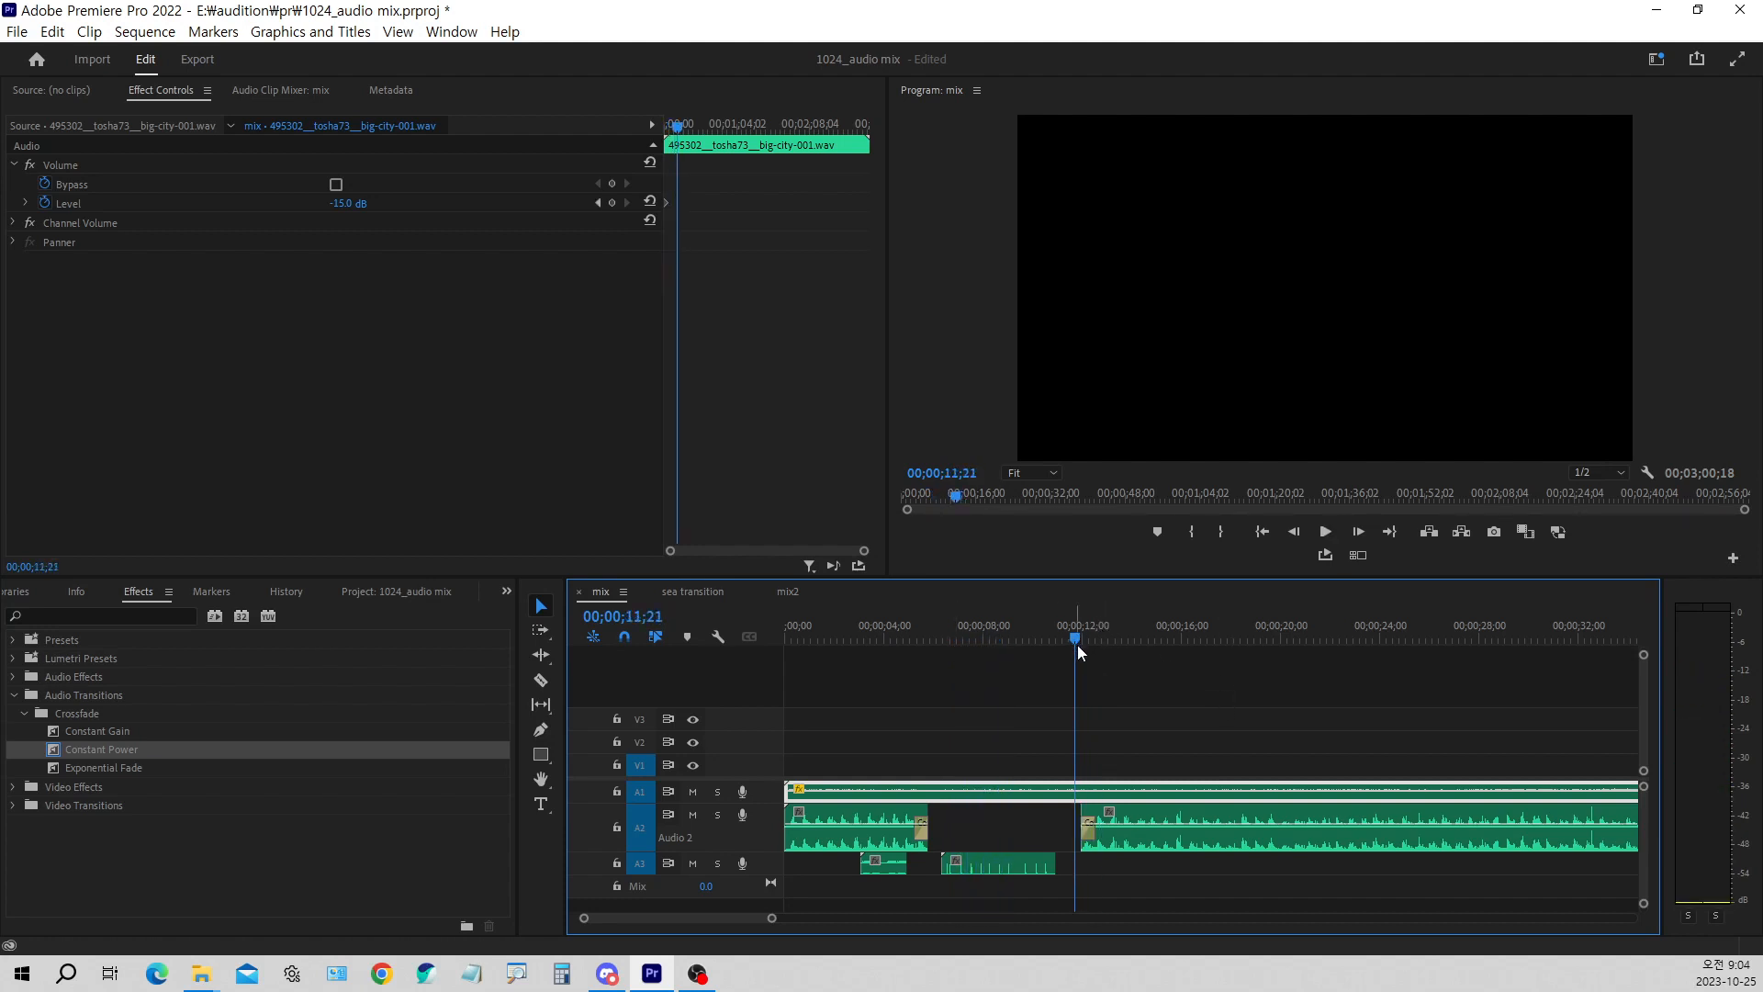
key("space")
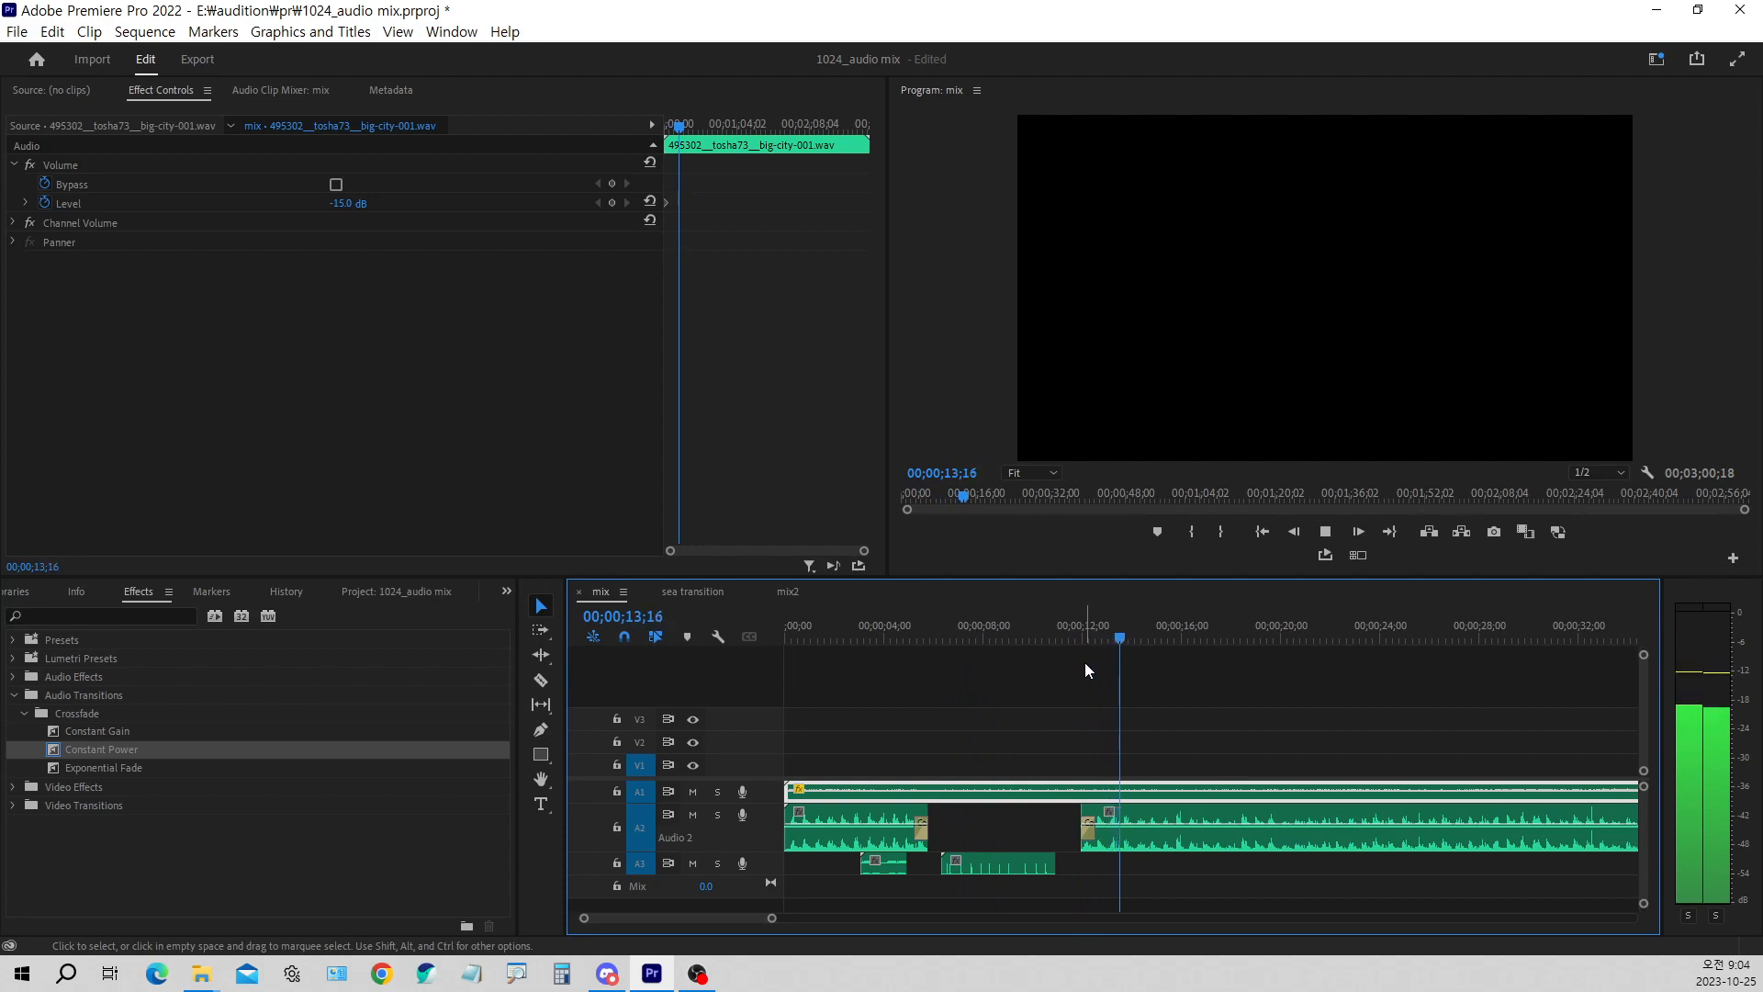
key("space")
left_click(1057, 736)
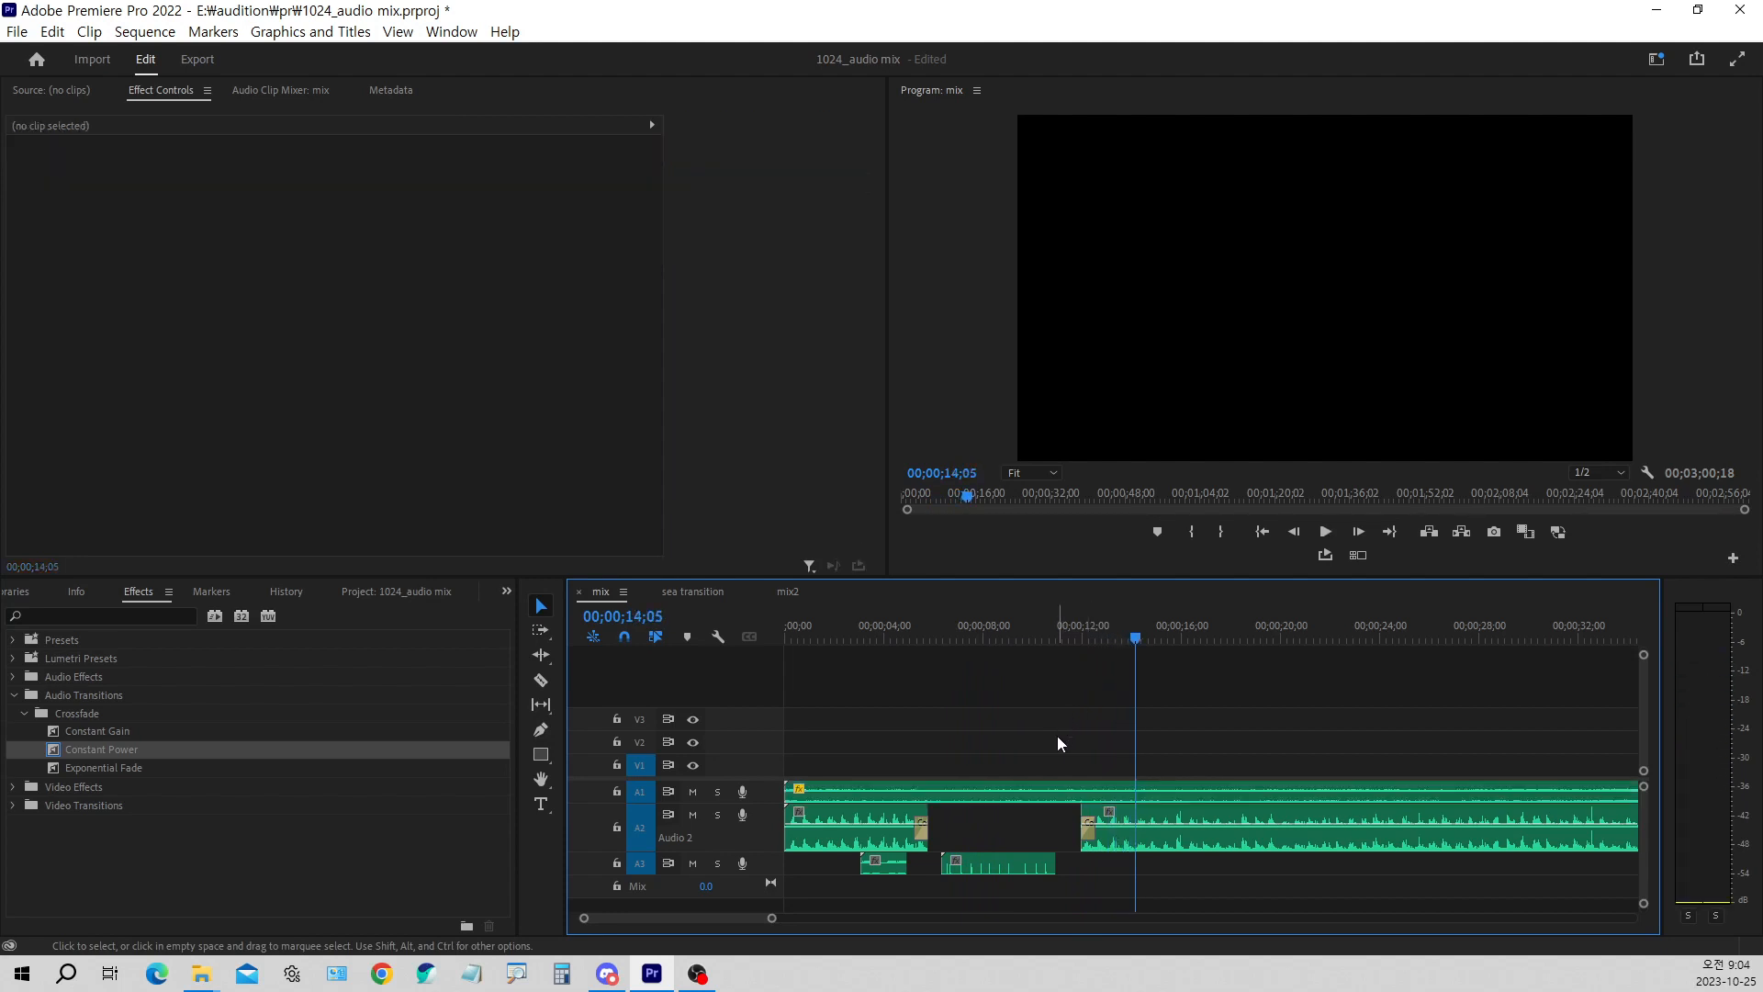
Open the sea transition sequence and play it from the beginning through the transition to 00:00:04:00
left_click(690, 594)
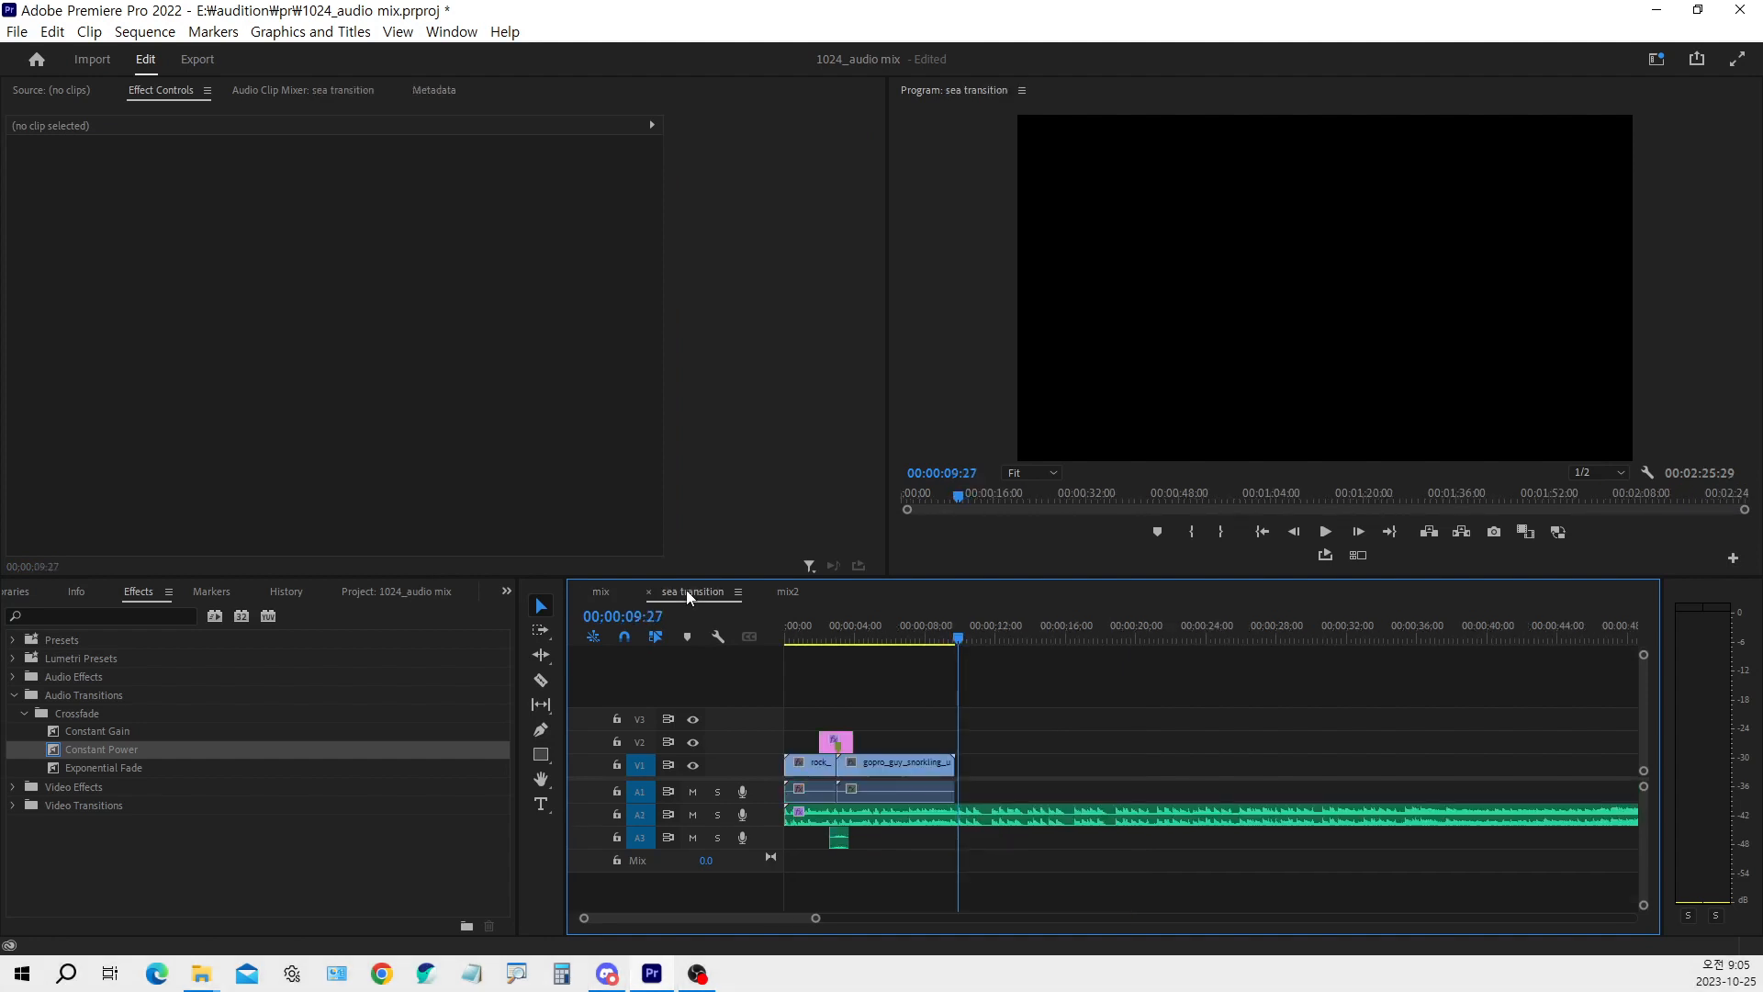
left_click(796, 639)
key("space")
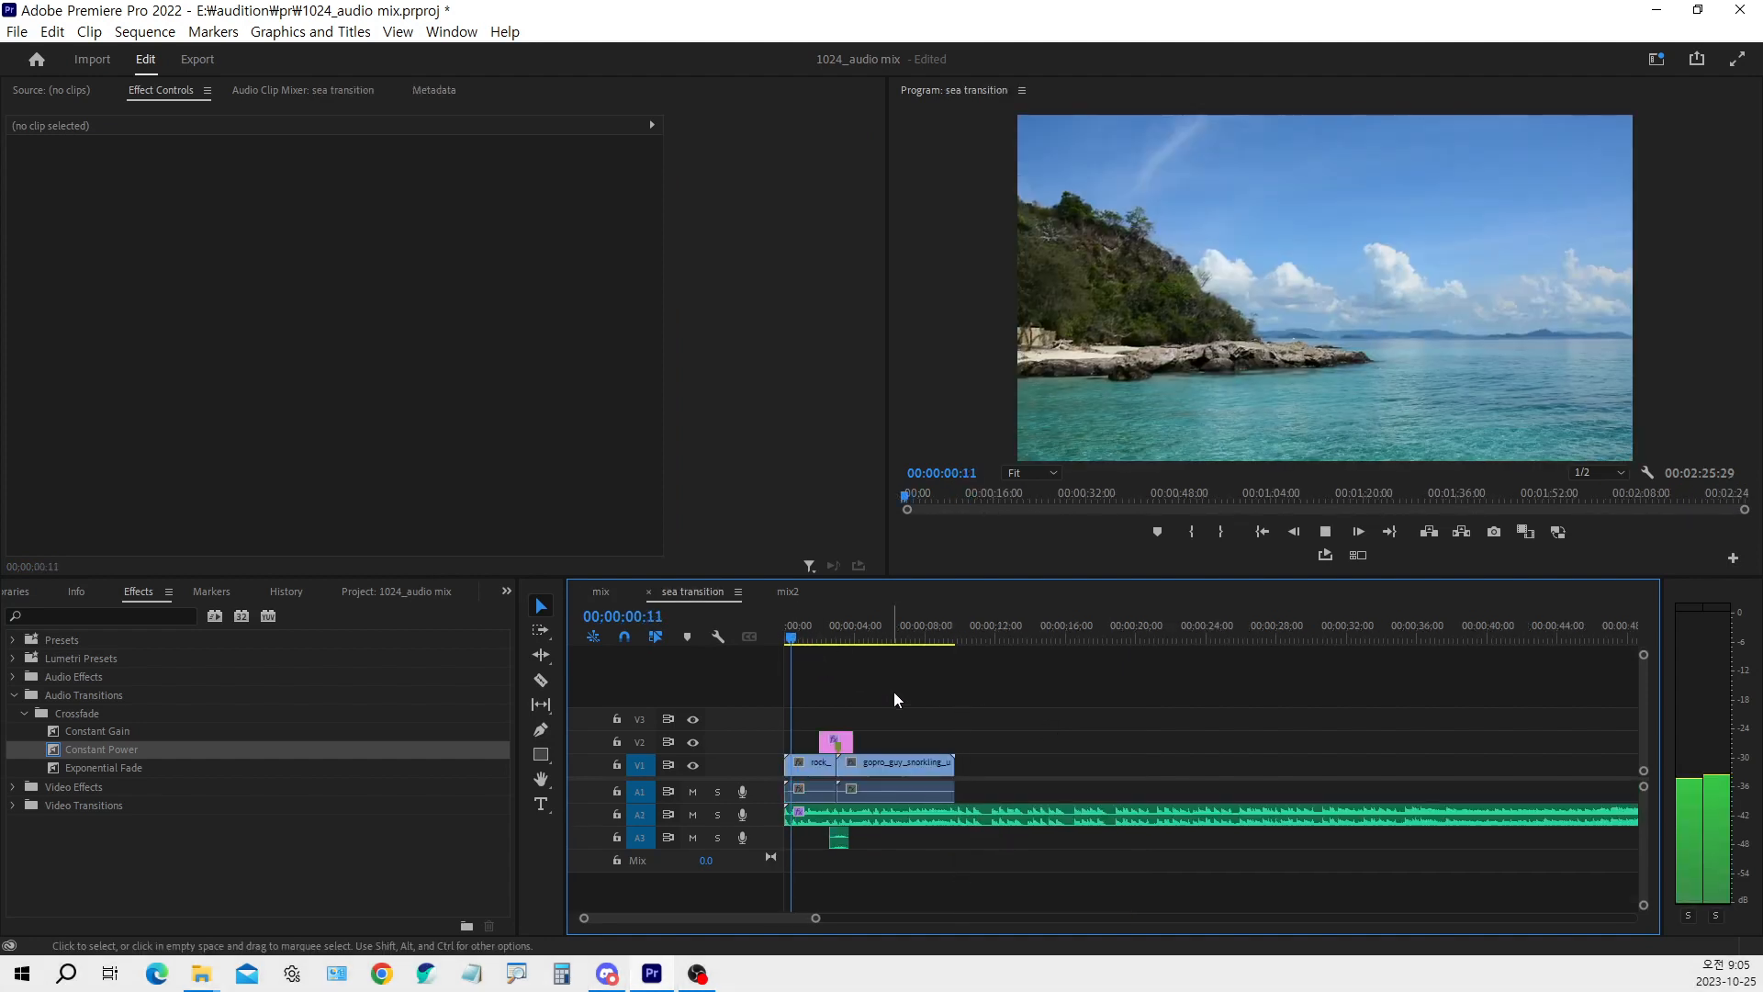
key("space")
key("space")
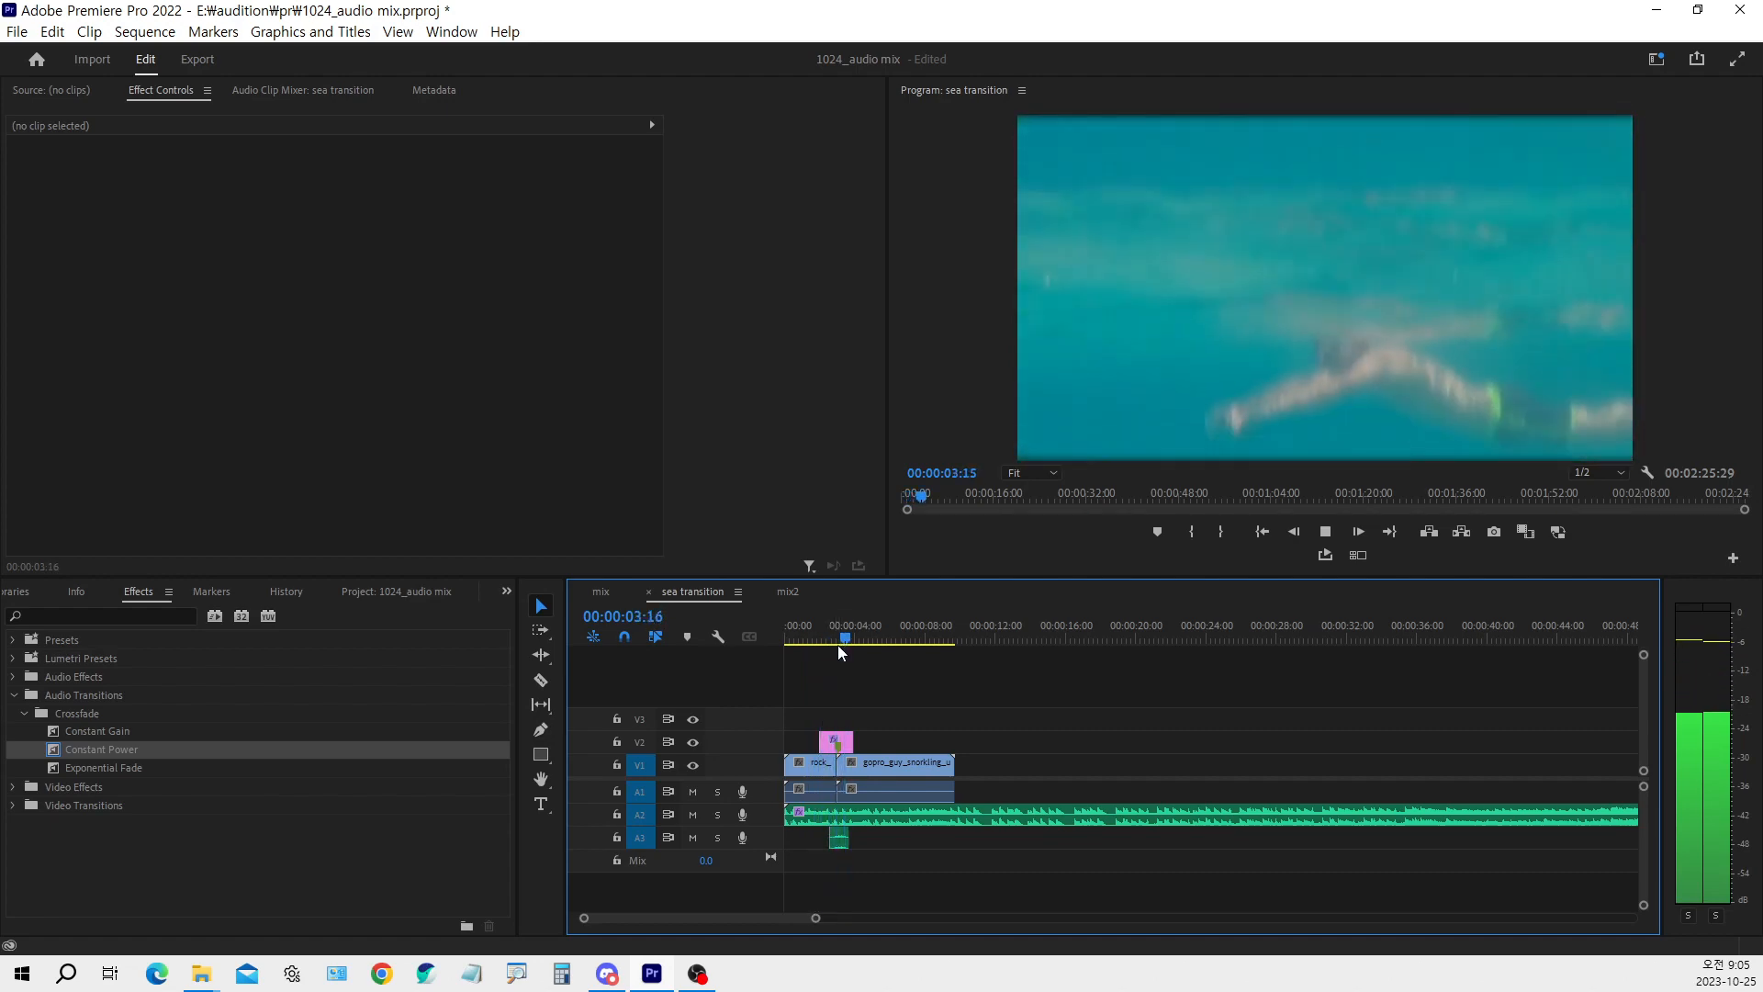
key("space")
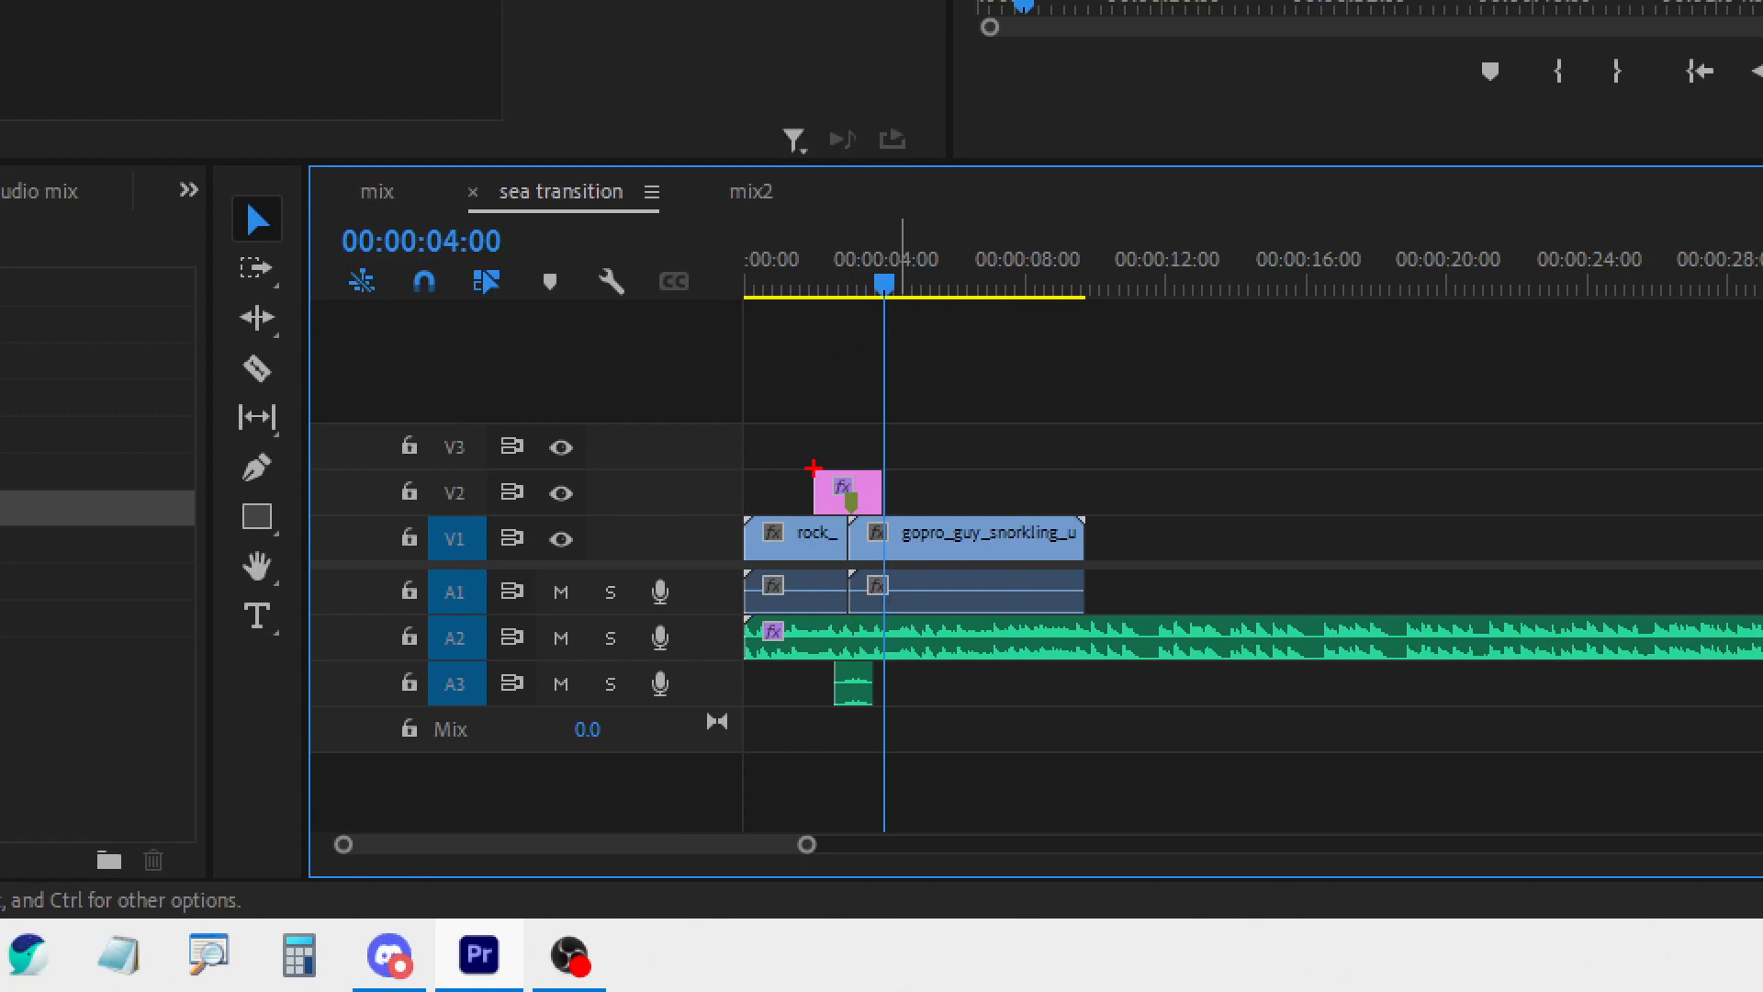
Select the adjustment layer on V2 and enlarge its effect settings to examine the Offset and Directional Blur keyframes
left_click_drag(798, 459, 902, 523)
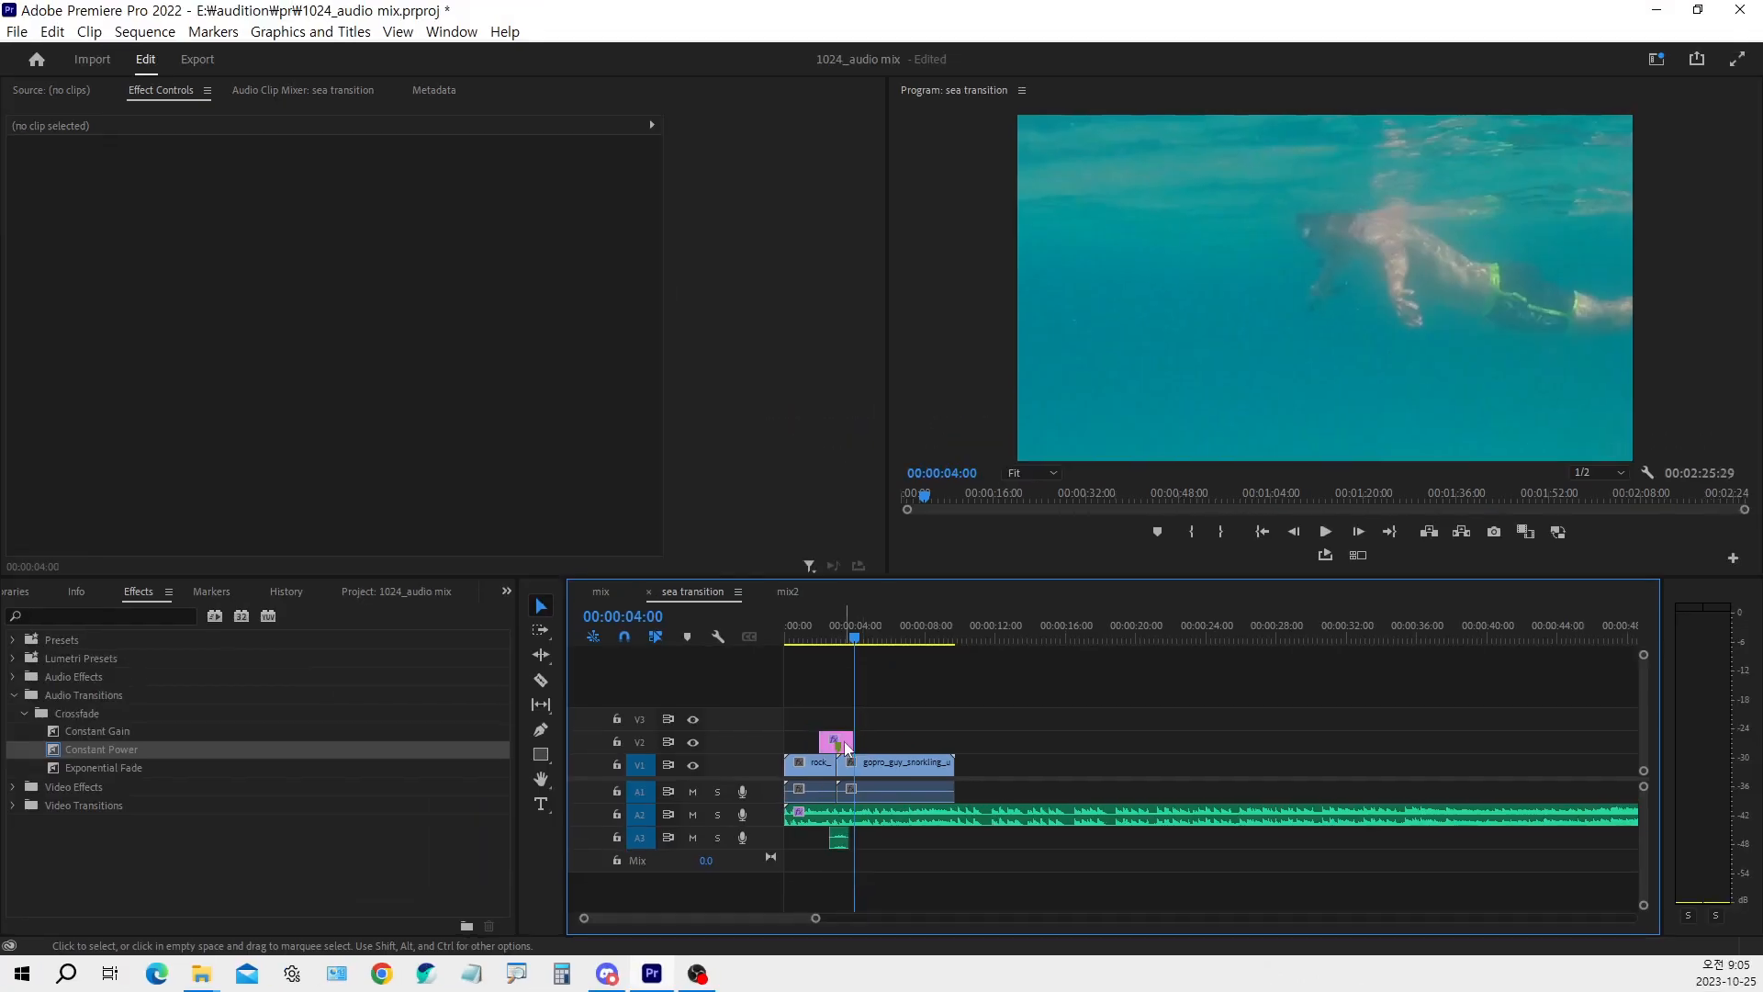
left_click(847, 492)
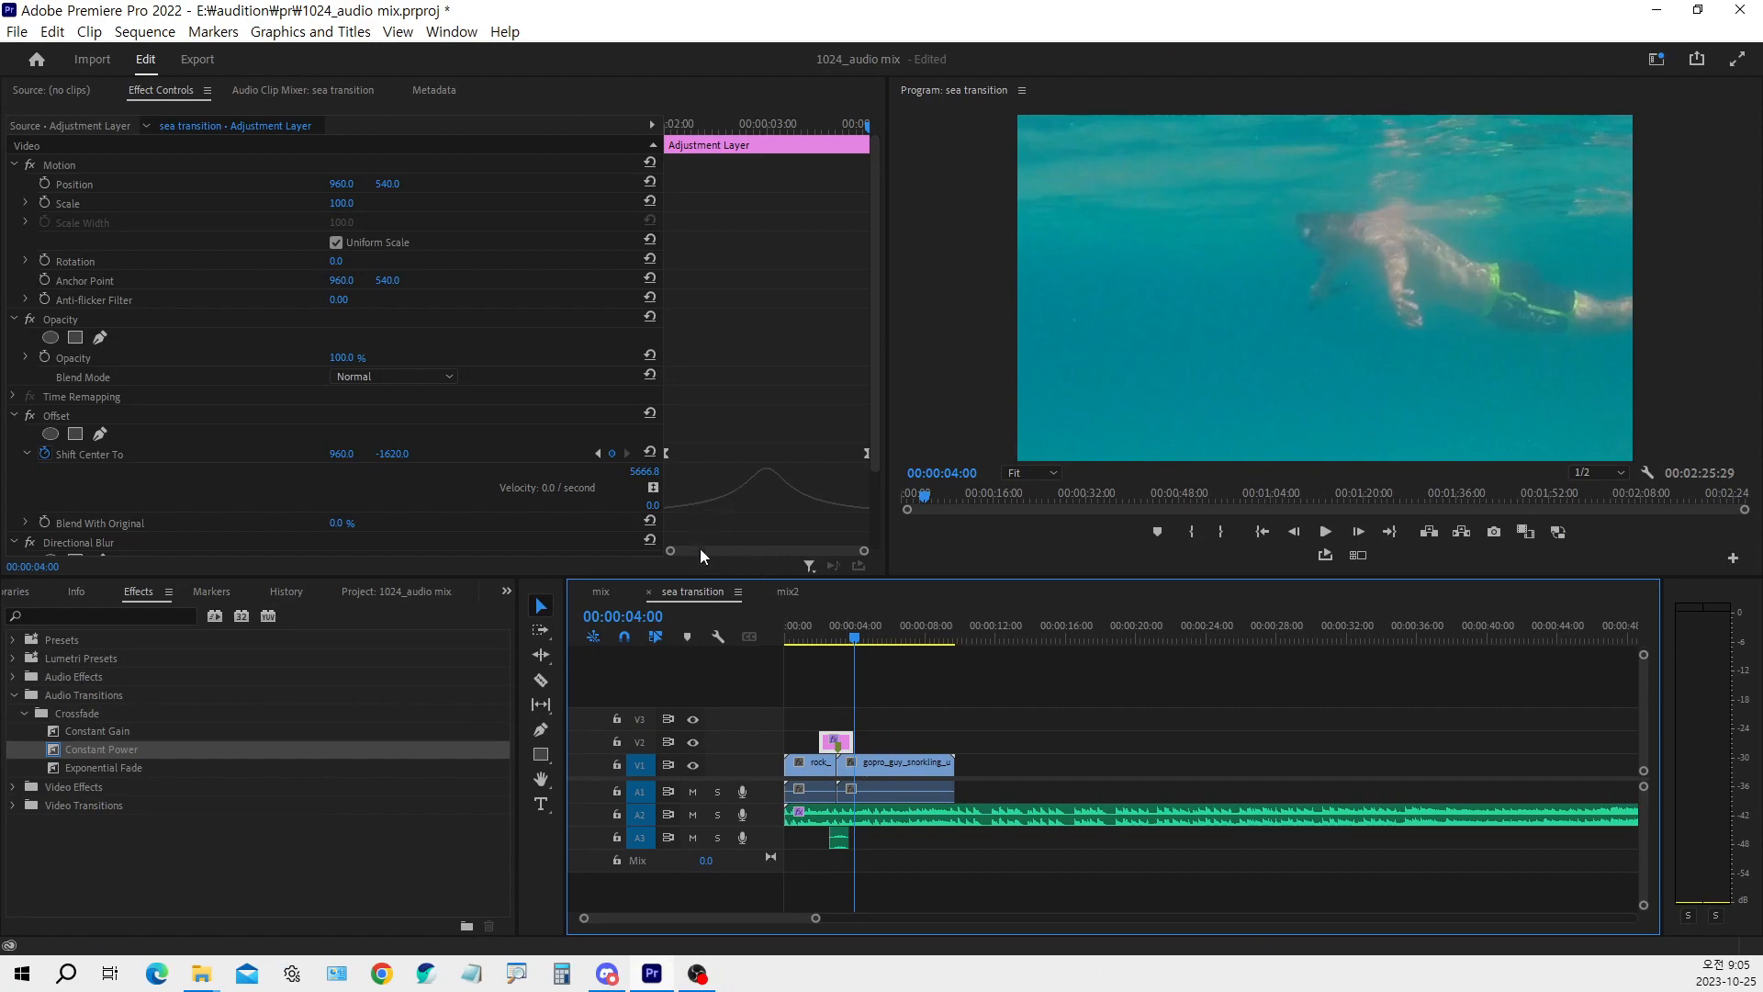
left_click_drag(697, 599, 701, 730)
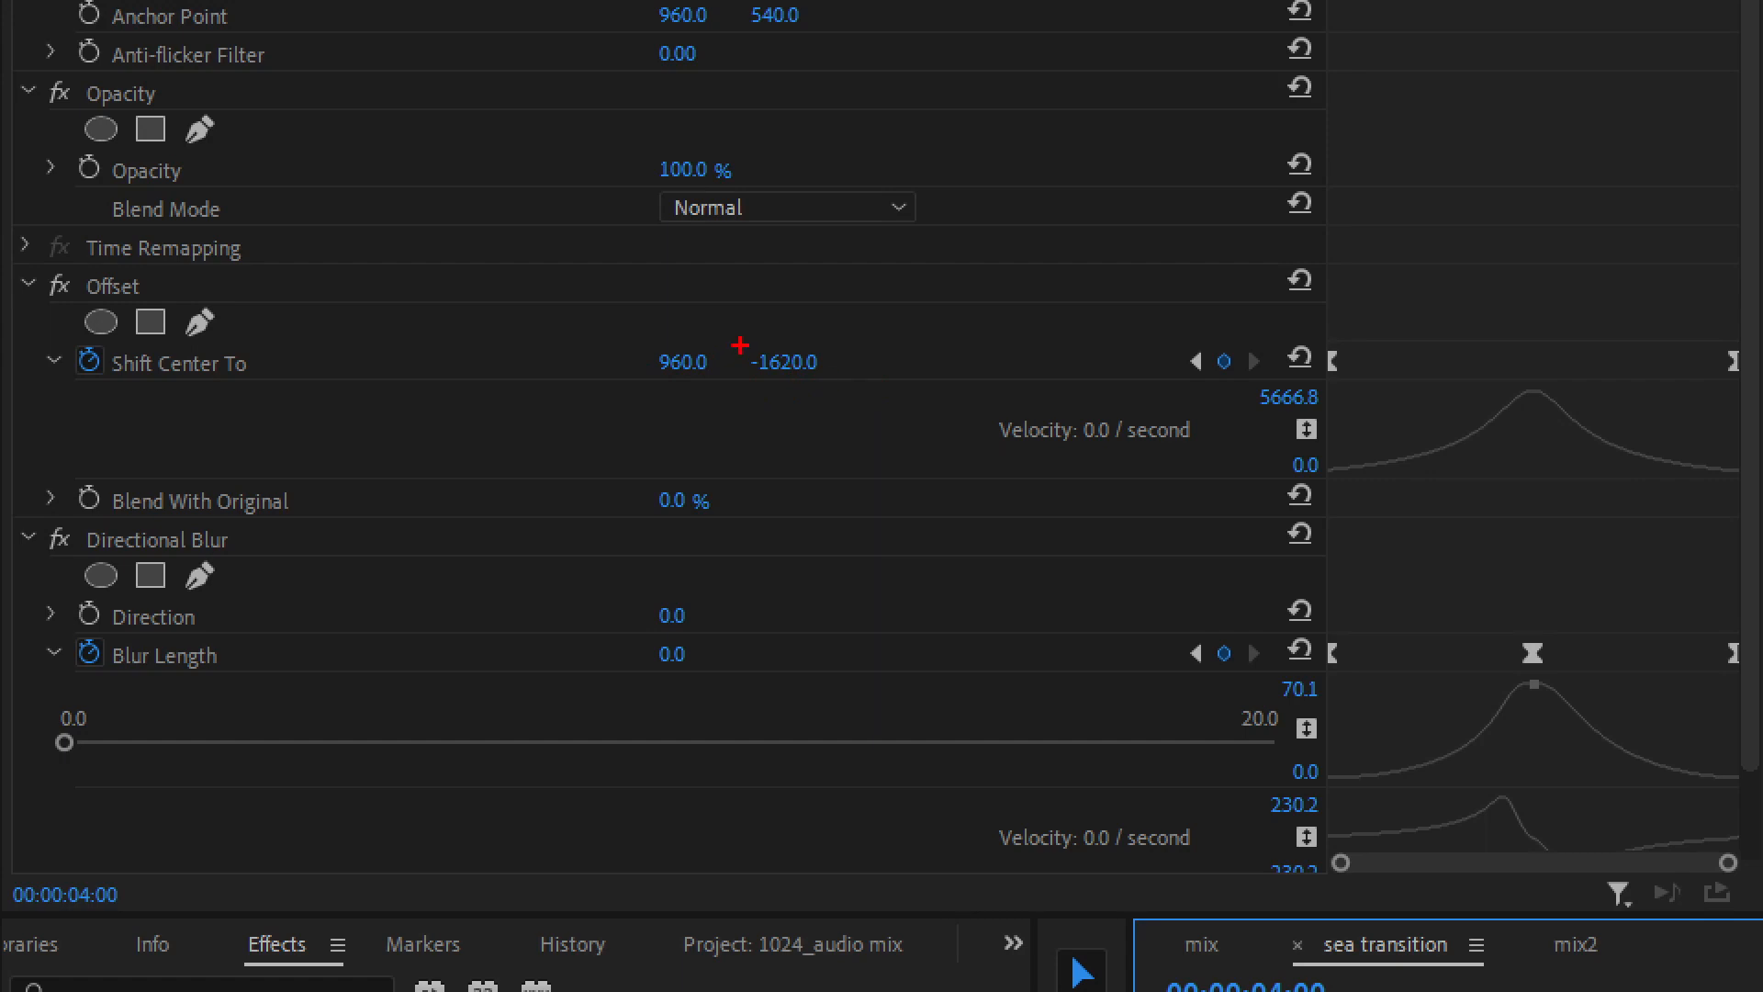
left_click_drag(740, 345, 827, 383)
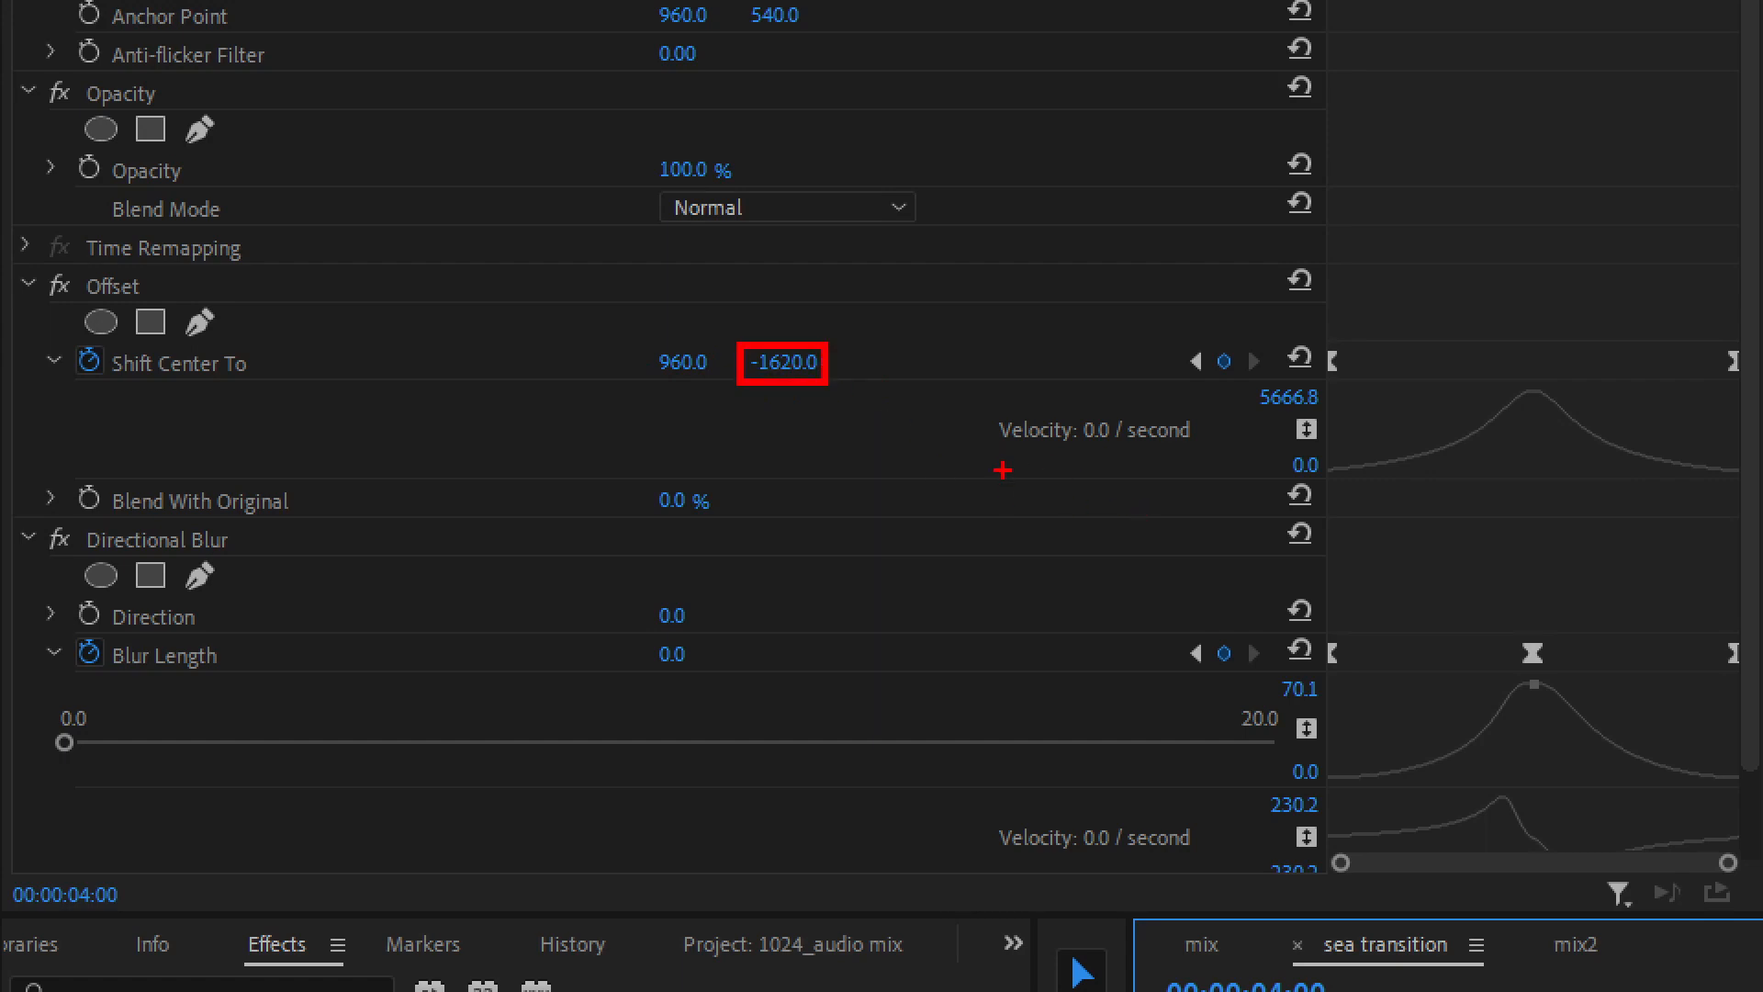
mouse_move(998, 574)
left_mouse_down()
mouse_move(1001, 211)
mouse_move(963, 262)
mouse_move(1002, 224)
mouse_move(1040, 276)
left_mouse_up()
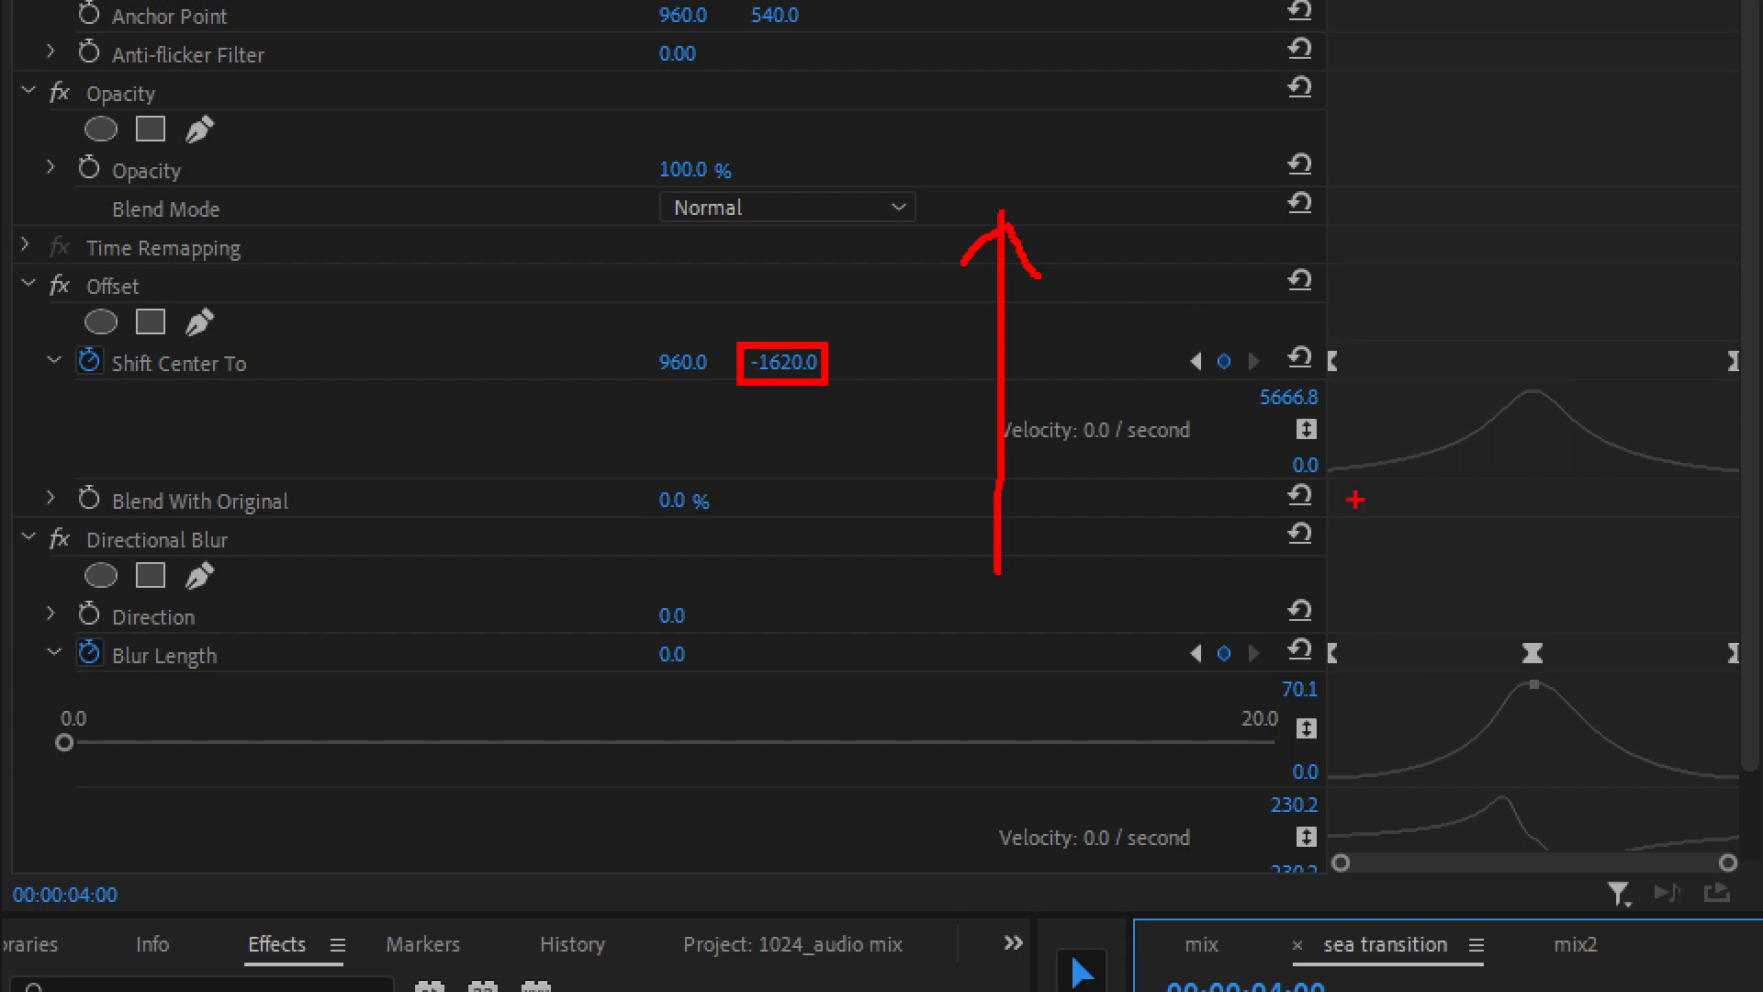
key("Escape")
Scrub through the adjustment layer's offset and blur animation from its start, stopping on the clip cut at 00:00:03:00
left_click(678, 128)
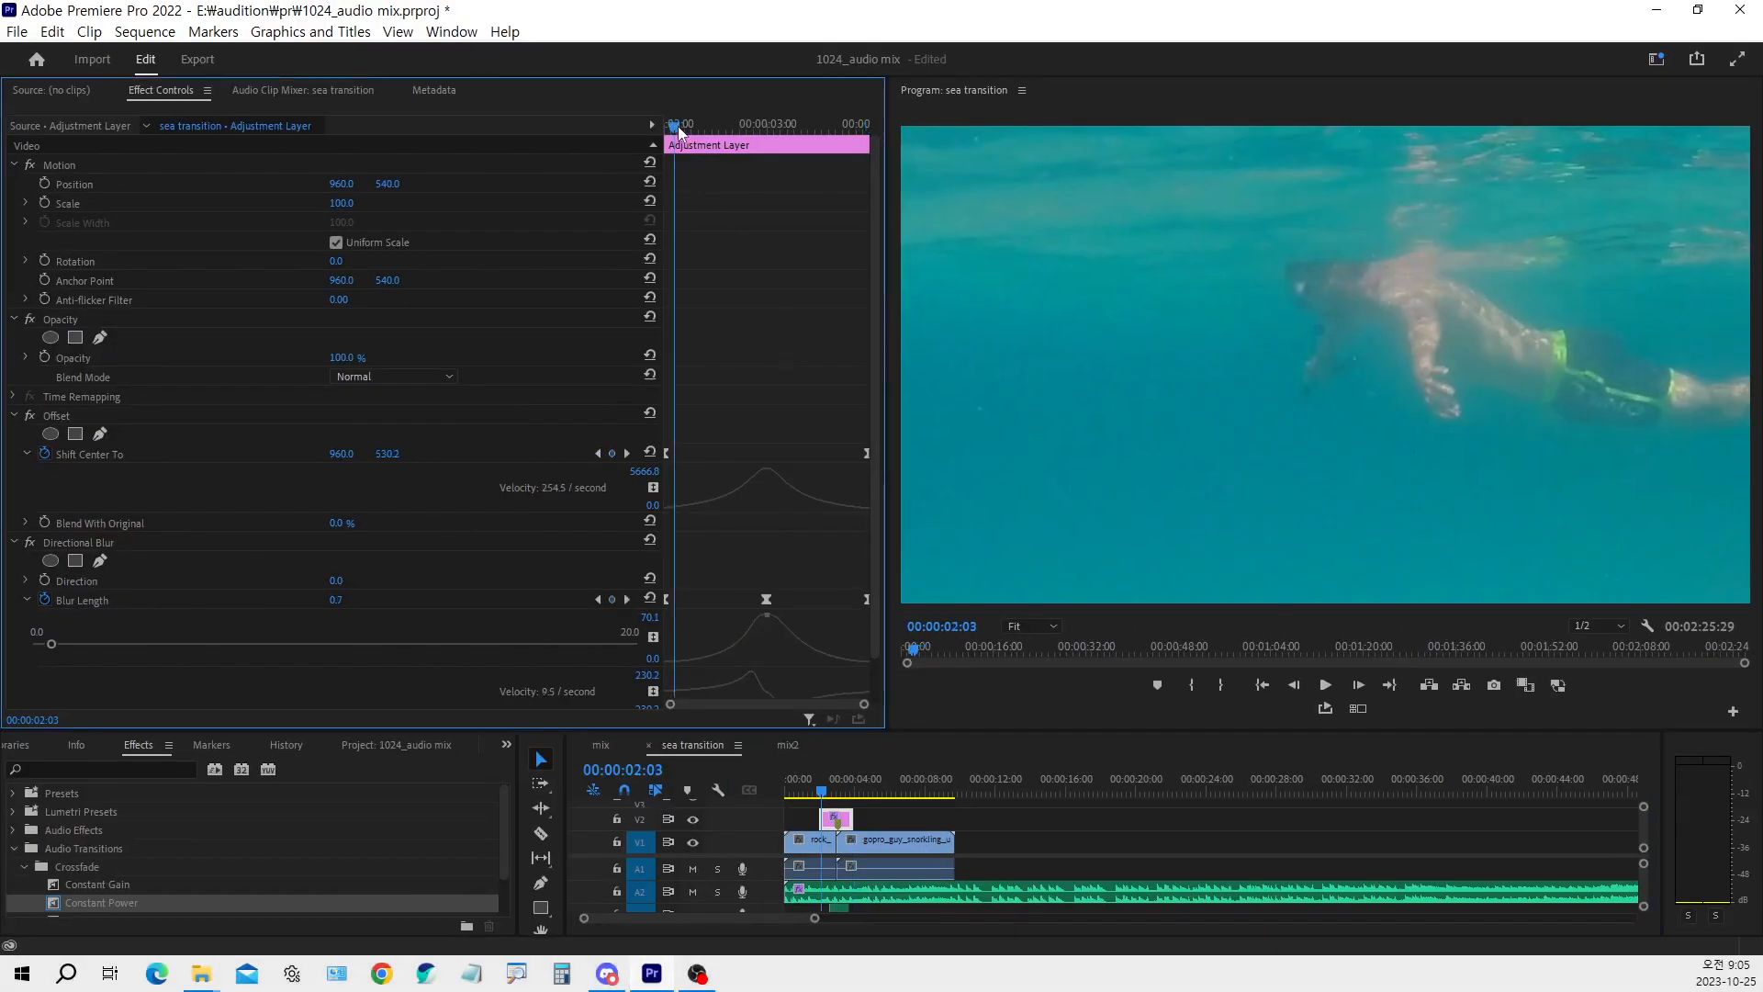
left_click_drag(678, 127, 734, 140)
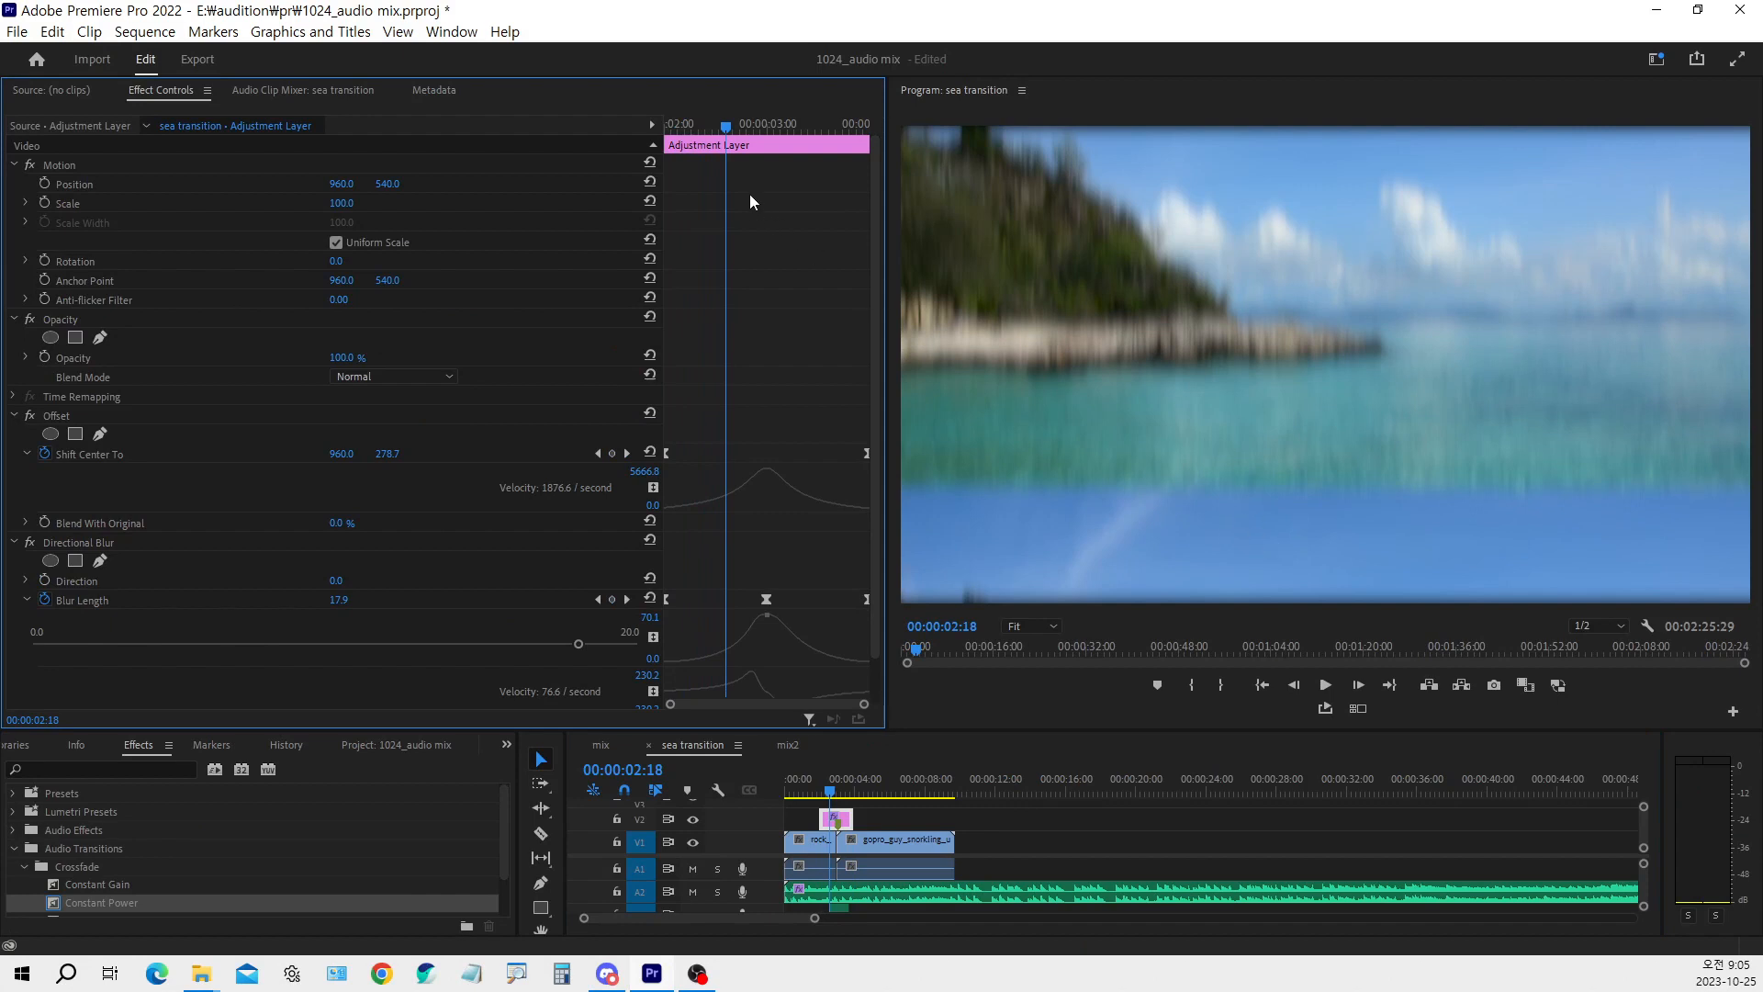
mouse_move(726, 131)
left_mouse_down()
mouse_move(677, 133)
mouse_move(736, 149)
left_mouse_up()
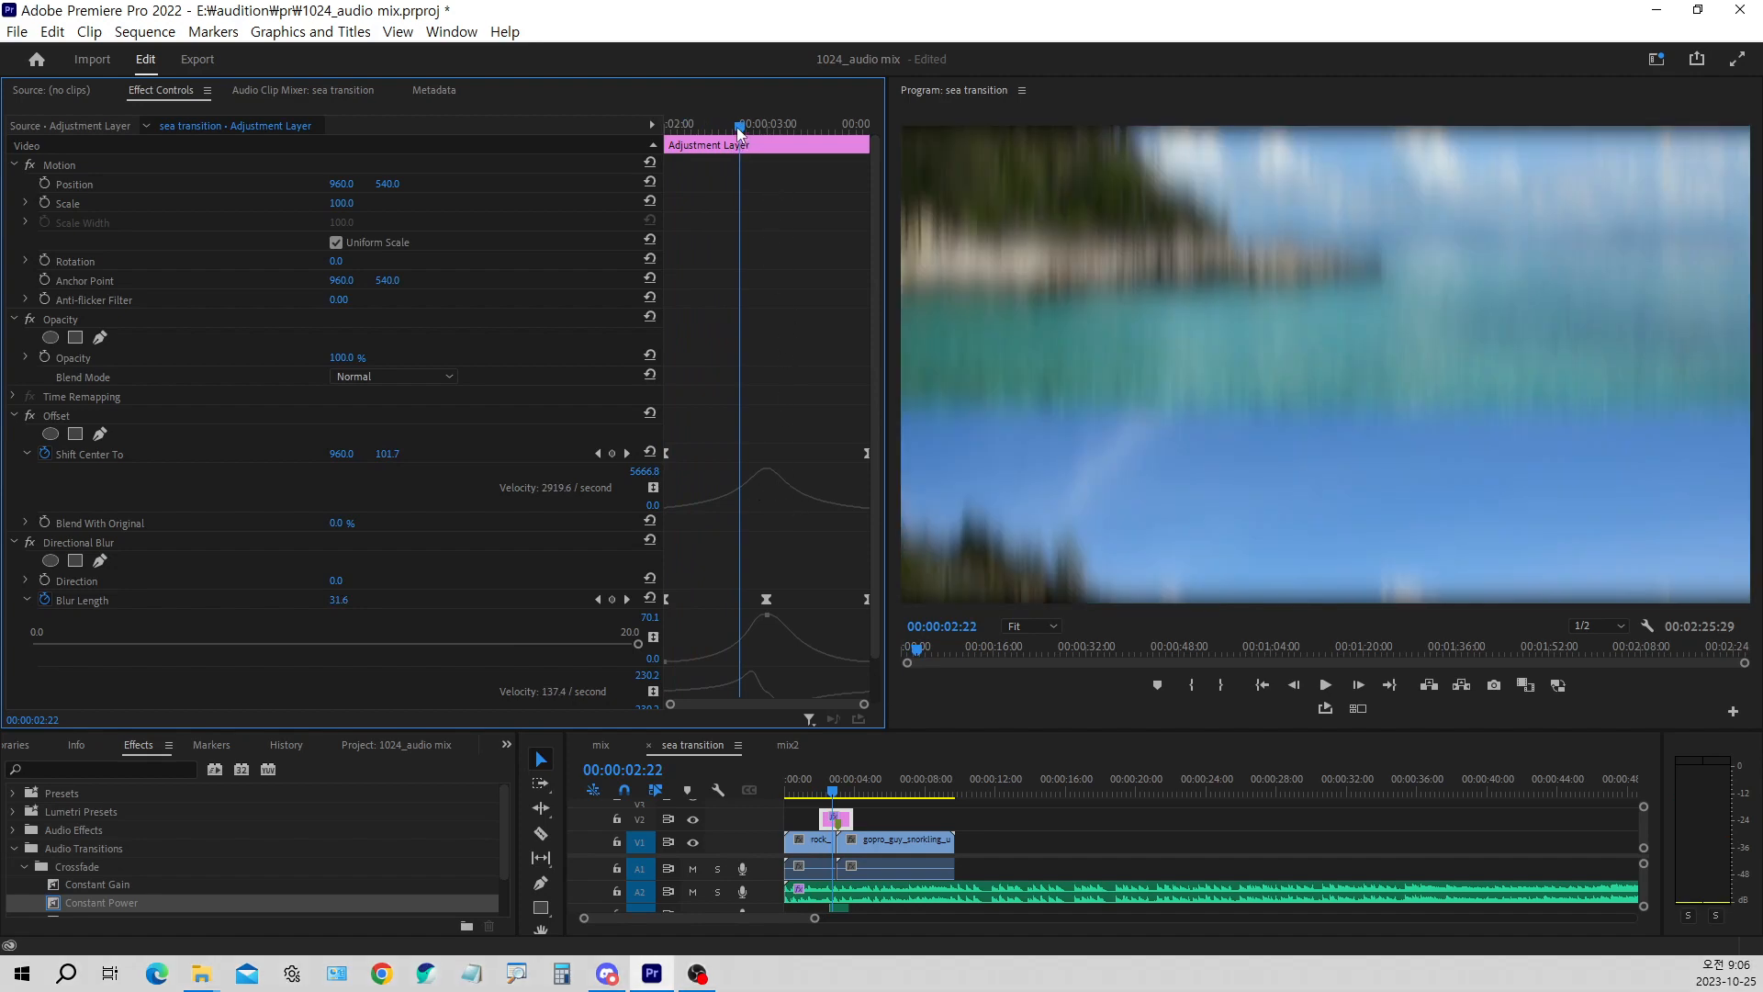
left_click(838, 791)
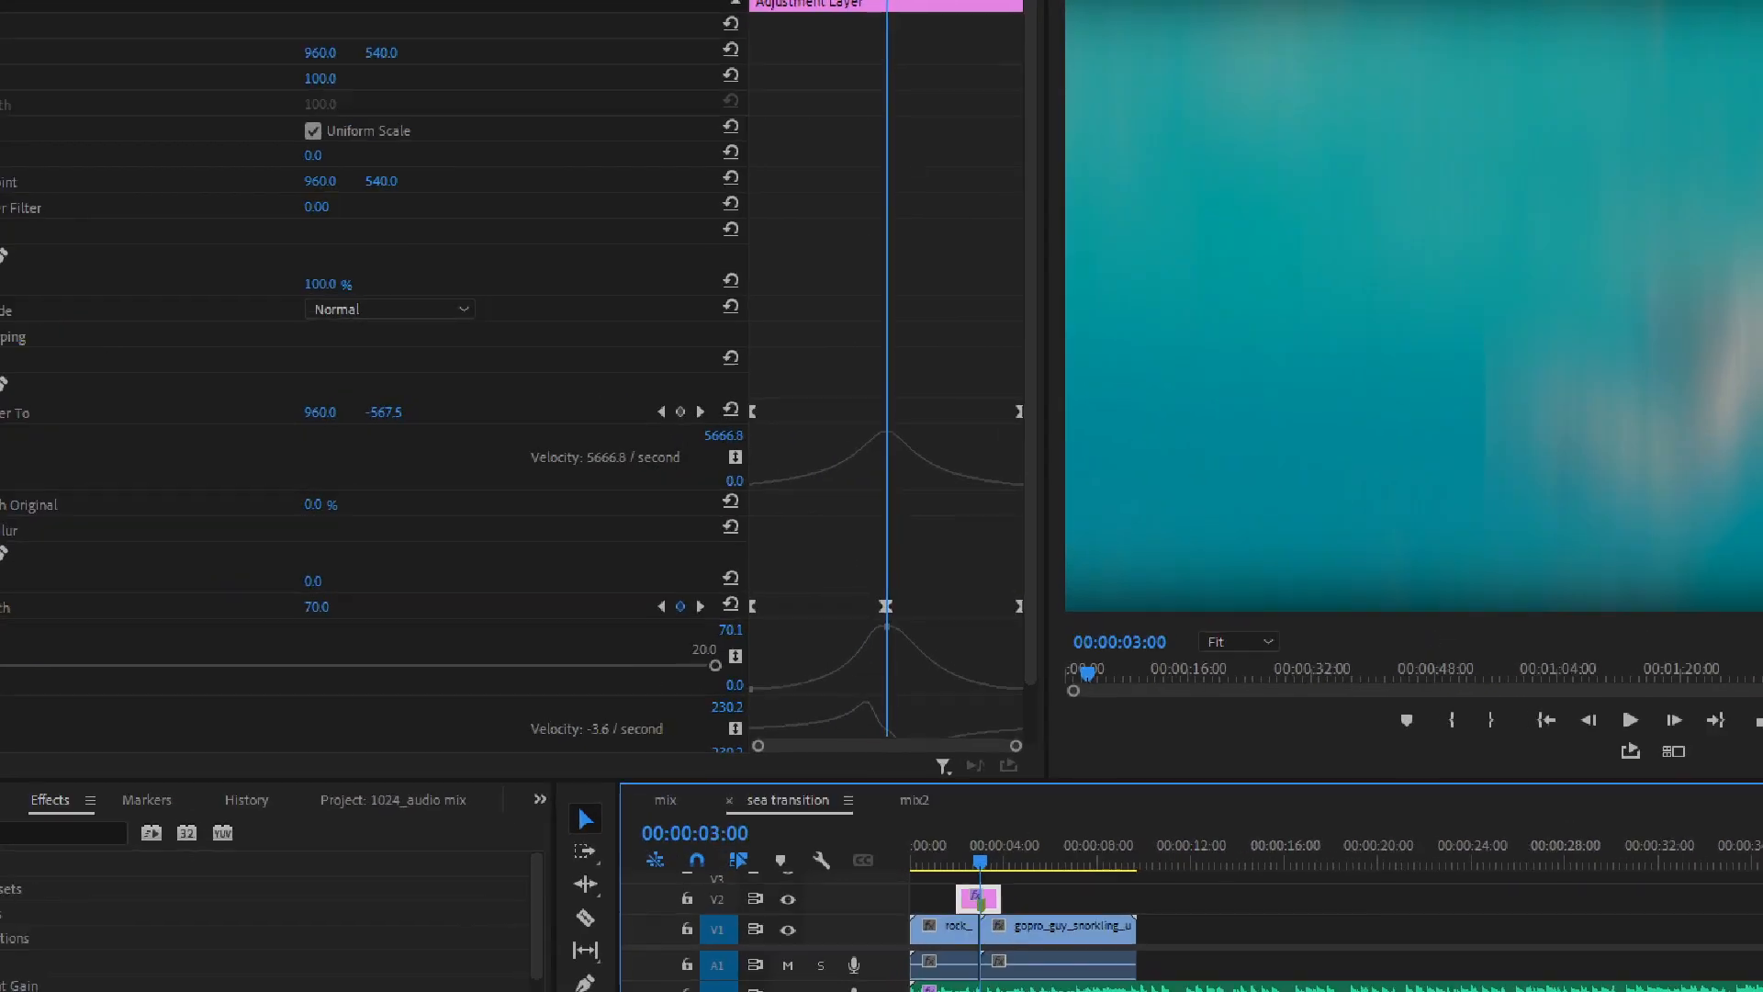
Examine the Offset velocity peak at 00:00:03:00, then the Directional Blur direction and the middle Blur Length keyframe
mouse_move(858, 391)
left_mouse_down()
mouse_move(862, 354)
mouse_move(867, 393)
left_mouse_up()
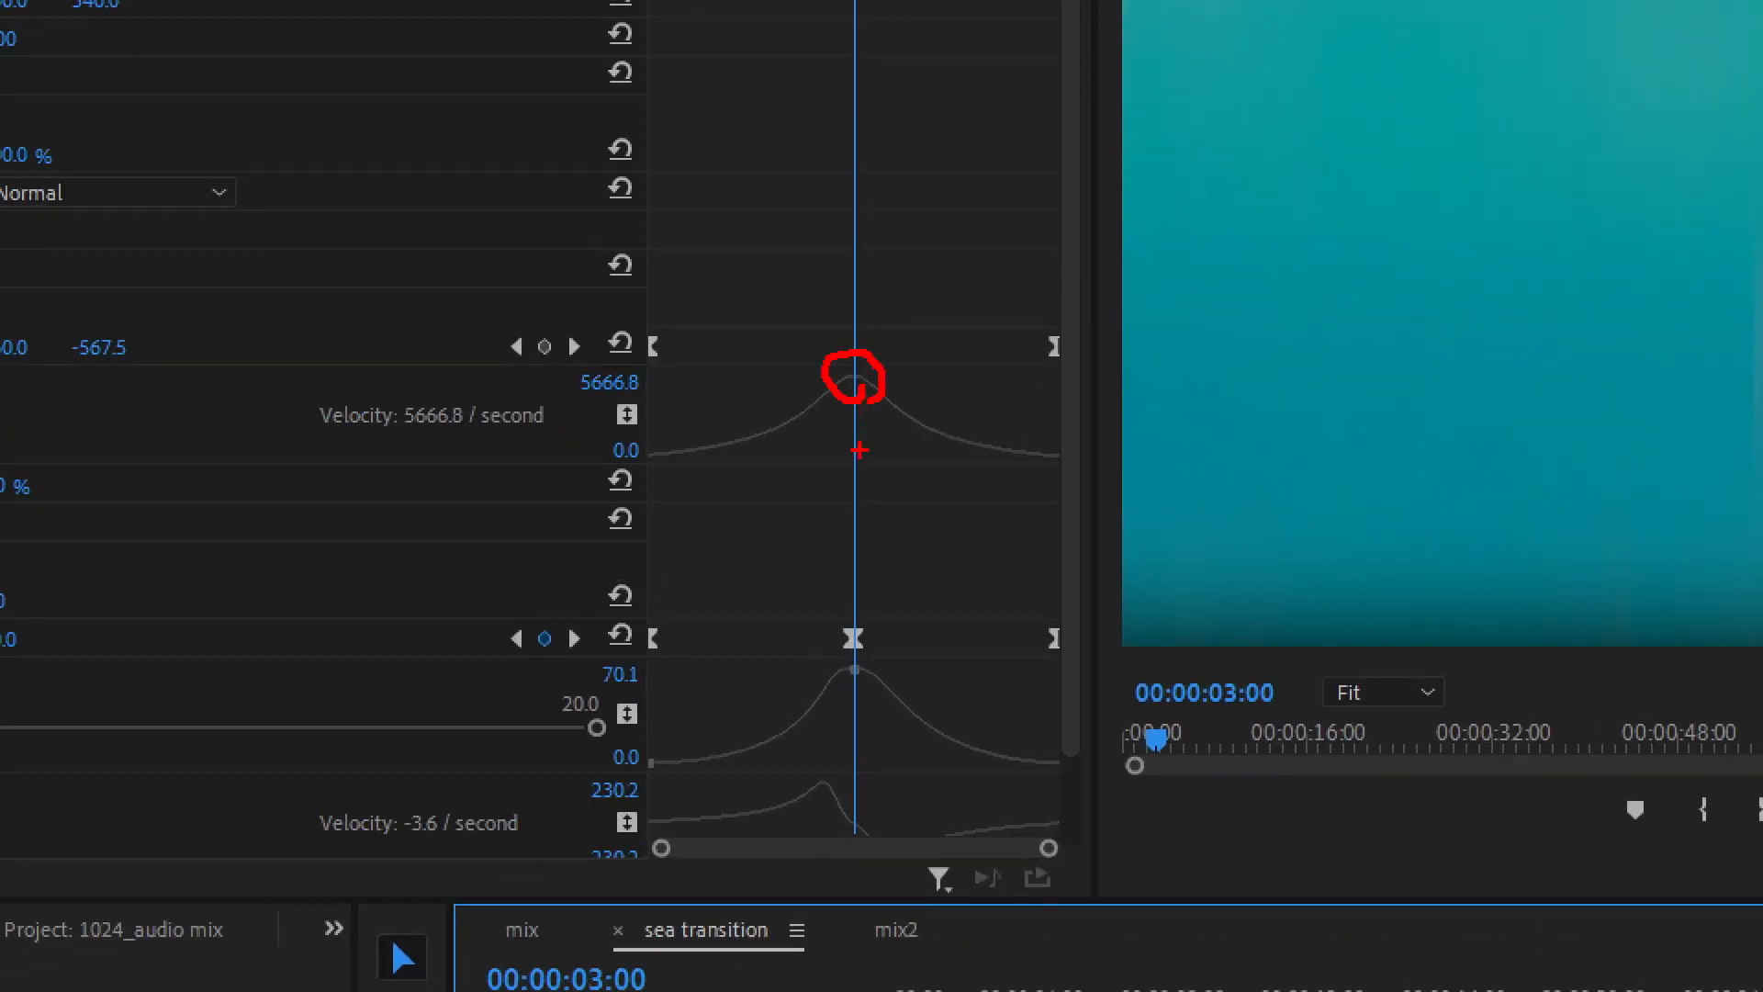
key("Escape")
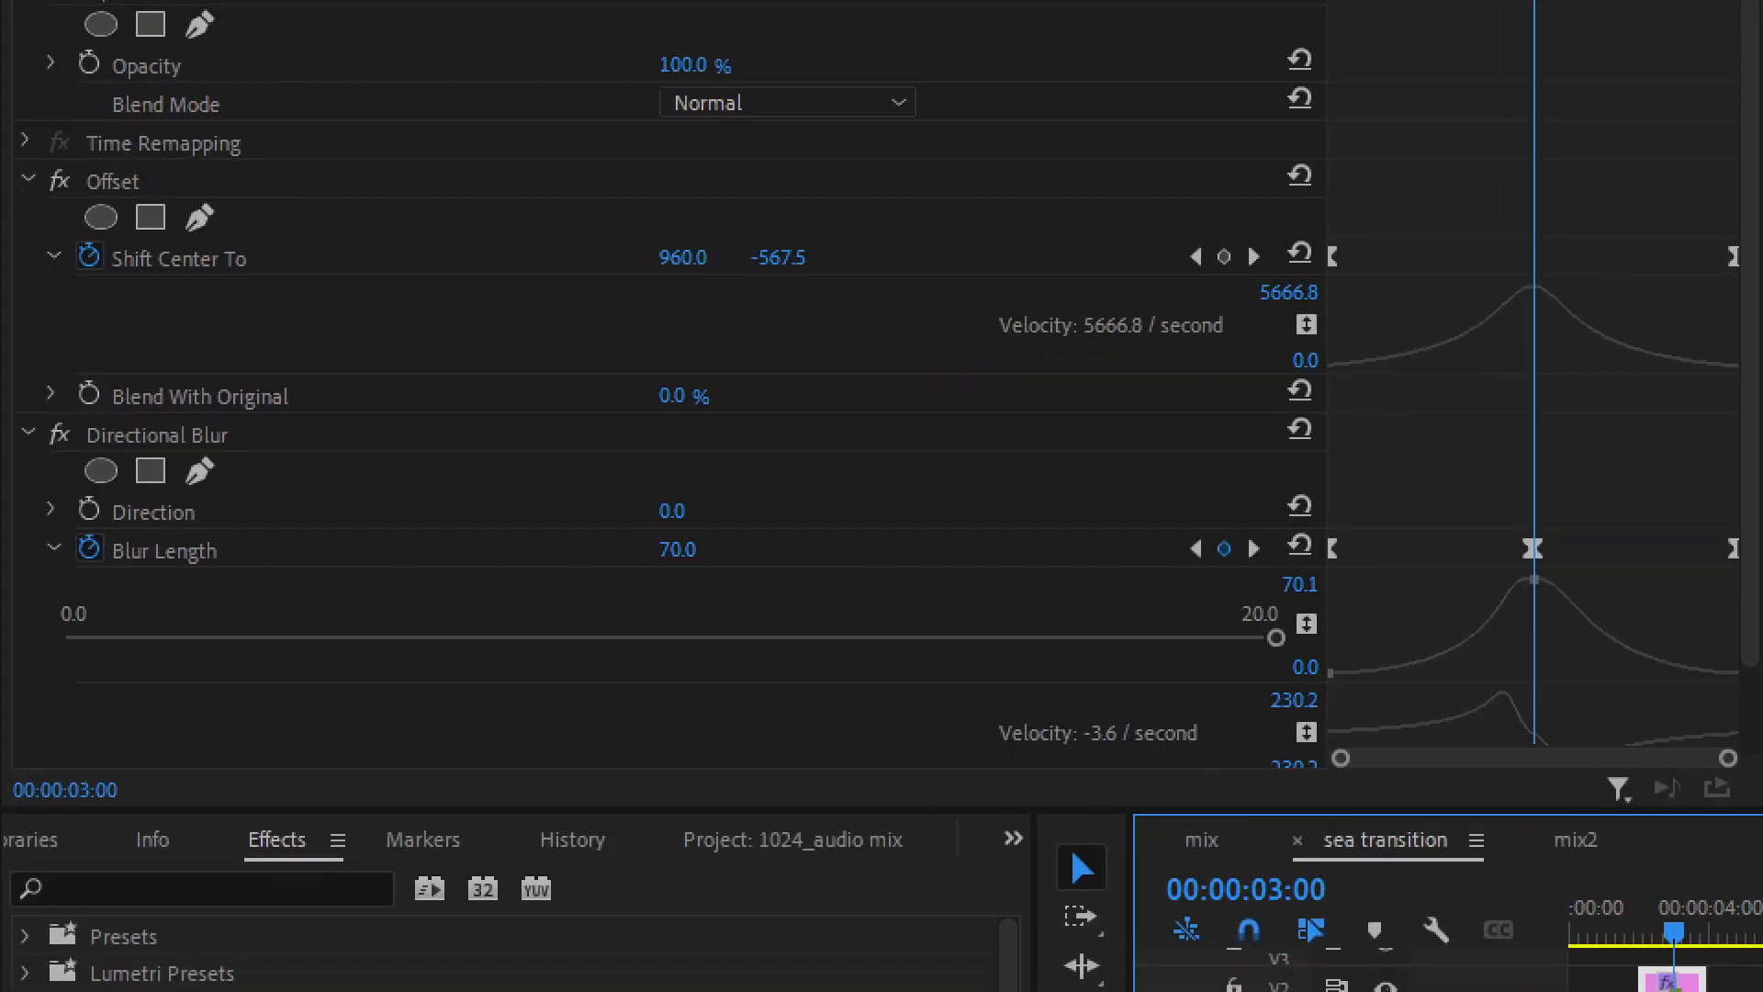
left_click_drag(55, 402, 267, 462)
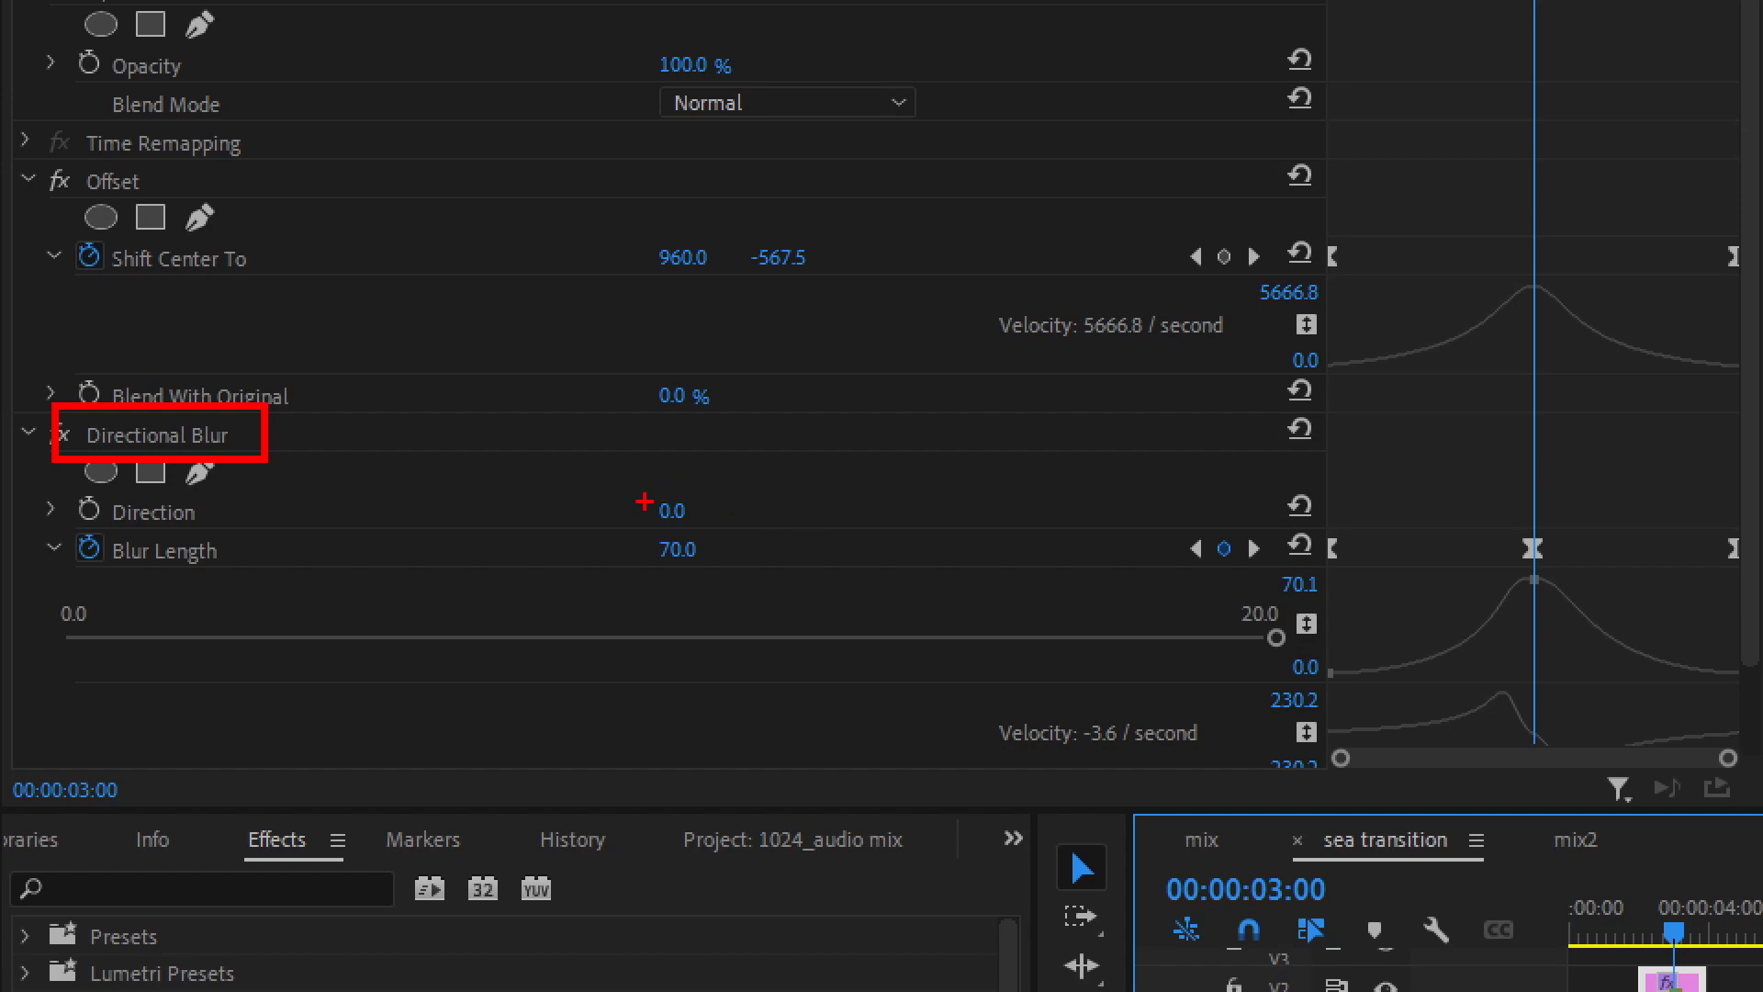
left_click_drag(642, 498, 708, 531)
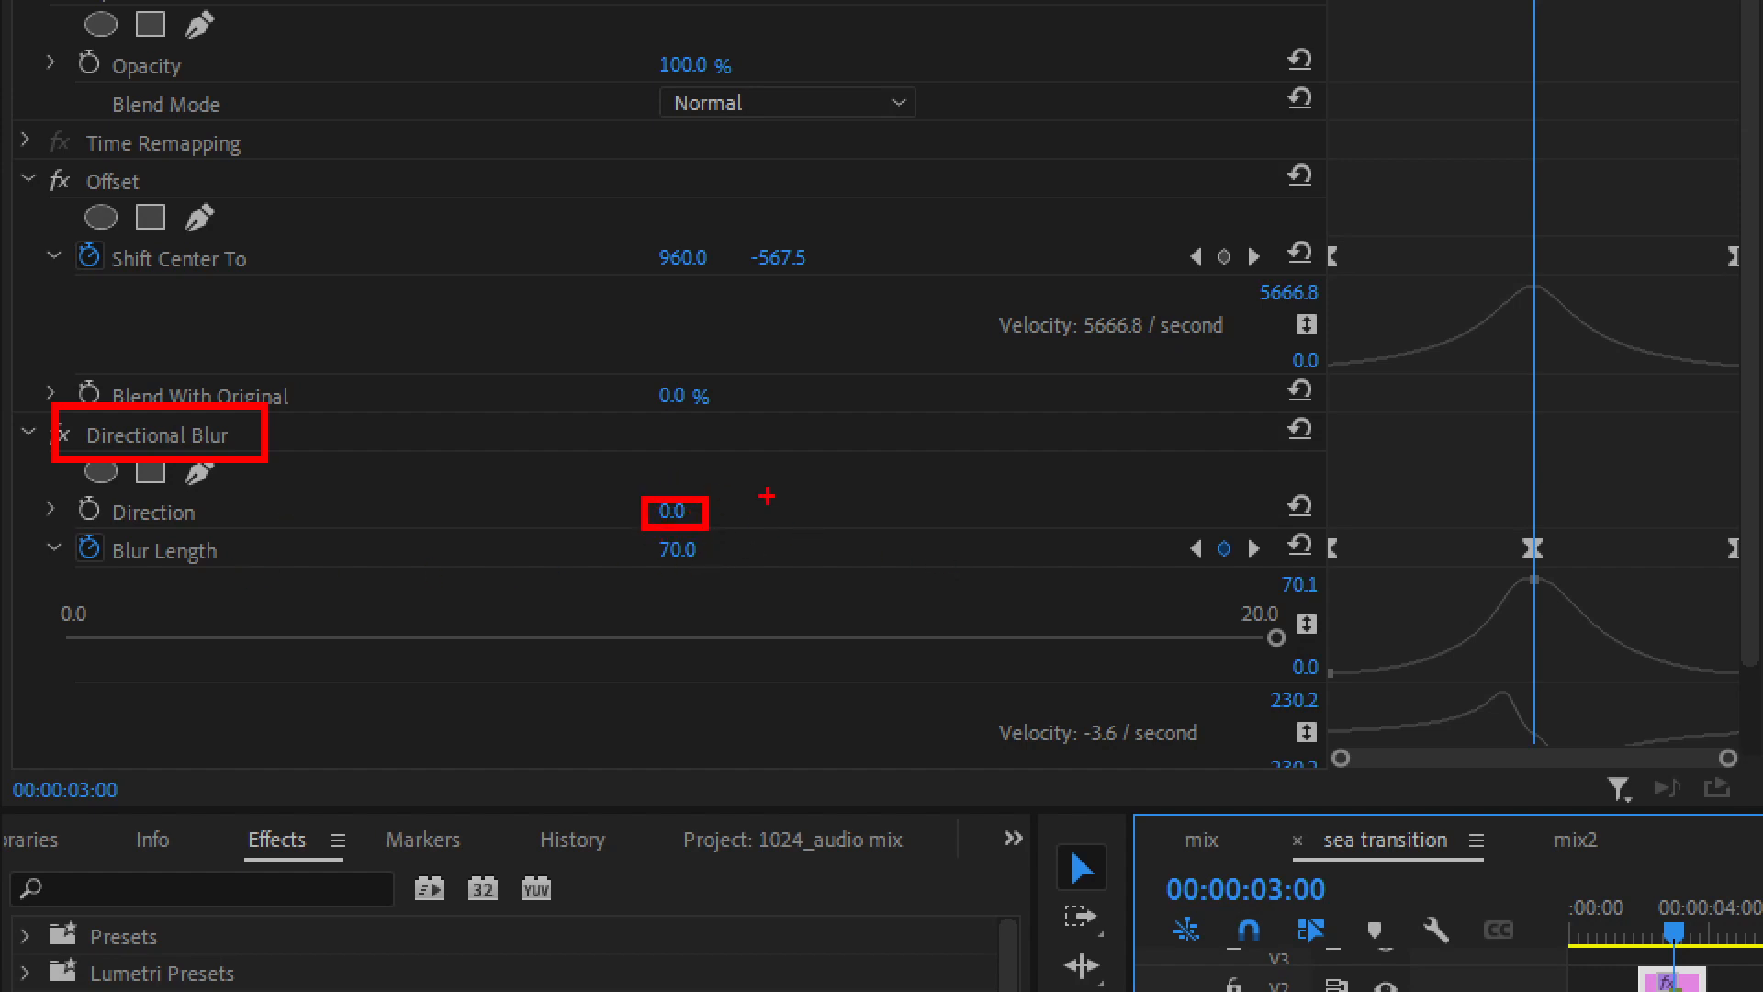
mouse_move(860, 384)
left_mouse_down()
mouse_move(796, 424)
mouse_move(806, 481)
mouse_move(887, 513)
mouse_move(921, 479)
mouse_move(915, 398)
mouse_move(865, 384)
left_mouse_up()
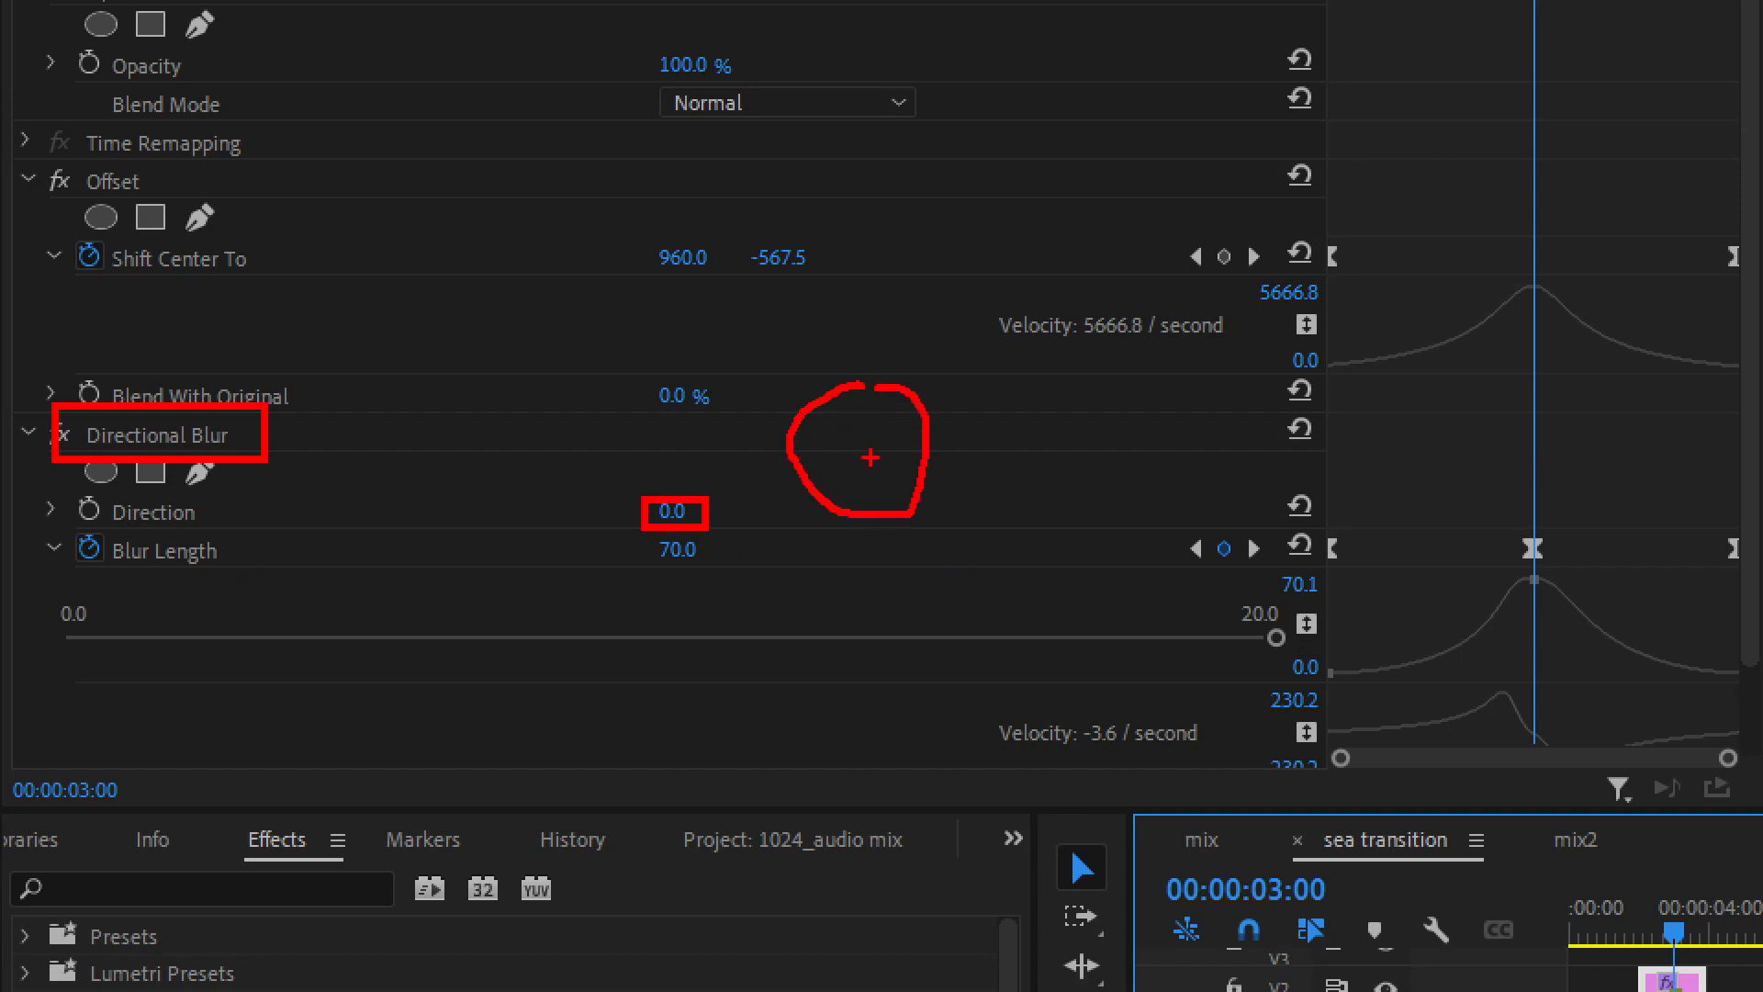
left_click_drag(871, 459, 871, 380)
left_click_drag(76, 531, 259, 579)
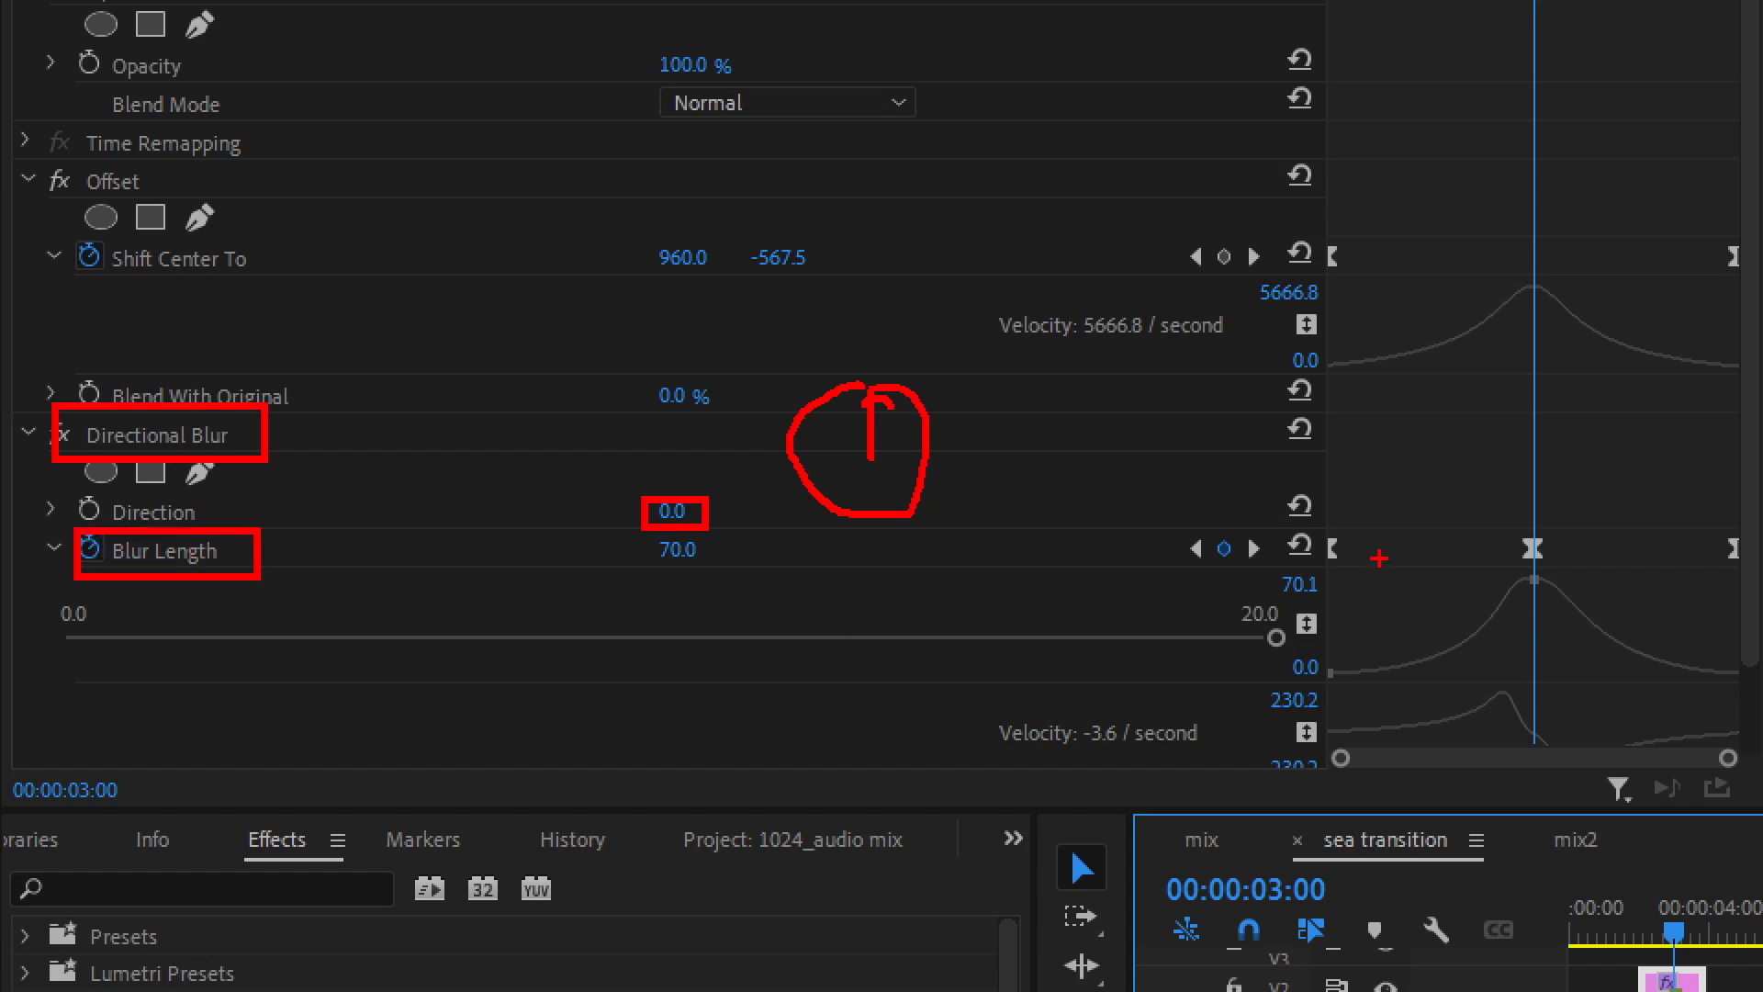
left_click_drag(1331, 364, 1428, 340)
left_click_drag(1350, 667, 1397, 649)
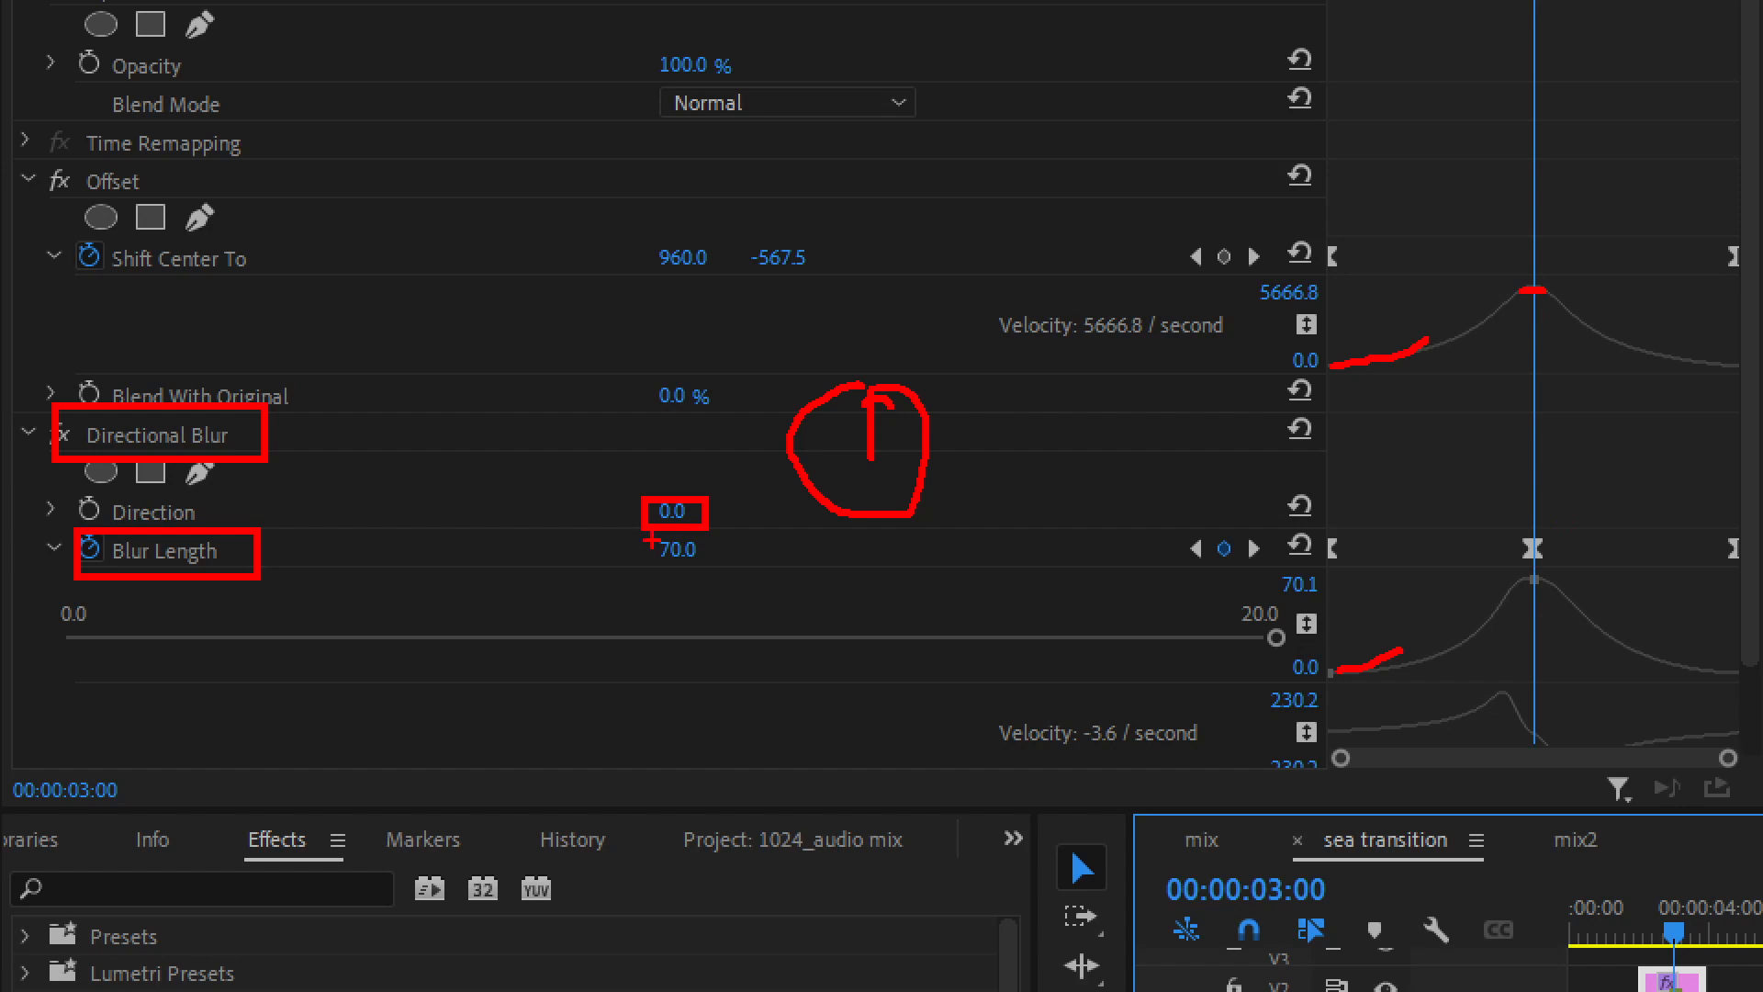
left_click_drag(640, 527, 715, 593)
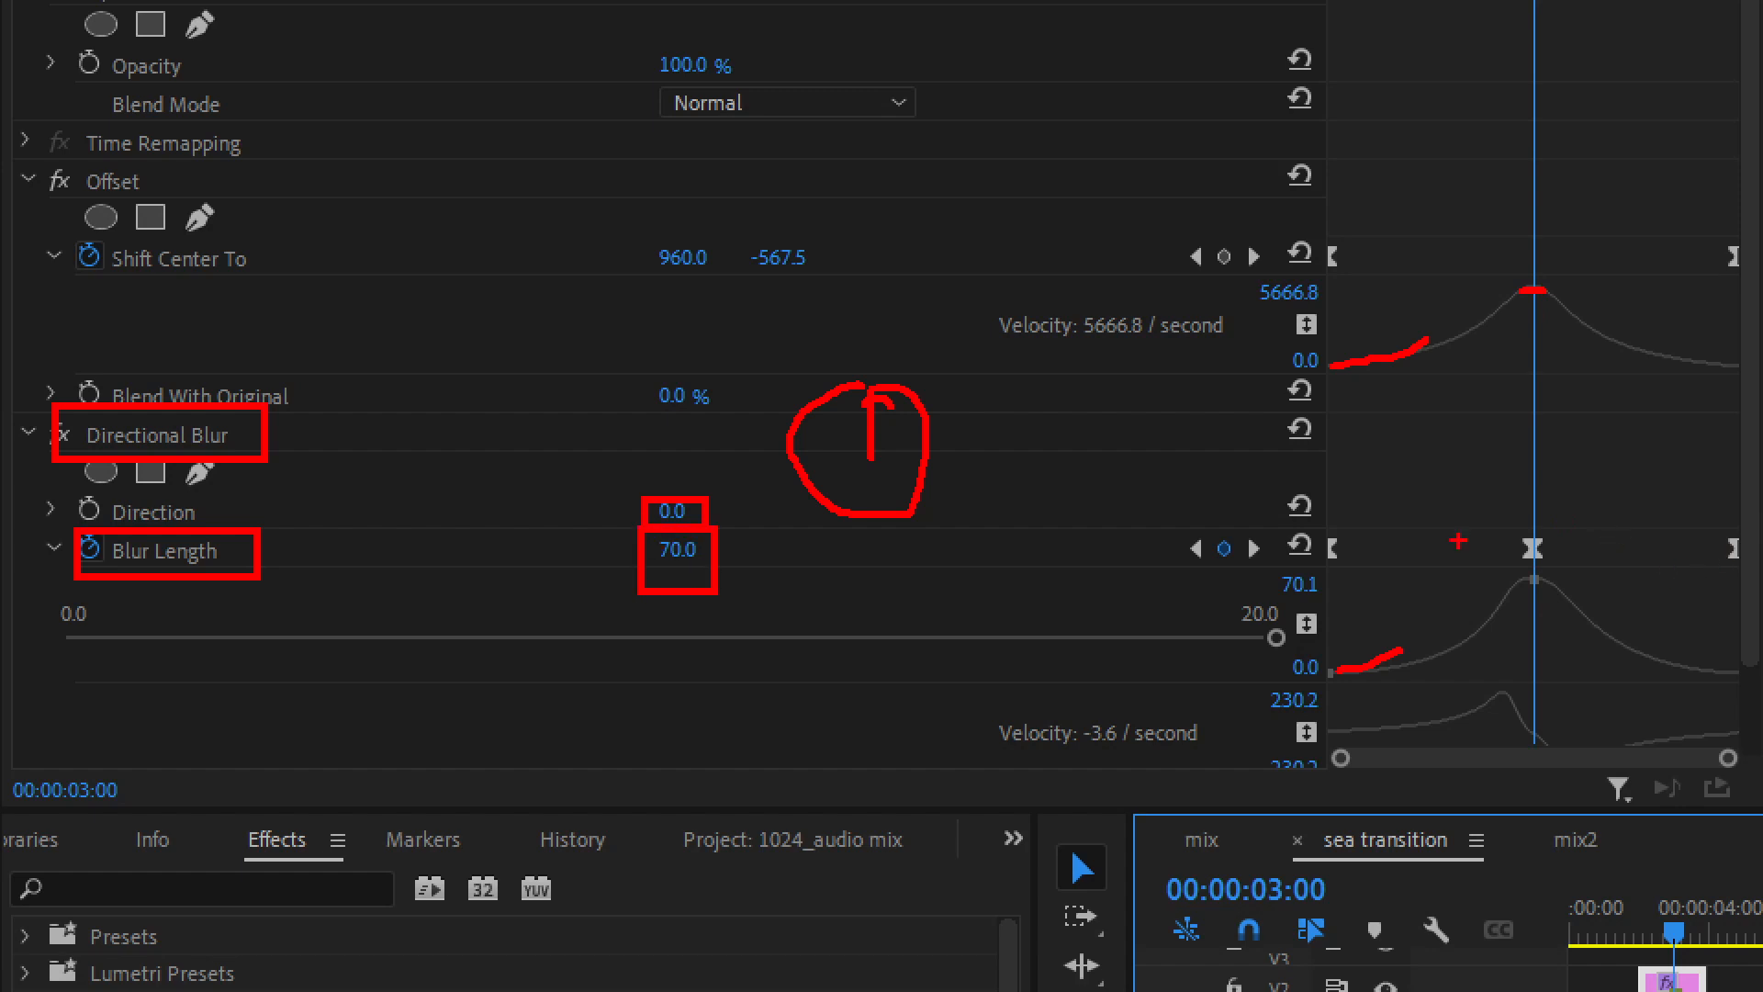
mouse_move(1552, 574)
left_mouse_down()
mouse_move(1481, 589)
mouse_move(1561, 568)
left_mouse_up()
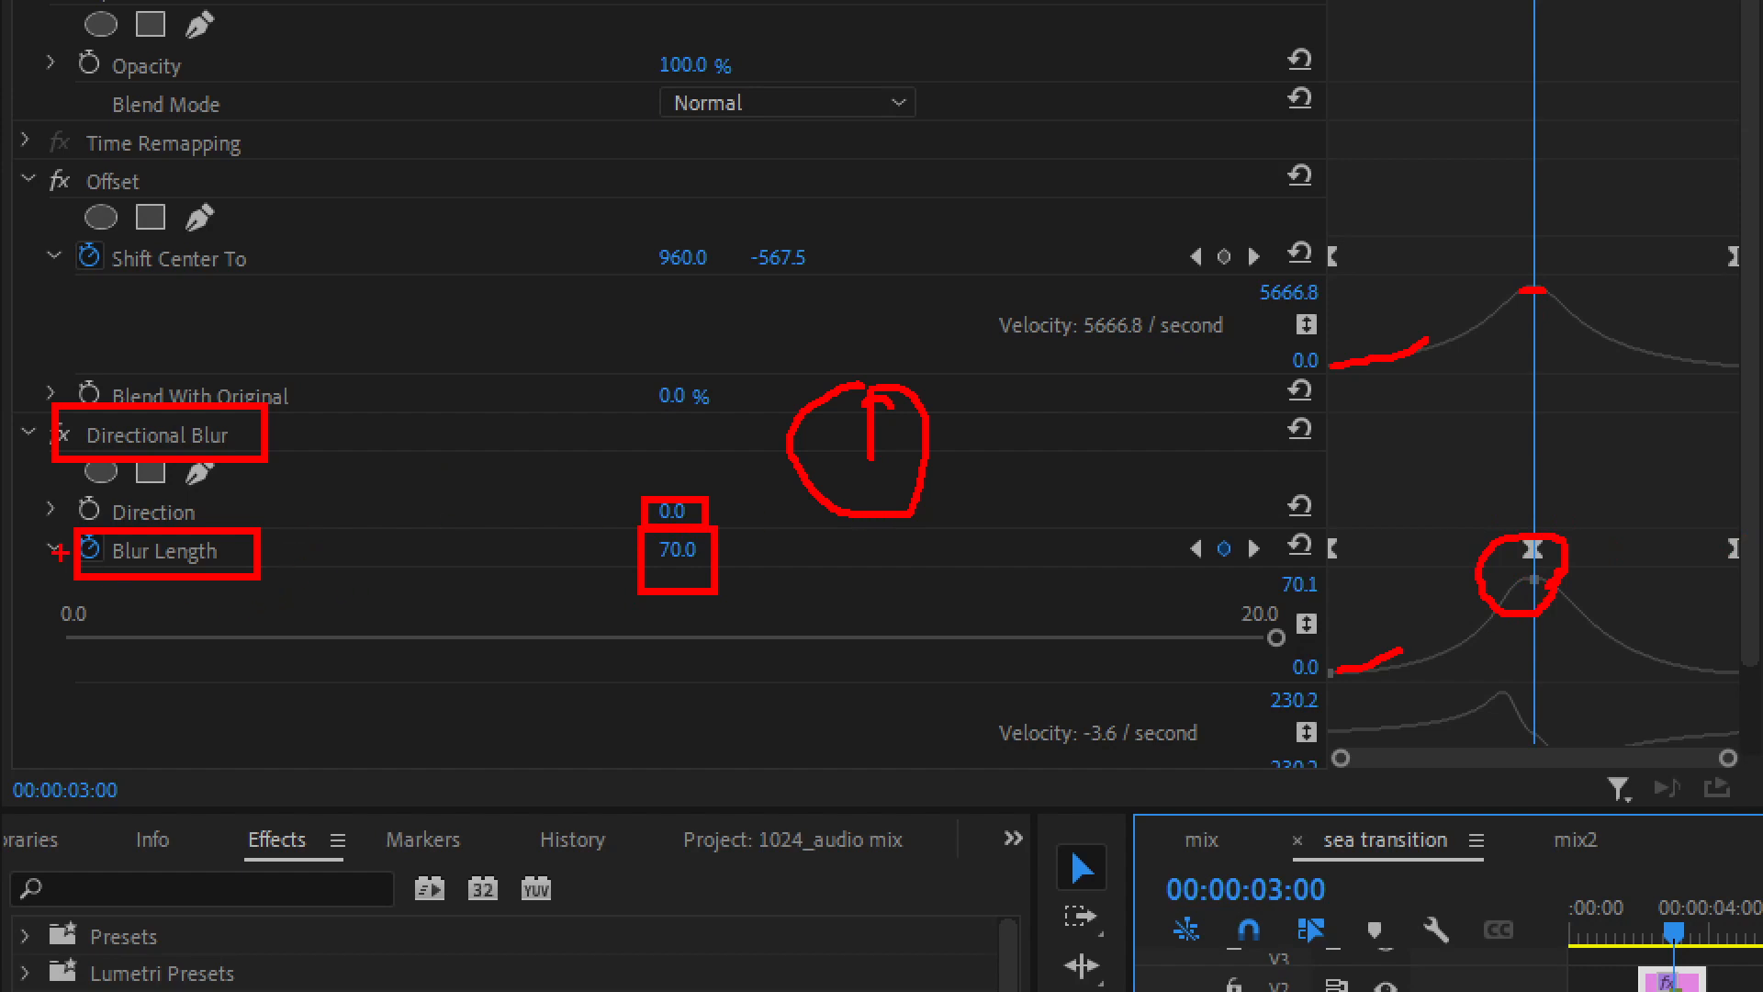
Examine the Blur Length value and velocity graphs, following the curve's rise and fall around the middle keyframe
left_click_drag(38, 529, 72, 565)
left_click_drag(1071, 614, 1094, 592)
left_click_drag(1022, 705, 1049, 703)
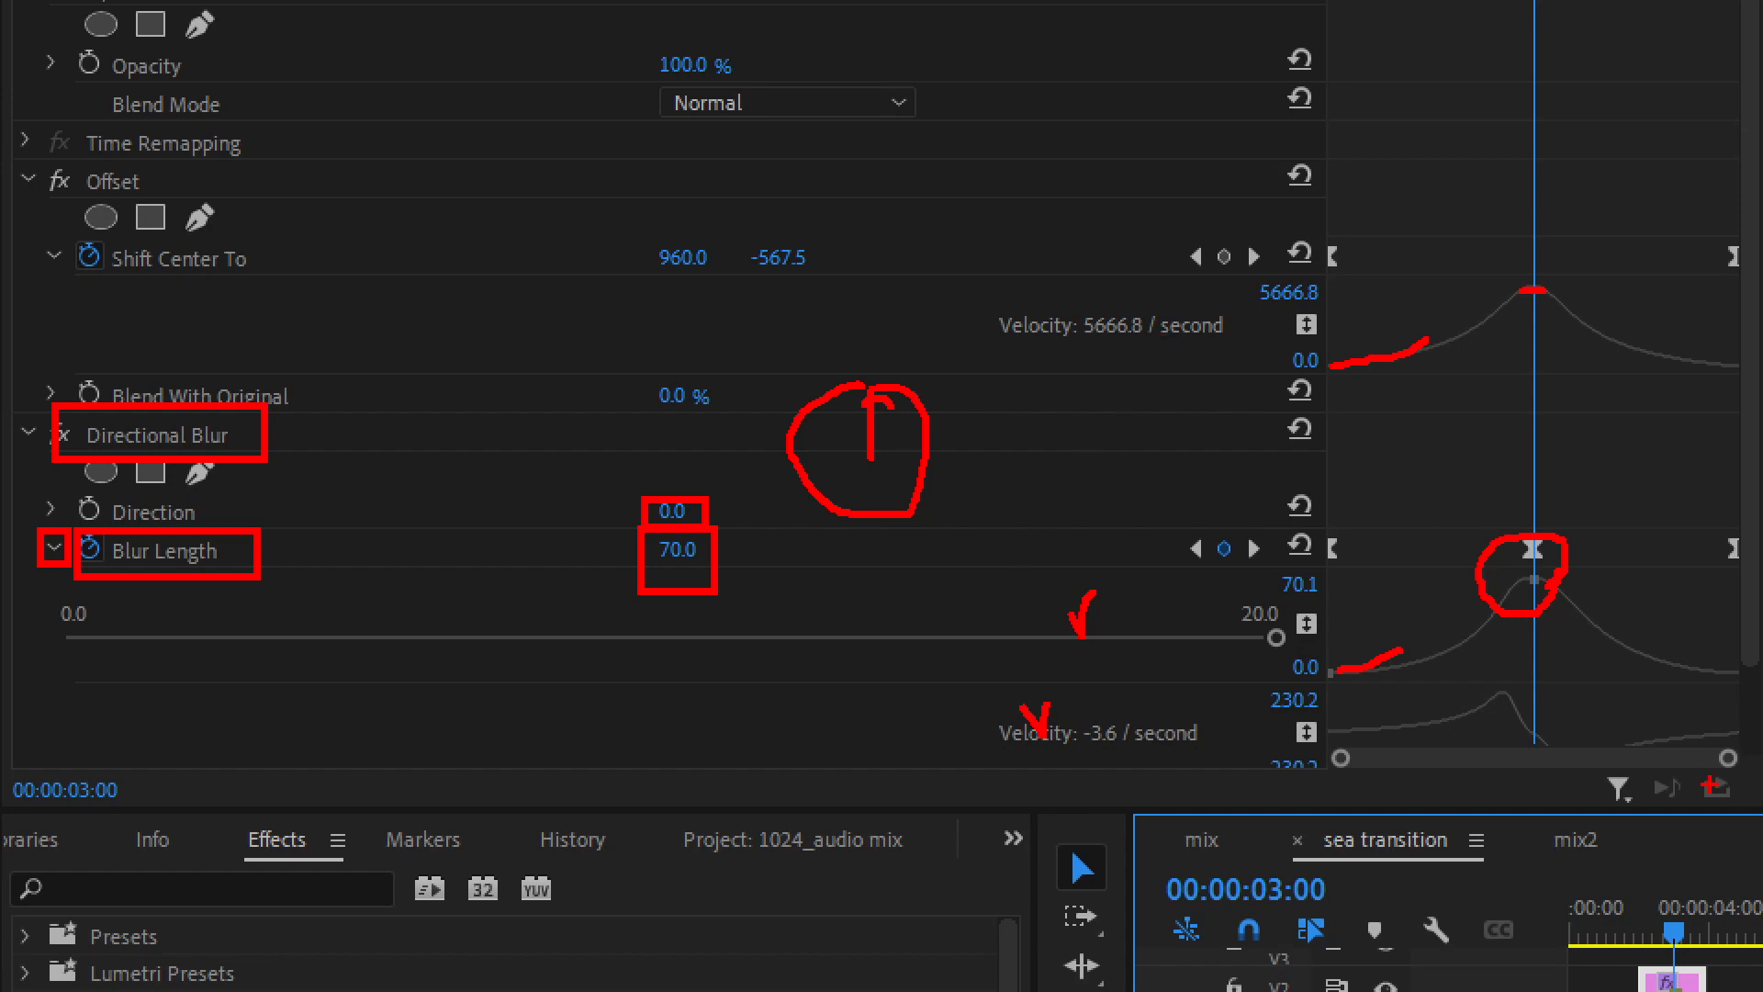
left_click_drag(1255, 562, 1338, 676)
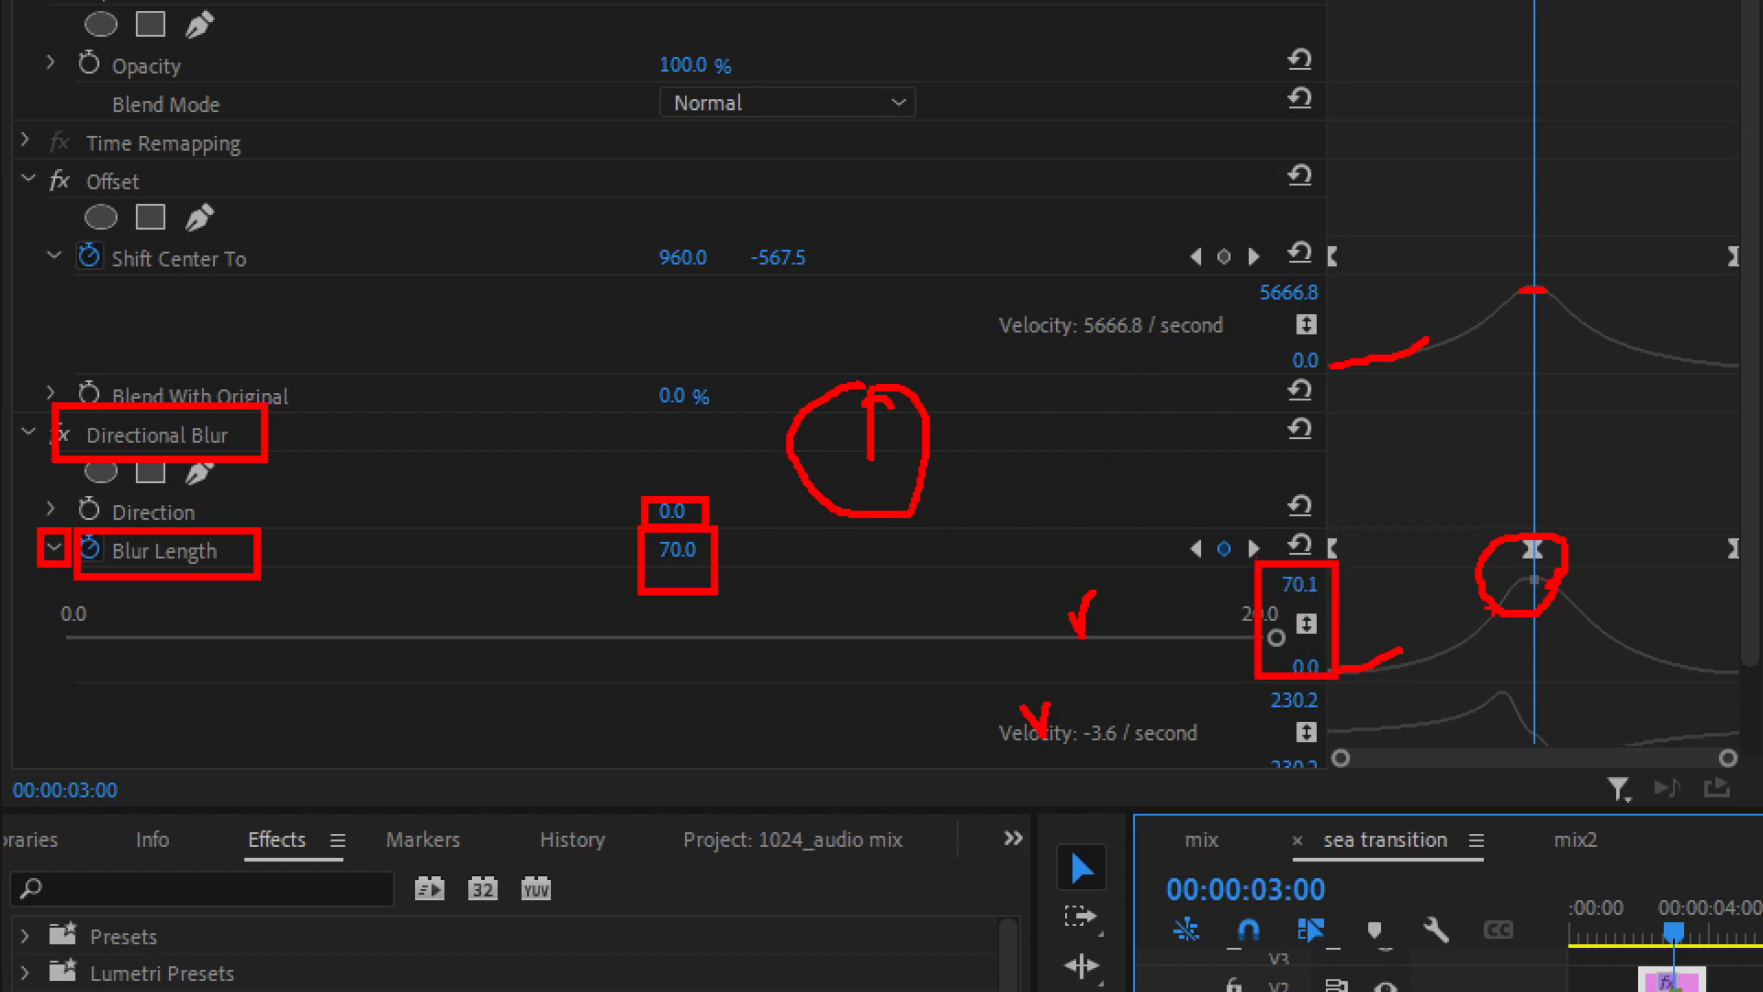
mouse_move(759, 529)
left_mouse_down()
mouse_move(753, 544)
mouse_move(777, 535)
mouse_move(764, 527)
left_mouse_up()
mouse_move(922, 540)
left_mouse_down()
mouse_move(954, 569)
mouse_move(989, 533)
left_mouse_up()
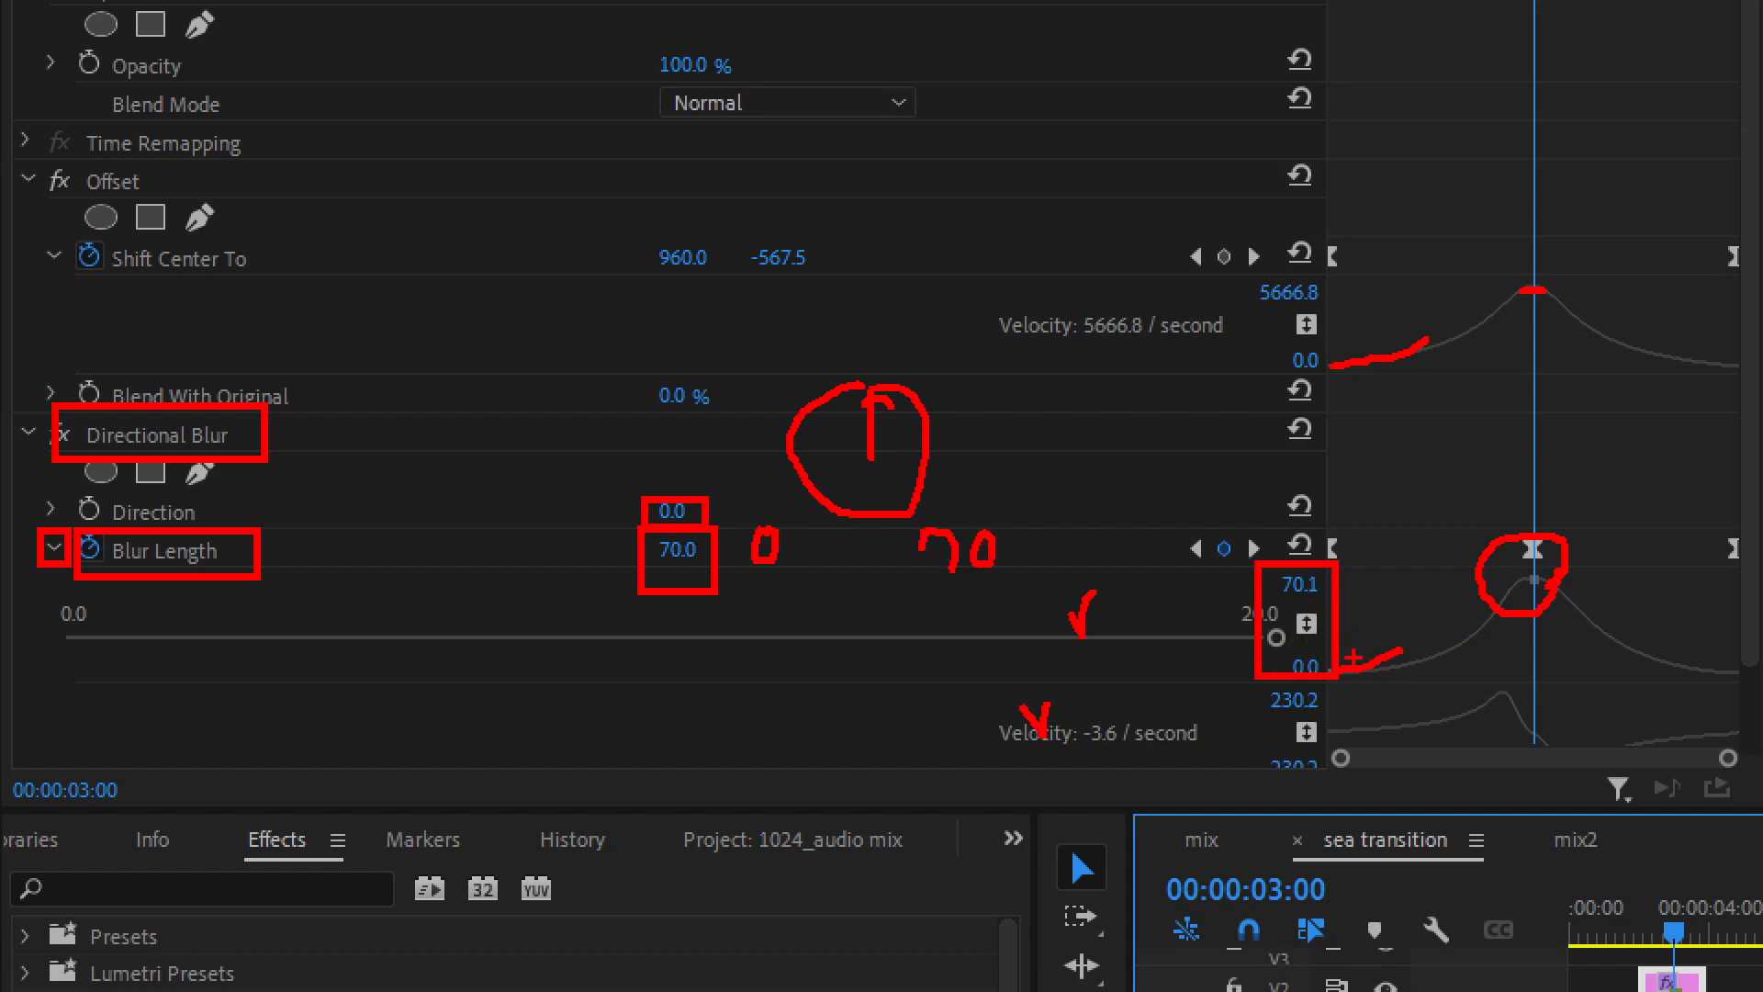
mouse_move(1378, 668)
left_mouse_down()
mouse_move(1473, 622)
mouse_move(1513, 576)
mouse_move(1458, 665)
mouse_move(1361, 683)
left_mouse_up()
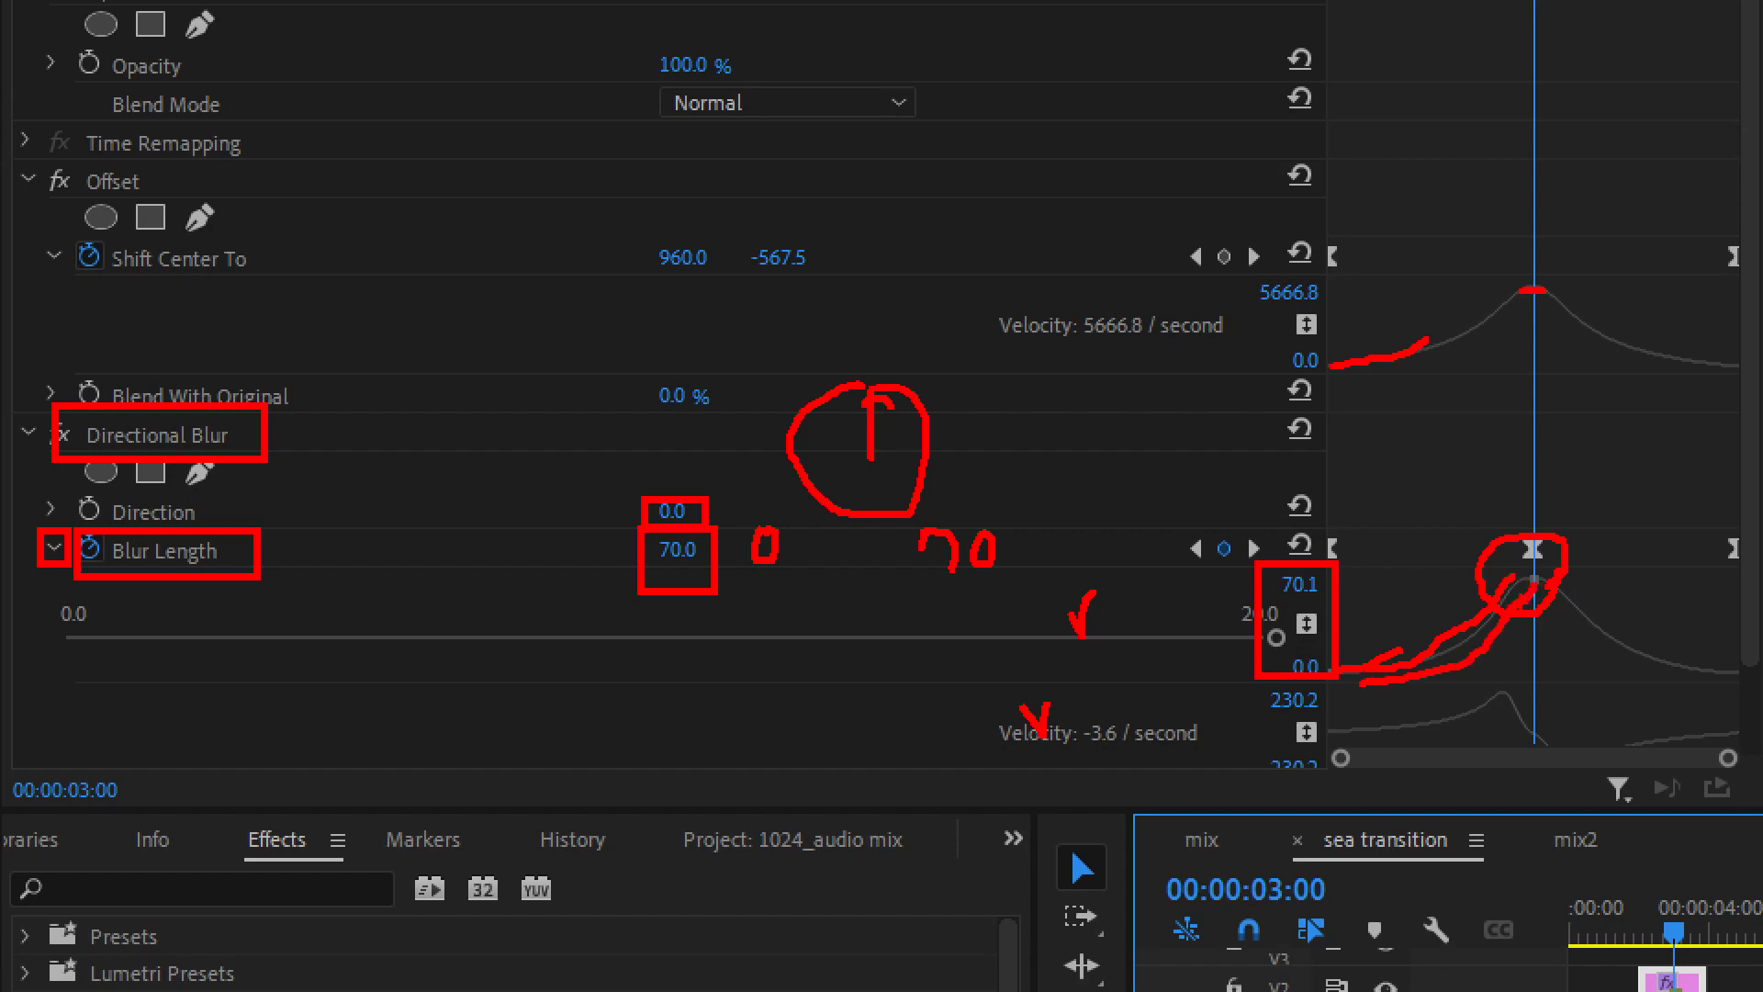
left_click_drag(1547, 580, 1697, 677)
mouse_move(1260, 494)
left_mouse_down()
mouse_move(1314, 445)
mouse_move(1346, 376)
mouse_move(1371, 413)
mouse_move(1403, 369)
mouse_move(1470, 451)
mouse_move(1584, 496)
left_mouse_up()
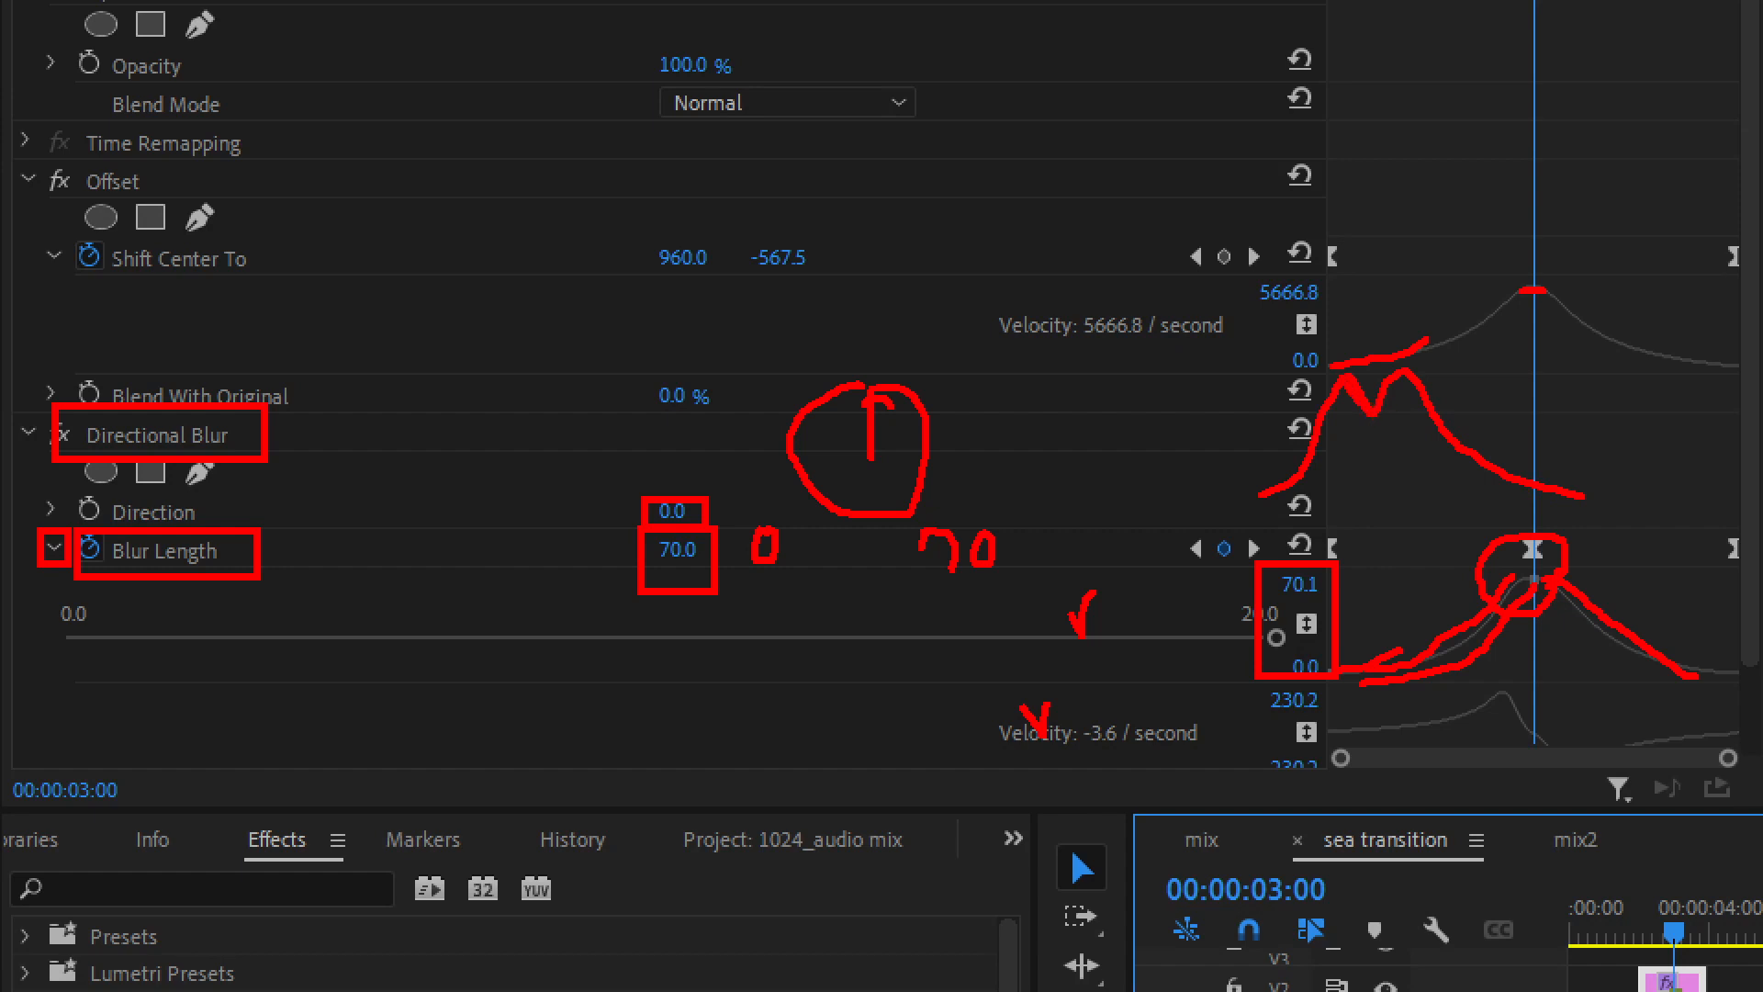
left_click_drag(1337, 379, 1263, 495)
mouse_move(1144, 466)
left_mouse_down()
mouse_move(1178, 296)
mouse_move(1195, 287)
mouse_move(1212, 329)
mouse_move(1247, 280)
mouse_move(1309, 439)
mouse_move(1350, 466)
left_mouse_up()
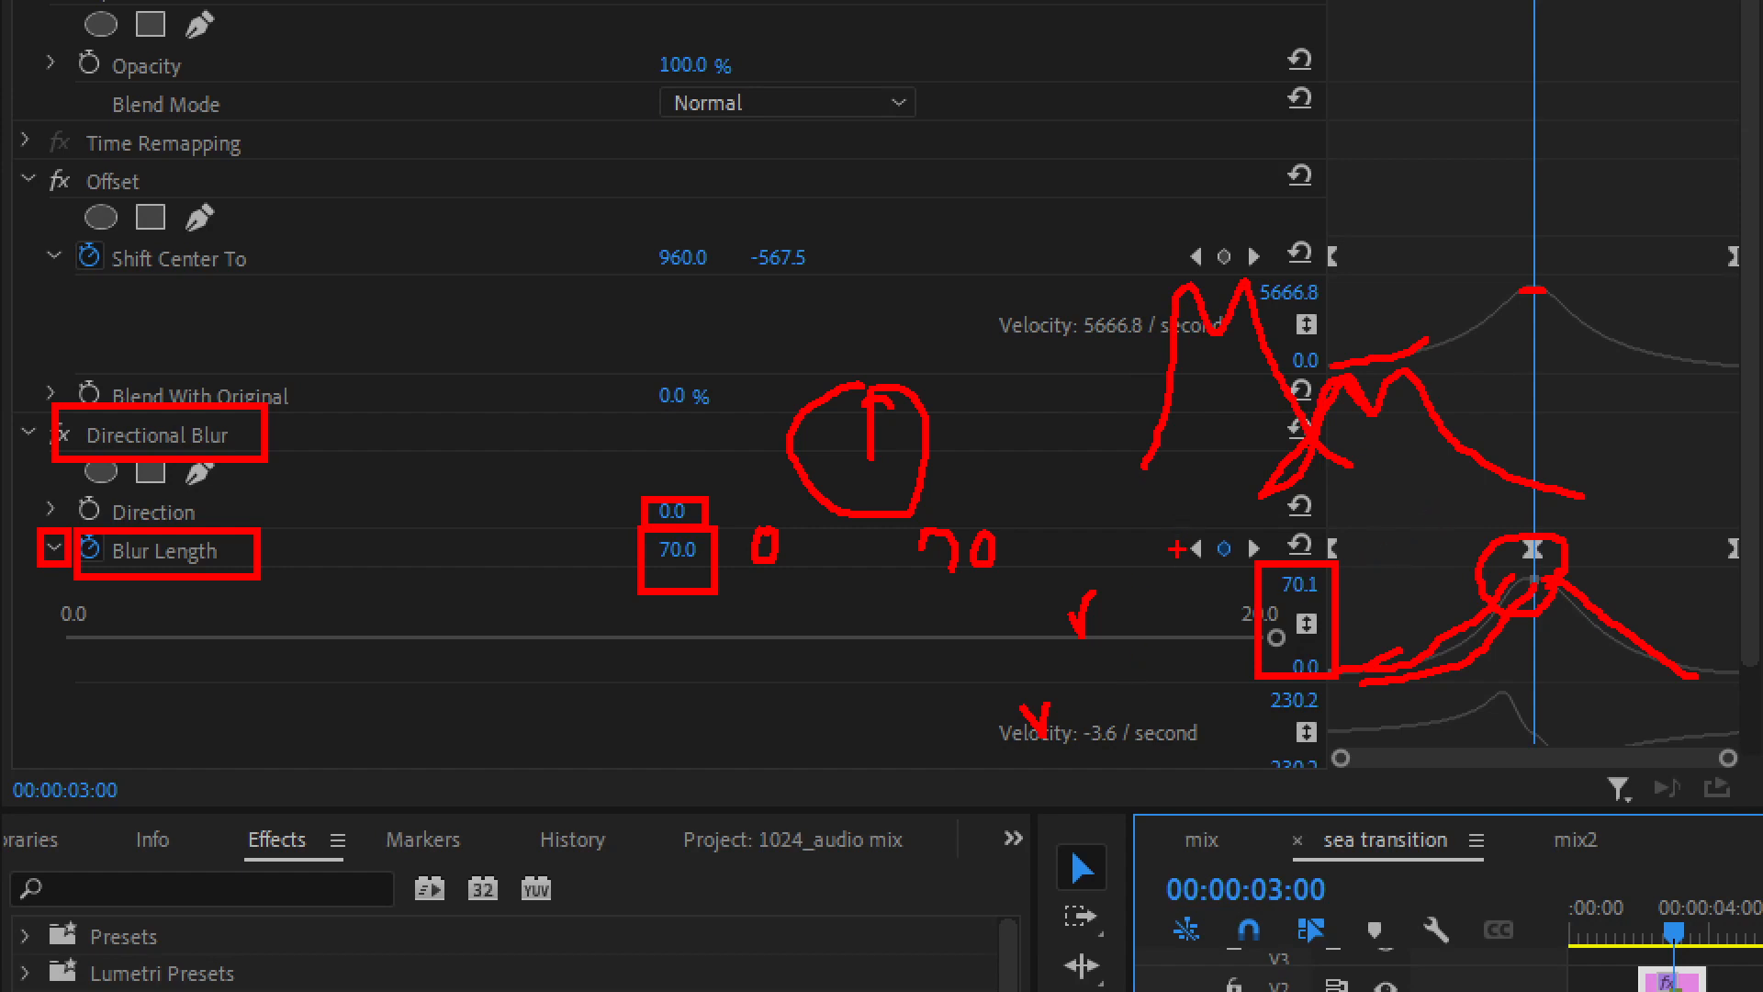
key("Escape")
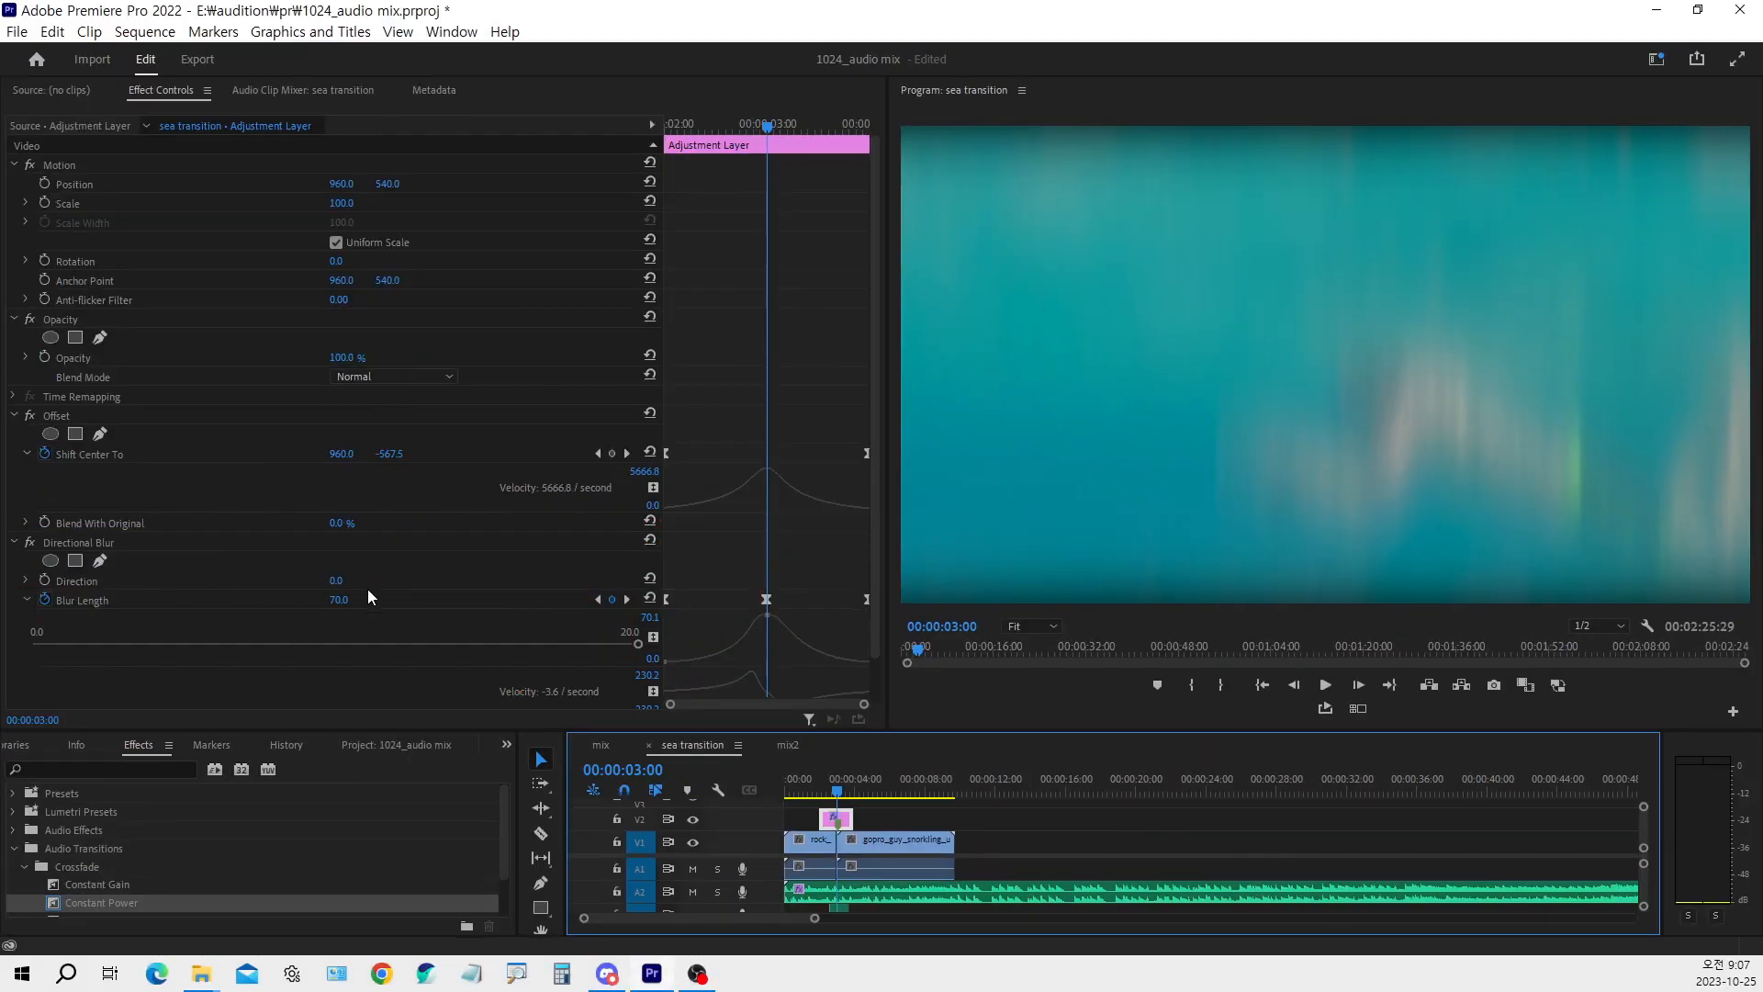
Enlarge the timeline area and examine how the V2 adjustment layer spans the V1 clip cut above the A2 and A3 audio
scroll(569, 517, "down", 1)
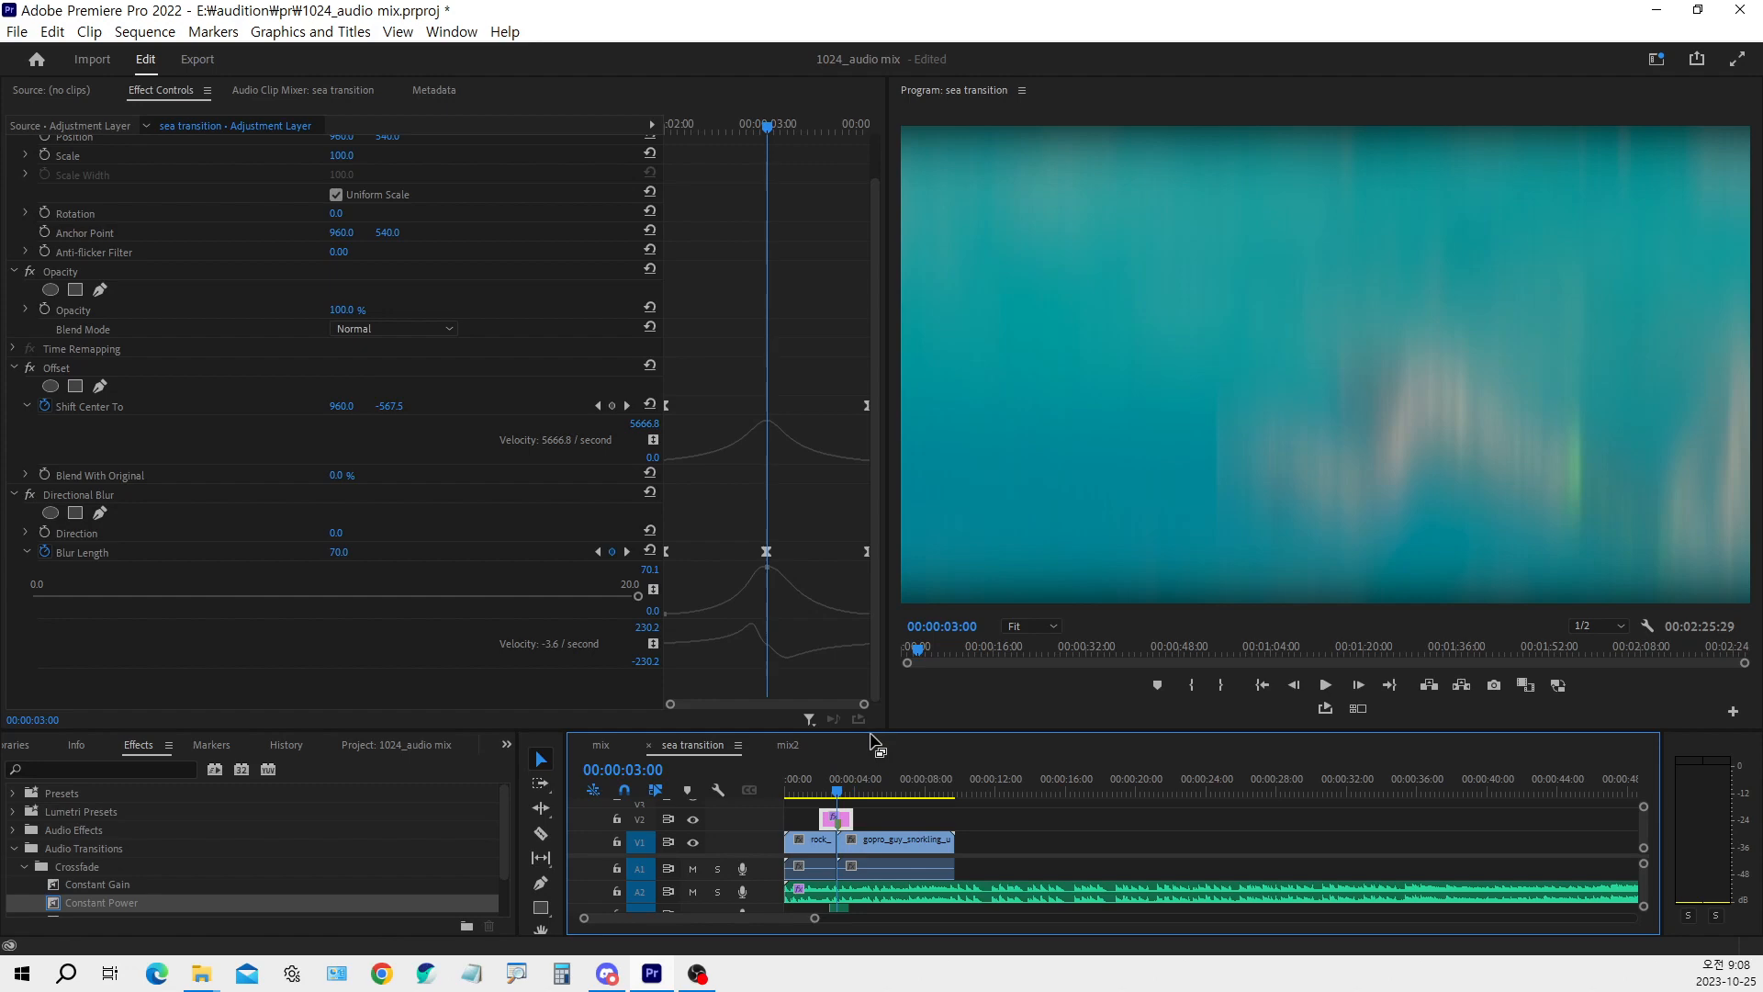
left_click_drag(871, 741, 878, 548)
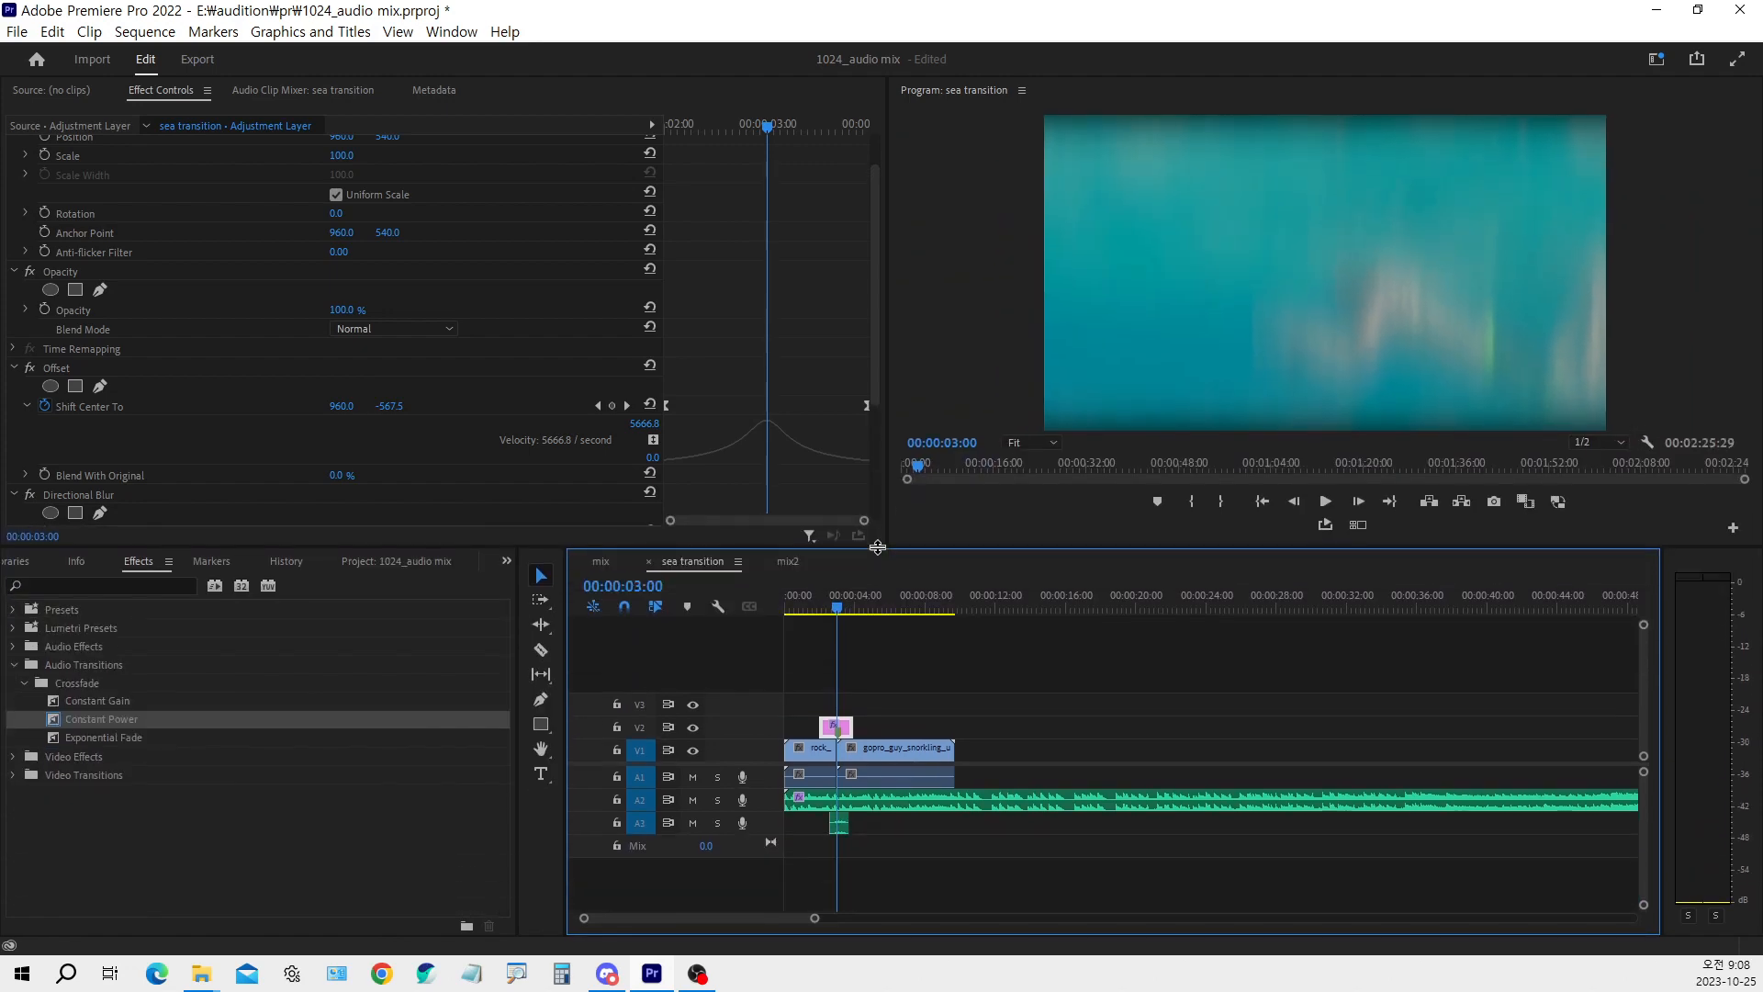
key("ctrl+1")
left_click(847, 467)
left_click_drag(704, 430, 816, 490)
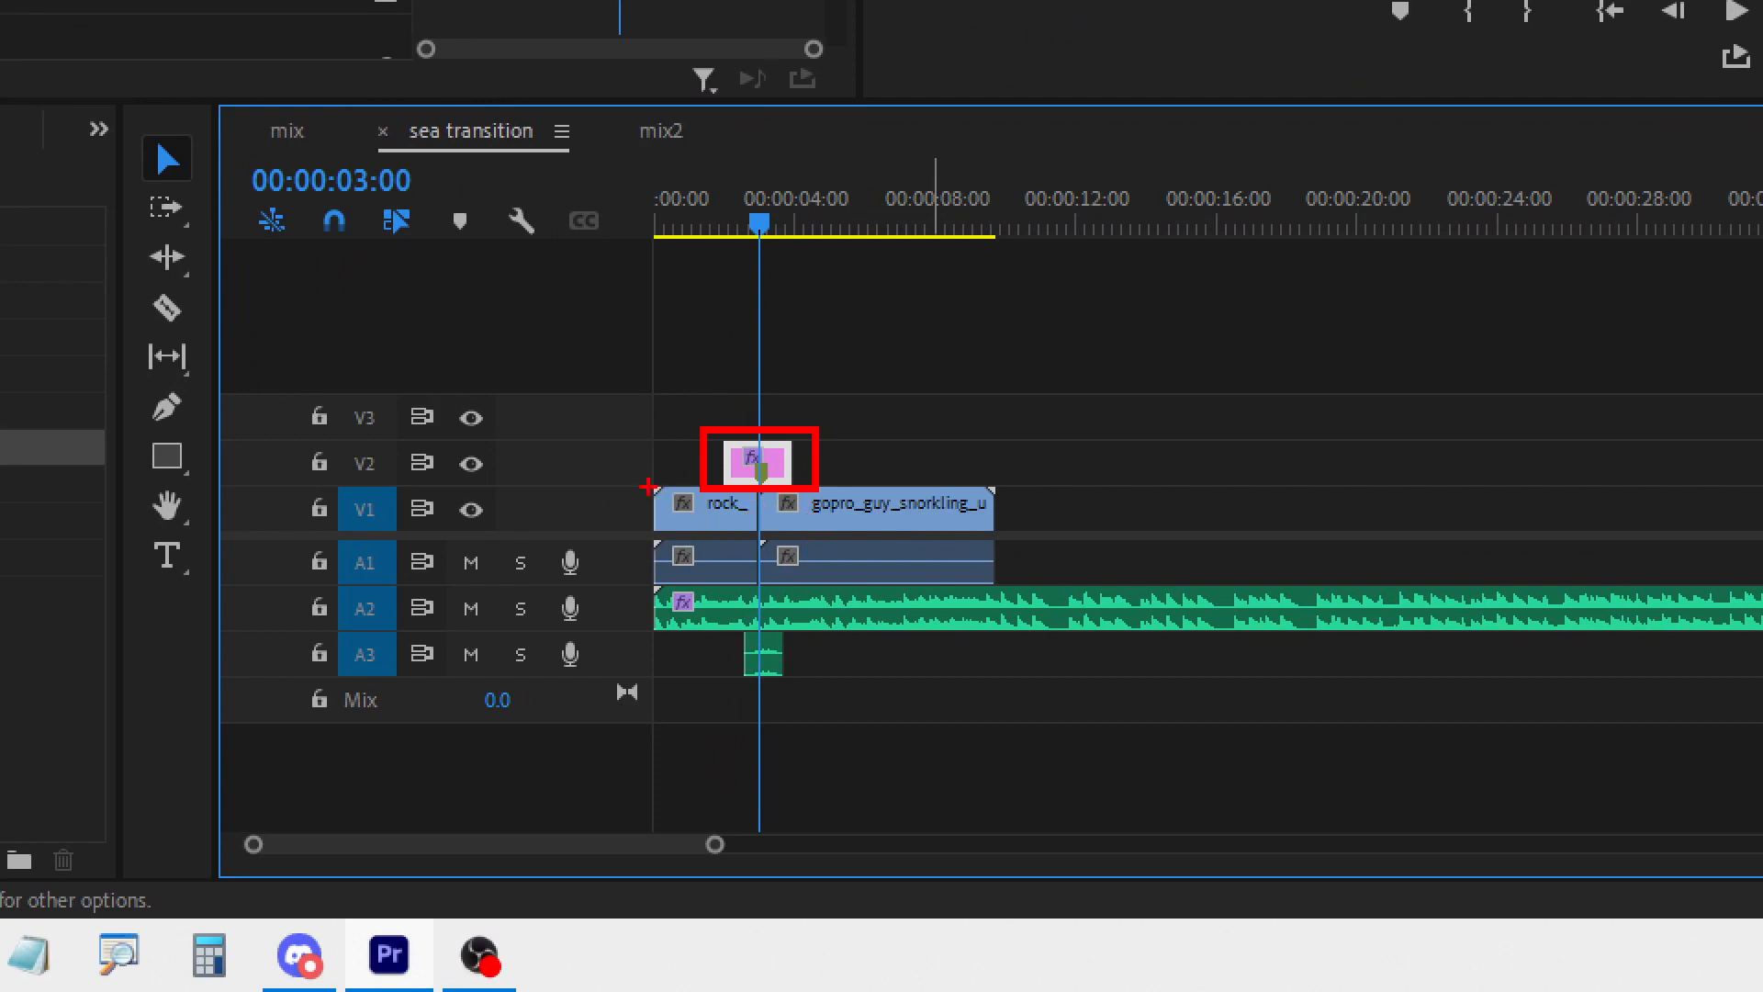
left_click_drag(648, 487, 980, 524)
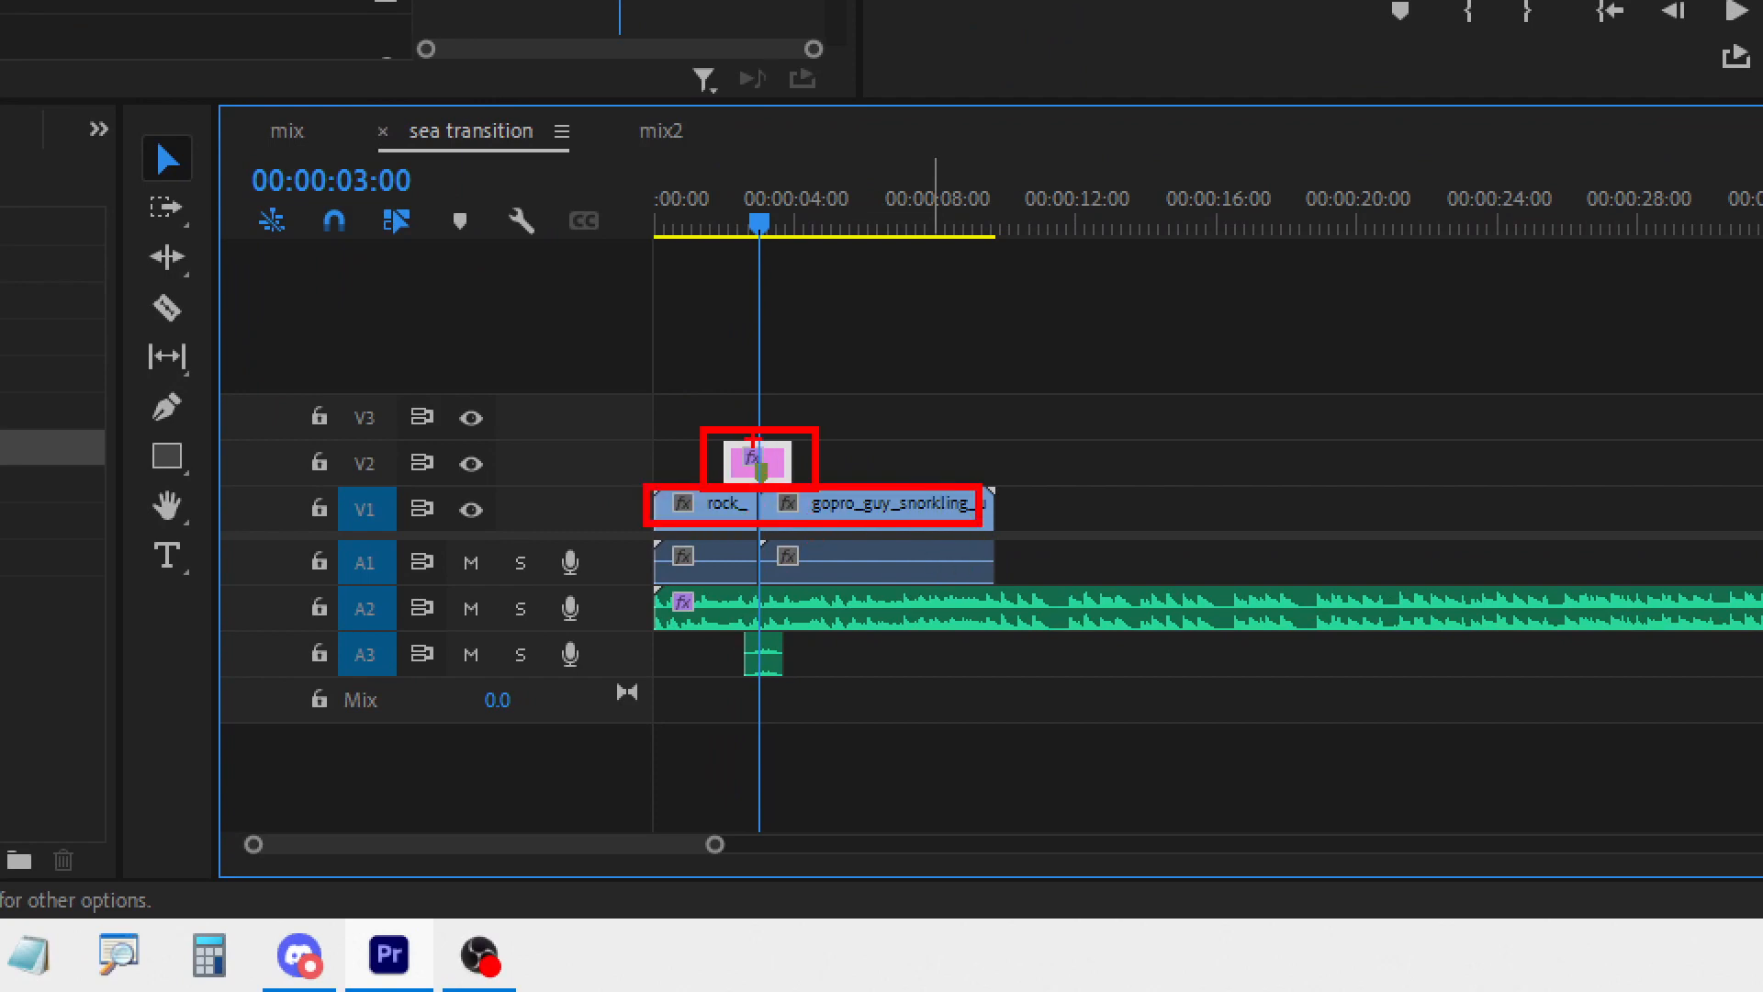
mouse_move(758, 407)
left_mouse_down()
mouse_move(773, 447)
mouse_move(806, 391)
left_mouse_up()
mouse_move(723, 421)
left_mouse_down()
mouse_move(721, 504)
mouse_move(678, 455)
mouse_move(695, 430)
mouse_move(696, 478)
left_mouse_up()
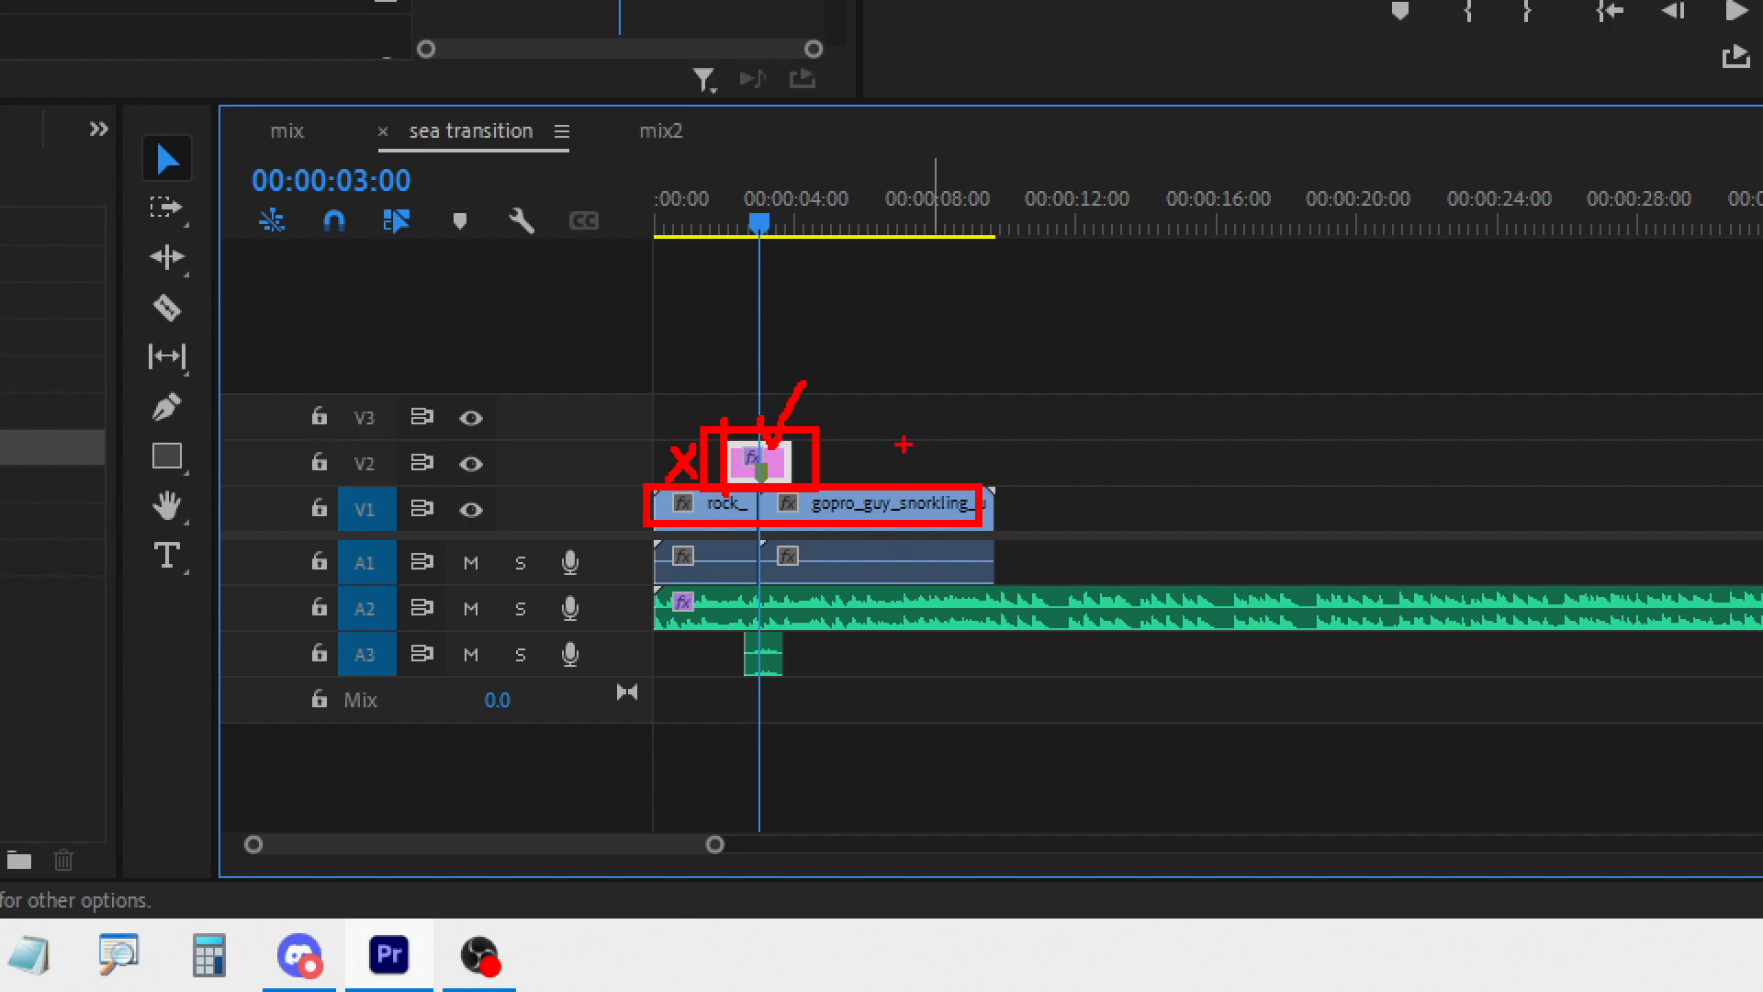
mouse_move(902, 446)
left_mouse_down()
mouse_move(846, 481)
mouse_move(884, 472)
left_mouse_up()
left_click_drag(706, 585, 736, 571)
mouse_move(746, 632)
left_mouse_down()
mouse_move(759, 659)
mouse_move(790, 617)
left_mouse_up()
key("Escape")
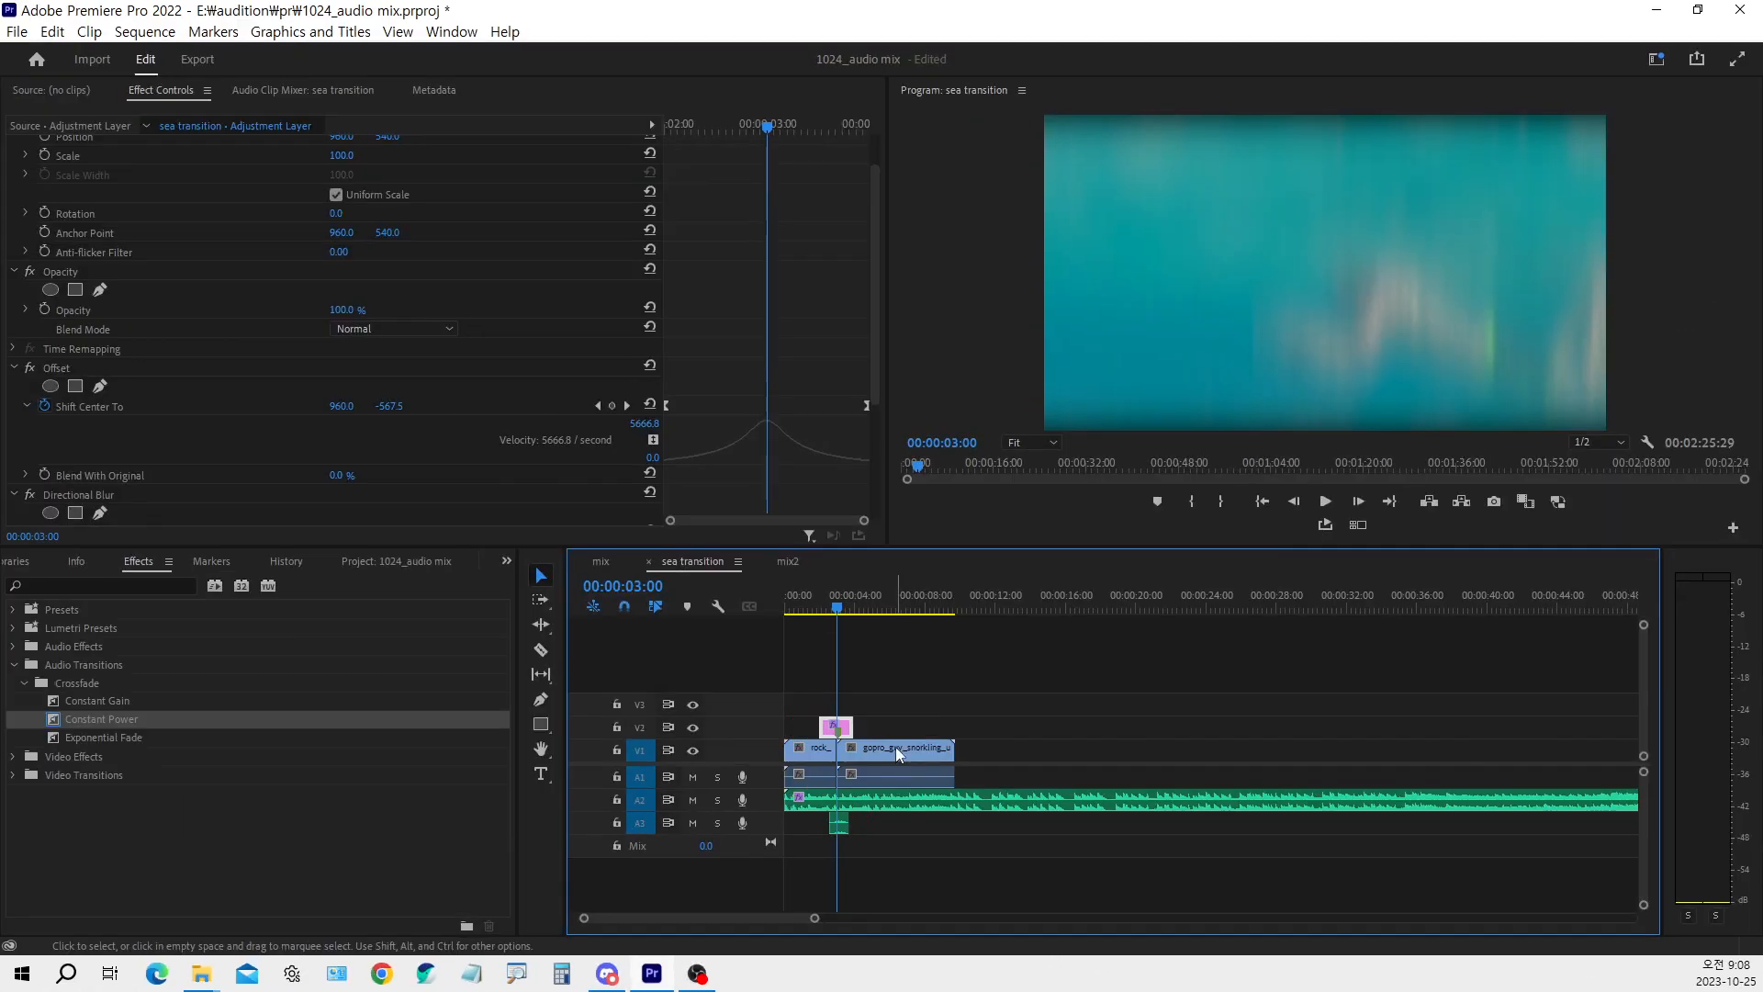
Select the music clip on A2, move the playhead to 00:00:04:15 and examine its Bandpass effect
left_click(886, 802)
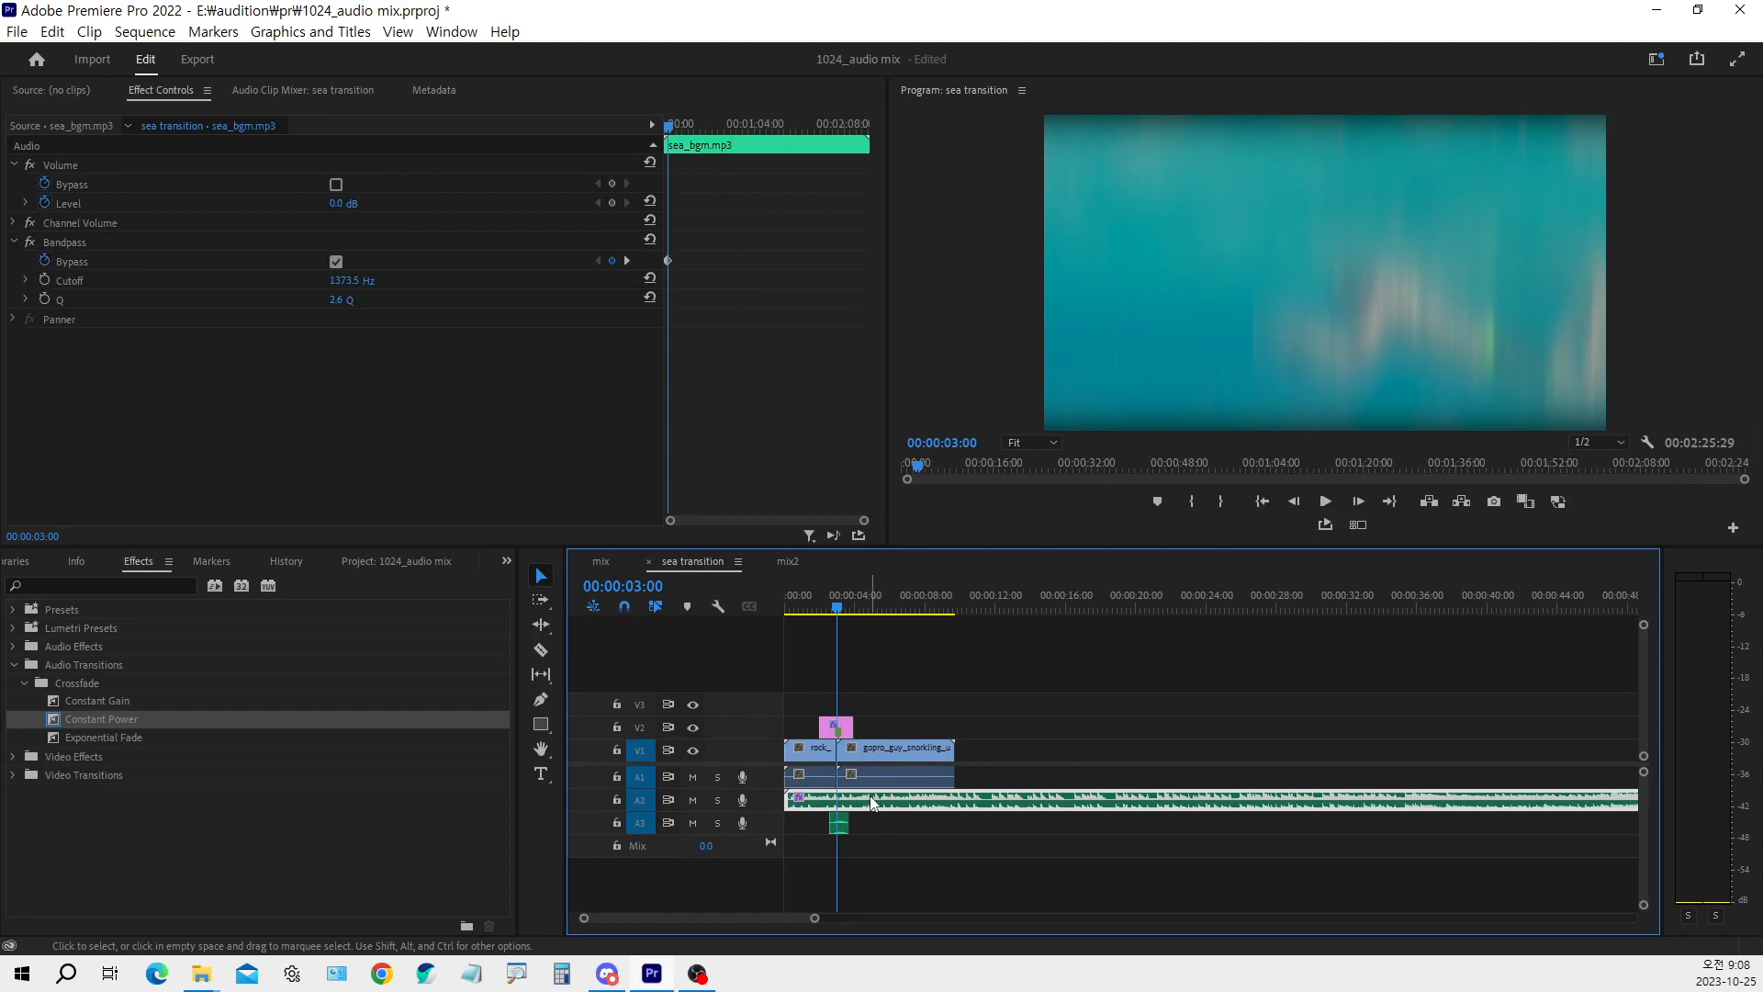
left_click(859, 608)
left_click_drag(866, 613, 872, 626)
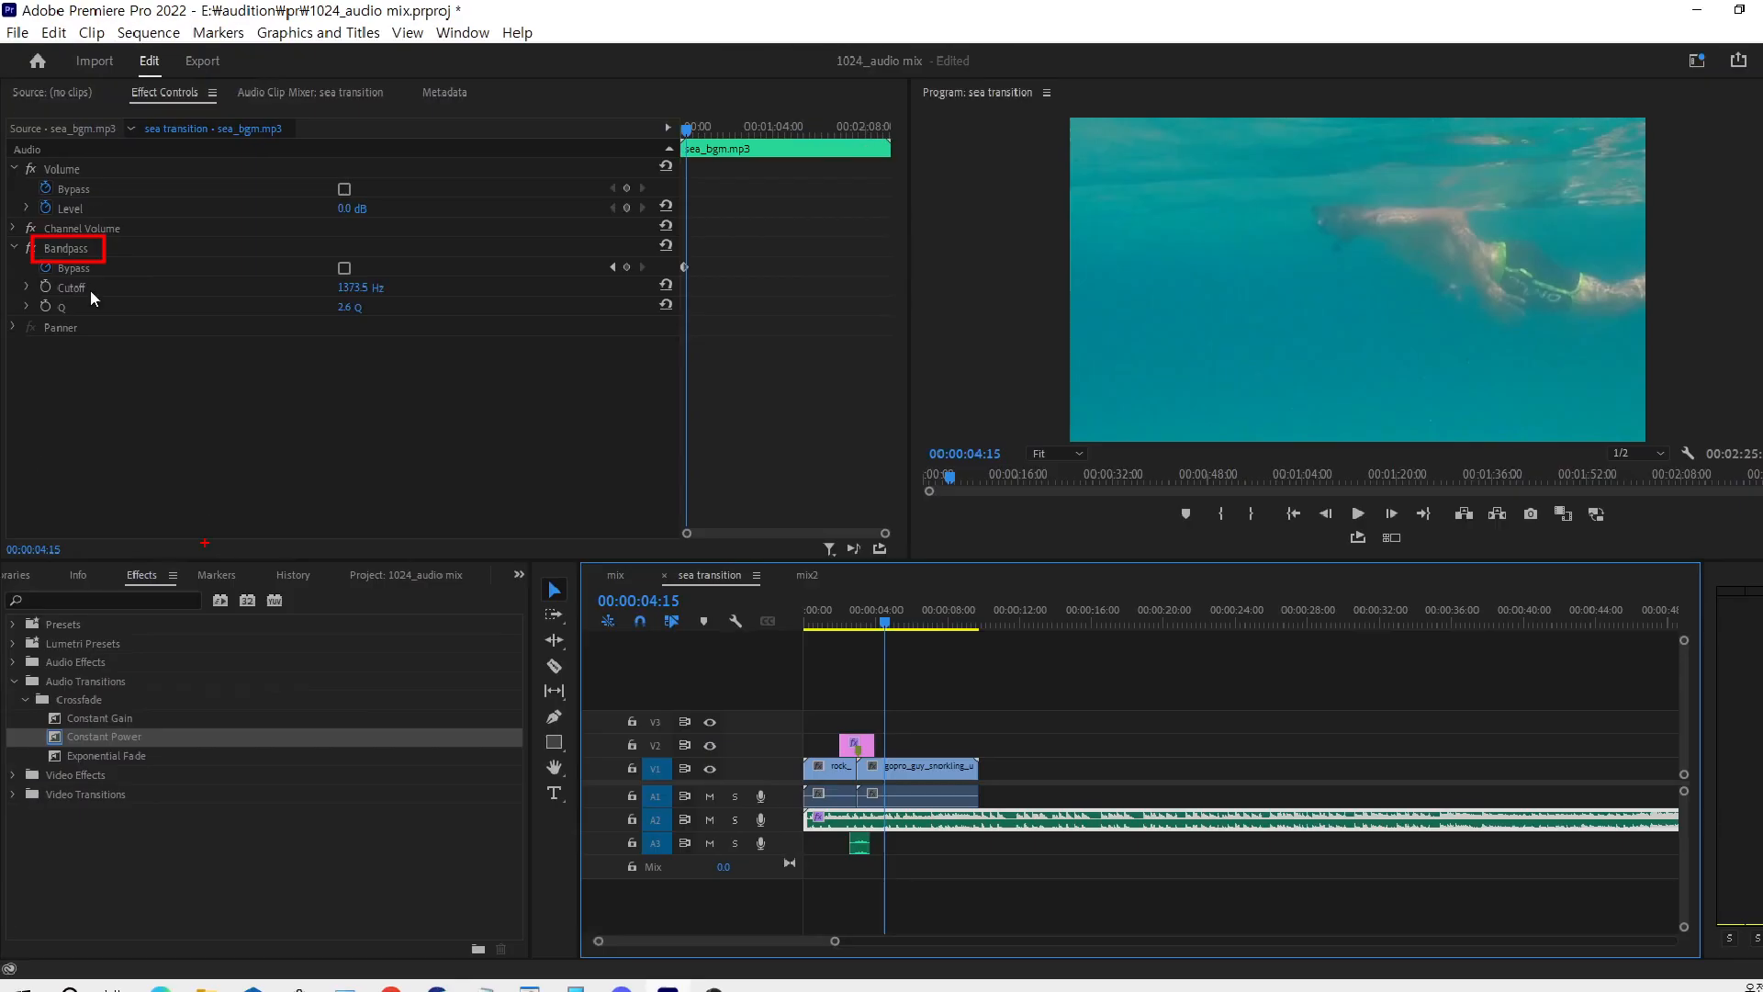
Expand the Filter and EQ audio effects and examine the Bandpass, Graphic Equalizer, Highpass and Lowpass entries
left_click(26, 683)
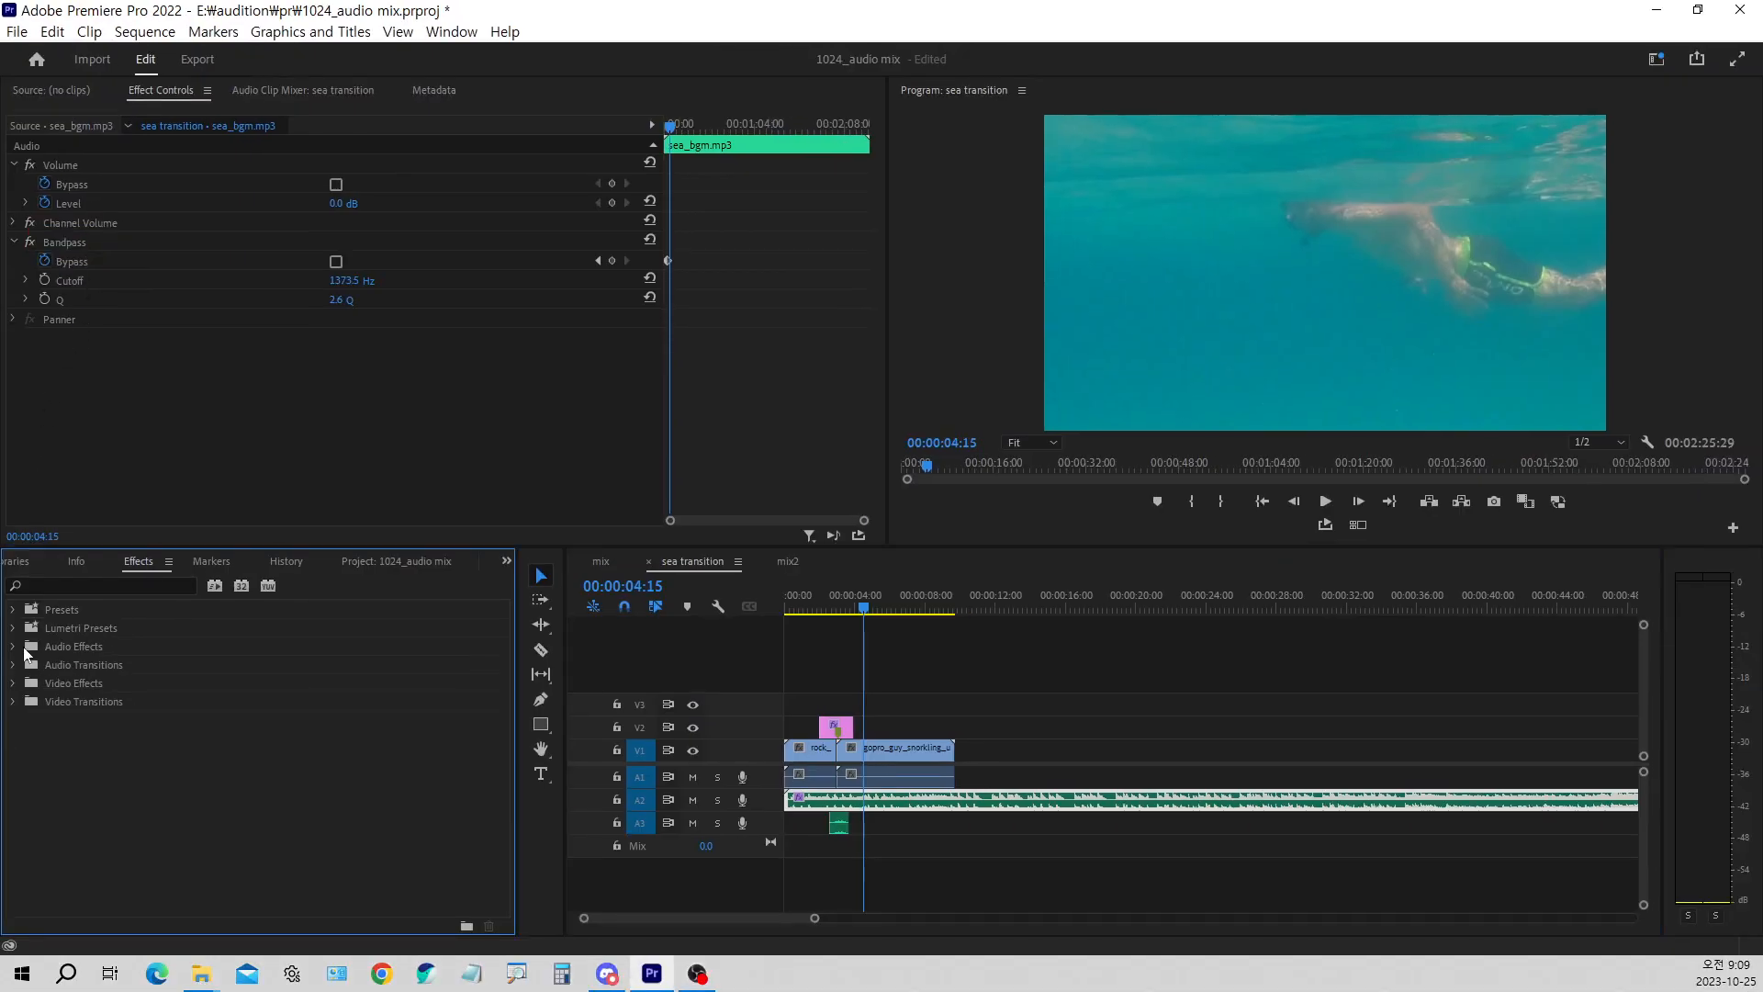
left_click(26, 651)
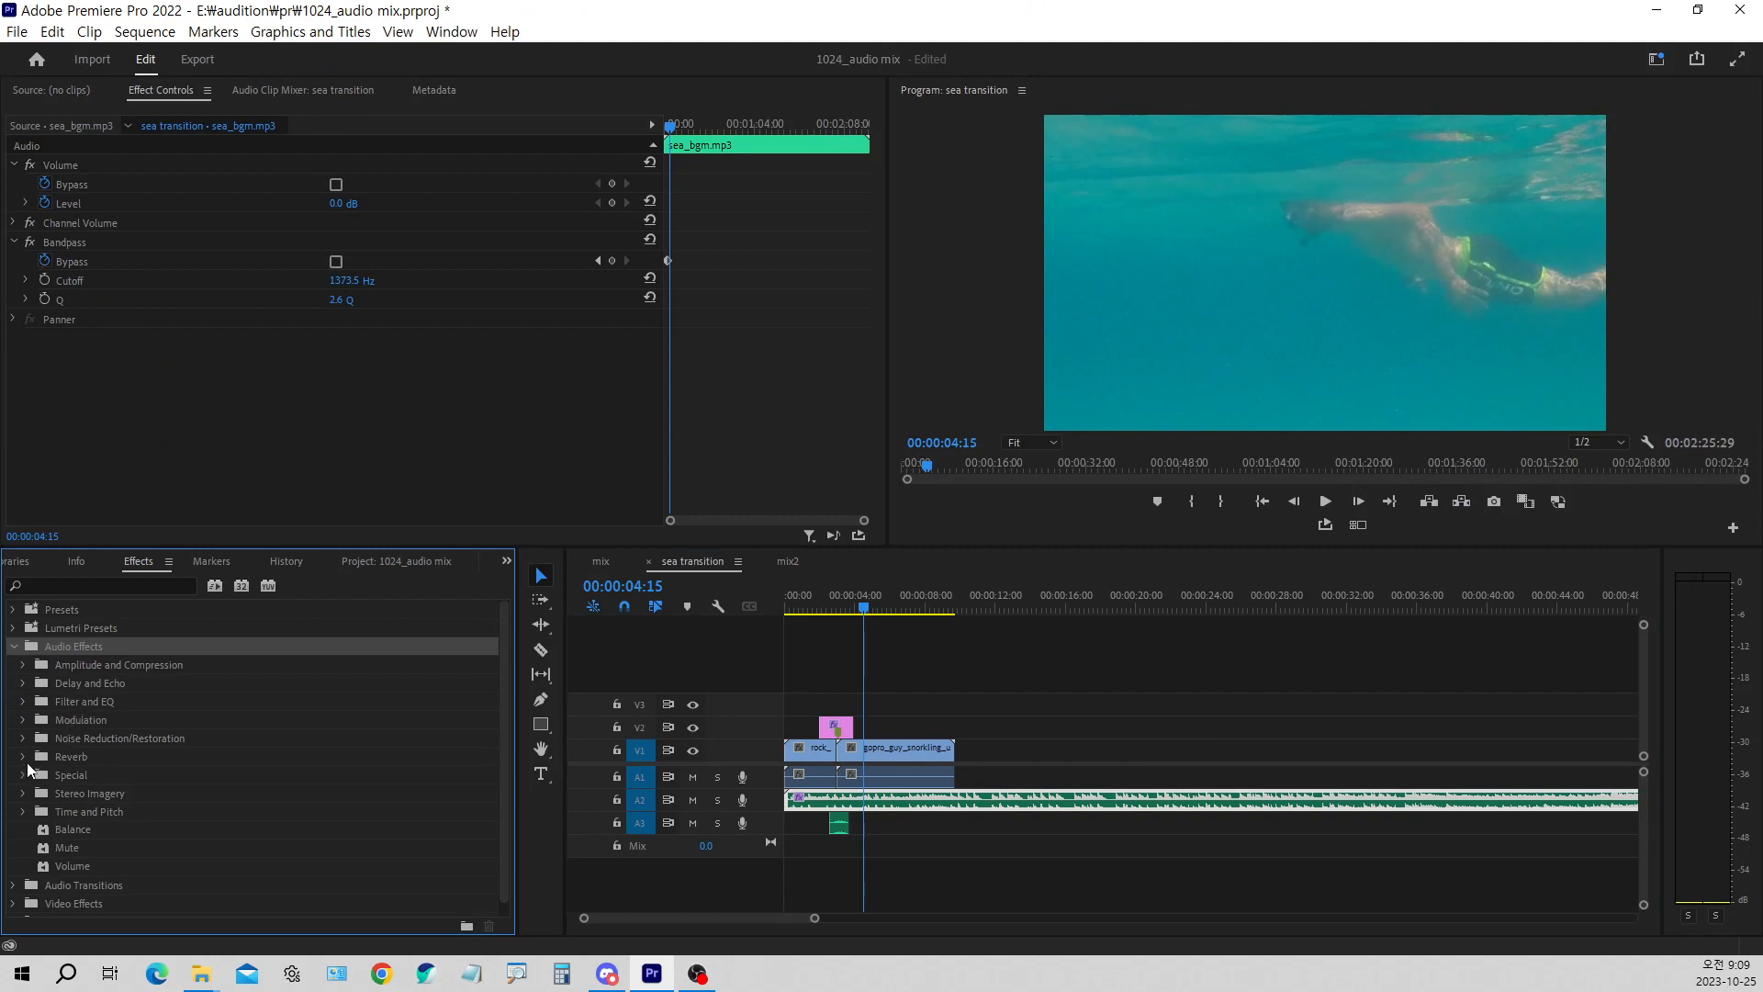
left_click(24, 702)
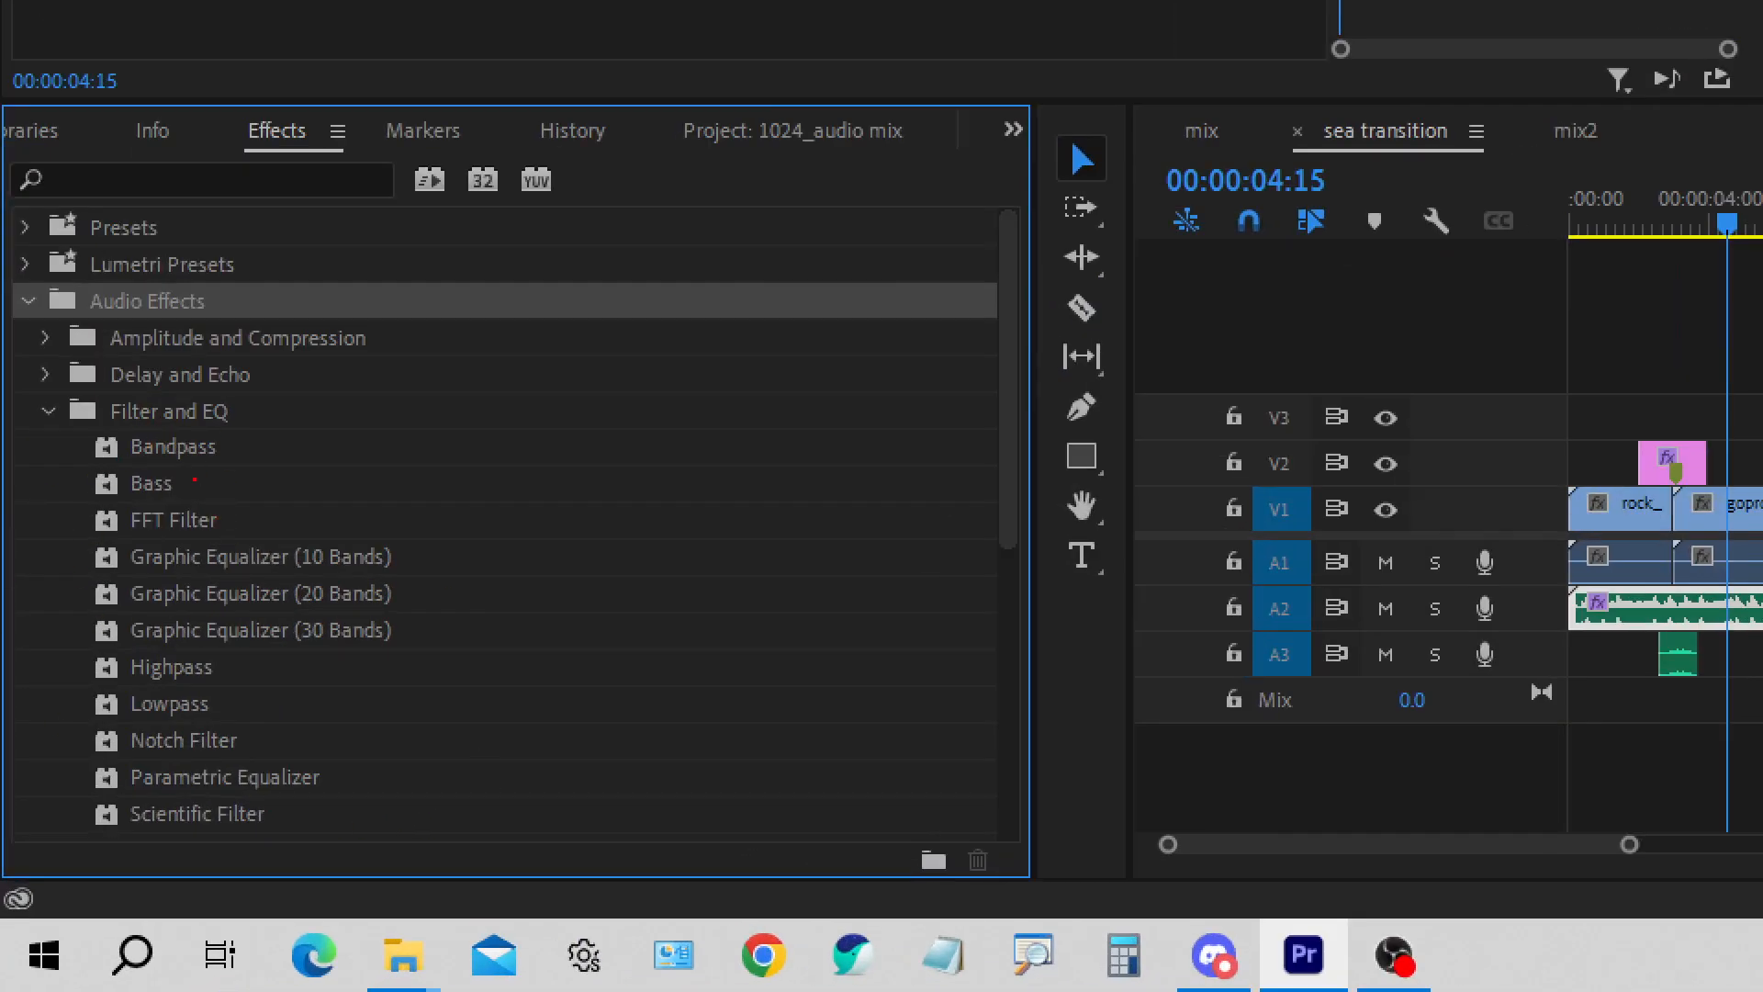
left_click_drag(79, 430, 250, 476)
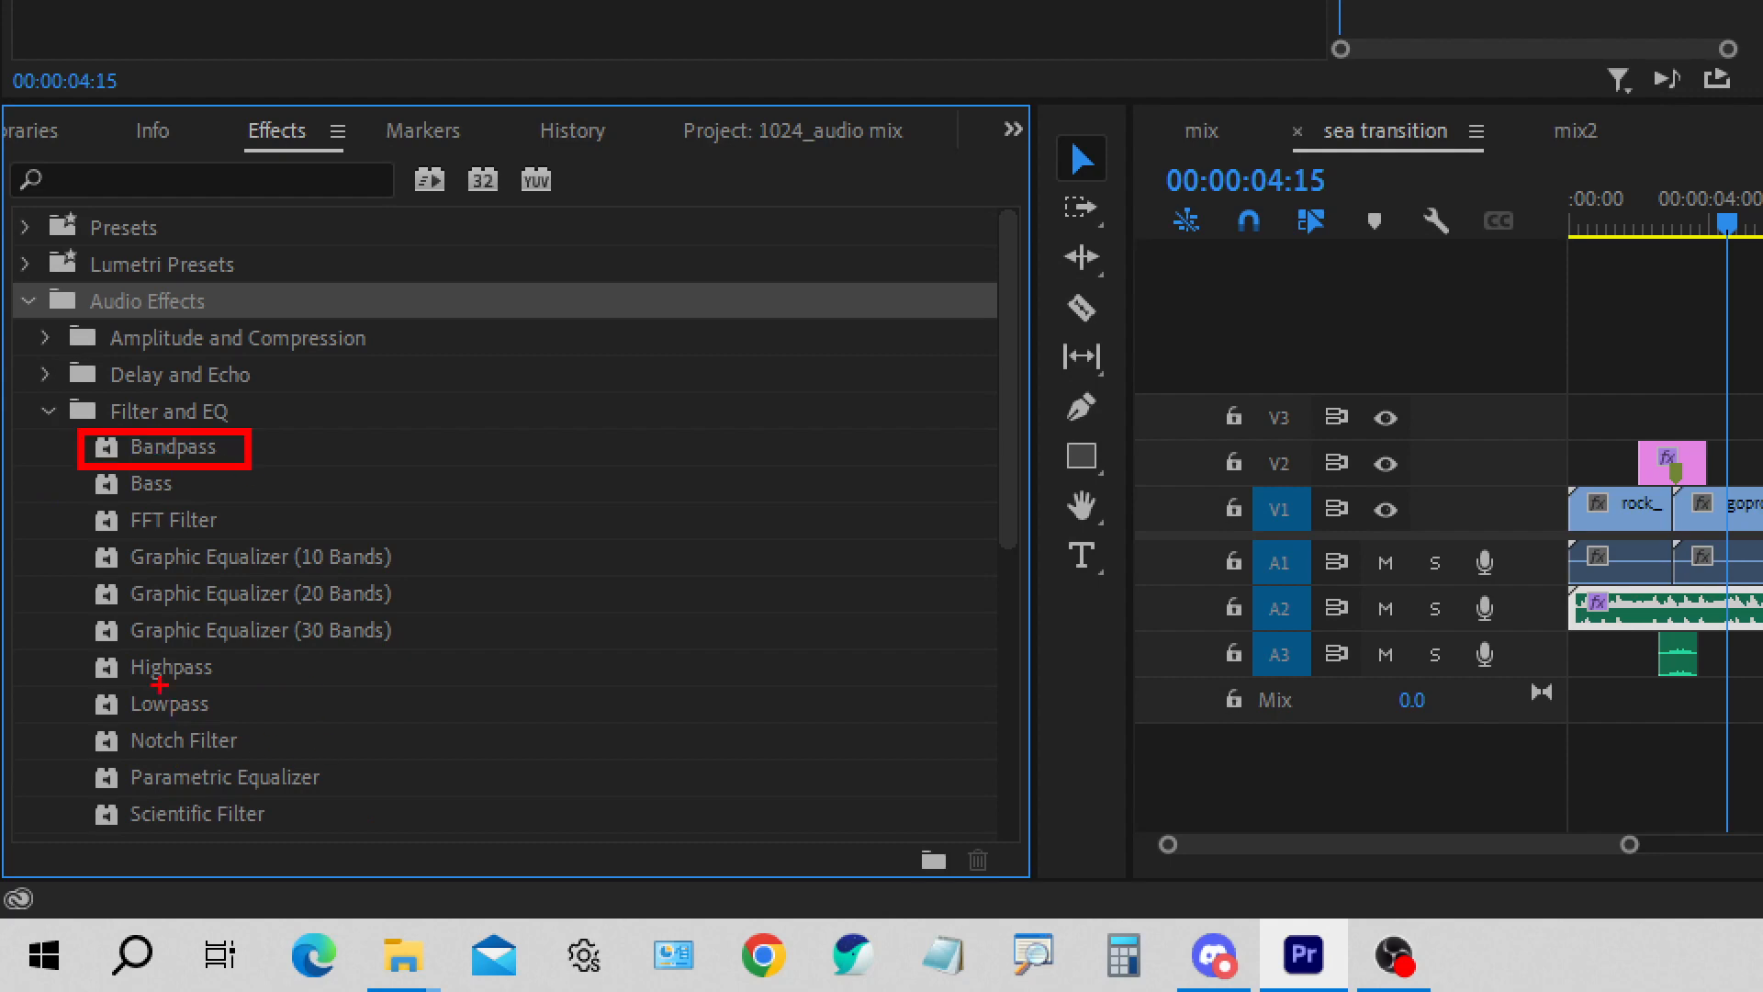
left_click_drag(93, 648, 231, 699)
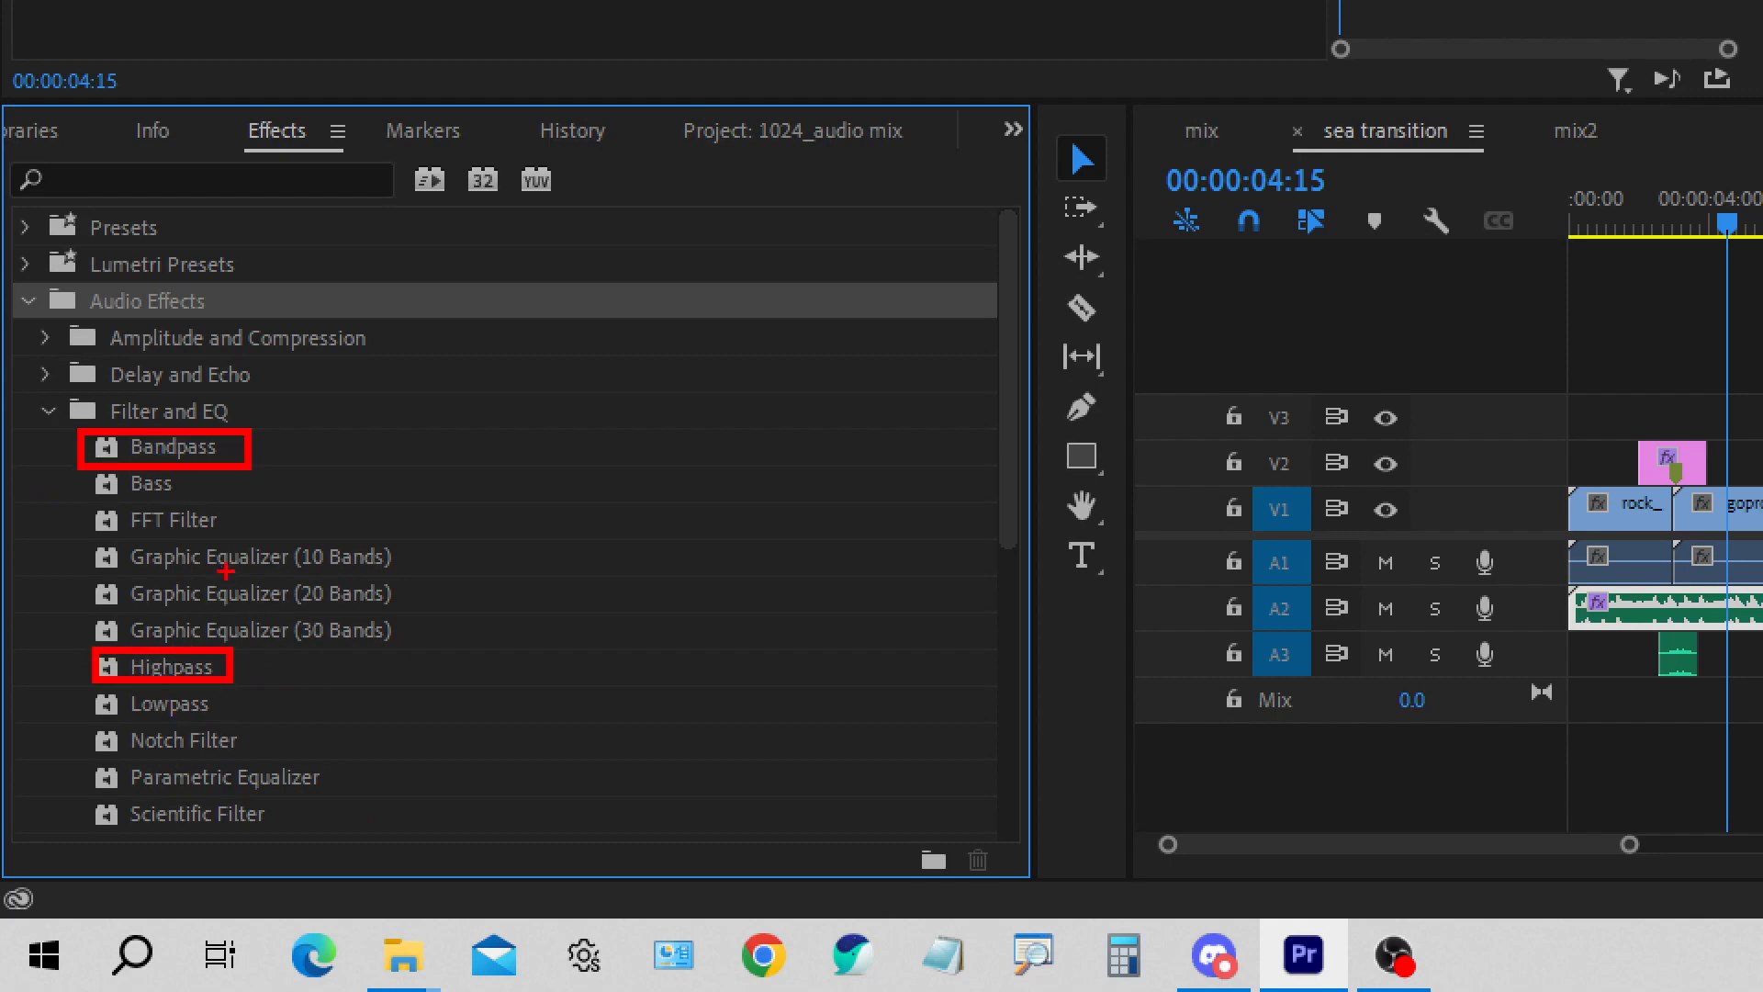
mouse_move(93, 542)
left_mouse_down()
mouse_move(165, 607)
mouse_move(395, 649)
left_mouse_up()
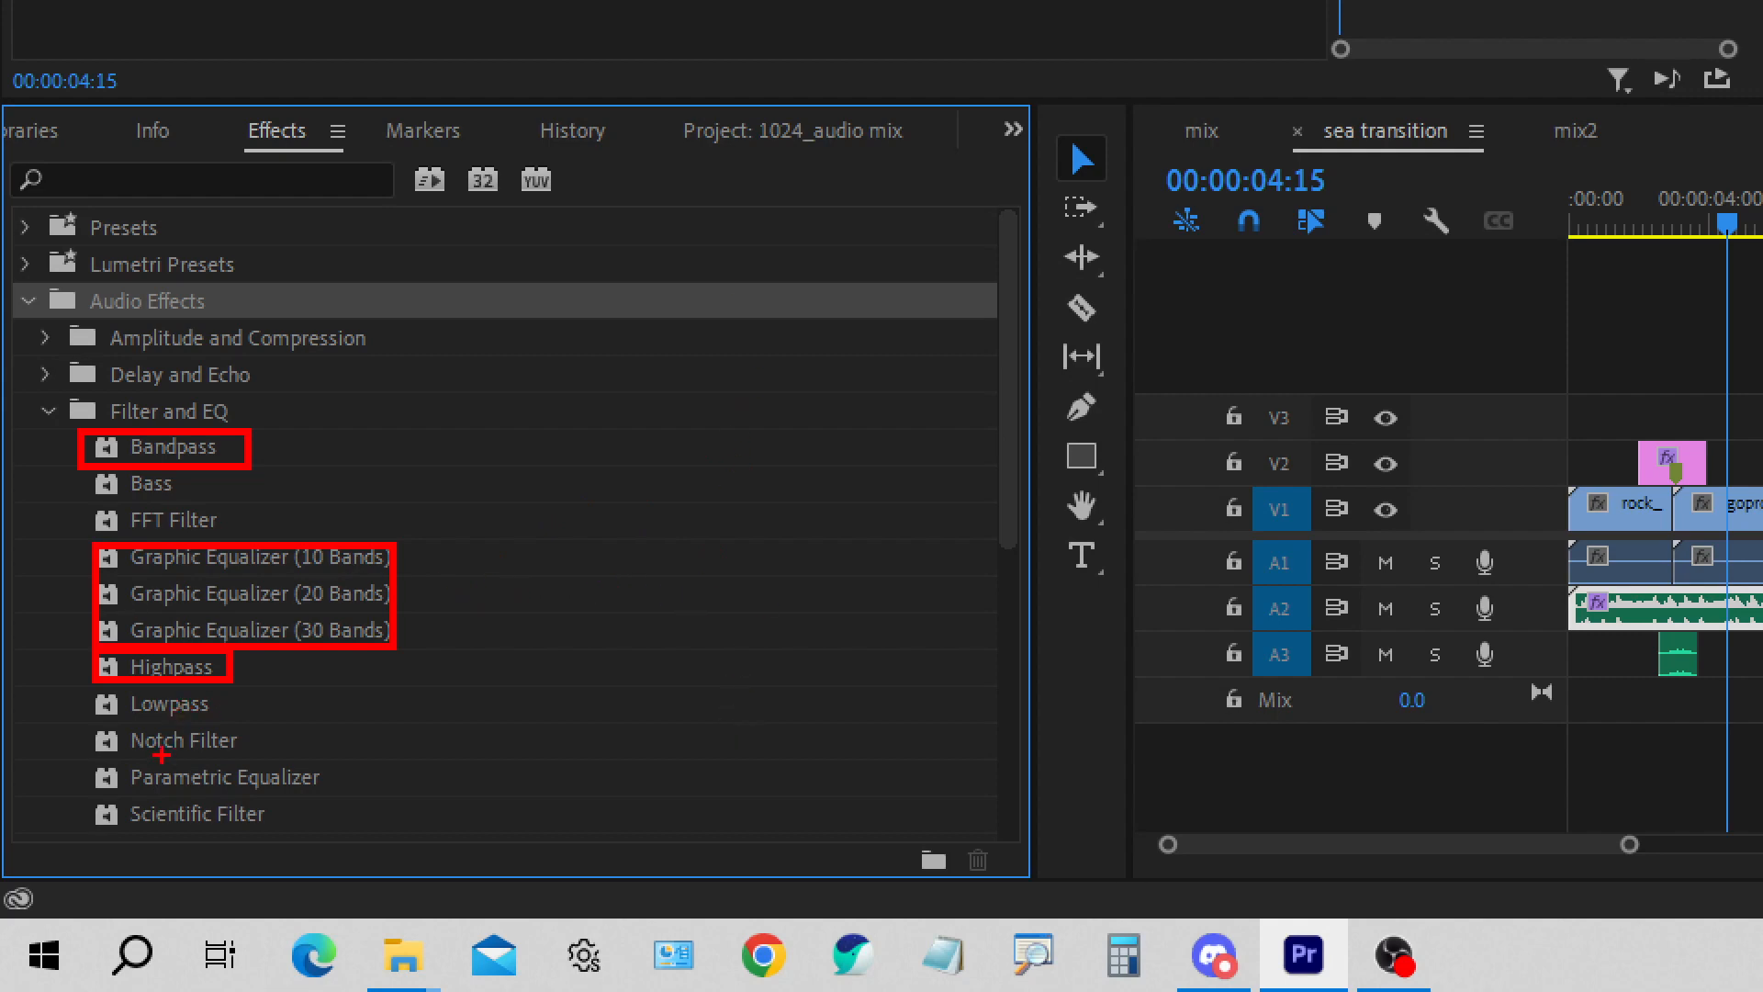
left_click_drag(89, 687, 243, 733)
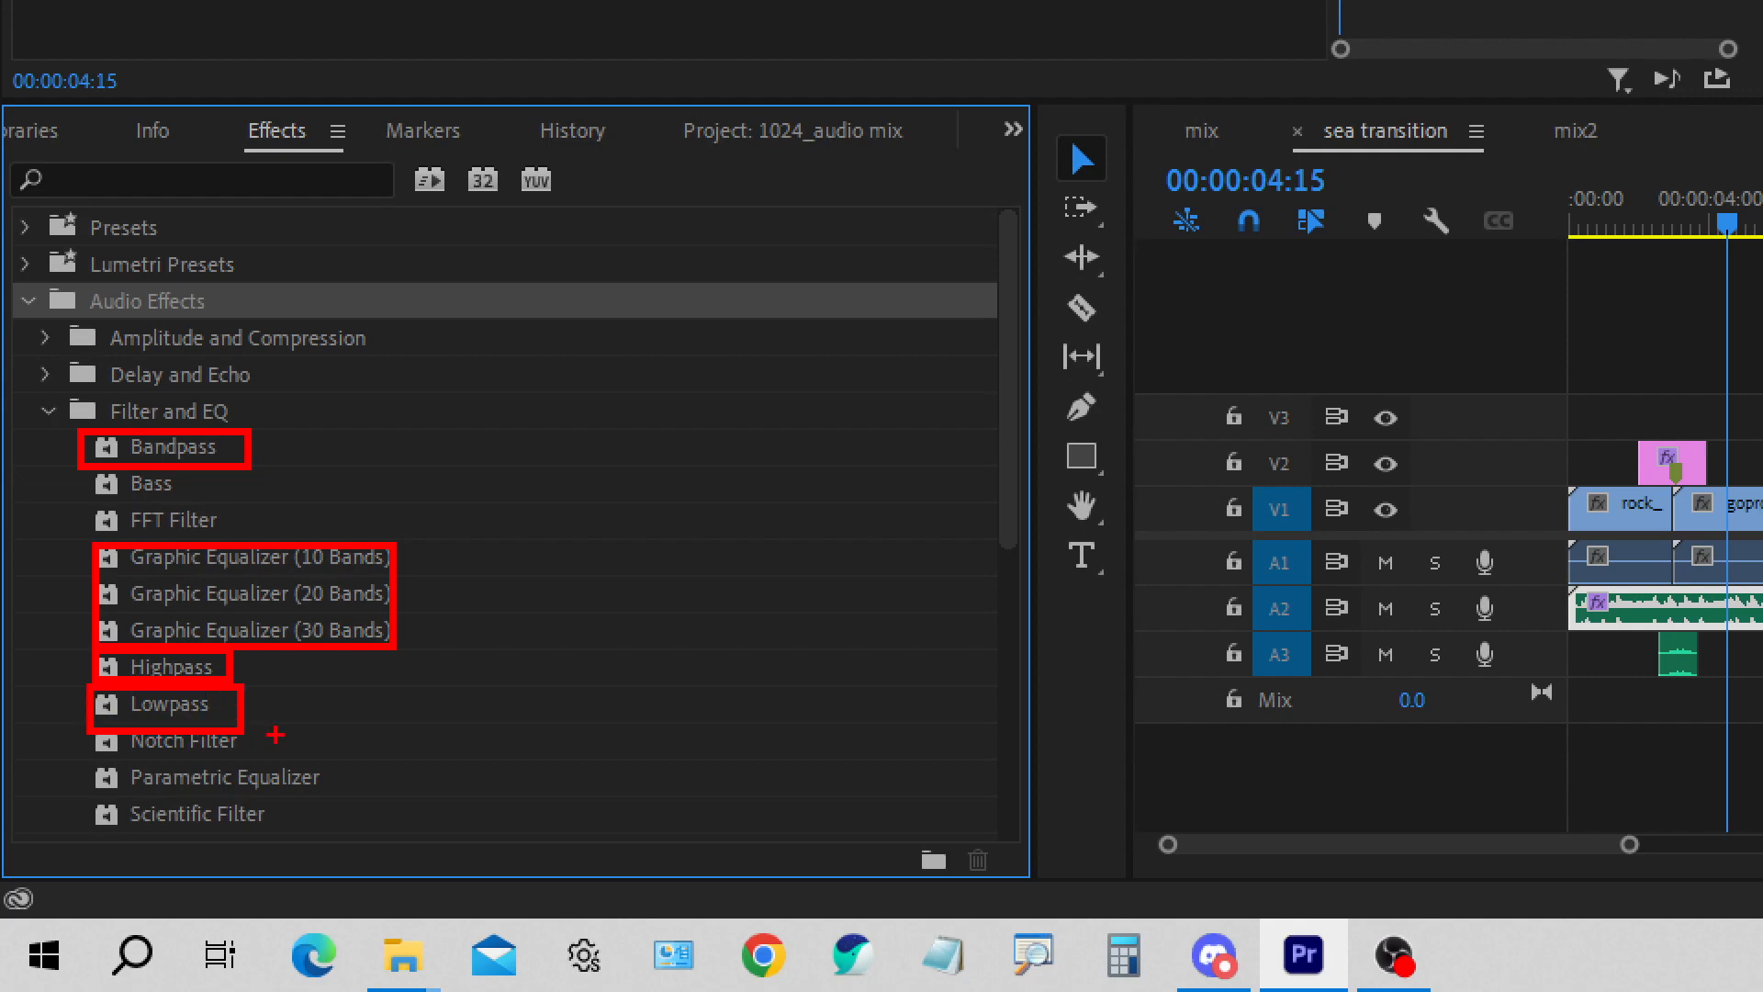
key("Escape")
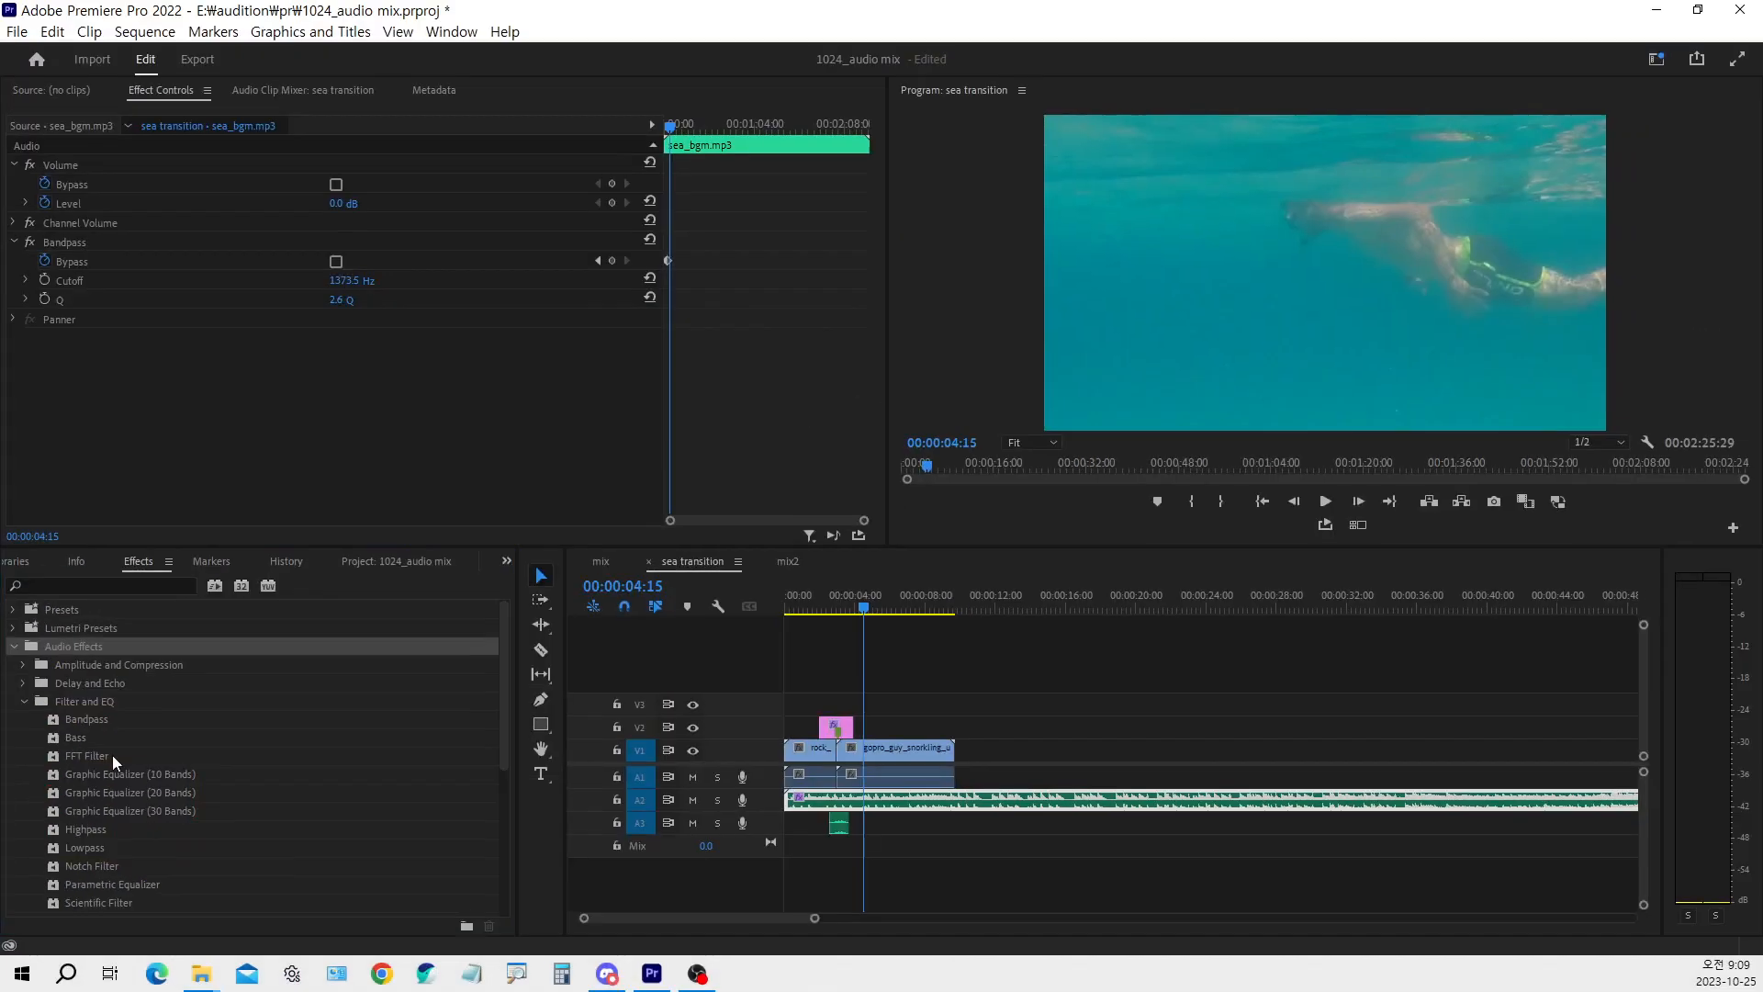
Move the playhead to the V1 cut at 00:00:03:00 and examine the Bandpass Bypass checkbox and its keyframe toggle on the music clip
left_click_drag(883, 614, 934, 611)
left_click(837, 608)
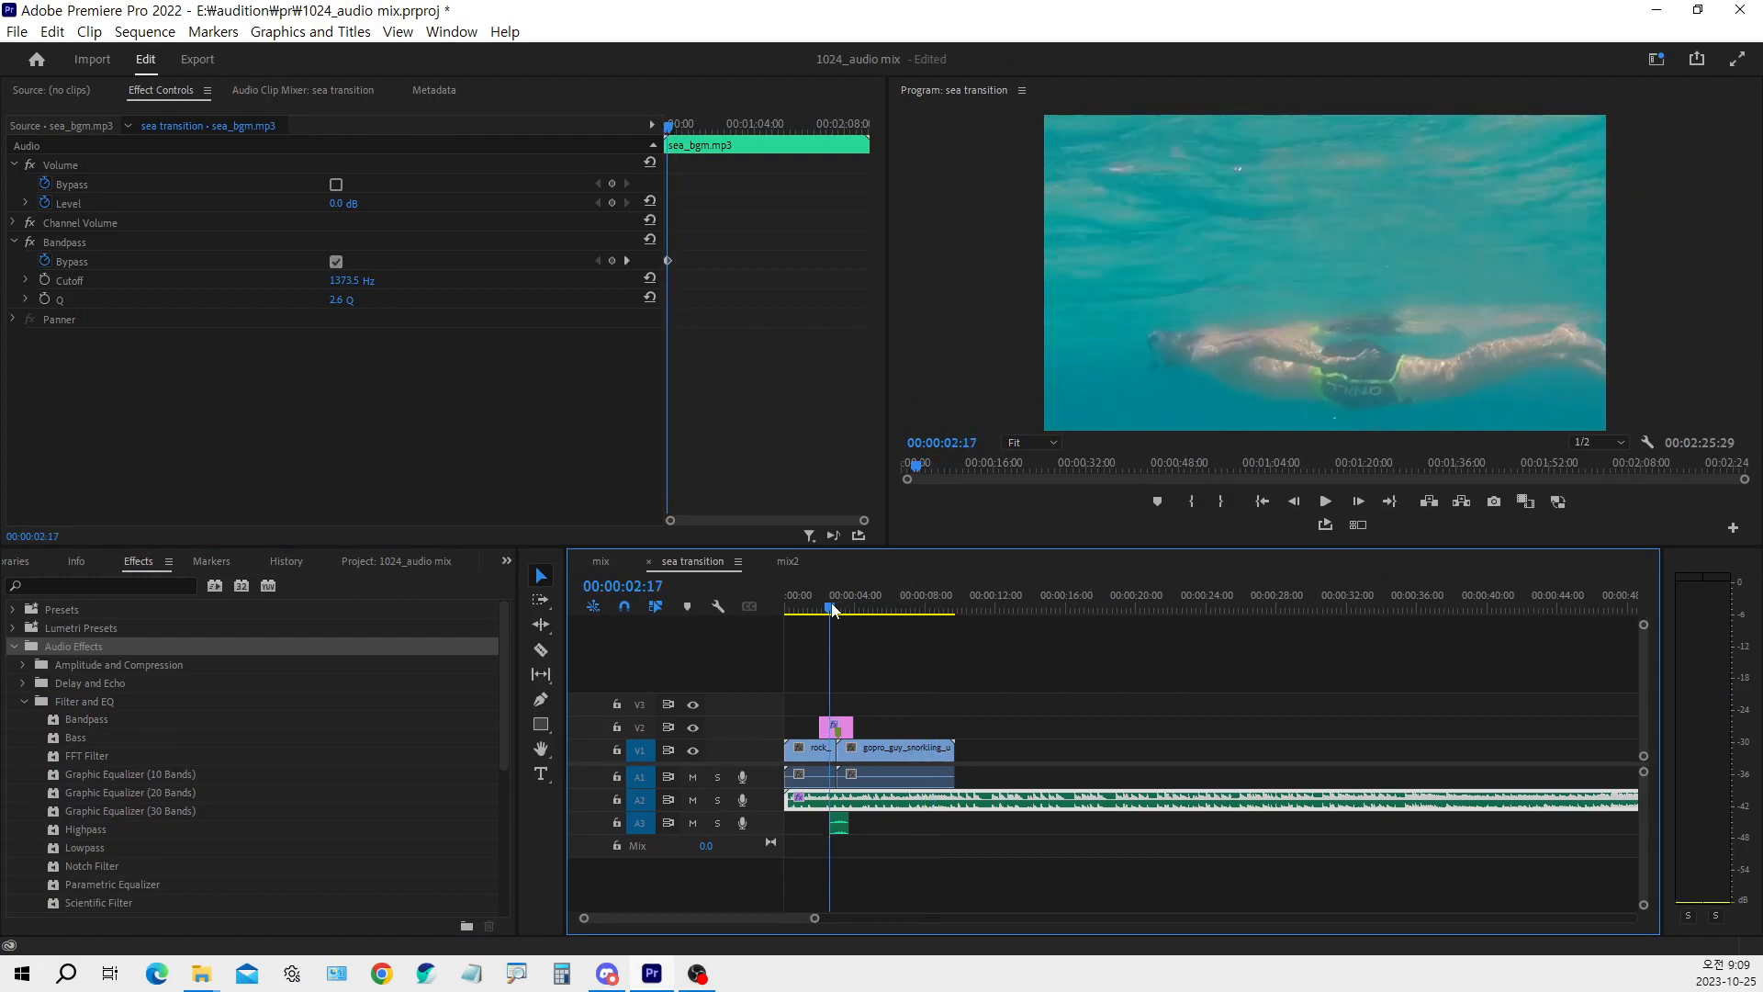
key("ctrl+1")
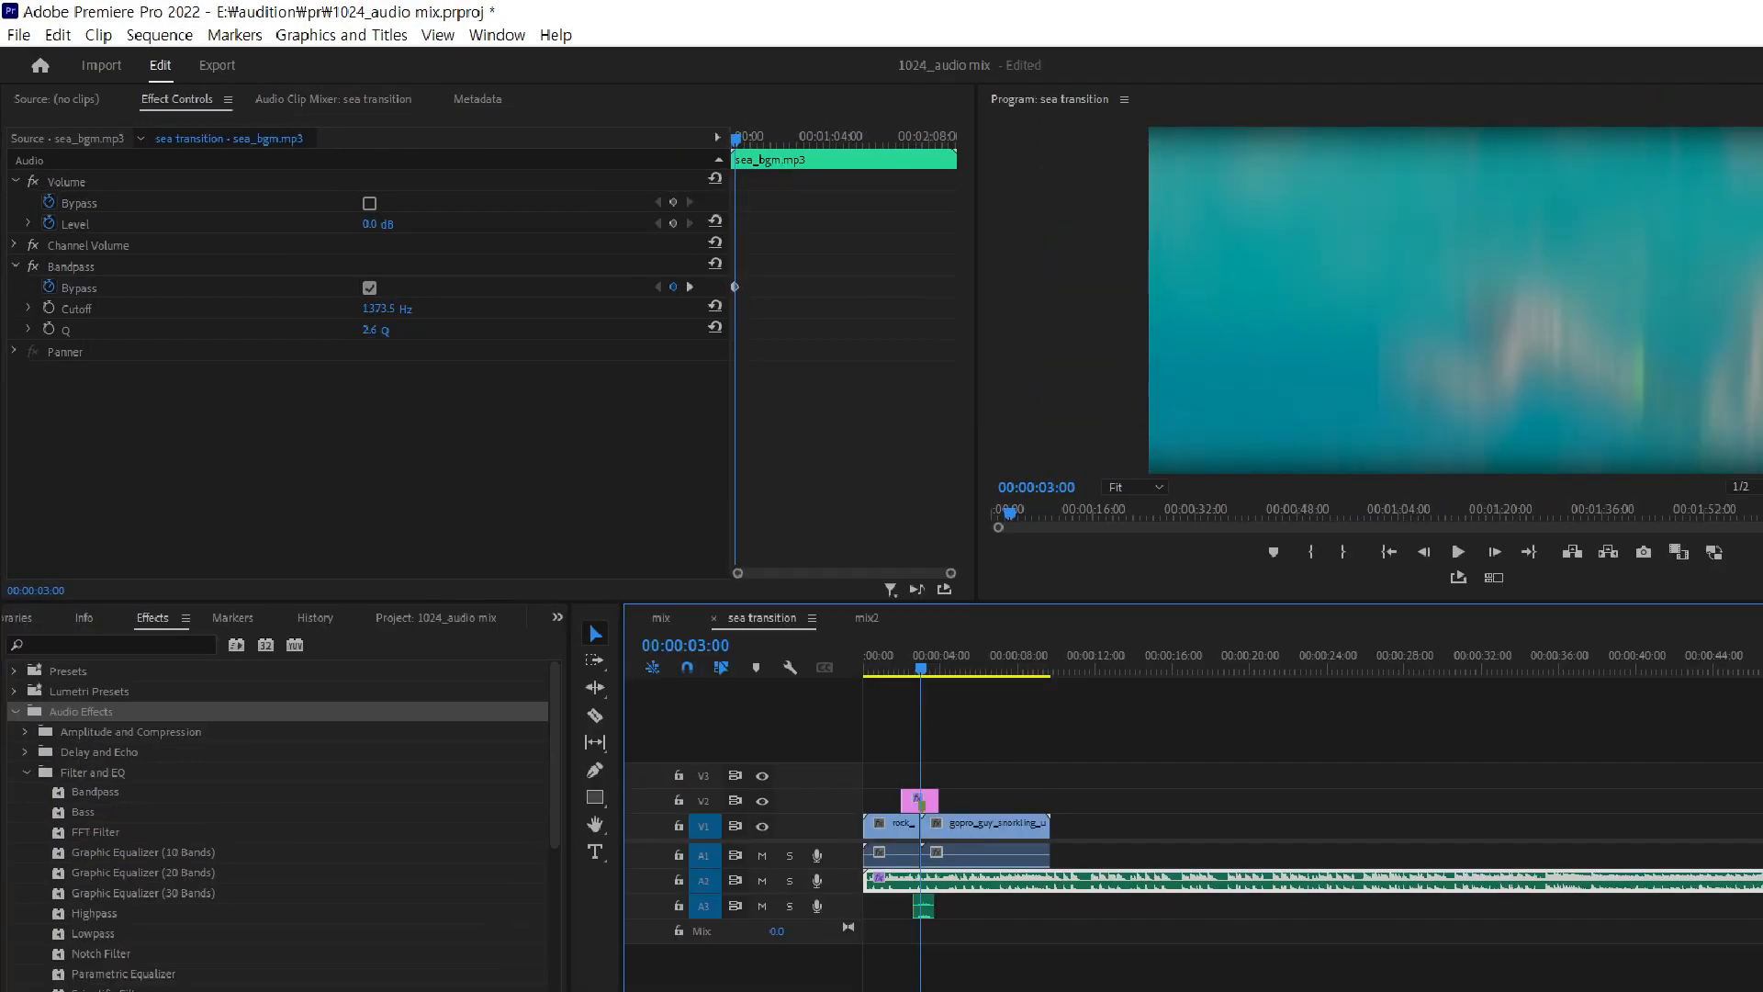
left_click(367, 278)
mouse_move(659, 444)
left_mouse_down()
mouse_move(672, 463)
mouse_move(689, 439)
left_mouse_up()
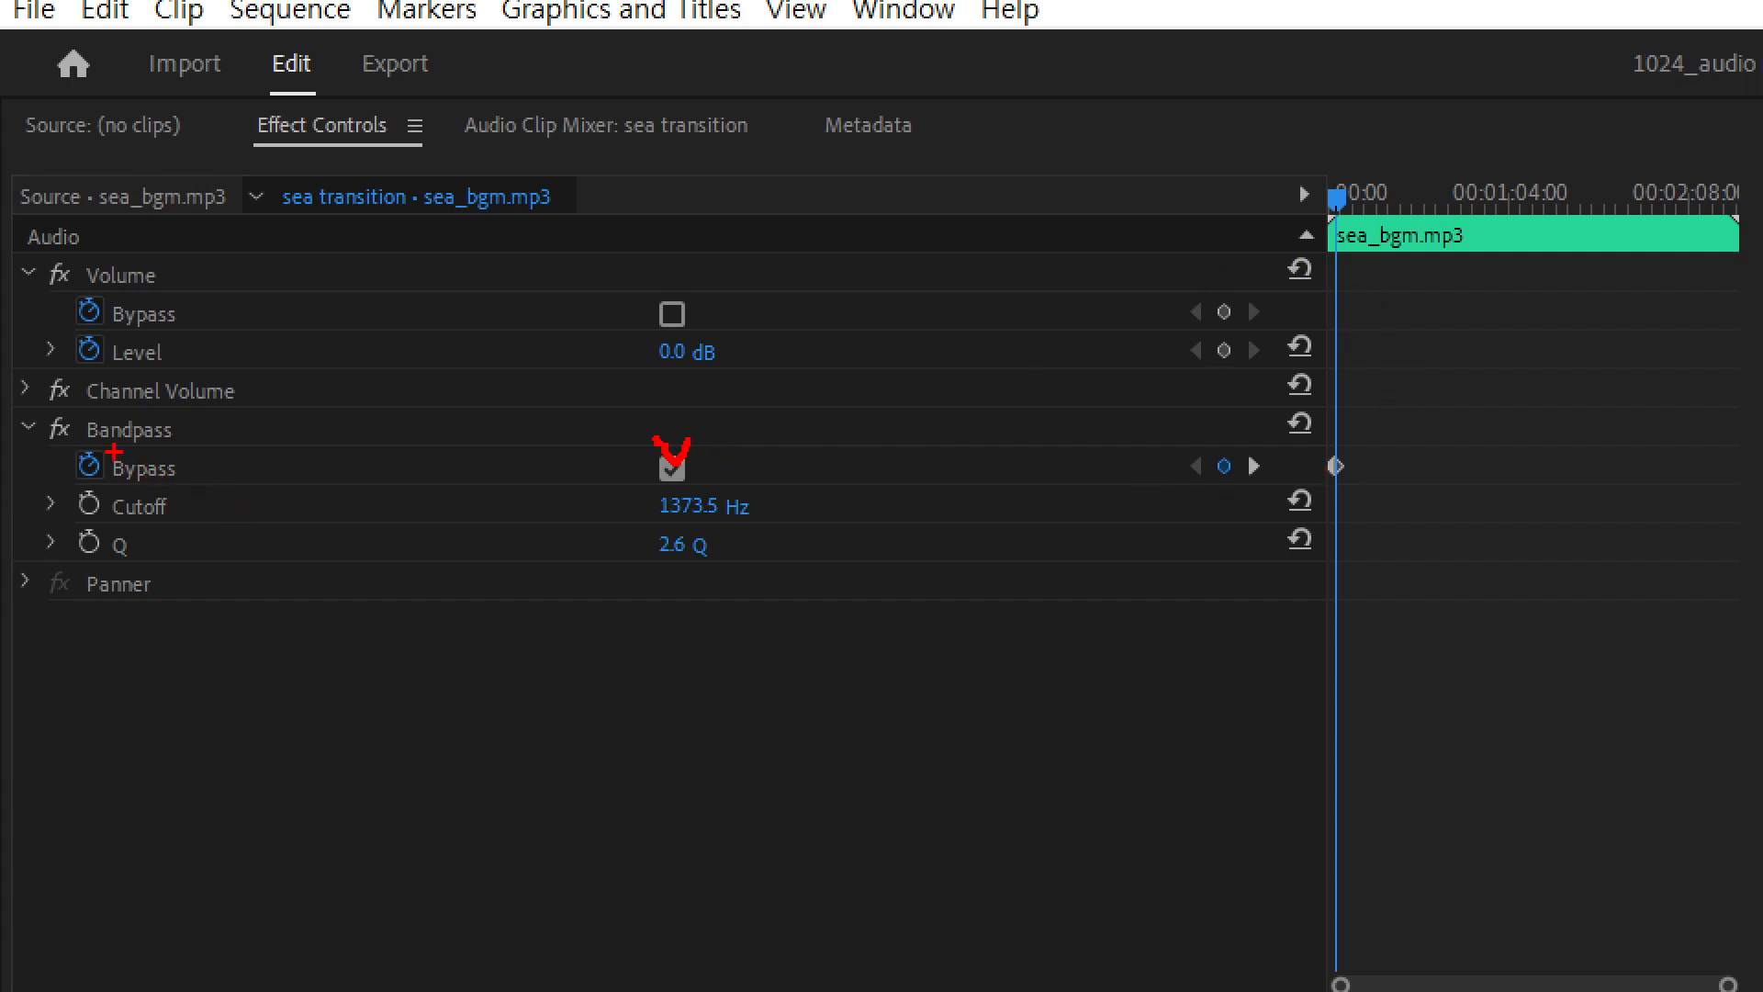
left_click_drag(112, 450, 187, 484)
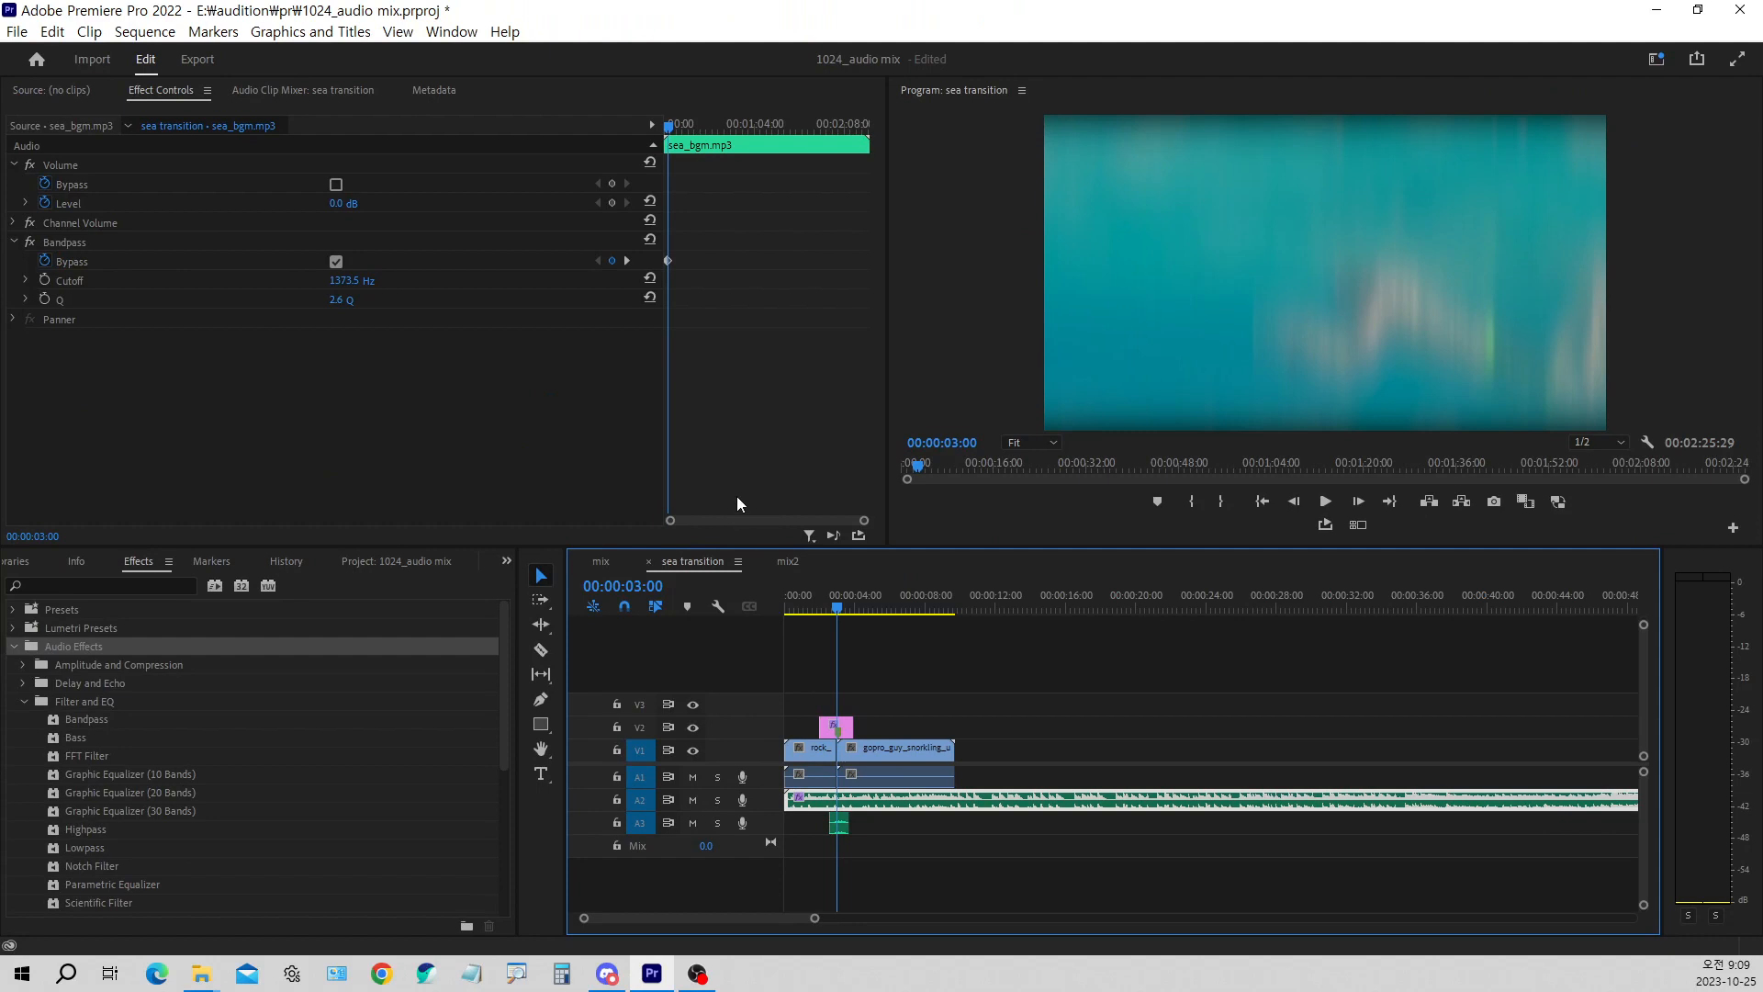
Open the mix2 sequence with the project's media list and scrub through the corridor and doll clips to the sleep surprise clip at 00:00:07:14
left_click(790, 562)
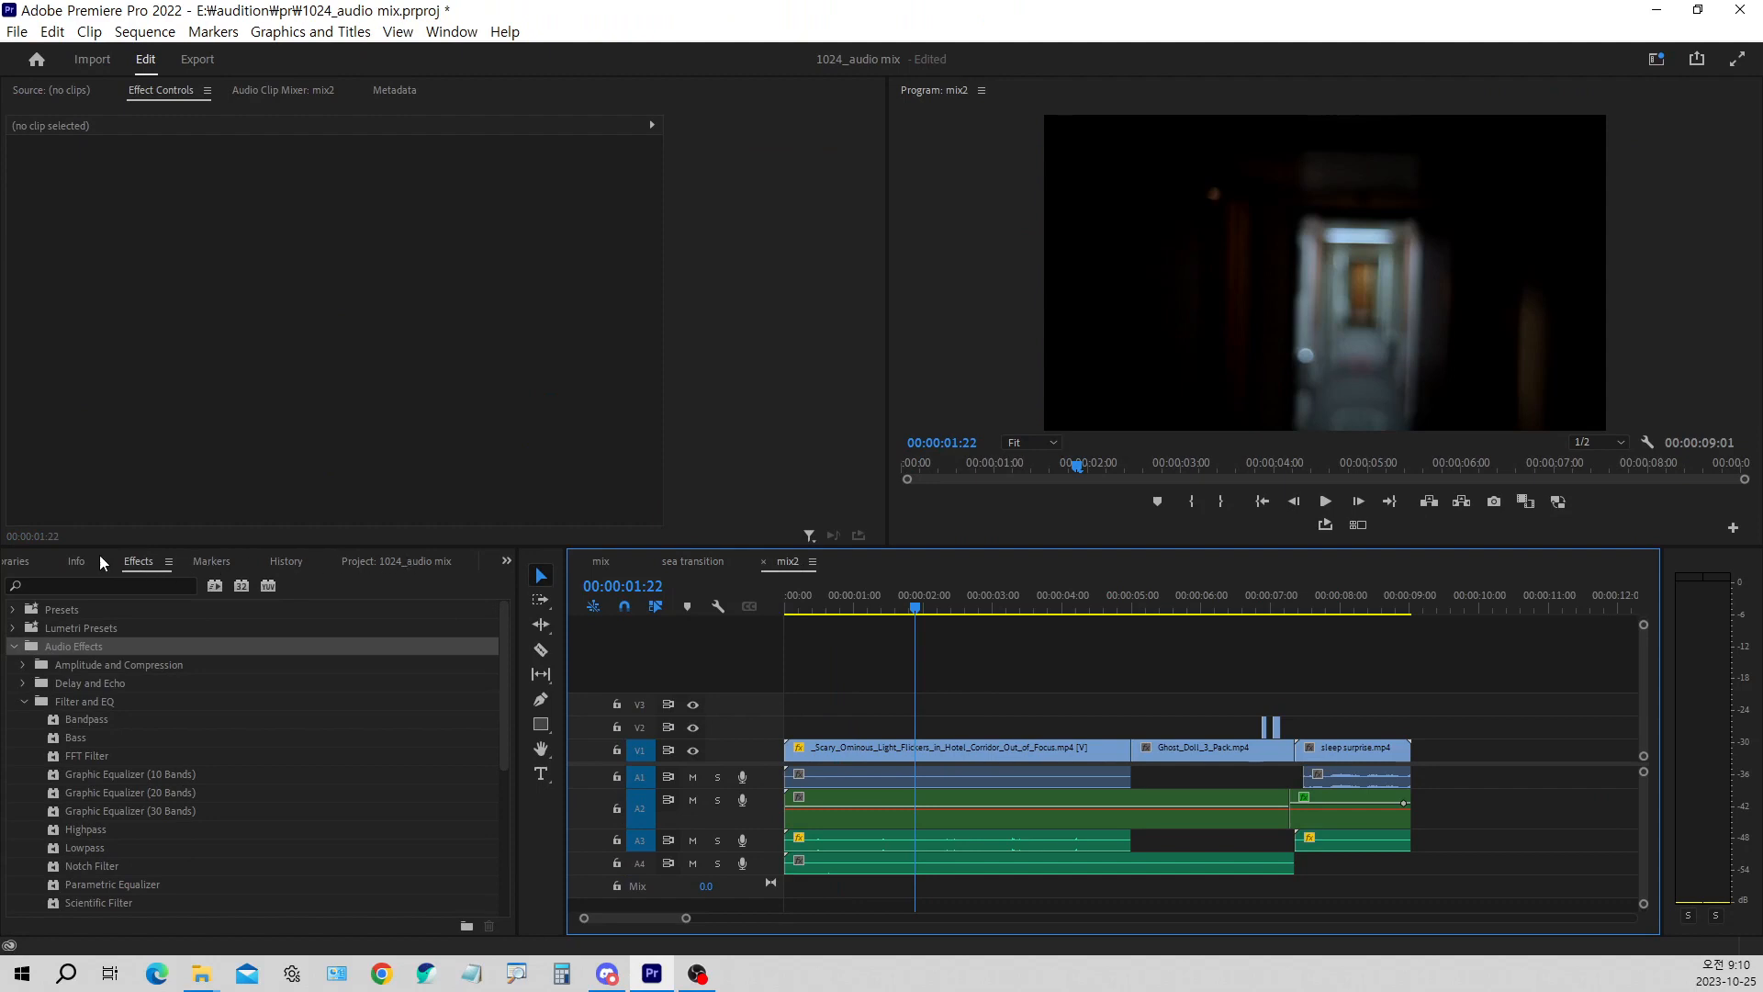
left_click(346, 563)
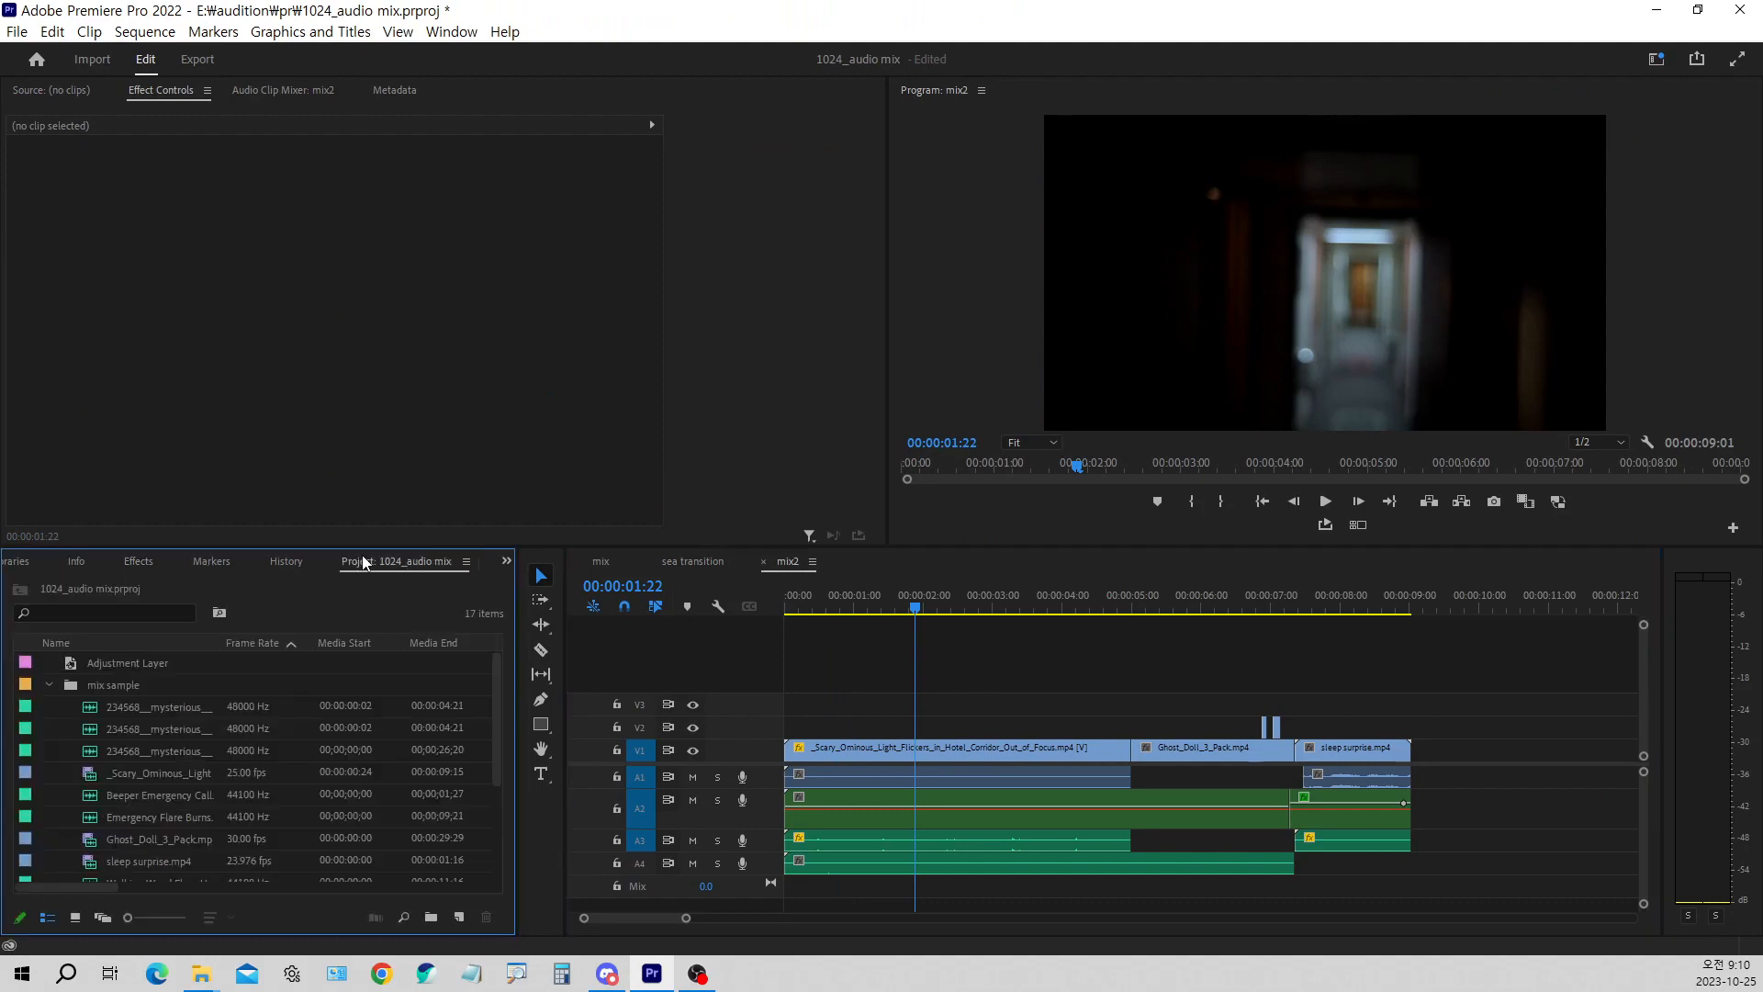
left_click(831, 608)
left_click_drag(833, 610, 1137, 612)
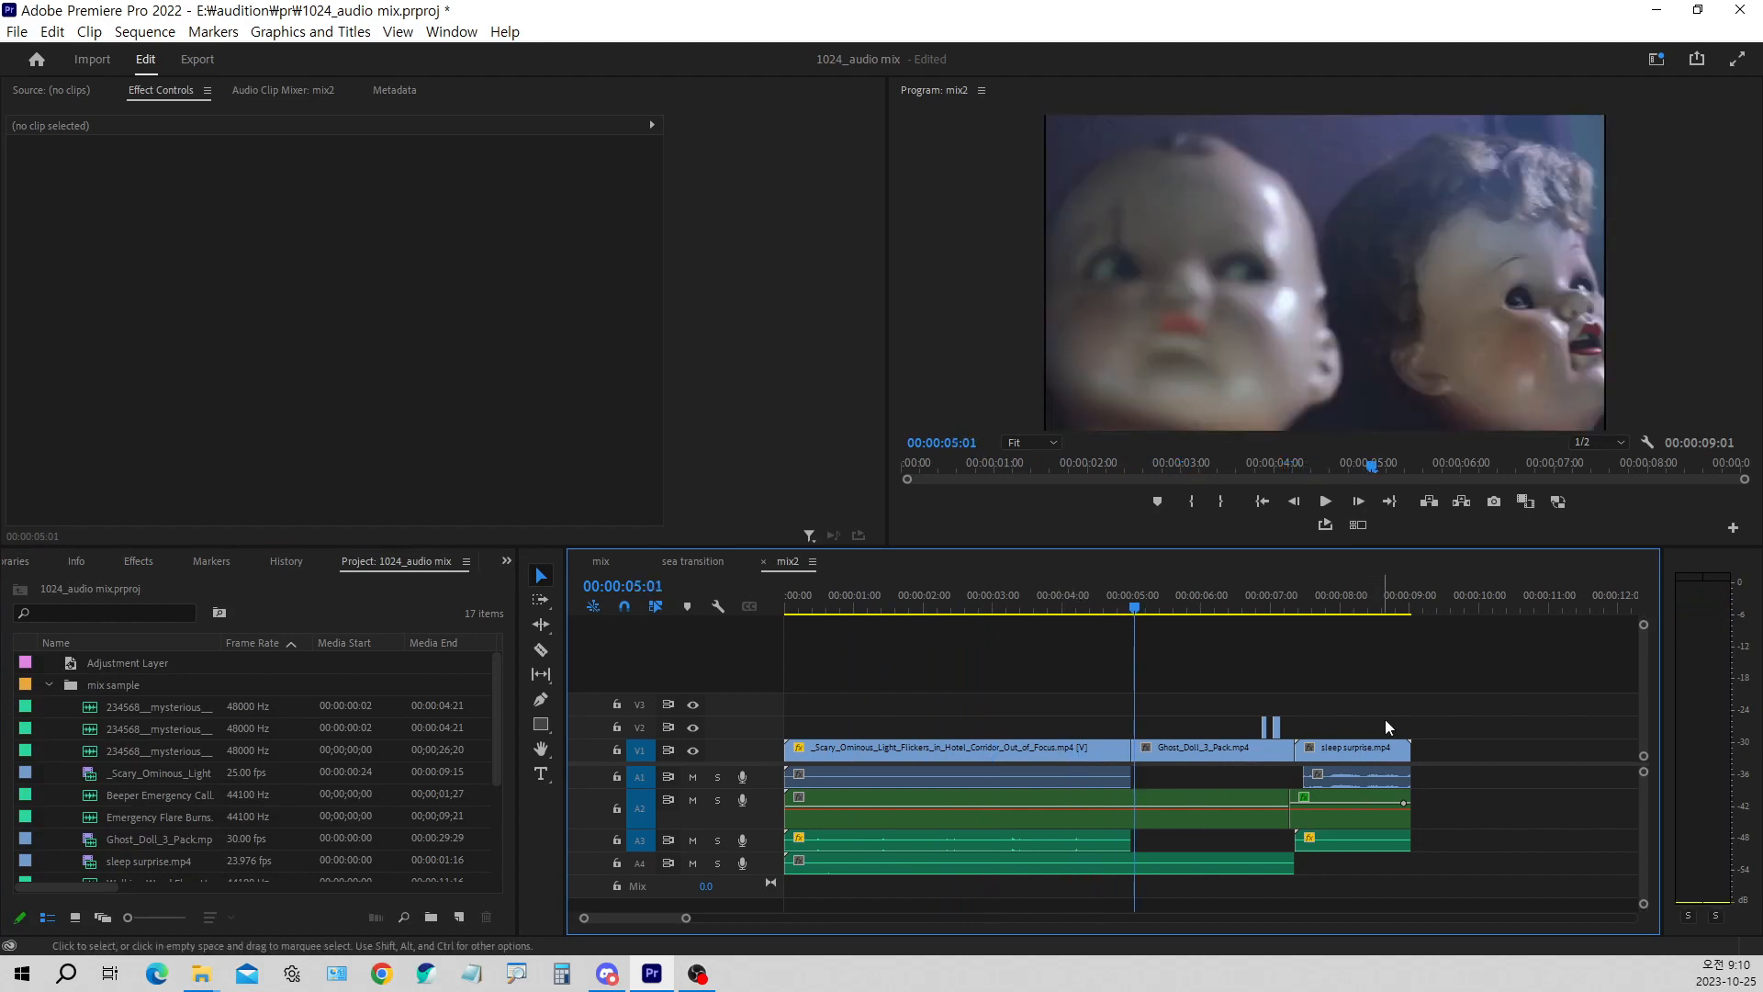
left_click(1309, 602)
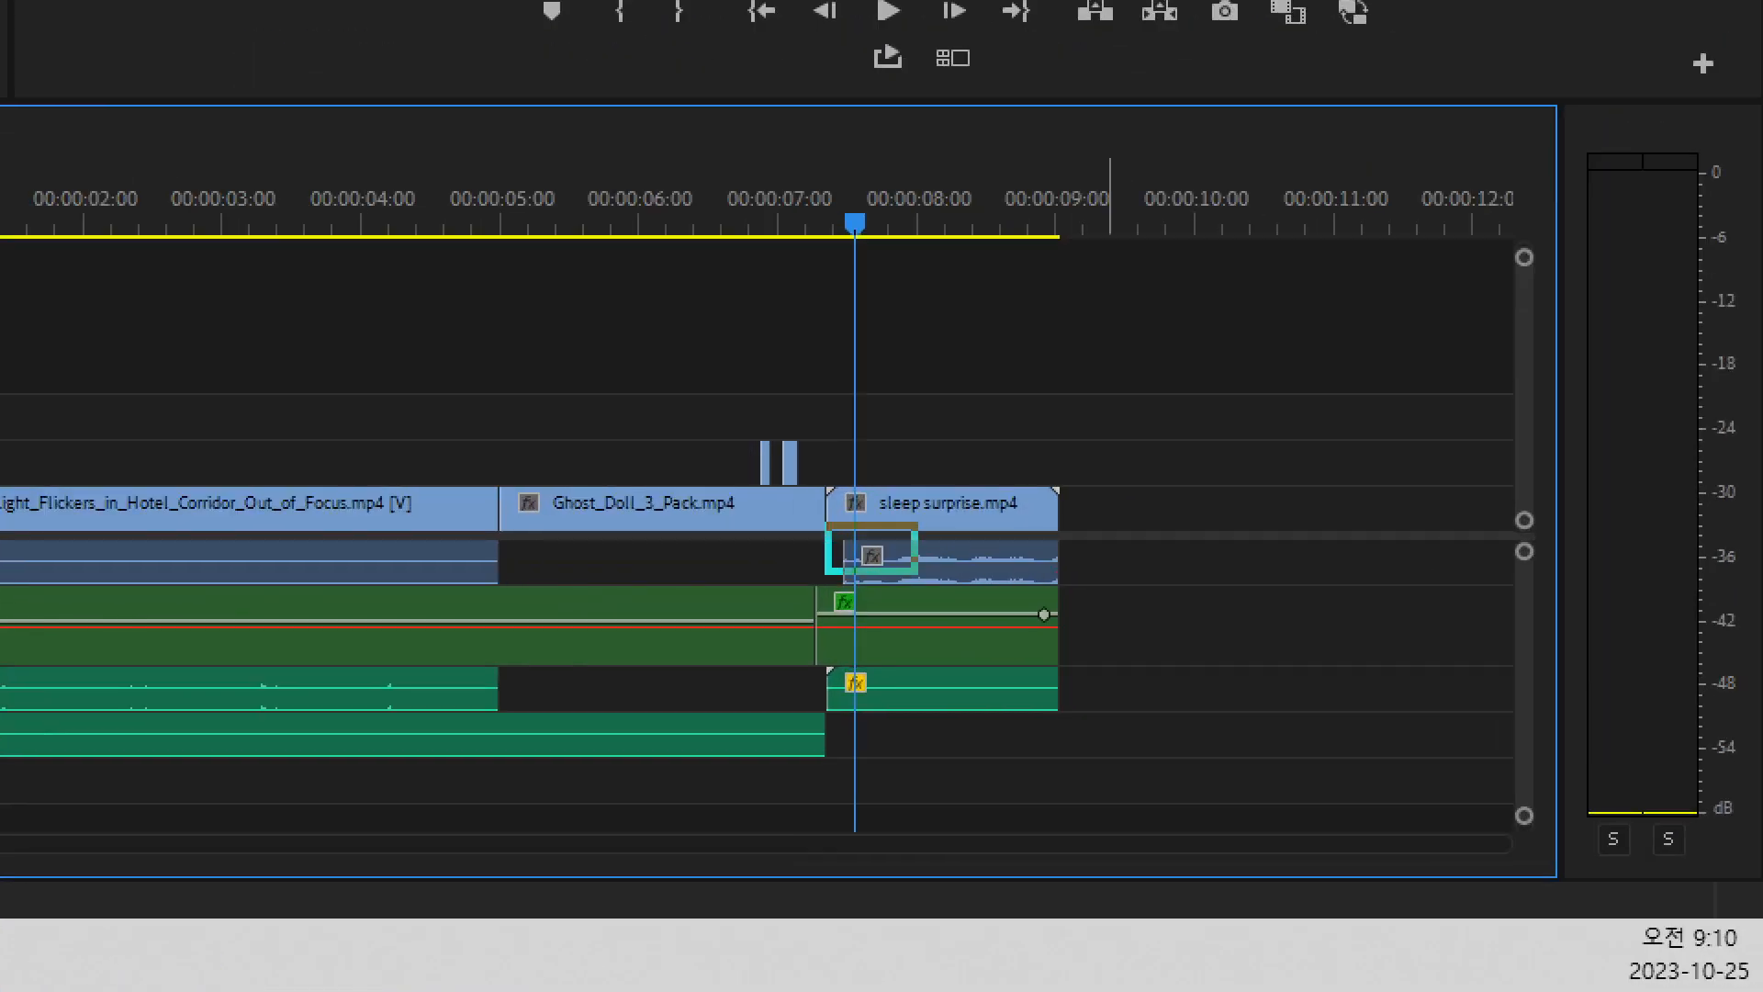
mouse_move(549, 548)
left_mouse_down()
mouse_move(515, 579)
mouse_move(559, 560)
left_mouse_up()
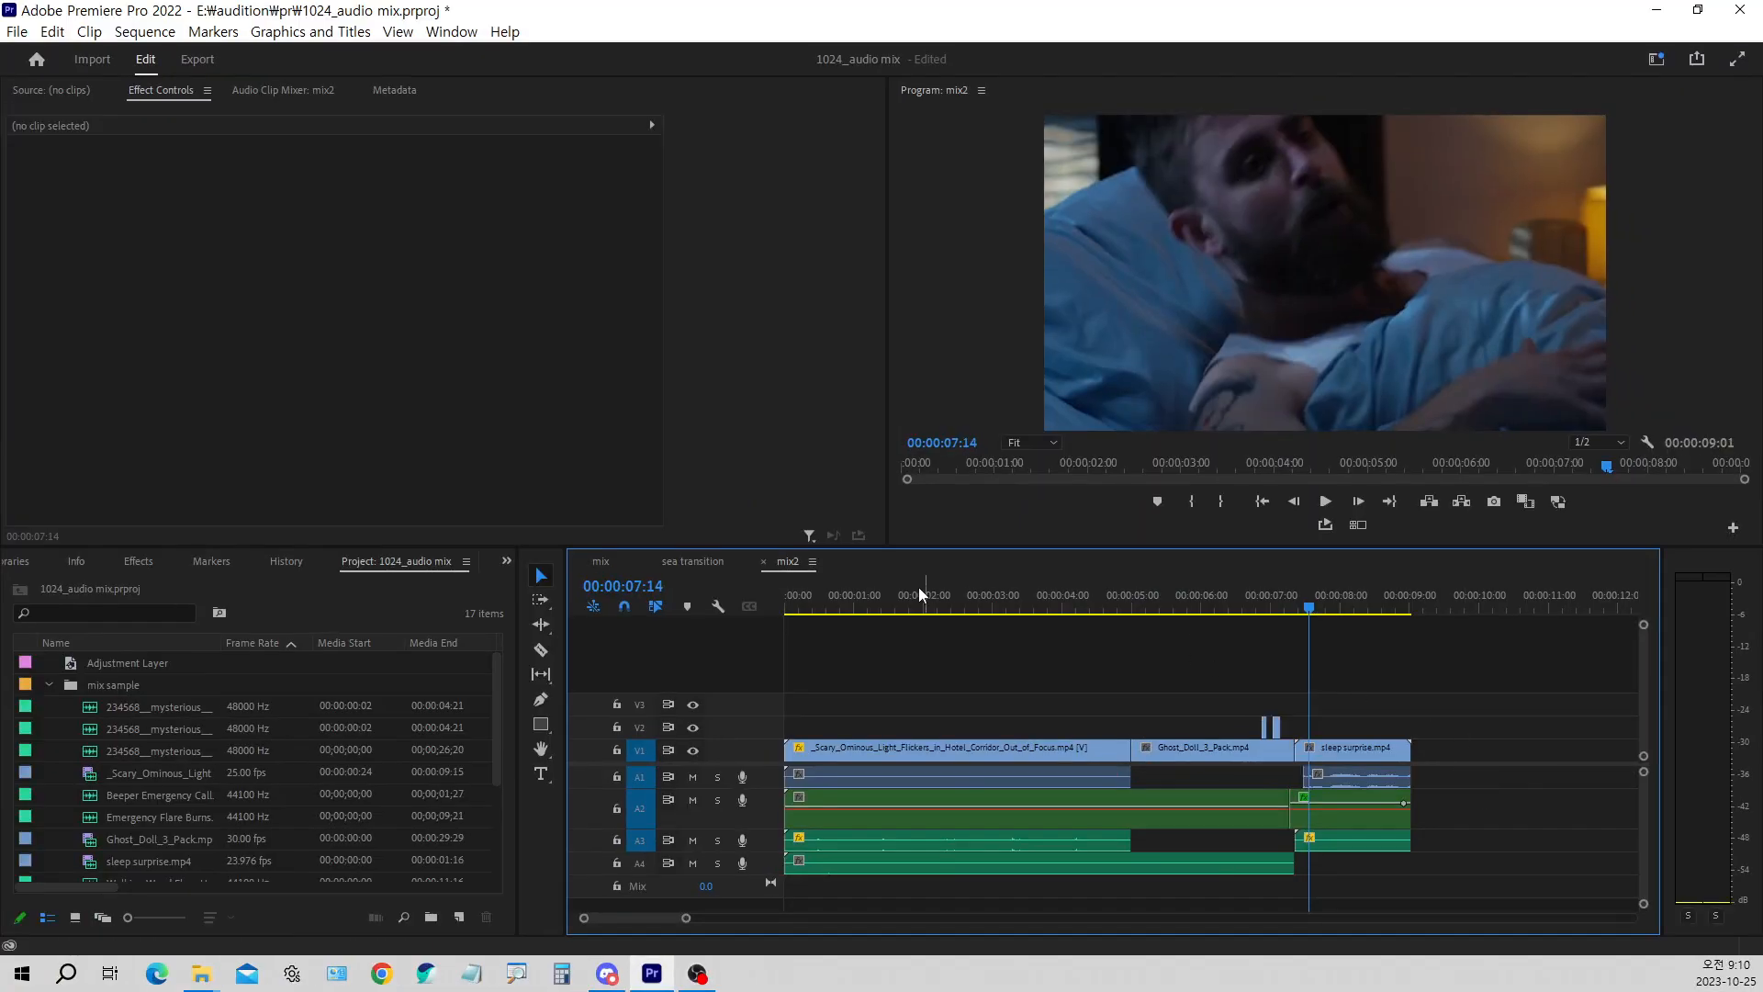
Select the first BGM nest on A2 and play the corridor scene from 00:00:00:21
left_click(840, 608)
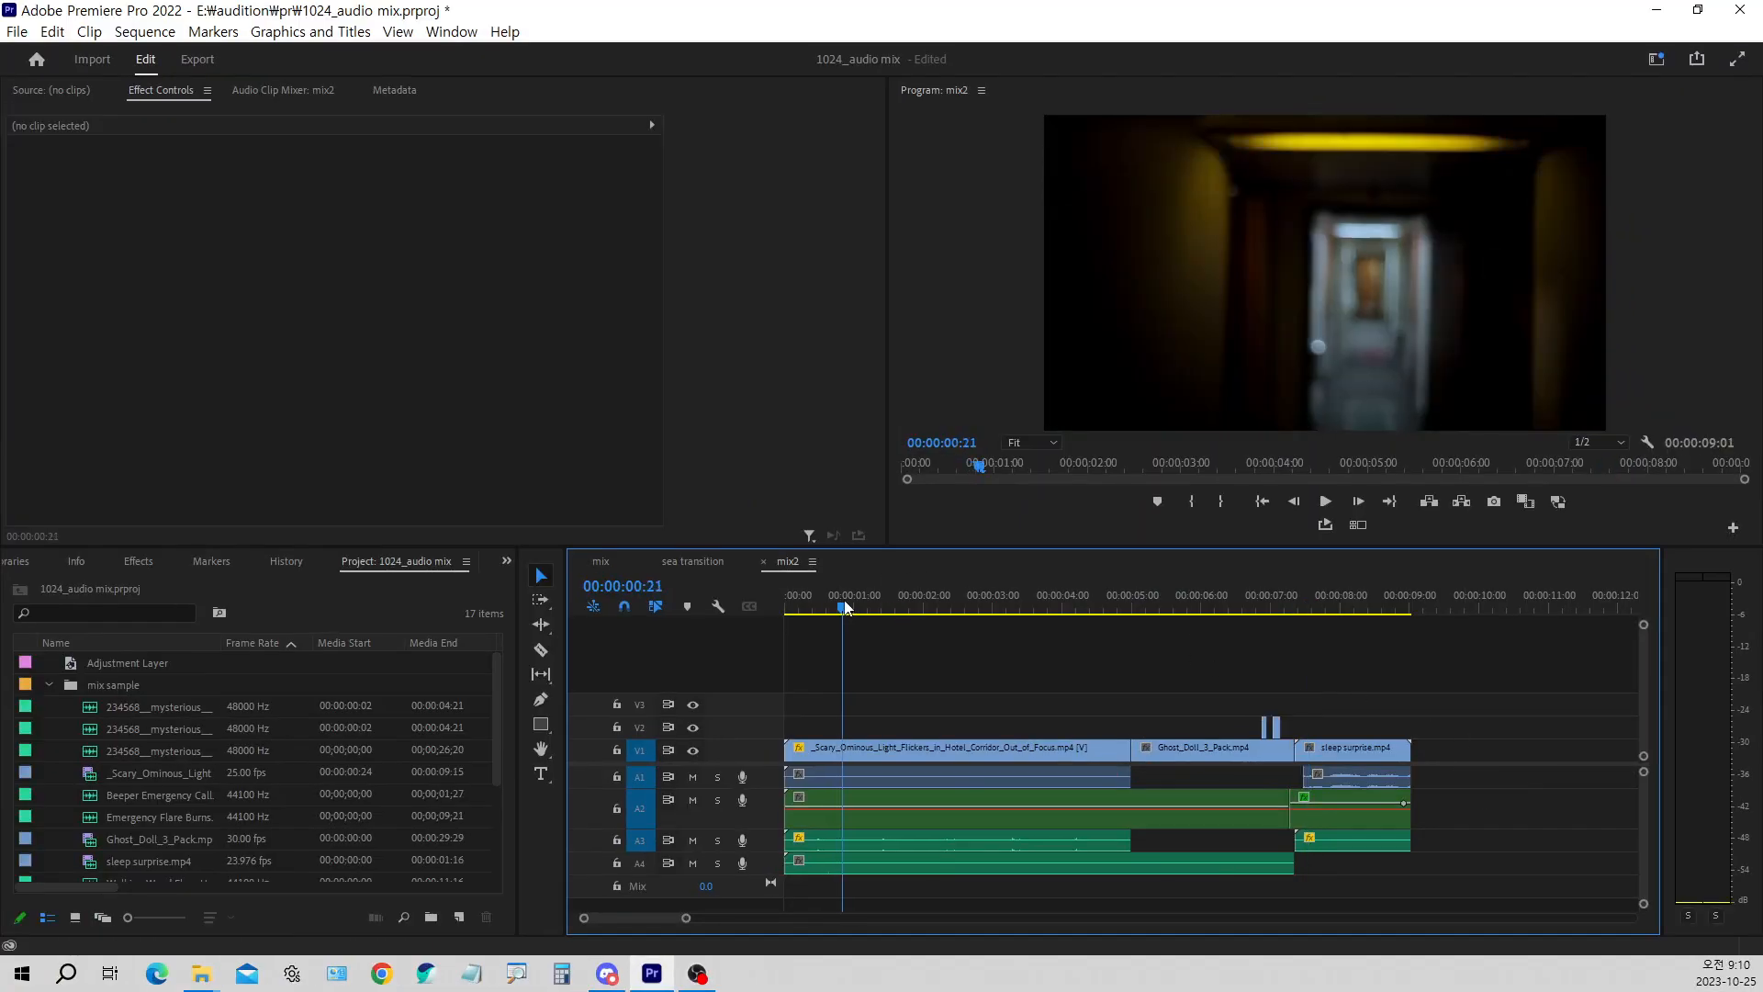
left_click(906, 793)
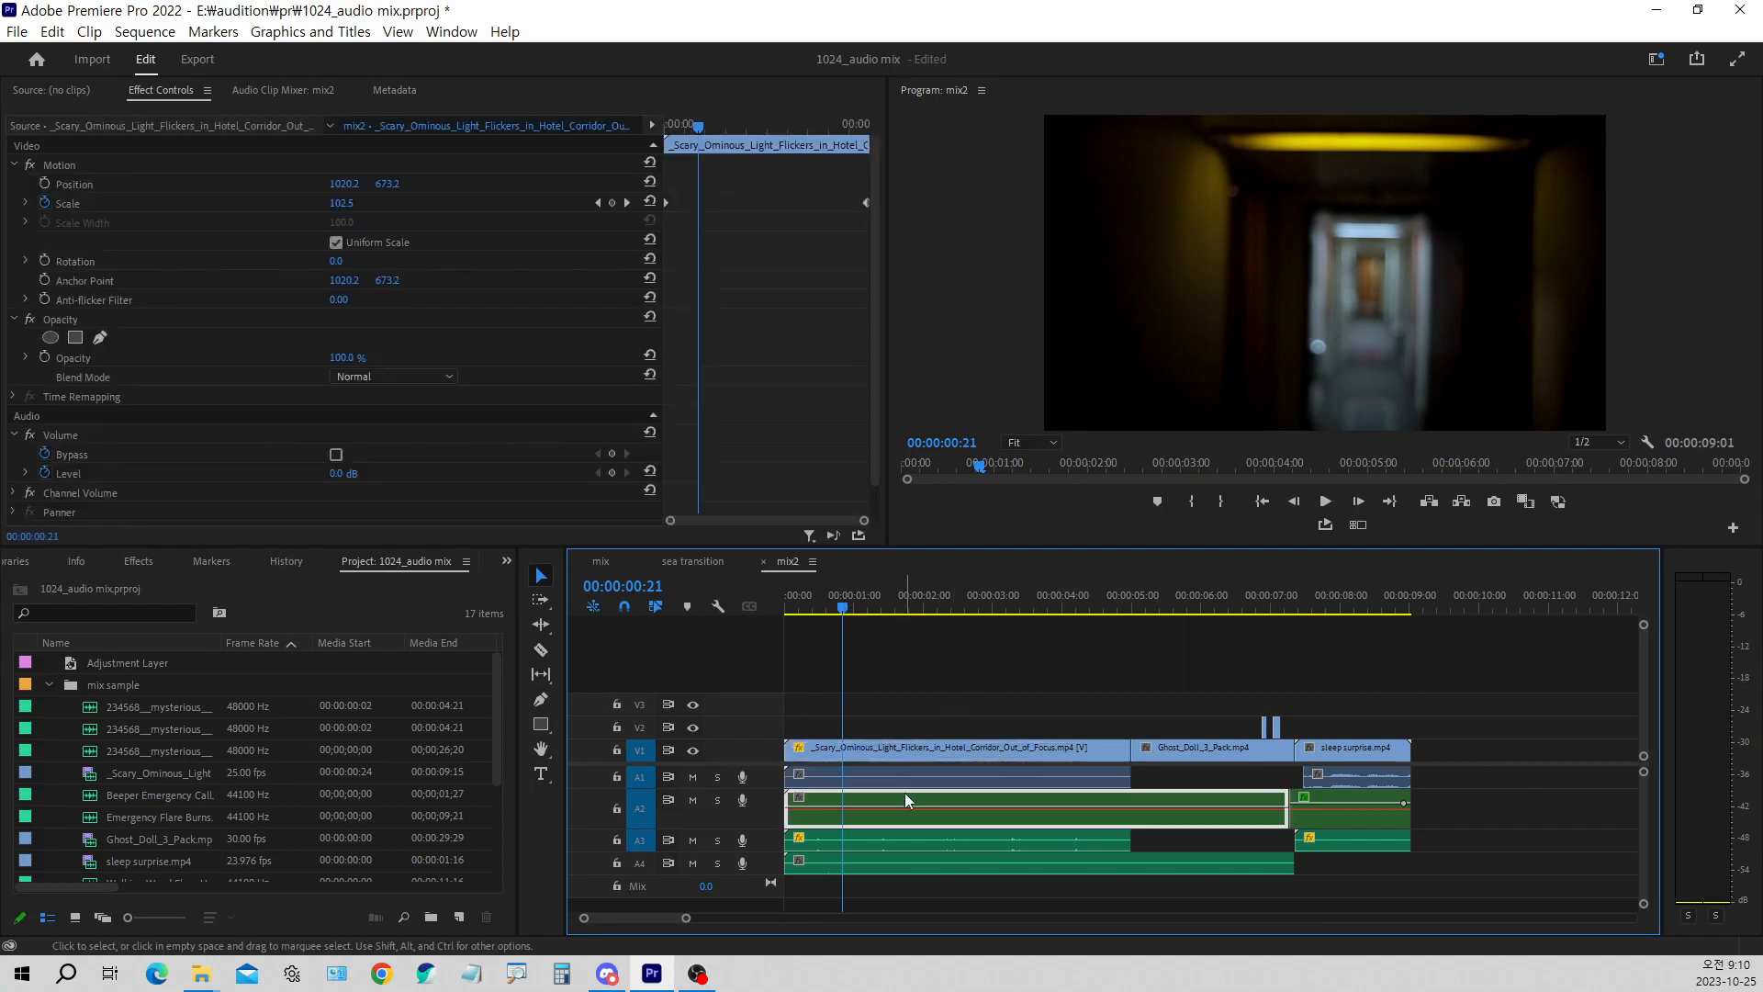
key("space")
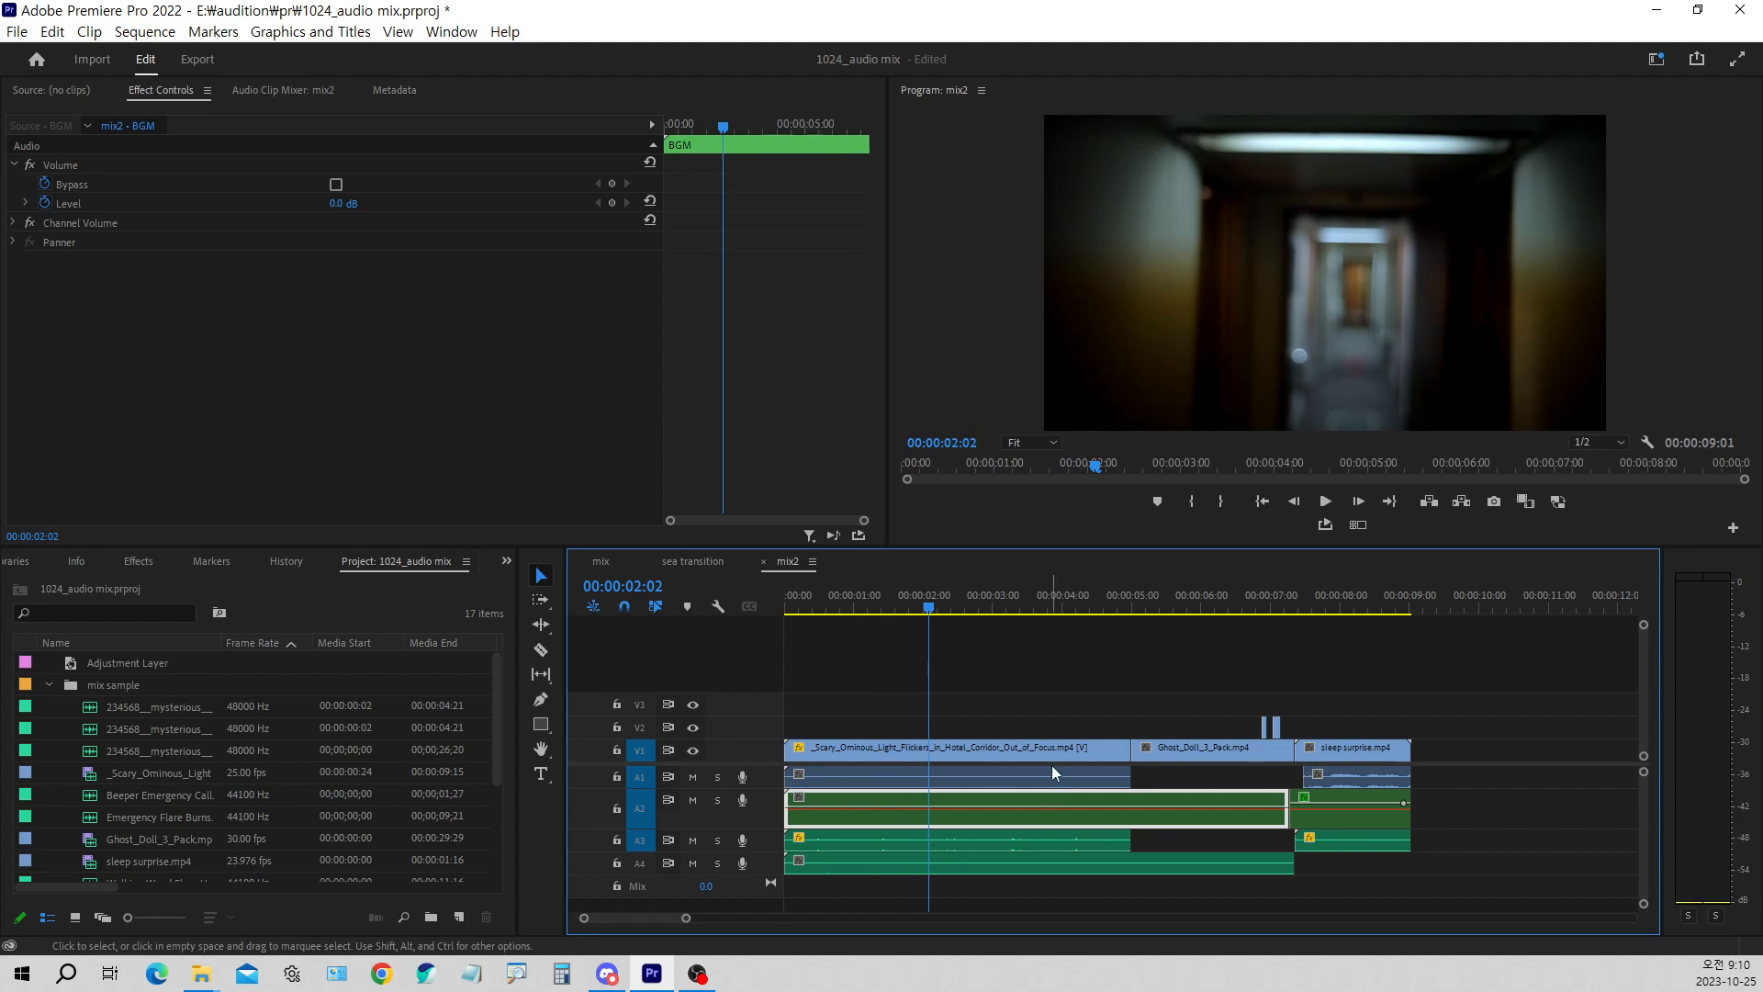
Open the nested BGM sequence and check the Speed/Duration settings of its bell audio clip without changing them
double_click(1143, 824)
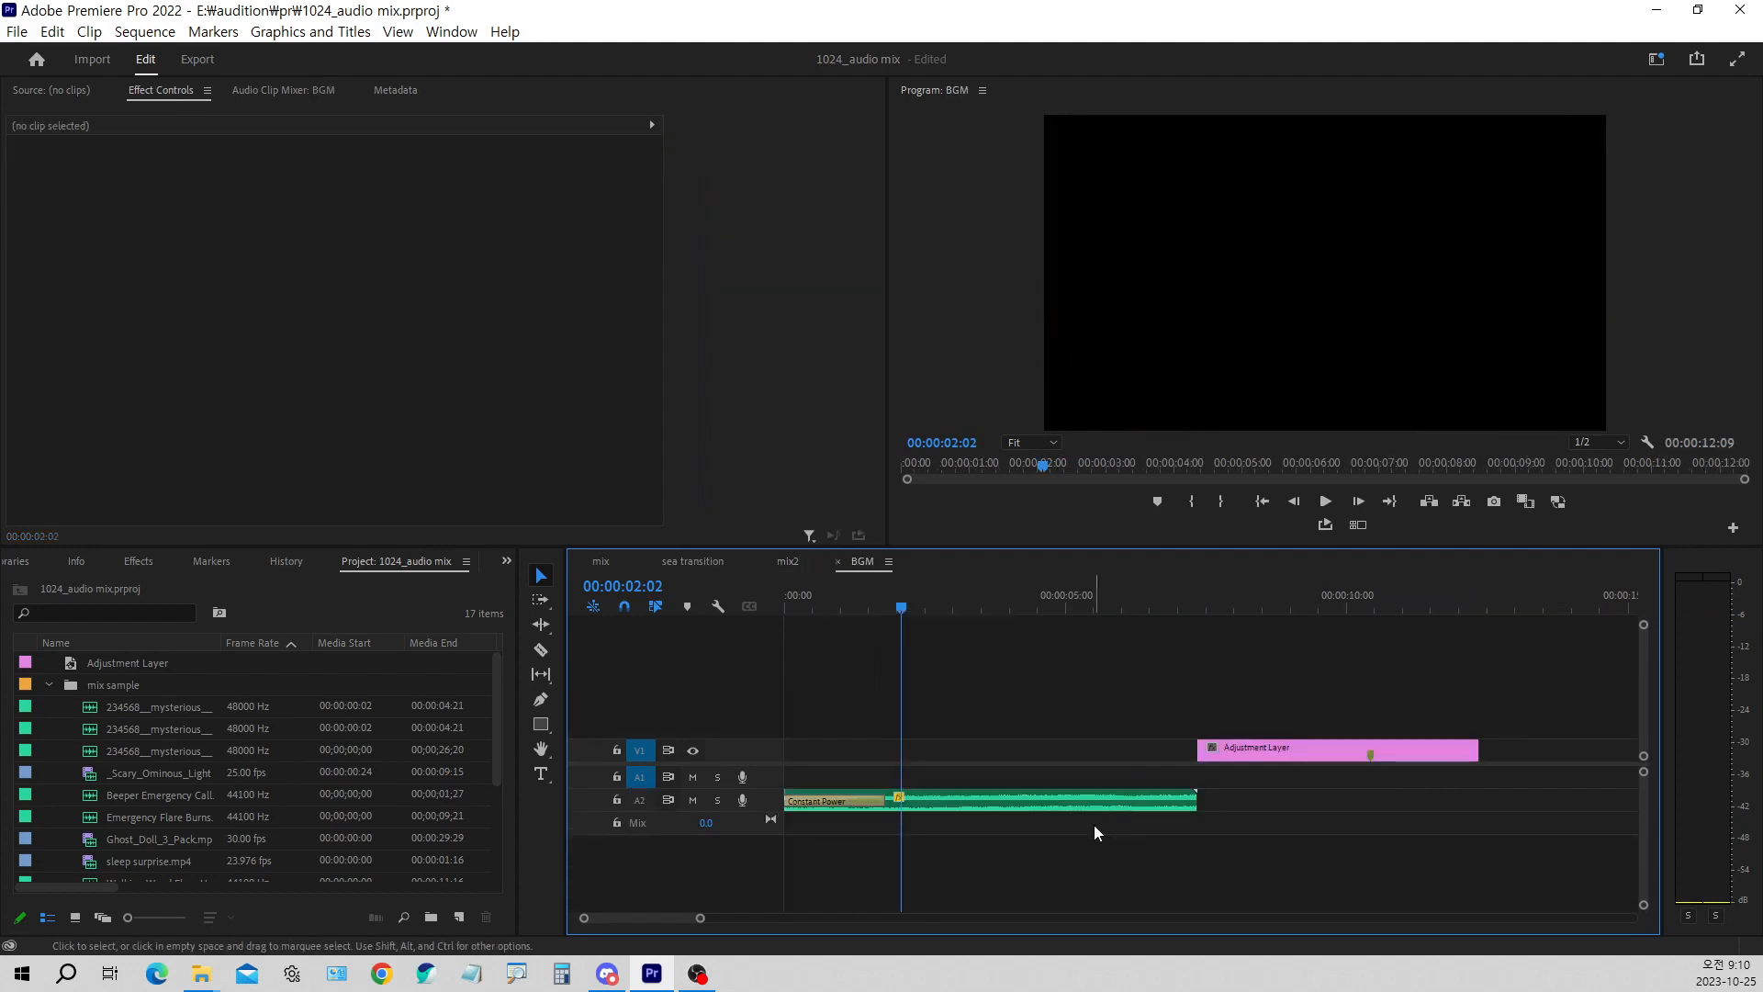
right_click(979, 799)
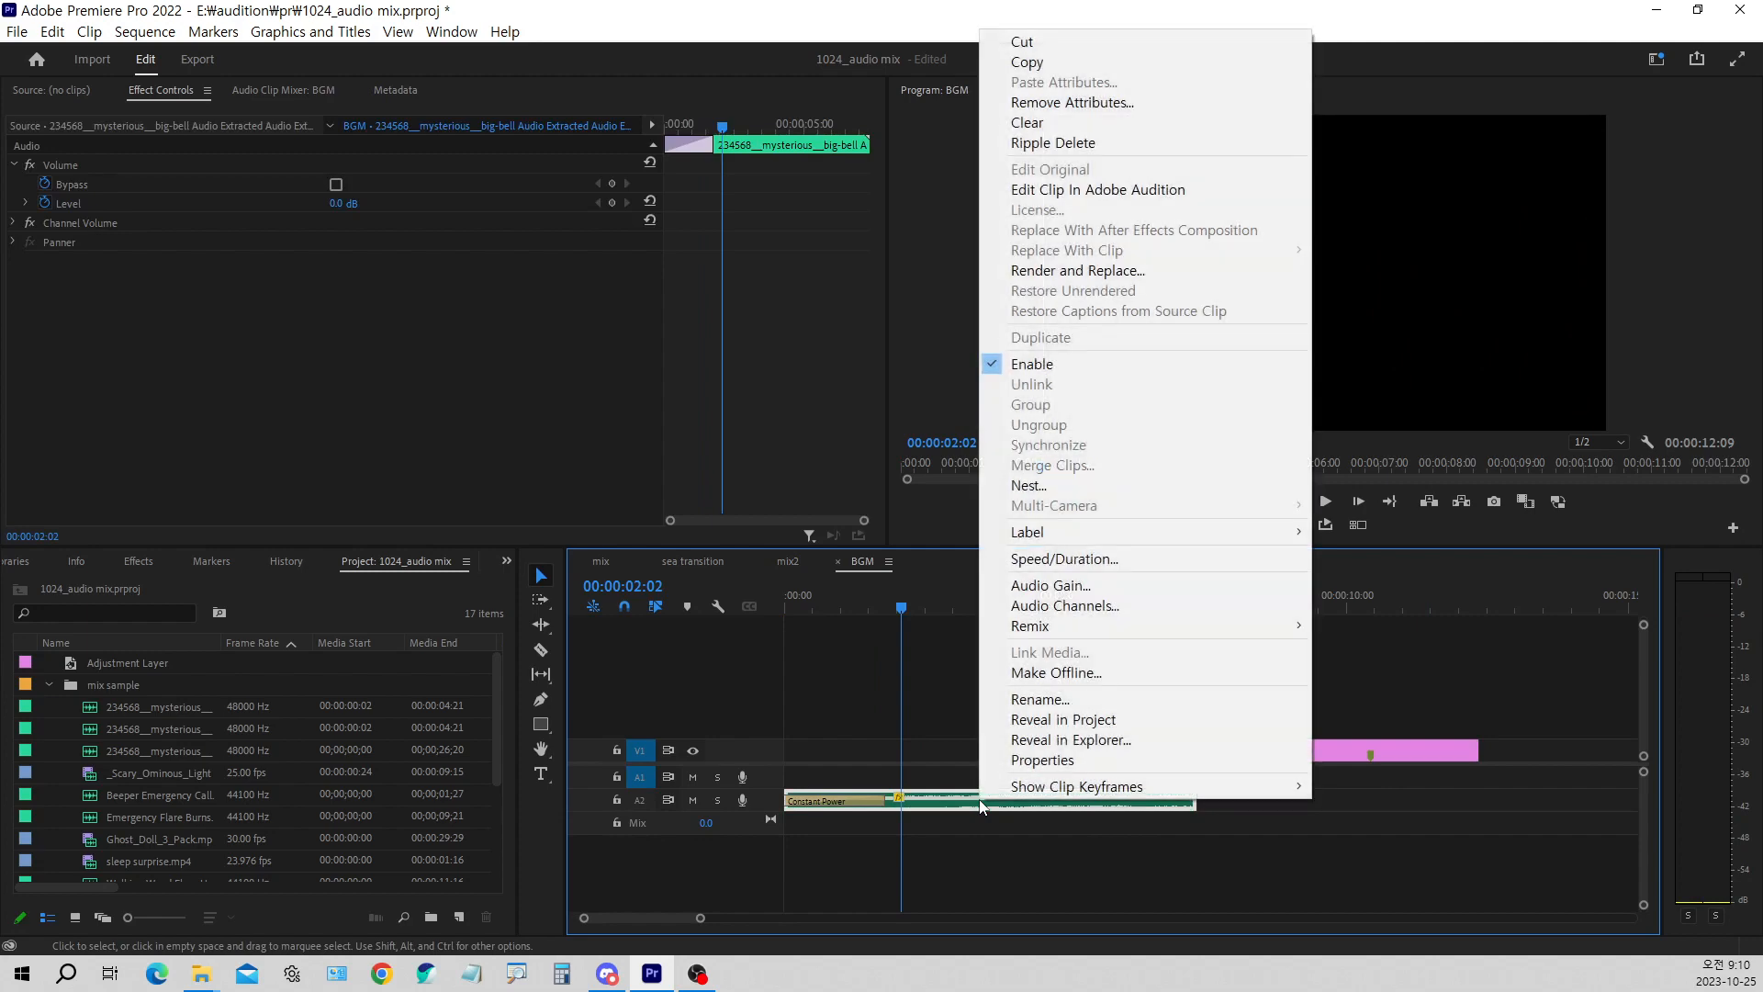
left_click(1020, 563)
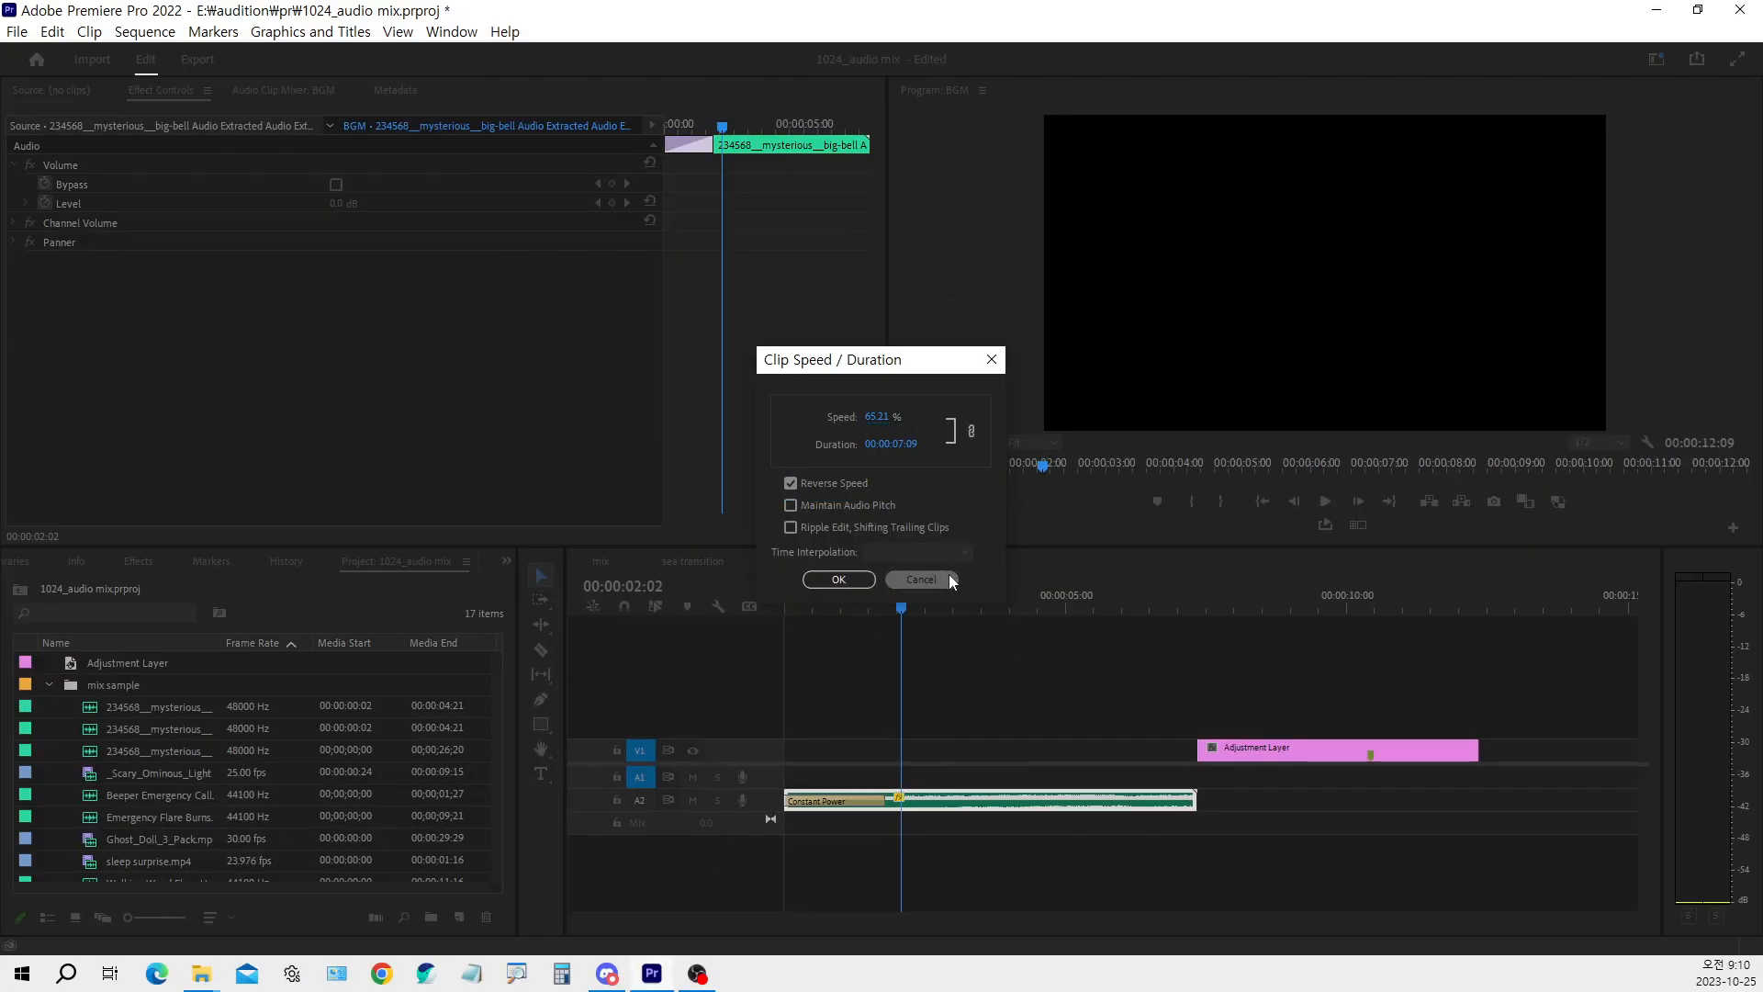
left_click(950, 577)
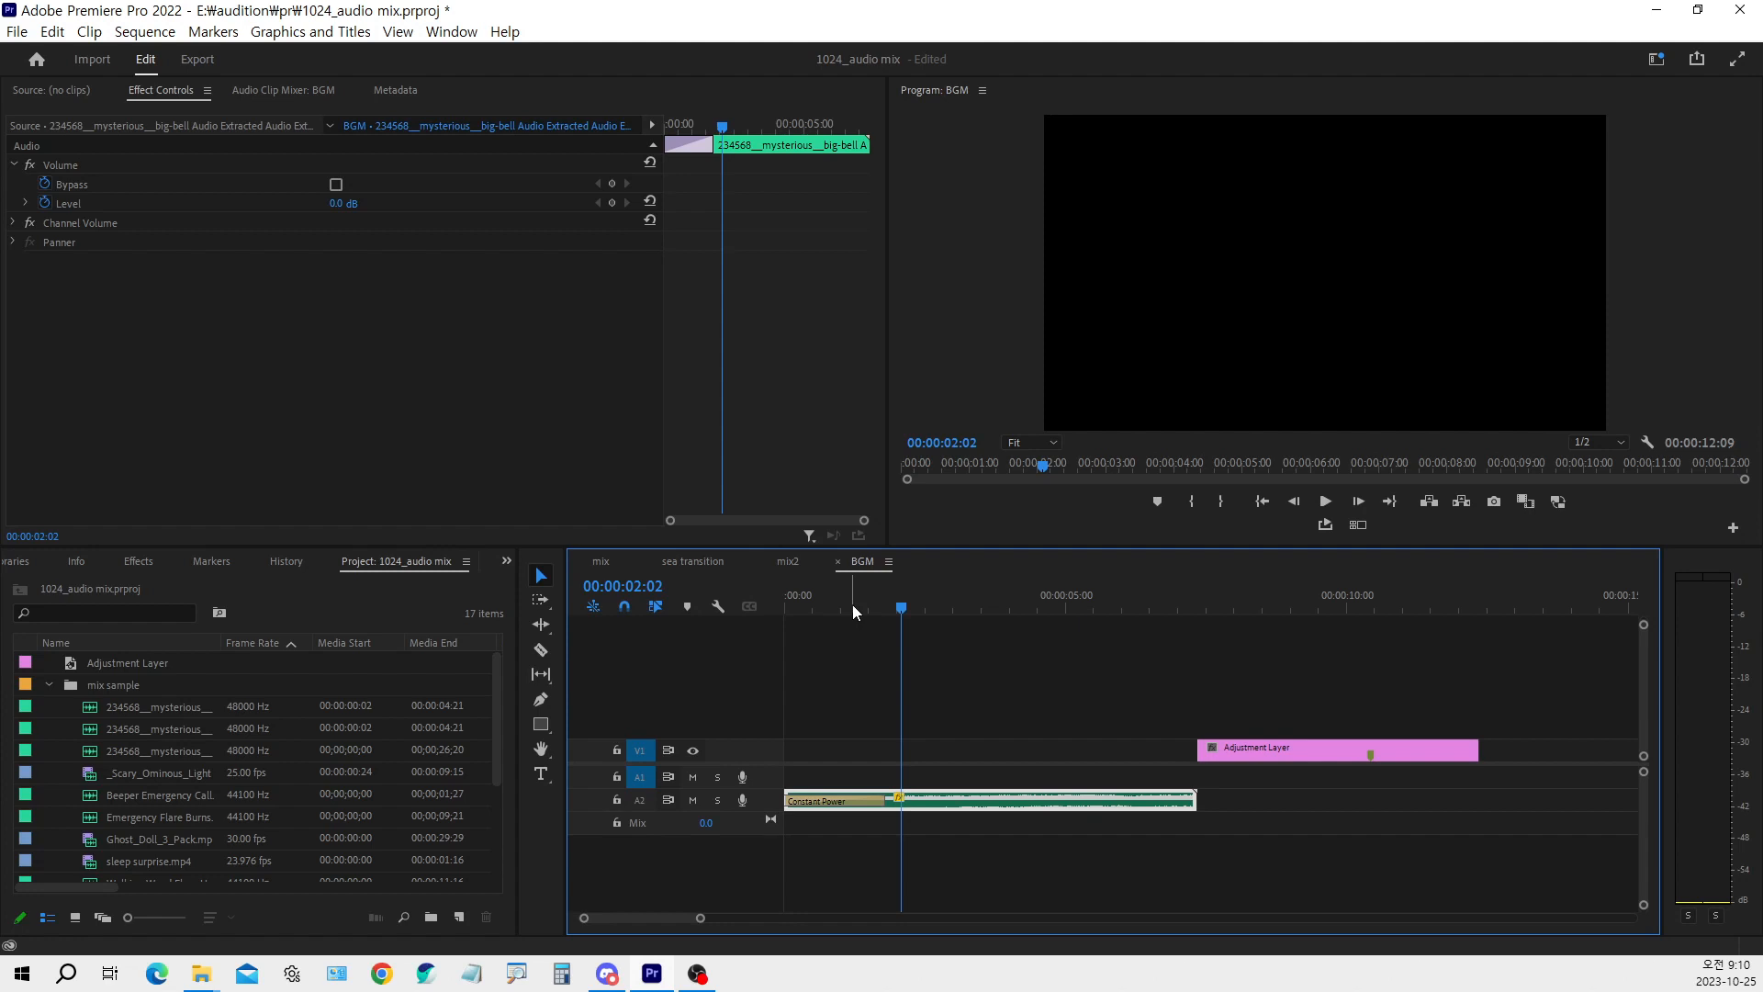
Scrub to the end of the bell audio and examine how the adjustment layer on V1 extends the BGM sequence beyond it
left_click_drag(840, 604, 1197, 637)
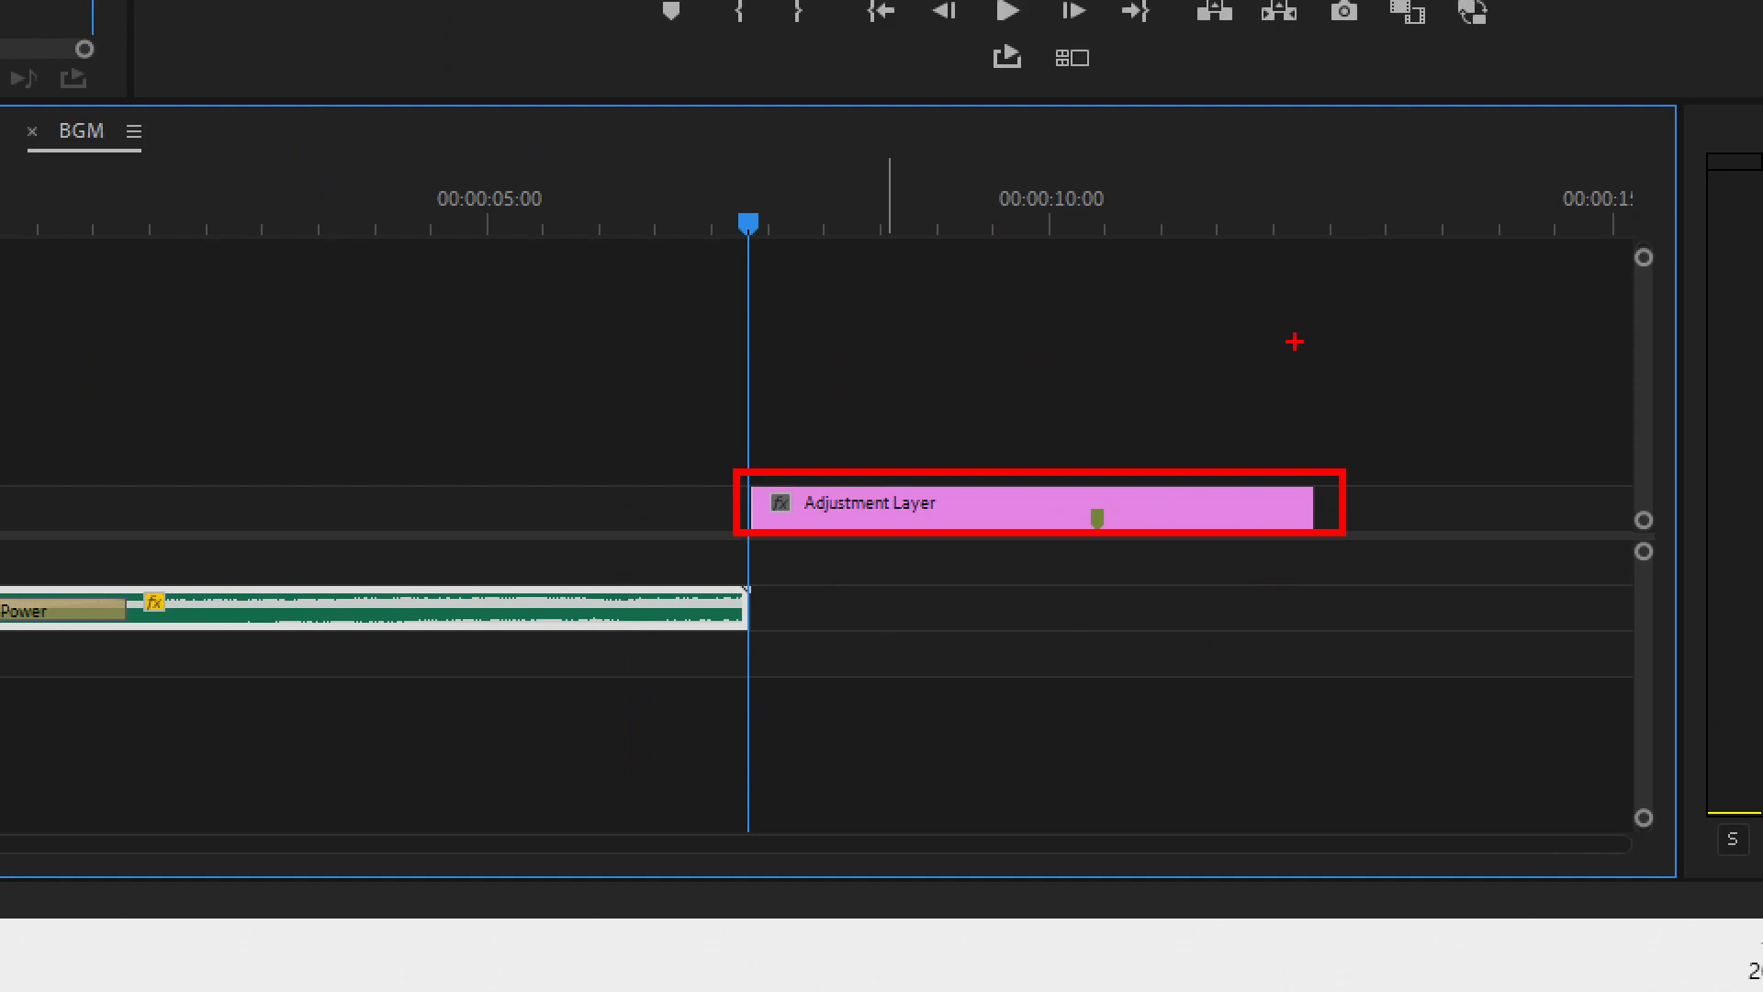
left_click_drag(1295, 344, 1334, 733)
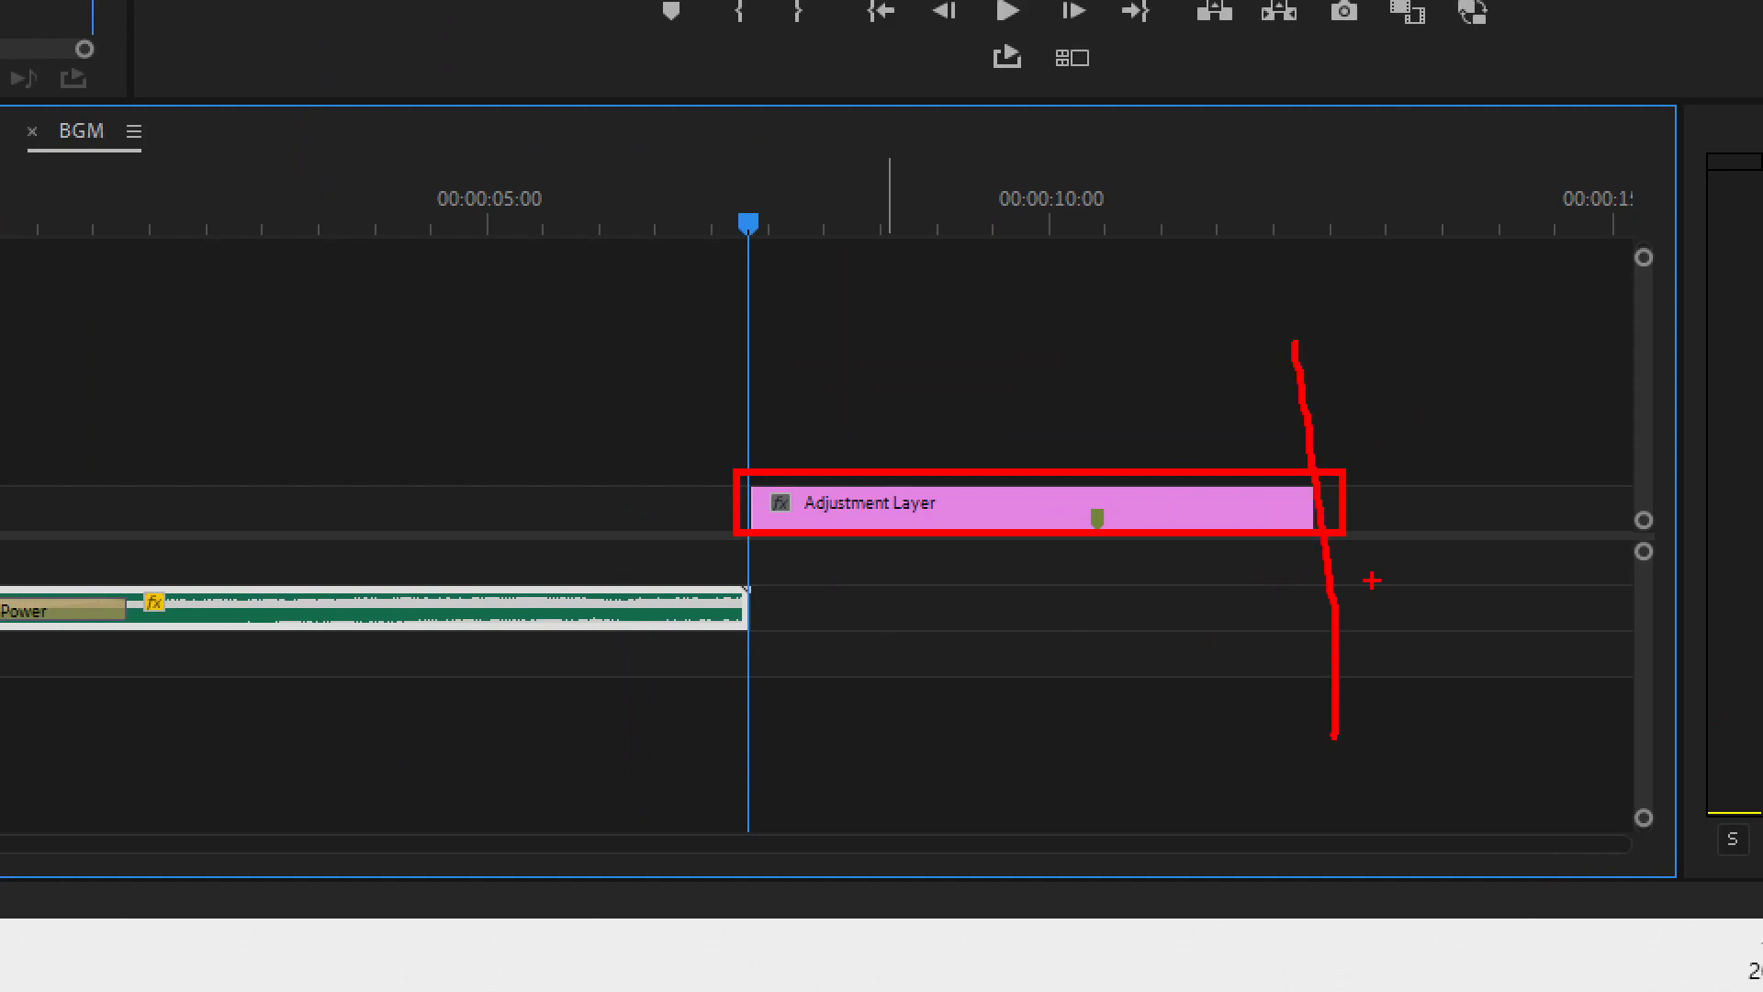
key("Escape")
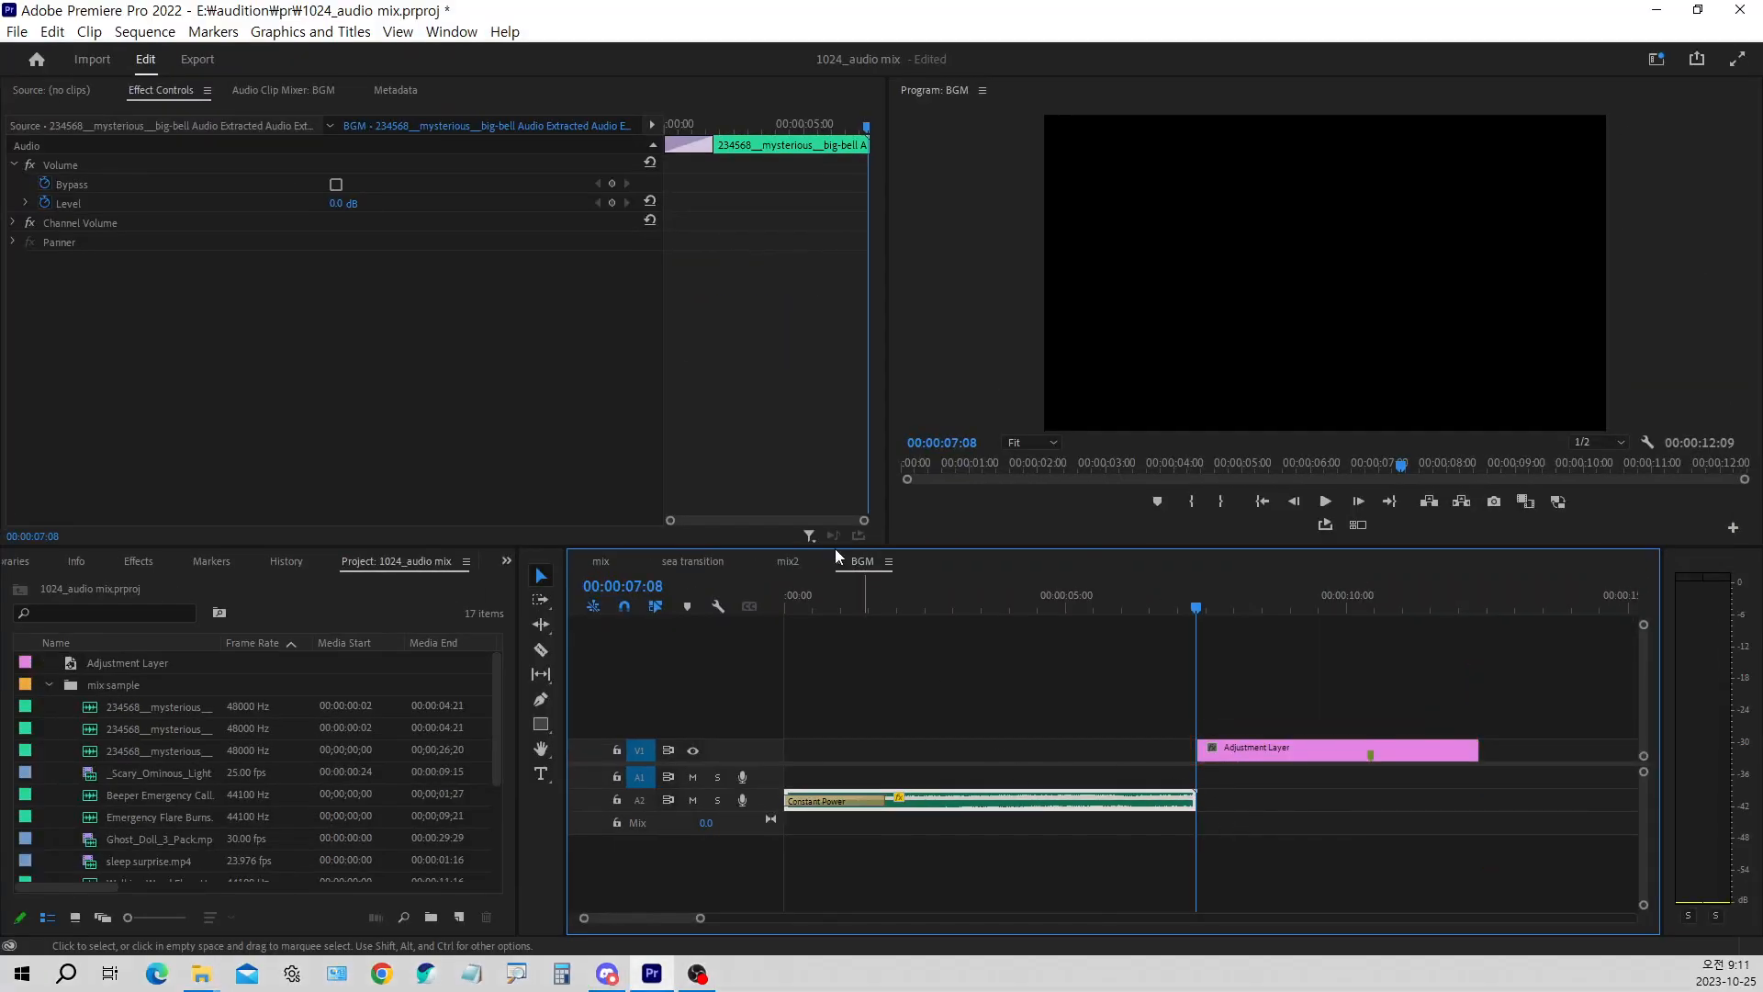
Return to the mix2 sequence, move the playhead to 00:00:07:08 and select the second BGM piece on A2
left_click(786, 562)
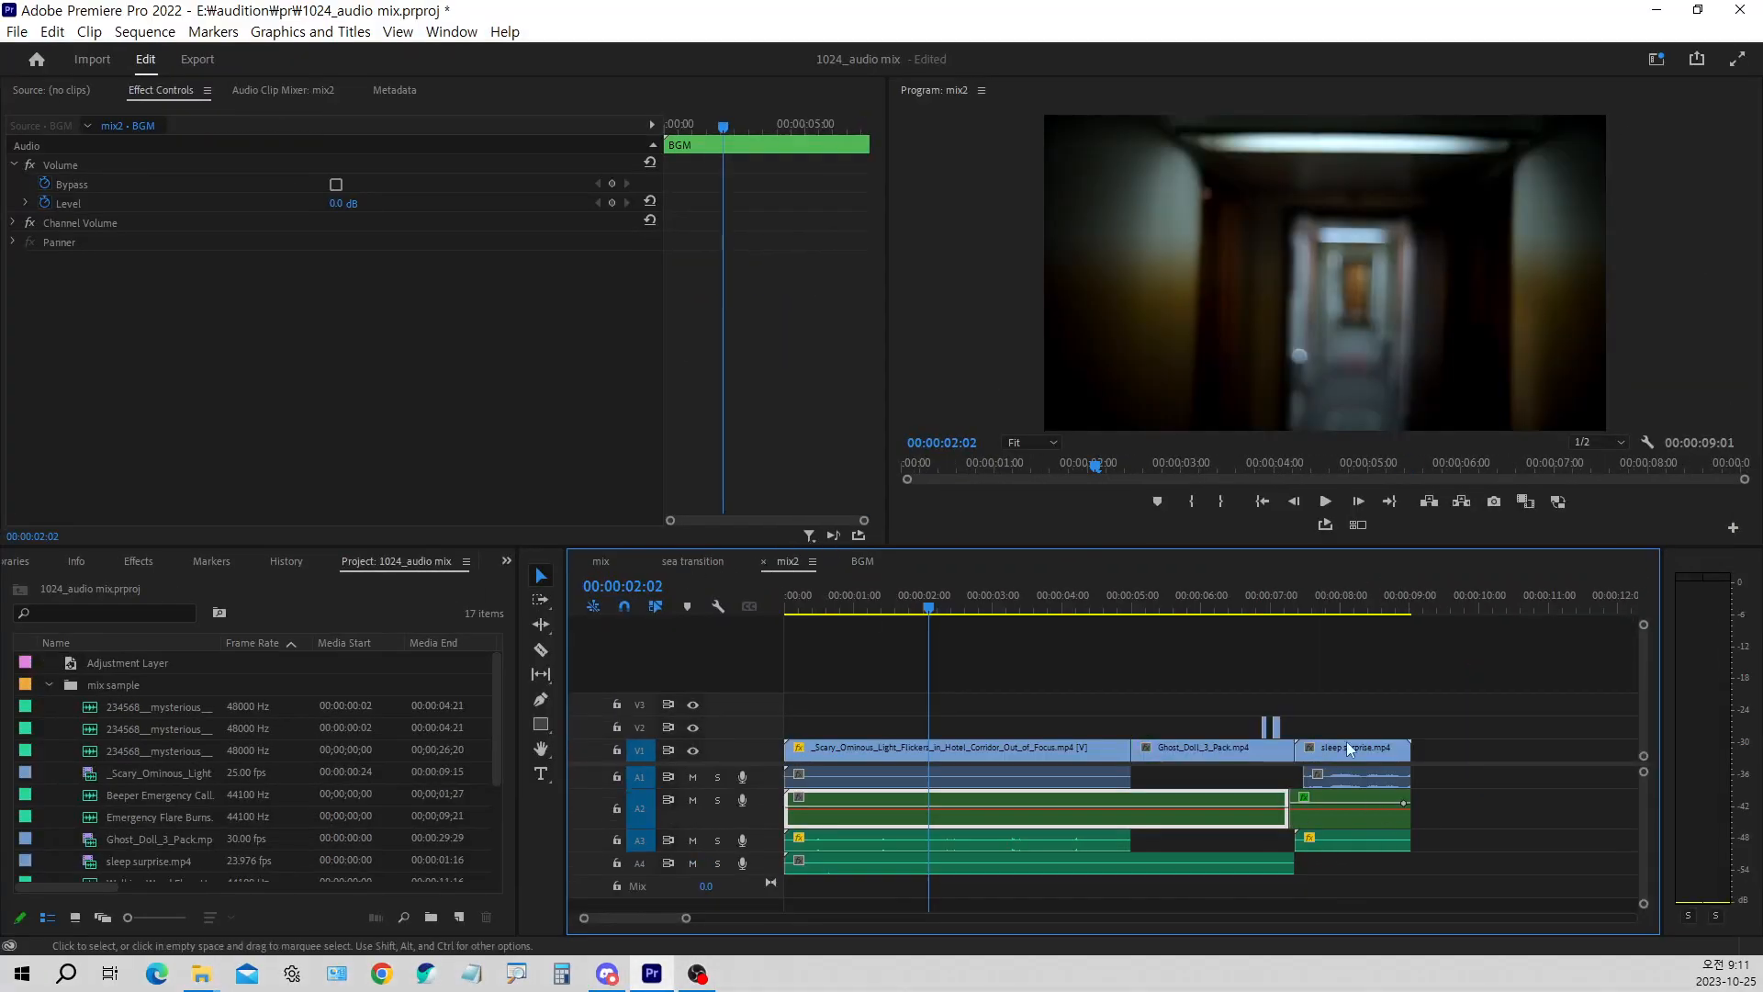
left_click(1292, 608)
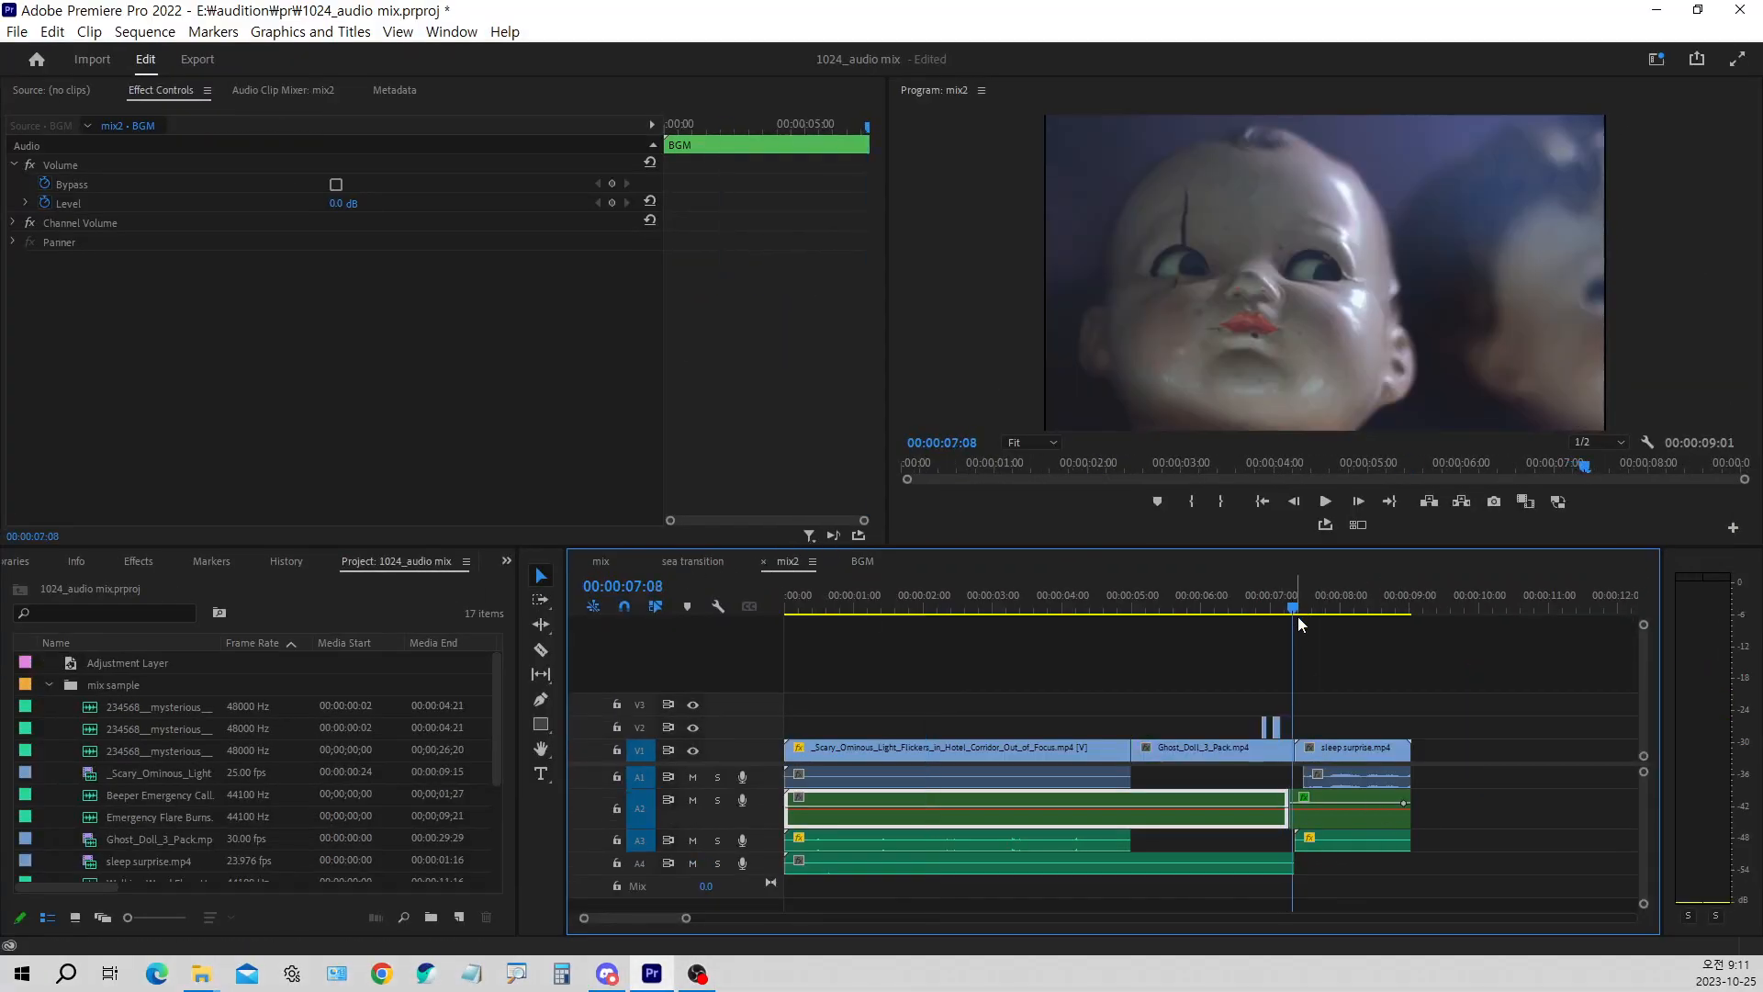
left_click(1385, 824)
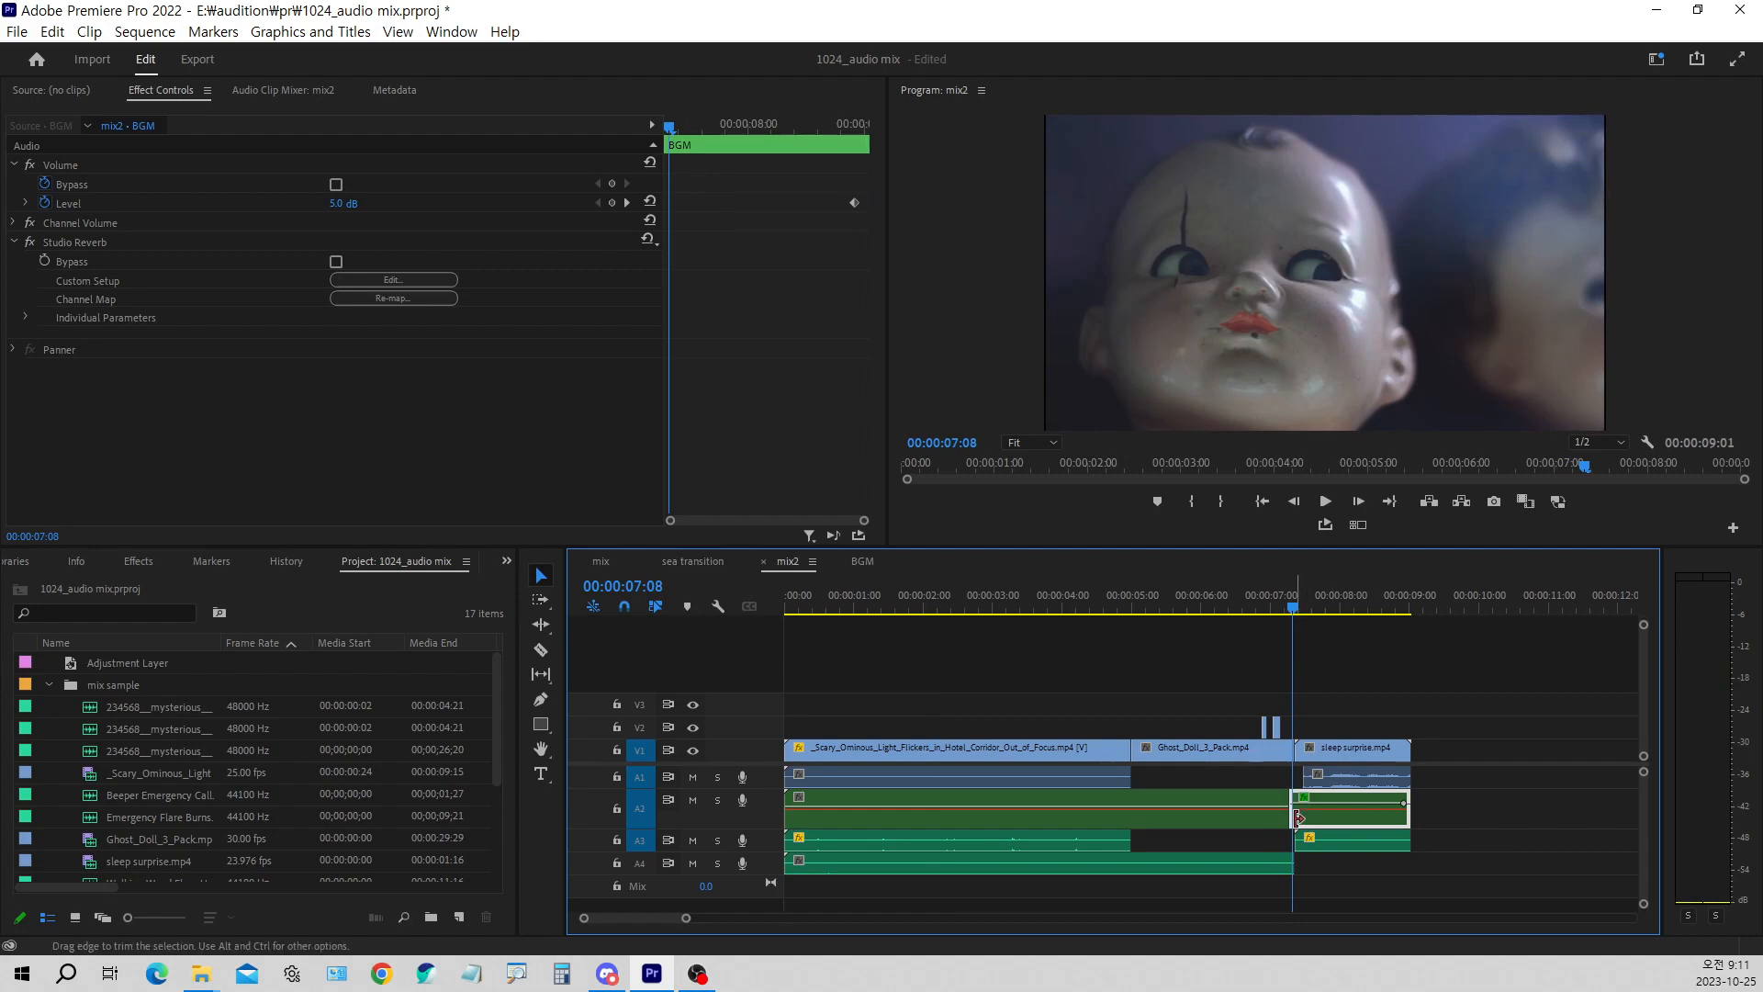
Render the mix2 sequence's audio and examine the BGM waveform around the A2 cut near 00:00:07:07
left_click(144, 31)
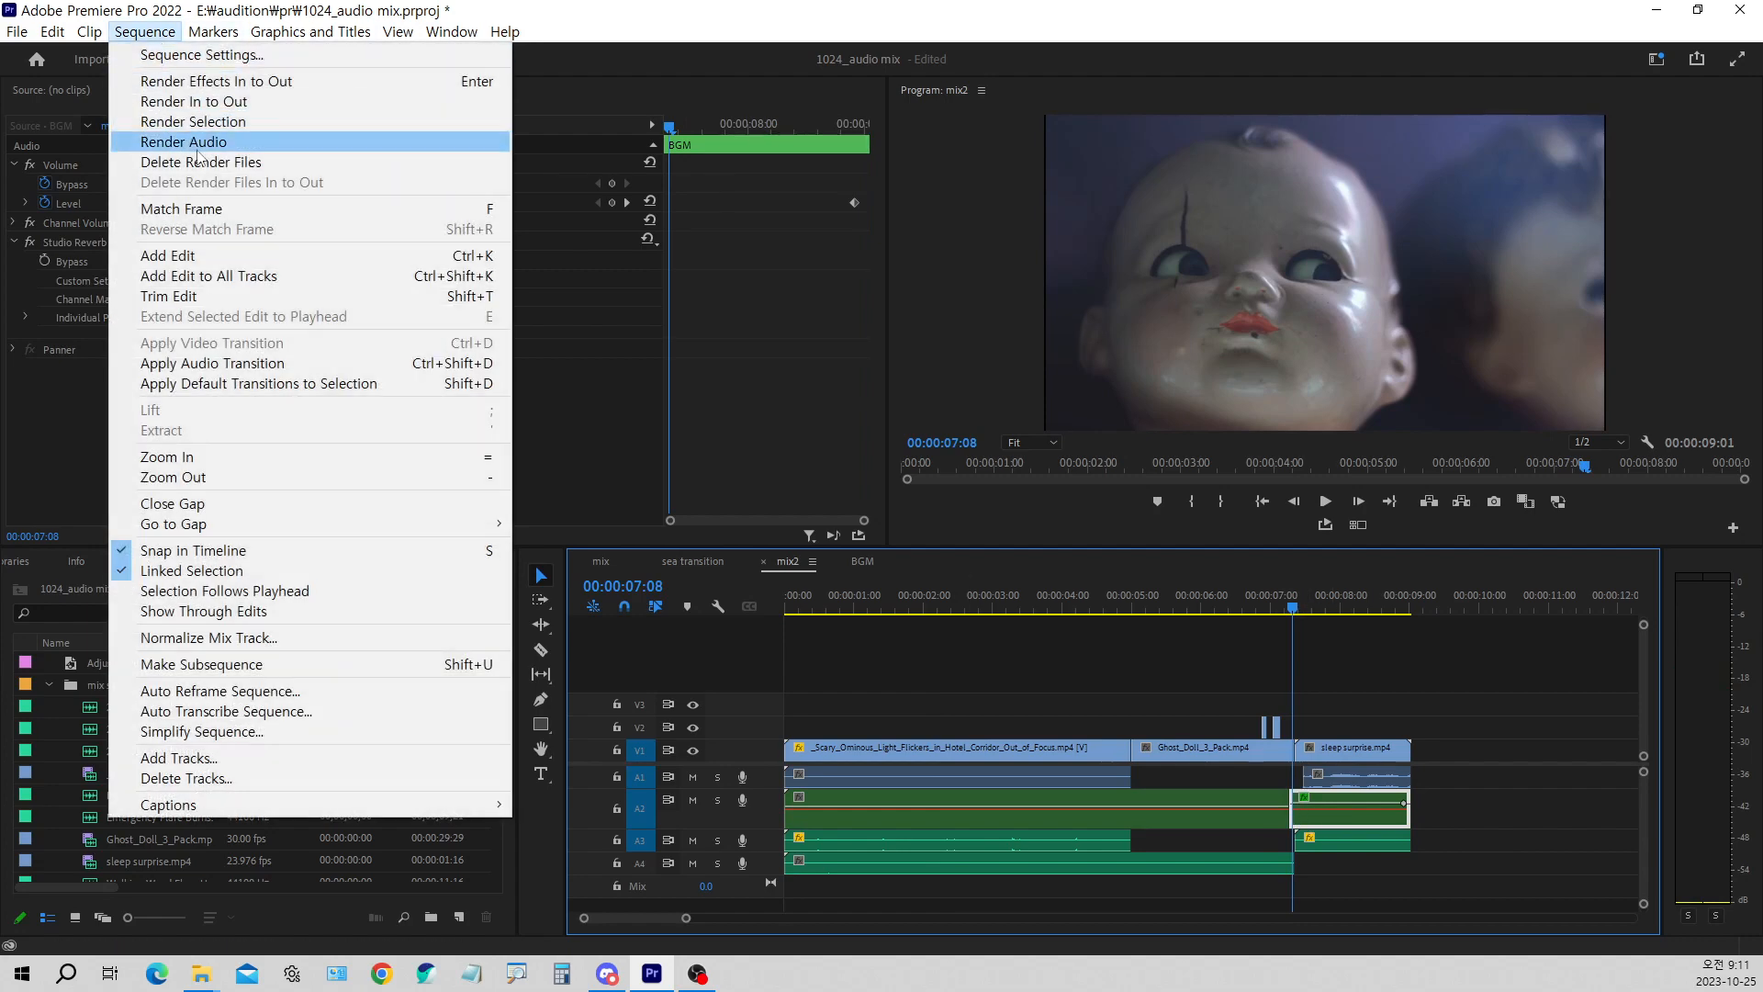
left_click(197, 144)
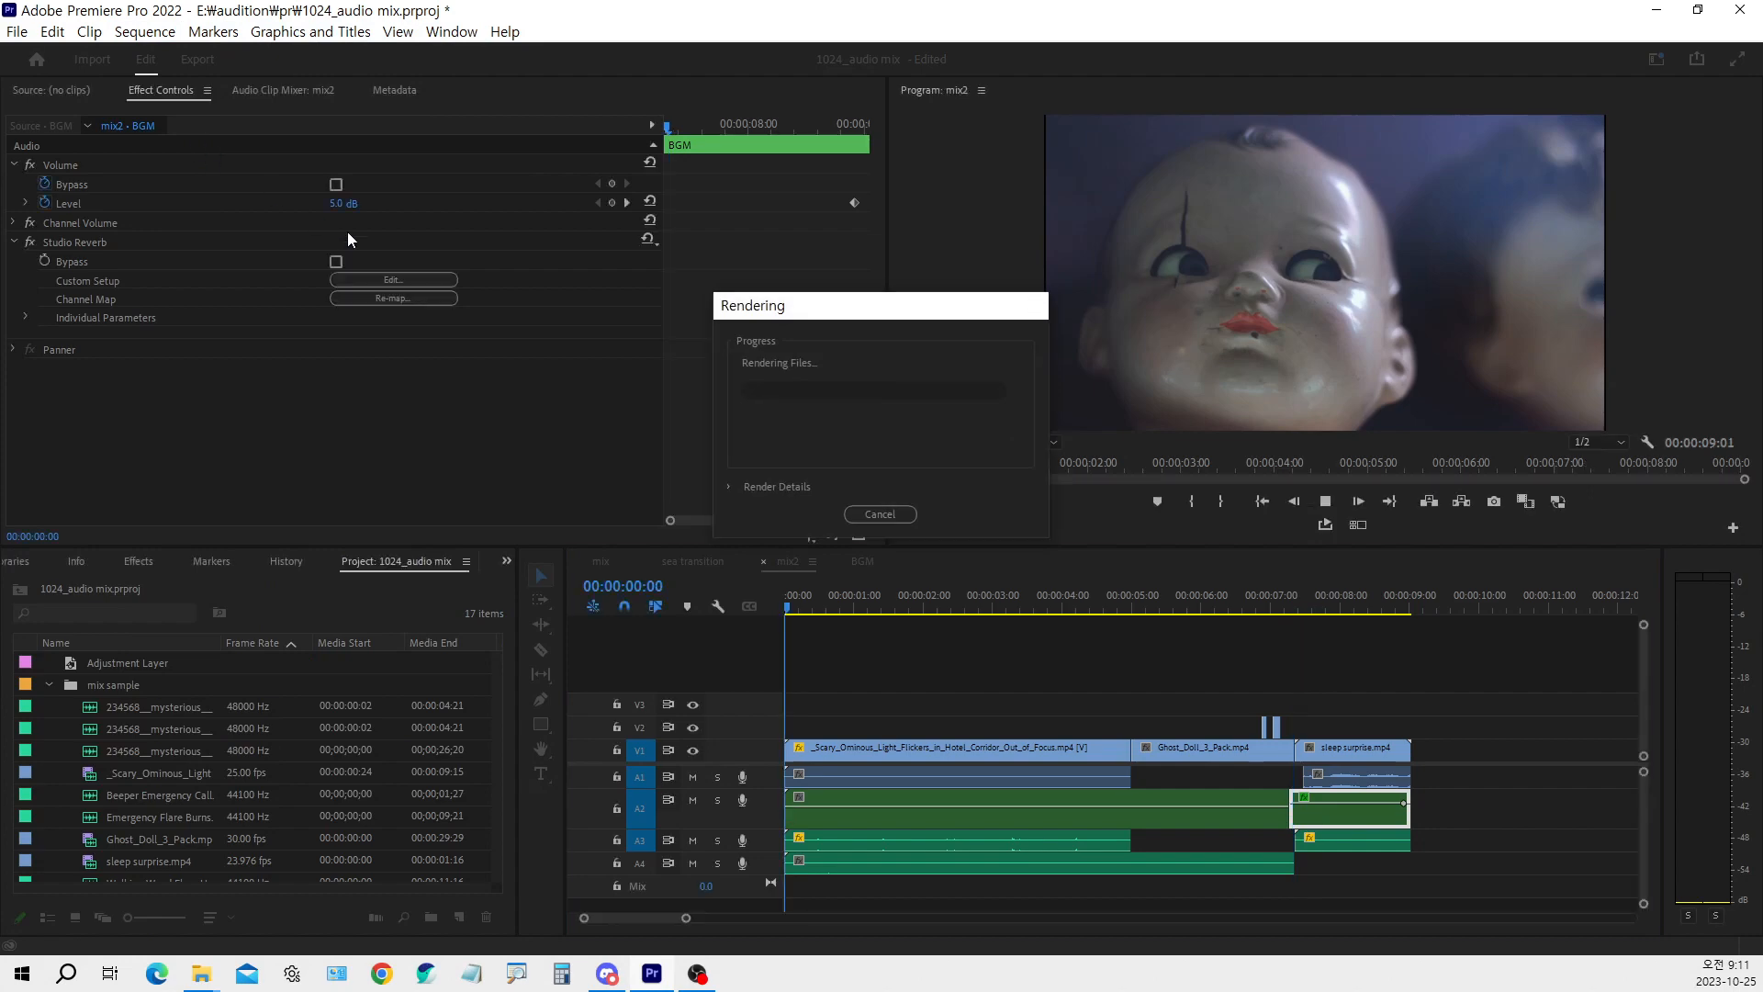
left_click(1293, 593)
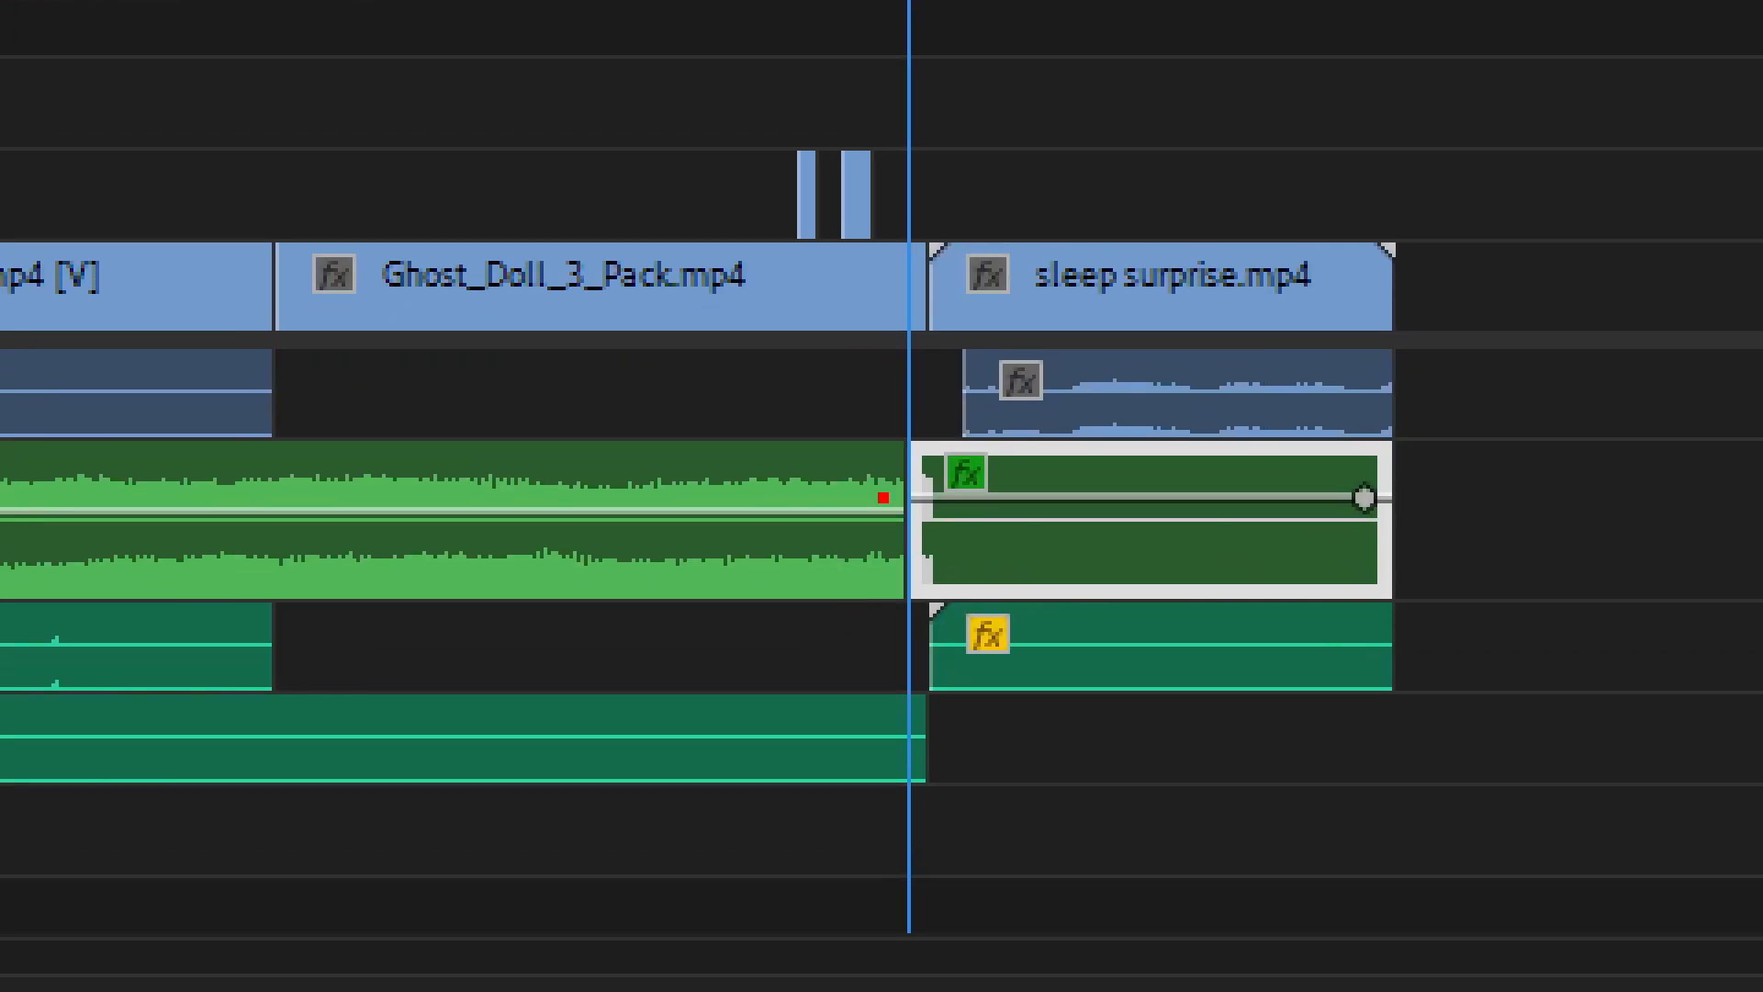
mouse_move(925, 399)
left_mouse_down()
mouse_move(916, 444)
mouse_move(942, 571)
left_mouse_up()
mouse_move(1117, 436)
left_mouse_down()
mouse_move(1150, 501)
mouse_move(1151, 408)
left_mouse_up()
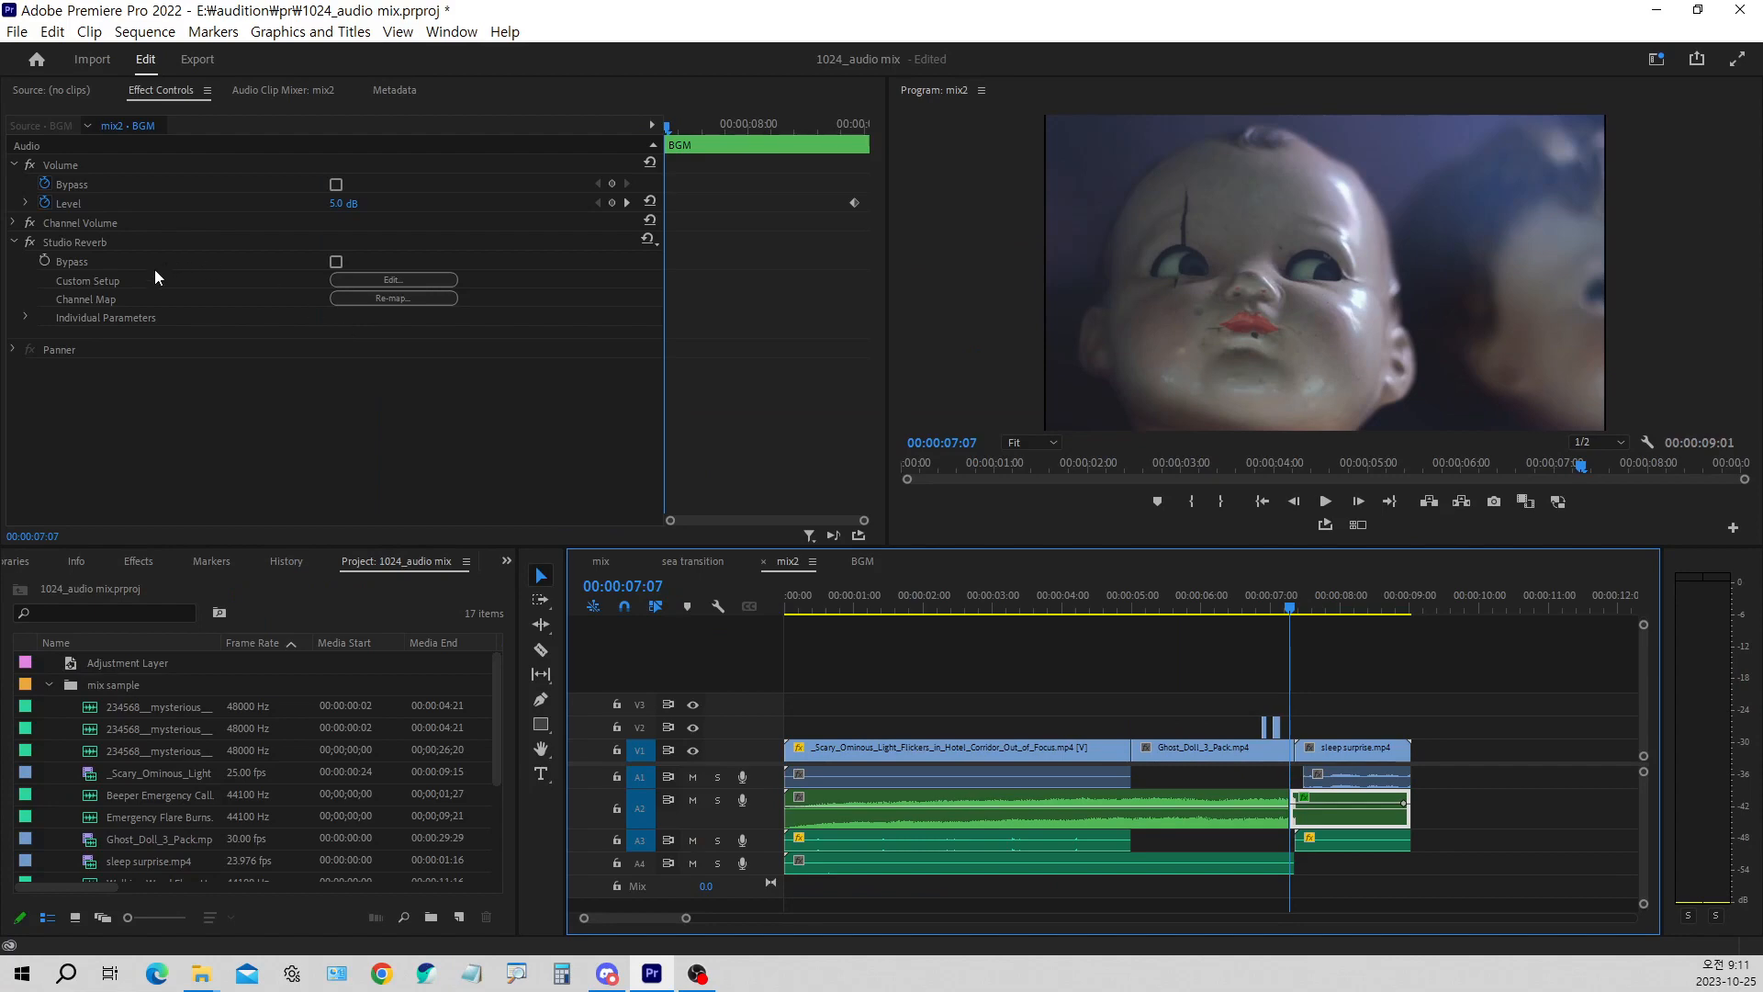
Collapse the Filter and EQ effects, locate the Reverb category and examine the Studio Reverb effect and its Custom Setup on the BGM piece
left_click(139, 561)
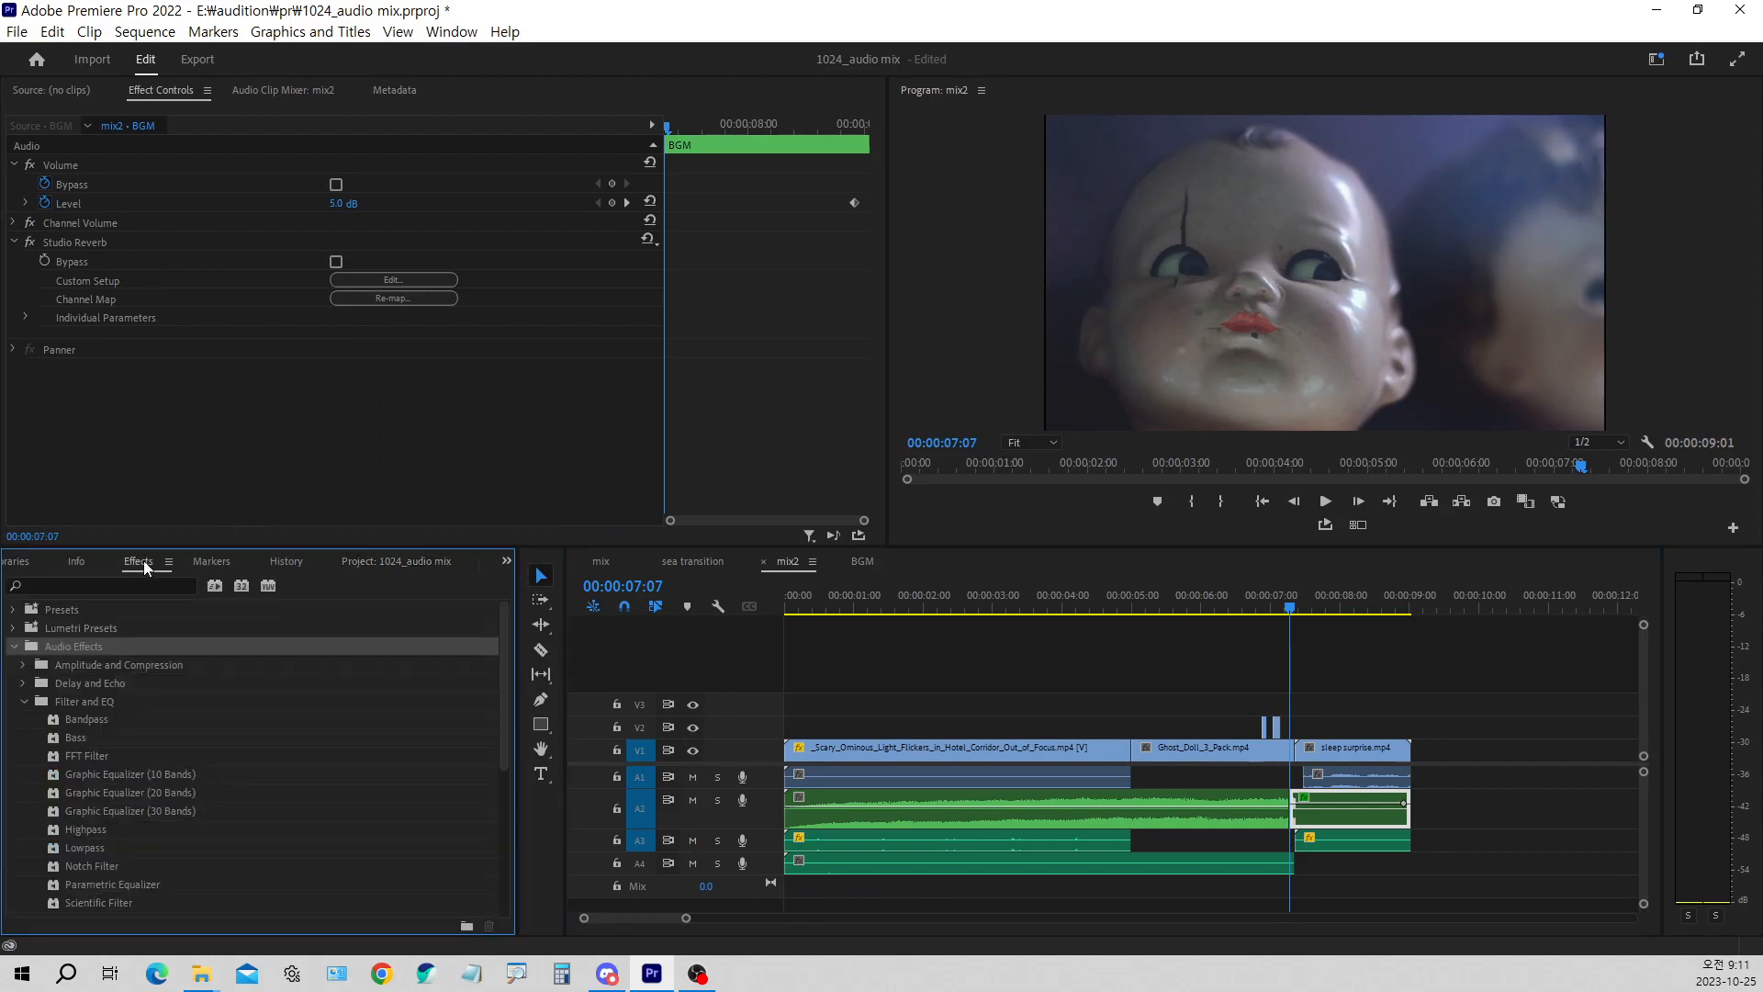
left_click(26, 700)
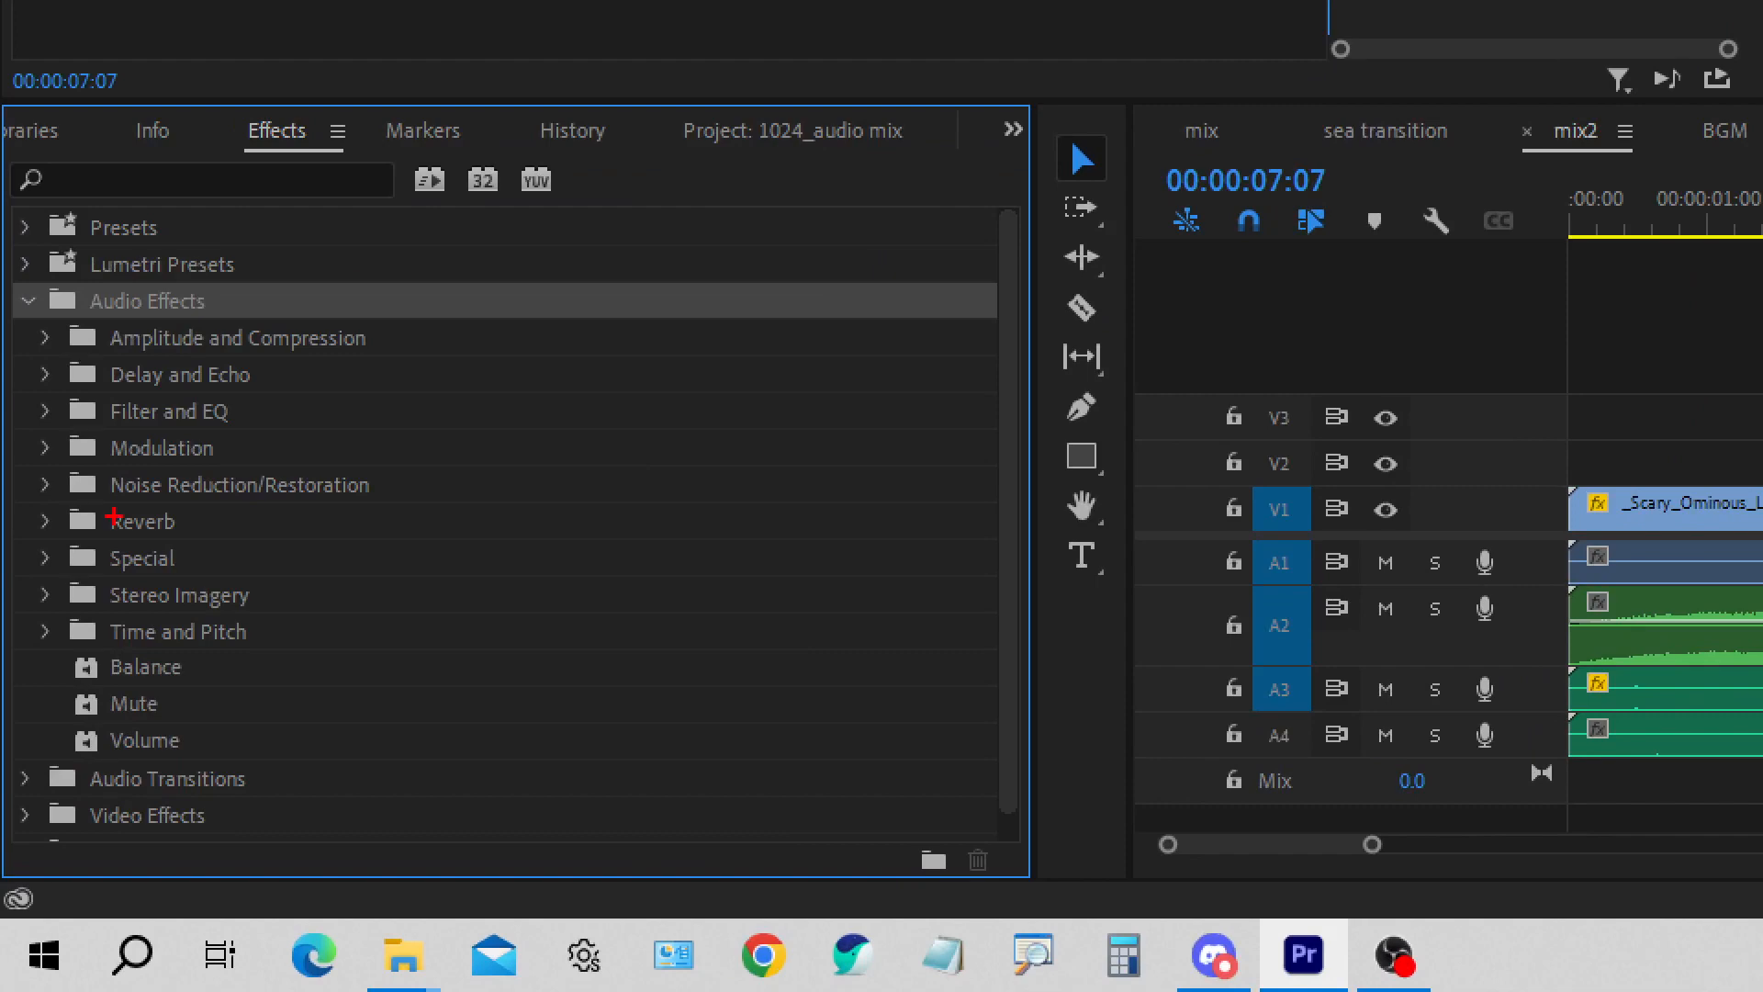
left_click_drag(35, 498, 179, 539)
key("Escape")
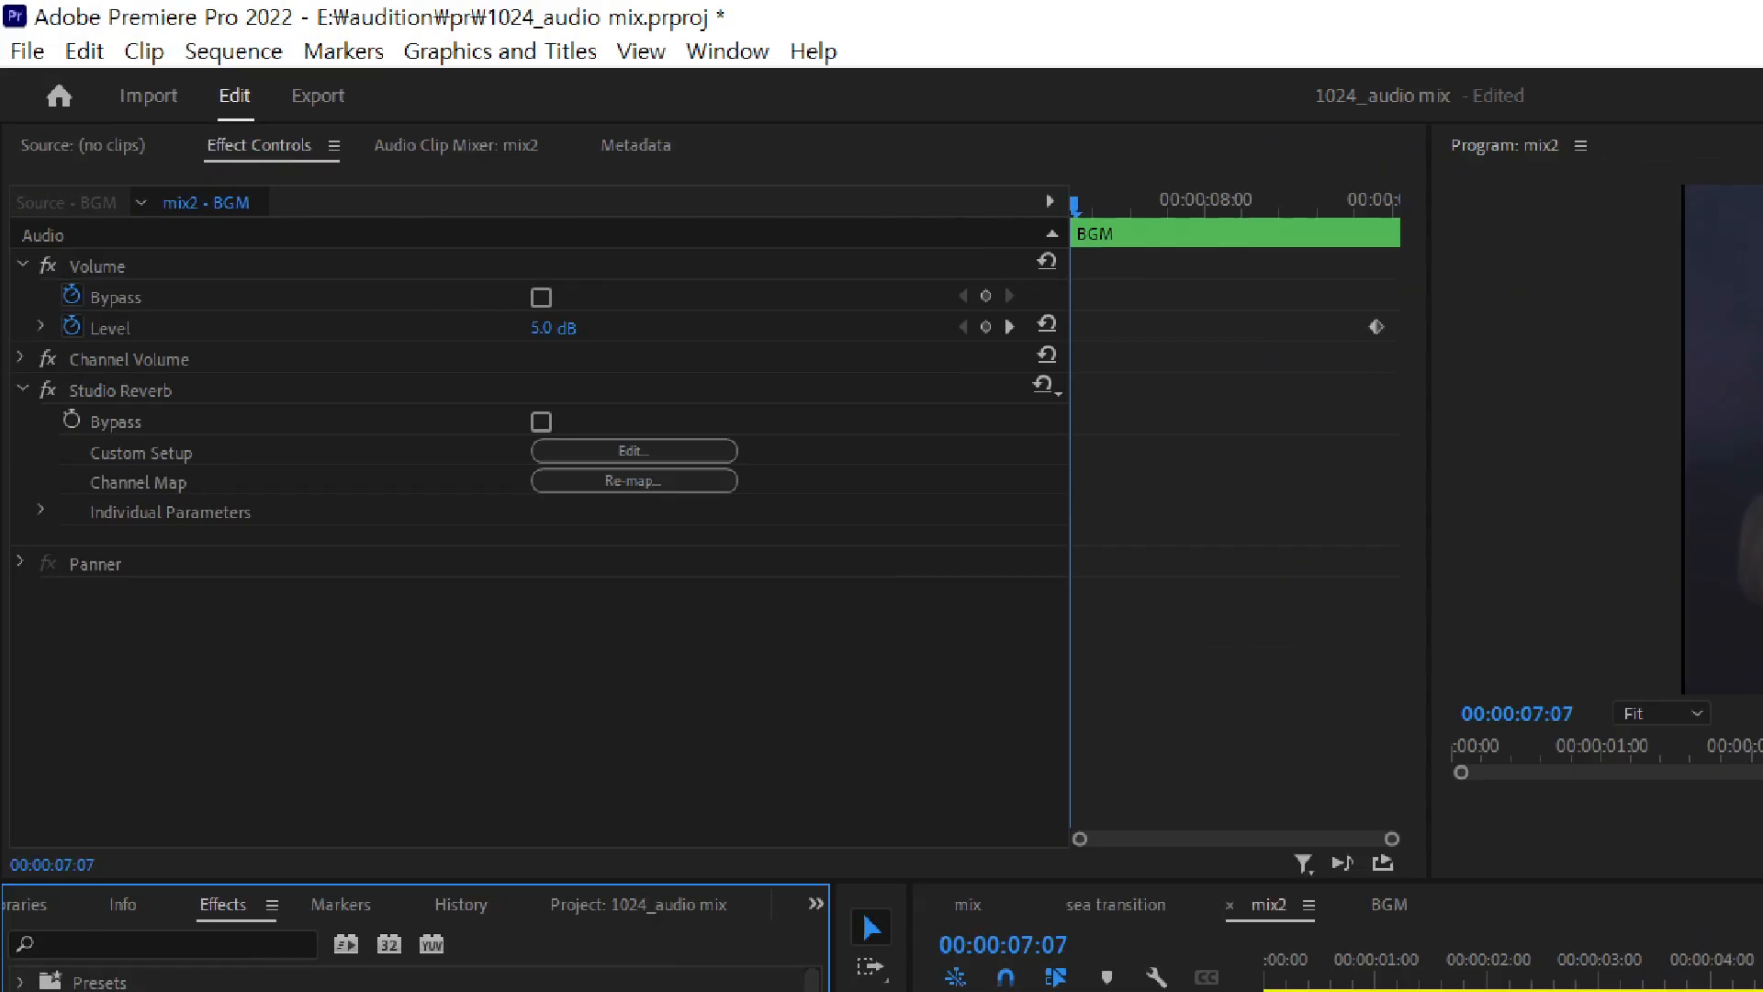
left_click_drag(66, 413, 243, 450)
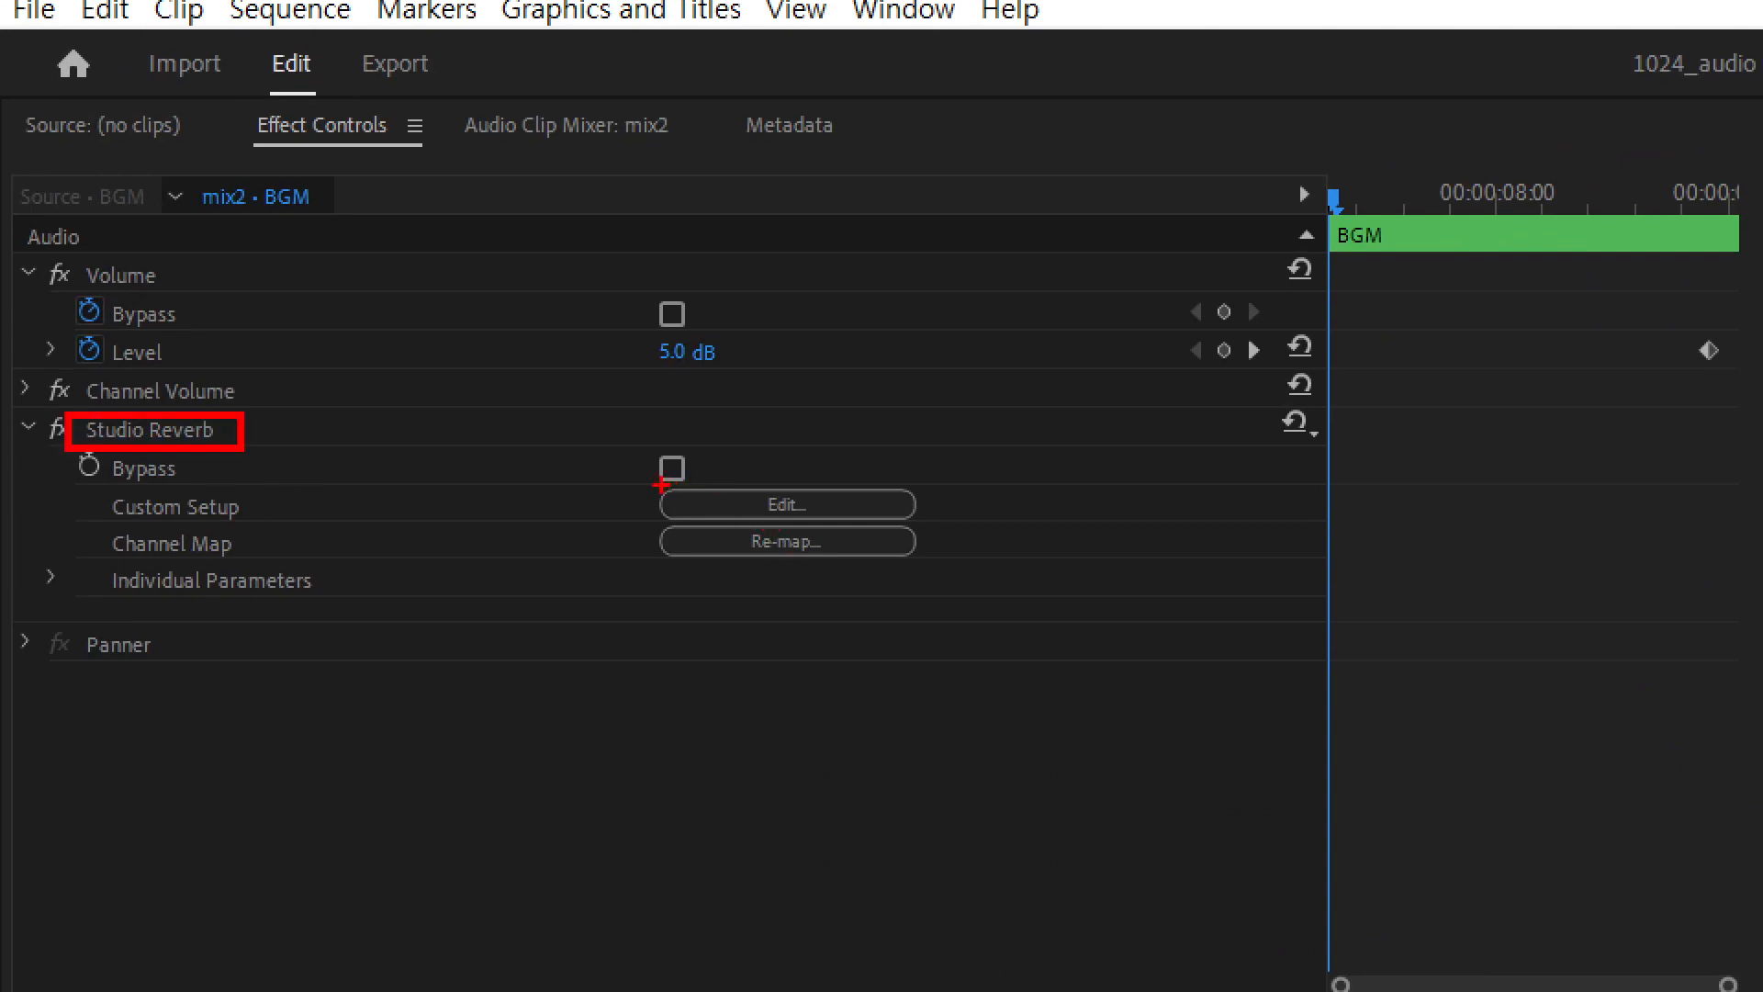
left_click_drag(661, 484, 935, 526)
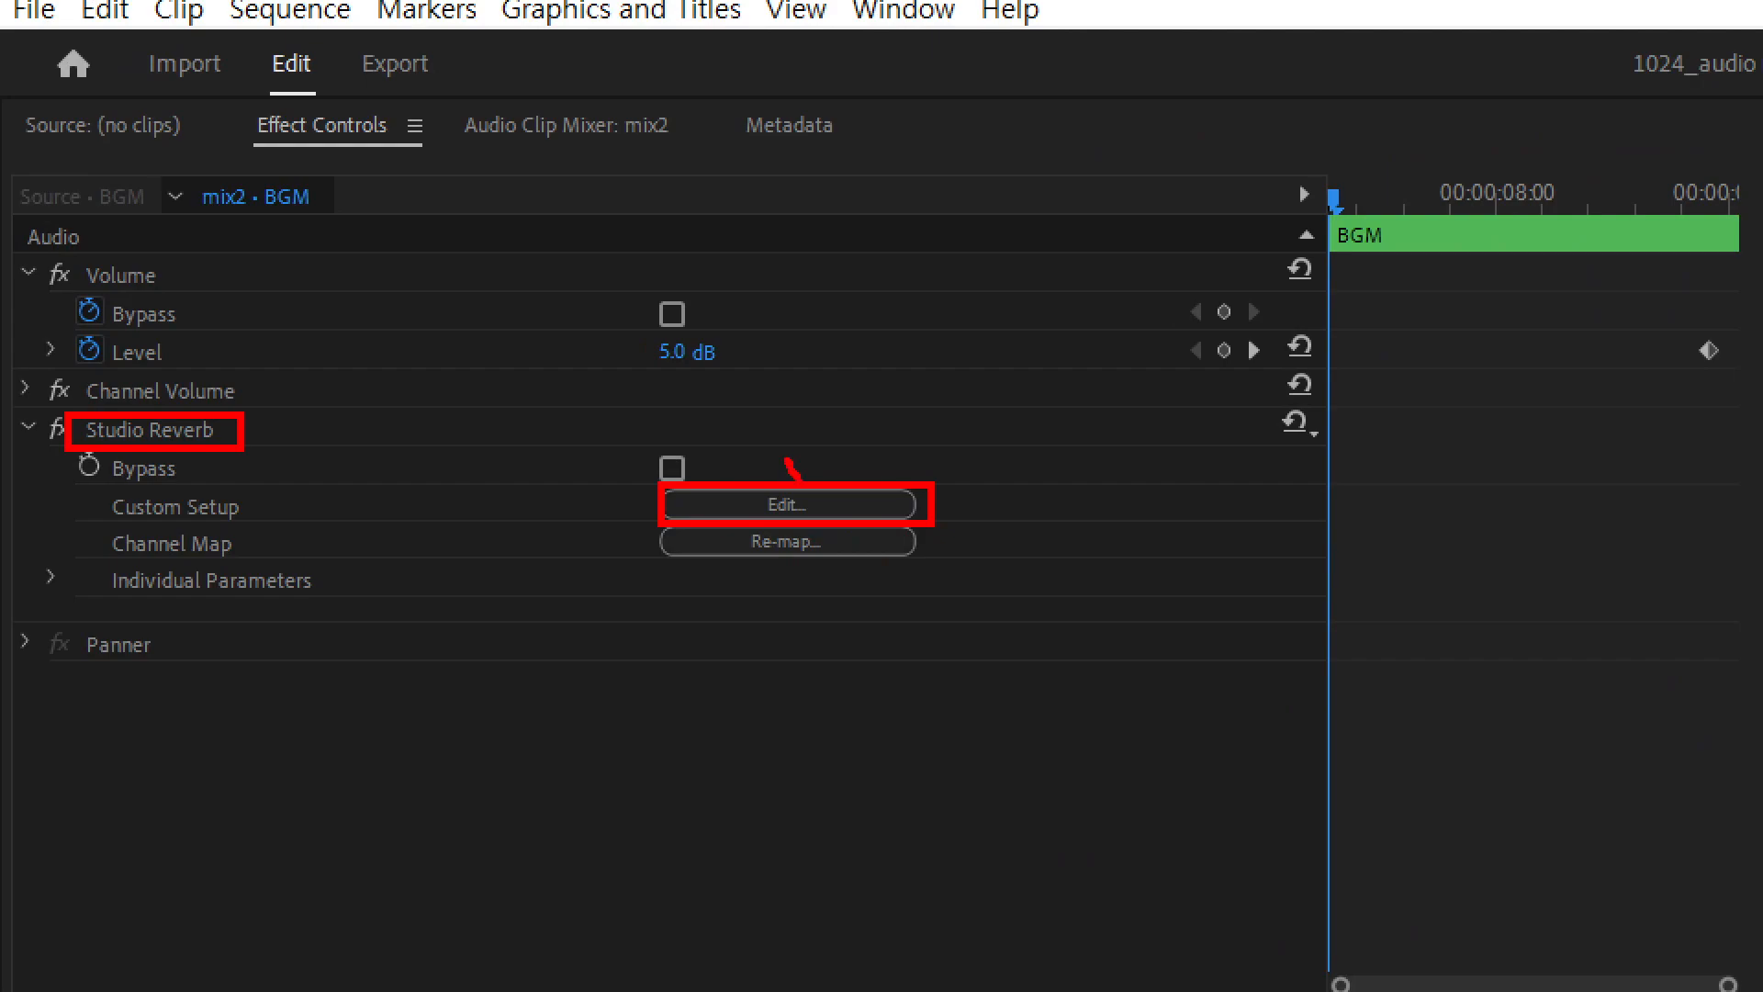
left_click_drag(809, 458, 840, 437)
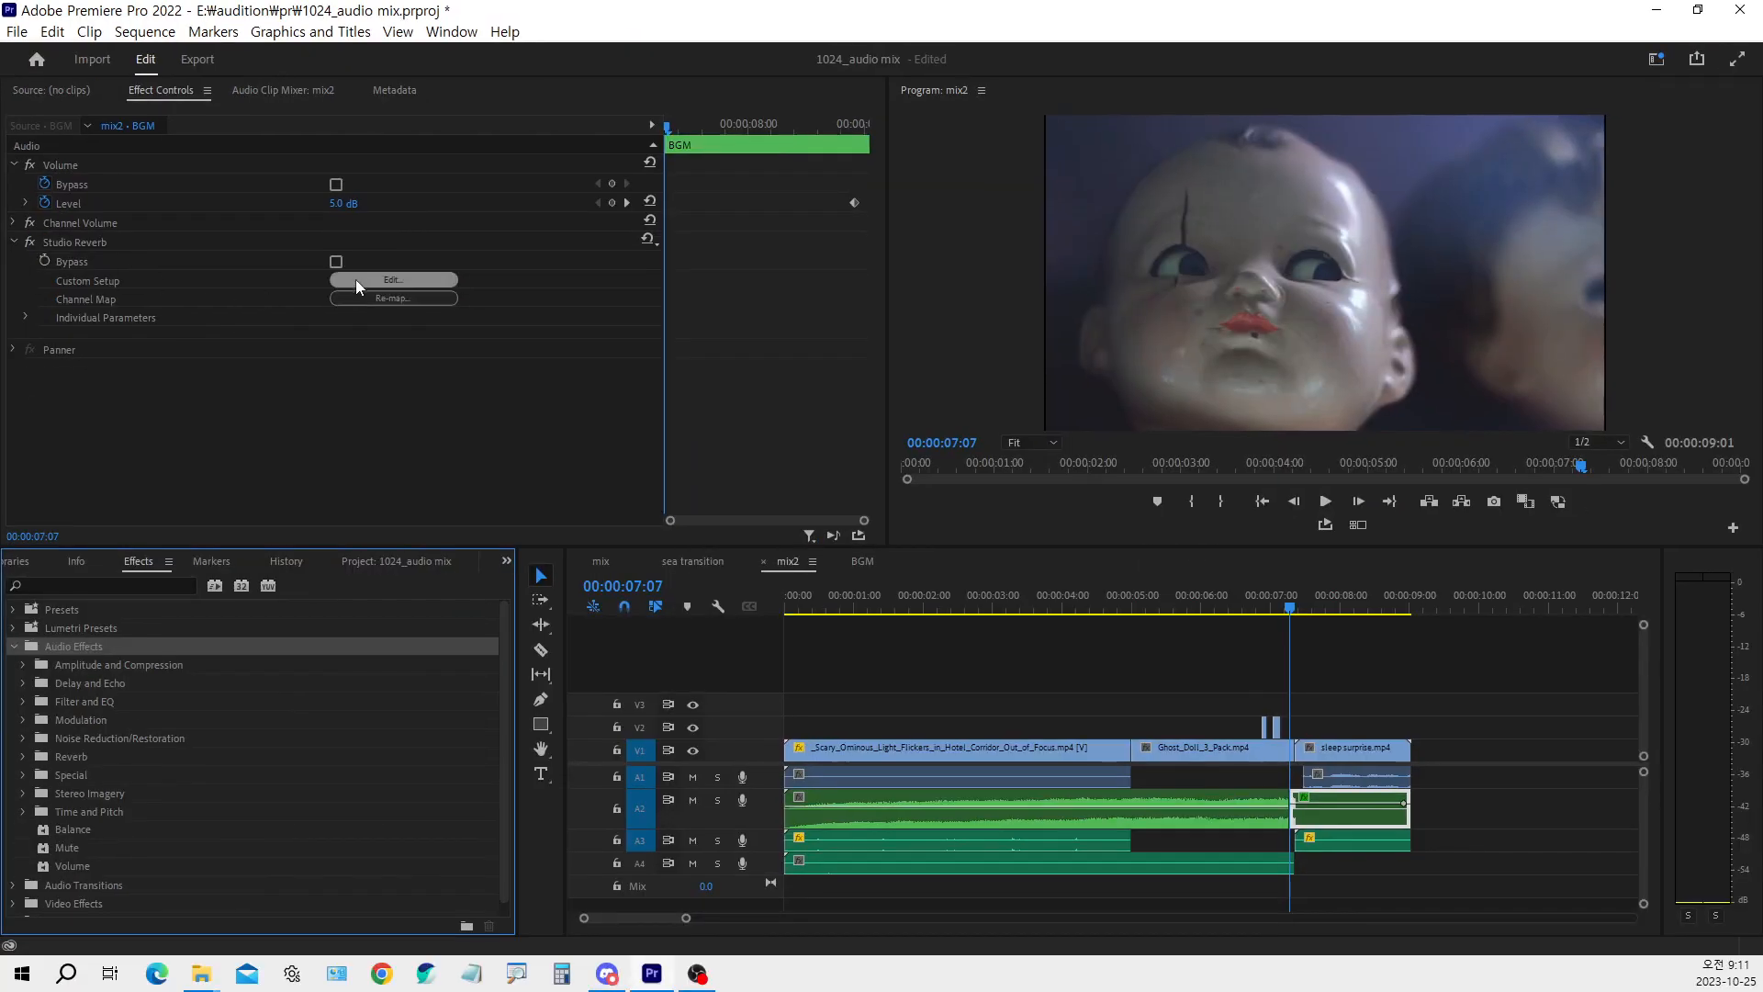
Examine the Great Hall preset in Studio Reverb's custom setup, close the editor and move the playhead to 00:00:07:14
left_click(359, 278)
left_click_drag(811, 290, 625, 262)
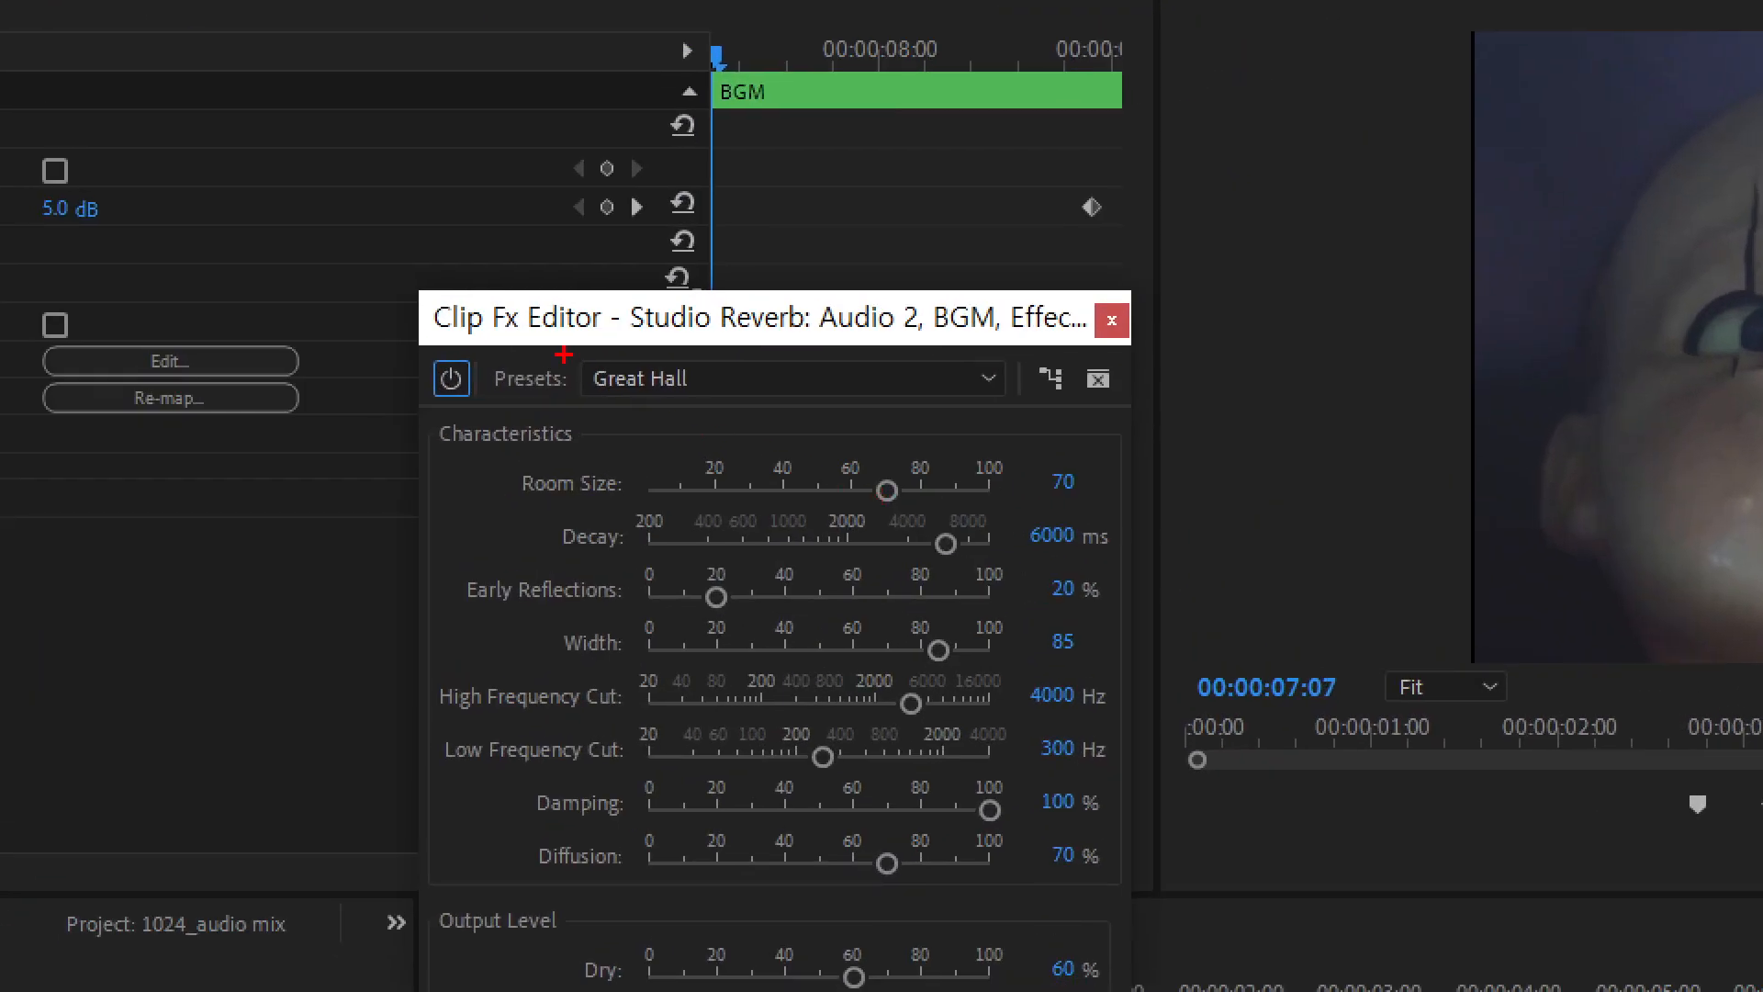
left_click_drag(564, 354, 755, 408)
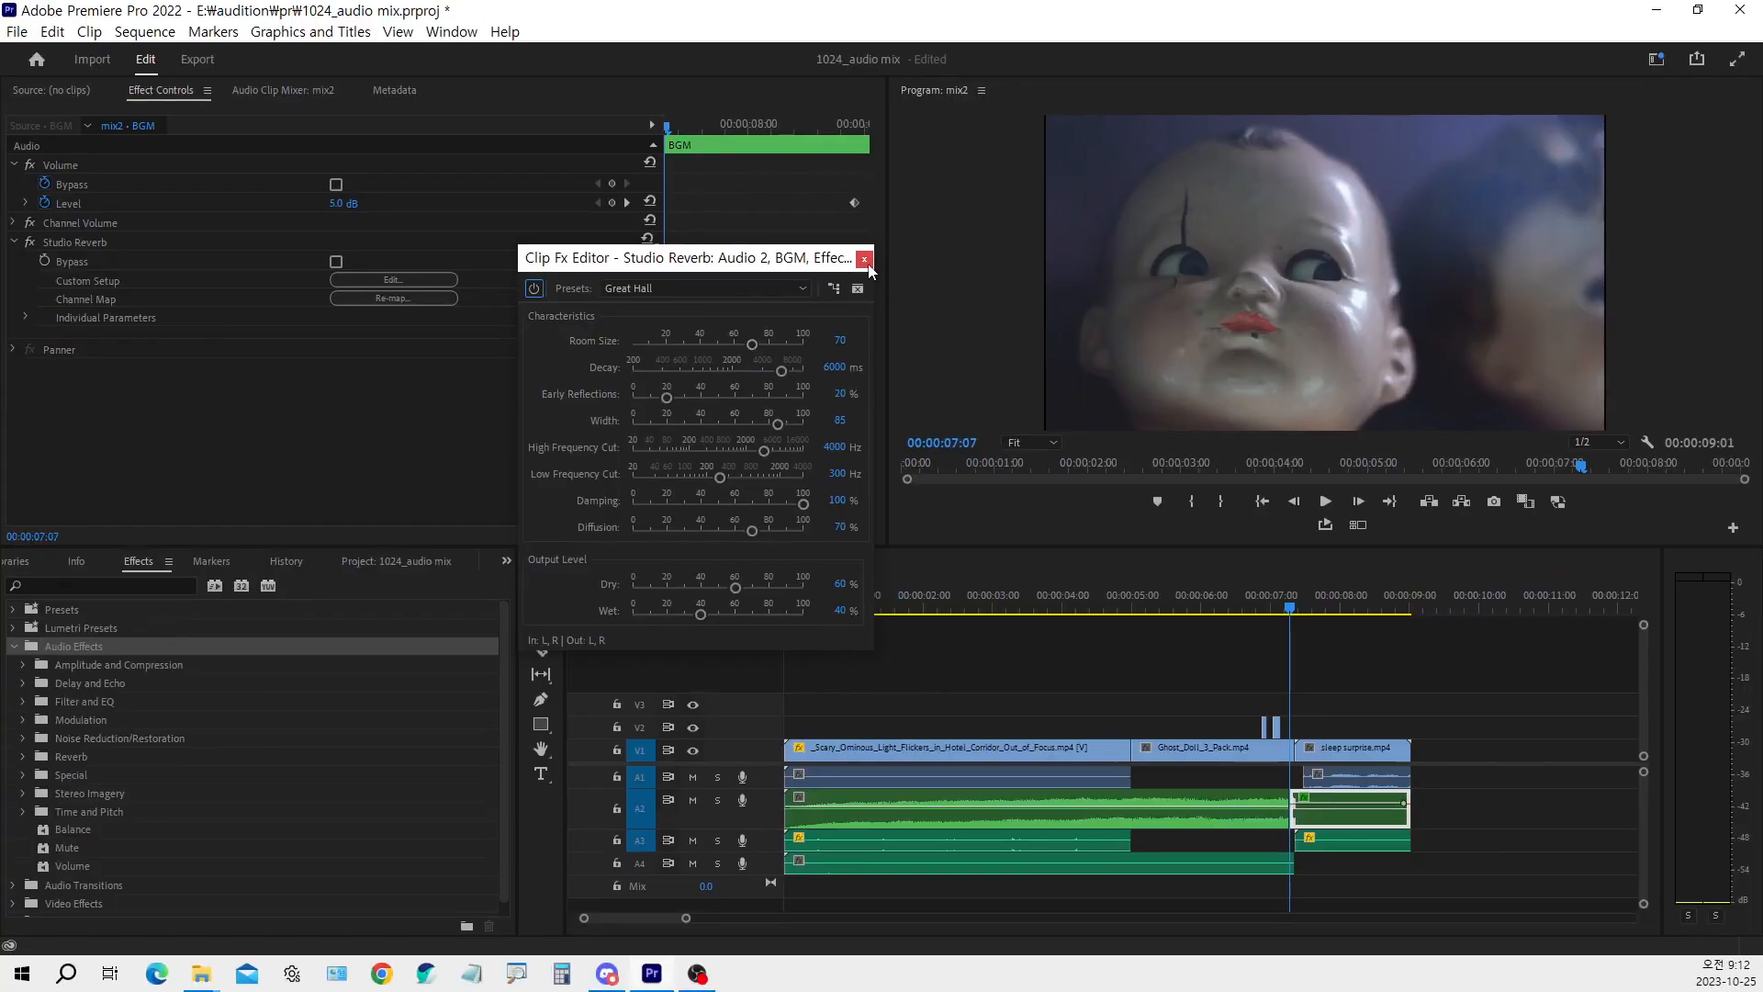
left_click(864, 259)
left_click(1311, 608)
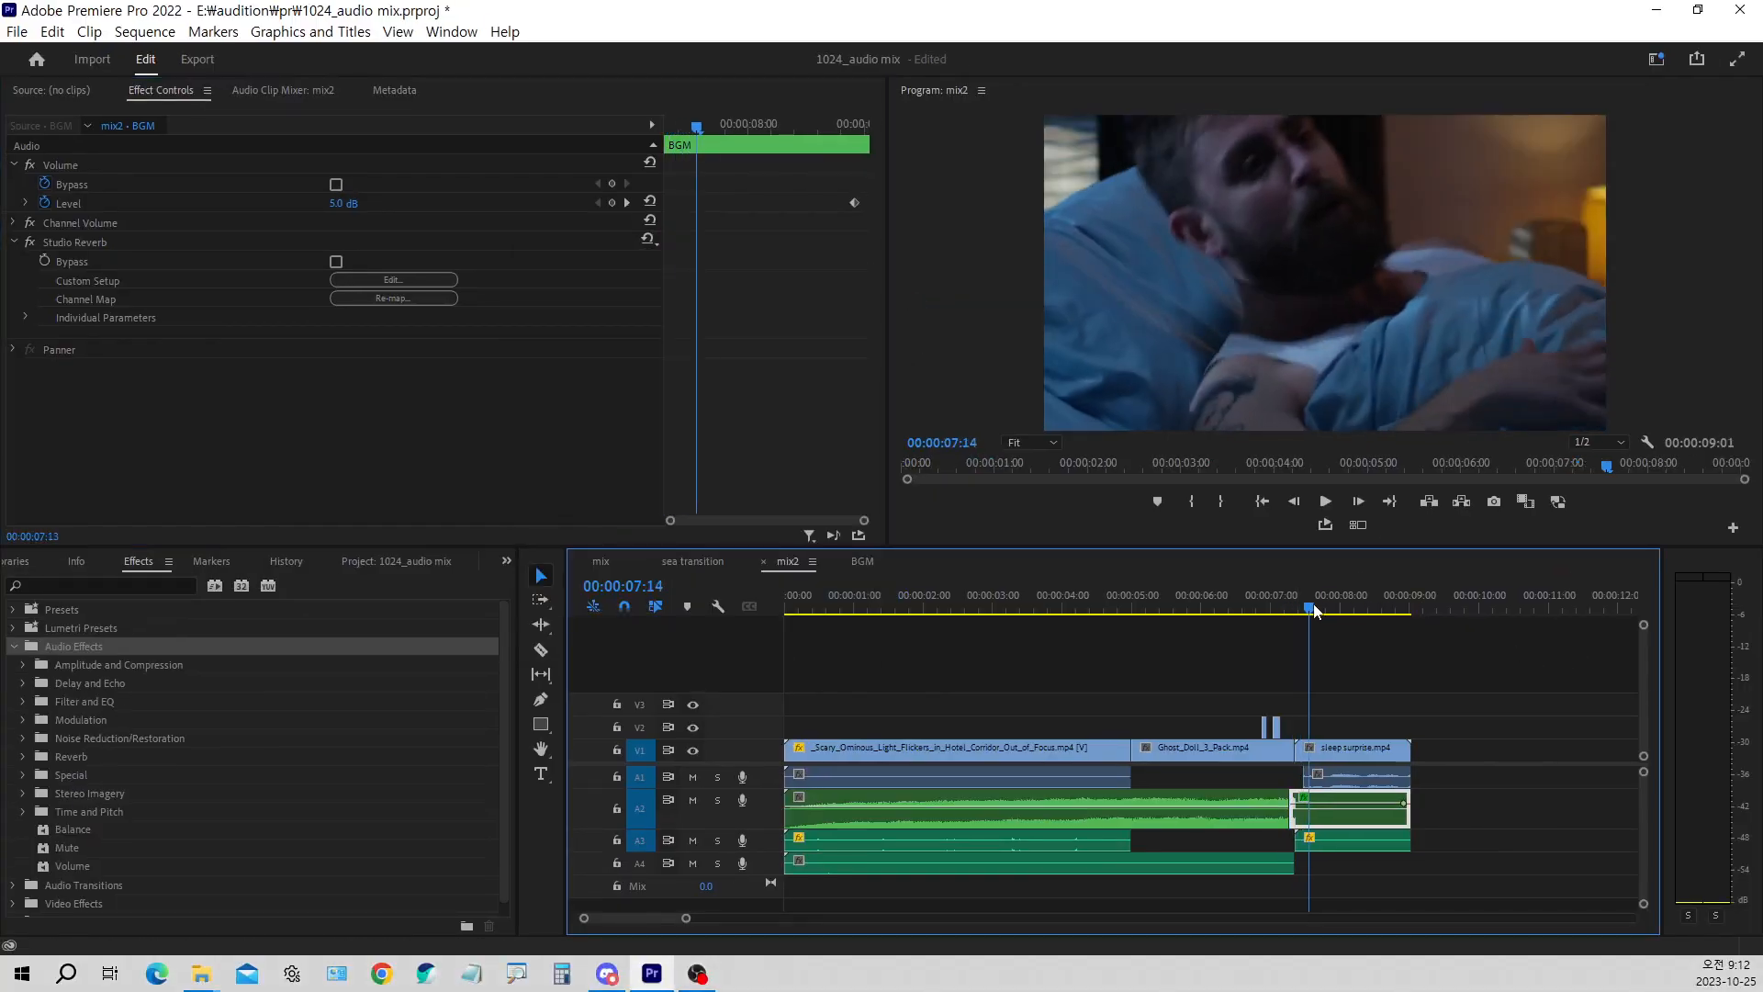
Return the playhead to the start of the mix2 sequence and play its opening briefly
mouse_move(1313, 608)
left_mouse_down()
mouse_move(1338, 607)
mouse_move(1305, 613)
left_mouse_up()
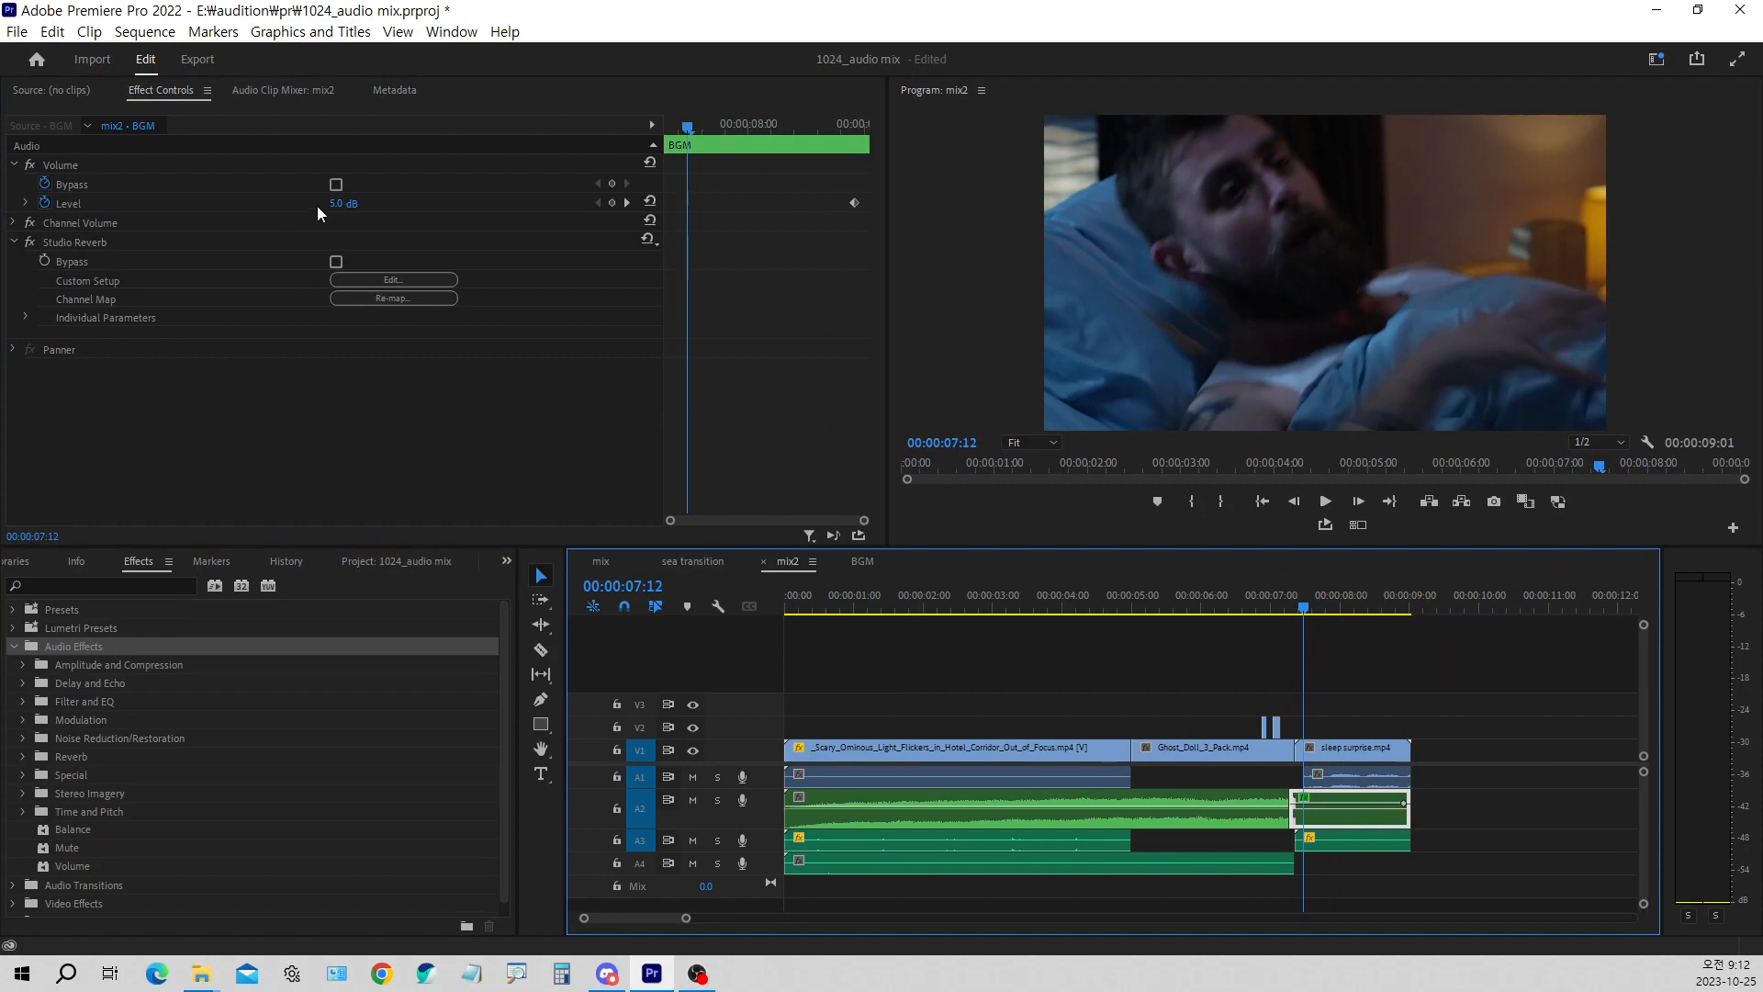
left_click(1243, 598)
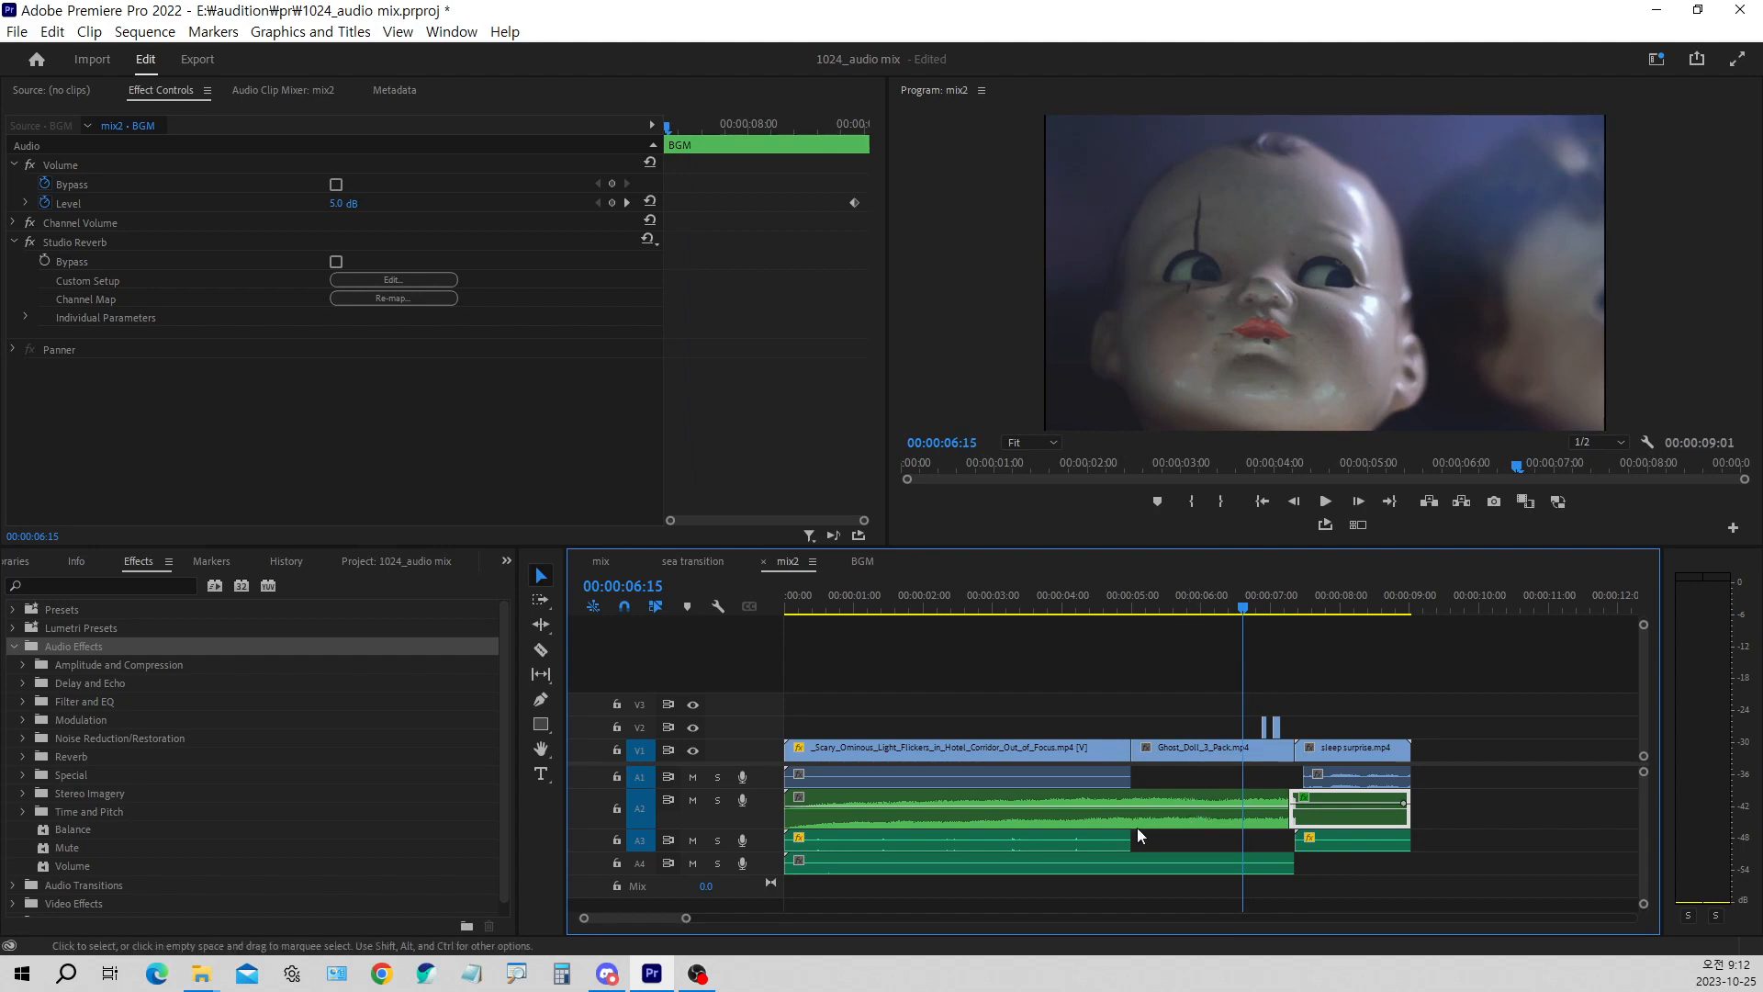
left_click(800, 598)
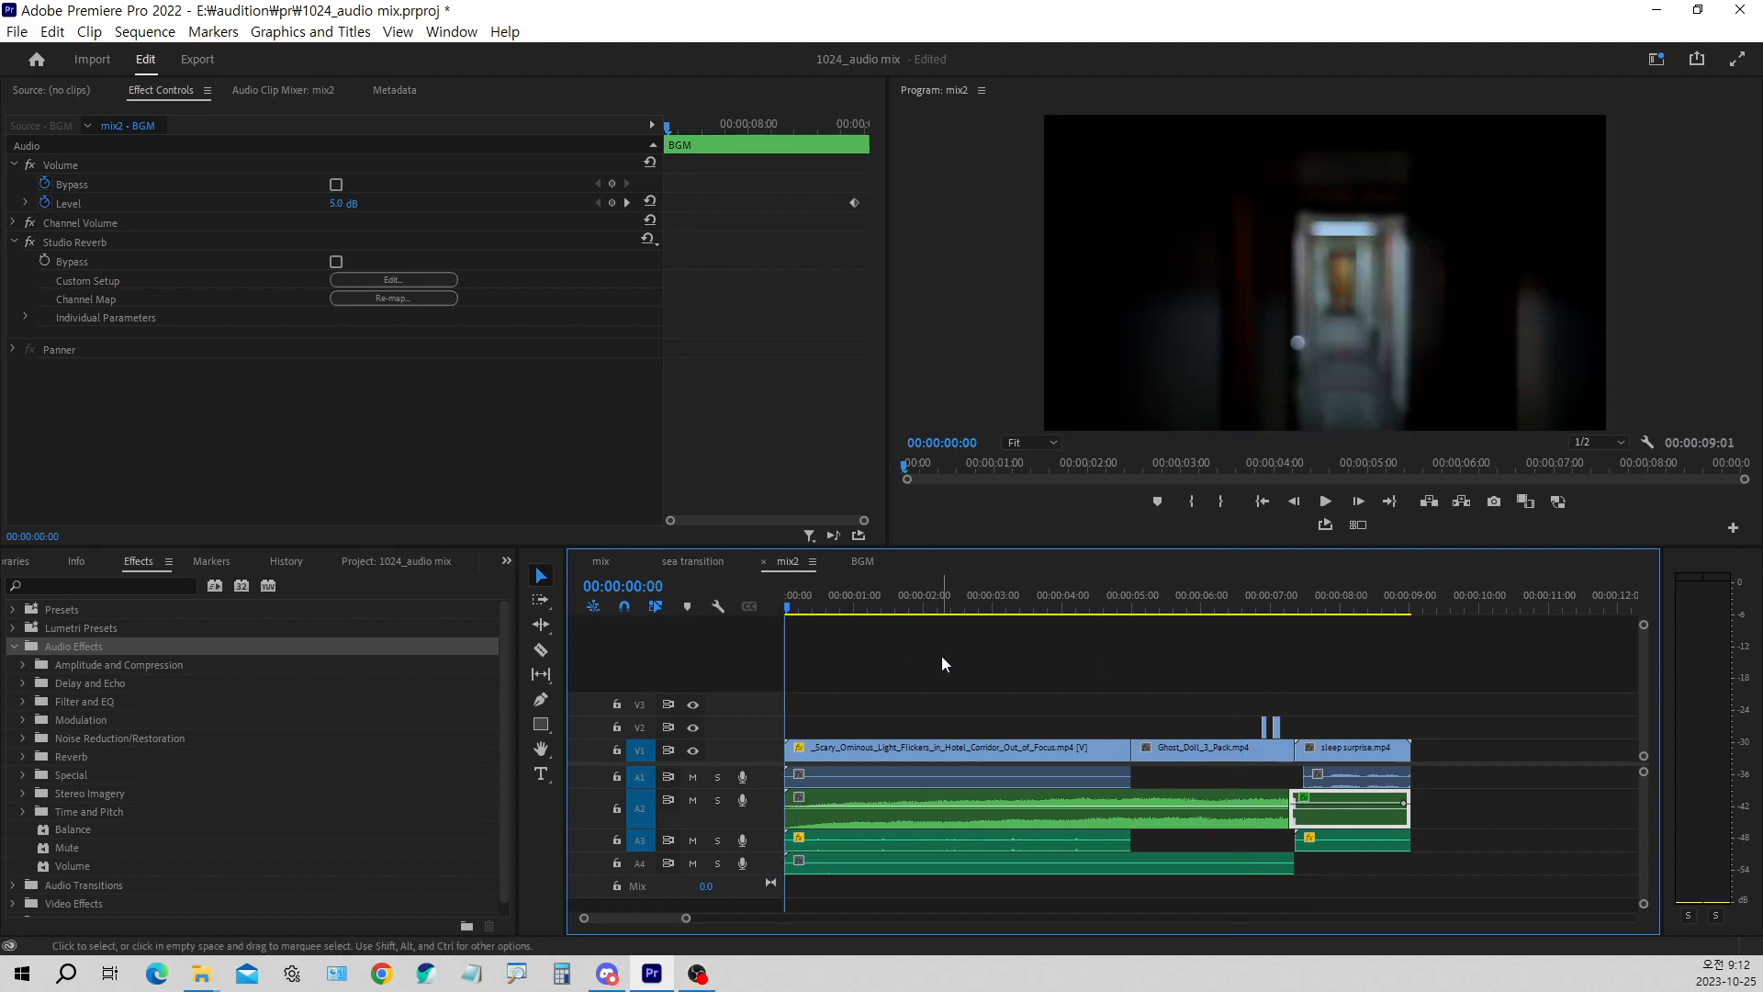
key("space")
key("space")
Examine the Walking Wood Floor House, Emergency Flare Burns and Beeper Emergency Call sound effects on A3 and A4, scrubbing through the scene
left_click(1061, 841)
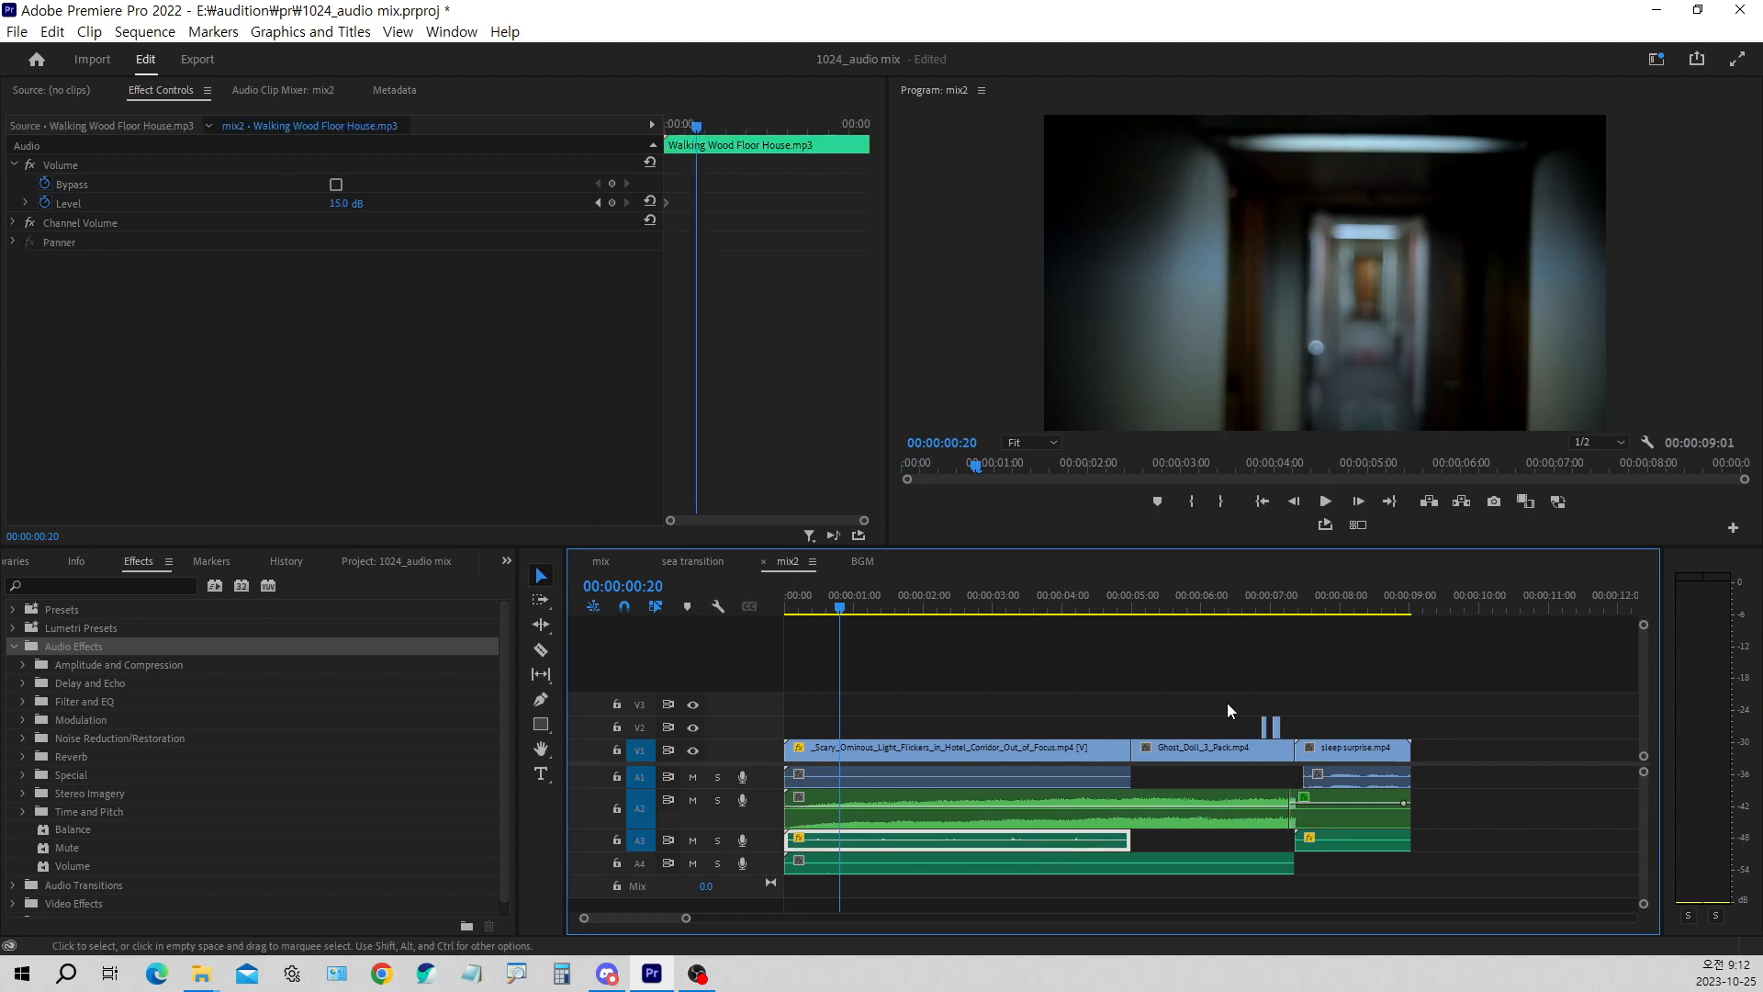
left_click(942, 860)
left_click_drag(910, 613, 998, 617)
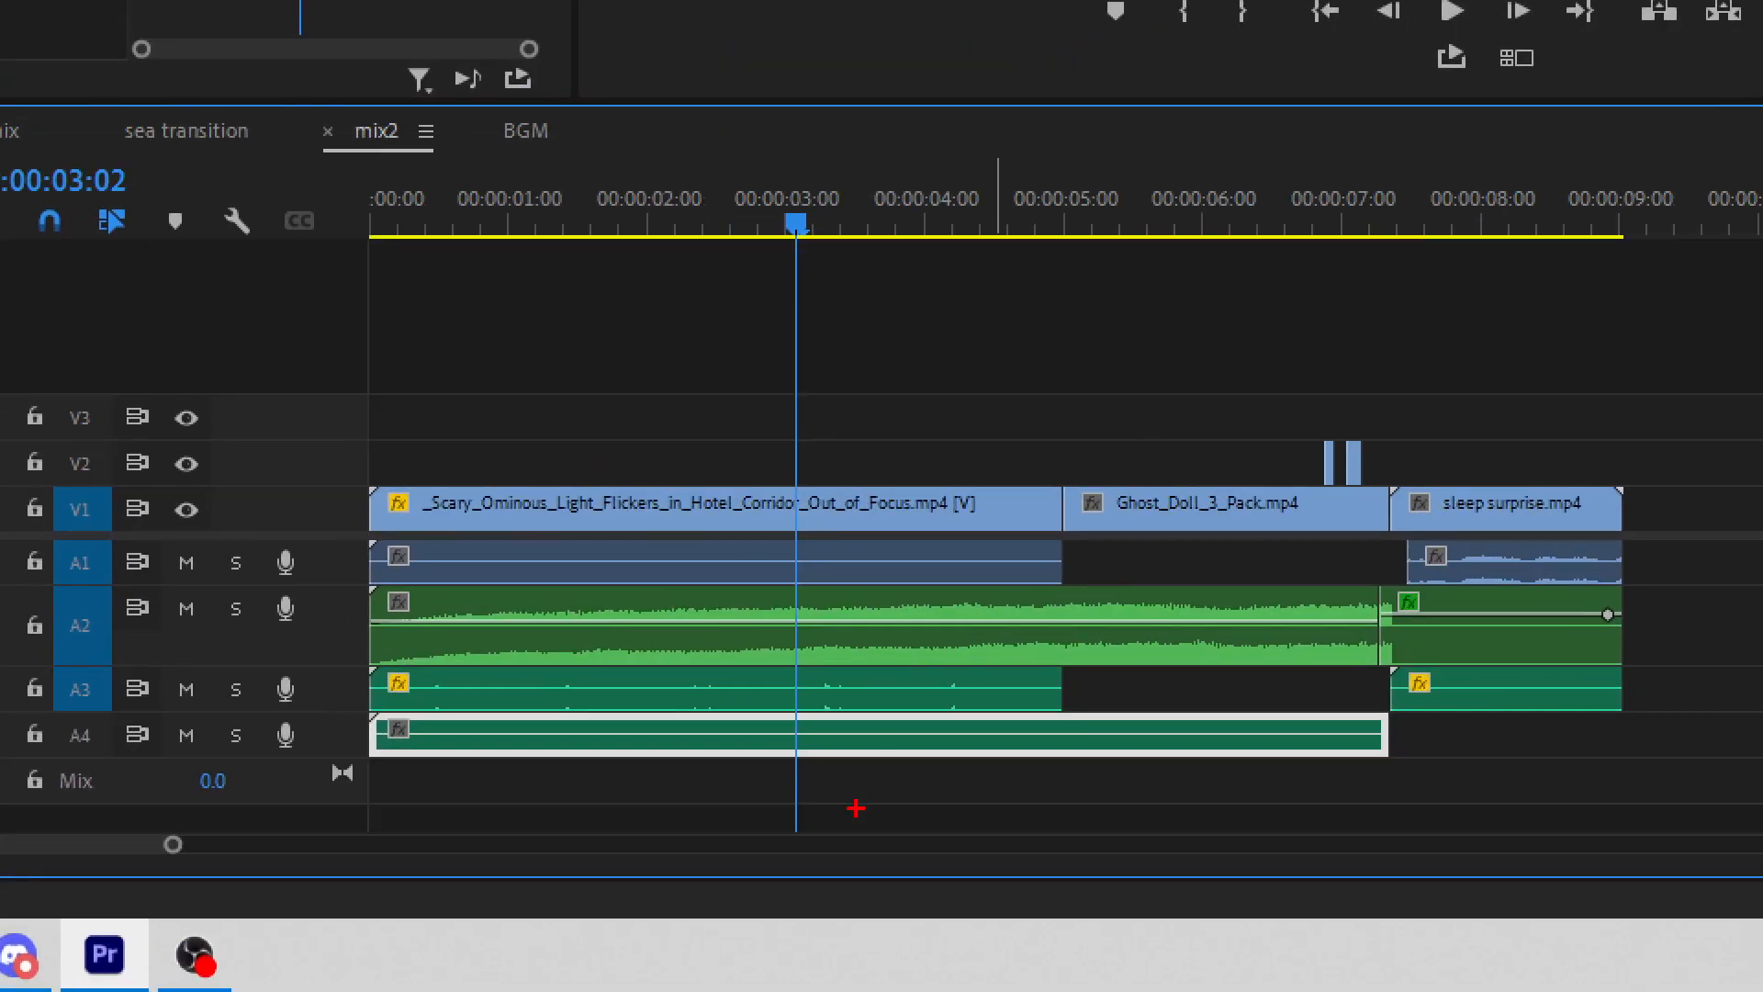
left_click_drag(738, 717, 795, 707)
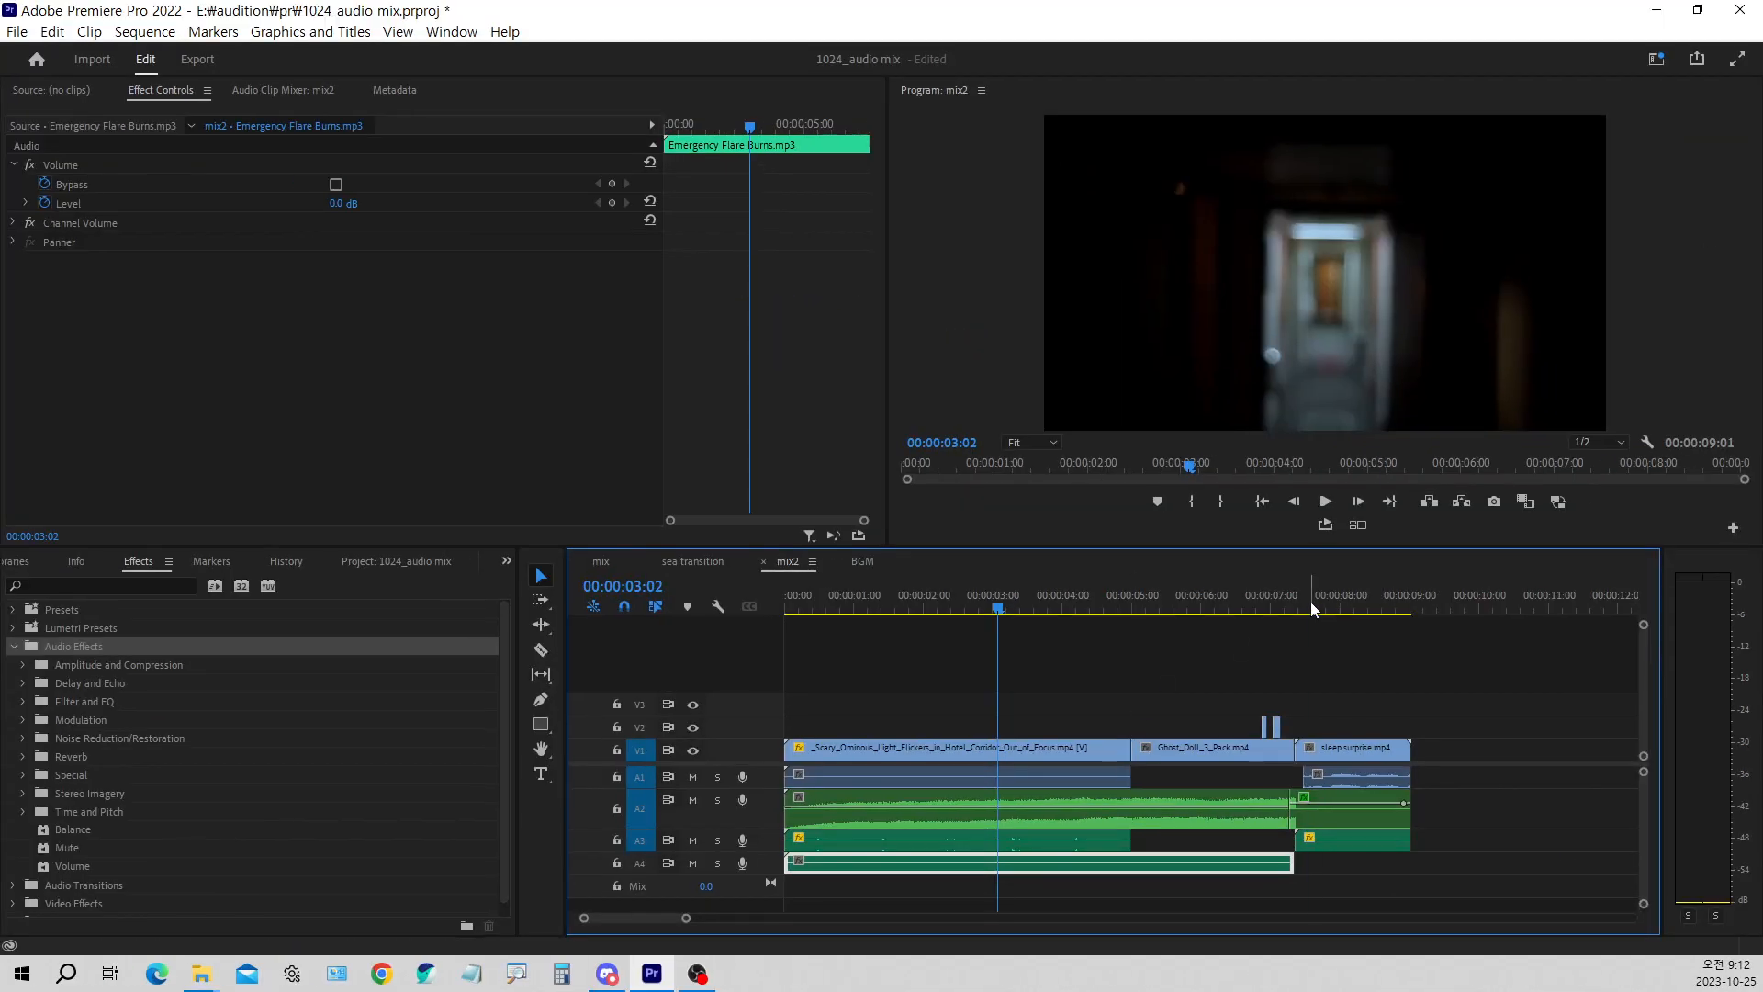
left_click(1474, 233)
left_click_drag(1336, 613, 1264, 614)
left_click(1369, 850)
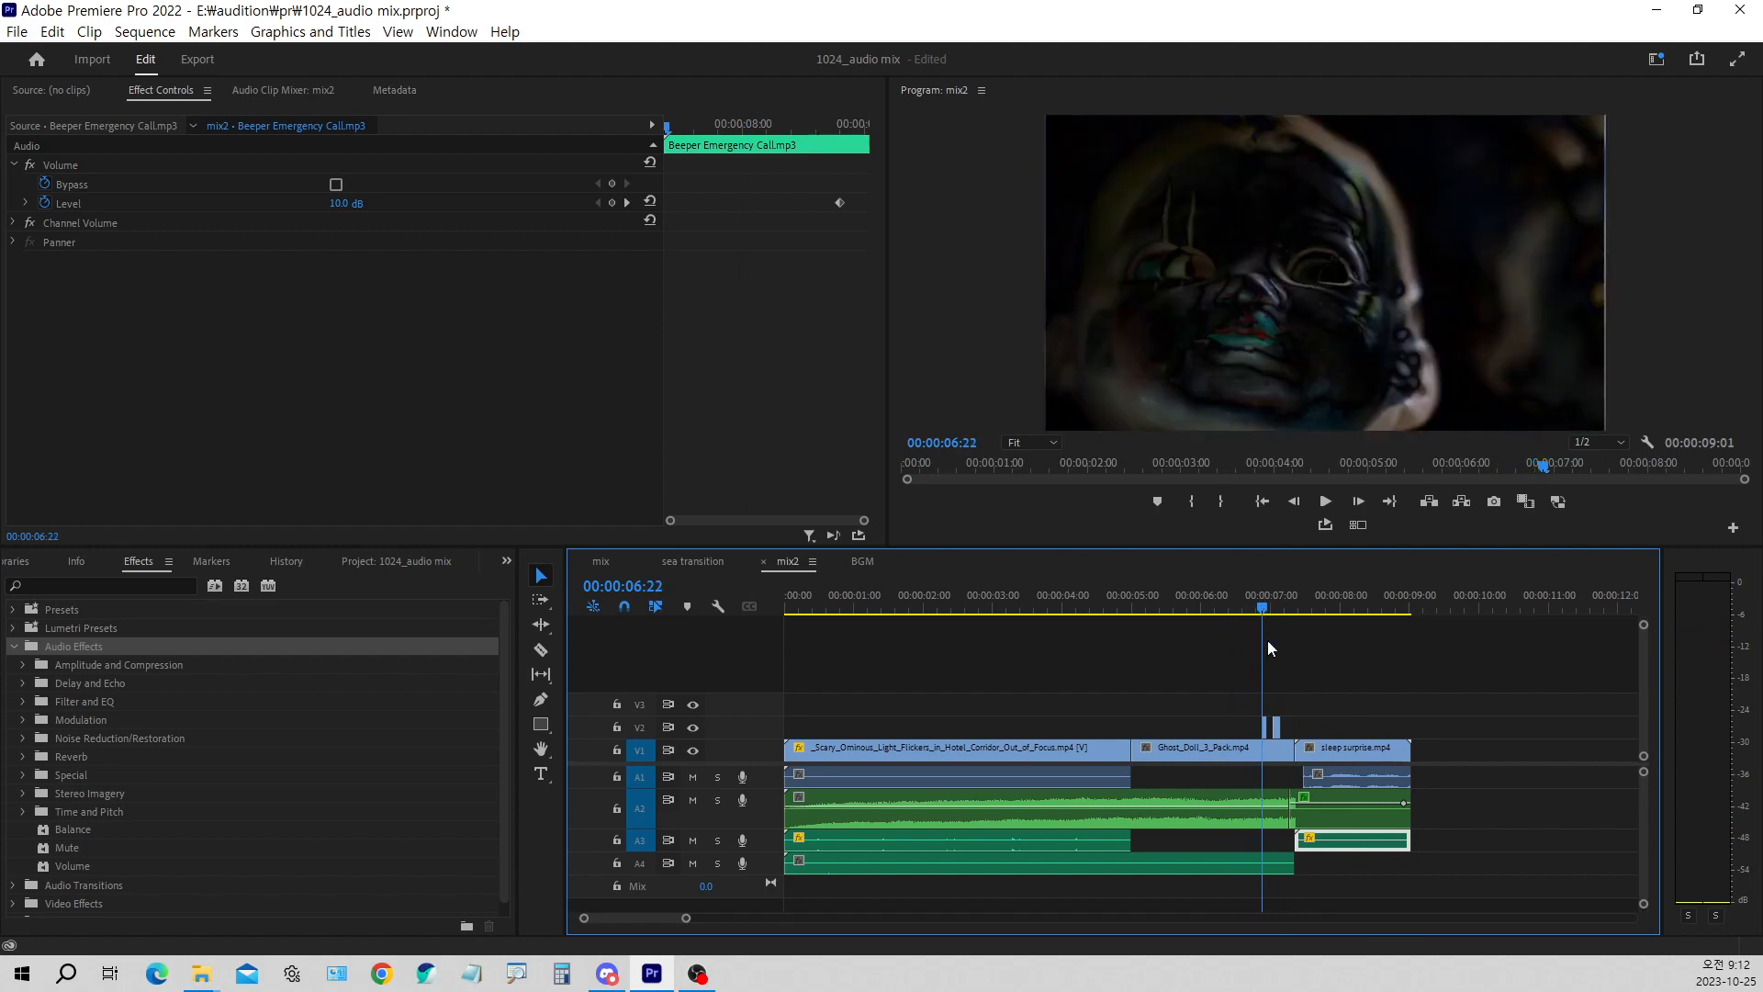
Select the first short Ghost_Doll_3_Pack.mp4 clip on V2 at 00:00:06:22 and examine its blend mode options and the resulting image
left_click(1267, 727)
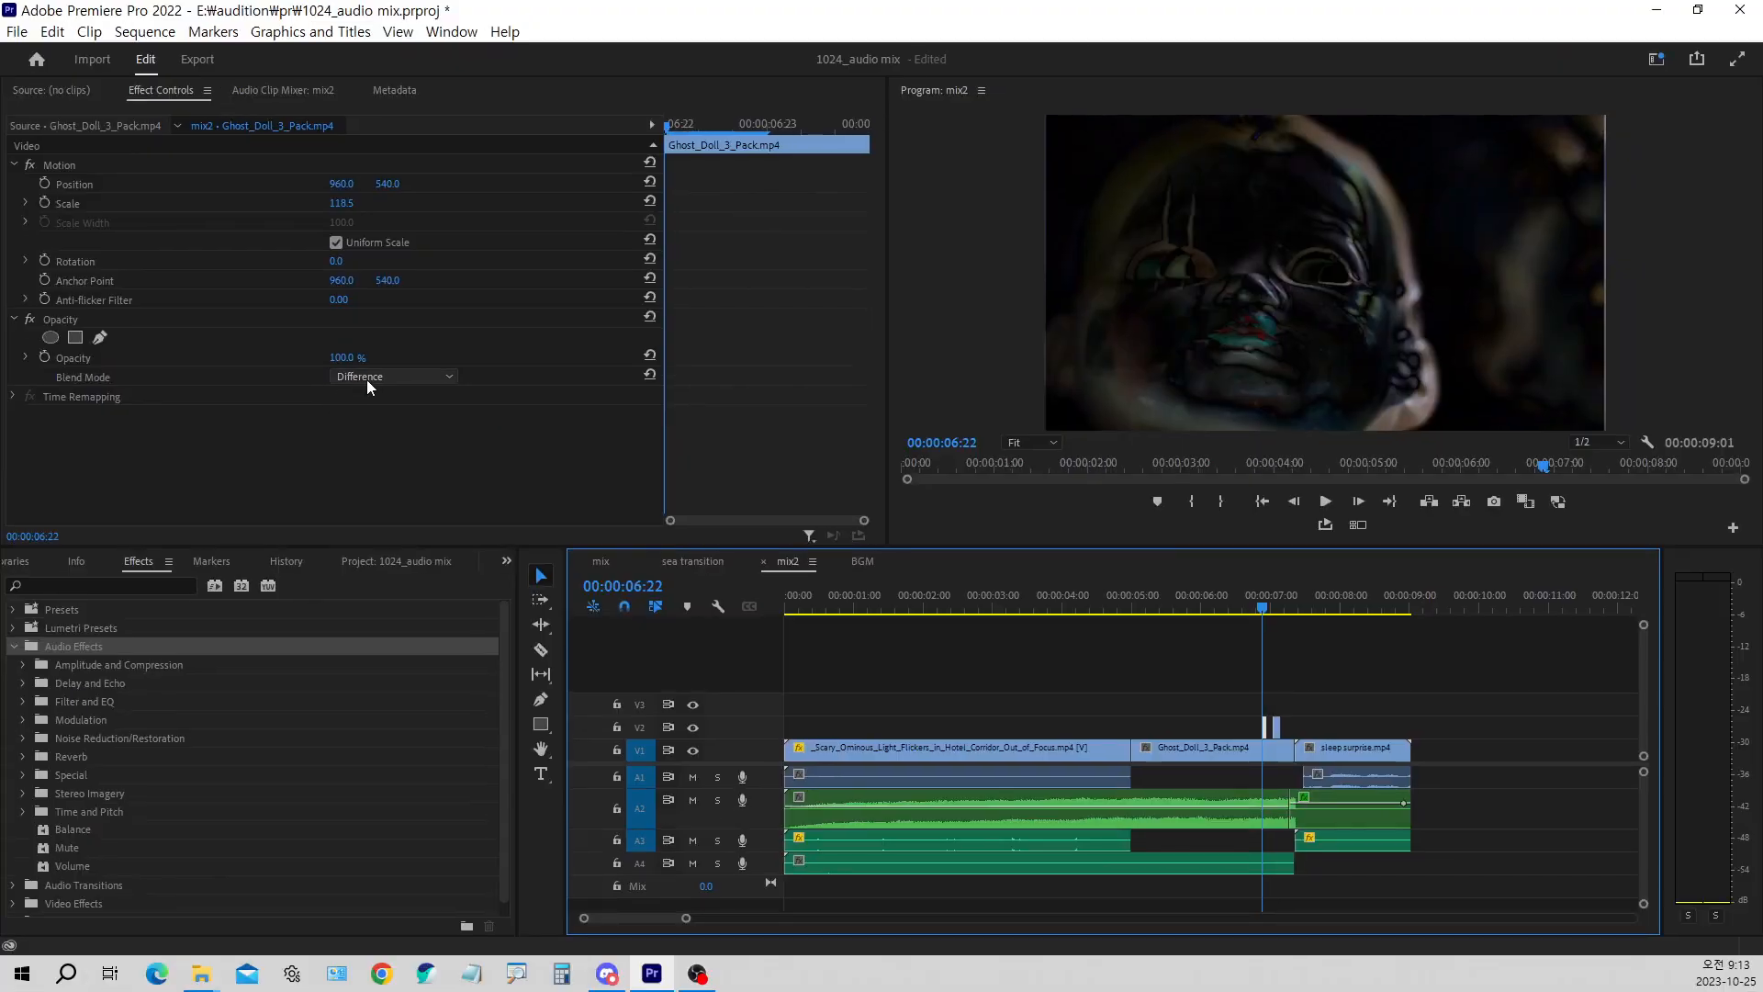
left_click(732, 465)
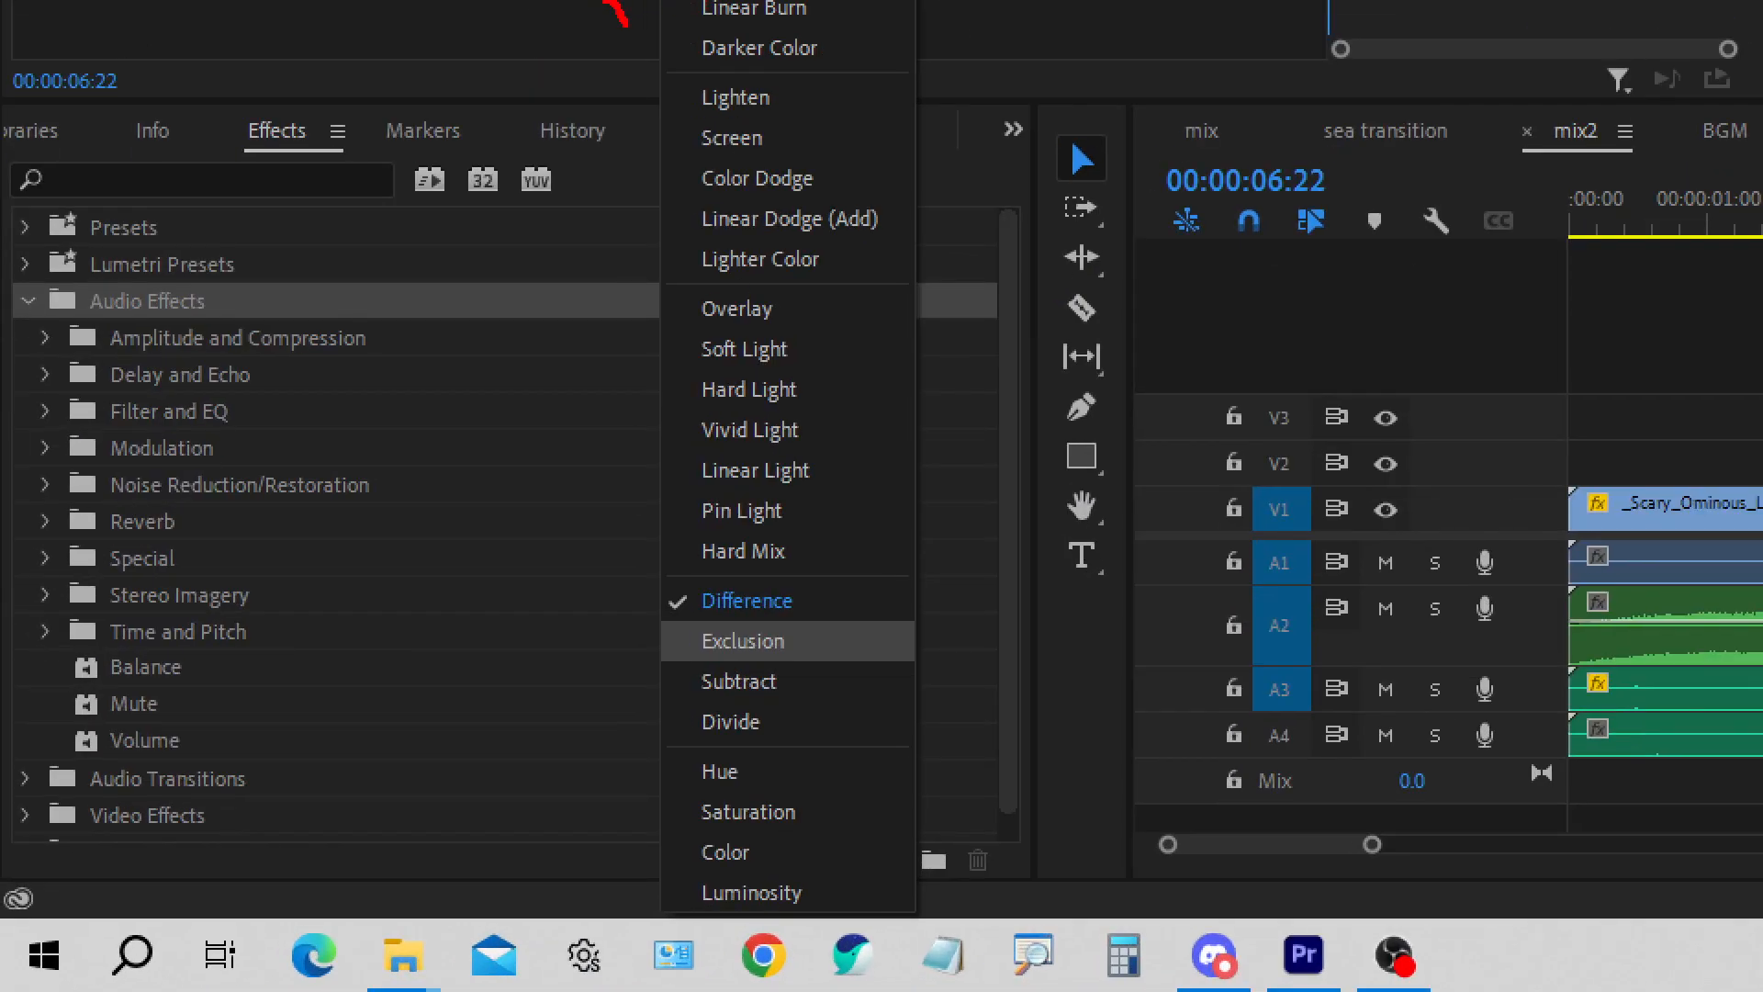
left_click_drag(603, 153, 627, 134)
mouse_move(606, 383)
left_mouse_down()
mouse_move(638, 412)
mouse_move(651, 364)
left_mouse_up()
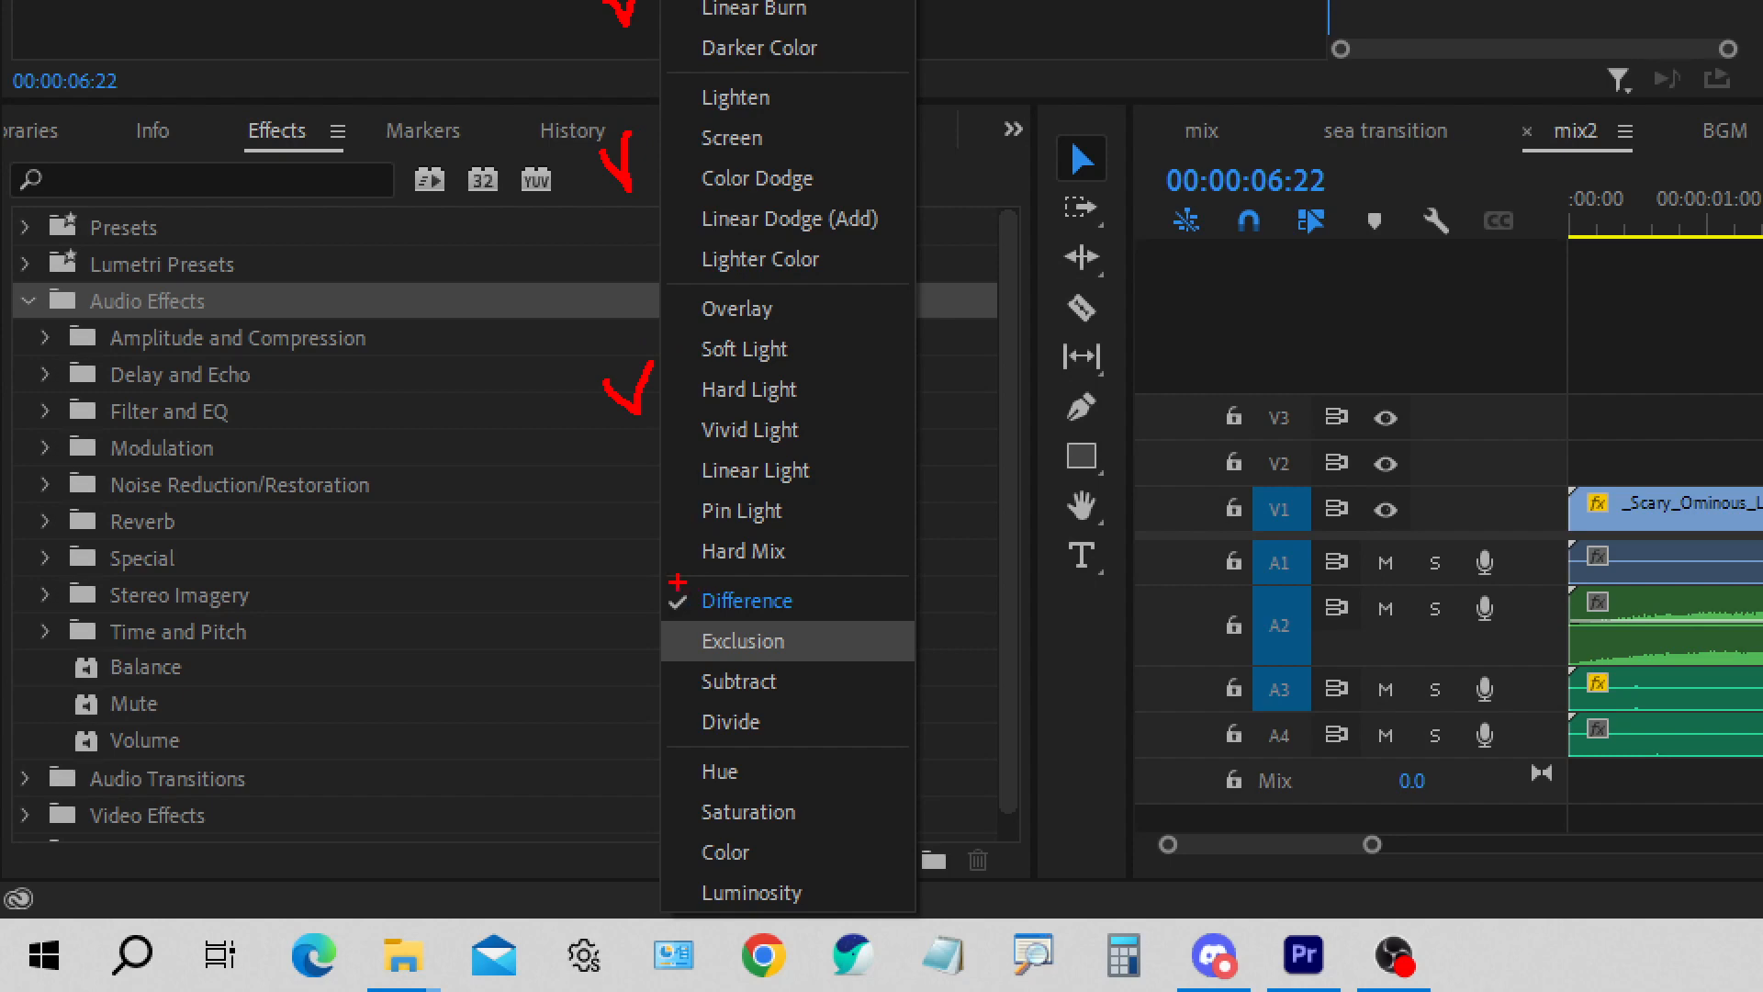
mouse_move(662, 582)
left_mouse_down()
mouse_move(836, 738)
mouse_move(927, 739)
left_mouse_up()
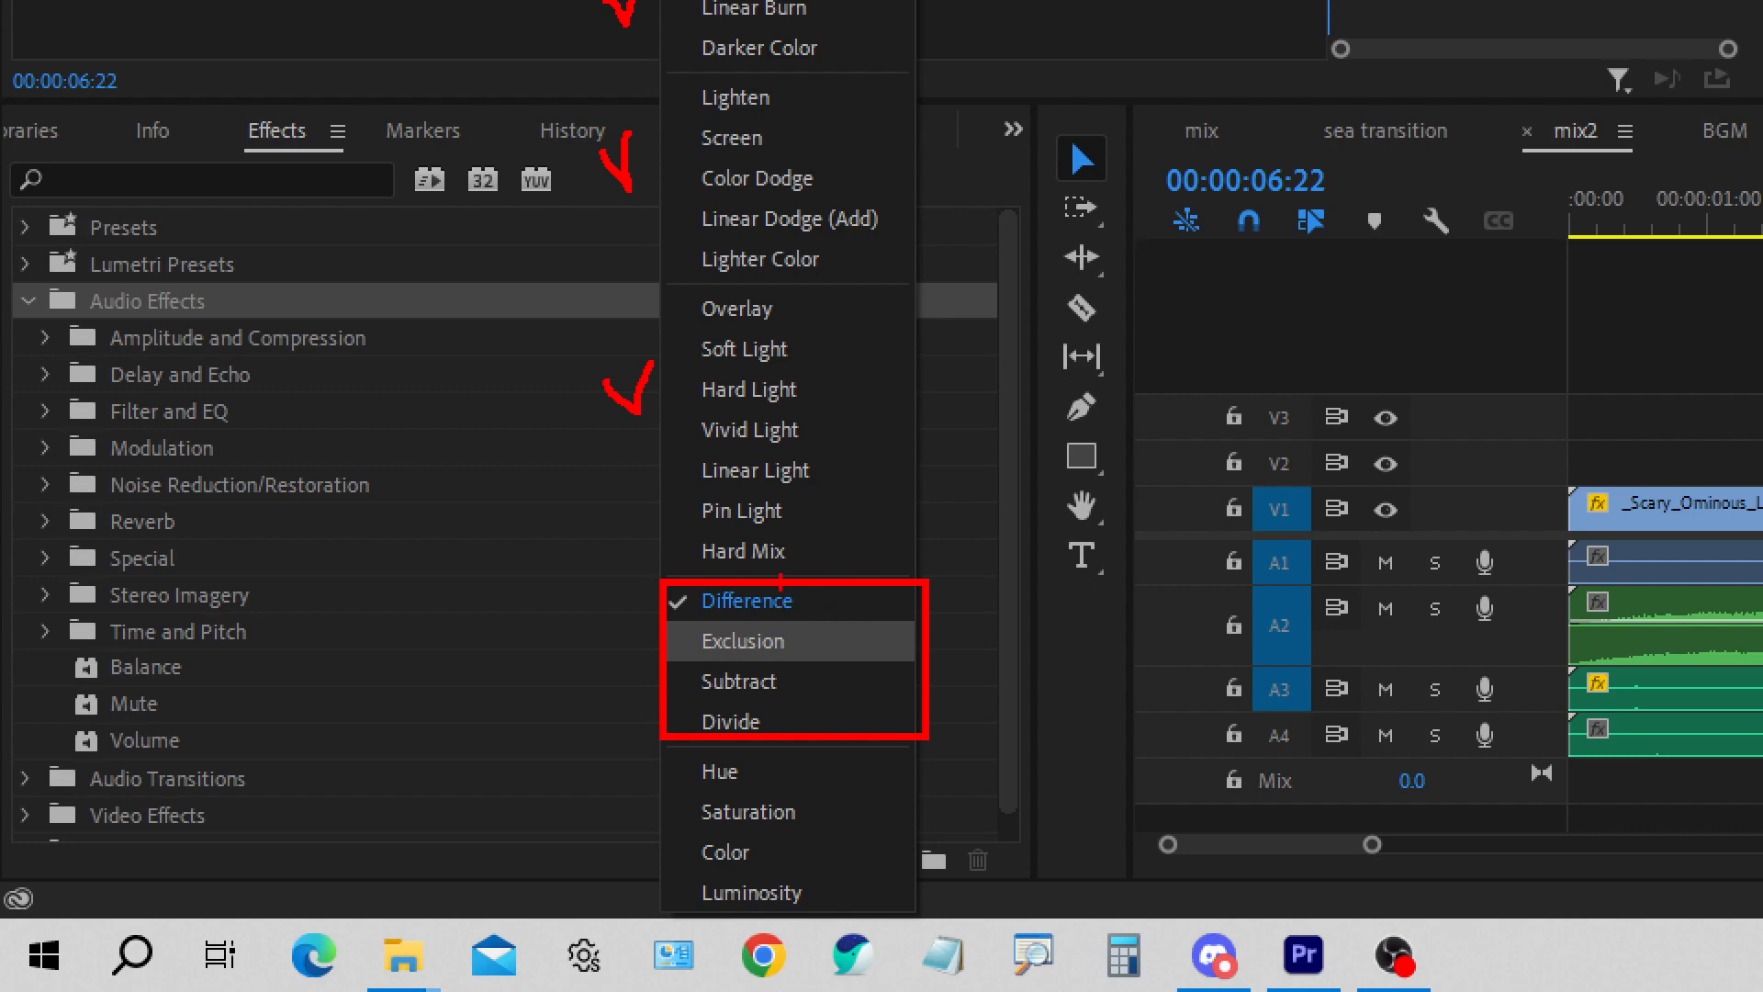
left_click_drag(797, 601, 816, 586)
key("Escape")
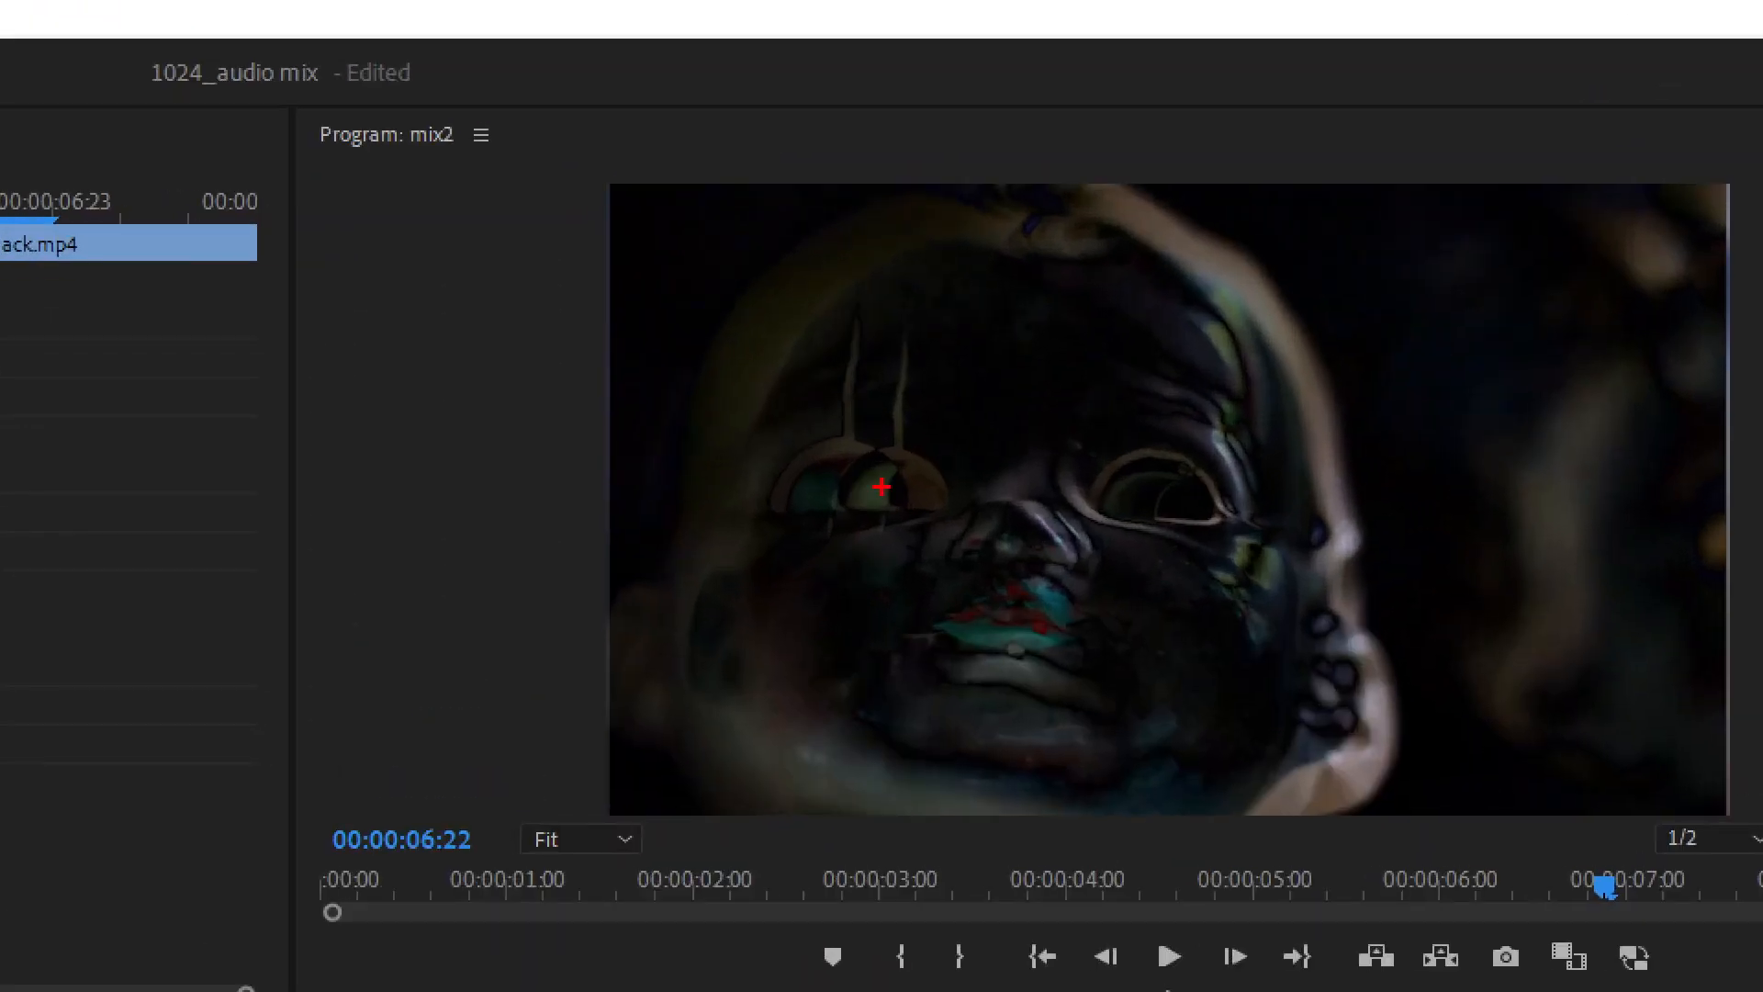
mouse_move(900, 431)
left_mouse_down()
mouse_move(854, 419)
mouse_move(840, 435)
mouse_move(877, 448)
mouse_move(909, 410)
mouse_move(877, 366)
left_mouse_up()
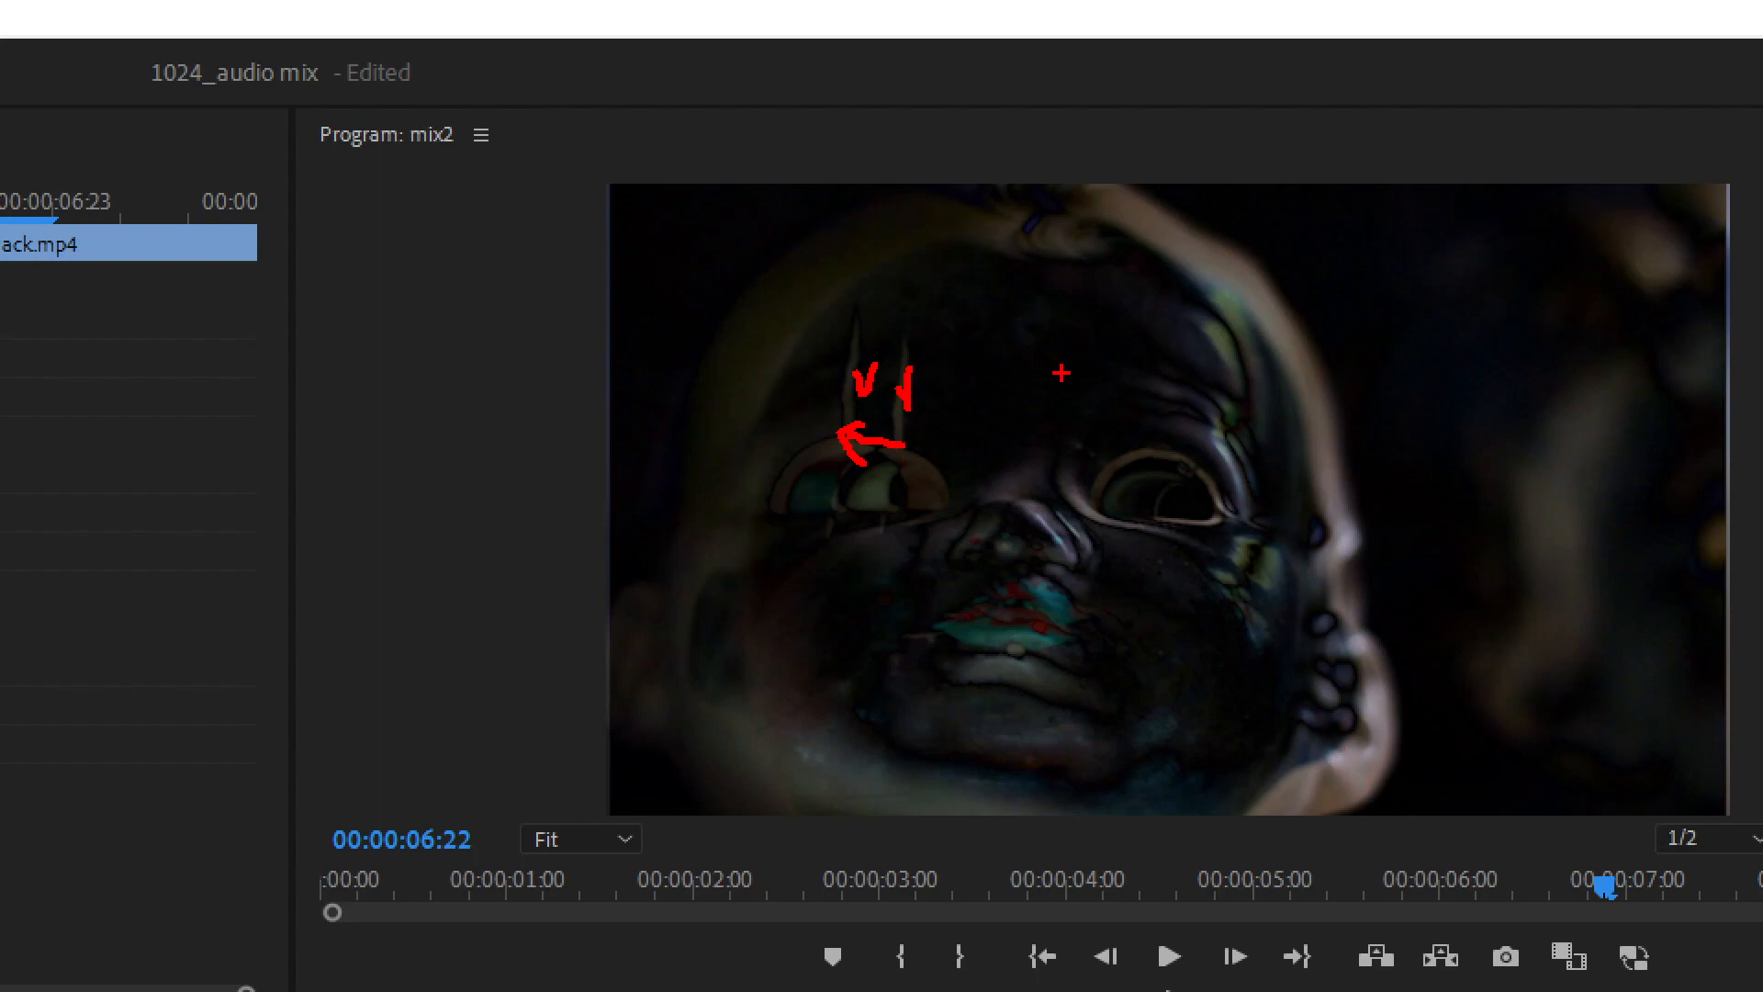
left_click_drag(1014, 350, 1045, 344)
key("Escape")
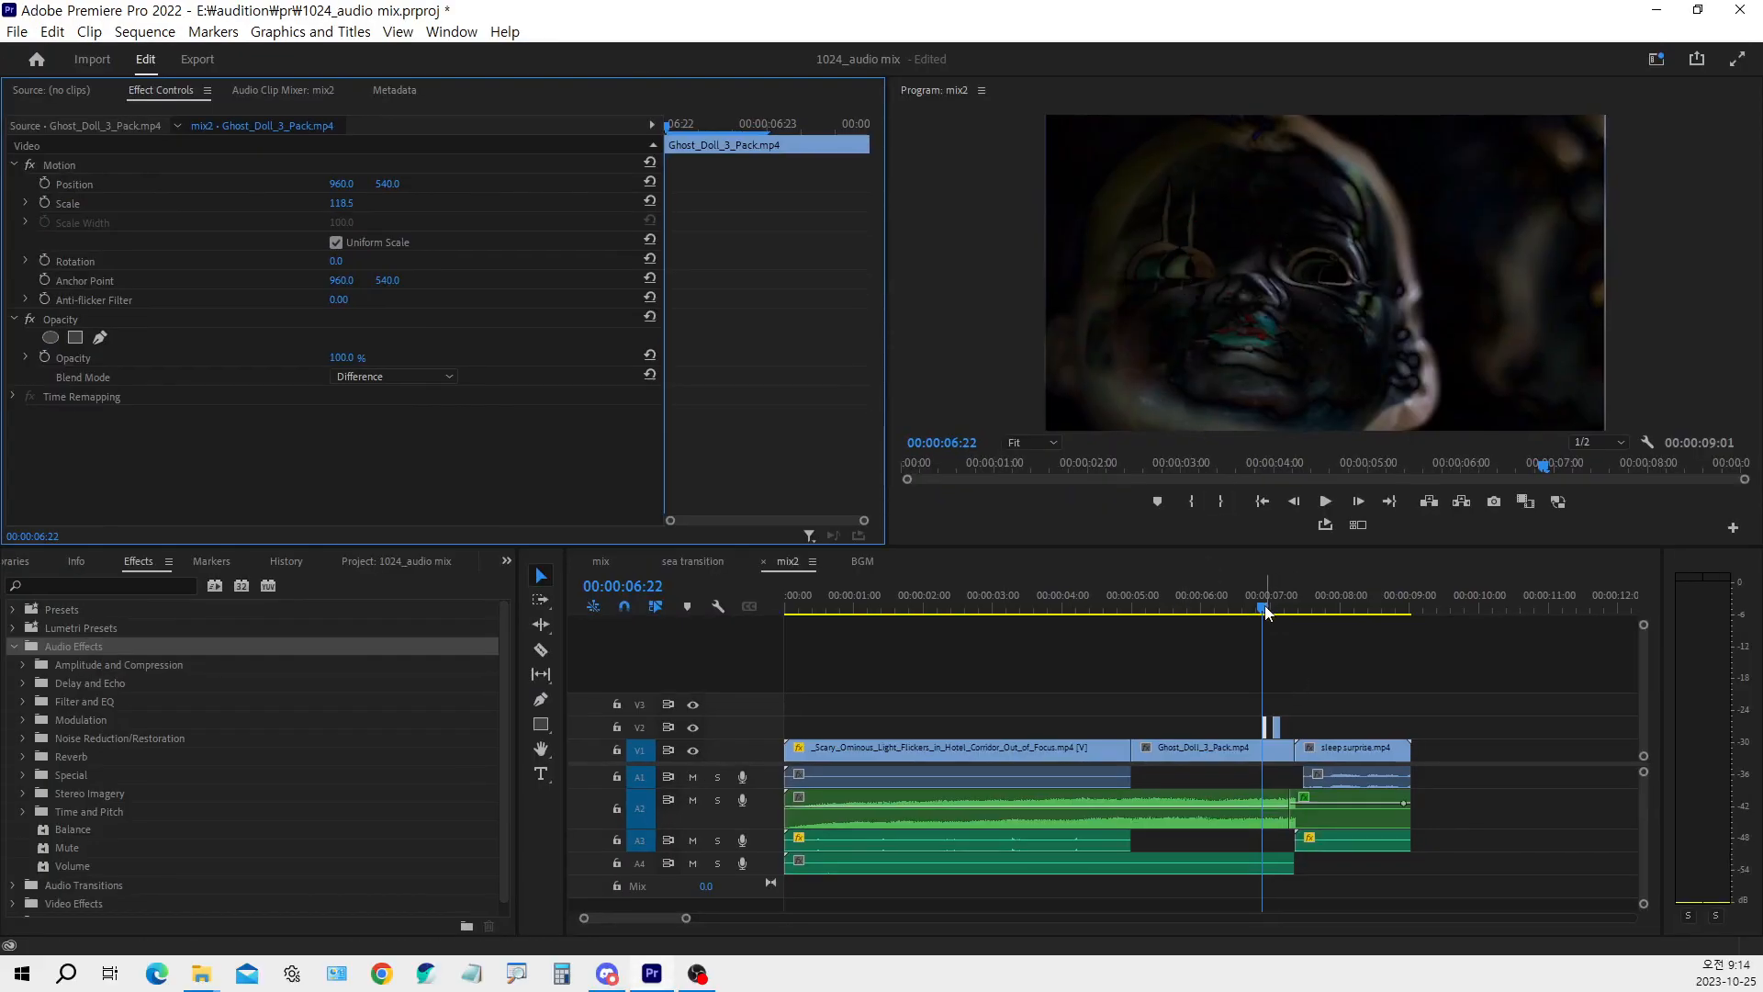
Select the second short V2 clip at 00:00:07:01 and examine its blend mode, Brightness & Contrast settings and Horizontal Flip effect
left_click_drag(1266, 611, 1273, 609)
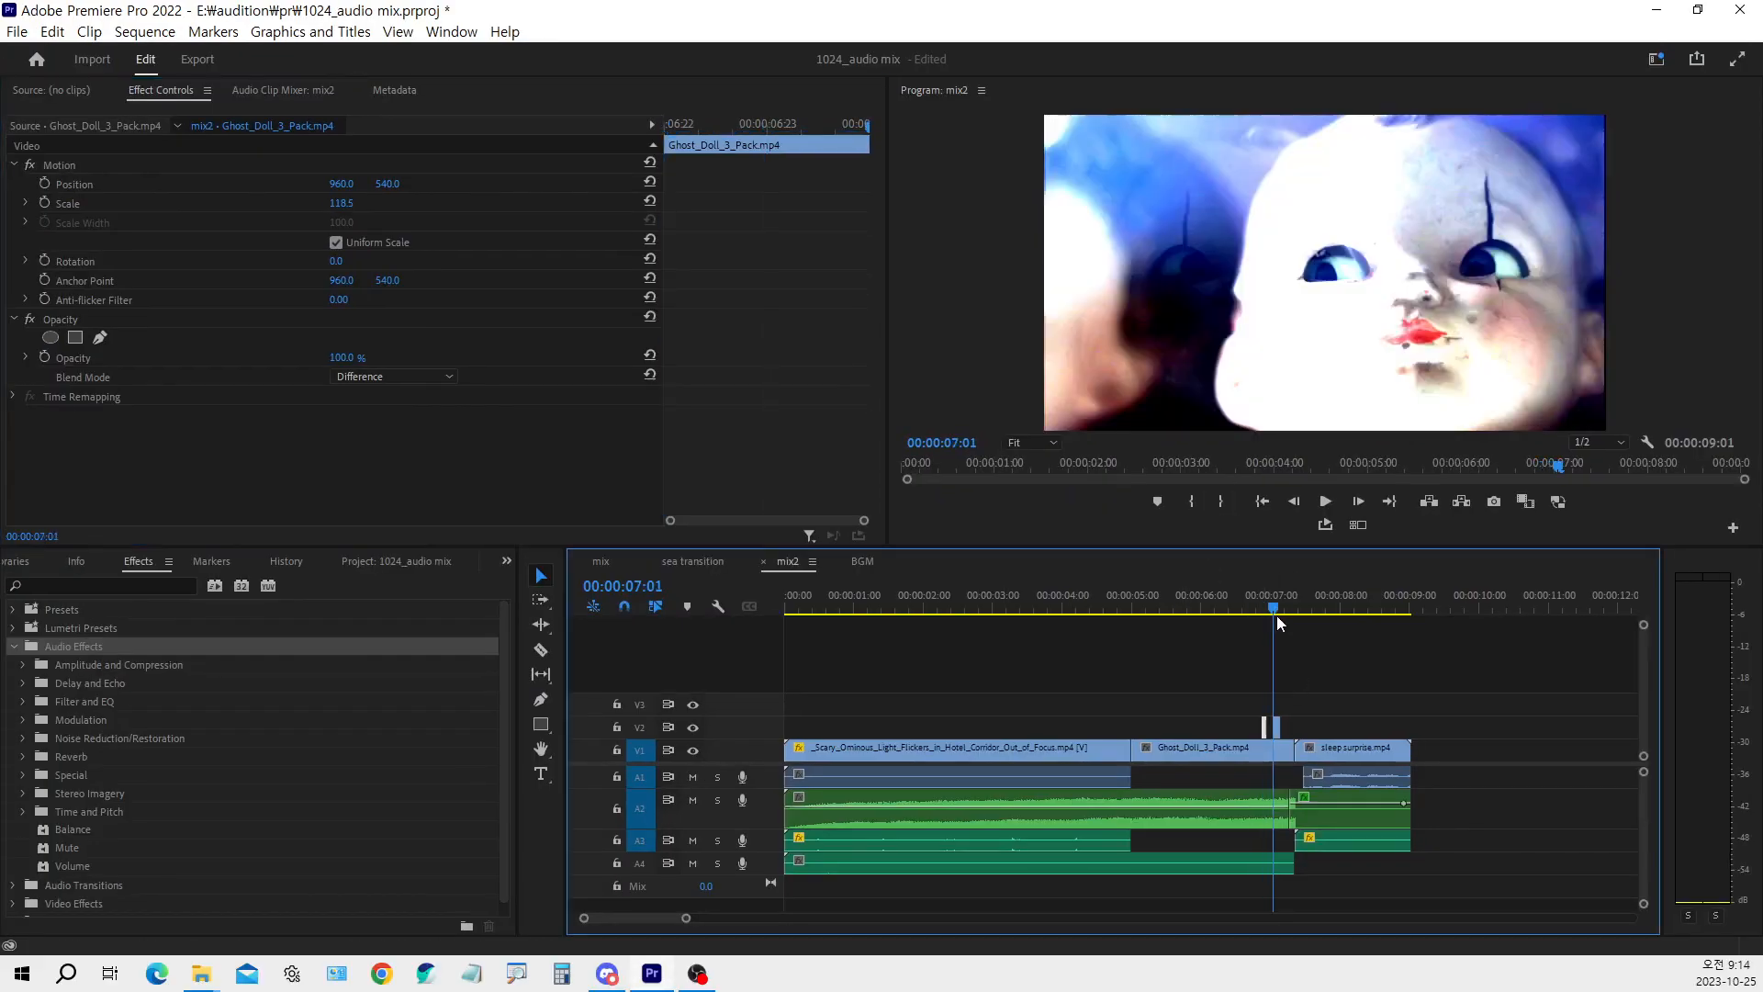
left_click(1271, 728)
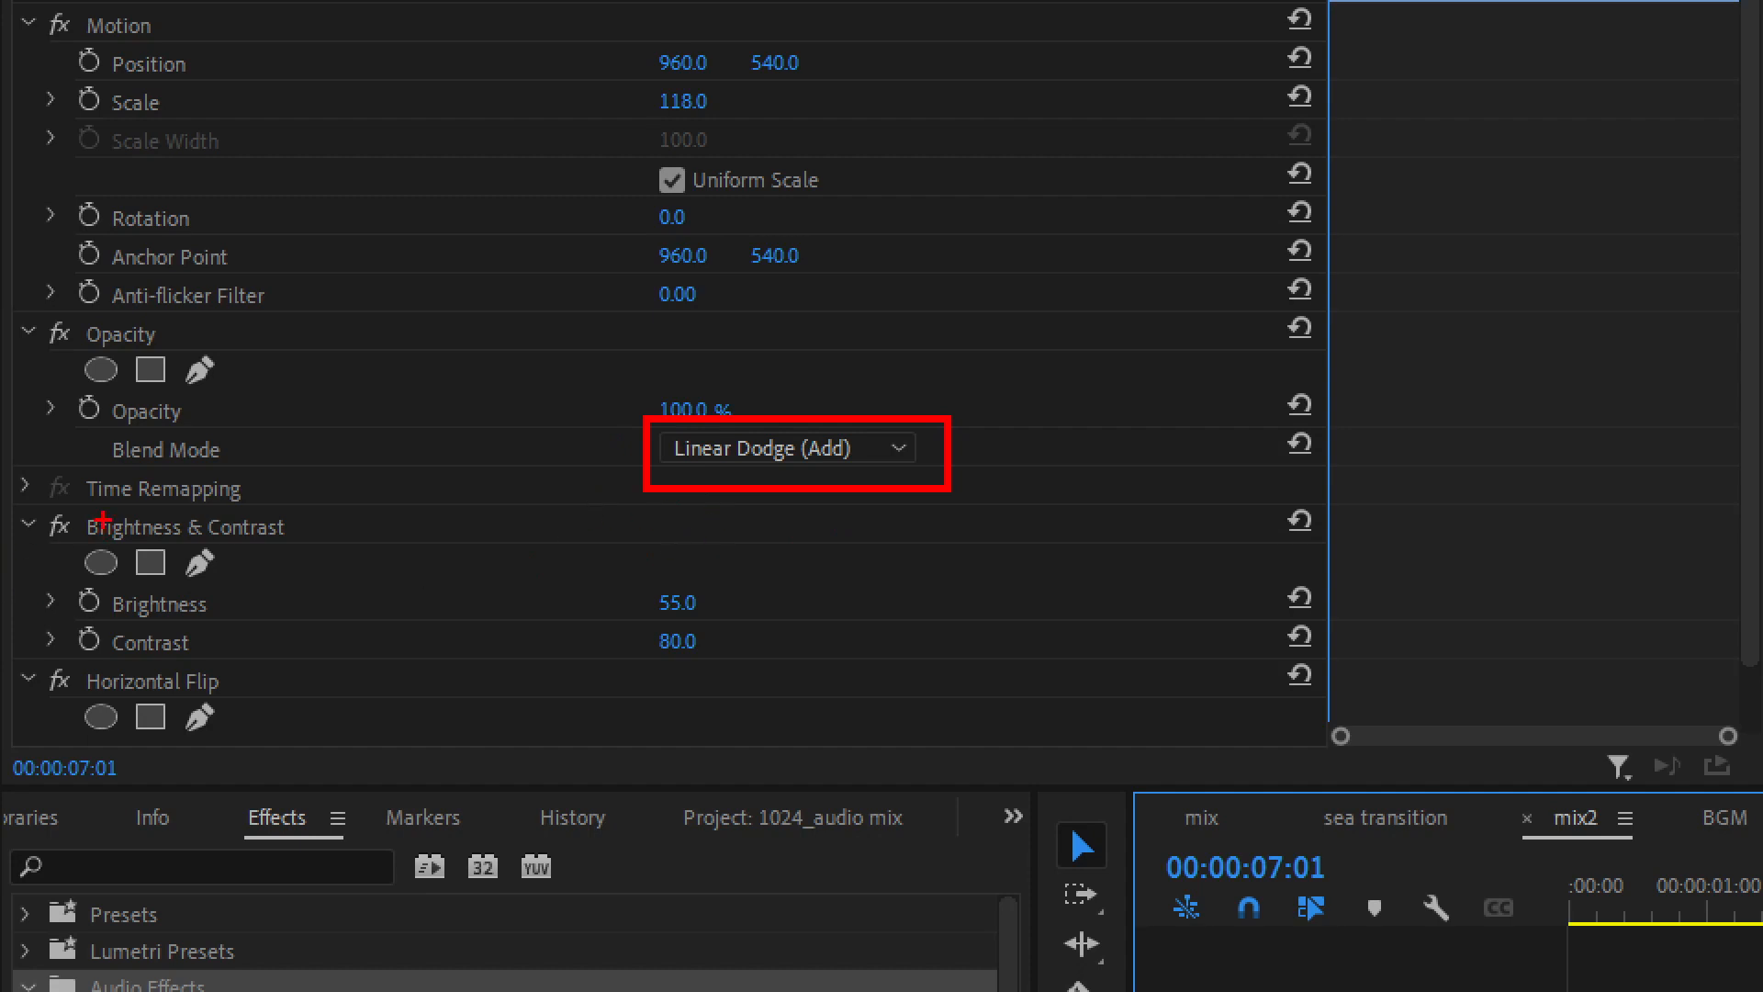
left_click_drag(30, 503, 777, 670)
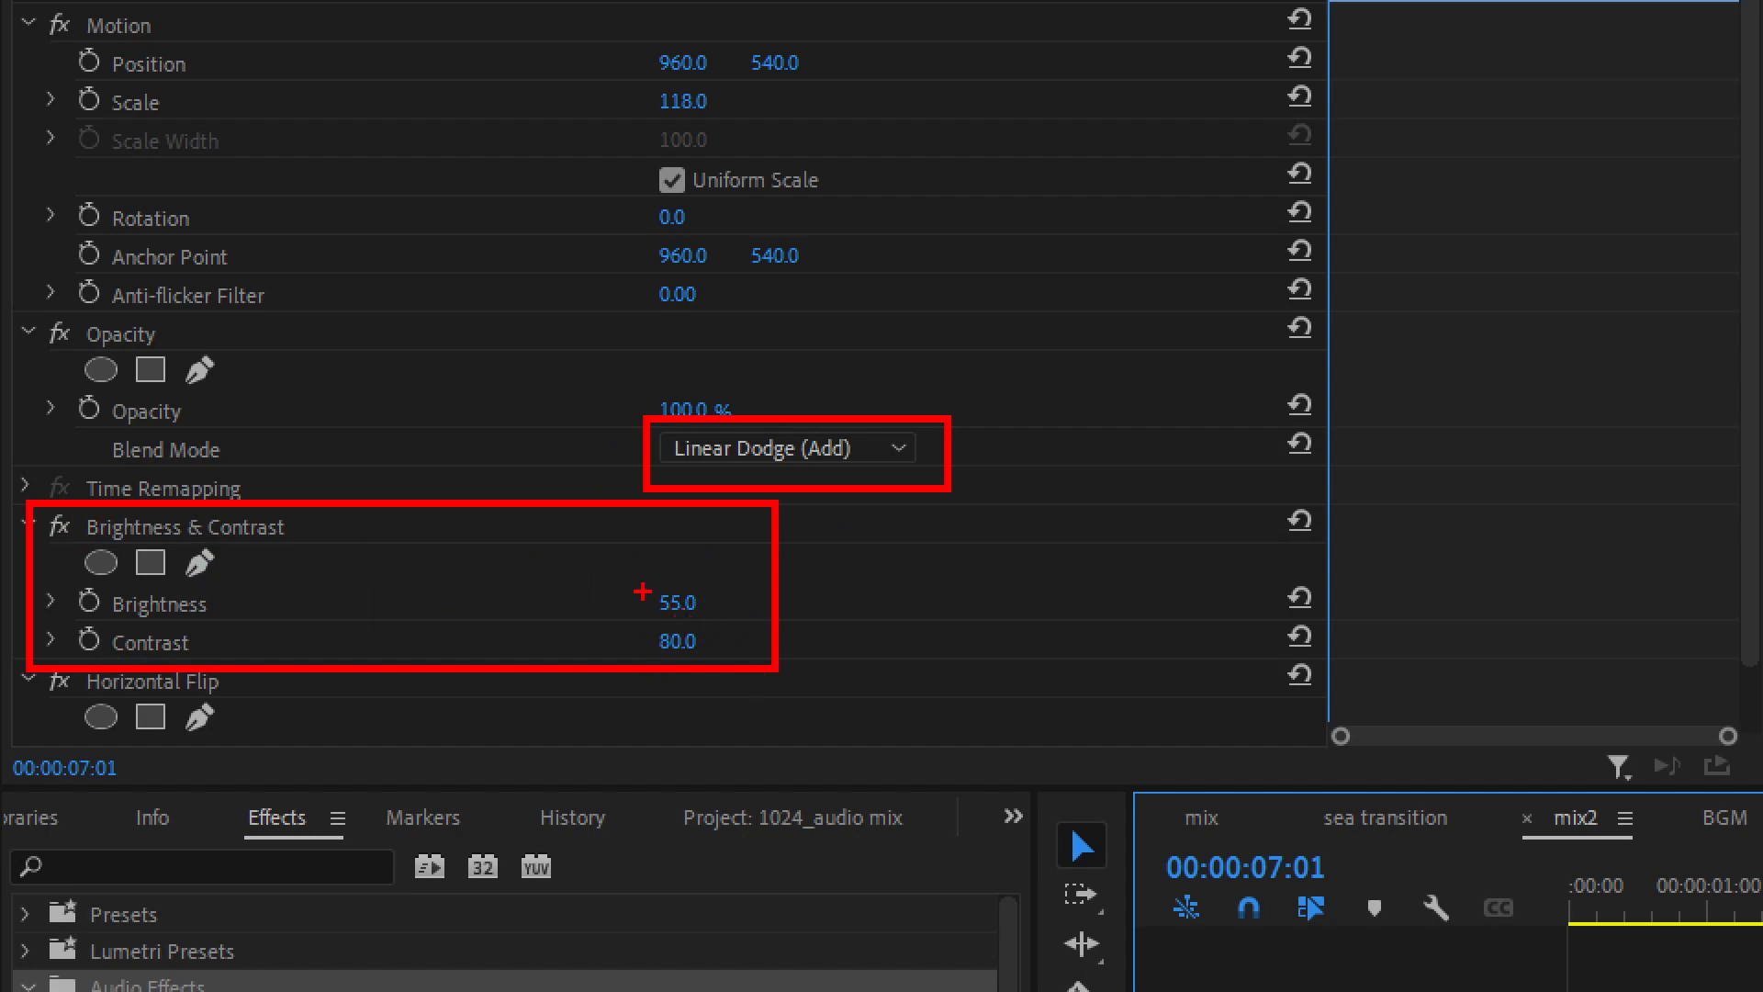
left_click_drag(635, 577, 733, 624)
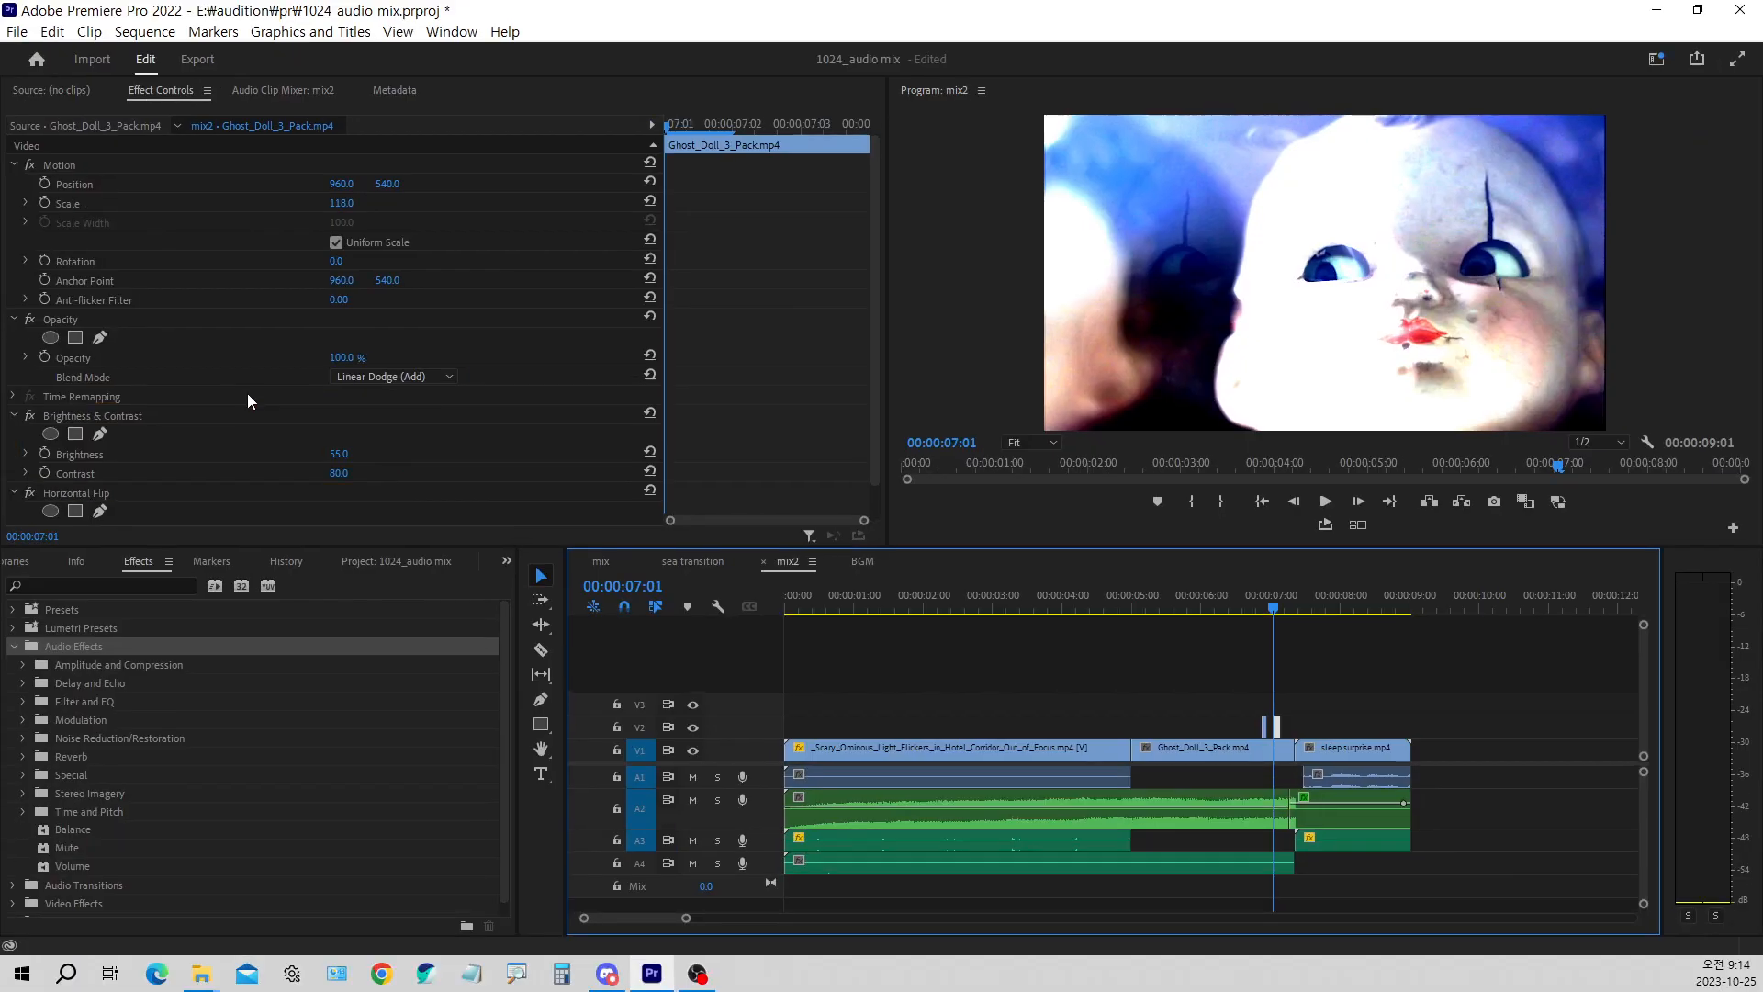
scroll(273, 421, "down", 1)
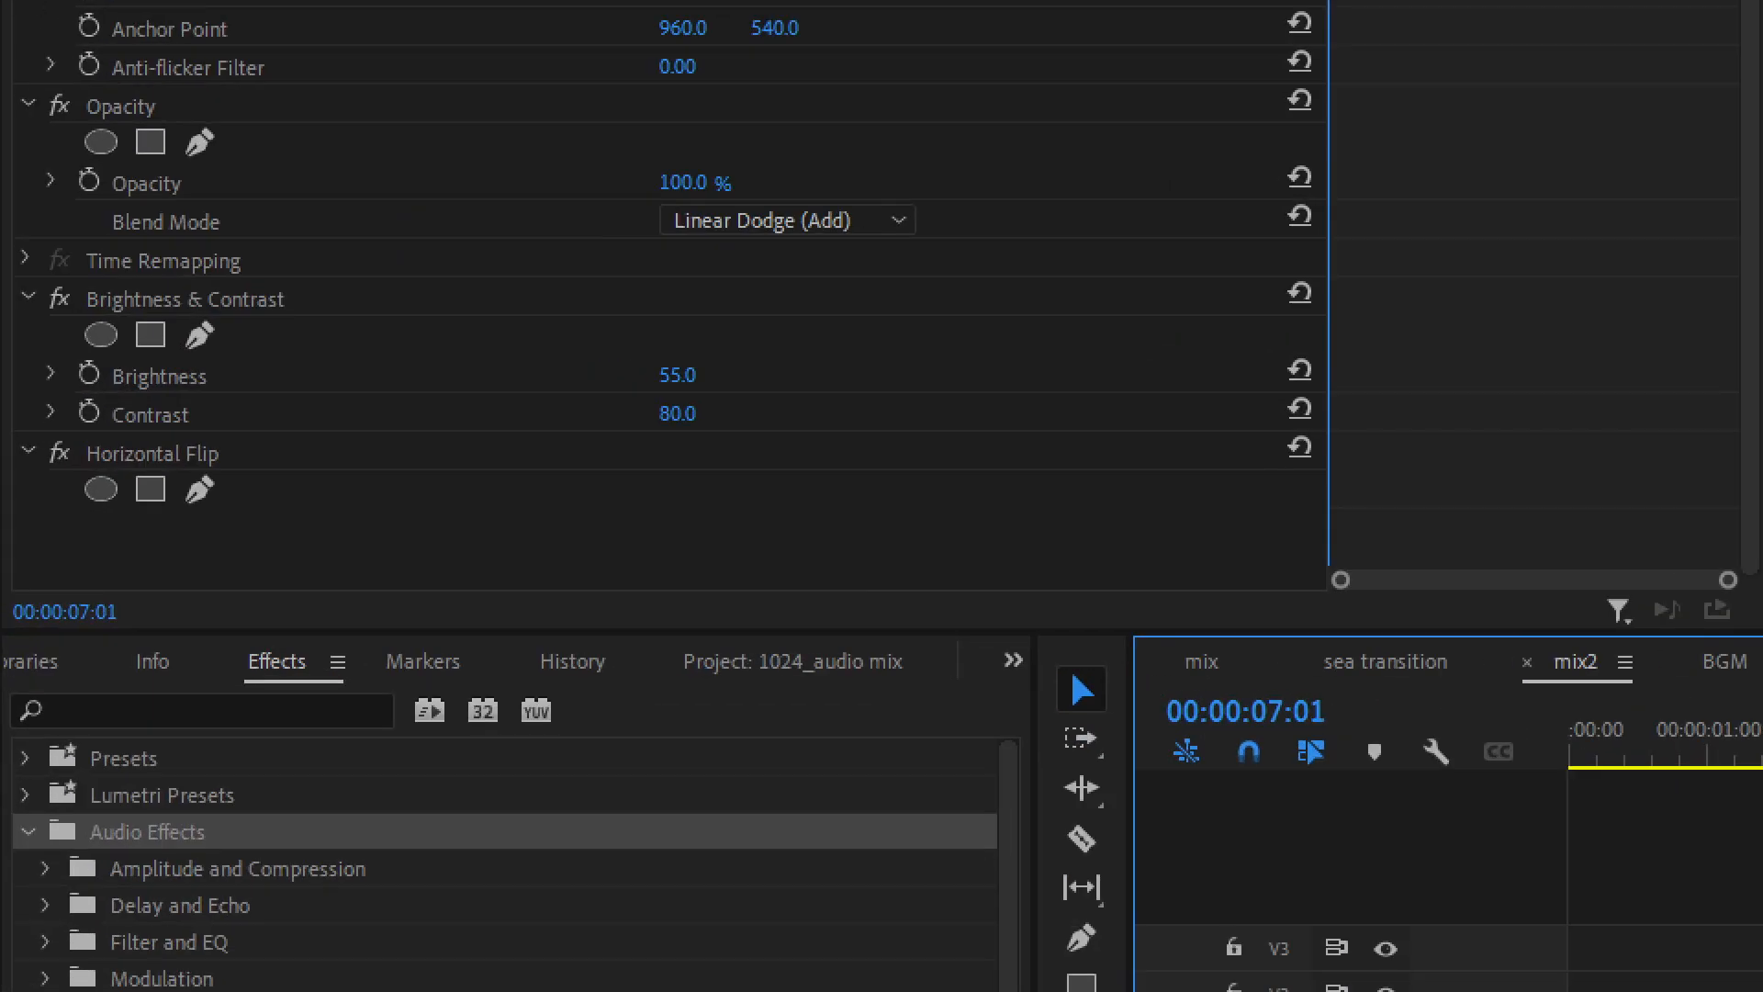
left_click_drag(52, 440, 264, 520)
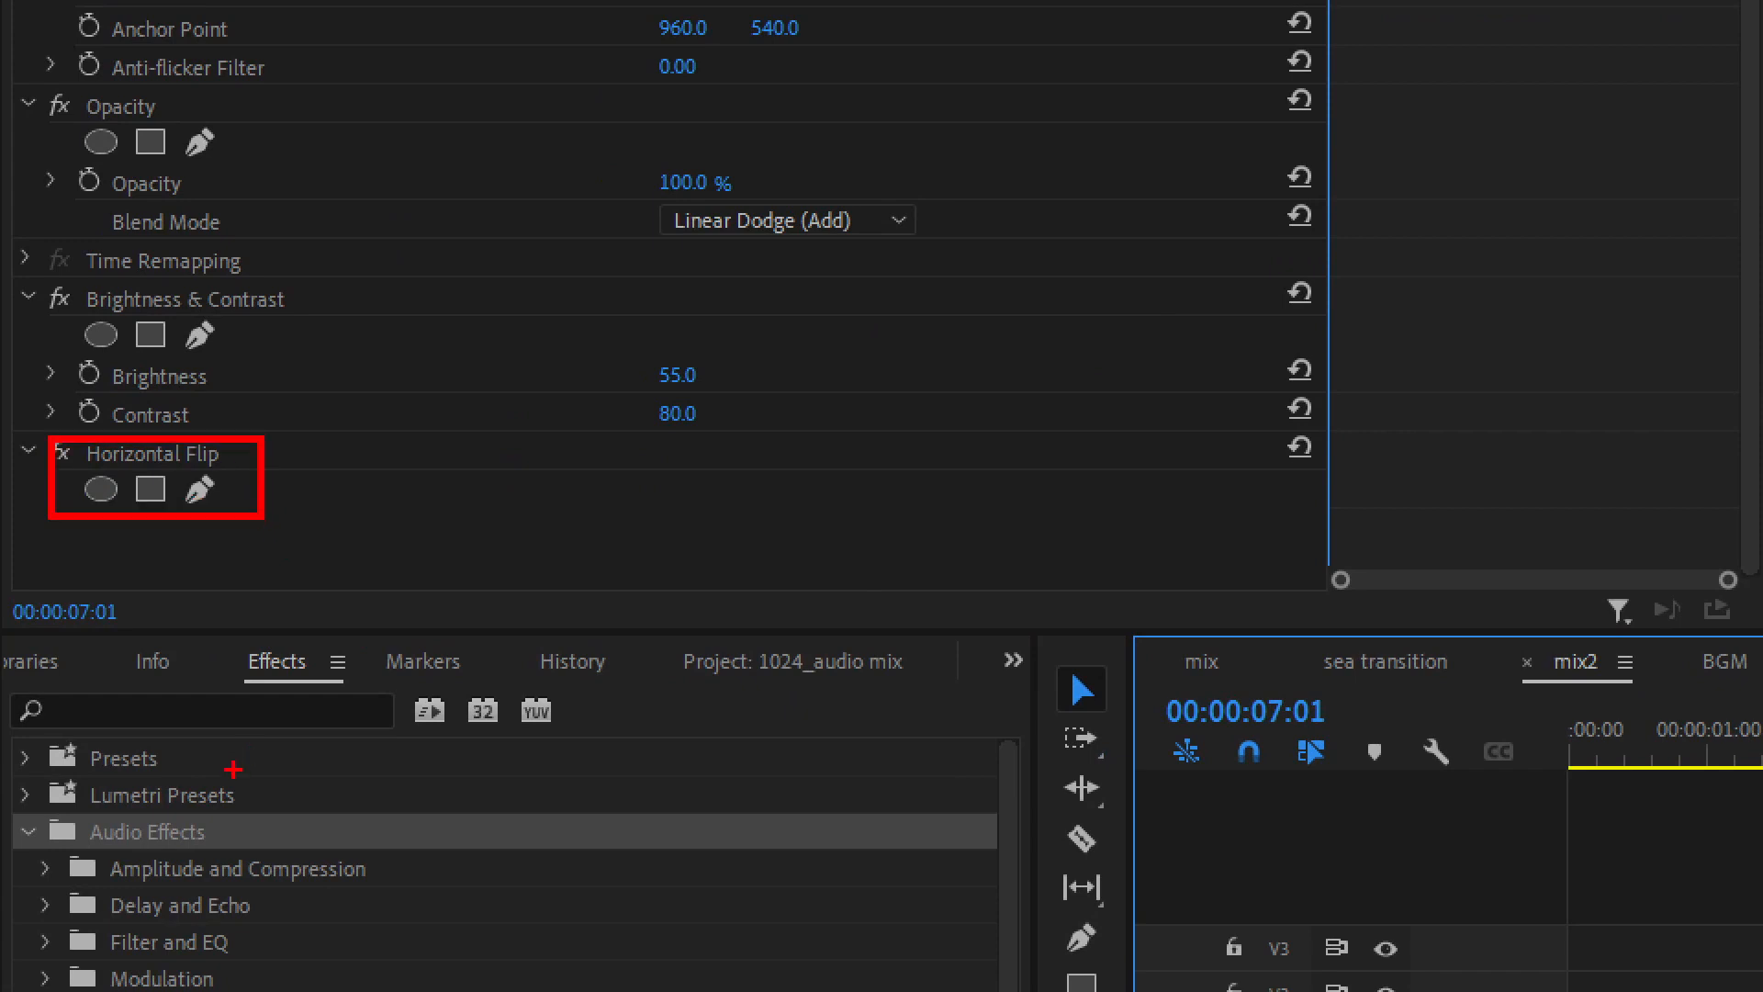
left_click_drag(33, 688, 221, 732)
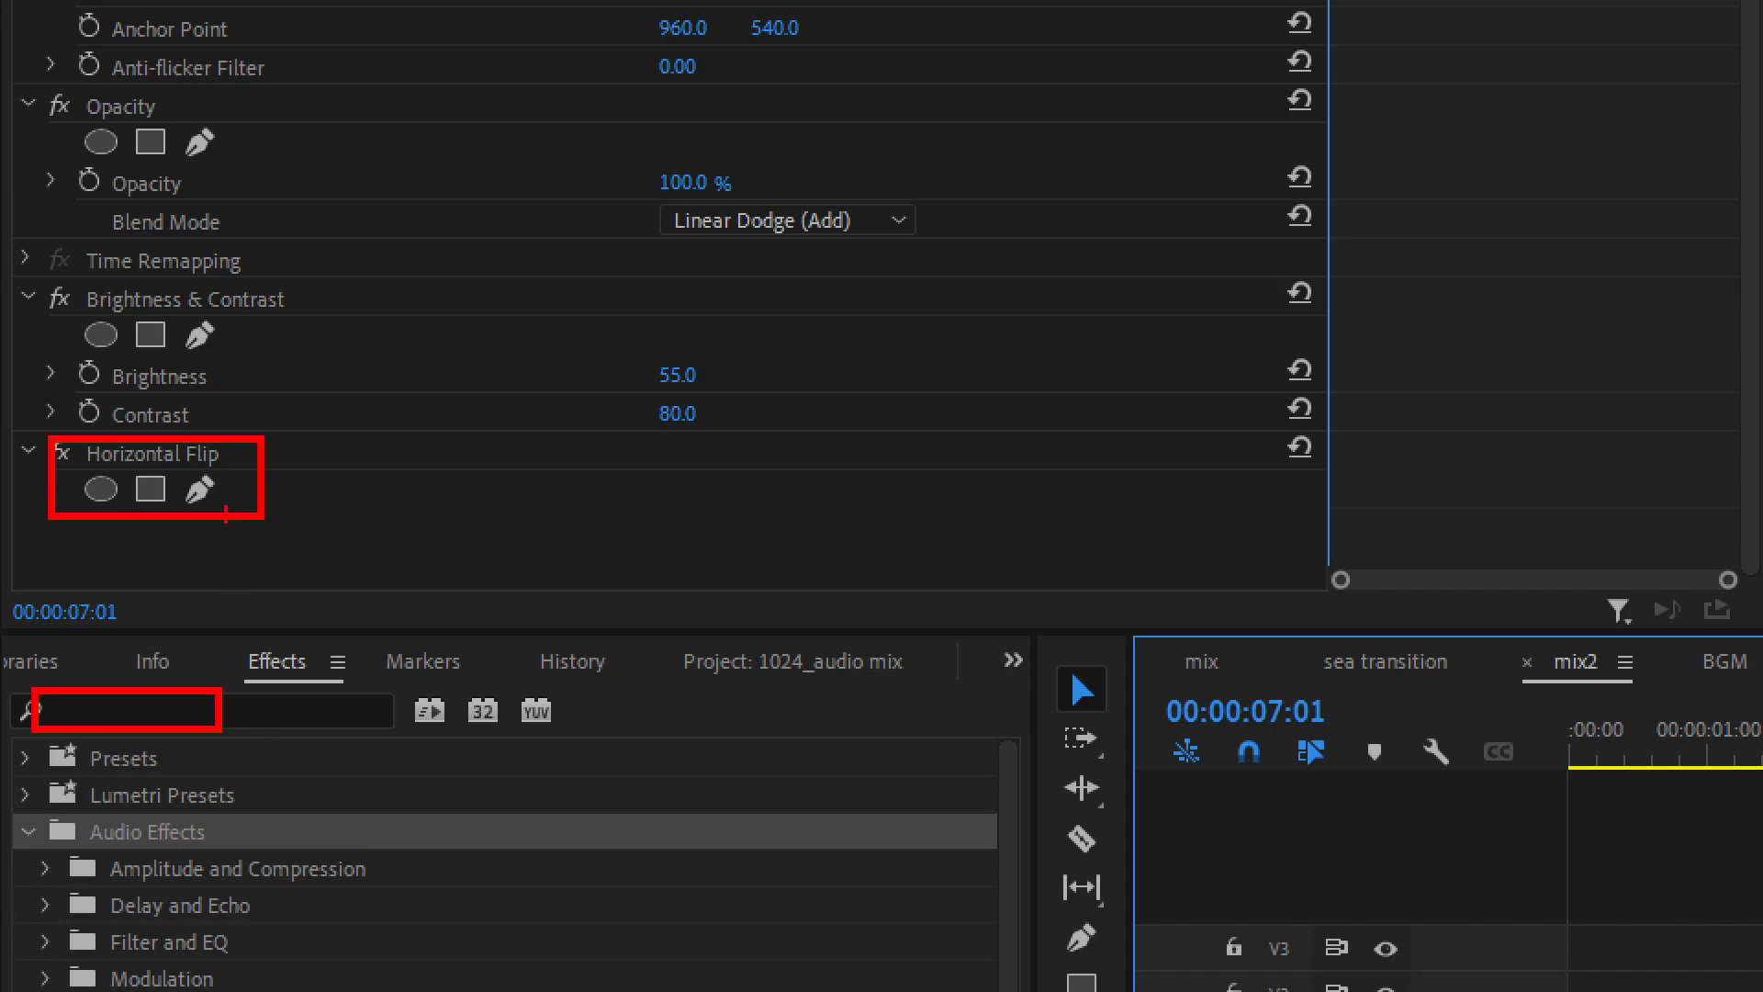
key("Escape")
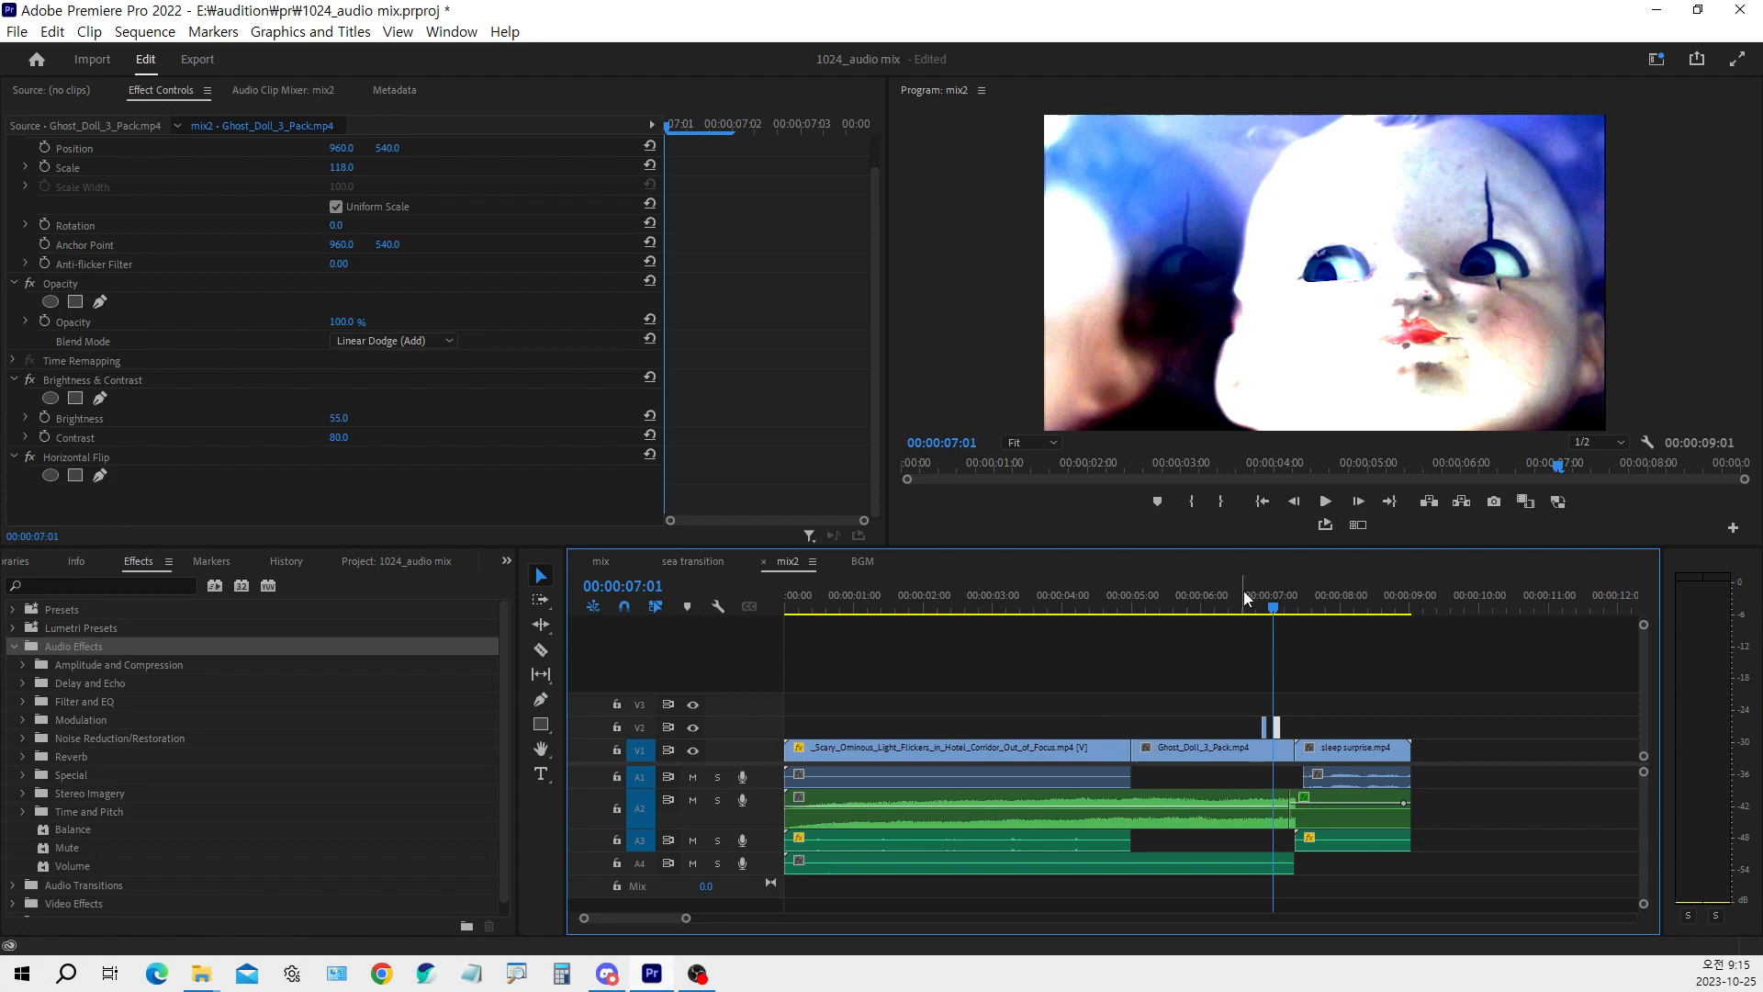
Scrub past the V2 clips to 00:00:07:12 and close the 1024_audio mix project
left_click(1267, 609)
left_click_drag(1266, 609, 1309, 607)
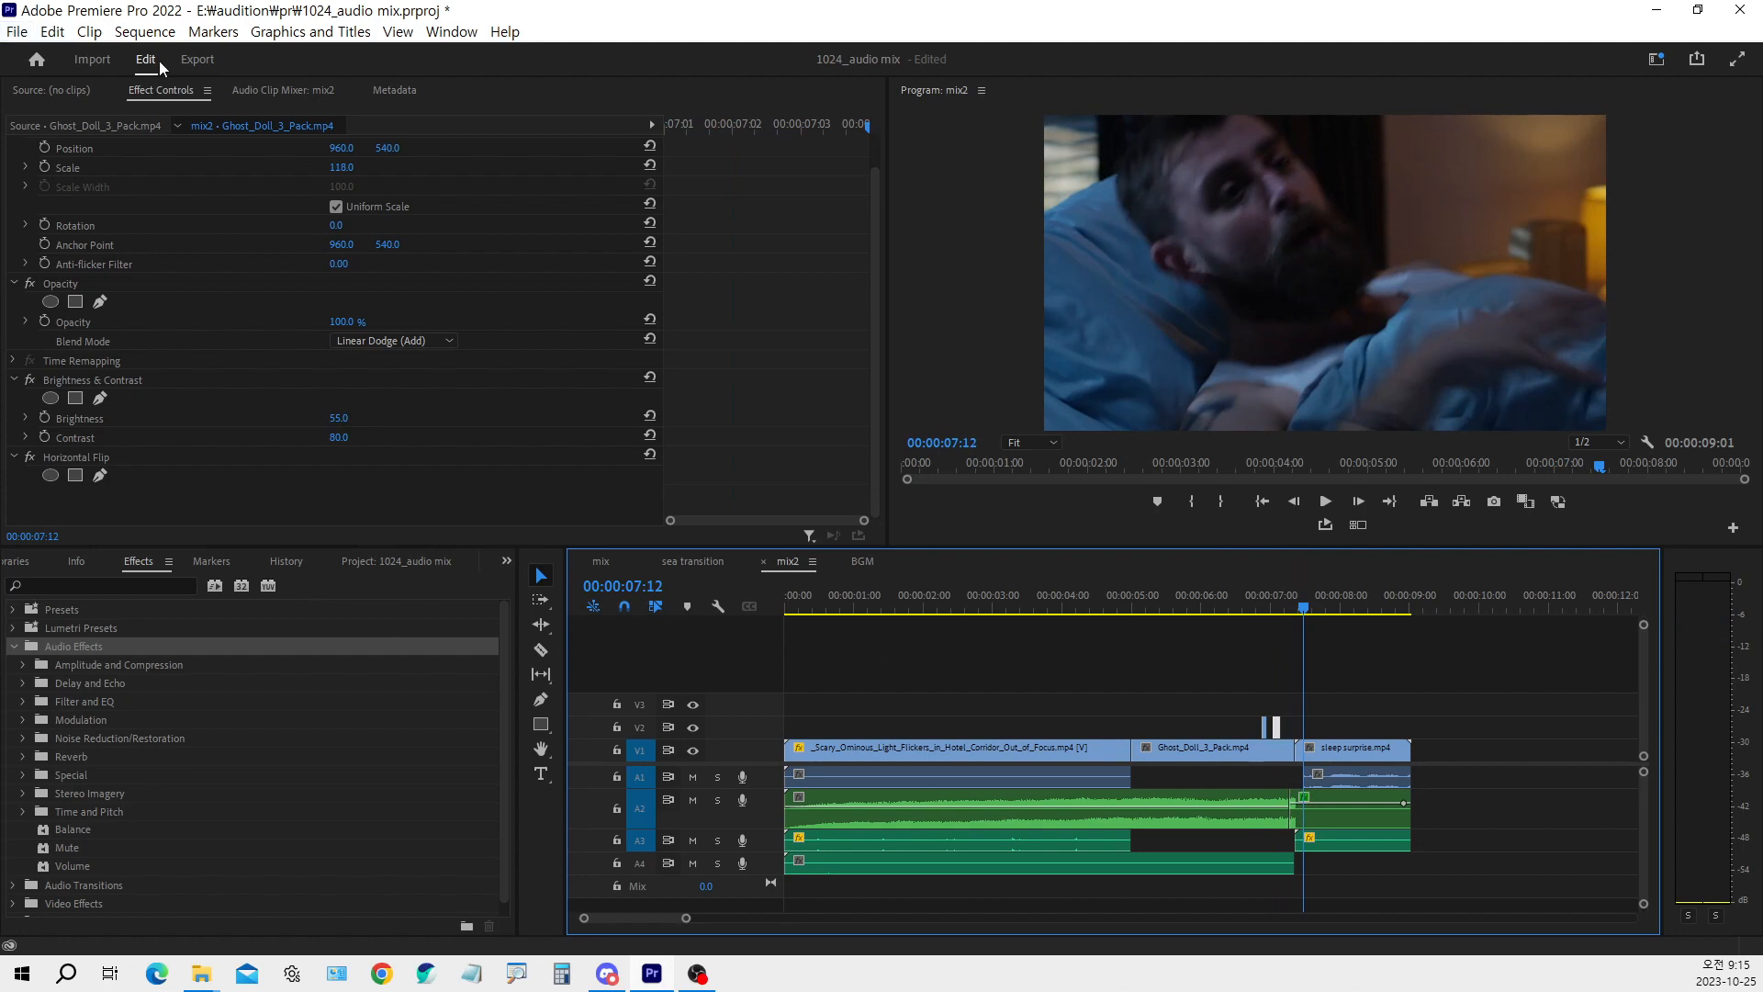
left_click(17, 31)
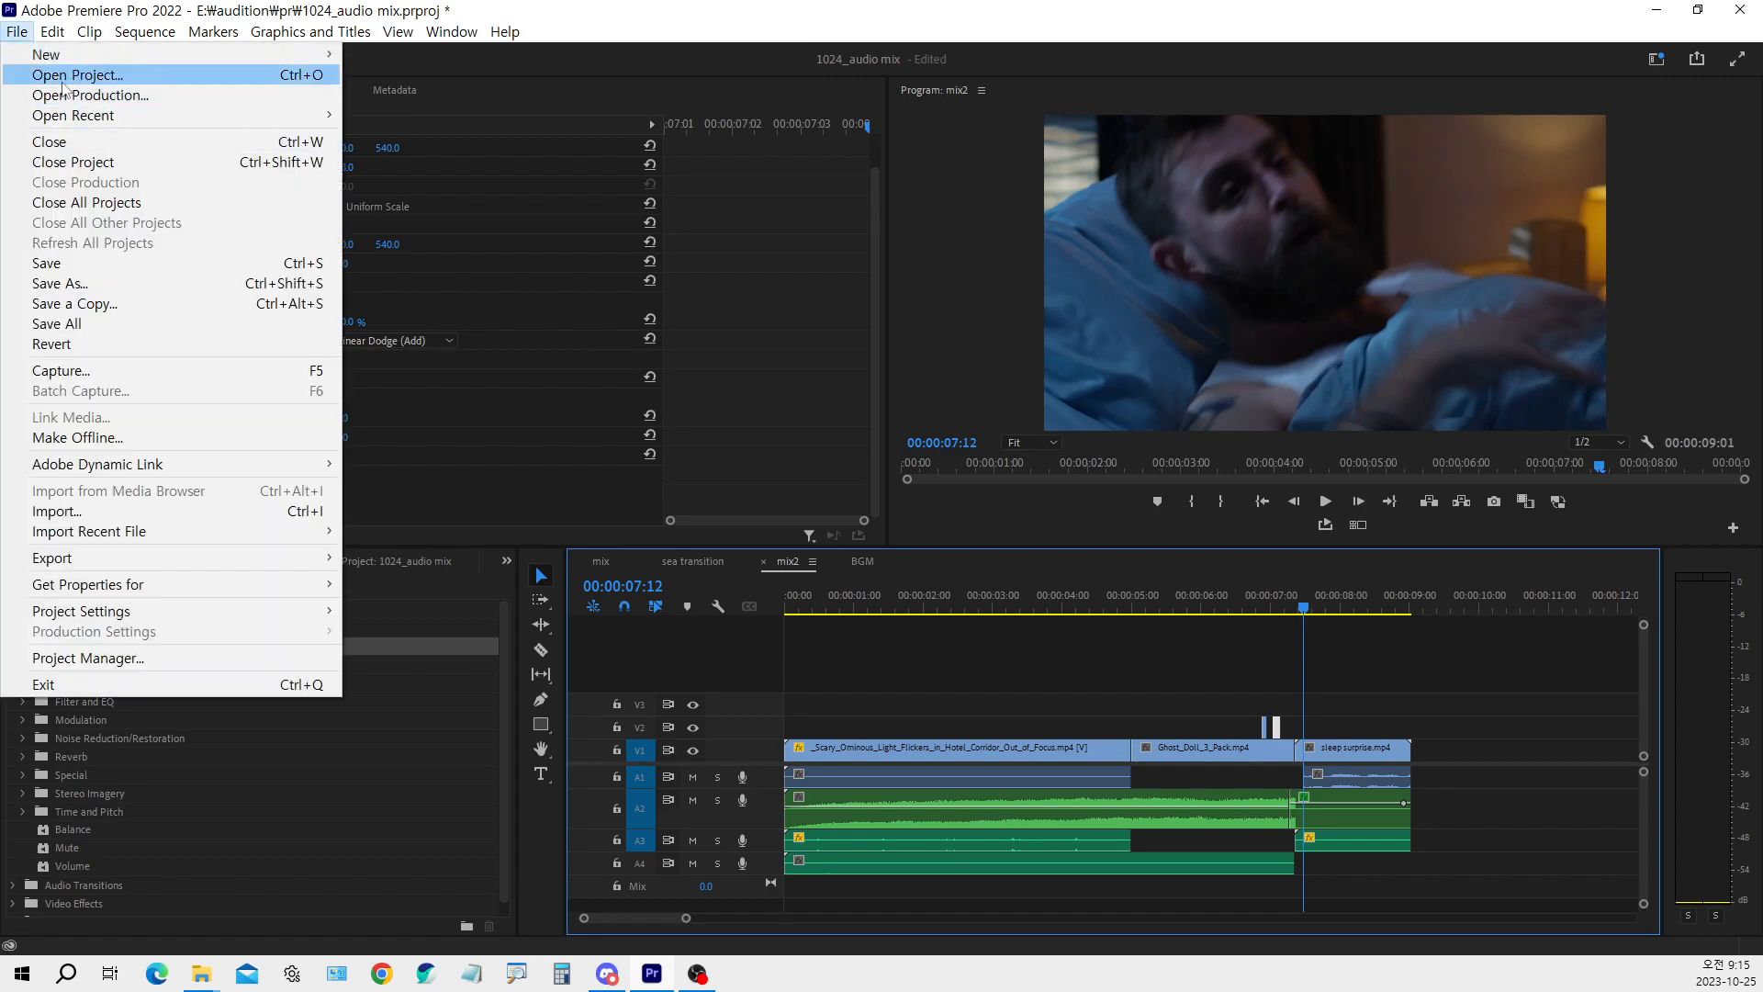
left_click(69, 163)
left_click(887, 501)
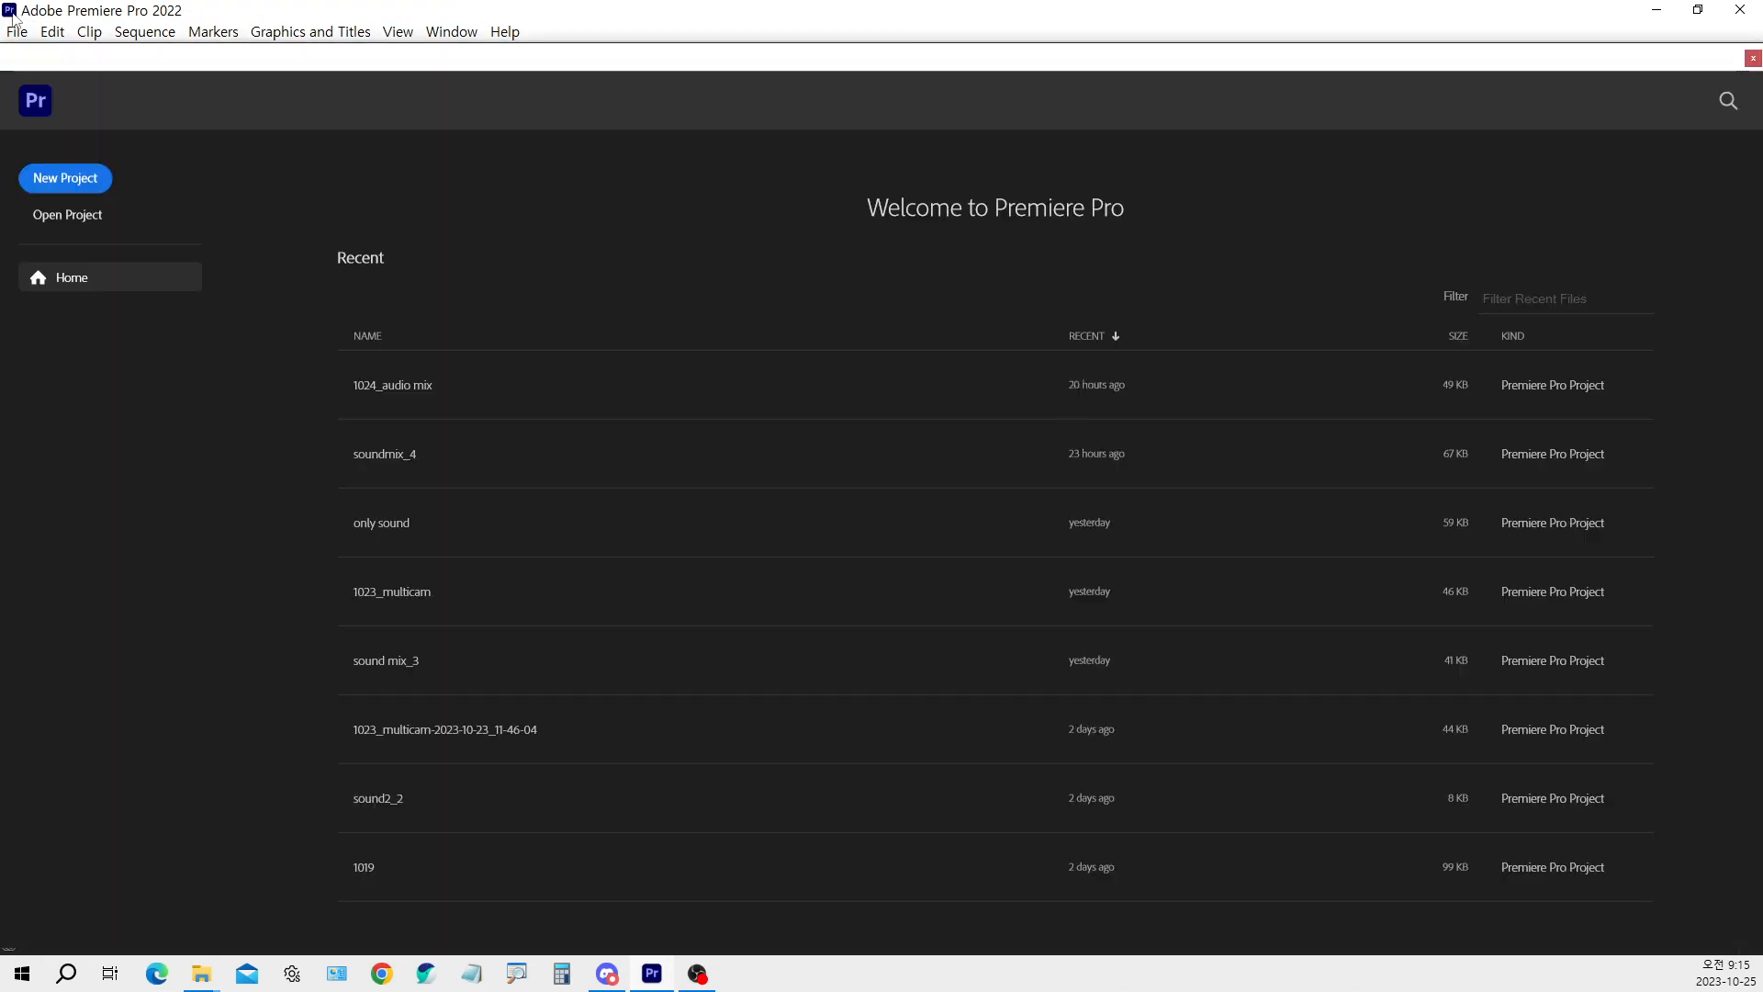
Start opening an existing project and browse to the wchg1T (E:) drive
left_click(16, 31)
left_click(77, 75)
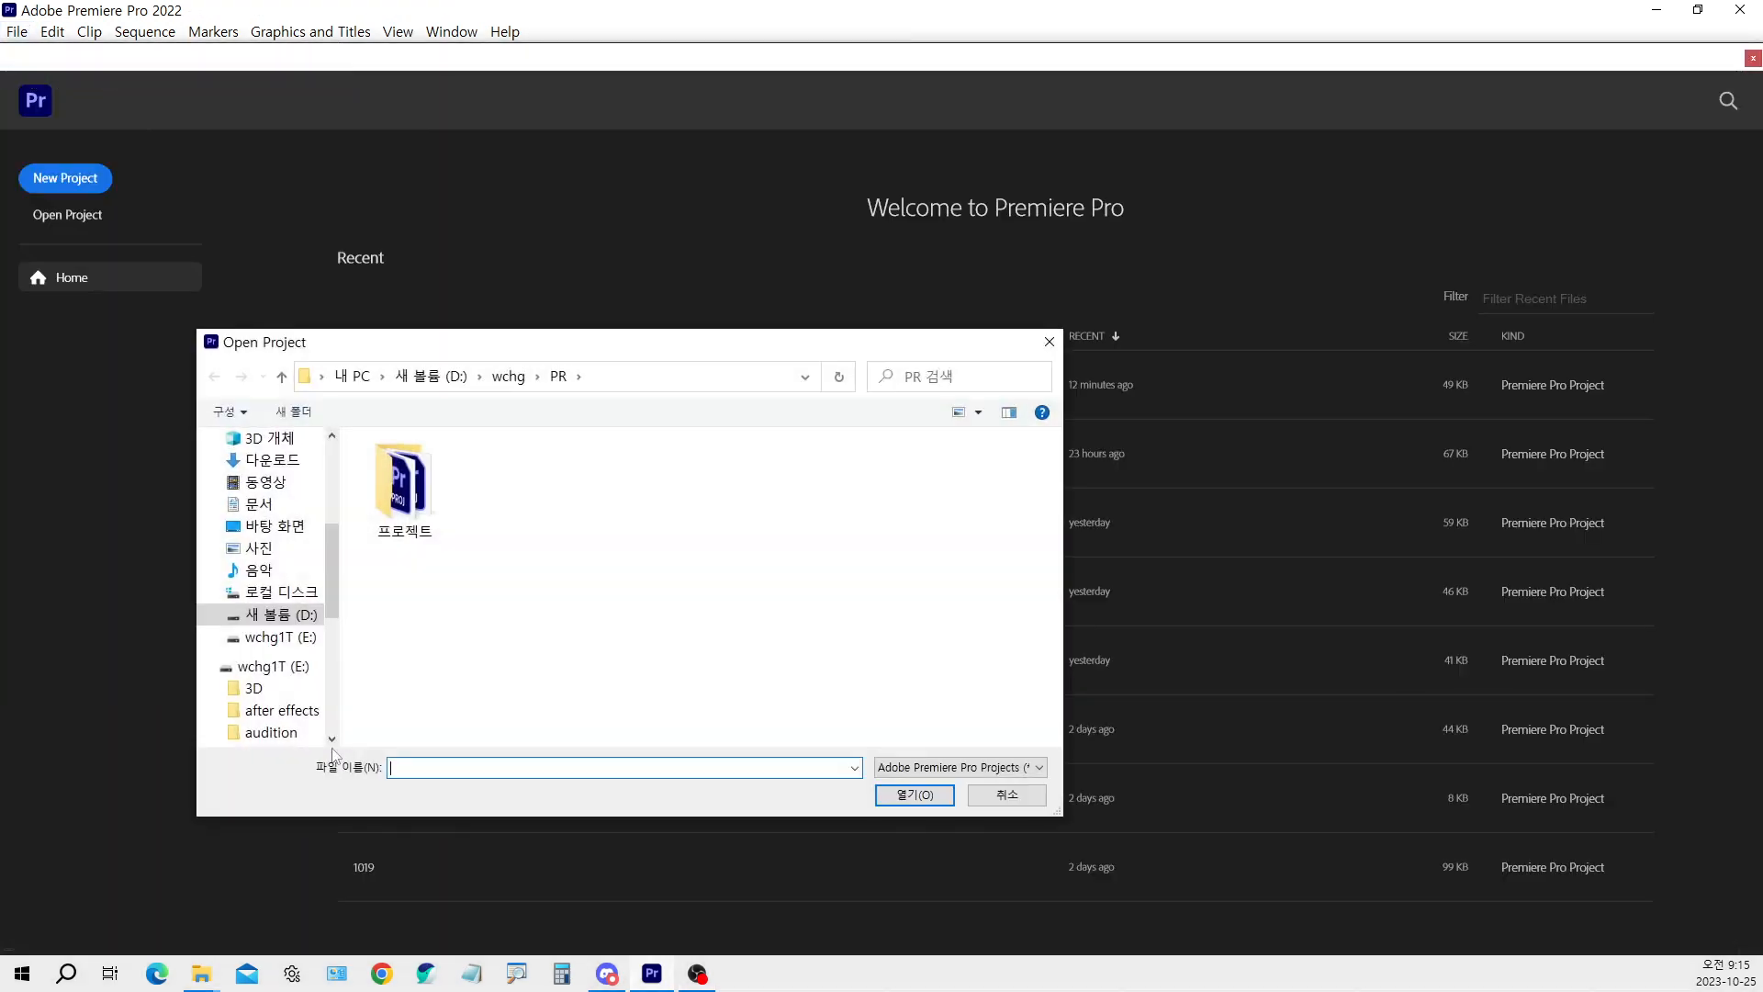
left_click(514, 380)
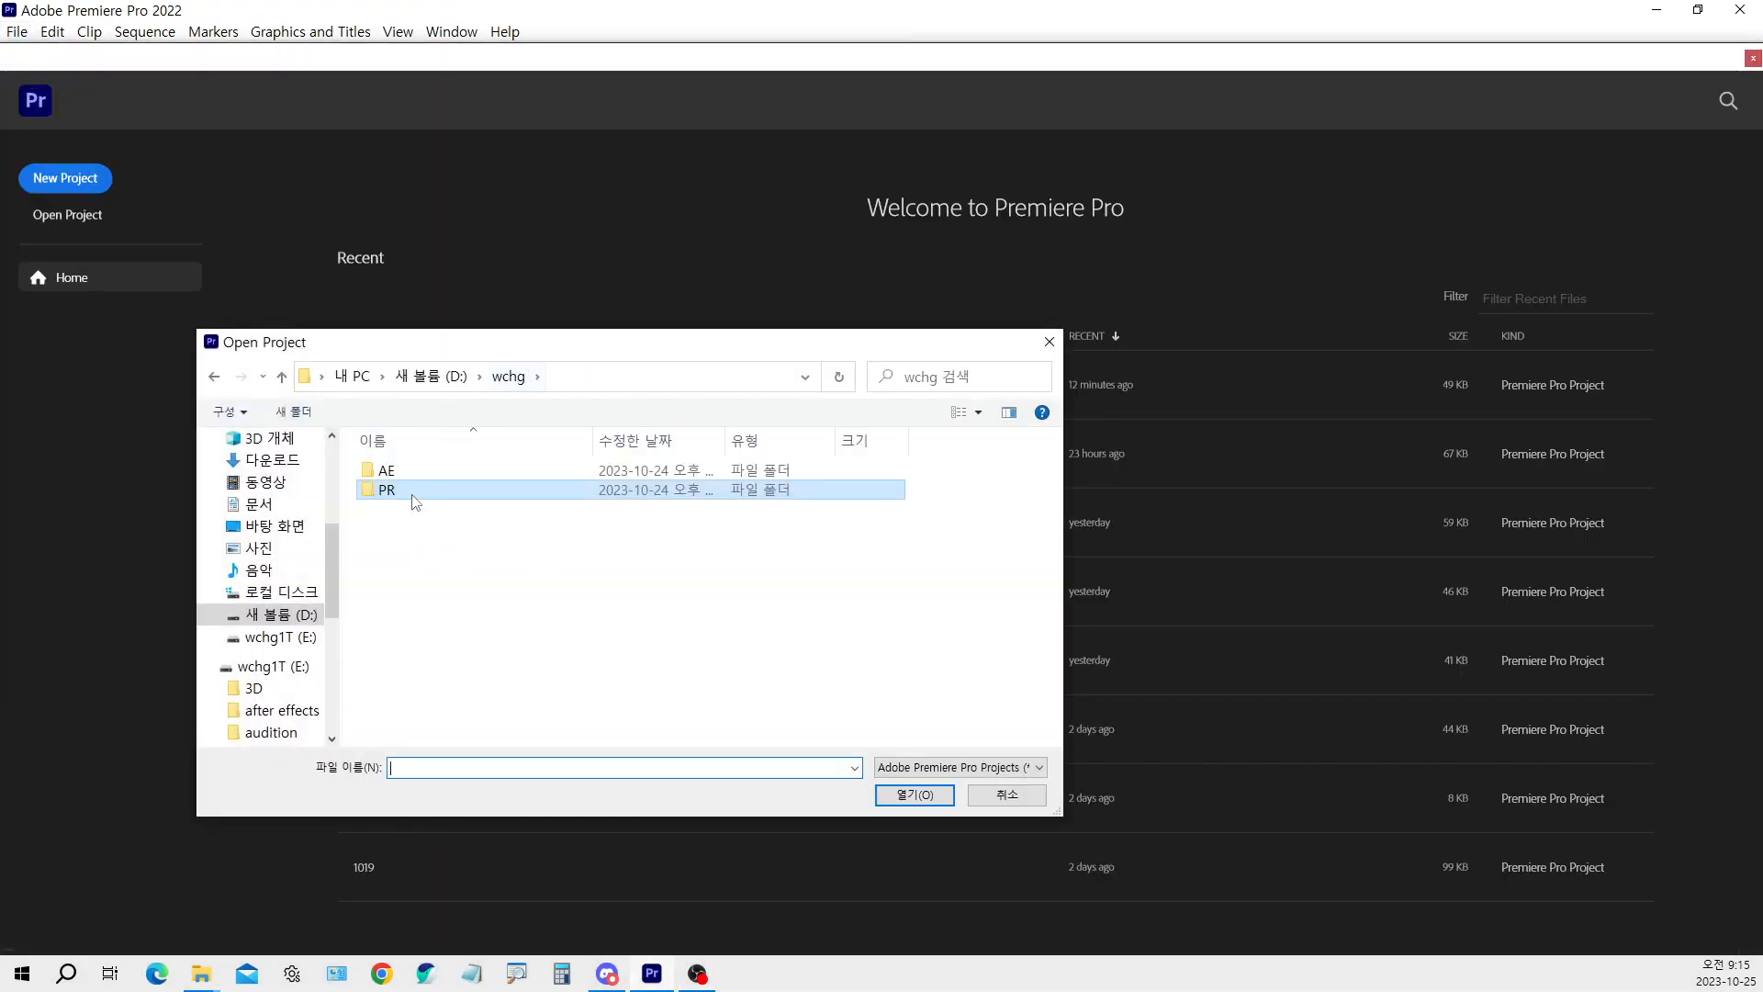
left_click(288, 636)
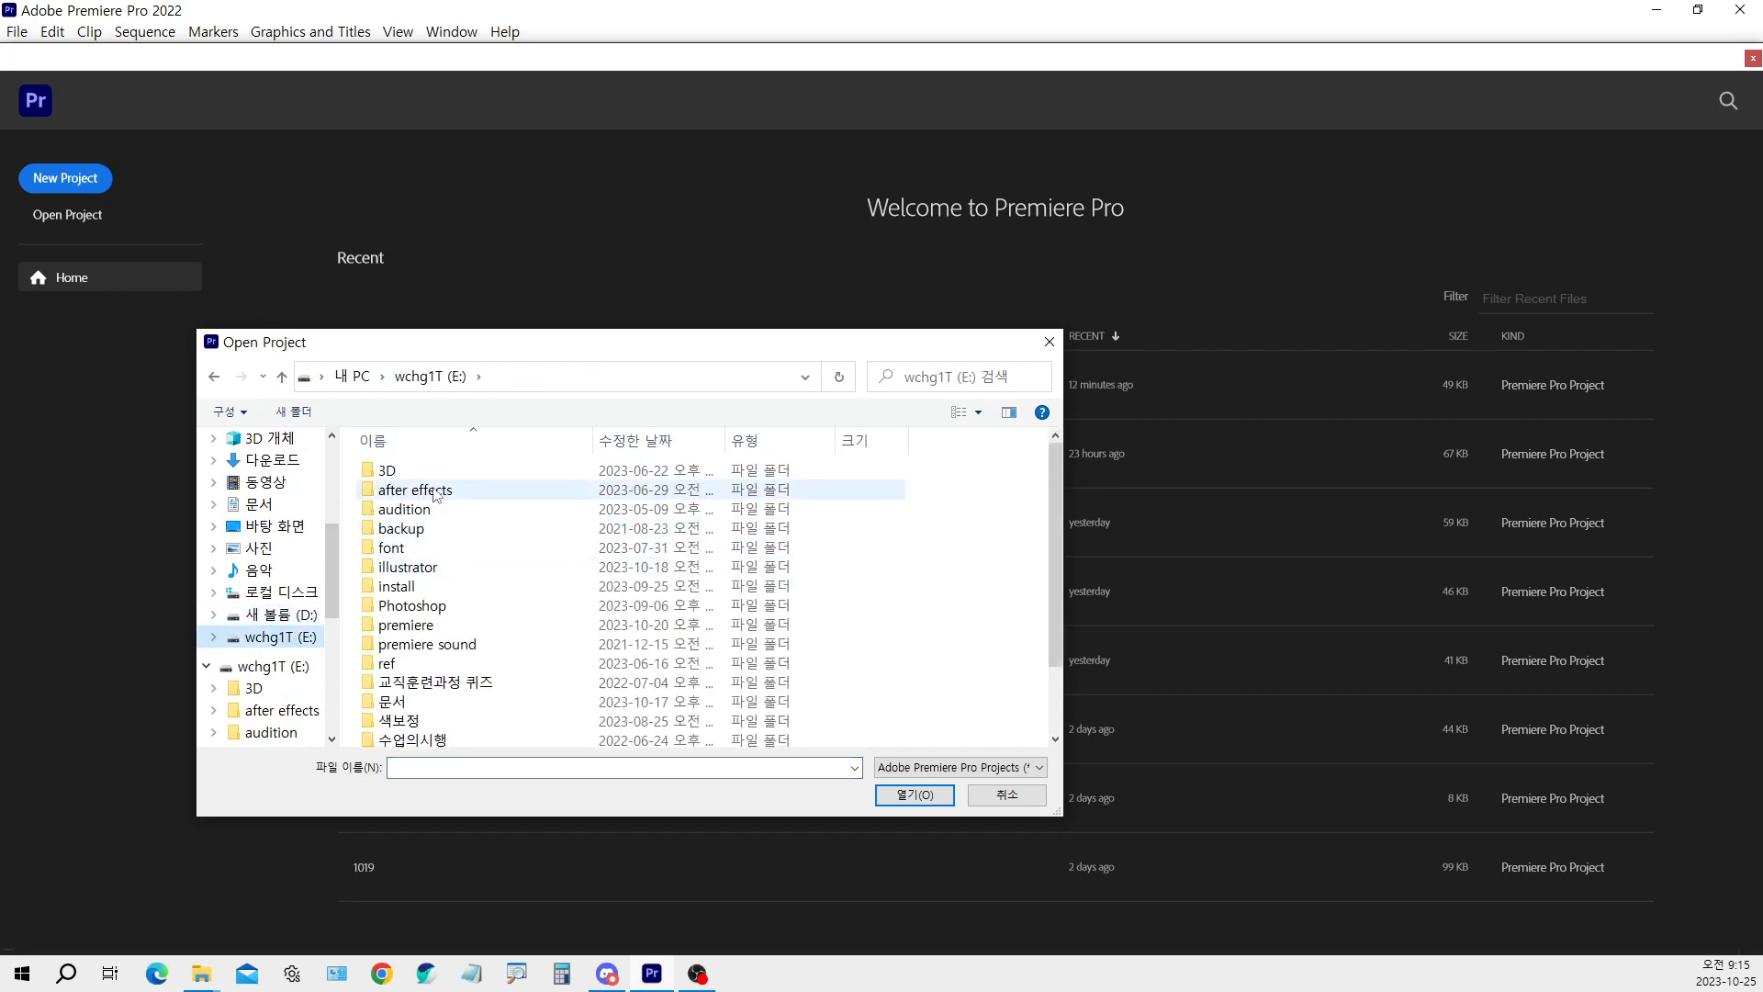
Preview the WhiteRabbitCleanfoot1.mp4 green-screen footage in the media player, pause it and close the player
left_click(437, 495)
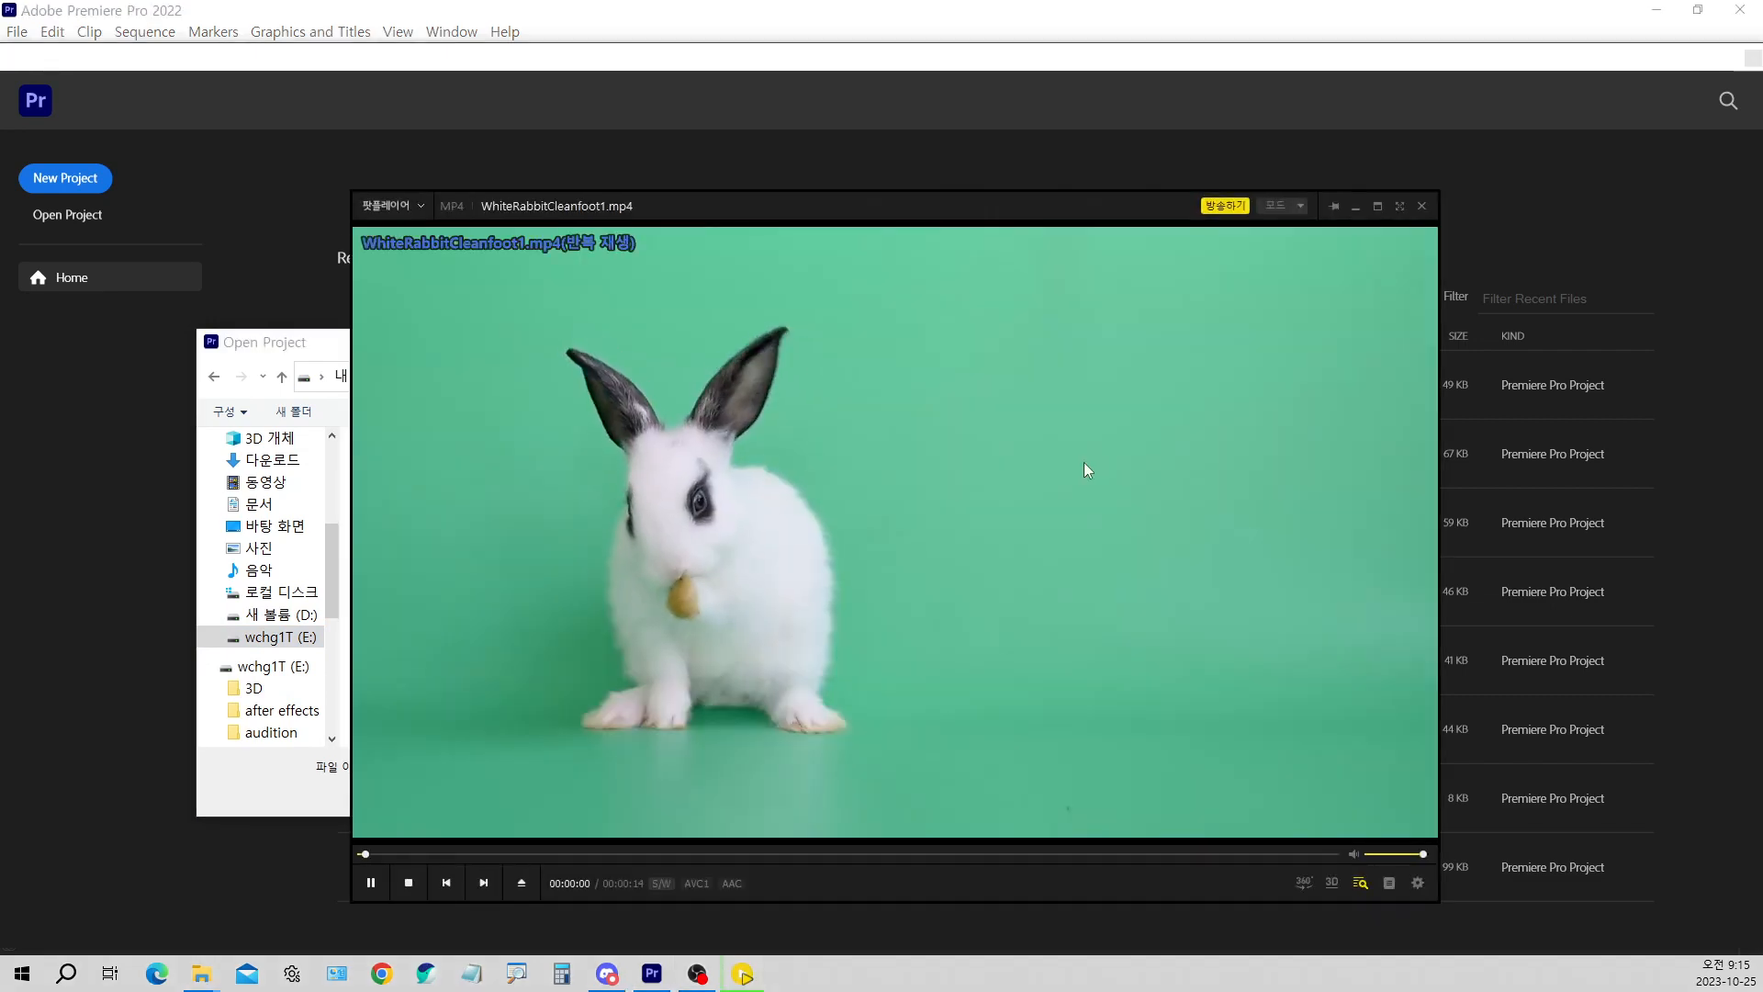
left_click(1028, 531)
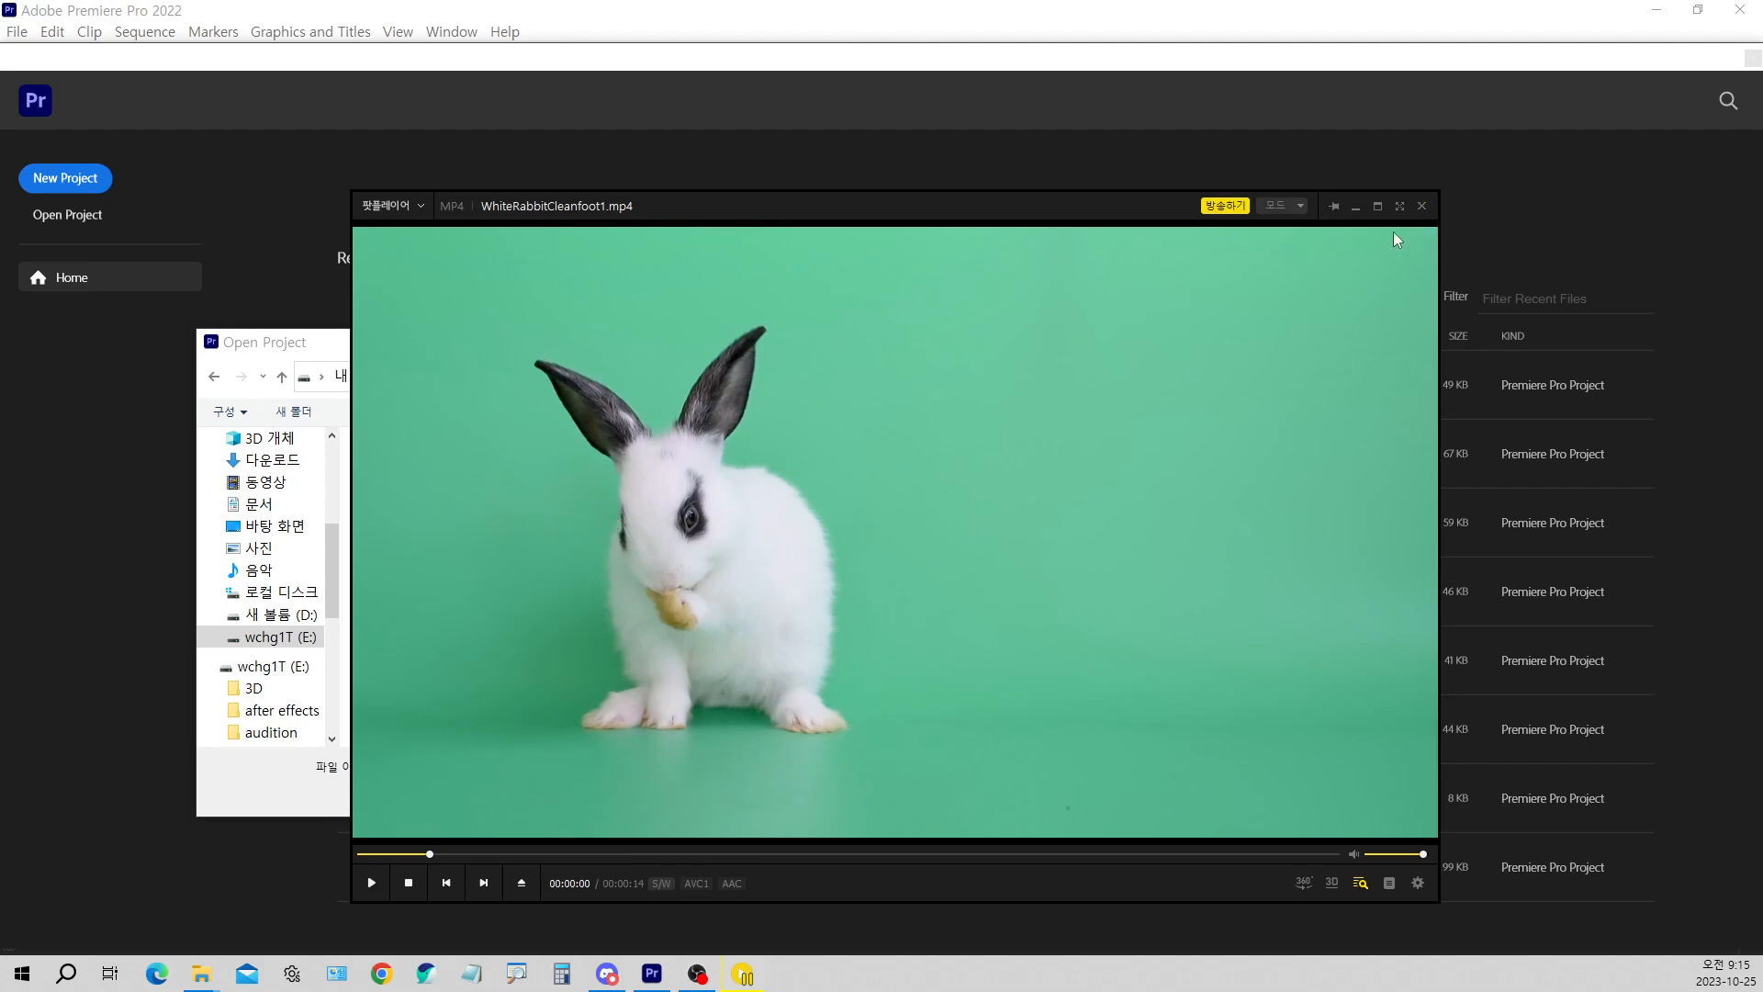
left_click(1423, 208)
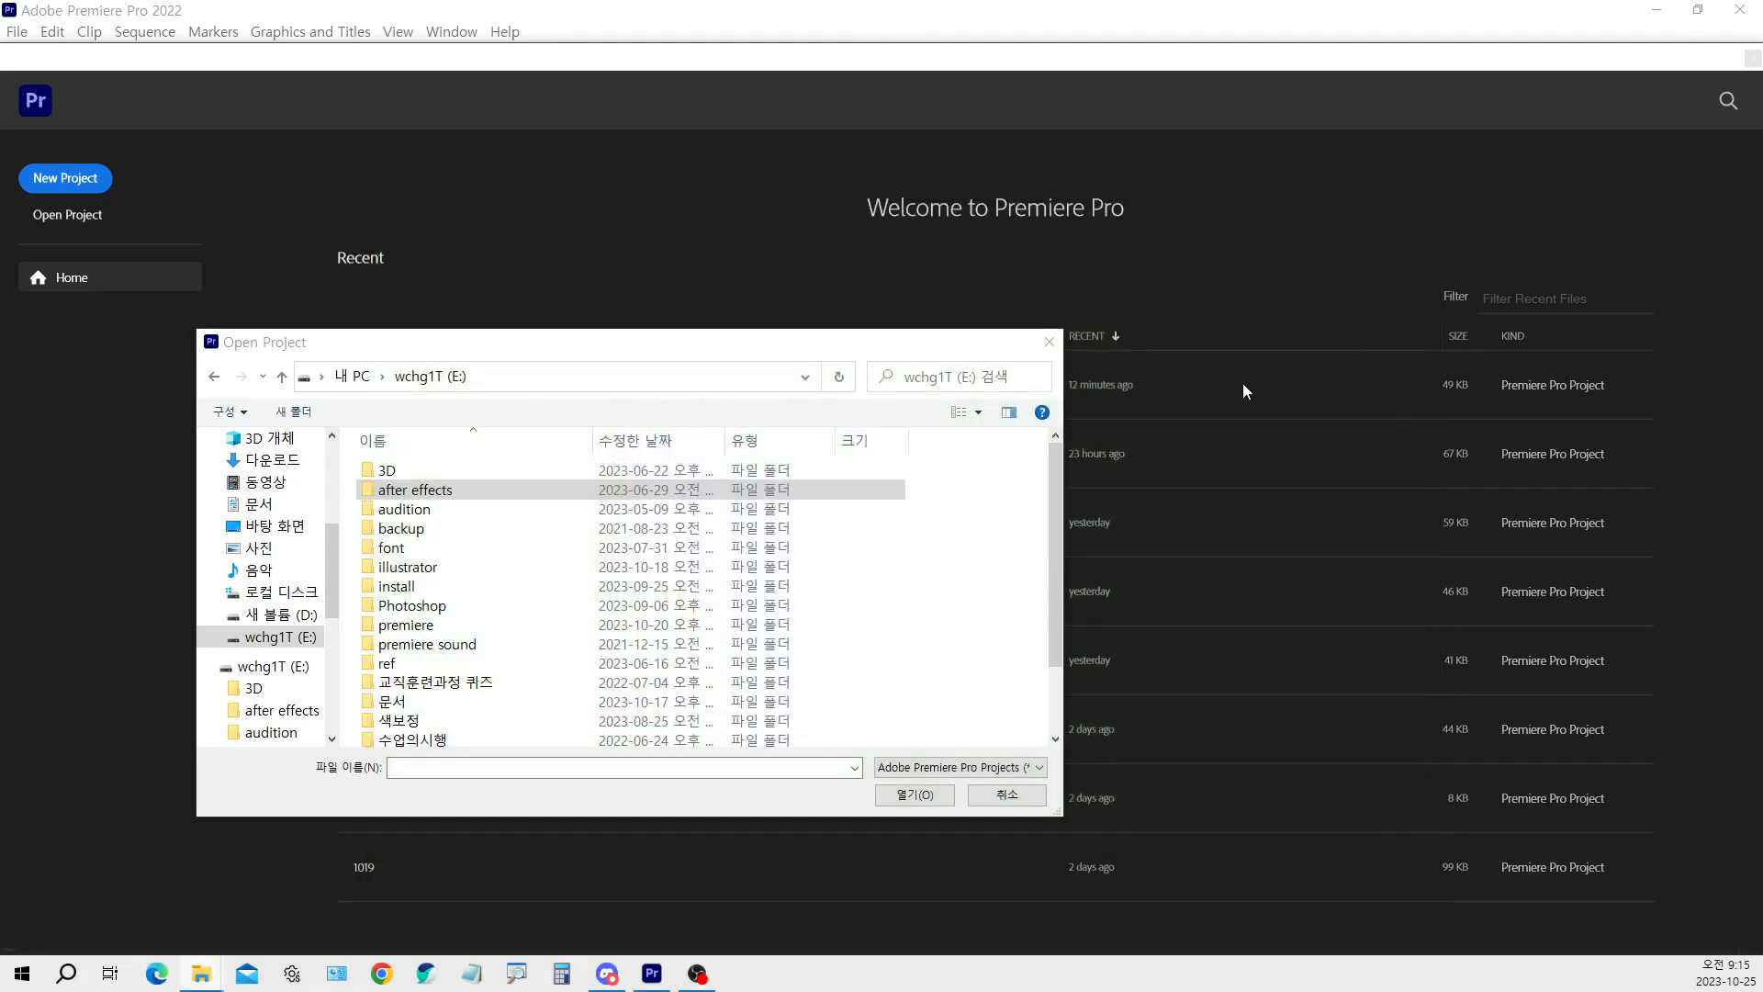
Open chromakey.prproj from the premiere\1day folder and convert it to the current version as chromakey_2
double_click(453, 625)
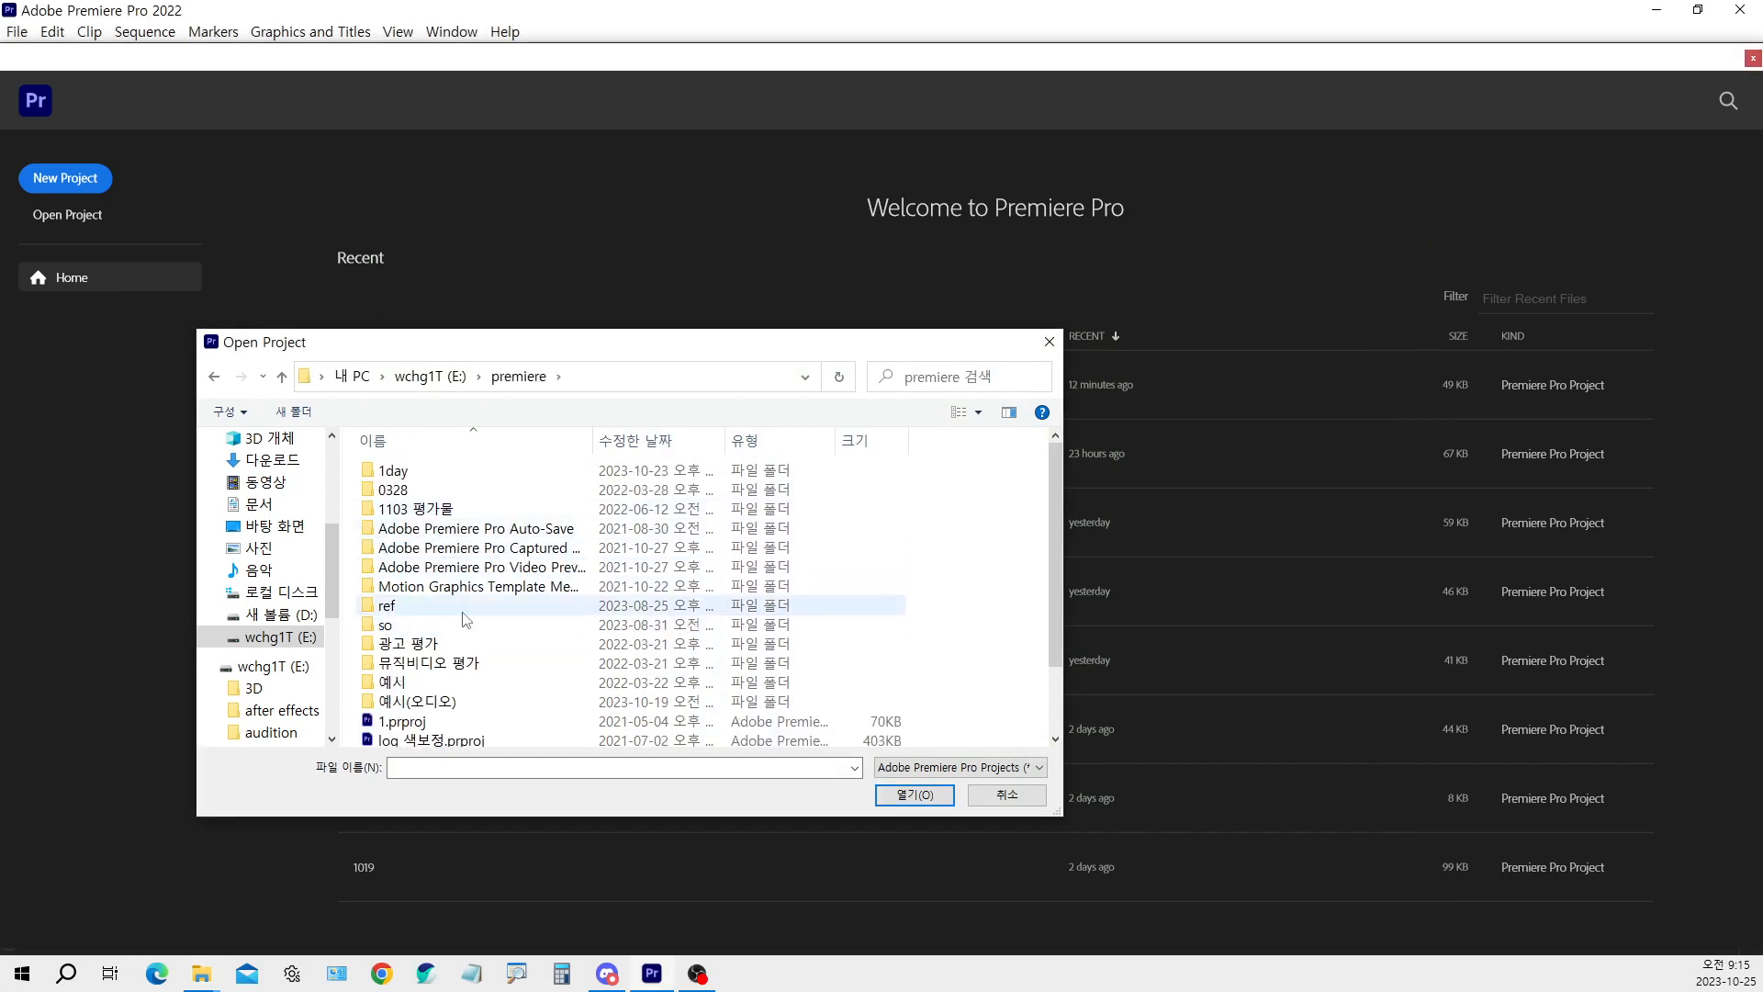
scroll(466, 621, "down", 2)
scroll(468, 611, "up", 2)
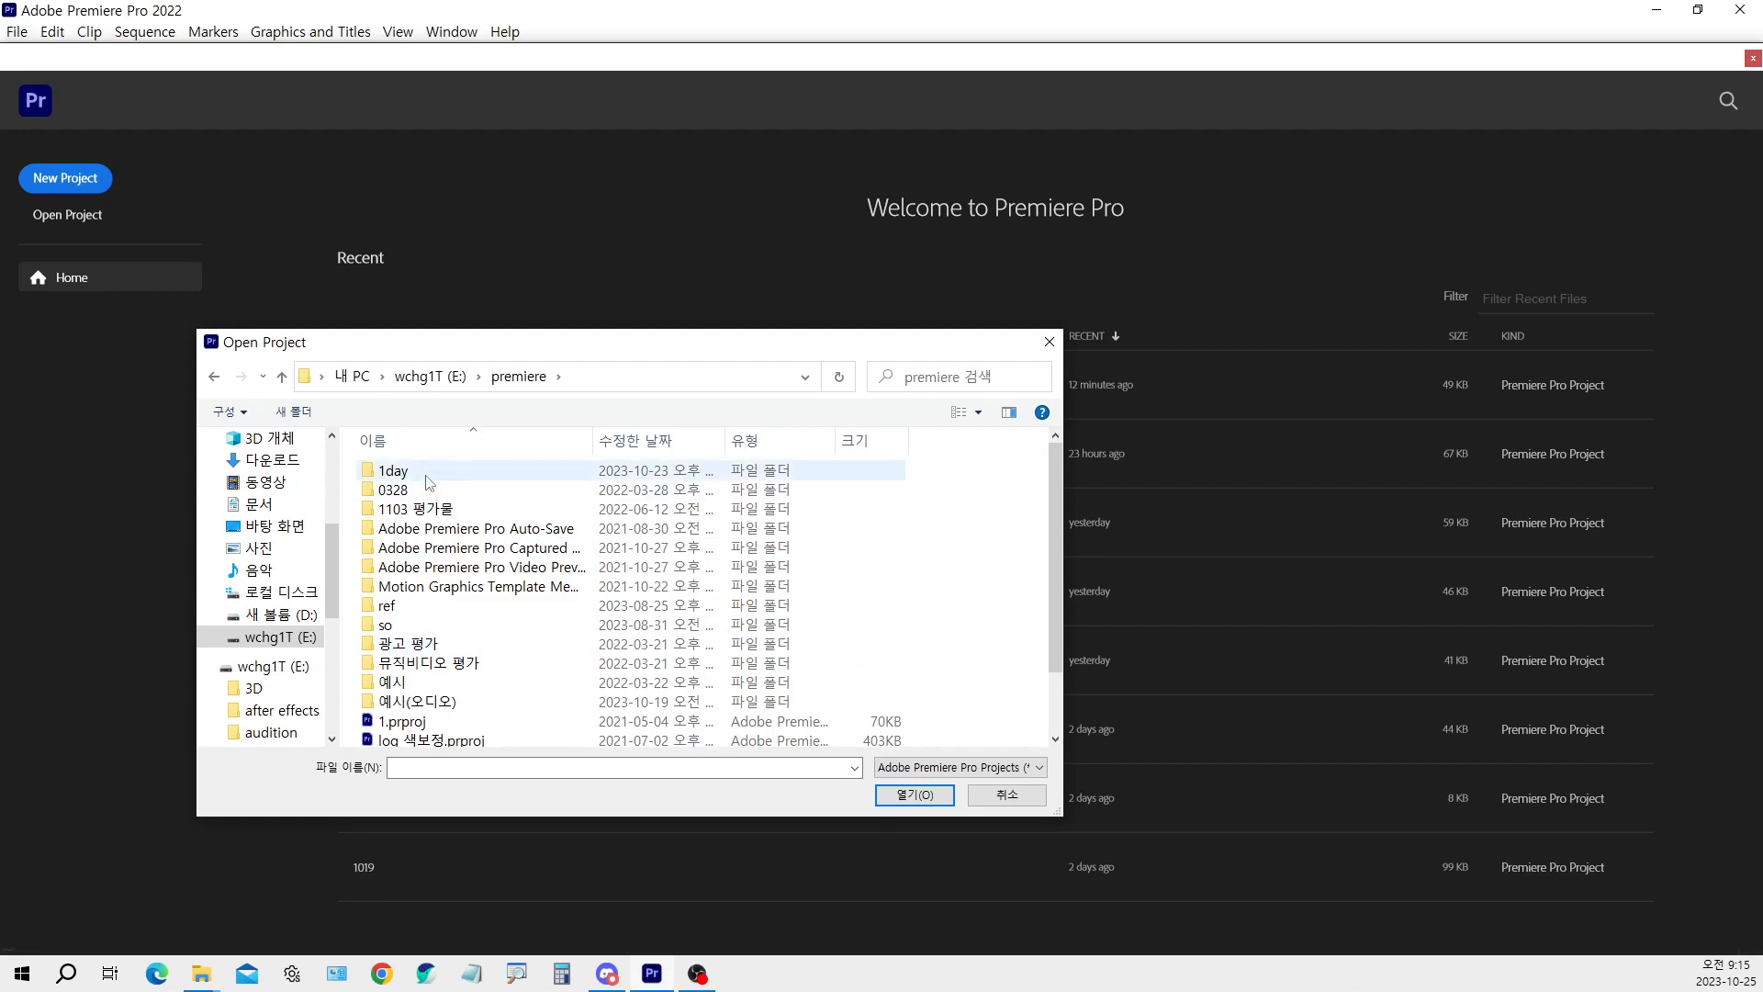
double_click(427, 476)
scroll(463, 573, "down", 1)
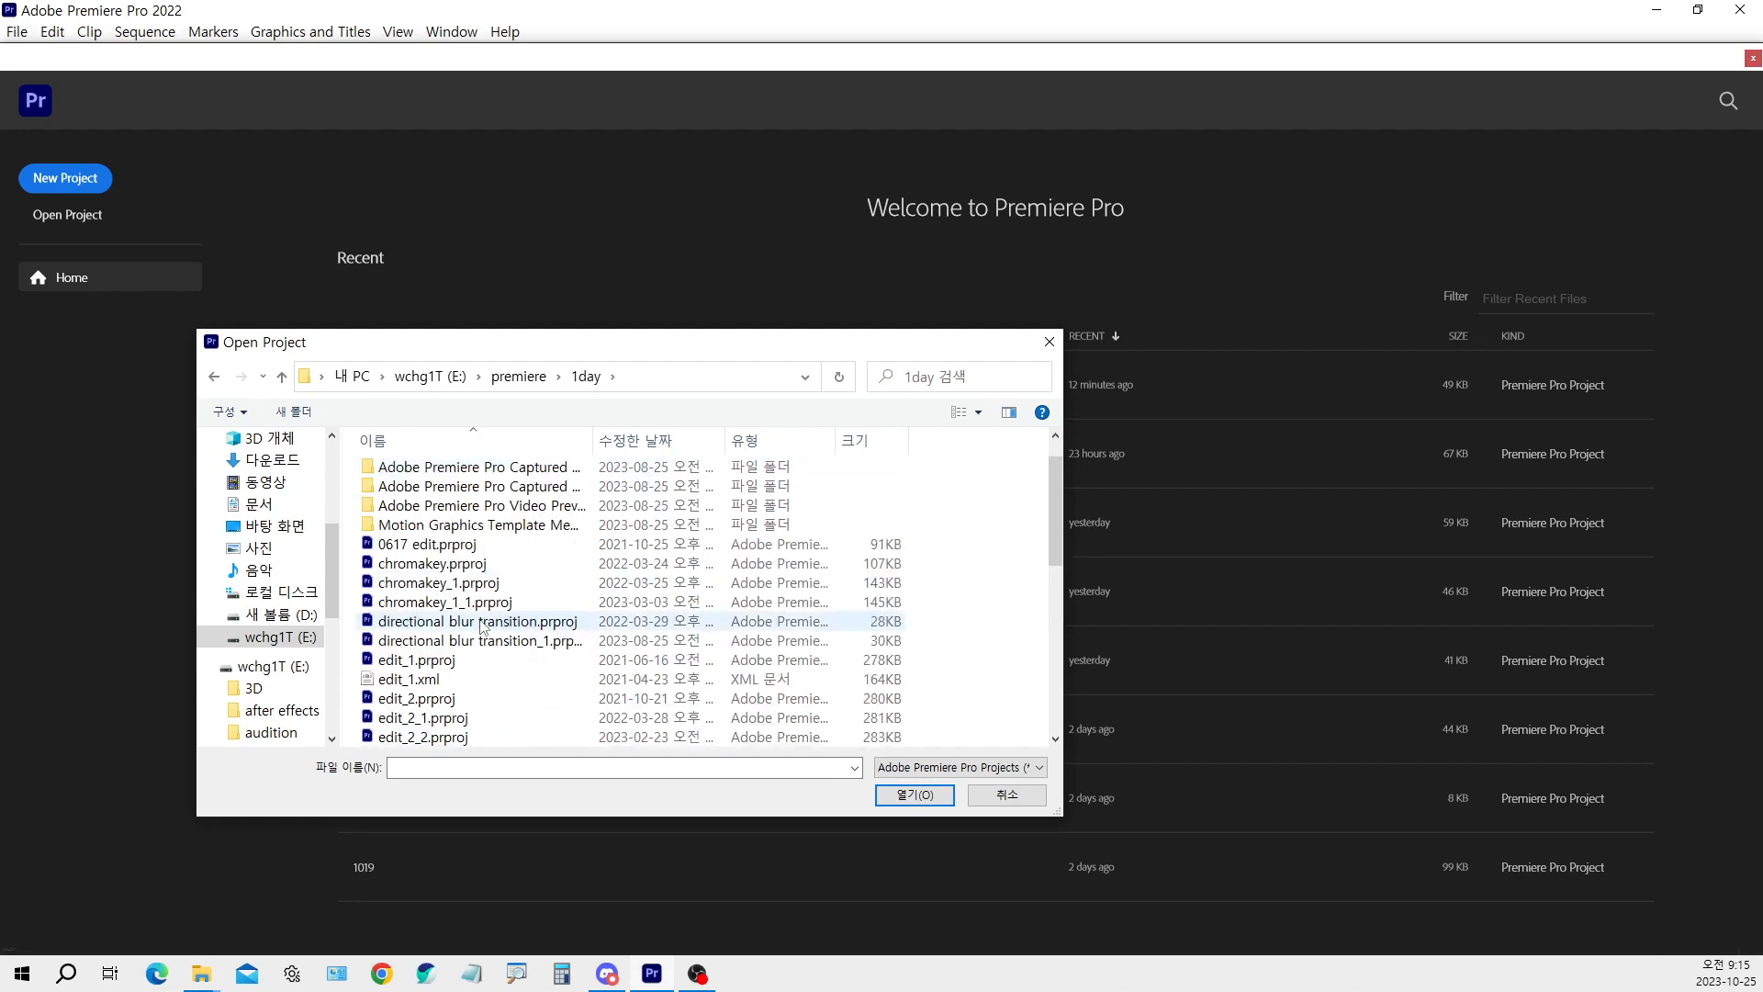
double_click(464, 566)
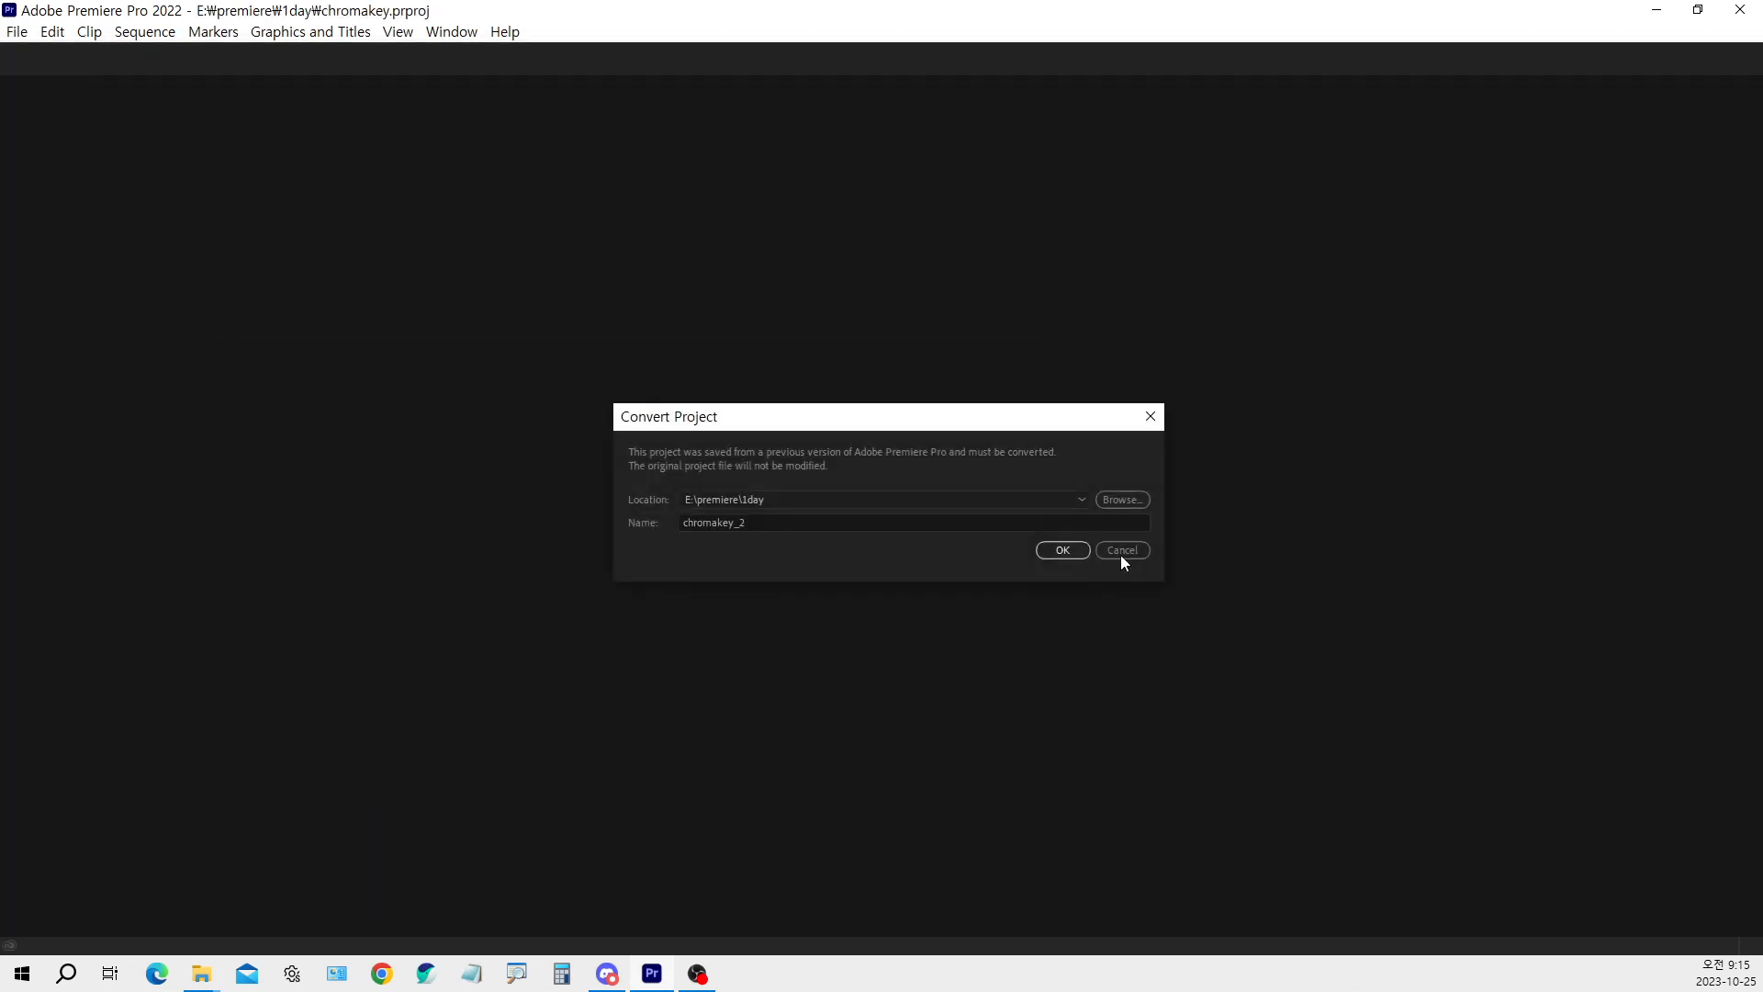
left_click(1058, 551)
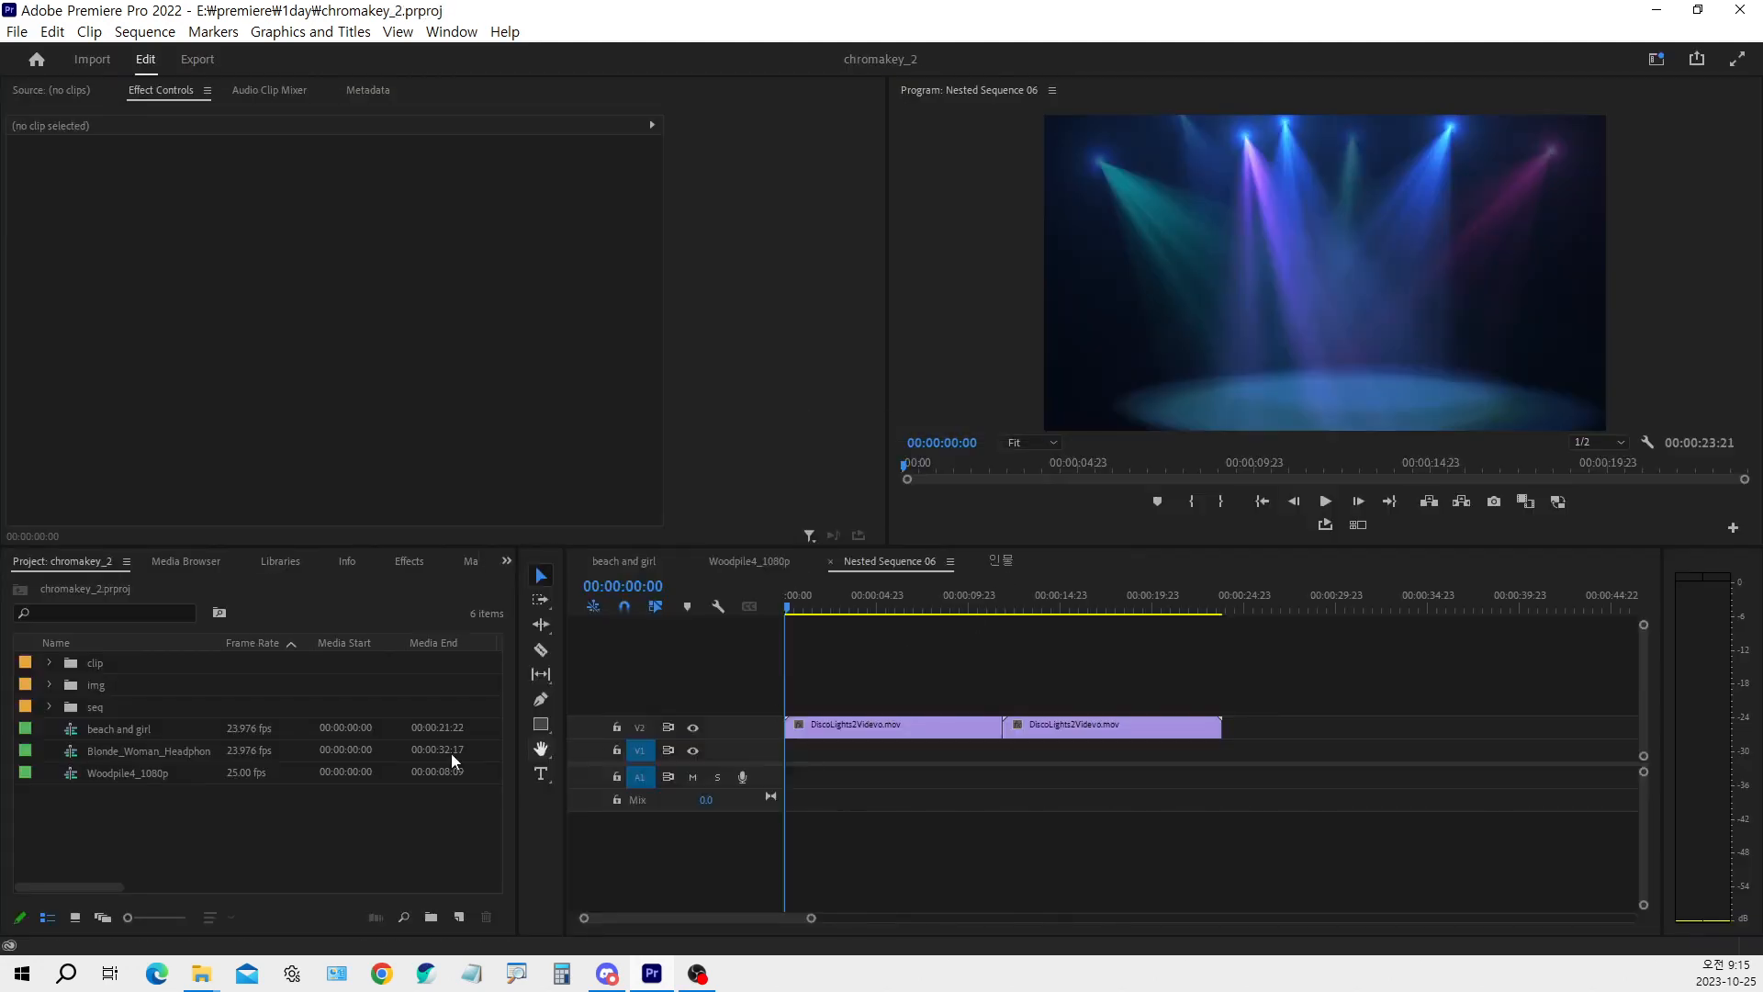
Switch to the Woodpile4_1080p sequence and load its V3 chicken.mp4 clip for viewing as original source footage
left_click(725, 566)
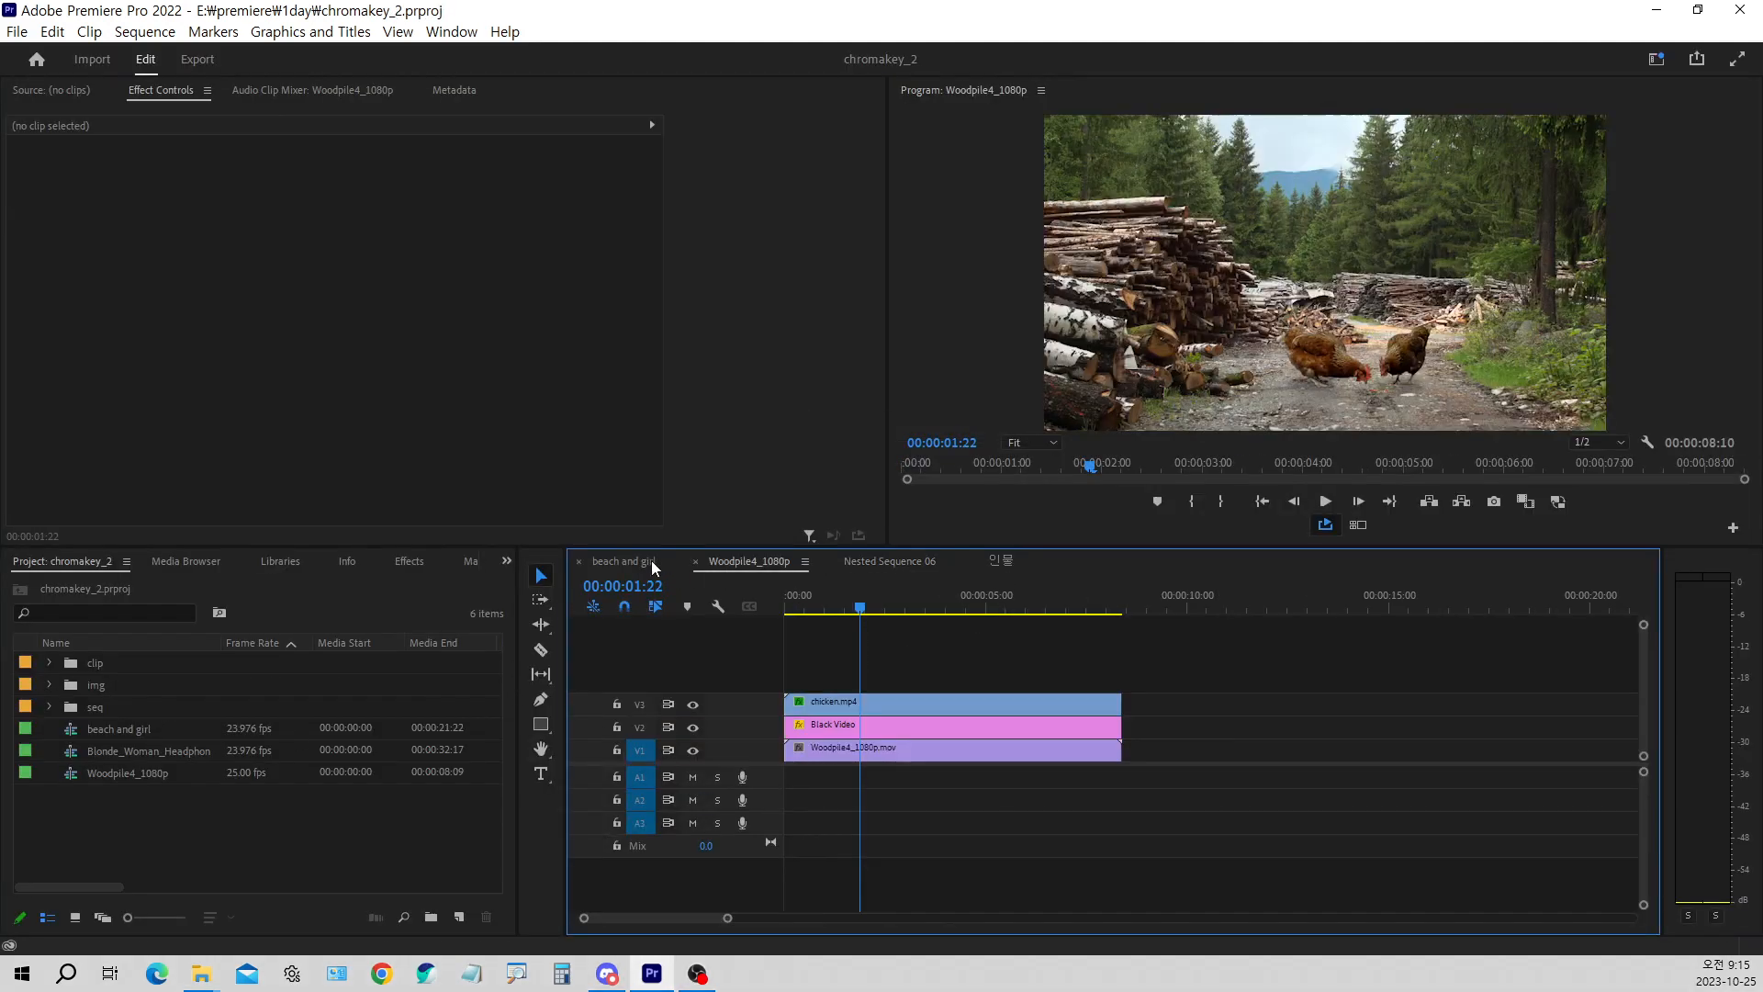
left_click(653, 566)
left_click(727, 564)
left_click(885, 708)
double_click(883, 706)
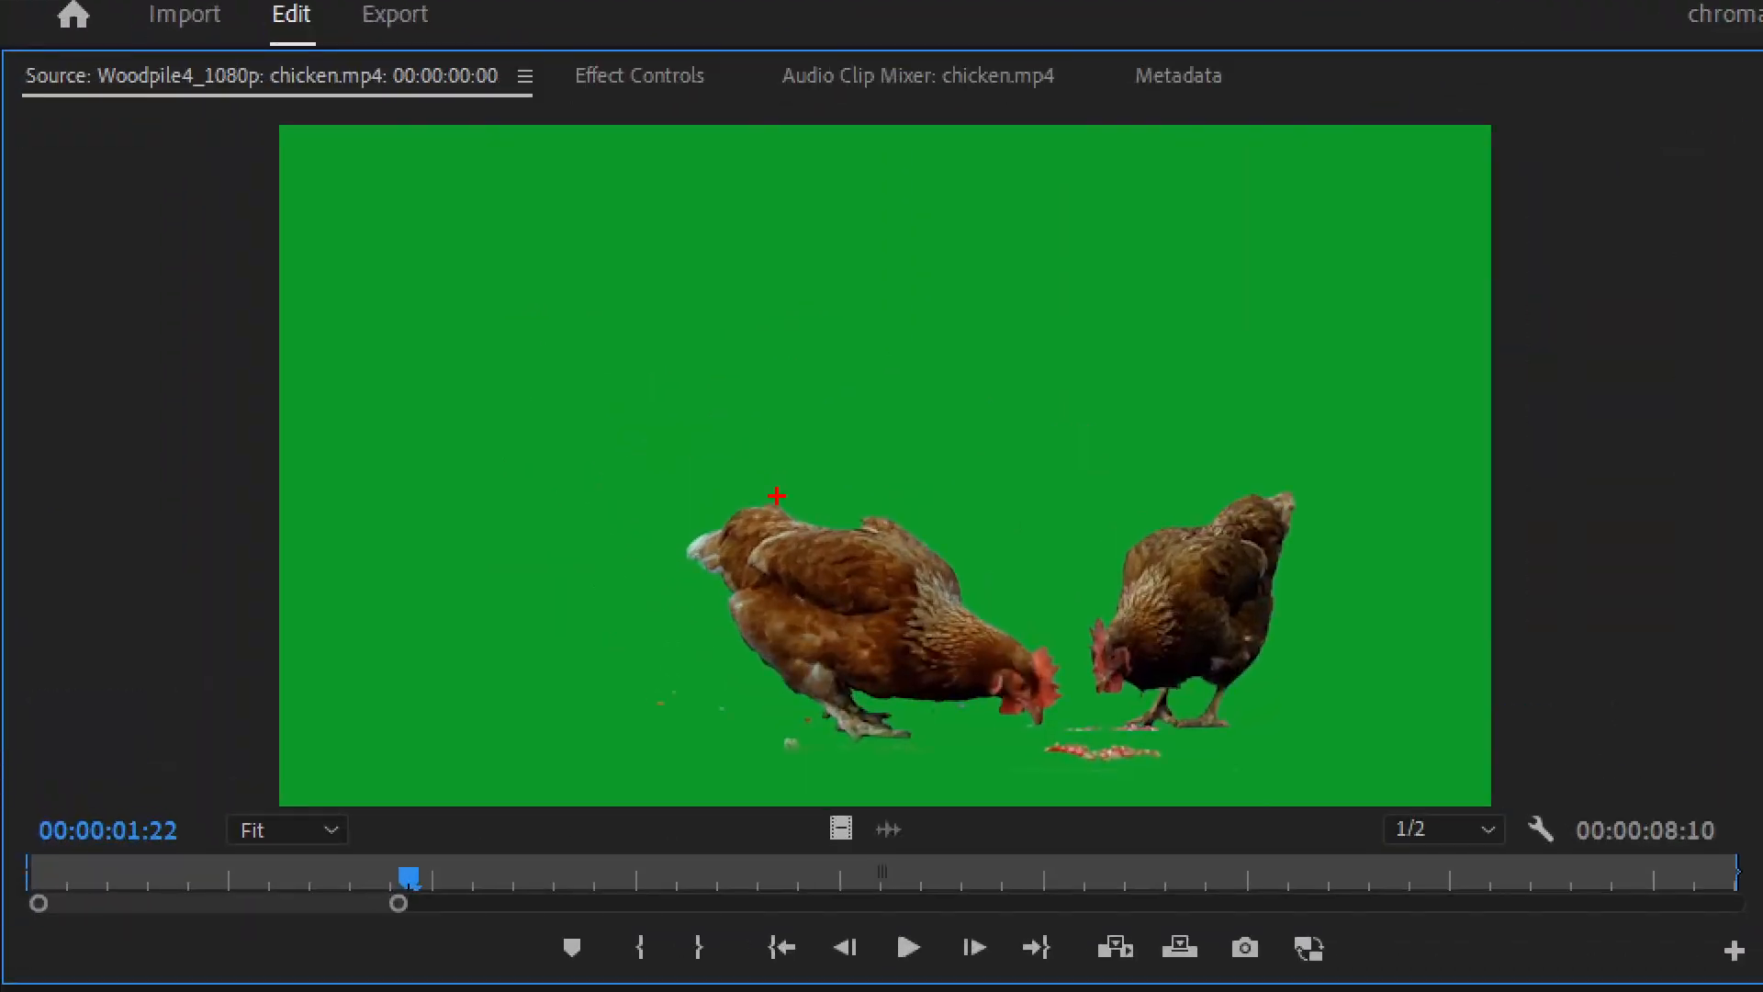
Compare the green-screen chicken footage at 00:00:02:12 with the keyed forest composite, scrubbing the sequence to 00:00:01:24
left_click_drag(385, 201, 425, 160)
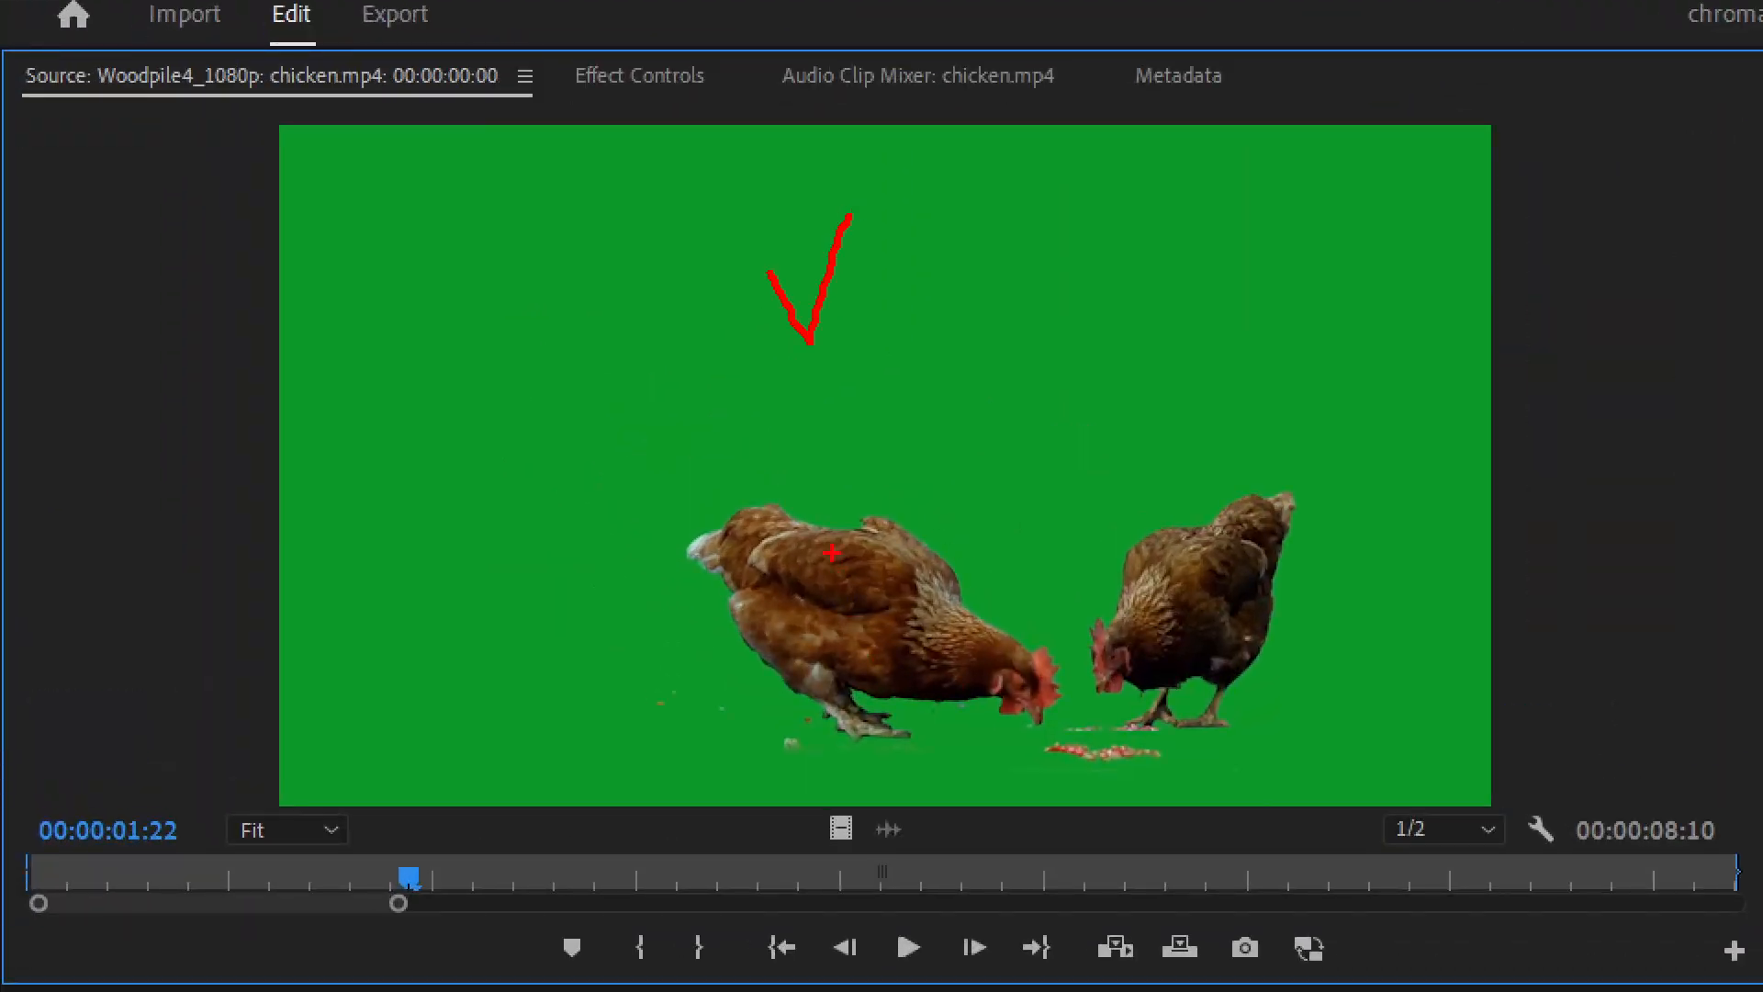
mouse_move(832, 552)
left_mouse_down()
mouse_move(862, 597)
mouse_move(889, 532)
left_mouse_up()
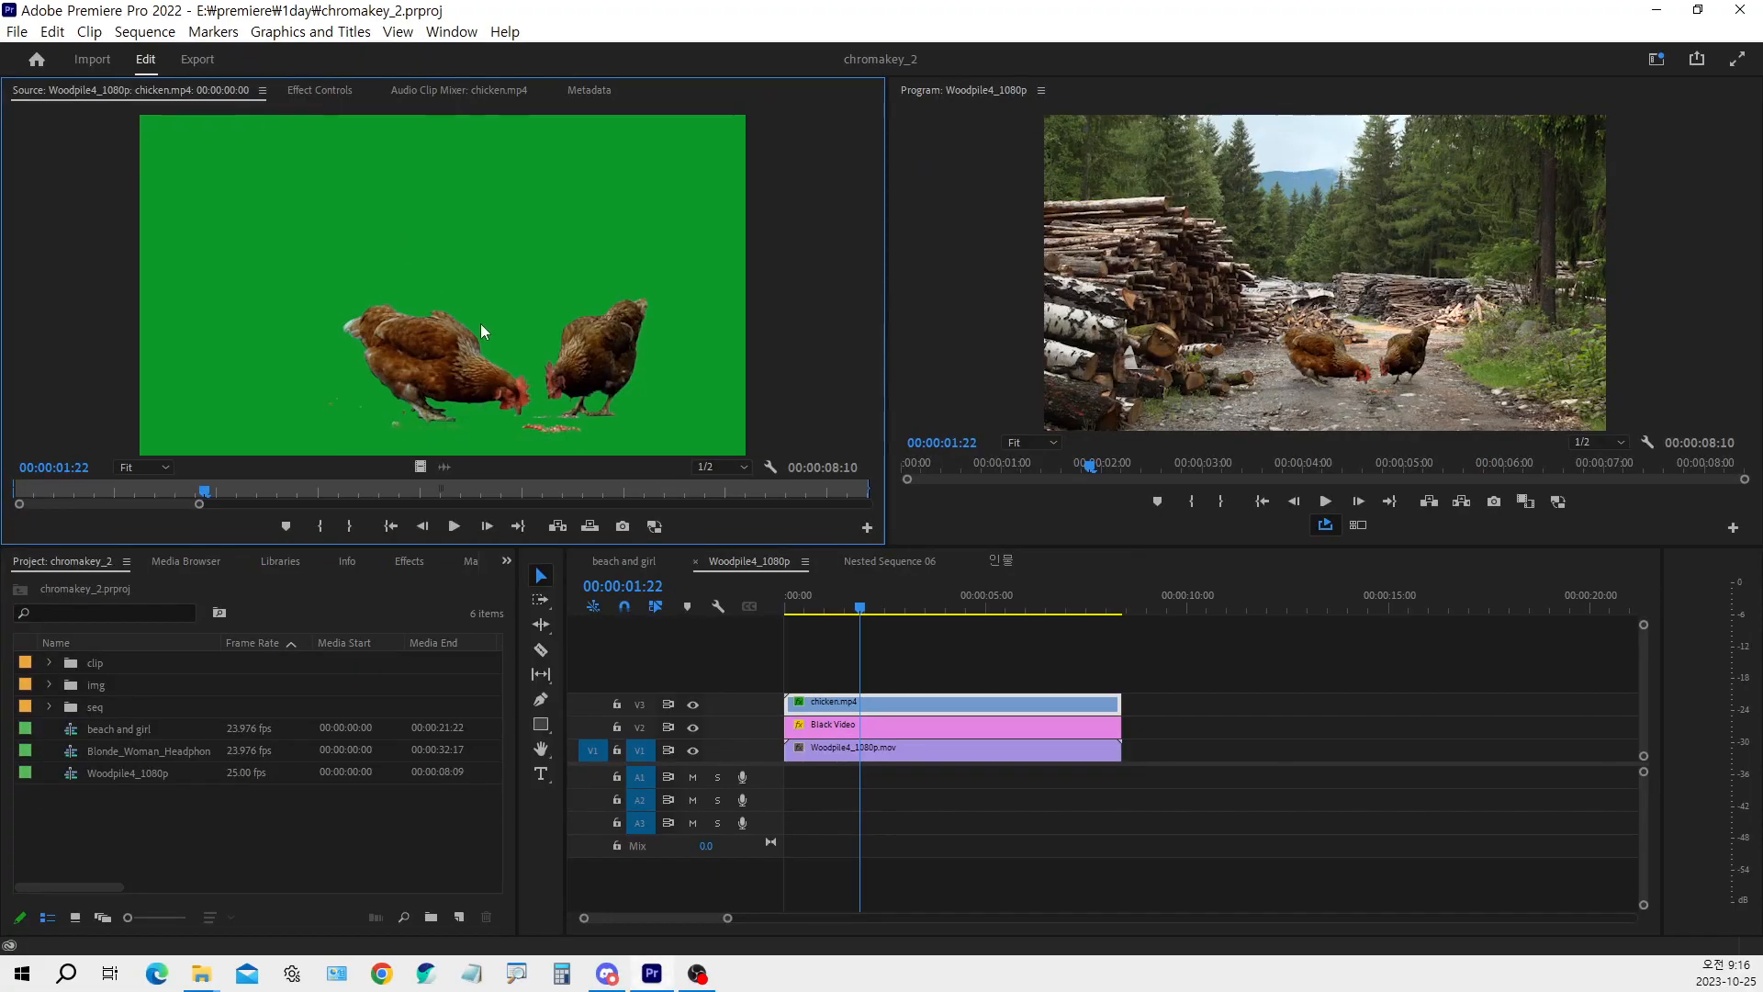
left_click_drag(211, 490, 270, 462)
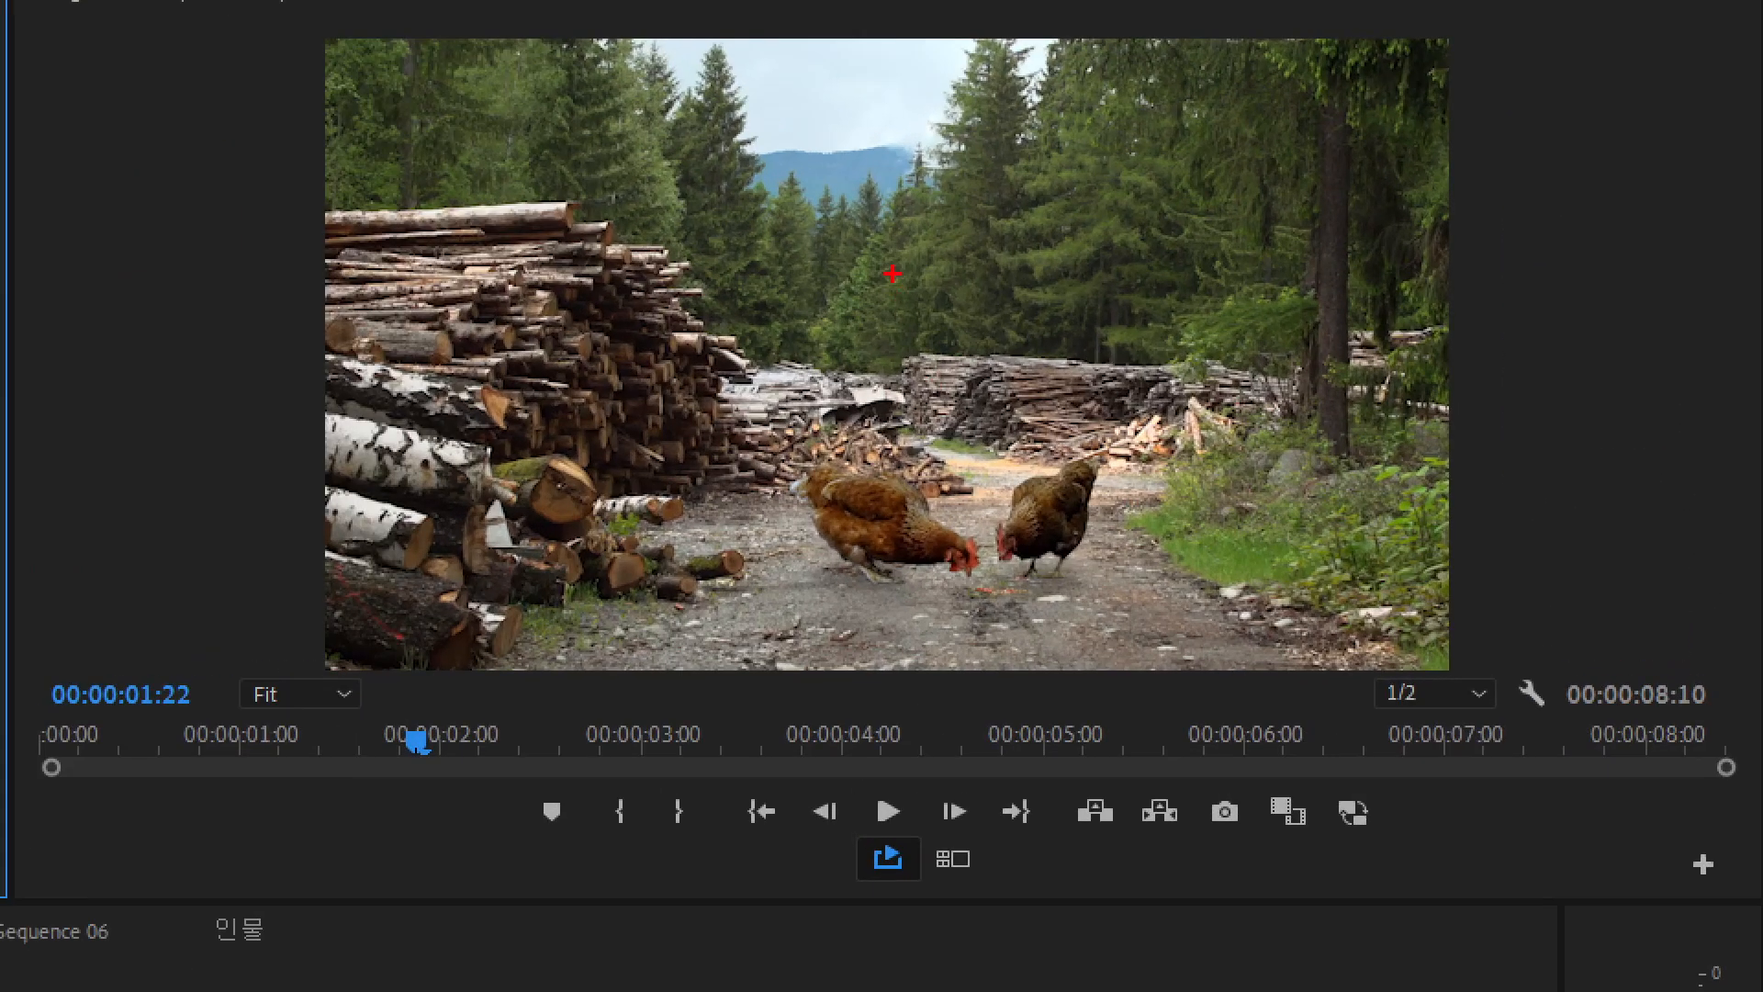
left_click_drag(891, 273, 960, 206)
mouse_move(743, 416)
left_mouse_down()
mouse_move(964, 562)
mouse_move(1157, 597)
left_mouse_up()
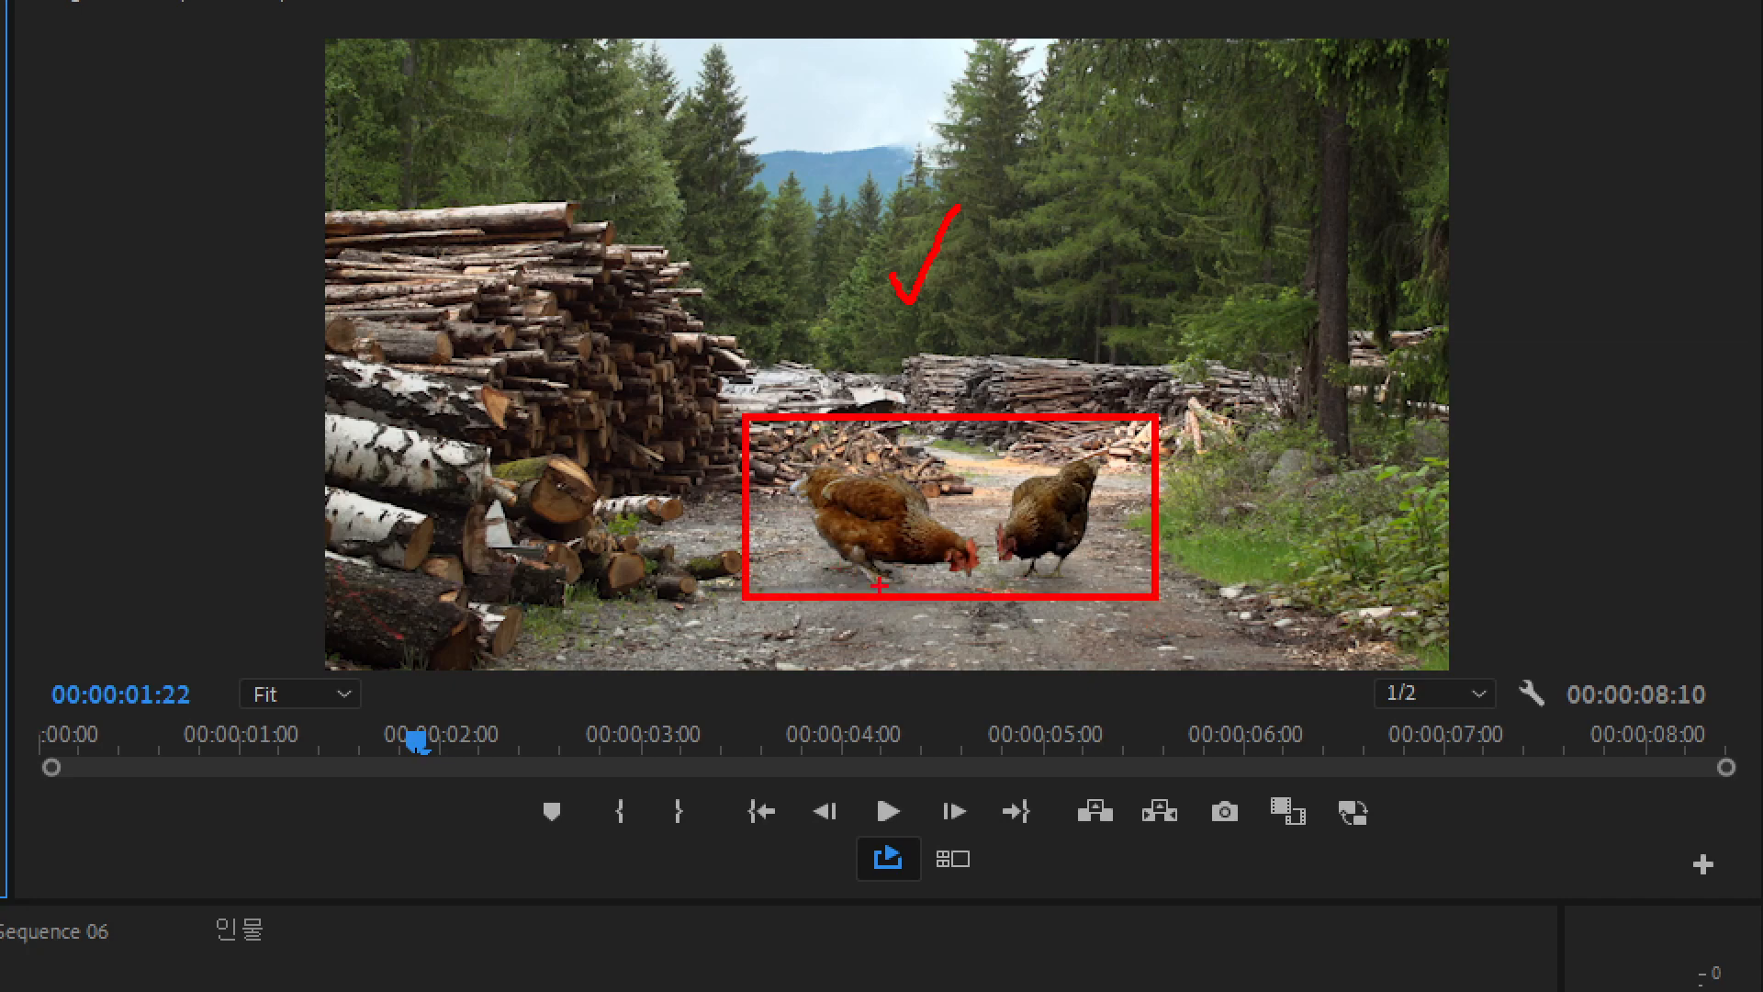
key("Escape")
mouse_move(863, 603)
left_mouse_down()
mouse_move(984, 615)
mouse_move(790, 627)
mouse_move(862, 625)
left_mouse_up()
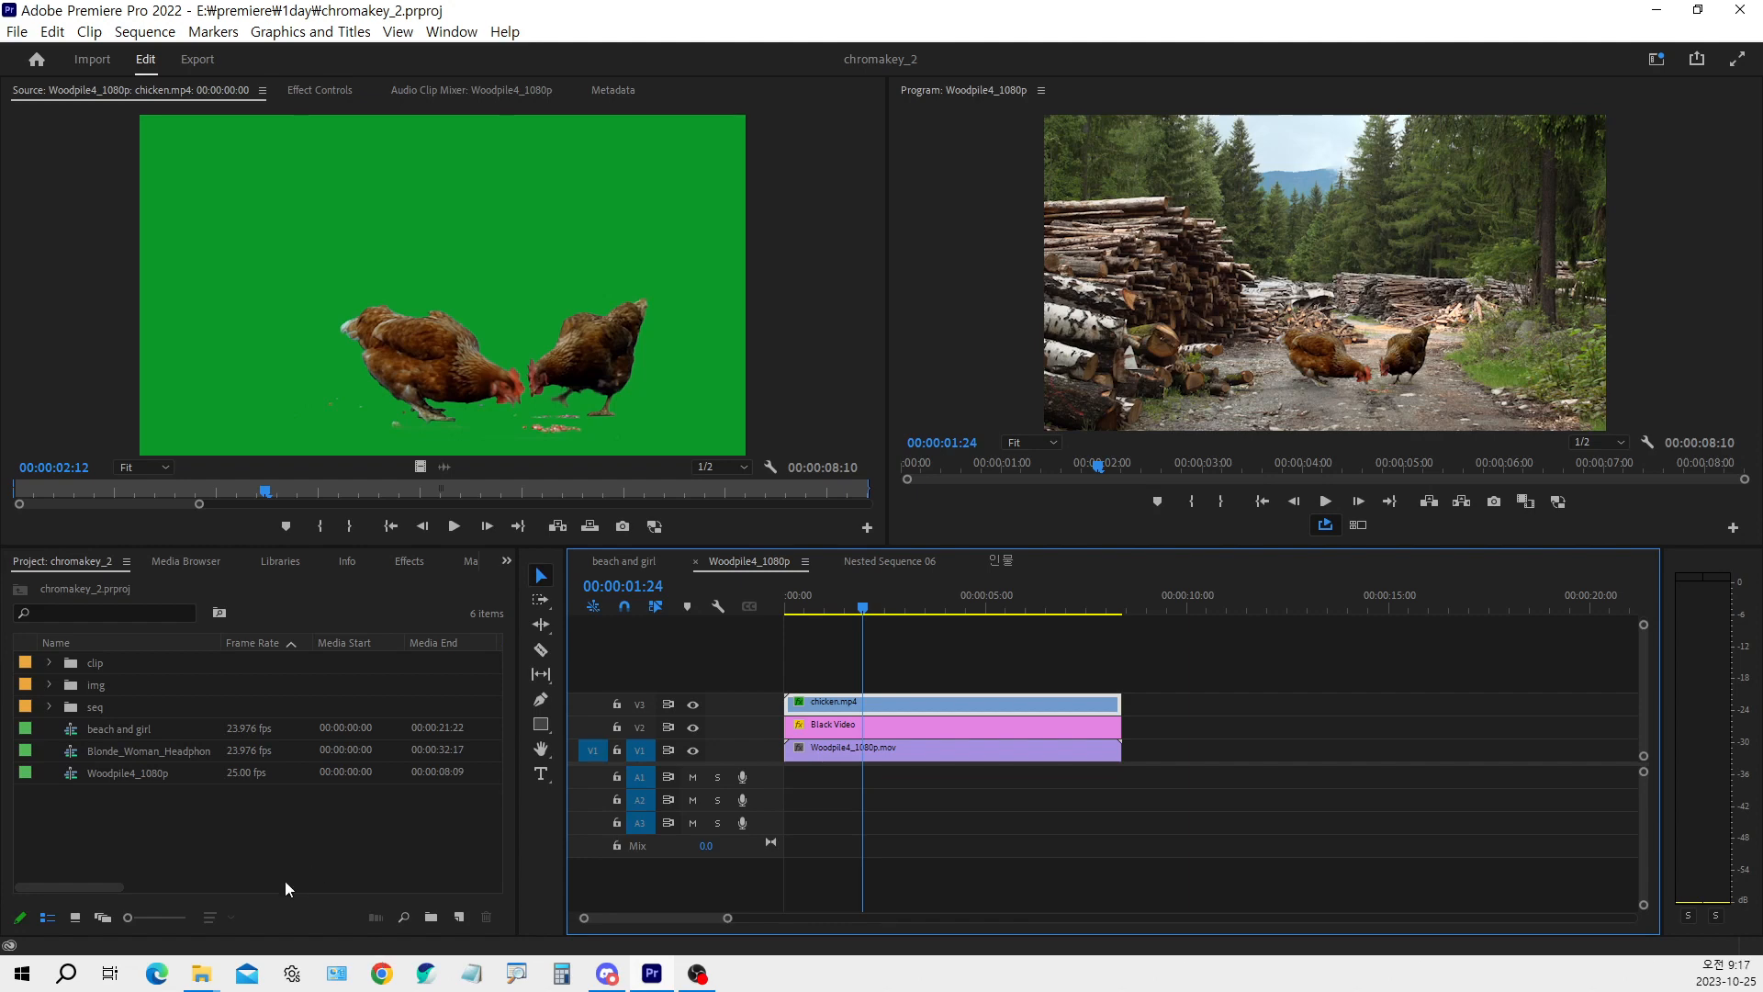
View the colour-wheel image in the image viewer to compare skin-tone yellows with opposing blue and green, and close the viewer
left_click(224, 979)
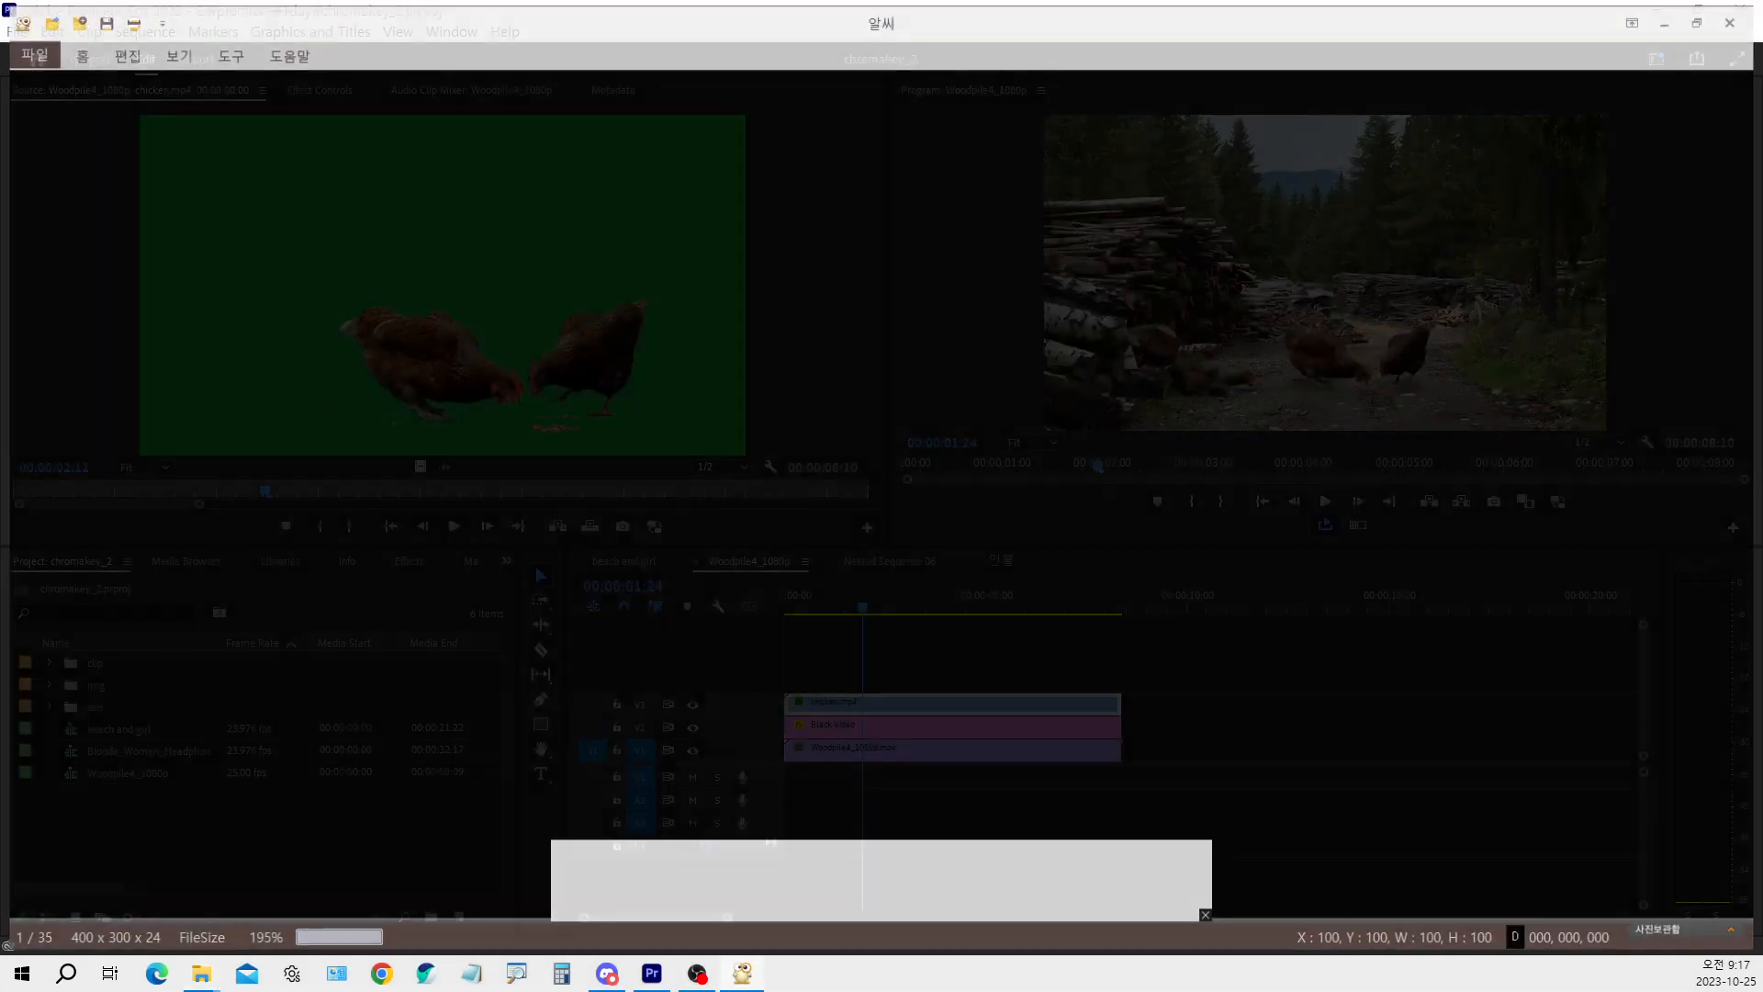
scroll(881, 496, "down", 3)
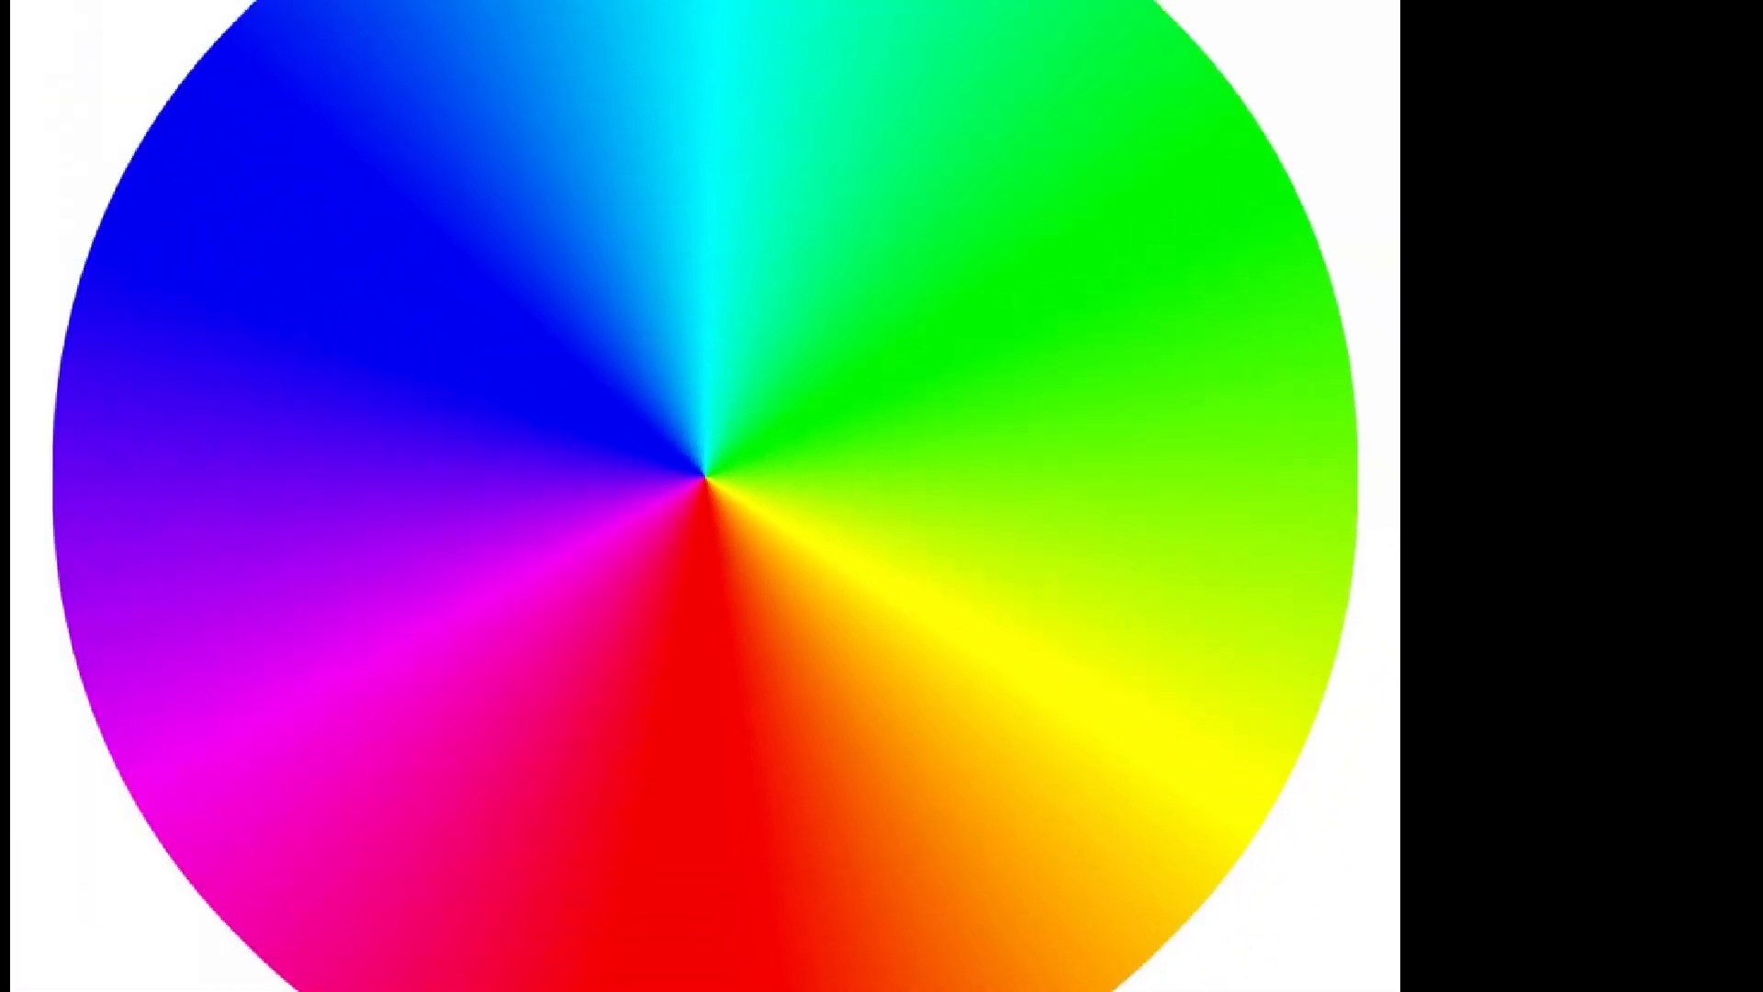
left_click(882, 496)
mouse_move(1239, 722)
left_mouse_down()
mouse_move(1198, 820)
mouse_move(1108, 675)
mouse_move(1346, 549)
mouse_move(1311, 818)
mouse_move(1059, 803)
mouse_move(1136, 550)
mouse_move(1316, 798)
mouse_move(1182, 834)
mouse_move(1143, 618)
mouse_move(1339, 700)
mouse_move(1199, 779)
left_mouse_up()
mouse_move(454, 19)
left_mouse_down()
mouse_move(377, 104)
mouse_move(233, 89)
mouse_move(352, 1)
mouse_move(420, 12)
mouse_move(435, 67)
mouse_move(320, 118)
left_mouse_up()
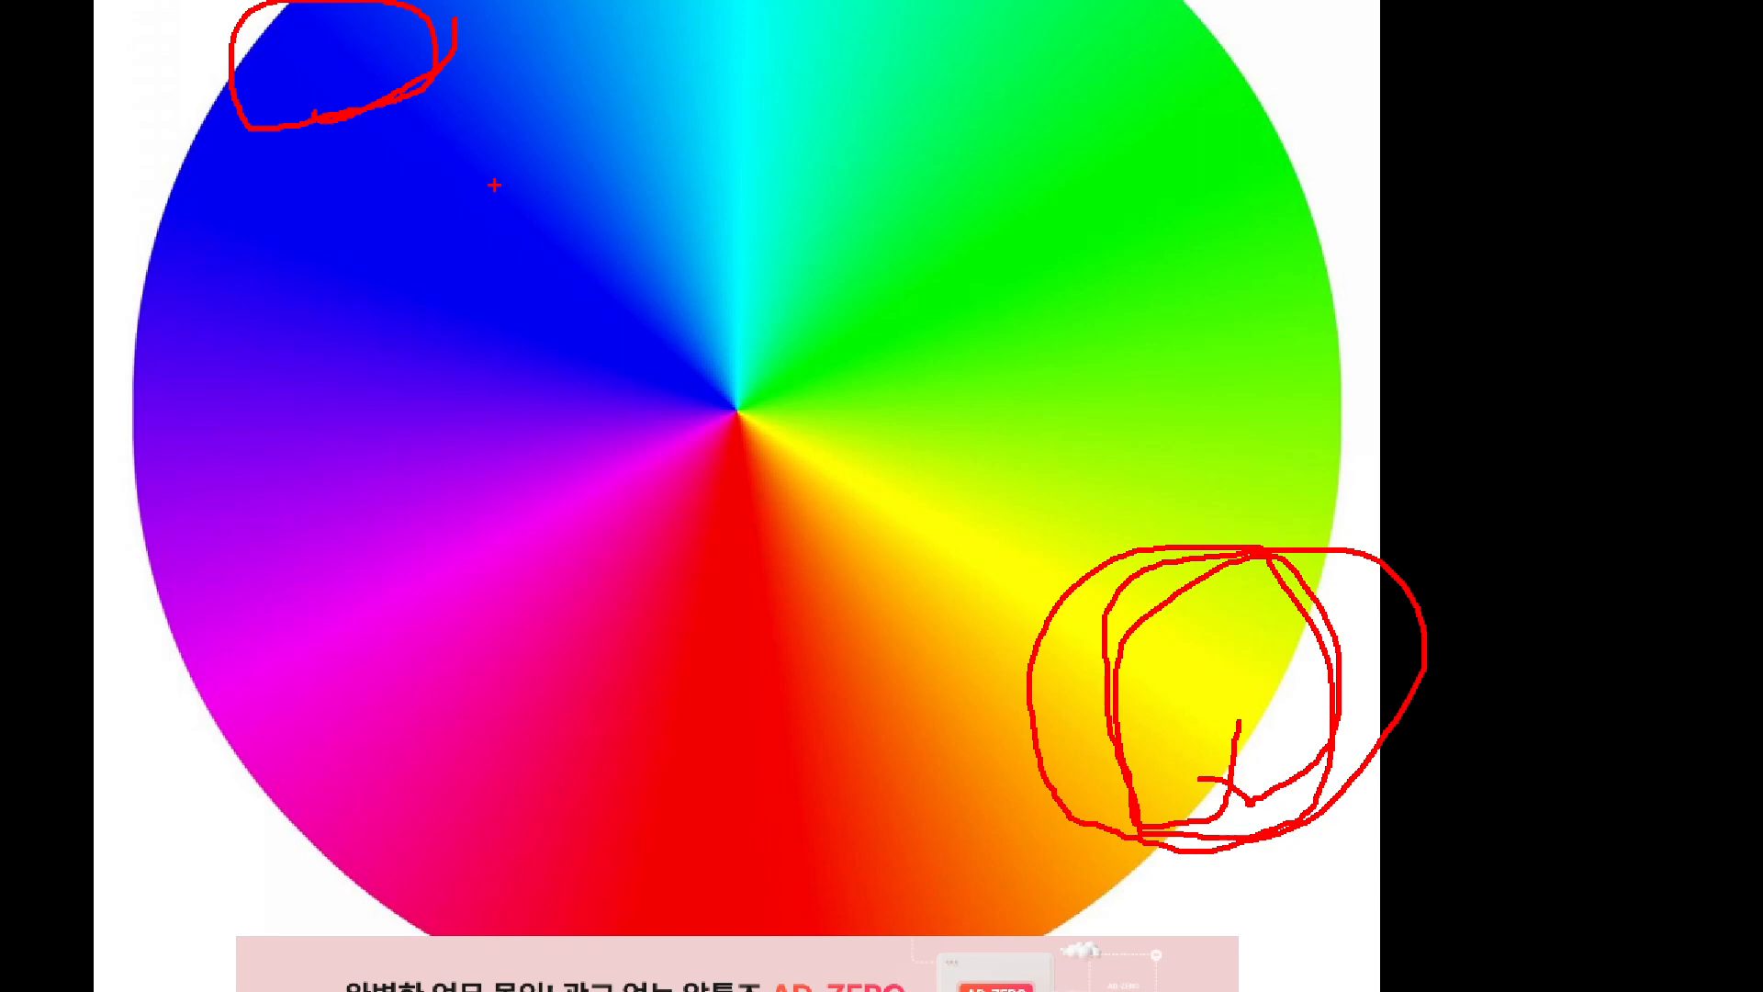
mouse_move(1208, 111)
left_mouse_down()
mouse_move(1286, 91)
mouse_move(1302, 60)
left_mouse_up()
left_click_drag(304, 28, 358, 8)
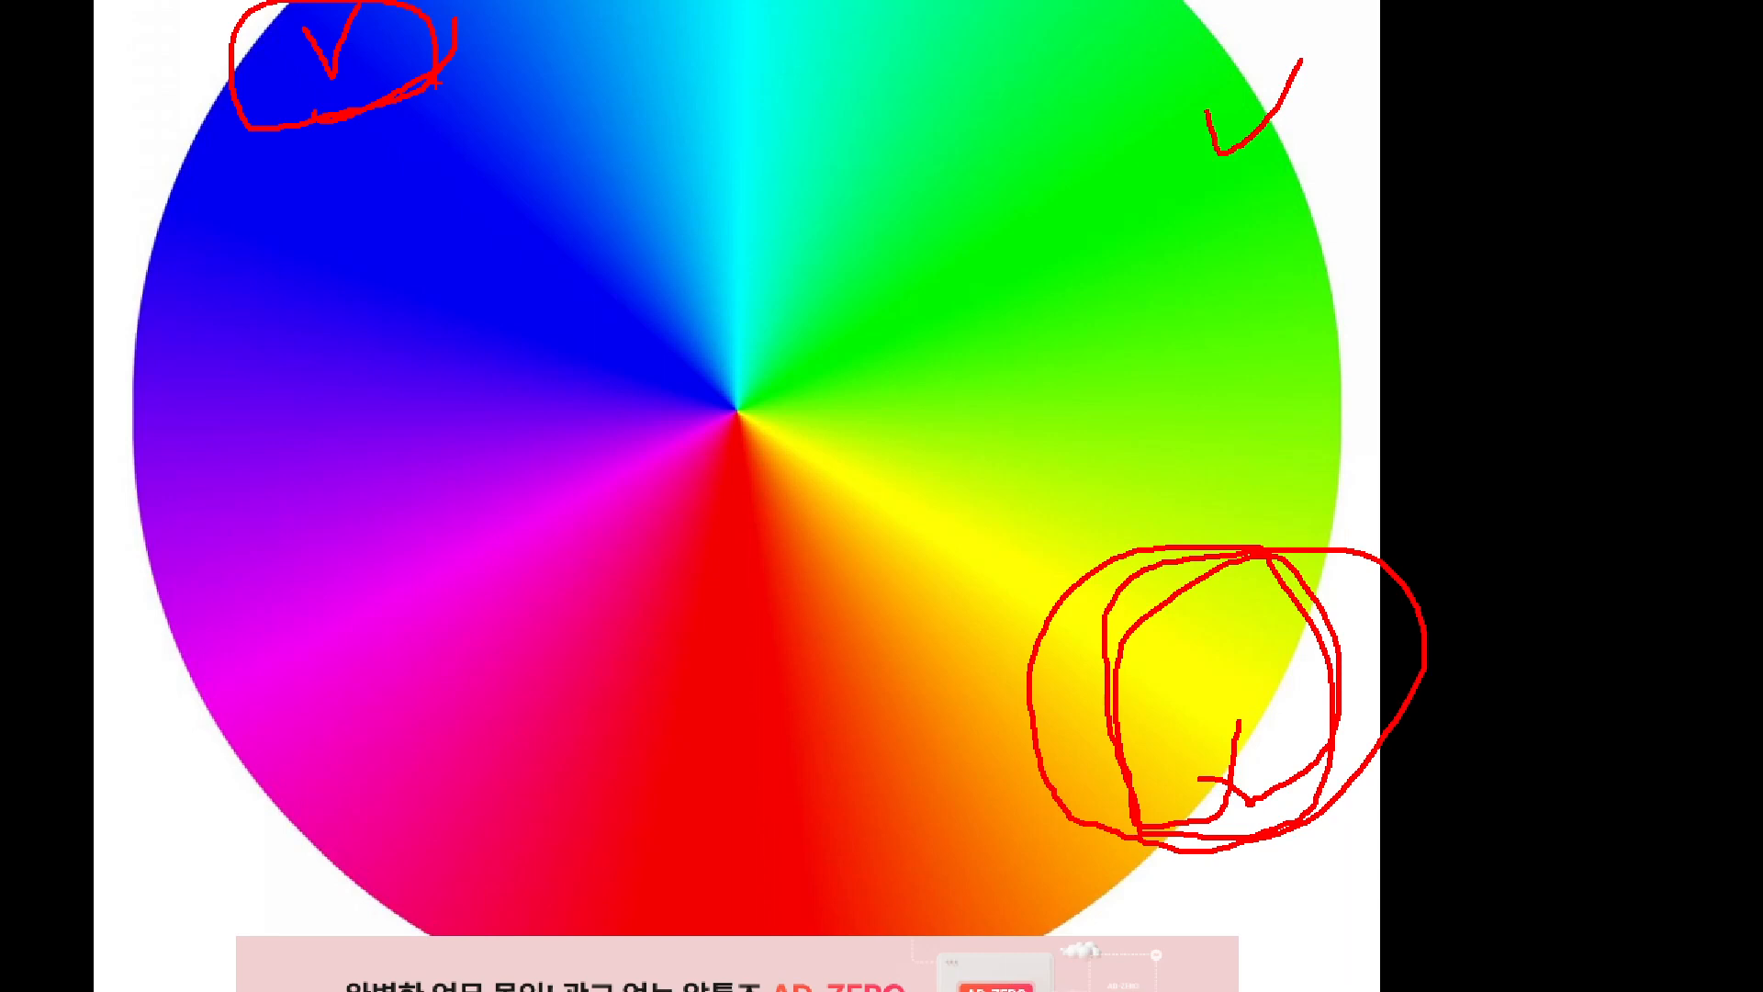
mouse_move(1212, 73)
left_mouse_down()
mouse_move(1232, 118)
mouse_move(1270, 46)
left_mouse_up()
key("Escape")
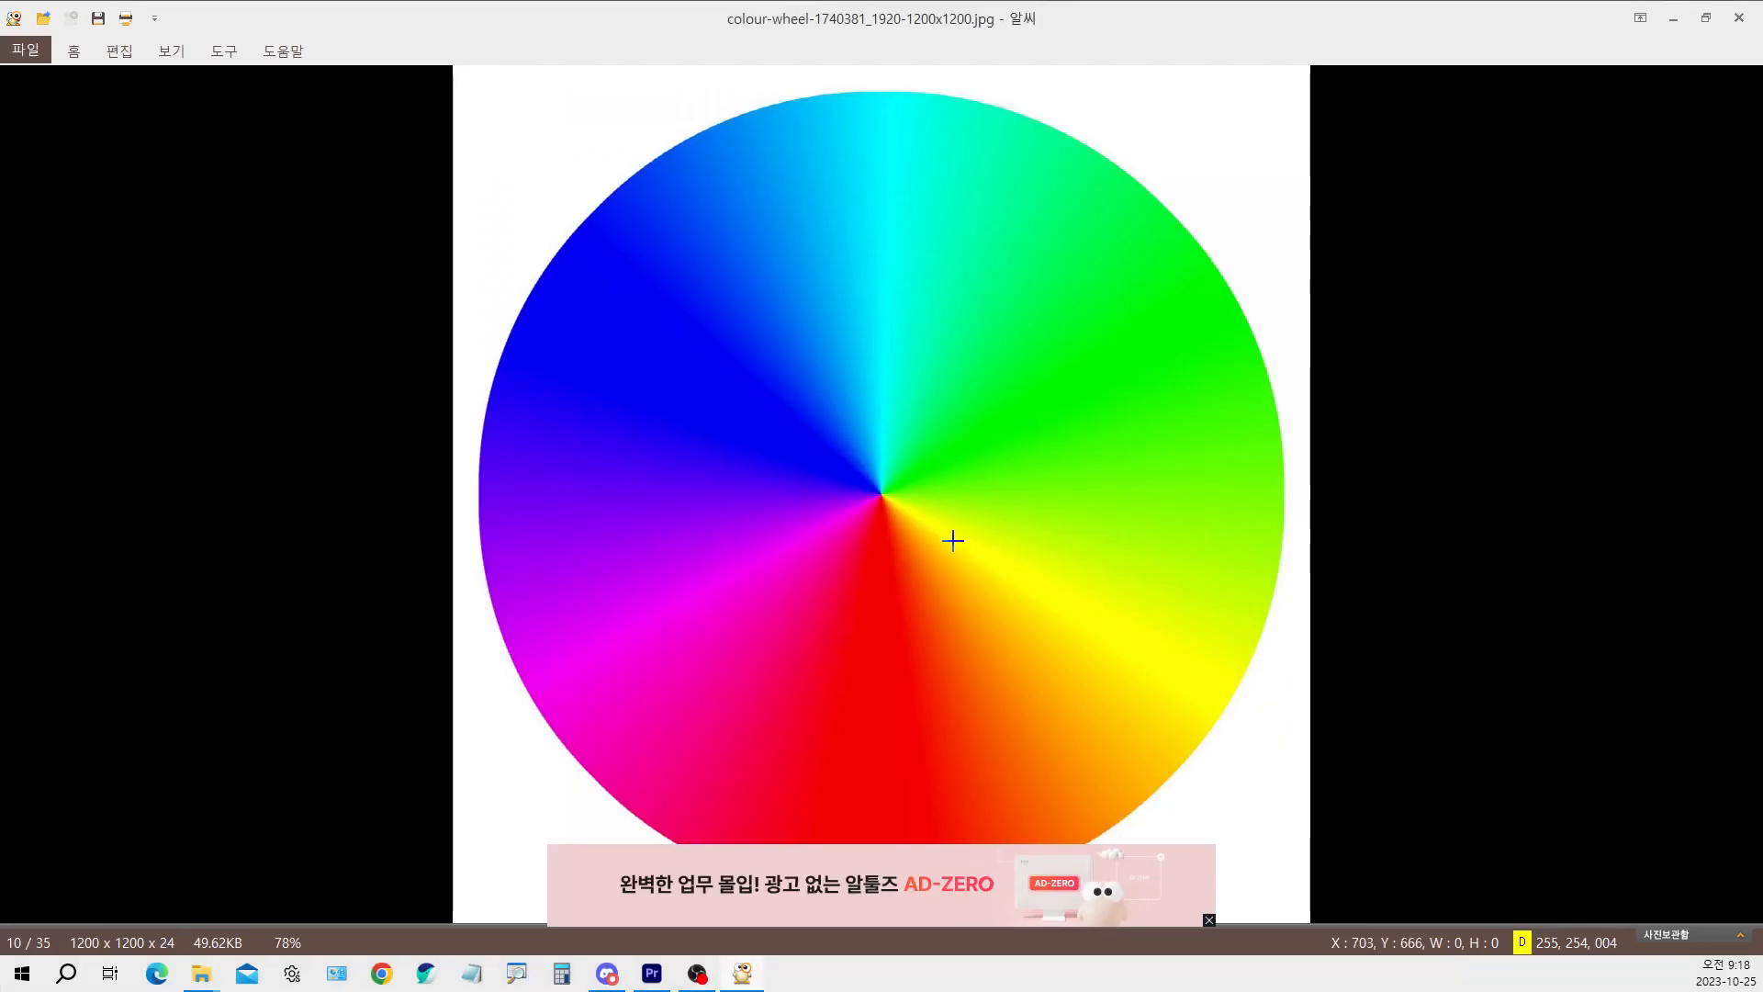
left_click(1740, 18)
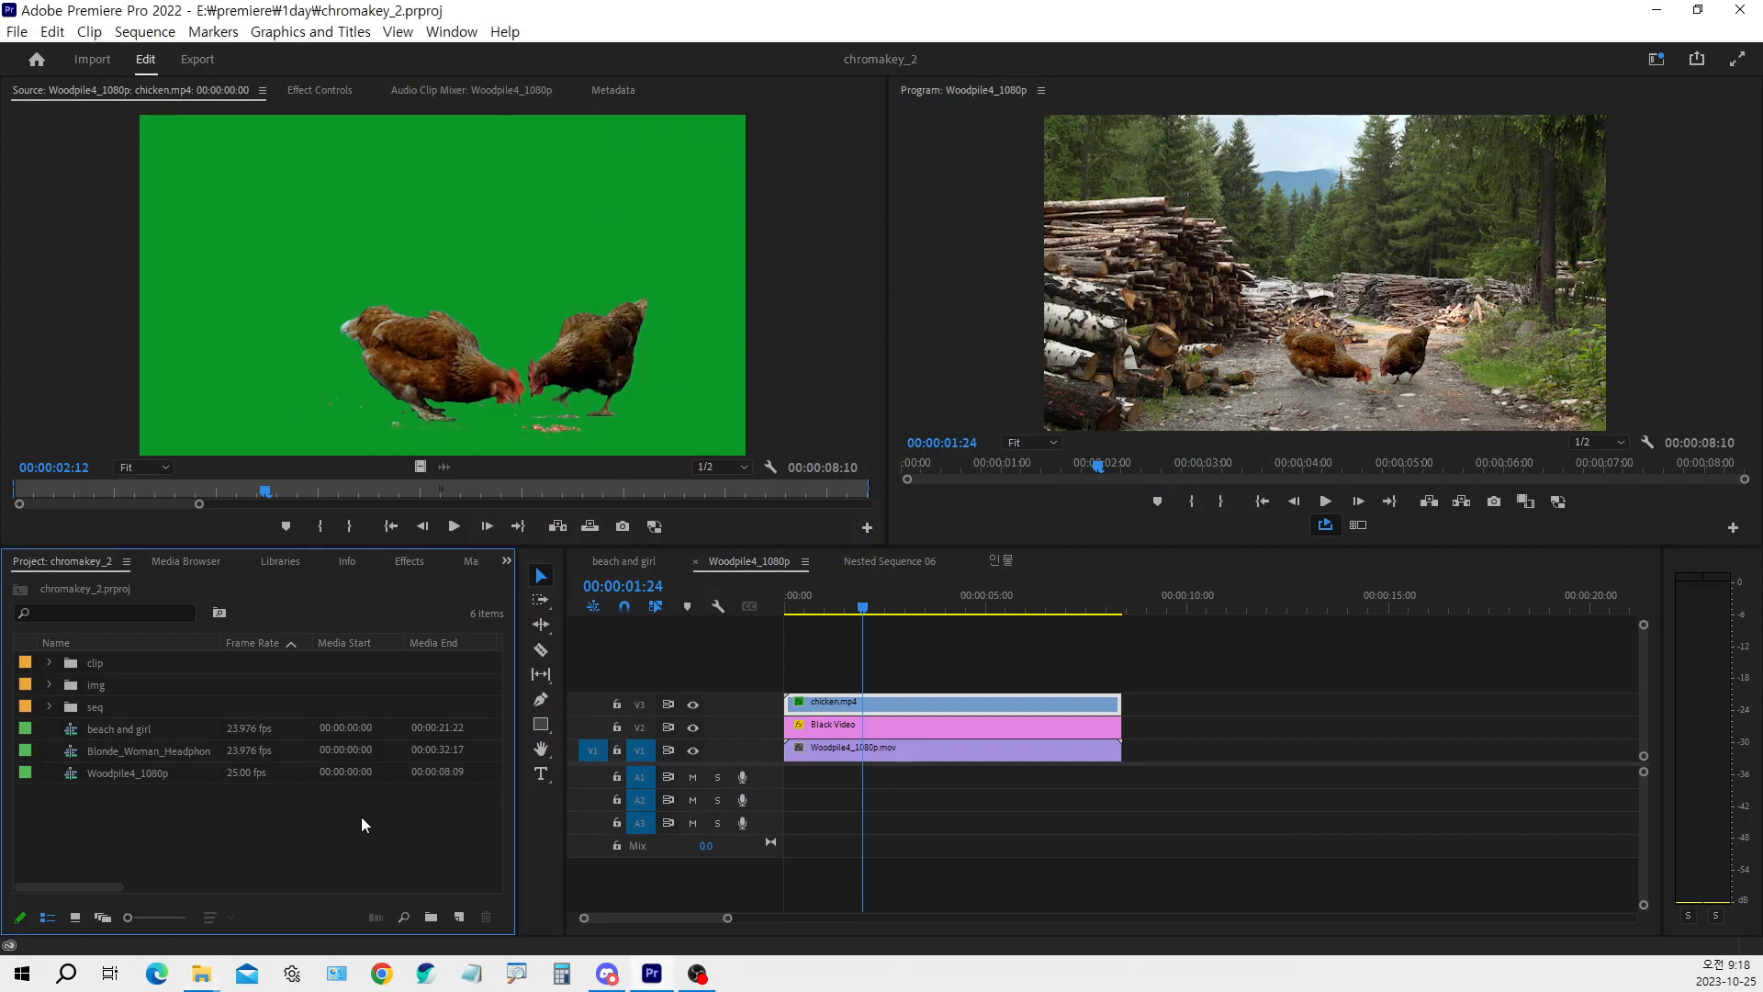
Scrub the Woodpile4_1080p sequence back to 00:00:00:17 to view the composite
left_click_drag(860, 608, 812, 621)
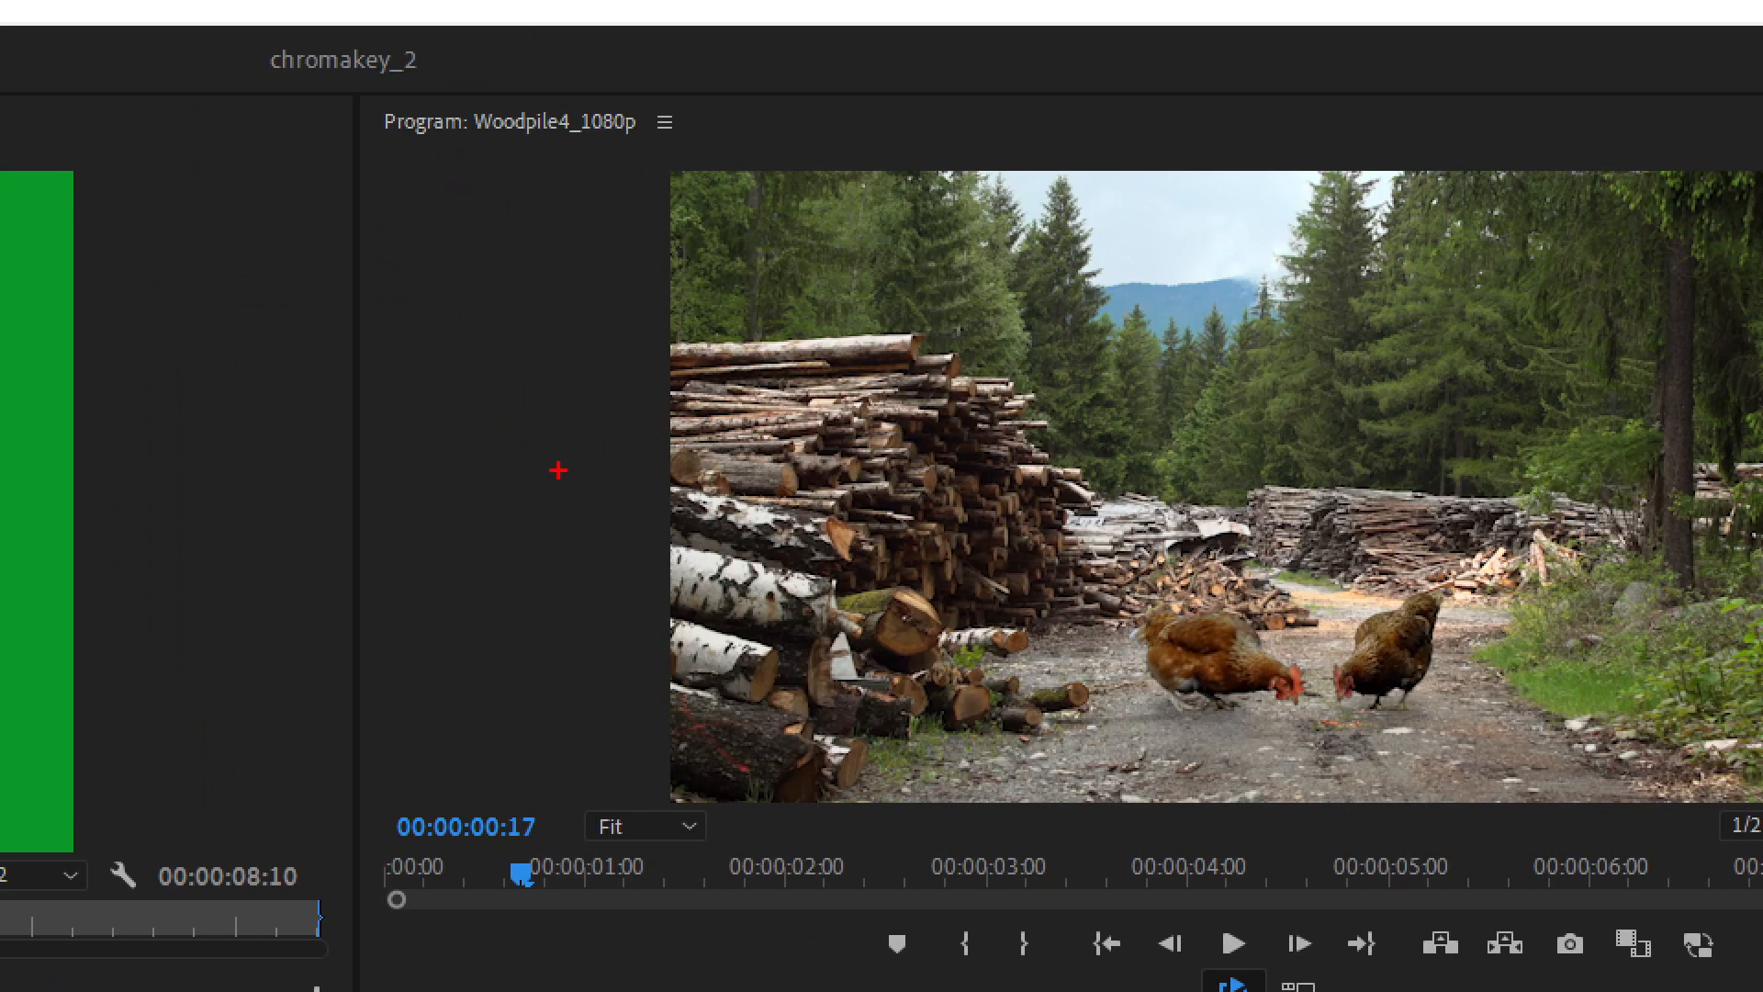
mouse_move(511, 263)
left_mouse_down()
mouse_move(465, 686)
mouse_move(517, 244)
mouse_move(1095, 325)
mouse_move(1087, 709)
mouse_move(468, 738)
mouse_move(379, 717)
left_mouse_up()
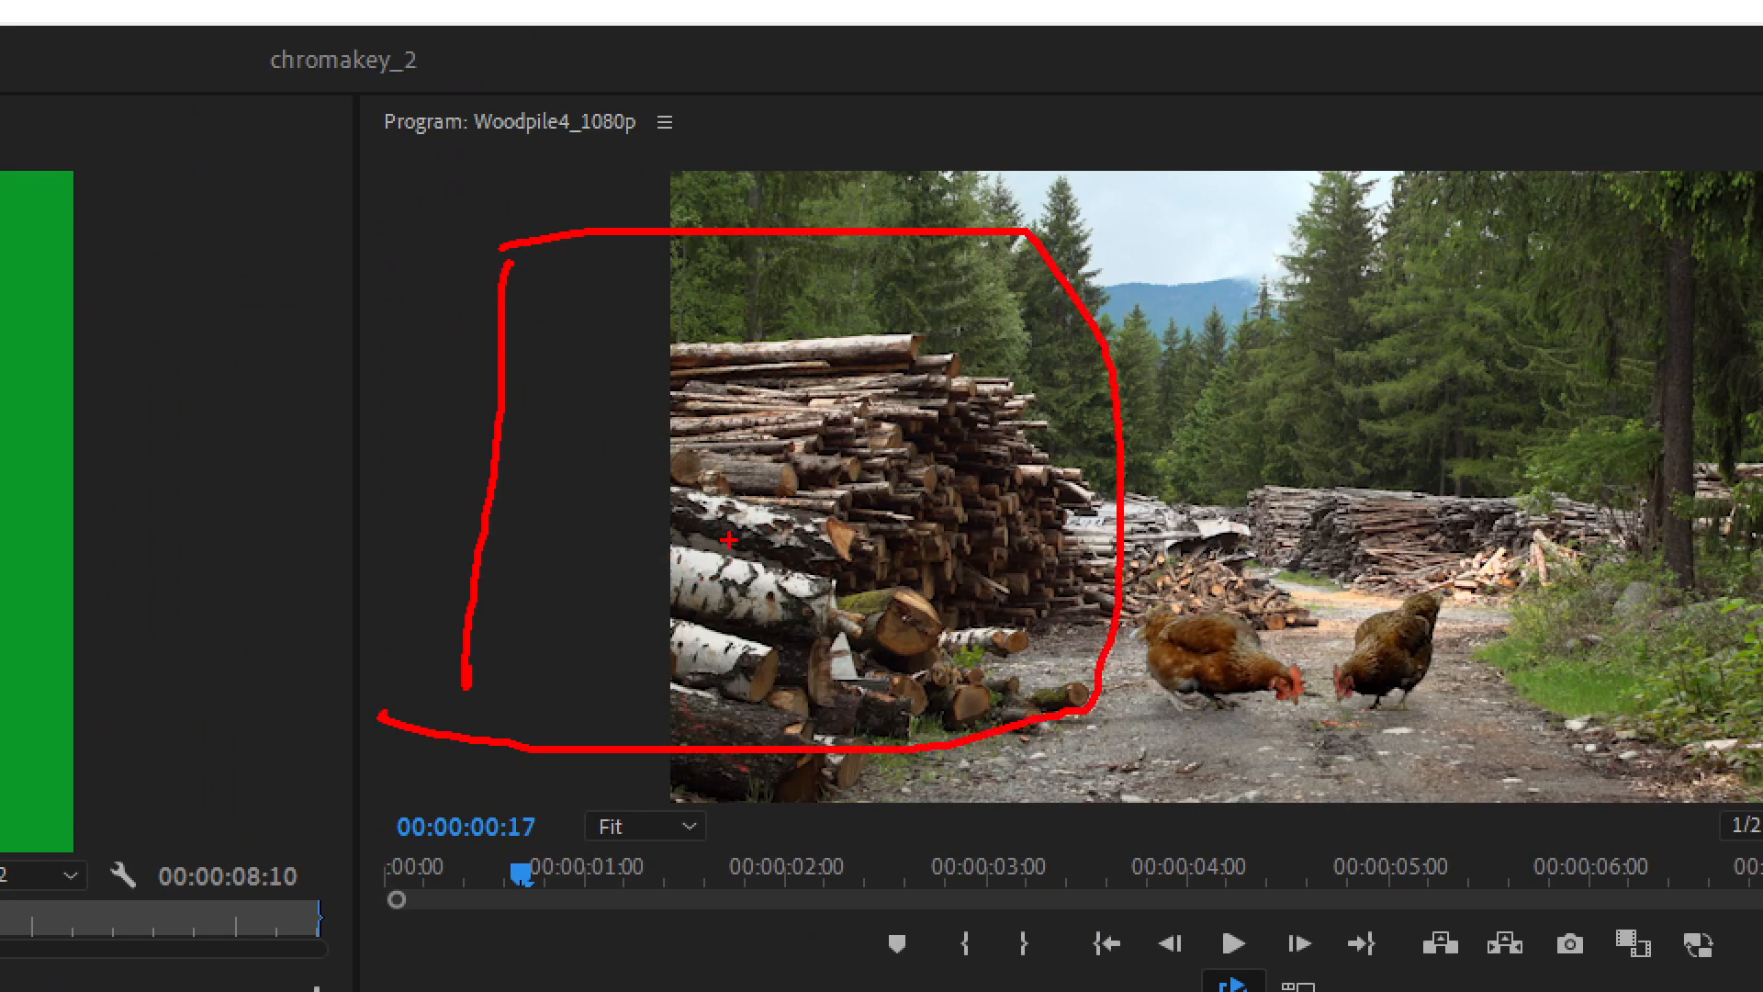
mouse_move(749, 531)
left_mouse_down()
mouse_move(606, 622)
mouse_move(921, 590)
mouse_move(854, 731)
mouse_move(652, 689)
left_mouse_up()
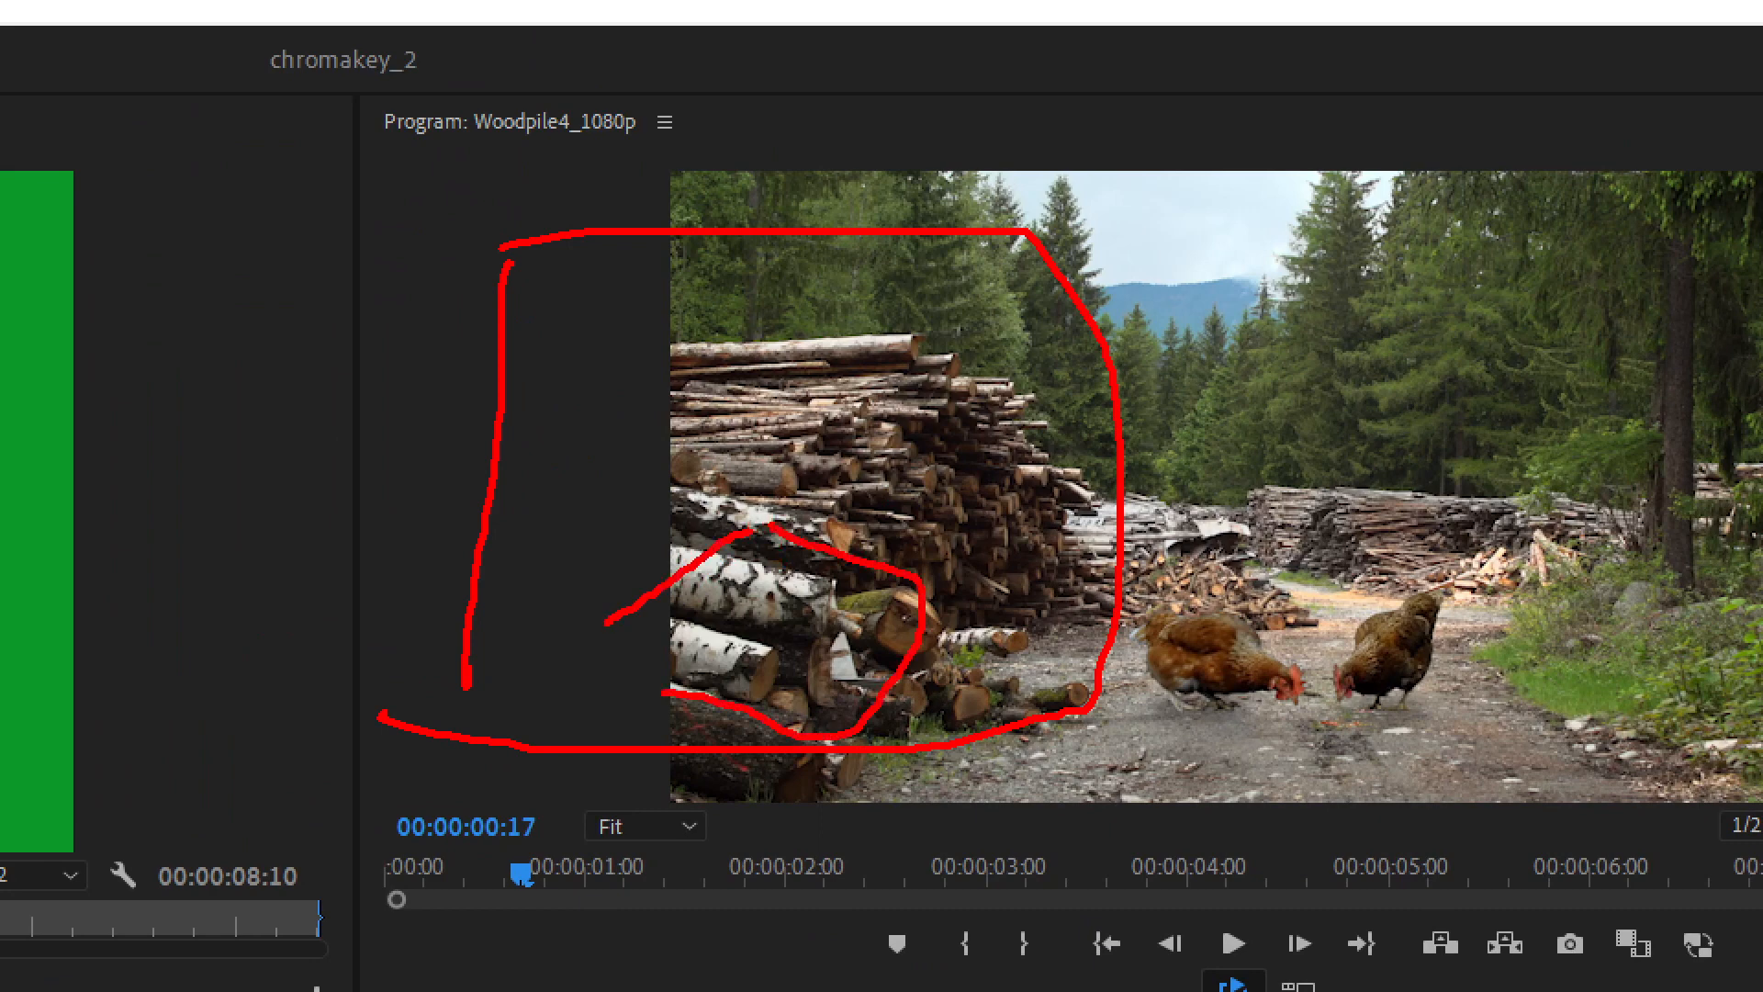
left_click_drag(717, 524, 703, 637)
left_click_drag(719, 615, 733, 635)
mouse_move(714, 527)
left_mouse_down()
mouse_move(764, 579)
mouse_move(817, 528)
mouse_move(852, 533)
mouse_move(832, 659)
mouse_move(808, 689)
left_mouse_up()
left_click_drag(834, 654, 849, 701)
mouse_move(826, 549)
left_mouse_down()
mouse_move(797, 596)
mouse_move(863, 606)
left_mouse_up()
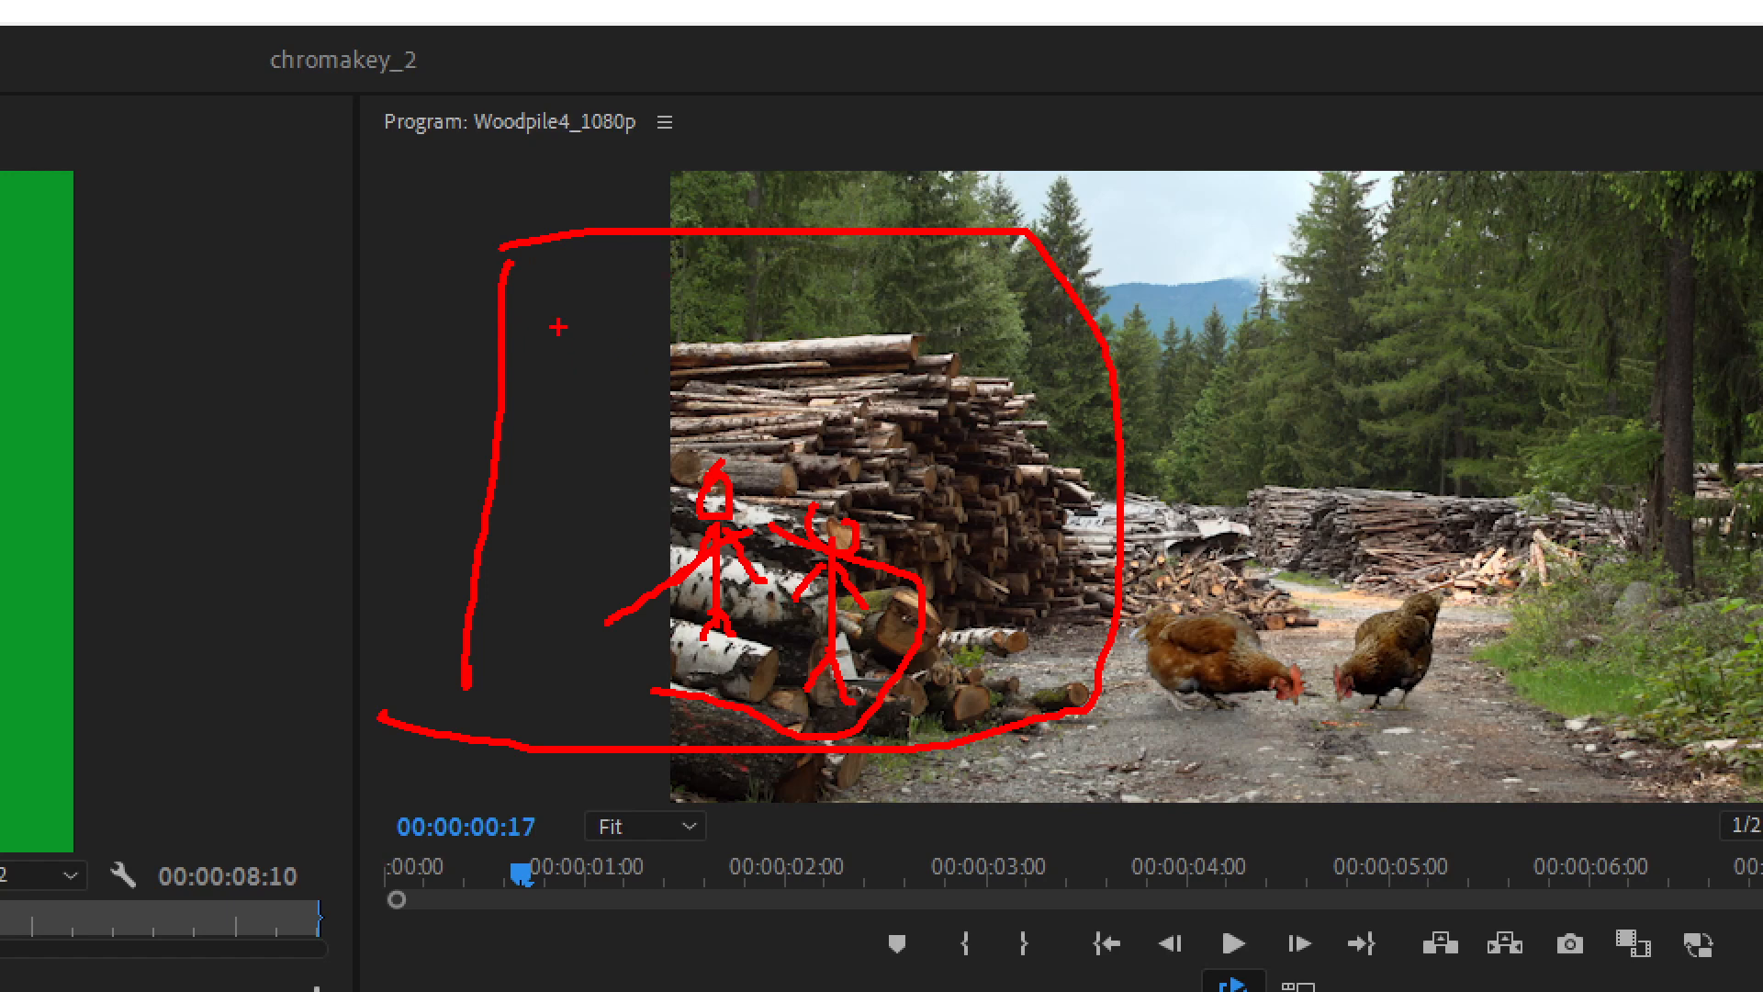
mouse_move(580, 298)
left_mouse_down()
mouse_move(582, 371)
mouse_move(608, 323)
left_mouse_up()
left_click_drag(768, 306, 796, 316)
left_click_drag(1031, 323, 1016, 399)
left_click_drag(1054, 525, 1042, 567)
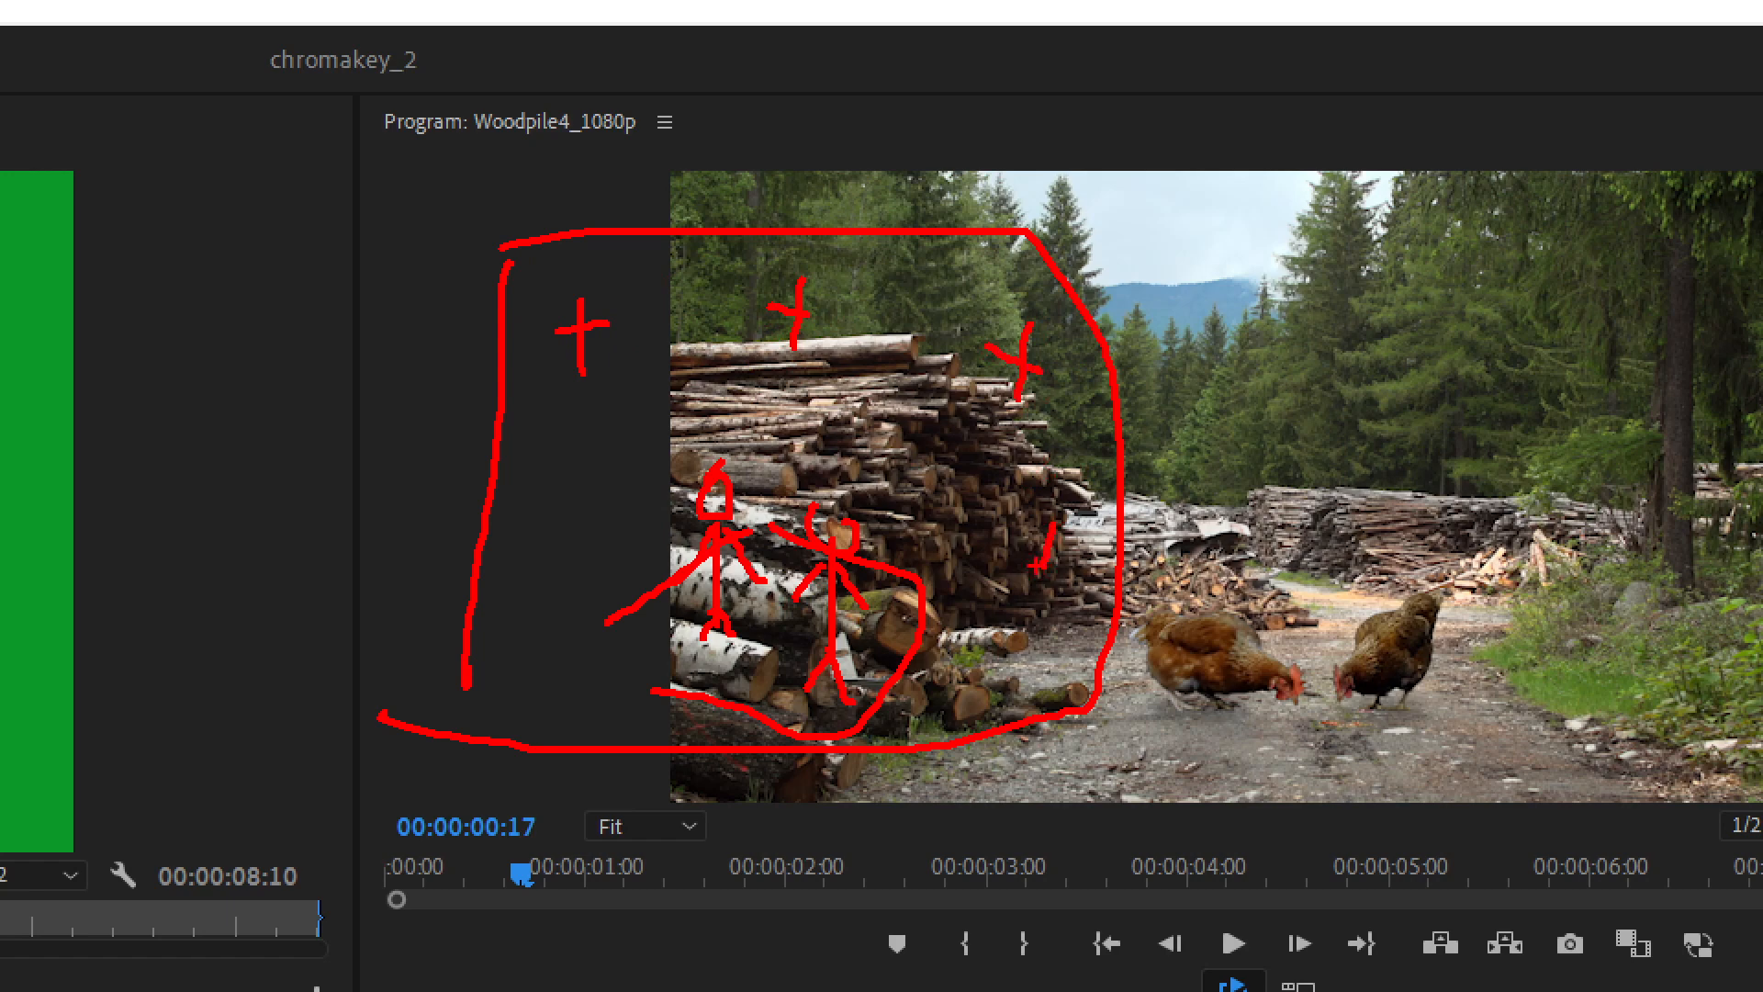
mouse_move(537, 523)
left_mouse_down()
mouse_move(587, 517)
mouse_move(563, 563)
left_mouse_up()
left_click_drag(1040, 371, 1012, 423)
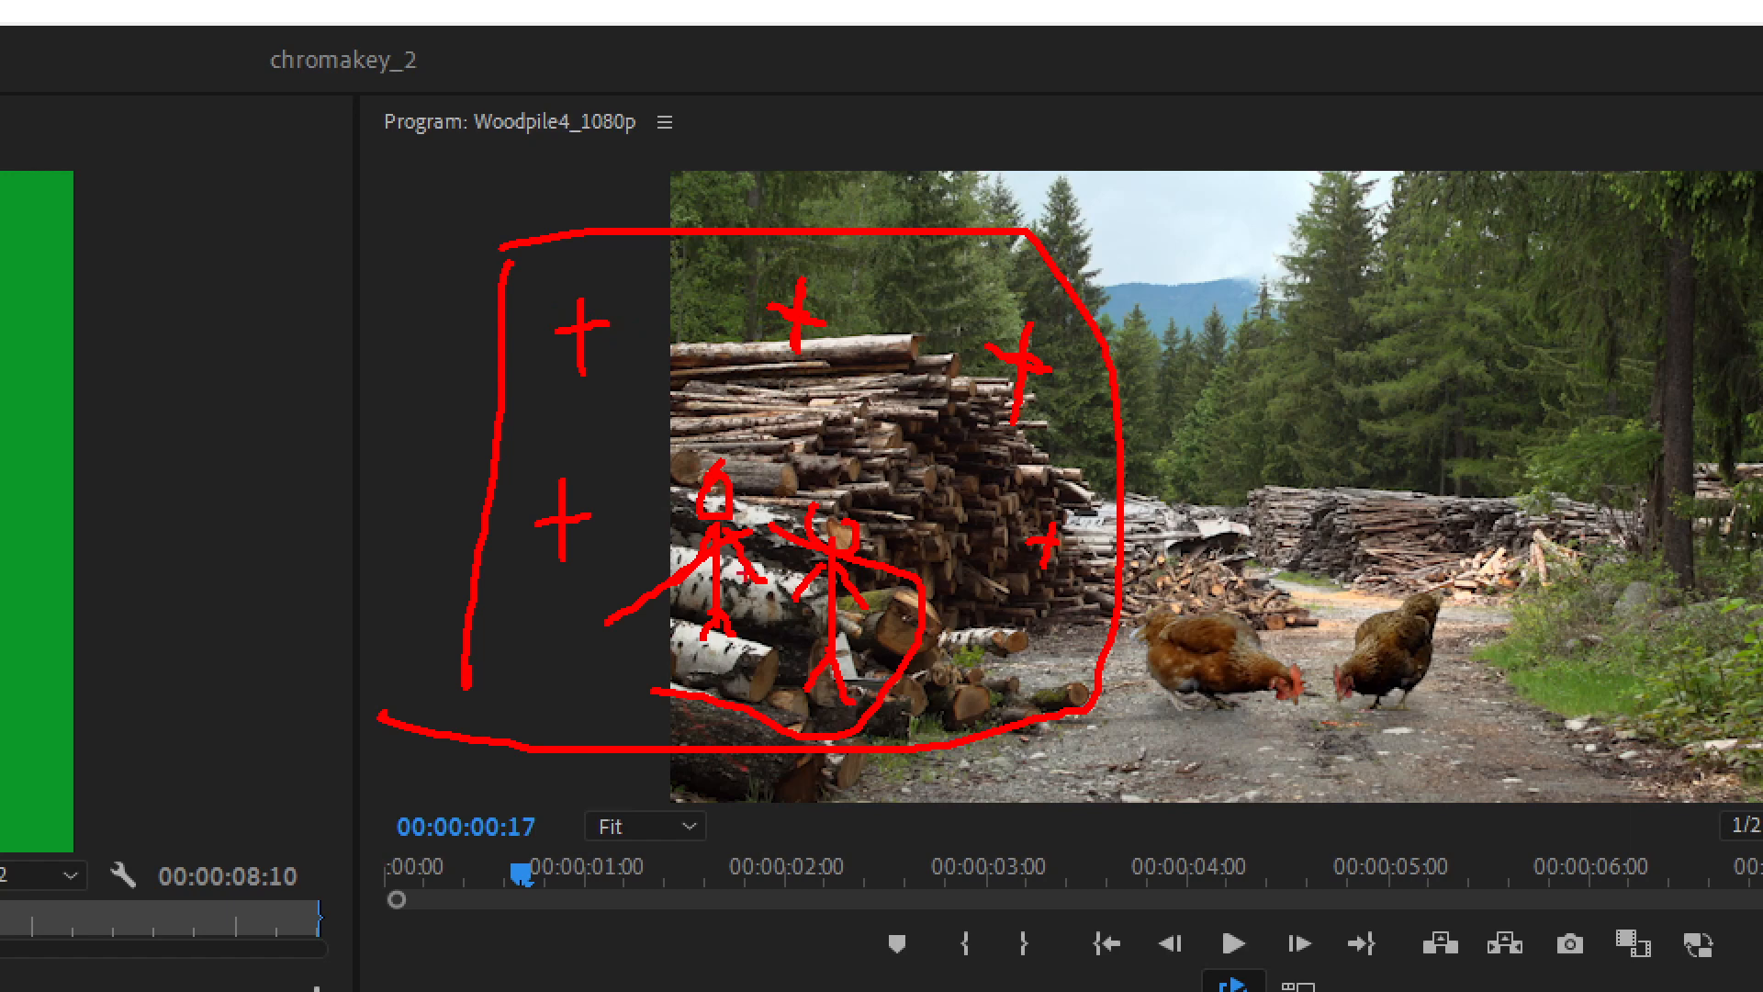
mouse_move(589, 591)
left_mouse_down()
mouse_move(748, 389)
mouse_move(955, 517)
mouse_move(984, 705)
mouse_move(819, 740)
mouse_move(592, 693)
mouse_move(620, 580)
left_mouse_up()
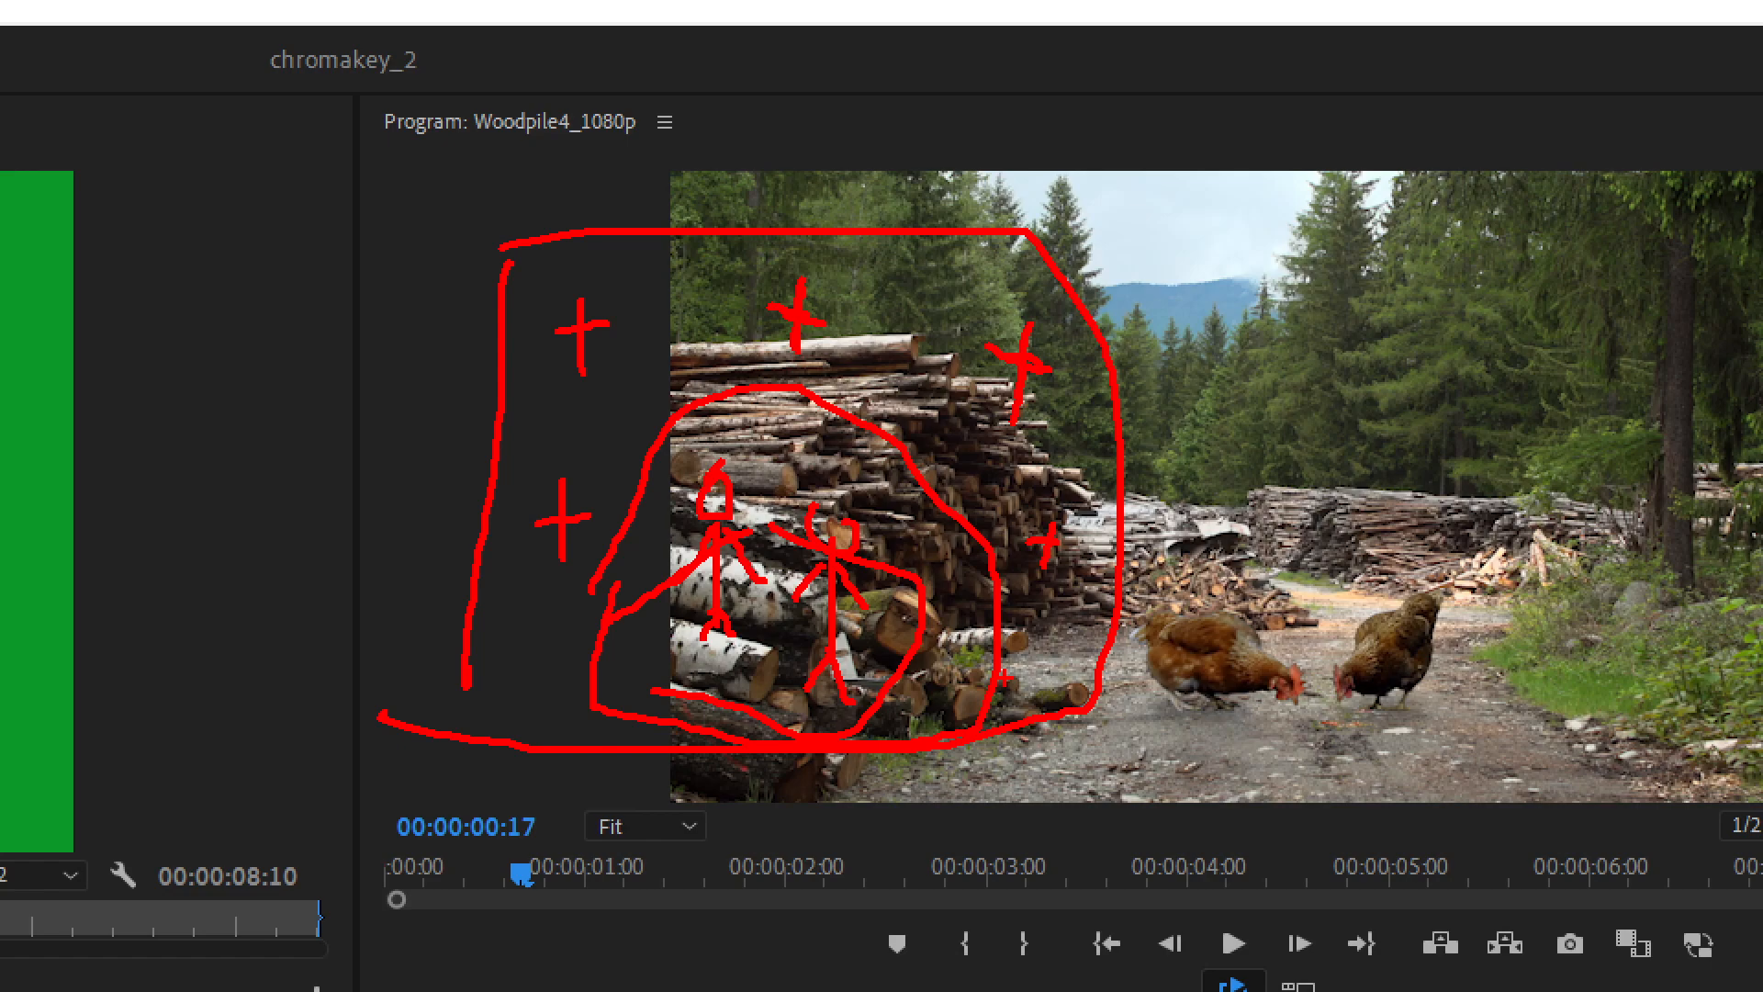
key("Escape")
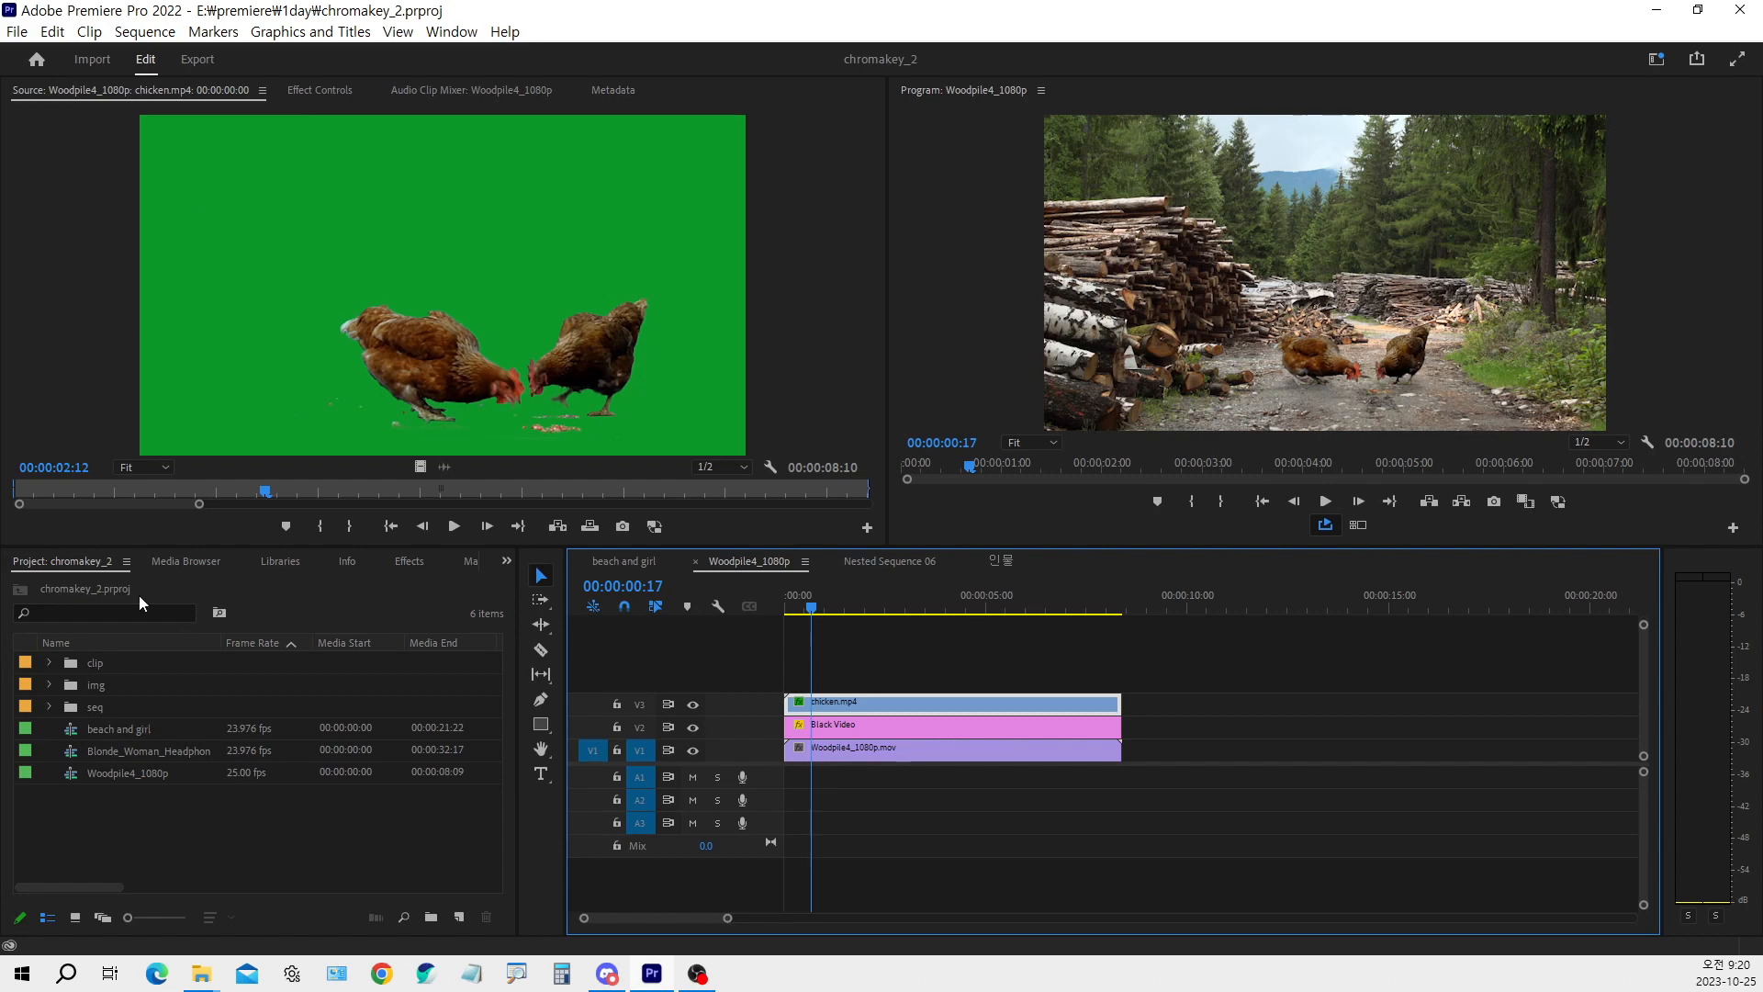
Start a new project and name it 1025_chromakey
left_click(19, 33)
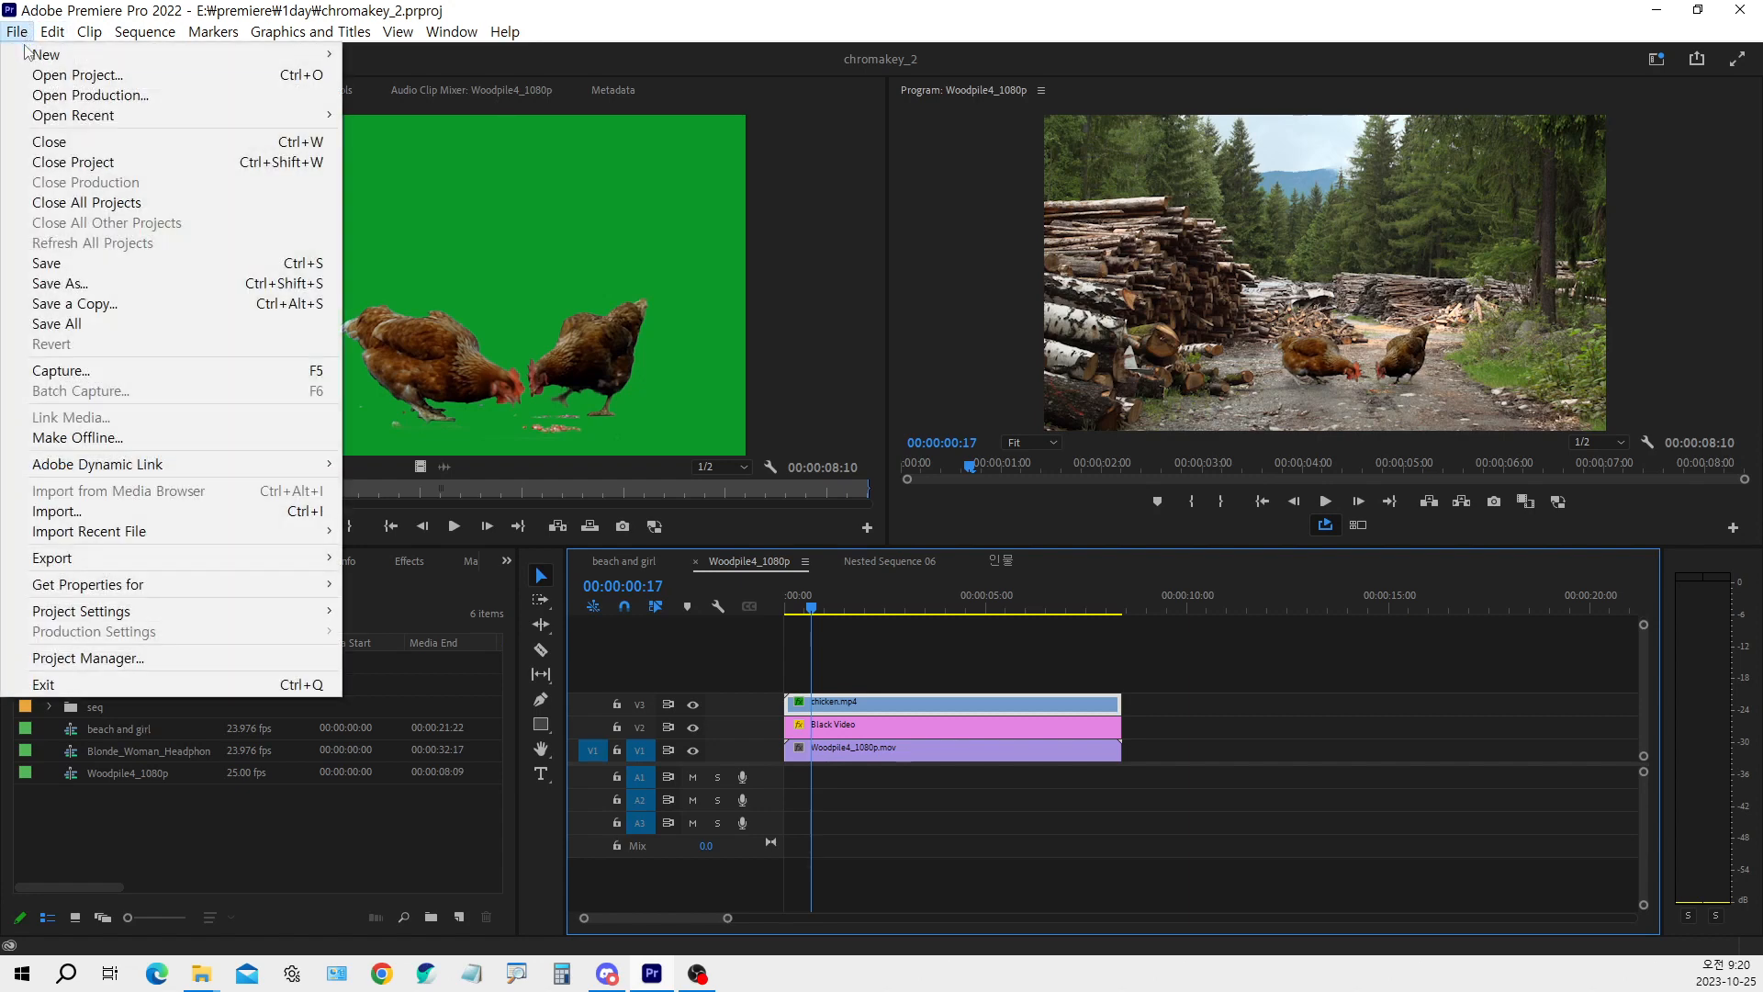
mouse_move(37, 54)
left_click(404, 54)
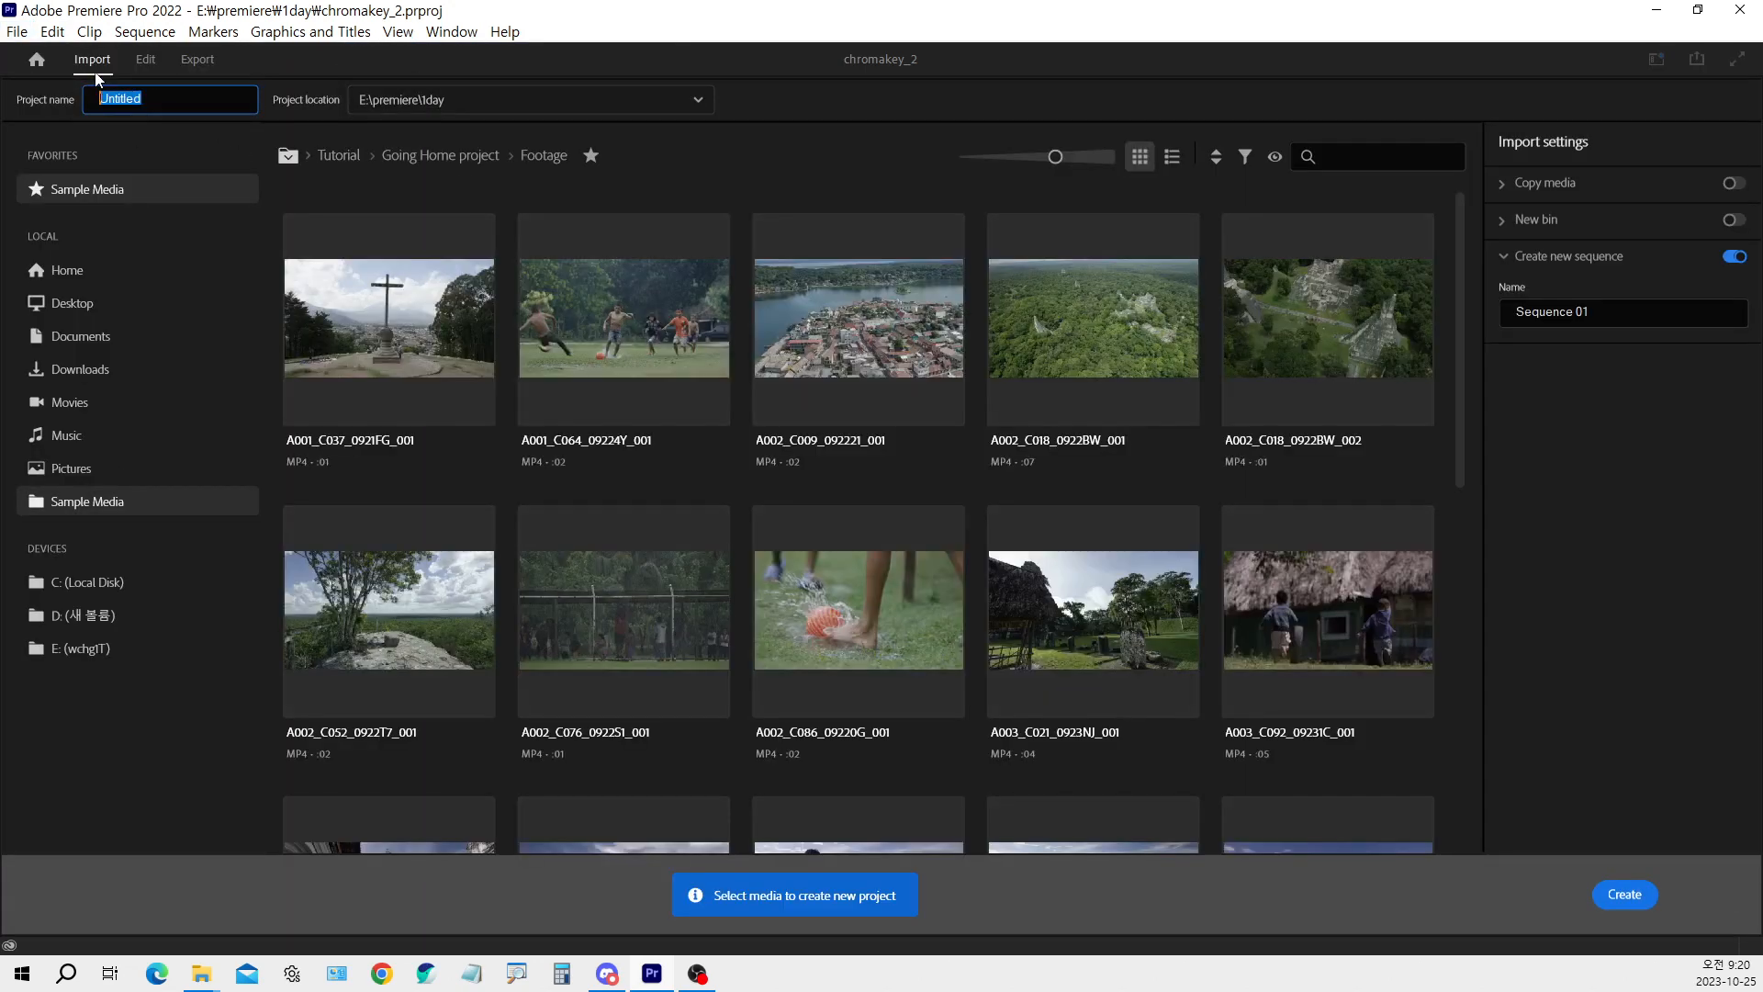
type("1025_chromakey")
Set the new project's location to D:\wchg\PR\프로젝트 and create it without selecting any media
left_click(551, 103)
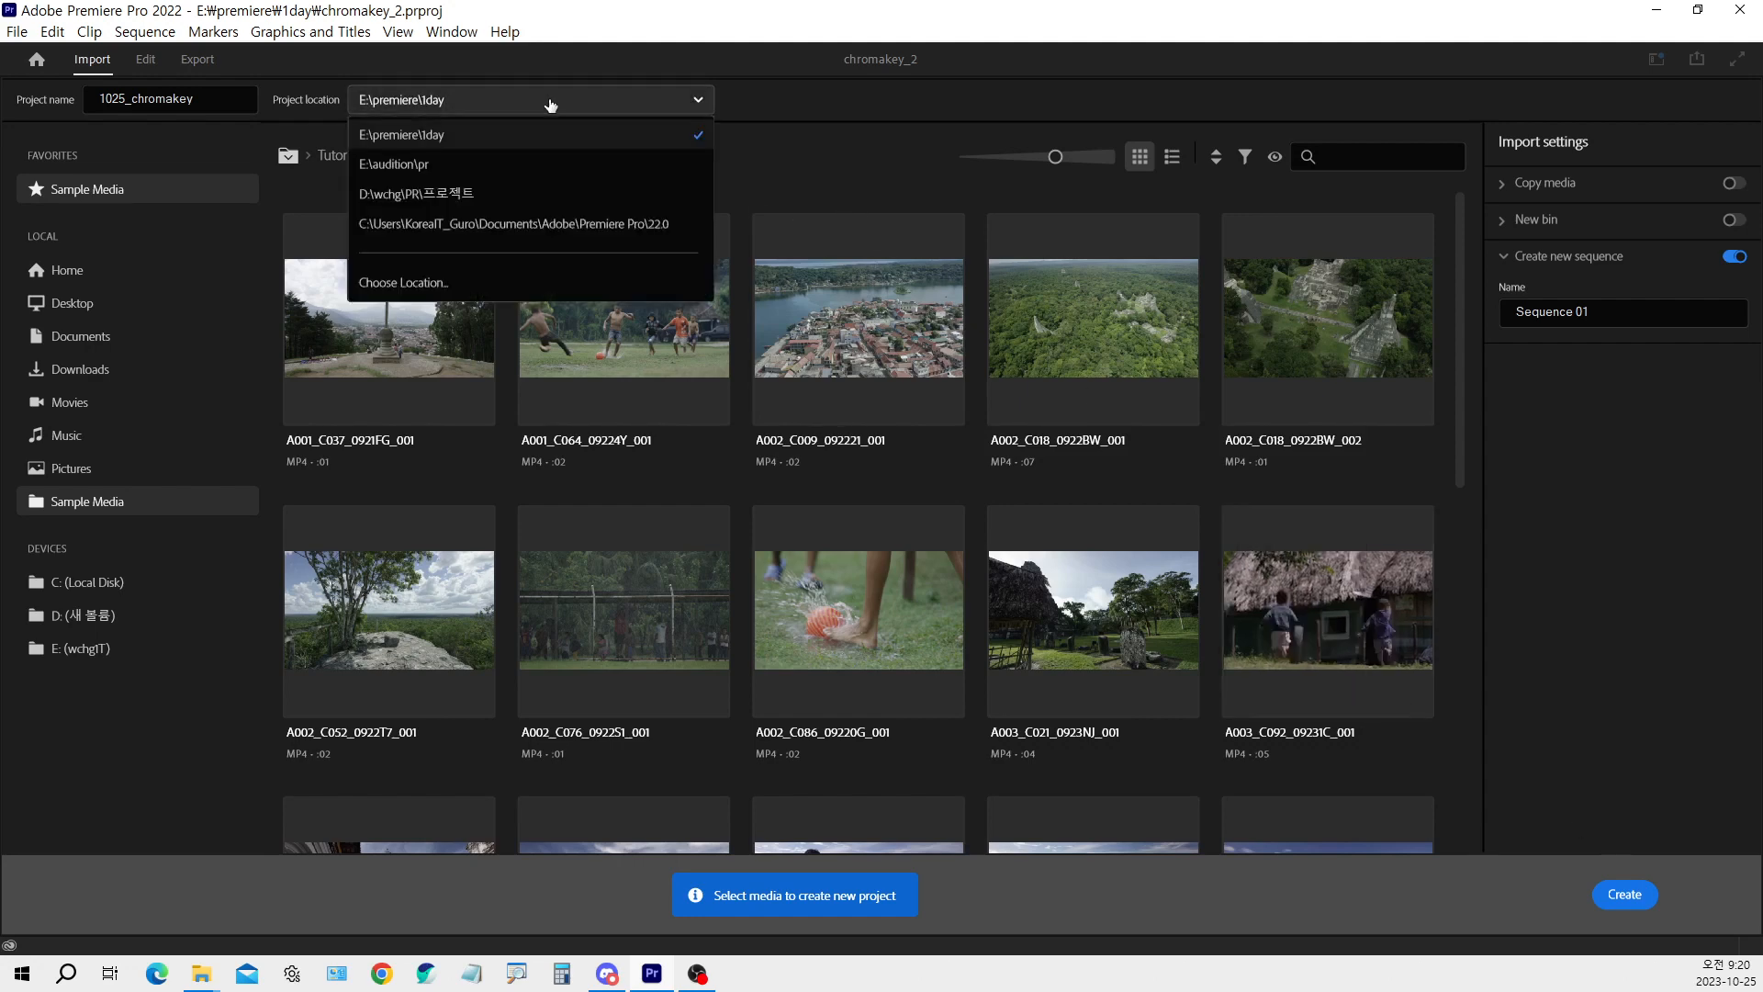
left_click(430, 286)
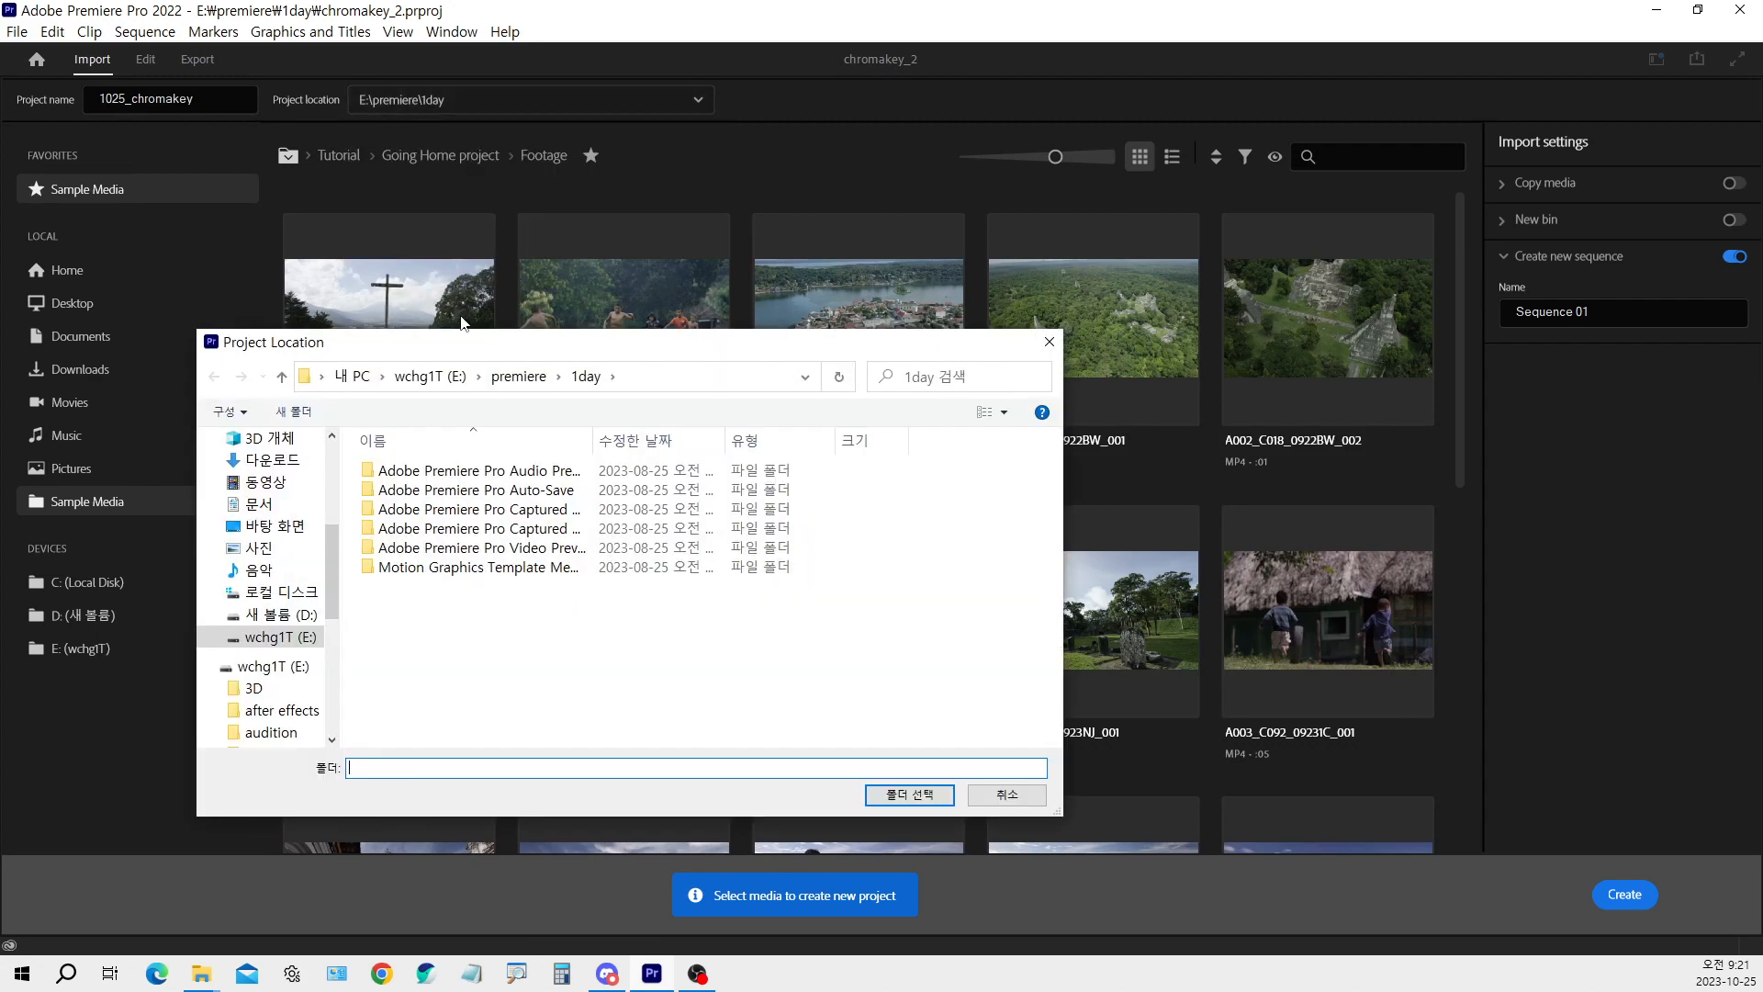
left_click(286, 624)
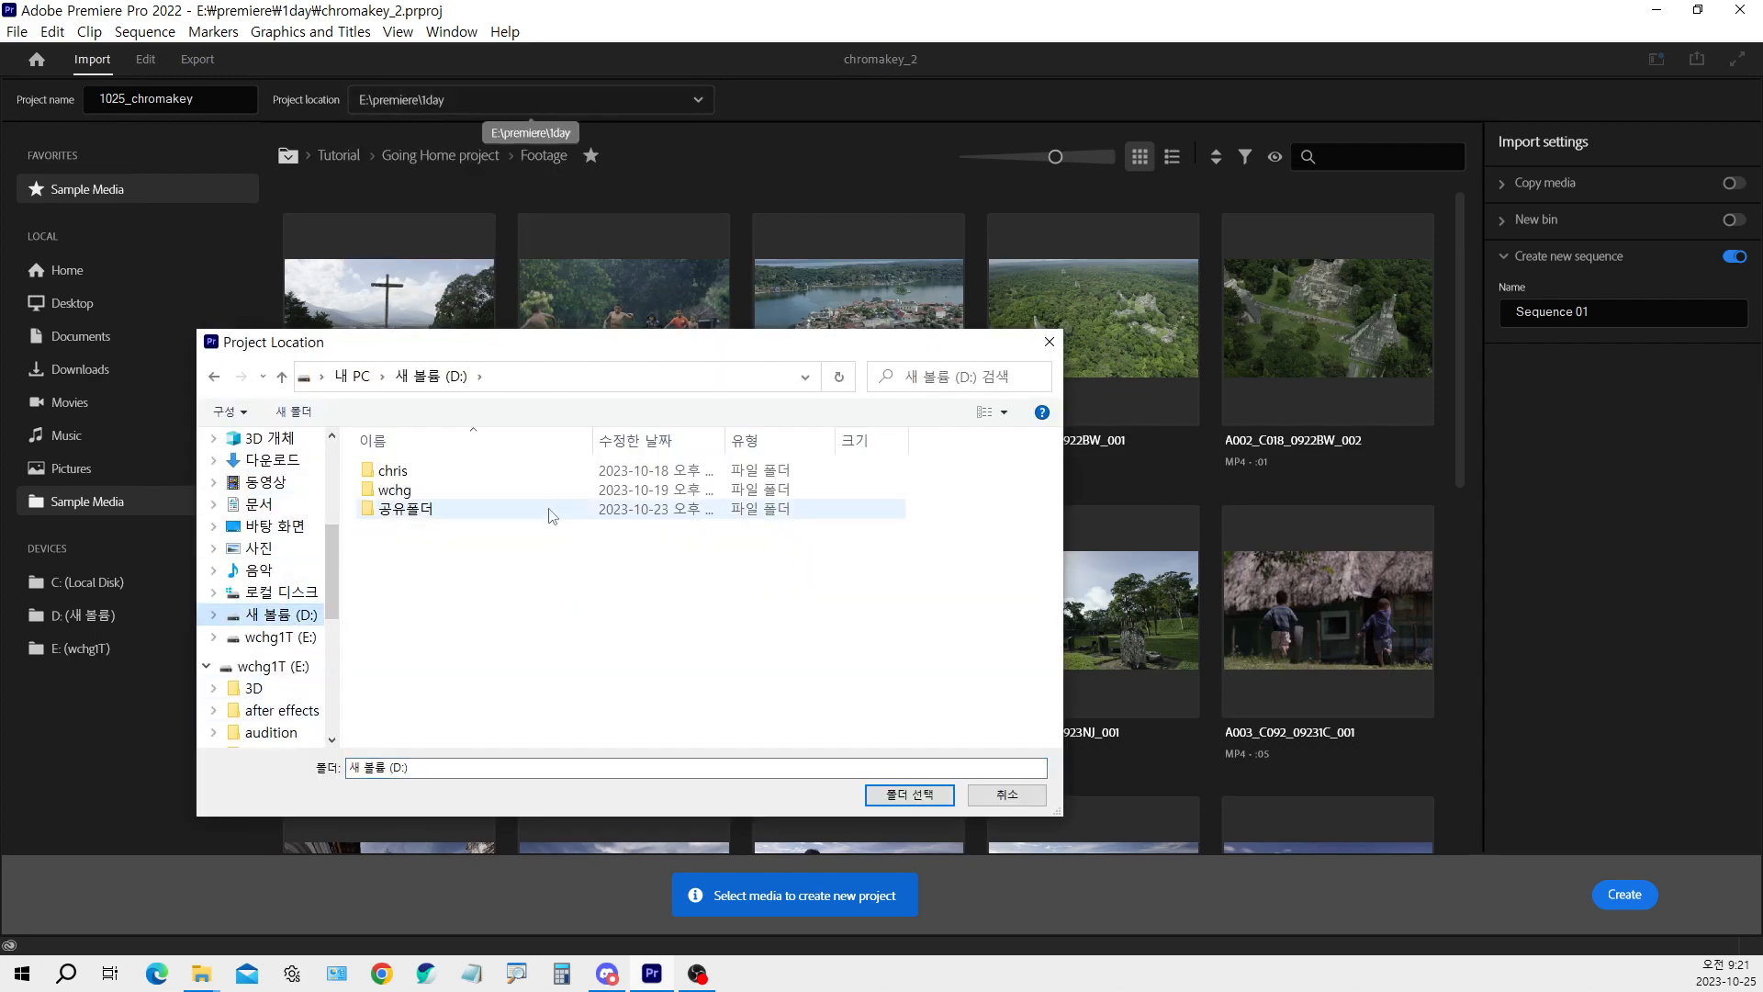
double_click(427, 490)
left_click(423, 476)
double_click(425, 488)
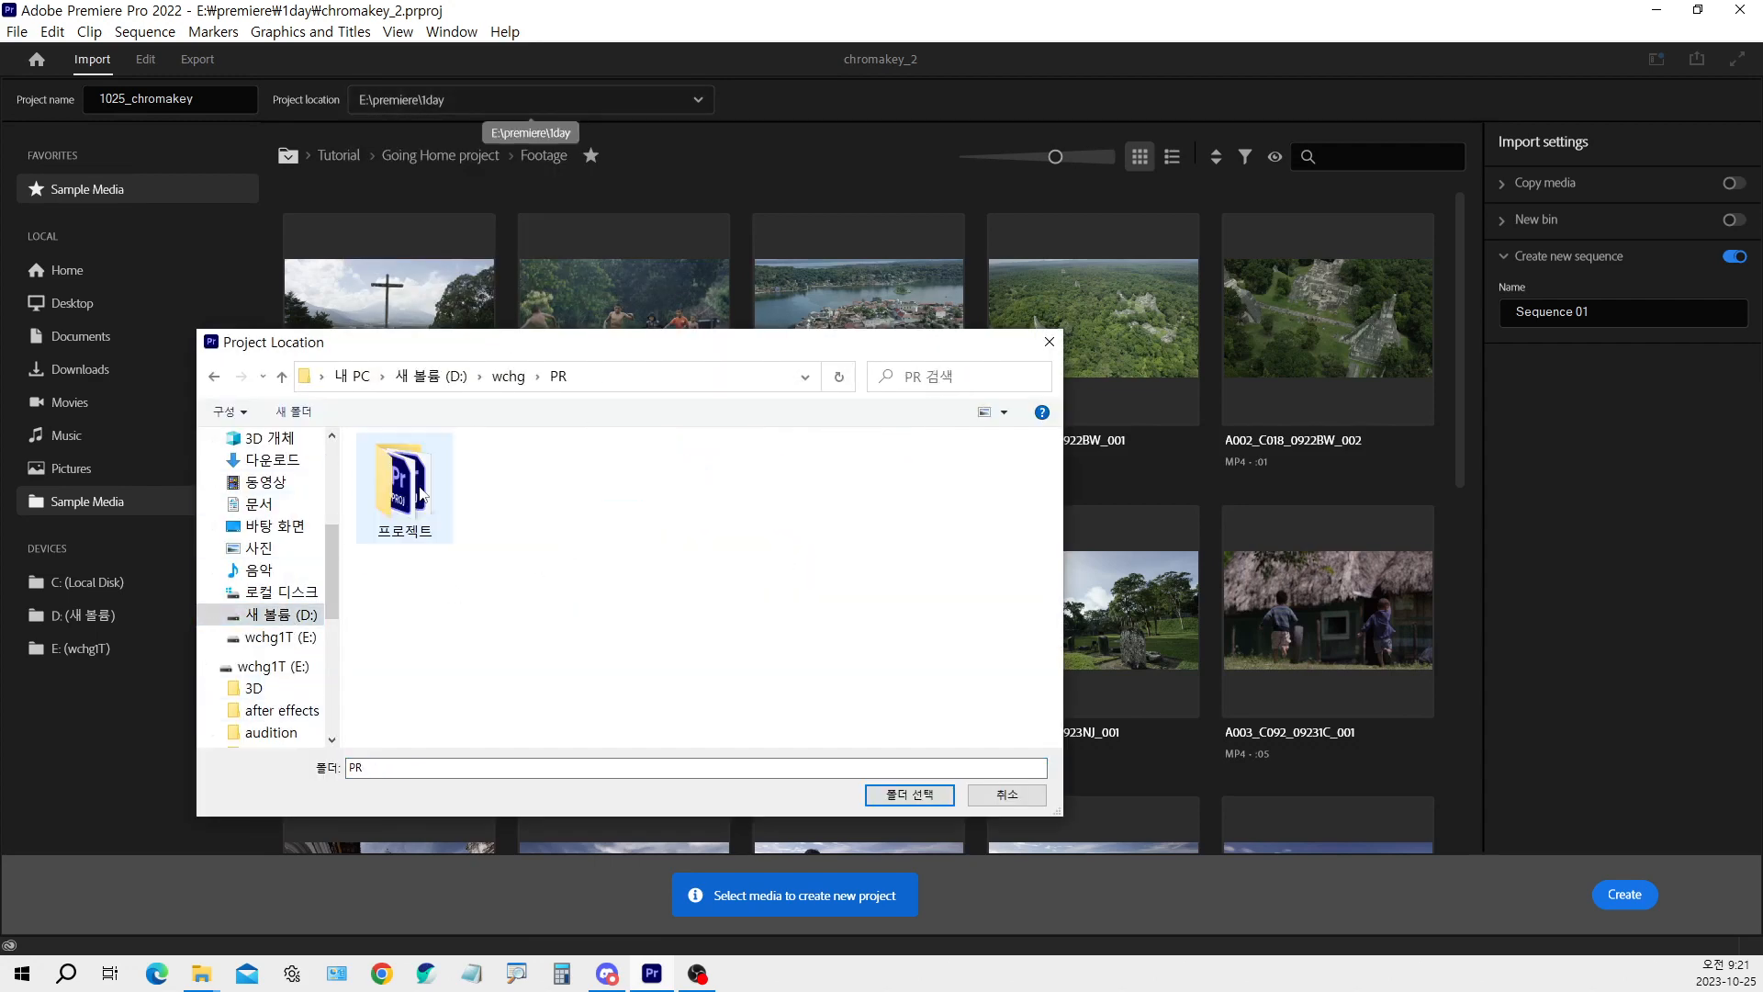
double_click(418, 482)
left_click(892, 795)
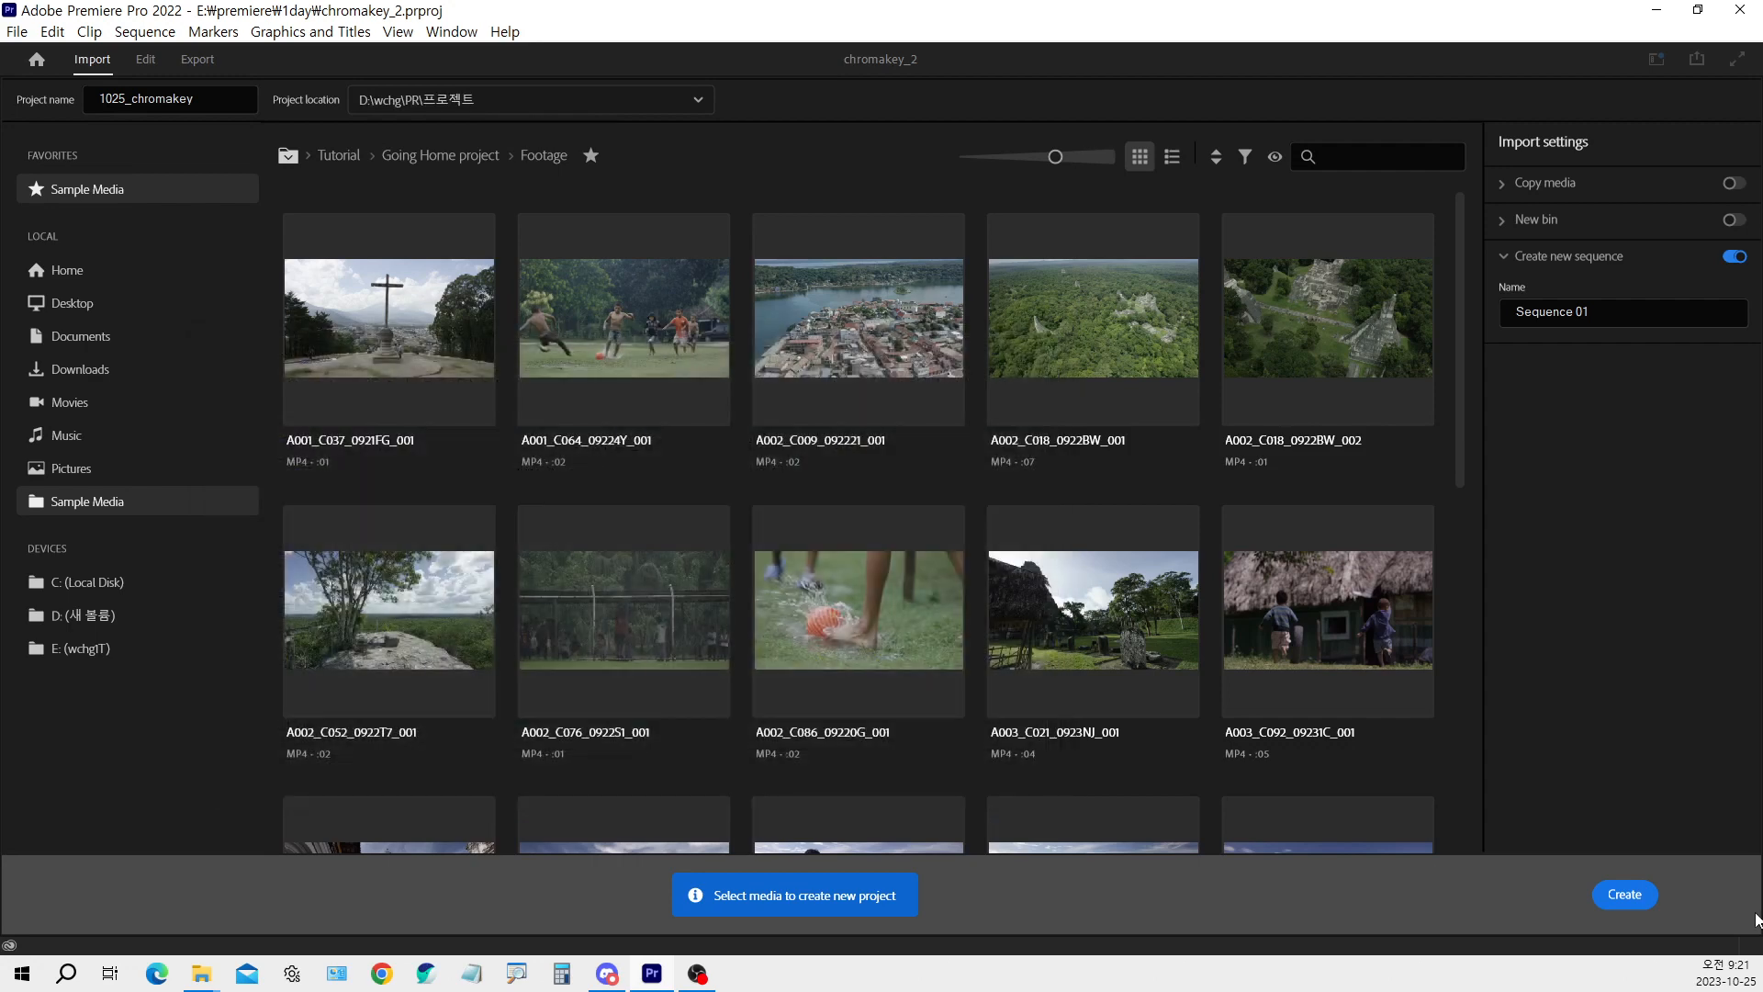
left_click(1638, 899)
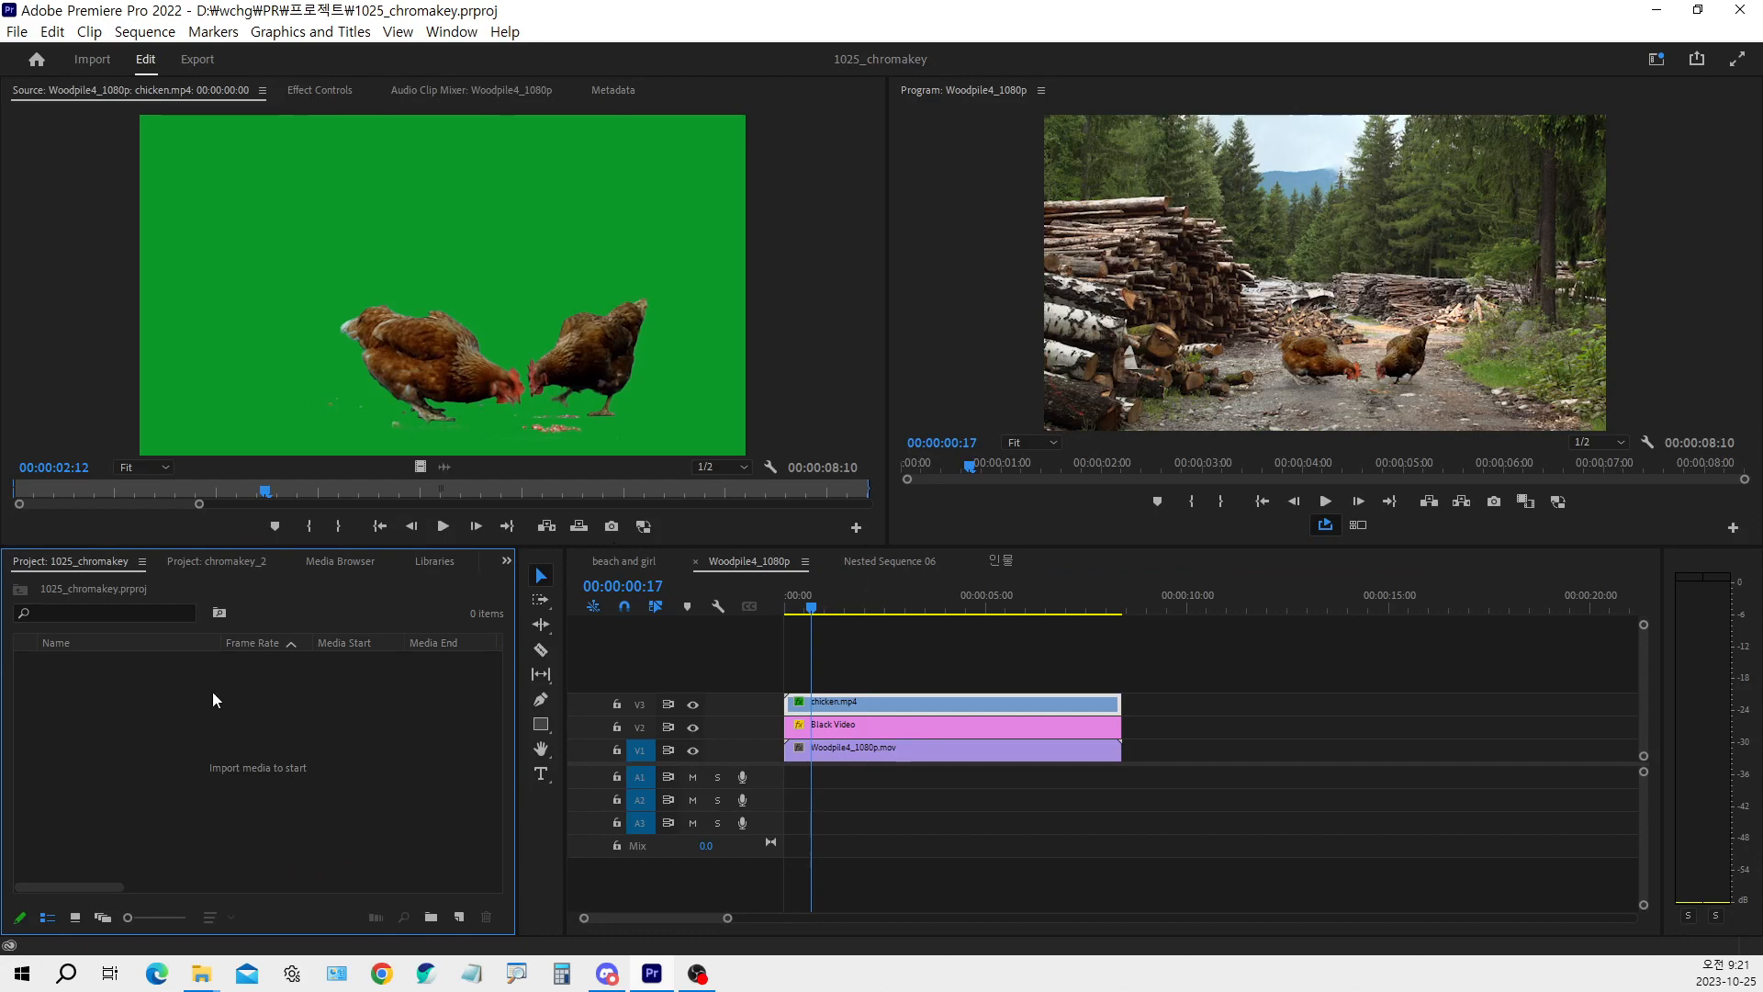
Start a media import and browse to the E:\premiere\so\합성자료 folder
double_click(168, 732)
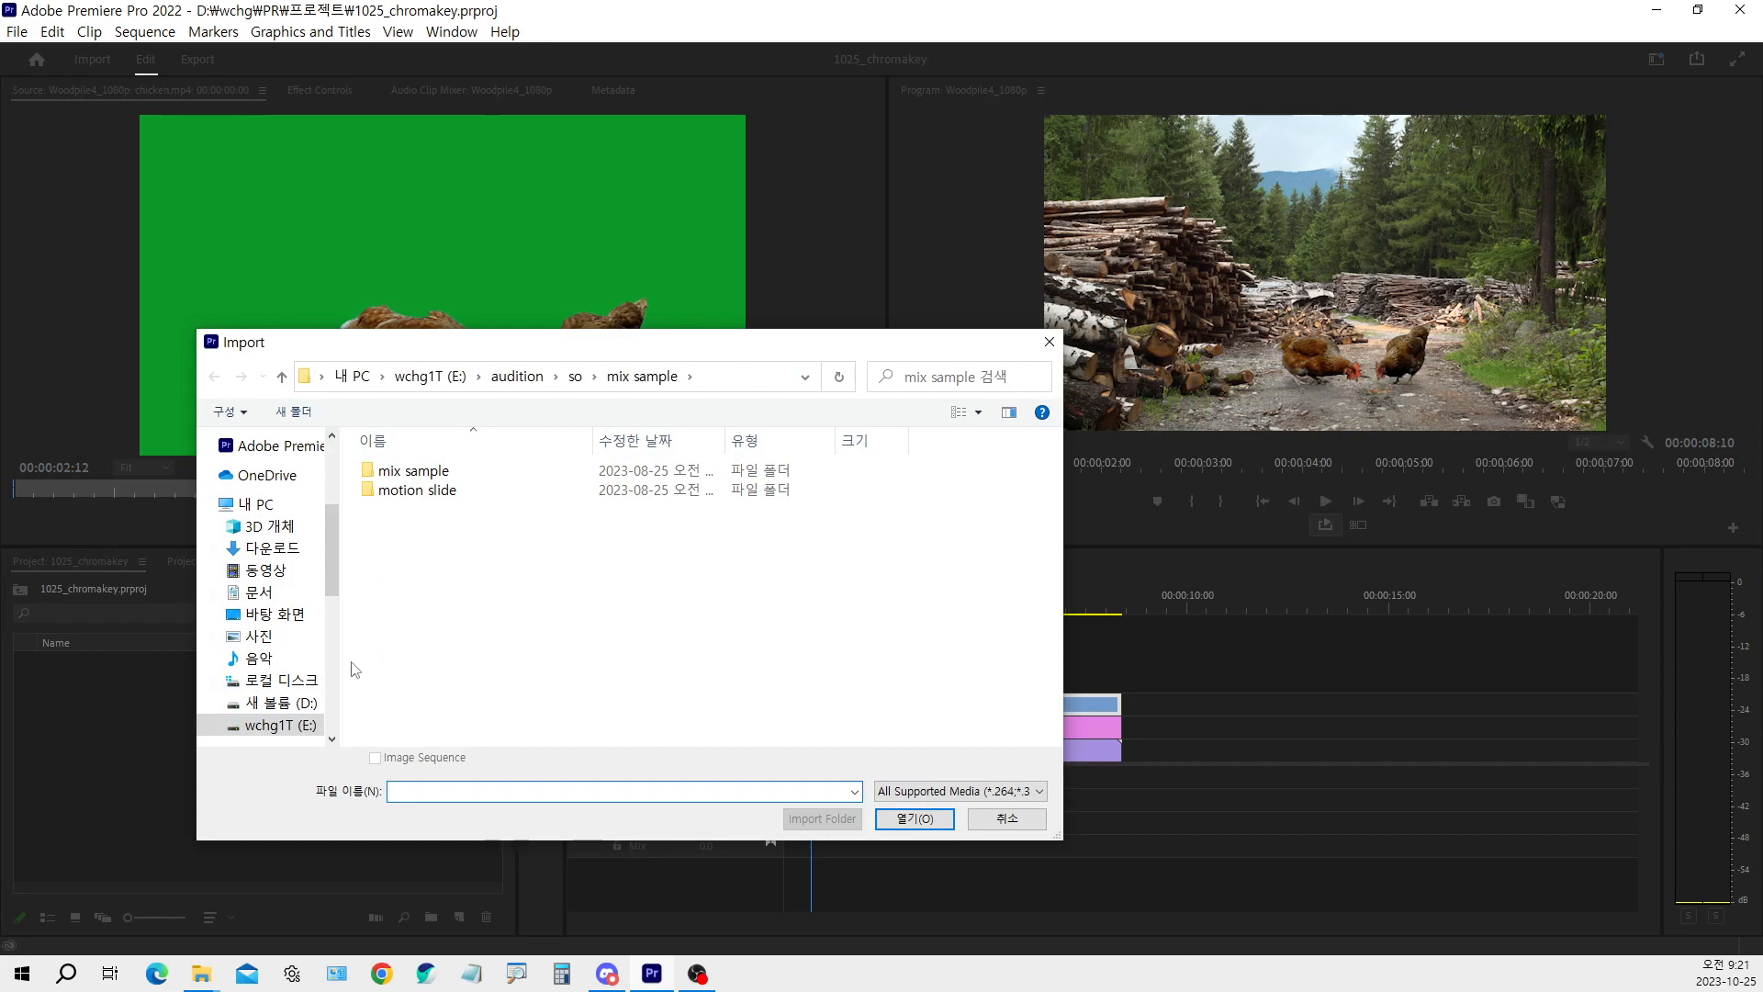
scroll(303, 610, "down", 2)
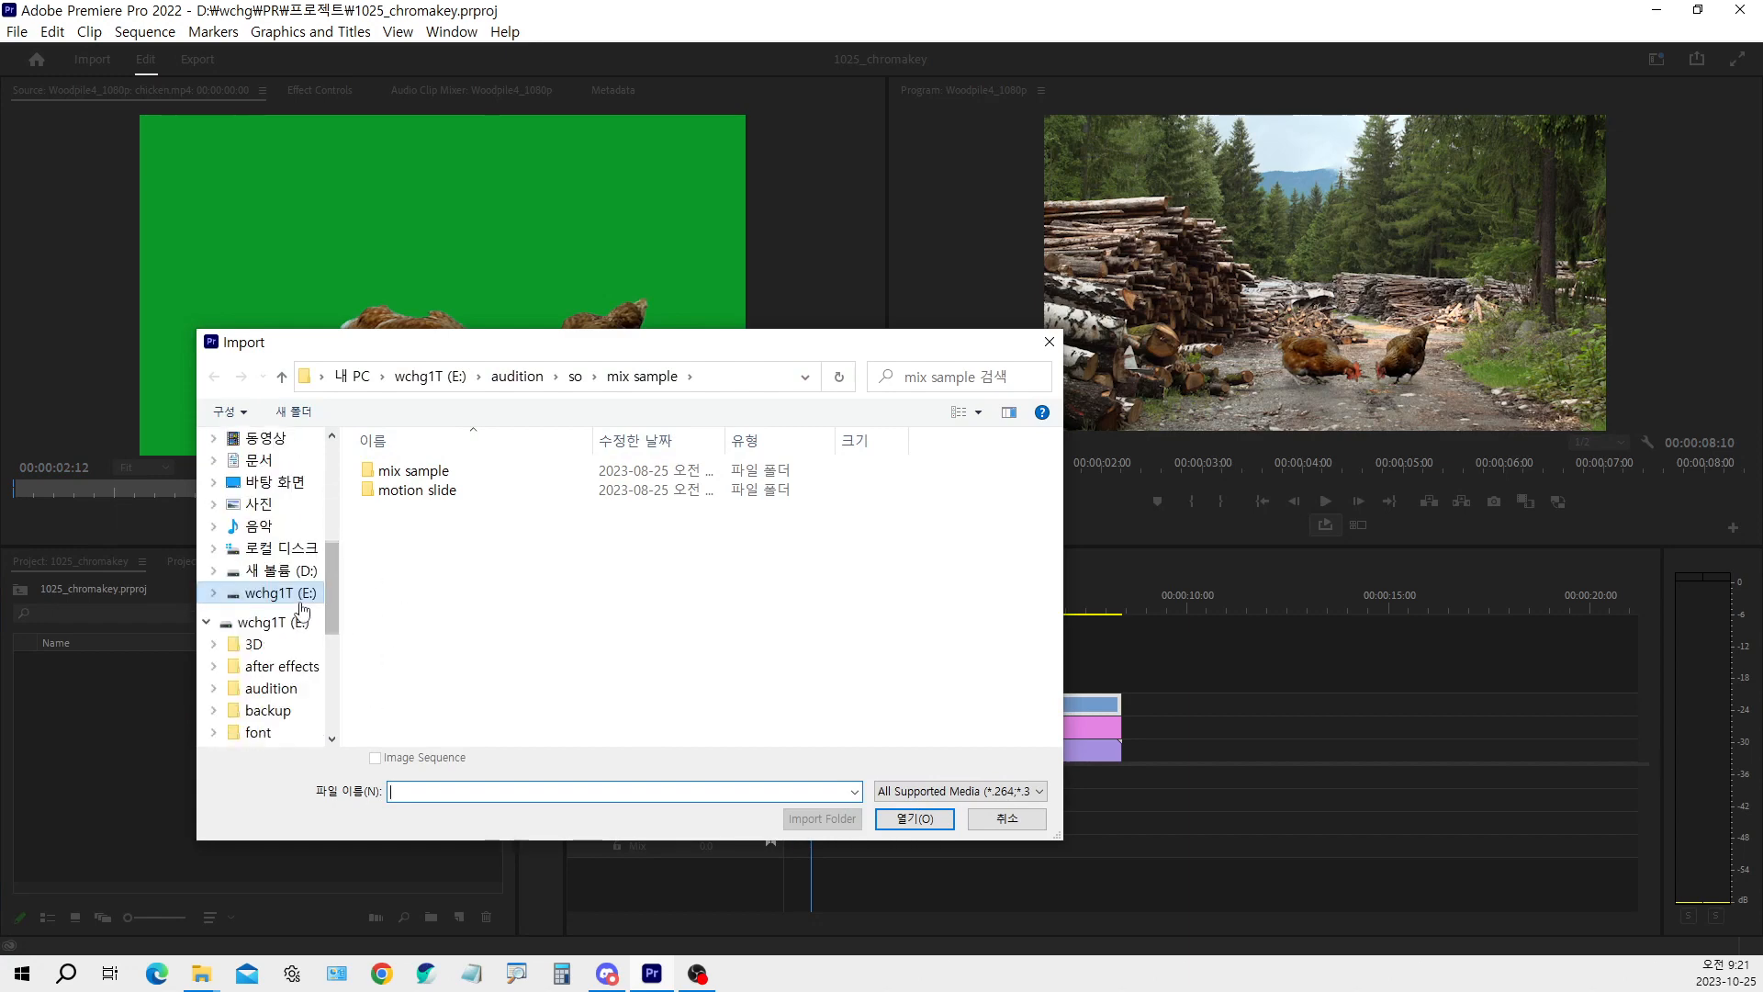
left_click(302, 602)
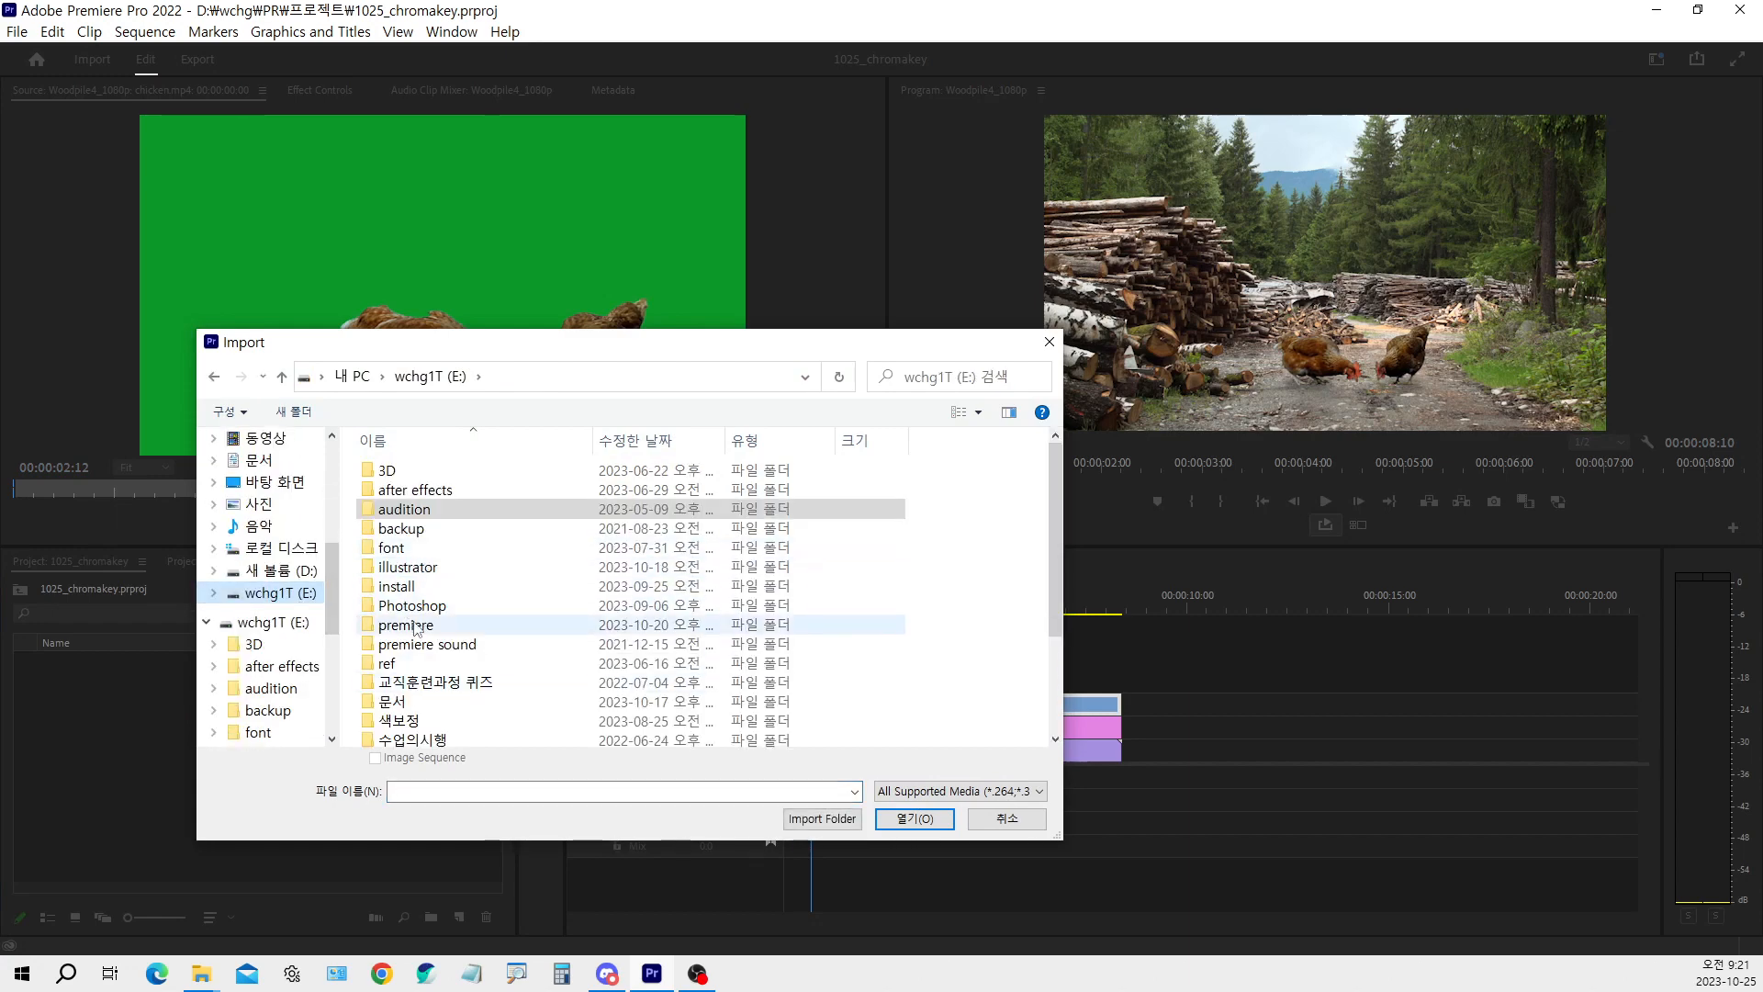
double_click(410, 627)
scroll(418, 662, "down", 2)
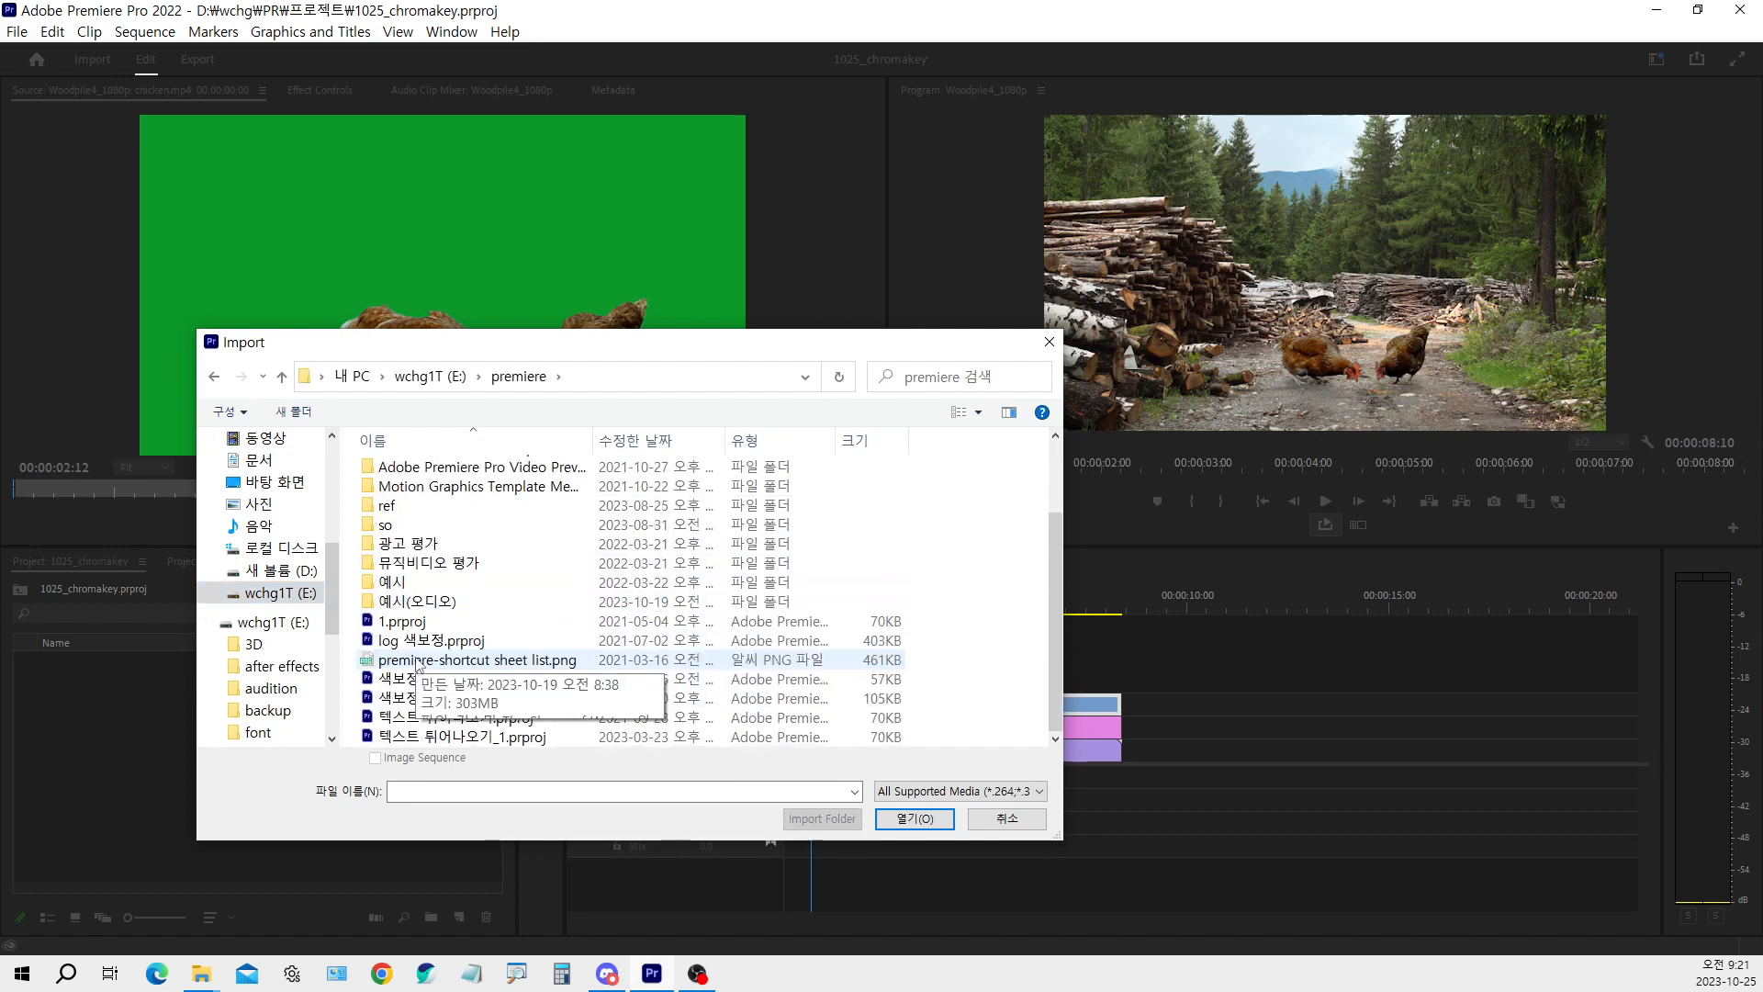
scroll(418, 663, "up", 2)
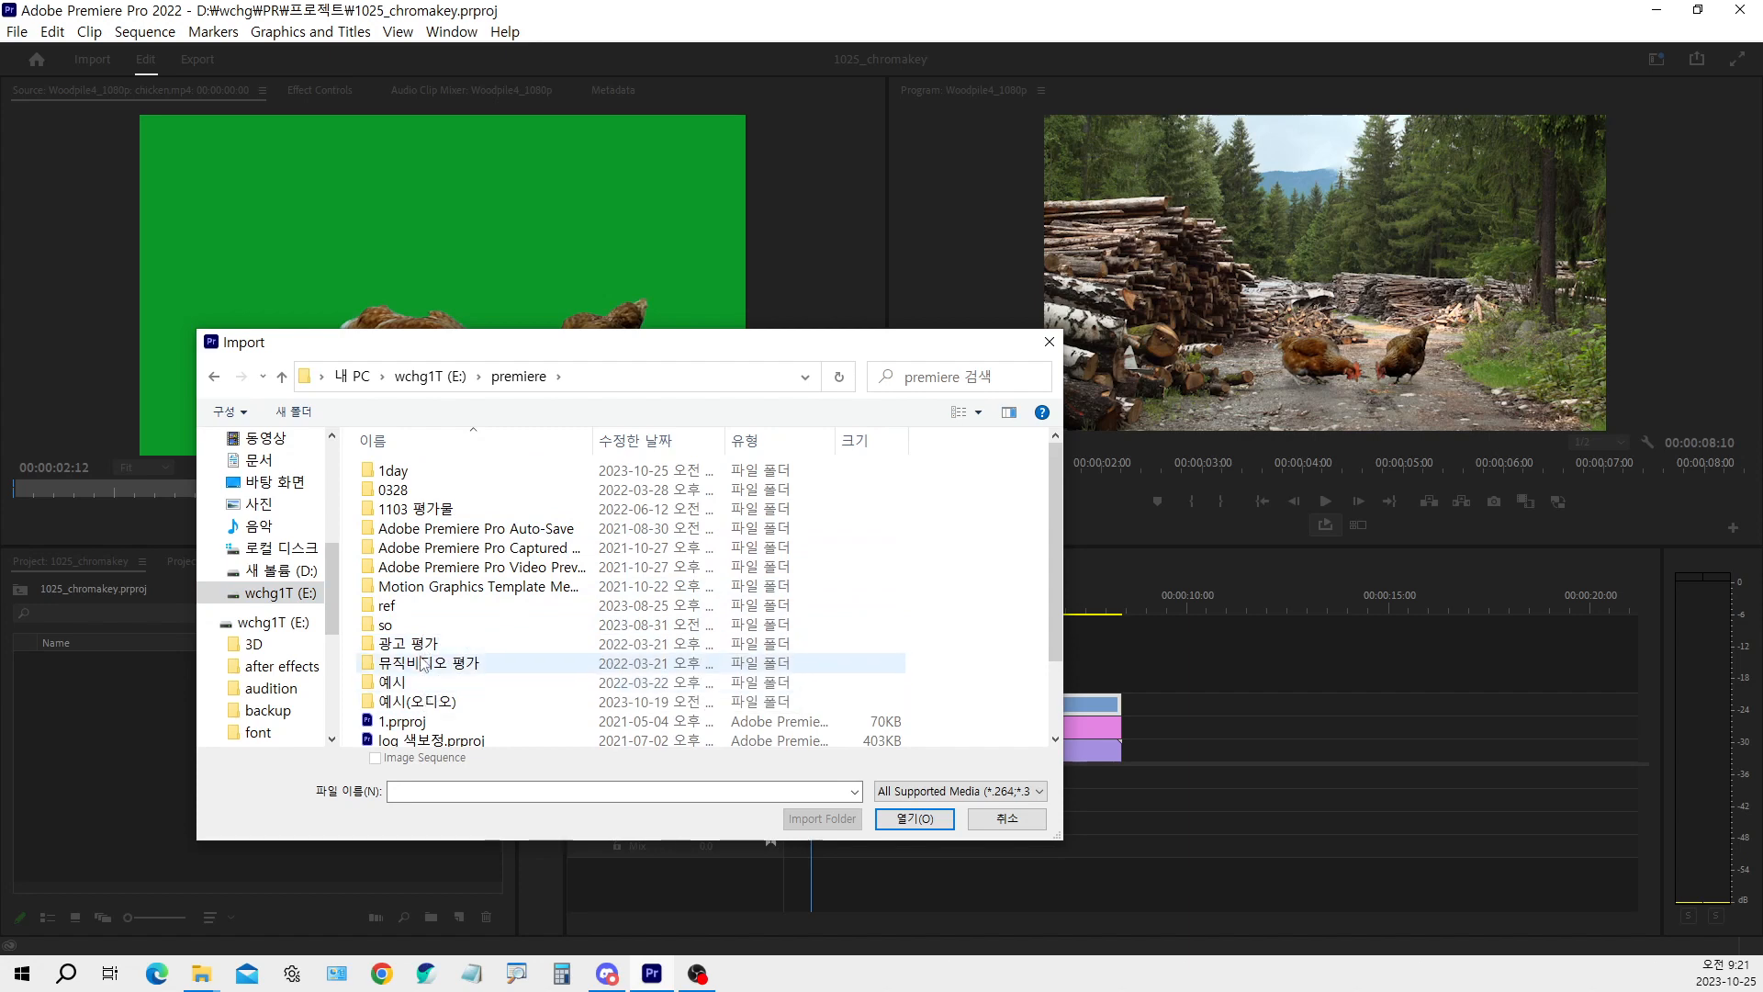
double_click(391, 625)
double_click(404, 625)
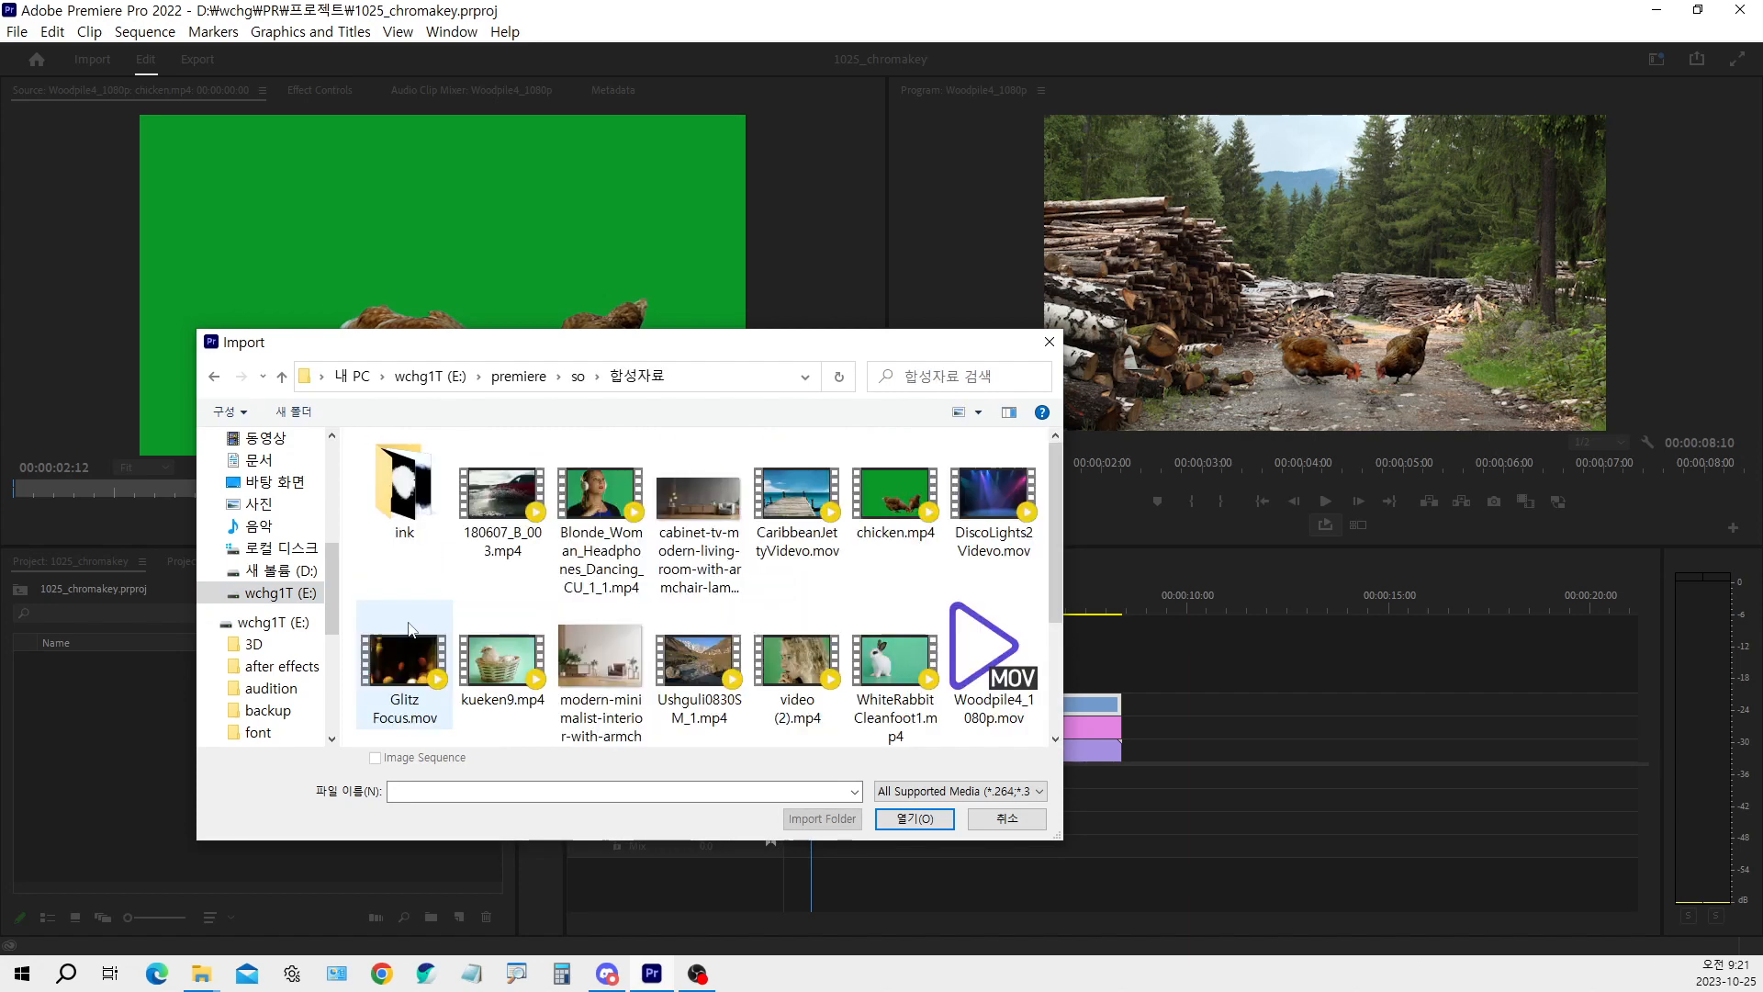
Import chicken.mp4 and Woodpile4_1080p.mov from the 합성자료 folder into the 1025_chromakey project
left_click(882, 501)
scroll(924, 667, "down", 2)
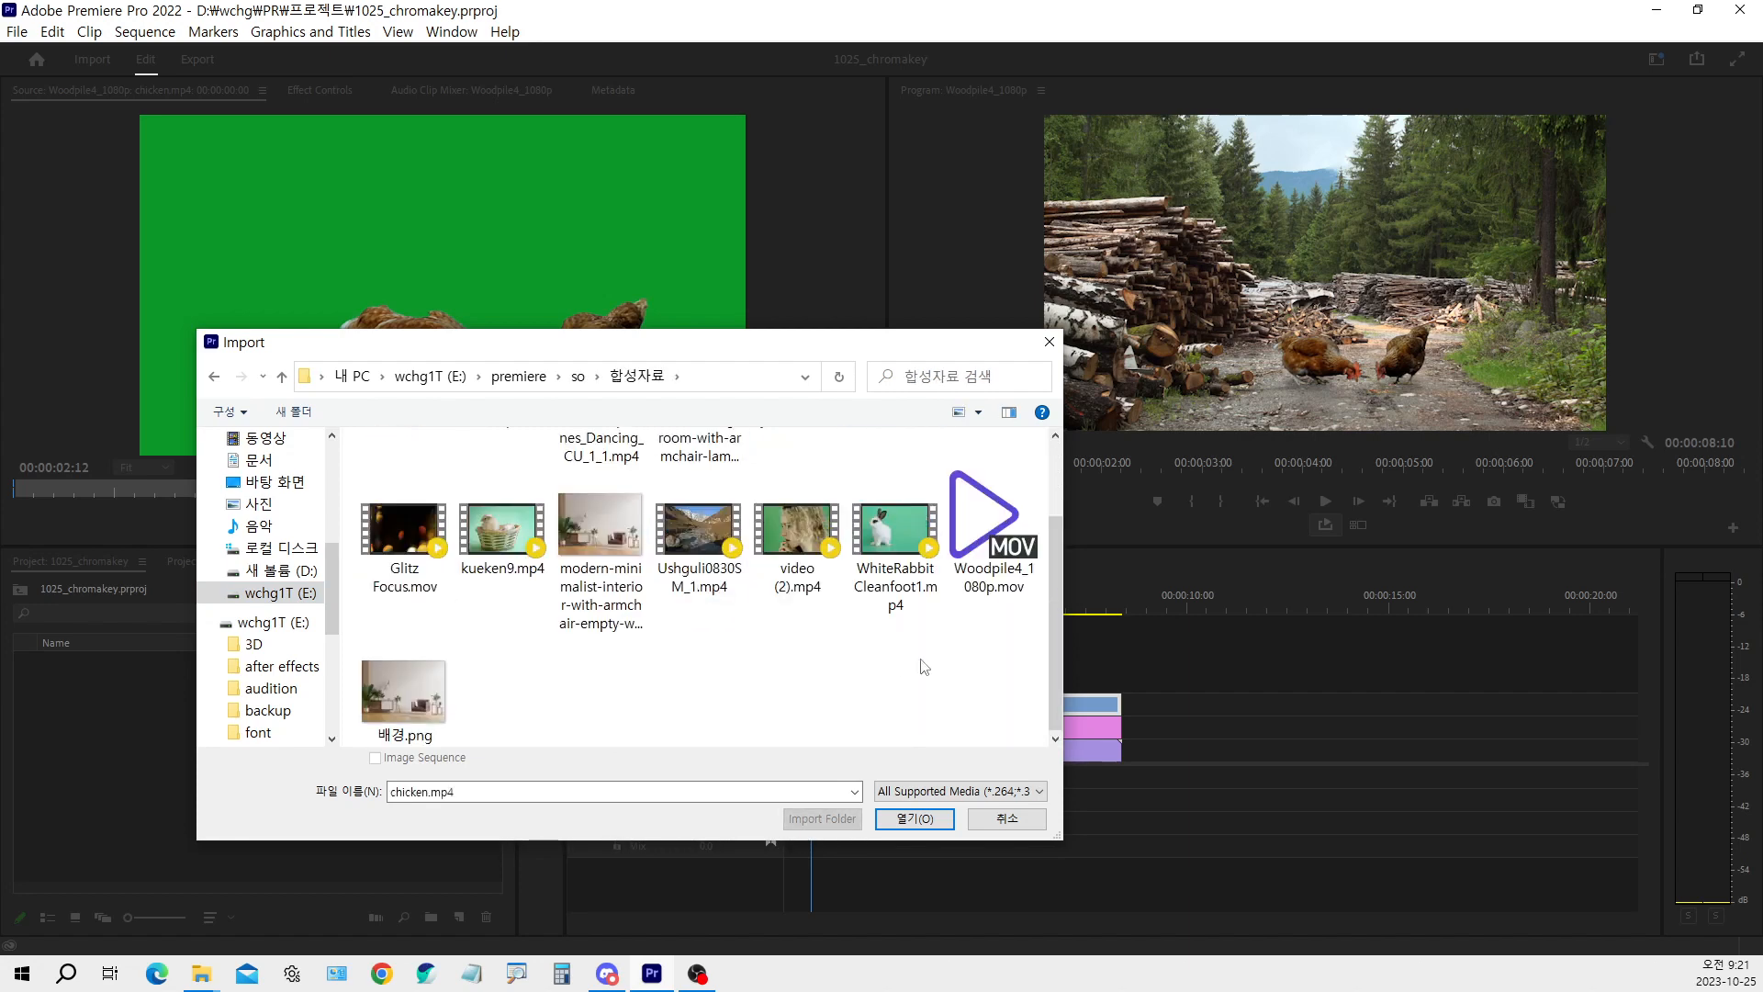
scroll(924, 666, "up", 2)
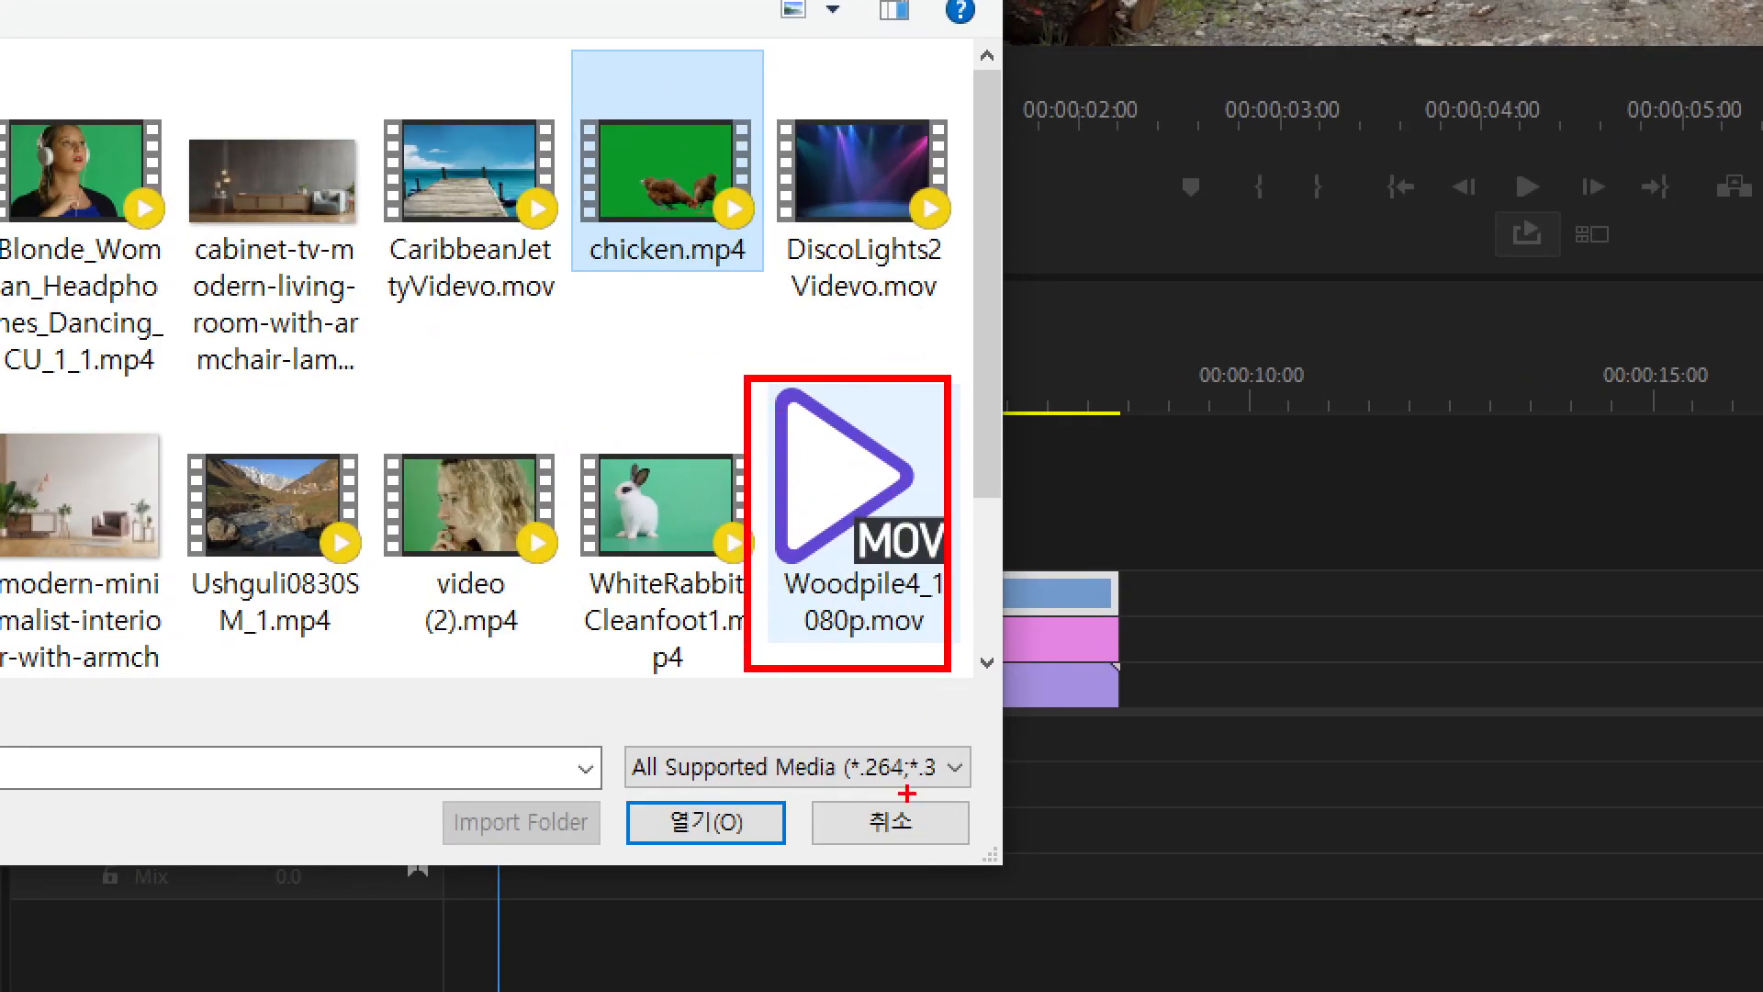
left_click_drag(813, 464, 869, 421)
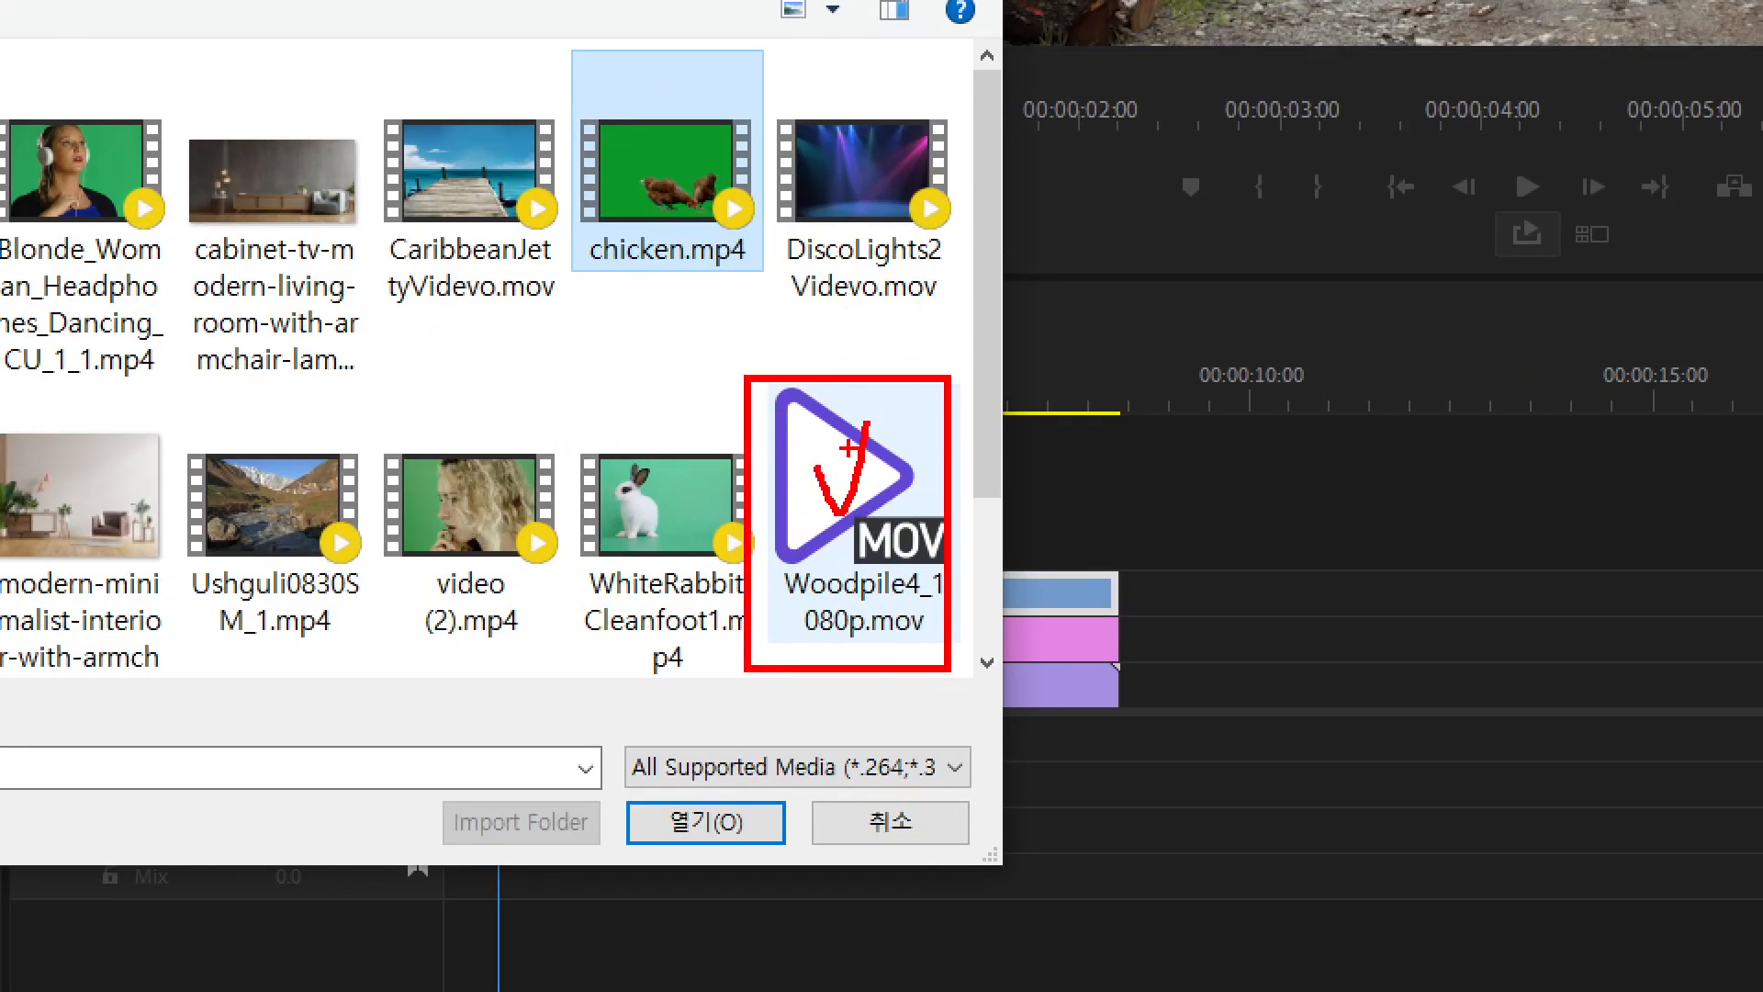
left_click_drag(654, 156, 707, 122)
left_click_drag(825, 485, 842, 424)
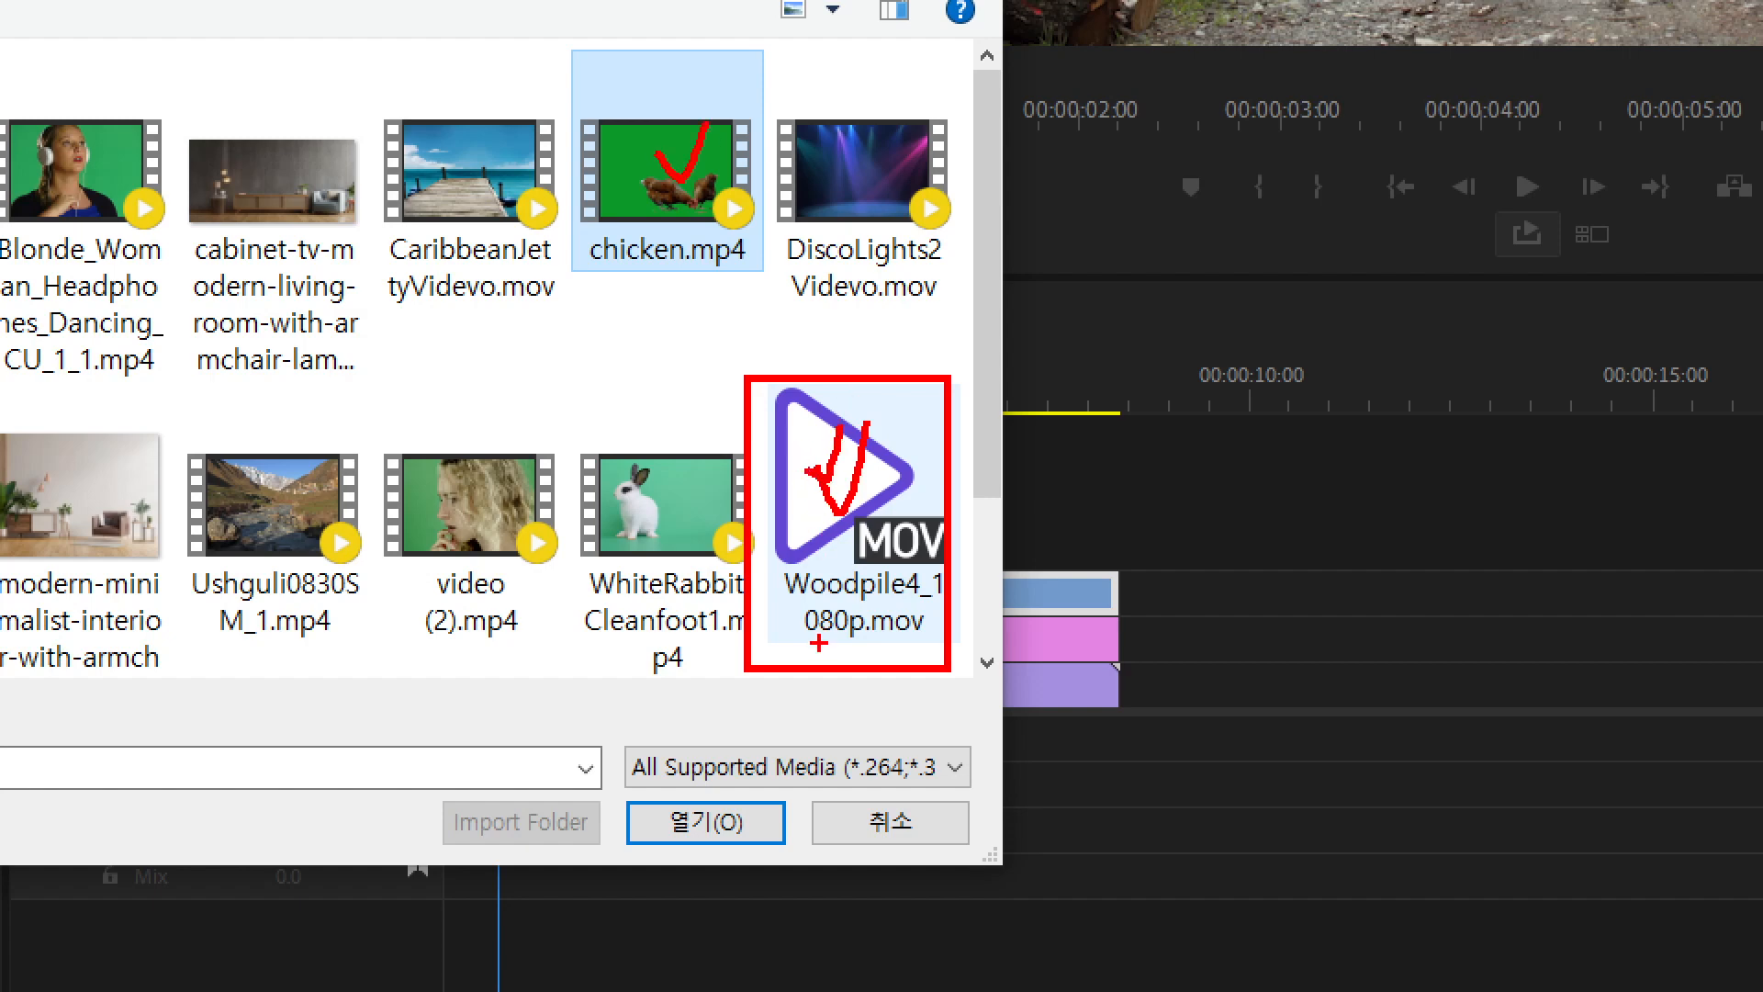
key("Escape")
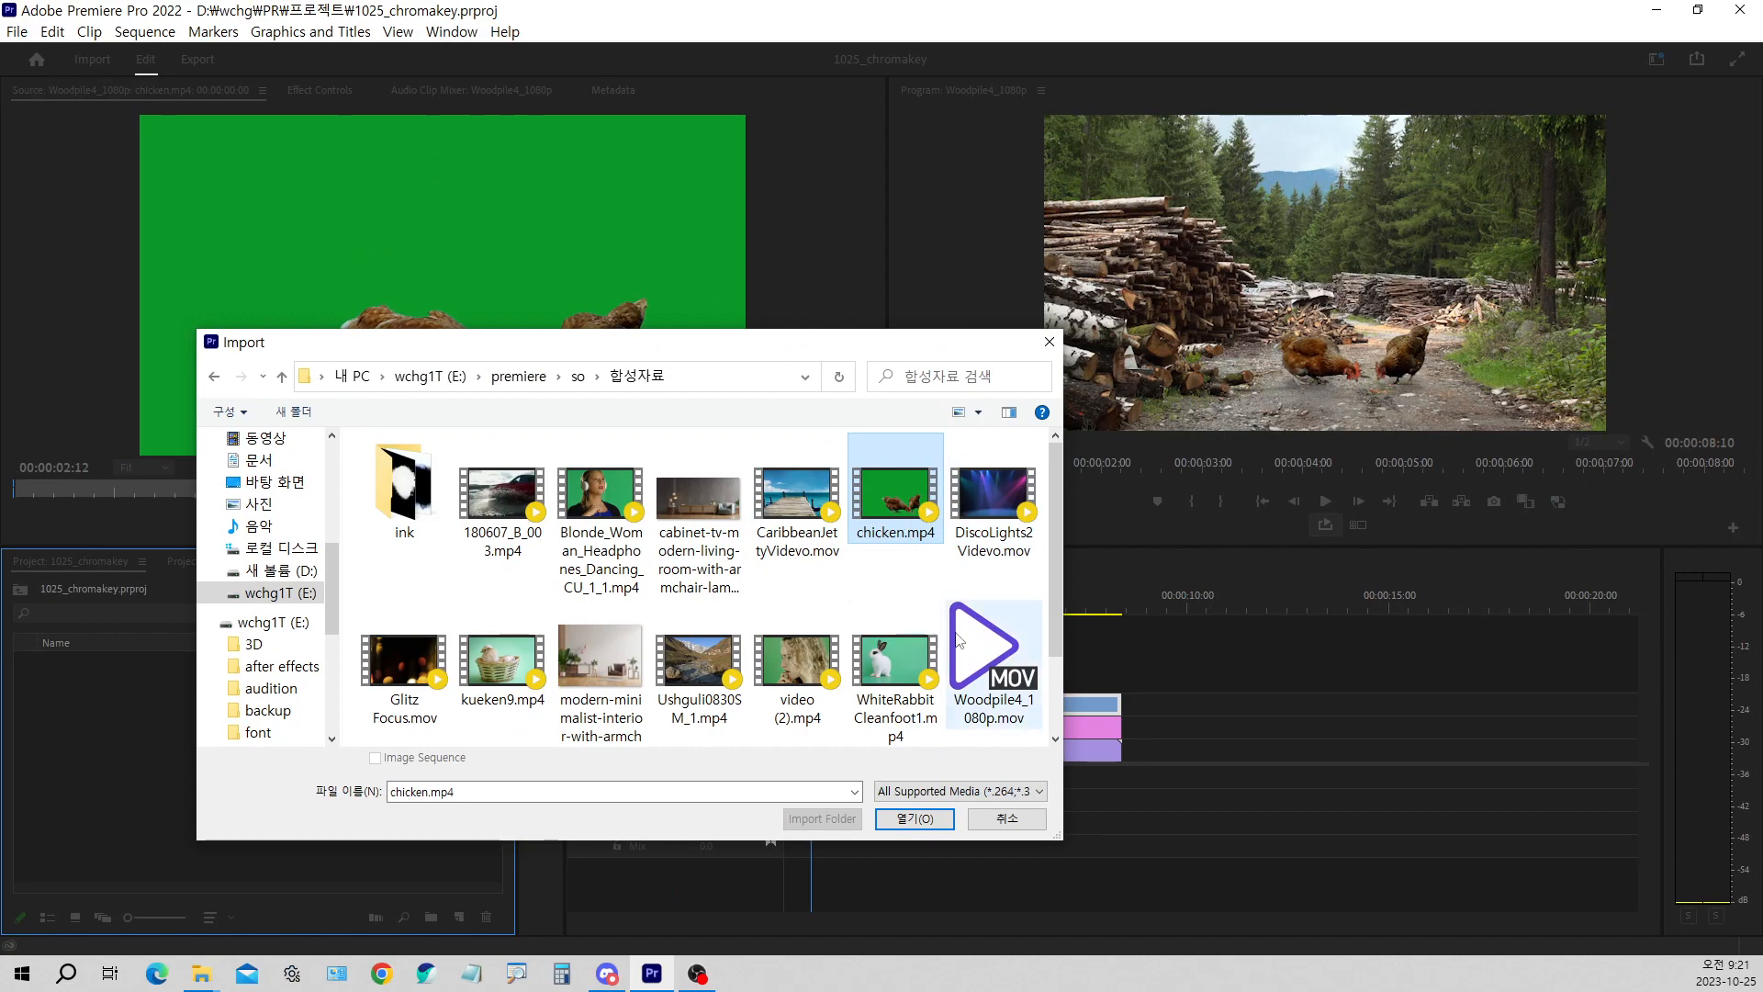
left_click(958, 640)
left_click(921, 524, "shift")
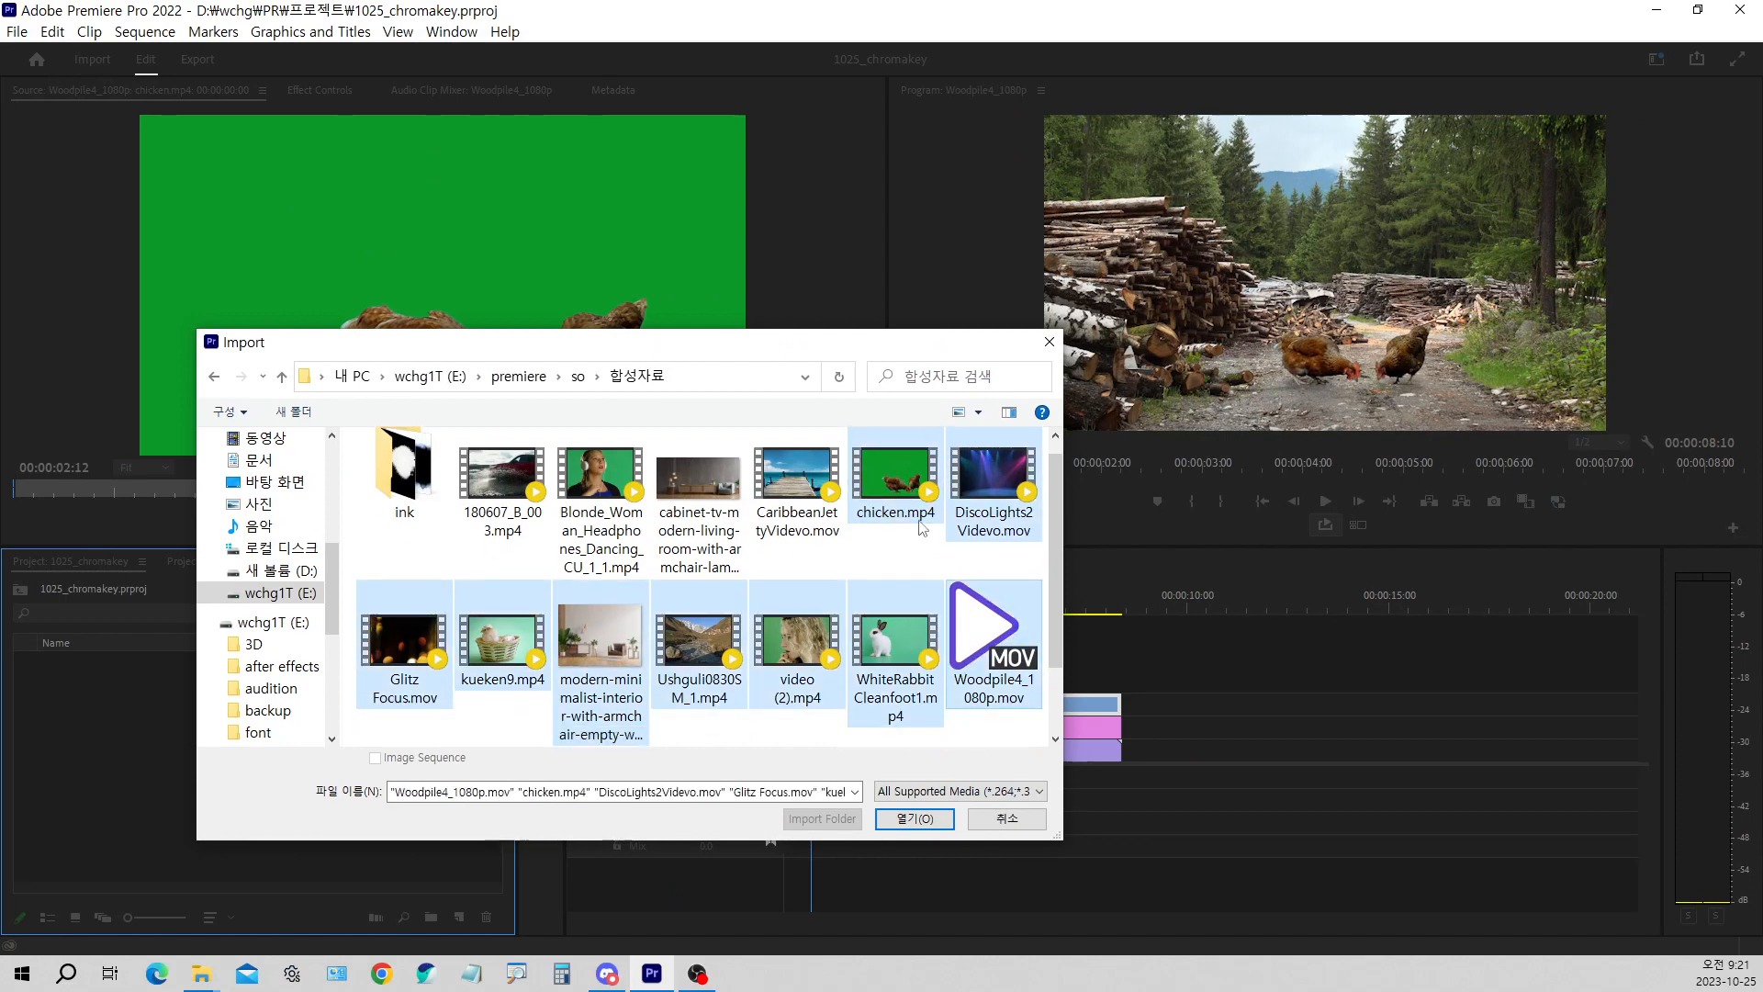
left_click(921, 525)
left_click(992, 633, "ctrl")
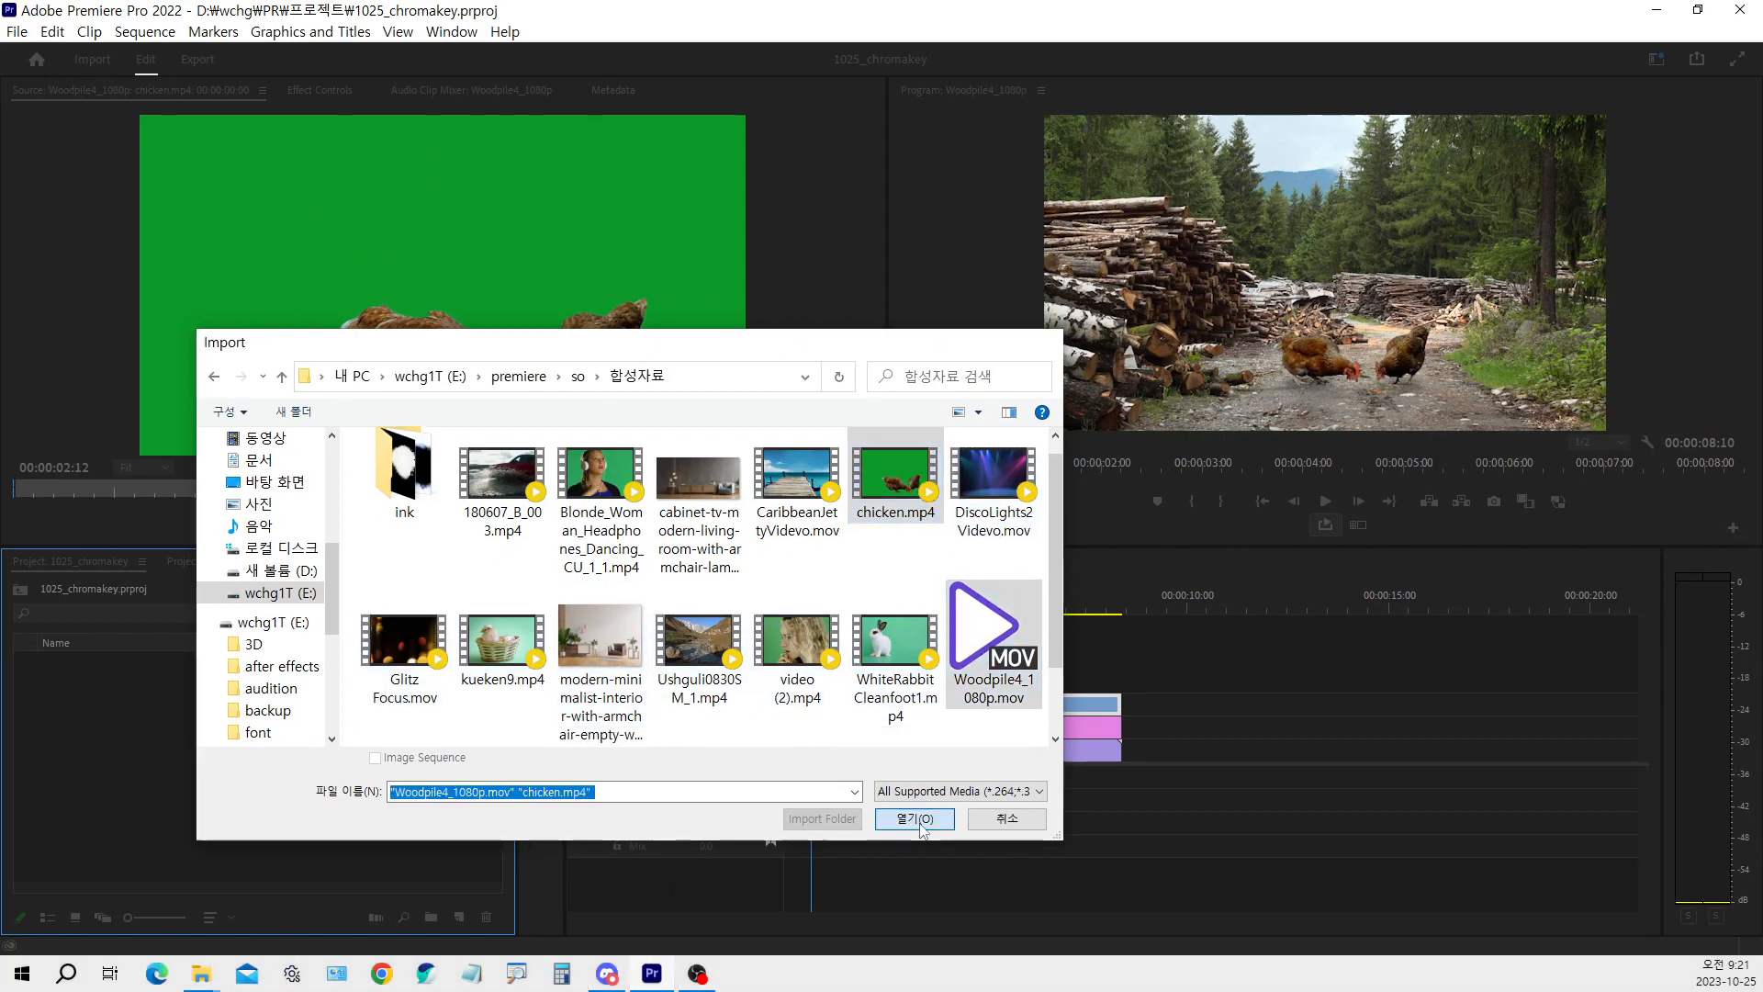
left_click(915, 818)
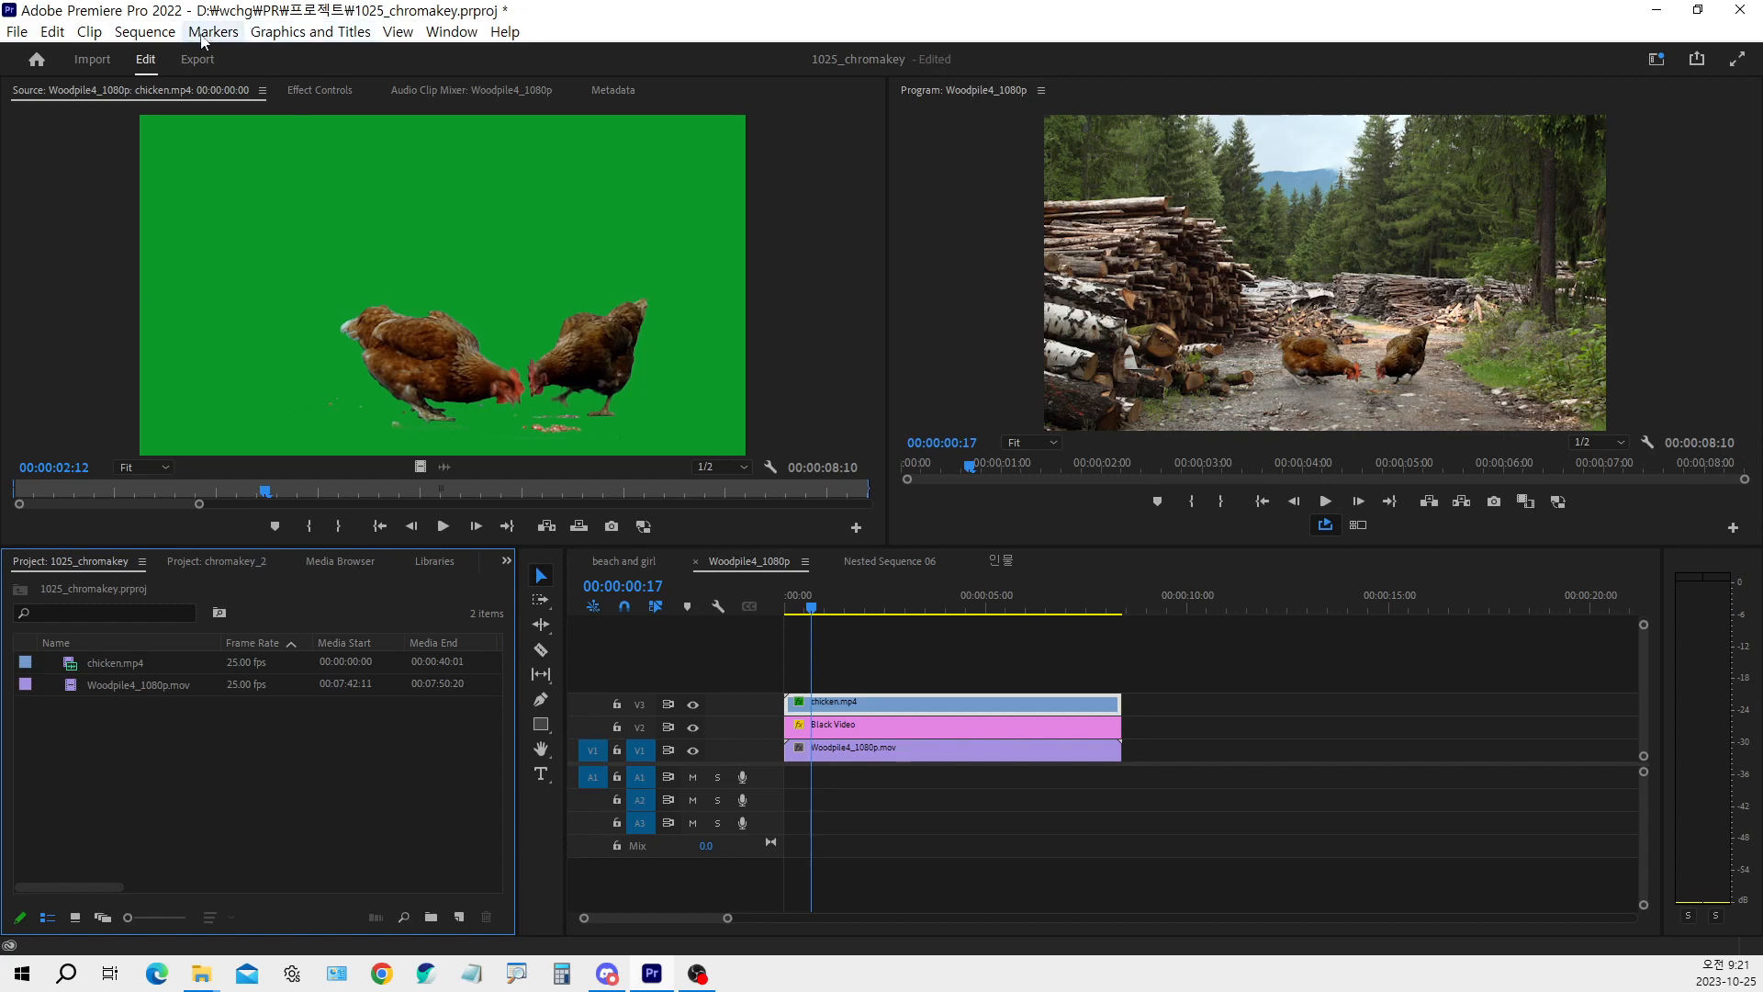
Examine the available workspaces and the Reset to saved layout option
left_click(17, 32)
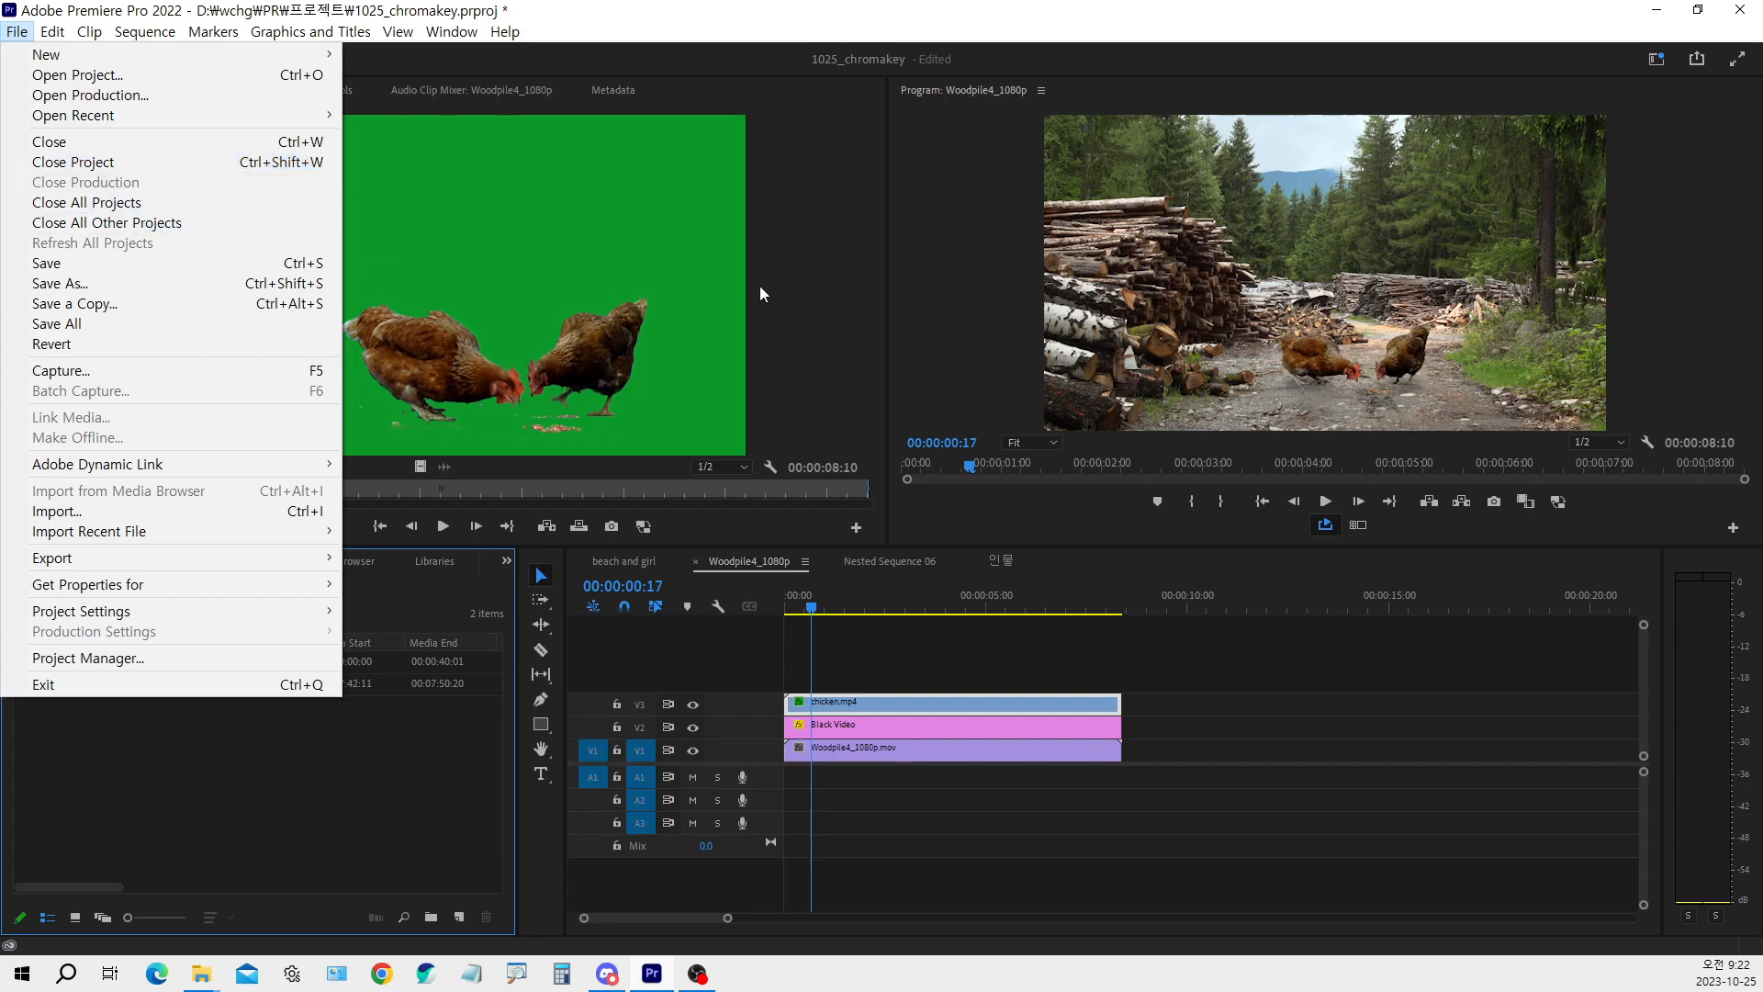
left_click(418, 752)
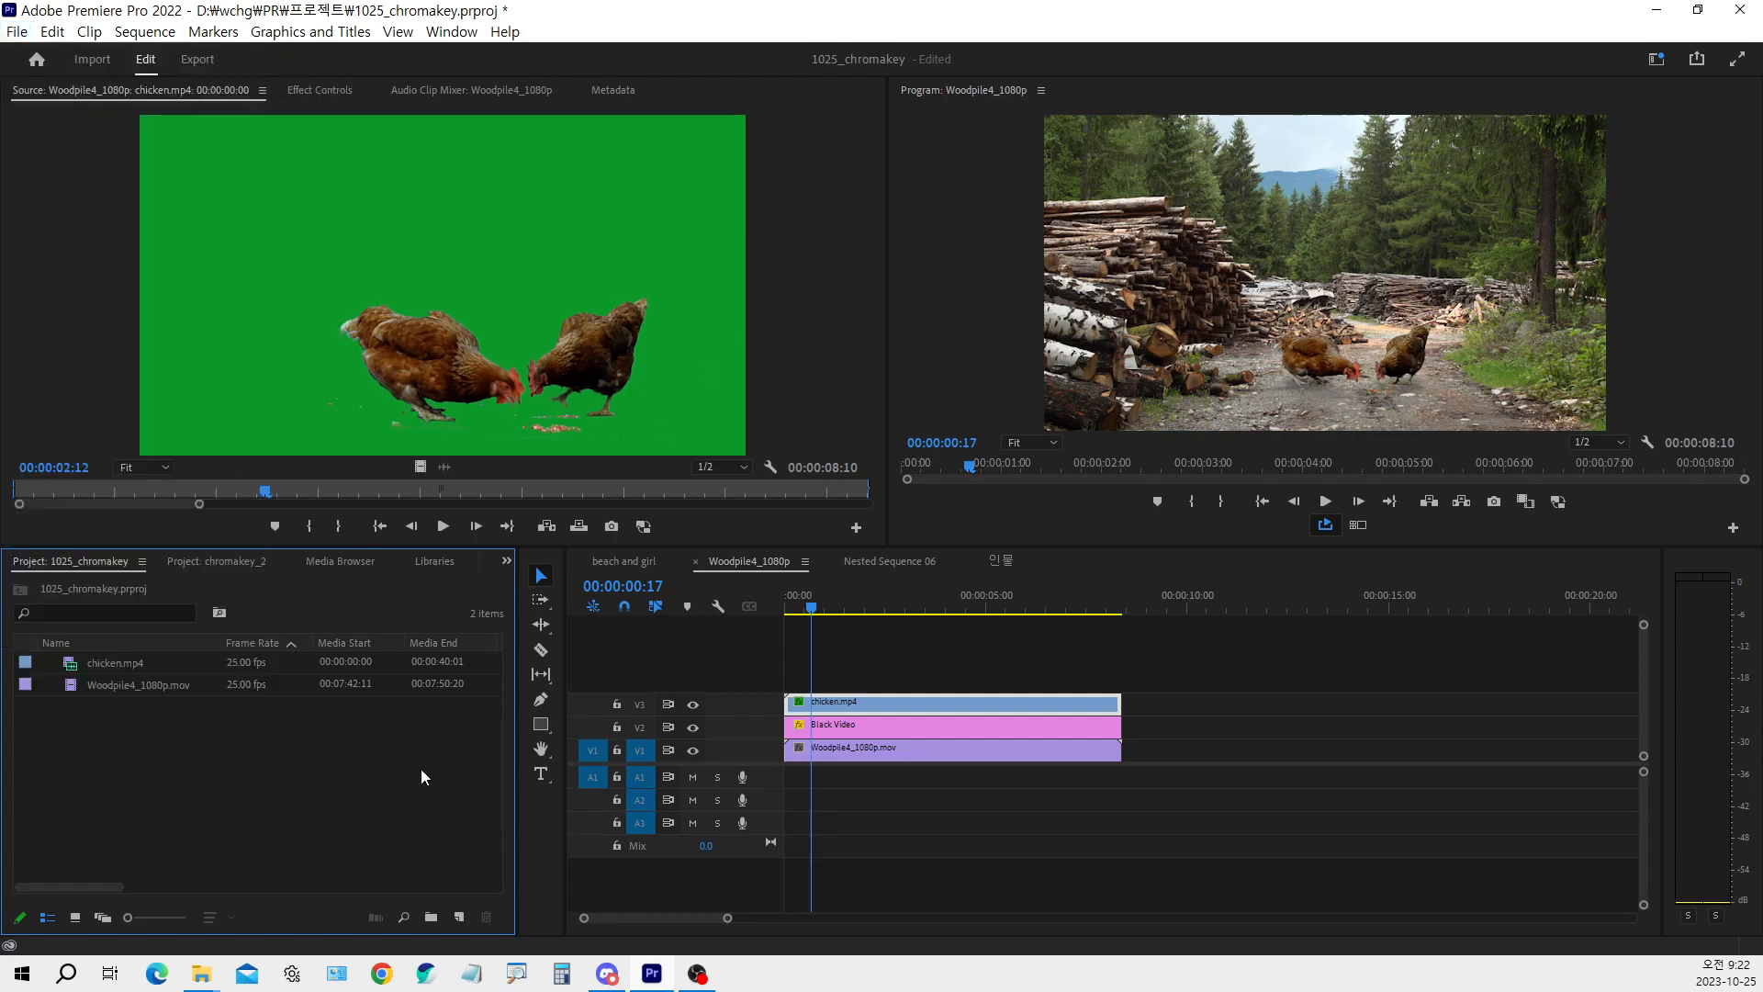
left_click(1666, 60)
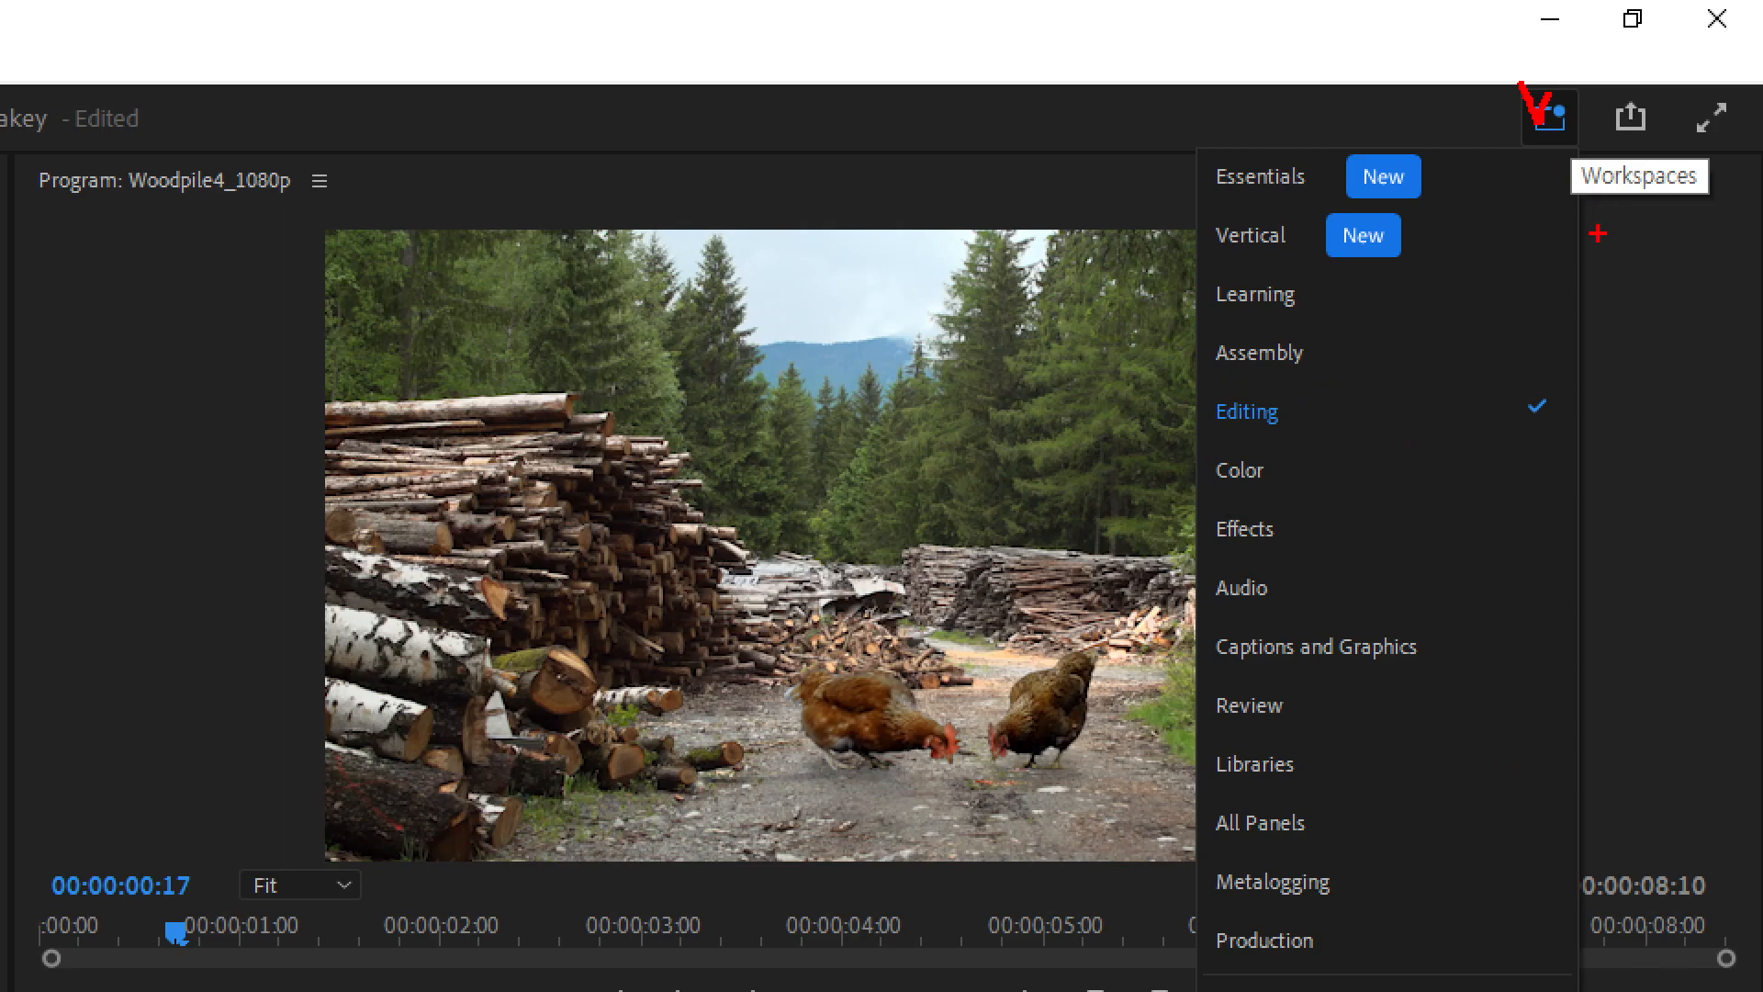
key("Escape")
left_click(1663, 59)
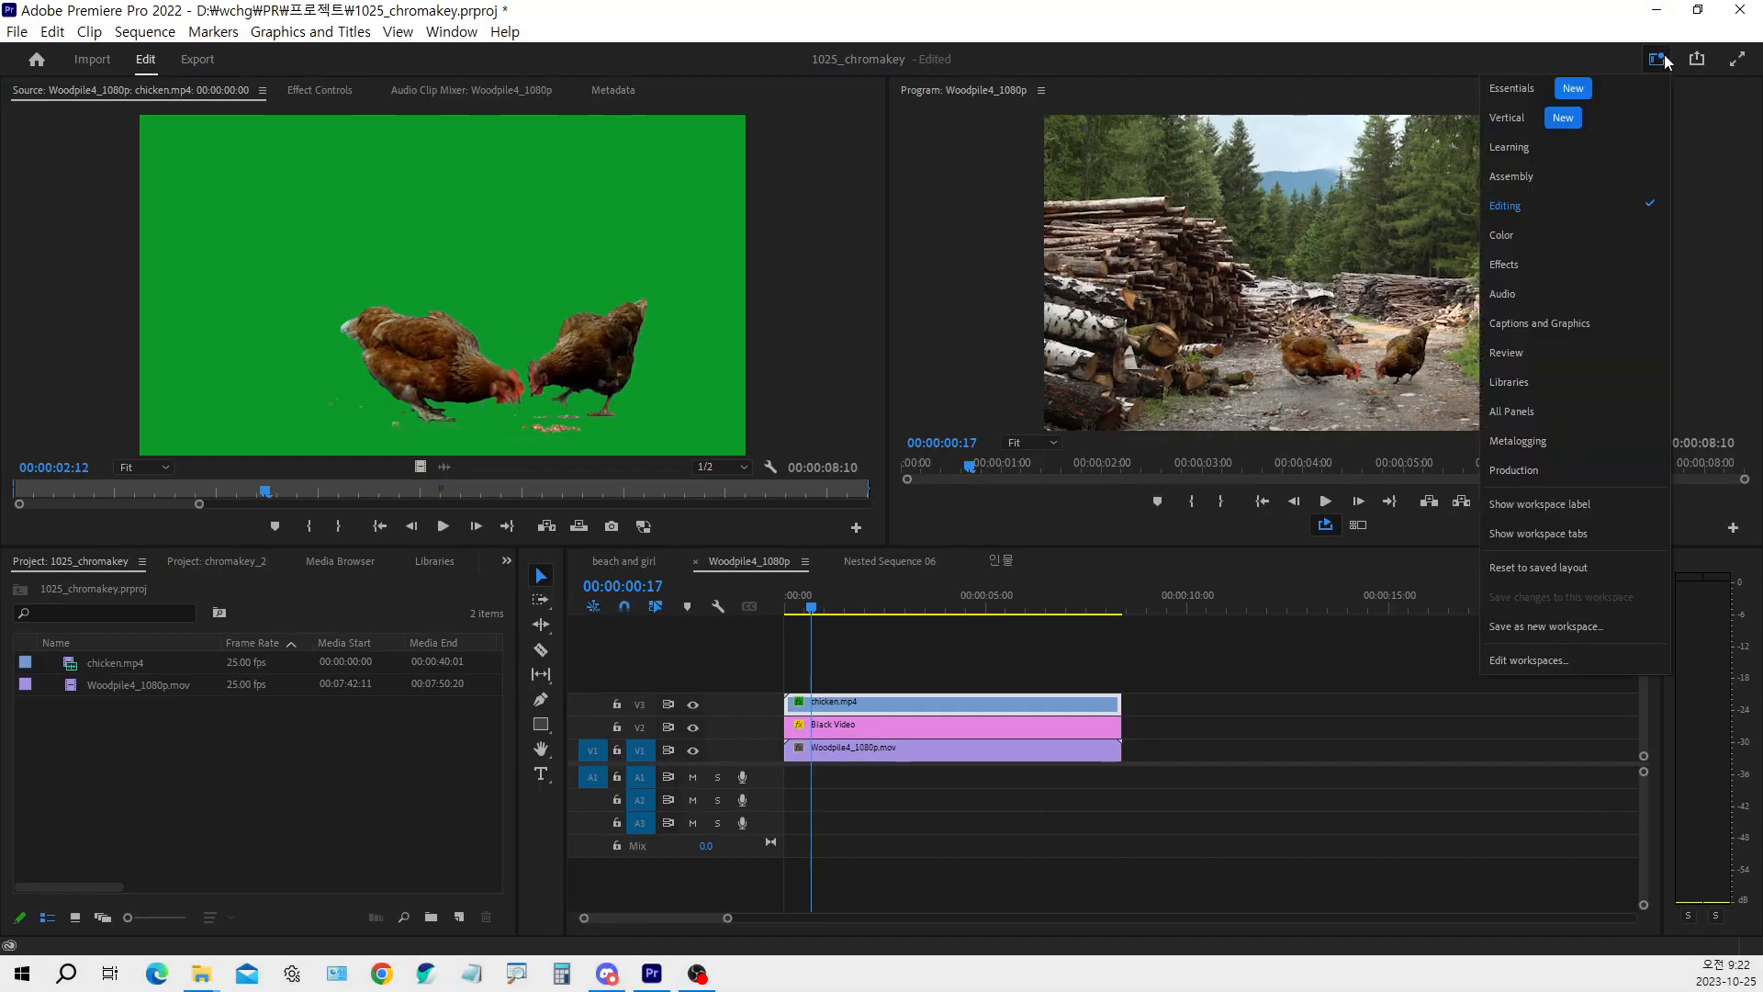
key("ctrl+1")
left_click(1543, 571)
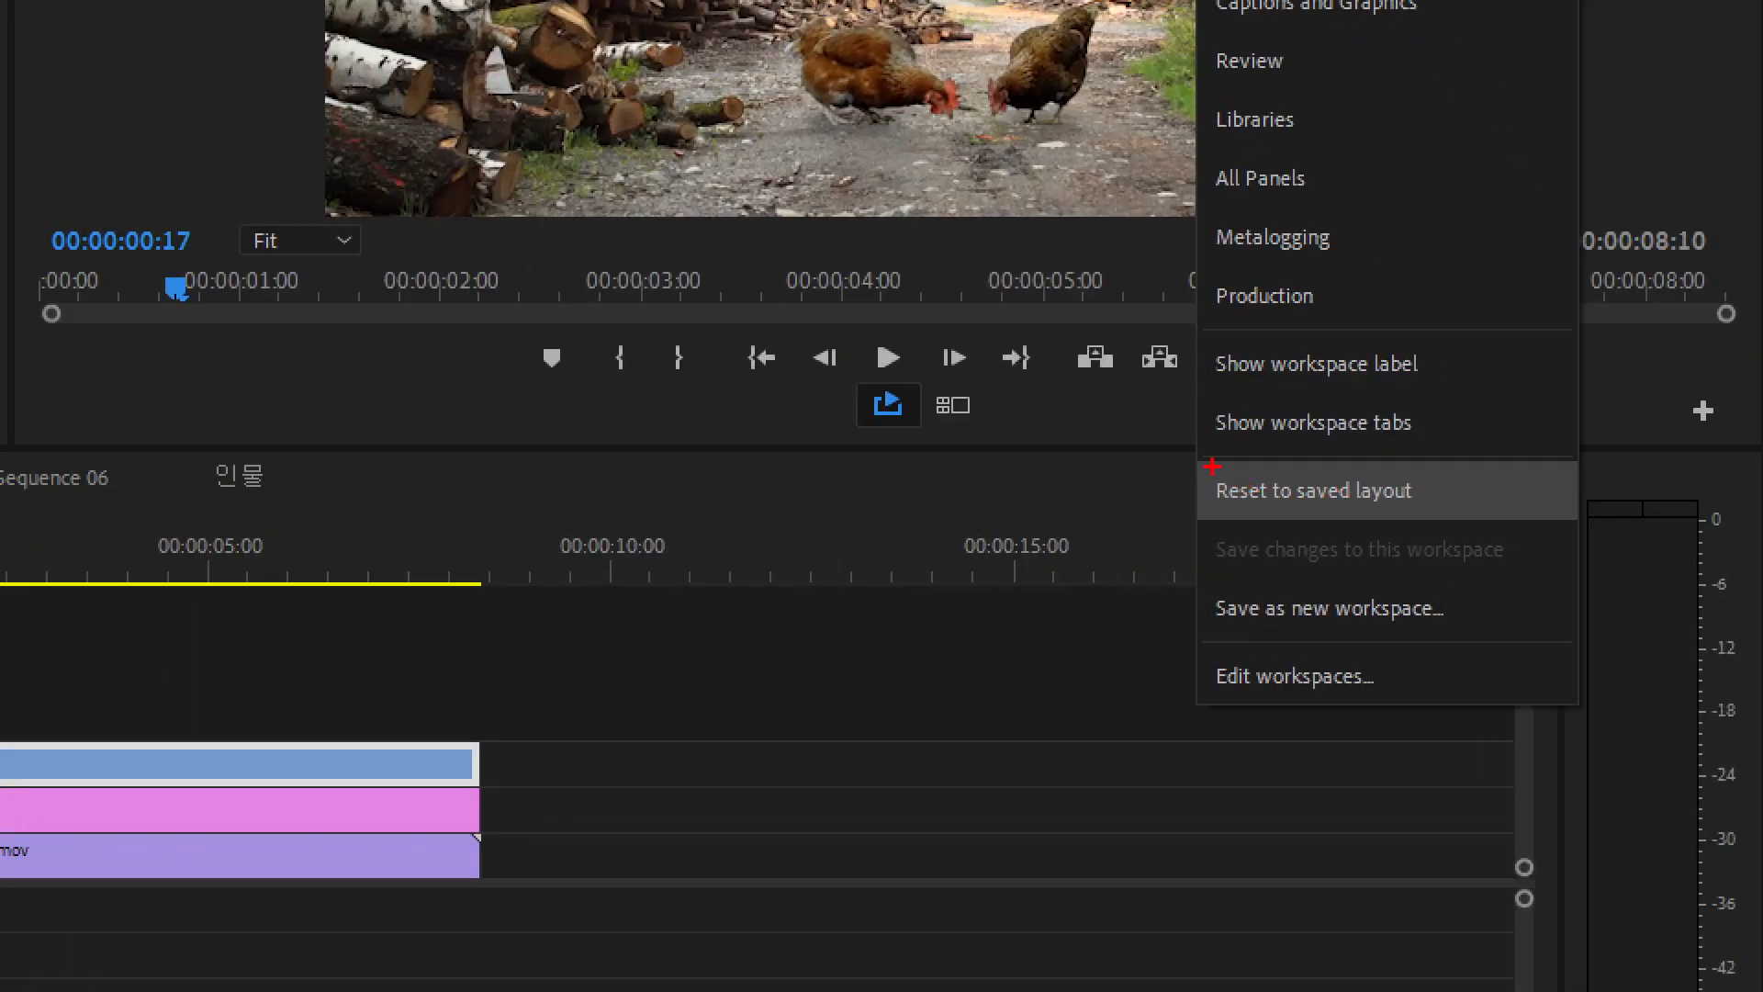
left_click_drag(1212, 466, 1446, 521)
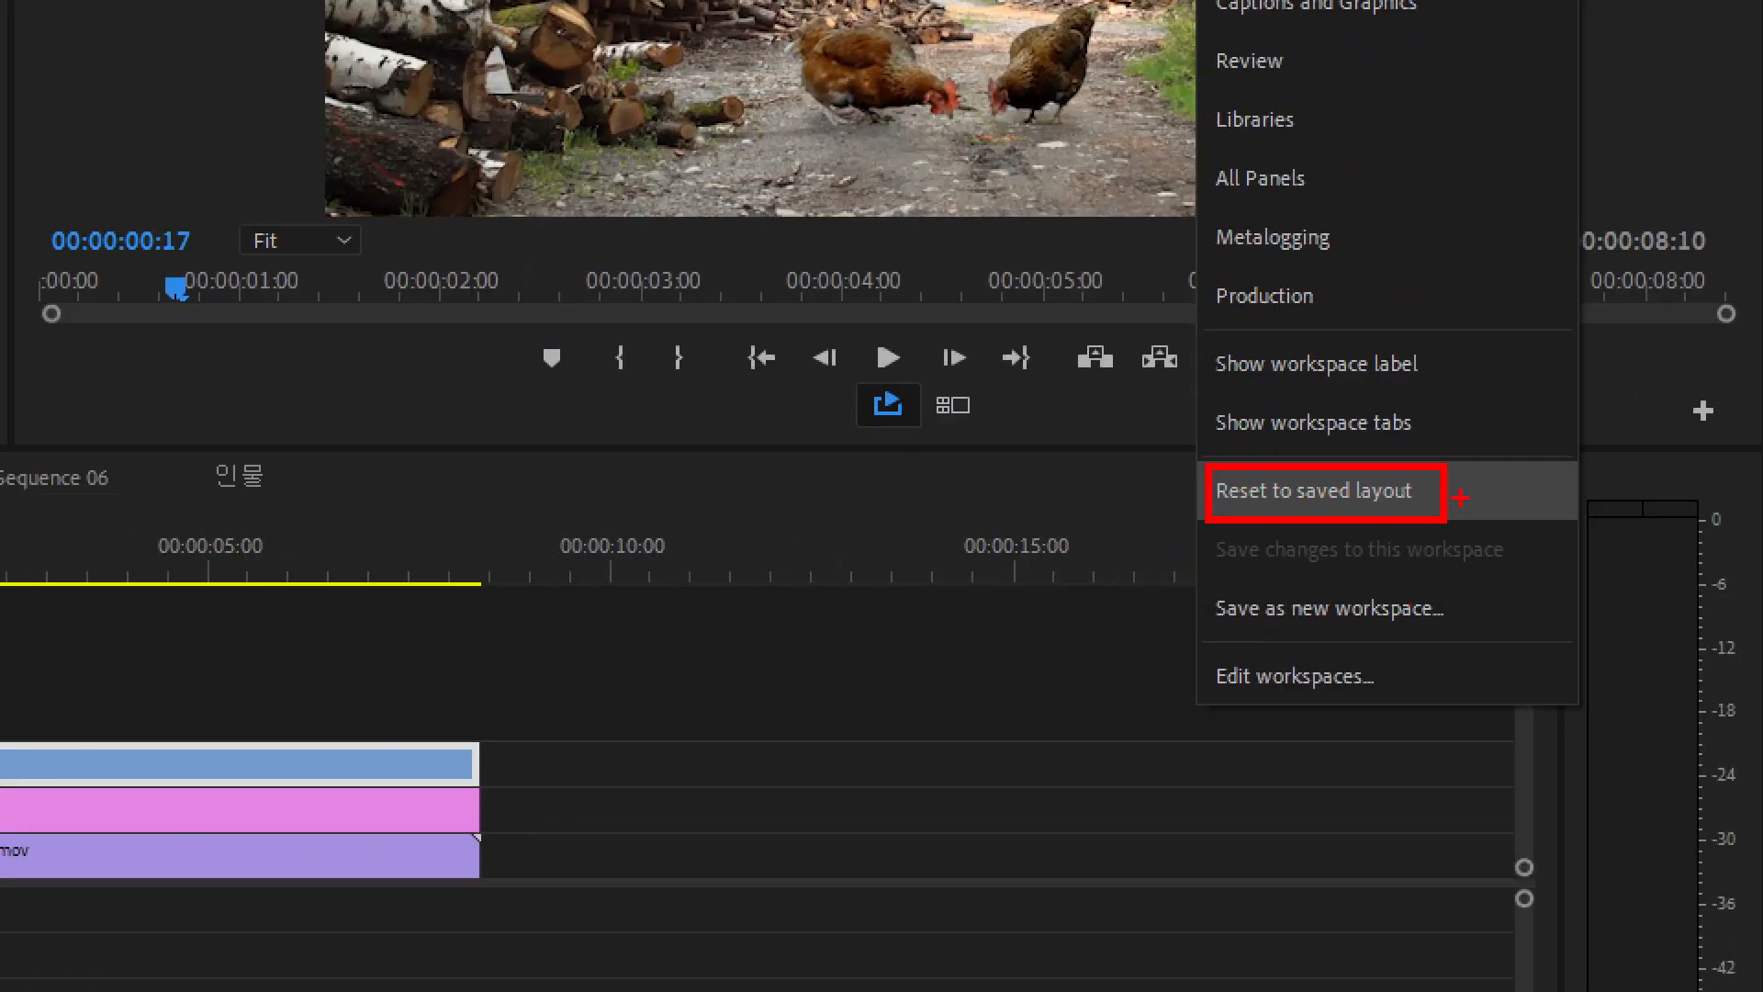
key("Escape")
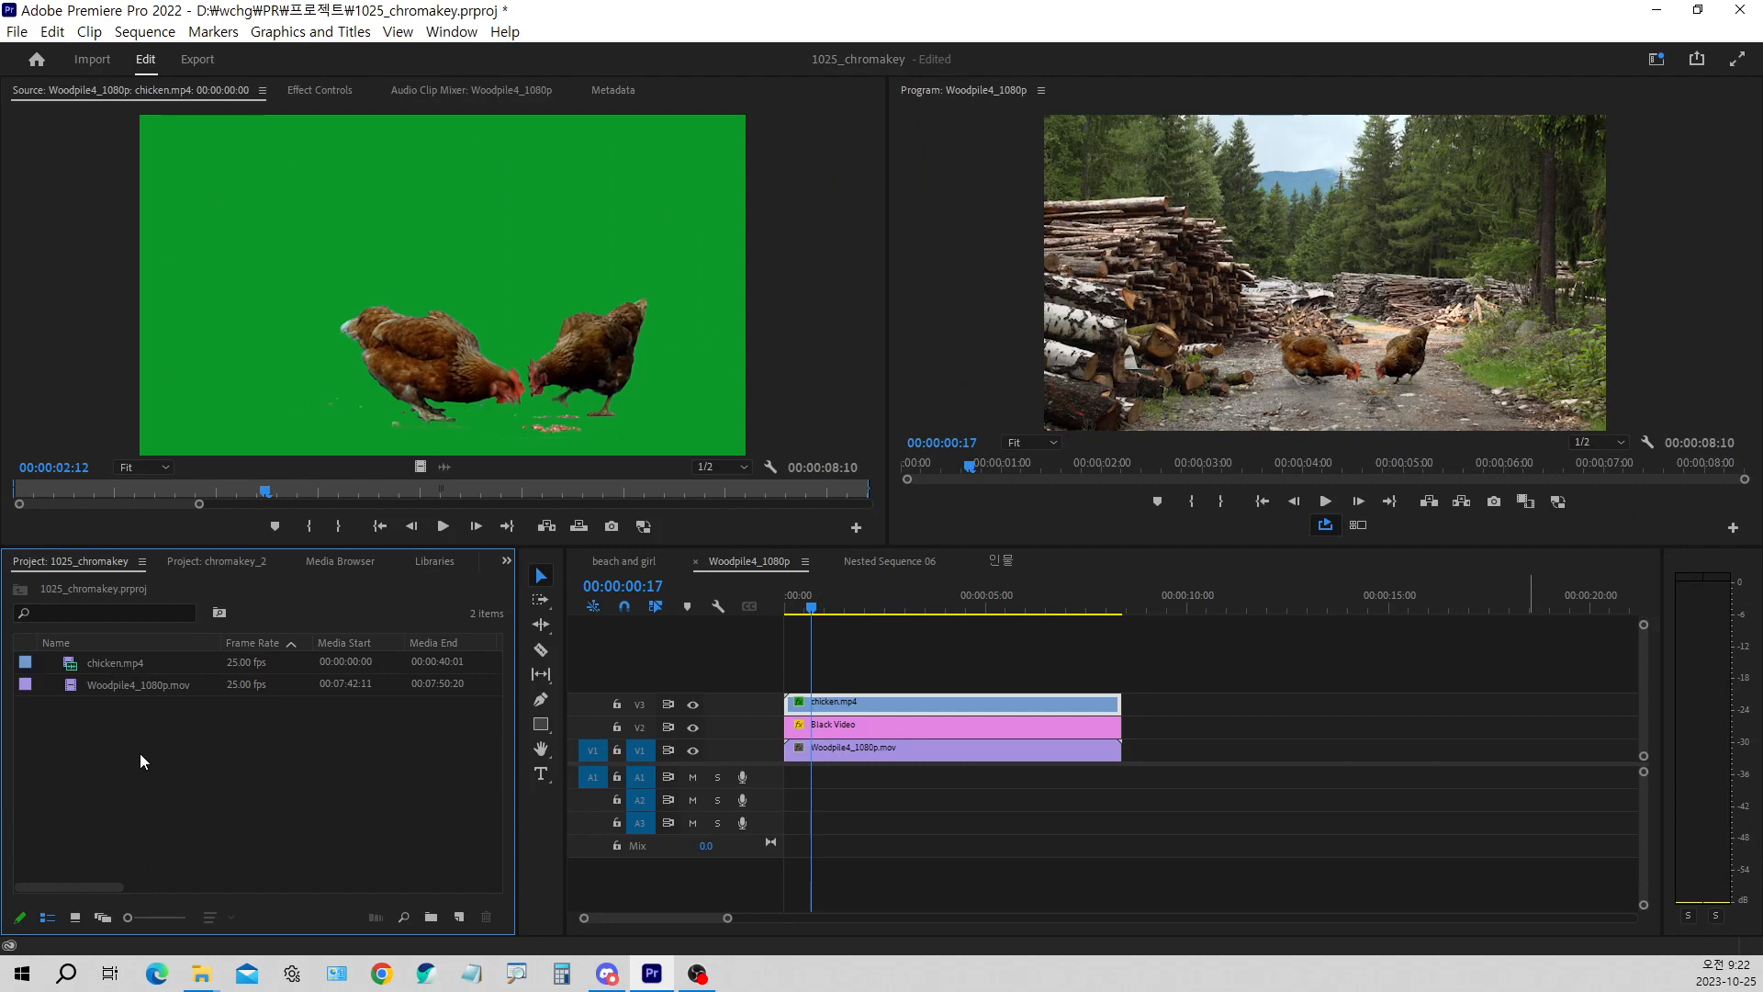
Scrub the Woodpile4_1080p sequence to 00:00:01:00 to view the composite
left_click(876, 674)
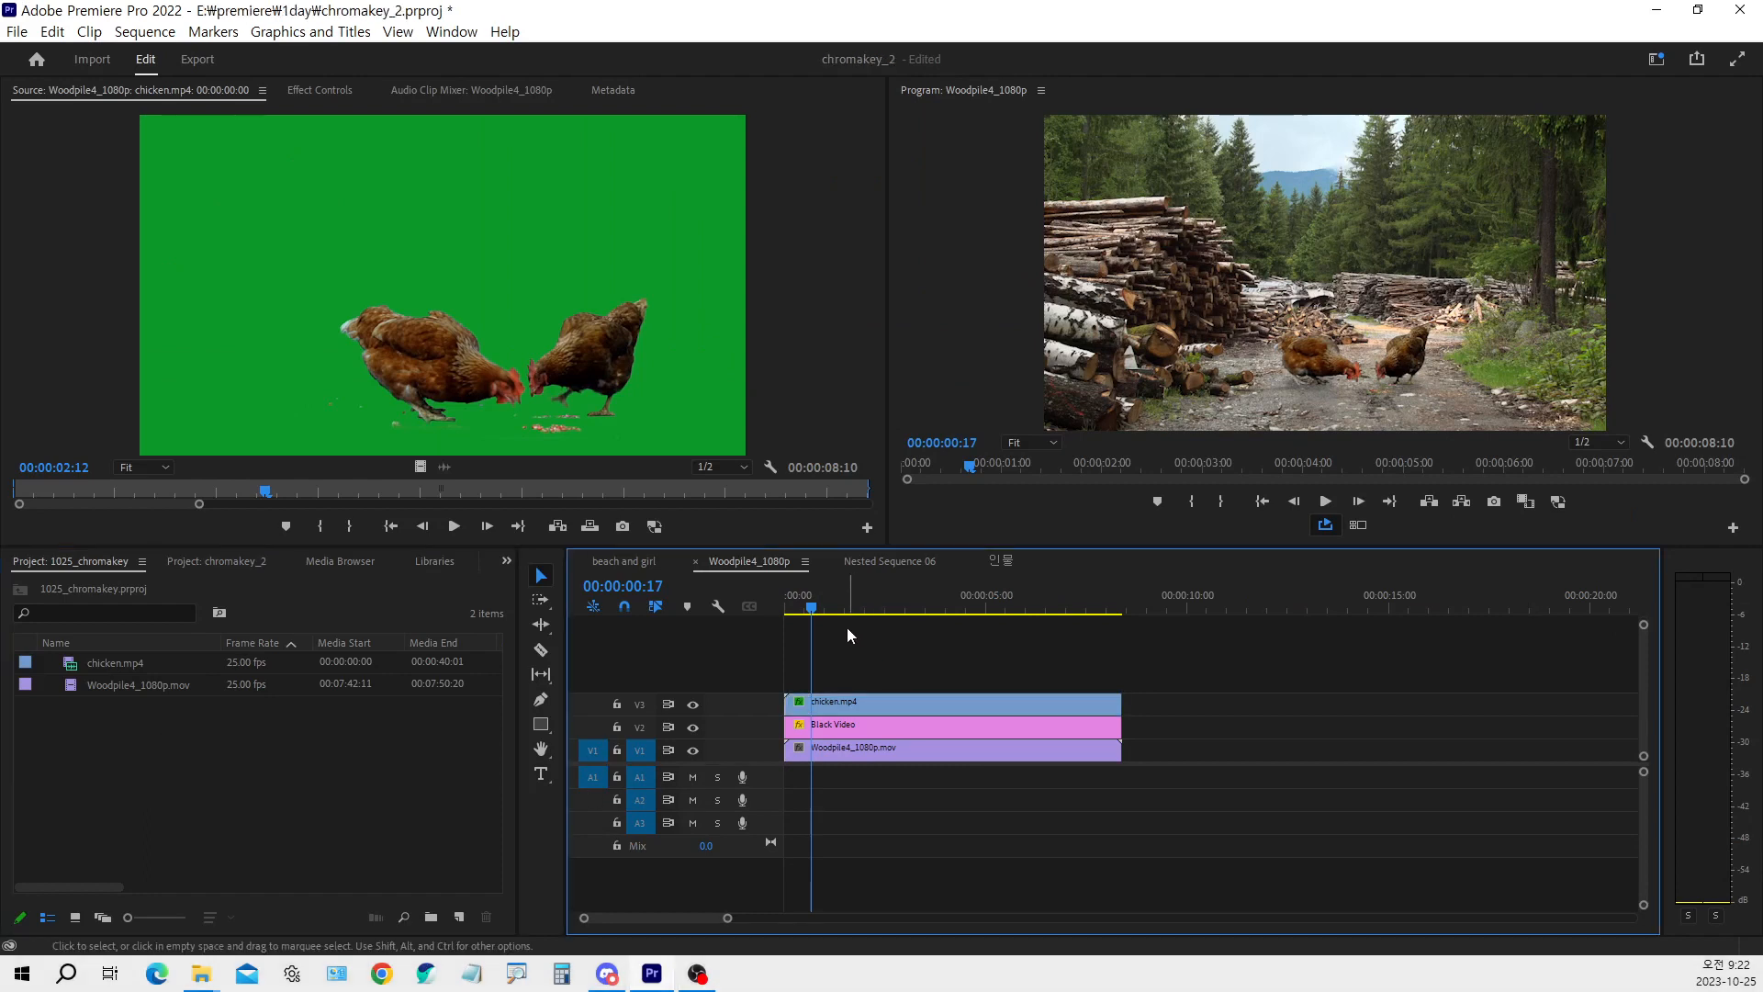
left_click(822, 607)
left_click(827, 606)
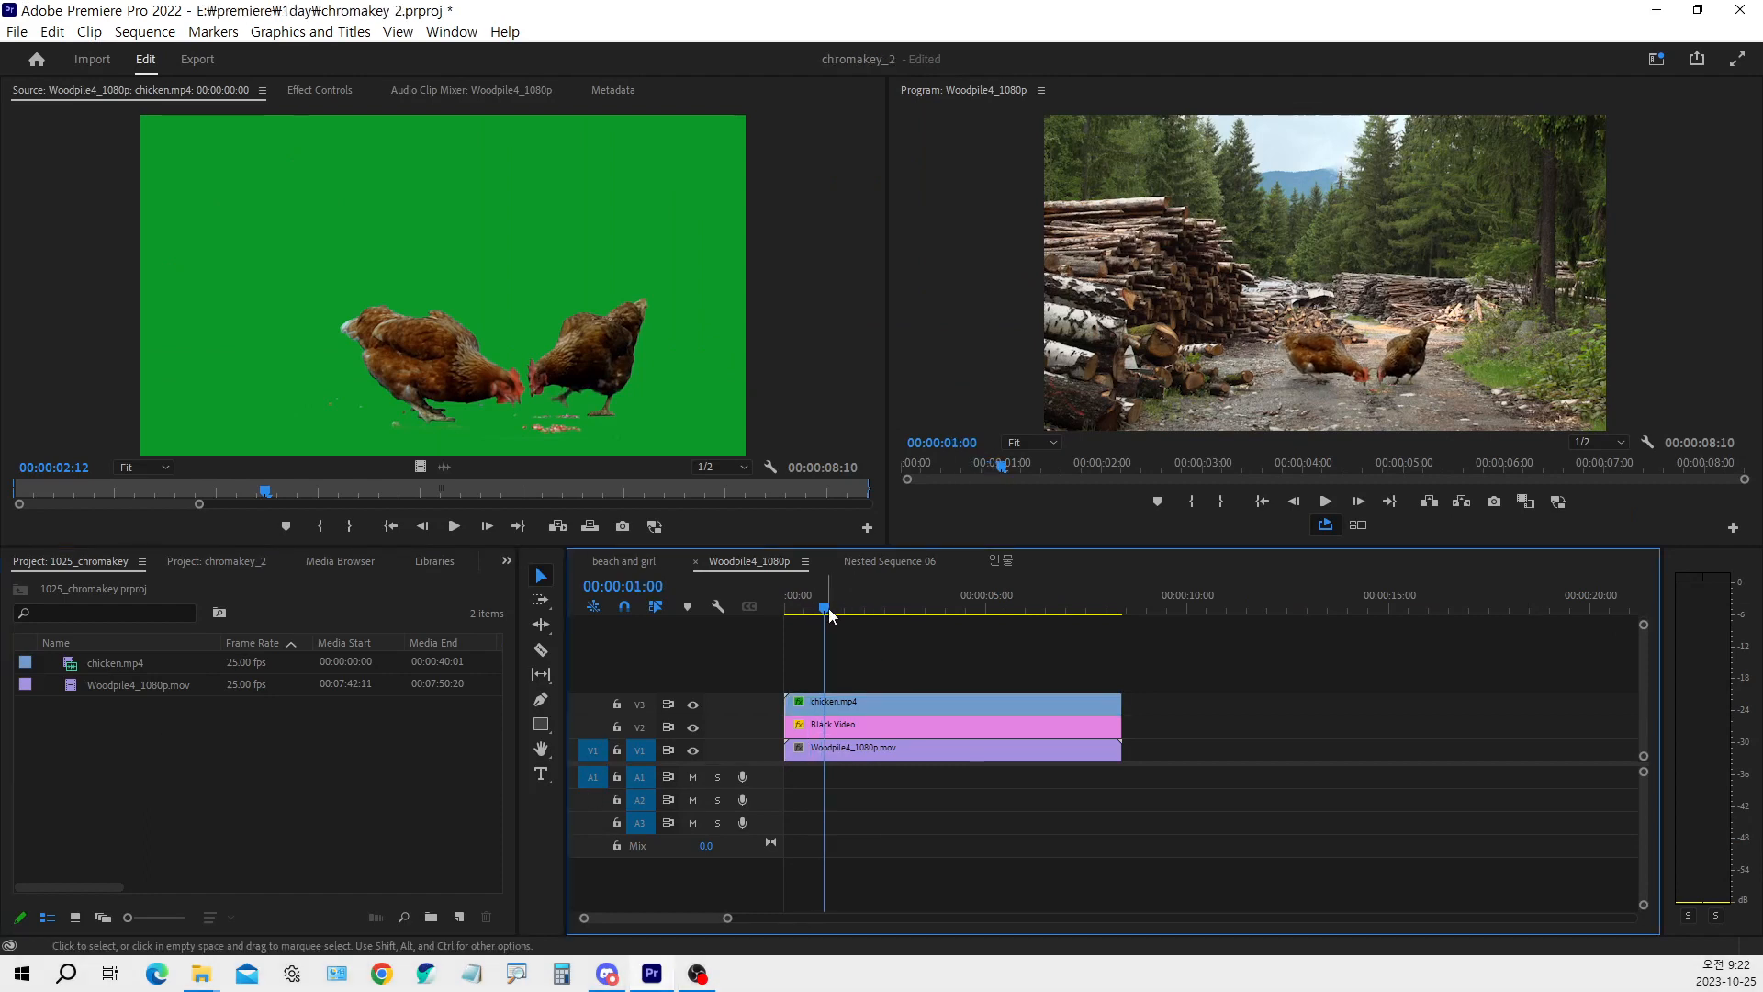
Create a new sequence from the chicken.mp4 clip in the 1025_chromakey project
left_click(252, 747)
left_click(139, 670)
left_click(131, 685)
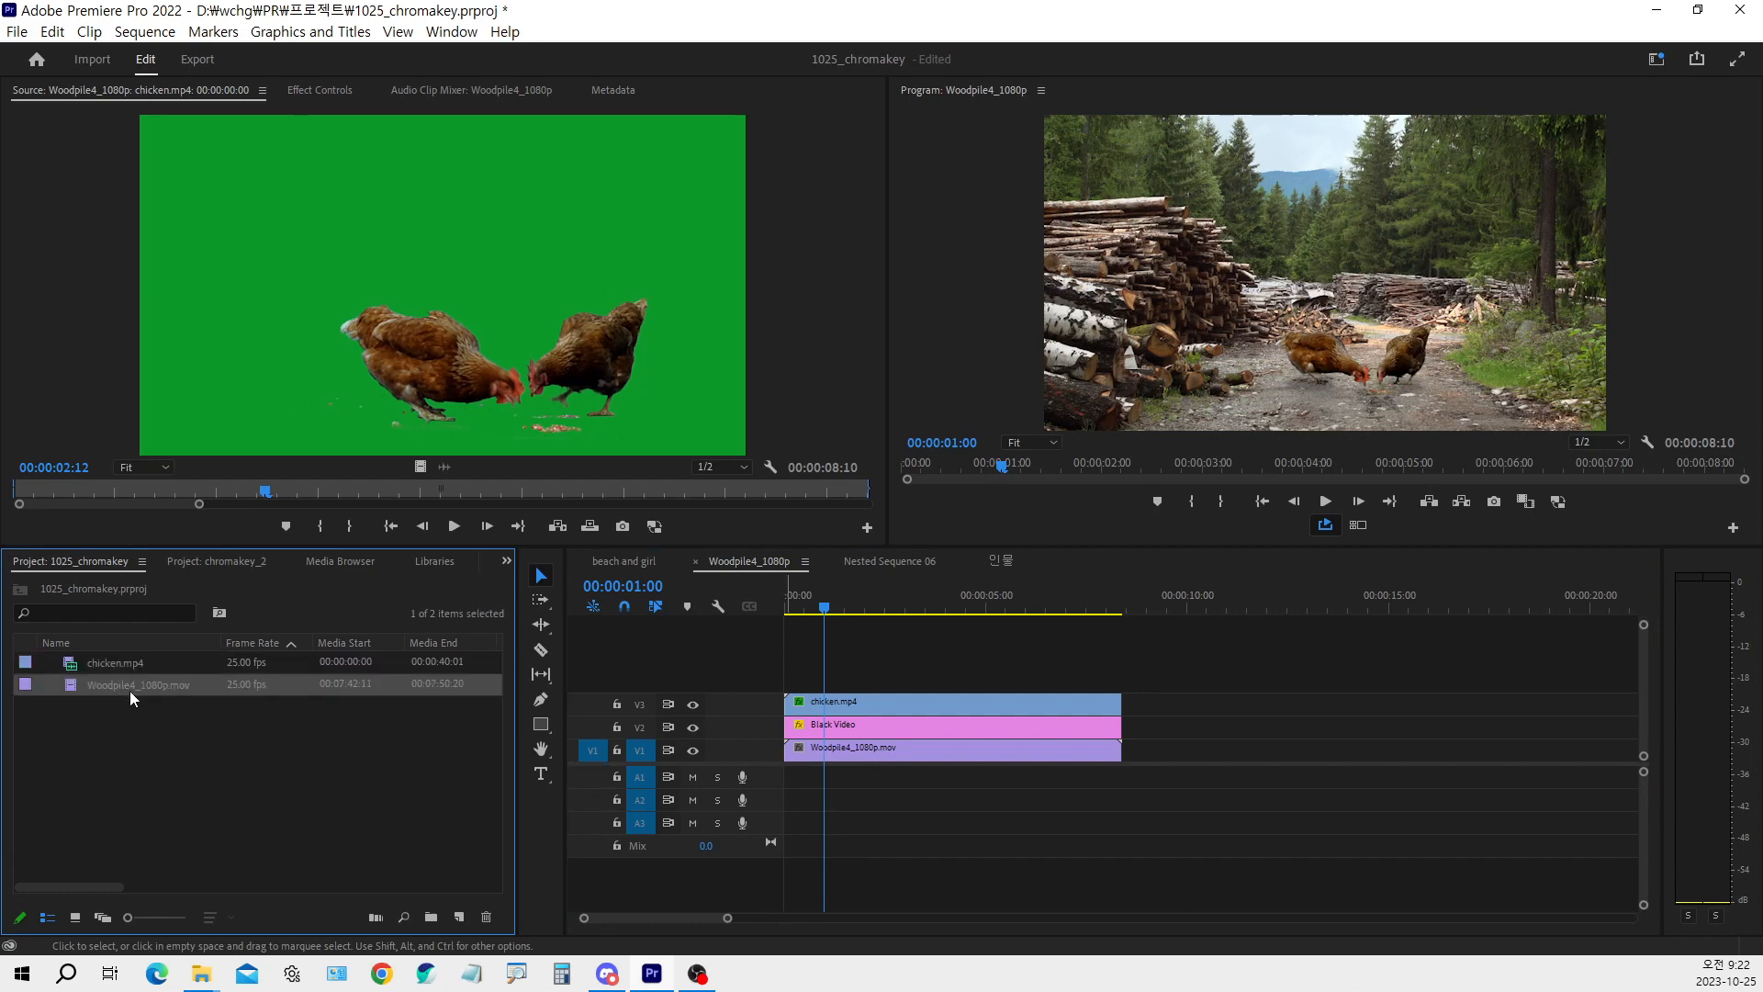
left_click(125, 665)
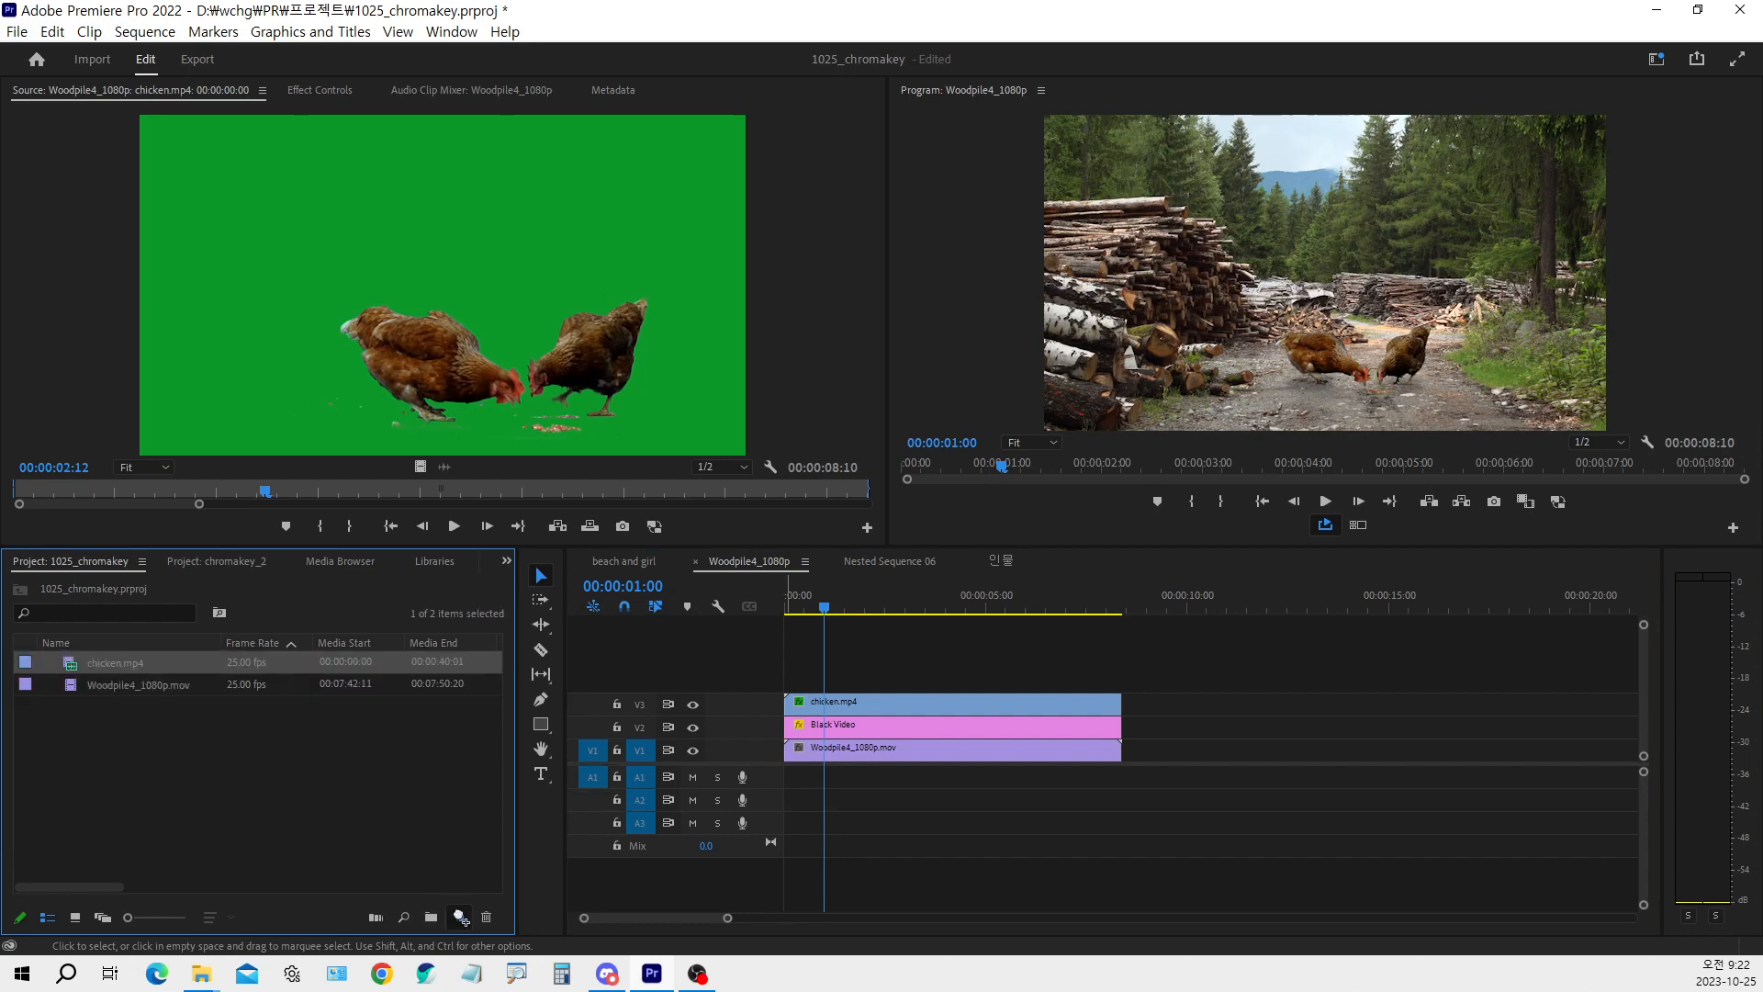
left_click_drag(460, 917, 461, 916)
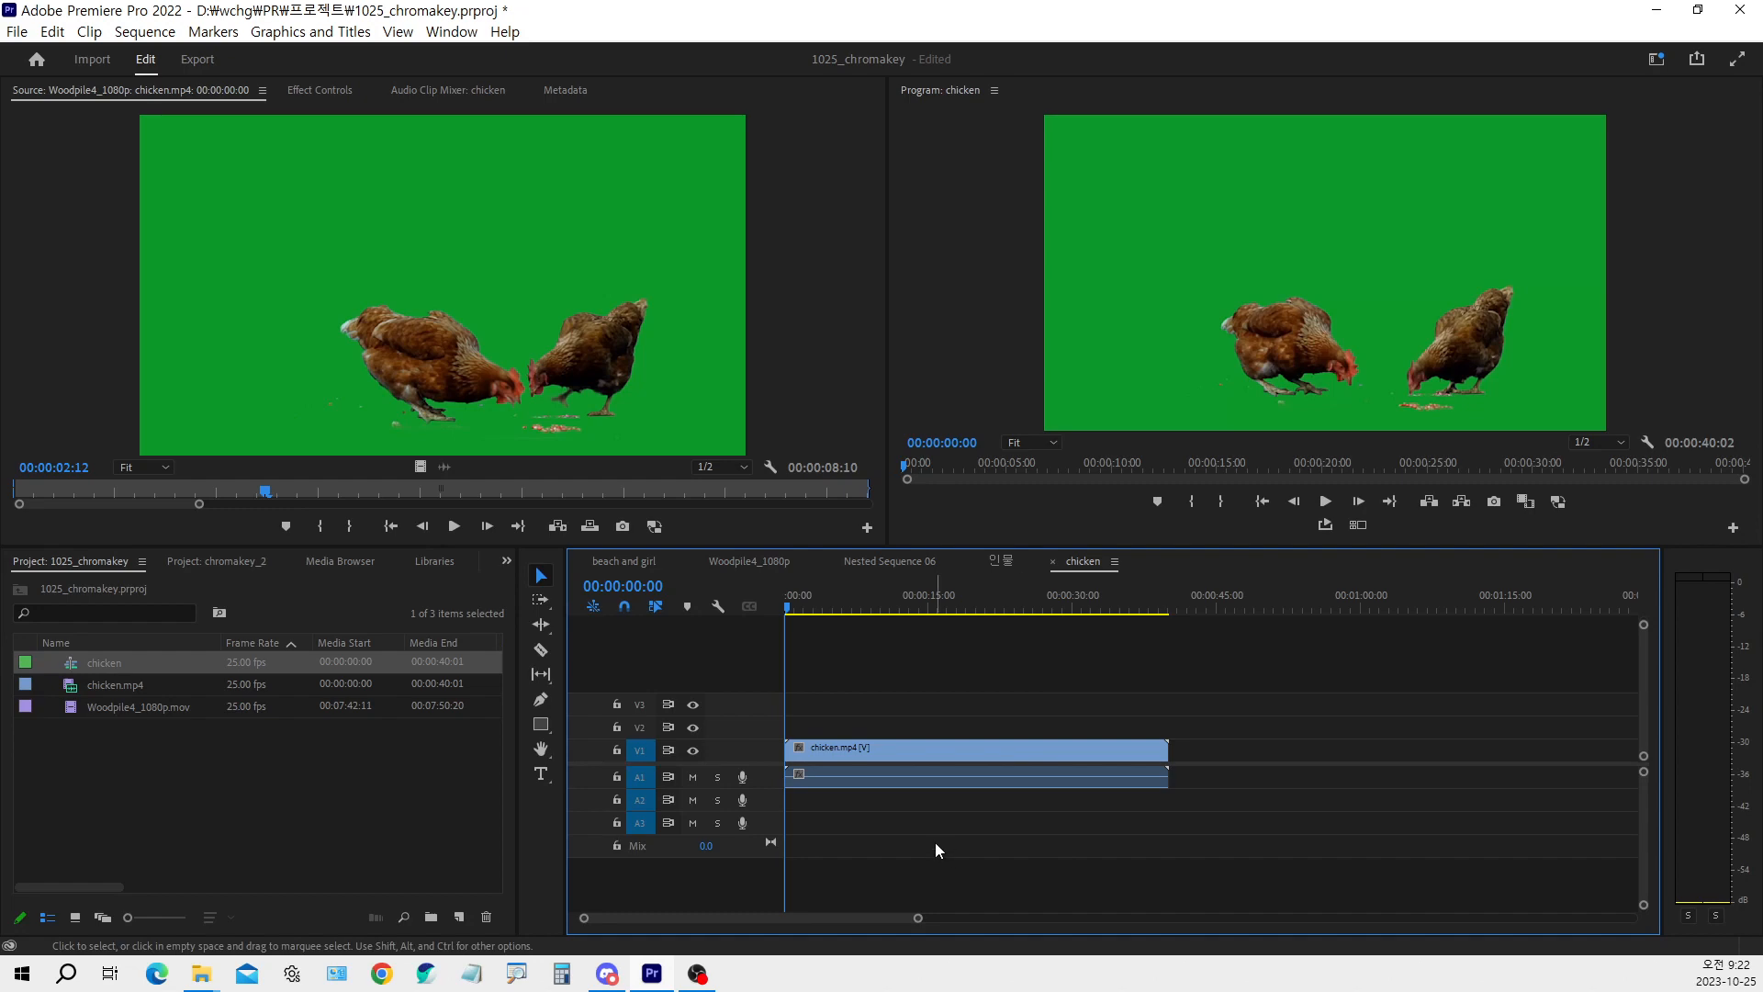
Move the chicken.mp4 video clip from track V1 up to track V2 in the chicken sequence
left_click(866, 746)
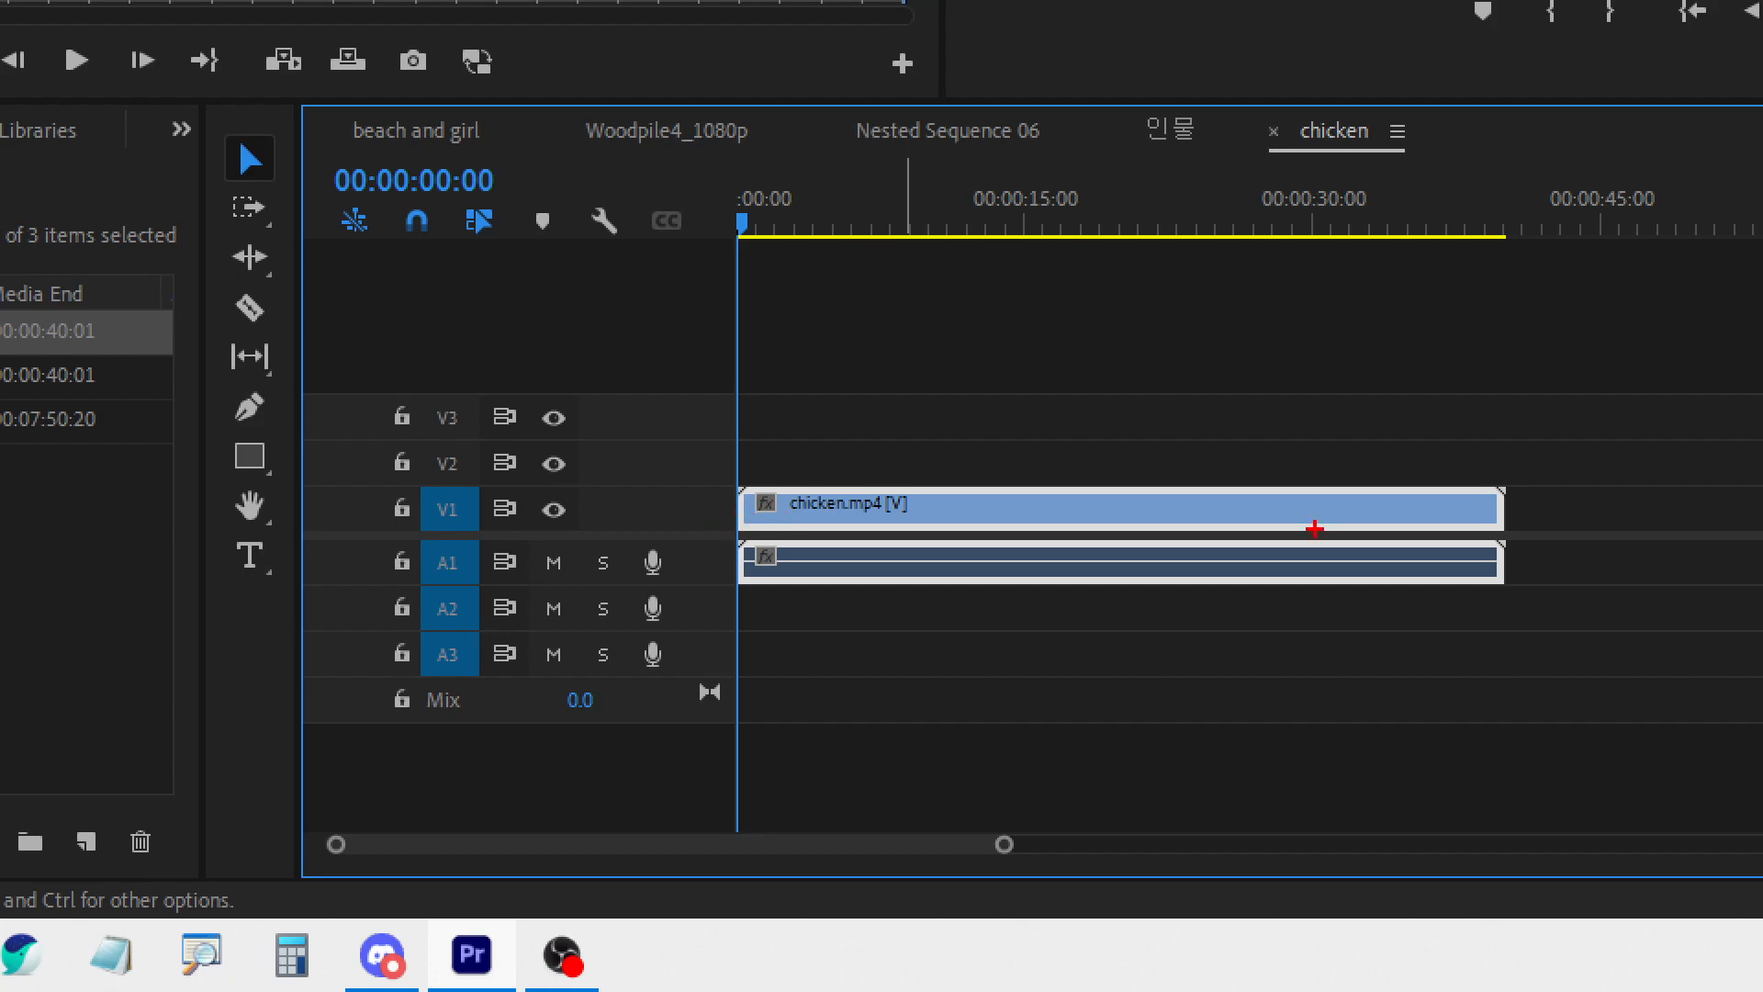
left_click_drag(792, 430, 836, 420)
key("Escape")
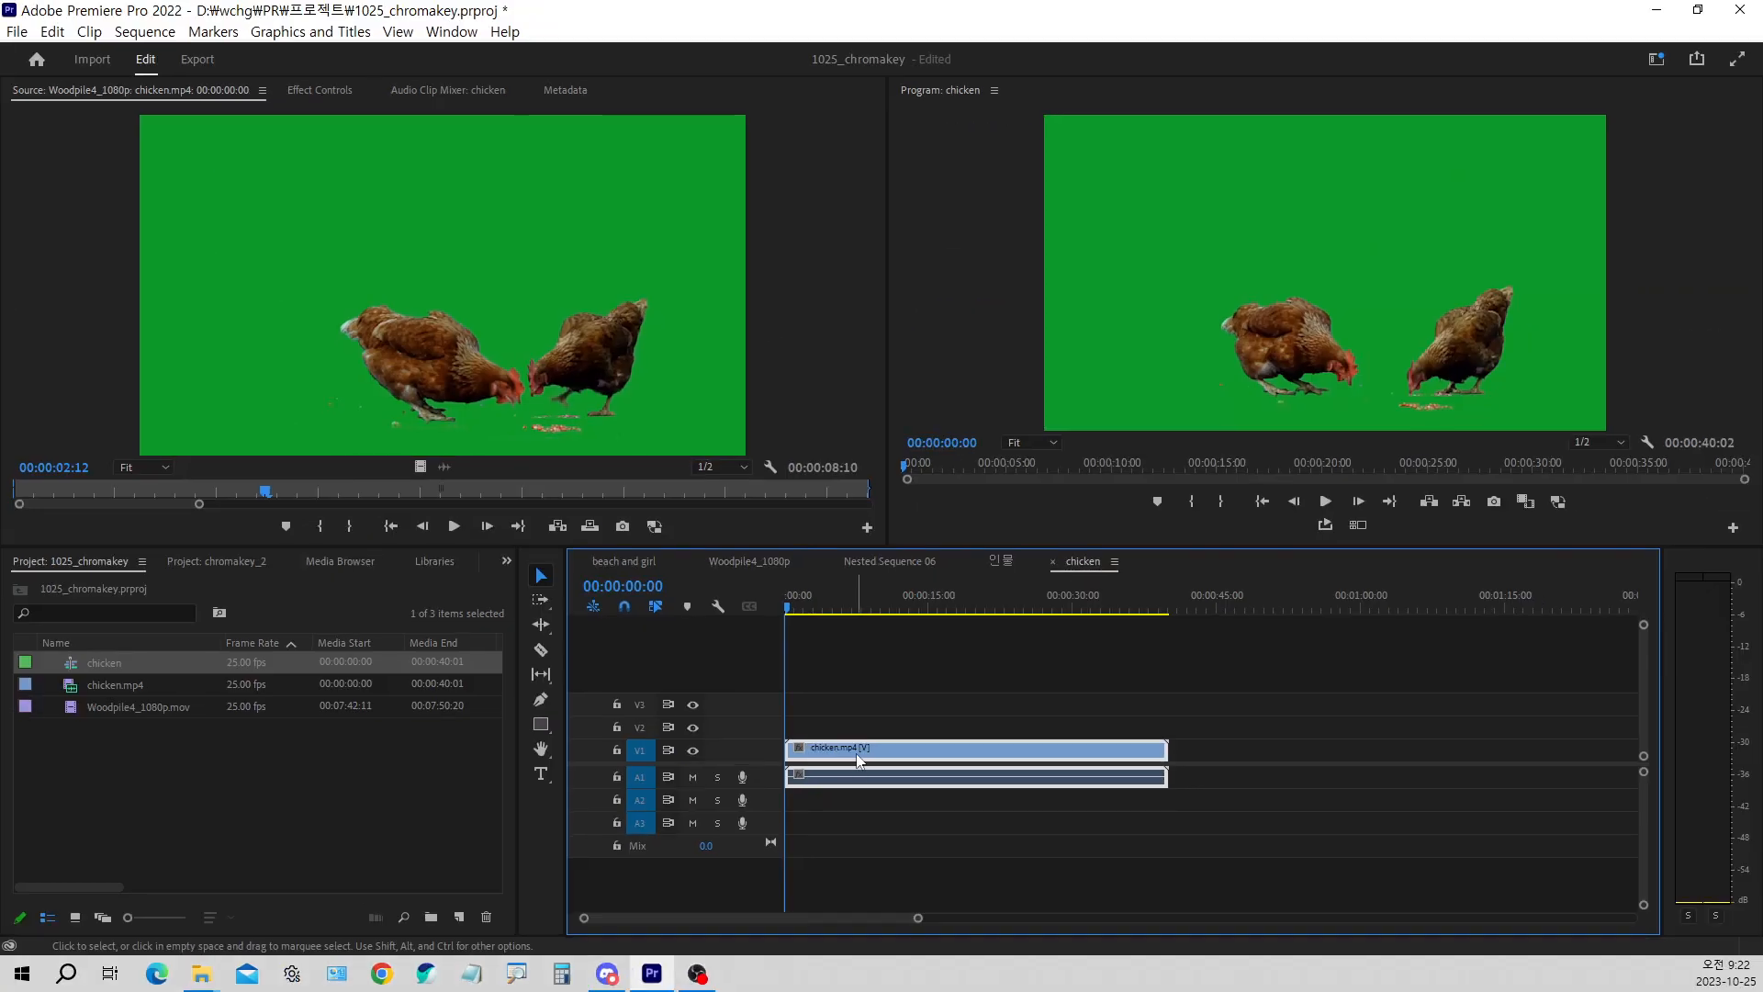
left_click_drag(854, 753, 855, 731)
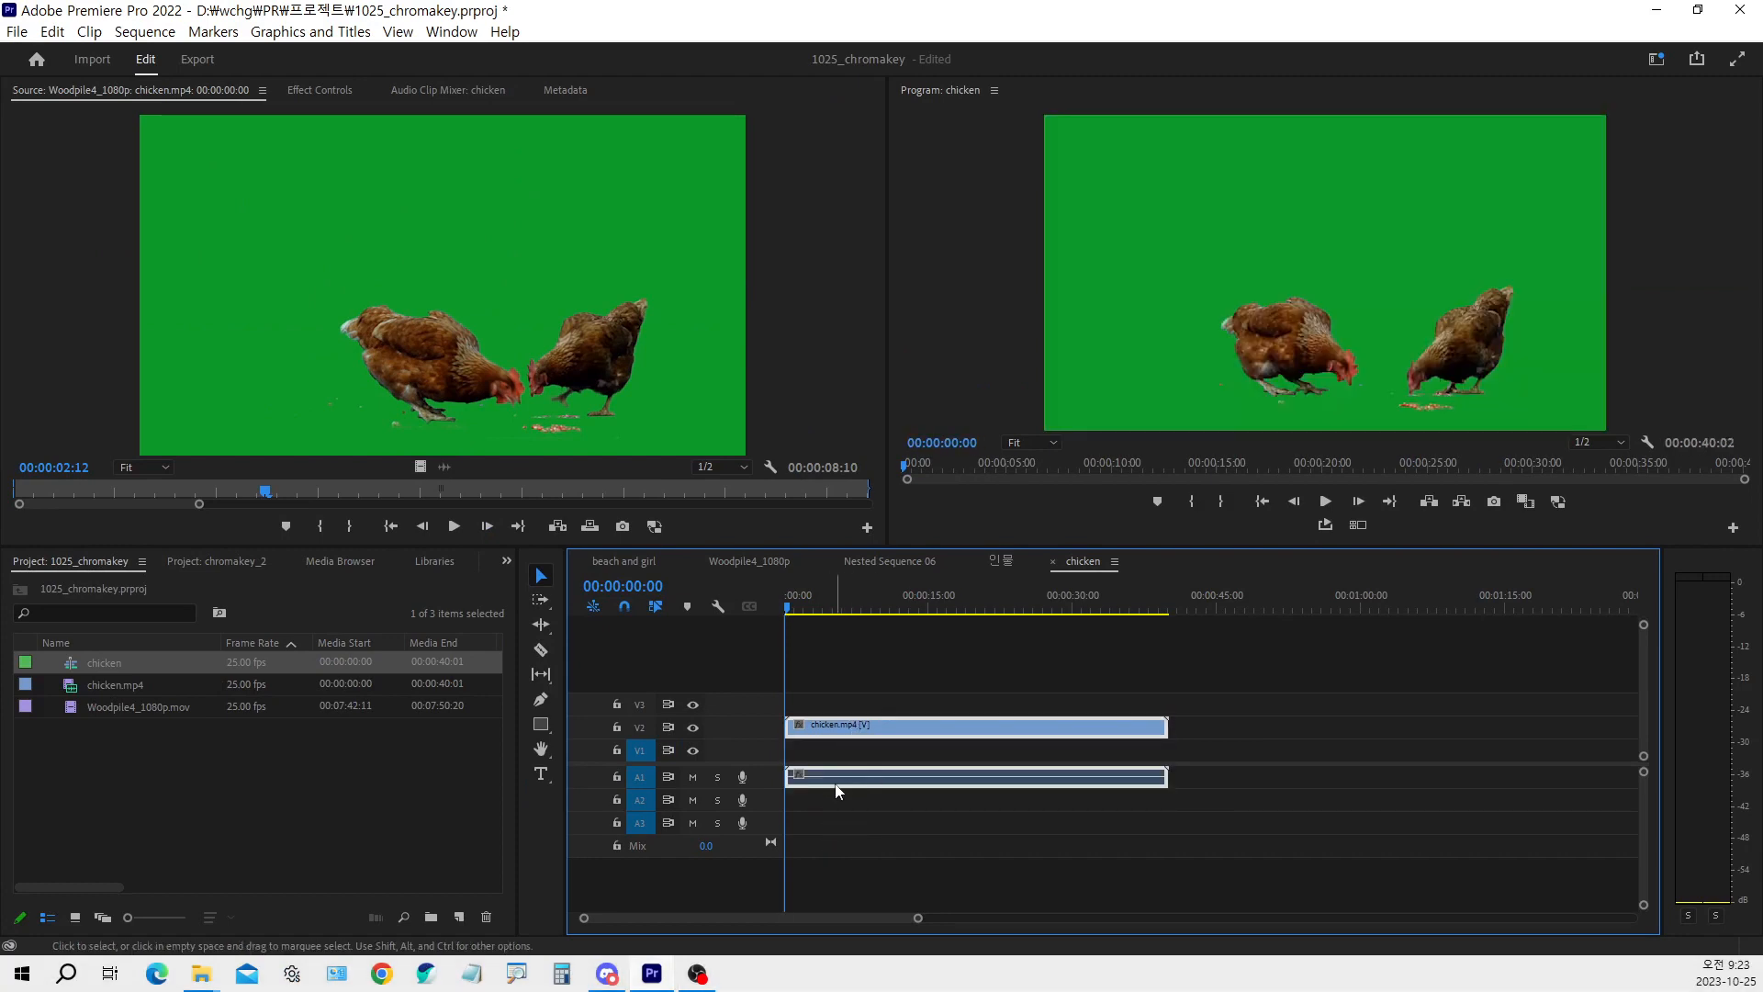
Unlink the chicken.mp4 clip's video and audio, and delete the audio from track A1
right_click(834, 735)
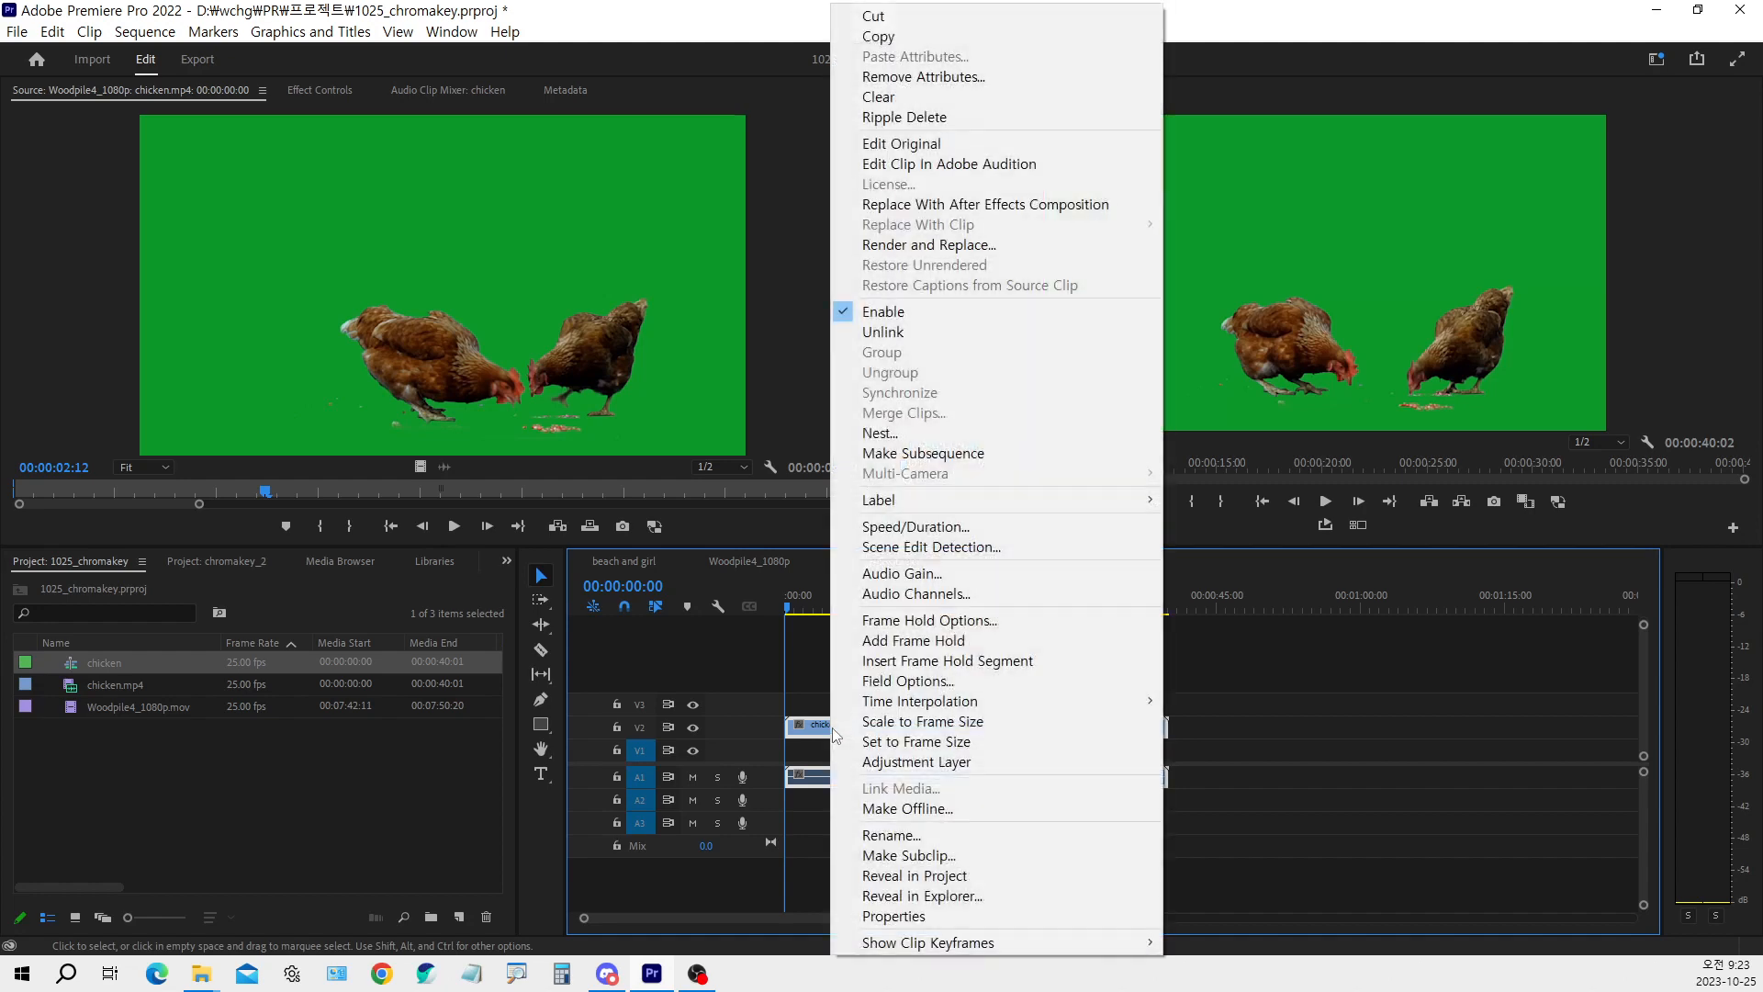
left_click(880, 331)
left_click(830, 776)
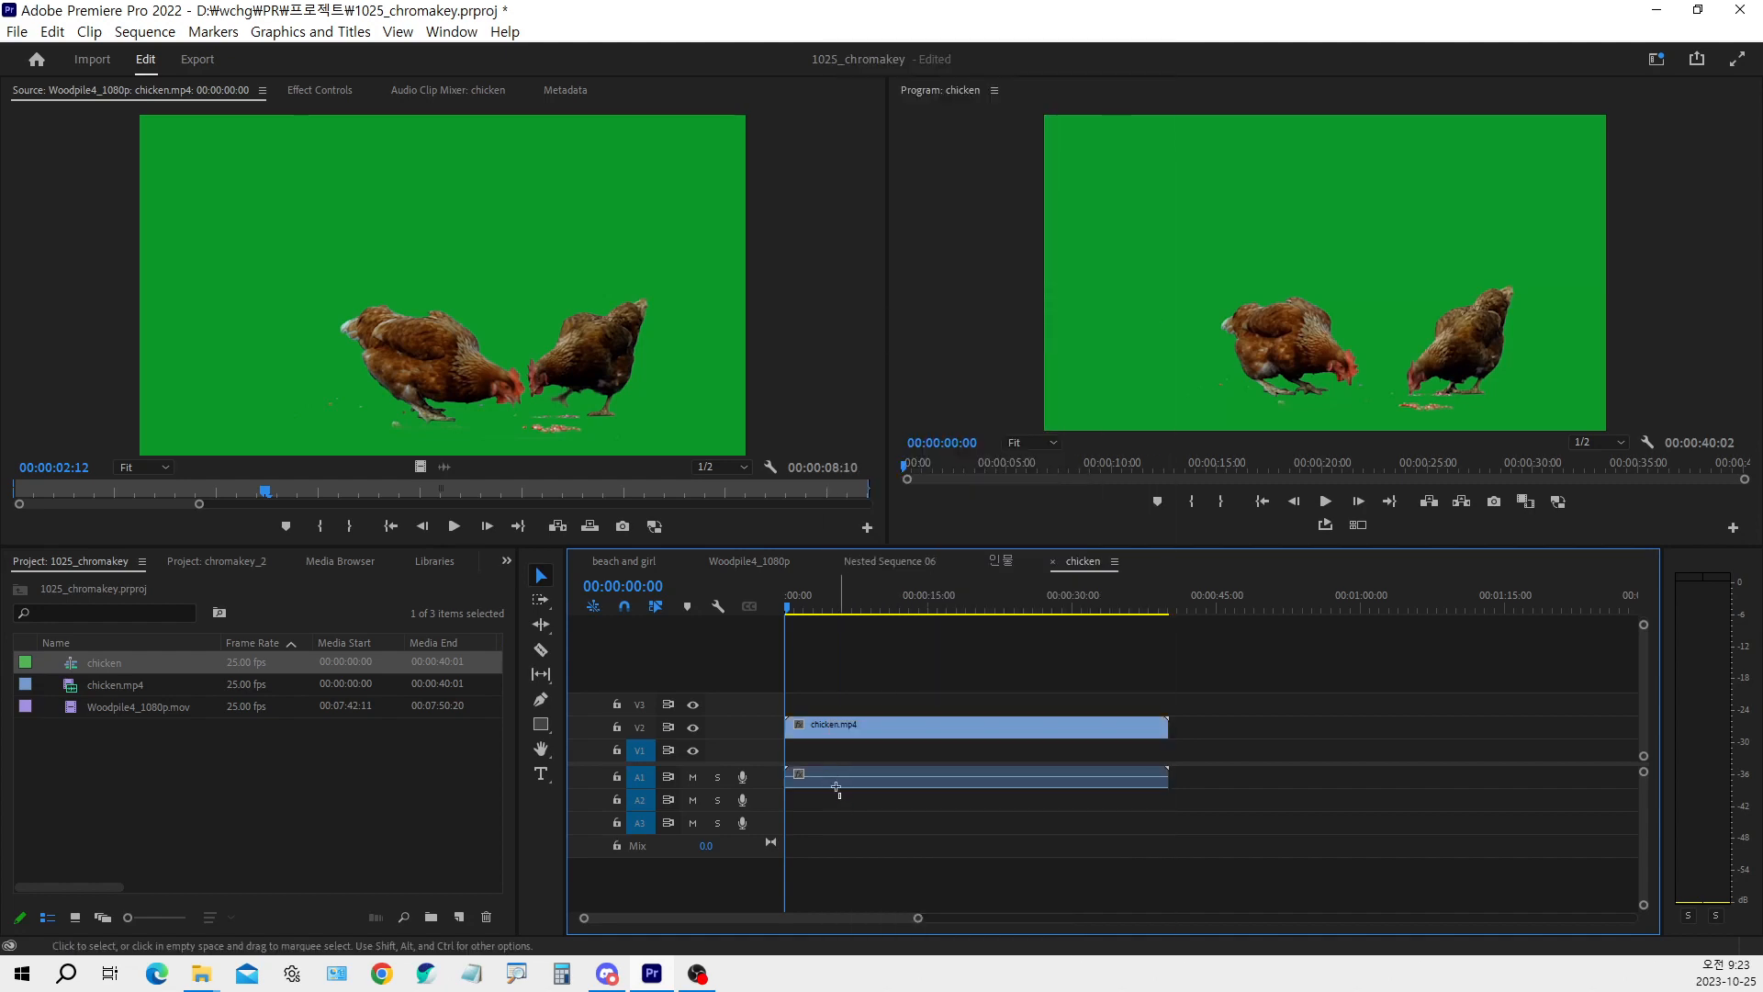
key("Delete")
Delete the remaining chicken.mp4 video clip from the chicken sequence and lock audio track A1
left_click(847, 731)
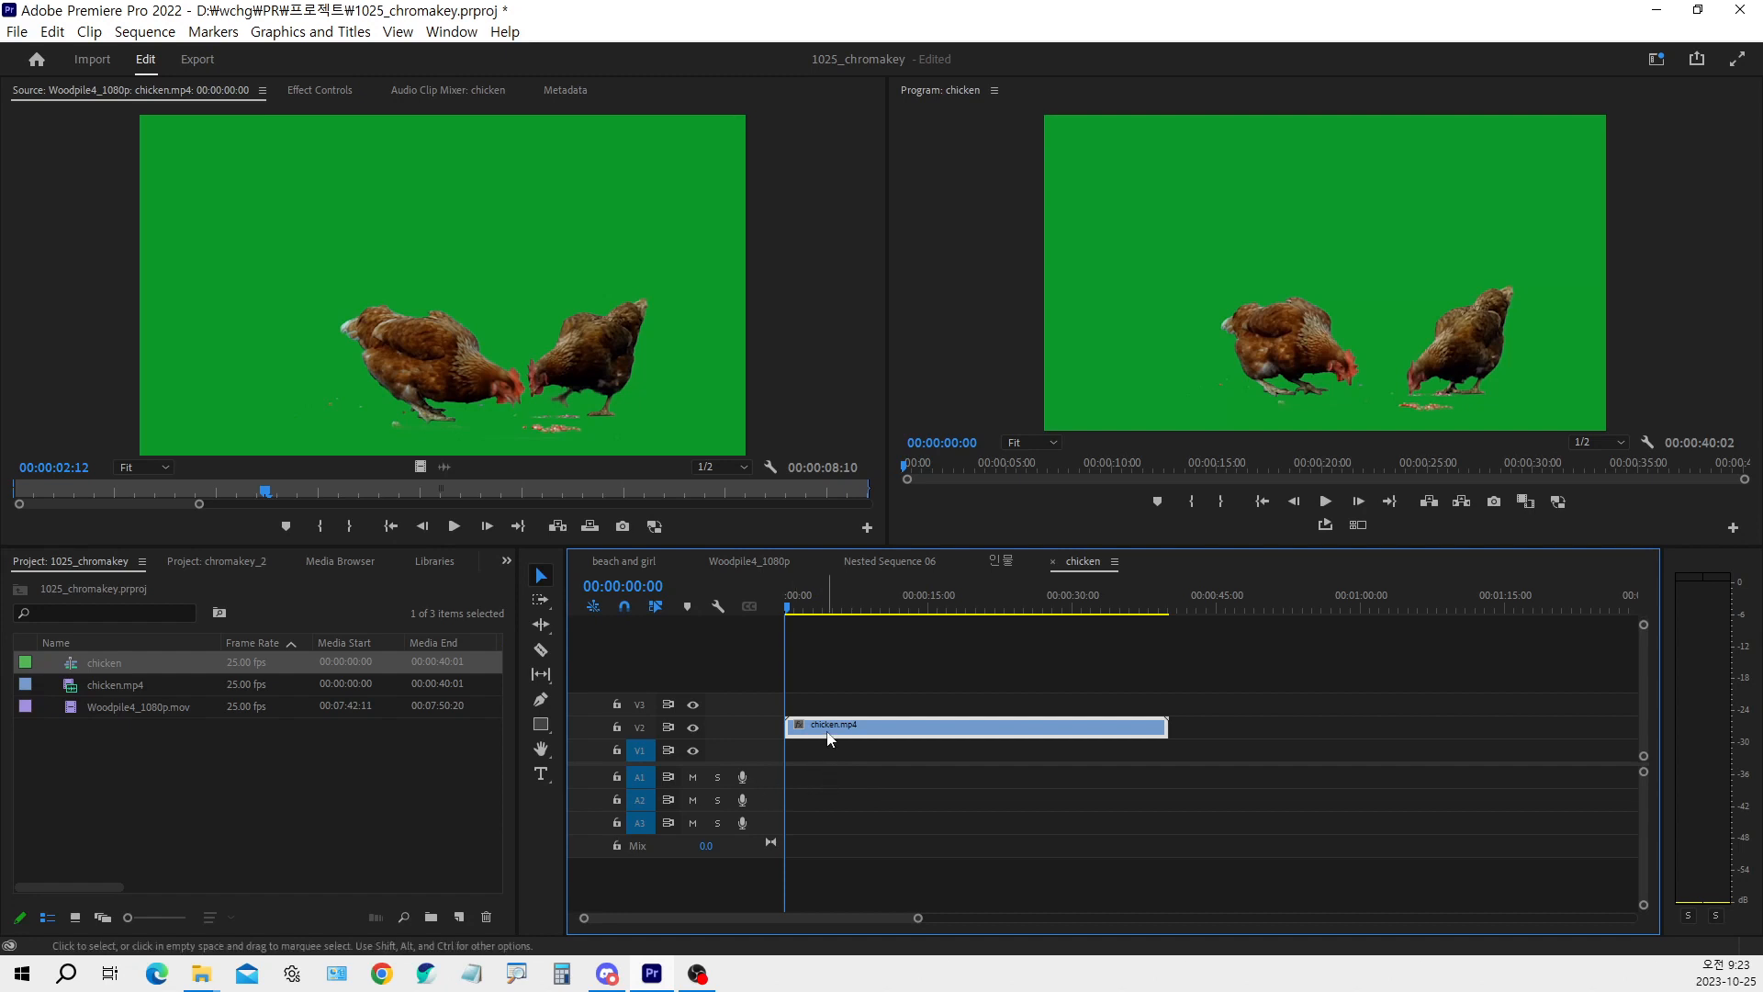
key("Delete")
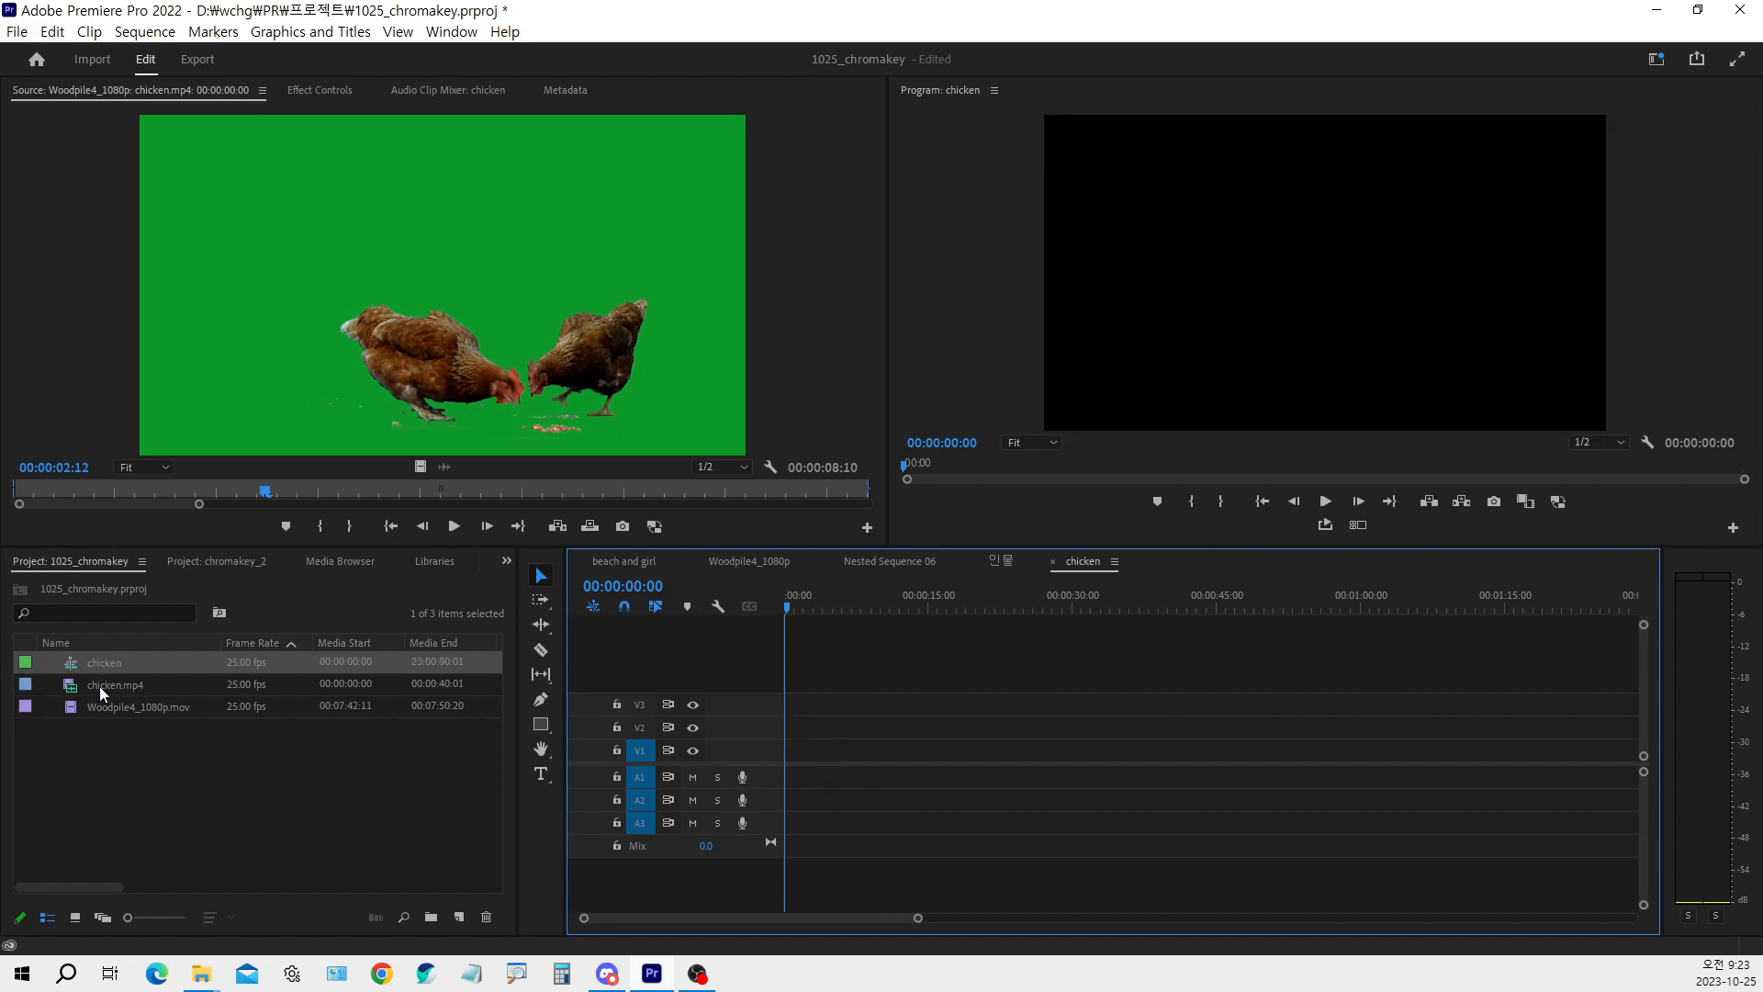
mouse_move(99, 686)
left_mouse_down()
mouse_move(982, 783)
mouse_move(799, 782)
mouse_move(90, 691)
left_mouse_up()
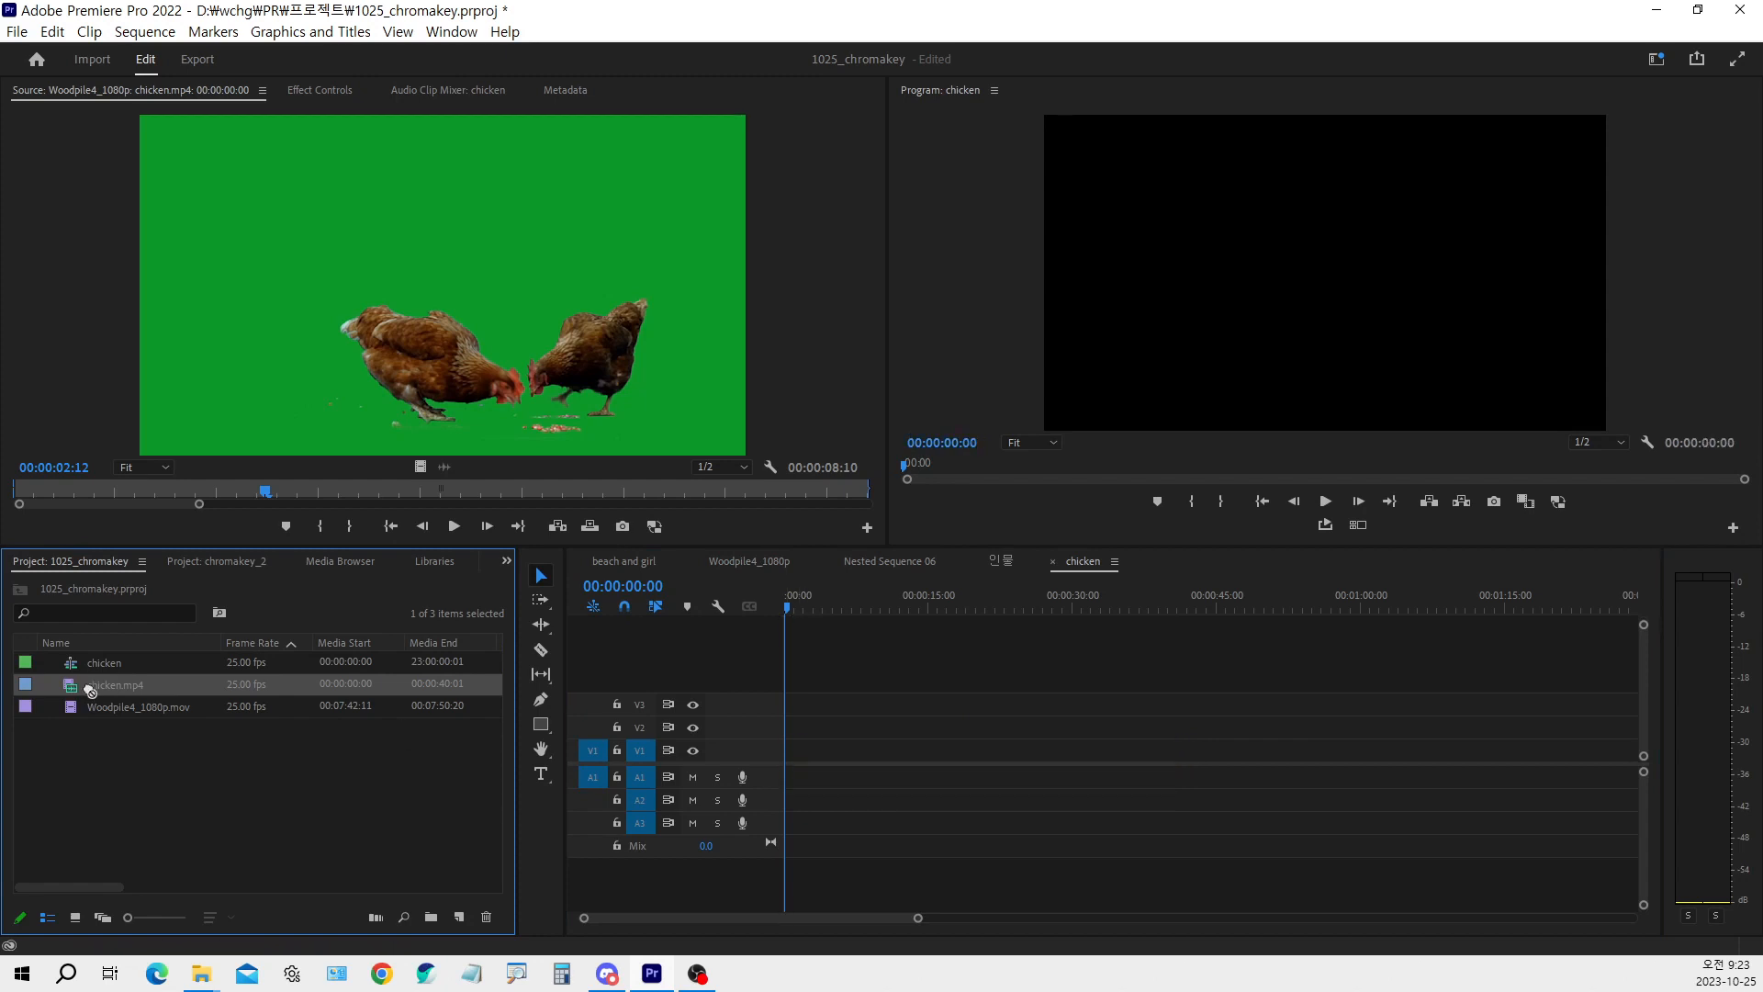
left_click(617, 777)
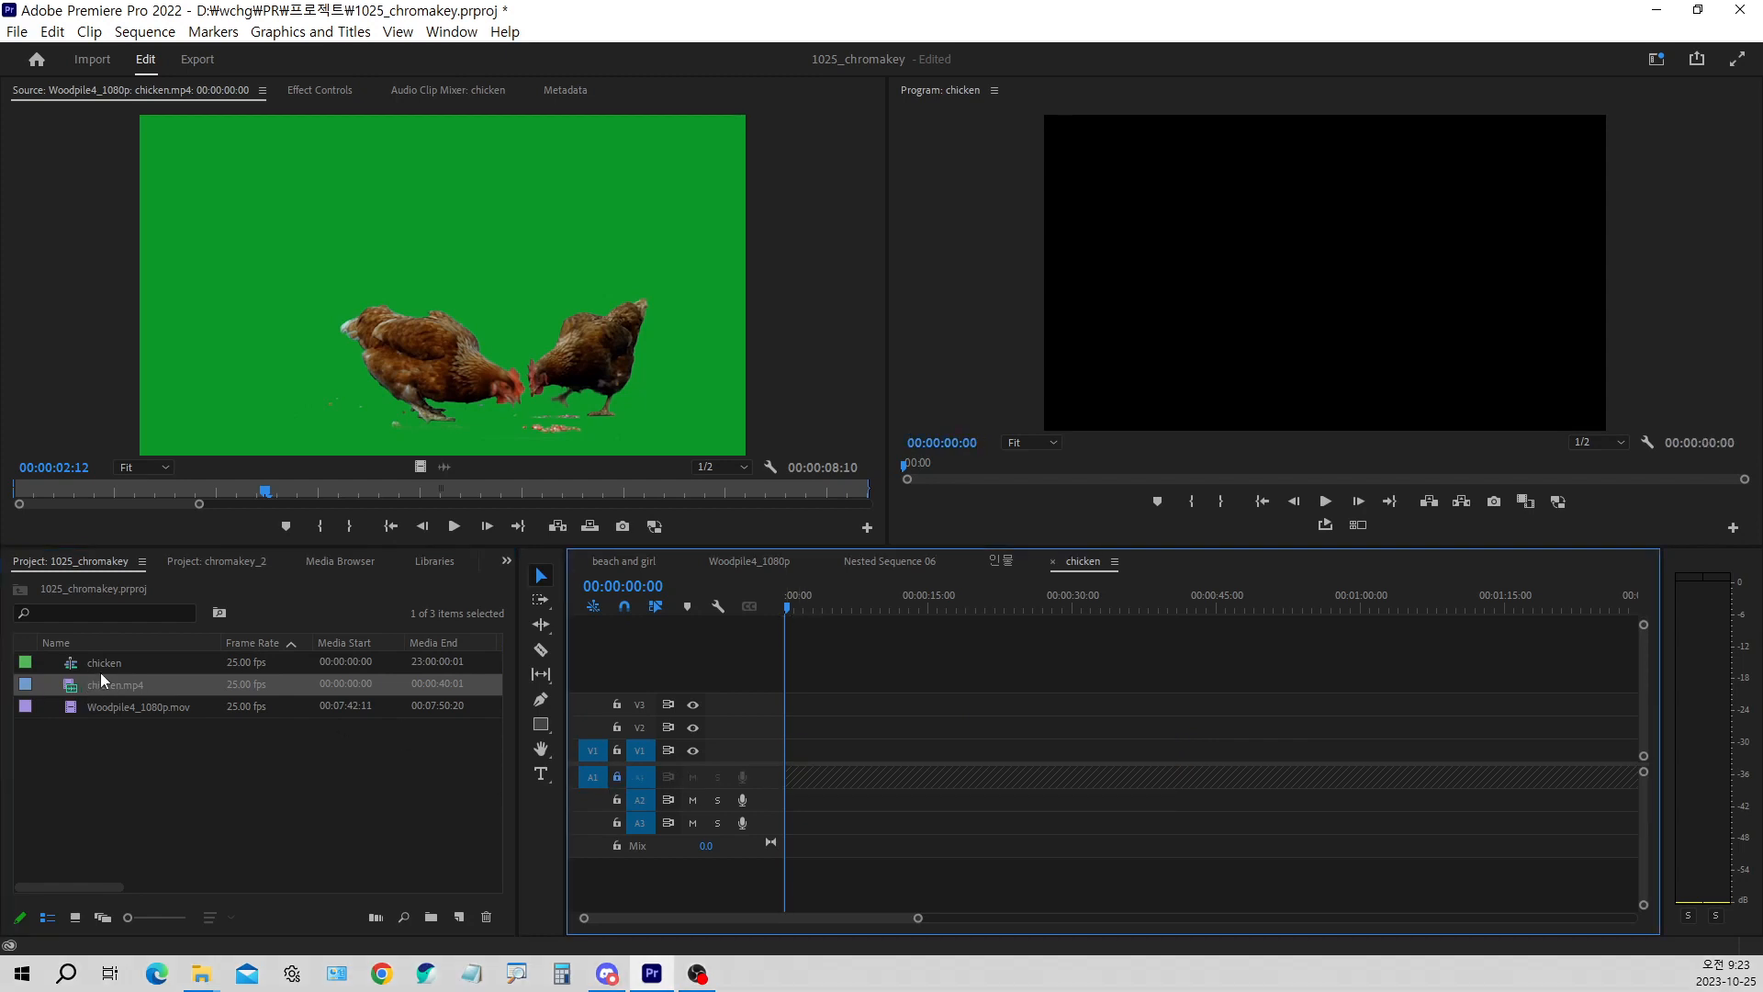
Unlock audio track A1 and place the chicken.mp4 clip at the start of video track V2 in the chicken sequence
left_click_drag(105, 681, 791, 751)
key("ctrl+z")
left_click(620, 779)
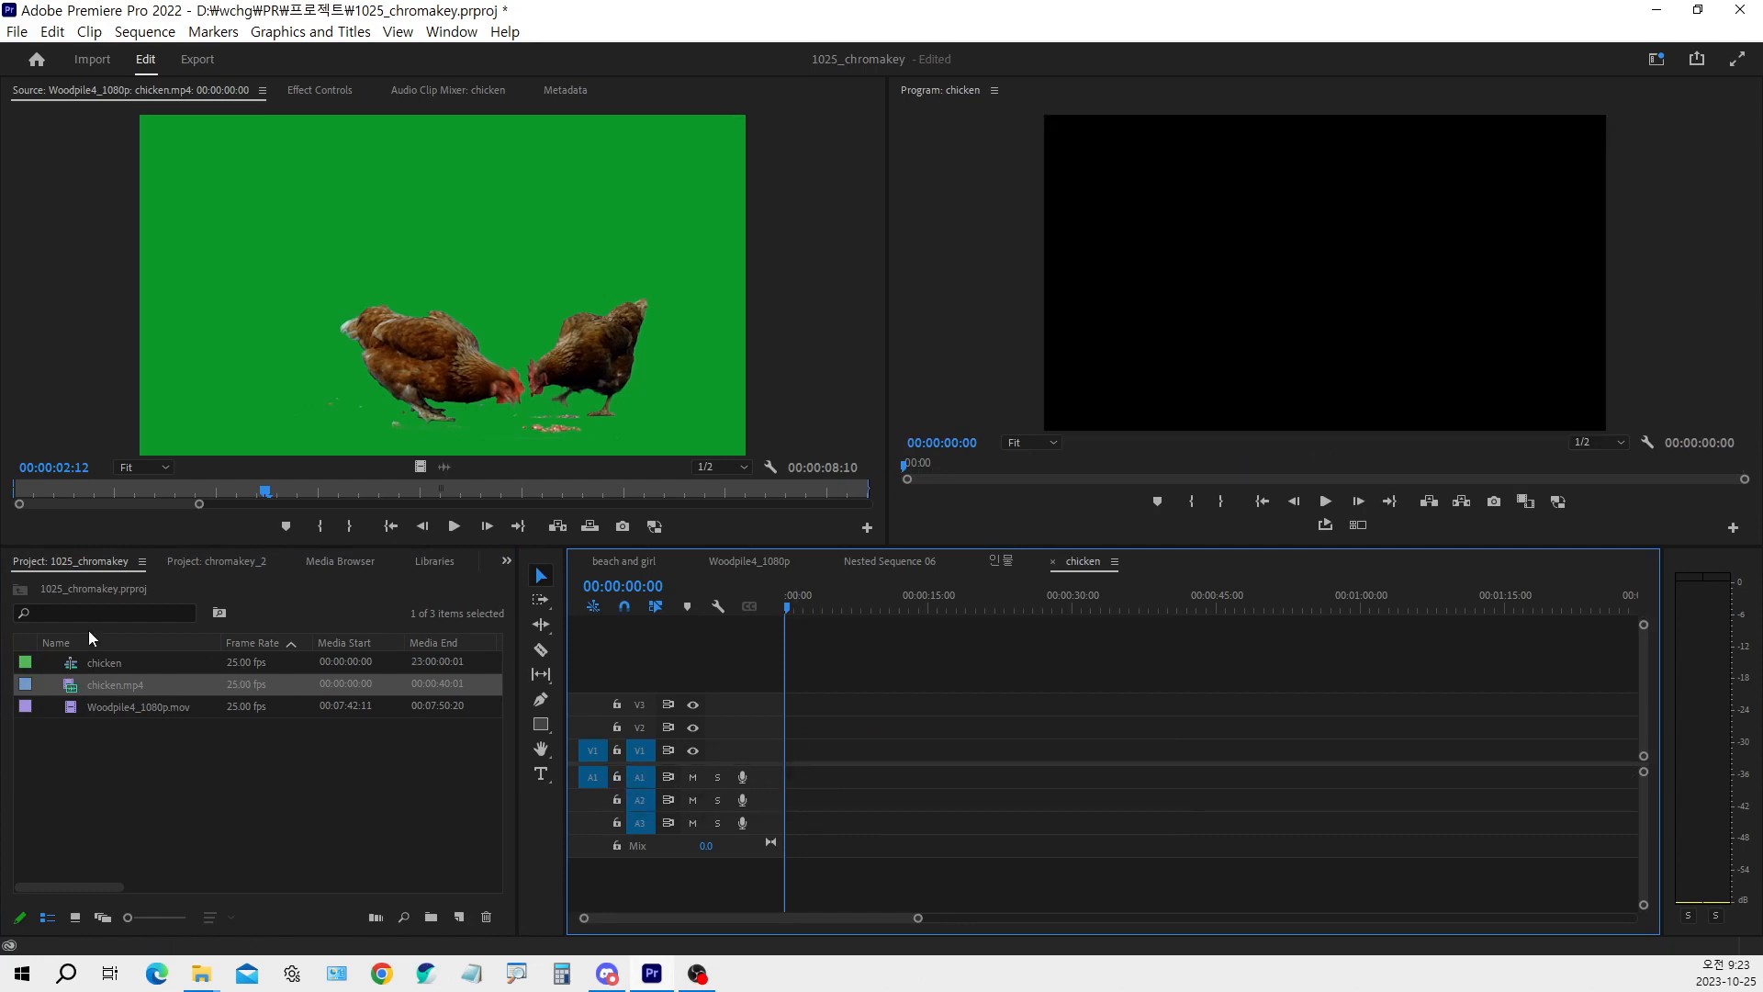
left_click_drag(98, 679, 796, 748)
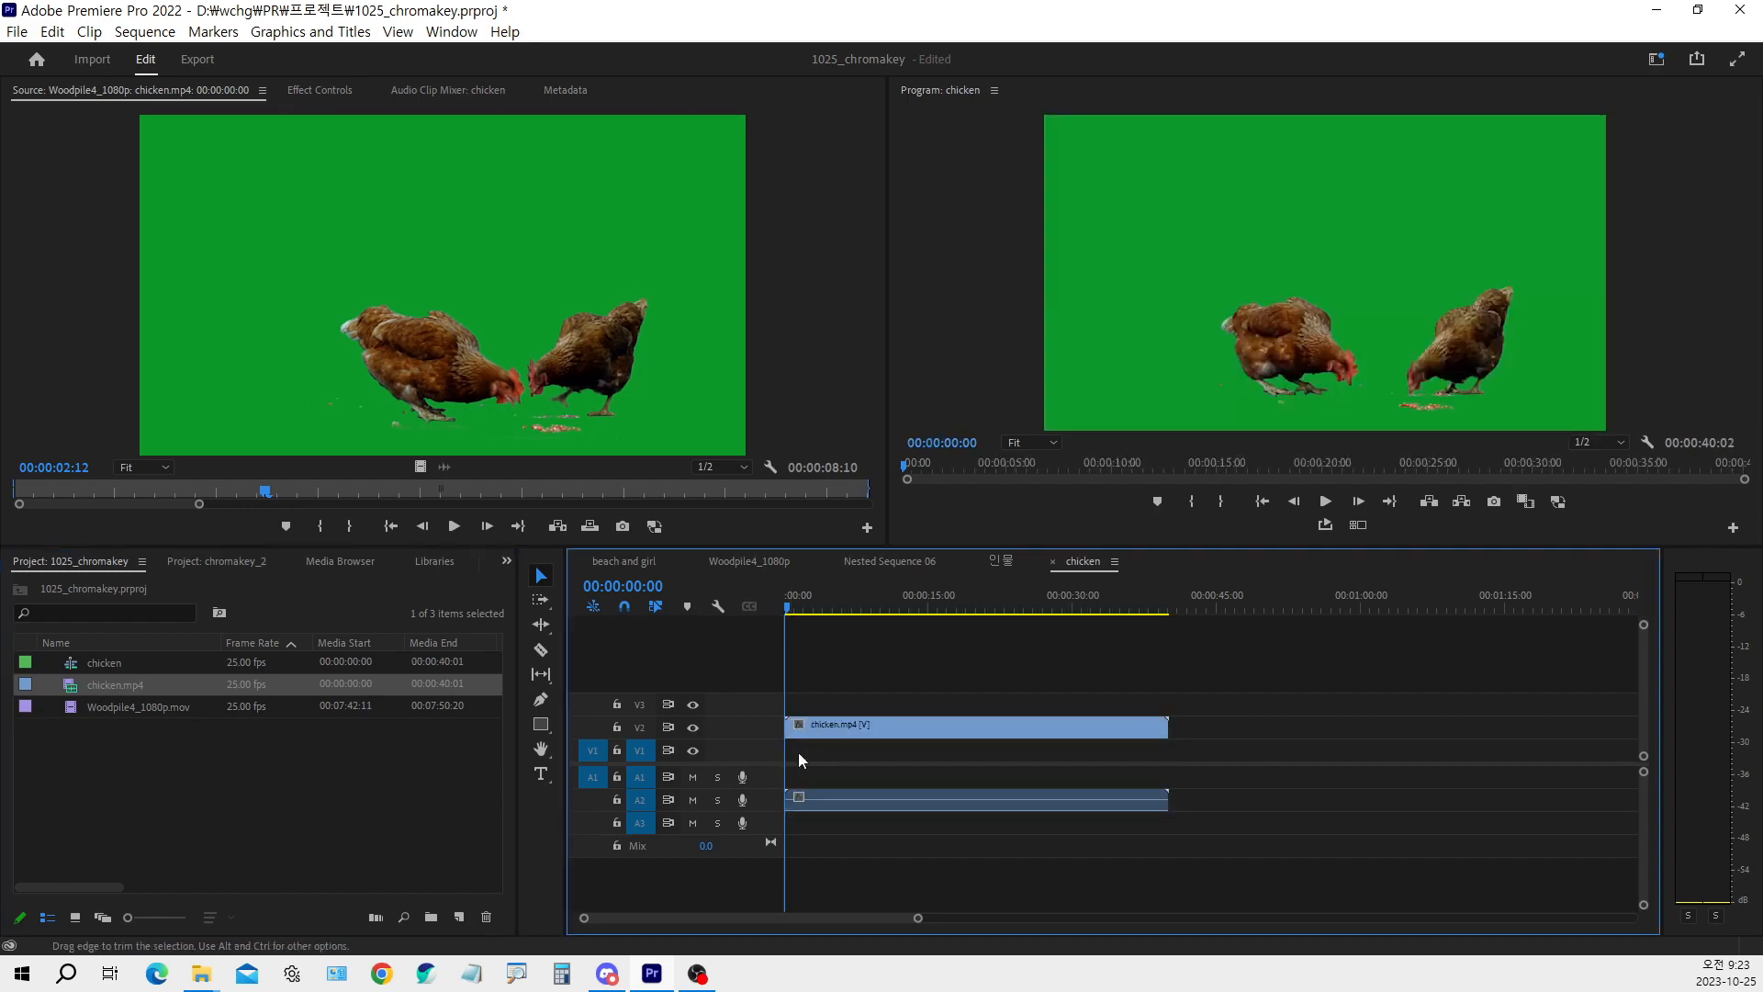
Unlink the chicken.mp4 clip's video and audio, and delete the audio from track A2
left_click(823, 795)
right_click(822, 732)
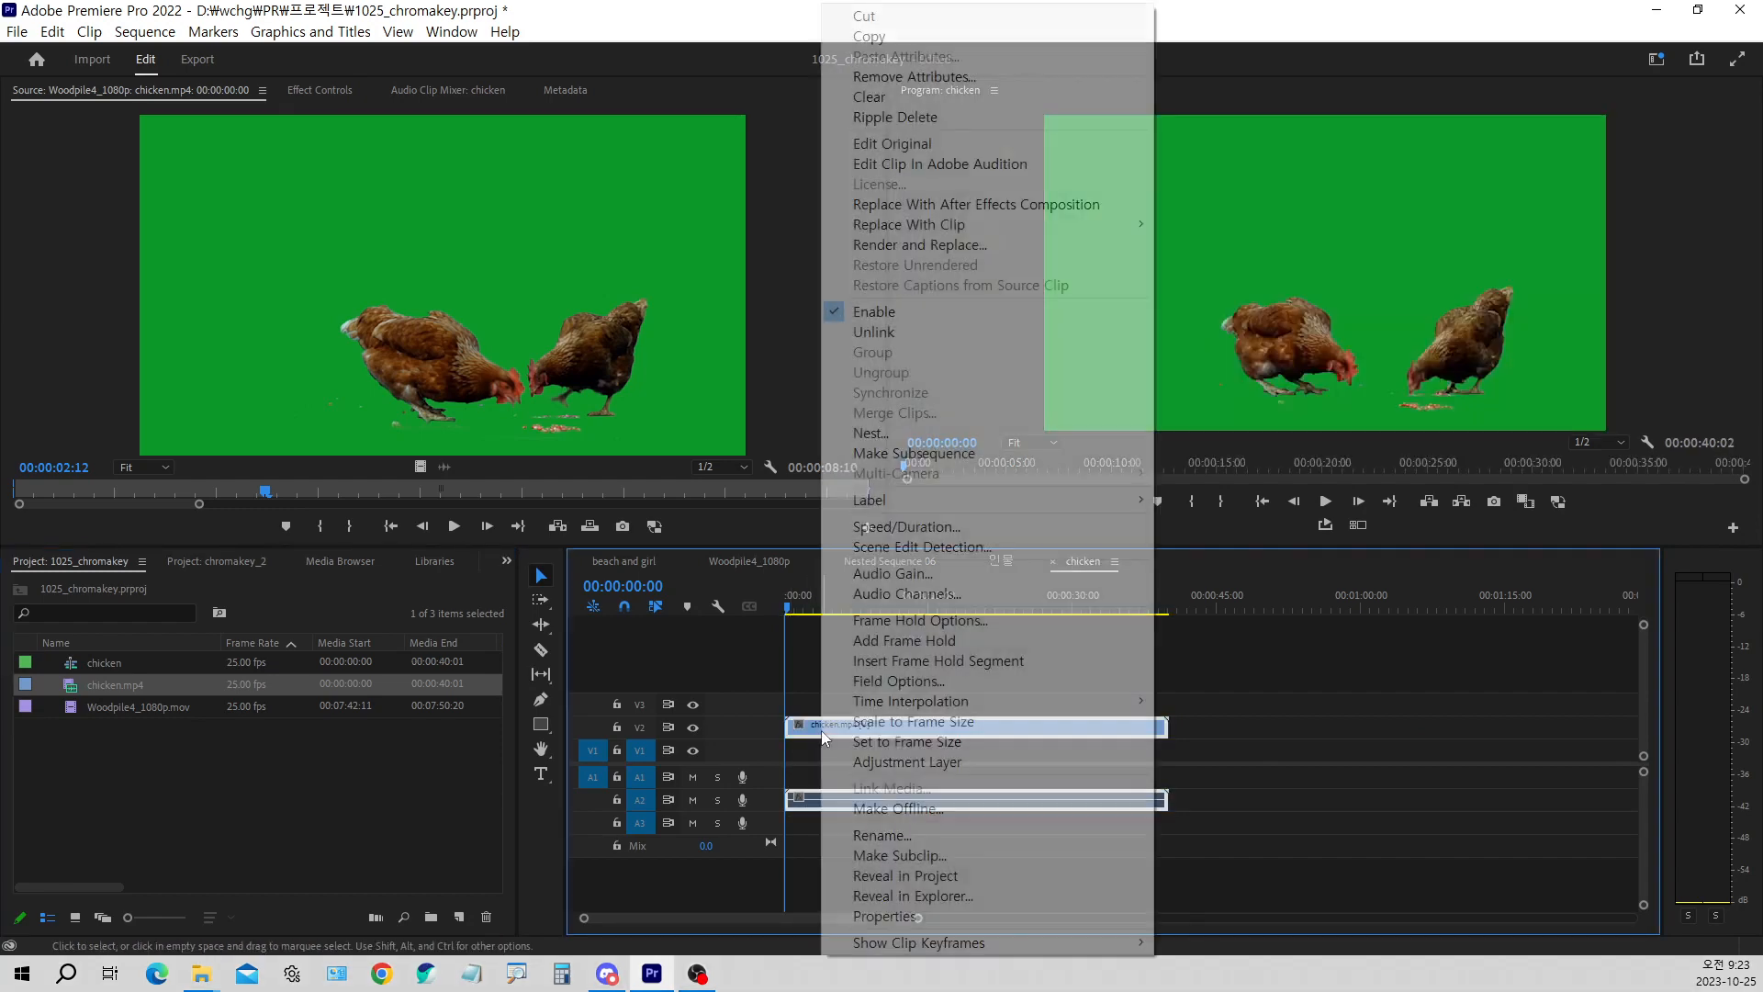
left_click(877, 333)
left_click(842, 801)
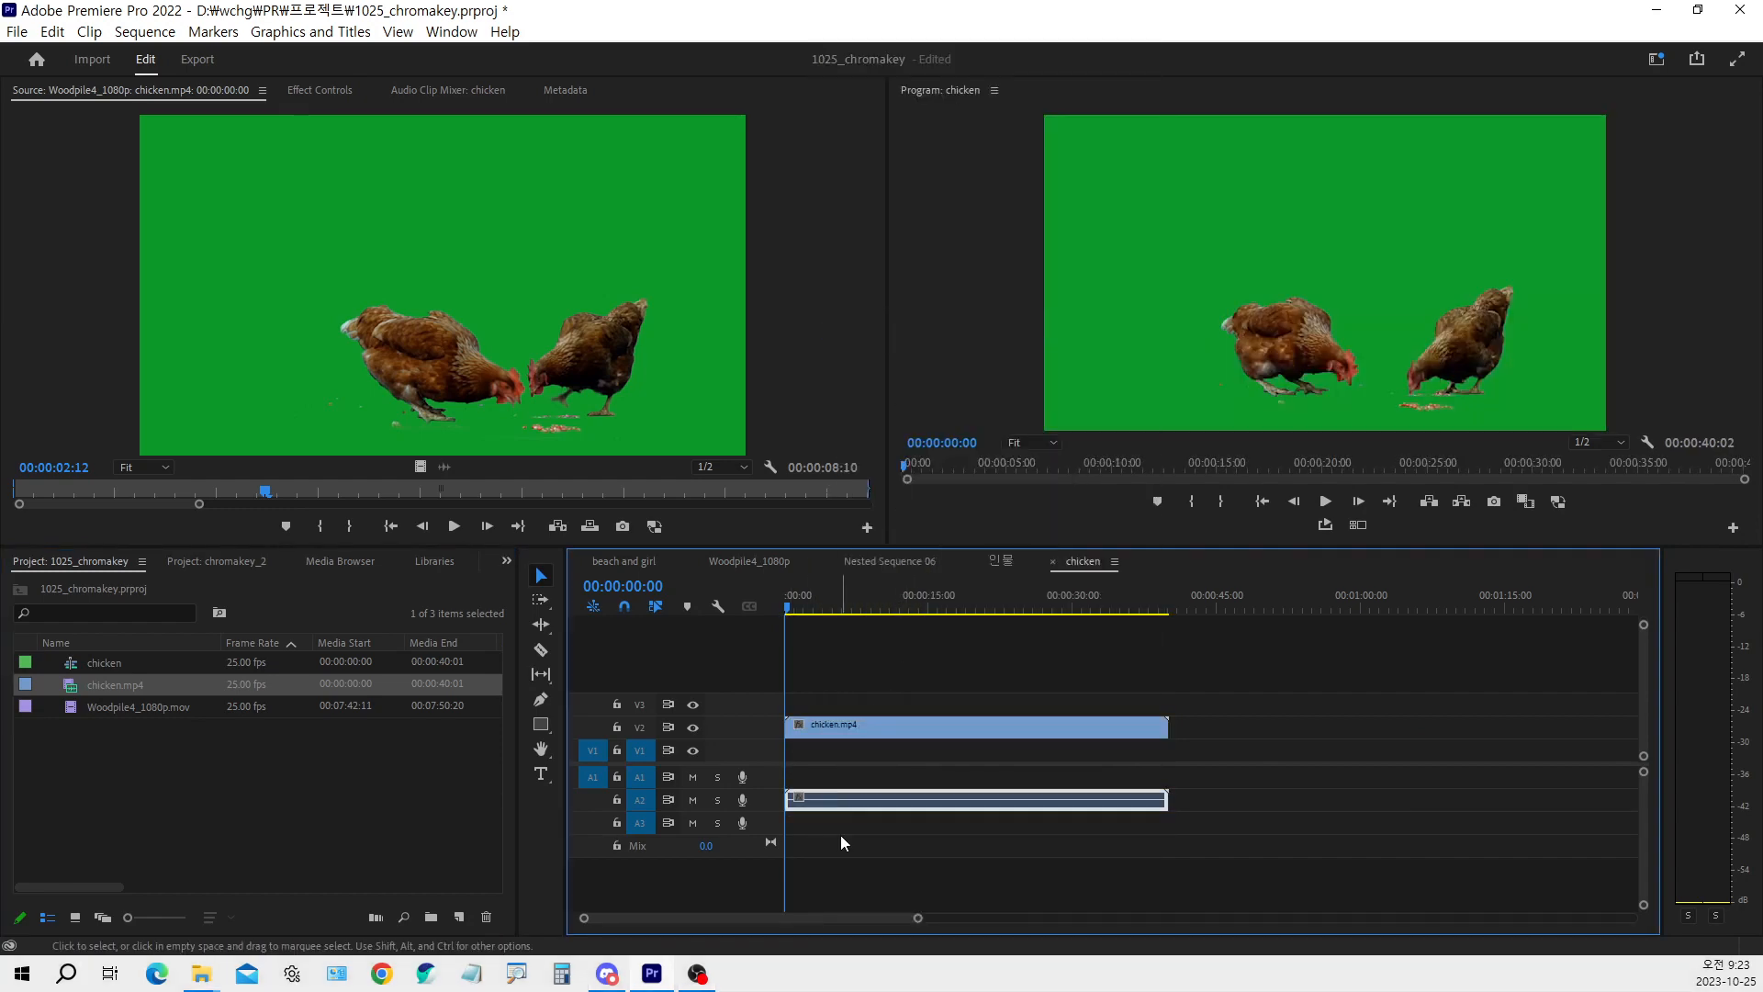
key("Delete")
Select the chicken.mp4 clip on track V2 and expand the Keying group of the video effects
left_click(858, 723)
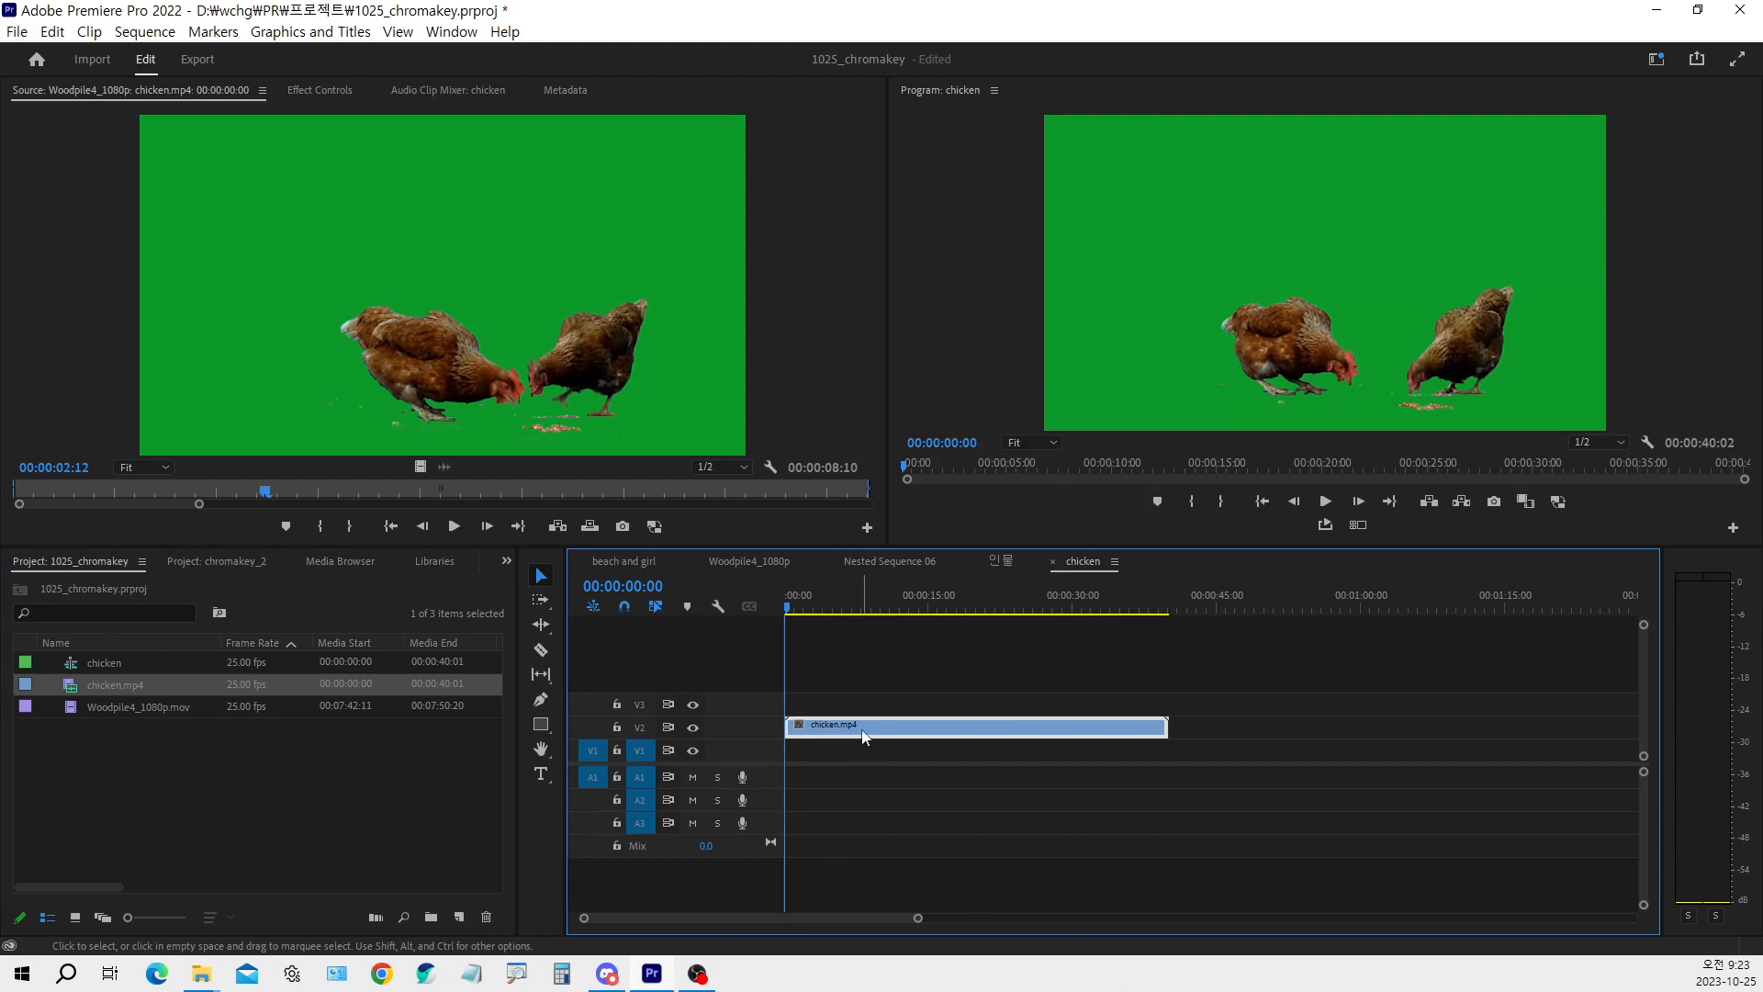
left_click(506, 561)
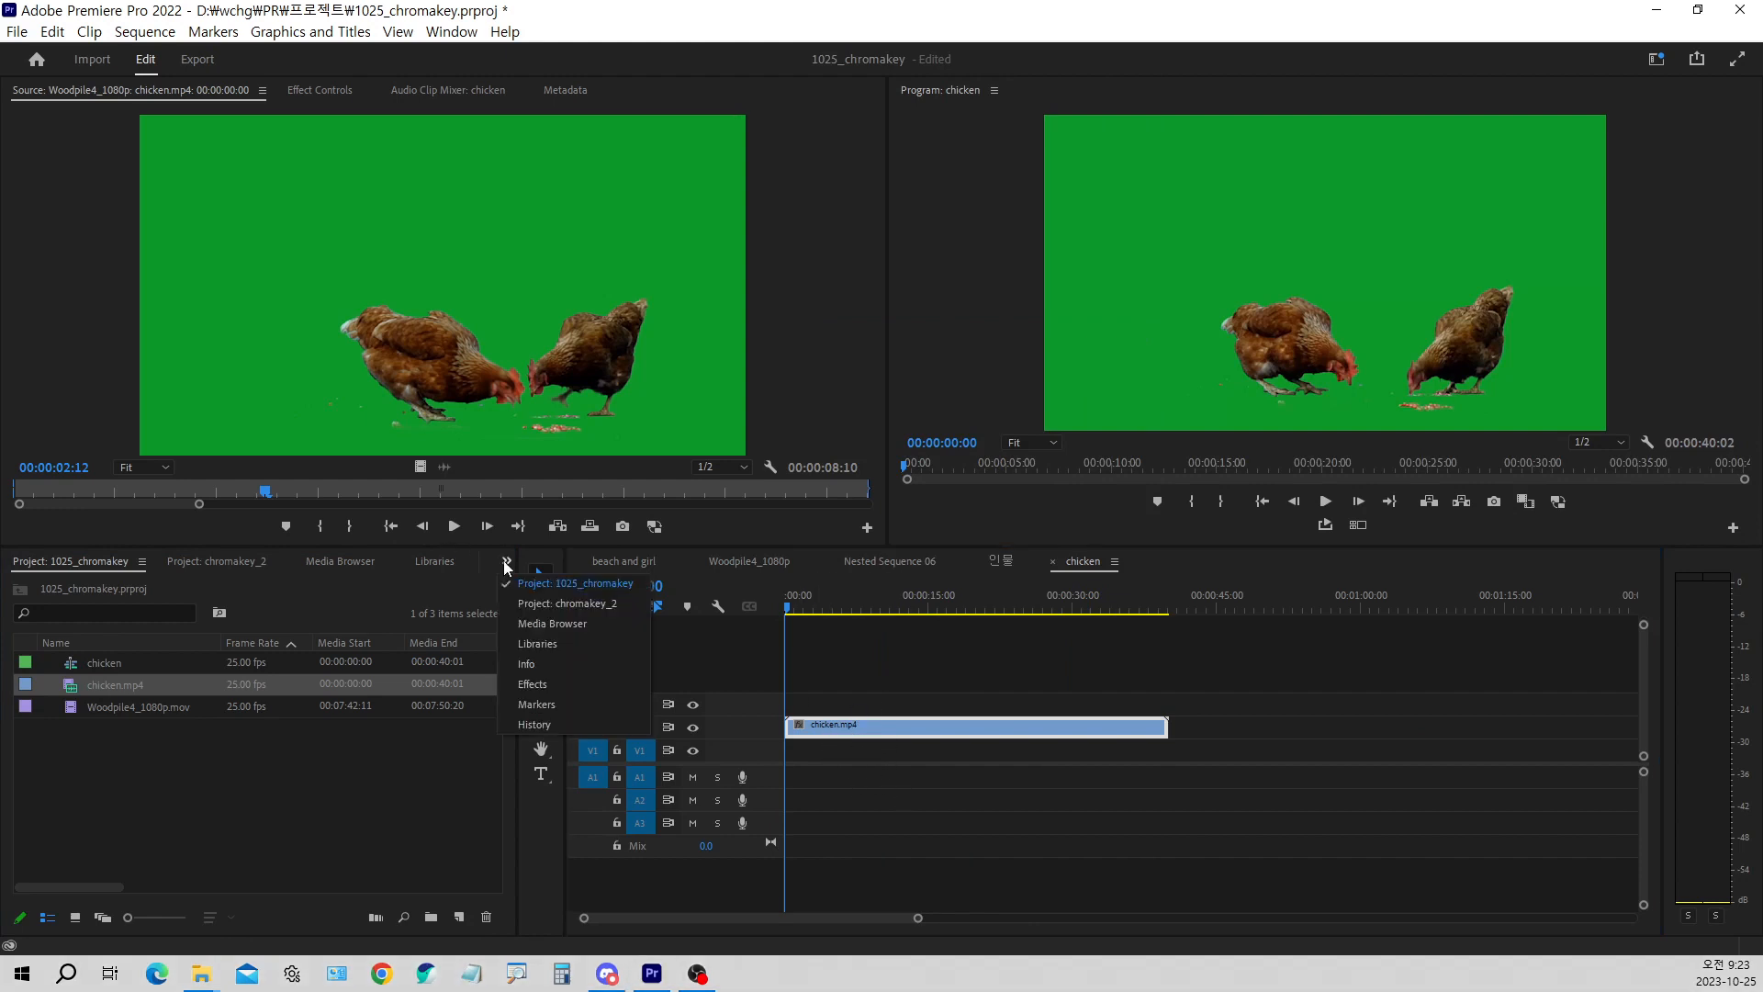
left_click(549, 687)
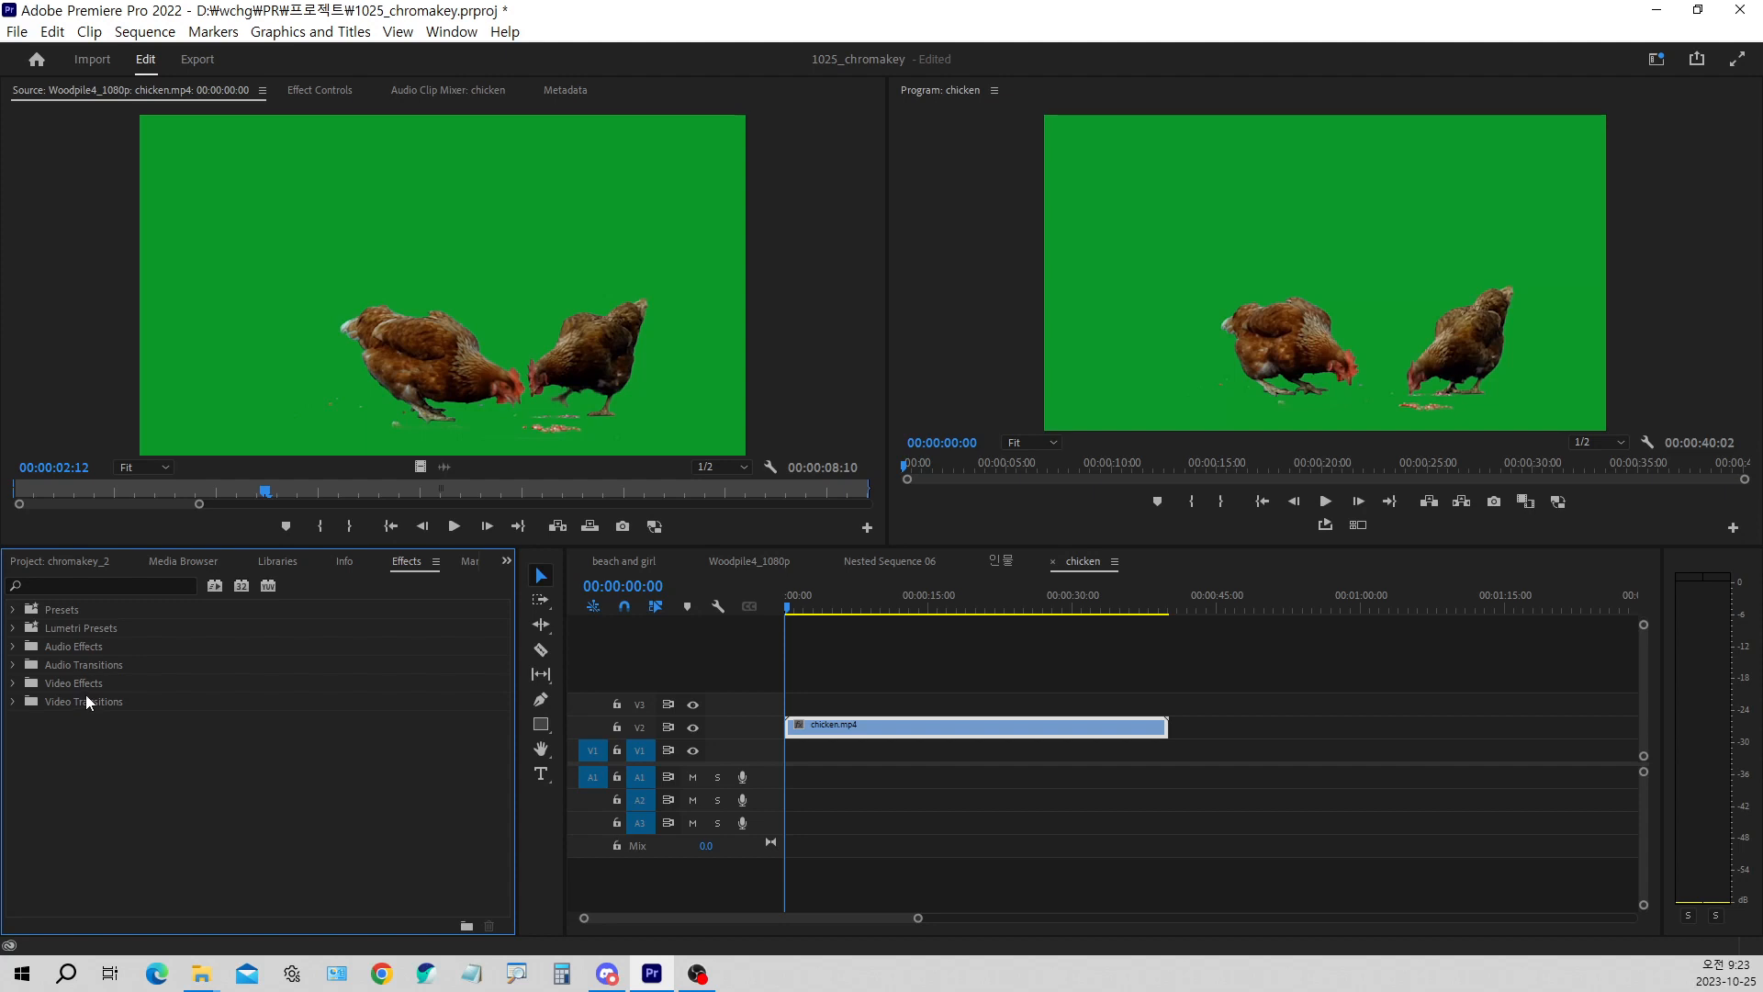
left_click(13, 684)
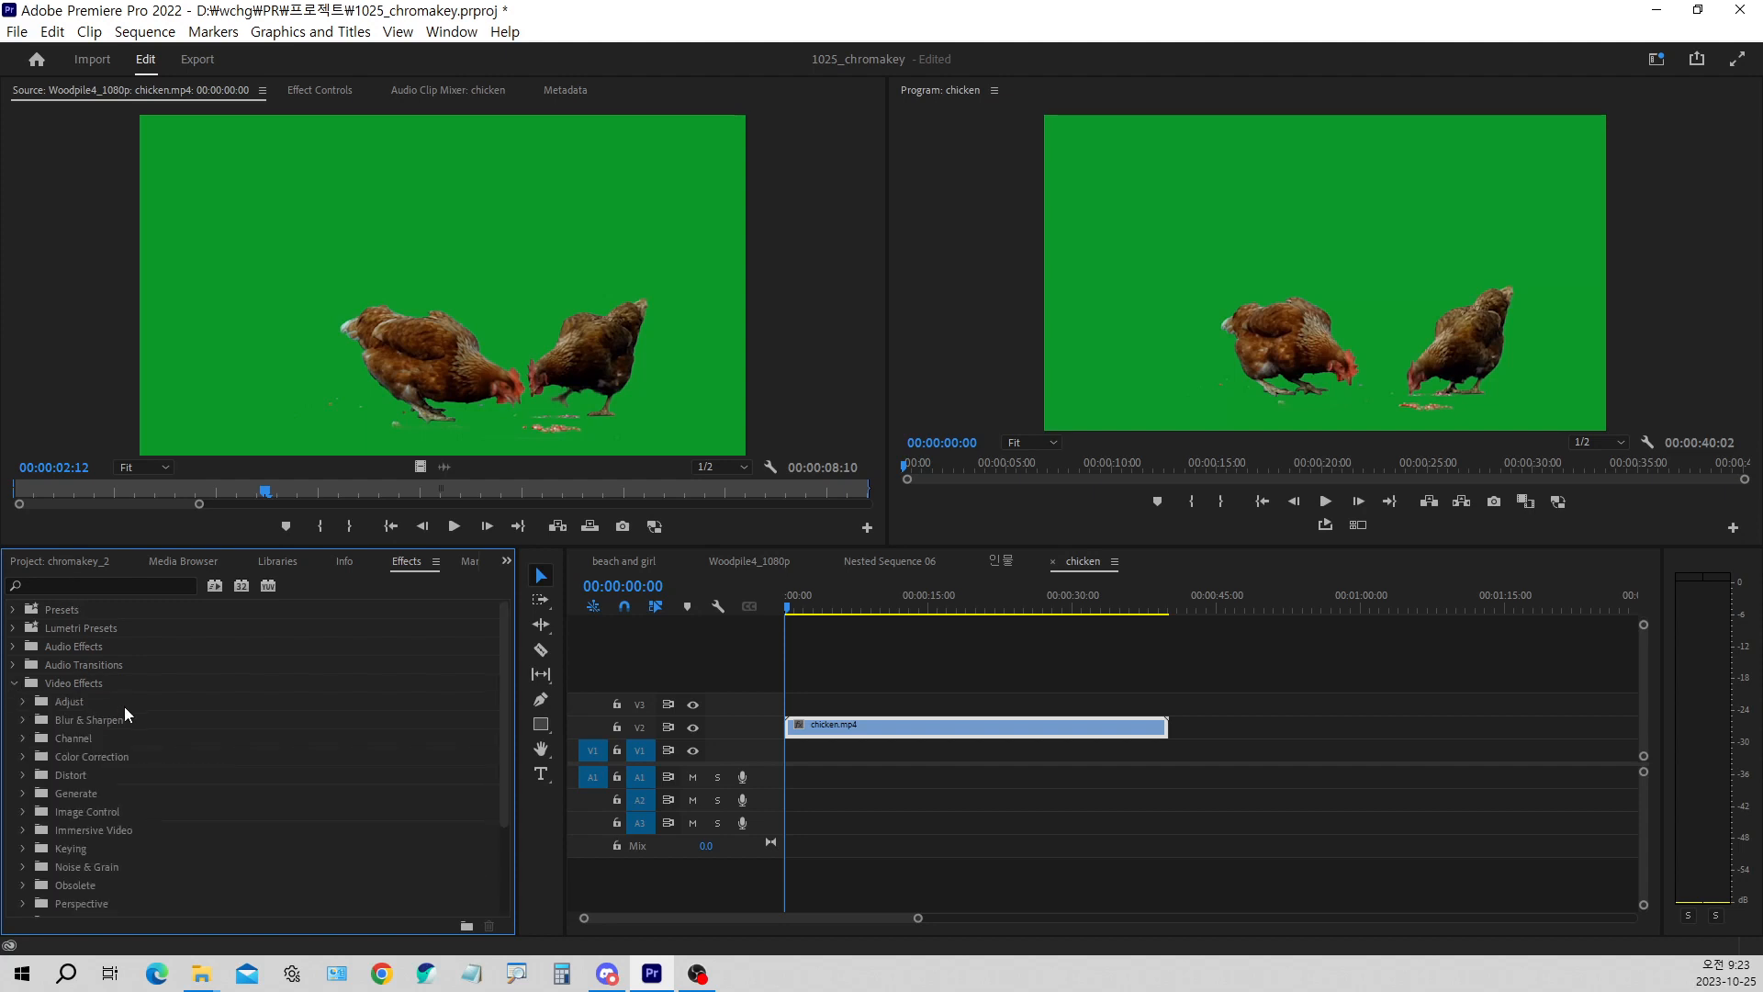
scroll(124, 708, "down", 1)
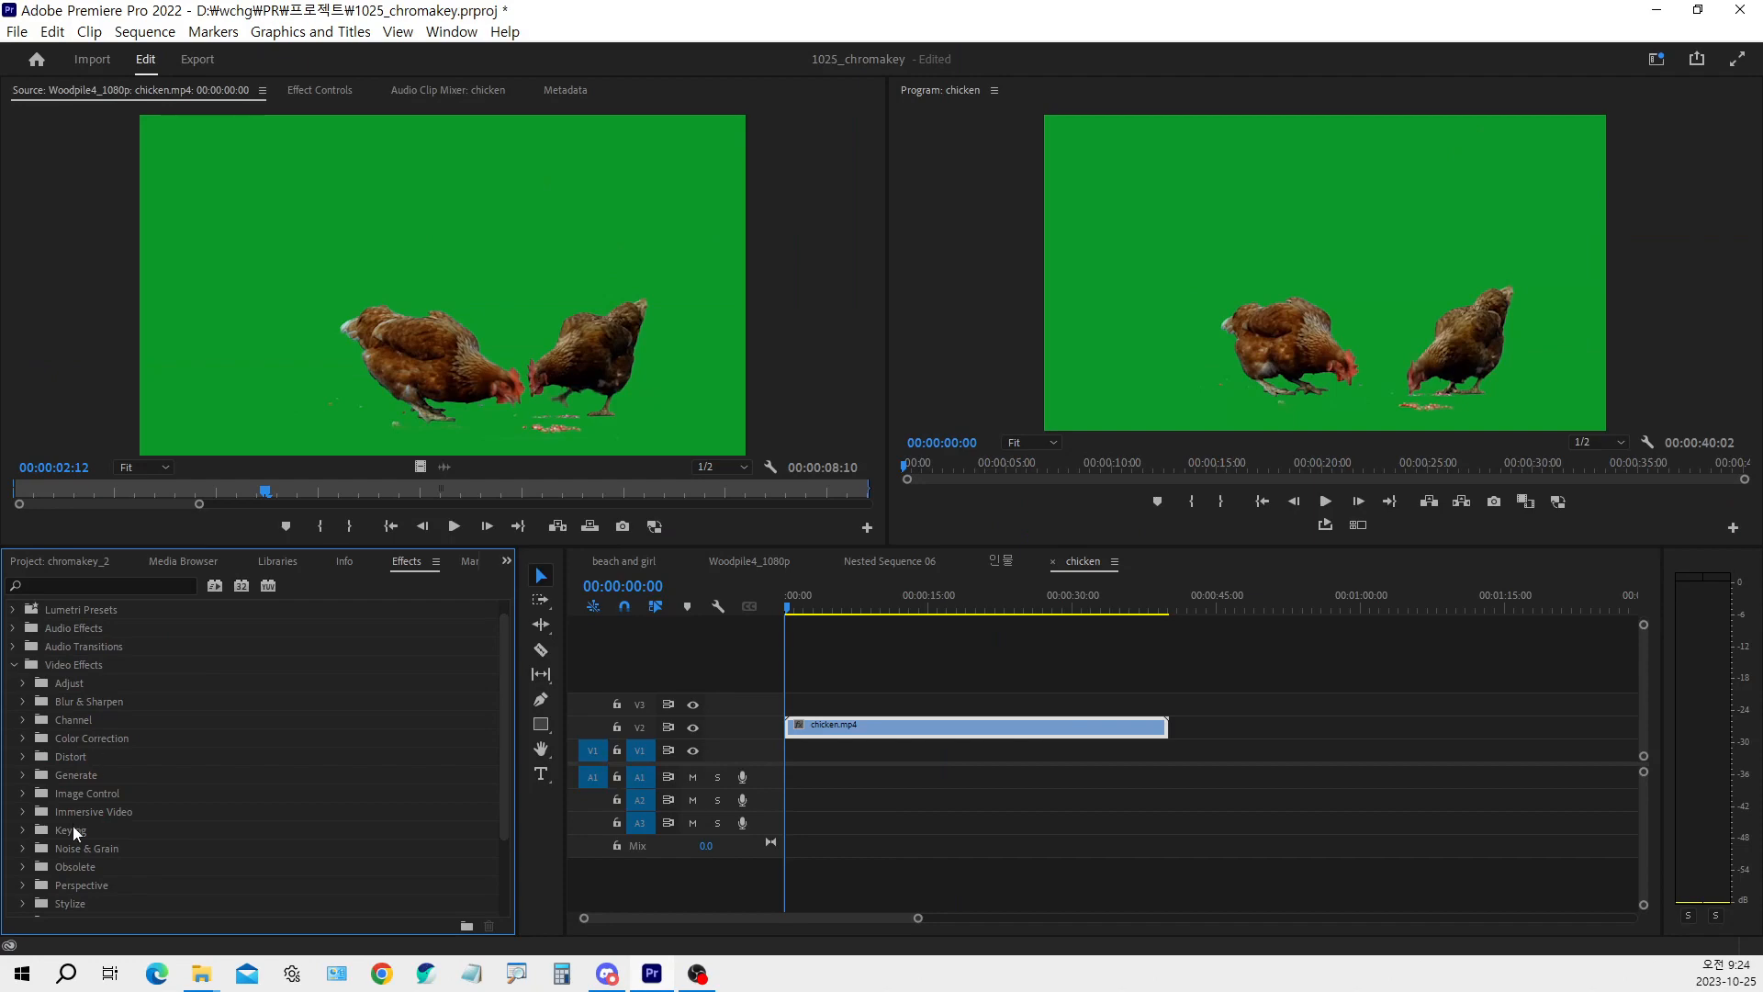
left_click(73, 749)
left_click(26, 831)
scroll(149, 804, "down", 2)
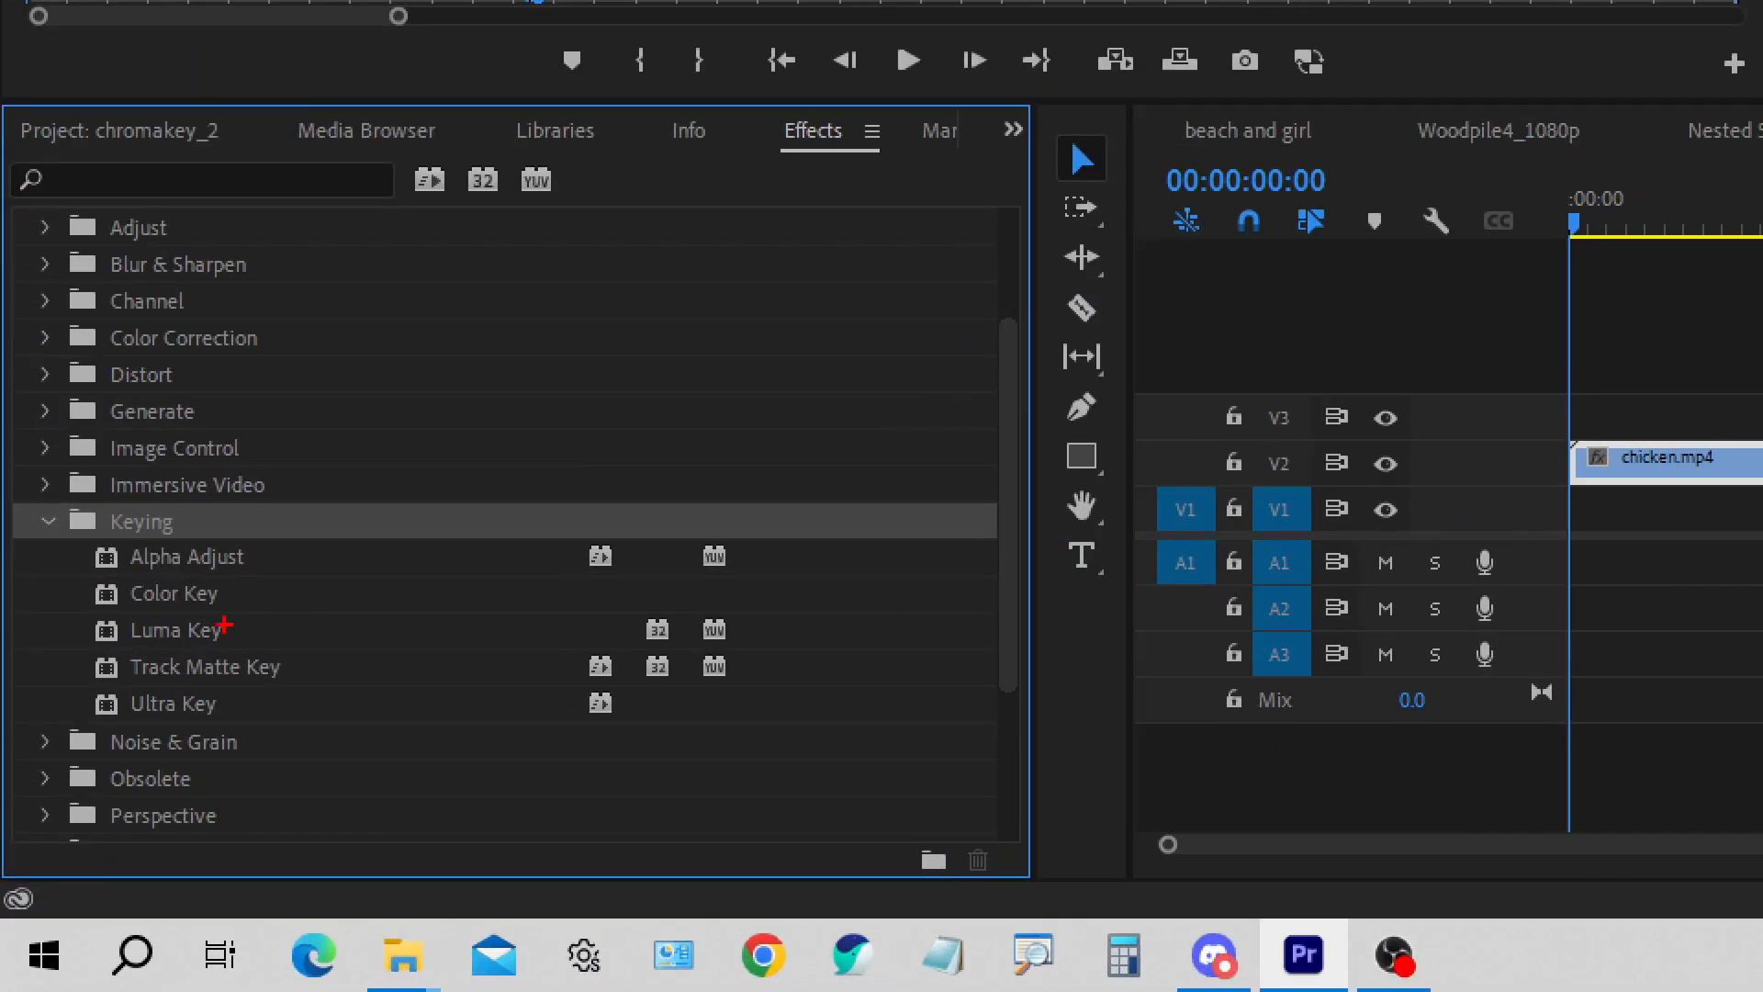
left_click_drag(77, 645, 341, 689)
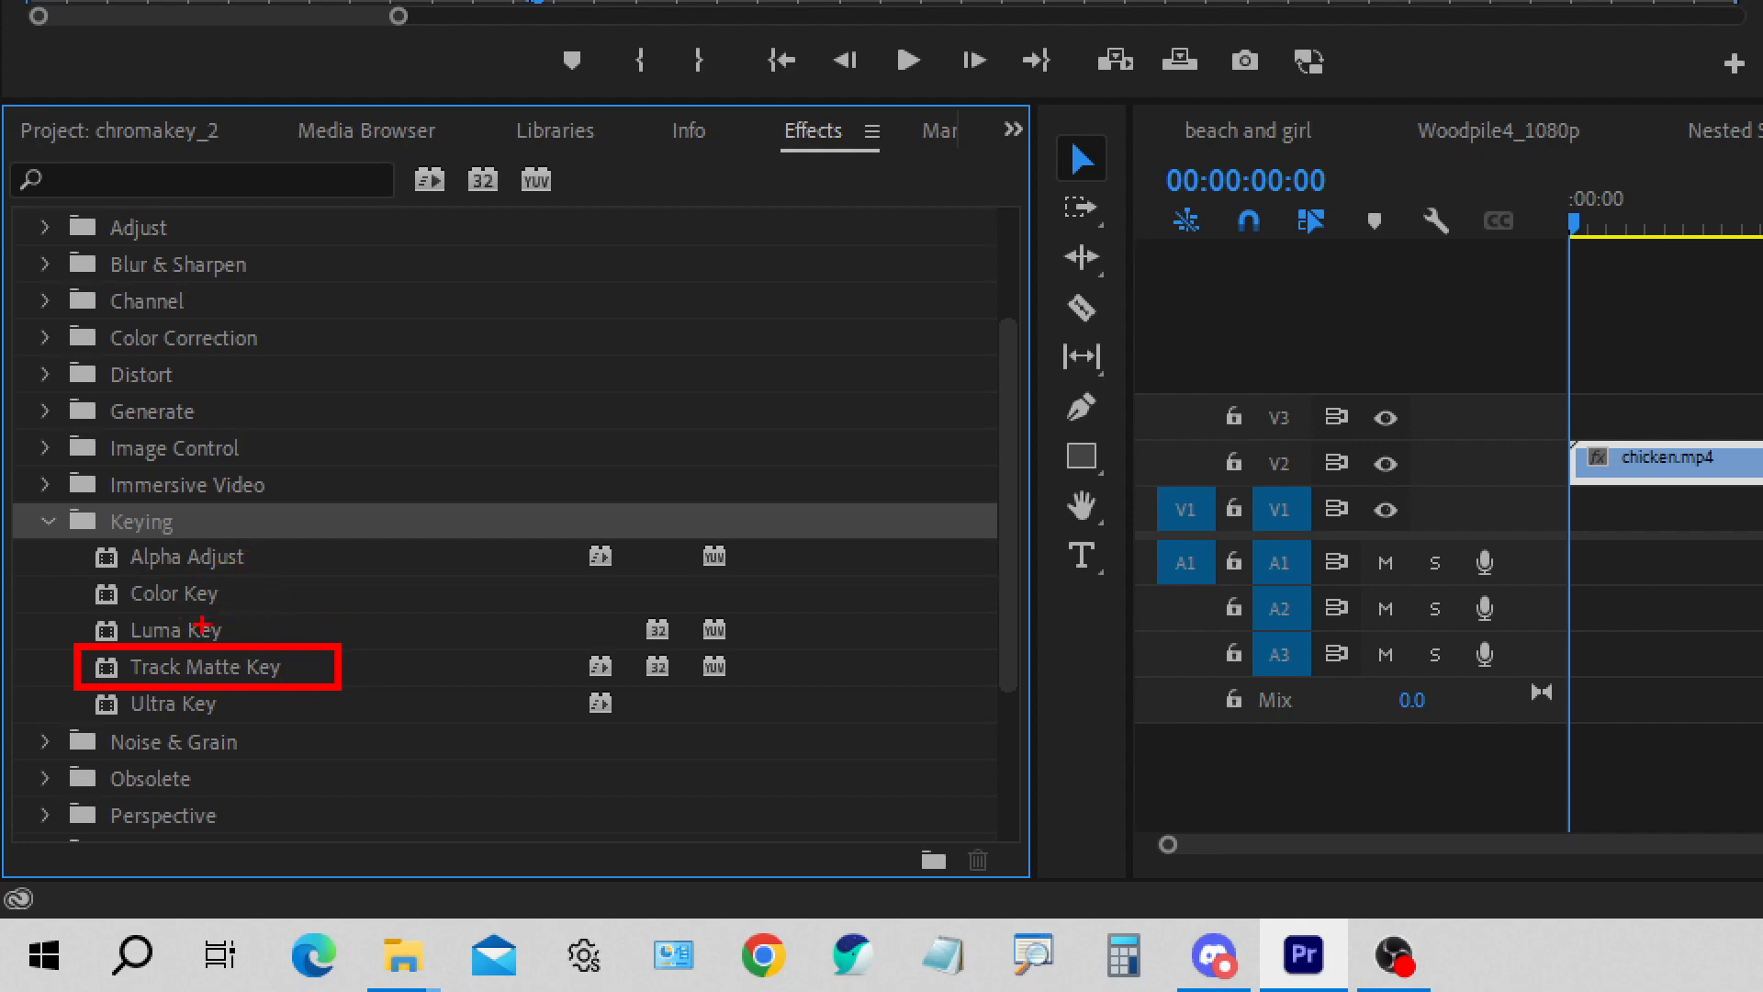
mouse_move(228, 580)
left_mouse_down()
mouse_move(237, 595)
mouse_move(263, 576)
mouse_move(248, 636)
left_mouse_up()
left_click_drag(248, 637, 267, 624)
left_click_drag(155, 580, 188, 563)
mouse_move(74, 686)
left_mouse_down()
mouse_move(247, 726)
mouse_move(214, 710)
left_mouse_up()
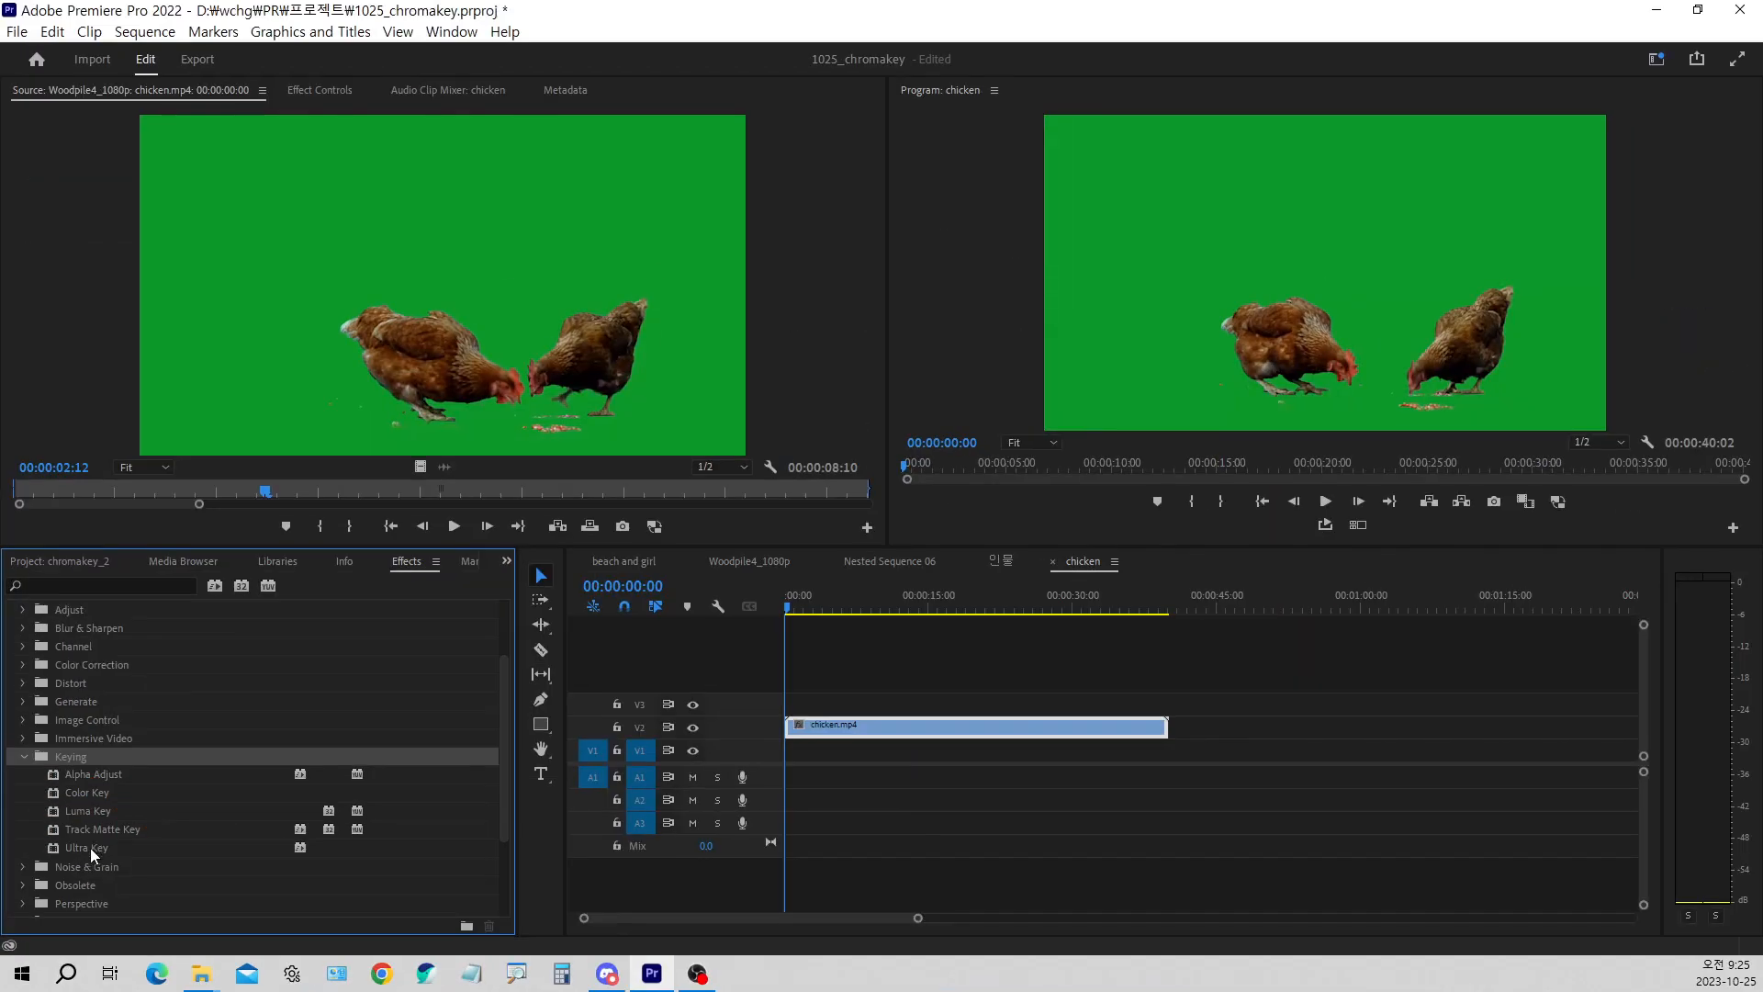
Apply the Ultra Key effect to the chicken.mp4 clip on V2 and display the clip's effect settings
left_click(180, 702)
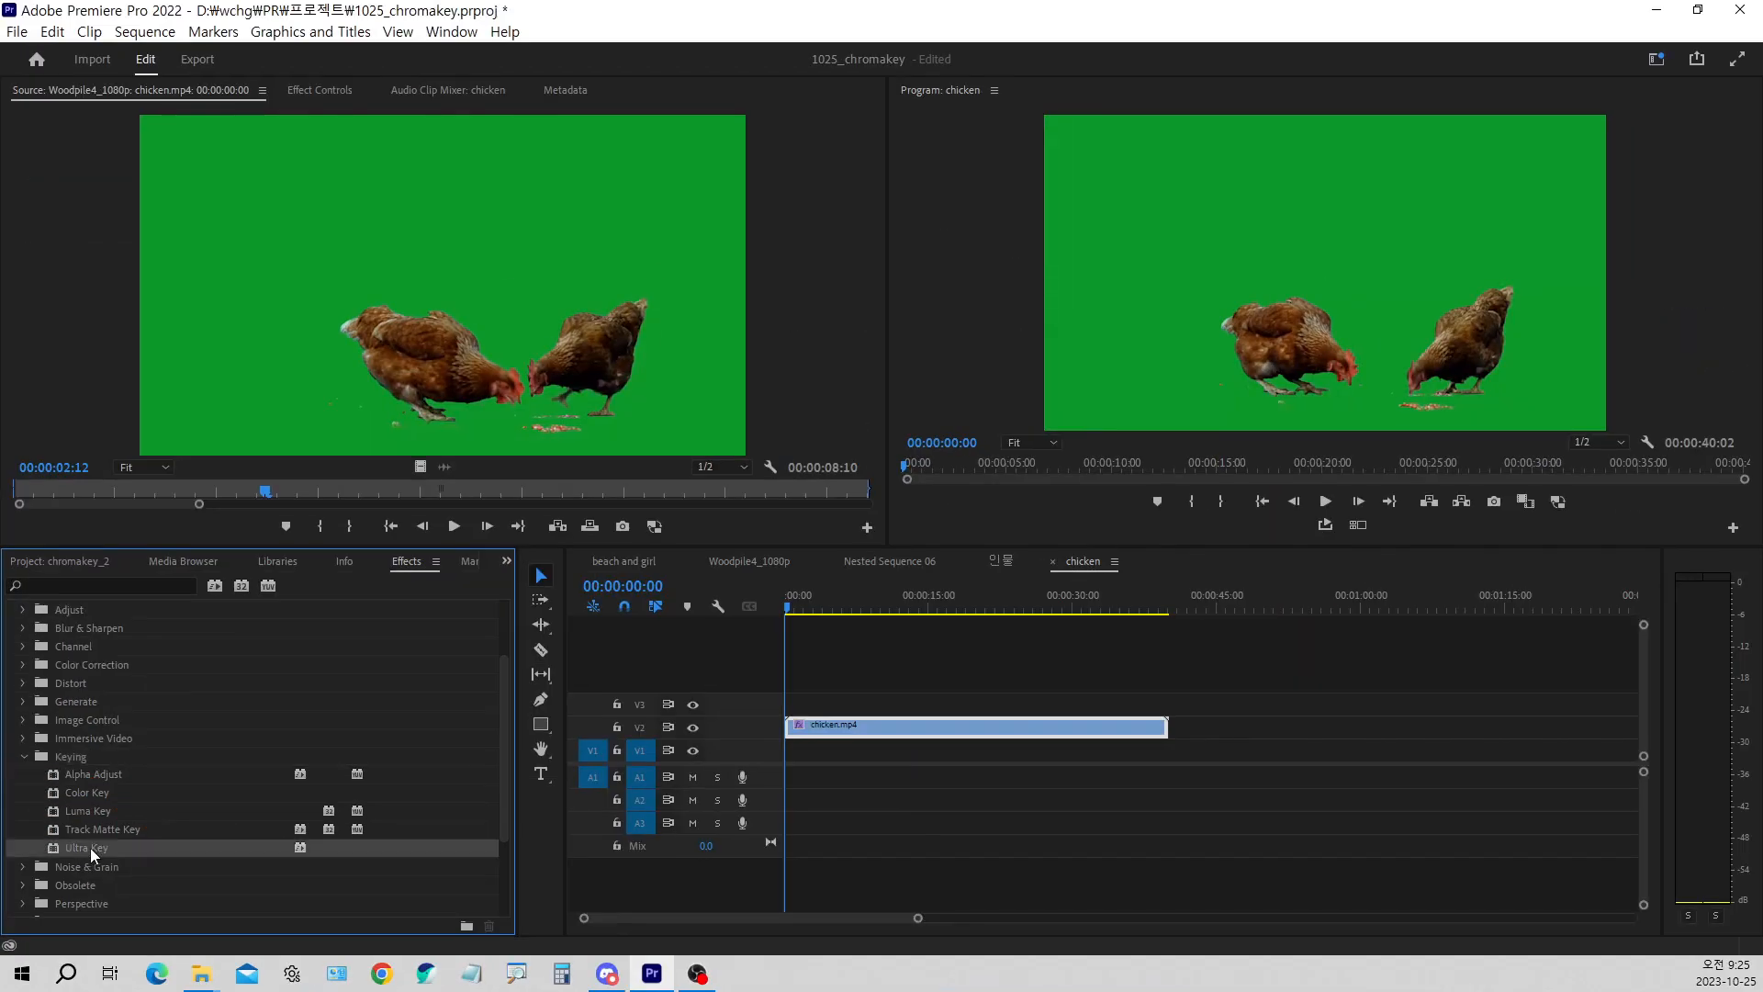
left_click(309, 96)
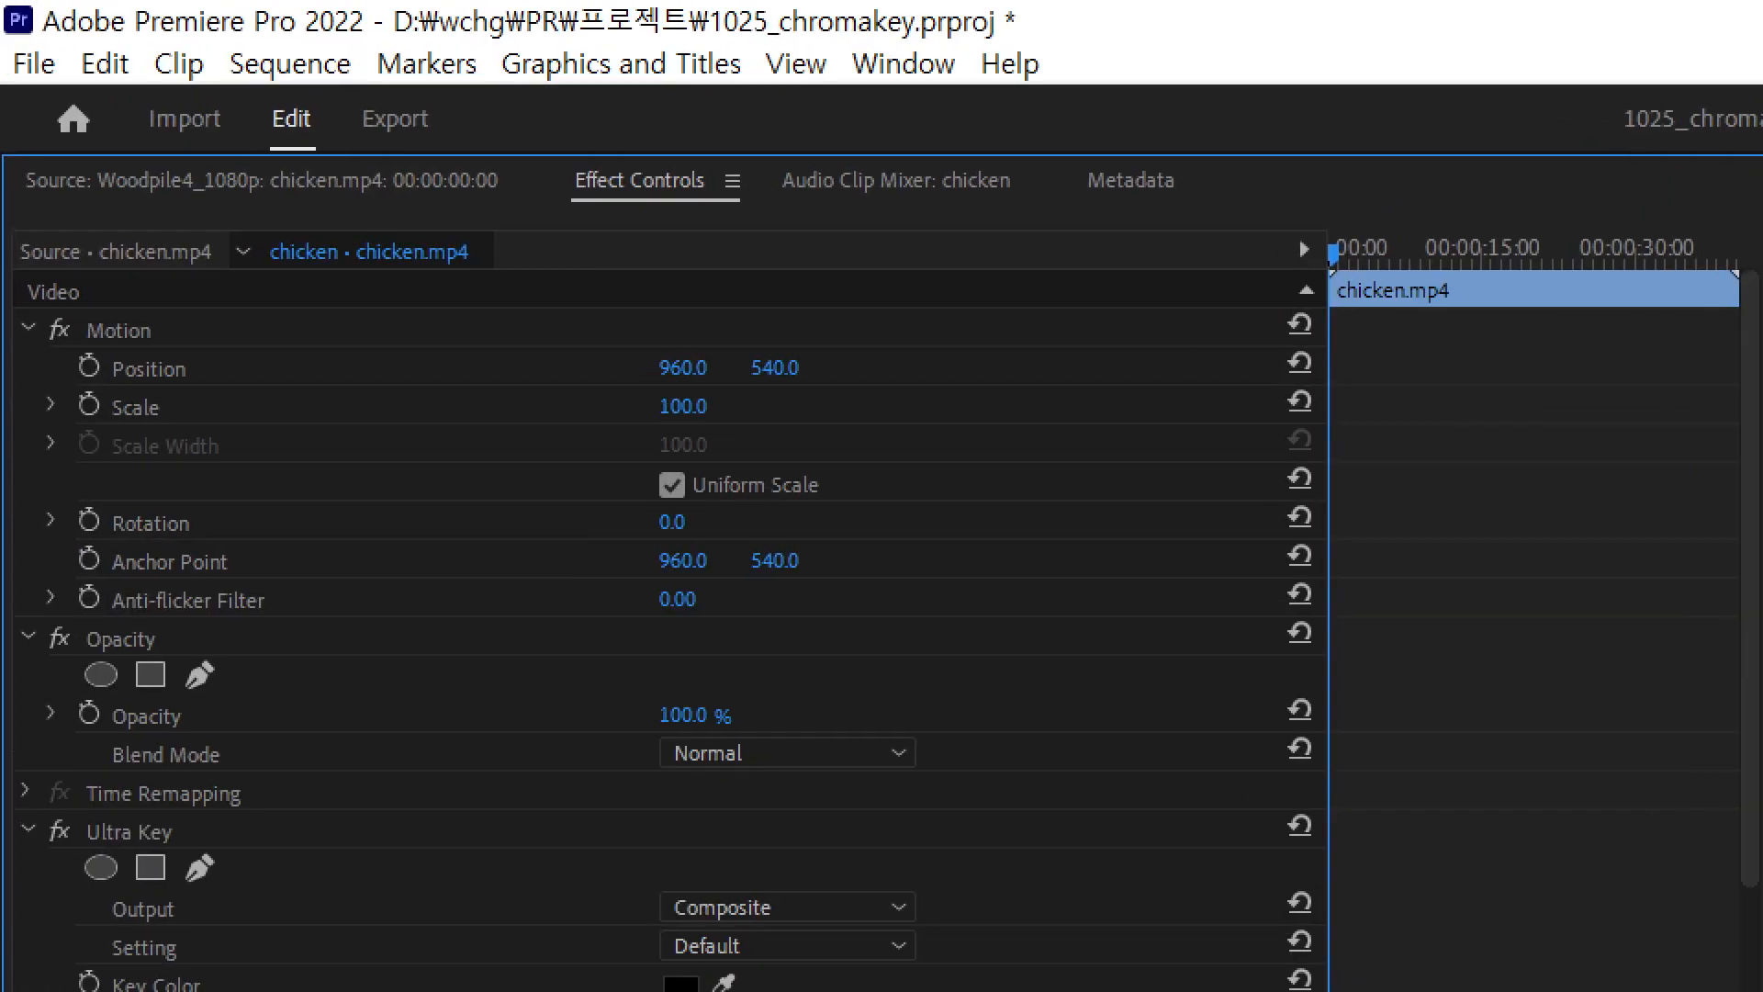
mouse_move(571, 160)
left_mouse_down()
mouse_move(689, 198)
mouse_move(579, 139)
left_mouse_up()
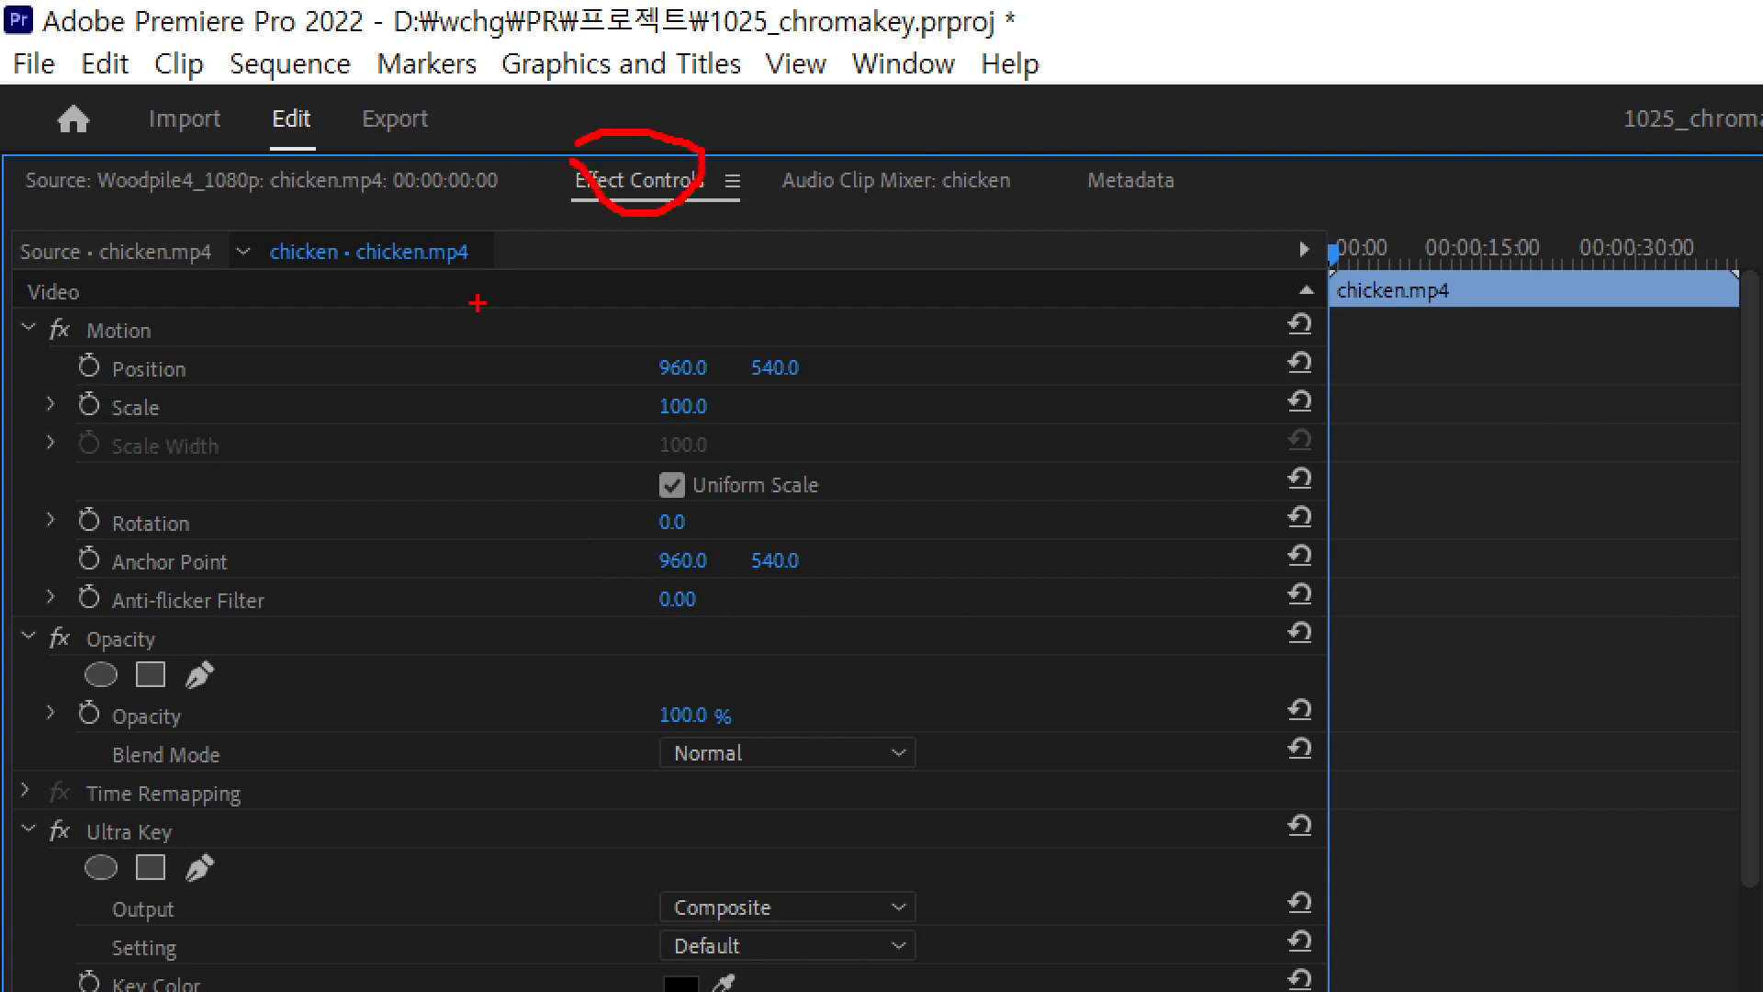
left_click_drag(105, 326, 130, 286)
mouse_move(99, 626)
left_mouse_down()
mouse_move(136, 638)
mouse_move(160, 592)
left_mouse_up()
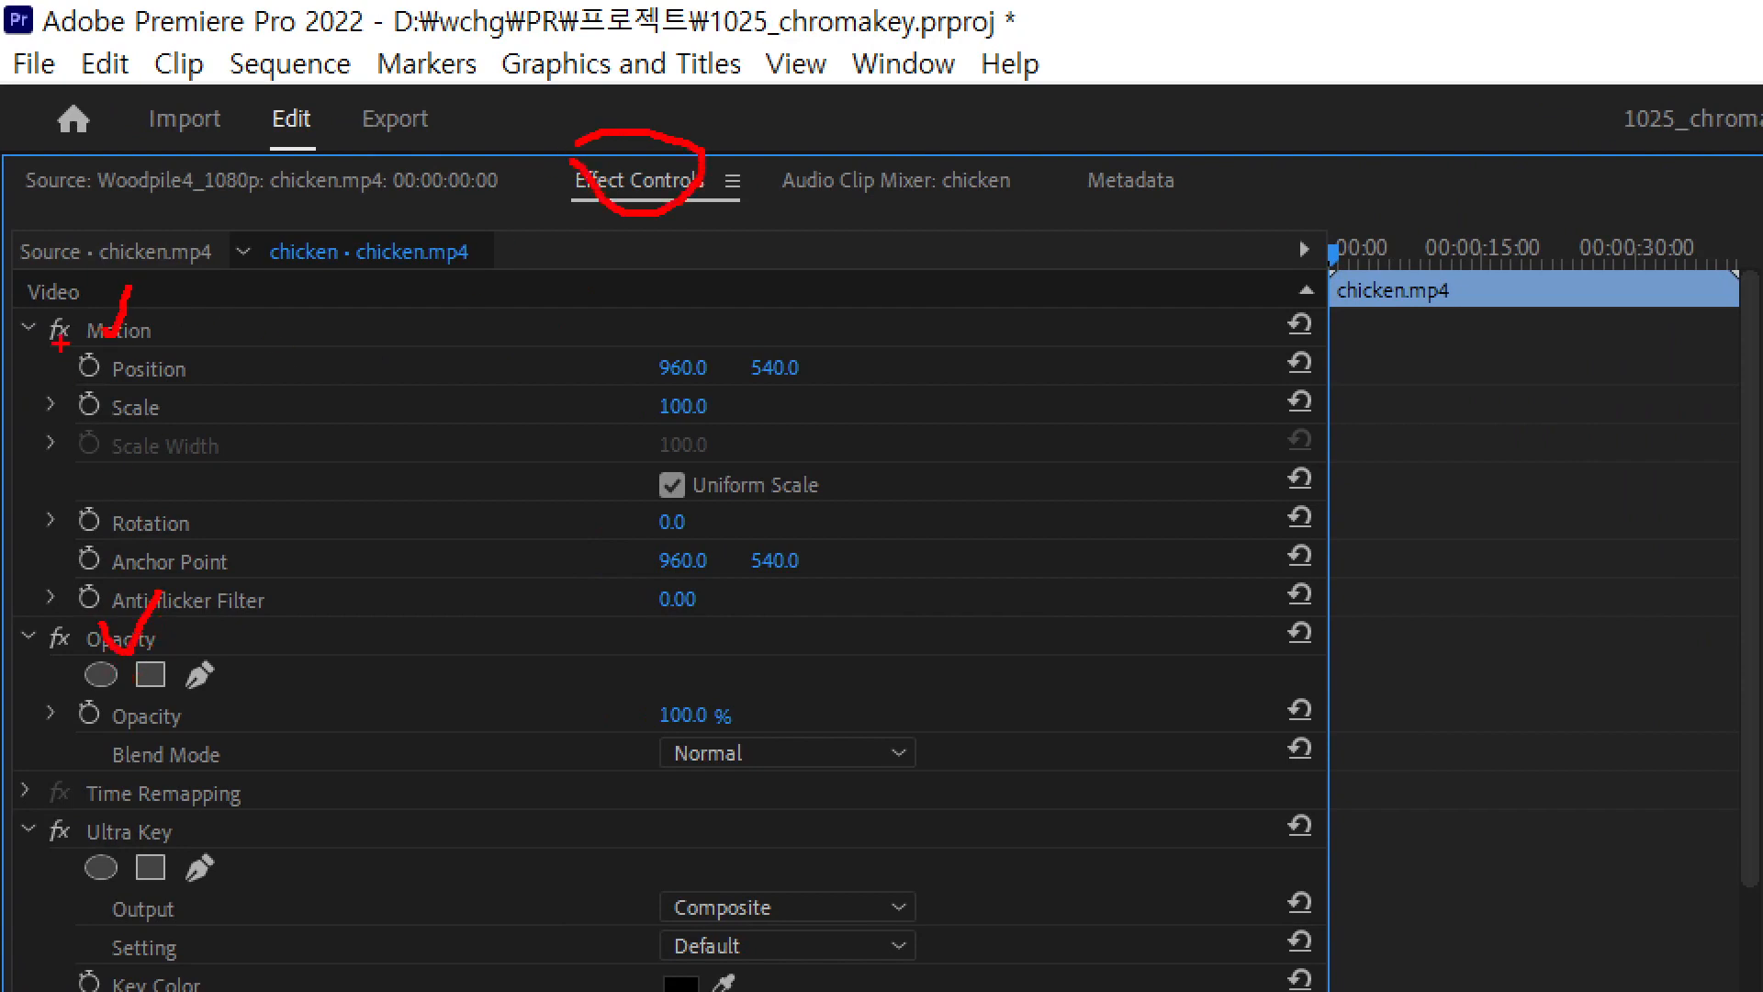
left_click_drag(20, 315, 38, 307)
mouse_move(11, 622)
left_mouse_down()
mouse_move(21, 647)
mouse_move(35, 613)
left_mouse_up()
key("Escape")
Collapse the Motion and Opacity settings of the chicken.mp4 clip
left_click(15, 165)
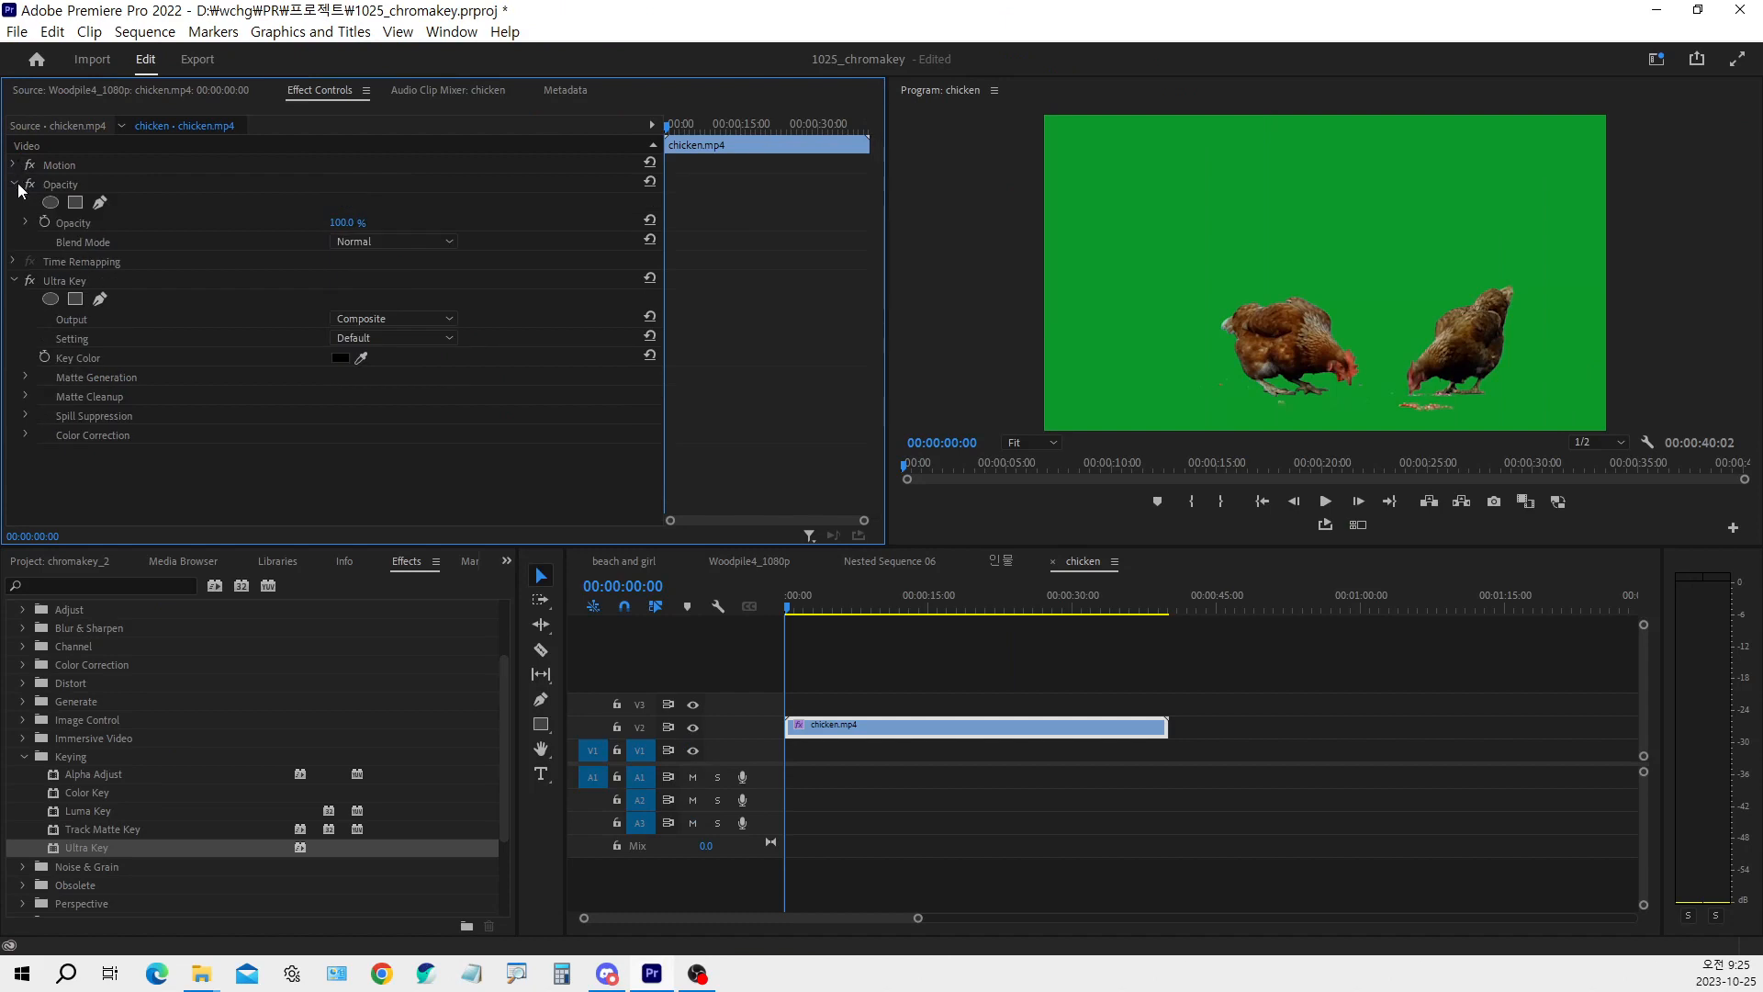
left_click(15, 185)
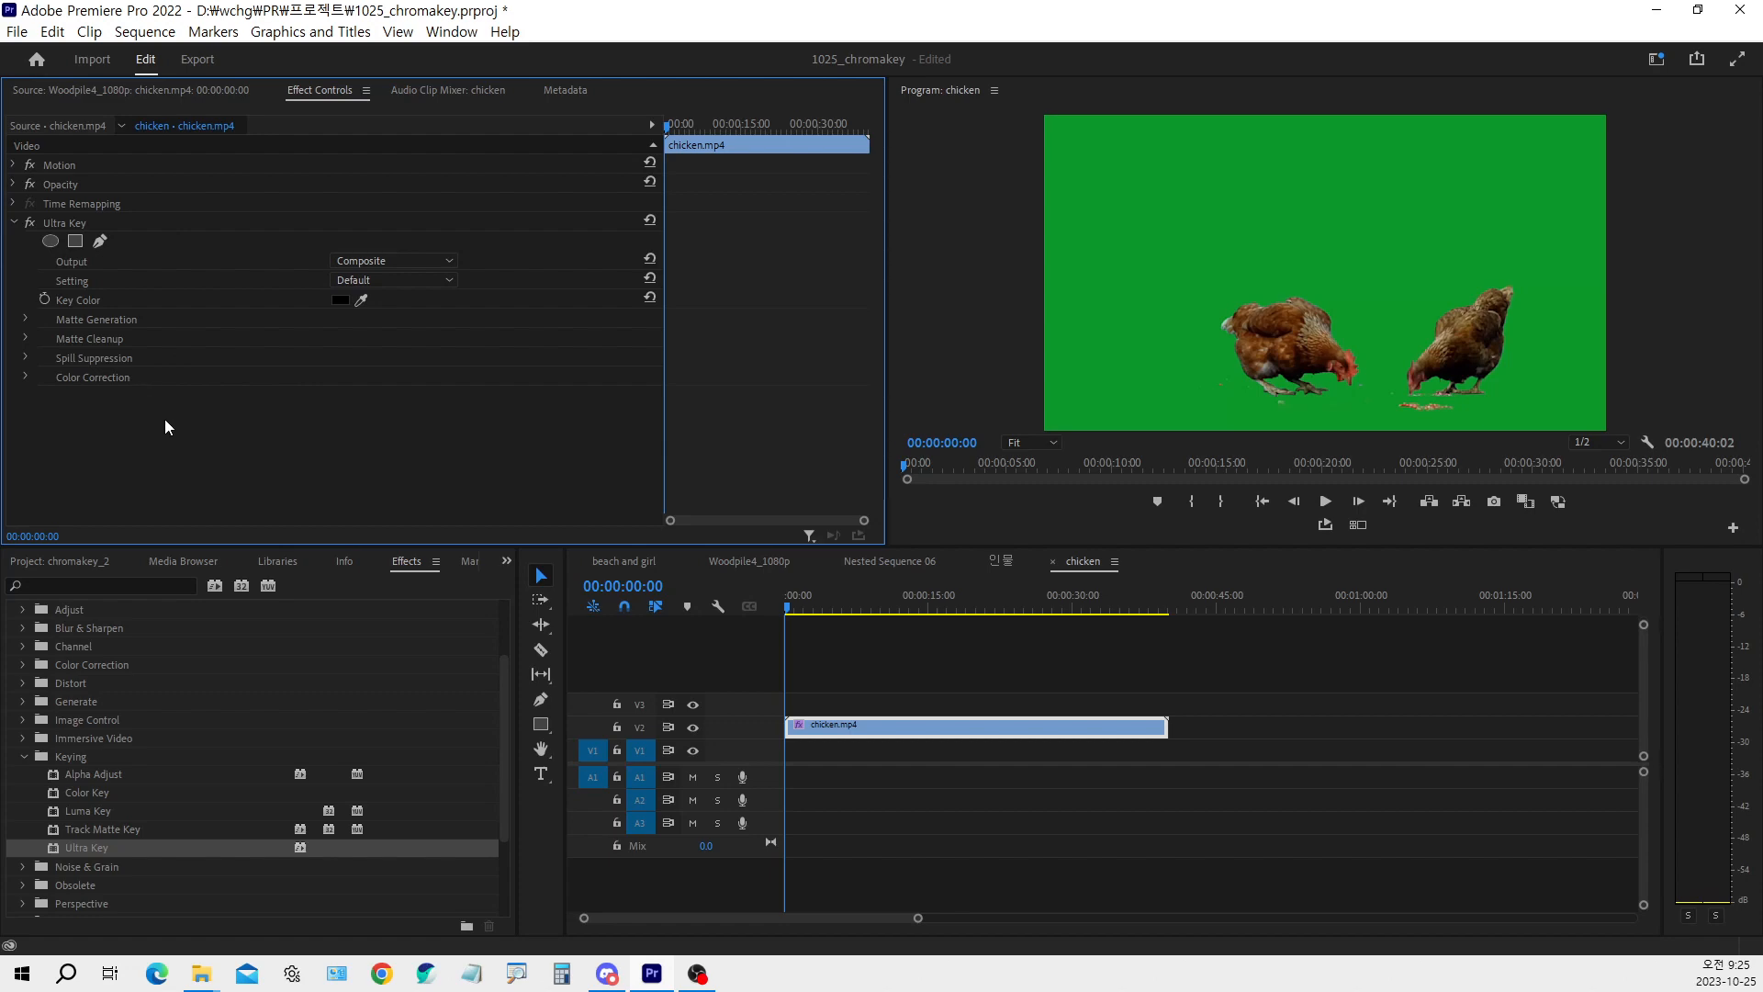
key("ctrl+1")
left_click(95, 234)
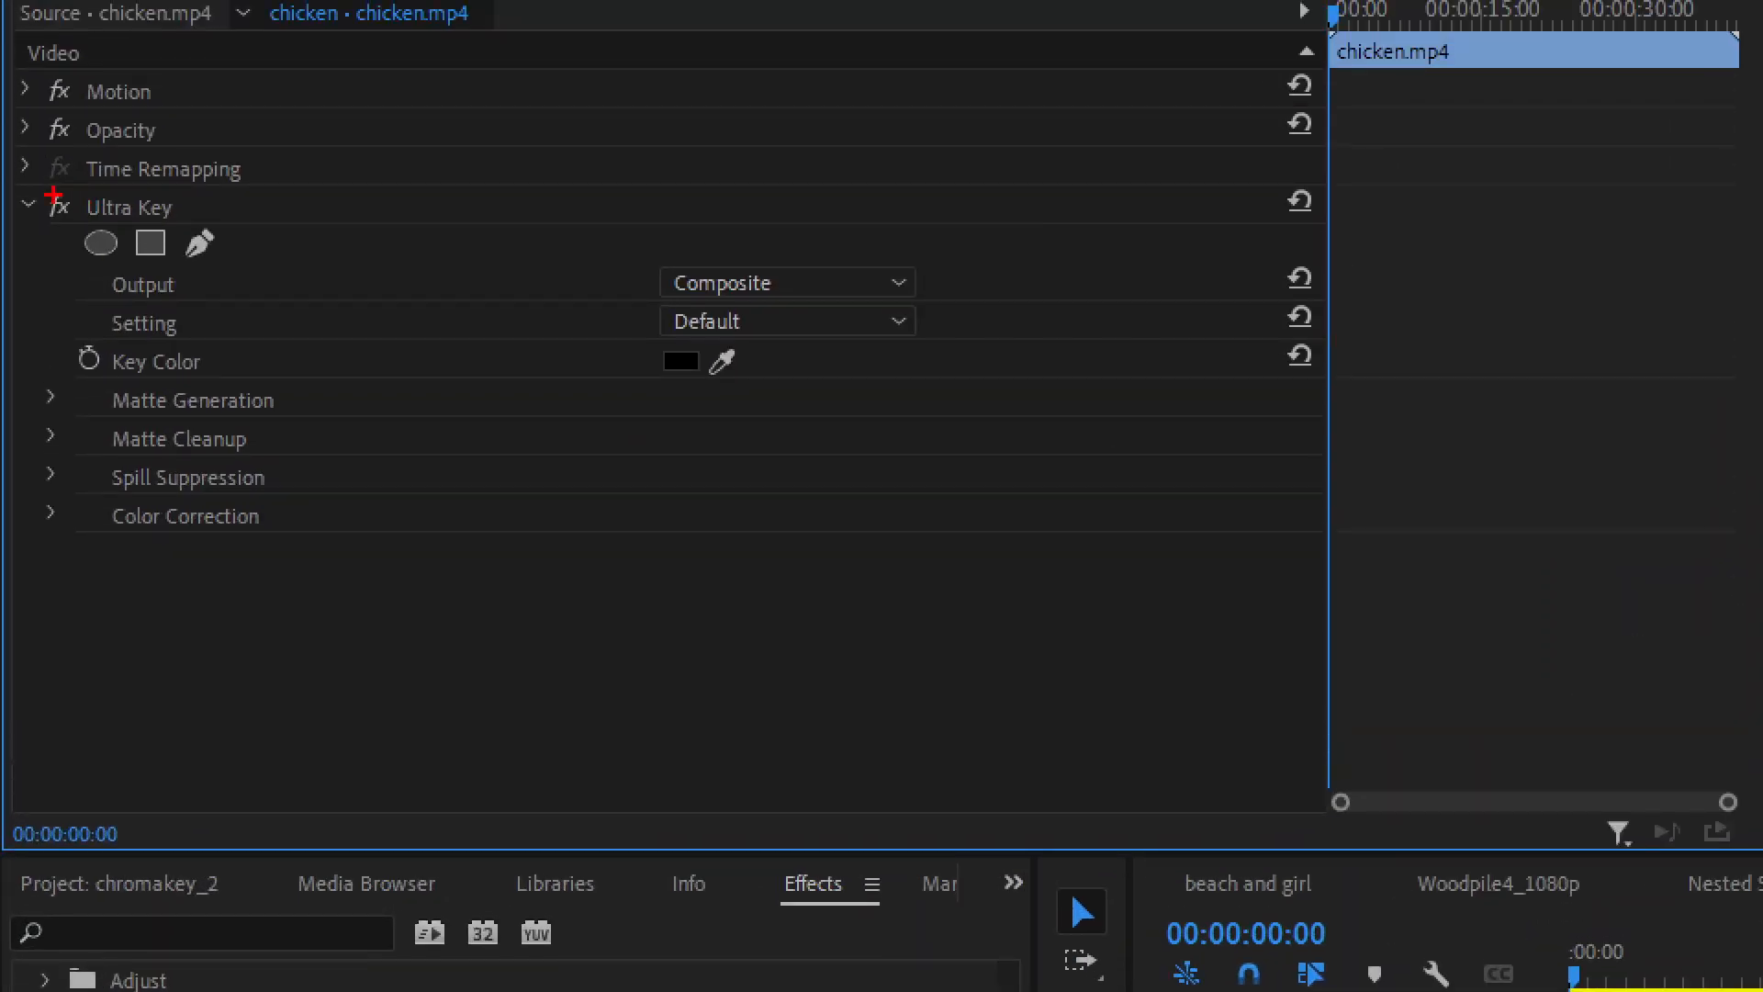
mouse_move(37, 197)
left_mouse_down()
mouse_move(709, 602)
mouse_move(1015, 560)
left_mouse_up()
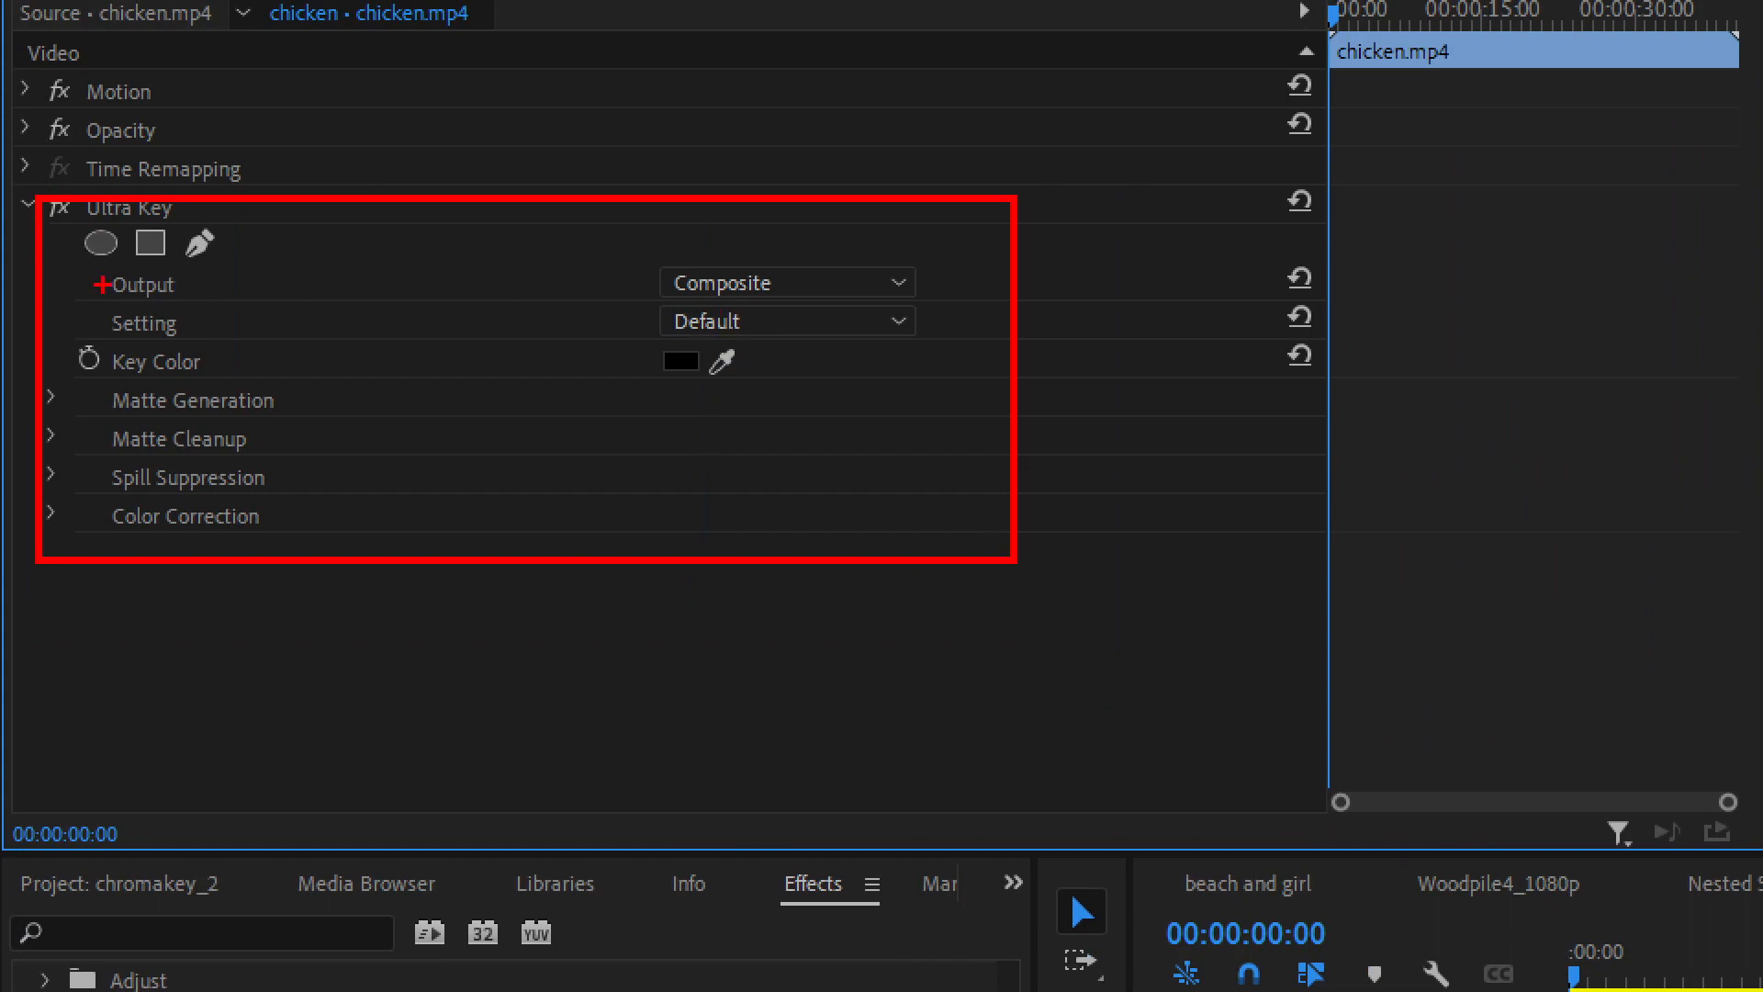
mouse_move(100, 269)
left_mouse_down()
mouse_move(215, 296)
mouse_move(929, 298)
left_mouse_up()
left_click_drag(759, 265, 802, 216)
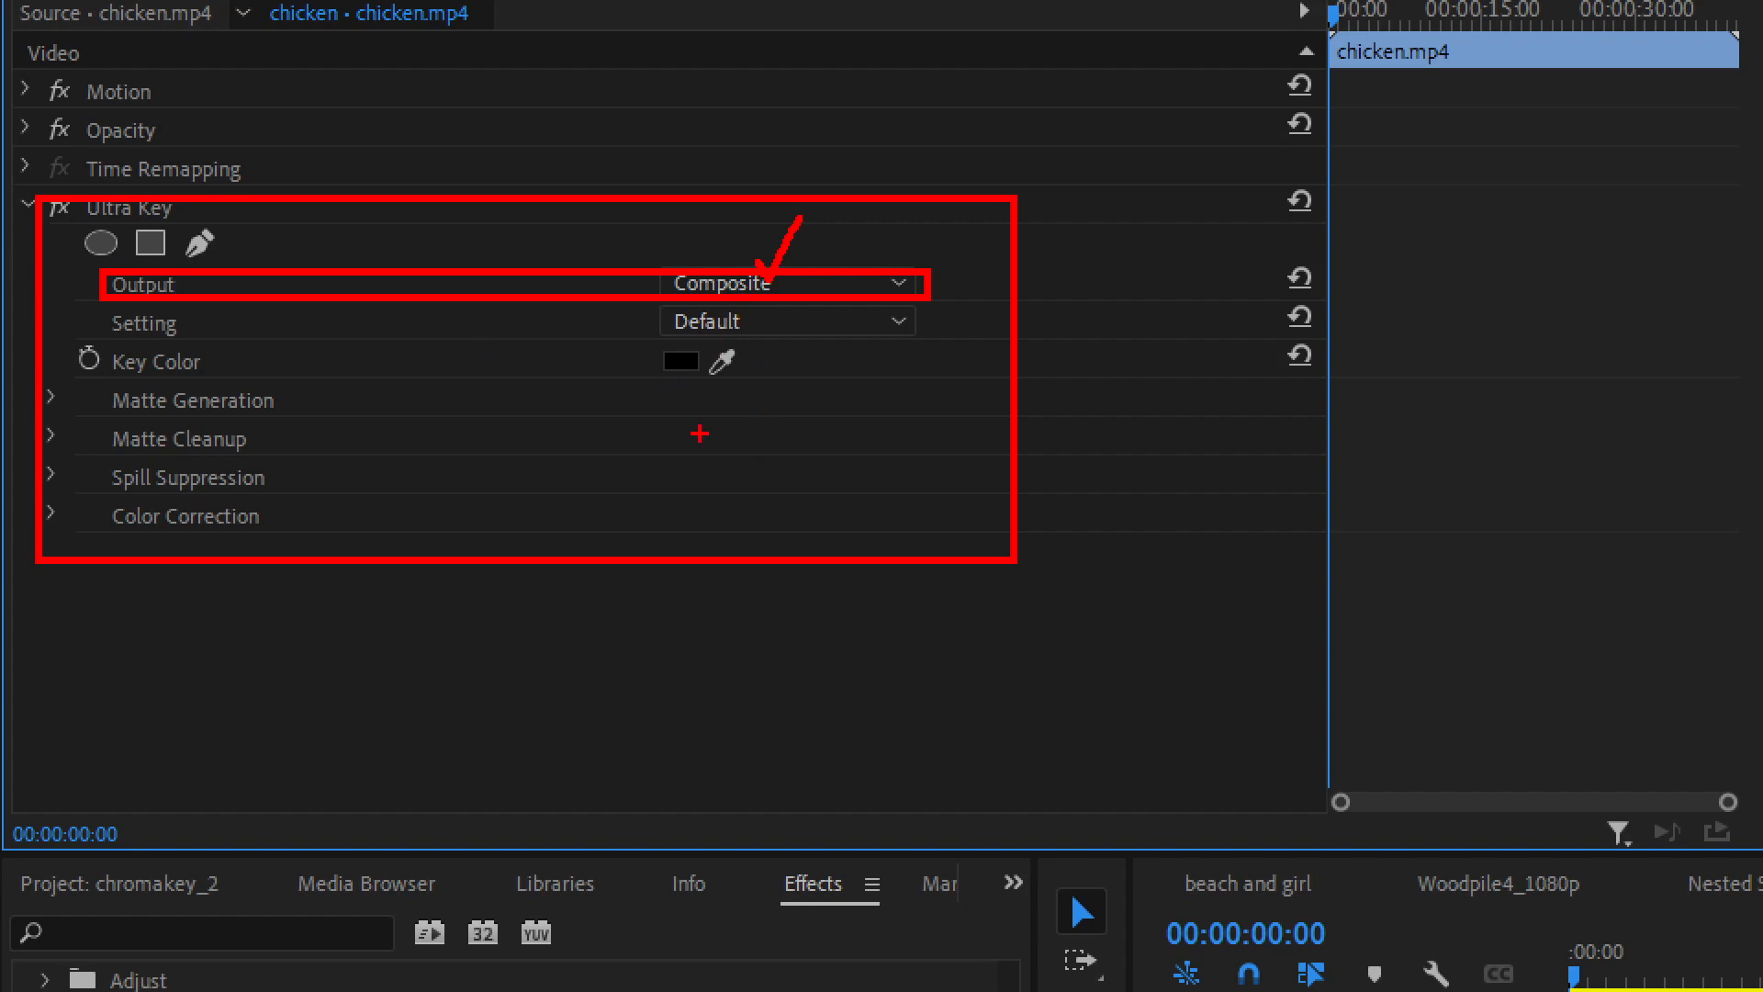
left_click_drag(65, 338, 800, 388)
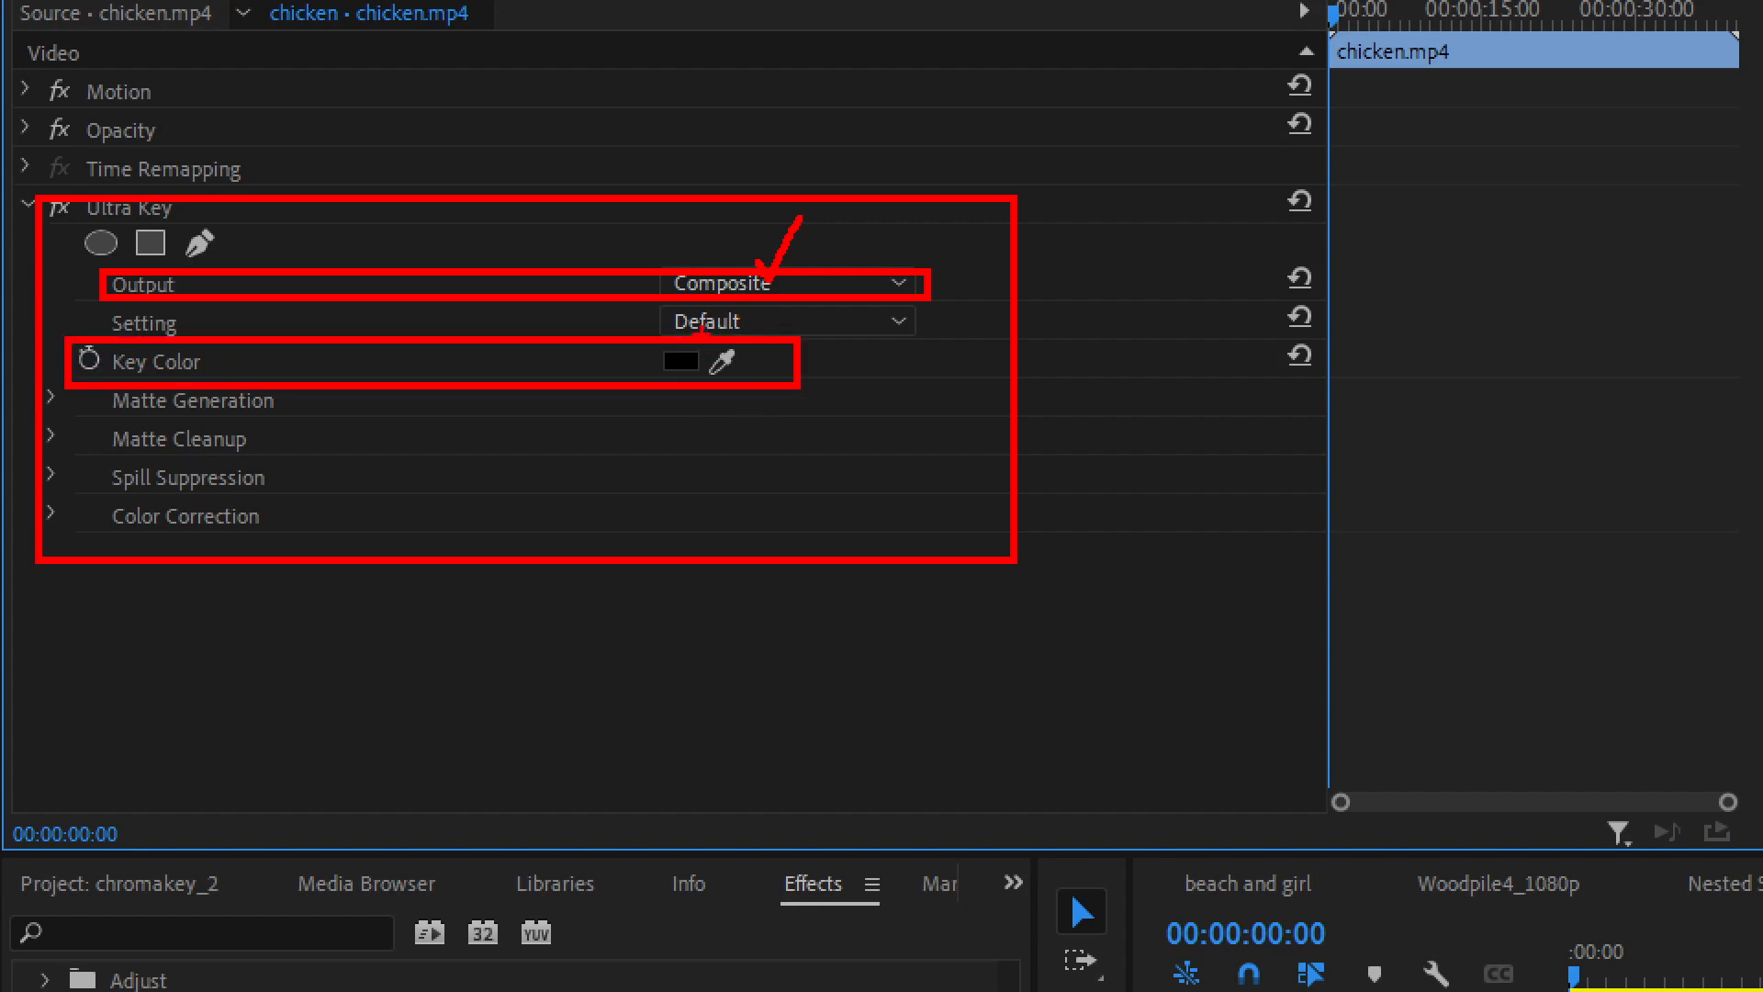
mouse_move(708, 343)
left_mouse_down()
mouse_move(721, 365)
mouse_move(743, 311)
left_mouse_up()
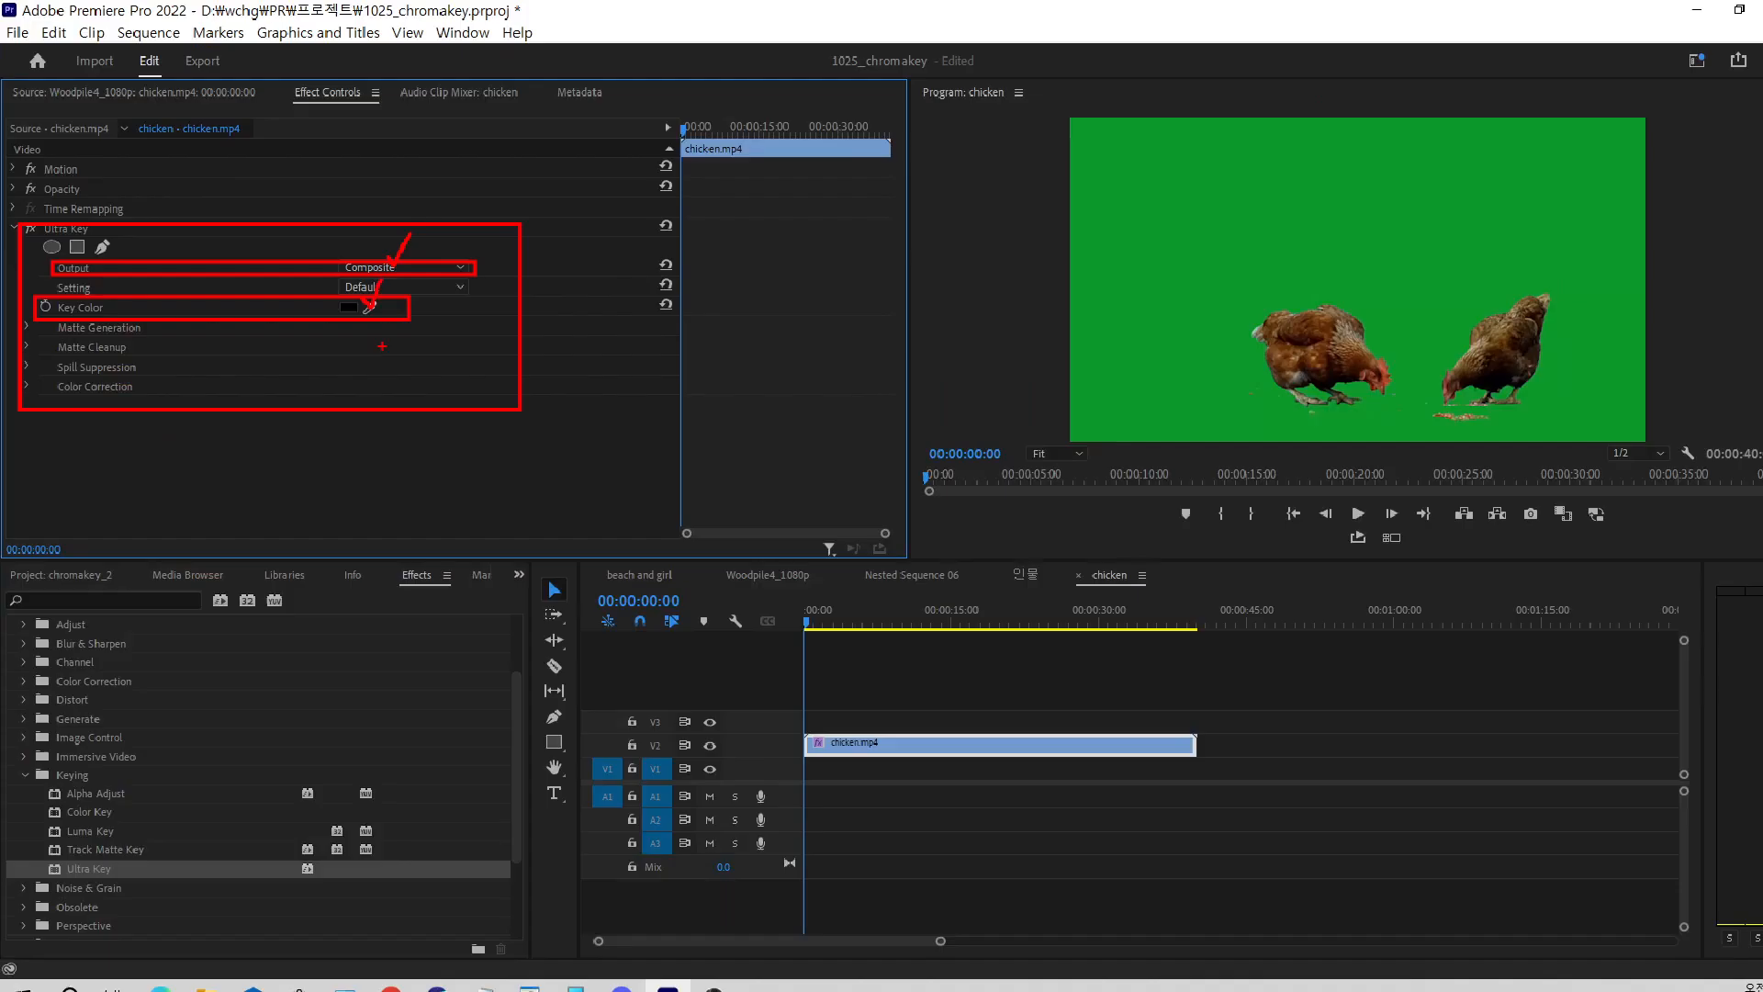
key("Escape")
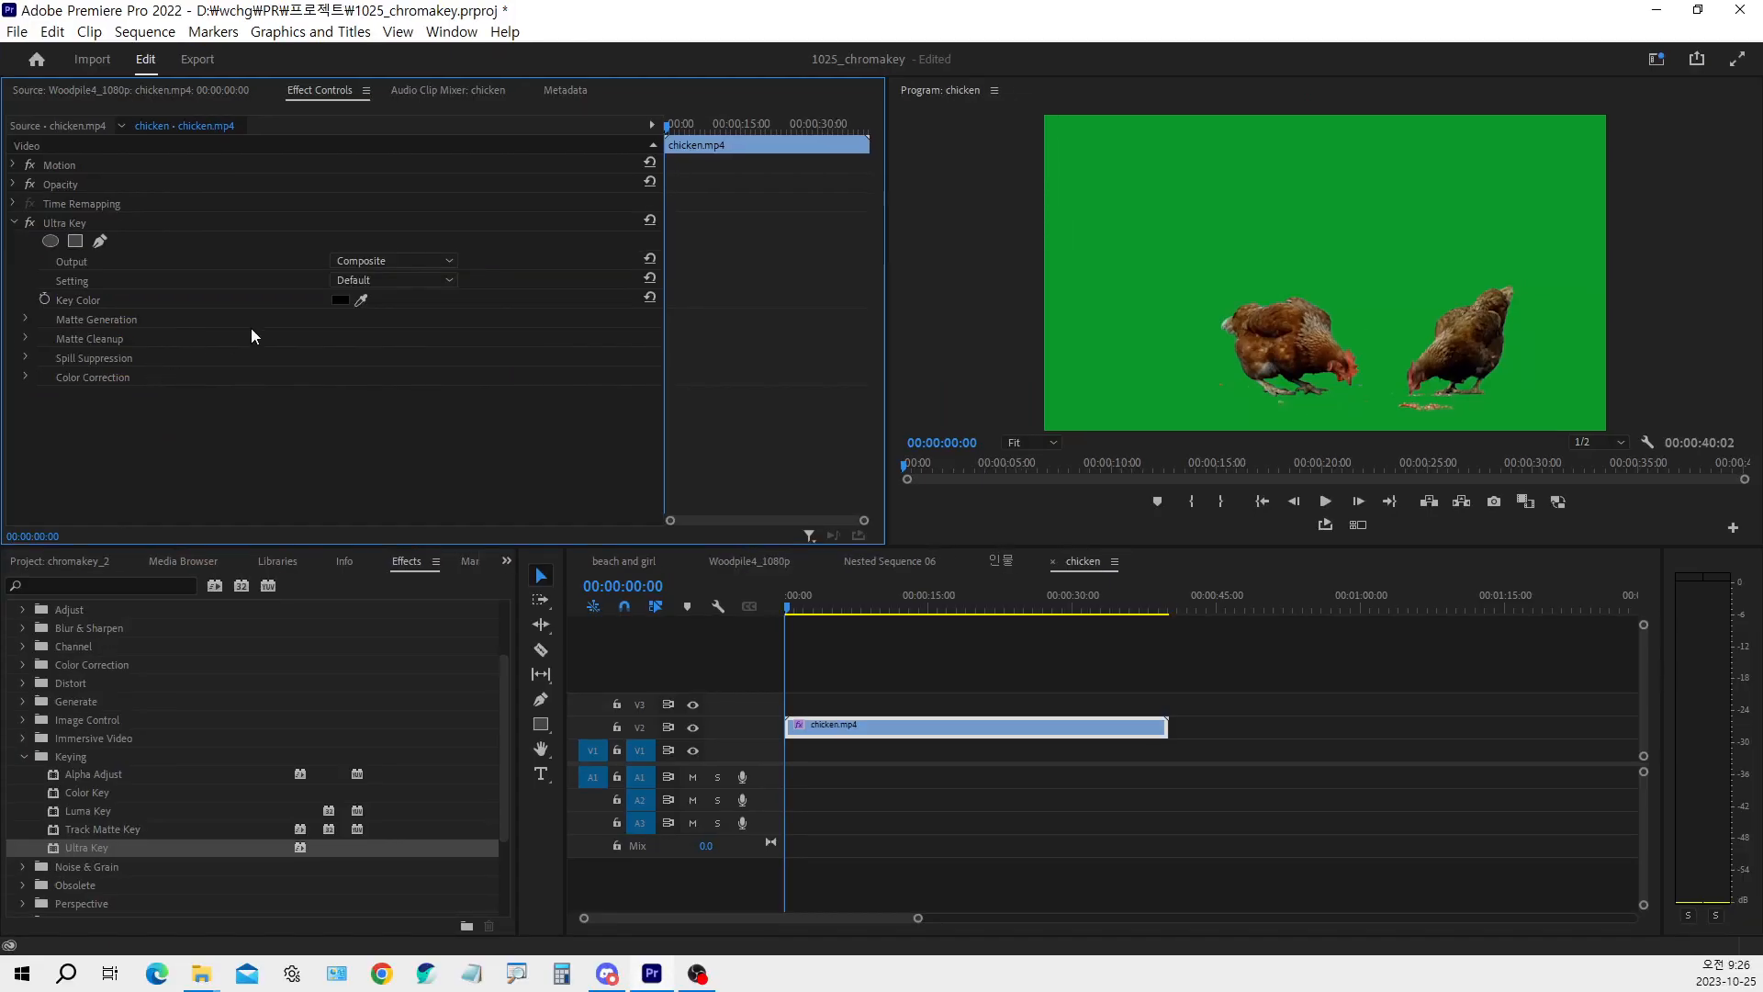
Set the Ultra Key key color by sampling the green background above the chickens in the program preview
left_click(362, 300)
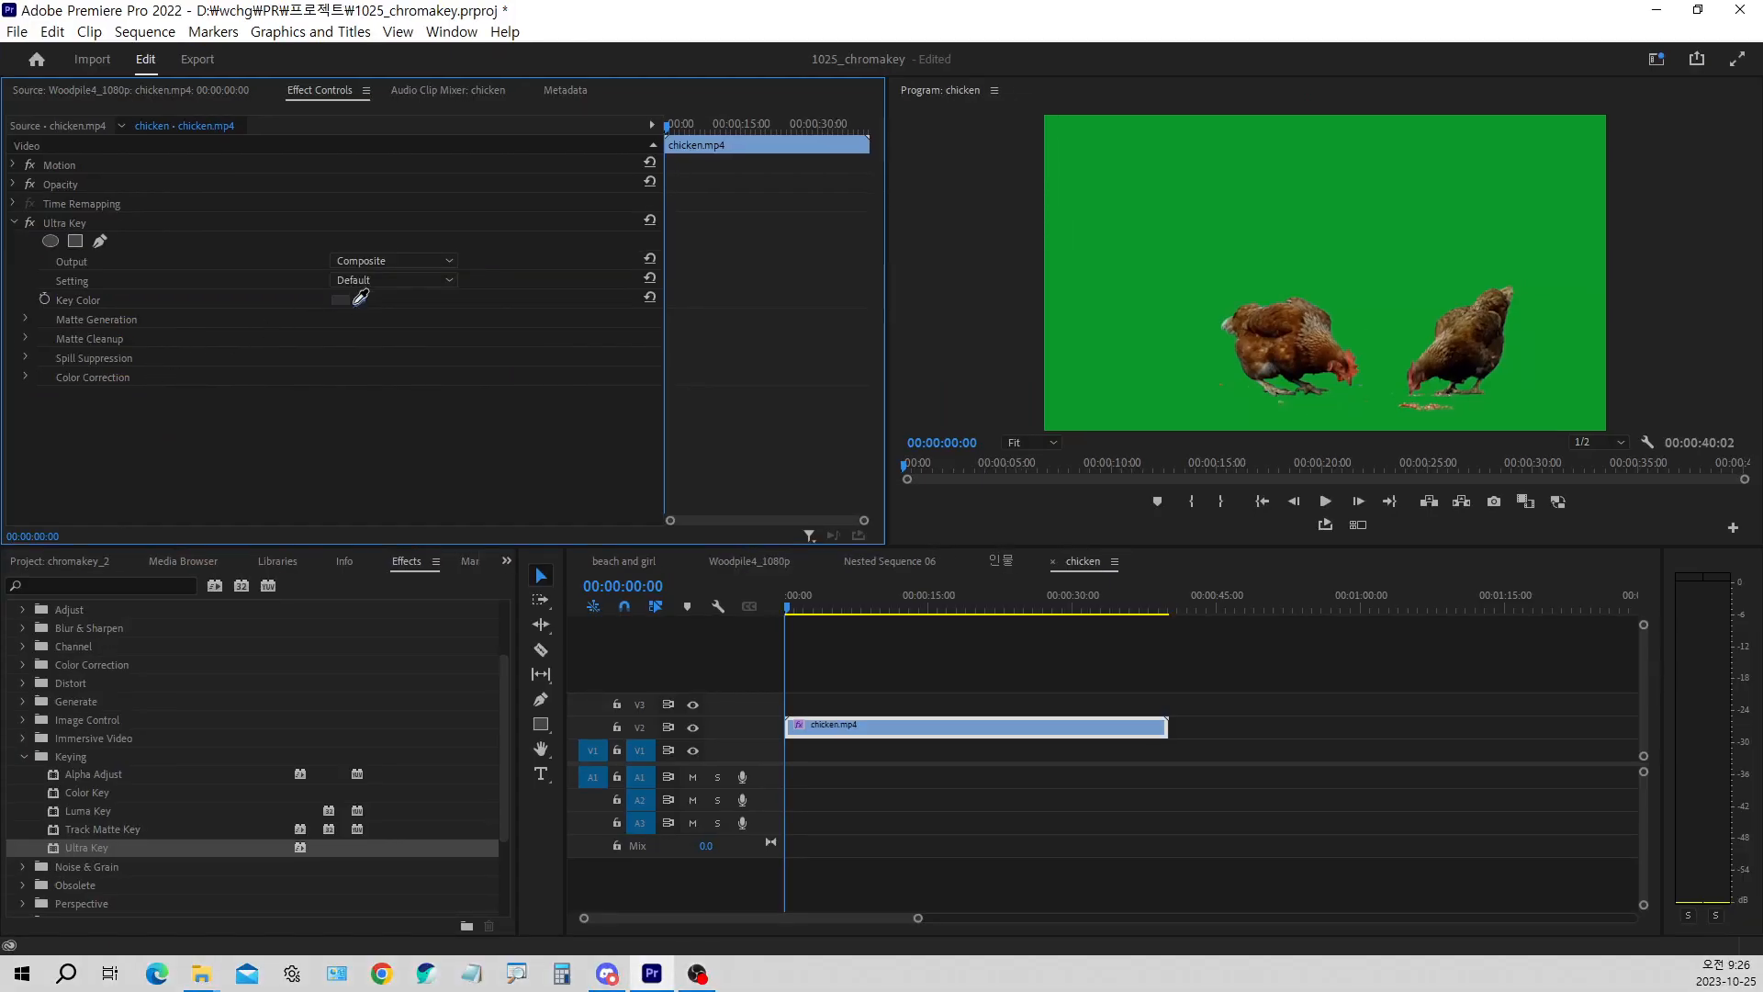
left_click(1140, 171)
left_click(1157, 189)
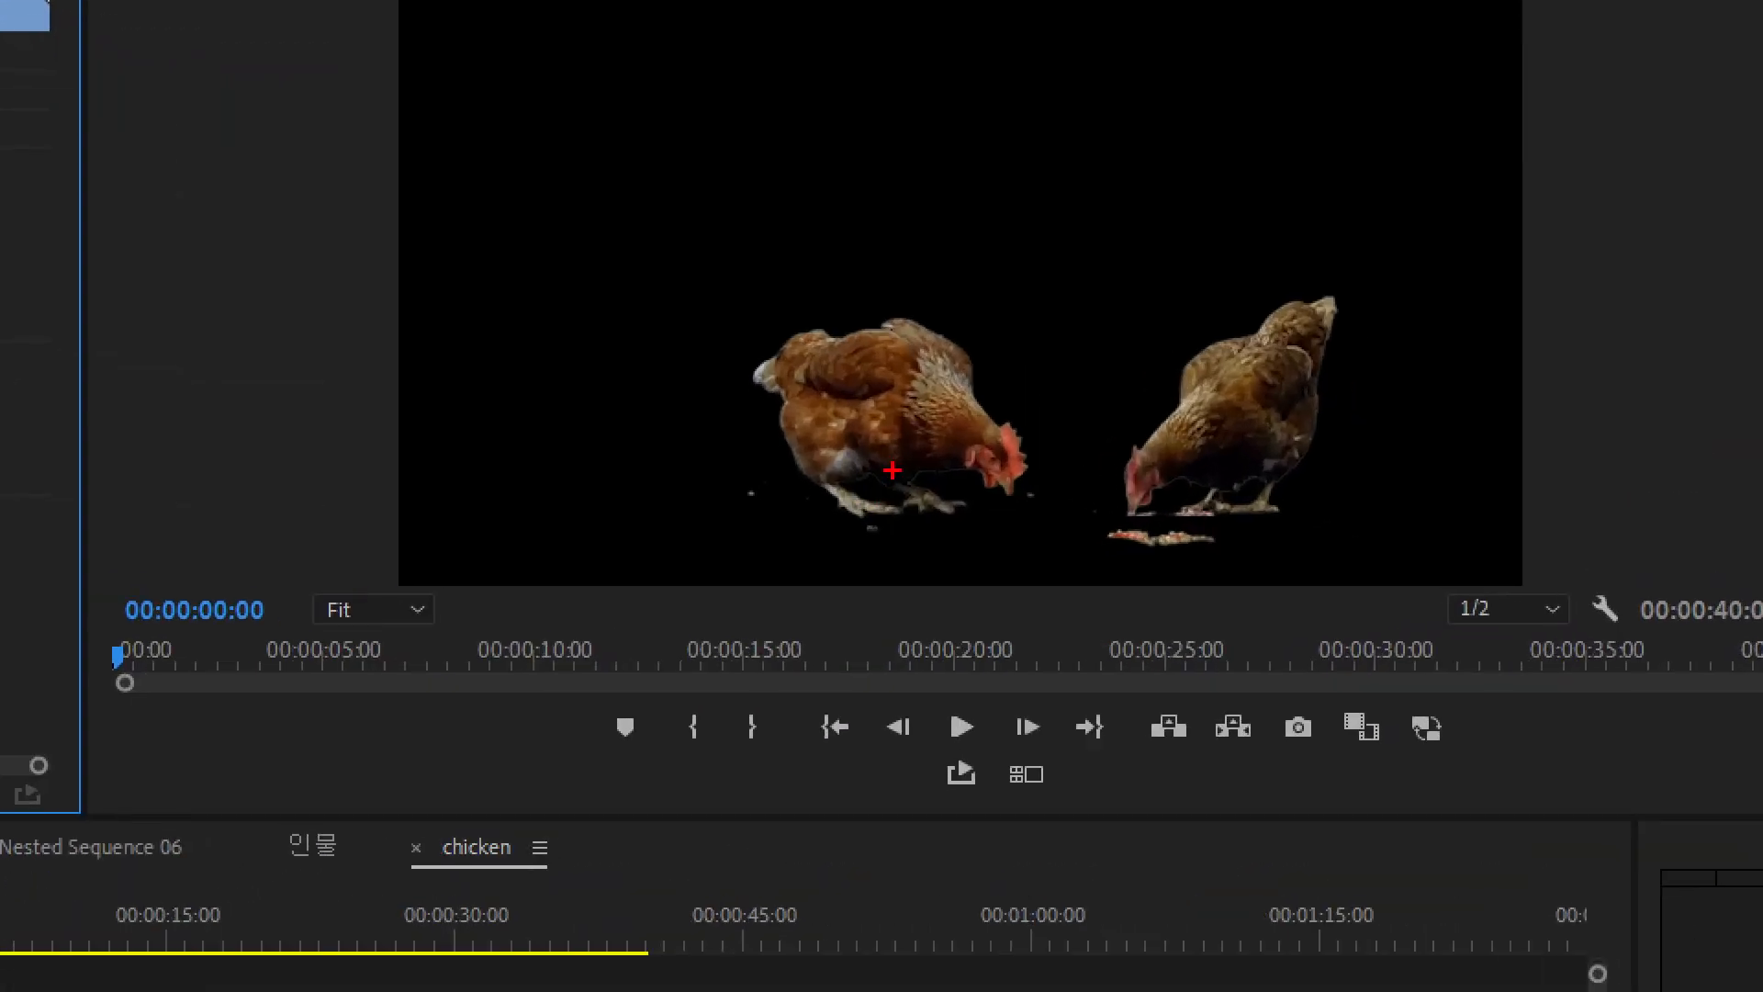
mouse_move(909, 450)
left_mouse_down()
mouse_move(854, 470)
mouse_move(871, 491)
mouse_move(935, 498)
mouse_move(918, 448)
left_mouse_up()
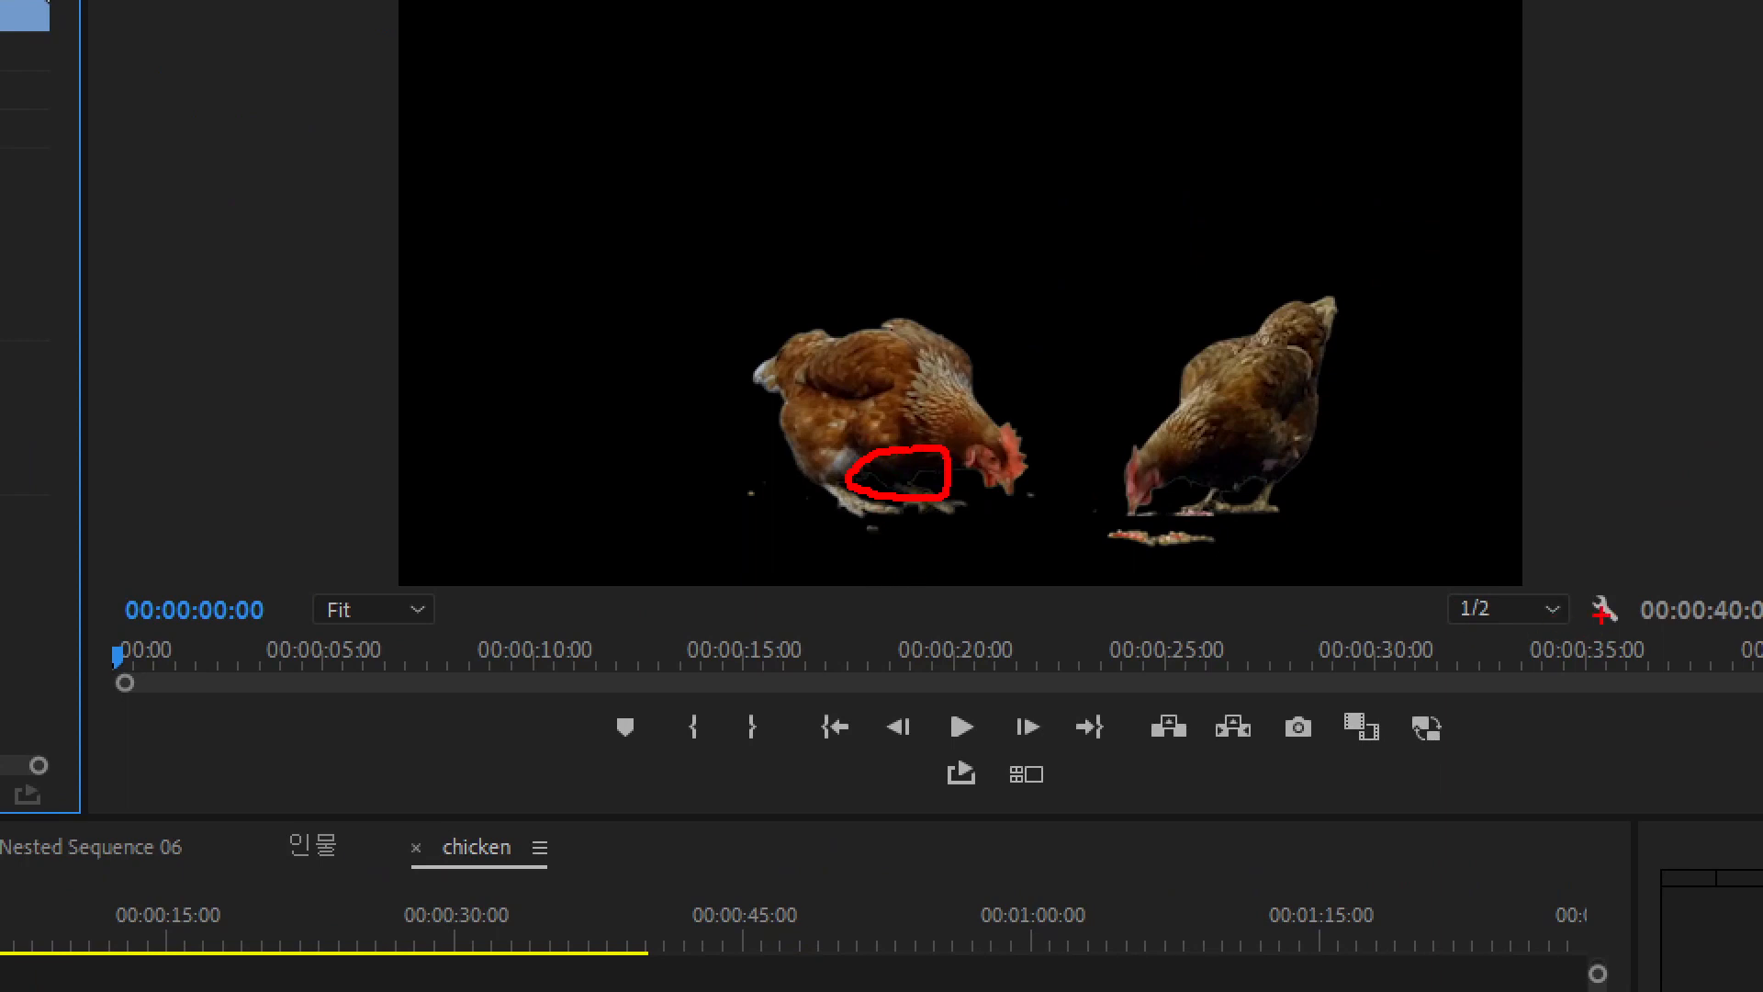
mouse_move(1590, 567)
left_mouse_down()
mouse_move(1614, 618)
mouse_move(1651, 527)
left_mouse_up()
key("Escape")
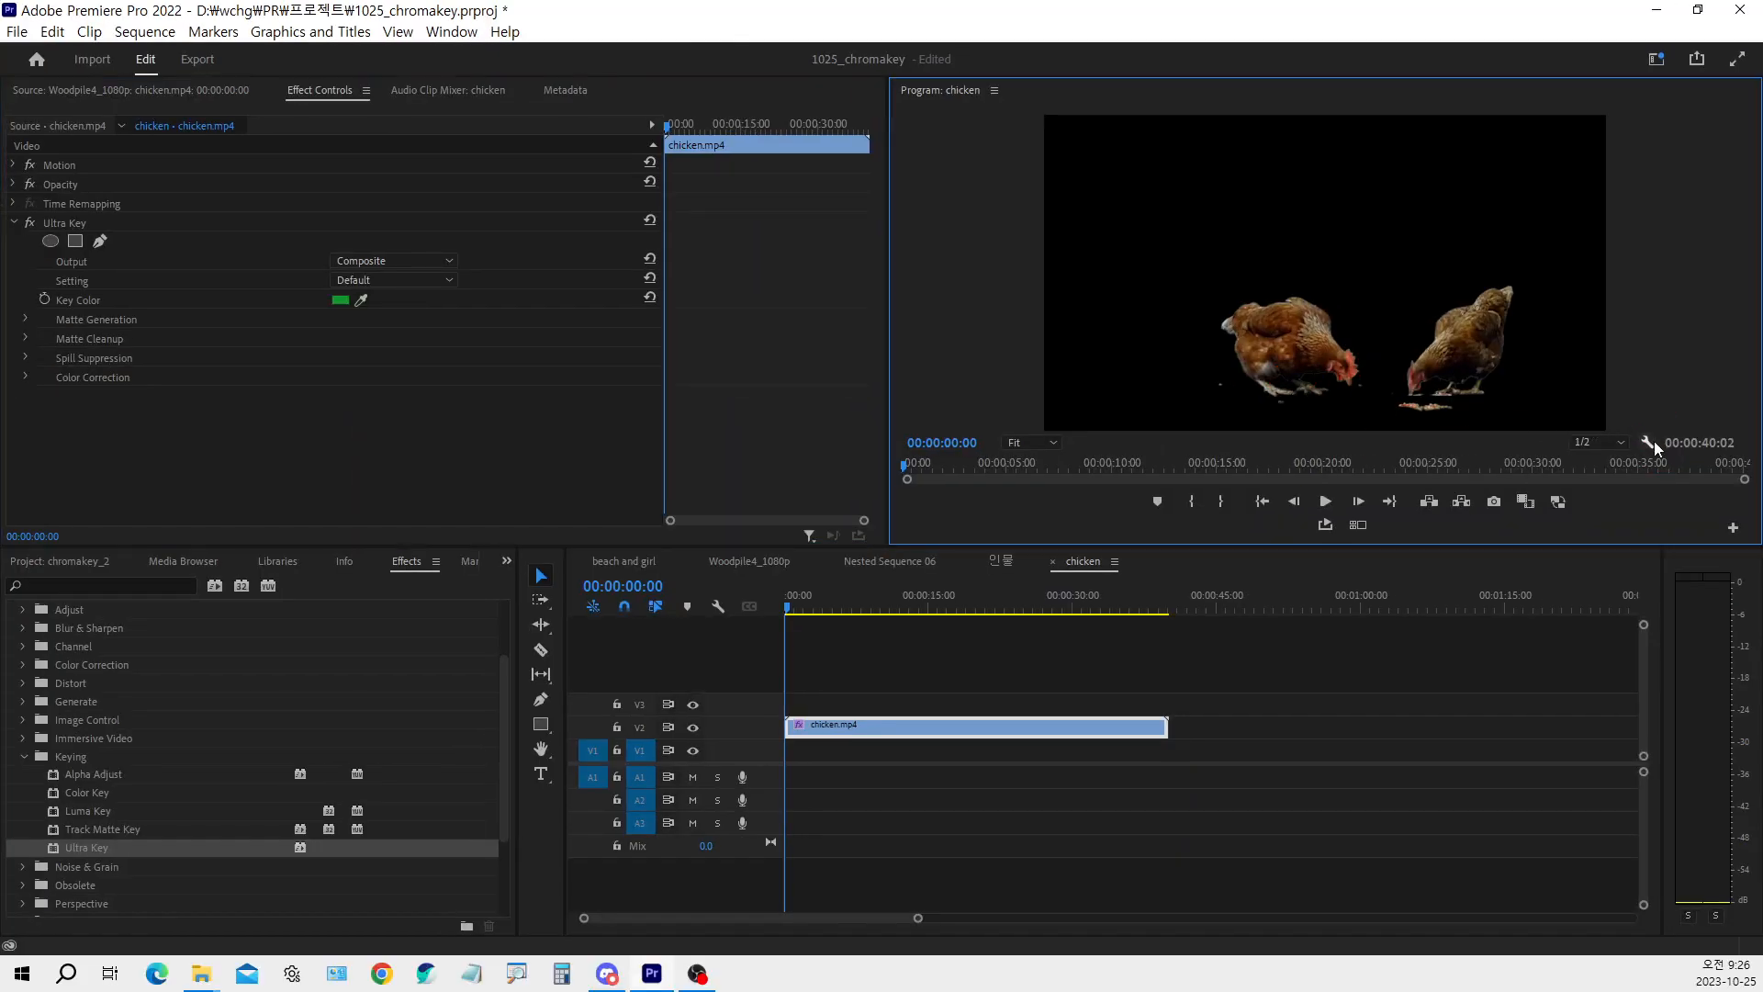
Turn on the Transparency Grid for the program preview of the chicken sequence
left_click(1653, 439)
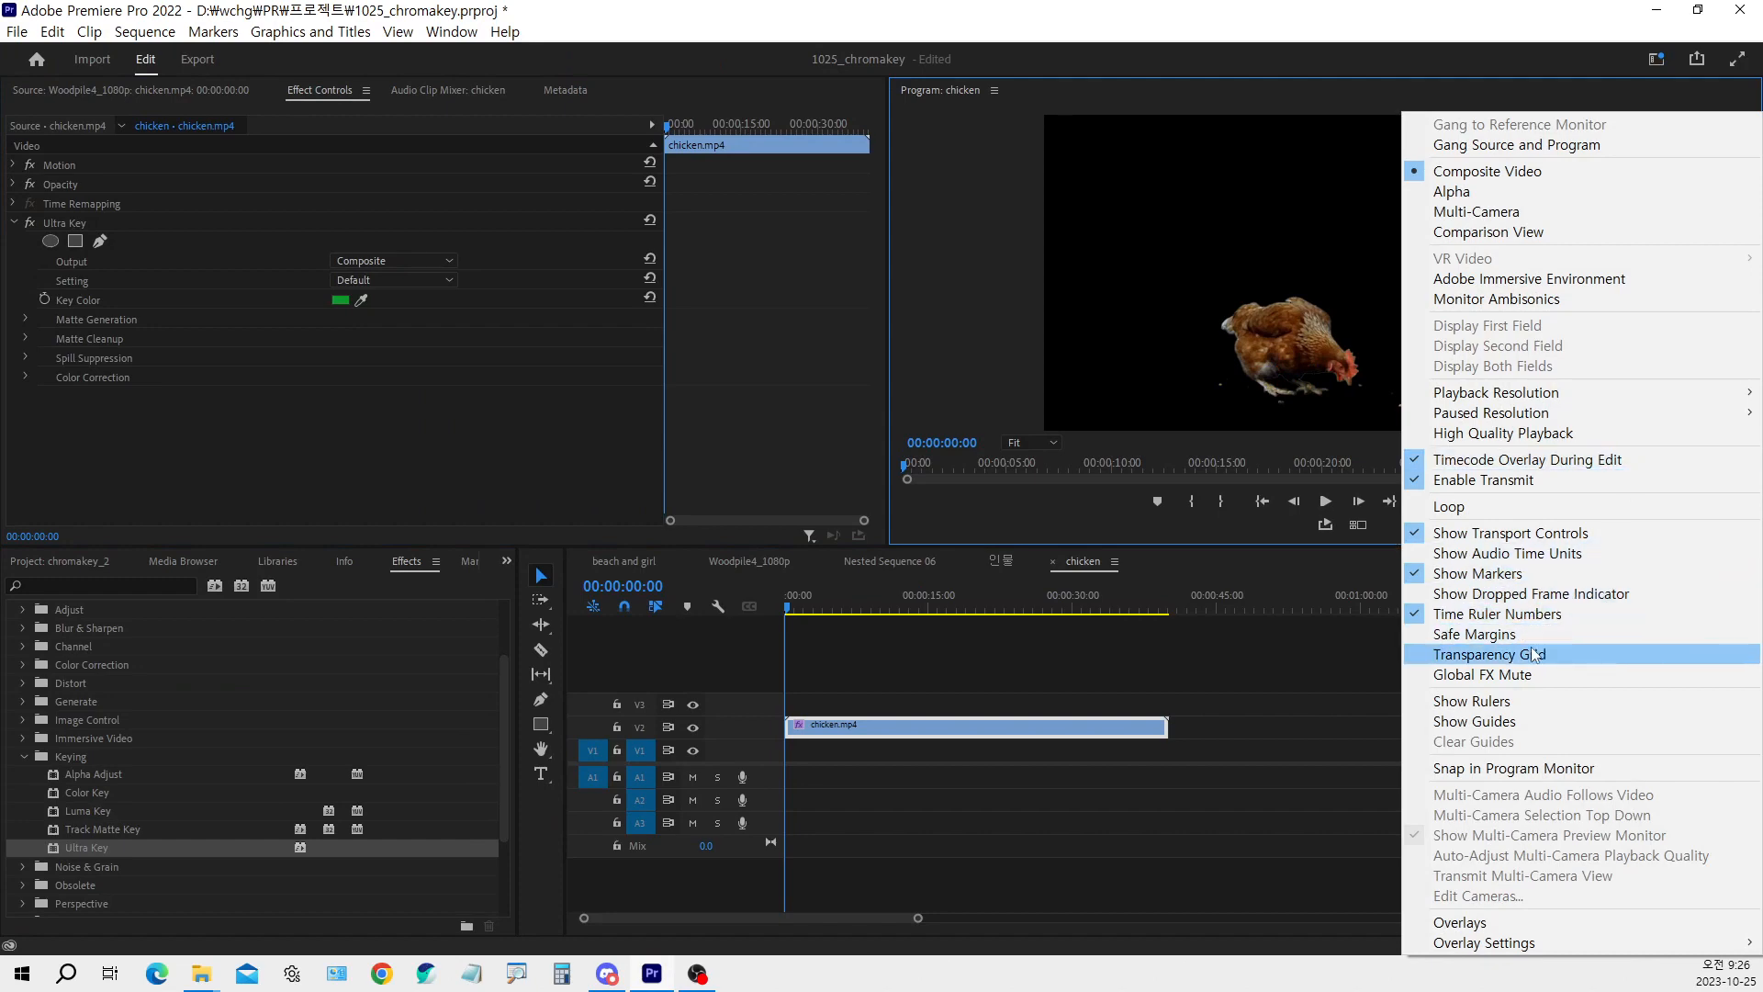
key("ctrl+1")
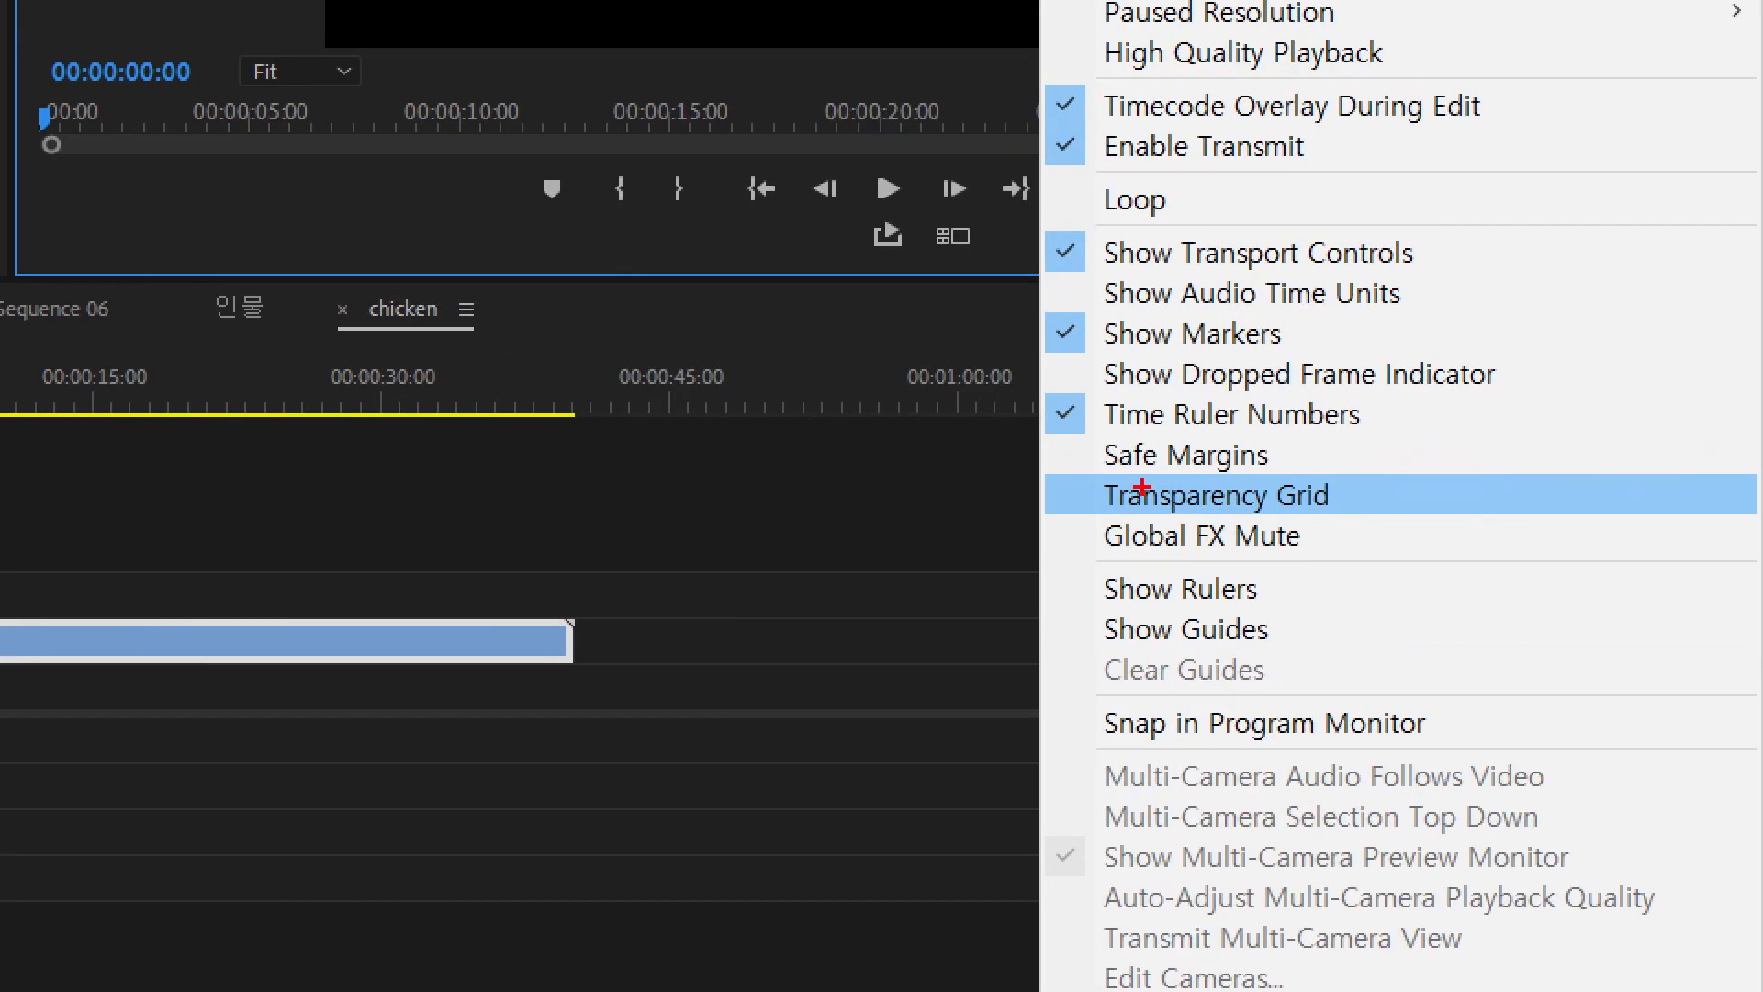
mouse_move(1076, 478)
left_mouse_down()
mouse_move(1146, 512)
mouse_move(1346, 533)
mouse_move(1368, 517)
left_mouse_up()
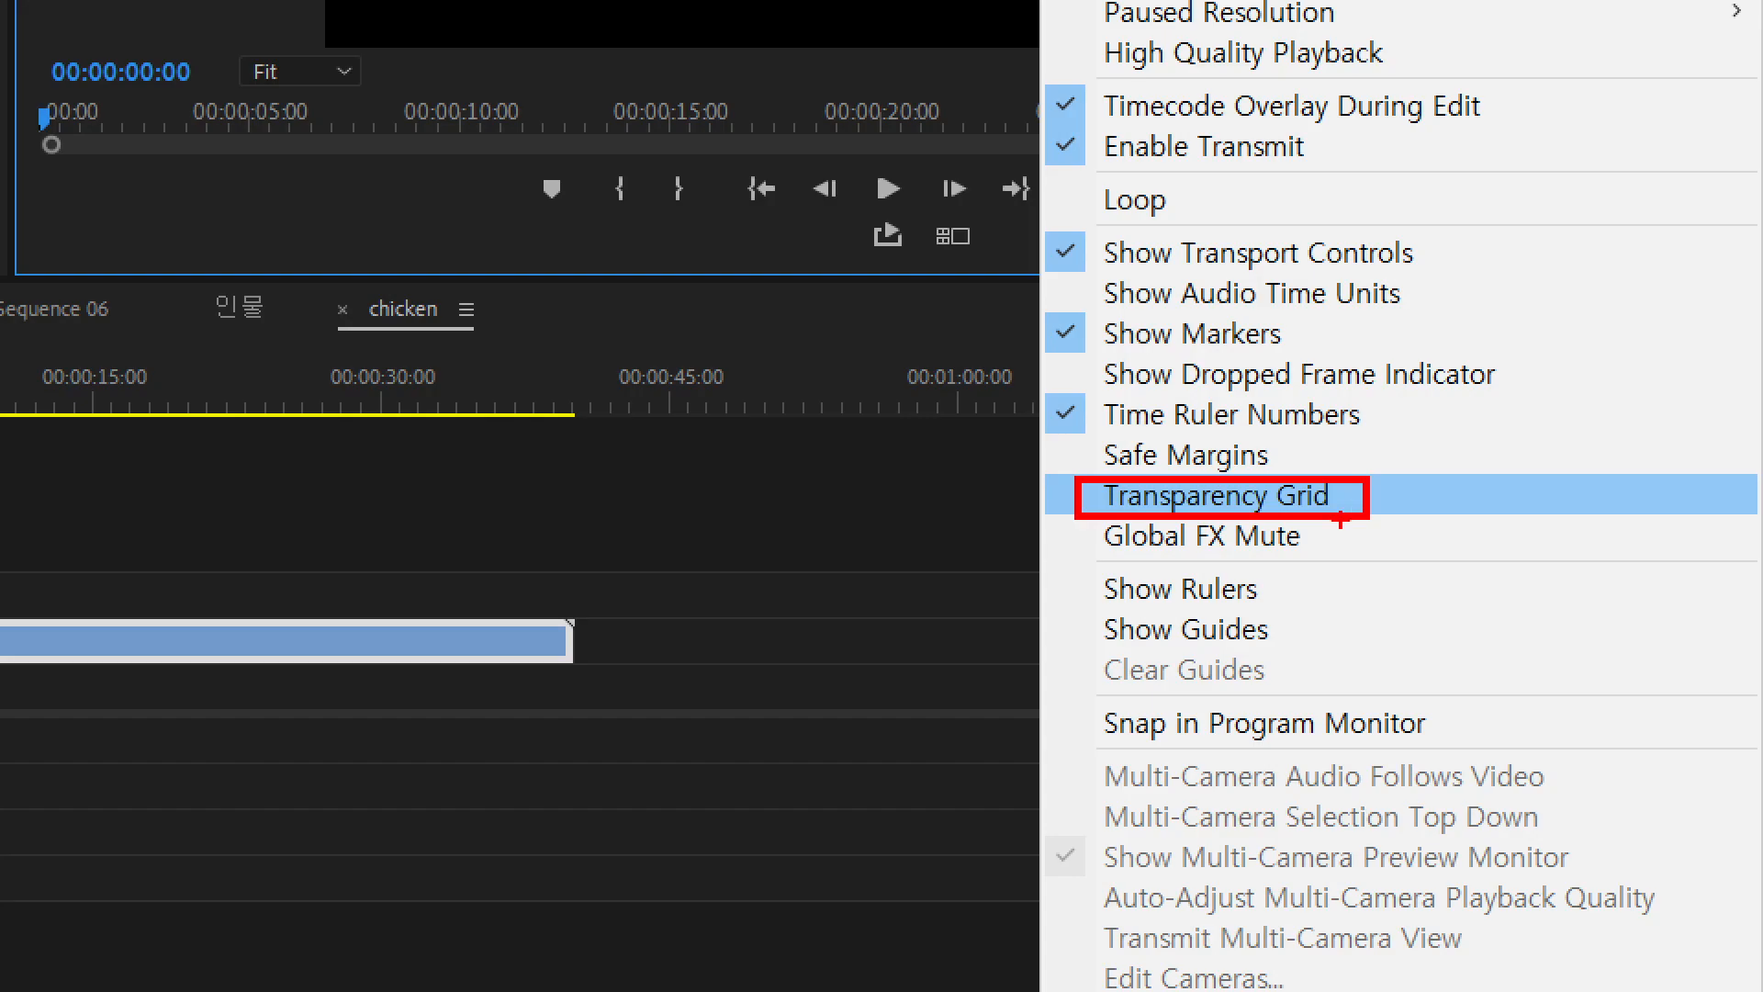
left_click(1271, 495)
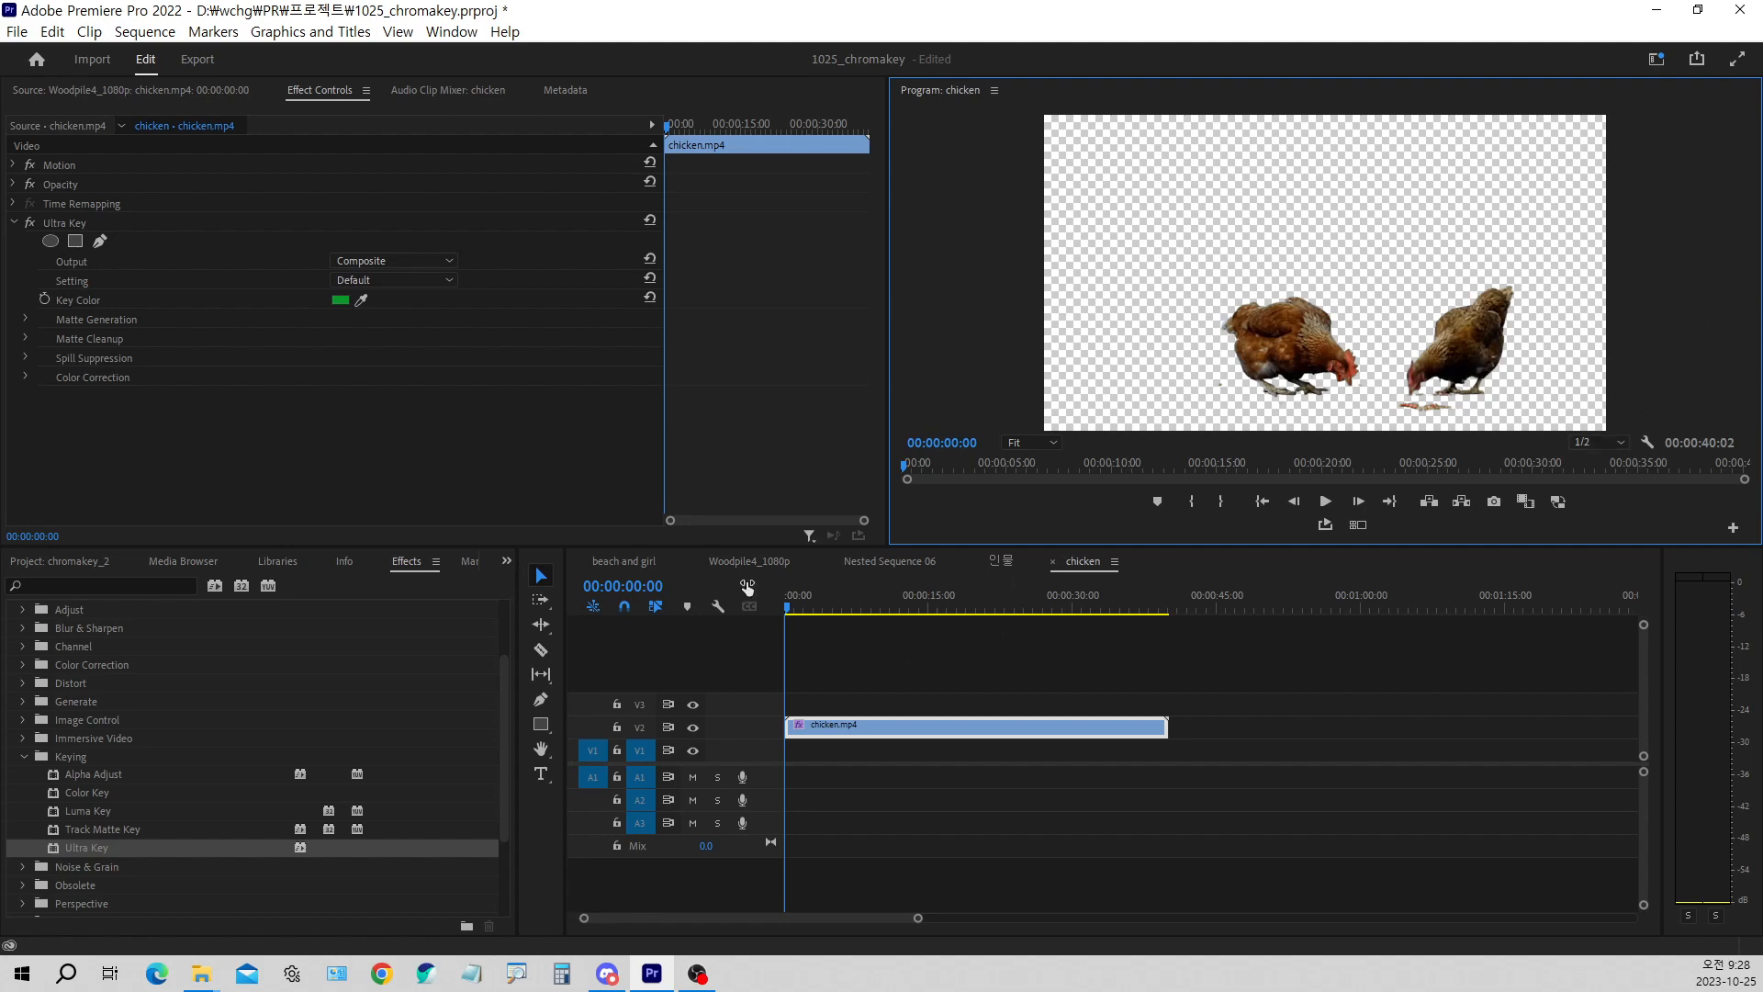
Set the program preview's zoom level to 150% for a close-up check of the chicken key
left_click_drag(798, 604, 721, 609)
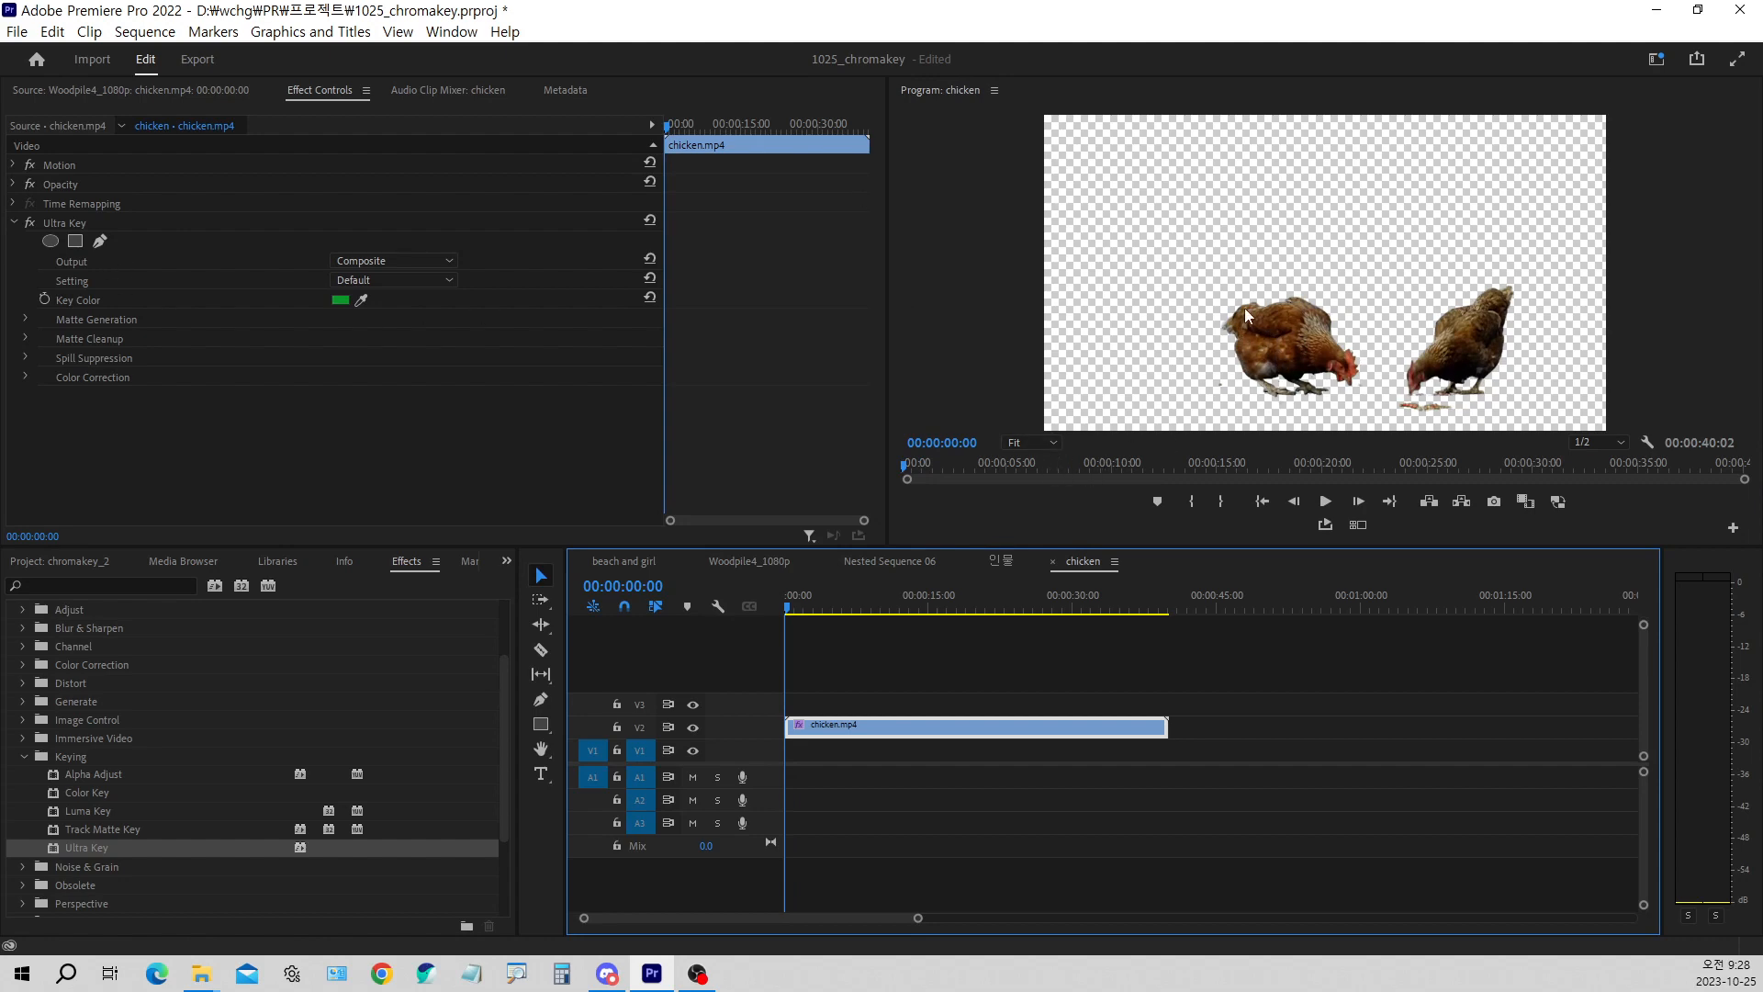
left_click(1053, 446)
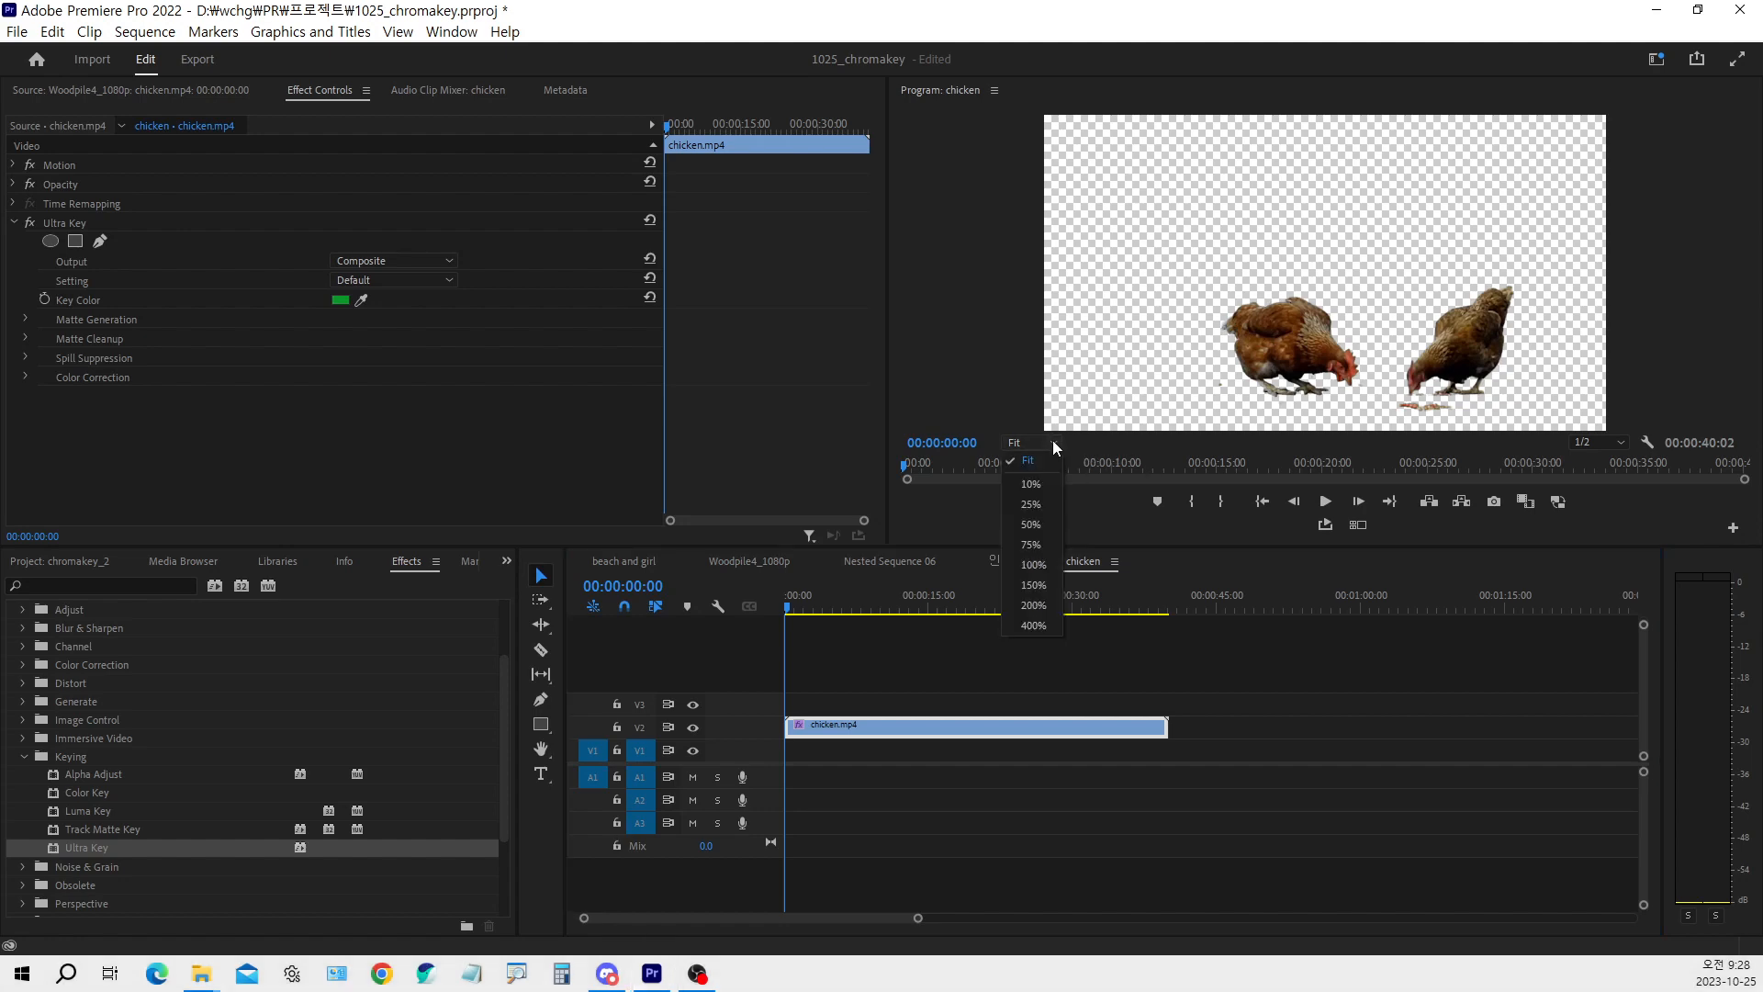
left_click(1034, 587)
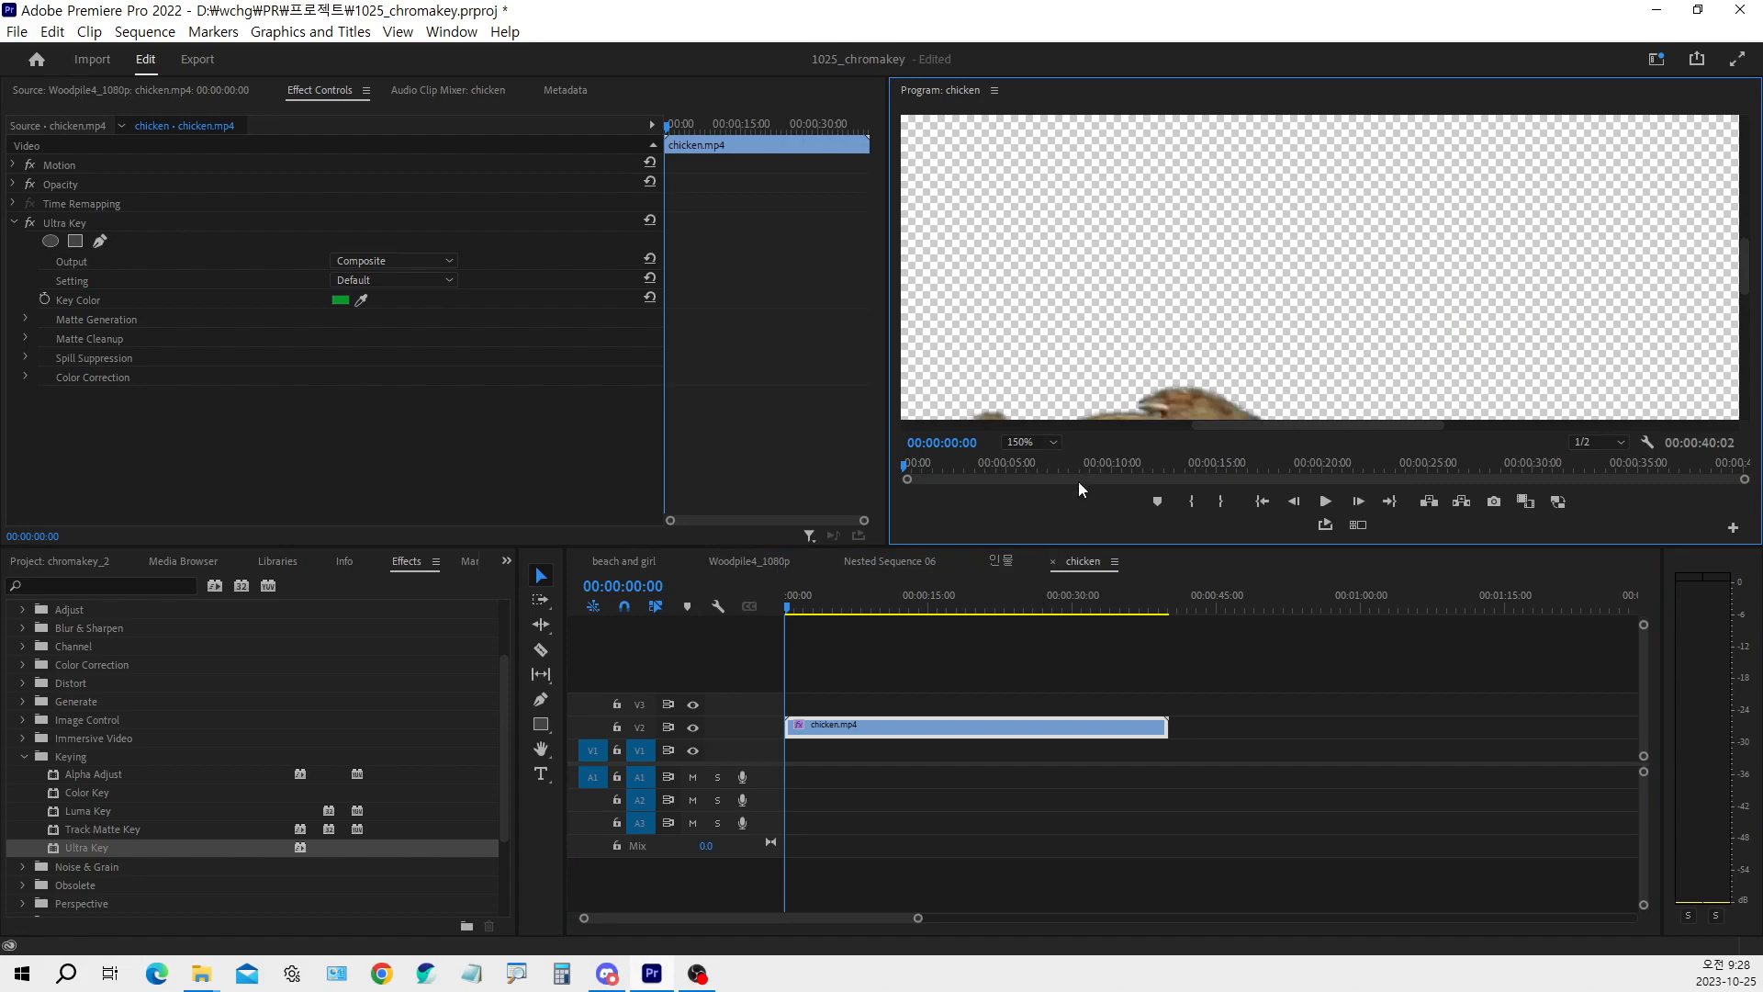
left_click(1054, 442)
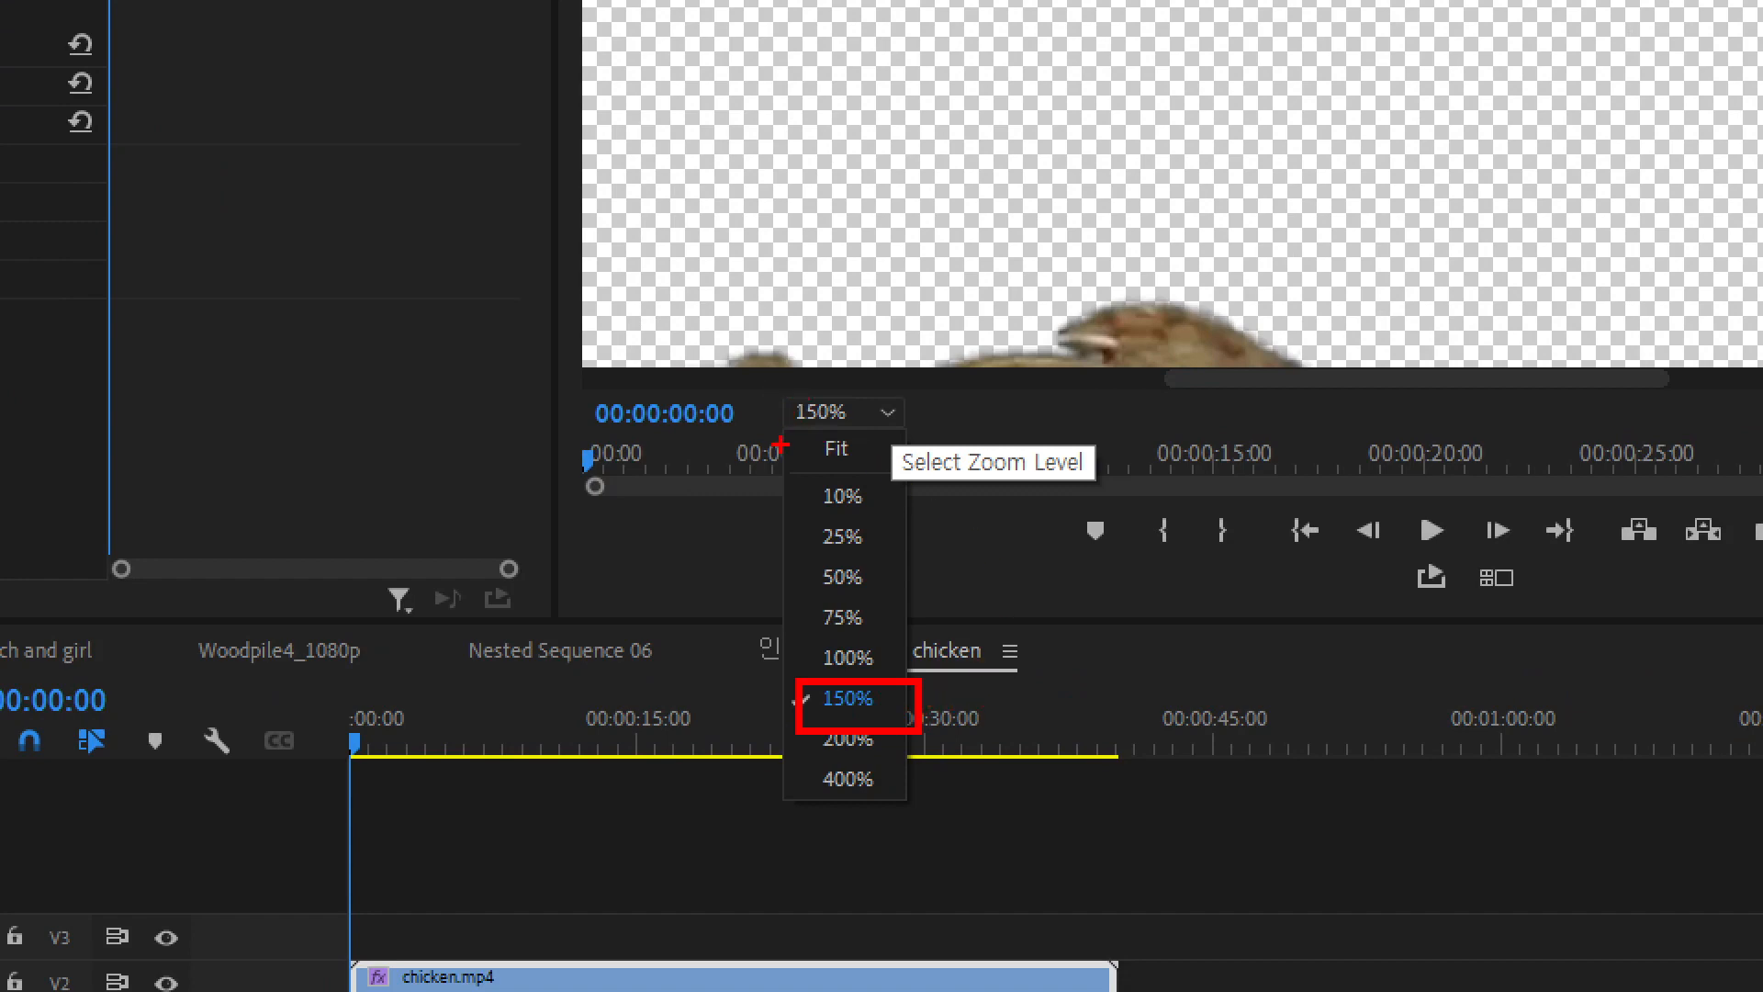
key("Escape")
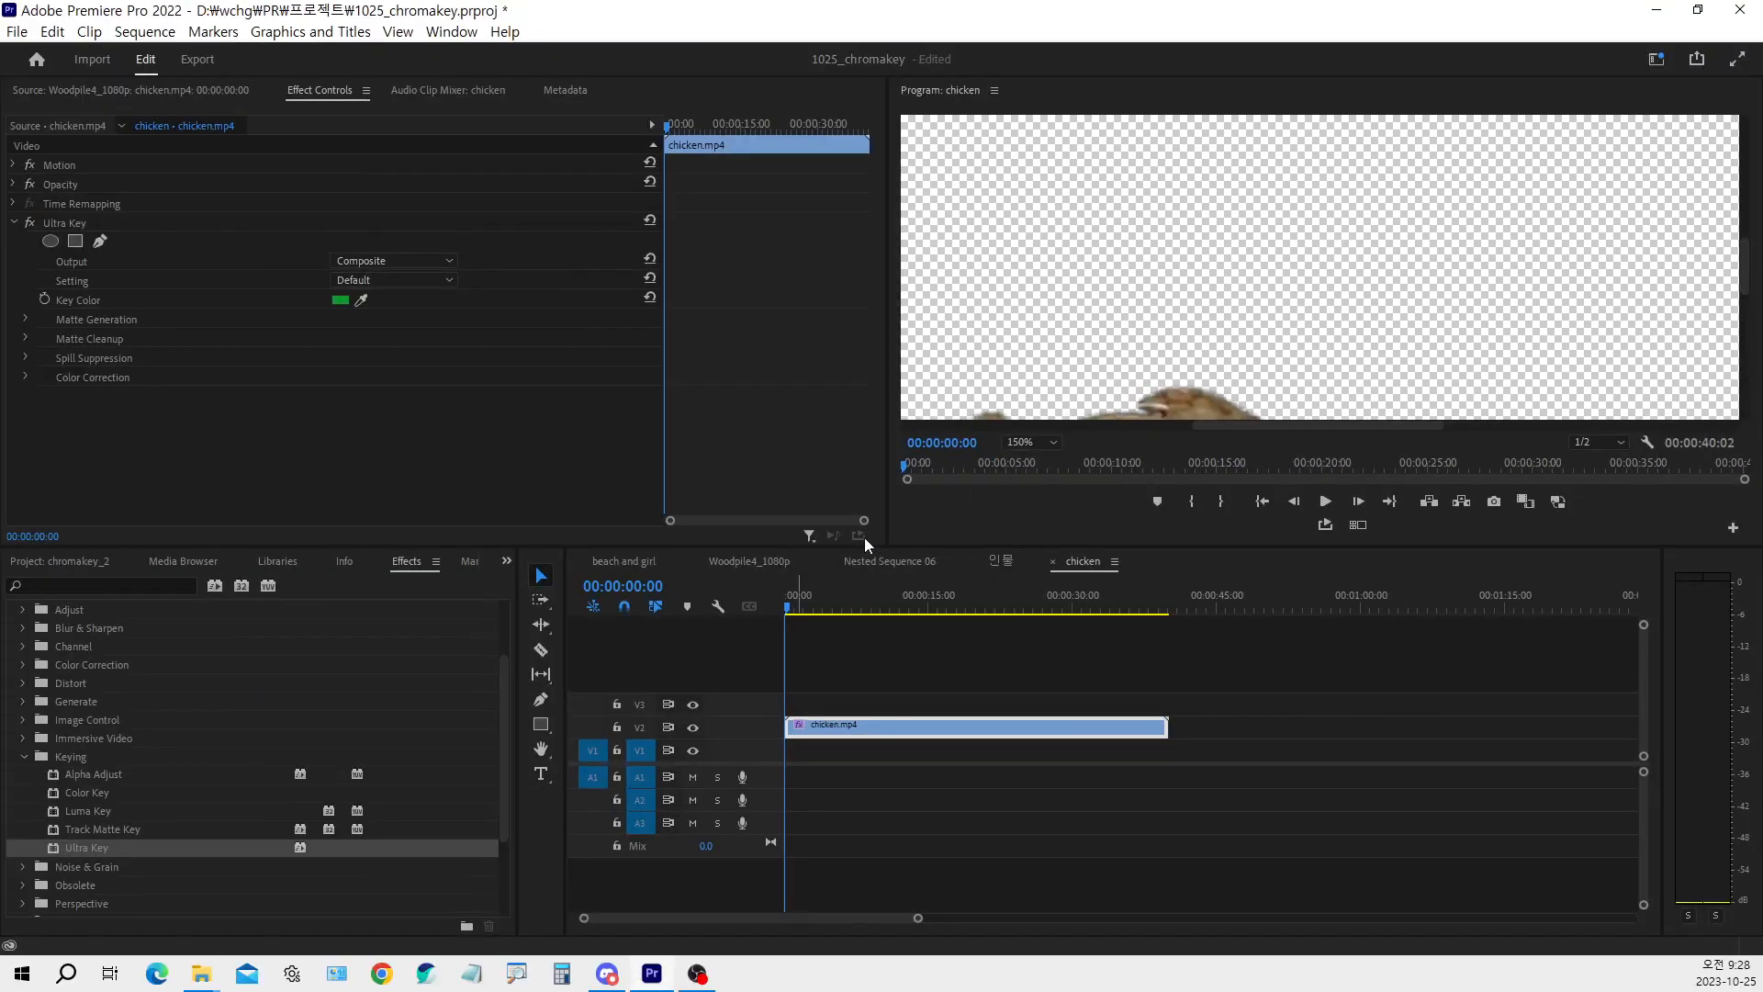
Pan the zoomed preview to the reddish-brown chicken with the Hand tool and enlarge the program monitor to show its whole body
left_click(1255, 297)
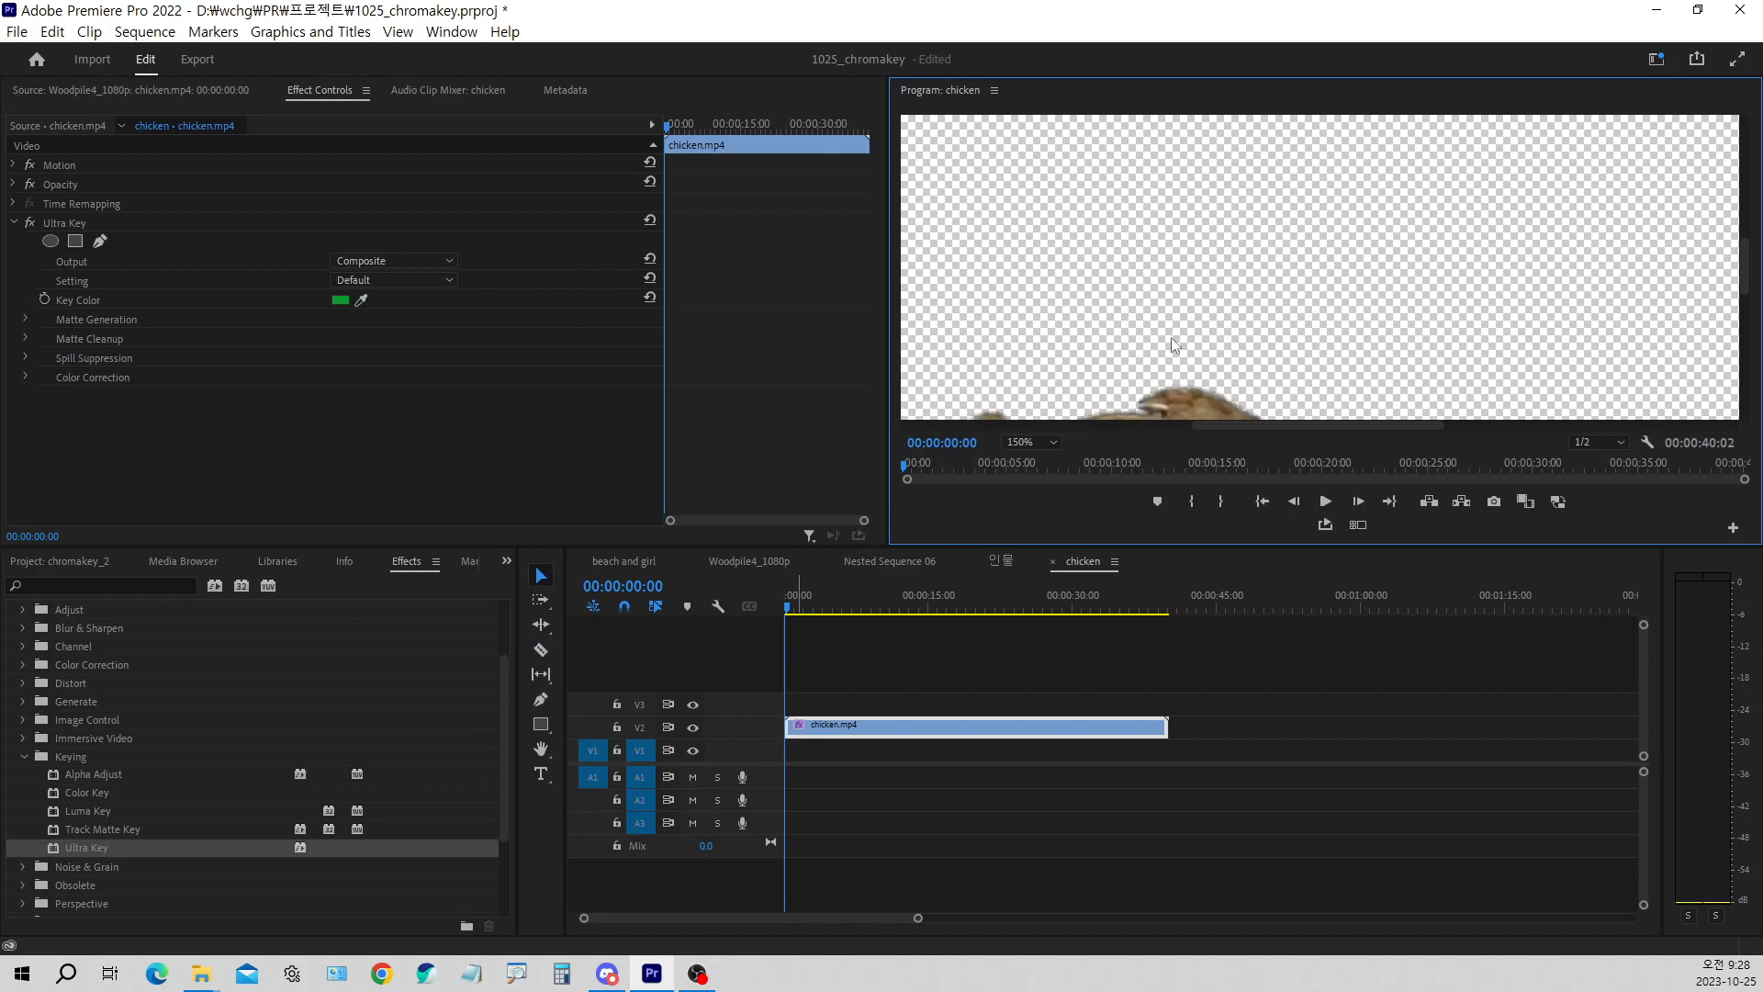
key("h")
left_click_drag(1221, 349, 1298, 287)
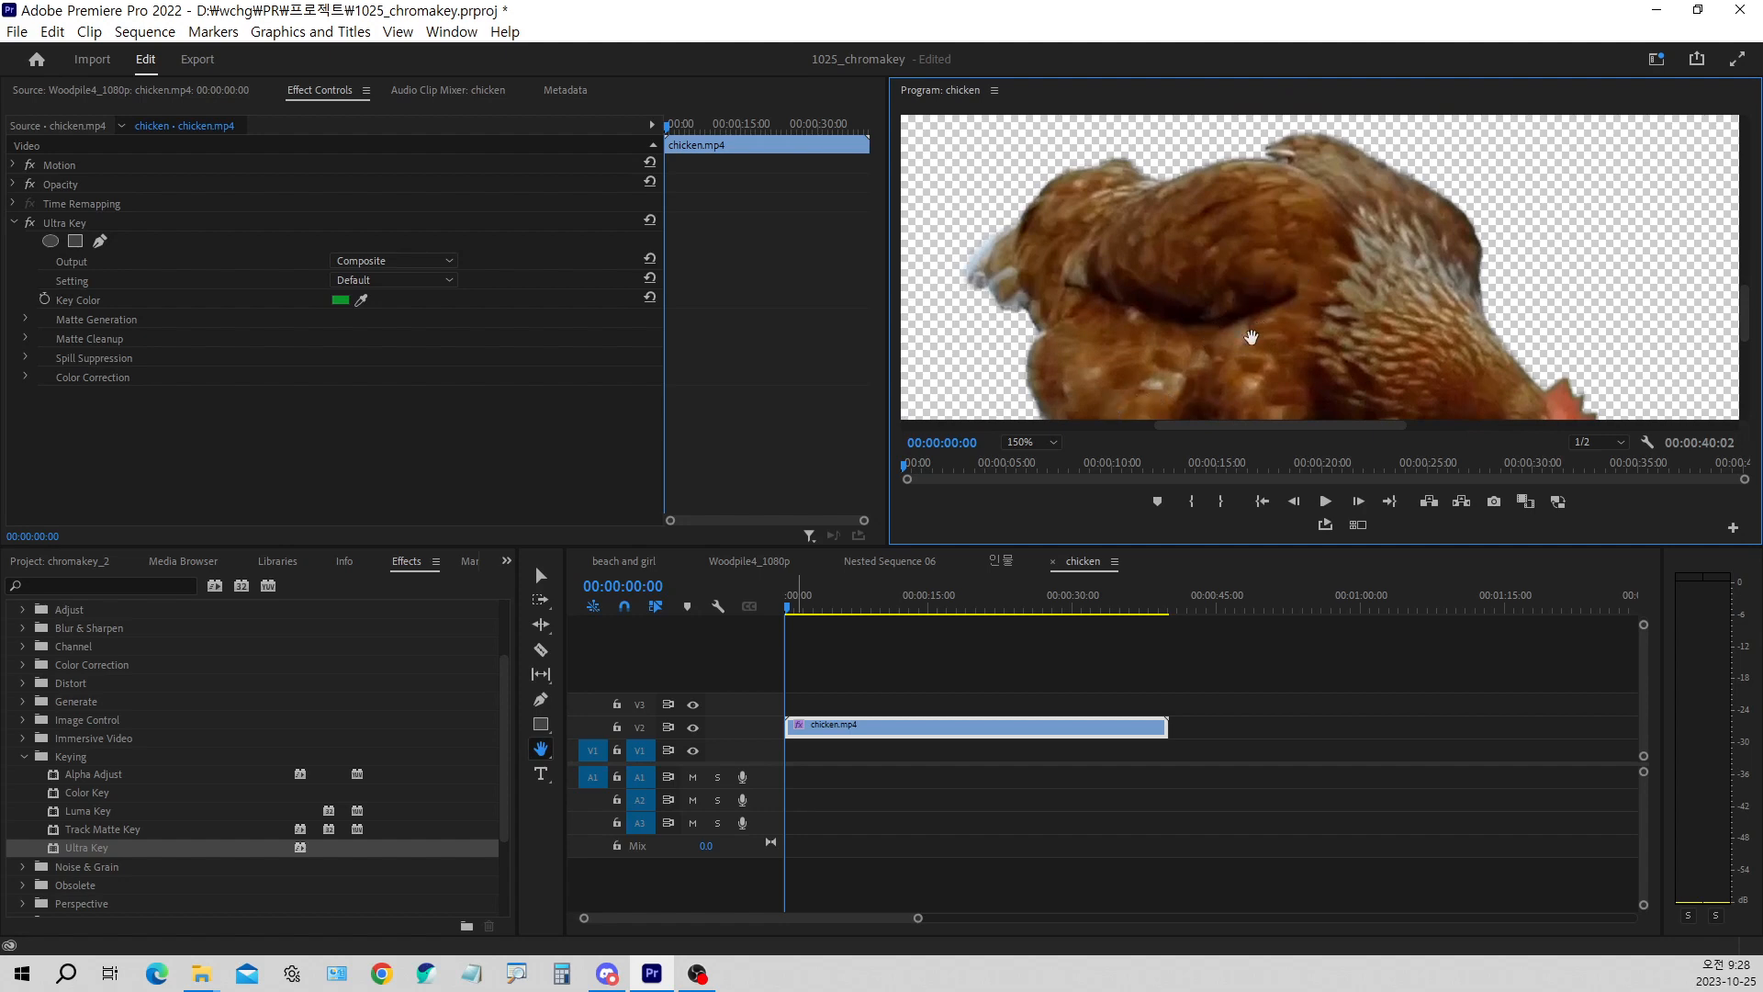
left_click_drag(1250, 337, 1295, 313)
key("v")
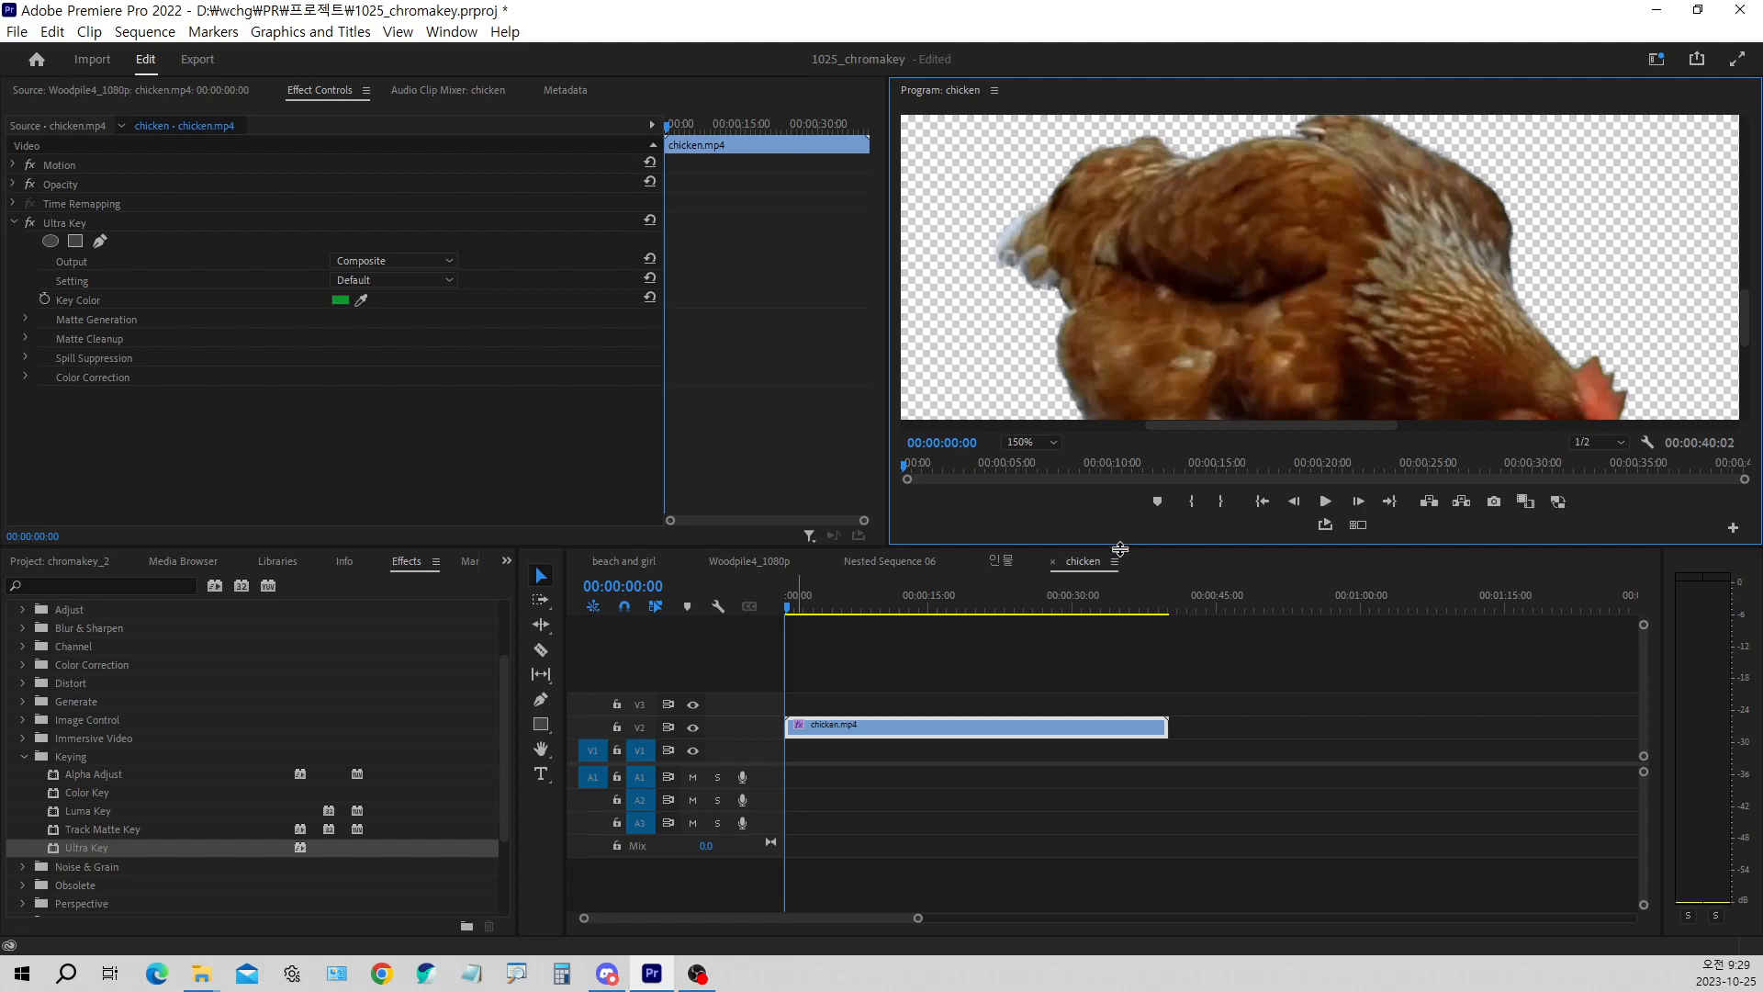
left_click_drag(1117, 547, 1115, 726)
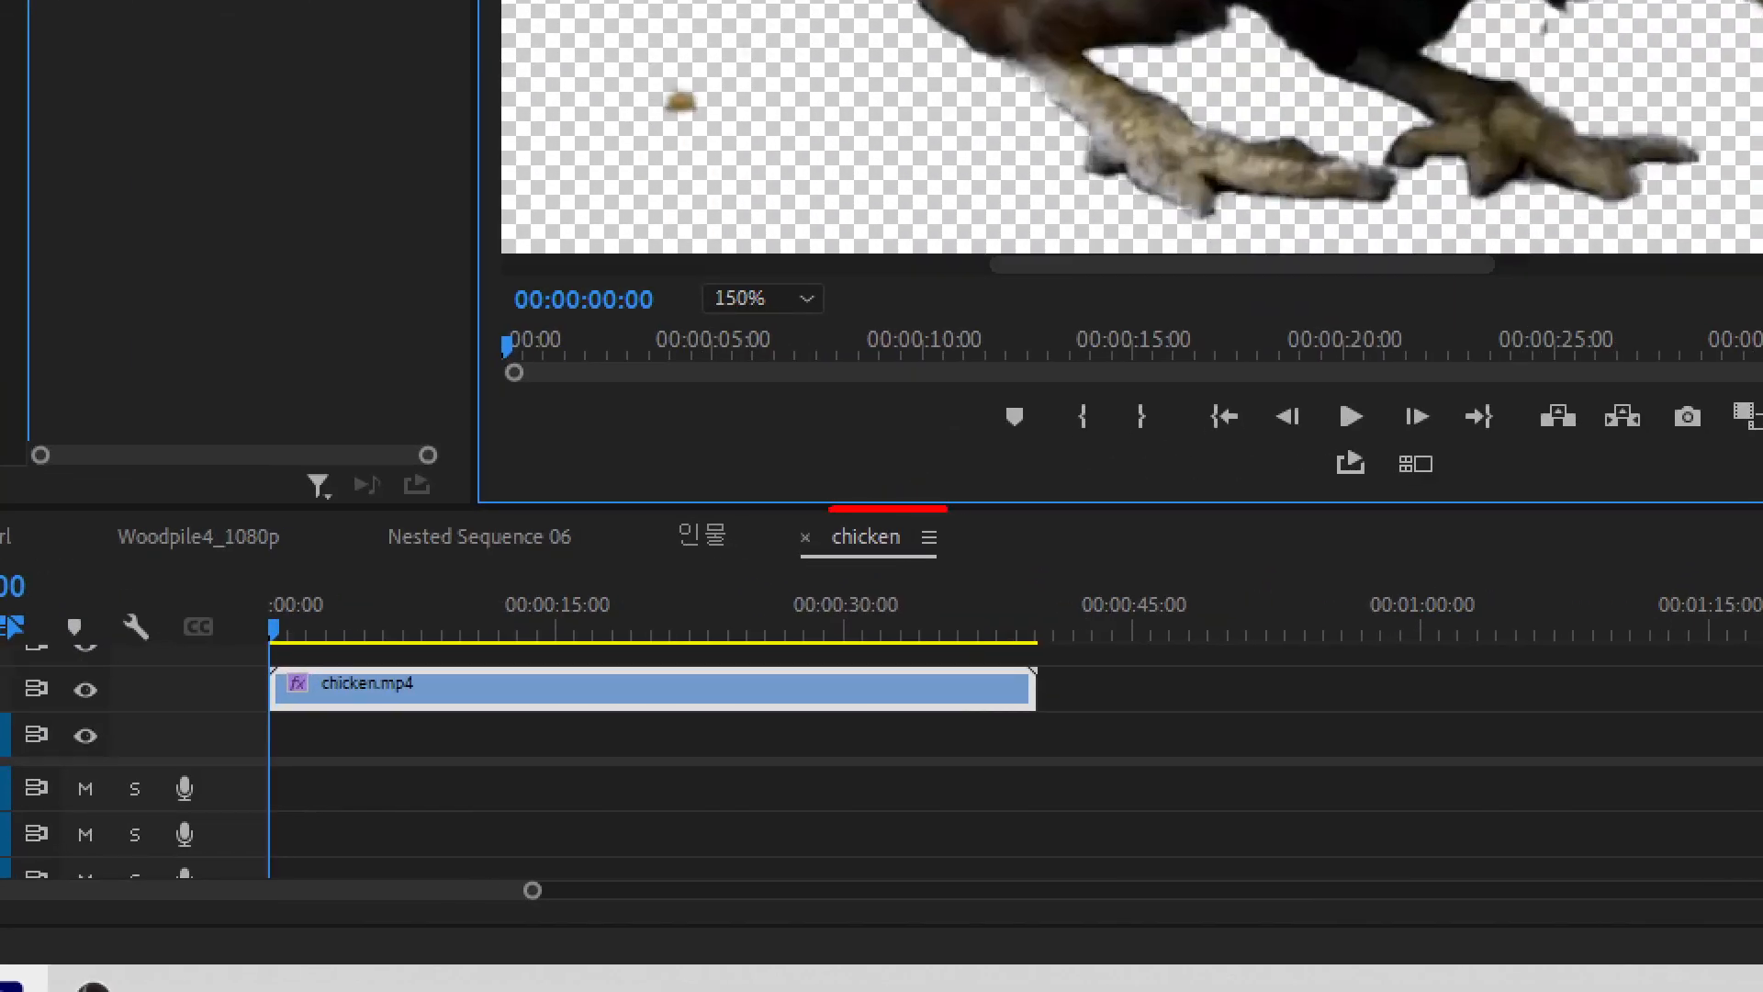
mouse_move(948, 508)
left_mouse_down()
mouse_move(989, 507)
mouse_move(947, 517)
mouse_move(937, 592)
mouse_move(932, 577)
mouse_move(968, 579)
left_mouse_up()
key("Escape")
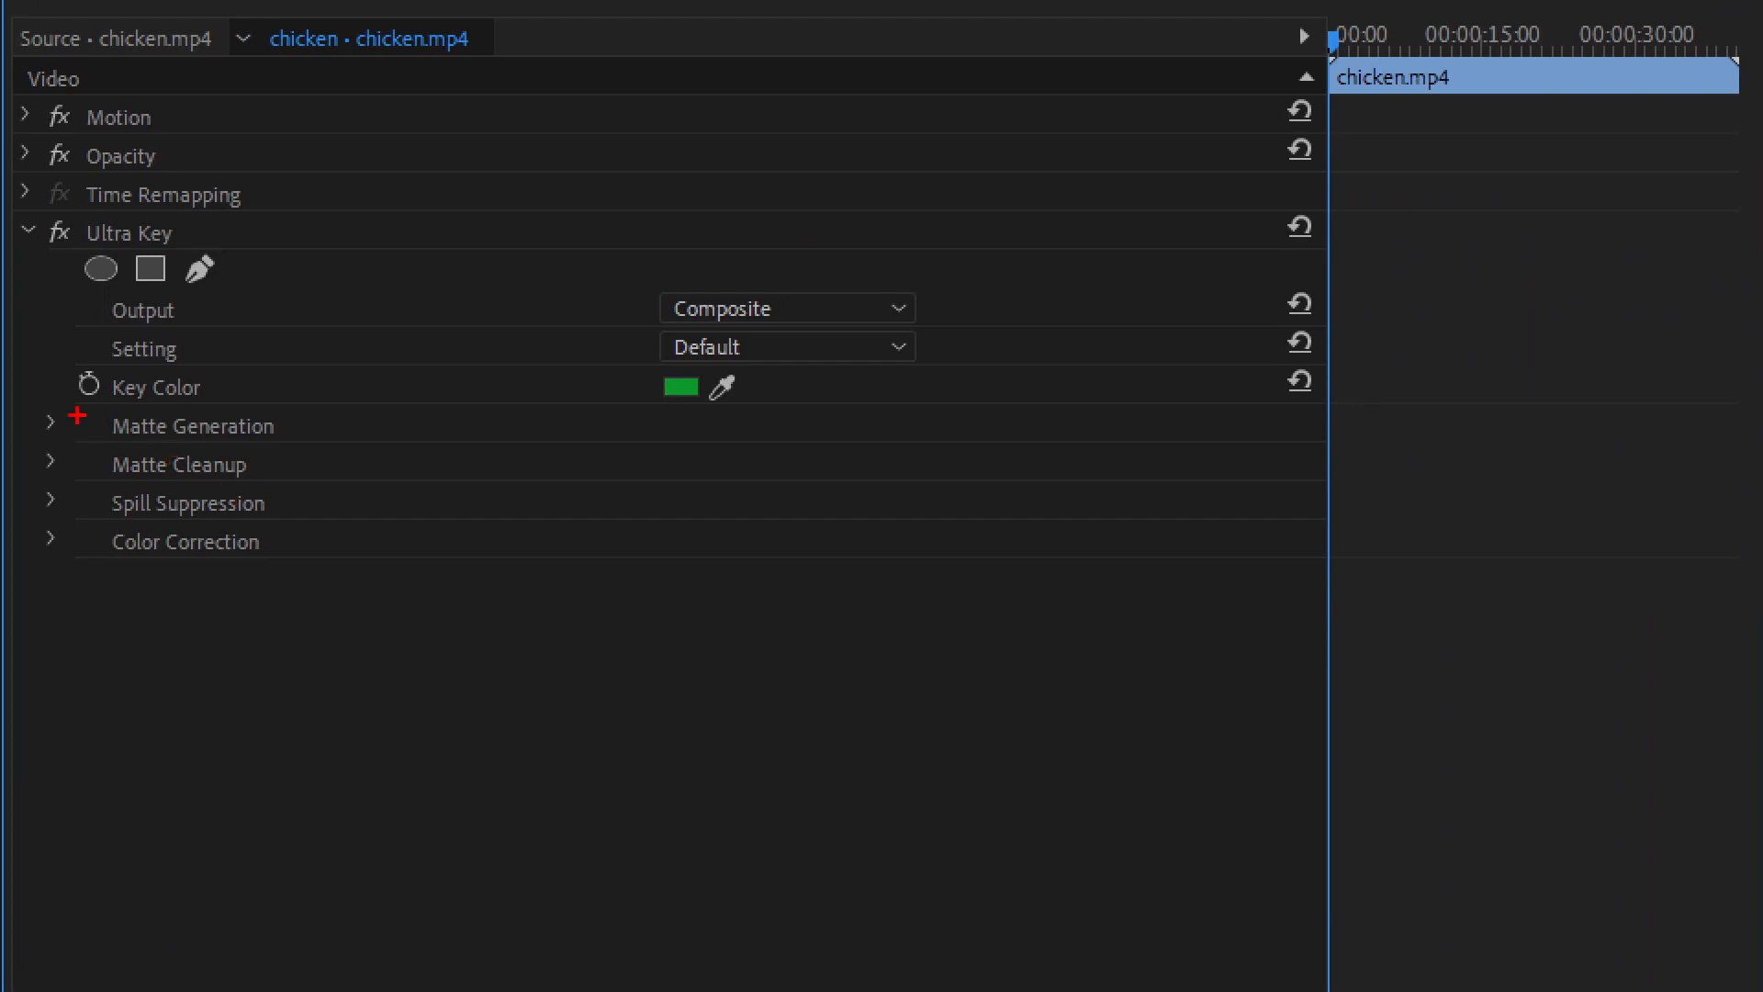
left_click_drag(46, 402, 332, 578)
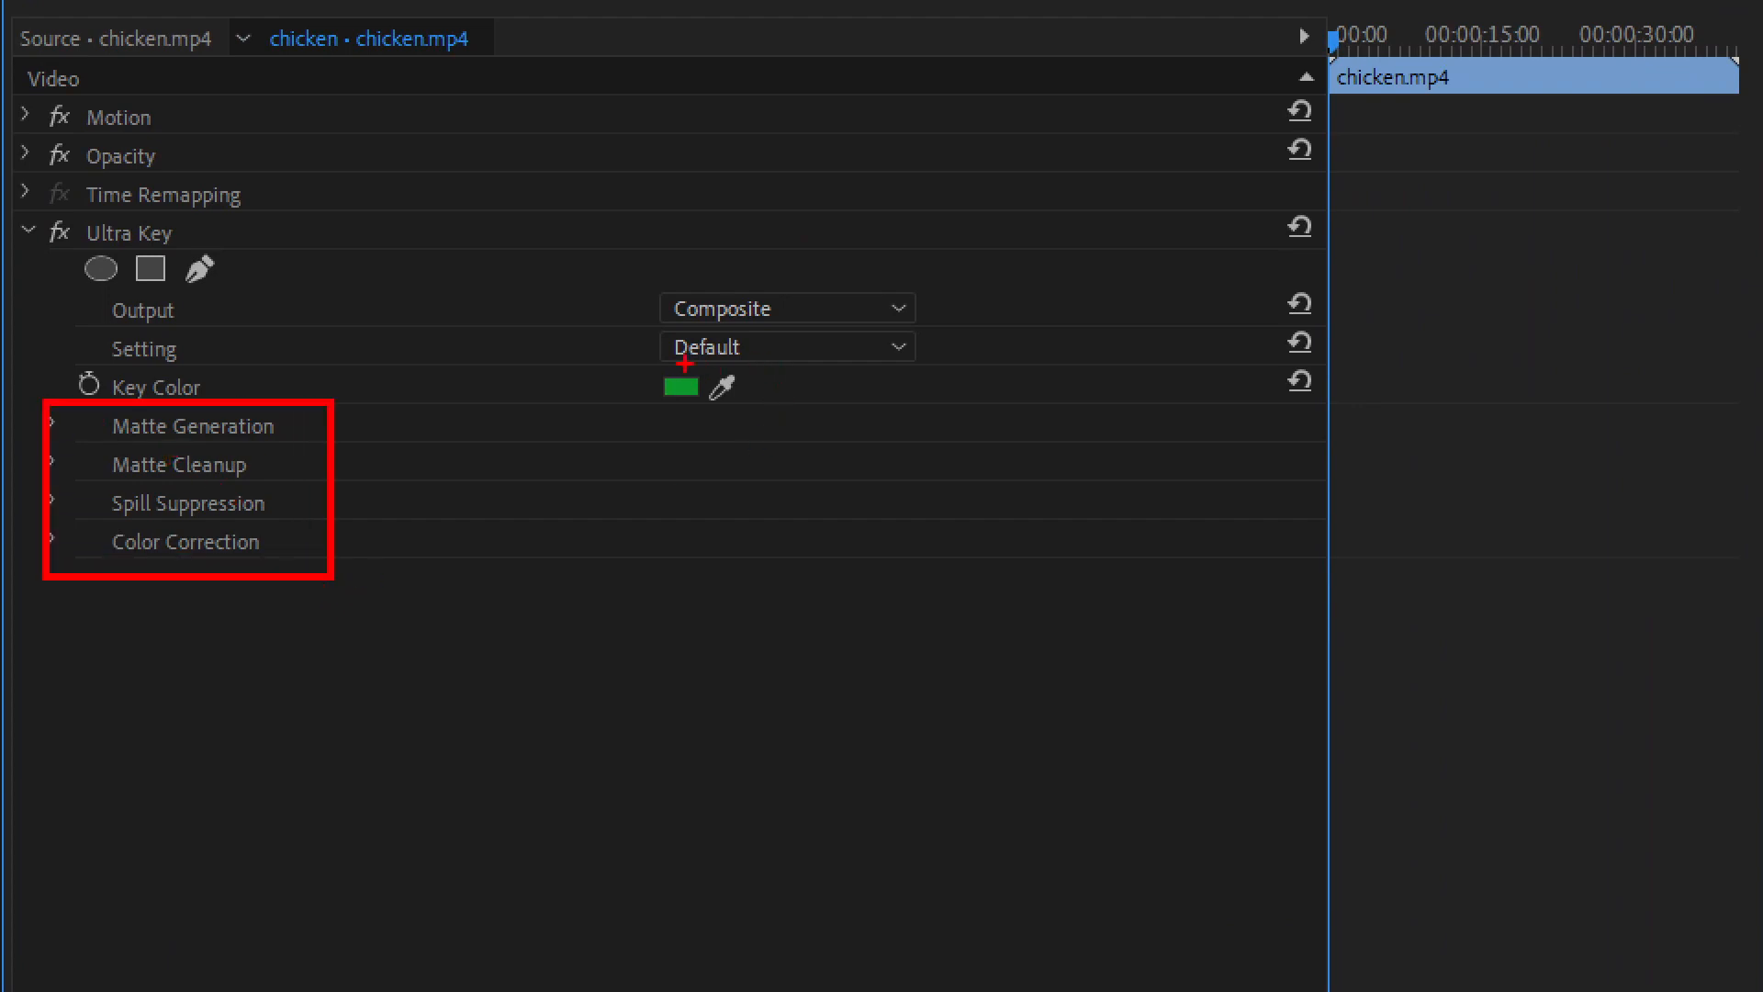
mouse_move(673, 367)
left_mouse_down()
mouse_move(711, 378)
mouse_move(738, 323)
left_mouse_up()
key("Escape")
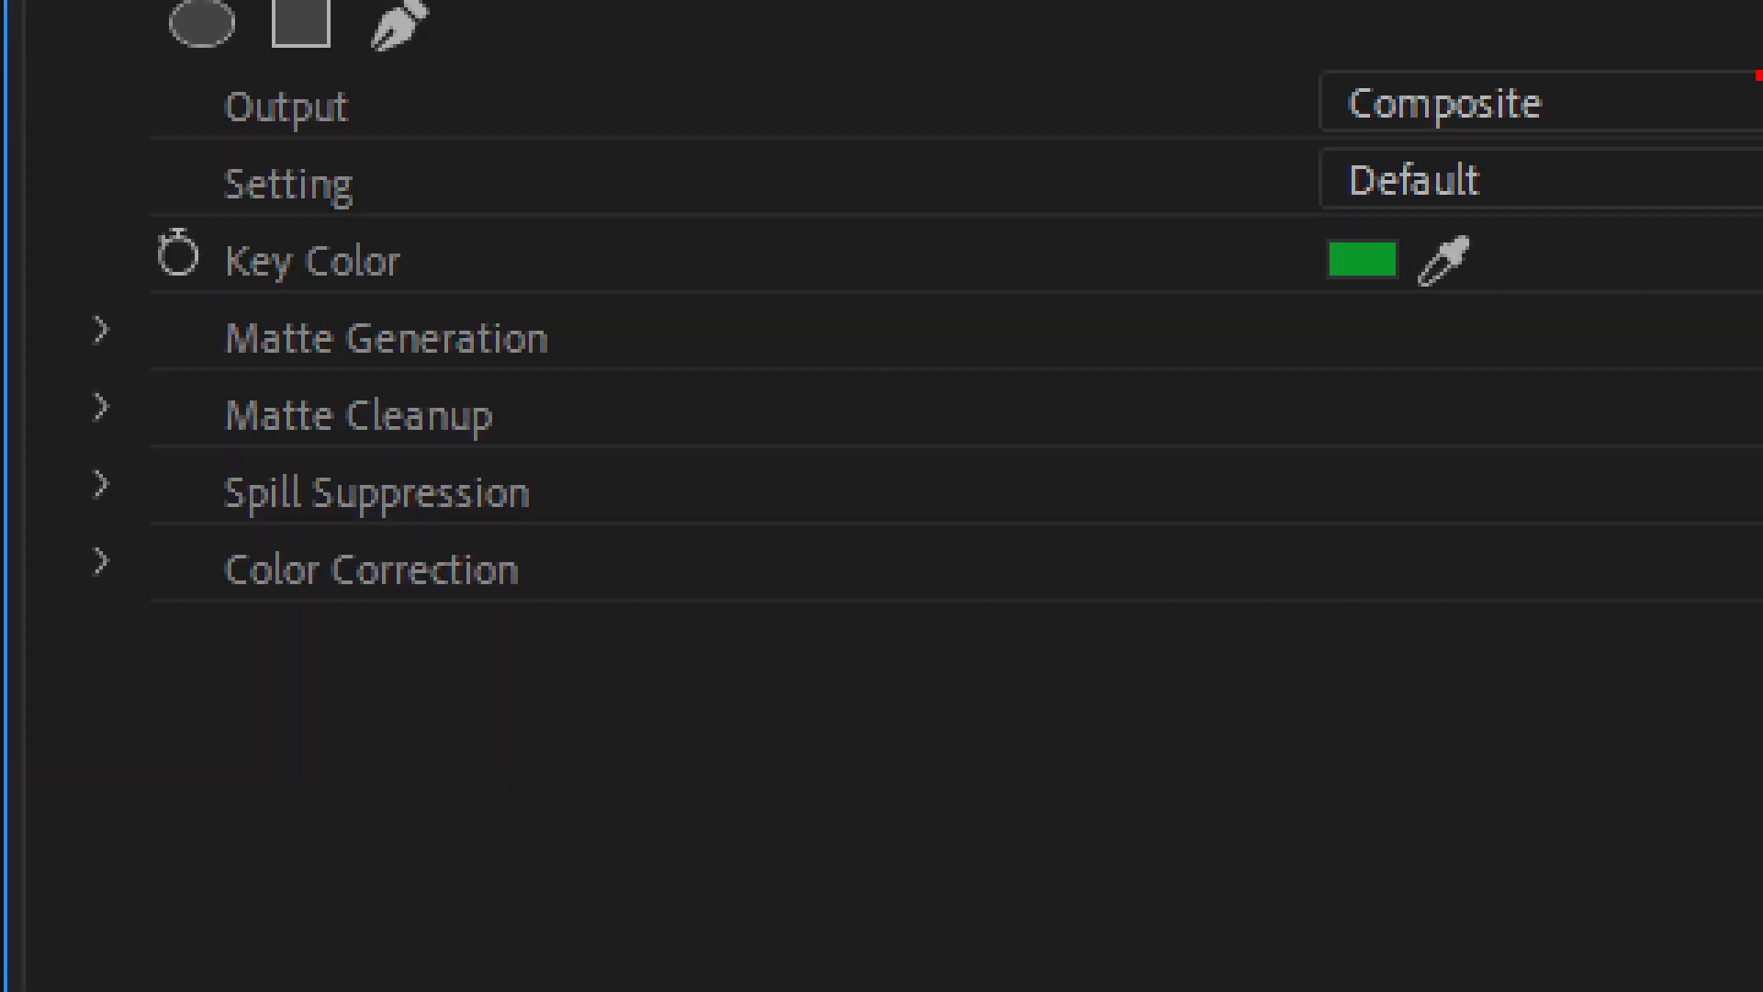
mouse_move(1242, 207)
left_mouse_down()
mouse_move(1284, 271)
mouse_move(1320, 190)
left_mouse_up()
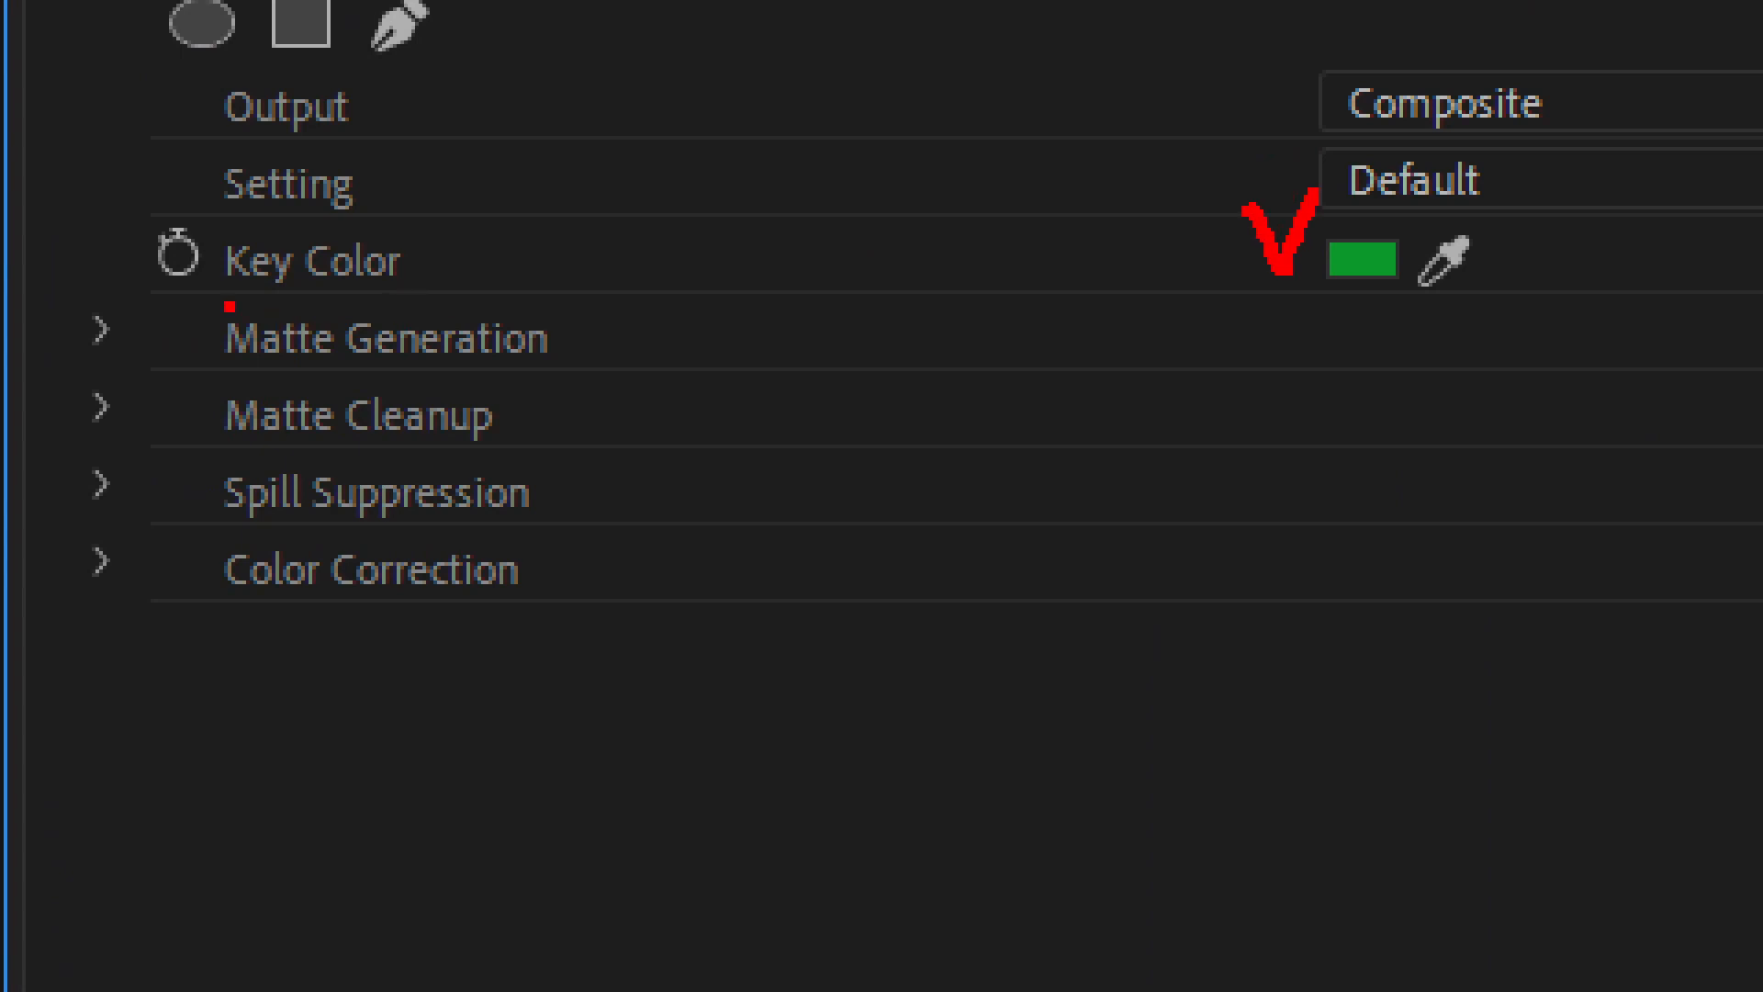
left_click_drag(172, 294, 621, 371)
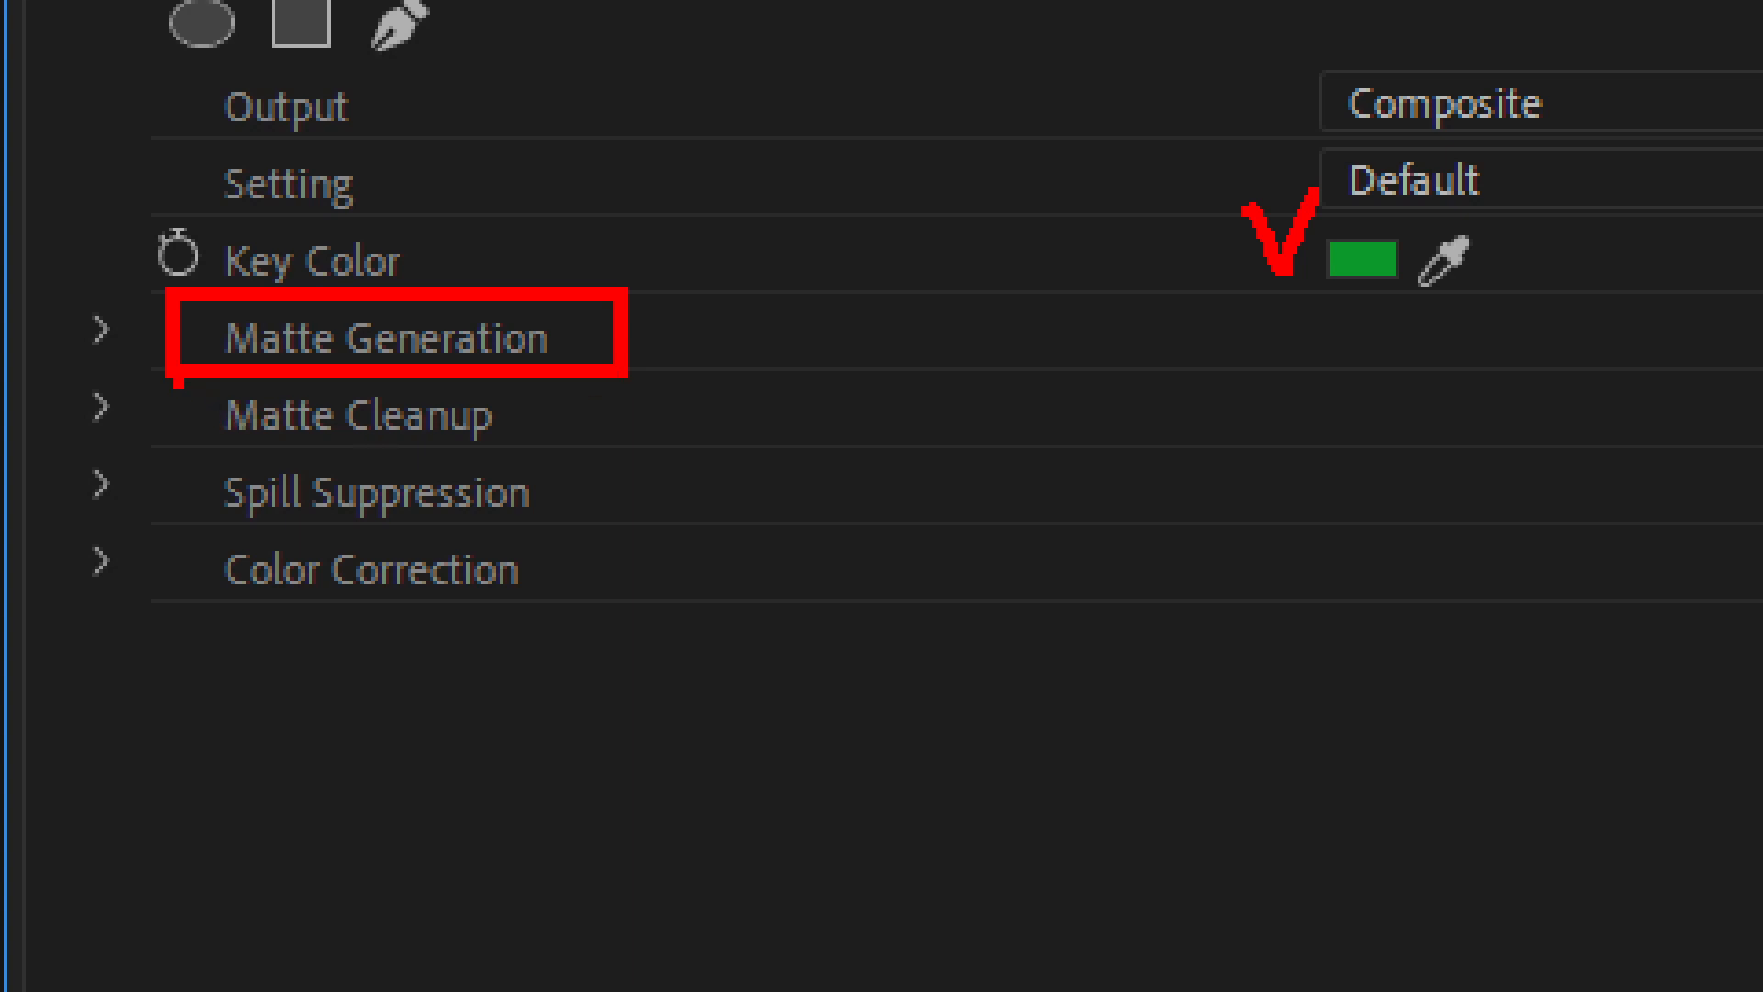
mouse_move(171, 373)
left_mouse_down()
mouse_move(224, 425)
mouse_move(633, 456)
left_mouse_up()
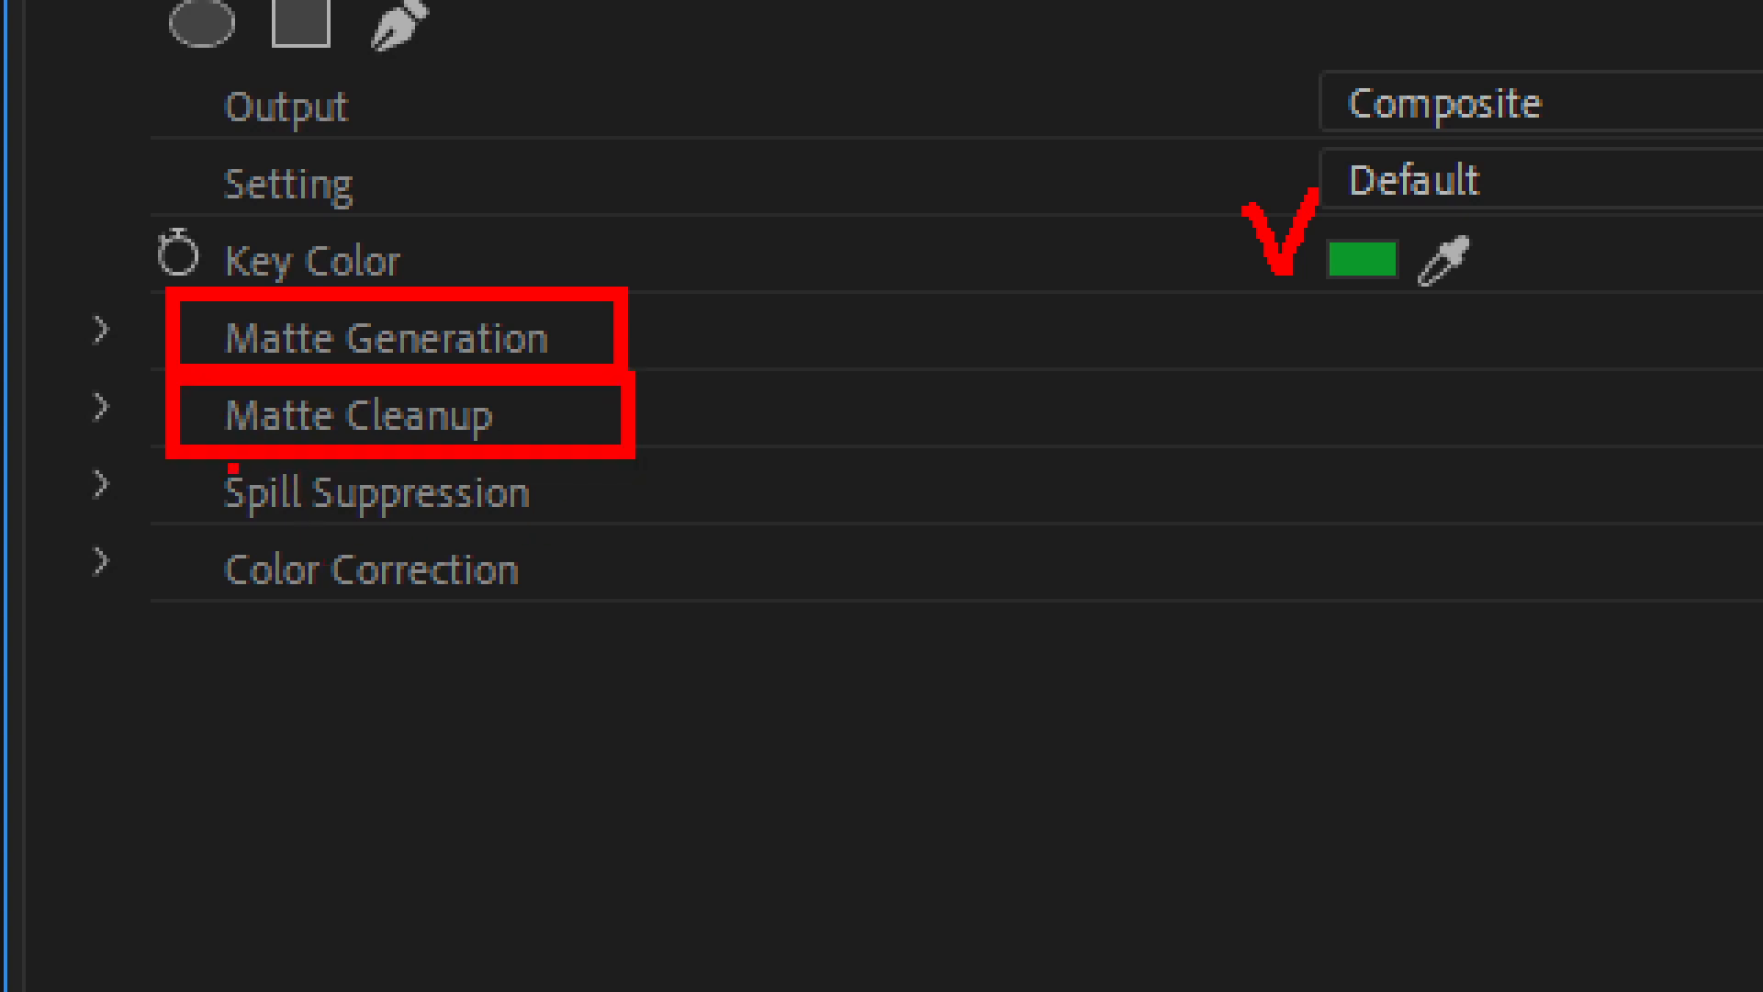
mouse_move(162, 440)
left_mouse_down()
mouse_move(231, 478)
mouse_move(648, 542)
left_mouse_up()
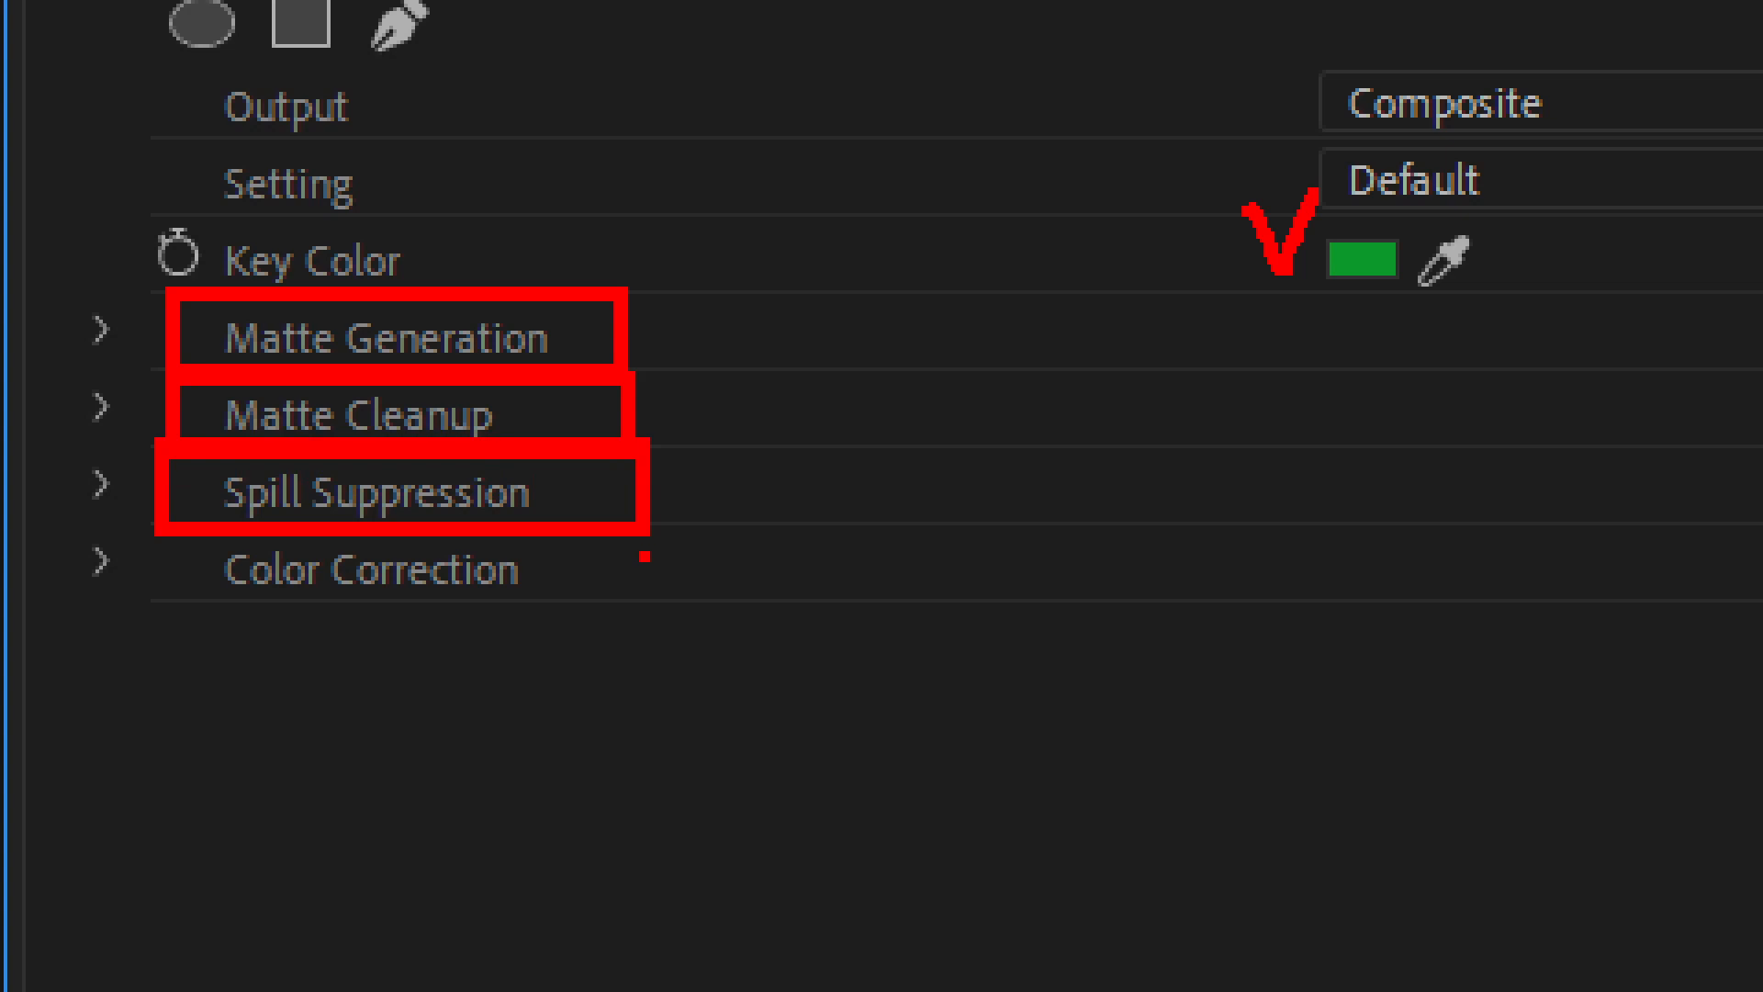
key("Escape")
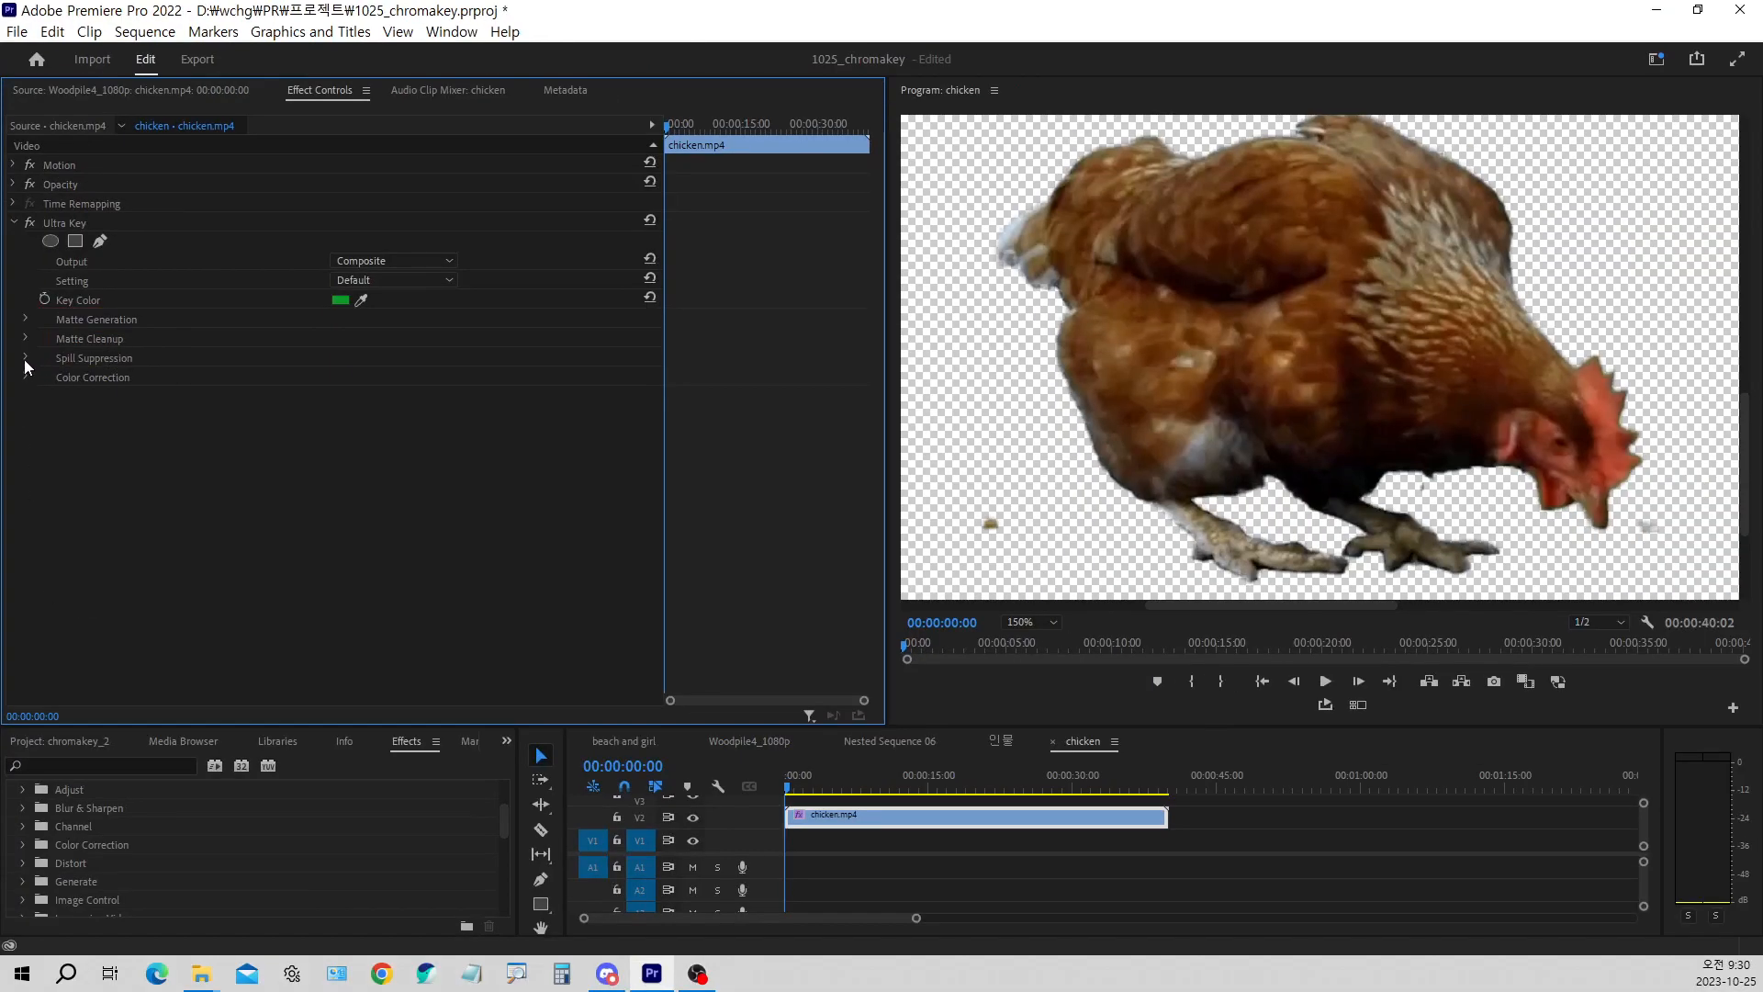
Expand the Ultra Key's Spill Suppression settings, examine them against the chicken's edges in the preview, and collapse them again
left_click(25, 358)
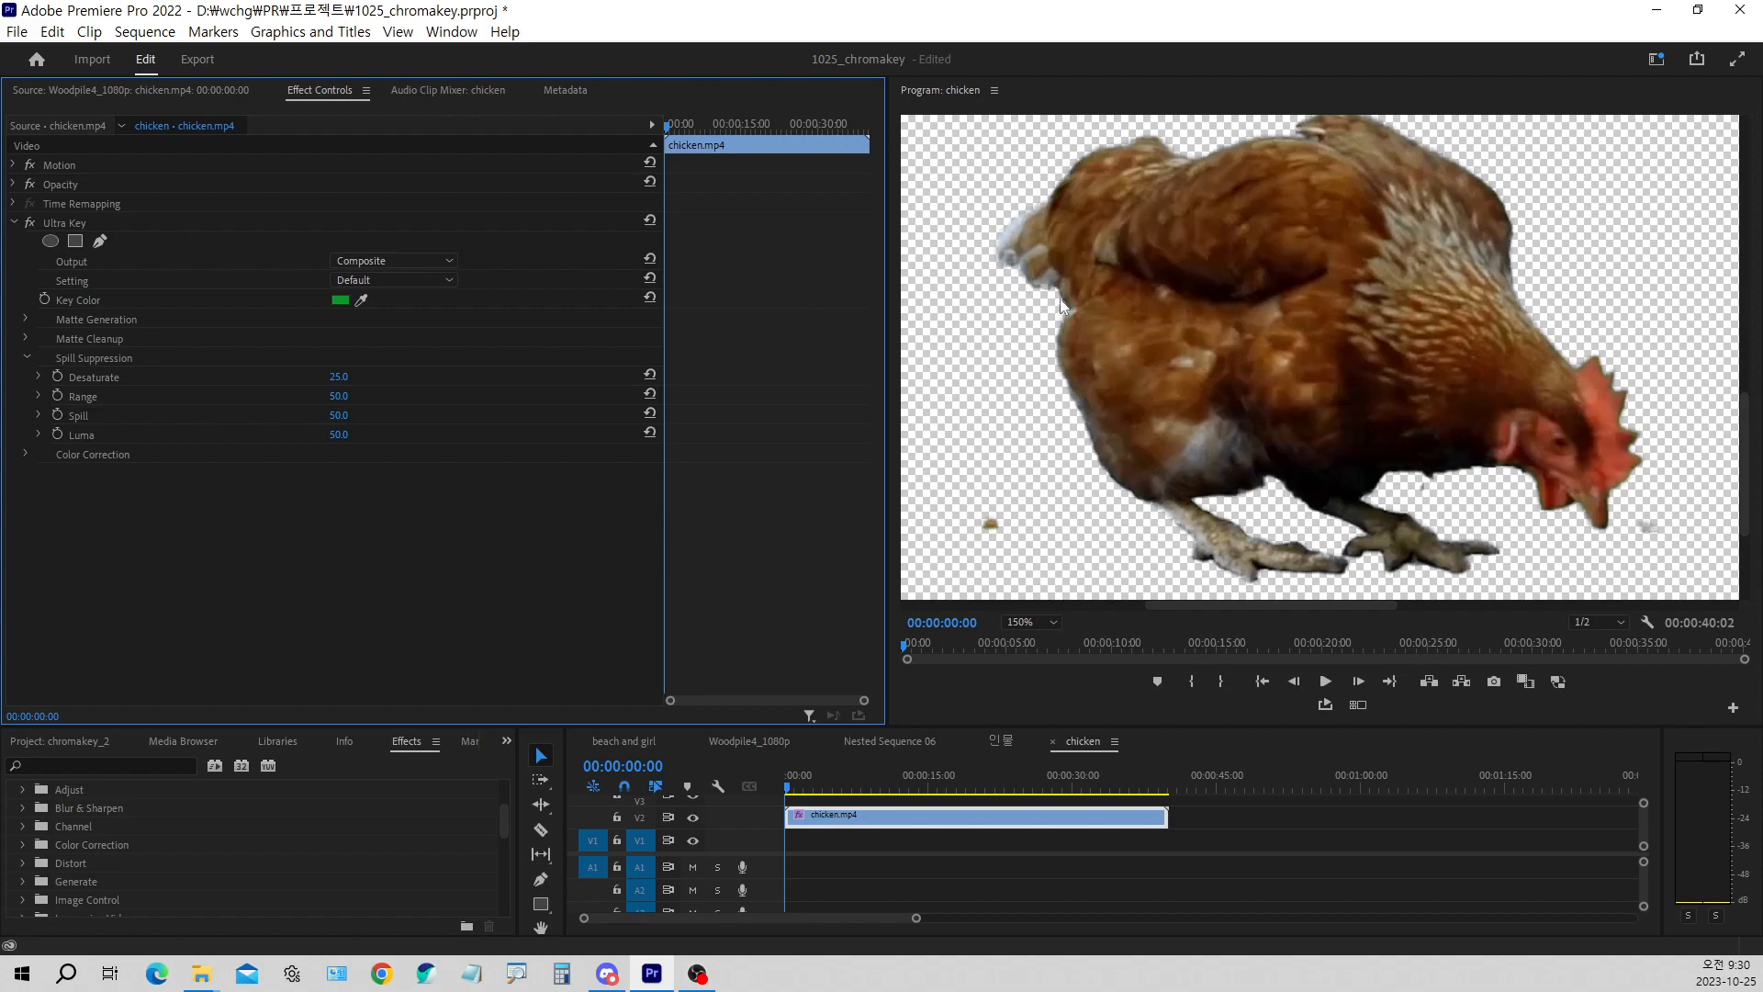
key("ctrl+1")
left_click(1044, 326)
mouse_move(648, 370)
left_mouse_down()
mouse_move(686, 421)
mouse_move(707, 326)
left_mouse_up()
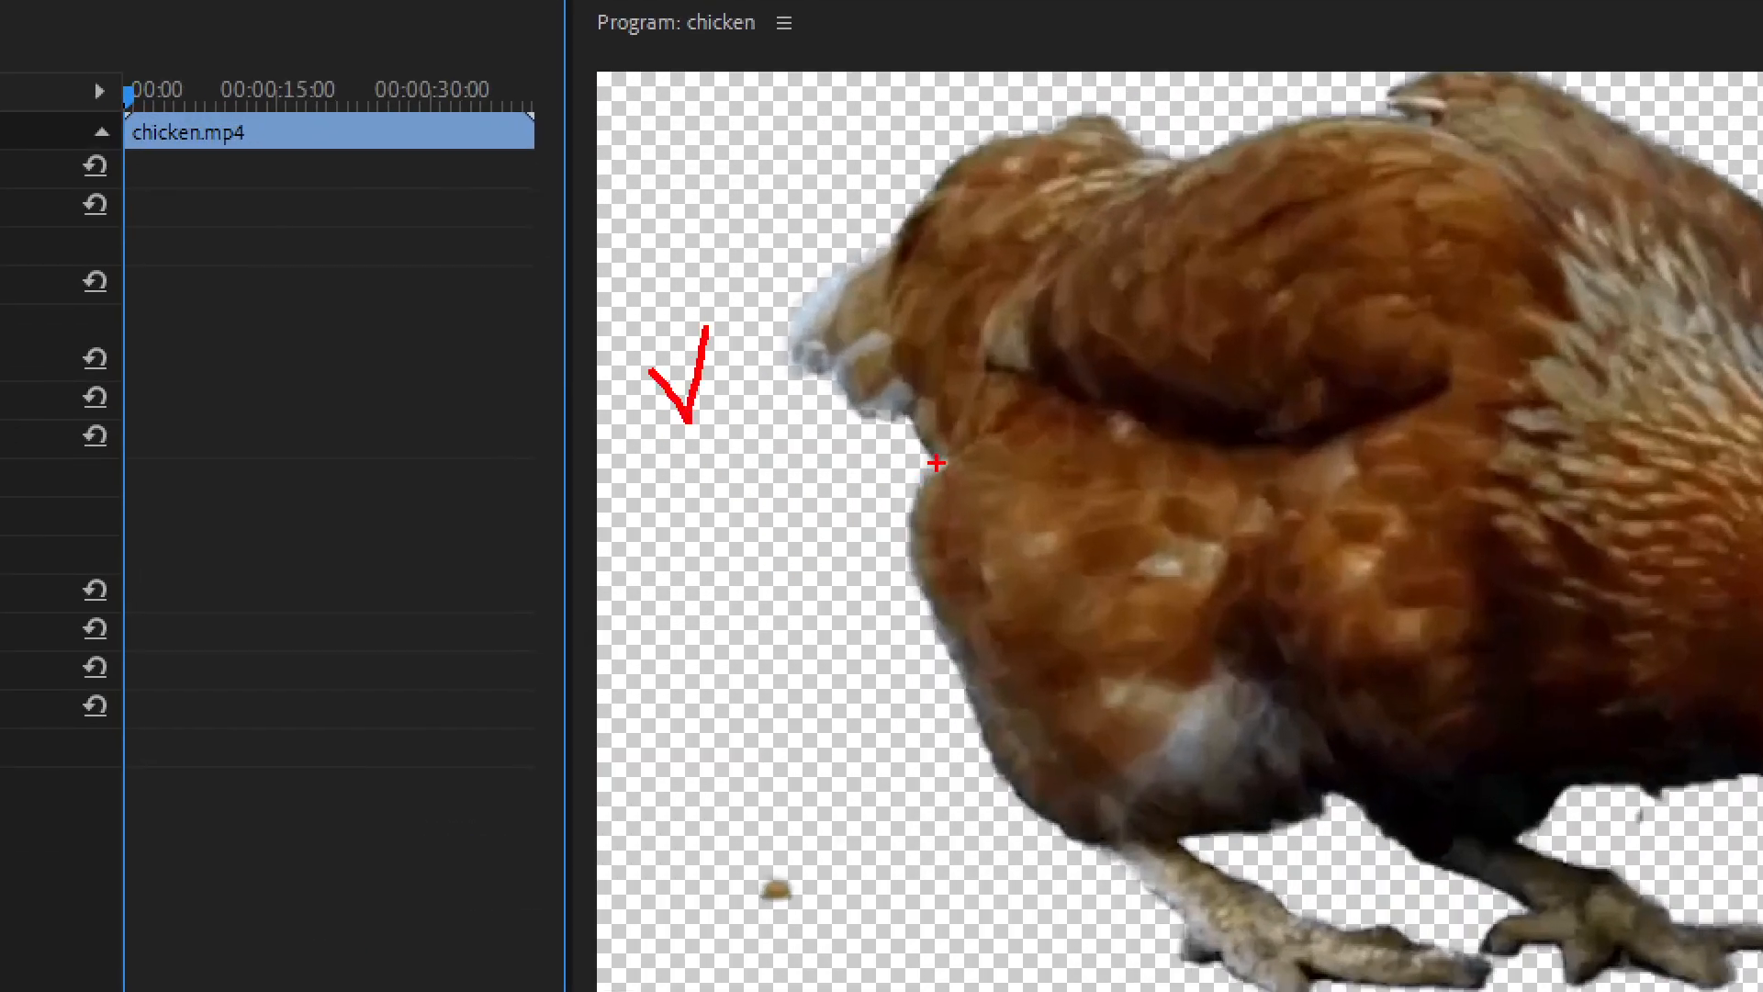
mouse_move(930, 480)
left_mouse_down()
mouse_move(905, 558)
mouse_move(922, 631)
mouse_move(1007, 787)
mouse_move(1144, 867)
left_mouse_up()
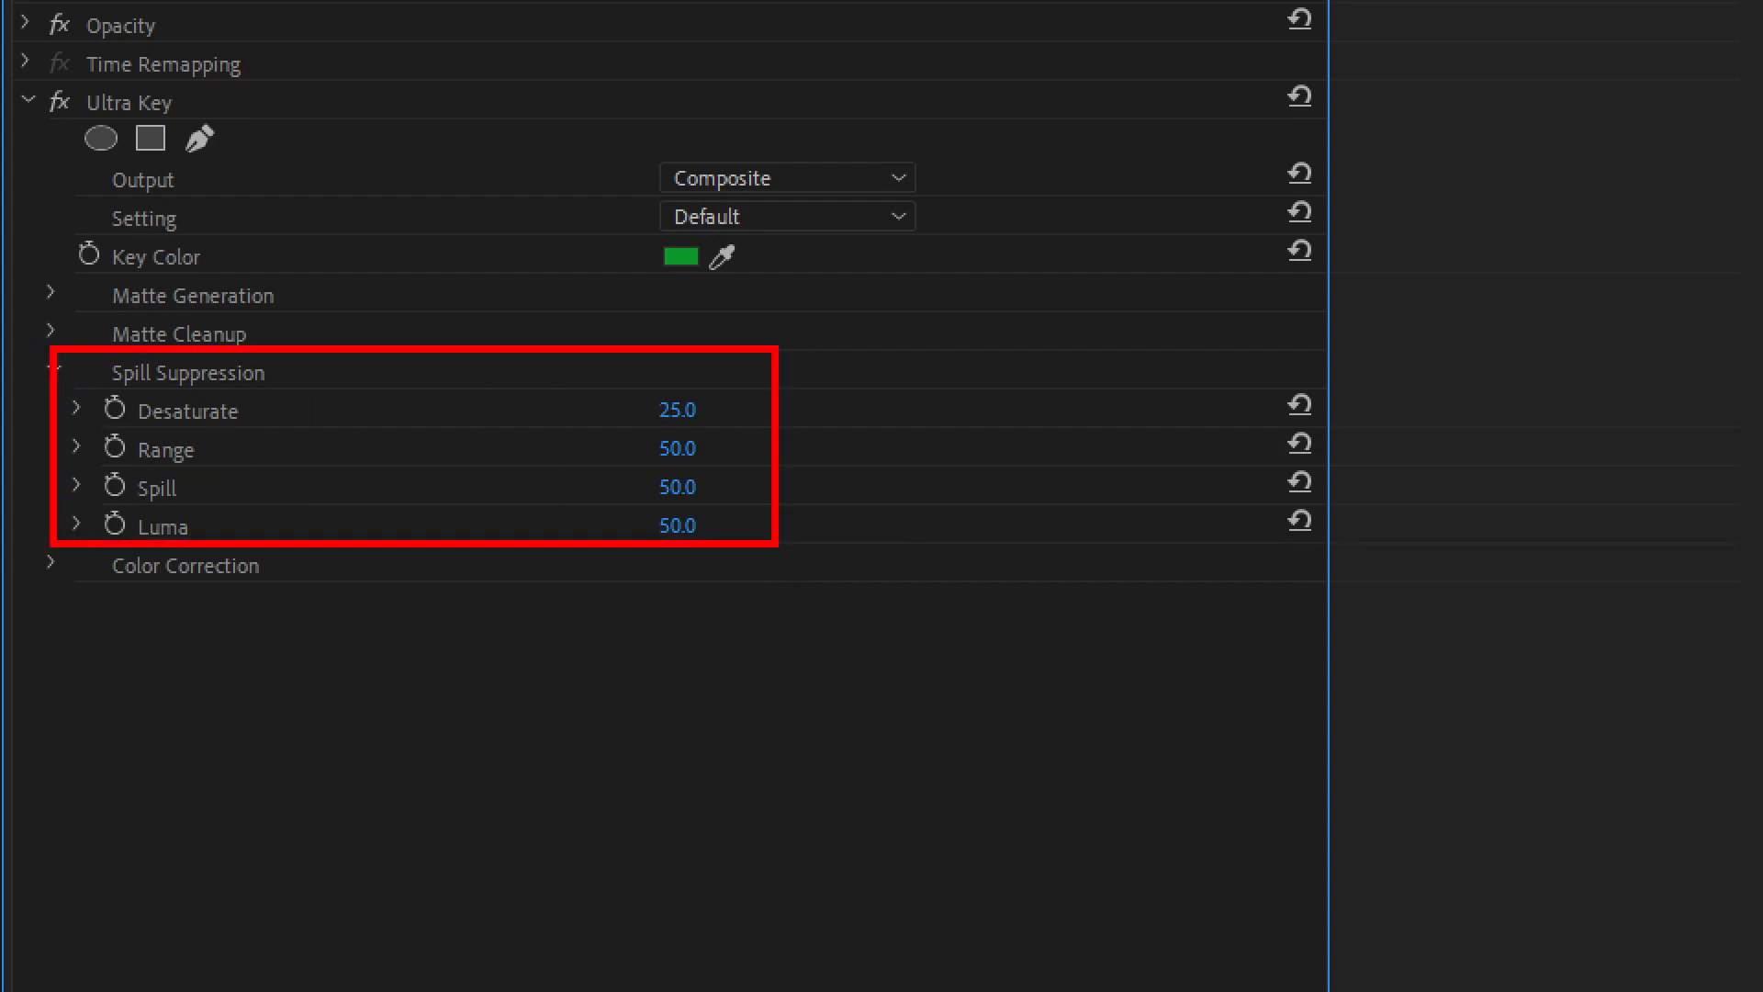
left_click_drag(46, 549, 340, 602)
key("Escape")
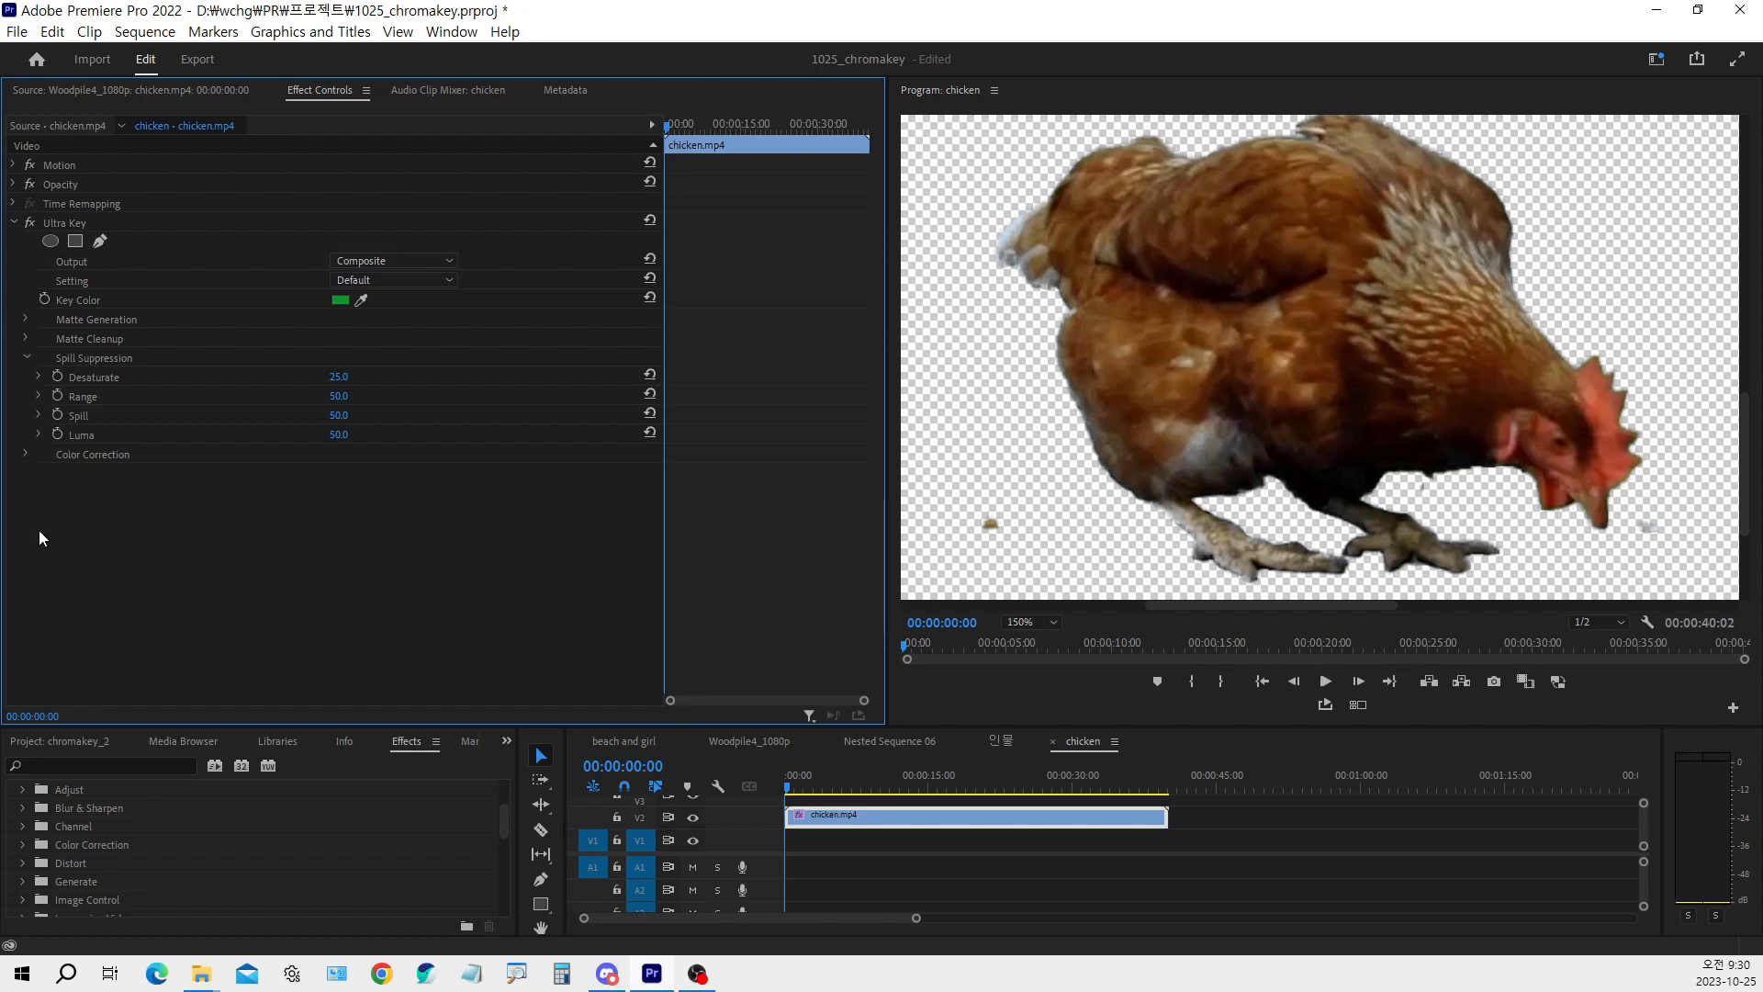
left_click(26, 357)
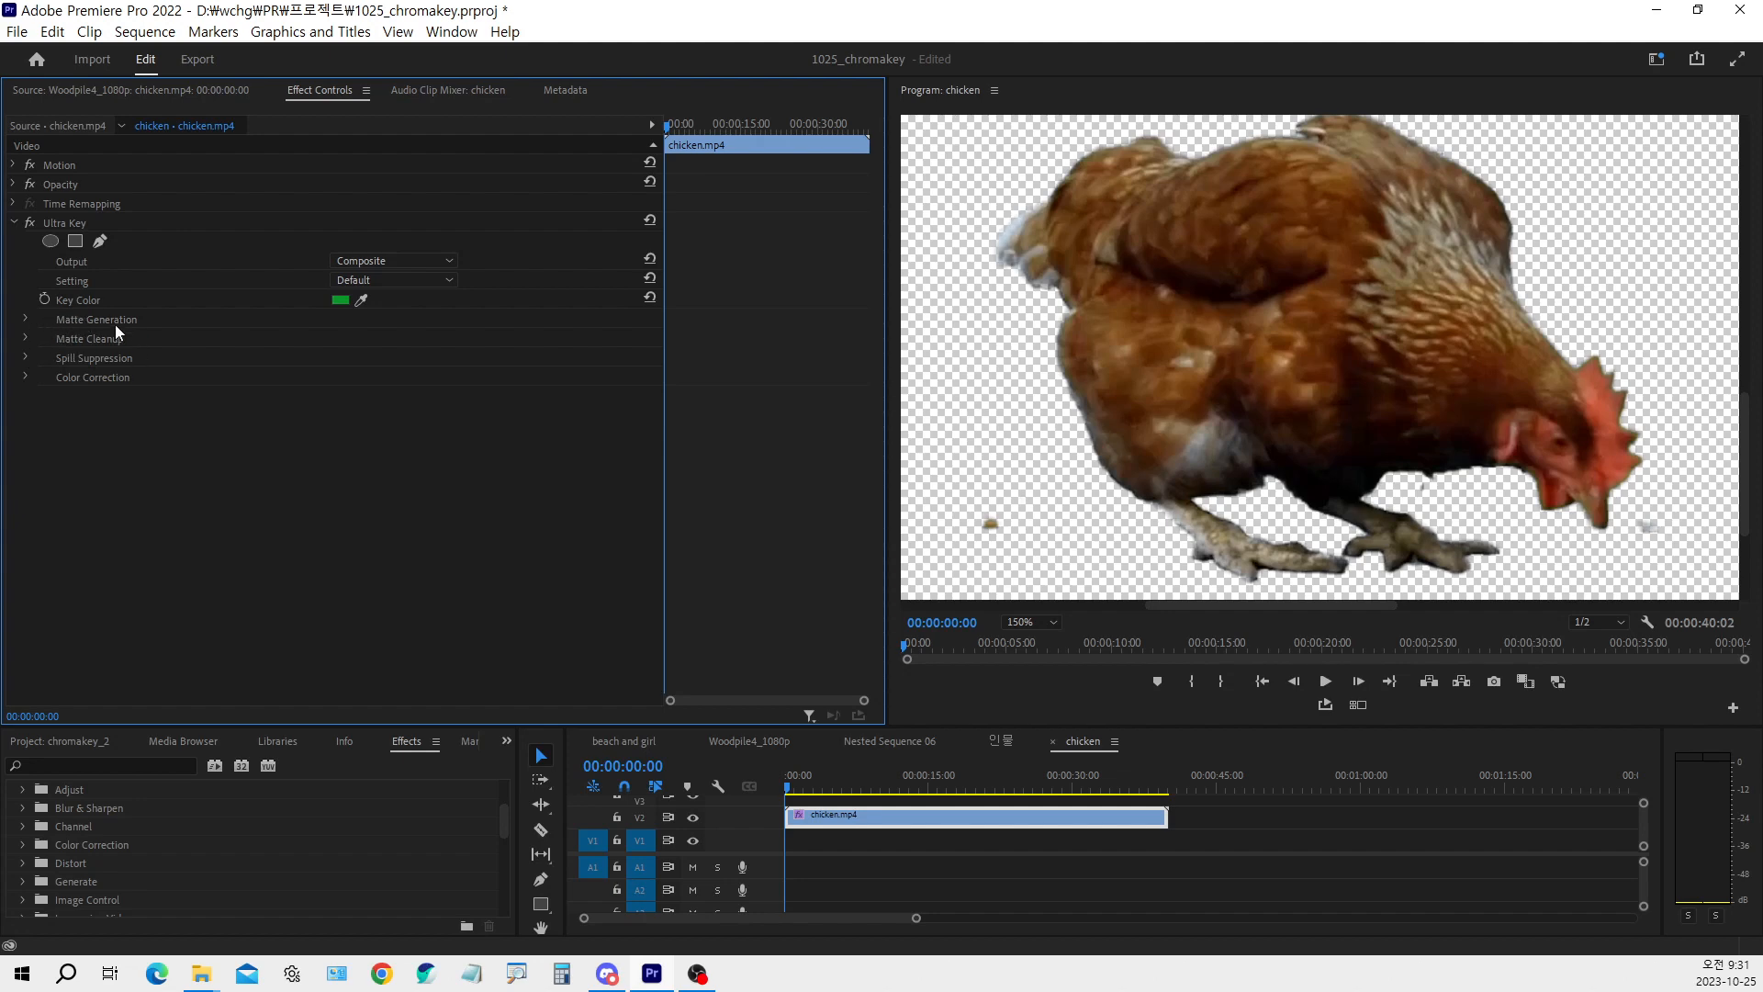
Expand the Ultra Key's Matte Generation settings and try lowering Transparency to 9, then 10
left_click(28, 316)
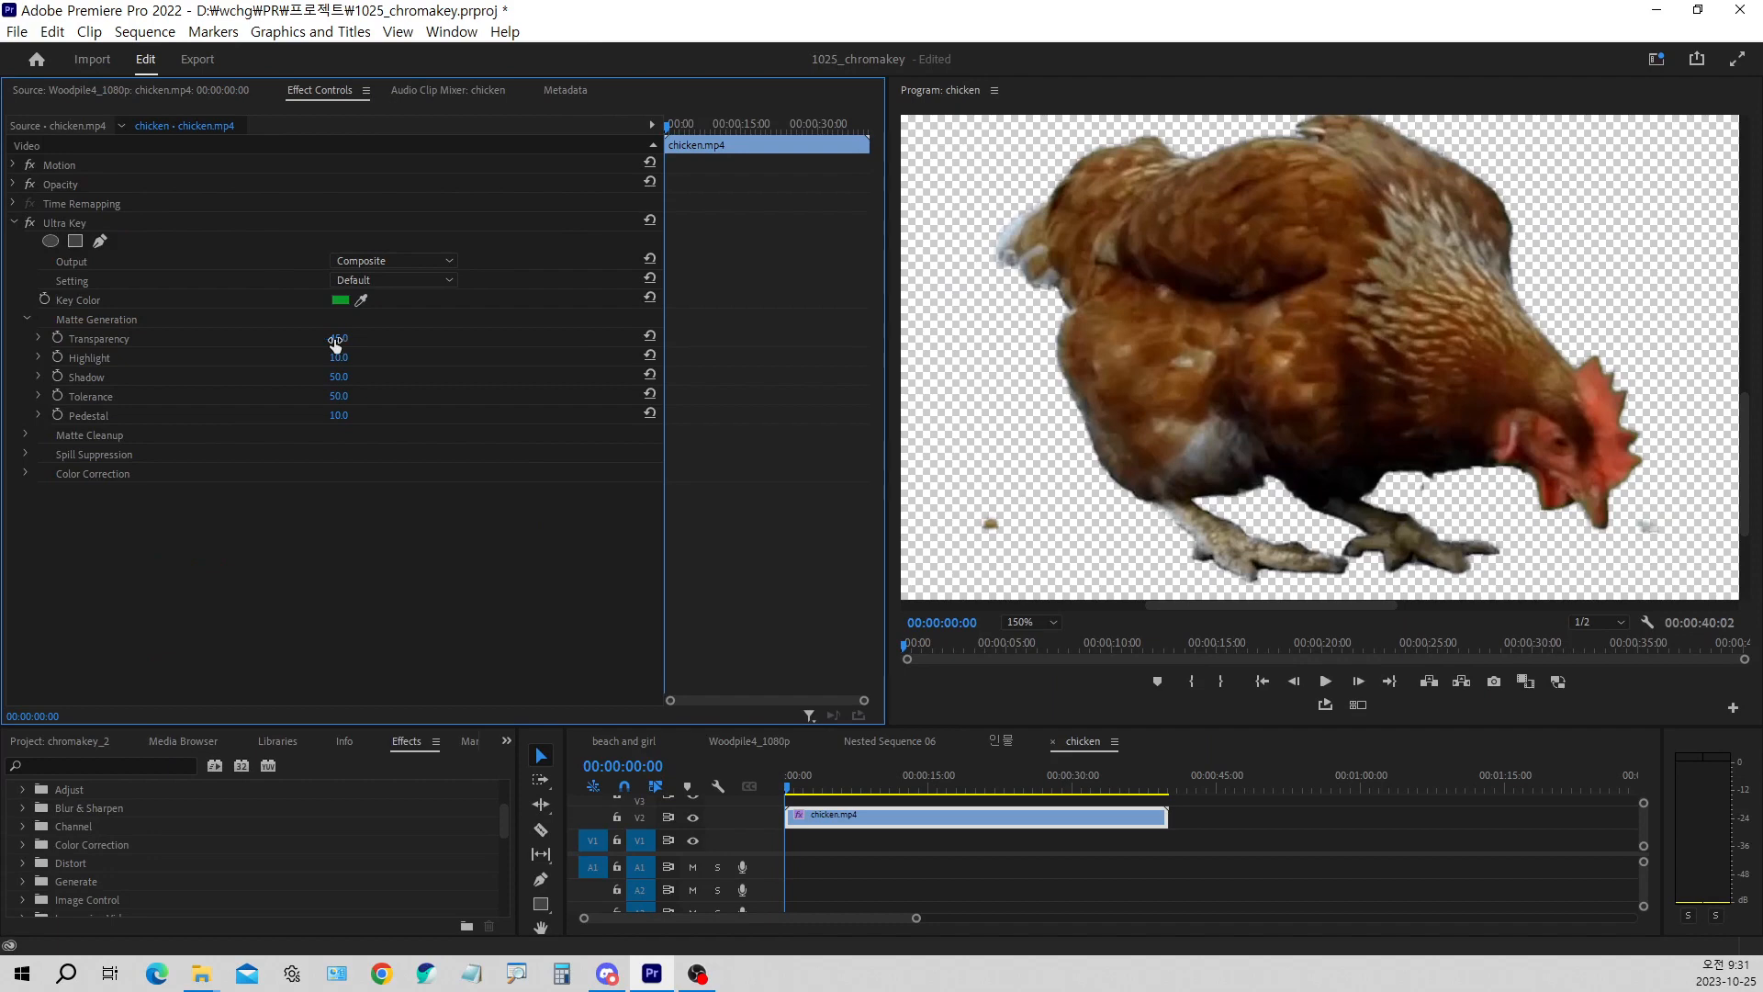
mouse_move(336, 343)
left_mouse_down()
mouse_move(423, 344)
mouse_move(303, 343)
left_mouse_up()
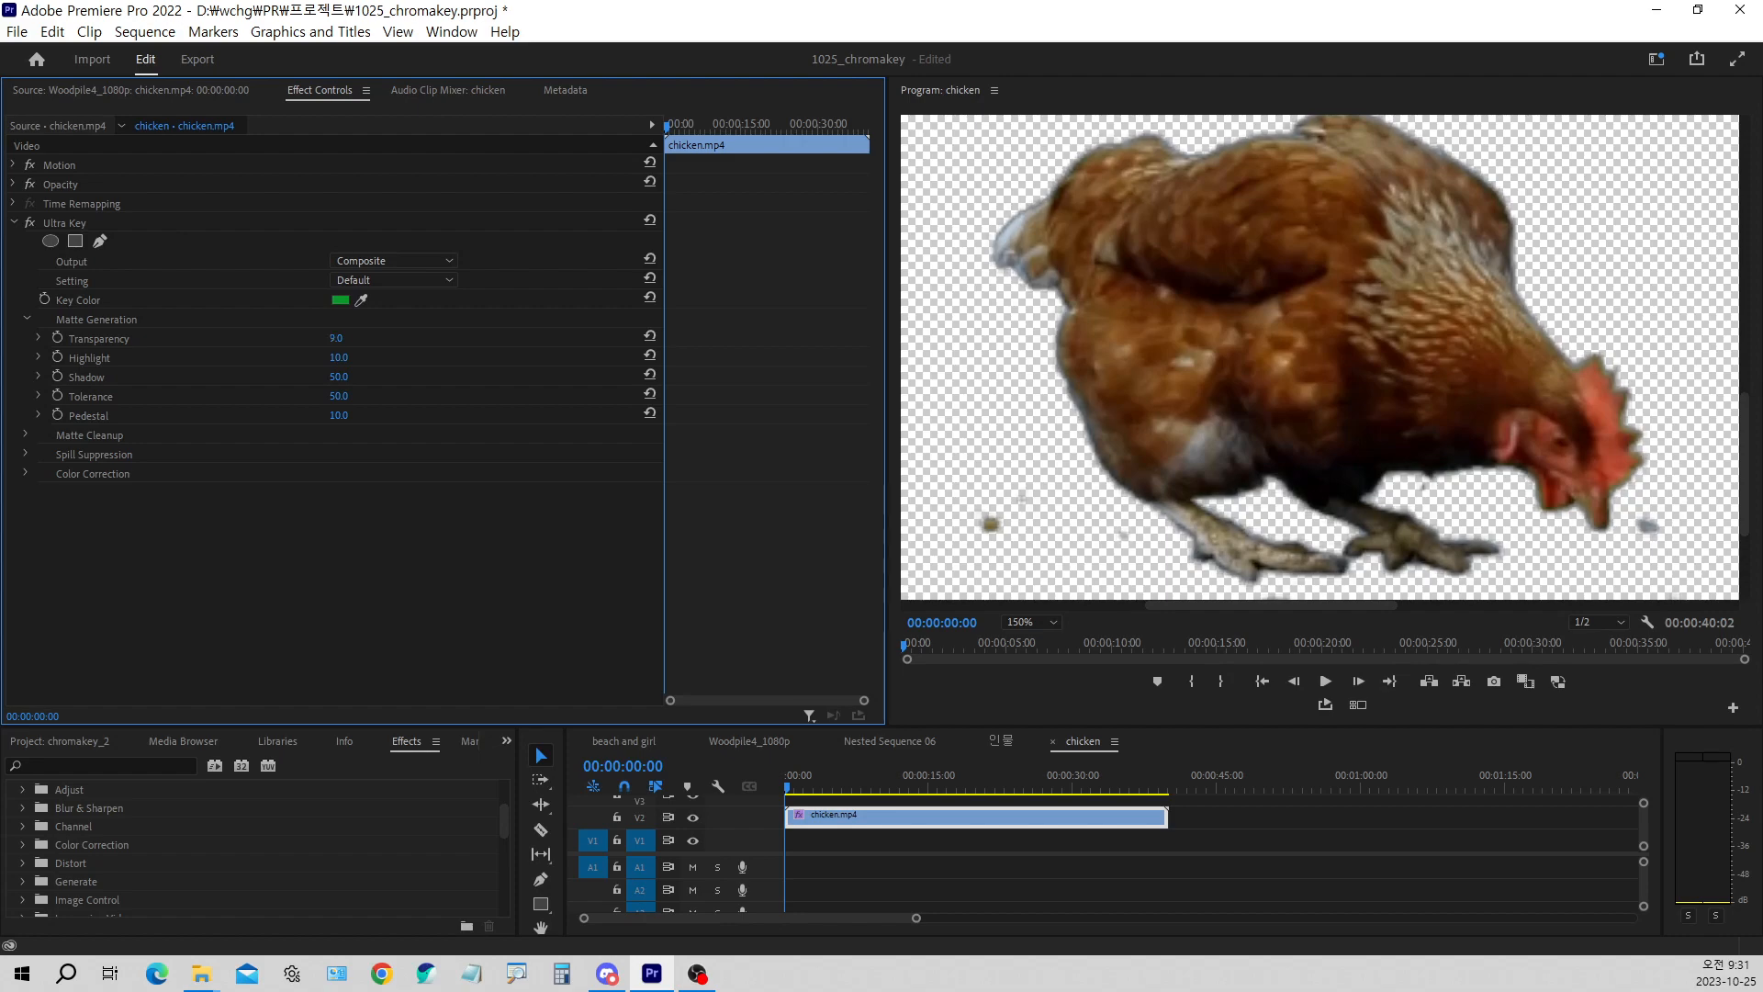
left_click_drag(341, 338, 351, 338)
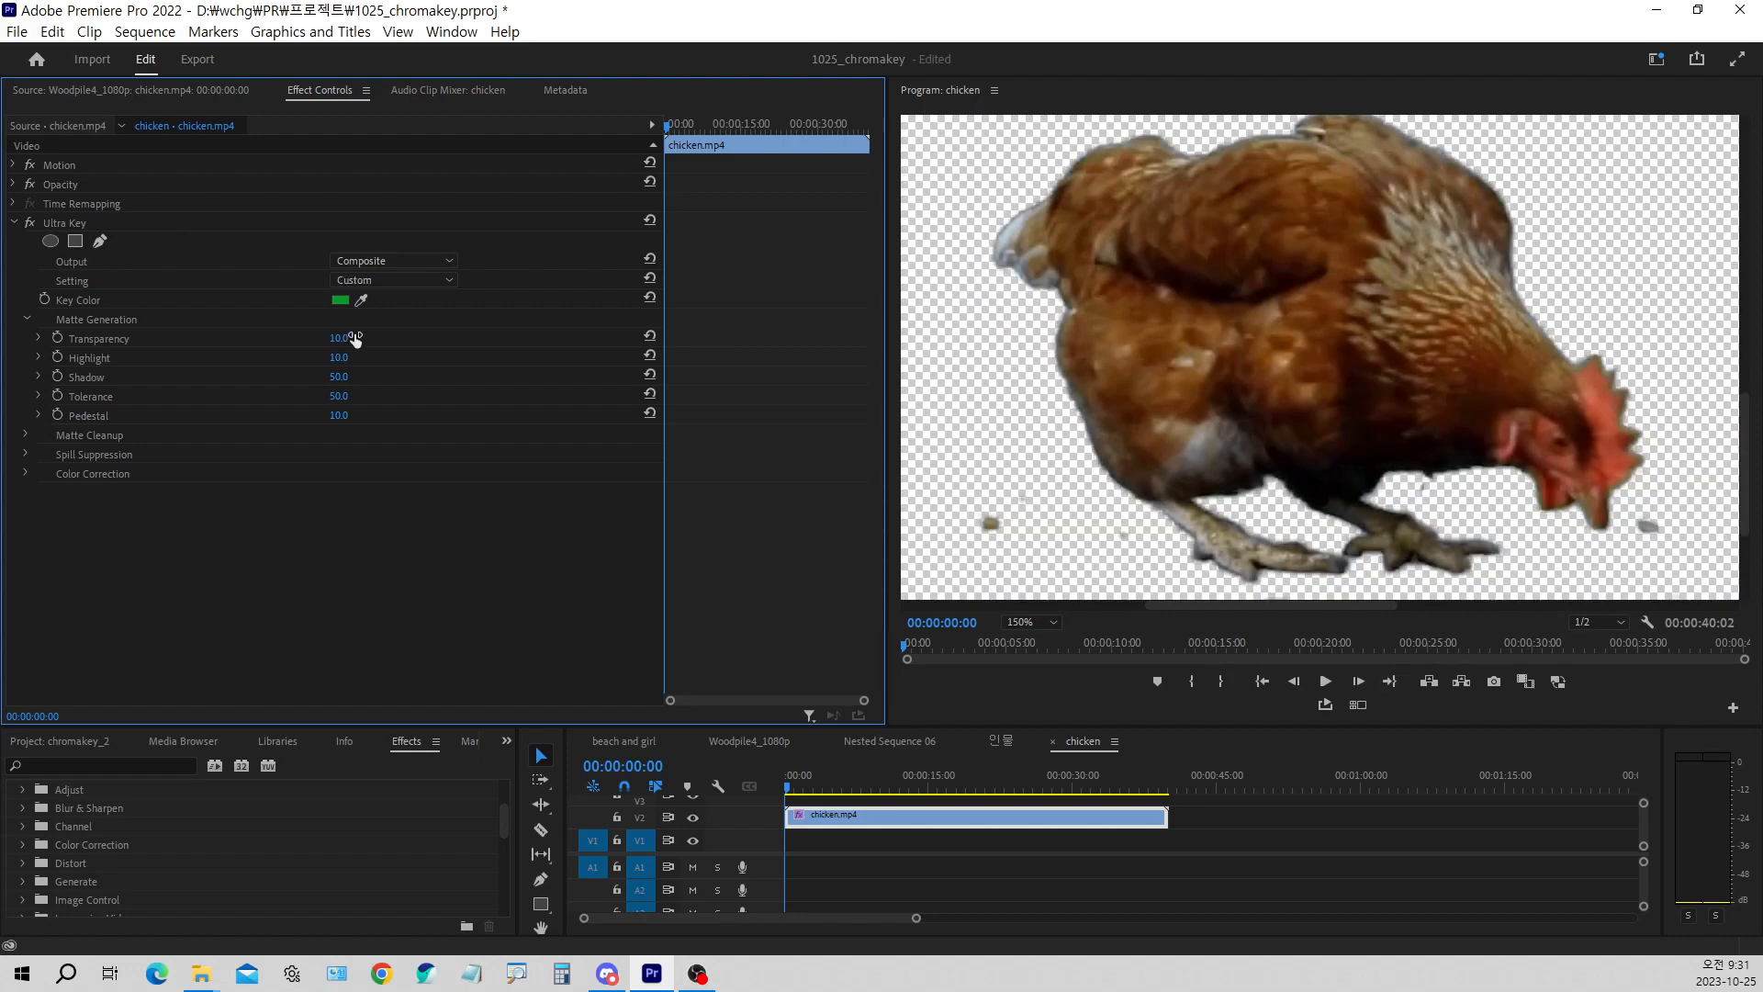
key("ctrl+1")
left_click(338, 340)
left_click_drag(639, 394, 753, 439)
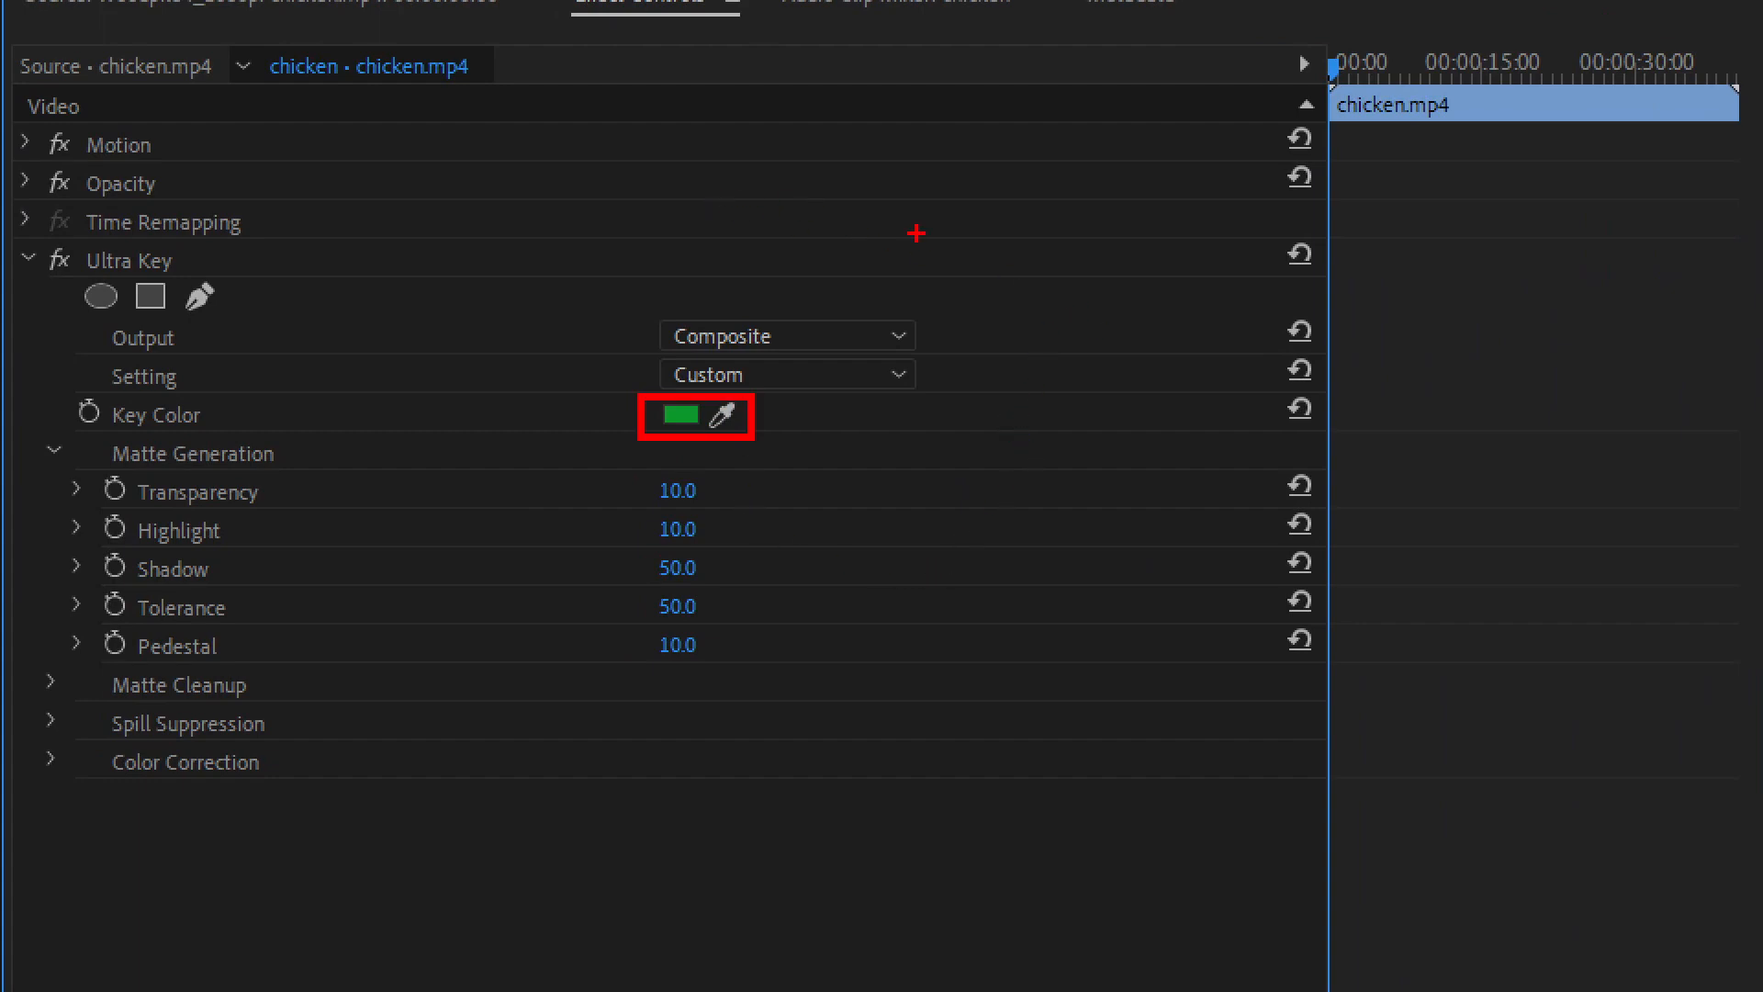
mouse_move(614, 217)
left_mouse_down()
mouse_move(1017, 213)
mouse_move(1199, 225)
mouse_move(1199, 248)
left_mouse_up()
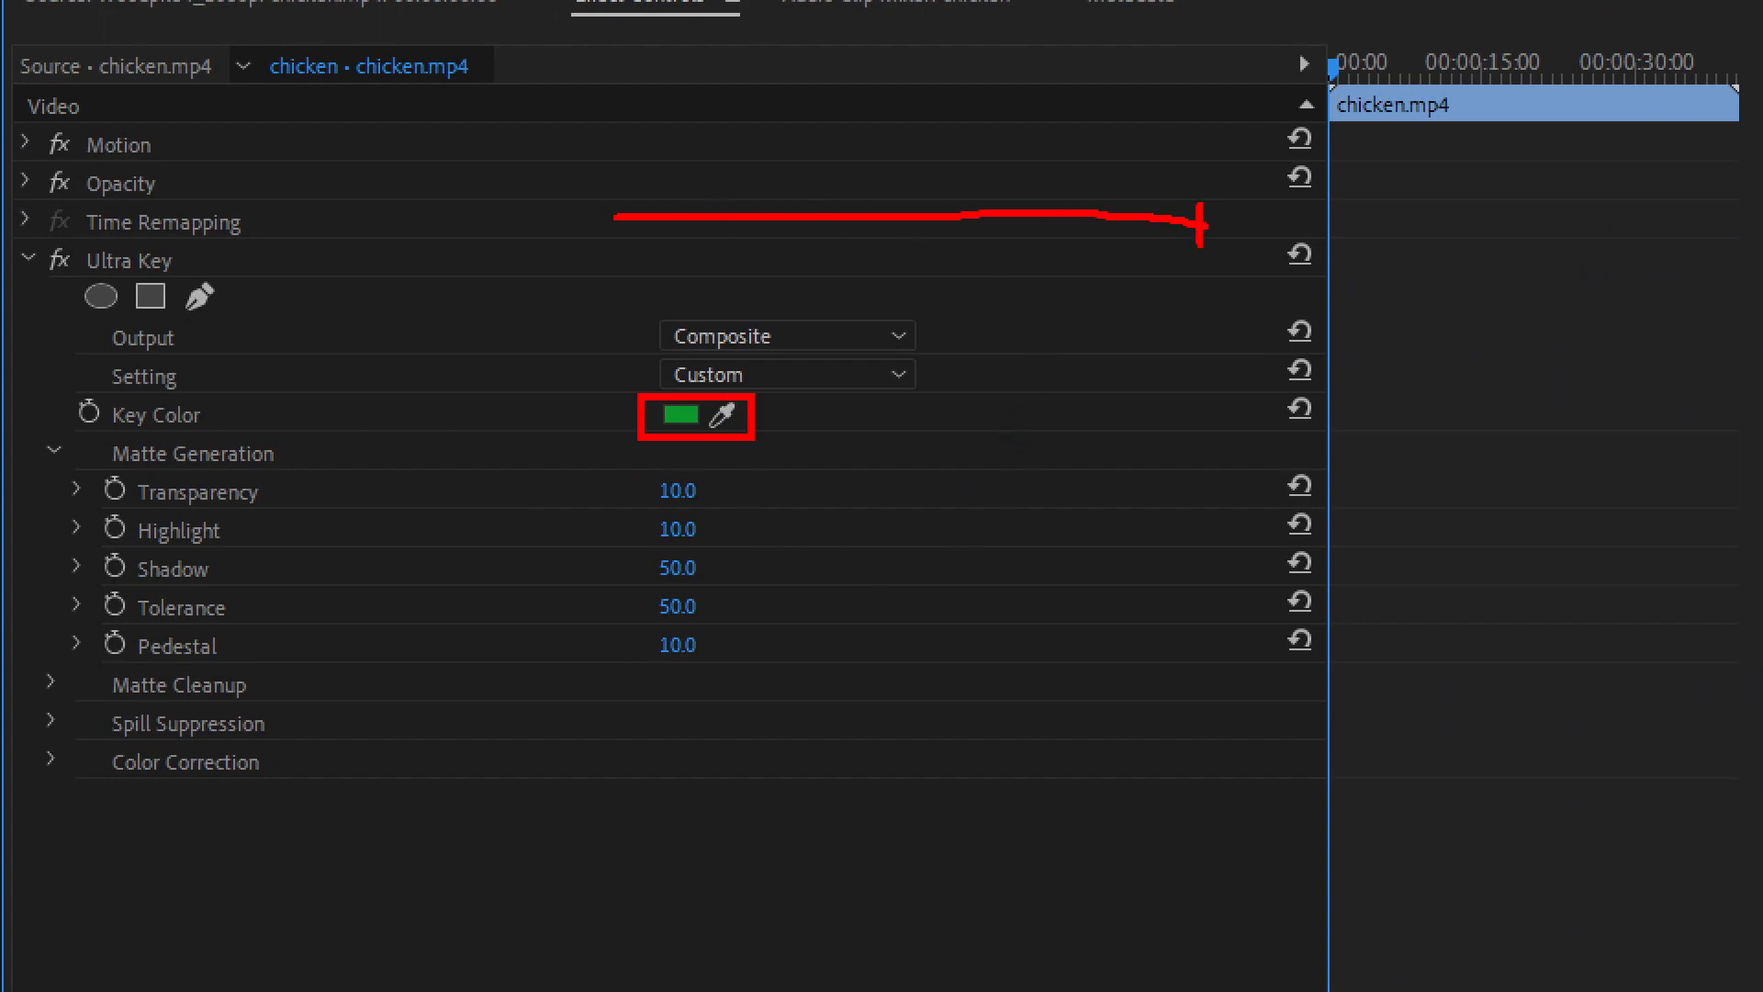
left_click_drag(614, 190, 618, 240)
left_click_drag(913, 158, 917, 222)
left_click_drag(114, 457, 281, 516)
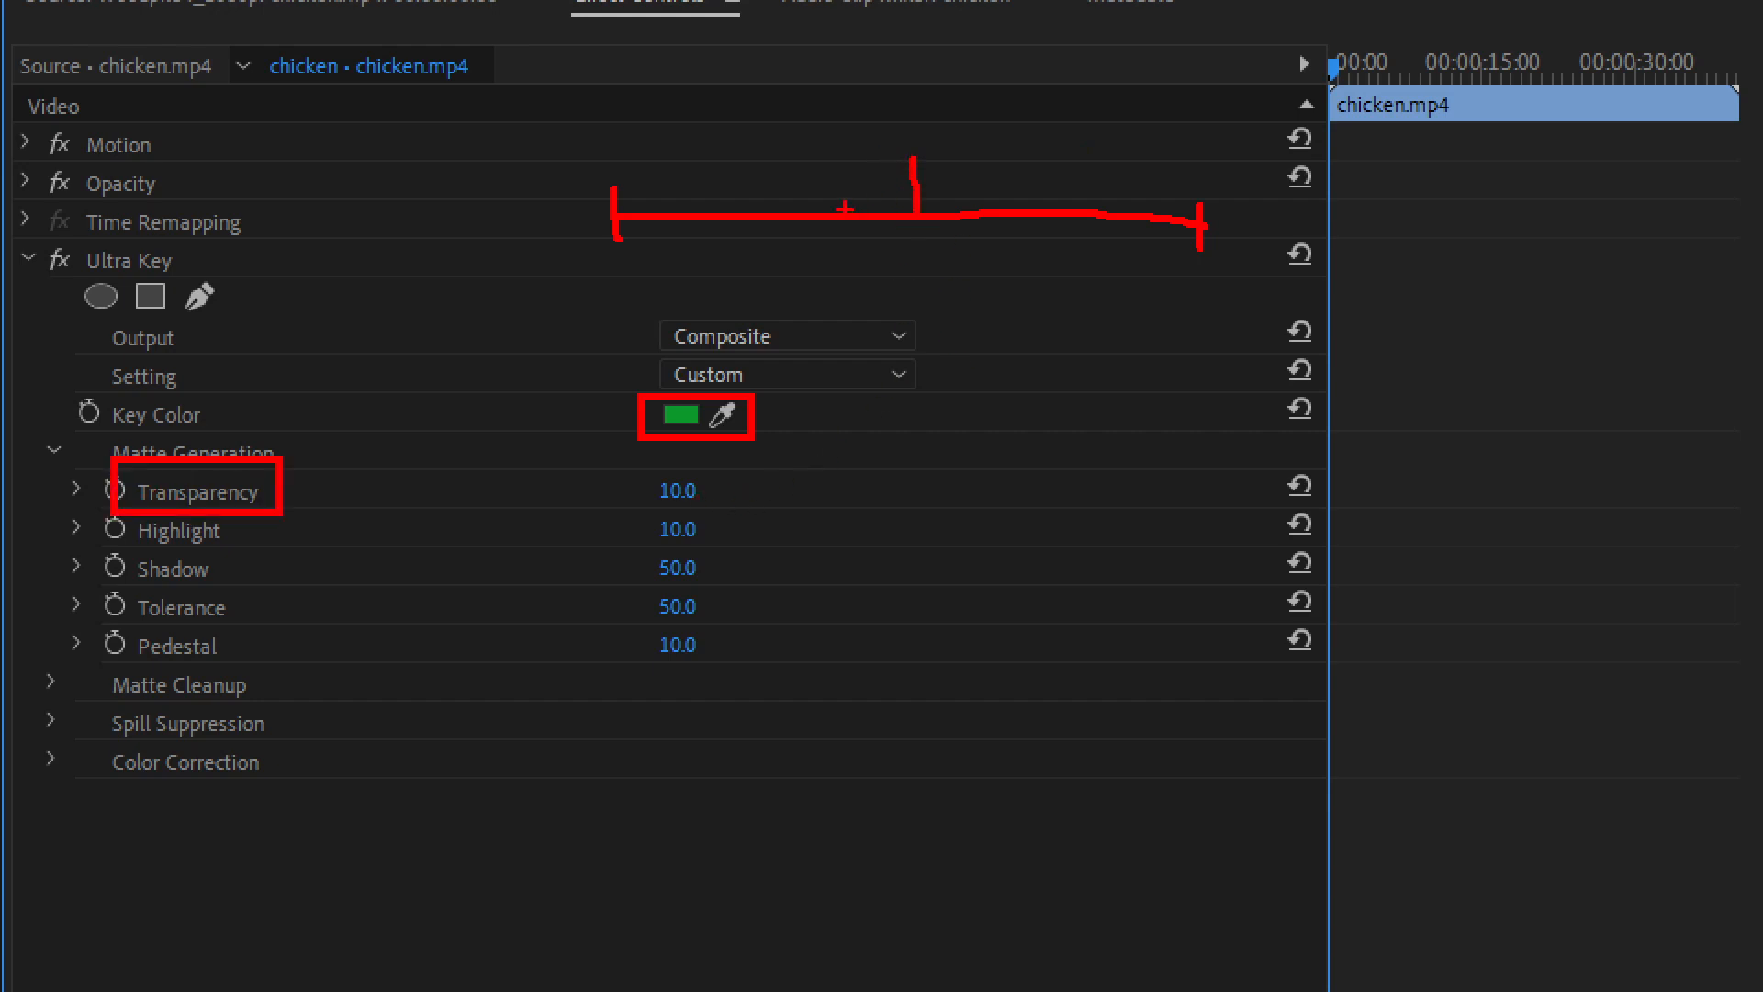
left_click_drag(824, 190, 821, 244)
left_click_drag(1020, 193, 1020, 237)
left_click_drag(781, 192, 768, 250)
left_click_drag(1084, 185, 1084, 250)
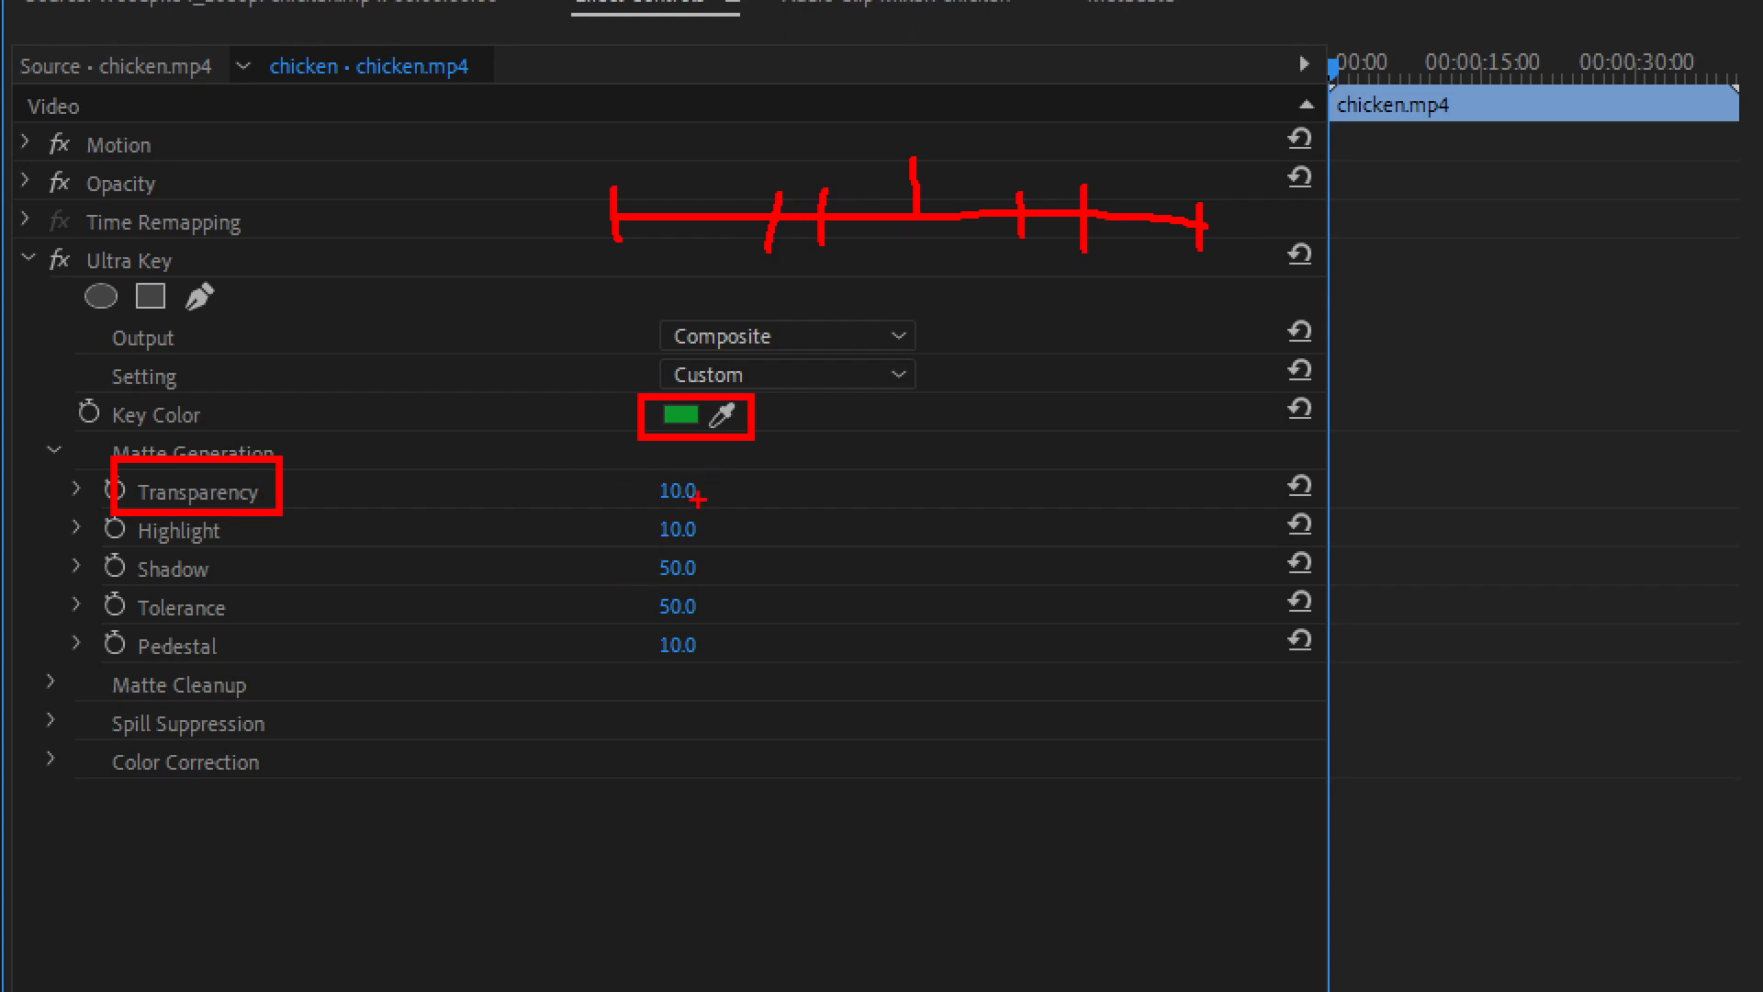
key("Escape")
Try raising the Matte Generation Transparency to 89 and 99, and reset it to its default of 45
mouse_move(339, 339)
left_mouse_down()
mouse_move(394, 339)
mouse_move(356, 339)
left_mouse_up()
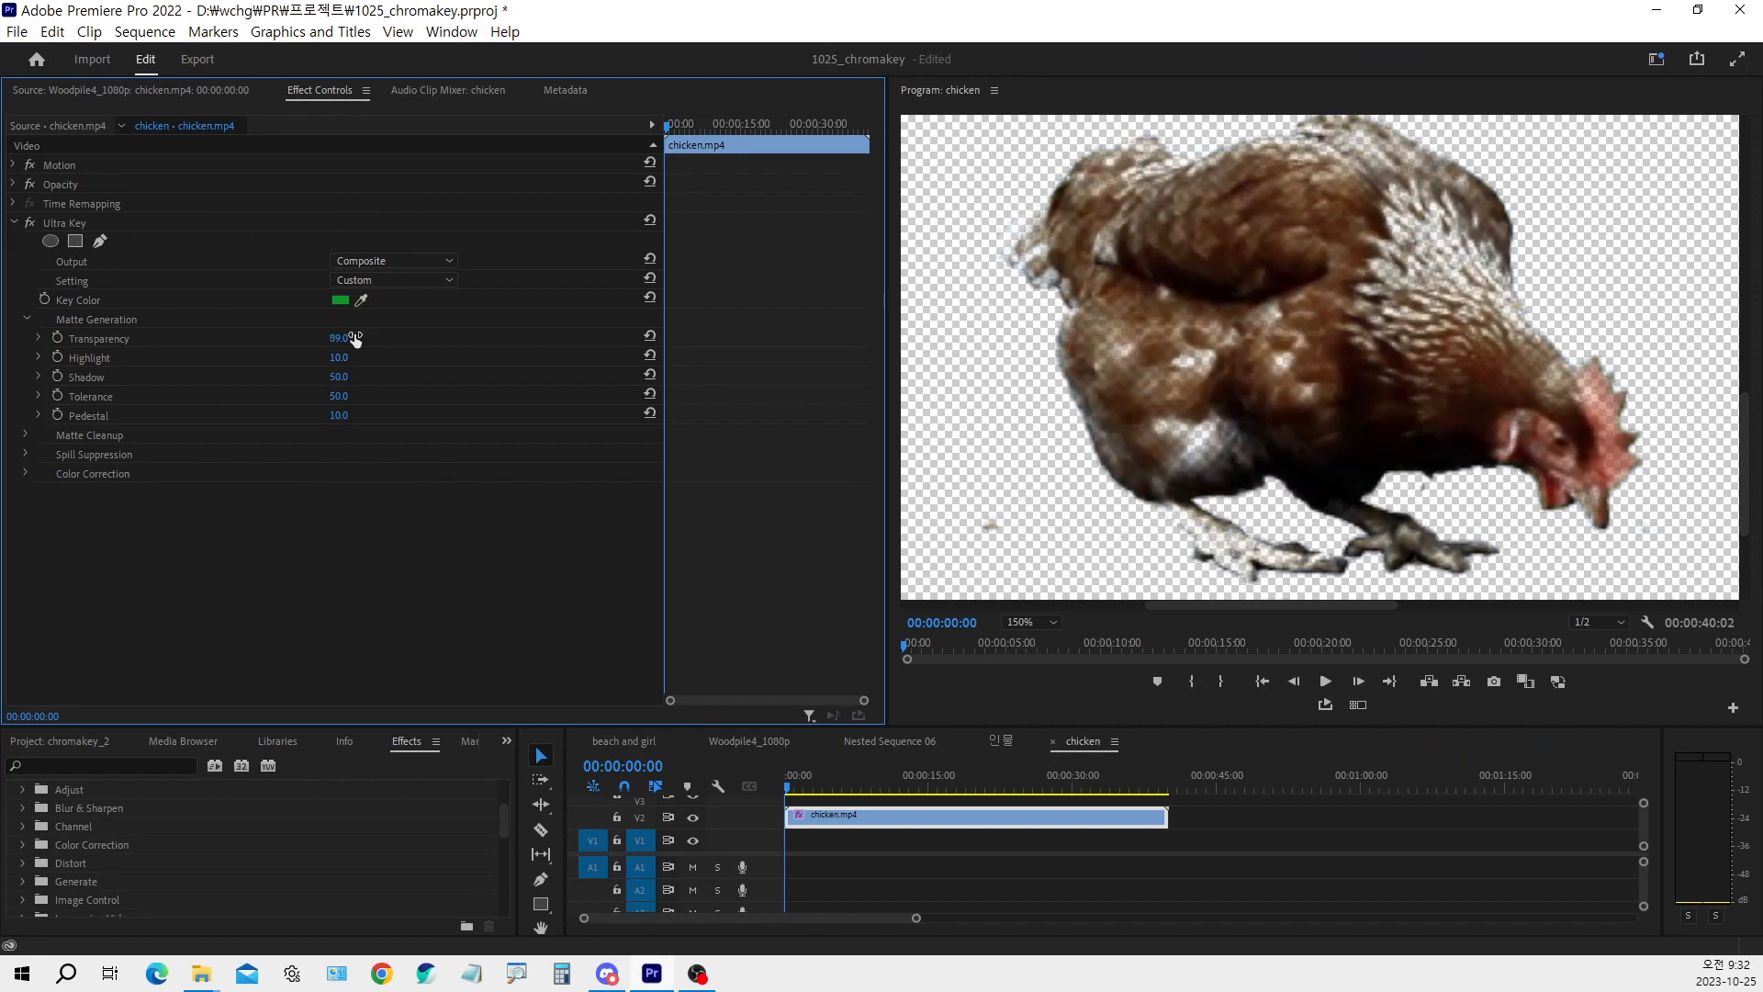
key("ctrl+1")
left_click(893, 496)
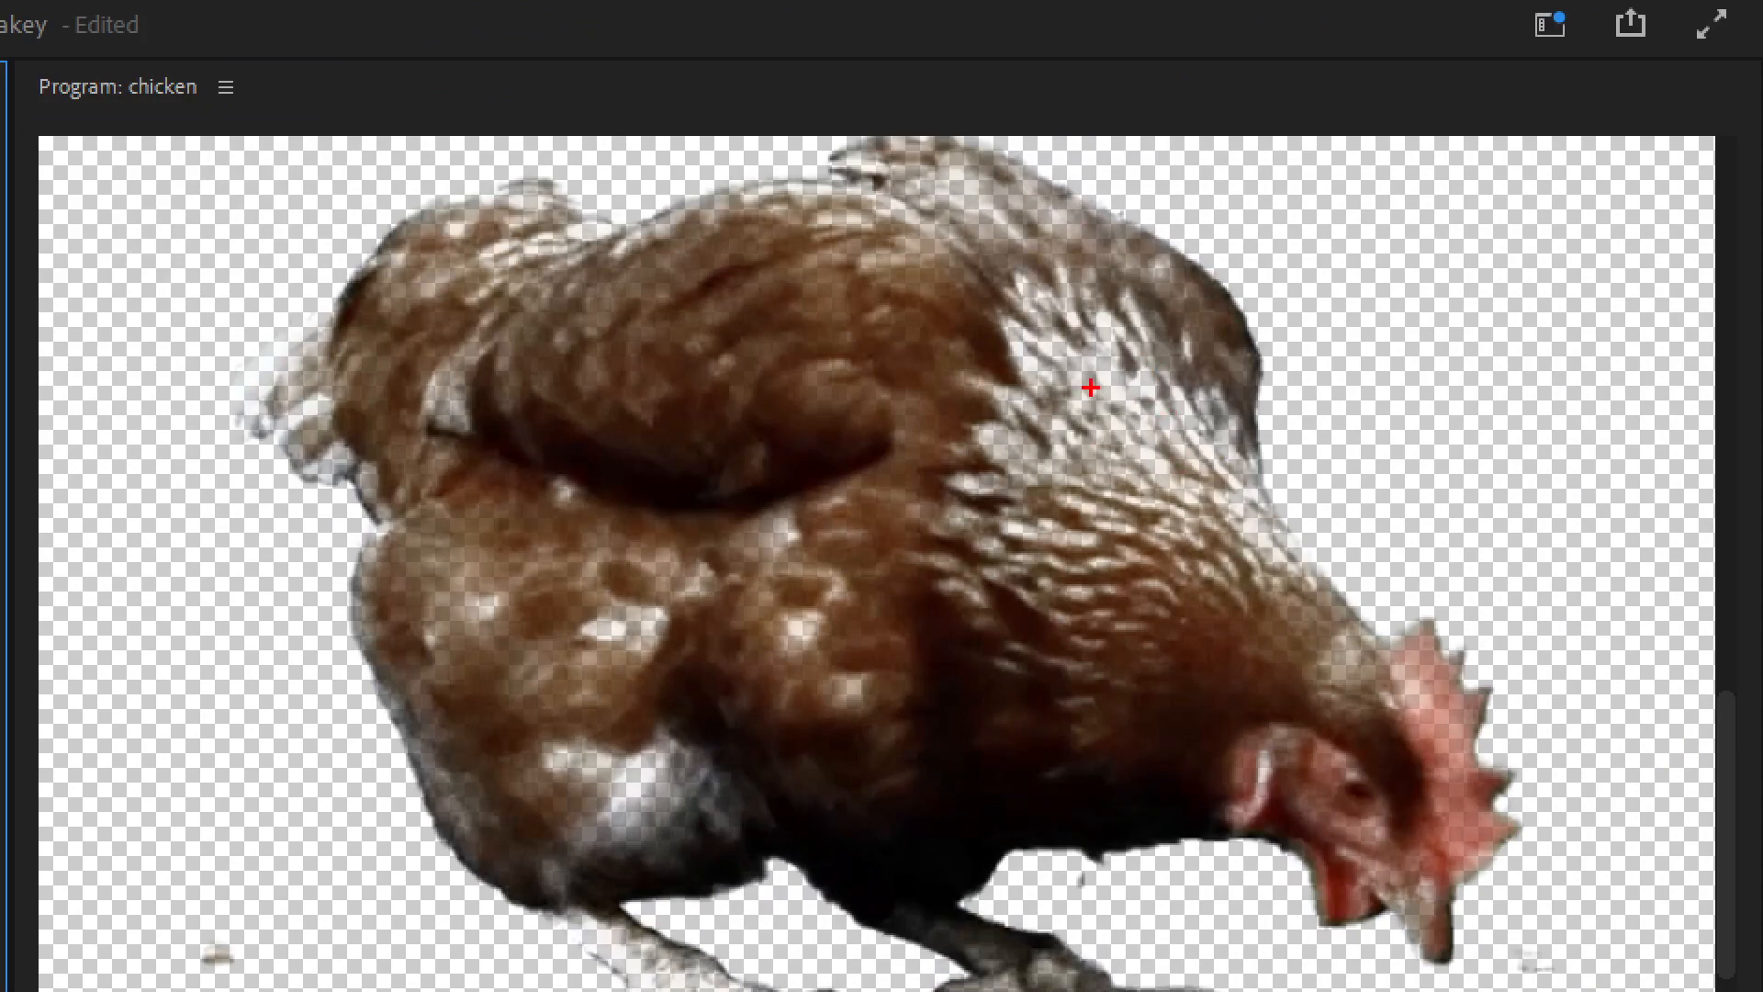
left_click_drag(1092, 338, 1148, 293)
key("Escape")
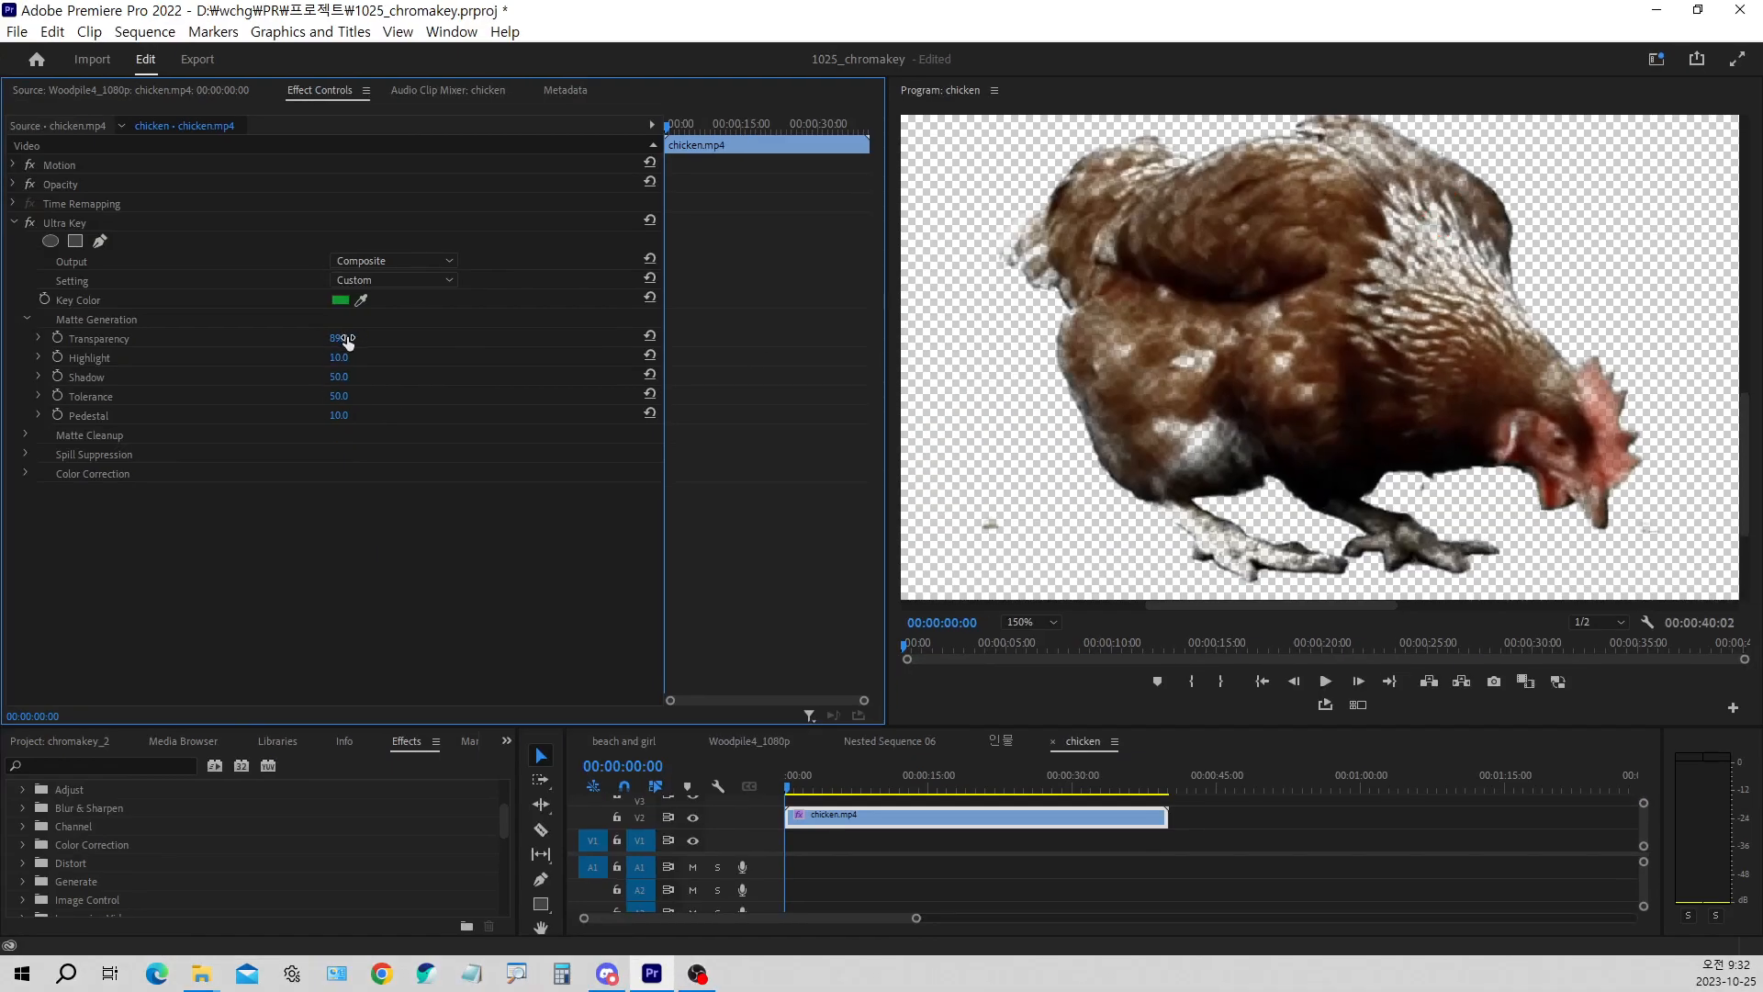
left_click_drag(348, 342, 465, 321)
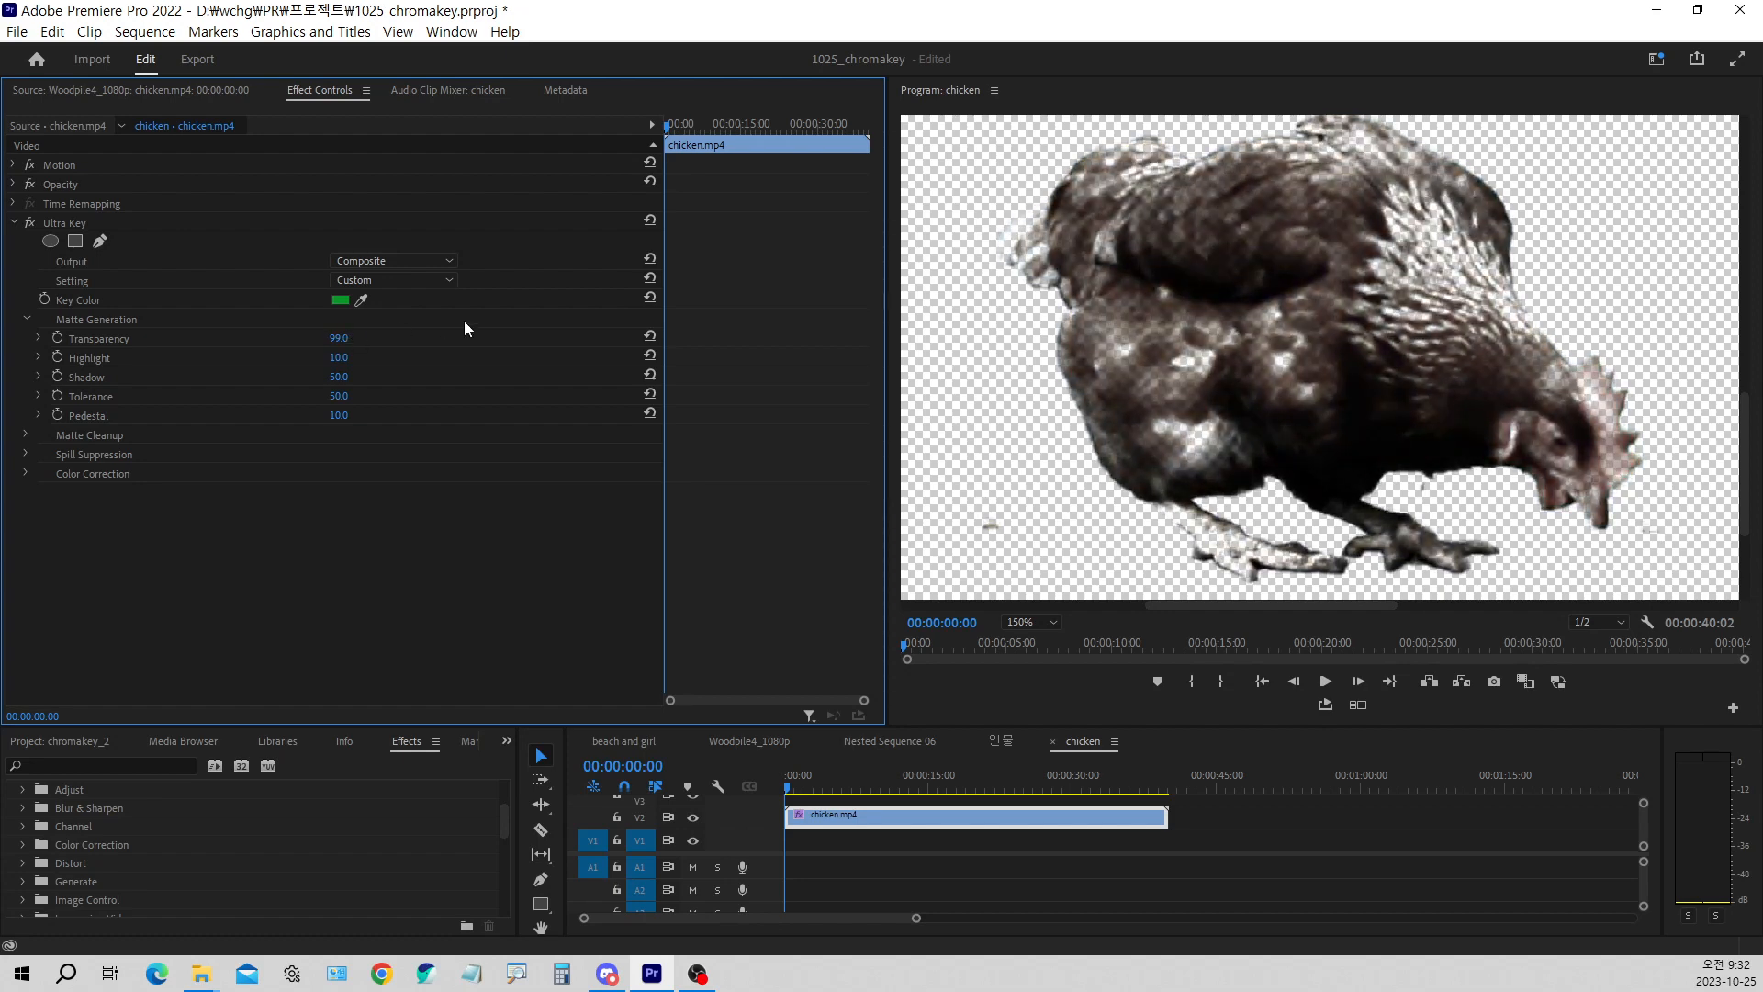
left_click(649, 336)
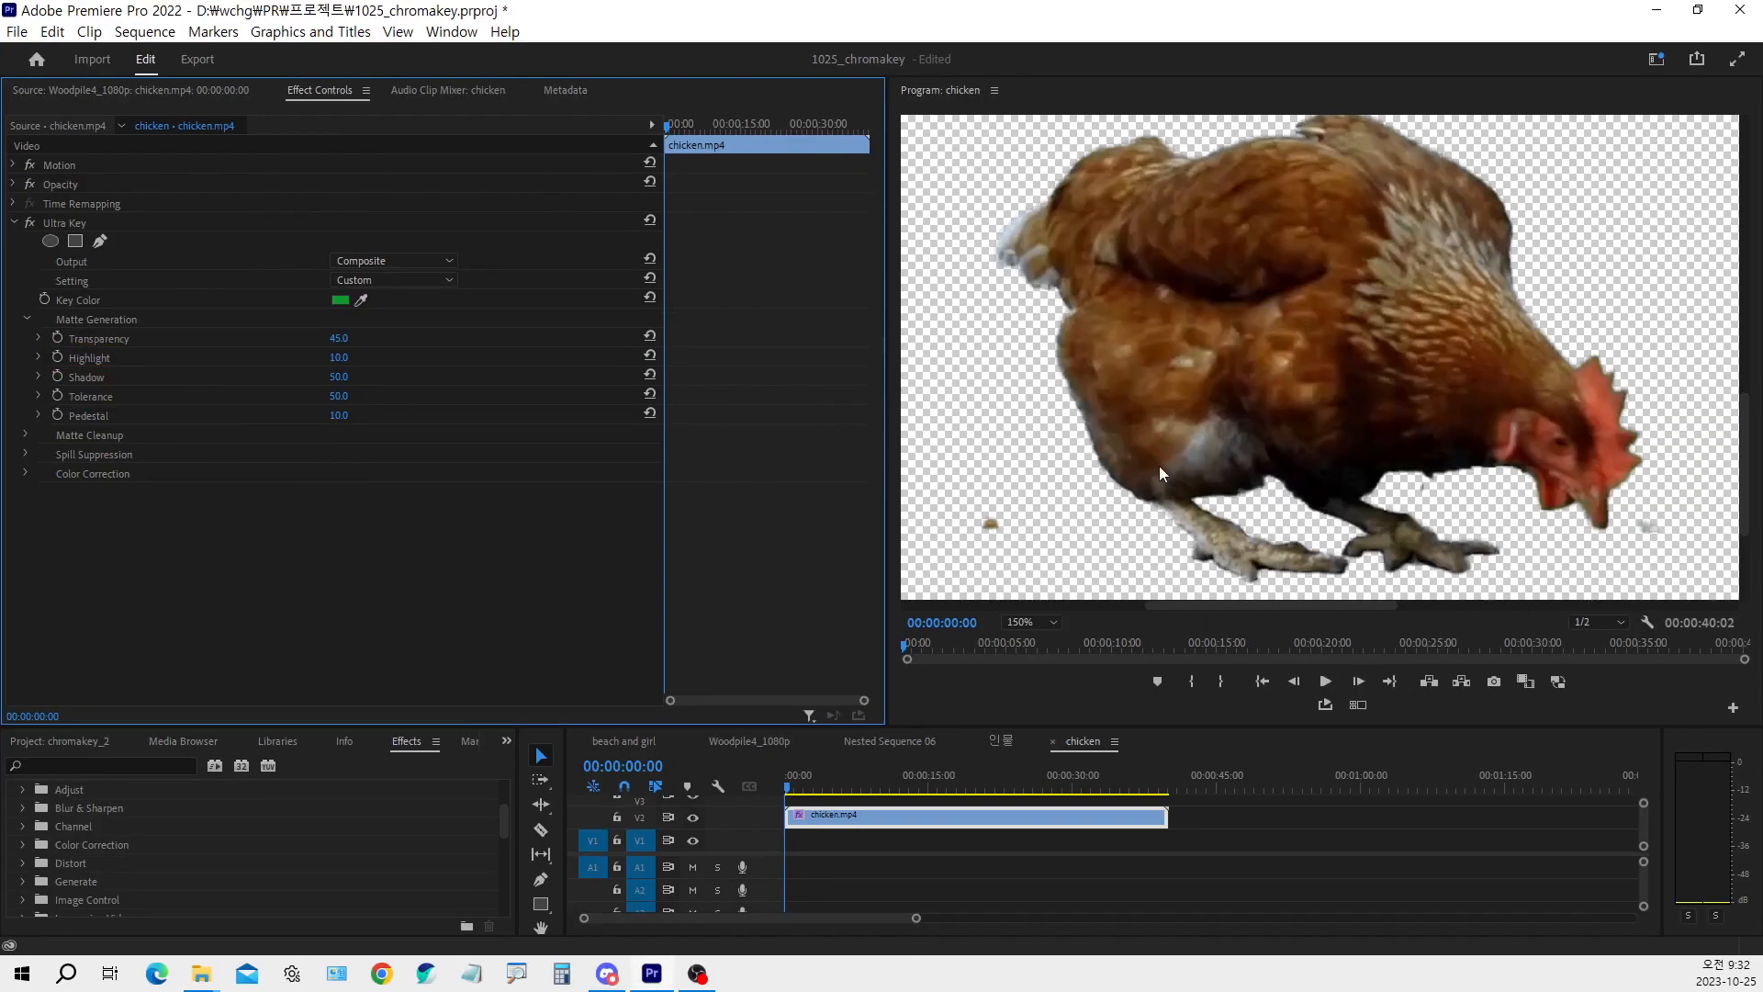
Open the chicken.mp4 clip from the timeline in the source preview and examine its original green background
double_click(864, 829)
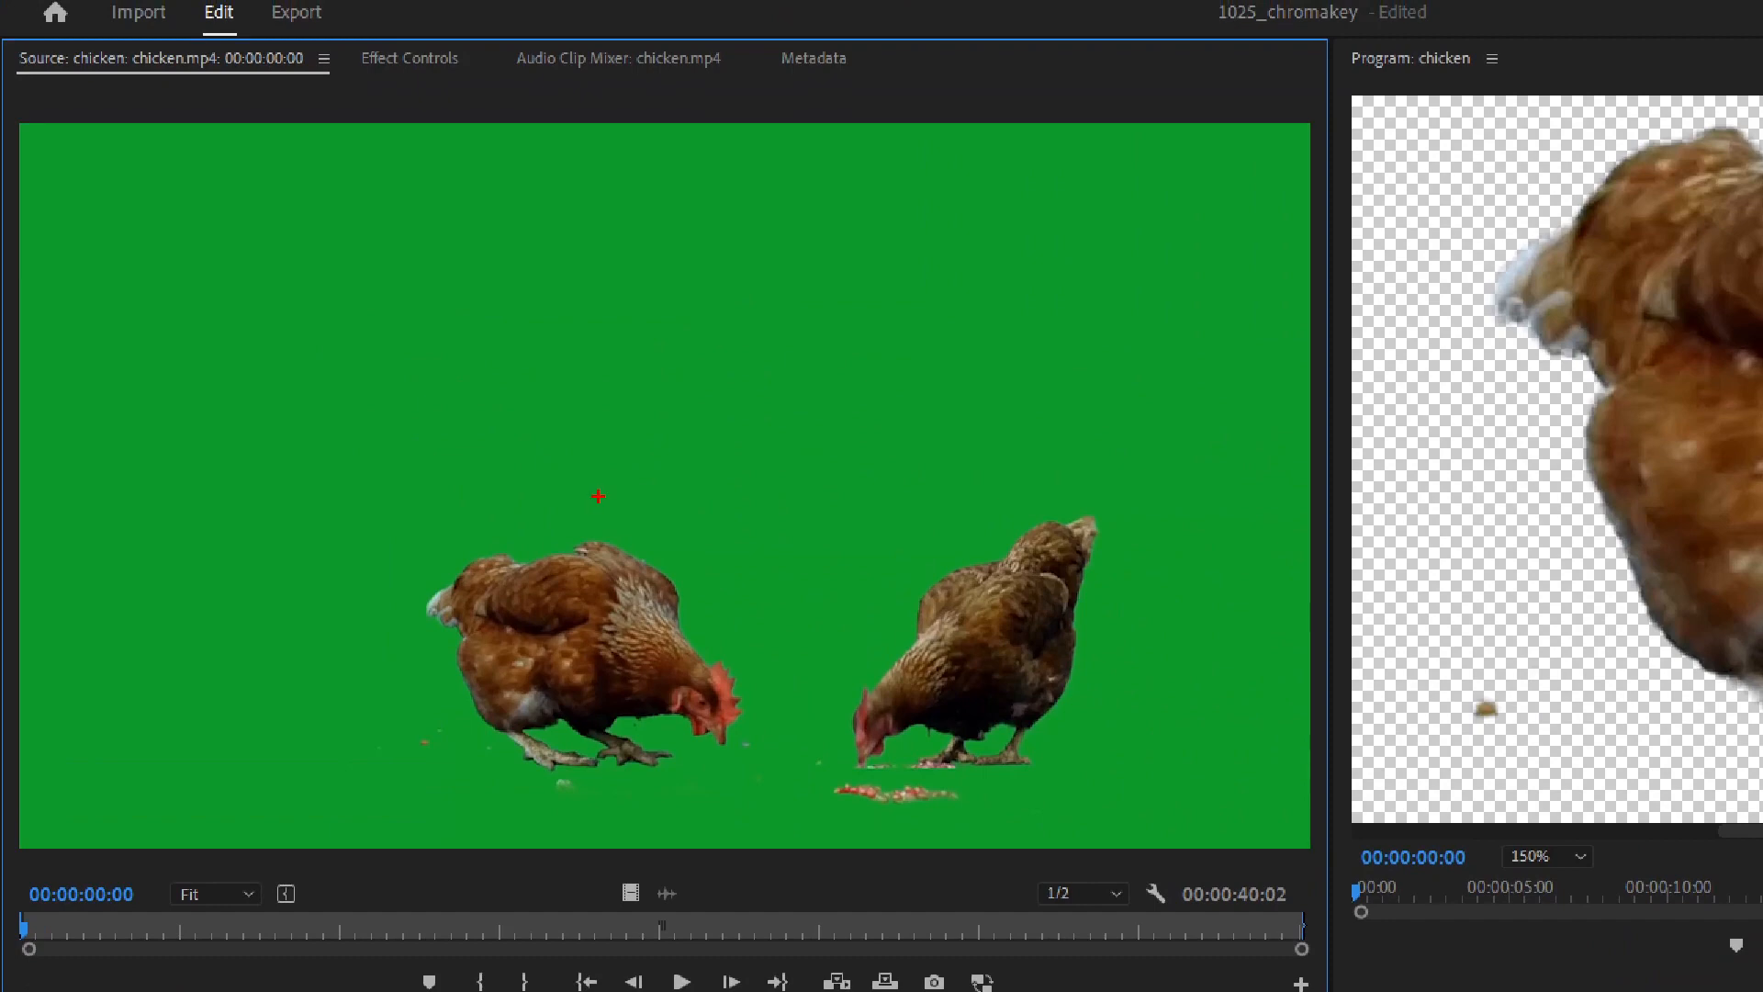
mouse_move(370, 152)
left_mouse_down()
mouse_move(393, 183)
mouse_move(429, 122)
left_mouse_up()
left_click_drag(406, 774, 461, 756)
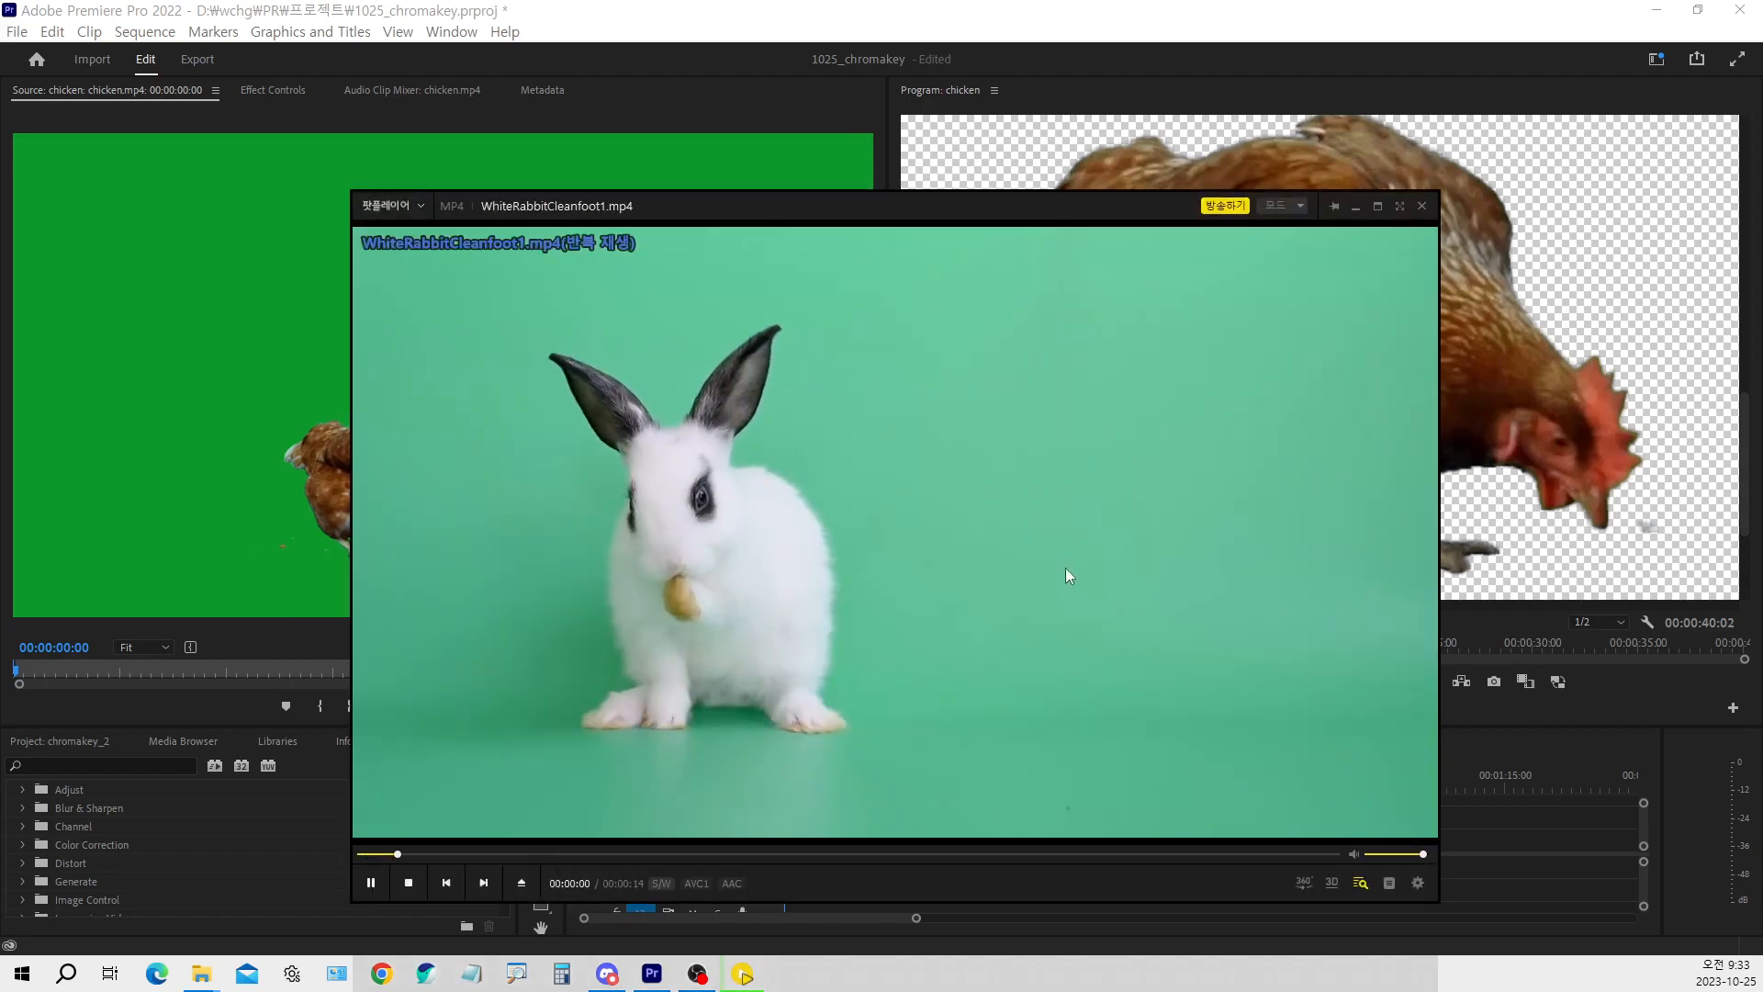
Pause WhiteRabbitCleanfoot1.mp4 in PotPlayer to examine the green background behind the rabbit
left_click(1061, 567)
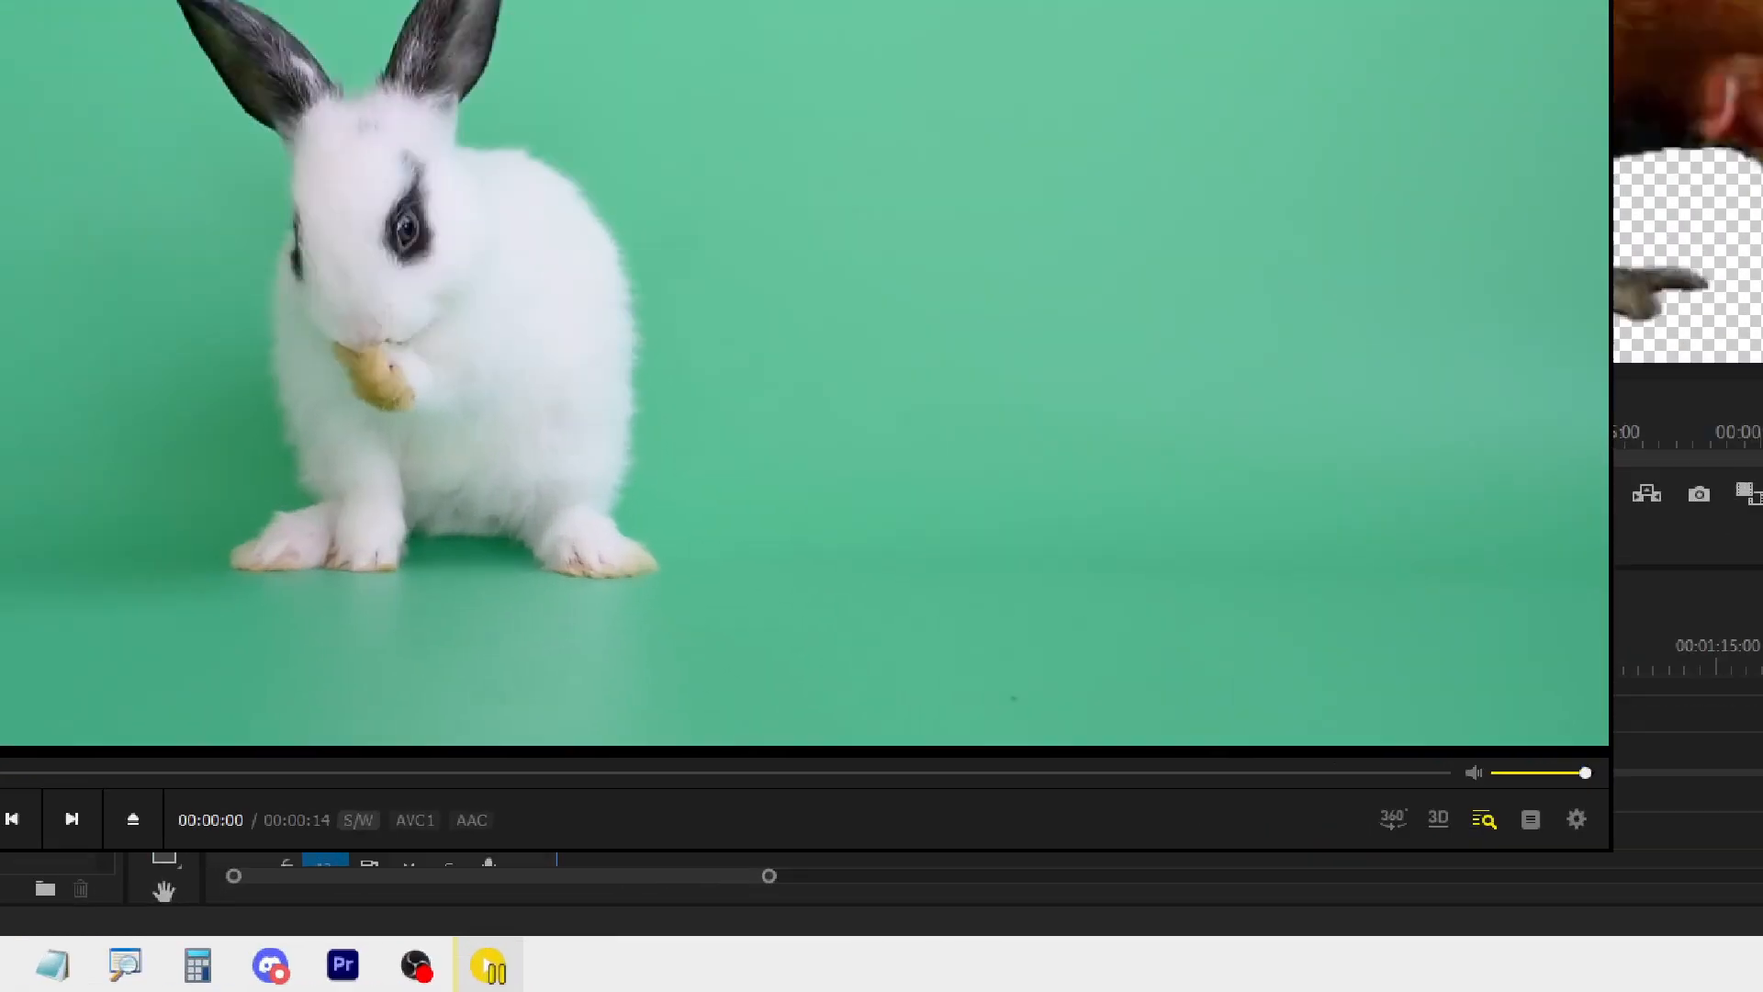
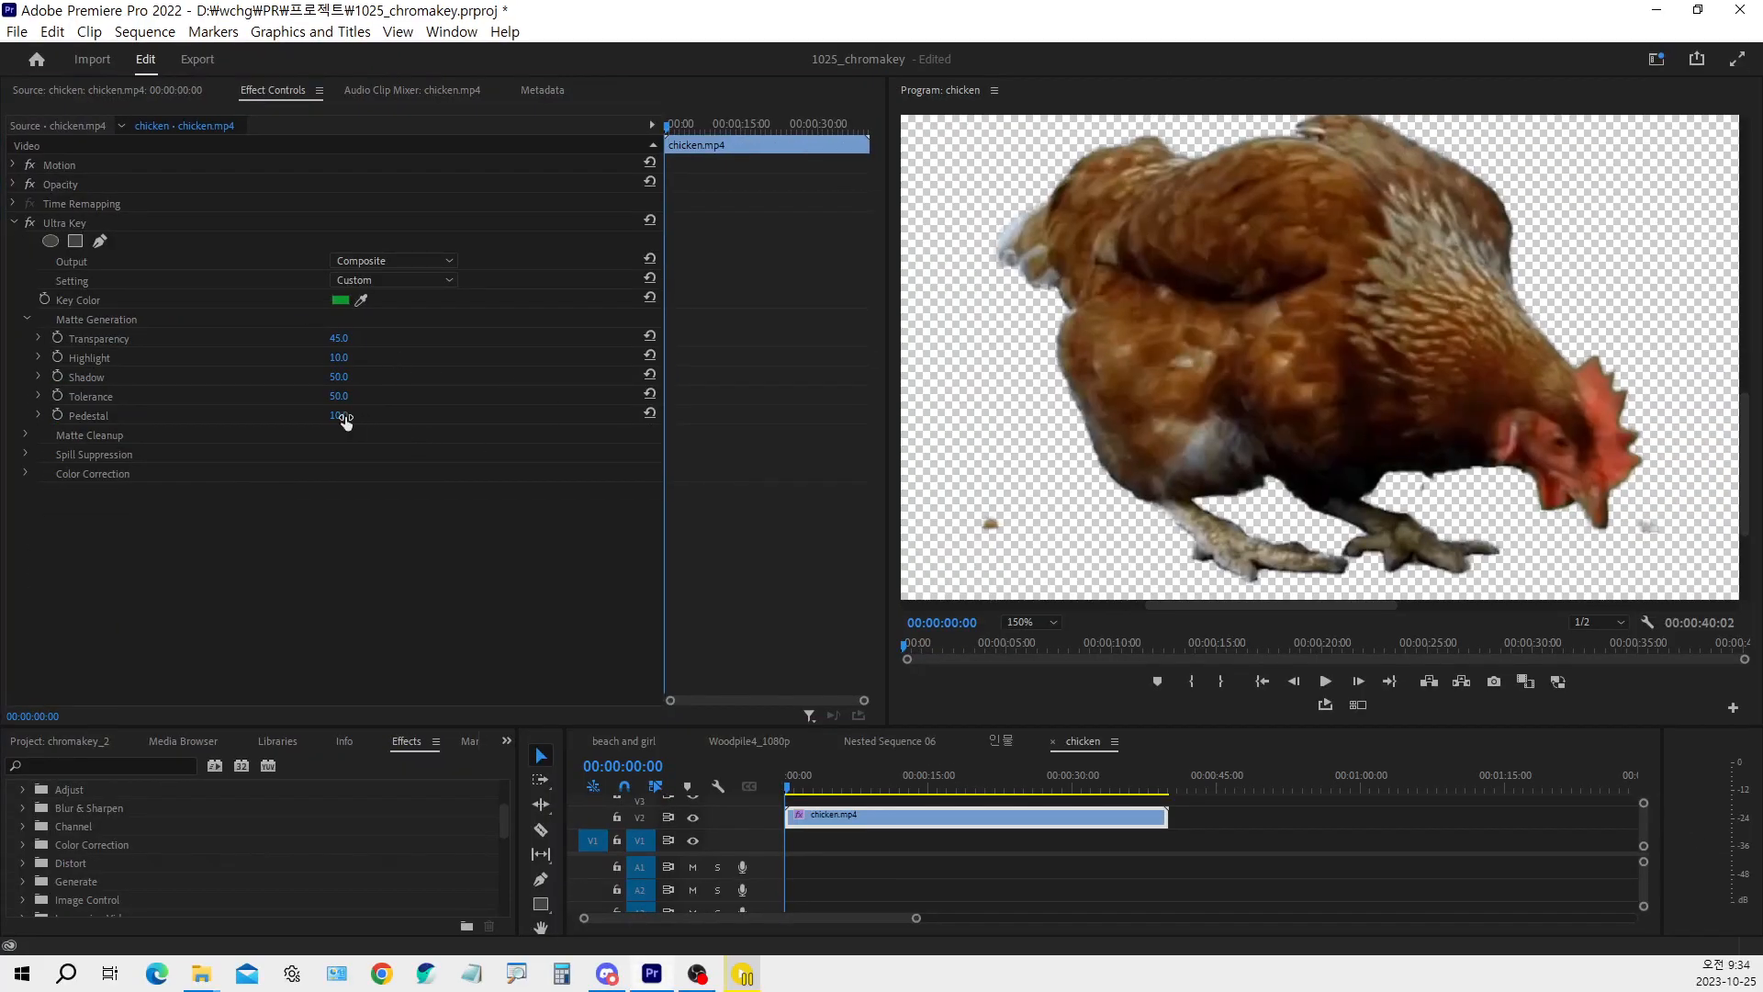
Try raising the Matte Generation Pedestal to 81, examine the keyed chicken, and reset Pedestal to its default of 10
left_click_drag(344, 419, 411, 418)
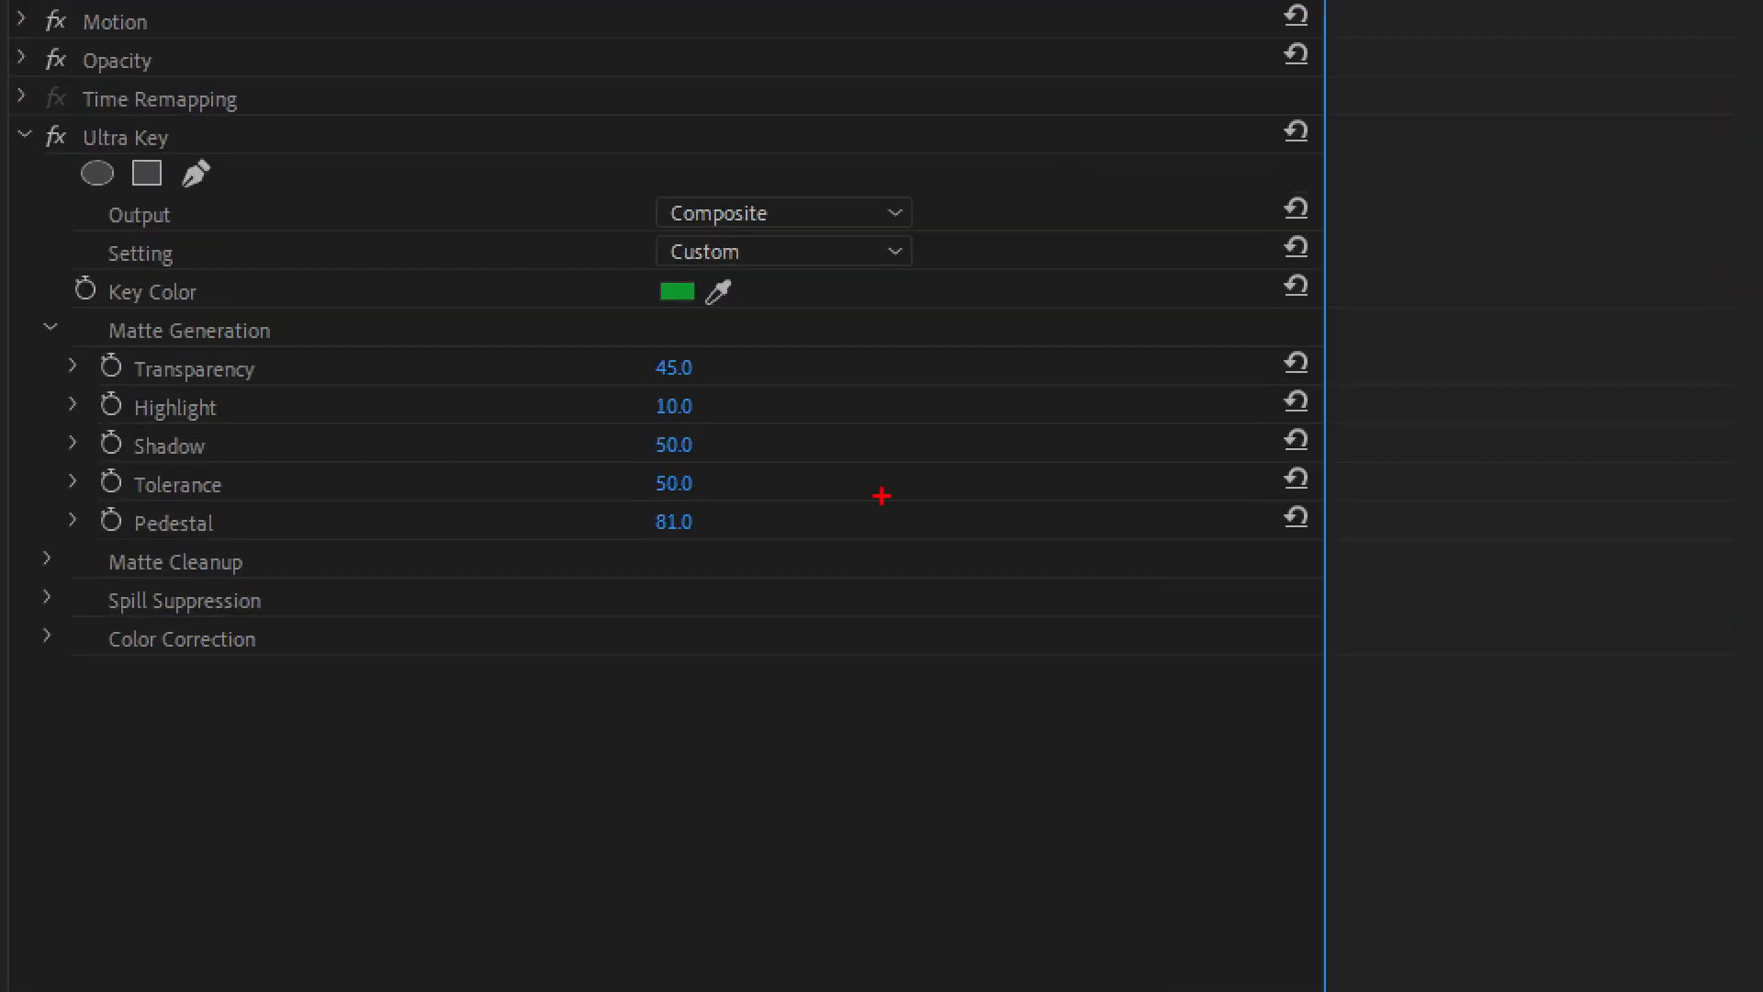
mouse_move(965, 252)
left_mouse_down()
mouse_move(973, 315)
mouse_move(1181, 363)
mouse_move(1259, 272)
mouse_move(1139, 211)
mouse_move(945, 181)
mouse_move(958, 317)
left_mouse_up()
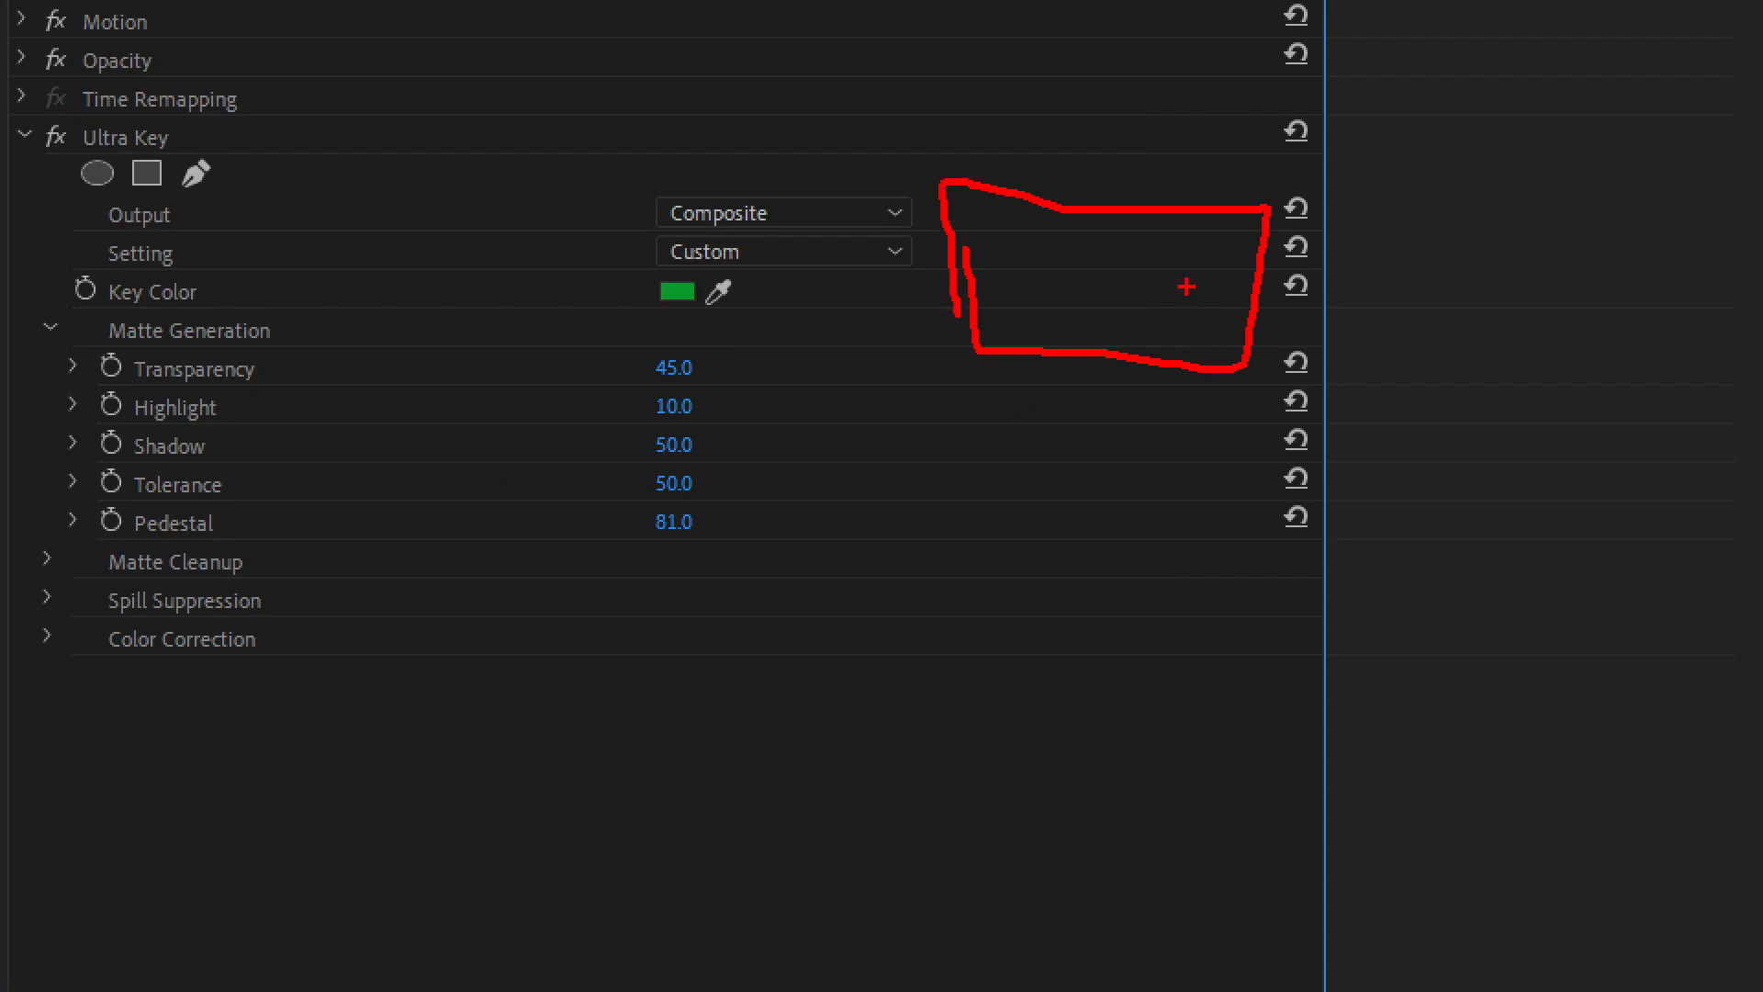
left_click_drag(1165, 284, 1195, 284)
key("ctrl+z")
key("Escape")
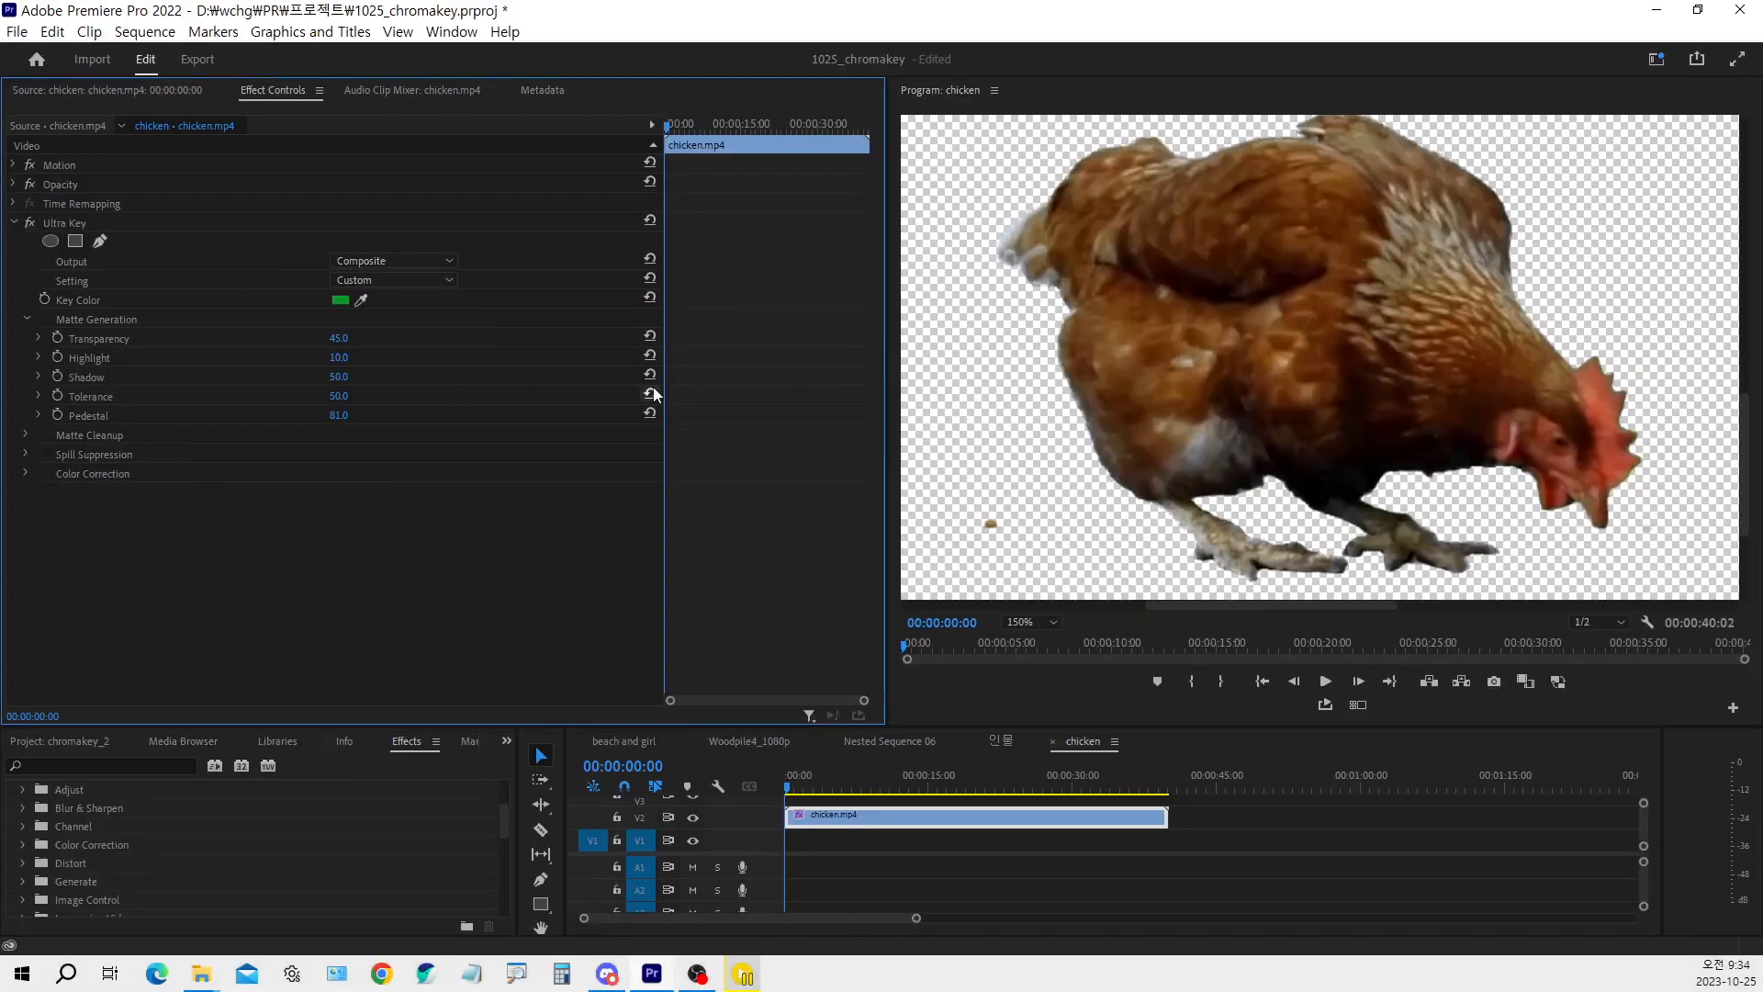
key("ctrl+1")
left_click(882, 478)
mouse_move(781, 278)
left_mouse_down()
mouse_move(746, 301)
mouse_move(772, 319)
left_mouse_up()
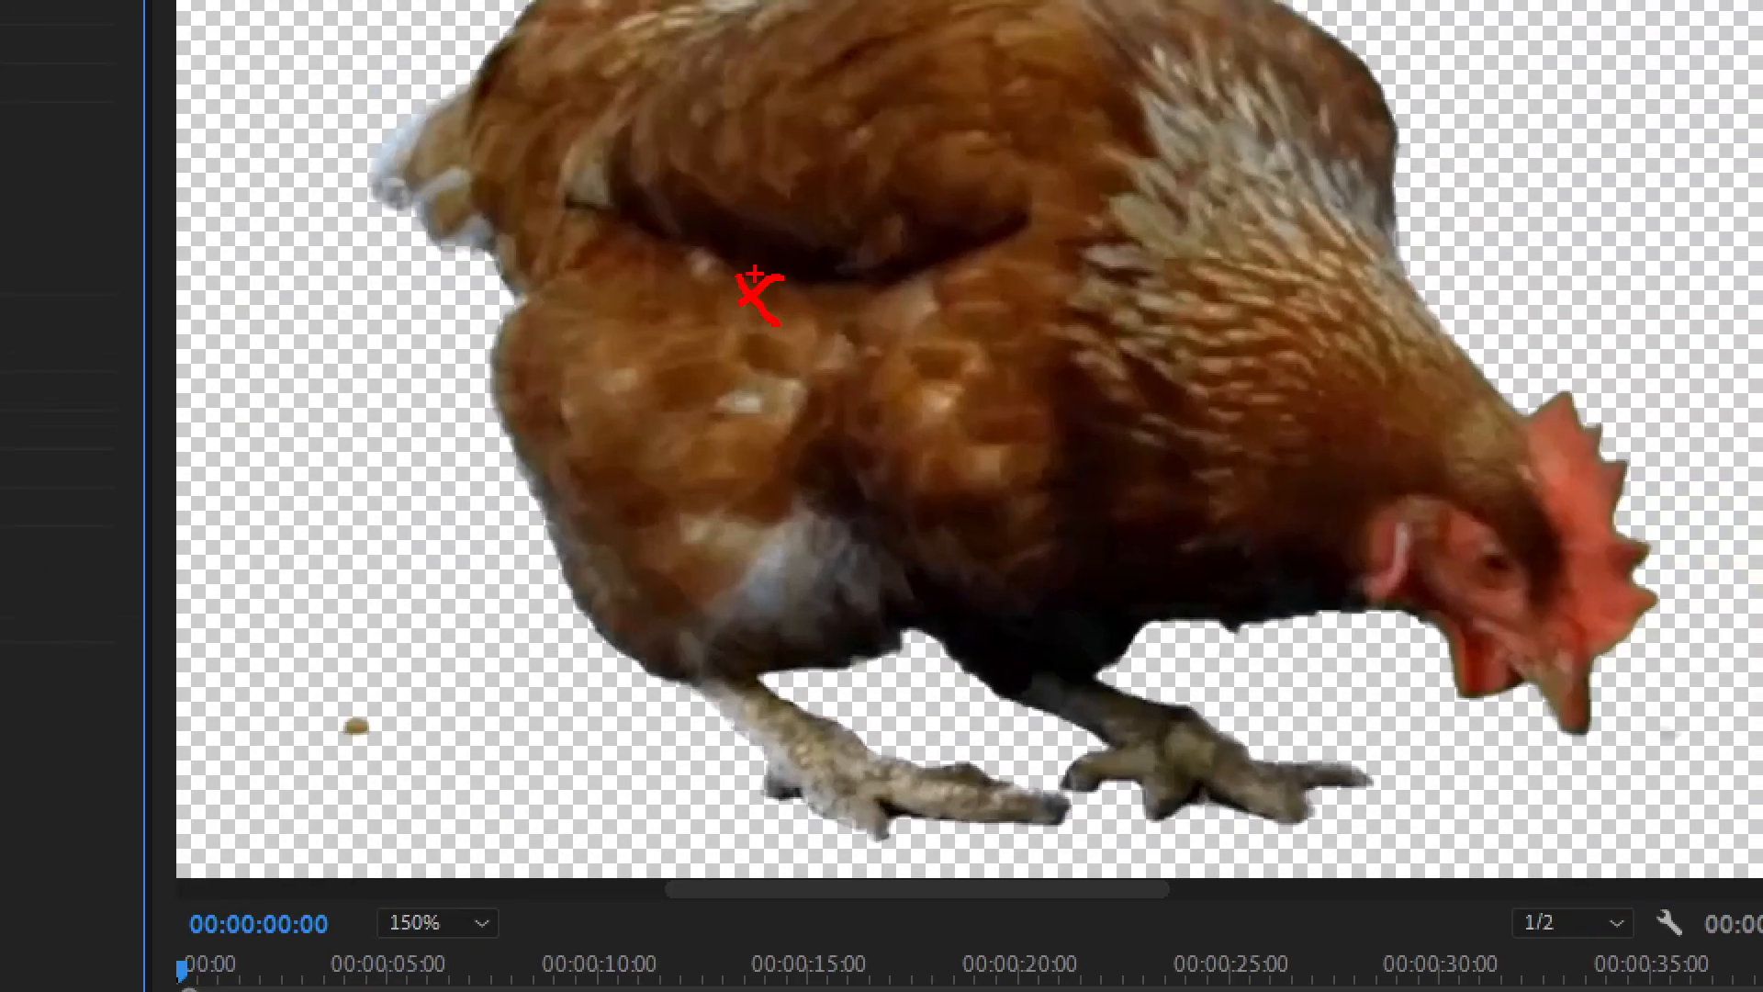
mouse_move(771, 254)
left_mouse_down()
mouse_move(716, 275)
mouse_move(764, 336)
mouse_move(805, 333)
mouse_move(814, 257)
mouse_move(730, 242)
left_mouse_up()
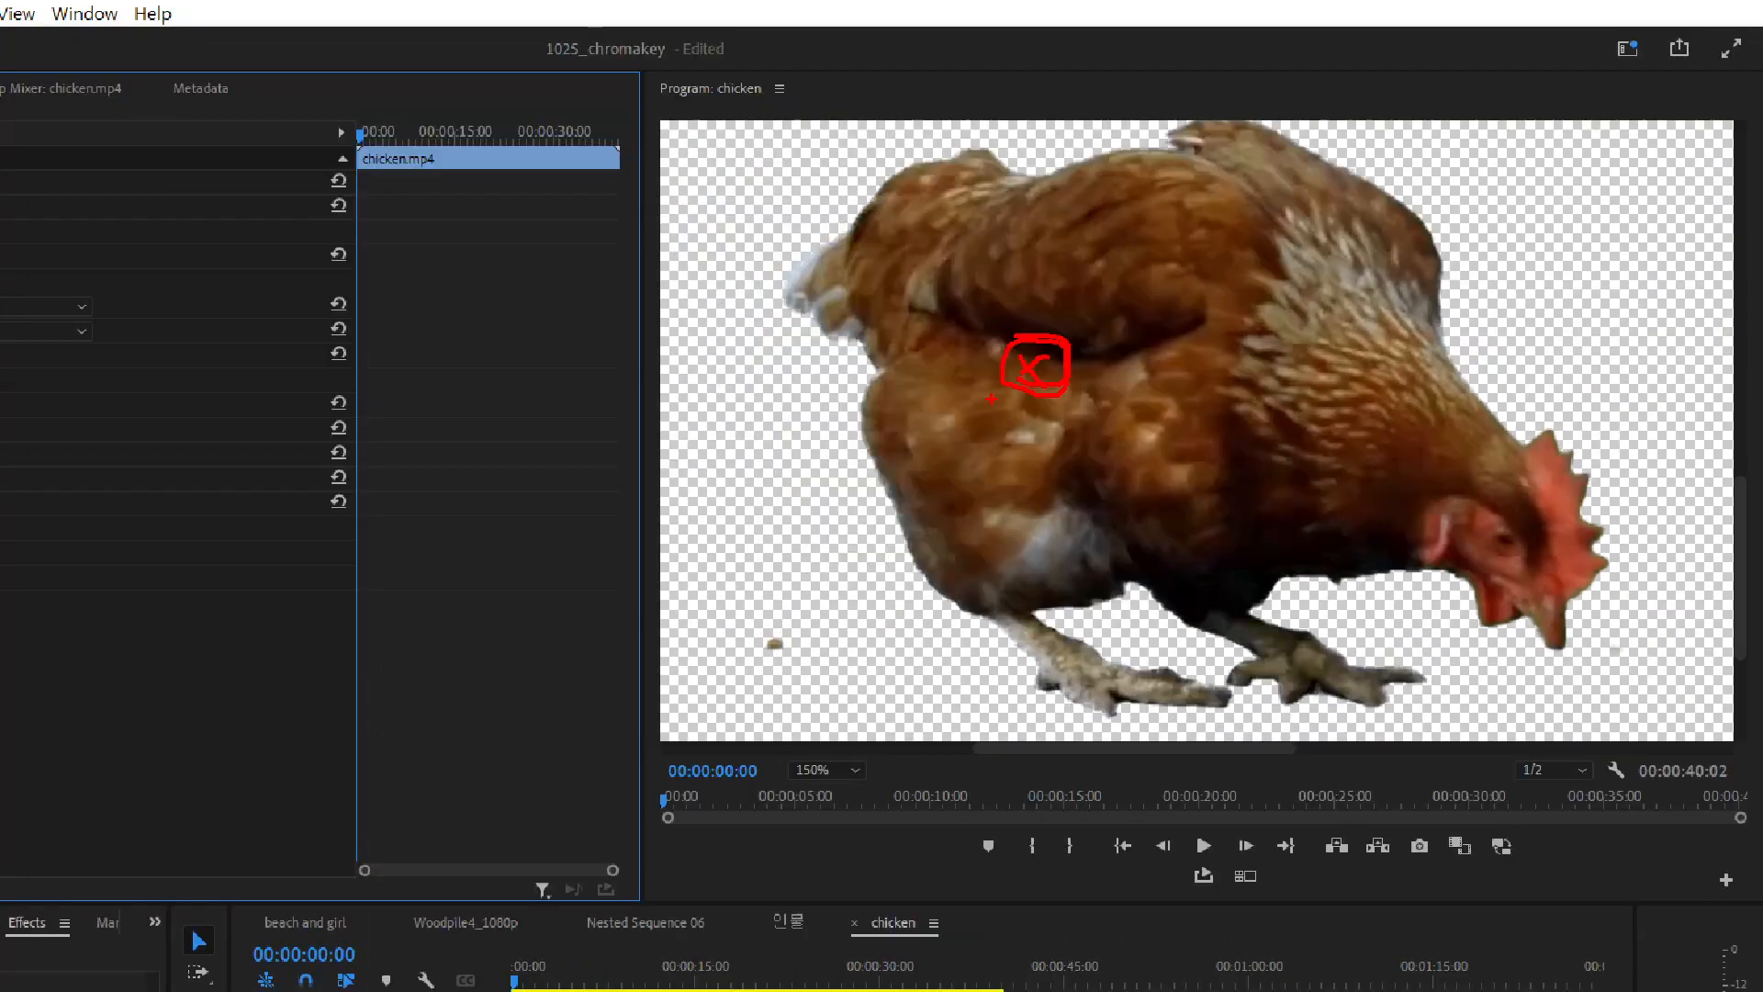
key("Escape")
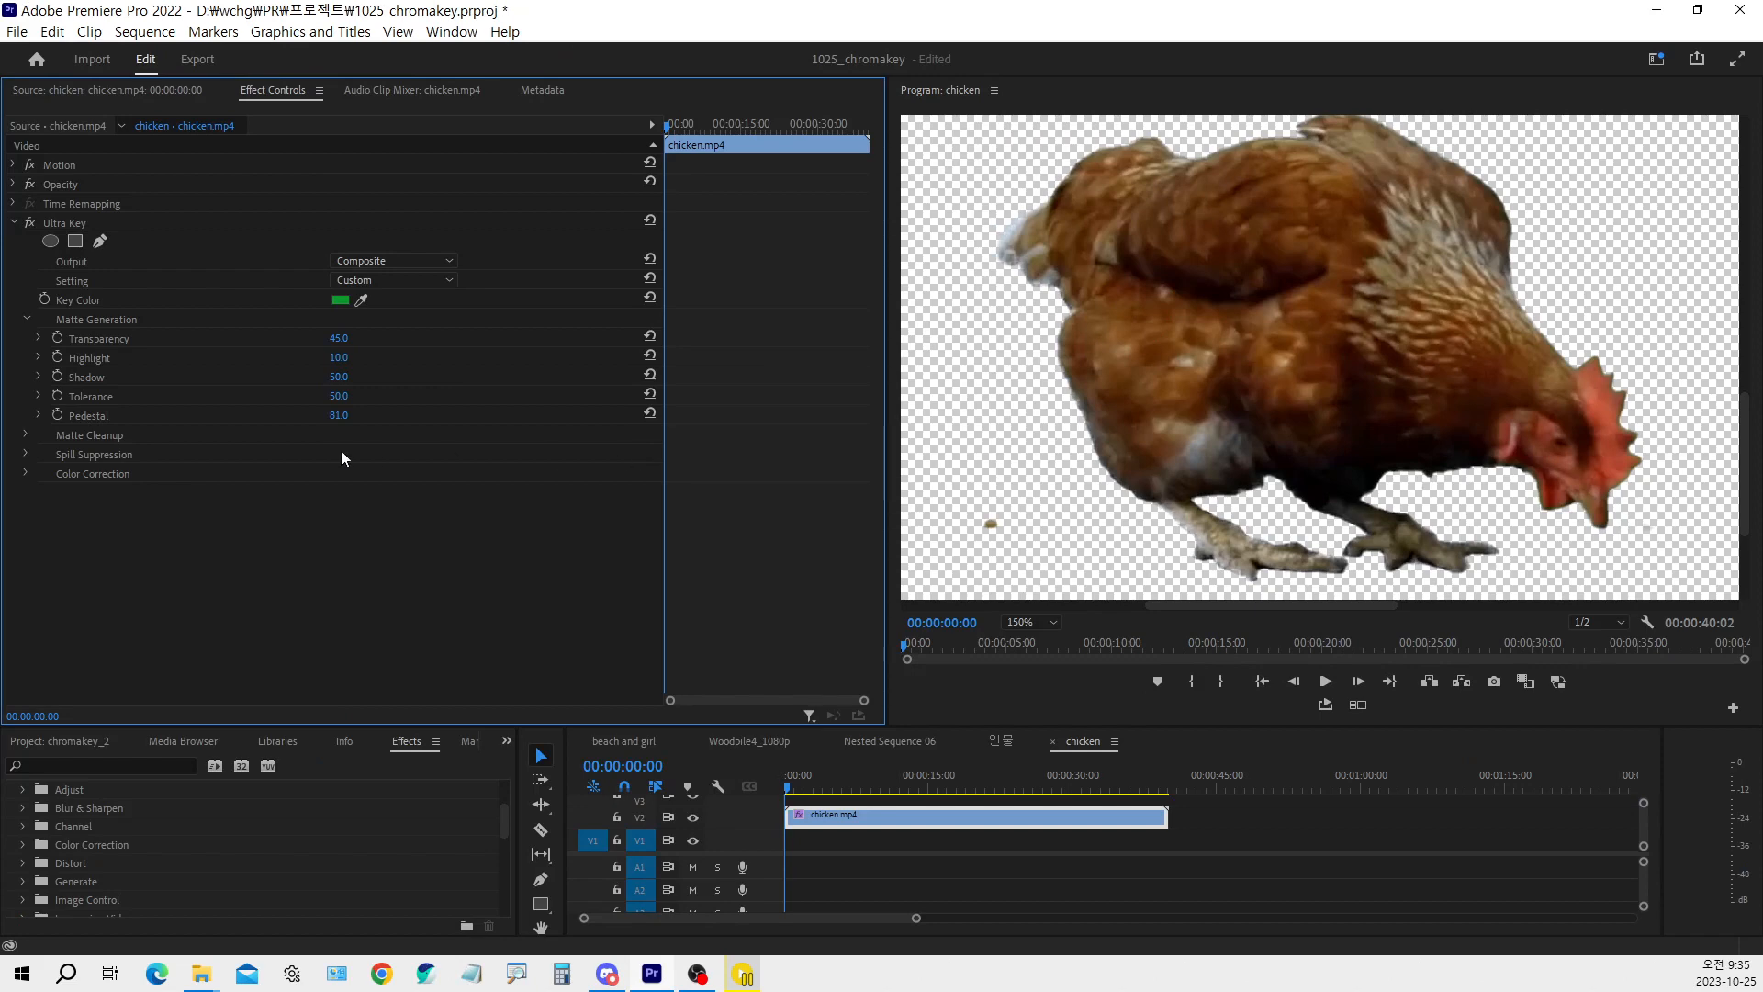
left_click(650, 413)
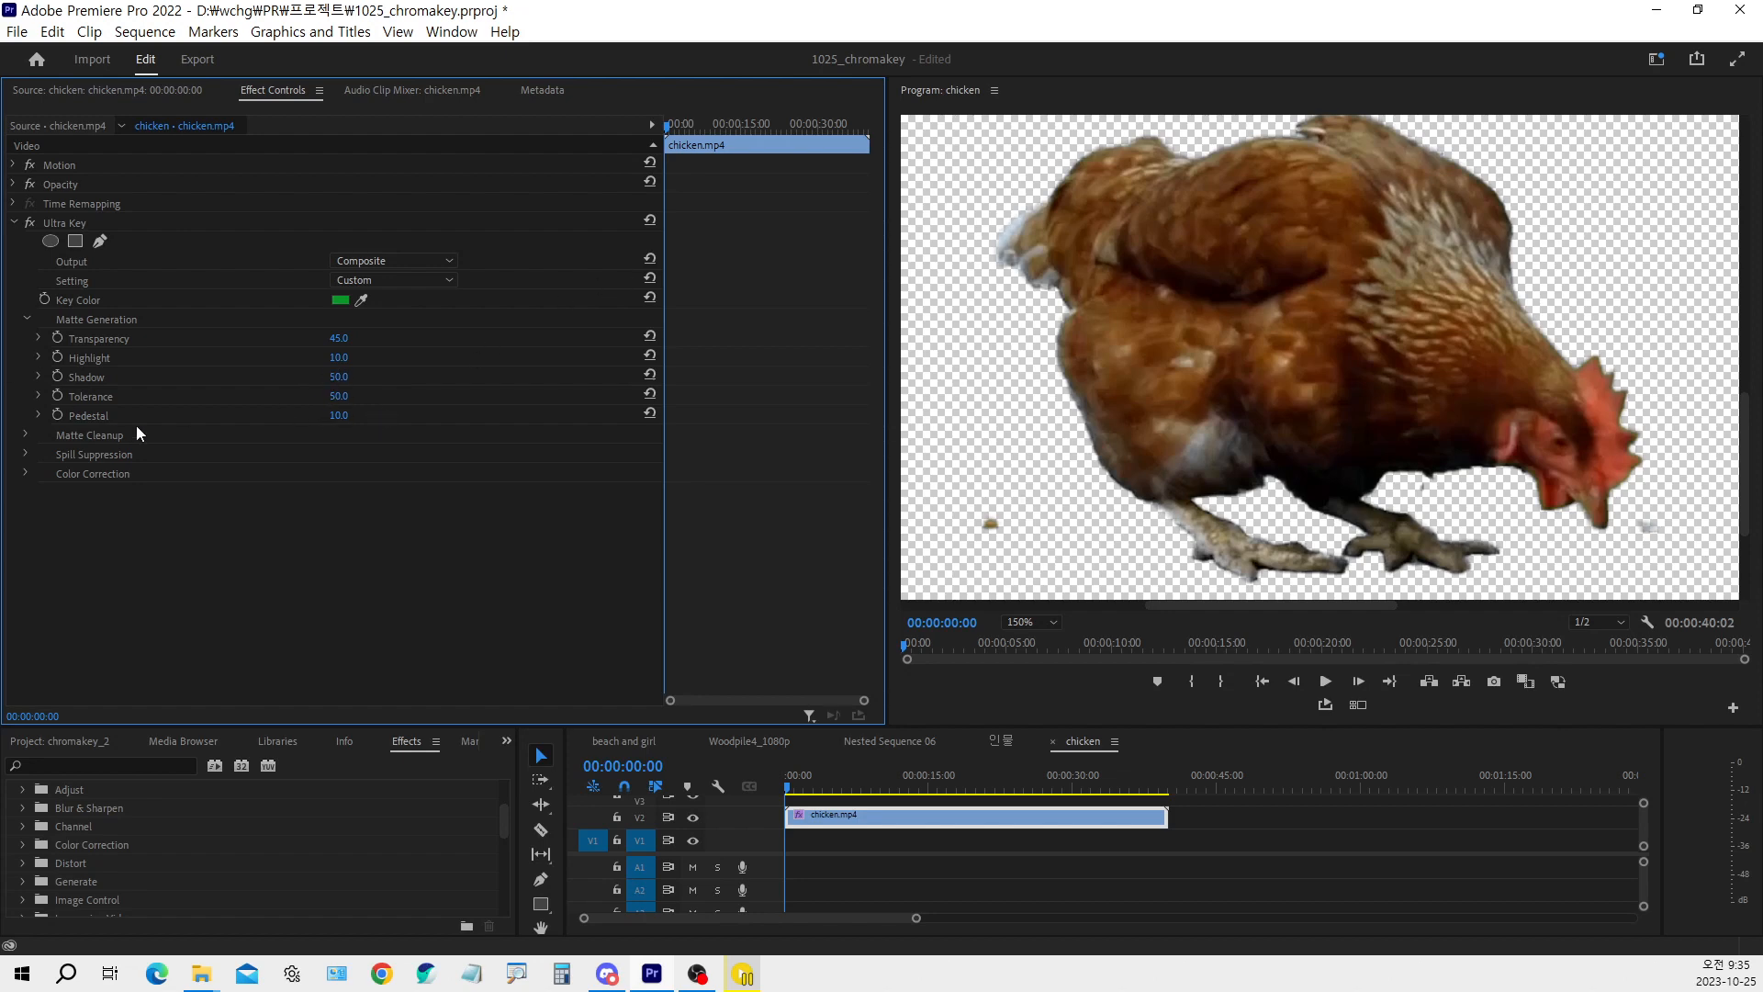
Collapse Matte Generation, expand the Matte Cleanup settings, and examine the matte edge around the chicken's tail
left_click(25, 319)
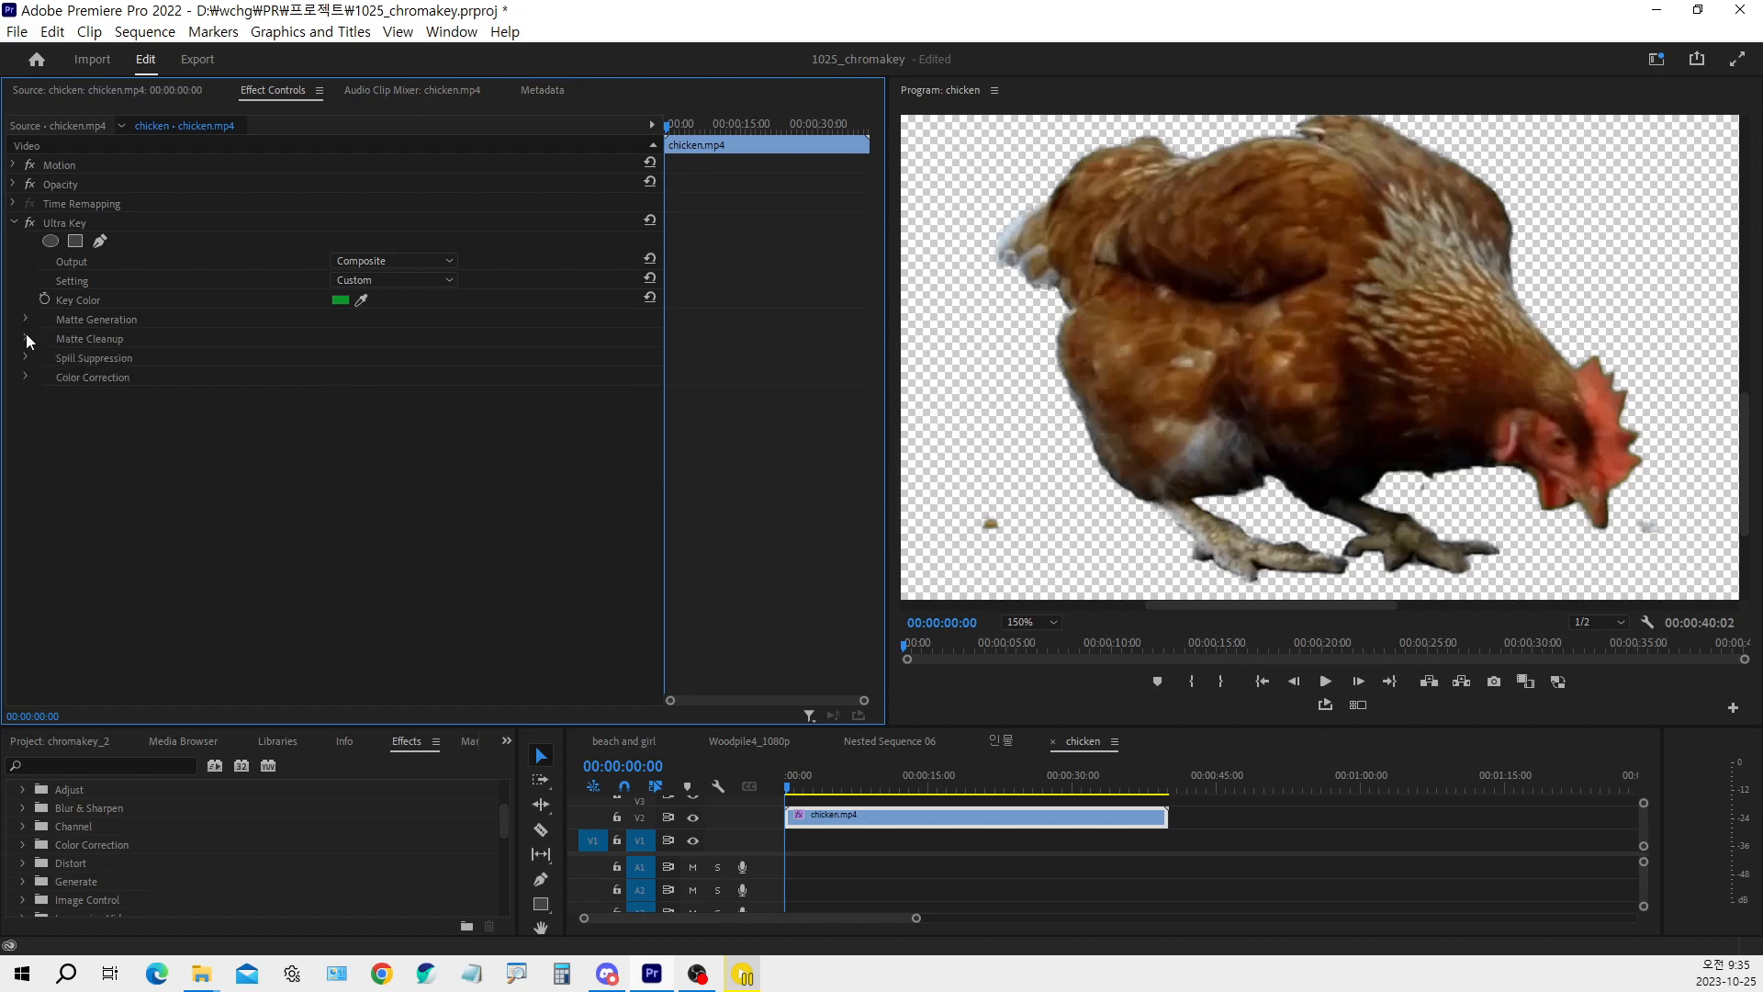
left_click(25, 335)
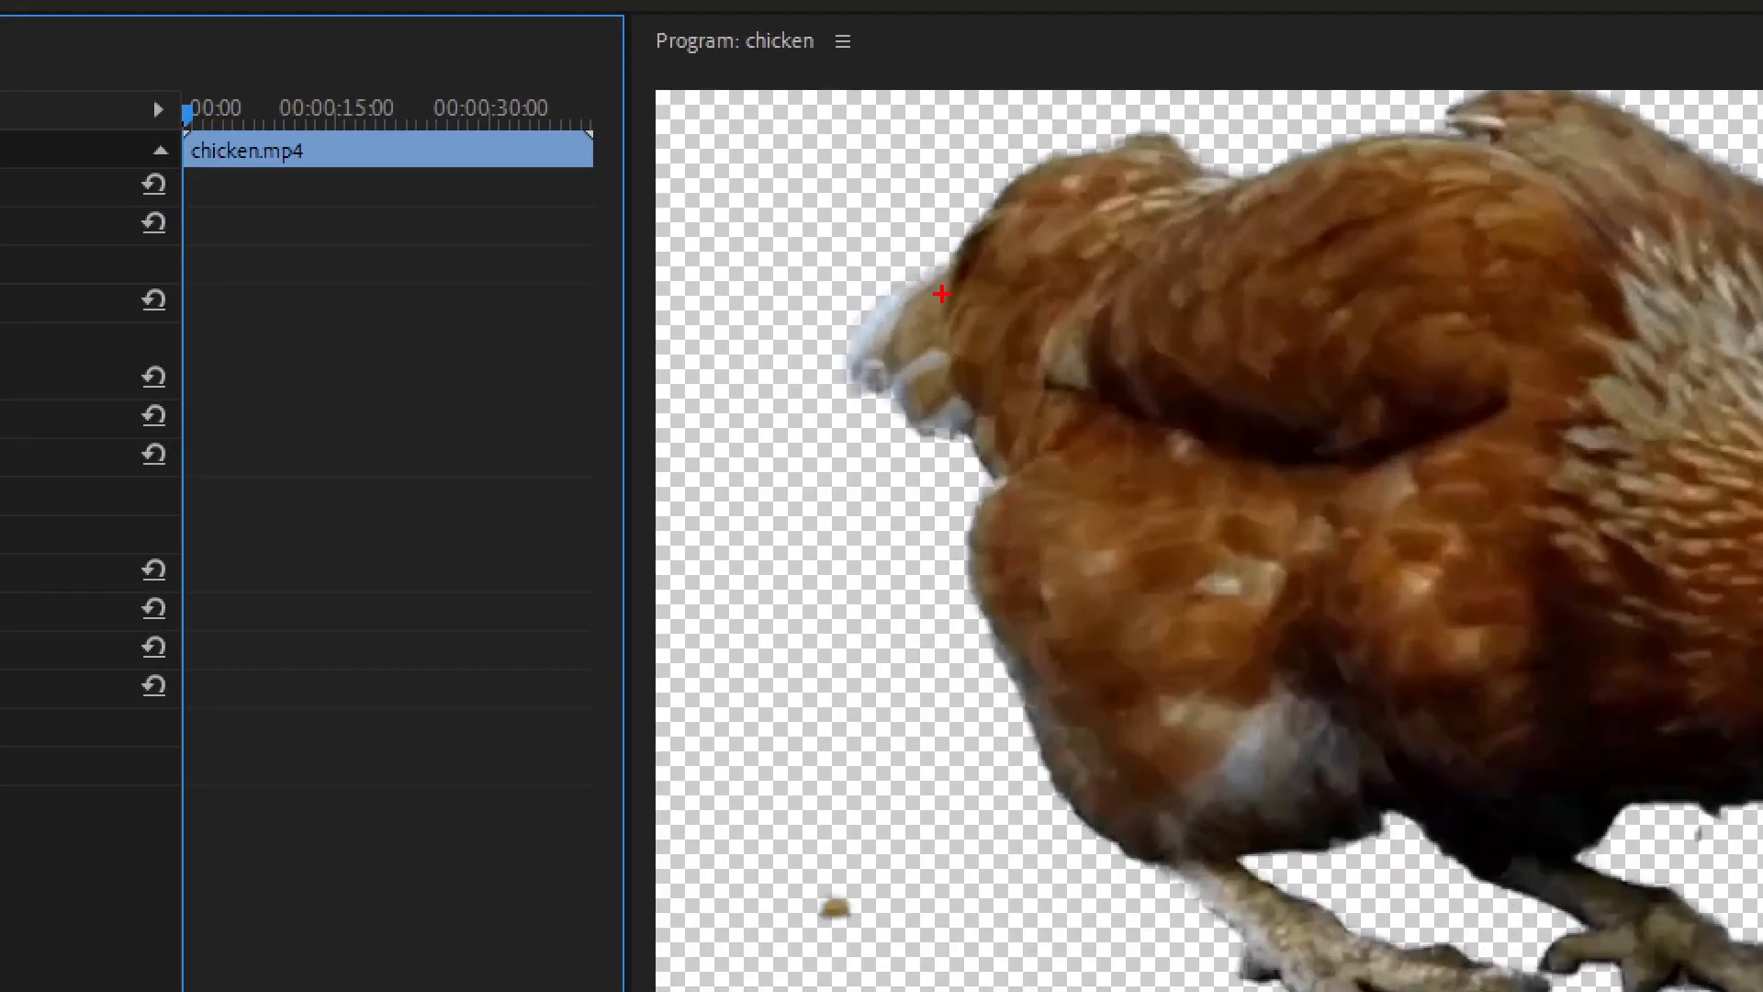
left_click_drag(1052, 193, 1030, 210)
mouse_move(915, 277)
left_mouse_down()
mouse_move(837, 329)
mouse_move(865, 389)
mouse_move(916, 387)
mouse_move(919, 425)
mouse_move(969, 428)
left_mouse_up()
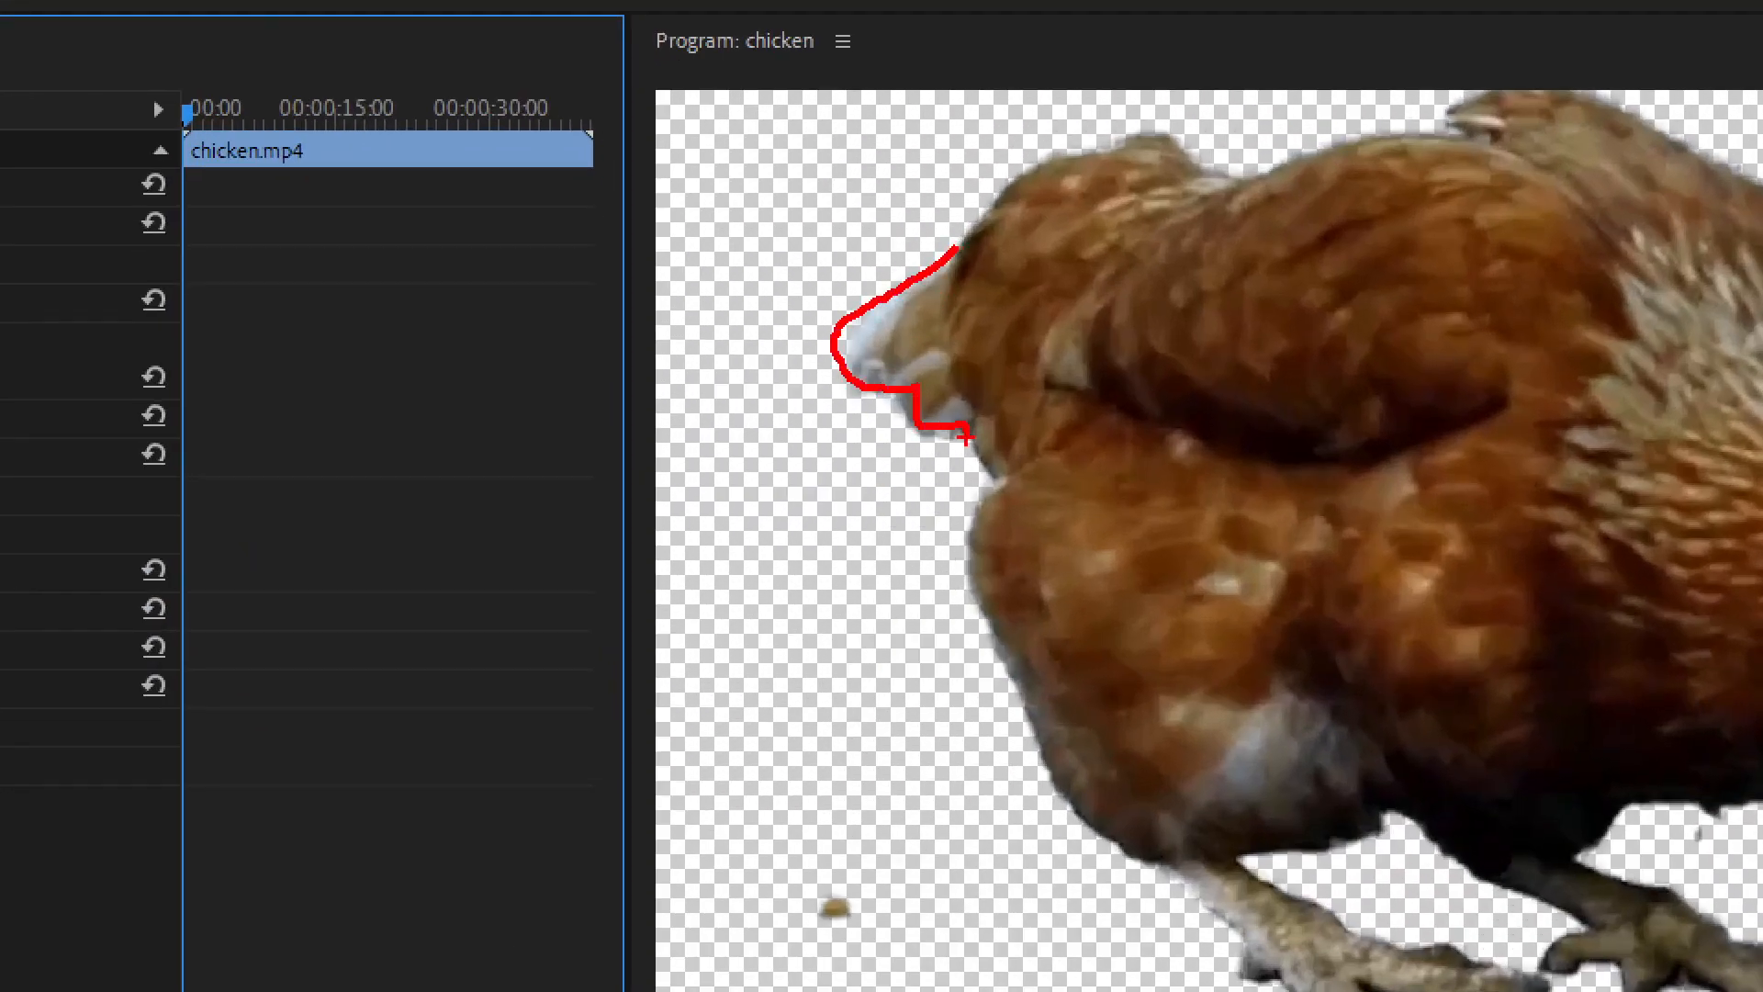
mouse_move(905, 287)
left_mouse_down()
mouse_move(946, 319)
mouse_move(911, 336)
mouse_move(879, 261)
mouse_move(905, 266)
left_mouse_up()
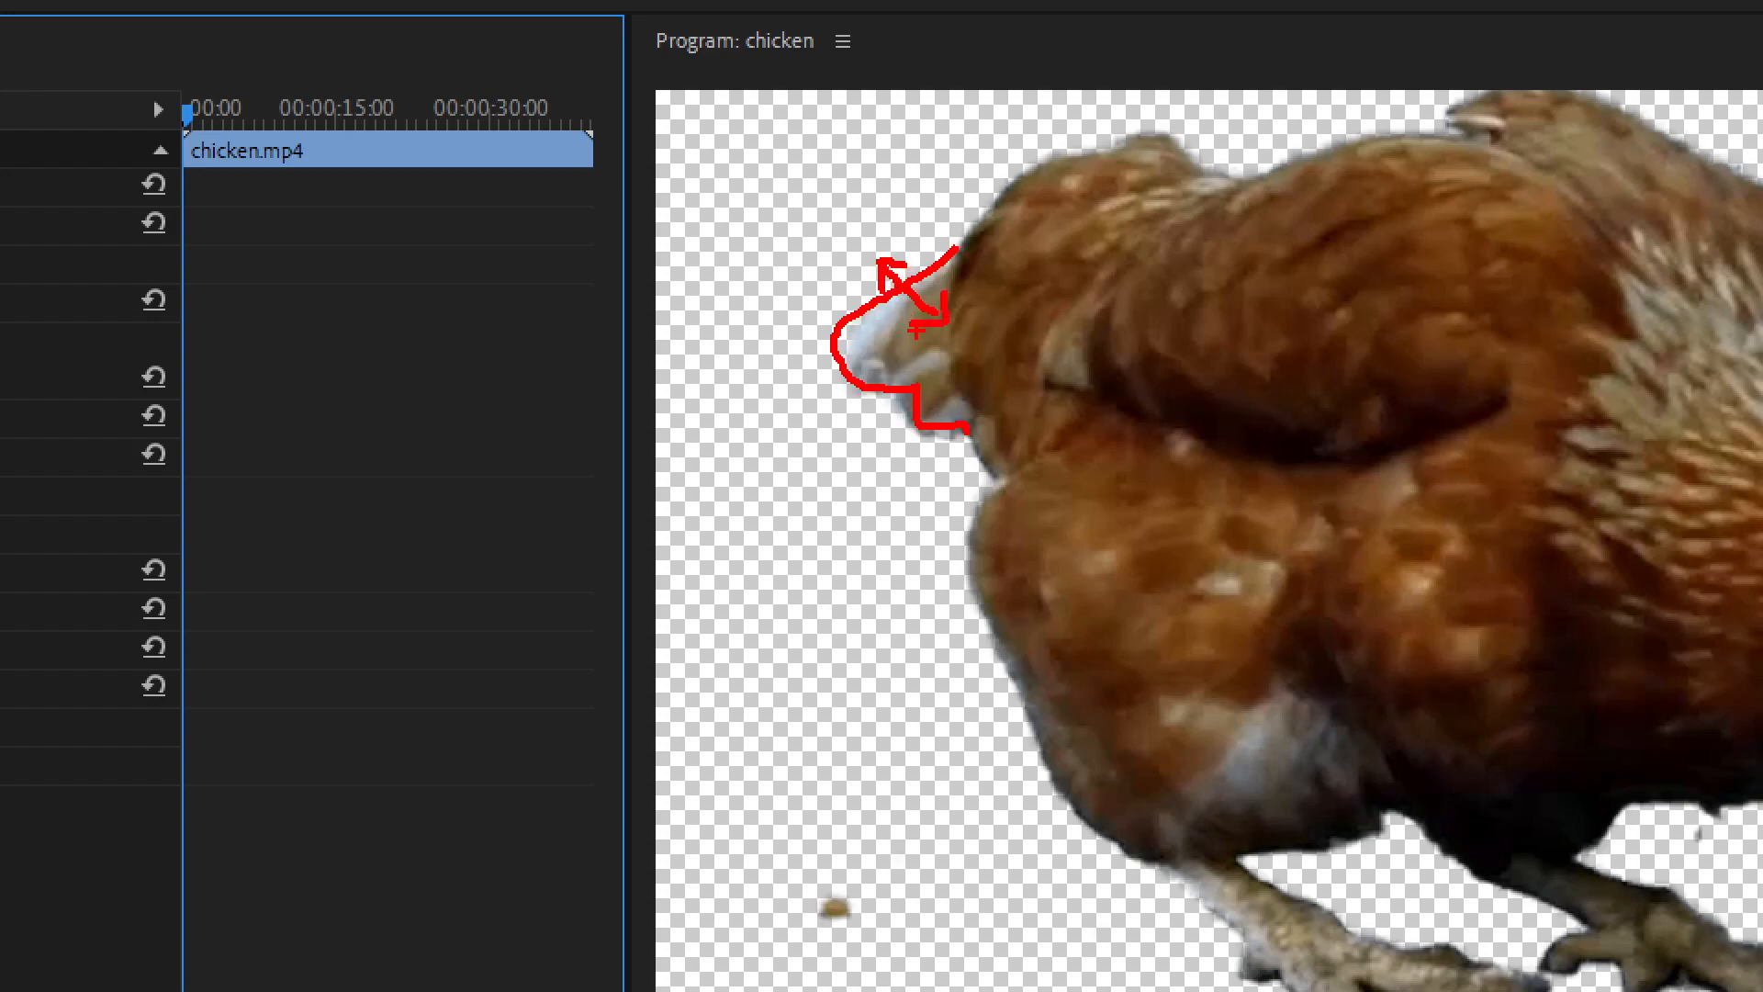
key("Escape")
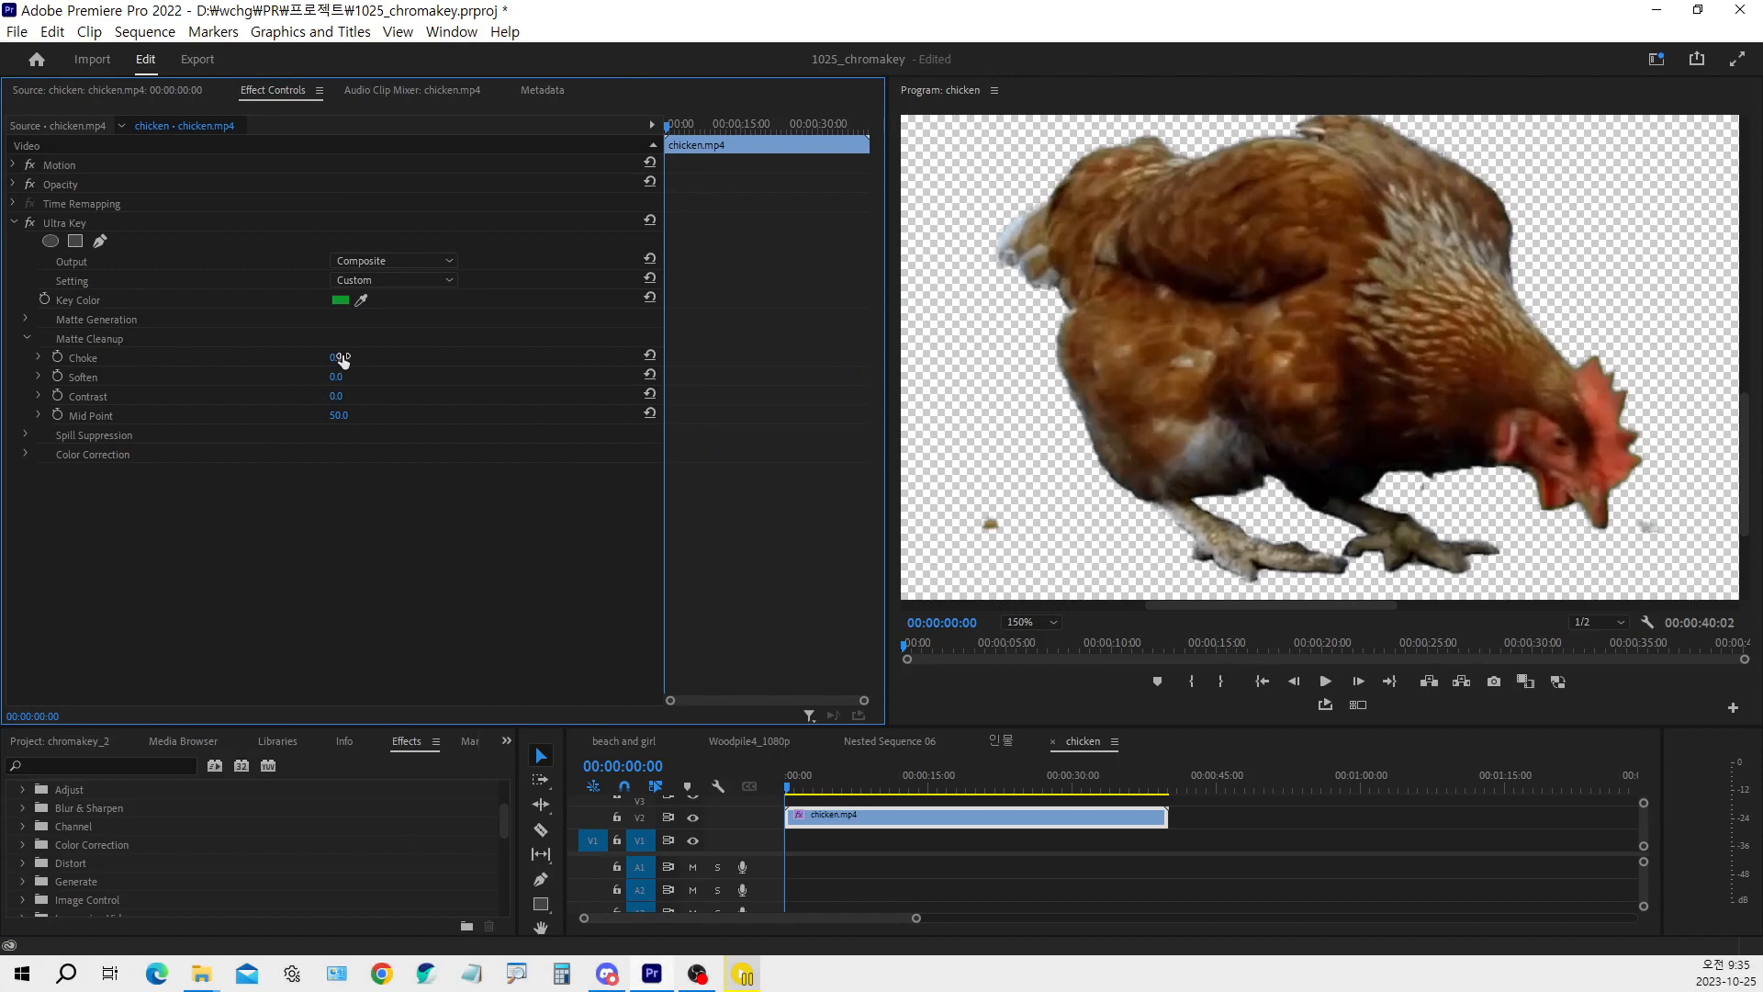
Try raising the Matte Cleanup Choke to 76 to shrink the chicken's matte edge, and set it to 50
mouse_move(336, 359)
left_mouse_down()
mouse_move(428, 359)
mouse_move(336, 358)
left_mouse_up()
mouse_move(332, 361)
left_mouse_down()
mouse_move(404, 362)
mouse_move(352, 387)
left_mouse_up()
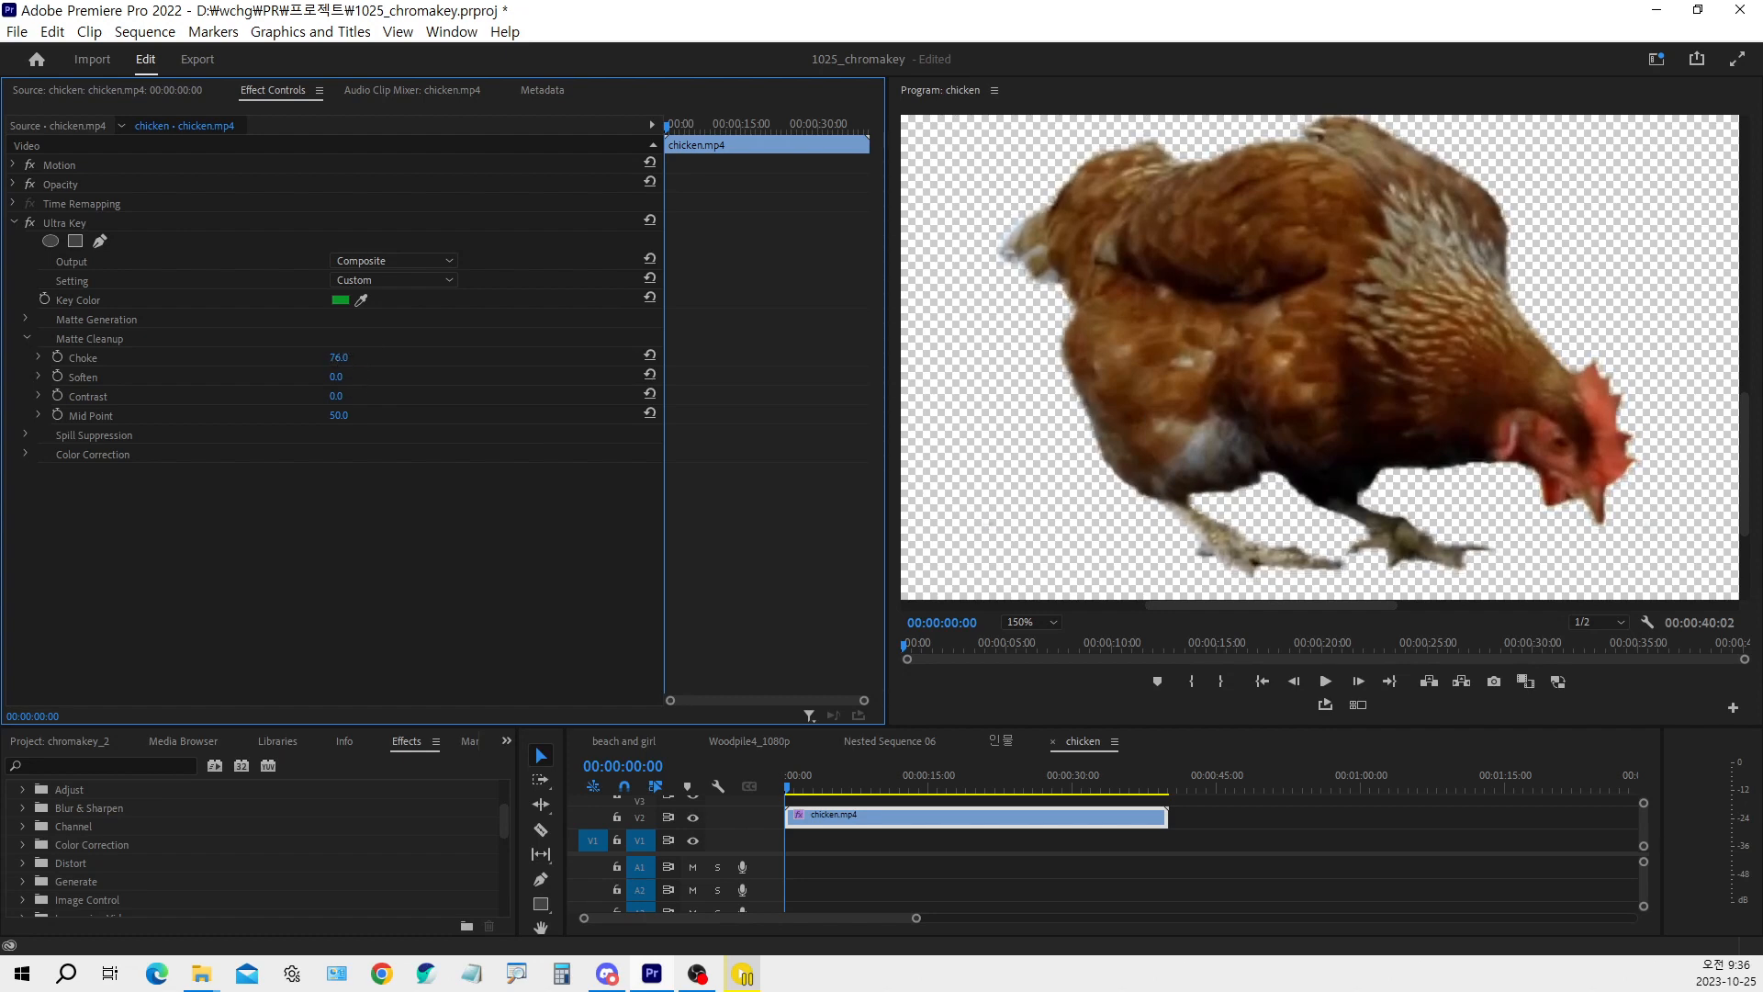
left_click(339, 358)
type("50")
key("Return")
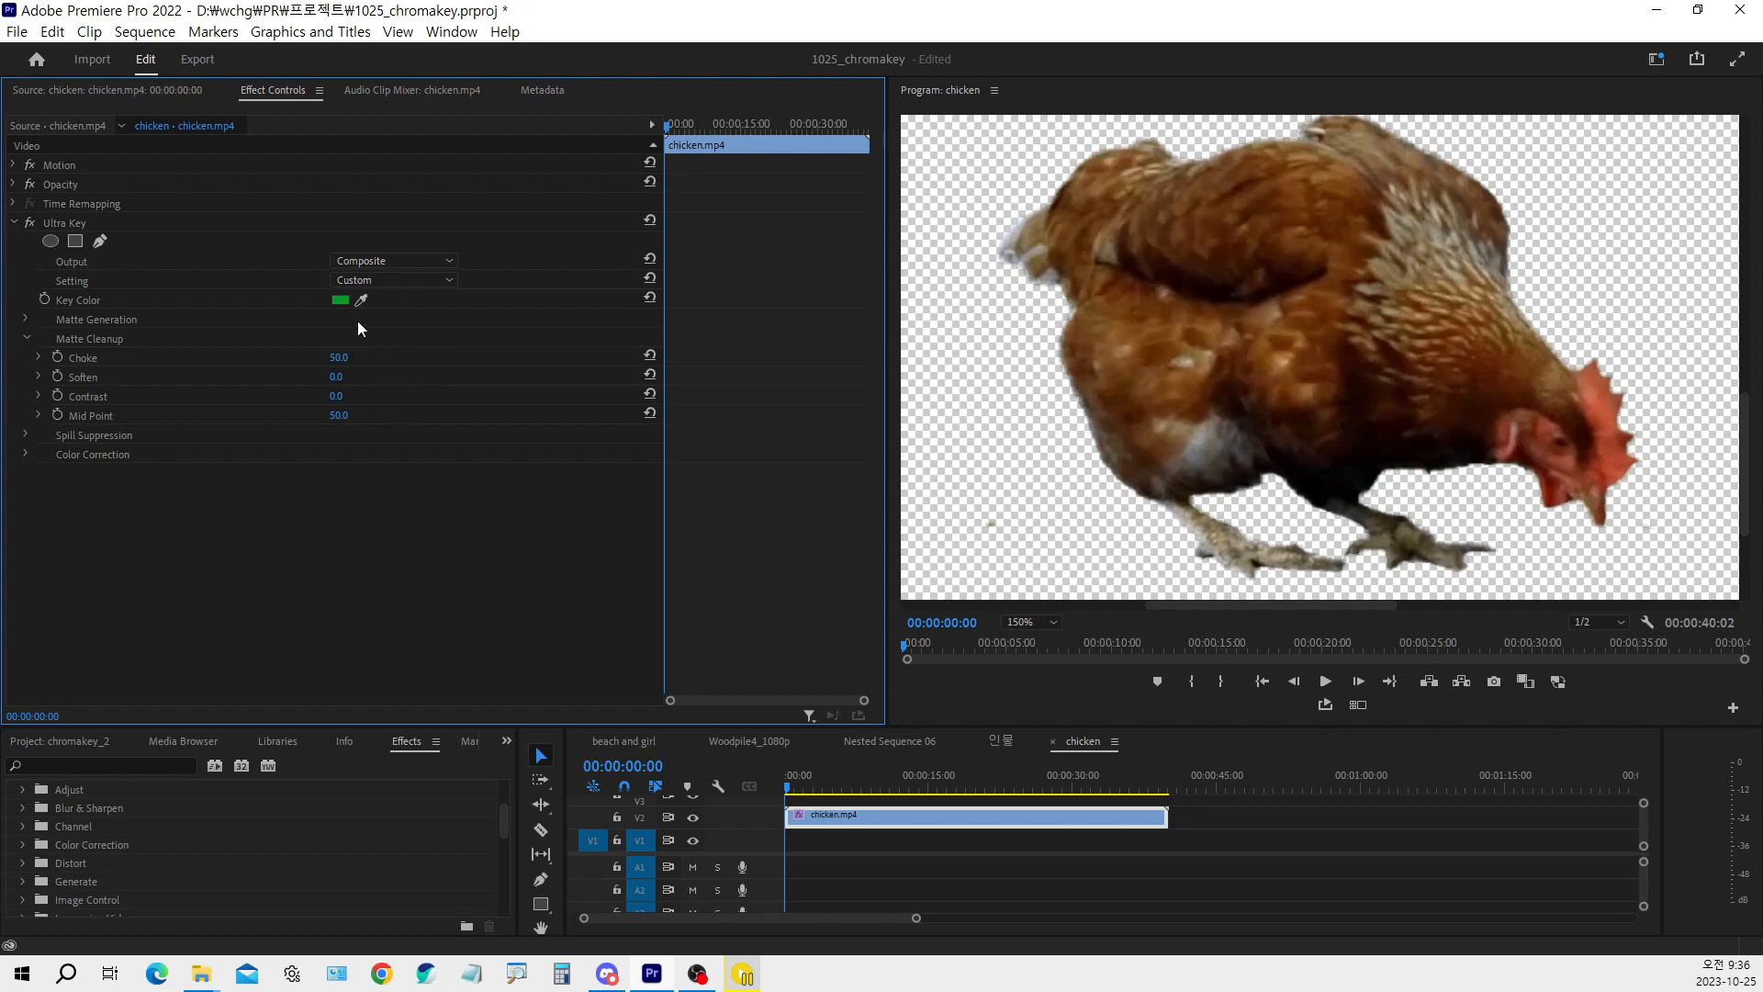
Try raising the Matte Cleanup Soften to 77 and examine the blurred edge around the chicken's tail
mouse_move(336, 377)
left_mouse_down()
mouse_move(402, 377)
mouse_move(353, 377)
left_mouse_up()
key("ctrl+1")
left_click(882, 474)
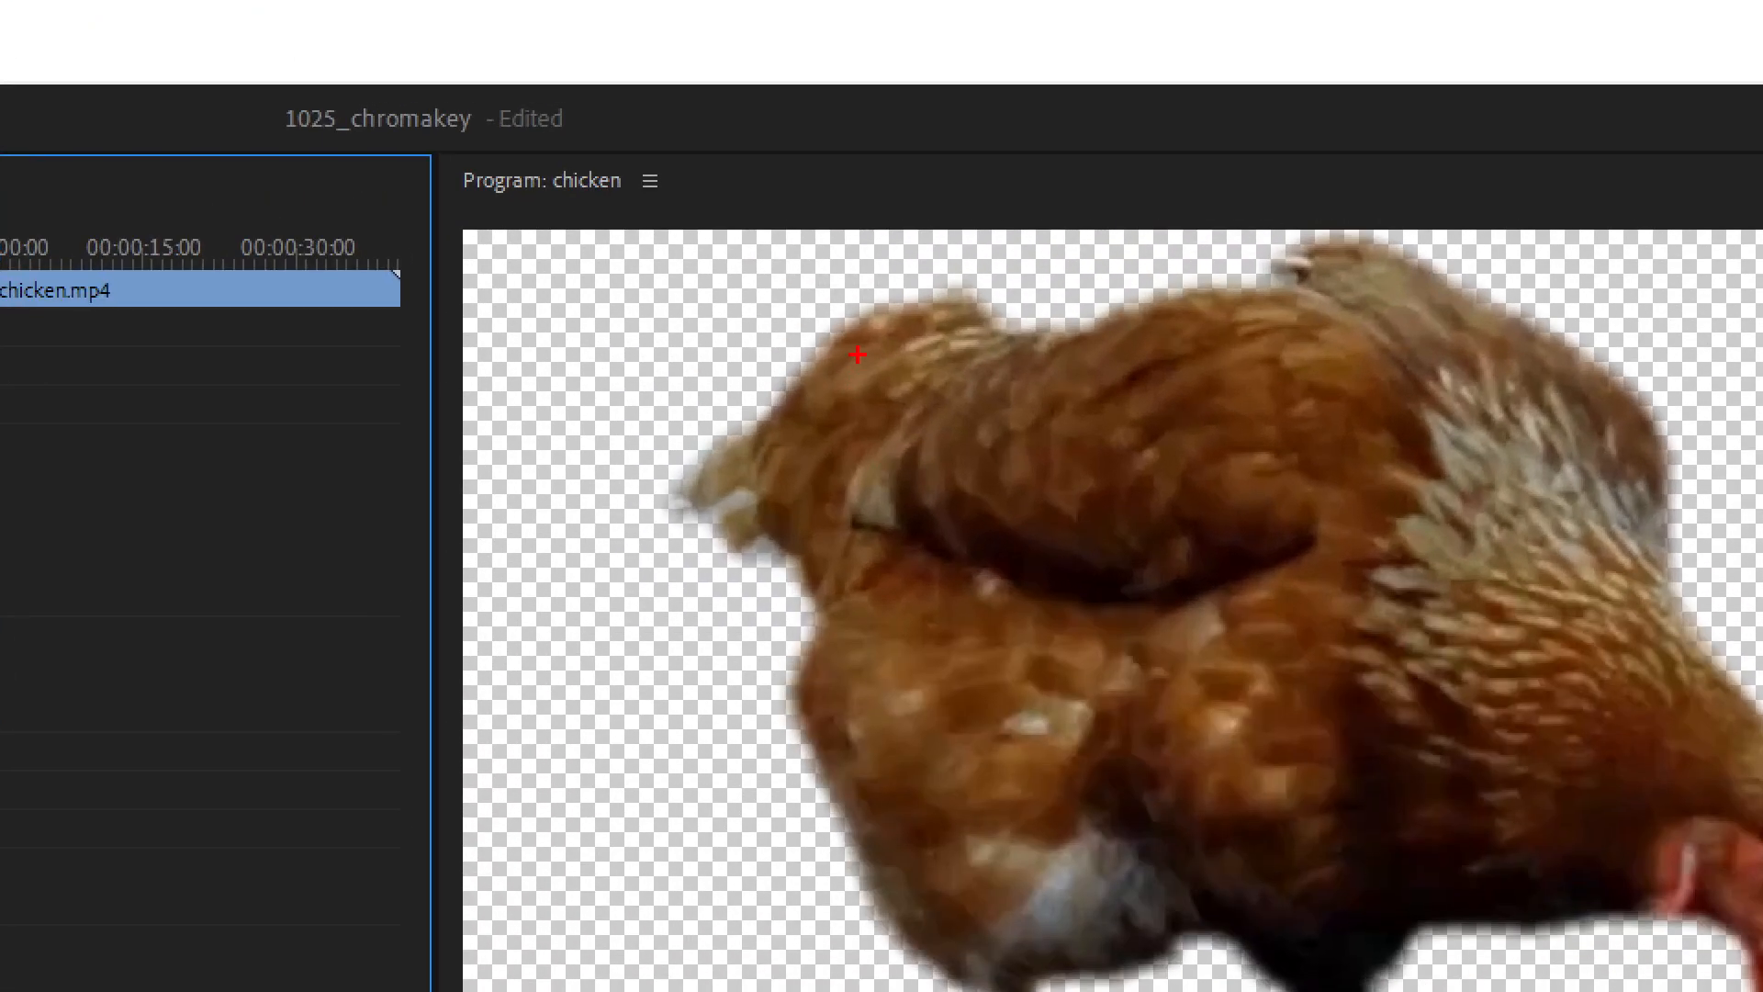
mouse_move(857, 355)
left_mouse_down()
mouse_move(785, 414)
mouse_move(781, 341)
mouse_move(866, 304)
mouse_move(854, 378)
mouse_move(830, 415)
left_mouse_up()
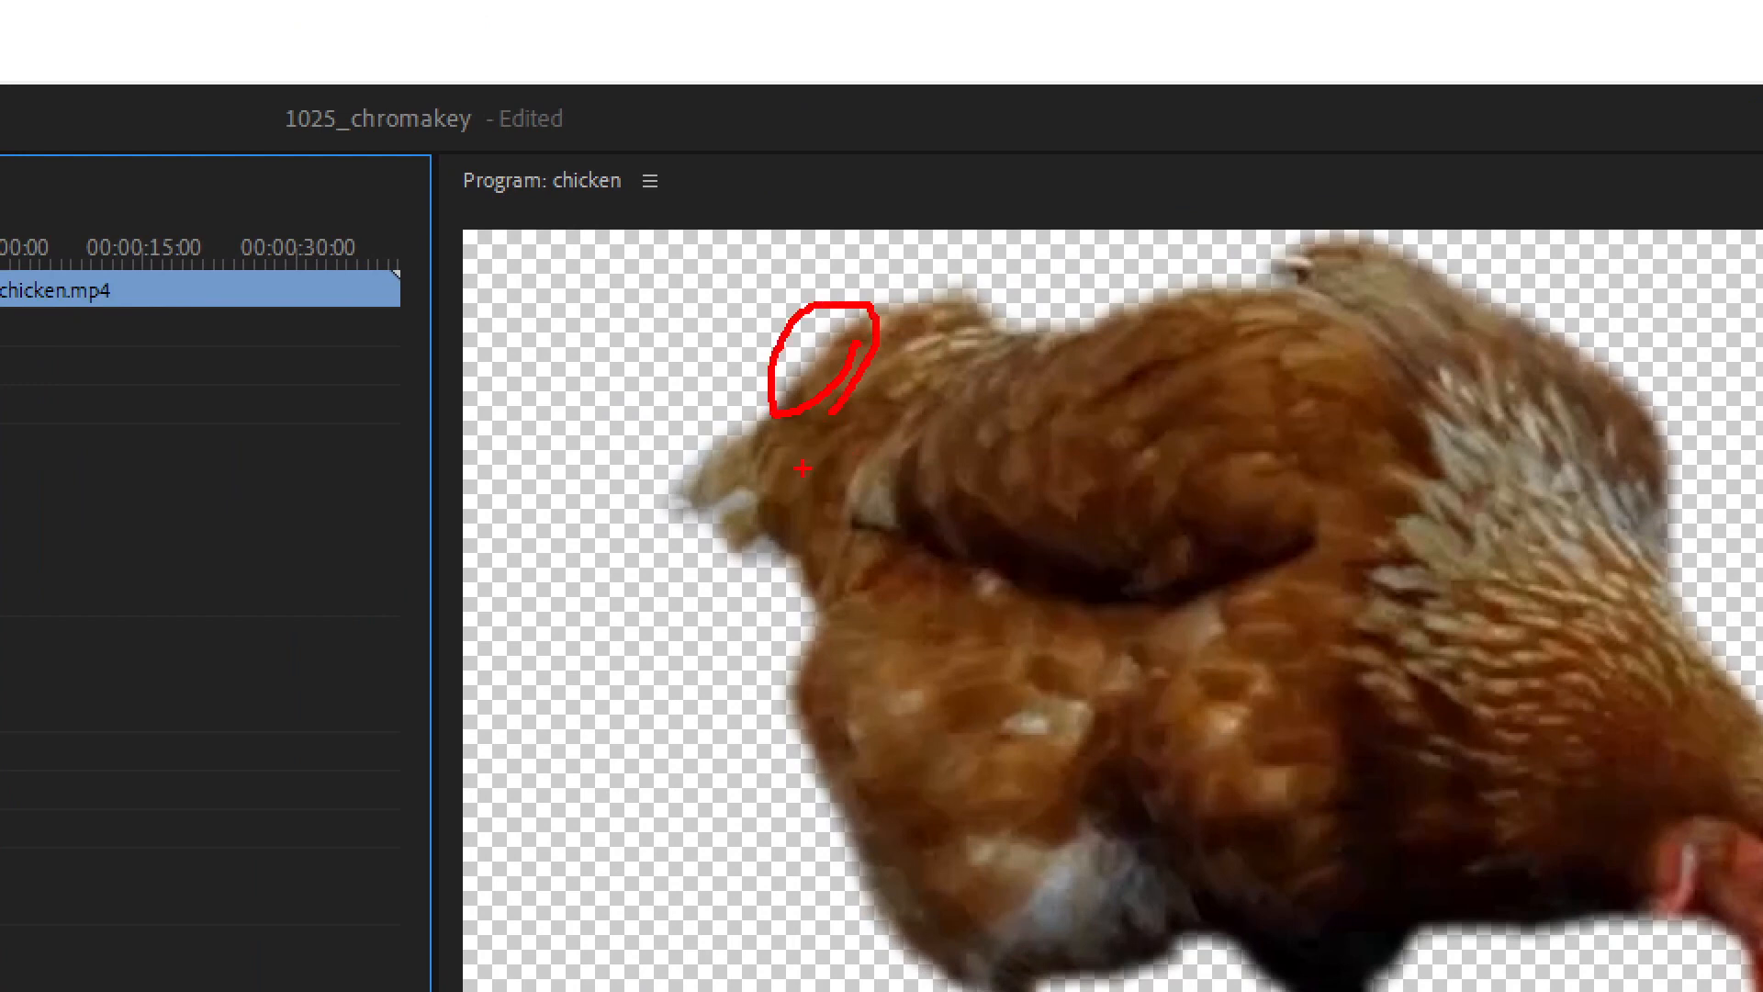
mouse_move(595, 292)
left_mouse_down()
mouse_move(569, 648)
mouse_move(887, 631)
mouse_move(866, 306)
mouse_move(470, 274)
left_mouse_up()
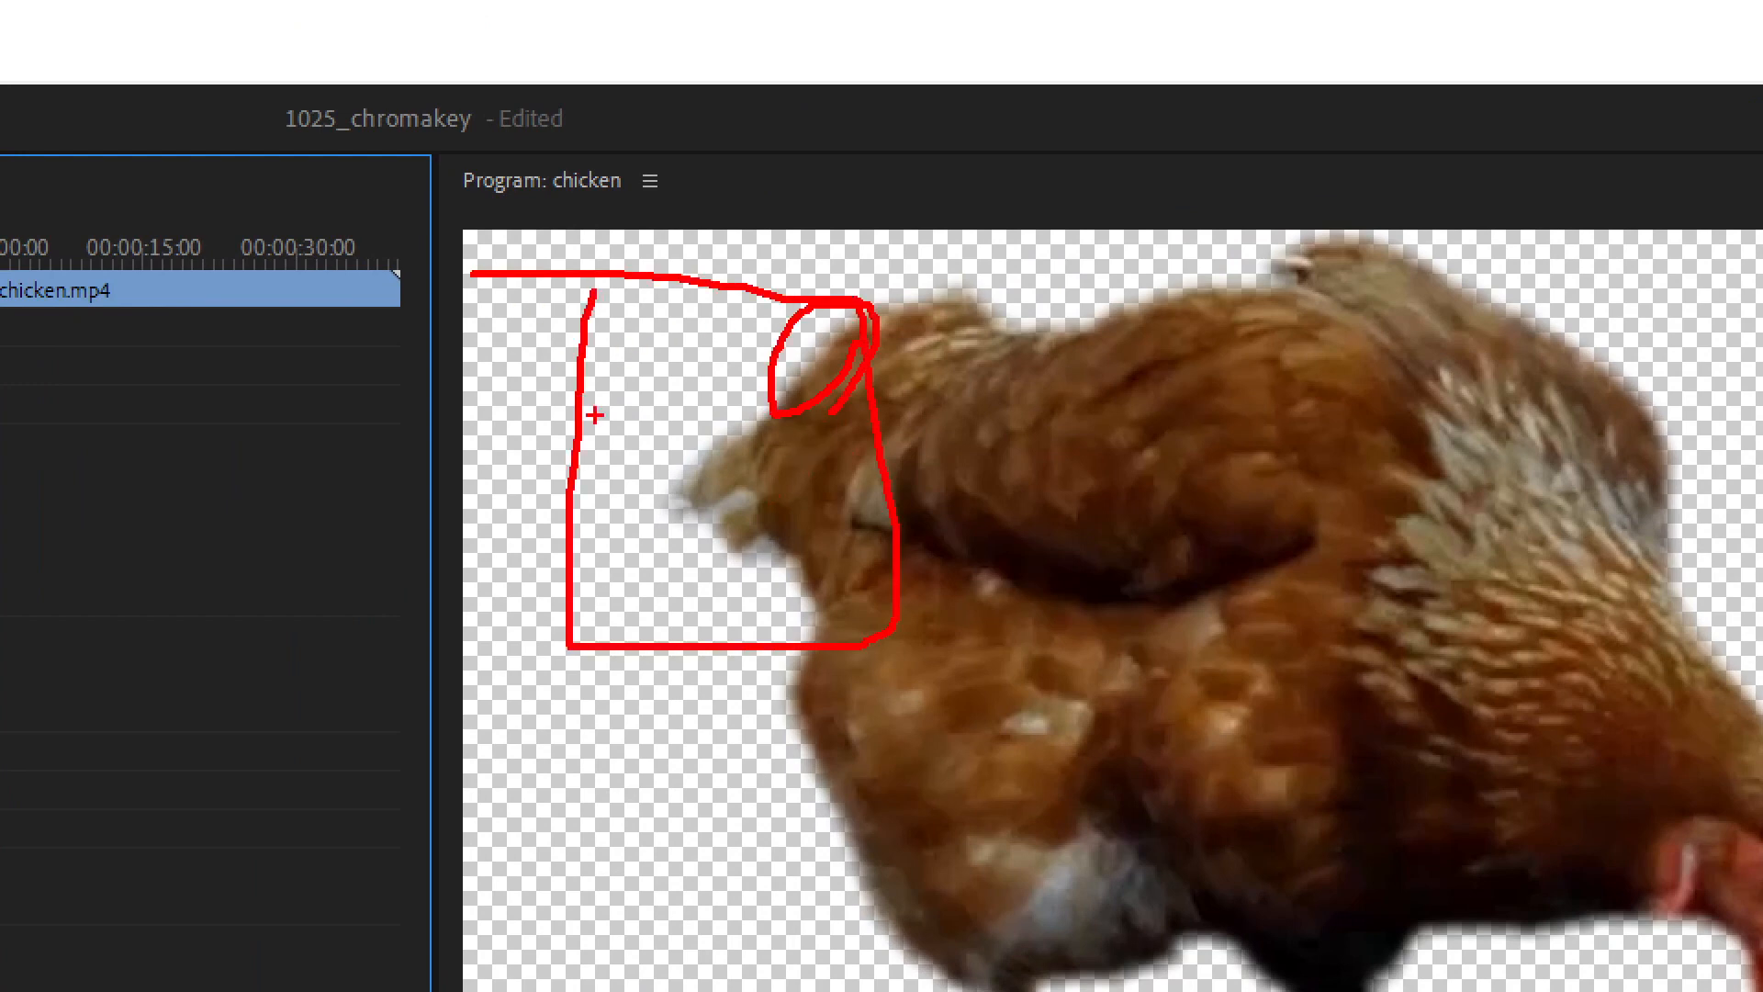
mouse_move(544, 442)
left_mouse_down()
mouse_move(603, 519)
mouse_move(581, 436)
mouse_move(555, 434)
left_mouse_up()
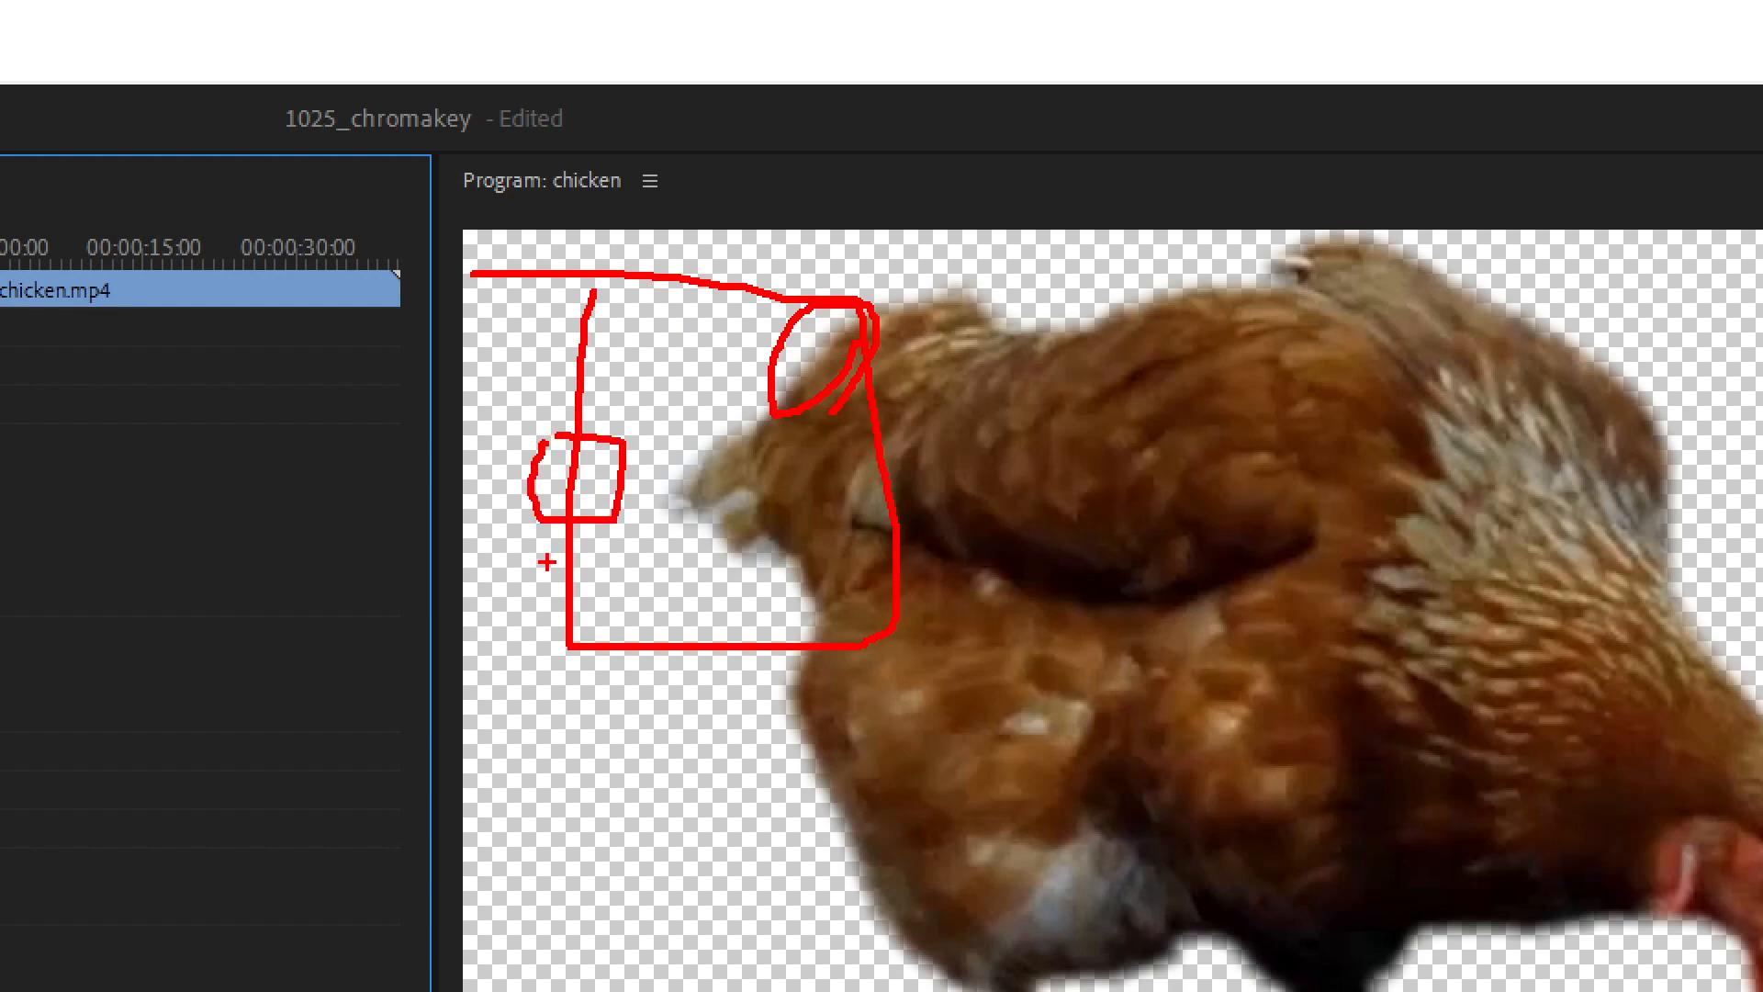
key("Escape")
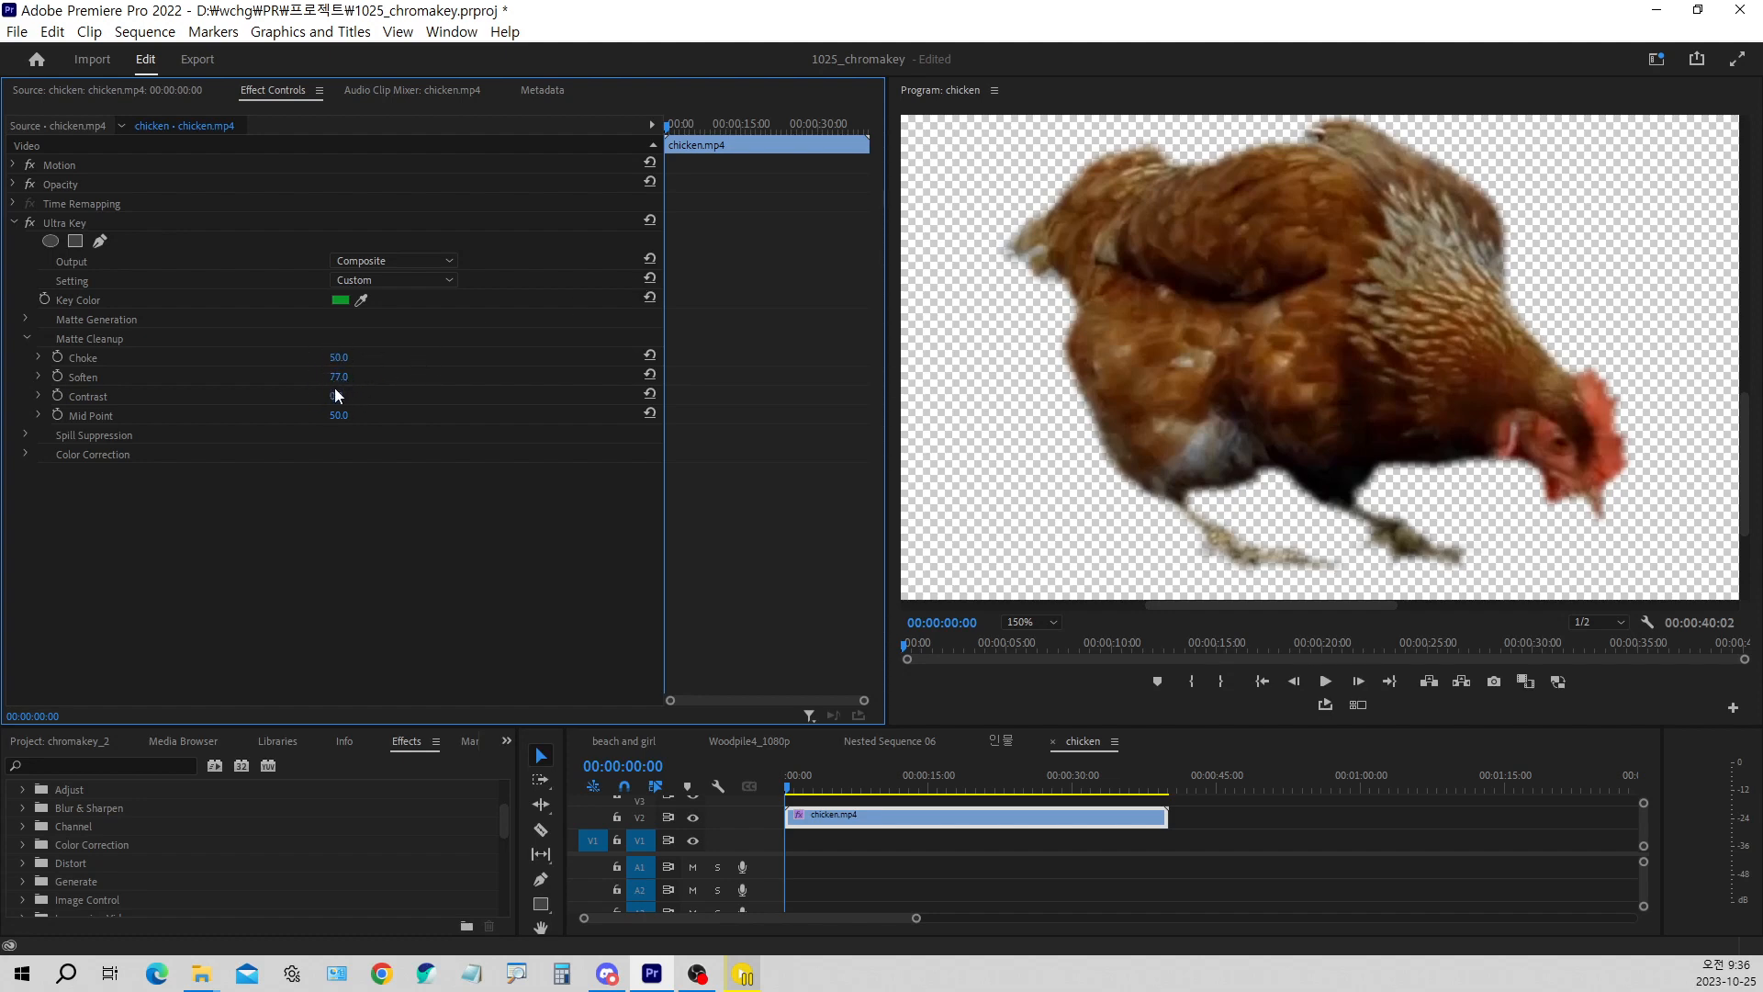
Reset the Matte Cleanup Choke and Soften to their defaults, and set Soften to 3
left_click(338, 358)
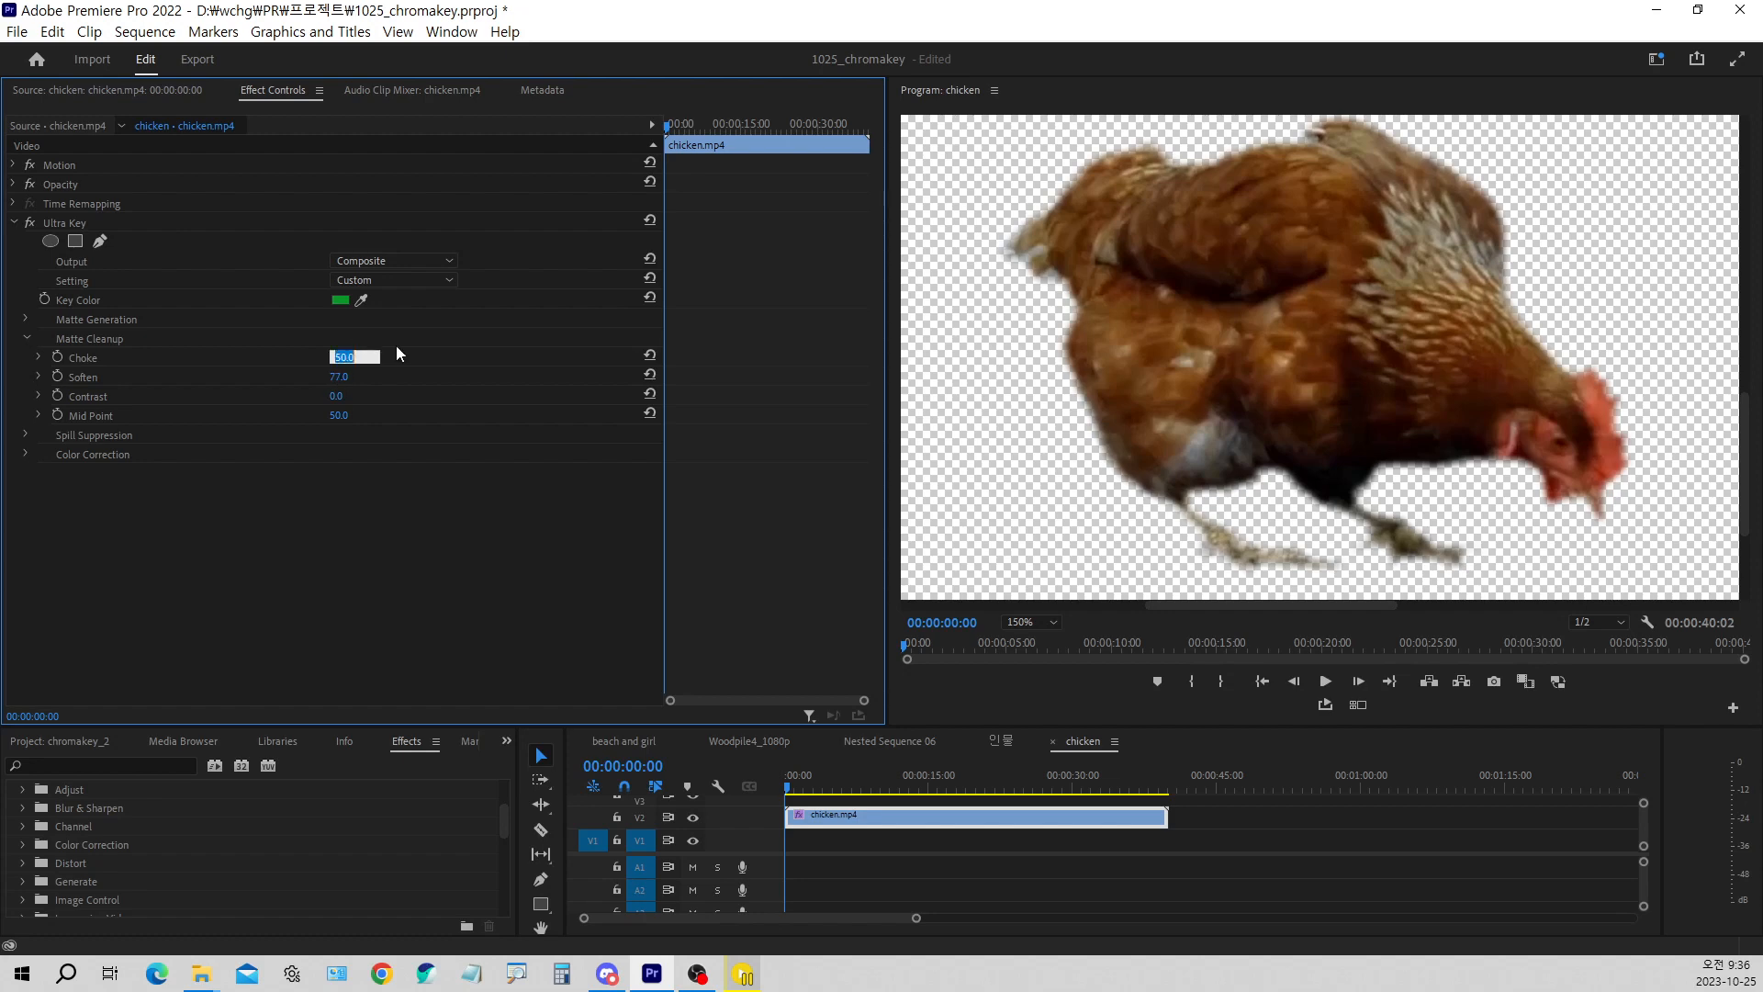
left_click(654, 356)
left_click(652, 376)
mouse_move(339, 377)
left_mouse_down()
mouse_move(366, 377)
mouse_move(335, 378)
left_mouse_up()
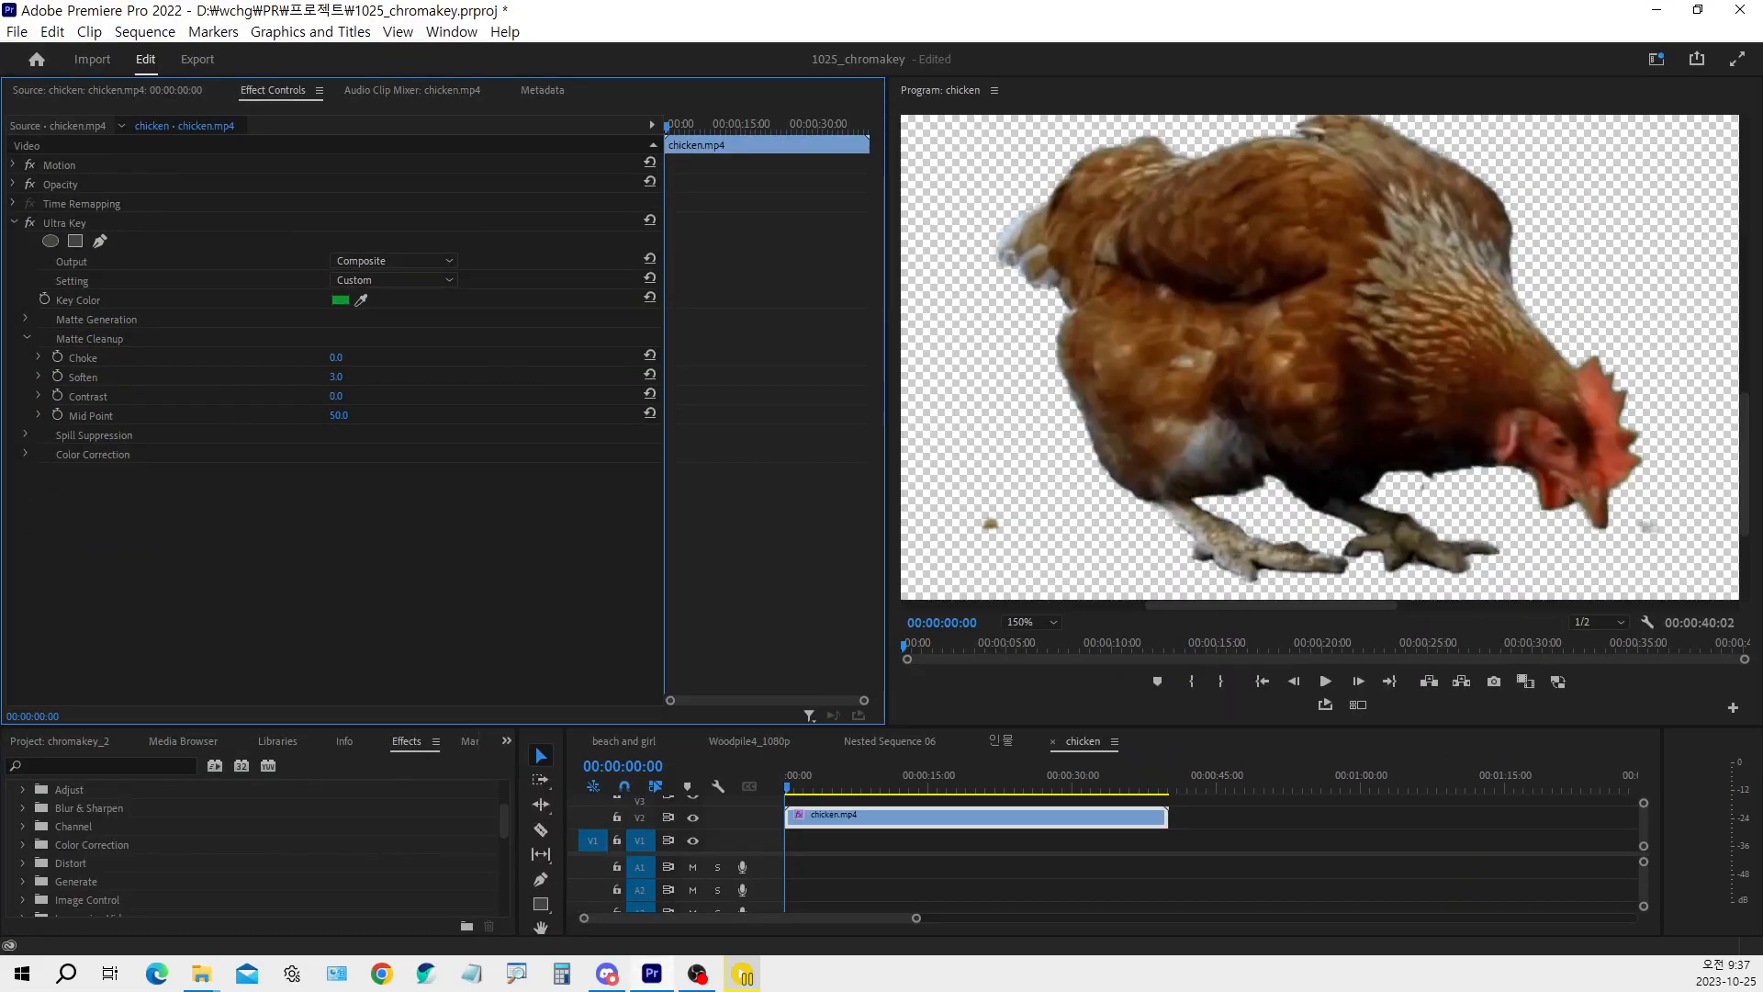
Try raising the Matte Cleanup Contrast and return it to 0, and try a higher Mid Point and undo that change
left_click_drag(336, 396, 376, 397)
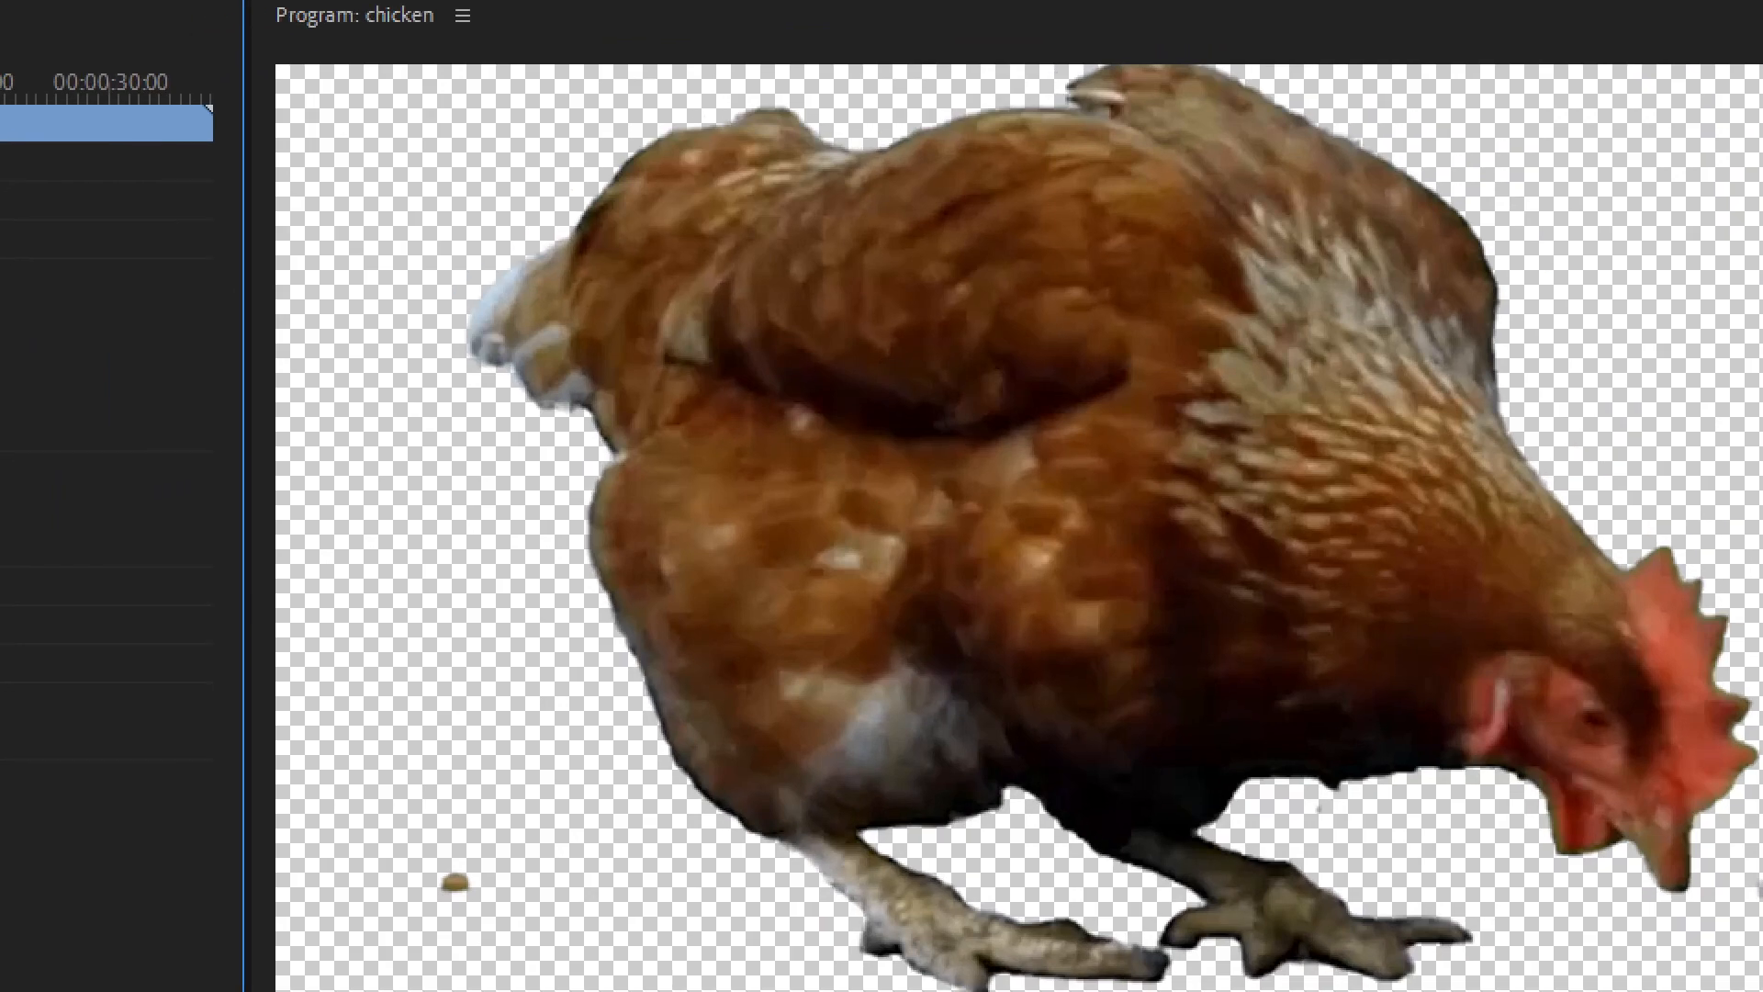
mouse_move(597, 426)
left_mouse_down()
mouse_move(546, 408)
mouse_move(615, 379)
mouse_move(640, 428)
mouse_move(608, 448)
left_mouse_up()
mouse_move(1000, 458)
left_mouse_down()
mouse_move(949, 478)
mouse_move(939, 445)
mouse_move(997, 433)
left_mouse_up()
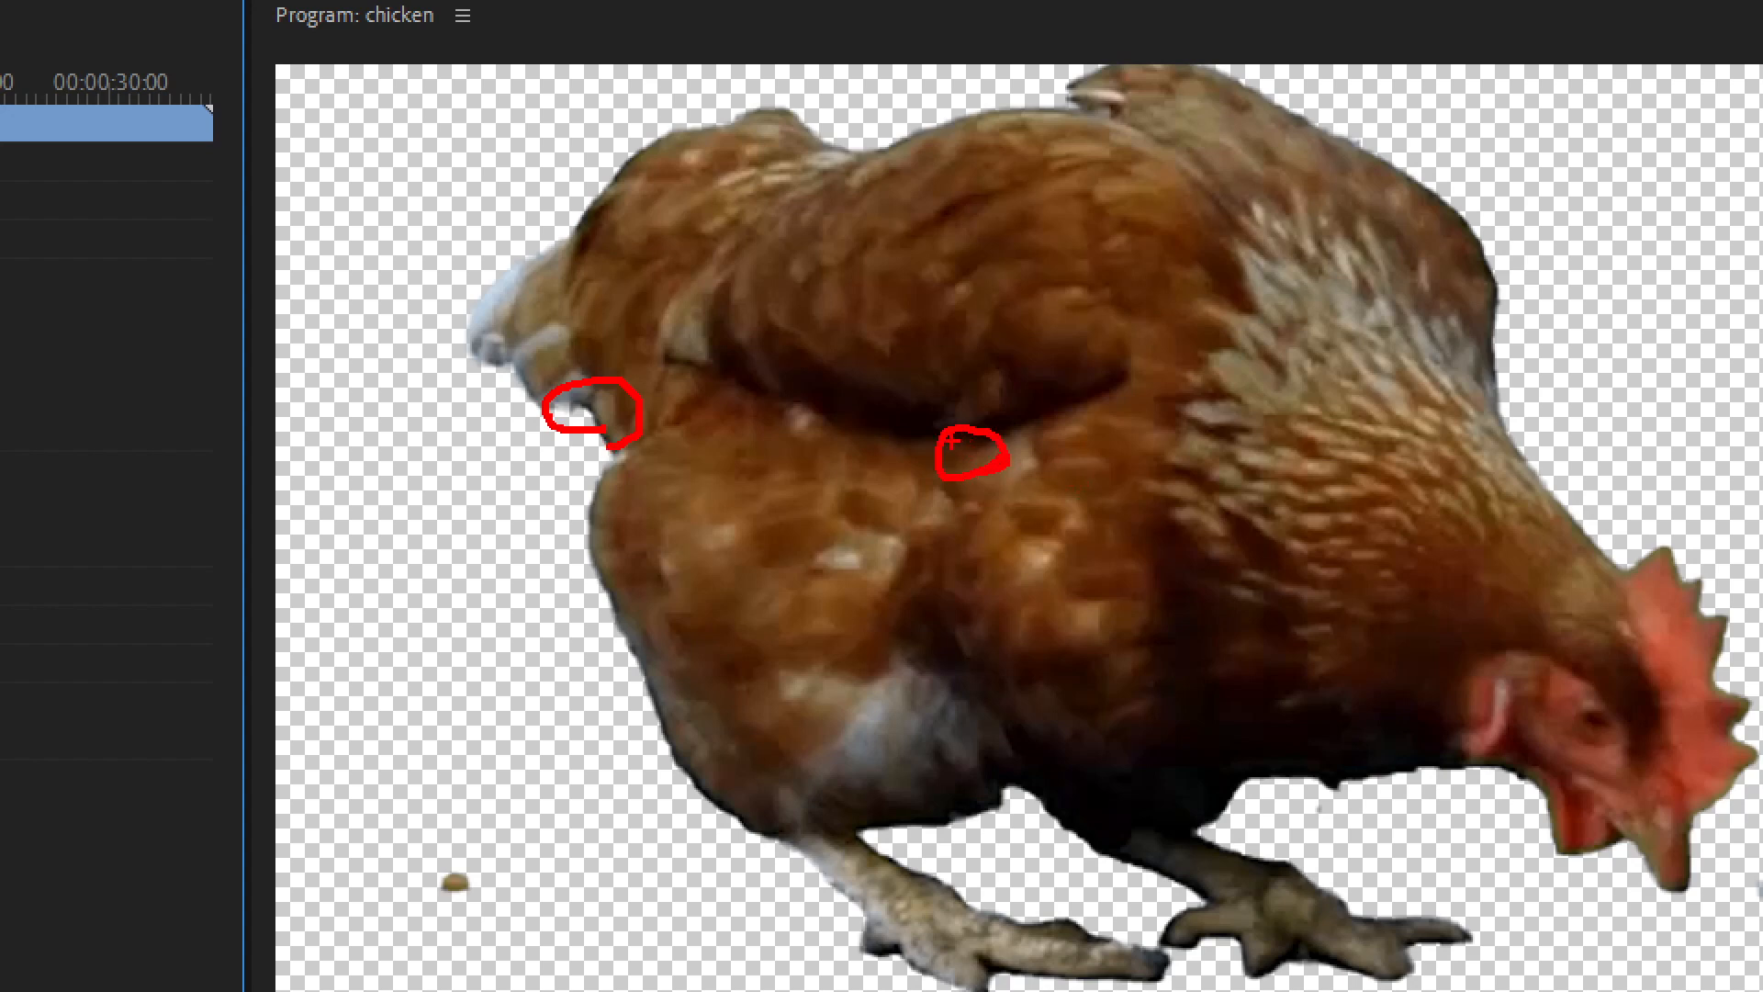
left_click_drag(955, 439, 981, 447)
key("Escape")
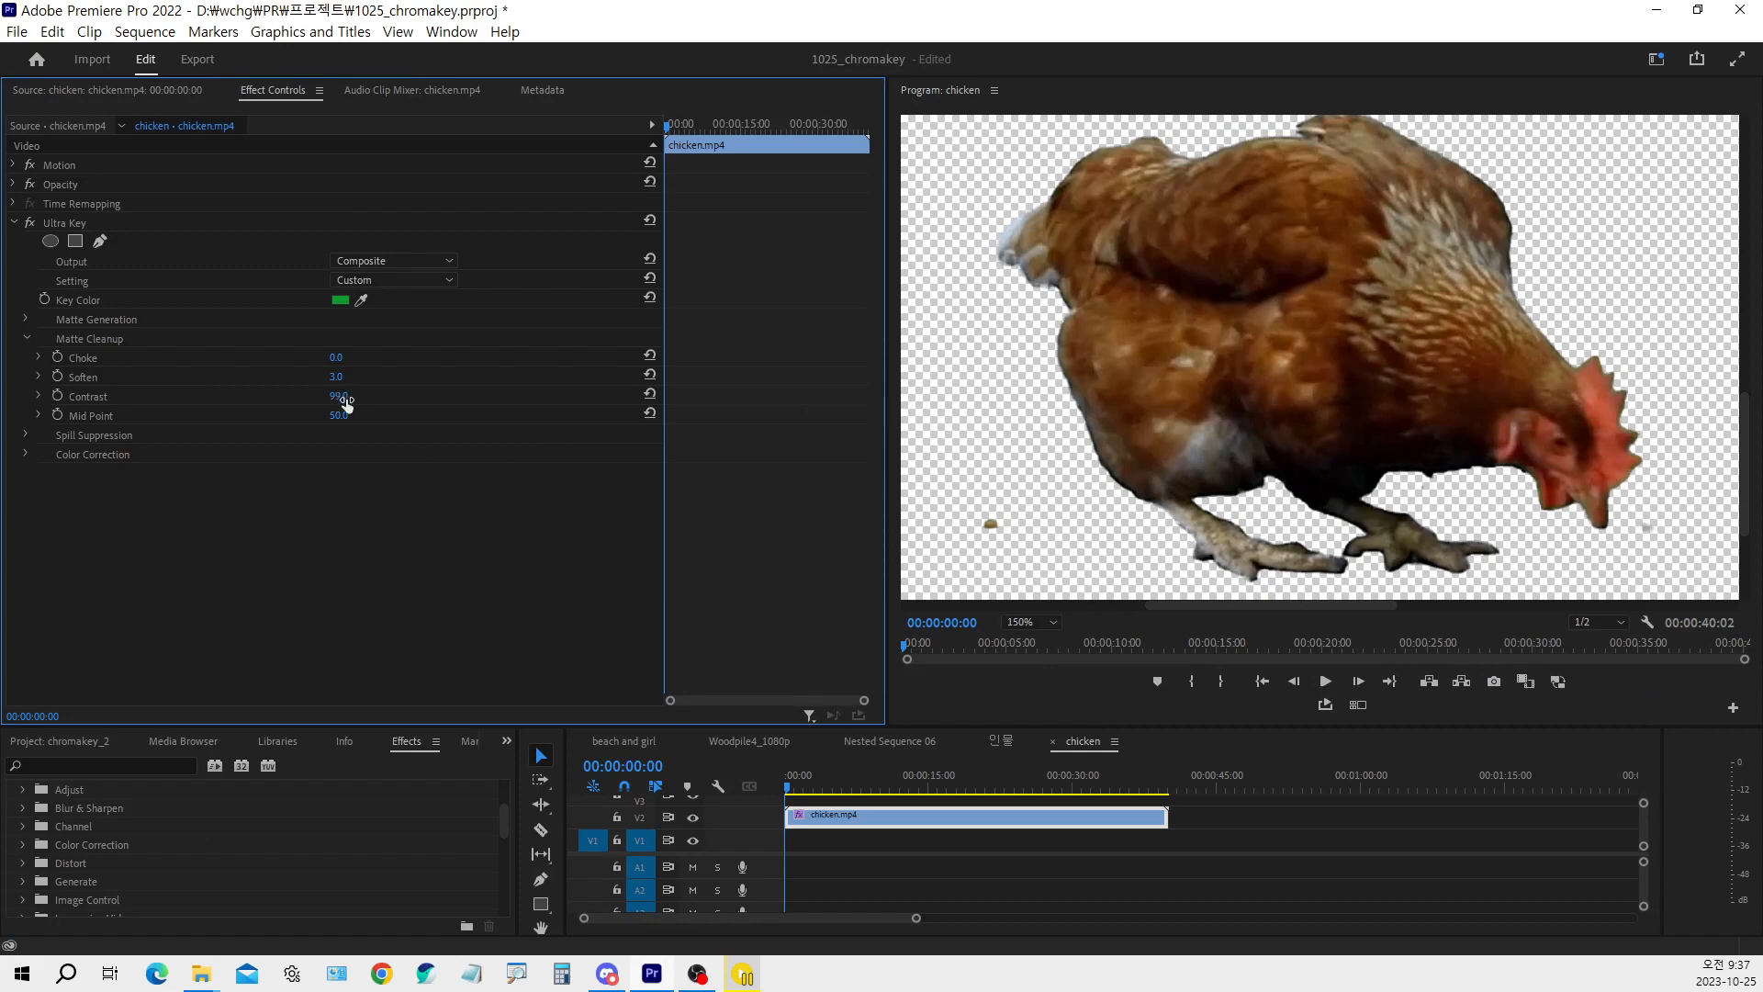
left_click_drag(345, 400, 268, 400)
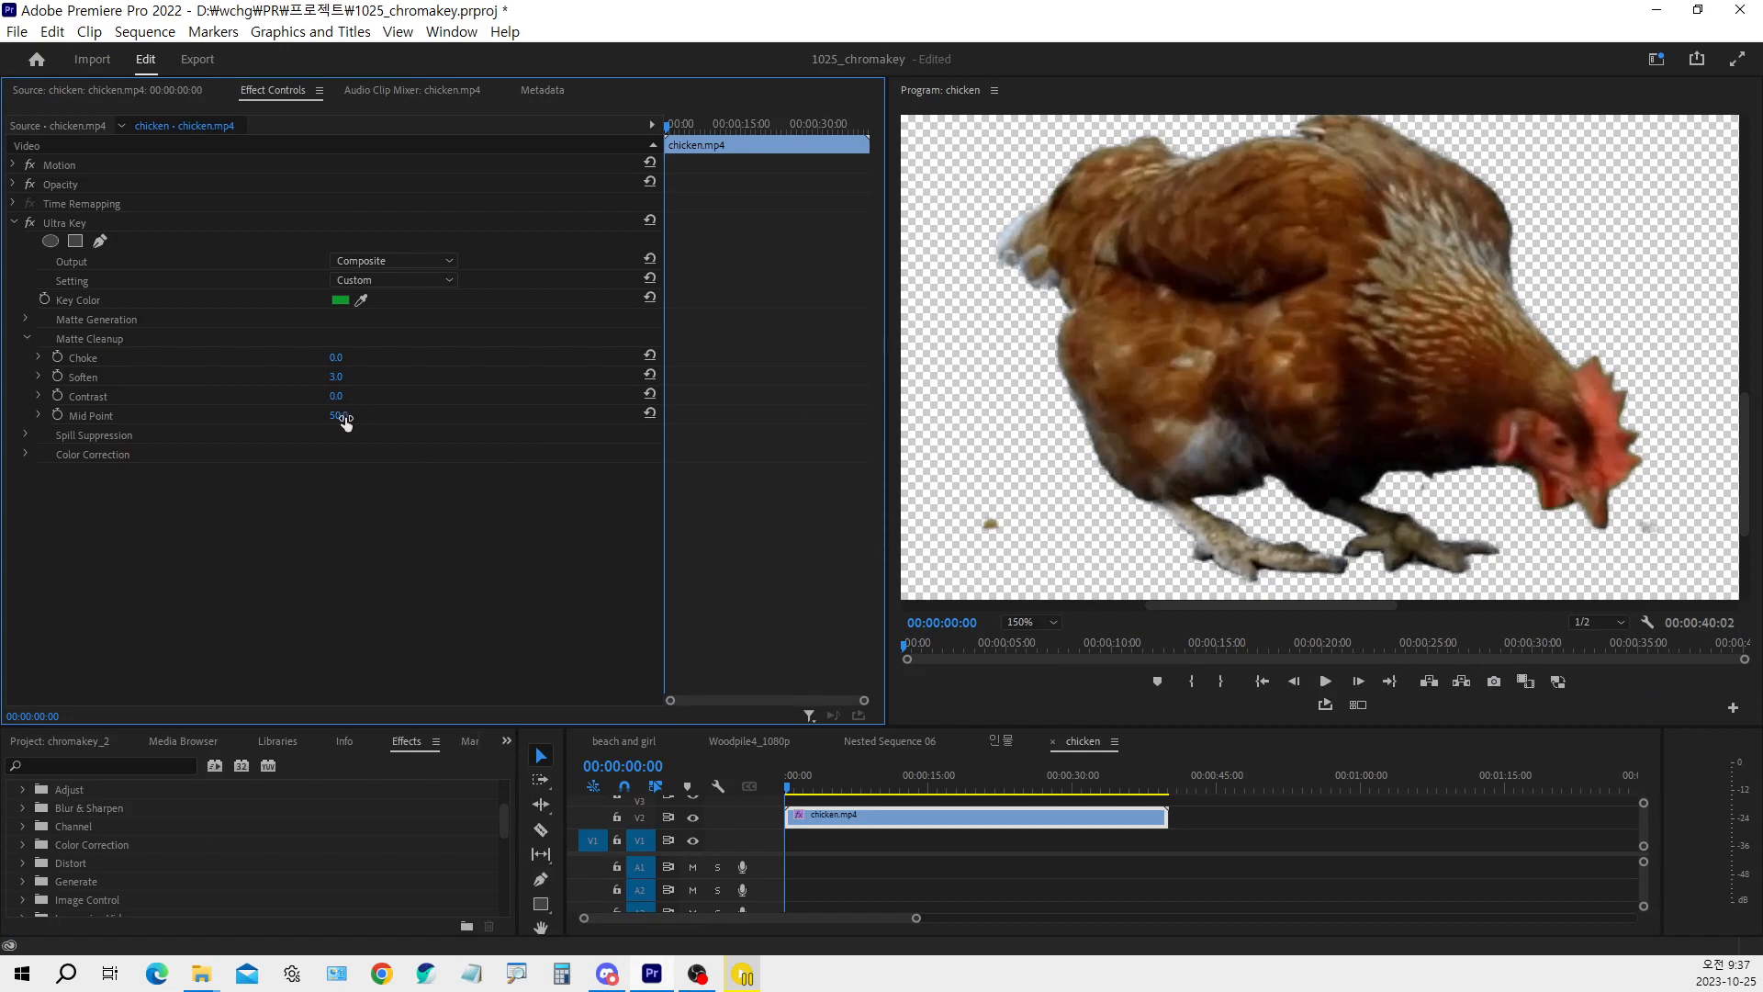
left_click_drag(345, 416, 395, 417)
key("ctrl+z")
Collapse Matte Cleanup, expand the Spill Suppression settings, and examine the chicken's edge below the tail
left_click(25, 339)
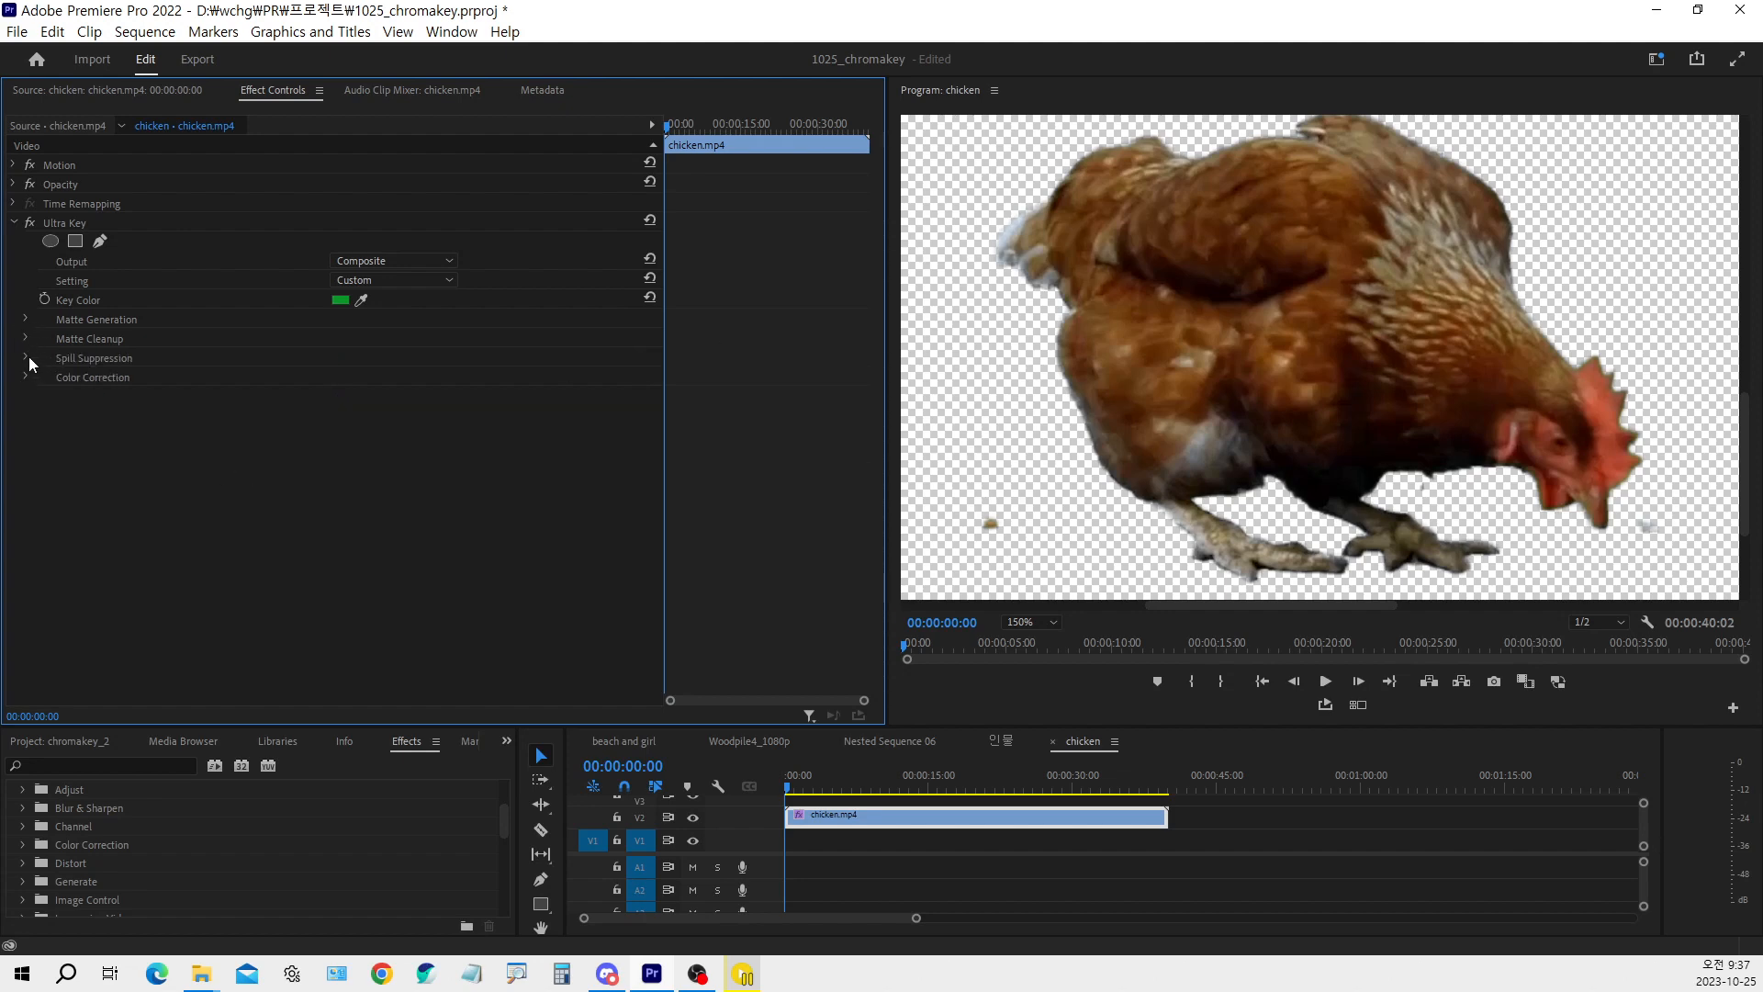
left_click(25, 357)
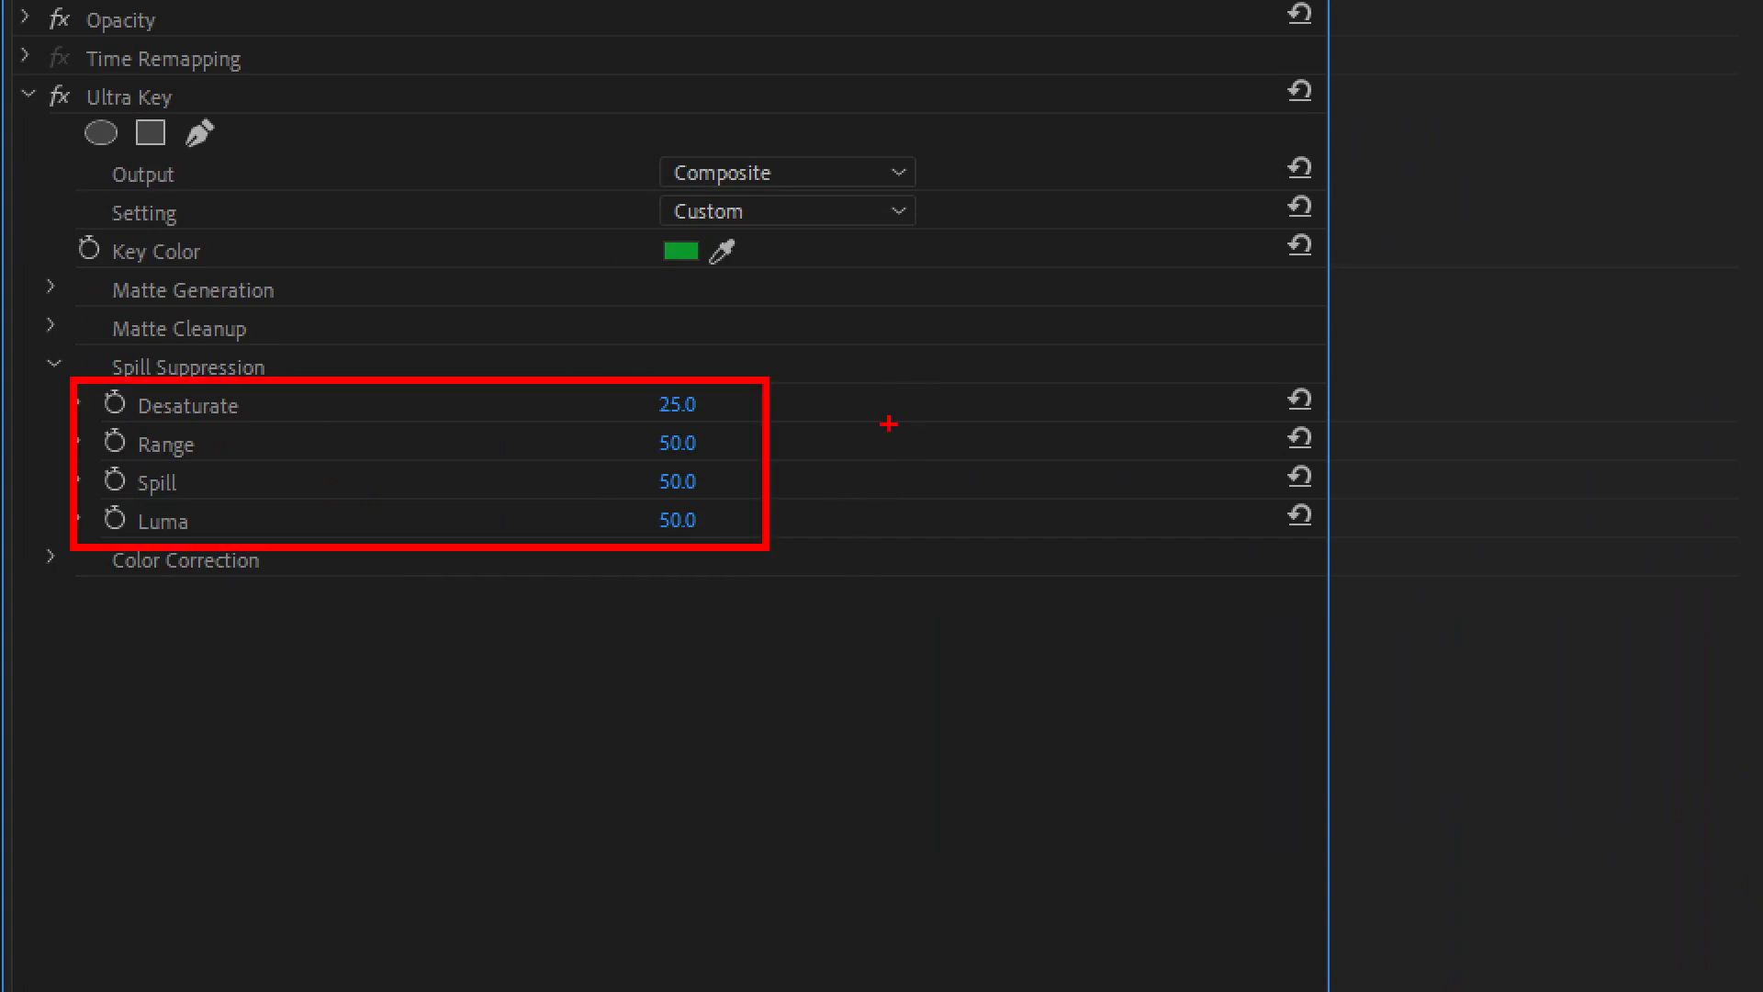
mouse_move(663, 227)
left_mouse_down()
mouse_move(678, 253)
mouse_move(695, 181)
left_mouse_up()
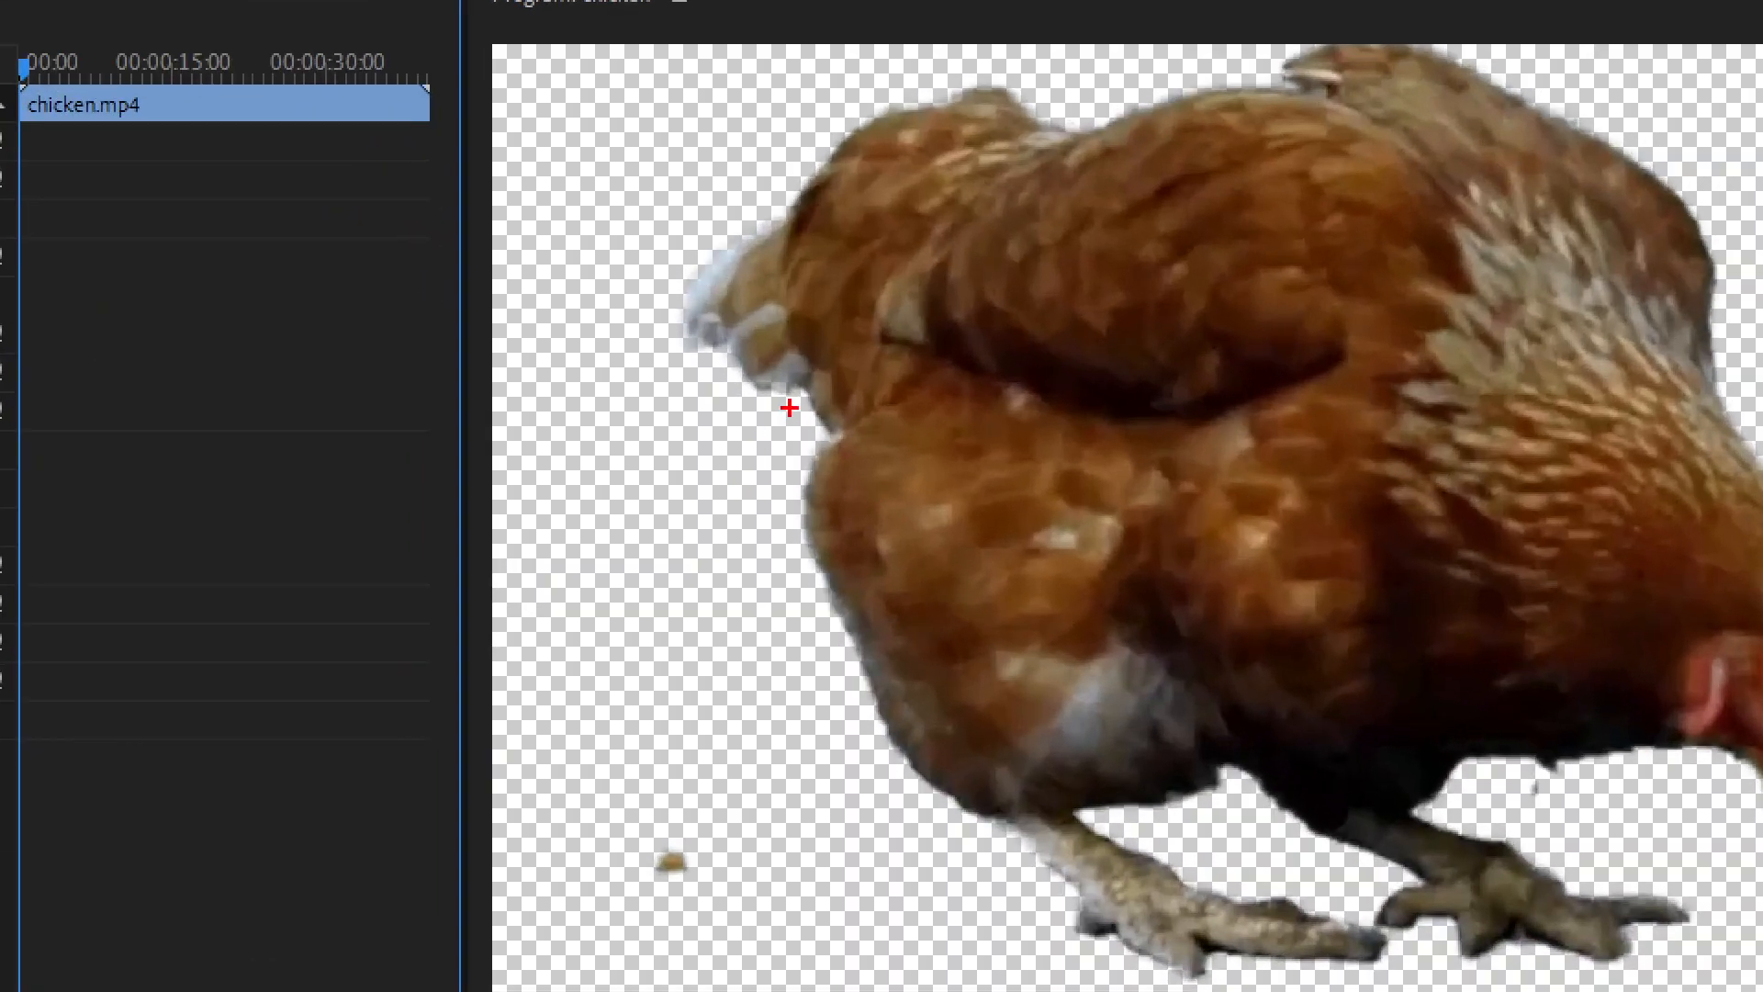
mouse_move(808, 427)
left_mouse_down()
mouse_move(821, 482)
mouse_move(788, 377)
mouse_move(853, 479)
mouse_move(813, 540)
left_mouse_up()
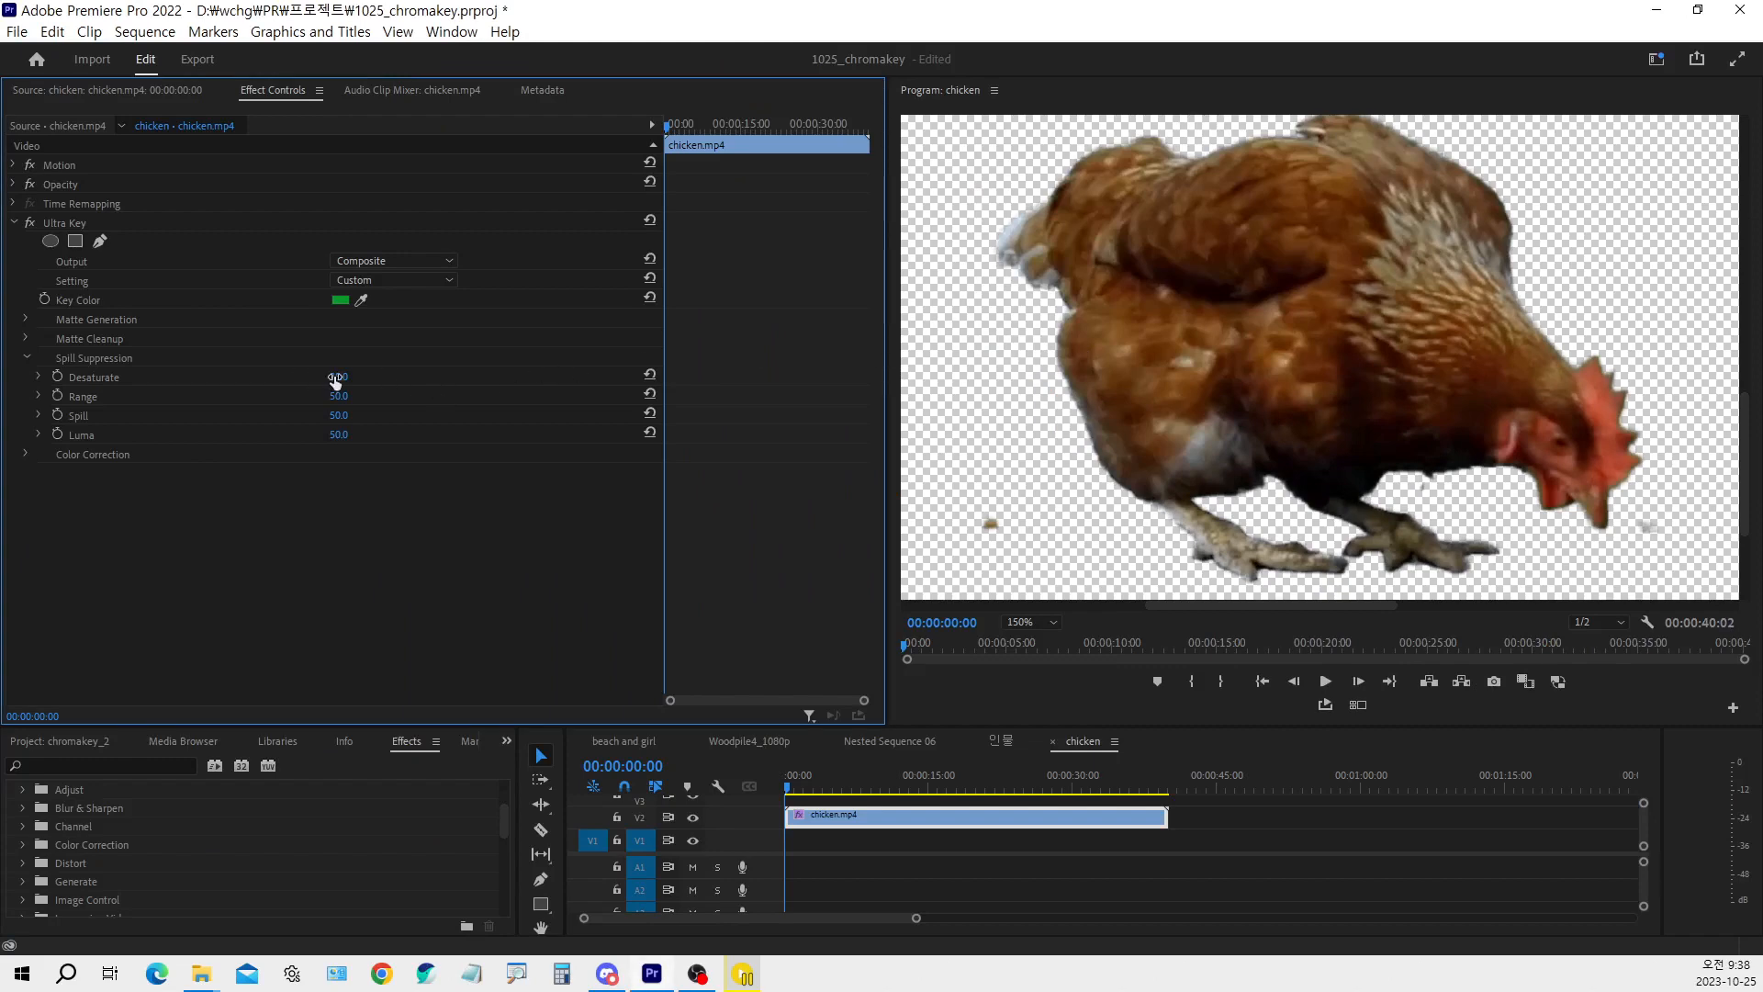
Lower the Spill Suppression Desaturate and Range to 0 and examine the green fringe along the chicken's edge
left_click_drag(335, 378, 292, 395)
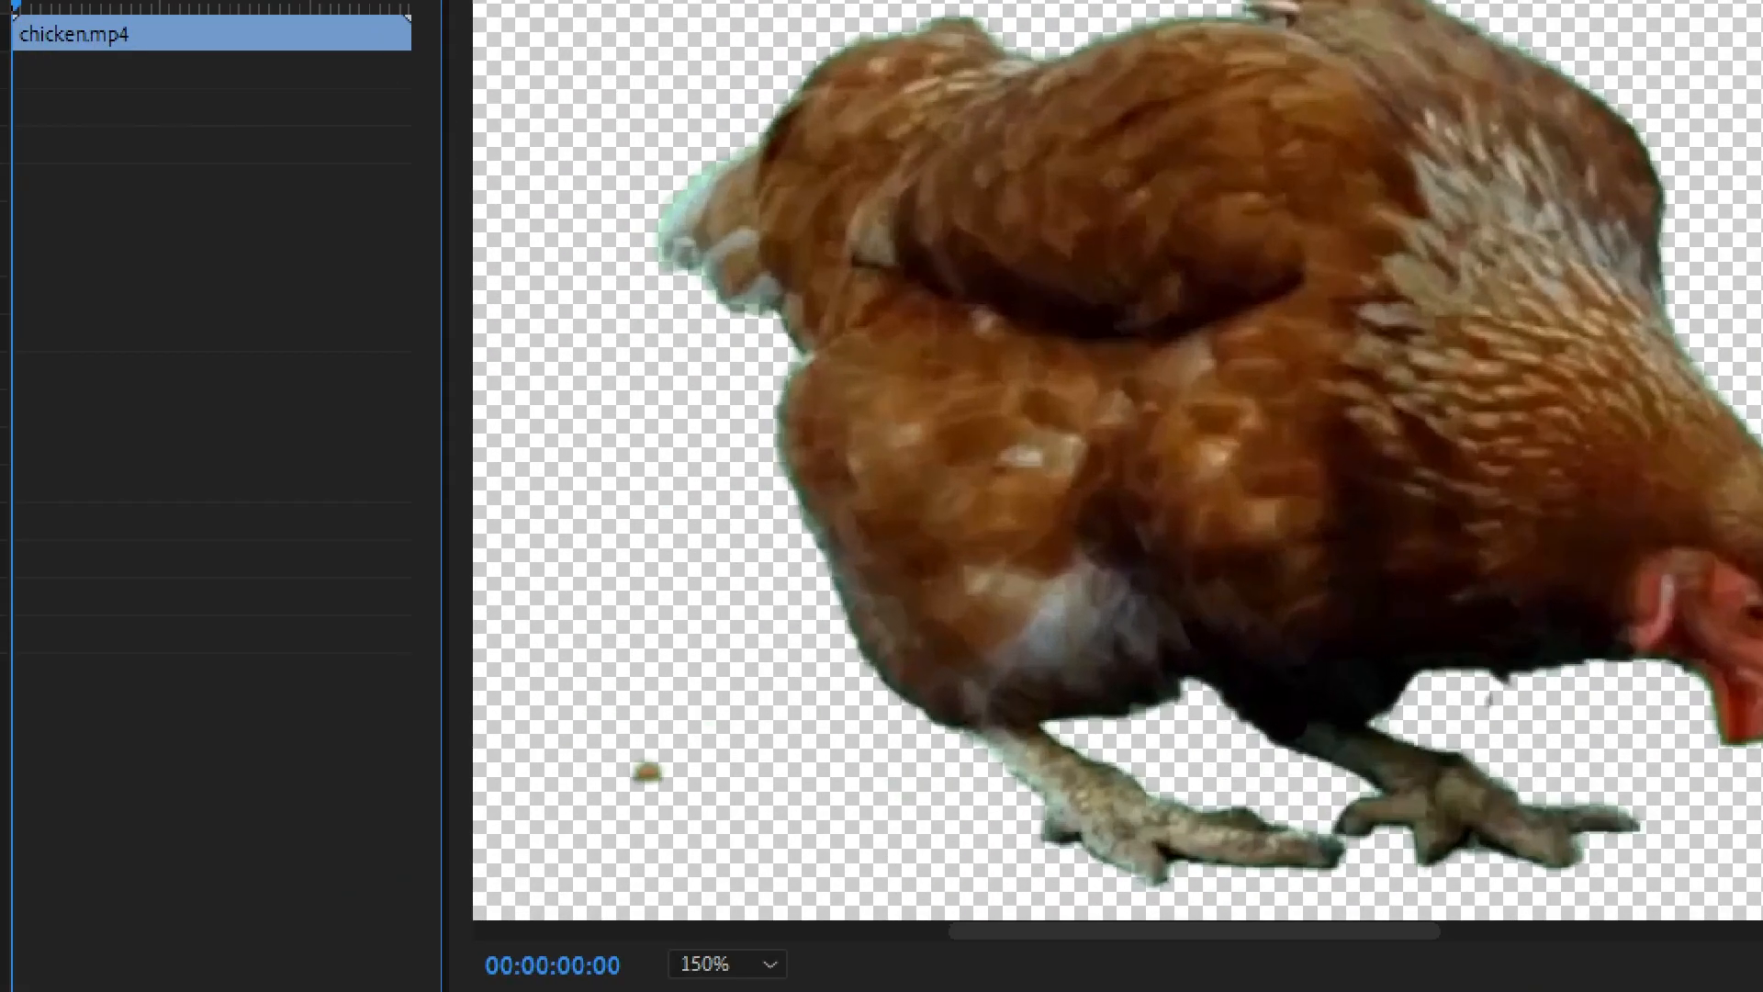
mouse_move(830, 555)
left_mouse_down()
mouse_move(785, 525)
mouse_move(754, 408)
mouse_move(758, 323)
mouse_move(617, 197)
mouse_move(654, 138)
left_mouse_up()
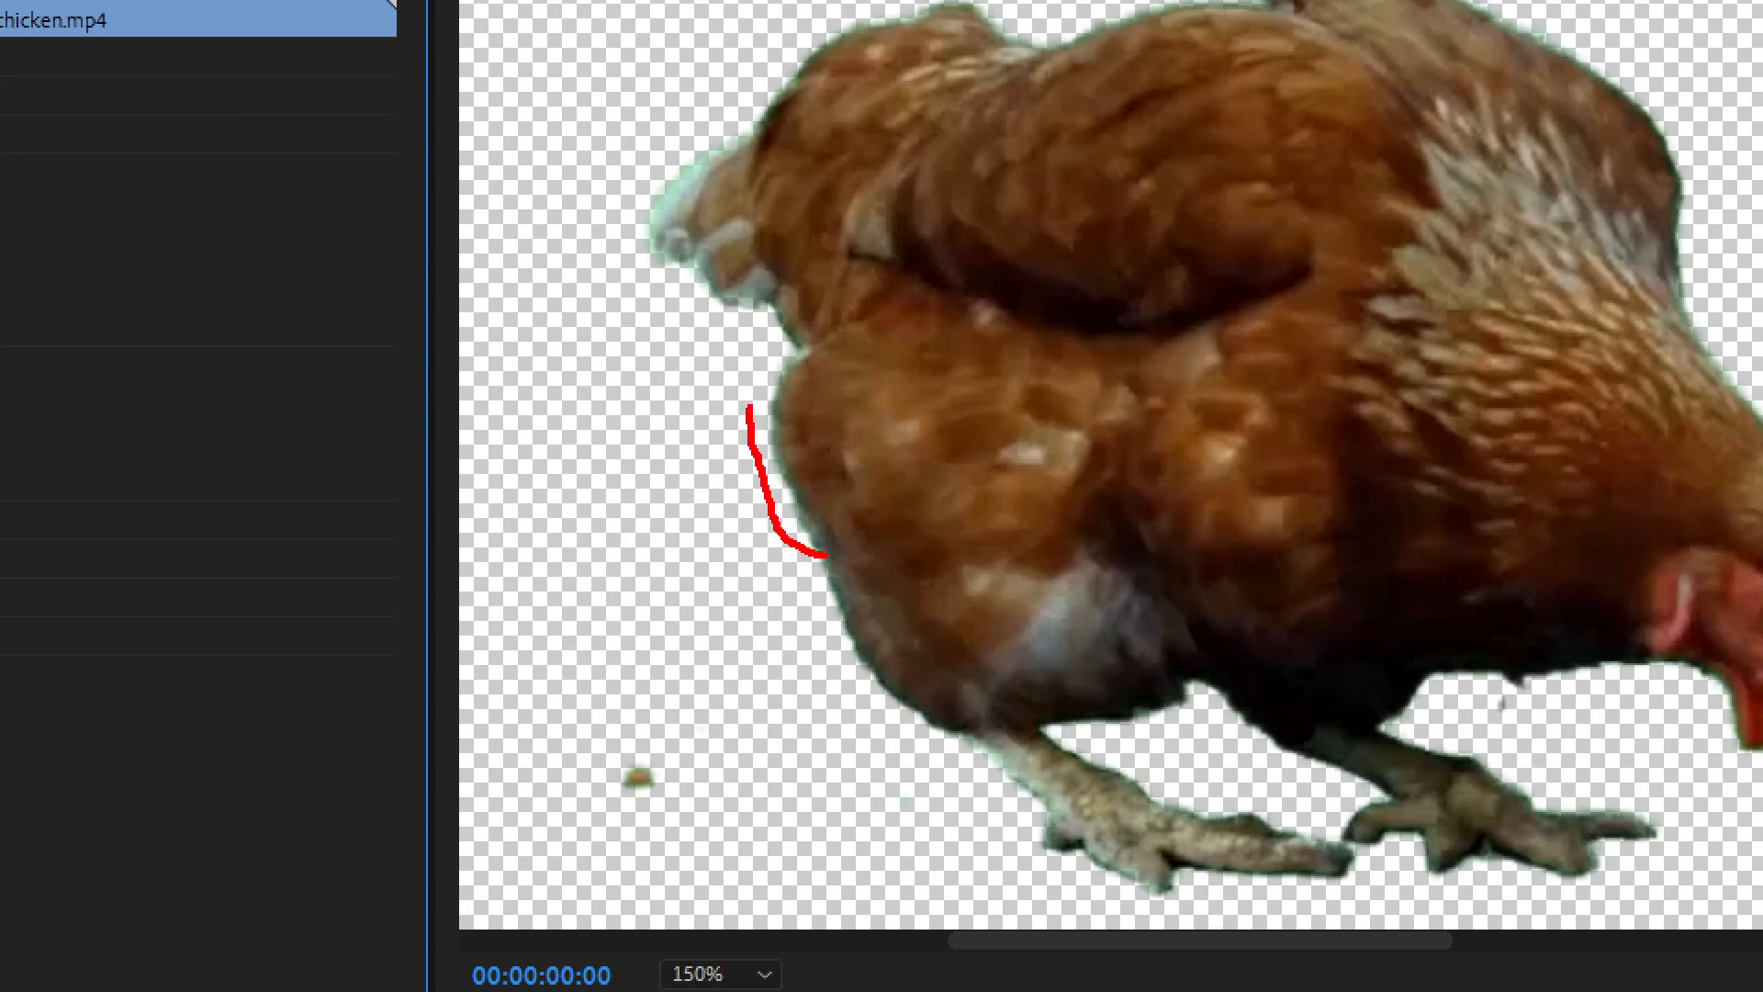
mouse_move(705, 85)
left_mouse_down()
mouse_move(751, 73)
mouse_move(808, 98)
mouse_move(698, 207)
mouse_move(804, 289)
mouse_move(840, 537)
mouse_move(832, 592)
mouse_move(799, 574)
left_mouse_up()
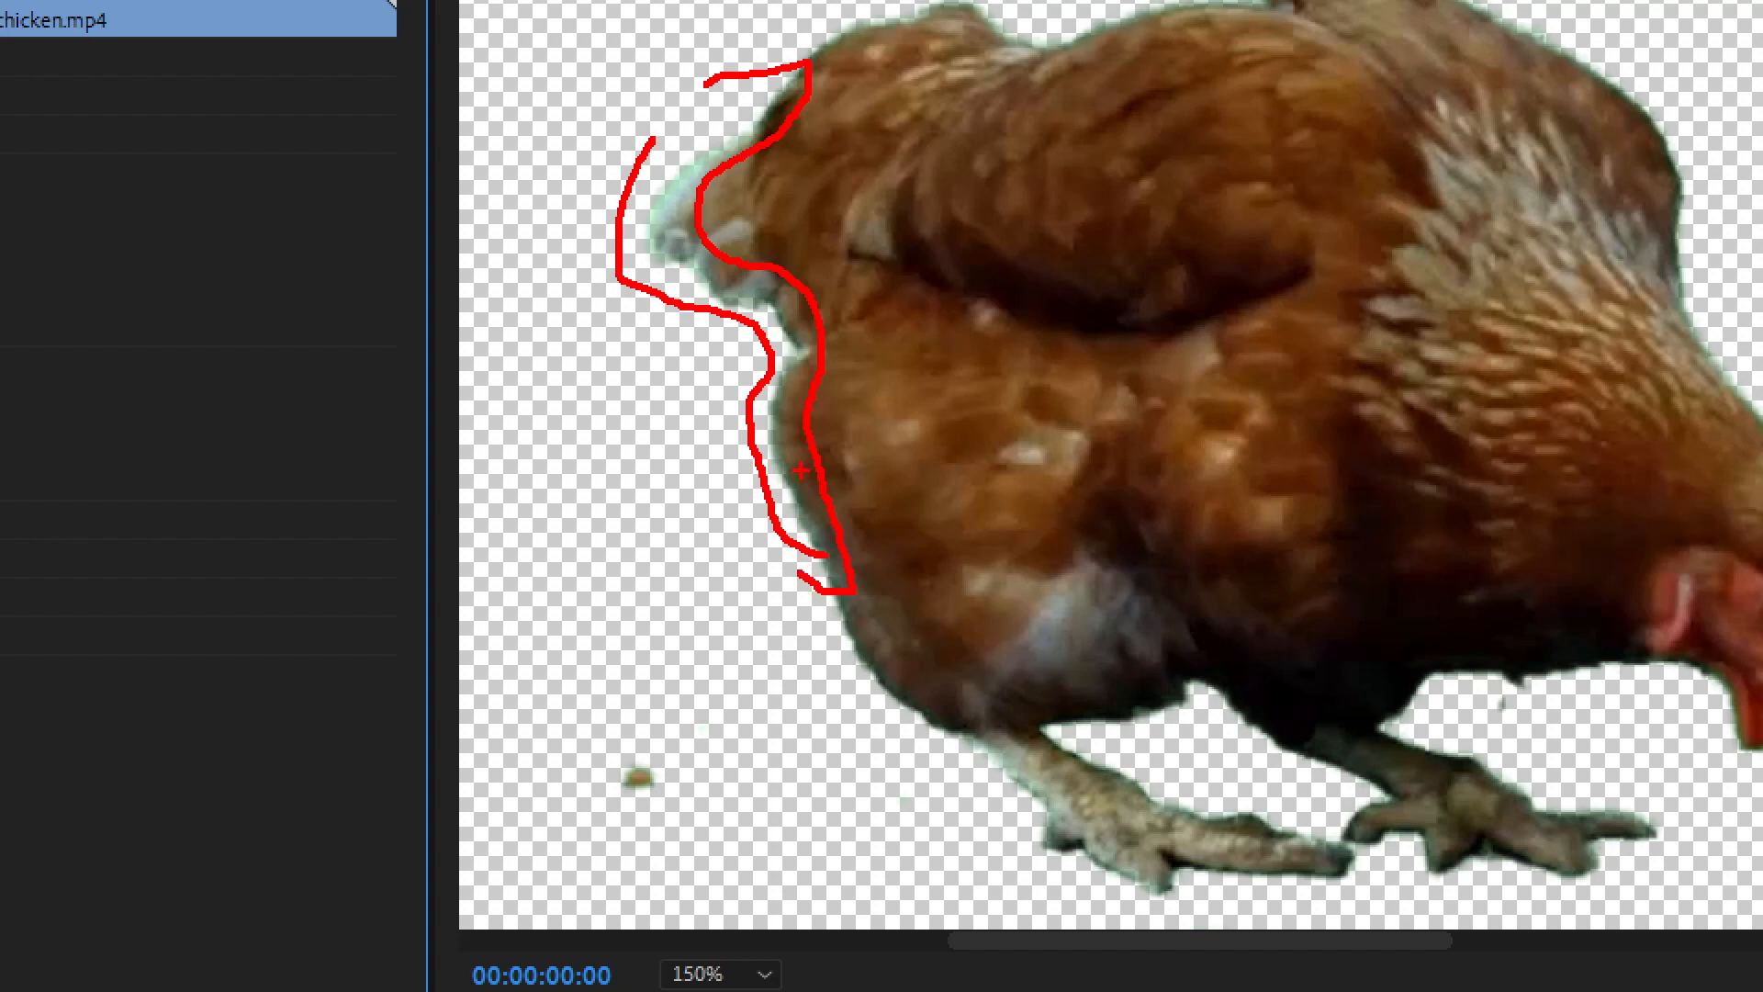
left_click_drag(855, 405, 869, 401)
mouse_move(569, 404)
left_mouse_down()
mouse_move(603, 458)
mouse_move(636, 354)
left_mouse_up()
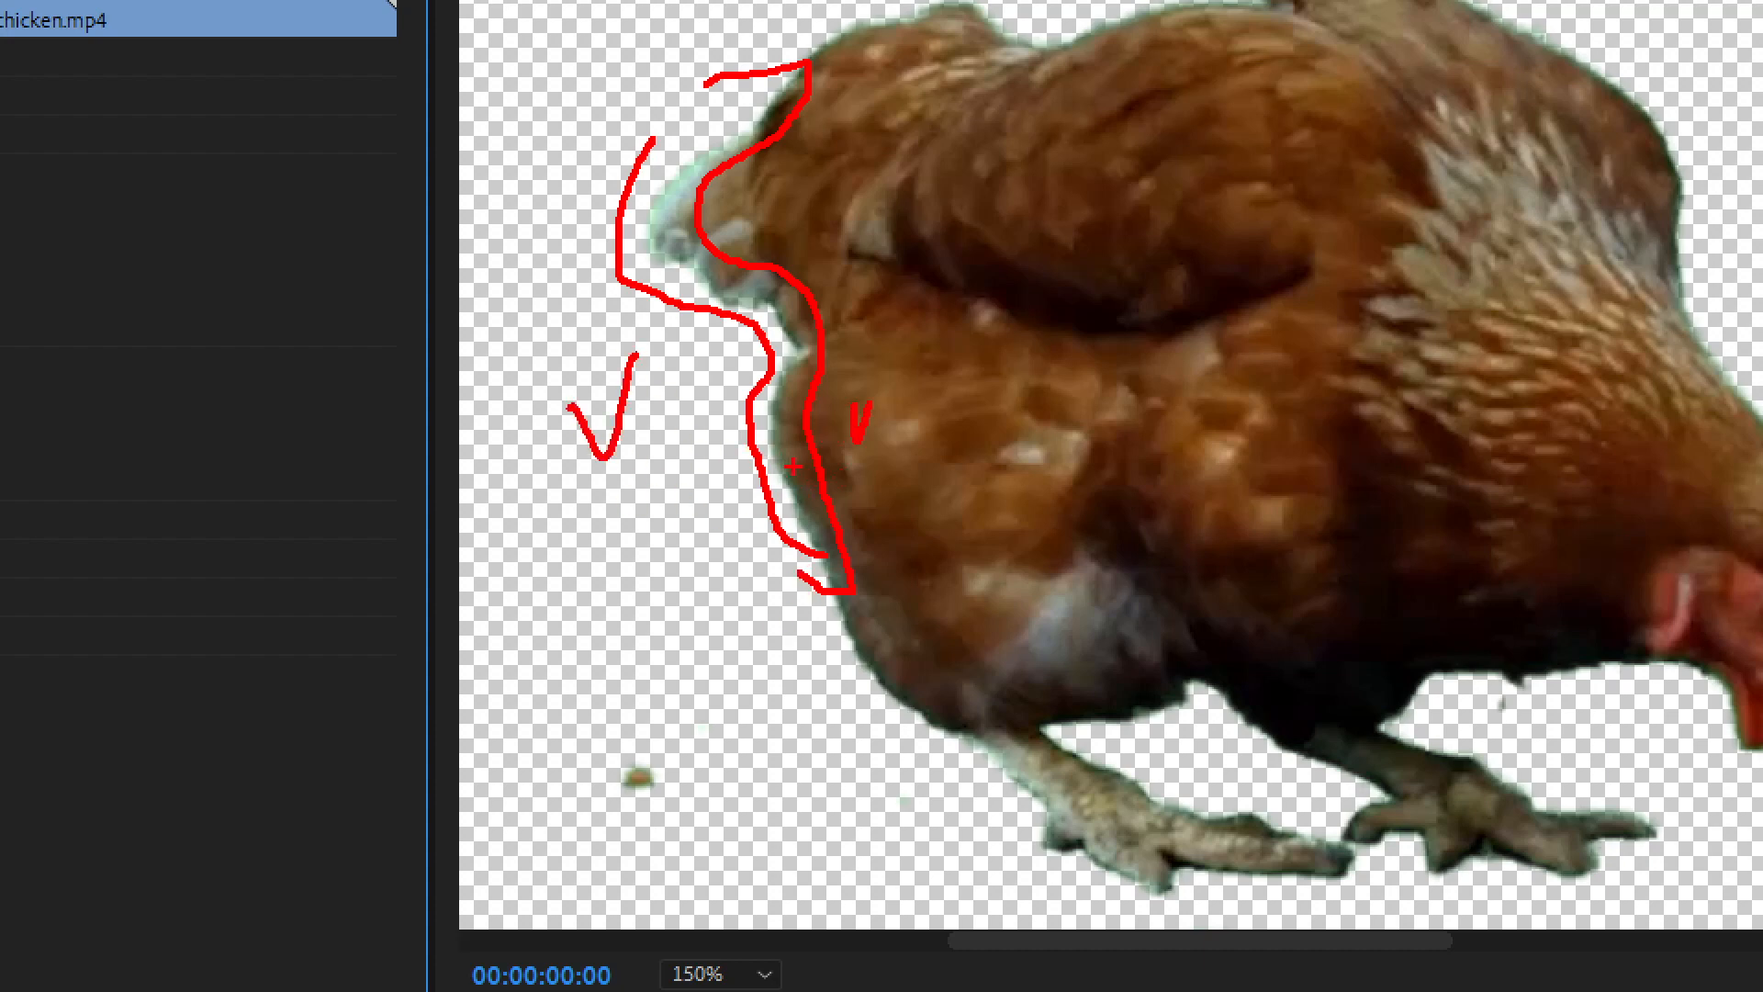
mouse_move(775, 434)
left_mouse_down()
mouse_move(832, 614)
mouse_move(891, 699)
mouse_move(808, 502)
left_mouse_up()
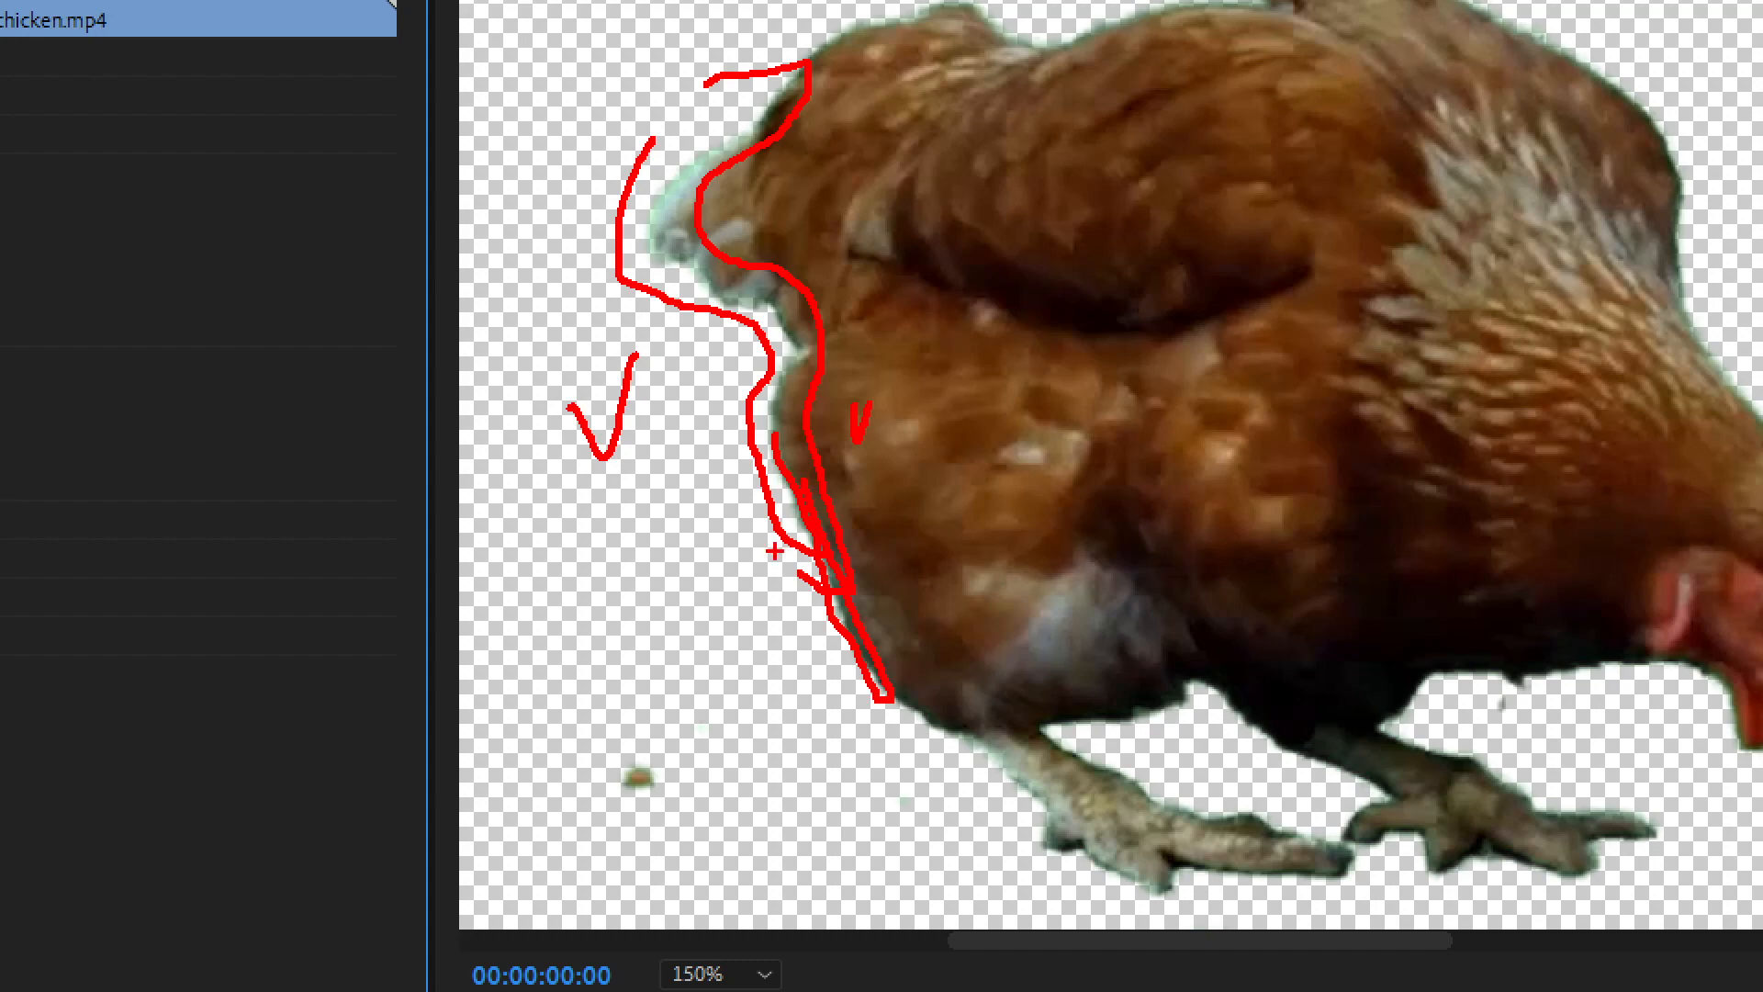
key("Escape")
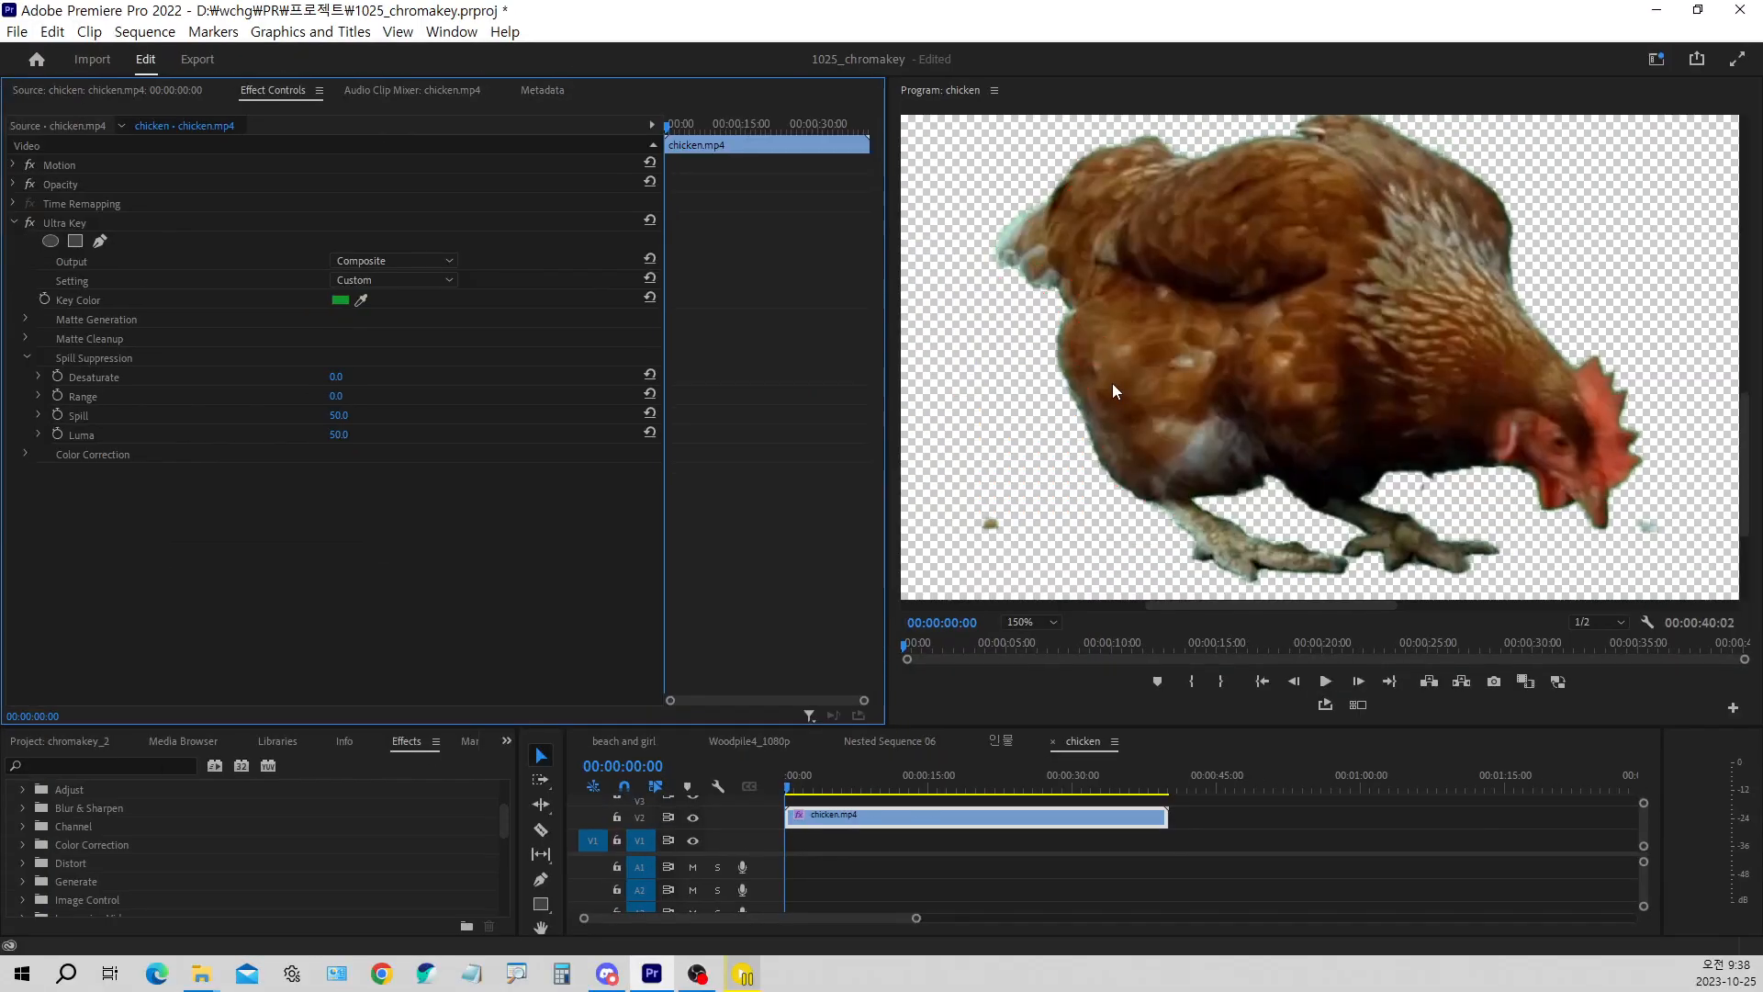
Try a Spill Suppression Desaturate of 100, and lower it until the chicken's colors return
left_click(337, 380)
type("100")
key("Return")
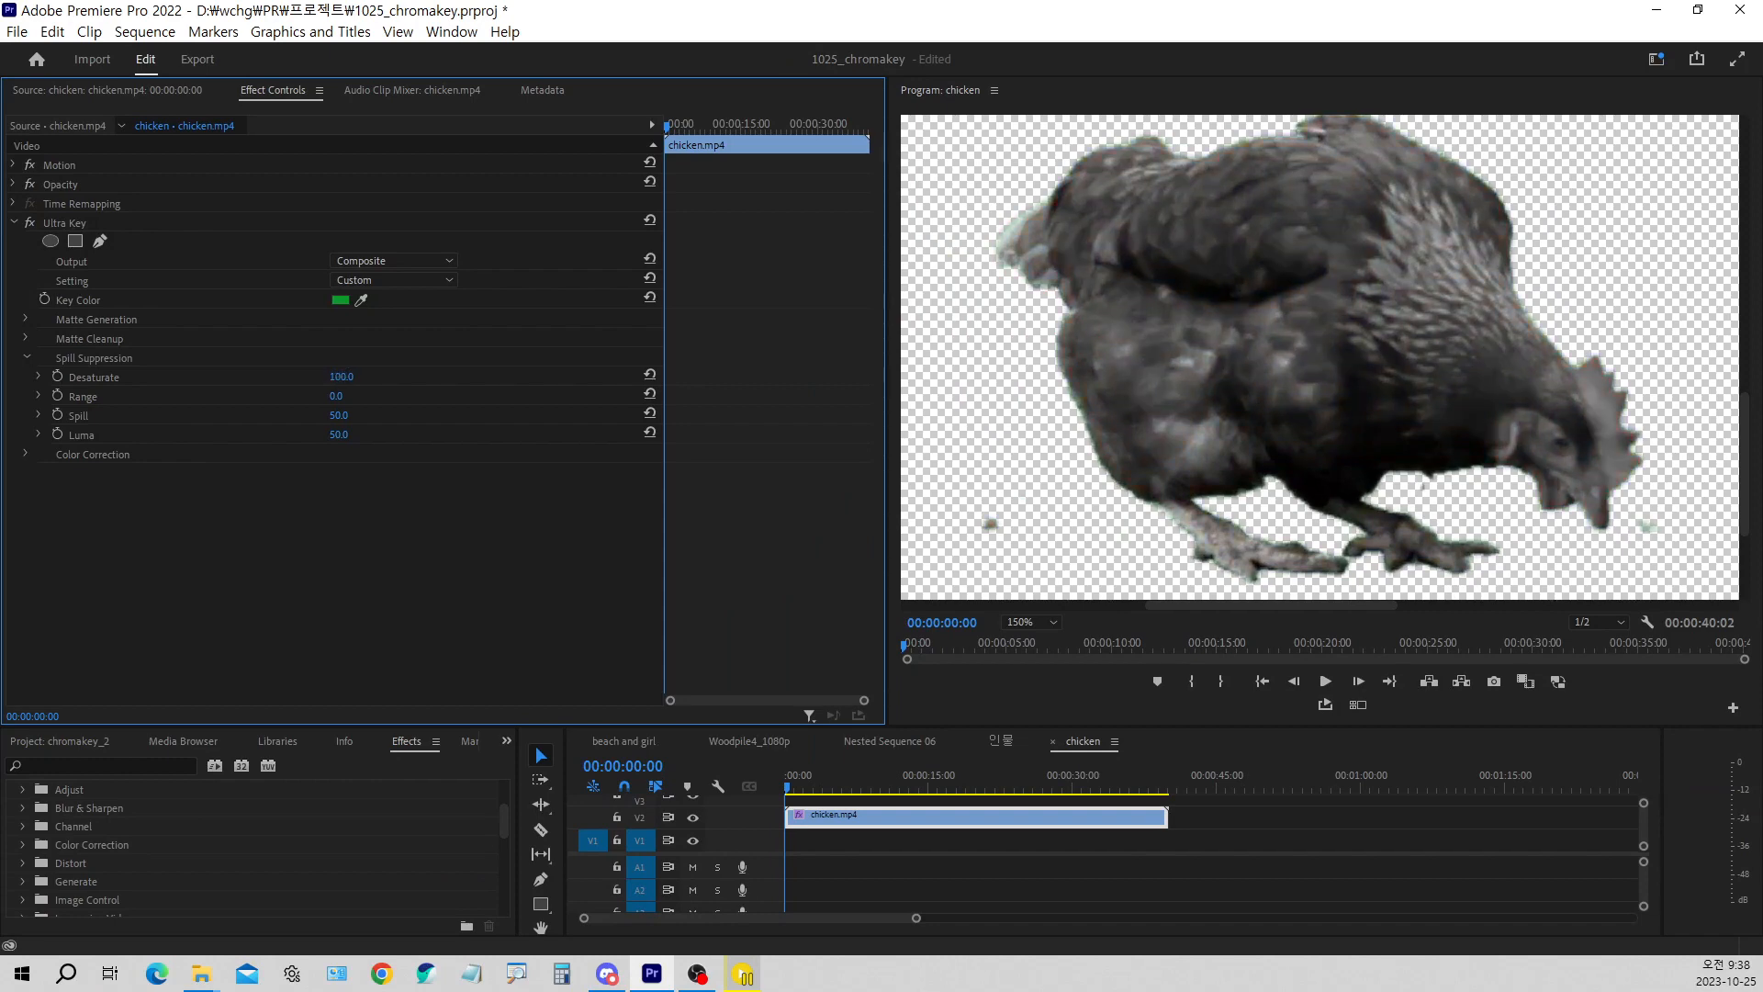
left_click_drag(340, 378, 246, 377)
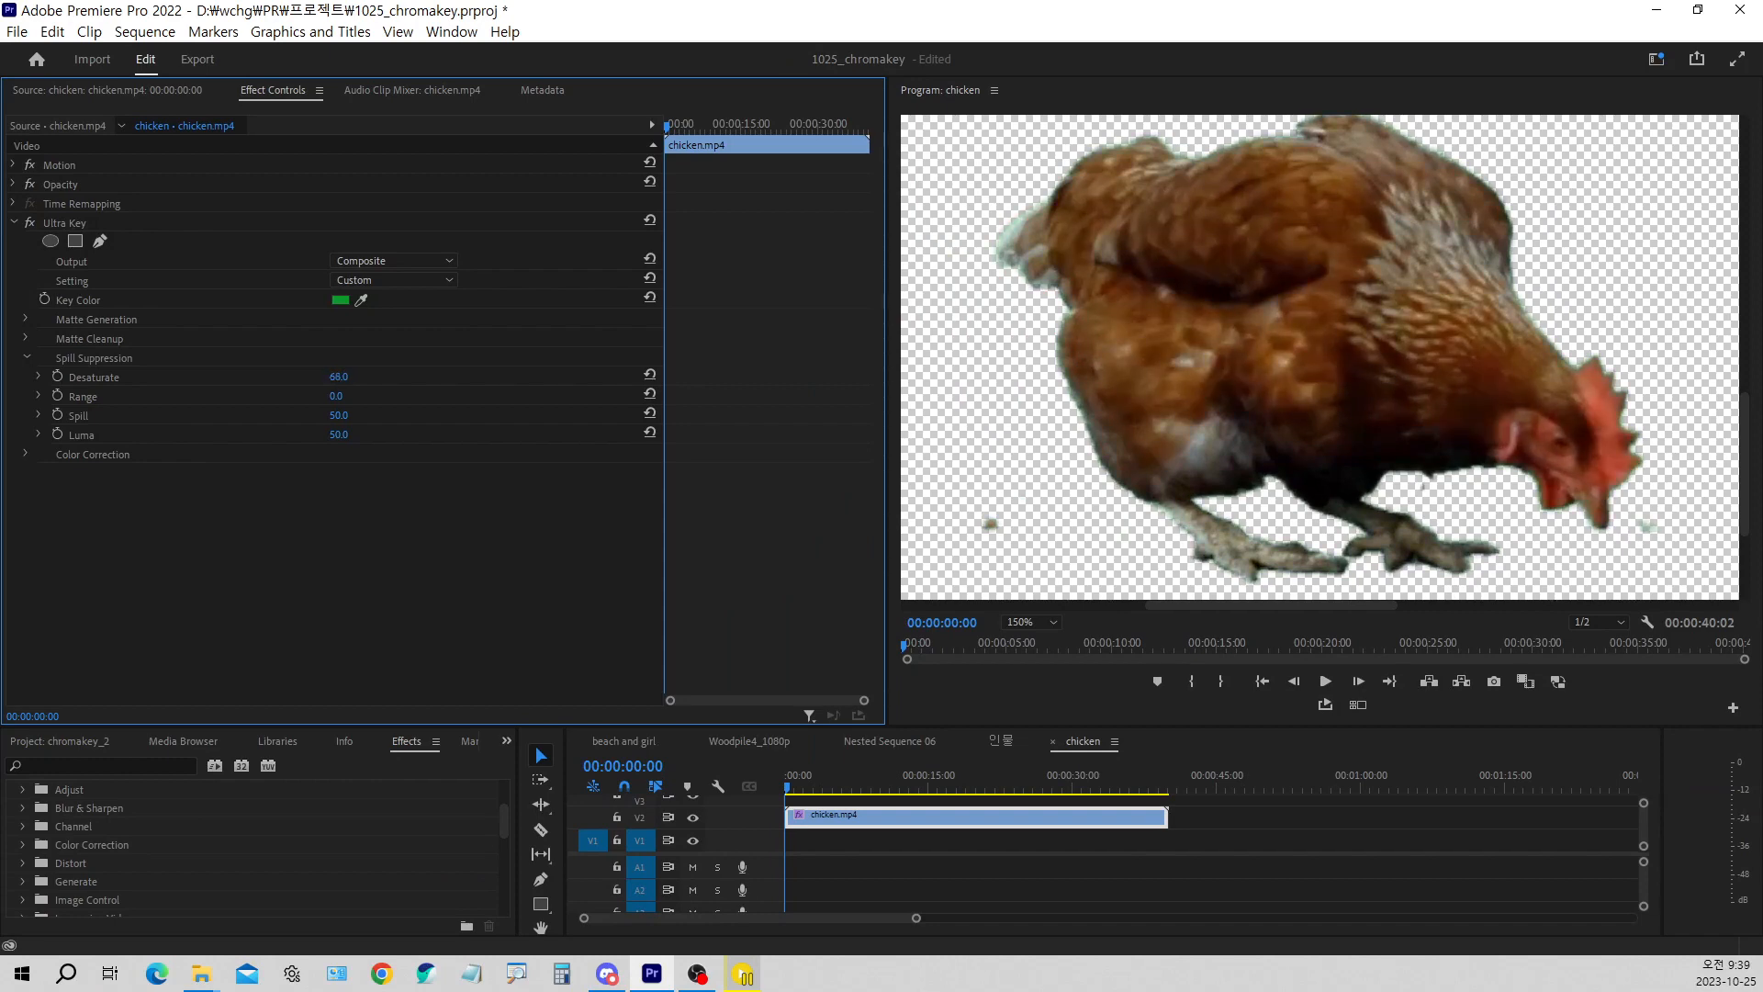
Set the Spill Suppression Desaturate to 25, try a Range of 60, and reset Range to its default of 50
left_click(336, 376)
type("25")
key("Return")
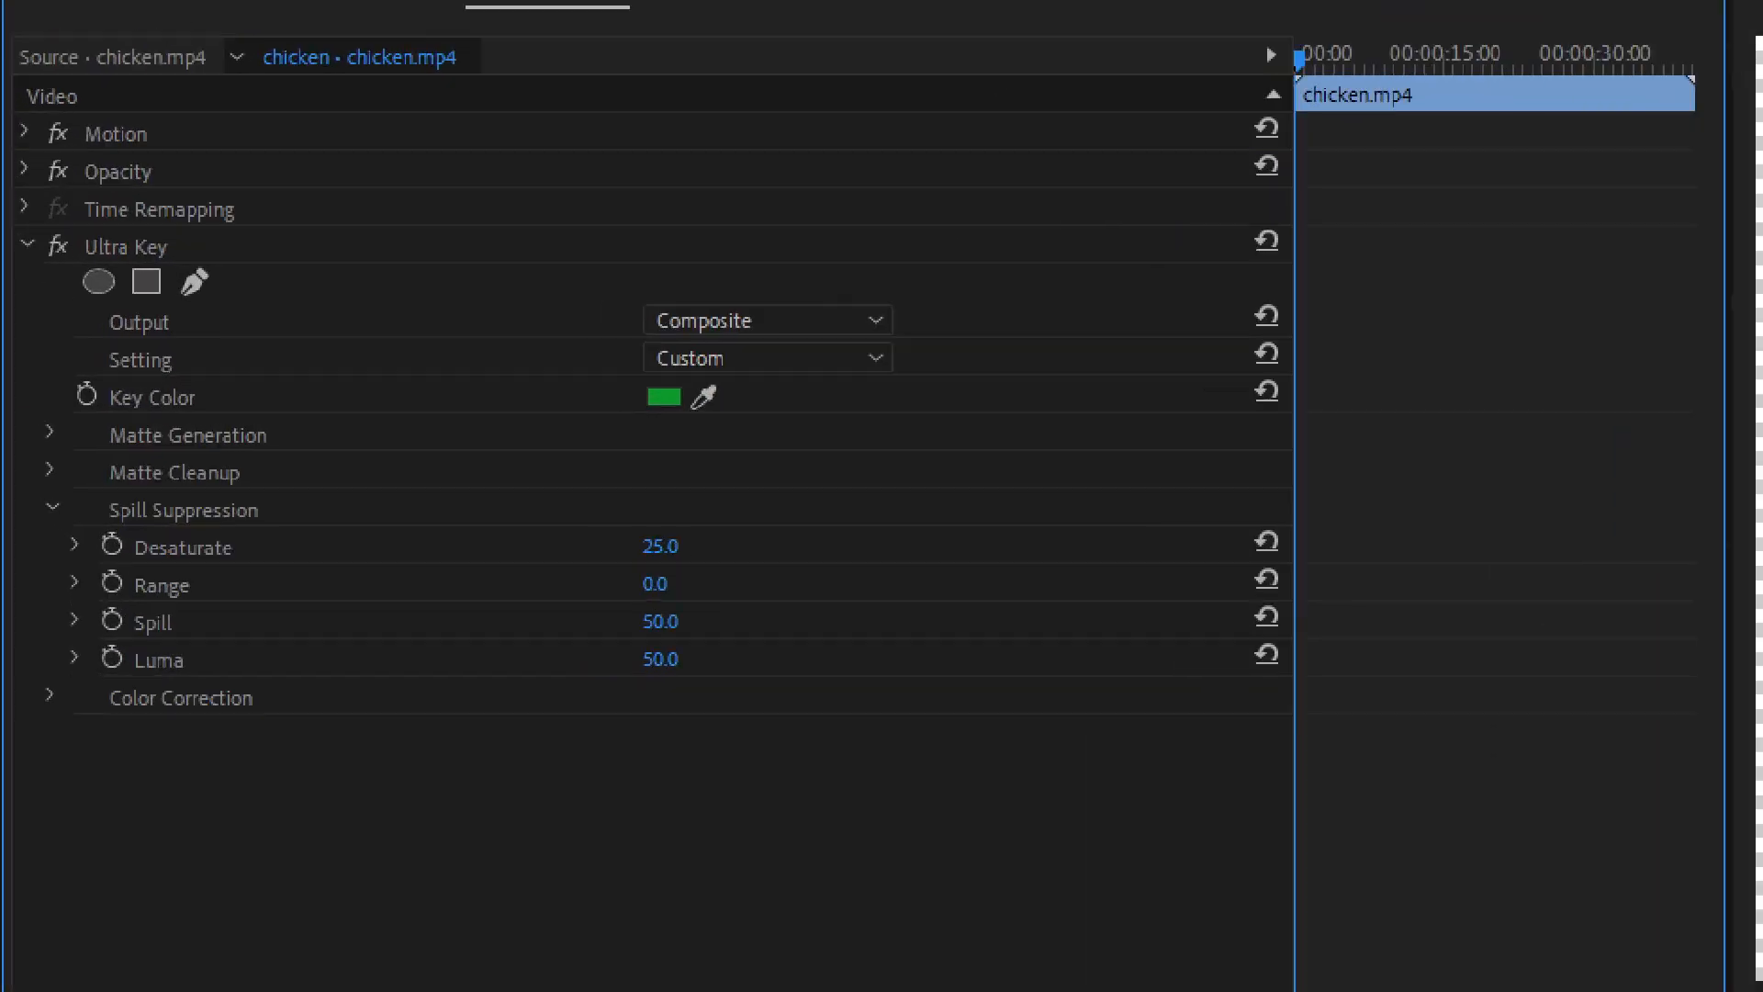
mouse_move(685, 420)
left_mouse_down()
mouse_move(630, 400)
mouse_move(708, 338)
mouse_move(714, 452)
left_mouse_up()
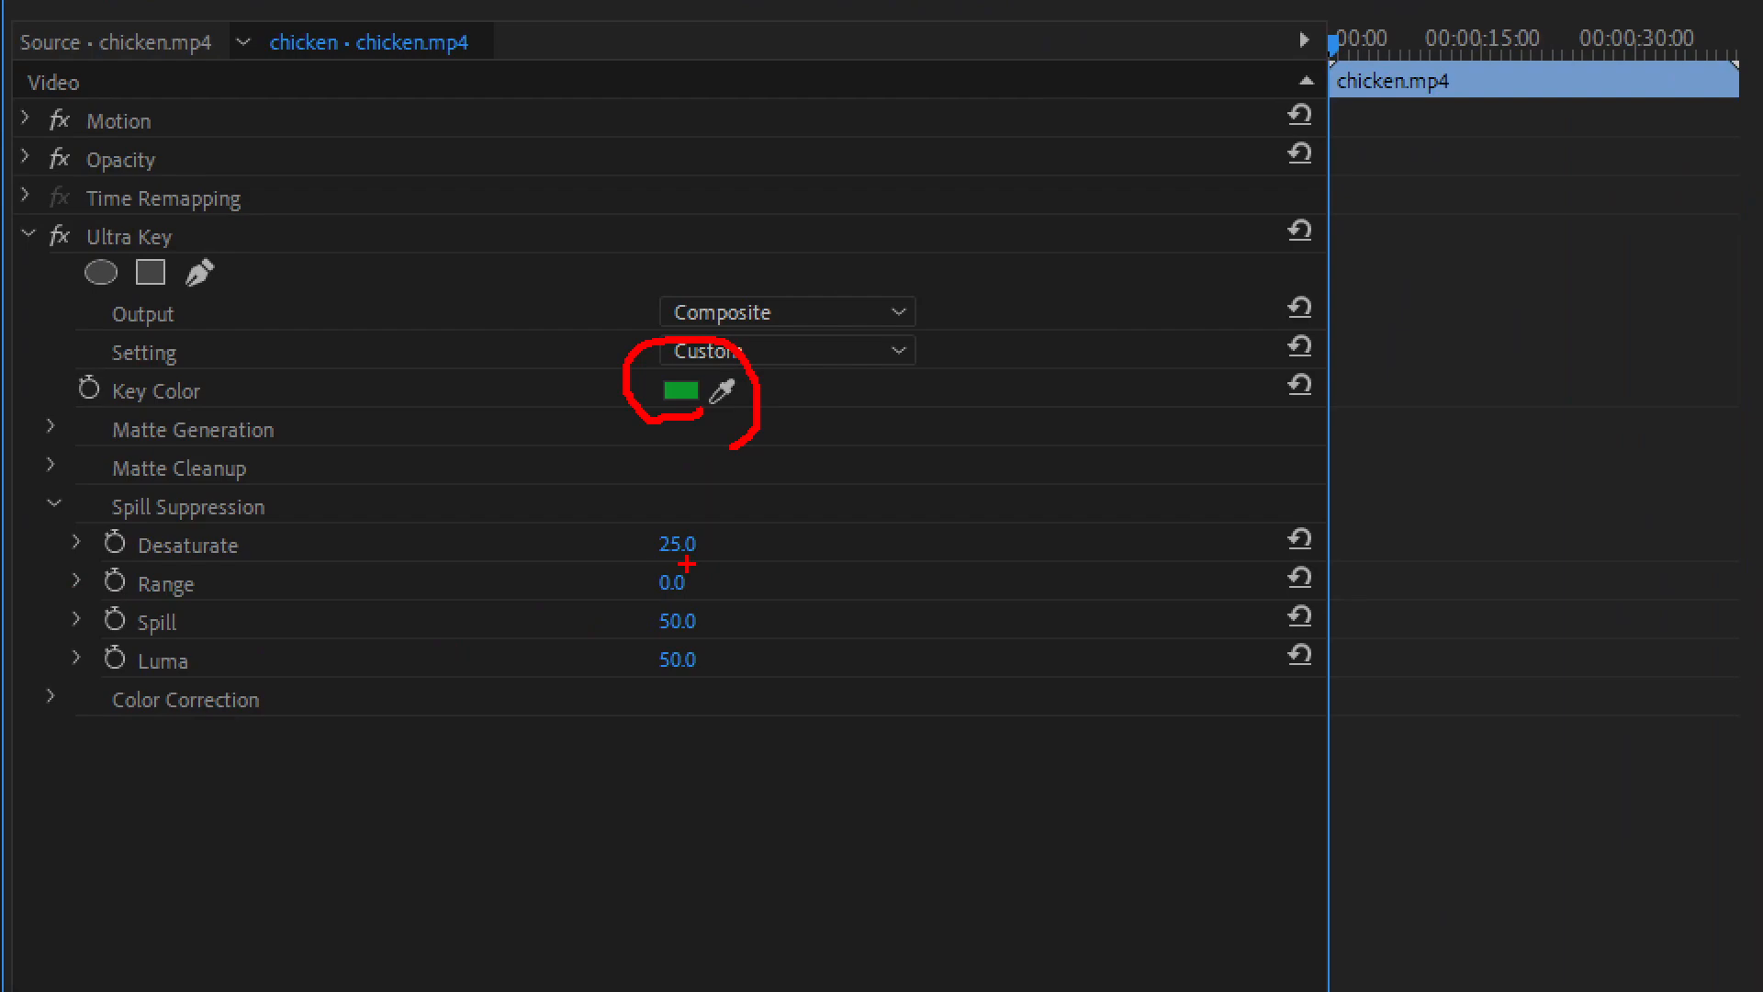
key("Escape")
left_click_drag(343, 398, 344, 396)
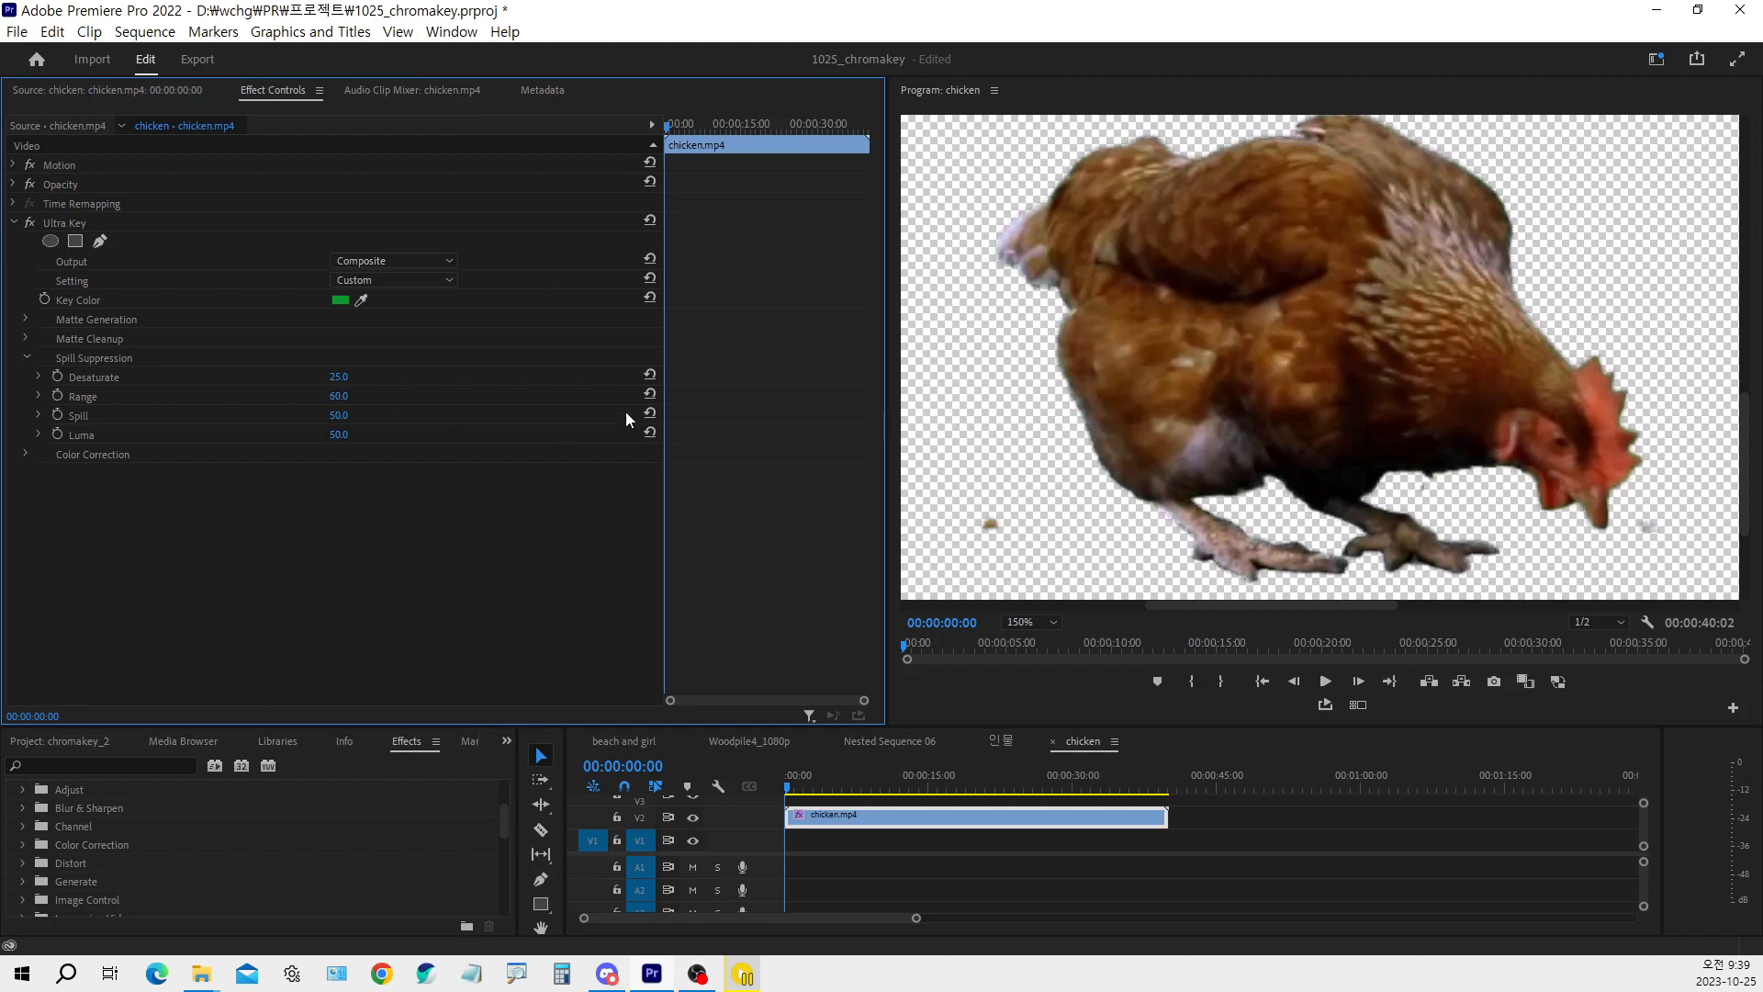
left_click(651, 394)
Try a Spill of 100 and a Luma of 97 in Spill Suppression, and reset both to their defaults
mouse_move(339, 416)
left_mouse_down()
mouse_move(390, 416)
mouse_move(304, 416)
left_mouse_up()
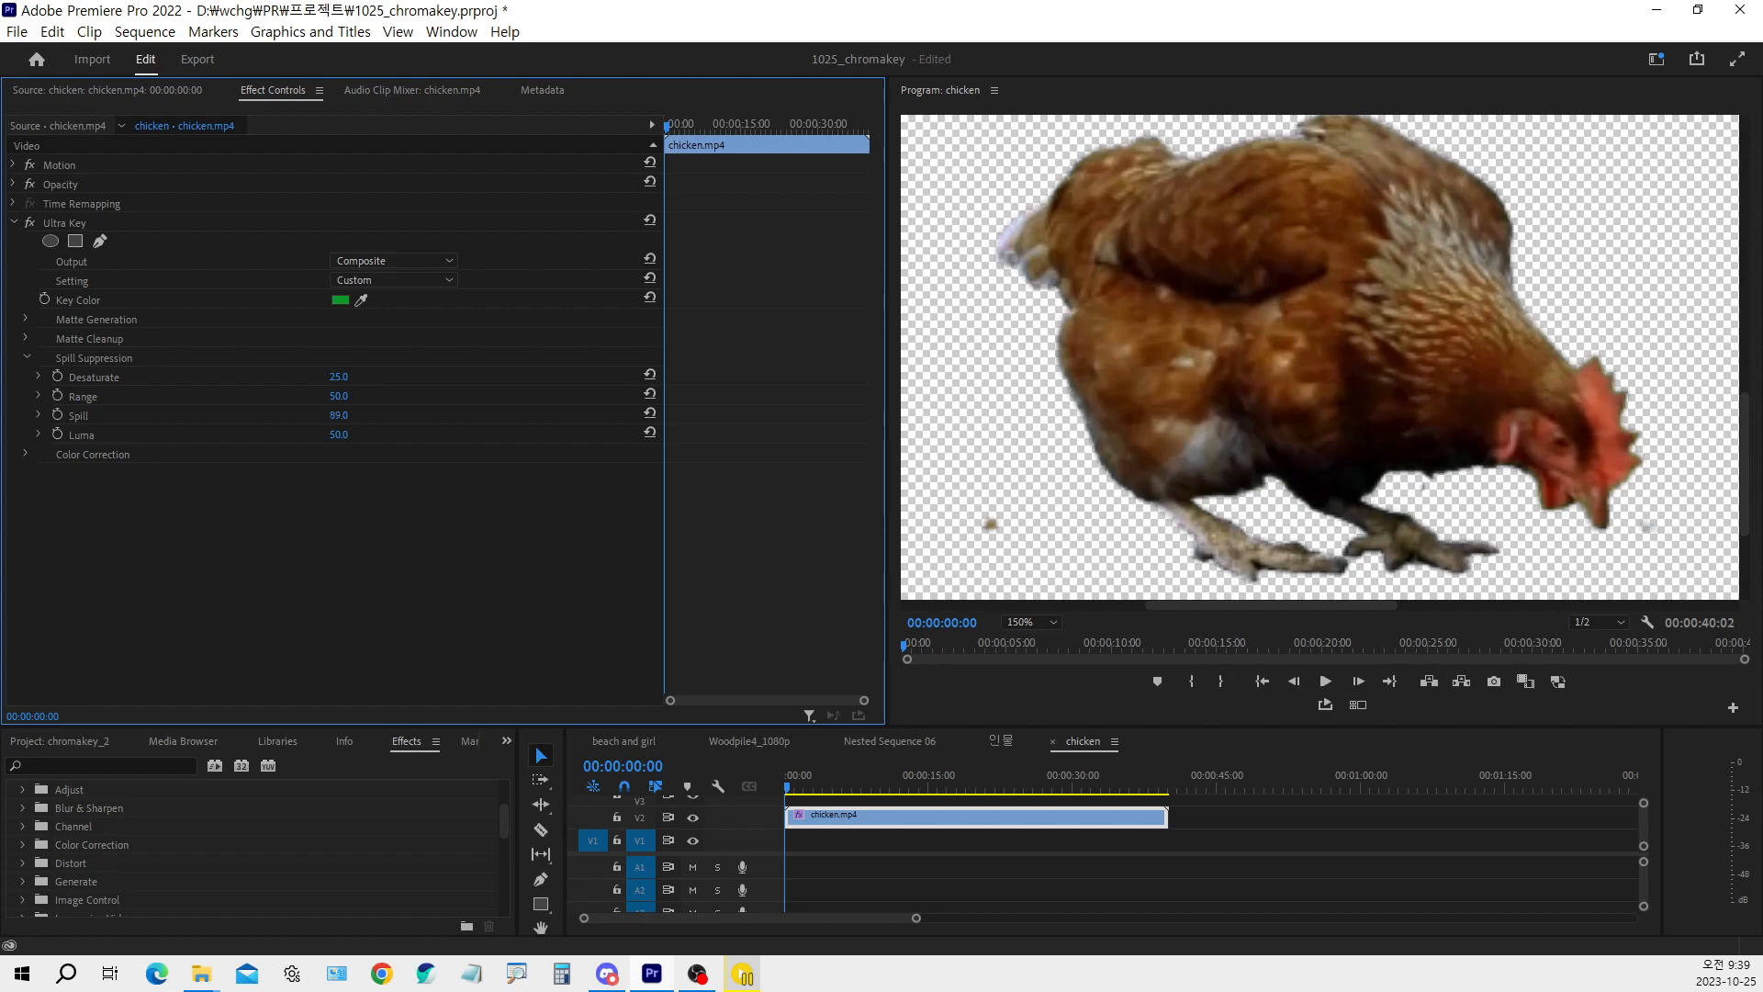
left_click_drag(339, 415, 367, 415)
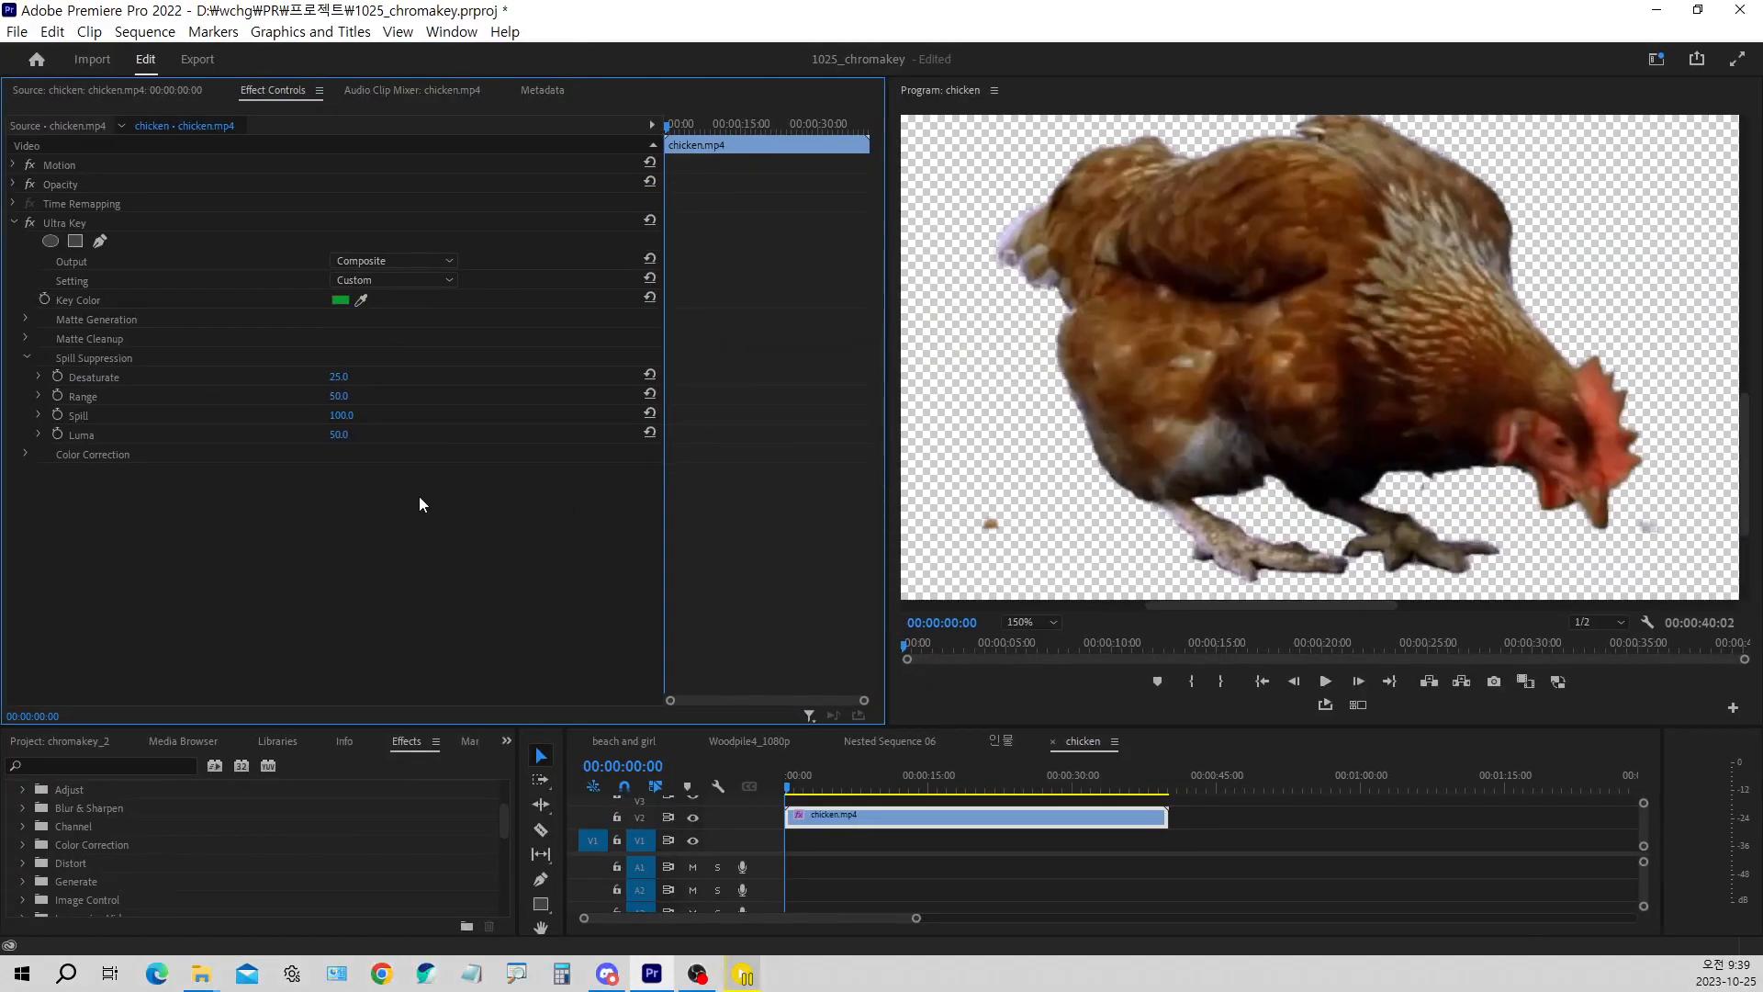
left_click(341, 415)
left_click(650, 414)
mouse_move(338, 438)
left_mouse_down()
mouse_move(384, 437)
mouse_move(292, 437)
mouse_move(384, 437)
mouse_move(292, 437)
mouse_move(384, 437)
mouse_move(294, 437)
mouse_move(384, 437)
mouse_move(354, 438)
left_mouse_up()
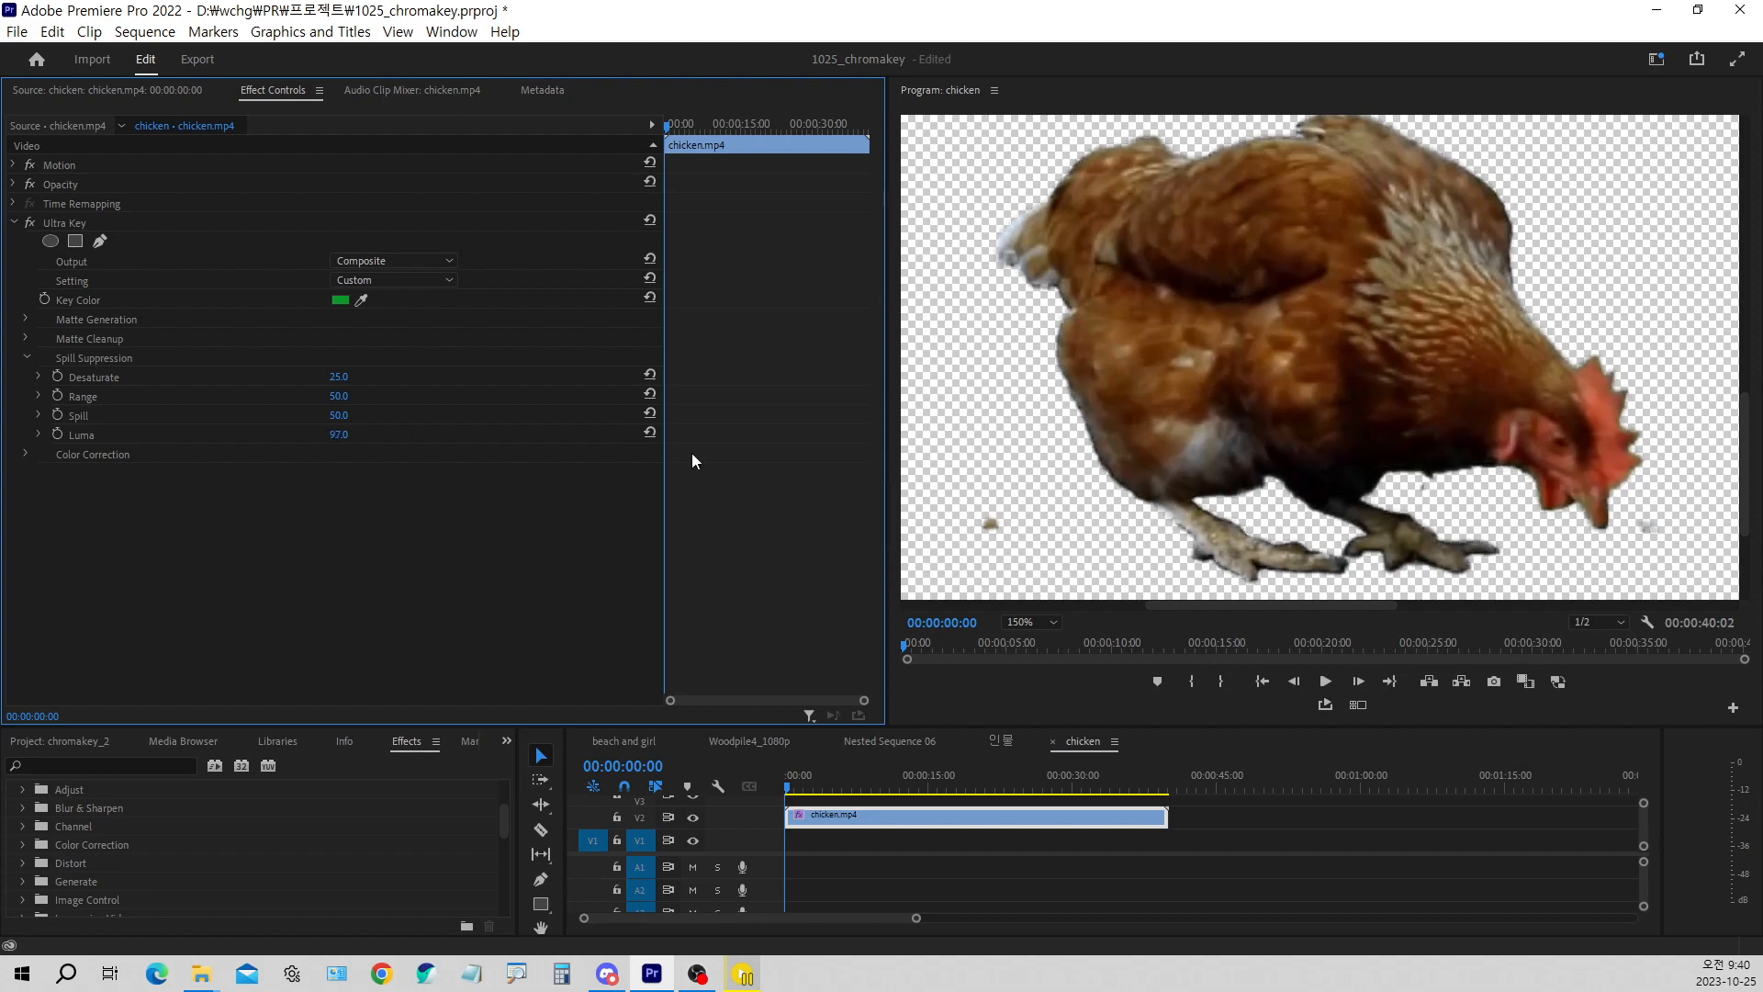
left_click(651, 433)
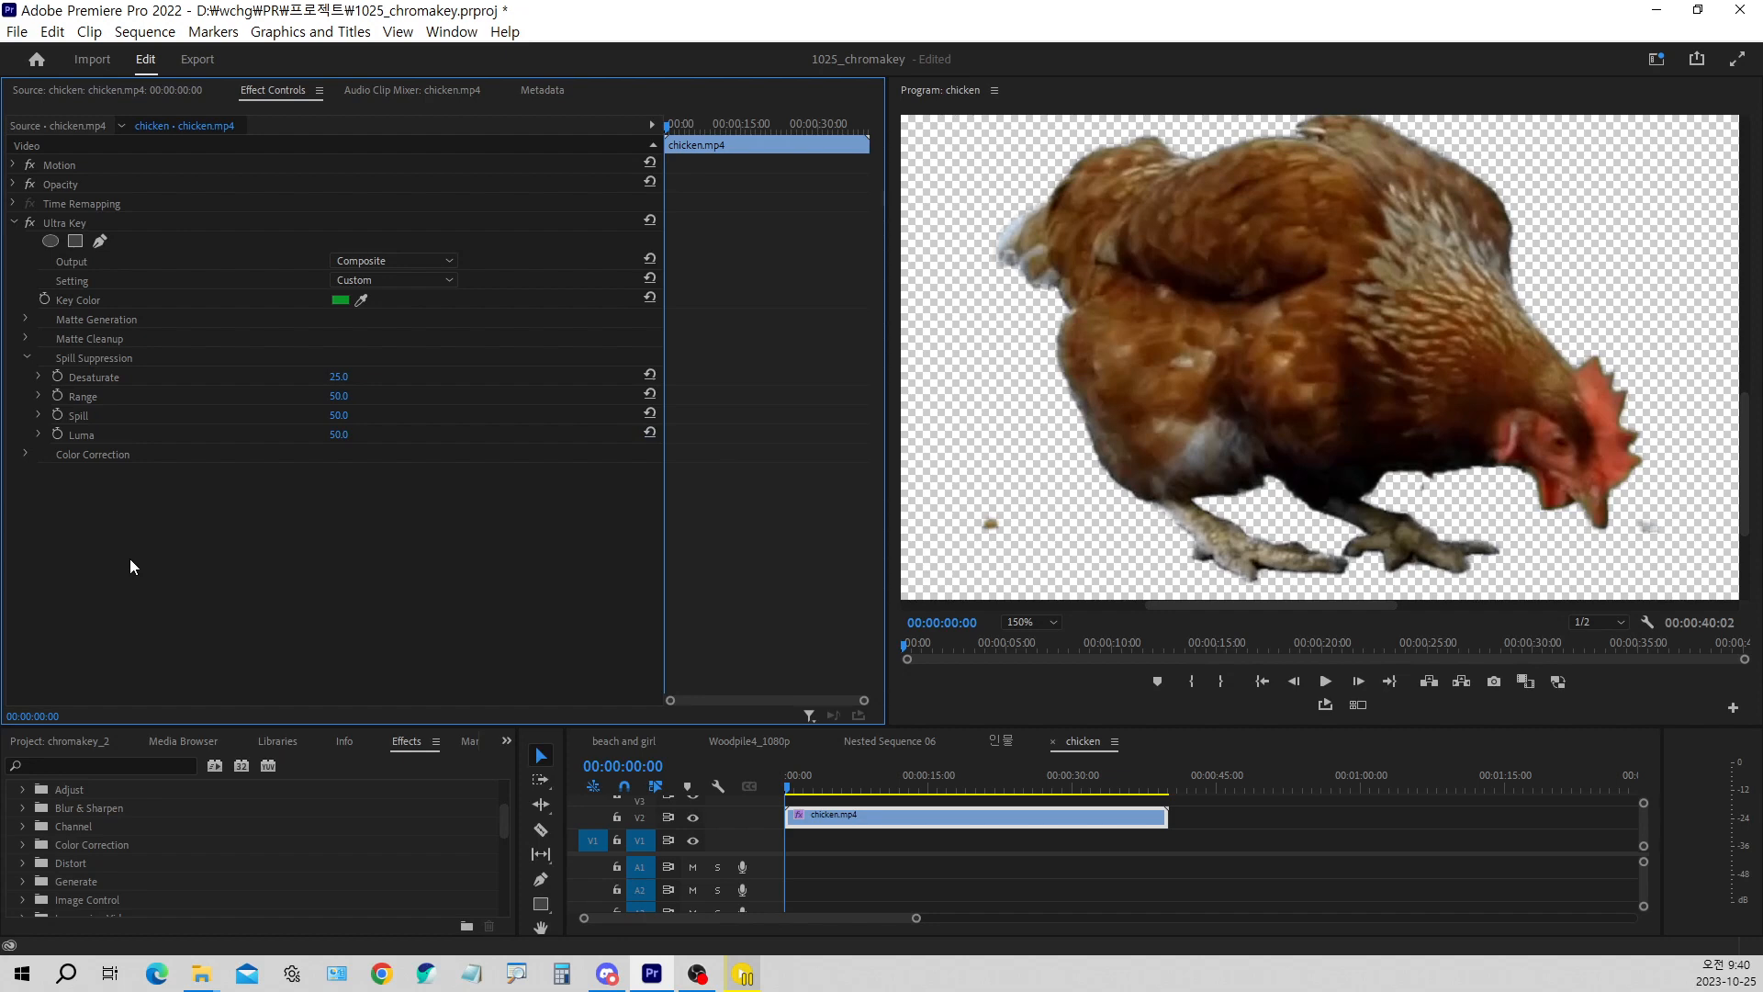
Look over the Color Correction settings of Ultra Key, and collapse both Color Correction and Spill Suppression
left_click(26, 455)
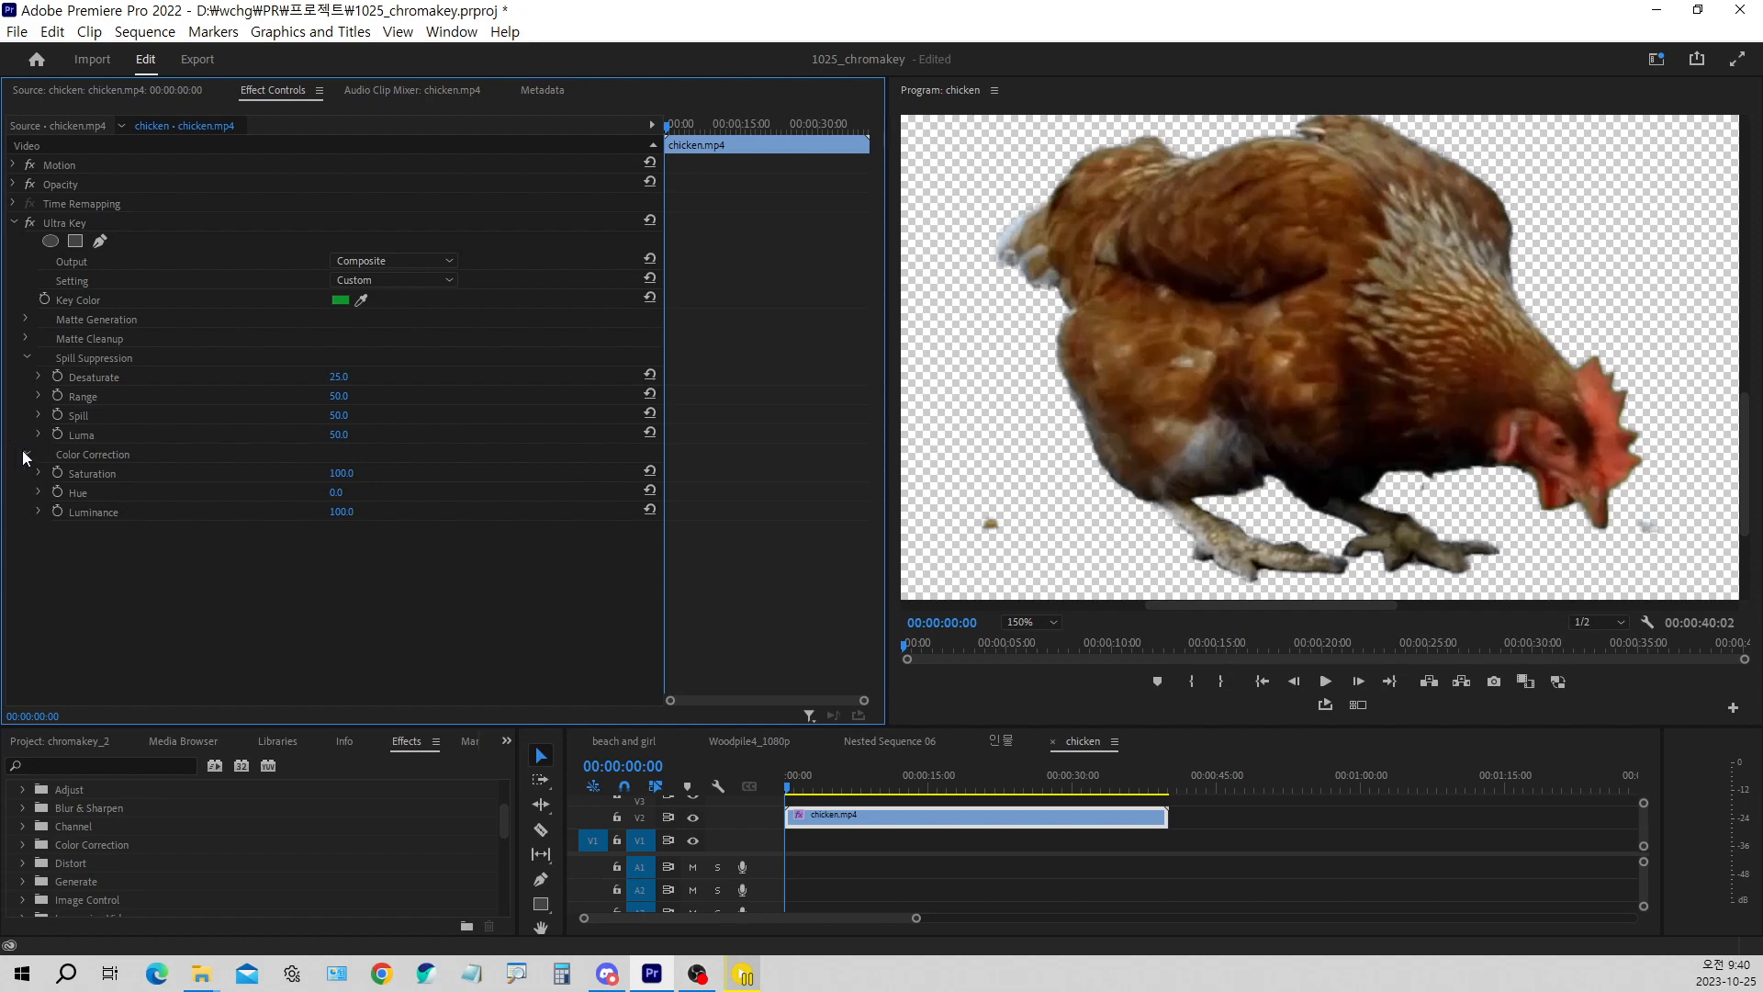
left_click(27, 453)
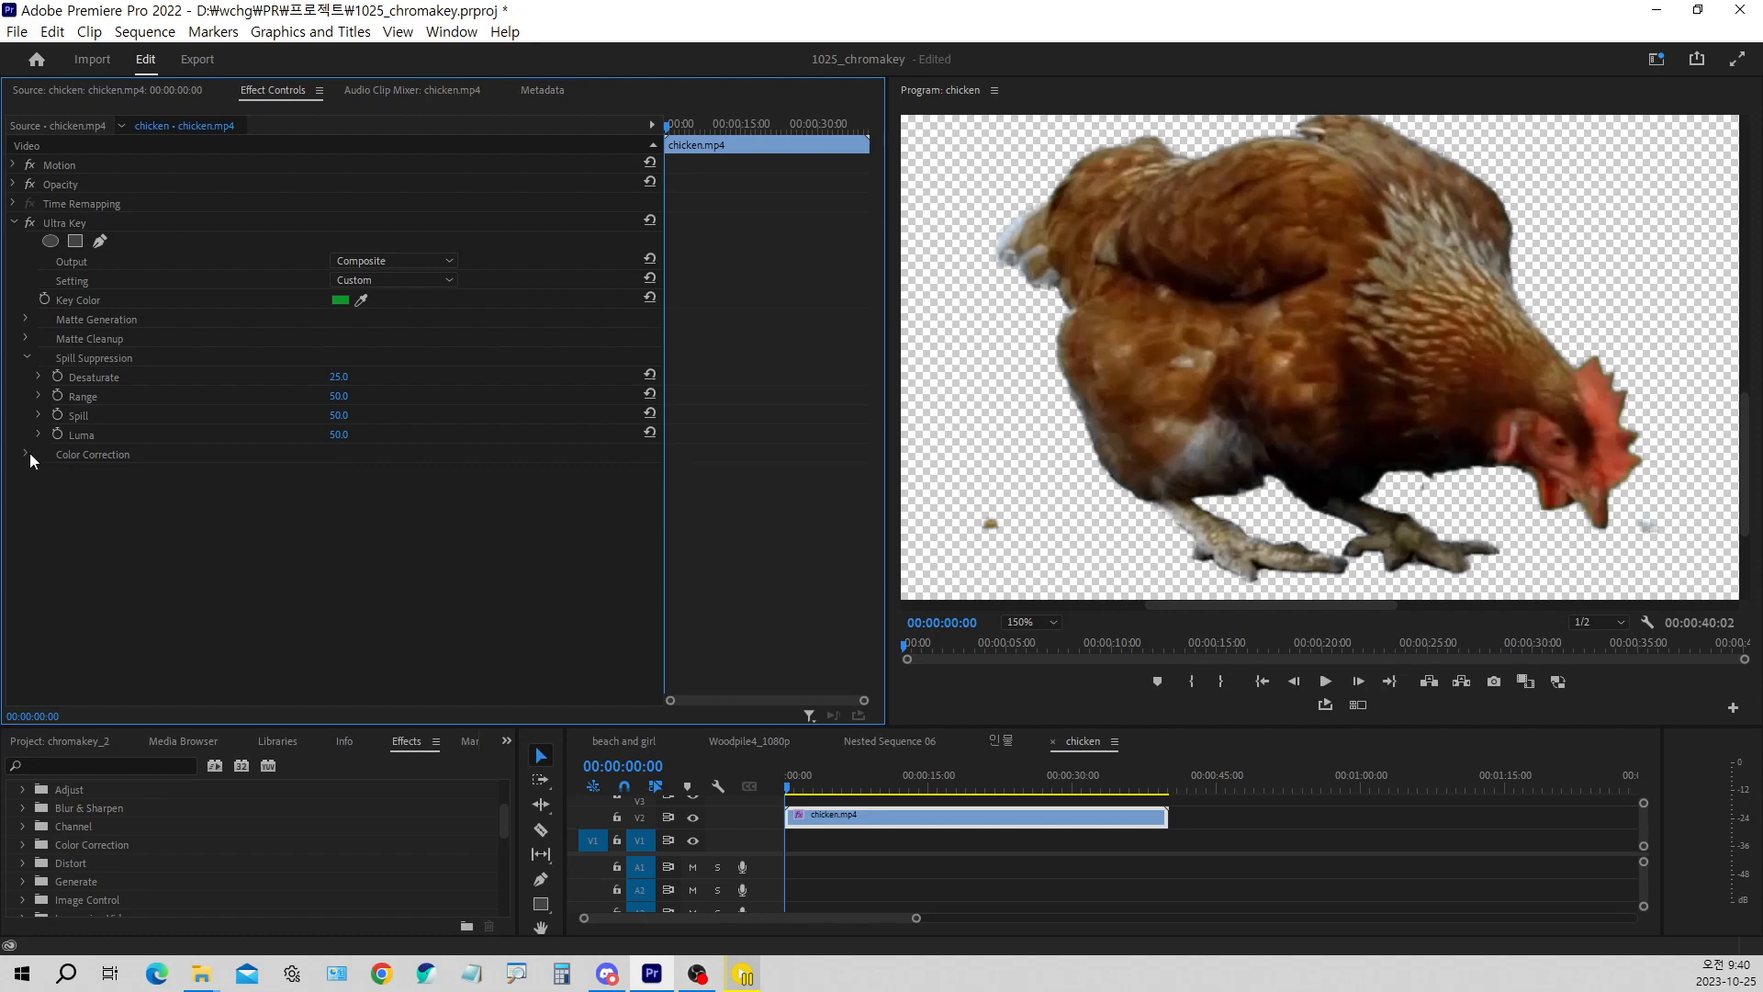
left_click(26, 360)
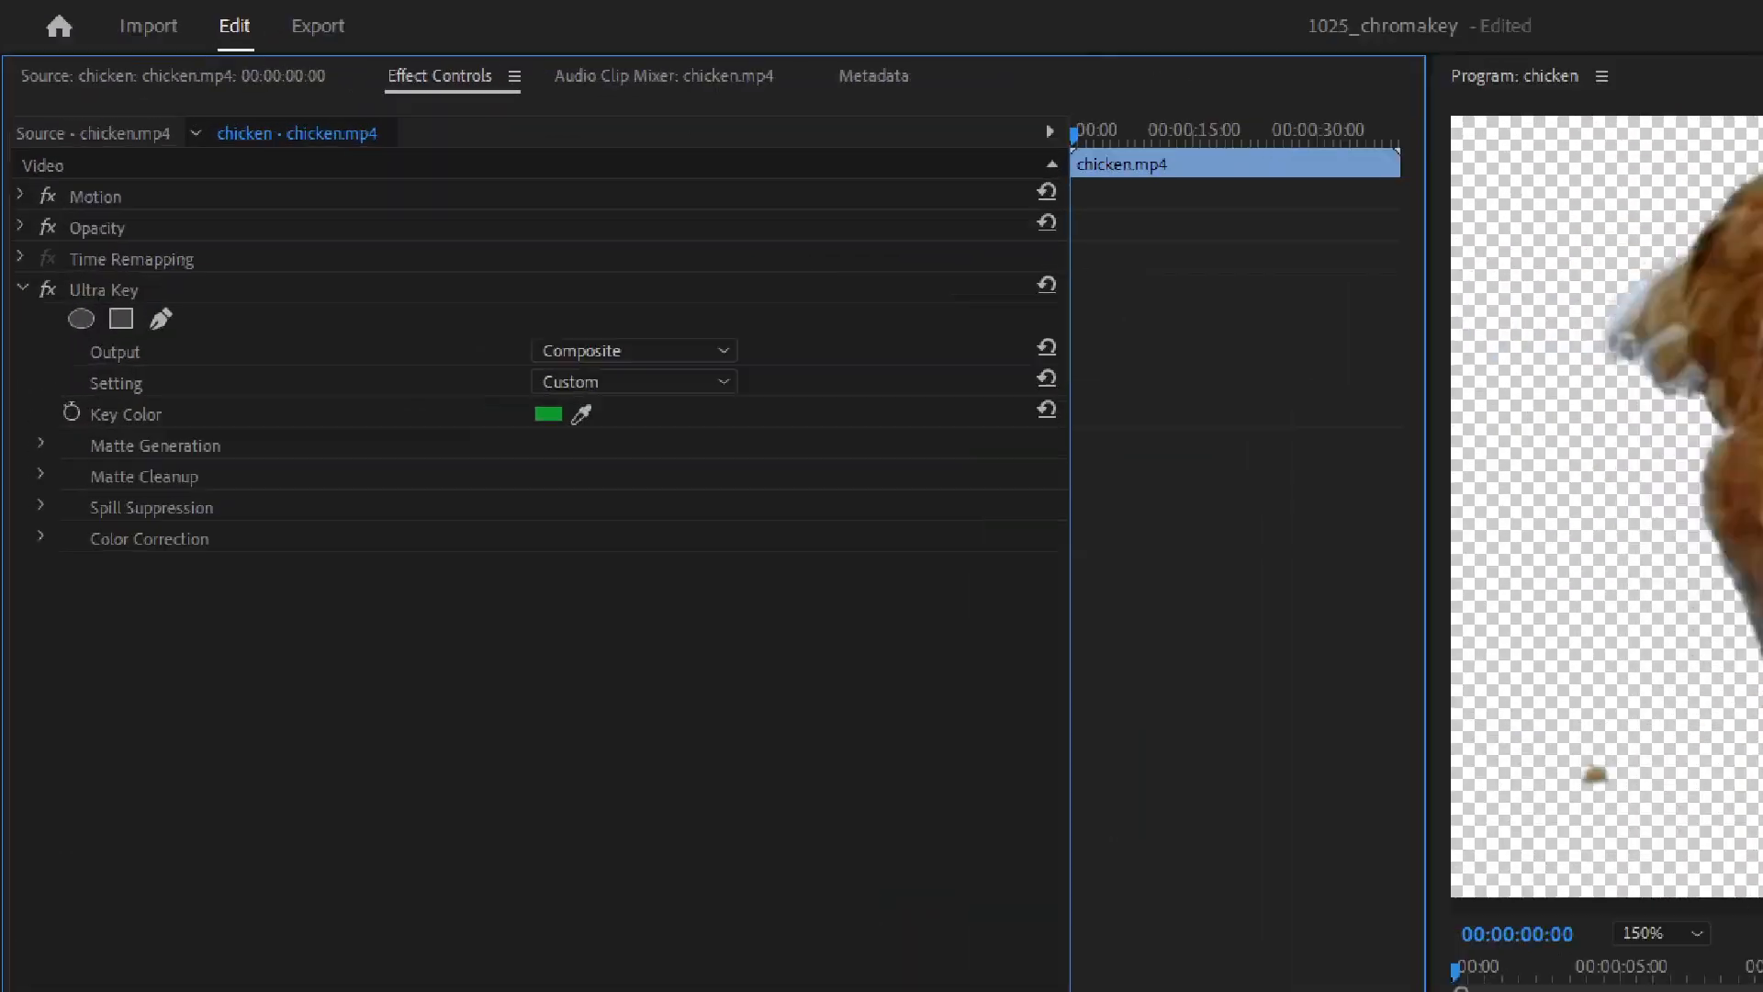
mouse_move(28, 404)
left_mouse_down()
mouse_move(296, 552)
mouse_move(317, 525)
left_mouse_up()
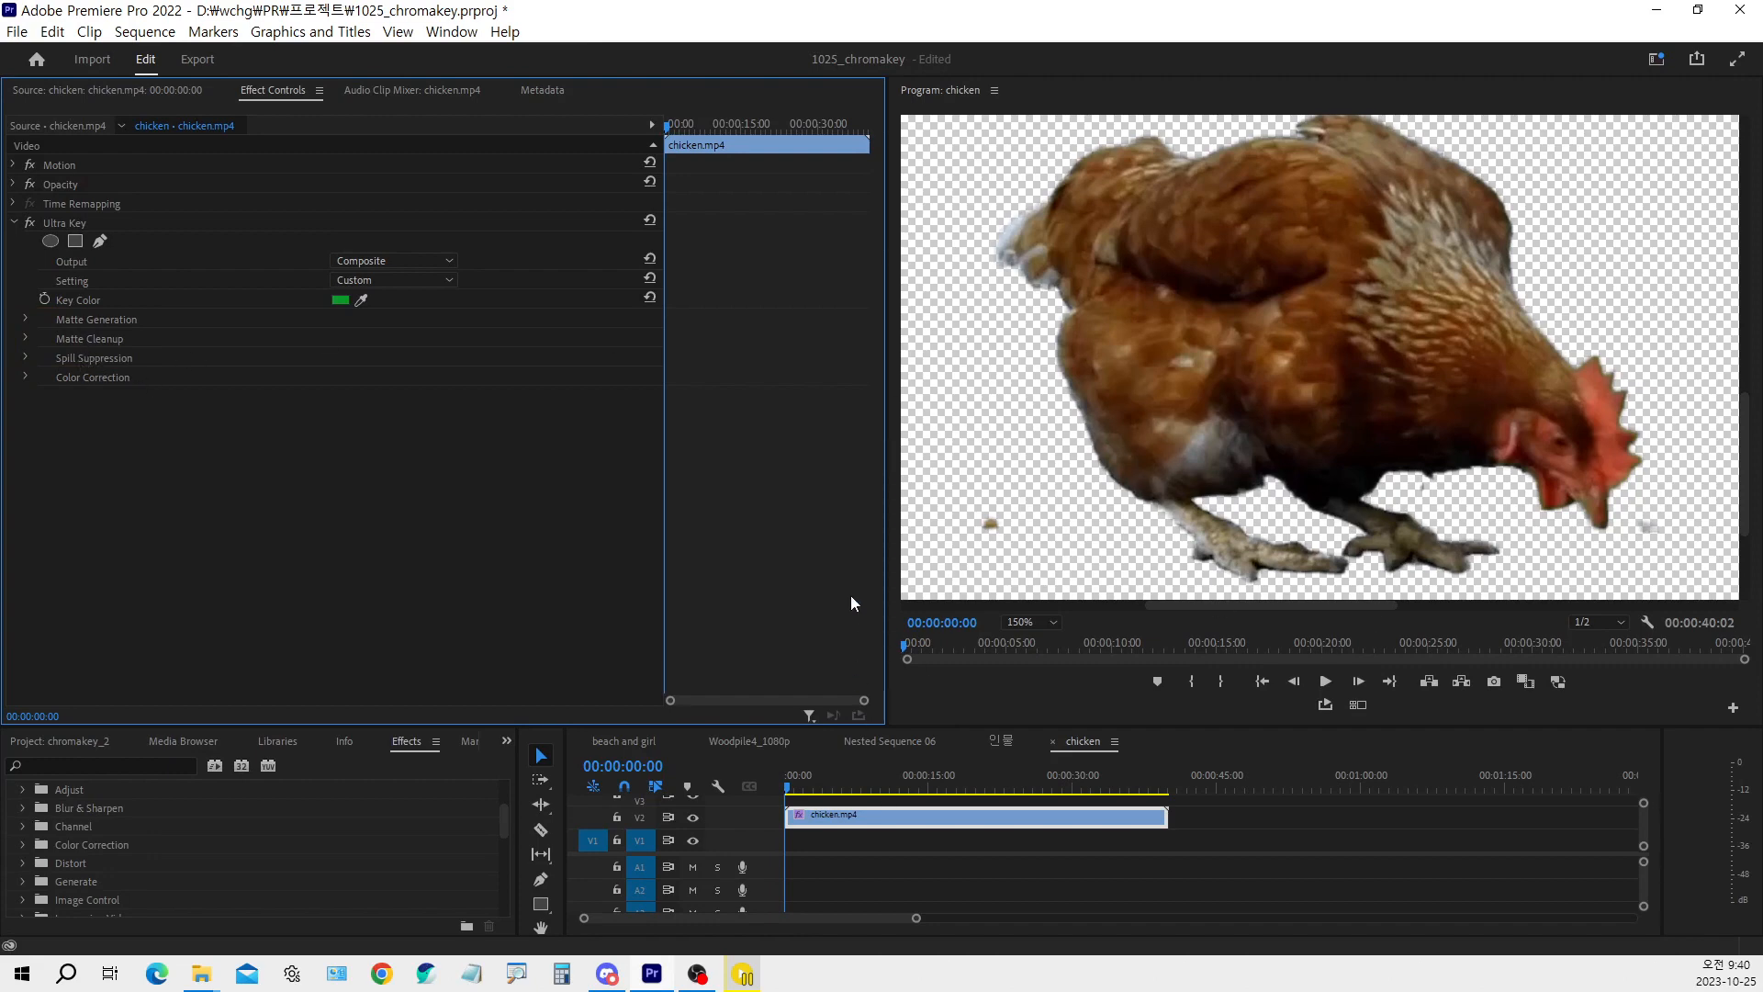
Set the program preview zoom to Fit and give the project and timeline area more height
left_click(1044, 625)
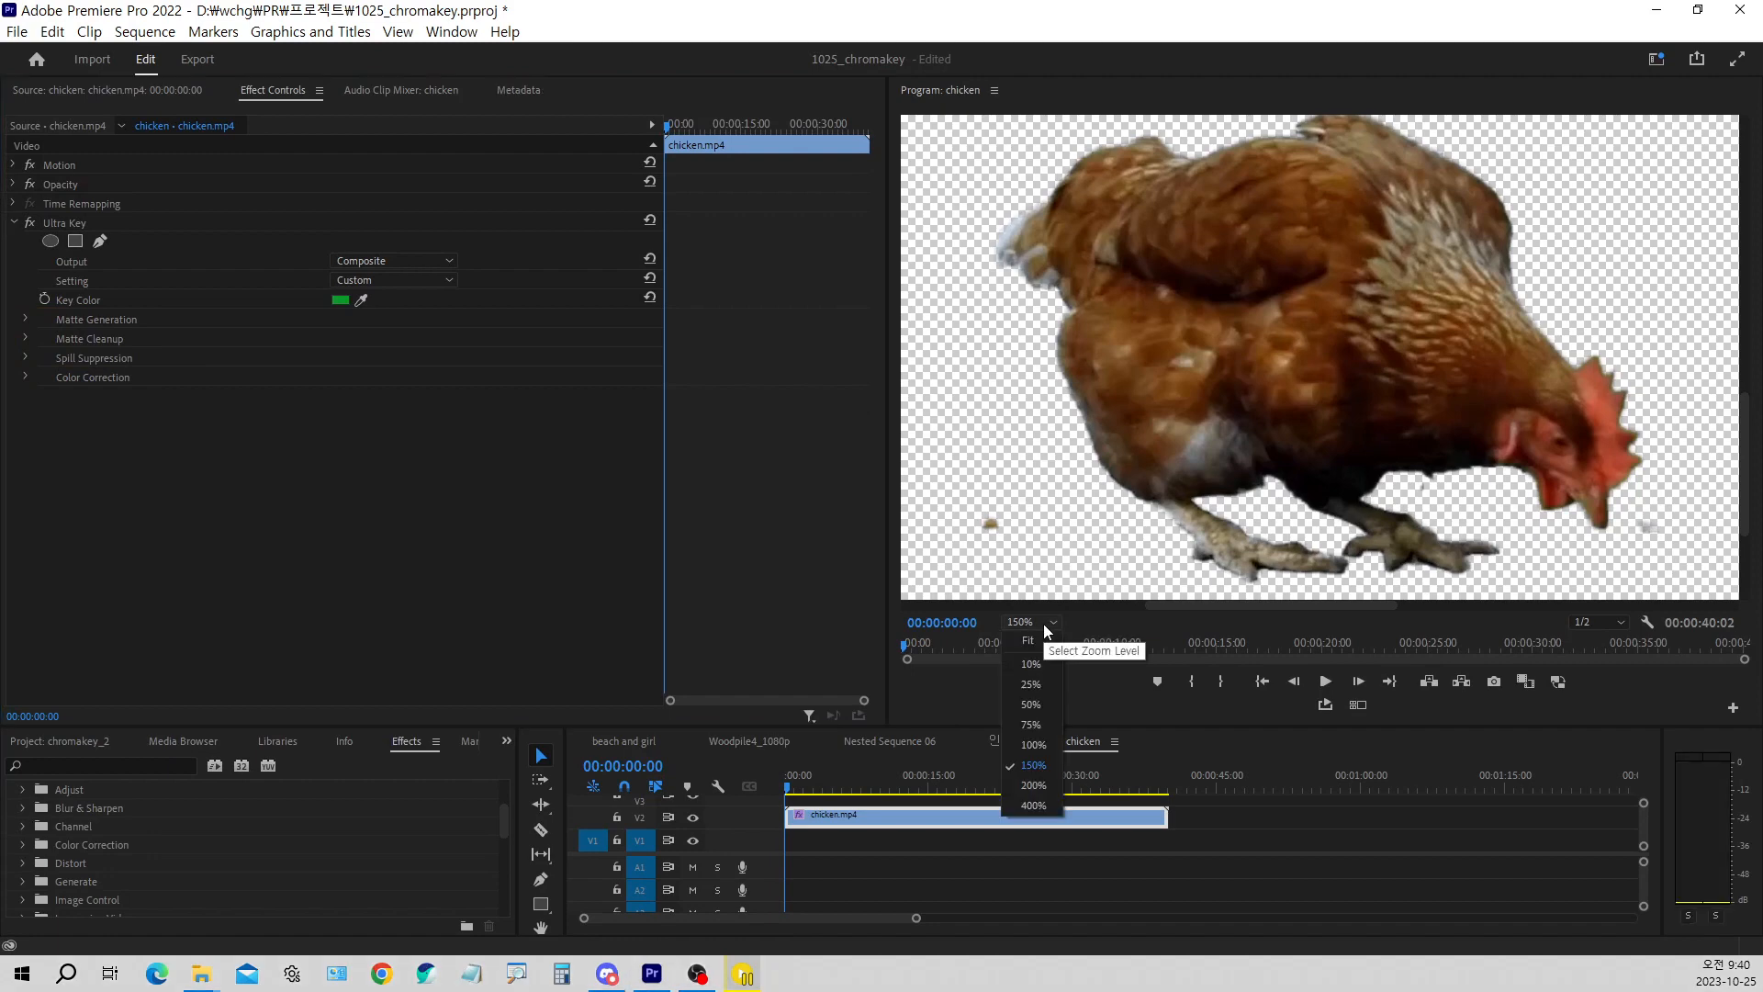
left_click(1030, 641)
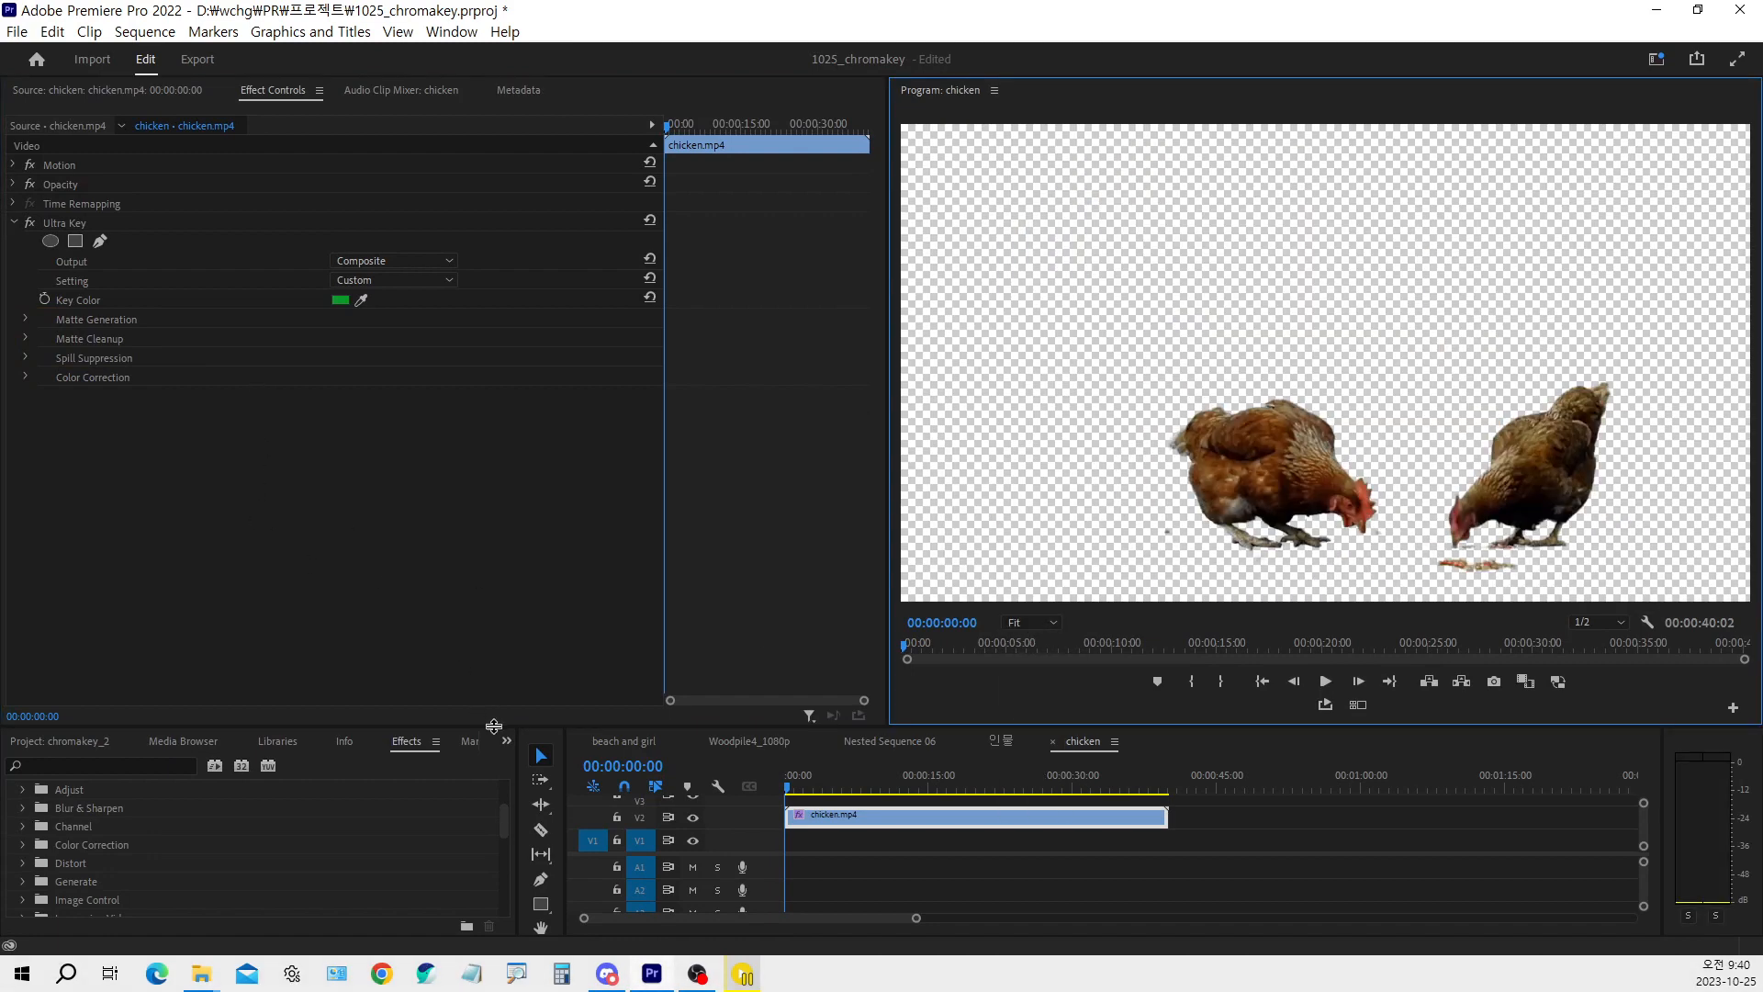
left_click_drag(494, 727, 516, 558)
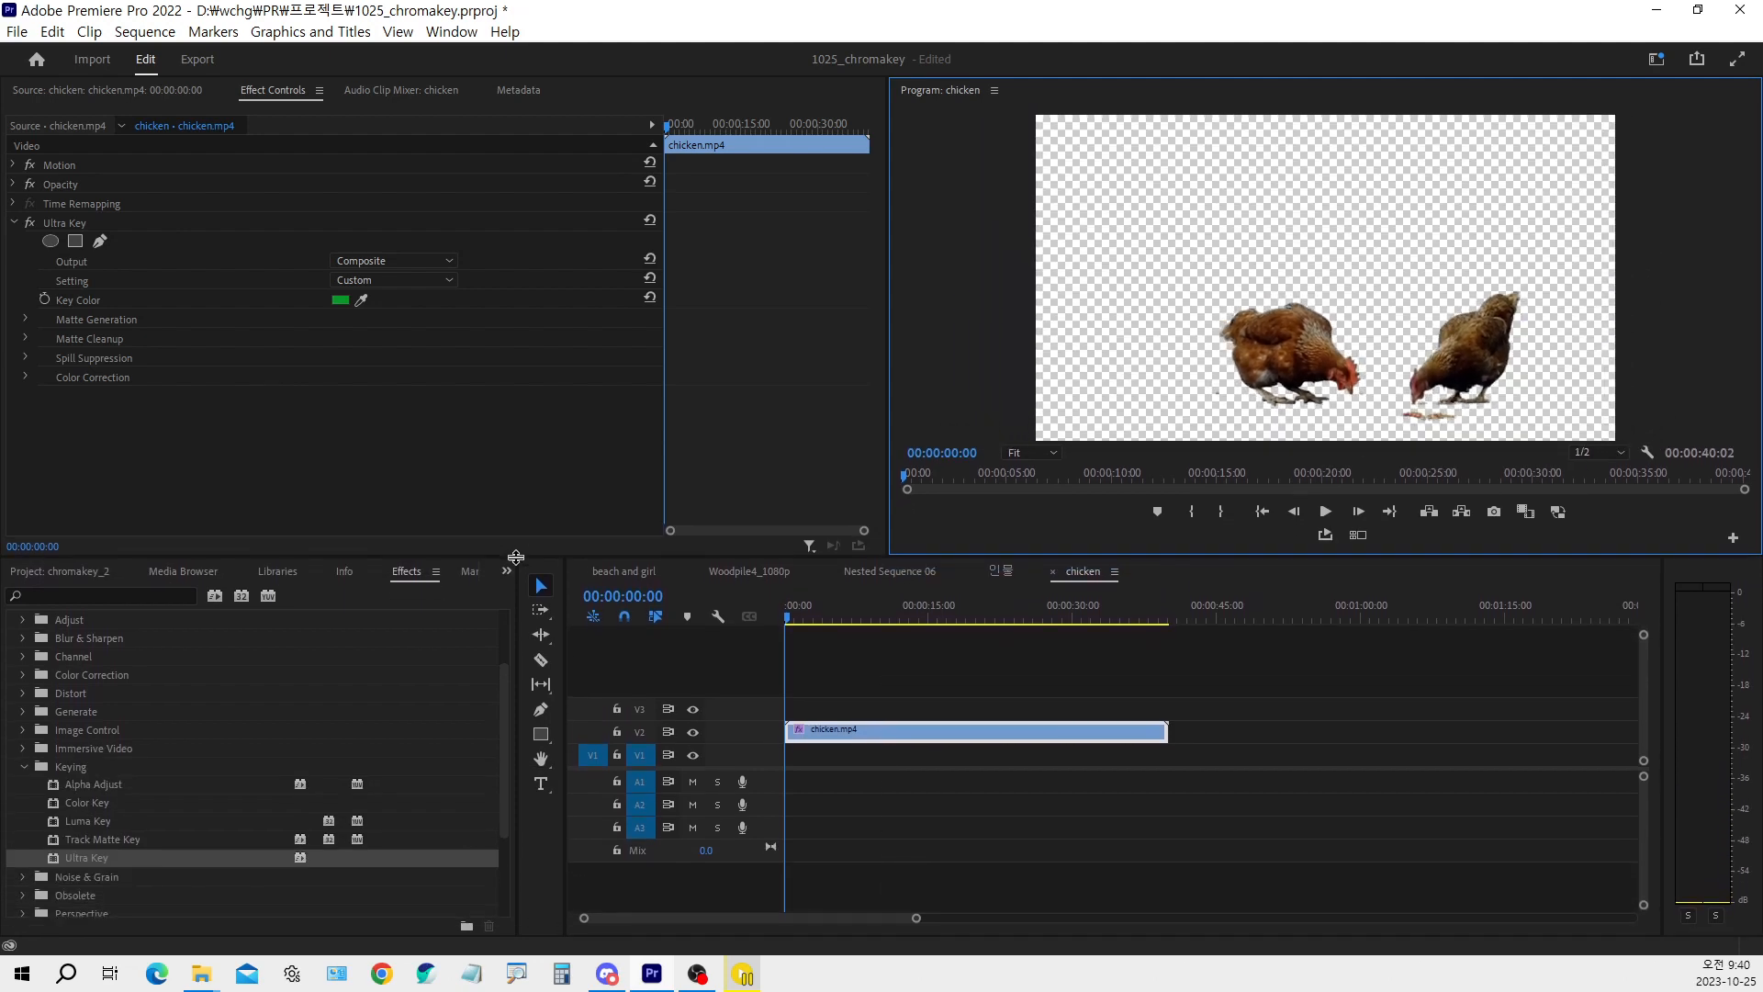
Show the 1025_chromakey project's media and place Woodpile4_1080p.mov on V1 beneath the chicken clip, at the start of the sequence
left_click(44, 576)
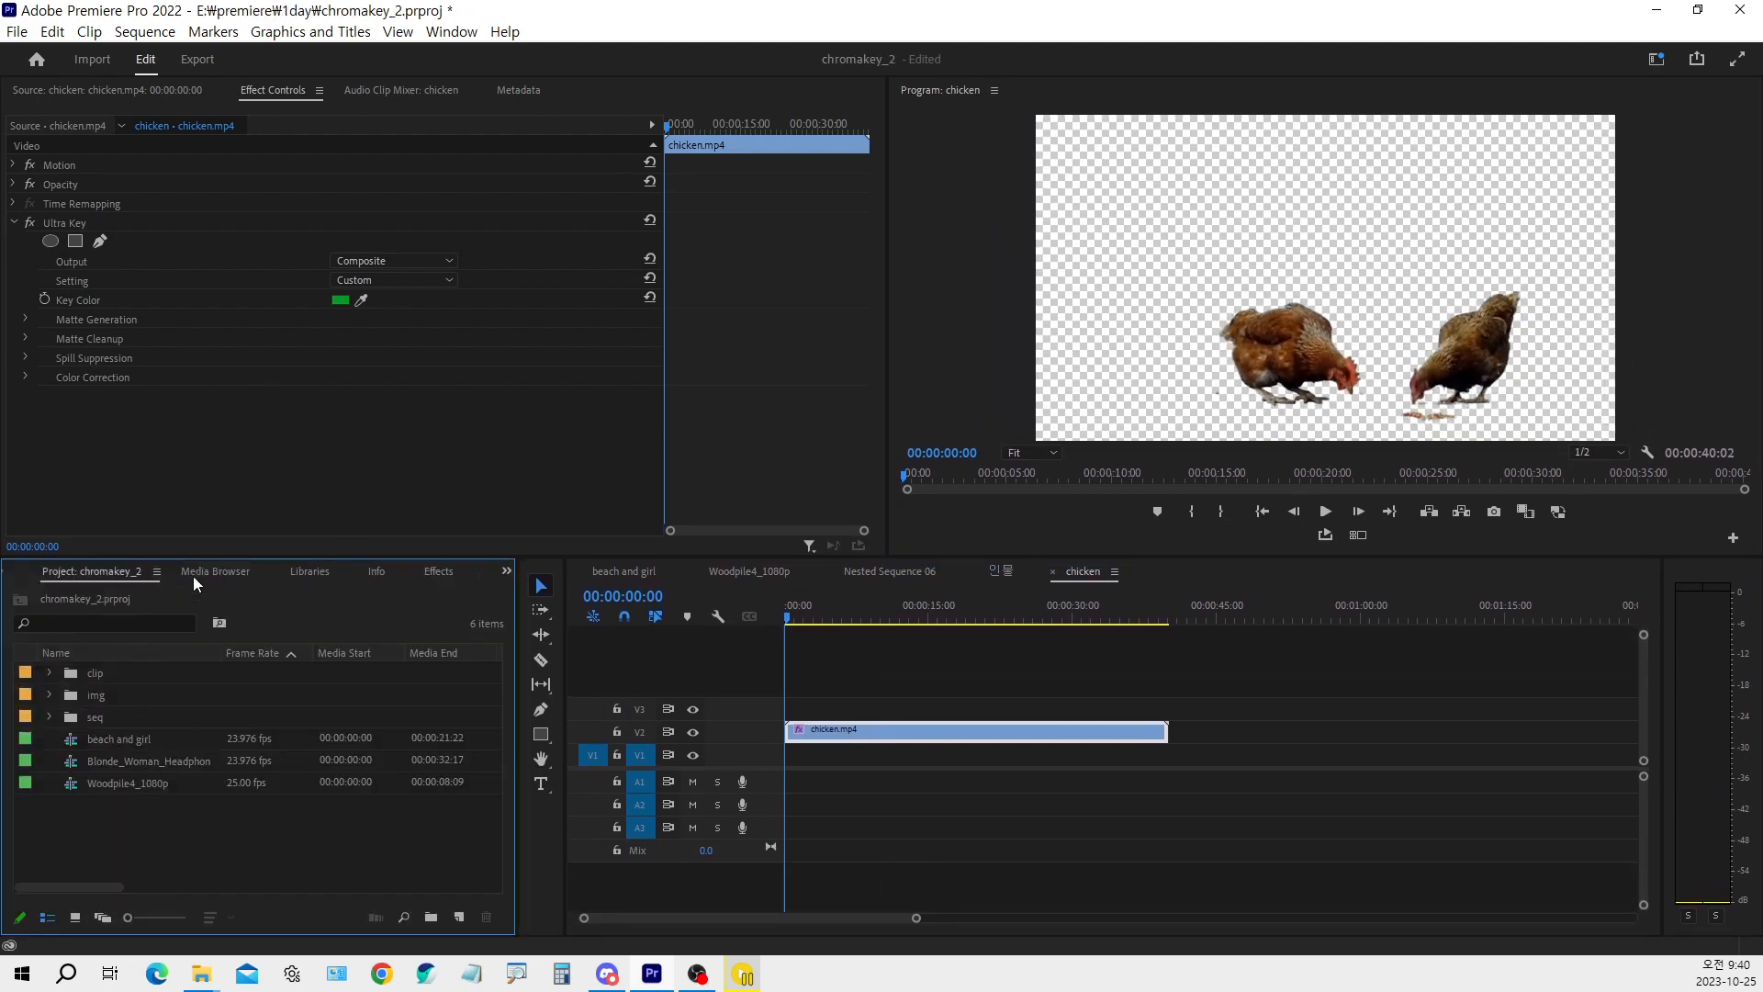
left_click(129, 781)
left_click(129, 763)
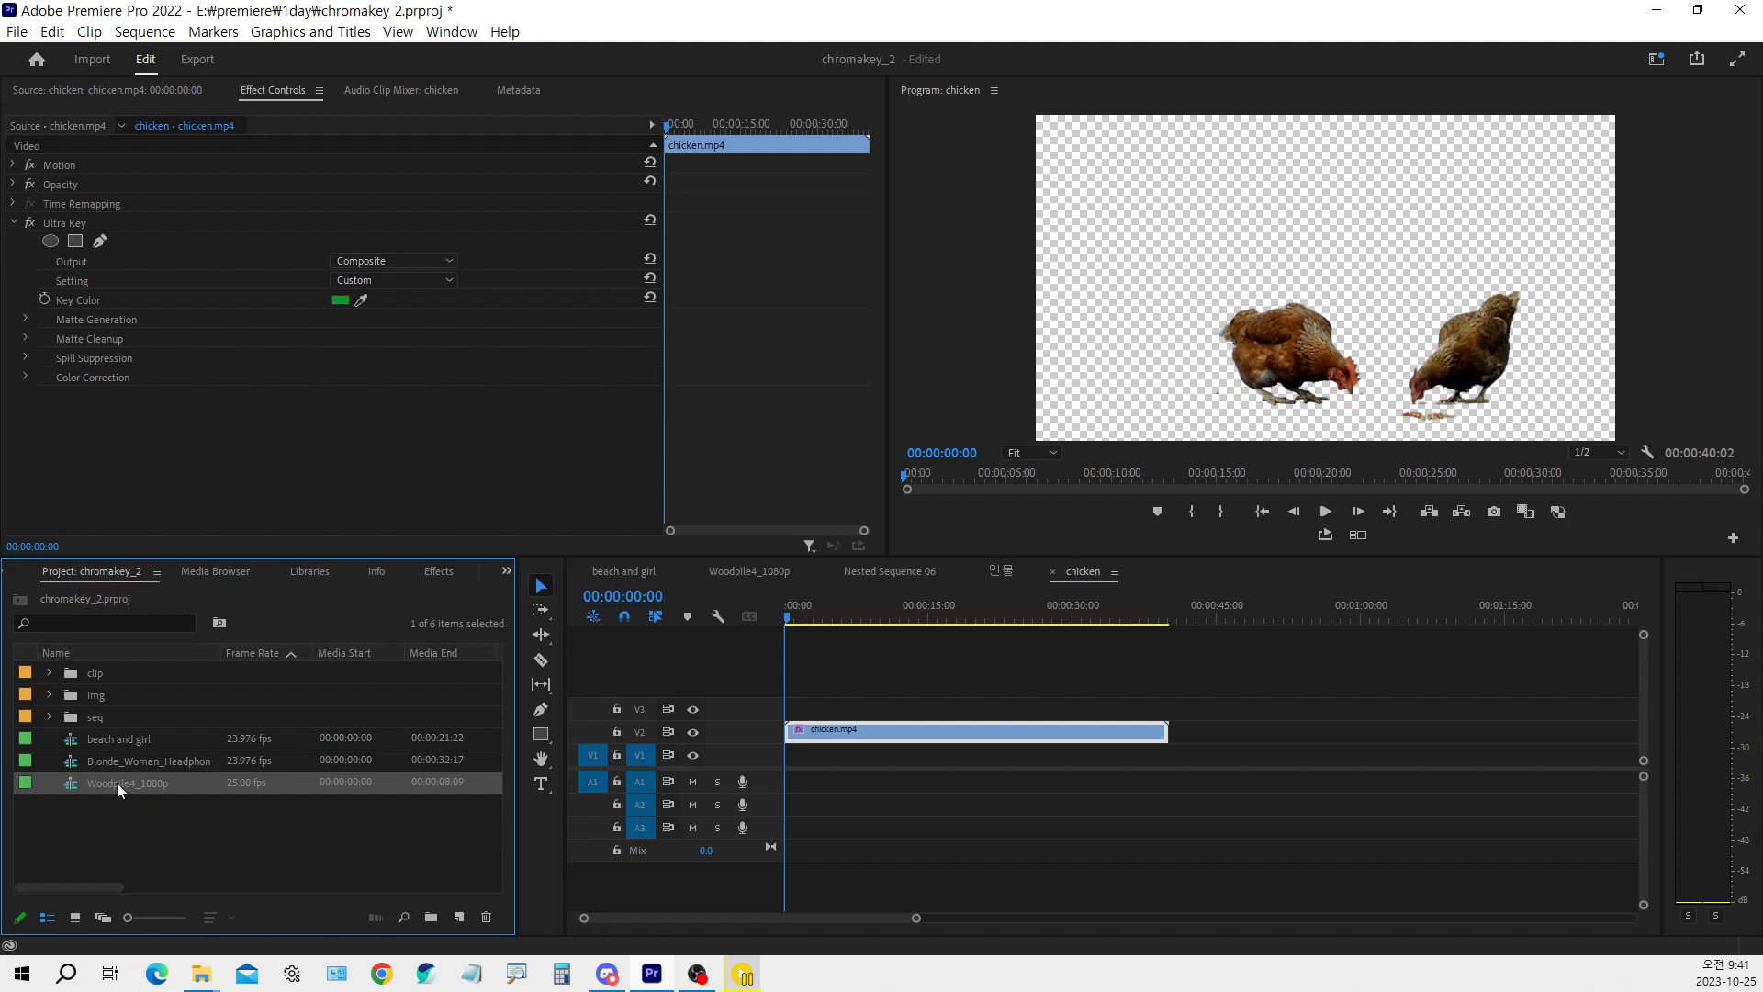
left_click(506, 571)
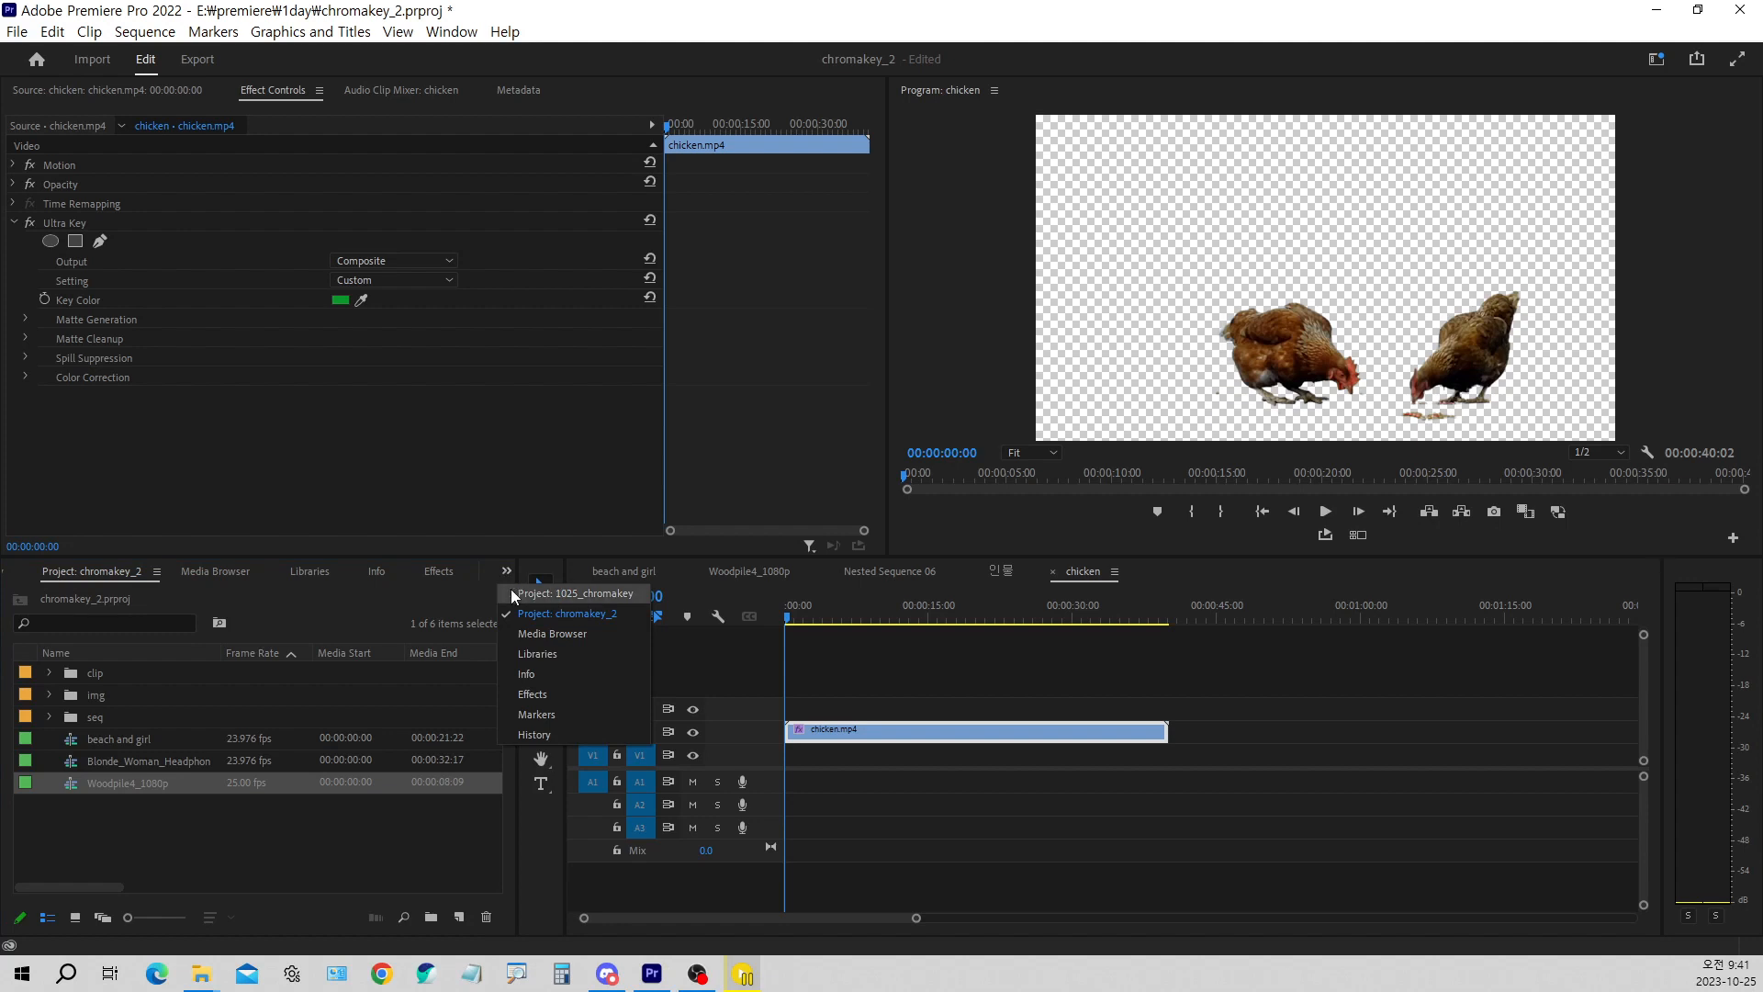
left_click(571, 593)
left_click(189, 749)
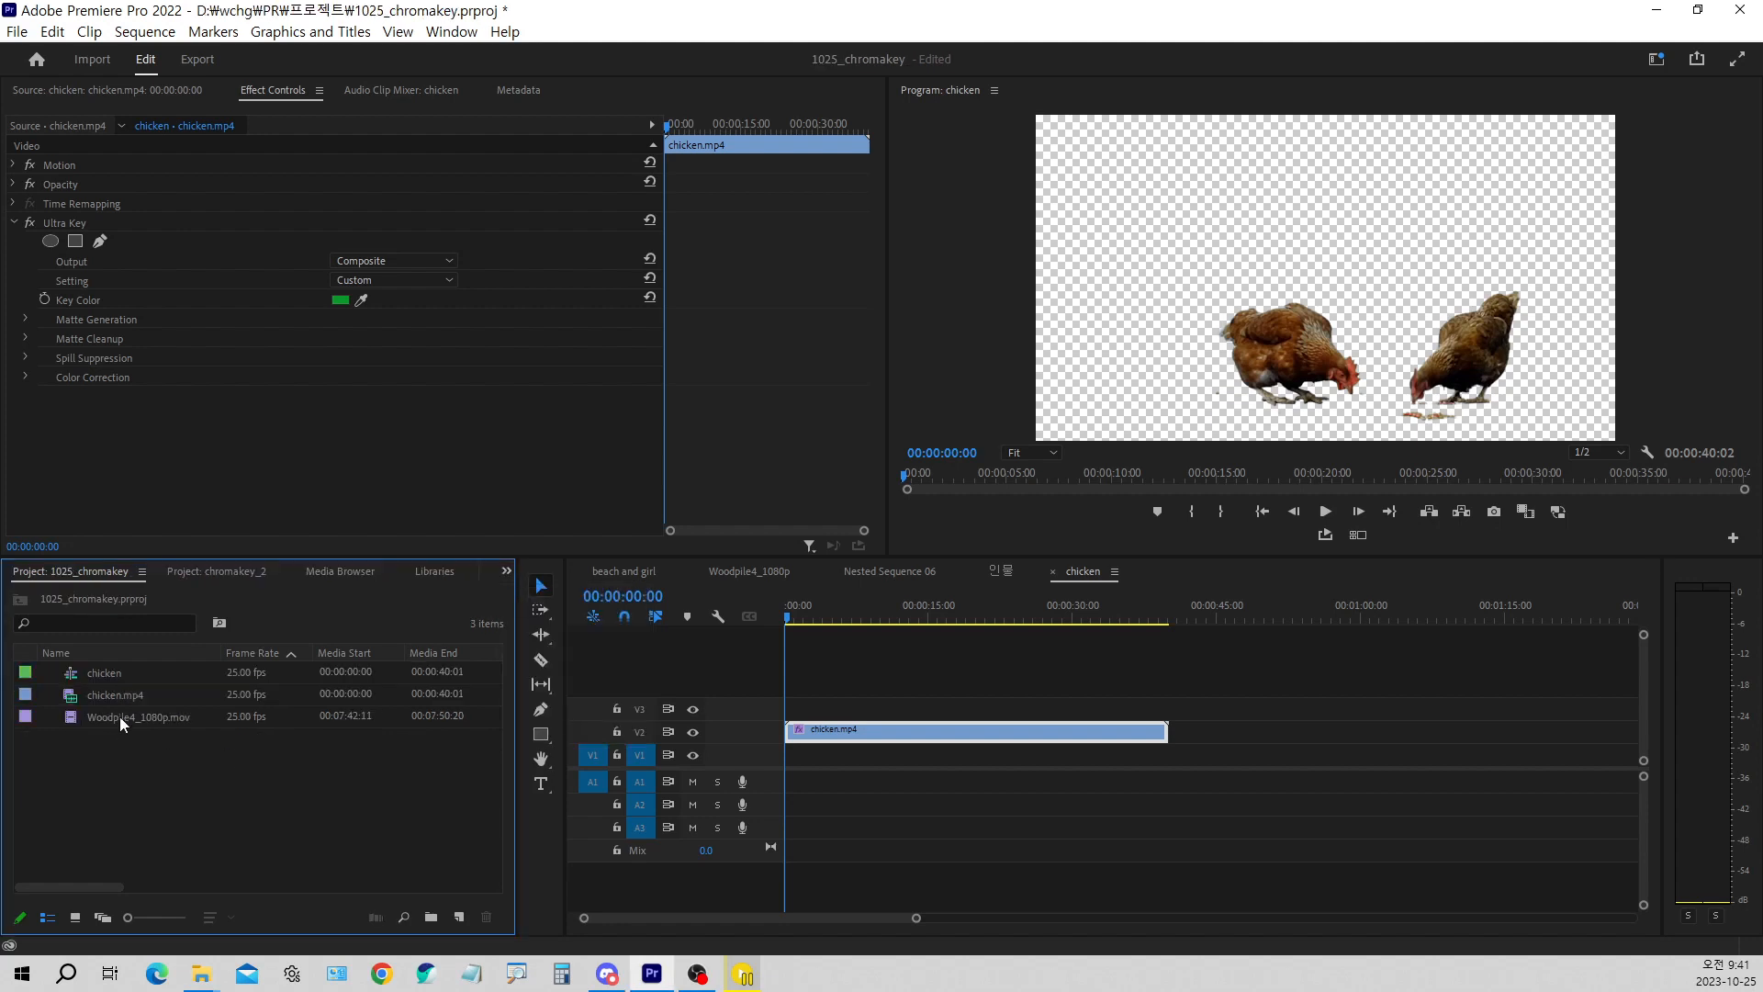
left_click(120, 716)
left_click_drag(140, 722, 796, 769)
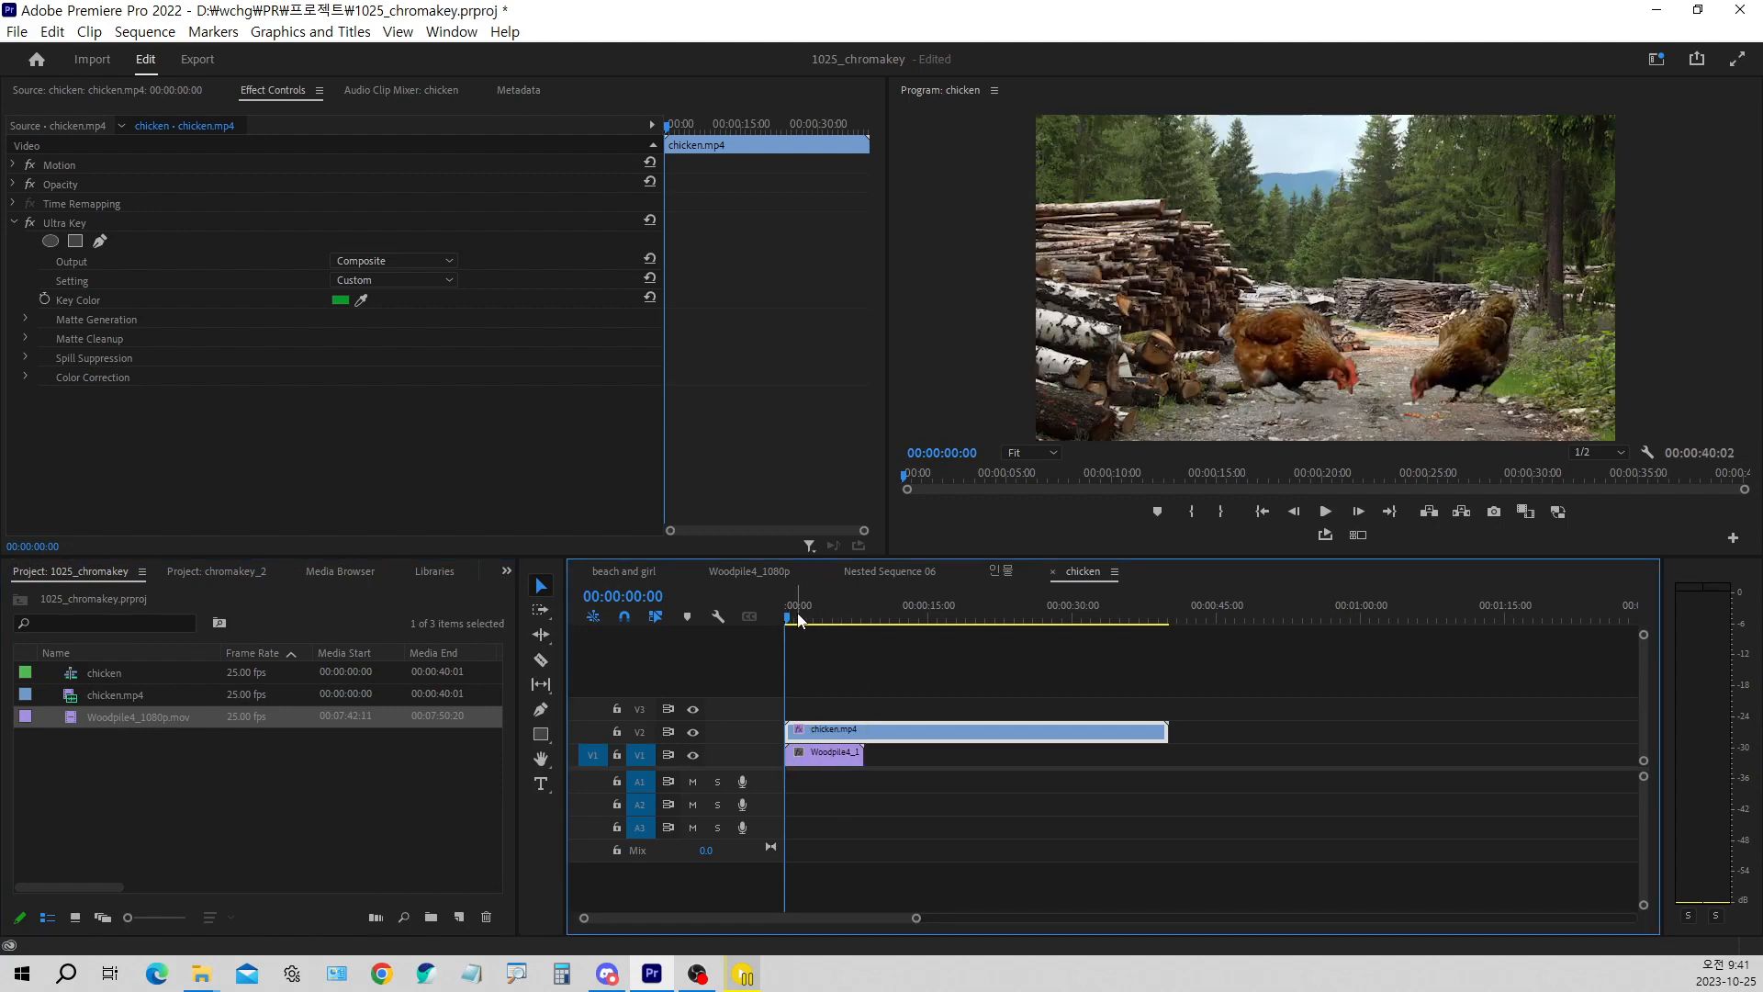
Cut chicken.mp4 at the woodpile clip's end, 00:00:08:10, delete the remainder, and return the playhead to the start
left_click_drag(802, 606, 865, 720)
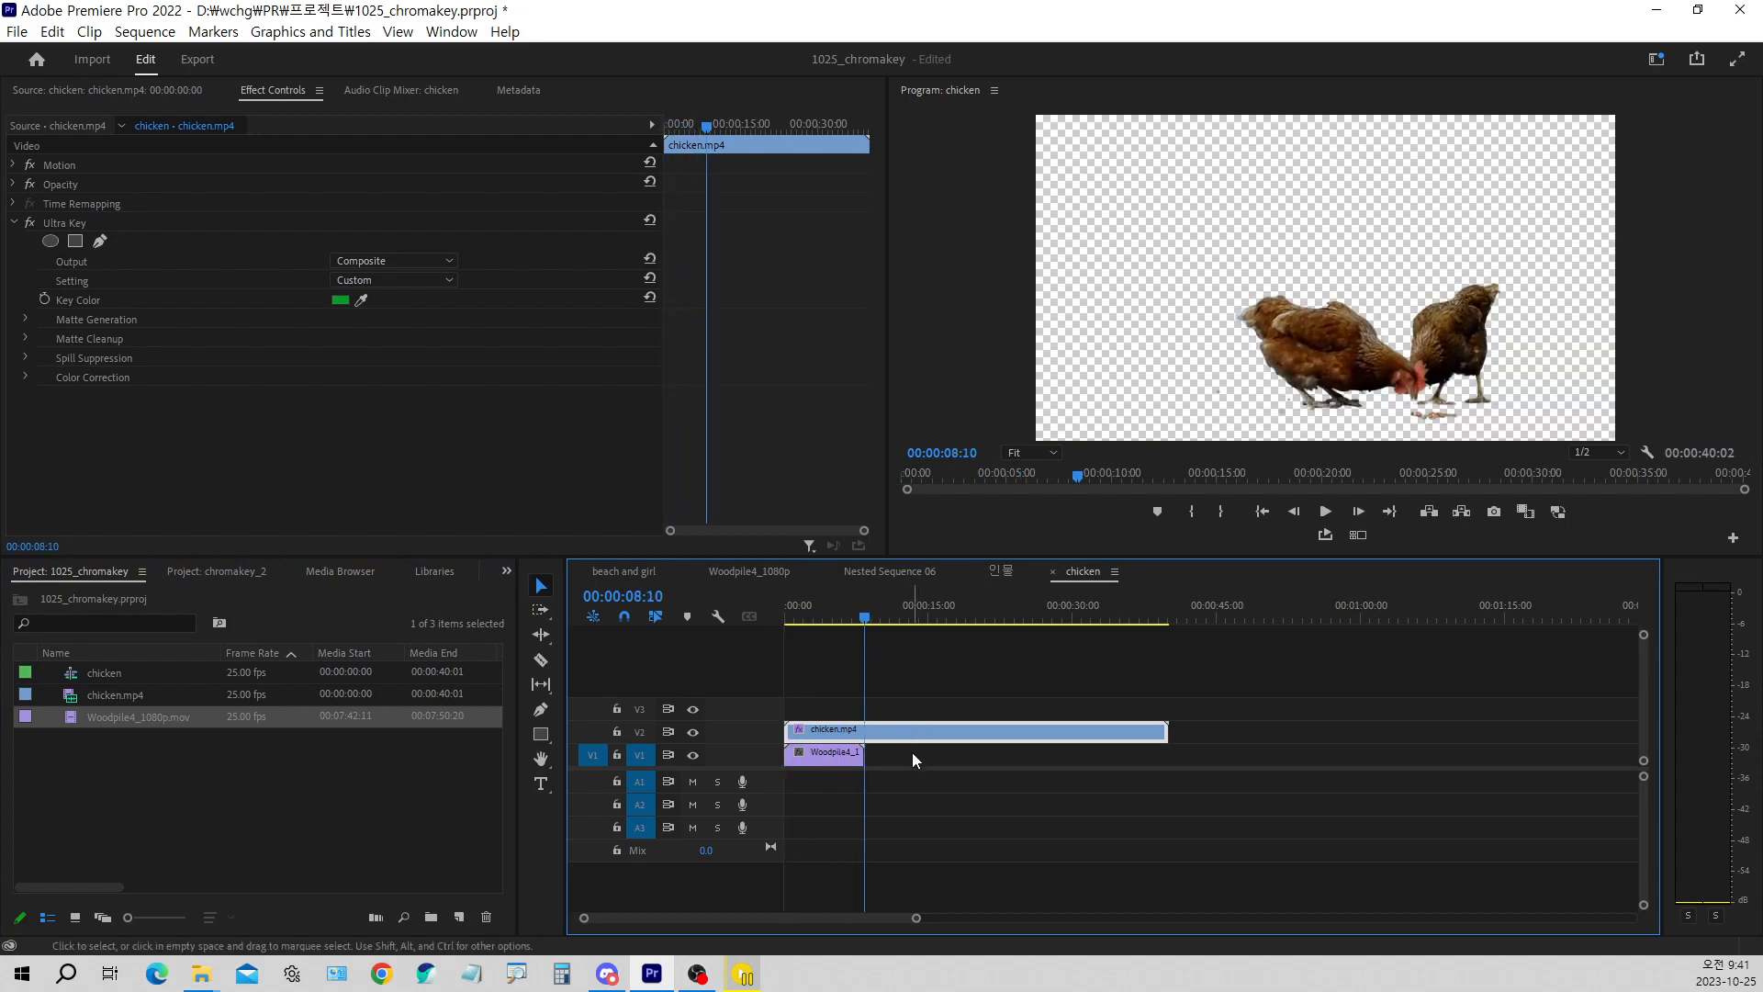
key("ctrl+k")
key("Delete")
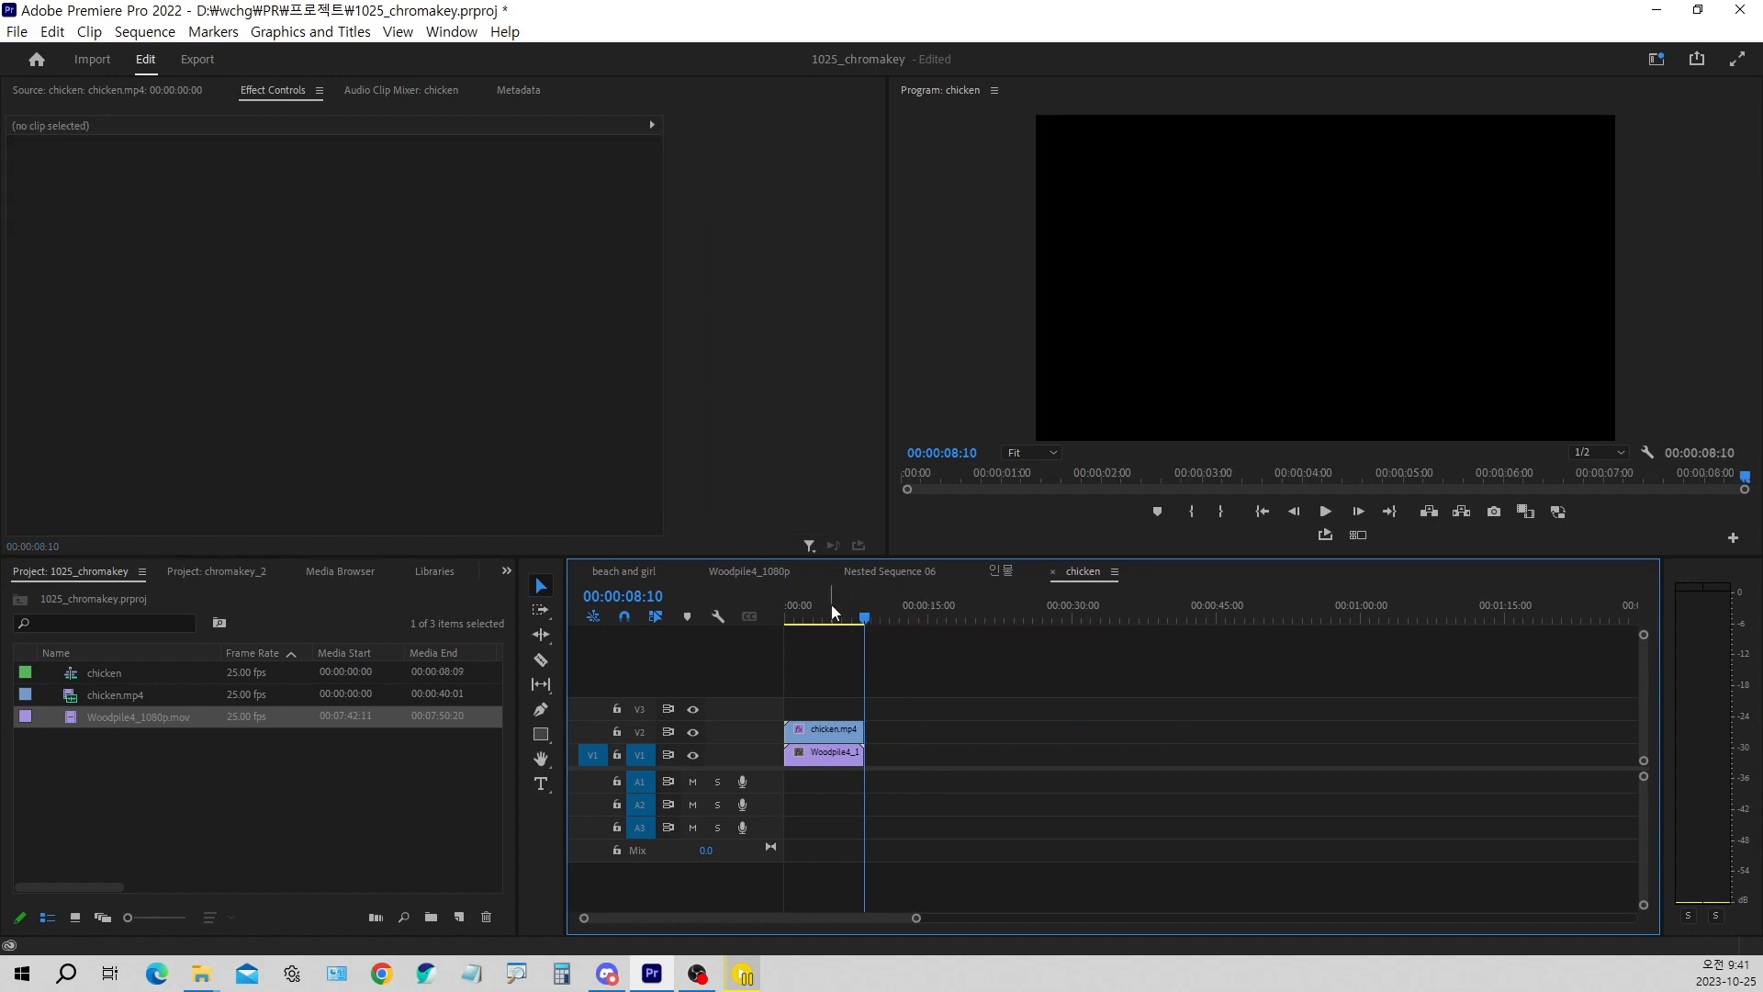
left_click_drag(830, 606, 758, 630)
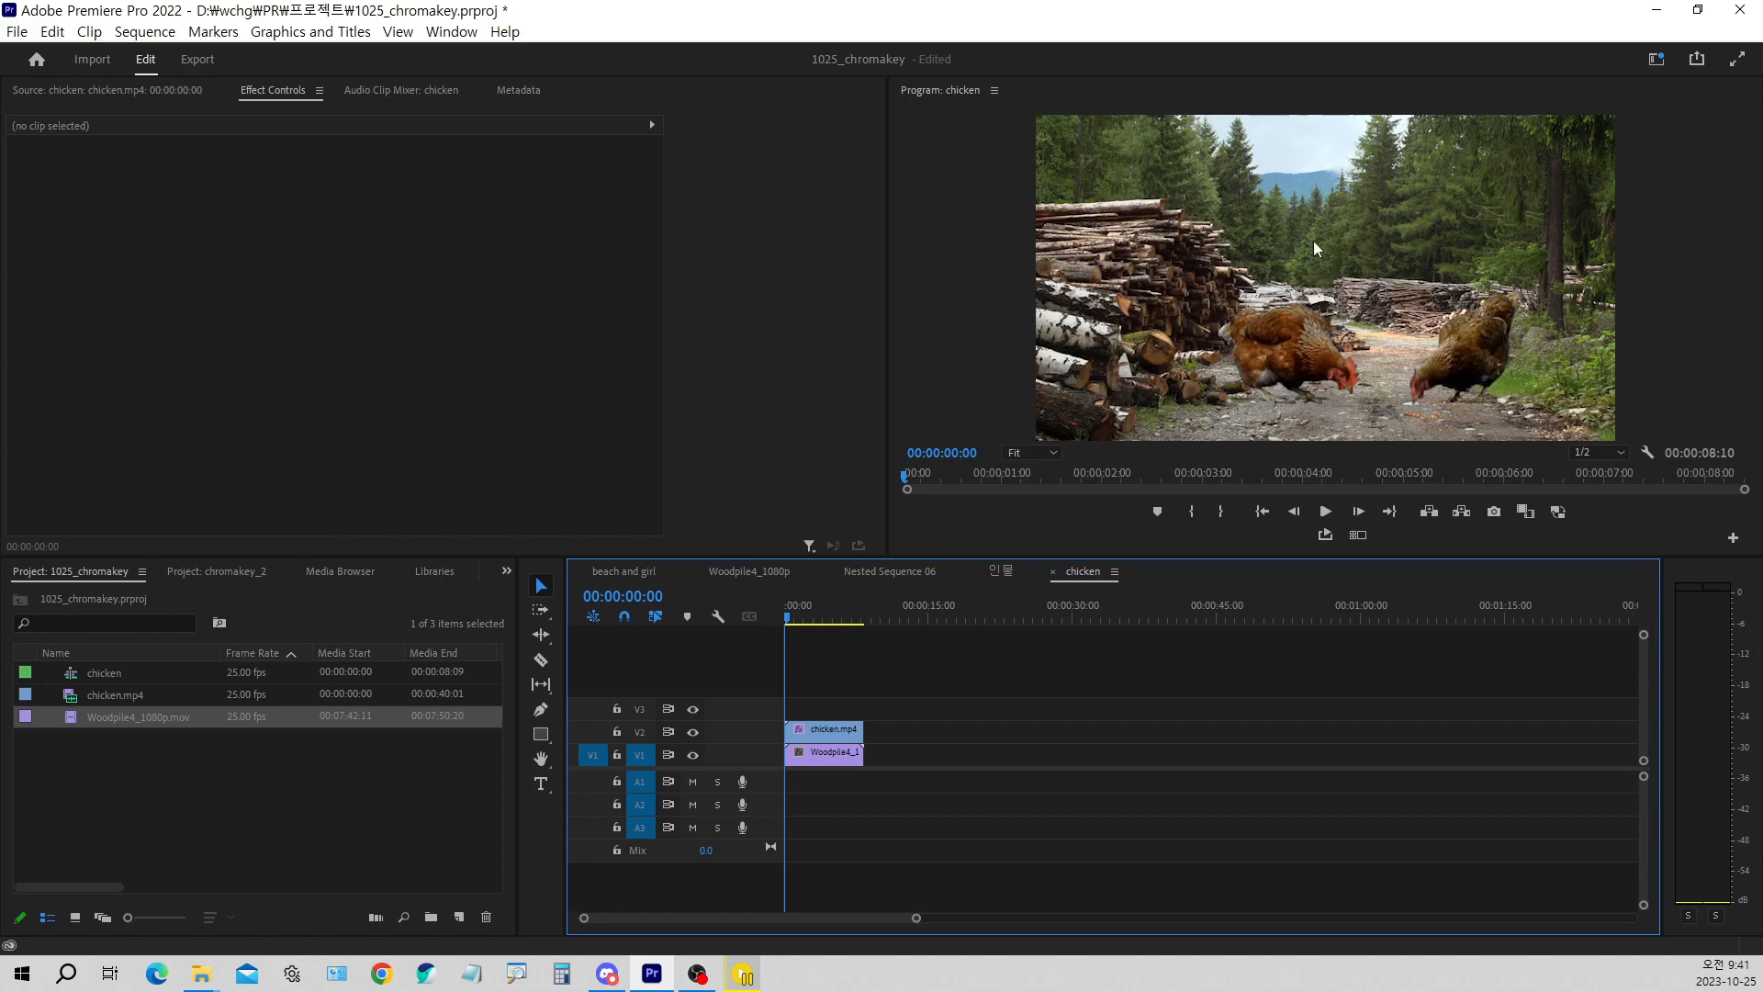
Select the Woodpile4_1080p.mov clip on V1 and expand its Motion settings
left_click(830, 729)
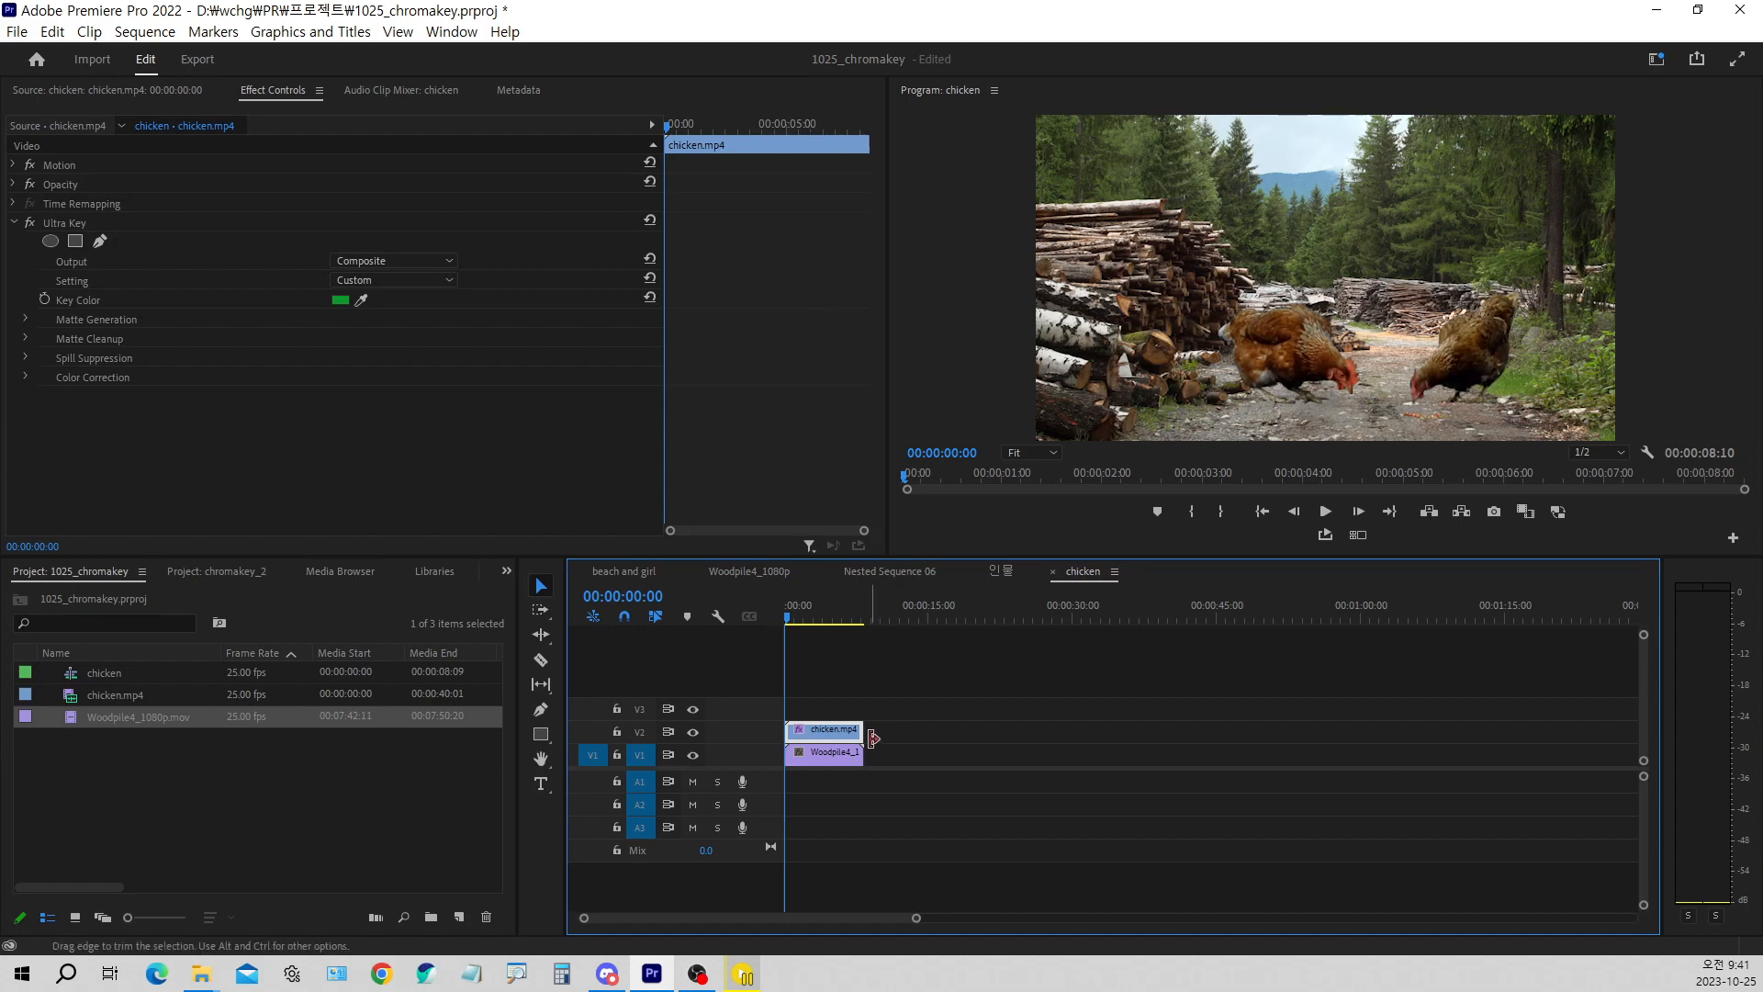
left_click(846, 759)
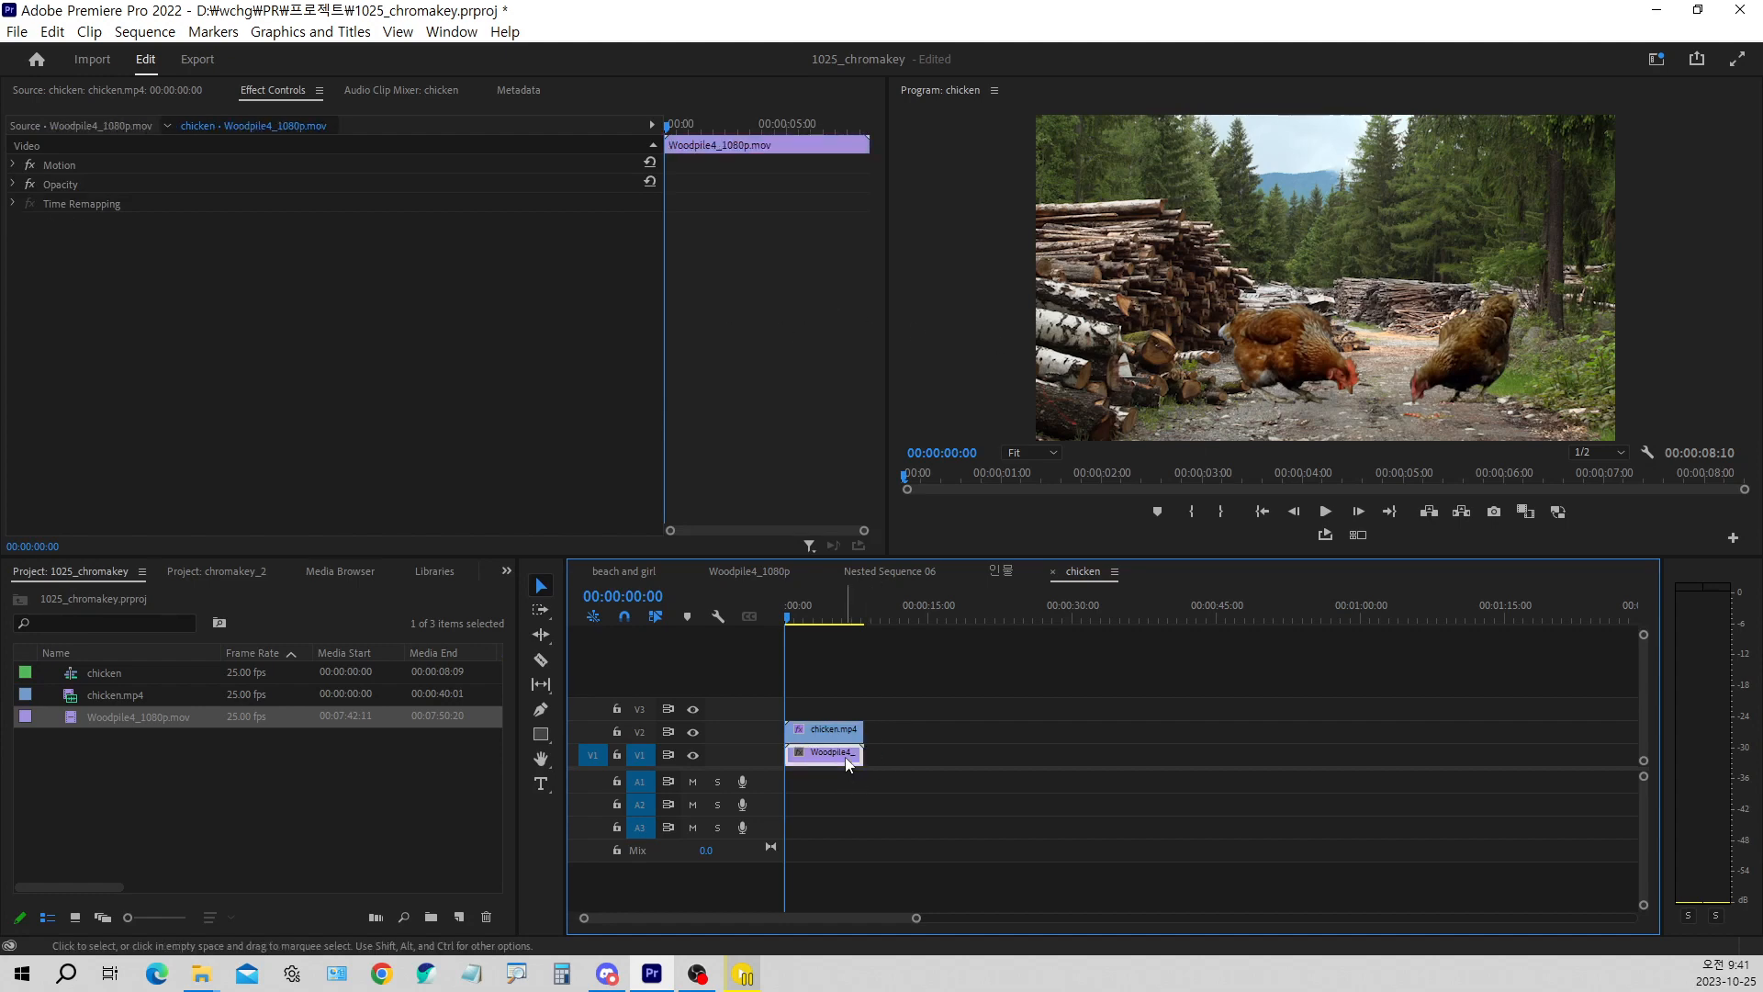
left_click(14, 163)
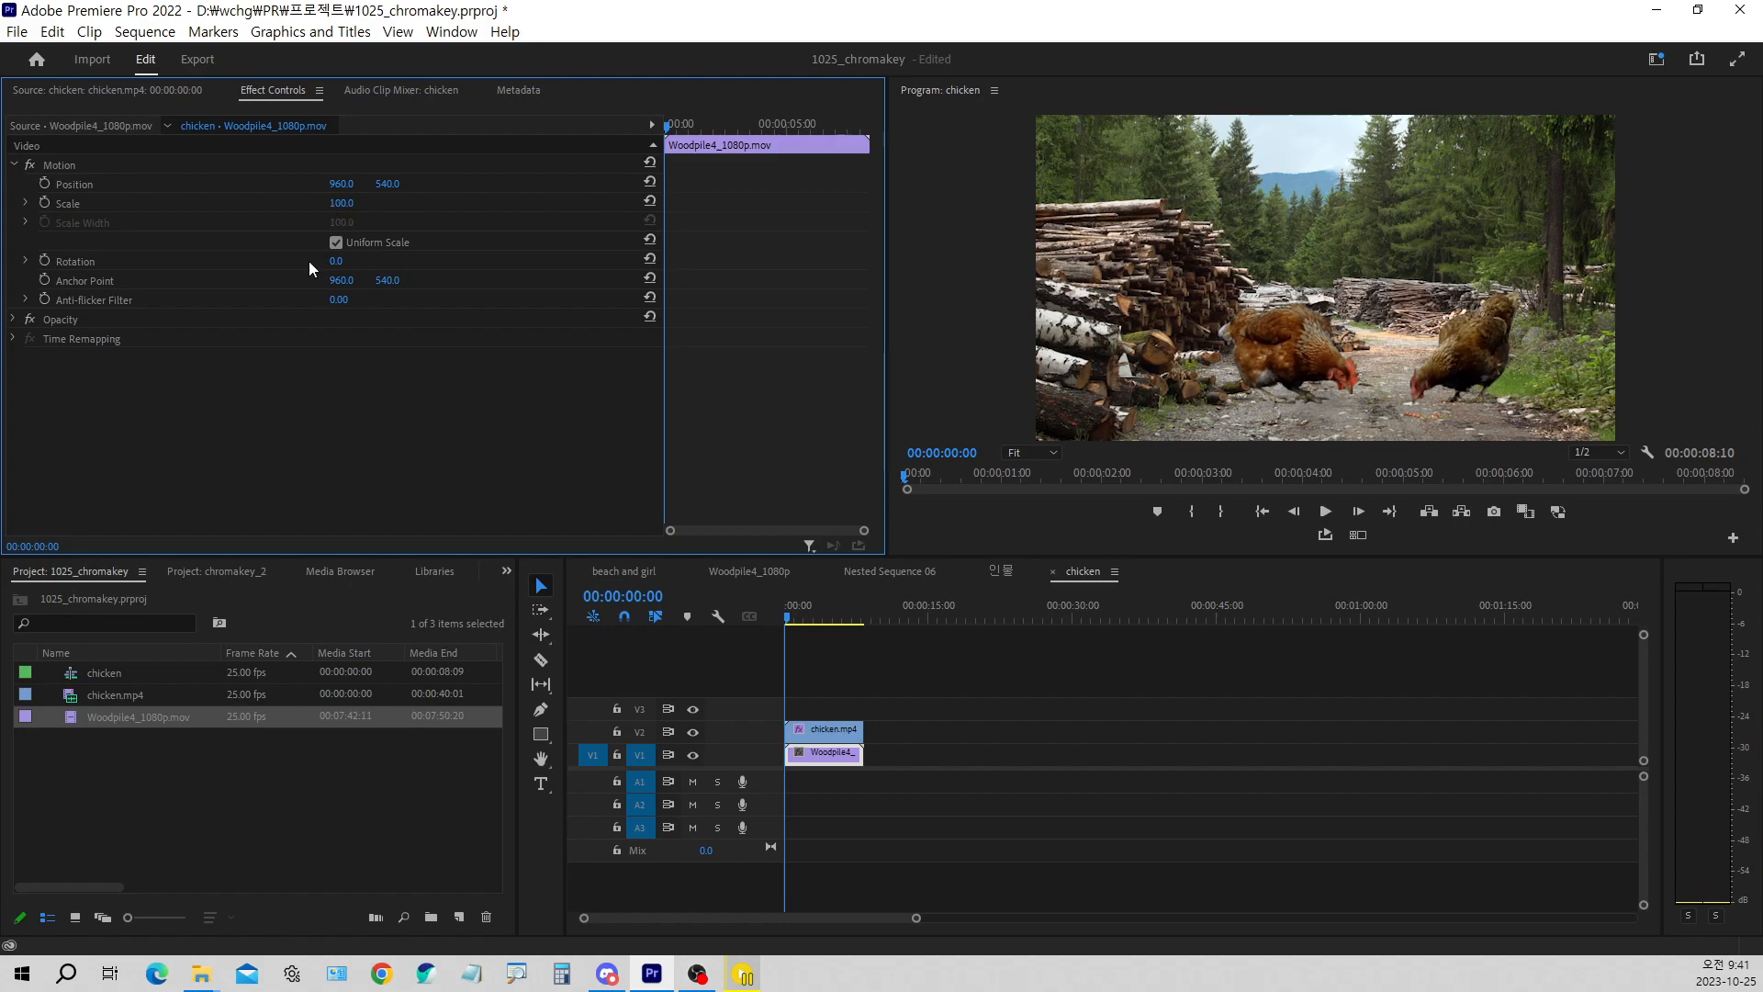
left_click(839, 755)
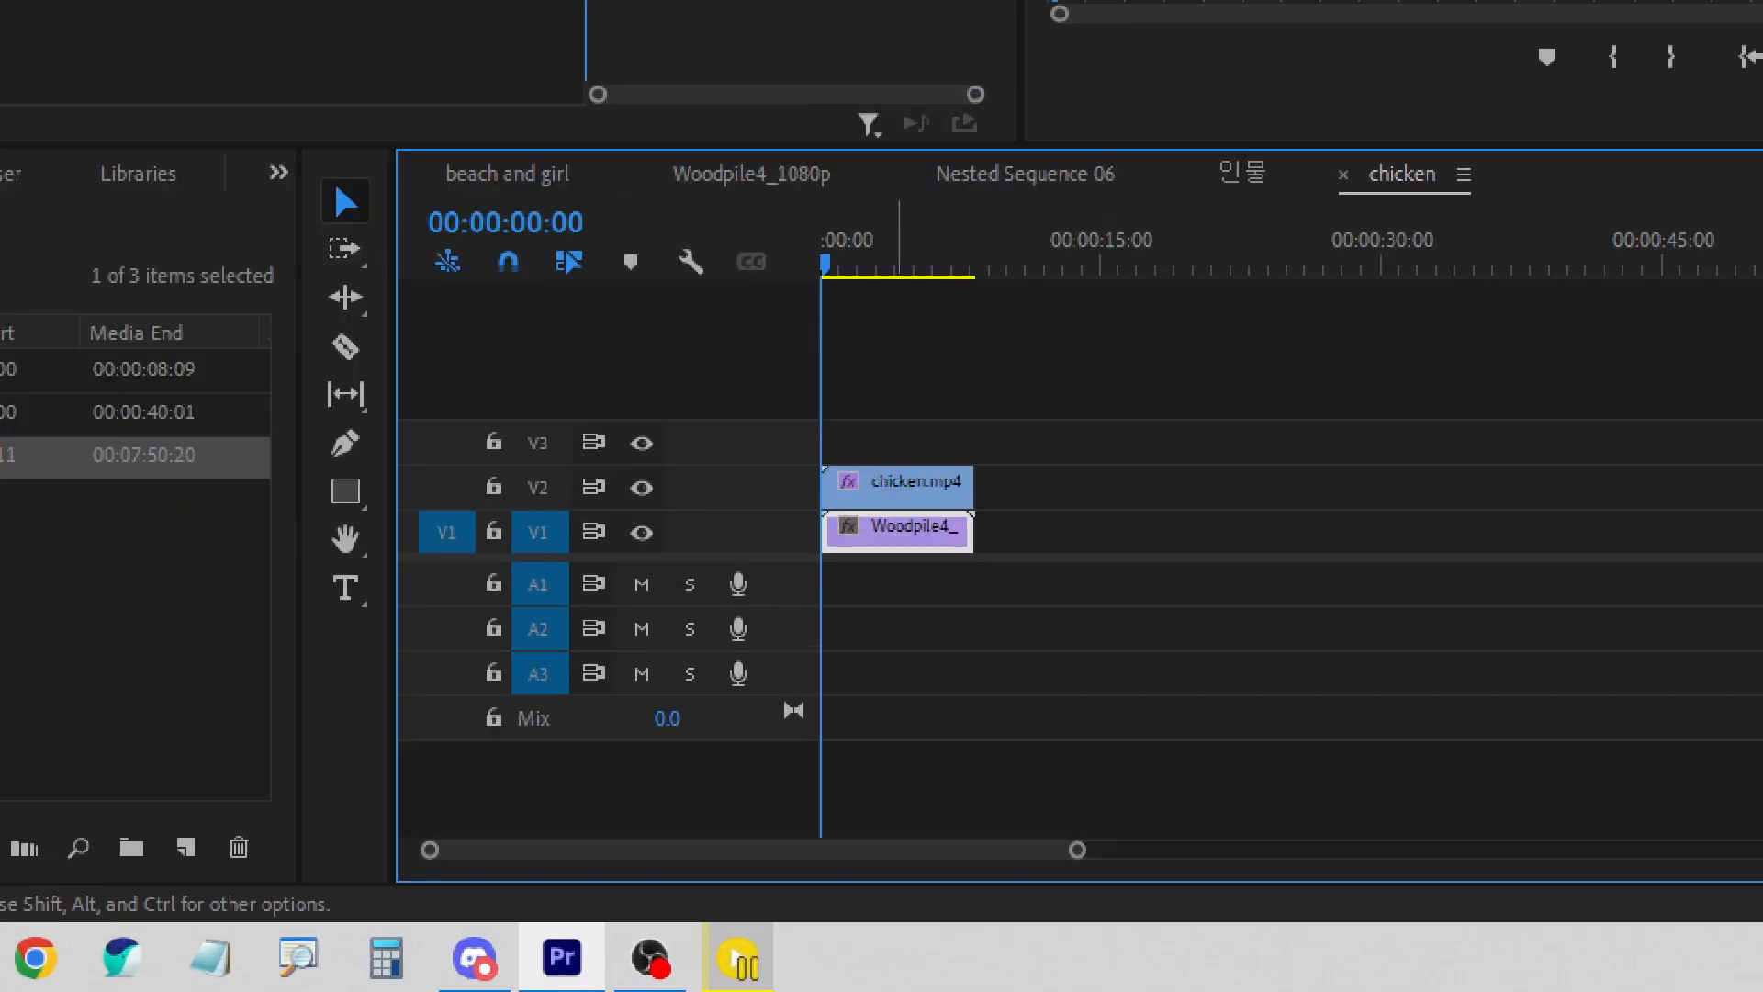
left_click_drag(854, 510, 888, 484)
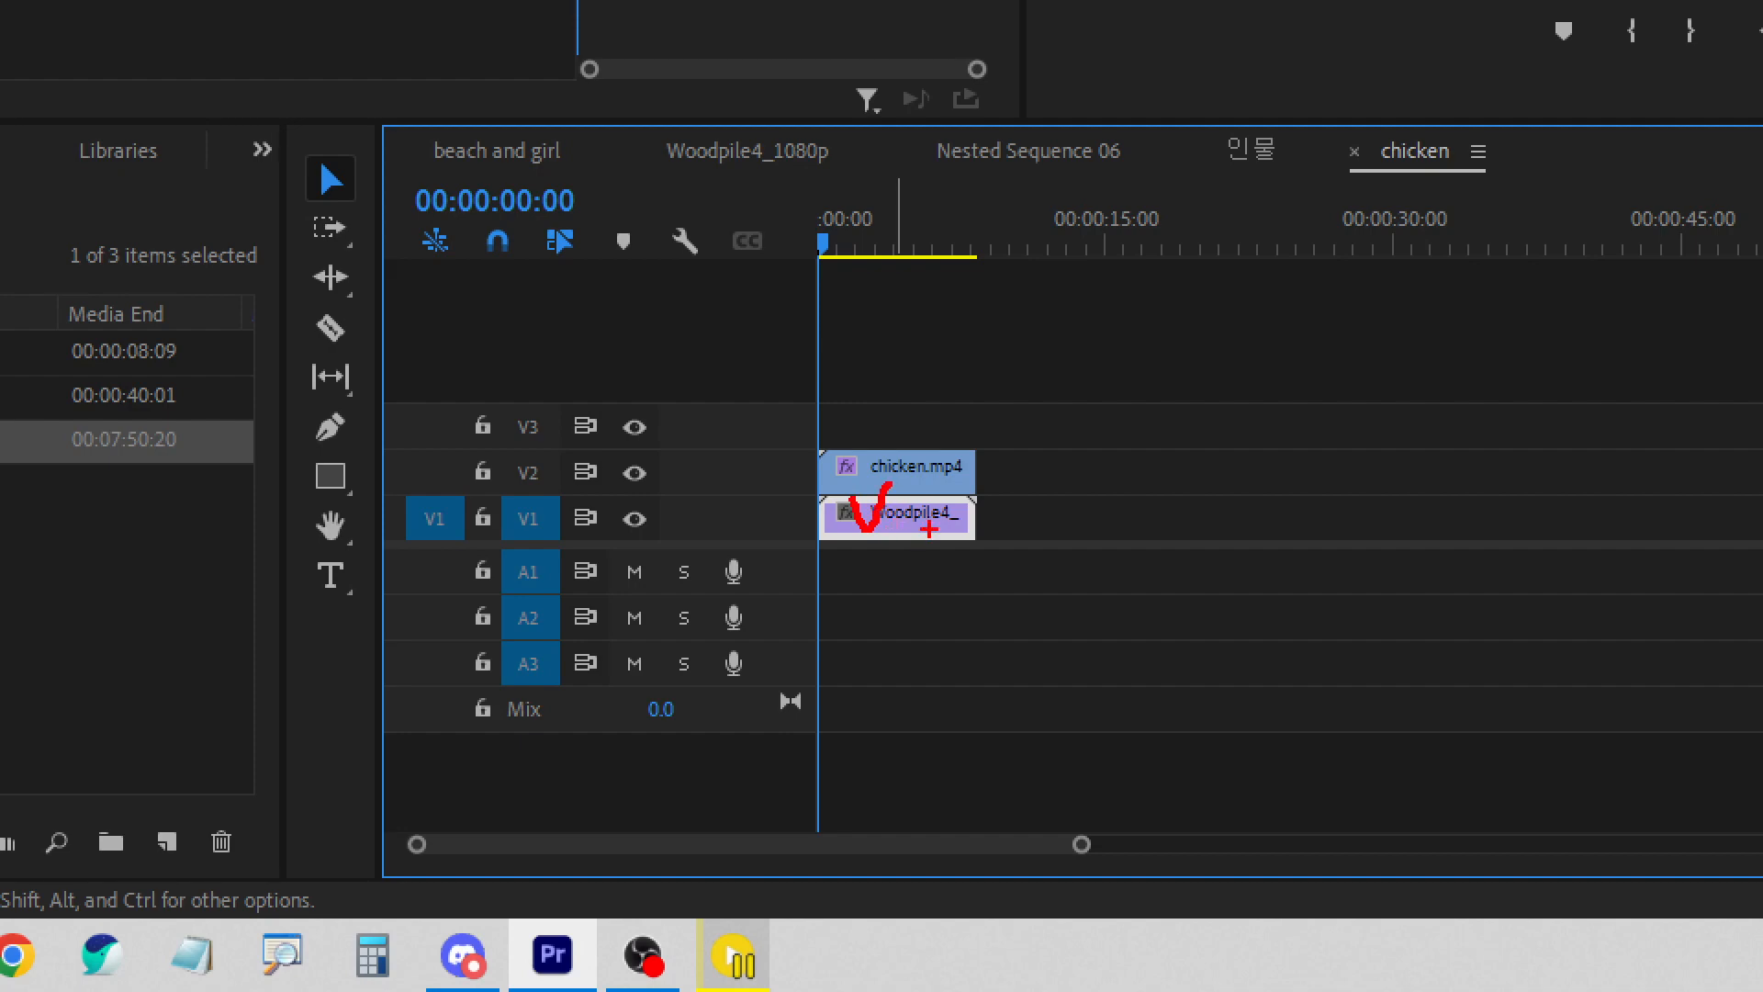
key("Escape")
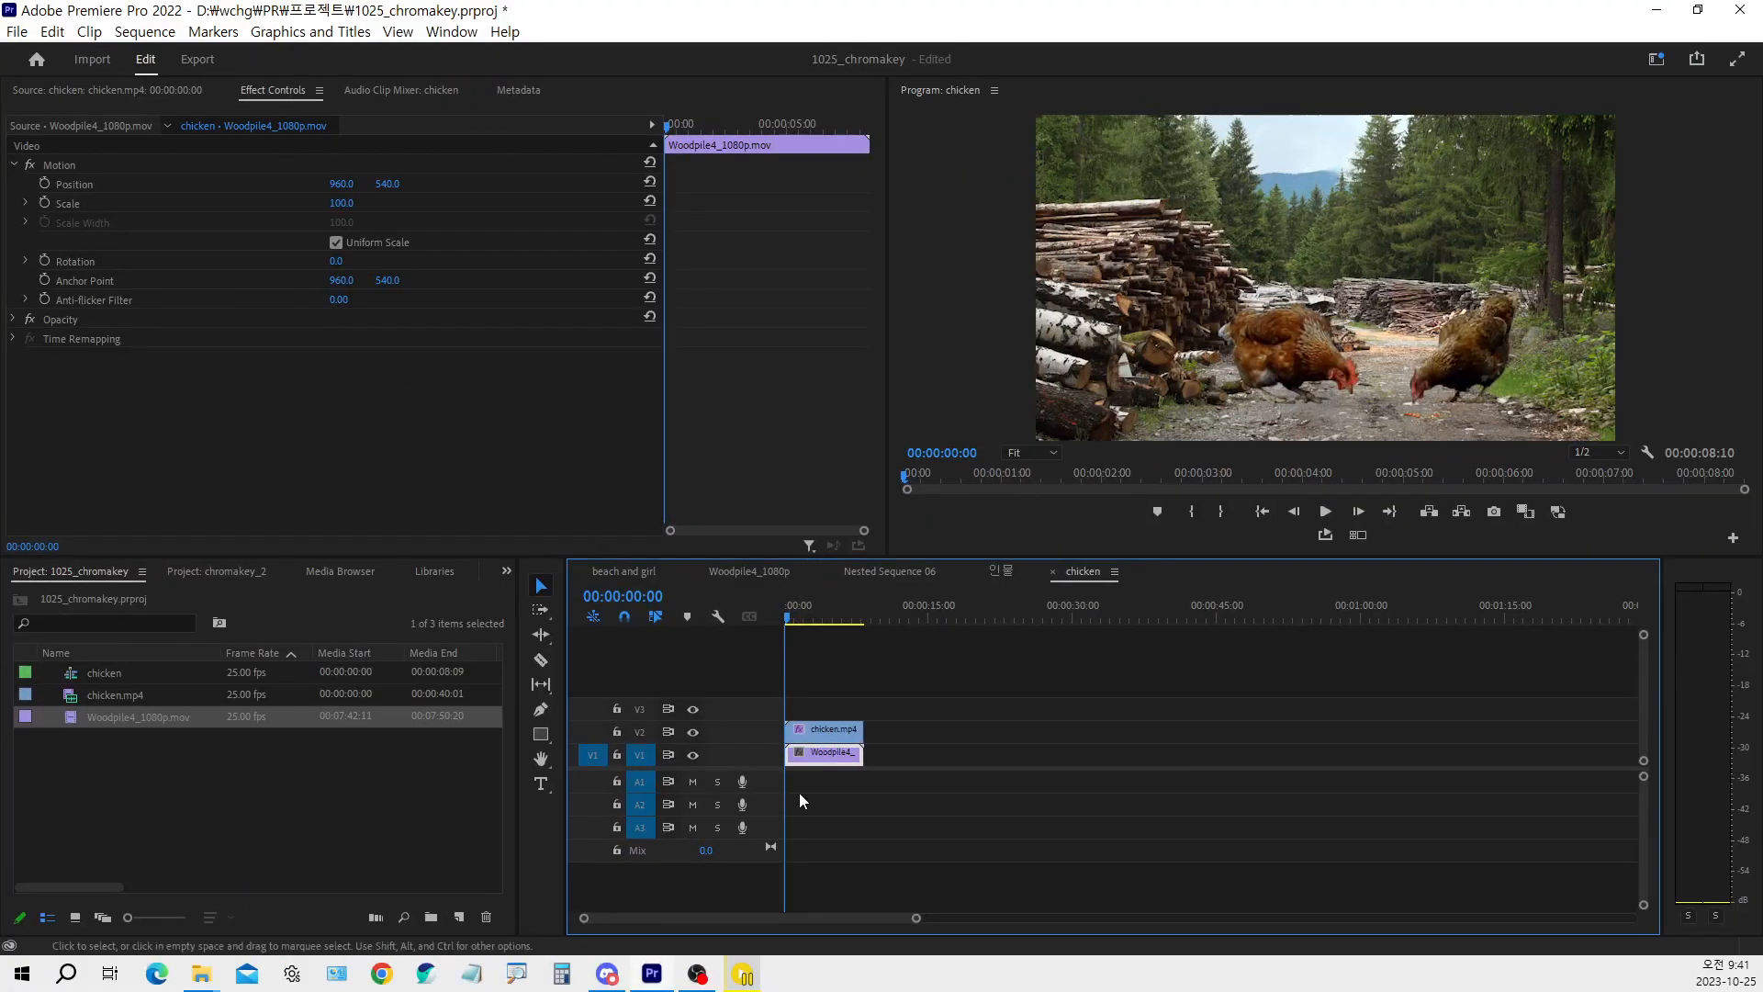
scroll(804, 769, "up", 5)
scroll(828, 835, "up", 1)
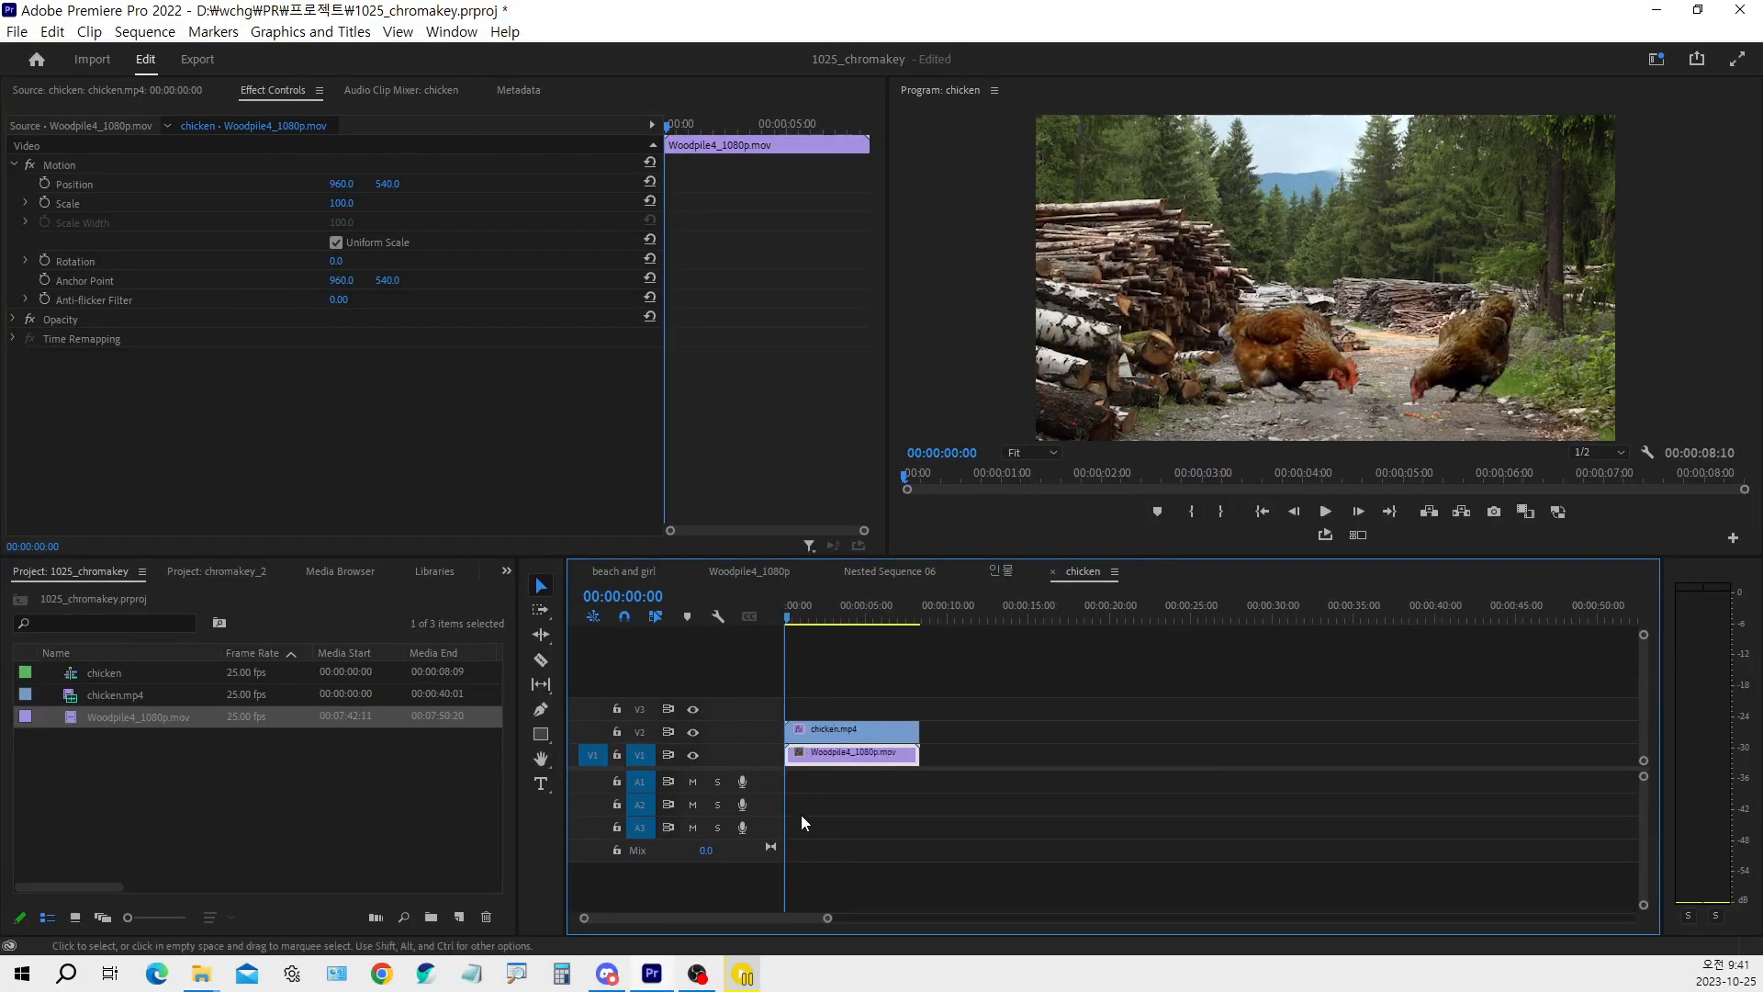
left_click(268, 143)
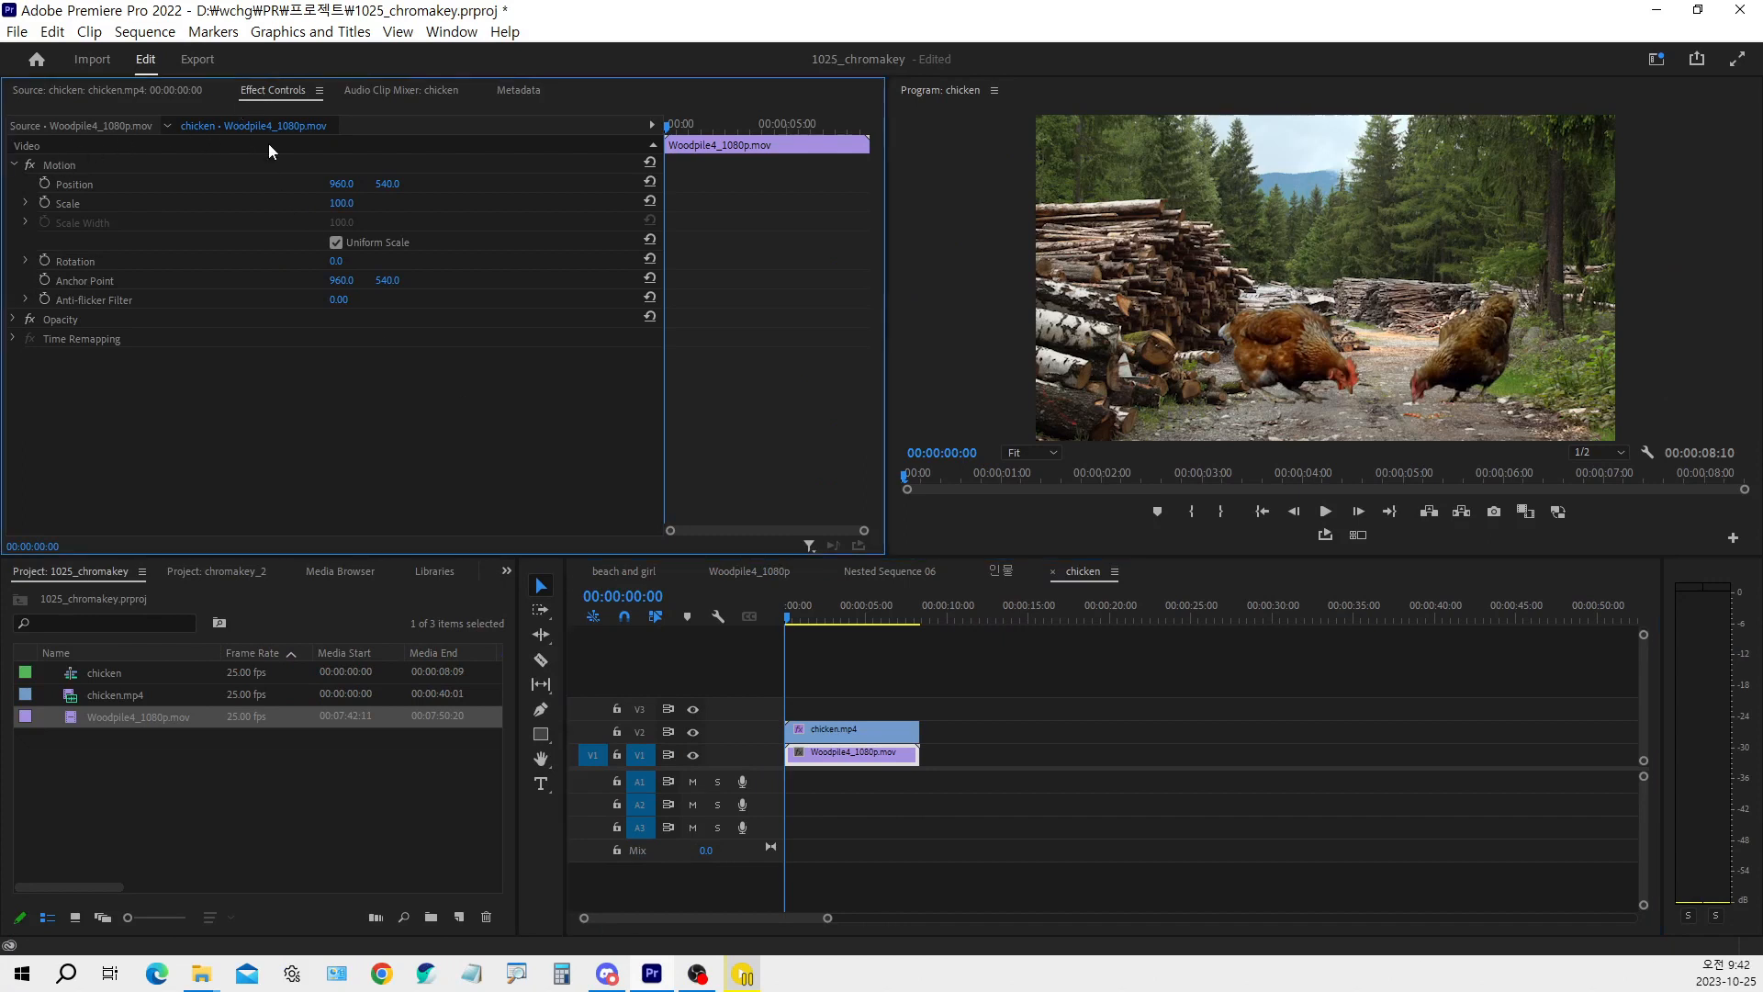
Enlarge the woodpile clip to a Scale of 220 and shift it upward to a vertical Position of 67
left_click(345, 204)
type("150")
key("Return")
left_click_drag(343, 203, 33, 183)
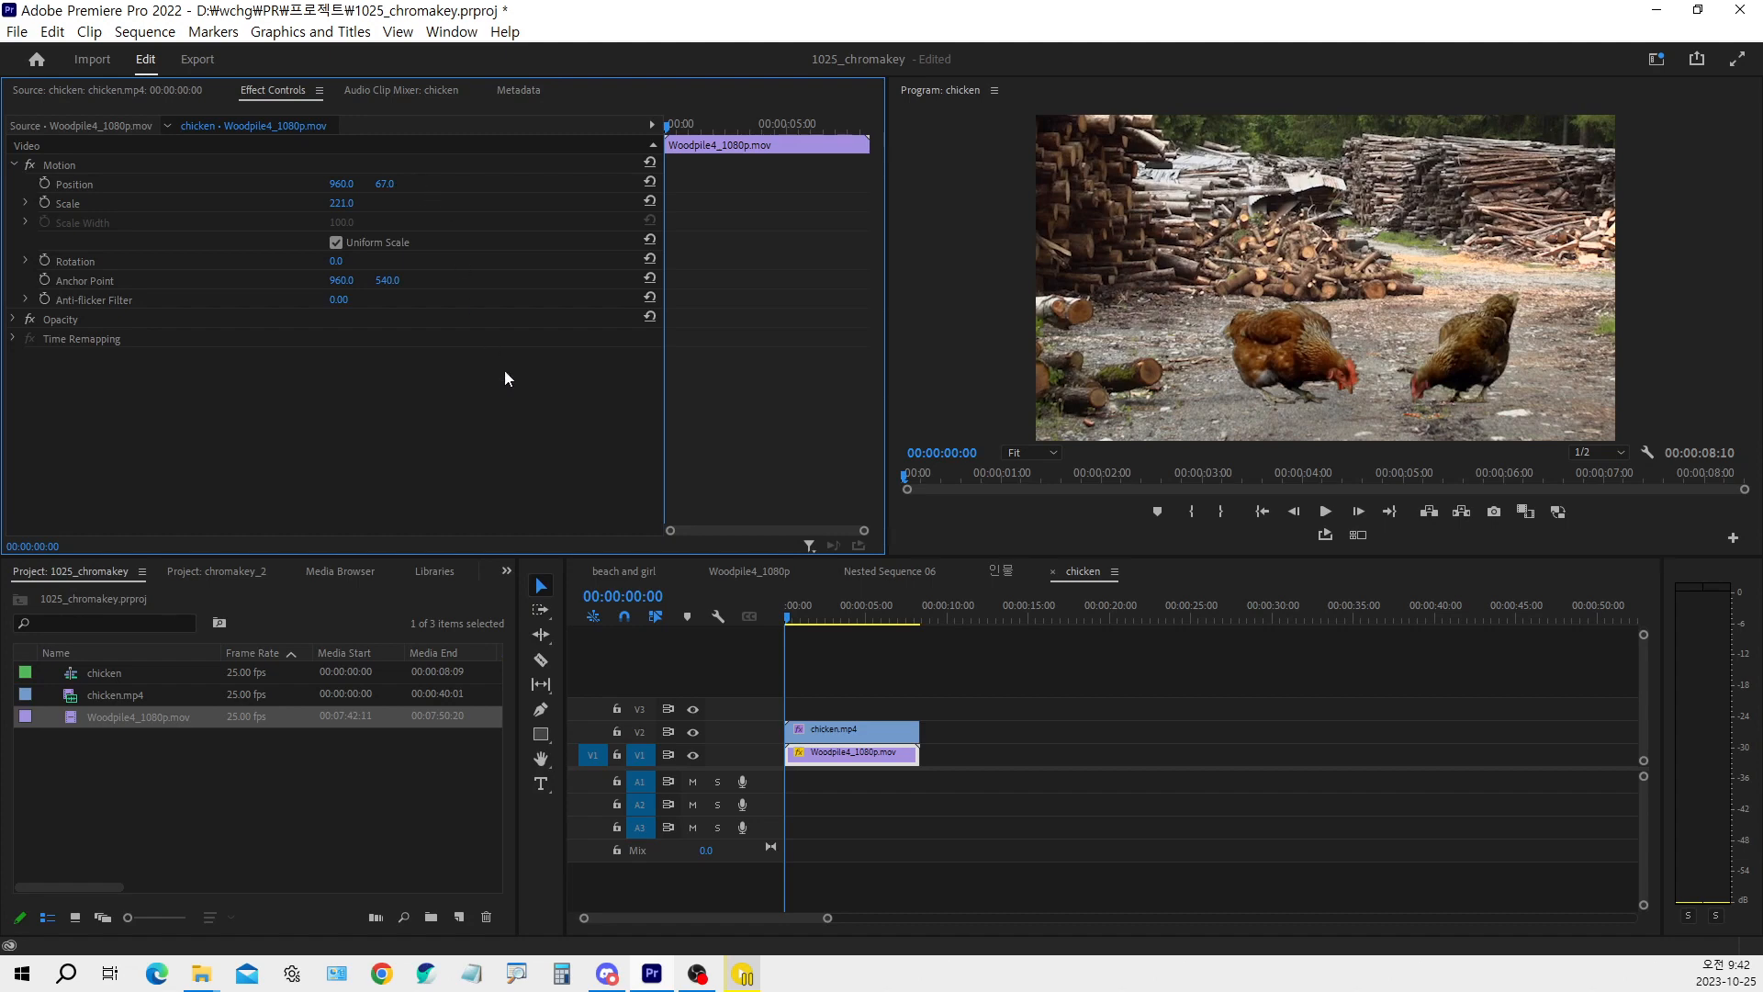
left_click(341, 204)
type("220")
key("Return")
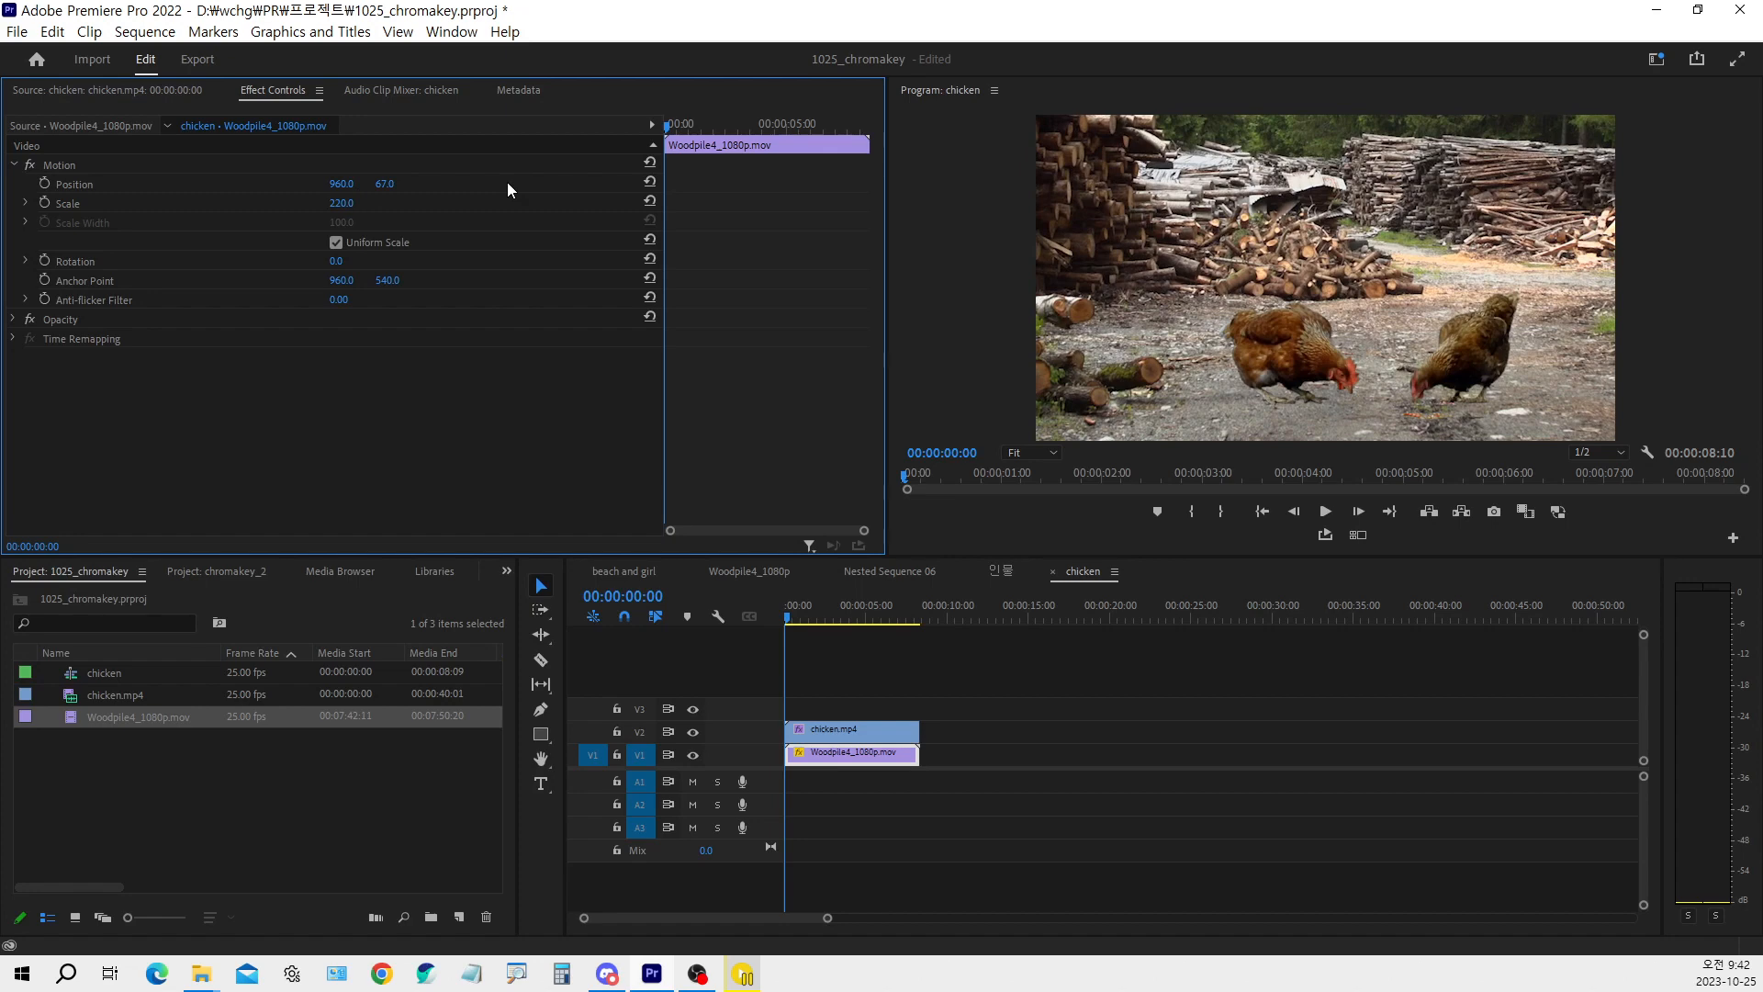
Set the woodpile clip's vertical Position to 100
mouse_move(385, 184)
left_mouse_down()
mouse_move(233, 184)
mouse_move(396, 183)
left_mouse_up()
left_click(396, 184)
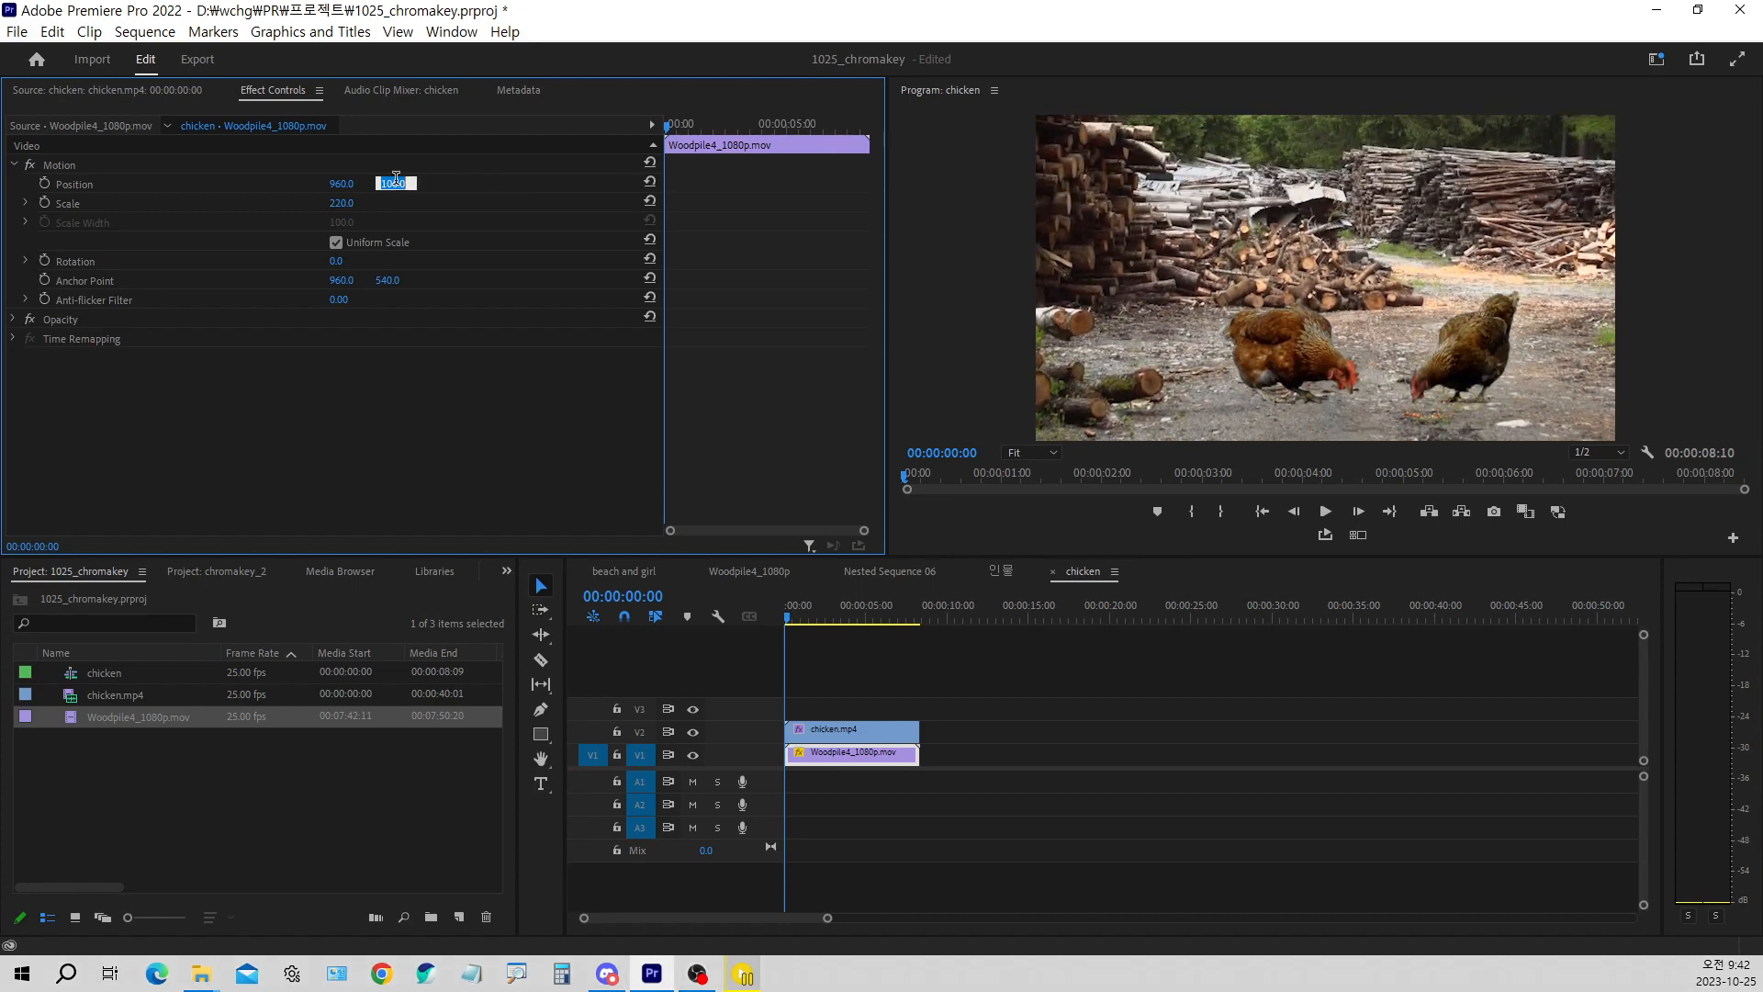
type("100")
key("Return")
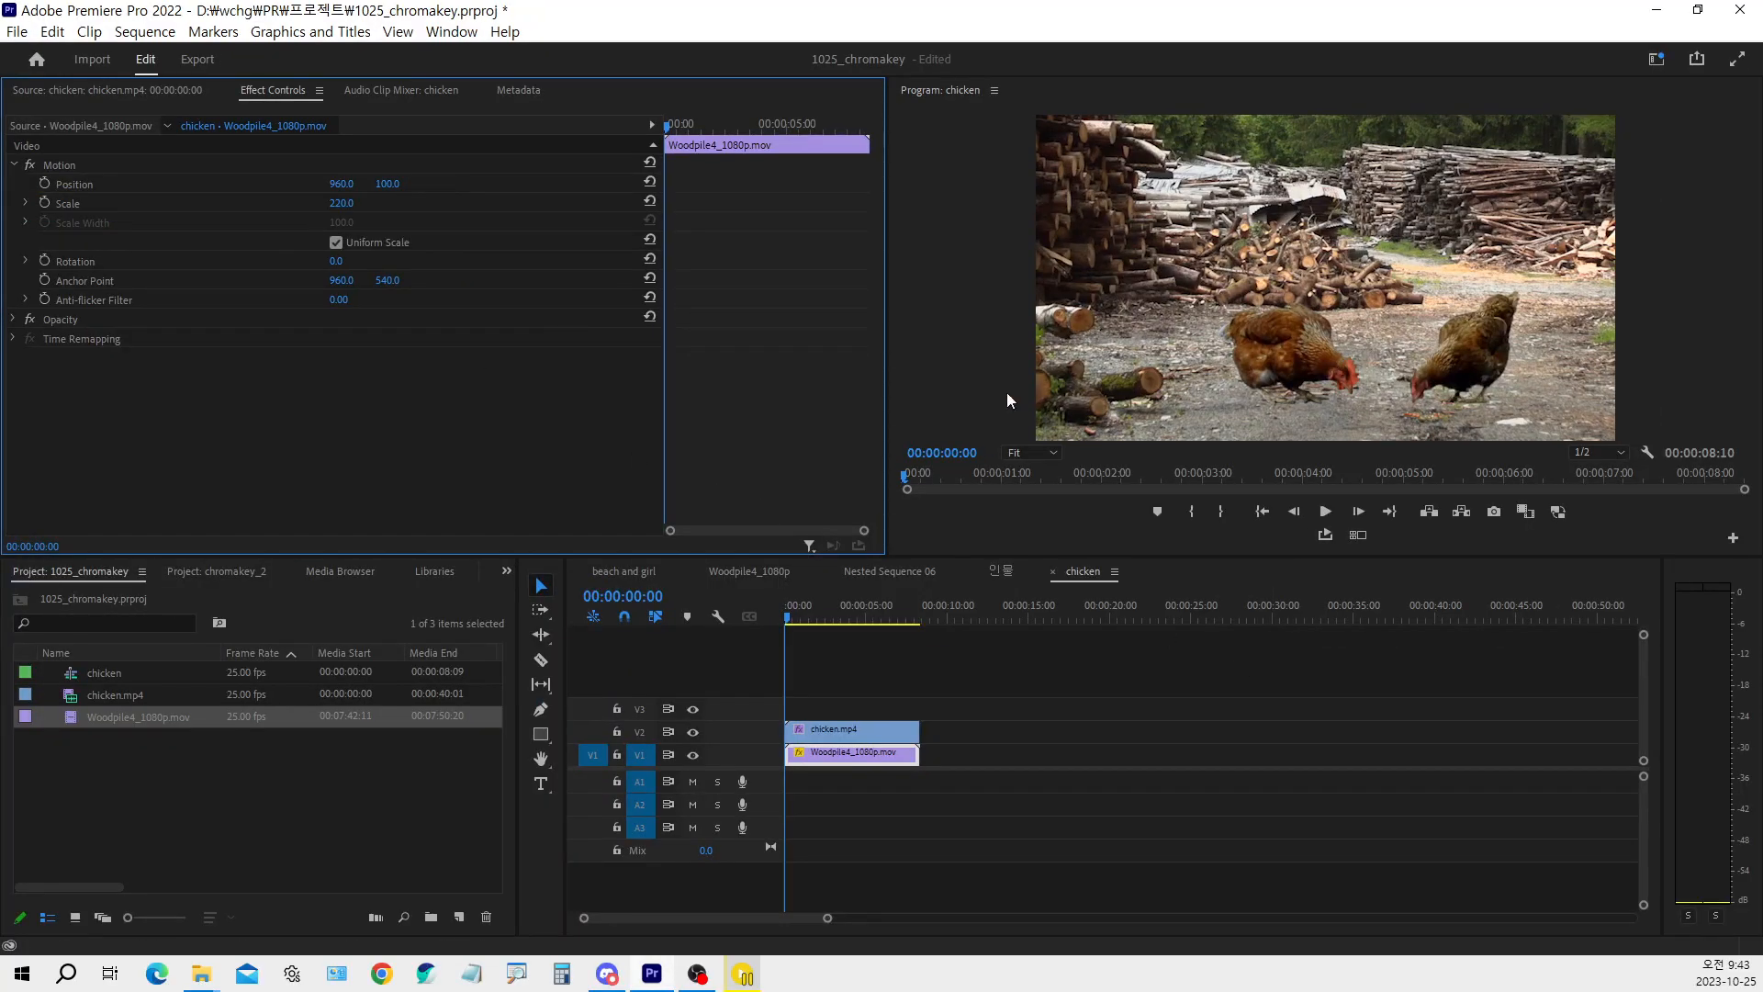
Select the chicken clip on V2 and play the sequence to check the composite over the woodpile background
left_click(841, 732)
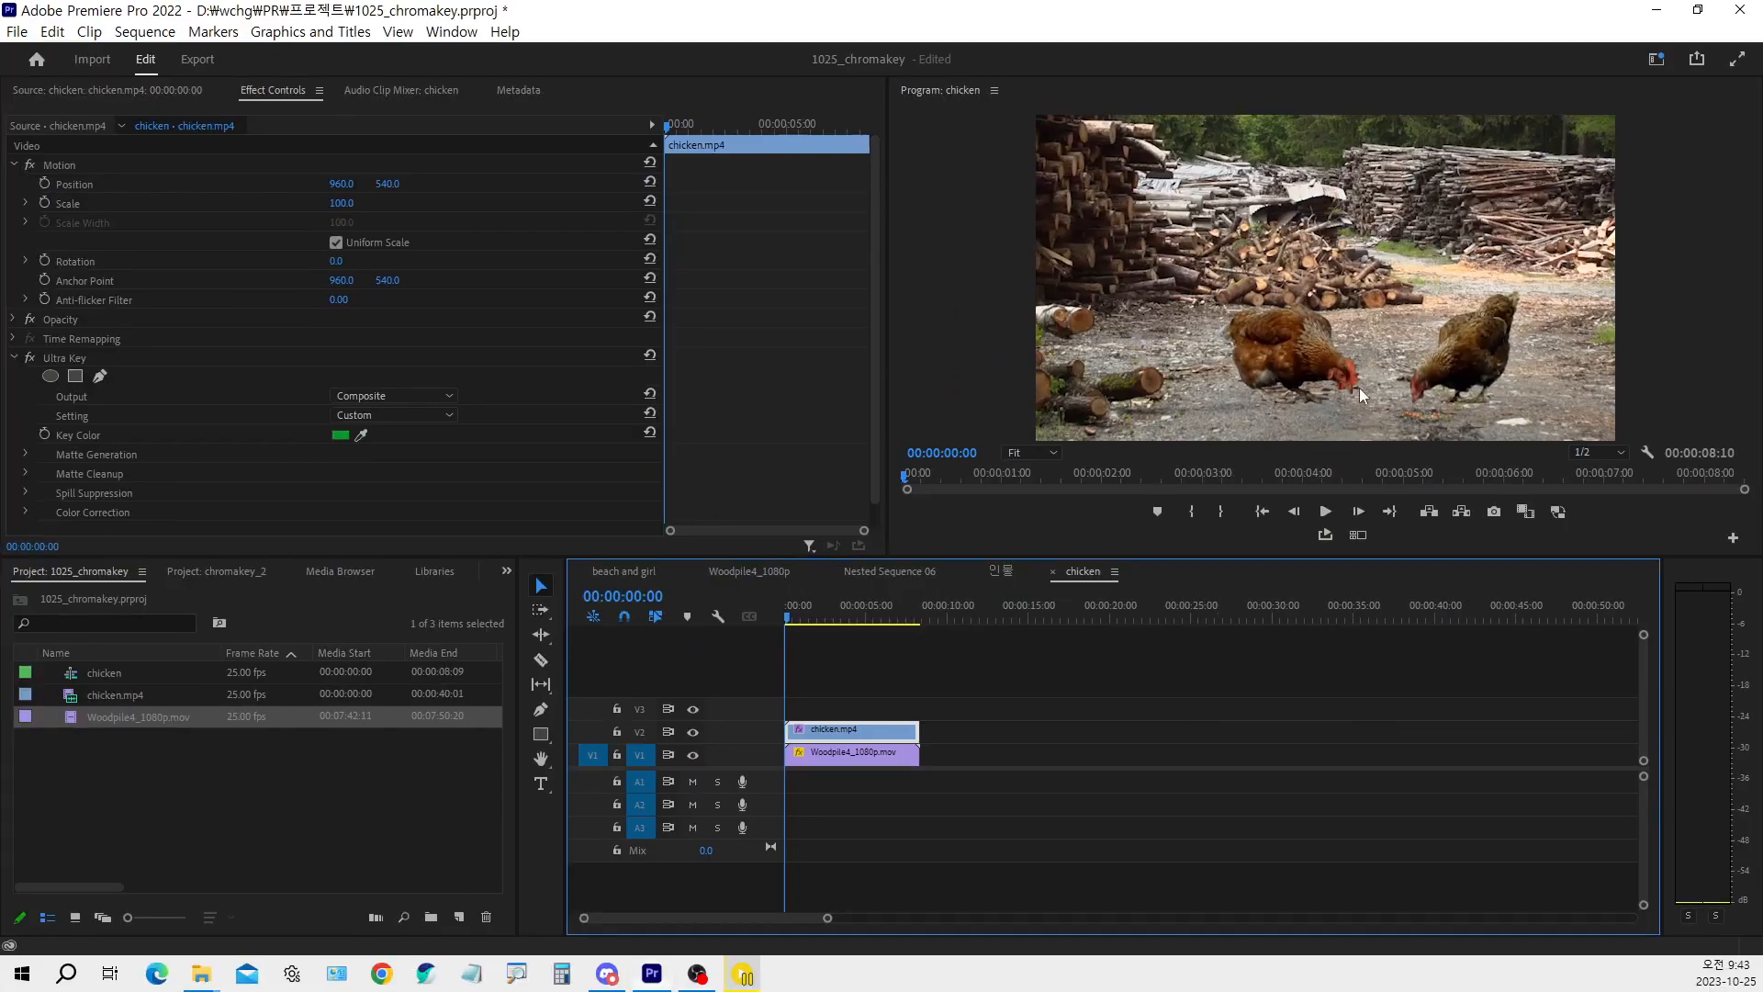
key("space")
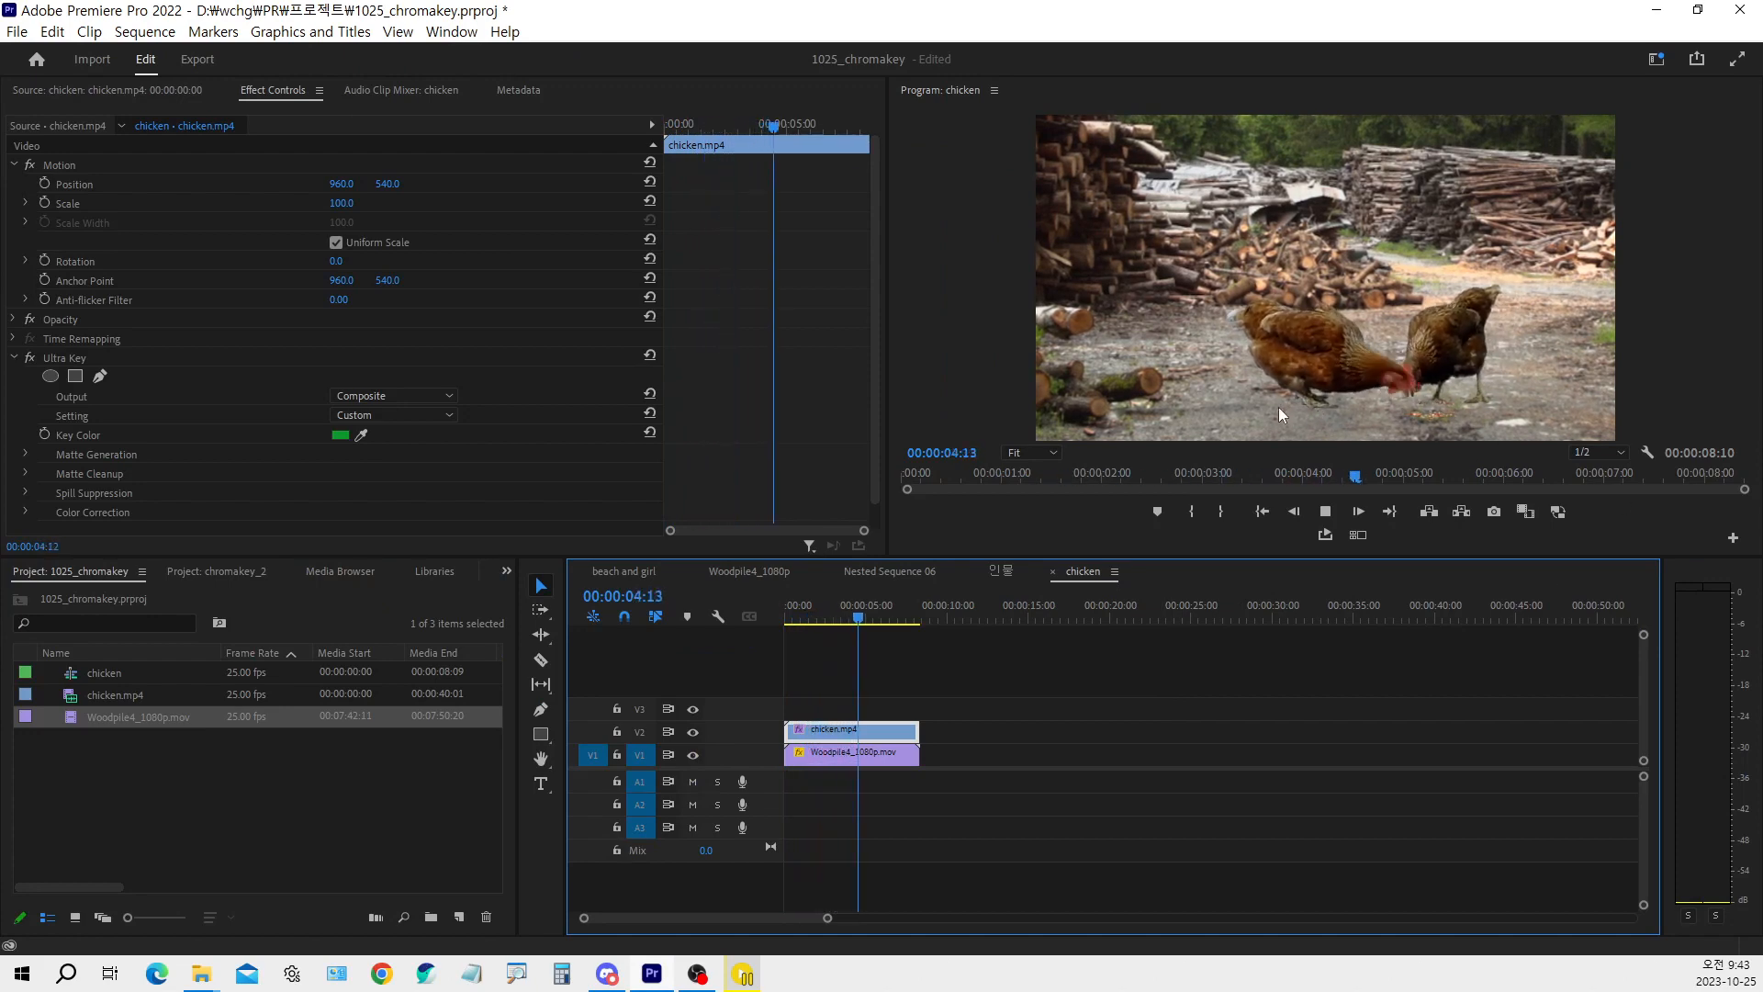
Stop playback, return the playhead to the sequence start and duplicate the chicken clip from V2 onto V3
left_click(857, 617)
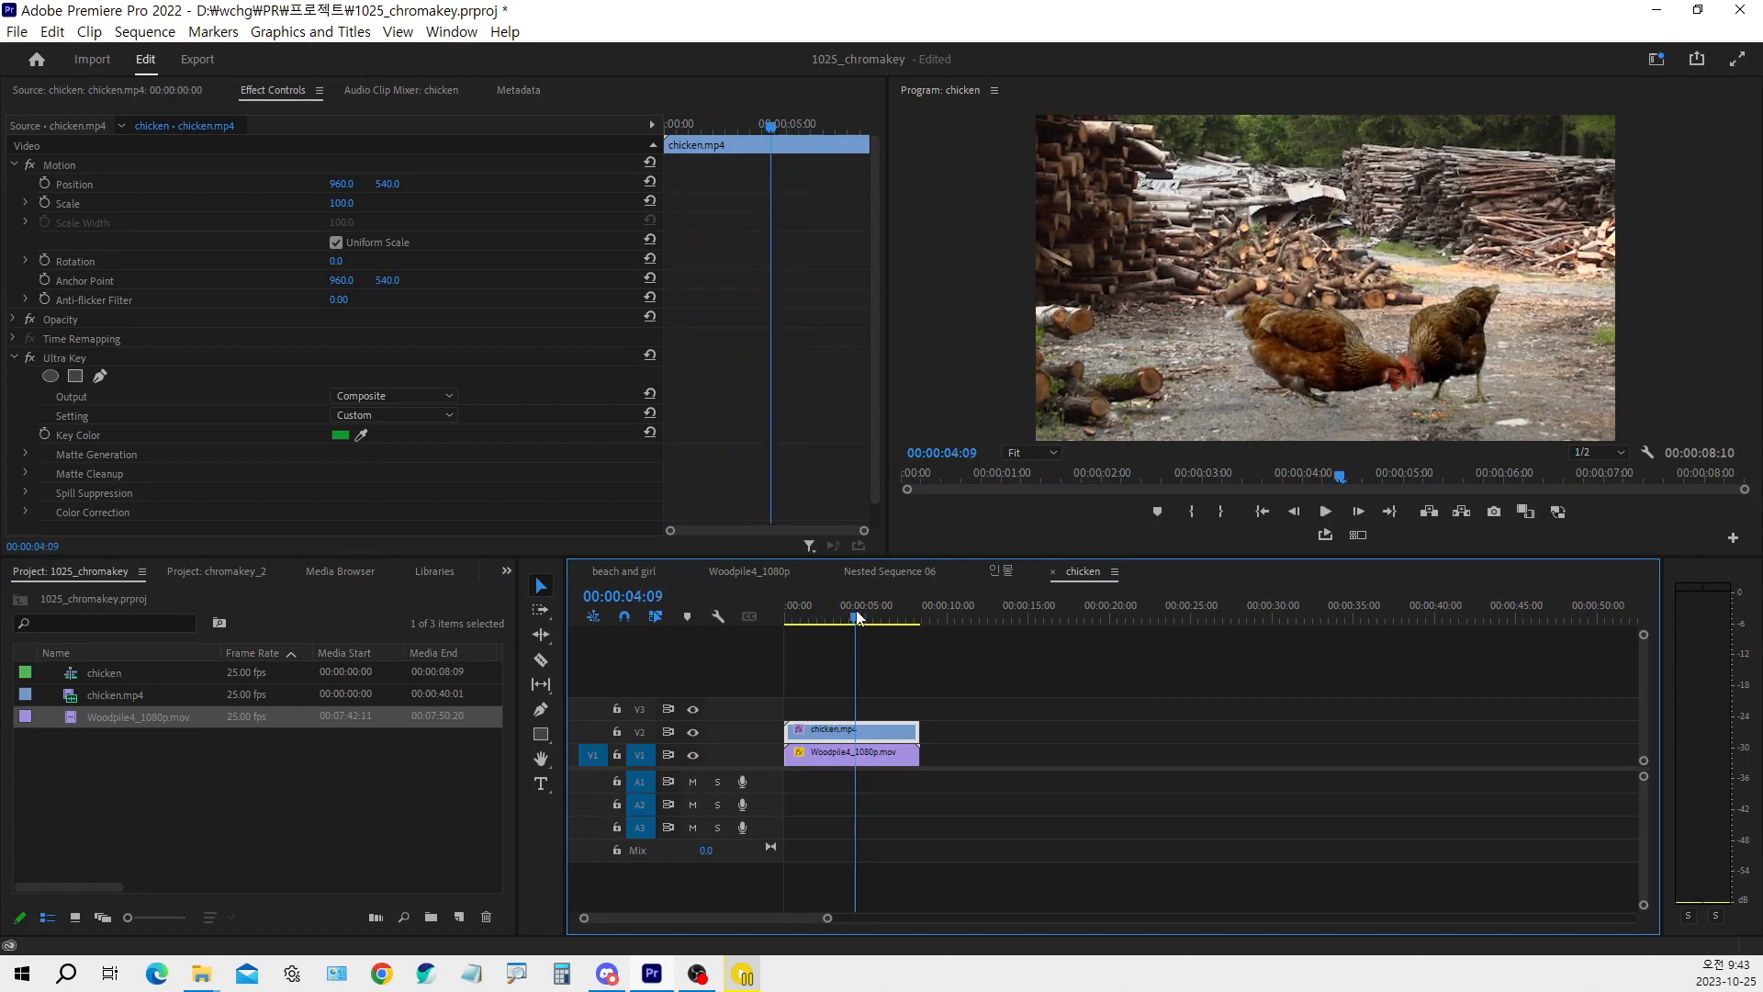
left_click_drag(857, 617, 753, 626)
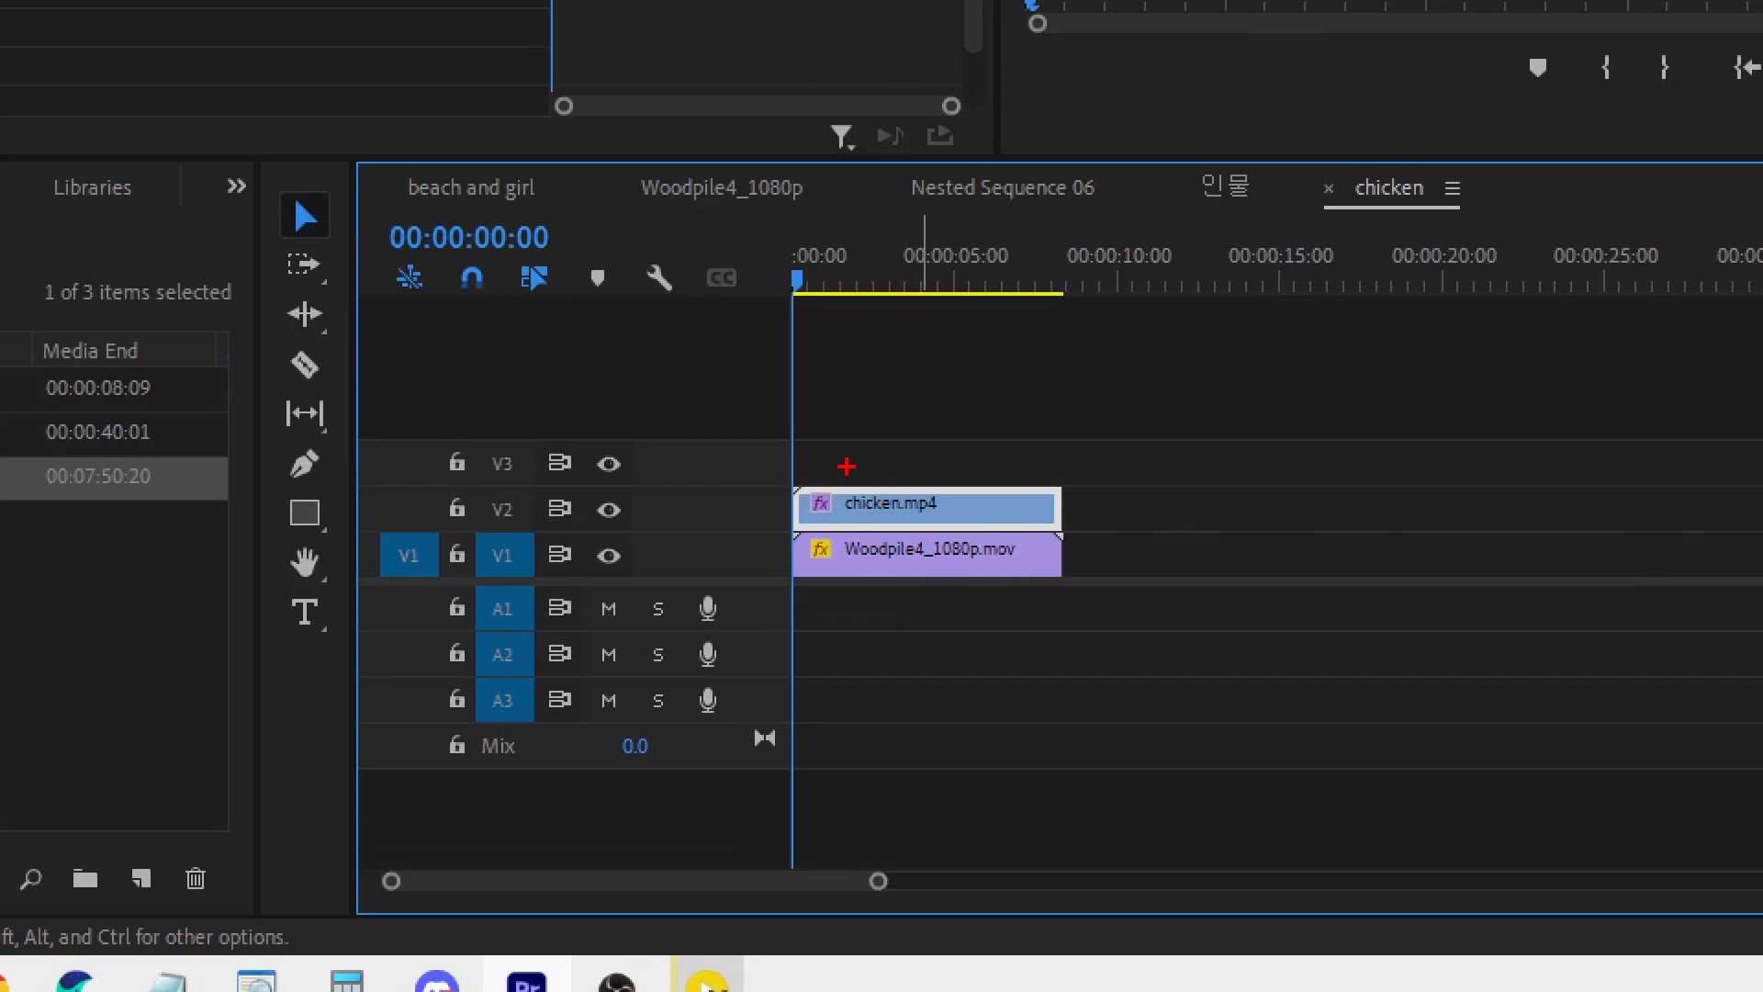
mouse_move(847, 474)
left_mouse_down()
mouse_move(875, 515)
mouse_move(916, 459)
left_mouse_up()
mouse_move(1173, 516)
left_mouse_down()
mouse_move(1157, 558)
mouse_move(1211, 542)
mouse_move(1166, 524)
mouse_move(1204, 525)
left_mouse_up()
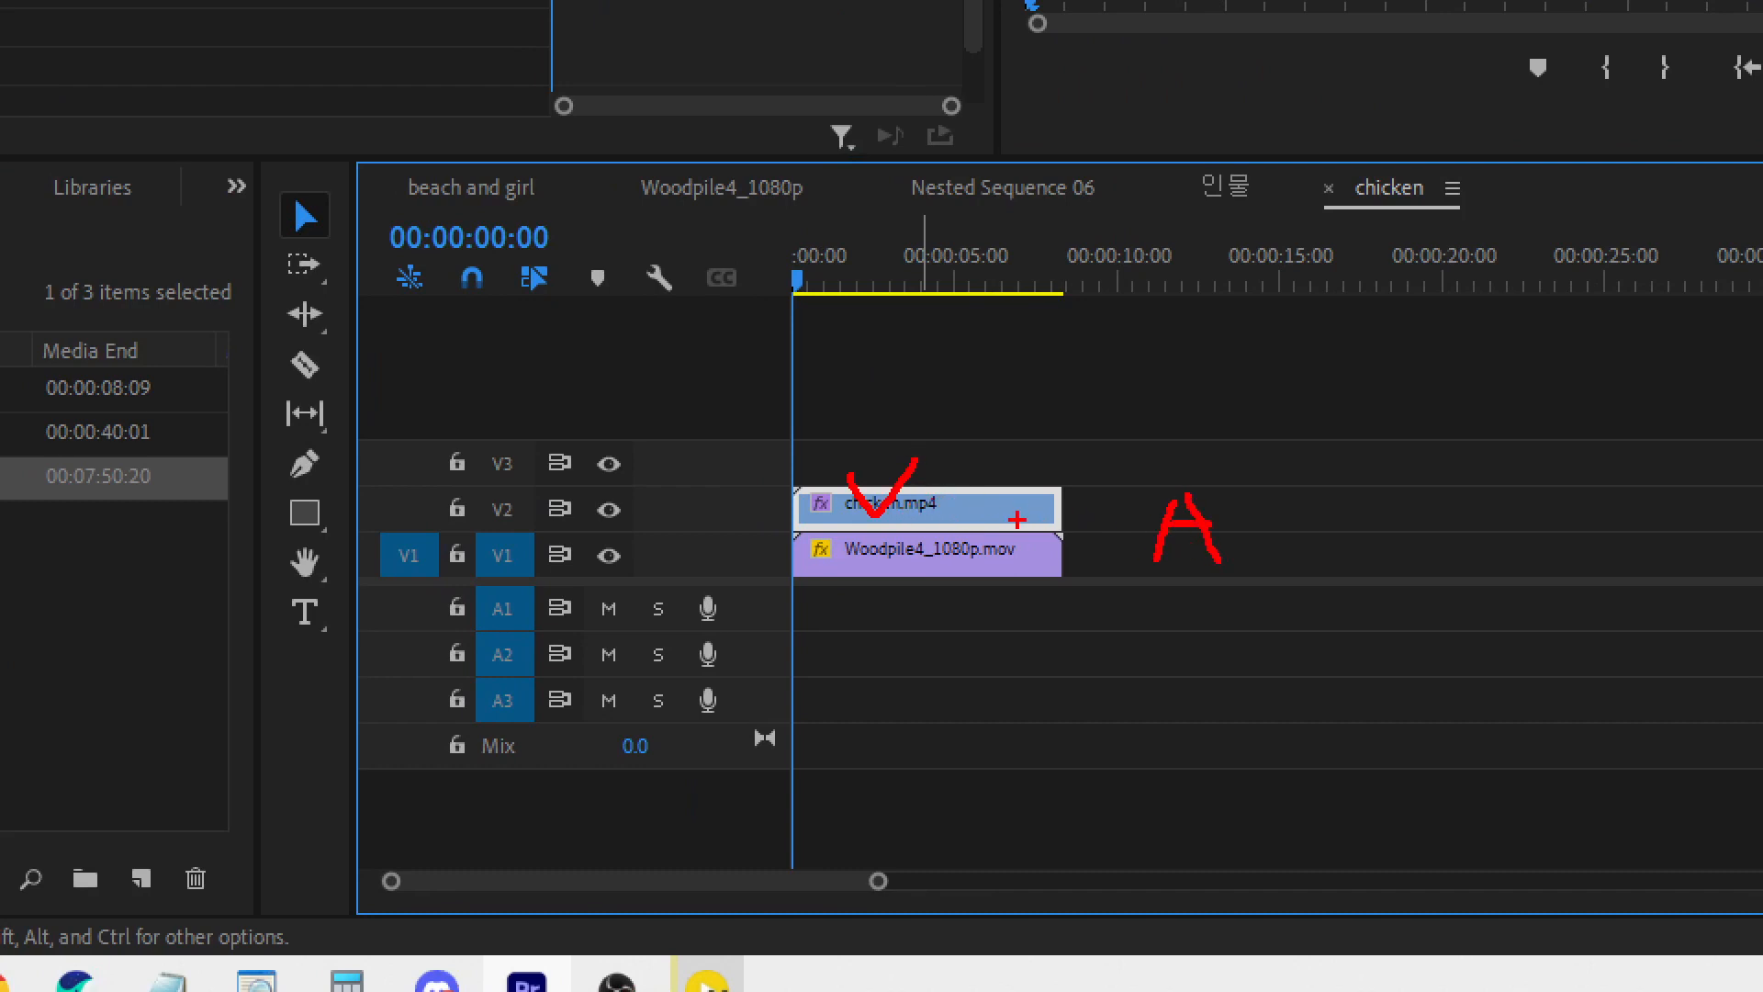
mouse_move(990, 513)
left_mouse_down()
mouse_move(985, 453)
mouse_move(968, 467)
mouse_move(1013, 469)
left_mouse_up()
key("Escape")
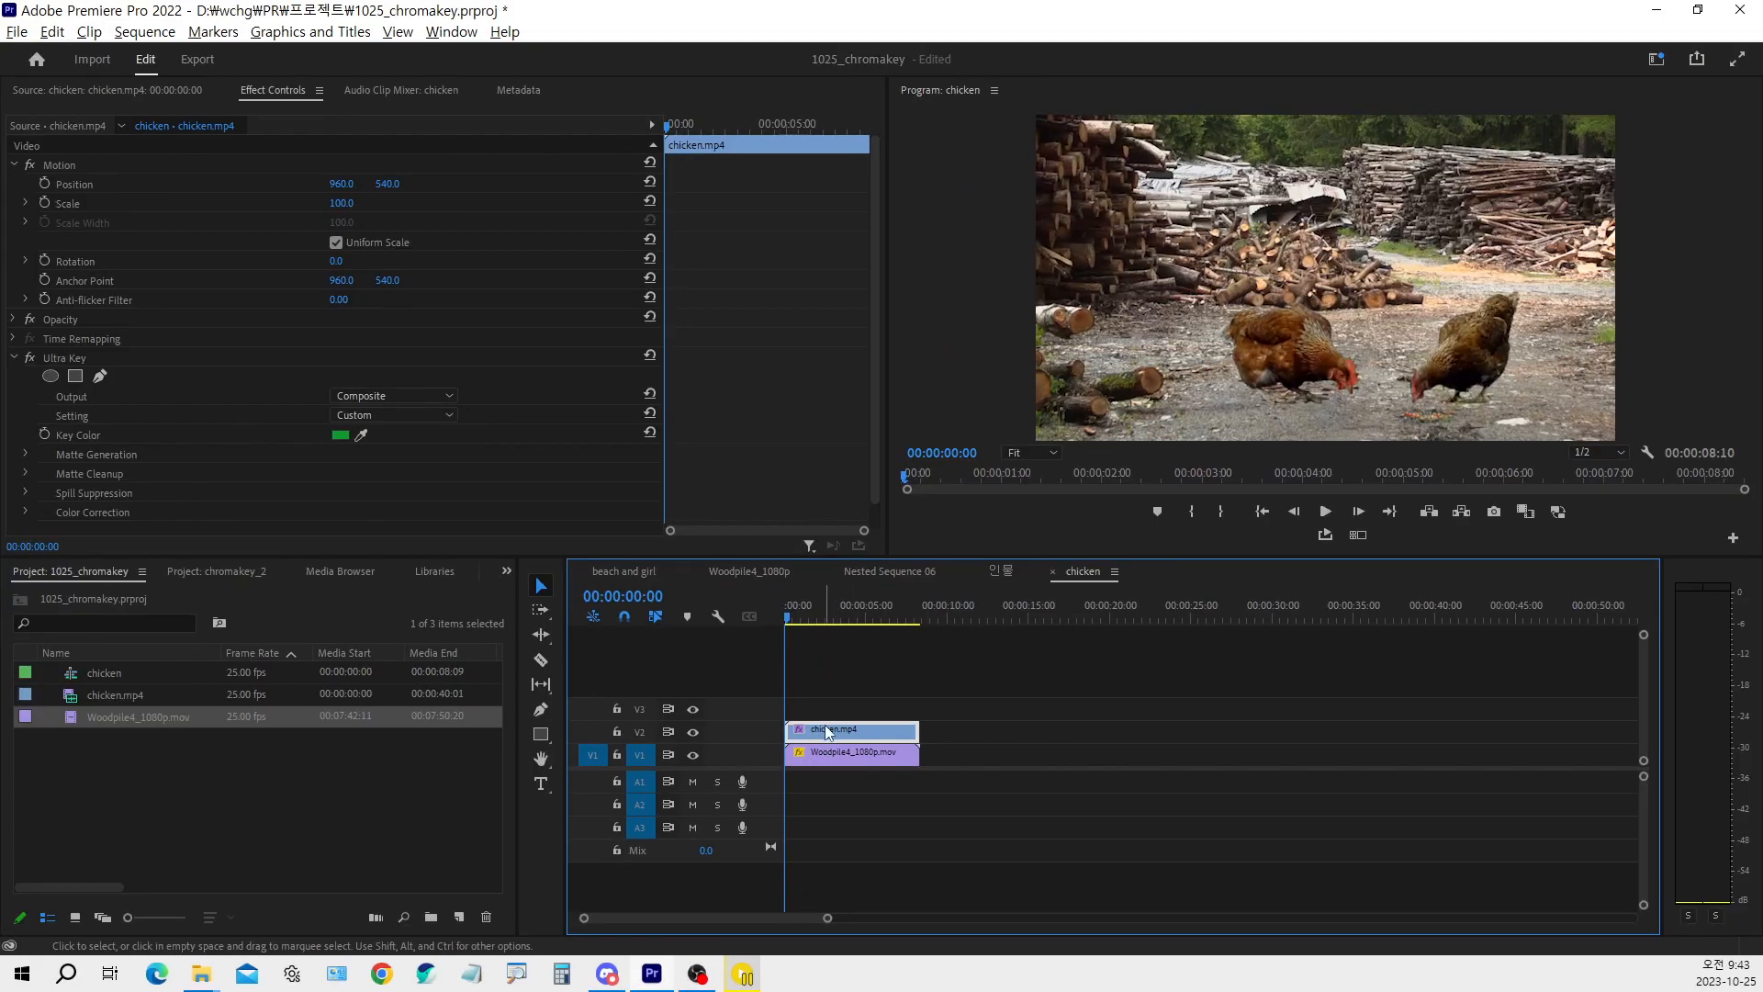
left_click_drag(827, 732, 825, 714)
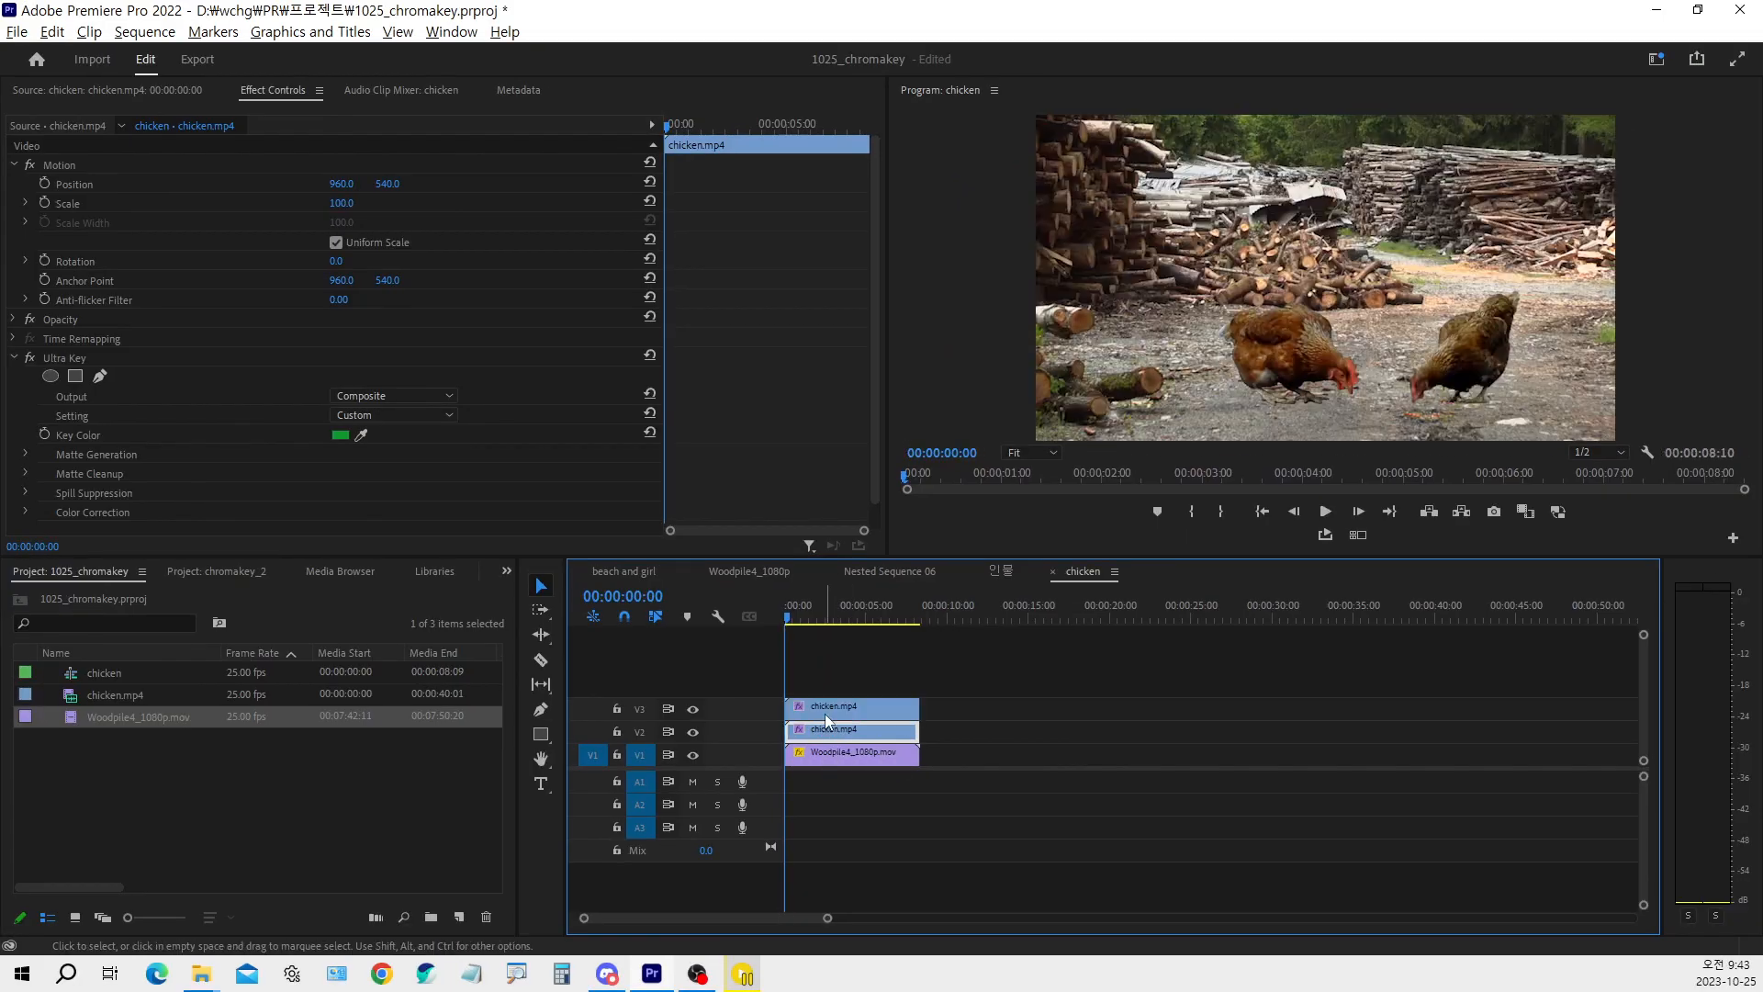
Select the chicken clip on V2 and search the effects for "flip"
left_click(944, 729)
left_click(887, 729)
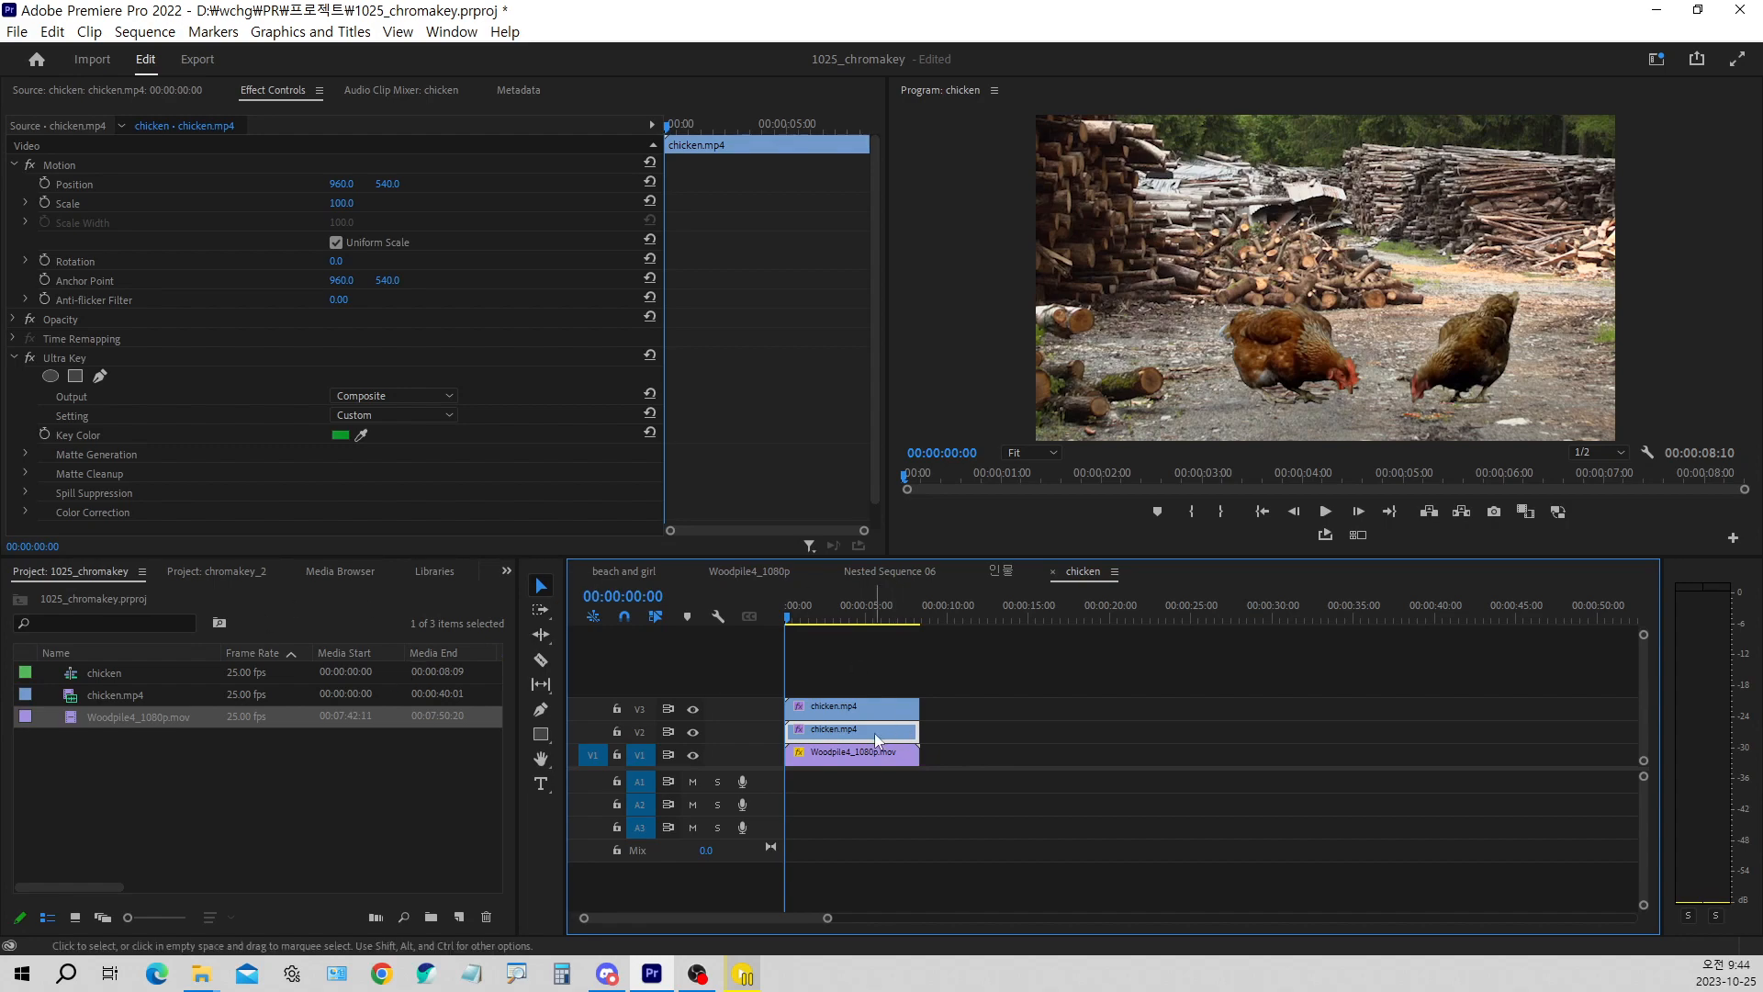
key("ctrl+1")
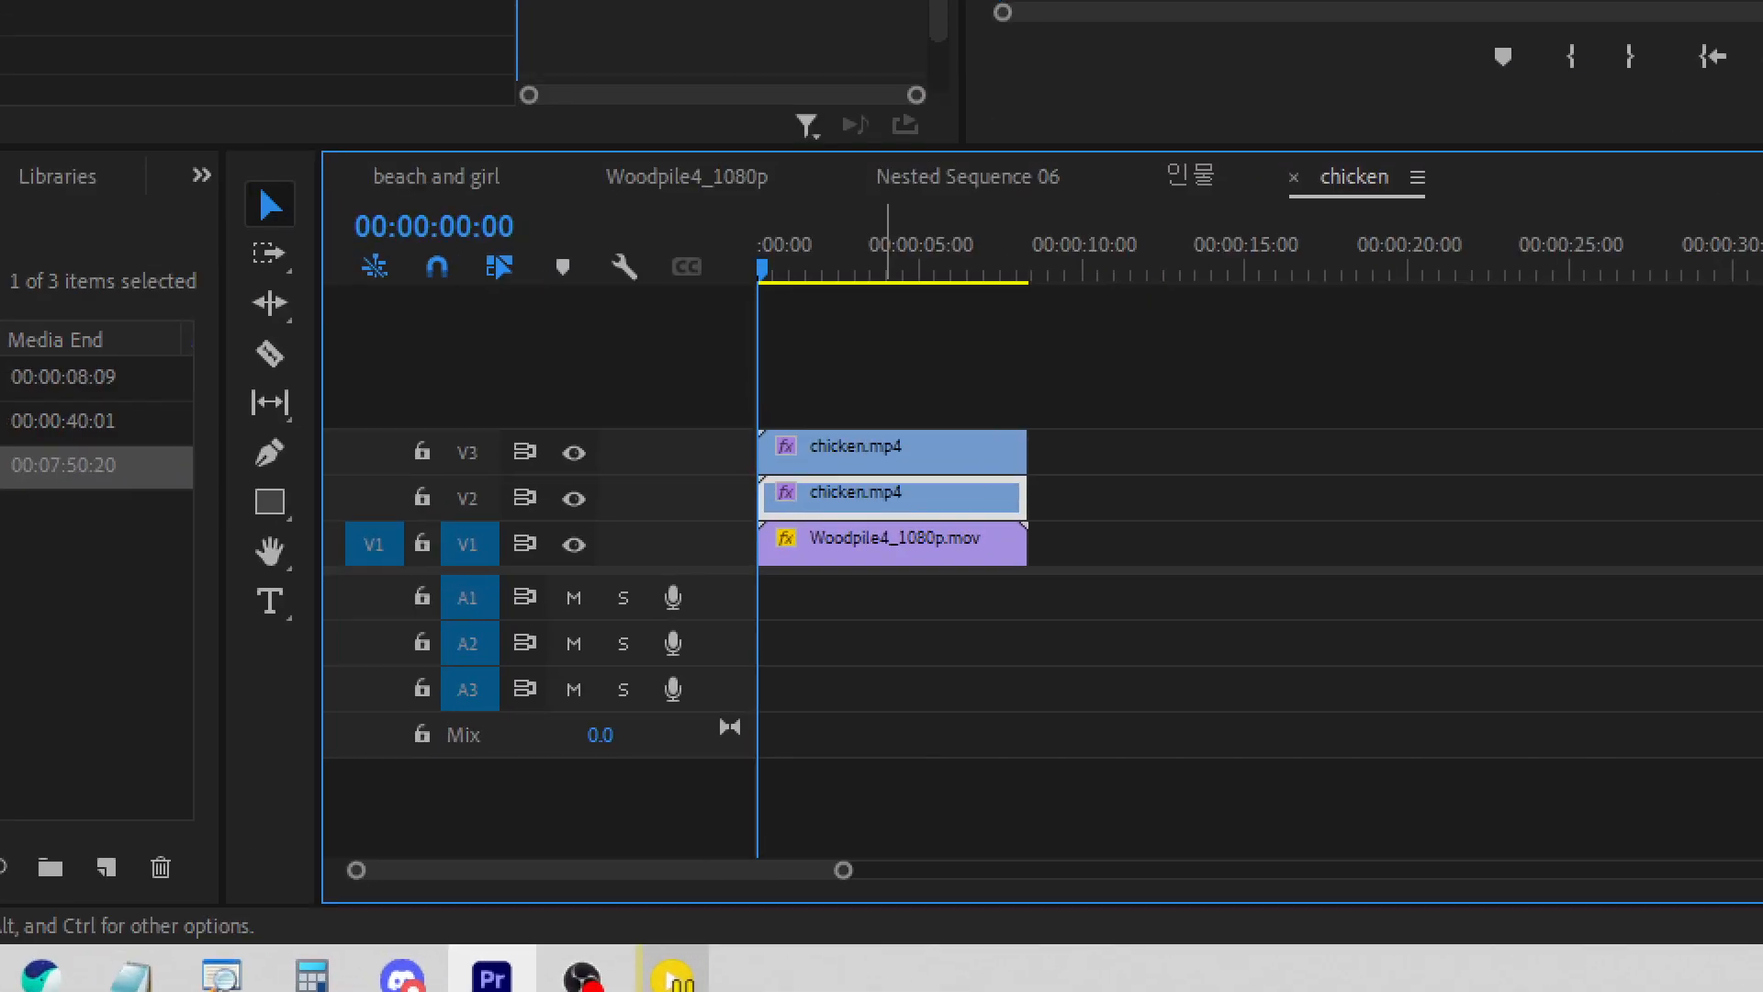
left_click(847, 731)
mouse_move(863, 476)
left_mouse_down()
mouse_move(875, 492)
mouse_move(894, 469)
left_mouse_up()
key("Escape")
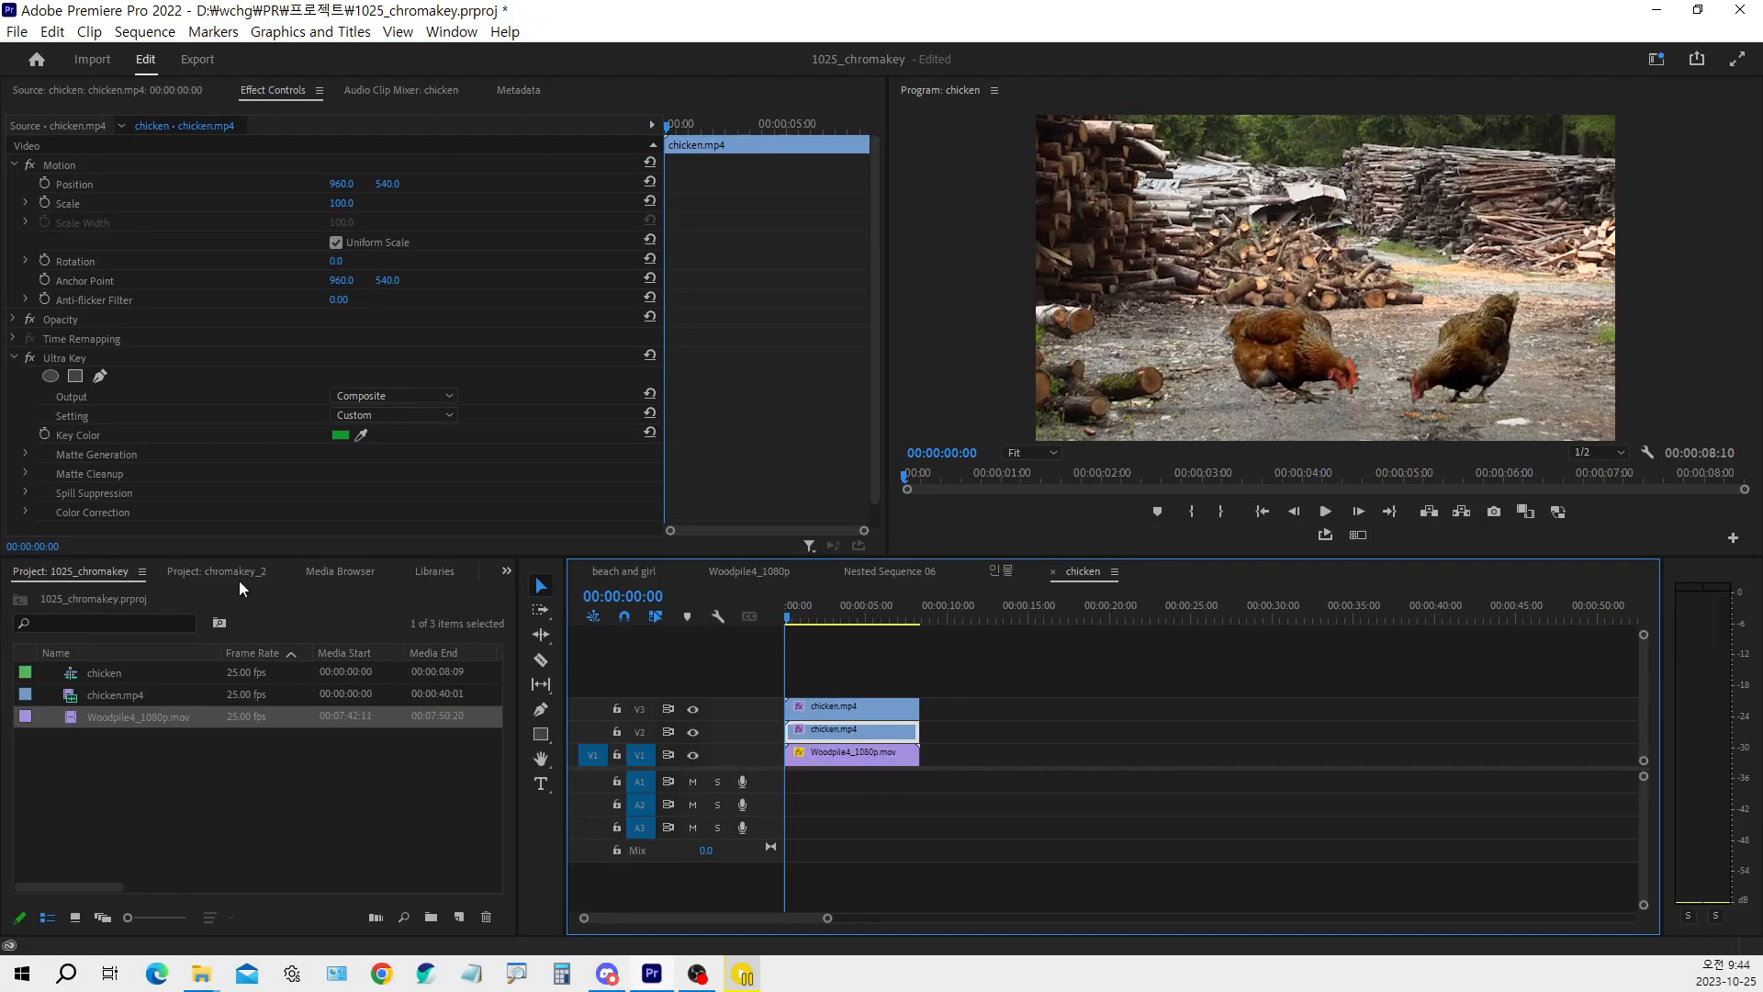
left_click(506, 571)
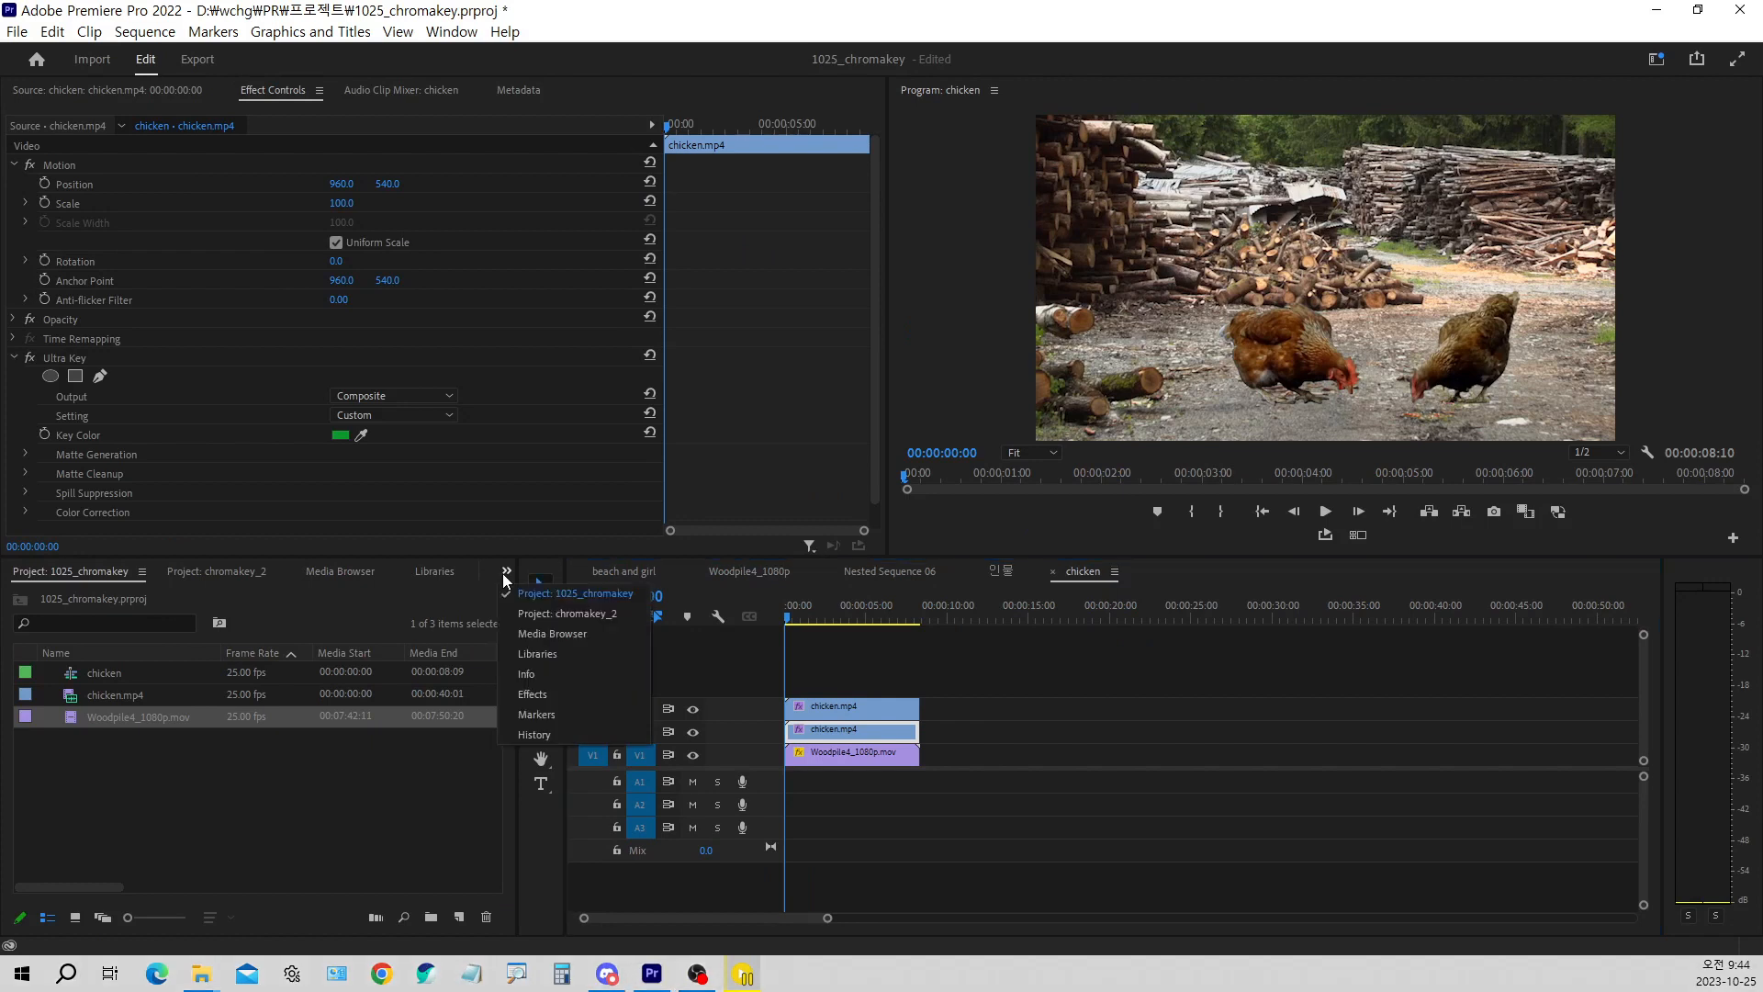
left_click(542, 695)
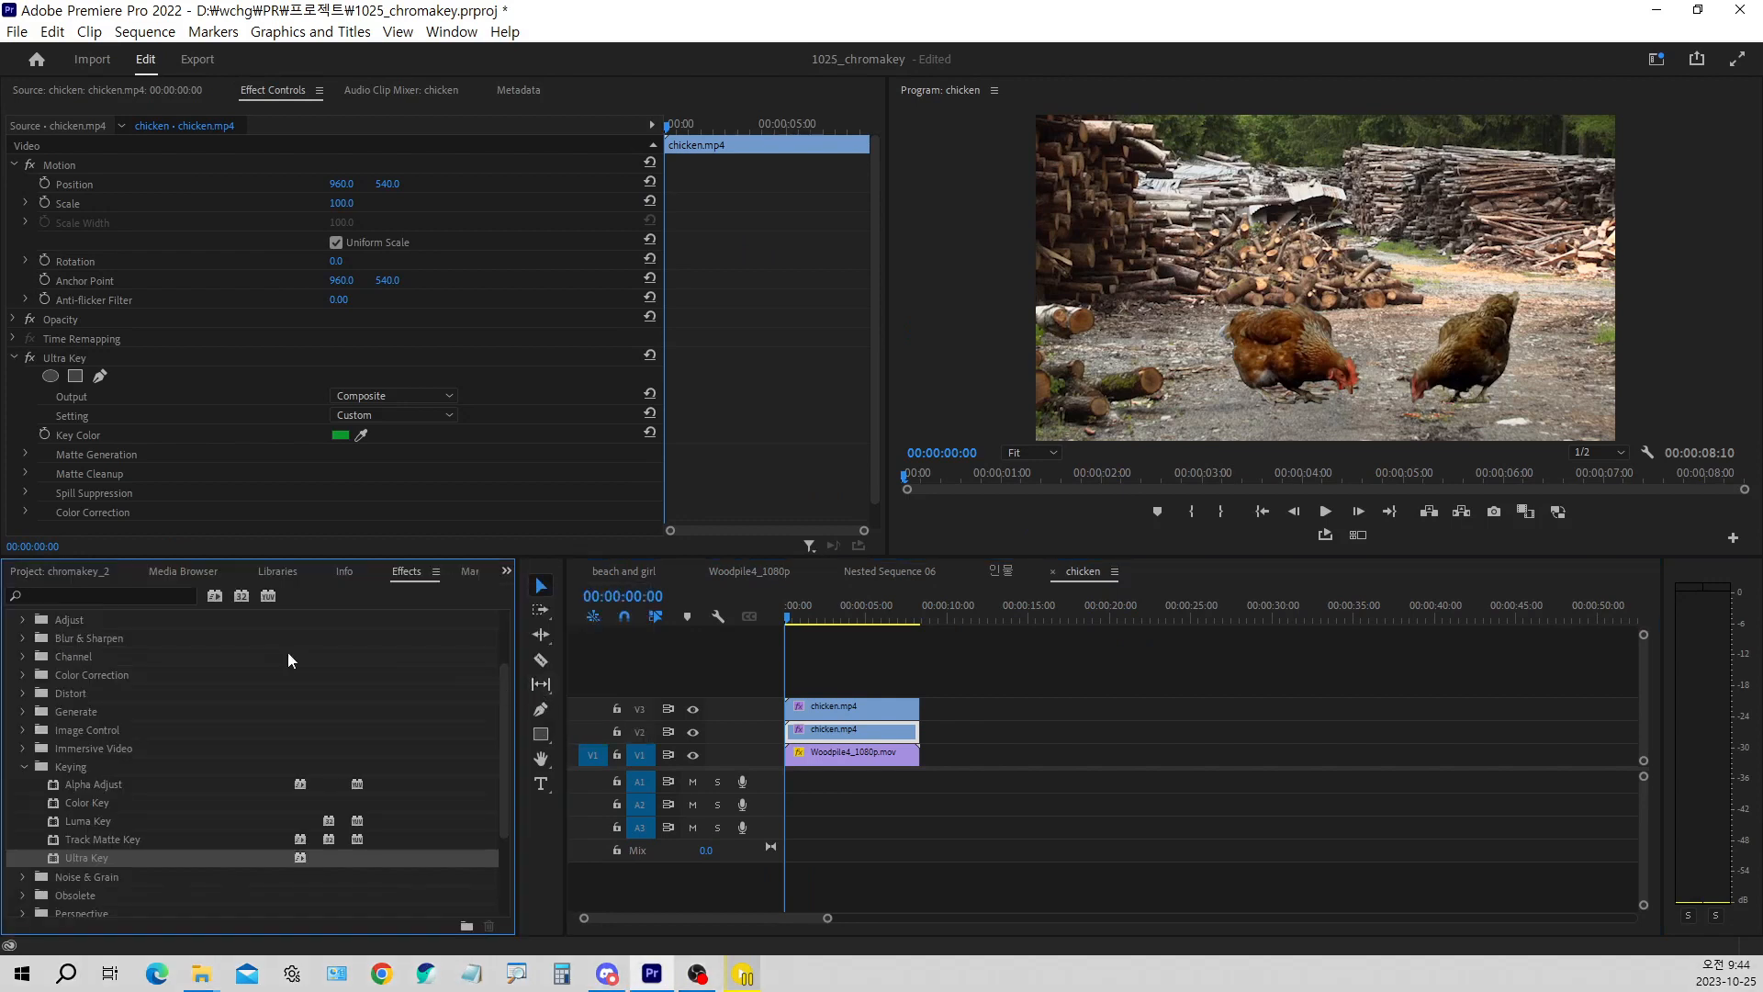
left_click(120, 598)
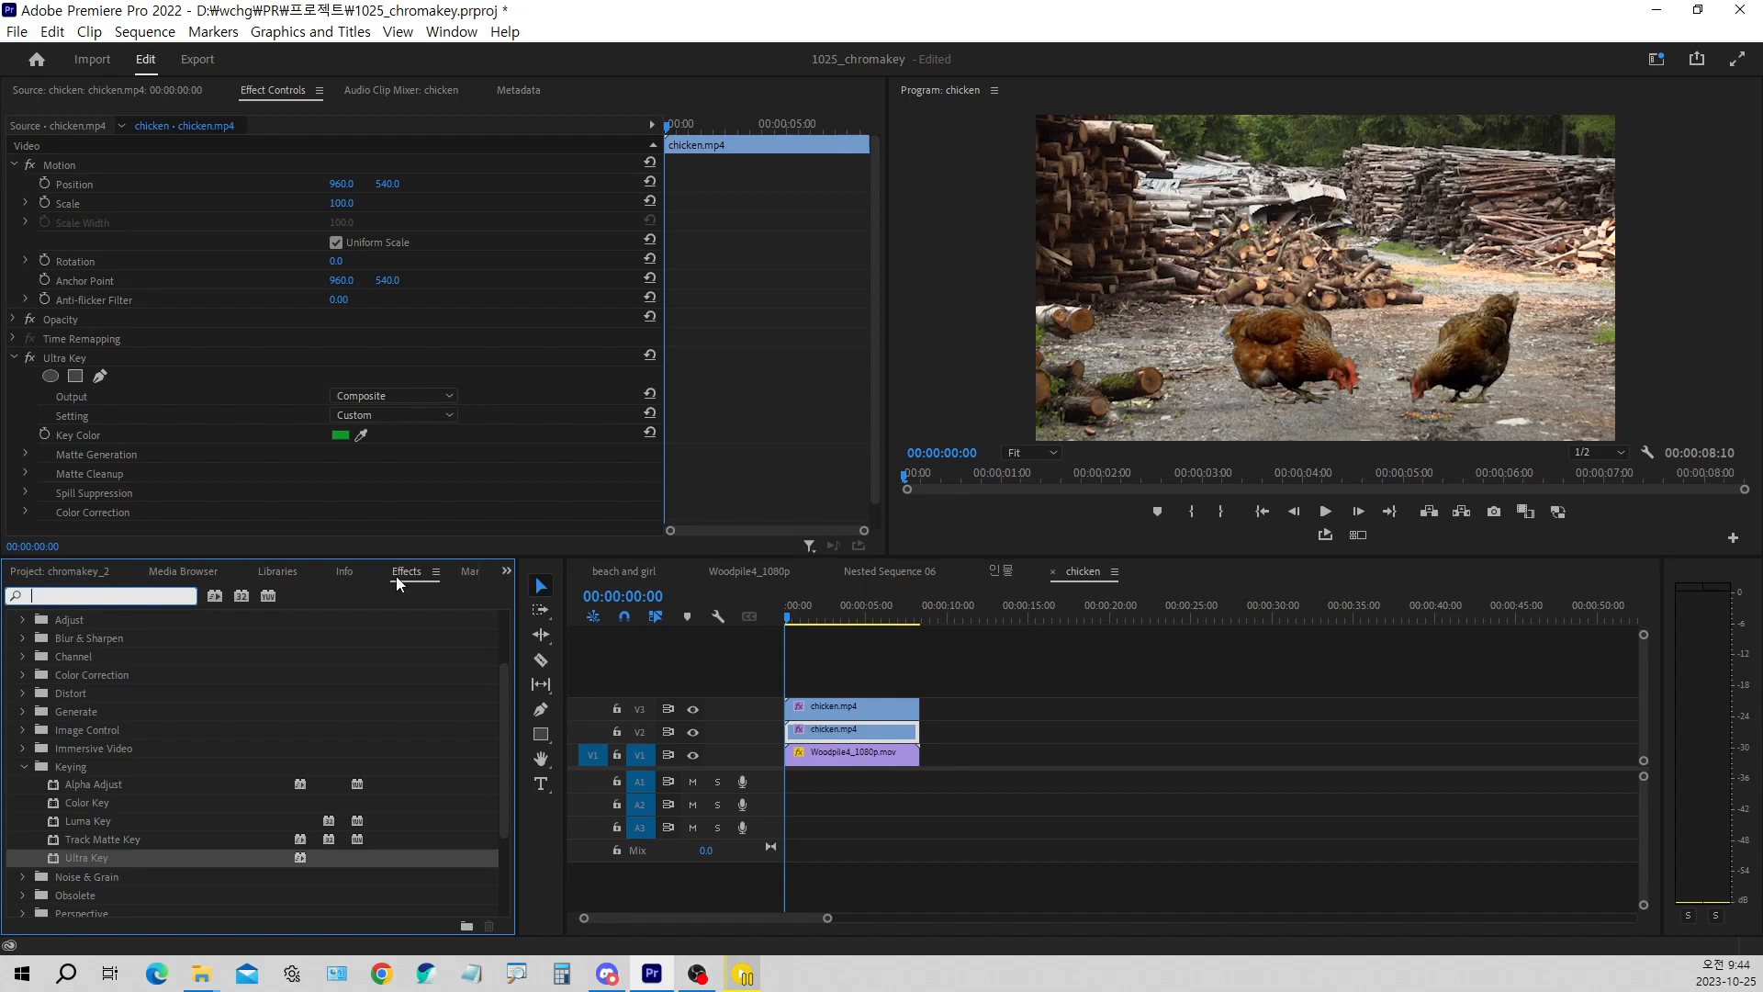
type("fli")
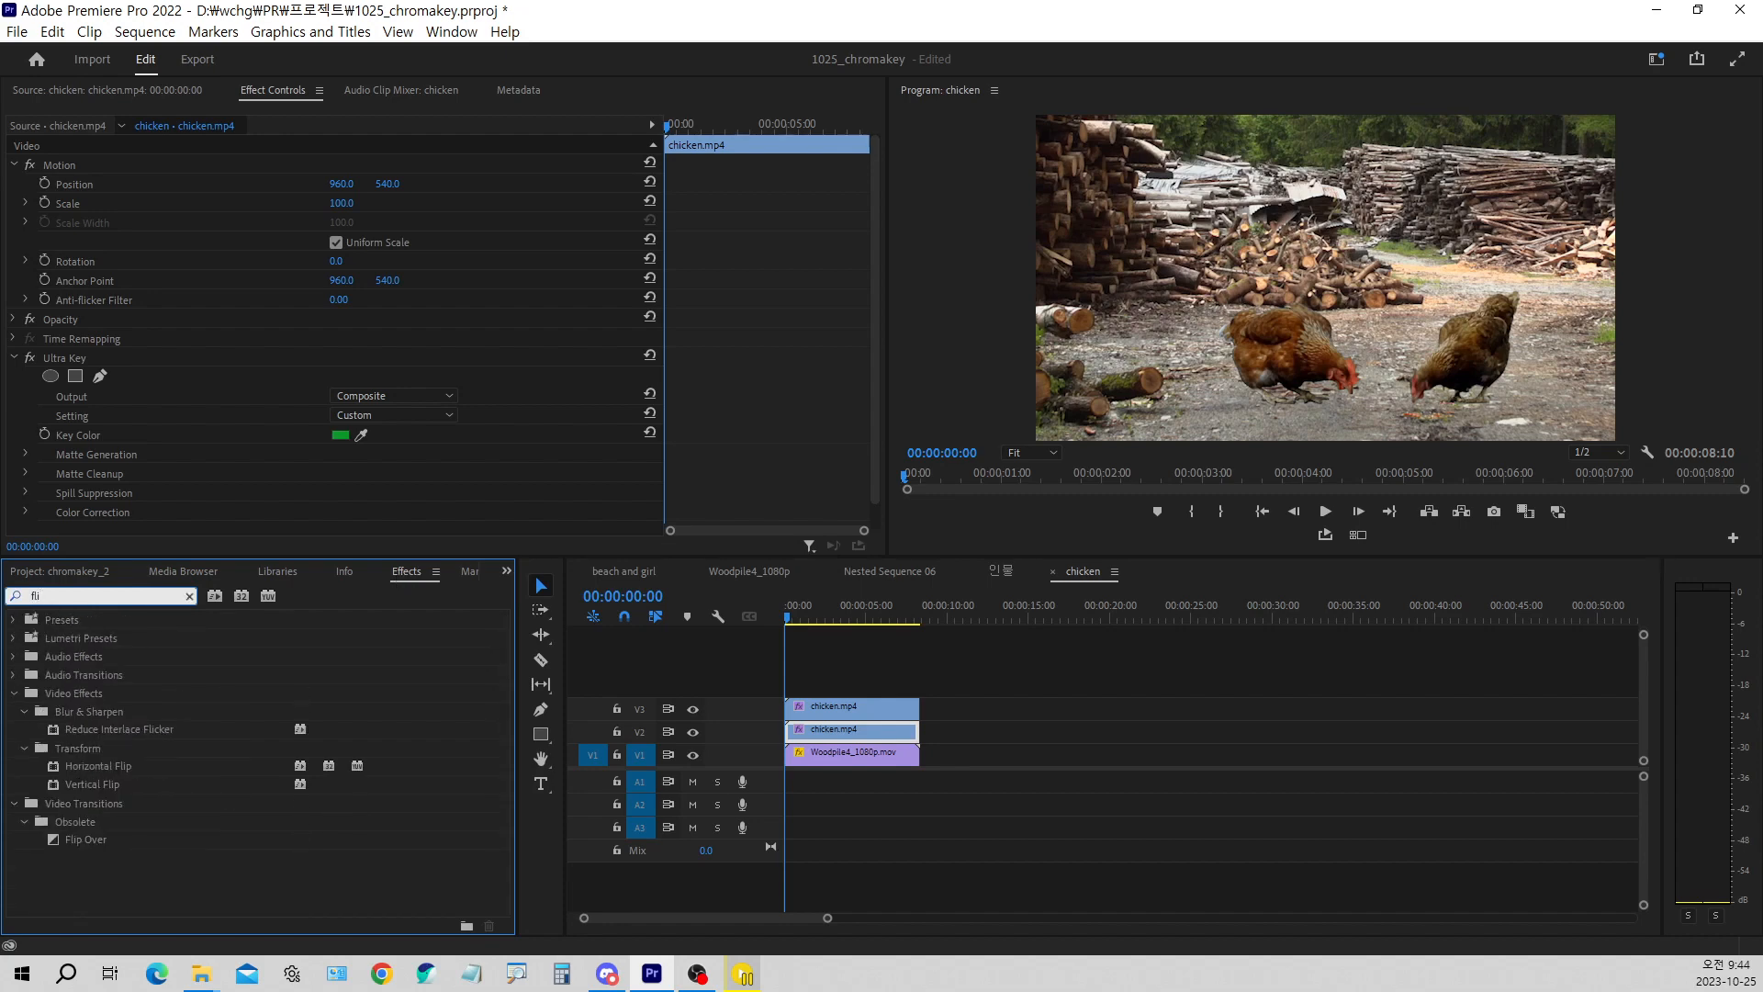
type("p")
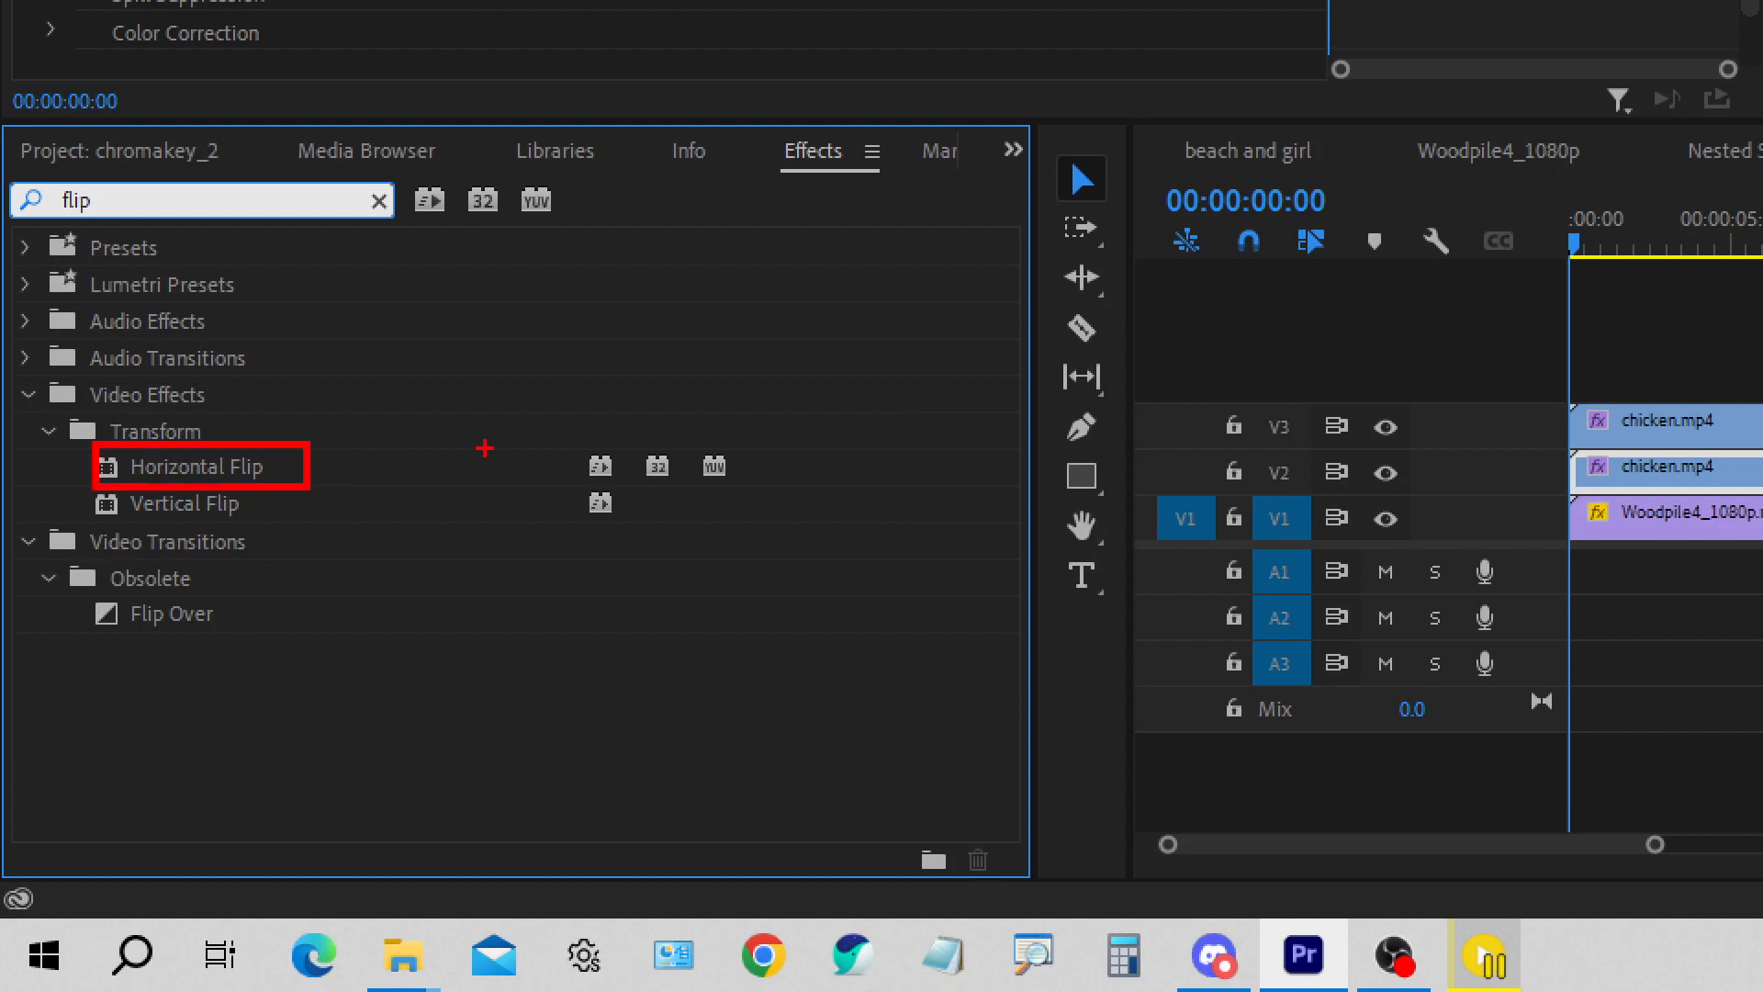
left_click_drag(402, 415, 593, 415)
mouse_move(433, 386)
left_mouse_down()
mouse_move(402, 409)
mouse_move(431, 438)
left_mouse_up()
mouse_move(575, 381)
left_mouse_down()
mouse_move(614, 412)
mouse_move(575, 428)
left_mouse_up()
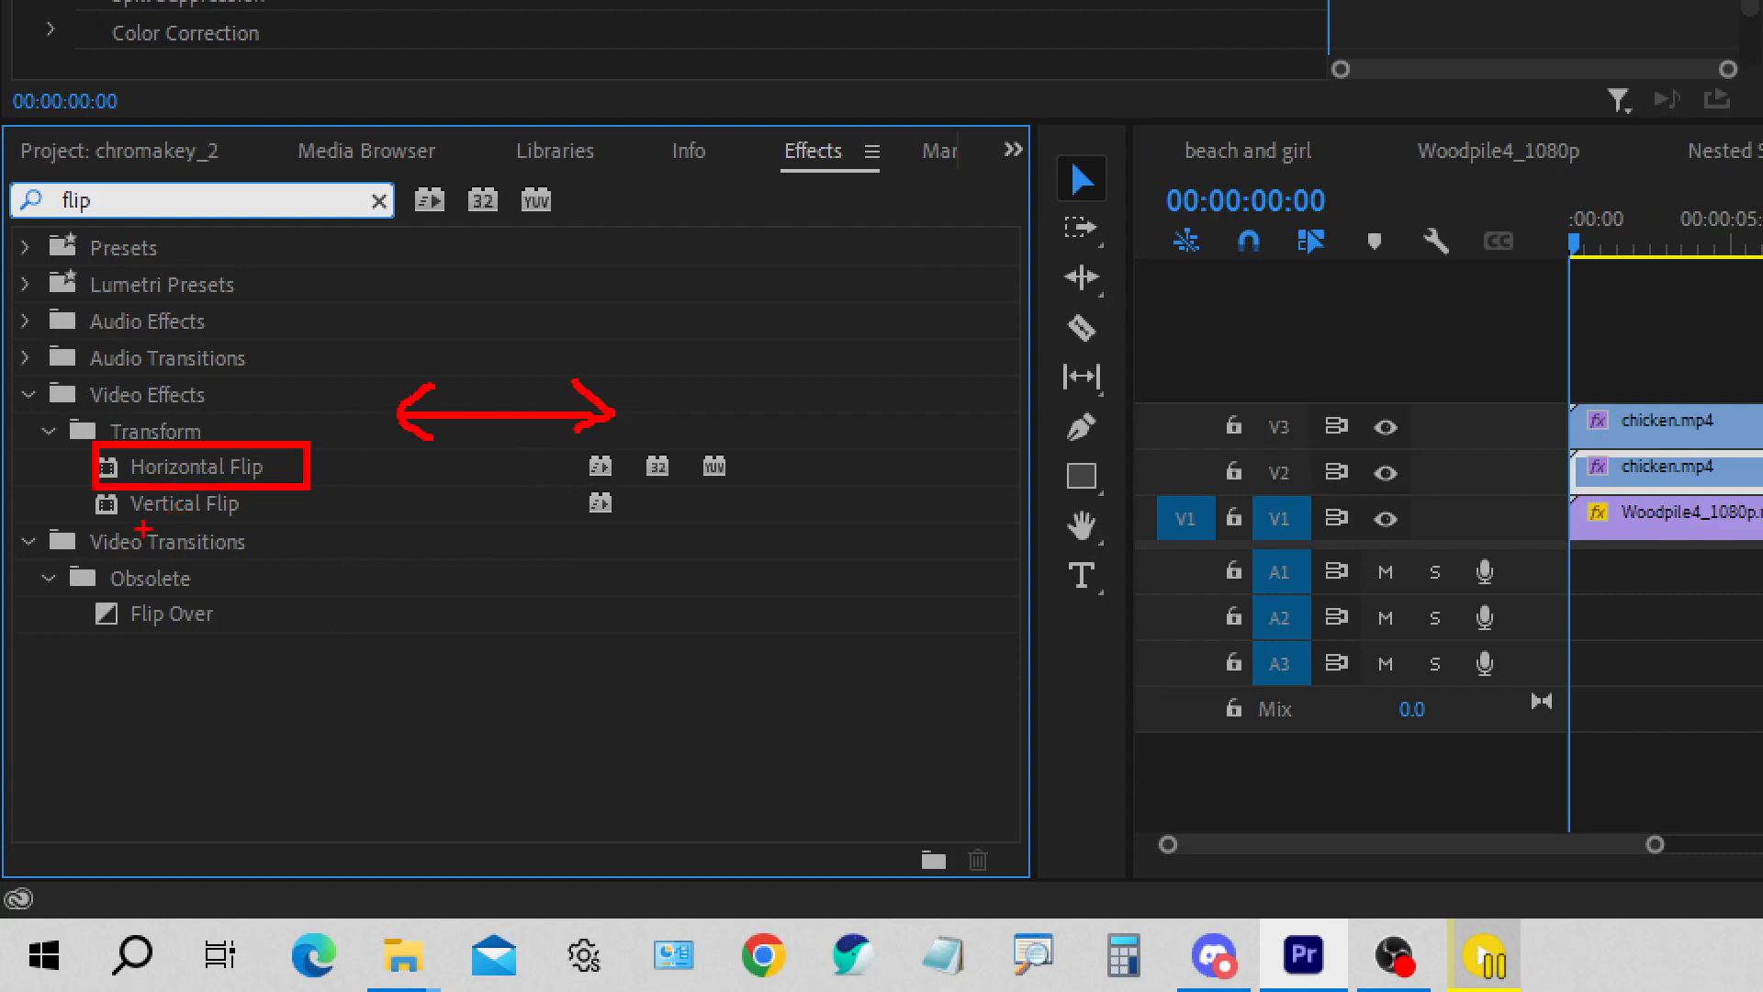
mouse_move(75, 477)
left_mouse_down()
mouse_move(312, 547)
mouse_move(292, 547)
left_mouse_up()
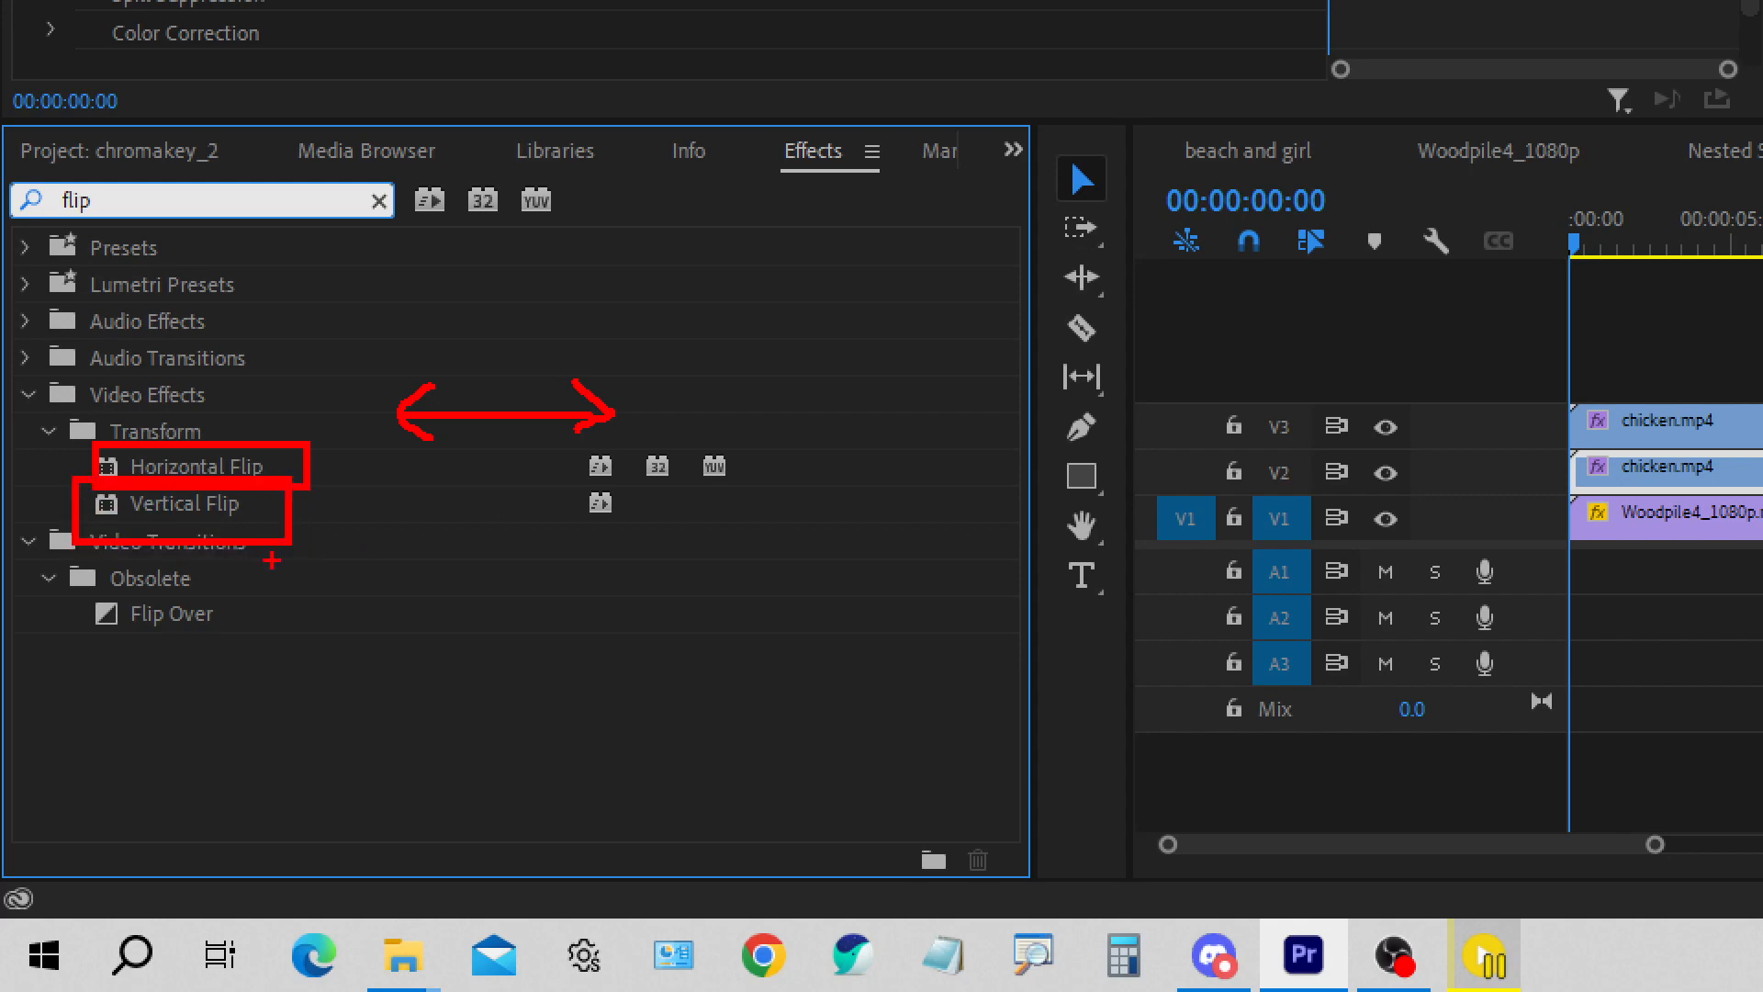
left_click_drag(831, 222, 810, 246)
mouse_move(781, 377)
left_mouse_down()
mouse_move(858, 430)
mouse_move(841, 404)
left_mouse_up()
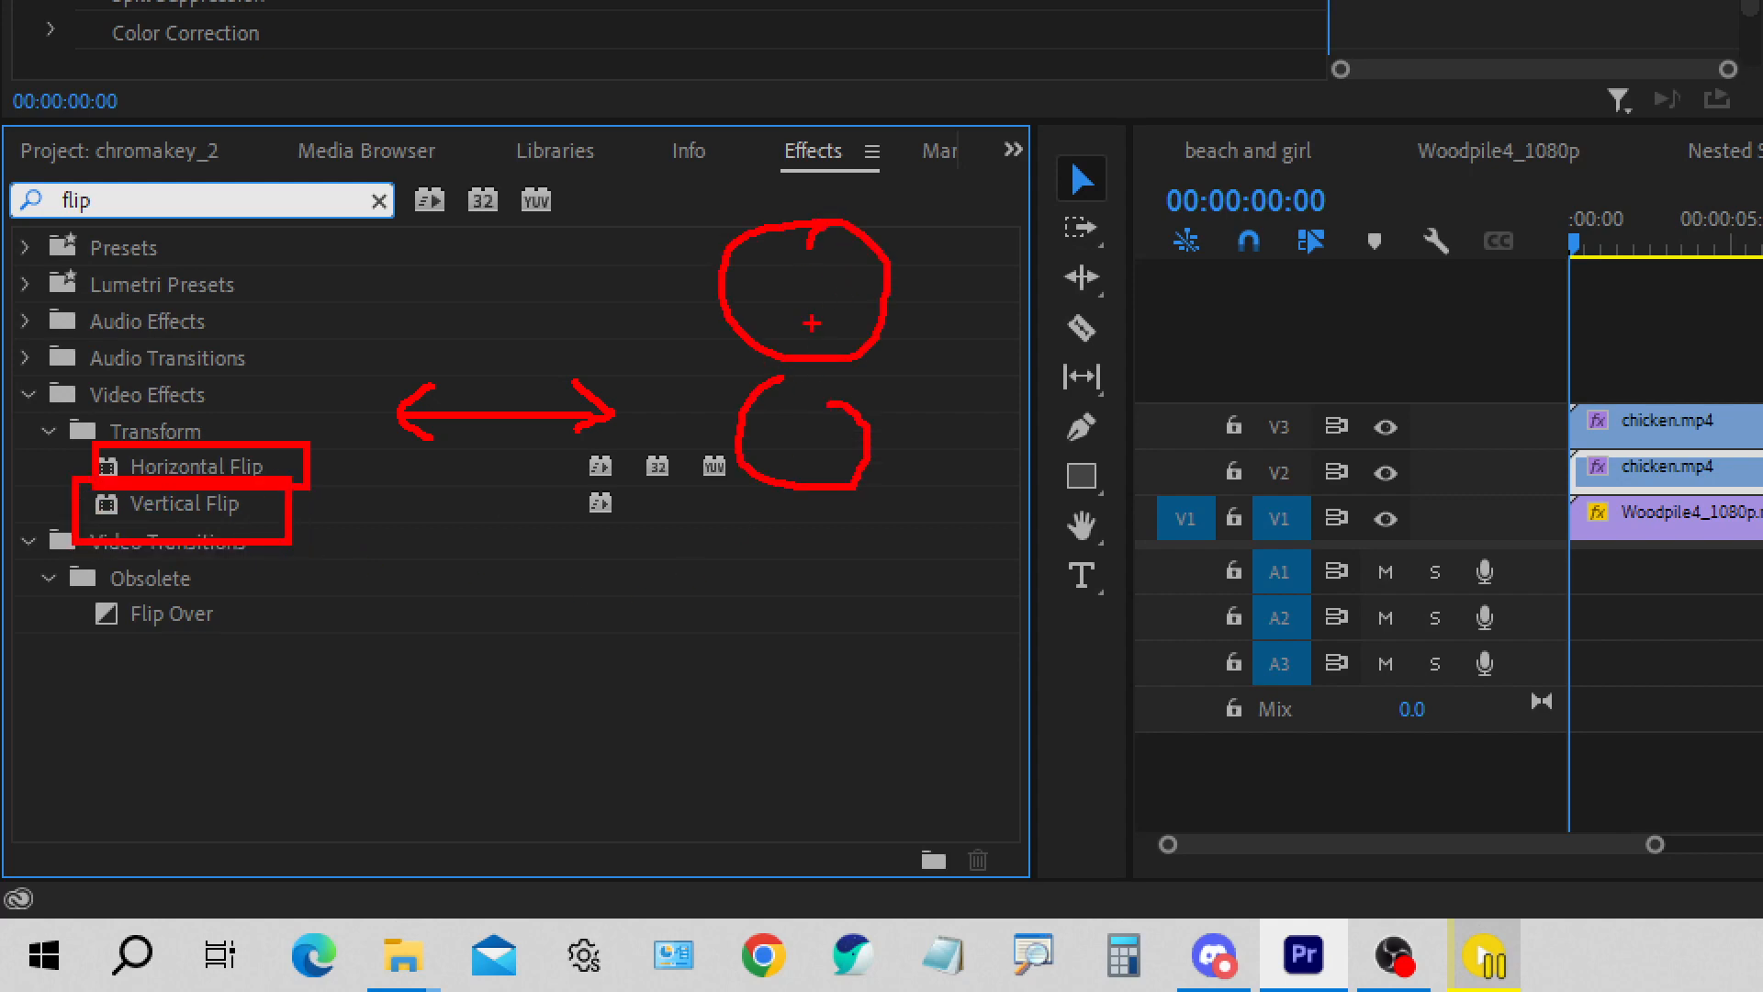
mouse_move(809, 288)
left_mouse_down()
mouse_move(843, 421)
mouse_move(801, 424)
left_mouse_up()
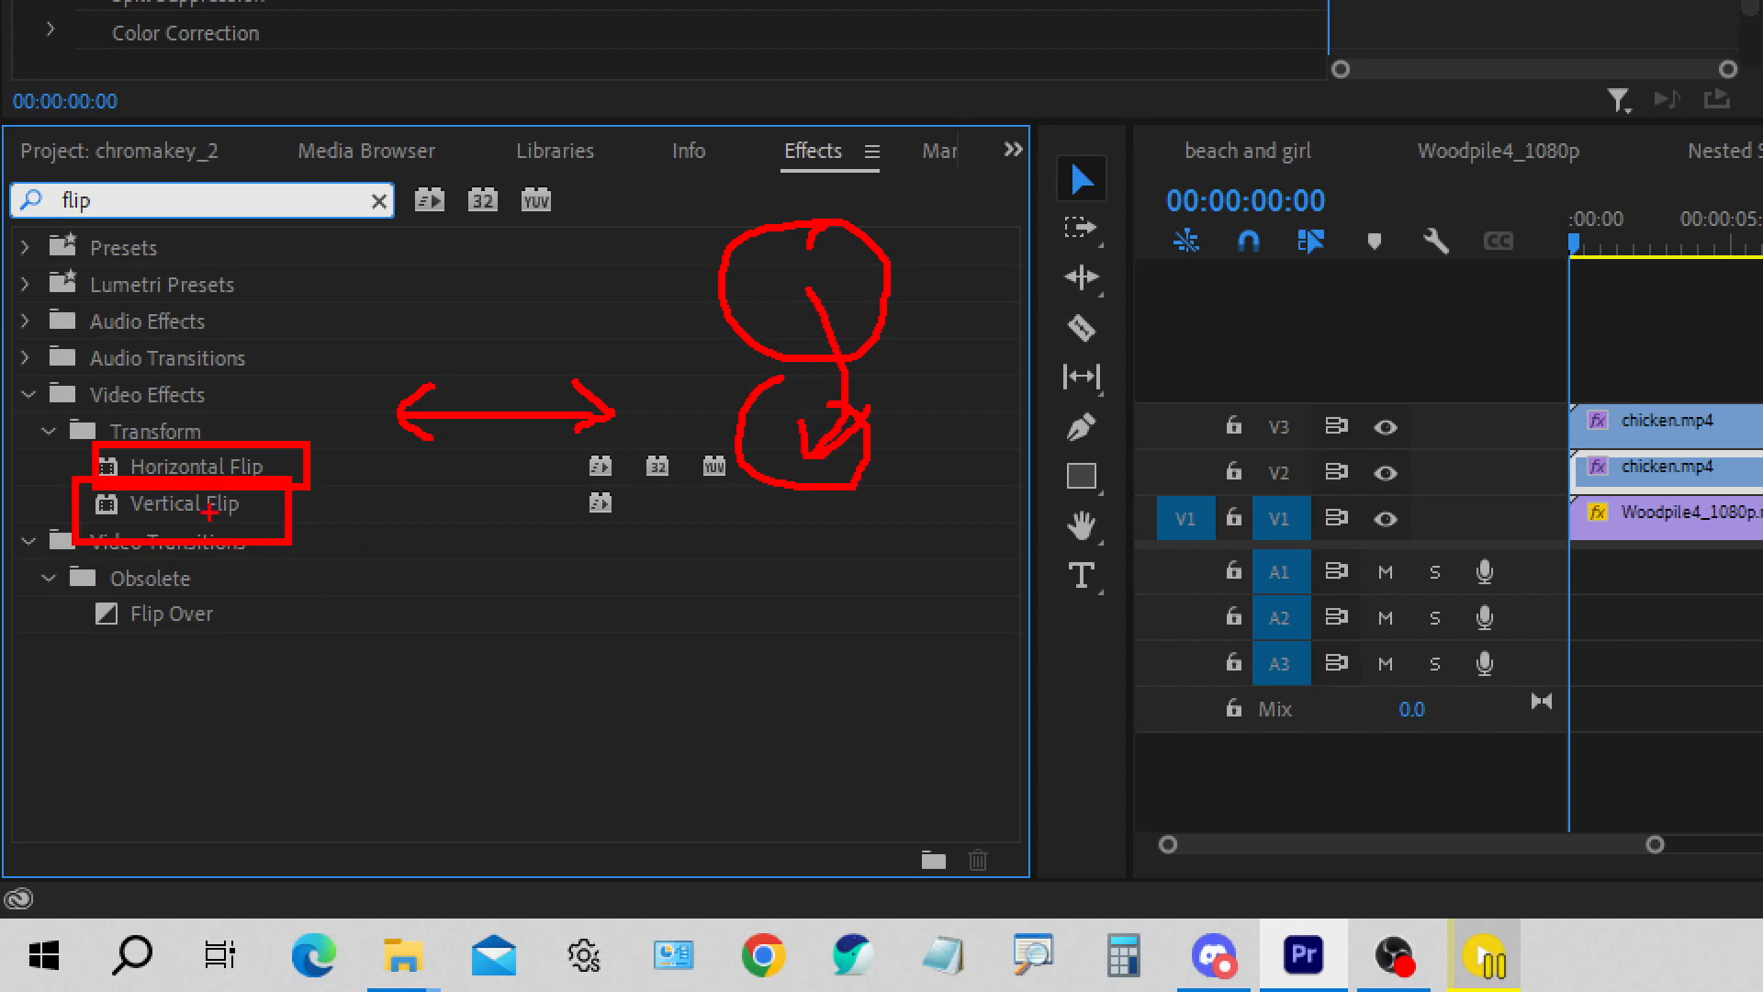
left_click_drag(204, 496, 250, 494)
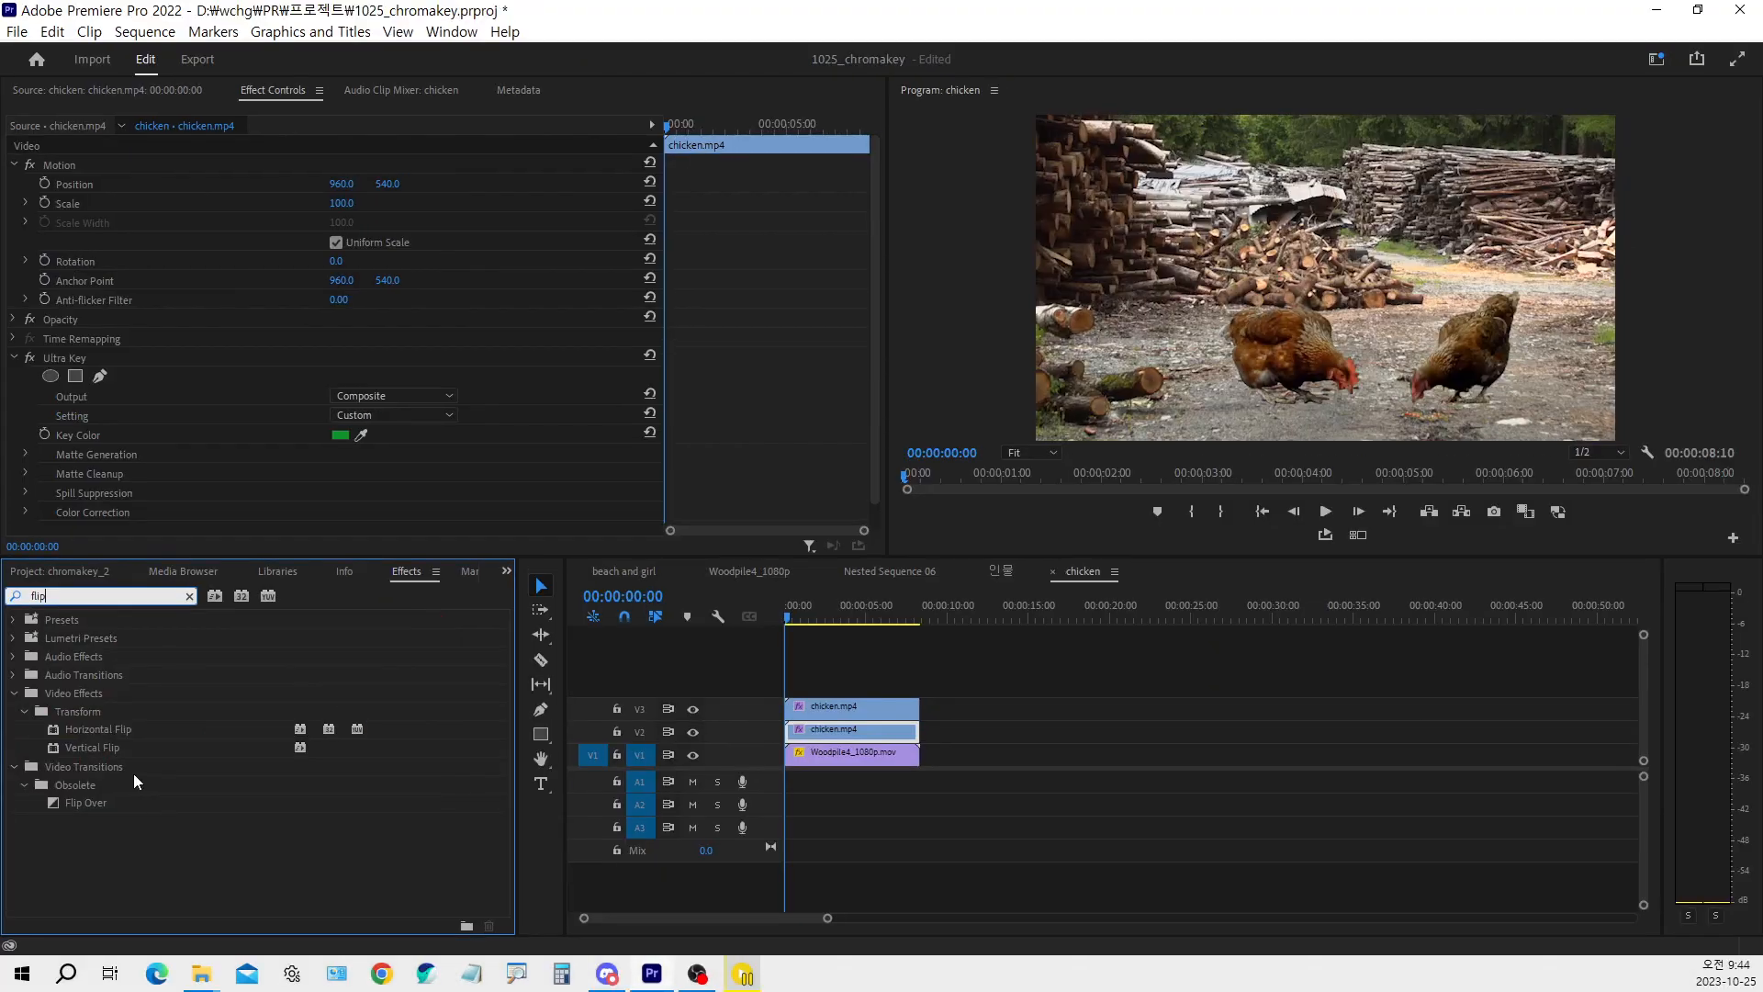
left_click(217, 515)
Apply the Vertical Flip video effect to the chicken clip on V2
double_click(108, 752)
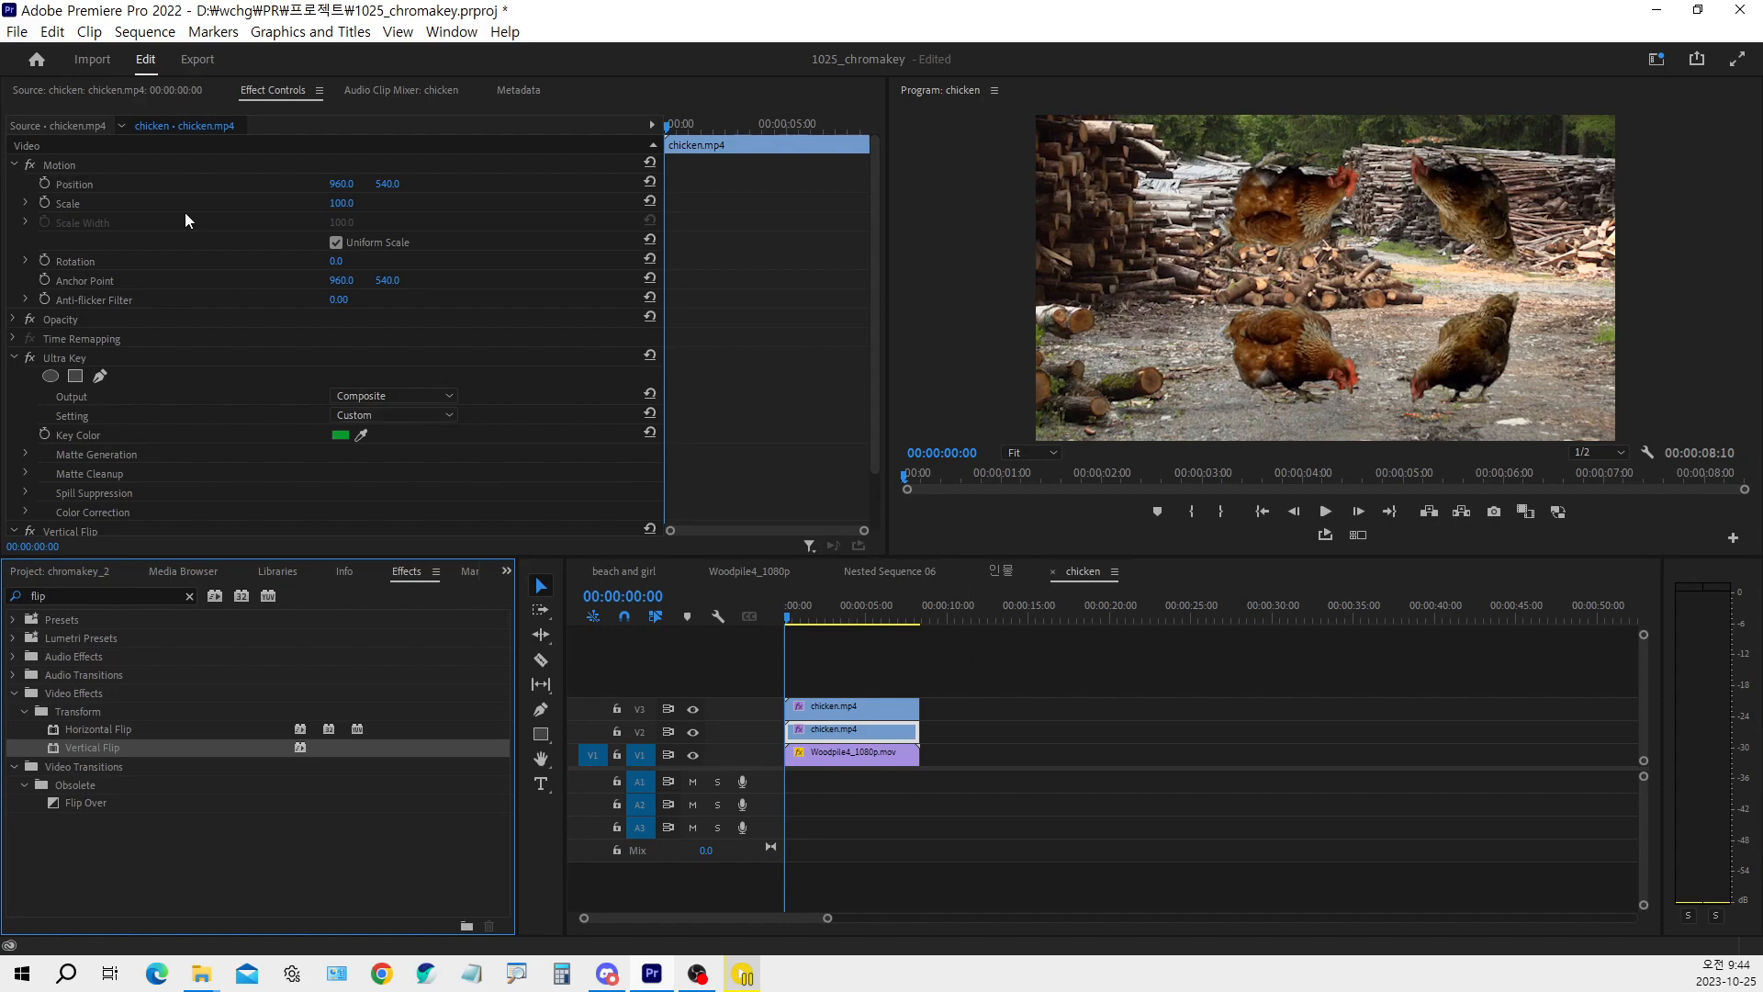
Select the V2 chicken clip's Motion effect and move its anchor point up near the flipped chickens' feet, at about 915.9, 127.8
left_click(70, 170)
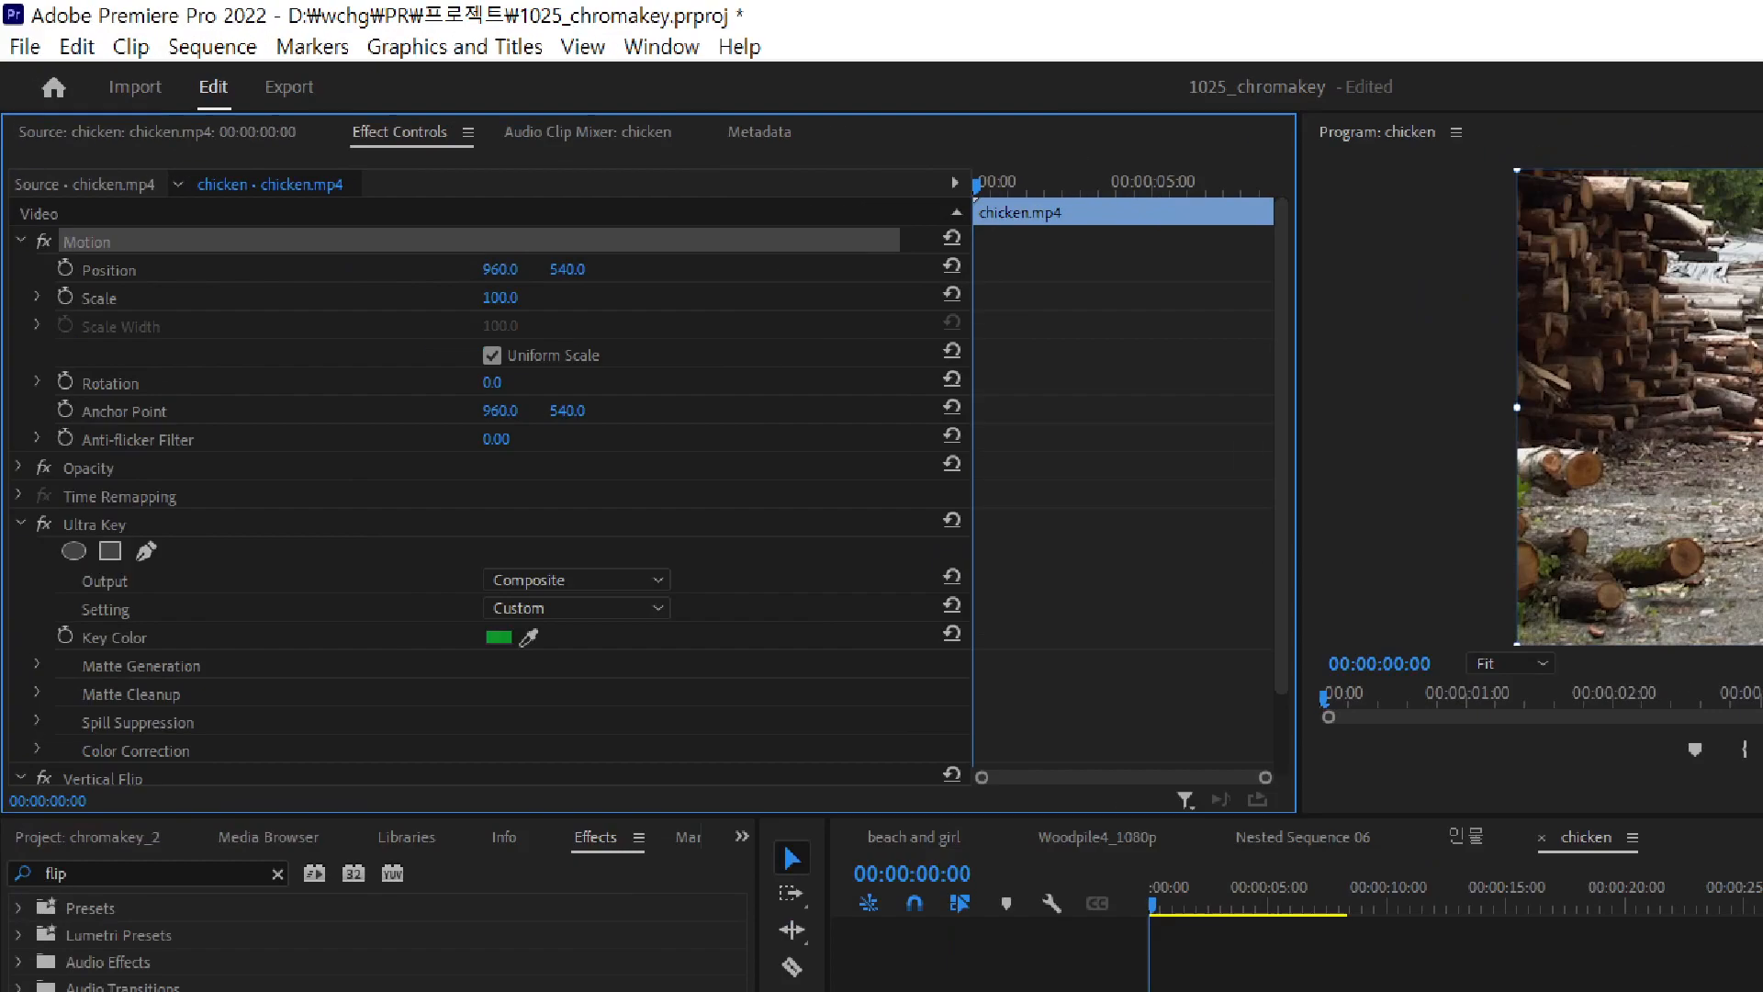
left_click_drag(134, 302, 191, 269)
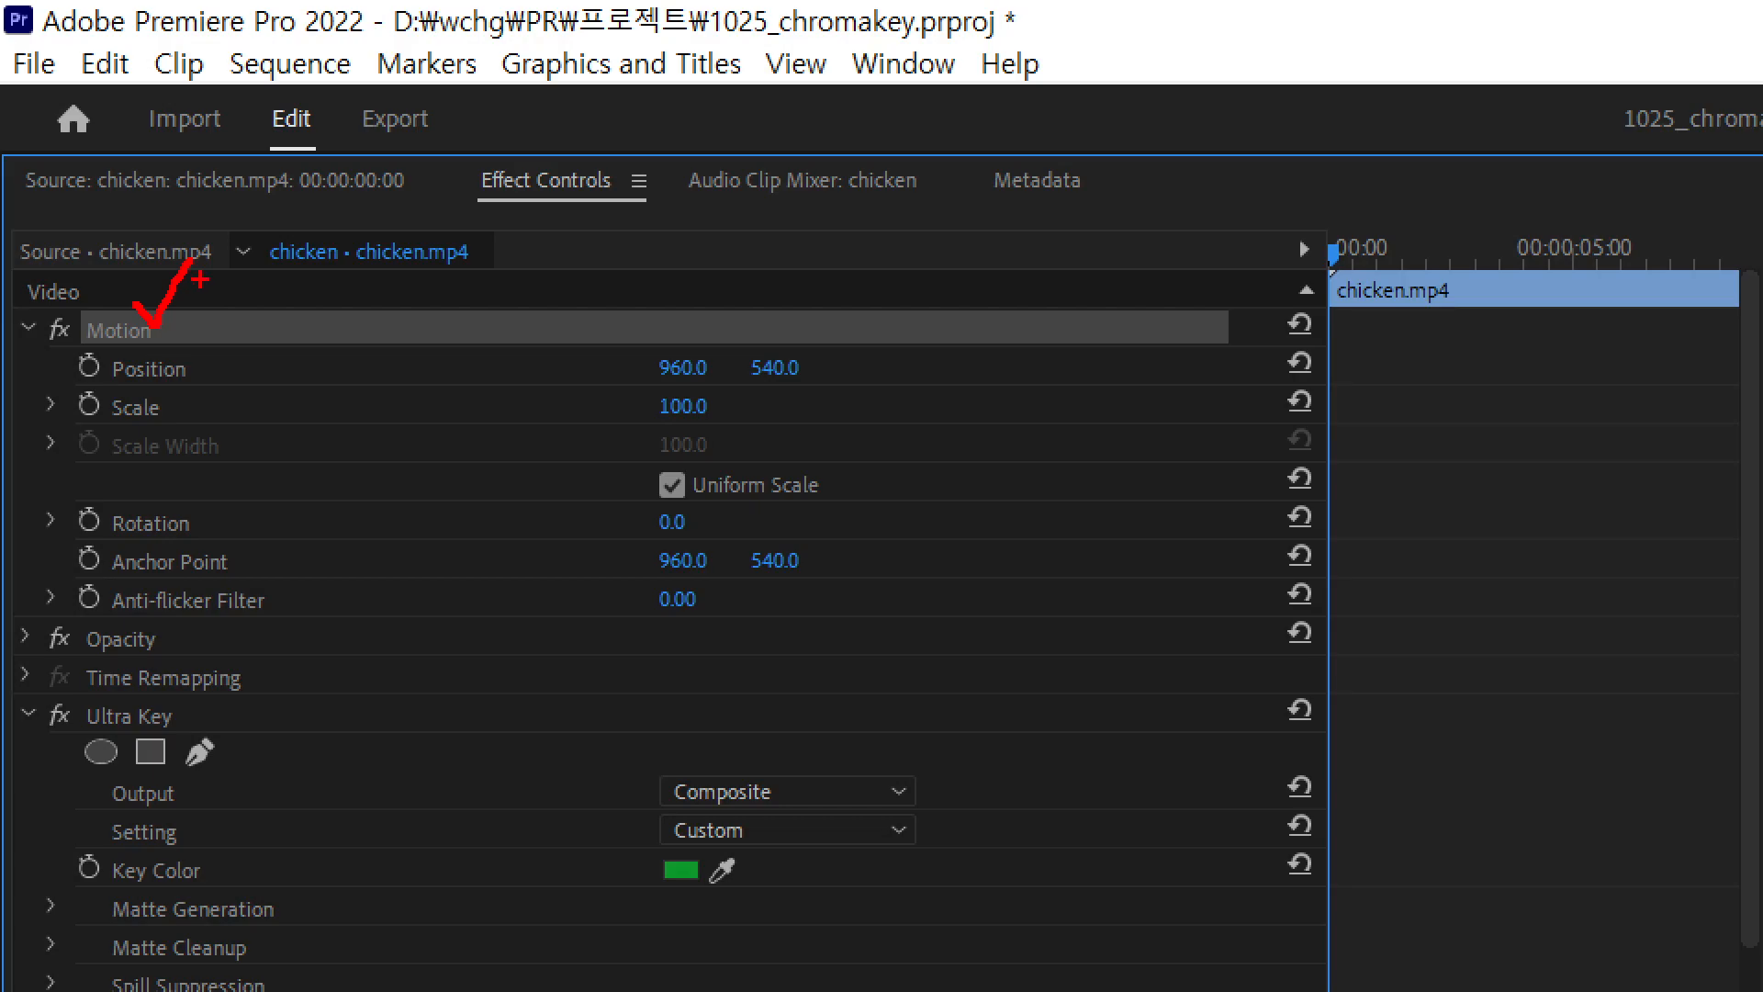
key("Escape")
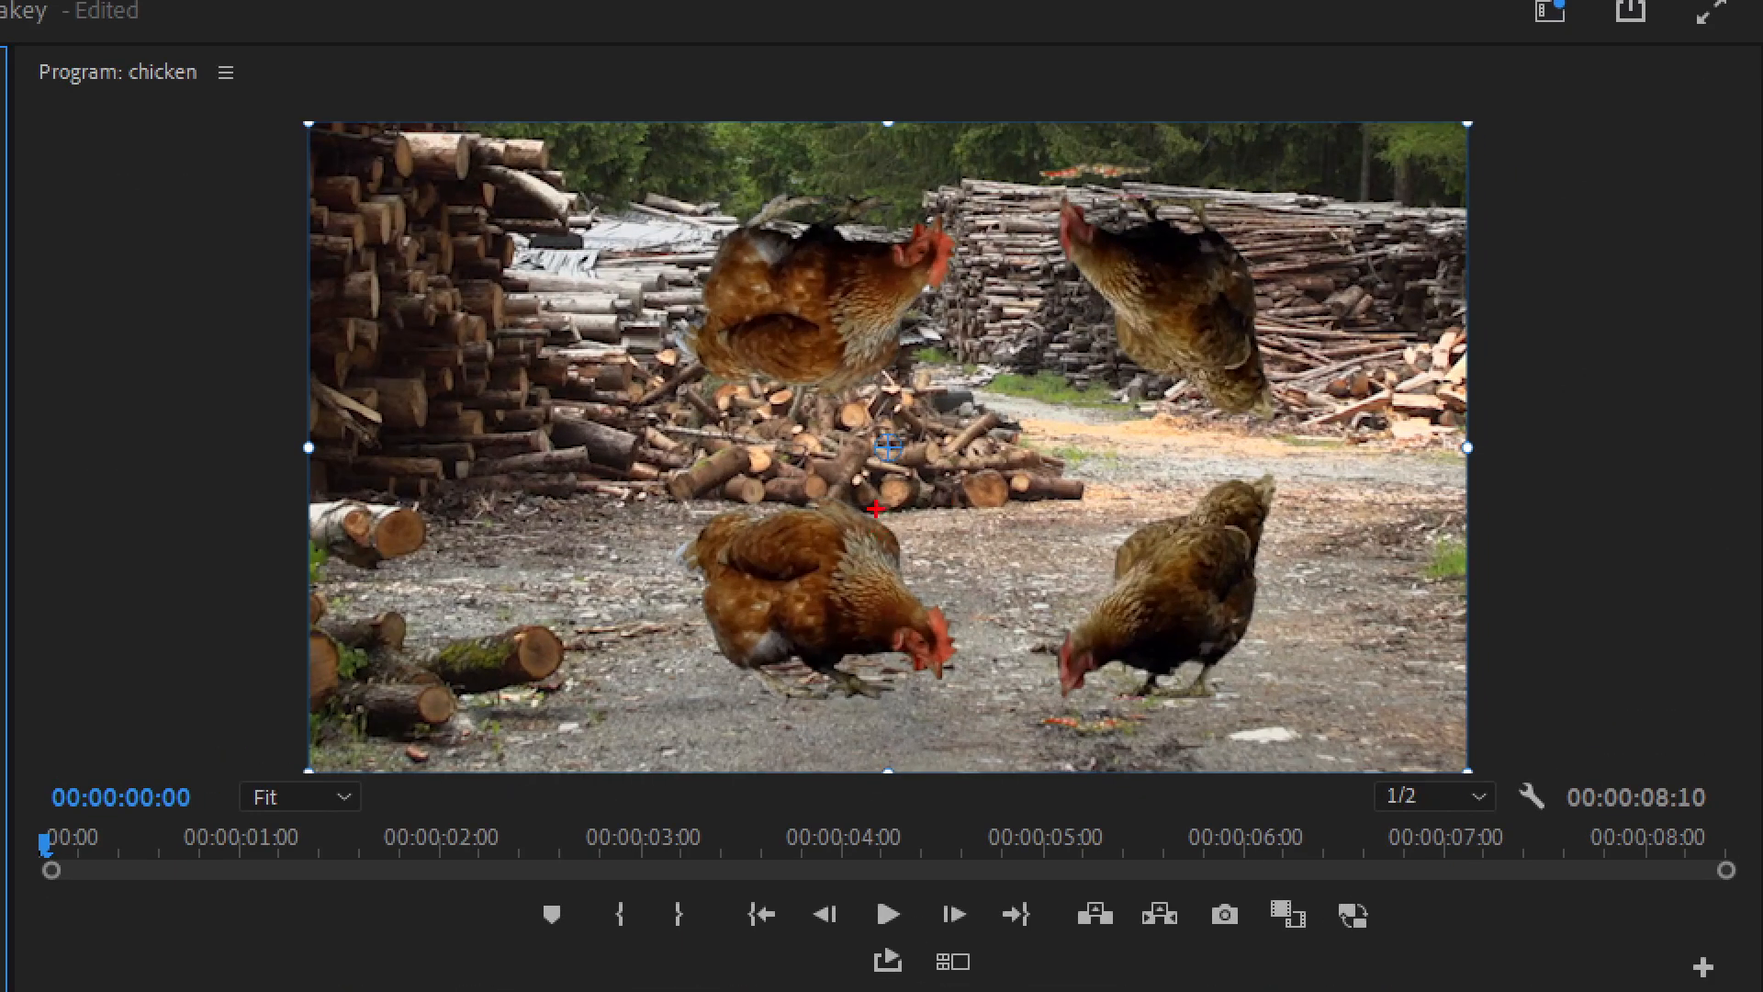
left_click_drag(1334, 287, 1326, 291)
mouse_move(898, 470)
left_mouse_down()
mouse_move(859, 452)
mouse_move(899, 419)
mouse_move(912, 479)
mouse_move(886, 468)
mouse_move(852, 196)
left_mouse_up()
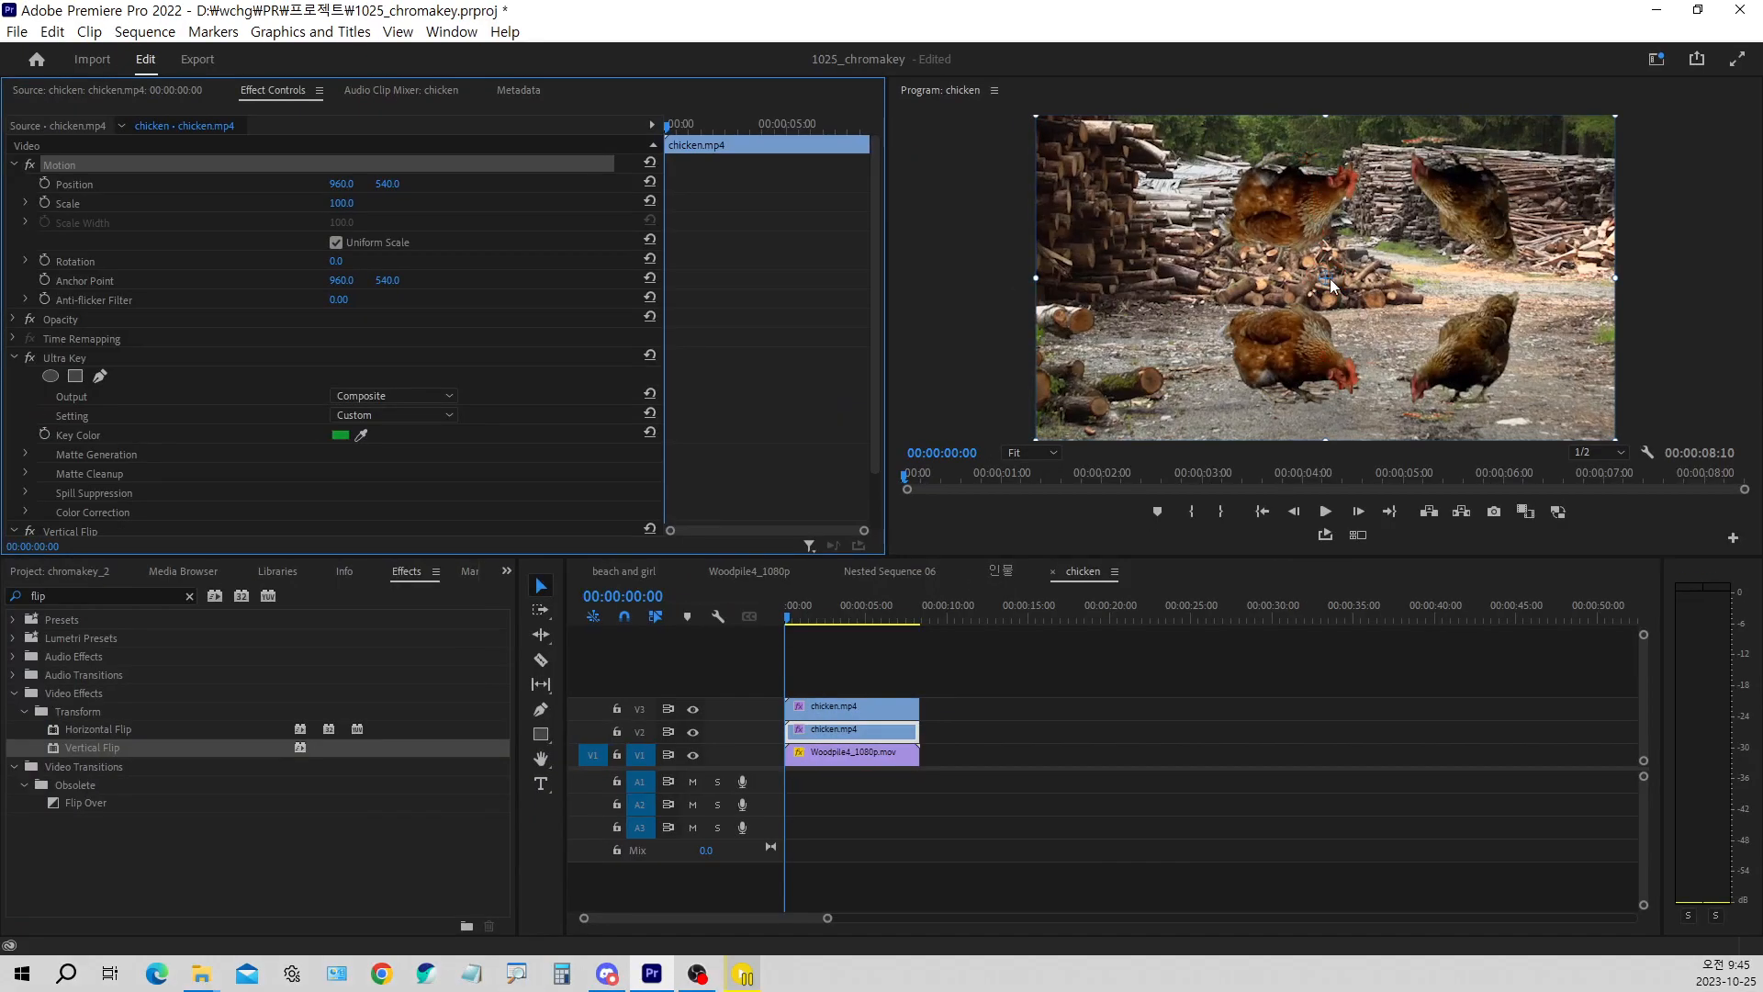
left_click_drag(1332, 283, 1313, 154)
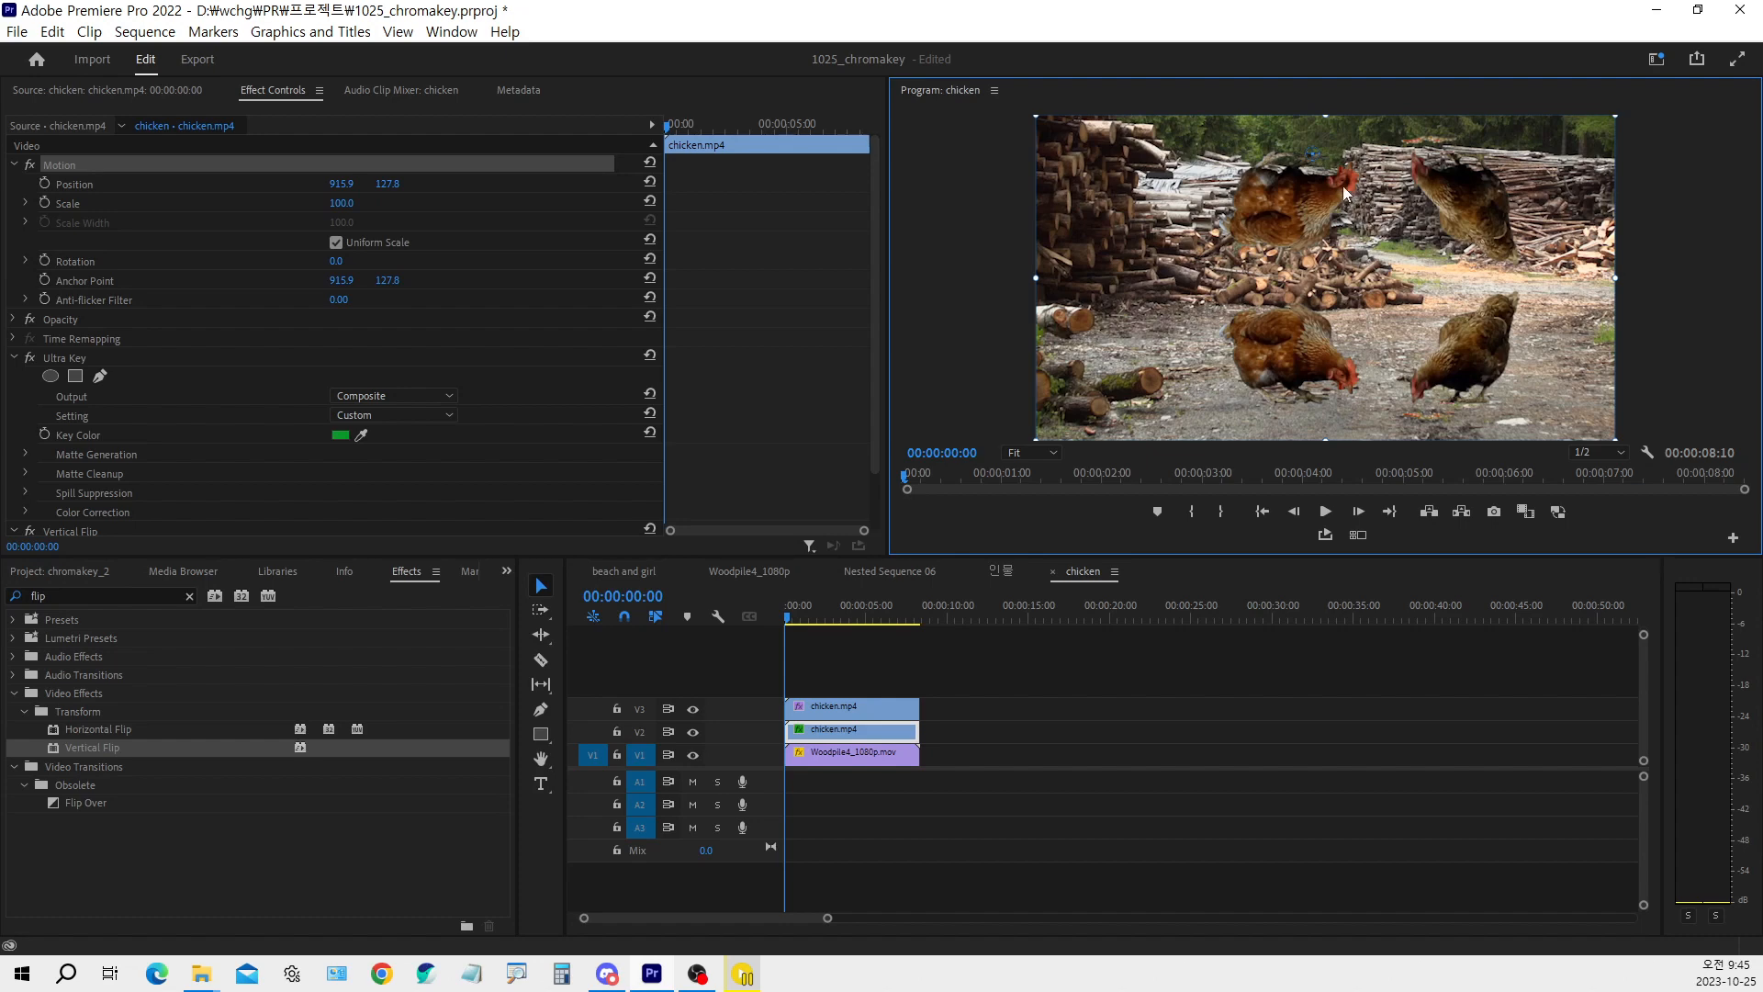
Move the flipped chicken clip down to a Position of about 915.9, 949.2 so it meets the upright chickens' feet
left_click_drag(1345, 204, 1347, 430)
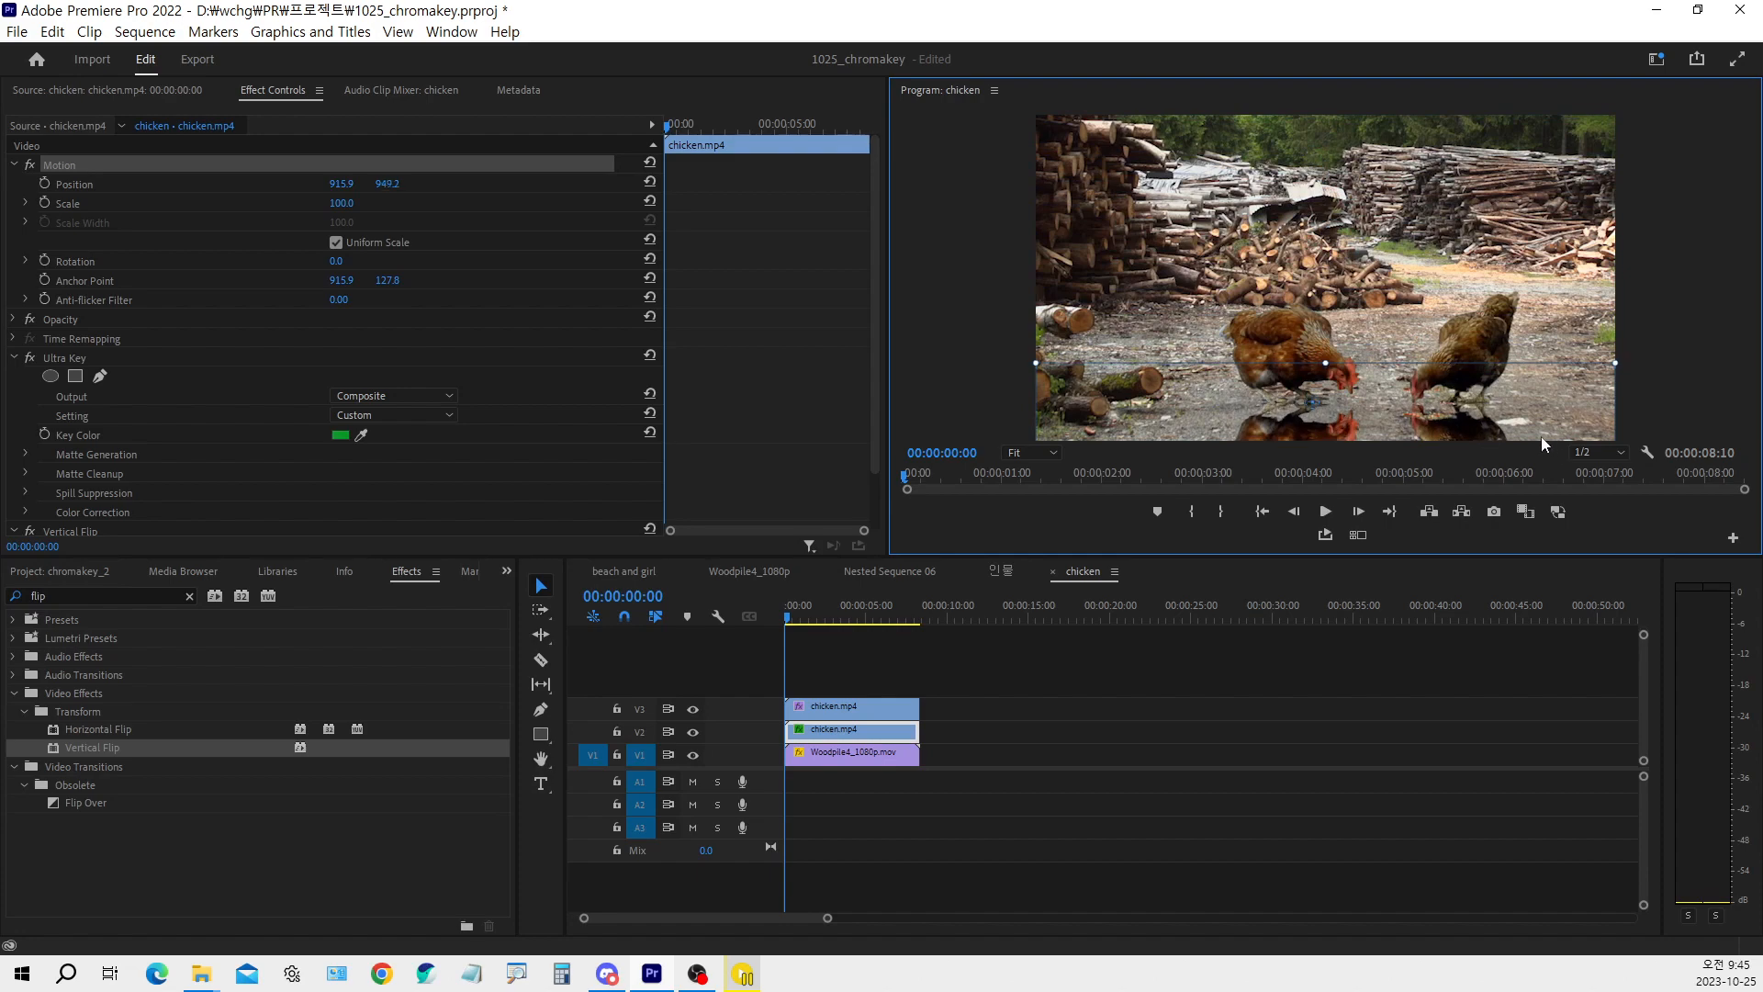
key("ctrl+1")
left_click(1494, 433)
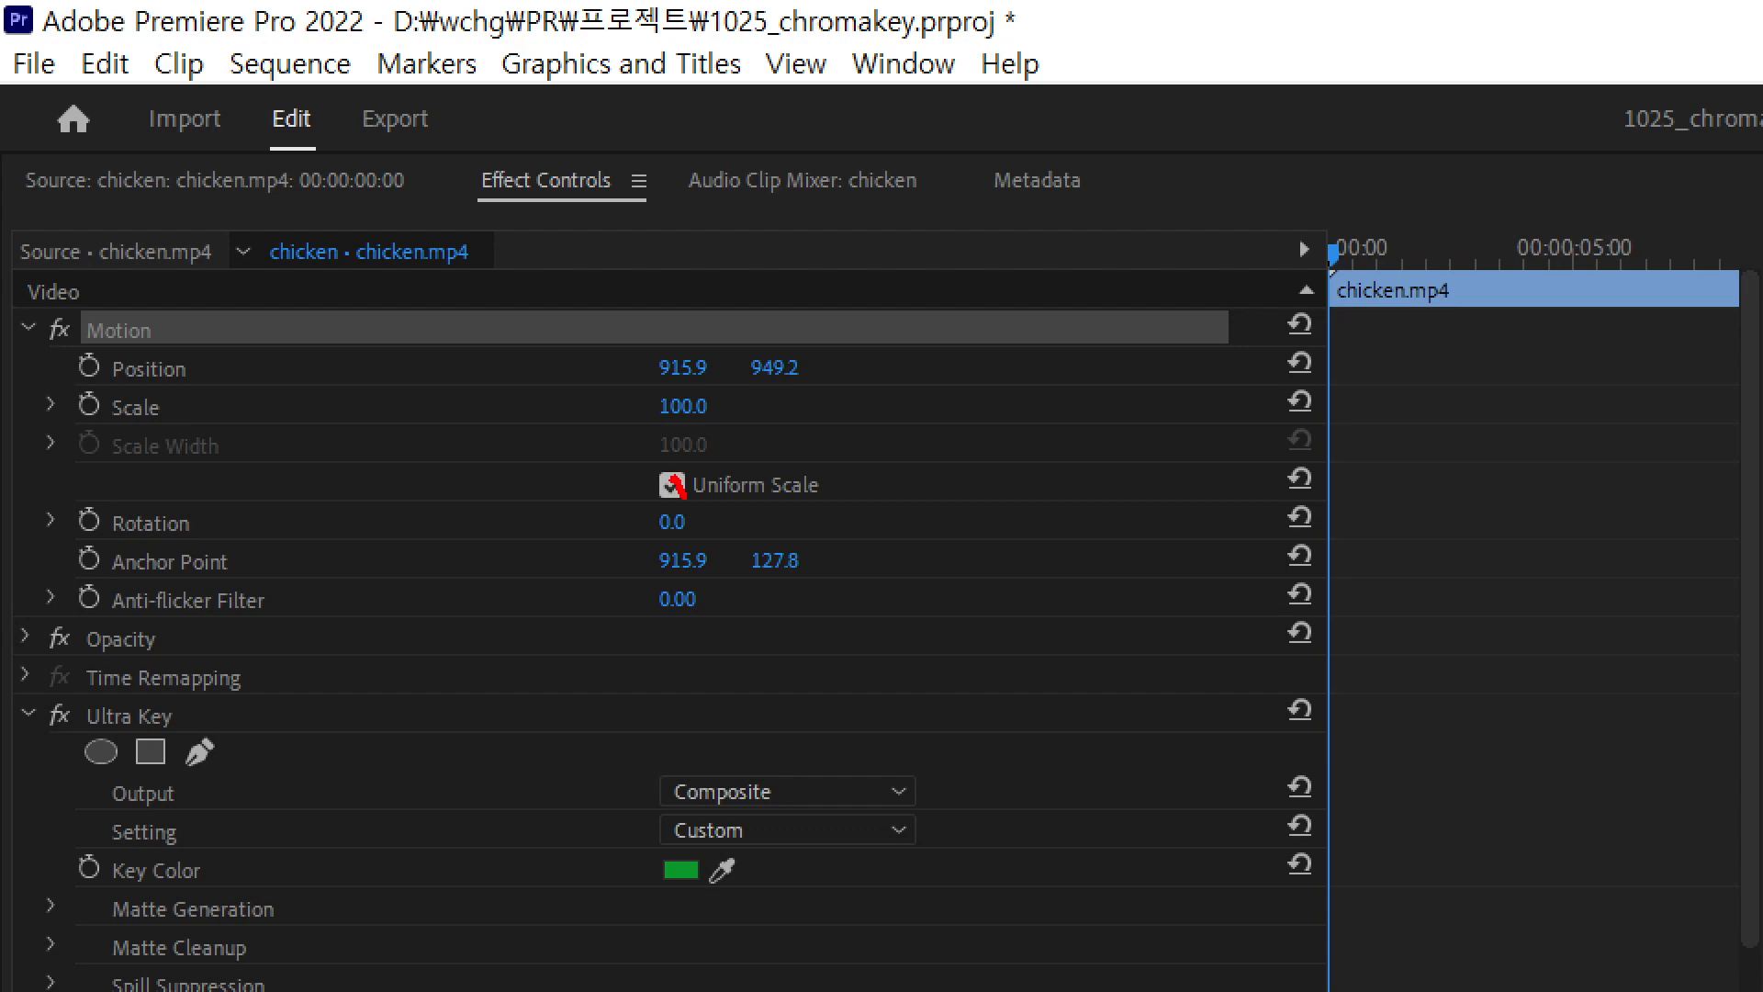
left_click_drag(681, 493, 707, 469)
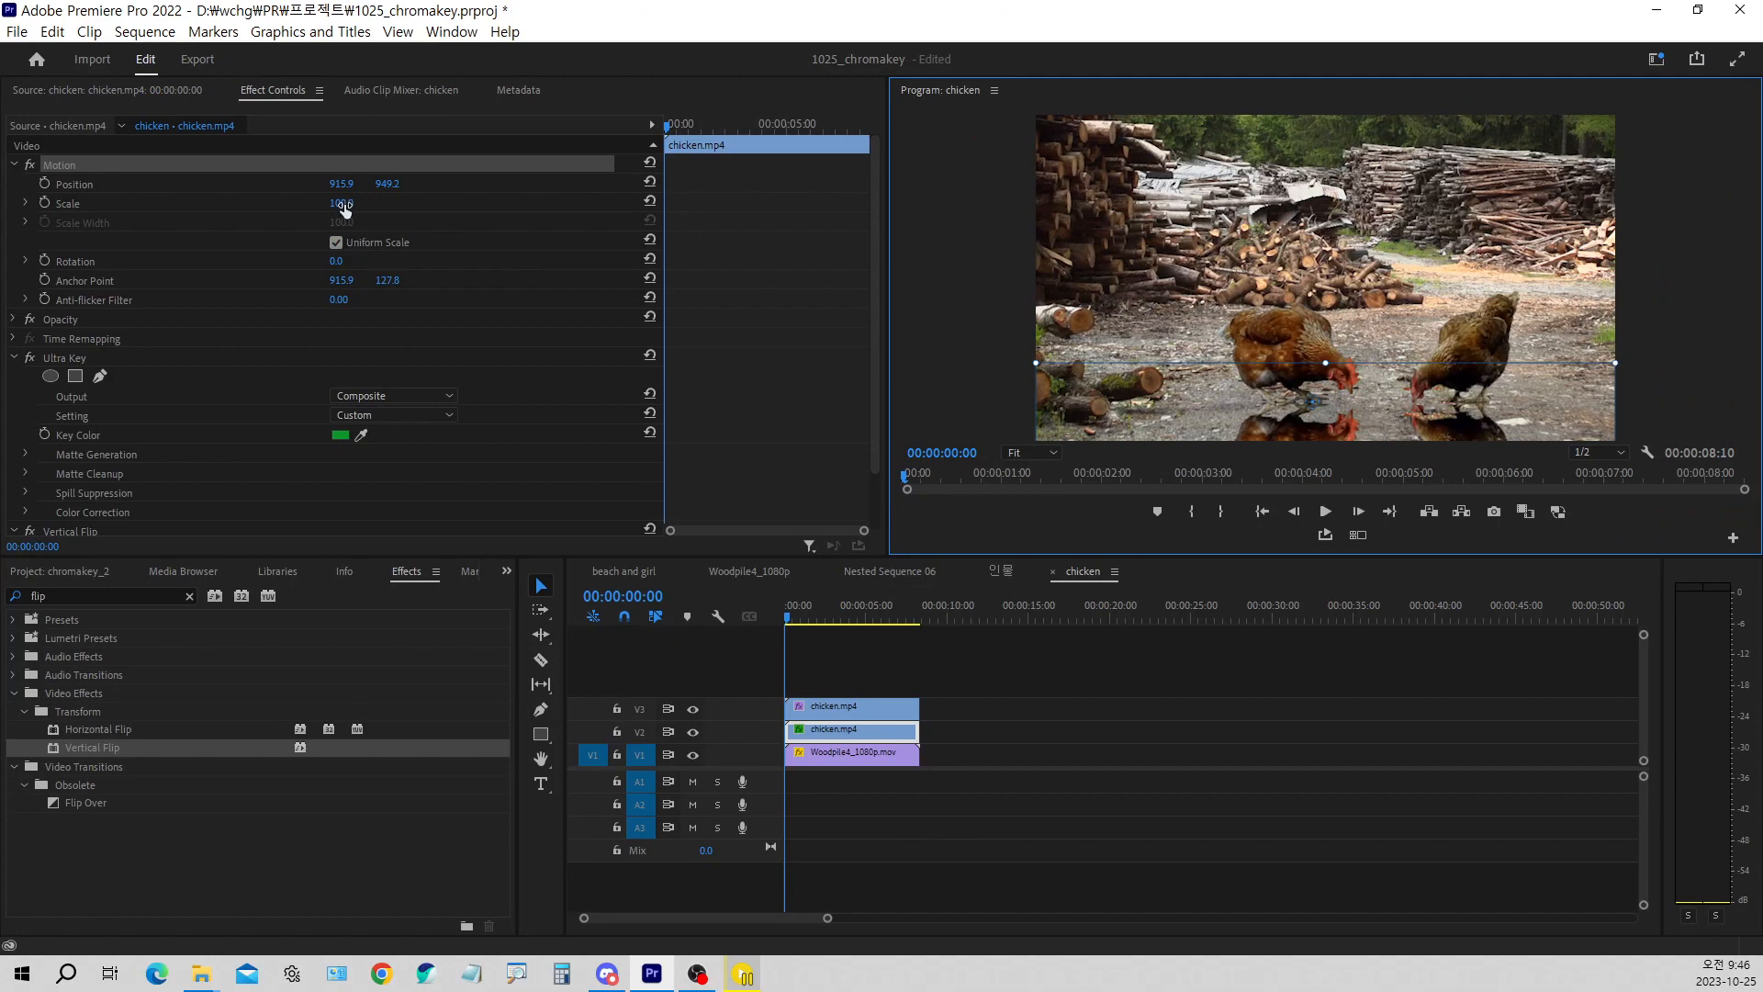
left_click_drag(345, 204, 295, 204)
key("ctrl+z")
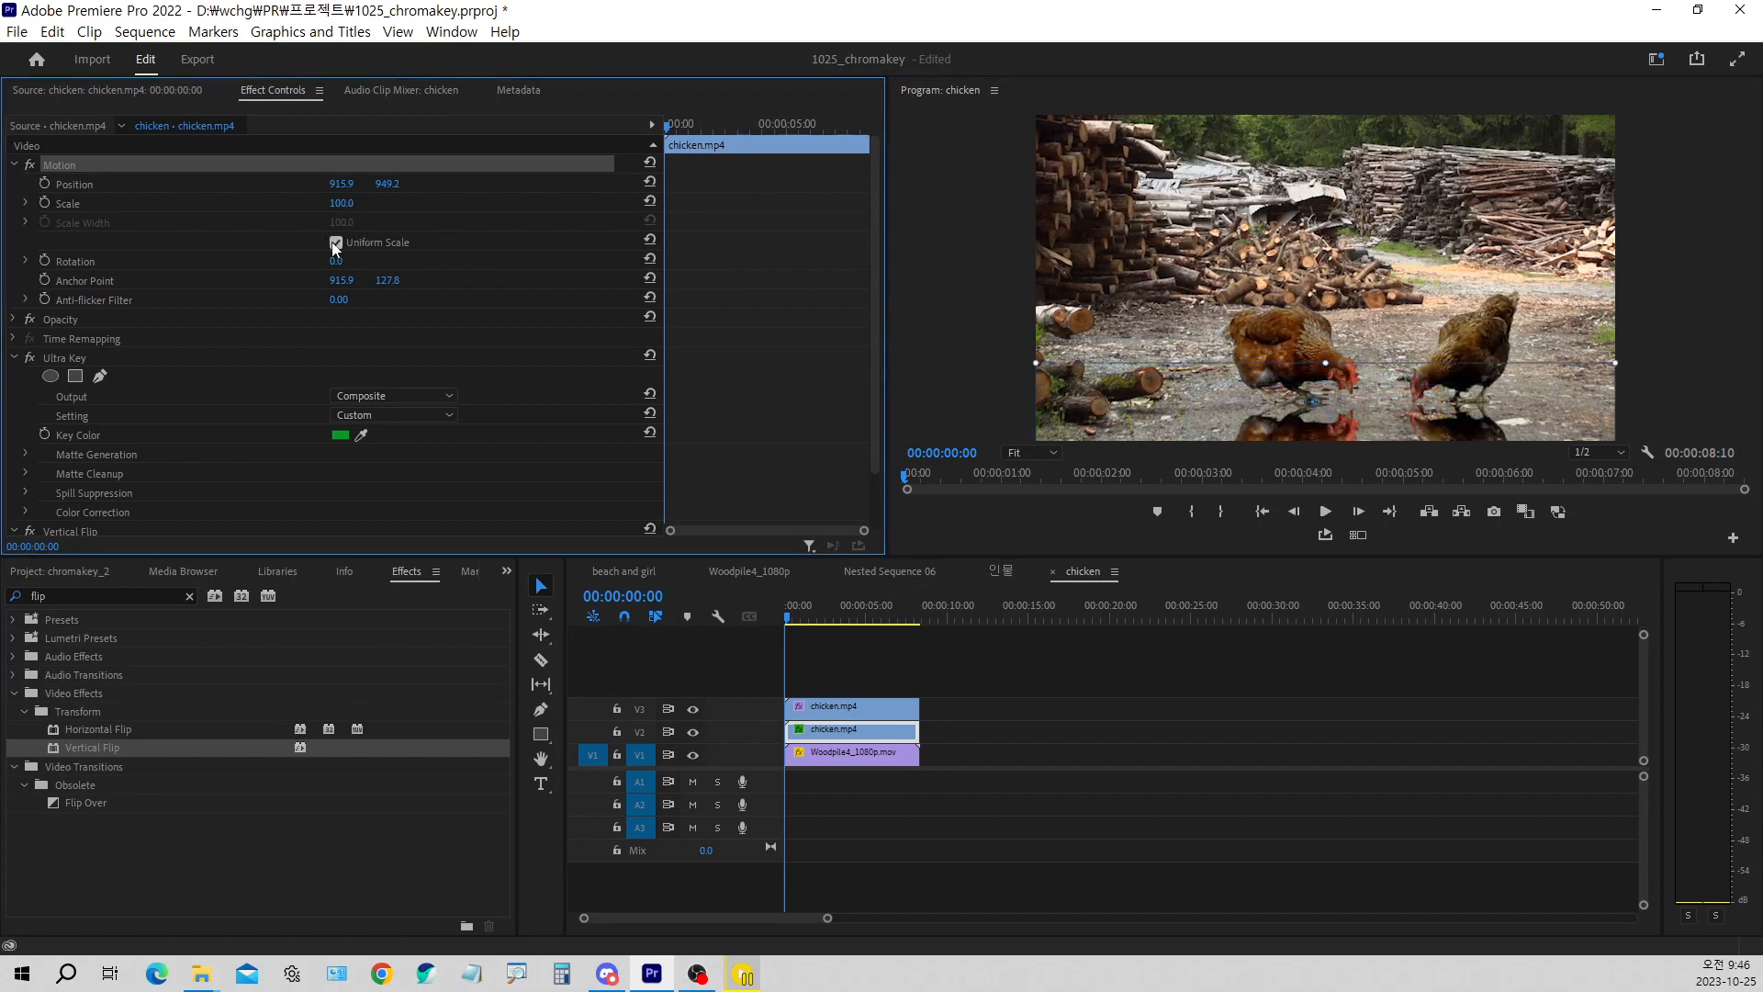
Turn off Uniform Scale for the flipped chicken clip so its height and width scale separately
left_click(336, 244)
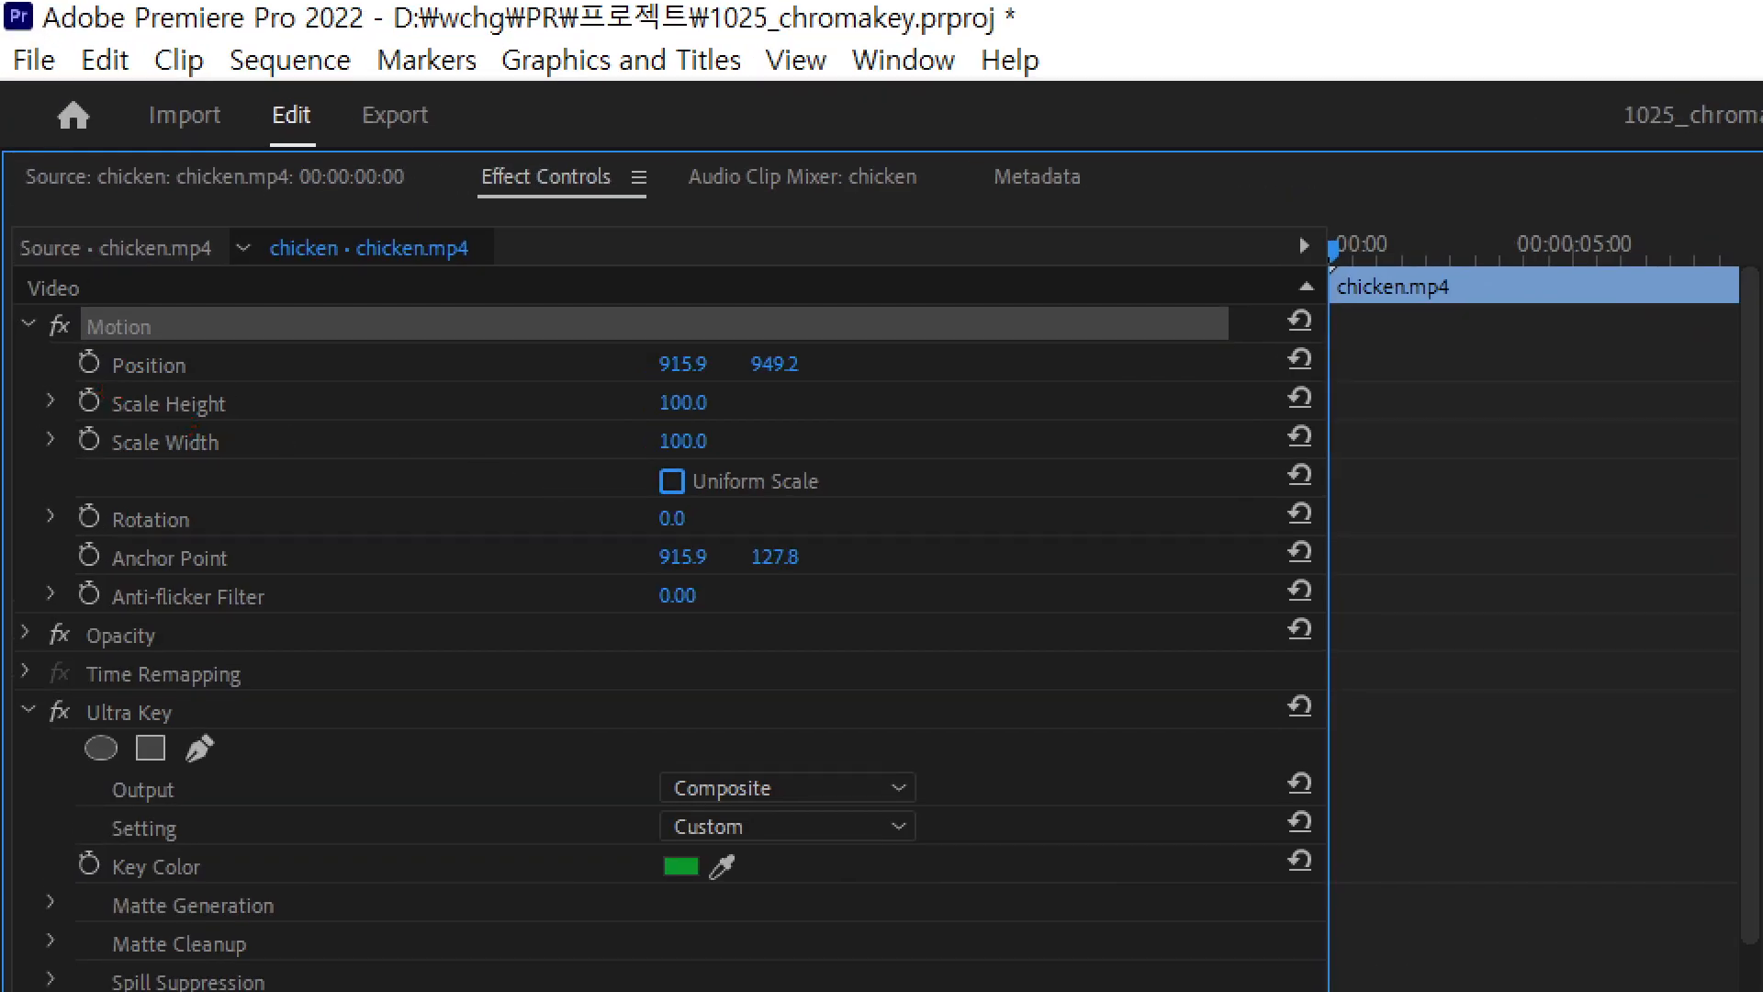
left_click_drag(103, 393, 255, 457)
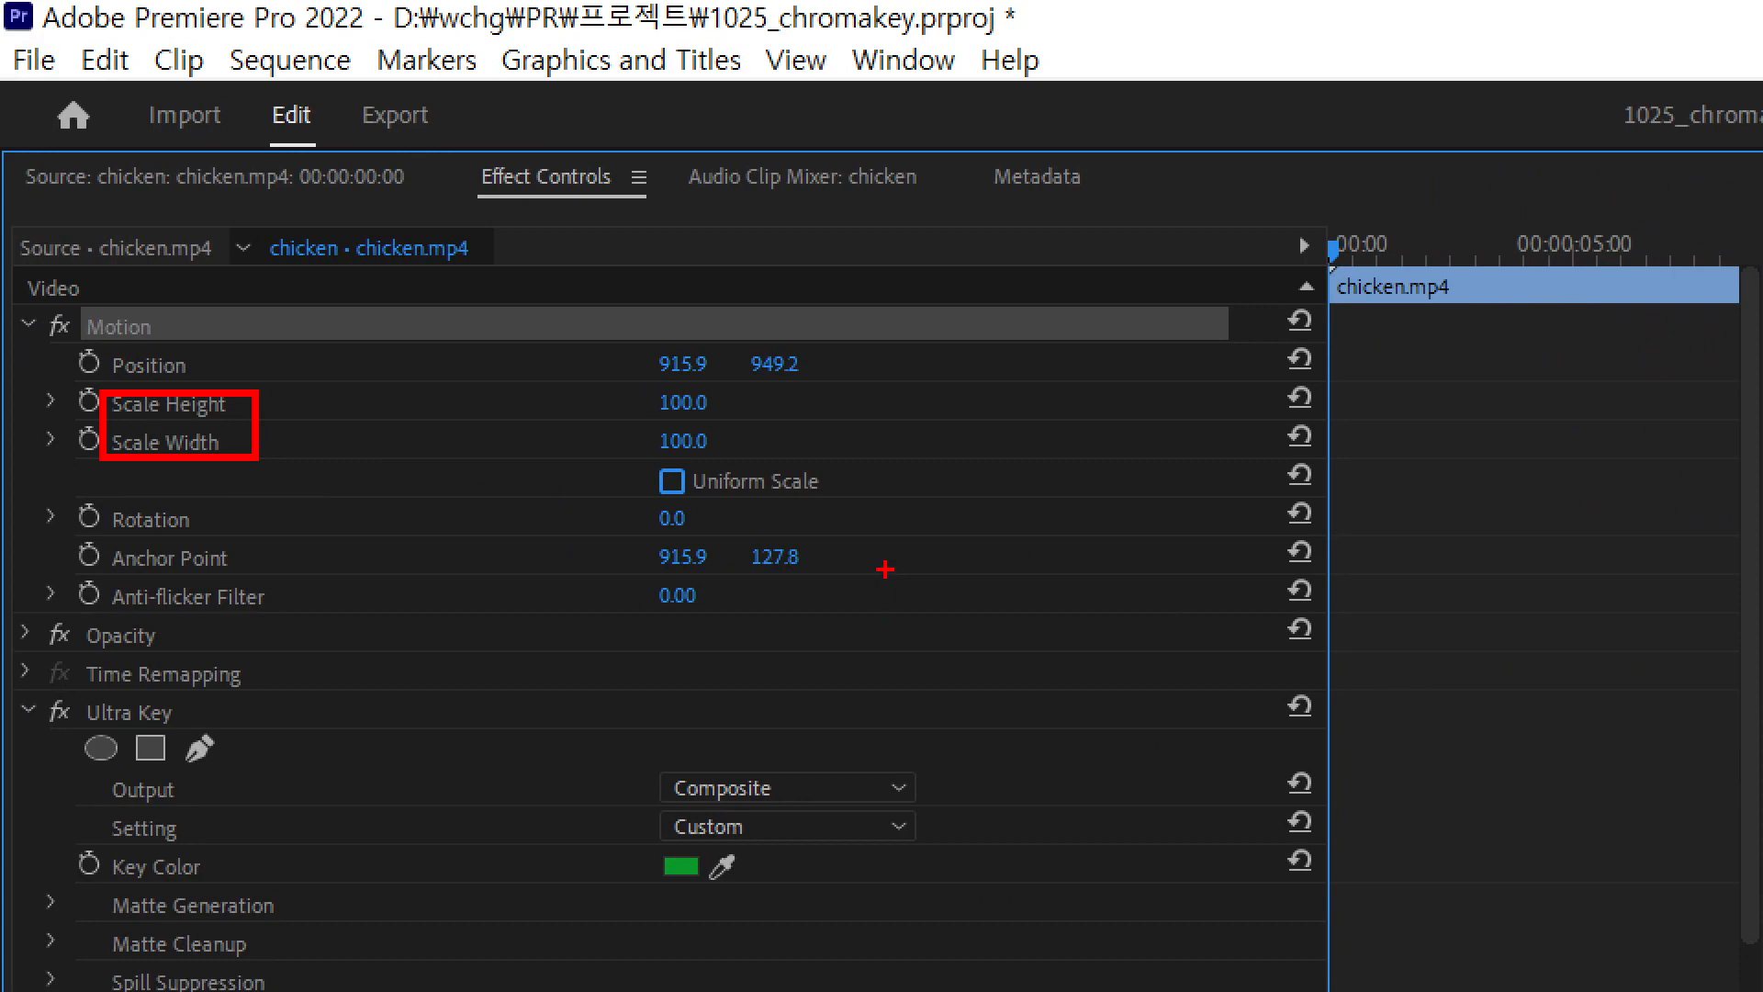
left_click_drag(639, 457, 703, 511)
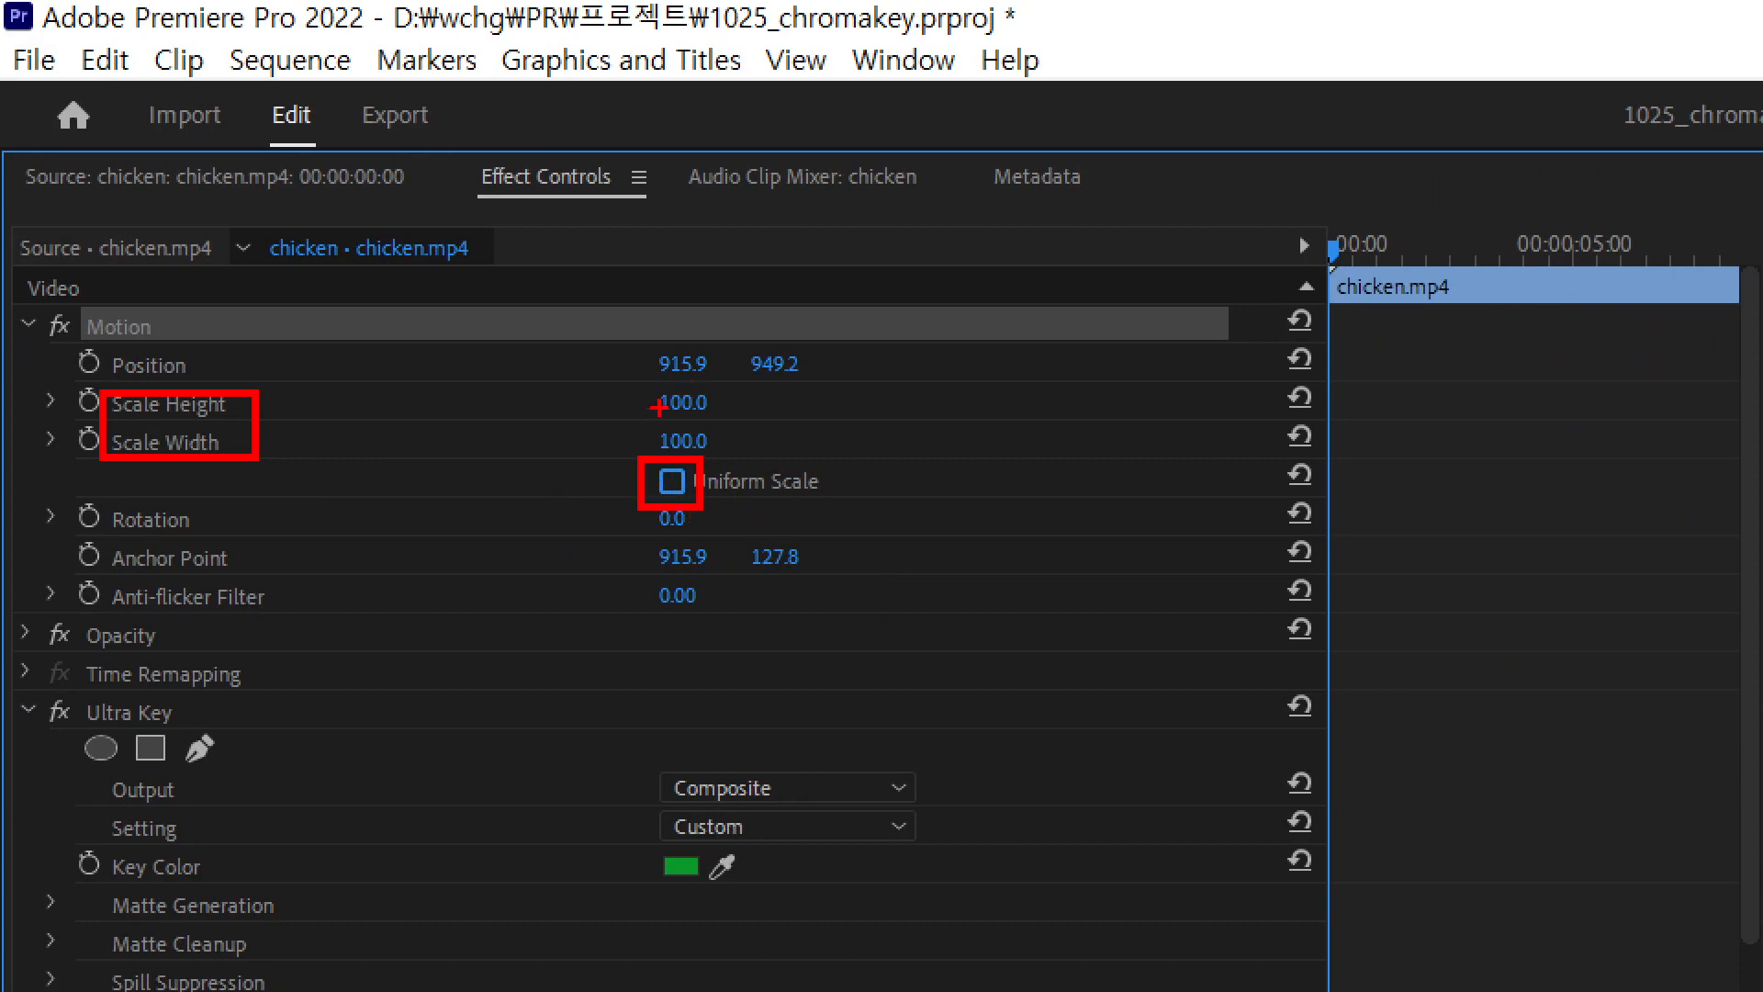
left_click_drag(647, 389, 732, 421)
key("Escape")
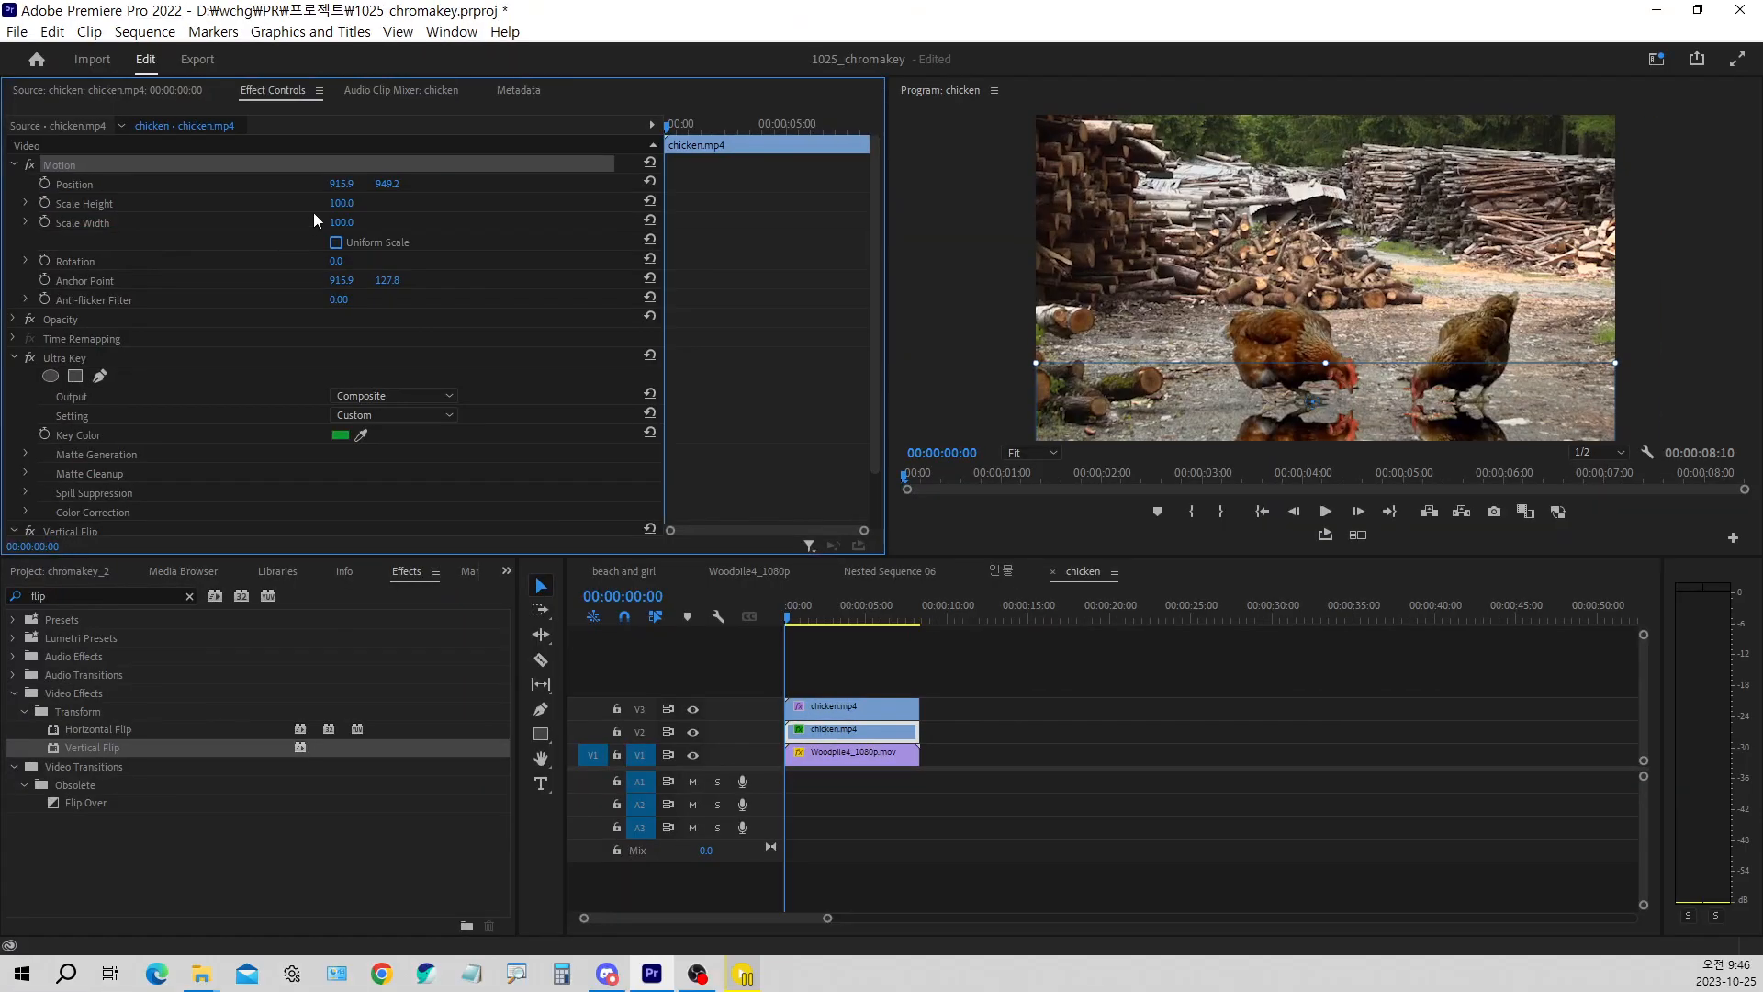
Squash the flipped chicken clip vertically by setting its Scale Height to 30
left_click_drag(344, 203, 279, 203)
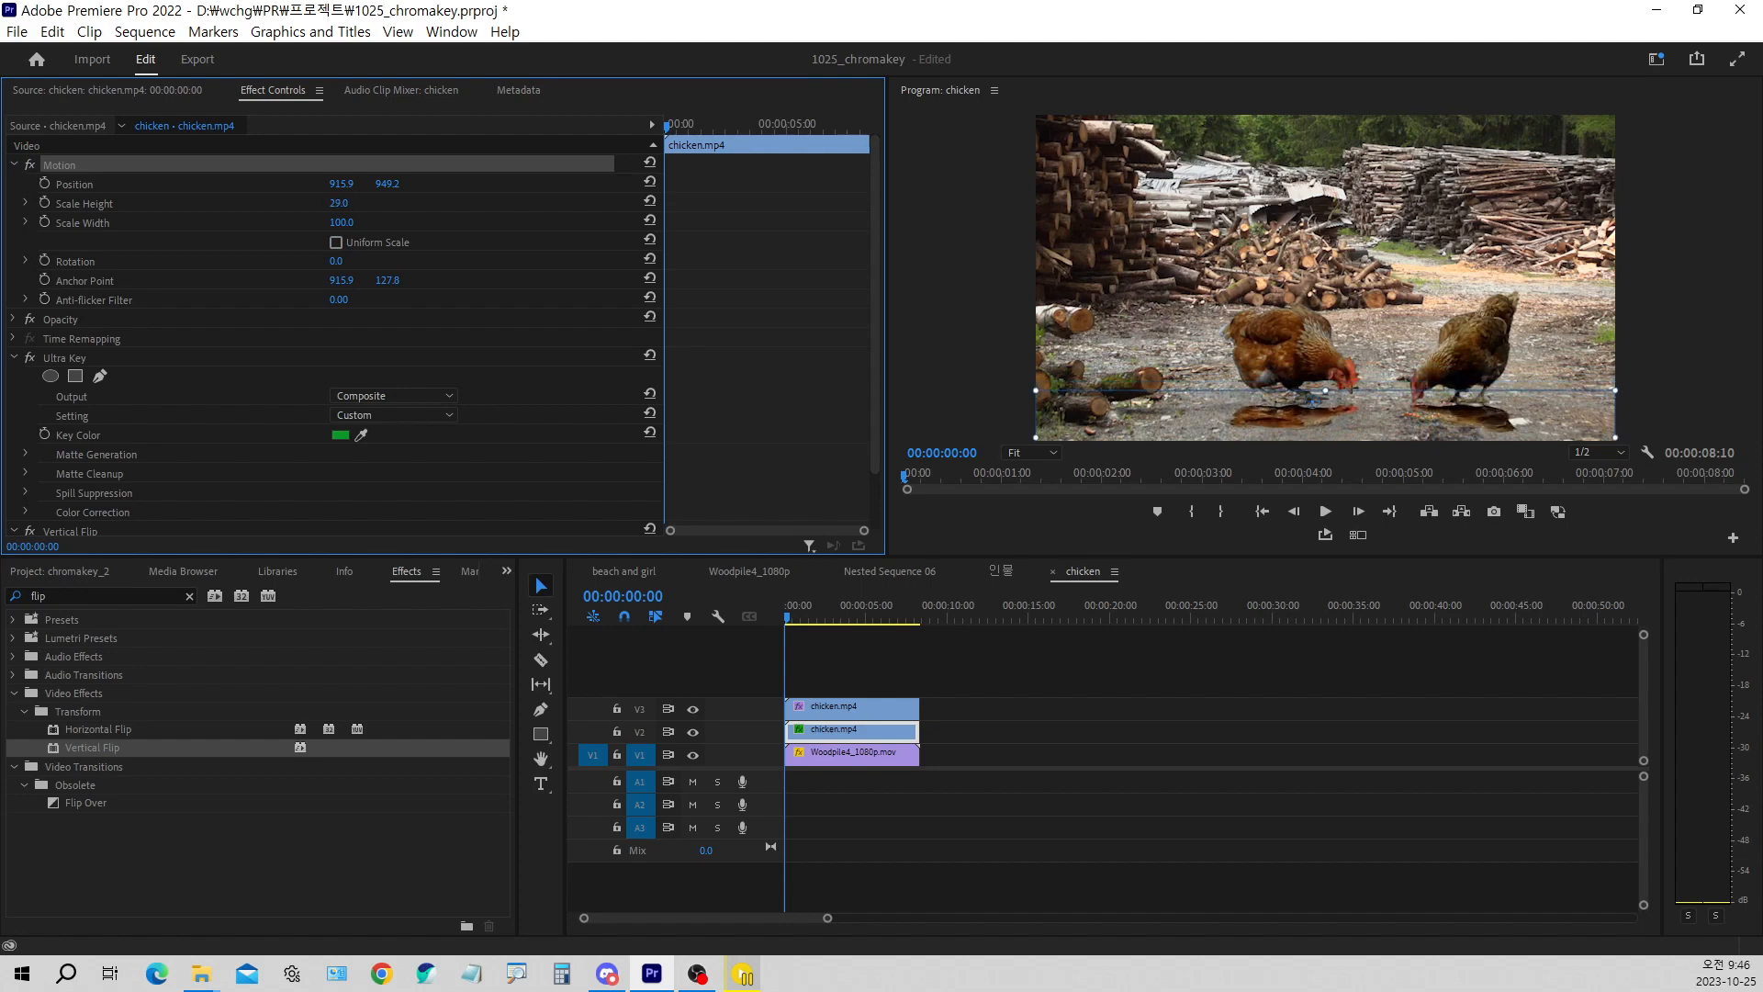
left_click(365, 198)
type("30")
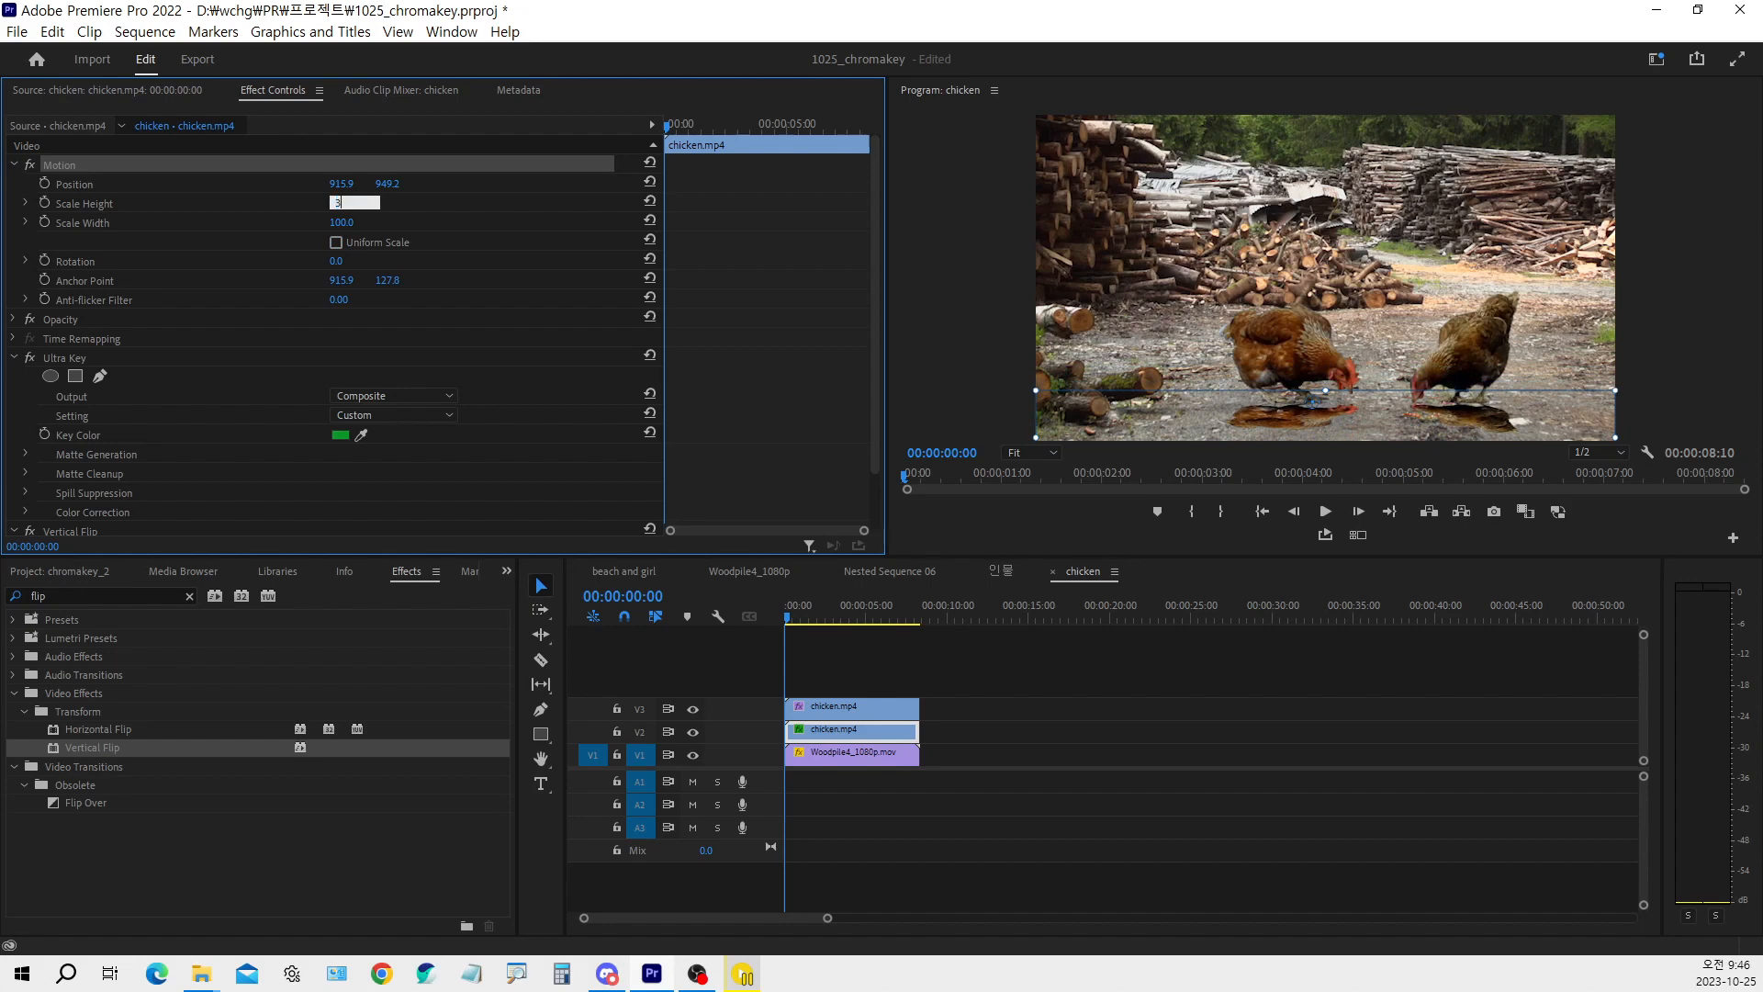
key("Return")
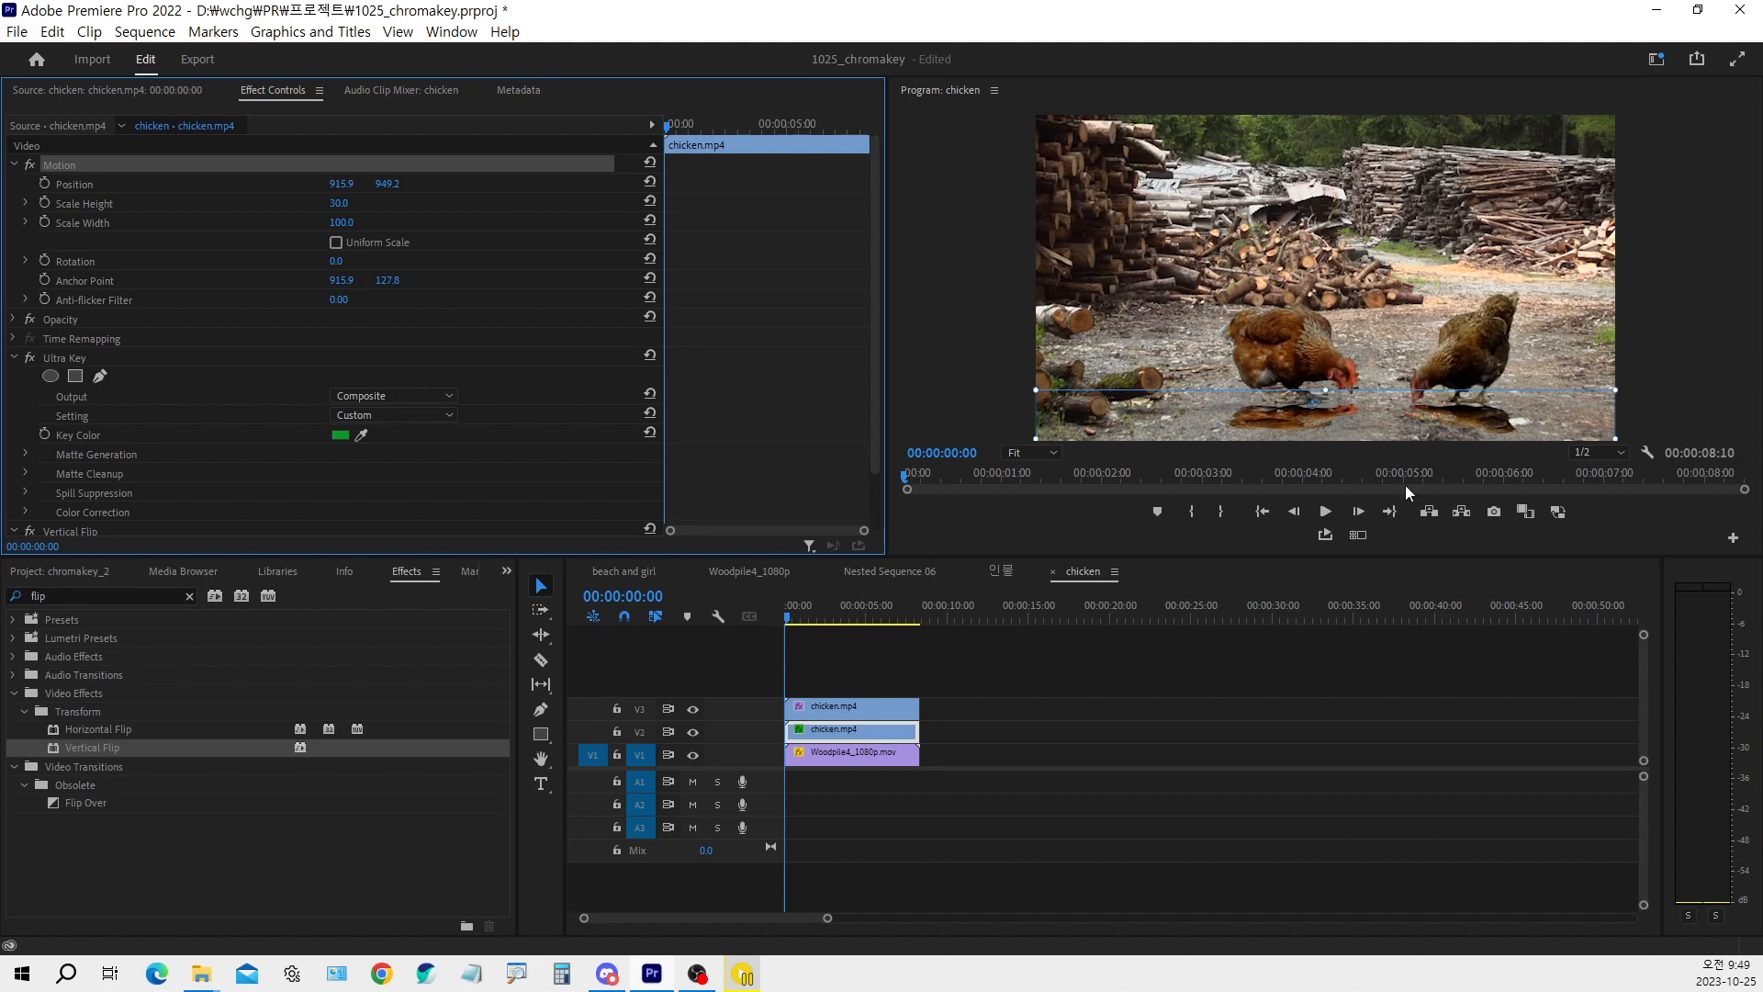
Find the Tint video effect and apply it to the flipped chicken clip on V2
double_click(39, 595)
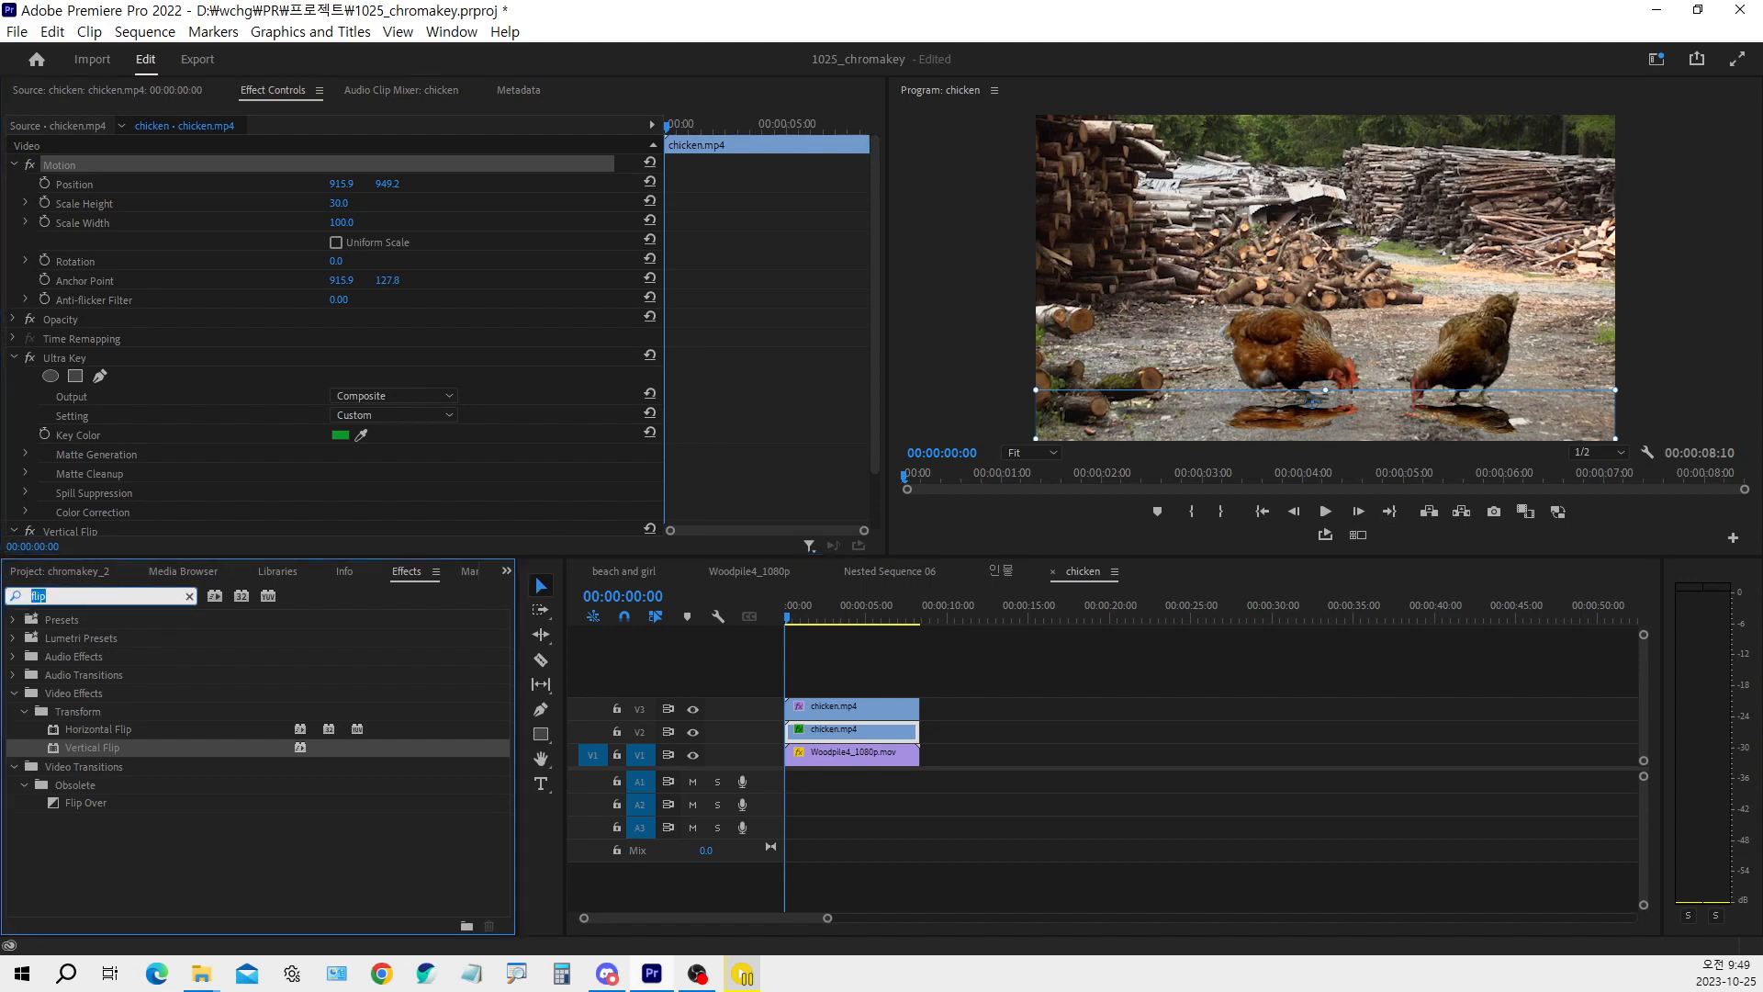
type("tint")
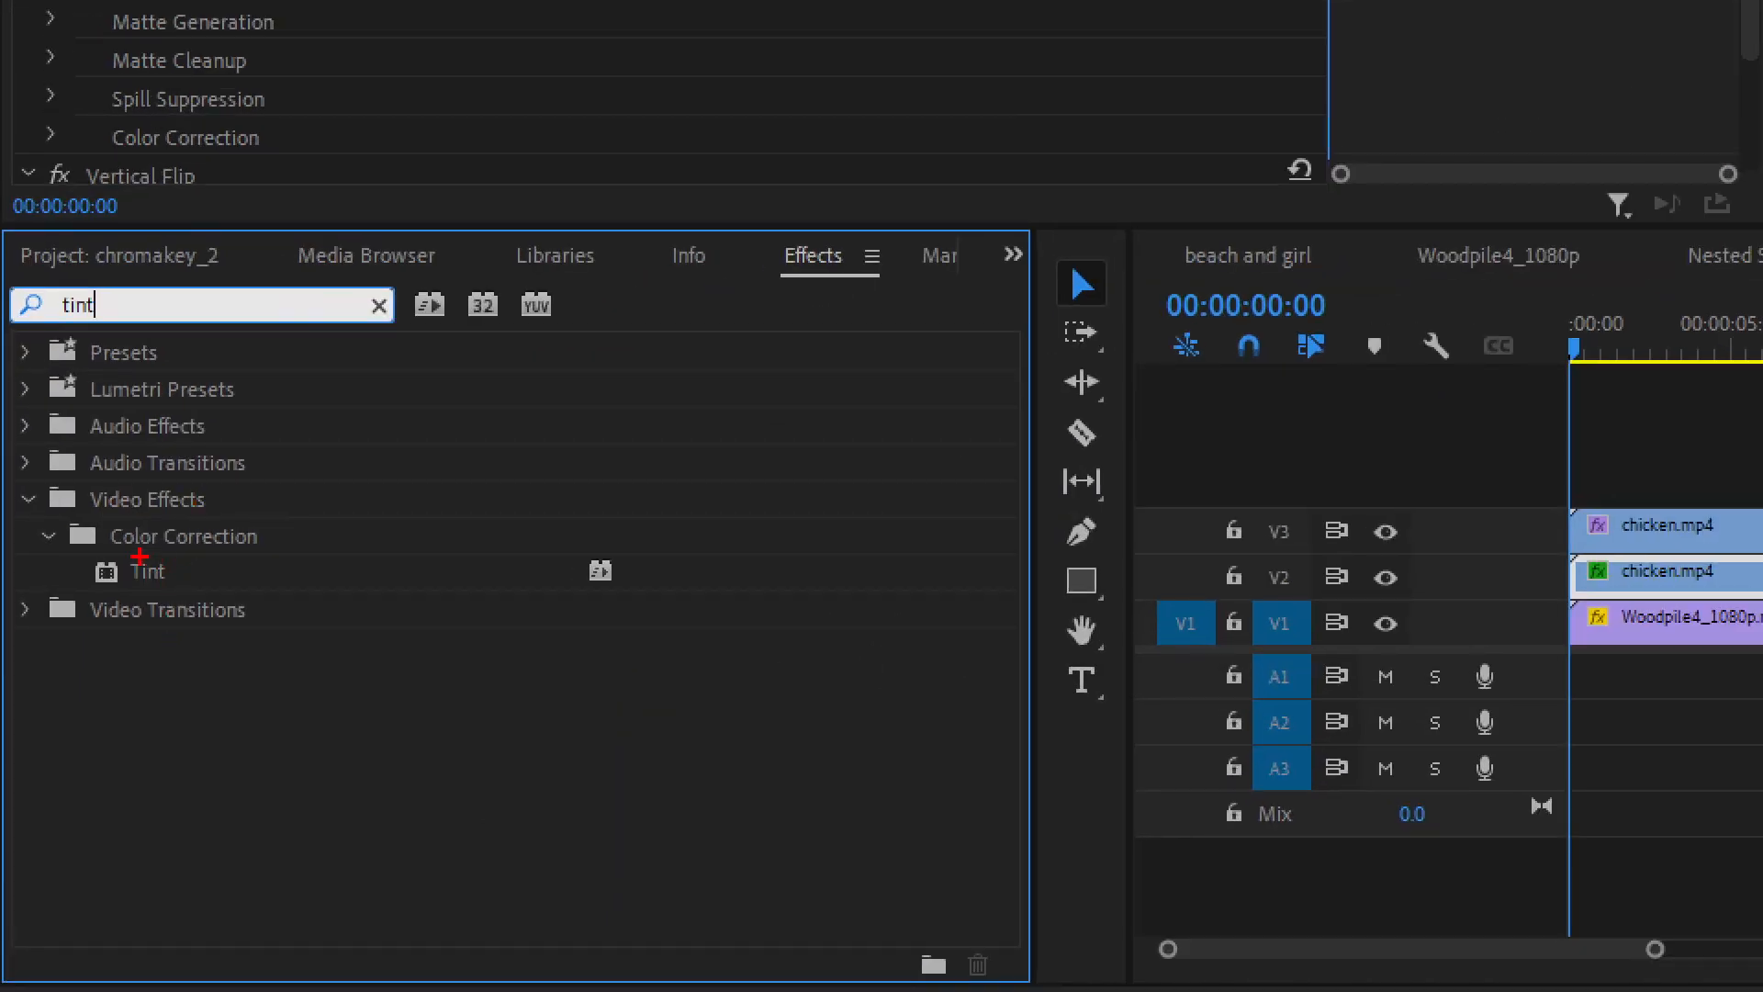
mouse_move(133, 553)
left_mouse_down()
mouse_move(171, 543)
mouse_move(178, 577)
mouse_move(172, 560)
mouse_move(205, 538)
left_mouse_up()
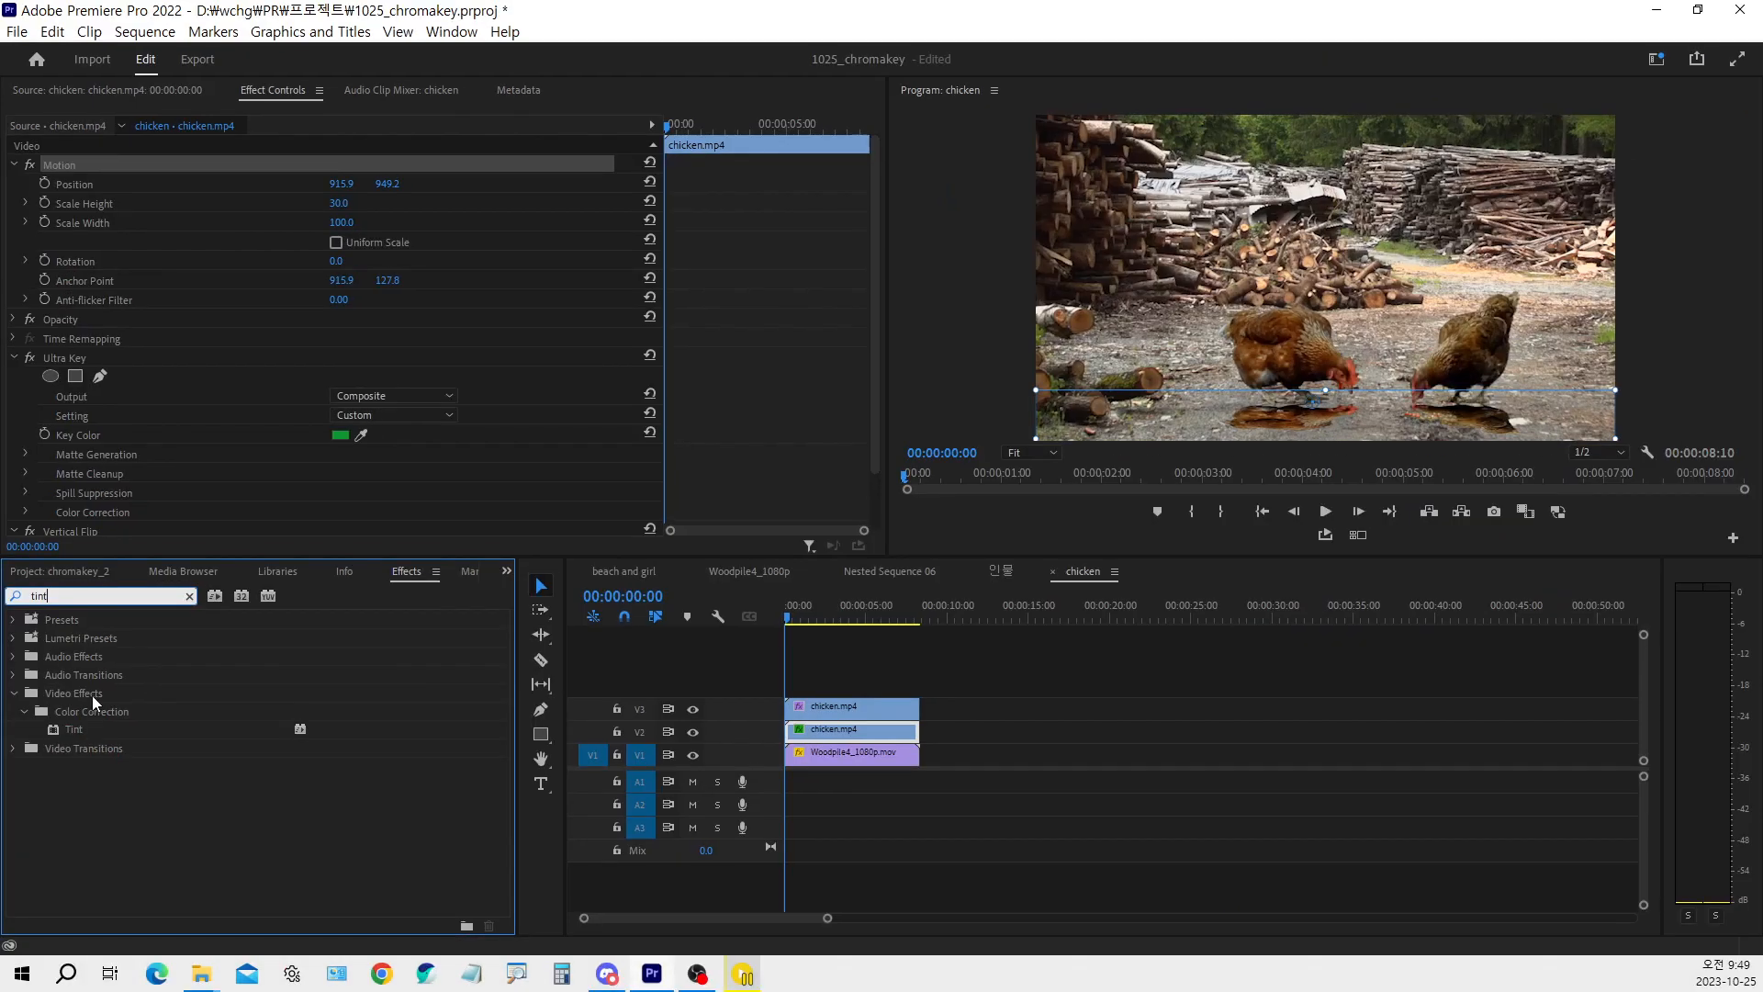
left_click(138, 564)
double_click(68, 726)
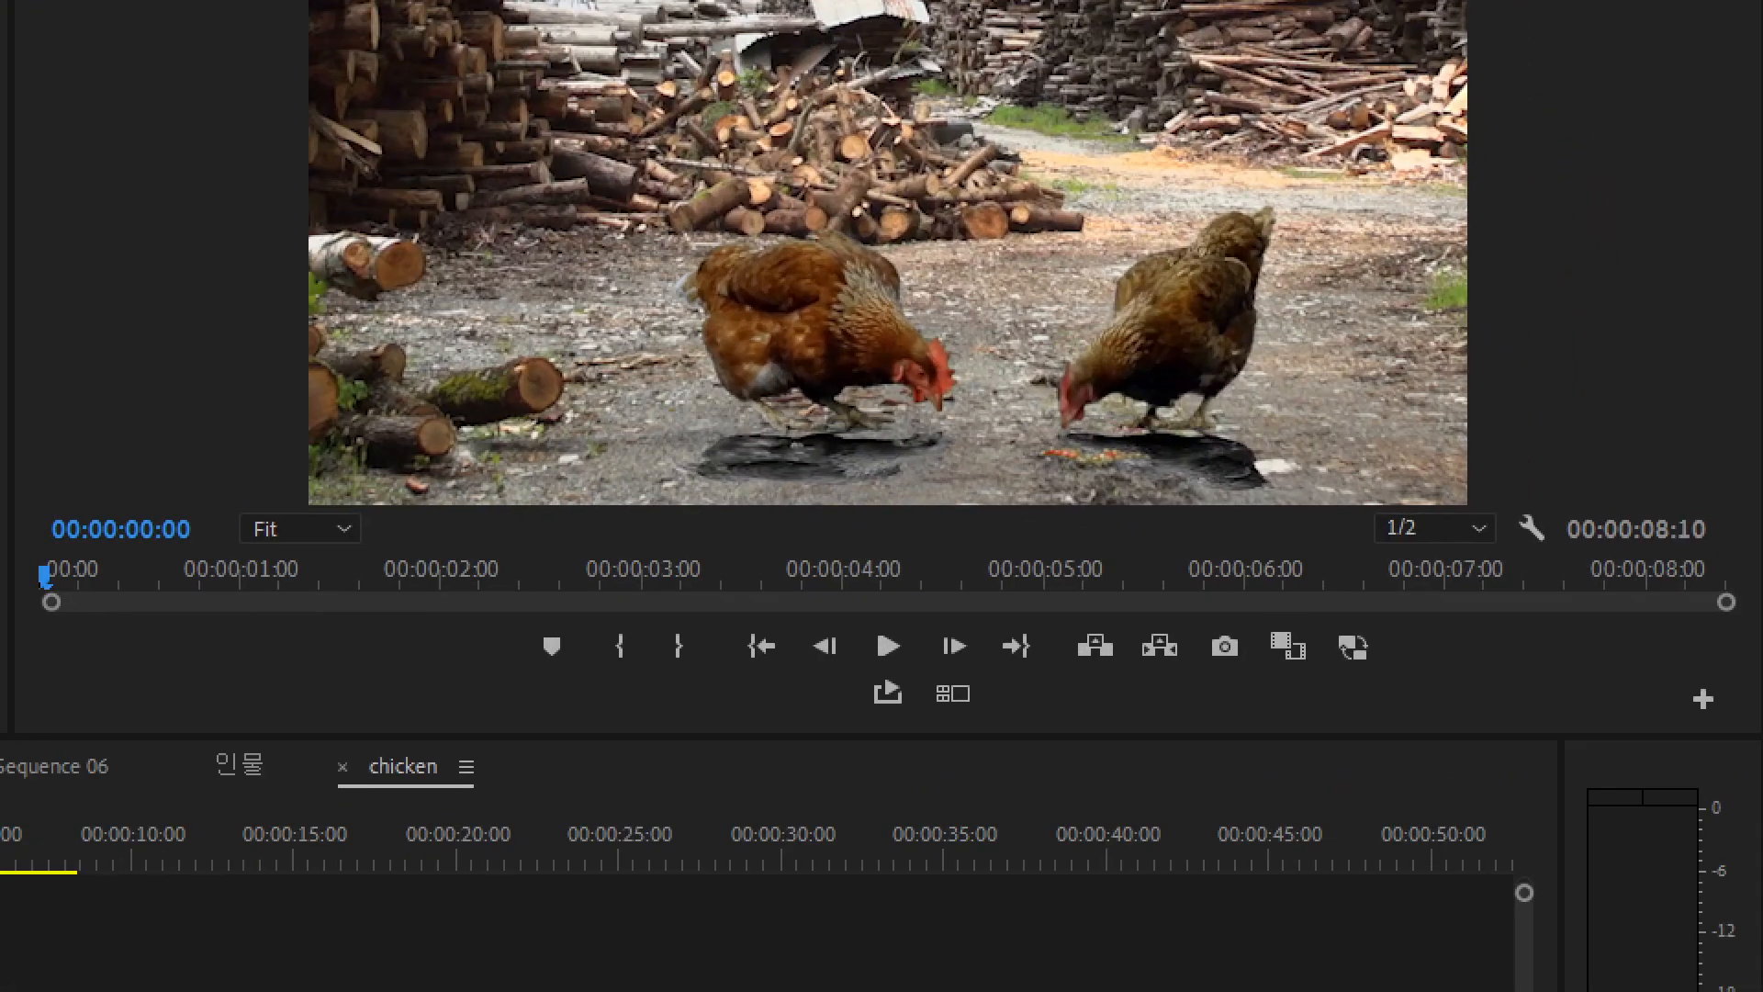
left_click_drag(673, 389, 1350, 556)
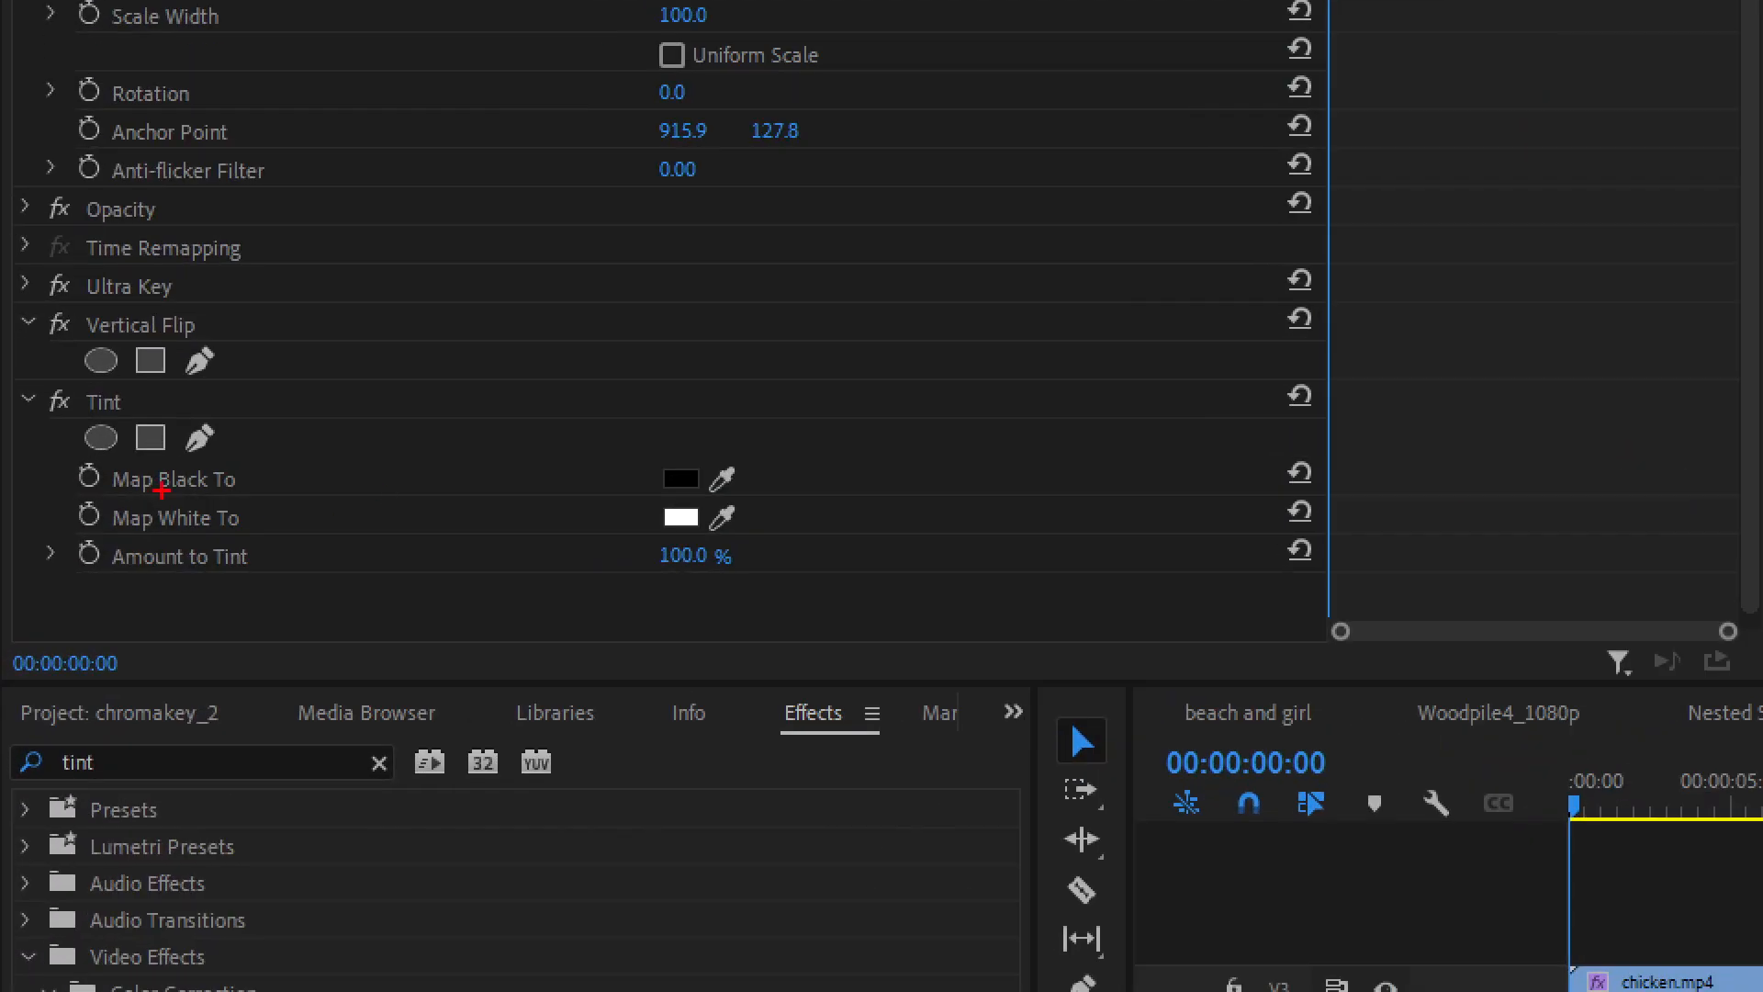
left_click_drag(85, 455, 260, 496)
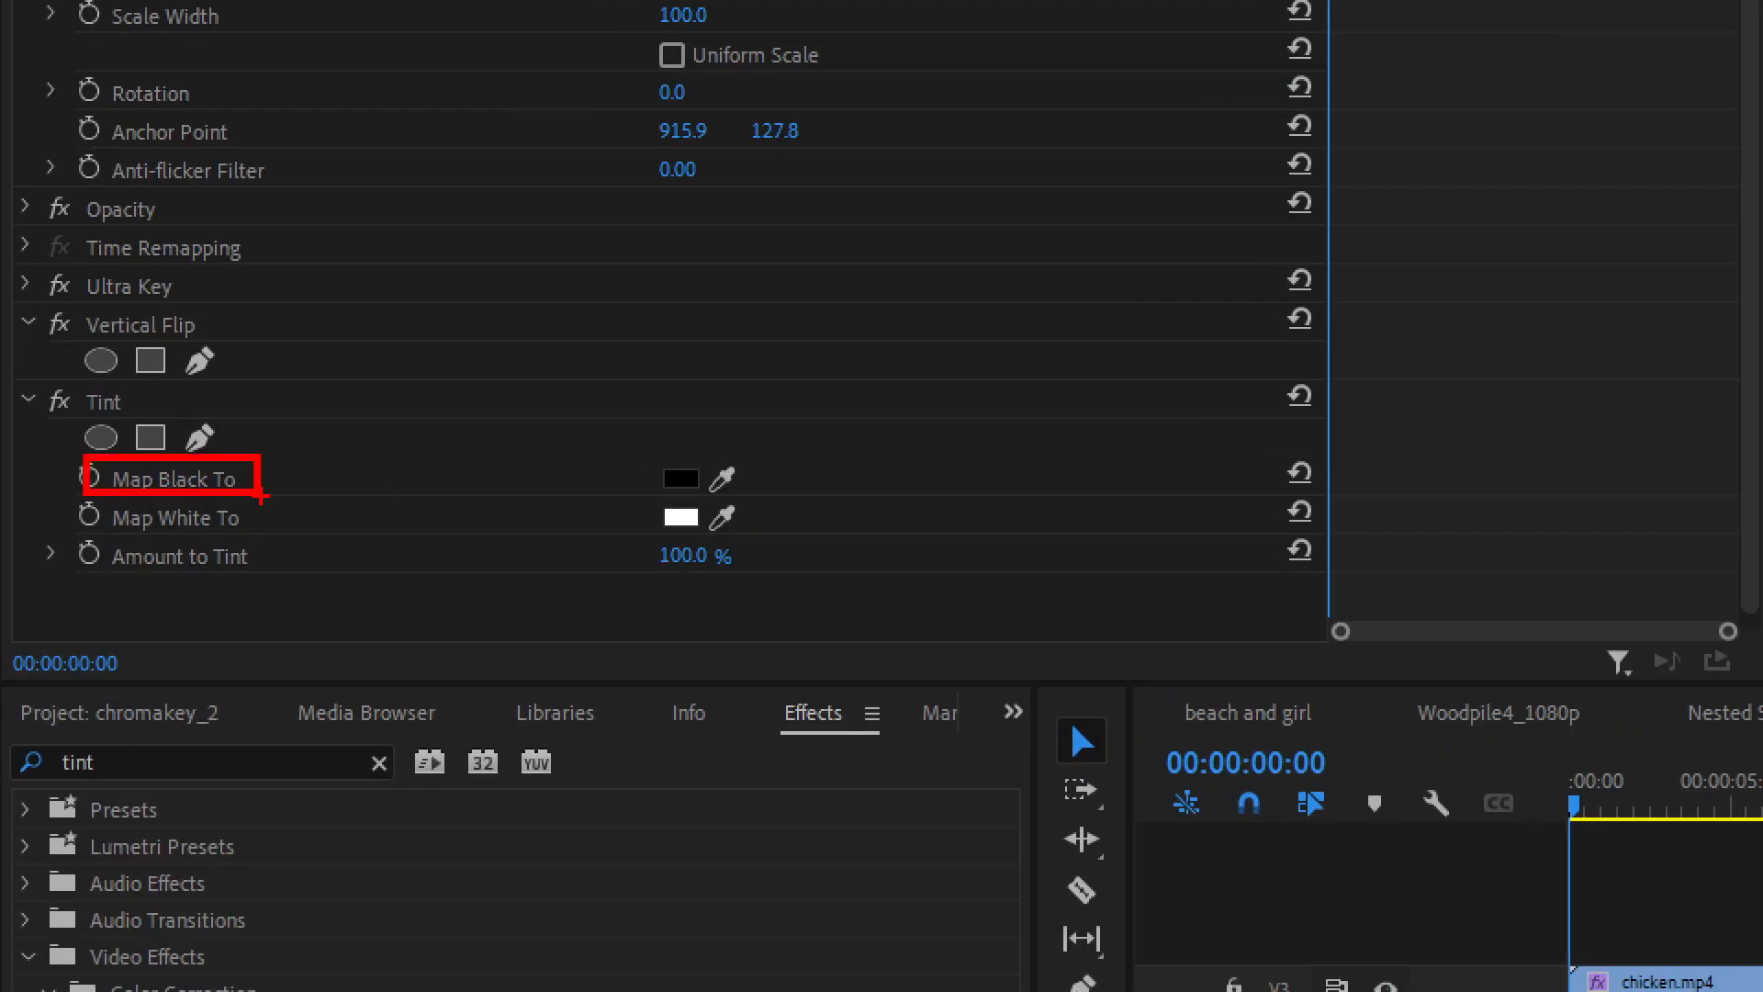
mouse_move(678, 455)
left_mouse_down()
mouse_move(689, 470)
mouse_move(729, 401)
left_mouse_up()
left_click_drag(83, 501, 267, 542)
mouse_move(670, 498)
left_mouse_down()
mouse_move(689, 520)
mouse_move(762, 446)
left_mouse_up()
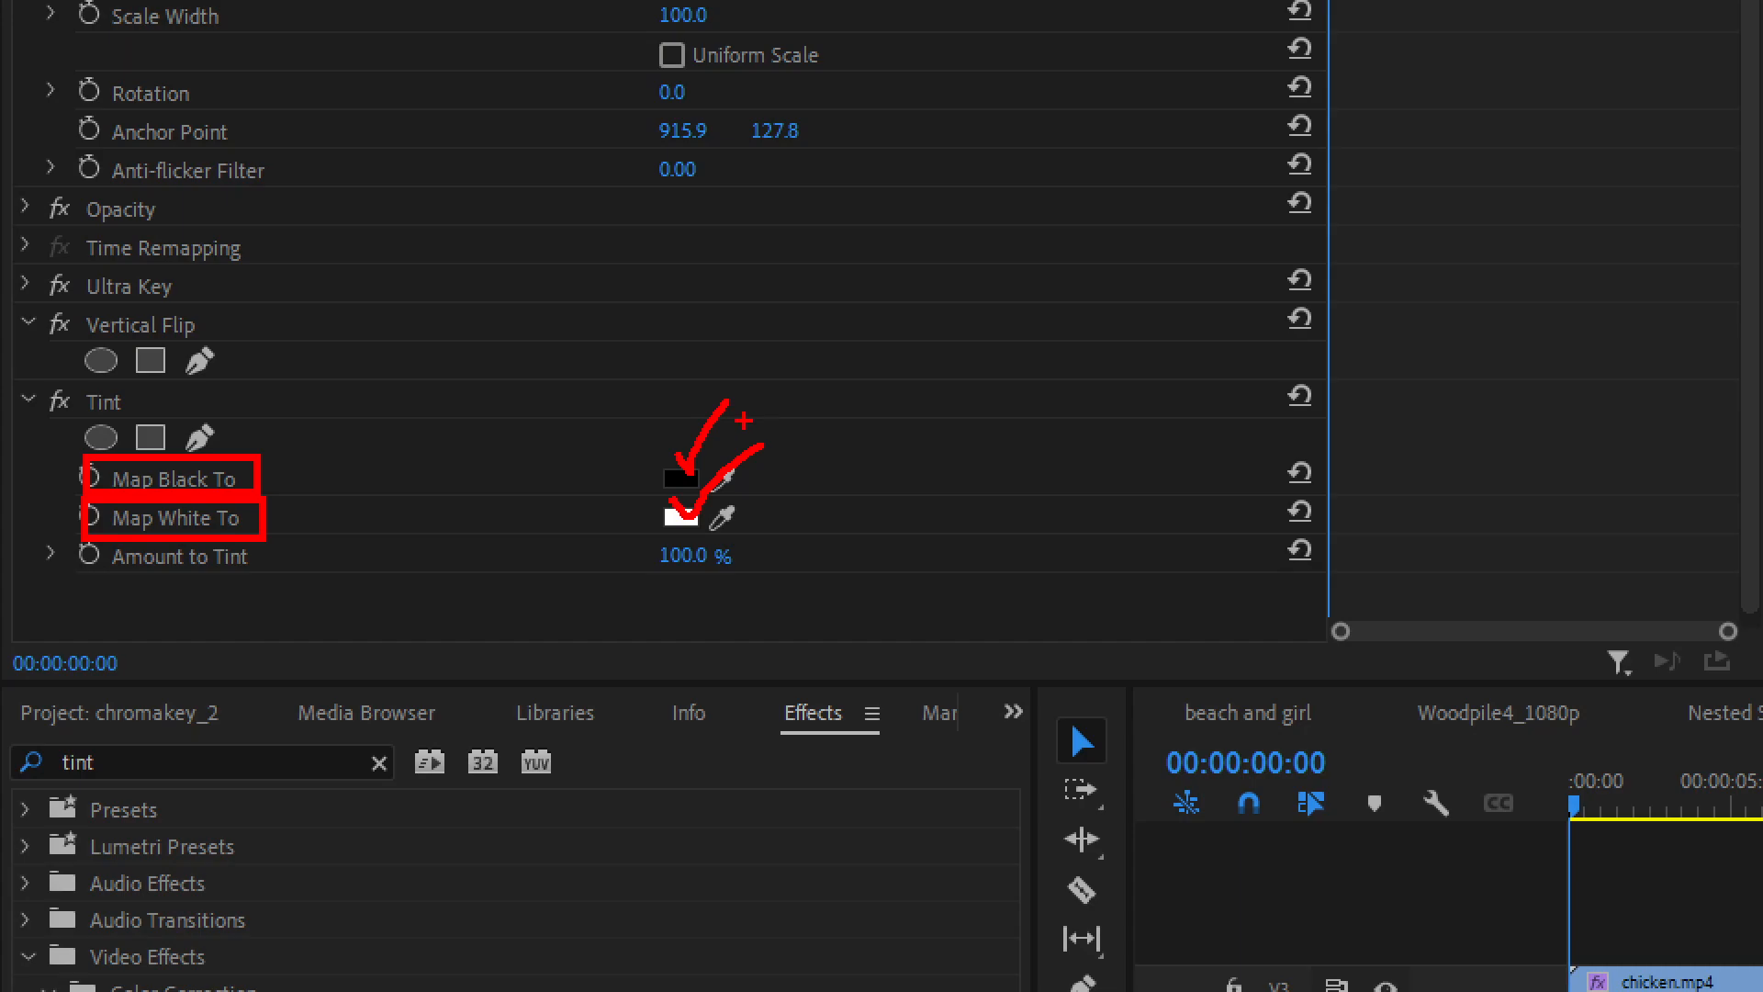
key("Escape")
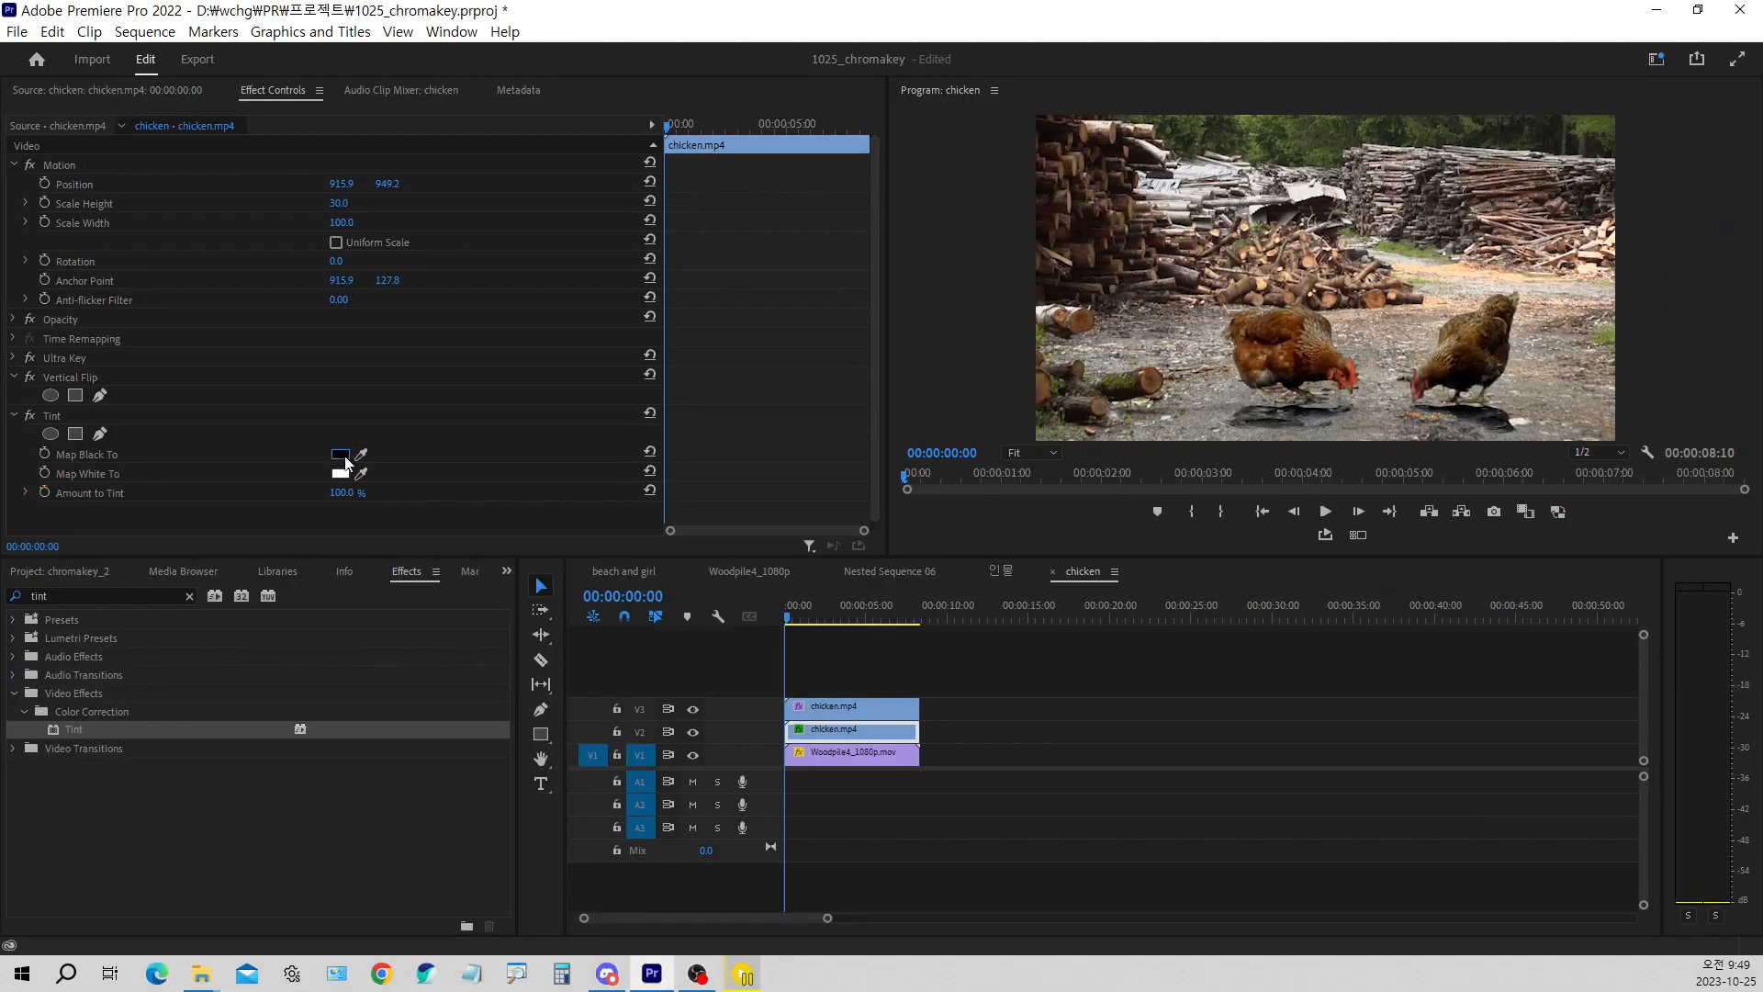
Try dark red 840000 as the Tint effect's Map Black To colour and a light red as its Map White To colour
left_click(345, 457)
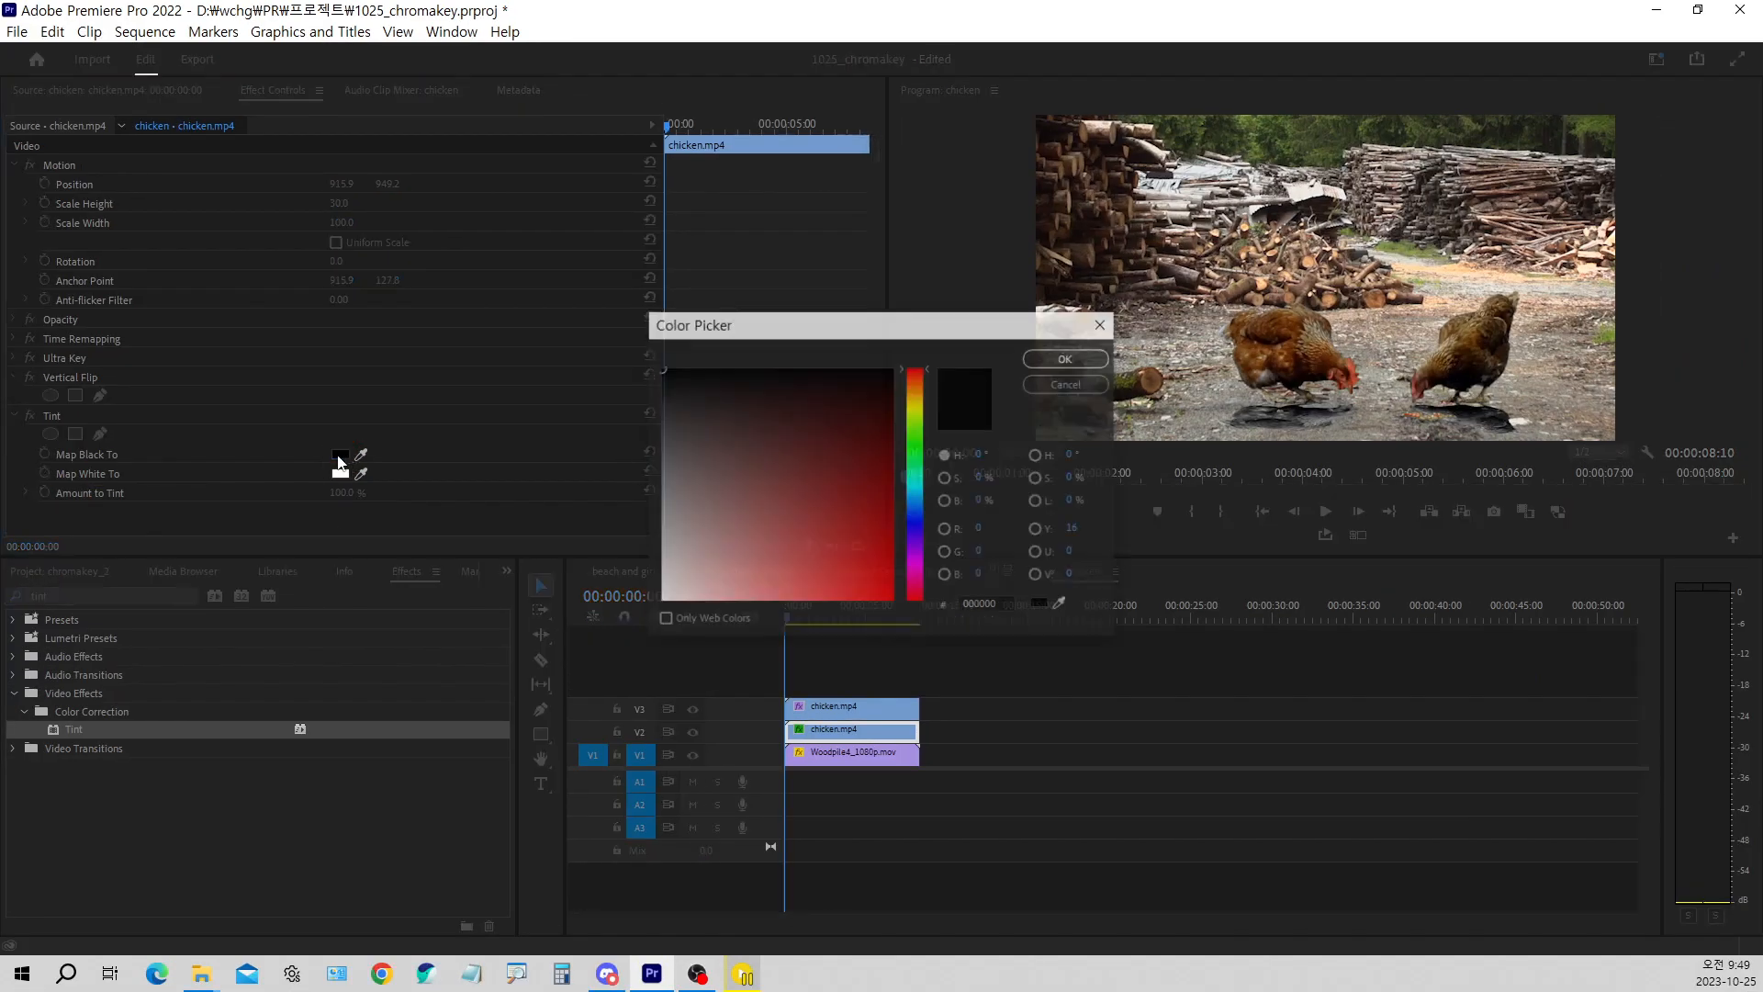
left_click(892, 489)
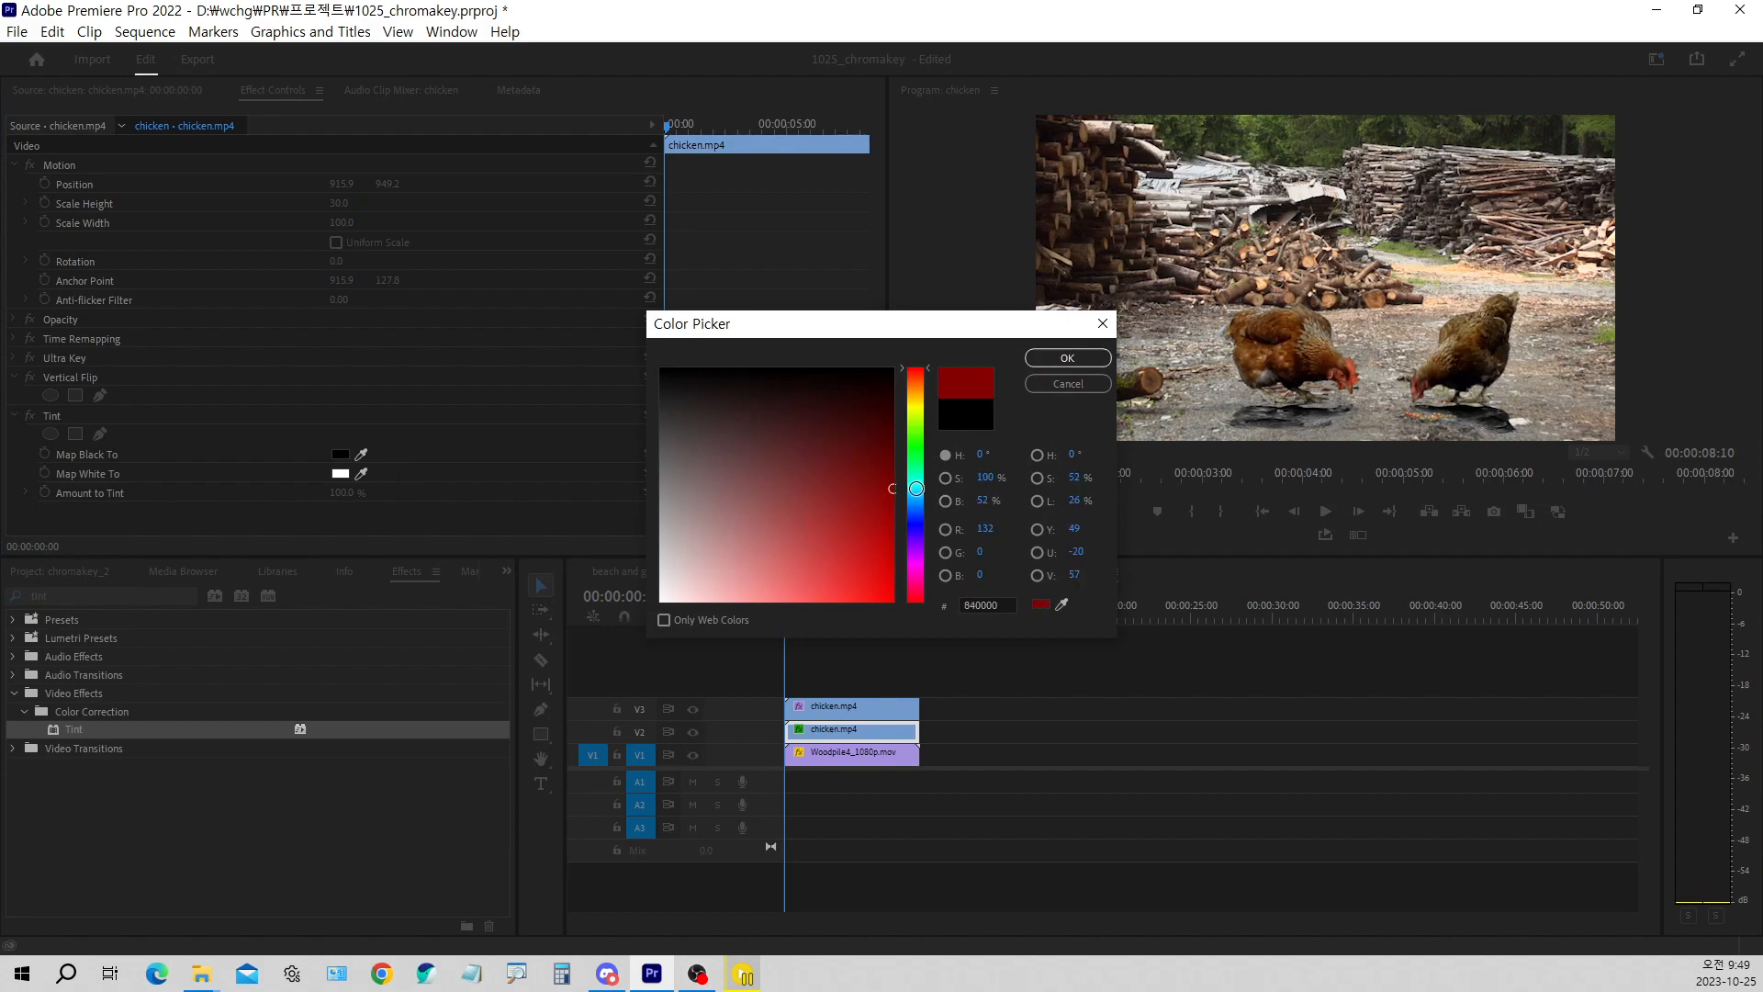
left_click(1087, 361)
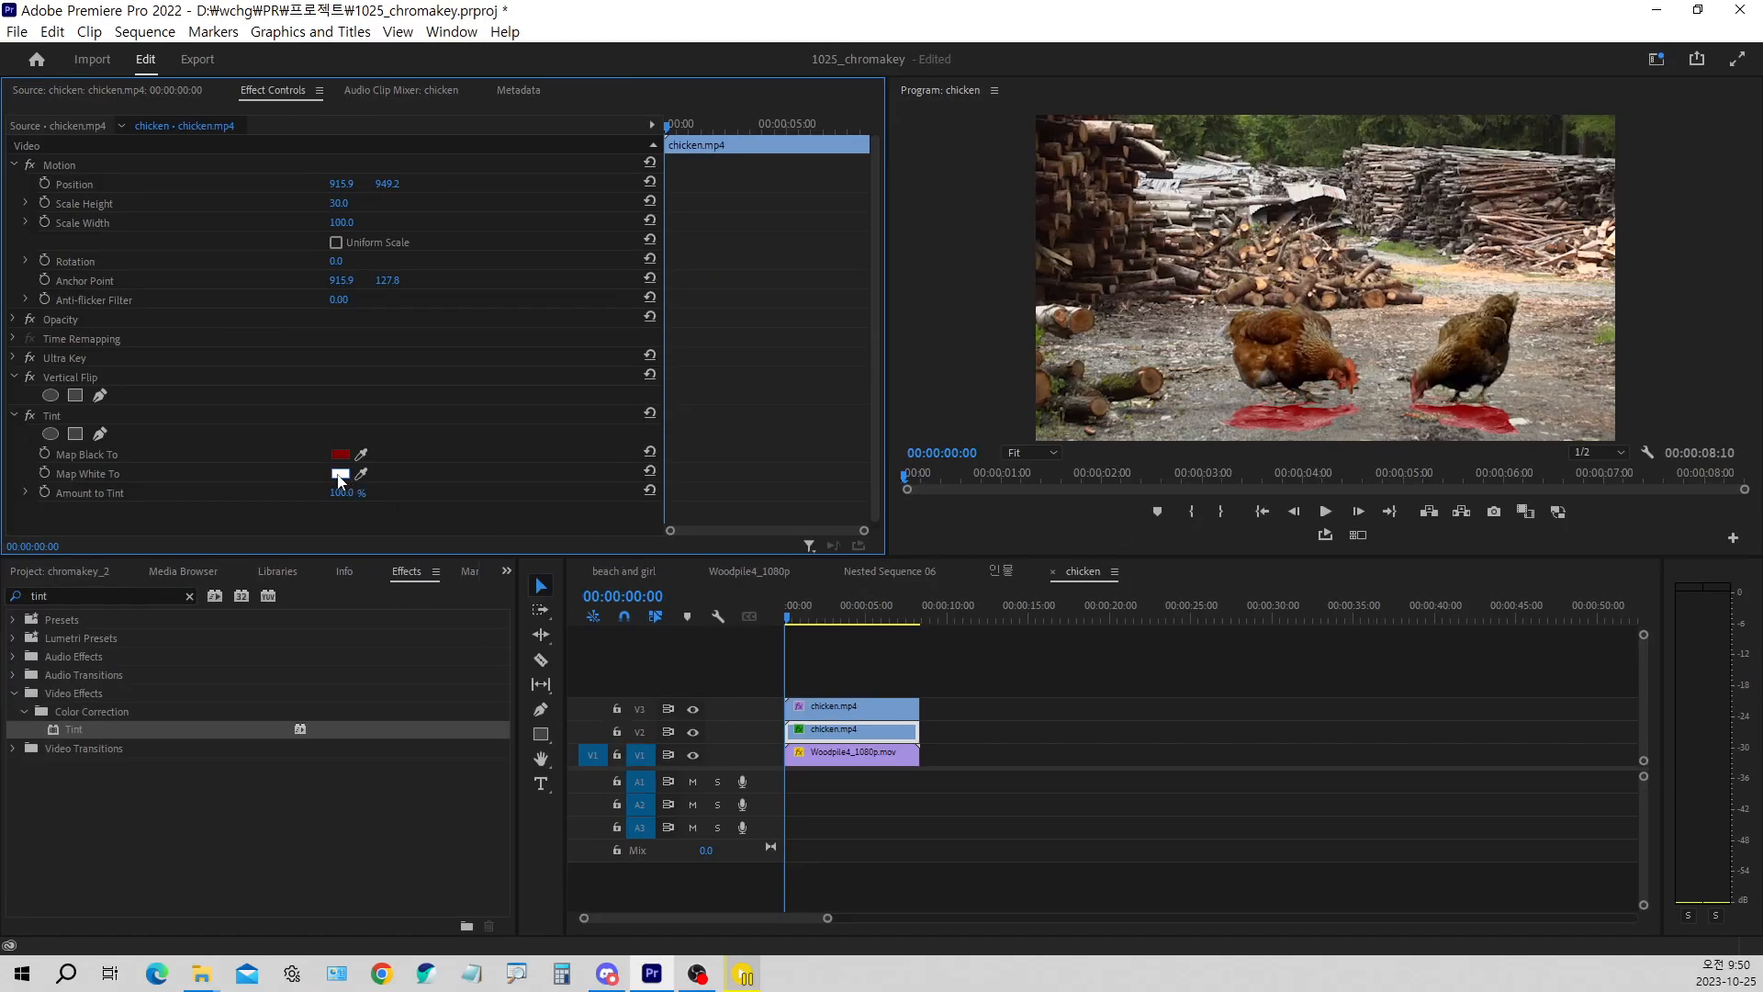
left_click(339, 474)
left_click(831, 503)
left_click(1075, 361)
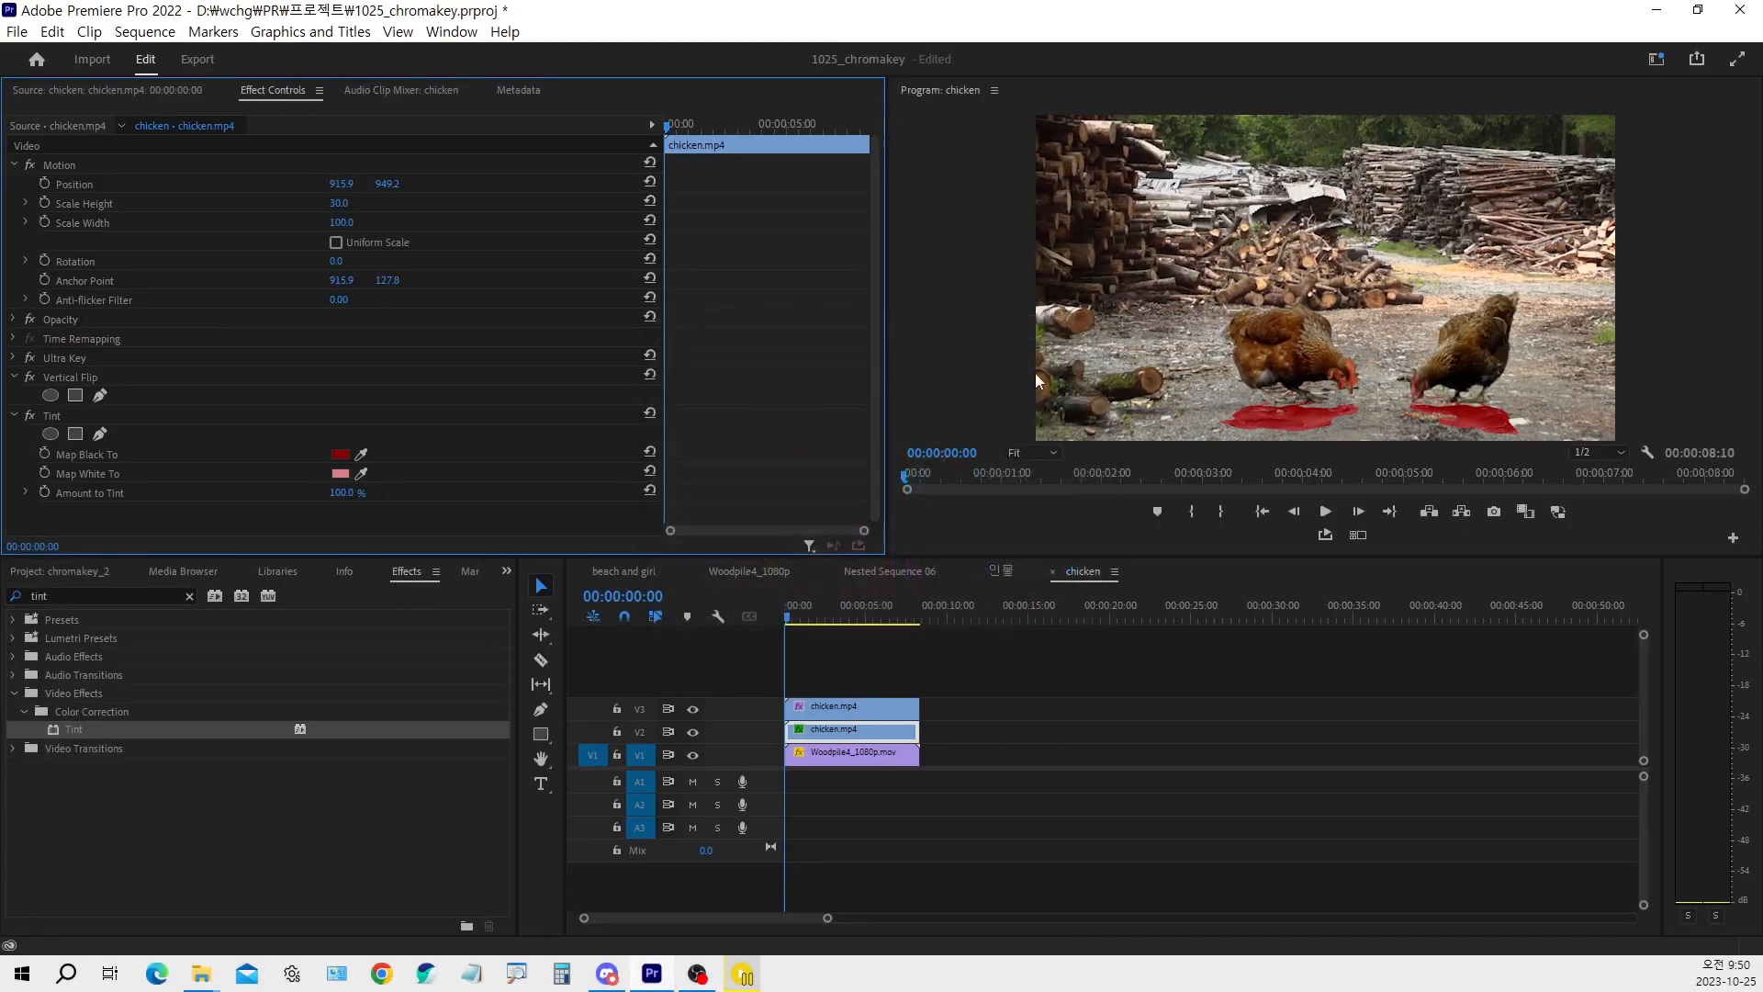
Set the Tint effect's Map White To and Map Black To colours both to black, and save the project
left_click(341, 476)
mouse_move(808, 507)
left_mouse_down()
mouse_move(753, 442)
mouse_move(643, 367)
left_mouse_up()
left_click(1063, 360)
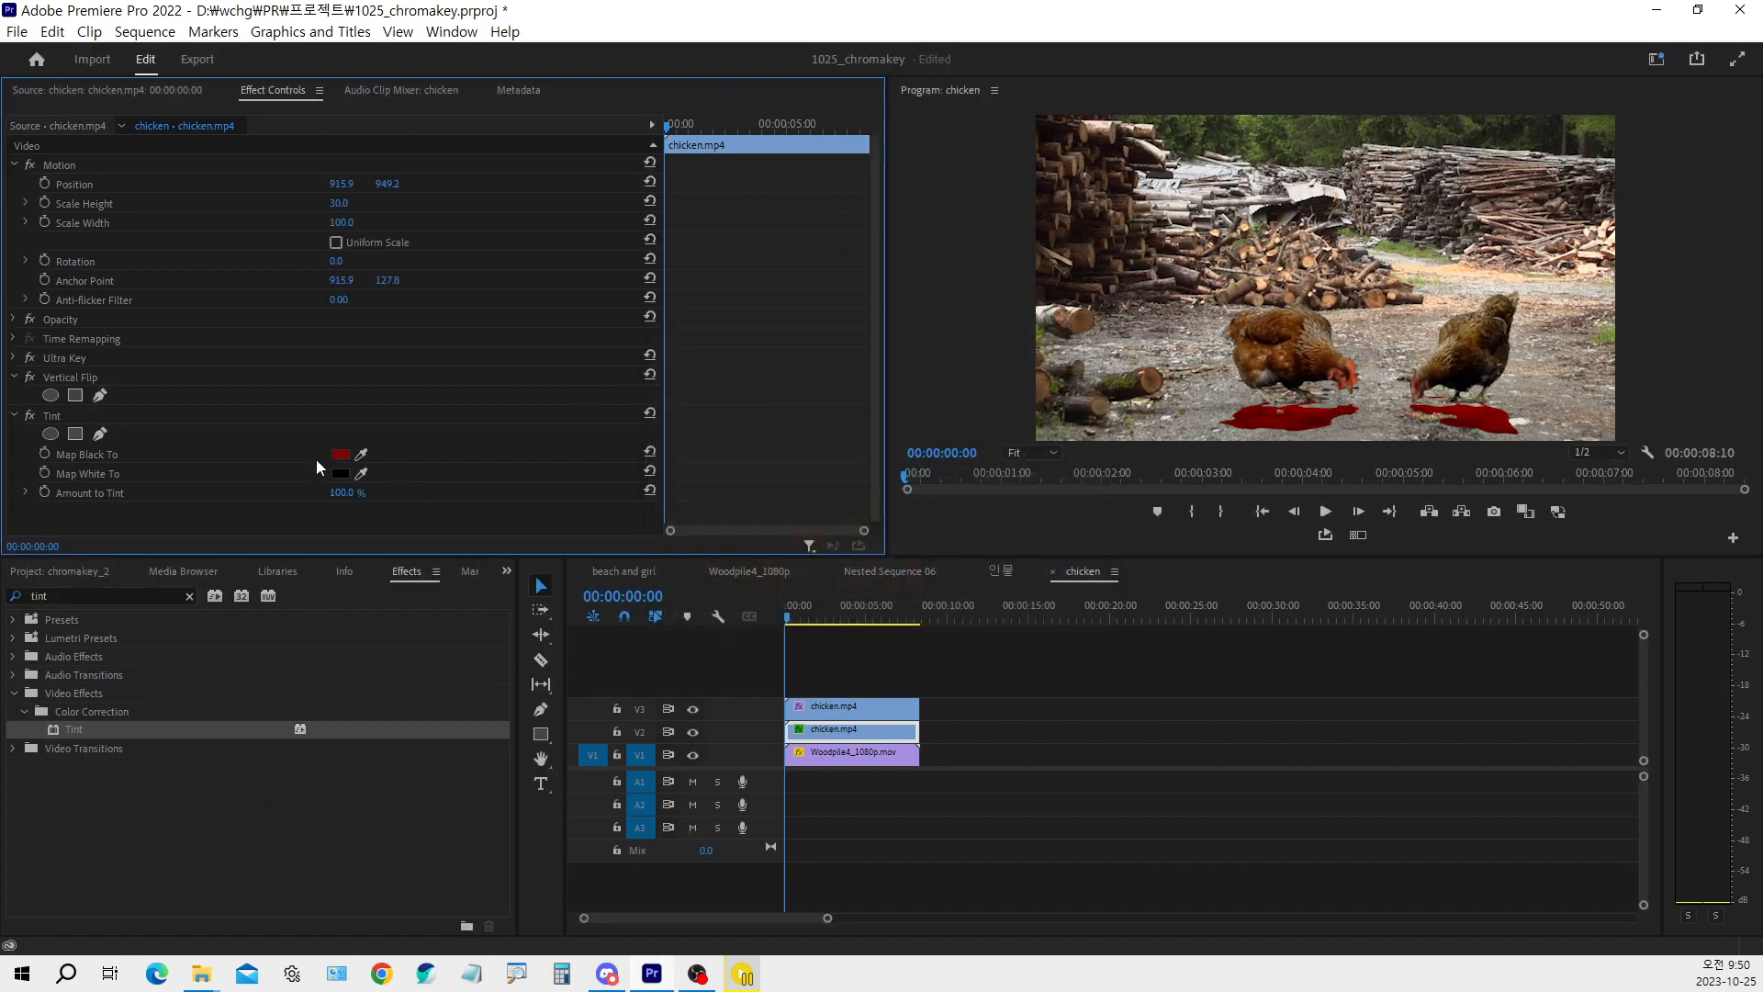
left_click(339, 455)
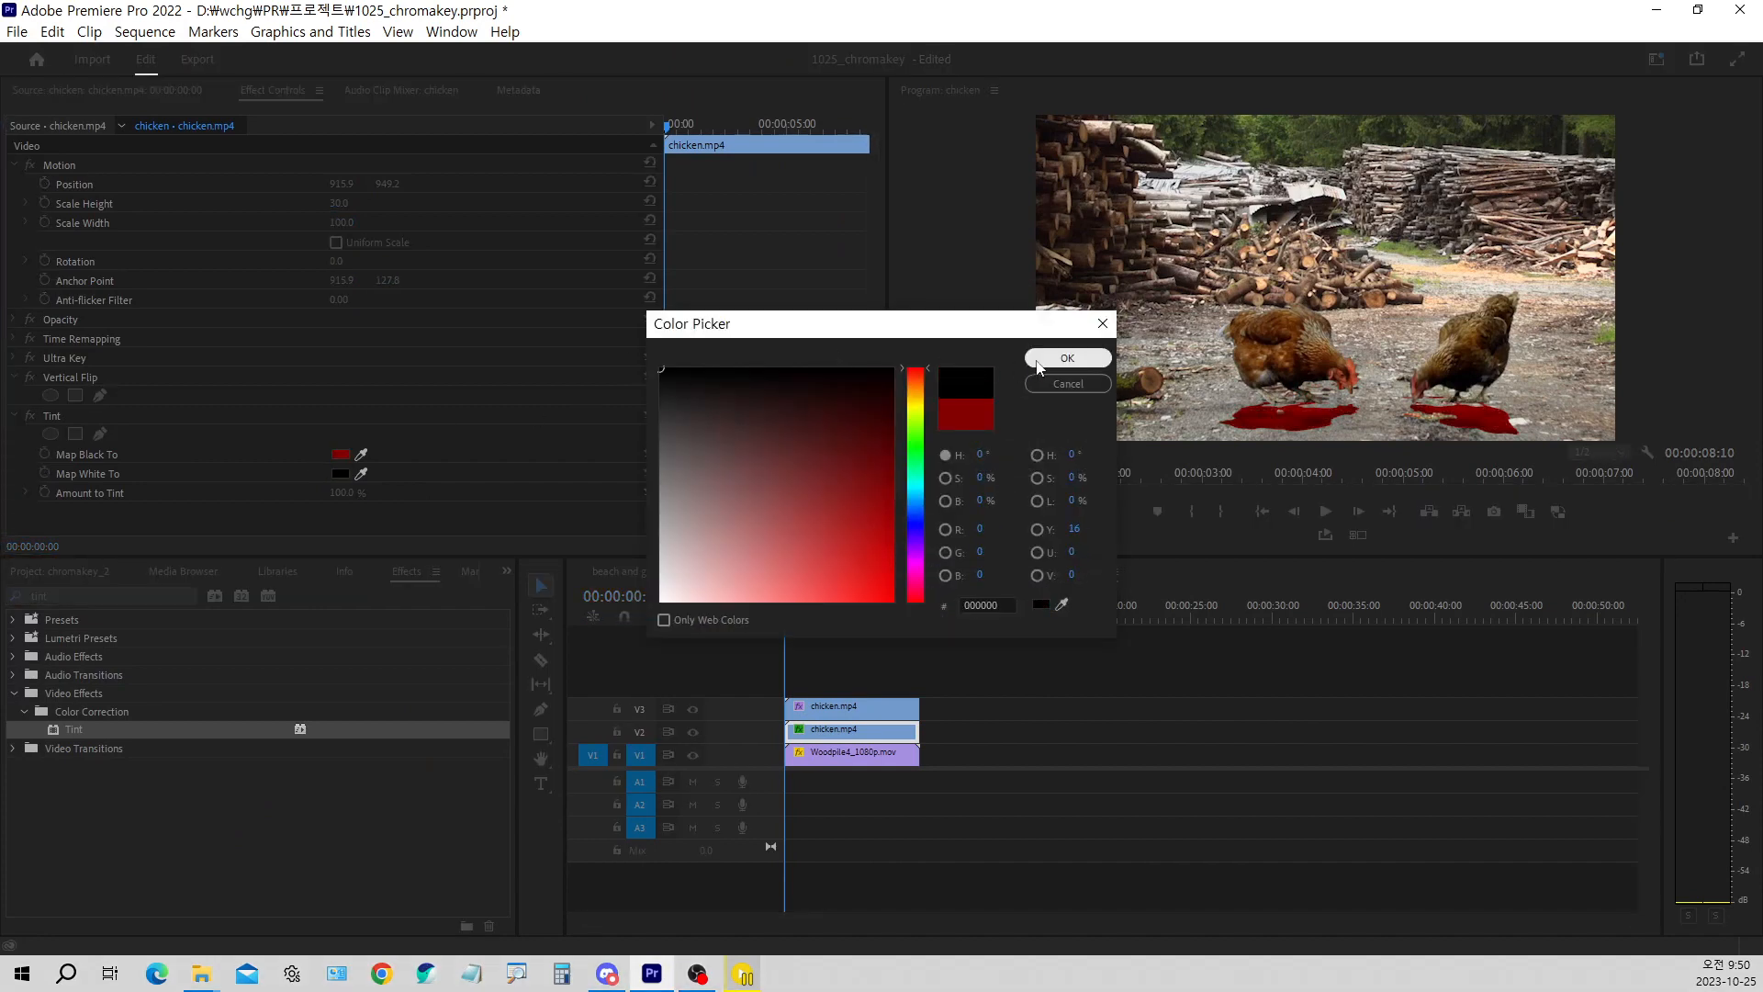
left_click(1067, 358)
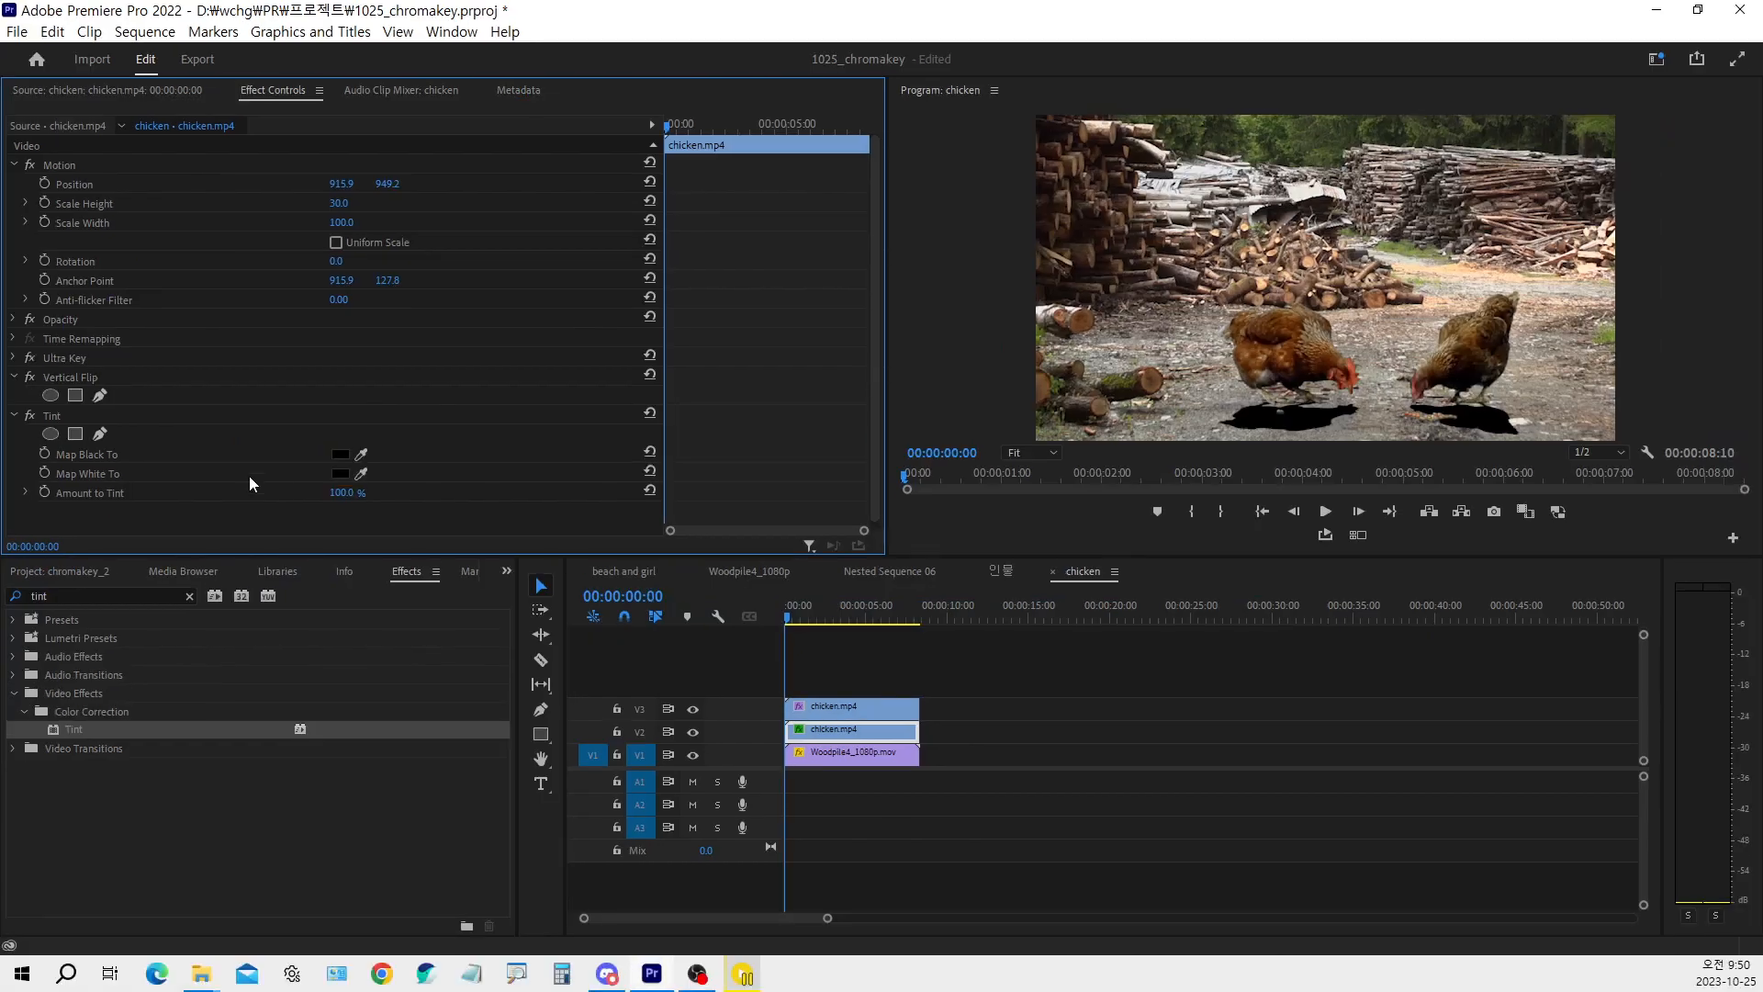
key("ctrl+s")
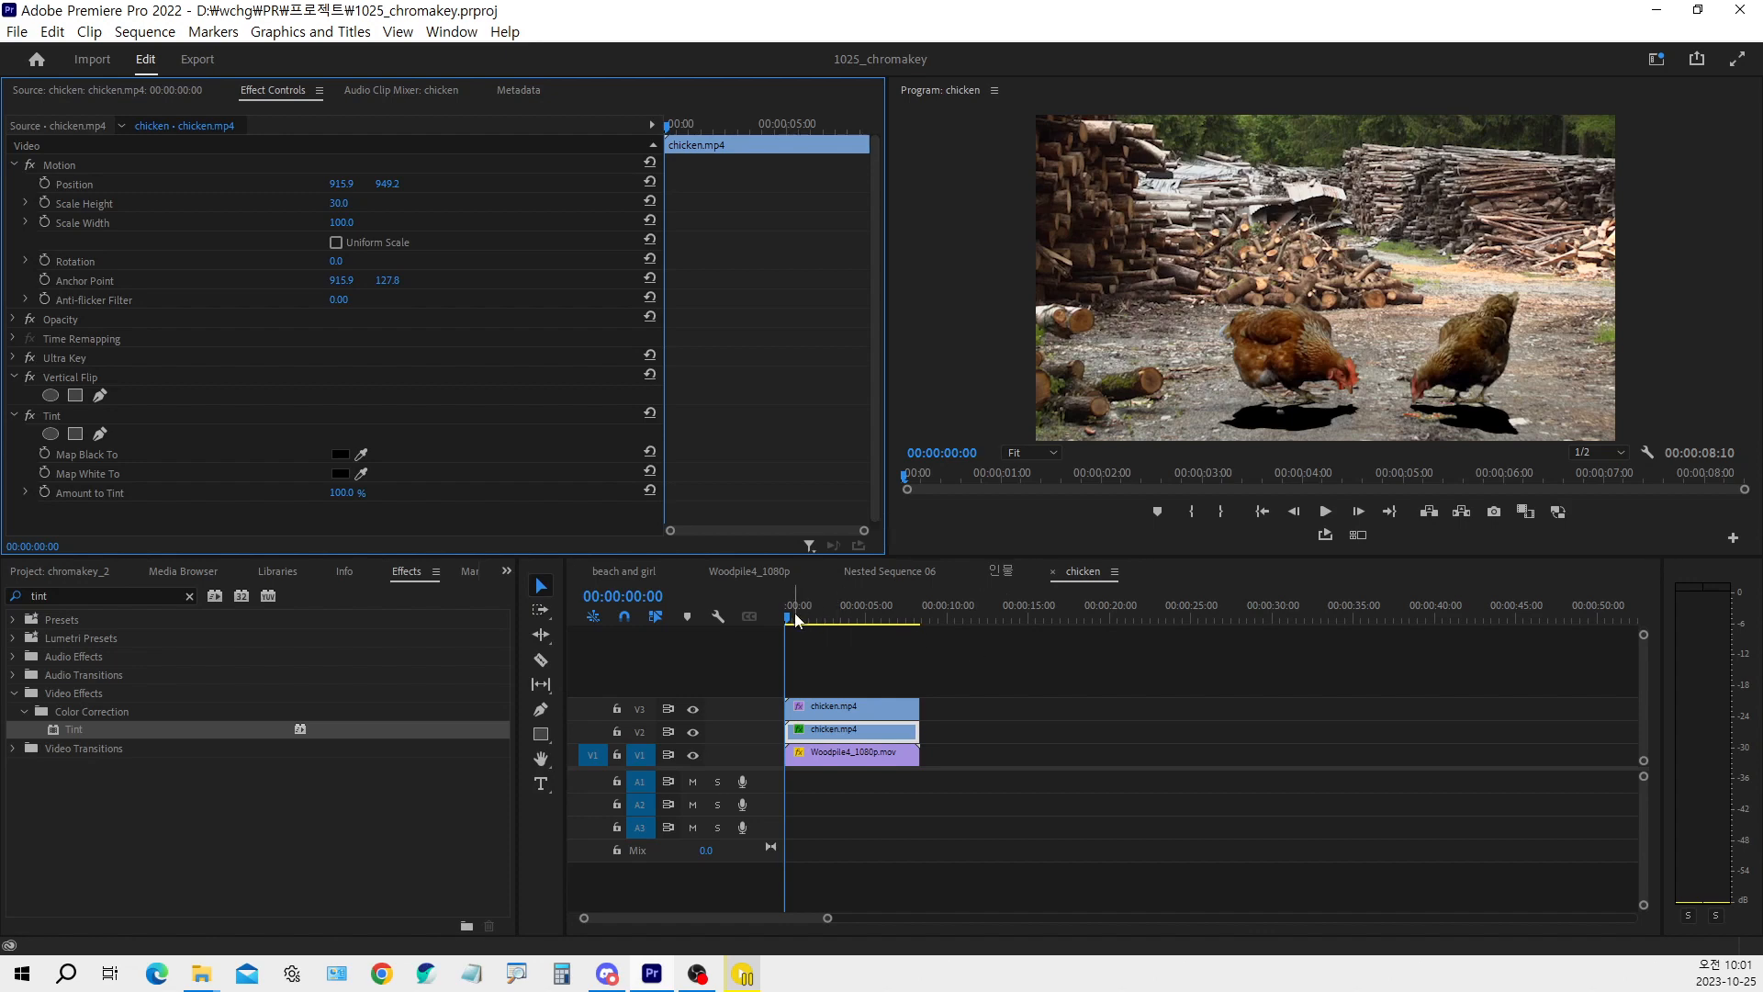
Find the Gaussian Blur video effect and apply it to the flipped chicken clip on V2
left_click(838, 734)
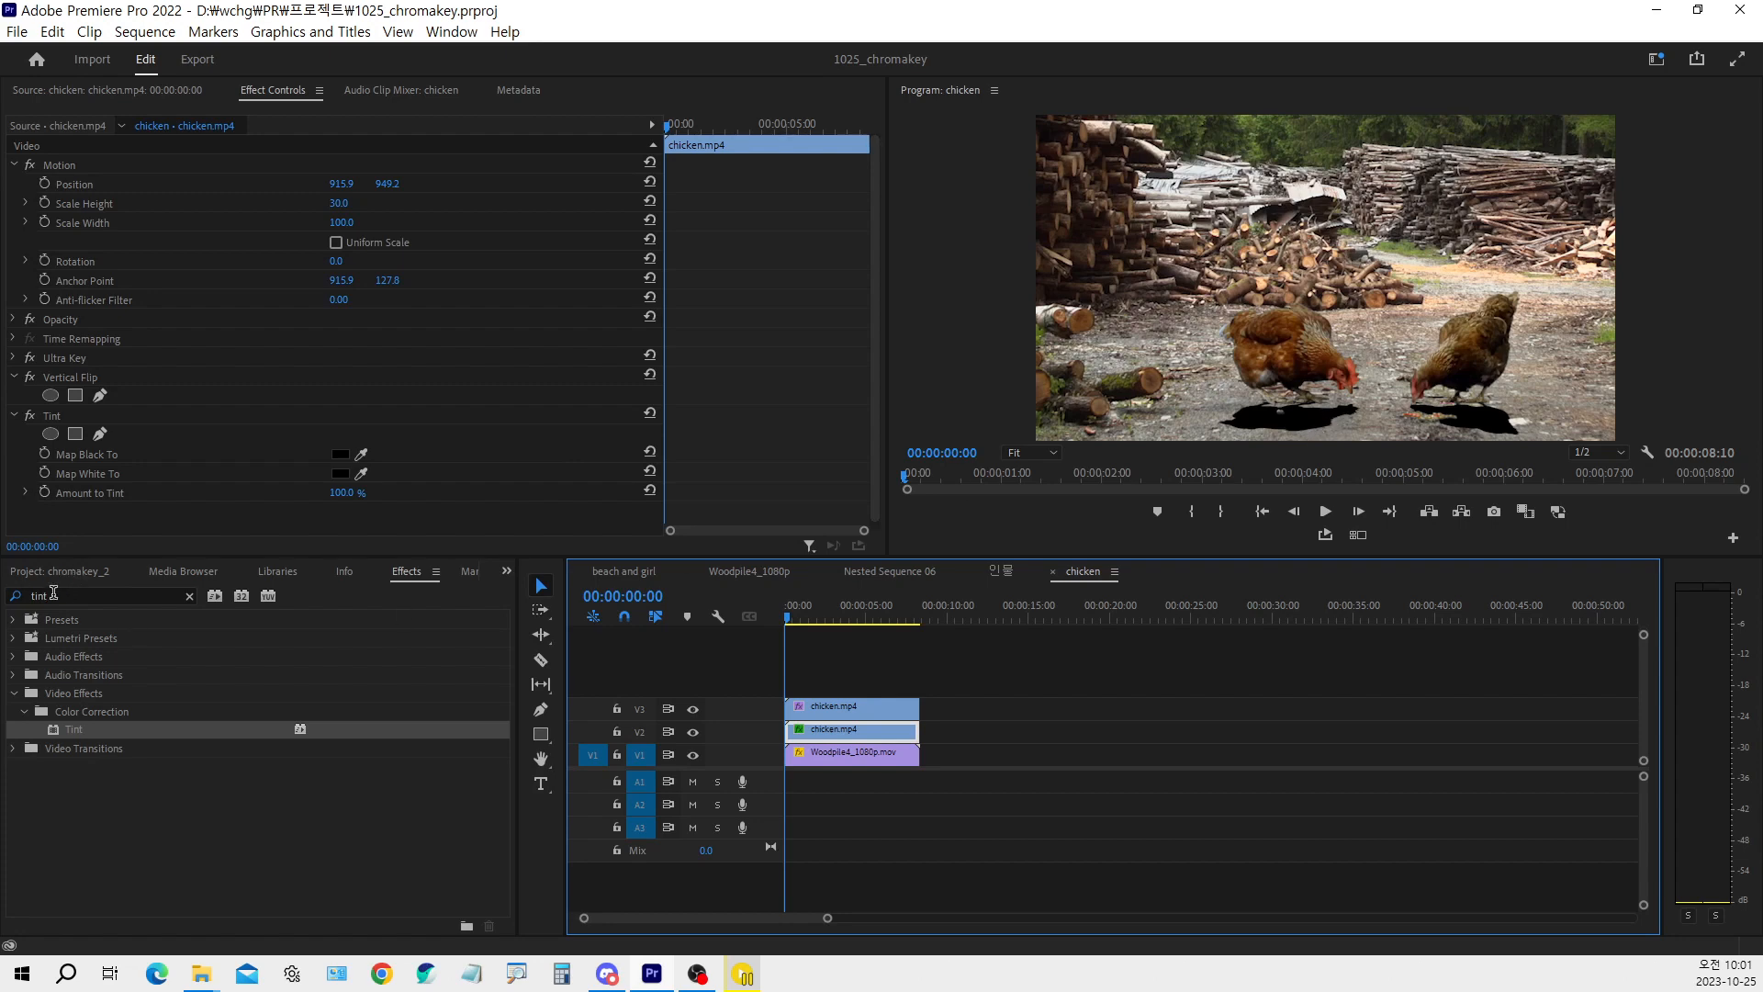
left_click(53, 593)
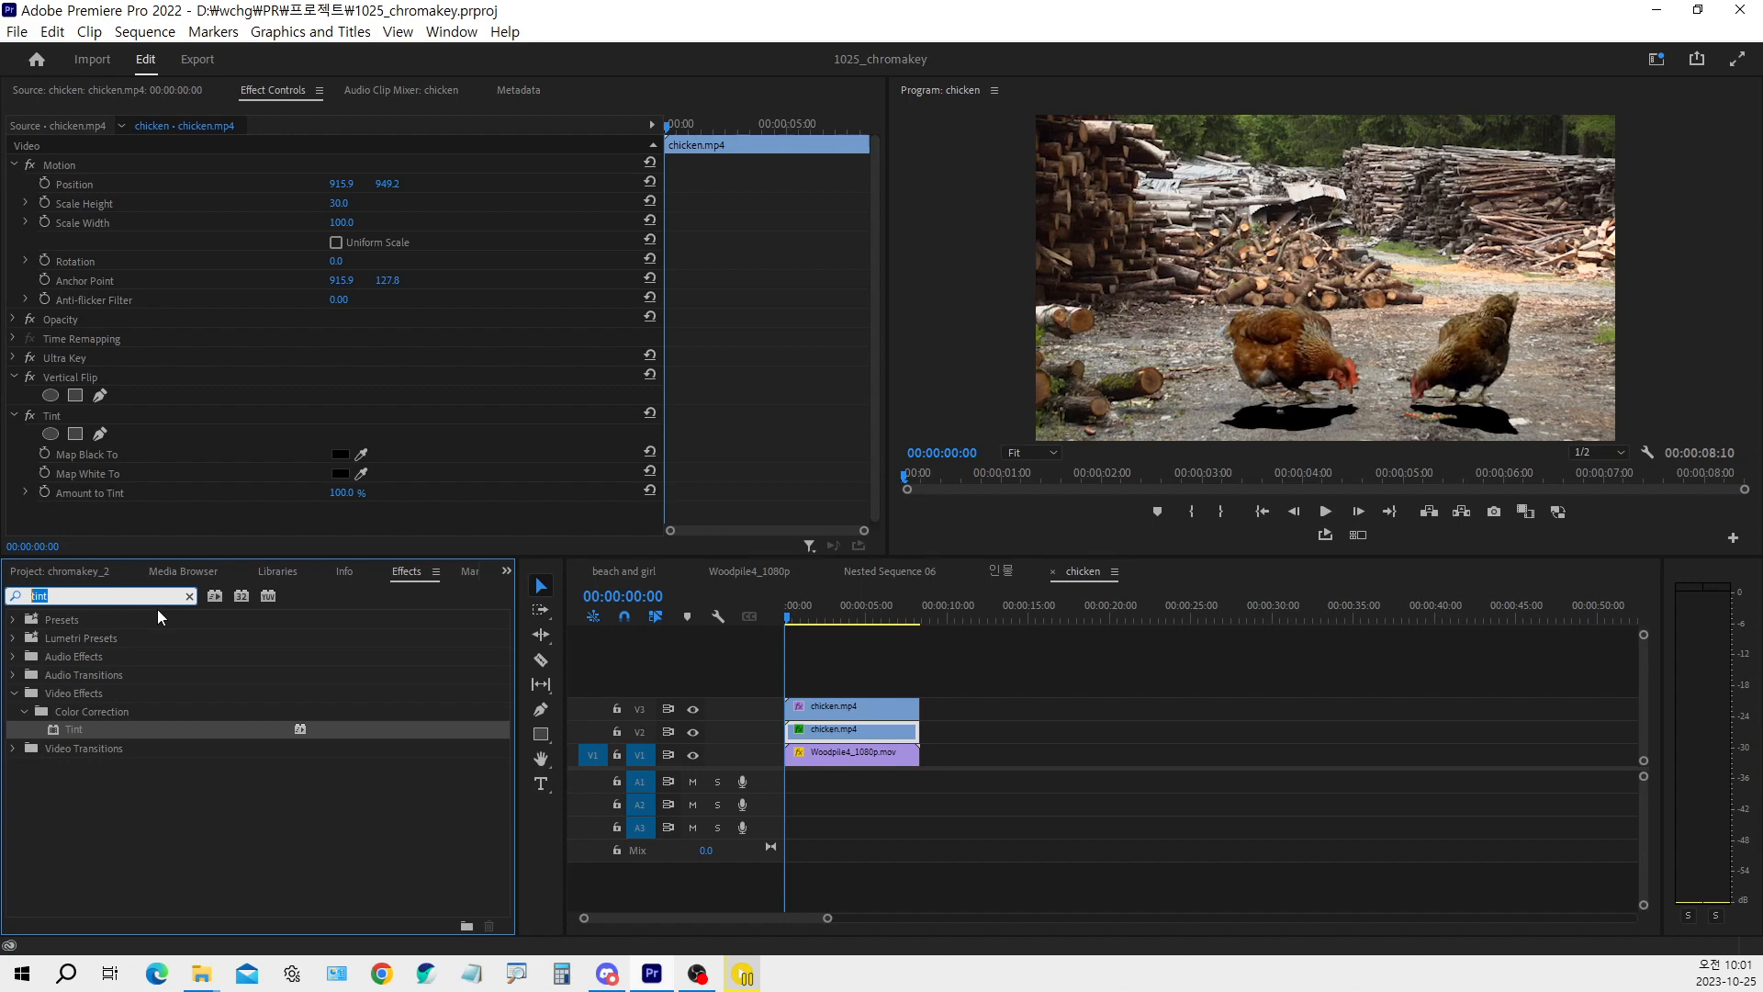
type("gaus")
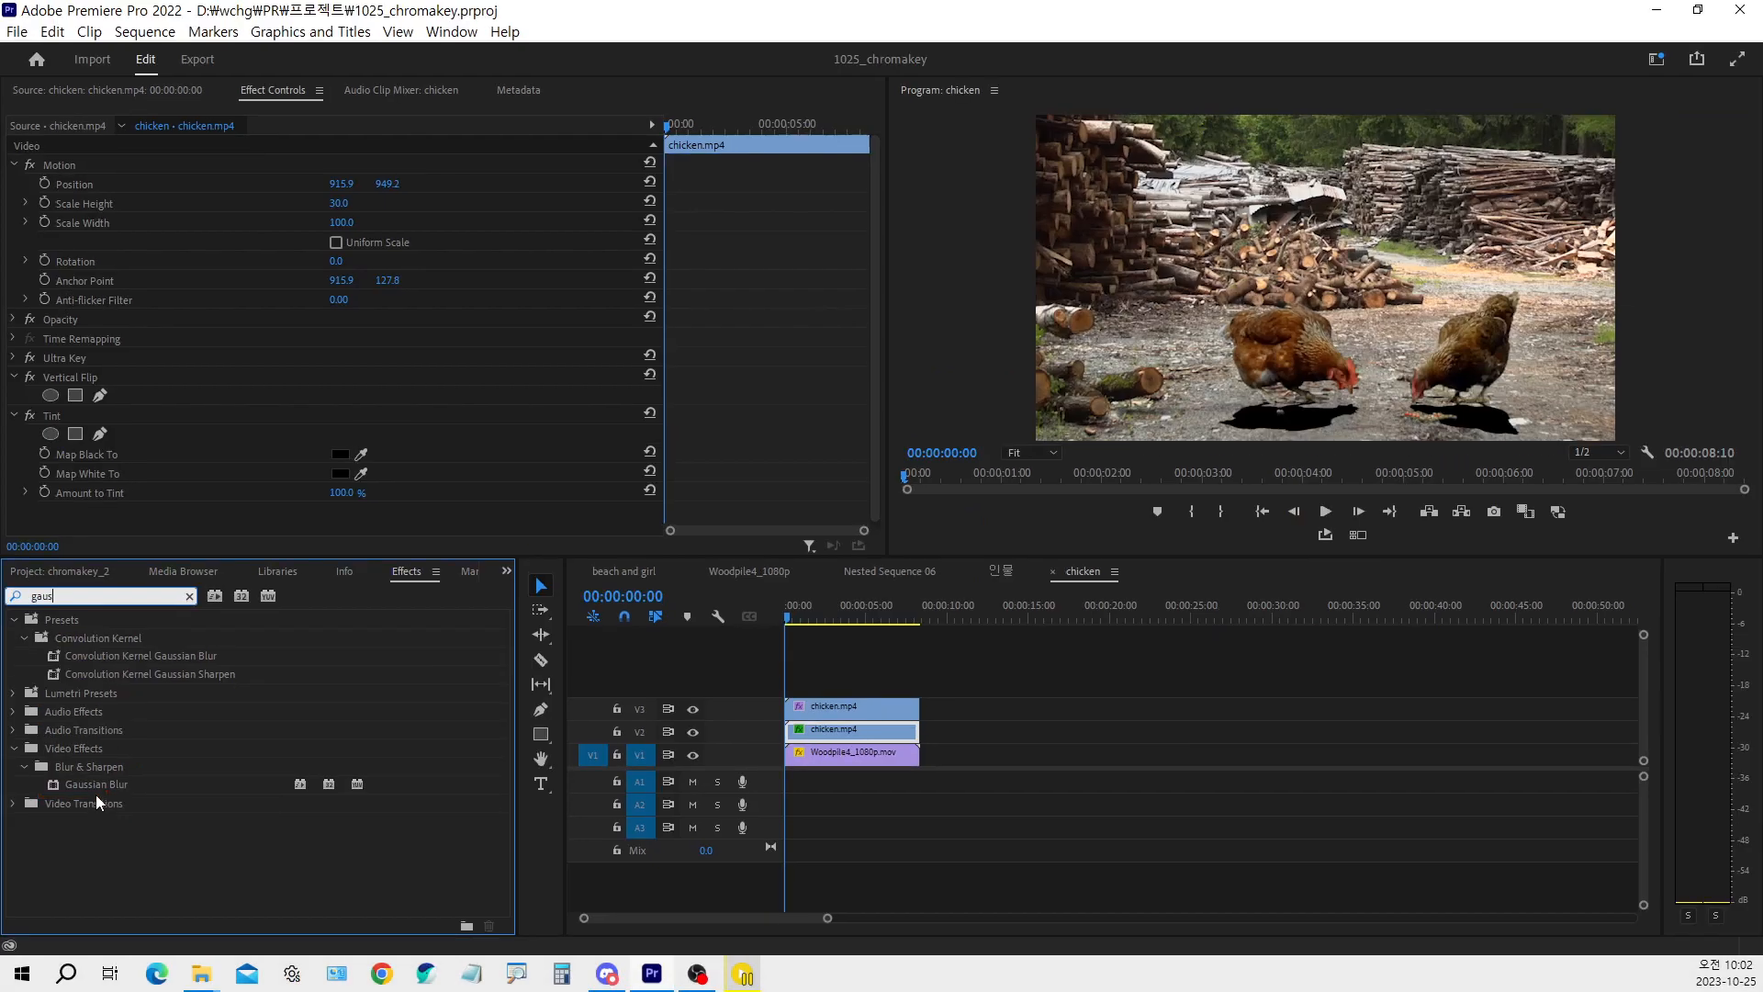
double_click(96, 782)
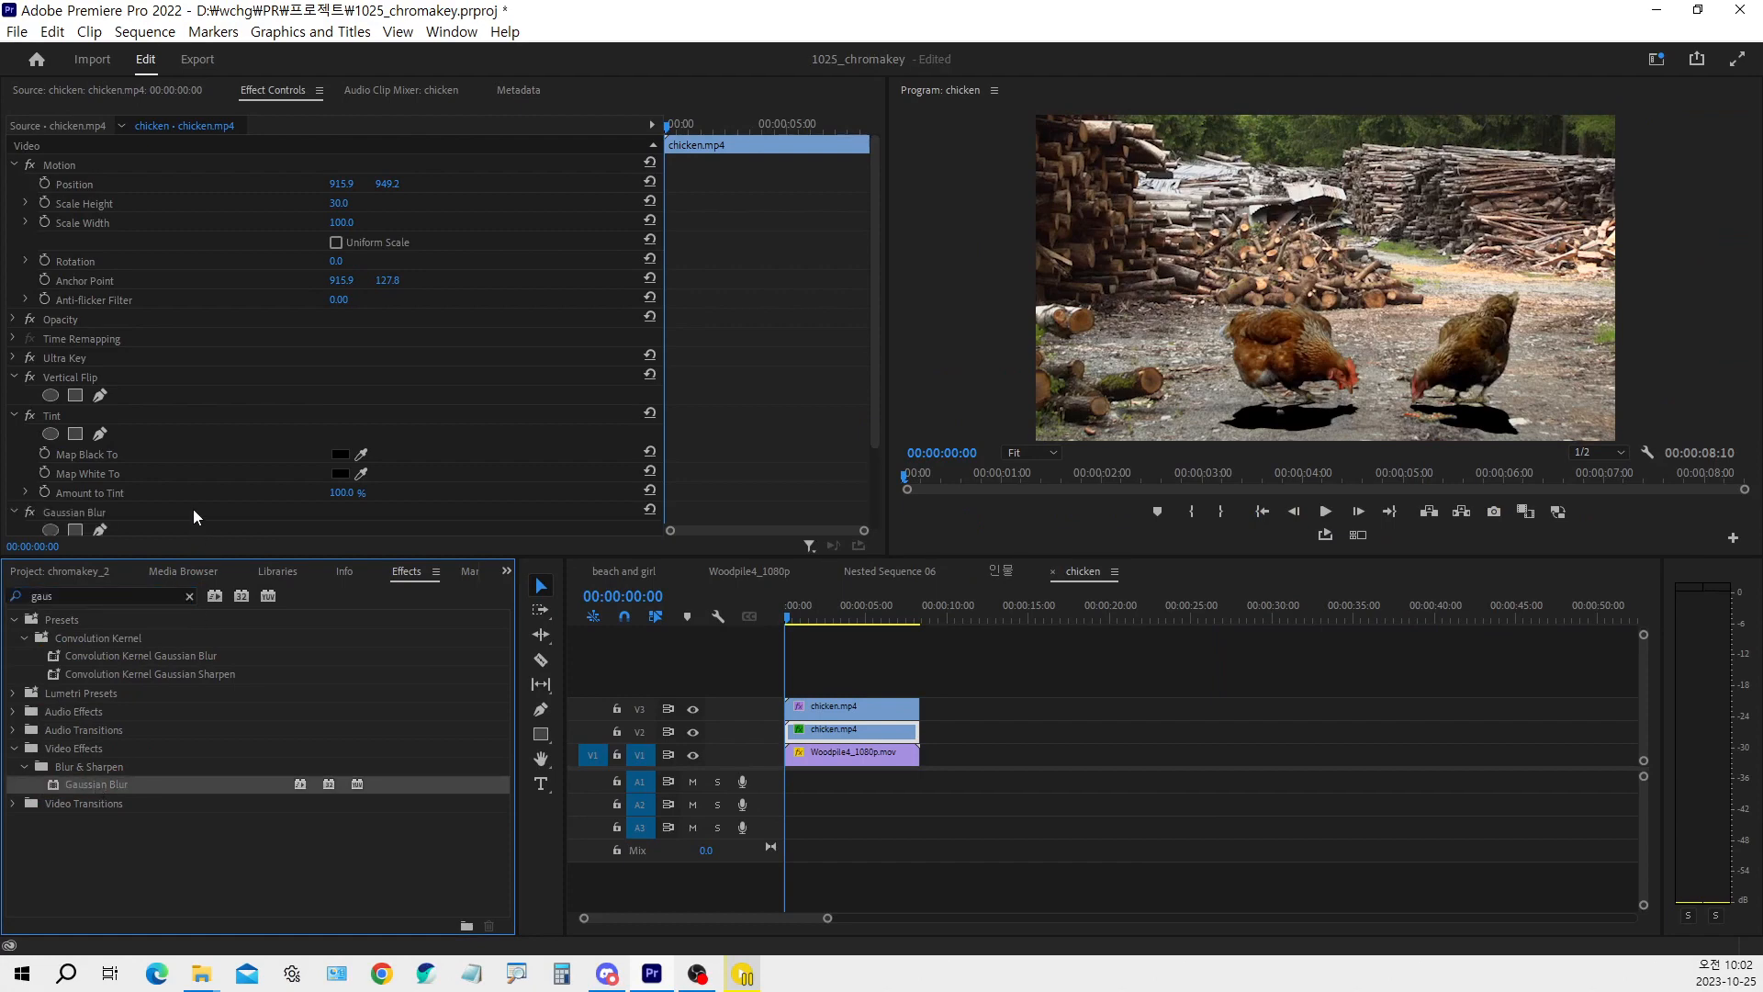
scroll(217, 447, "down", 3)
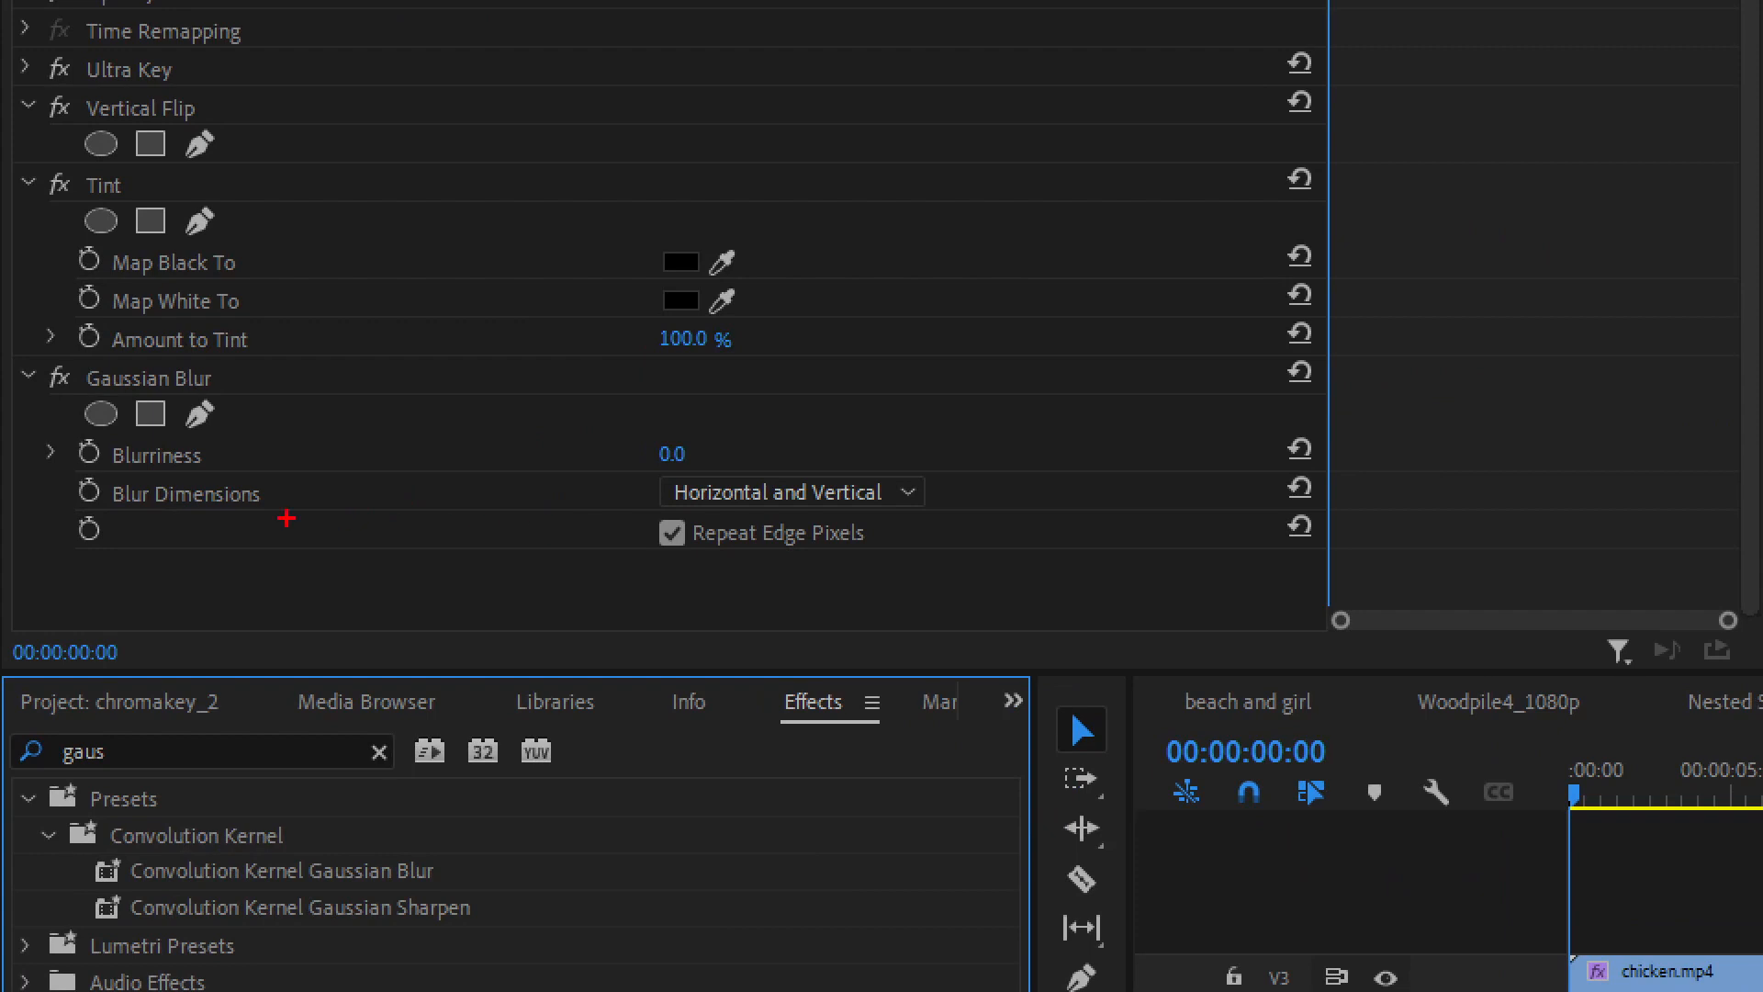
left_click_drag(95, 477, 296, 512)
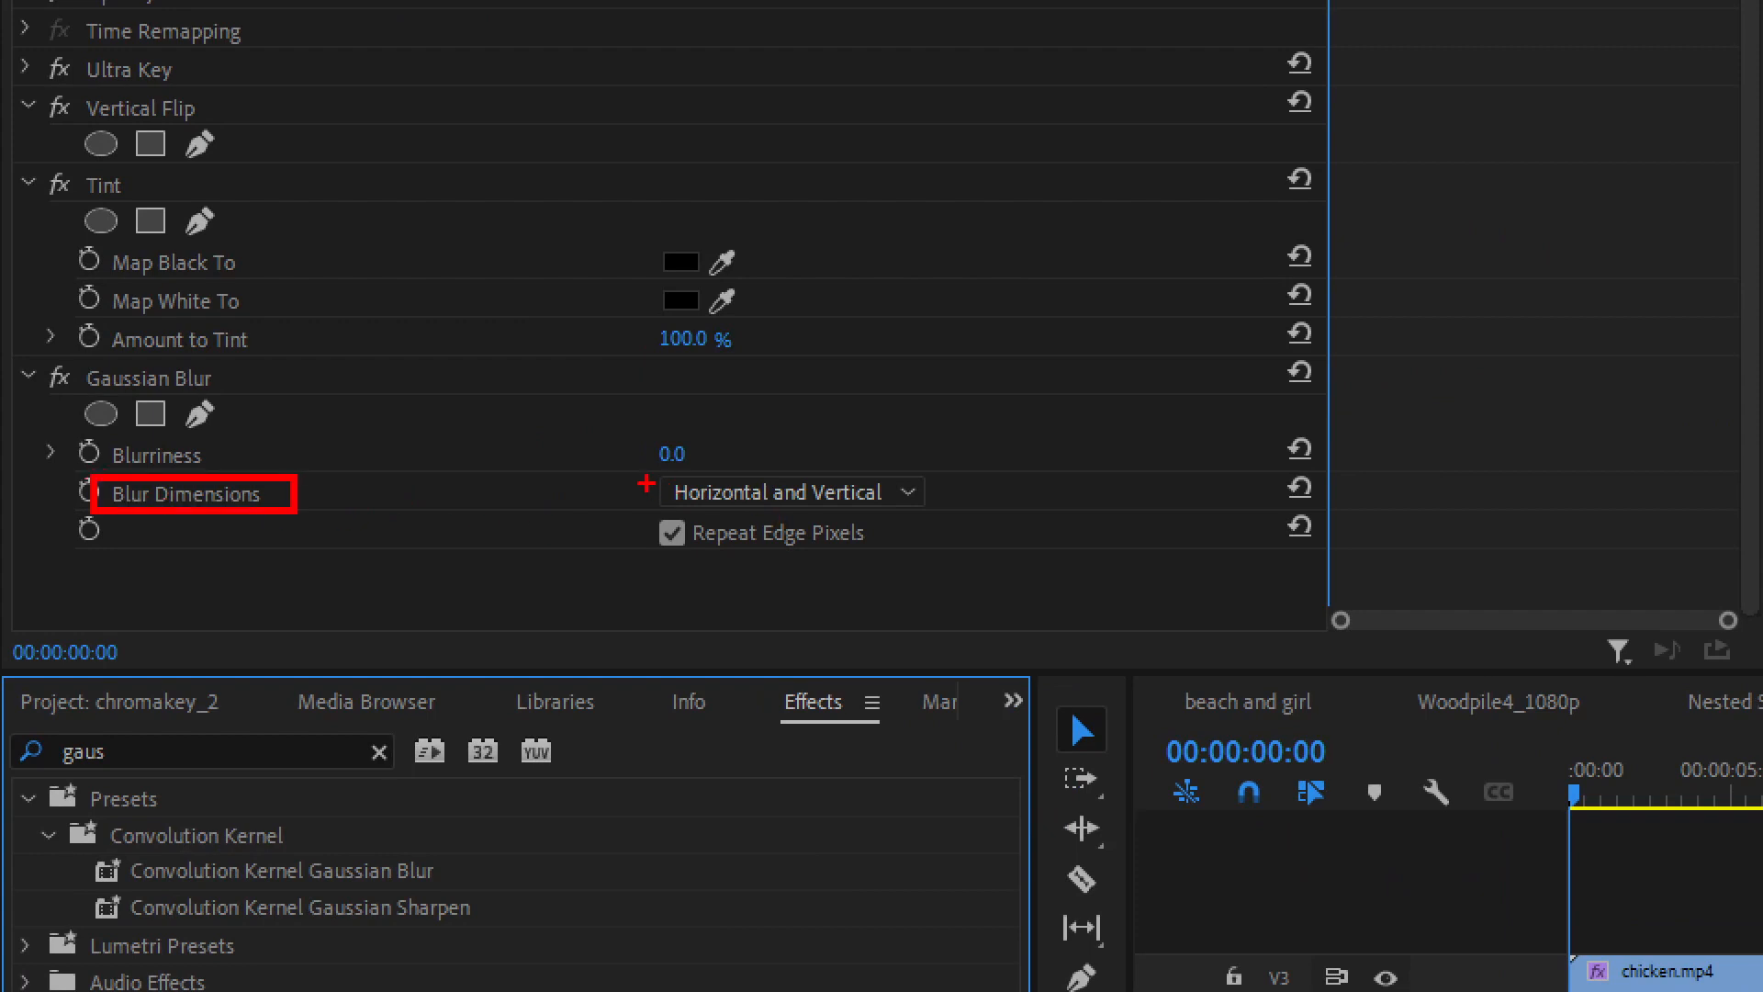
left_click_drag(636, 472, 974, 518)
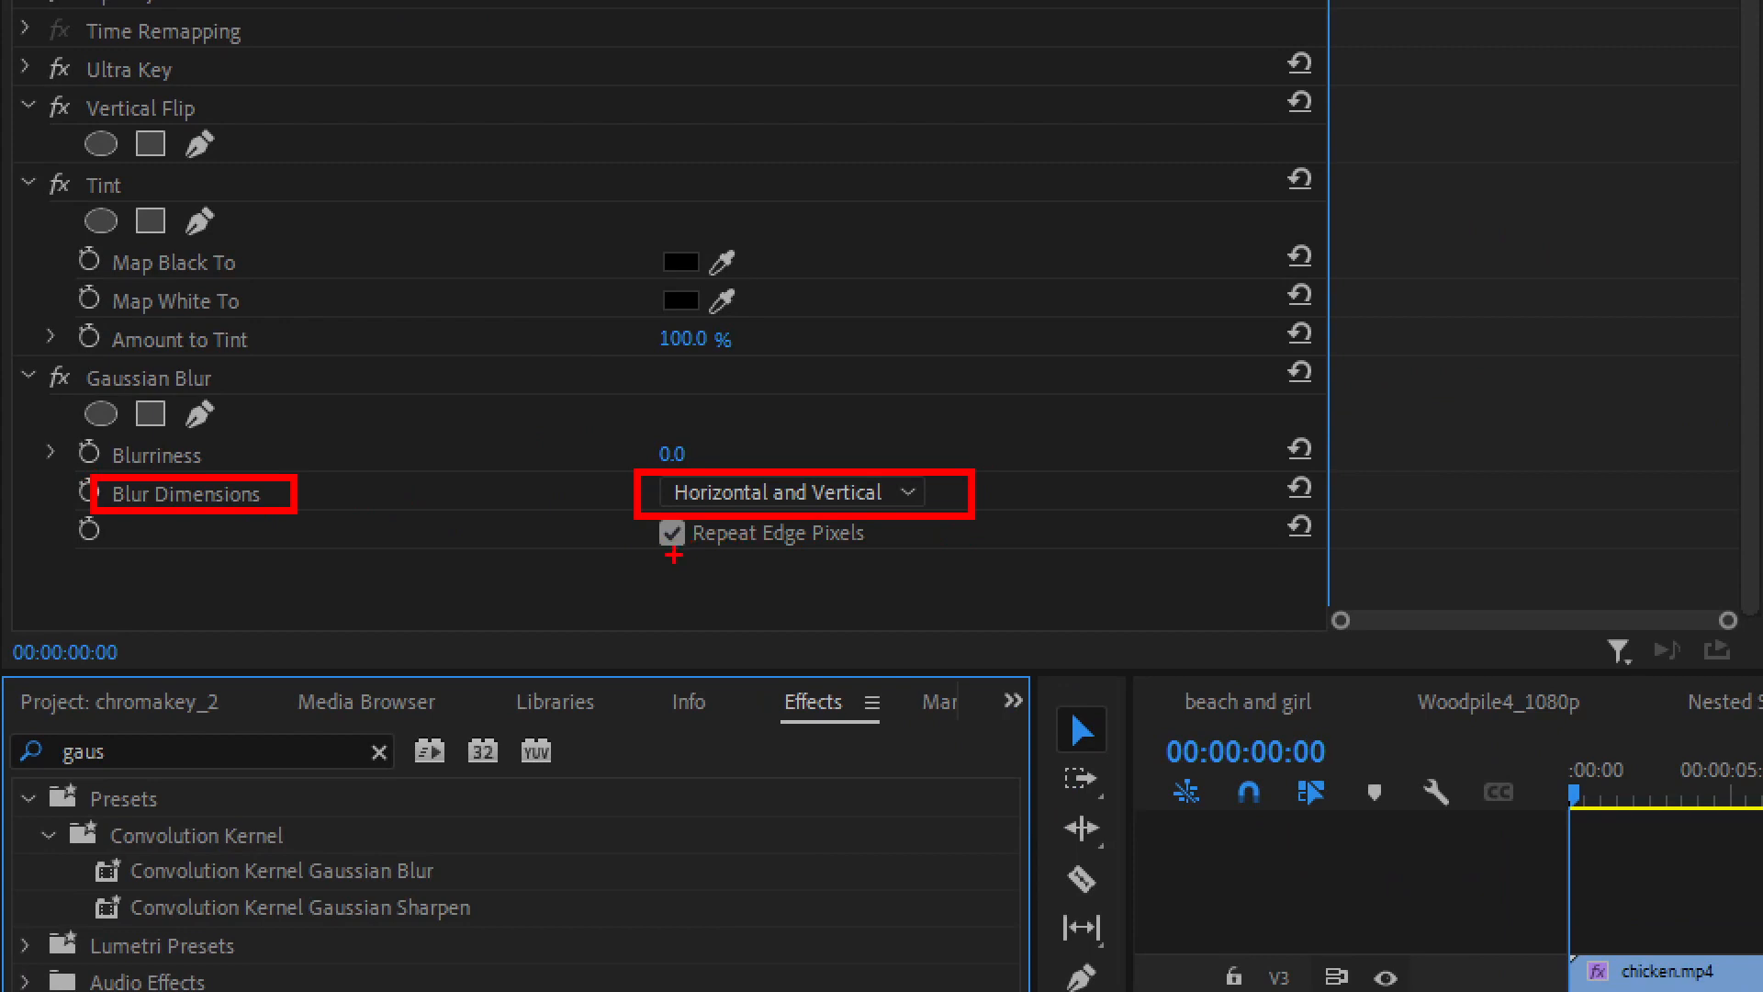
left_click_drag(638, 511, 893, 564)
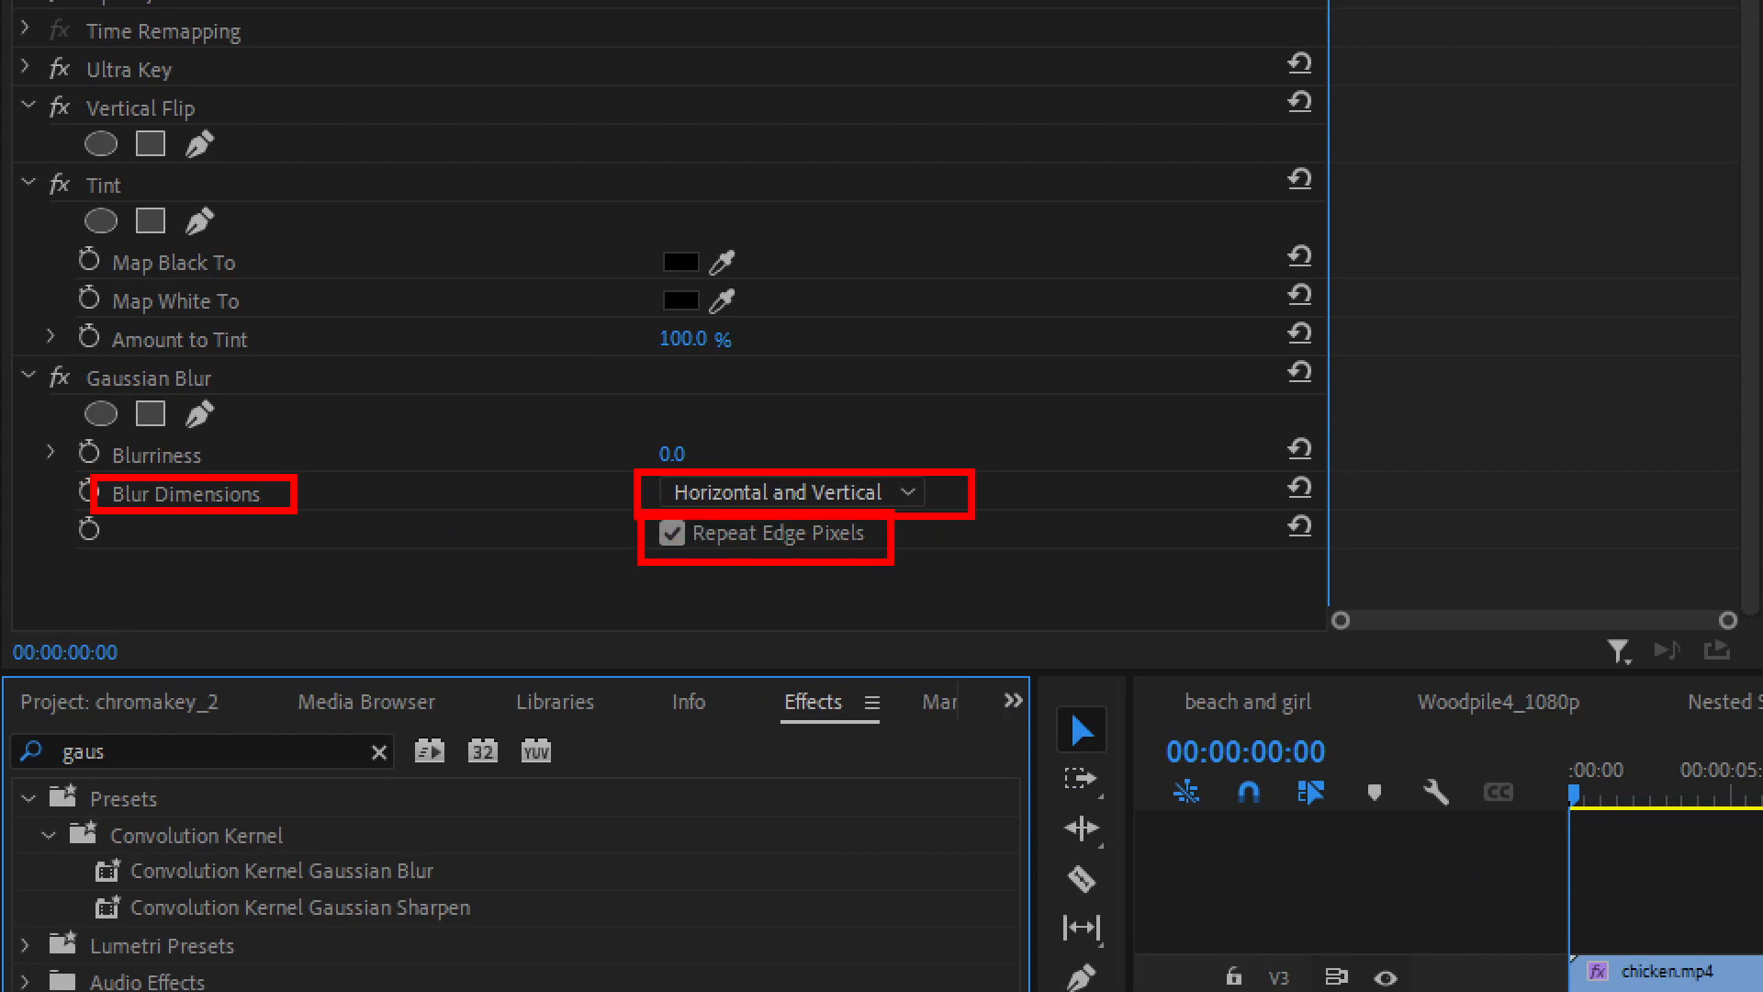
key("Escape")
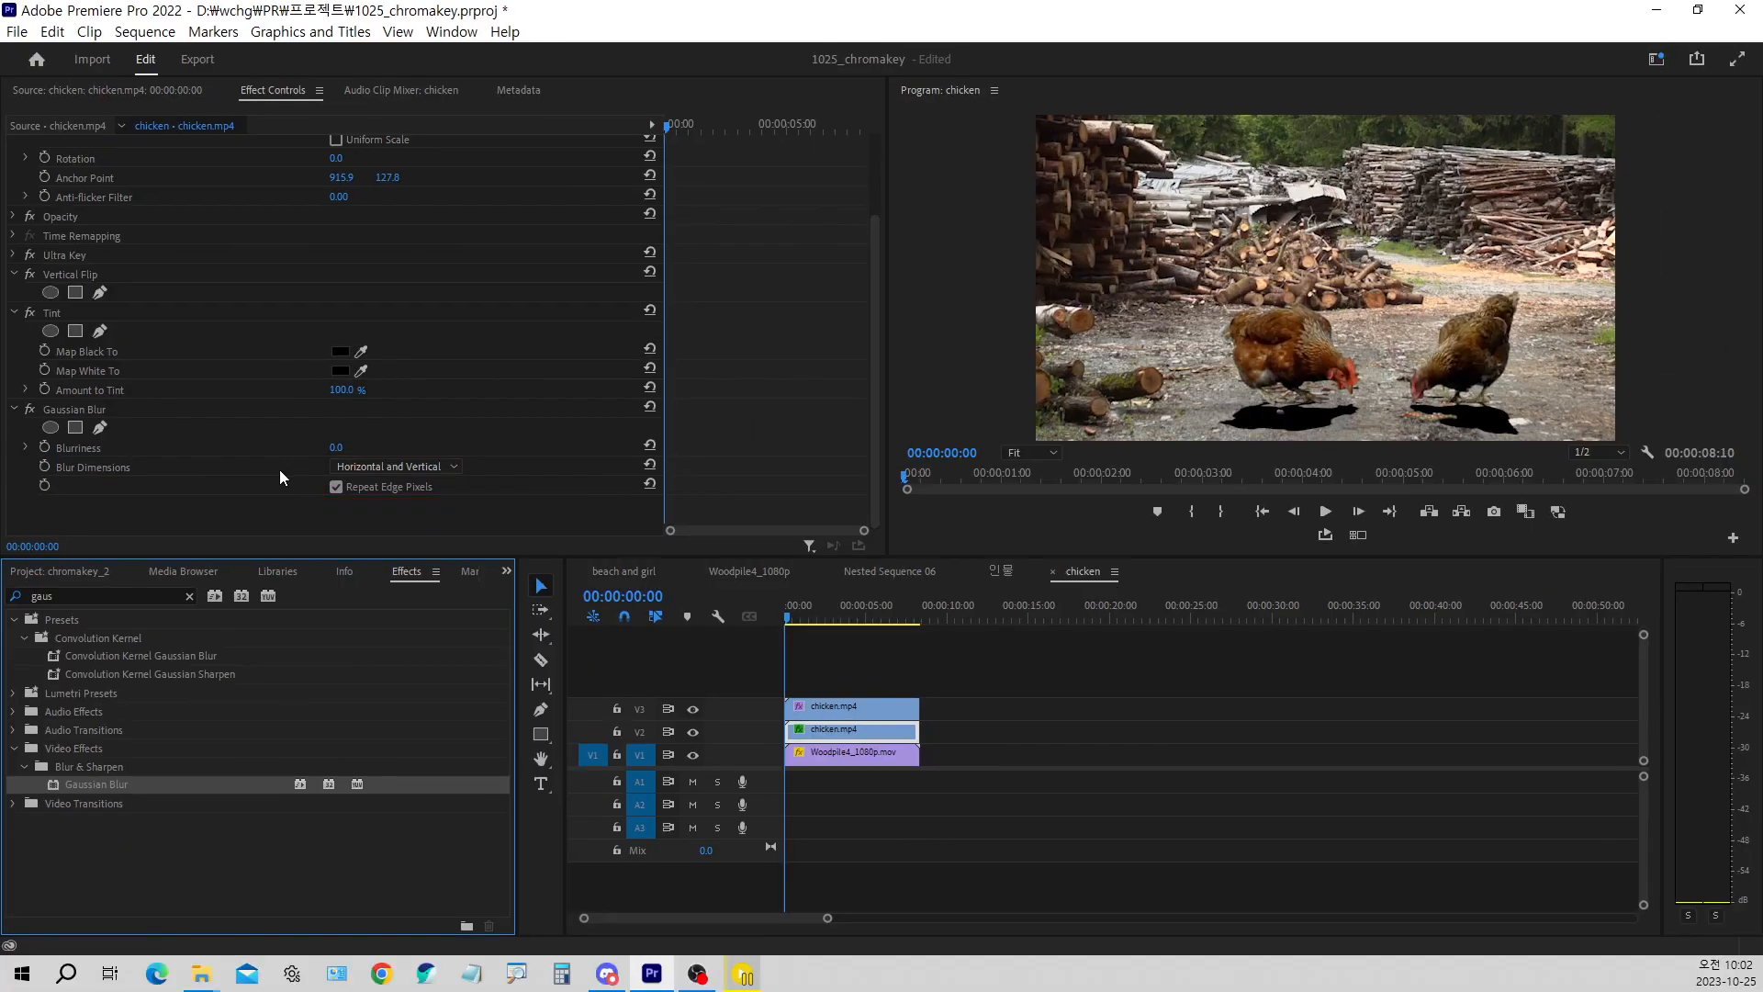
Create a new sequence from Woodpile4_1080p.mov in the 1025_chromakey project
left_click(81, 573)
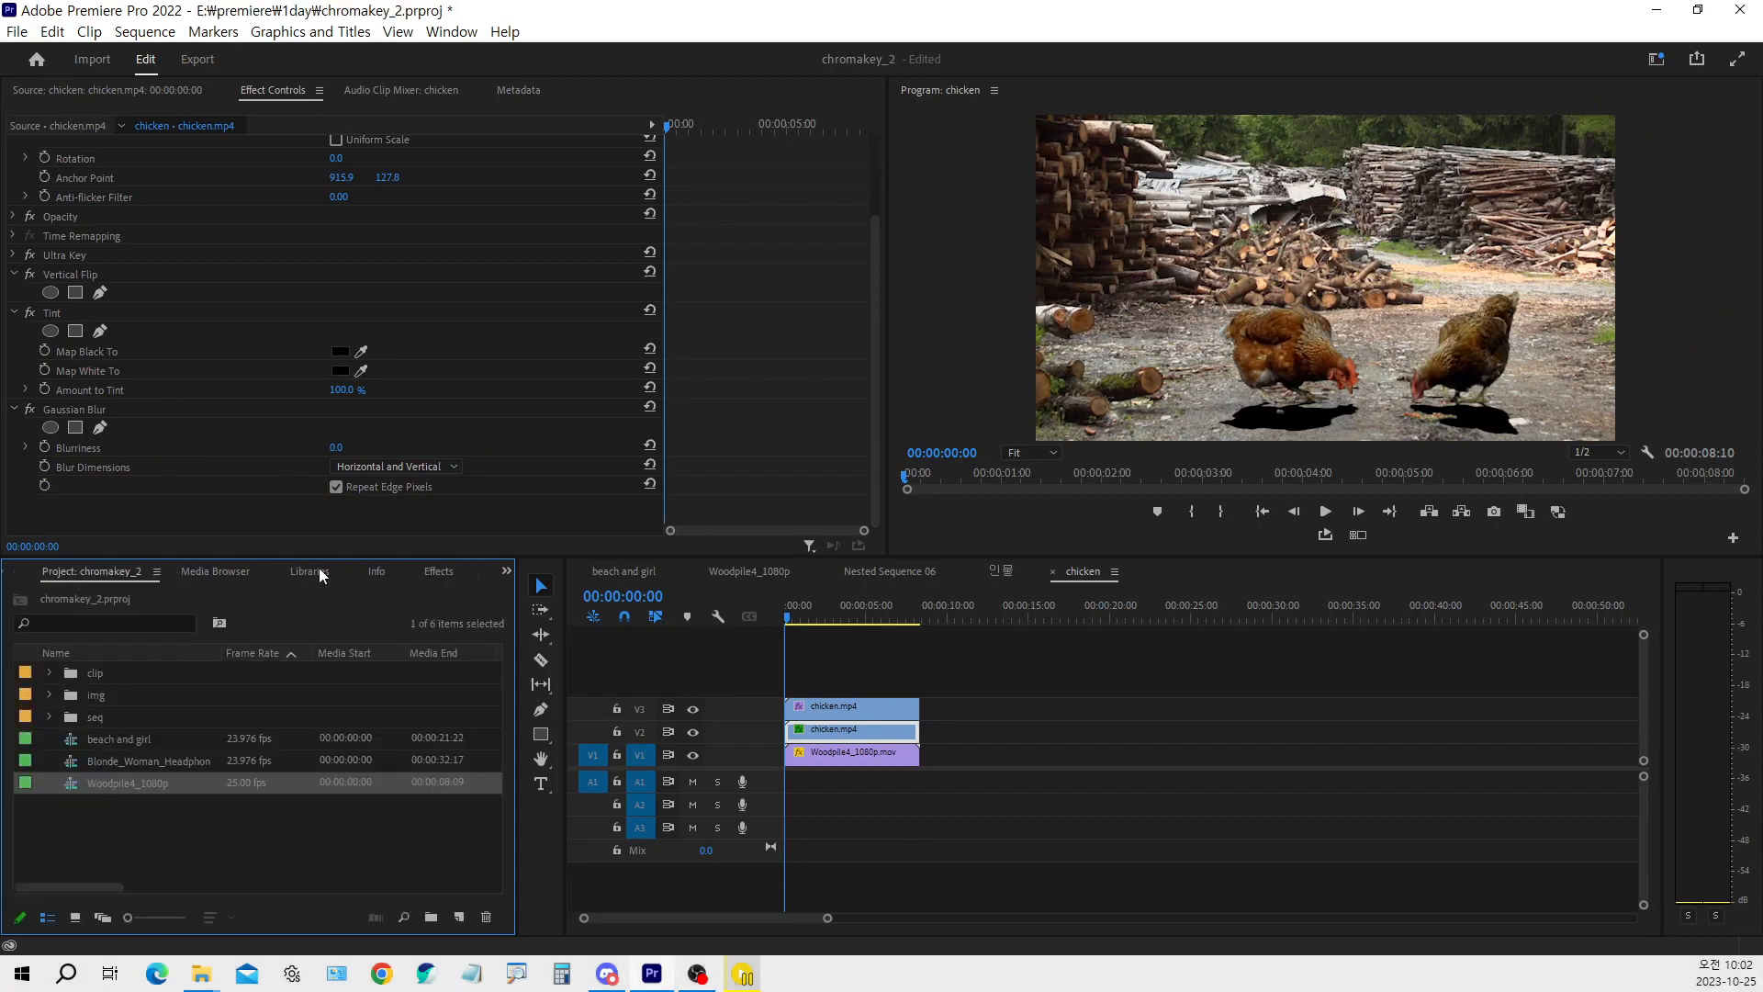
left_click_drag(115, 580, 52, 581)
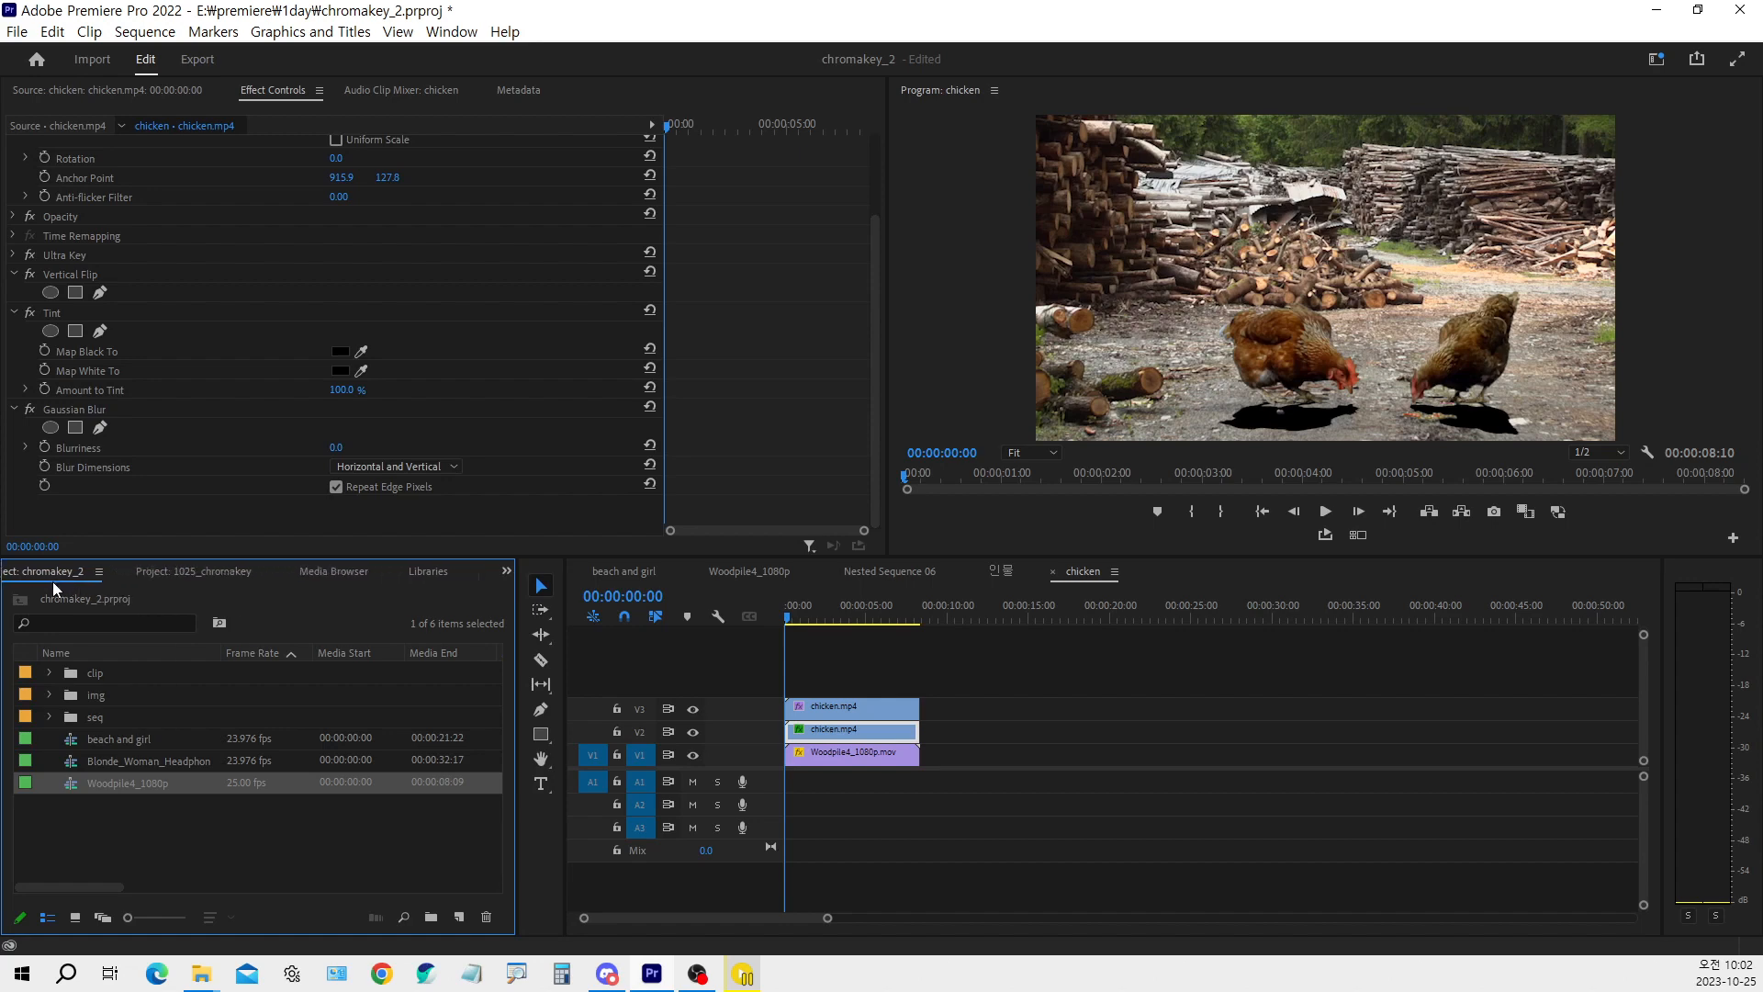
left_click(175, 578)
left_click(107, 756)
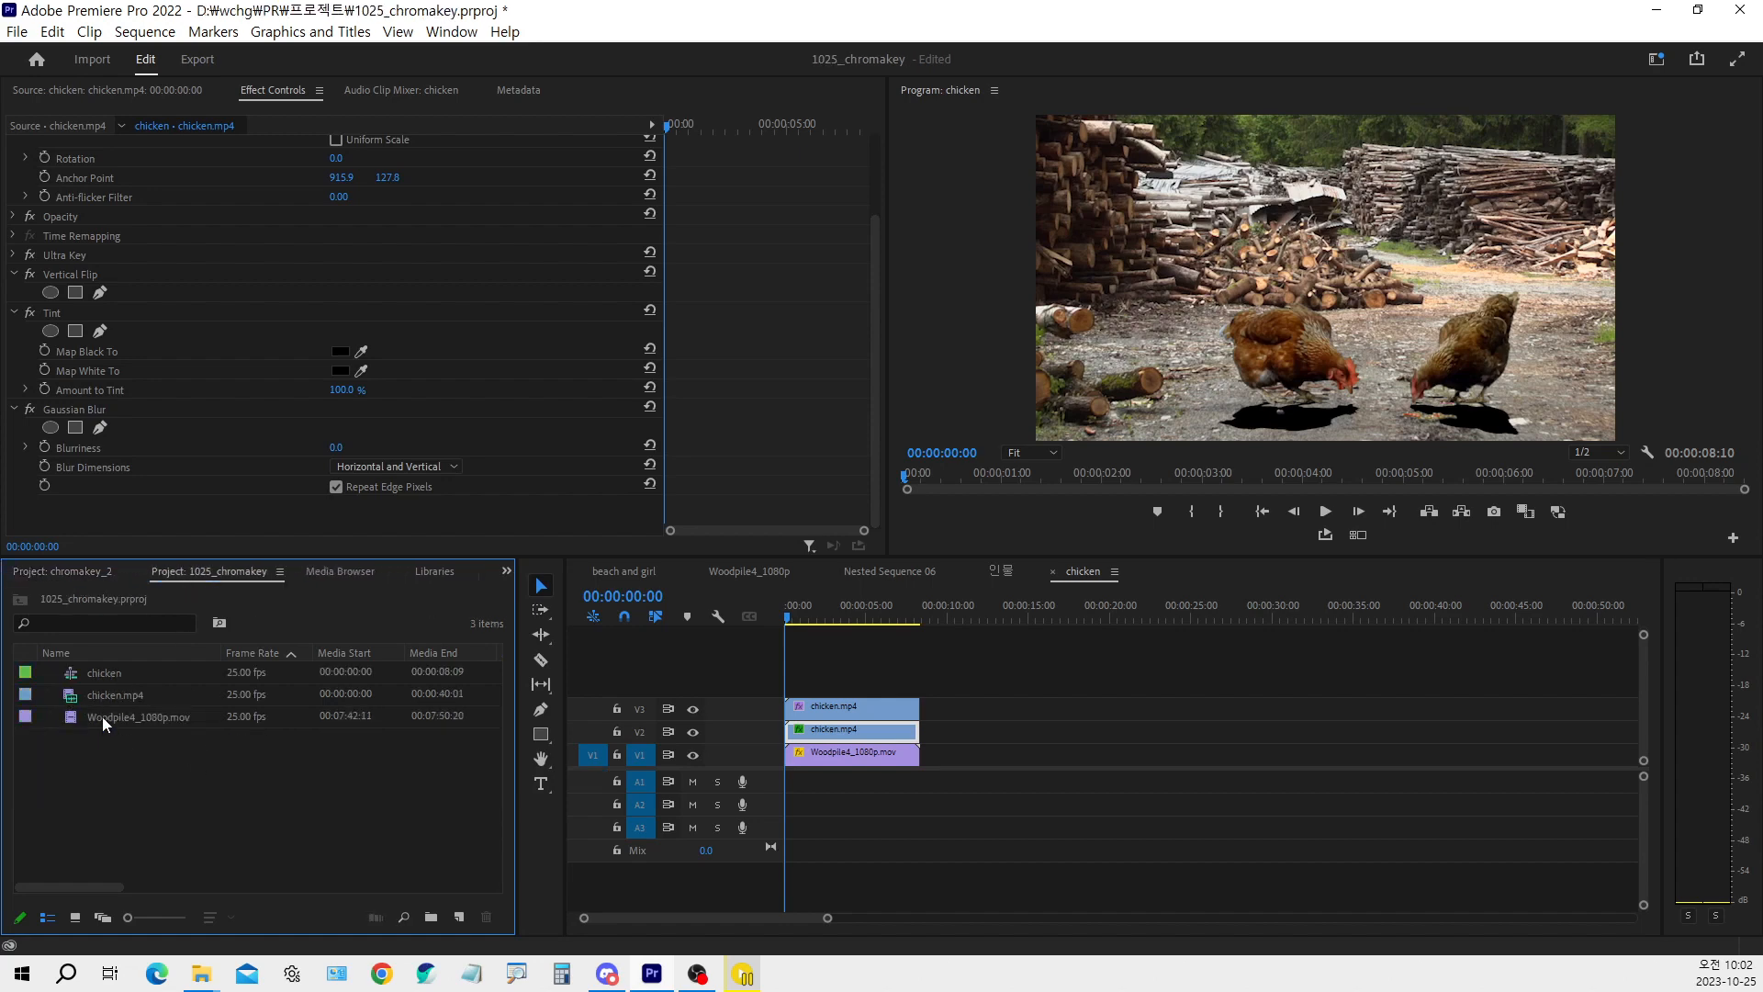
left_click(108, 717)
left_click_drag(478, 926, 460, 921)
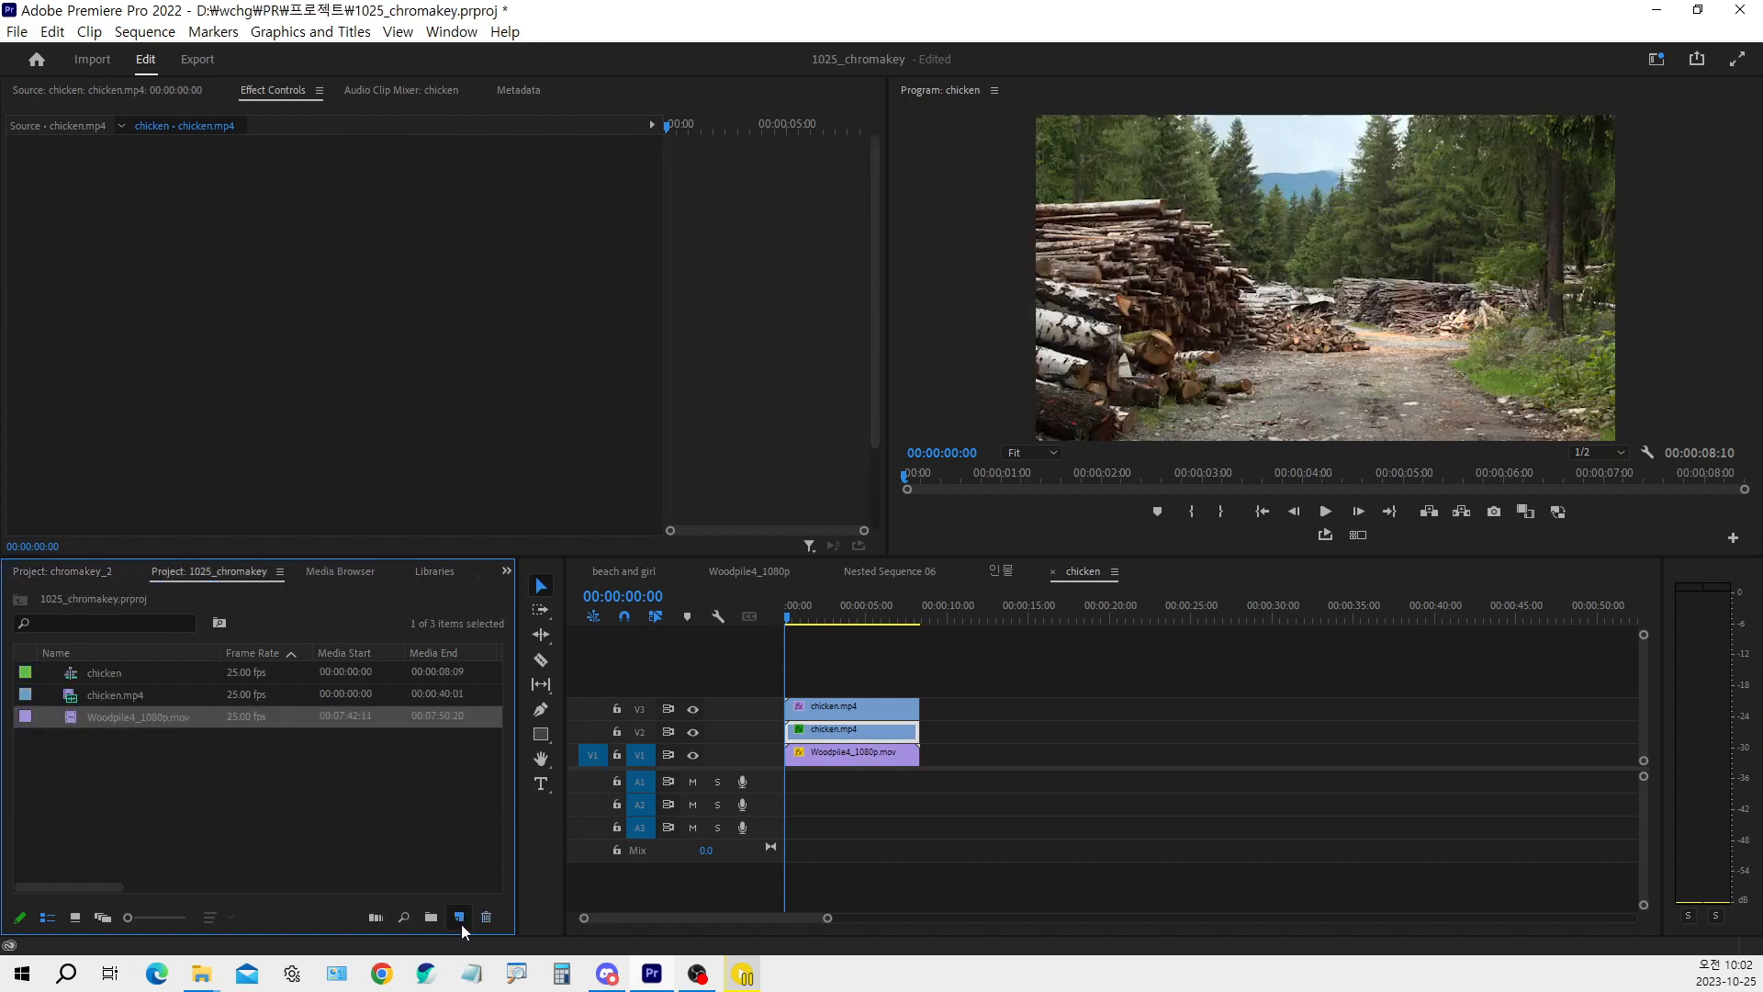
left_click(961, 765)
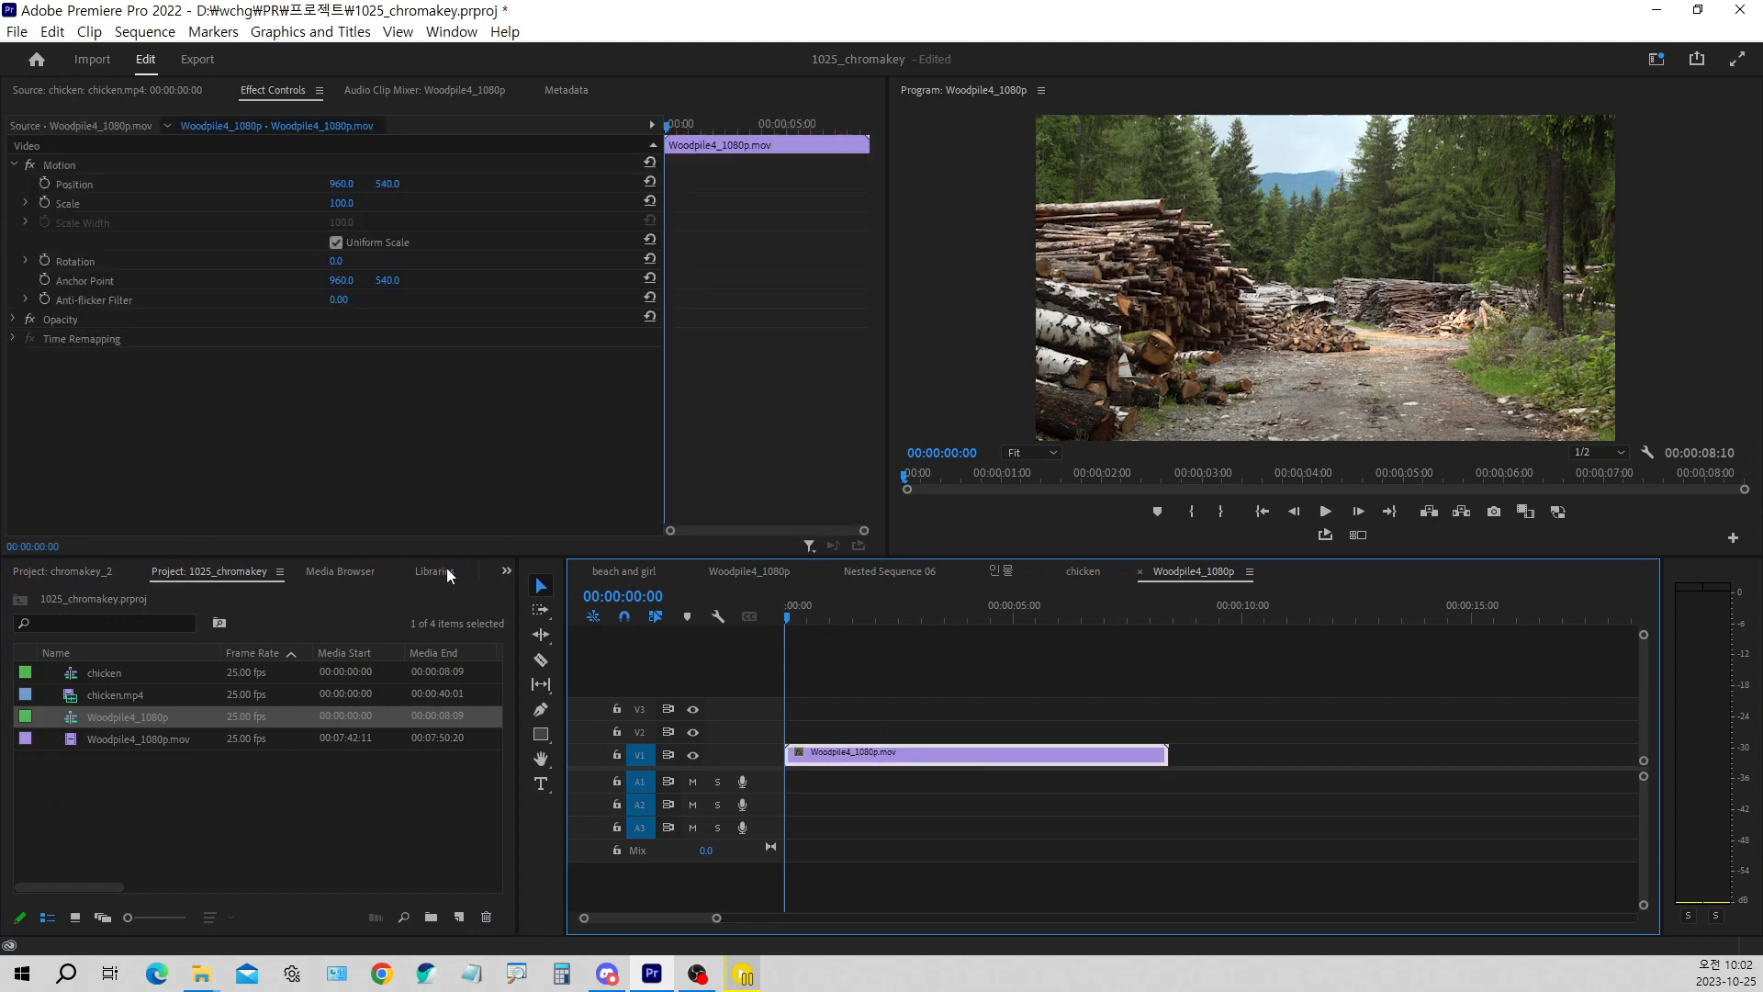
Apply the Gaussian Blur effect to the woodpile clip in the new Woodpile4_1080p sequence
left_click(506, 570)
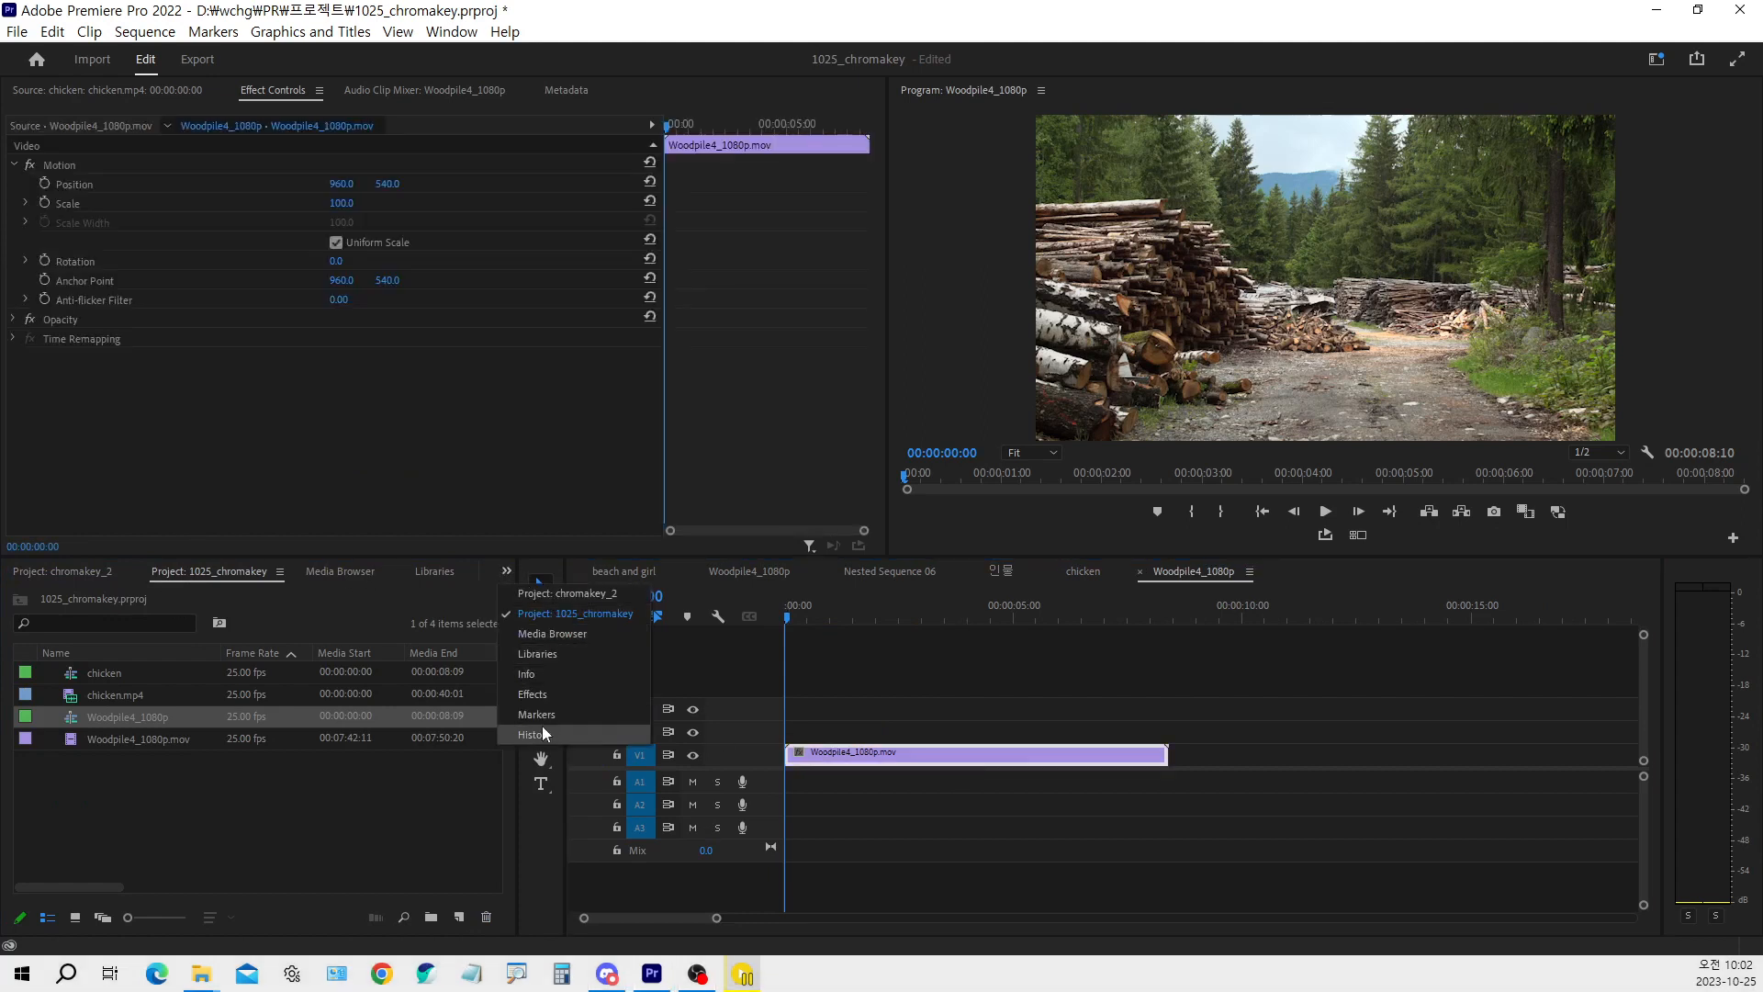
left_click(533, 695)
double_click(145, 785)
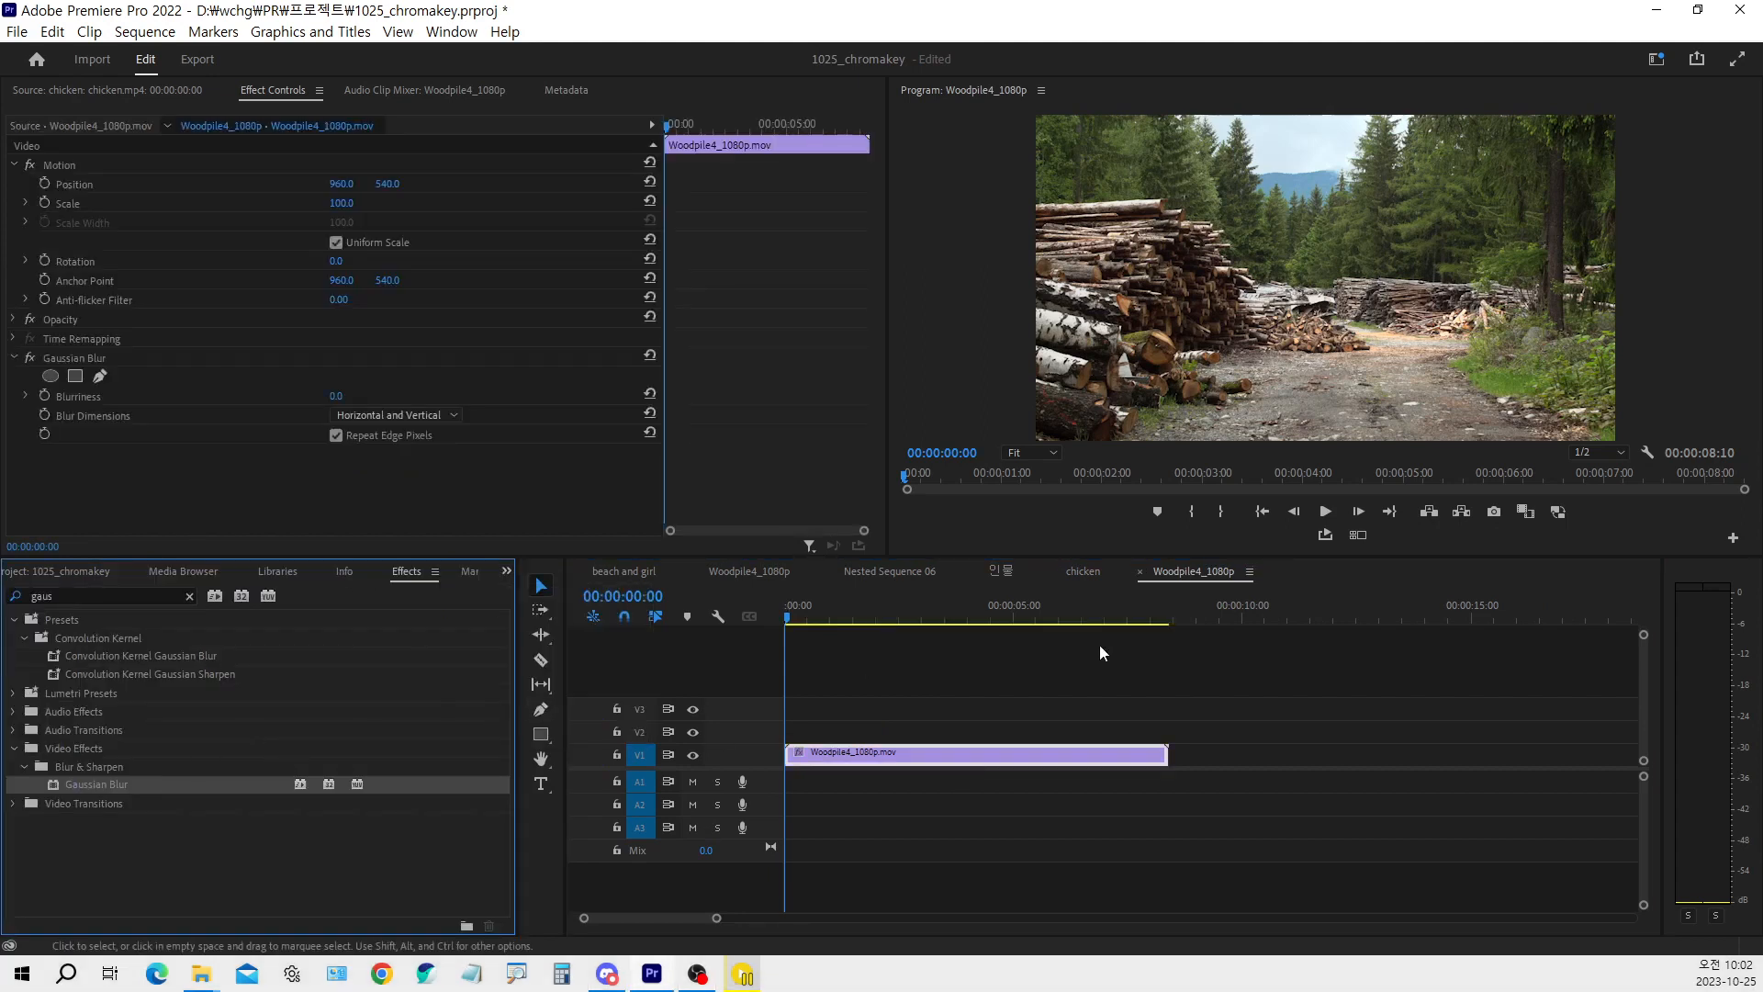
Move the playhead to 00:00:01:17, then find the Directional Blur effect and apply it to the woodpile clip
left_click(862, 613)
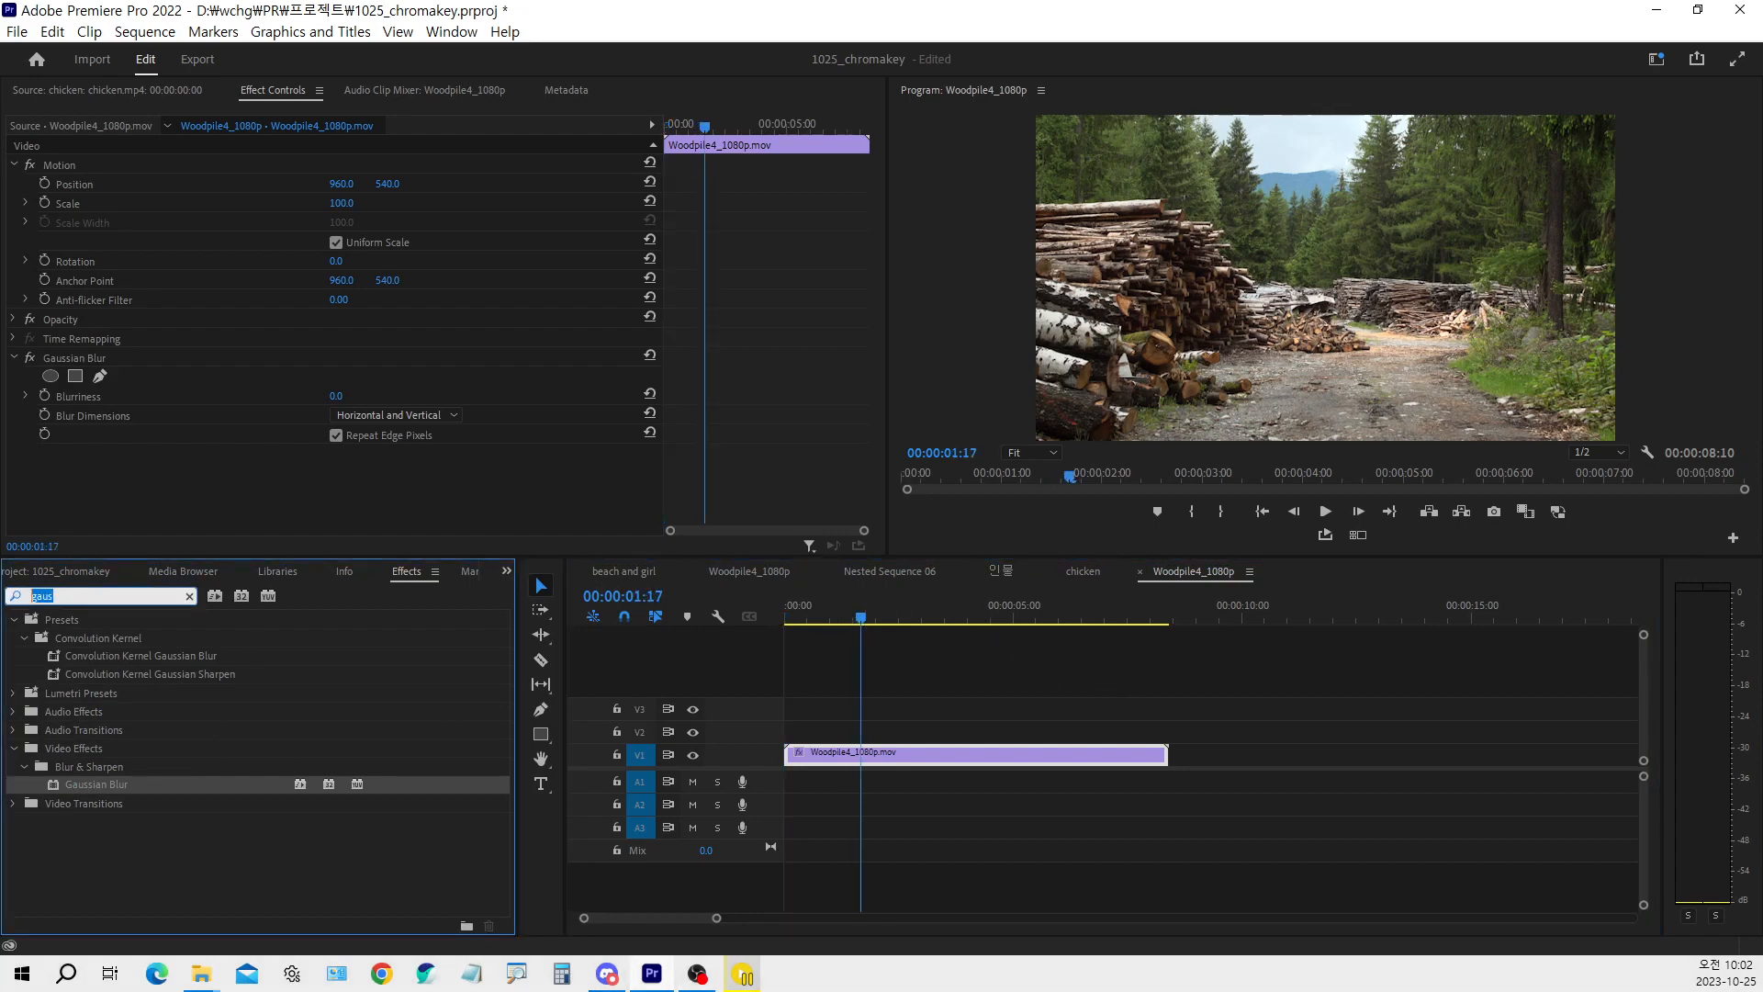
double_click(92, 596)
type("di")
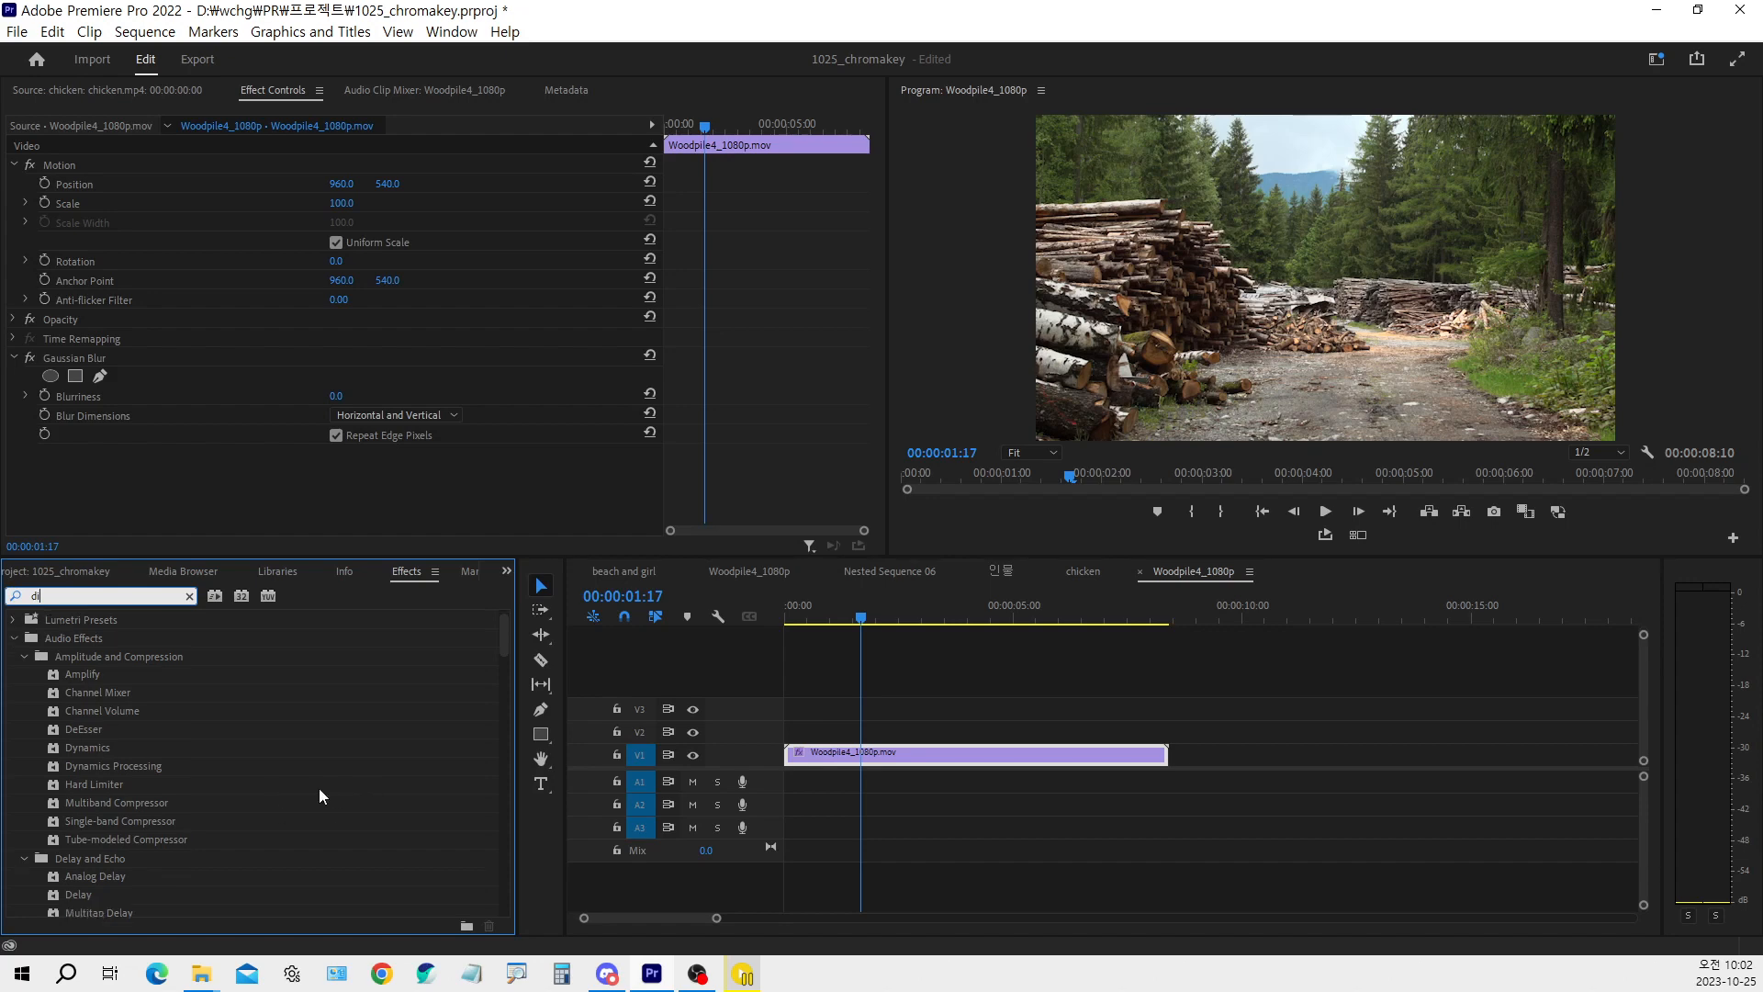
type("re")
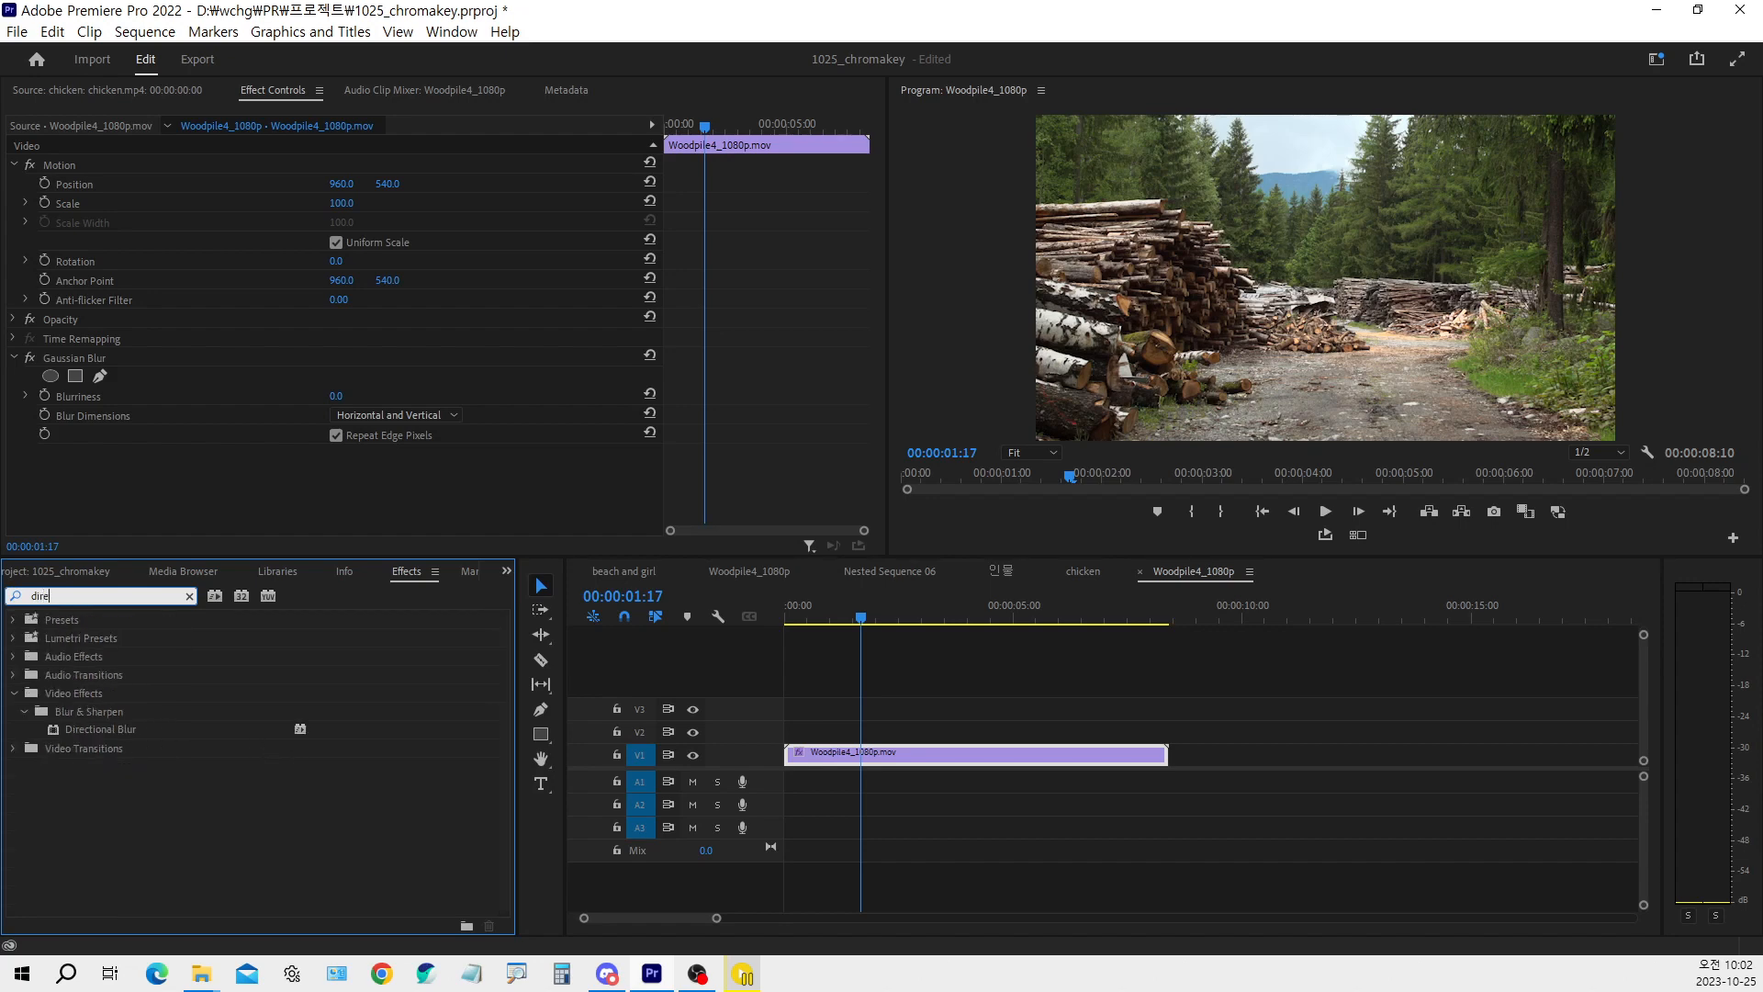
double_click(123, 732)
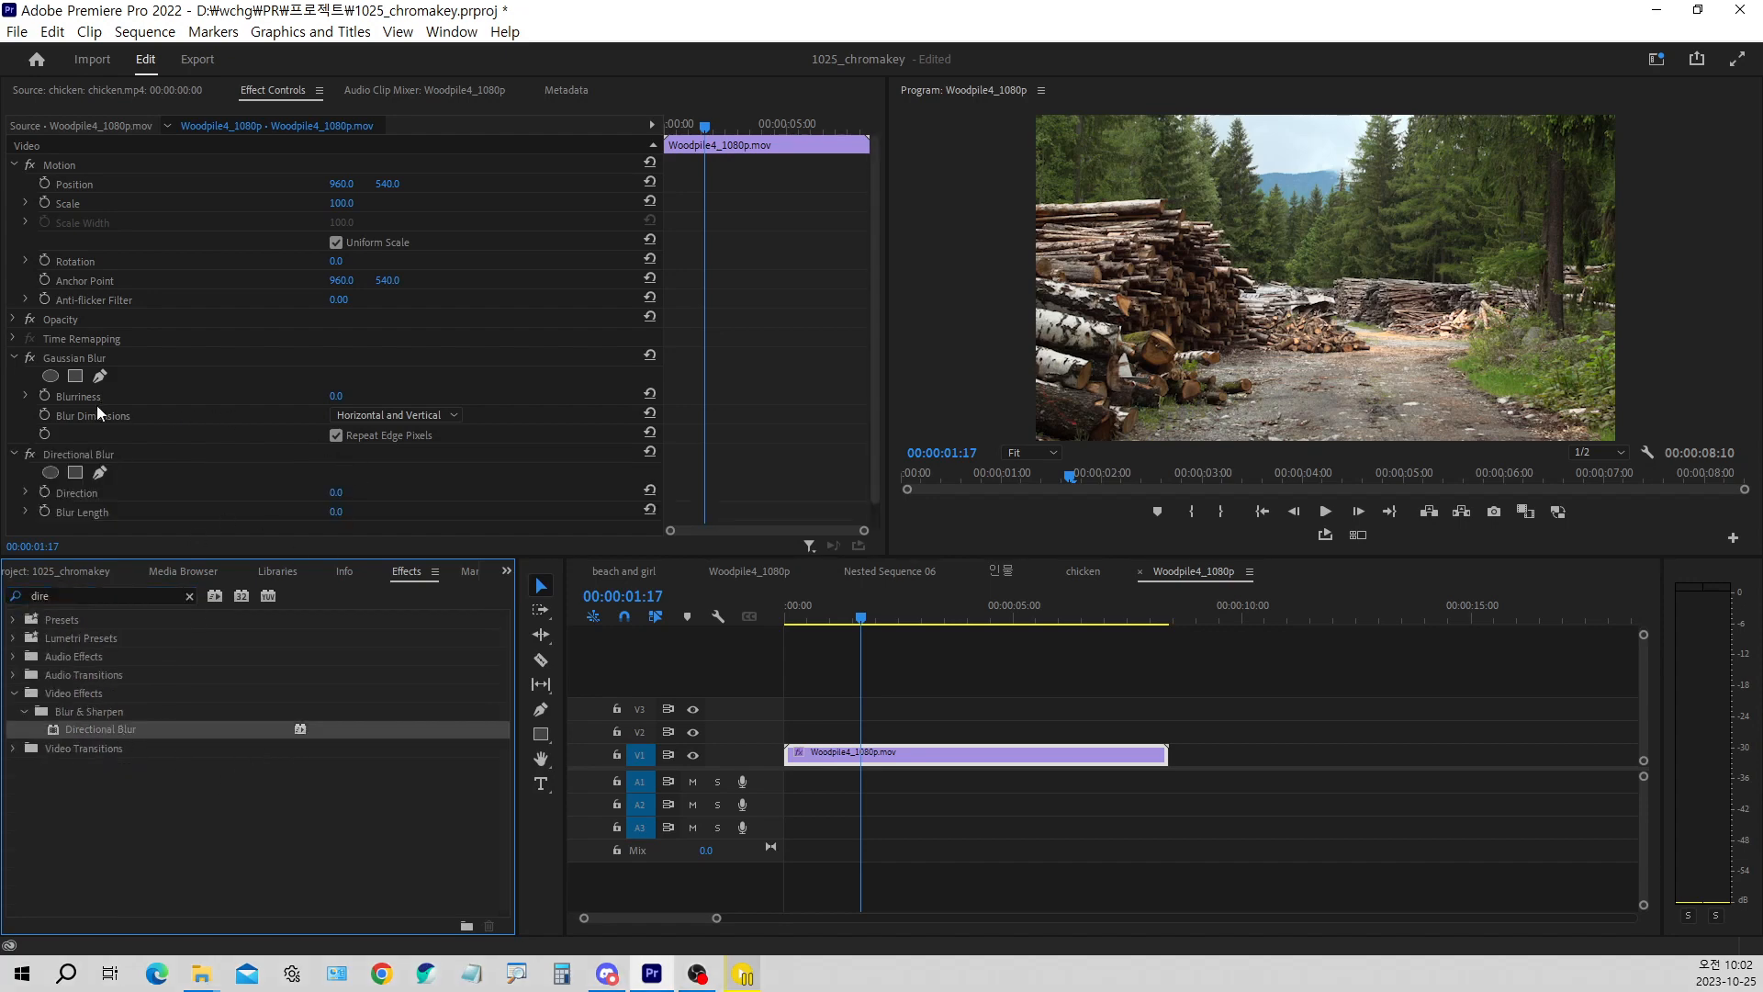
Try a Directional Blur direction of 86° on the woodpile clip, undo it, and set Blur Length to 78
left_click_drag(336, 493, 371, 493)
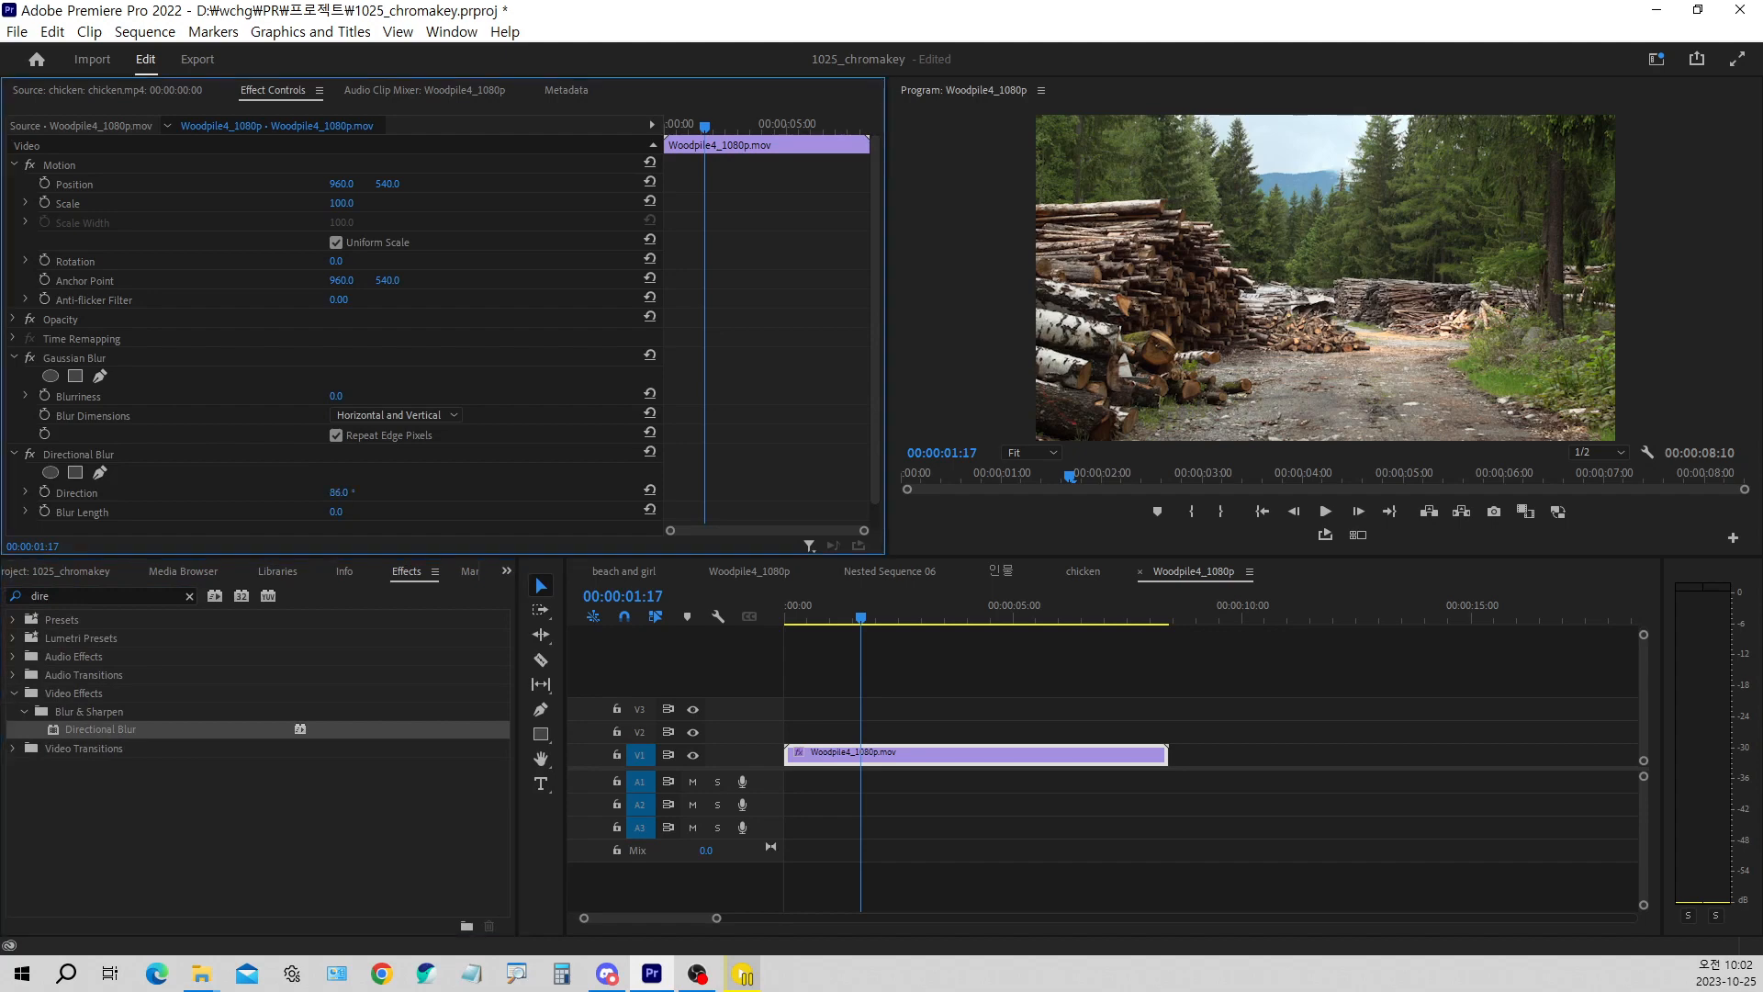
key("ctrl+z")
left_click_drag(339, 511, 405, 512)
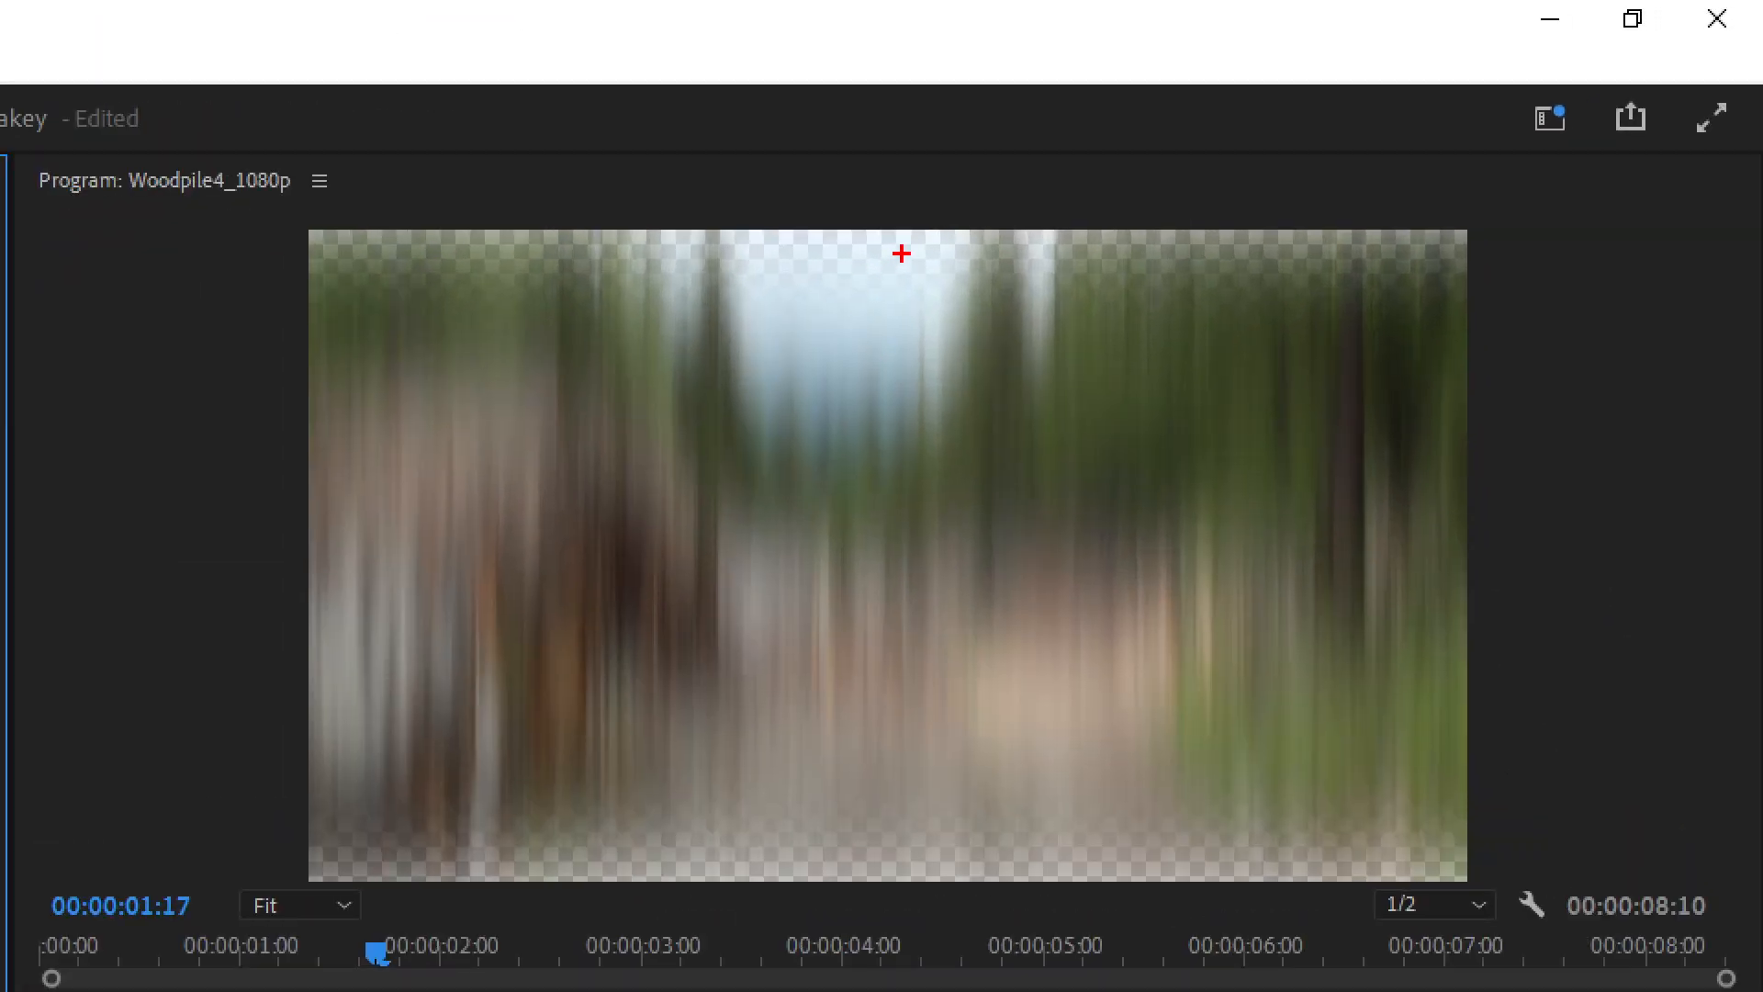
left_click_drag(1339, 121, 1320, 137)
mouse_move(877, 276)
left_mouse_down()
mouse_move(846, 218)
mouse_move(912, 220)
mouse_move(940, 260)
mouse_move(910, 285)
mouse_move(861, 282)
mouse_move(843, 235)
mouse_move(927, 262)
left_mouse_up()
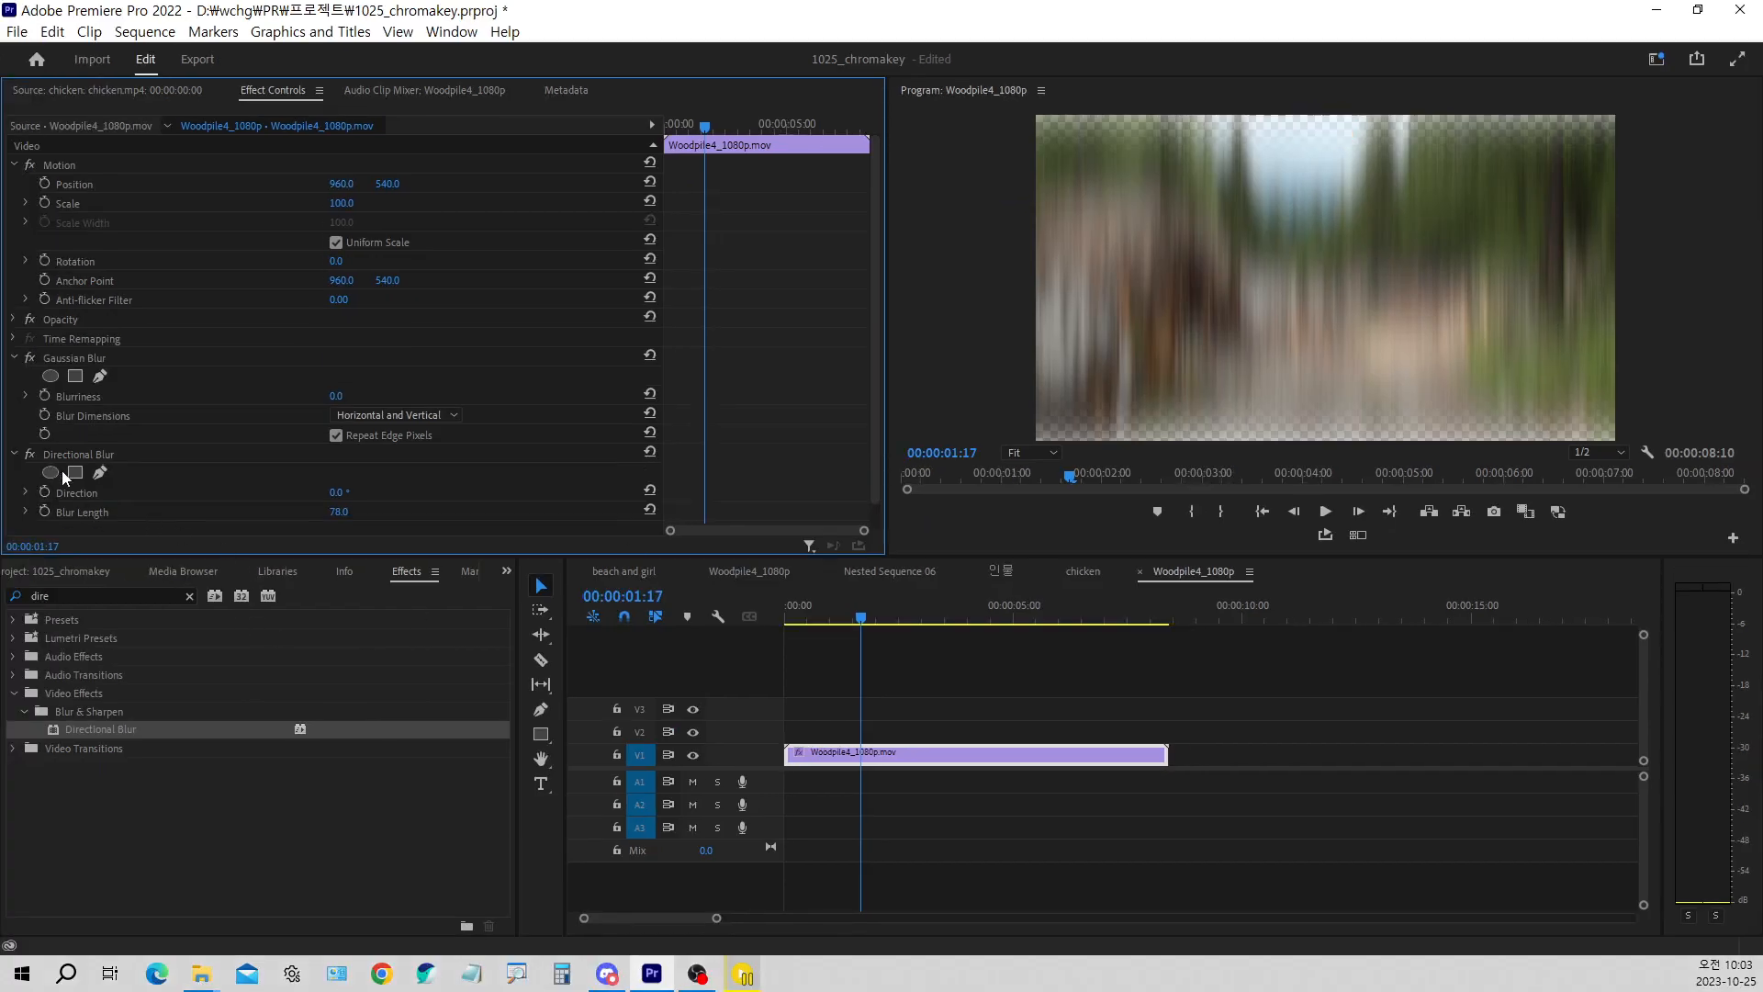
Disable Directional Blur, set Gaussian Blur's Blurriness to 107, and compare the frame edges with Repeat Edge Pixels off and on
left_click(30, 454)
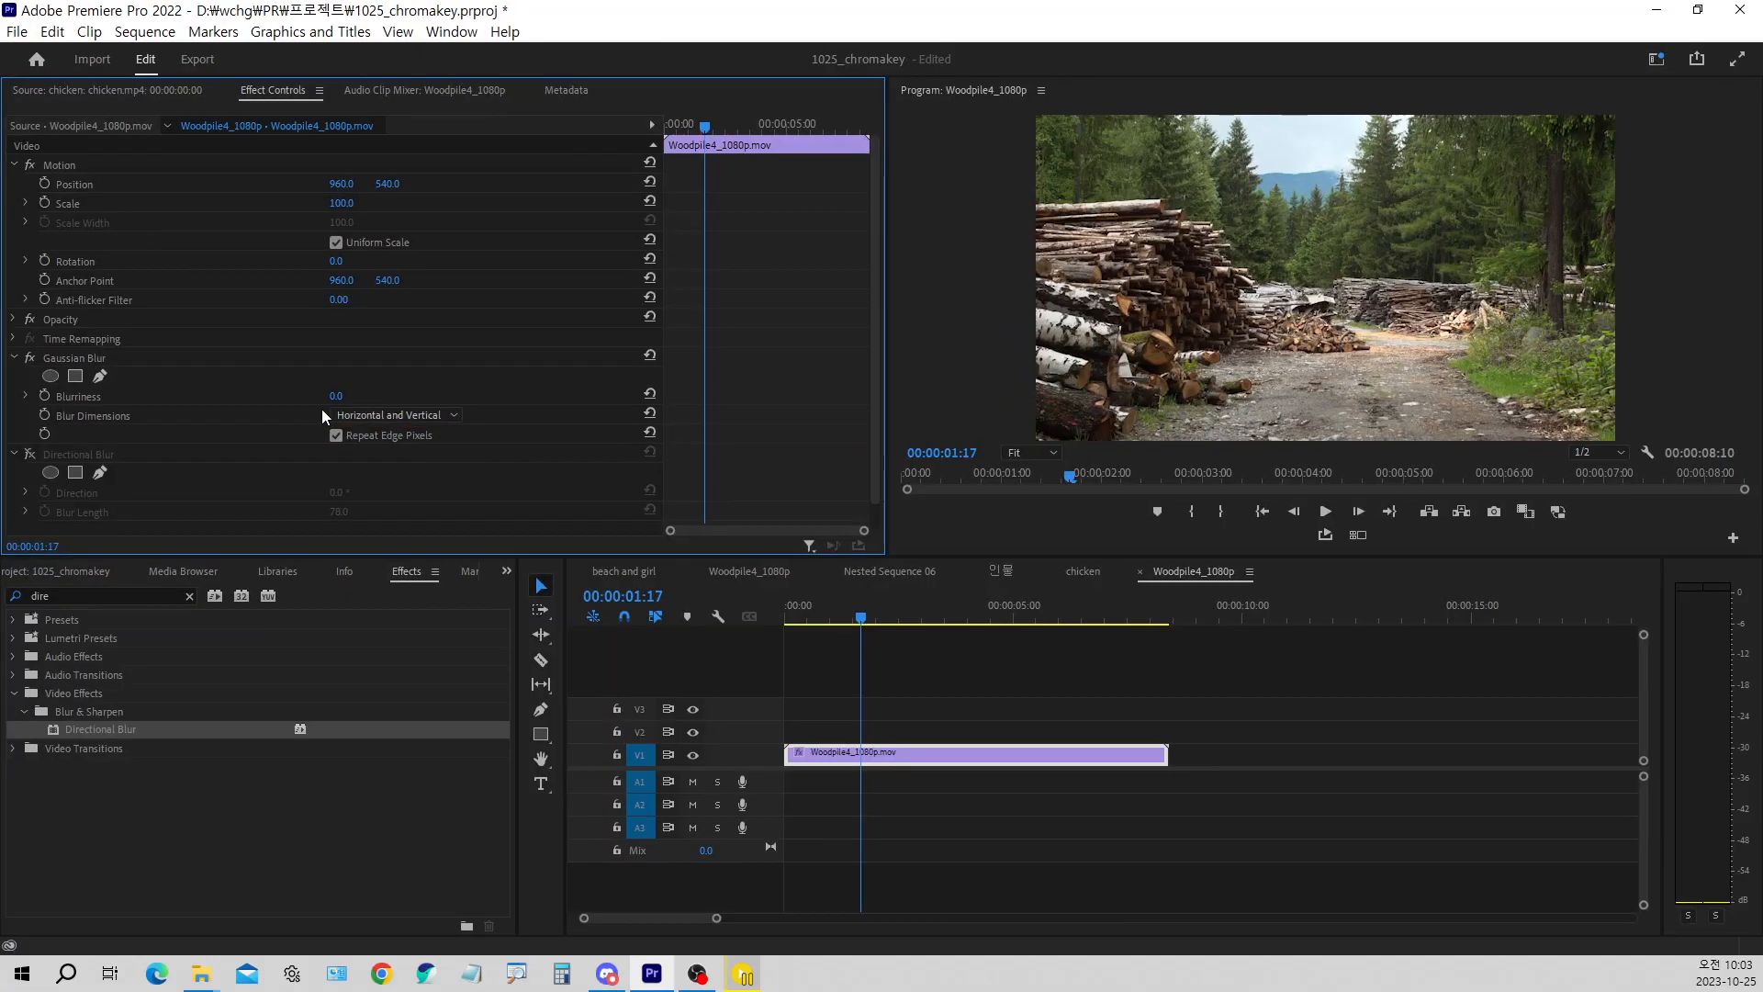
left_click_drag(336, 395, 435, 396)
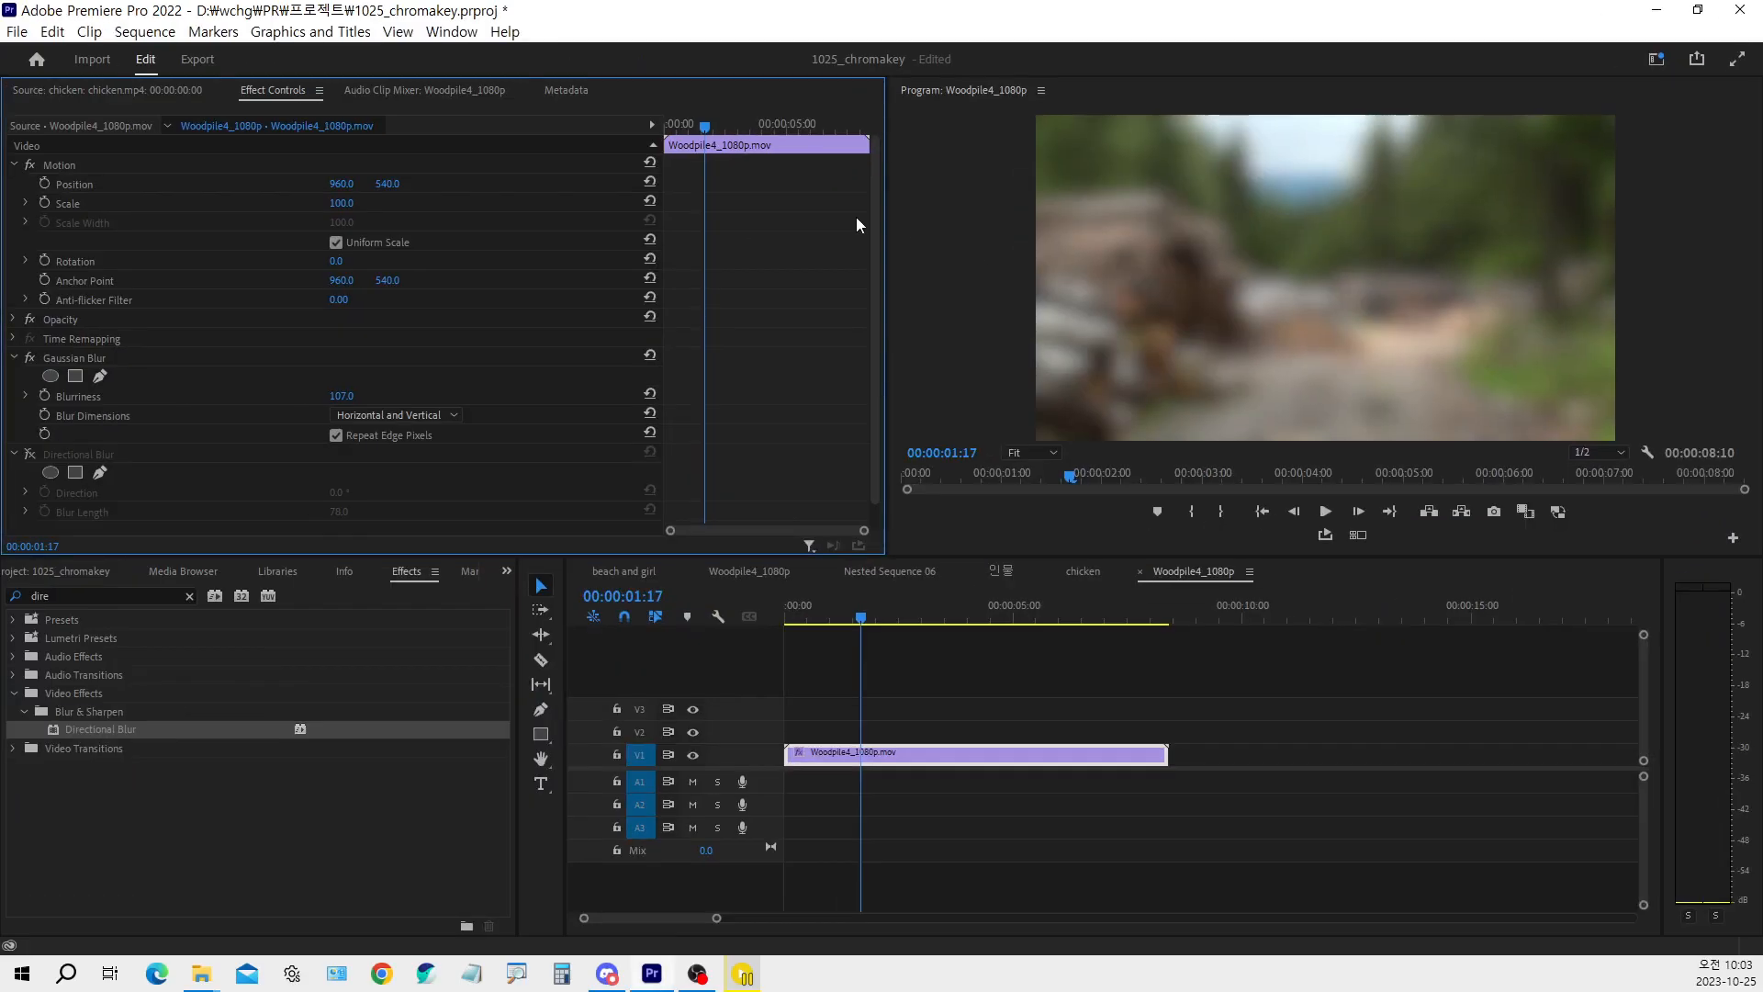
left_click(336, 435)
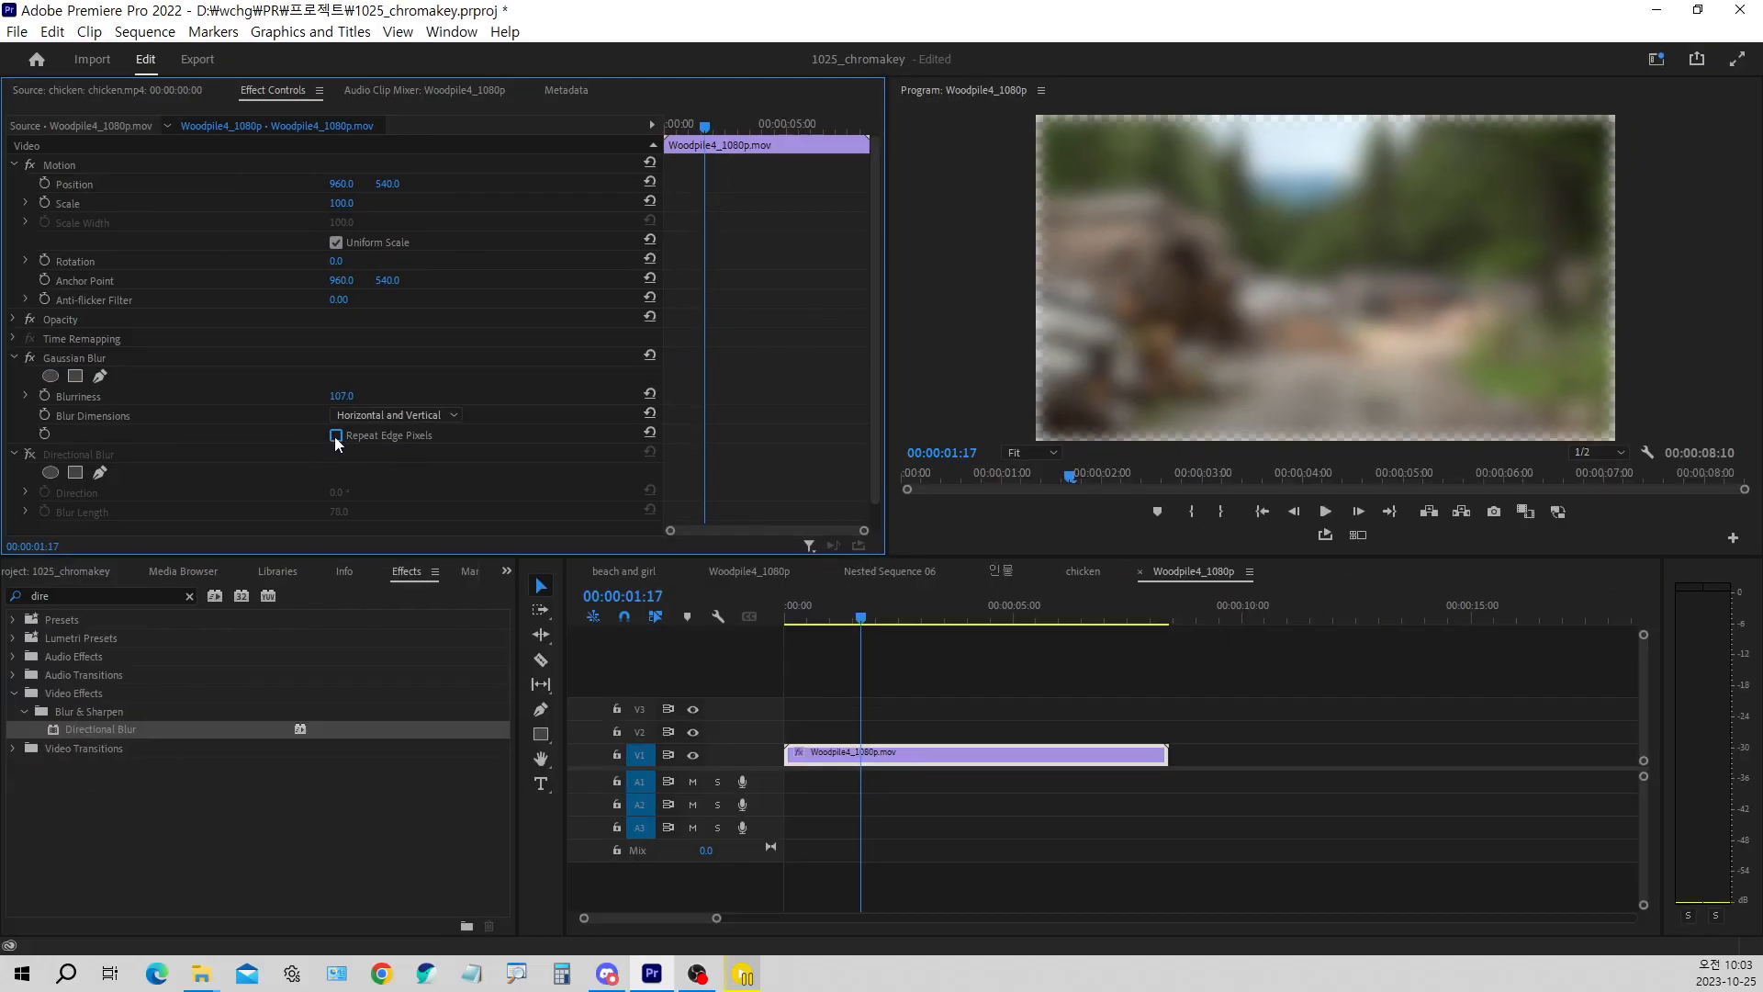
left_click(337, 436)
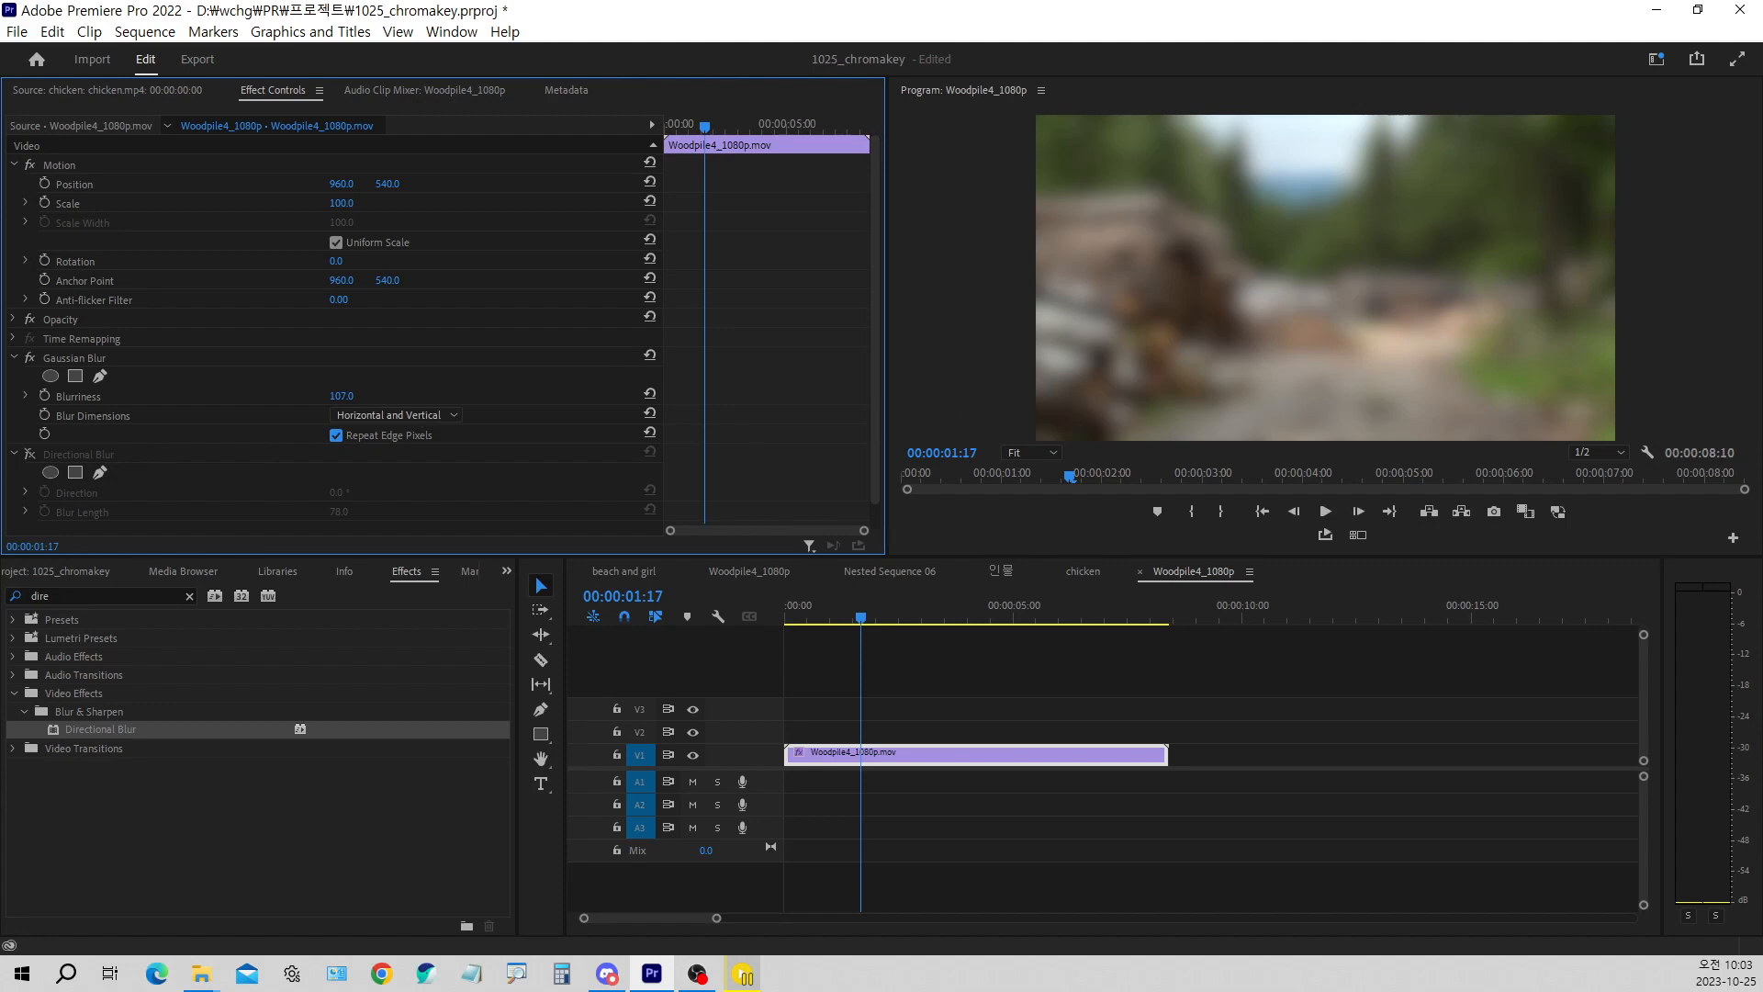
left_click(59, 454)
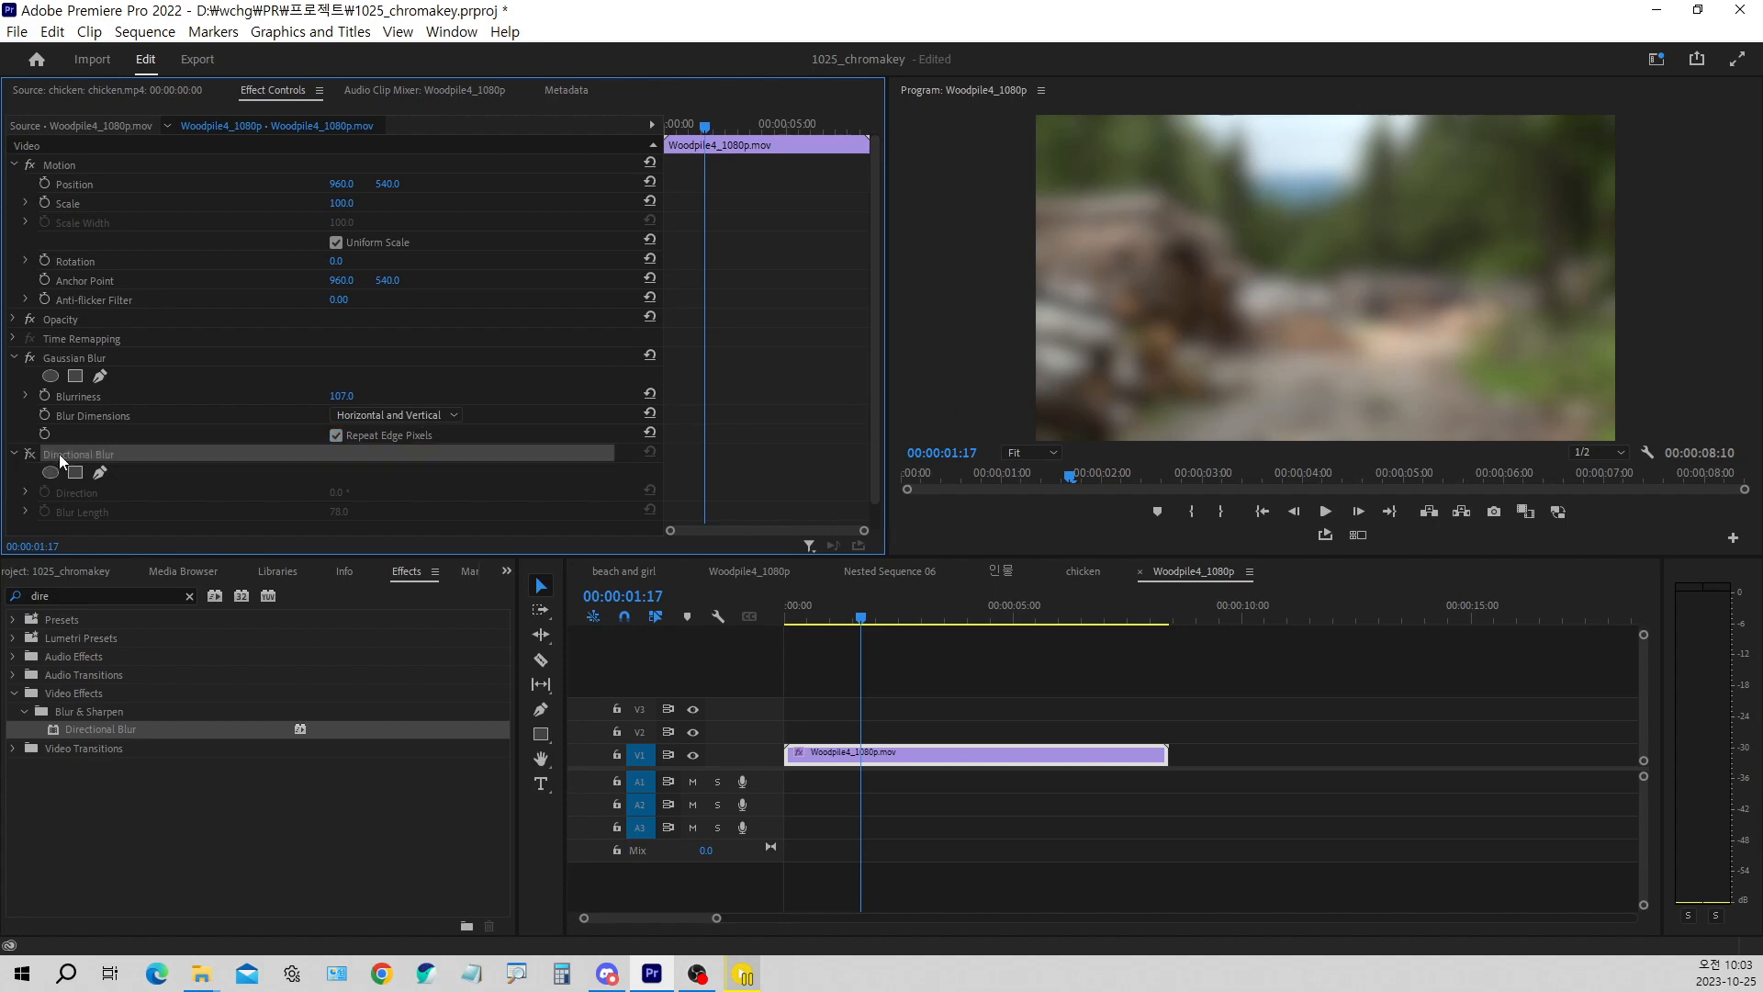
Delete the Woodpile4_1080p test sequence from the 1025_chromakey project
left_click(92, 571)
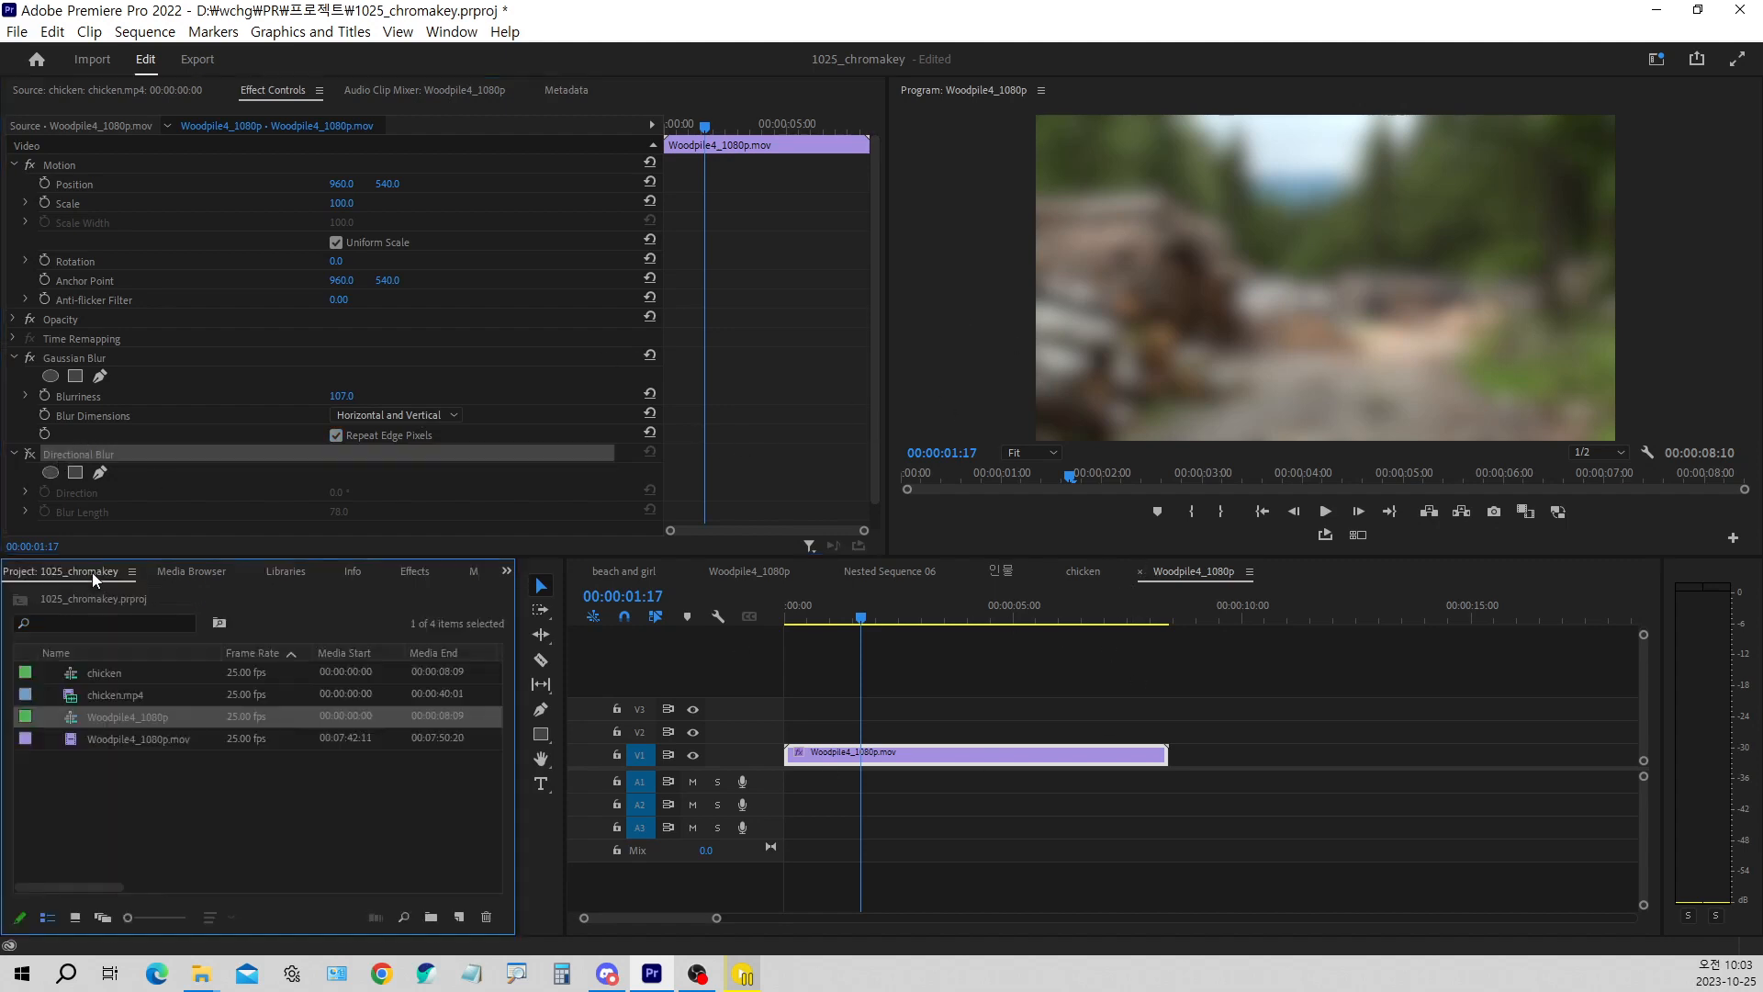
left_click(112, 715)
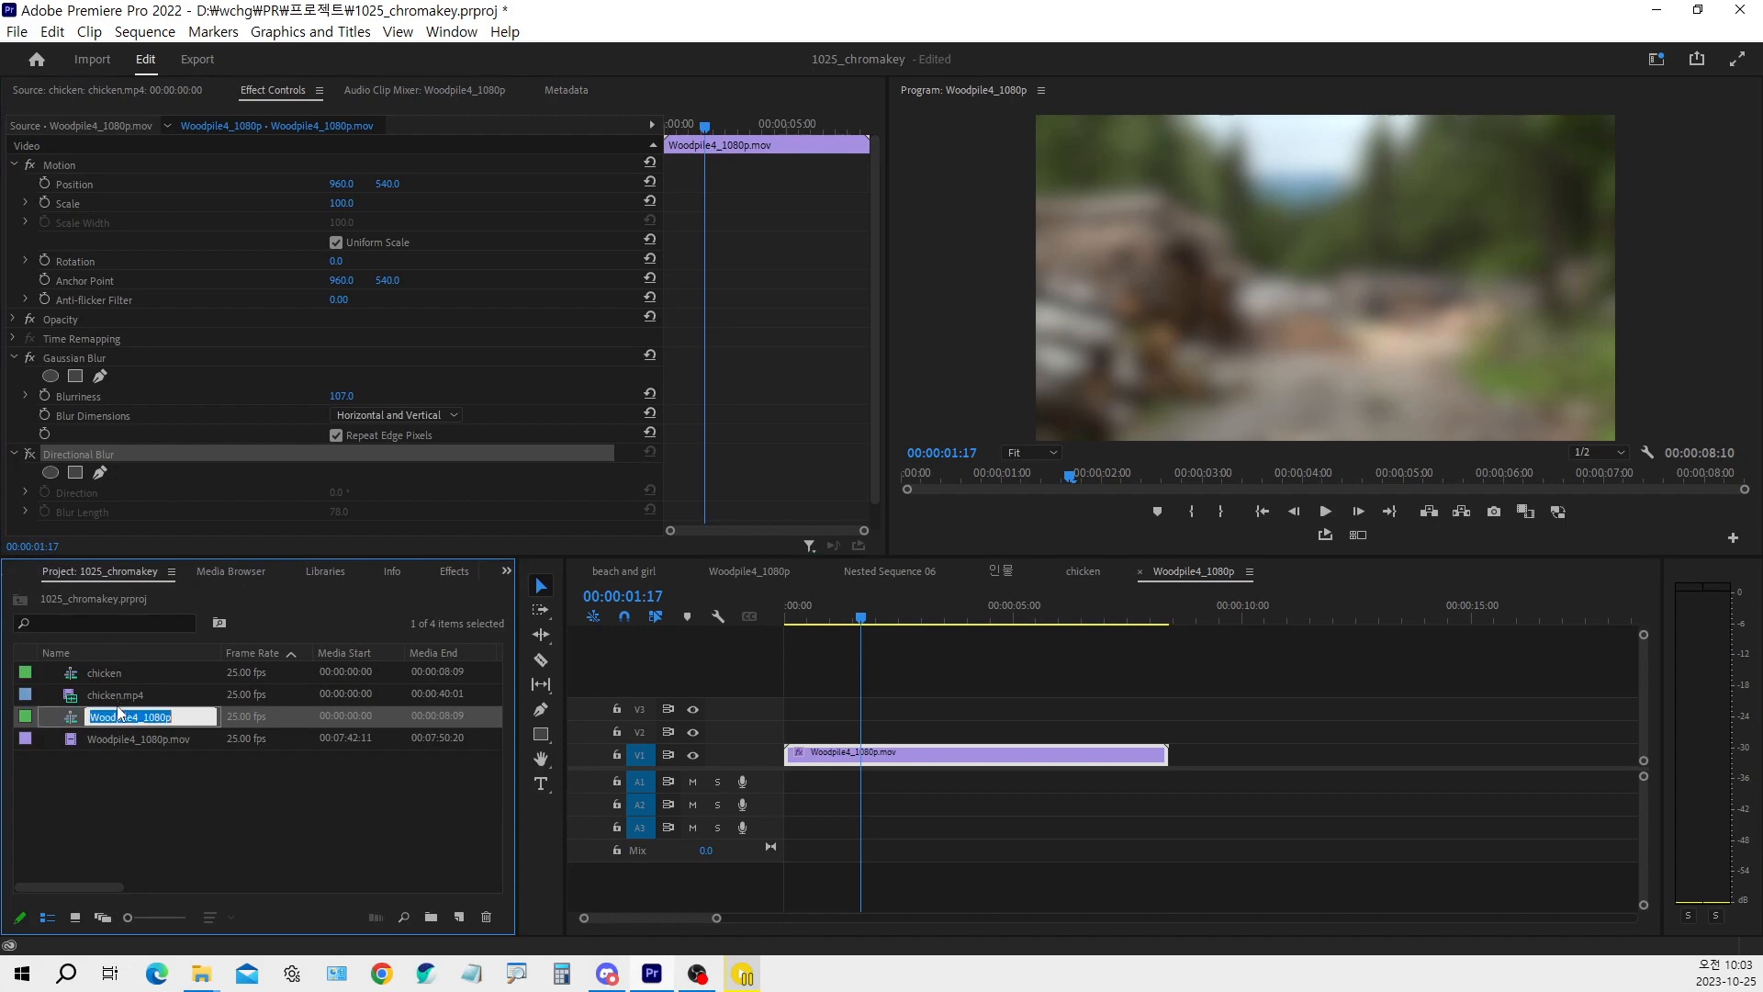
left_click(117, 700)
left_click(116, 712)
key("Delete")
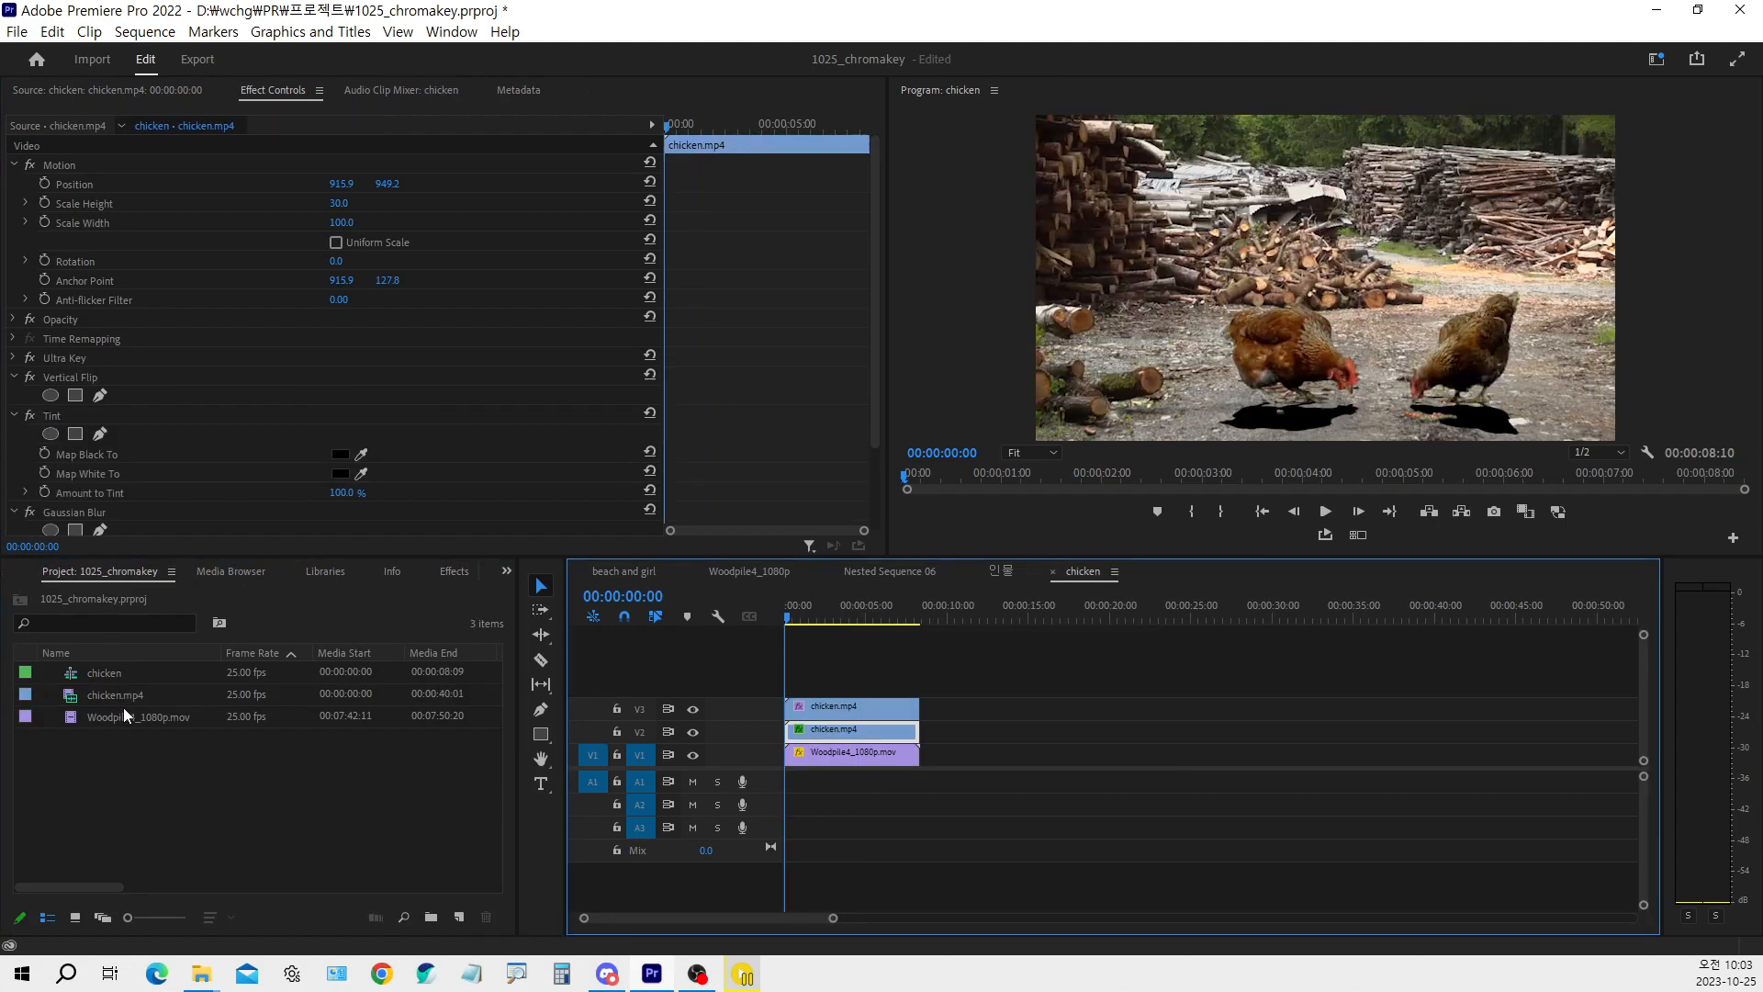
Set the Gaussian Blur Blurriness of the shadow clip on V2 to 90
scroll(256, 455, "down", 3)
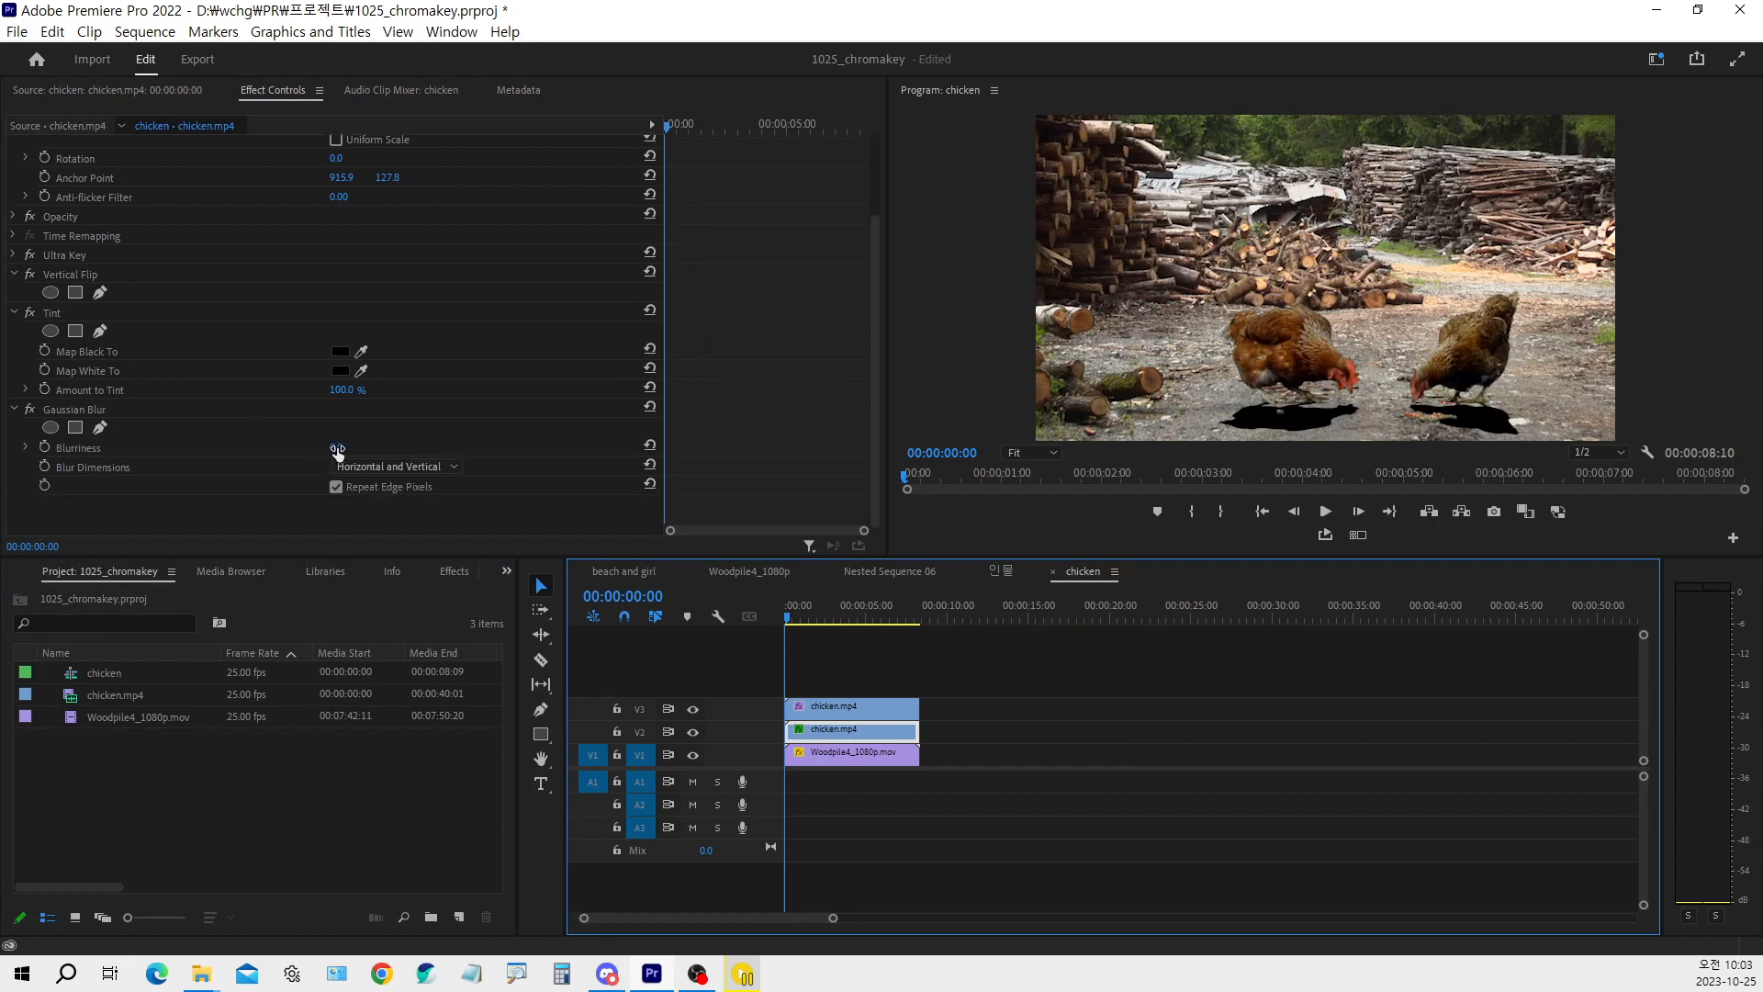
left_click_drag(337, 448, 413, 449)
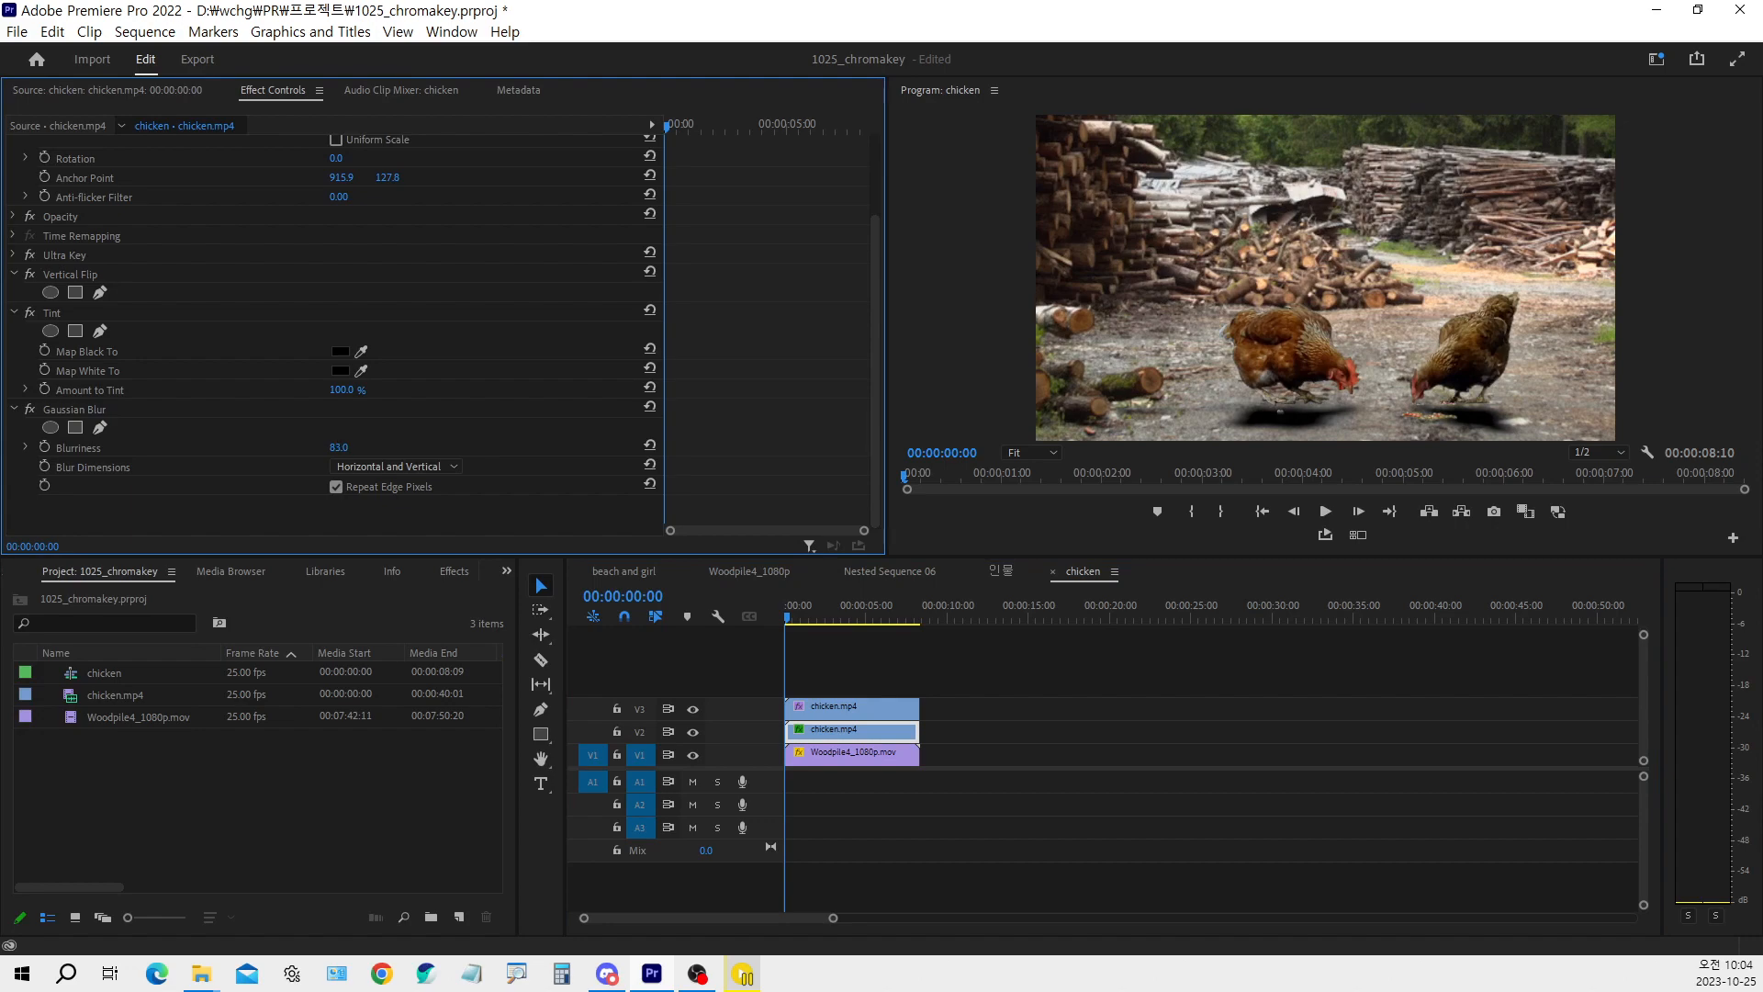
left_click(339, 448)
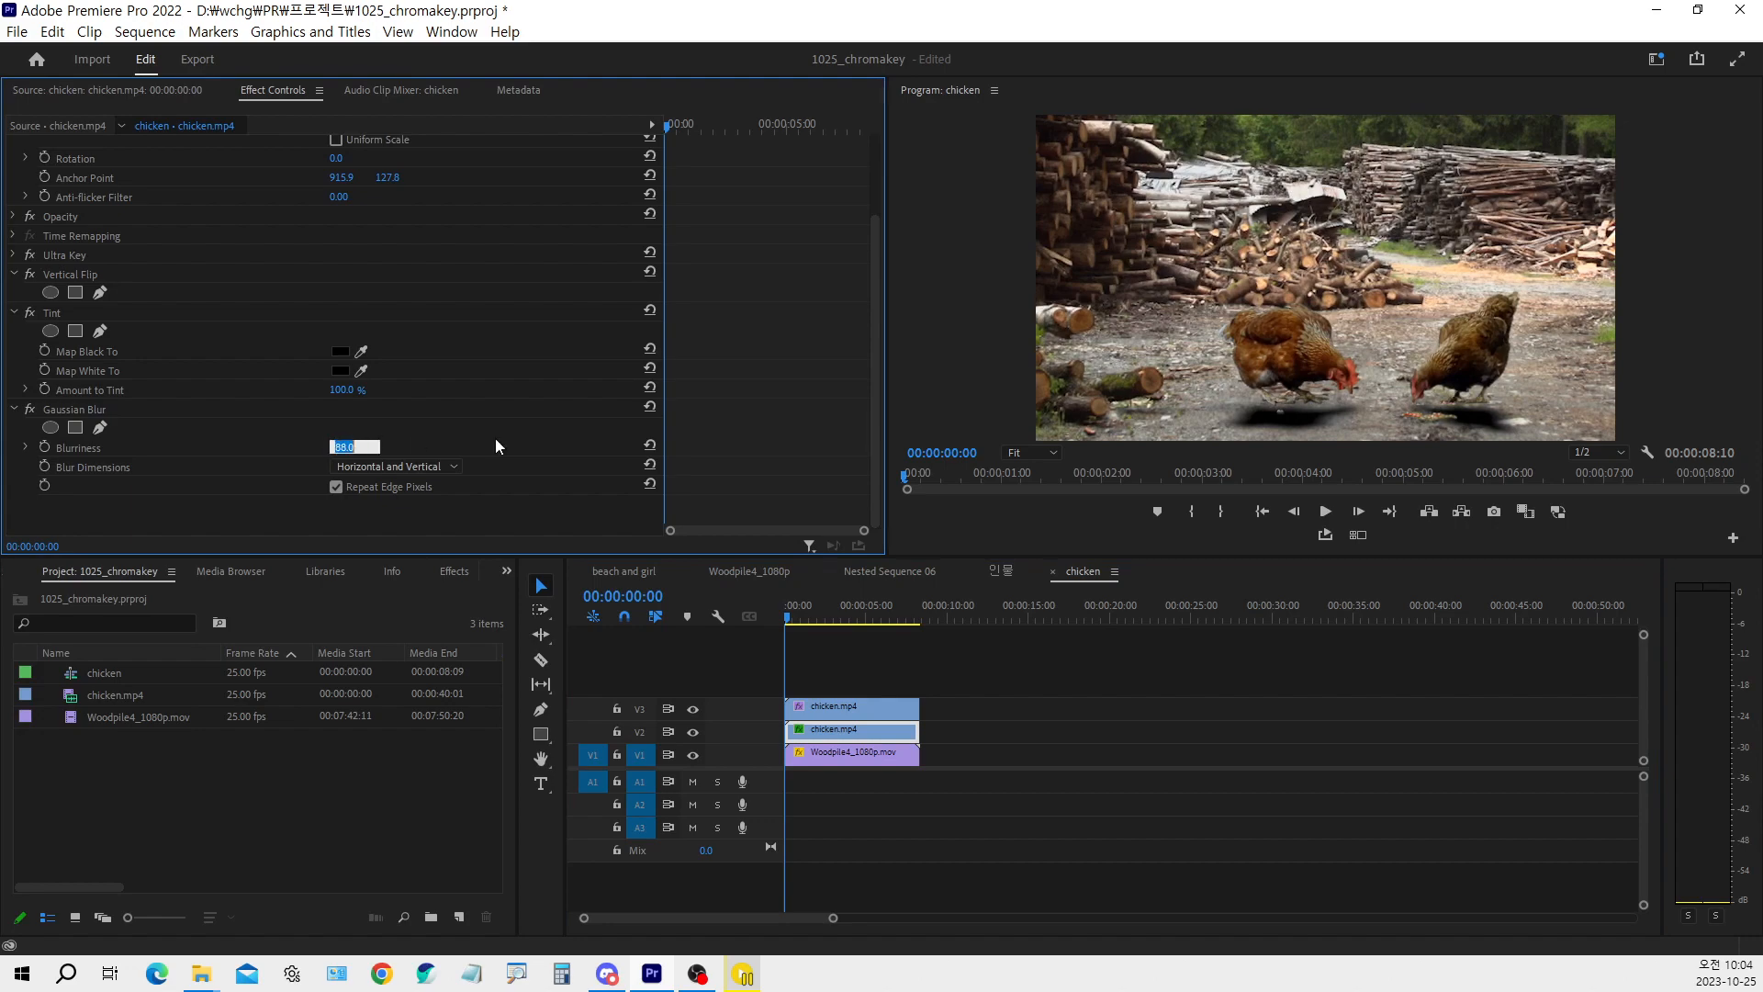
type("90")
key("Return")
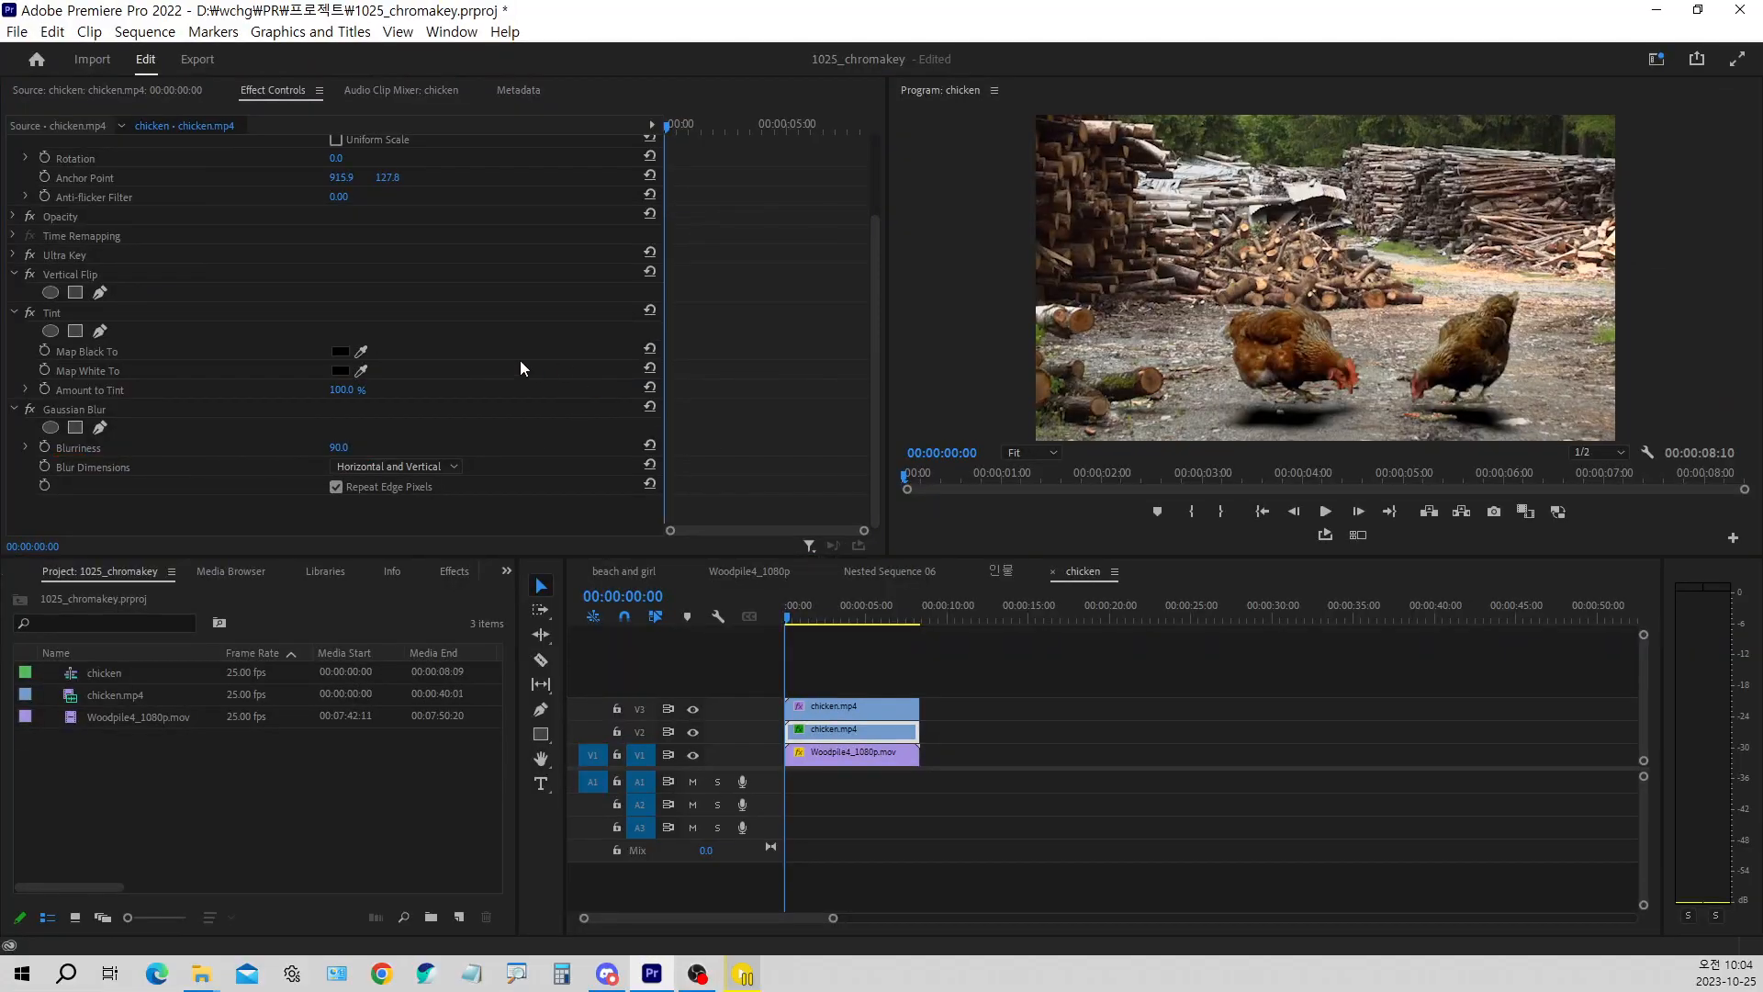
Set the shadow clip's blend mode to Multiply and its opacity to 50%
scroll(513, 350, "up", 5)
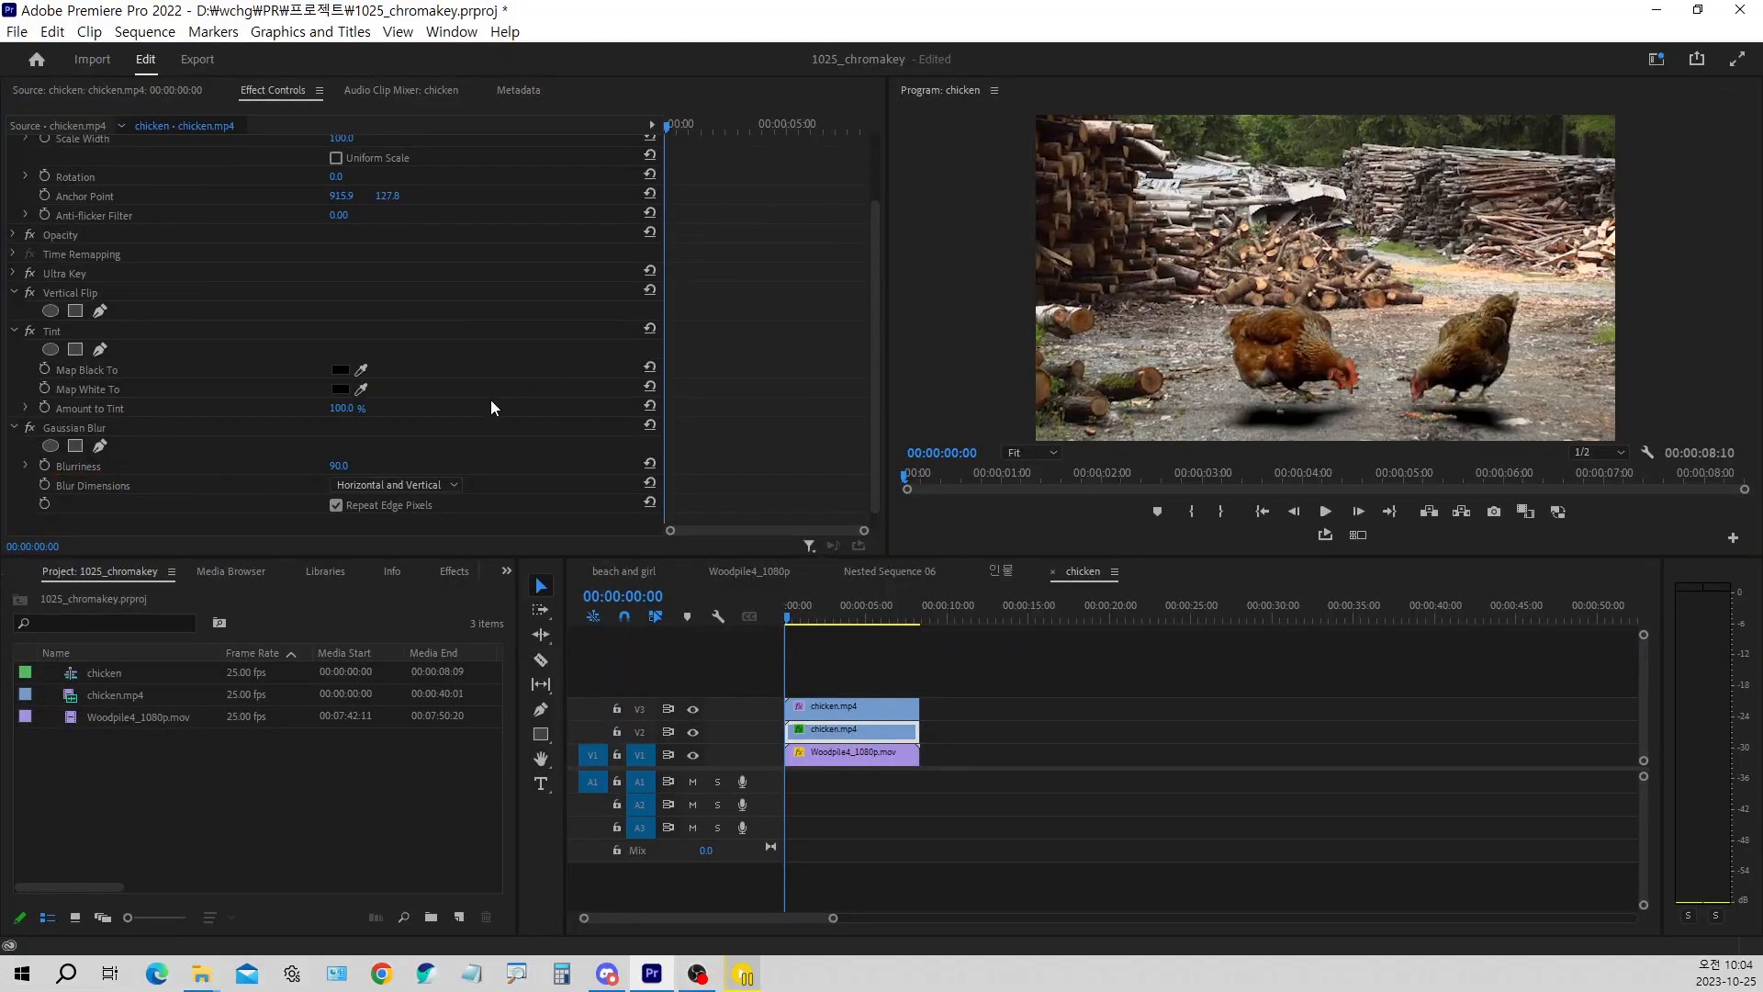
scroll(508, 422, "down", 3)
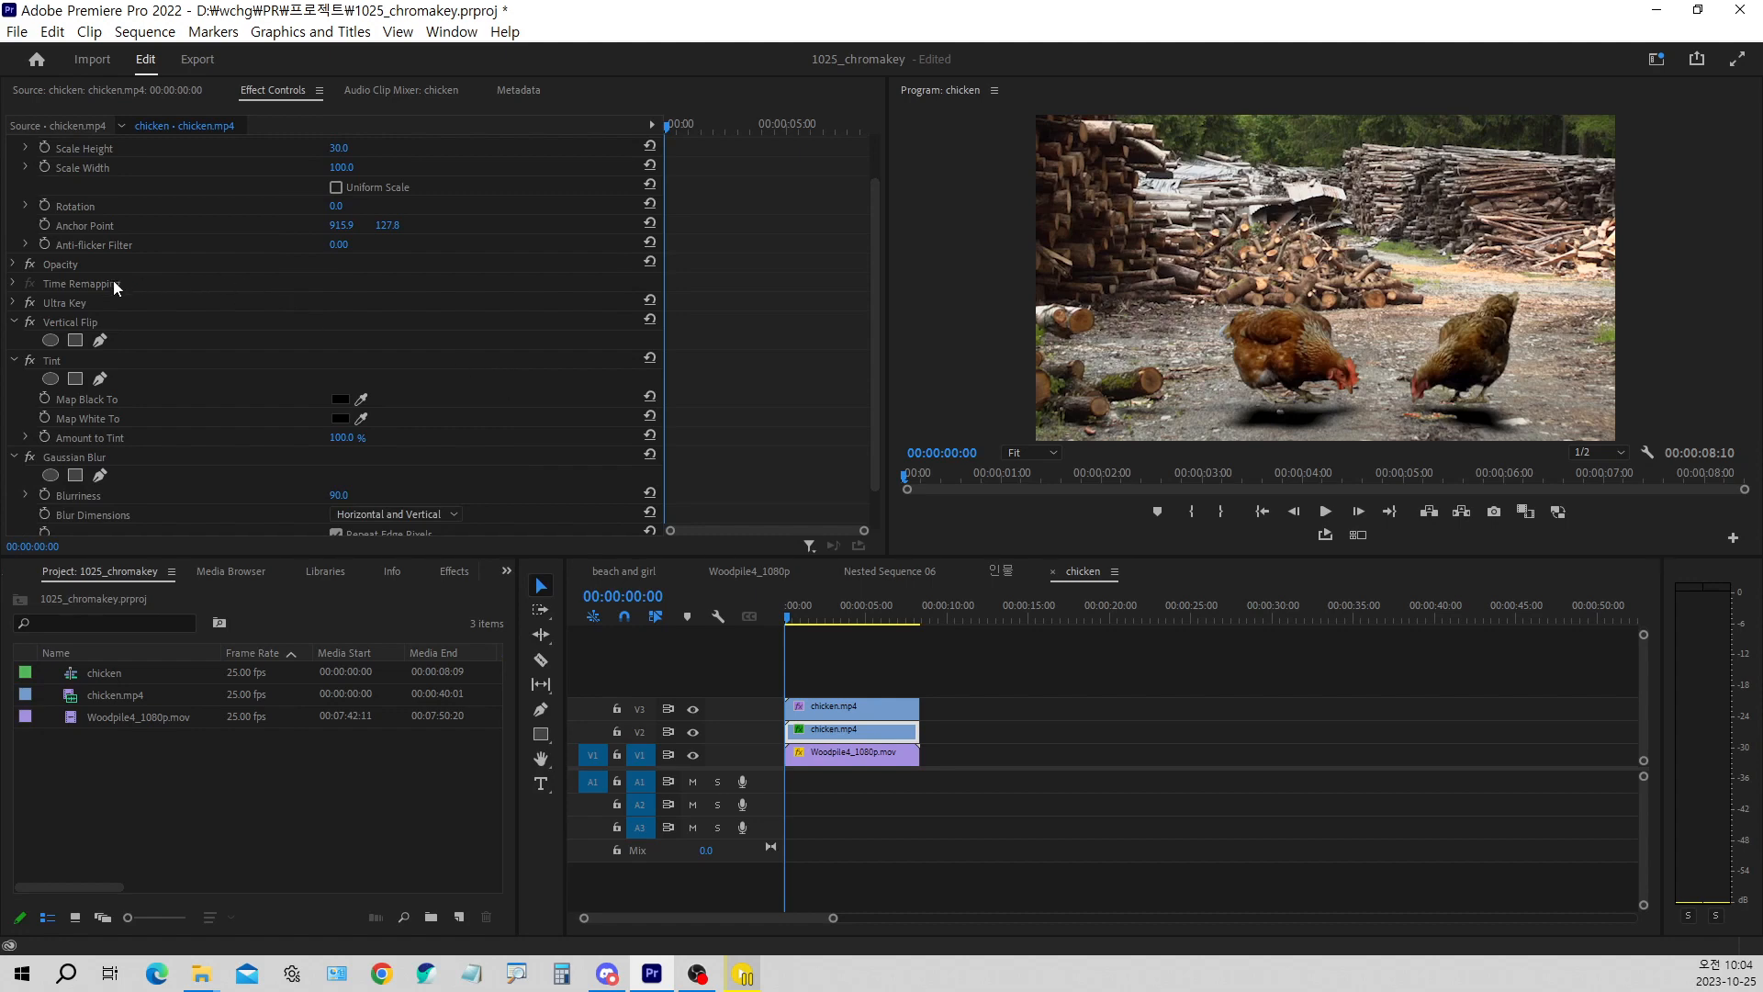
left_click(13, 265)
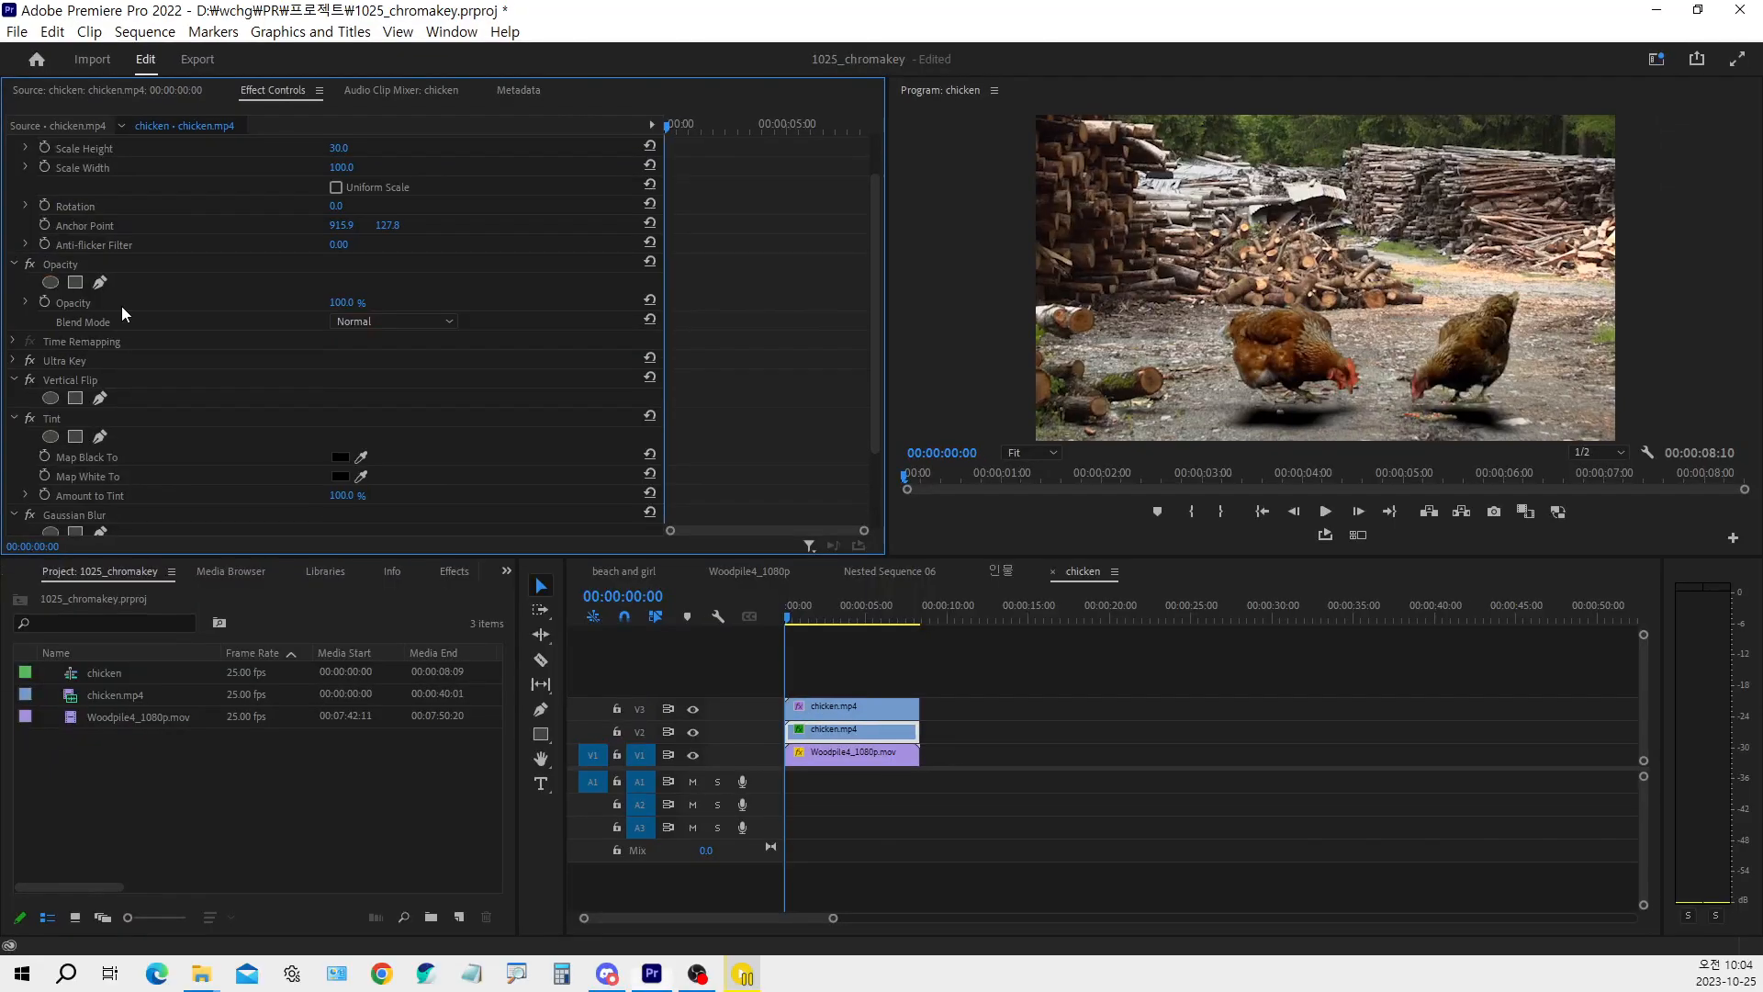
left_click(338, 318)
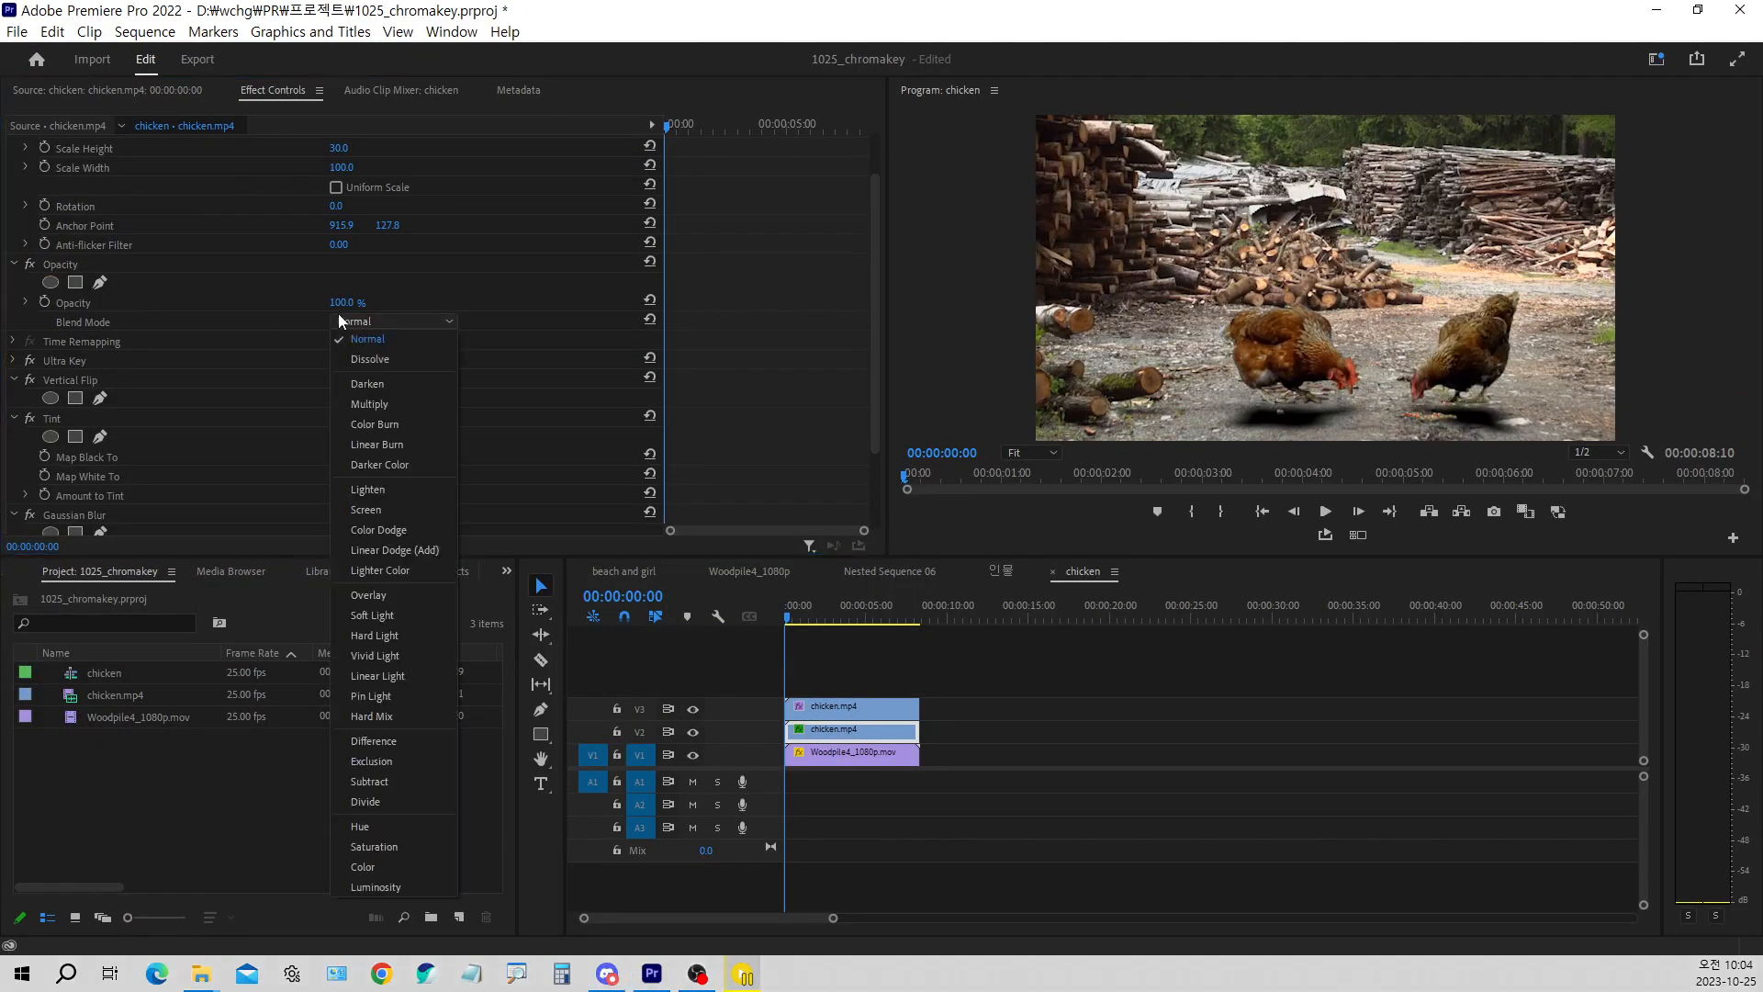
left_click(372, 402)
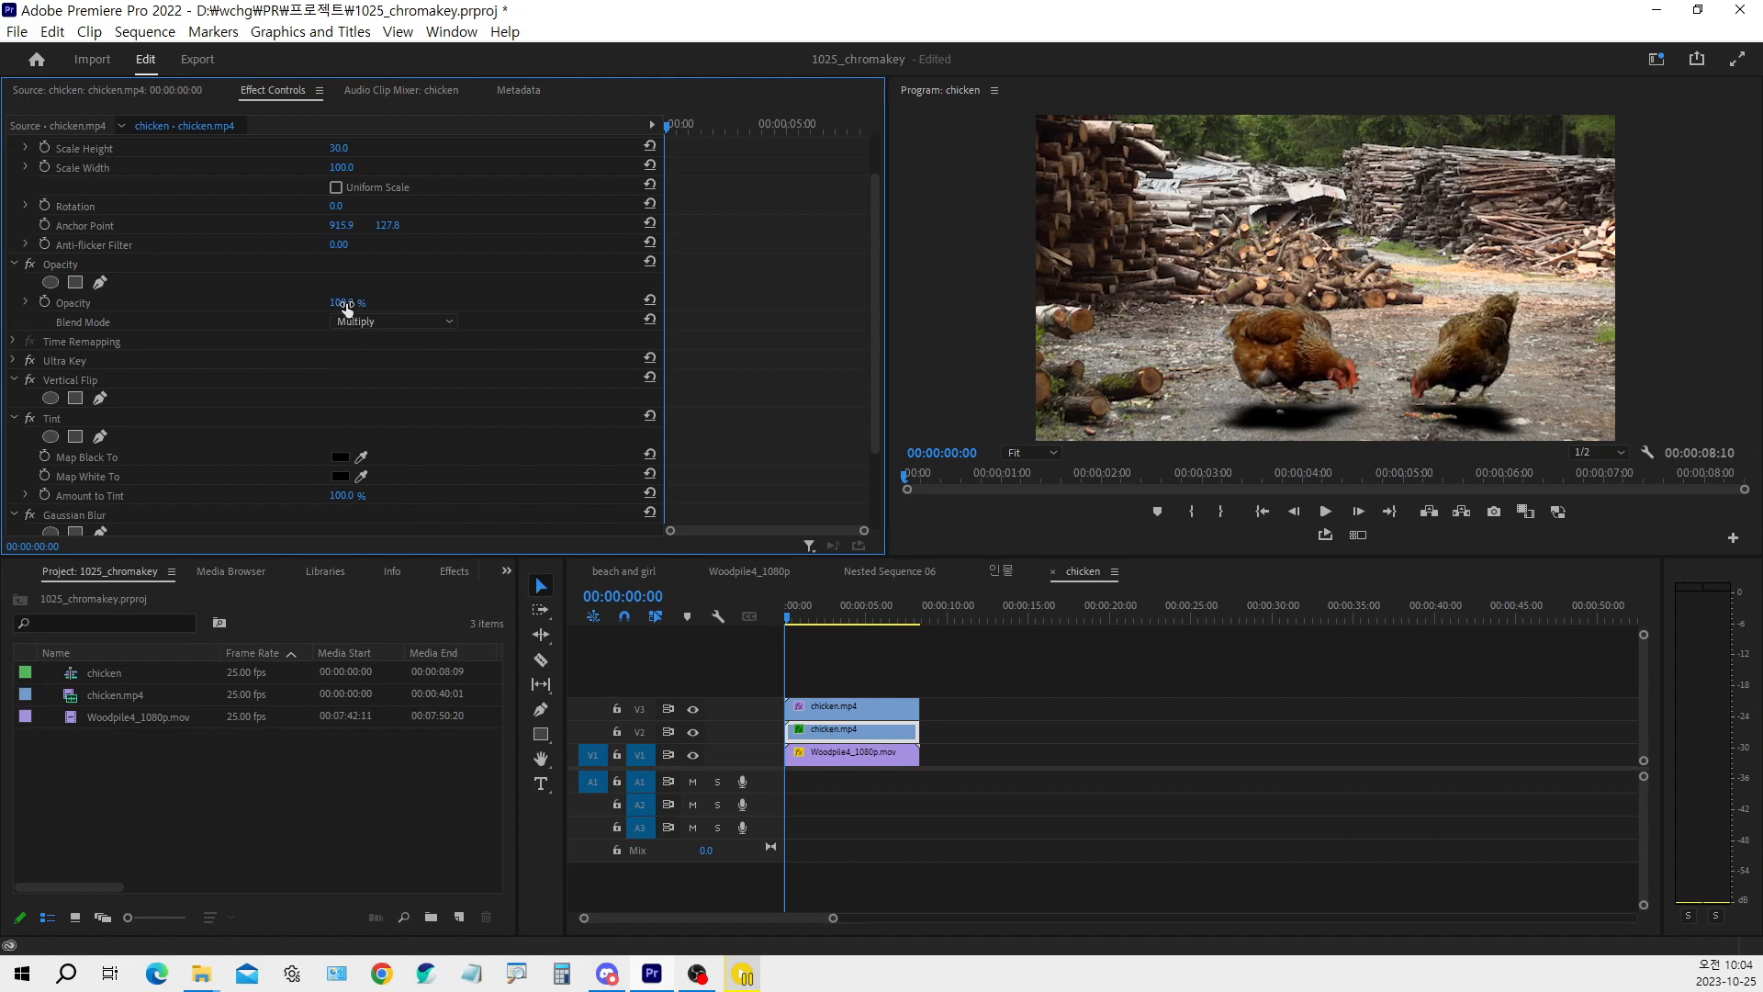
left_click_drag(346, 309, 311, 308)
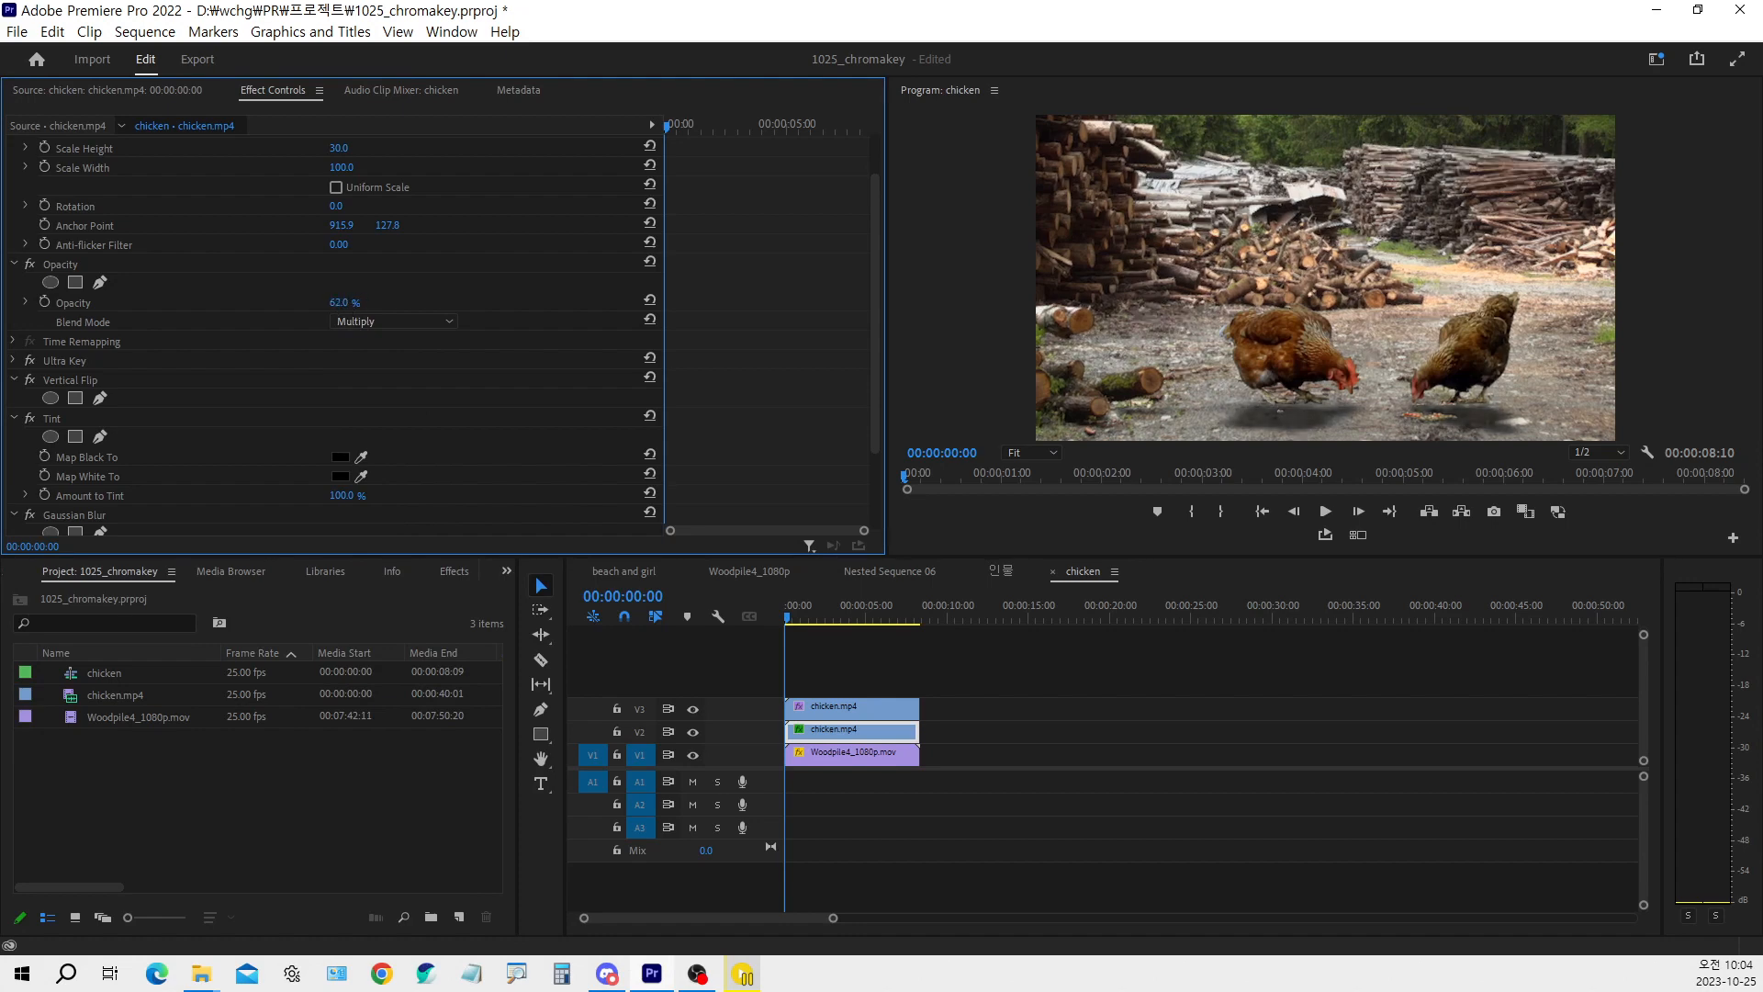
left_click(355, 302)
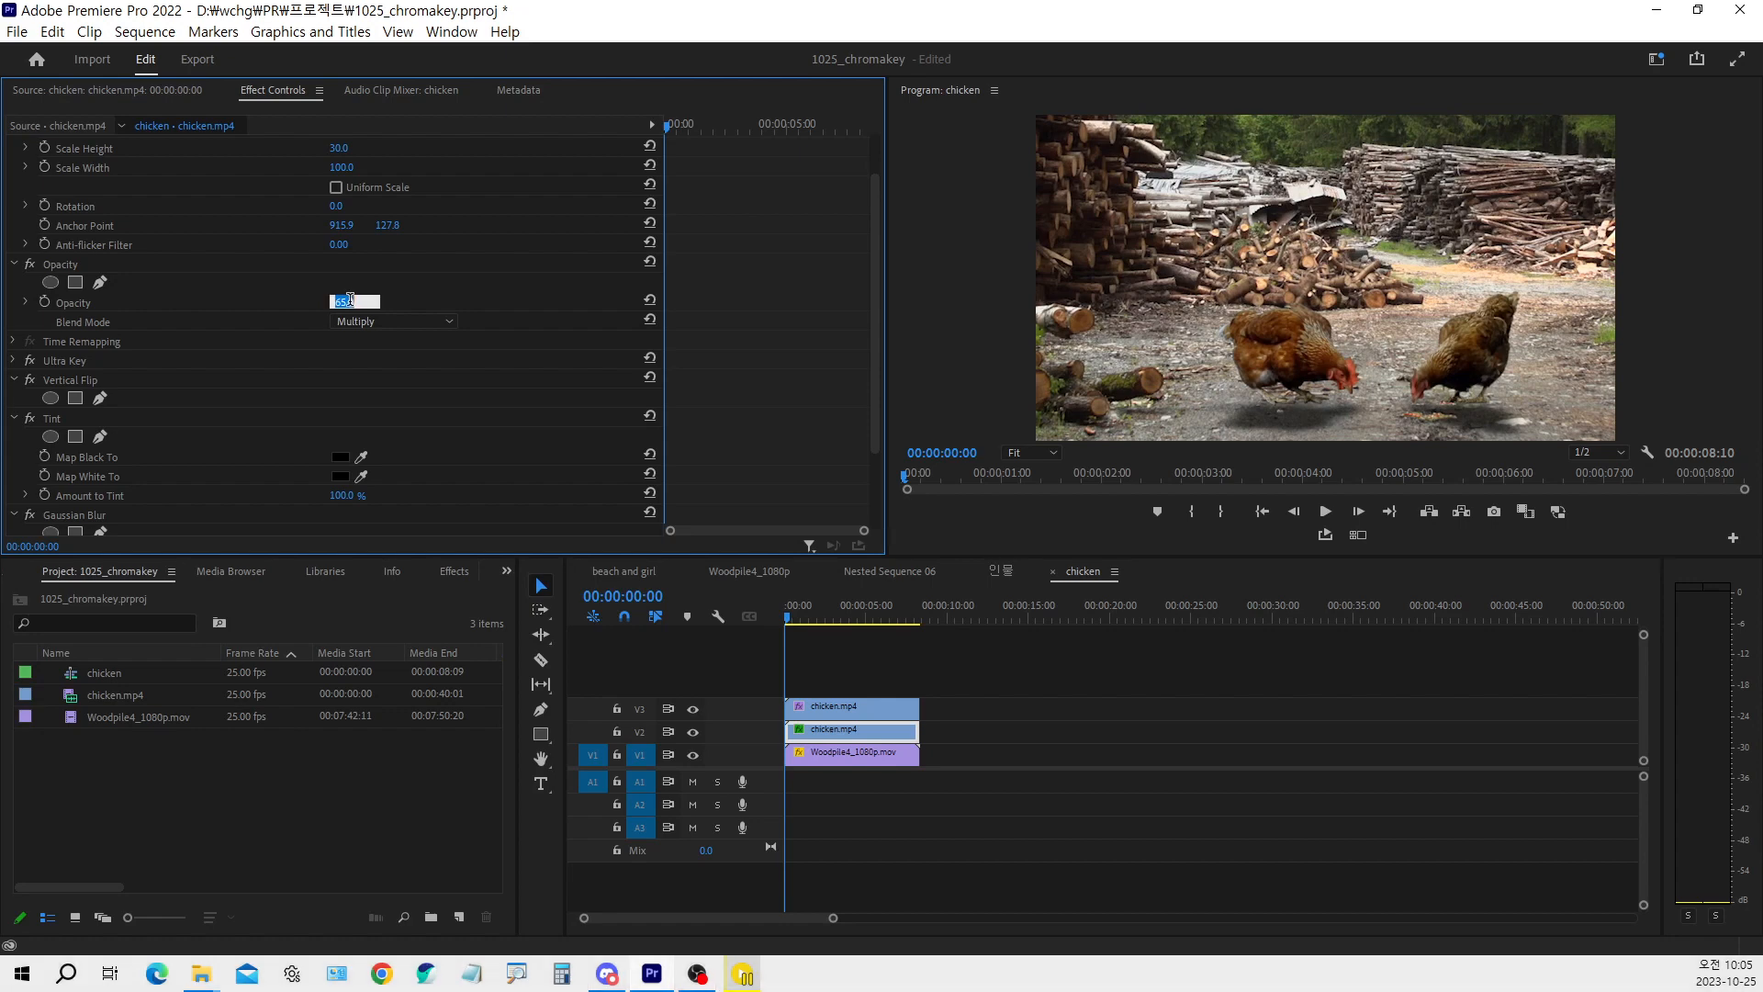
type("50")
key("Return")
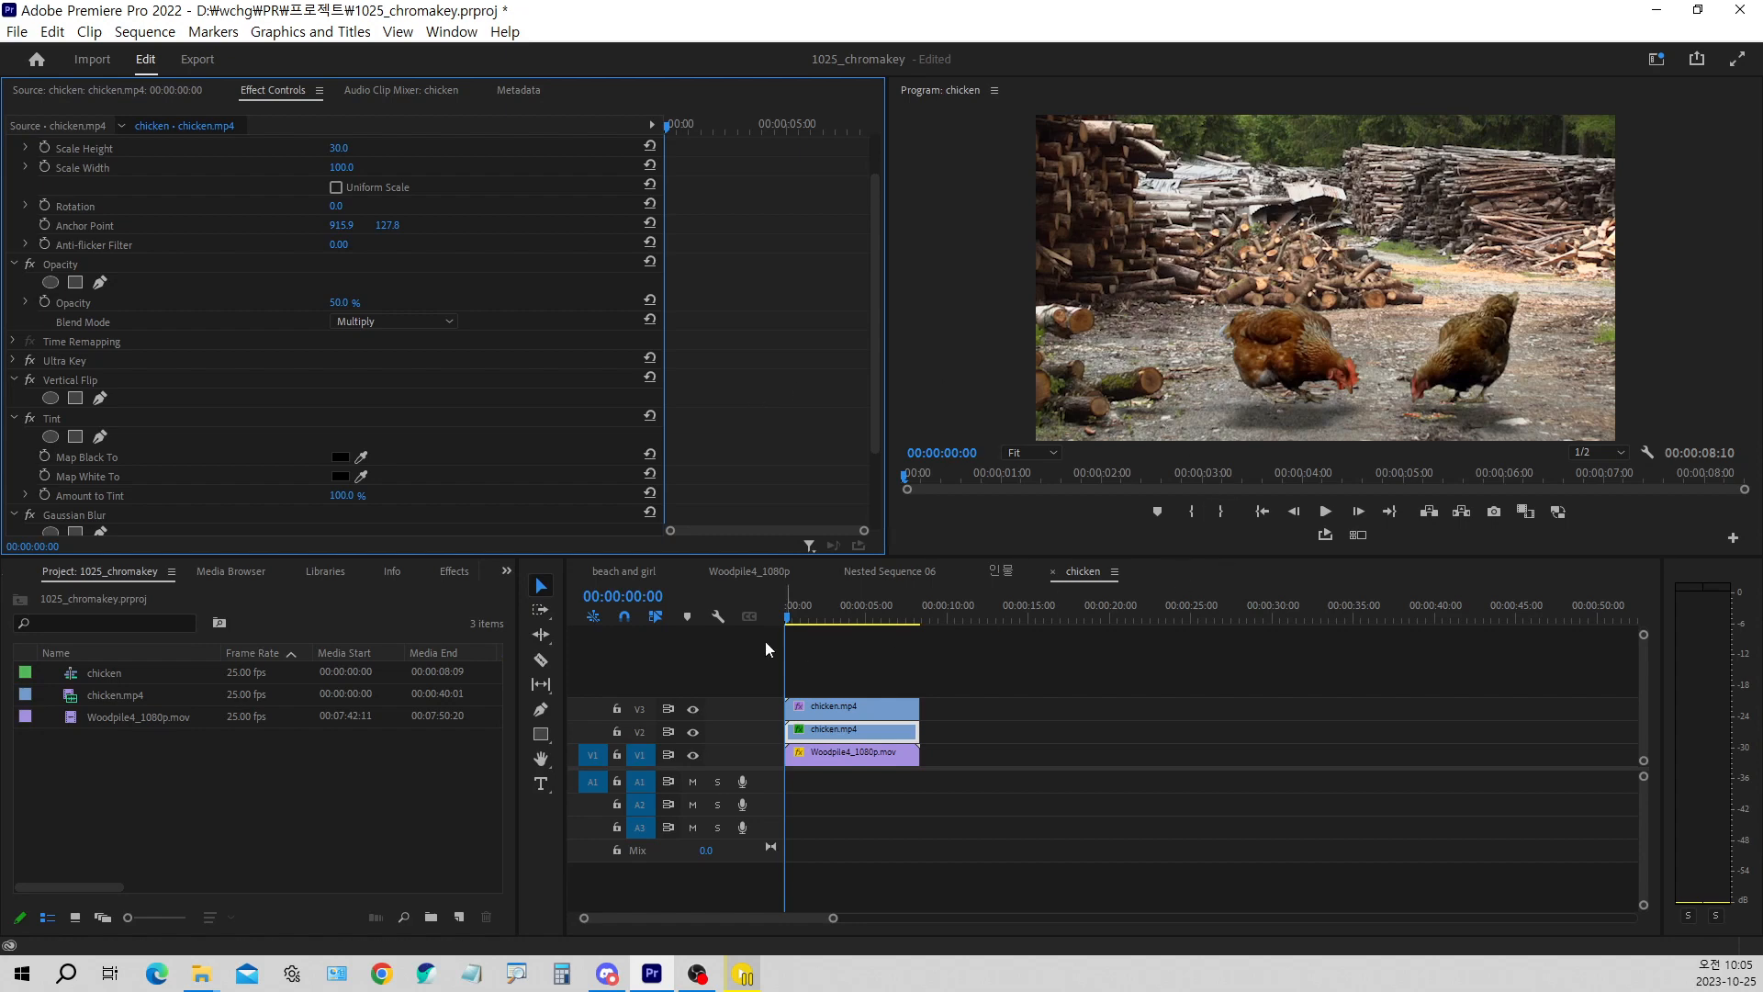
key("ctrl+s")
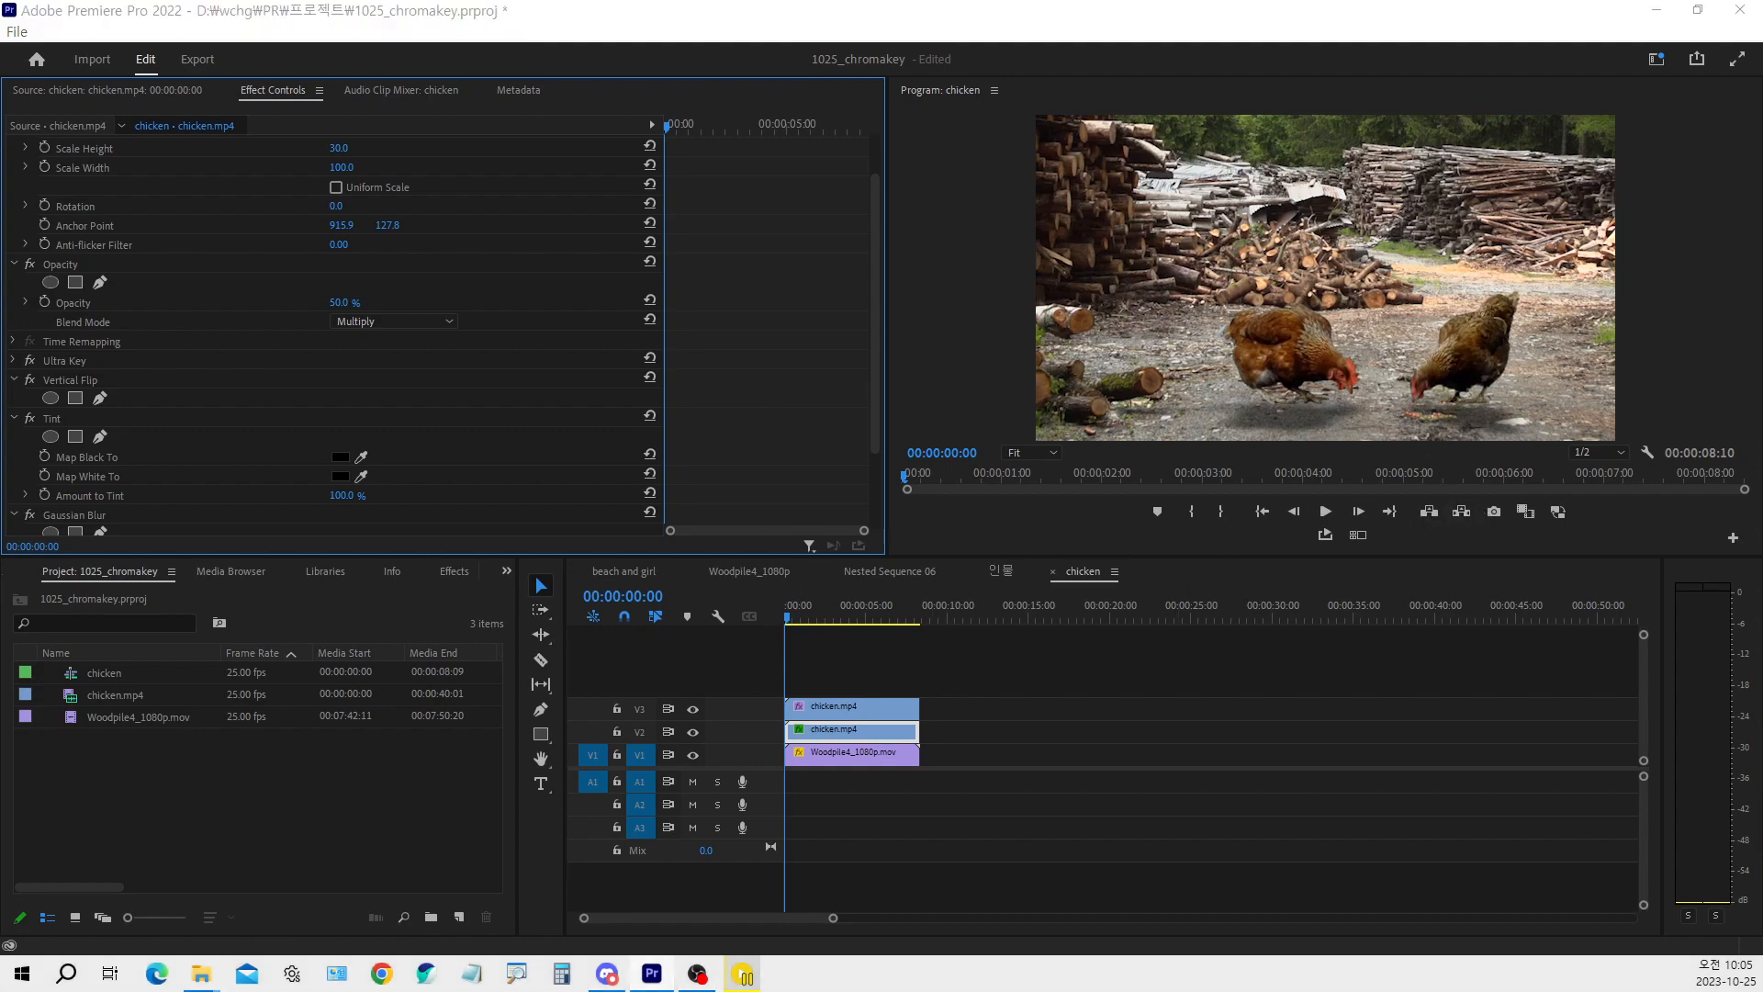
key("ctrl+1")
left_click(1058, 494)
left_click_drag(855, 433, 915, 390)
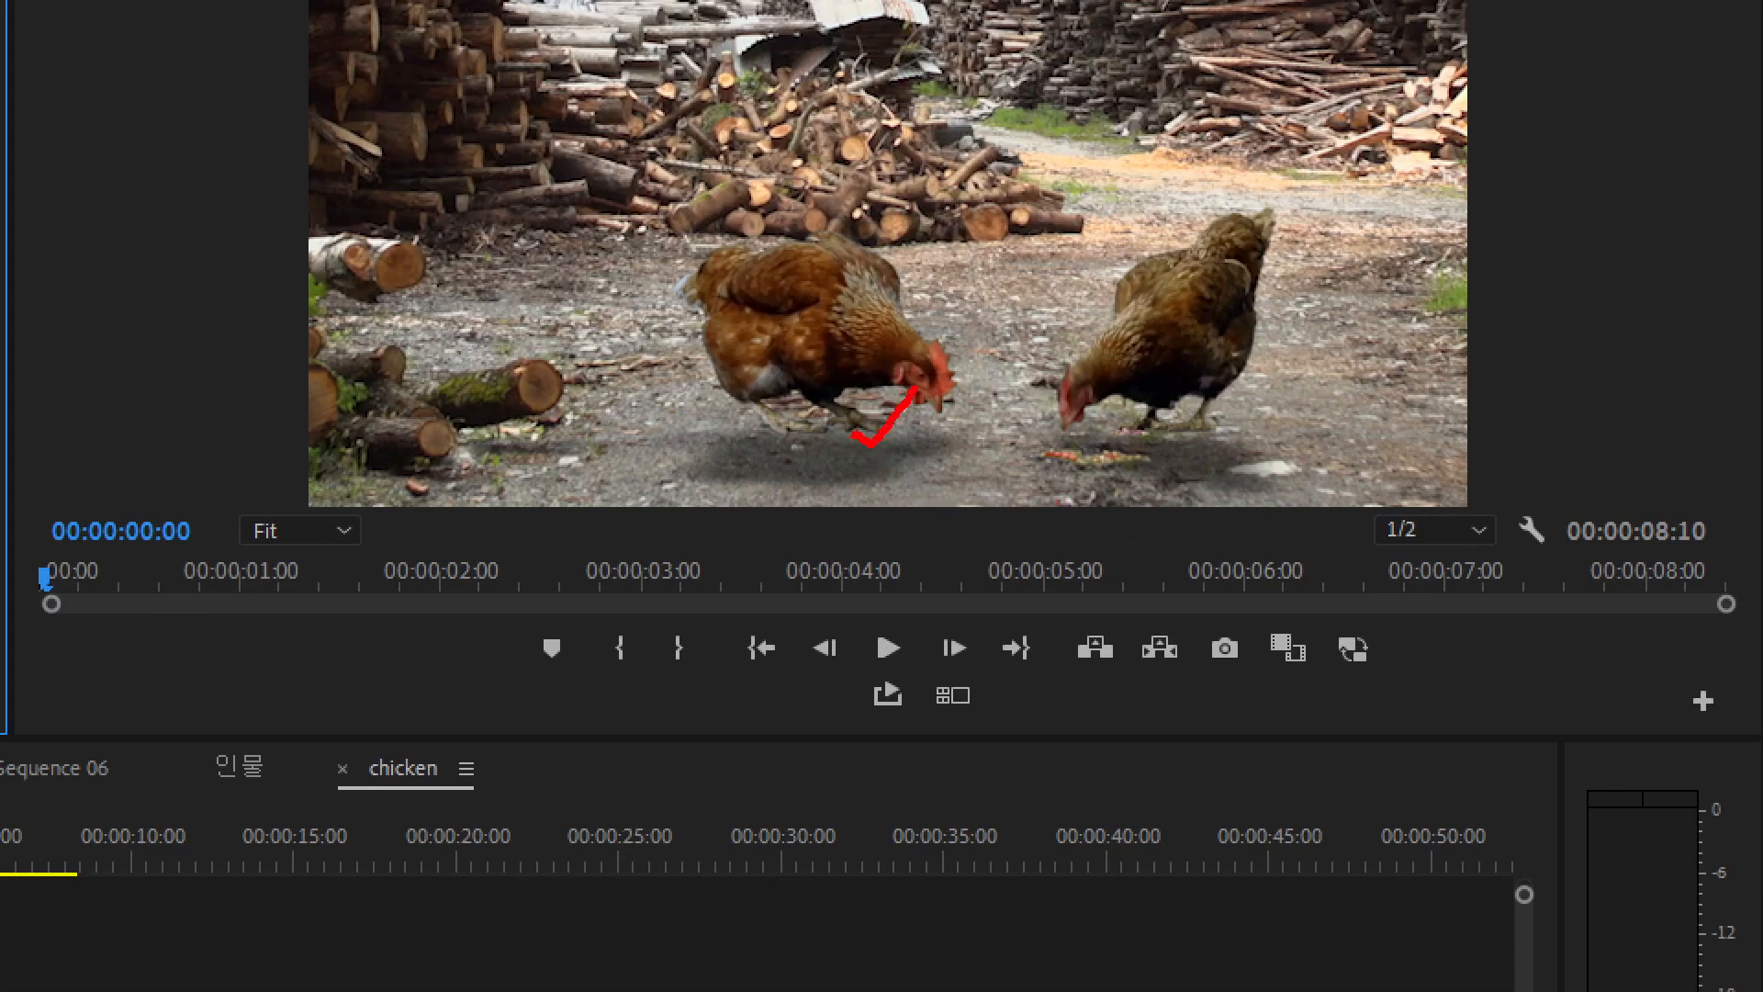
left_click_drag(853, 268, 889, 241)
key("Escape")
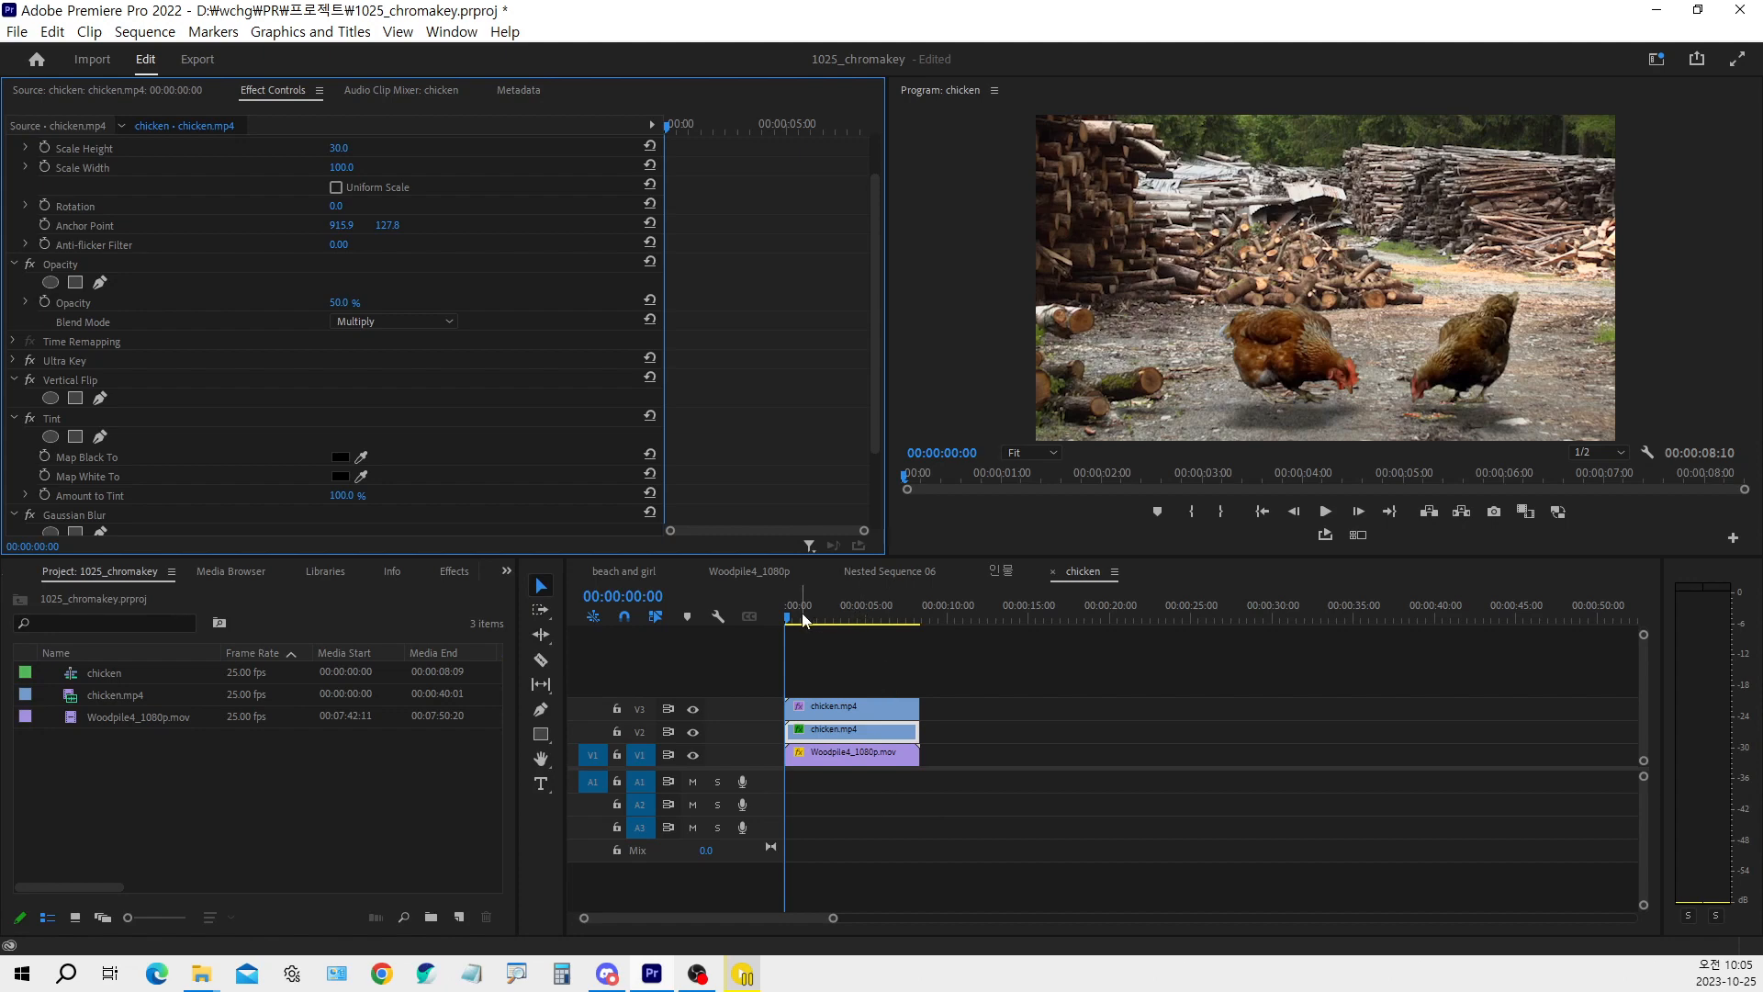
Play the chicken sequence from the start several times to check how the softened shadow follows the chickens
left_click_drag(796, 613, 759, 631)
key("space")
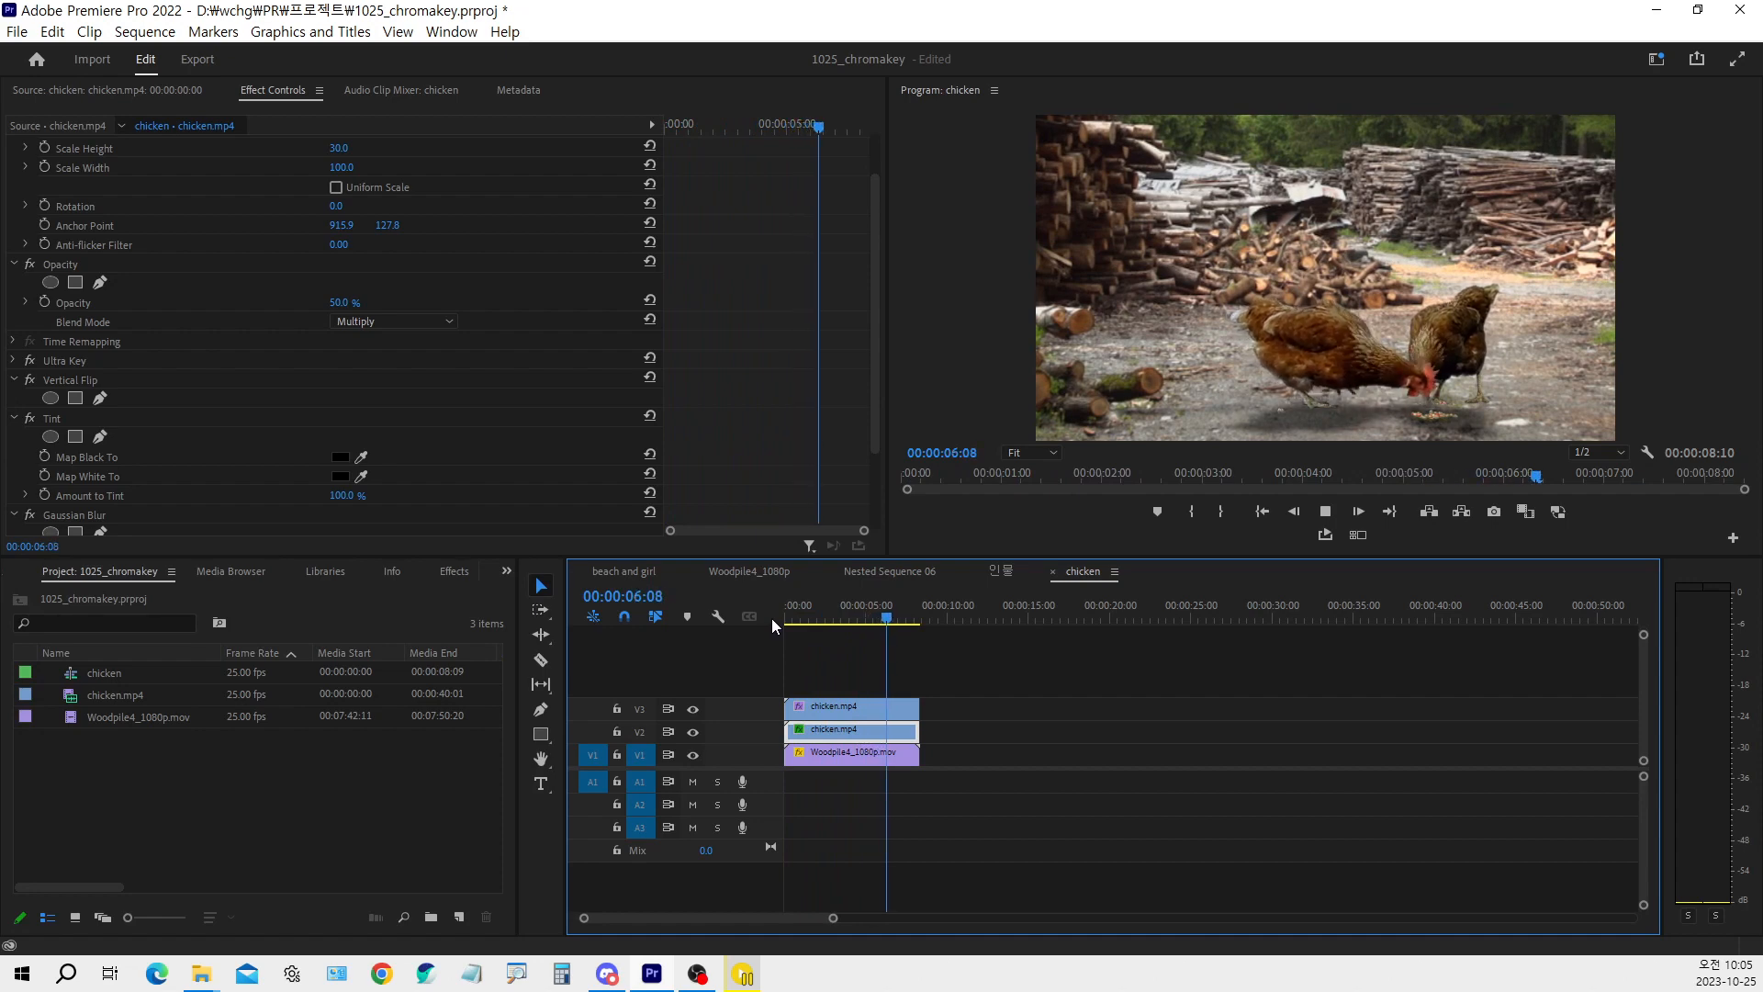
key("space")
left_click_drag(845, 625, 749, 615)
key("space")
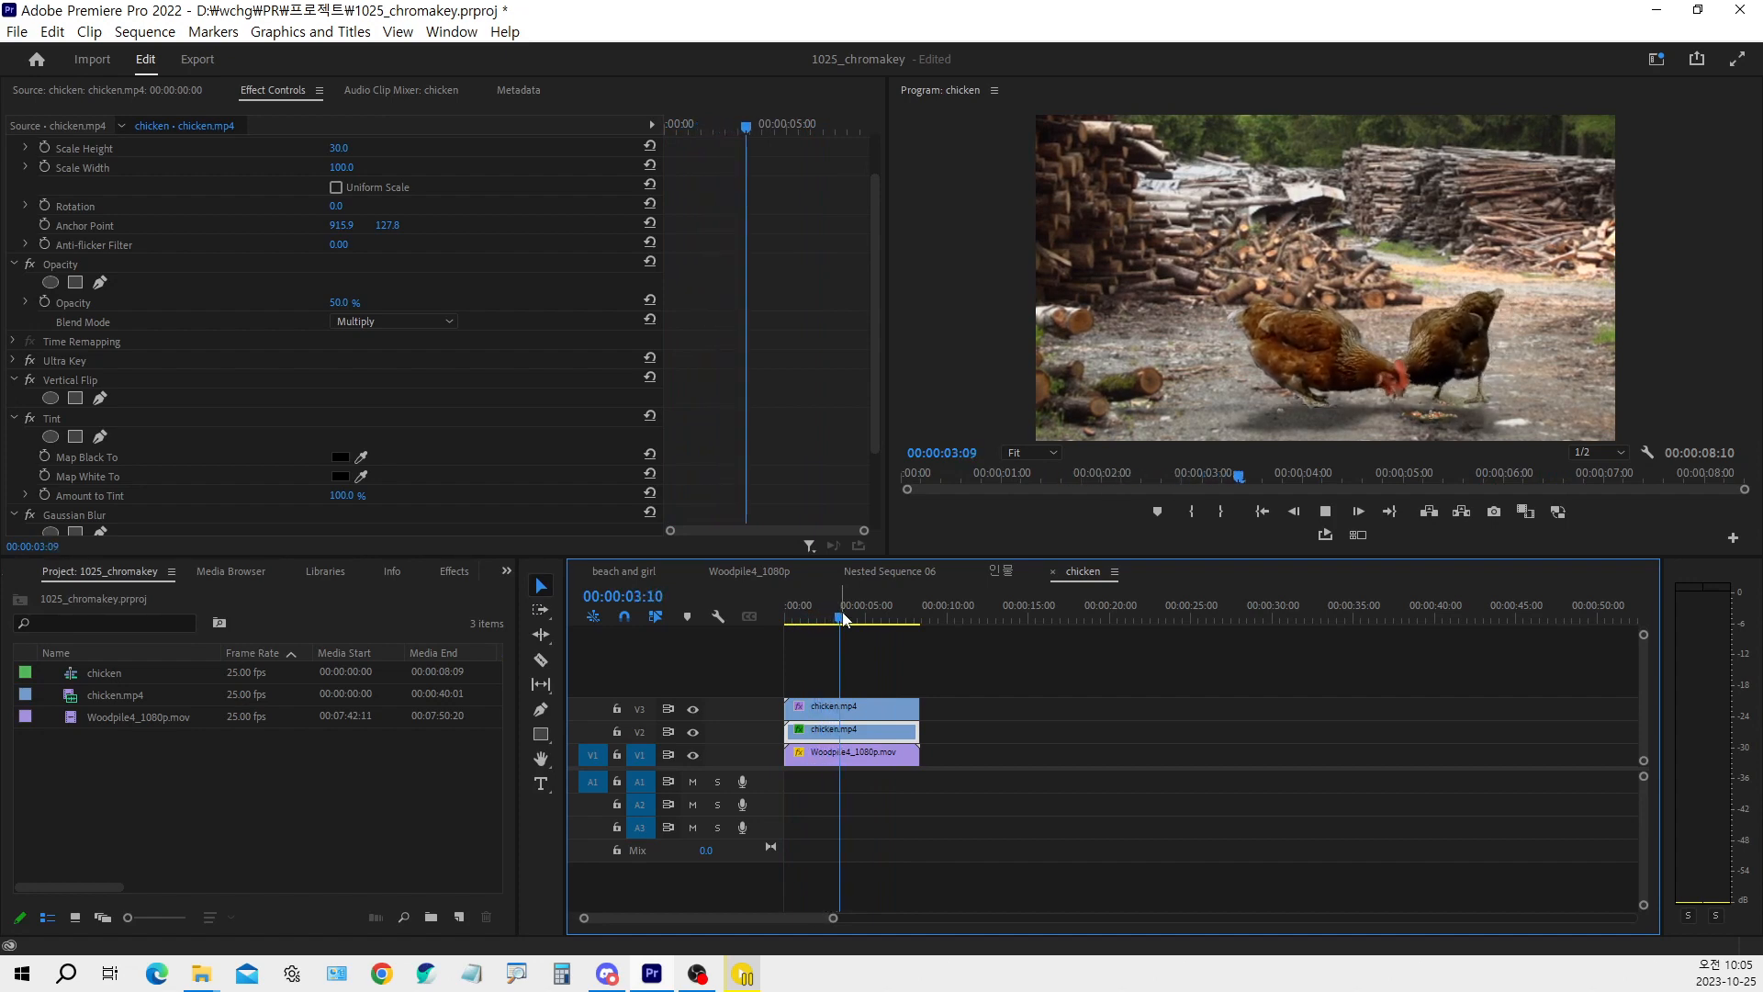
key("space")
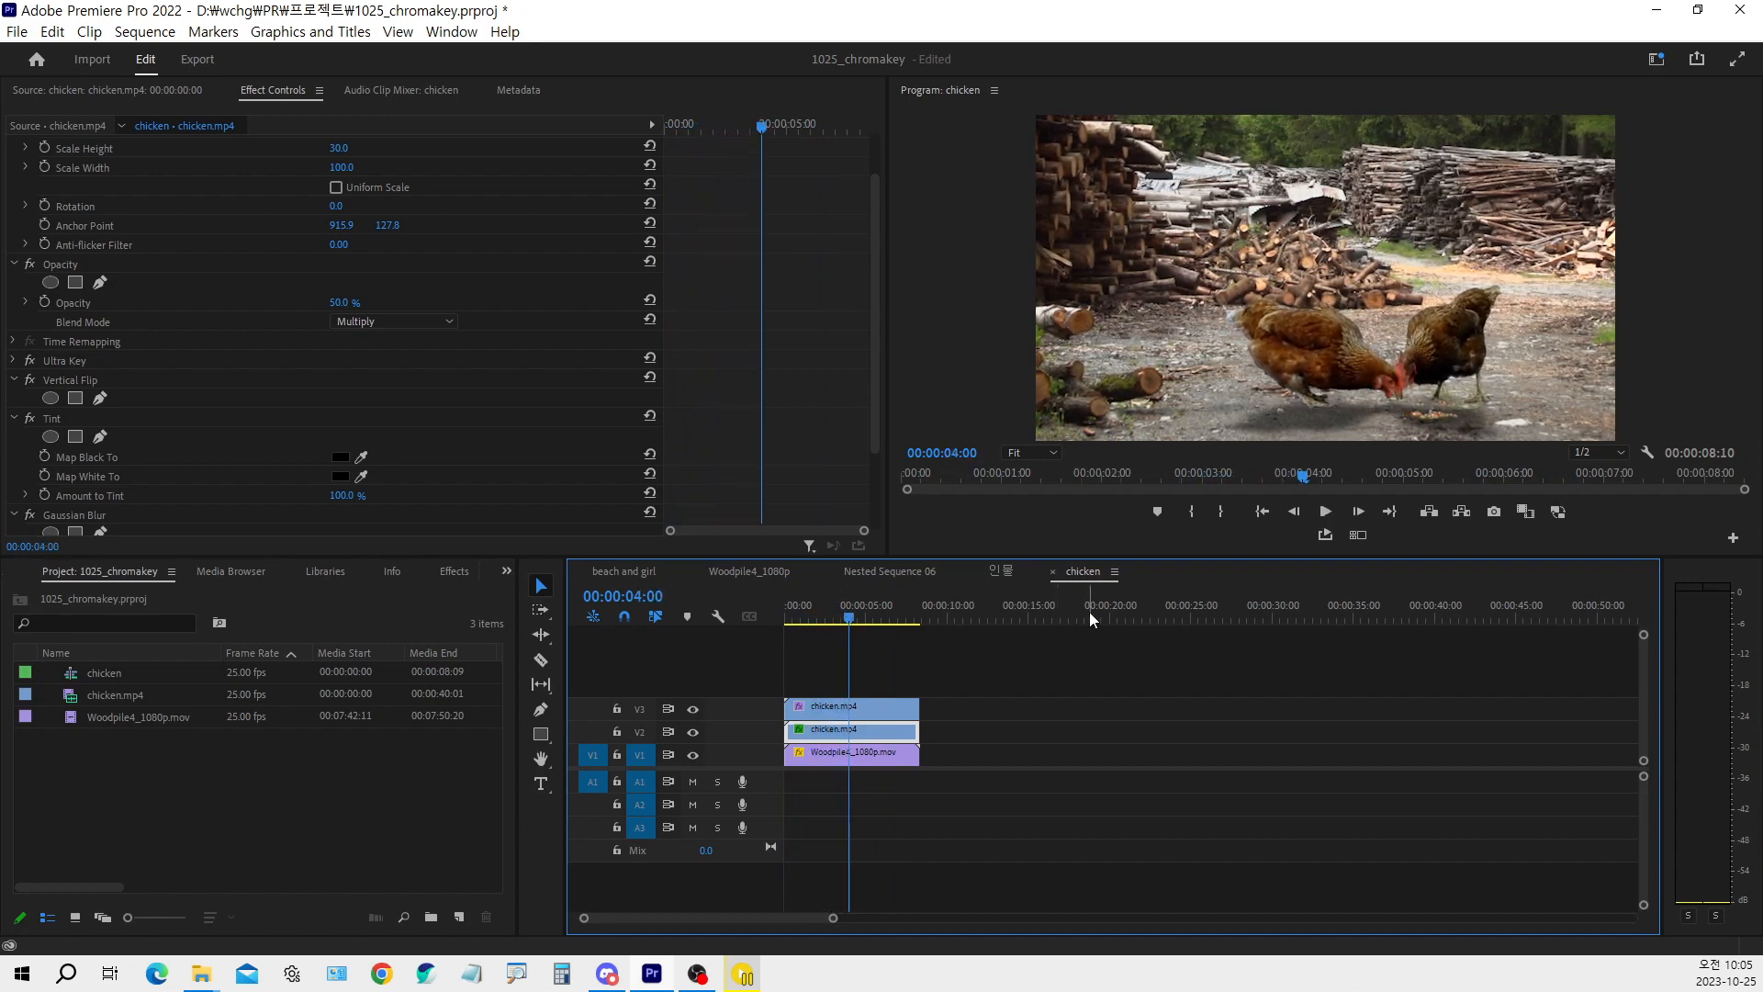
left_click_drag(853, 619, 779, 619)
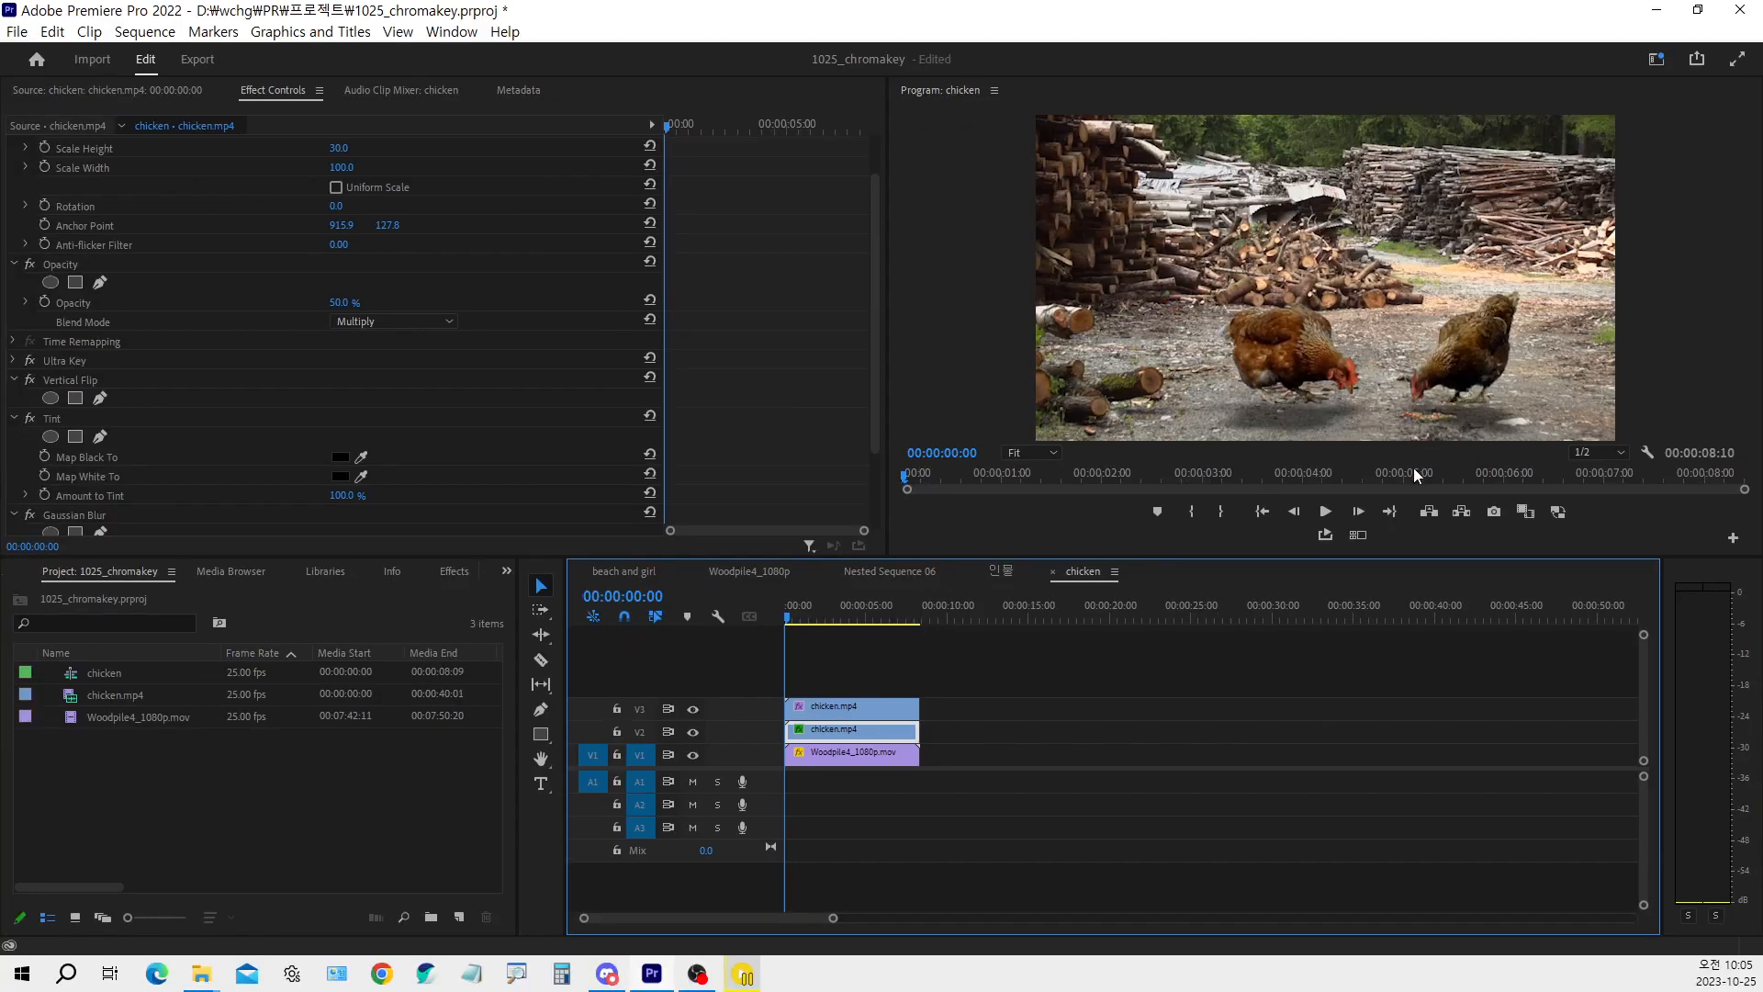
key("space")
key("space")
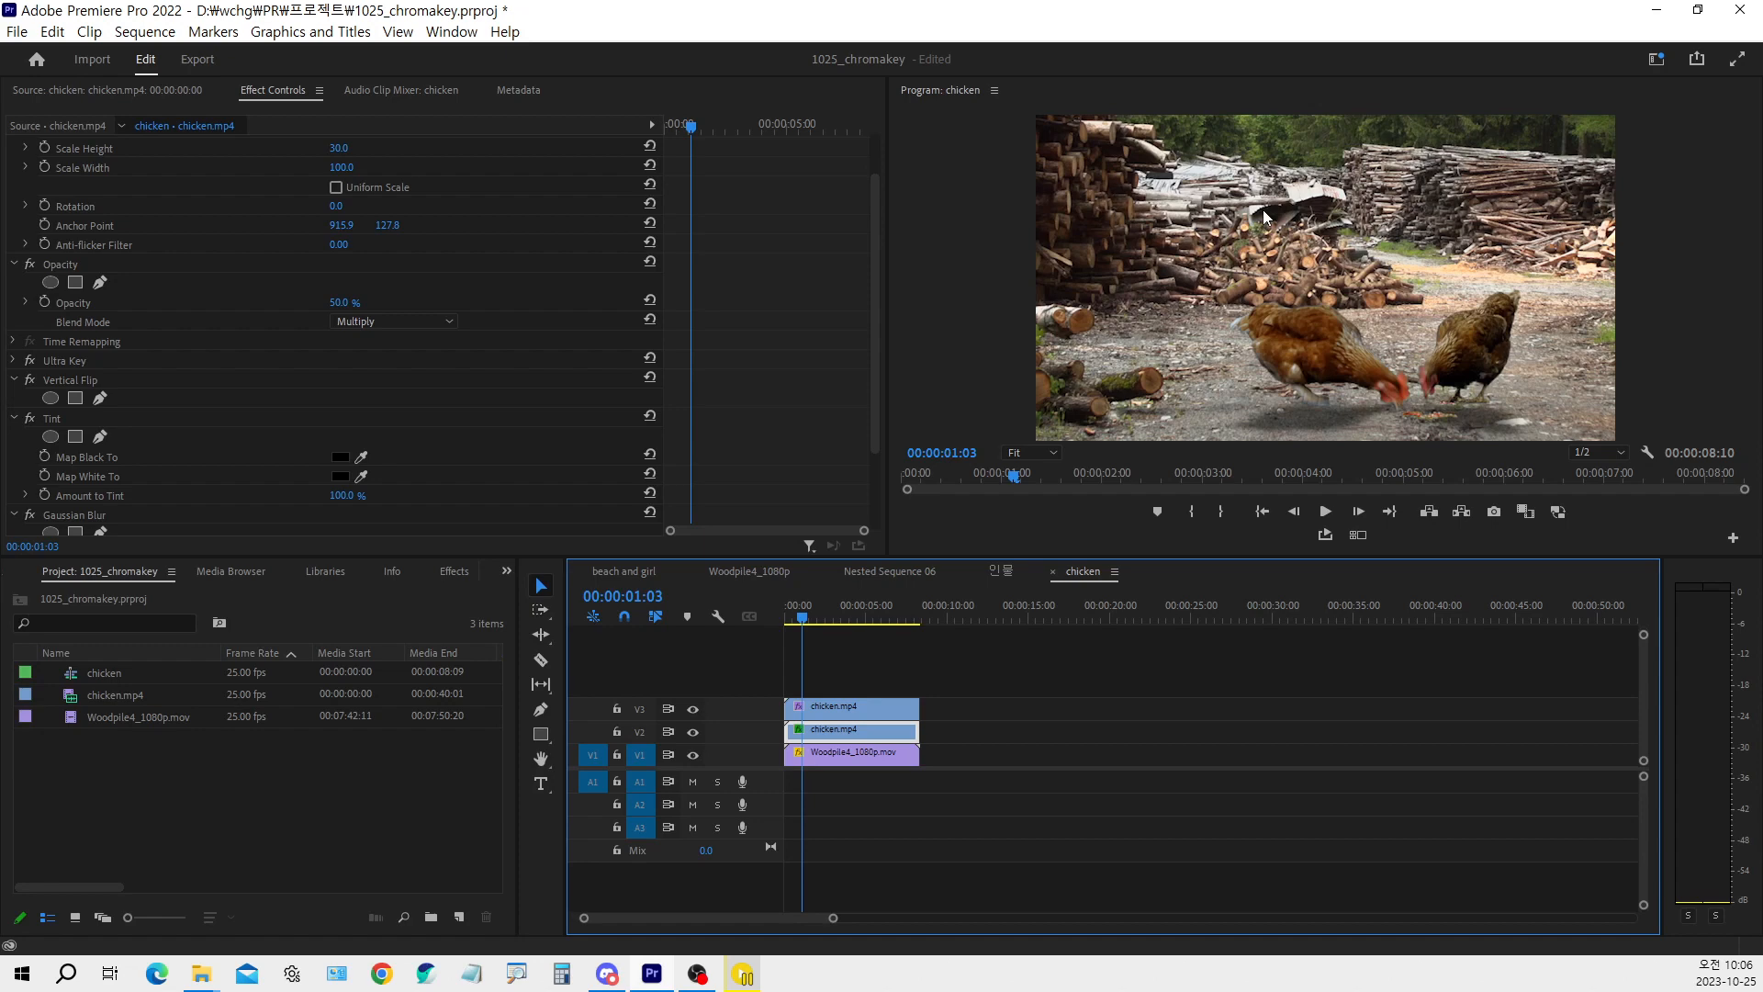
Set the Program monitor's playback resolution to Full
left_click(1584, 453)
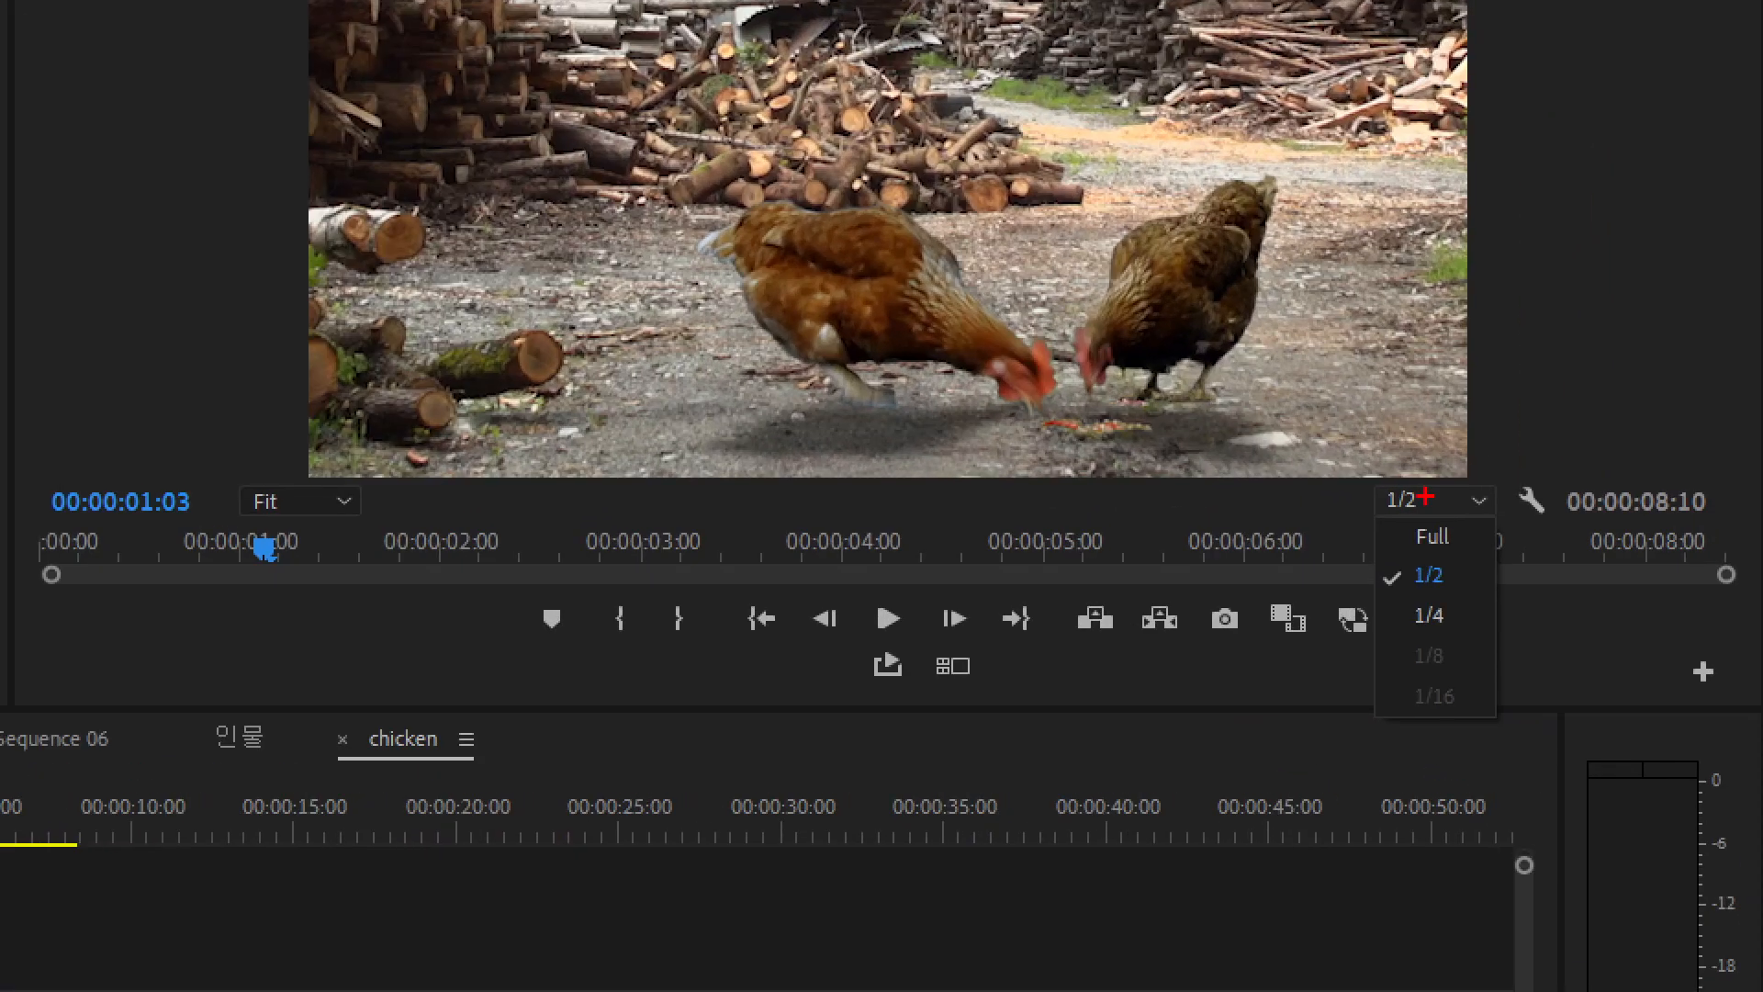
left_click_drag(499, 295, 577, 244)
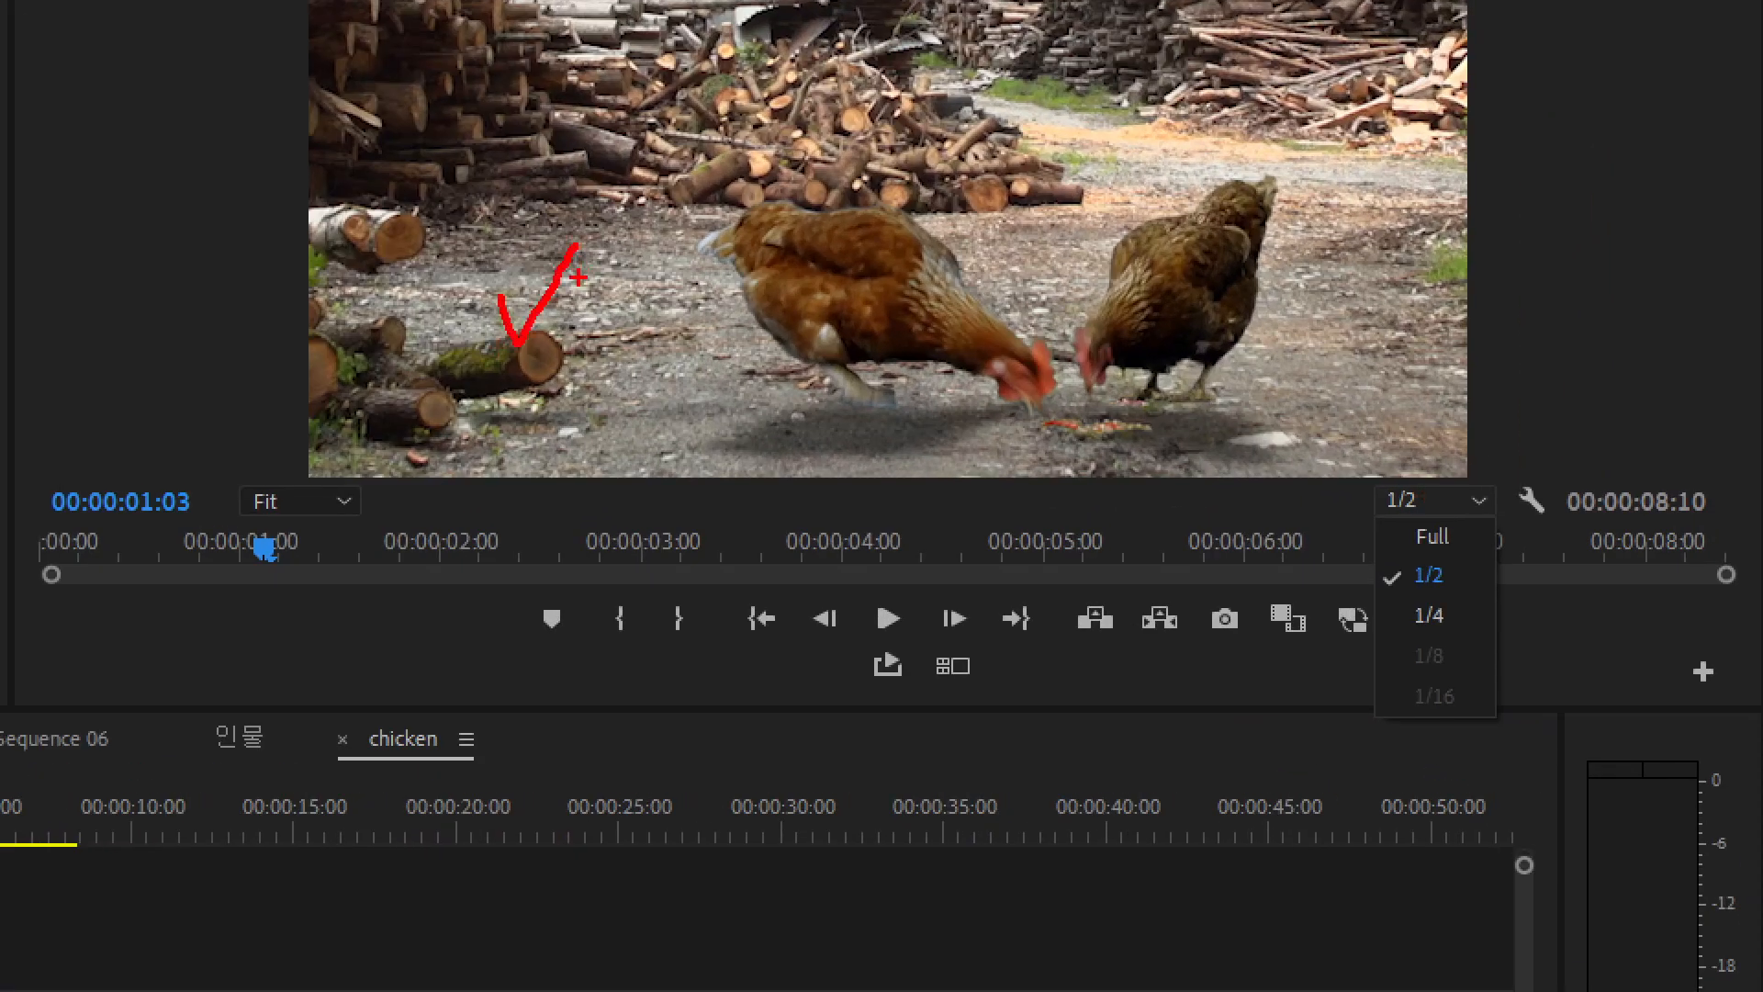
left_click_drag(1366, 473, 1505, 516)
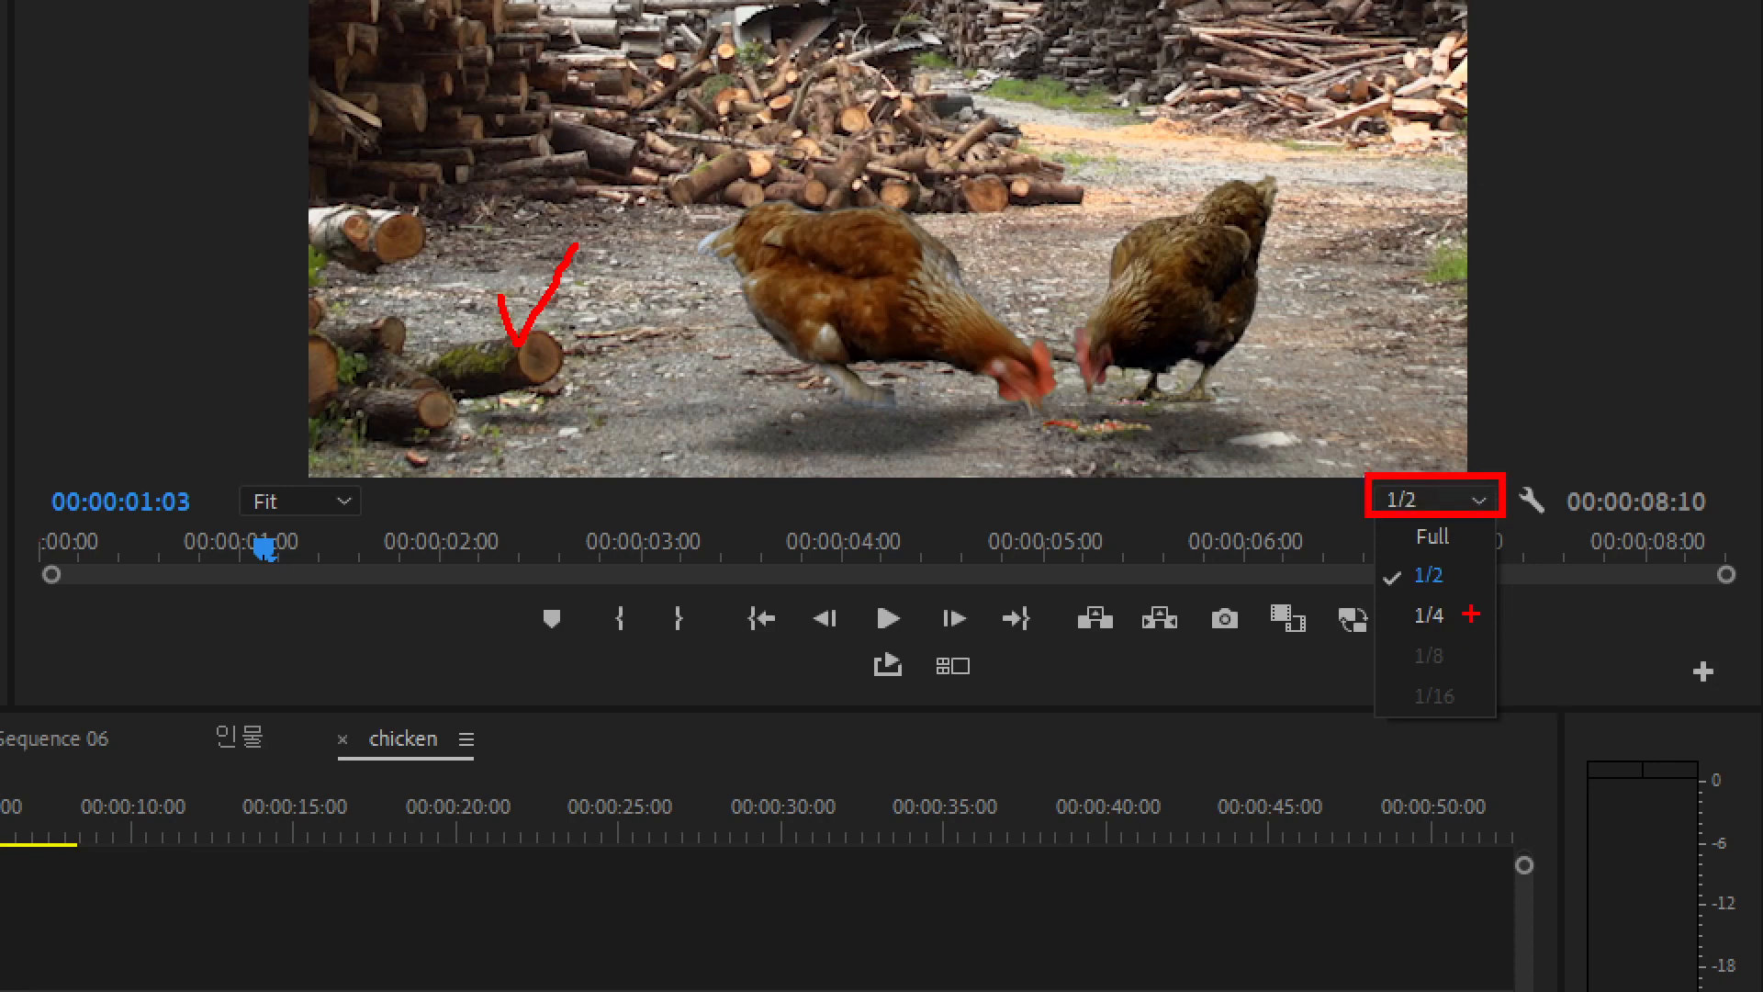
left_click_drag(1393, 519, 1473, 557)
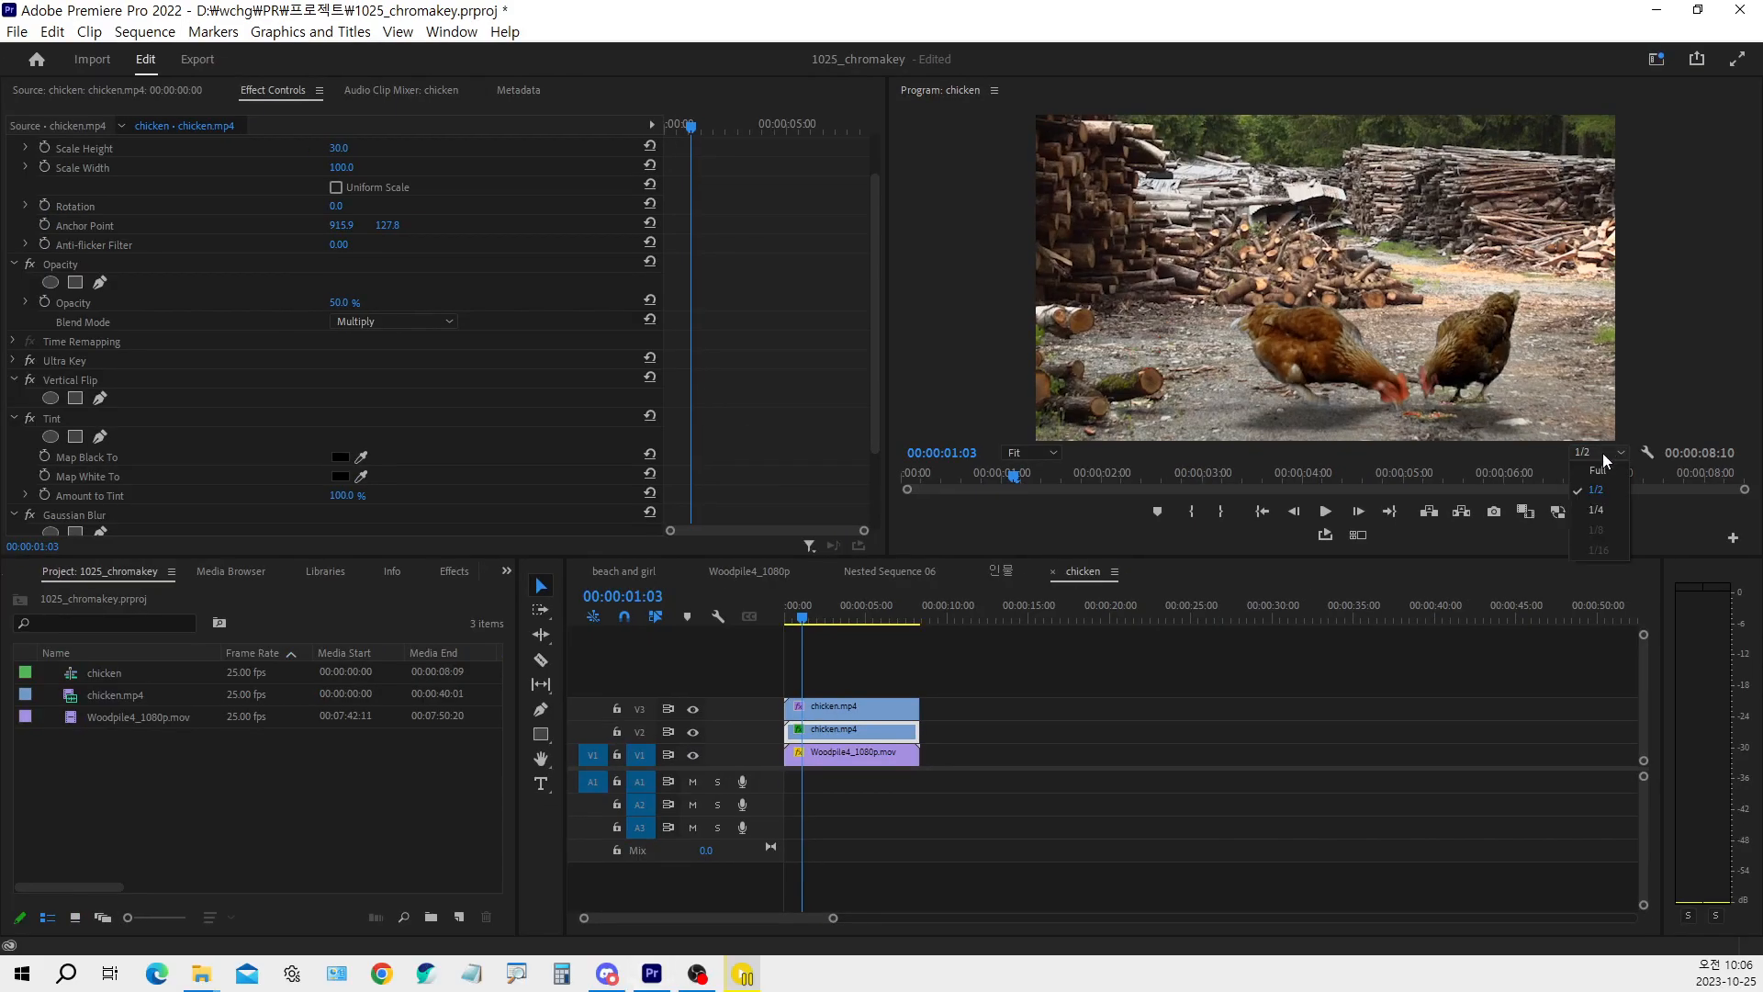
left_click(1432, 536)
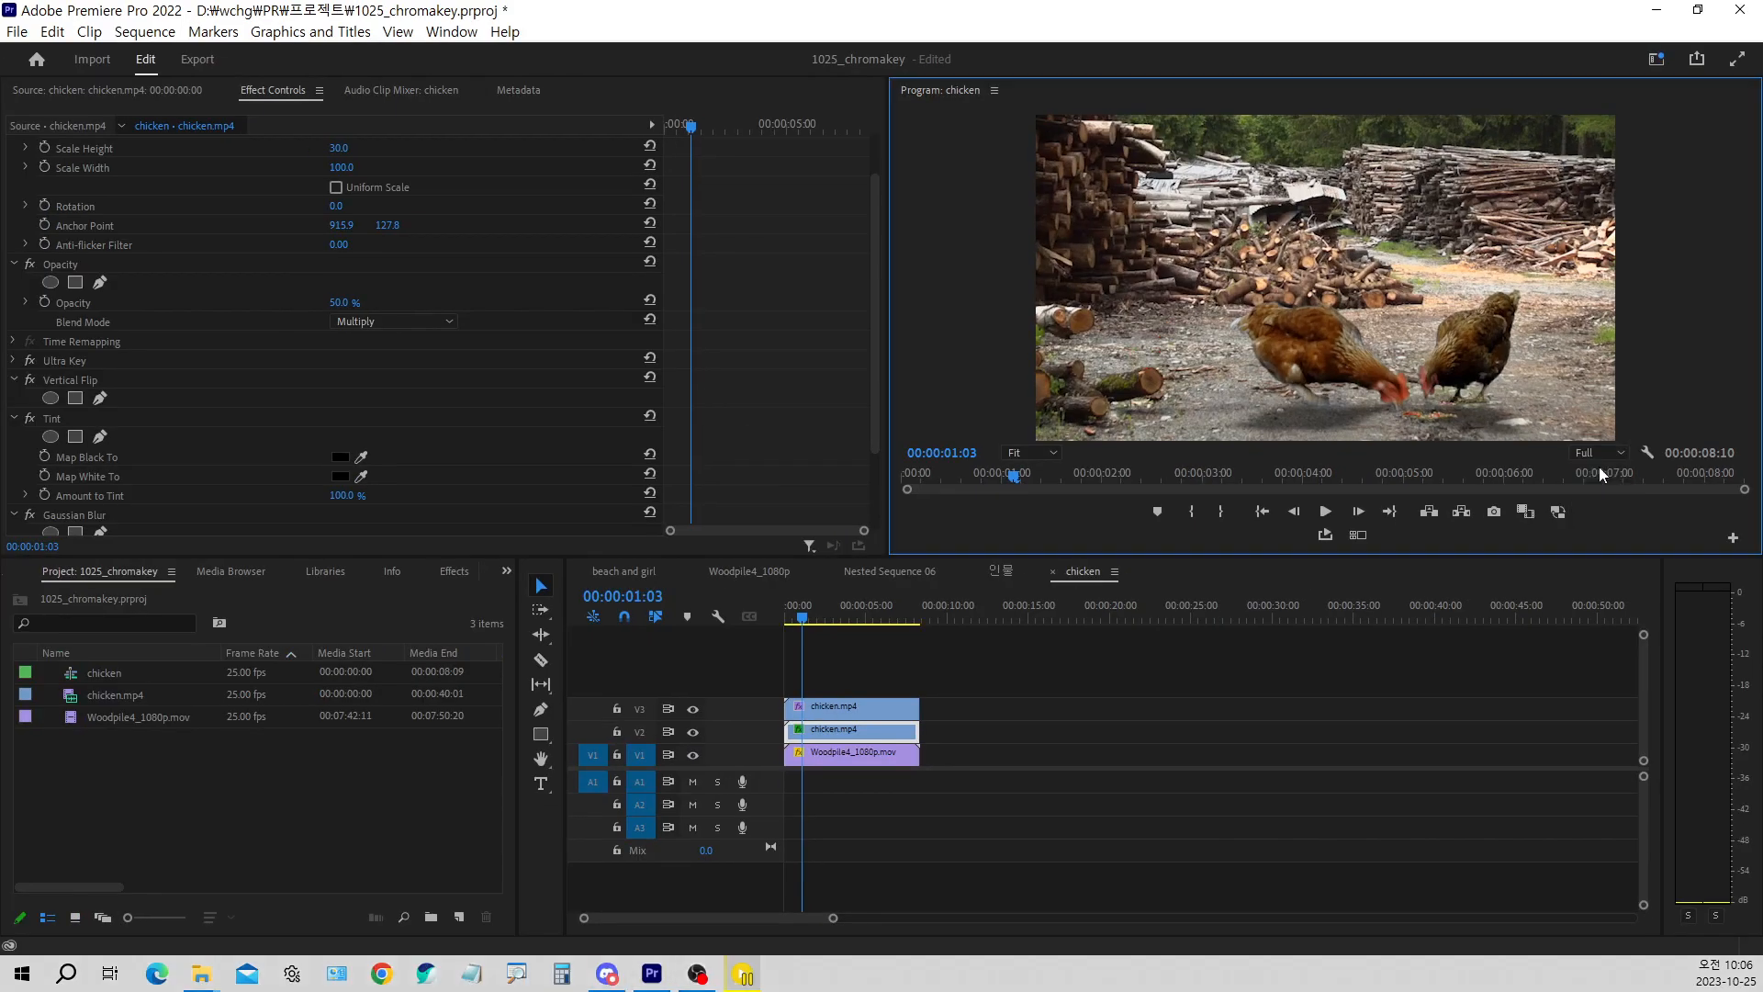
Preview the sequence from the start at full resolution and return the playhead to 00:00:00:00
left_click_drag(819, 610, 687, 621)
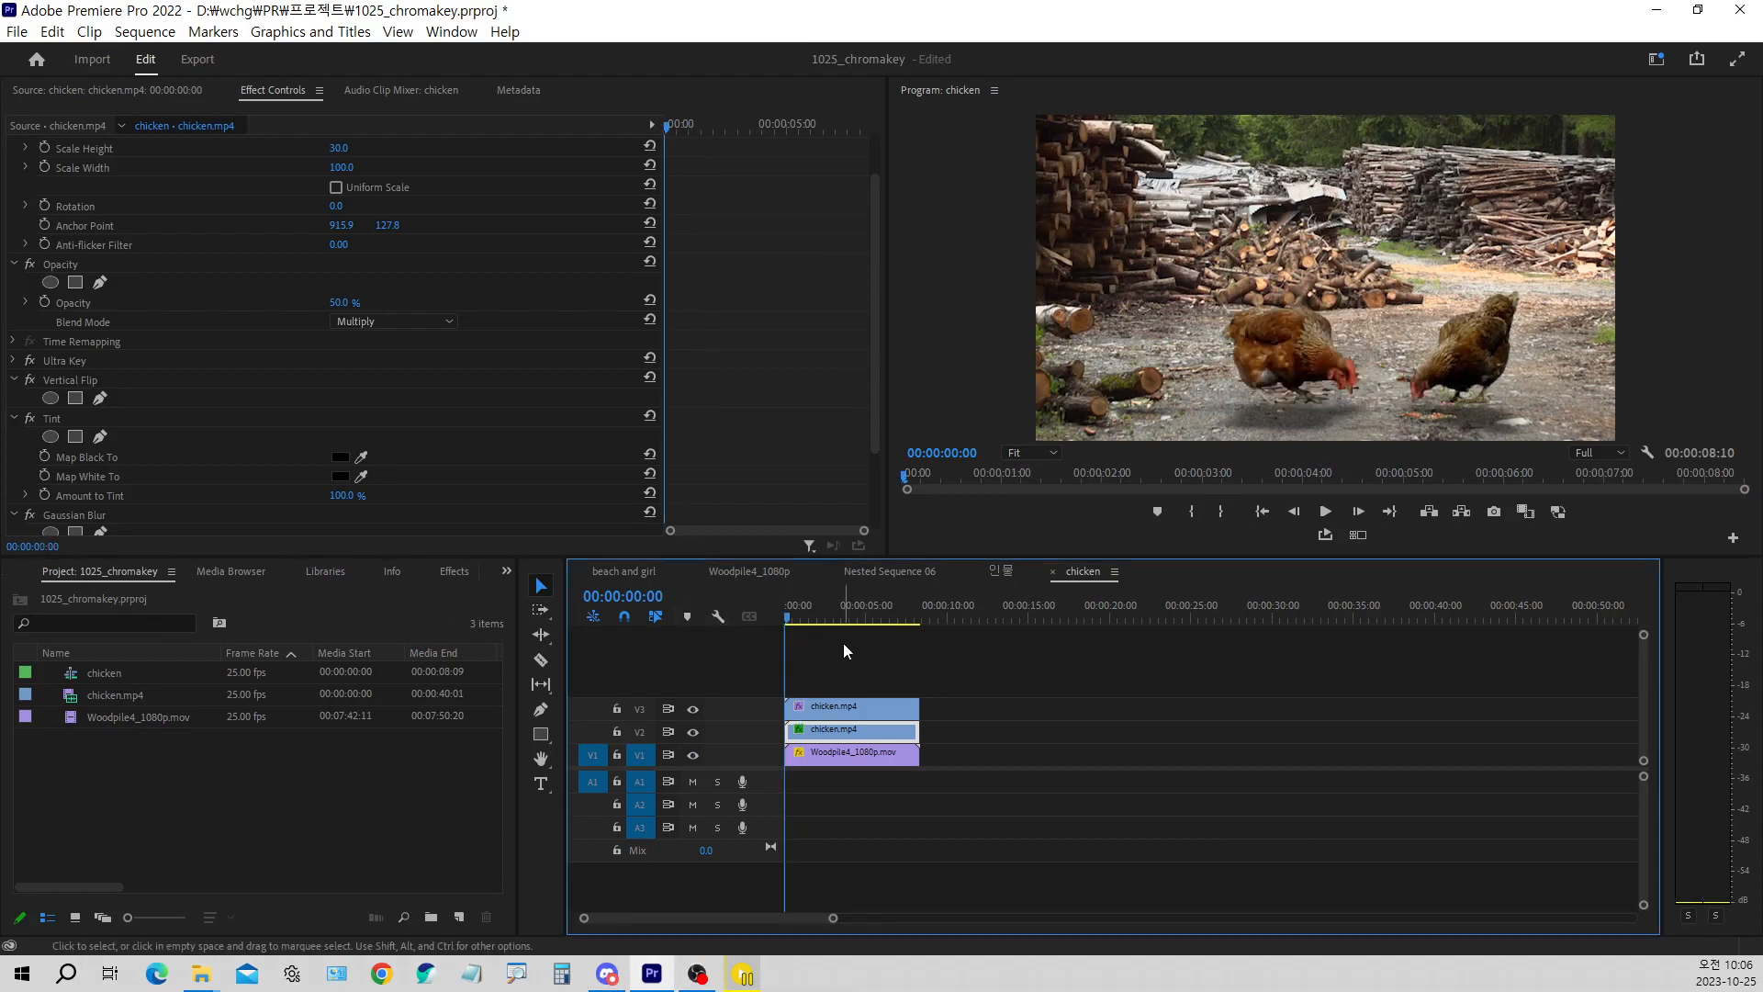
left_click(1329, 512)
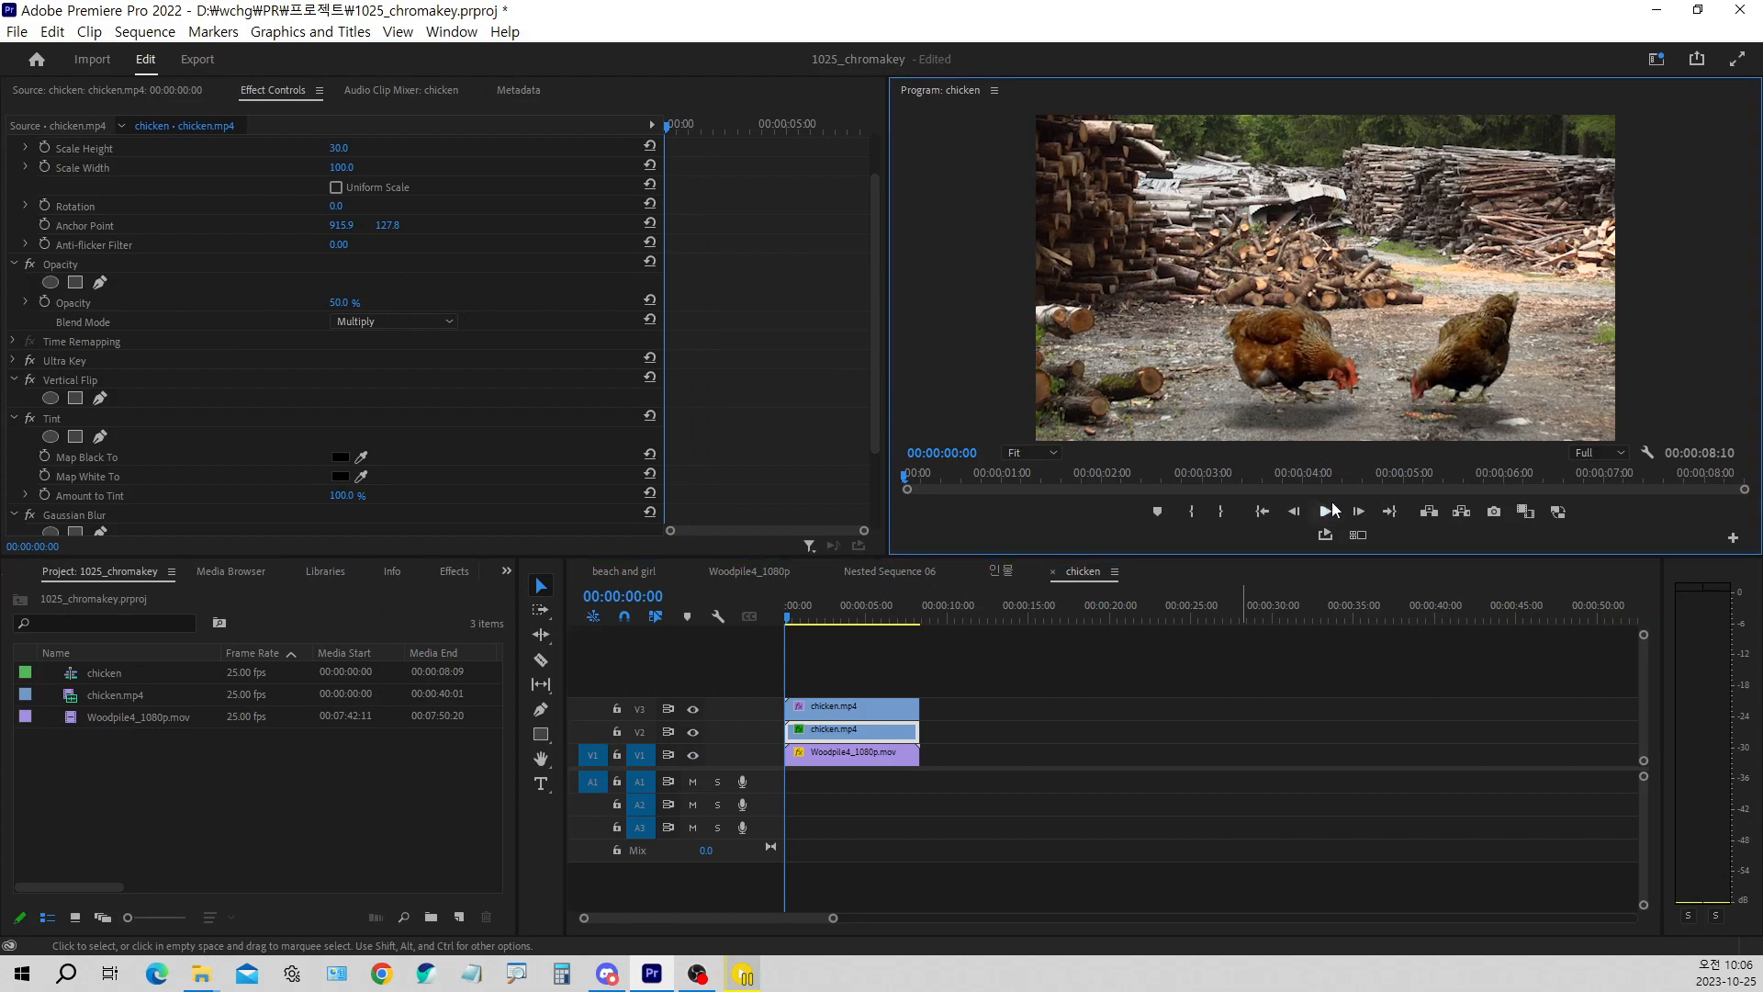
mouse_move(793, 615)
left_mouse_down()
mouse_move(838, 621)
mouse_move(773, 621)
left_mouse_up()
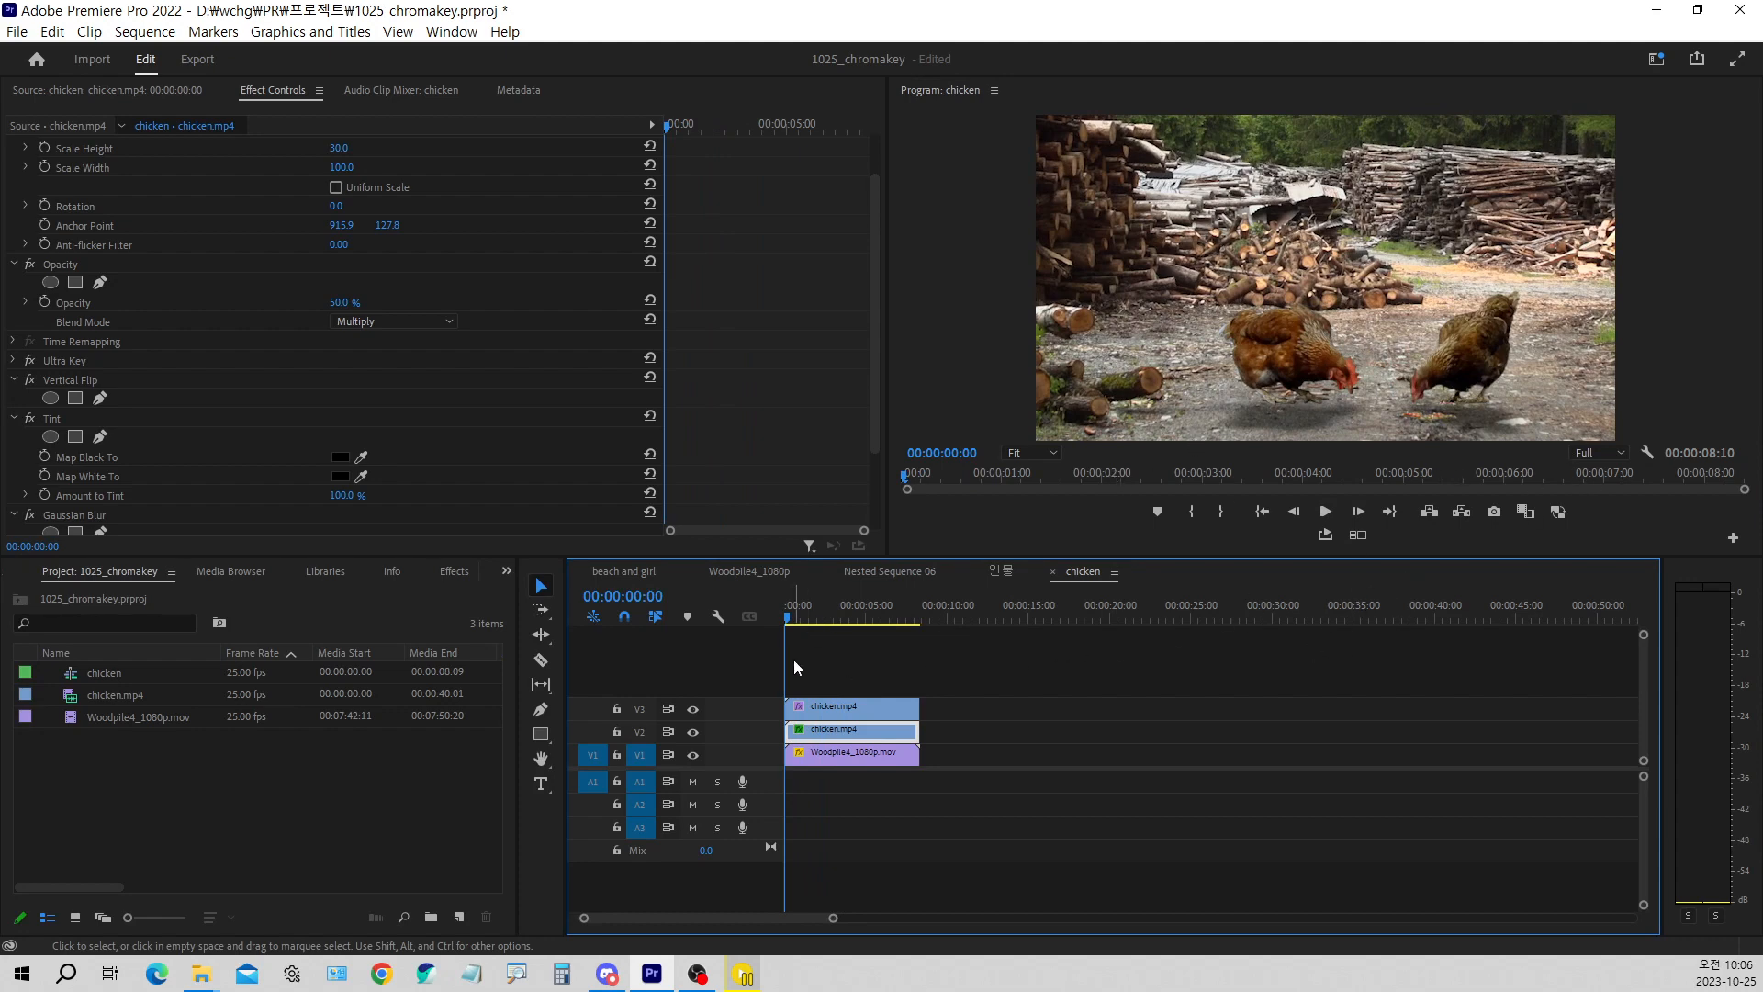
Render the chicken sequence In to Out and play back the rendered composite
left_click(145, 31)
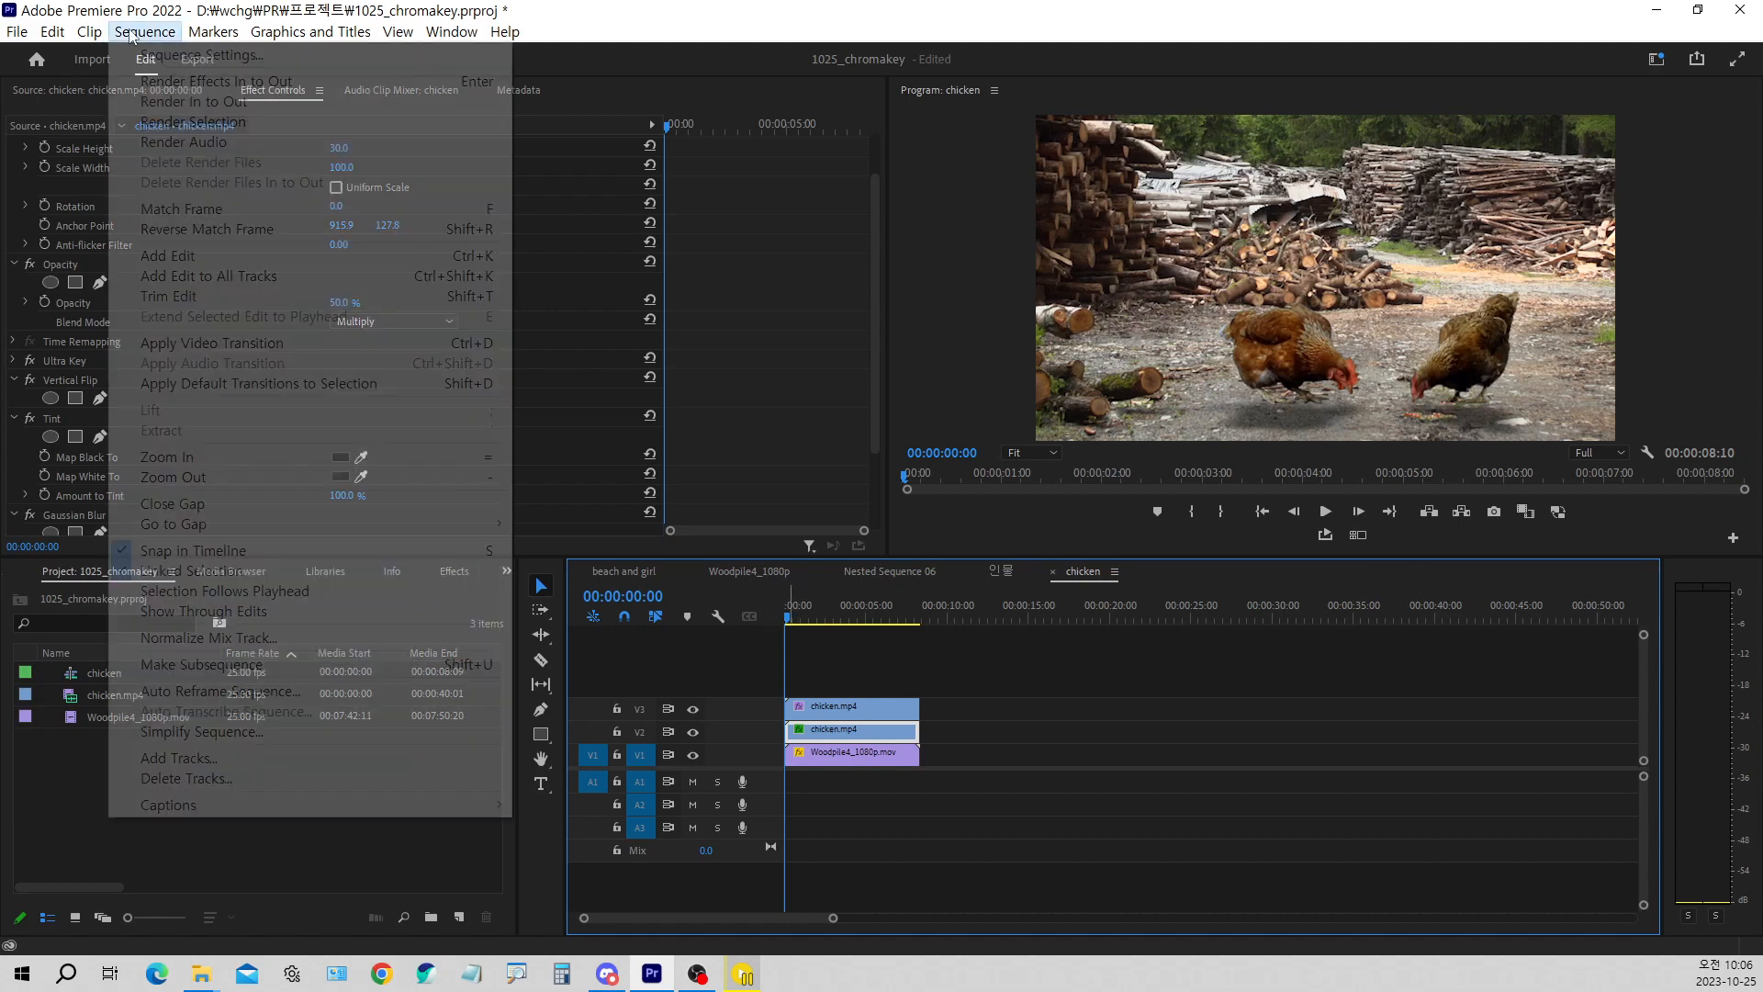
left_click(220, 102)
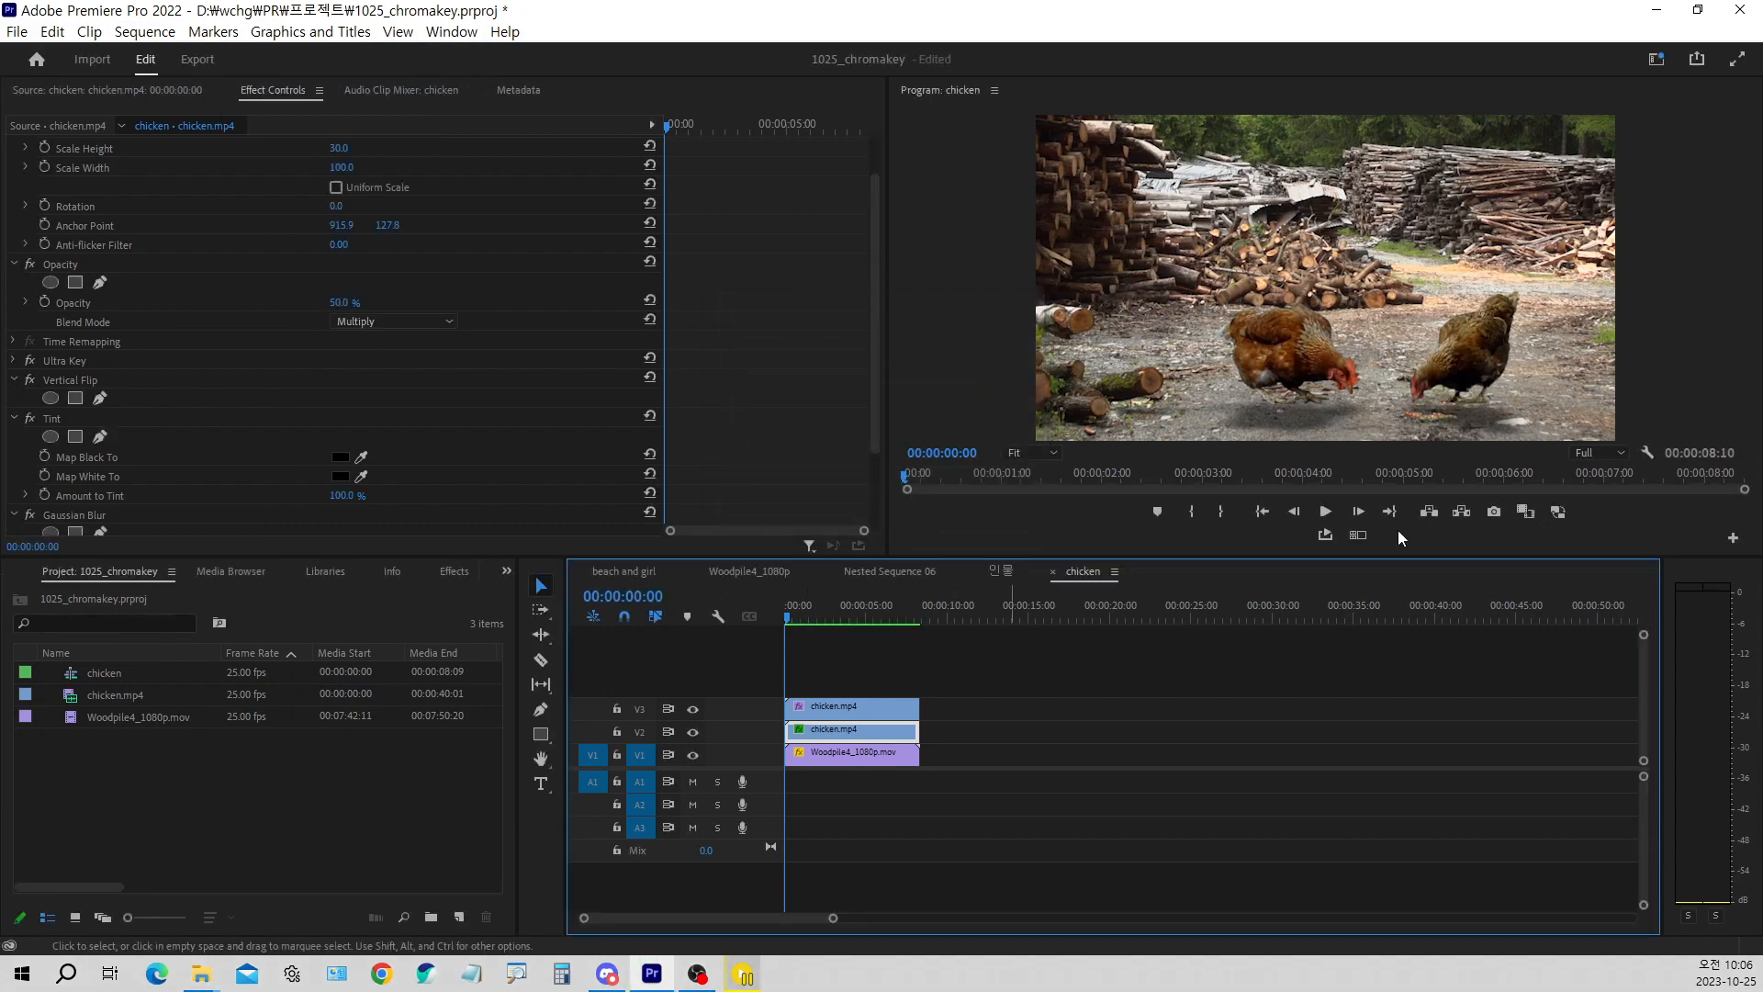
left_click(1330, 512)
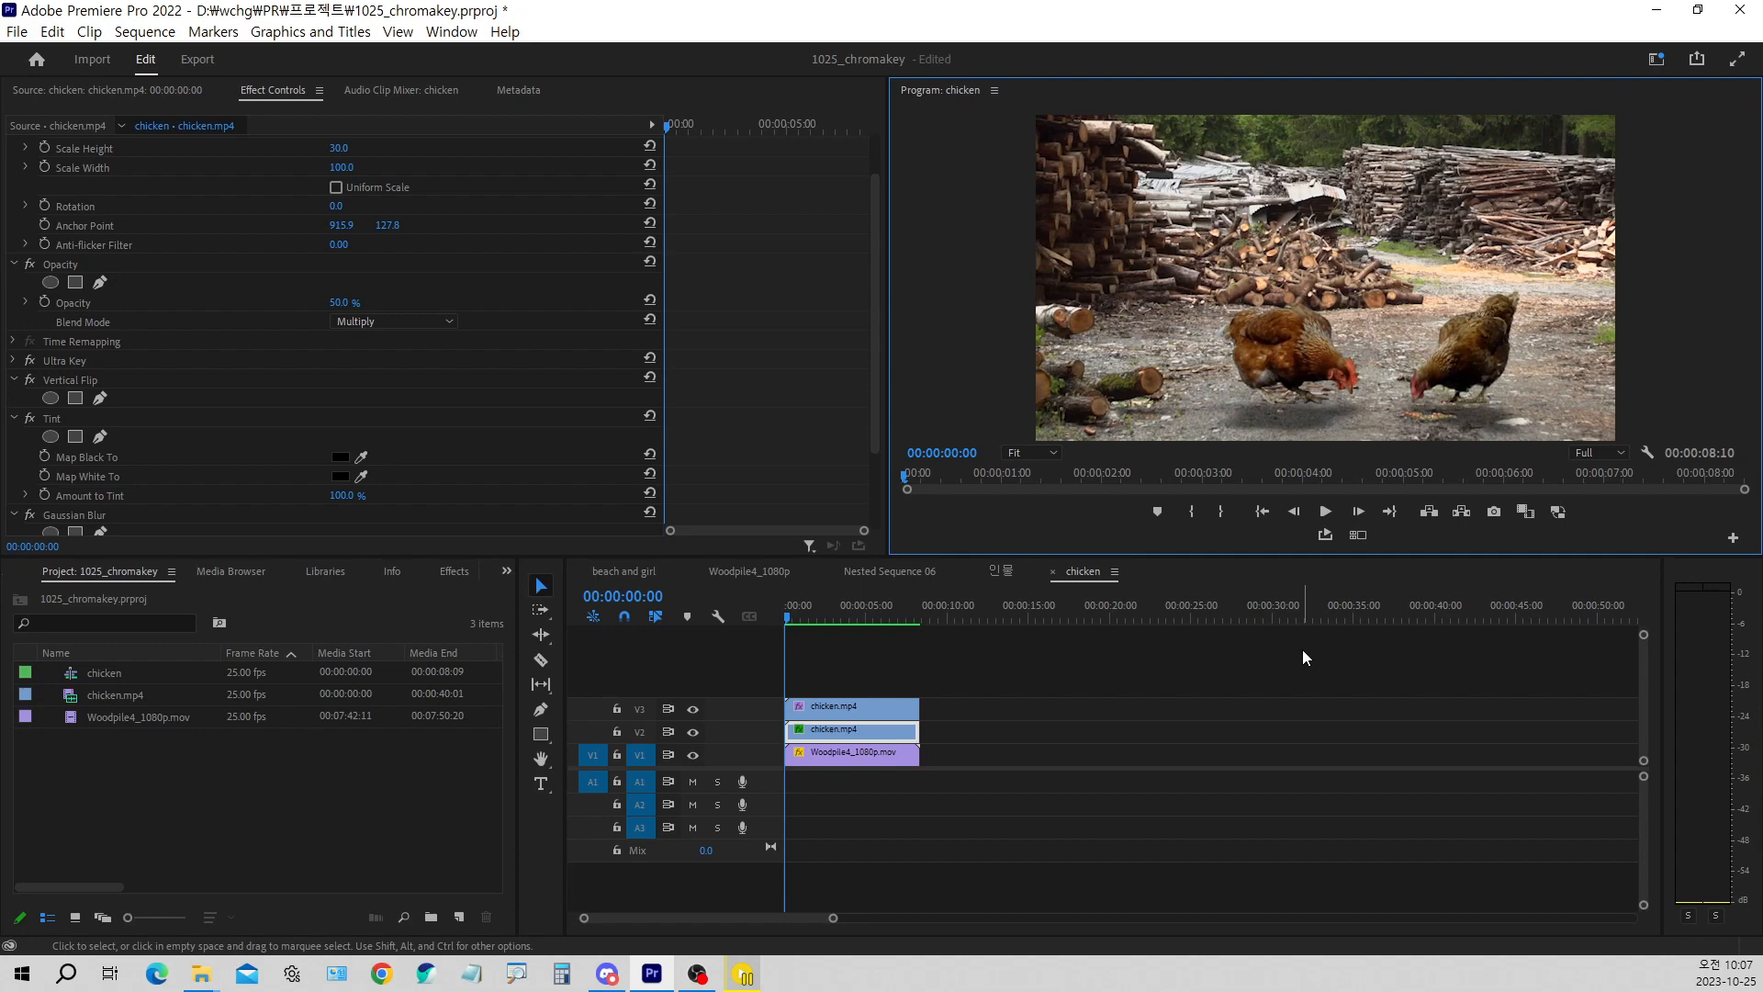
Save the project, replay the rendered sequence, and return the playhead to 00:00:00:00
key("ctrl+s")
left_click_drag(810, 608, 809, 650)
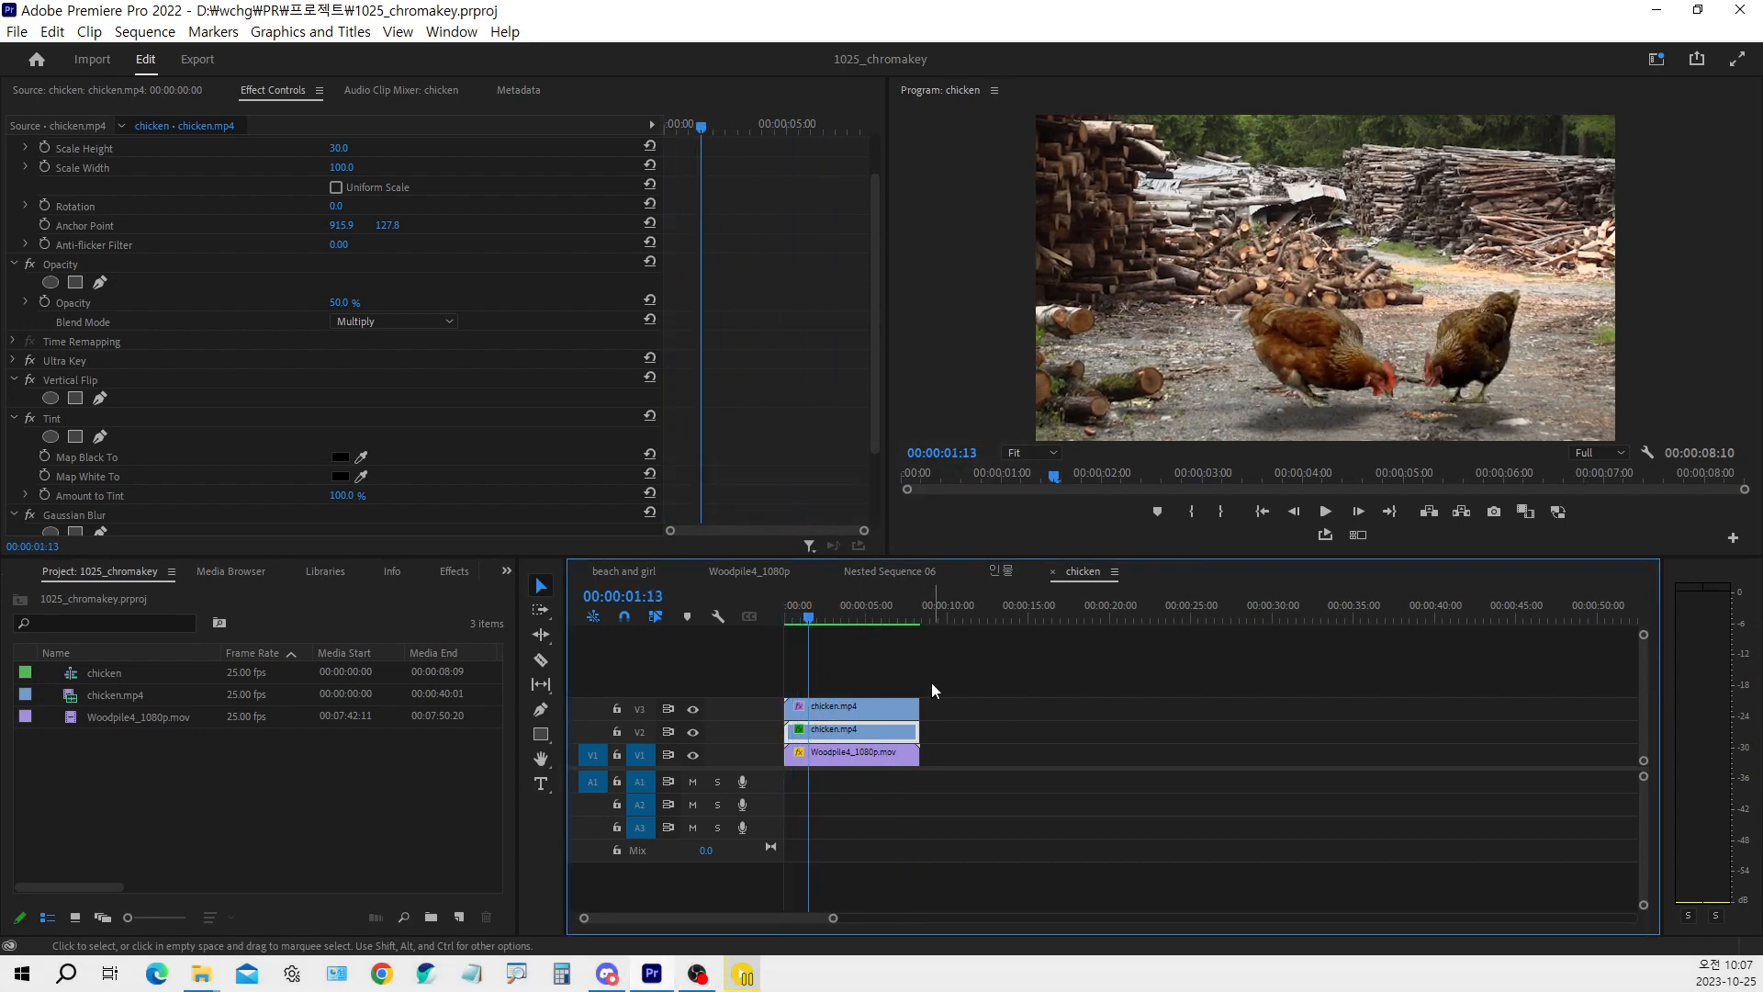
left_click(1337, 510)
left_click_drag(812, 609, 772, 665)
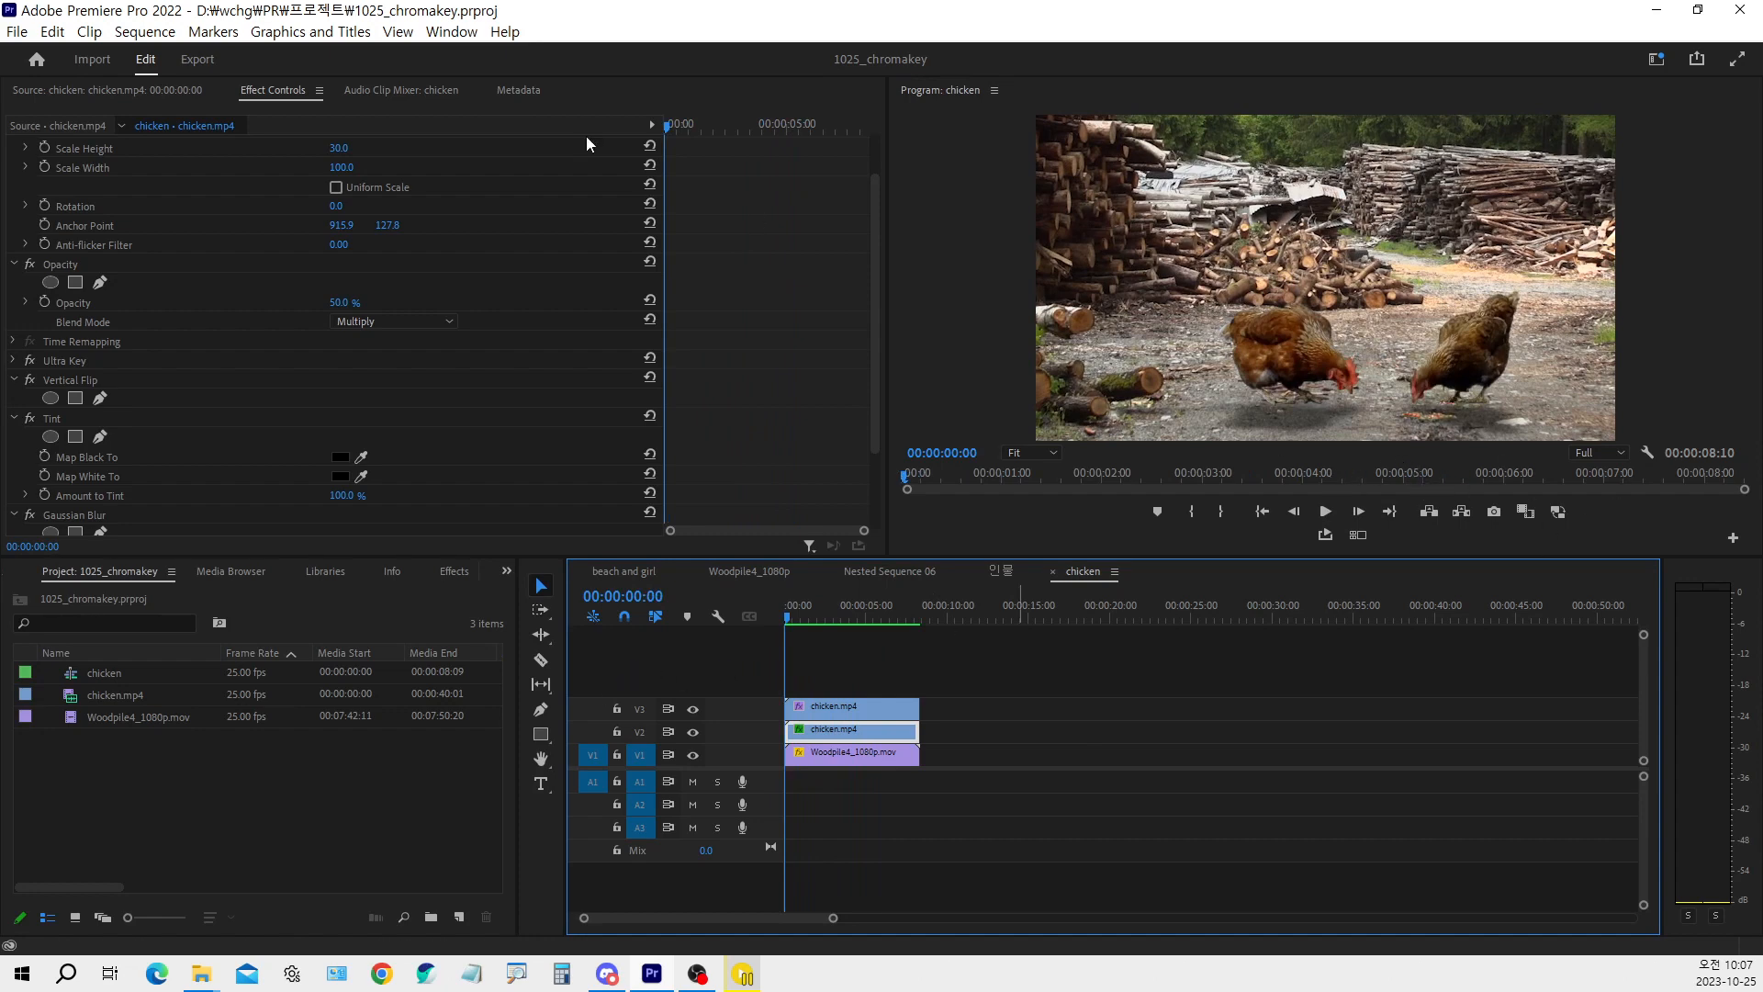
Group the chicken sequence, chicken.mp4 and Woodpile4_1080p.mov in a new bin named chroma1 and collapse the bin
left_click(307, 779)
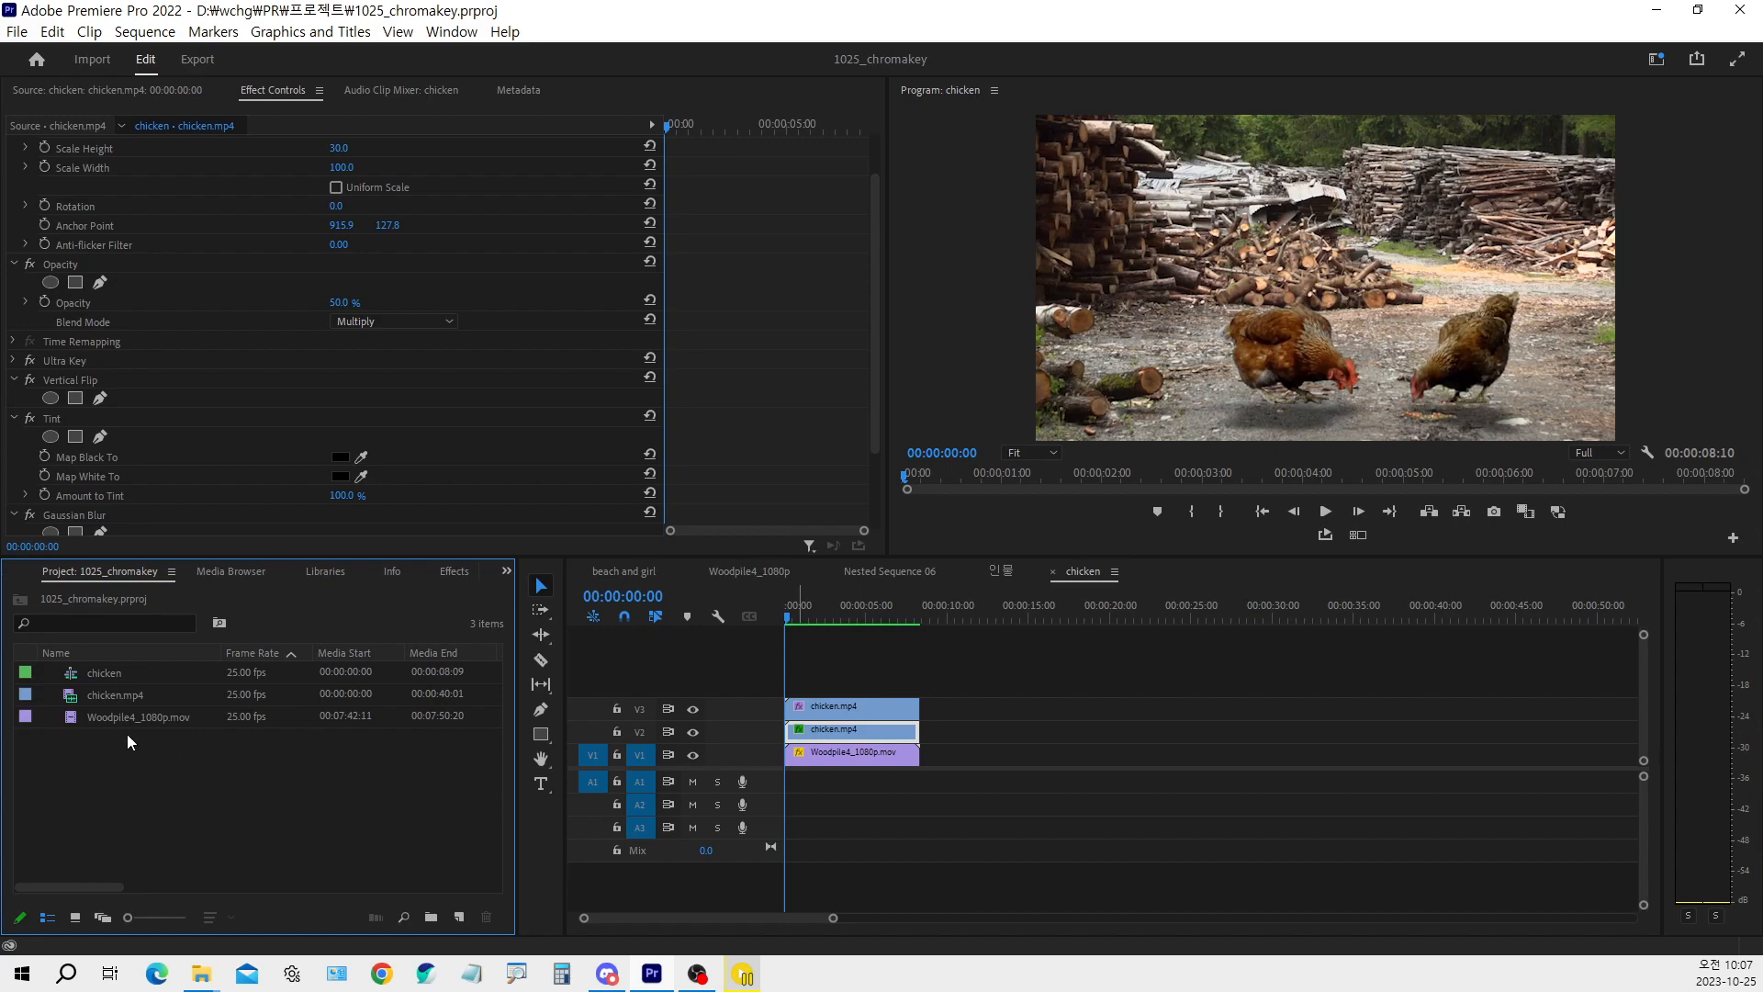
left_click_drag(143, 747, 61, 656)
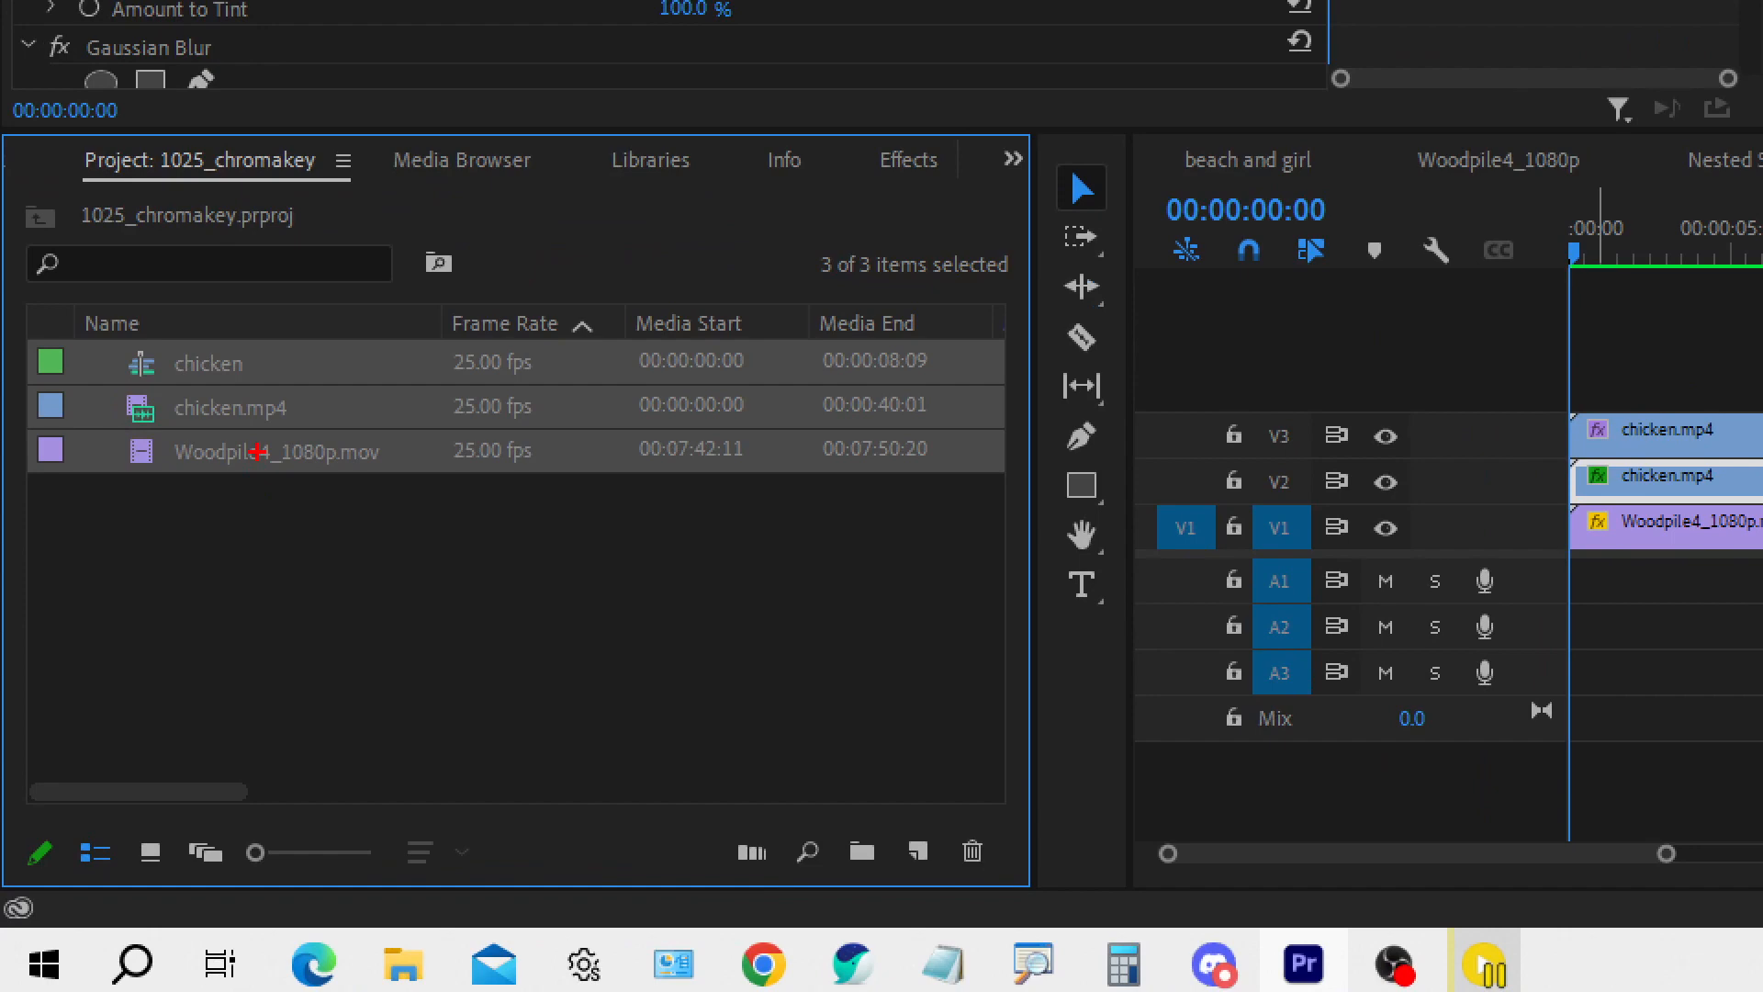
mouse_move(259, 451)
left_mouse_down()
mouse_move(452, 511)
mouse_move(748, 699)
mouse_move(858, 843)
mouse_move(834, 829)
mouse_move(880, 749)
left_mouse_up()
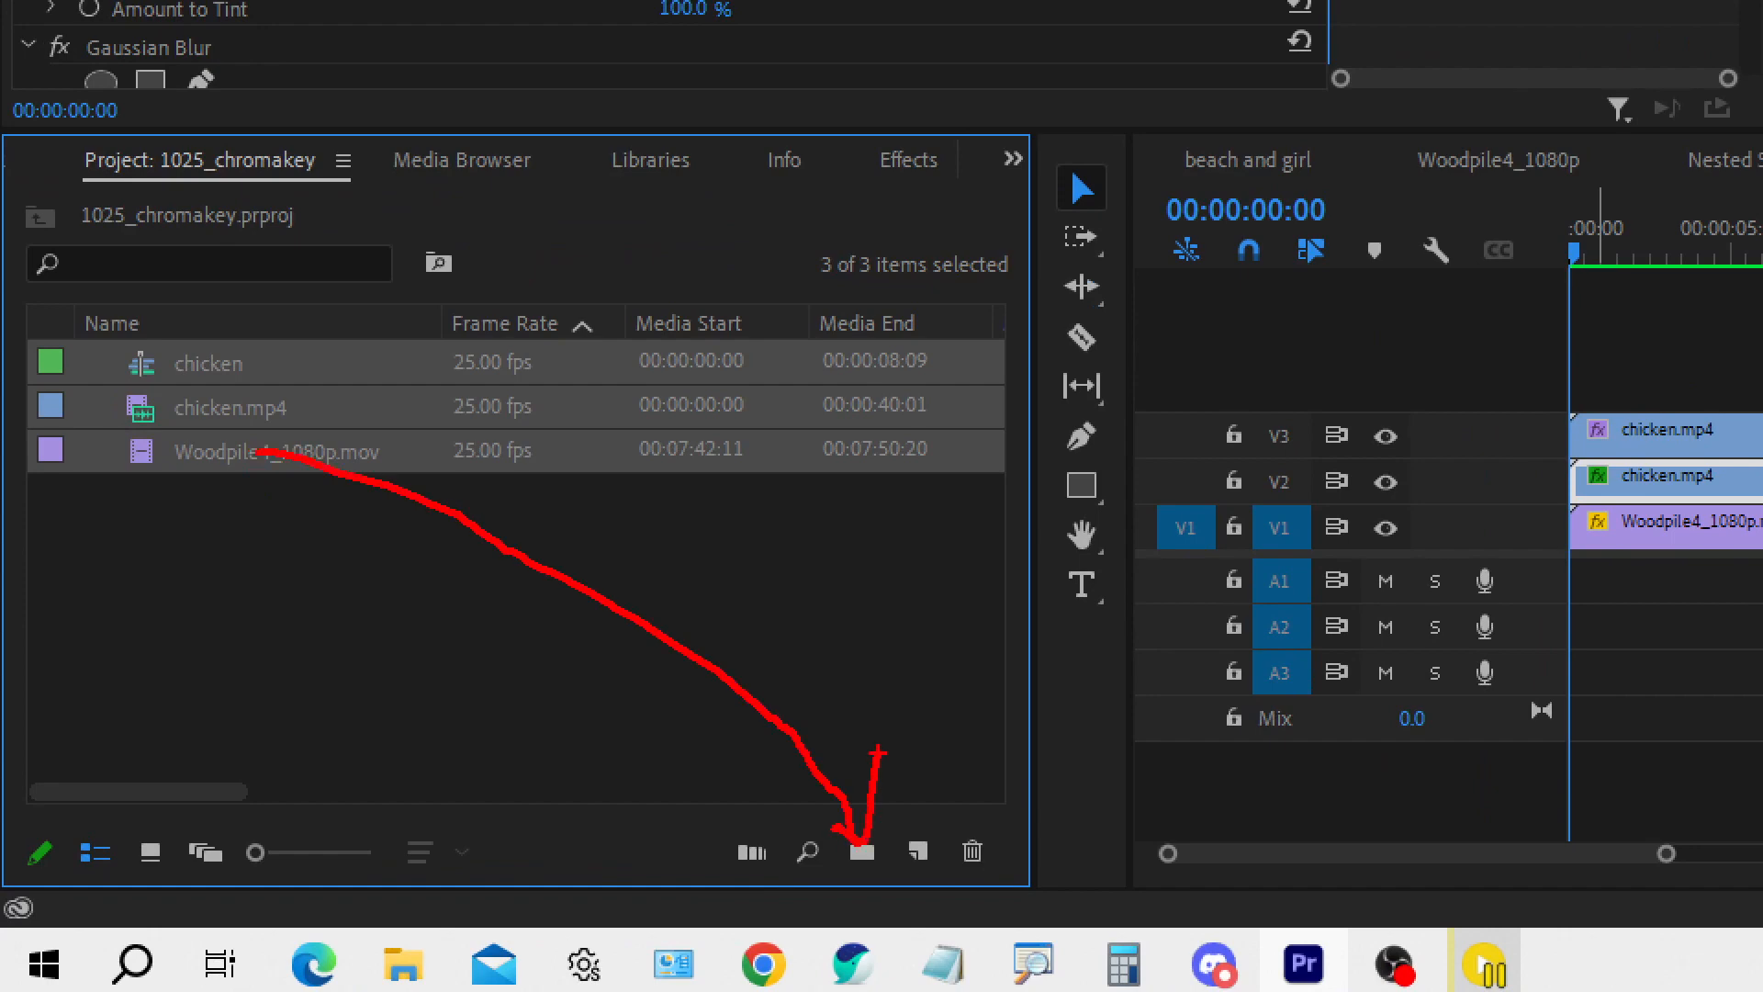
key("Escape")
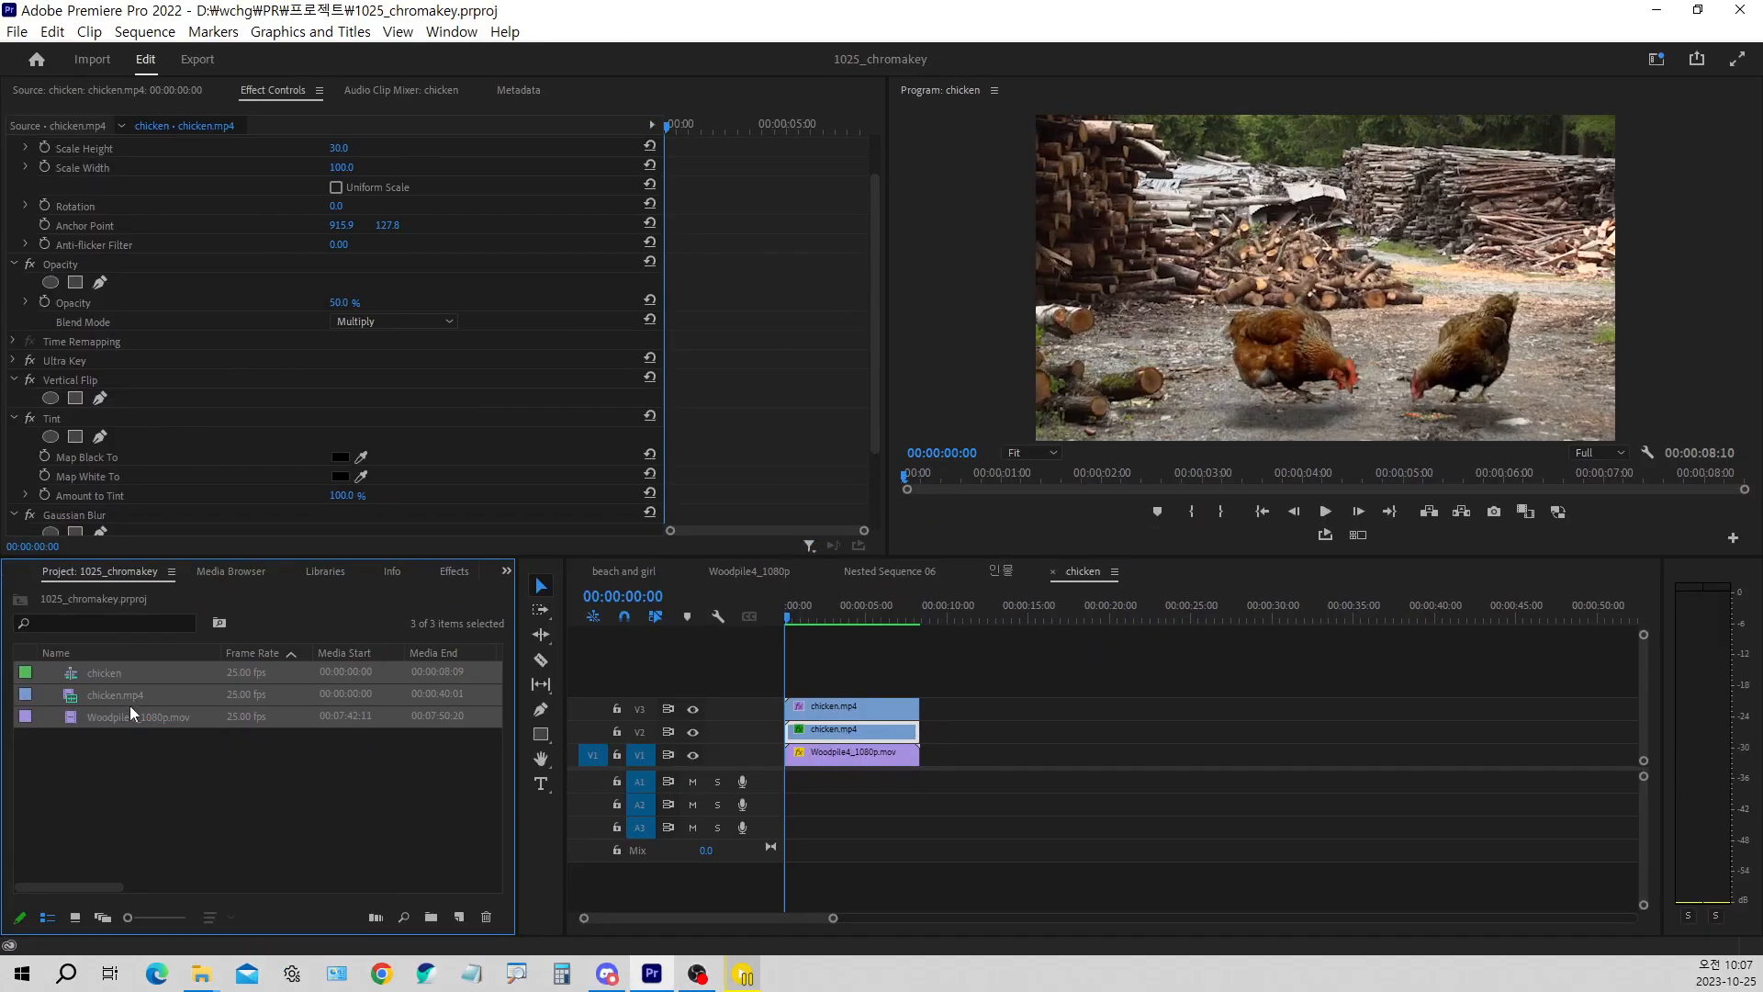
left_click(431, 916)
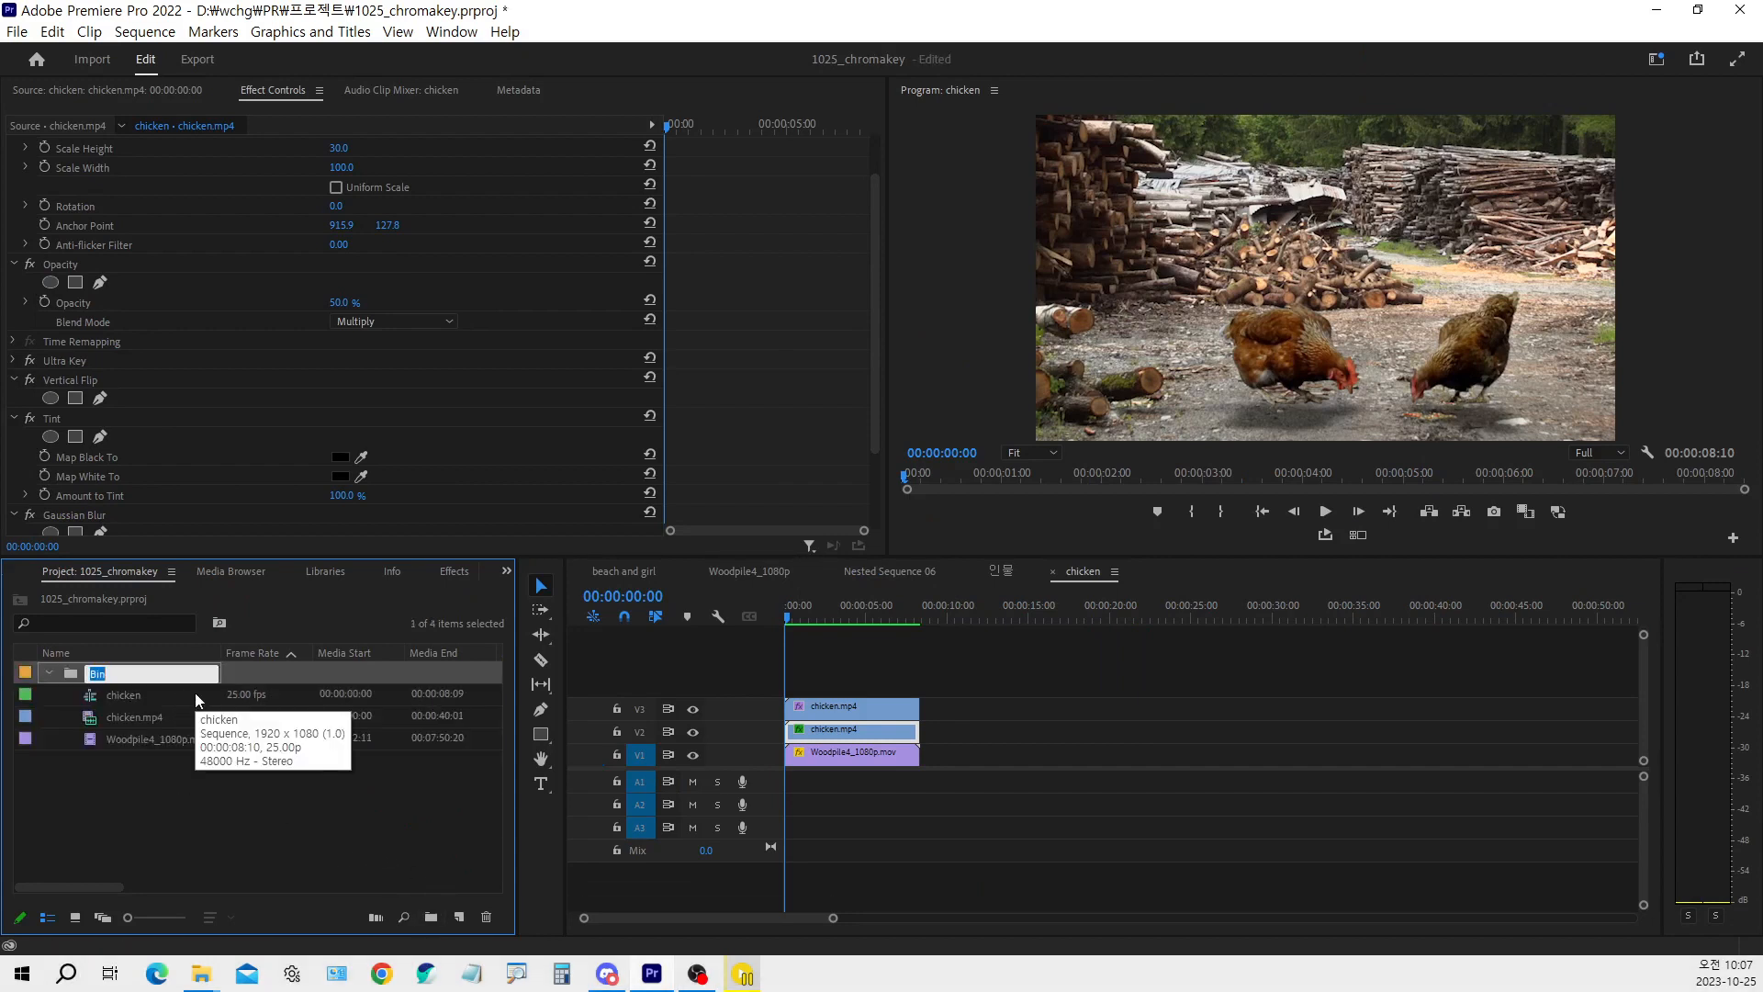
type("chroma1")
left_click(195, 695)
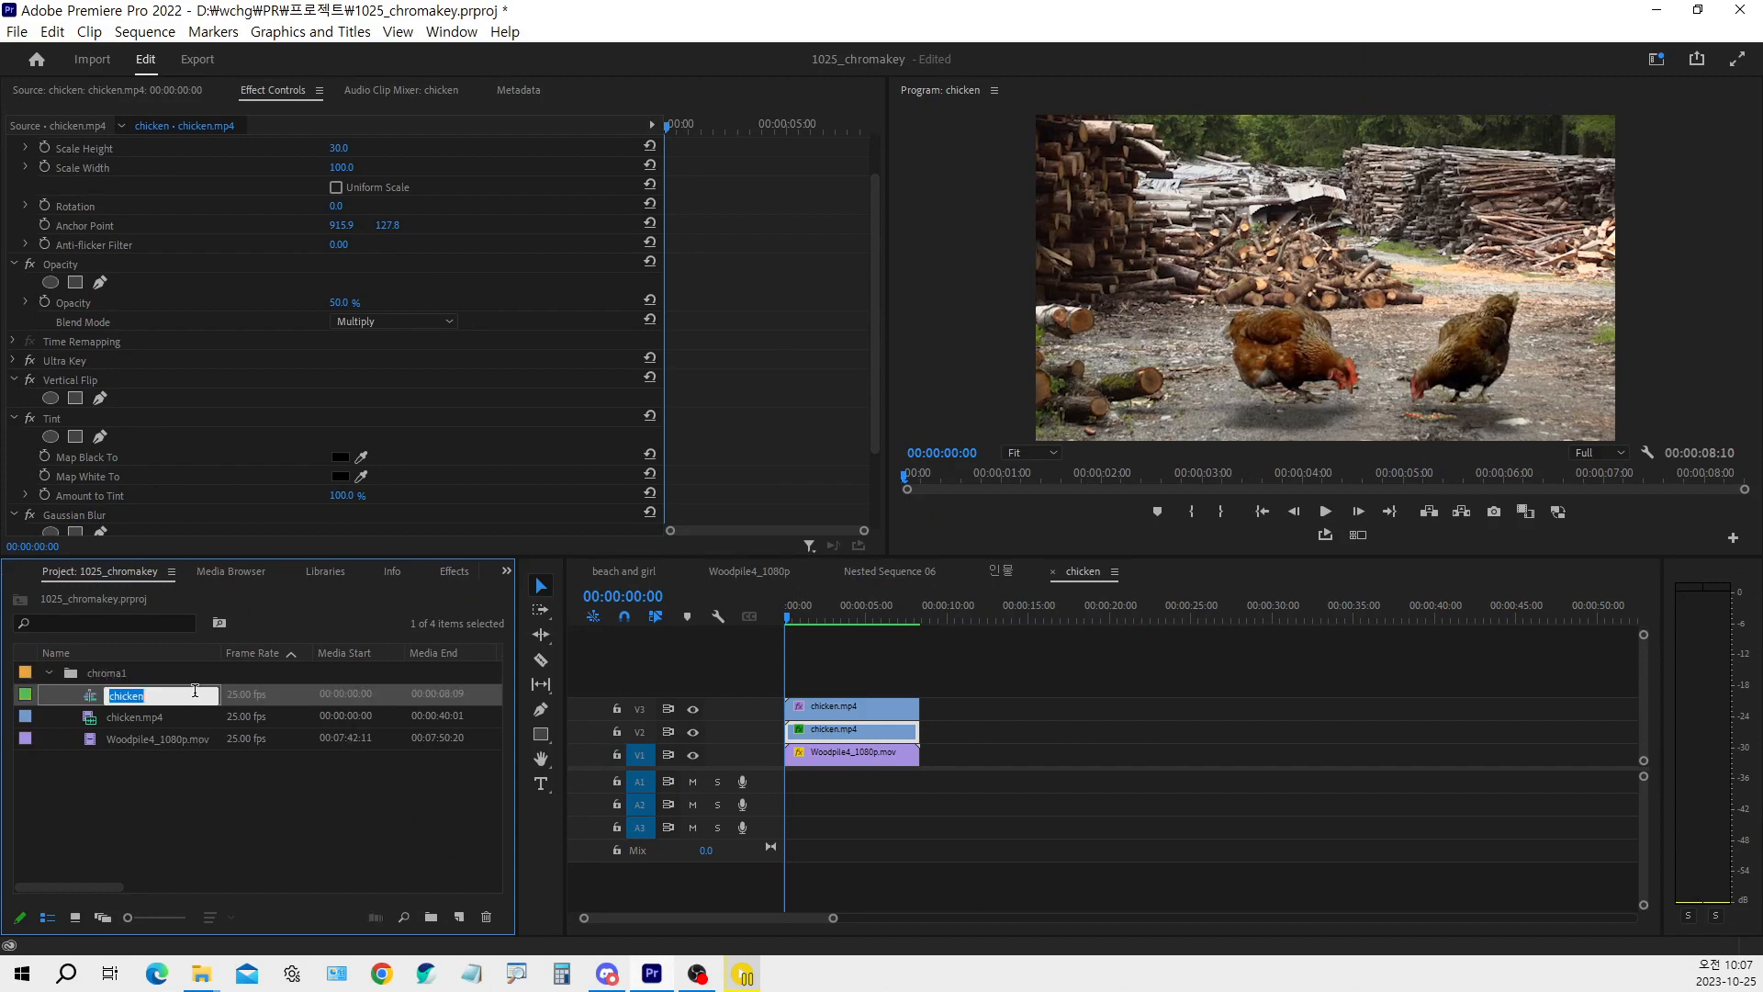
left_click(49, 673)
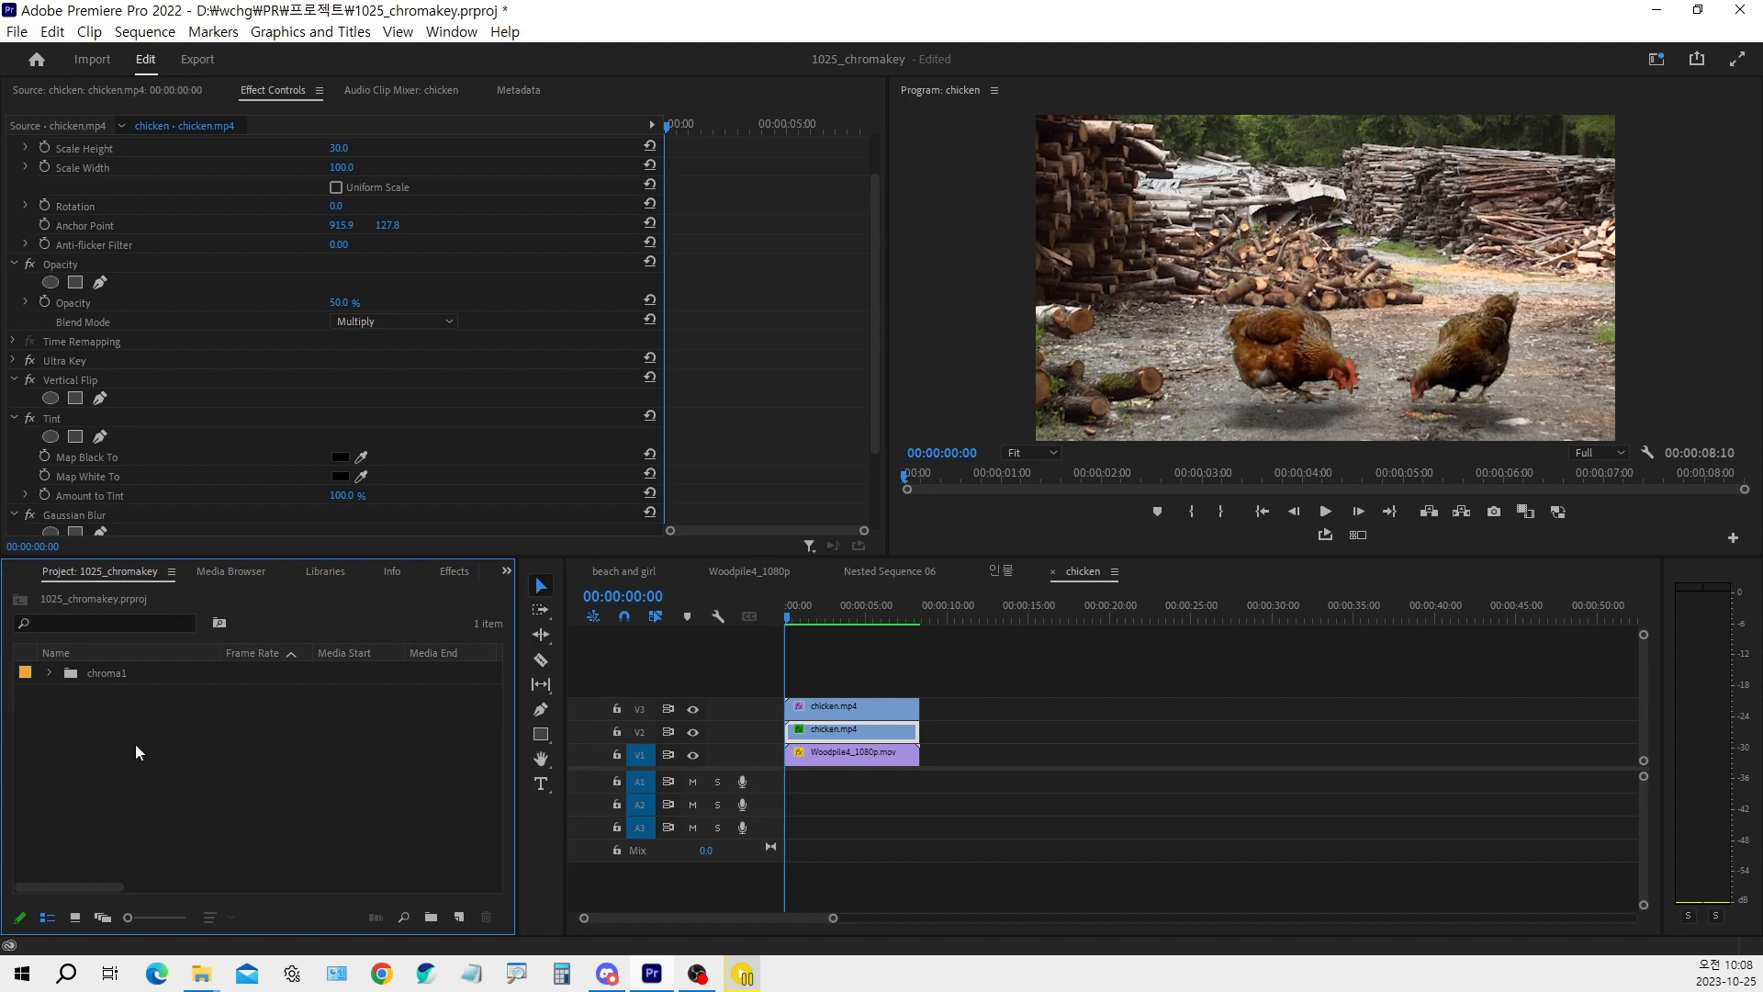
Import WhiteRabbitCleanfoot1.mp4 from the 합성자료 folder into the project root
double_click(253, 737)
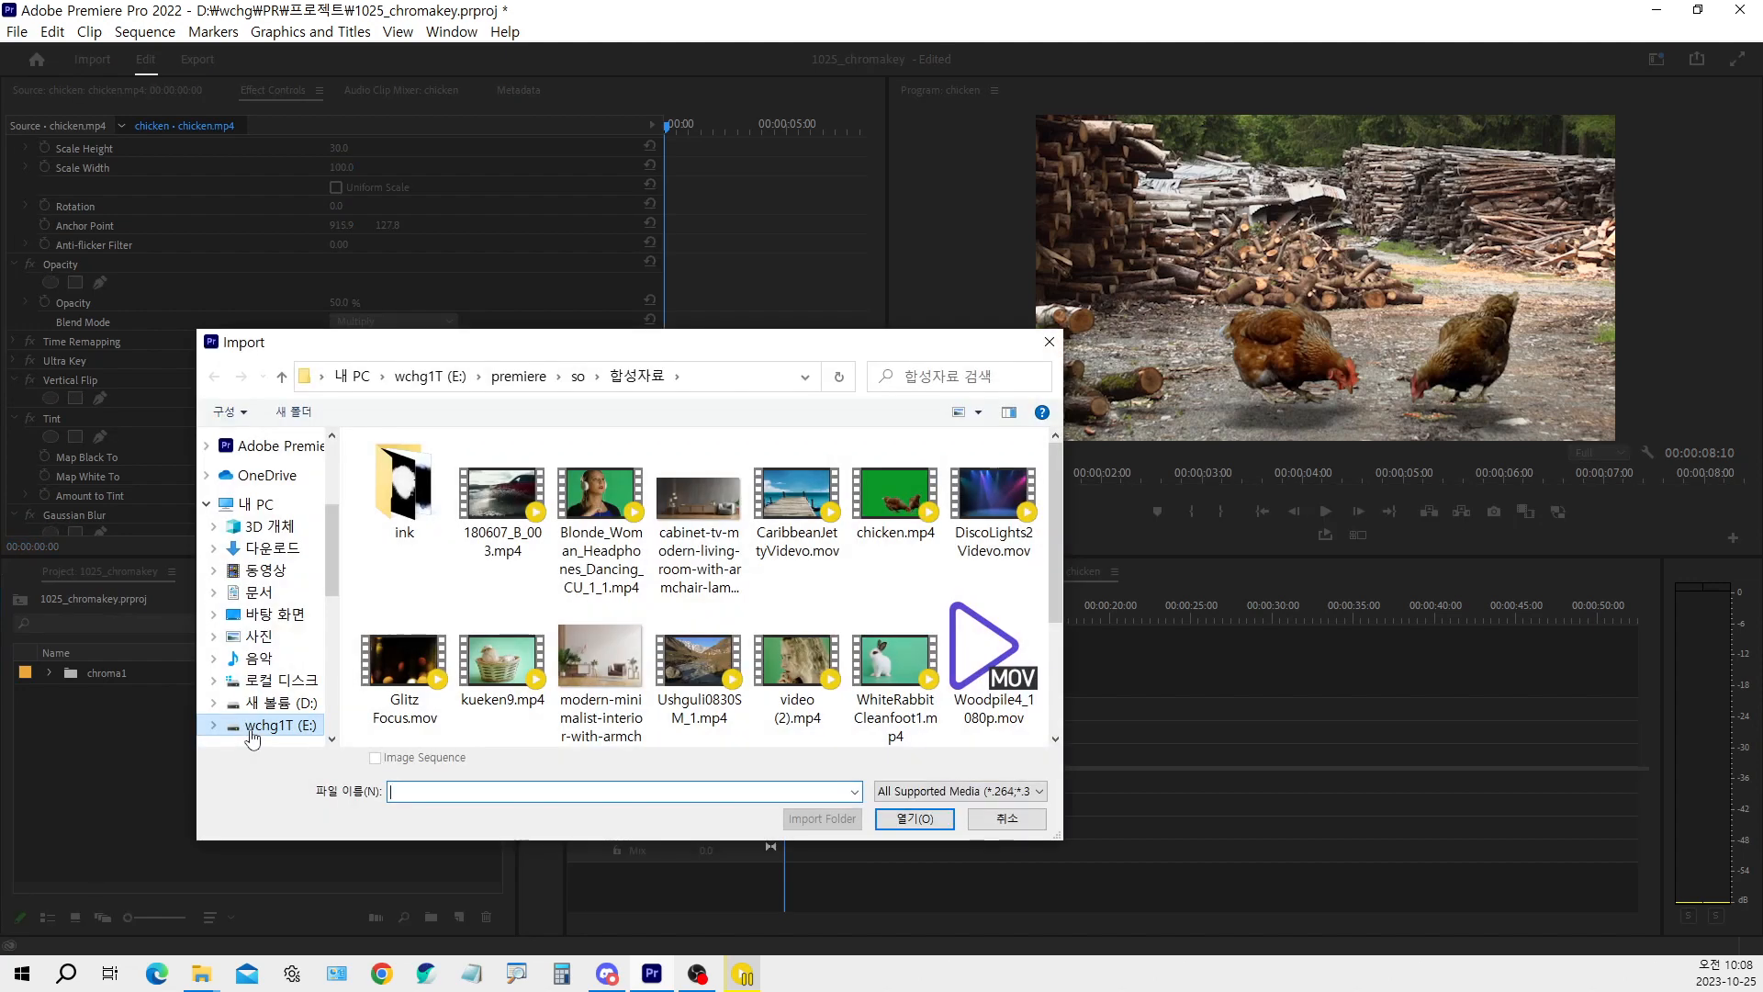
double_click(889, 668)
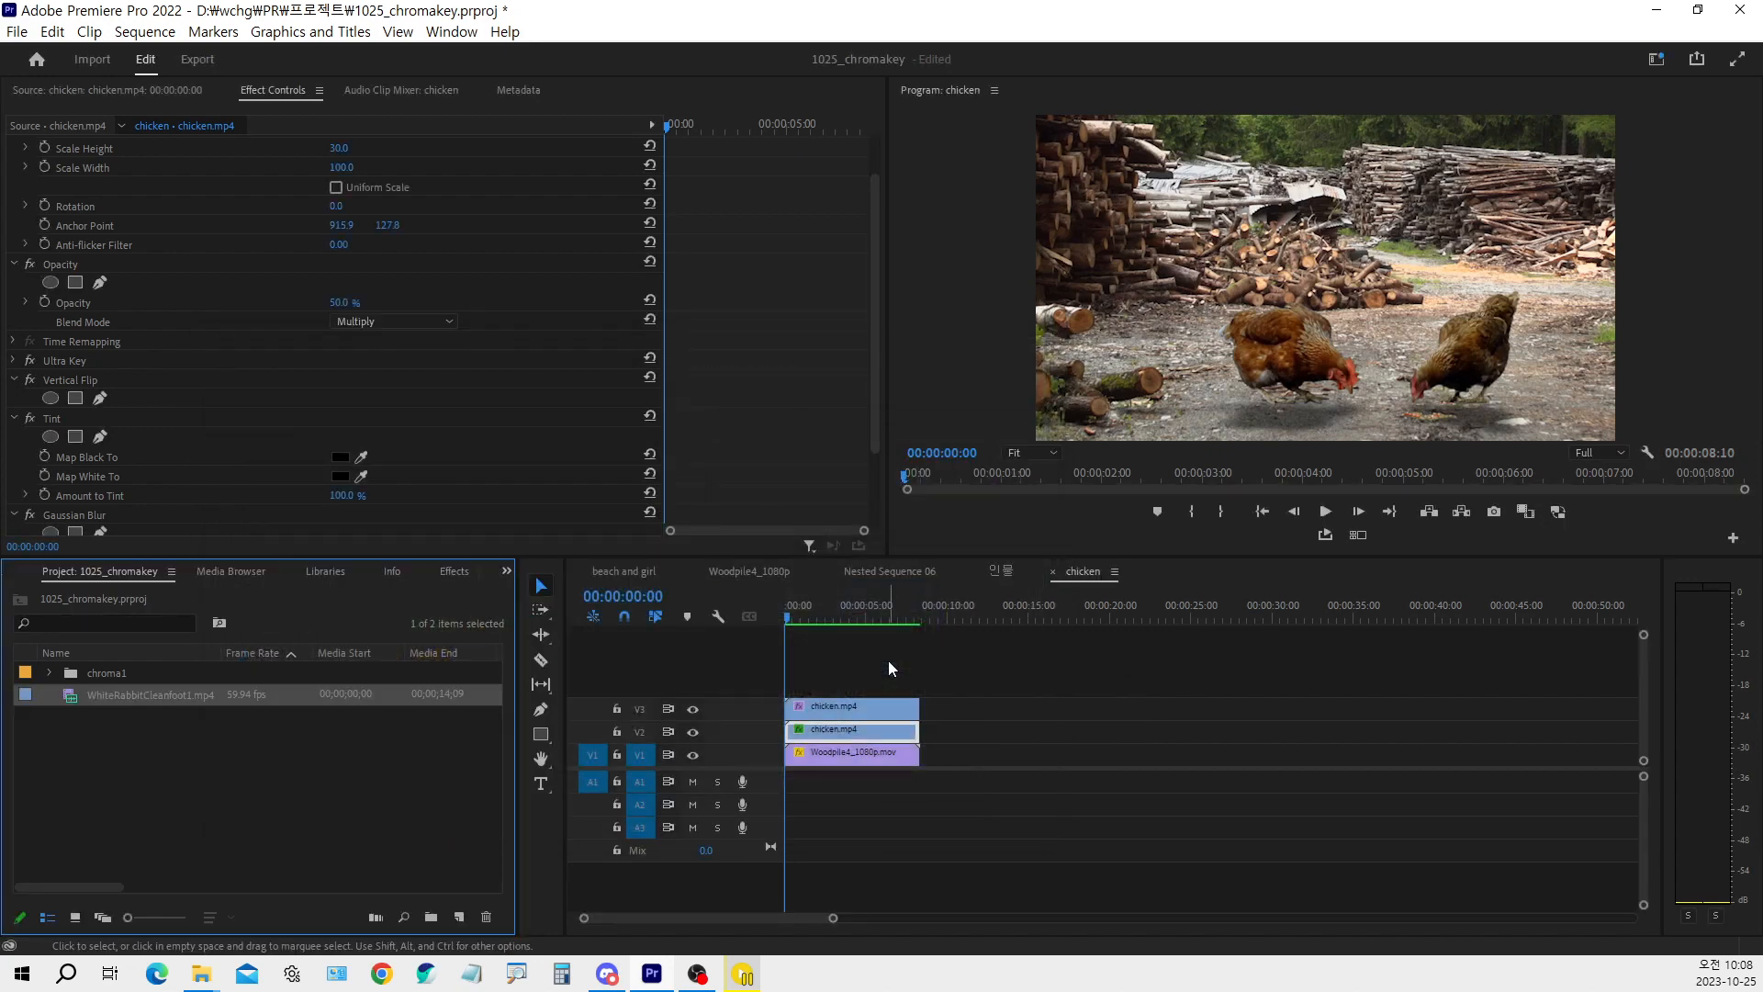
left_click(165, 758)
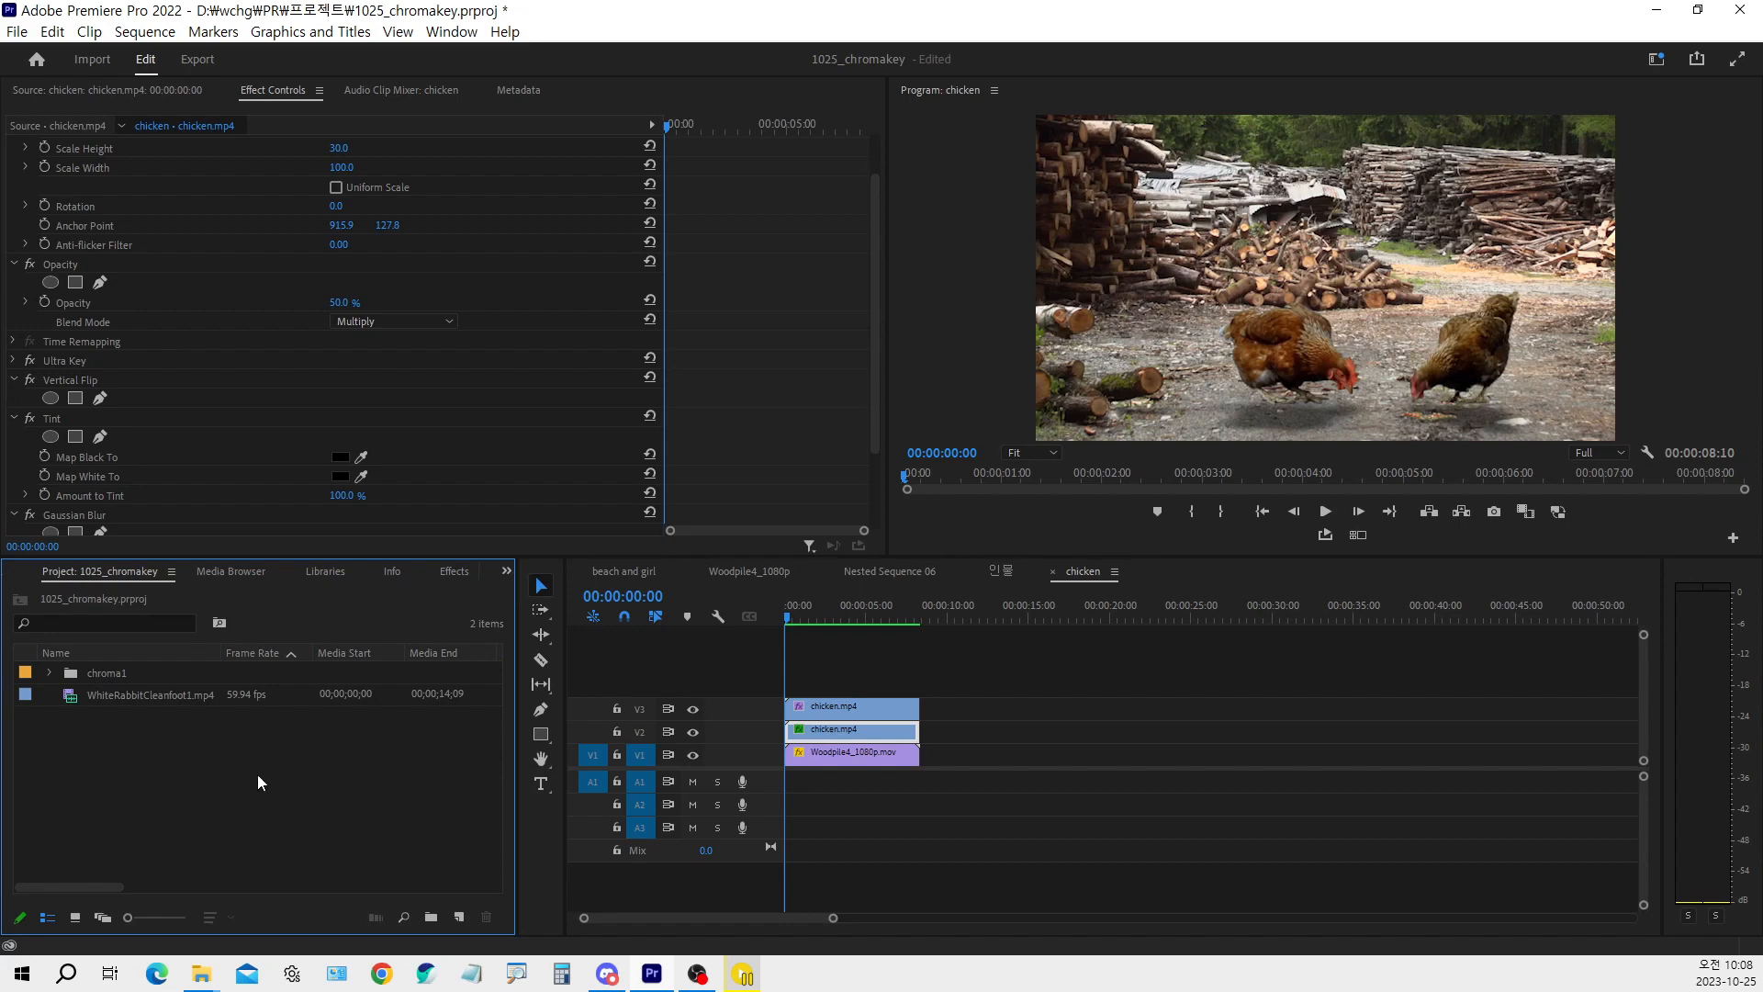
Create a new sequence from WhiteRabbitCleanfoot1.mp4 that matches the clip's settings
left_click(166, 703)
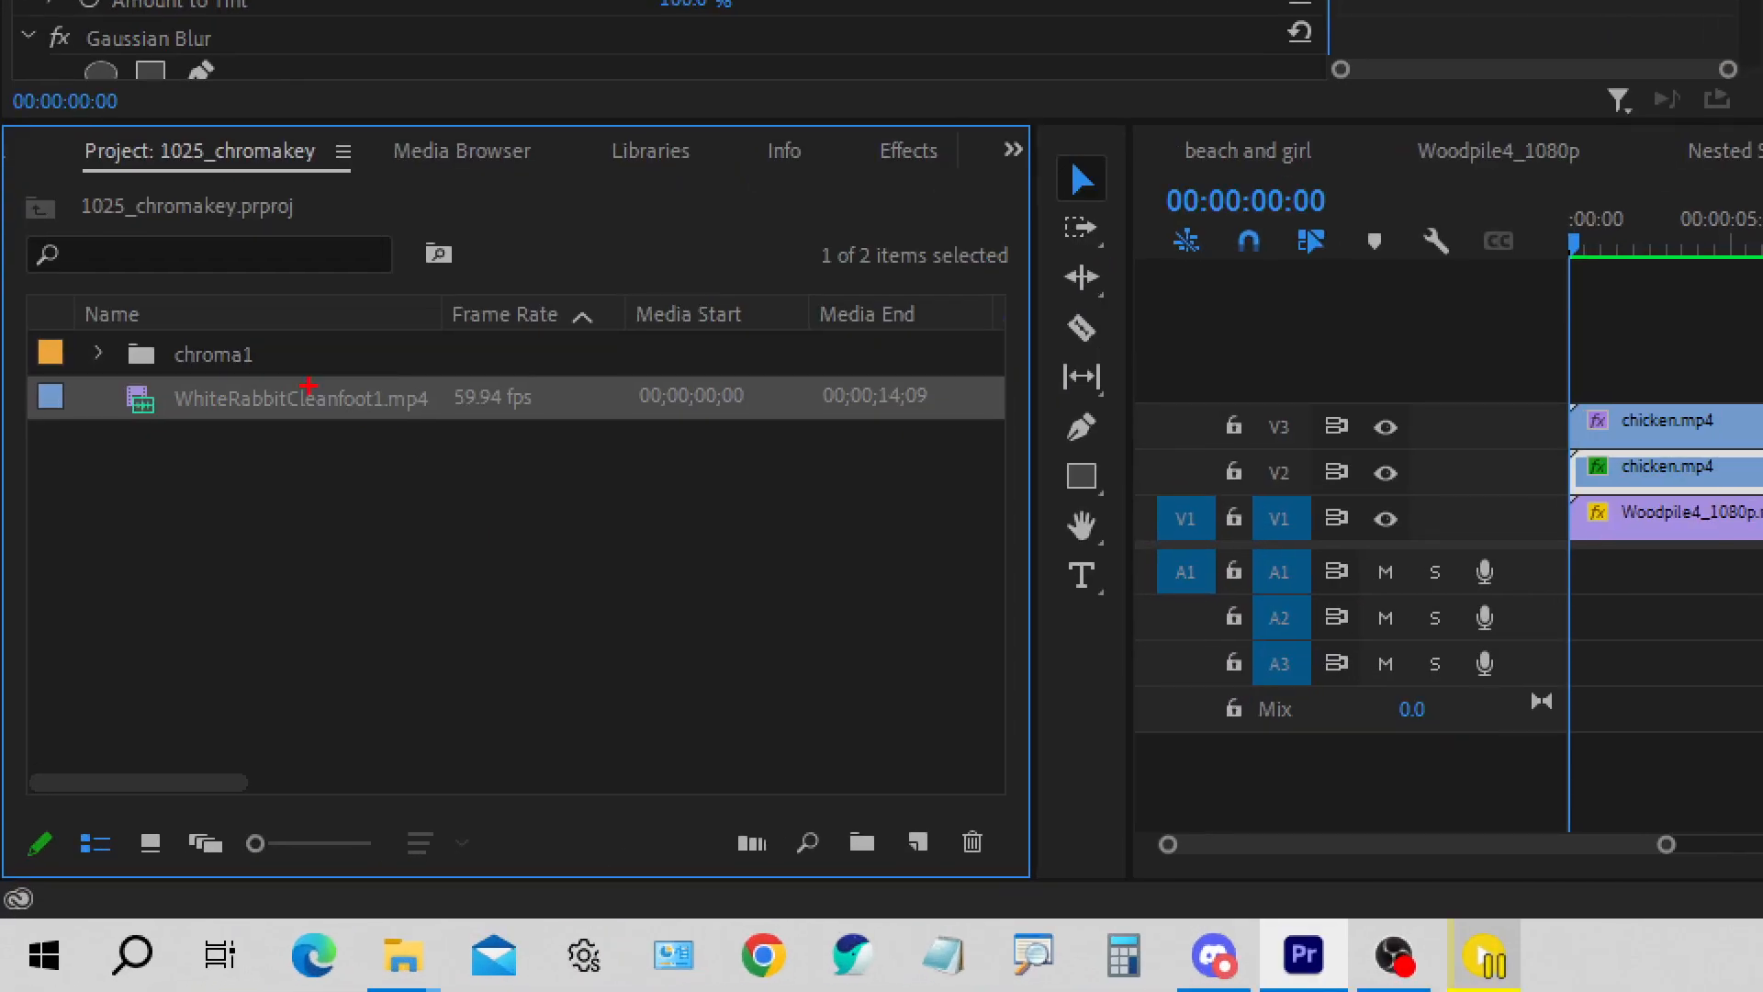
mouse_move(363, 402)
left_mouse_down()
mouse_move(525, 485)
mouse_move(857, 711)
mouse_move(923, 827)
left_mouse_up()
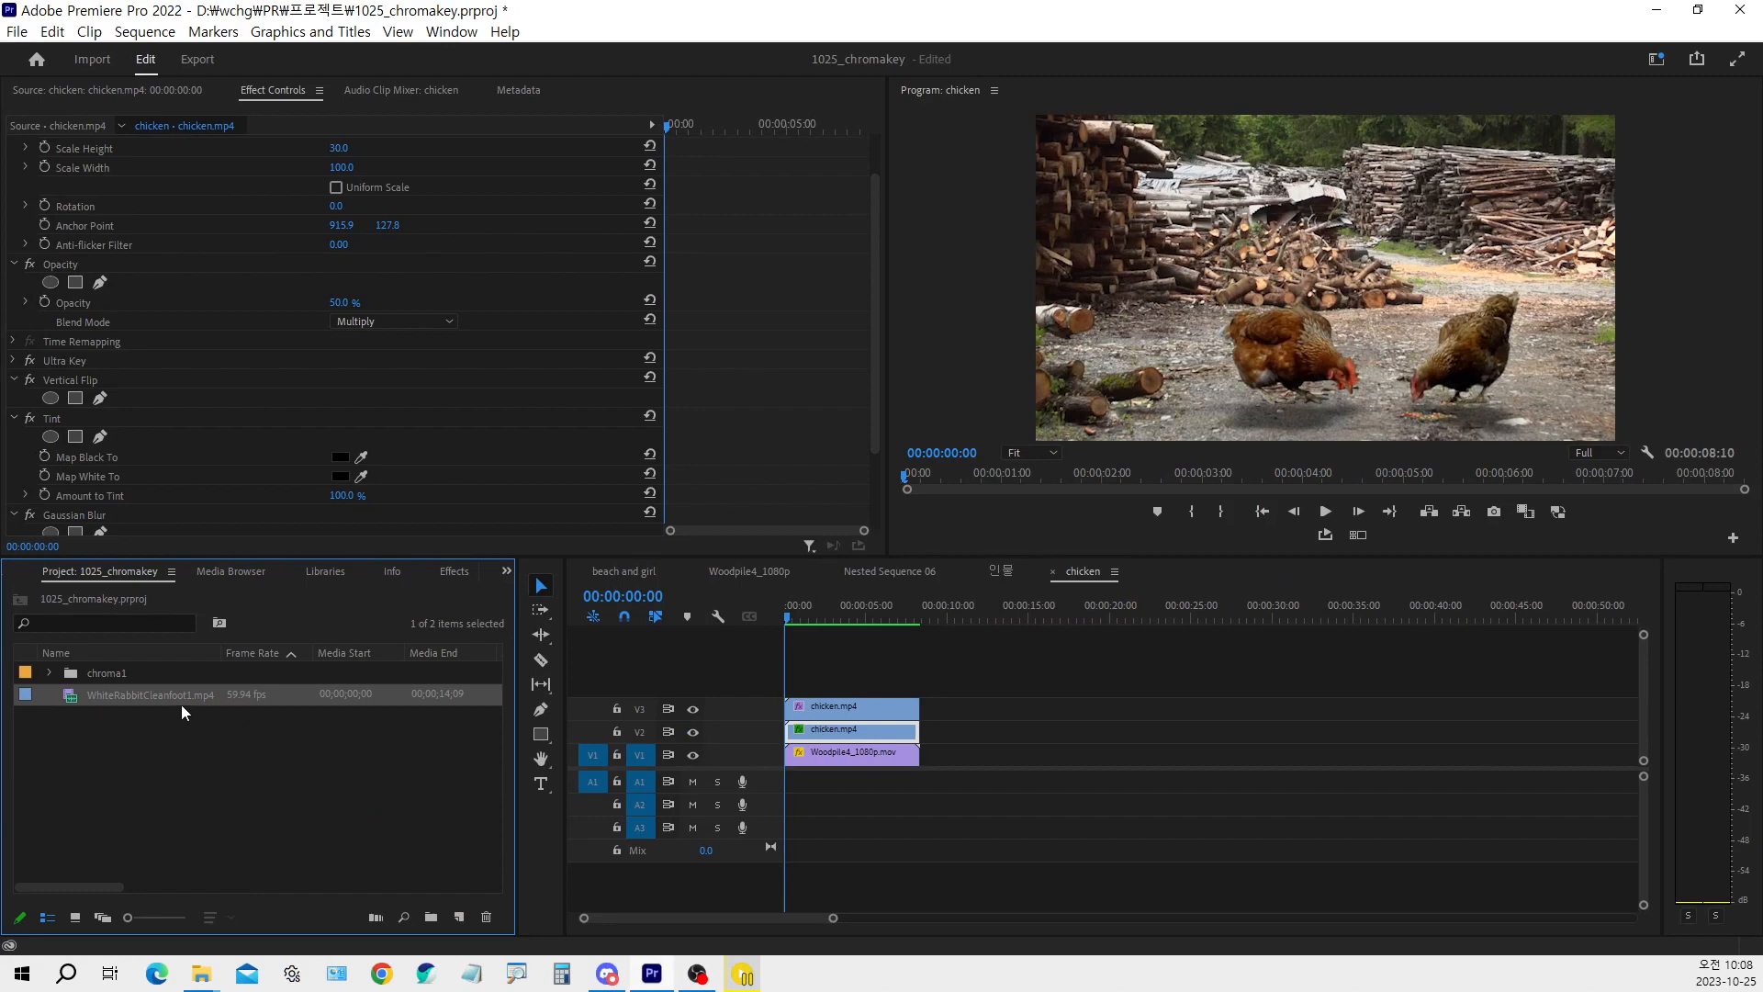
left_click_drag(181, 705, 460, 919)
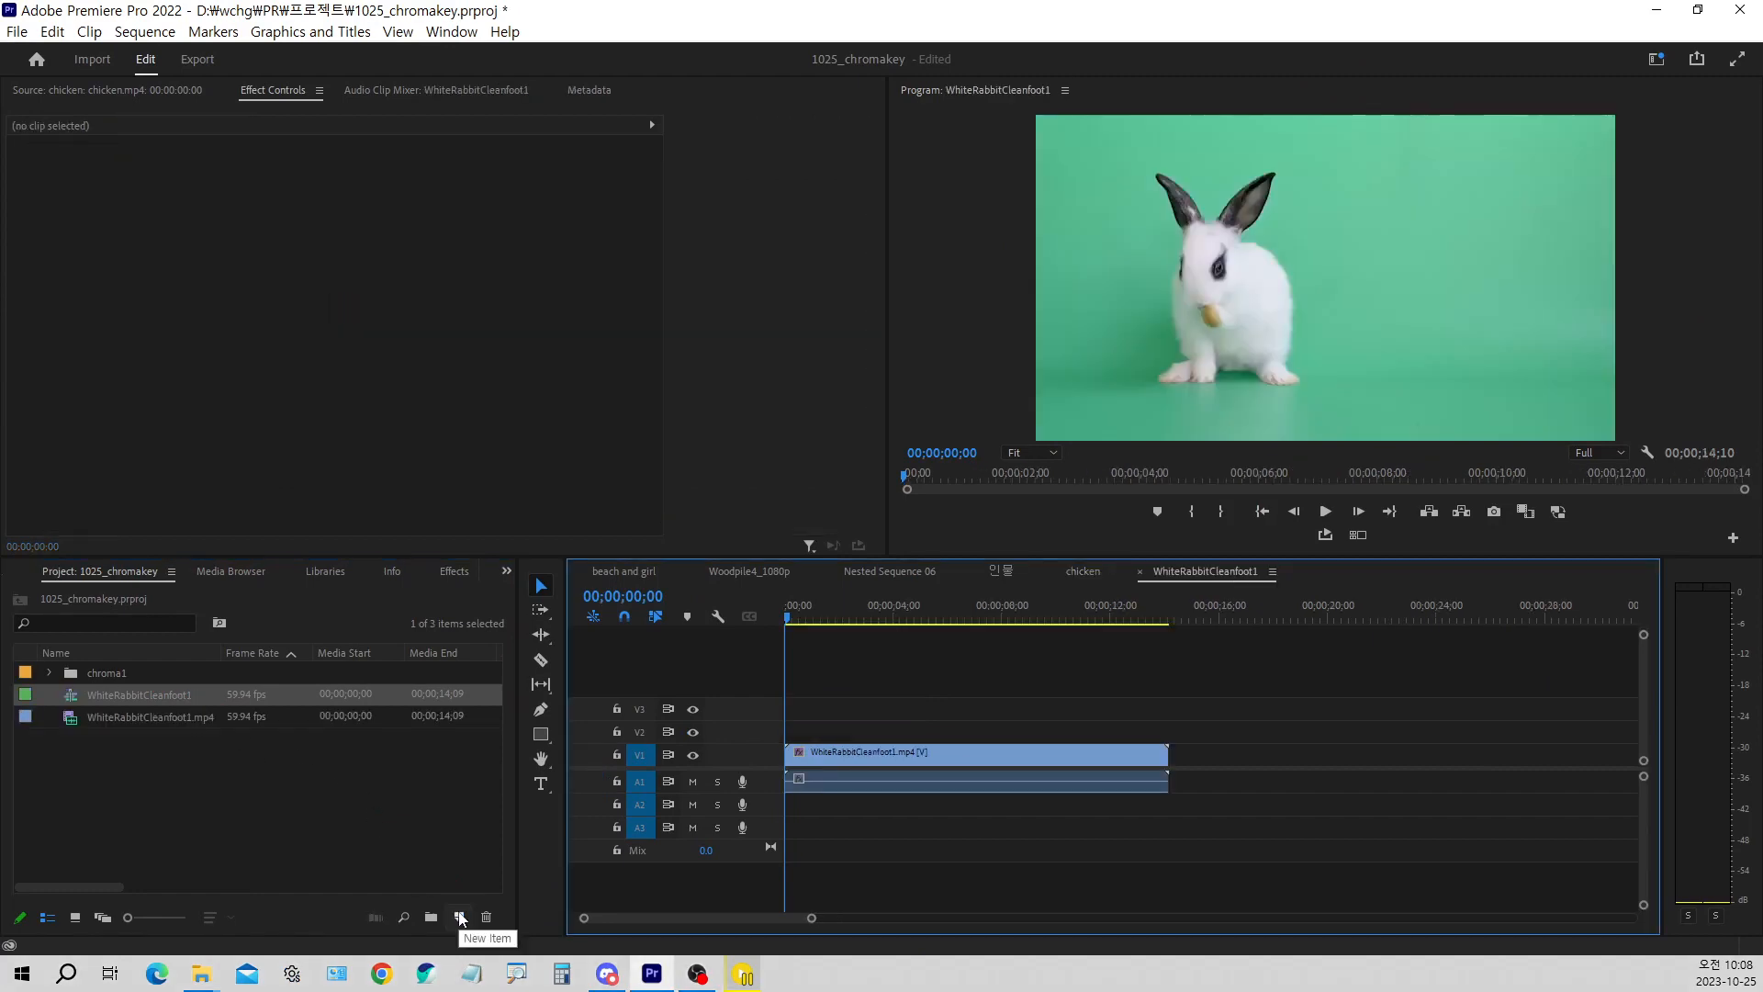
left_click(250, 824)
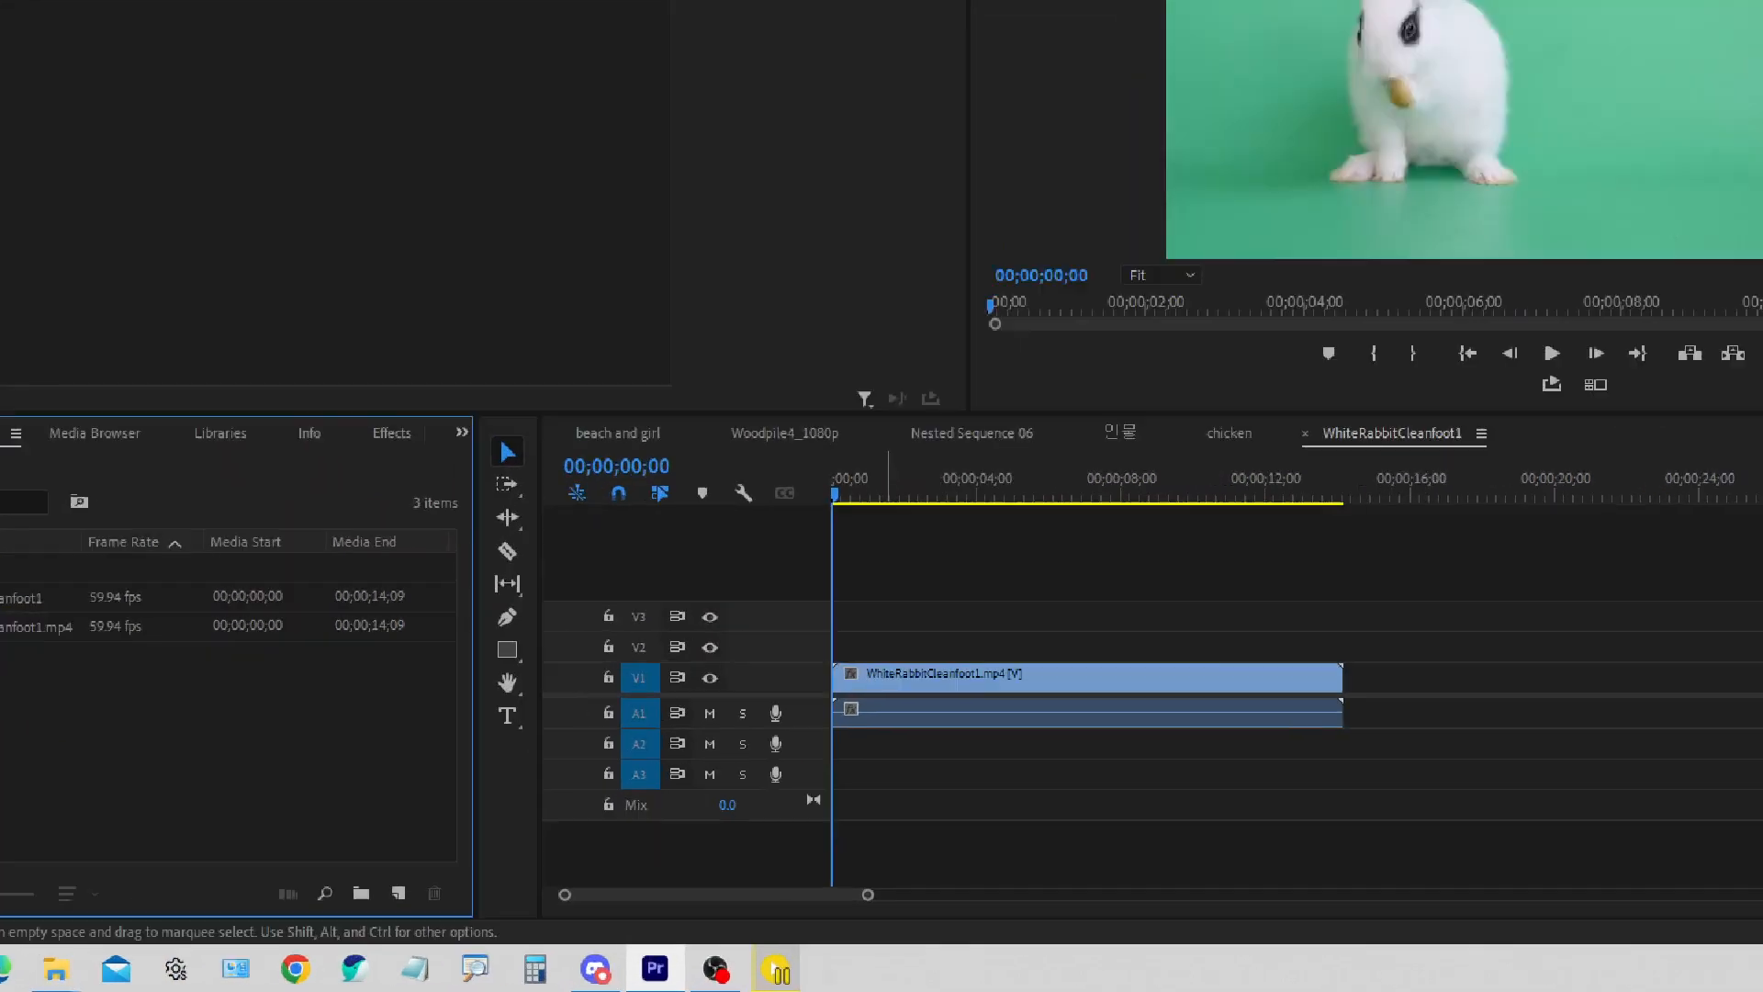
Move the rabbit clip's video from track V1 up to V2, keeping its start at the sequence beginning
left_click_drag(881, 664, 894, 658)
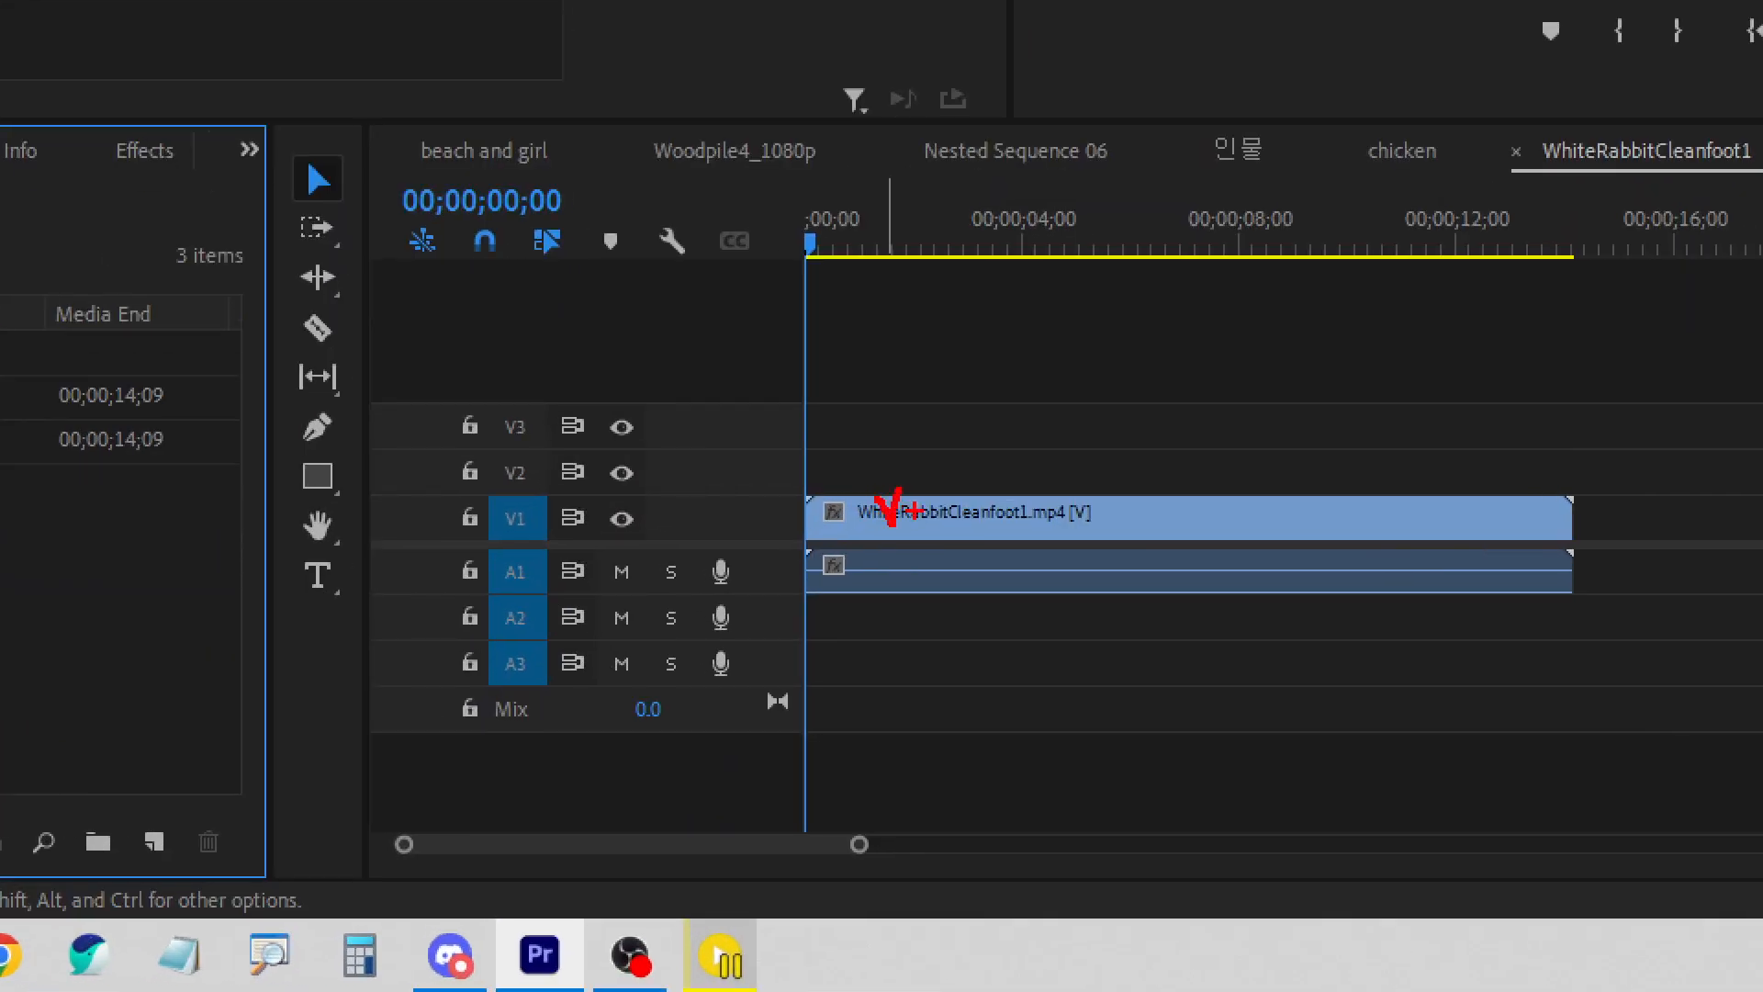
mouse_move(911, 467)
left_mouse_down()
mouse_move(931, 488)
mouse_move(920, 528)
left_mouse_up()
key("Escape")
left_click(815, 744)
left_click_drag(815, 747, 816, 723)
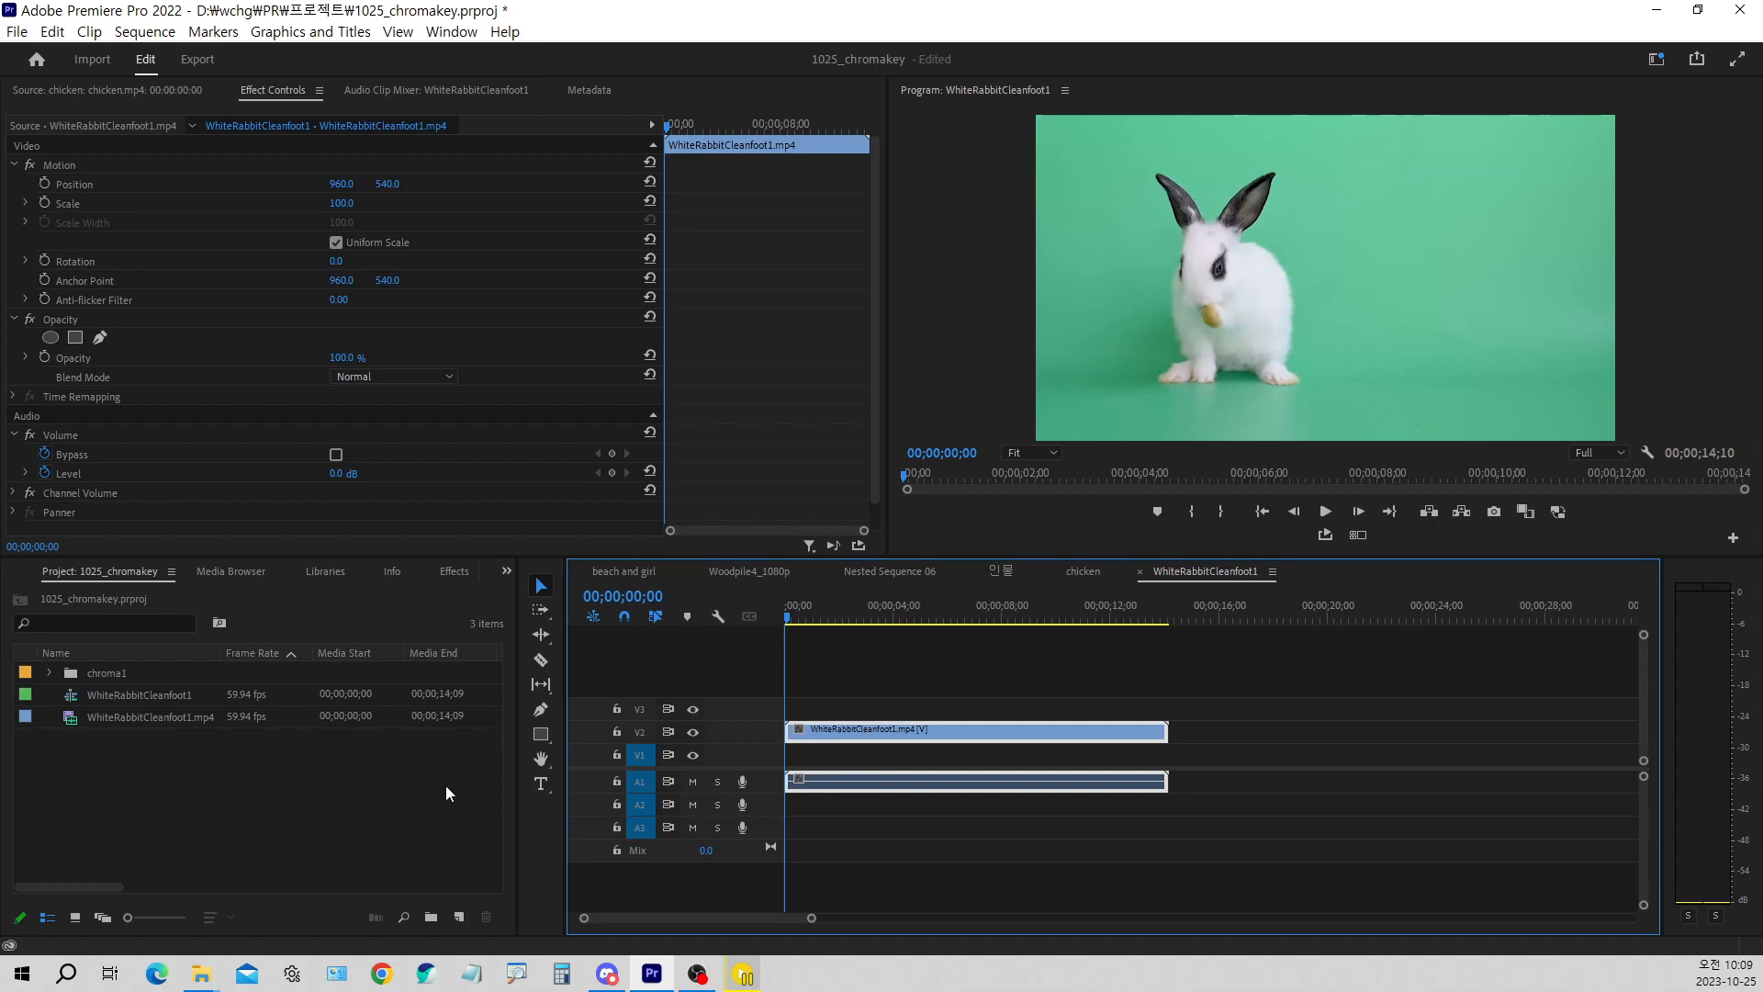
left_click(338, 782)
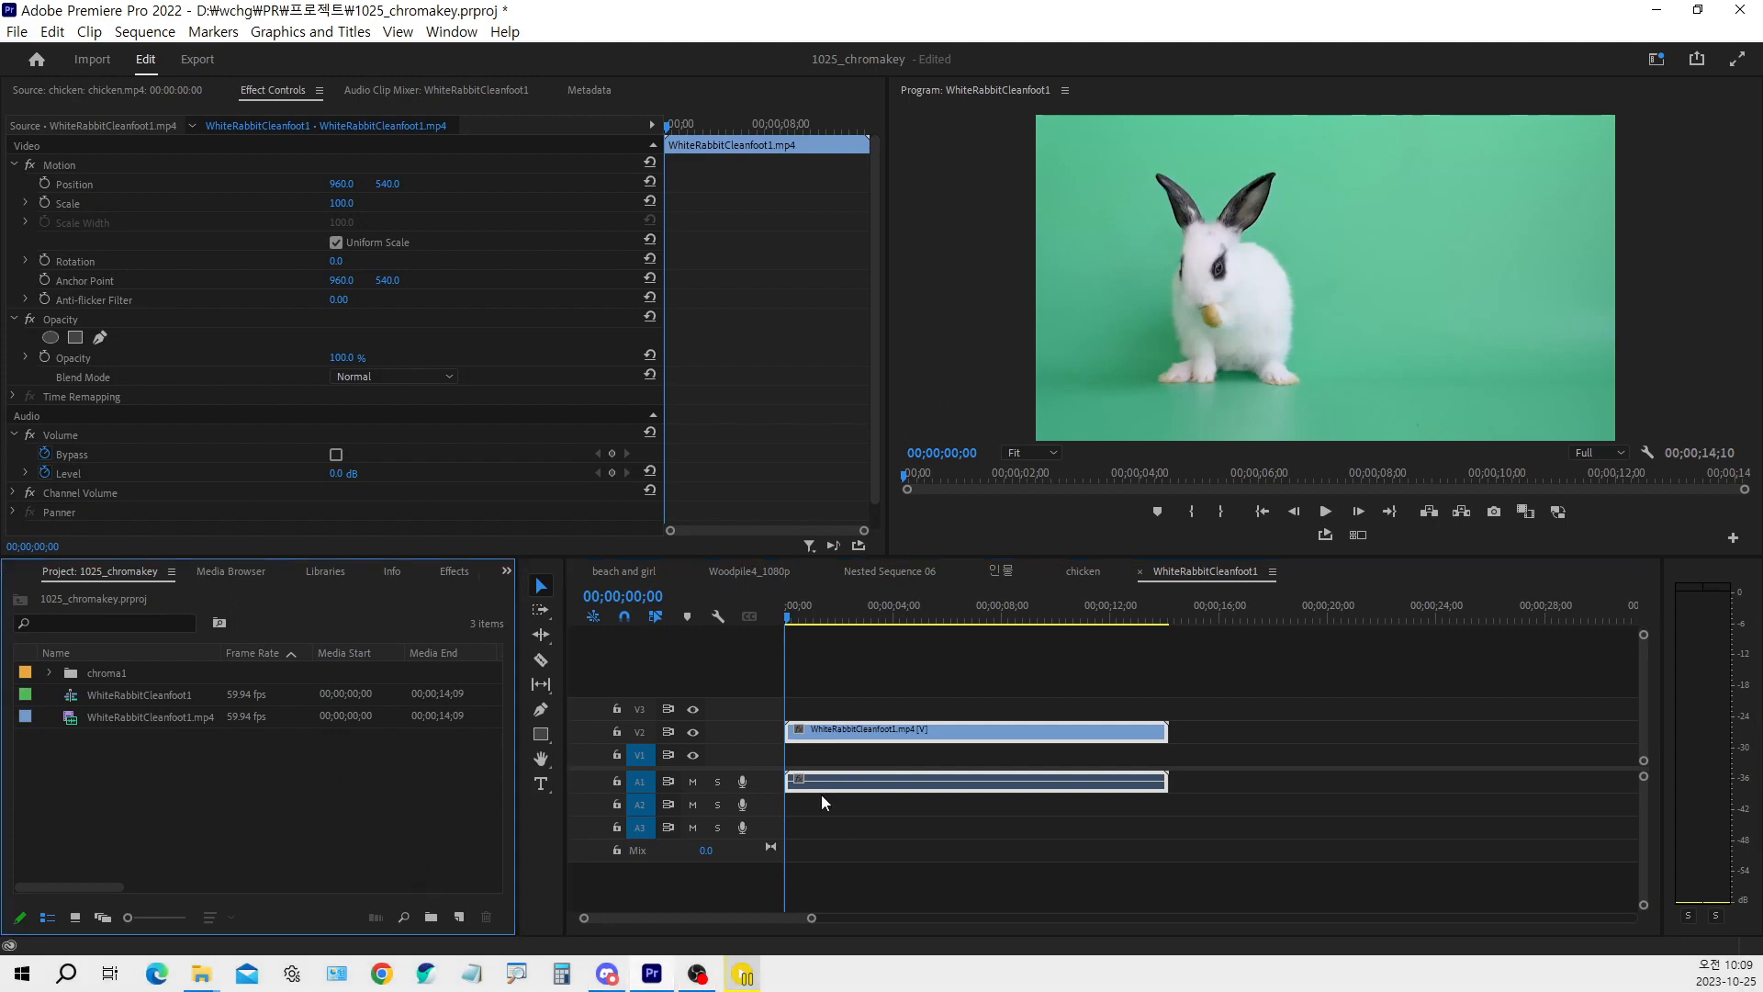
left_click(460, 919)
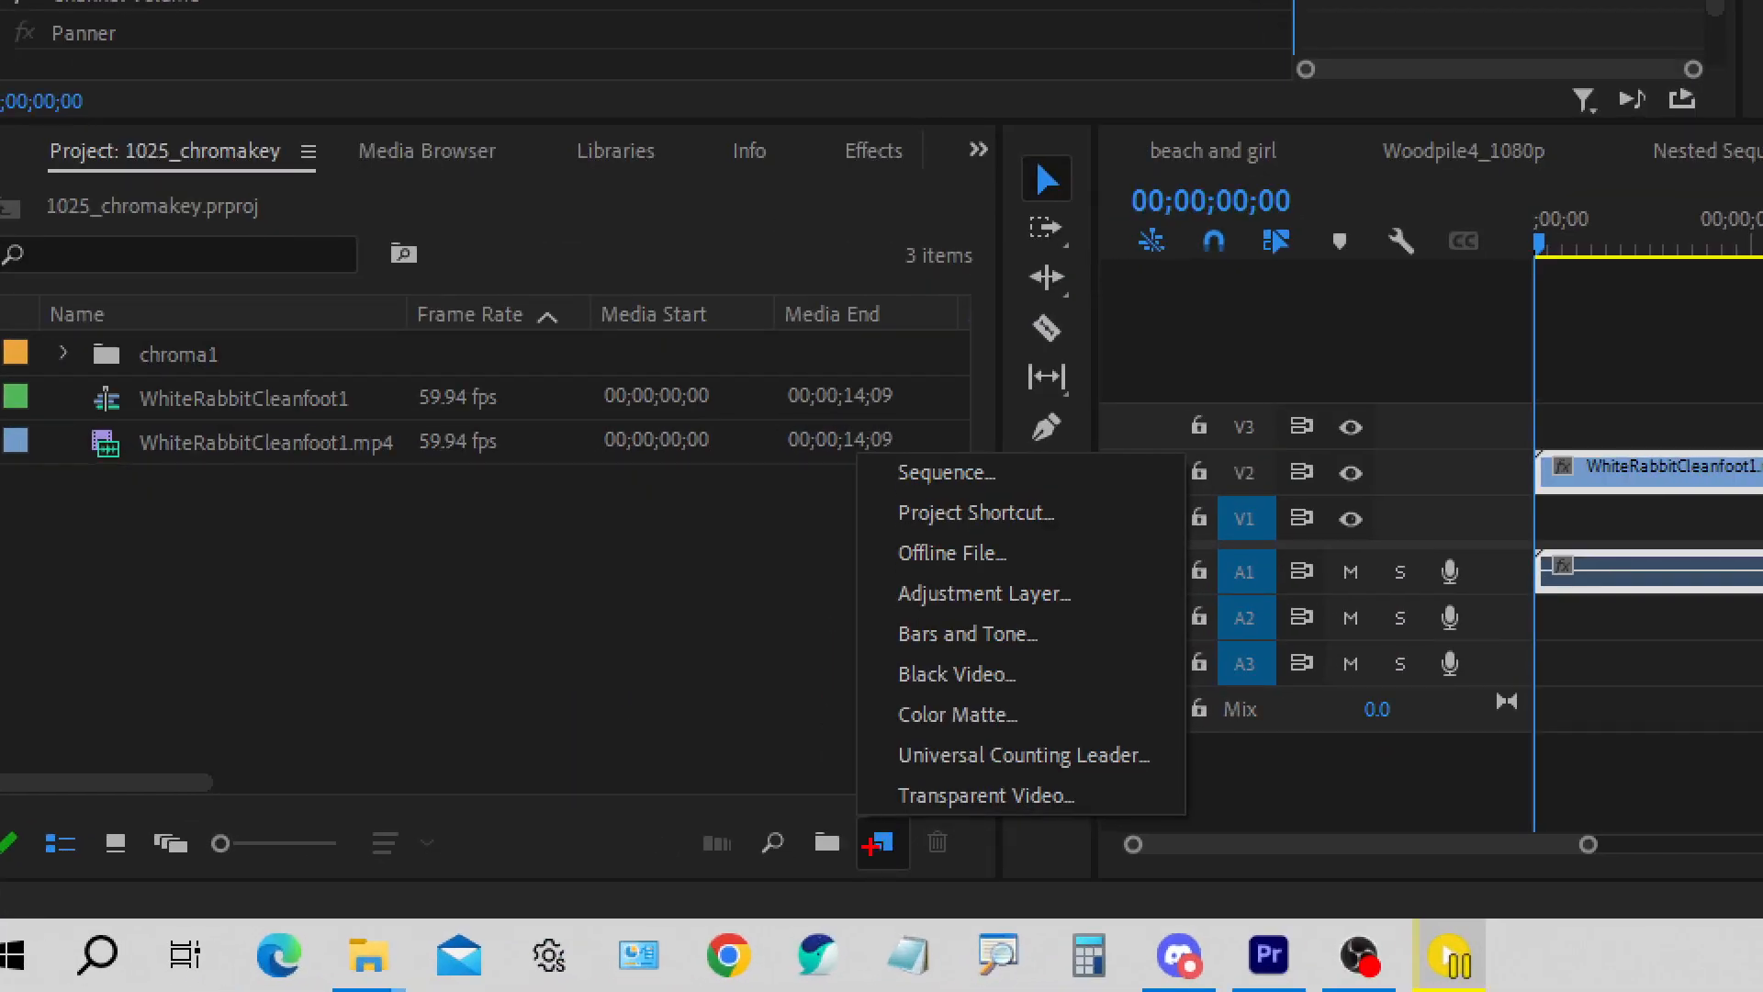
mouse_move(863, 820)
left_mouse_down()
mouse_move(884, 843)
mouse_move(915, 797)
left_mouse_up()
left_click_drag(873, 687, 1108, 737)
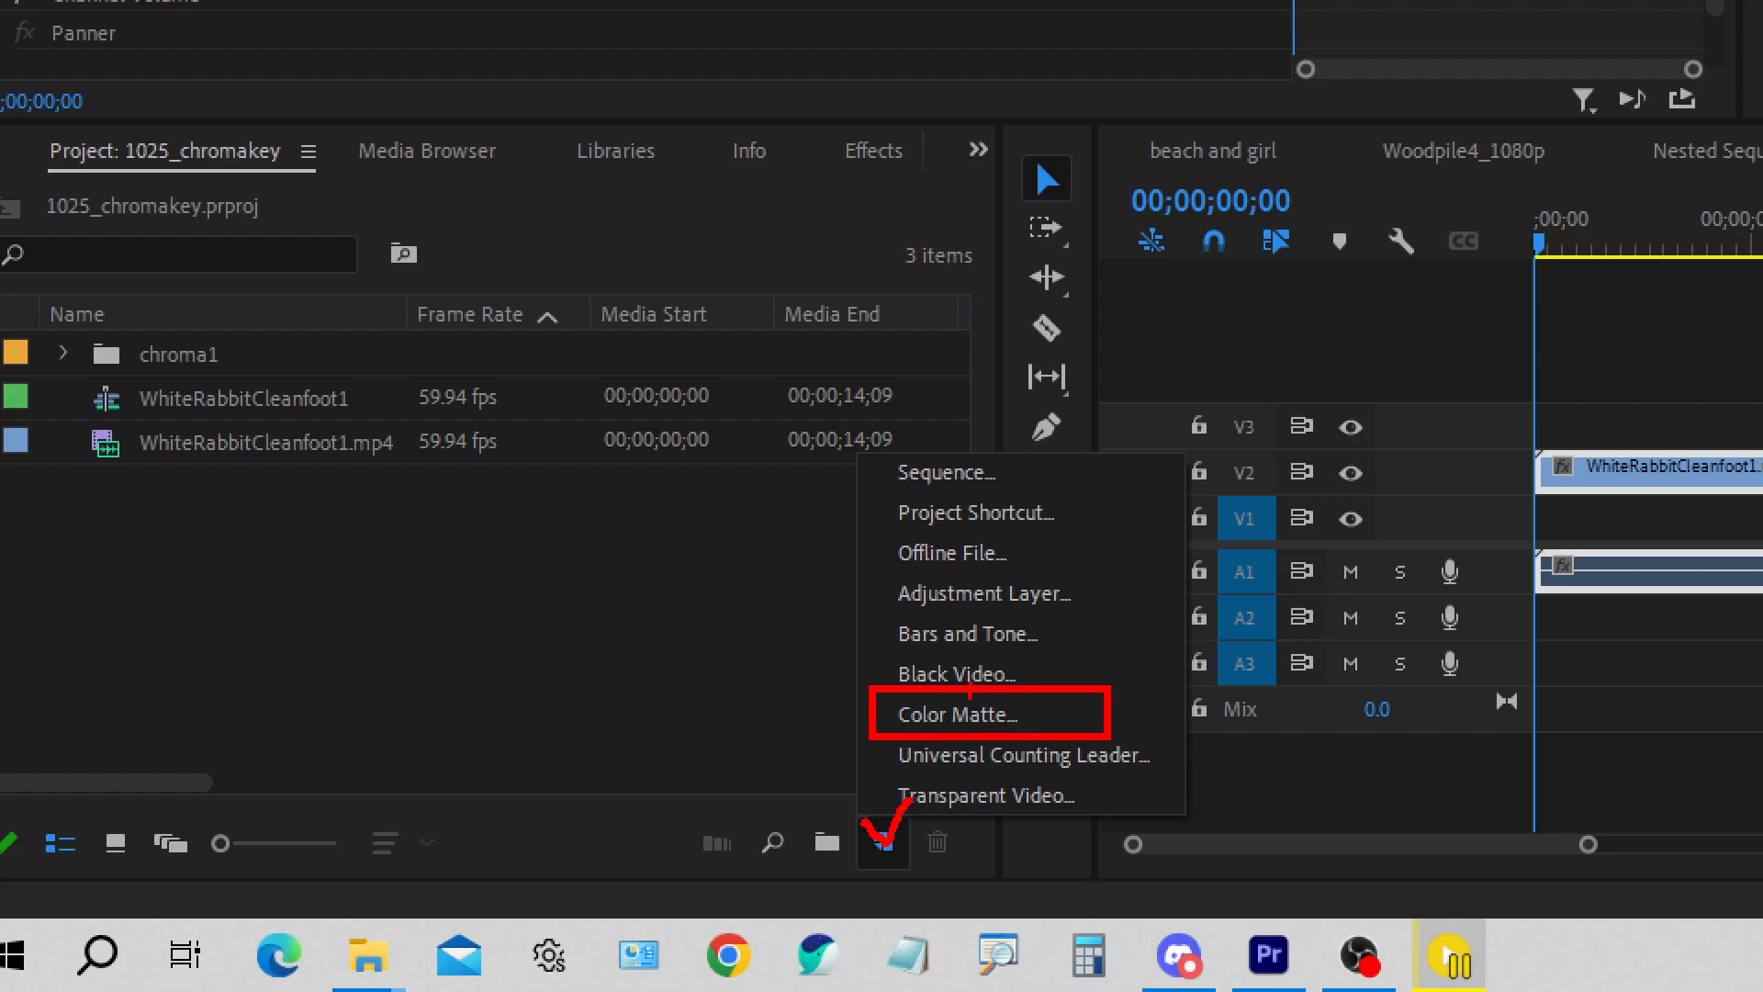
left_click_drag(971, 696, 1021, 671)
key("Escape")
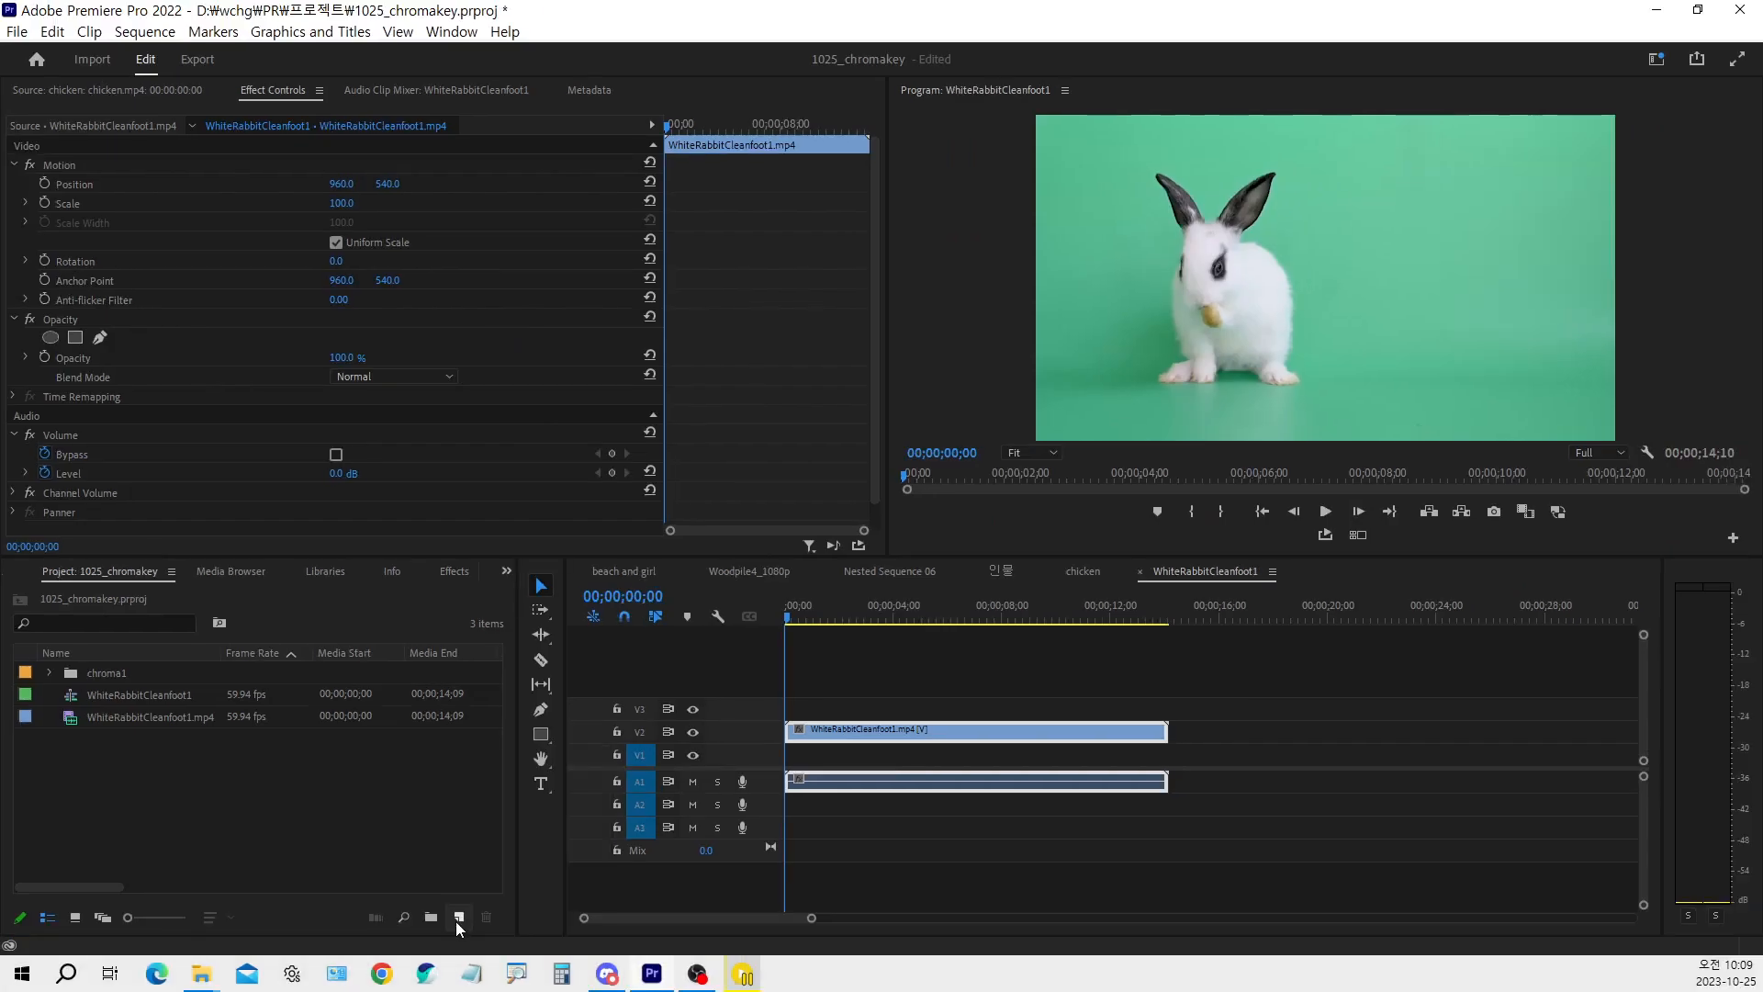
Create a 1920 × 1080 color matte in blue 479EE8 and keep the name Color Matte
left_click(461, 919)
left_click(487, 851)
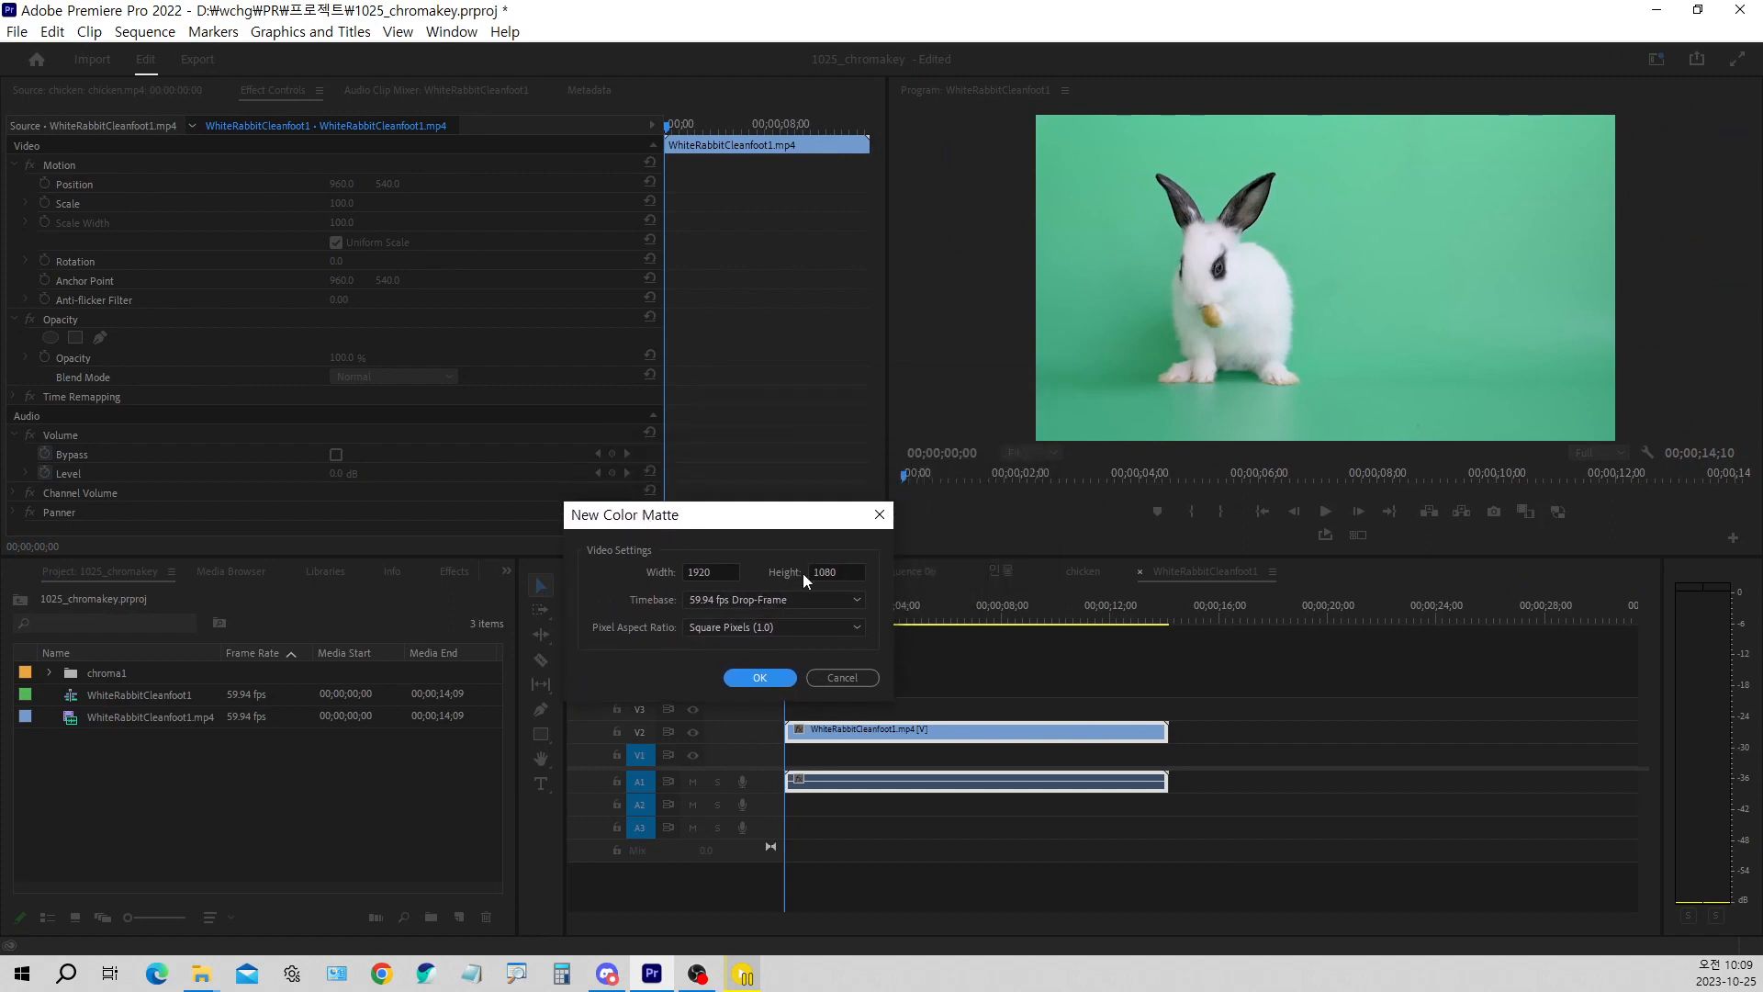
left_click(754, 677)
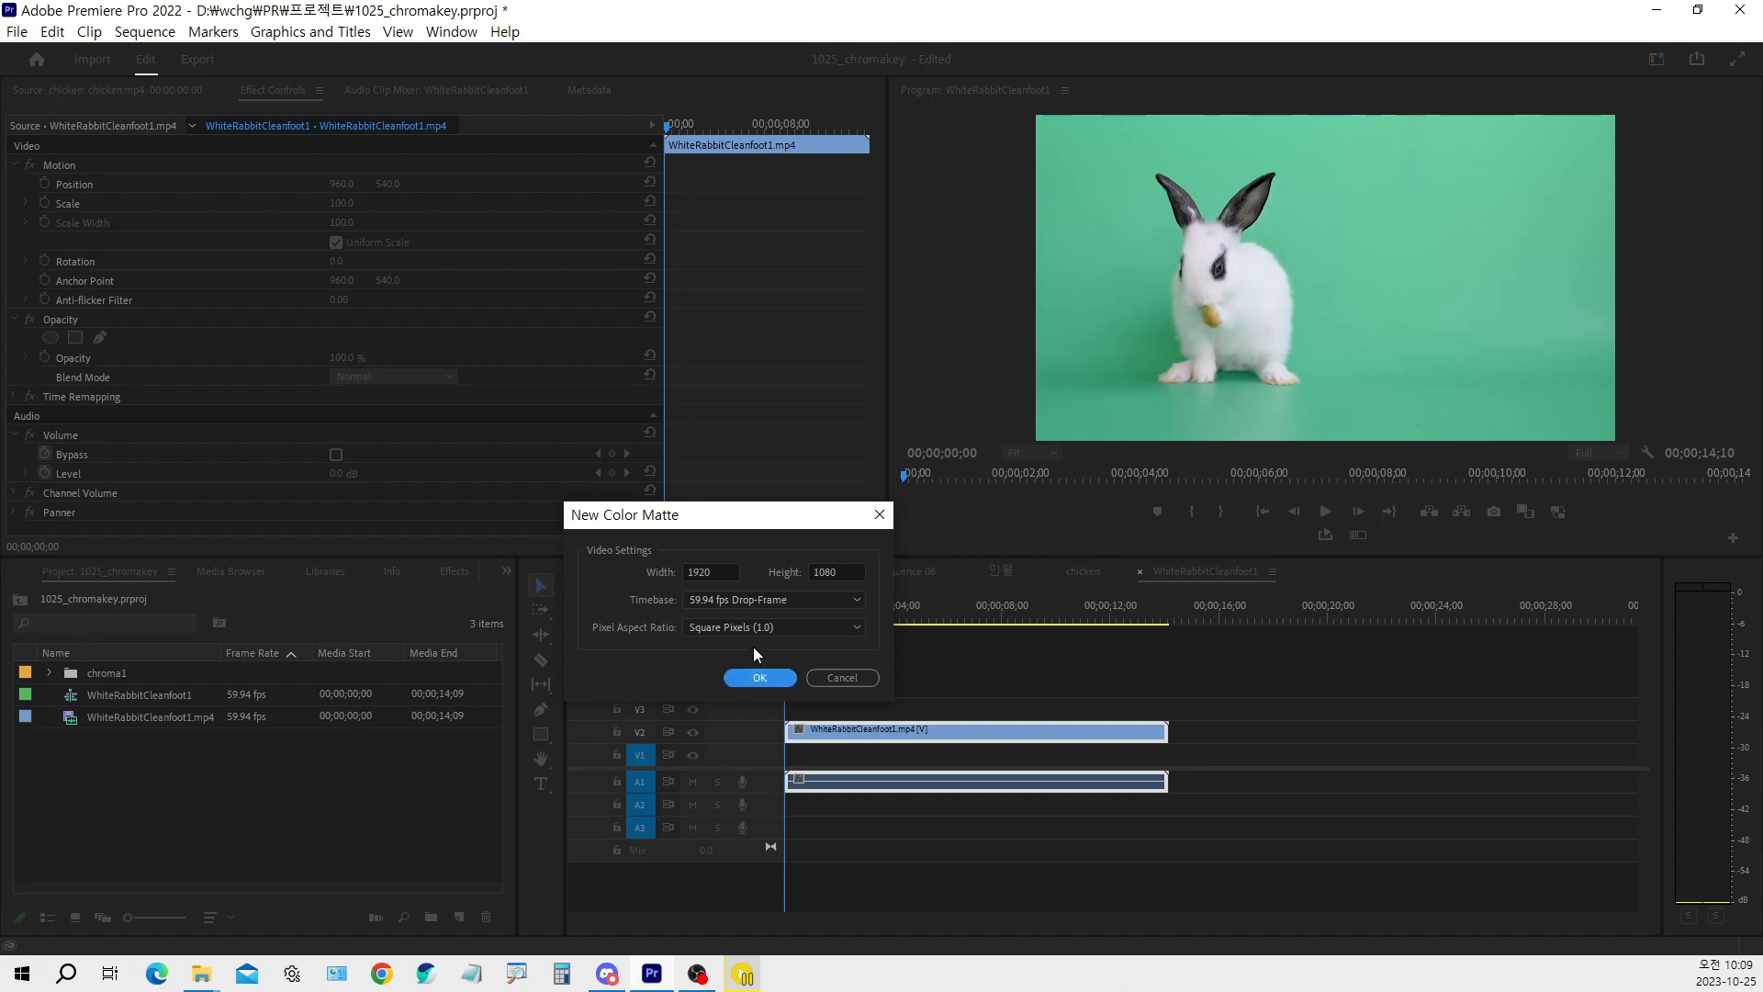
left_click(755, 679)
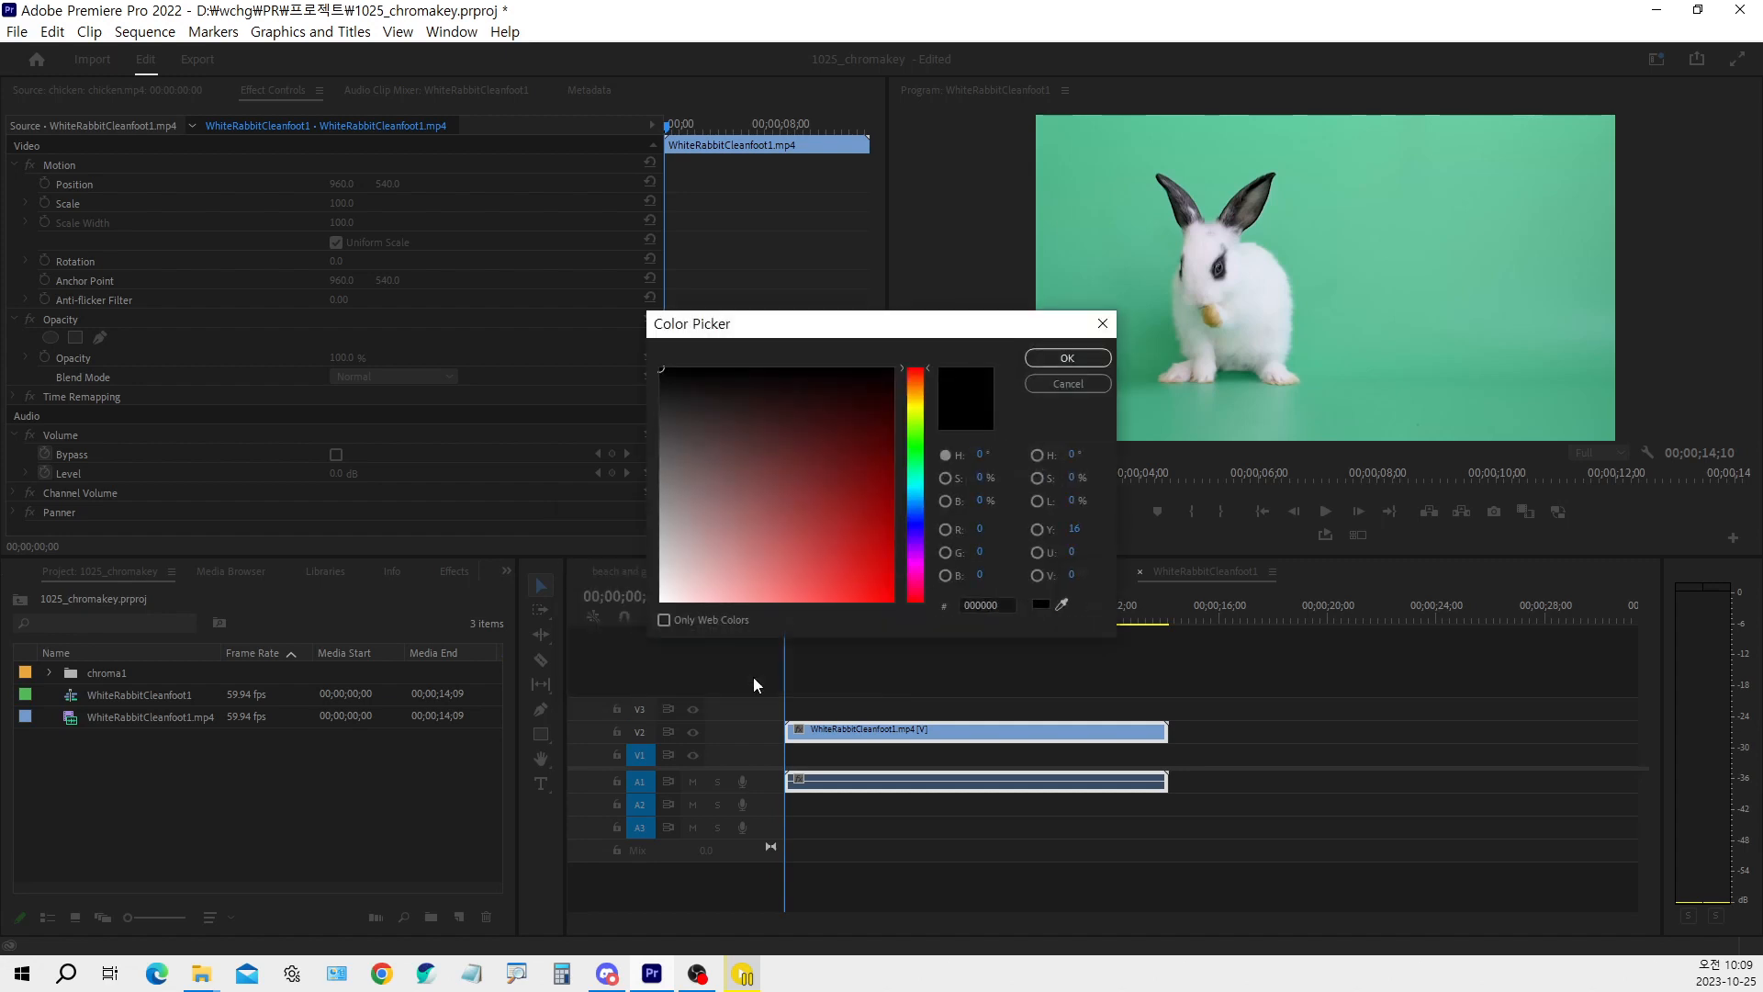
left_click_drag(912, 460, 923, 501)
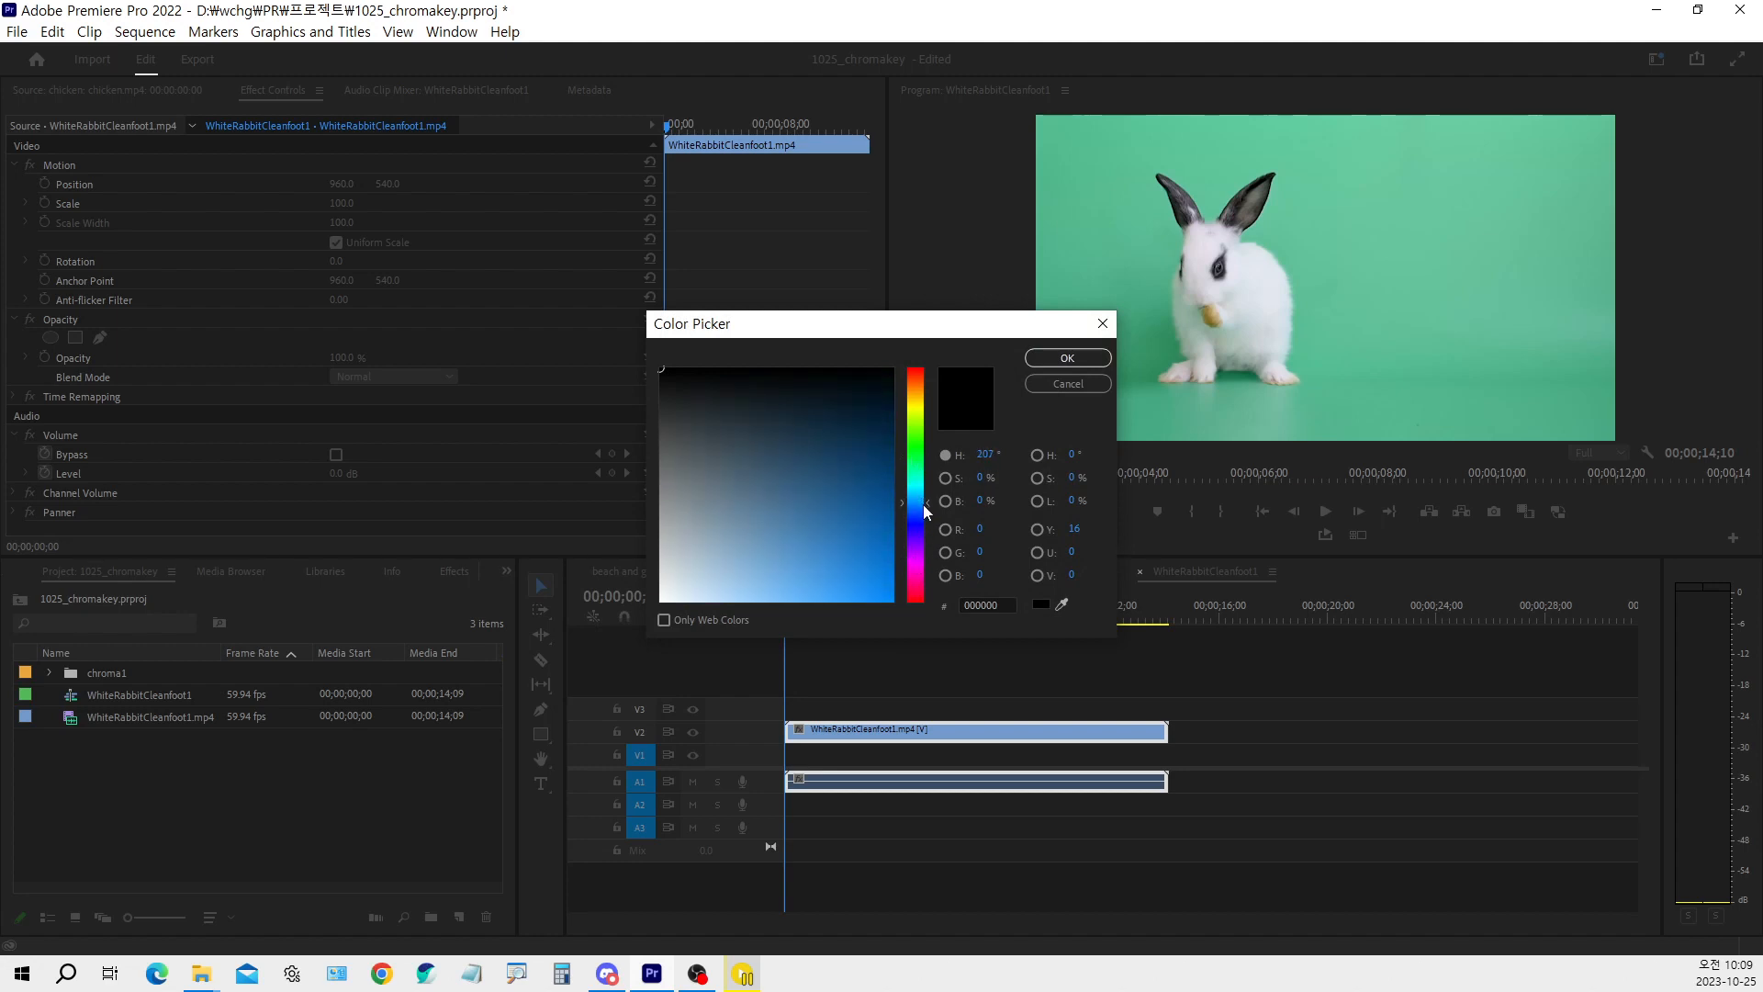
left_click(793, 572)
mouse_move(794, 572)
left_mouse_down()
mouse_move(805, 552)
mouse_move(822, 581)
left_mouse_up()
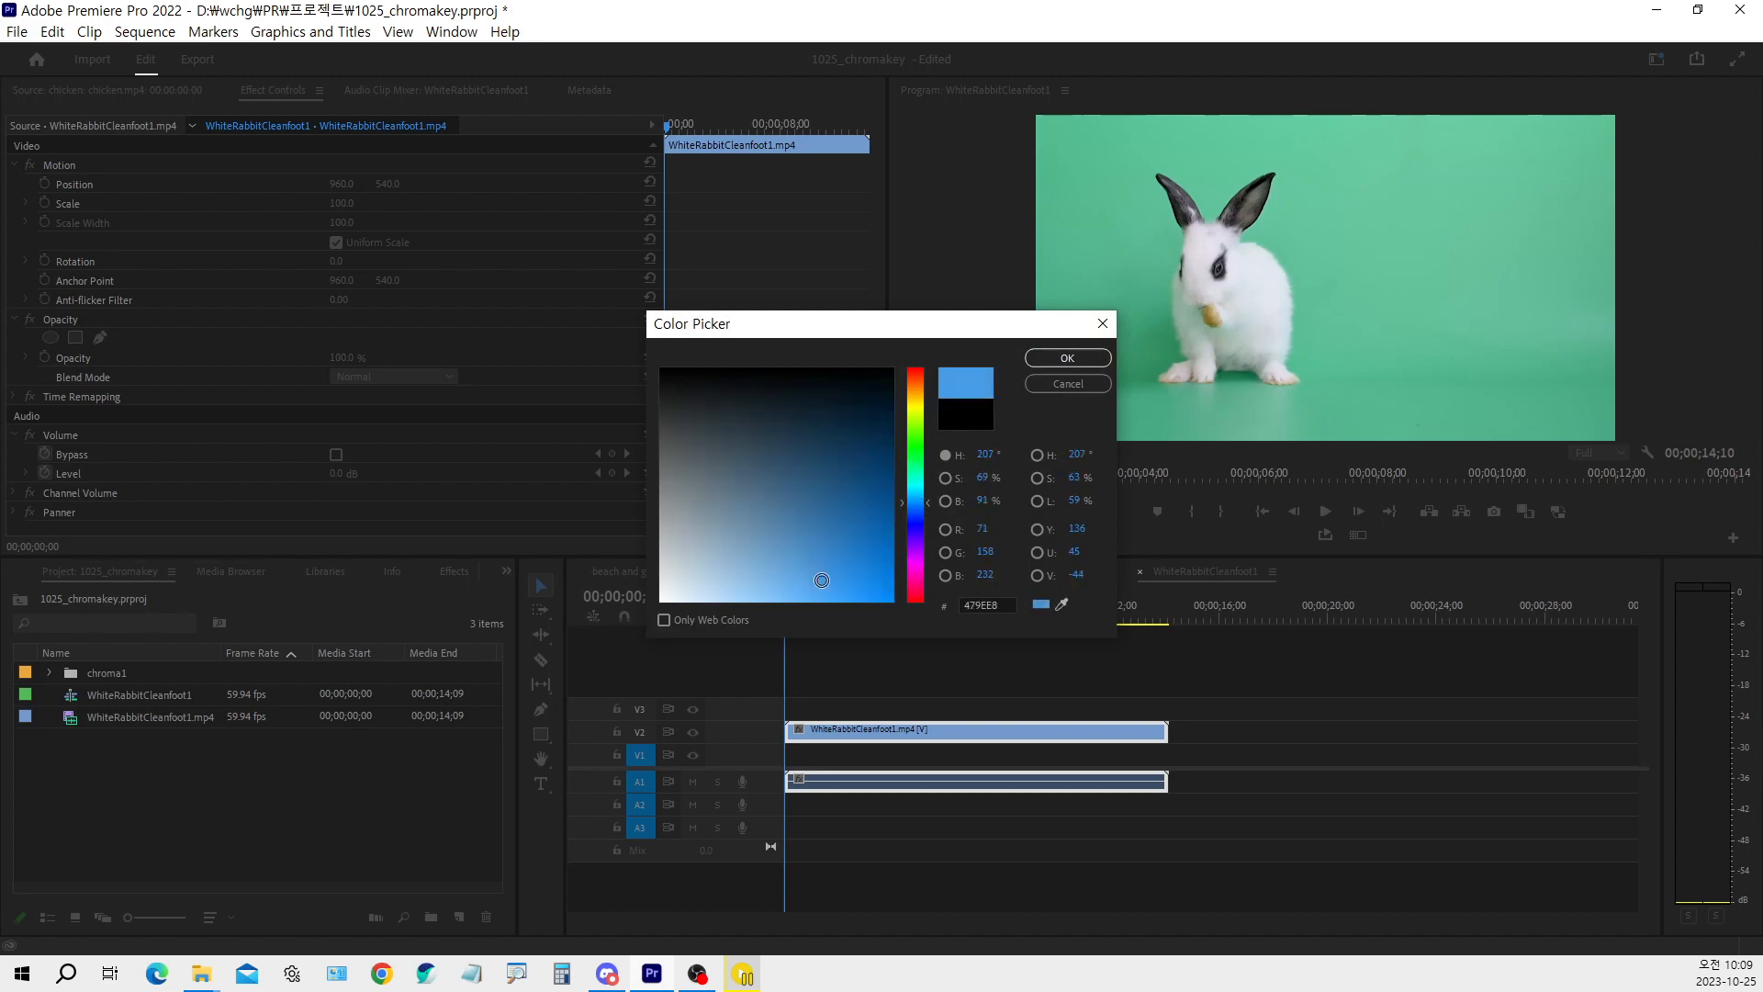
left_click(1051, 358)
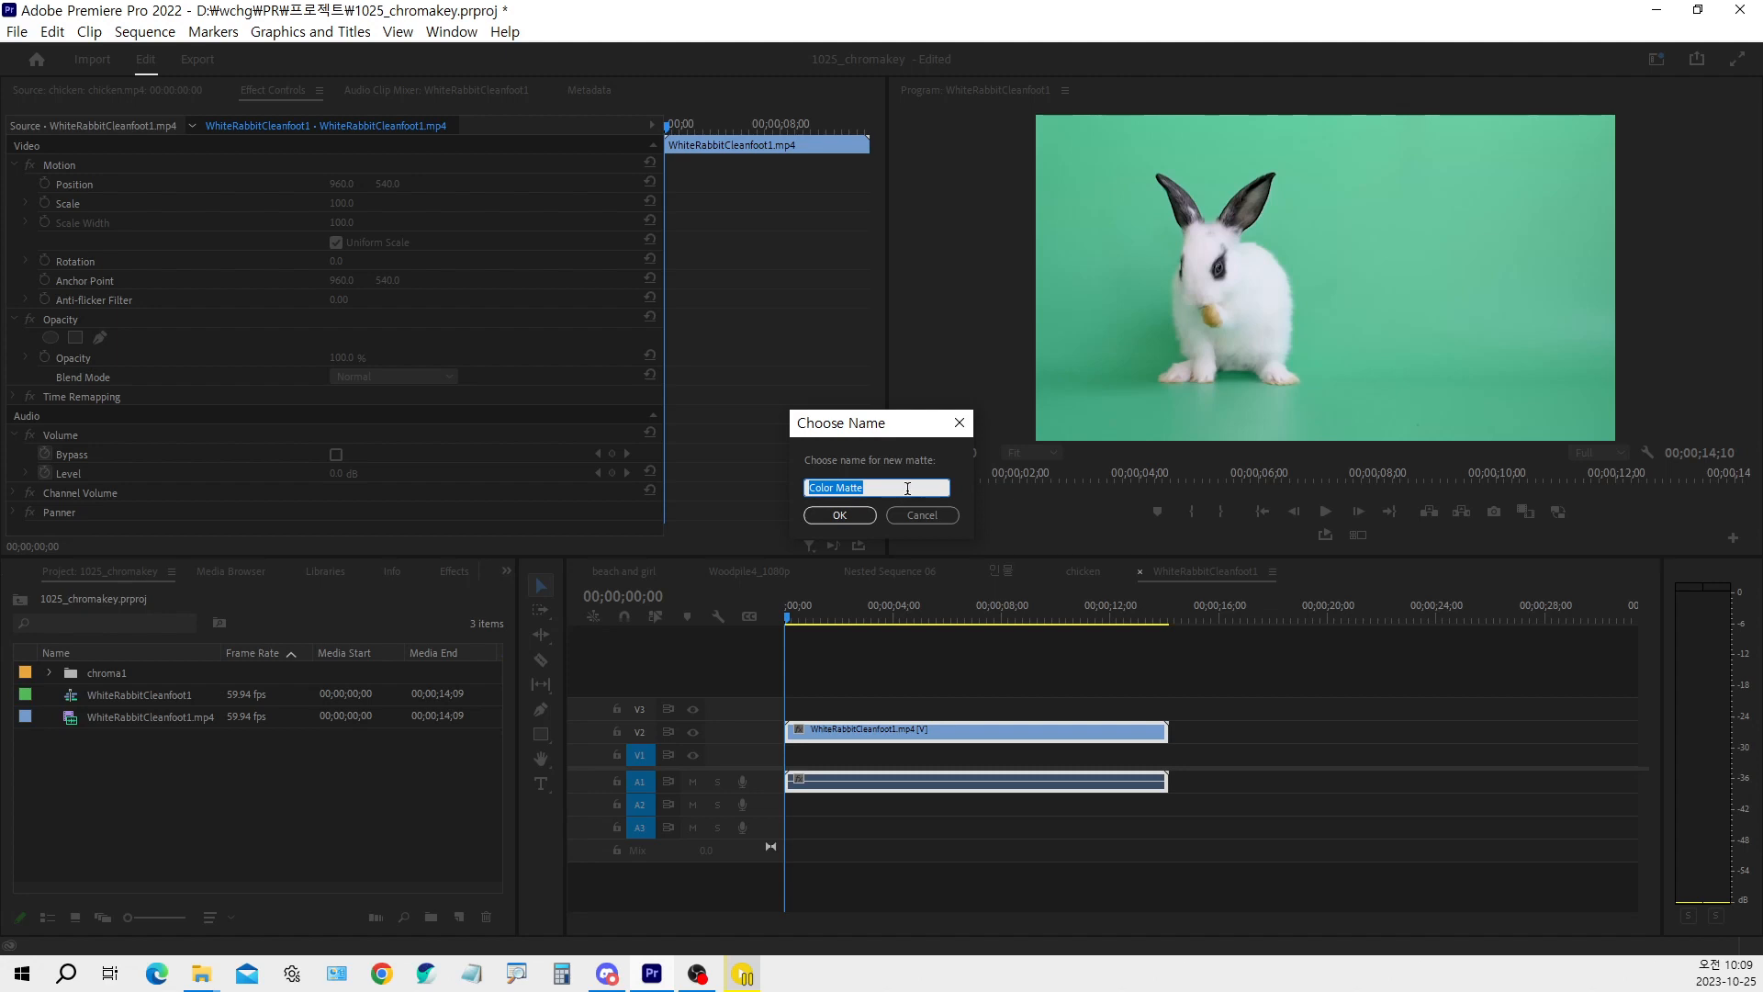
left_click(862, 518)
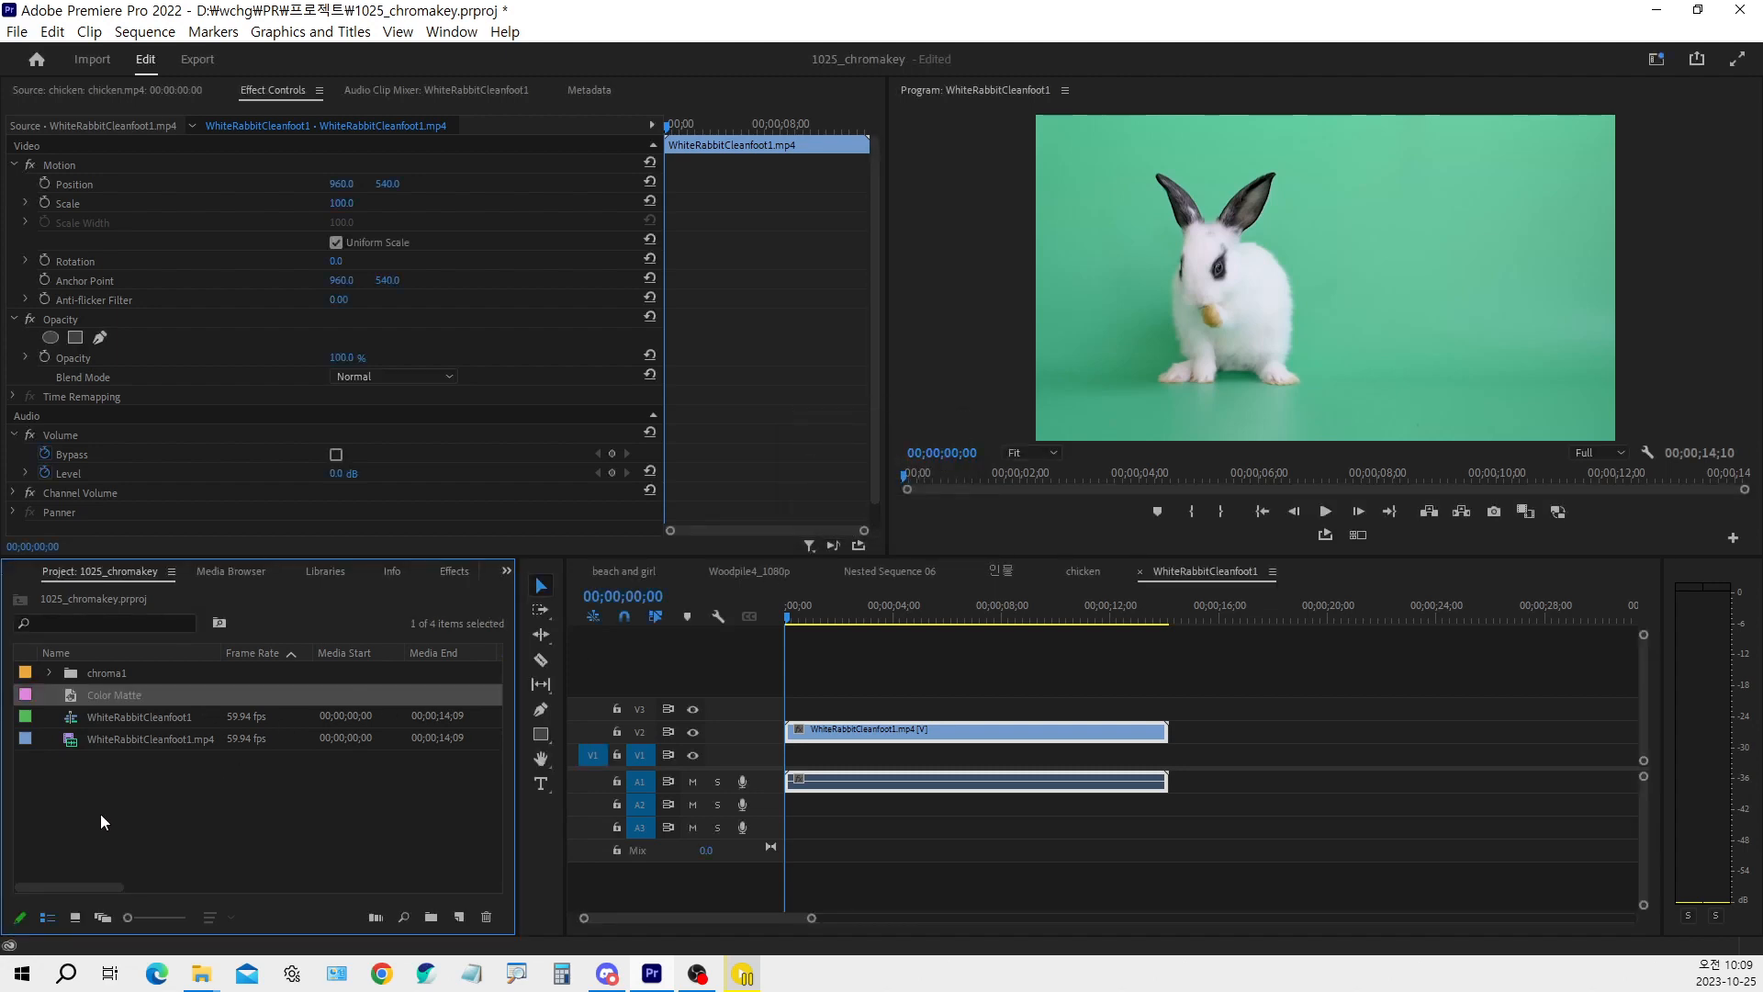
Place Color Matte on V1 at the sequence start and extend it to the end of the rabbit clip
left_click(80, 830)
left_click(112, 703)
left_click_drag(102, 696, 791, 763)
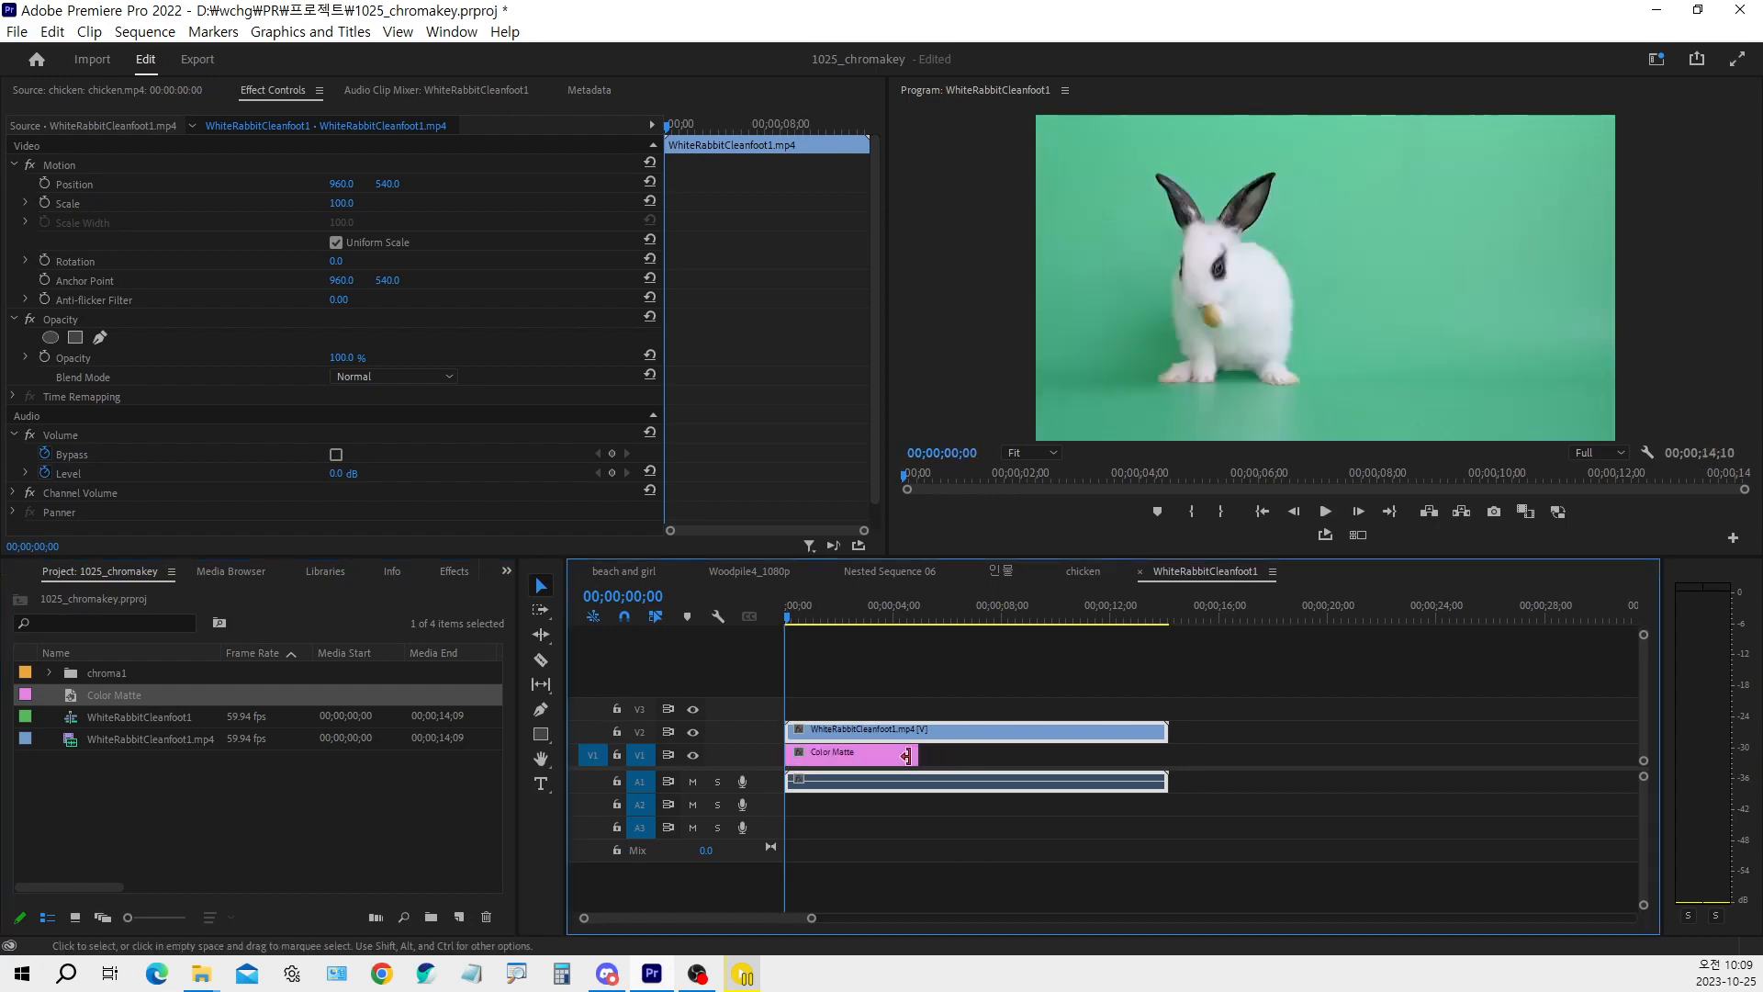
left_click_drag(917, 753, 1168, 755)
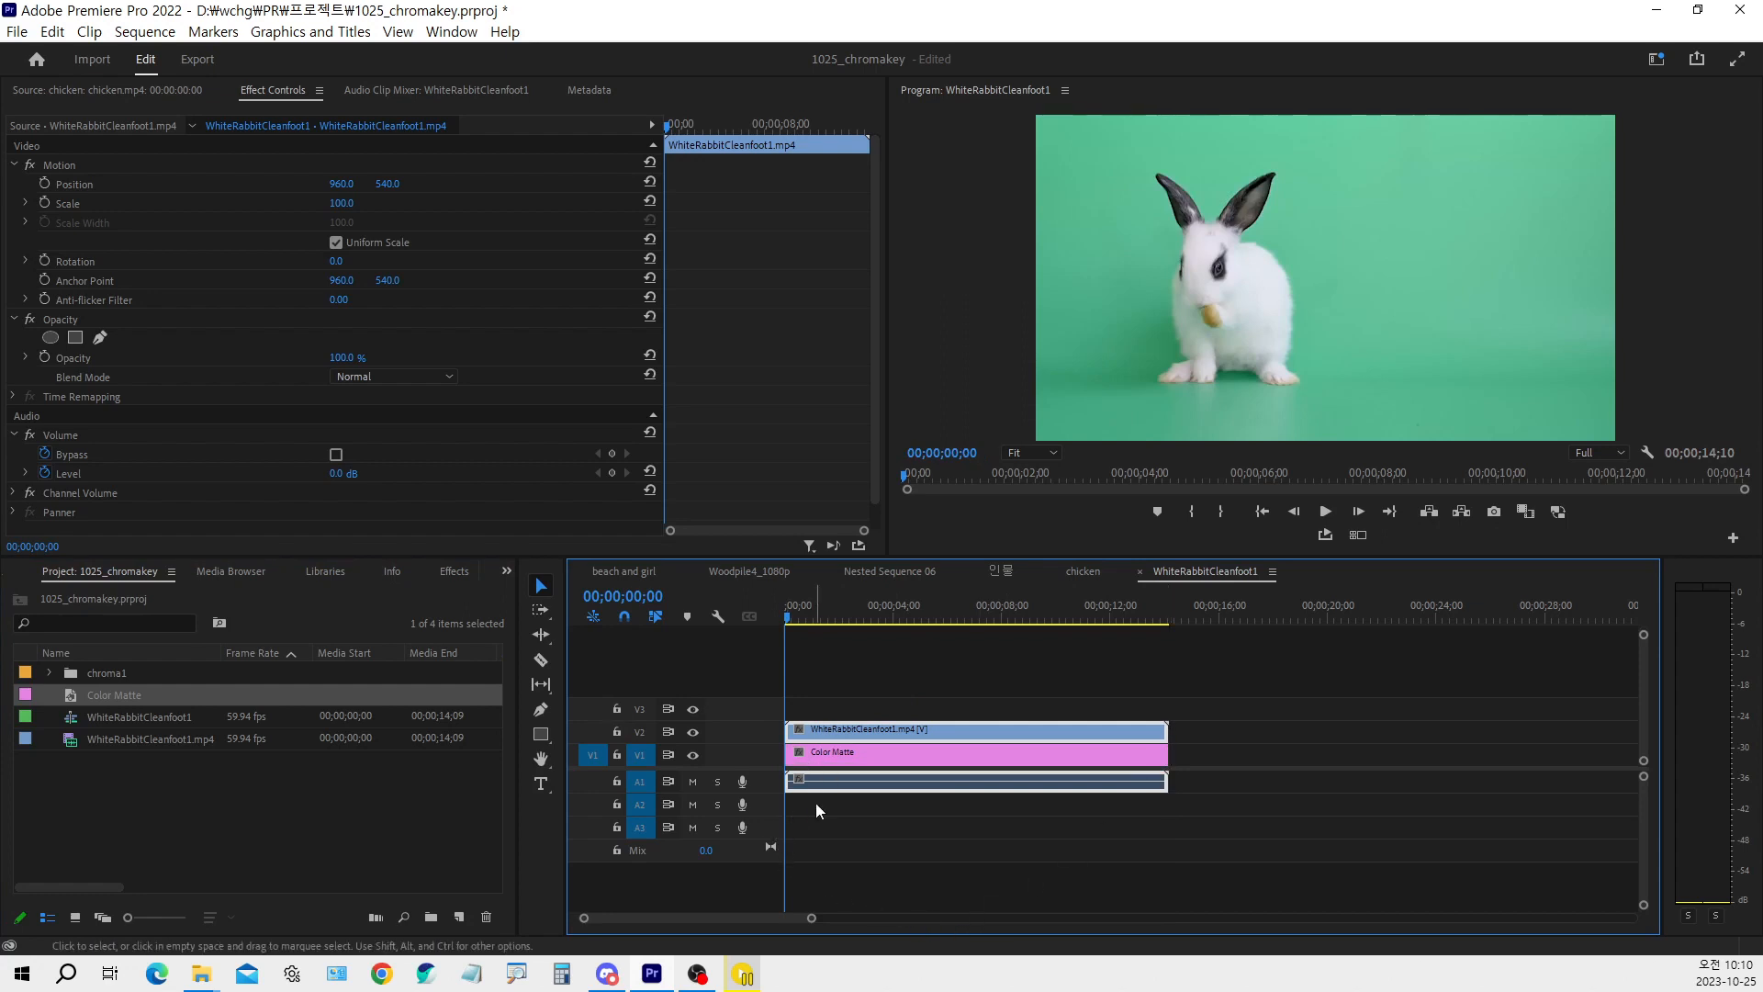
left_click(867, 812)
left_click_drag(812, 619, 763, 665)
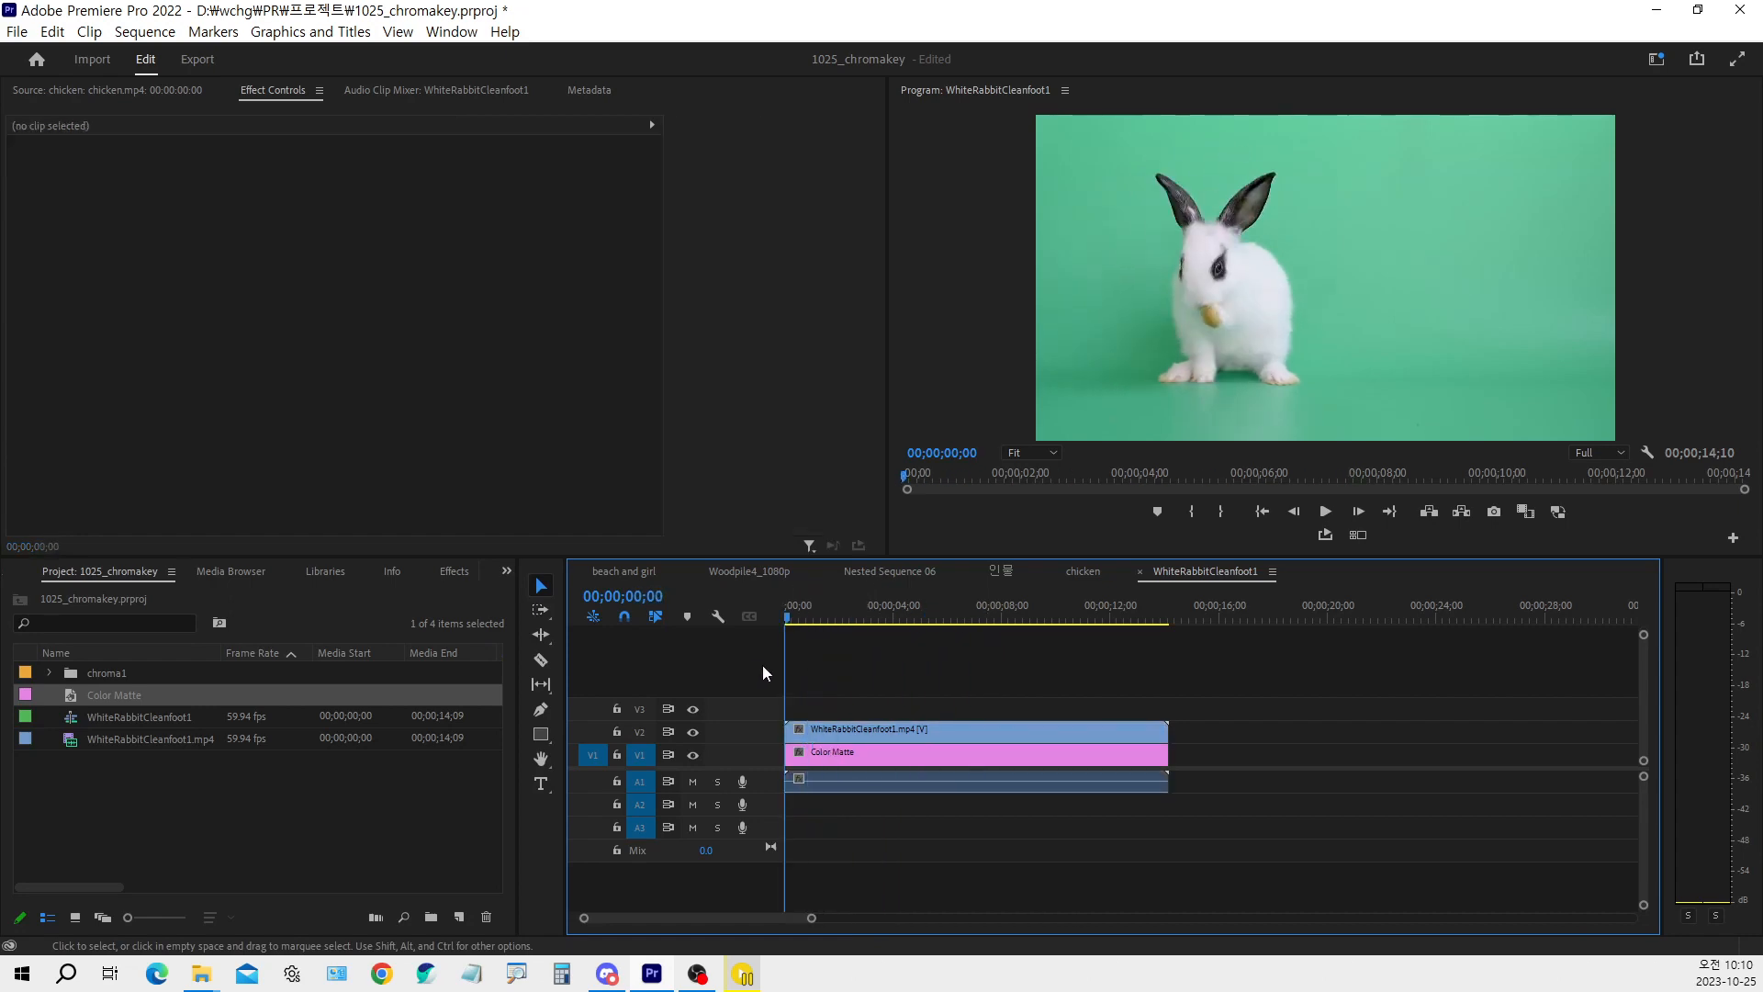
Play the start of the rabbit sequence briefly and return the playhead to 00;00;00;00
left_click(857, 731)
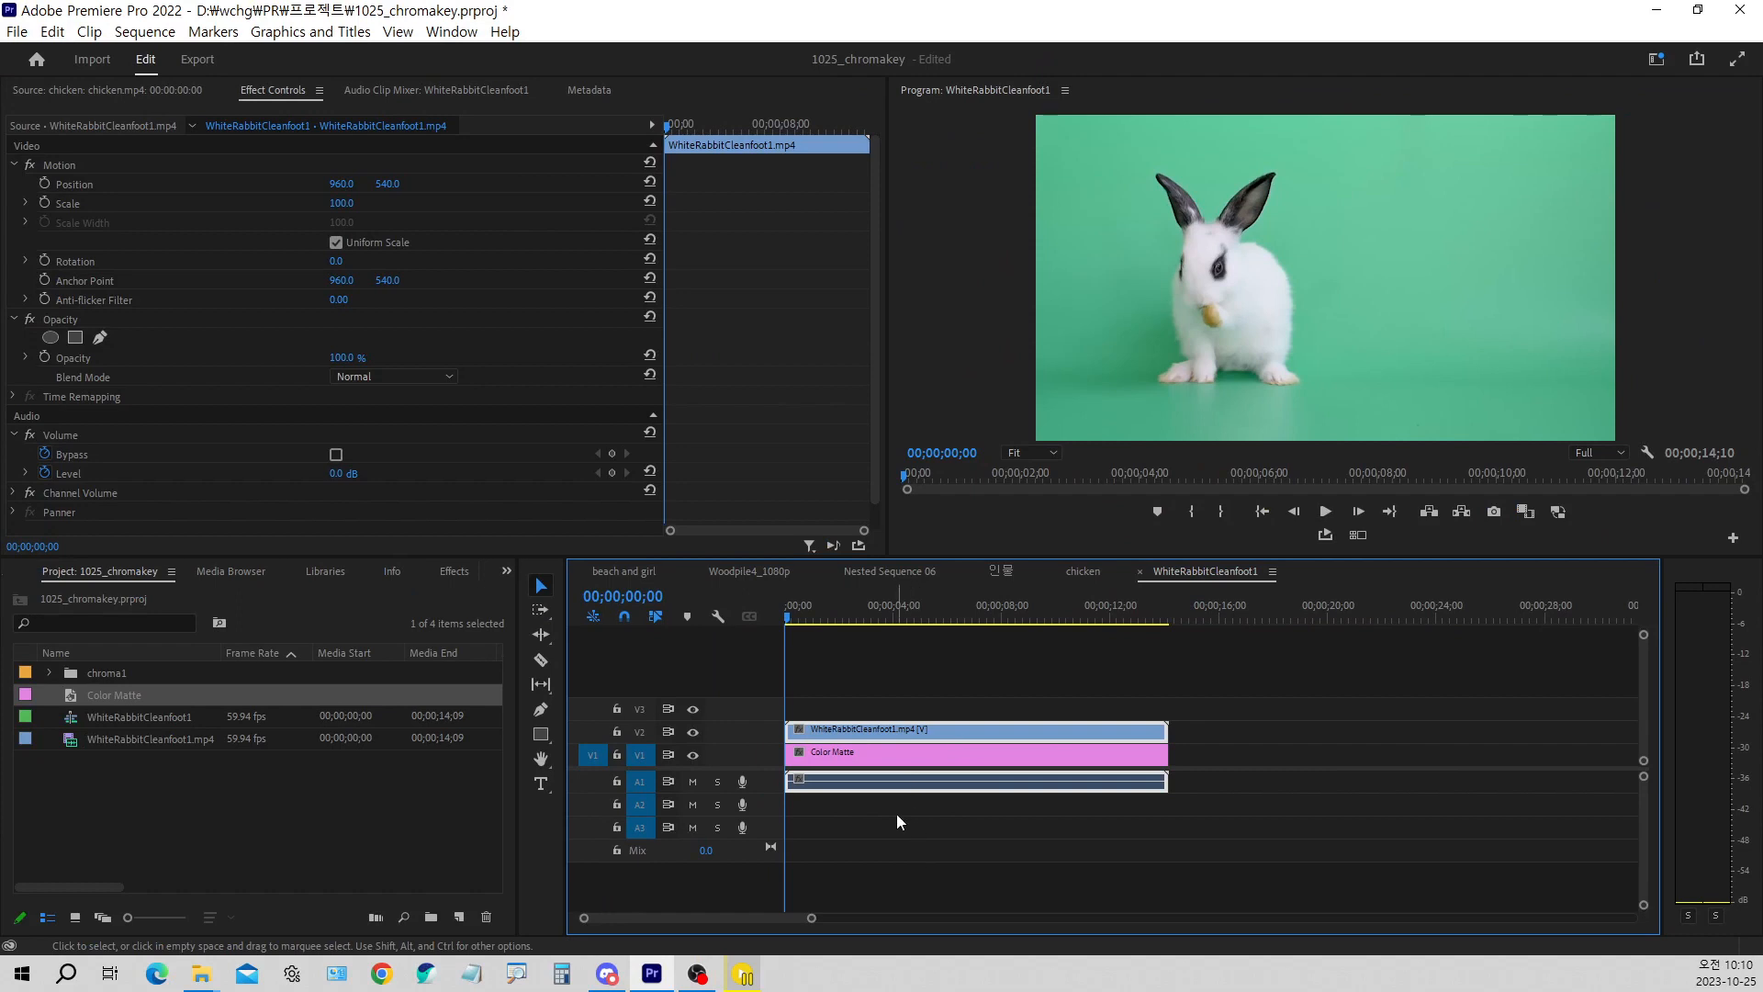
left_click(897, 814)
left_click(861, 729)
key("space")
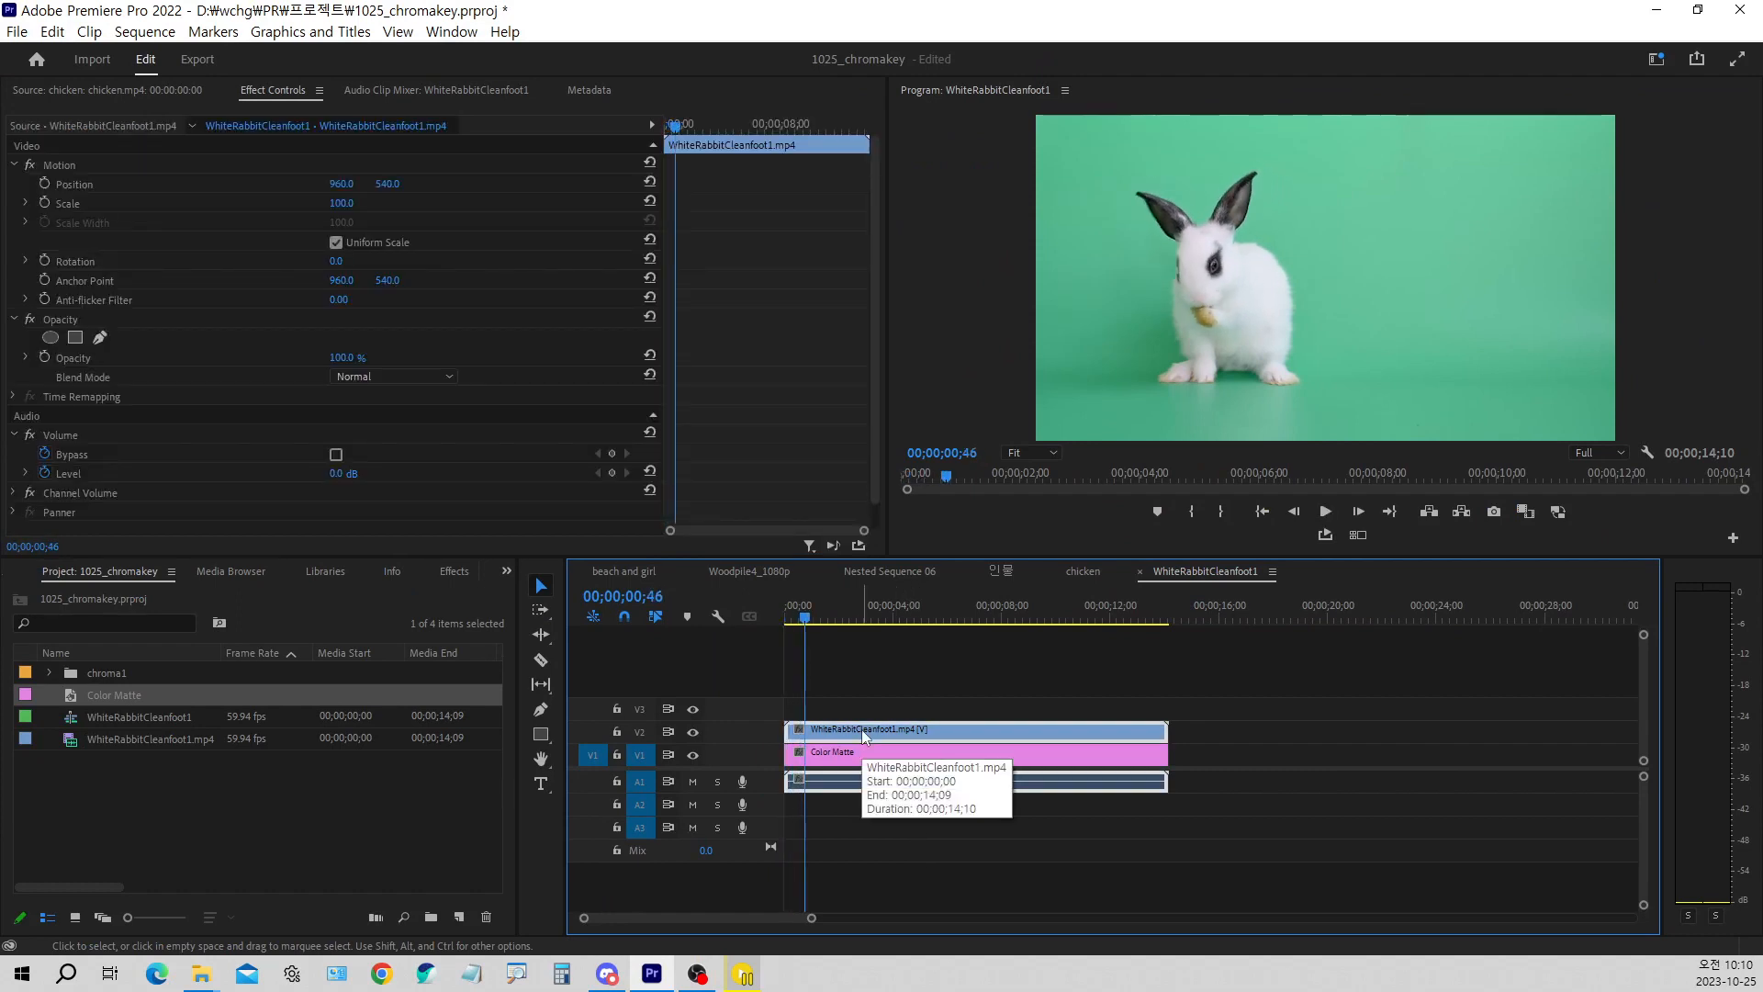
key("Home")
Select the rabbit clip on V2 and collapse its Motion, Opacity and Volume settings
left_click(832, 718)
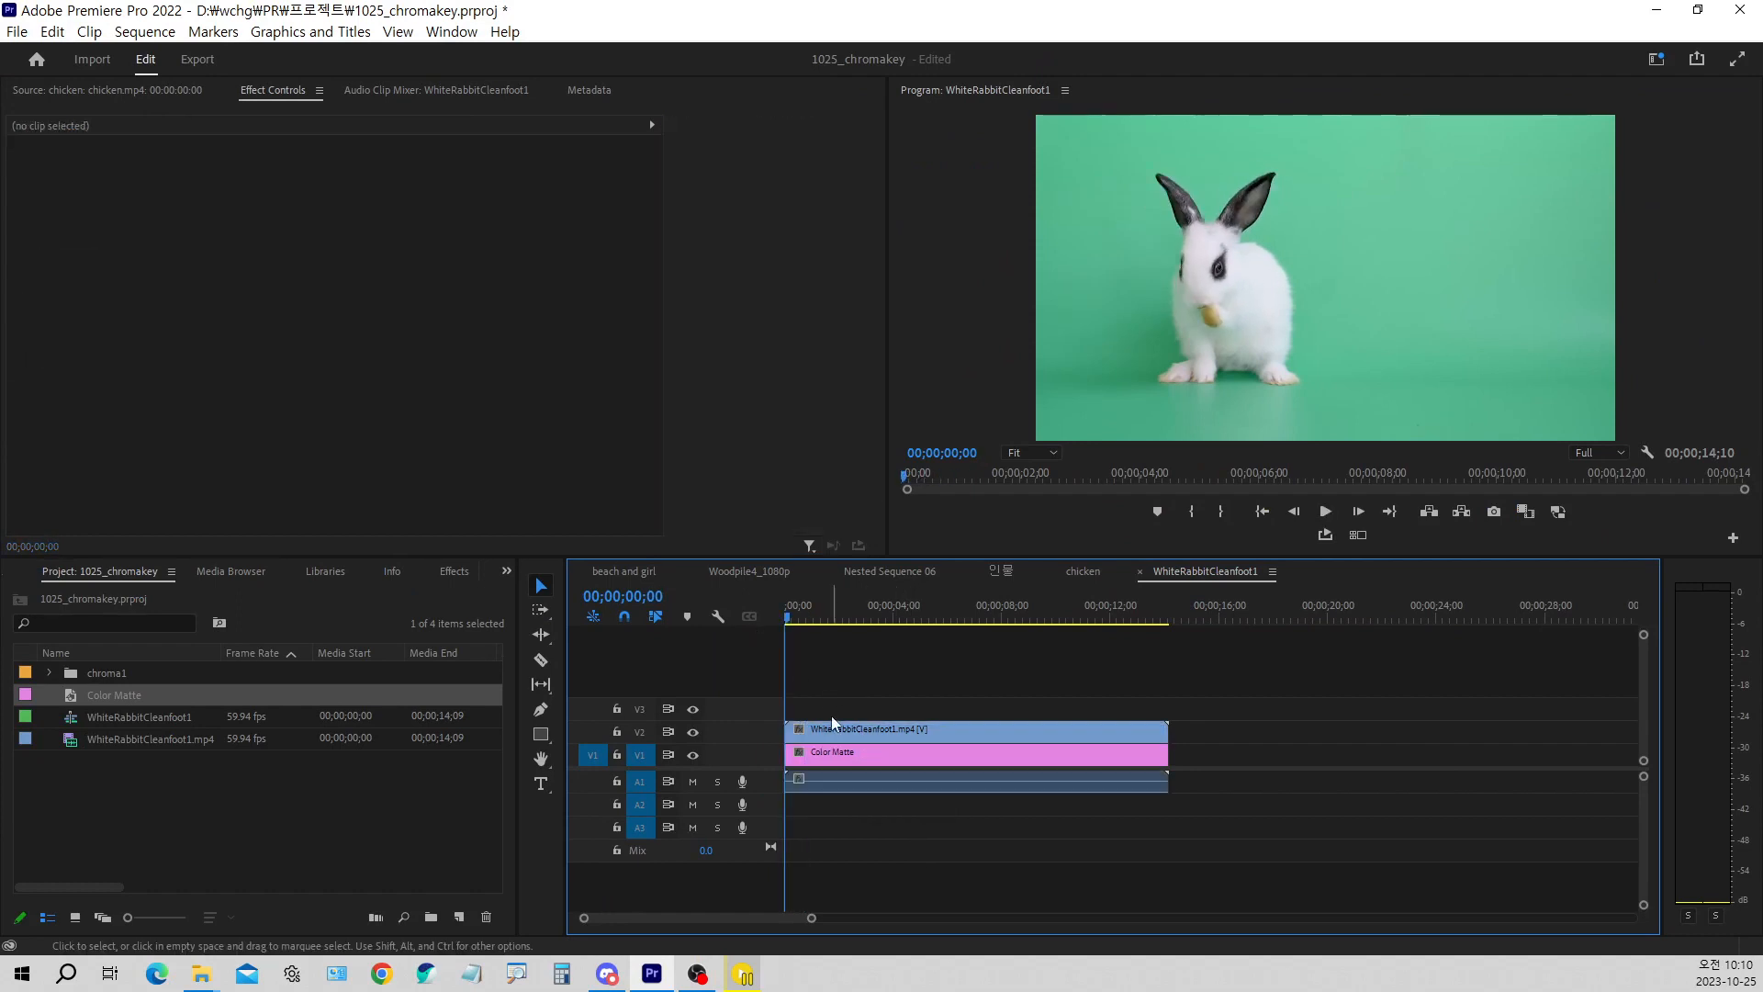
left_click(832, 727)
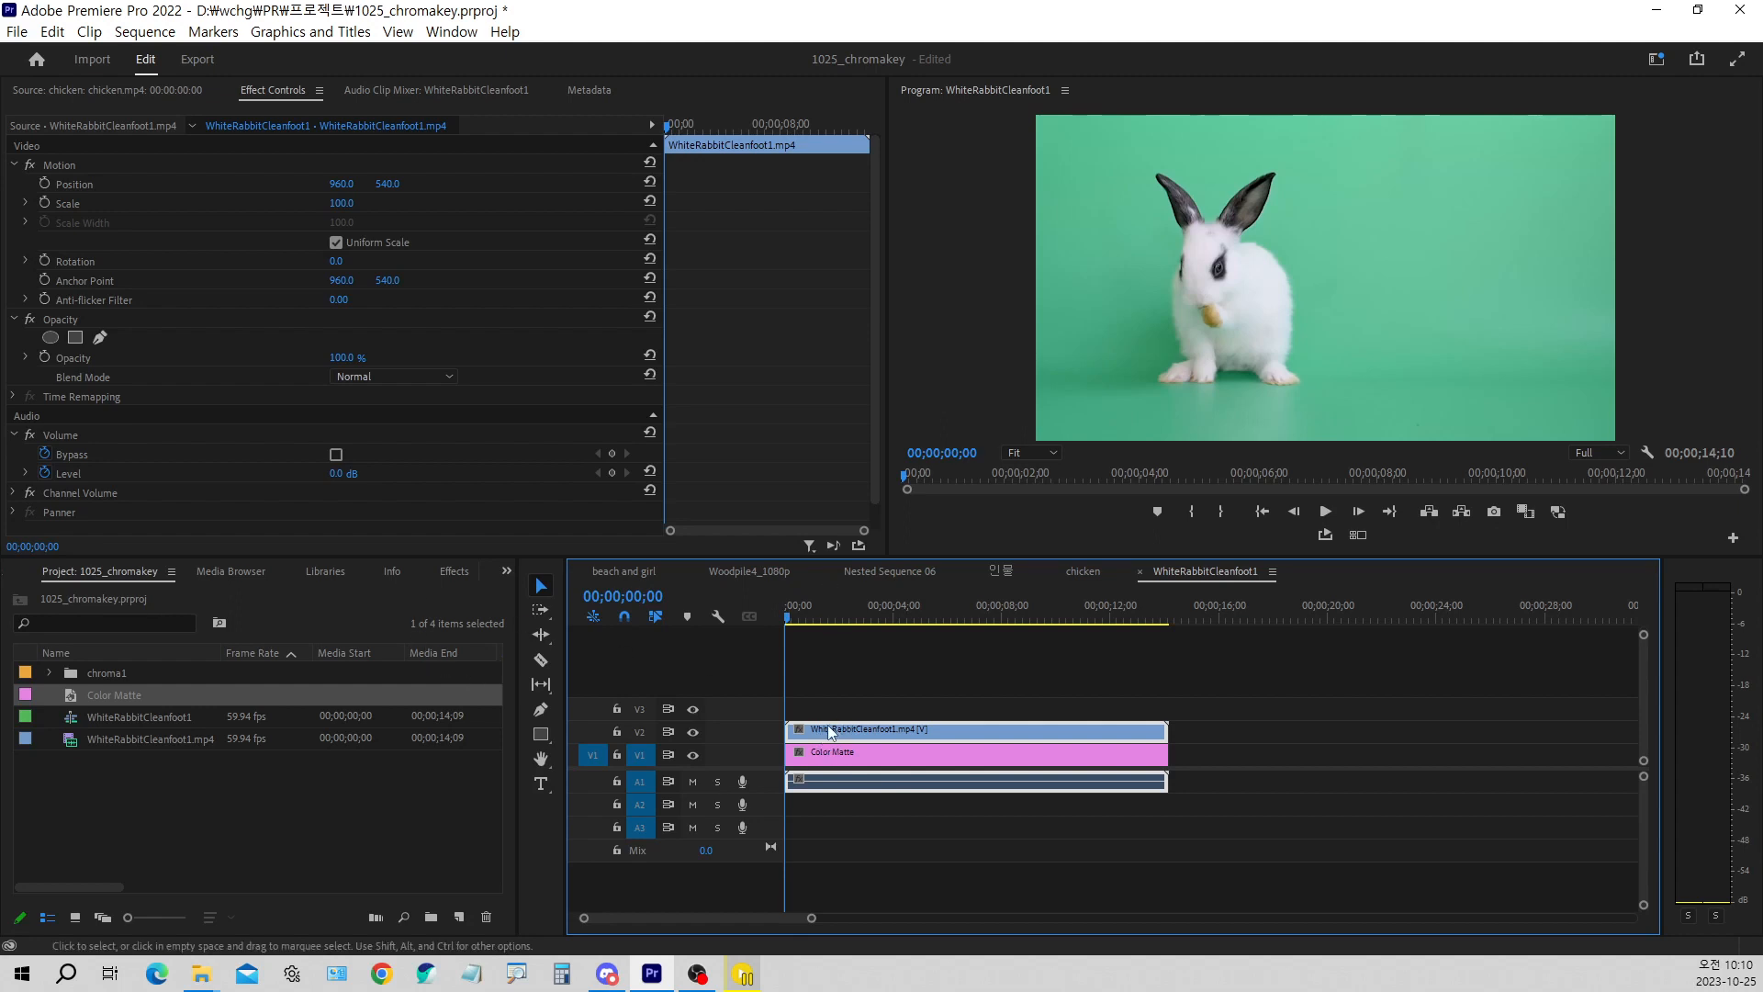
left_click(450, 572)
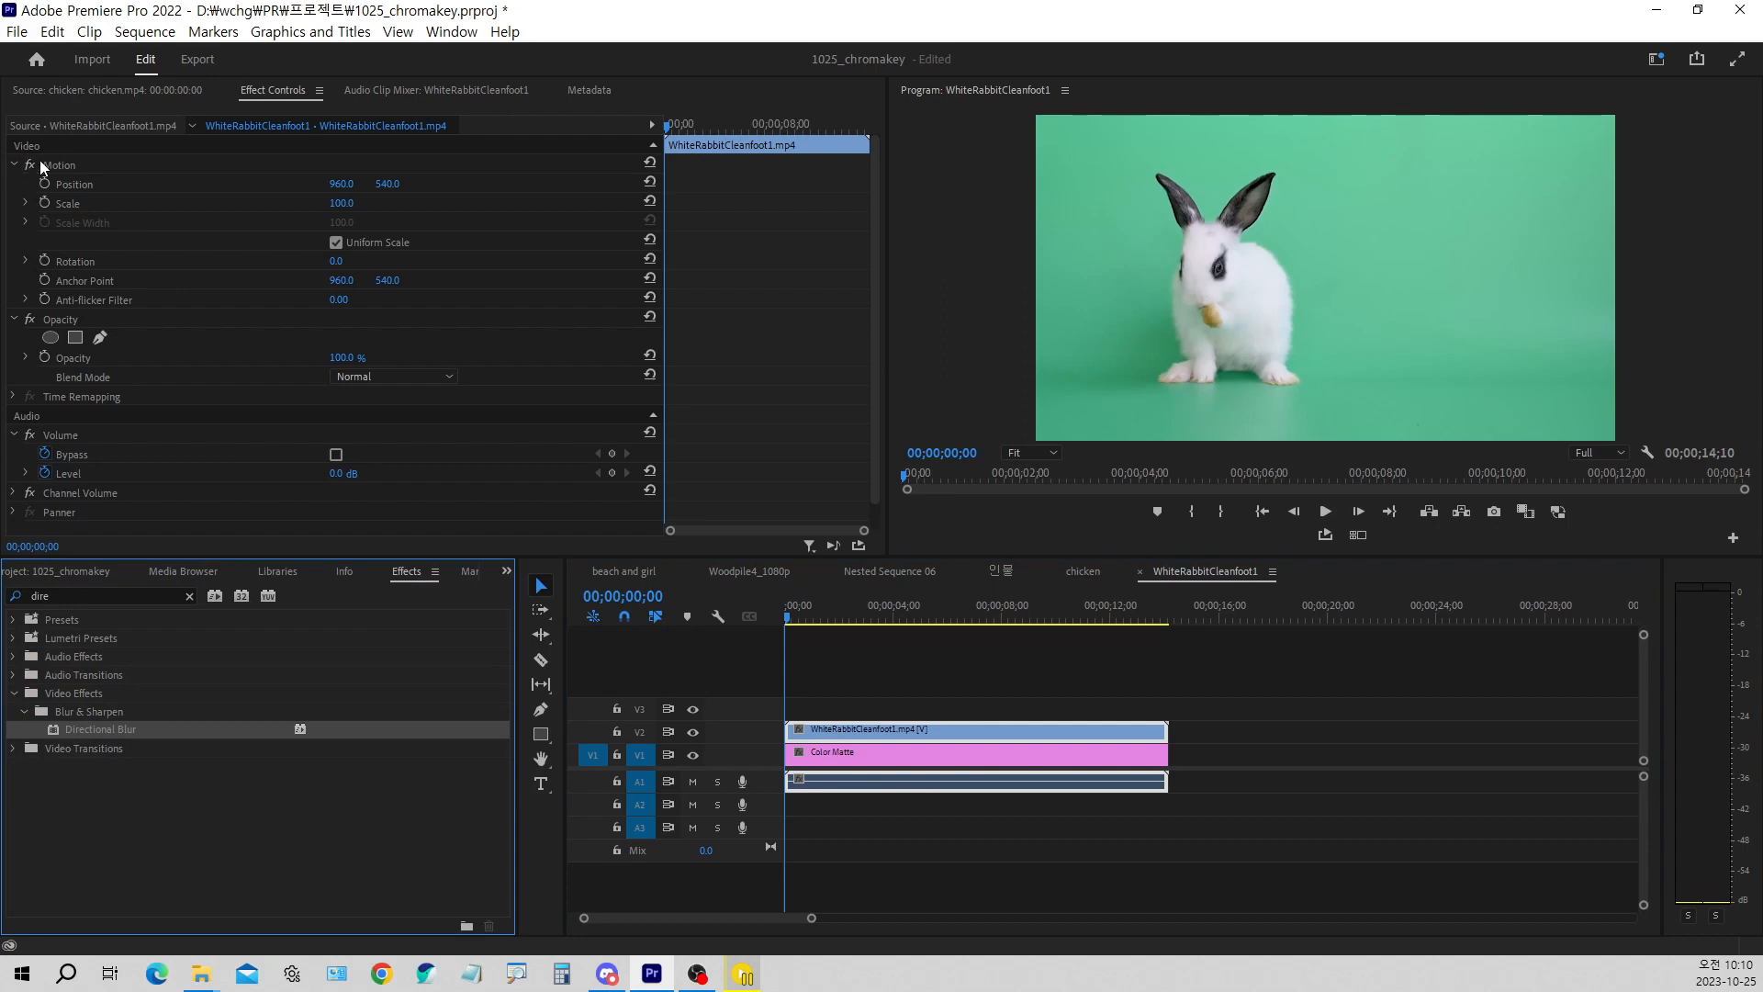
left_click(15, 164)
left_click(20, 186)
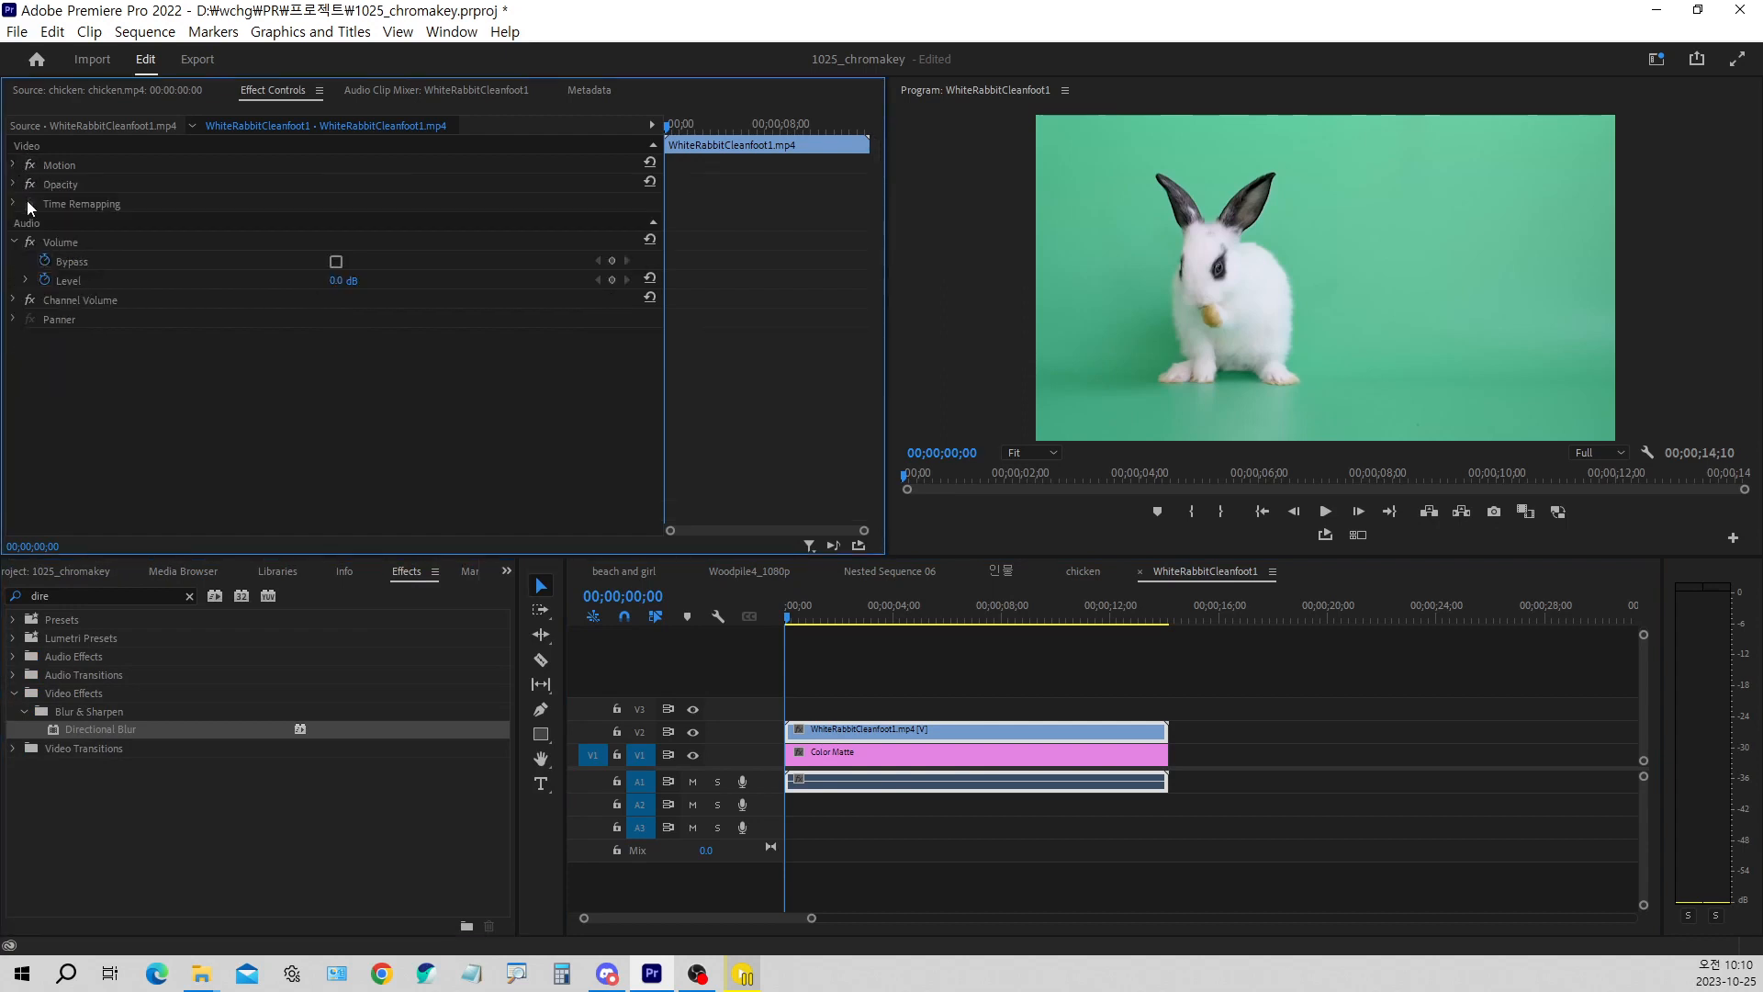
left_click(17, 243)
Search the effects for "ultra" and apply Ultra Key to the rabbit clip
left_click(90, 596)
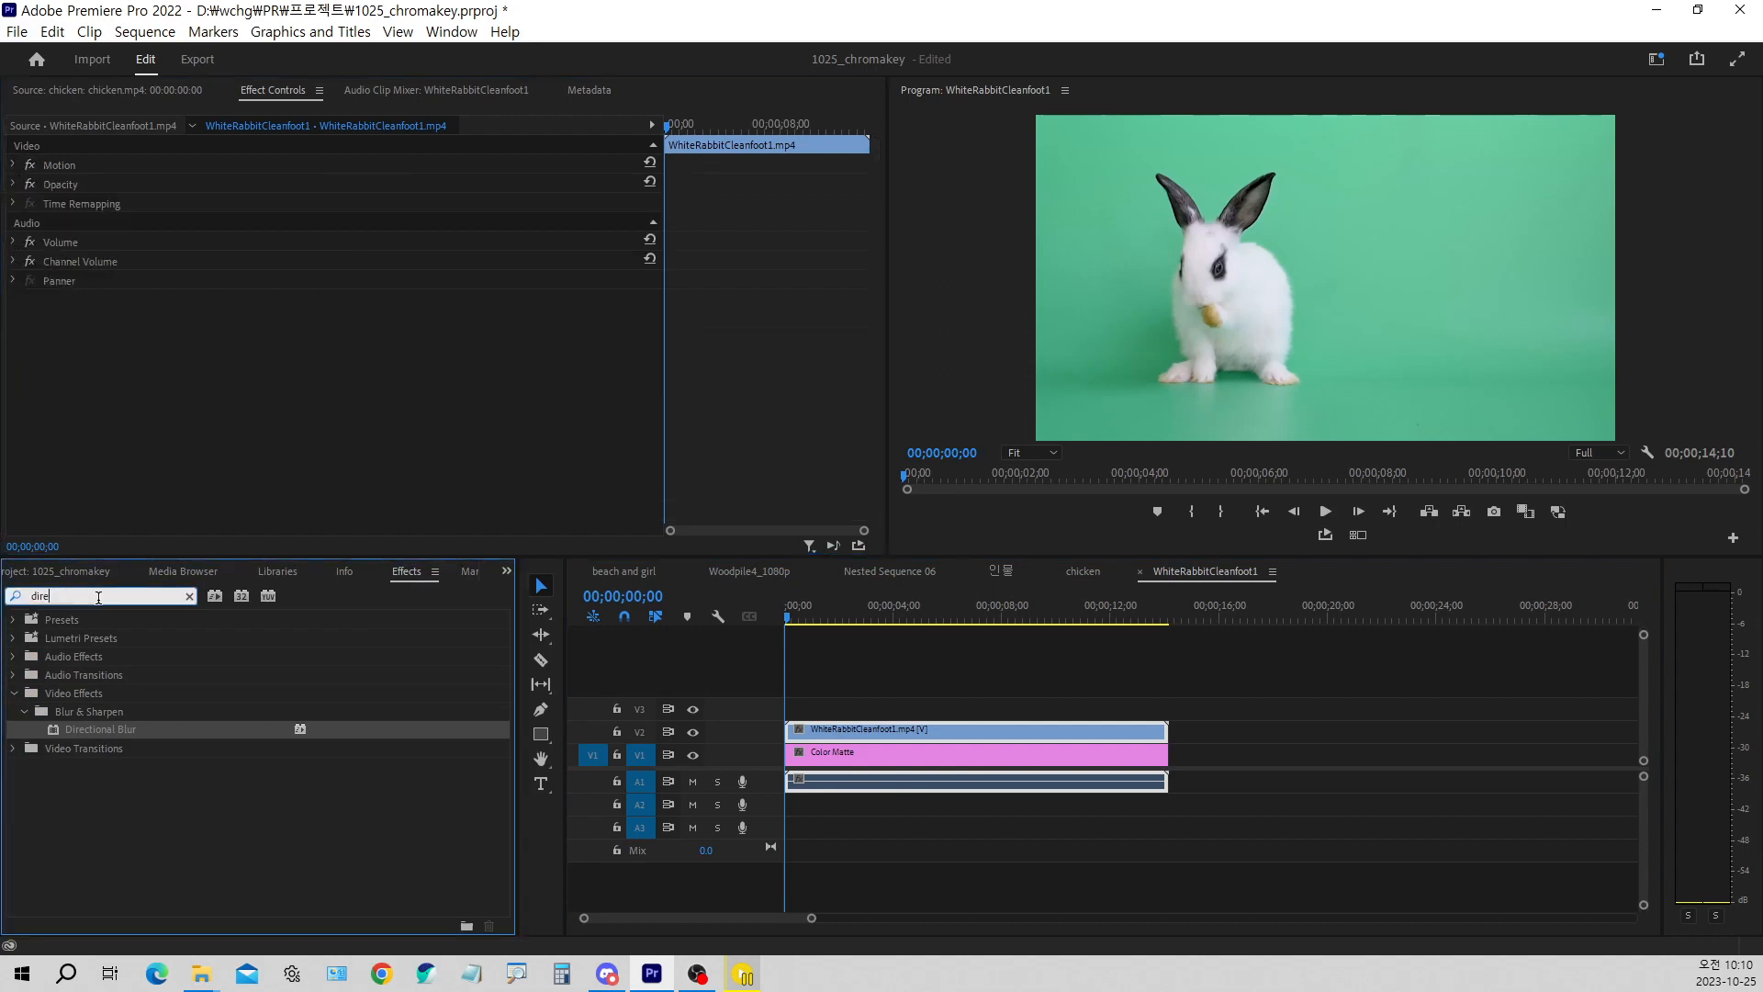
type("u")
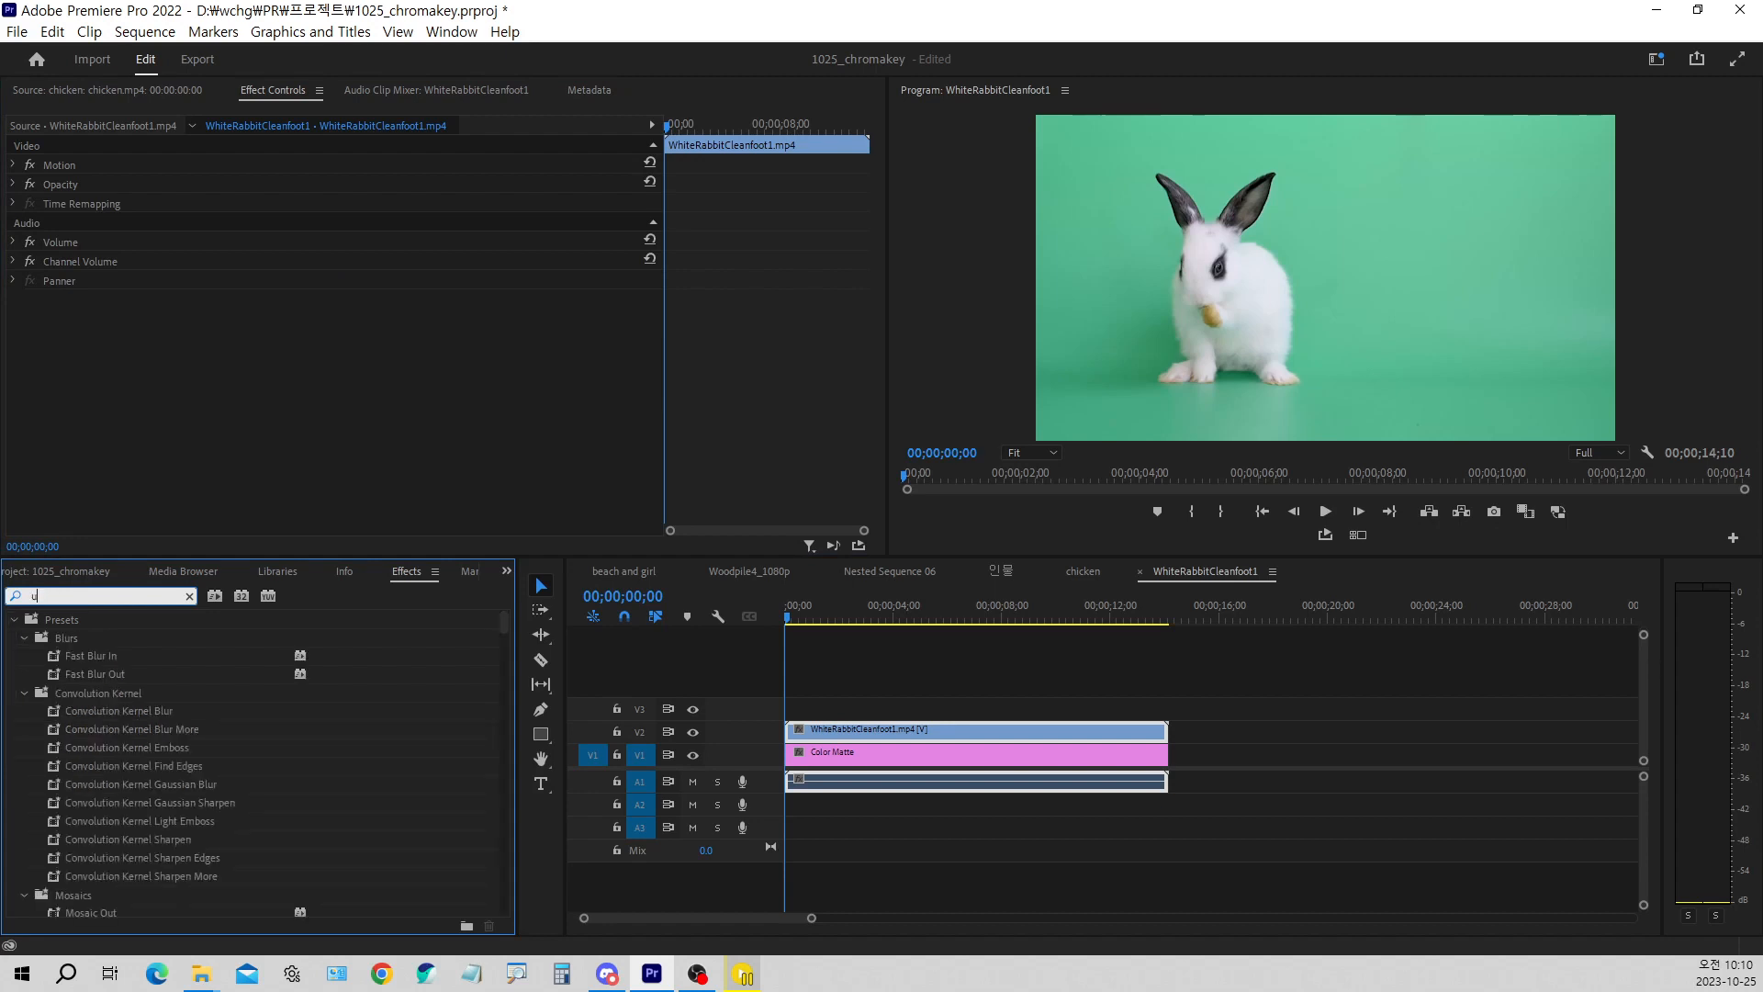
type("tr")
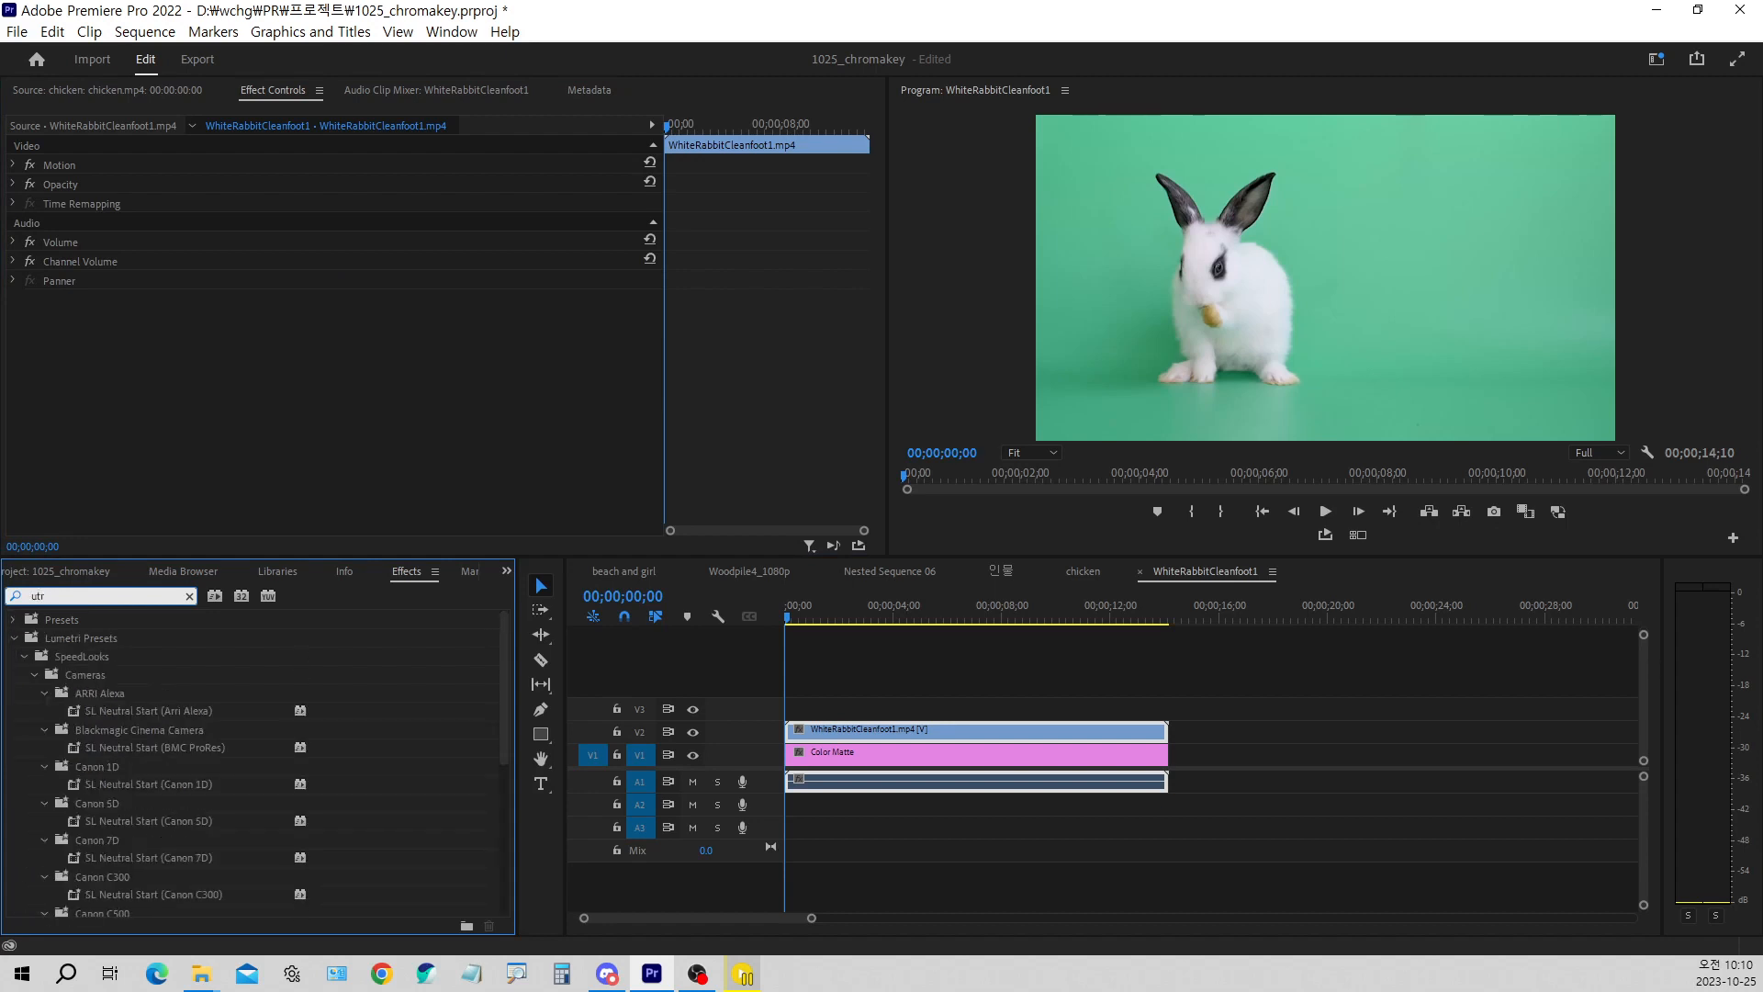
type("a")
key("BackSpace")
key("BackSpace")
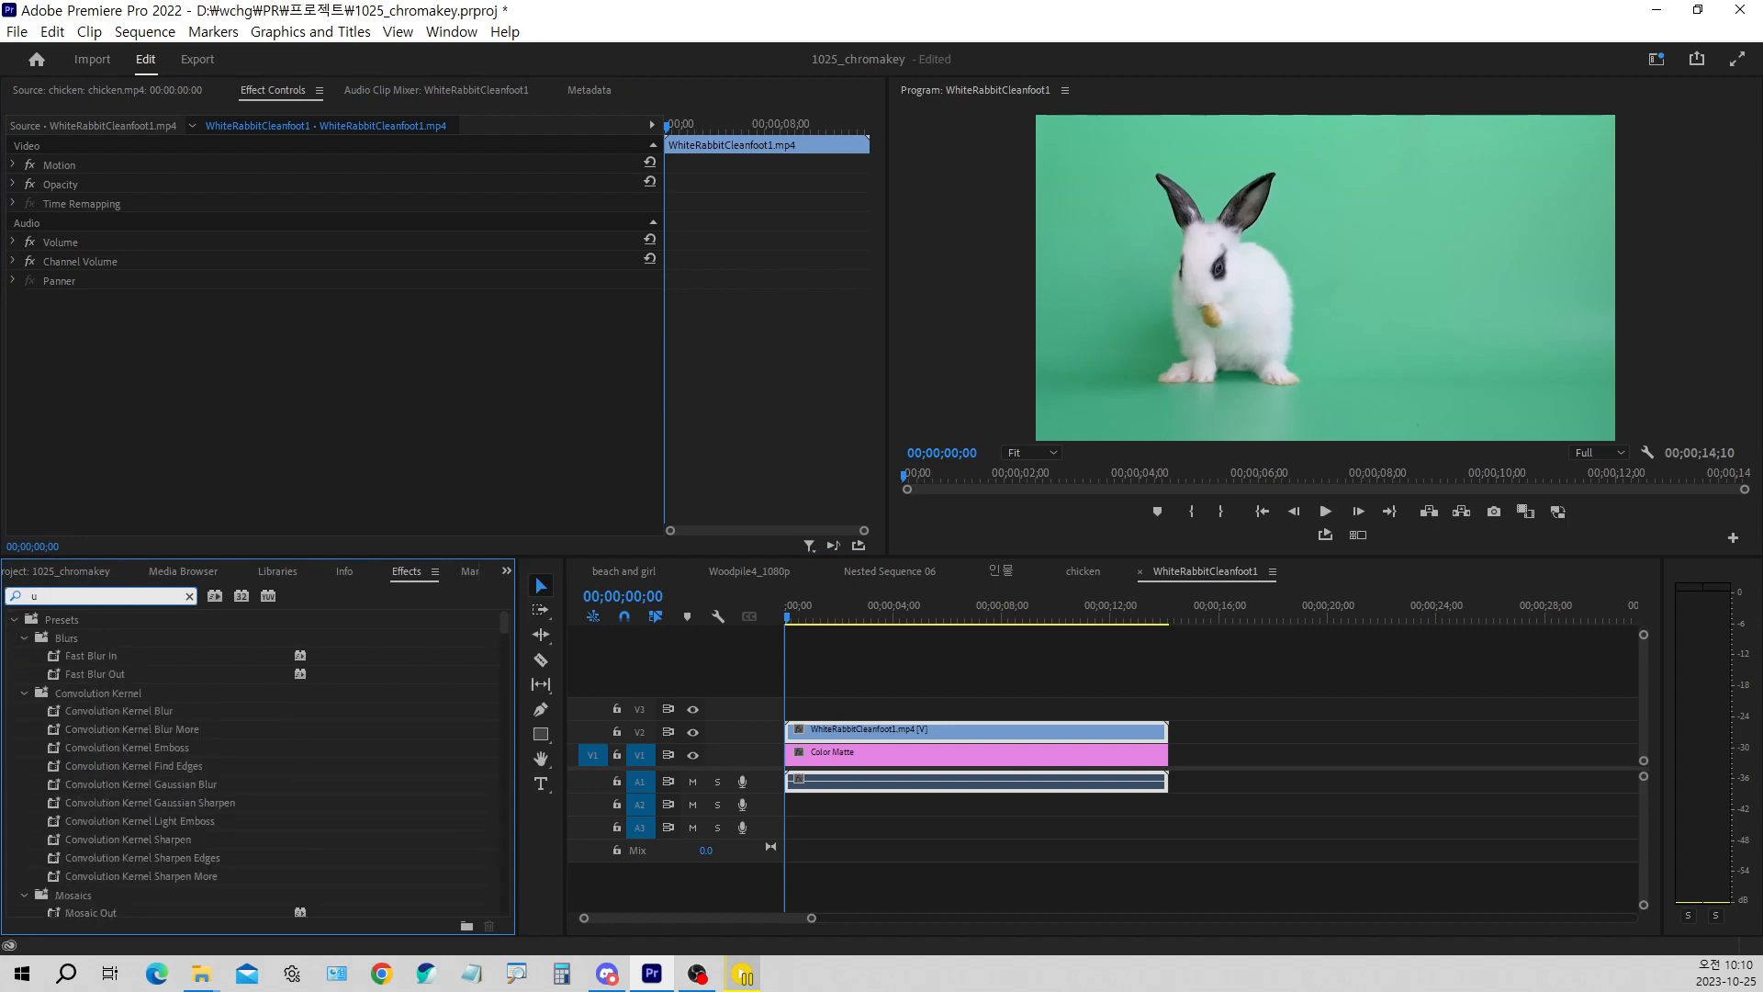
type("l")
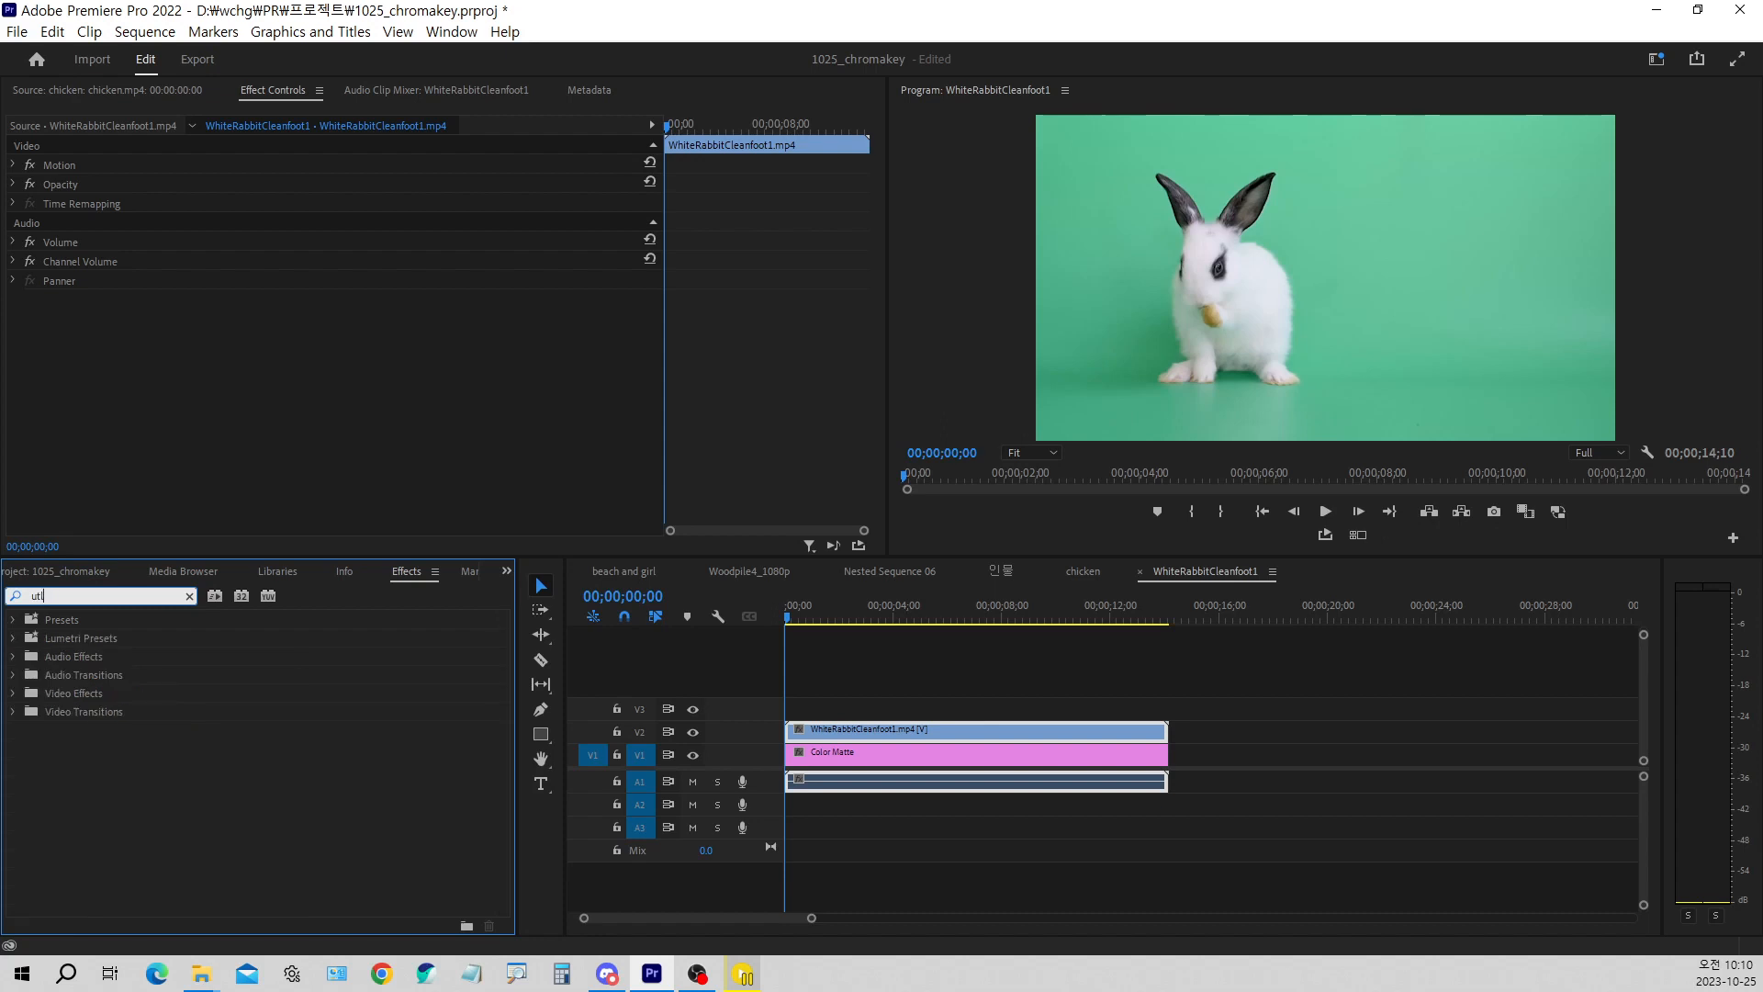
key("BackSpace")
key("BackSpace")
type("ltra")
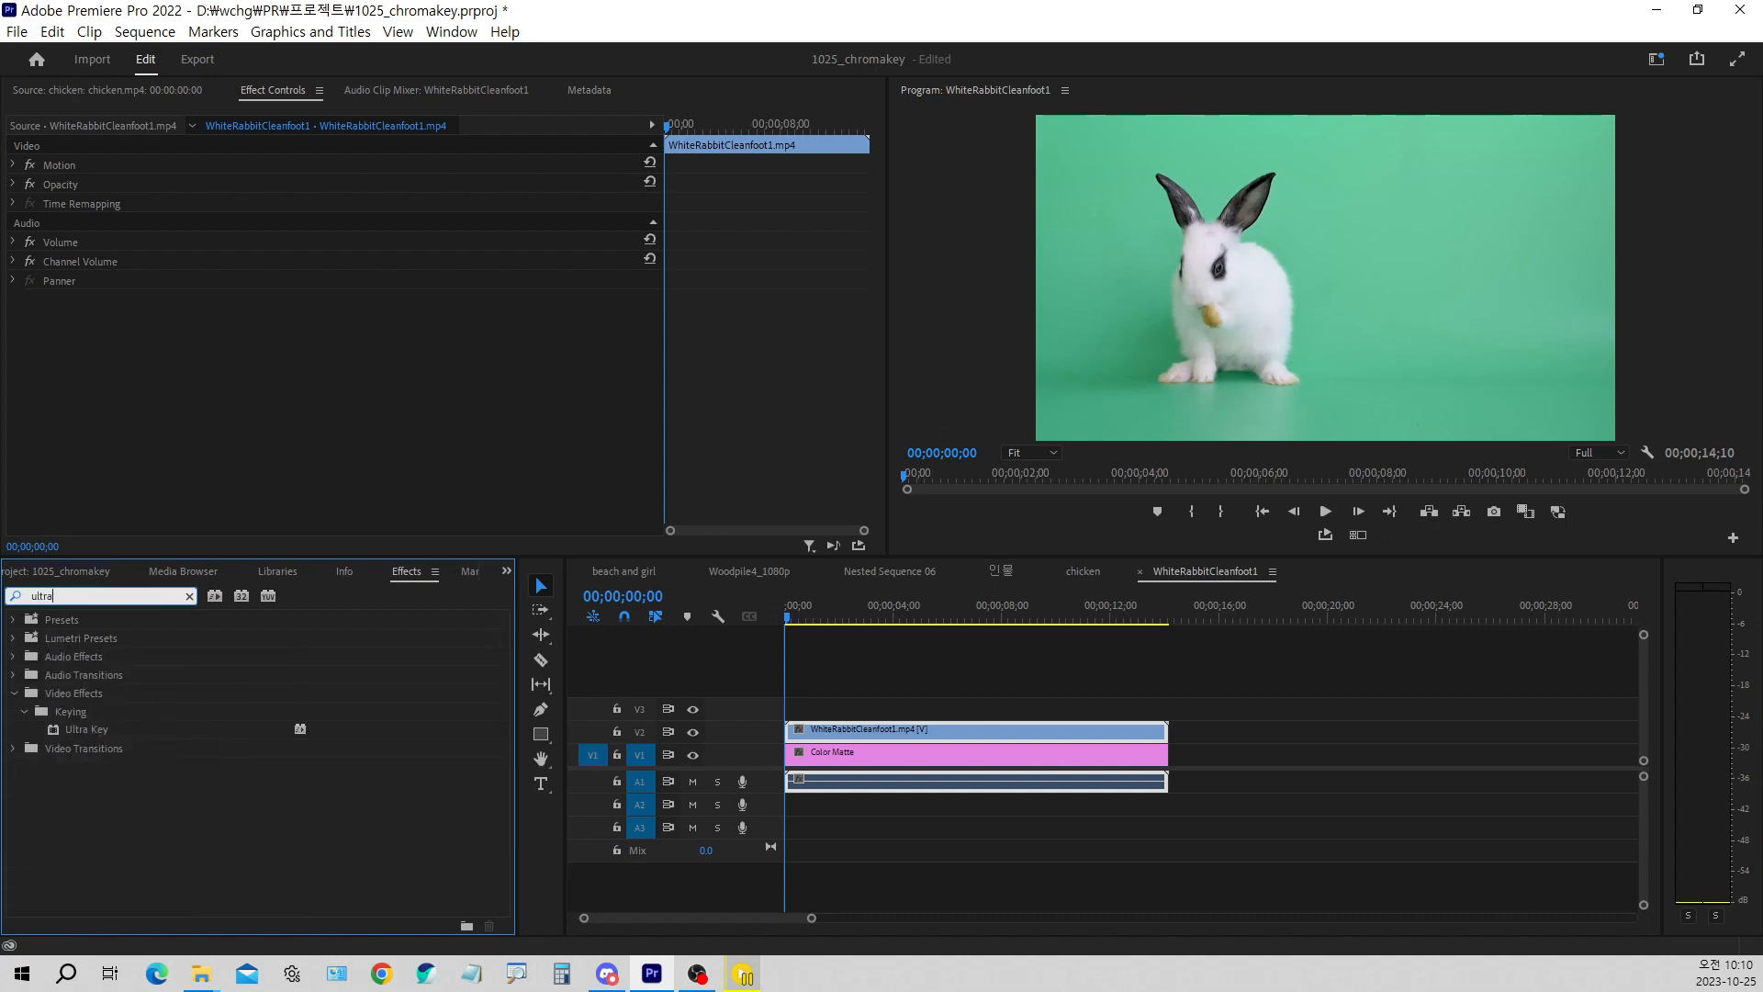
left_click(113, 732)
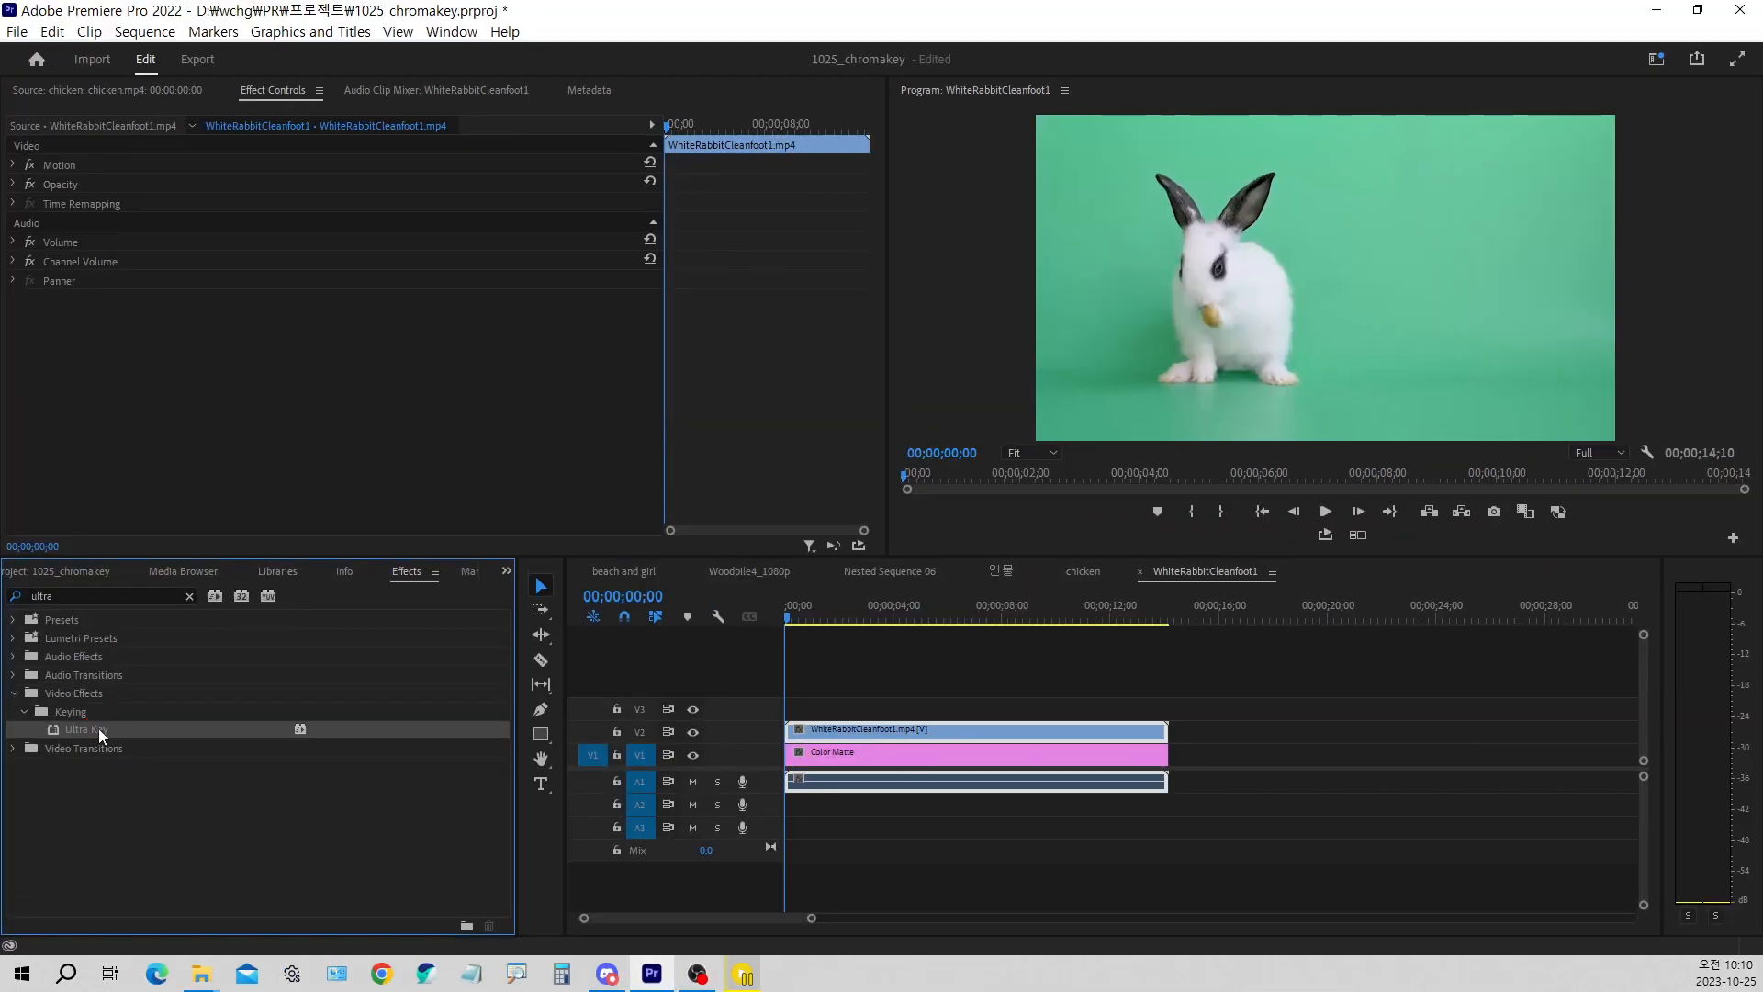
double_click(98, 729)
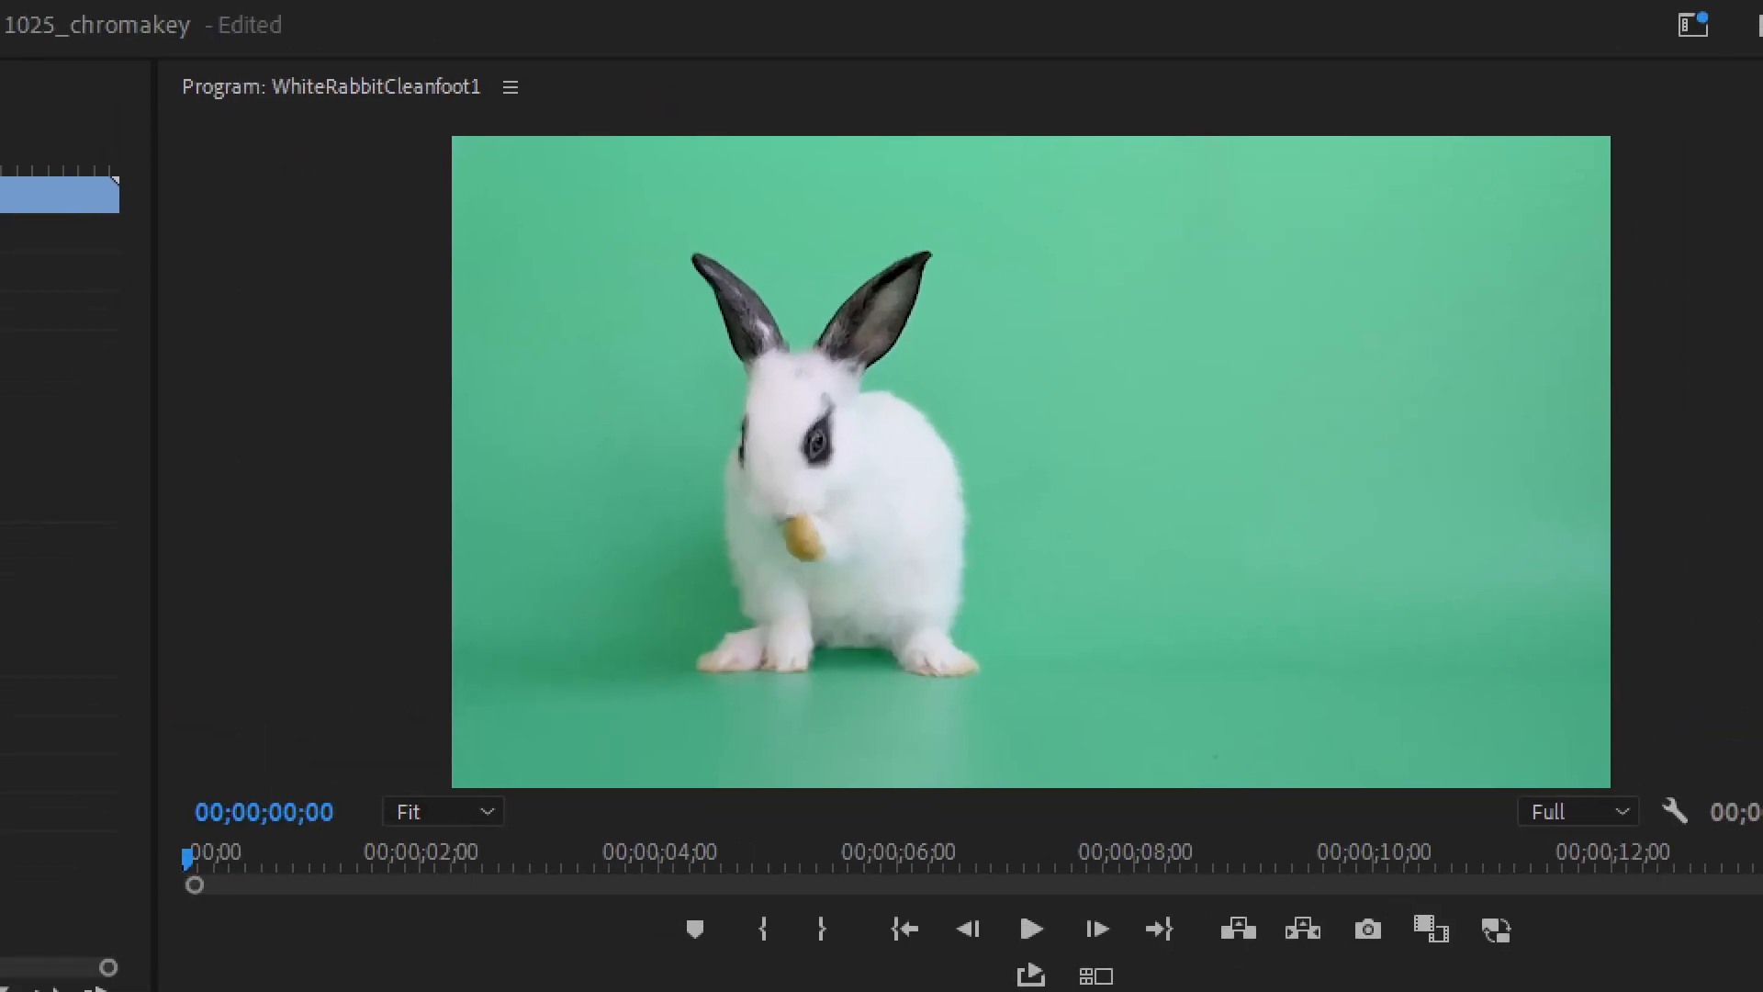
Sample the green backdrop beside the rabbit's ear as the Ultra Key key color
mouse_move(1394, 118)
left_mouse_down()
mouse_move(1419, 166)
mouse_move(1462, 103)
left_mouse_up()
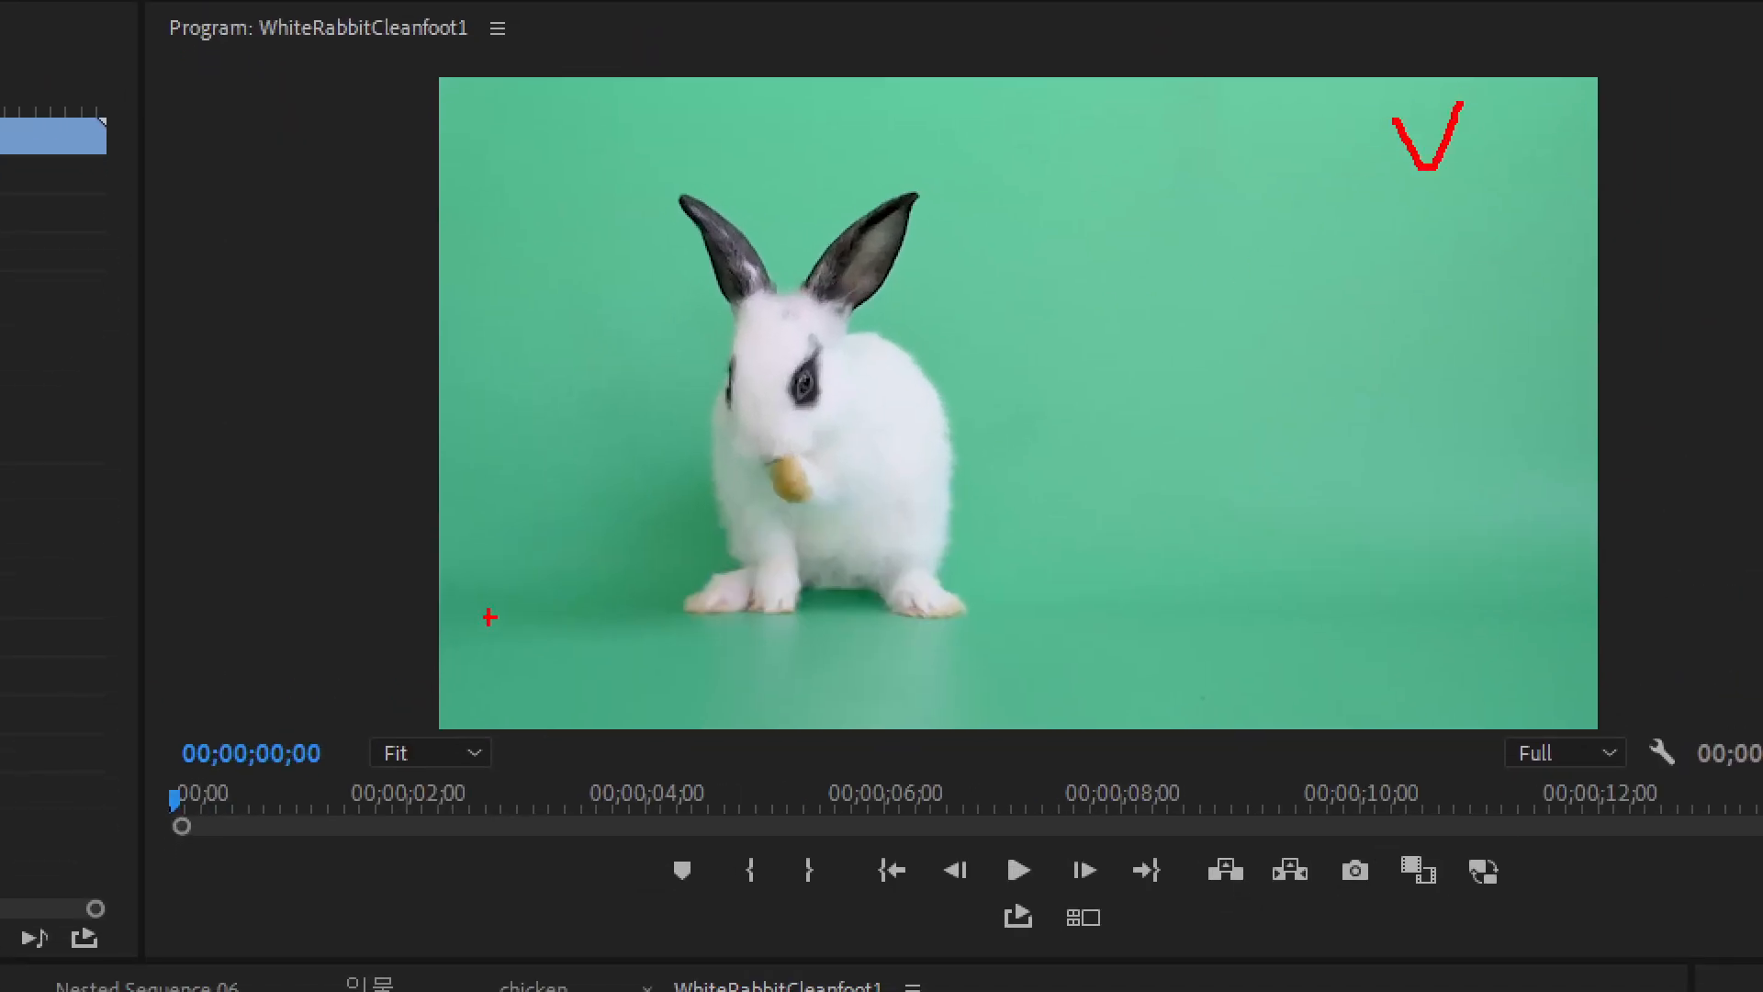
left_click_drag(530, 561, 578, 532)
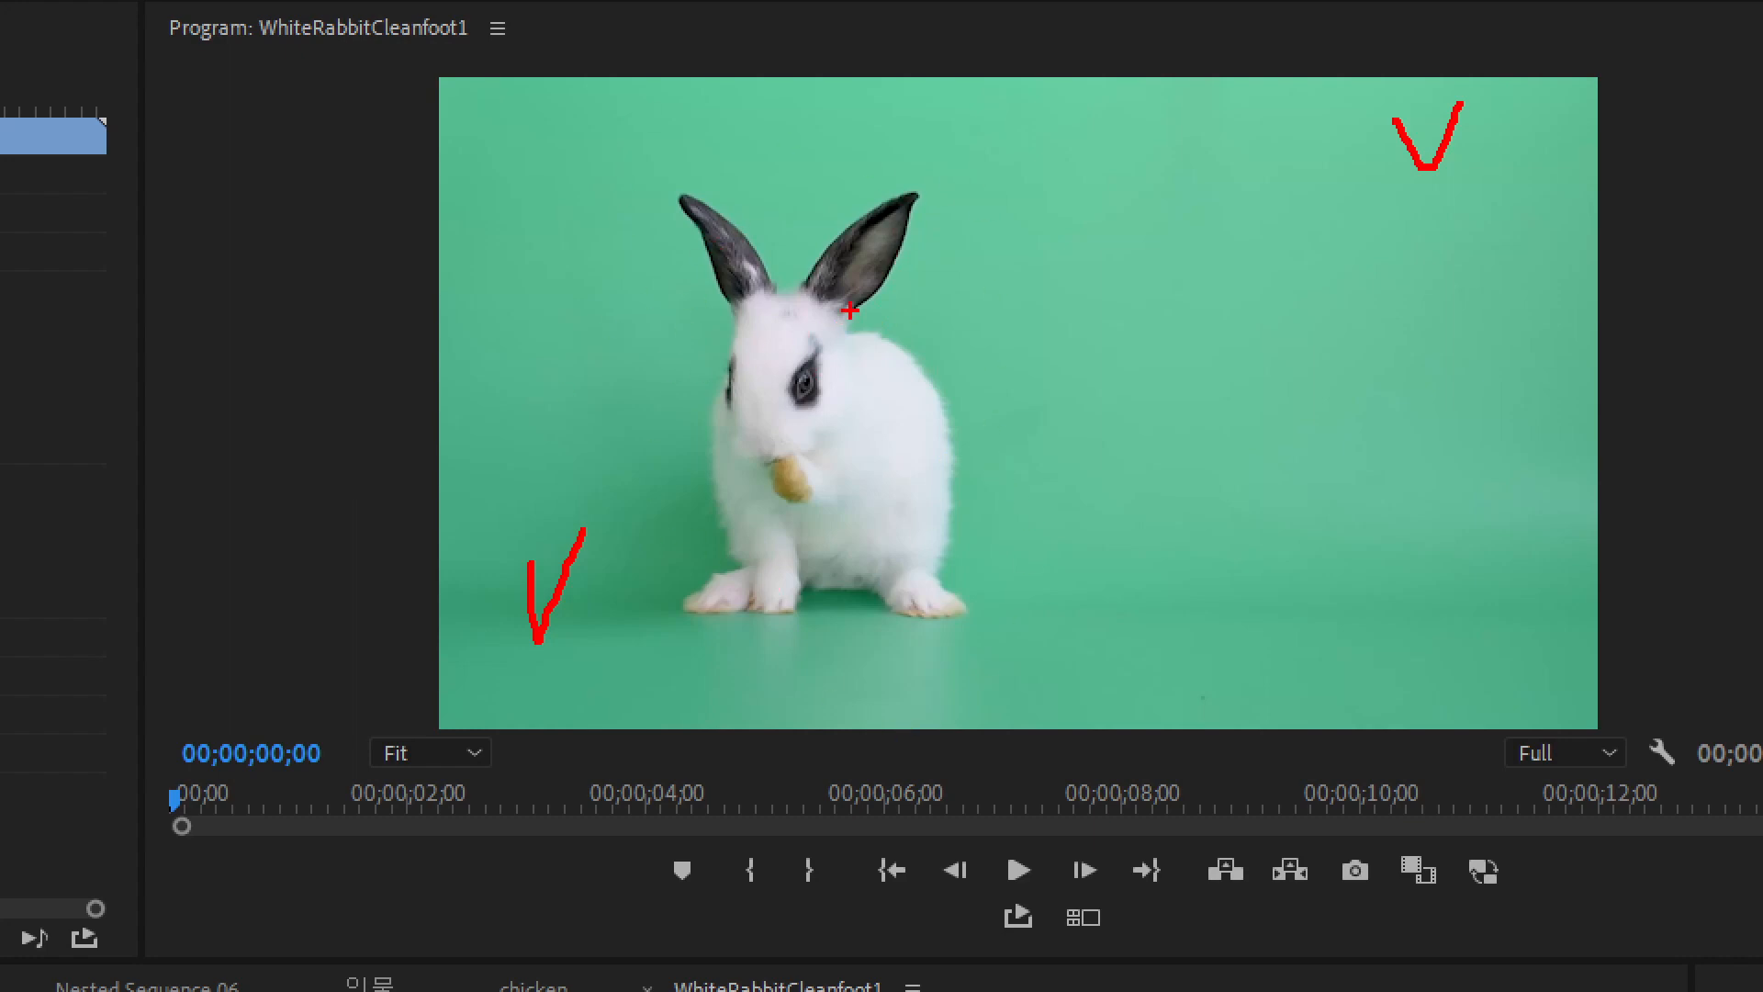
left_click_drag(875, 309, 905, 308)
key("Escape")
left_click_drag(357, 304, 1257, 253)
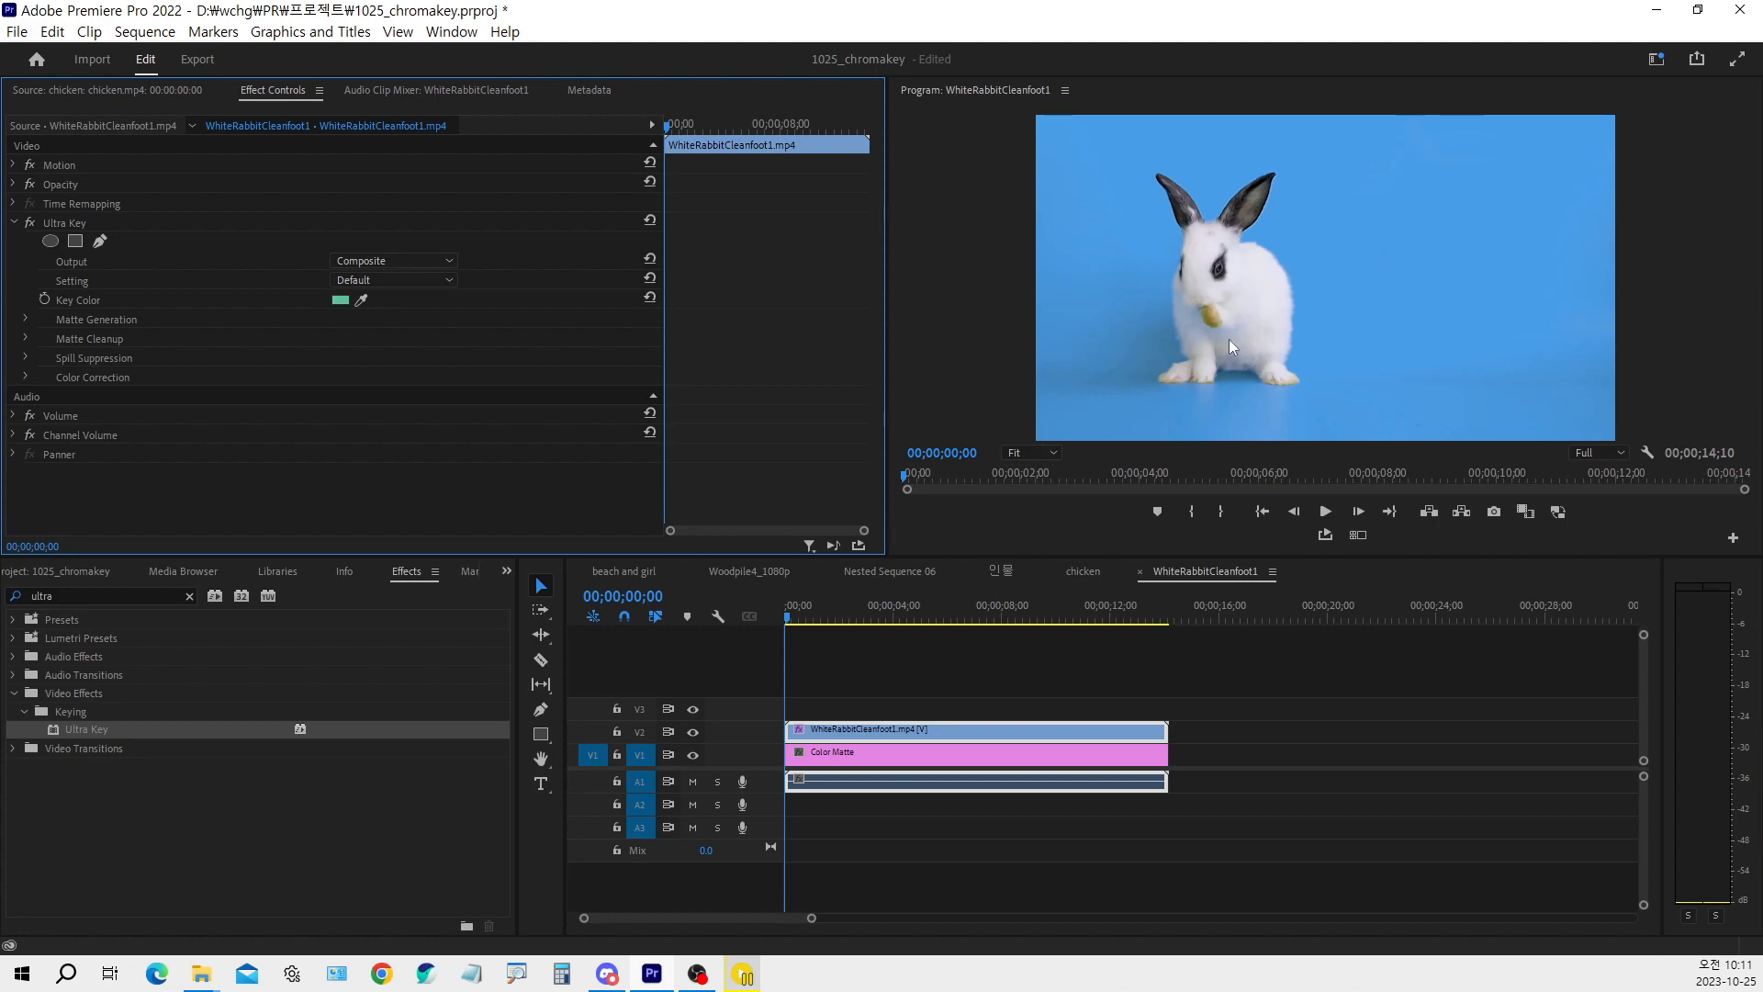
Enlarge the Program monitor in height and width to inspect the keyed rabbit more closely
left_click_drag(1074, 557, 1072, 747)
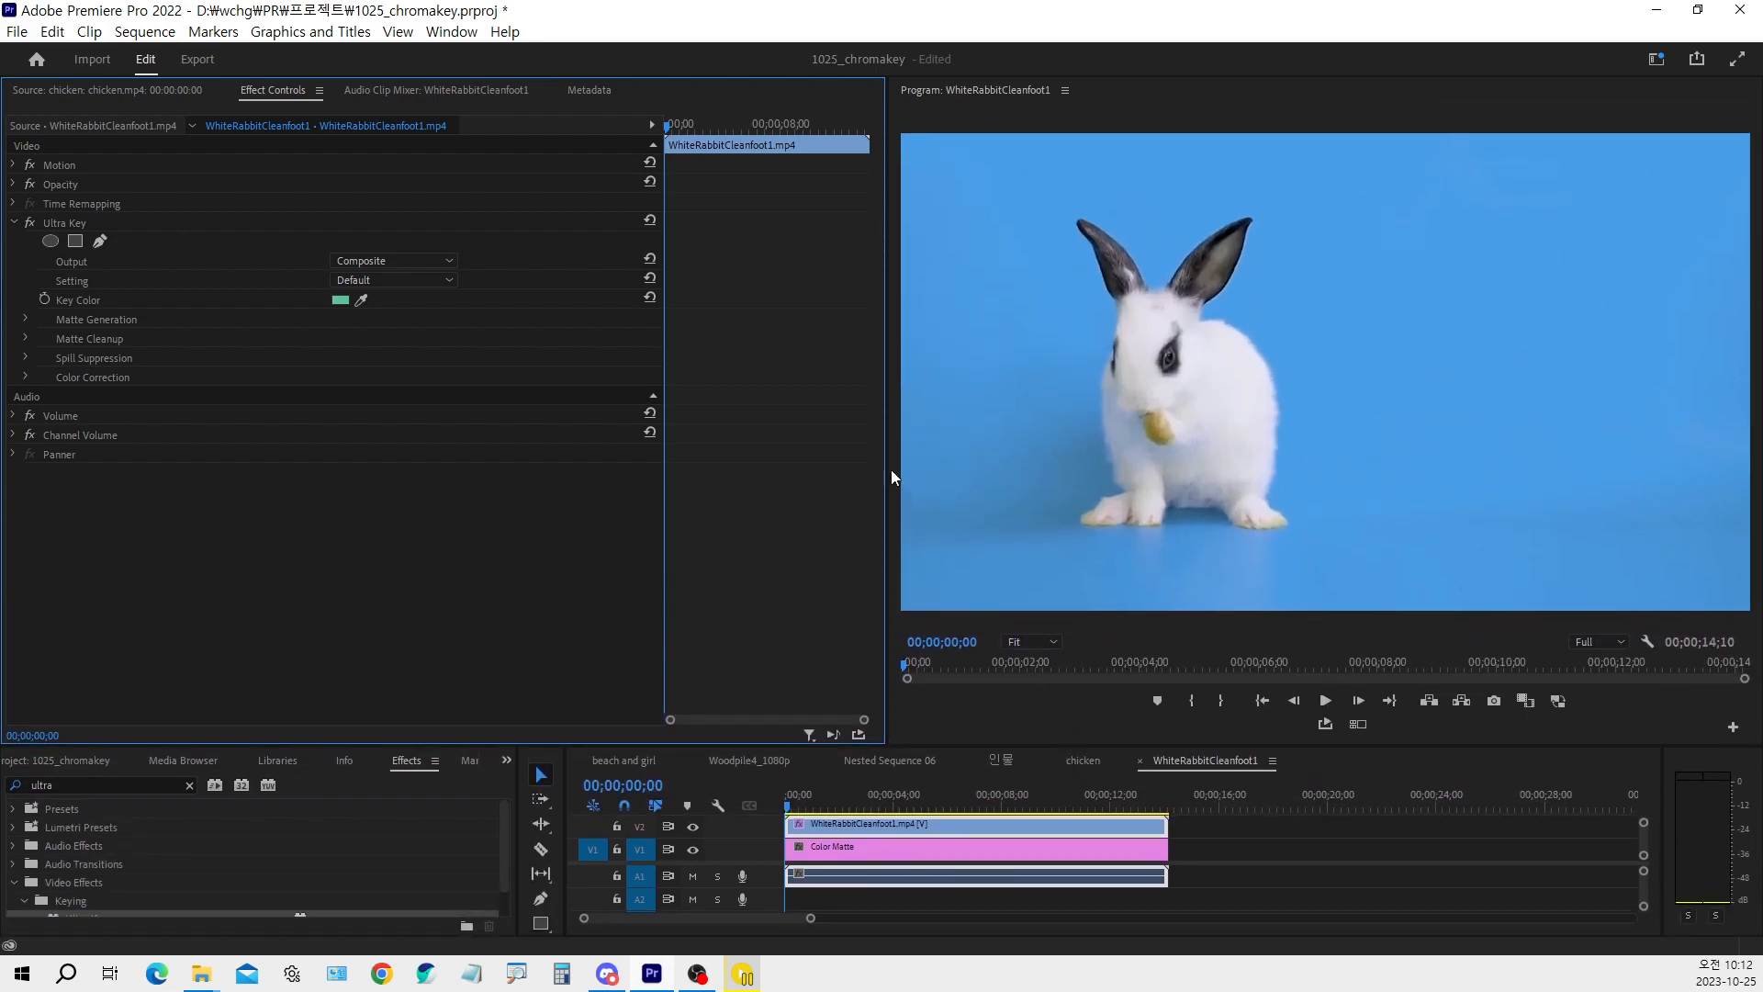
left_click_drag(886, 470, 808, 486)
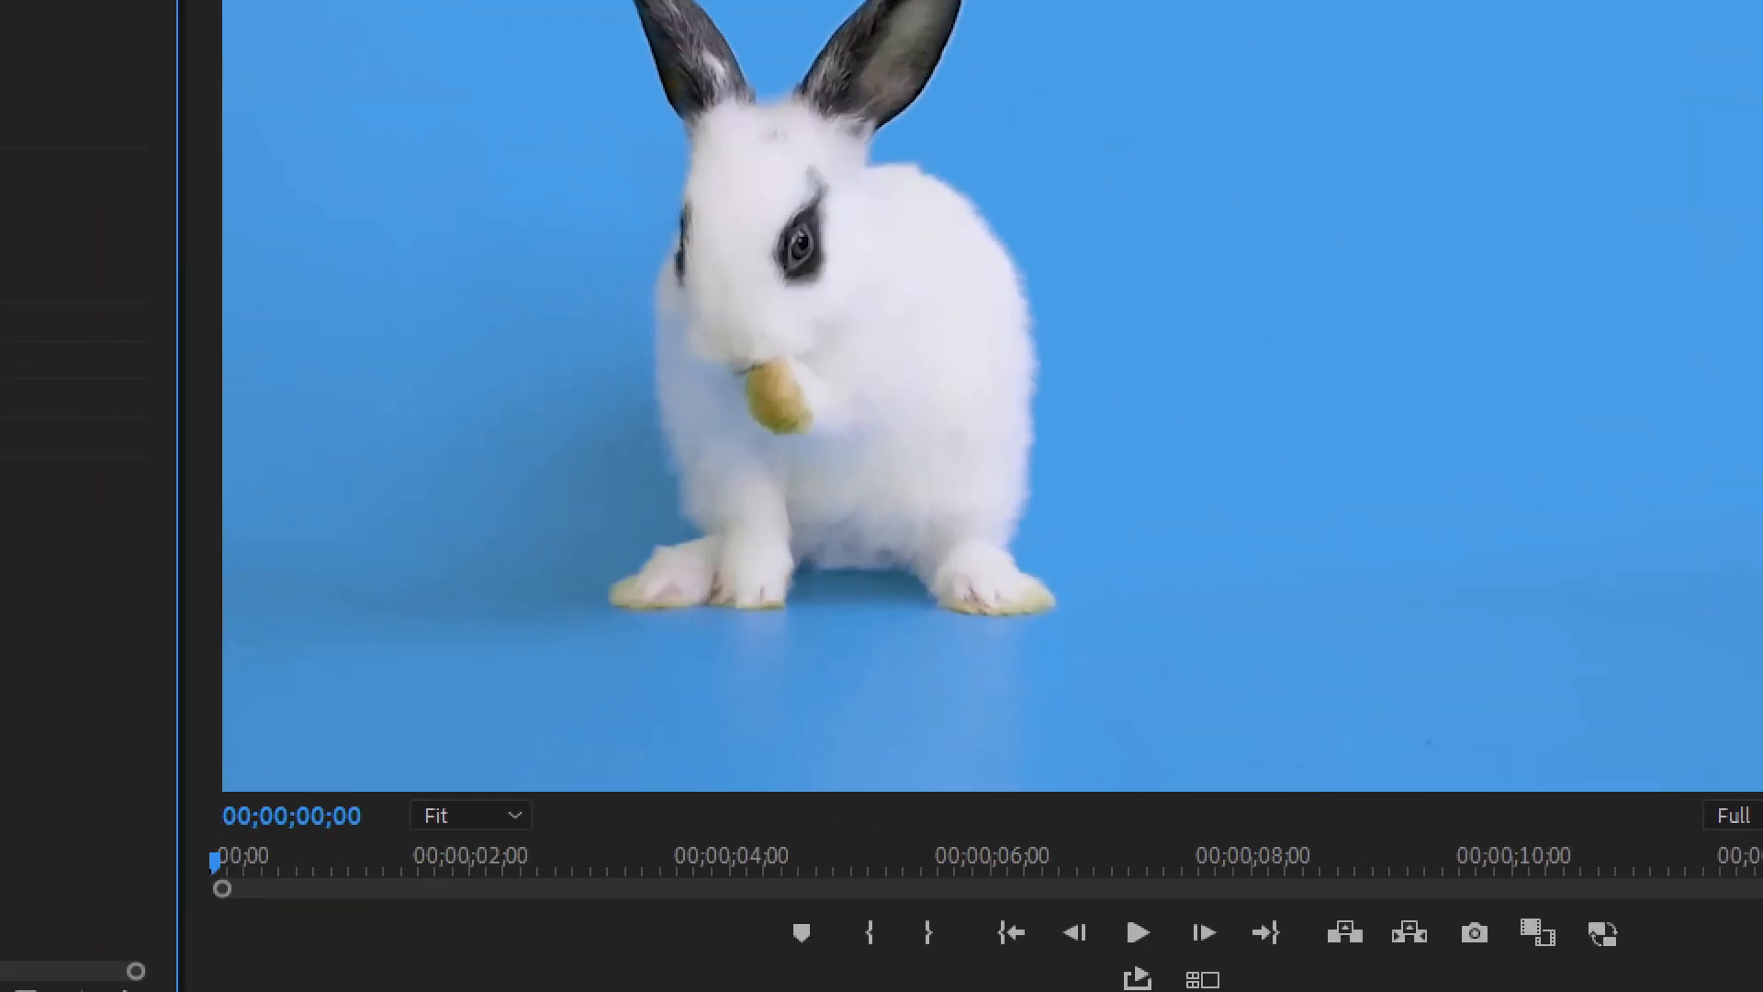
left_click_drag(484, 484, 540, 464)
mouse_move(1669, 542)
left_mouse_down()
mouse_move(1686, 564)
mouse_move(1710, 525)
left_mouse_up()
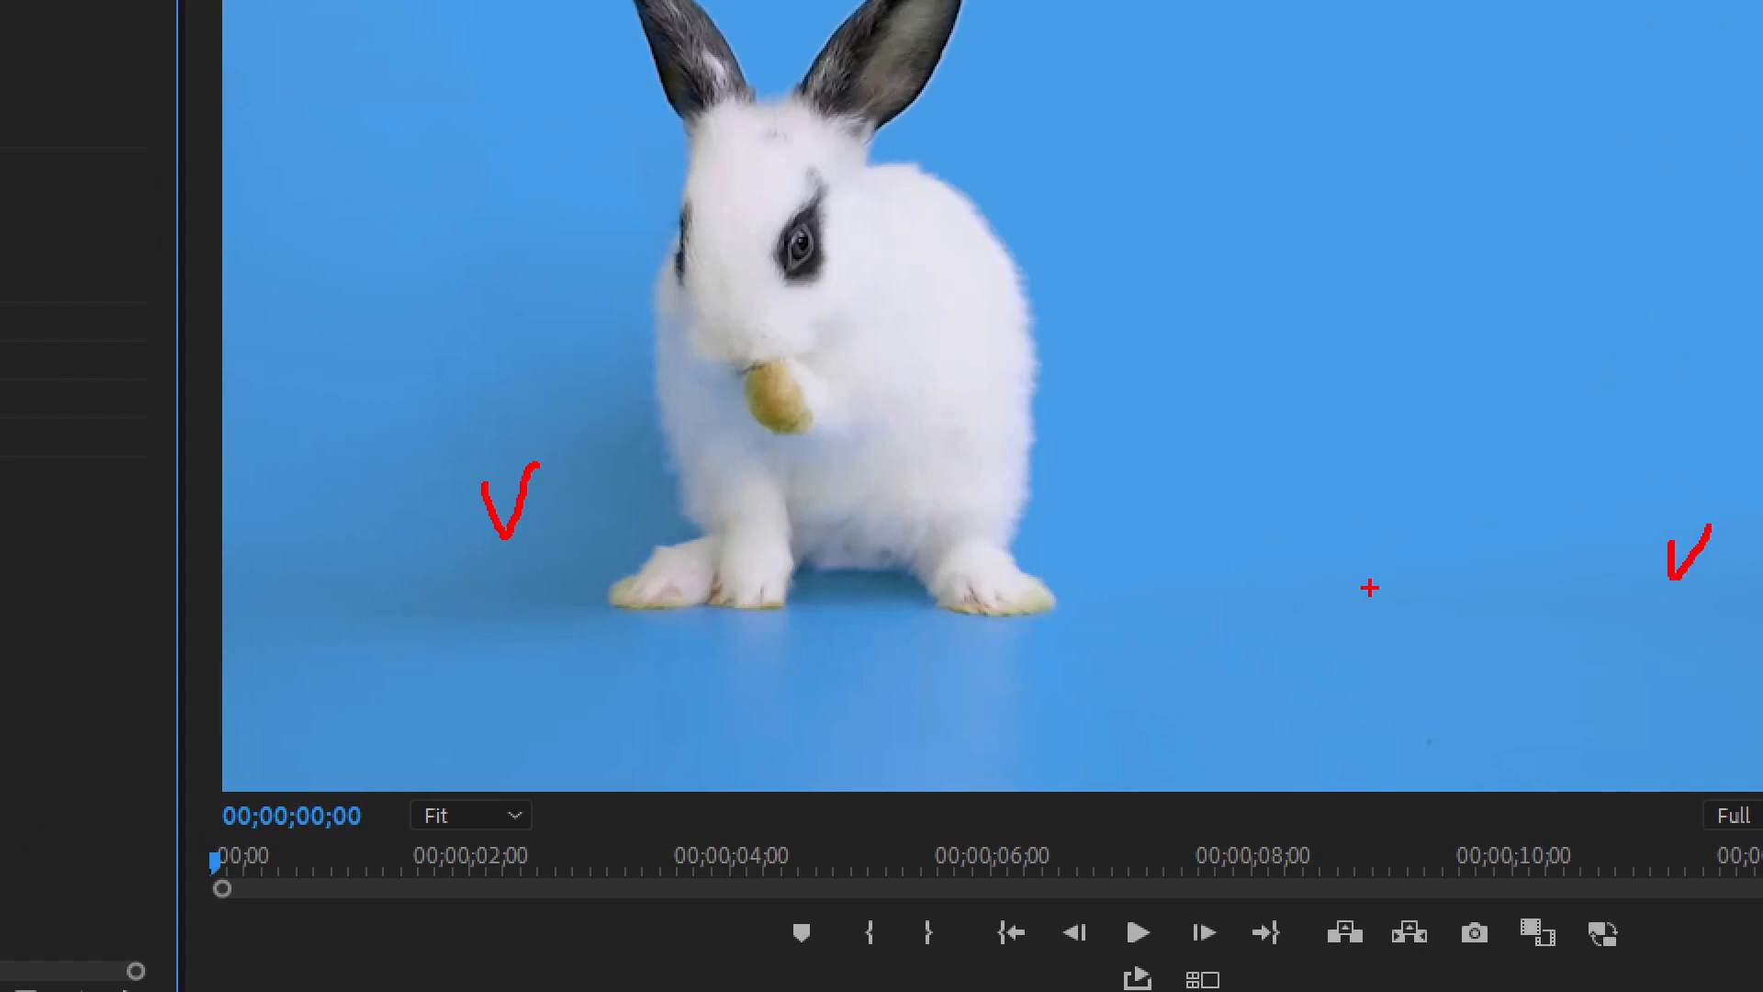
key("Escape")
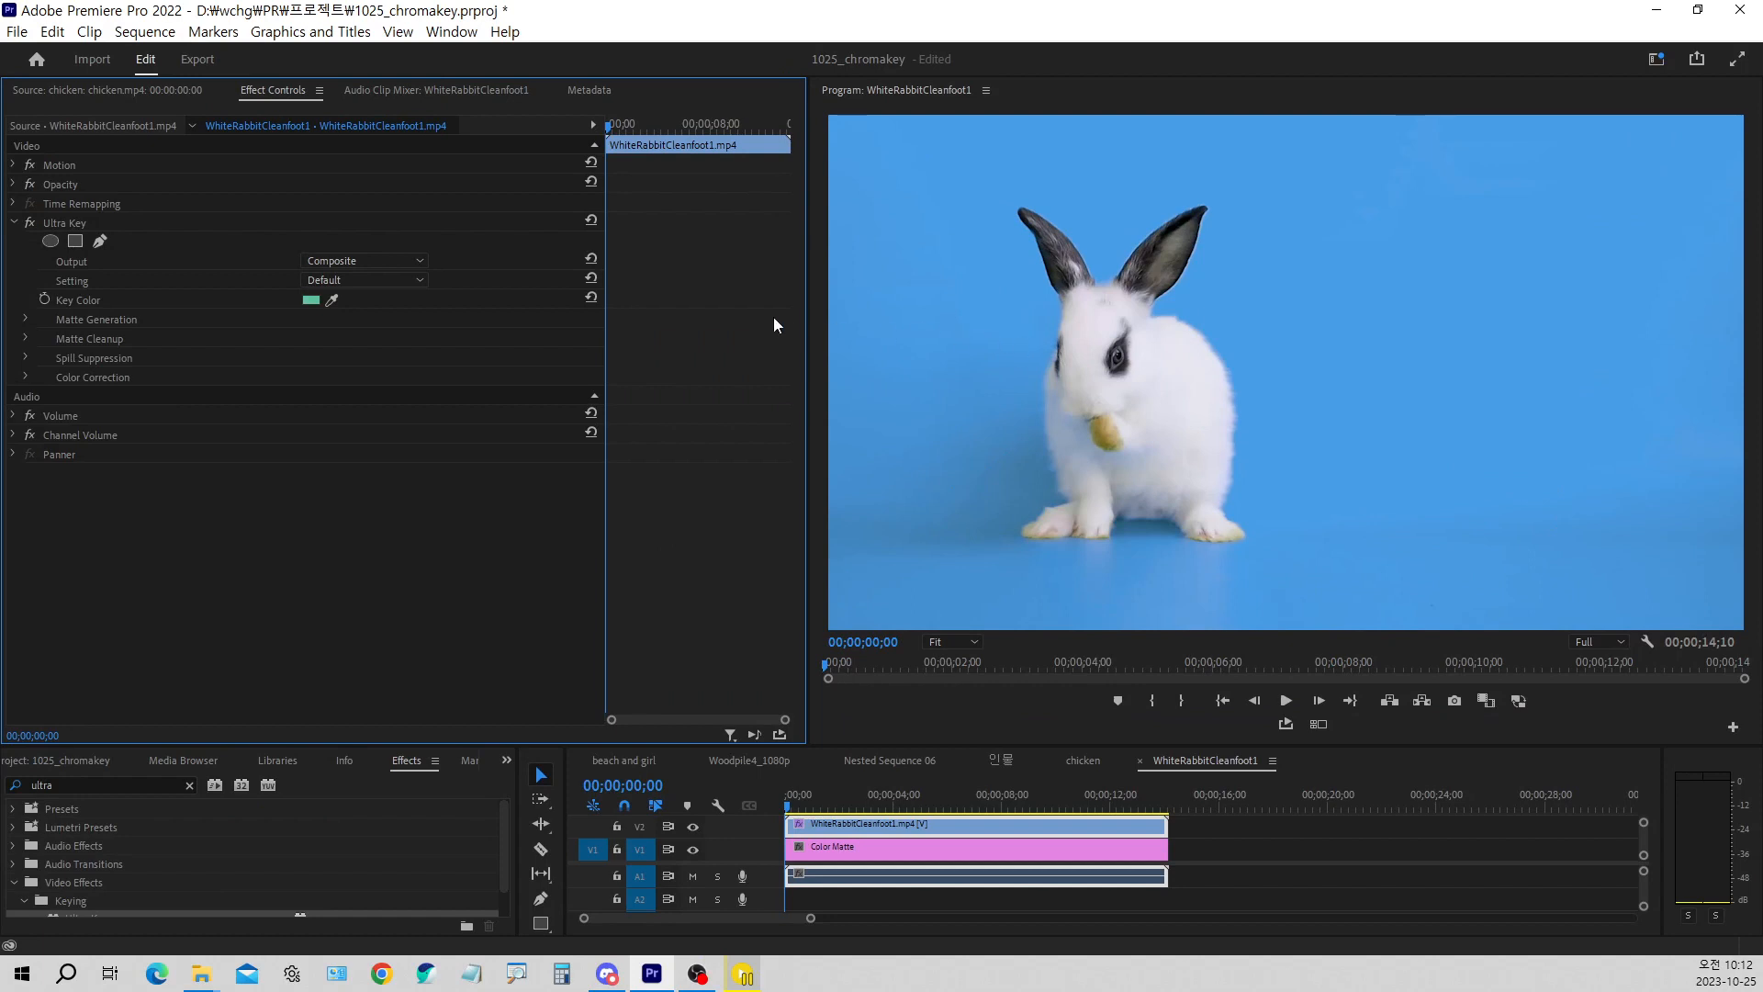
Expand Ultra Key's Matte Generation settings and set Shadow to 19
left_click(26, 319)
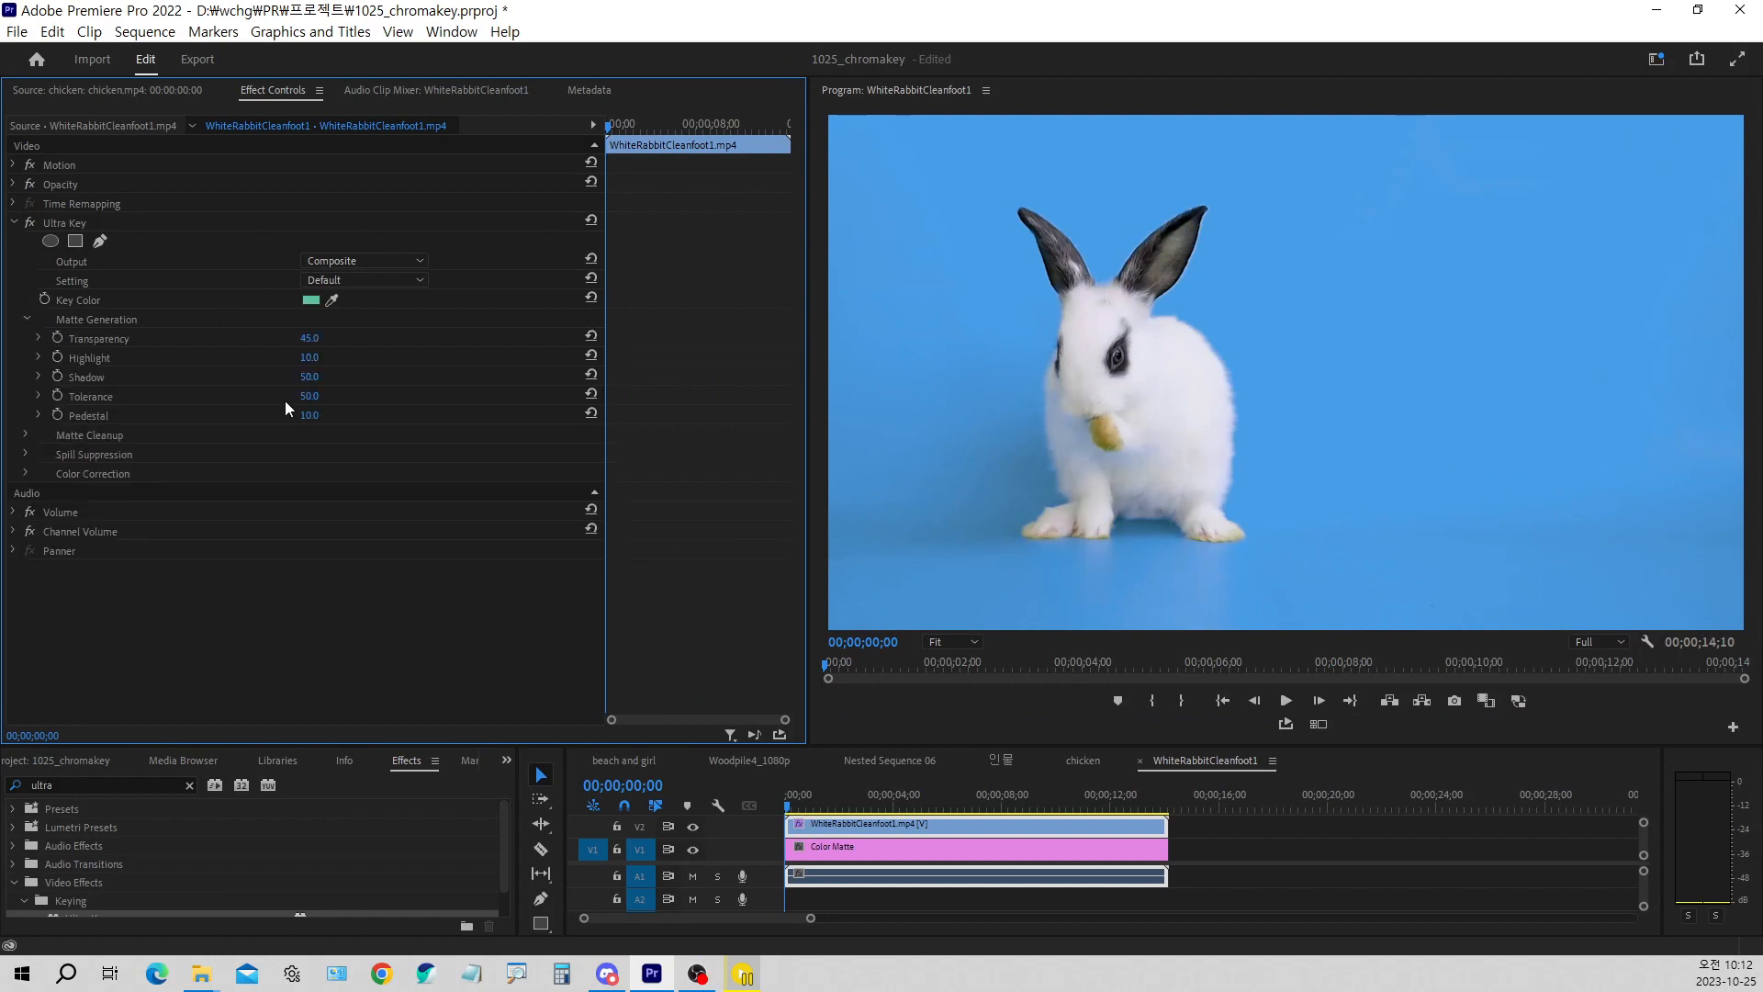
key("ctrl+1")
left_click(1168, 376)
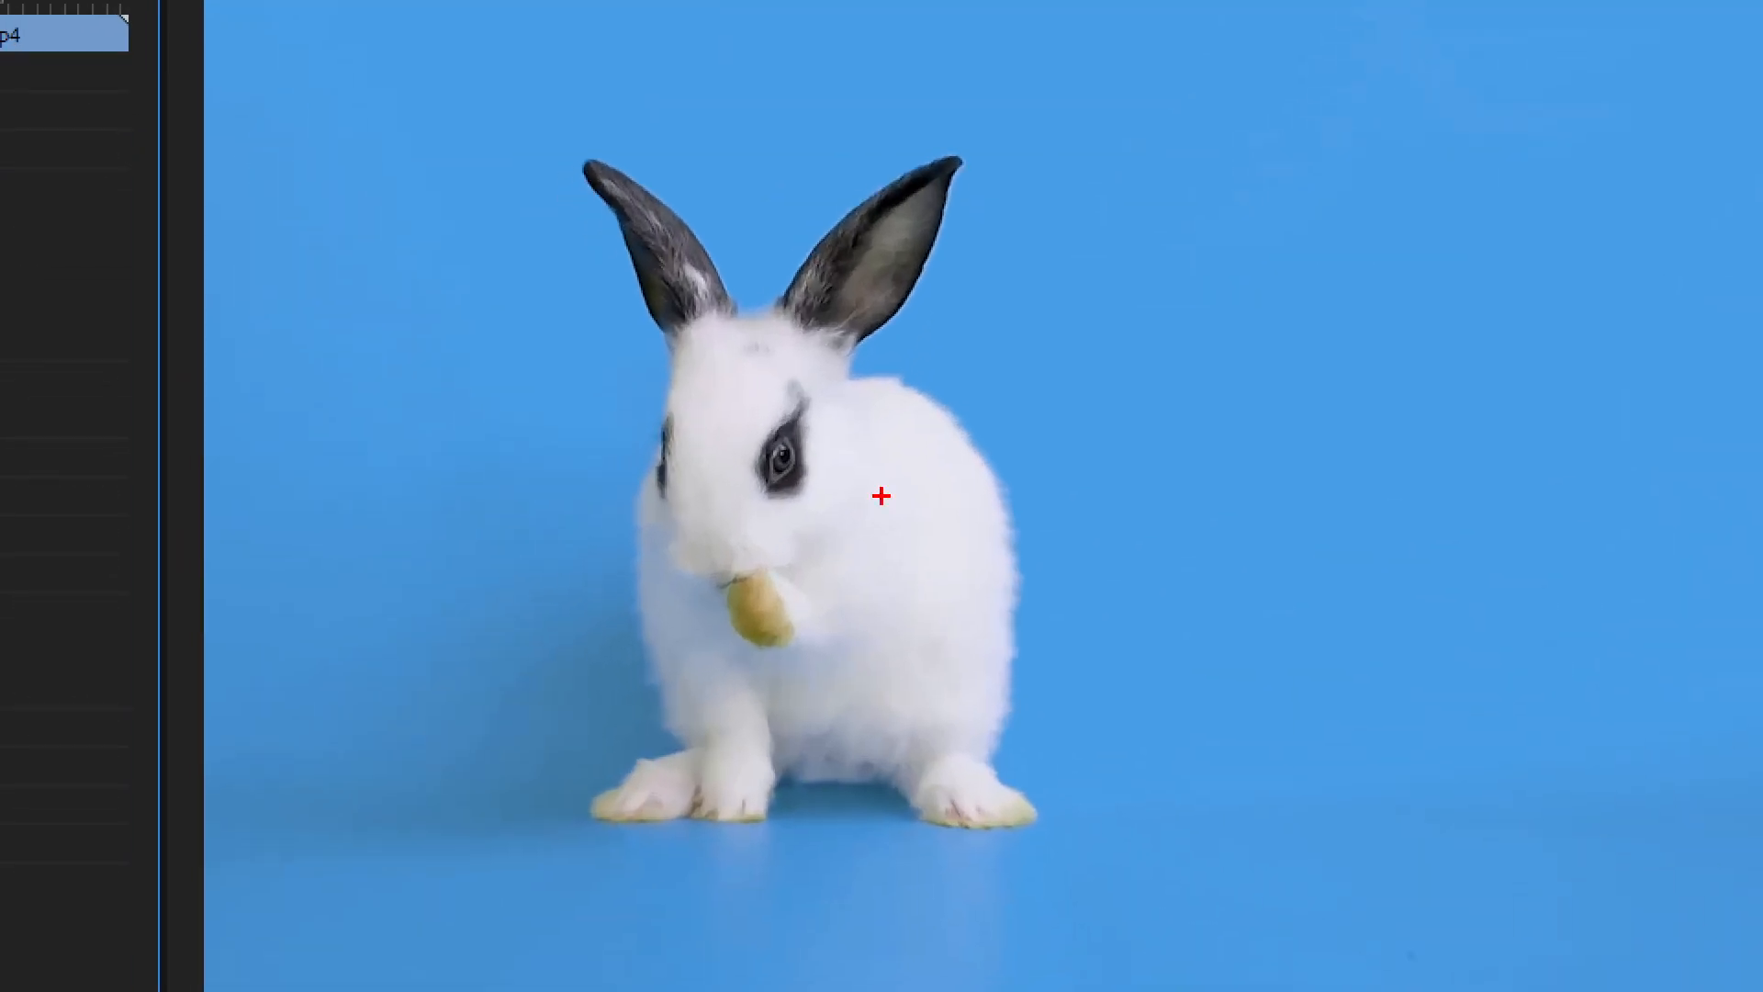
mouse_move(880, 342)
left_mouse_down()
mouse_move(891, 361)
mouse_move(915, 314)
left_mouse_up()
left_click_drag(426, 756, 476, 709)
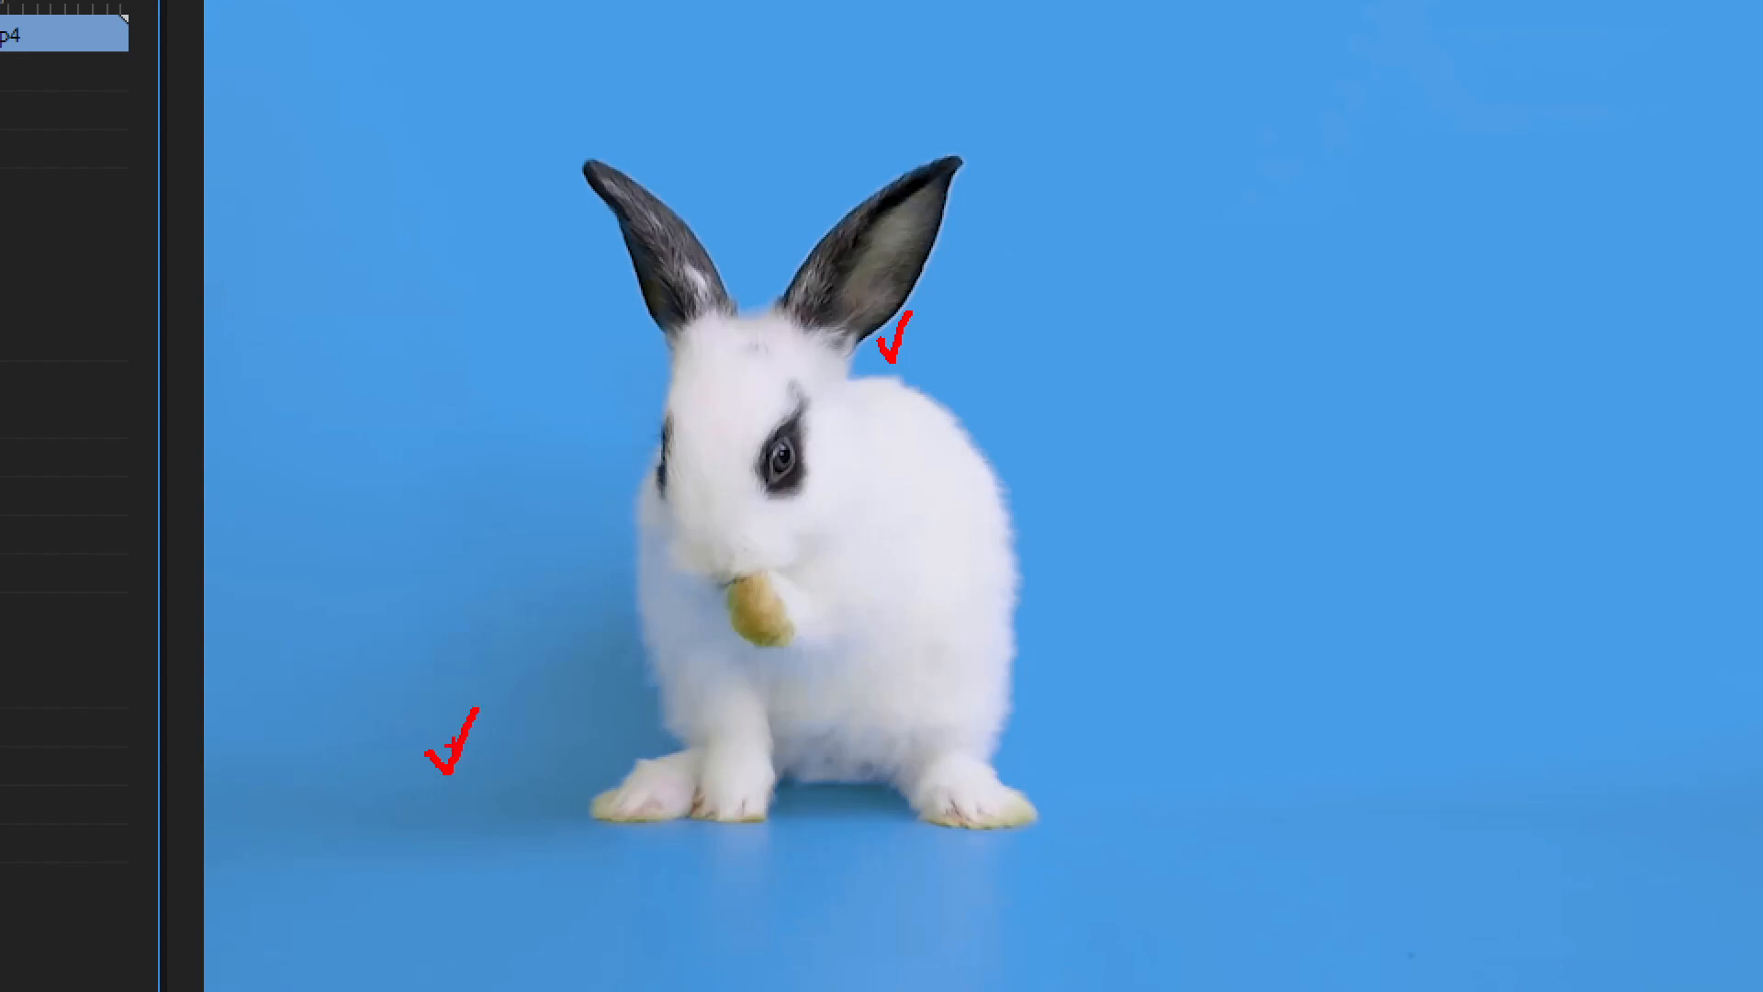
key("Escape")
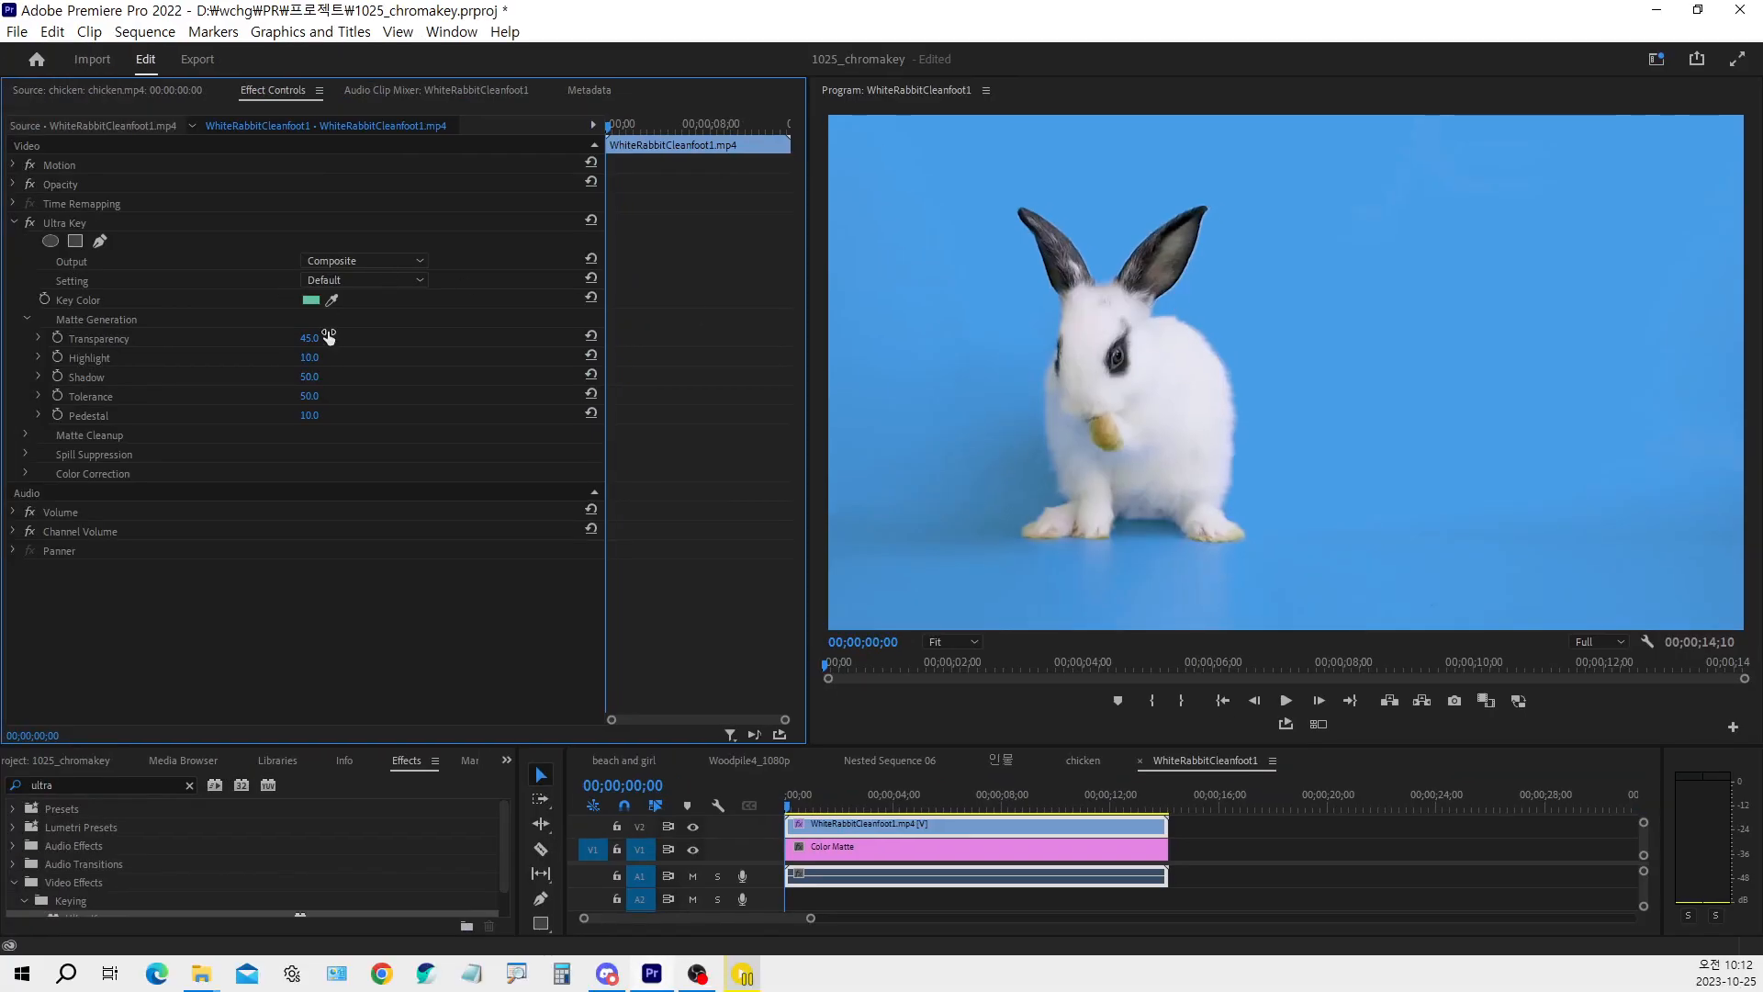
mouse_move(316, 381)
left_mouse_down()
mouse_move(272, 380)
mouse_move(308, 380)
left_mouse_up()
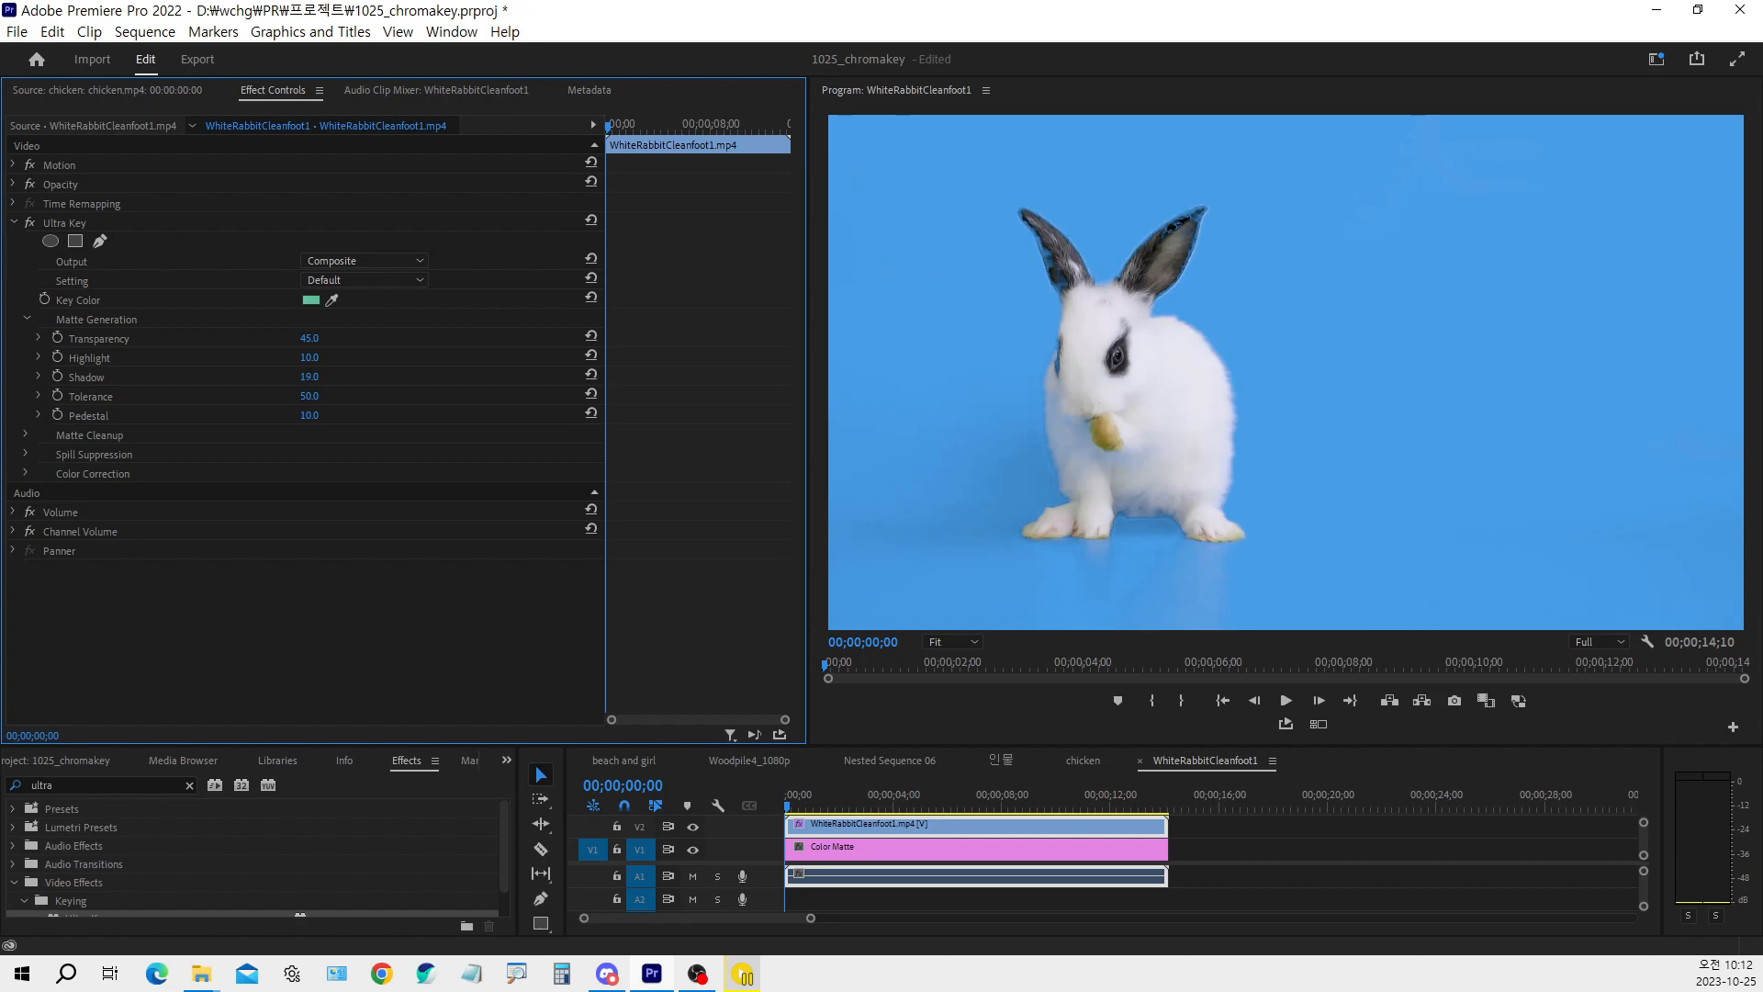
left_click_drag(315, 379, 318, 378)
key("ctrl+1")
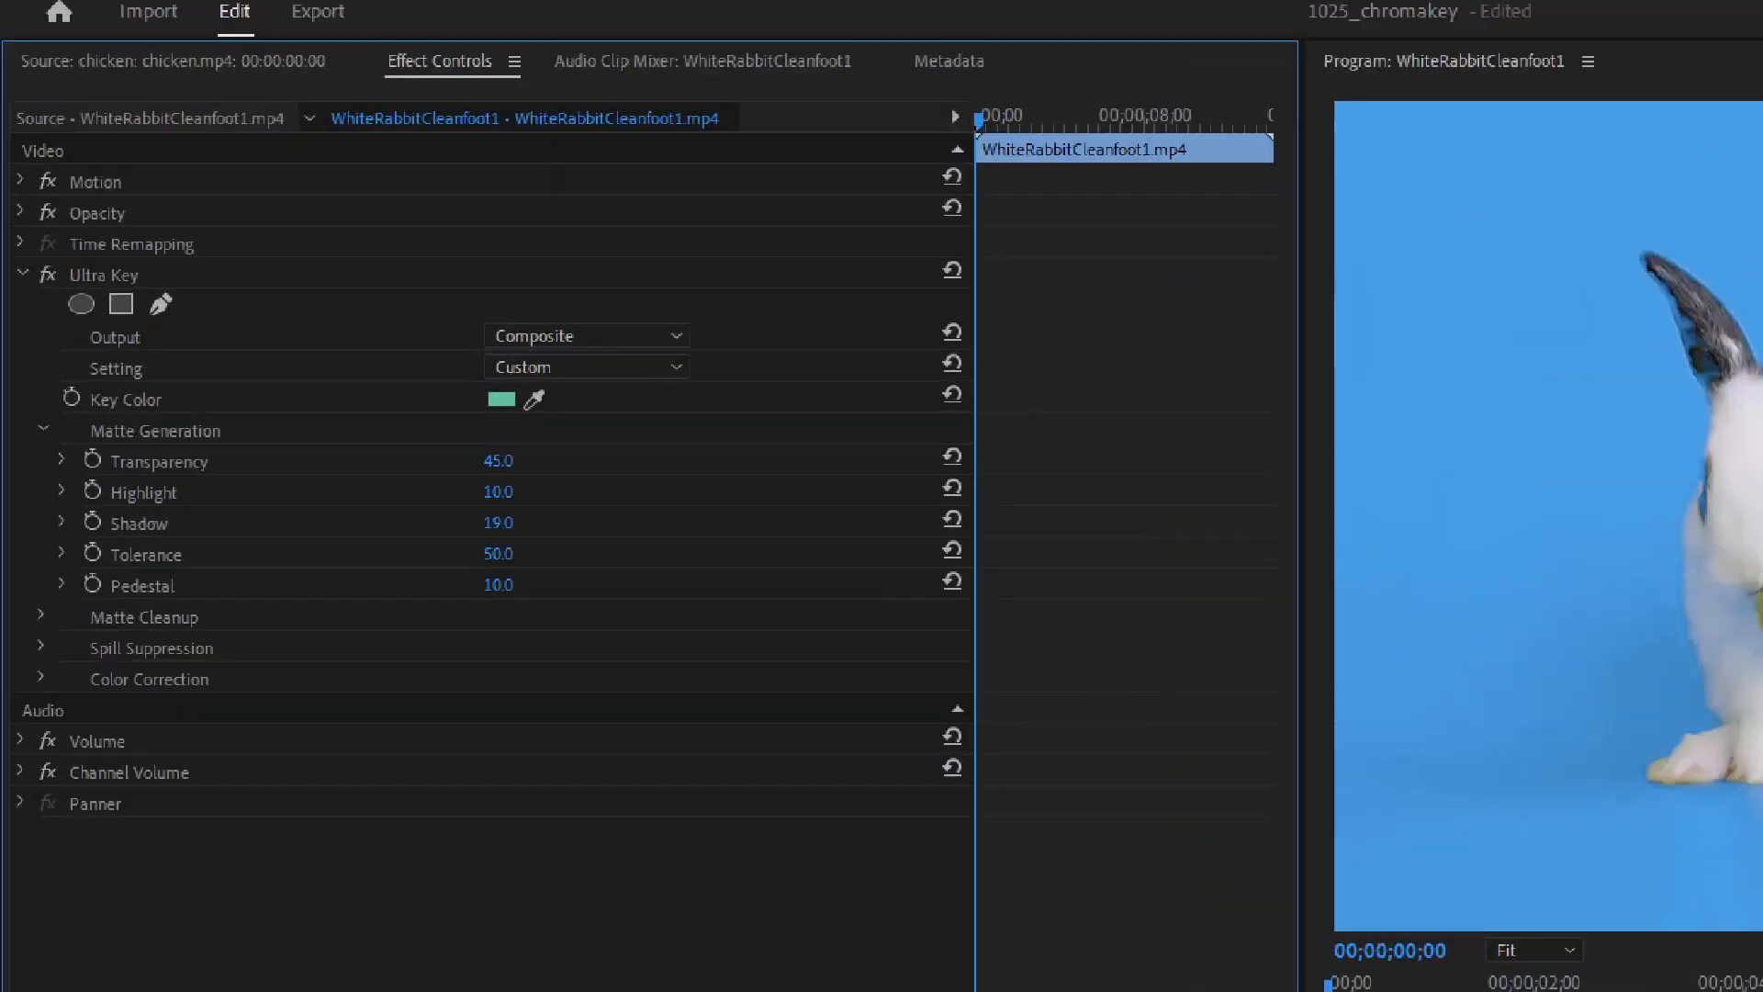
left_click(169, 431)
left_click_drag(39, 374, 88, 409)
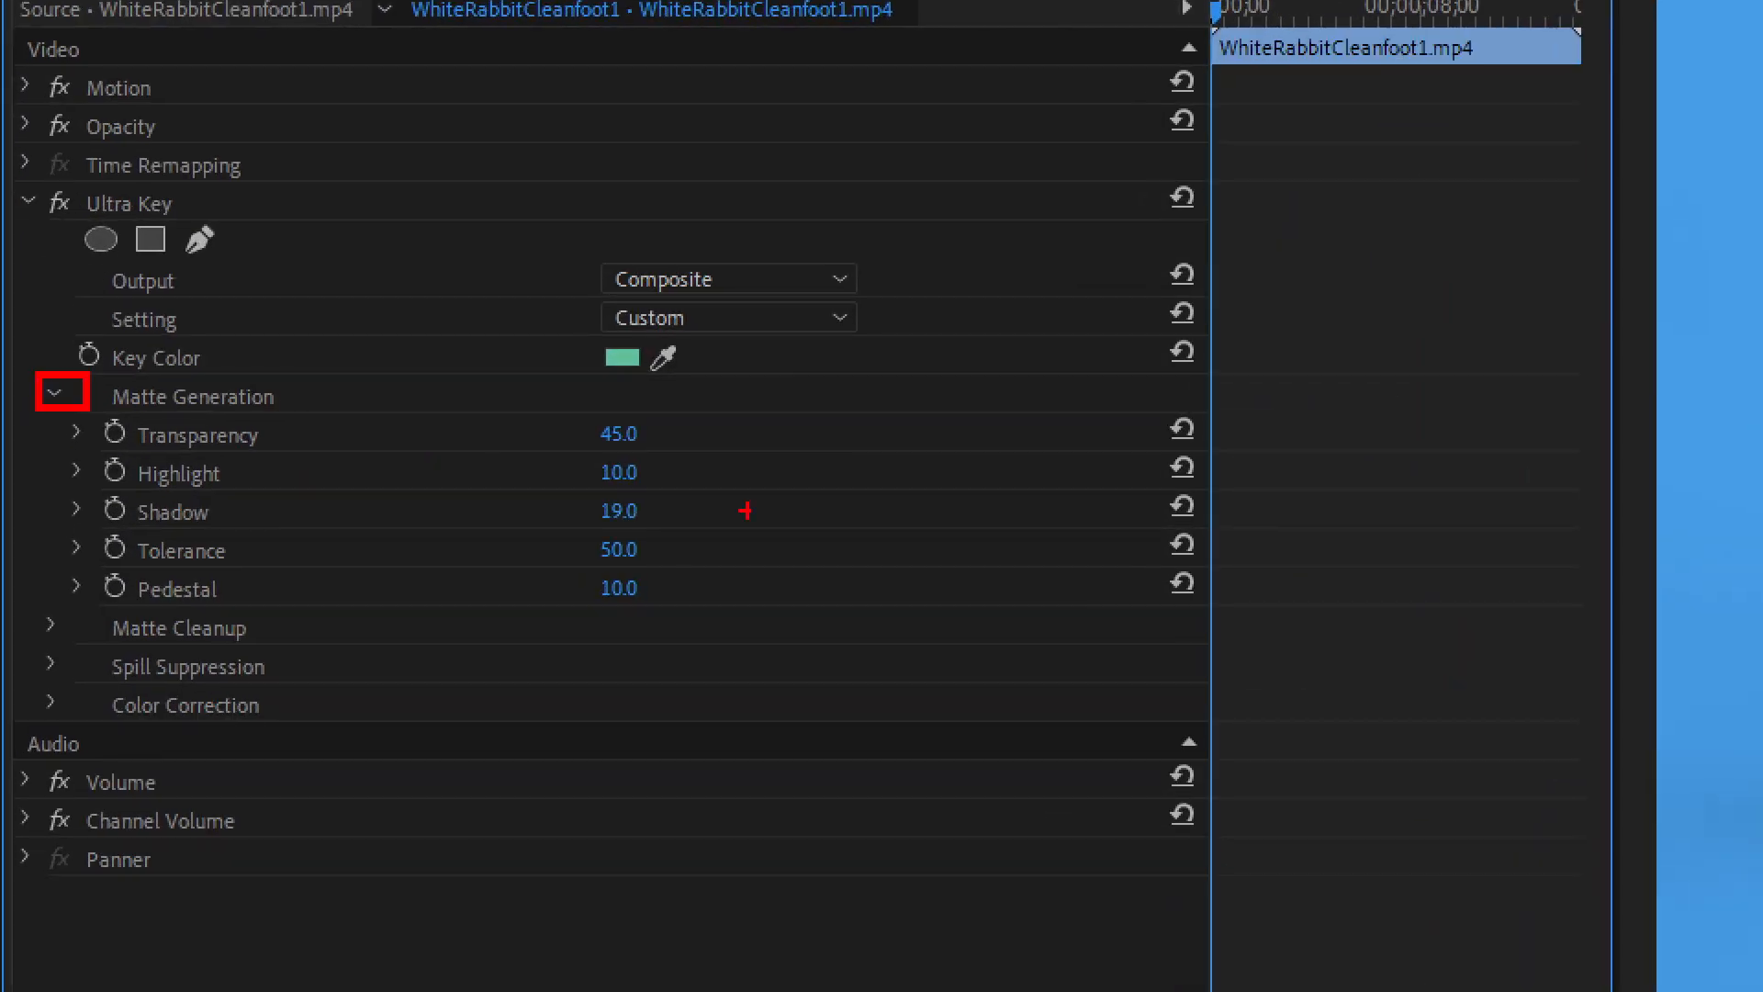
left_click_drag(110, 492, 351, 526)
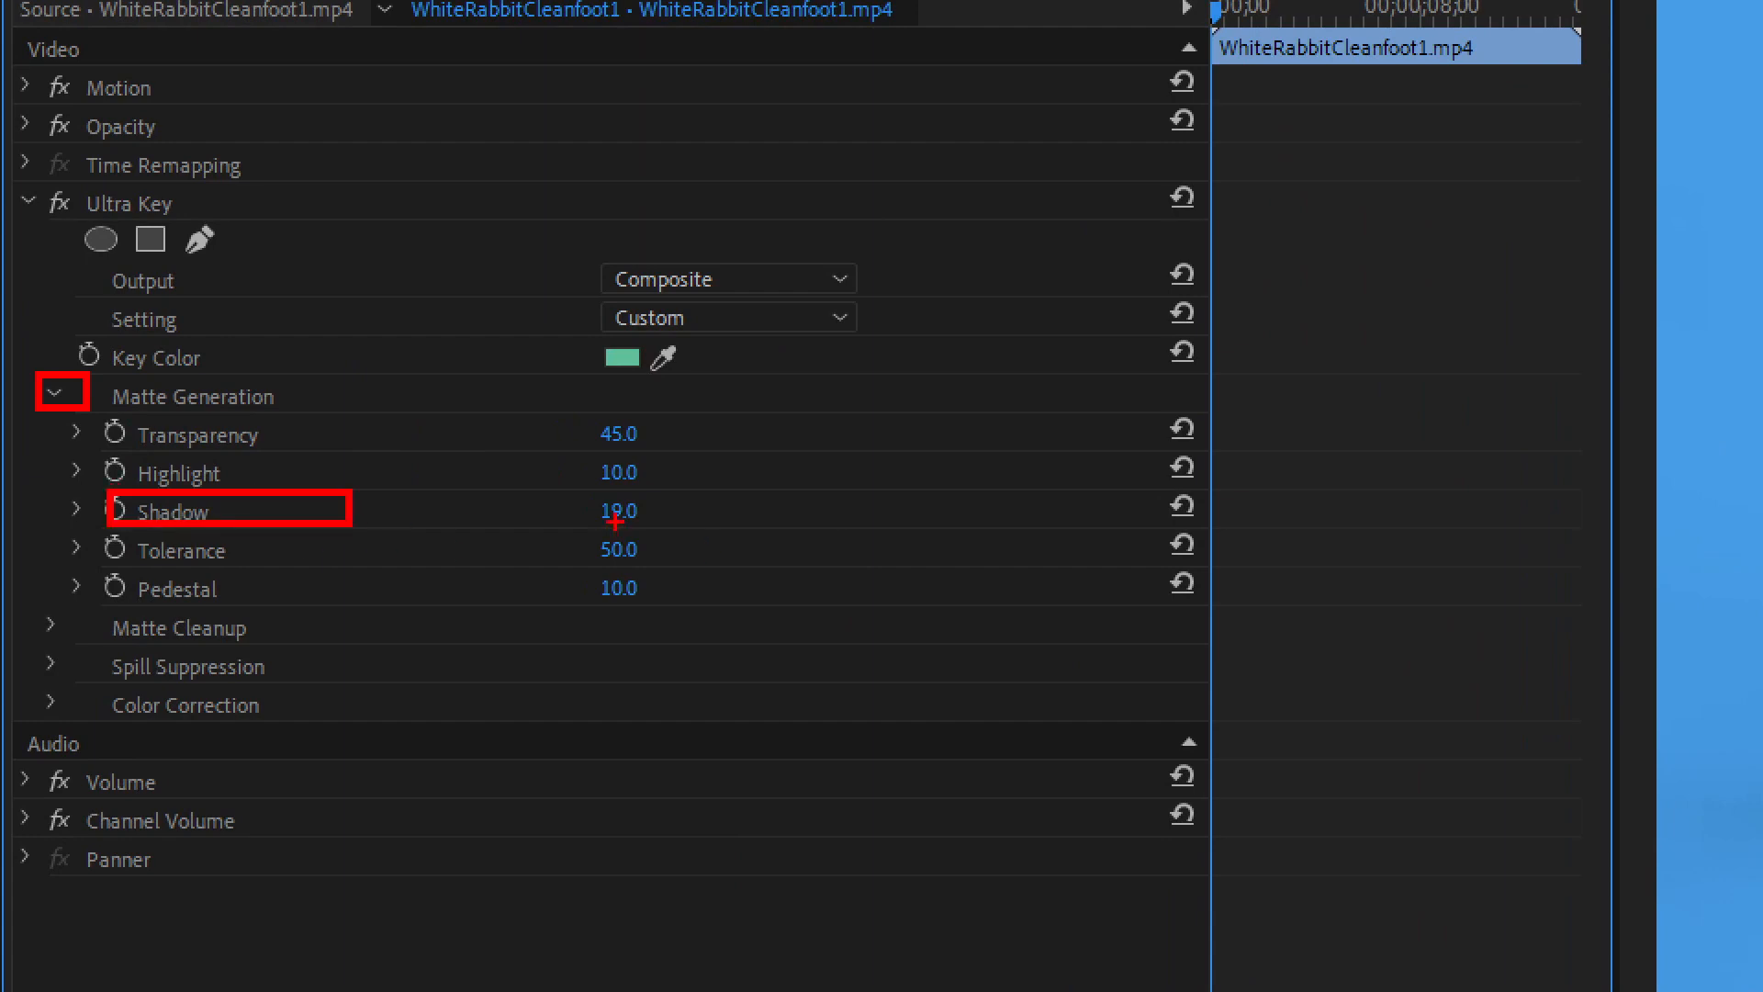
left_click_drag(575, 496, 669, 537)
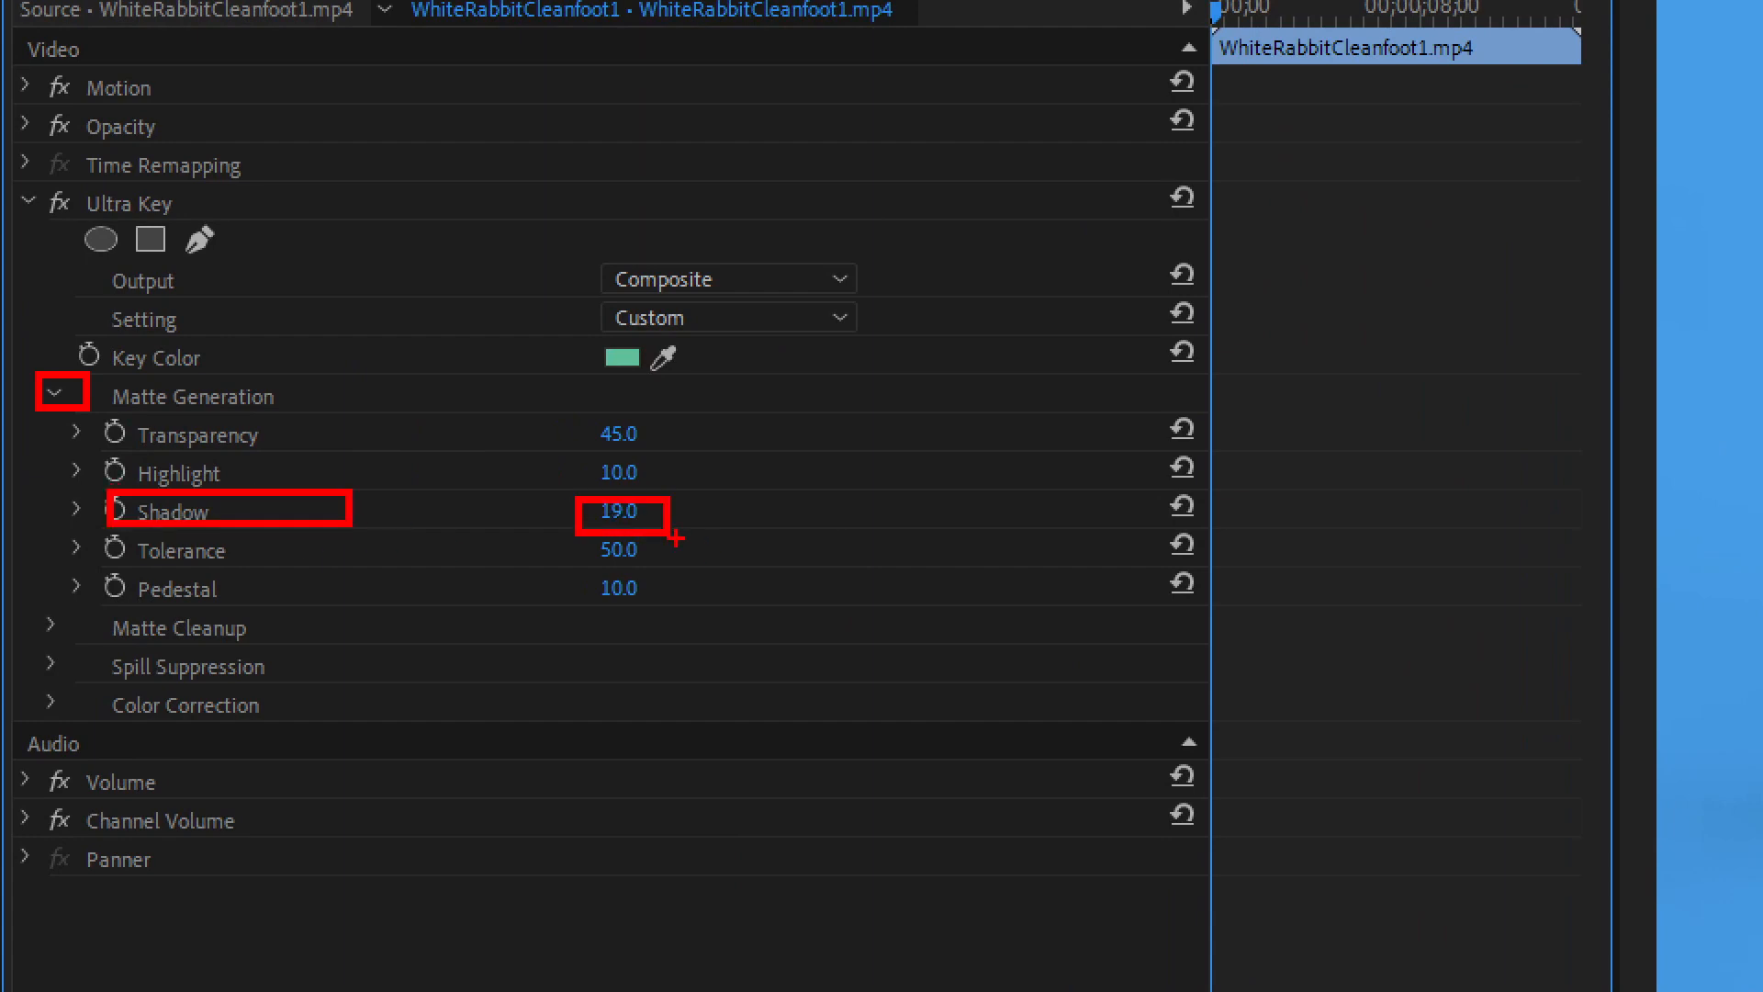
key("Escape")
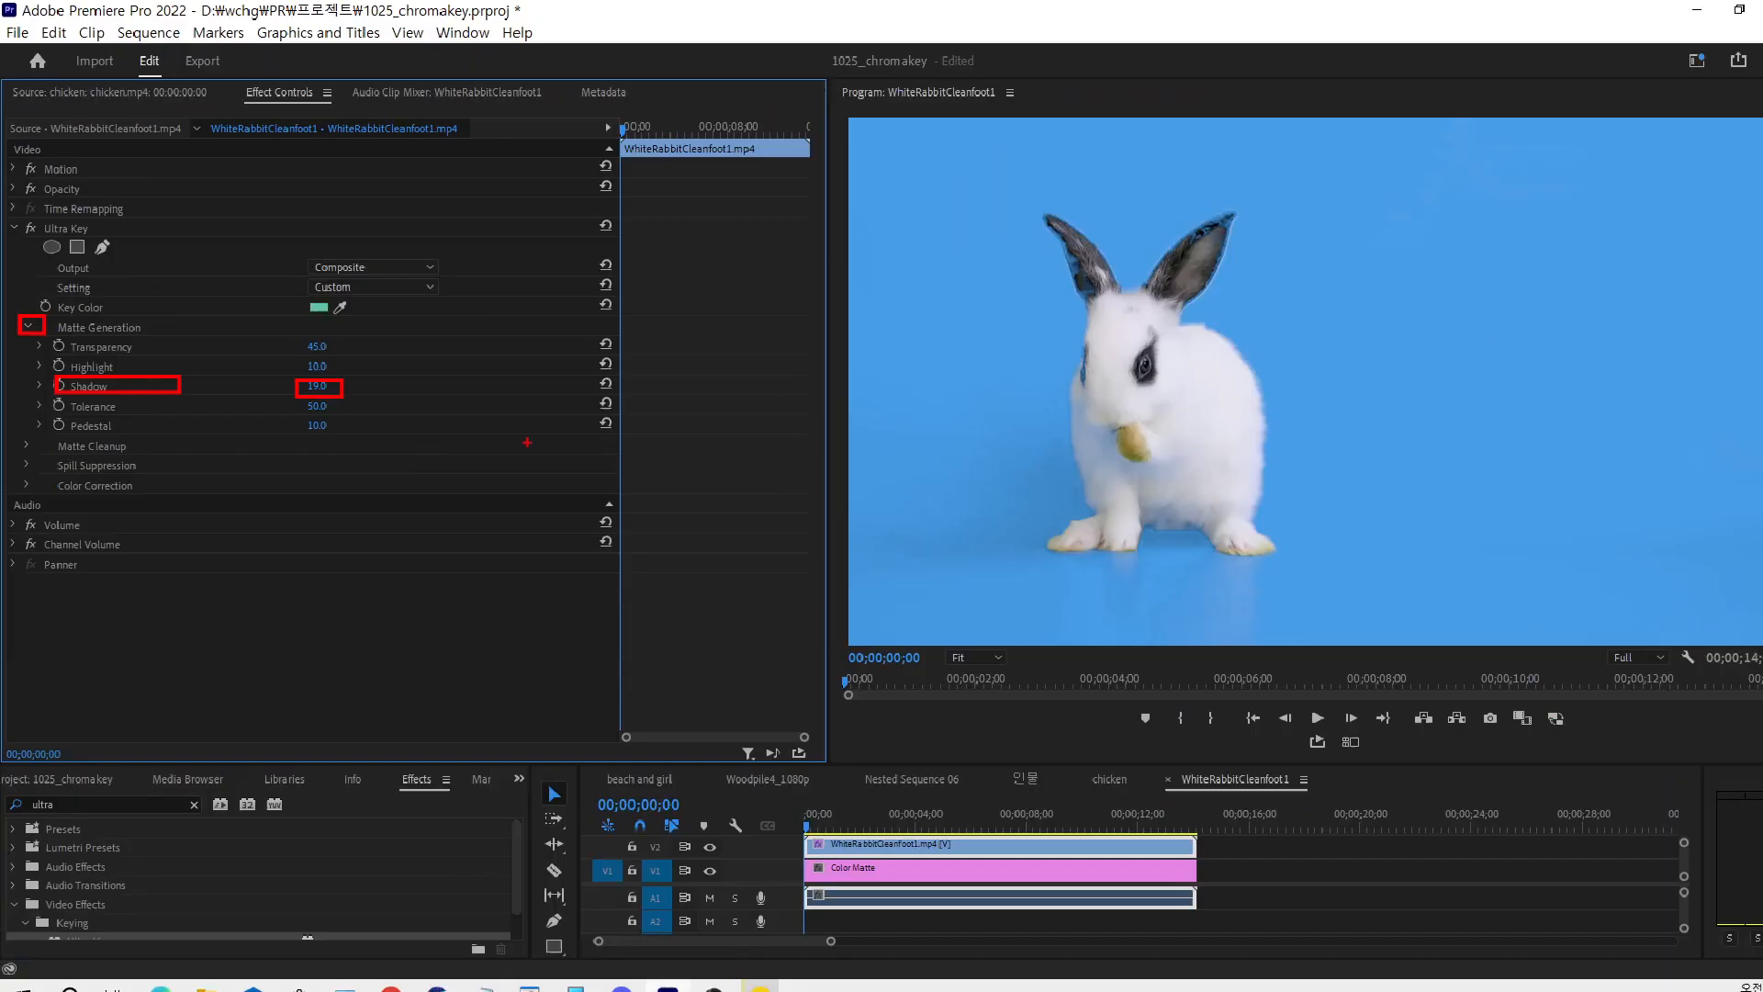
key("ctrl+1")
left_click(1122, 603)
mouse_move(746, 429)
left_mouse_down()
mouse_move(784, 468)
mouse_move(851, 342)
left_mouse_up()
key("Escape")
key("ctrl+1")
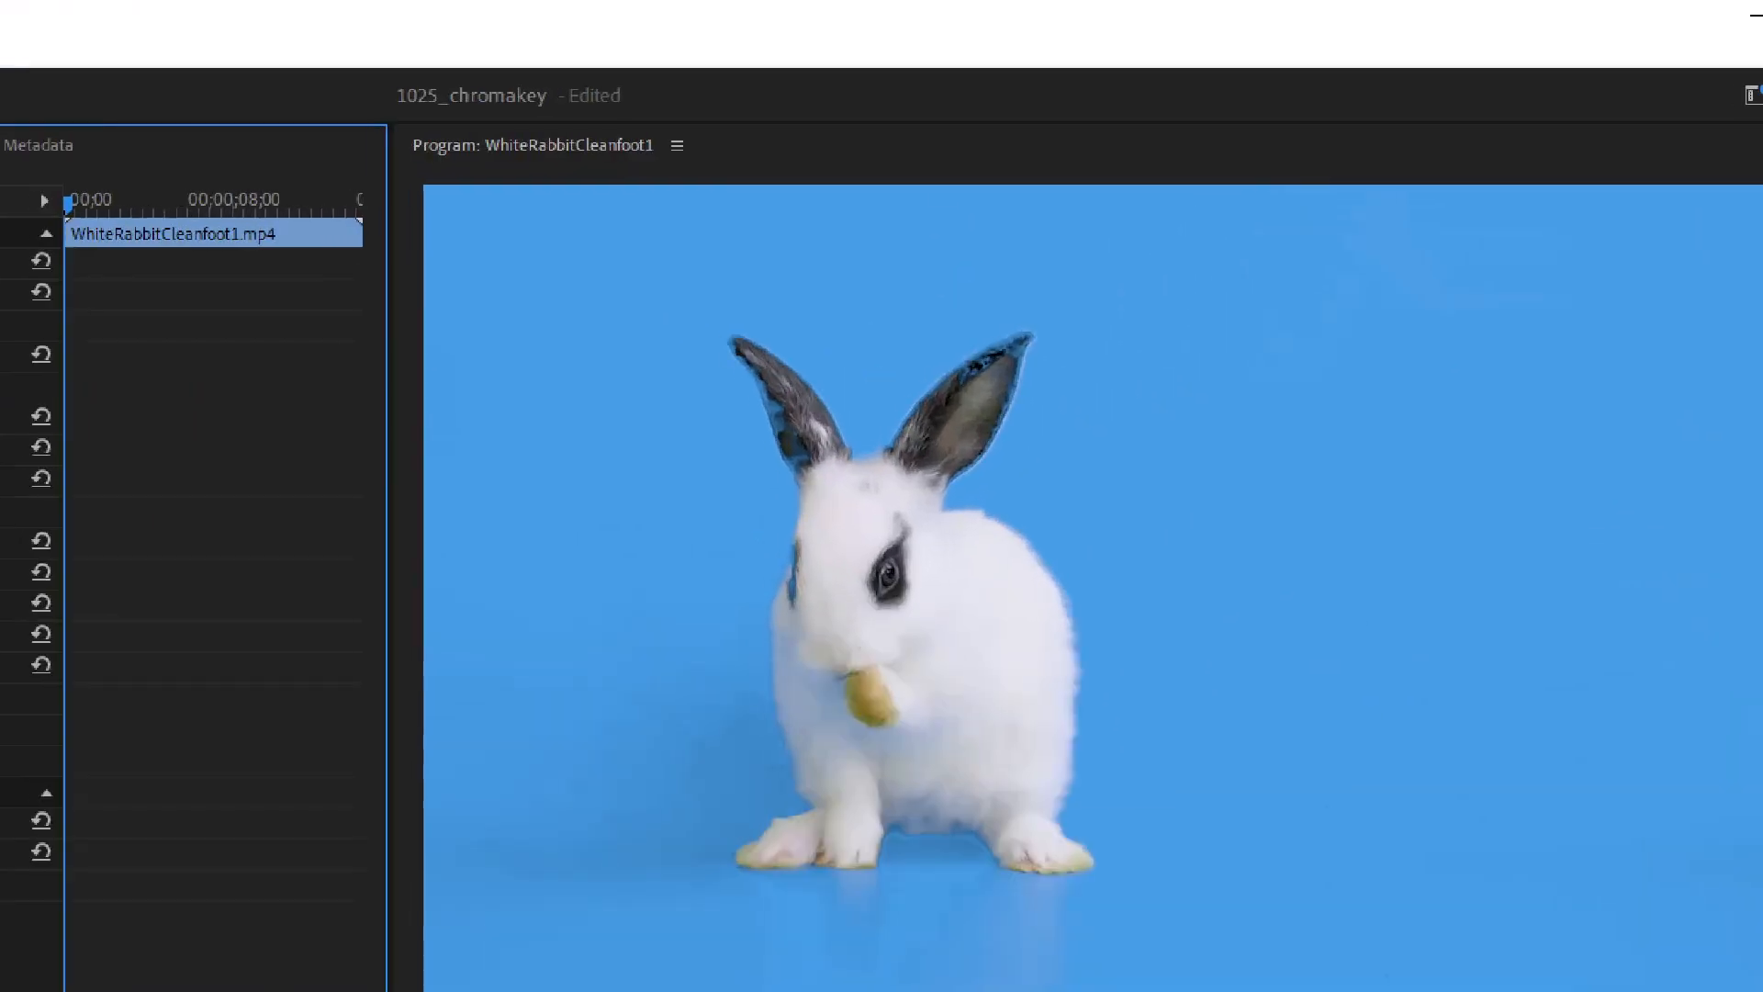
left_click(687, 500)
mouse_move(751, 480)
left_mouse_down()
mouse_move(805, 462)
mouse_move(797, 504)
left_mouse_up()
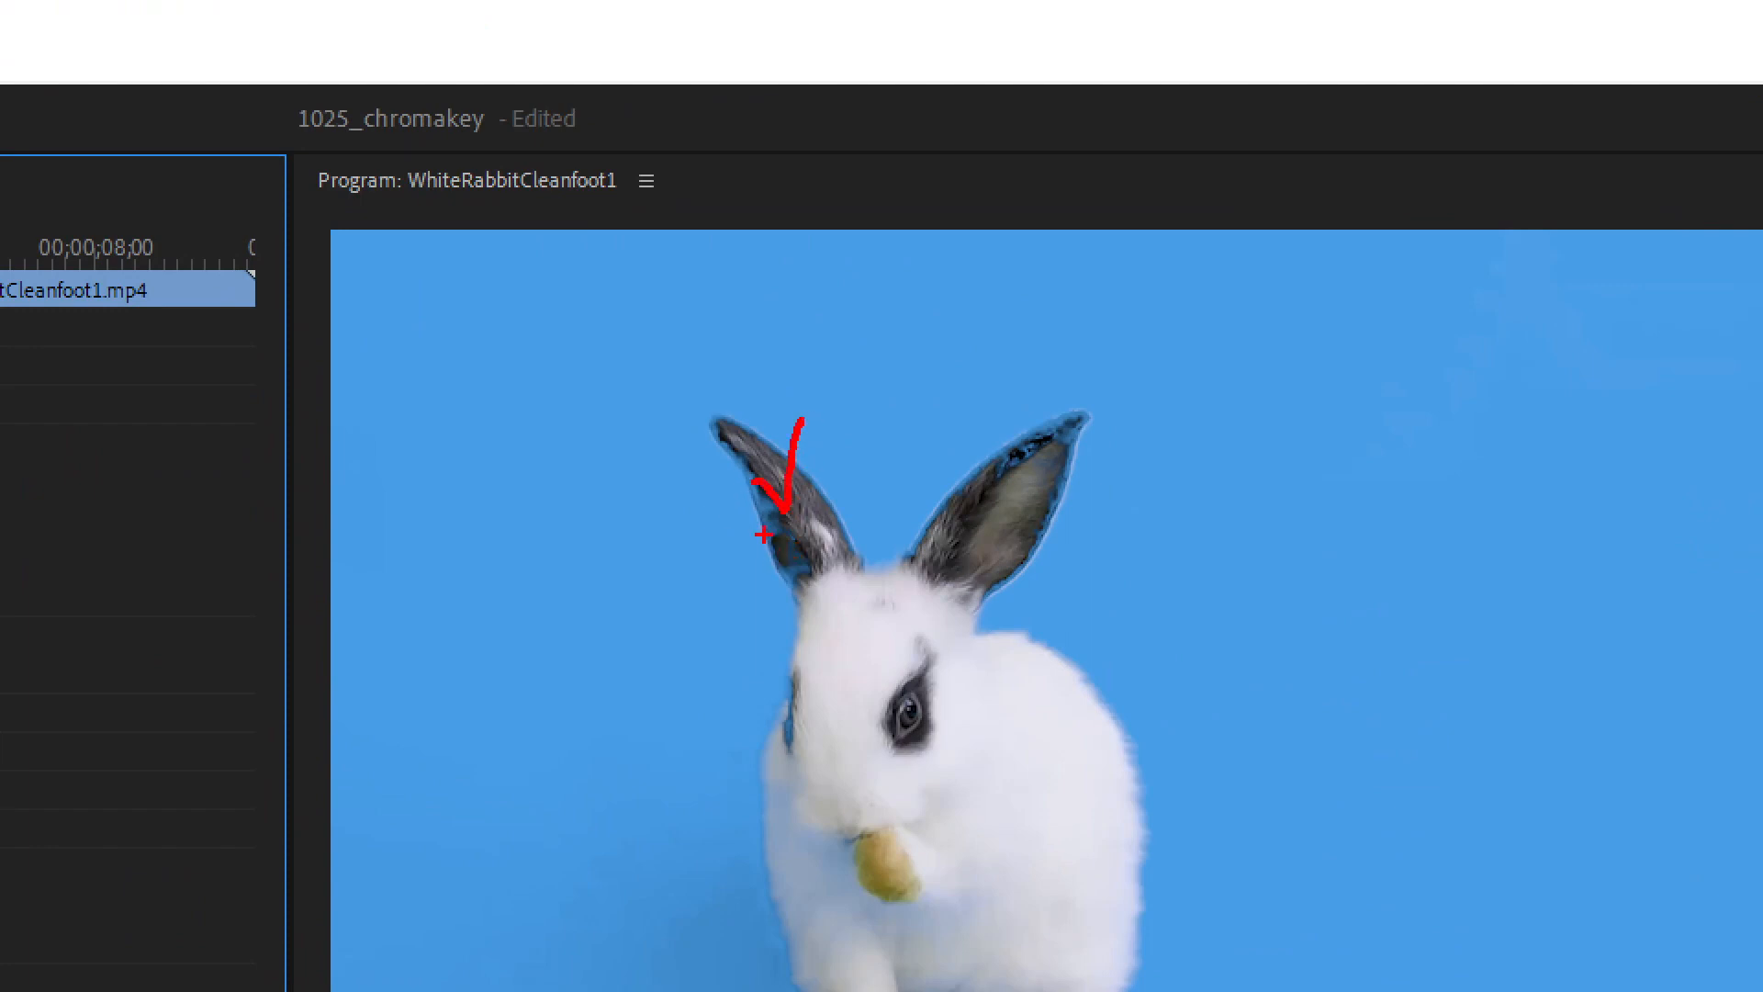
key("Escape")
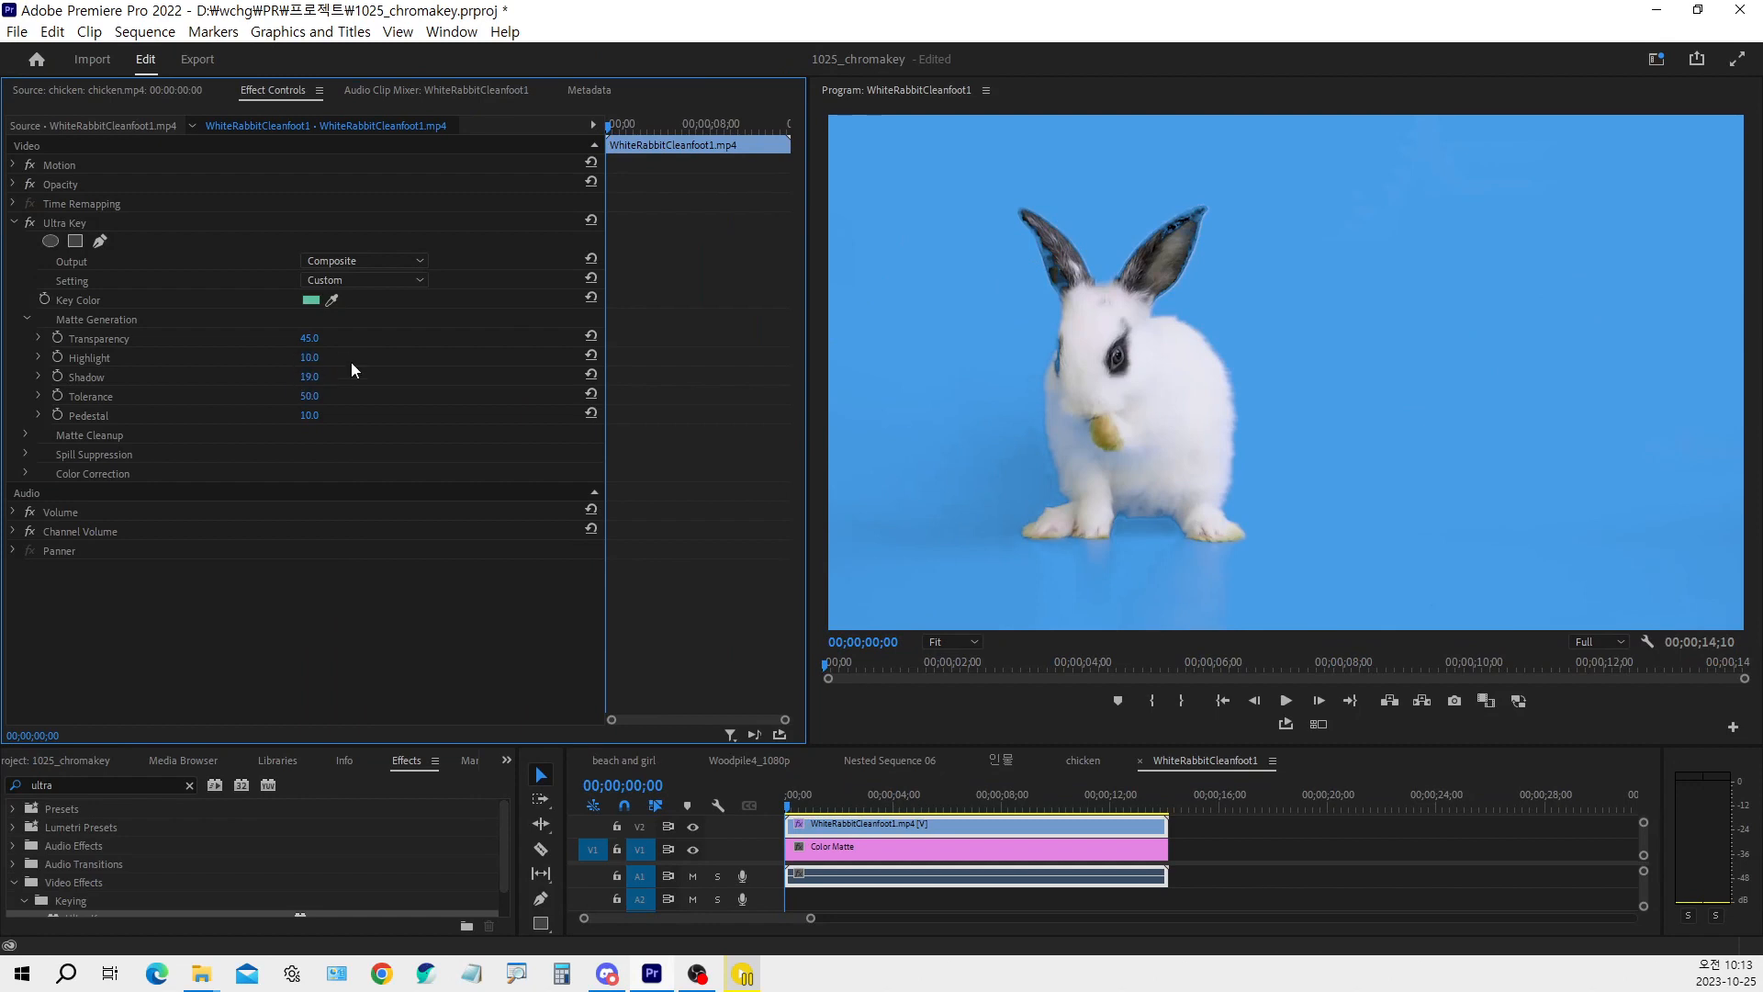
Set Ultra Key's Matte Generation Tolerance to 80 and Pedestal to 9
mouse_move(316, 342)
left_mouse_down()
mouse_move(300, 343)
mouse_move(325, 341)
left_mouse_up()
left_click_drag(356, 397, 316, 397)
left_click(309, 395)
type("80")
key("Return")
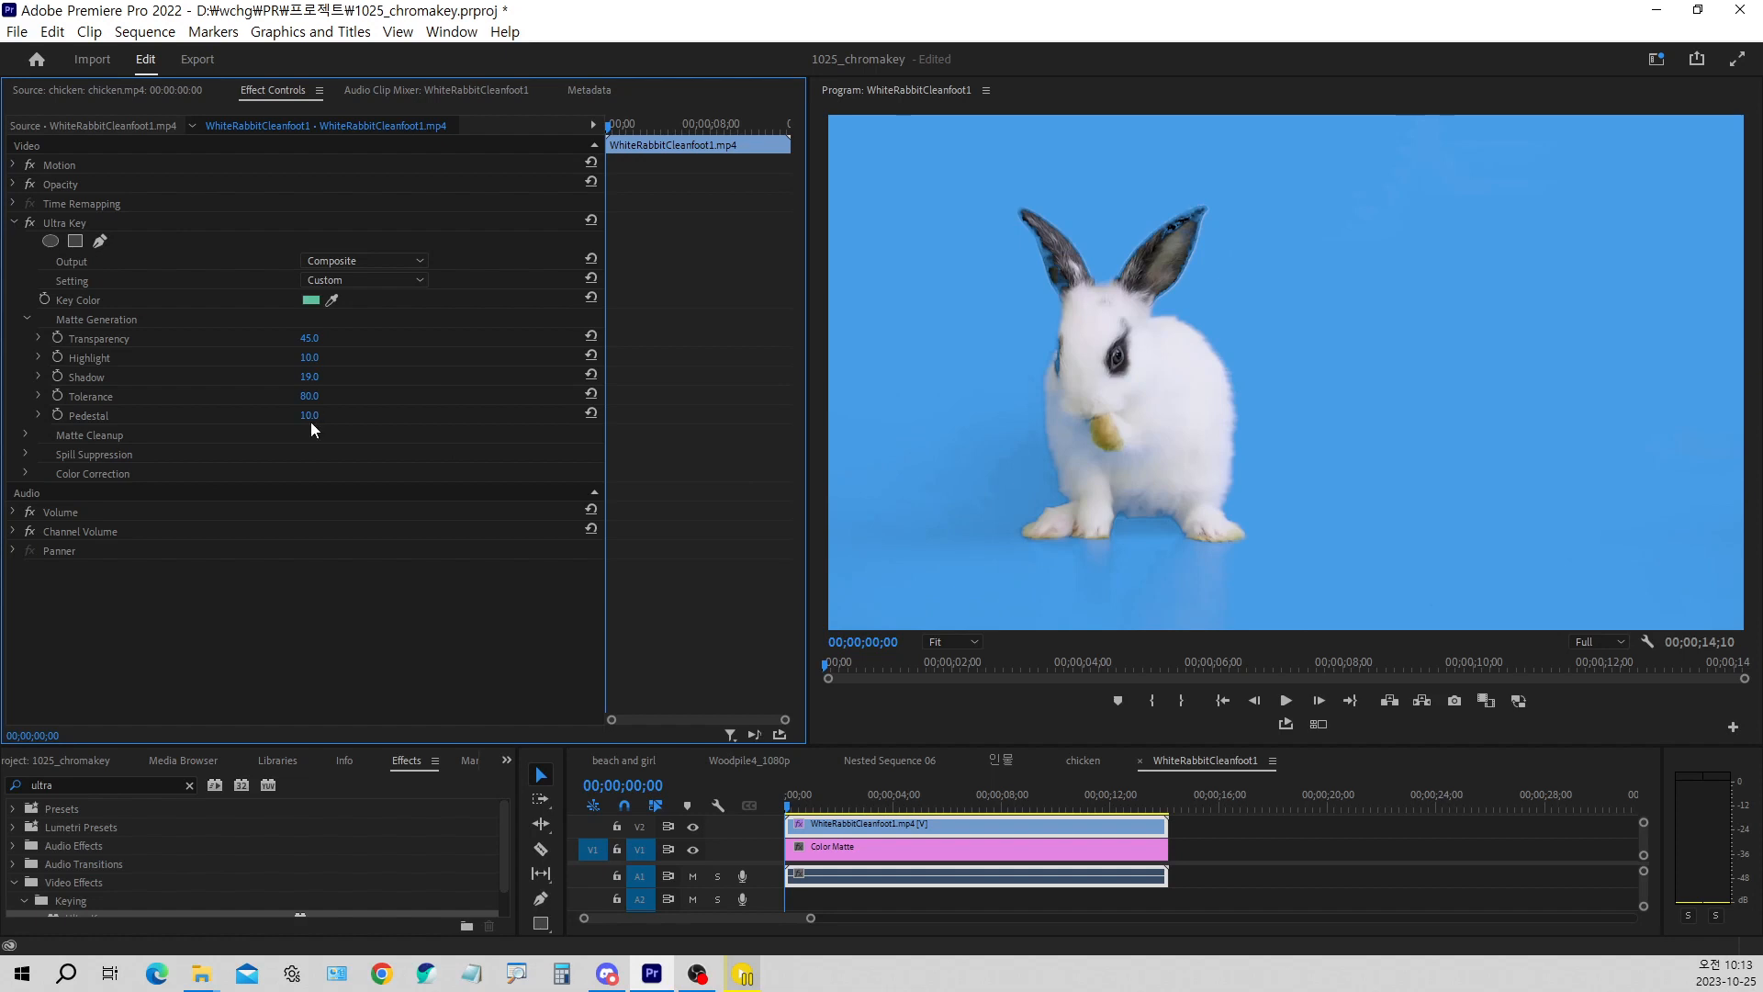
mouse_move(310, 415)
left_mouse_down()
mouse_move(339, 415)
mouse_move(306, 415)
left_mouse_up()
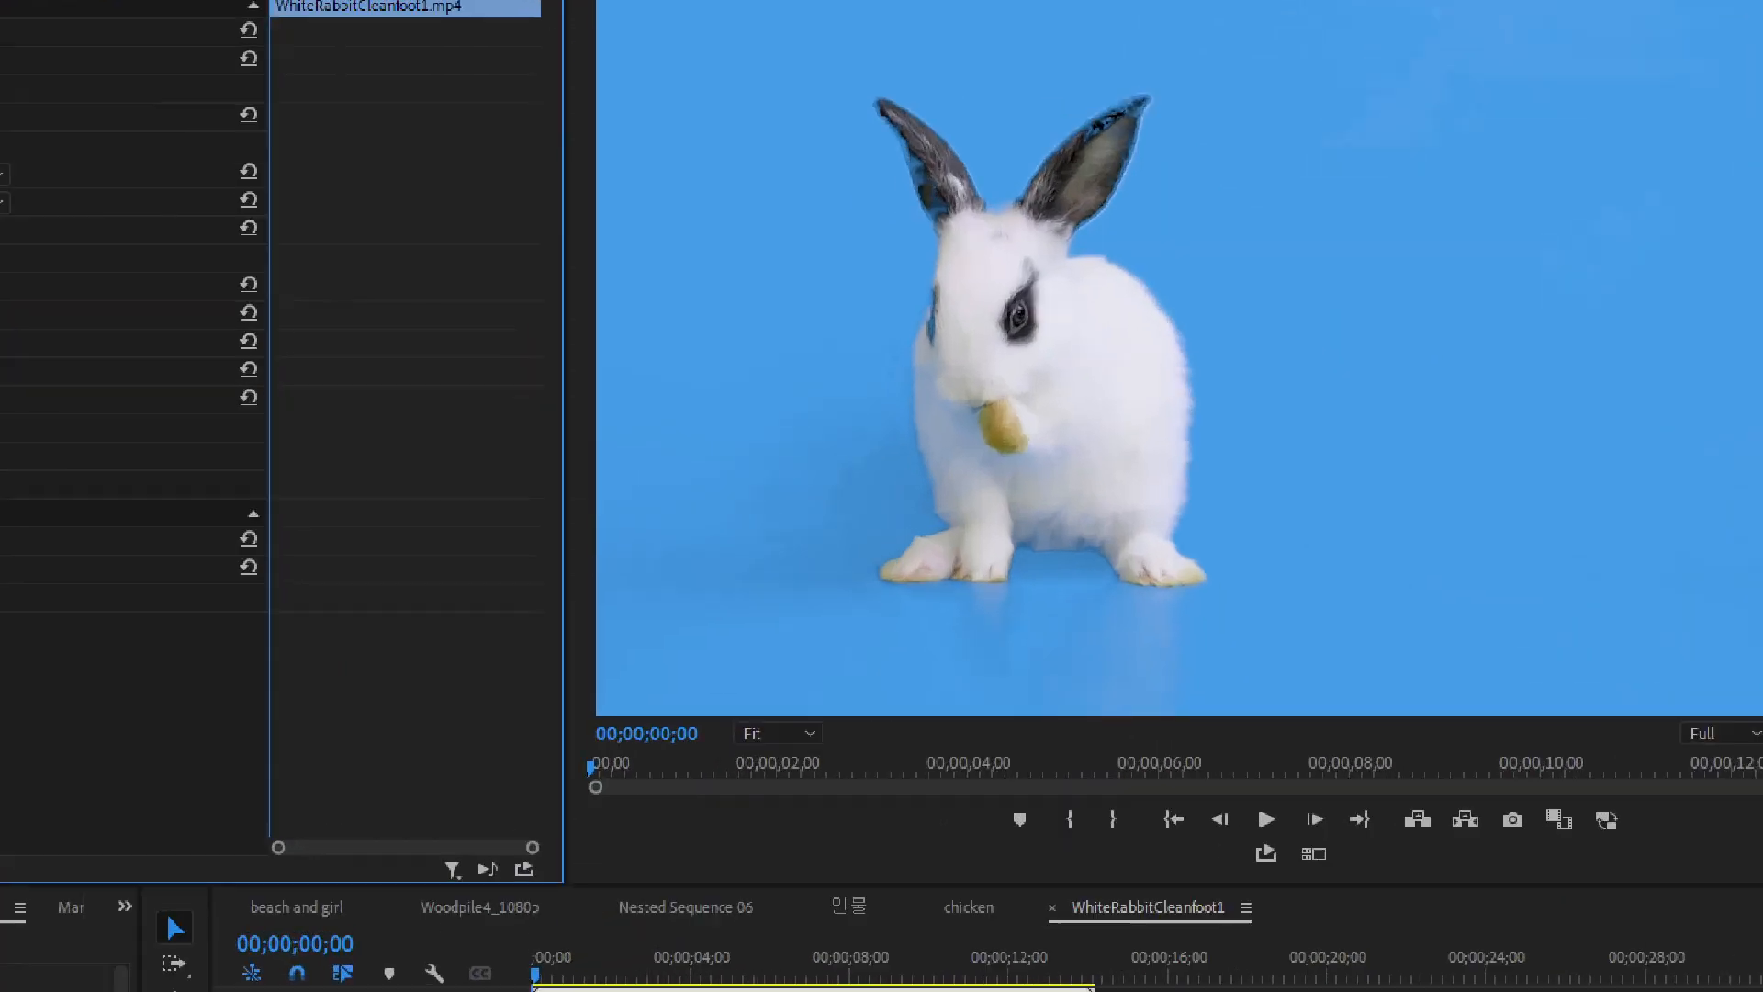
left_click_drag(805, 465, 868, 436)
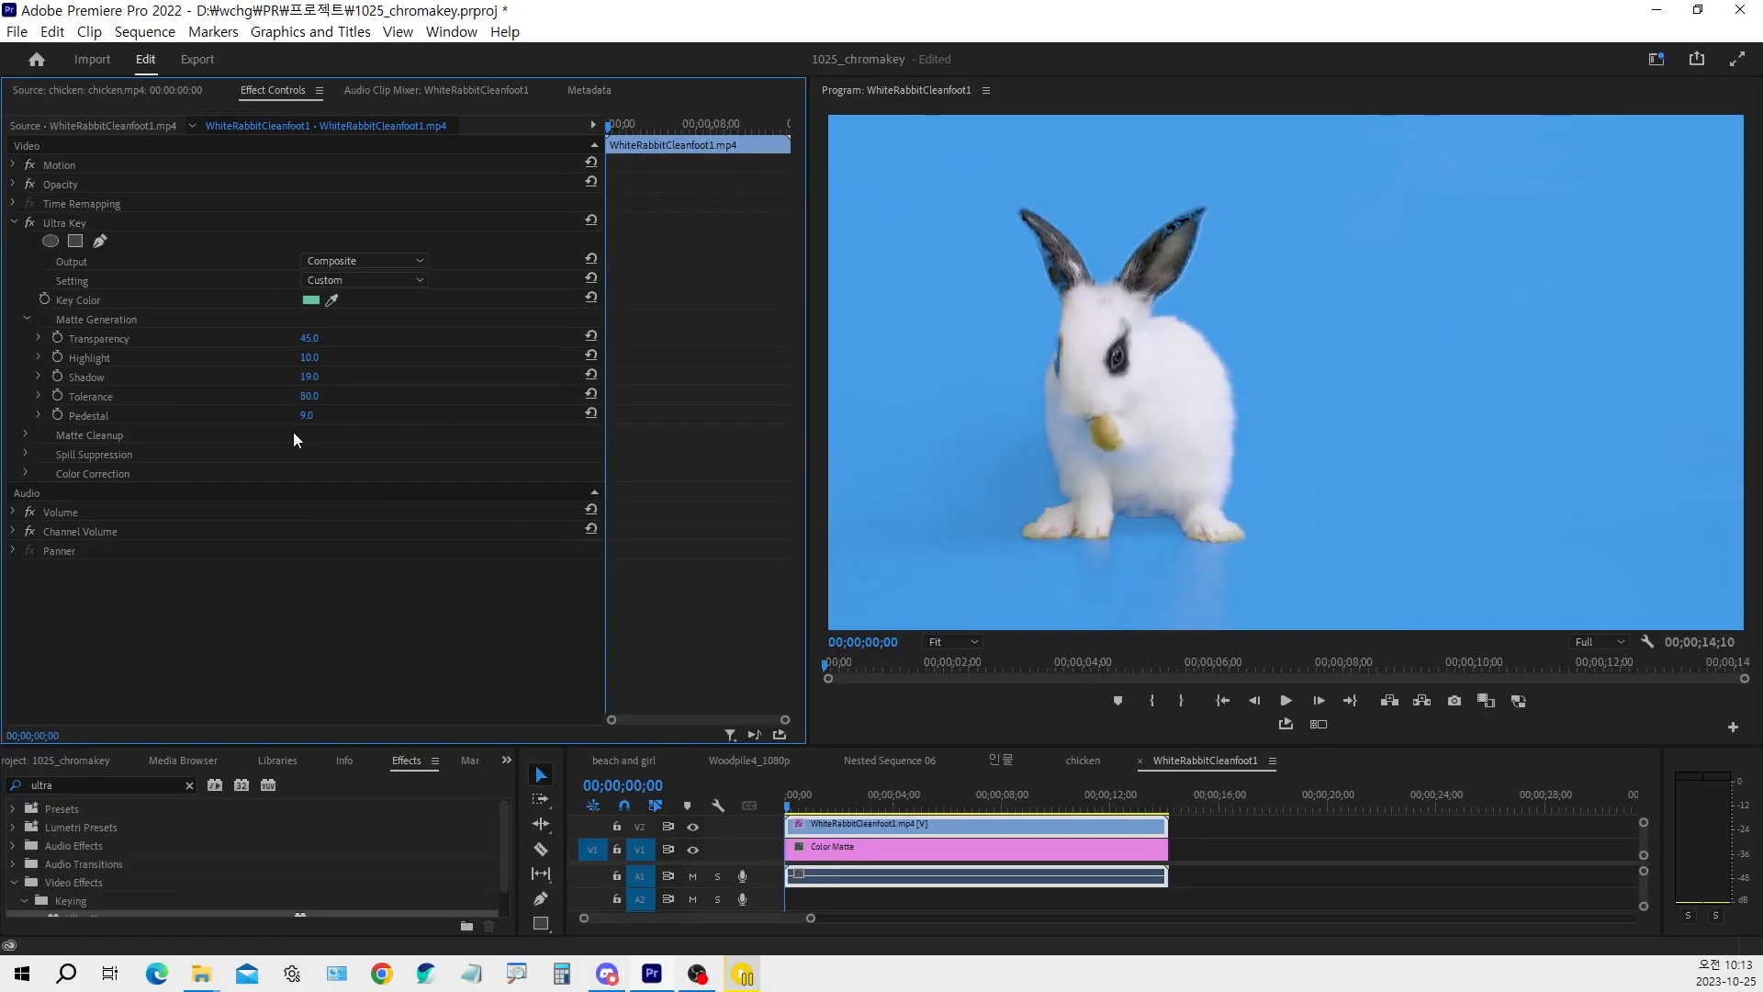
Set Ultra Key's Matte Generation Pedestal to 54 and Transparency to 16
left_click(313, 415)
key("Return")
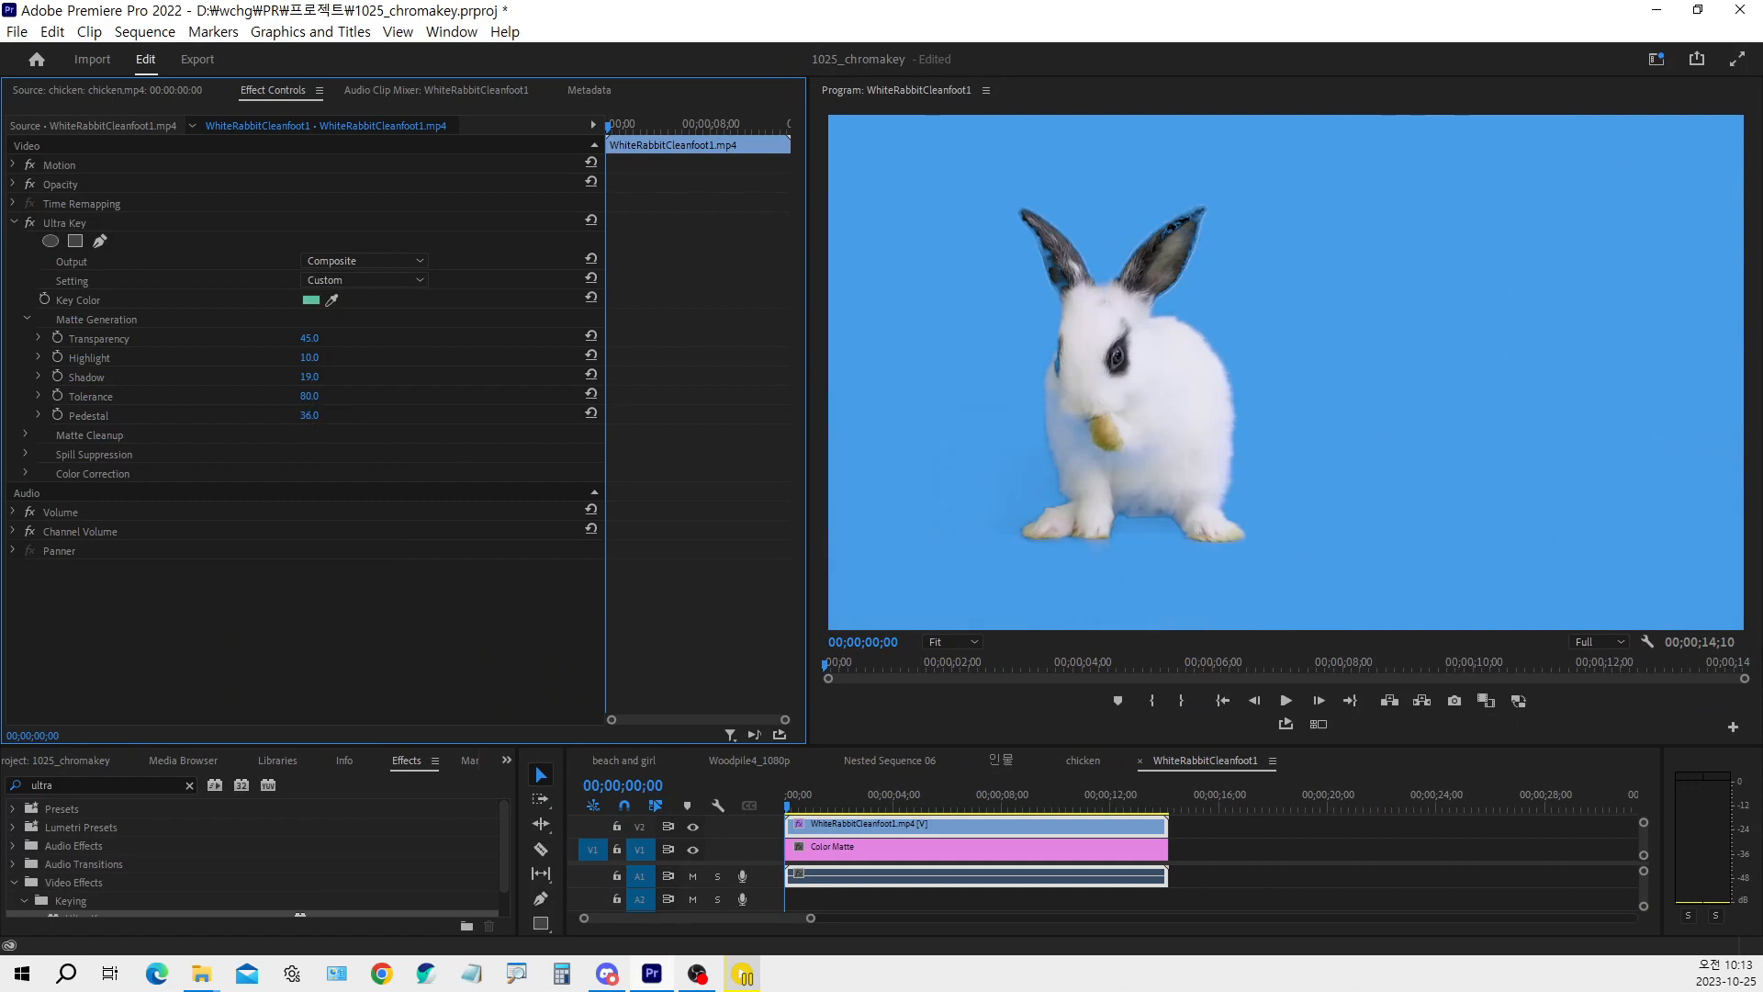
left_click_drag(349, 415, 325, 415)
left_click_drag(309, 338, 286, 338)
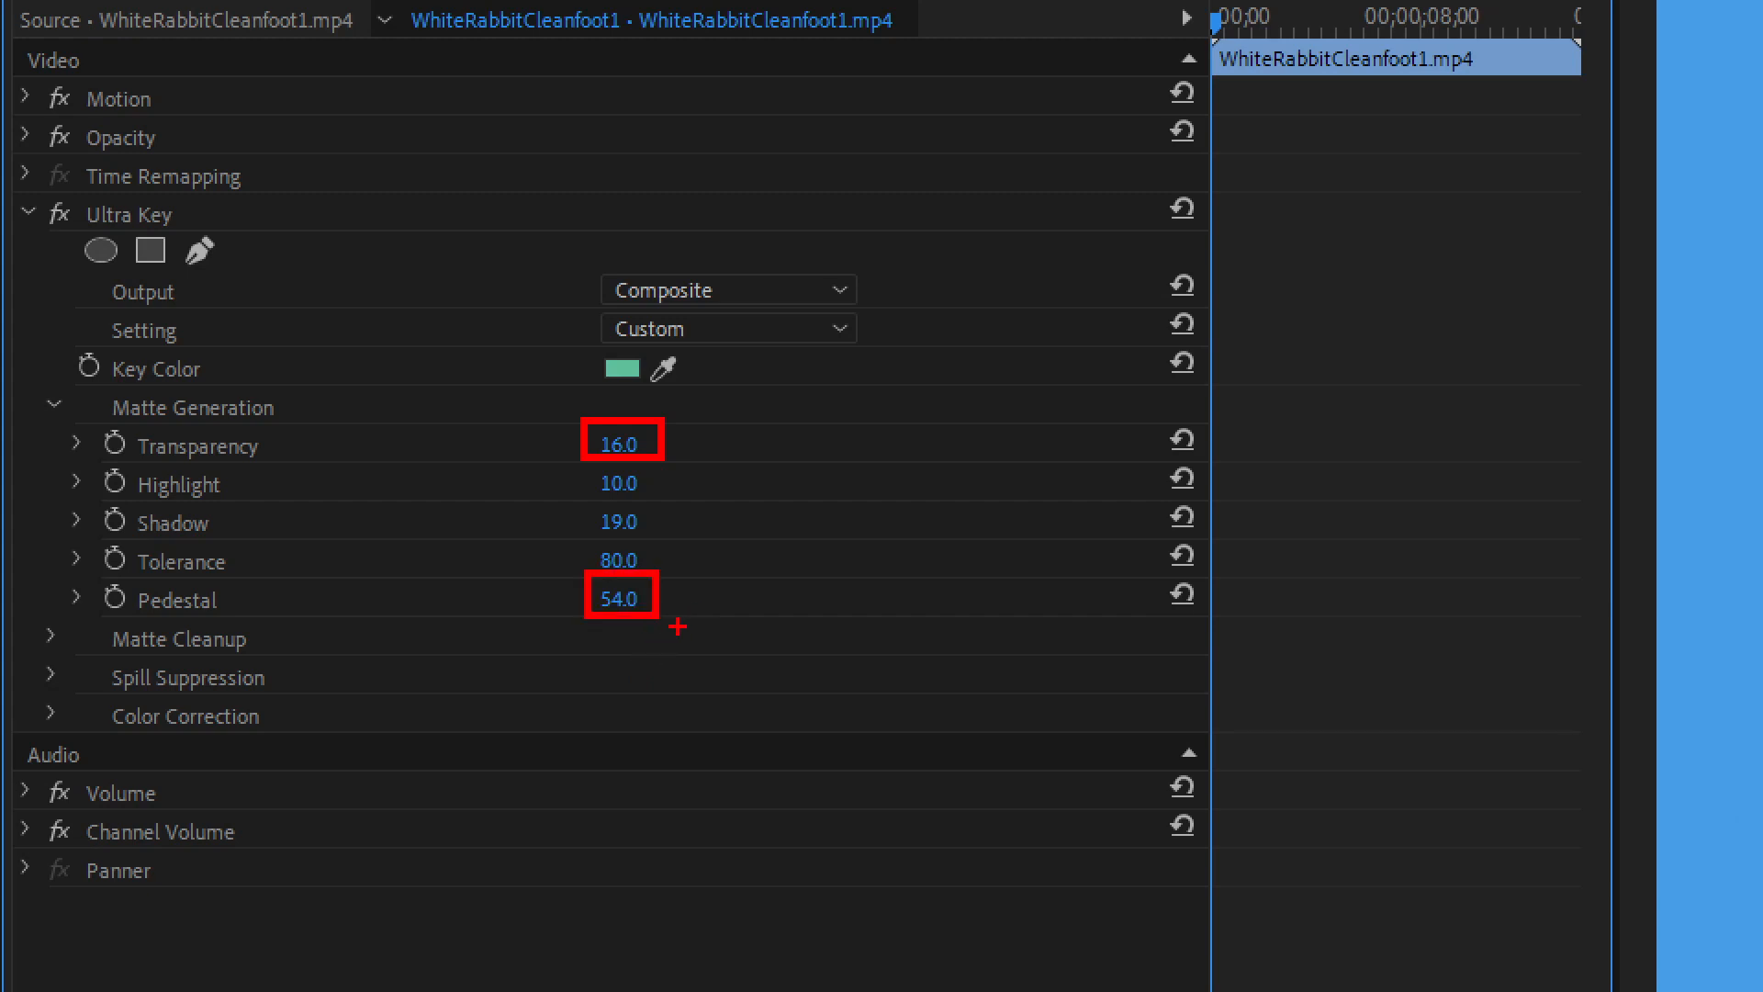
left_click_drag(584, 538, 657, 586)
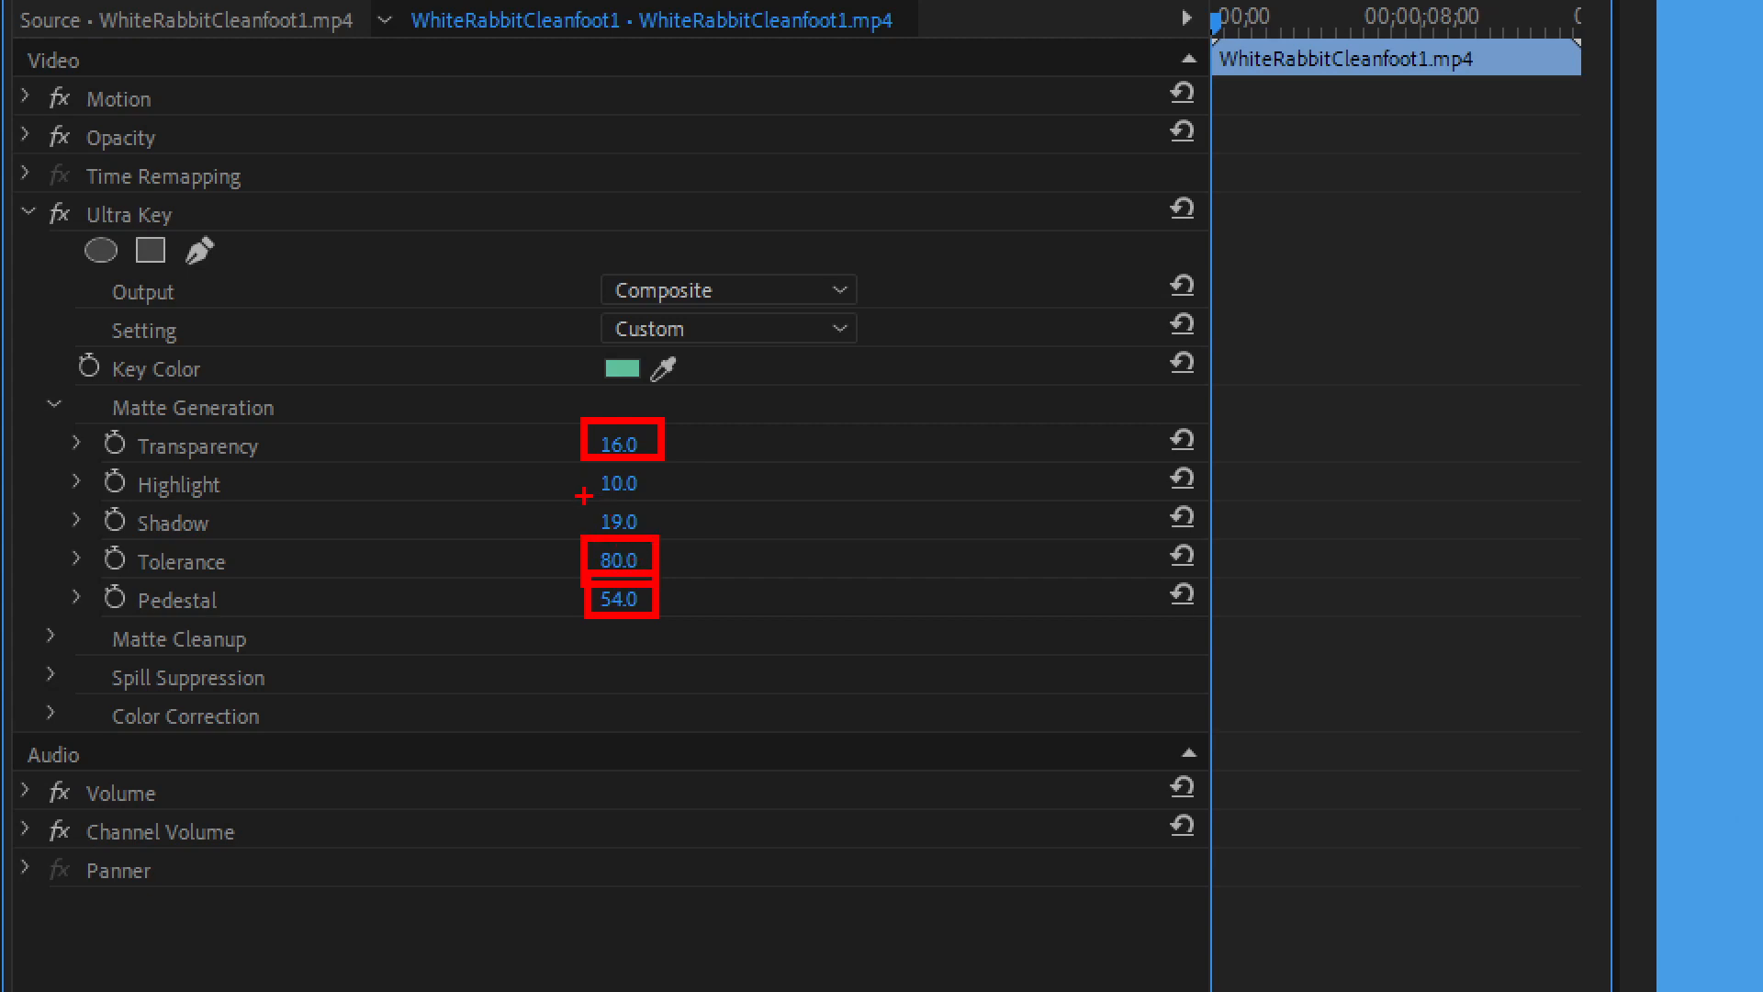
left_click_drag(577, 501, 659, 543)
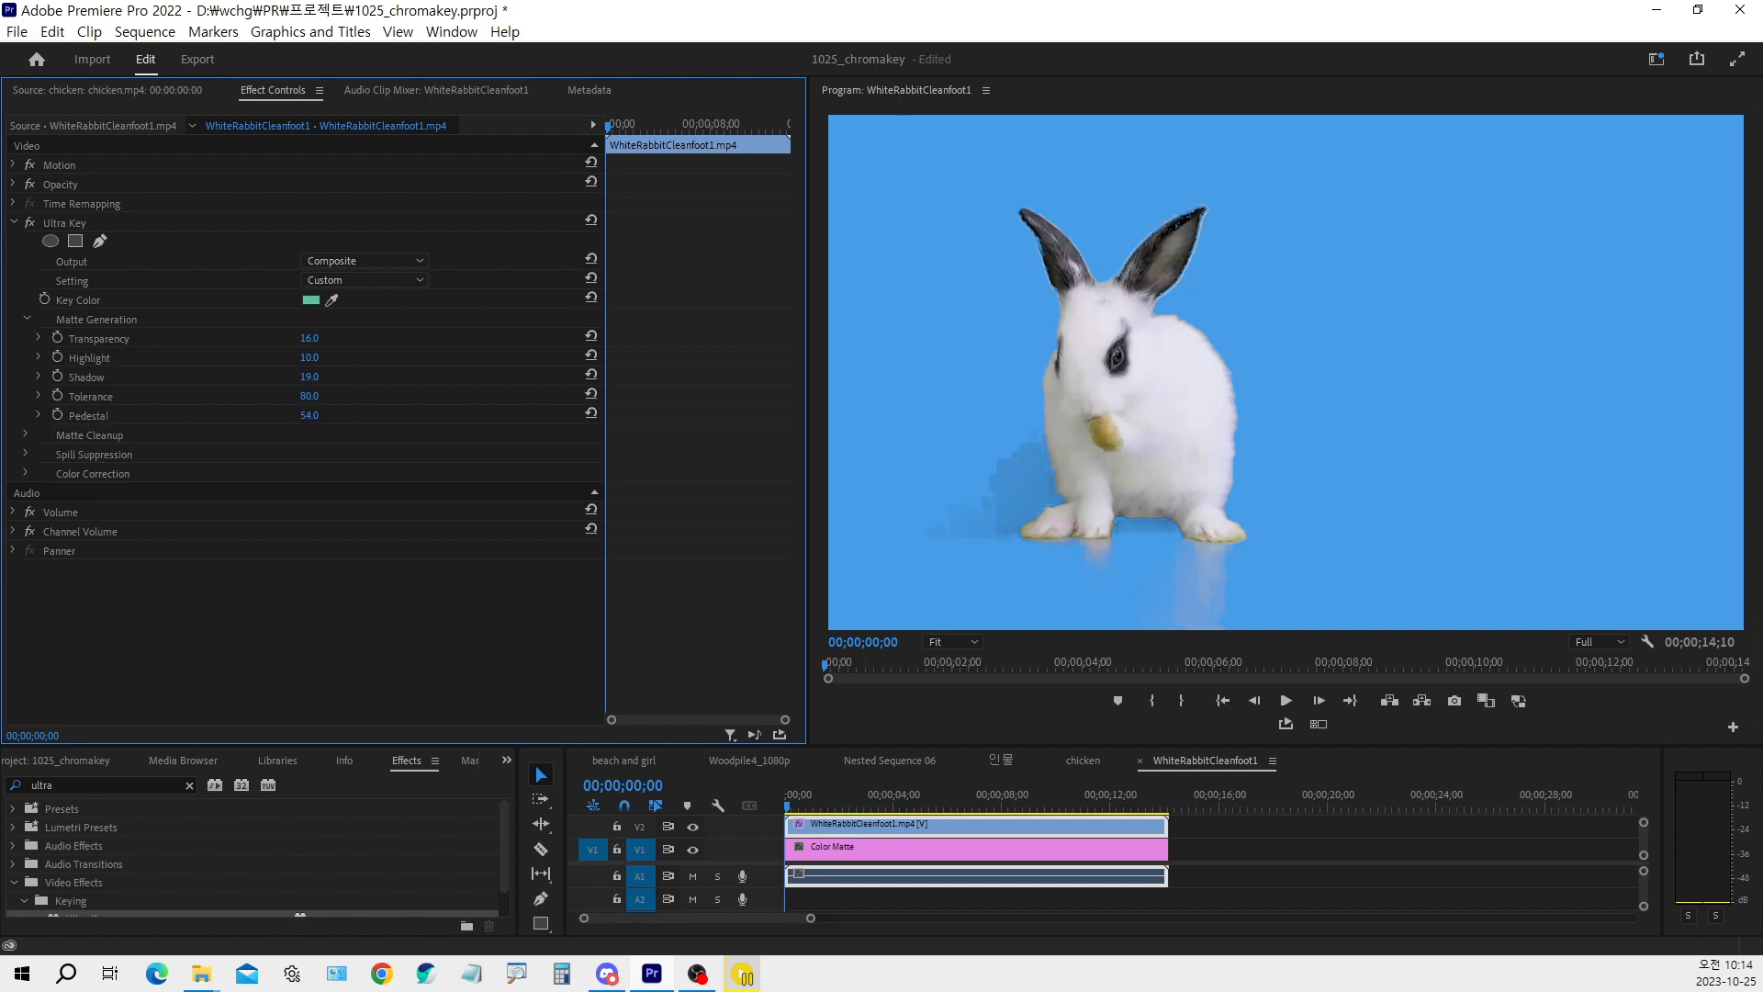
Raise Ultra Key's Matte Generation Pedestal to 100
left_click_drag(345, 416, 319, 416)
mouse_move(334, 416)
left_mouse_down()
mouse_move(352, 417)
mouse_move(317, 416)
left_mouse_up()
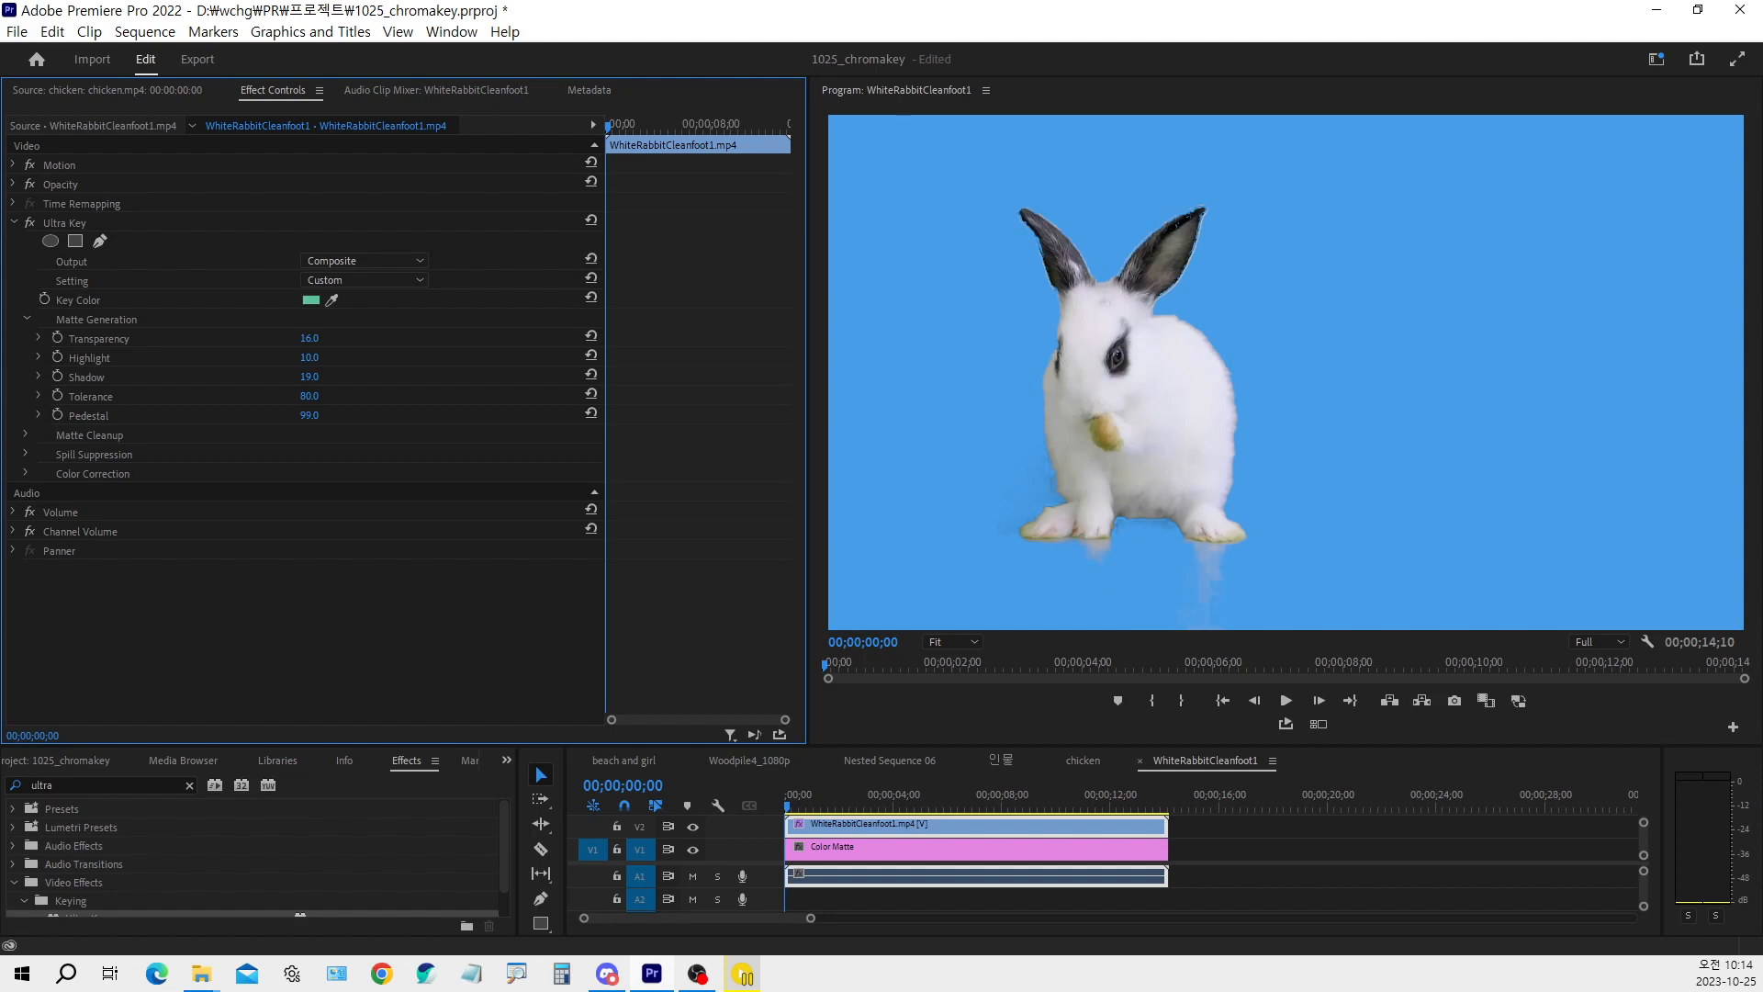
left_click_drag(323, 416, 326, 416)
Expand Ultra Key's Matte Cleanup settings and set Soften to 5
left_click(25, 436)
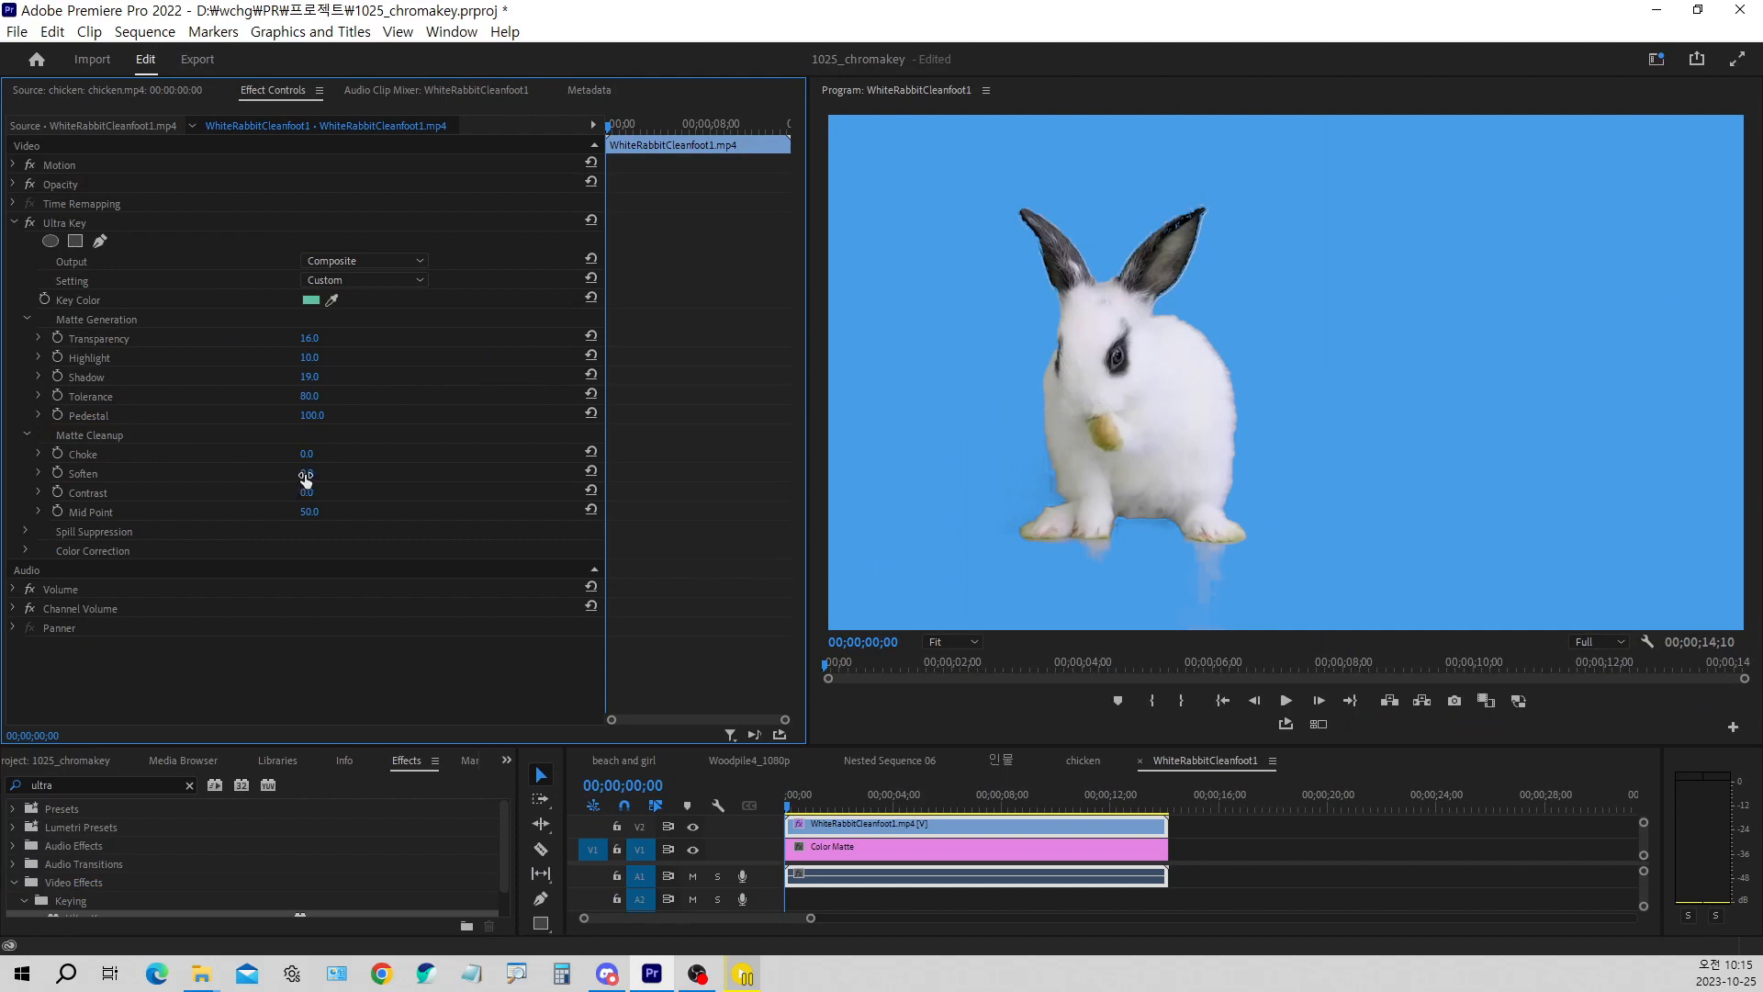
left_click_drag(306, 476, 314, 477)
left_click(328, 469)
type("5")
key("Return")
Set the Matte Cleanup Contrast to 80 and Mid Point to 65
left_click_drag(307, 492, 346, 492)
left_click(310, 492)
type("80")
key("Return")
left_click_drag(309, 513, 351, 513)
left_click(319, 512)
type("65")
key("Return")
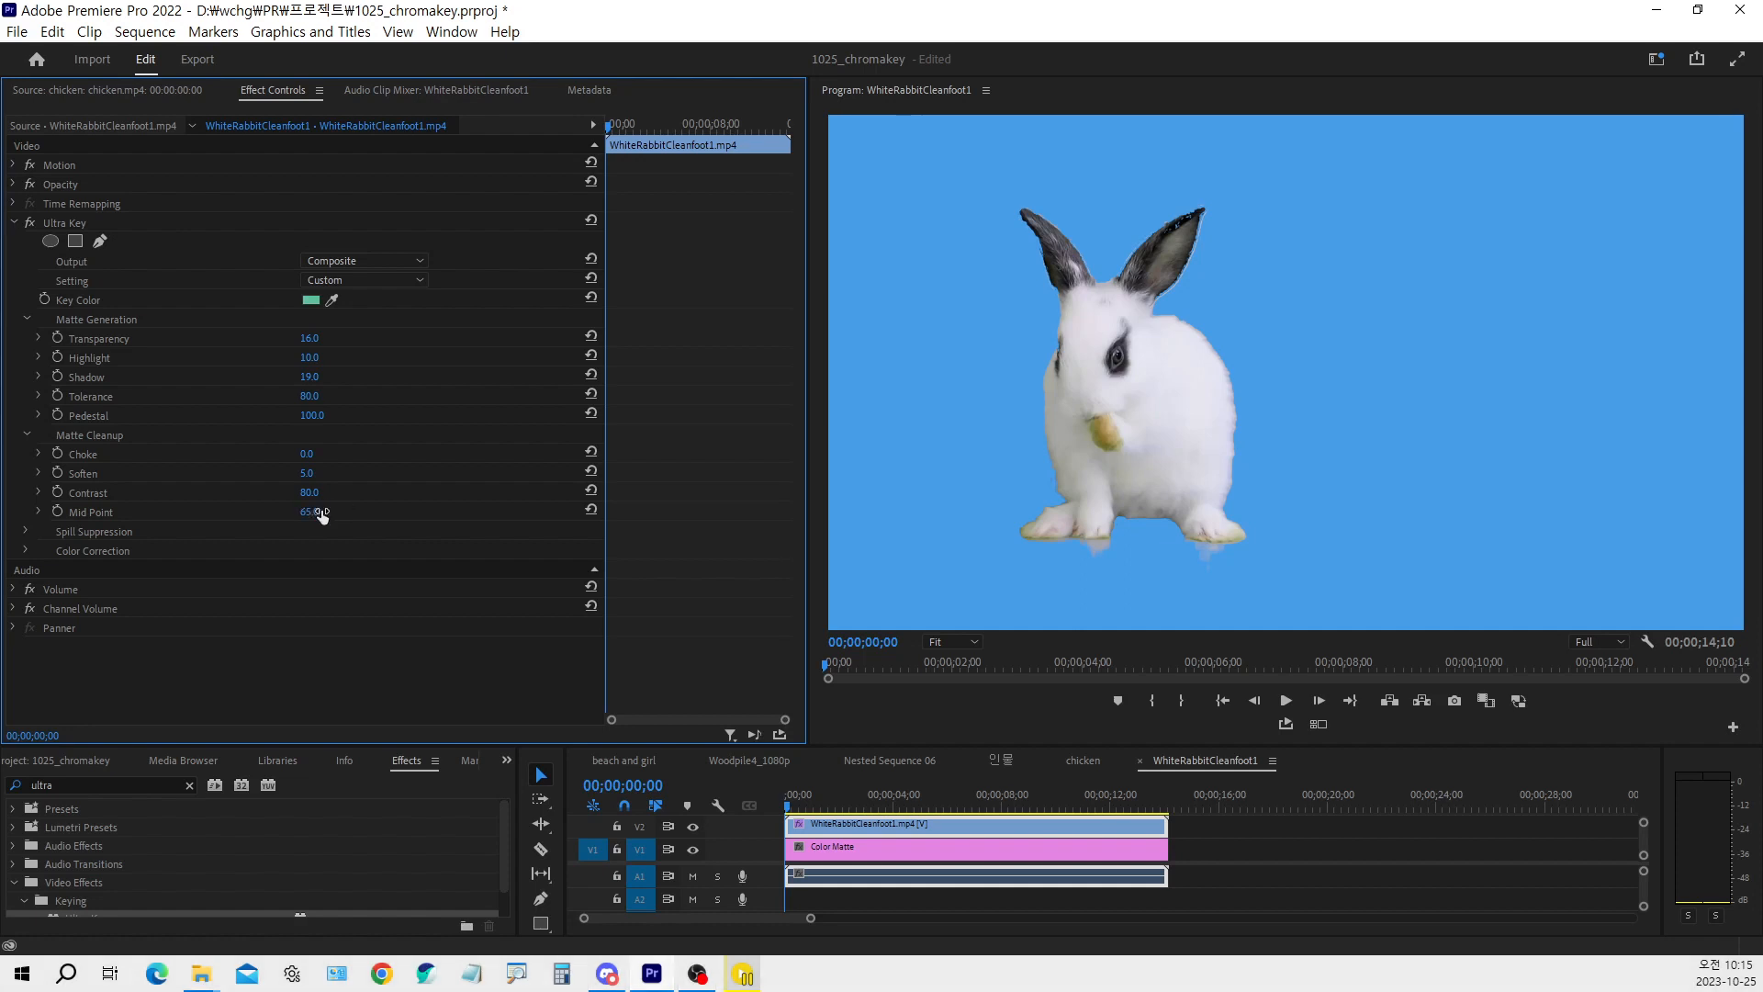
Try a Matte Cleanup Choke value of 23 on the rabbit's key and undo it
left_click(305, 454)
type("23")
key("Return")
key("ctrl+z")
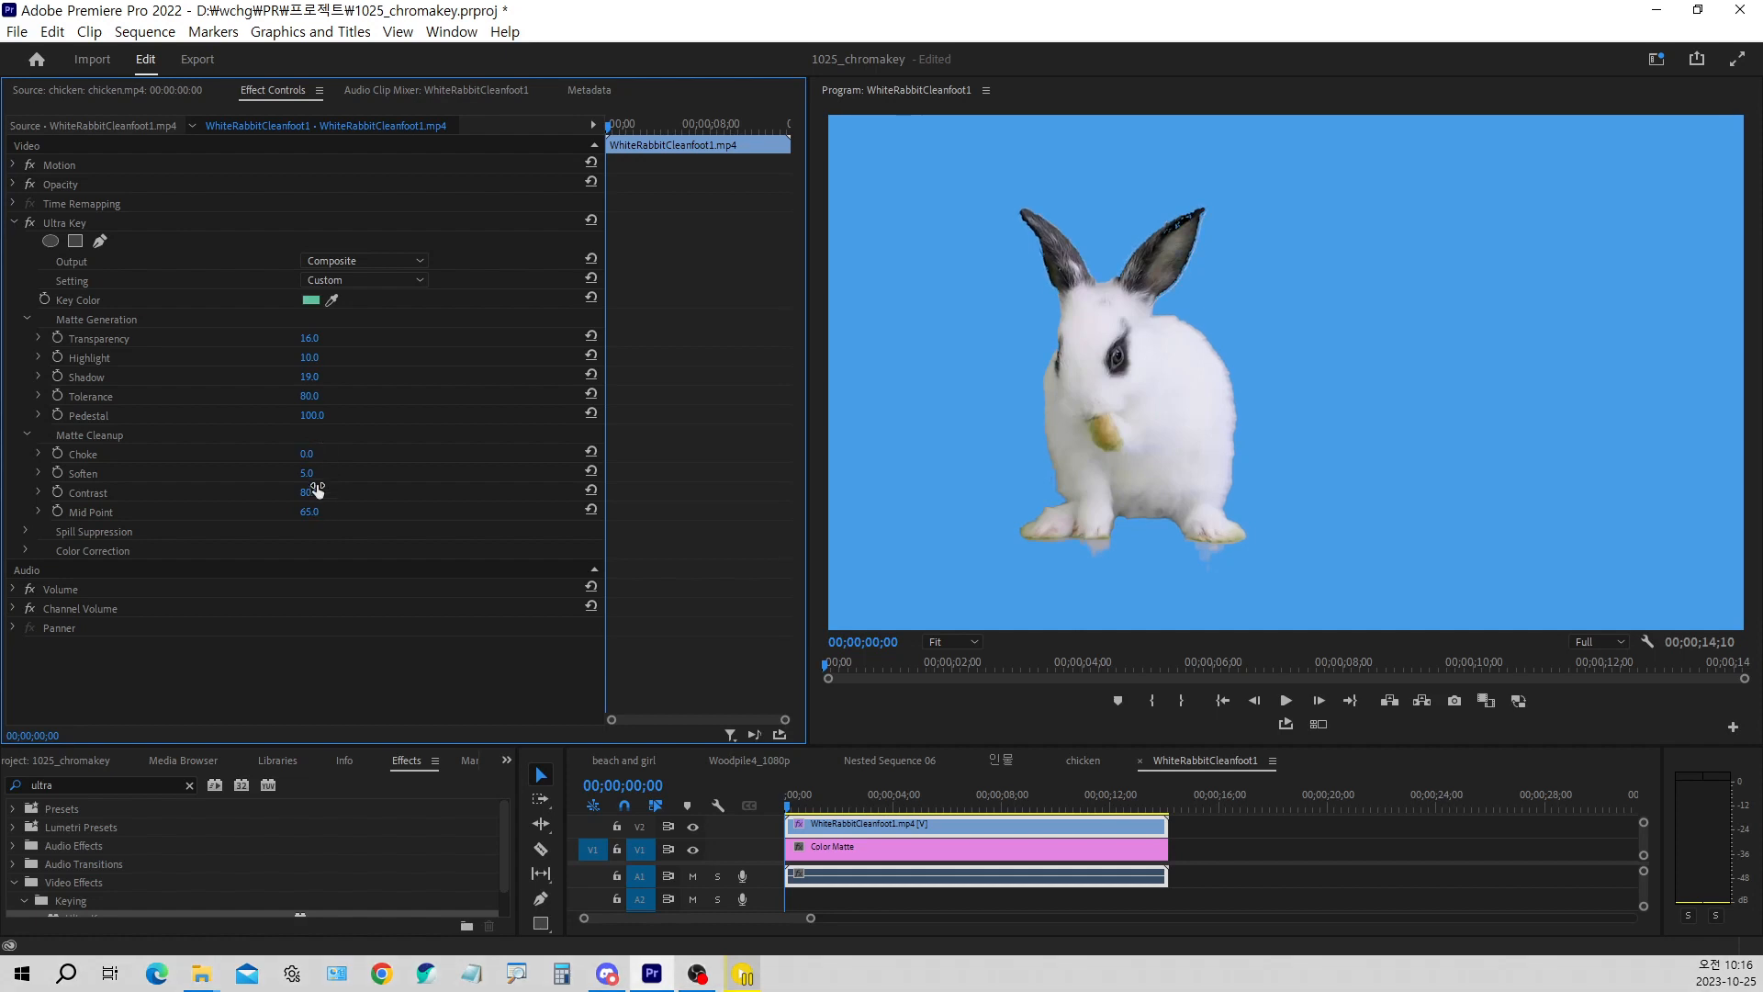
Set Ultra Key's Matte Generation Shadow to 43
left_click_drag(313, 476, 349, 476)
mouse_move(312, 423)
left_mouse_down()
mouse_move(249, 422)
mouse_move(311, 422)
left_mouse_up()
left_click_drag(309, 376, 327, 376)
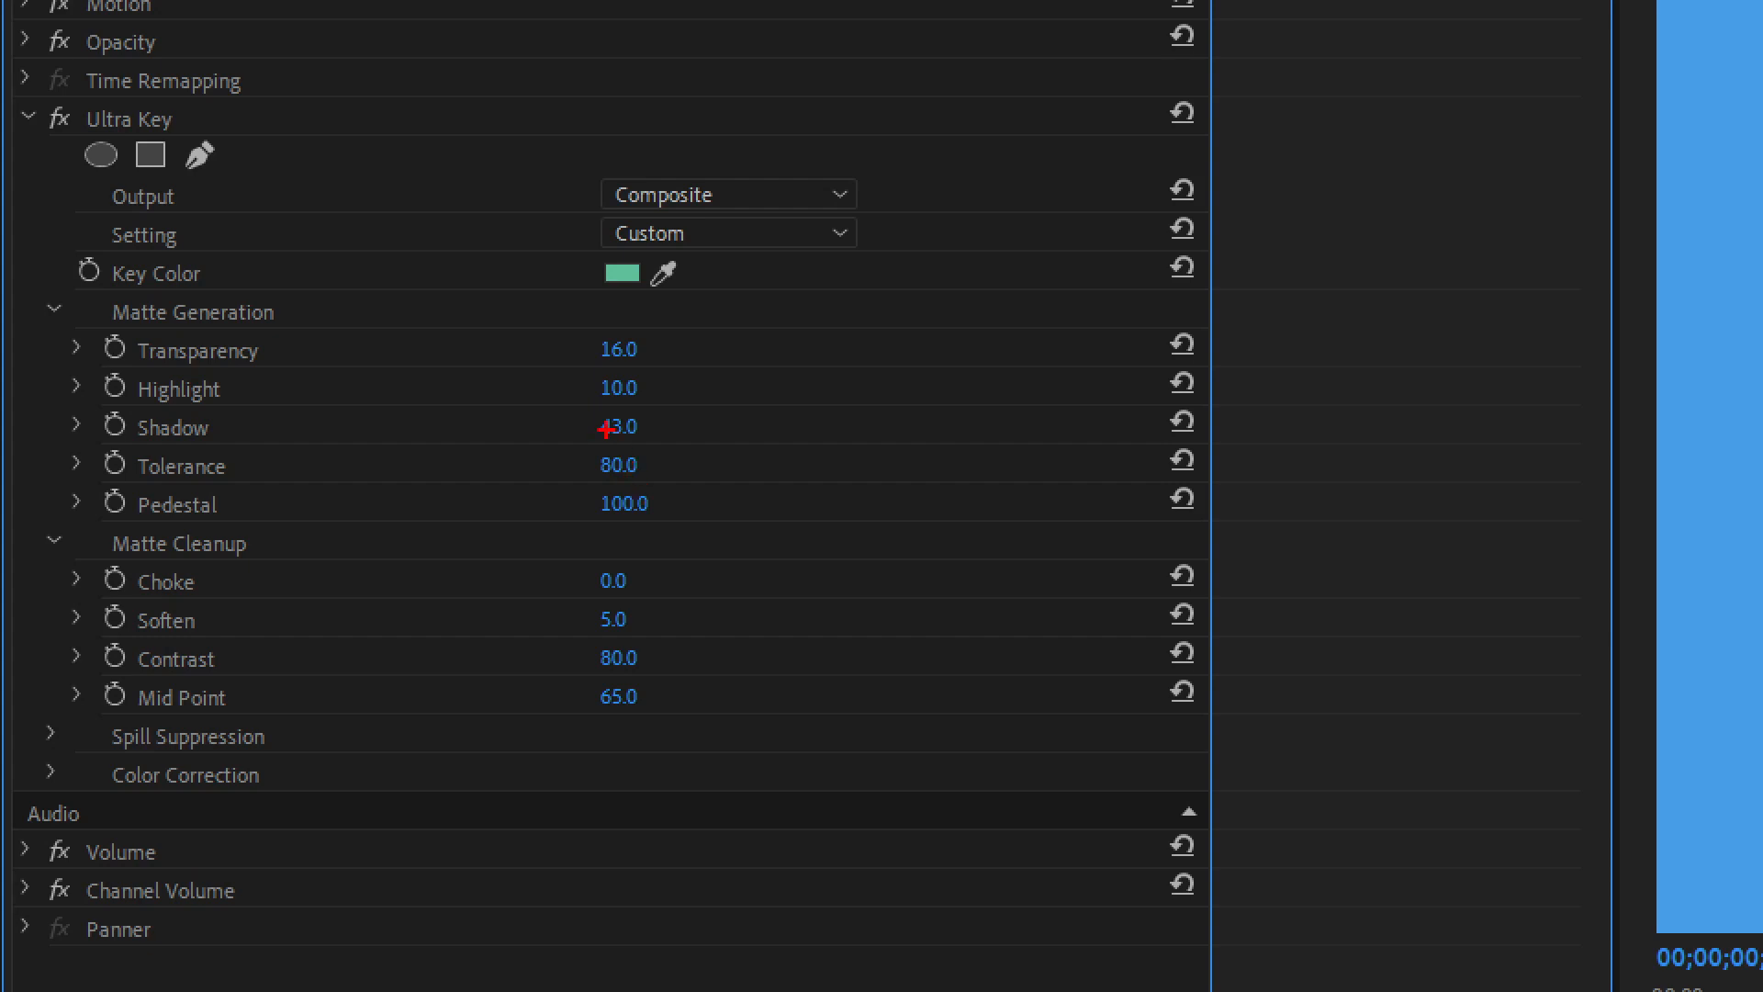
left_click_drag(129, 409, 661, 447)
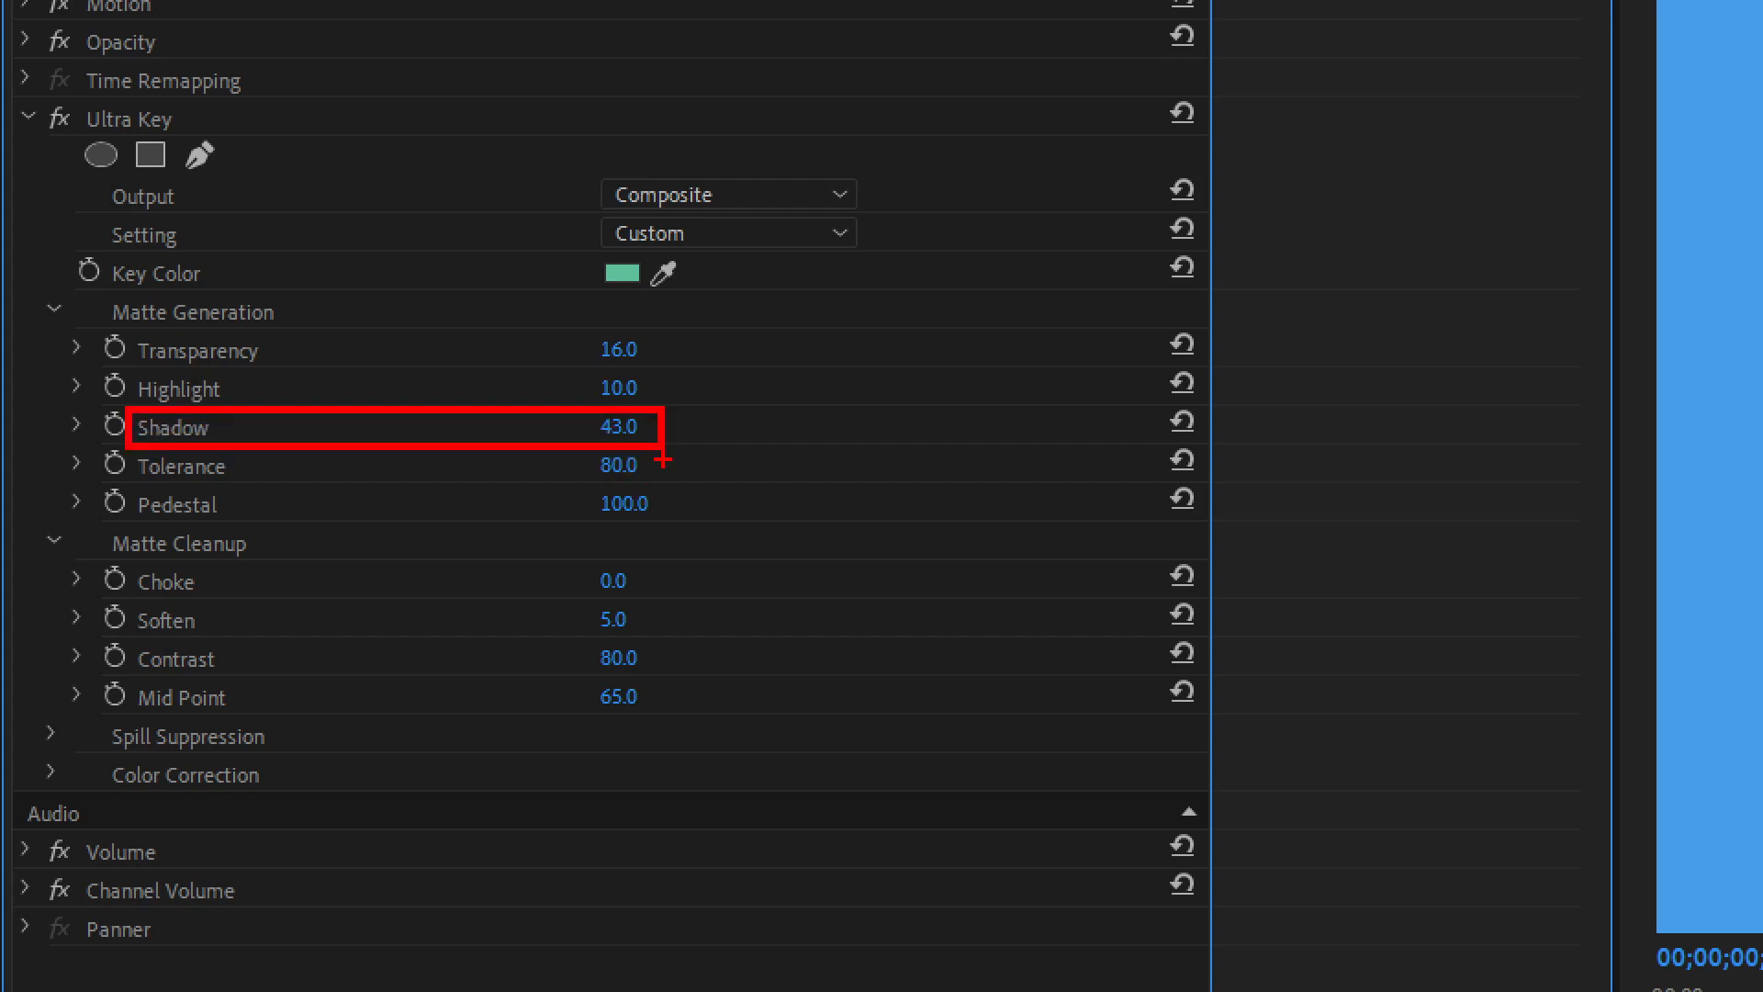
key("Escape")
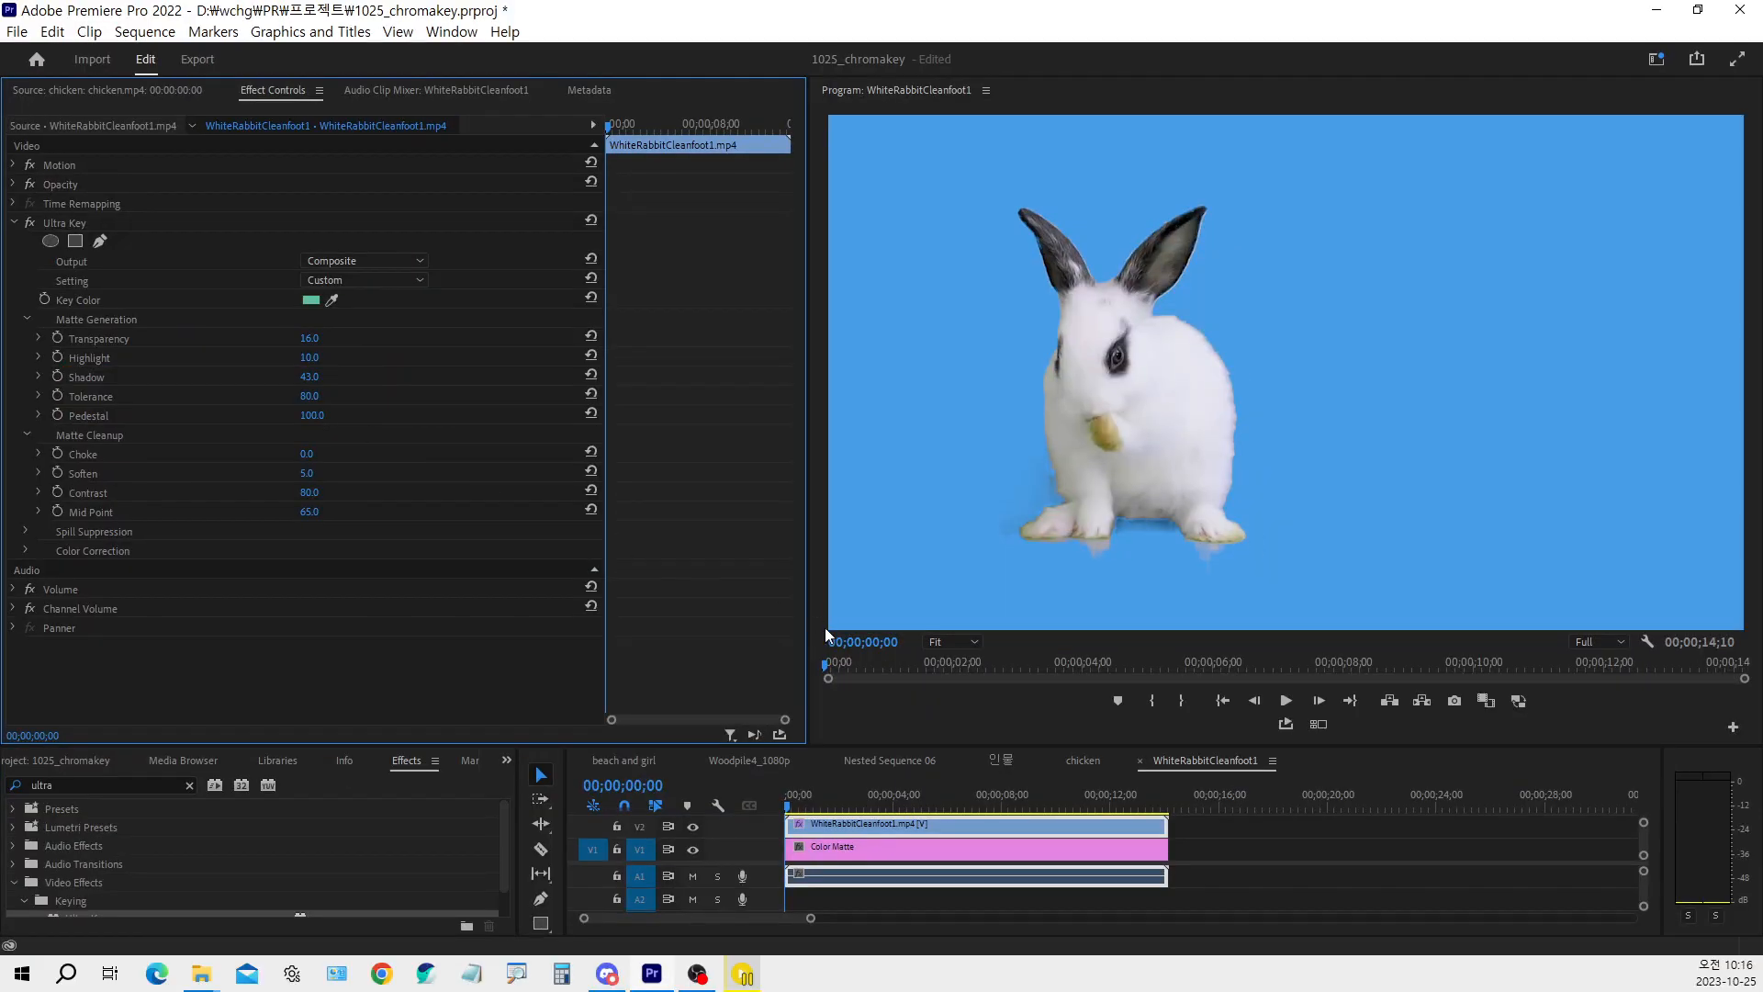
Preview different moments of the rabbit clip to check the key around the body and feet
left_click_drag(797, 799, 934, 790)
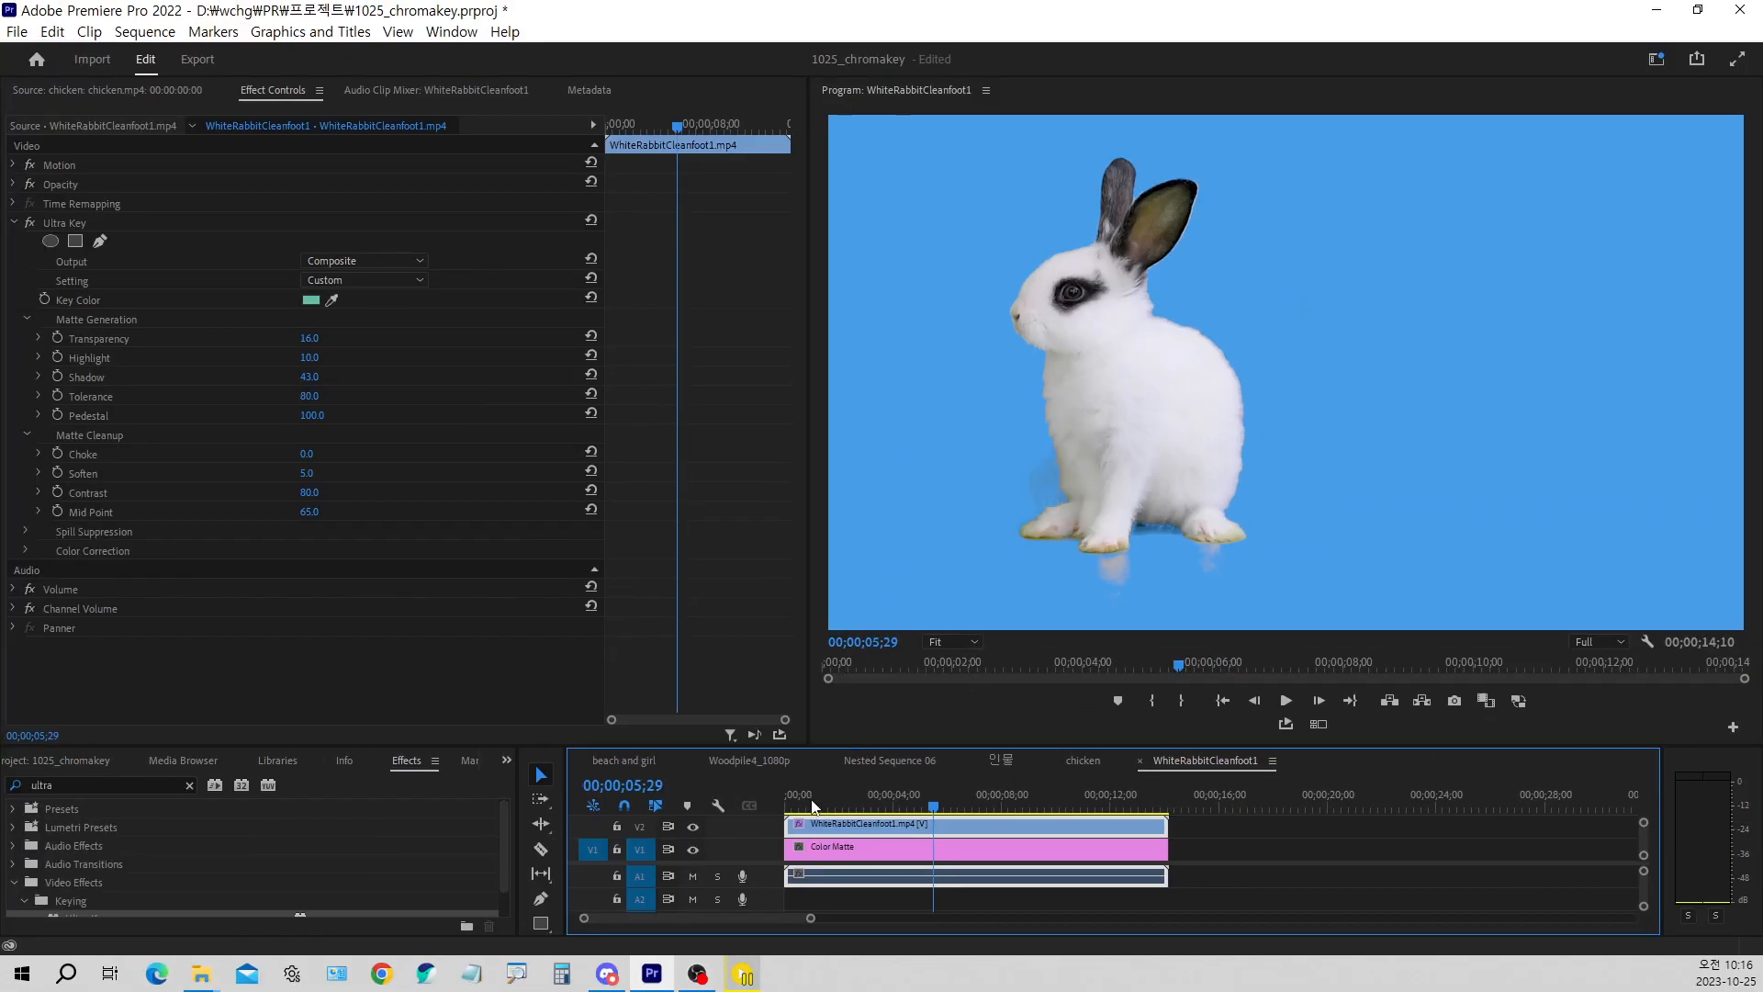
key("space")
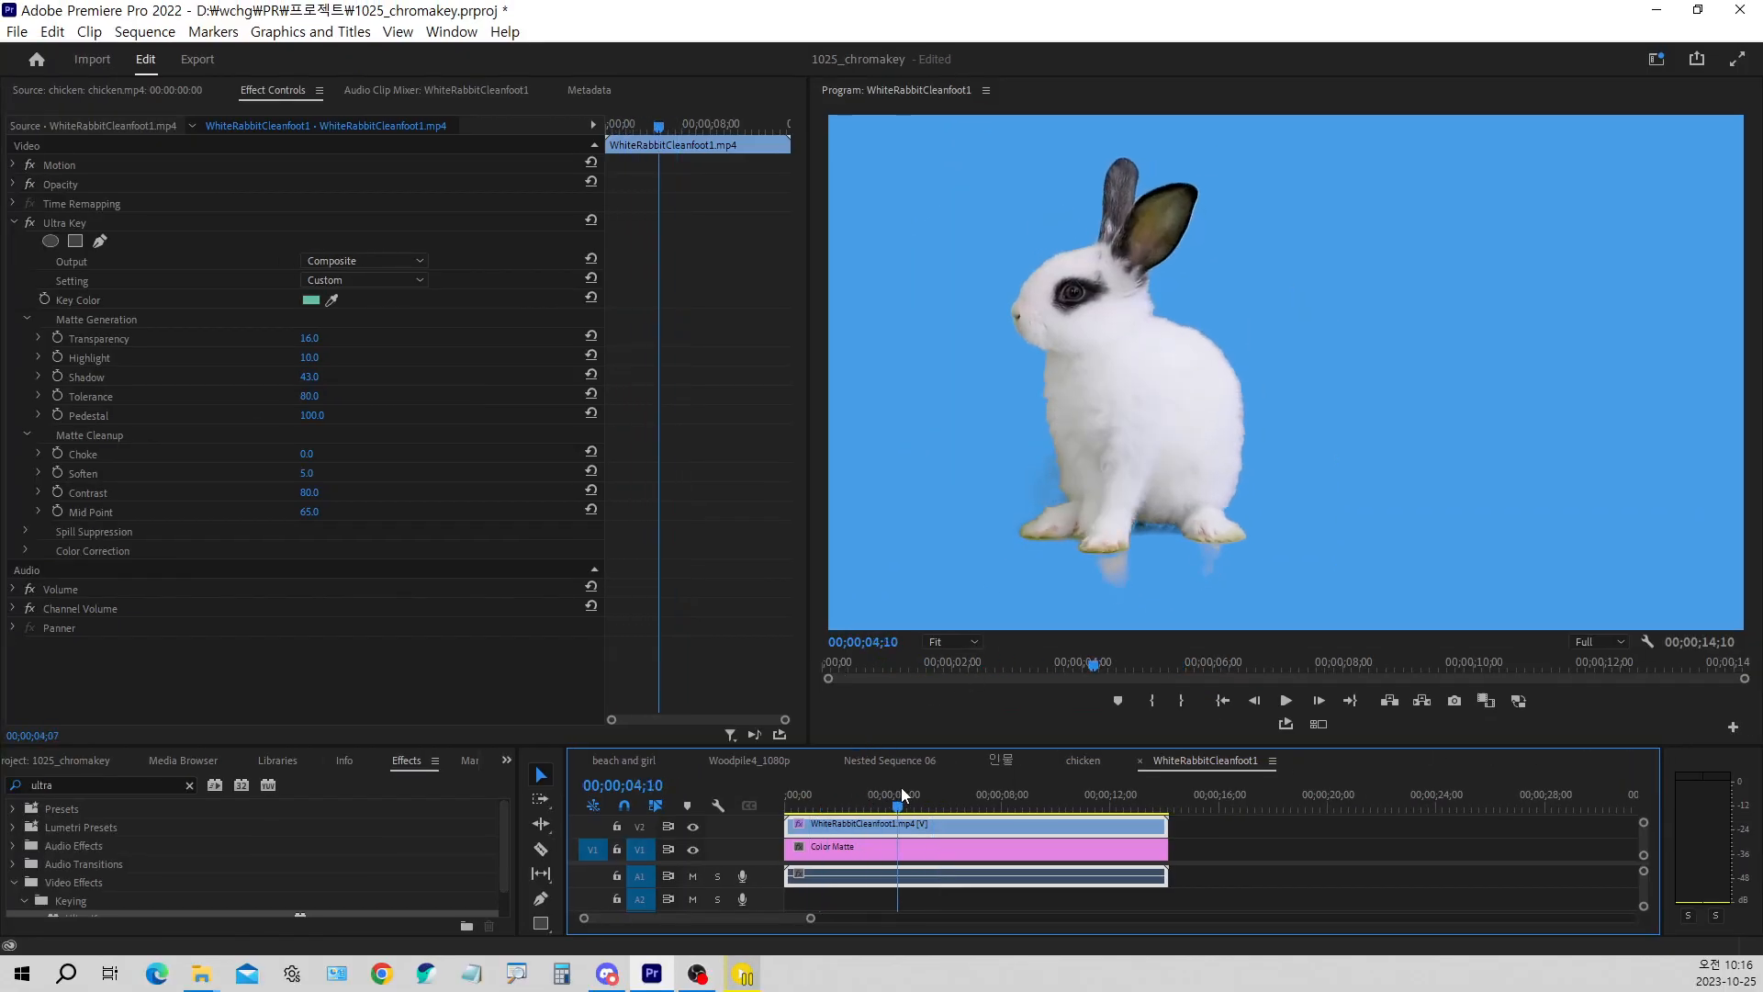
left_click_drag(929, 786, 858, 807)
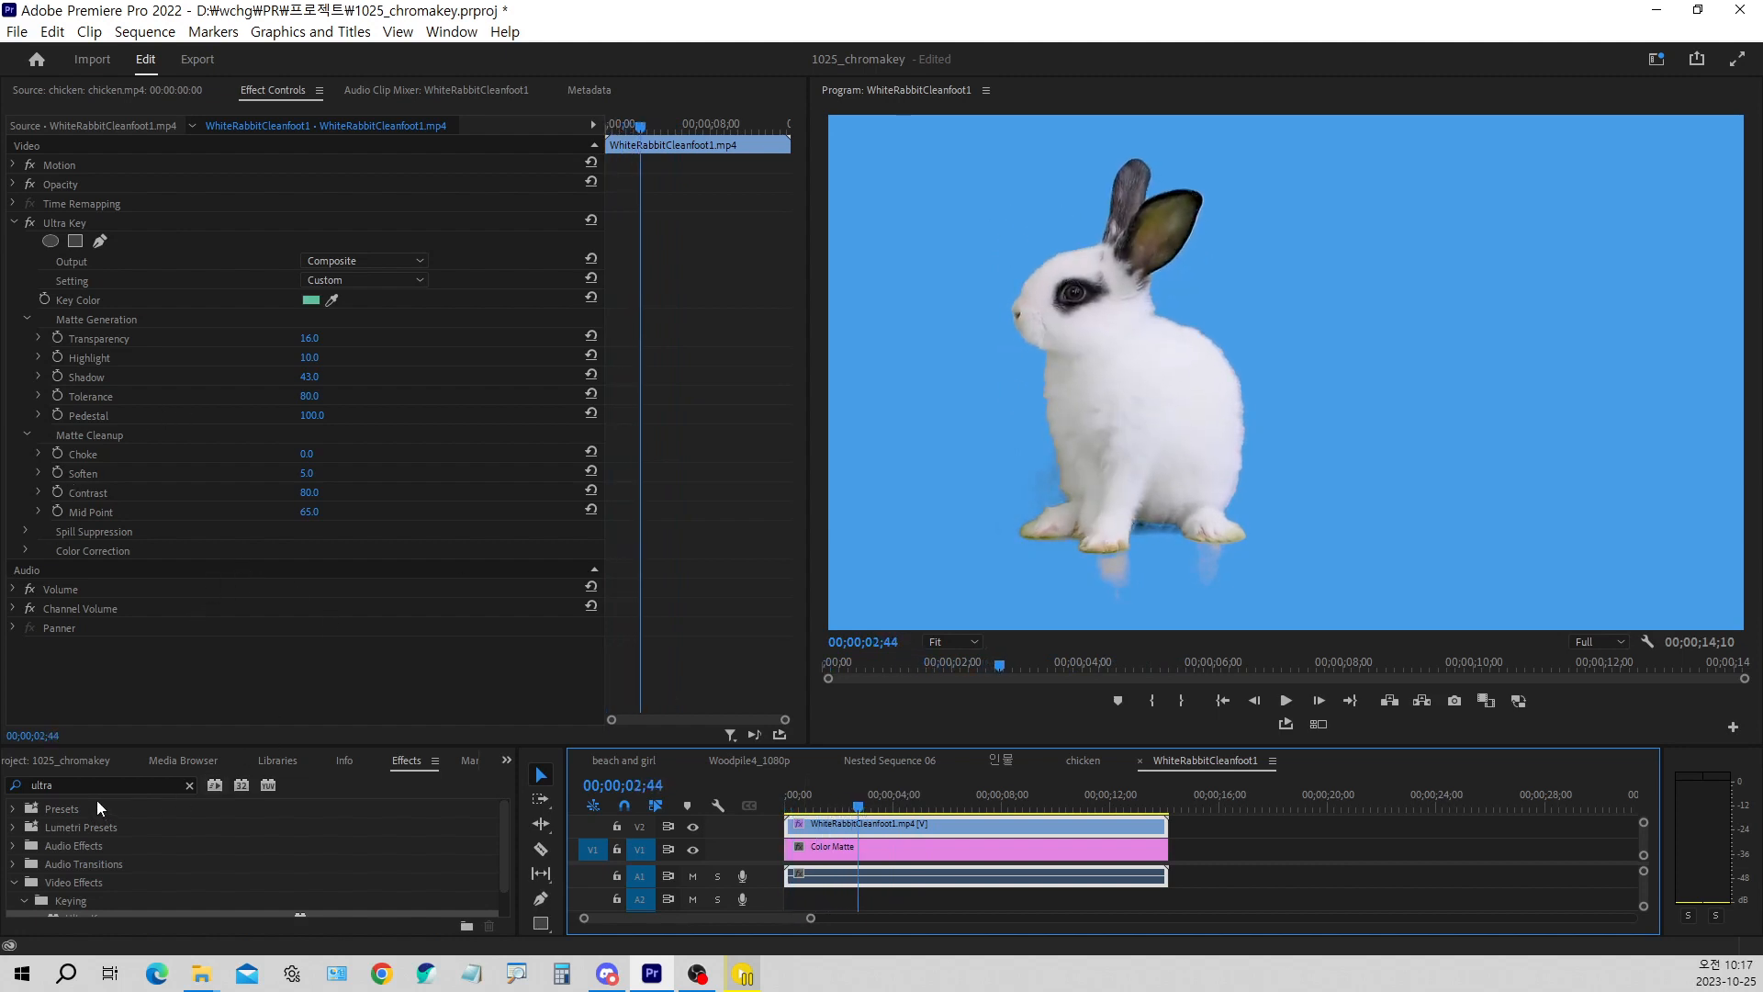
Make the Effects panel taller and browse the unfiltered video effects categories
left_click_drag(130, 744, 130, 677)
left_click(190, 716)
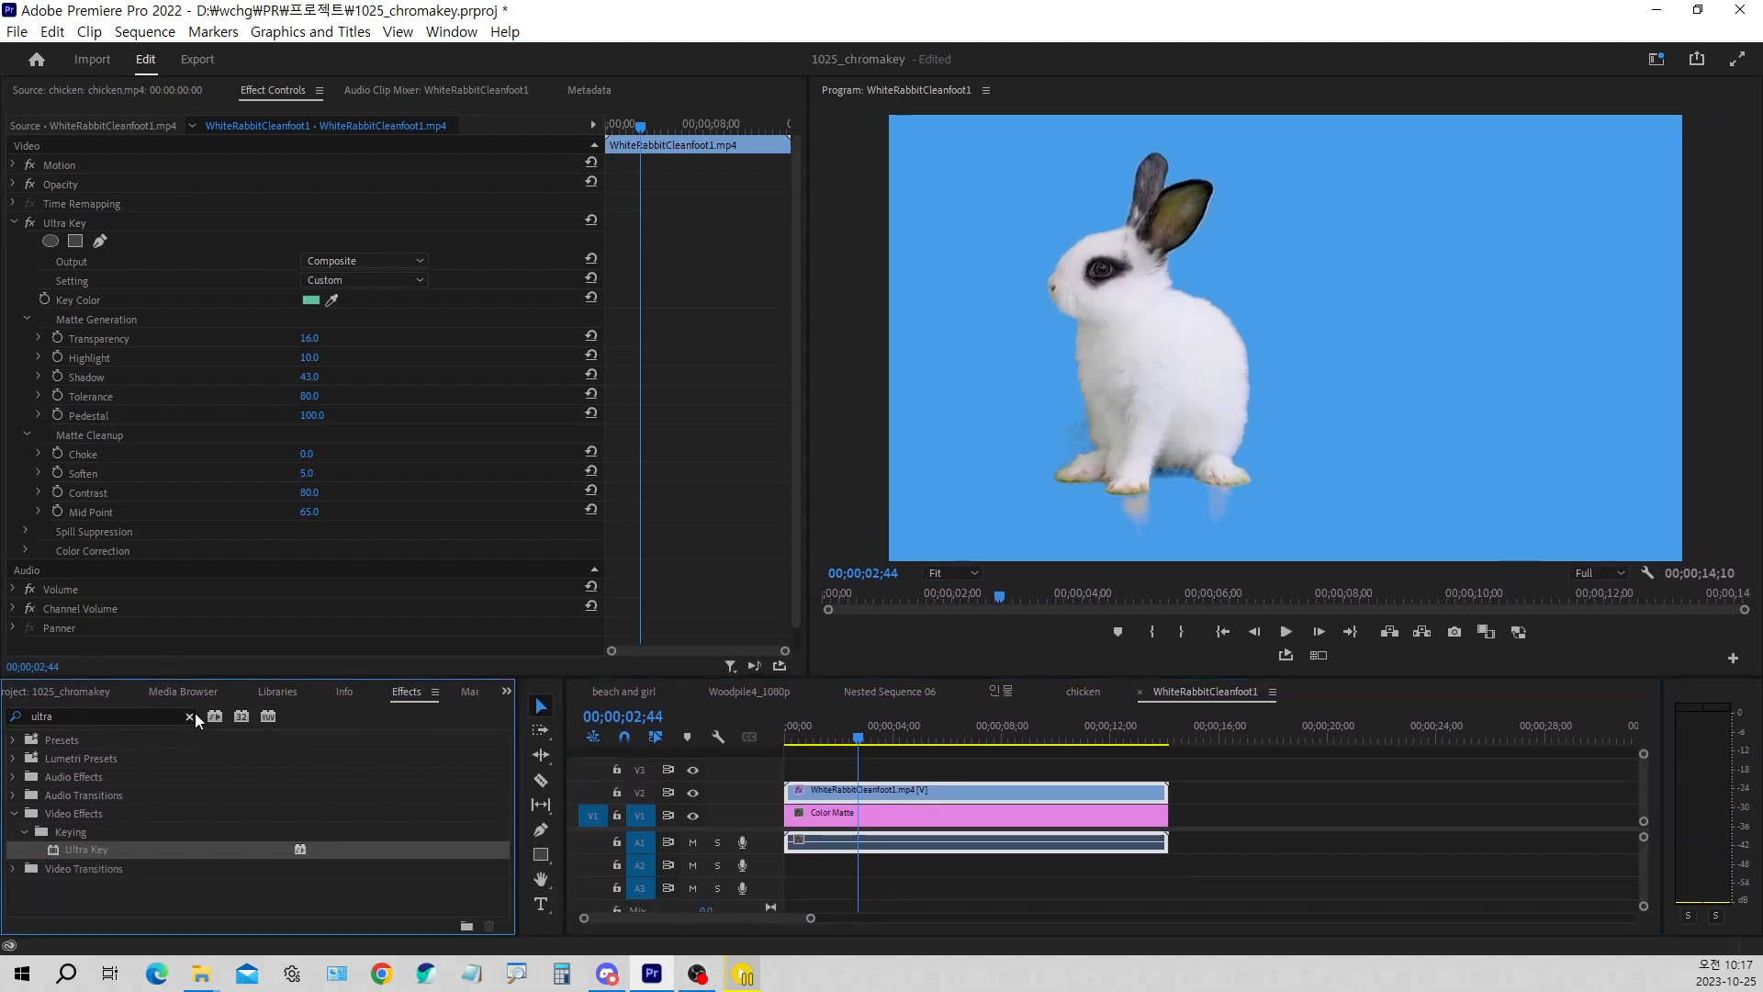
scroll(151, 836, "down", 4)
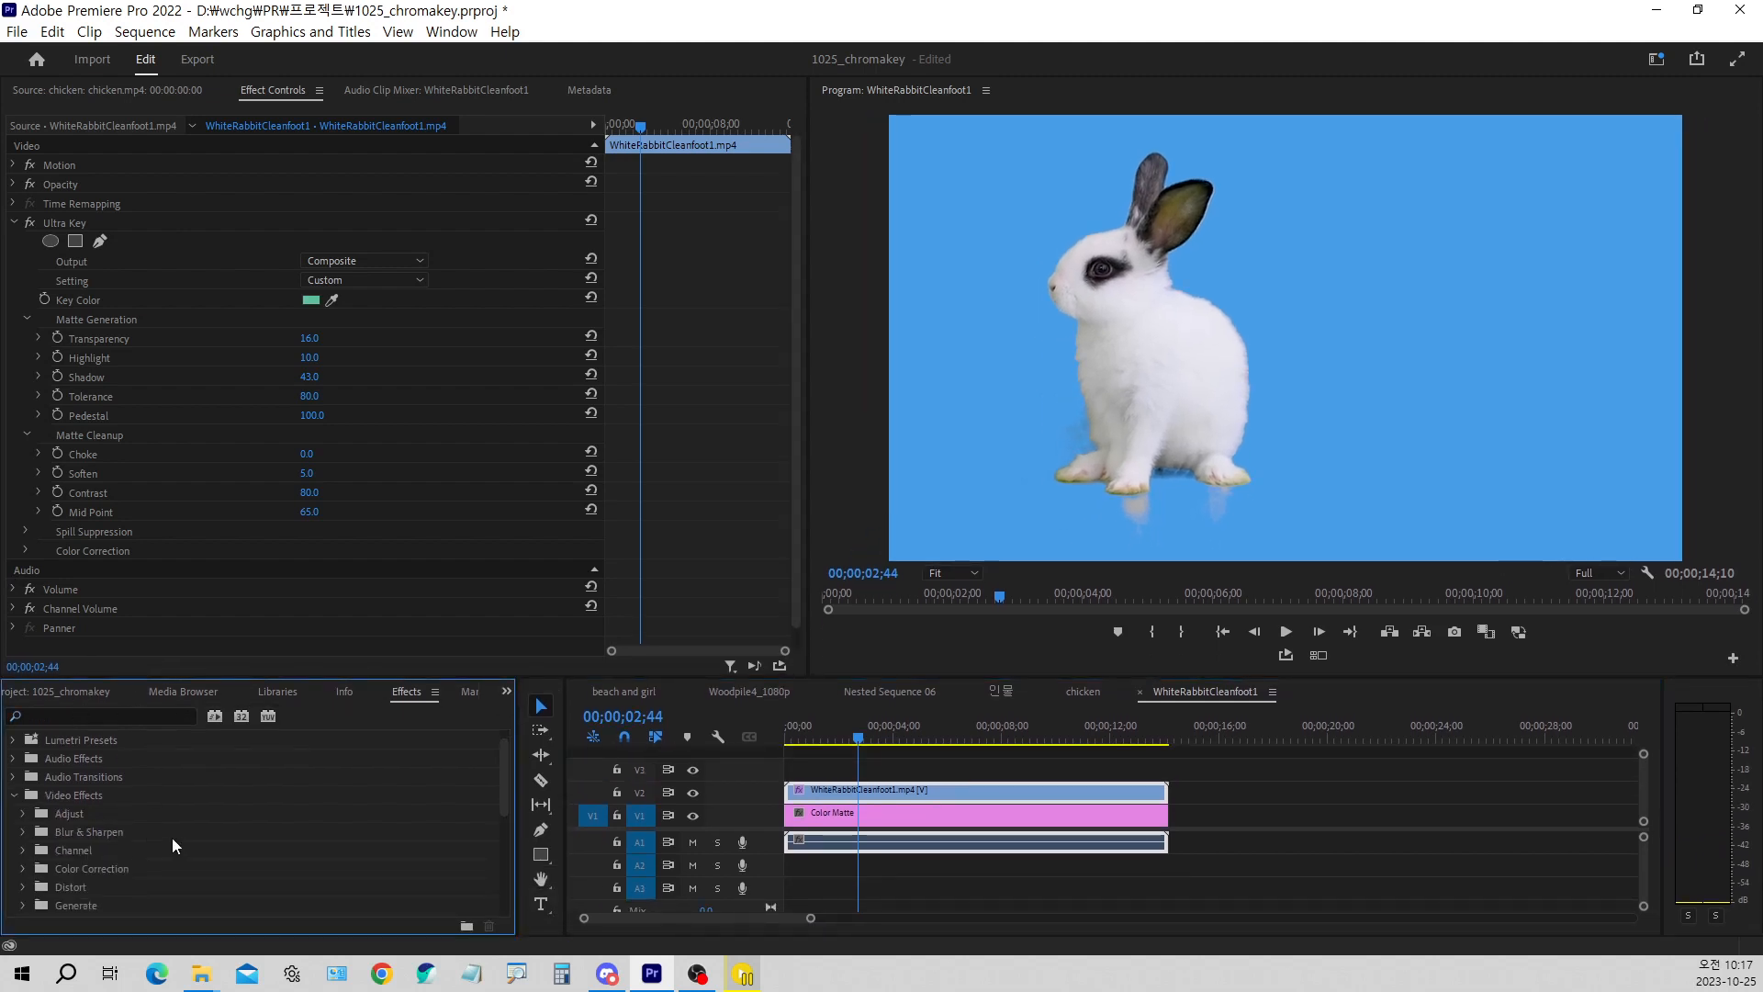
scroll(157, 843, "down", 3)
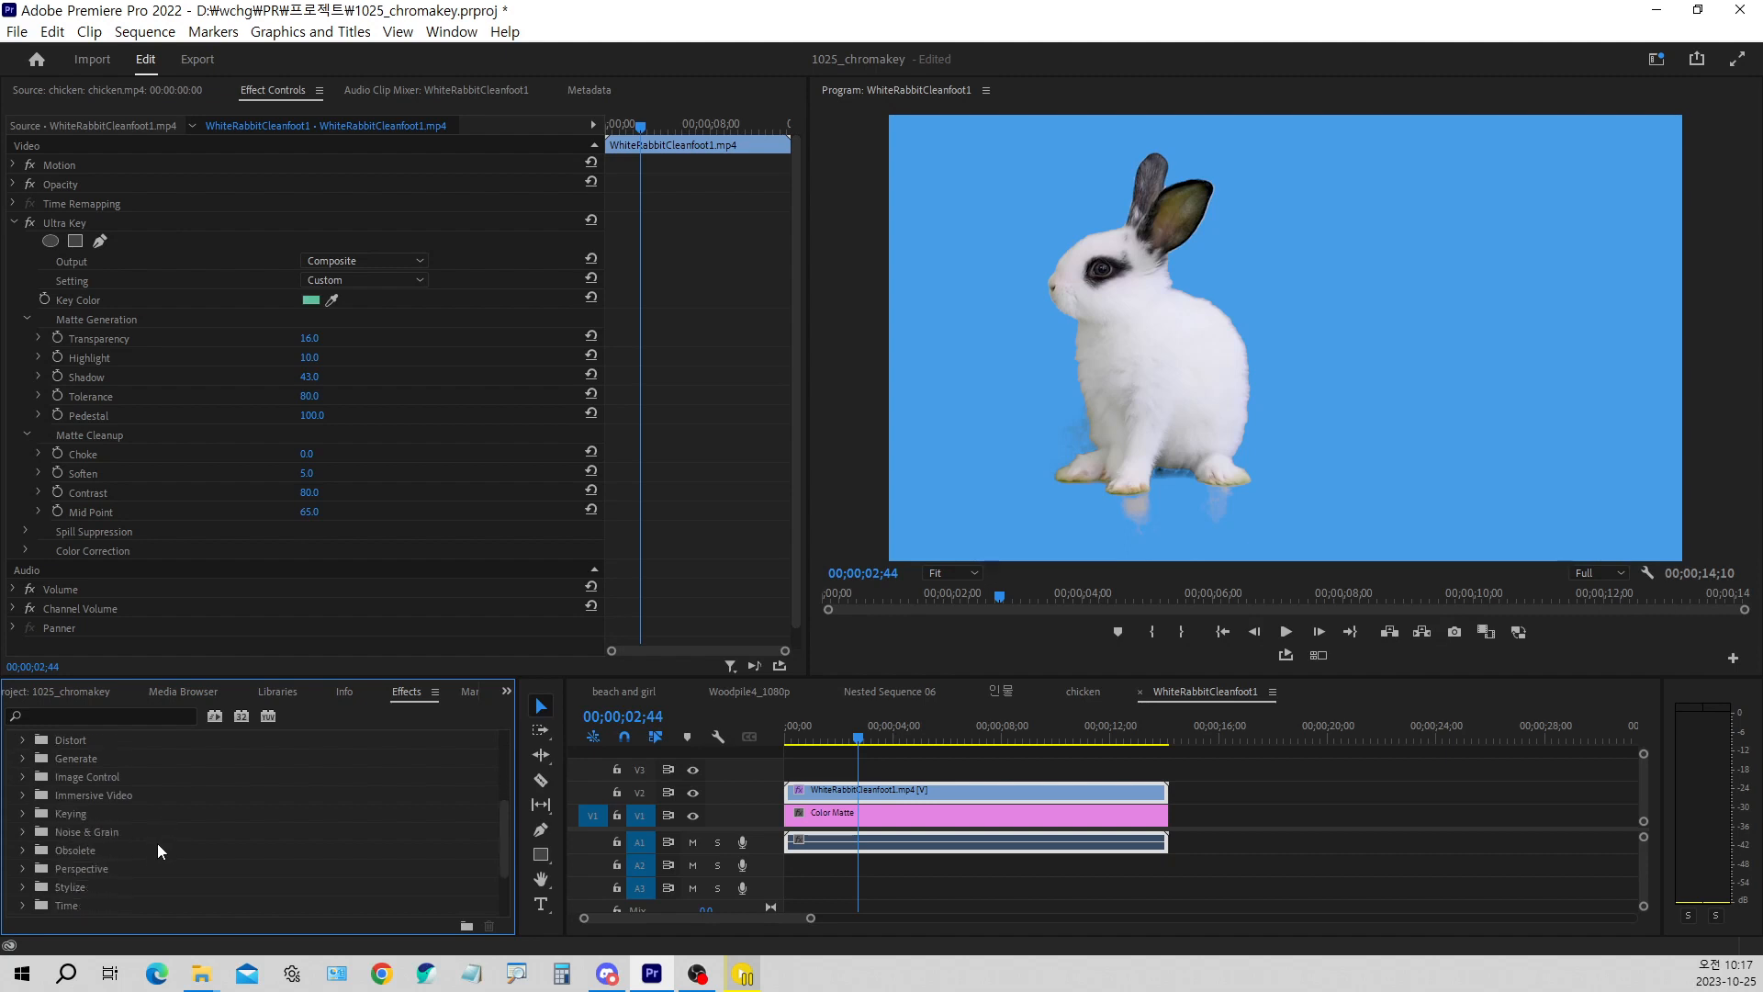
Search the effects for "mat" and clear the search
left_click(101, 715)
type("matt")
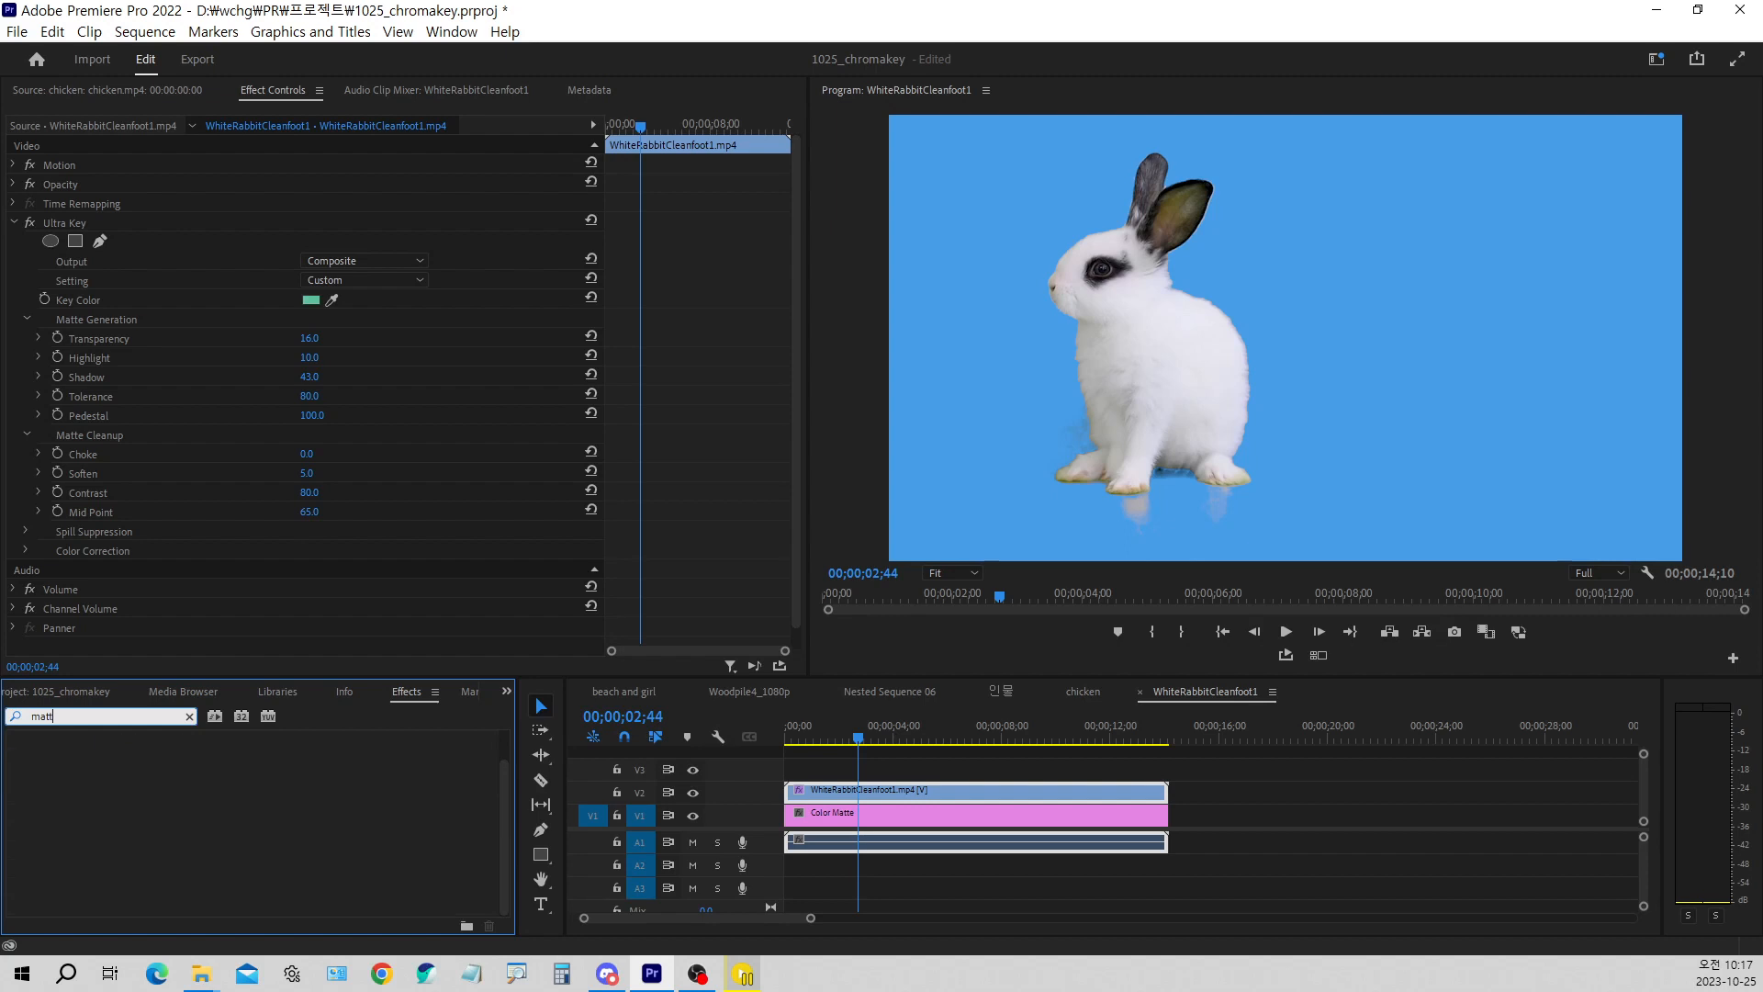
key("BackSpace")
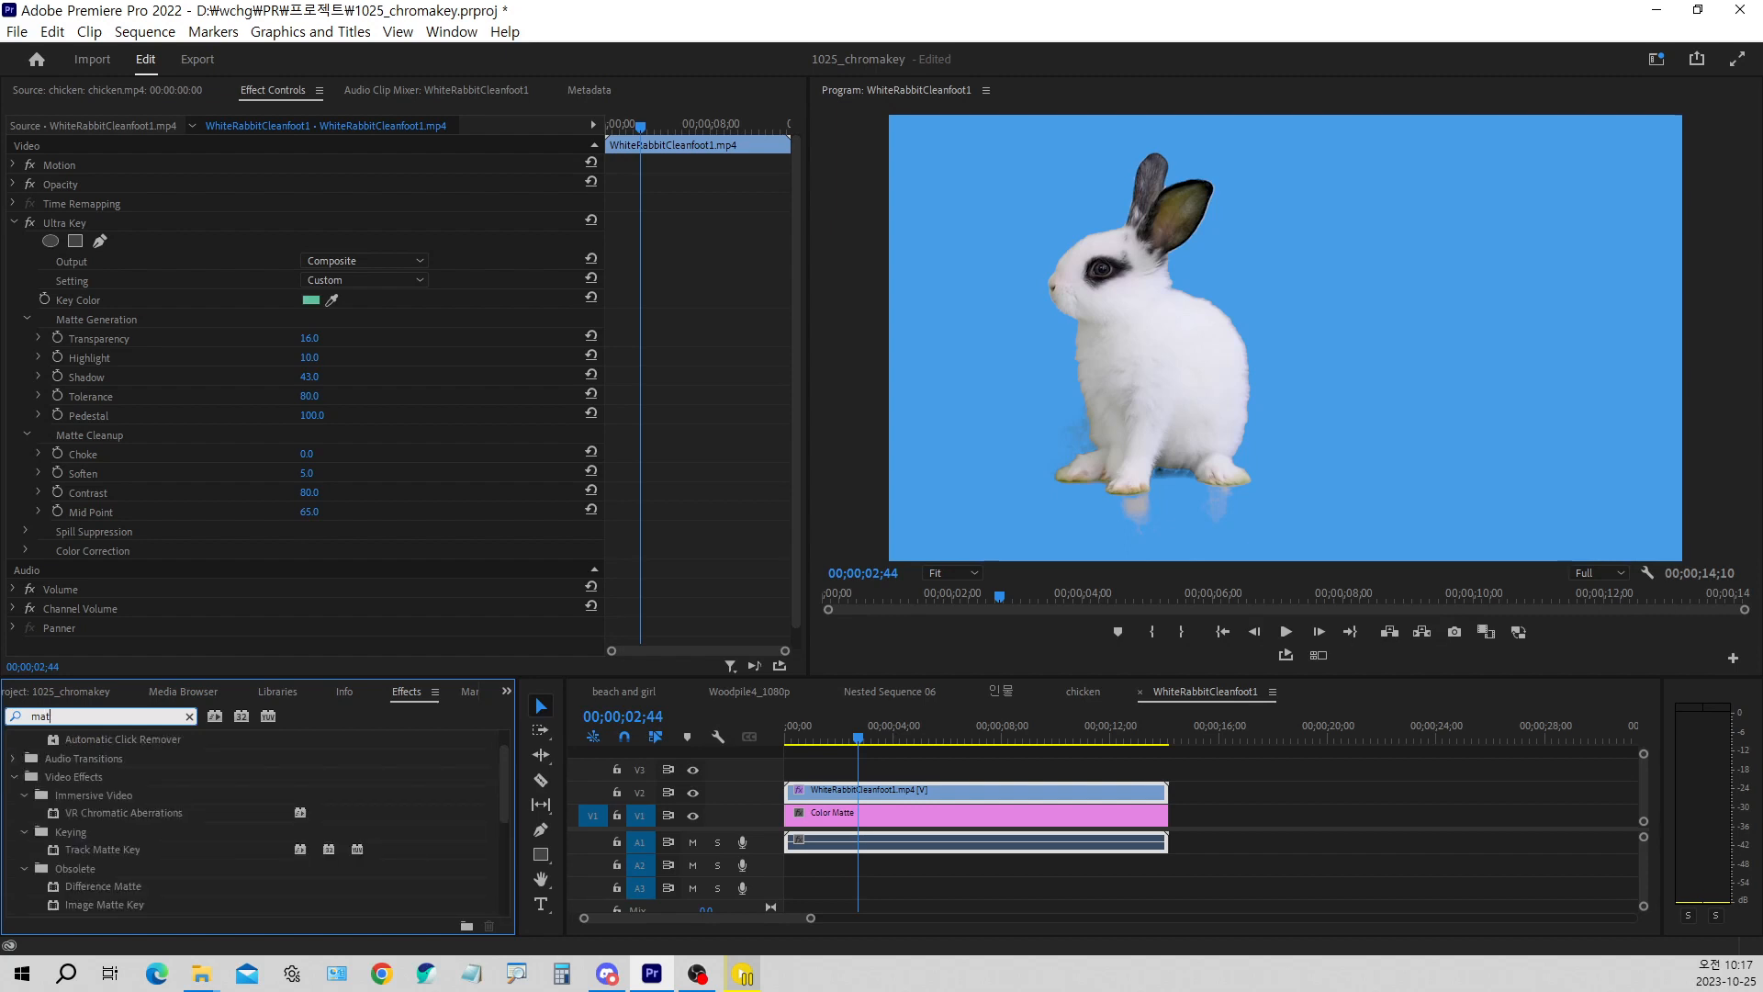
key("BackSpace")
key("BackSpace")
key("BackSpace")
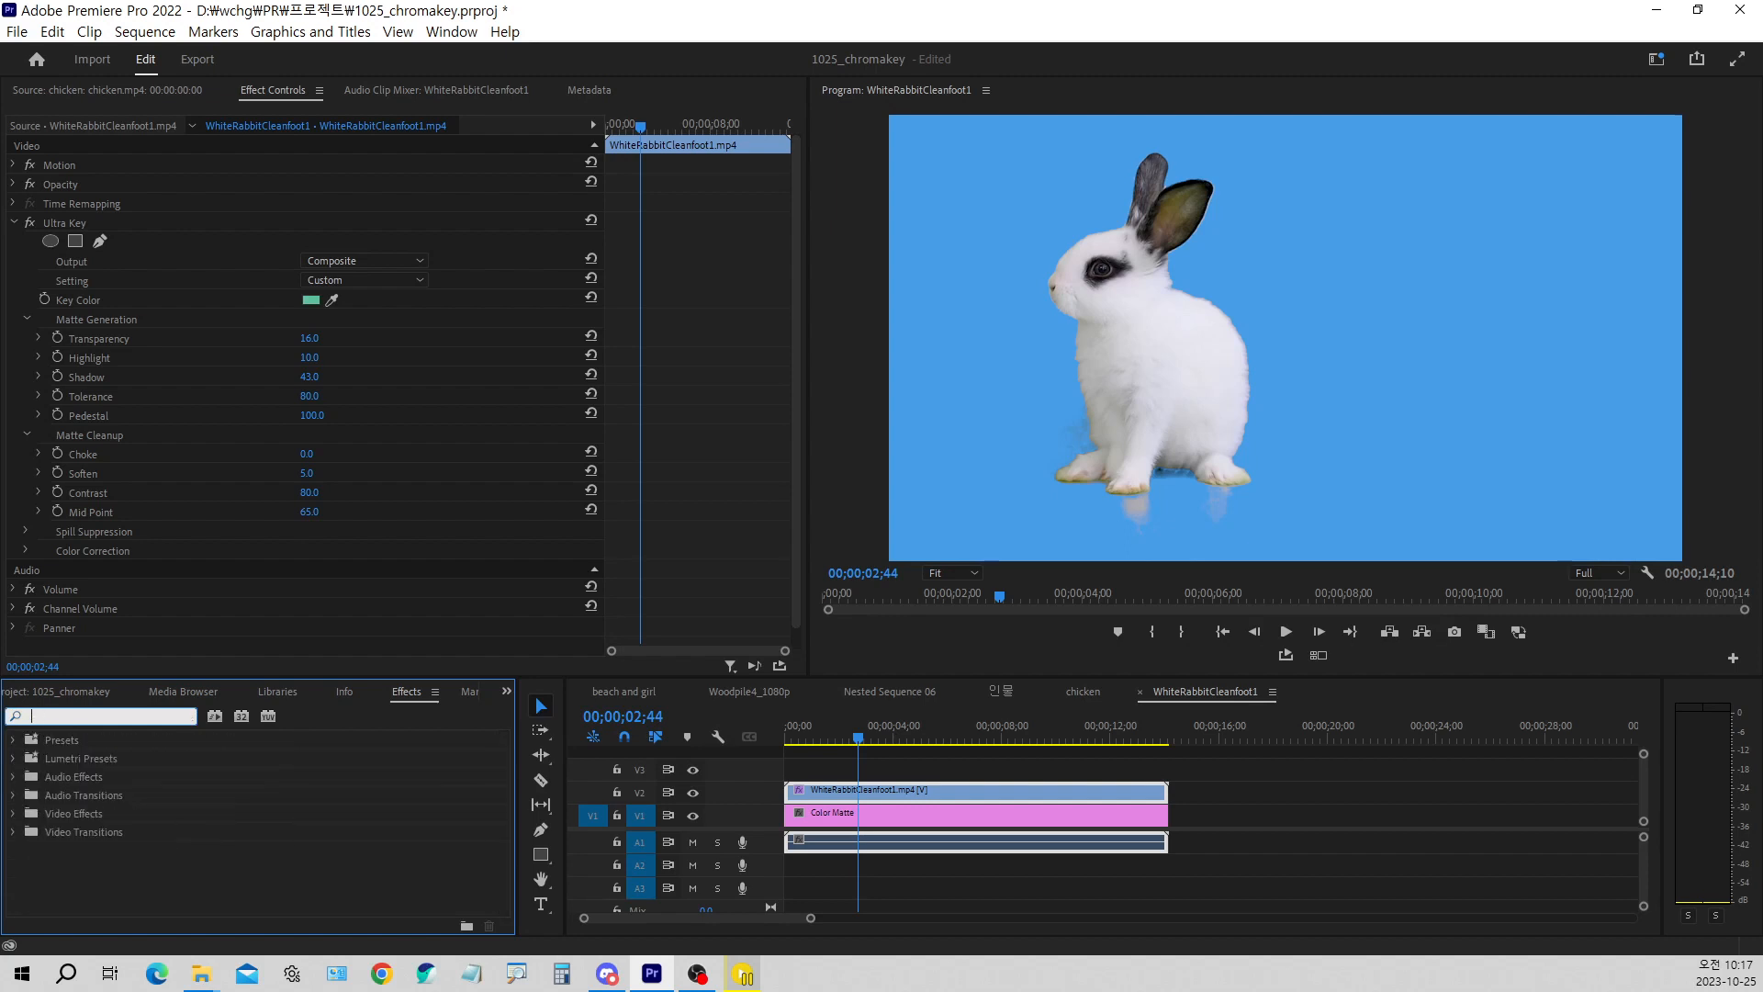
Search the effects for "alp" and apply Alpha Adjust to the rabbit clip
type("al")
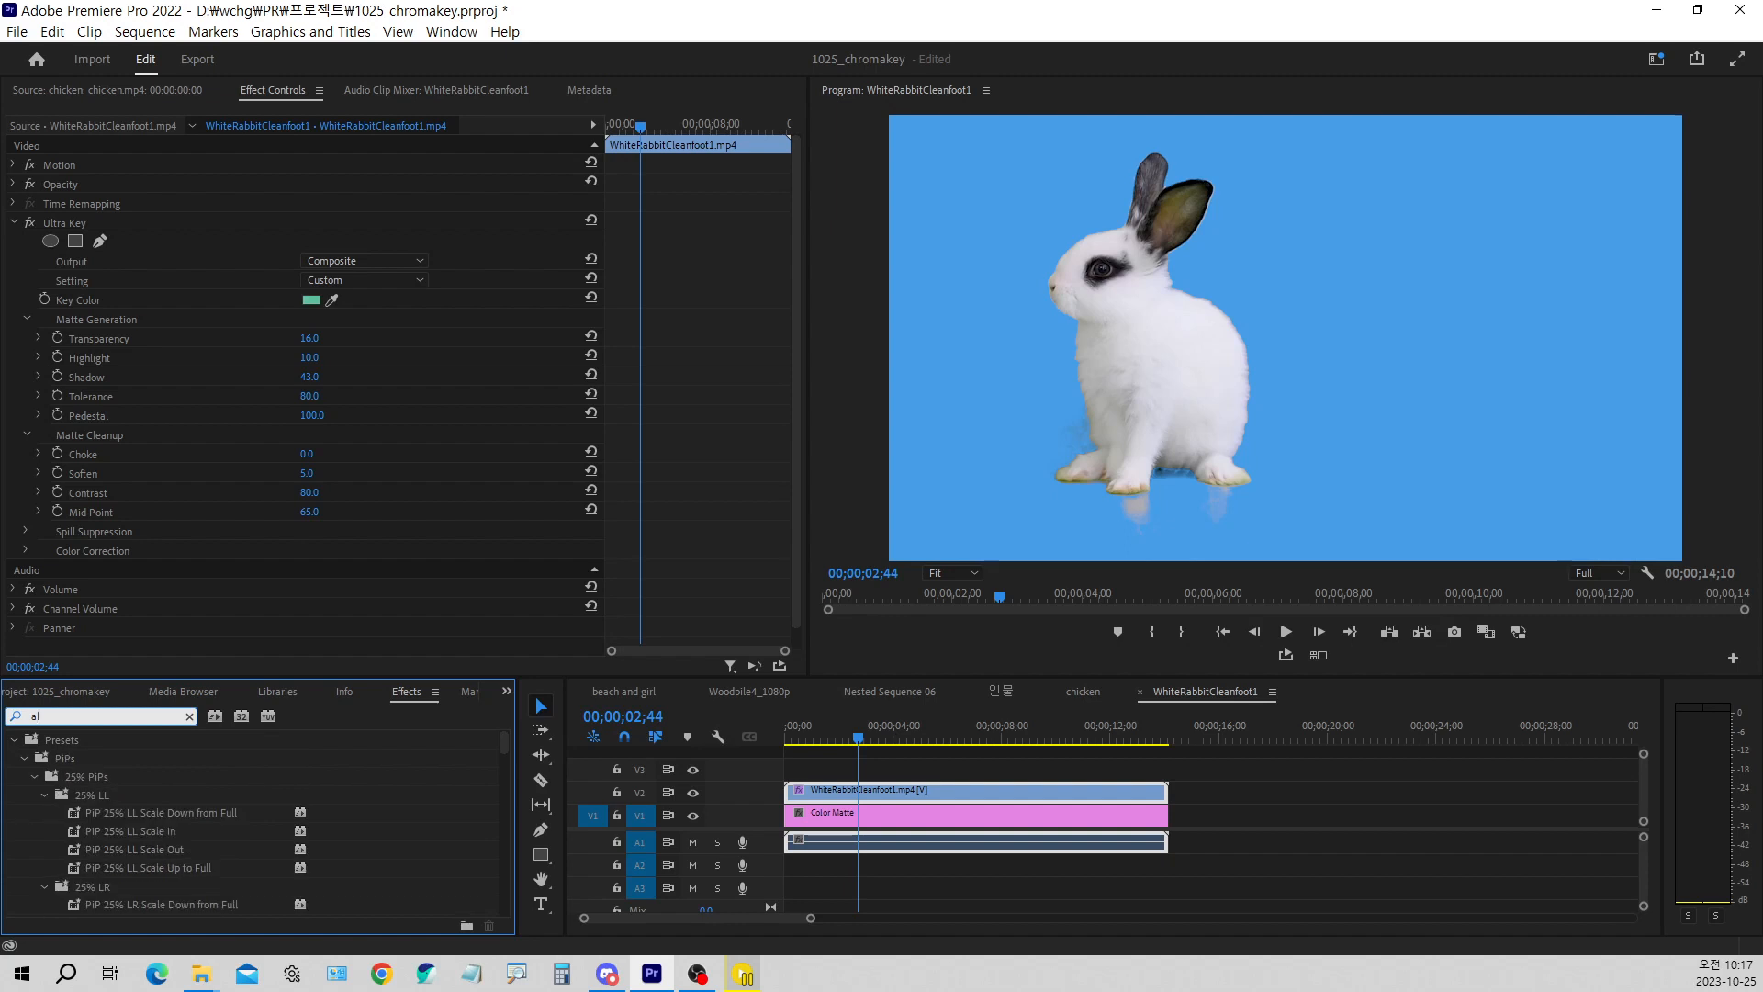
type("p")
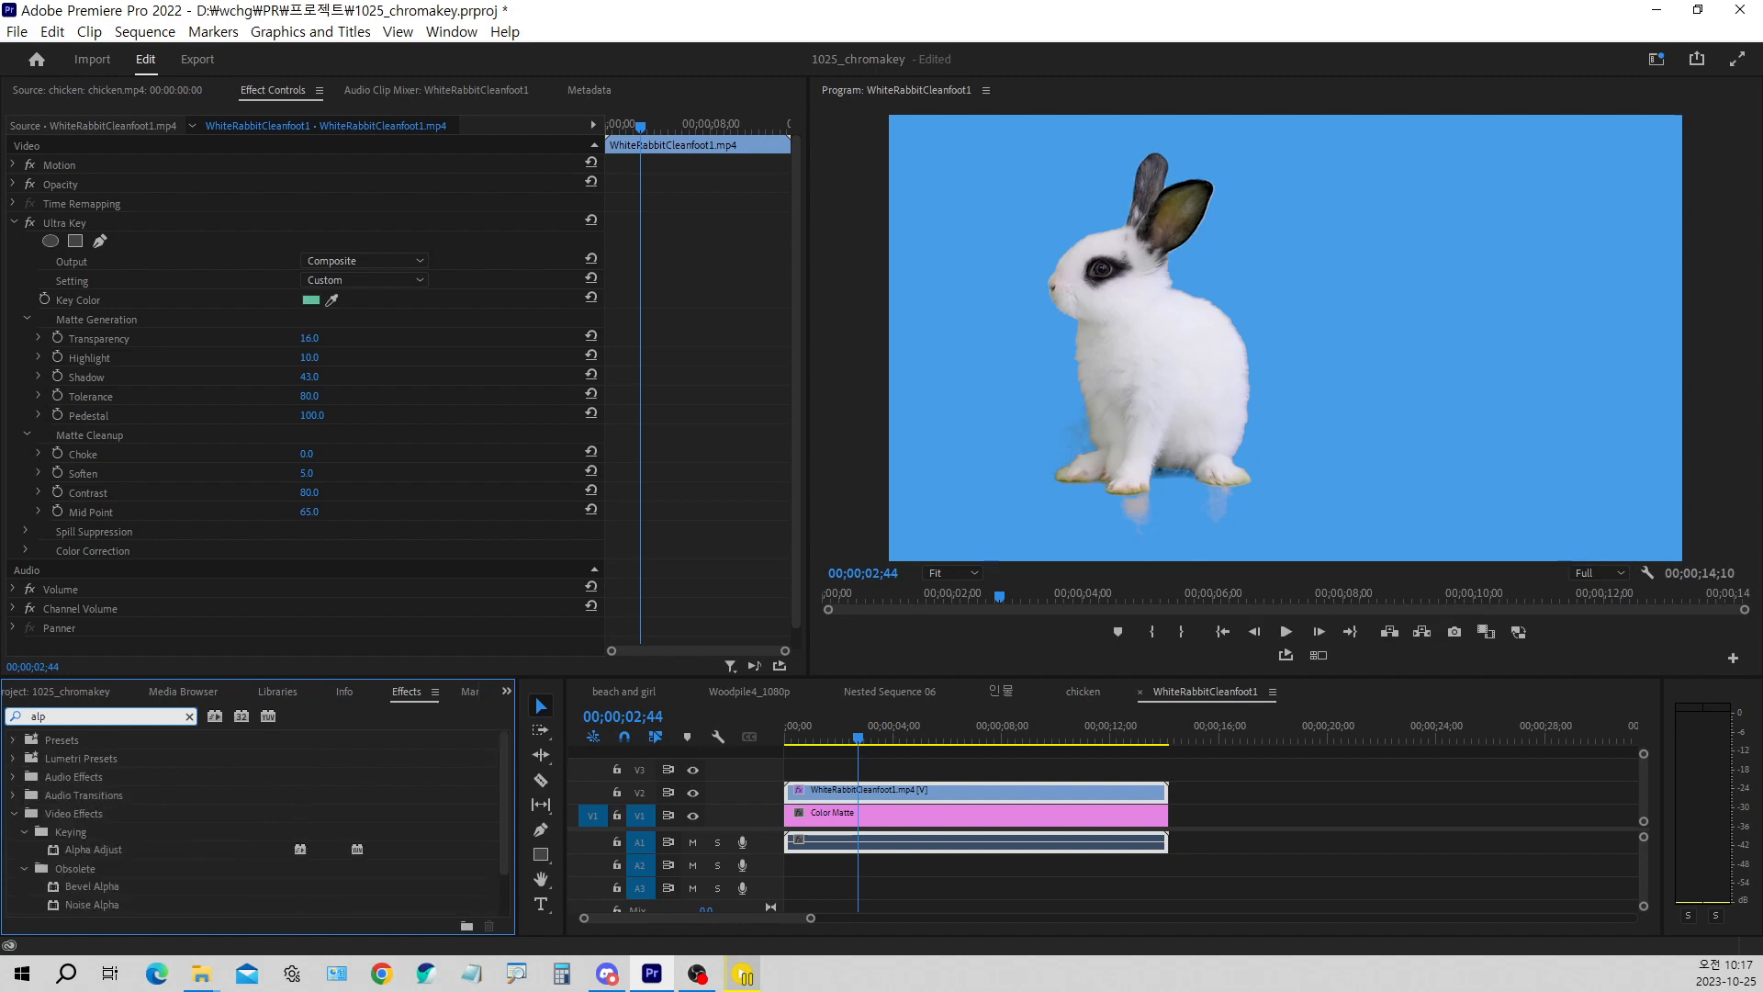
double_click(107, 851)
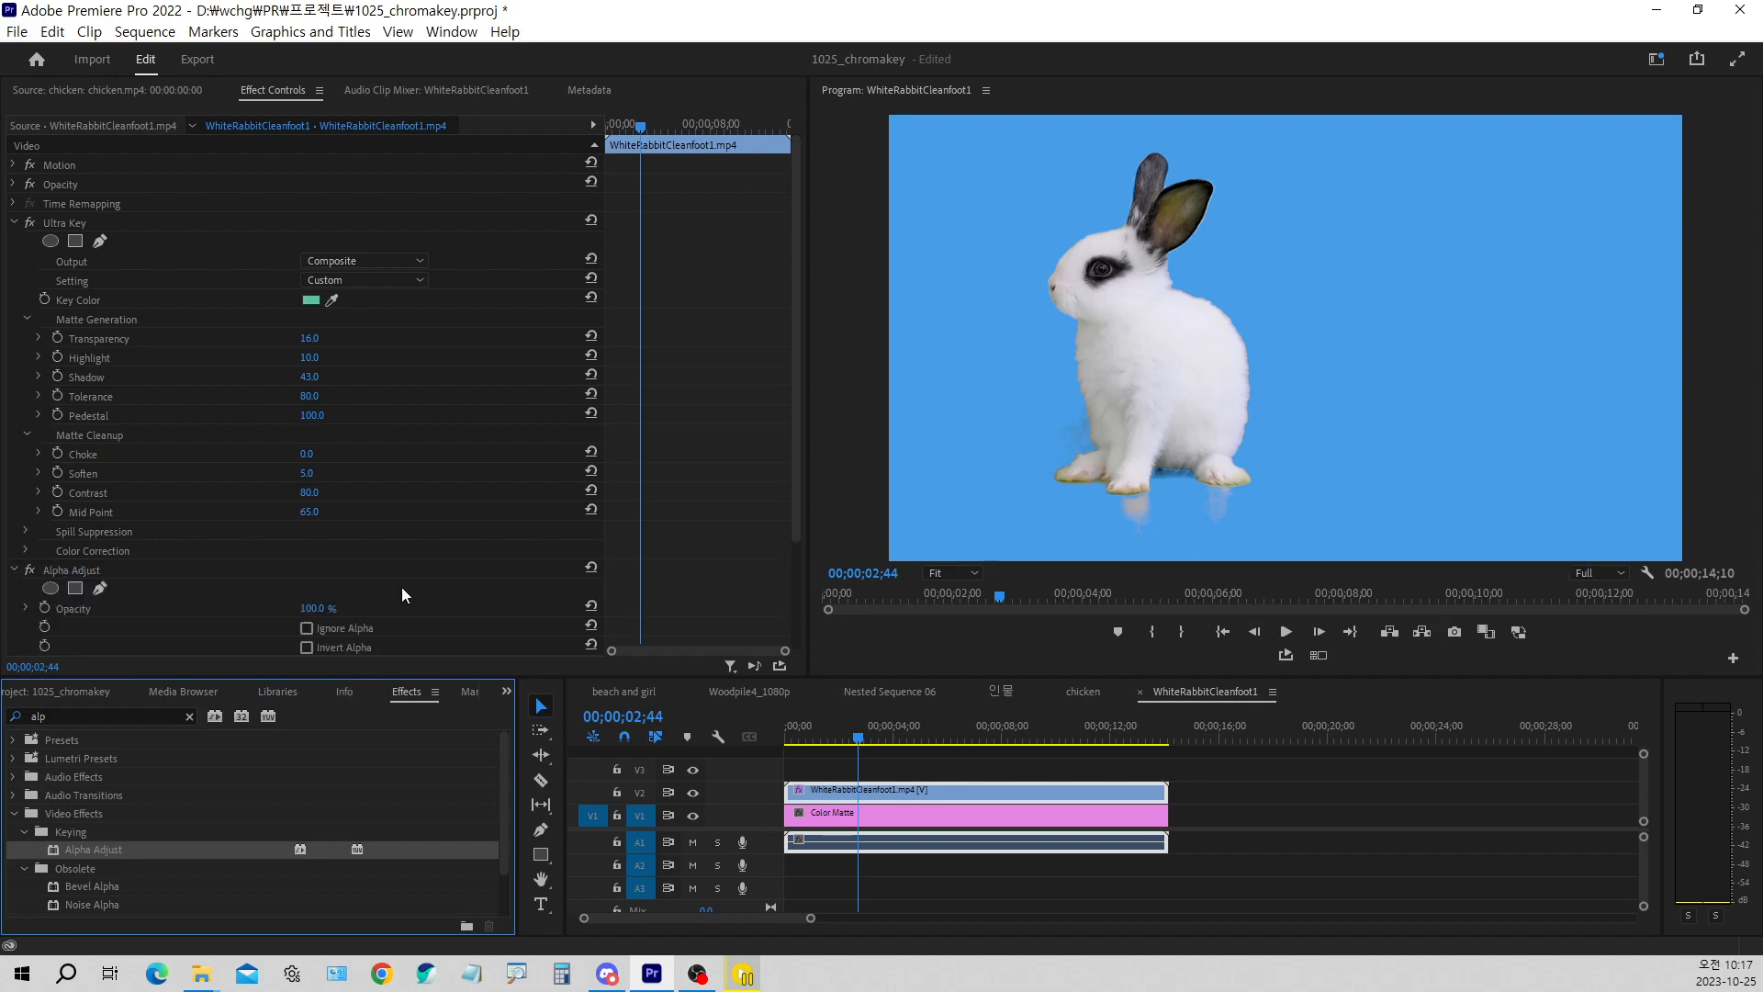
Check Alpha Adjust's Opacity setting and remove the effect from the rabbit clip
scroll(349, 566, "down", 2)
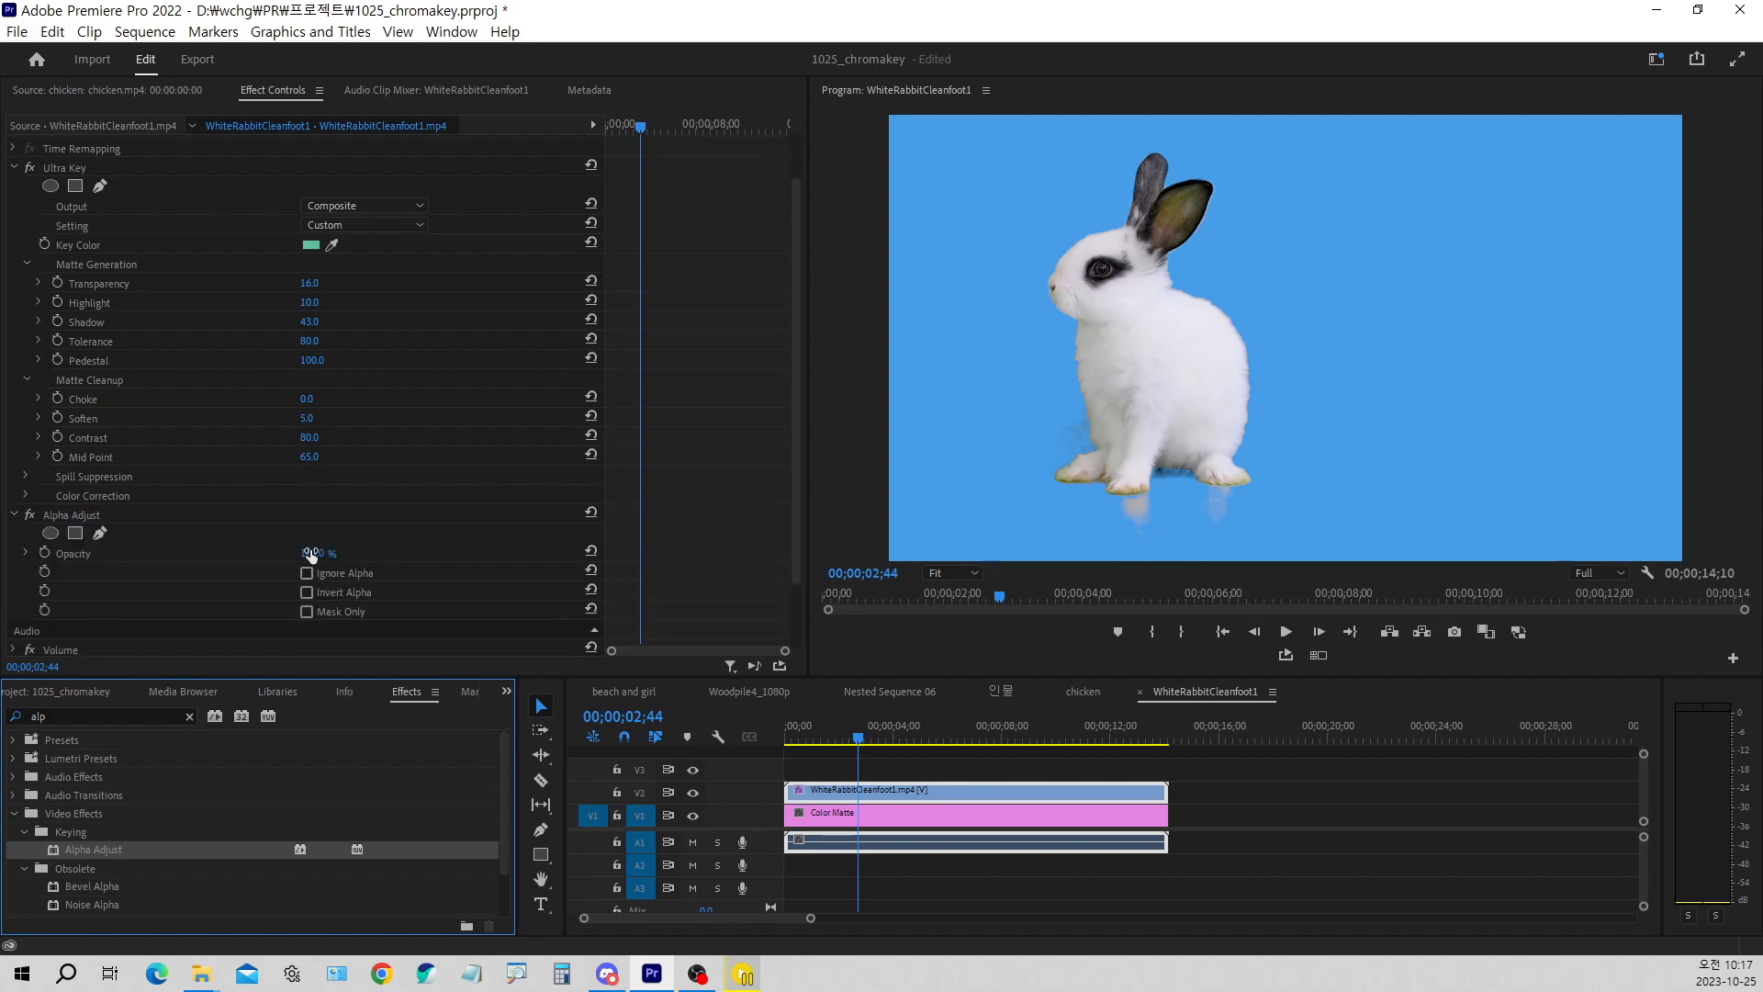
mouse_move(313, 554)
left_mouse_down()
mouse_move(295, 554)
mouse_move(326, 552)
left_mouse_up()
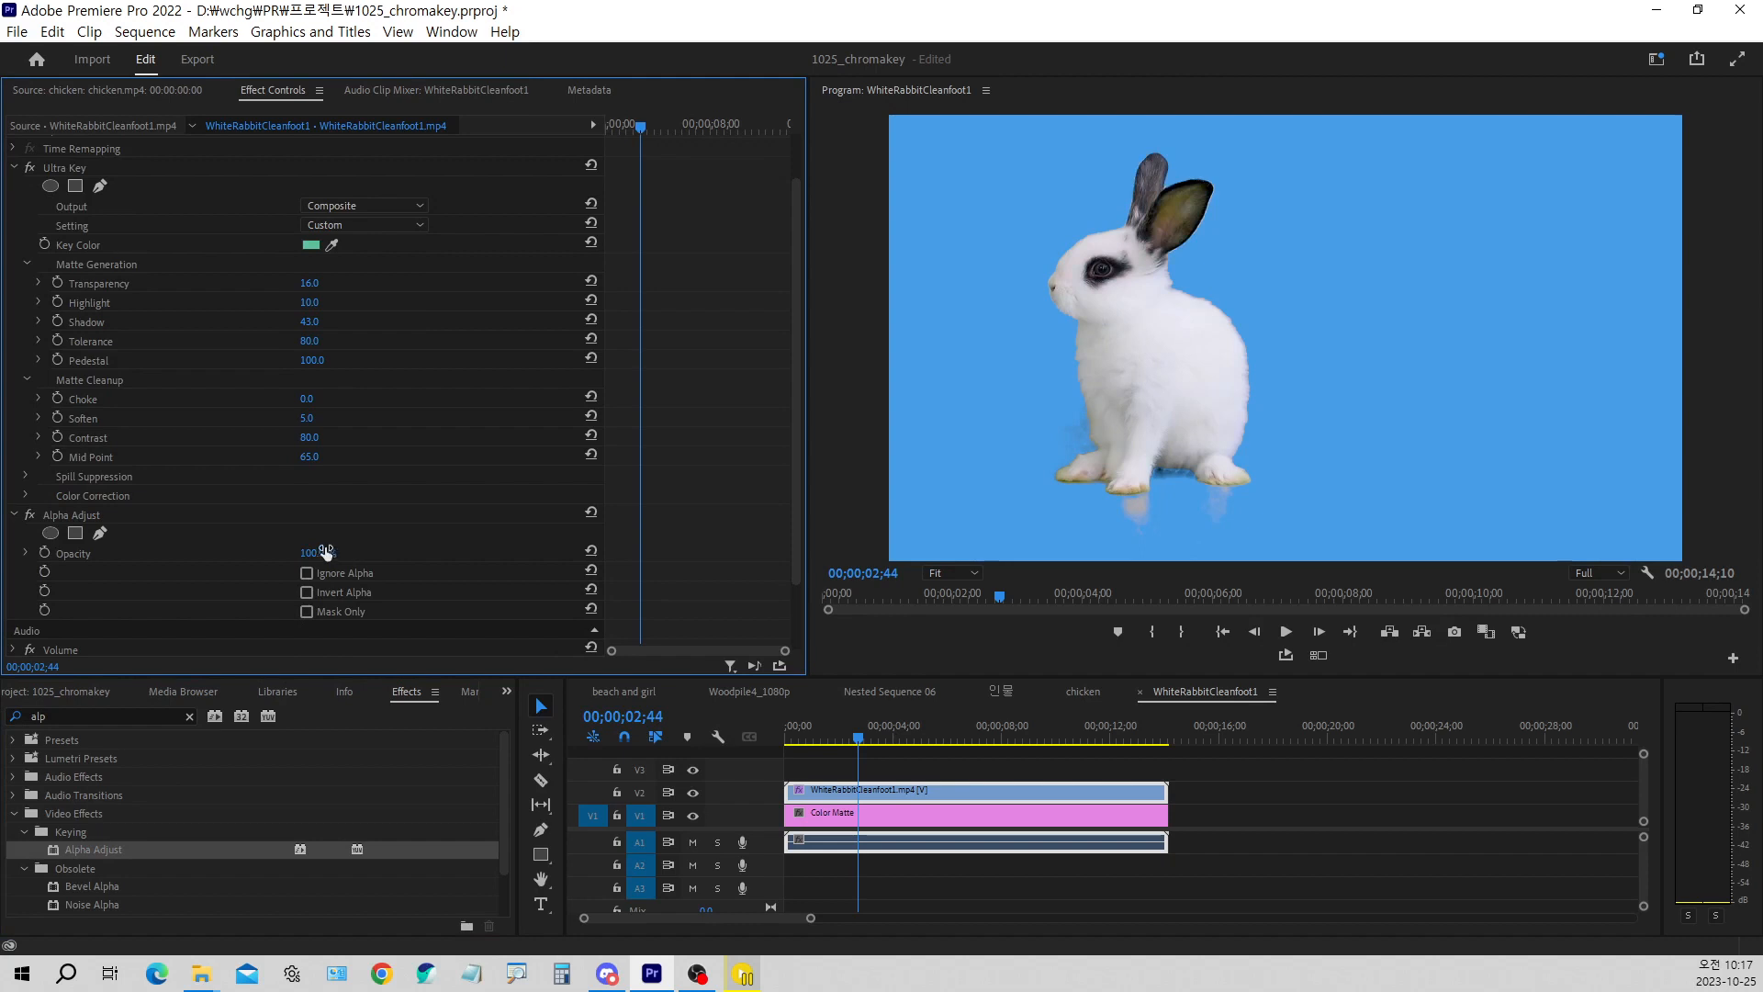
left_click(89, 518)
key("Delete")
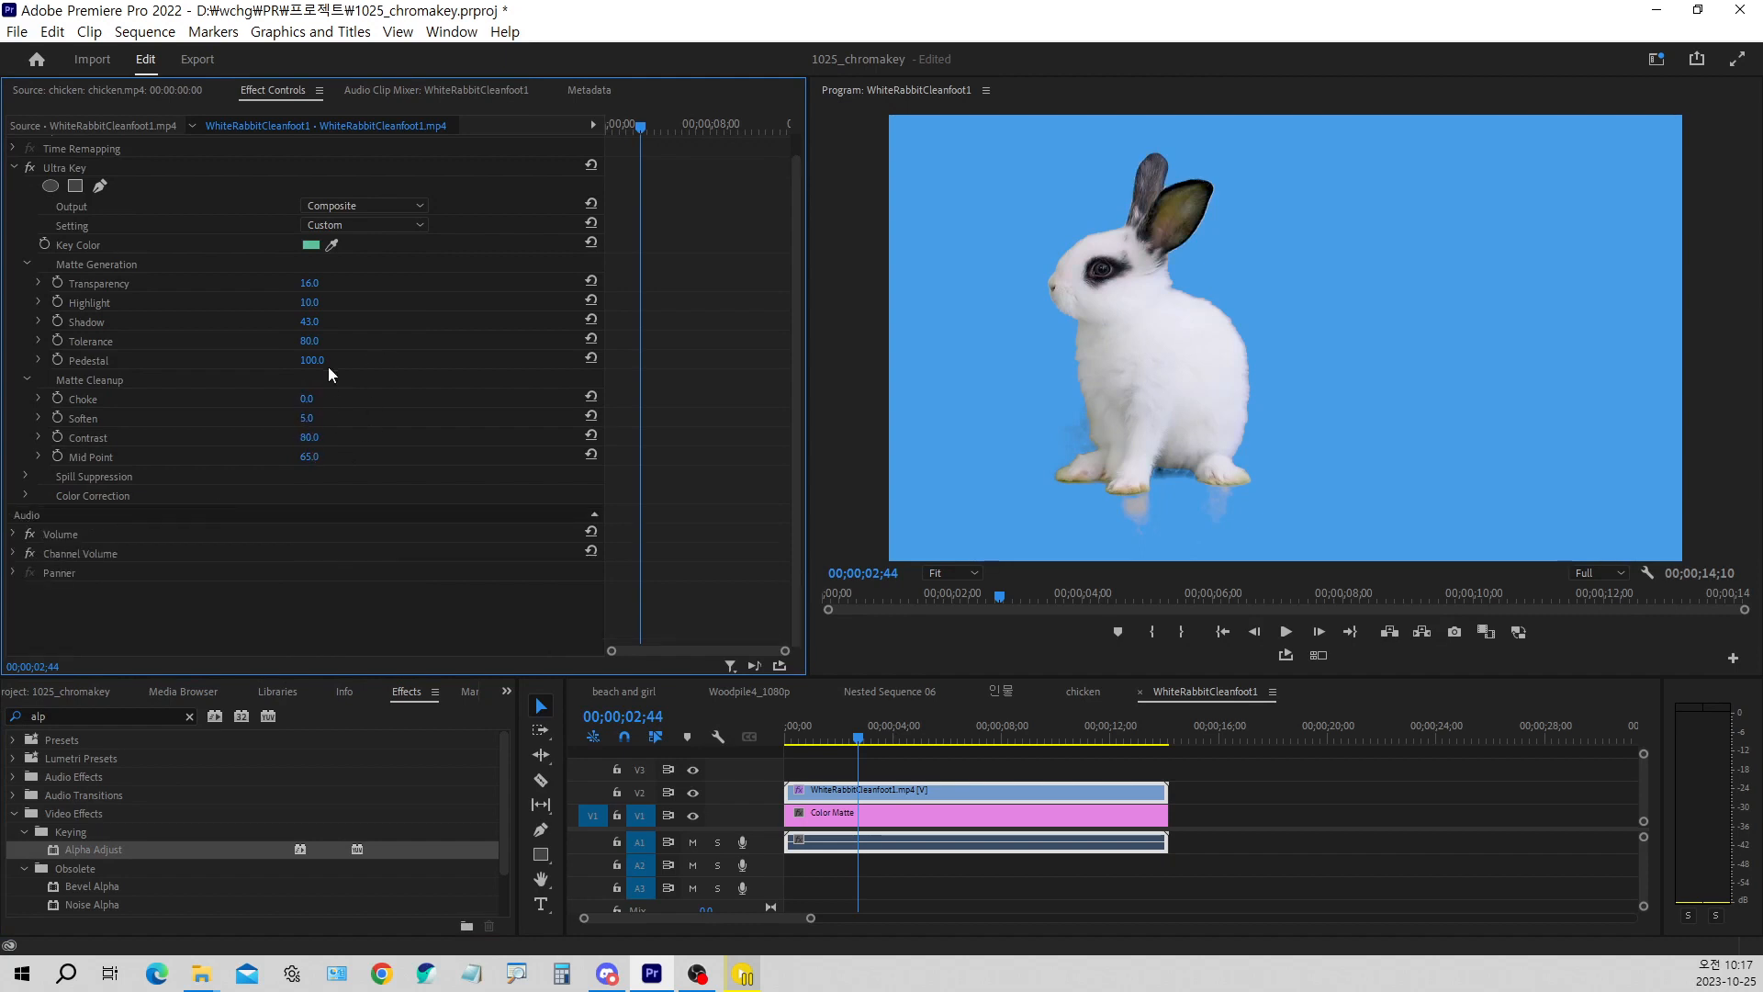
Set Ultra Key's Matte Generation Transparency to 23
mouse_move(311, 303)
left_mouse_down()
mouse_move(351, 303)
mouse_move(301, 303)
left_mouse_up()
mouse_move(325, 302)
left_mouse_down()
mouse_move(349, 290)
mouse_move(314, 287)
mouse_move(330, 287)
left_mouse_up()
left_click_drag(336, 286, 330, 287)
left_click(312, 283)
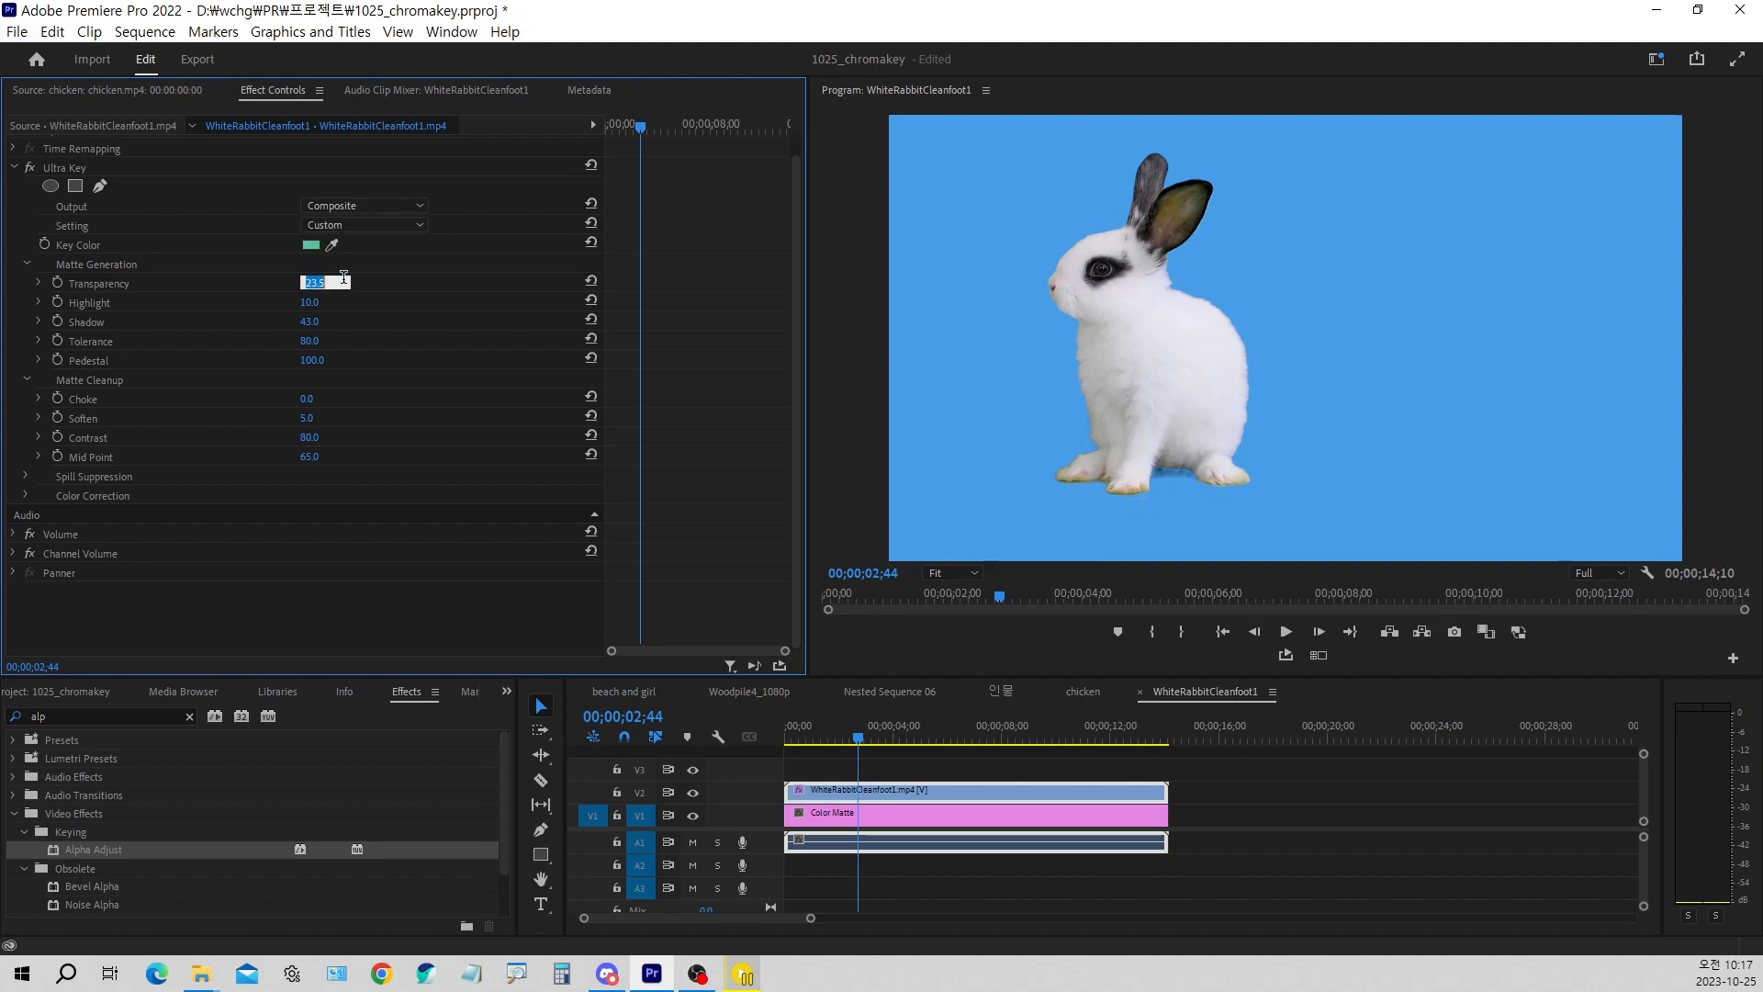
type("23")
key("Return")
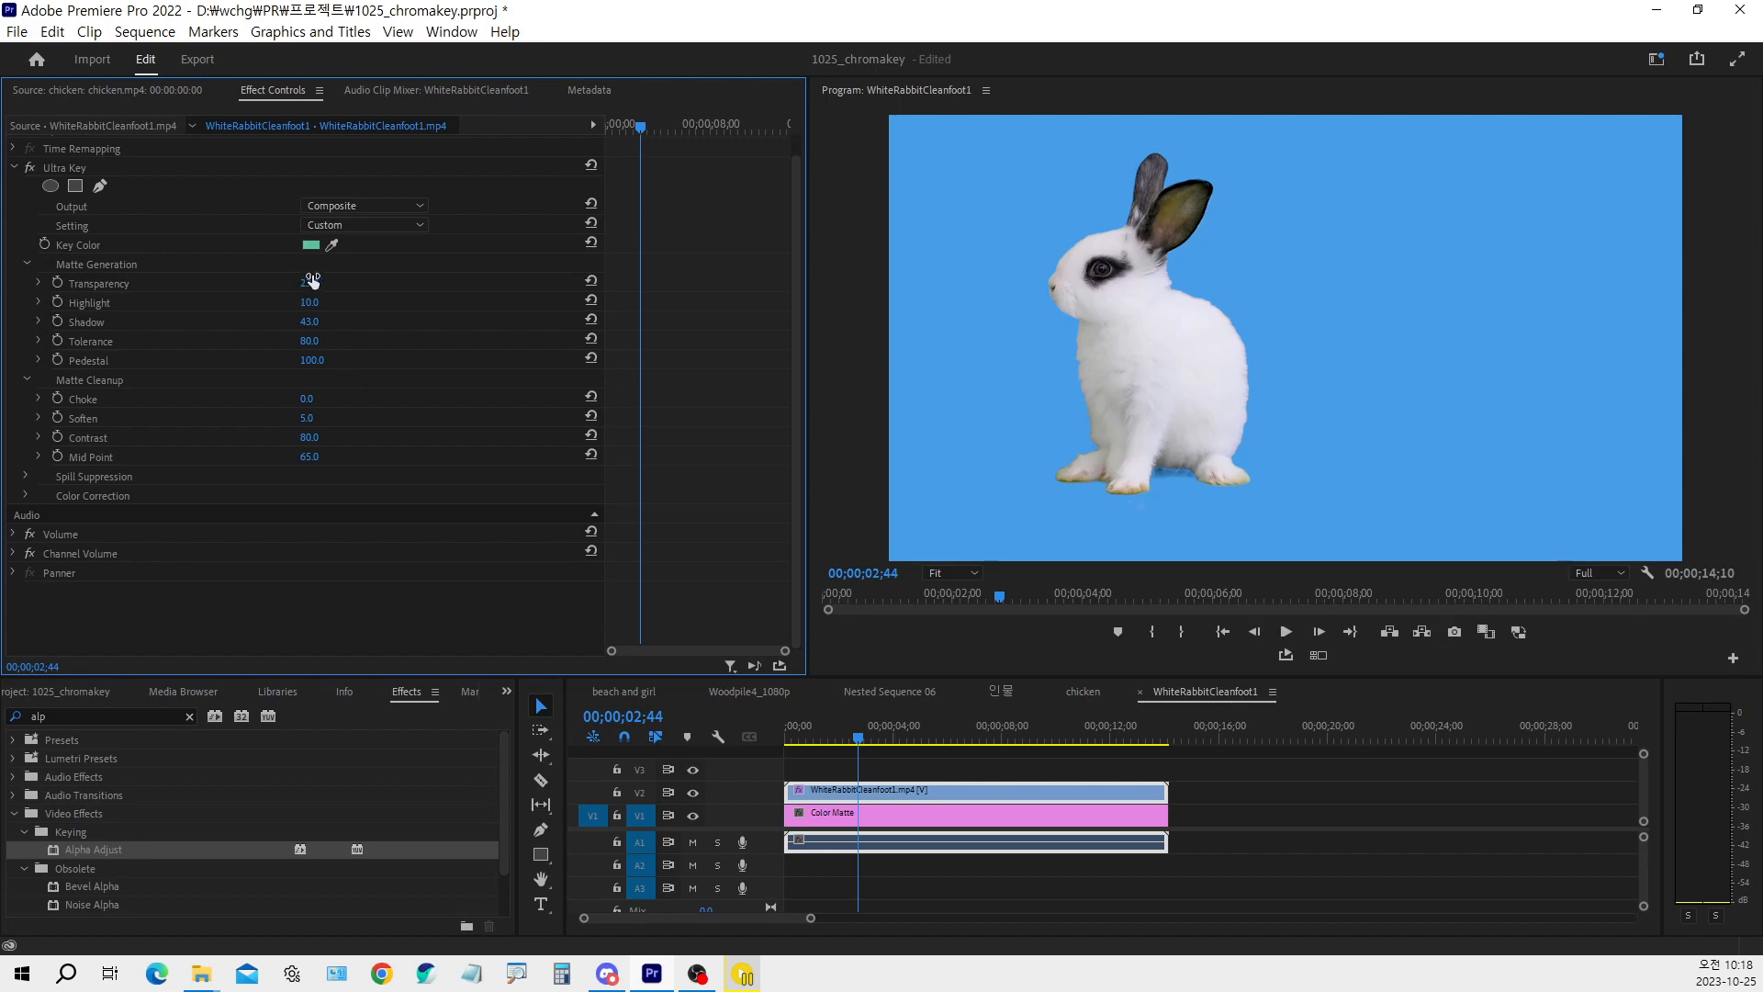
Play the rabbit clip from the start and scrub through it, checking for leftover shadows around the feet
left_click_drag(842, 735, 742, 747)
key("space")
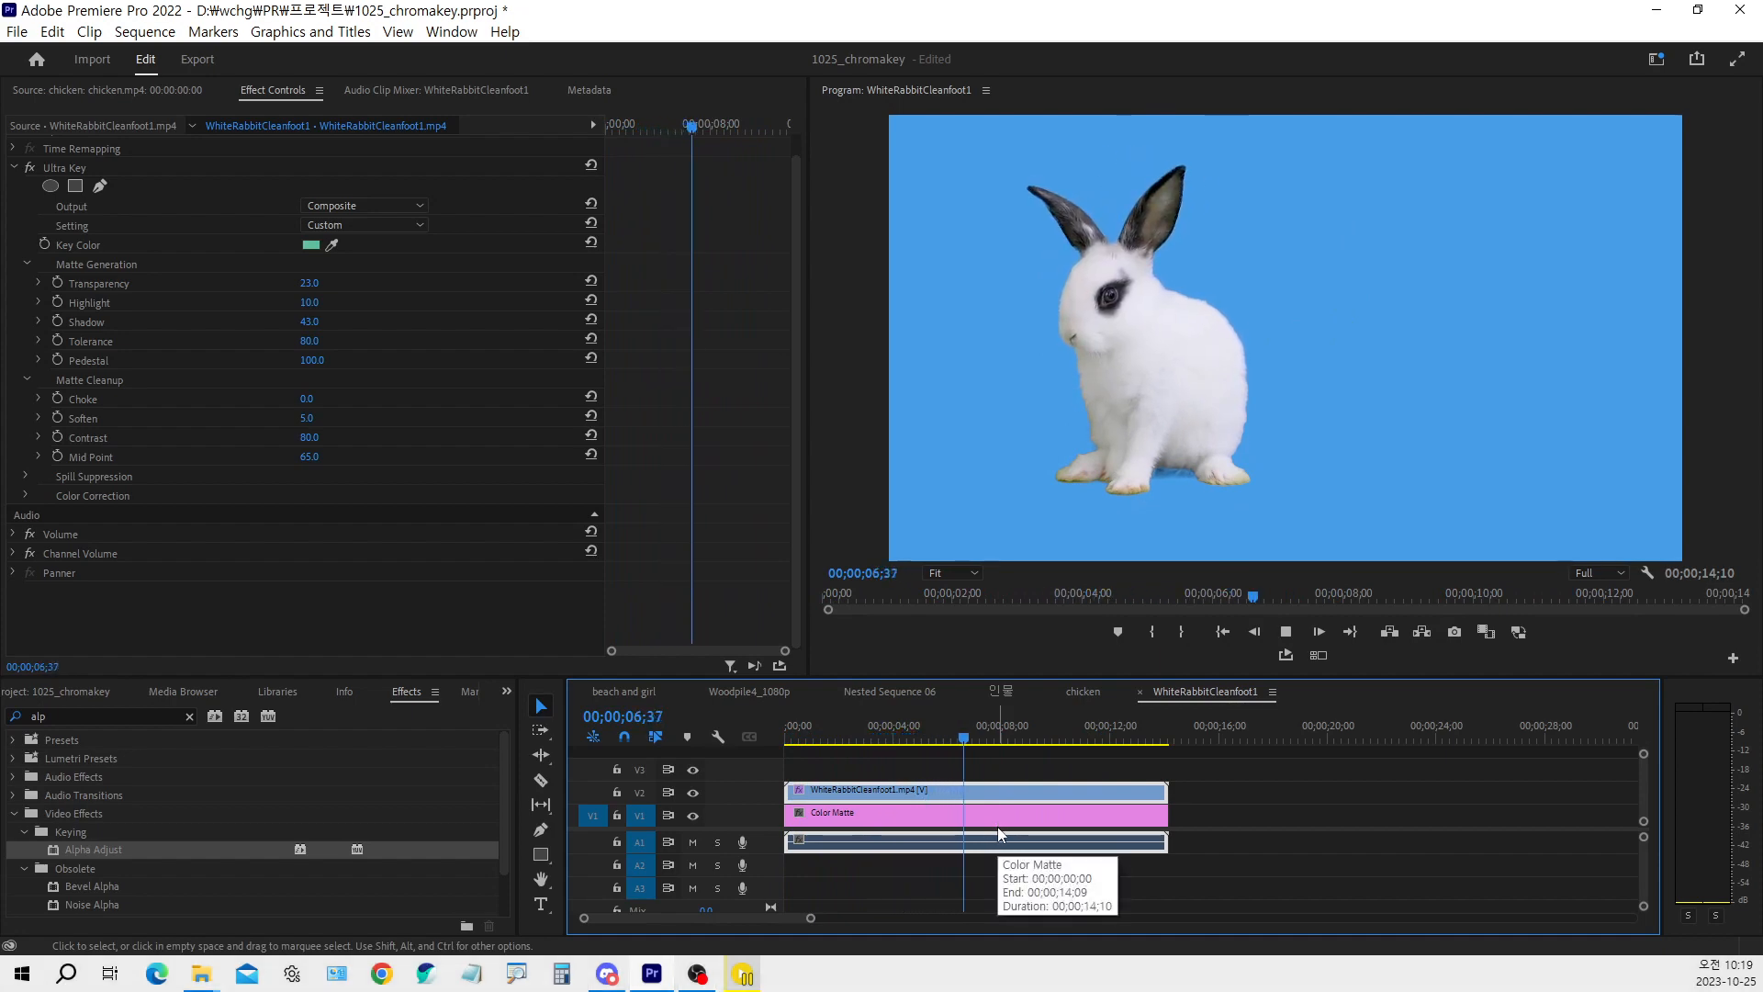
key("space")
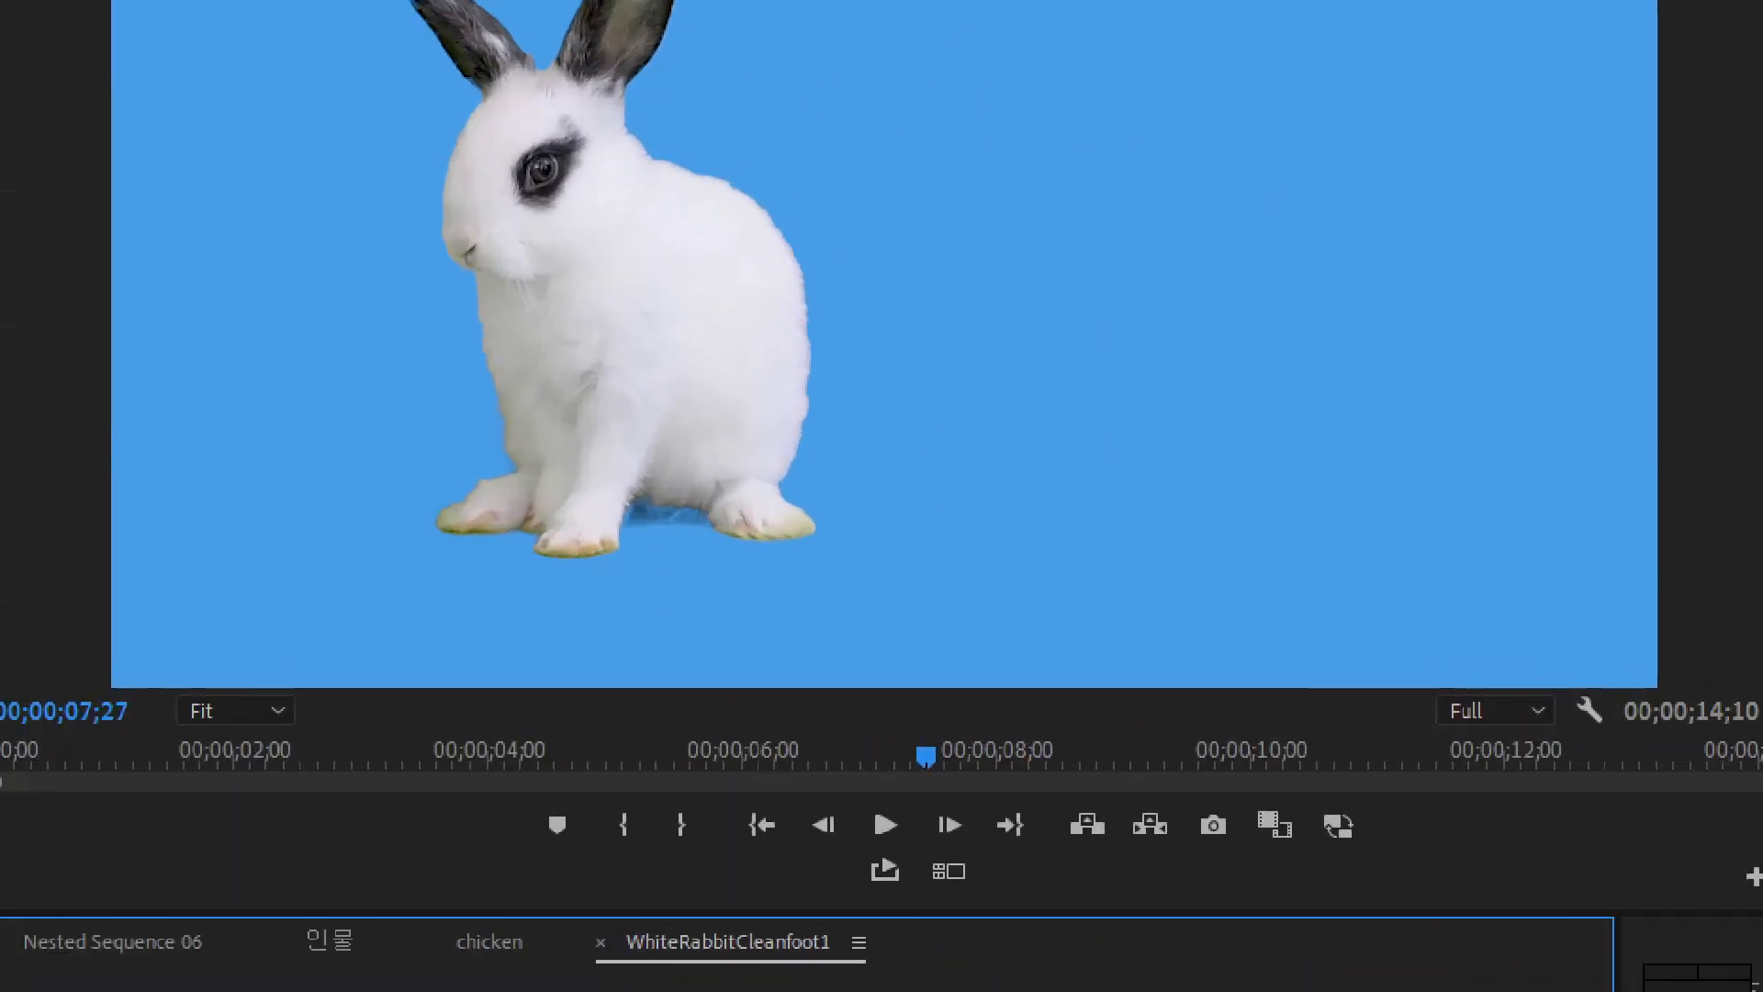
left_click_drag(1312, 411, 1351, 384)
mouse_move(687, 556)
left_mouse_down()
mouse_move(607, 551)
mouse_move(706, 507)
mouse_move(764, 541)
mouse_move(681, 575)
left_mouse_up()
mouse_move(452, 393)
left_mouse_down()
mouse_move(523, 469)
mouse_move(464, 515)
mouse_move(372, 429)
mouse_move(485, 416)
left_mouse_up()
key("Escape")
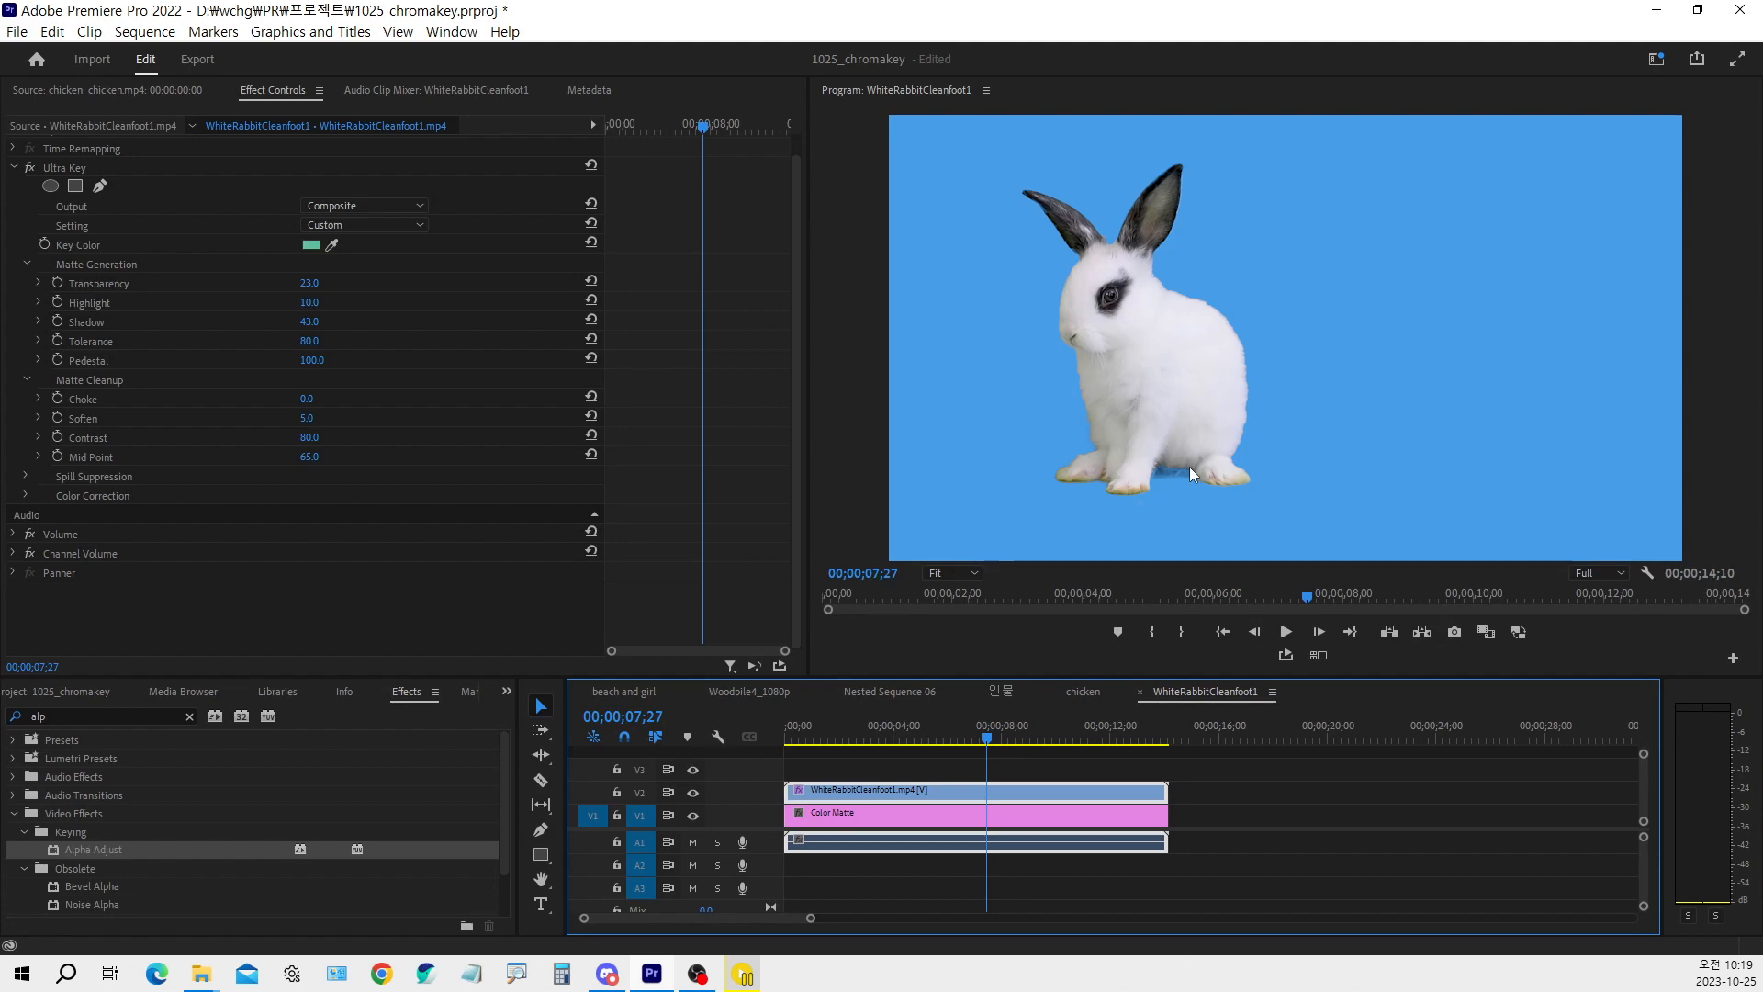
left_click_drag(808, 737, 850, 740)
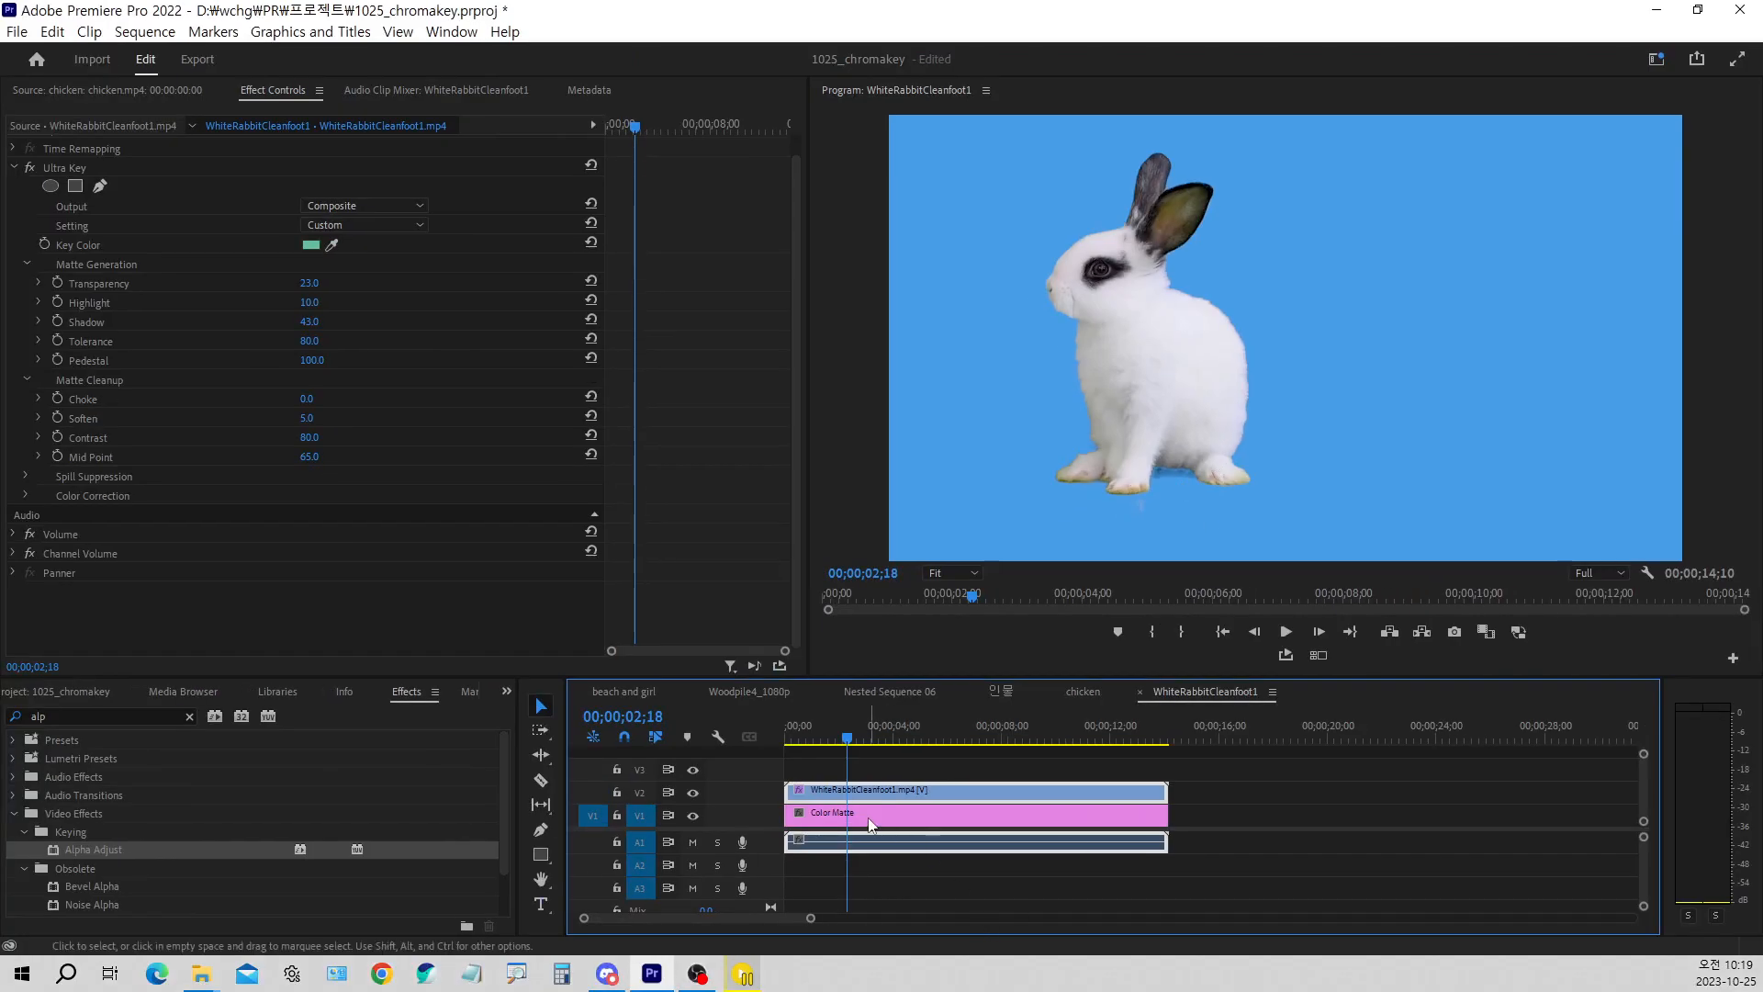
left_click_drag(834, 742, 1006, 747)
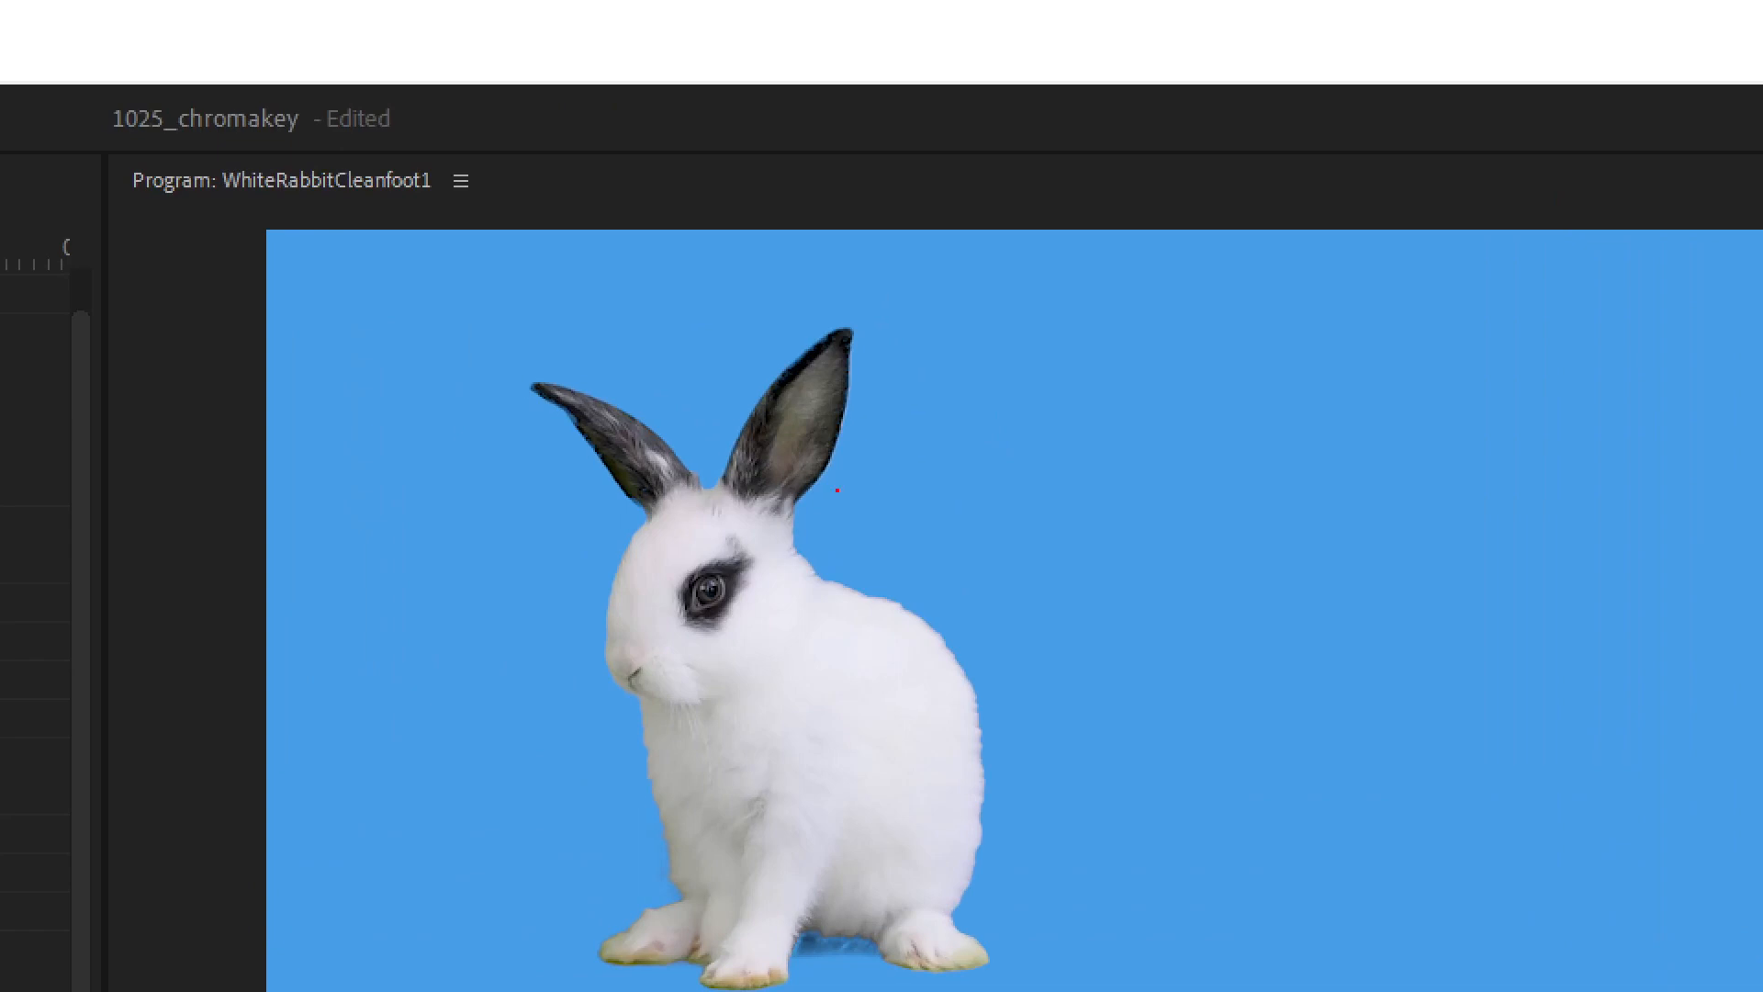
mouse_move(1087, 136)
left_mouse_down()
mouse_move(1071, 135)
mouse_move(1011, 333)
left_mouse_up()
mouse_move(511, 667)
left_mouse_down()
mouse_move(1004, 372)
mouse_move(689, 218)
left_mouse_up()
mouse_move(1006, 746)
left_mouse_down()
mouse_move(777, 716)
mouse_move(550, 791)
mouse_move(558, 980)
mouse_move(885, 988)
mouse_move(1113, 940)
left_mouse_up()
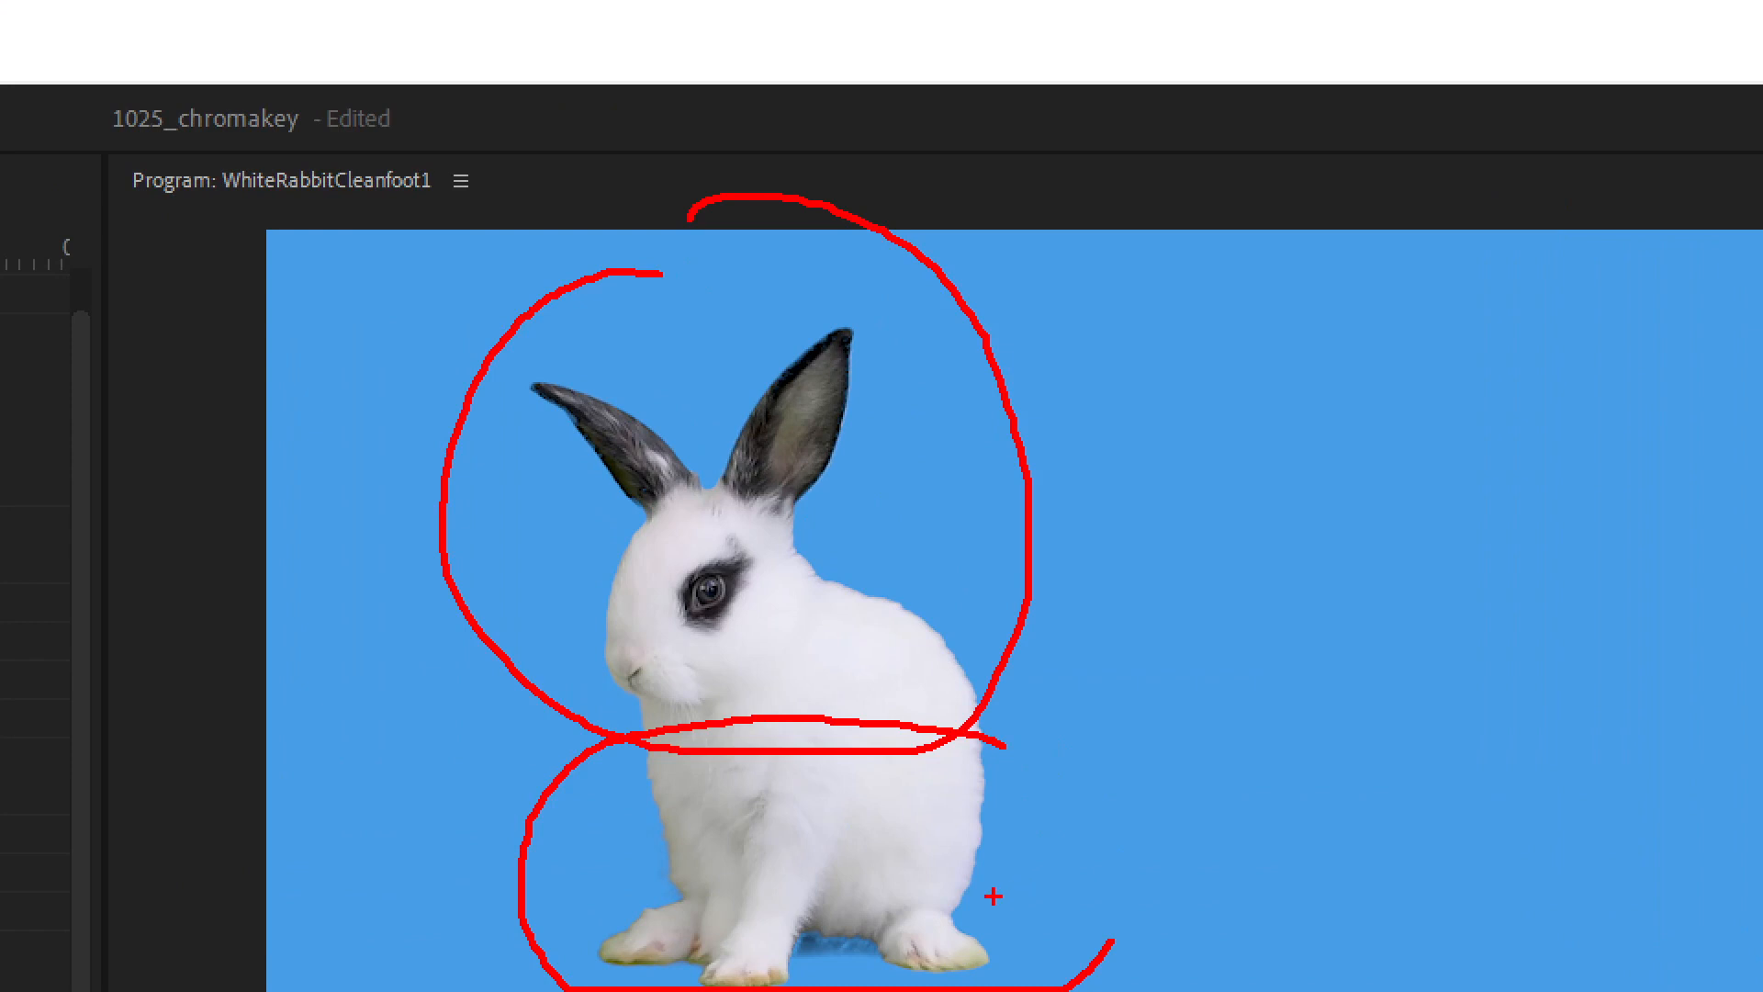
mouse_move(628, 222)
left_mouse_down()
mouse_move(574, 253)
mouse_move(788, 749)
mouse_move(608, 240)
left_mouse_up()
mouse_move(1055, 728)
left_mouse_down()
mouse_move(803, 643)
mouse_move(561, 706)
mouse_move(519, 785)
left_mouse_up()
mouse_move(760, 197)
left_mouse_down()
mouse_move(516, 240)
mouse_move(807, 716)
mouse_move(817, 237)
left_mouse_up()
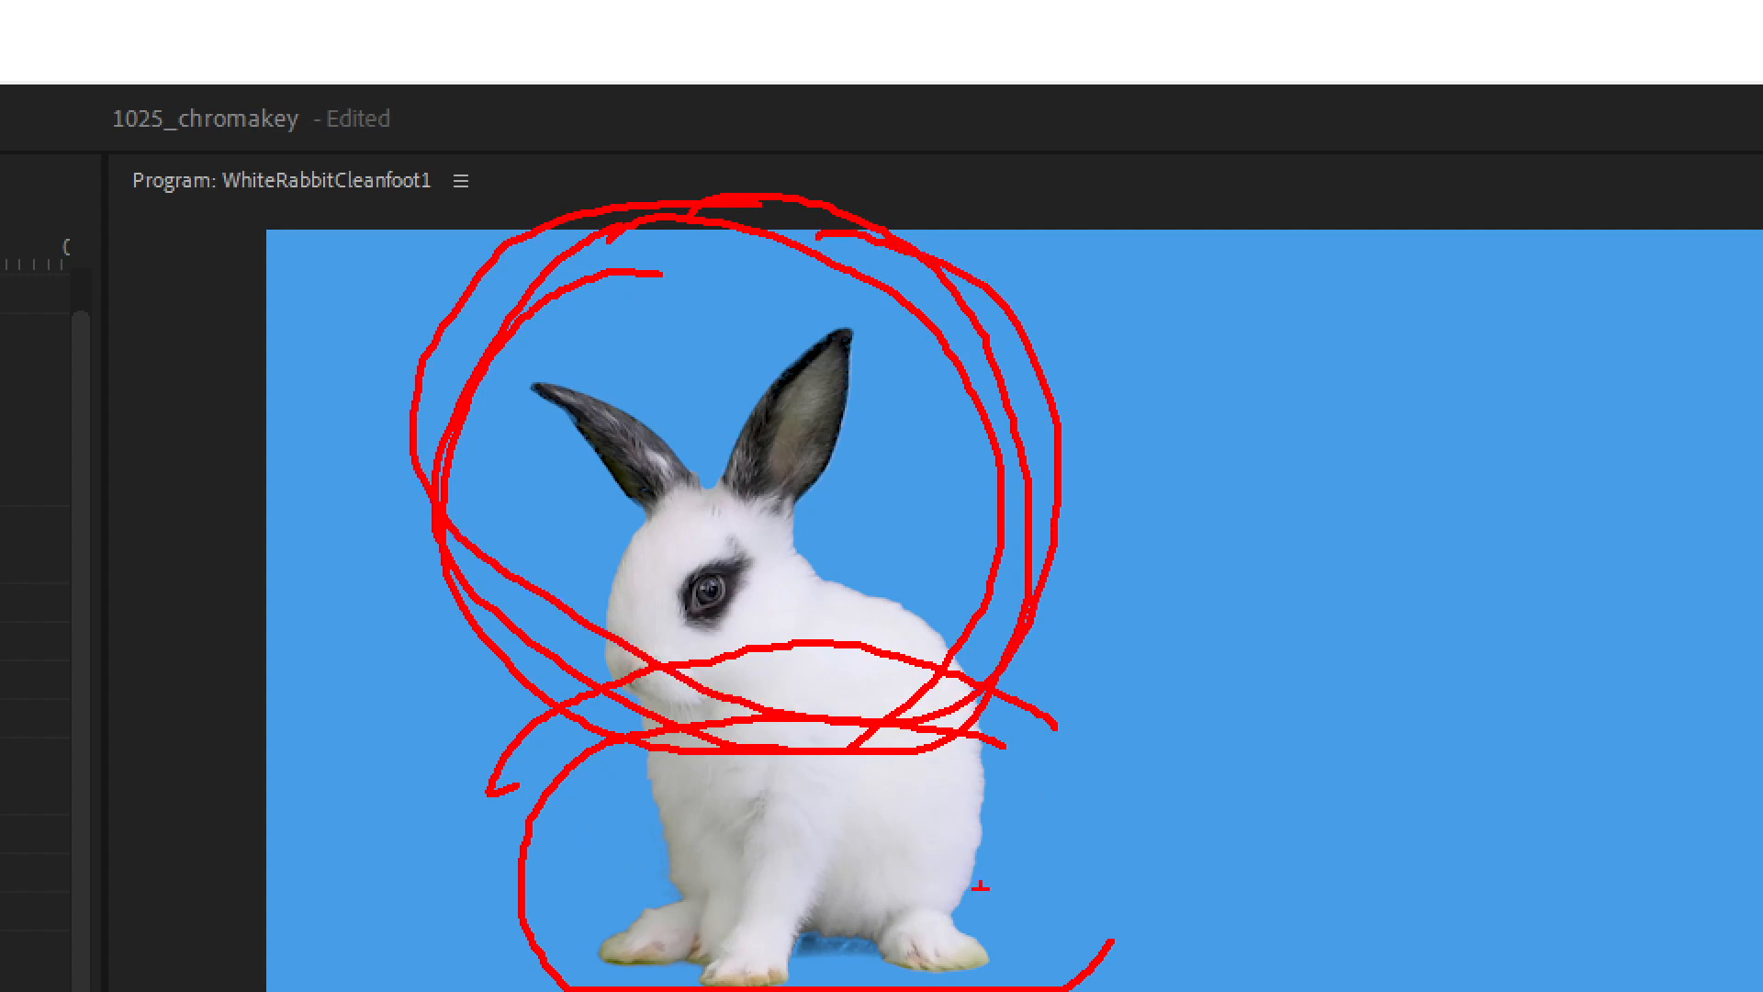
mouse_move(1072, 701)
left_mouse_down()
mouse_move(450, 813)
mouse_move(517, 984)
mouse_move(1157, 984)
mouse_move(1235, 946)
left_mouse_up()
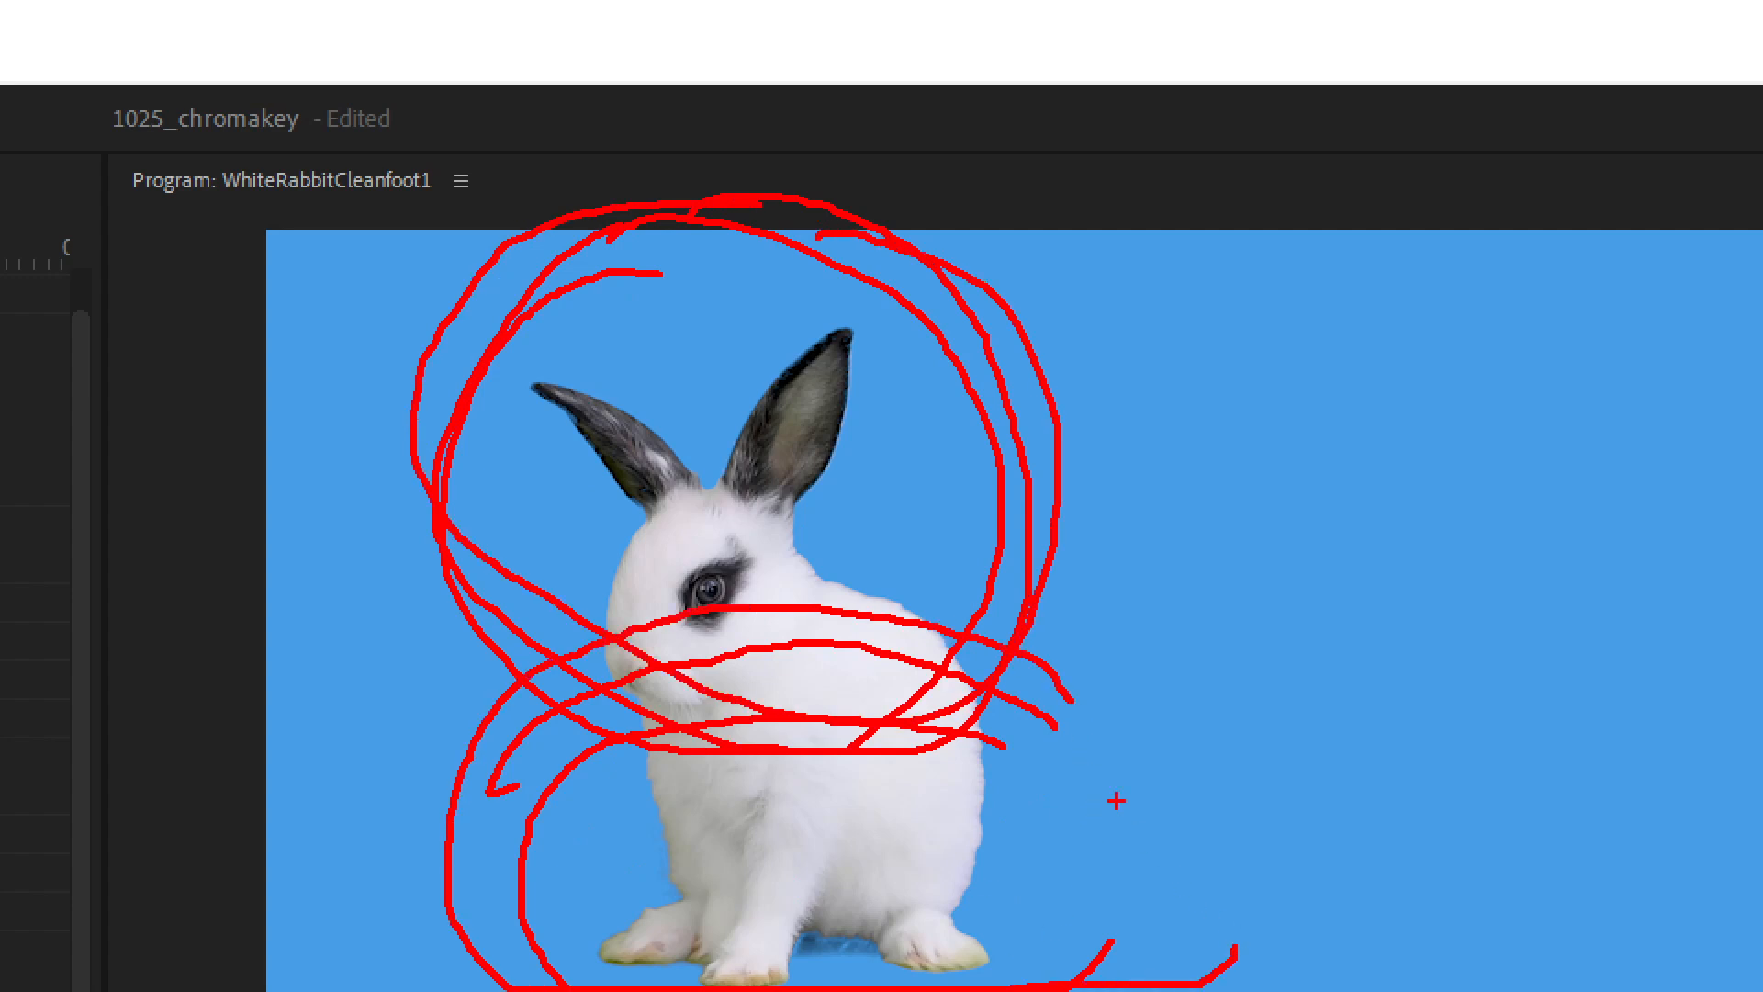
left_click_drag(1076, 735, 1071, 921)
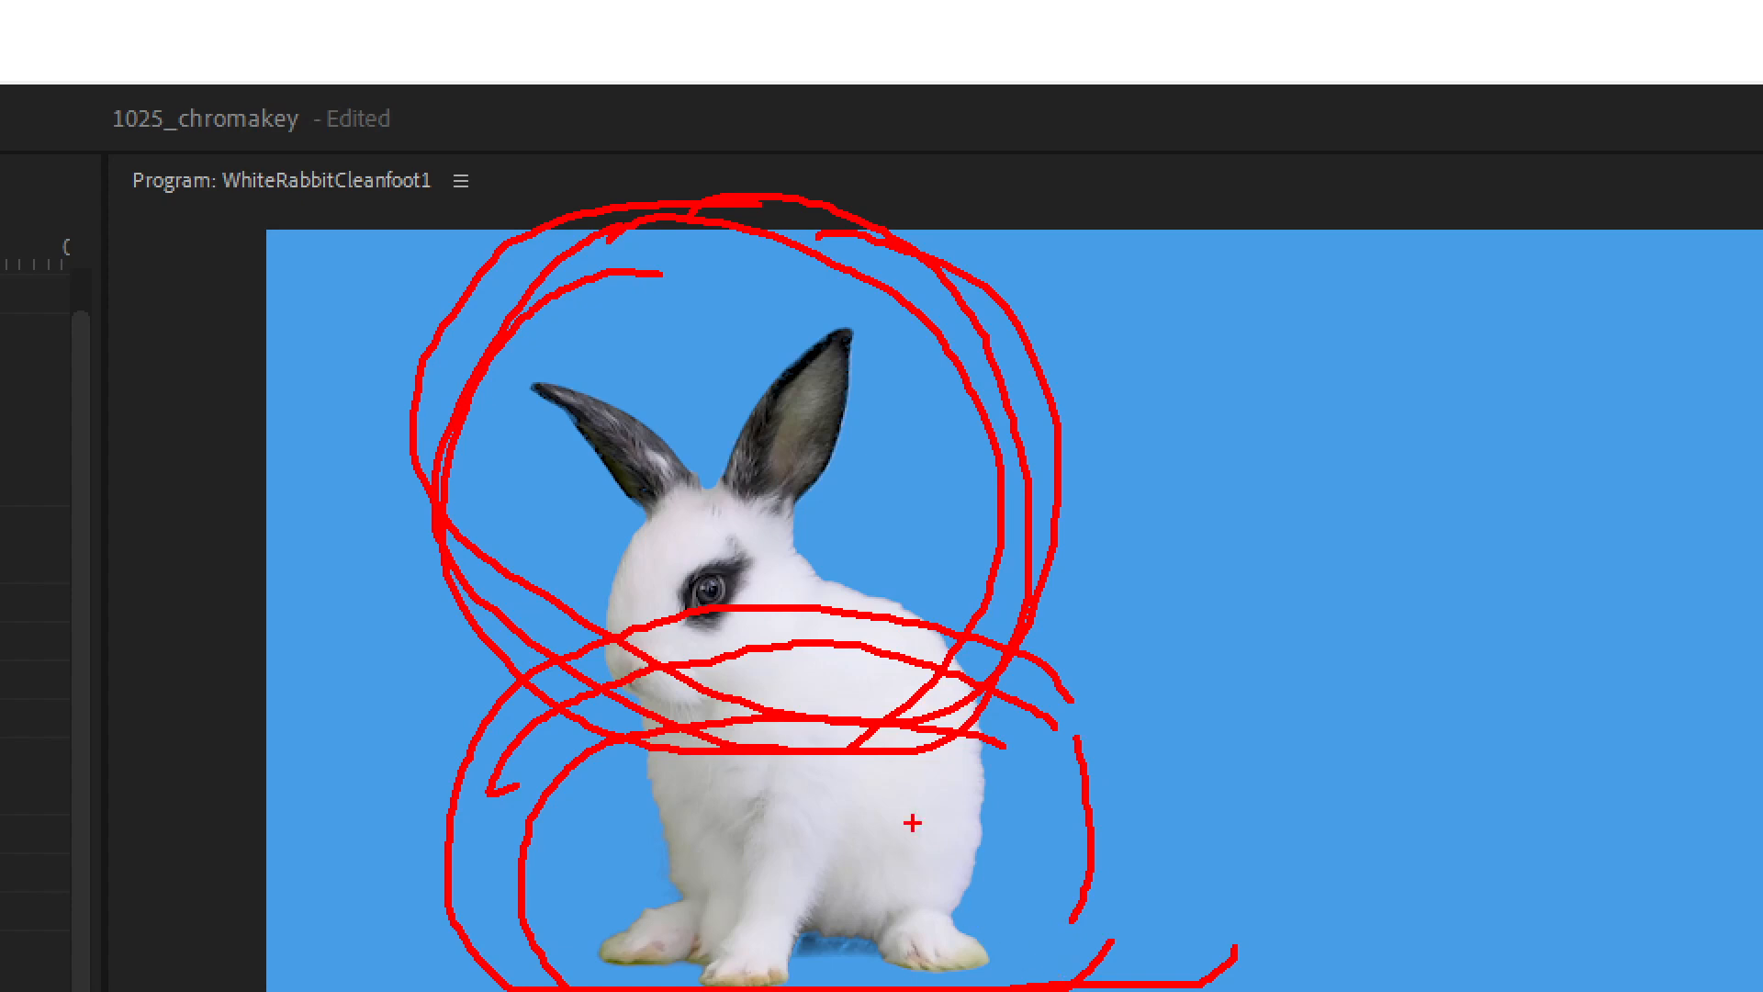
key("Escape")
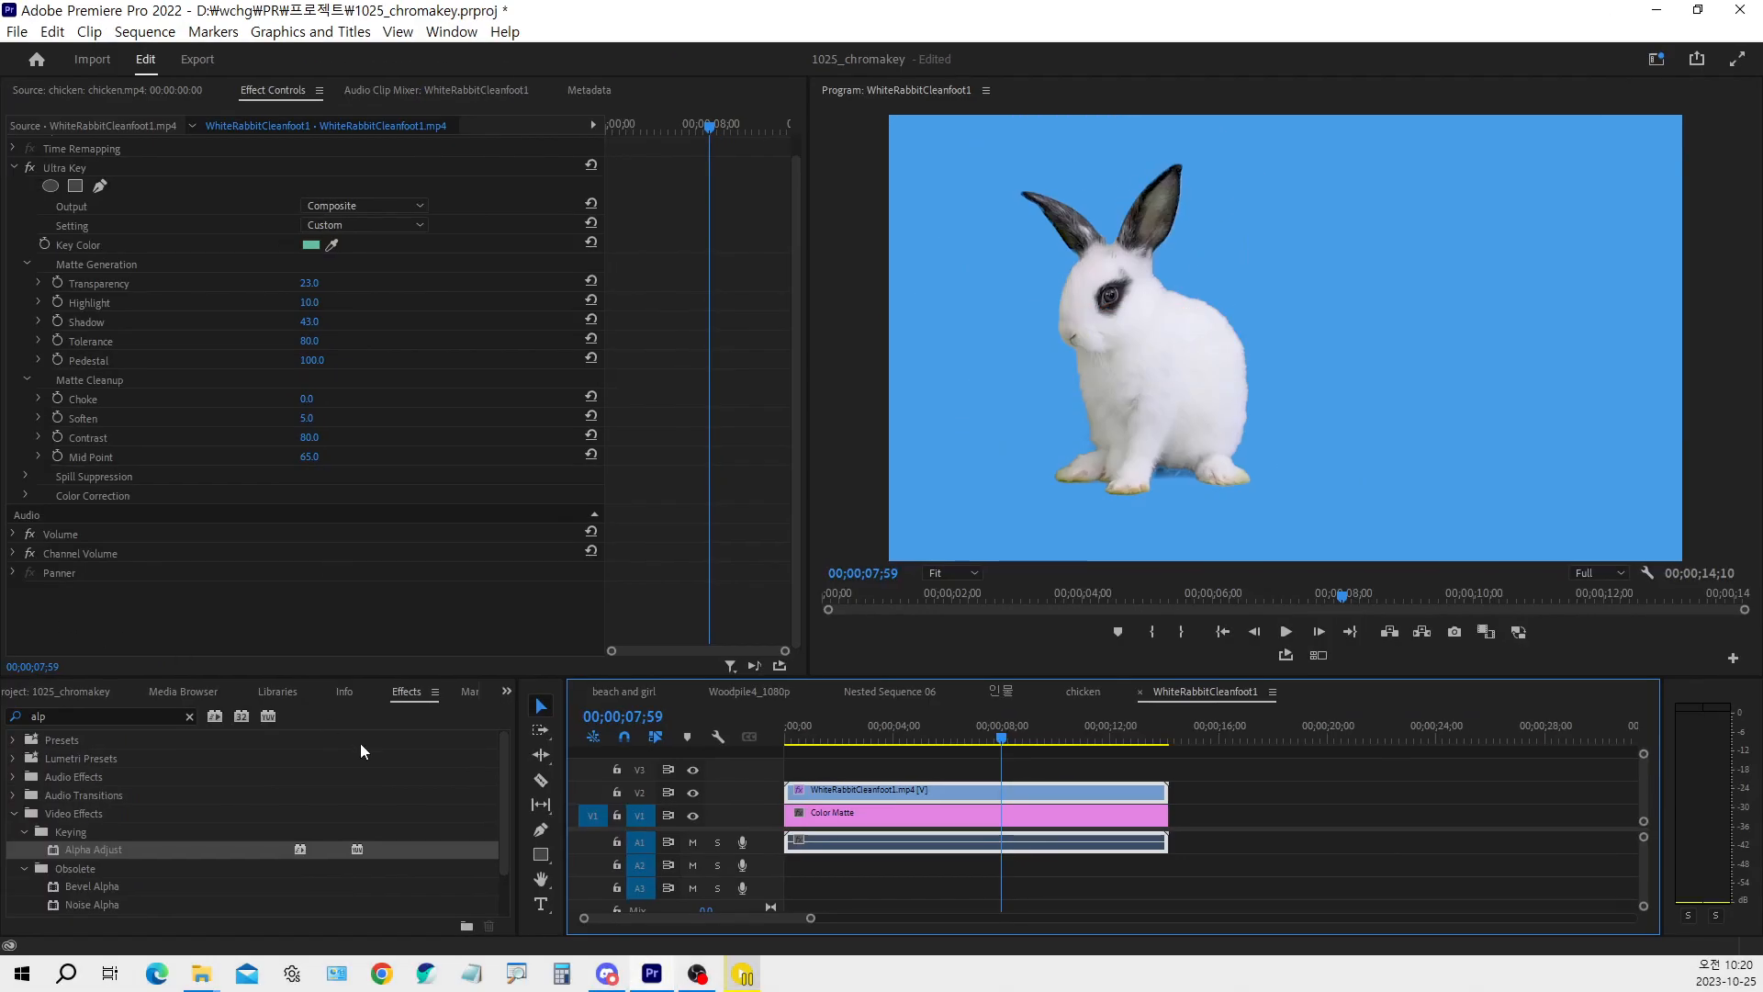
Make the project and timeline areas taller, and return the playhead to the start of the rabbit sequence
left_click(81, 691)
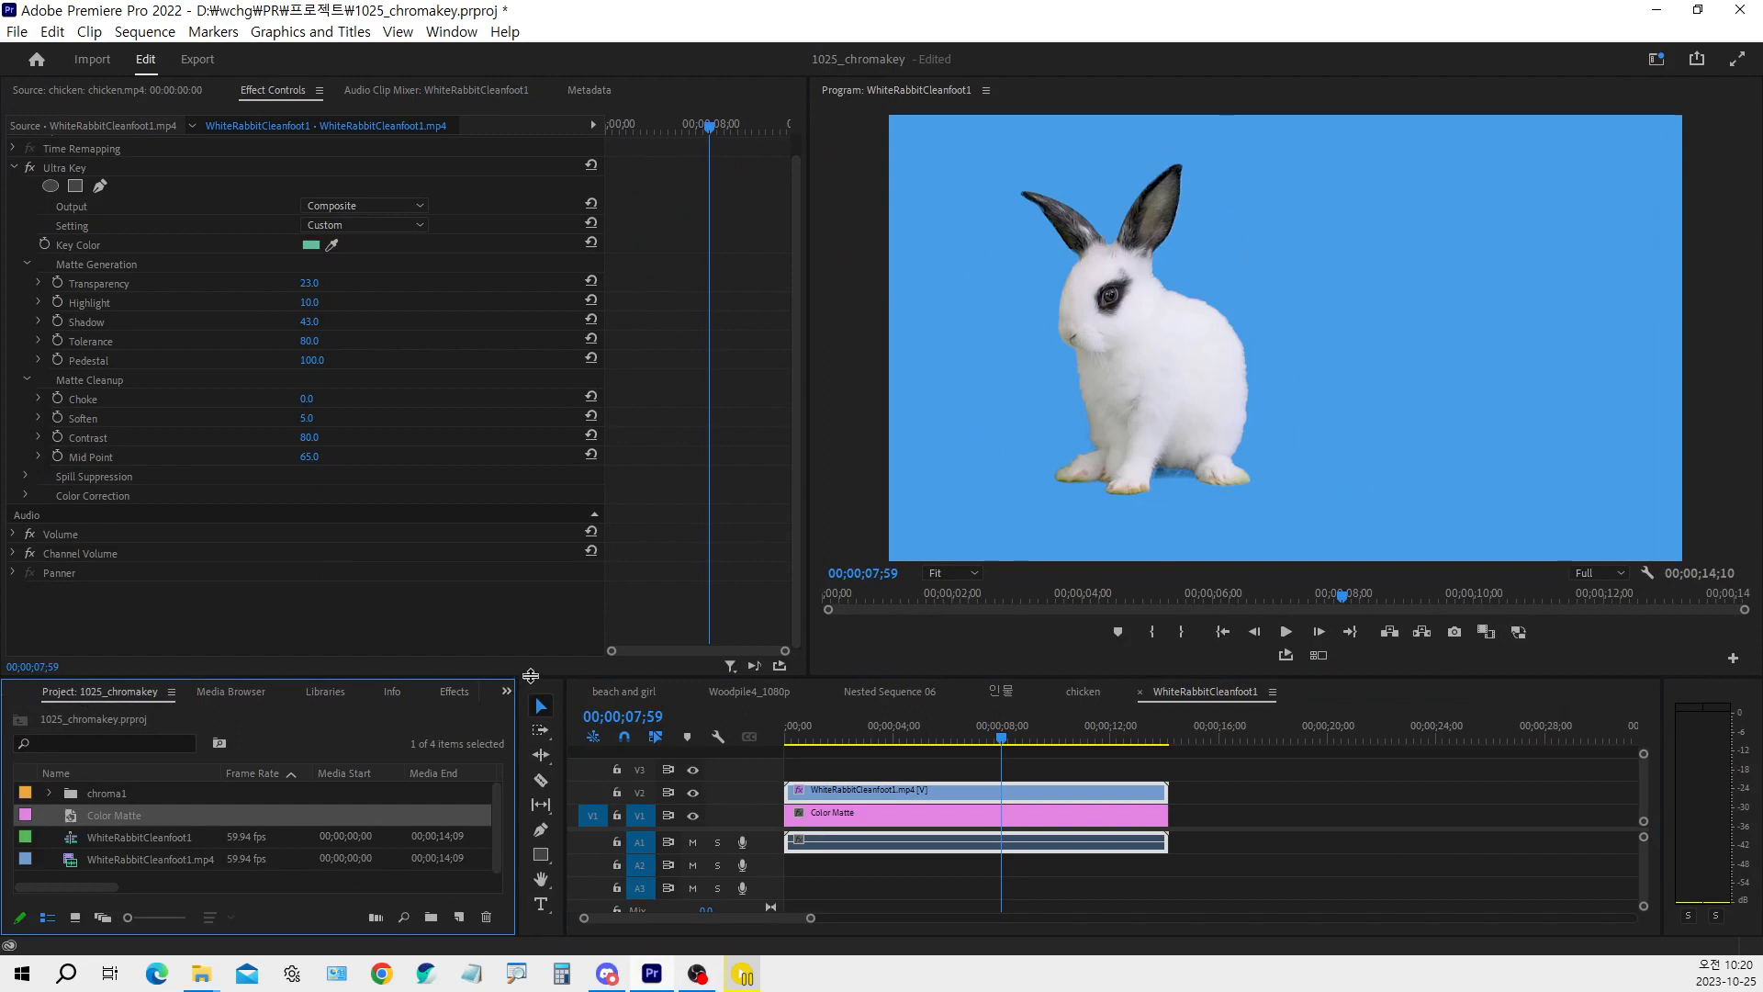
left_click_drag(534, 677, 541, 559)
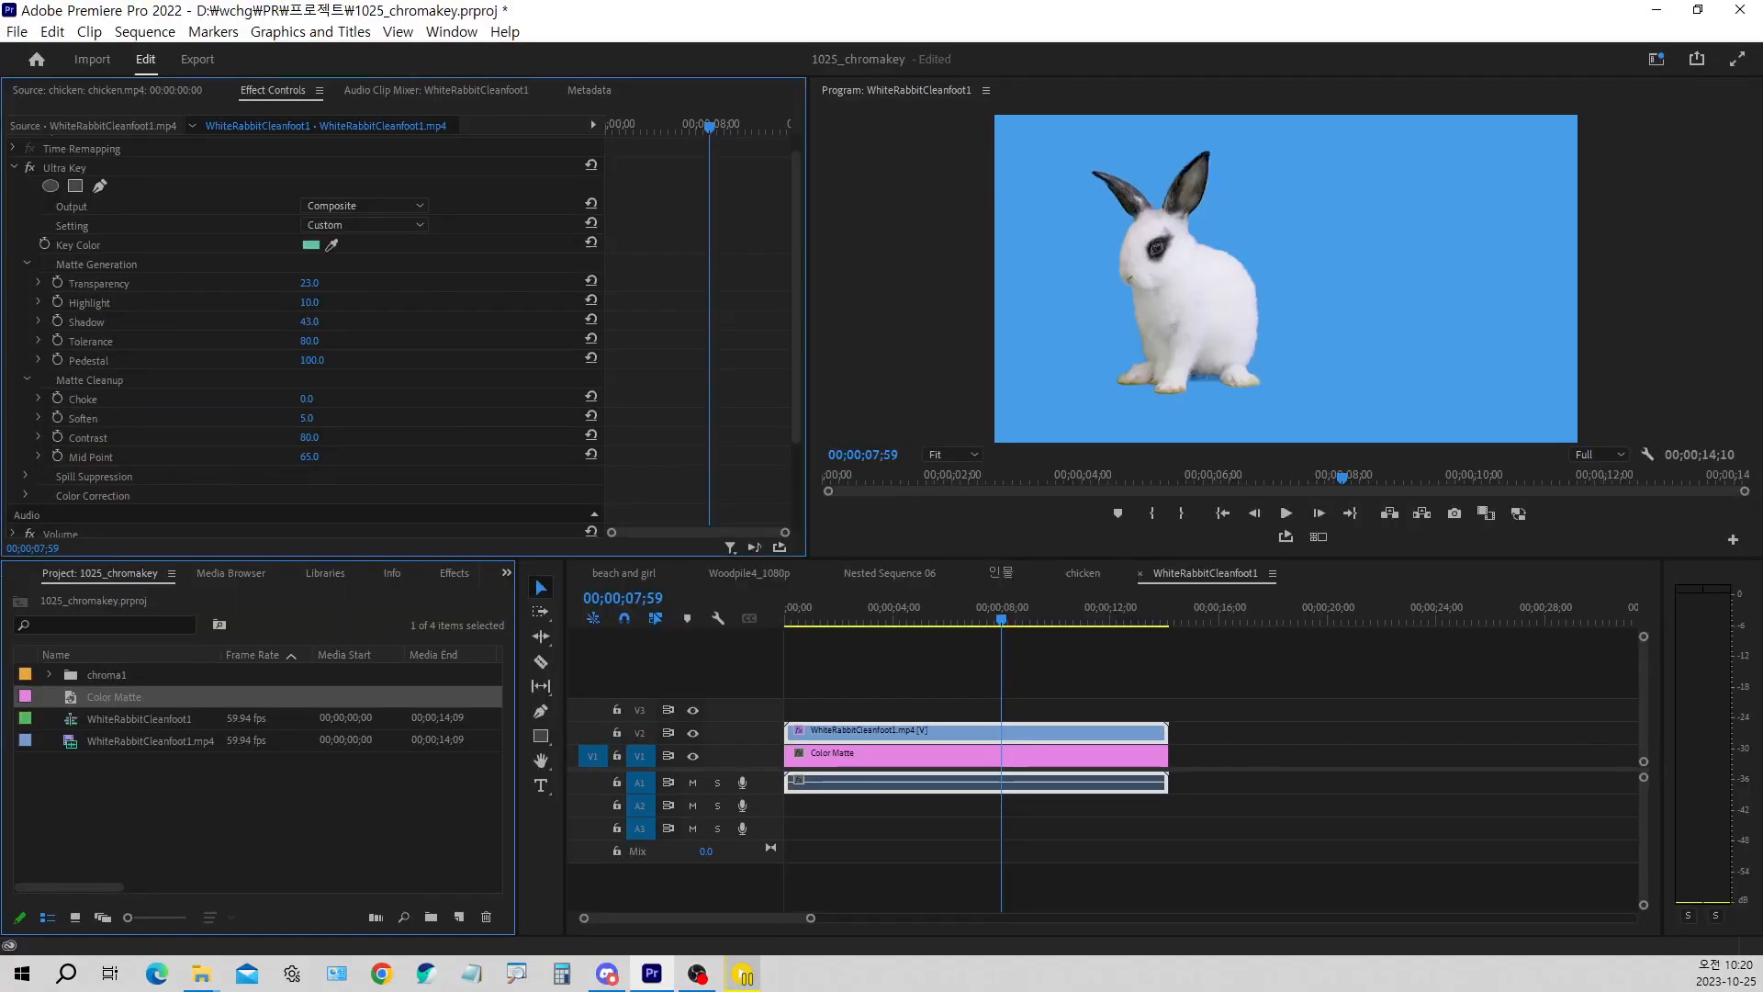
mouse_move(309, 456)
left_mouse_down()
mouse_move(269, 456)
mouse_move(340, 457)
mouse_move(321, 456)
left_mouse_up()
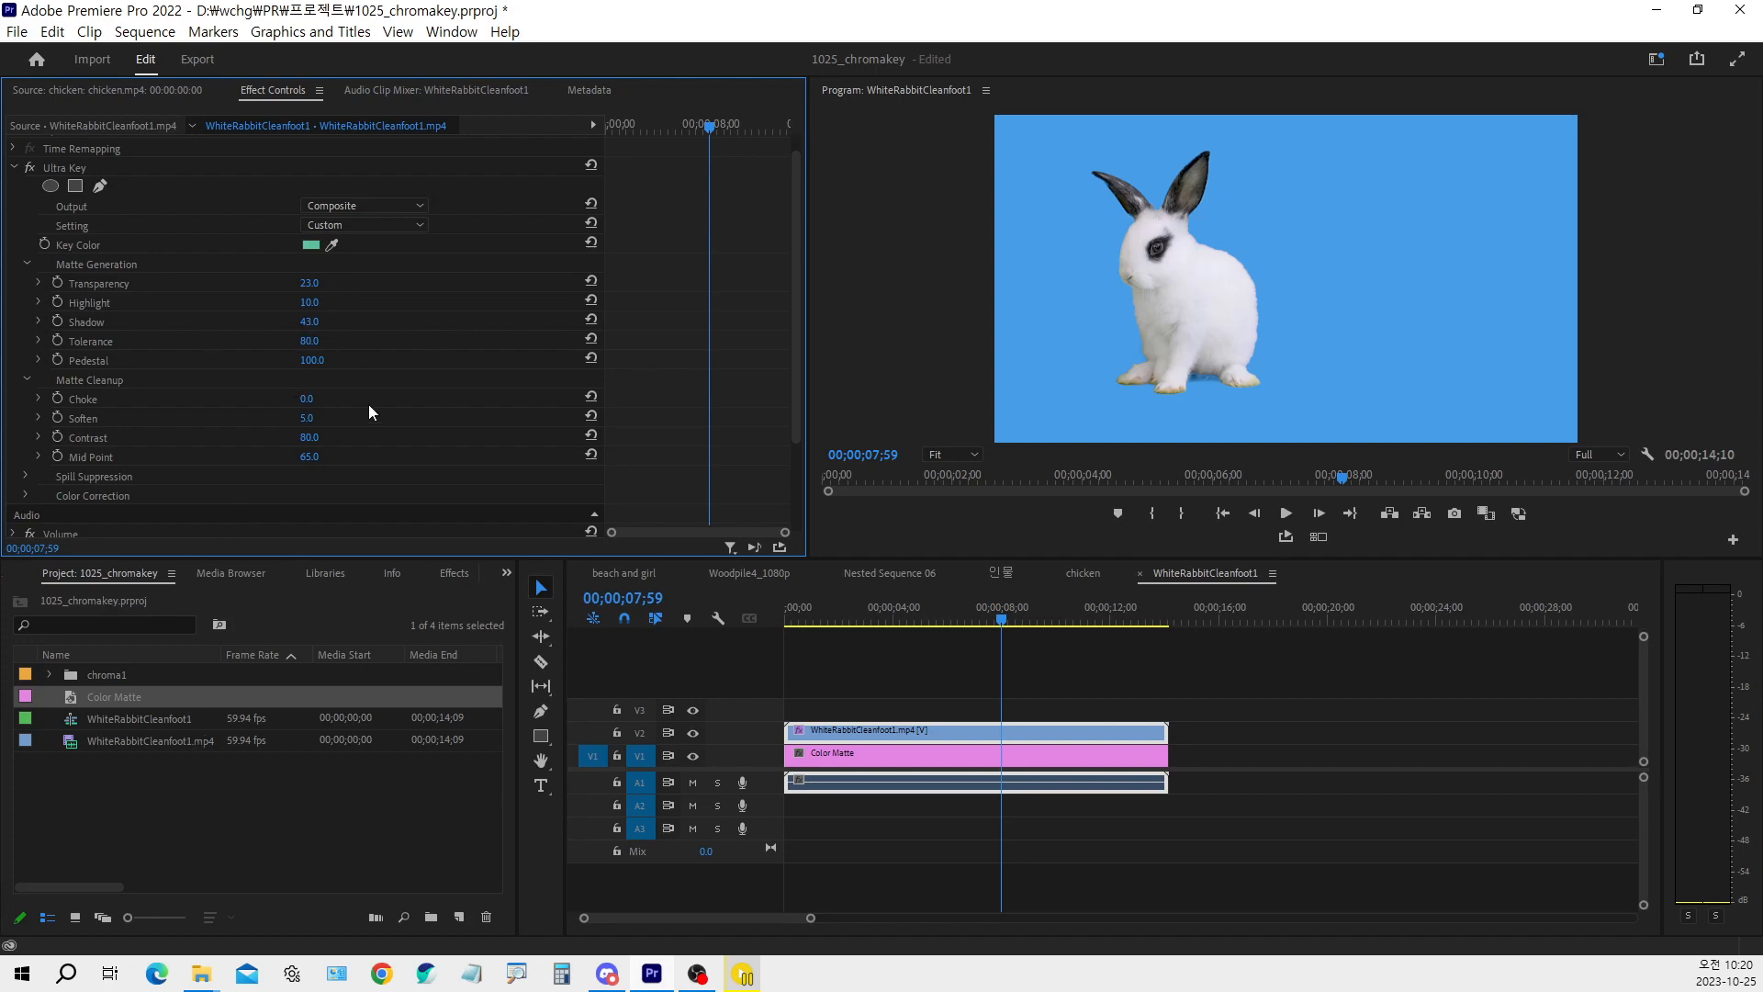
left_click_drag(857, 615, 769, 628)
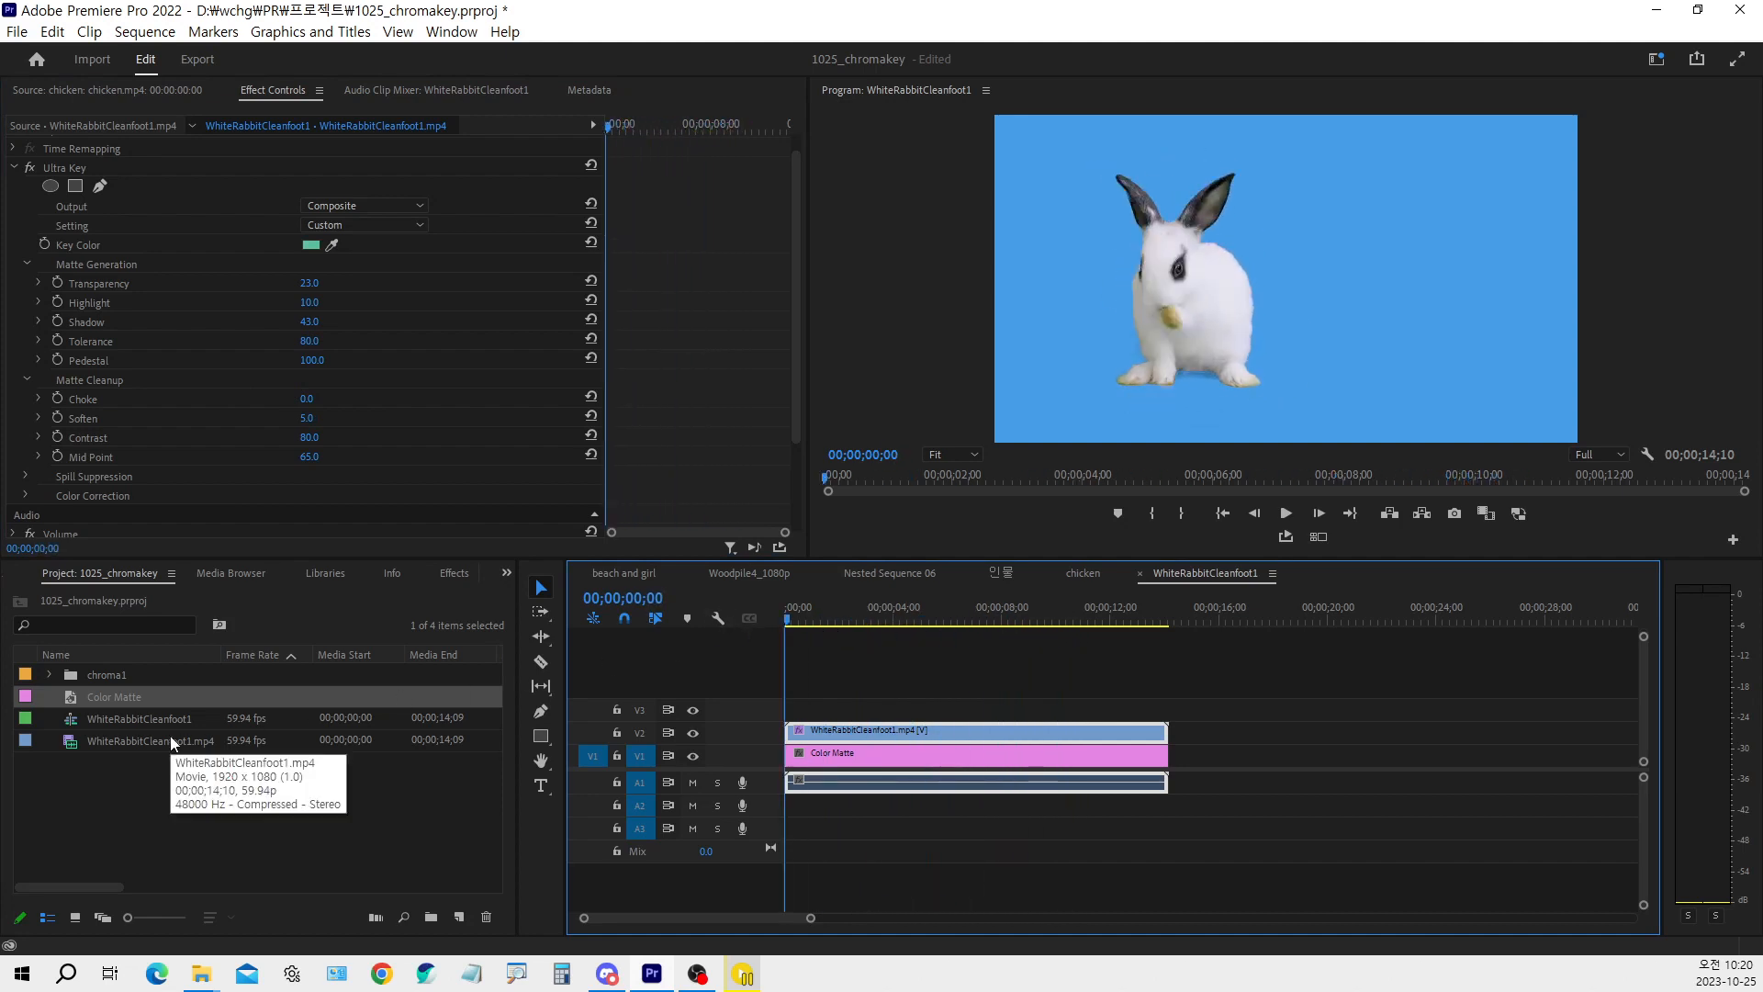
Group the Color Matte, the WhiteRabbitCleanfoot1 sequence and its clip into a new bin named chroma2, and collapse it
left_click(157, 806)
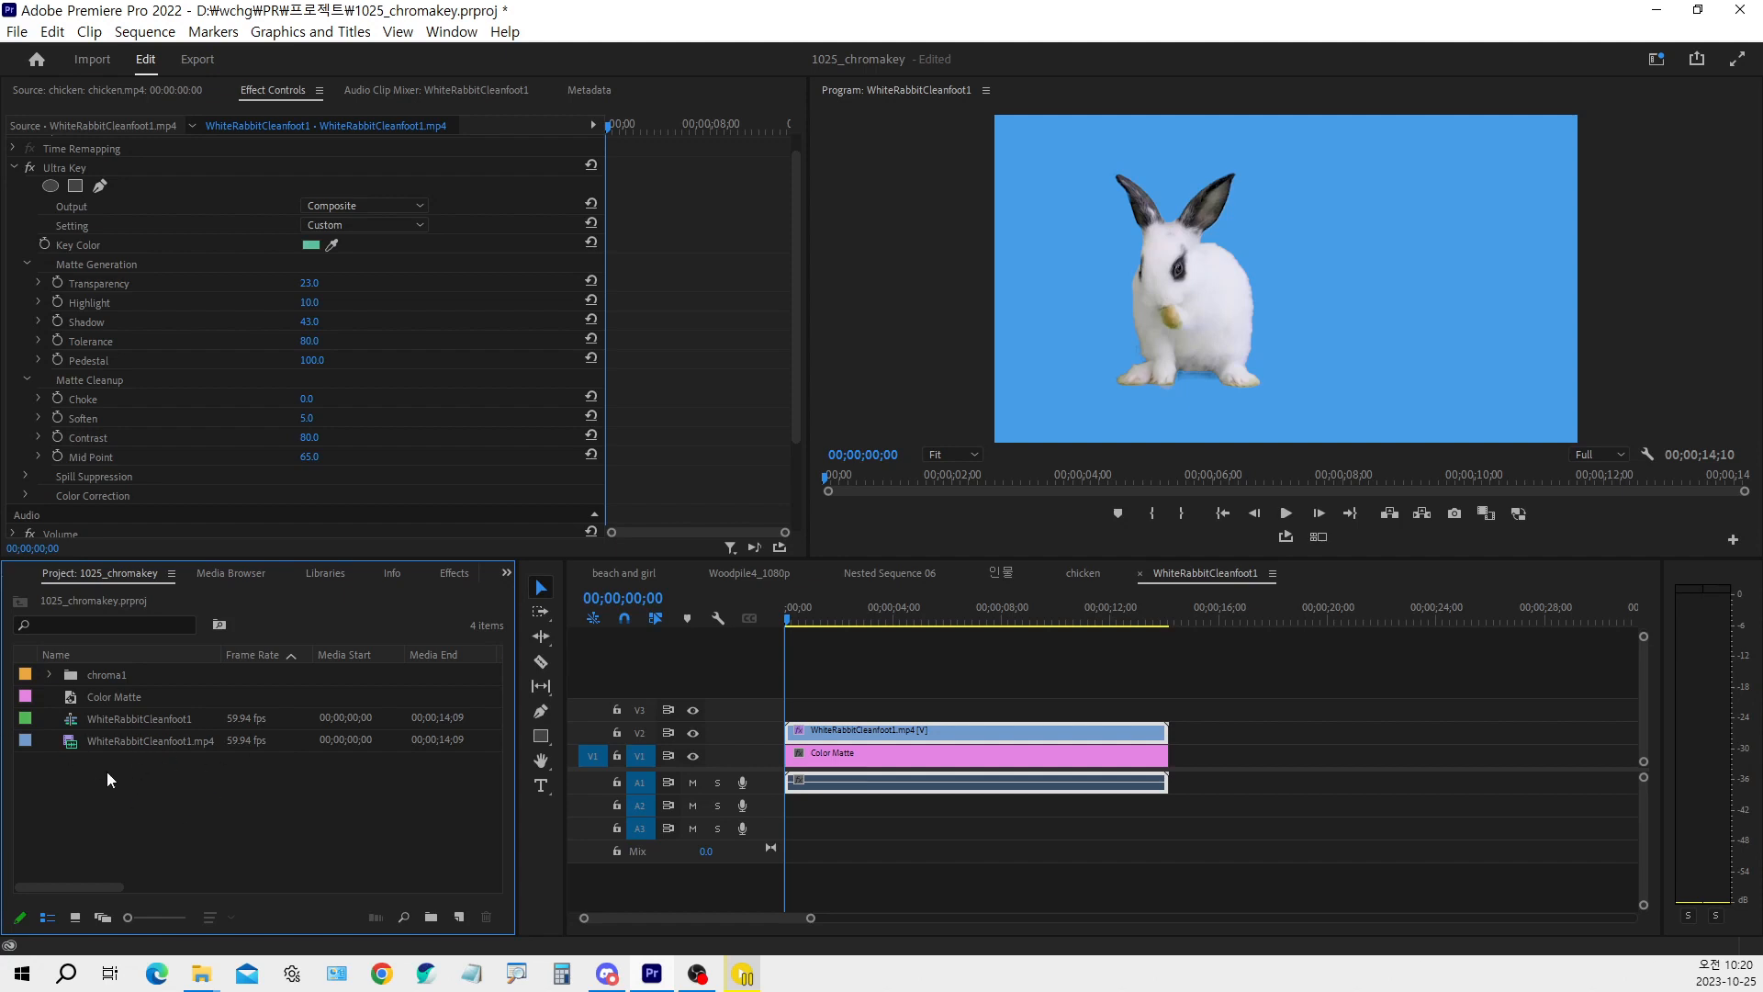
left_click_drag(179, 763, 92, 712)
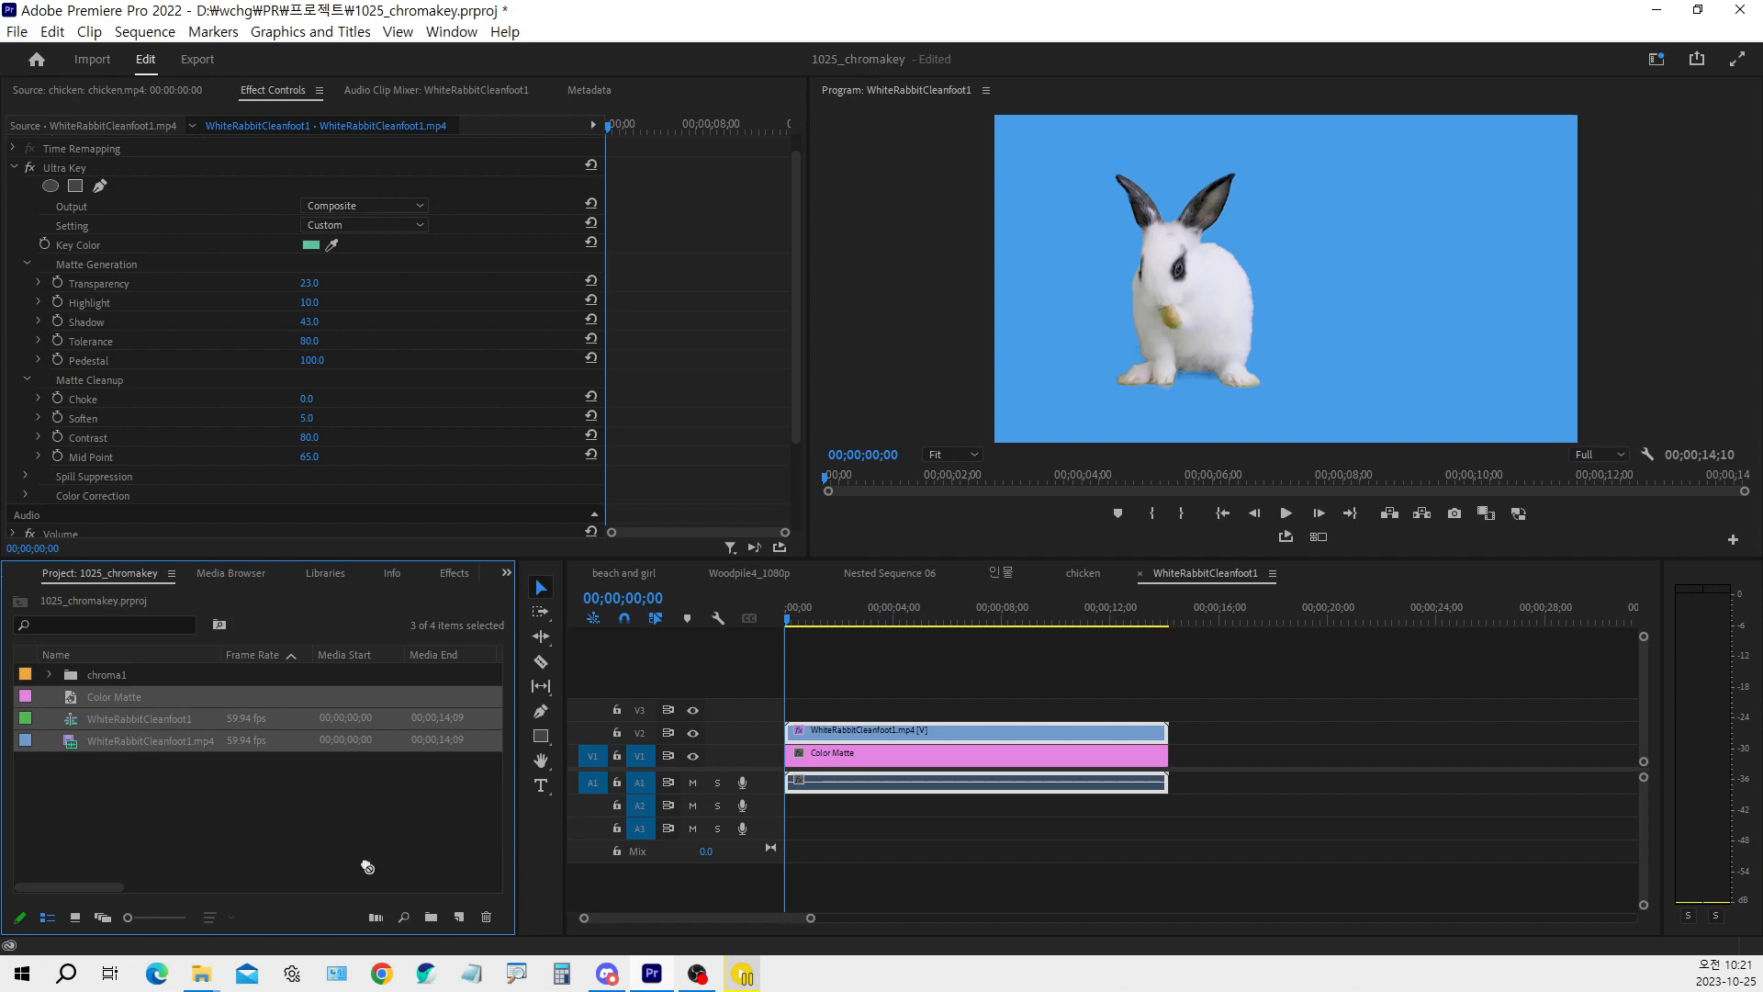
left_click(431, 916)
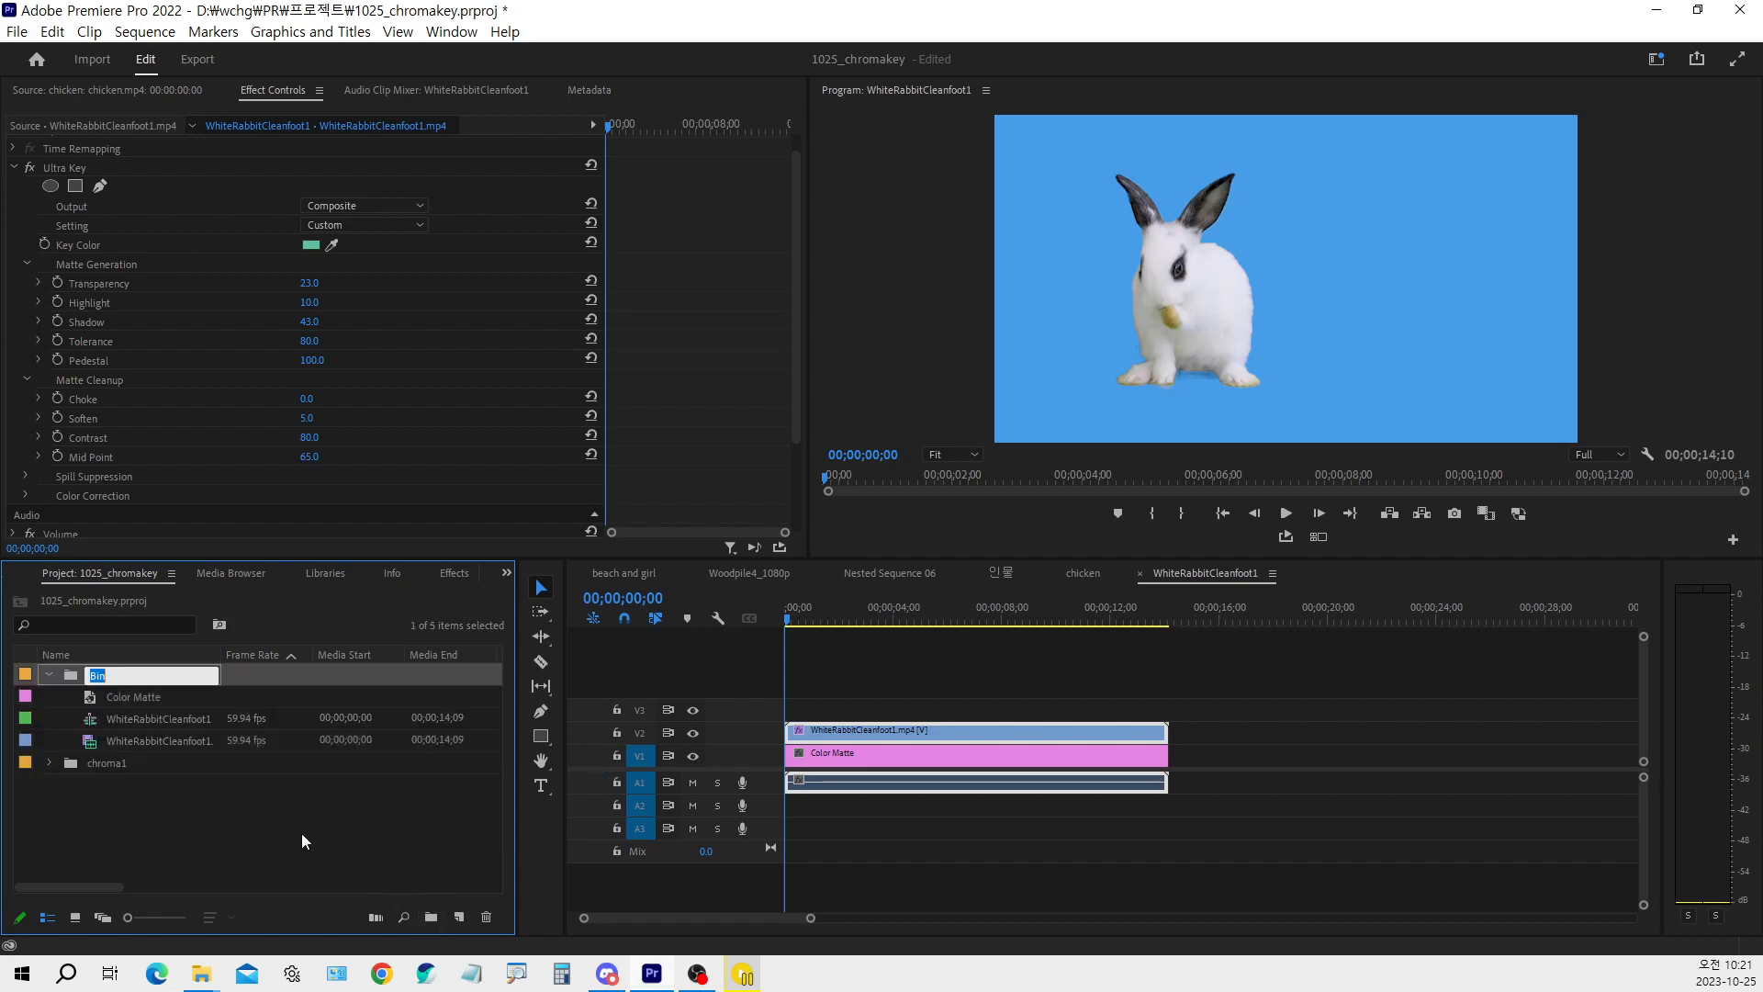
type("chroma2")
key("Tab")
left_click(49, 678)
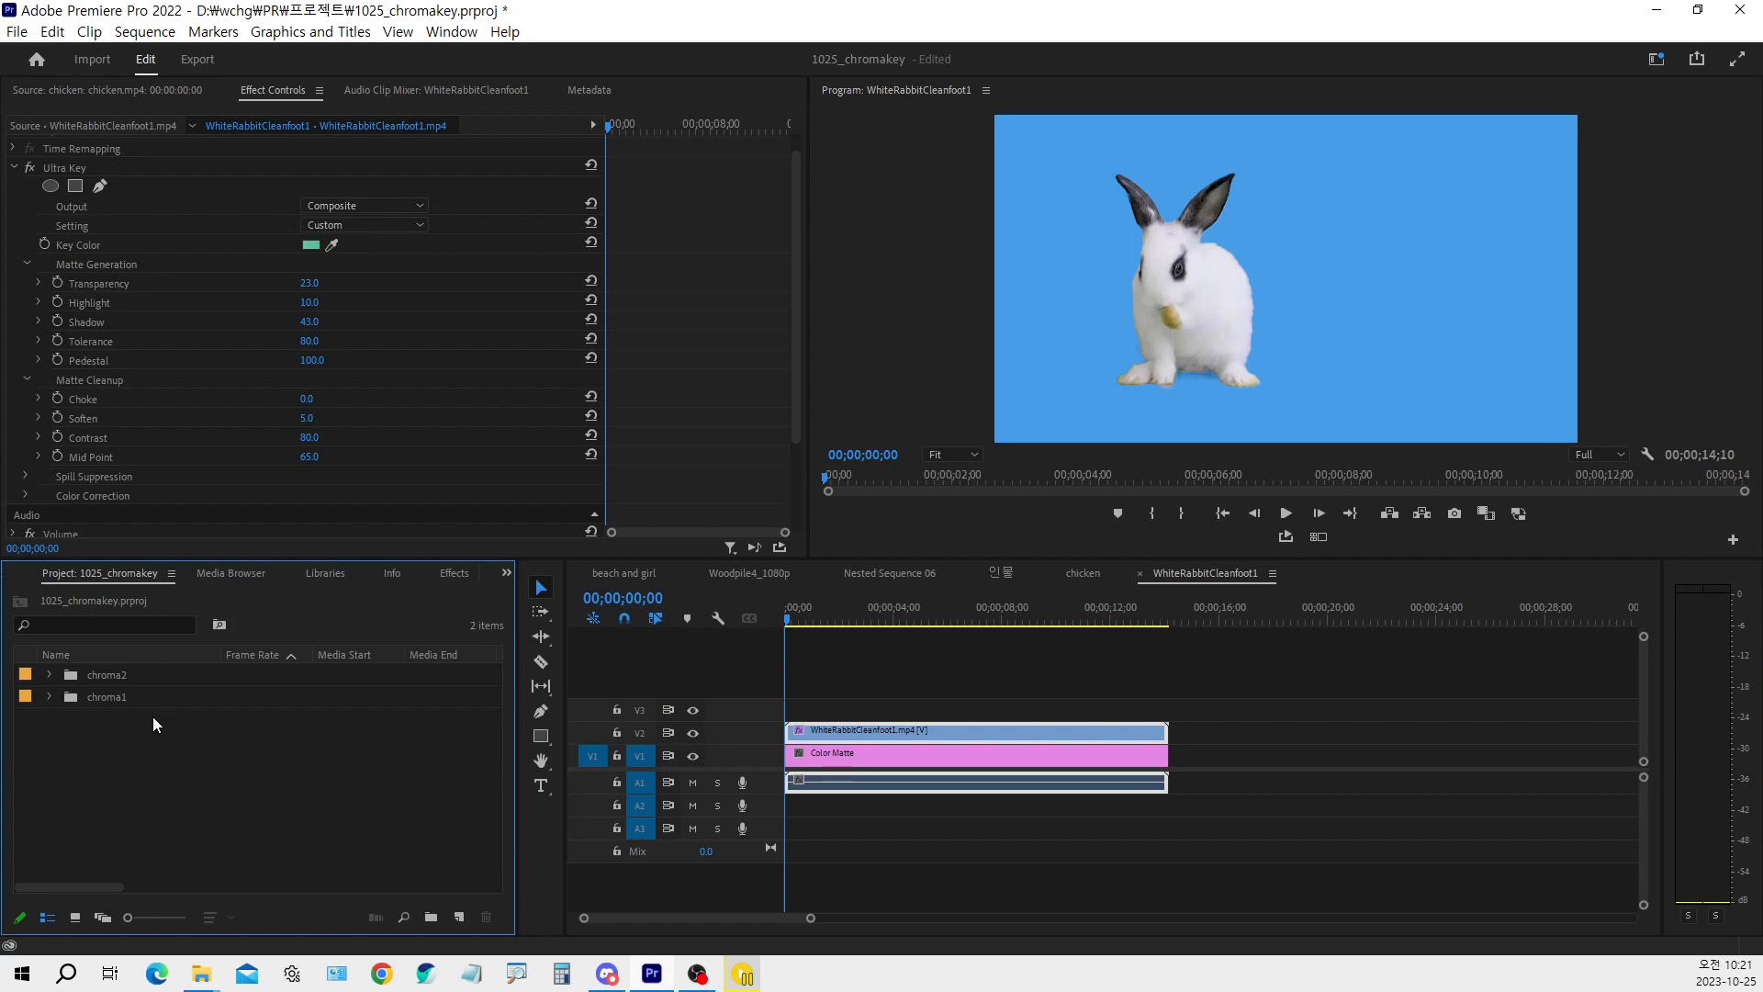
Import the kueken9.mp4 footage from the 합성자료 folder into the project
double_click(125, 758)
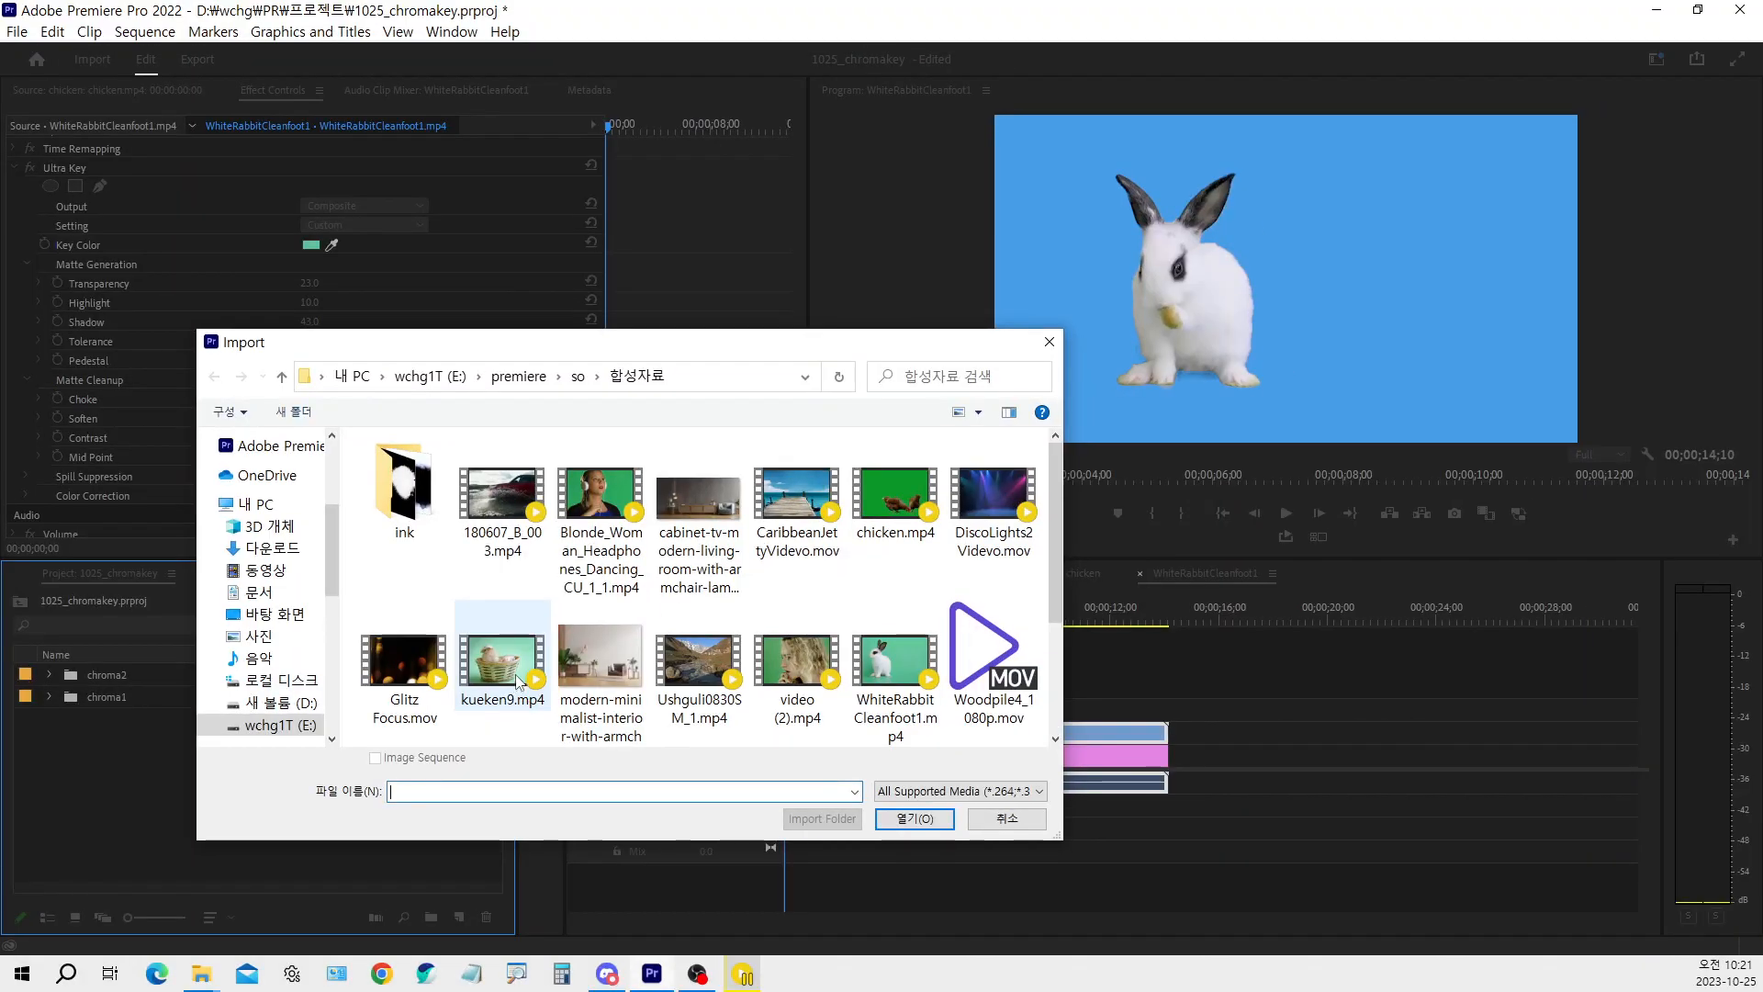
left_click(518, 681)
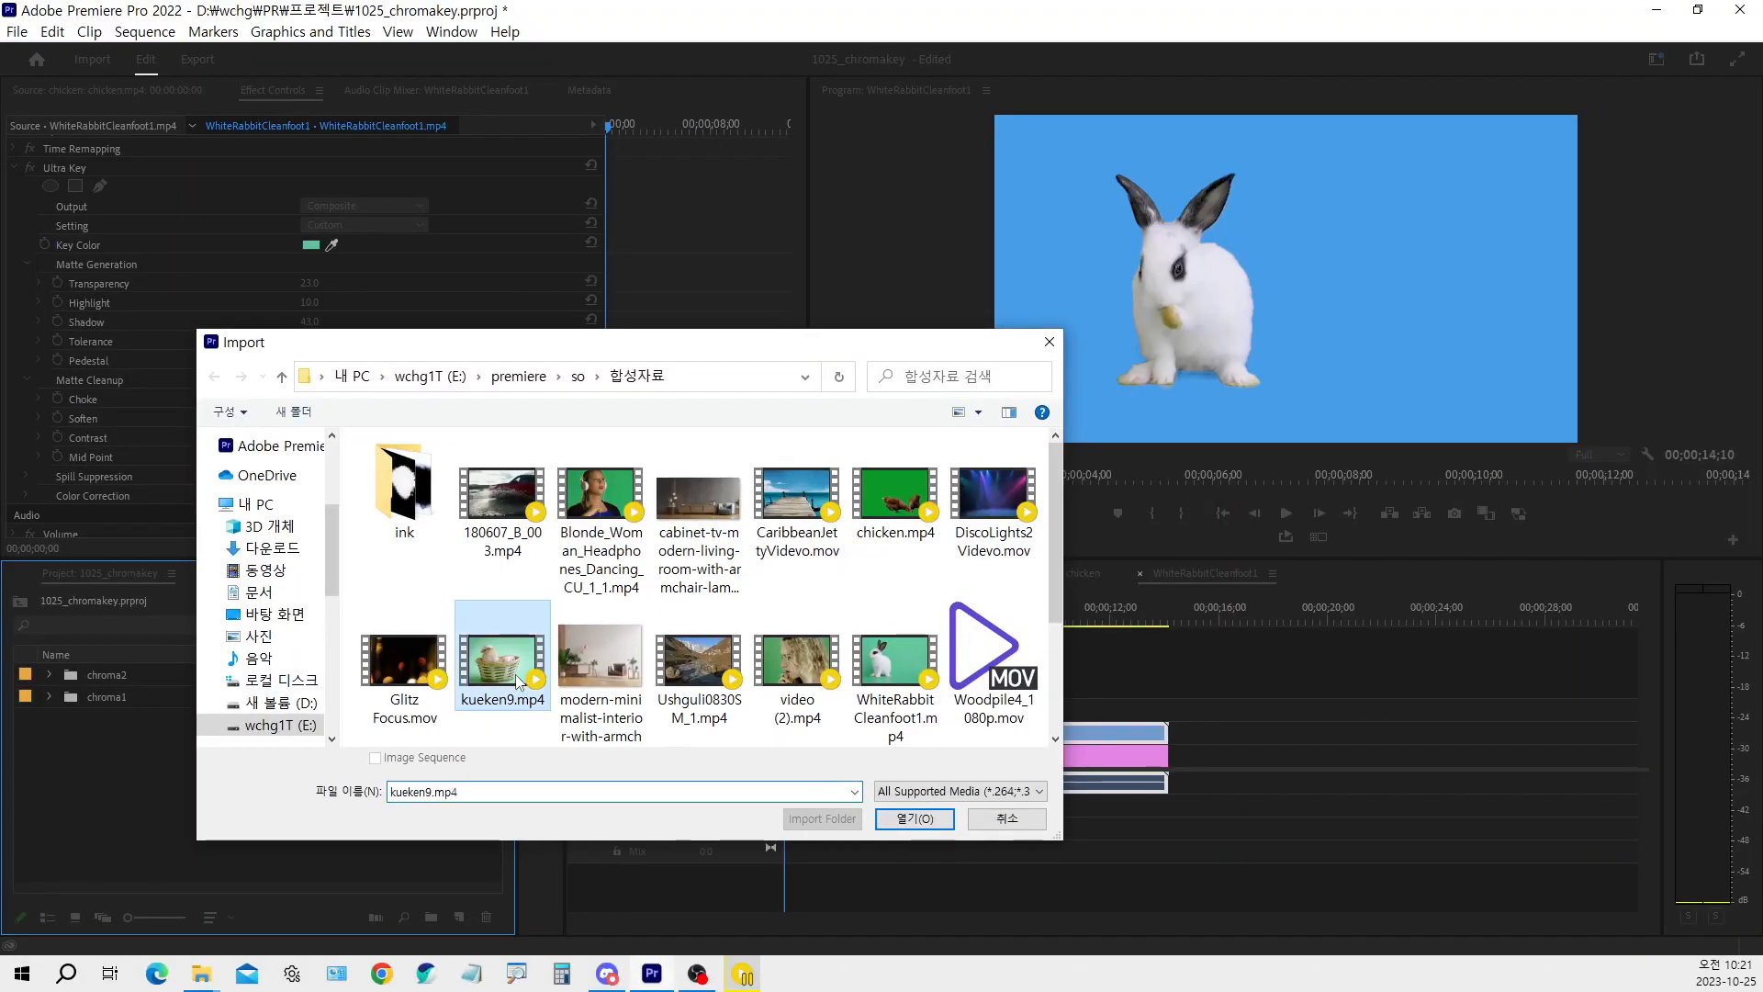
double_click(517, 682)
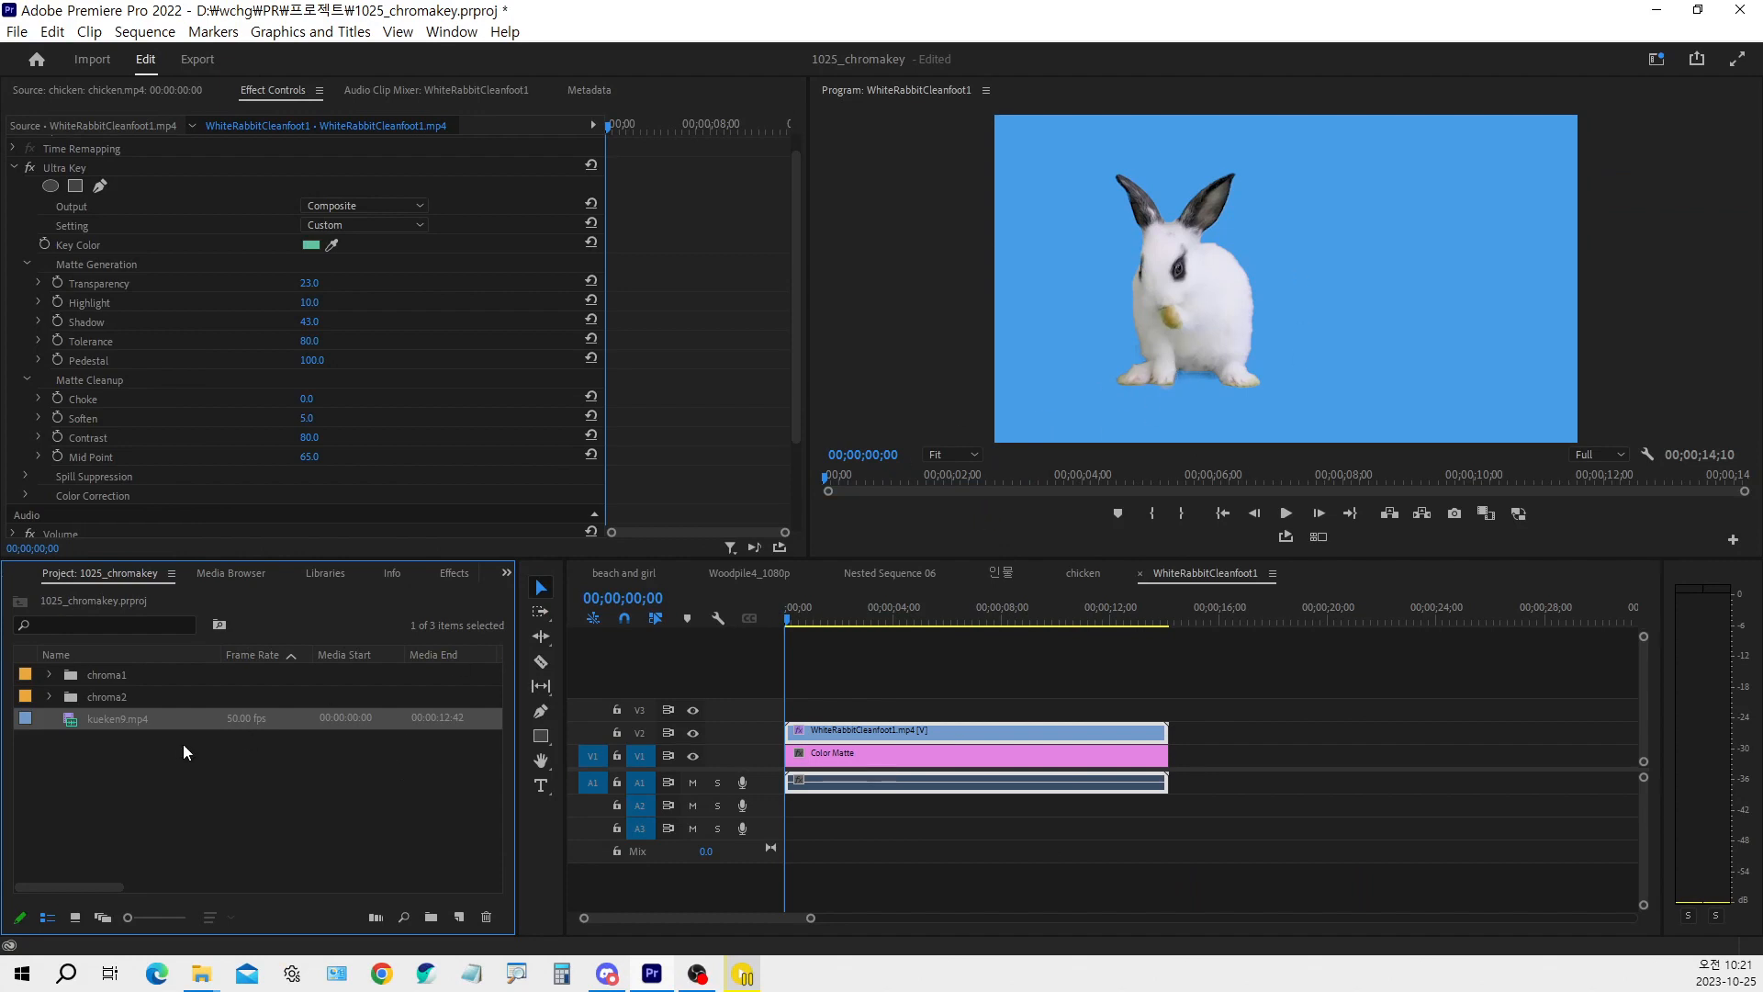
Create a new sequence from the kueken9.mp4 clip
left_click(128, 753)
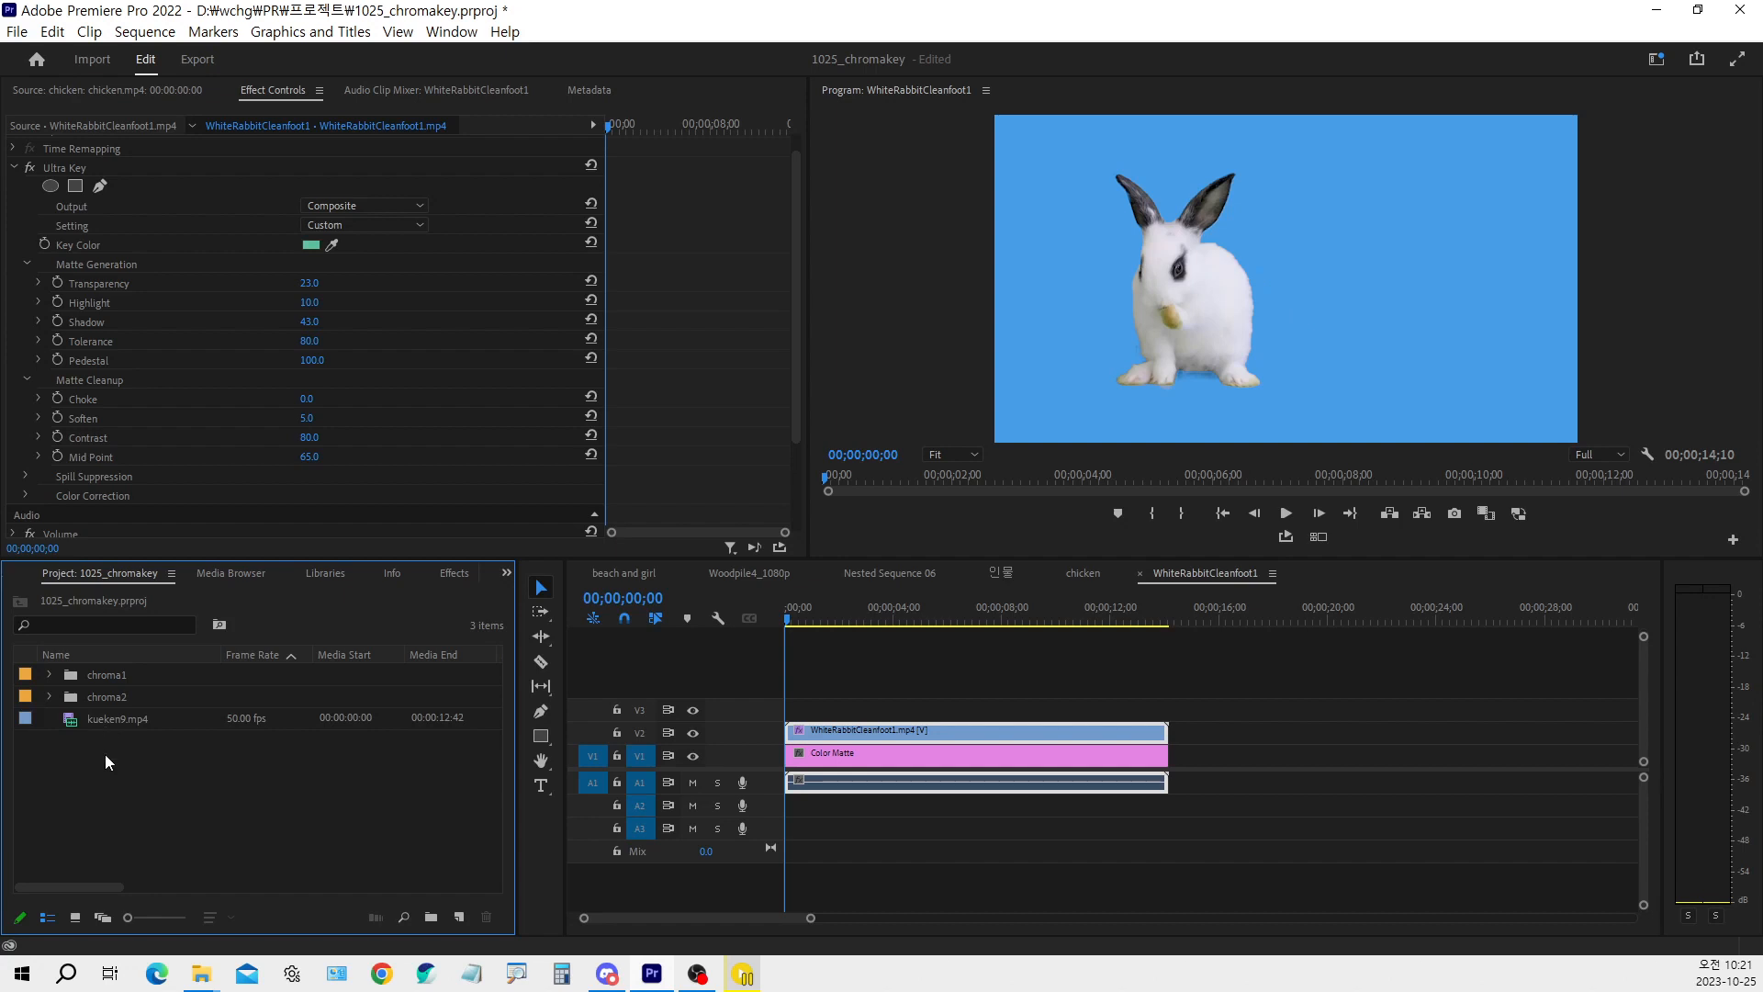
left_click(125, 722)
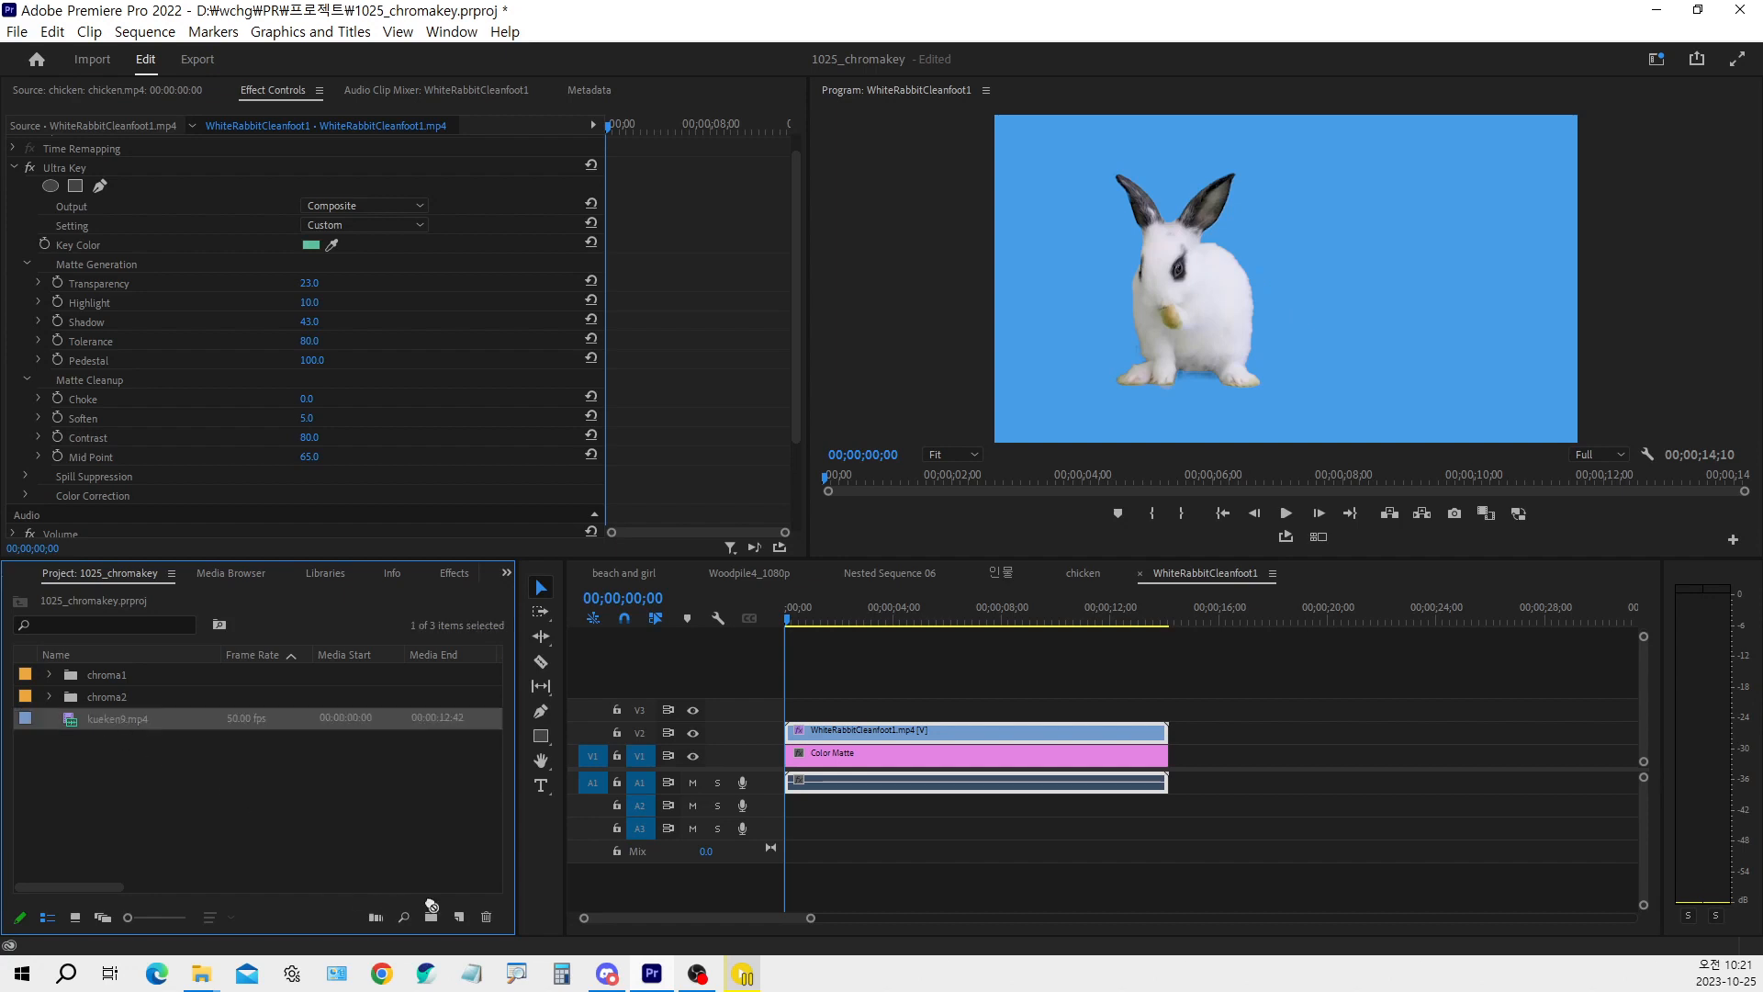
left_click_drag(468, 924, 466, 923)
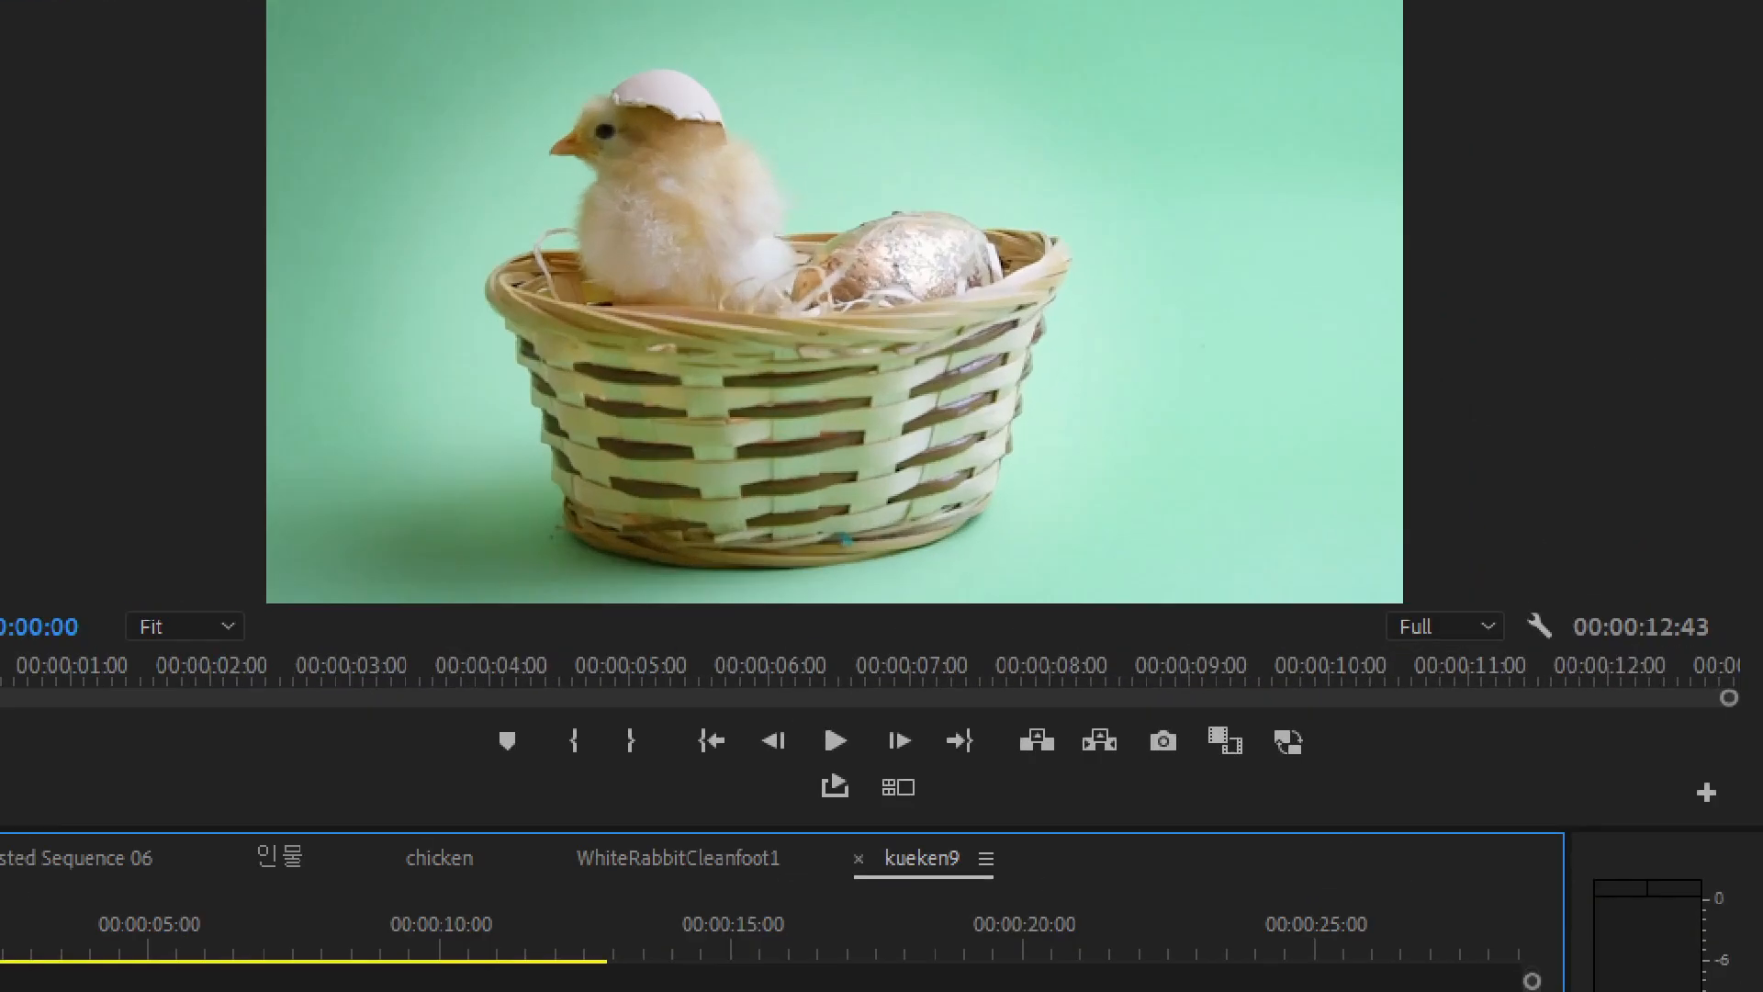
mouse_move(460, 283)
left_mouse_down()
mouse_move(501, 369)
mouse_move(525, 533)
mouse_move(675, 595)
mouse_move(948, 546)
mouse_move(1052, 251)
mouse_move(980, 214)
mouse_move(789, 216)
left_mouse_up()
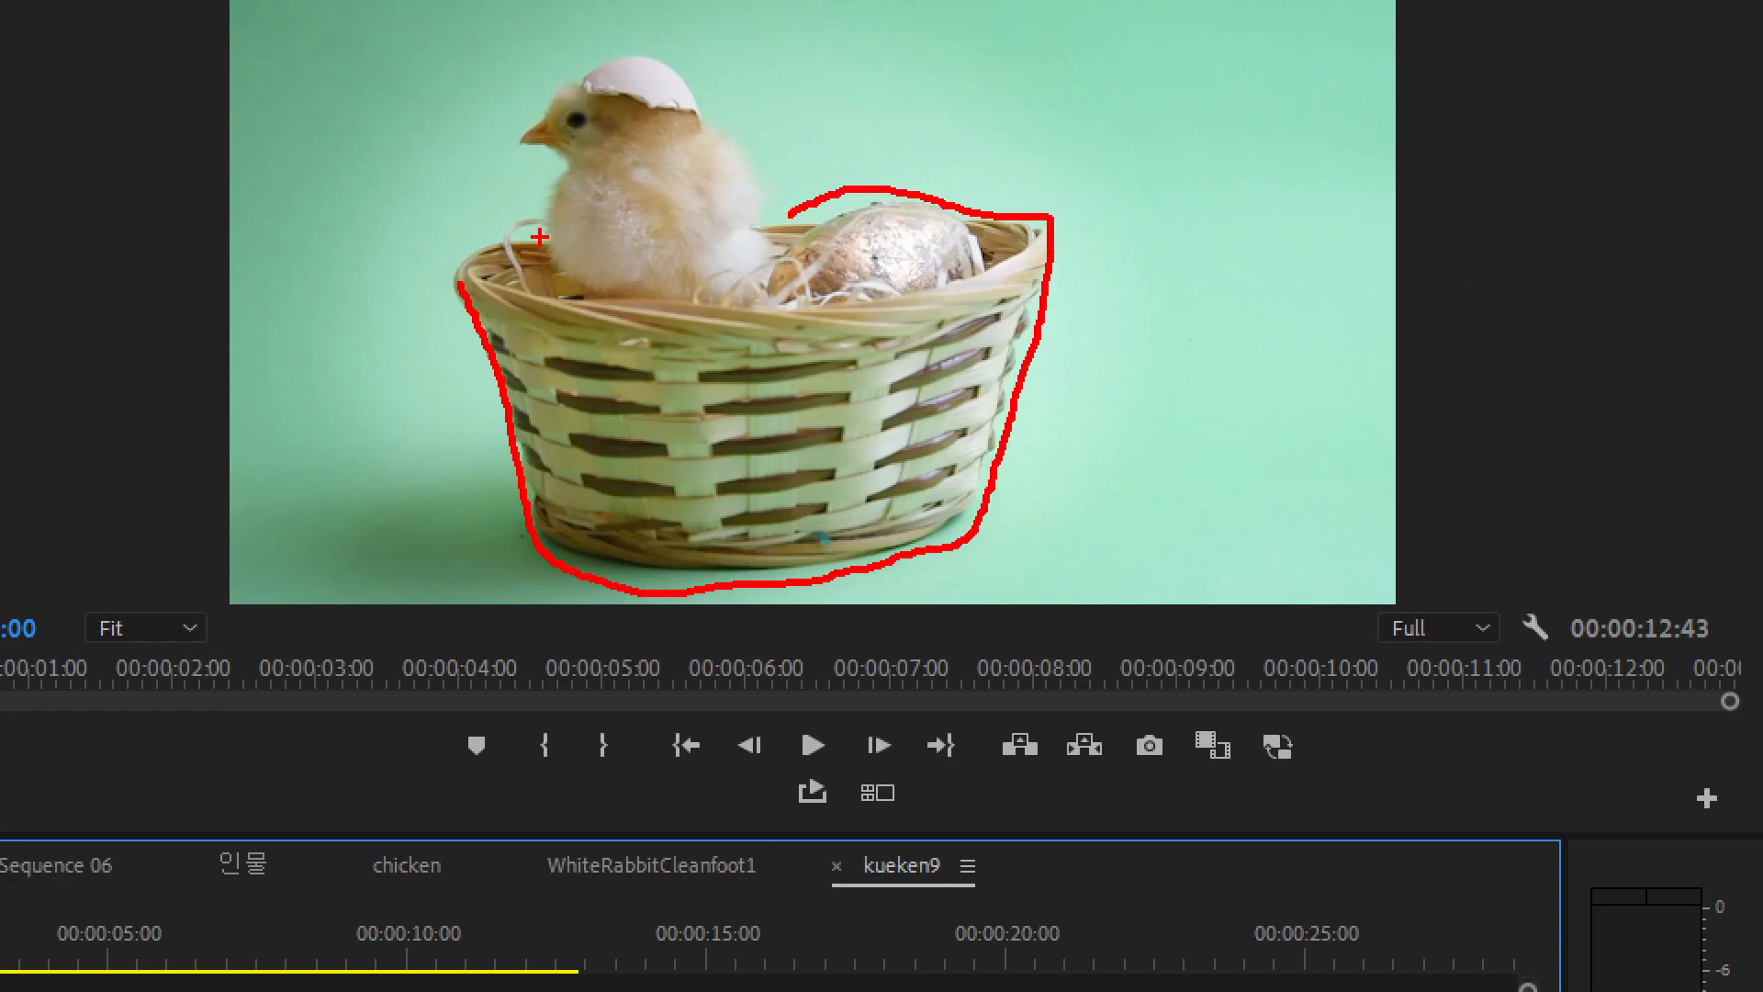
mouse_move(542, 237)
left_mouse_down()
mouse_move(416, 278)
mouse_move(502, 392)
mouse_move(524, 534)
mouse_move(813, 591)
mouse_move(900, 568)
mouse_move(992, 437)
left_mouse_up()
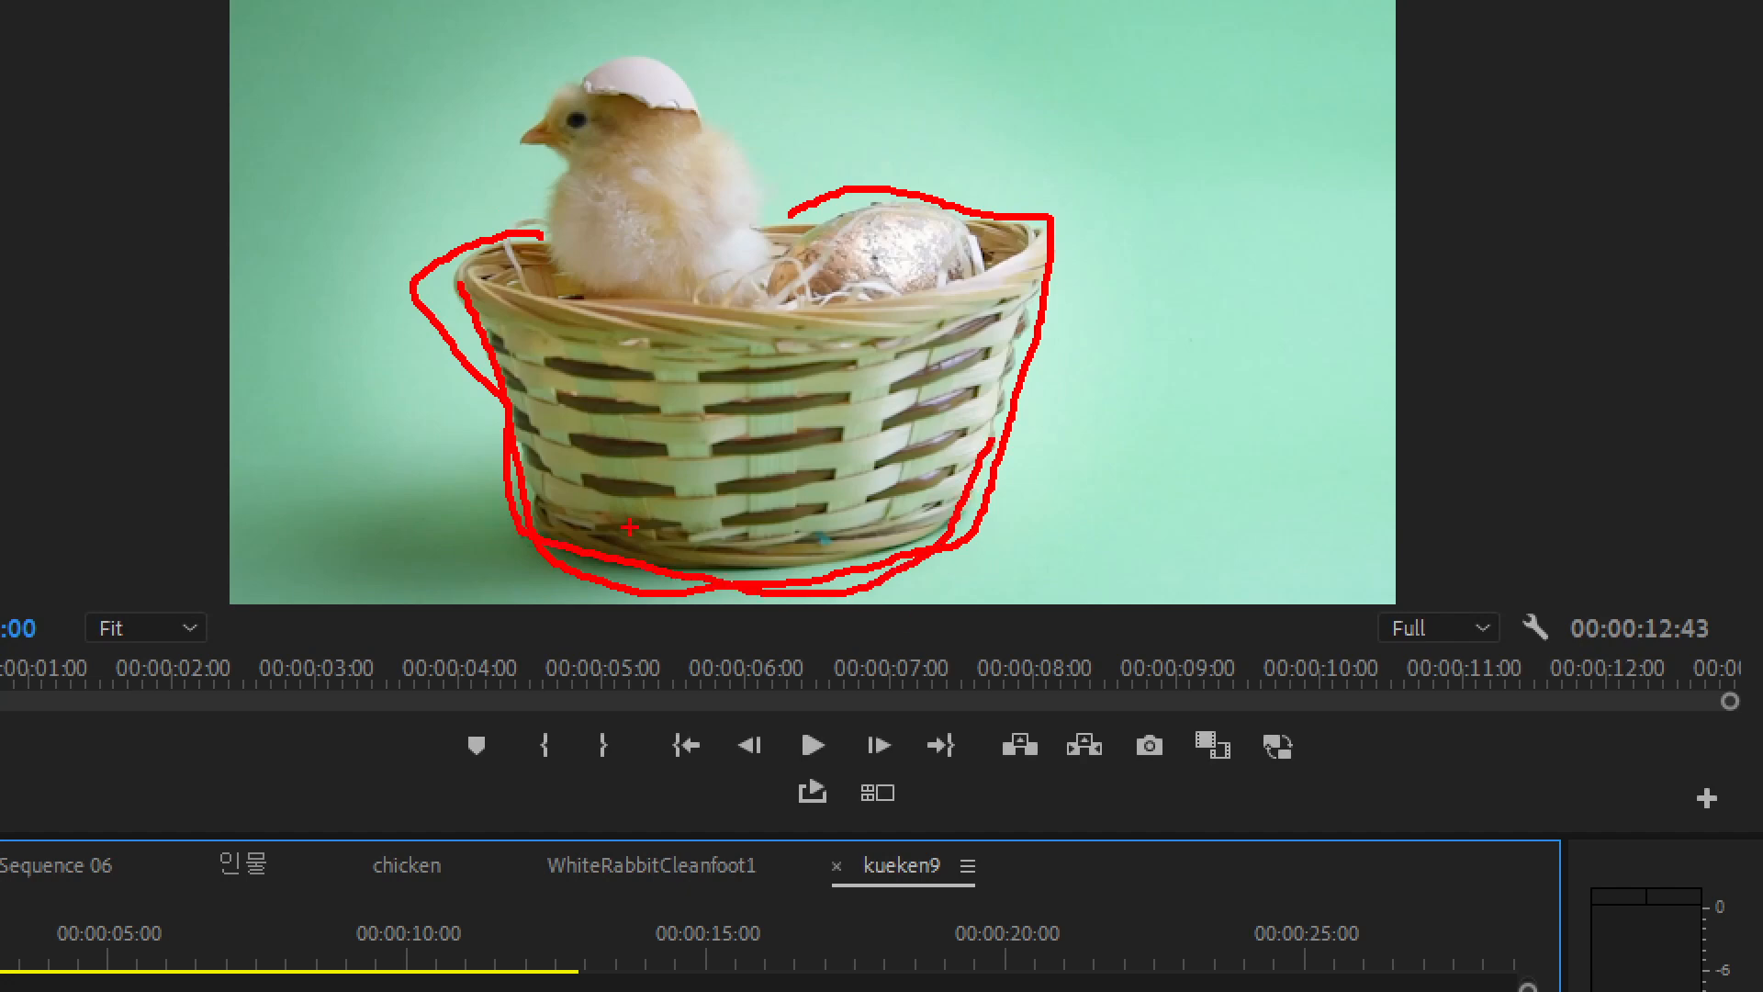
mouse_move(491, 332)
left_mouse_down()
mouse_move(529, 512)
mouse_move(727, 564)
mouse_move(977, 510)
mouse_move(1009, 368)
mouse_move(1005, 331)
mouse_move(691, 386)
mouse_move(500, 343)
left_mouse_up()
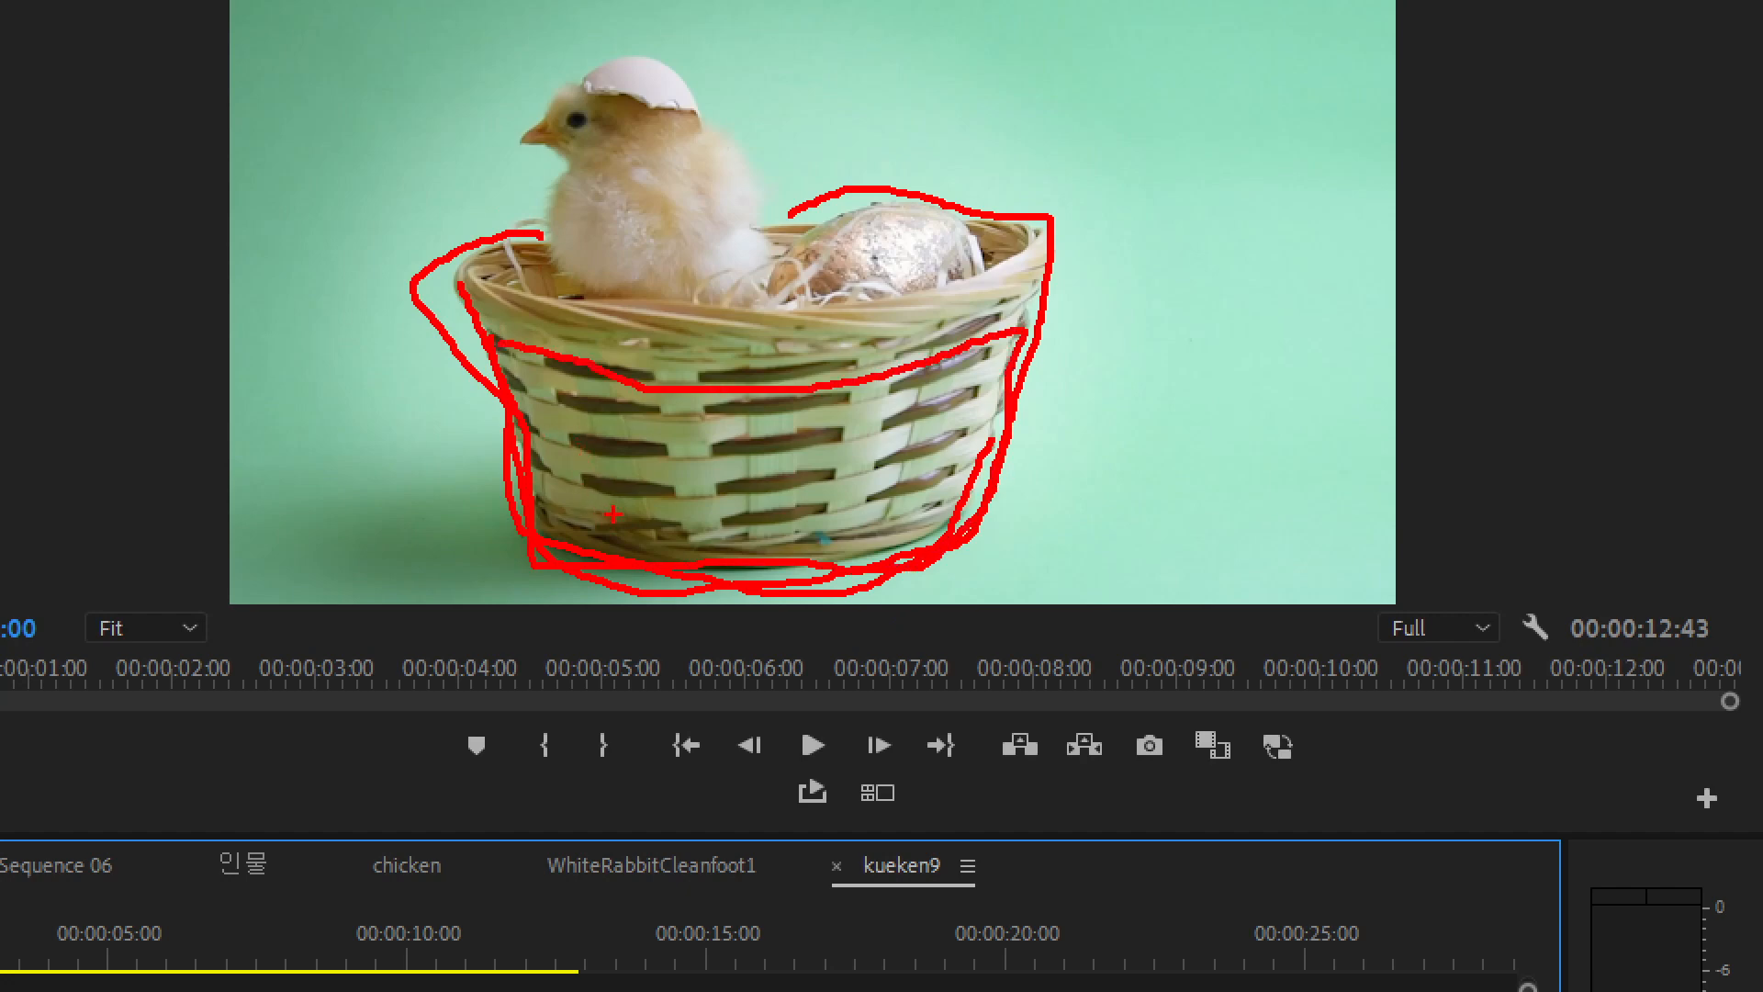
key("Escape")
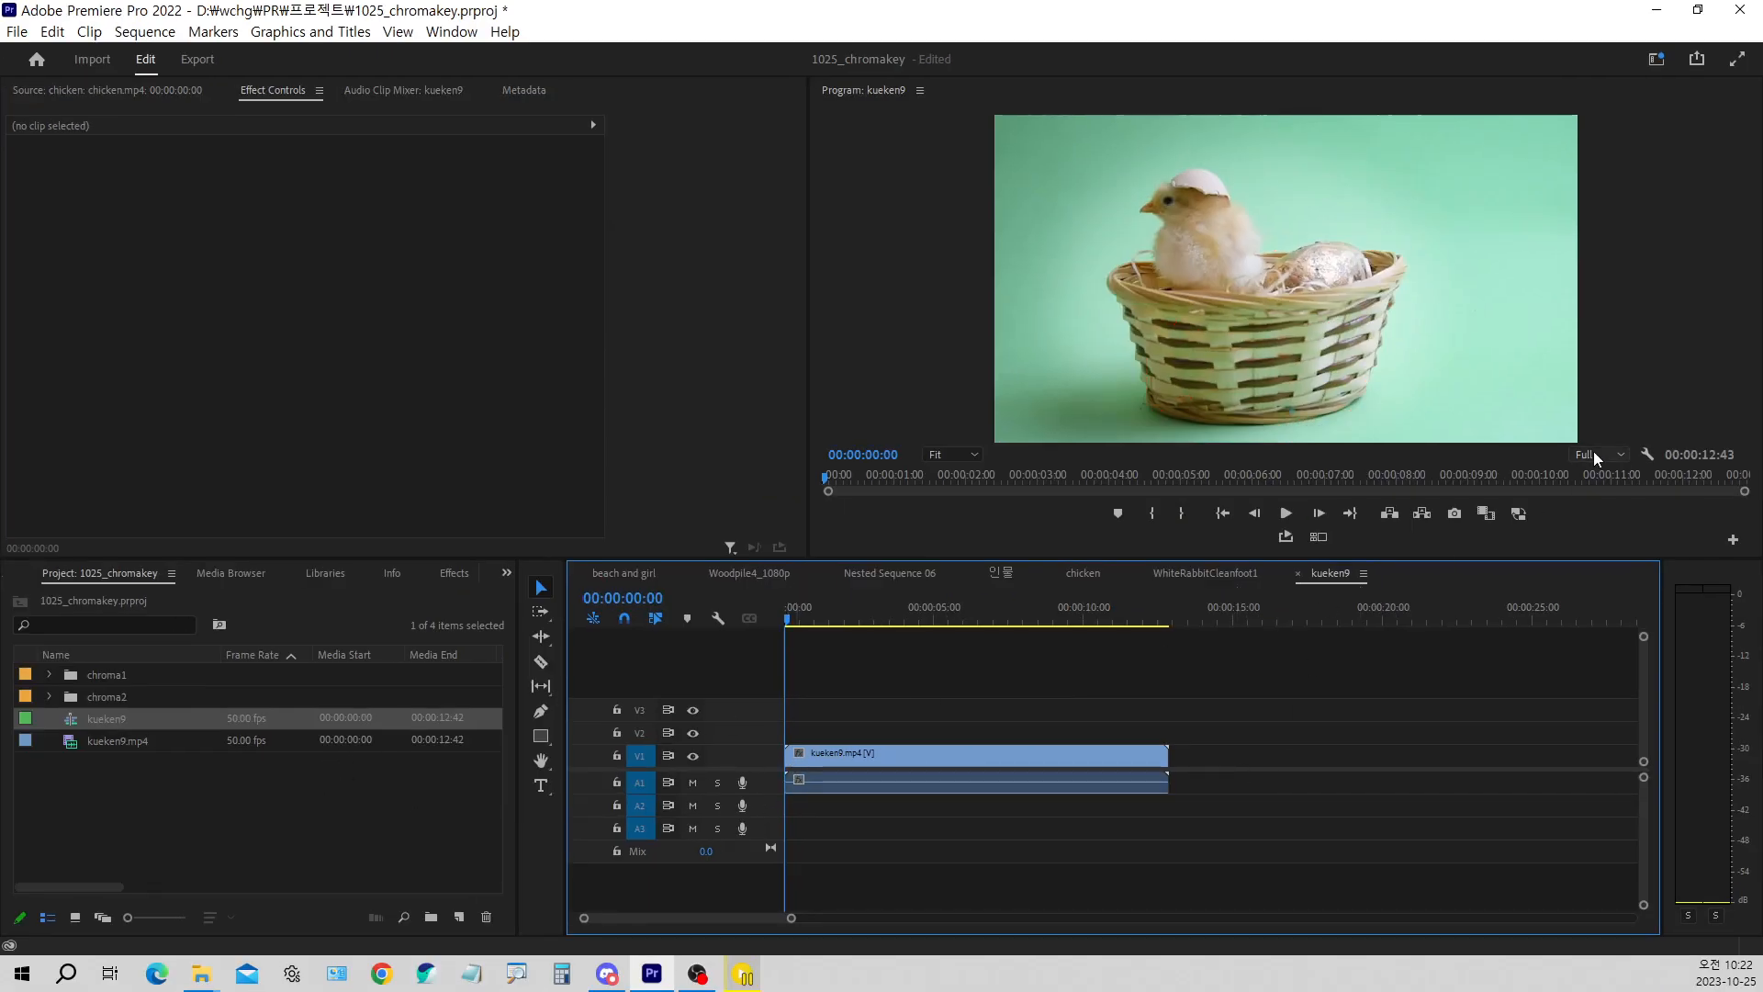
Move the kueken9 clip up to V2 and place the chroma2 bin's Color Matte beneath it on V1, extended to the clip's full length
left_click_drag(880, 751, 878, 738)
left_click(49, 697)
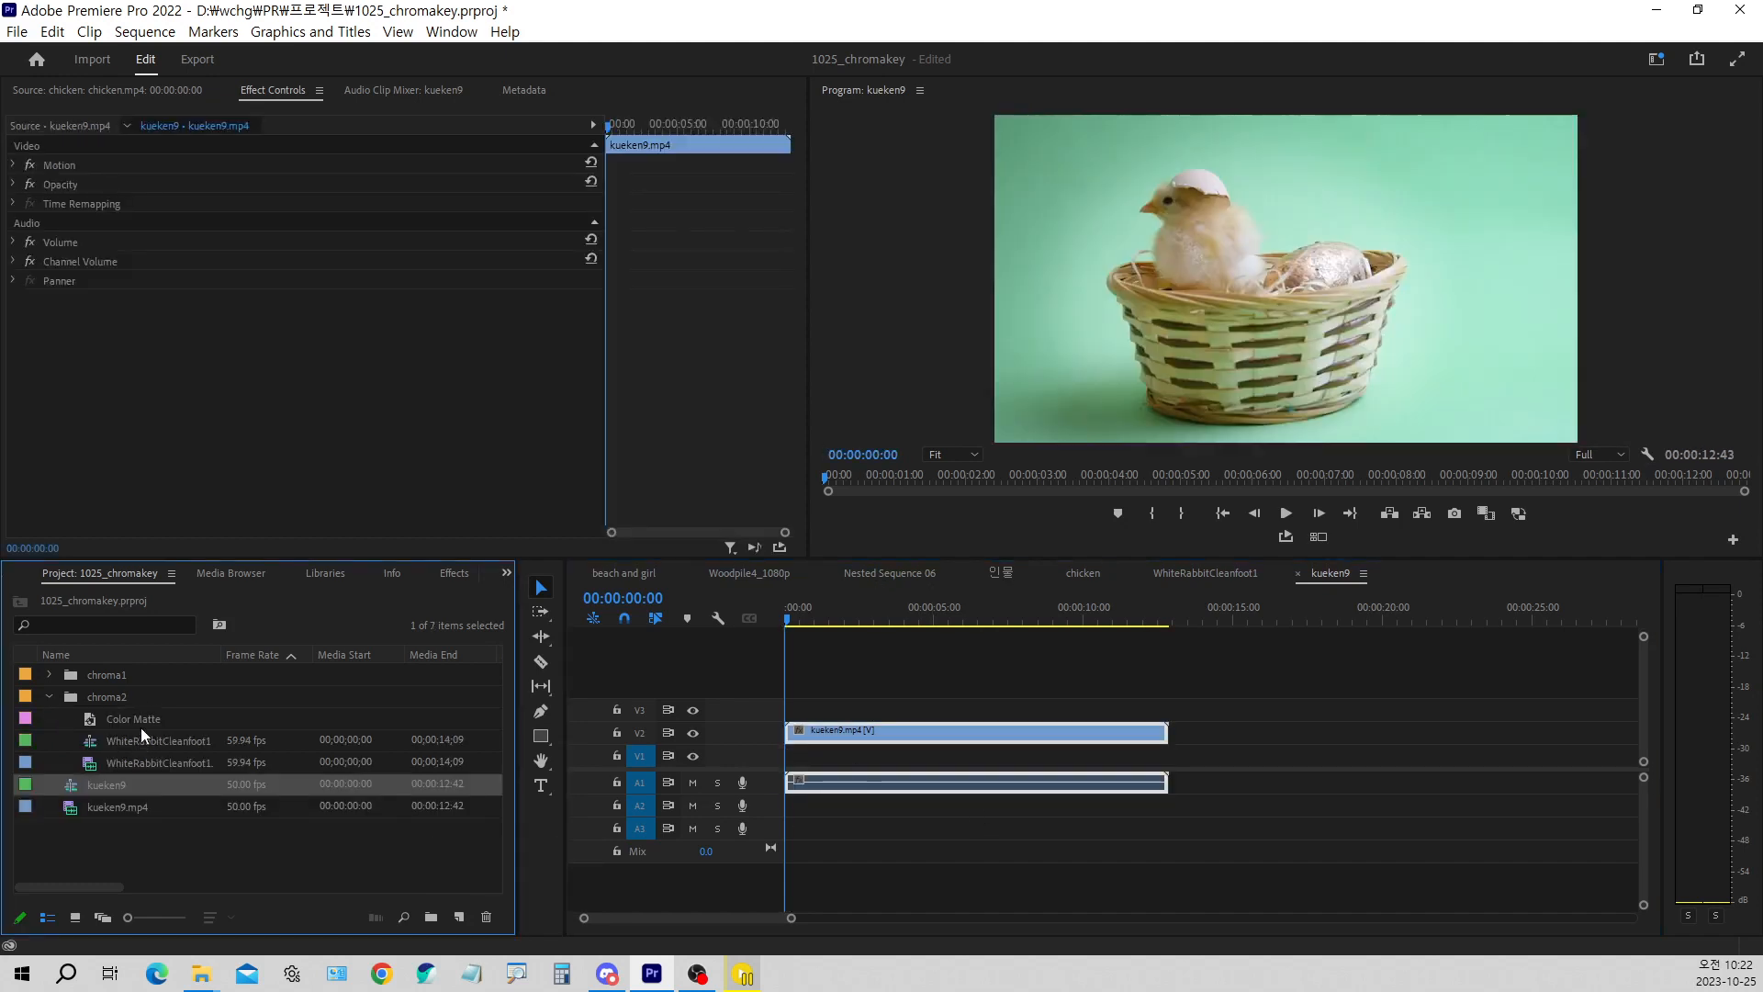
left_click_drag(141, 719, 797, 757)
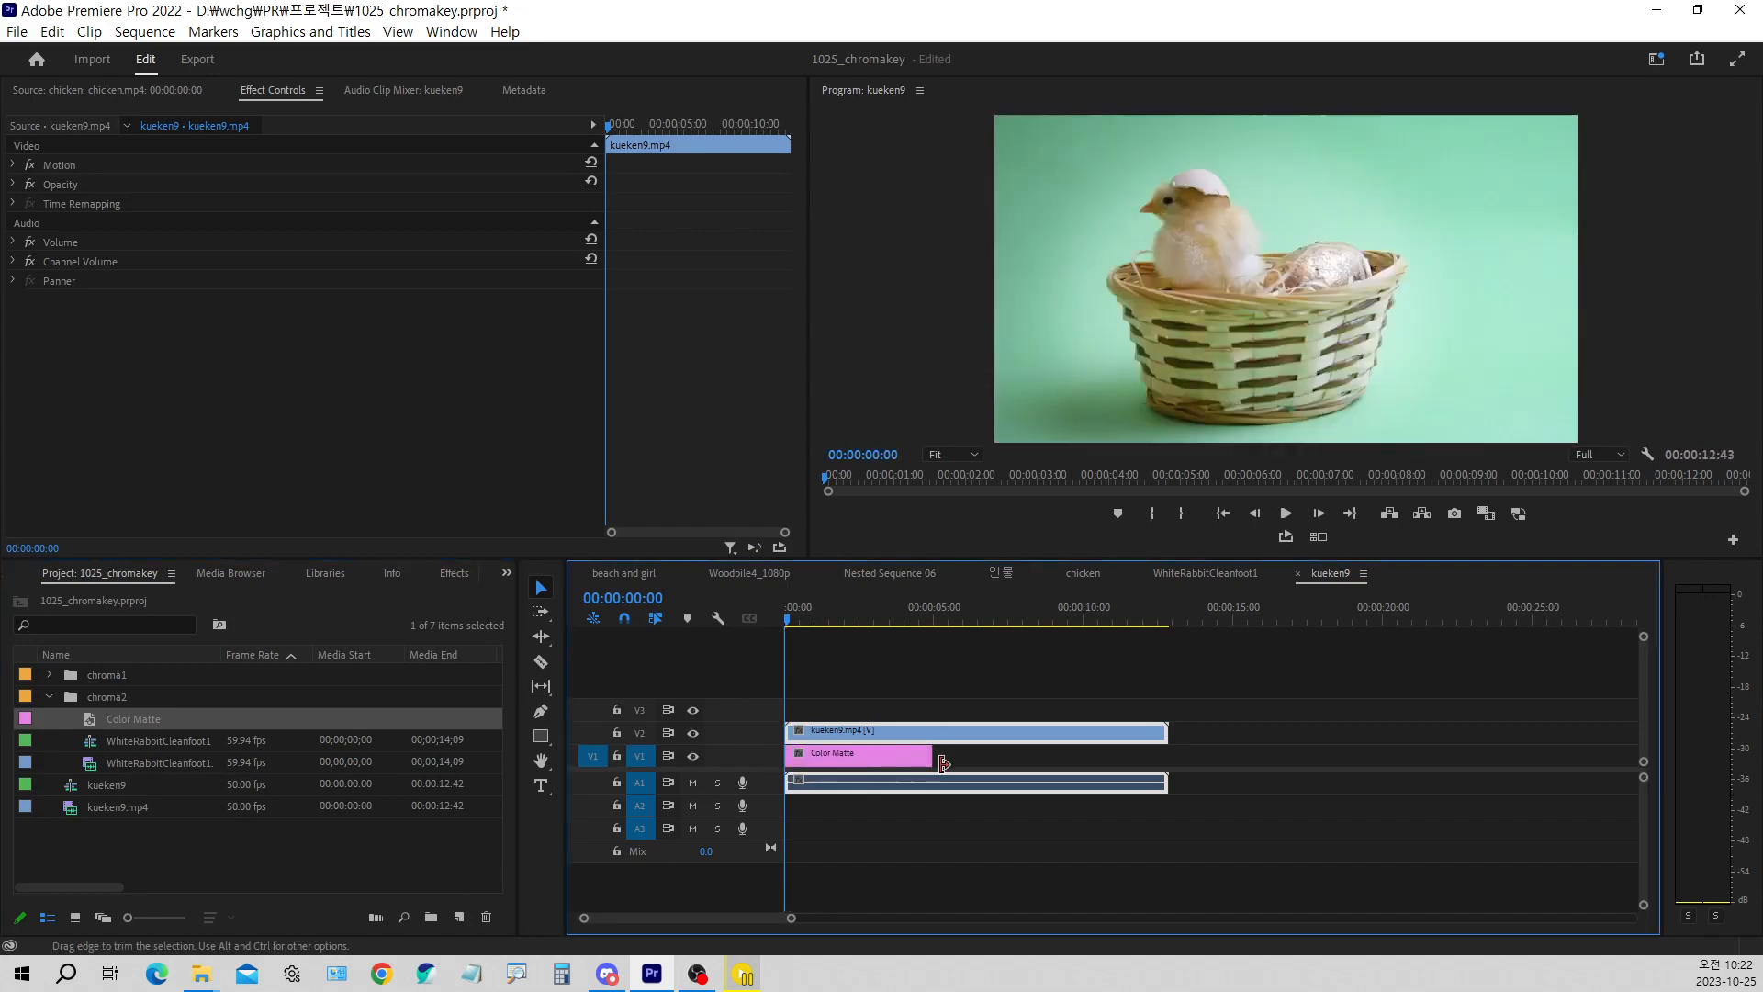
left_click_drag(933, 757, 1167, 757)
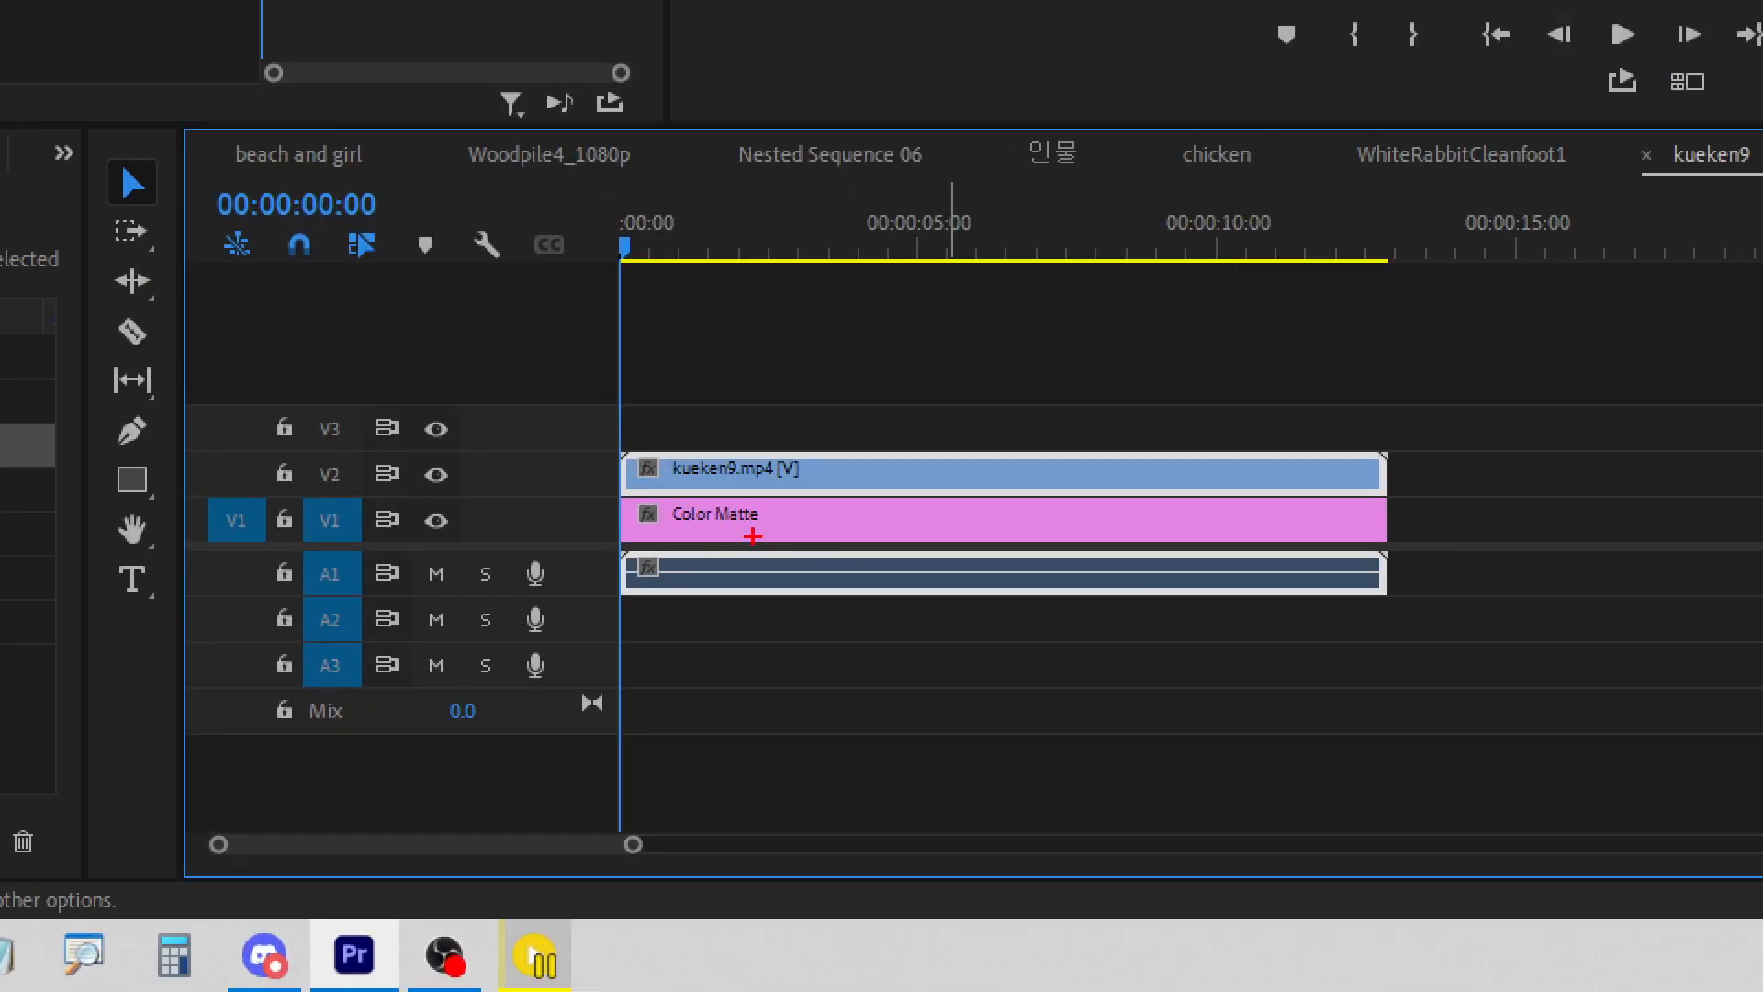
mouse_move(714, 496)
left_mouse_down()
mouse_move(732, 525)
mouse_move(753, 493)
left_mouse_up()
left_click_drag(760, 450, 801, 383)
key("Escape")
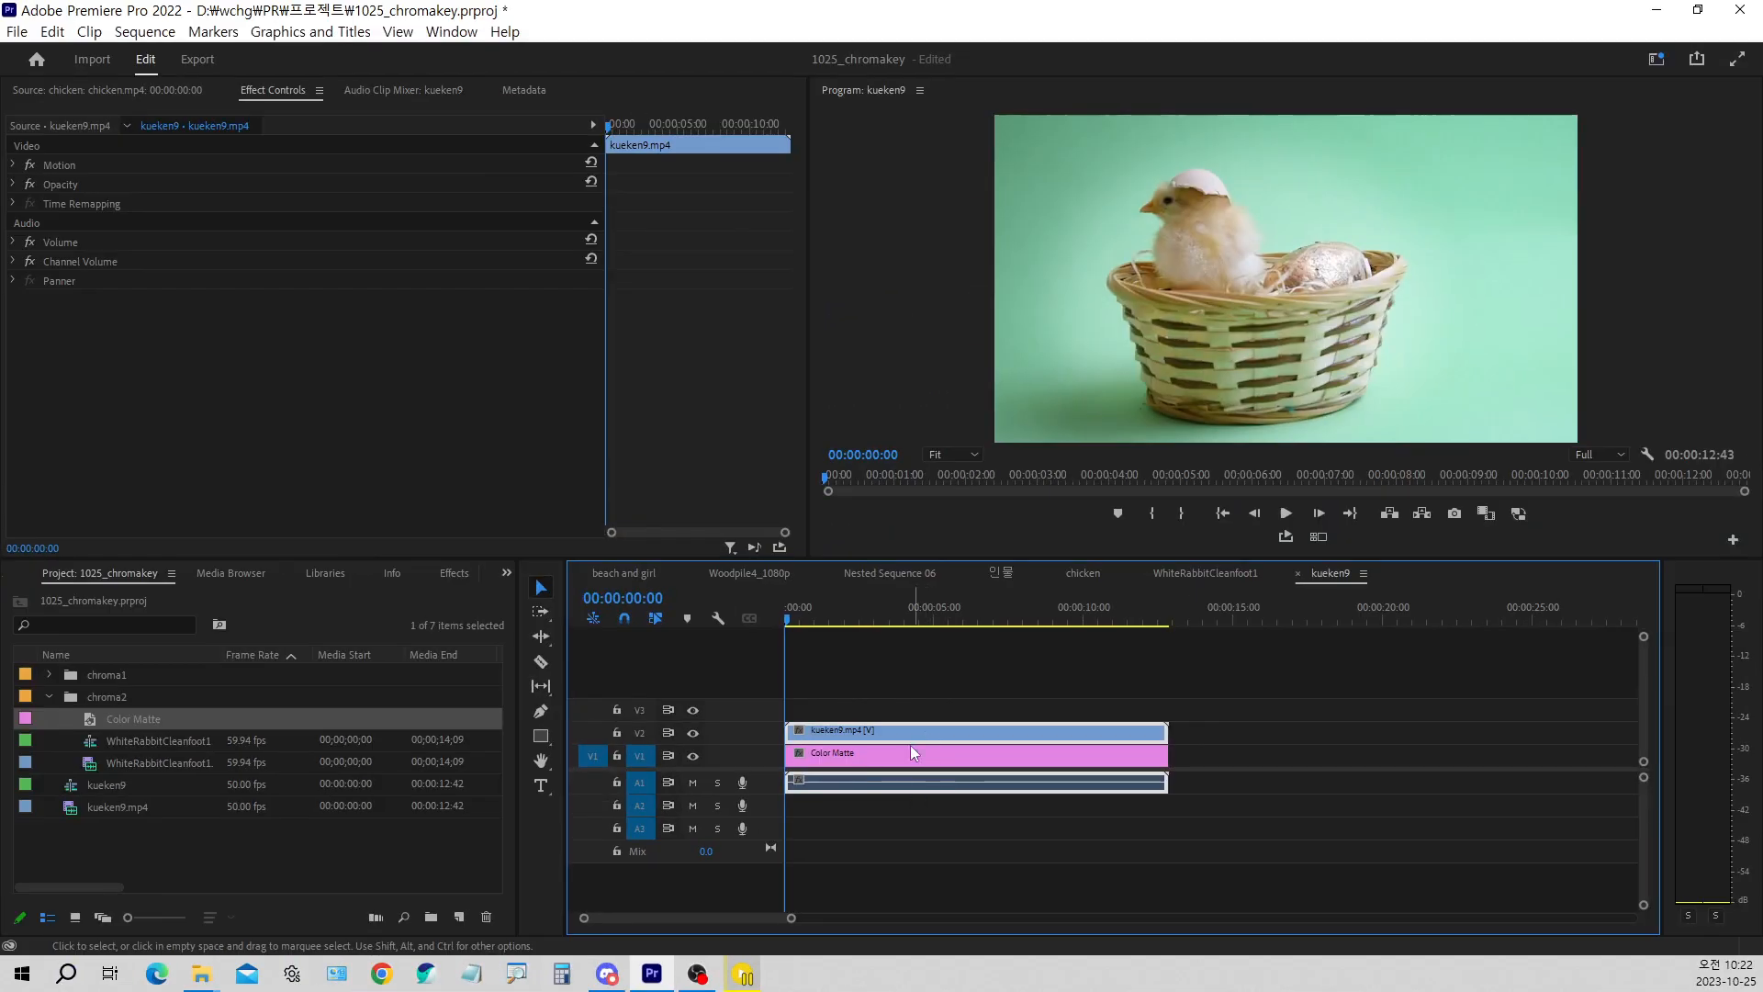
Collapse the chroma2 bin, then search the effects for "ultra" and apply Ultra Key to the kueken9 clip
left_click(50, 695)
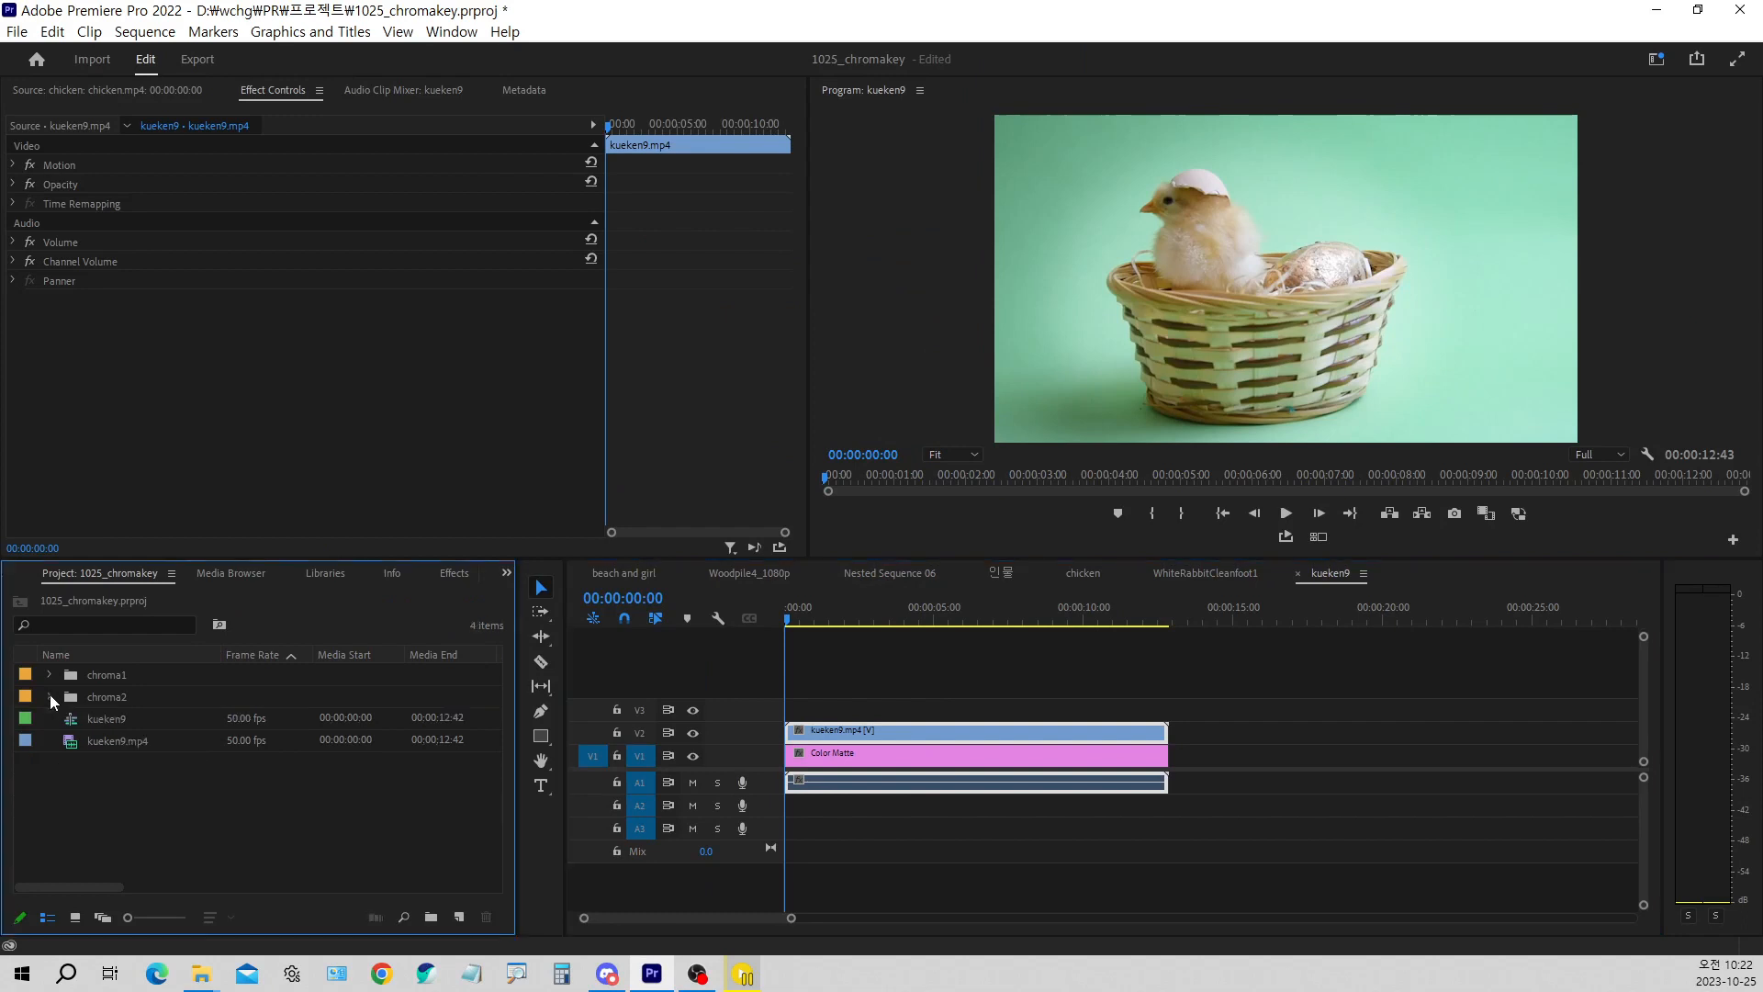
left_click(117, 726)
left_click(906, 741)
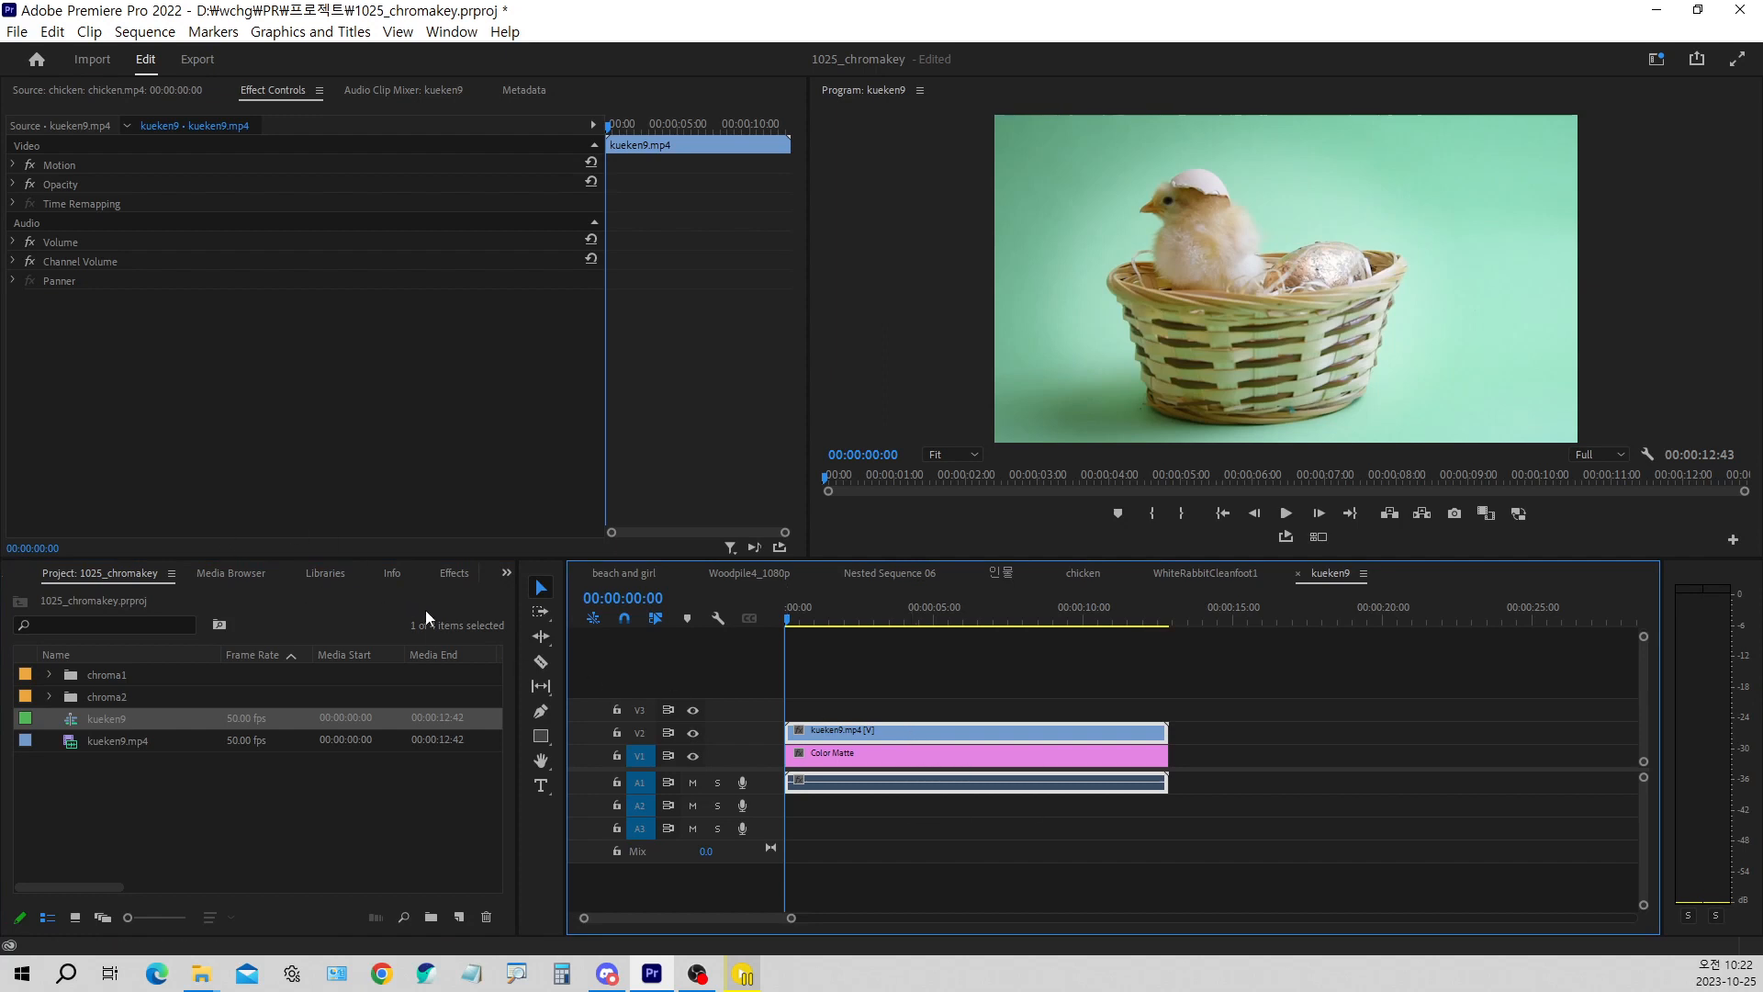
left_click(454, 573)
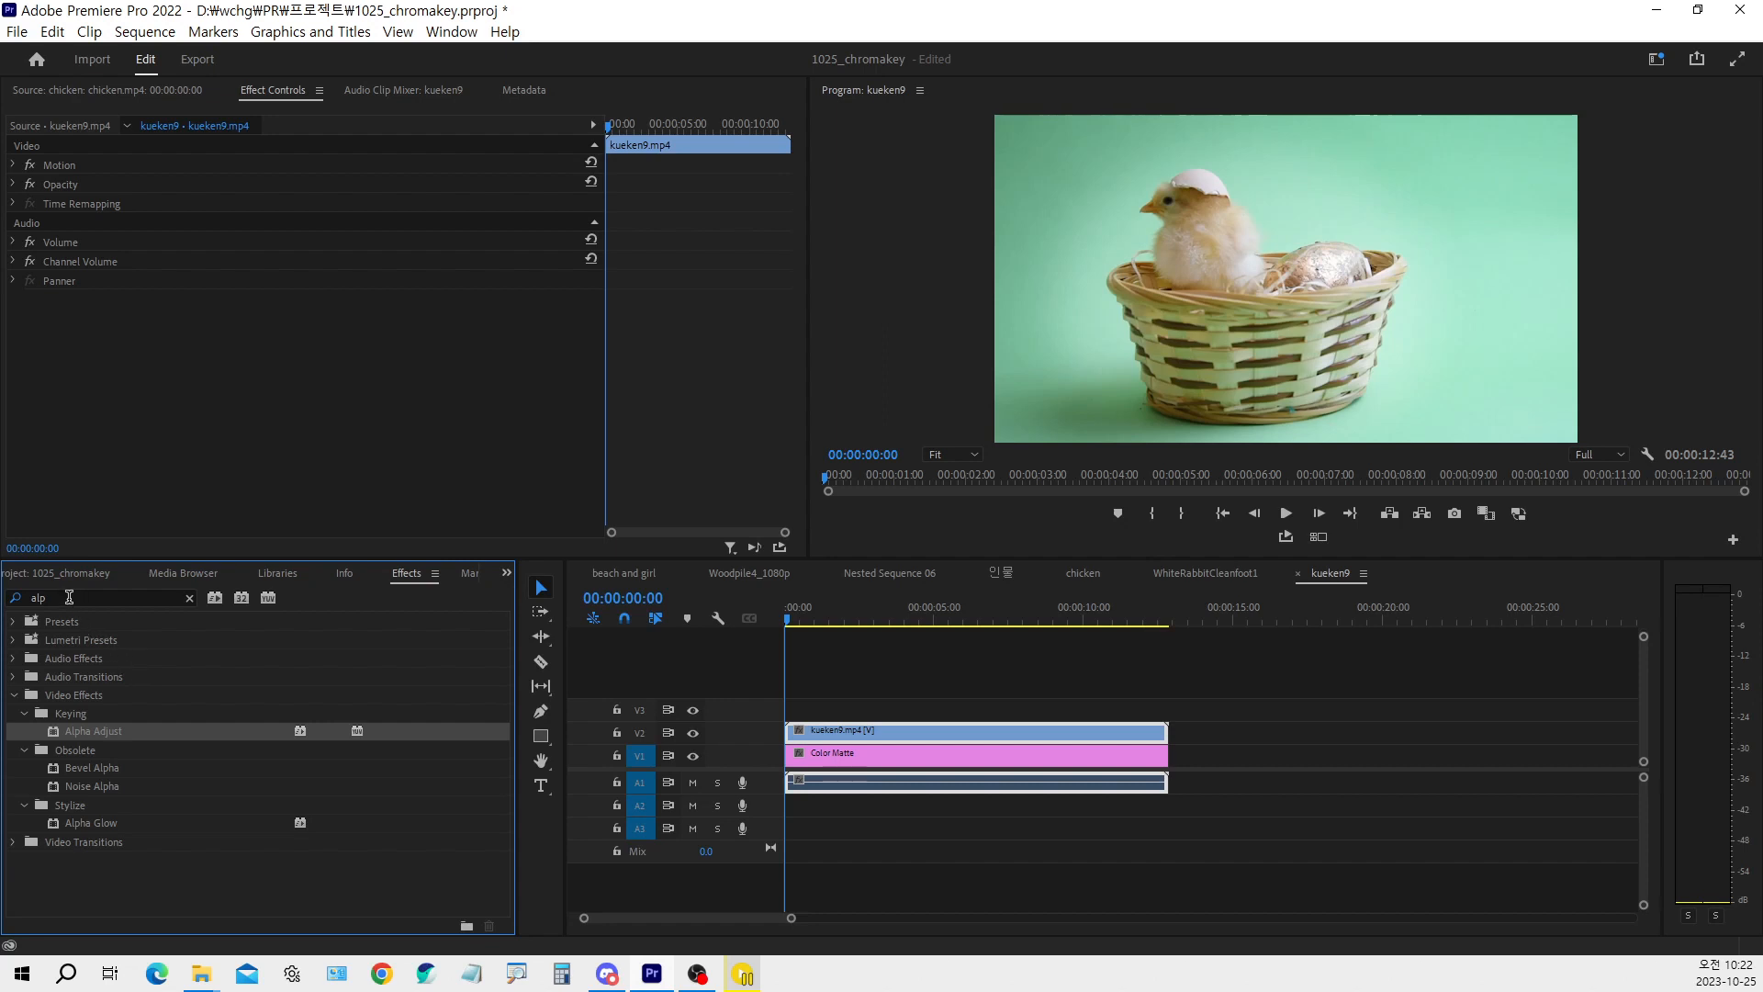
left_click(68, 598)
type("ul")
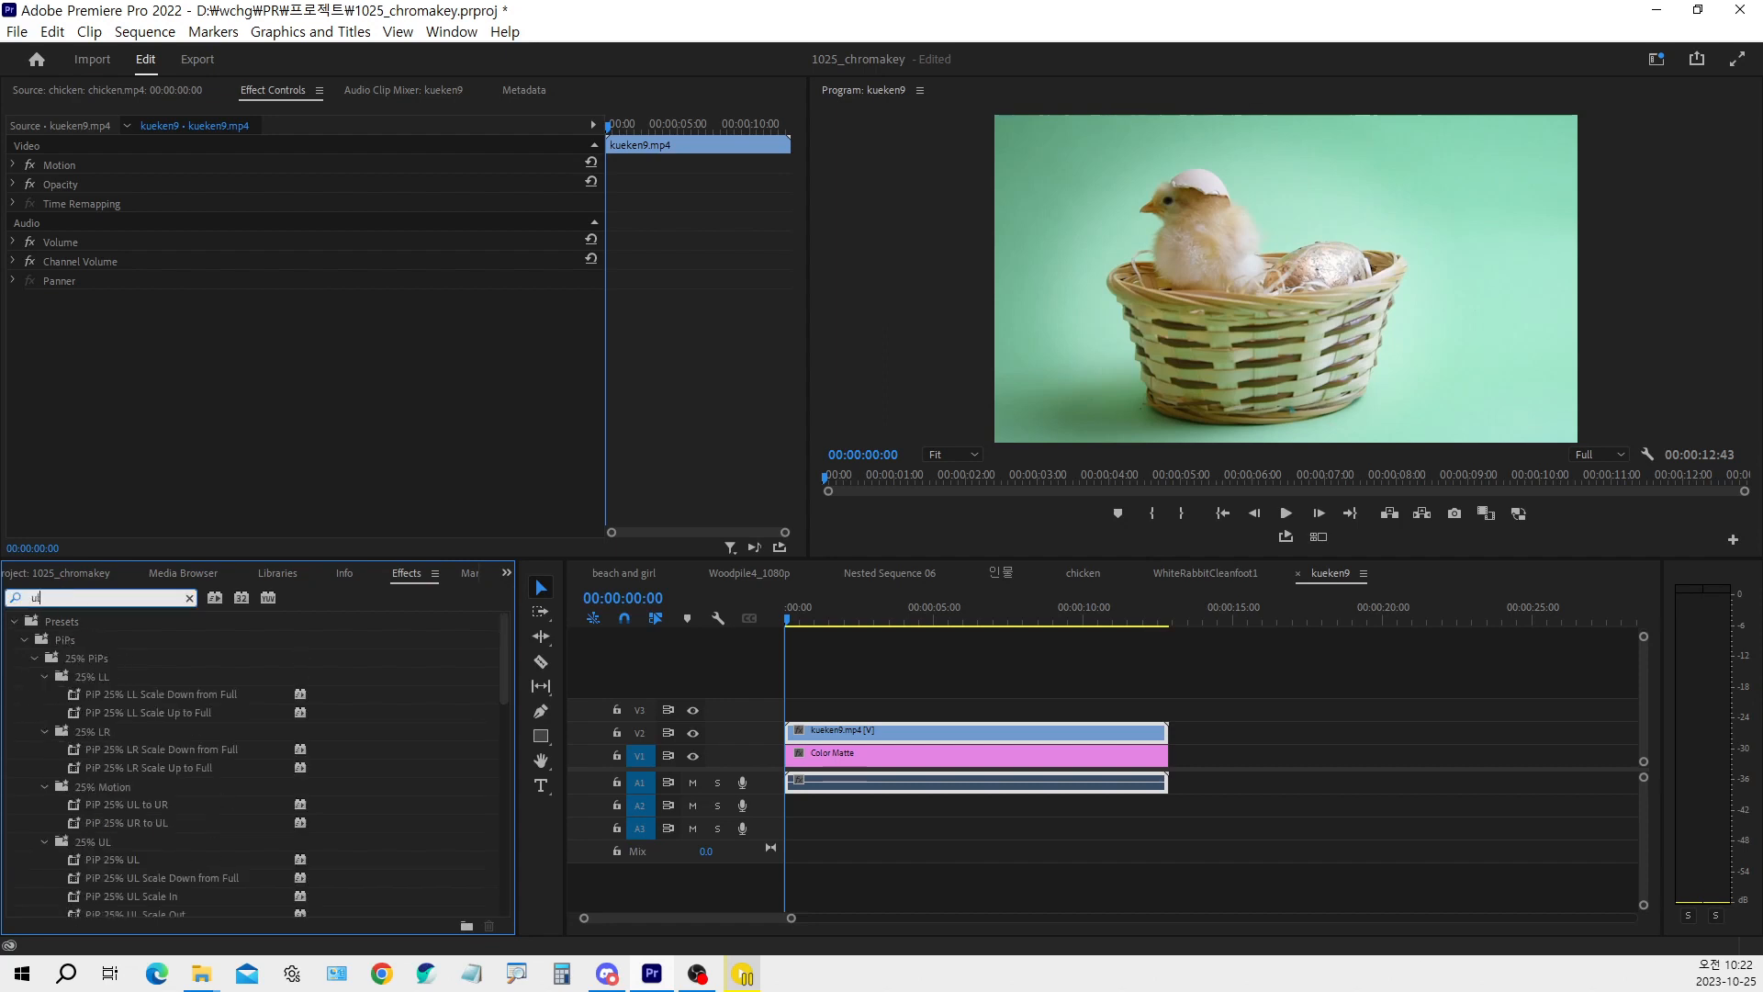
type("tra")
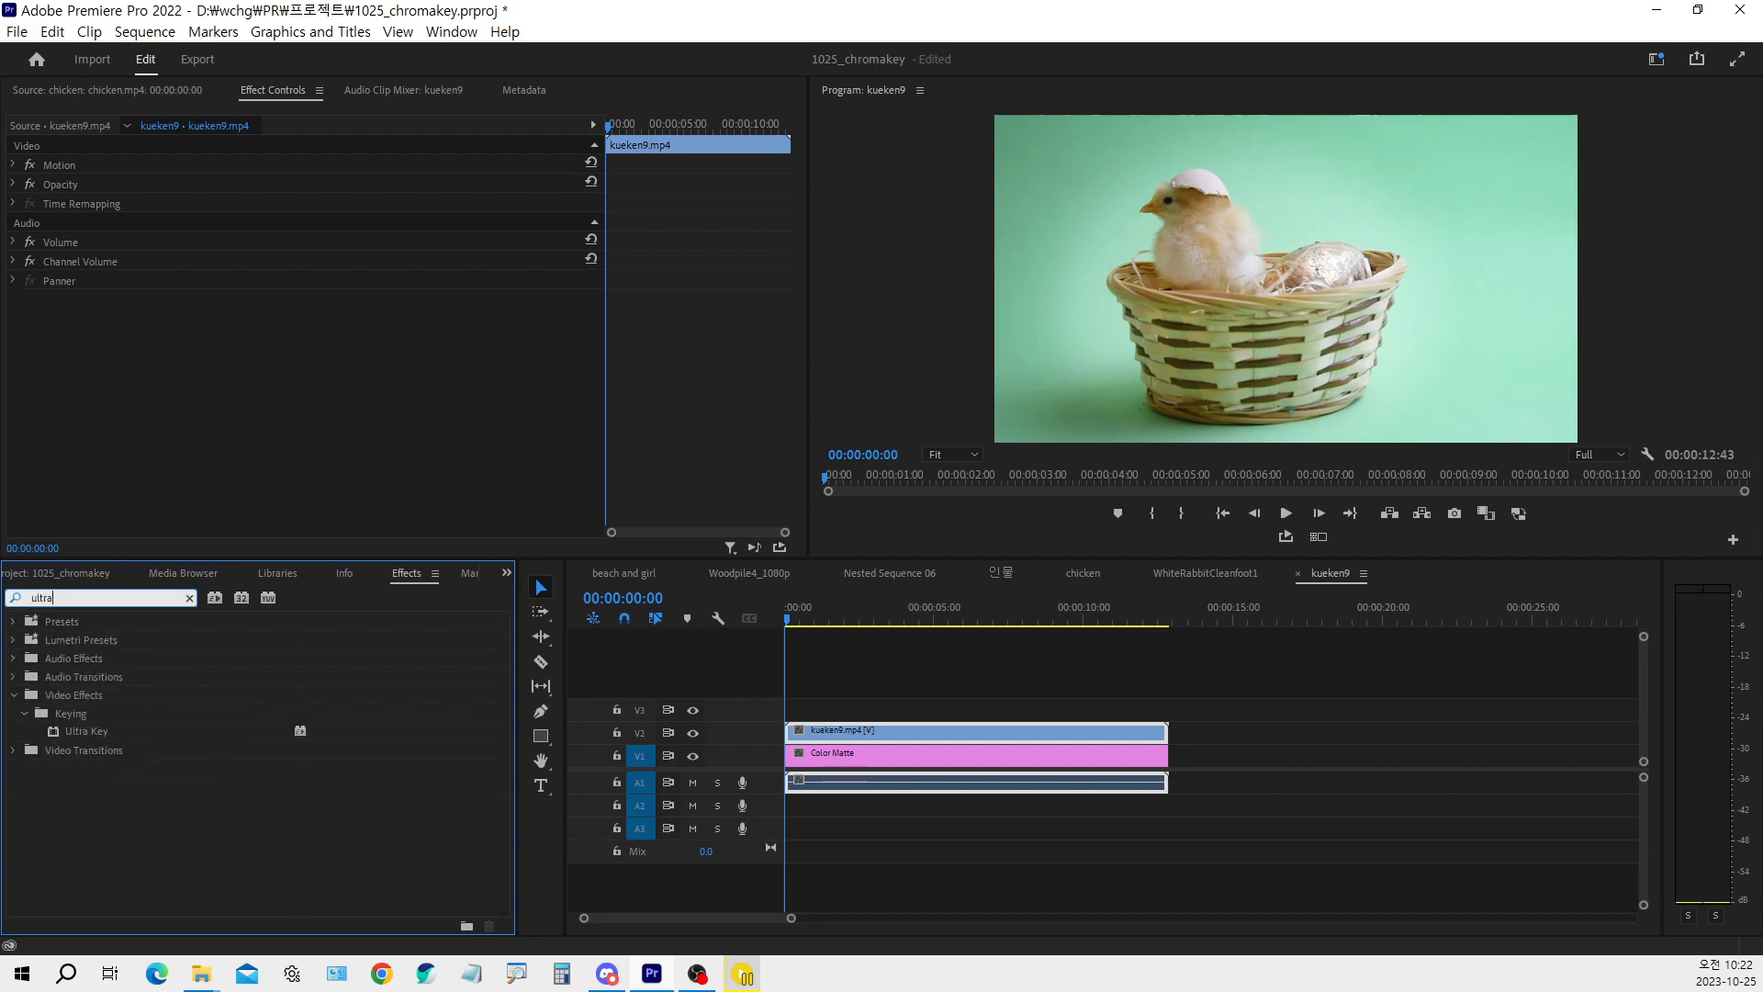
double_click(92, 730)
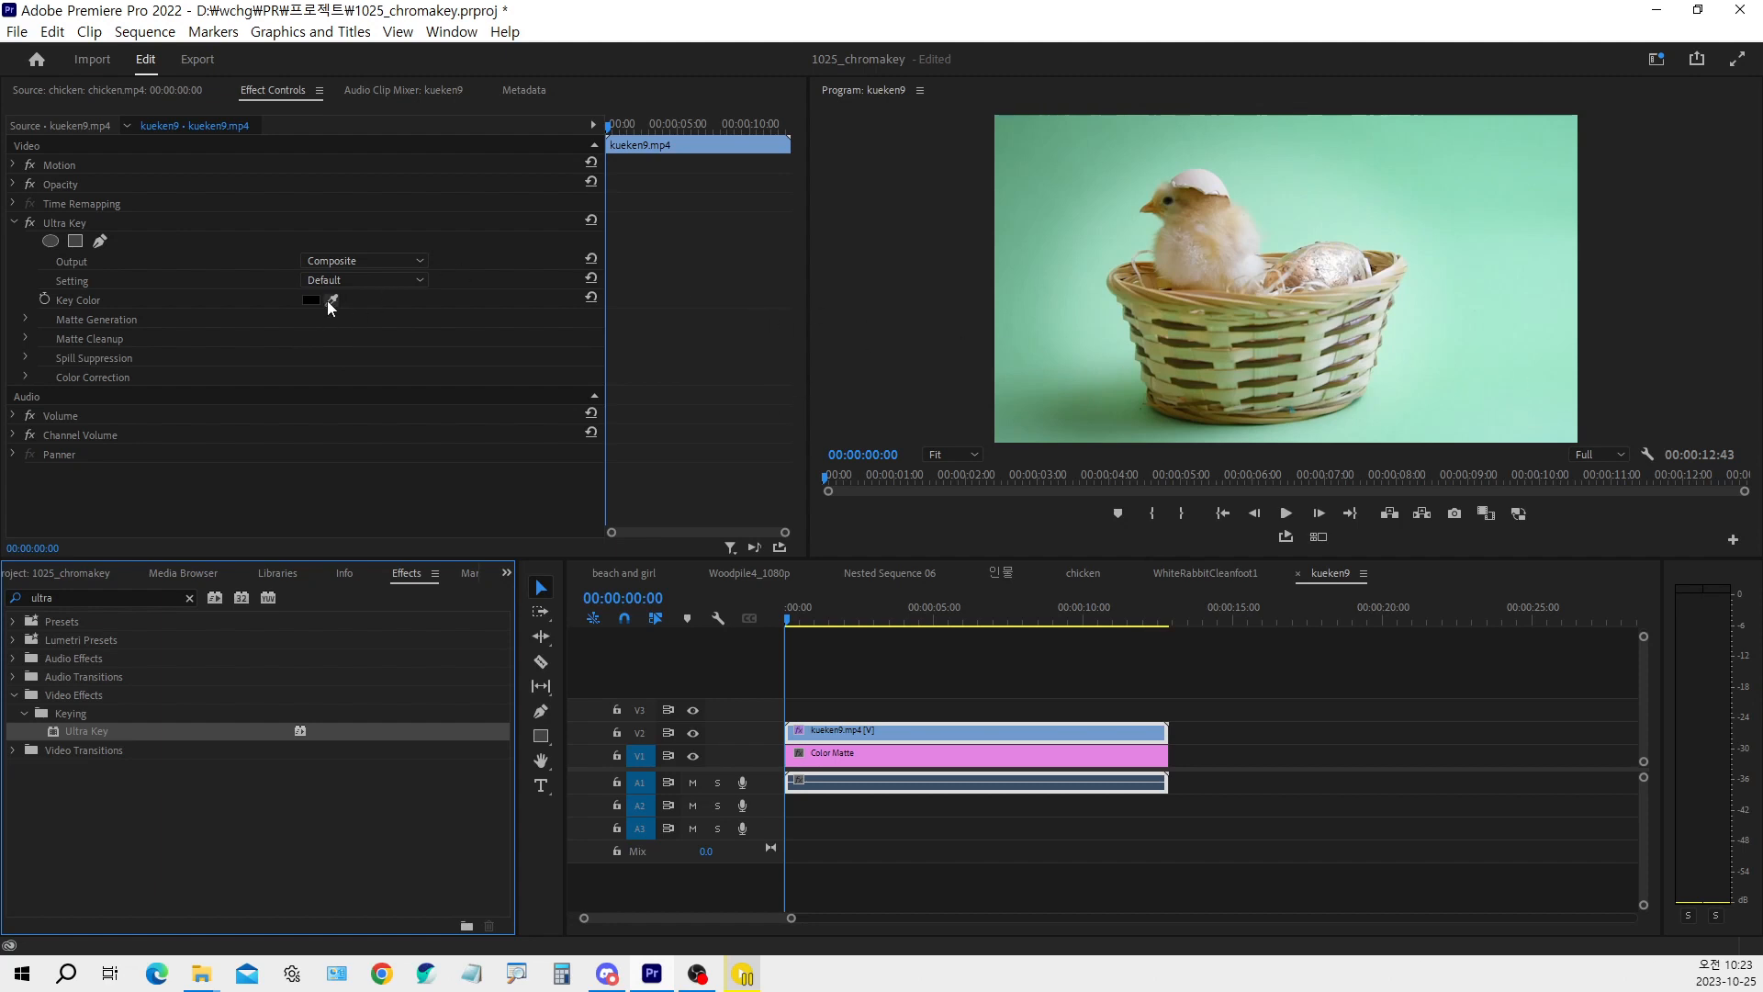
Sample the light green background beside the chick's head as Ultra Key's Key Color and expand the Matte Generation settings
left_click_drag(328, 303, 1409, 209)
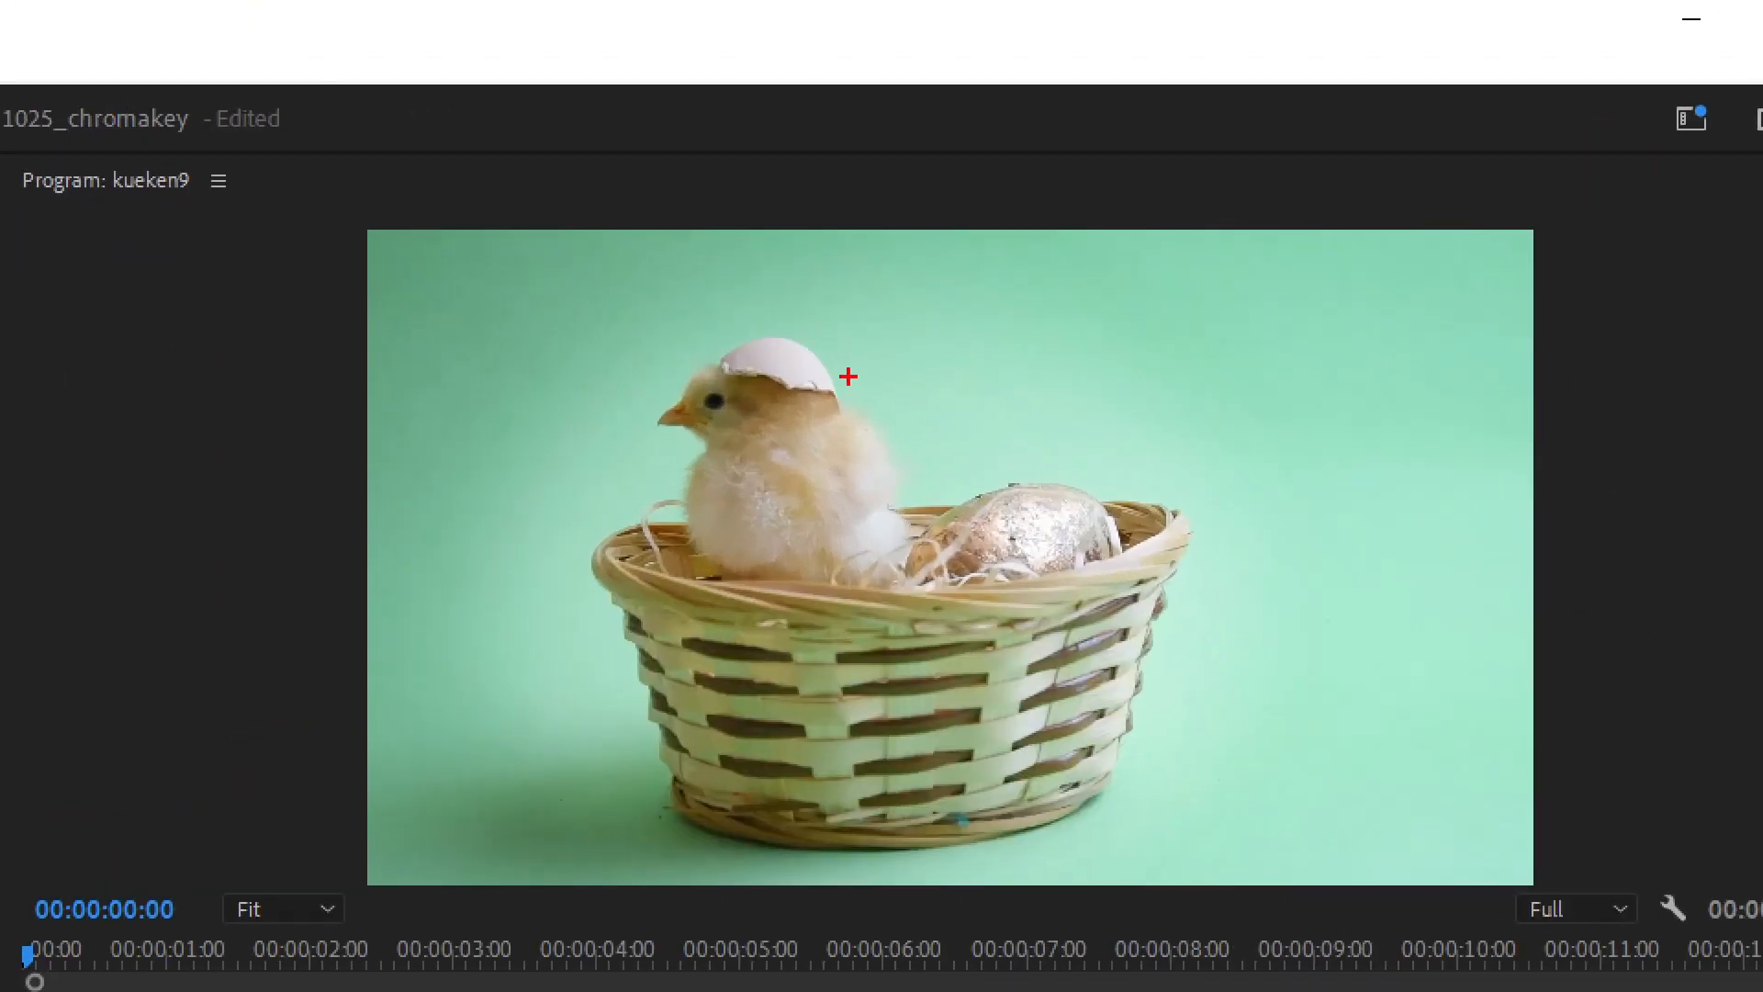
mouse_move(846, 377)
left_mouse_down()
mouse_move(852, 393)
mouse_move(893, 361)
left_mouse_up()
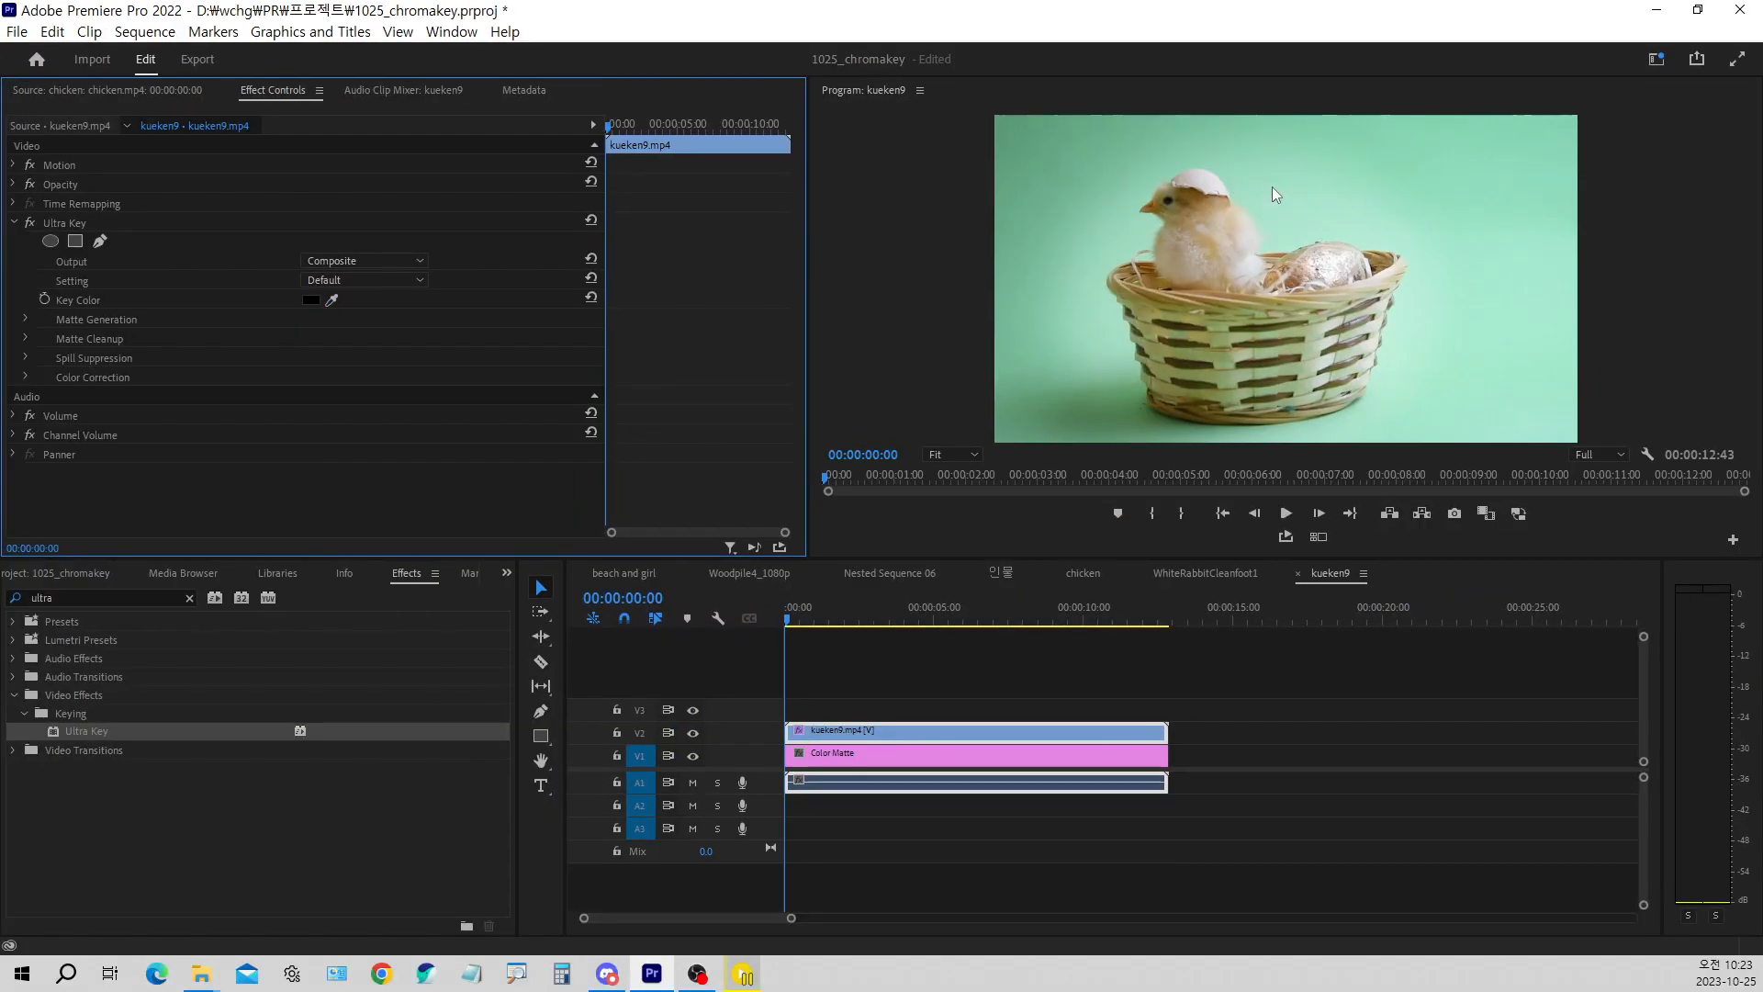
left_click(331, 300)
left_click(1242, 196)
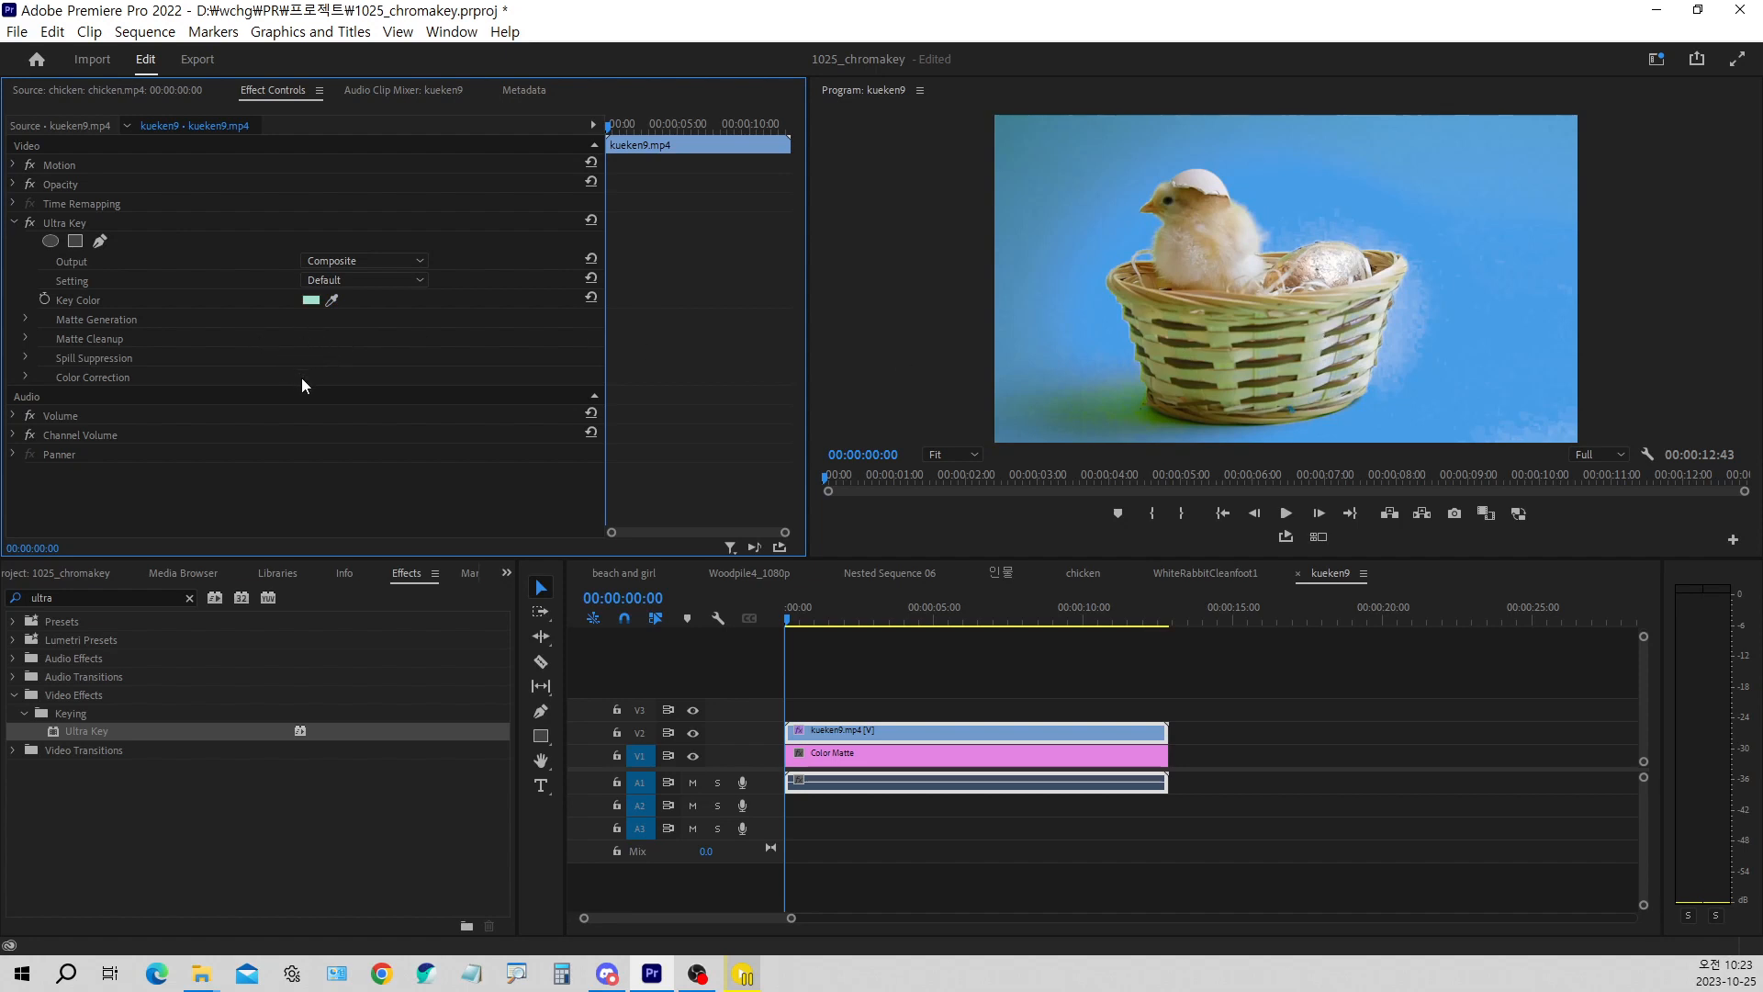
left_click(25, 320)
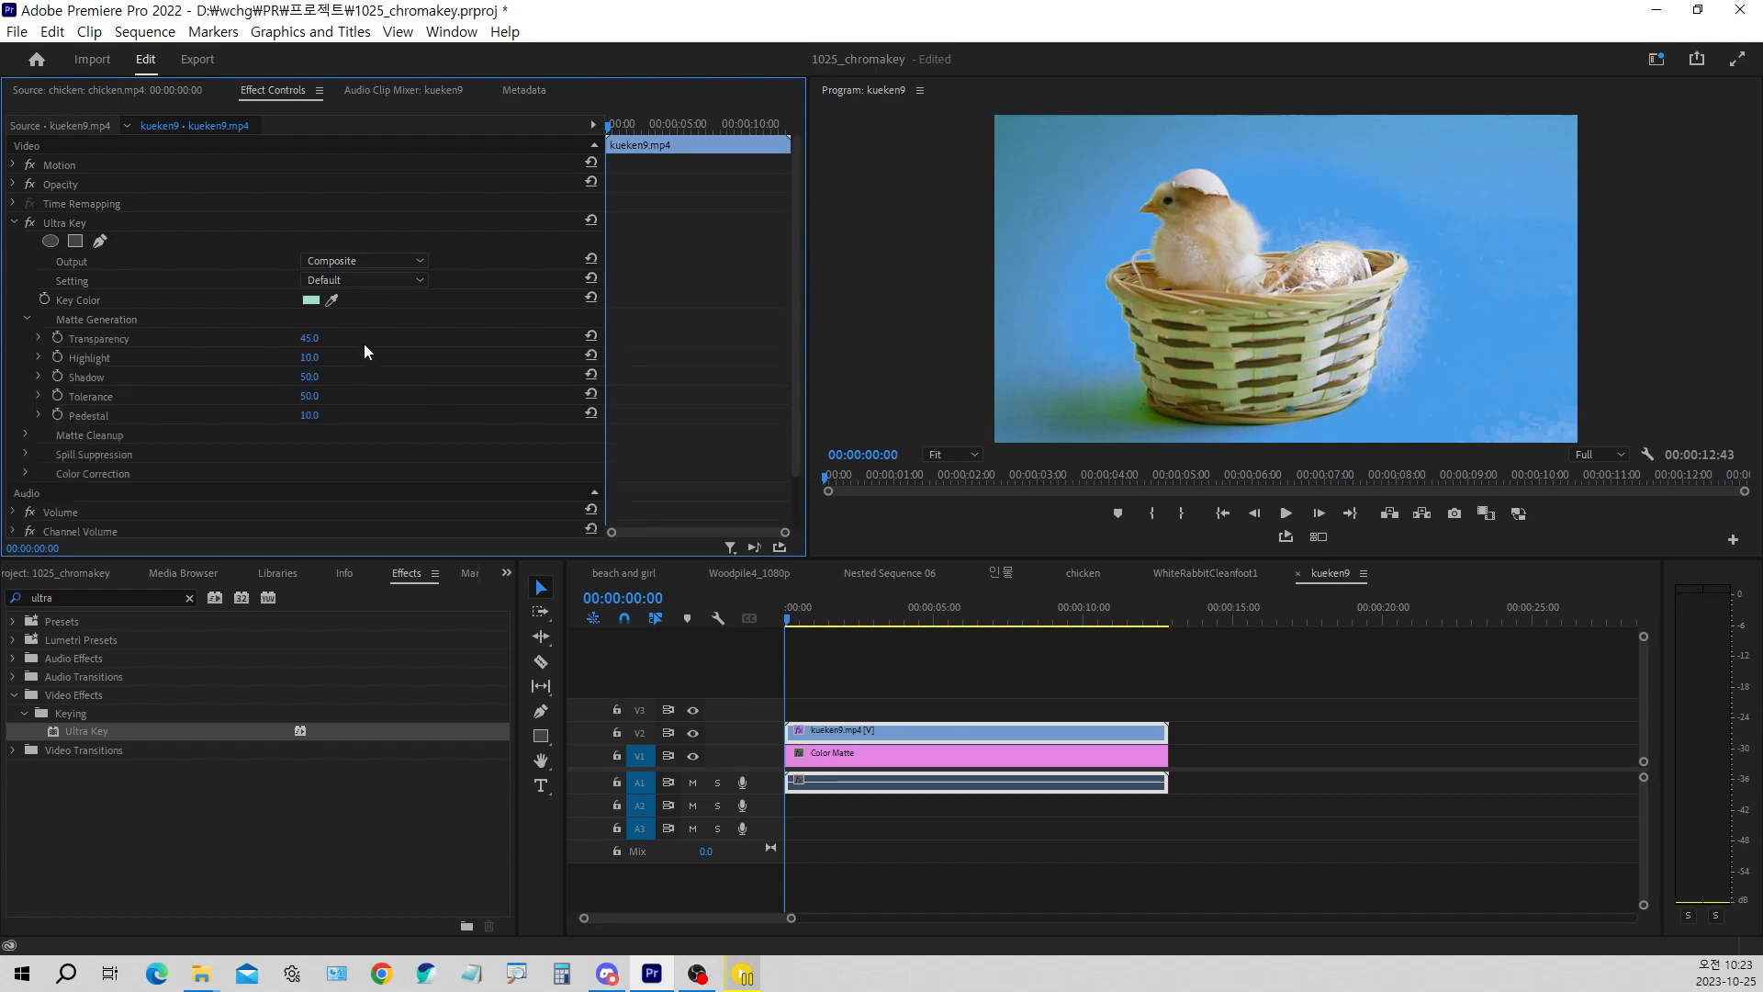
In Ultra Key's Matte Generation for the kueken9 clip, set Shadow to 0 and raise Pedestal to 37
mouse_move(311, 399)
left_mouse_down()
mouse_move(357, 399)
mouse_move(324, 399)
mouse_move(328, 340)
mouse_move(300, 366)
left_mouse_up()
left_click_drag(339, 364, 264, 377)
key("ctrl+z")
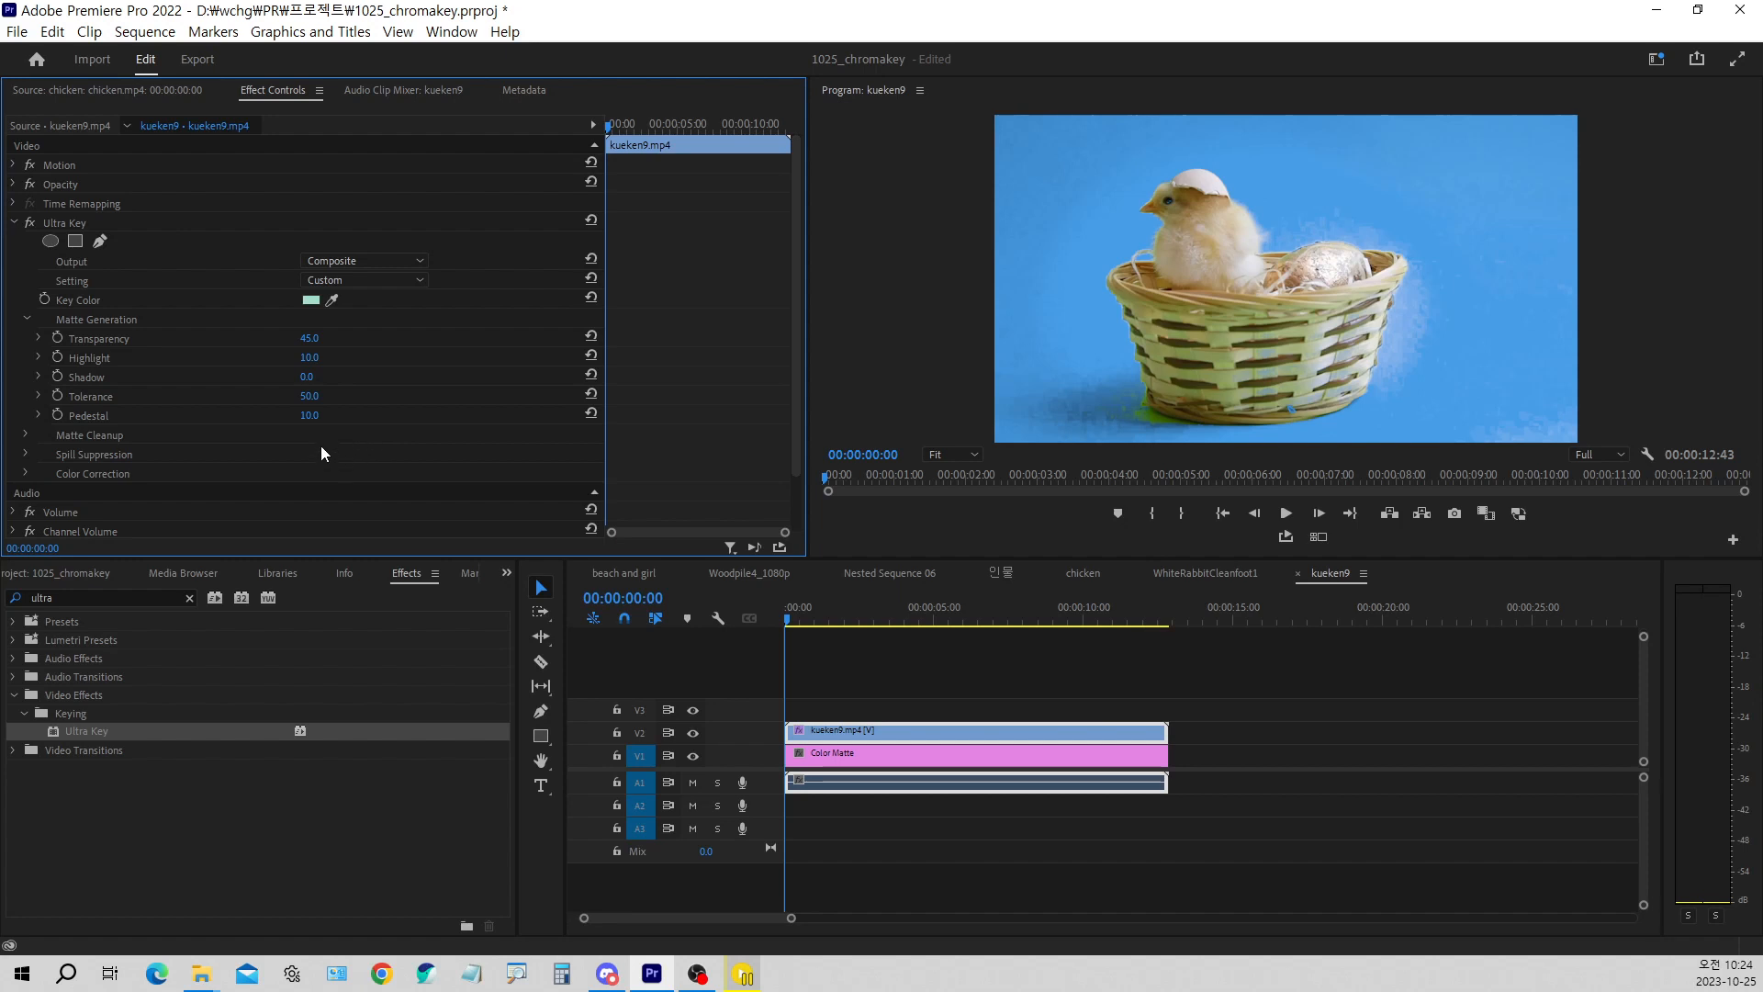
left_click_drag(315, 420, 303, 420)
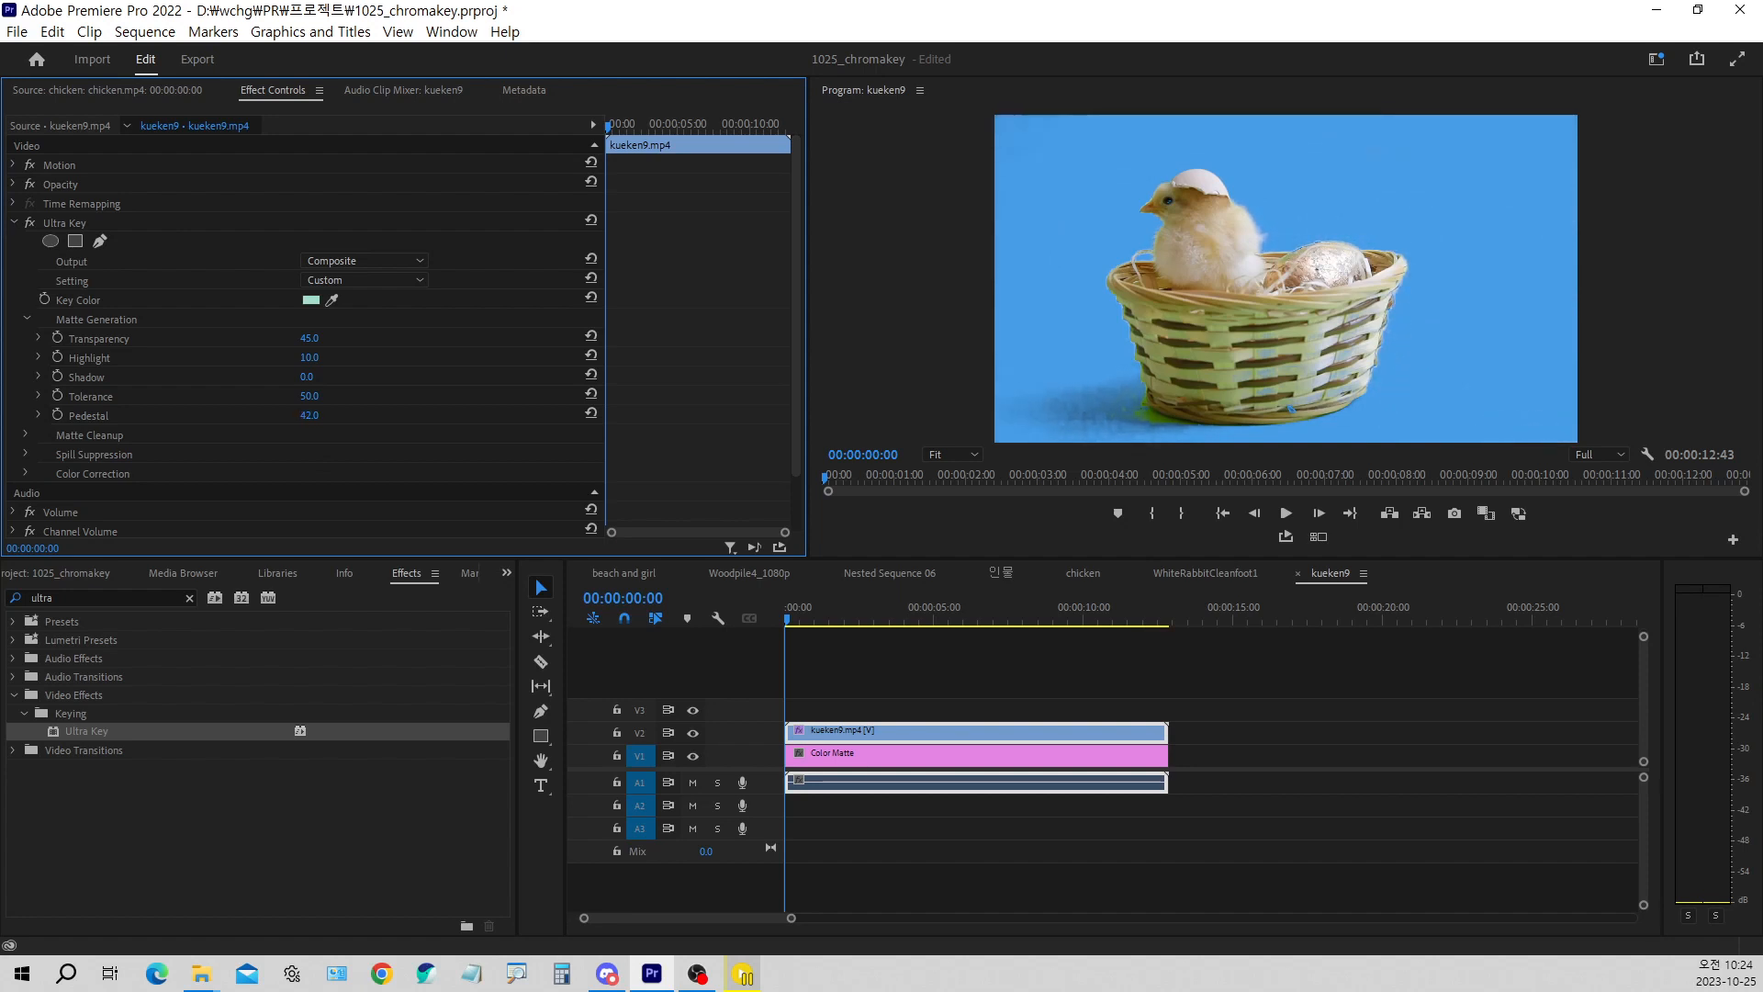
left_click_drag(328, 420, 318, 421)
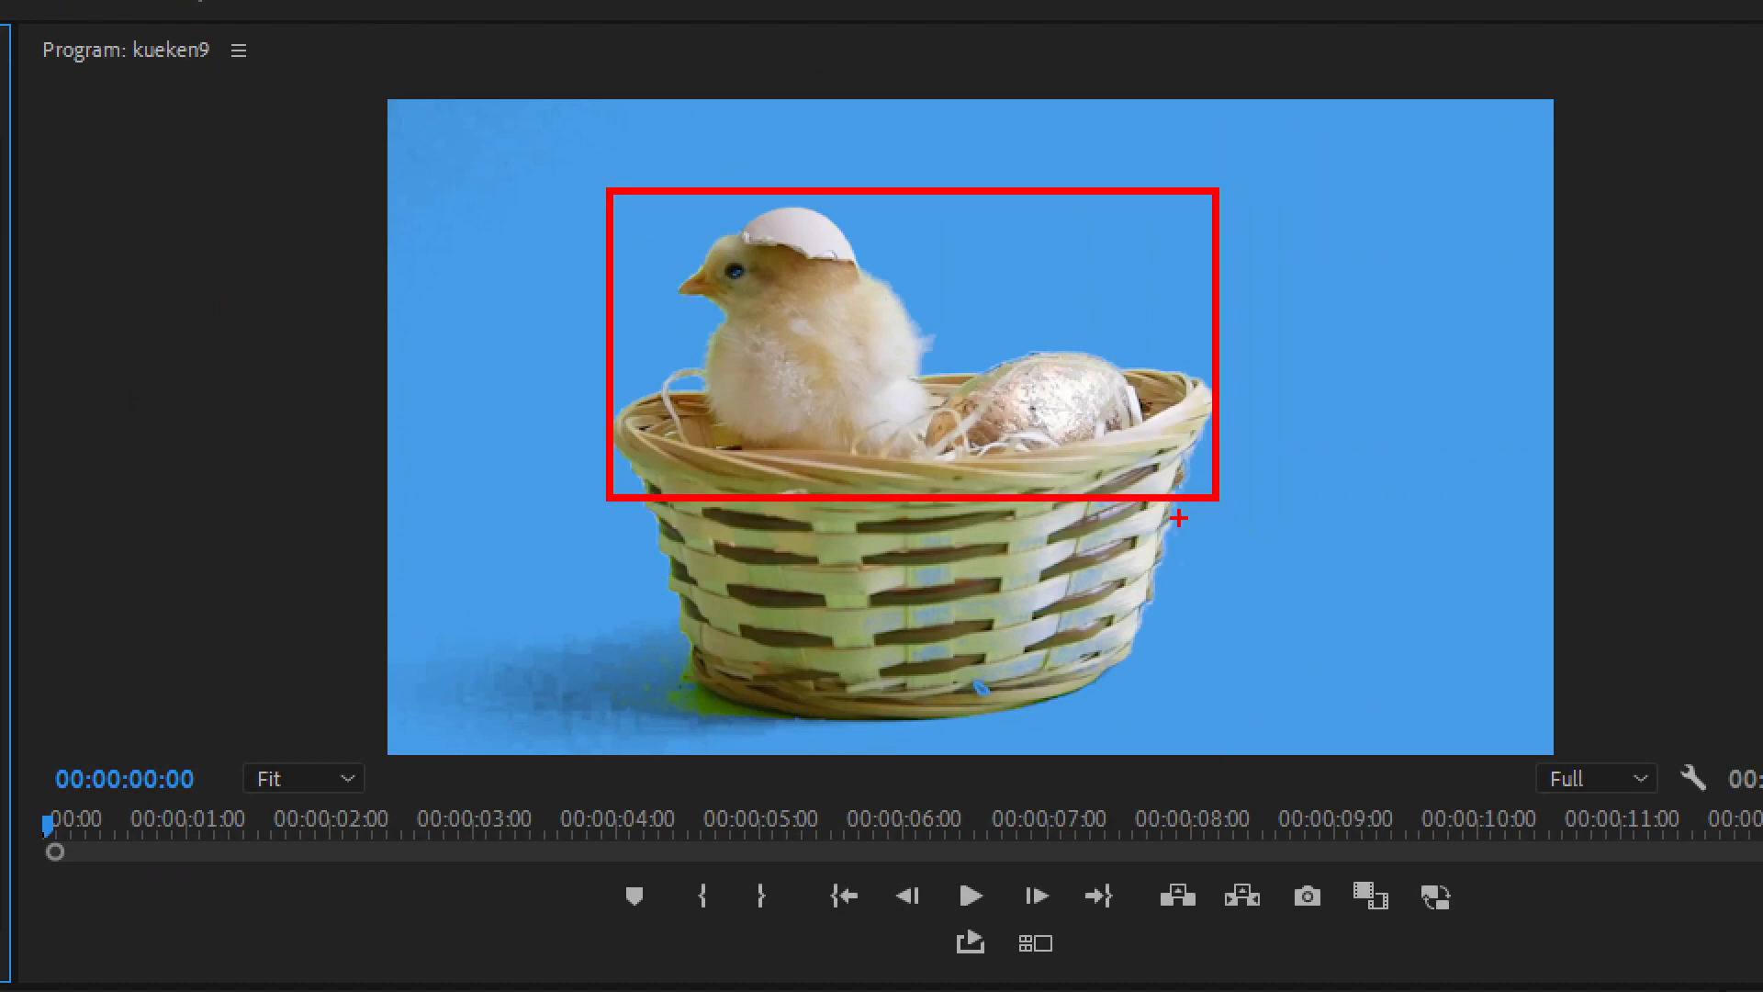
key("Escape")
mouse_move(797, 617)
left_mouse_down()
mouse_move(918, 616)
mouse_move(782, 630)
left_mouse_up()
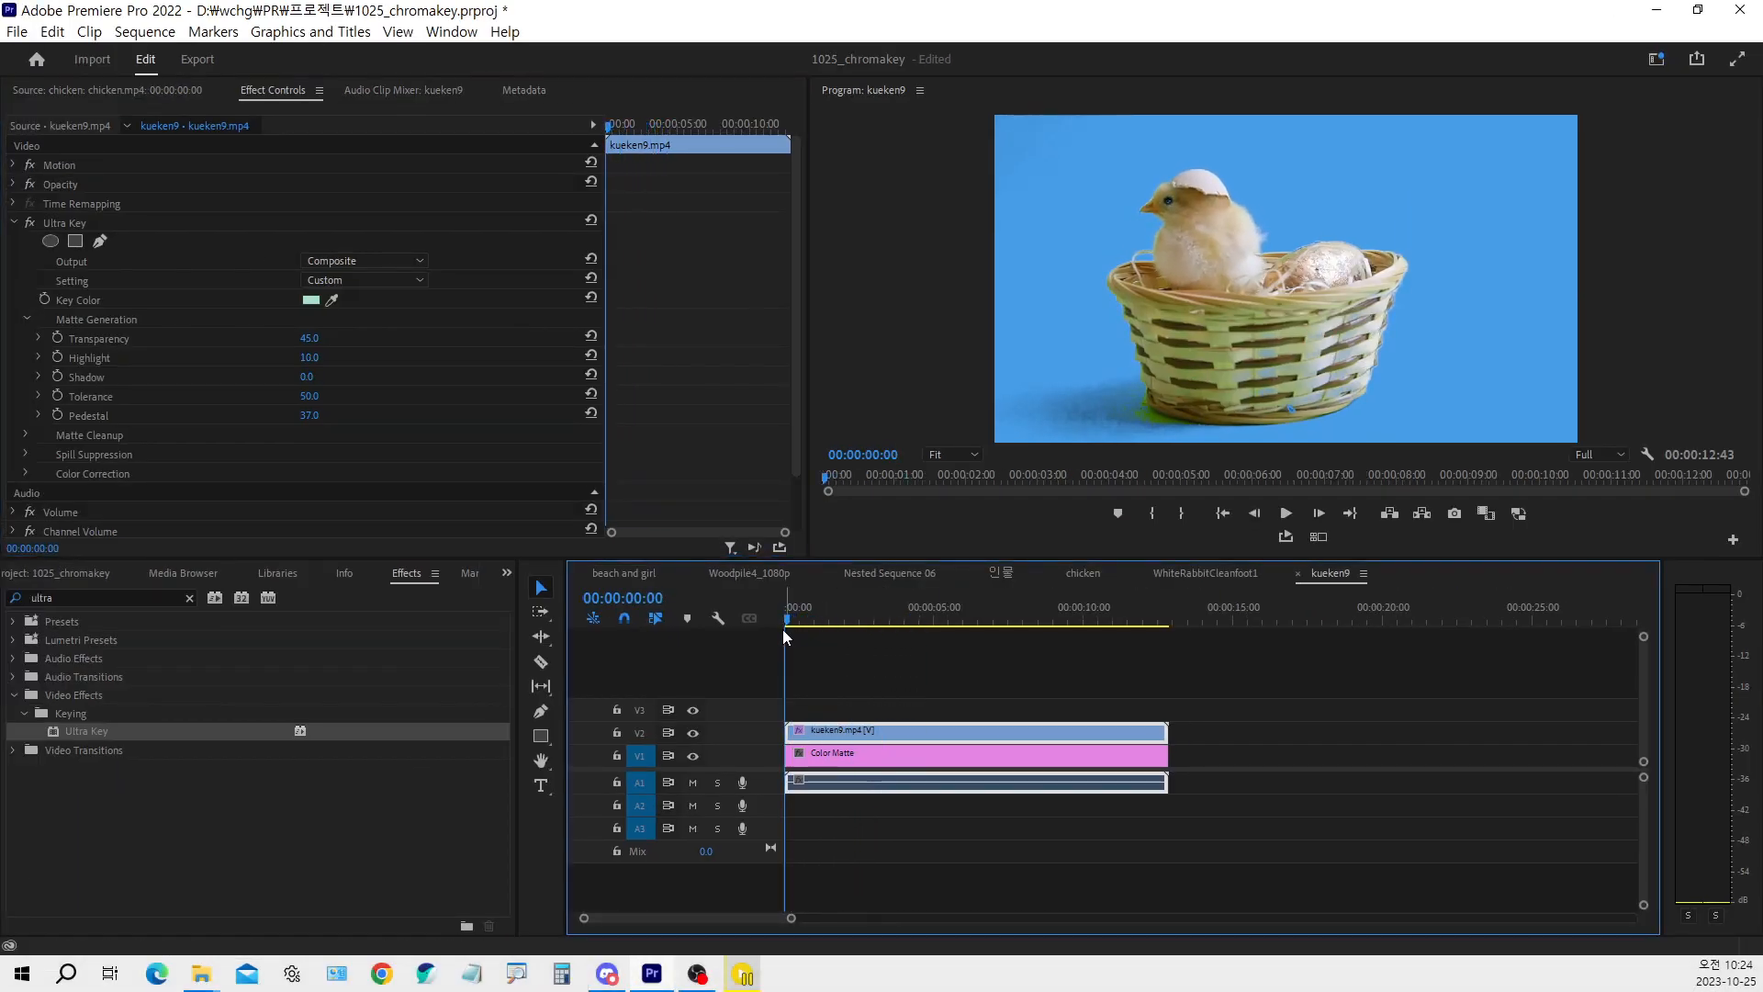
left_click(309, 386)
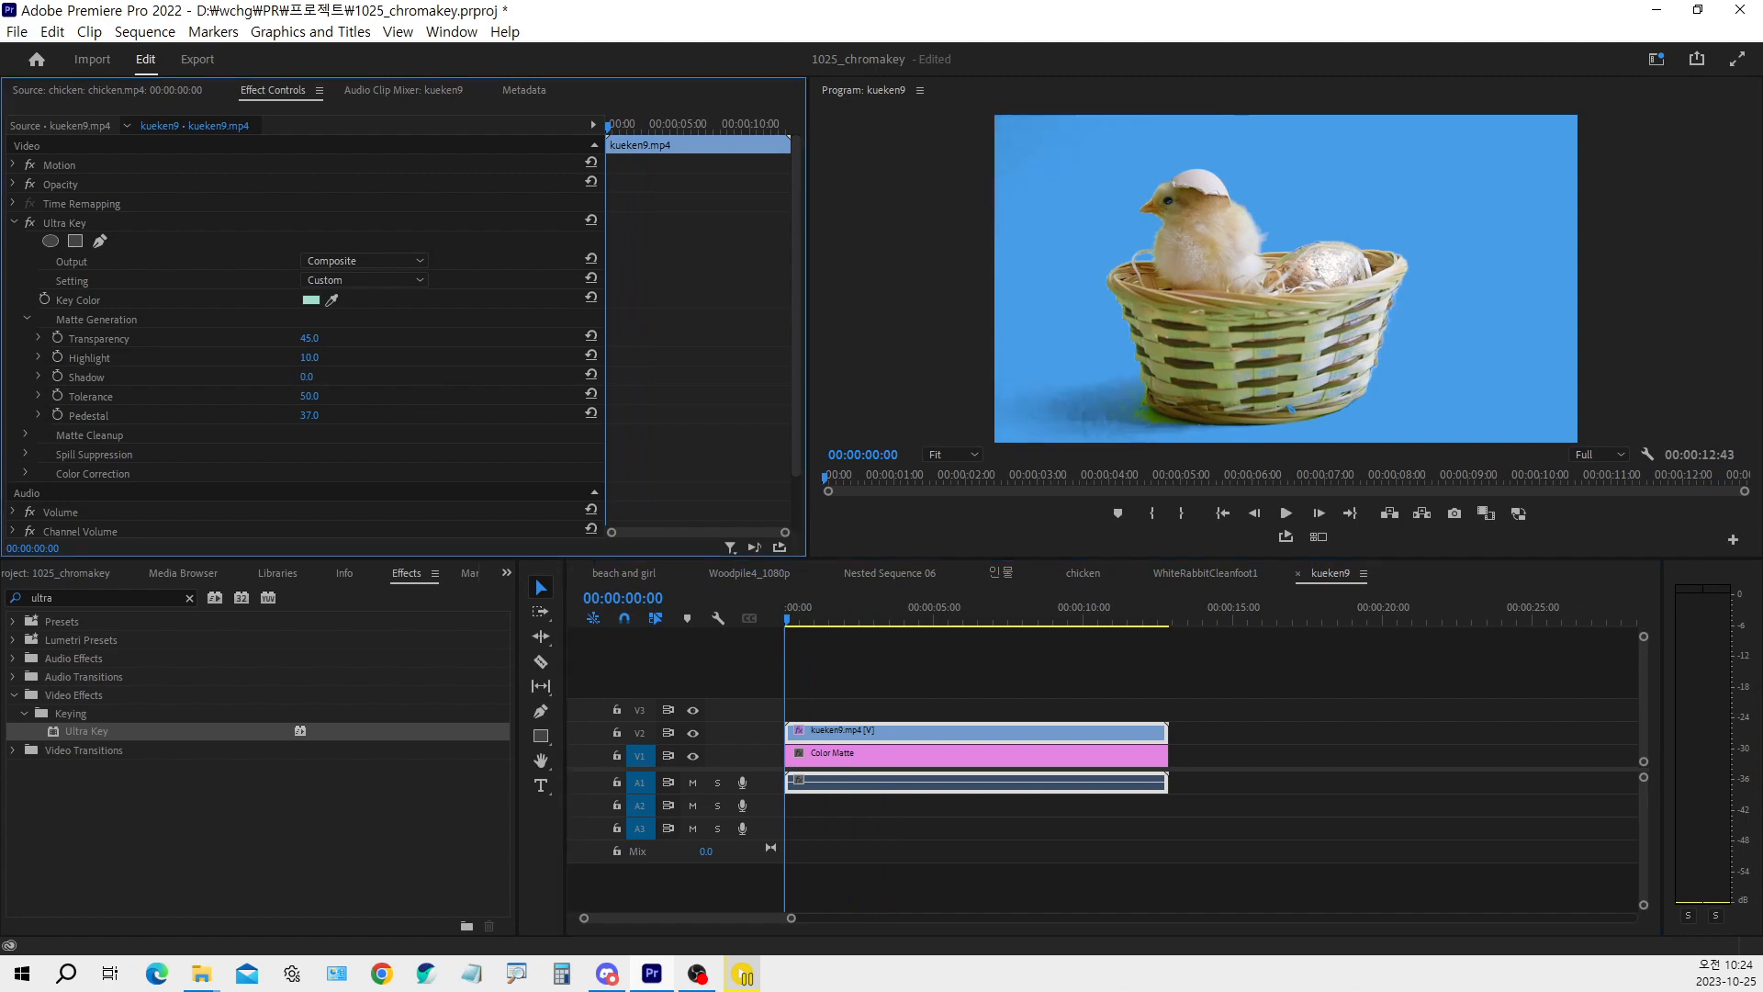
Set the Matte Generation Transparency to 32 and Pedestal to 50
mouse_move(310, 339)
left_mouse_down()
mouse_move(282, 339)
mouse_move(319, 340)
left_mouse_up()
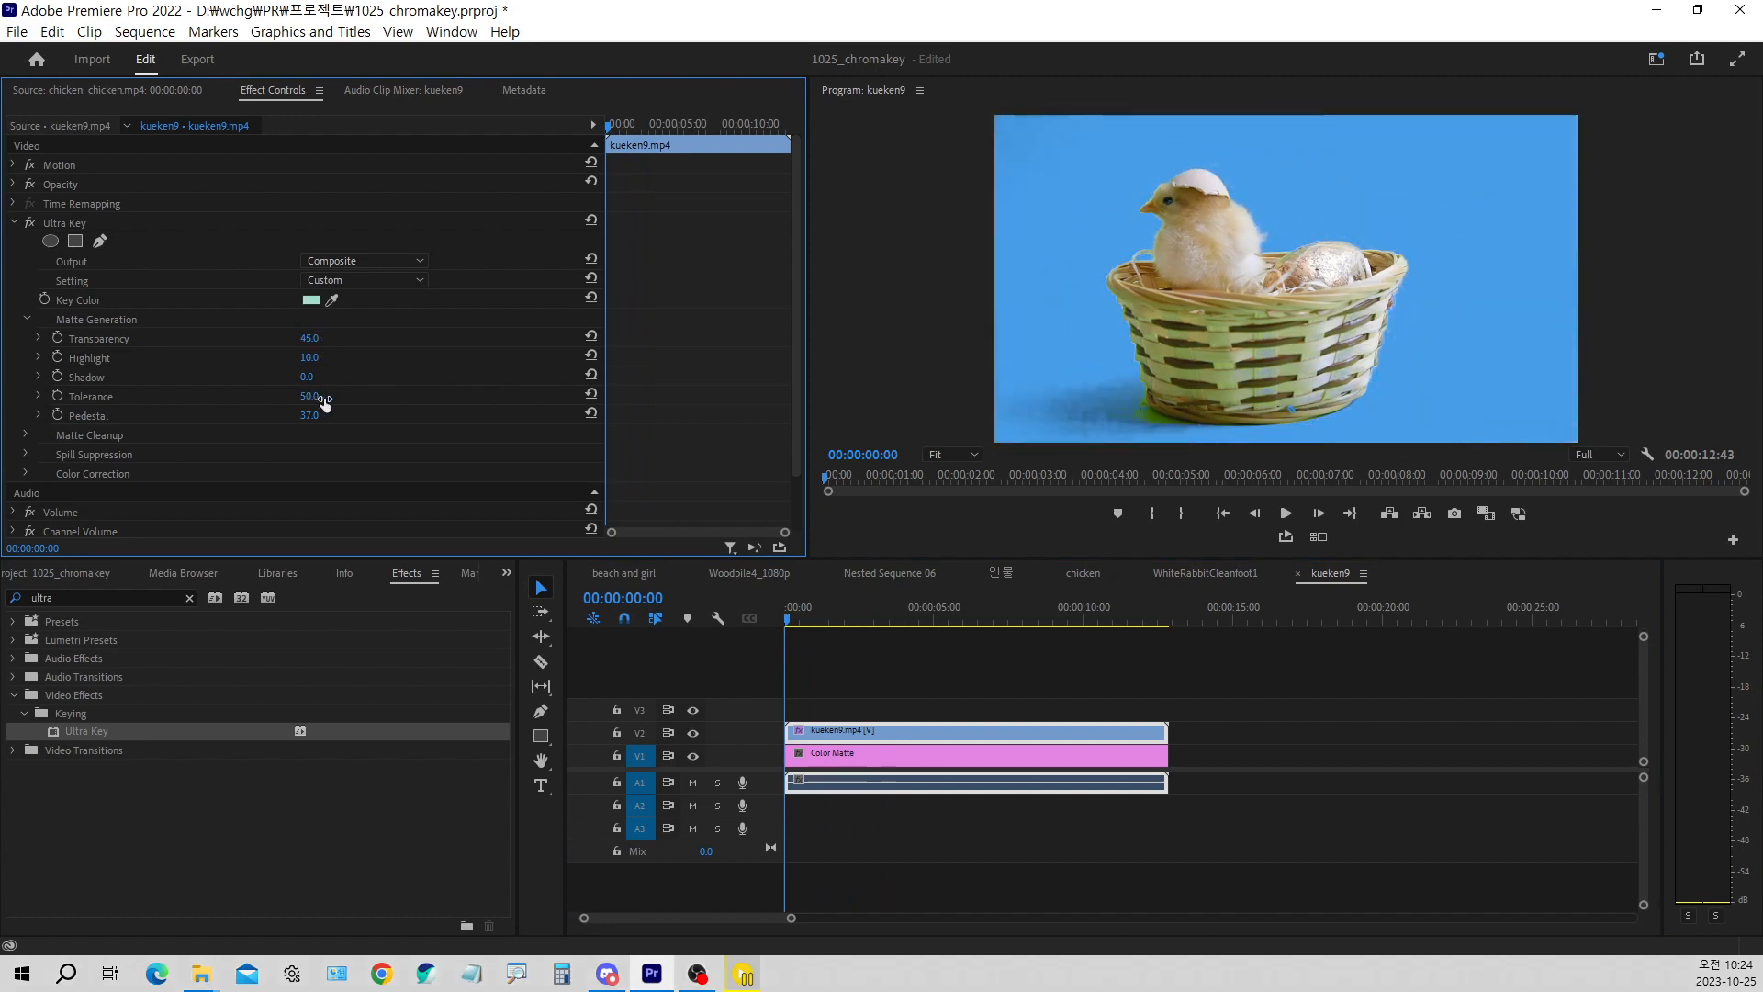
mouse_move(311, 424)
left_mouse_down()
mouse_move(290, 424)
mouse_move(316, 424)
left_mouse_up()
left_click_drag(313, 342, 306, 341)
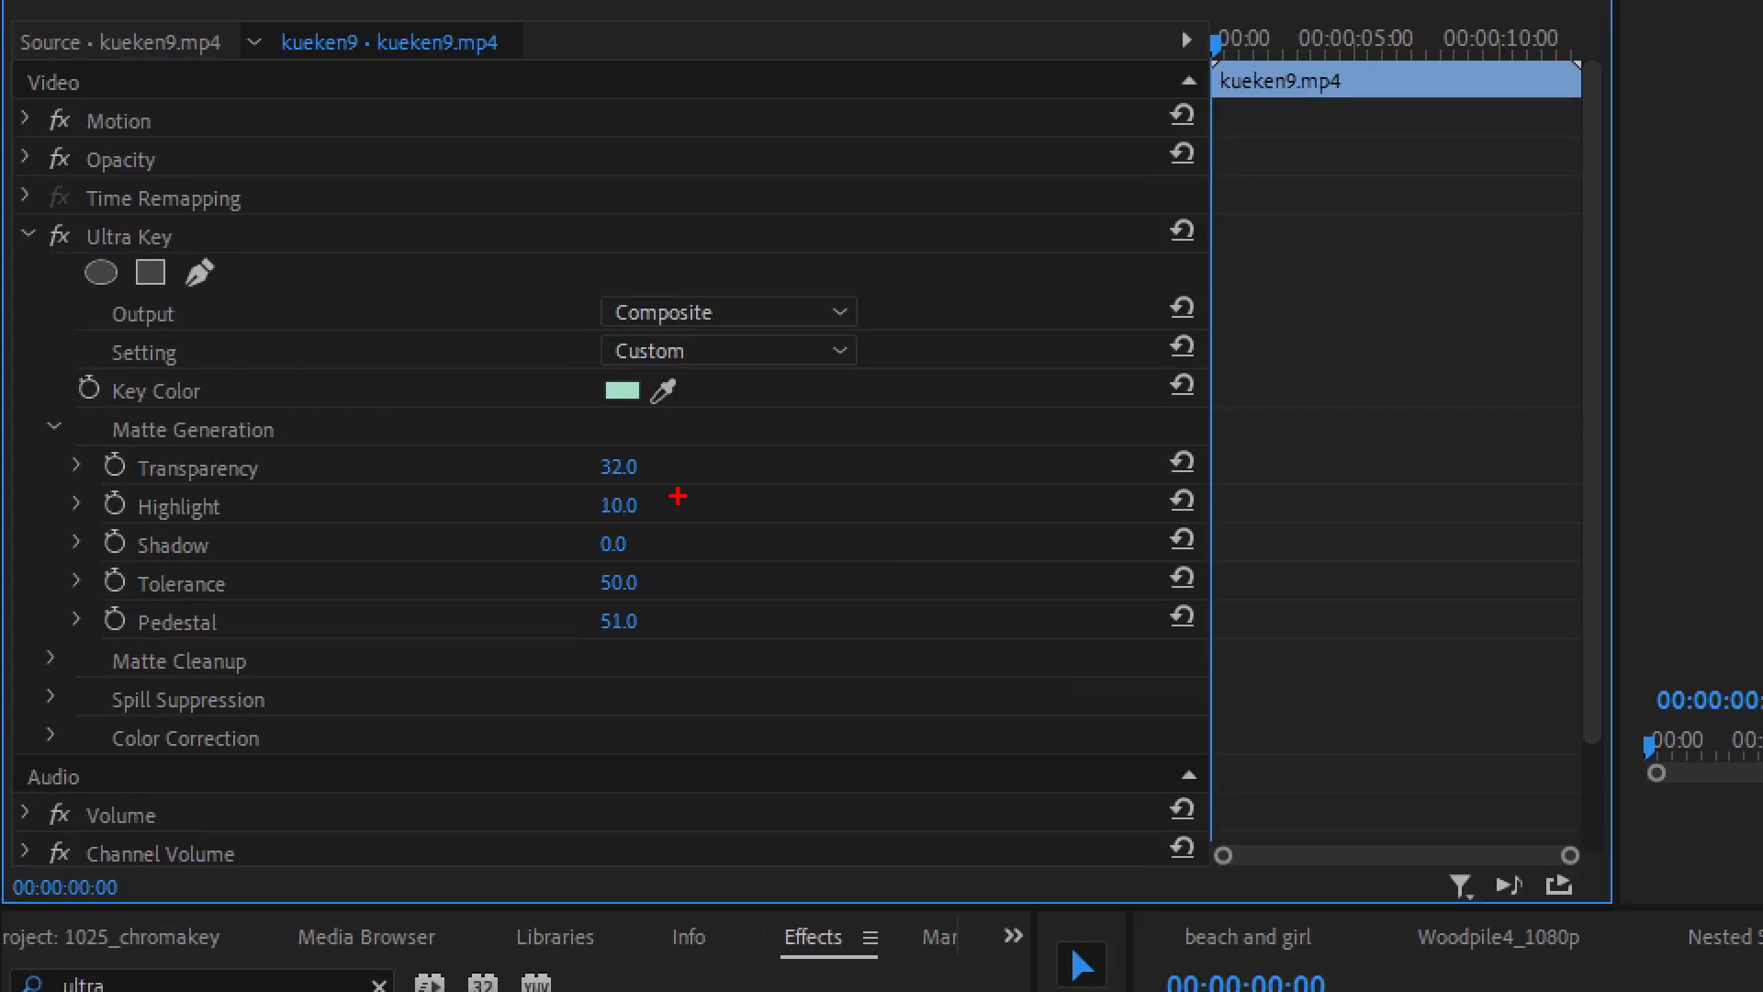
mouse_move(382, 434)
left_mouse_down()
mouse_move(417, 462)
mouse_move(434, 435)
left_mouse_up()
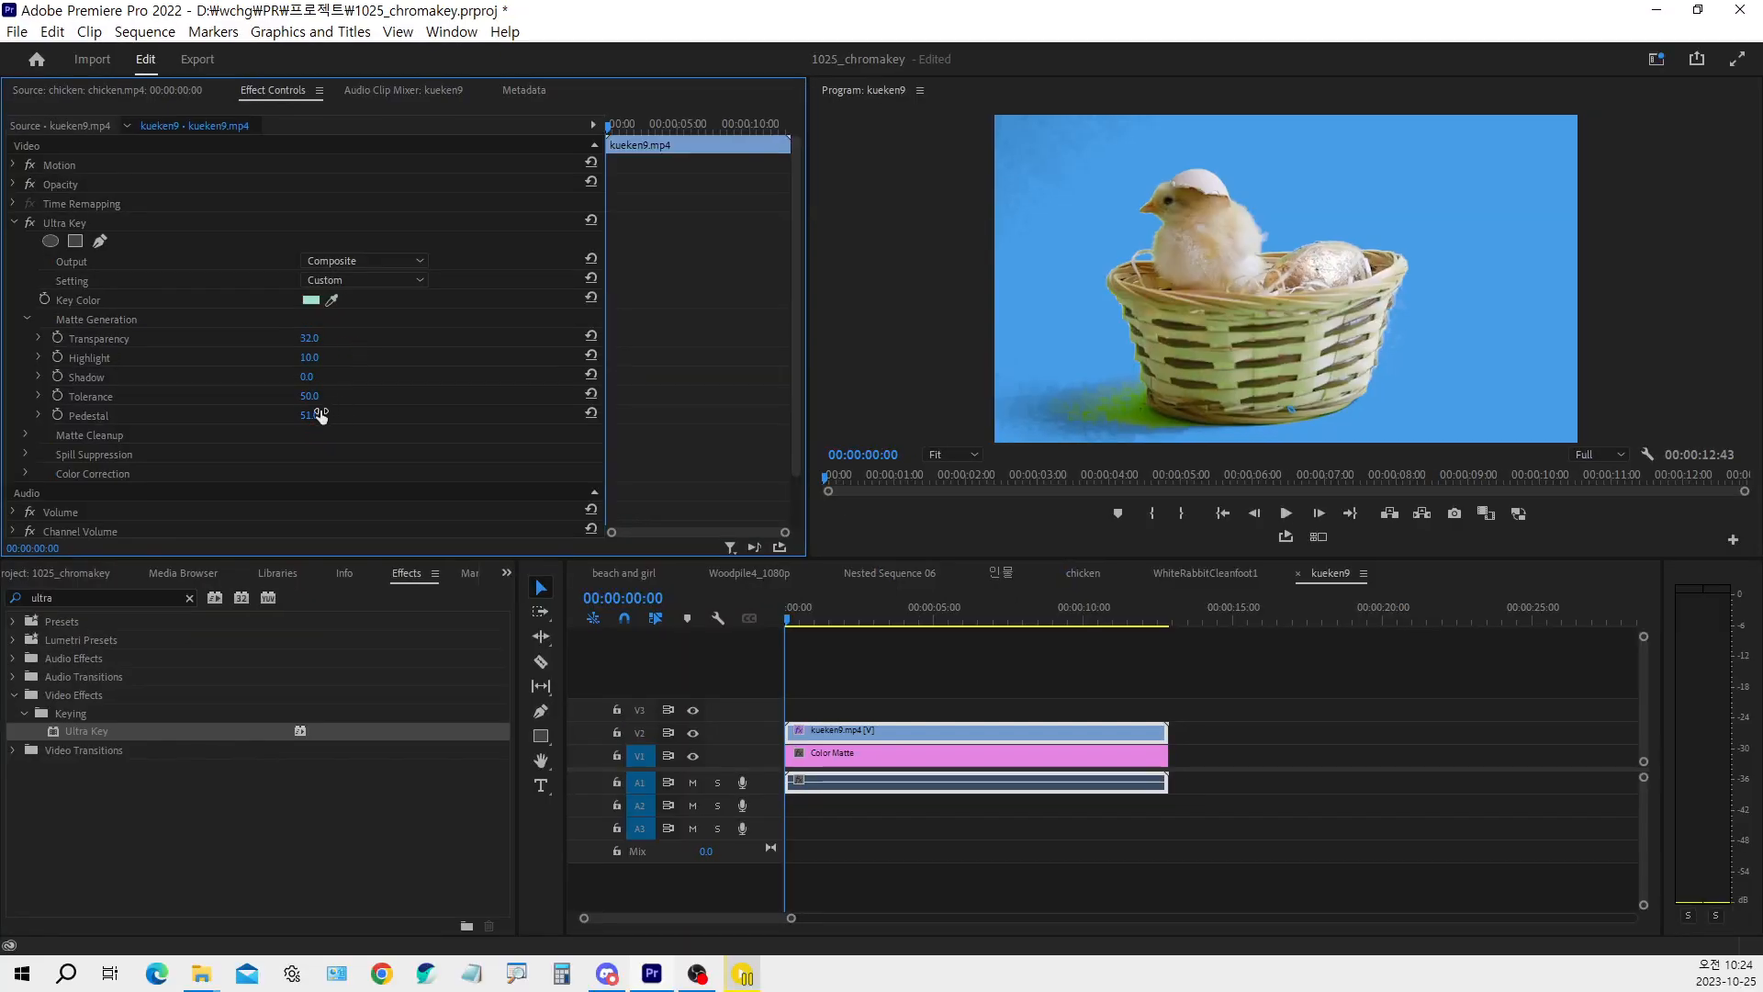
left_click(309, 415)
type("50")
key("Return")
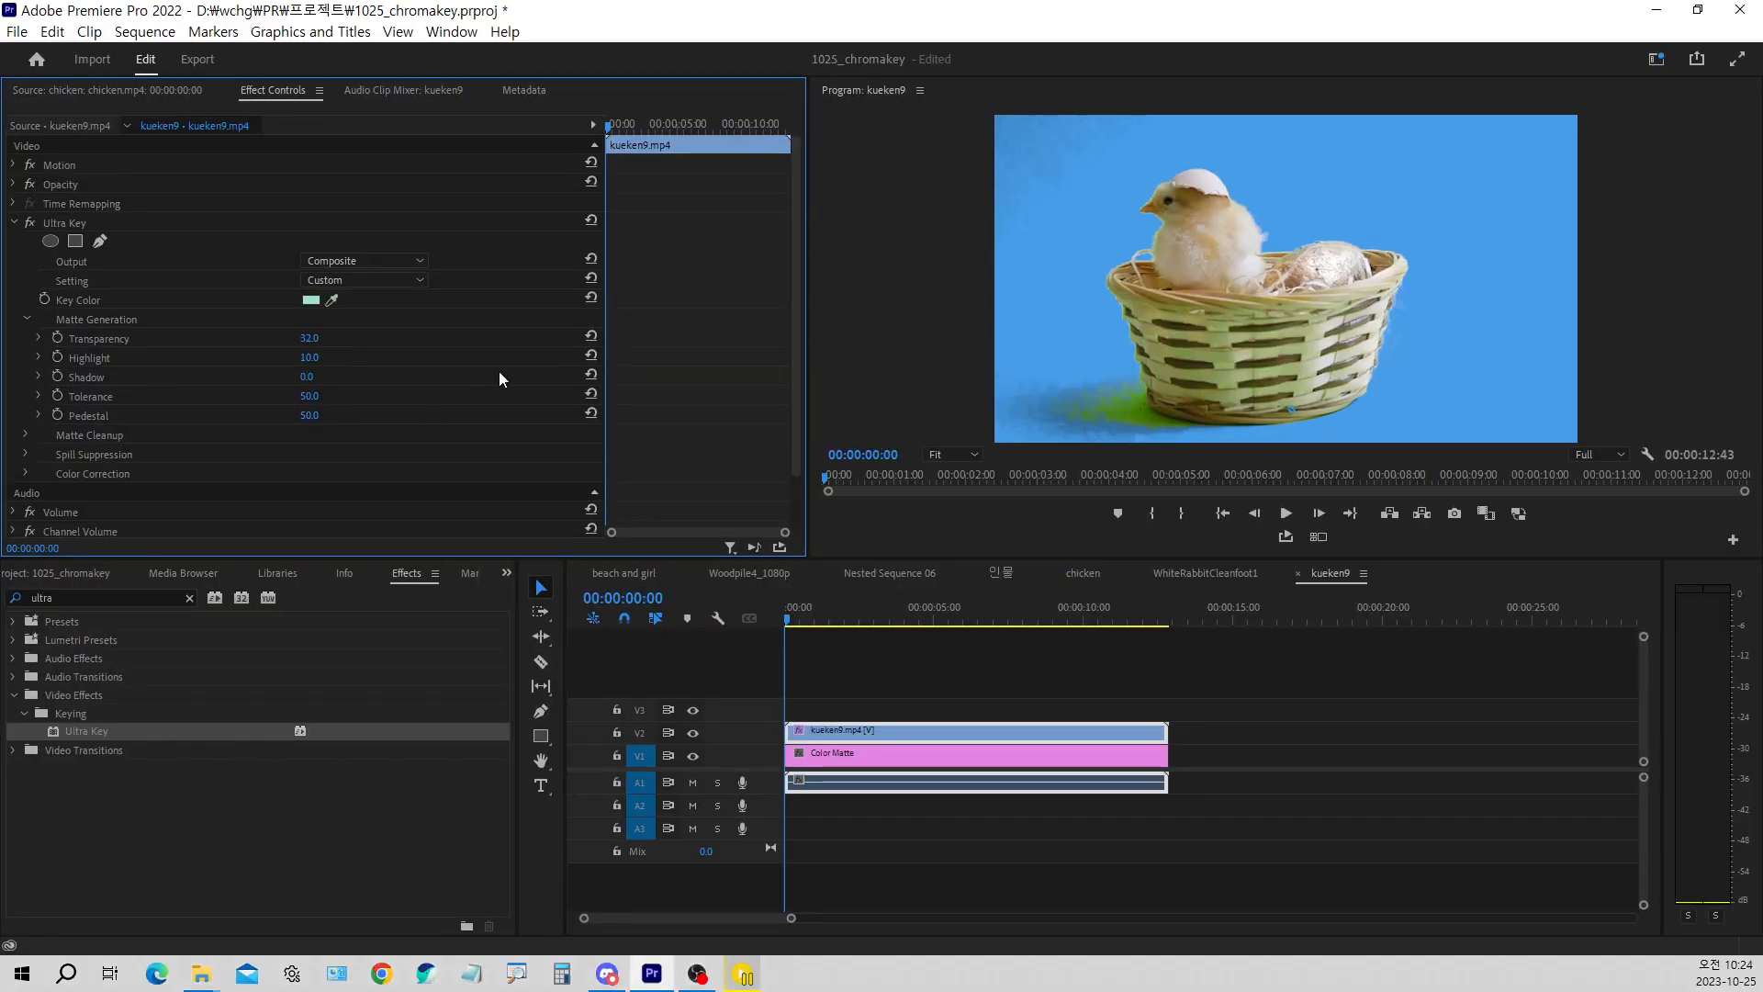
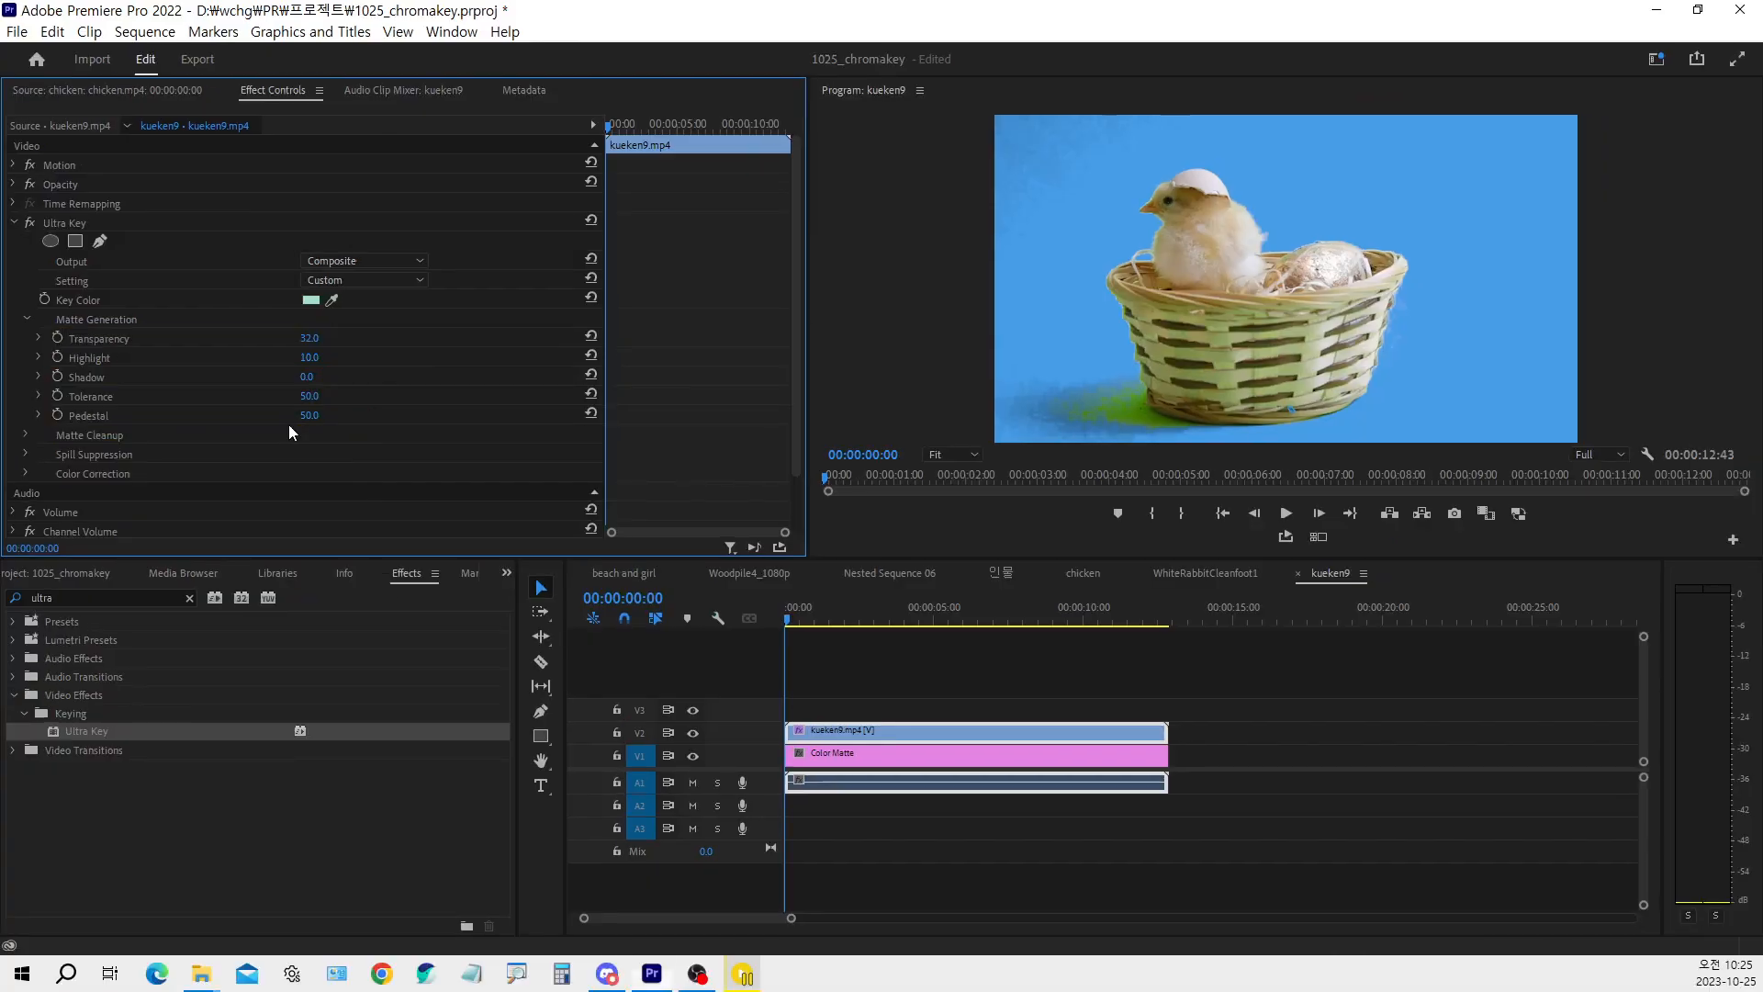
Expand Ultra Key's Matte Cleanup settings and set Choke to 1 and Soften to 3
left_click(24, 436)
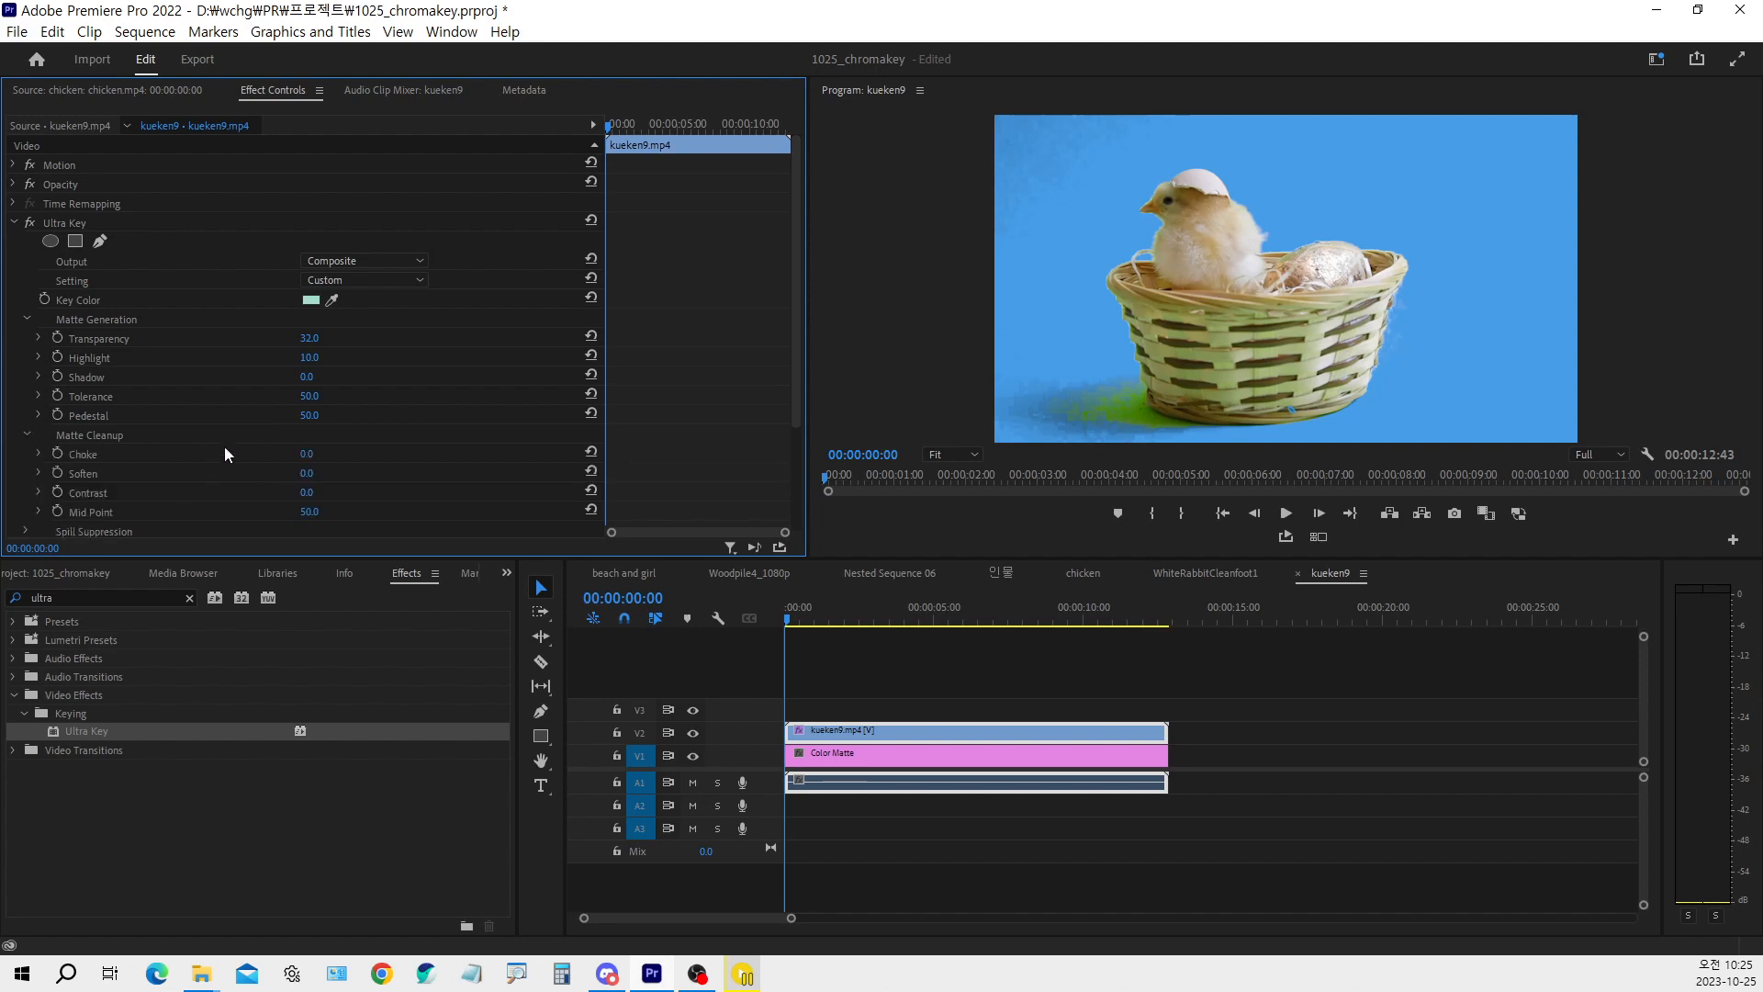
left_click(307, 454)
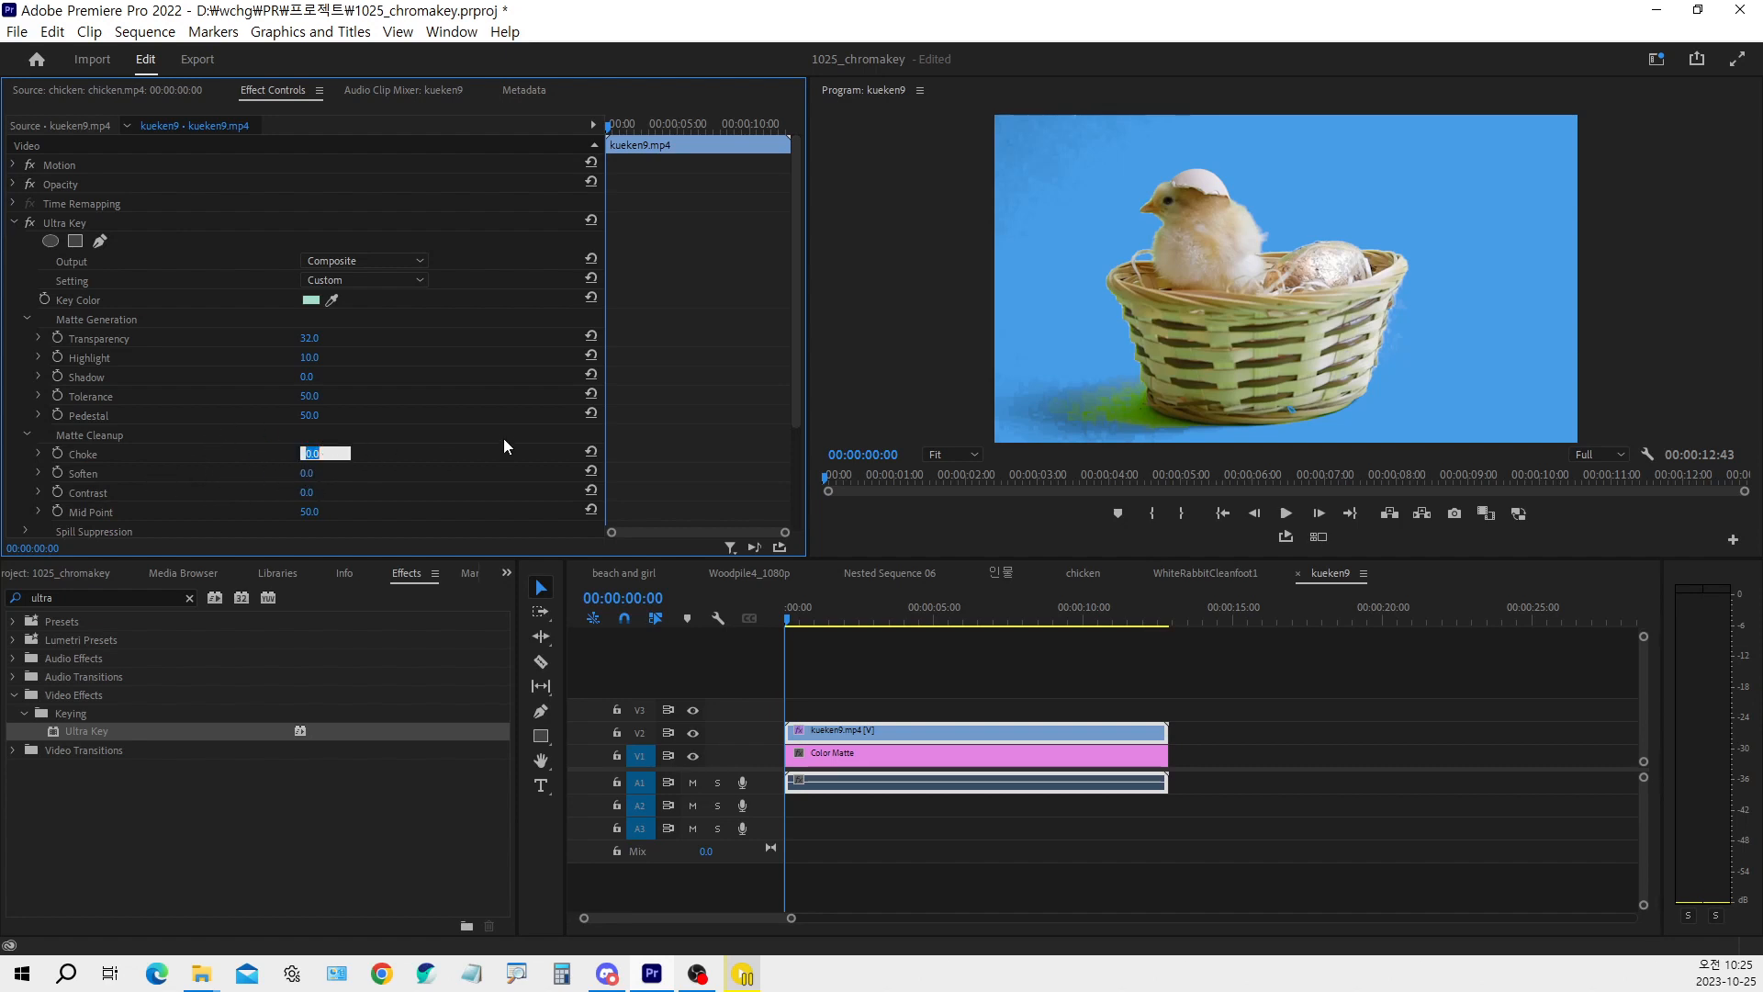
type("1")
key("Return")
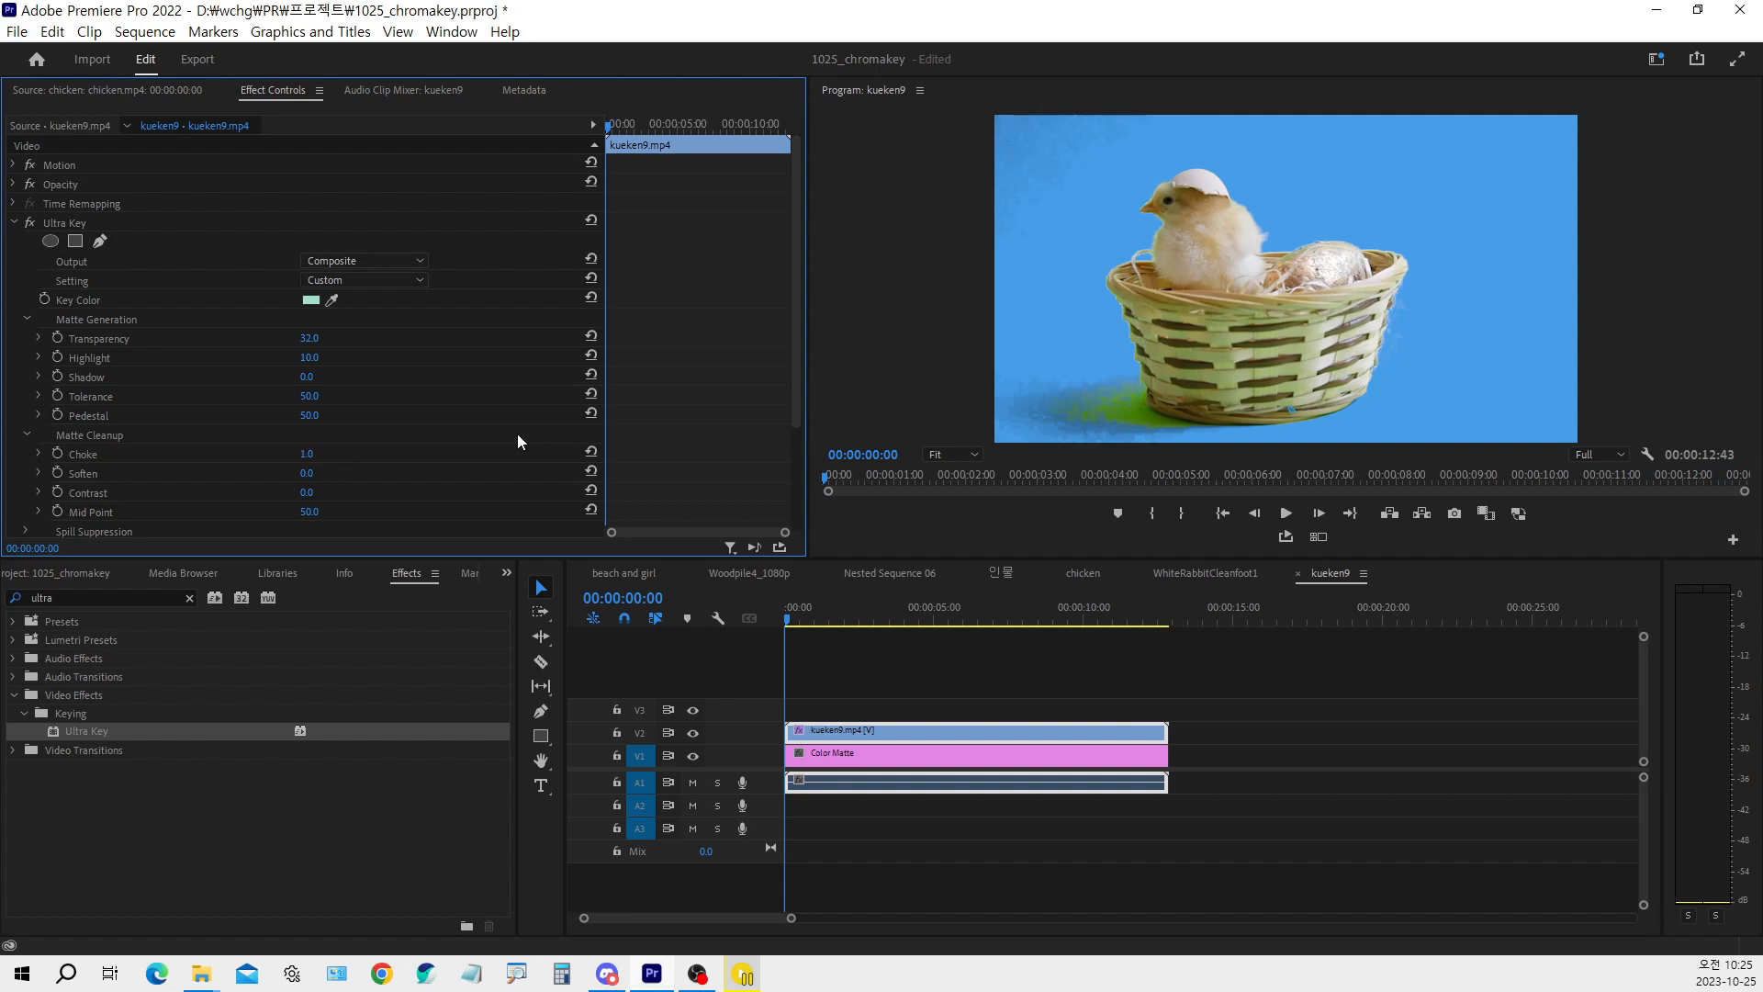
left_click(310, 473)
type("3")
key("Return")
With the playhead at 00:00:02:32, set the Matte Cleanup Contrast to 70
left_click_drag(808, 621, 867, 632)
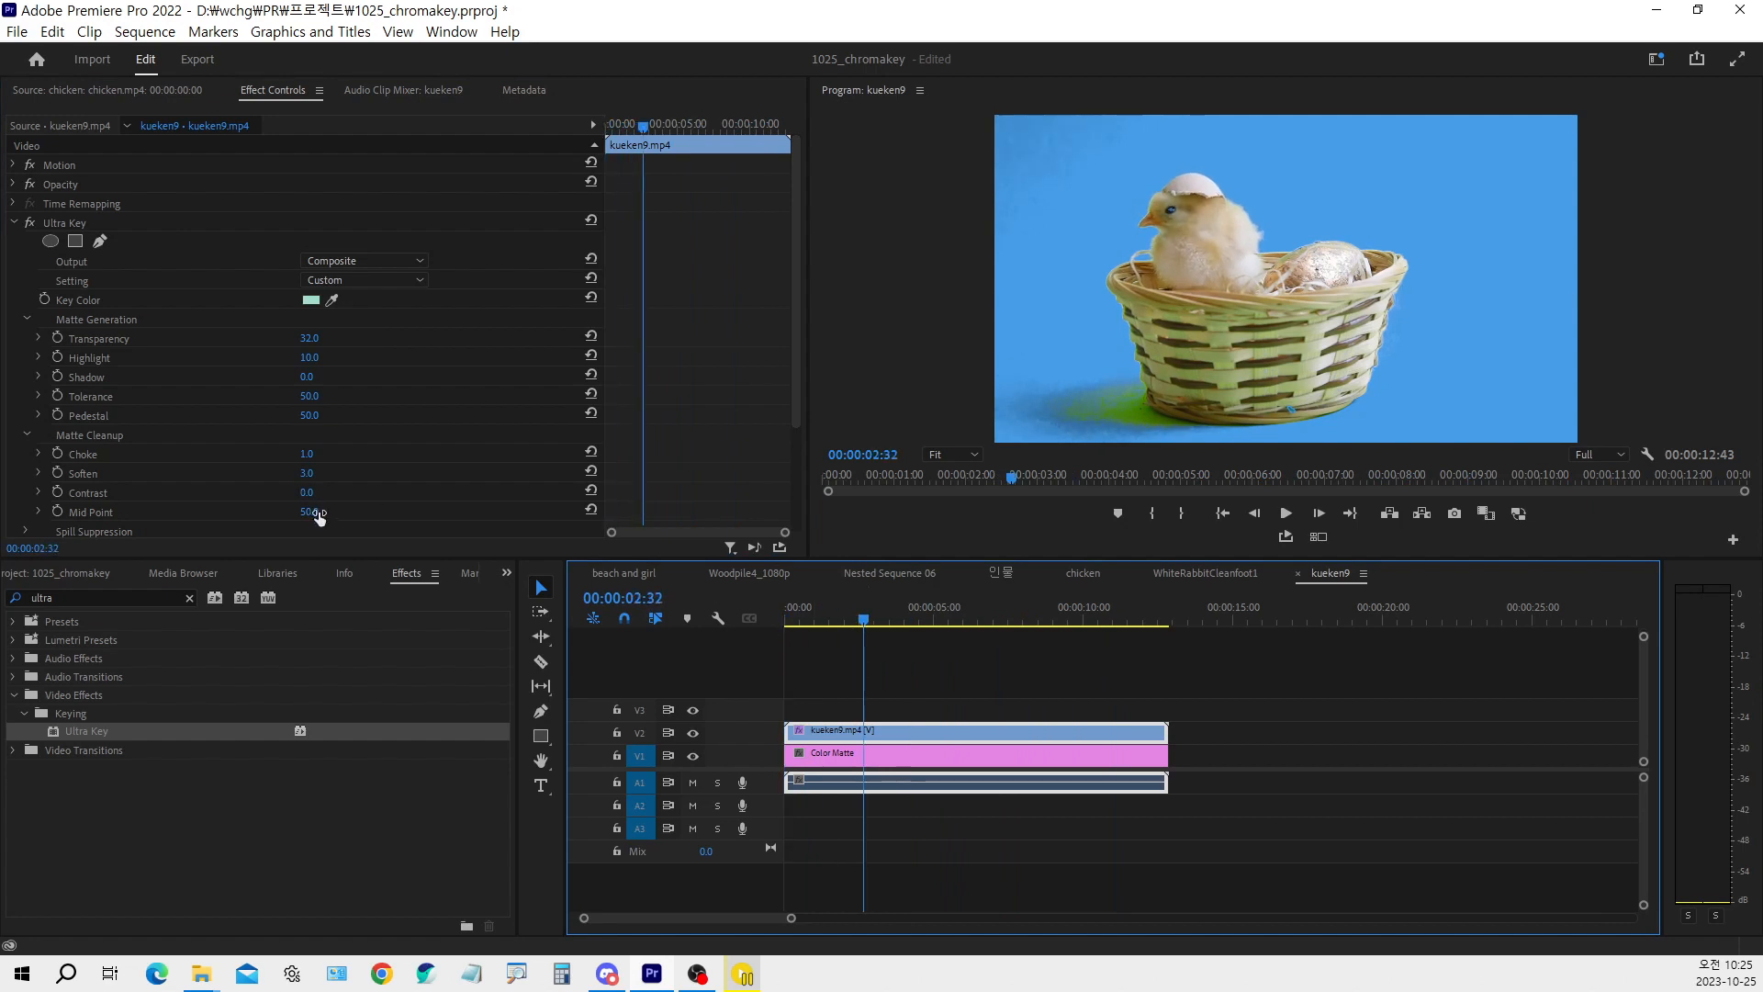
left_click_drag(310, 512, 348, 492)
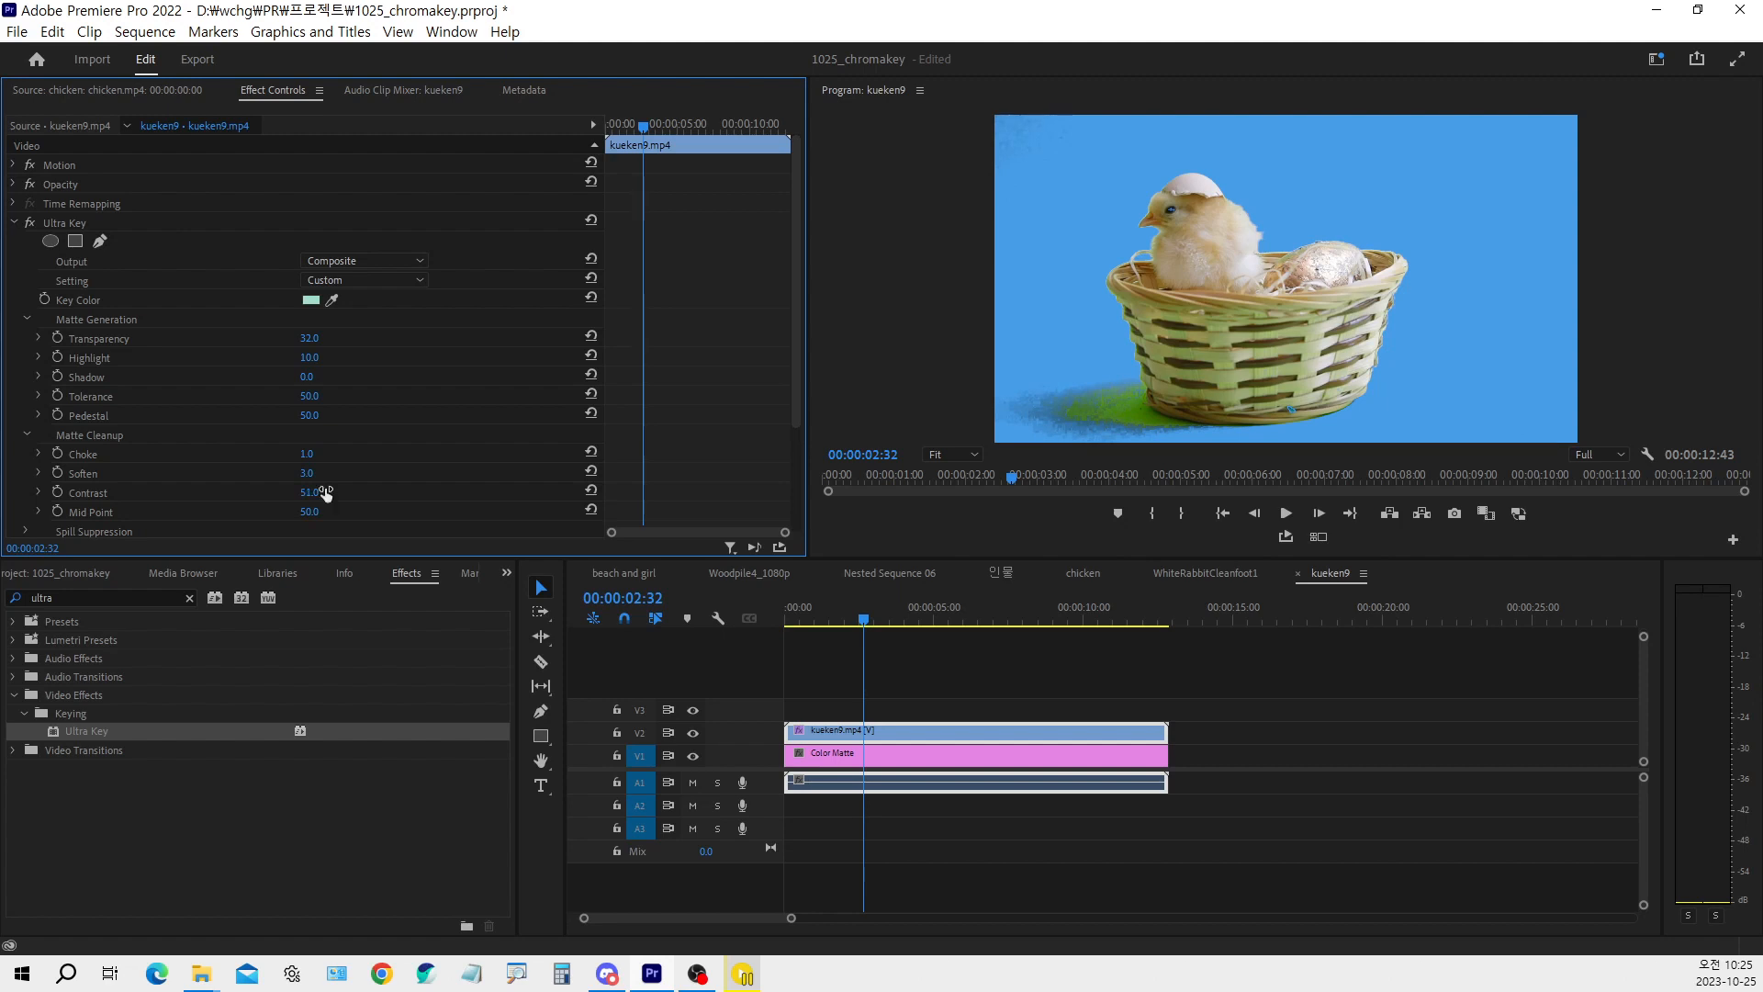
left_click_drag(312, 492, 327, 493)
left_click(318, 493)
type("70")
key("Return")
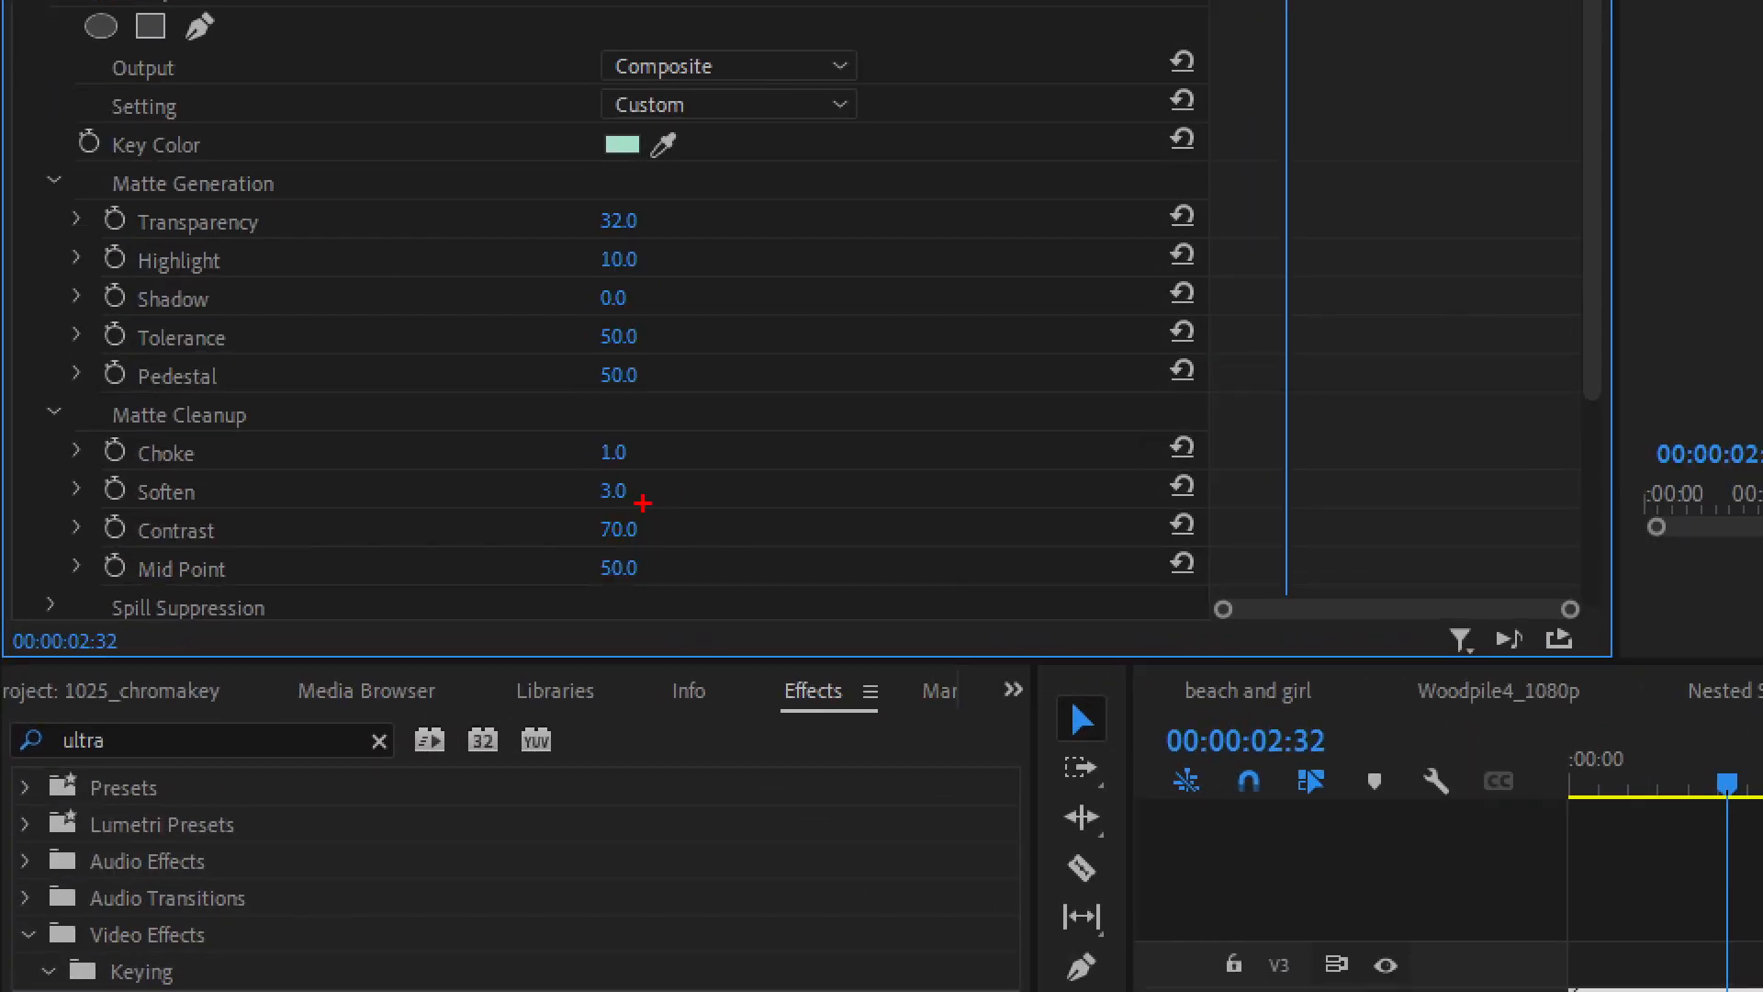
mouse_move(583, 432)
left_mouse_down()
mouse_move(652, 473)
mouse_move(658, 552)
left_mouse_up()
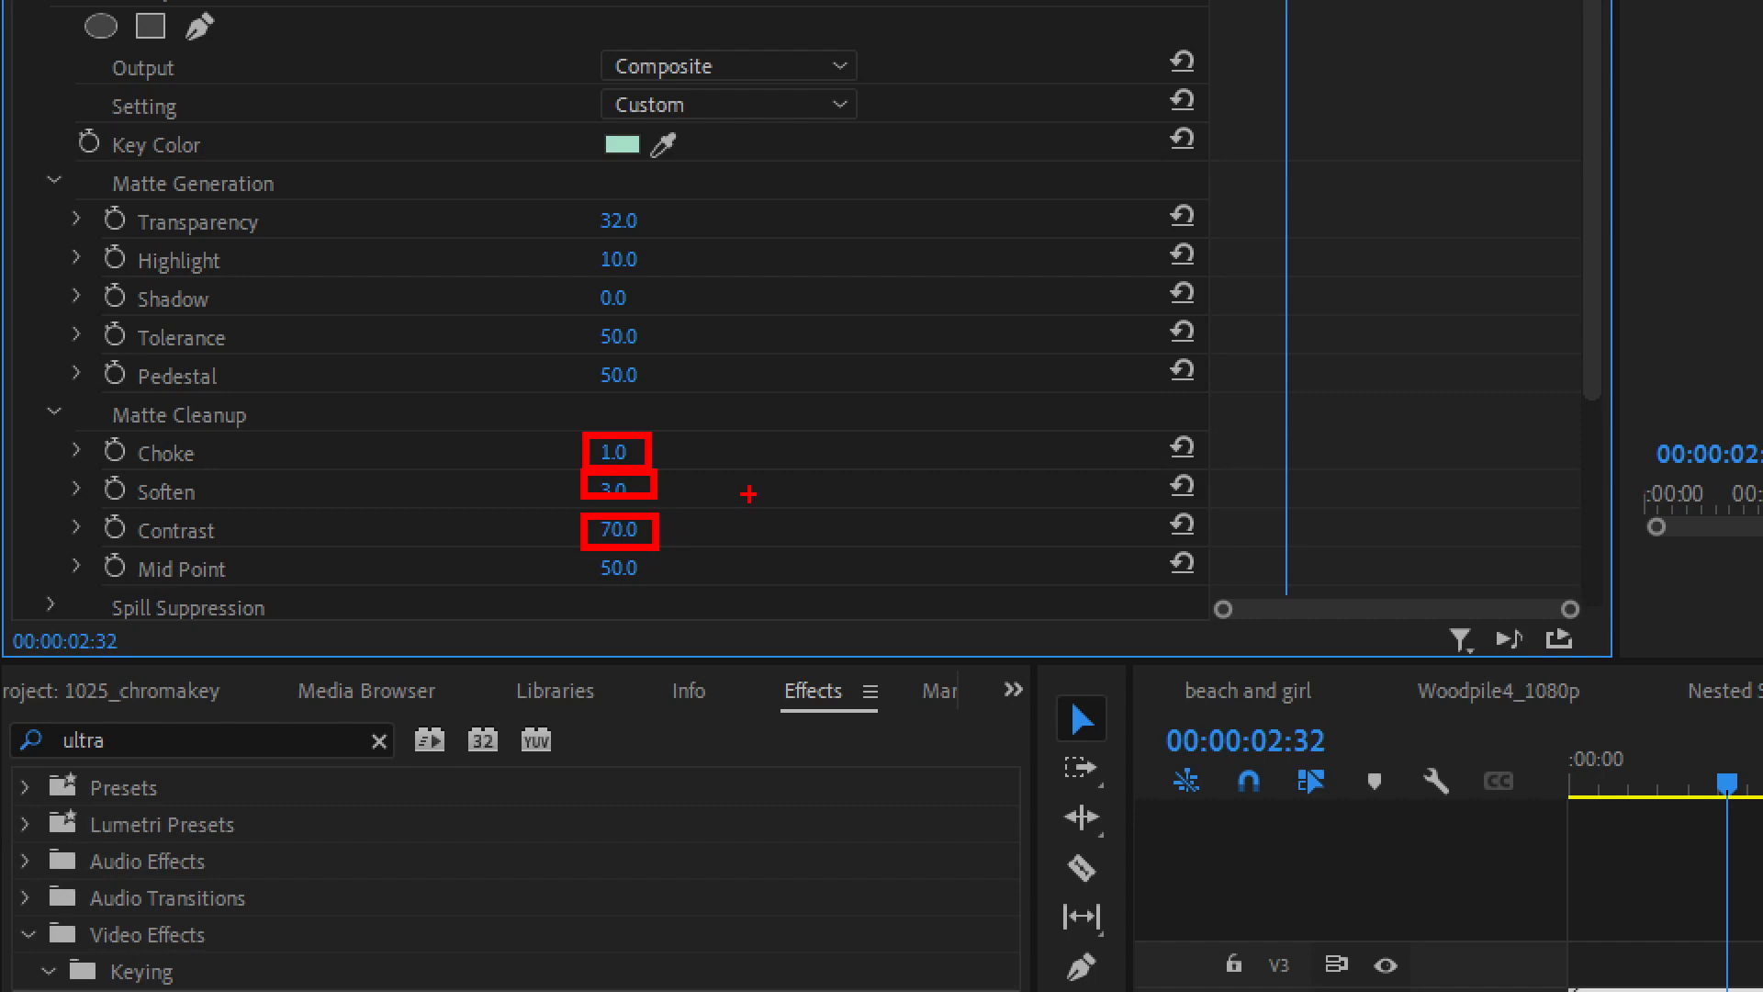
key("ctrl+z")
key("ctrl+z")
key("ctrl+z")
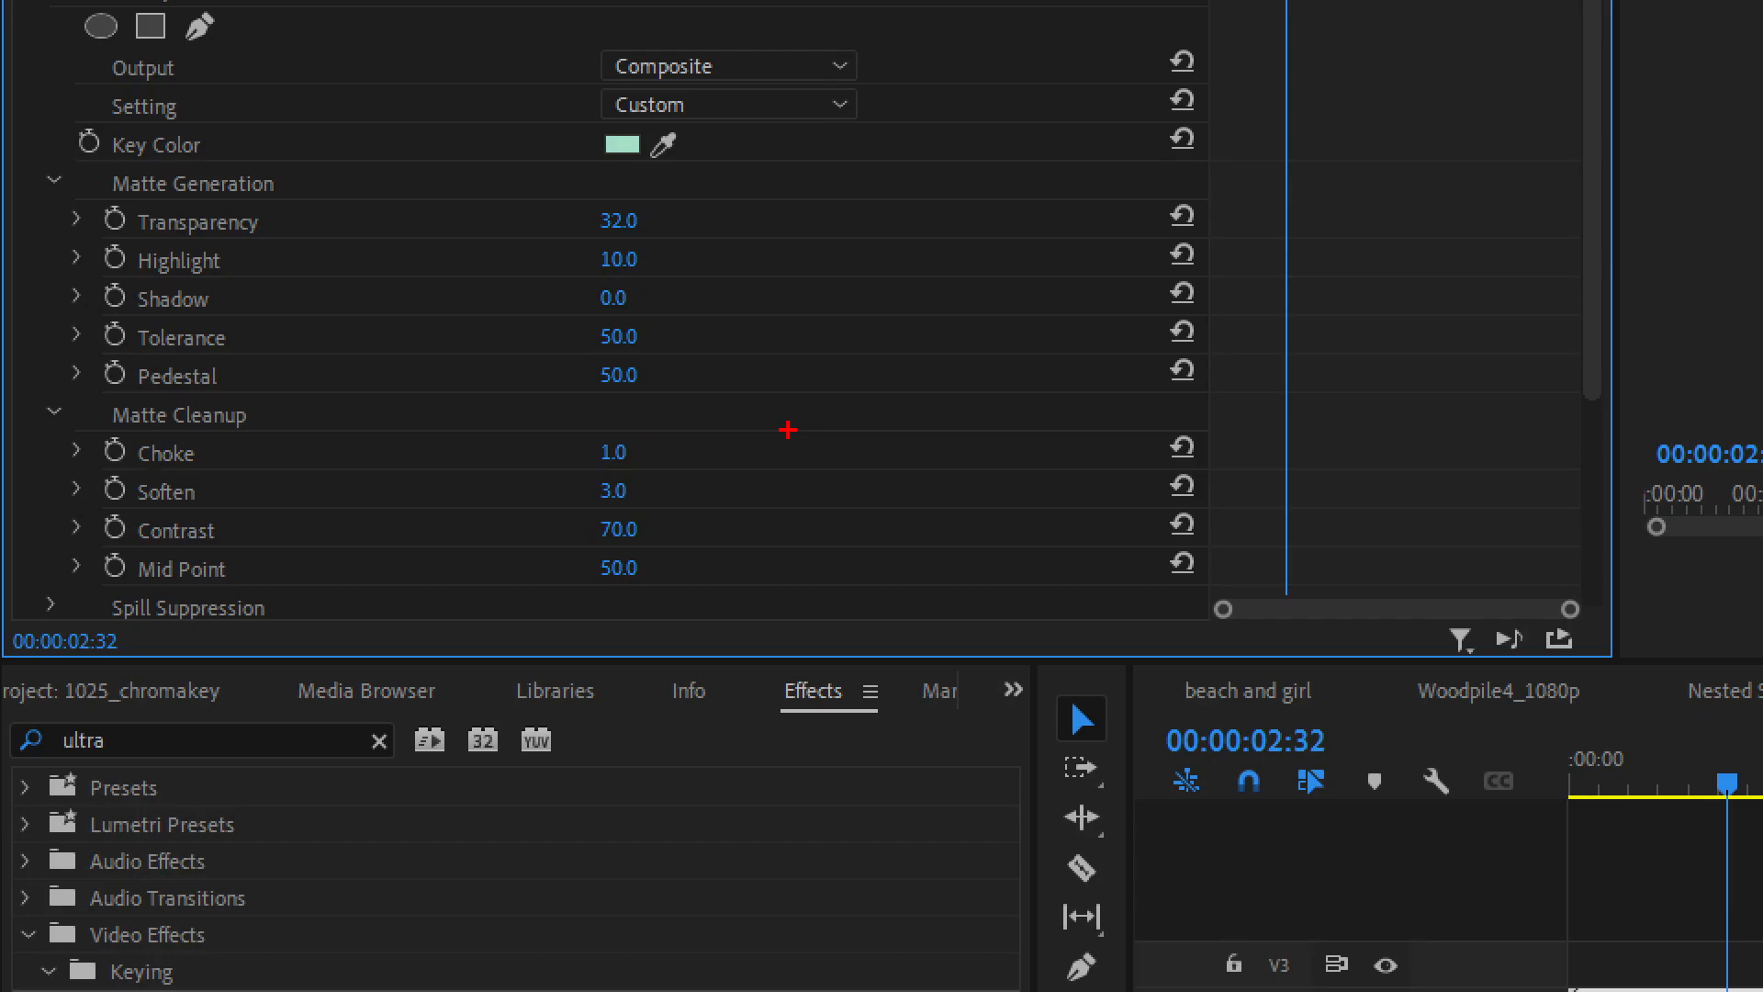
key("Escape")
Reduce the Matte Generation Transparency of the kueken9 clip's Ultra Key to 23
left_click_drag(312, 342, 309, 338)
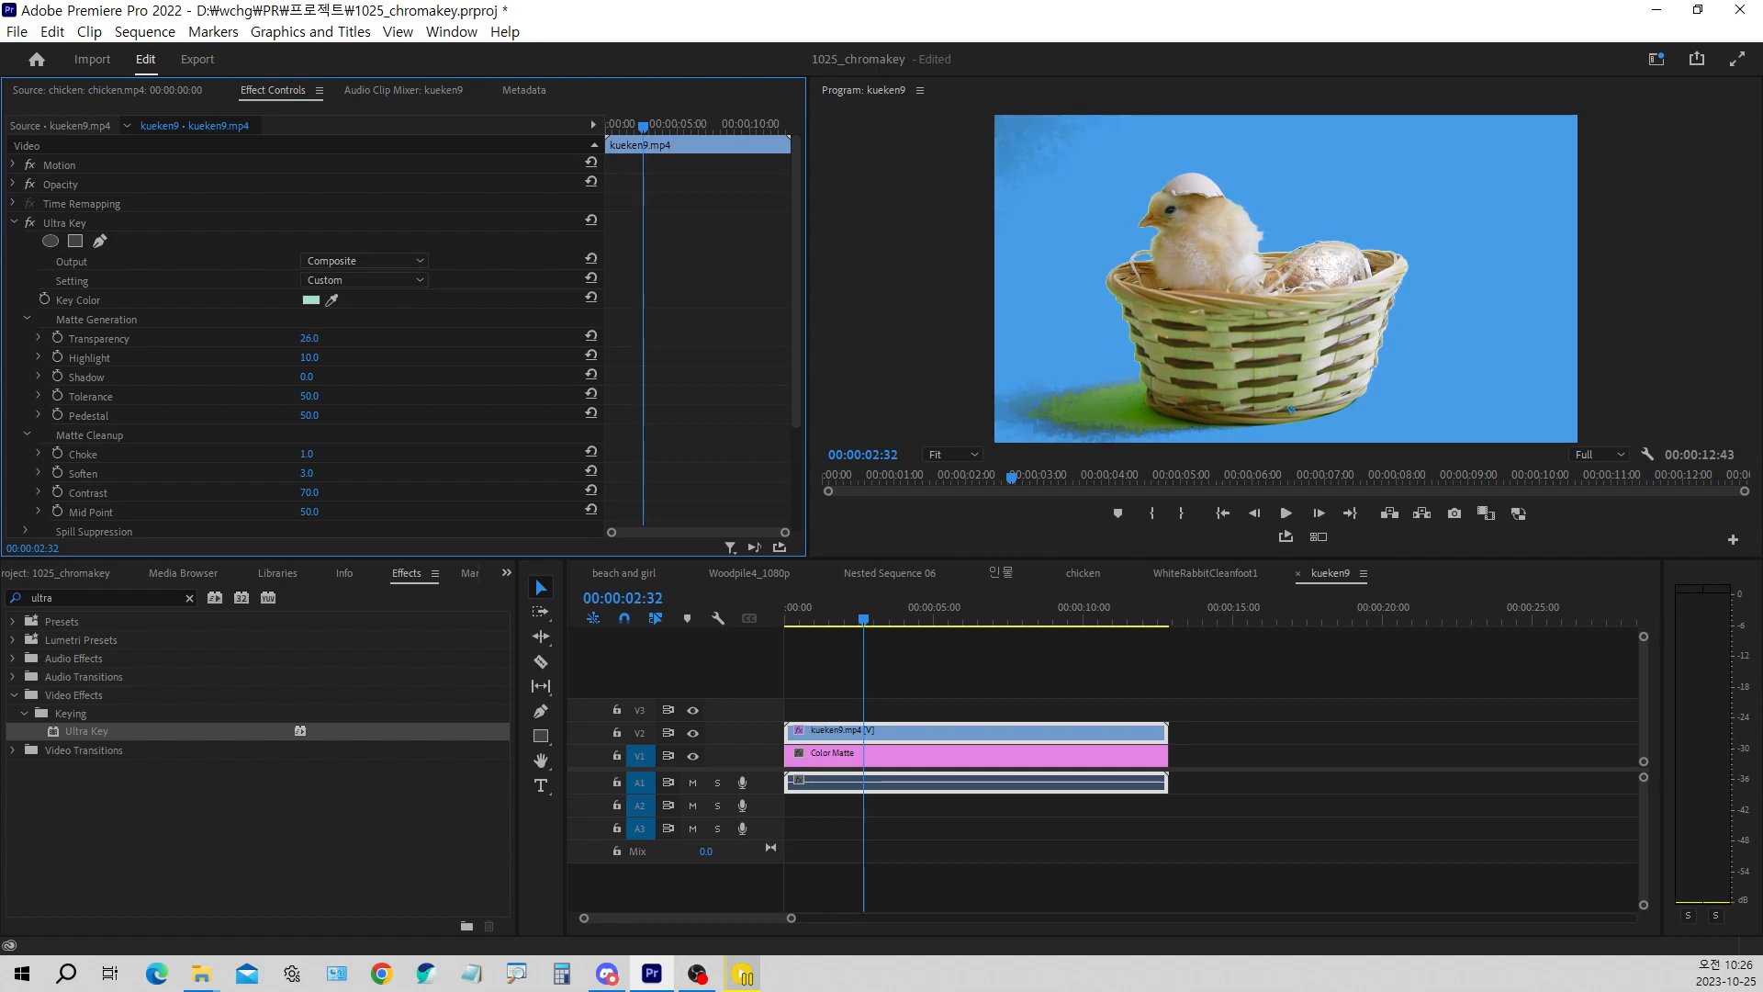
left_click_drag(310, 338, 303, 338)
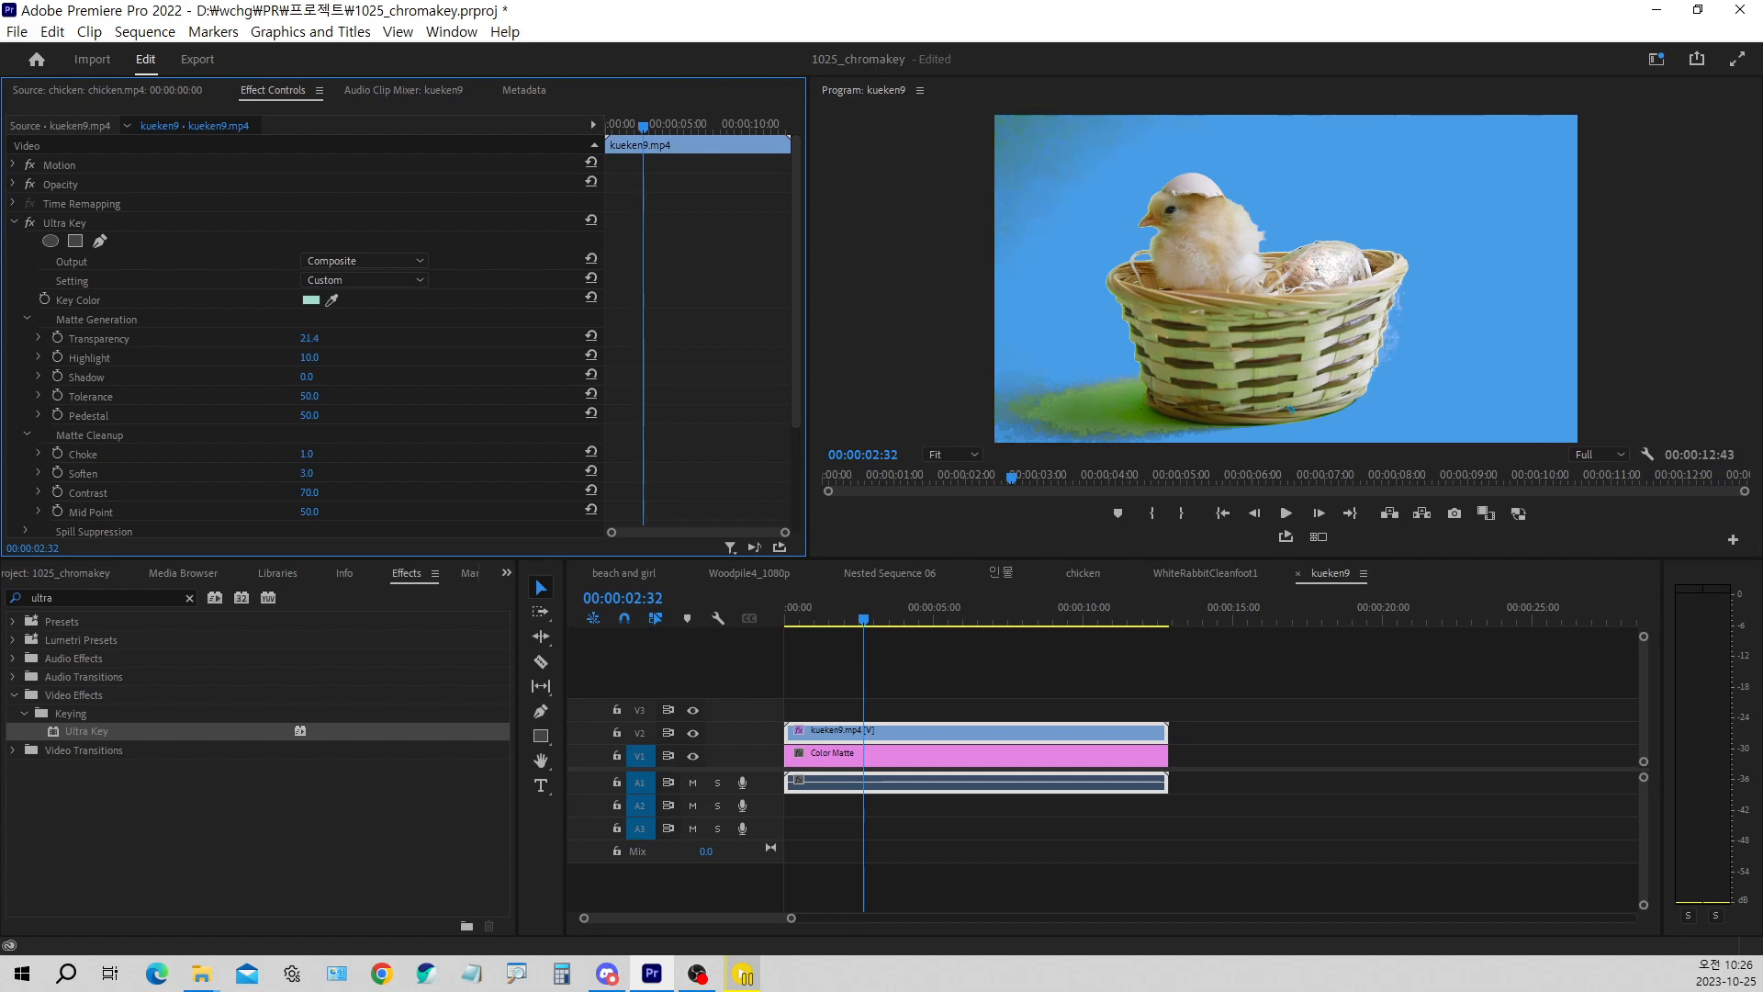
left_click_drag(310, 338, 326, 340)
left_click(323, 340)
type("23")
key("Return")
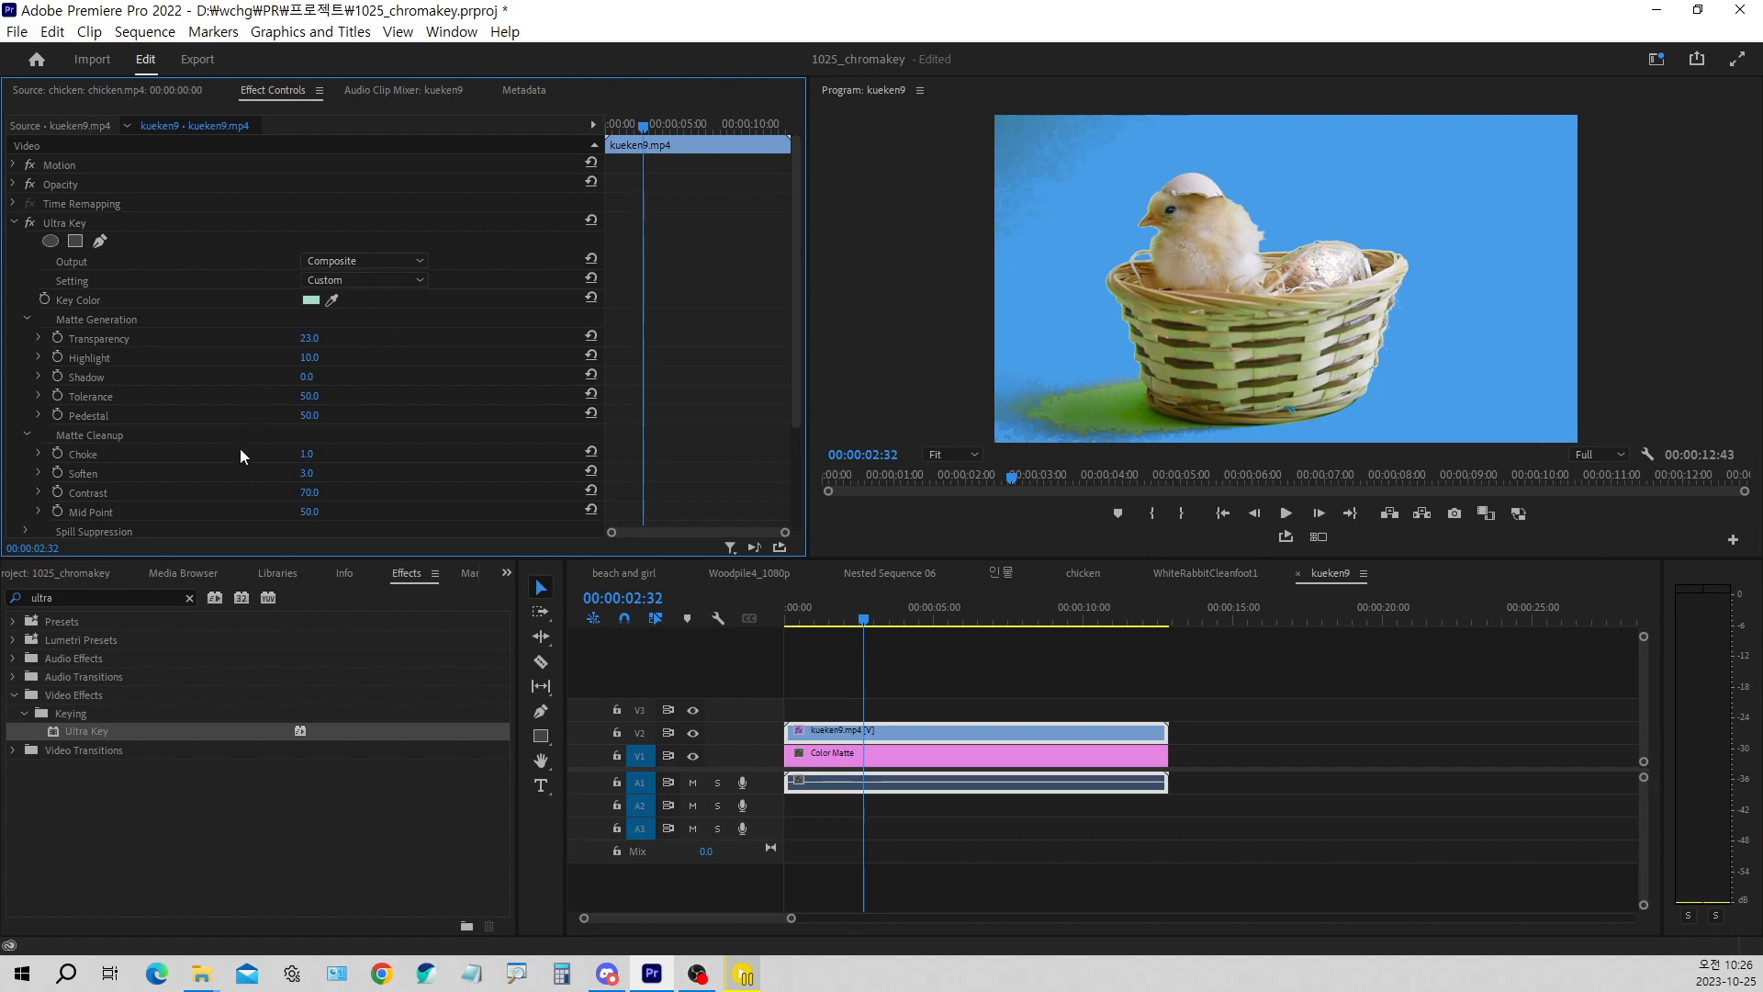
Raise the Matte Generation Pedestal to 85
mouse_move(312, 418)
left_mouse_down()
mouse_move(349, 417)
mouse_move(183, 418)
mouse_move(726, 418)
mouse_move(293, 418)
mouse_move(349, 418)
mouse_move(327, 416)
left_mouse_up()
left_click(312, 418)
type("50")
key("Return")
left_click_drag(310, 417, 328, 418)
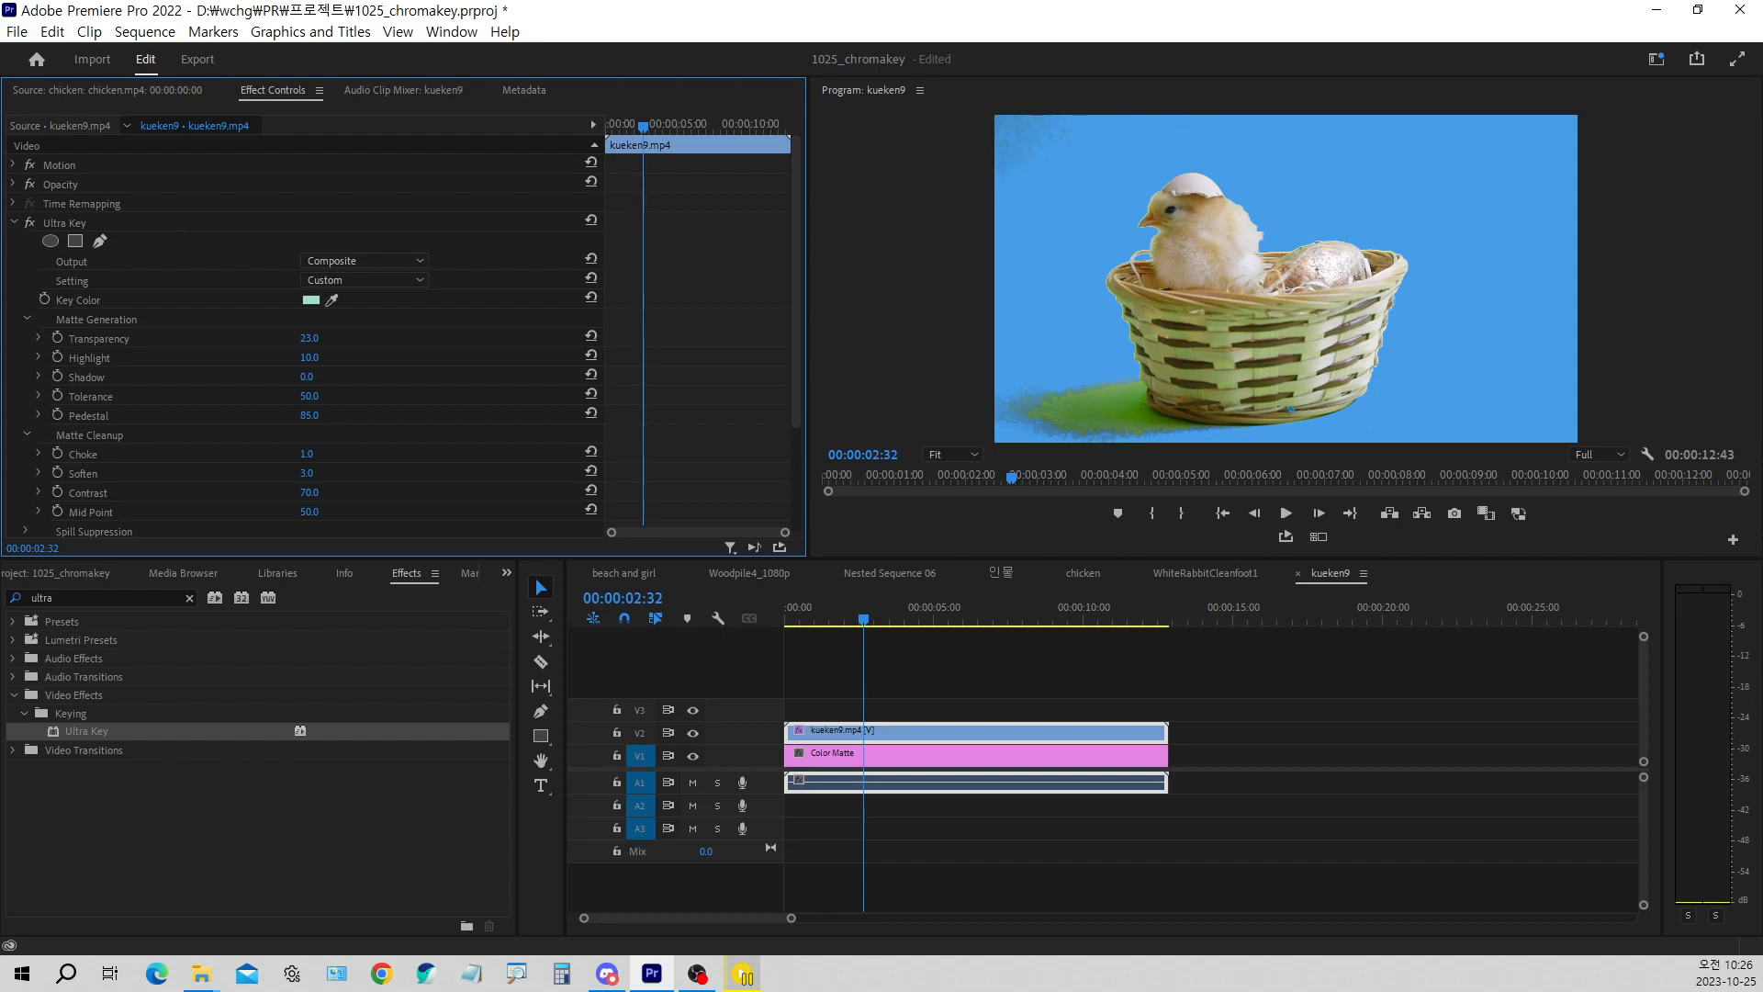
left_click_drag(313, 418, 311, 420)
Set the Matte Generation Shadow to 15 and scrub through the sequence to check the key around the chick
left_click_drag(310, 386, 322, 386)
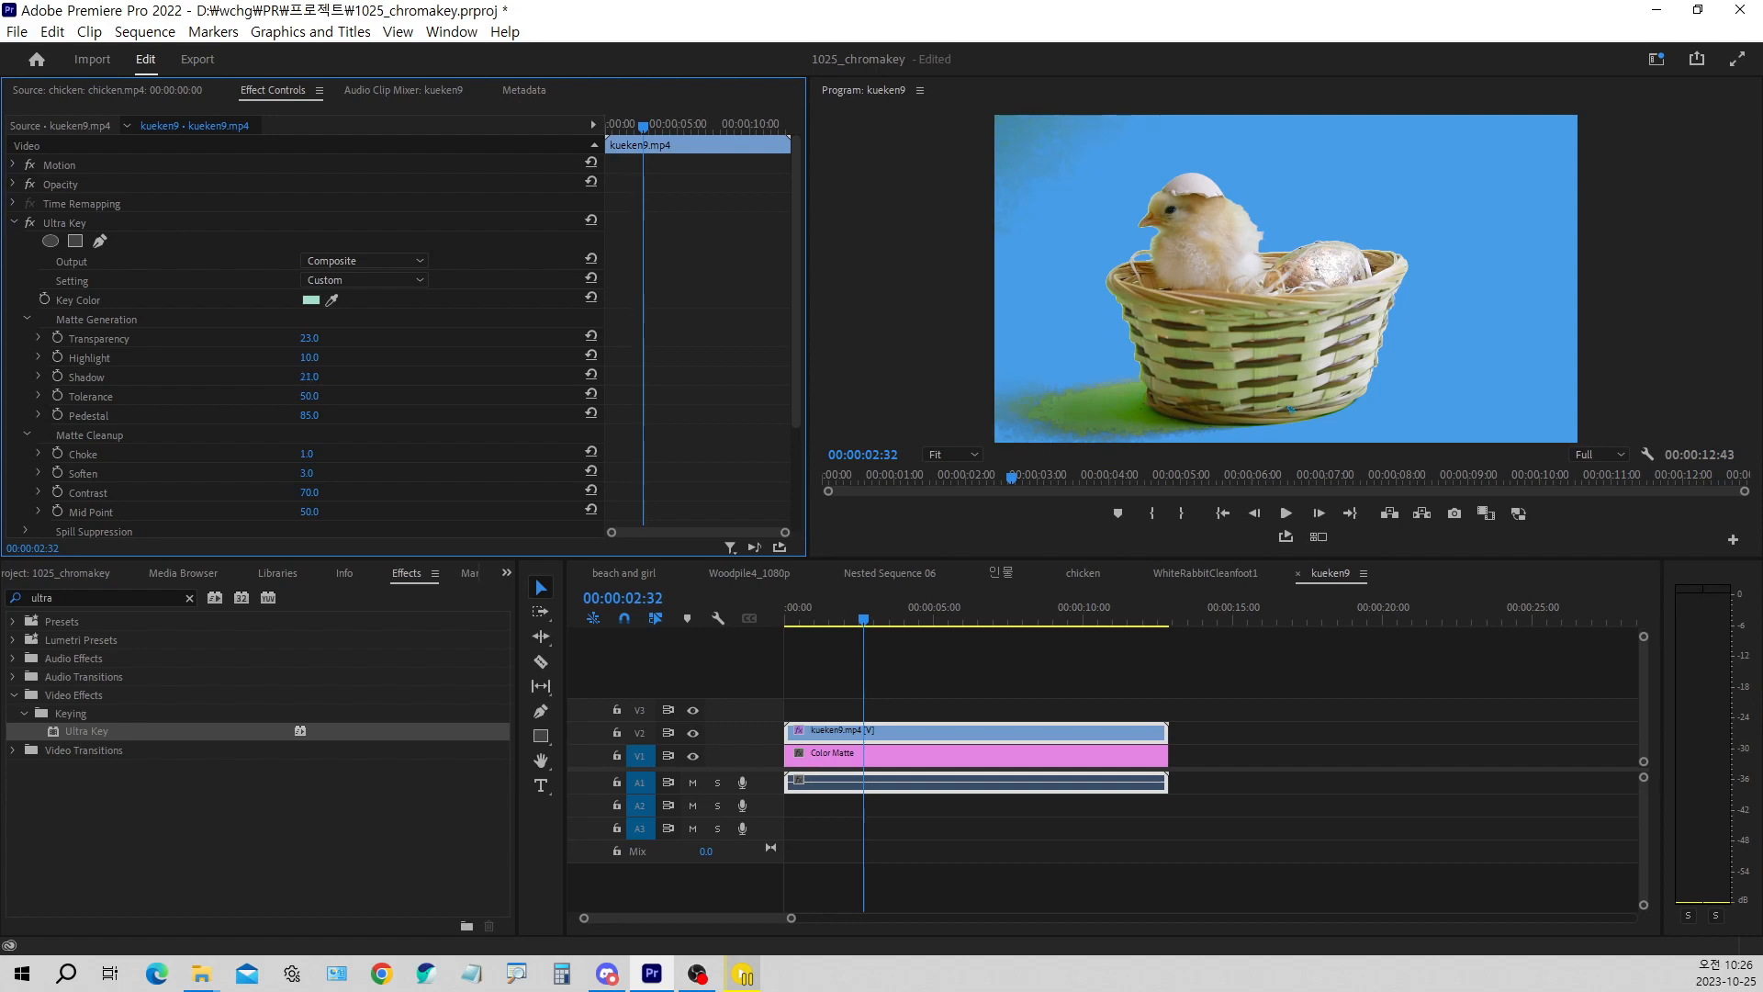
left_click(316, 380)
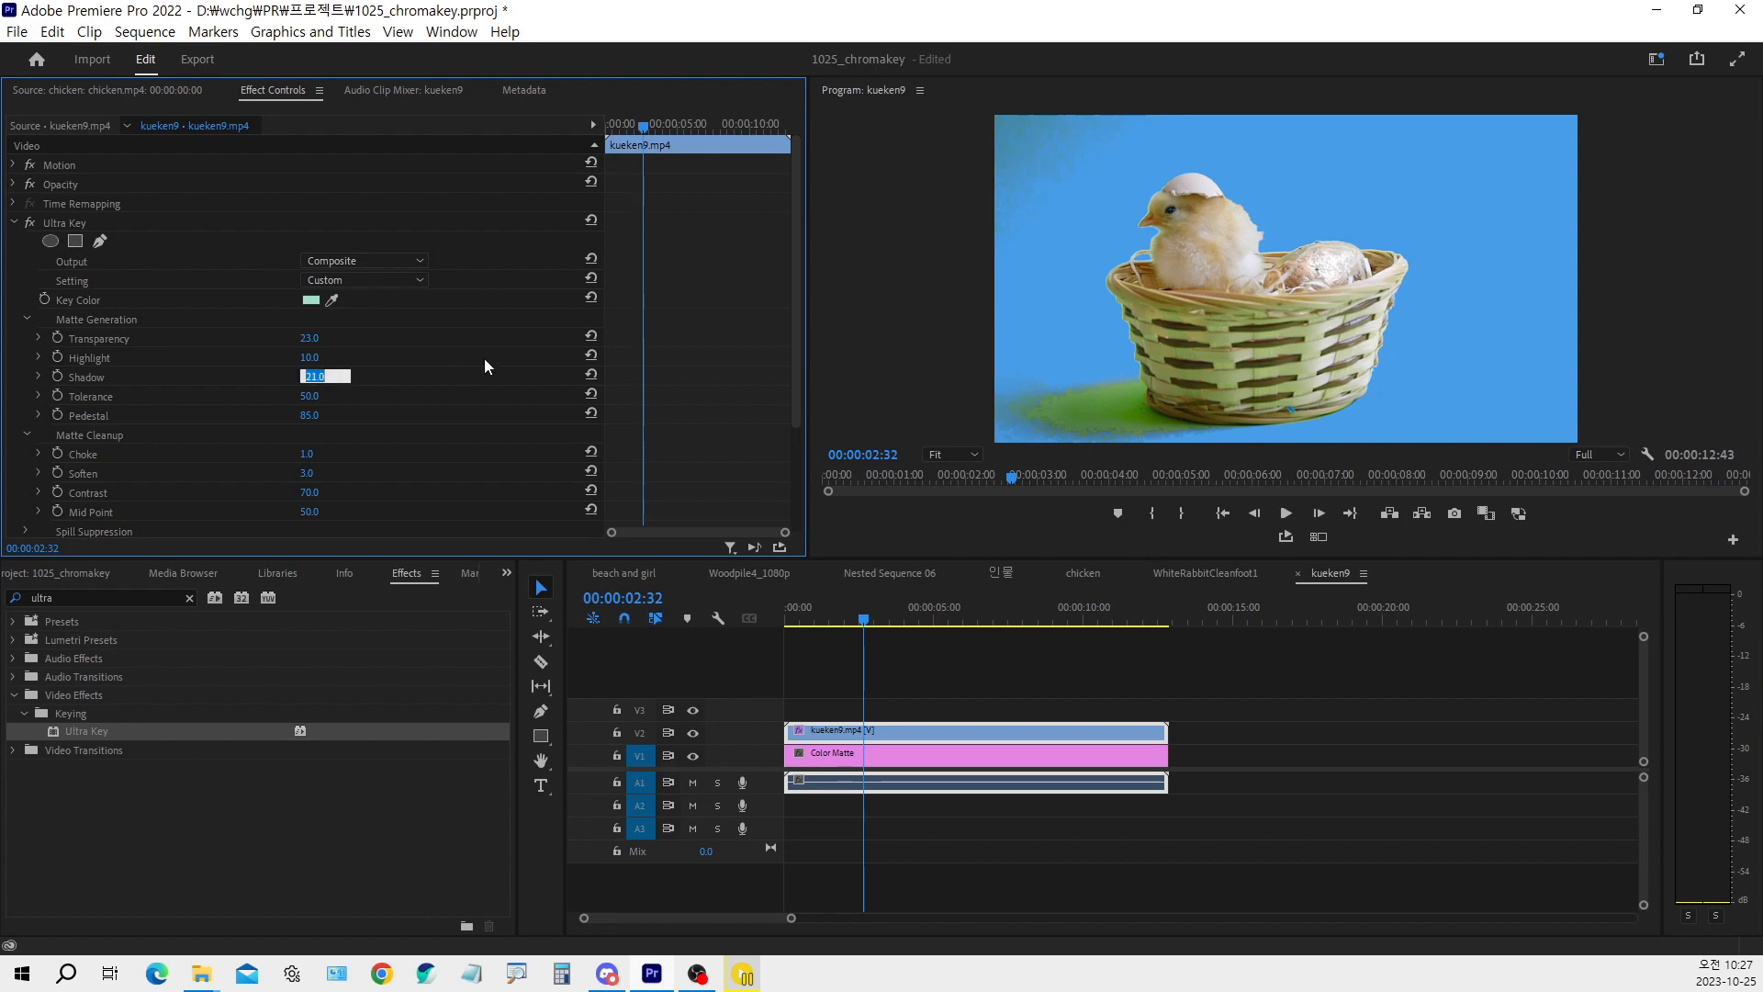
type("15")
key("Return")
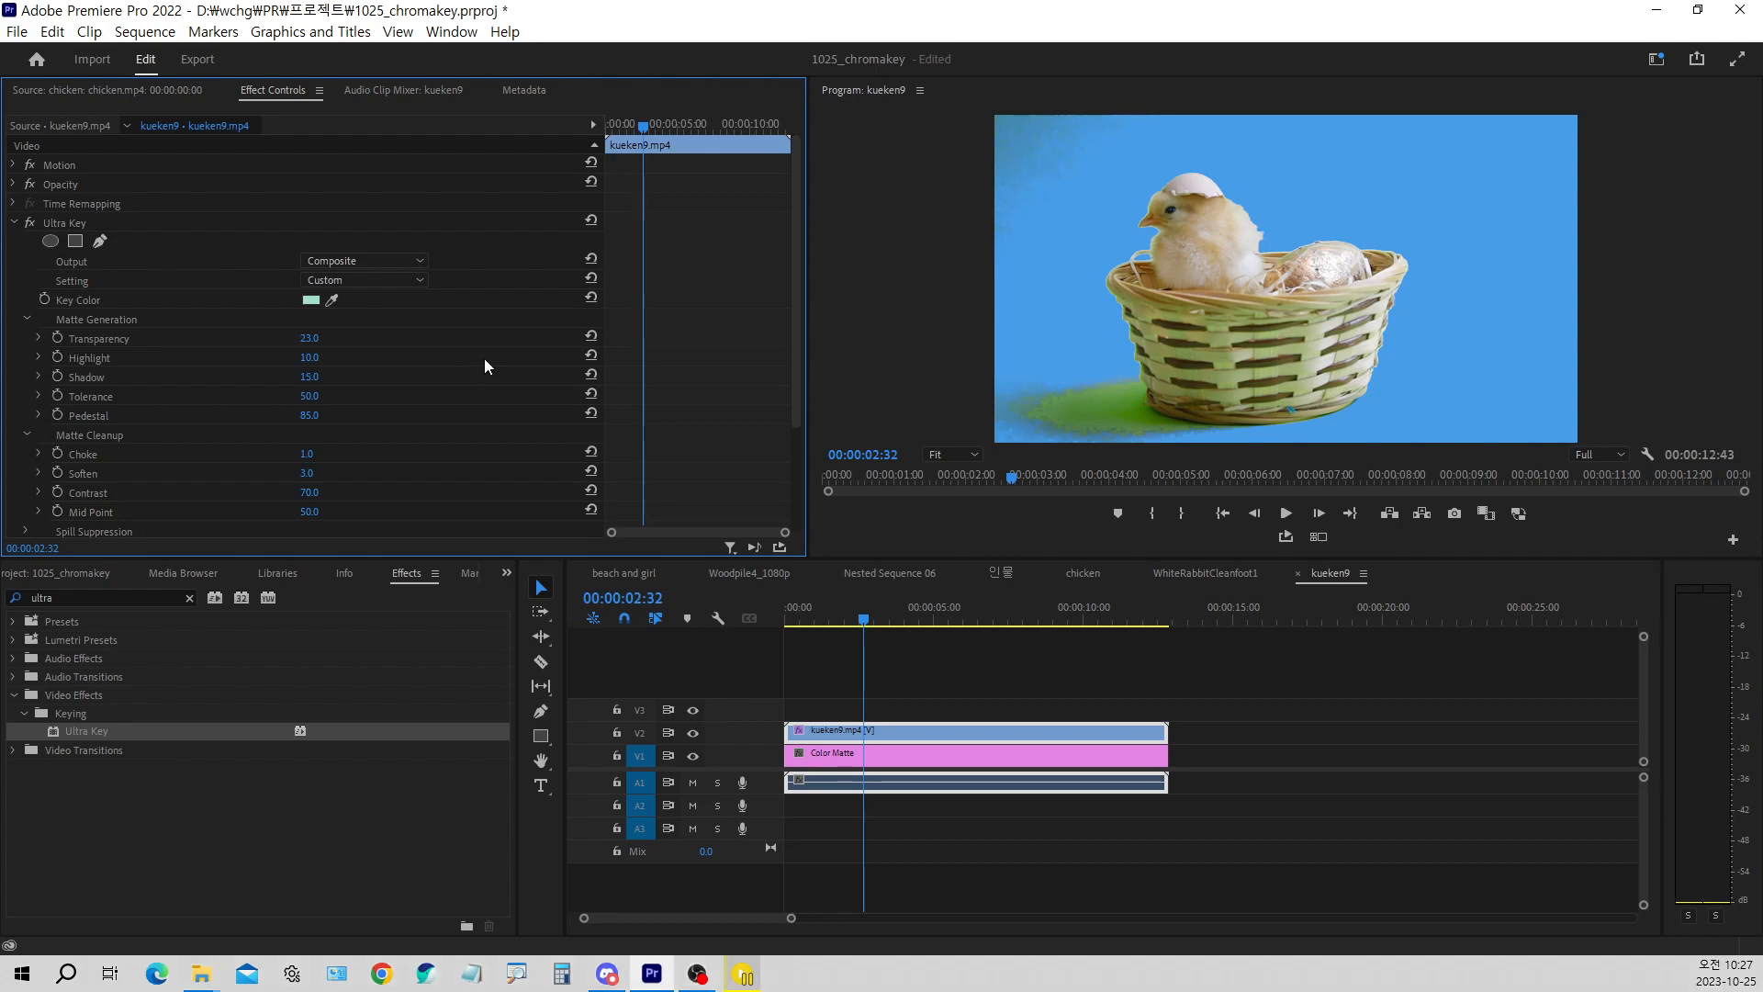
left_click(796, 620)
left_click_drag(800, 623, 951, 581)
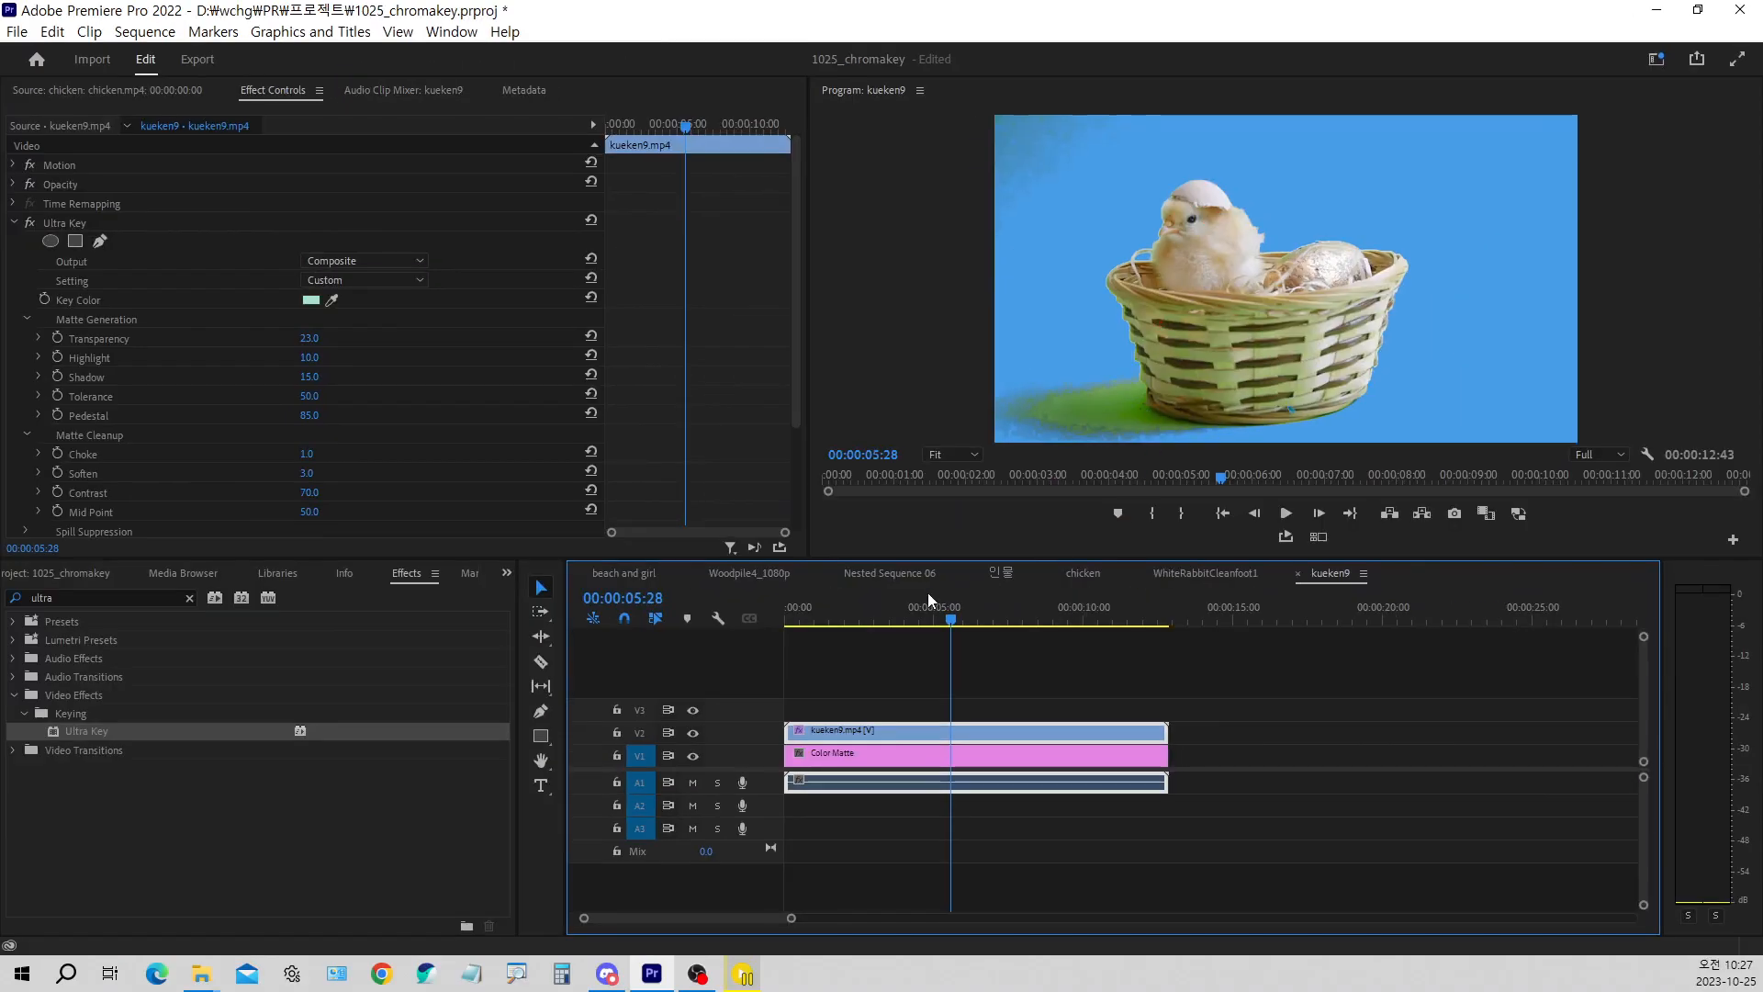
left_click_drag(900, 613, 780, 617)
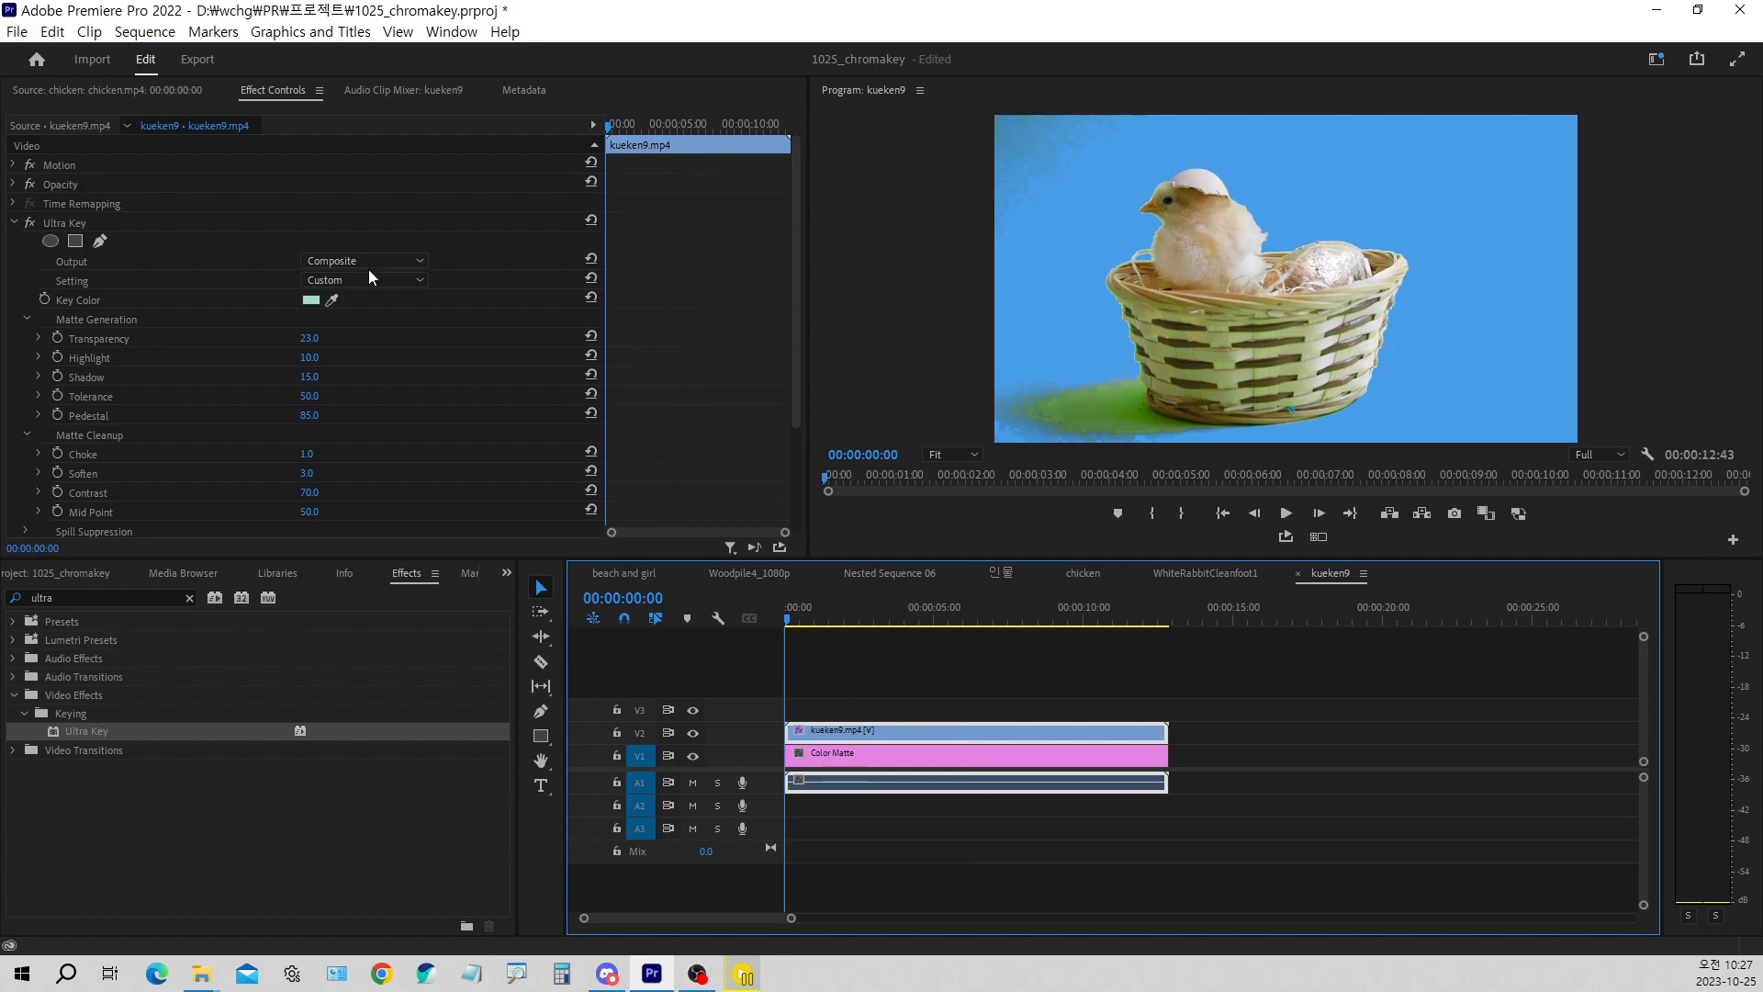
Collapse Ultra Key, expand Opacity and add a free-draw mask to the kueken9 clip, with the playhead at 00:00:03:34
left_click(13, 224)
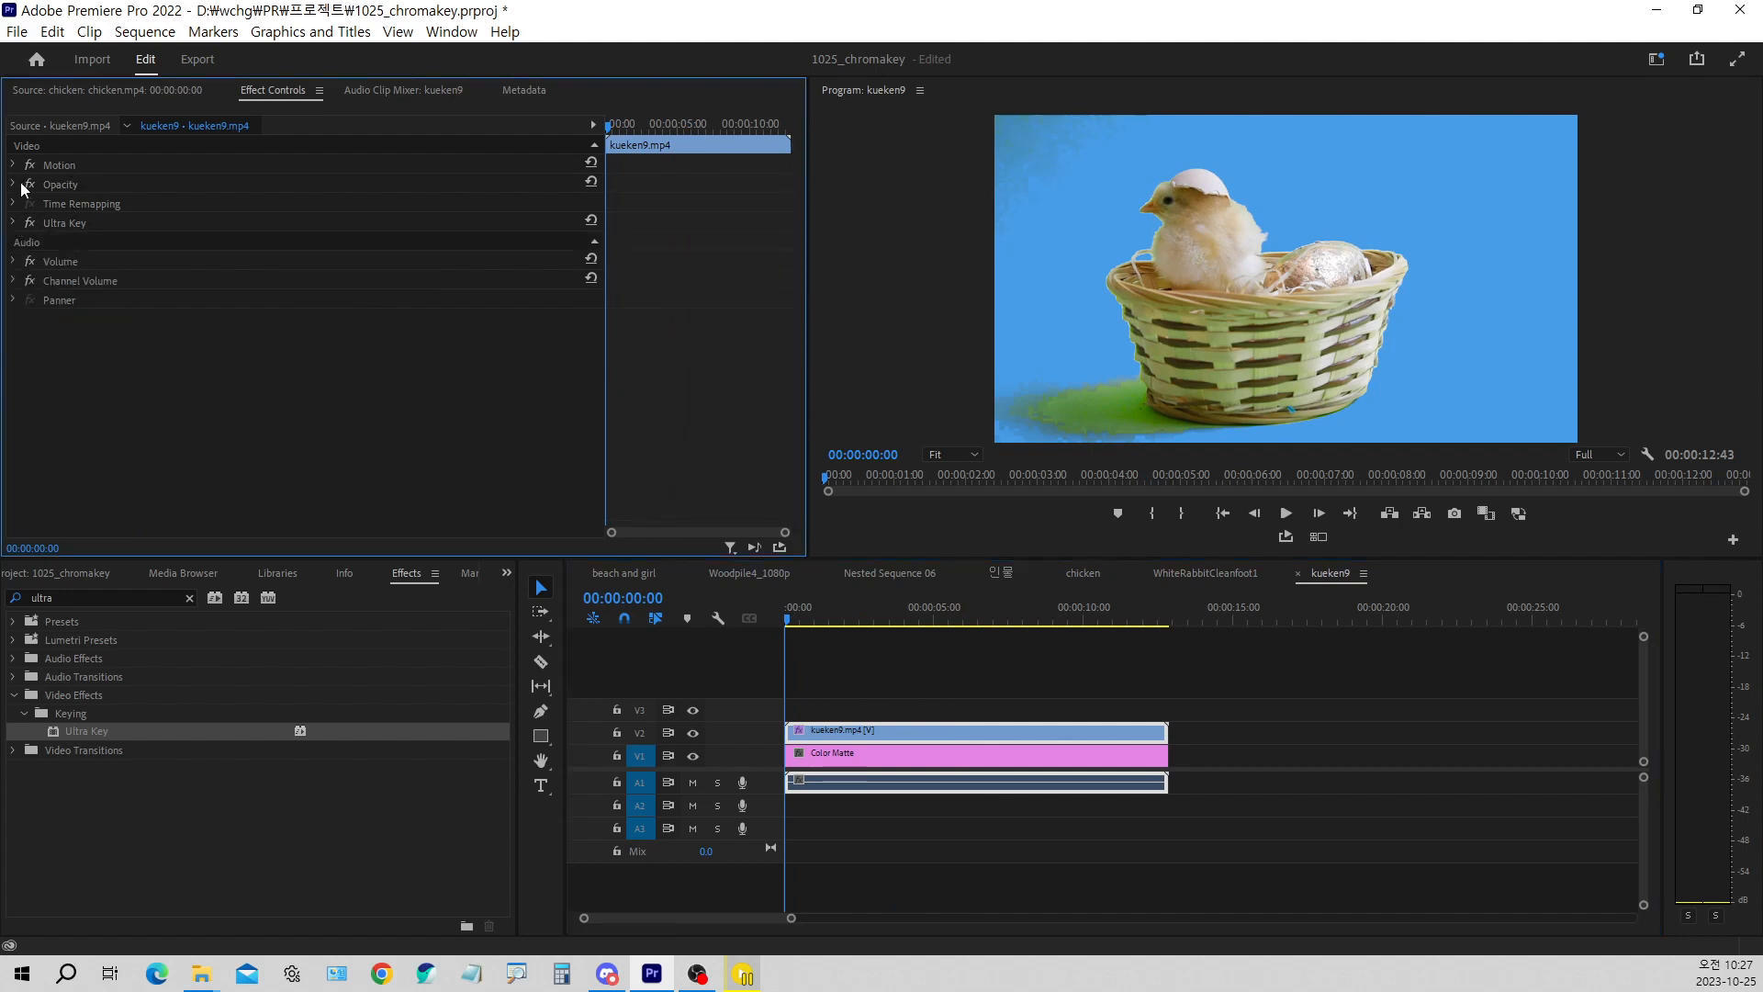
left_click(13, 184)
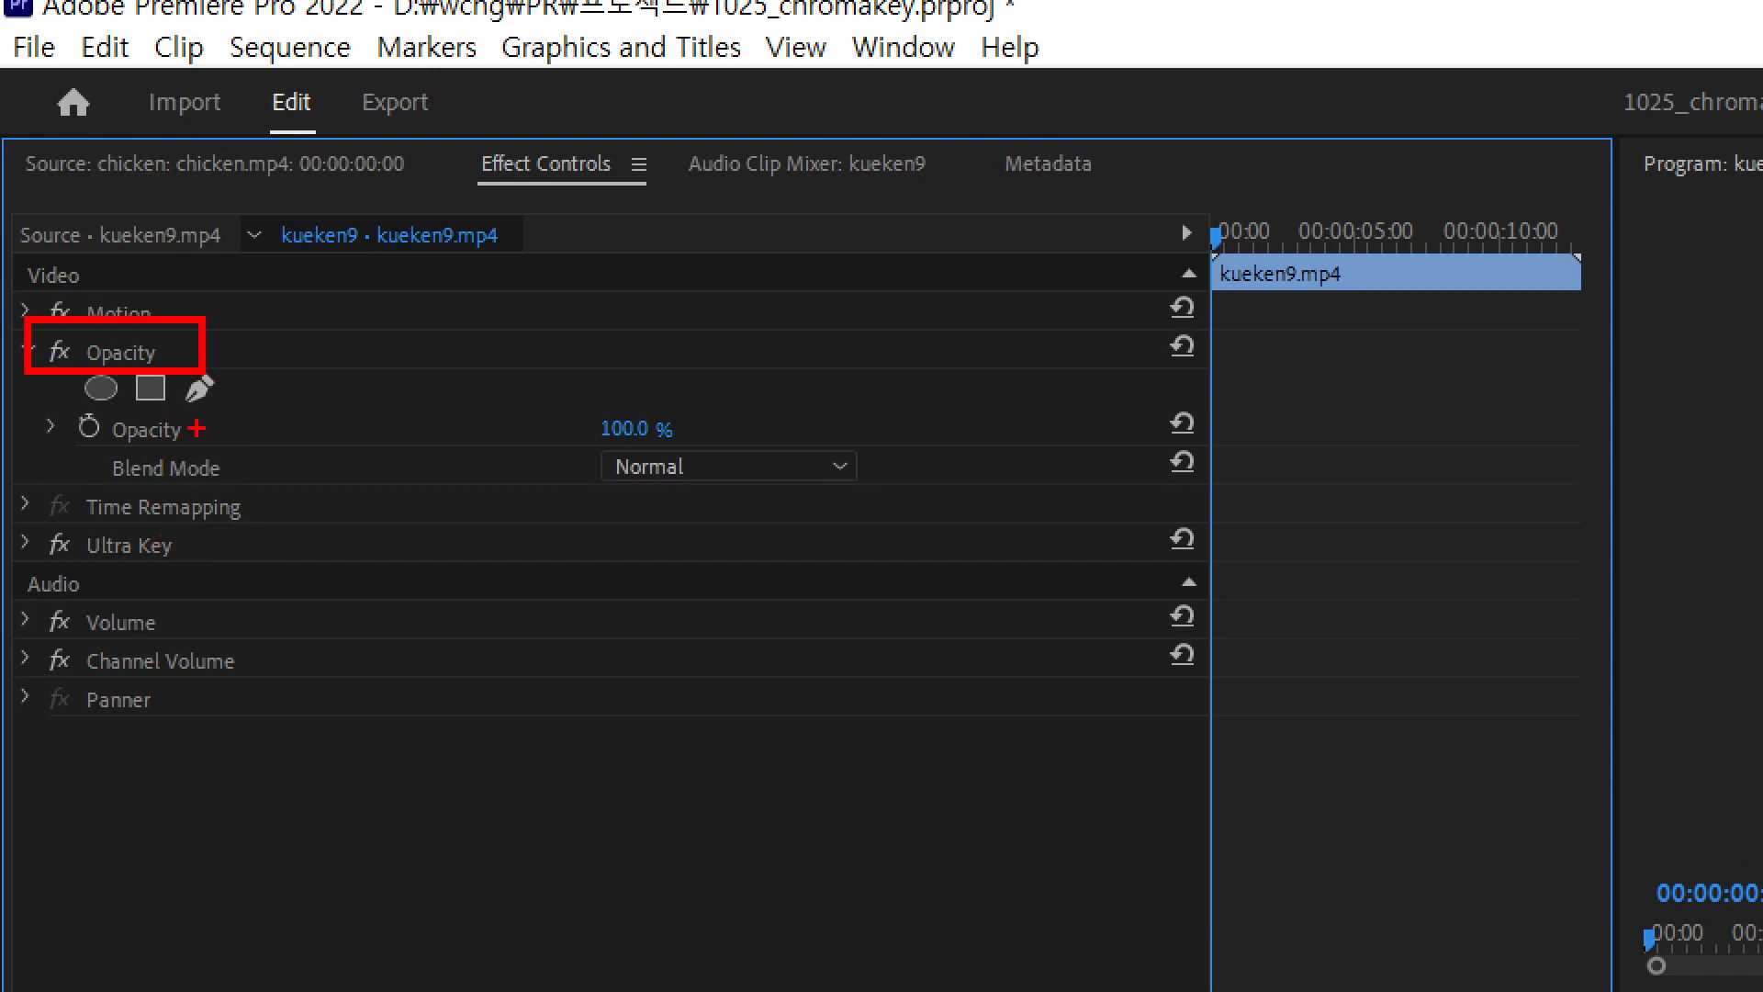
left_click_drag(196, 382, 258, 312)
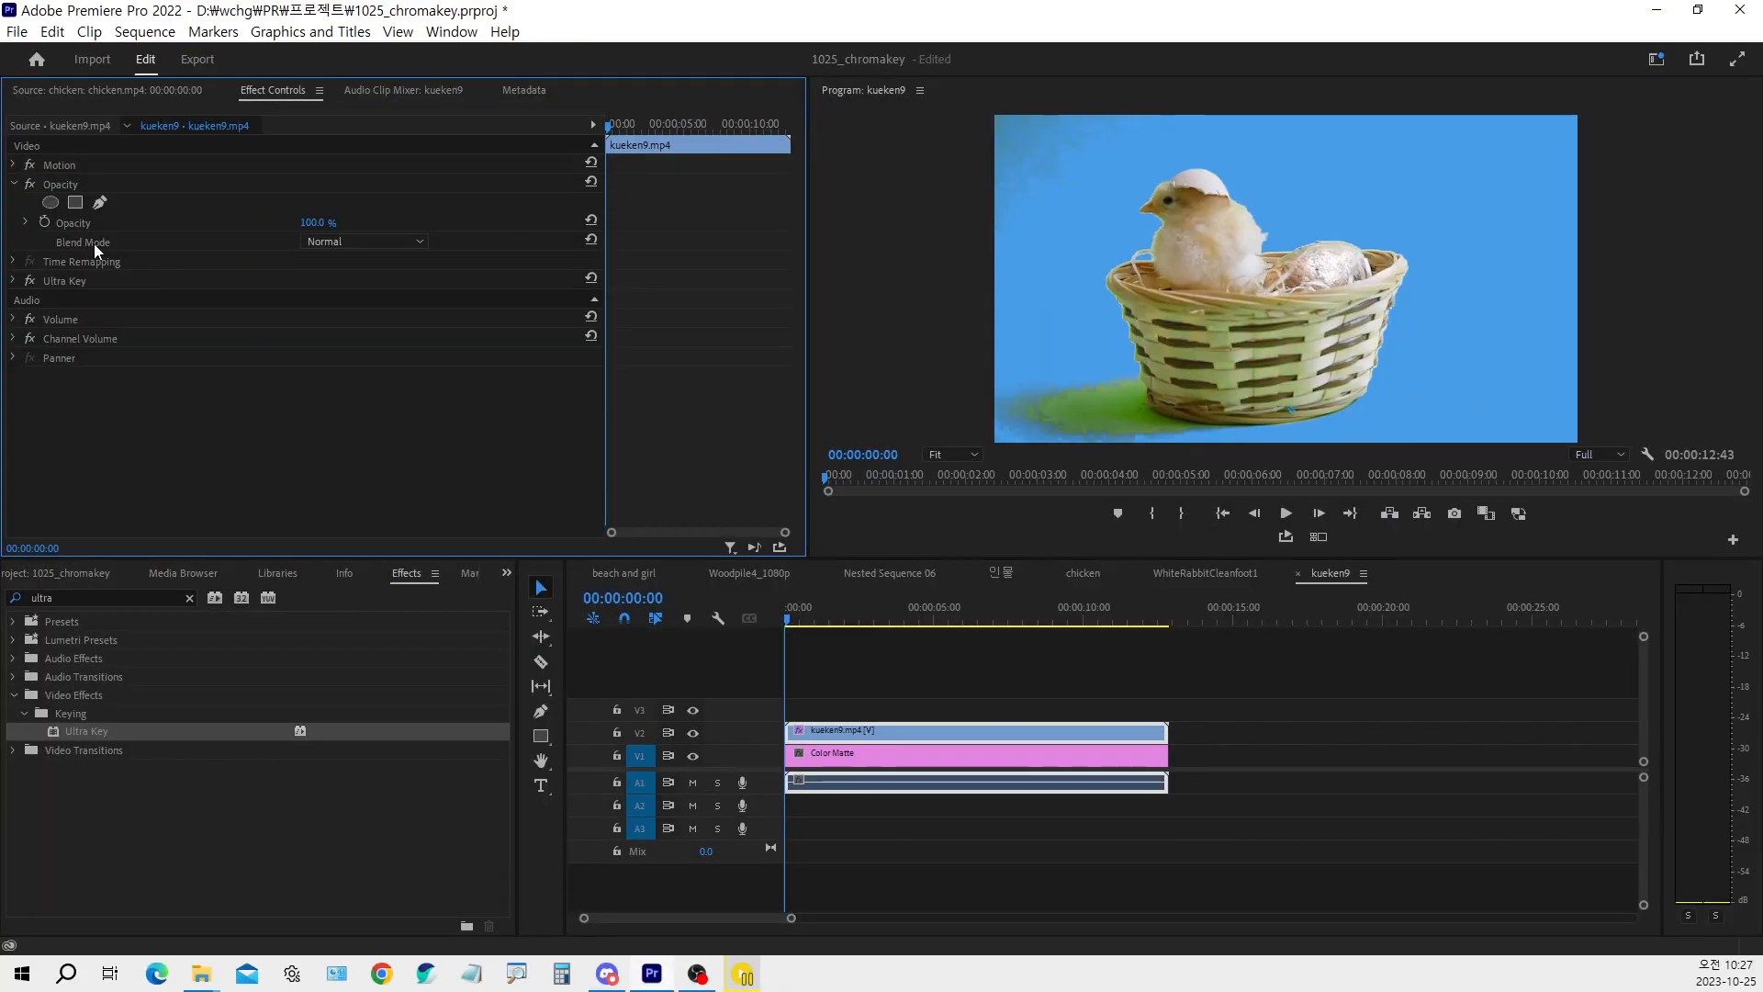
left_click(101, 203)
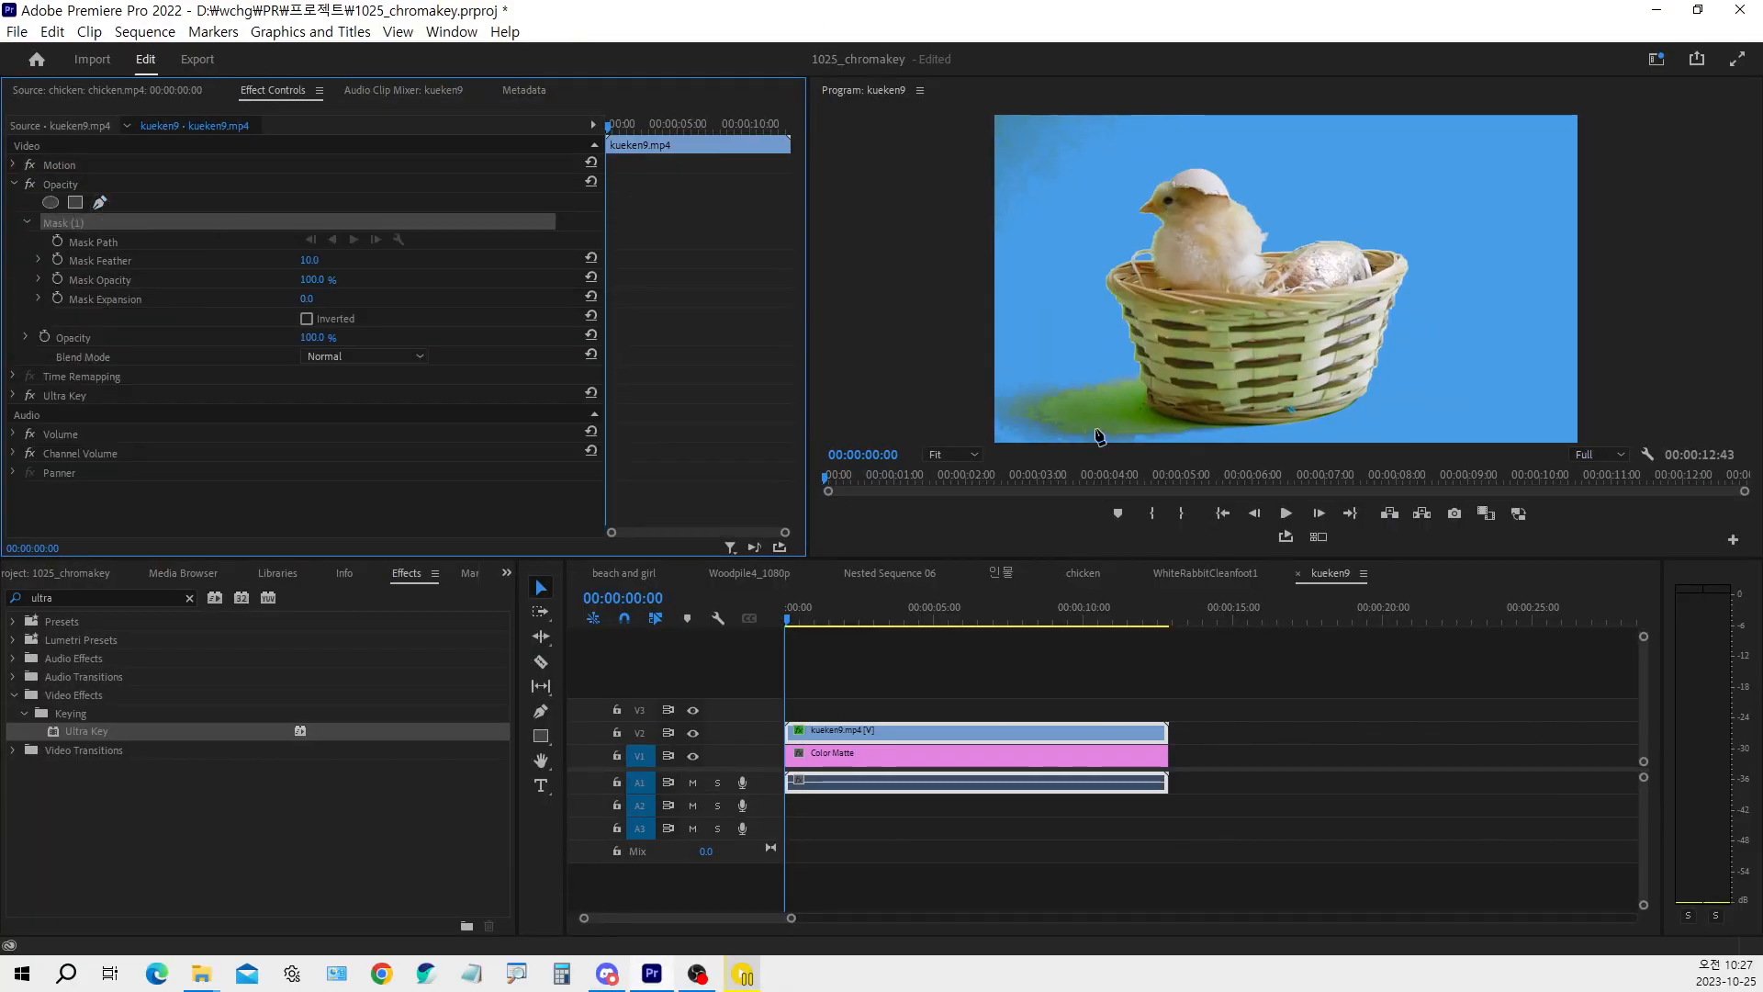
left_click_drag(808, 625, 899, 632)
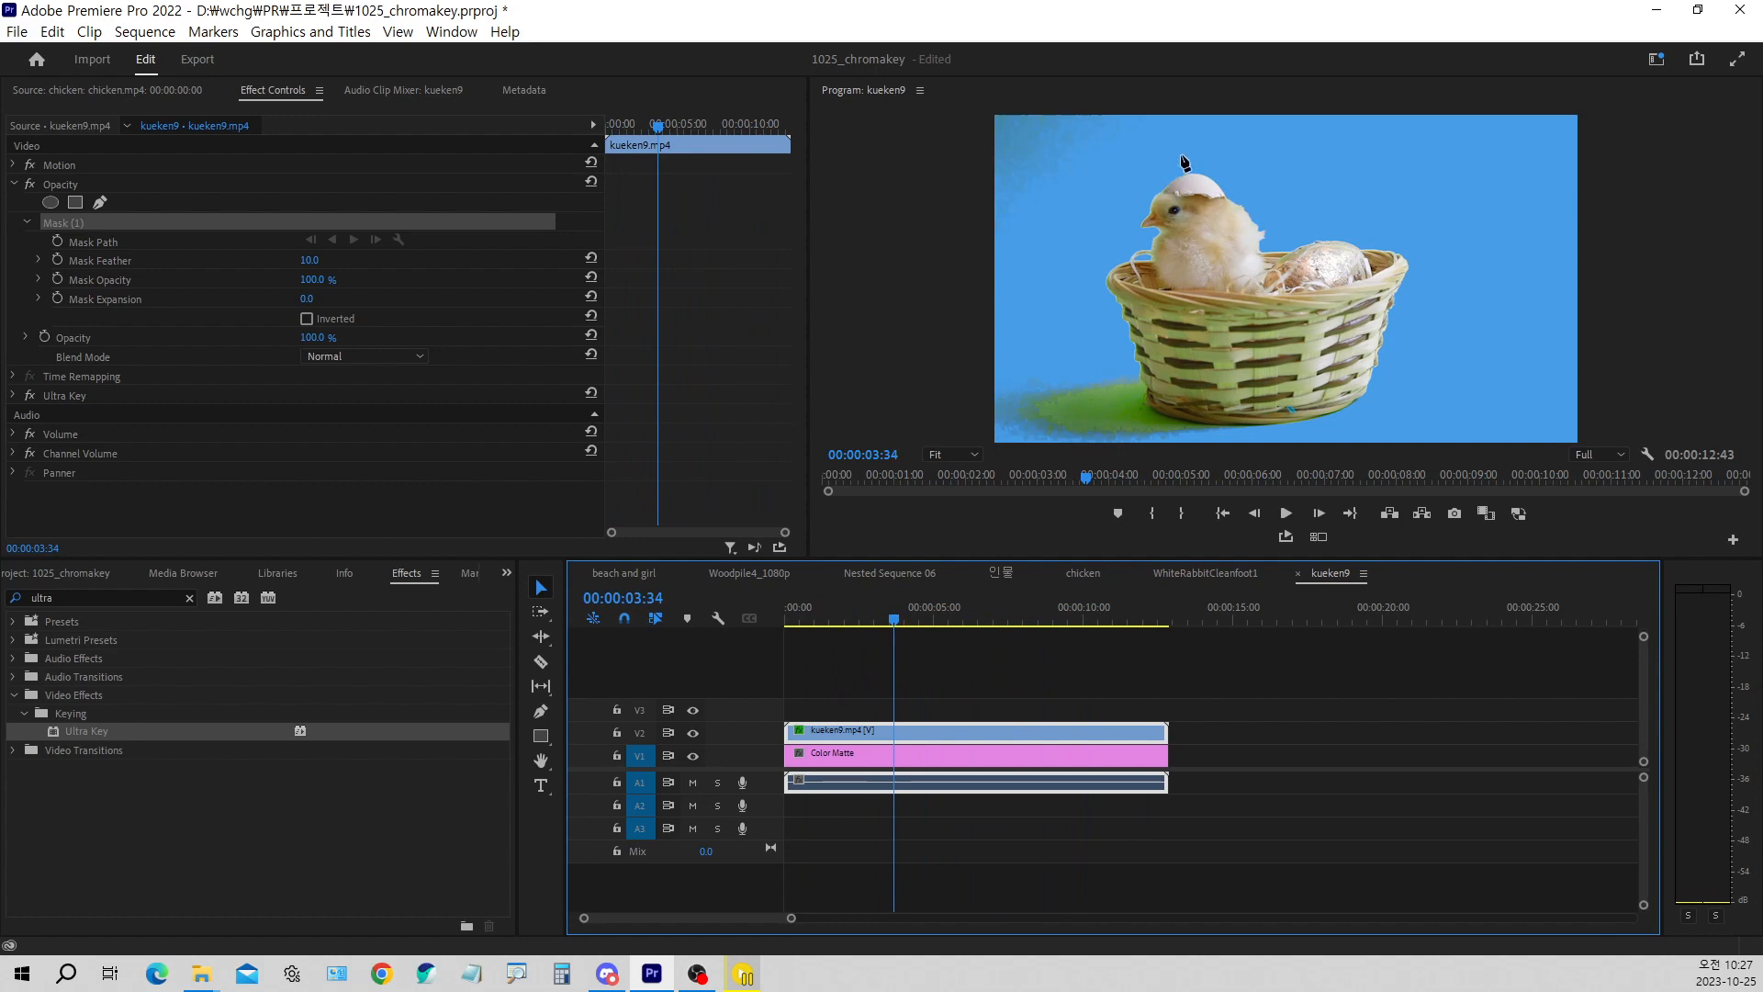
Draw a closed, curved opacity mask around the chick, the egg and the basket's upper rim, excluding the lower basket and its shadow
left_click(1180, 152)
left_click(1113, 216)
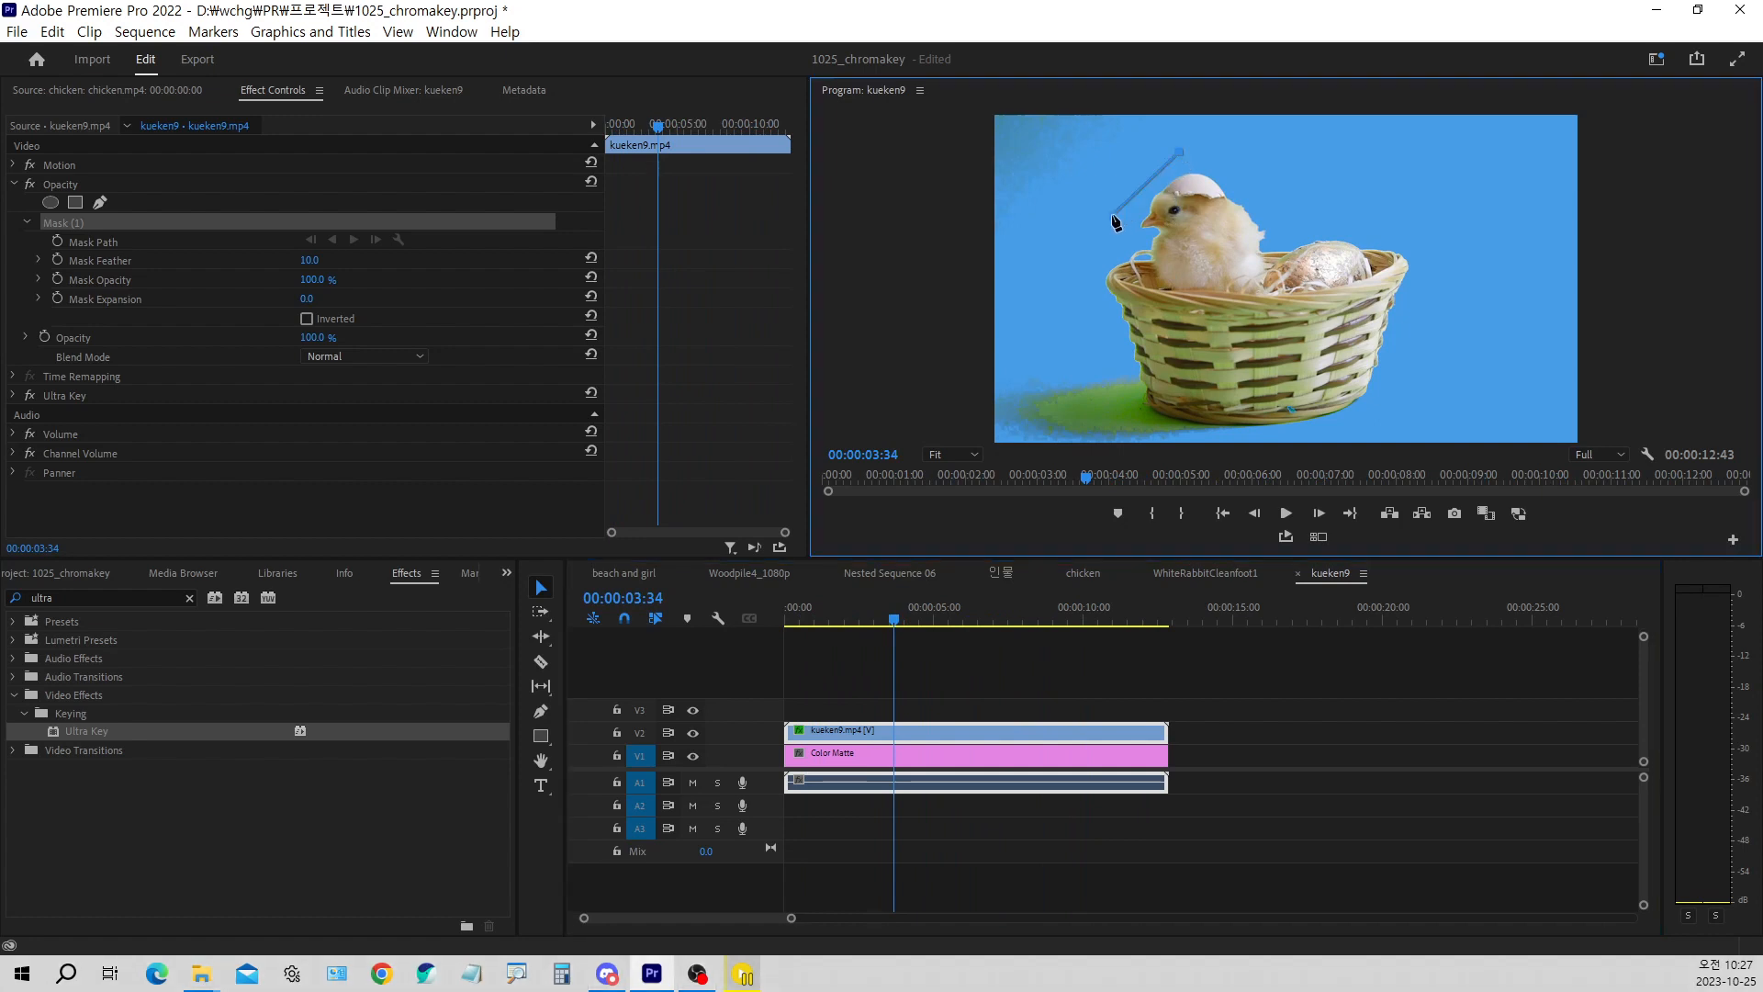
left_click(1093, 294)
left_click_drag(1093, 307, 1225, 333)
left_click_drag(1407, 305, 1431, 274)
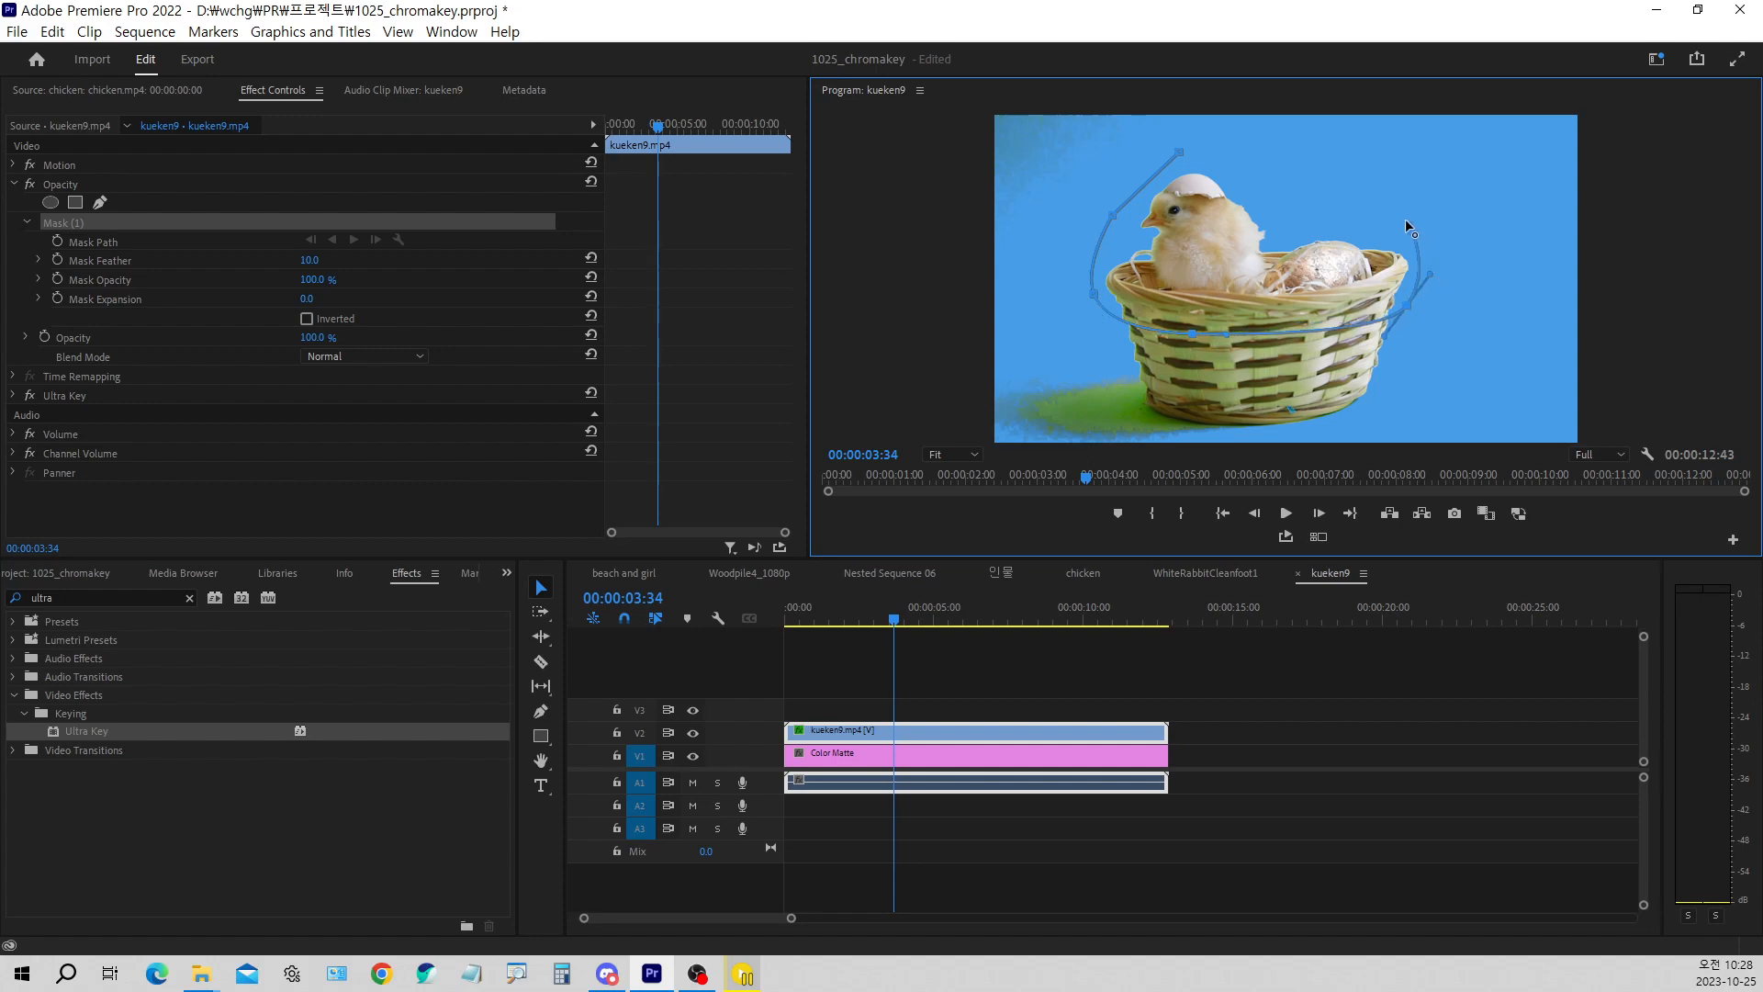
left_click_drag(1268, 155, 1239, 151)
left_click(1182, 152)
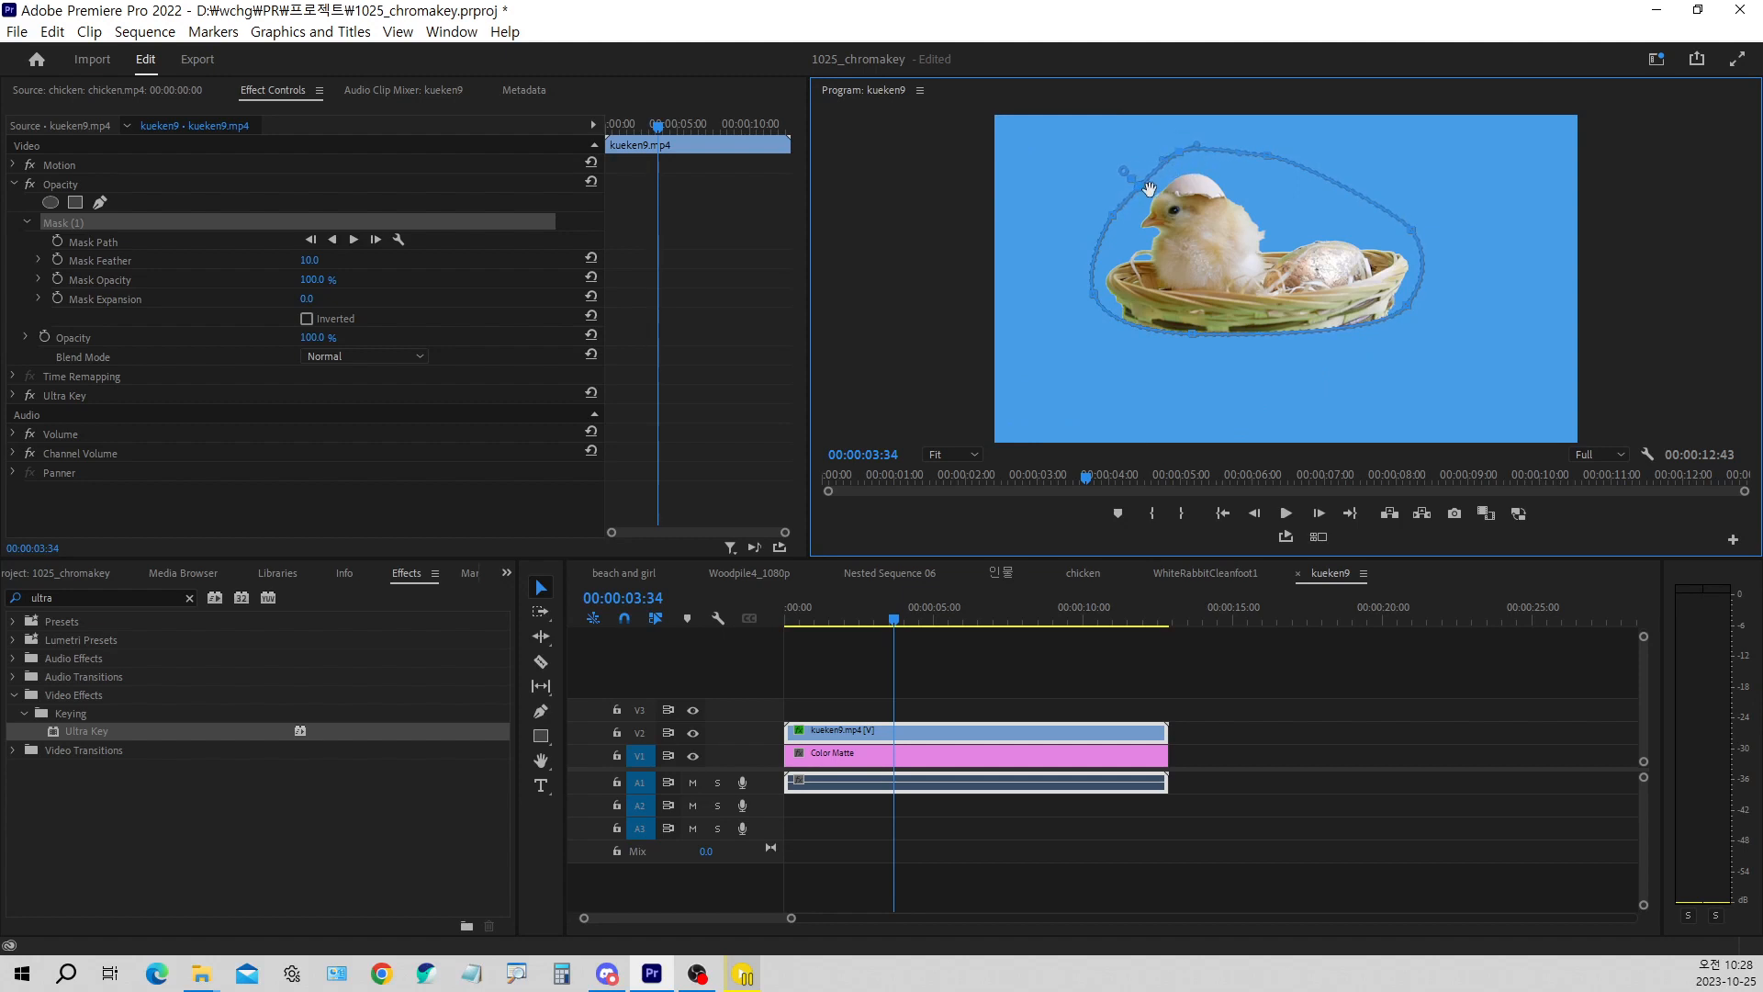
left_click_drag(1126, 180, 1137, 179)
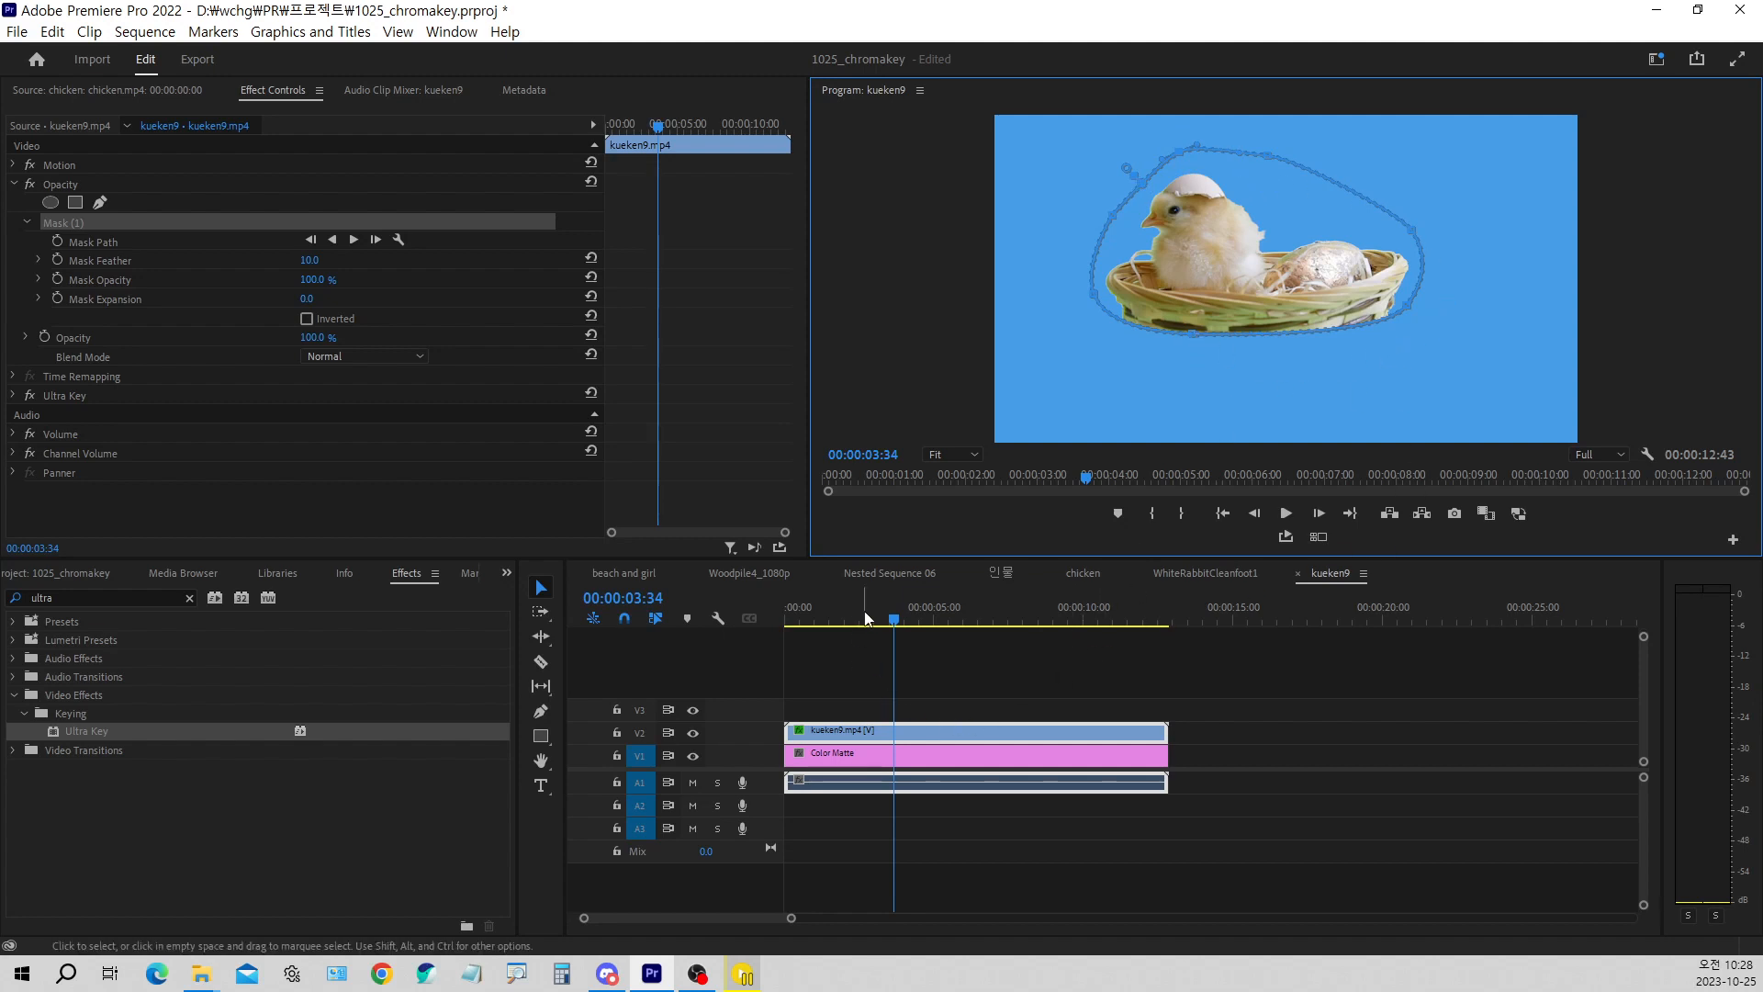
Scrub through the sequence to examine the background around the masked chick, and review the clip's Opacity mask and Ultra Key settings
left_click_drag(866, 619, 746, 616)
left_click(983, 700)
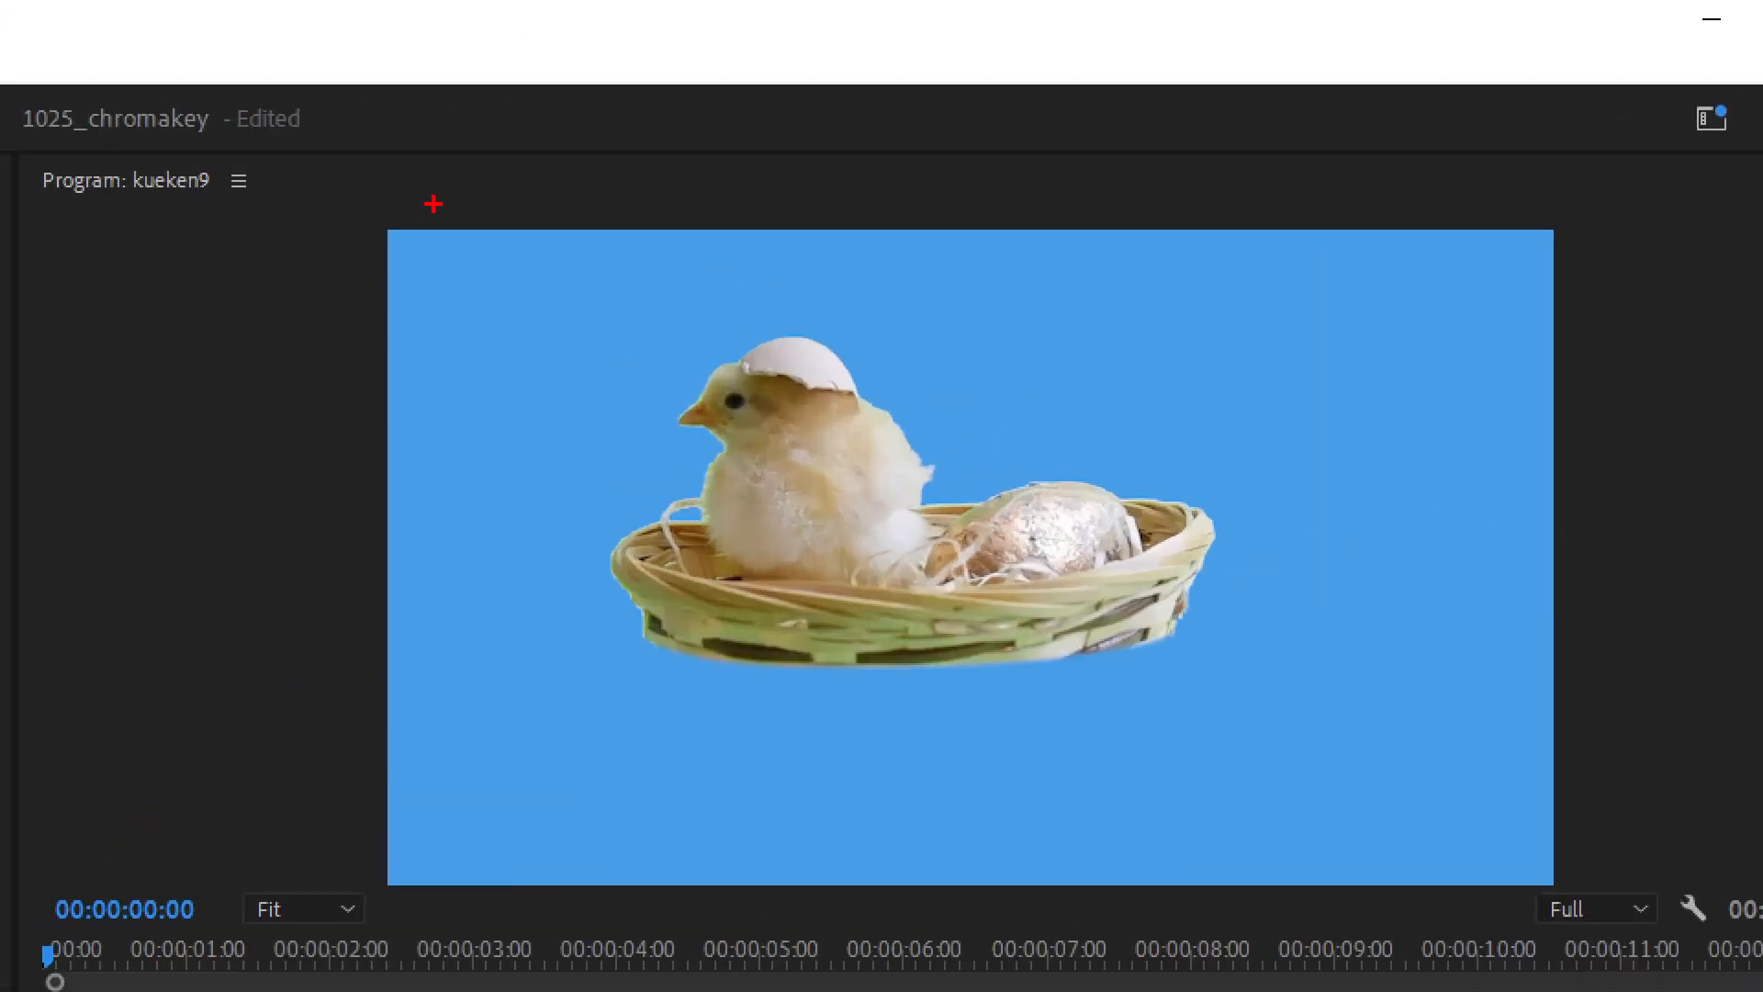
left_click_drag(433, 204, 526, 216)
left_click_drag(1504, 310, 1485, 199)
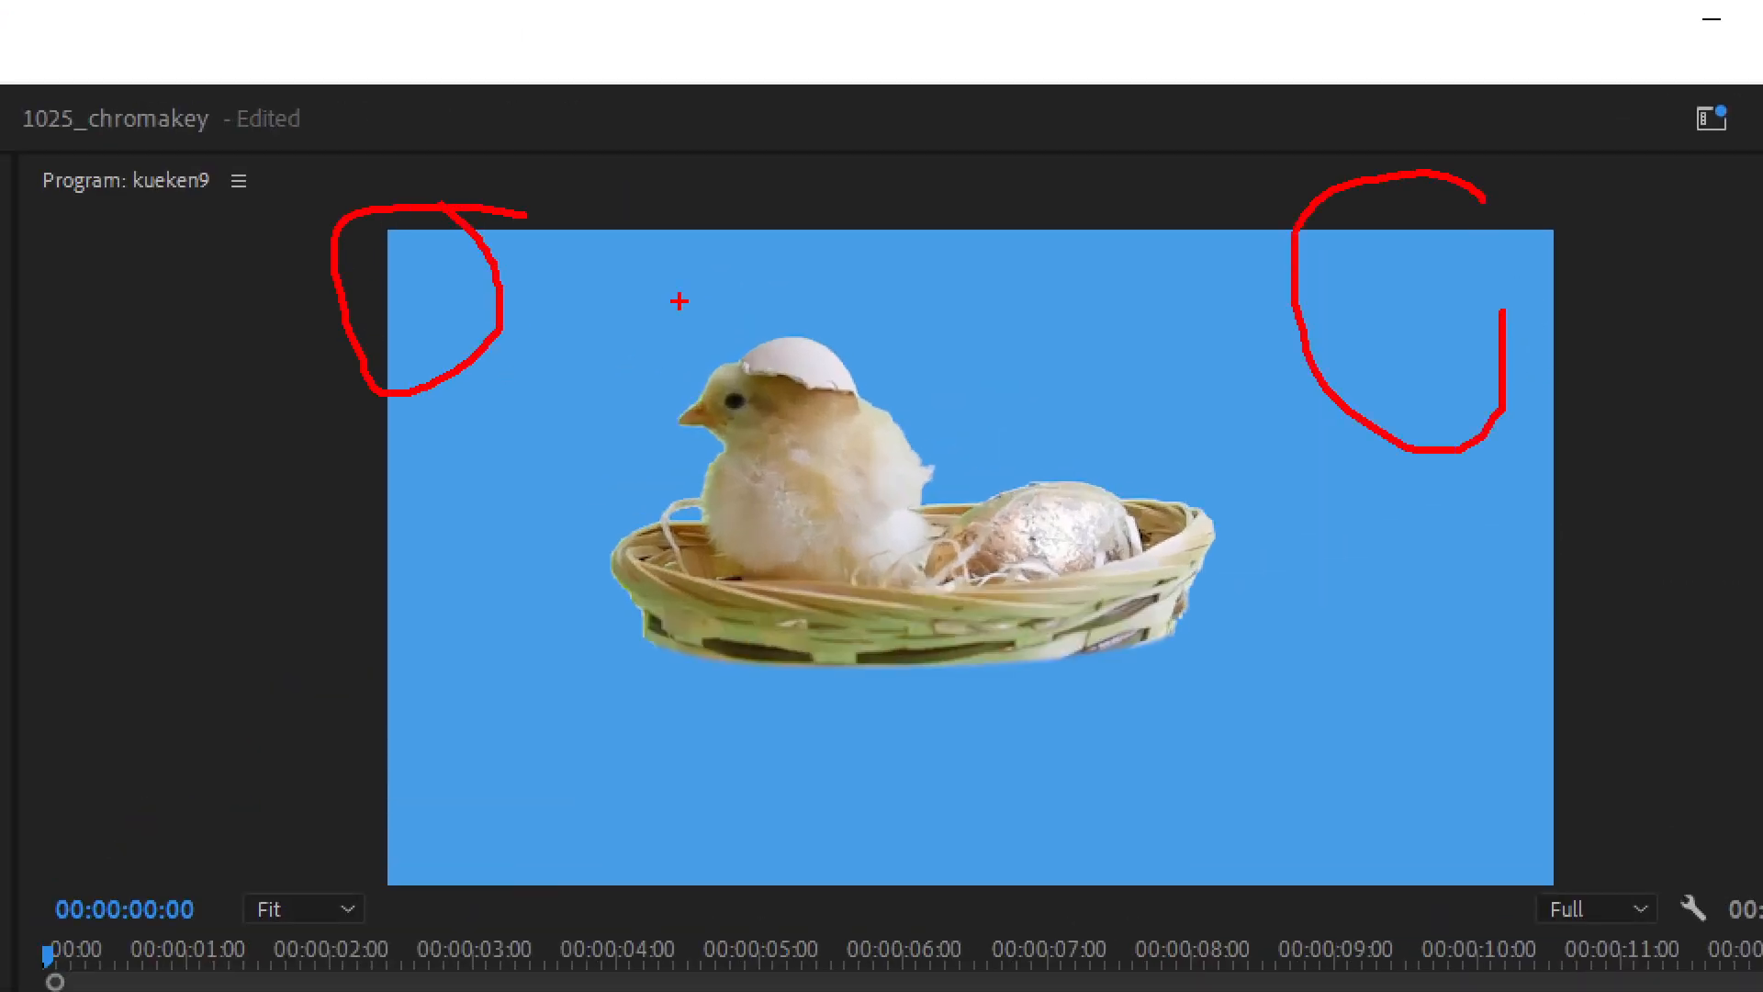
mouse_move(700, 291)
left_mouse_down()
mouse_move(539, 517)
mouse_move(607, 649)
mouse_move(1055, 708)
mouse_move(1362, 597)
mouse_move(1209, 311)
mouse_move(887, 203)
mouse_move(683, 227)
mouse_move(613, 330)
left_mouse_up()
key("Escape")
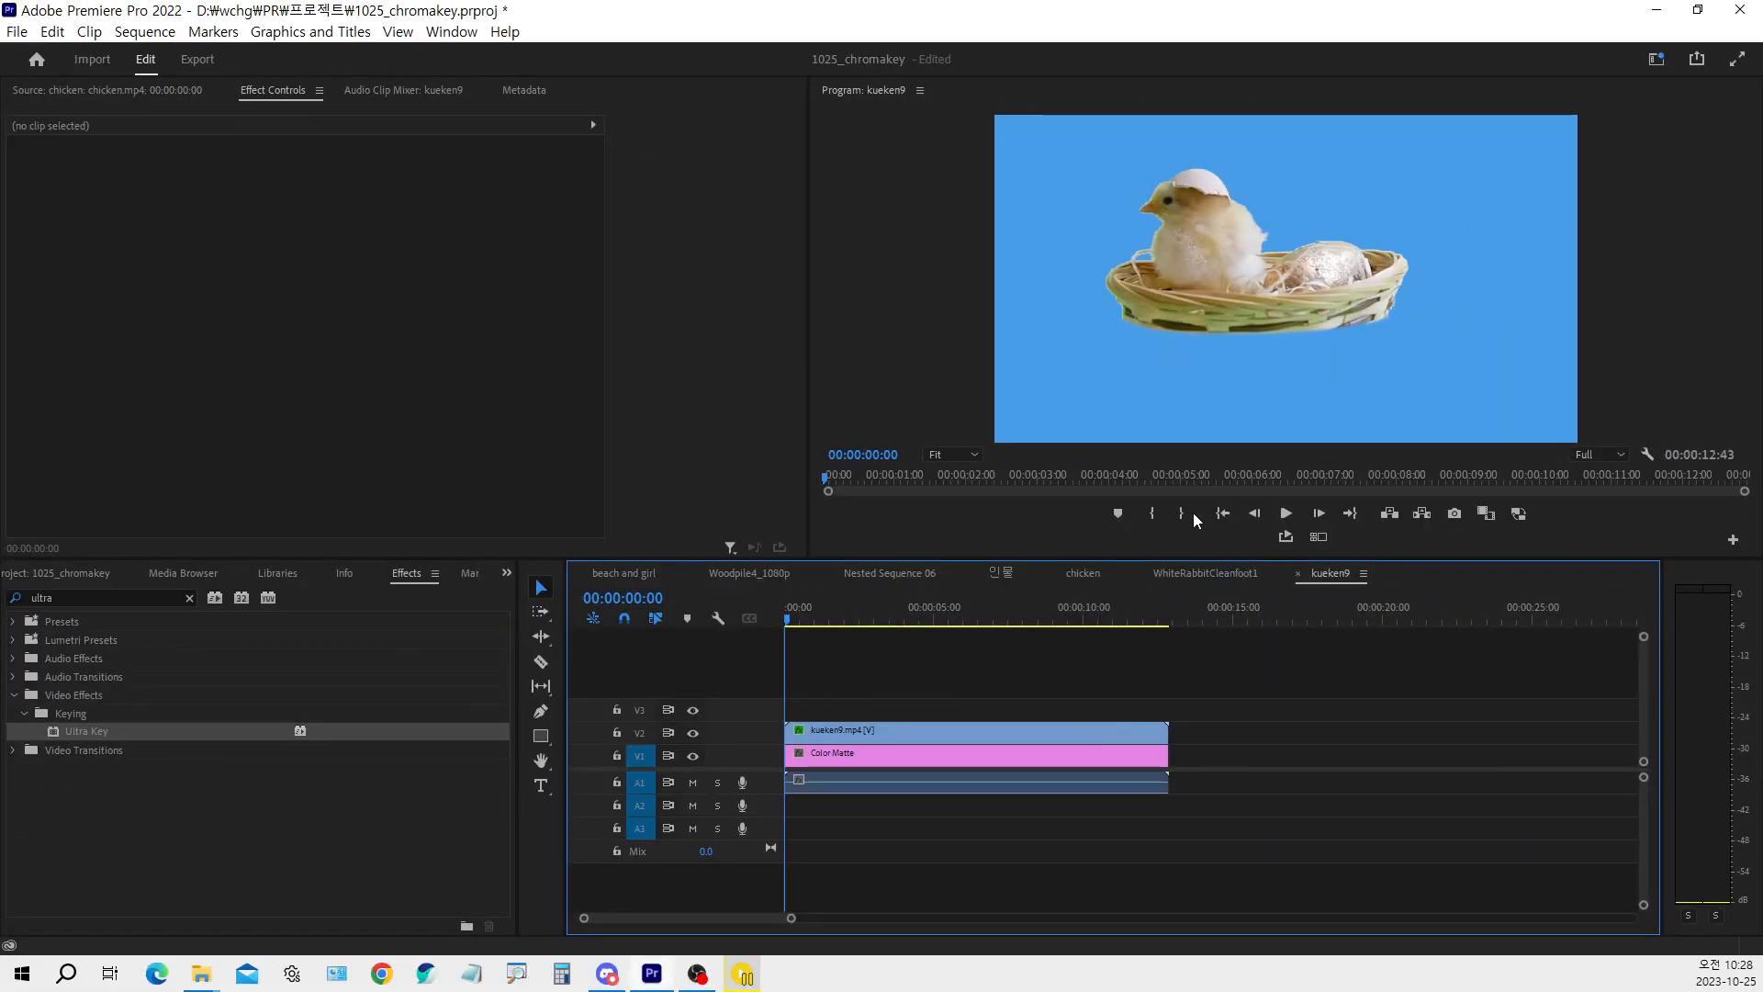
left_click_drag(793, 619, 732, 650)
left_click(828, 735)
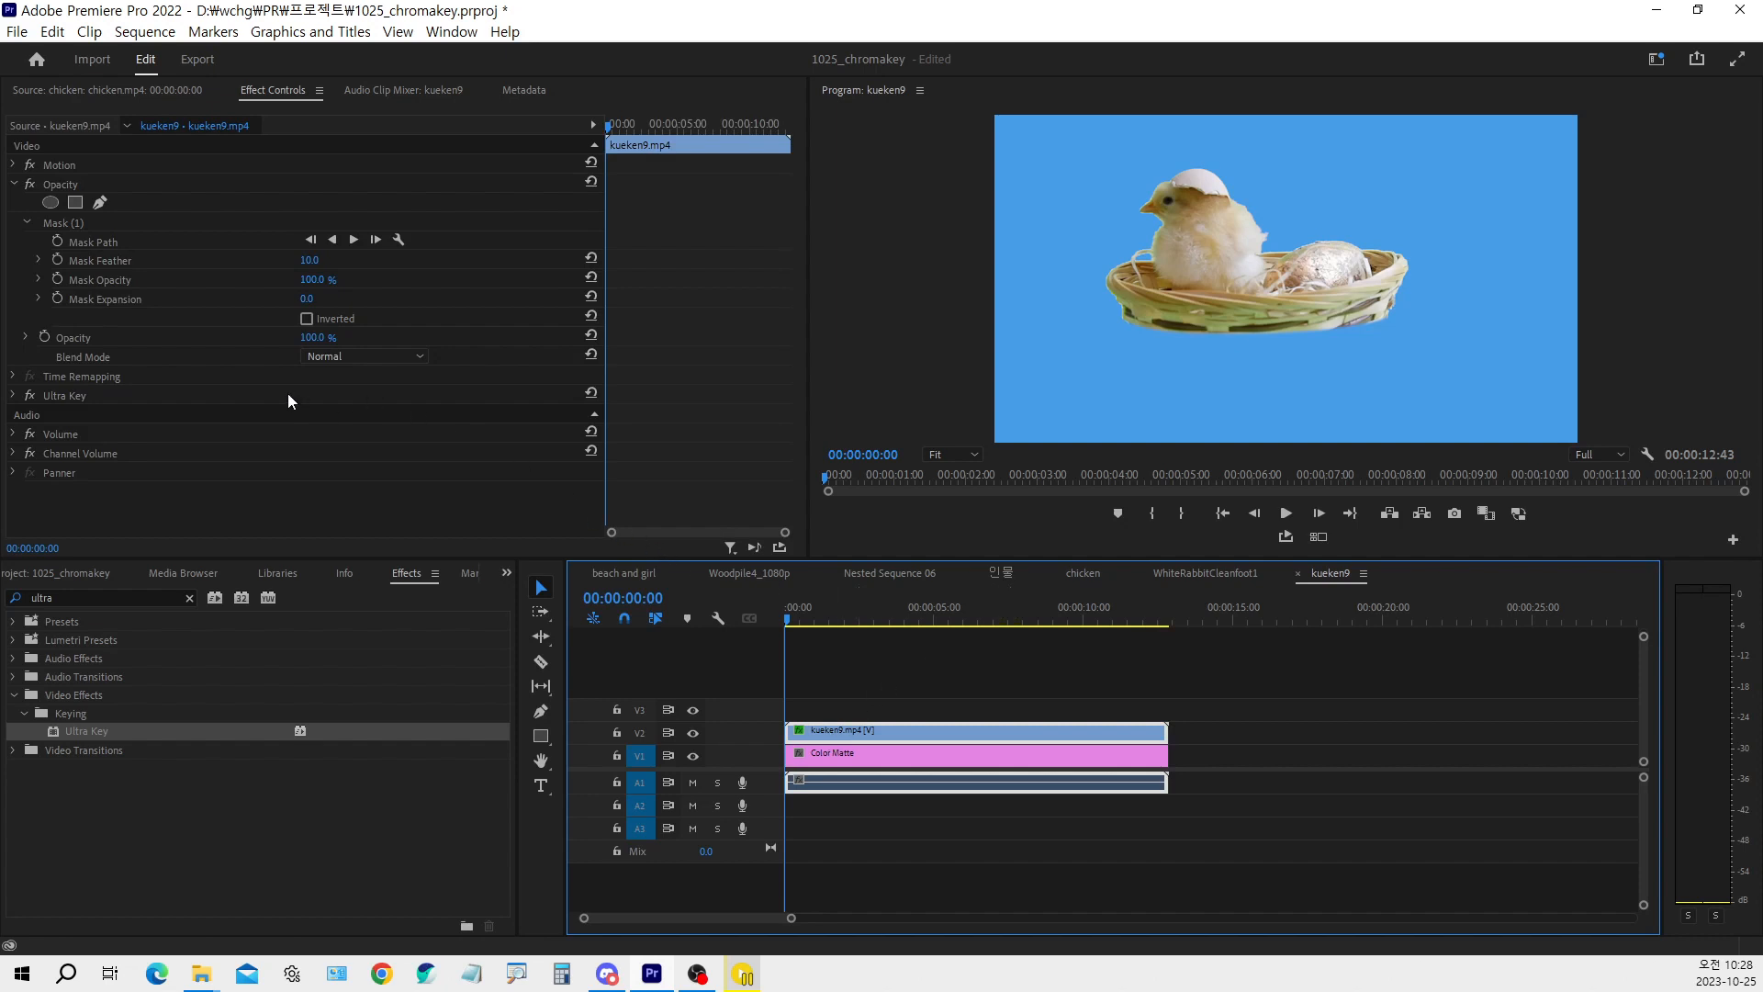
left_click(13, 396)
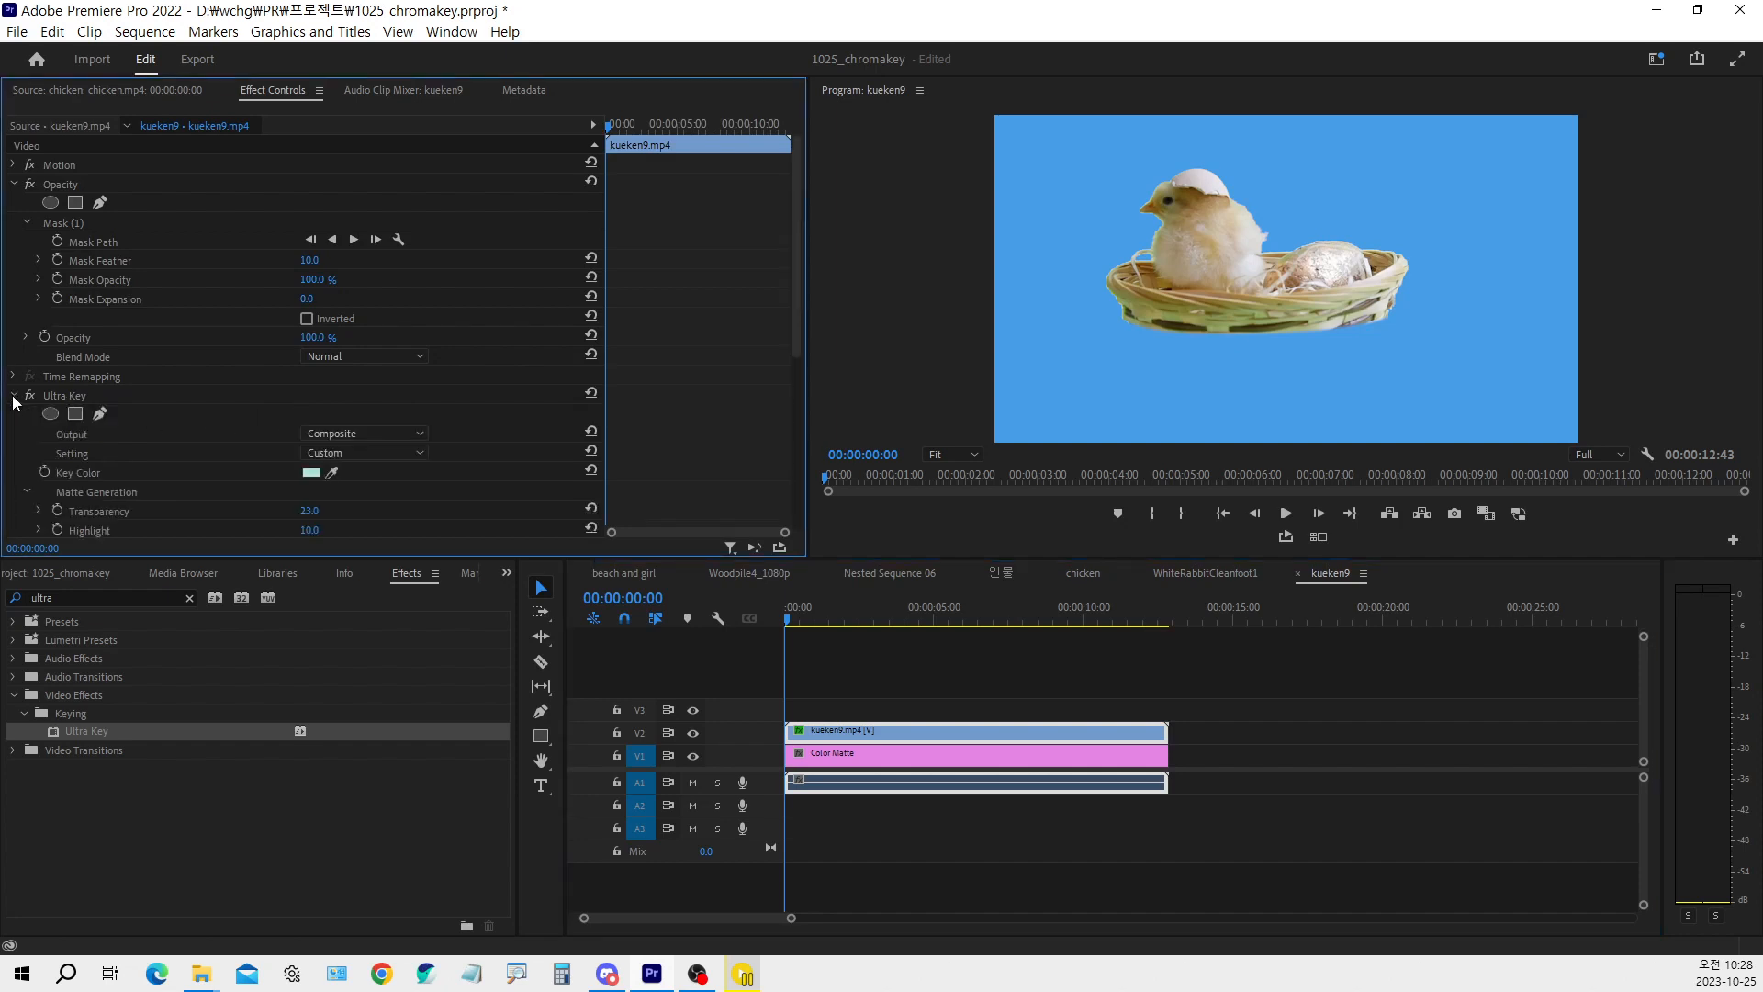
left_click(14, 397)
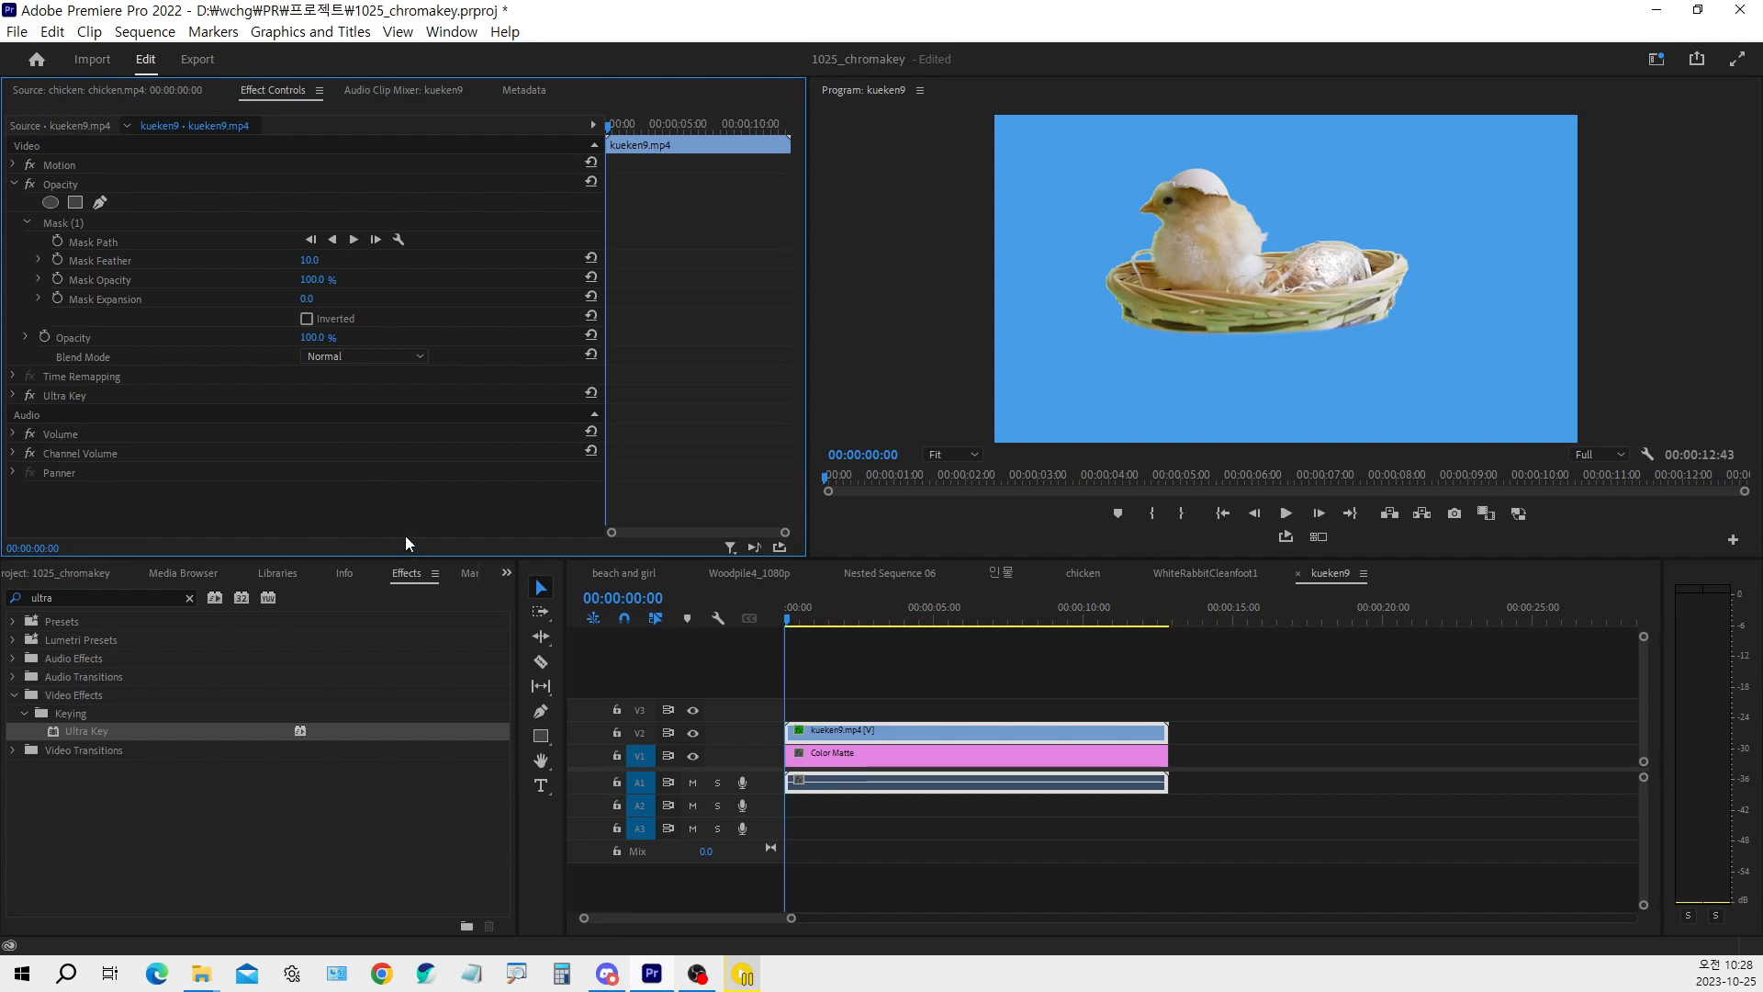
Duplicate the masked kueken9 clip so that copies are stacked on tracks V2 and V3 above the Color Matte
left_click(814, 733)
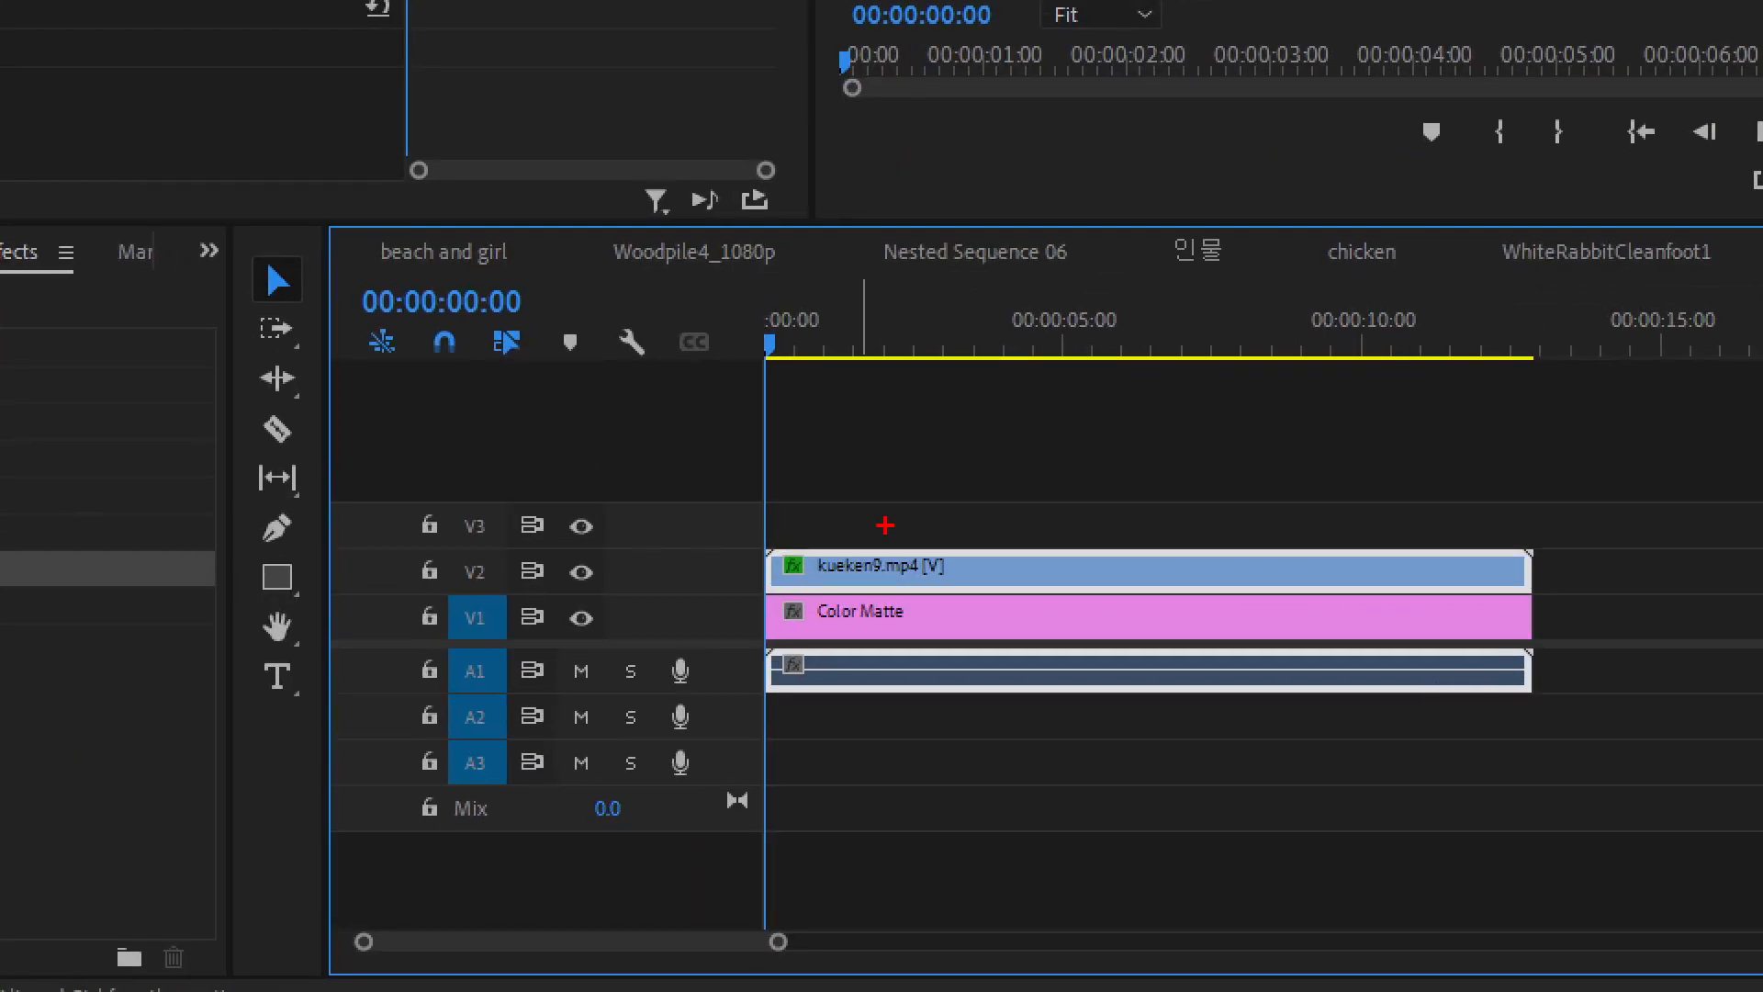
left_click_drag(857, 539, 907, 513)
mouse_move(847, 563)
left_mouse_down()
mouse_move(857, 507)
mouse_move(836, 528)
mouse_move(879, 528)
mouse_move(863, 528)
left_mouse_up()
key("Escape")
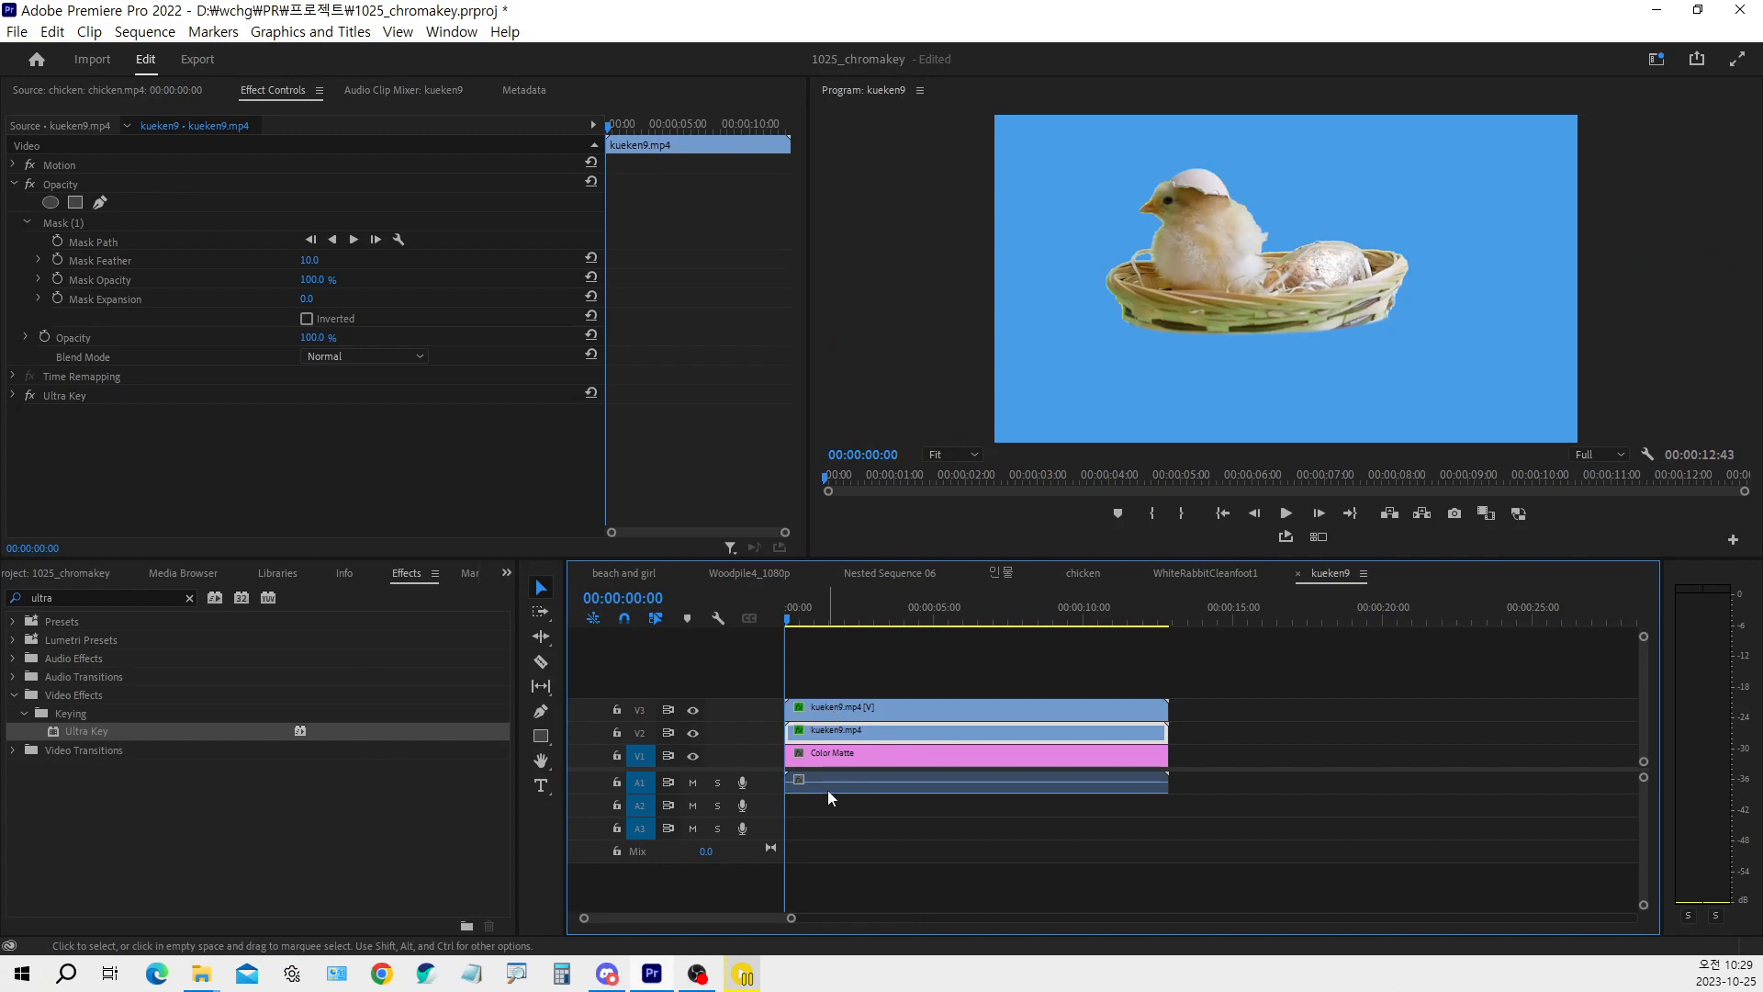
Delete the Ultra Key effect from the kueken9 clip on track V3
left_click(846, 713)
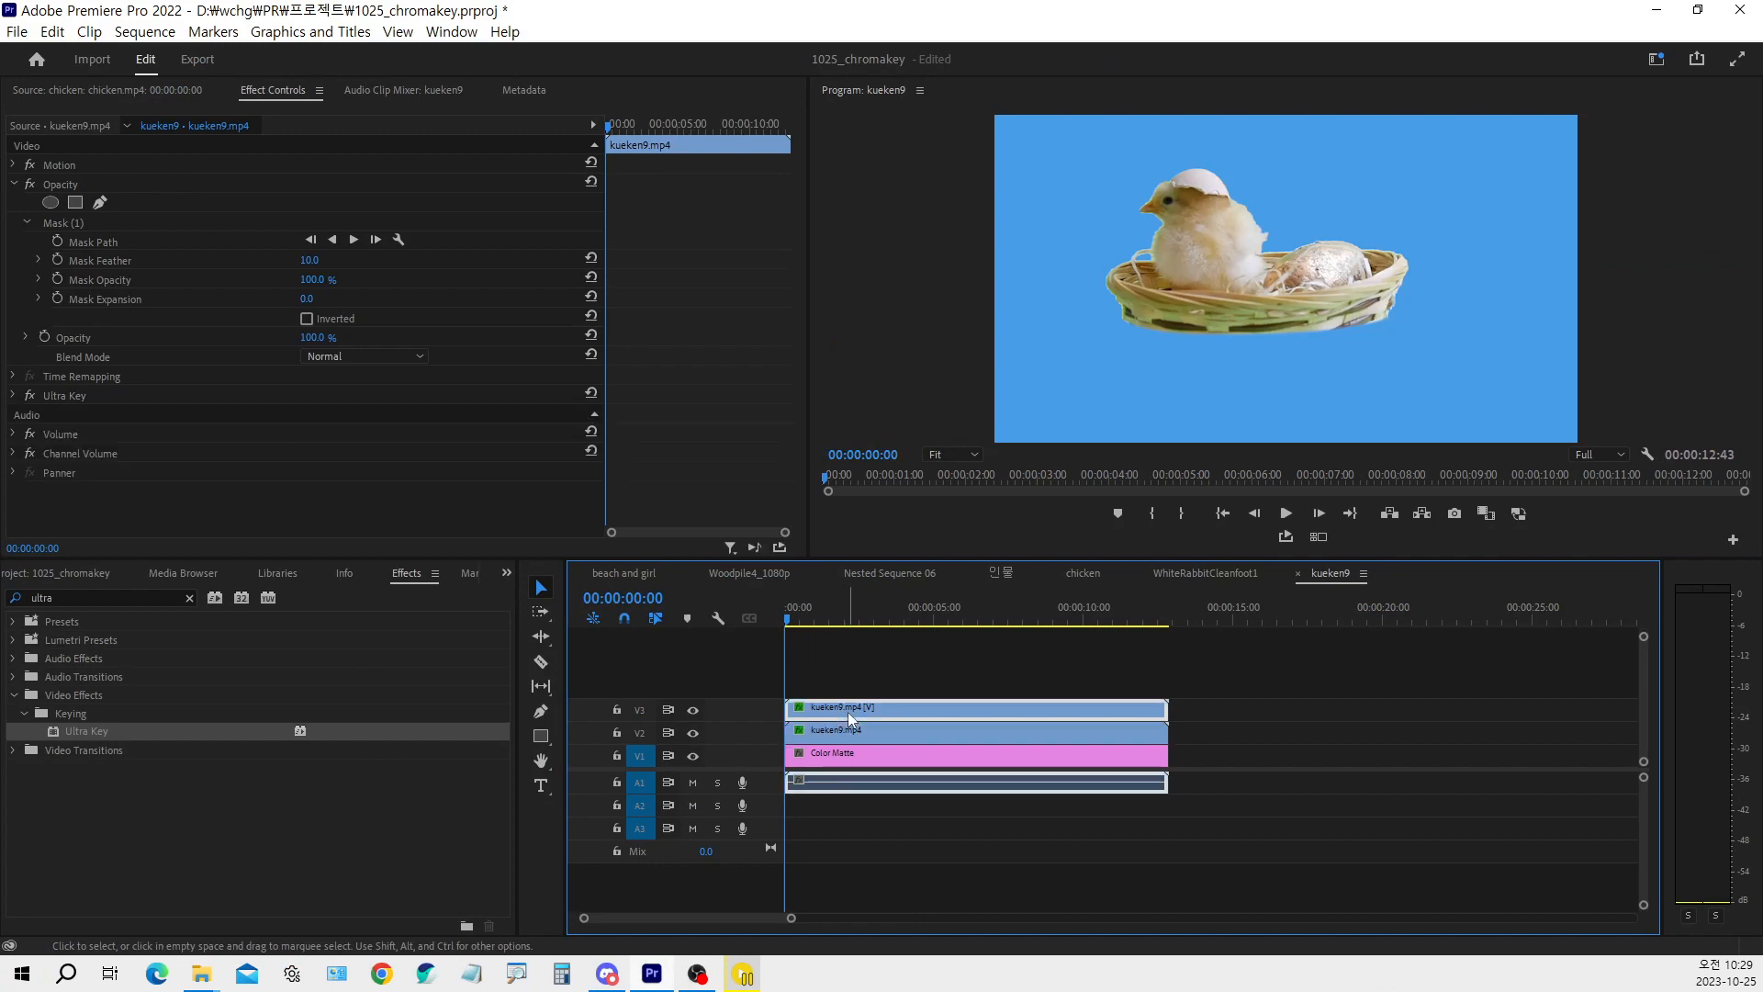
left_click(68, 395)
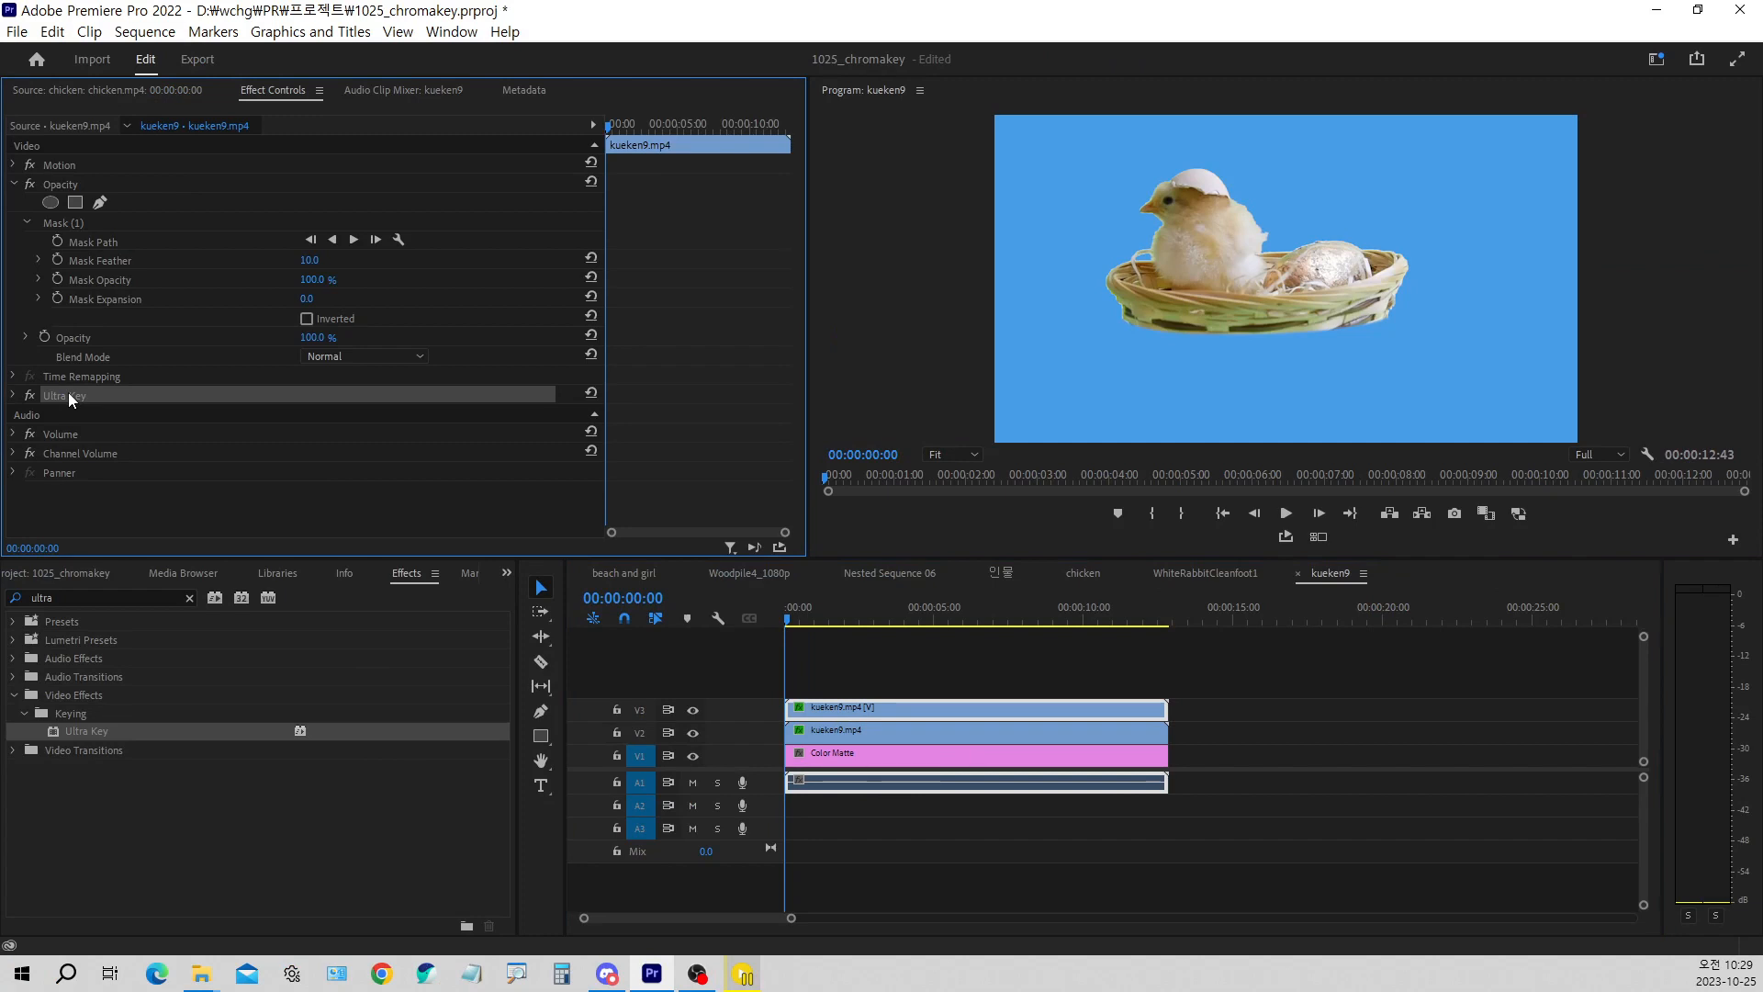
key("Delete")
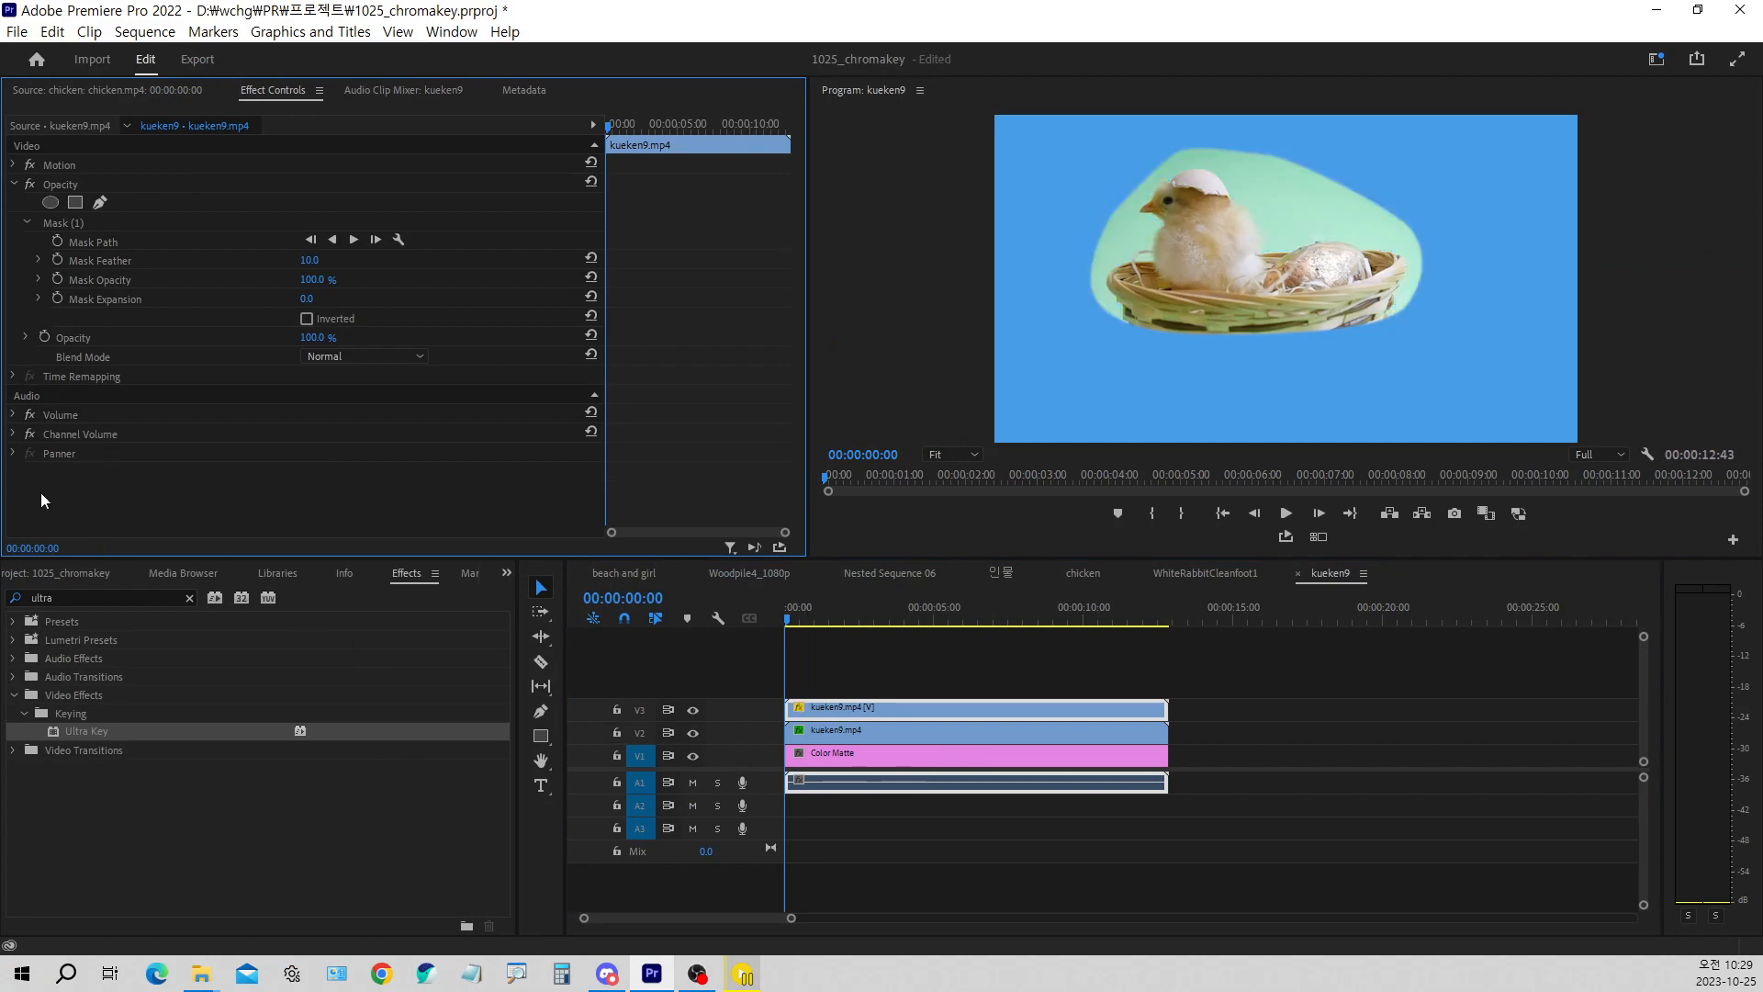
Remove both the Ultra Key effect and the existing opacity mask from the kueken9 clip on track V3
key("ctrl+z")
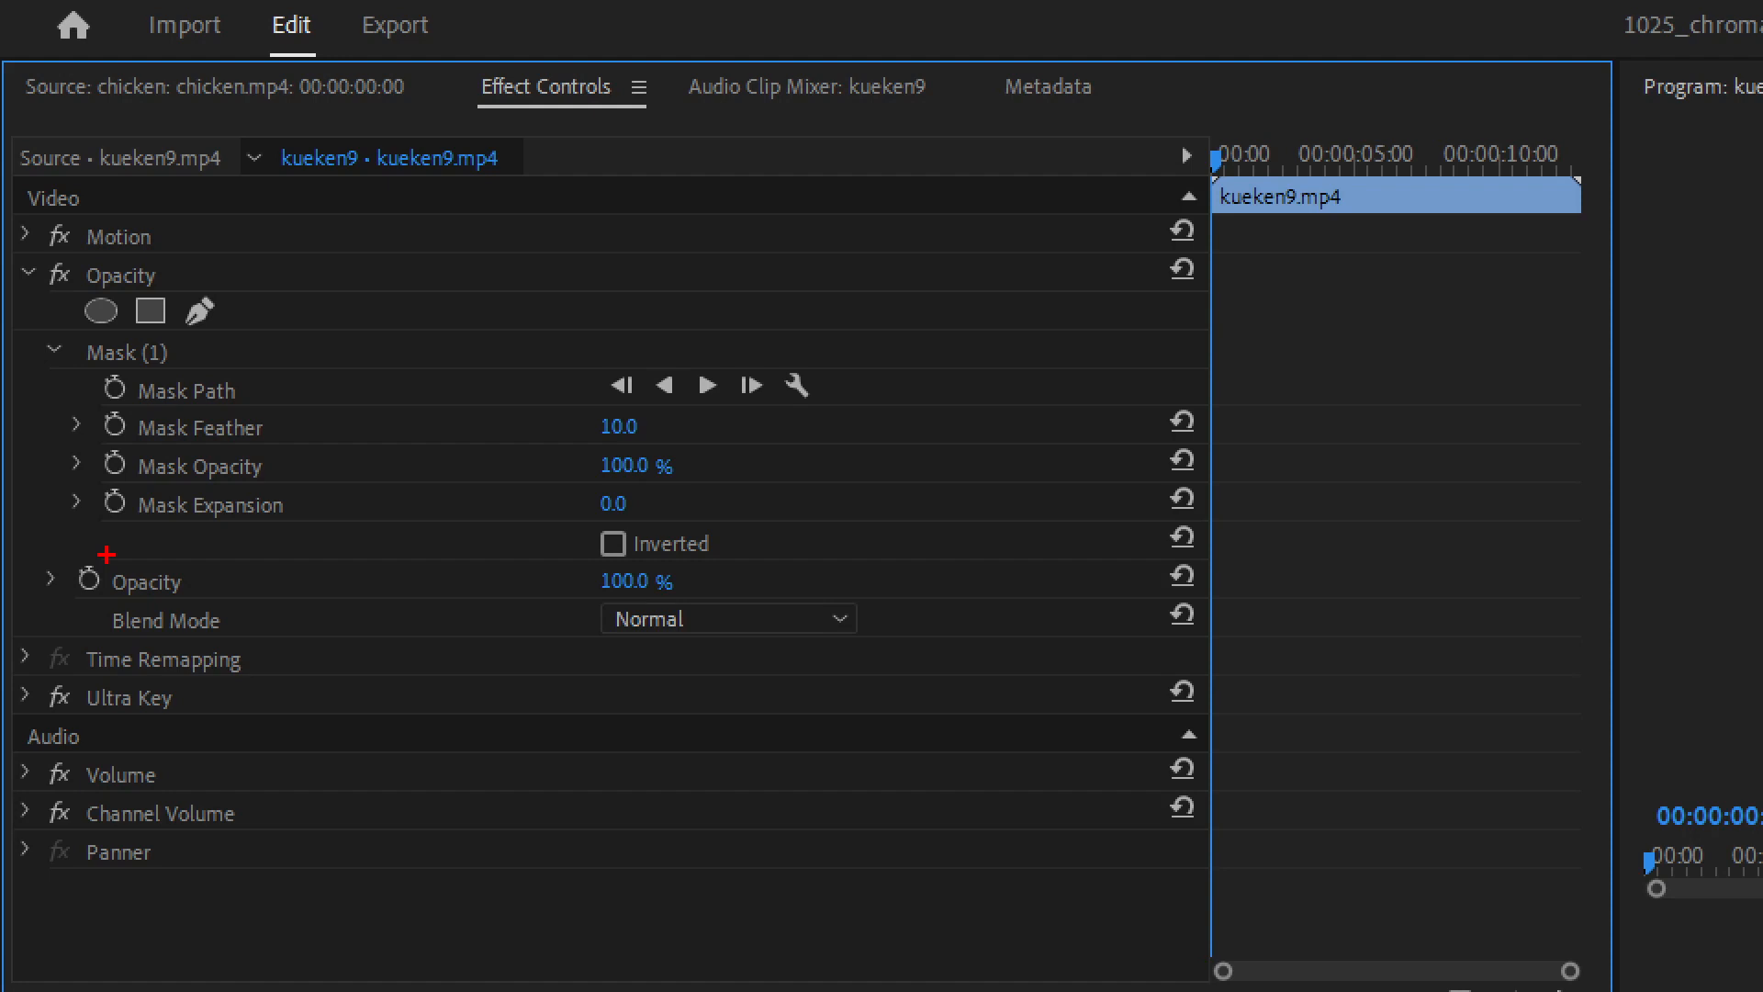
left_click_drag(63, 328, 303, 551)
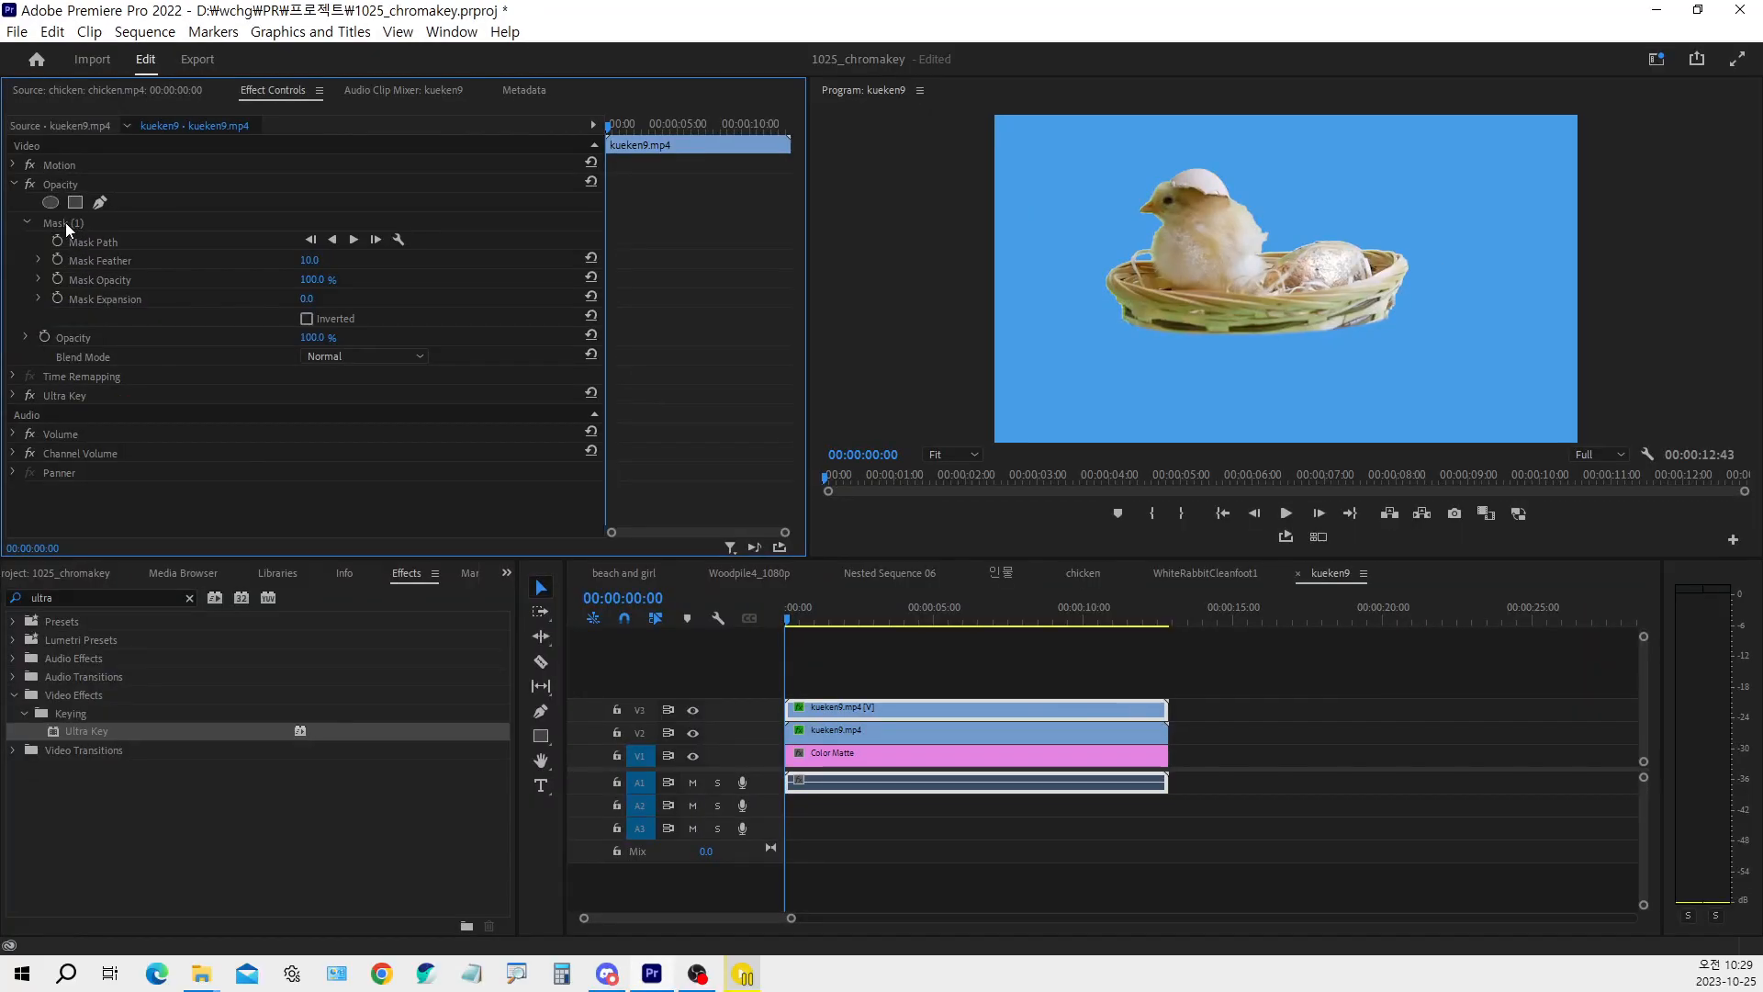
left_click(65, 222)
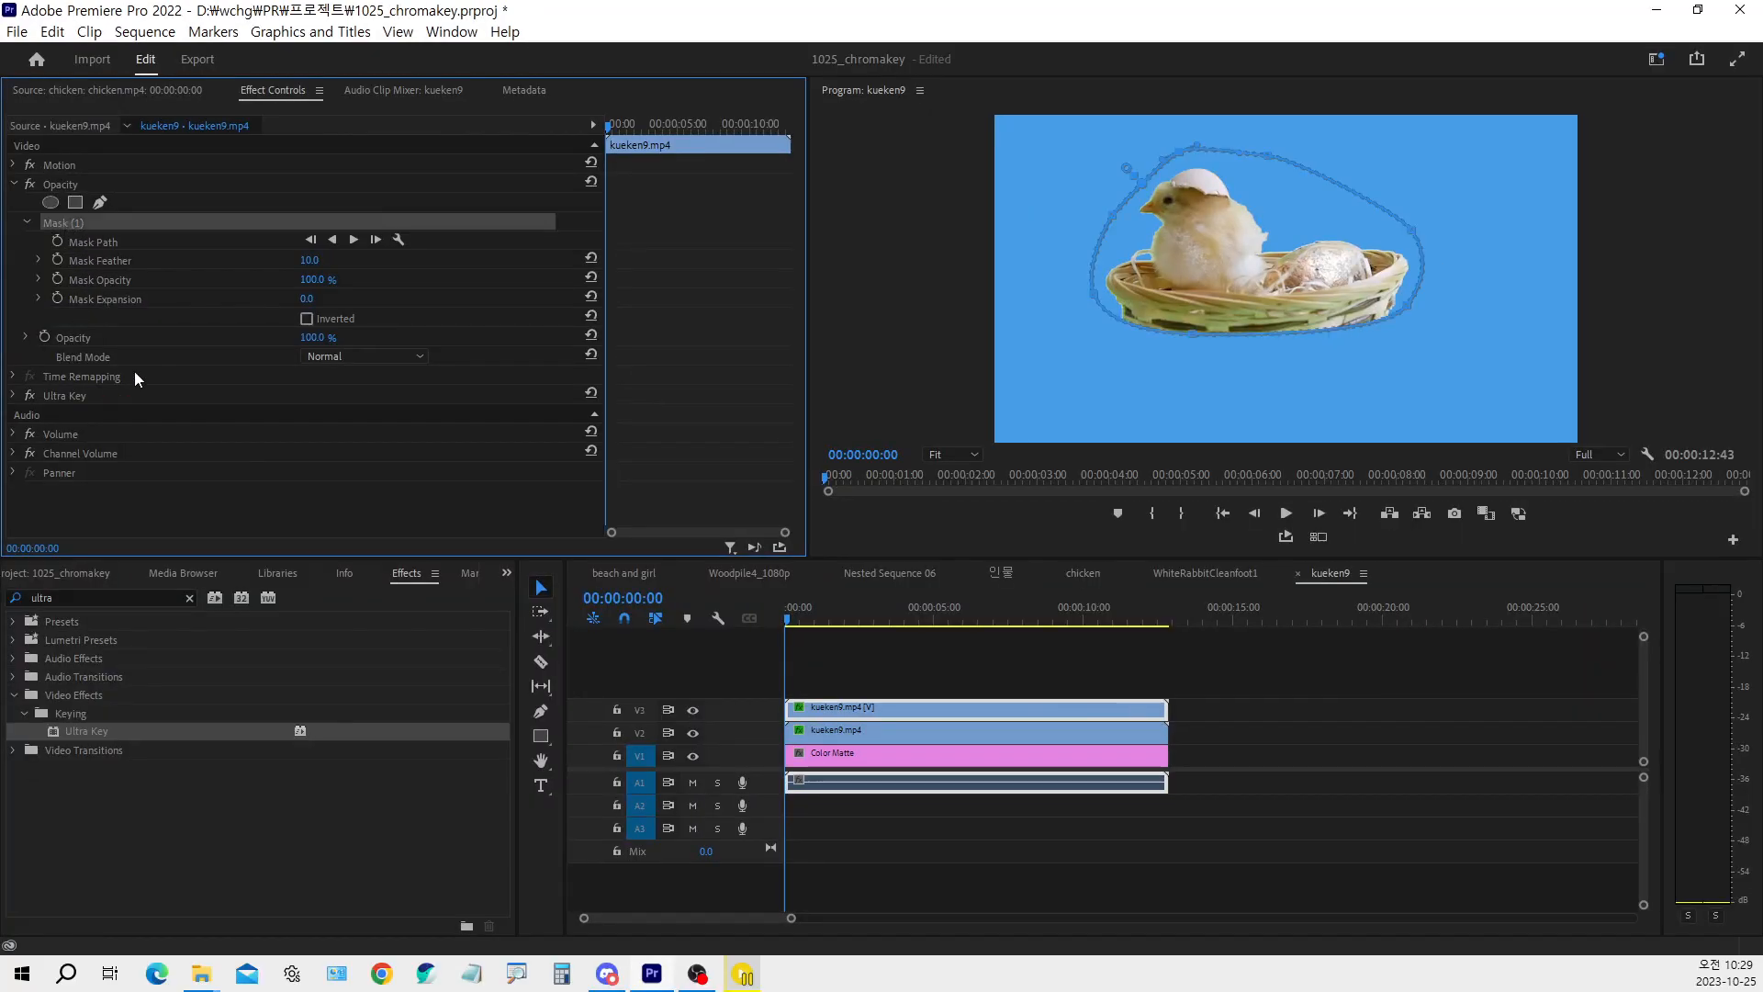
left_click(74, 398)
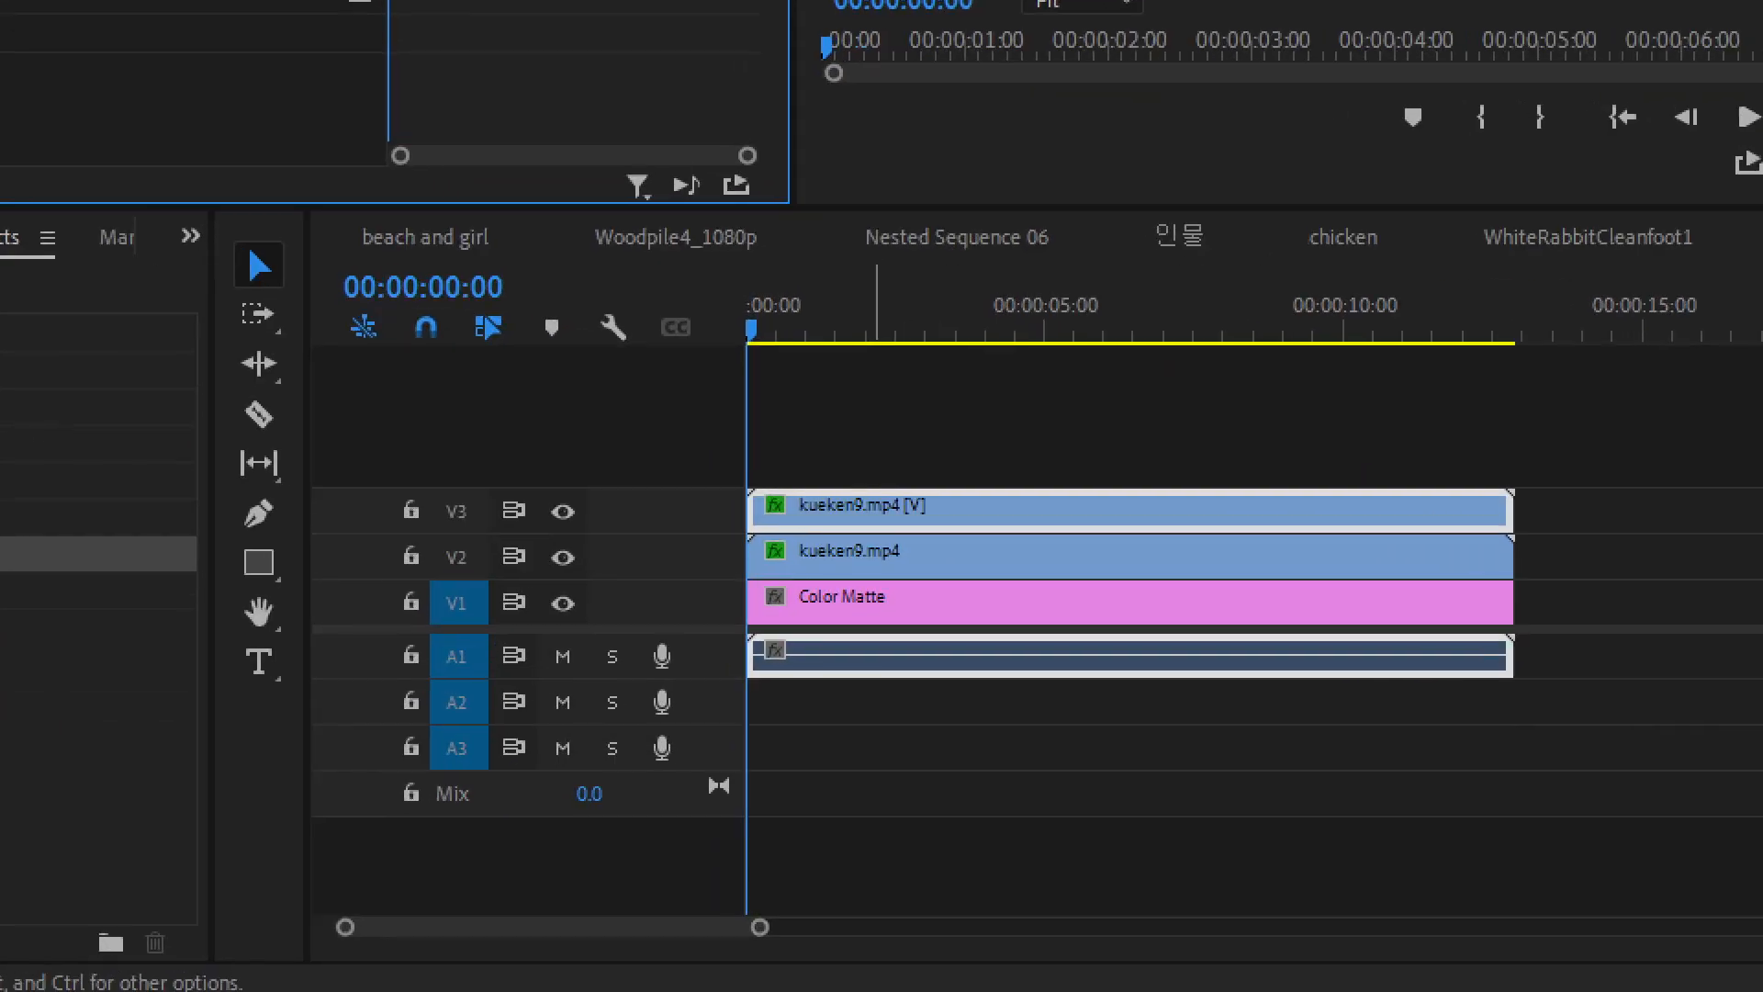
mouse_move(865, 472)
left_mouse_down()
mouse_move(885, 512)
mouse_move(919, 456)
left_mouse_up()
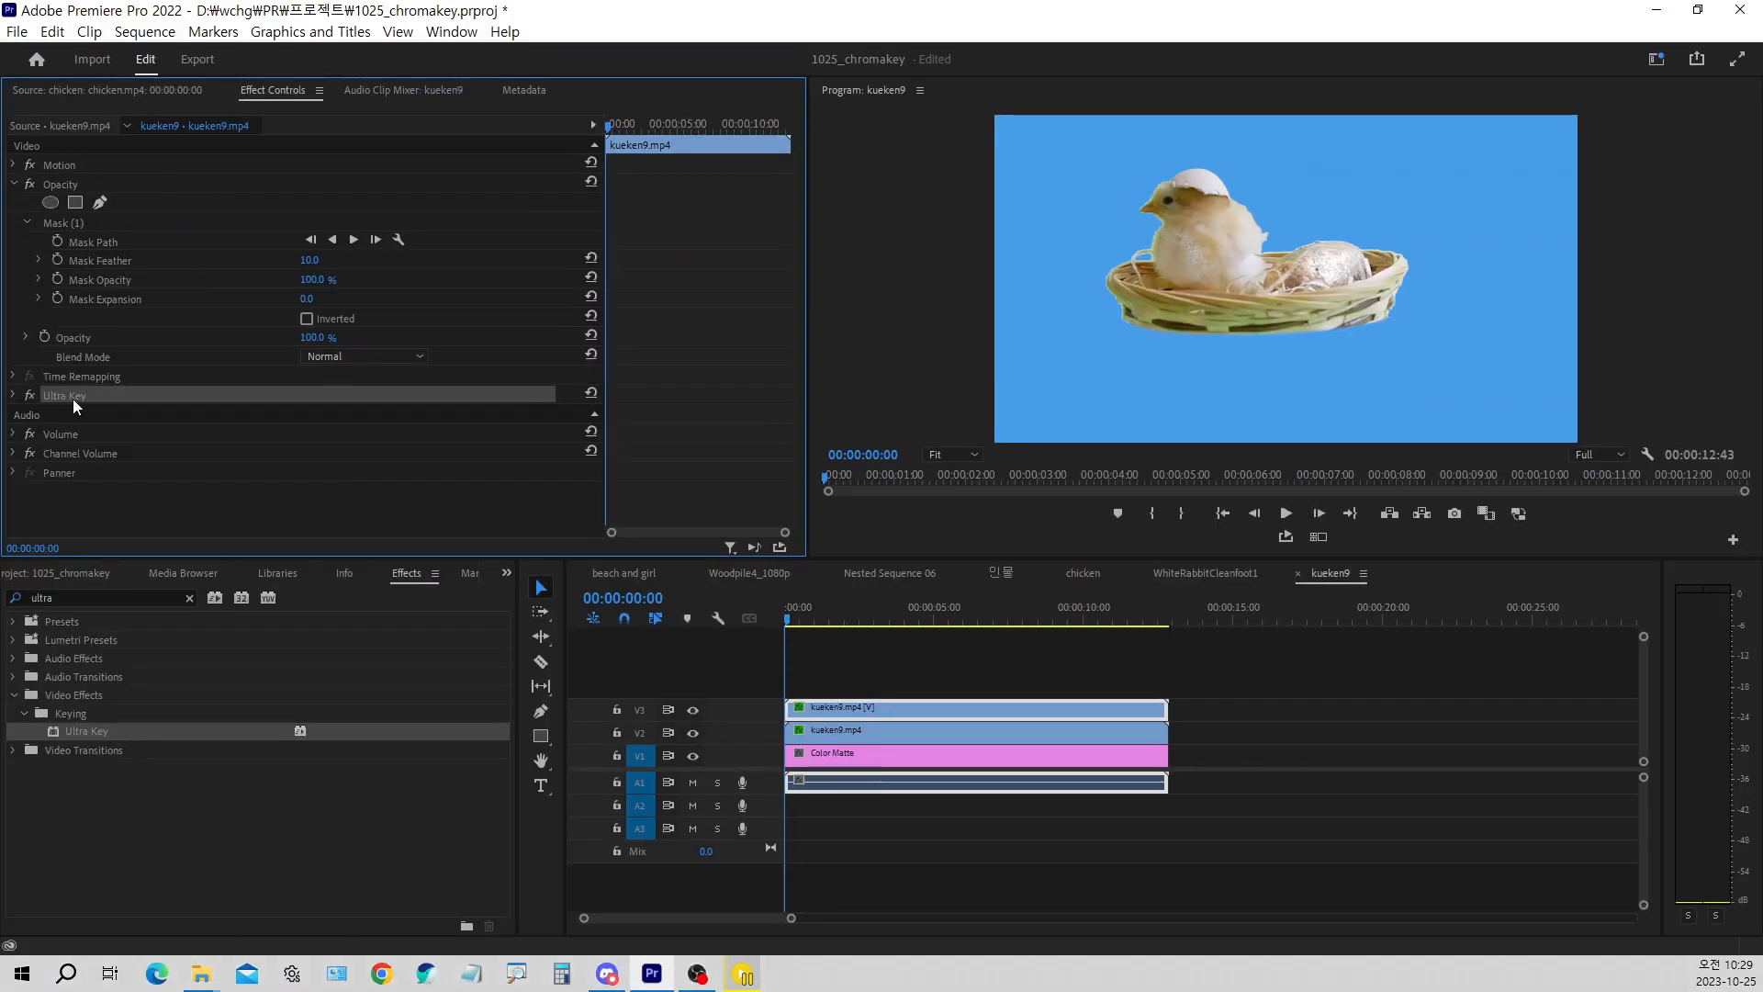
key("Delete")
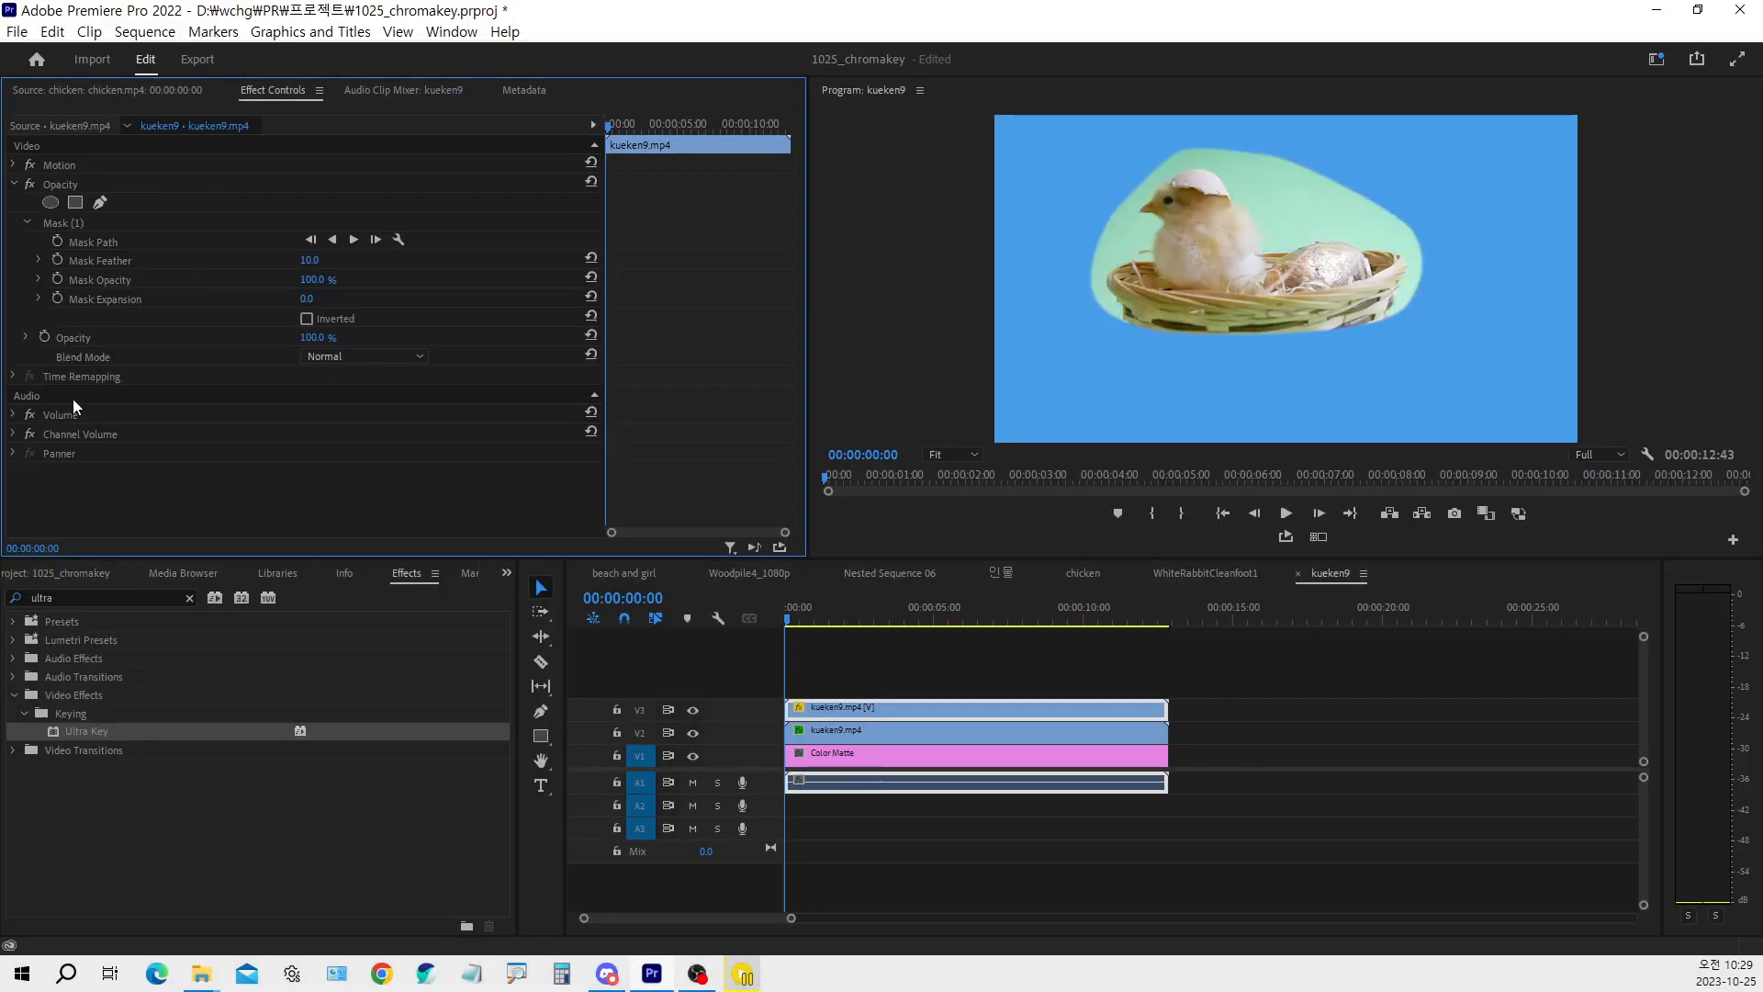
left_click(69, 226)
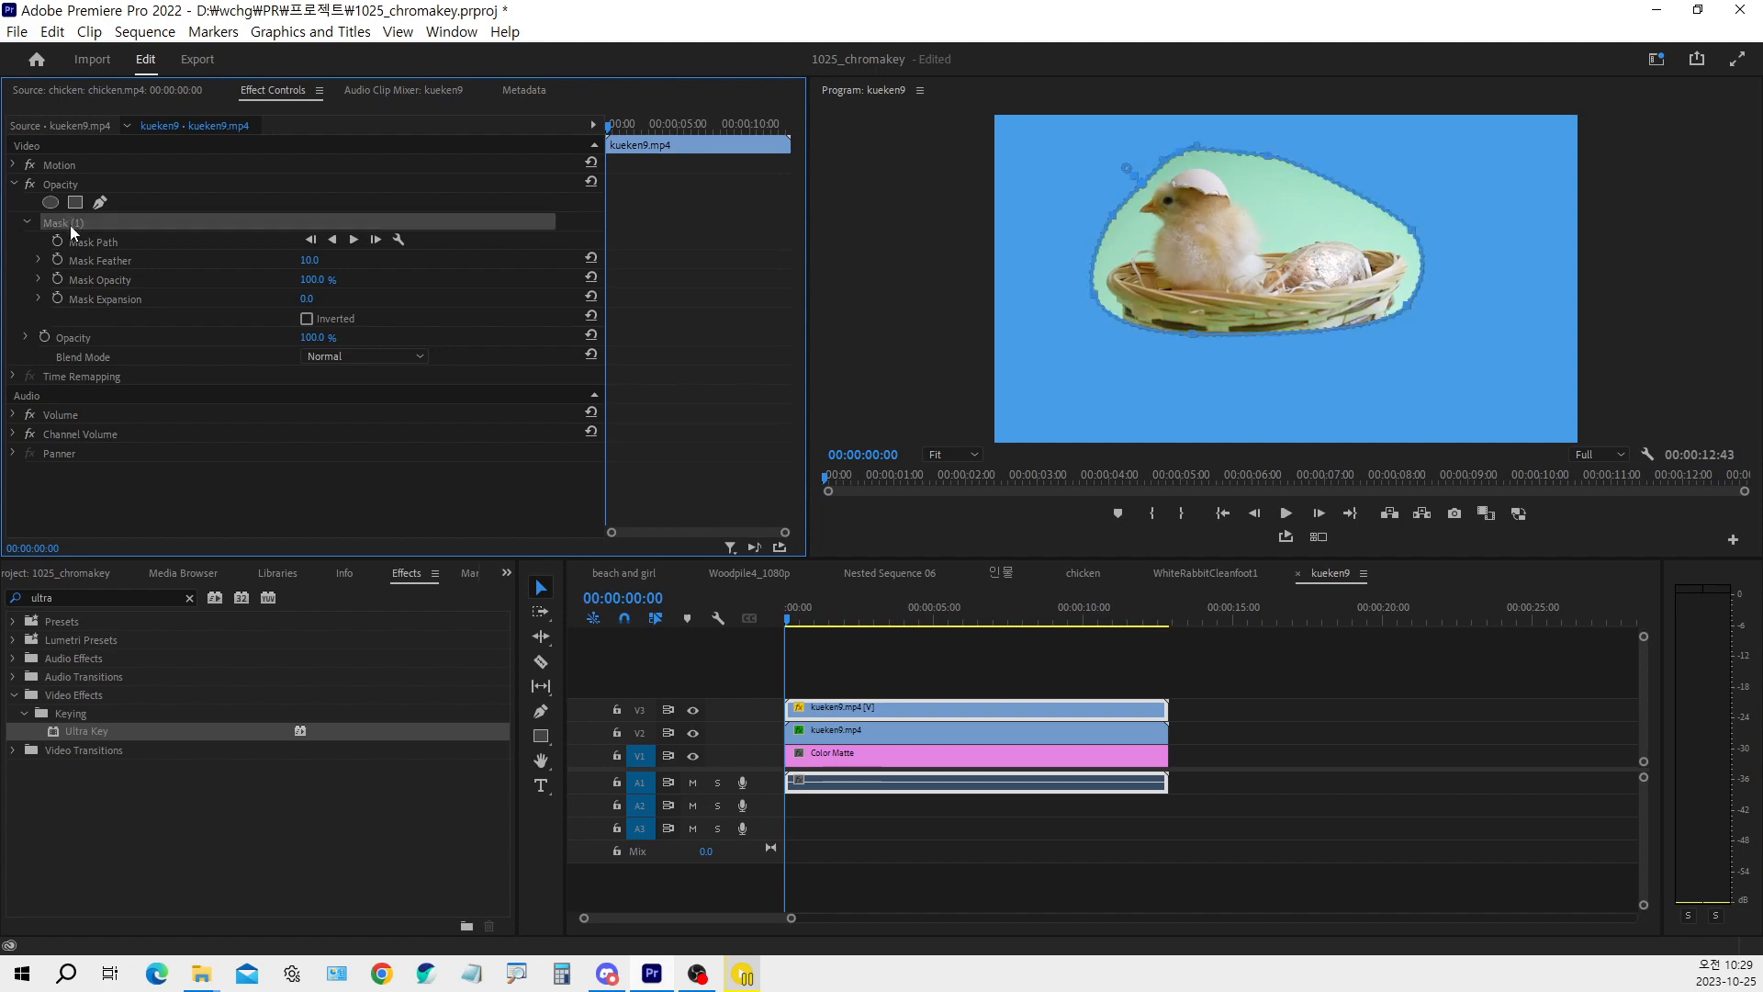
key("Delete")
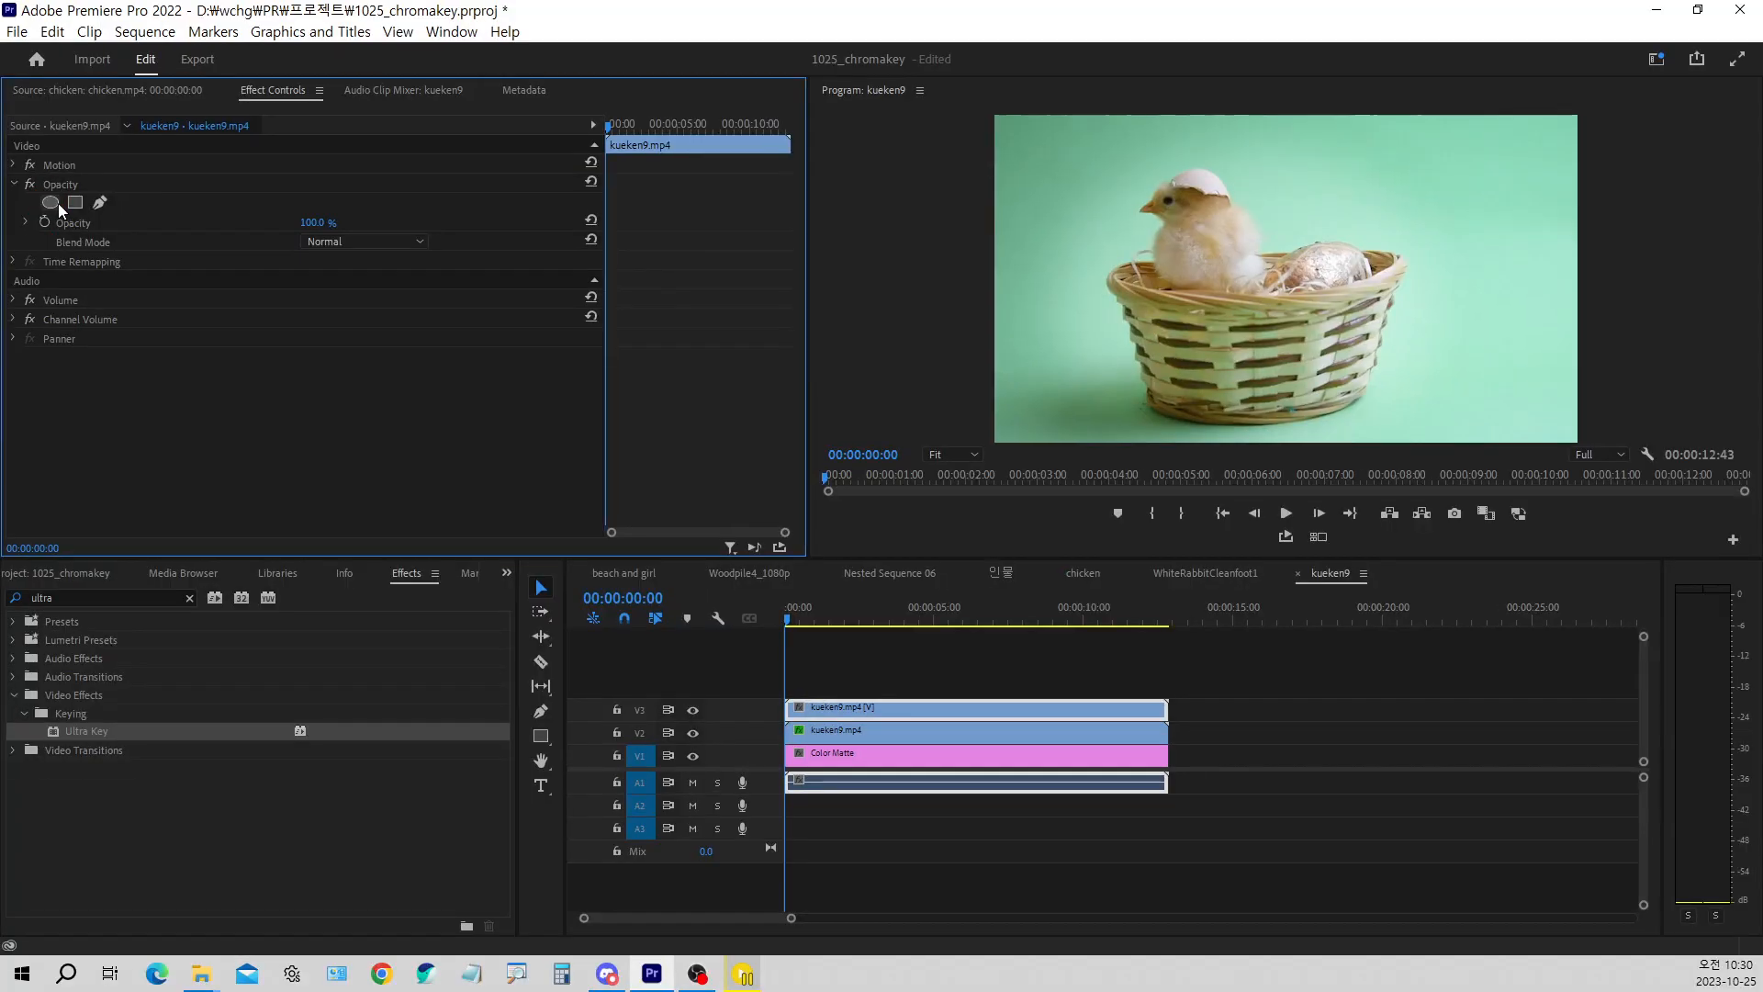
Add an elliptical opacity mask to the V3 clip, shrunk and positioned tightly around the chick's eye
left_click(112, 404)
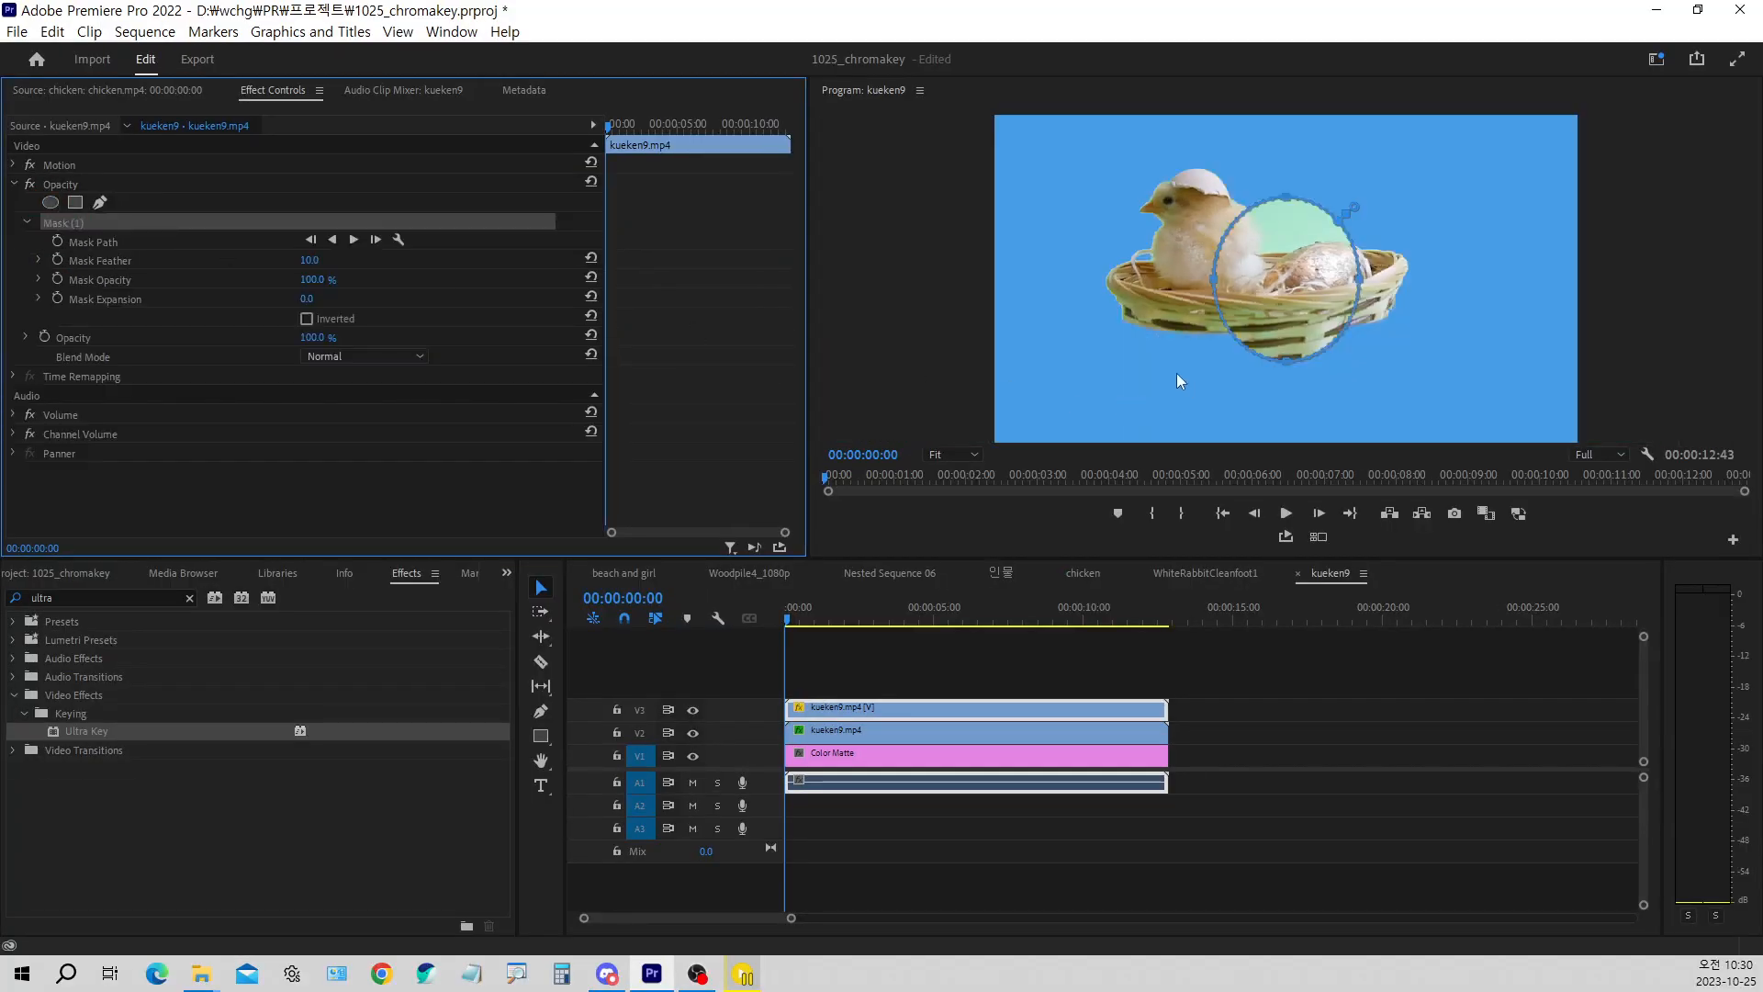
left_click_drag(1265, 255, 1170, 203)
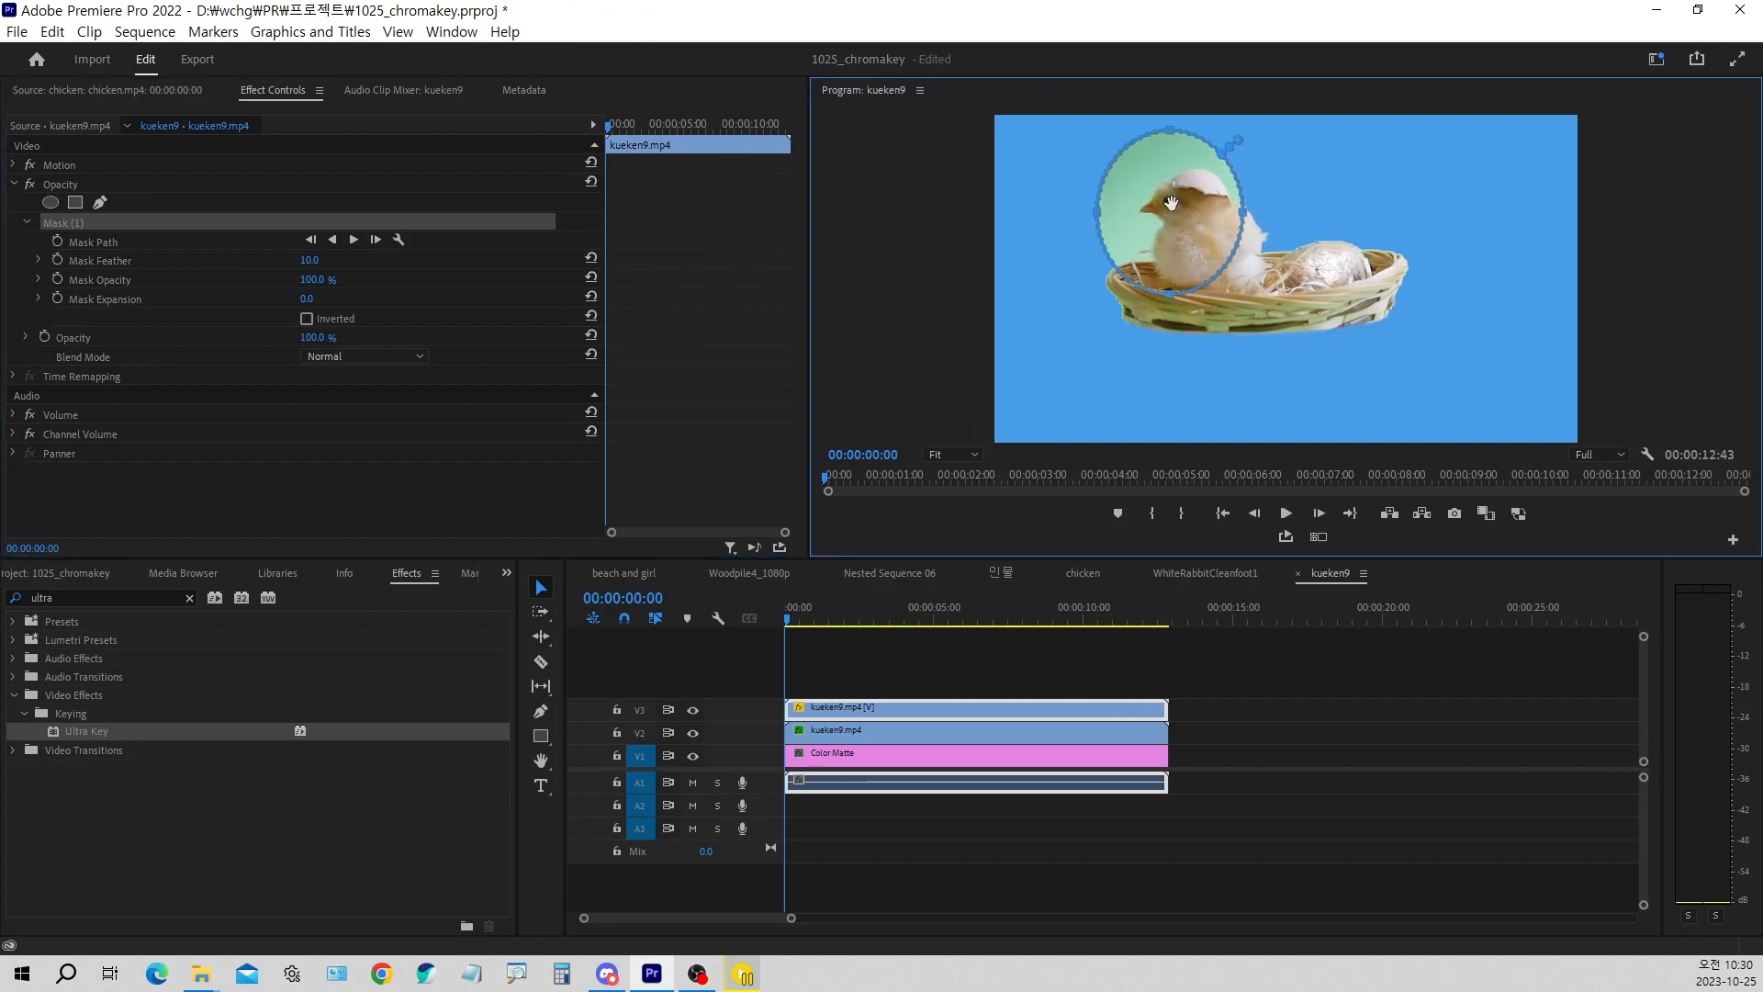
left_click_drag(1171, 296, 1174, 223)
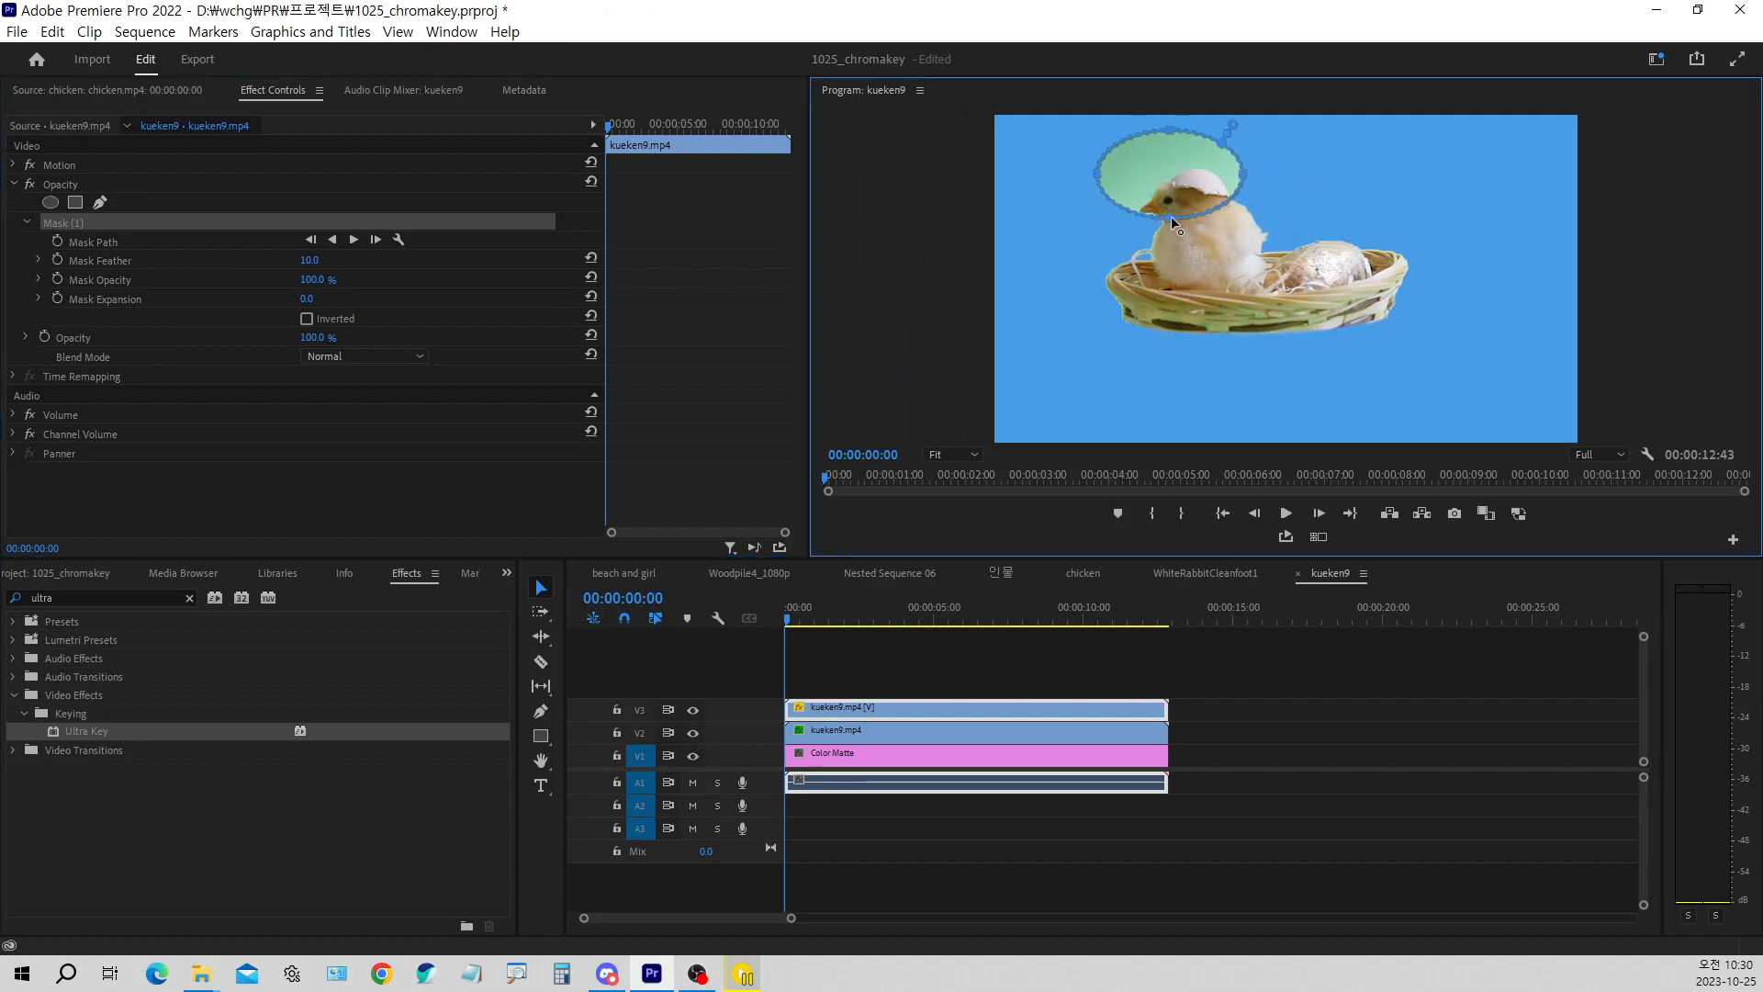
left_click_drag(1170, 131, 1168, 211)
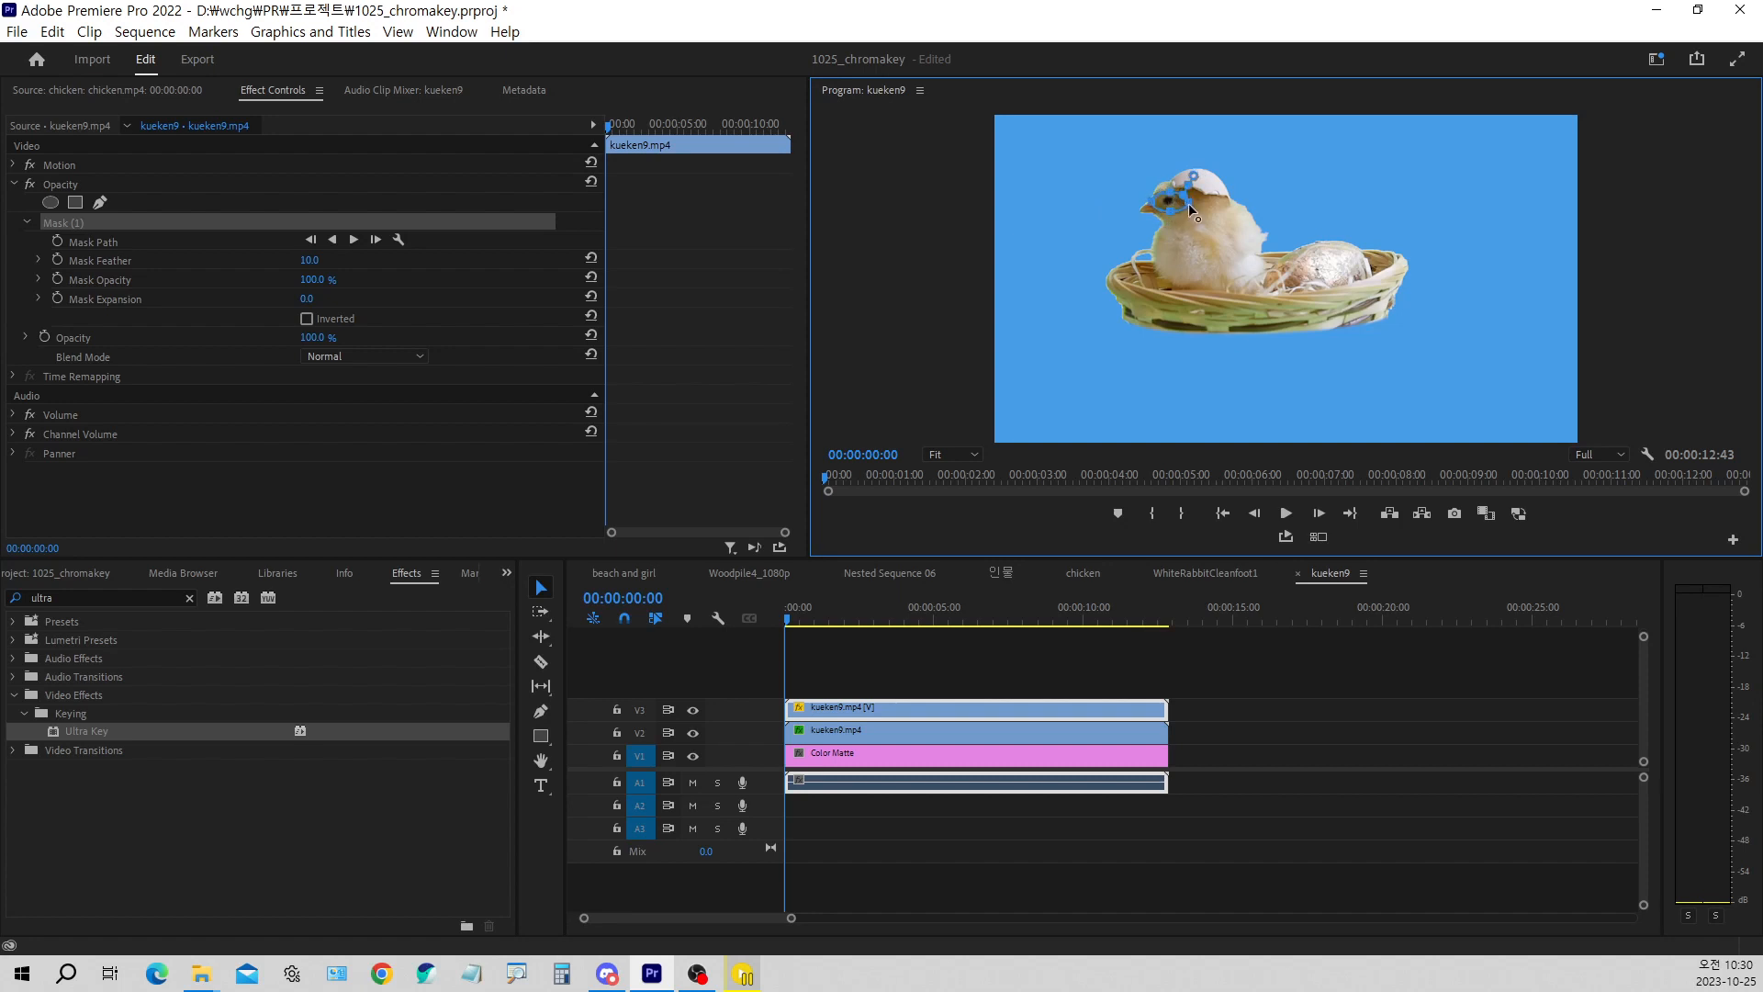
left_click_drag(1183, 204, 1158, 210)
left_click_drag(1164, 202, 1163, 210)
Track the eye mask forward through the whole V3 clip and scrub from the sequence start to check the eye
left_click(351, 240)
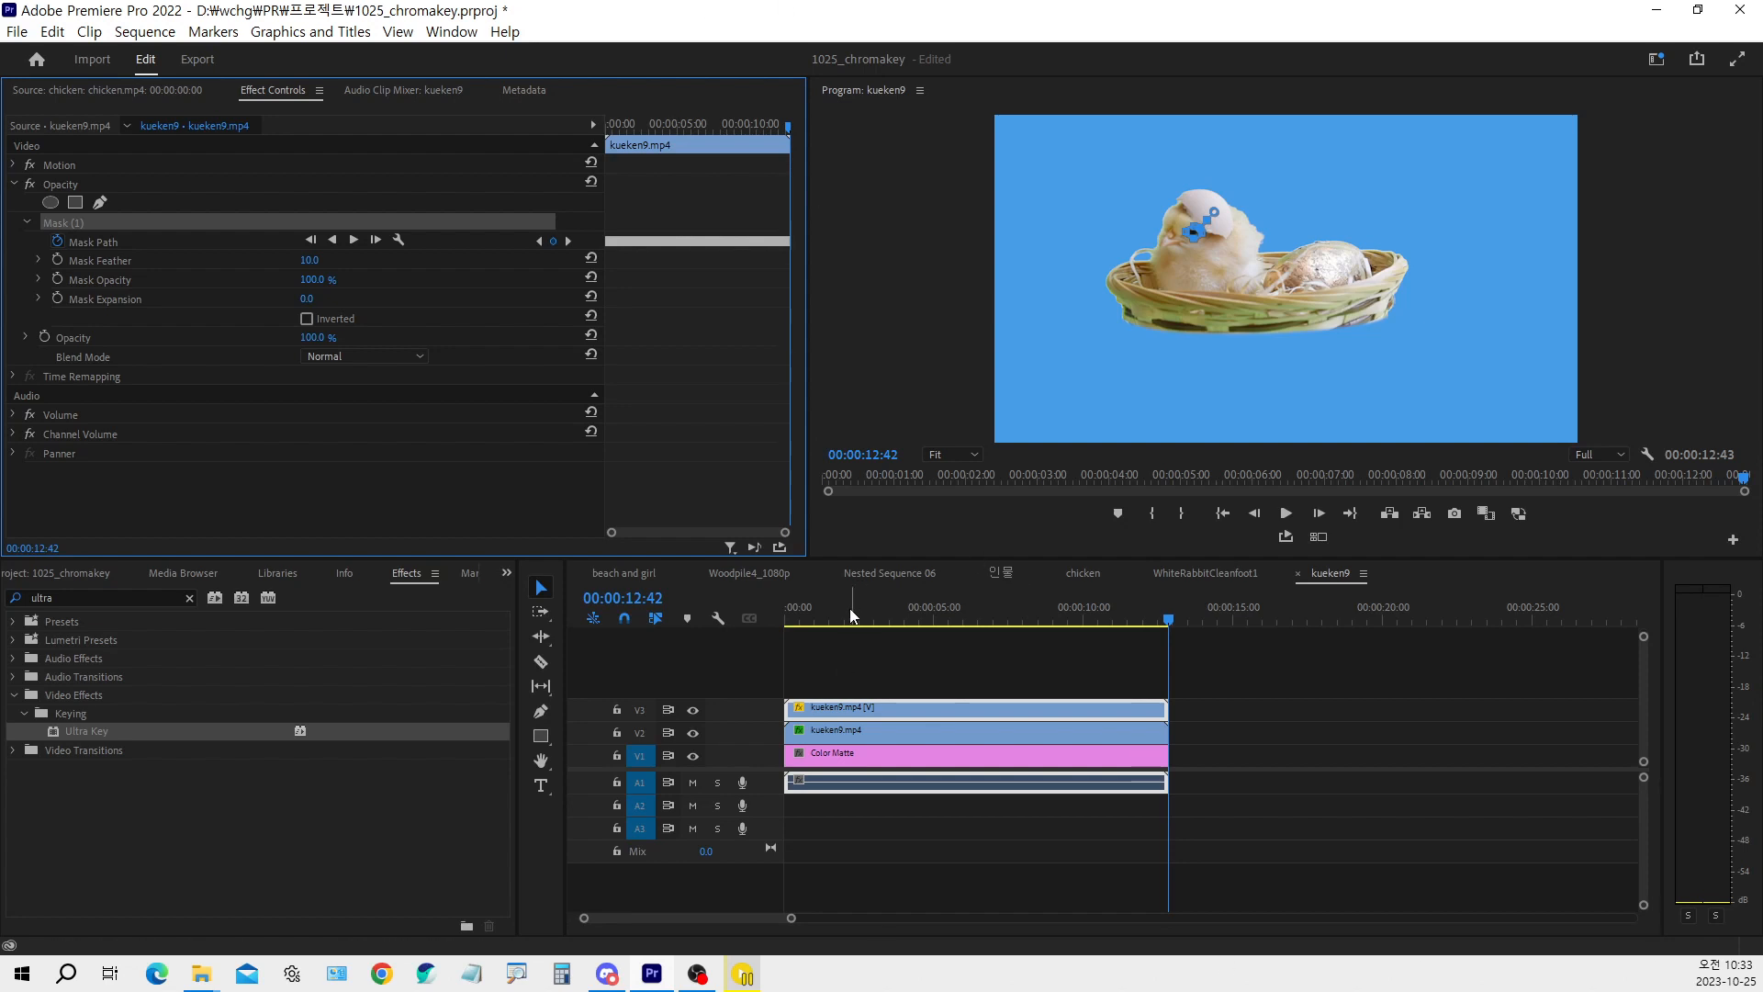
left_click_drag(833, 614, 787, 615)
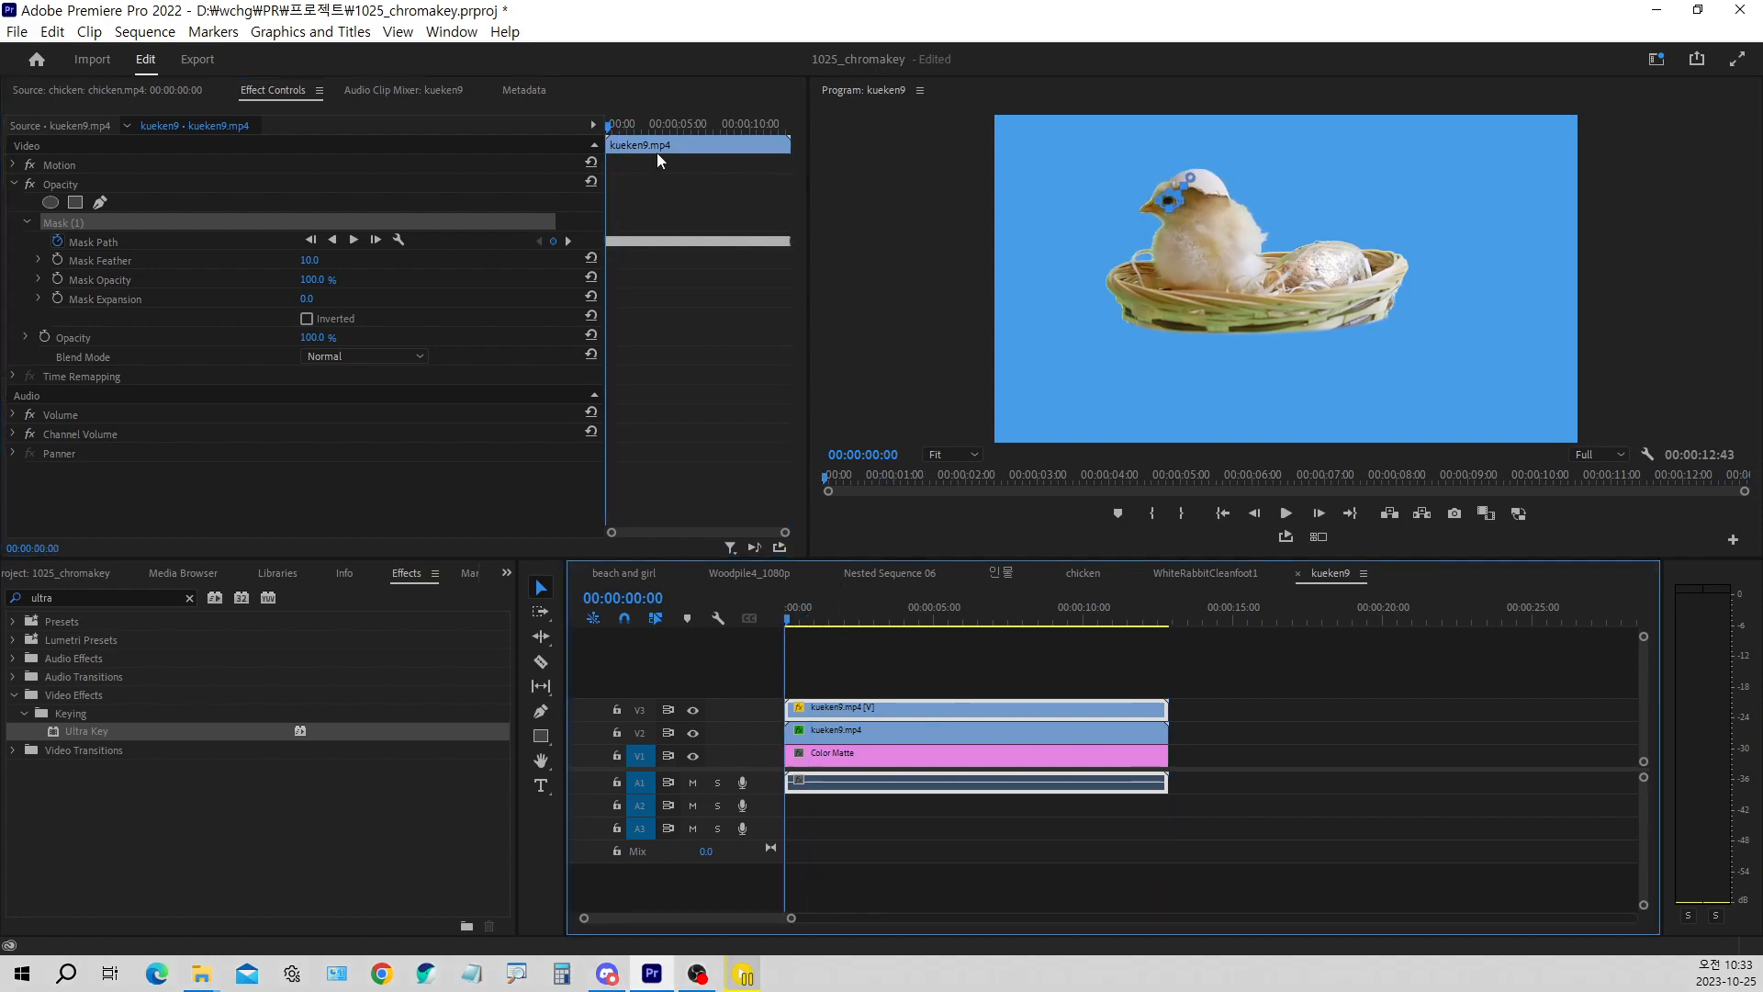
mouse_move(614, 129)
left_mouse_down()
mouse_move(764, 129)
mouse_move(654, 153)
mouse_move(592, 118)
left_mouse_up()
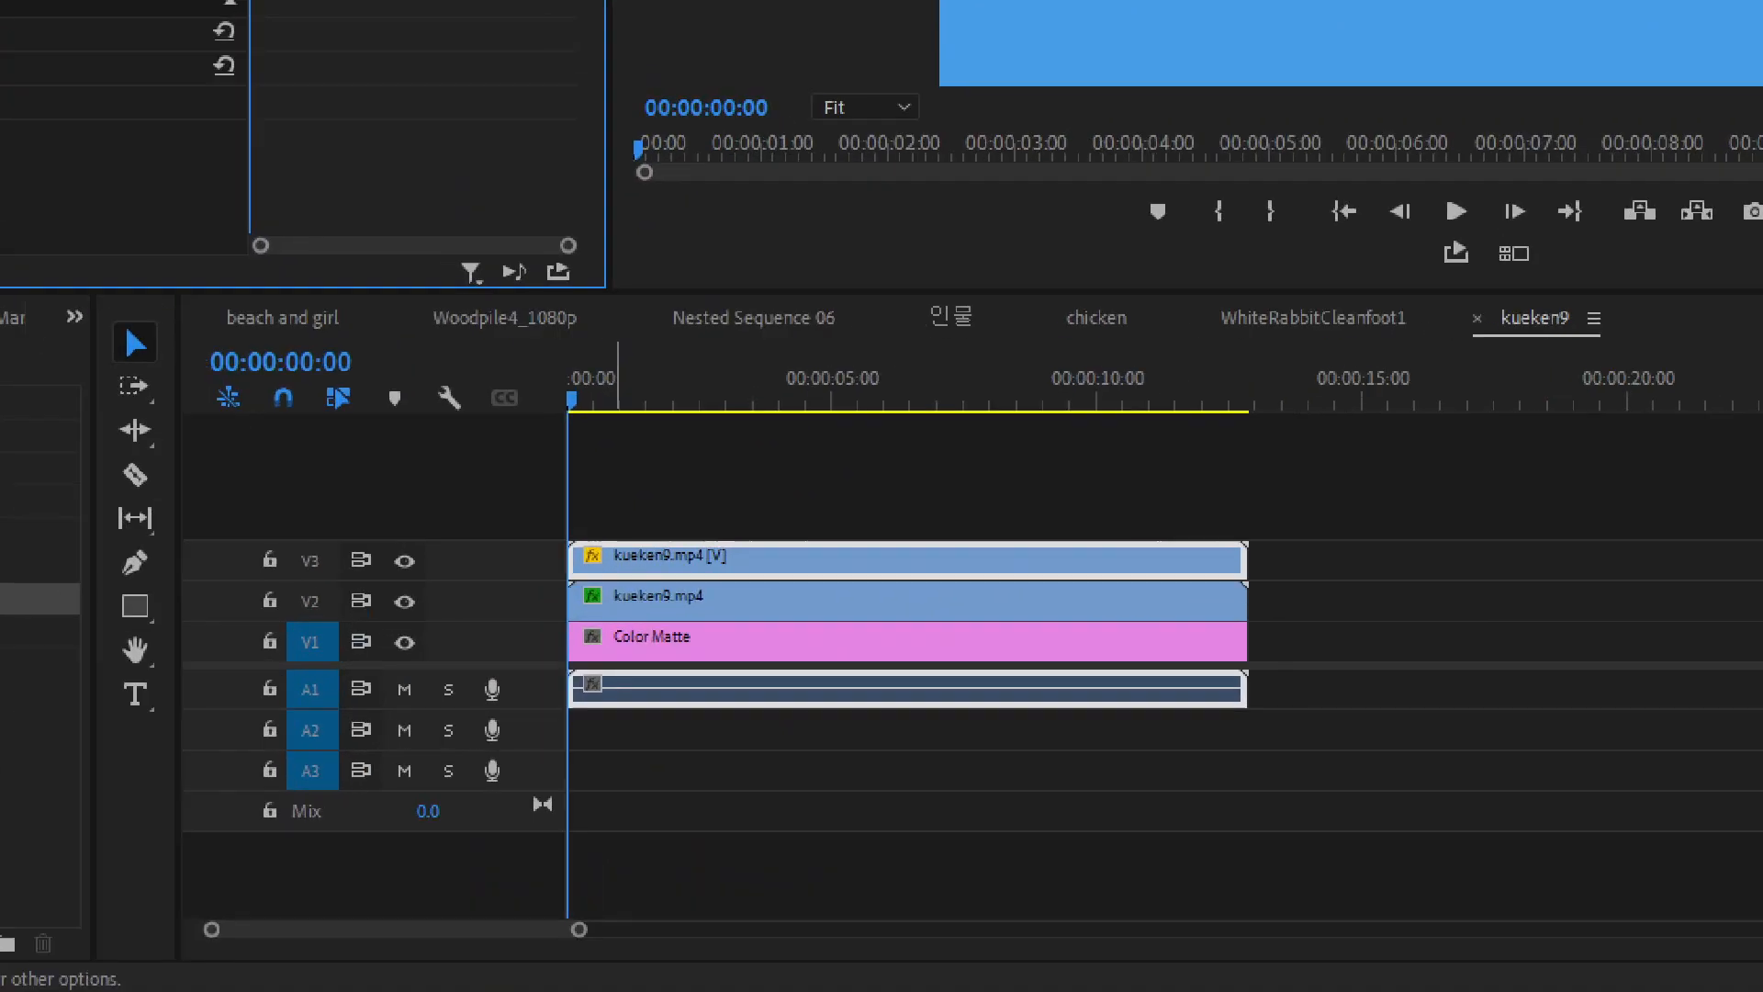
mouse_move(774, 511)
left_mouse_down()
mouse_move(807, 552)
mouse_move(844, 506)
left_mouse_up()
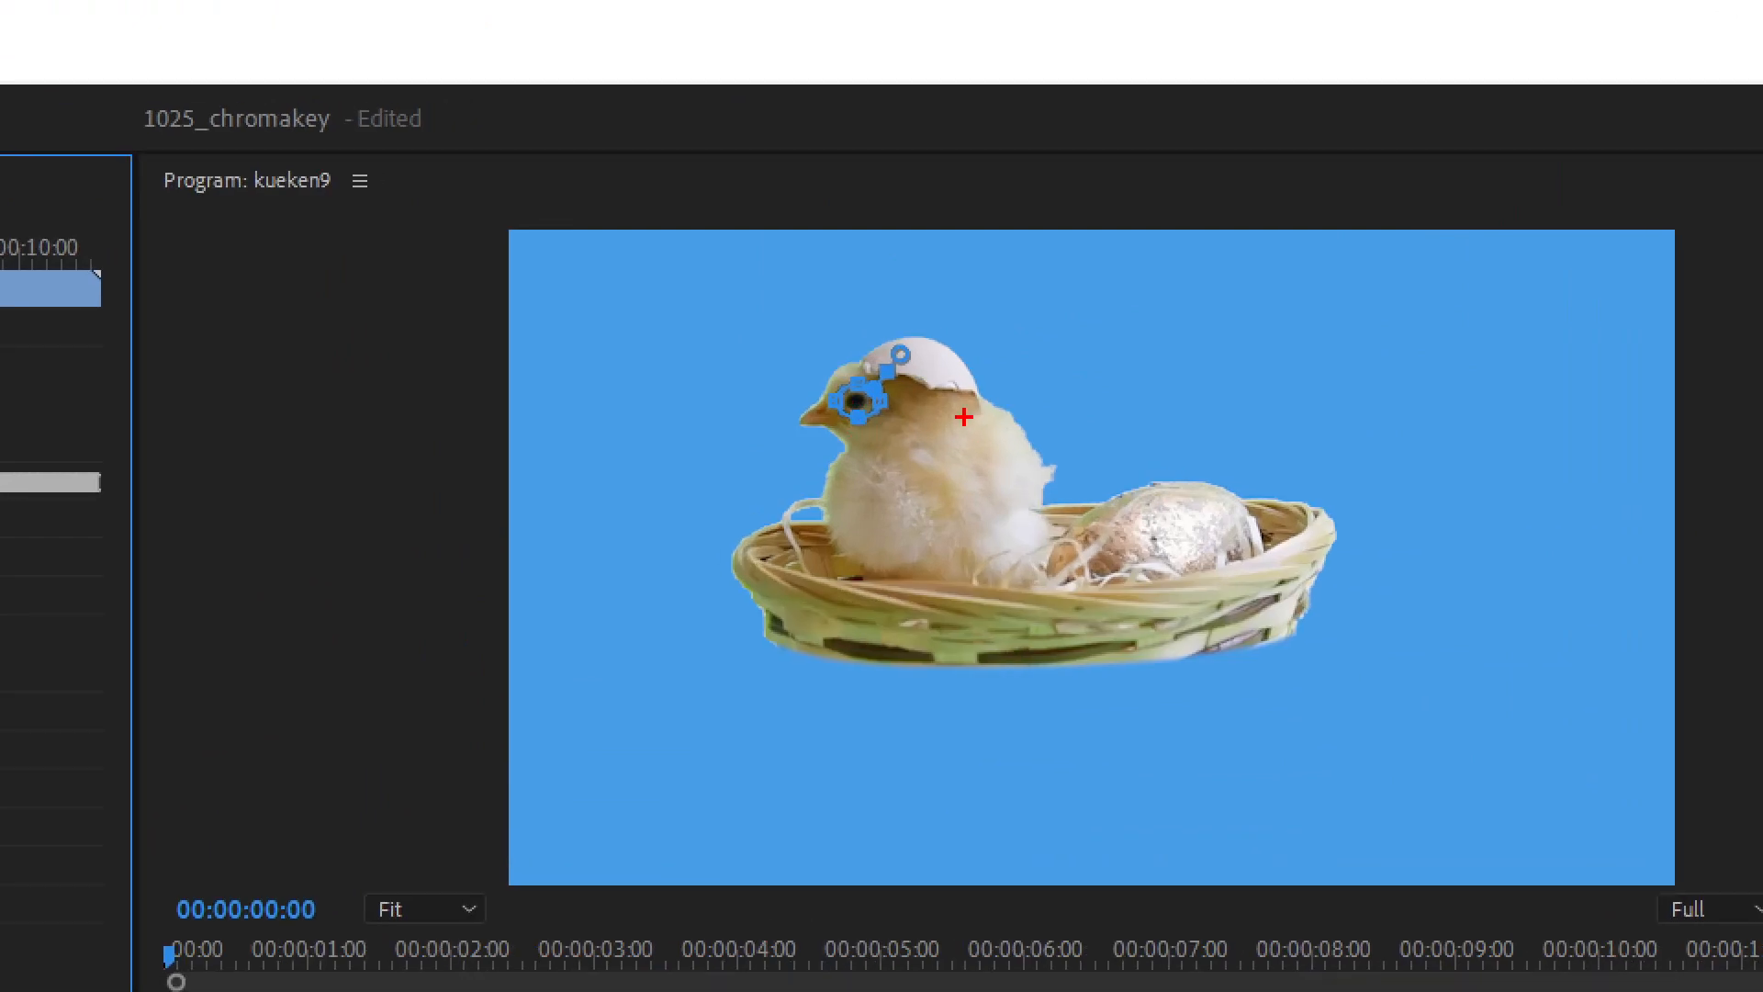
mouse_move(962, 418)
left_mouse_down()
mouse_move(997, 475)
mouse_move(1019, 425)
left_mouse_up()
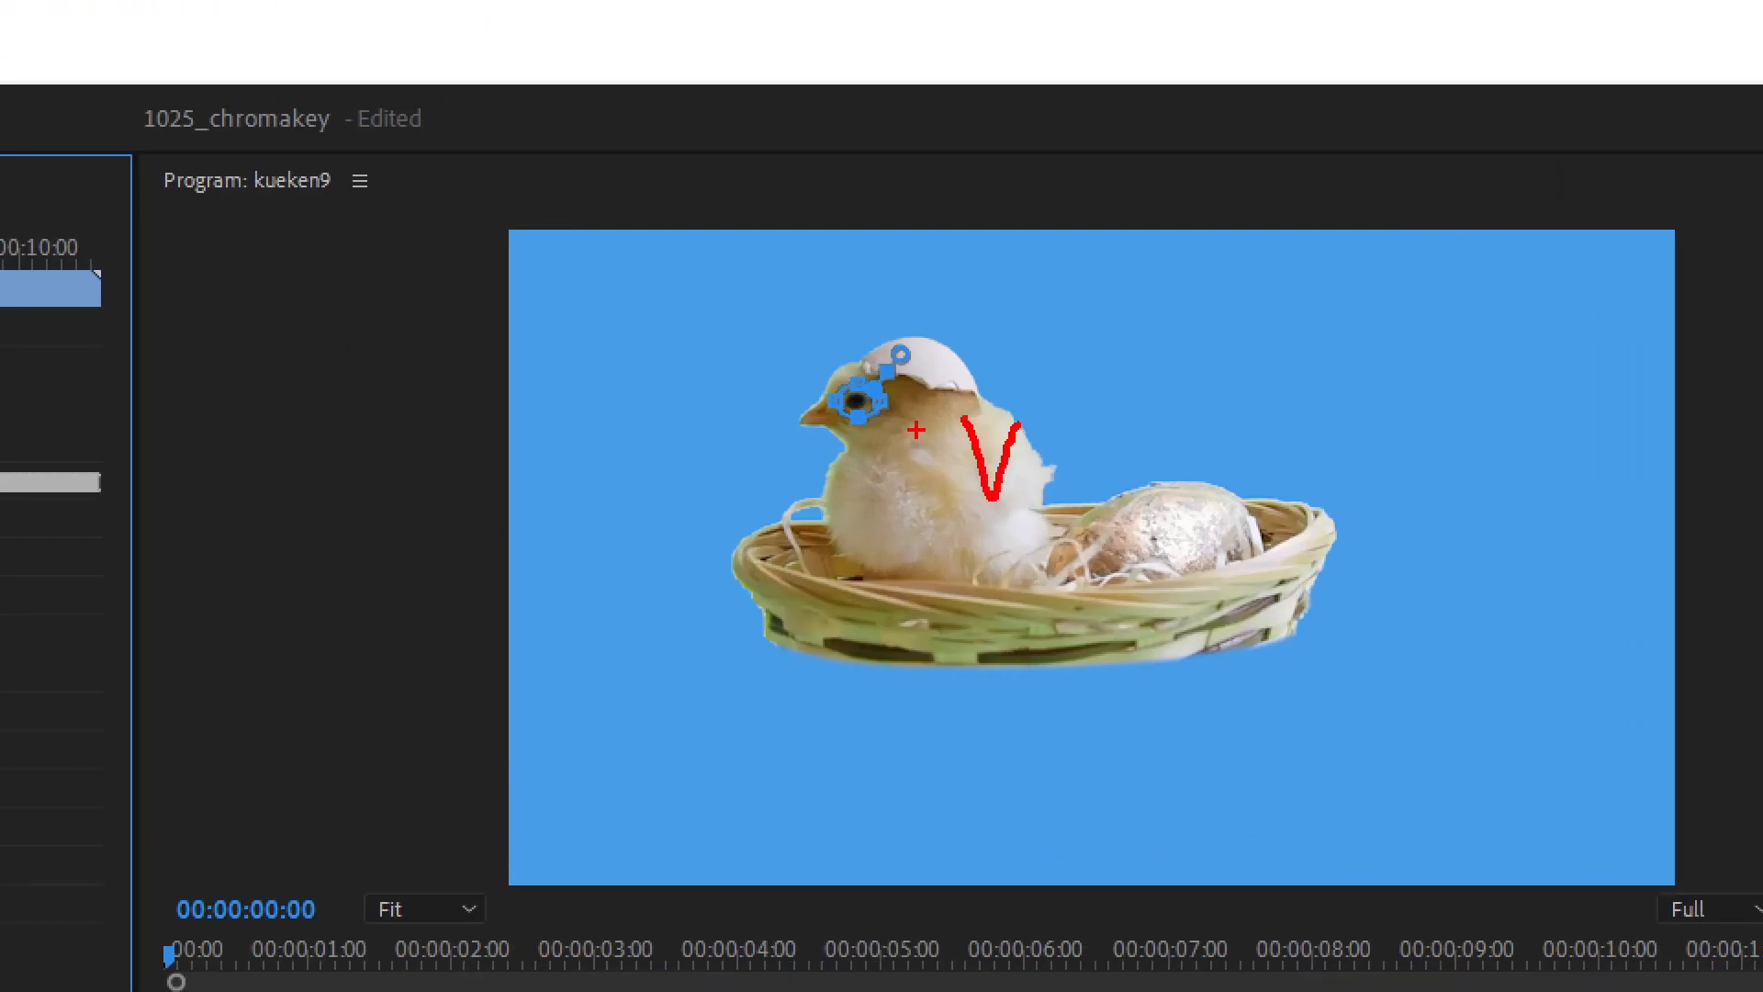
mouse_move(864, 383)
left_mouse_down()
mouse_move(824, 394)
mouse_move(833, 420)
mouse_move(902, 423)
mouse_move(900, 389)
mouse_move(836, 393)
left_mouse_up()
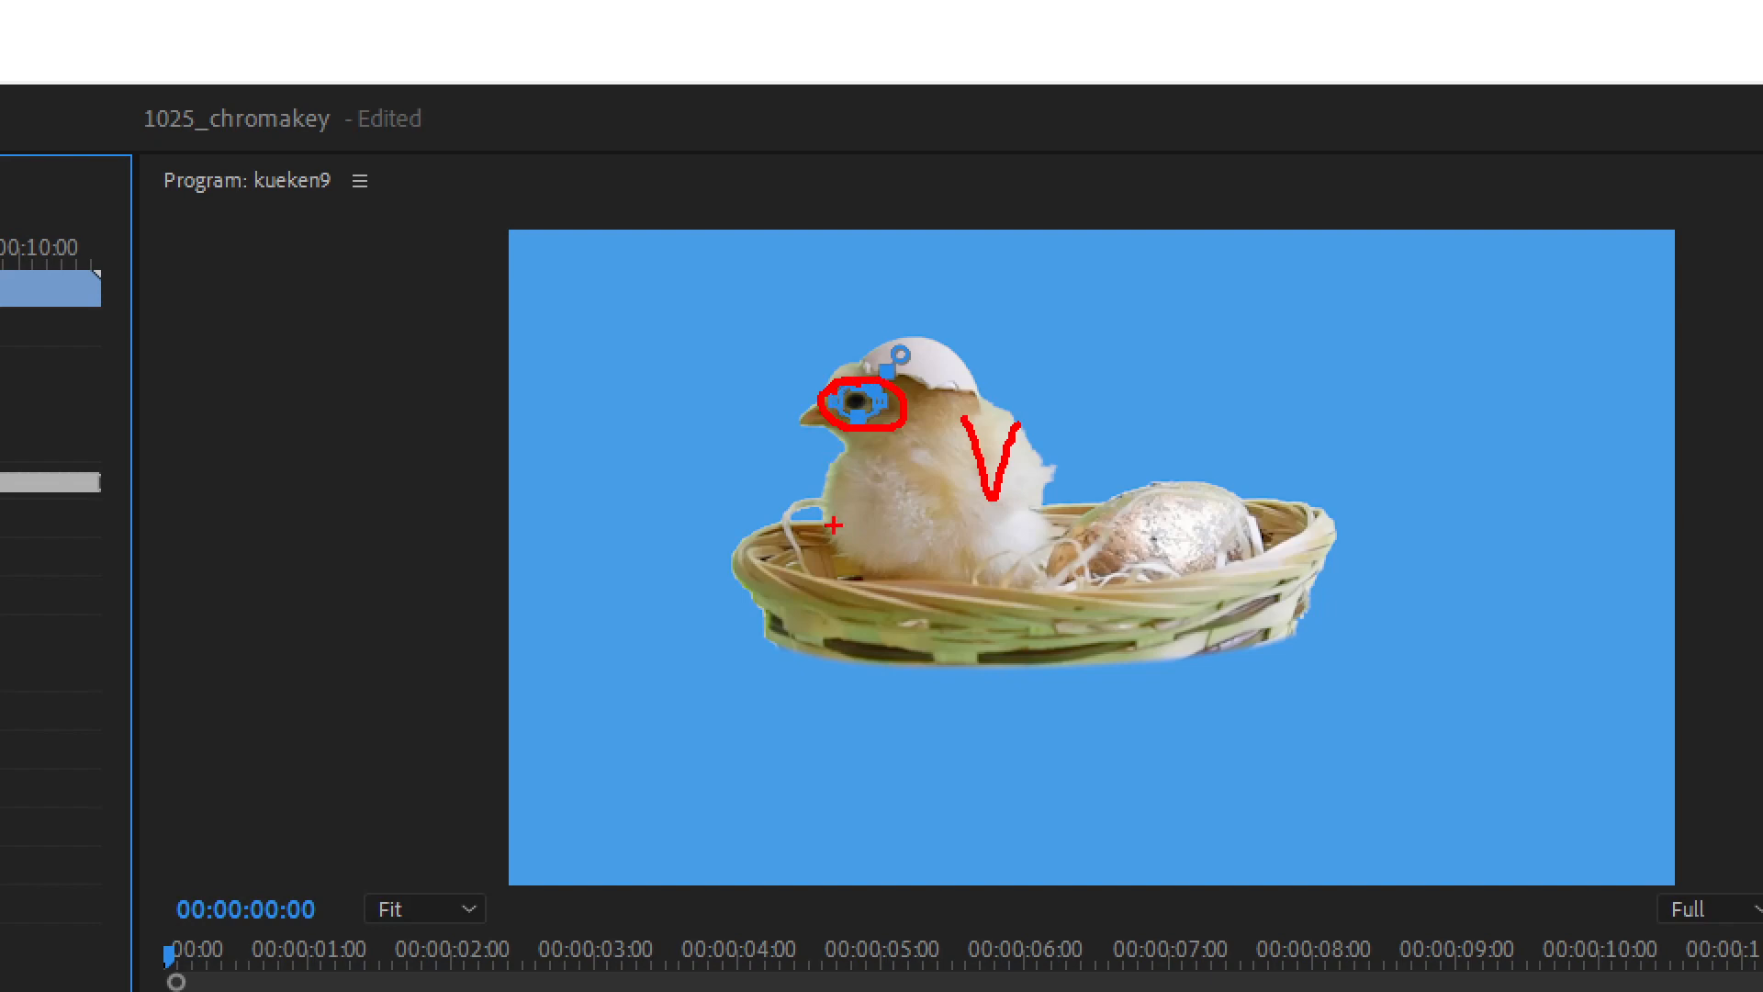
key("Escape")
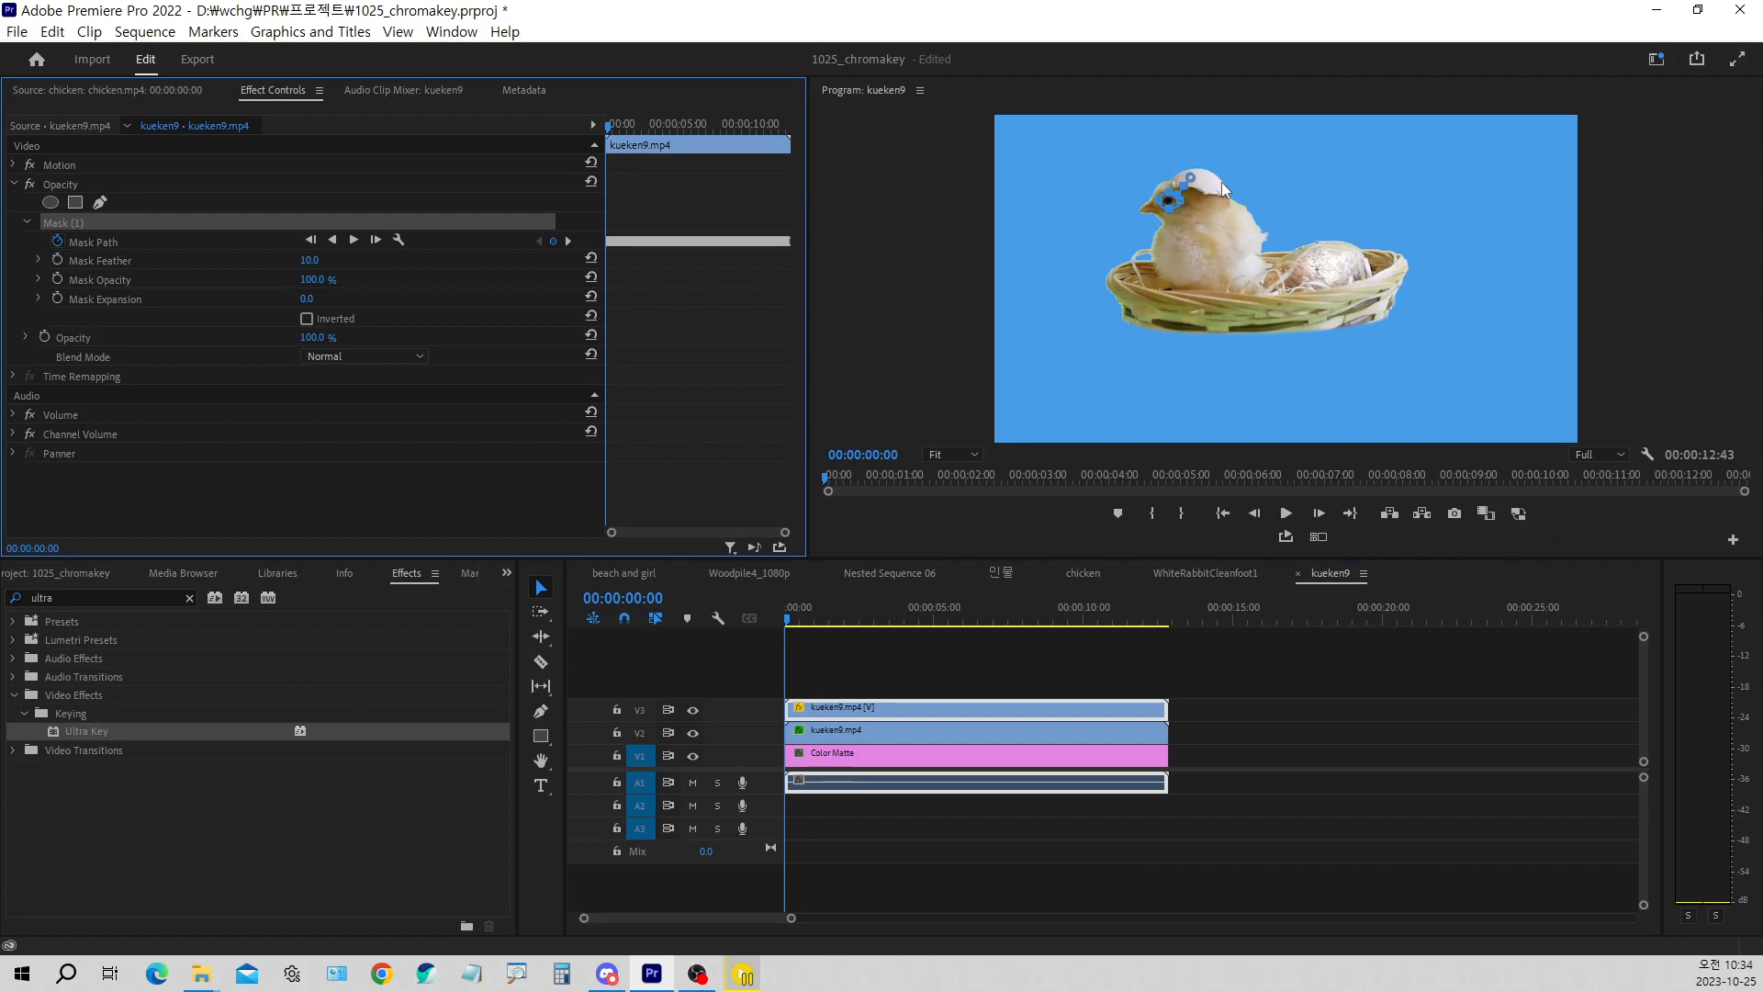
left_click(861, 658)
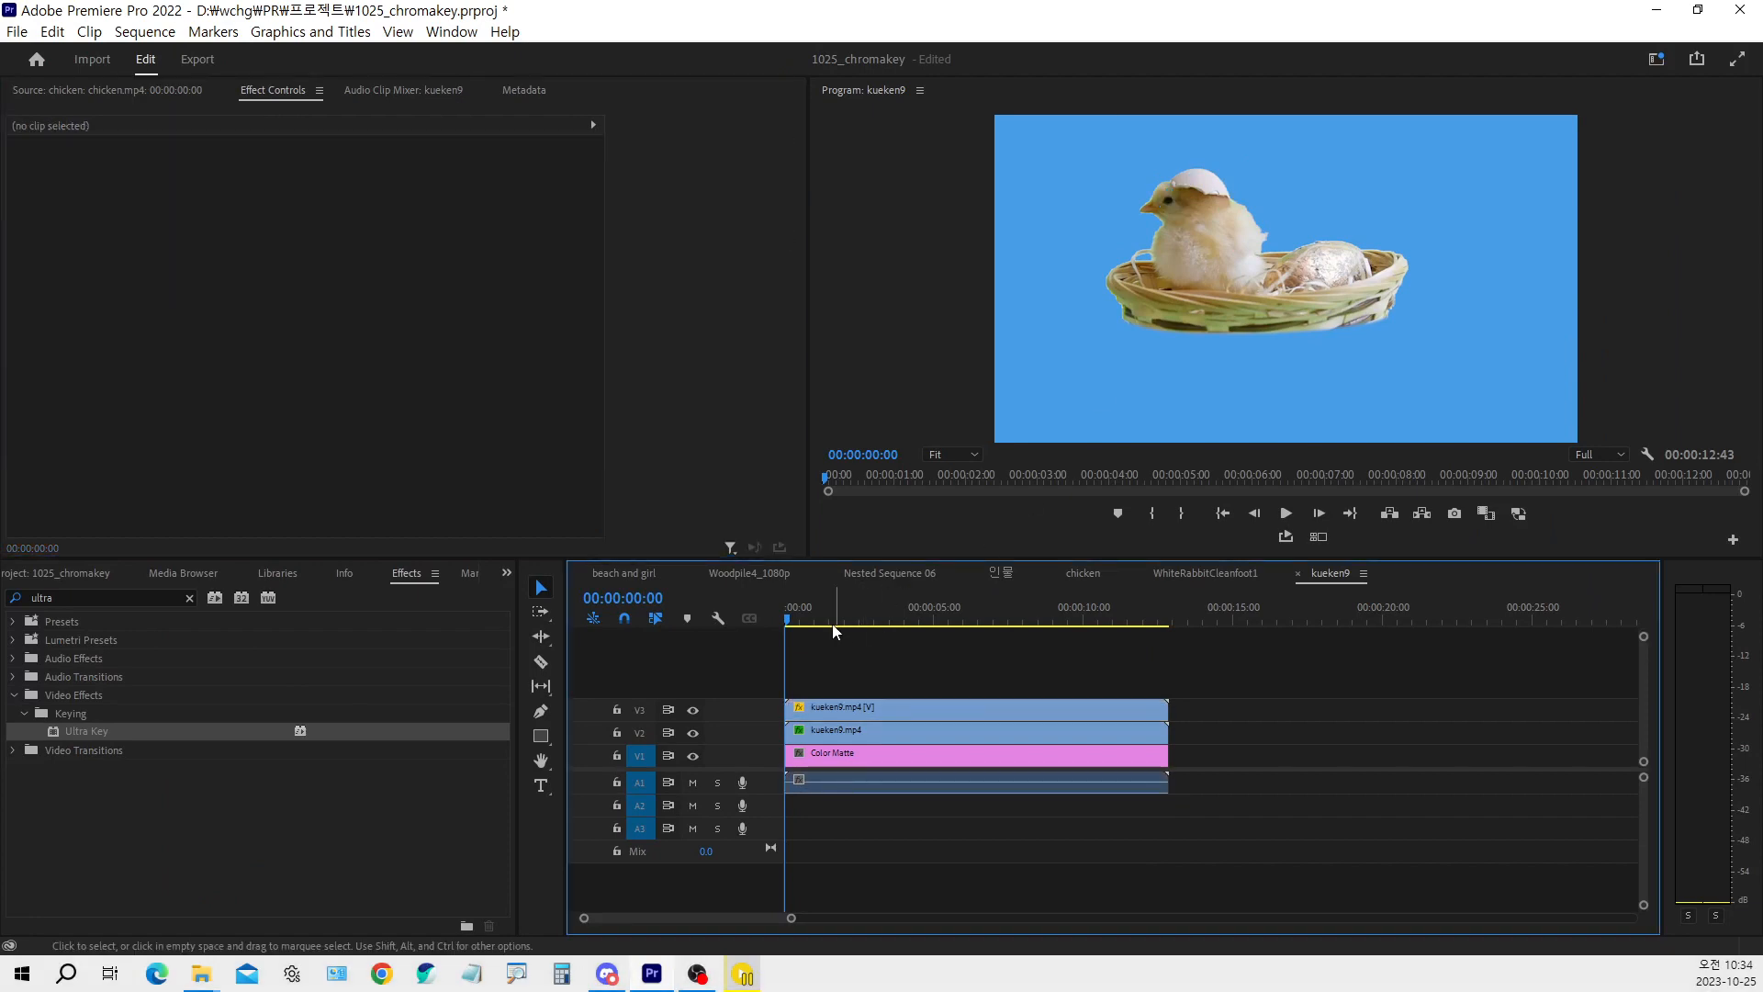
left_click(801, 618)
left_click_drag(806, 618, 864, 661)
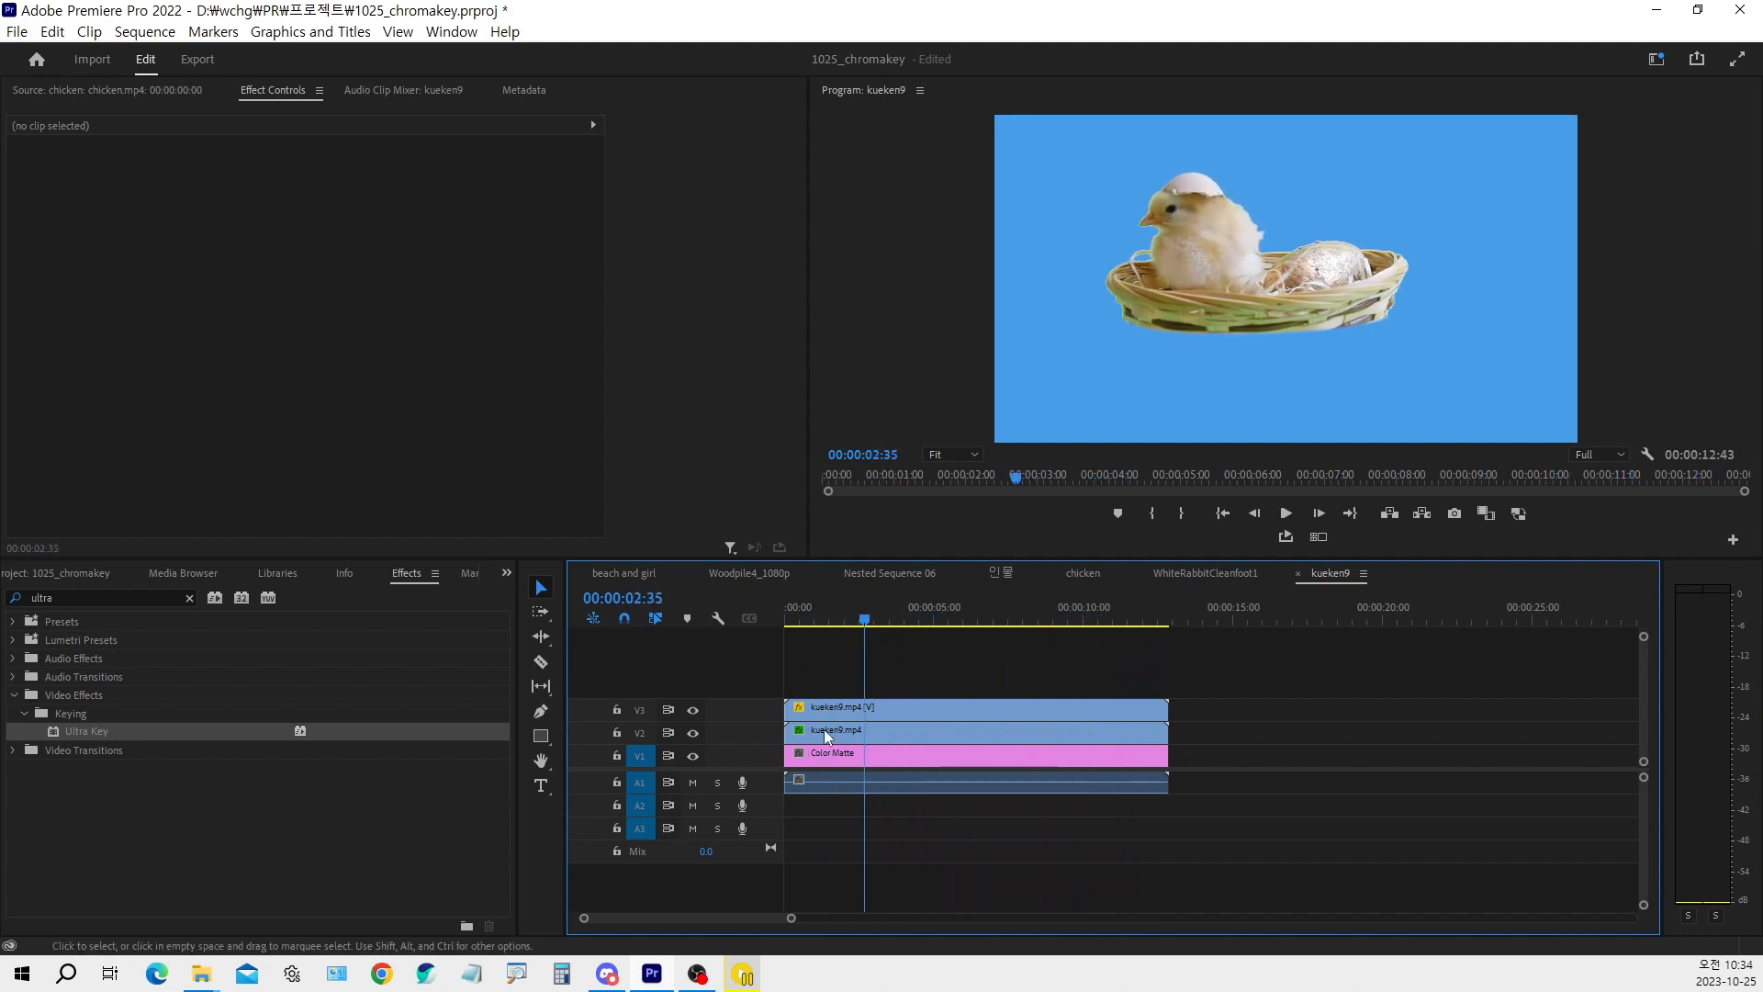
Duplicate the keyed kueken9 clip from track V2 onto a new track V4 above the eye clip
left_click(817, 735)
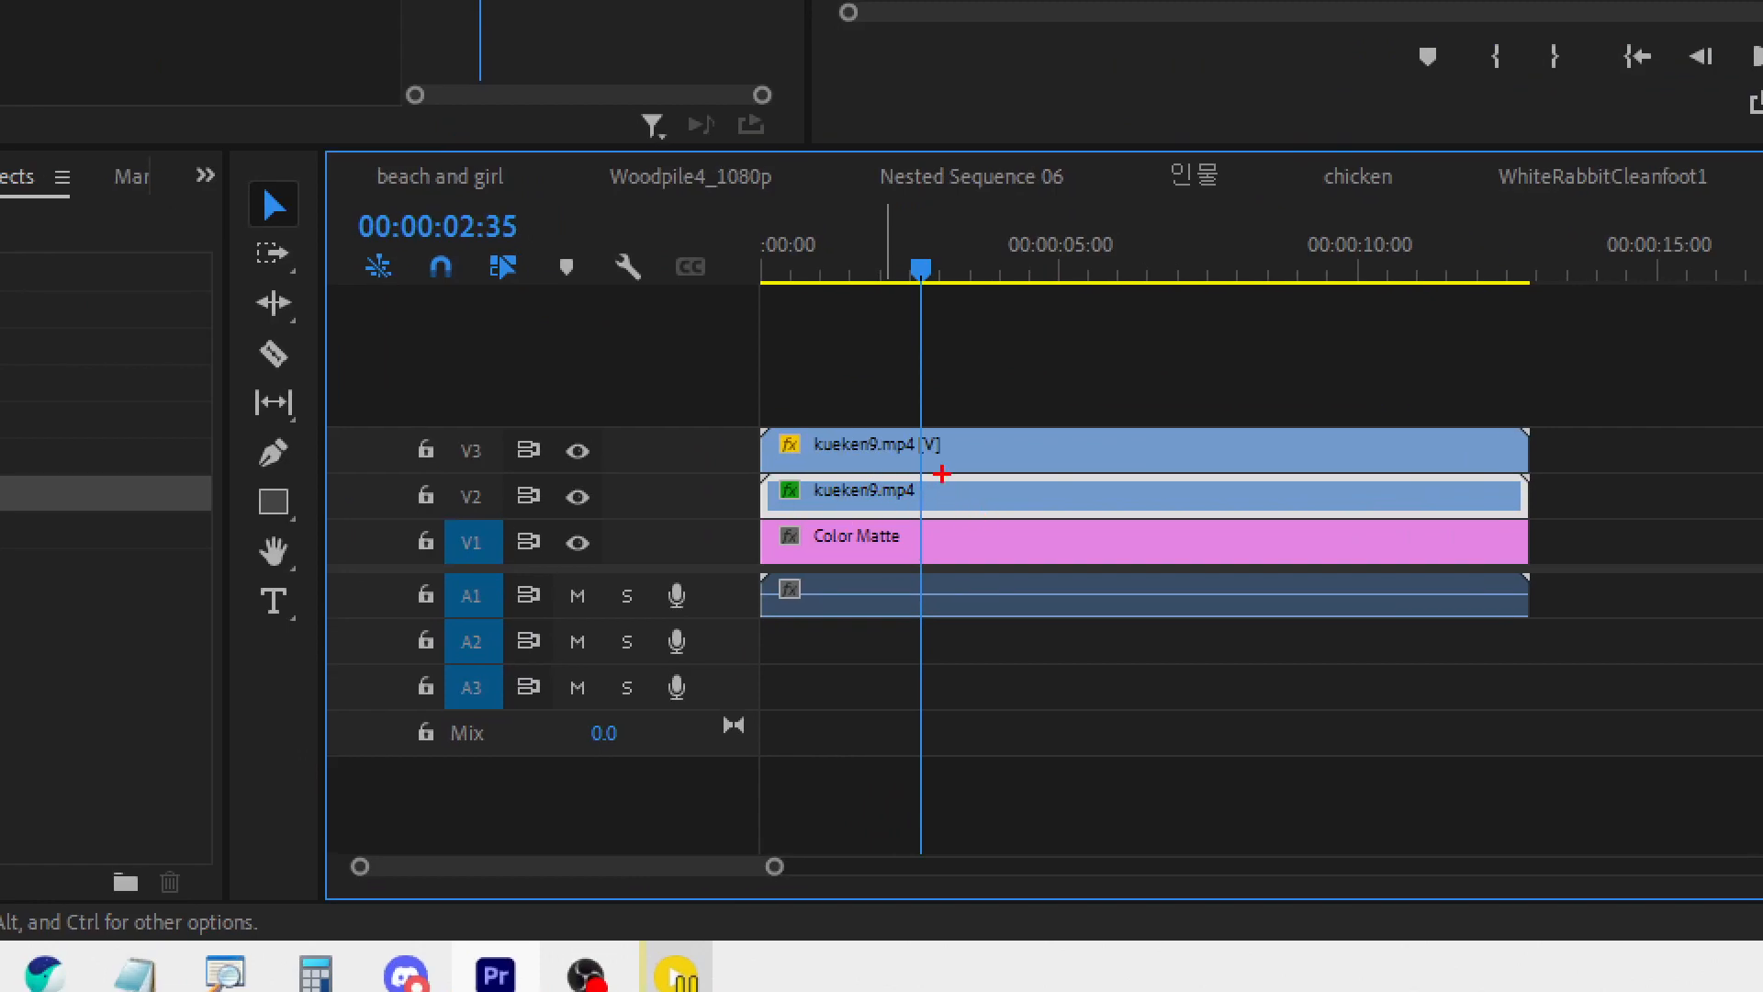
left_click_drag(927, 475, 985, 452)
mouse_move(943, 499)
left_mouse_down()
mouse_move(1018, 478)
mouse_move(1027, 419)
mouse_move(992, 410)
left_mouse_up()
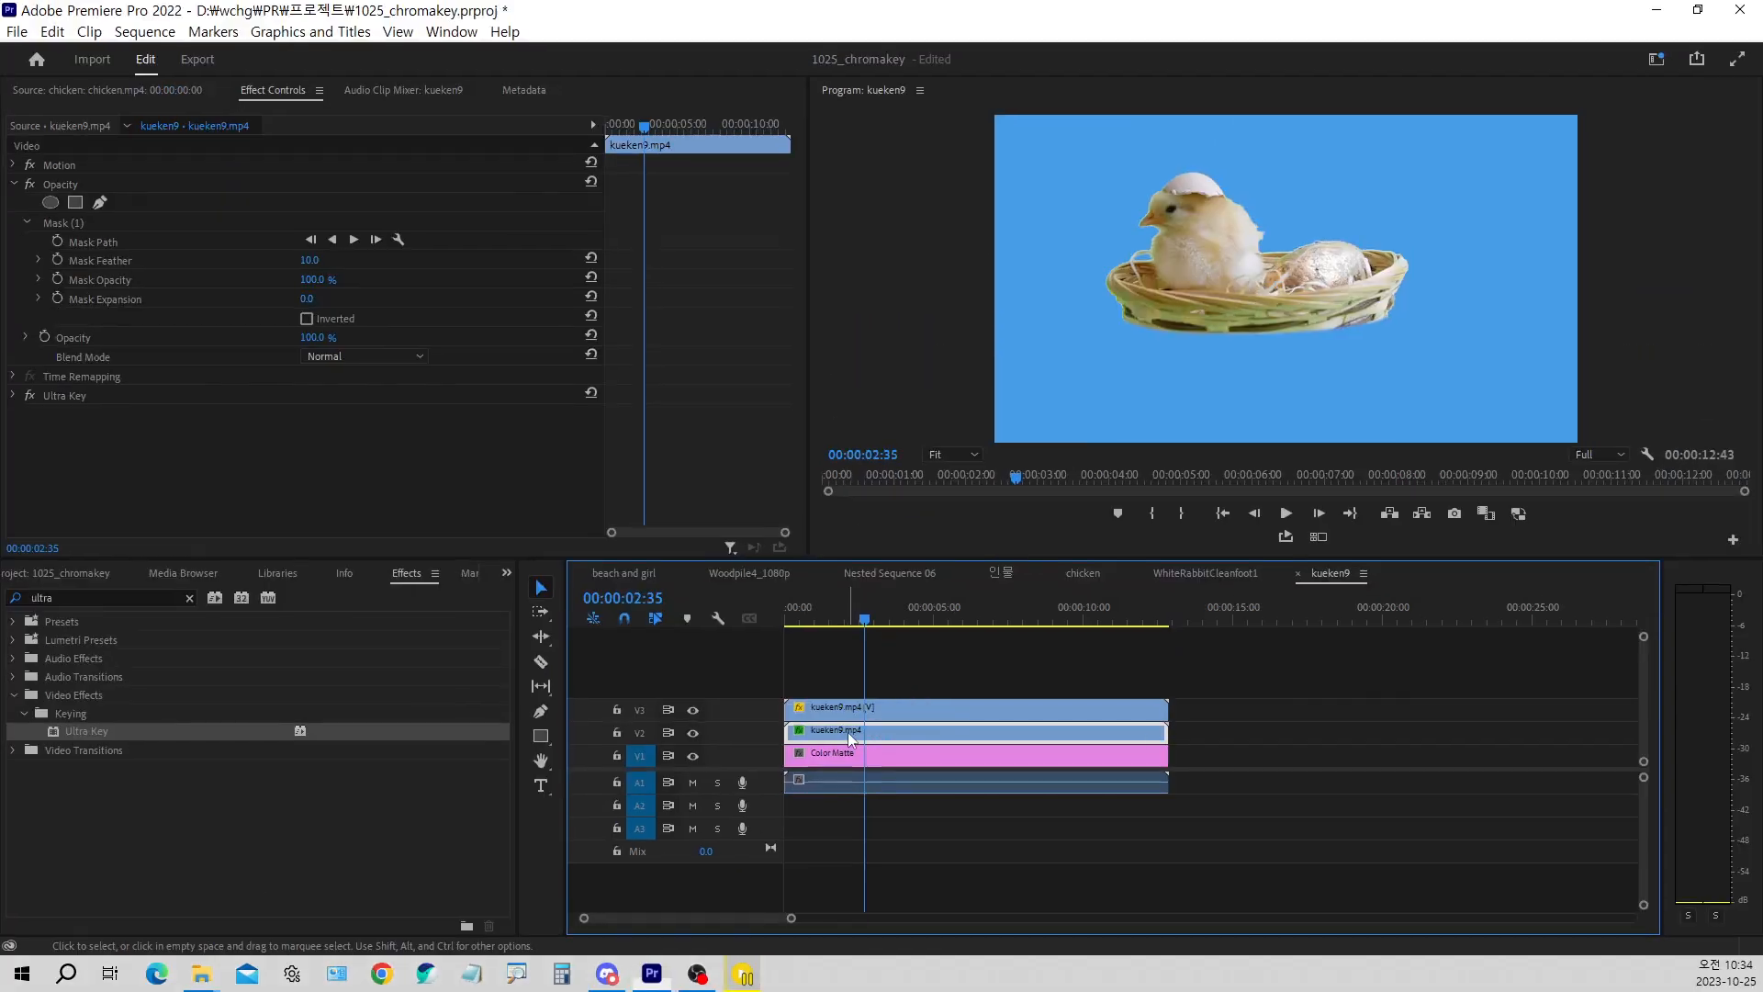
mouse_move(901, 491)
left_mouse_down()
mouse_move(938, 481)
mouse_move(926, 417)
left_mouse_up()
left_click_drag(869, 695, 867, 695)
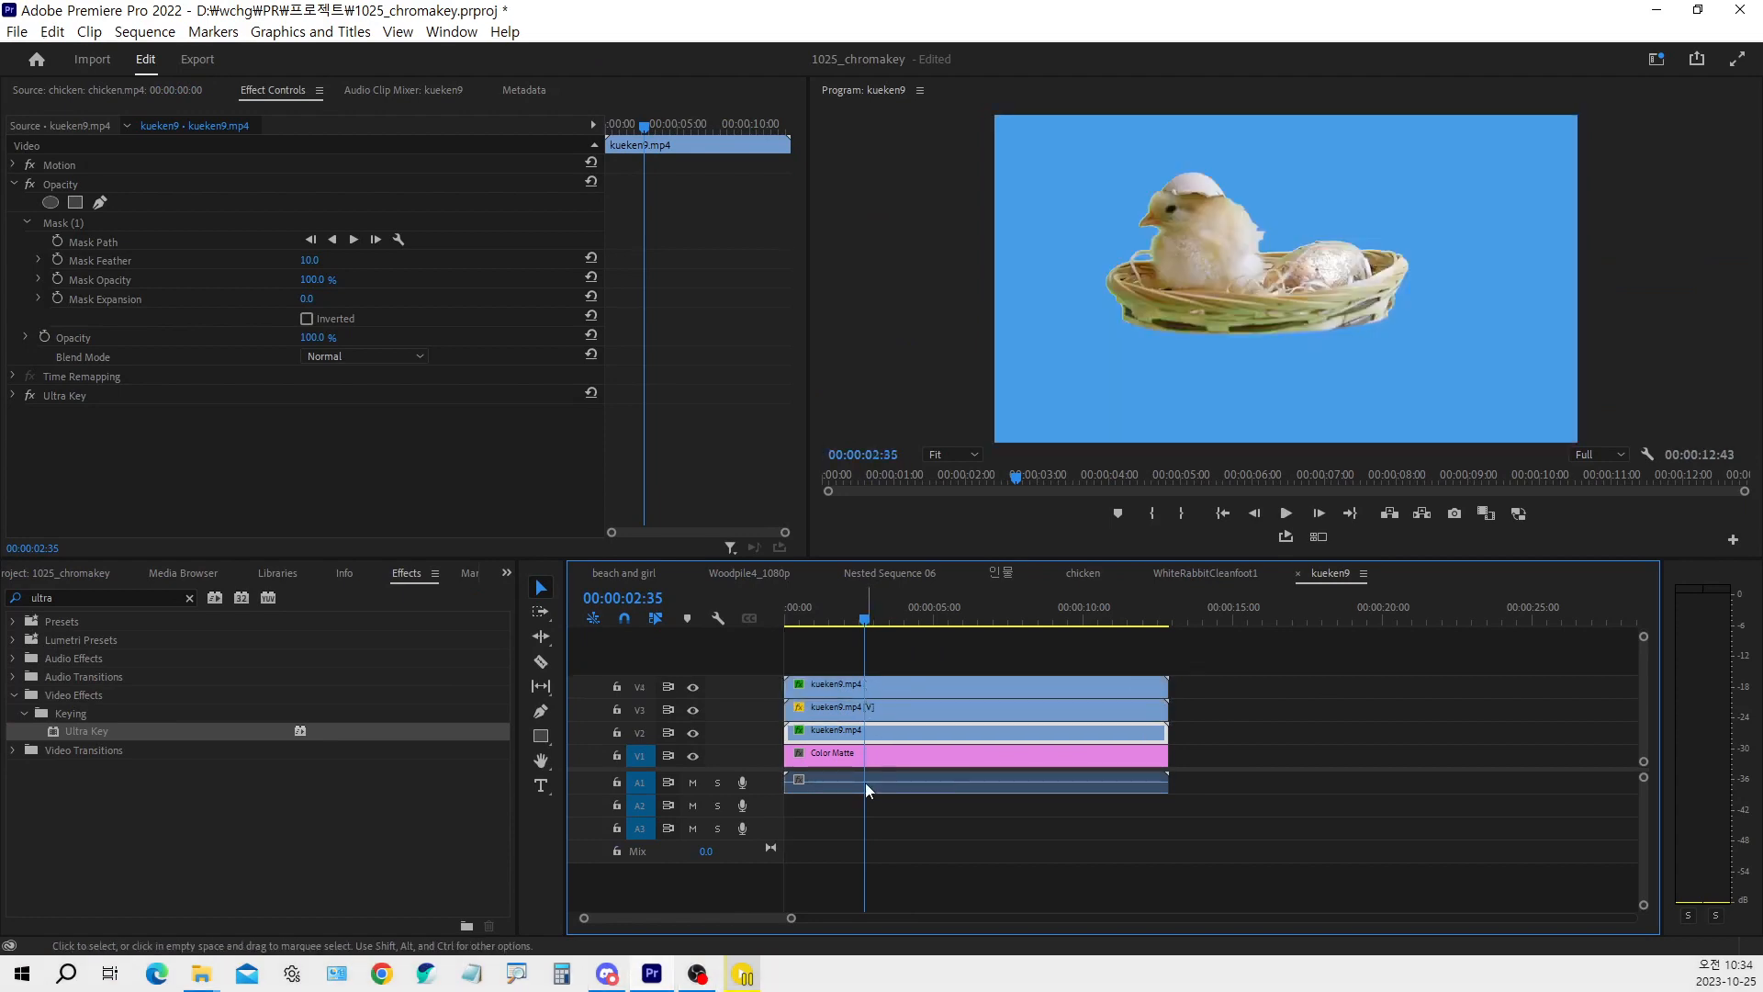
Delete the opacity mask from the kueken9 copy on track V4
left_click(853, 687)
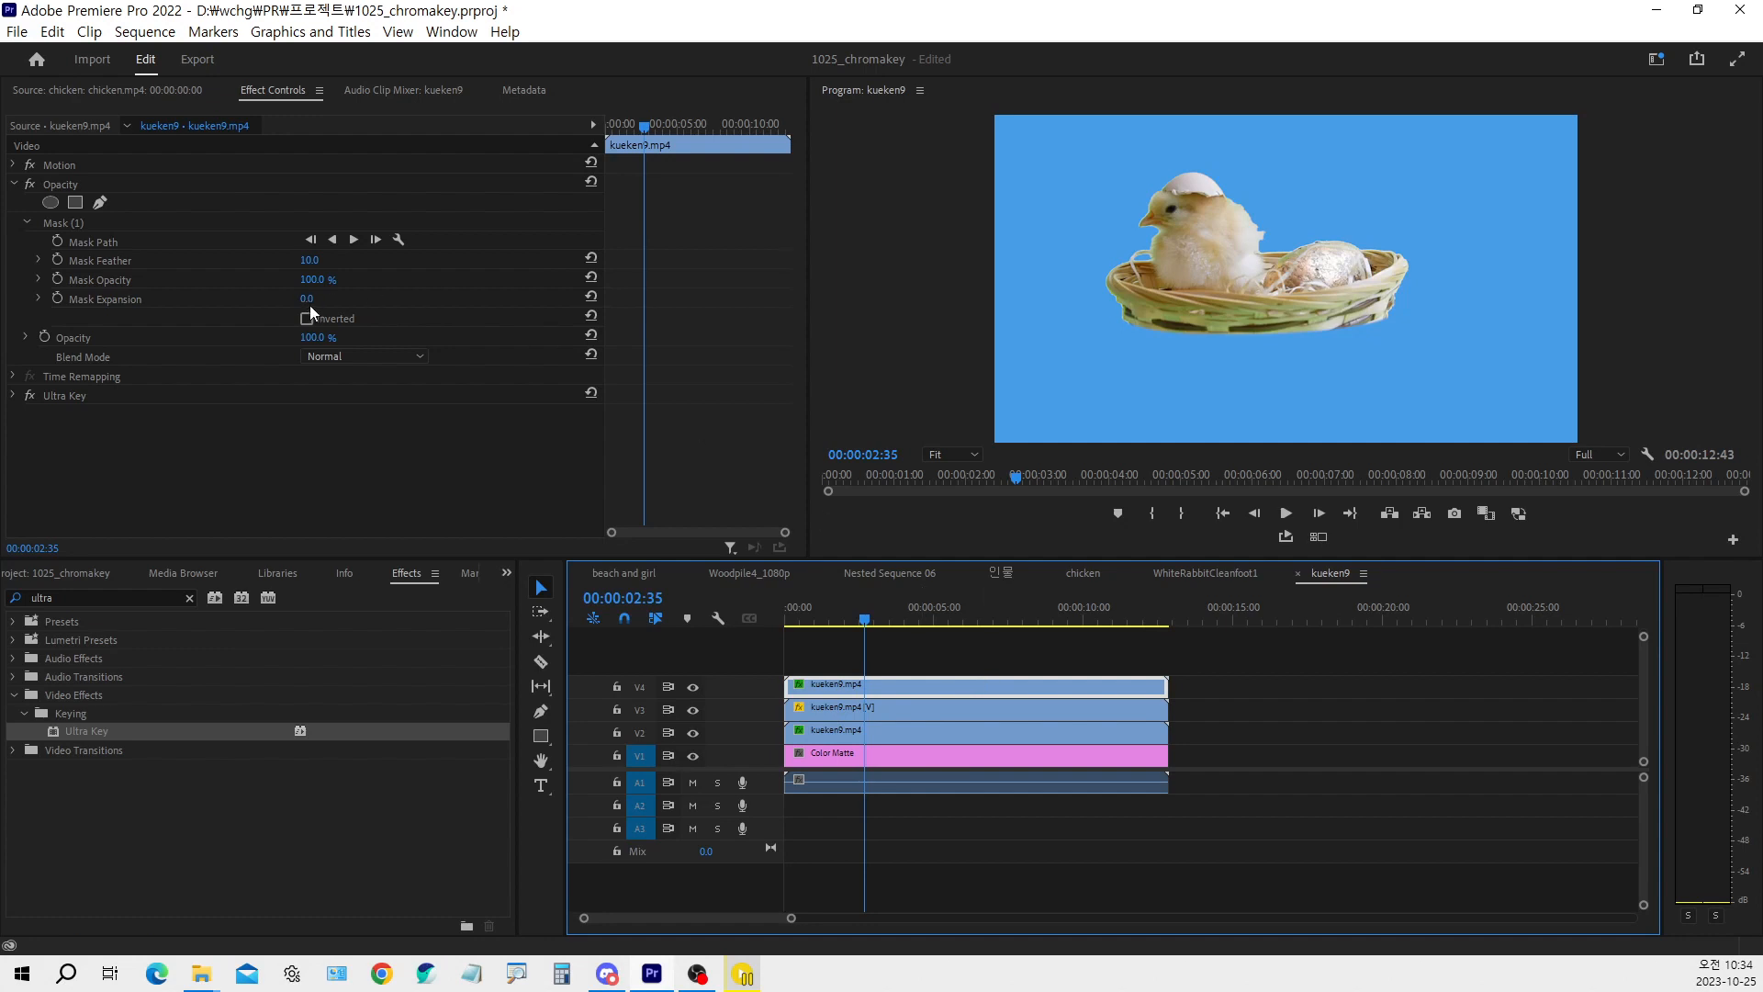
left_click(69, 223)
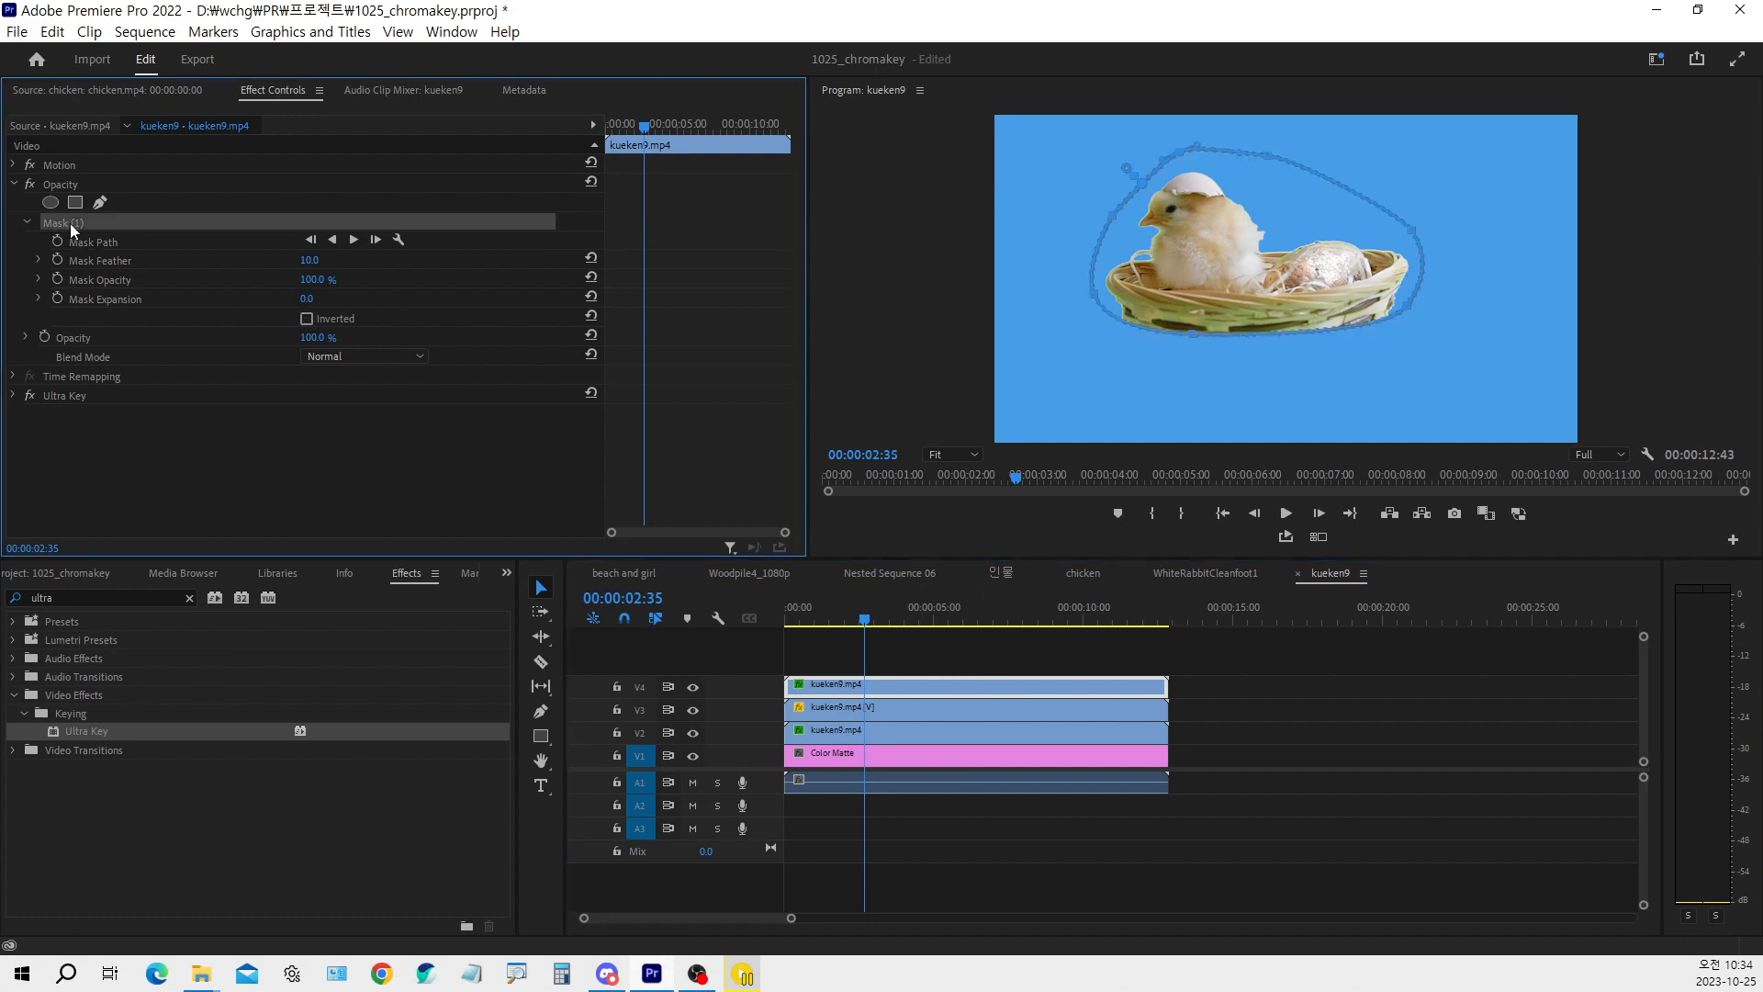
key("Delete")
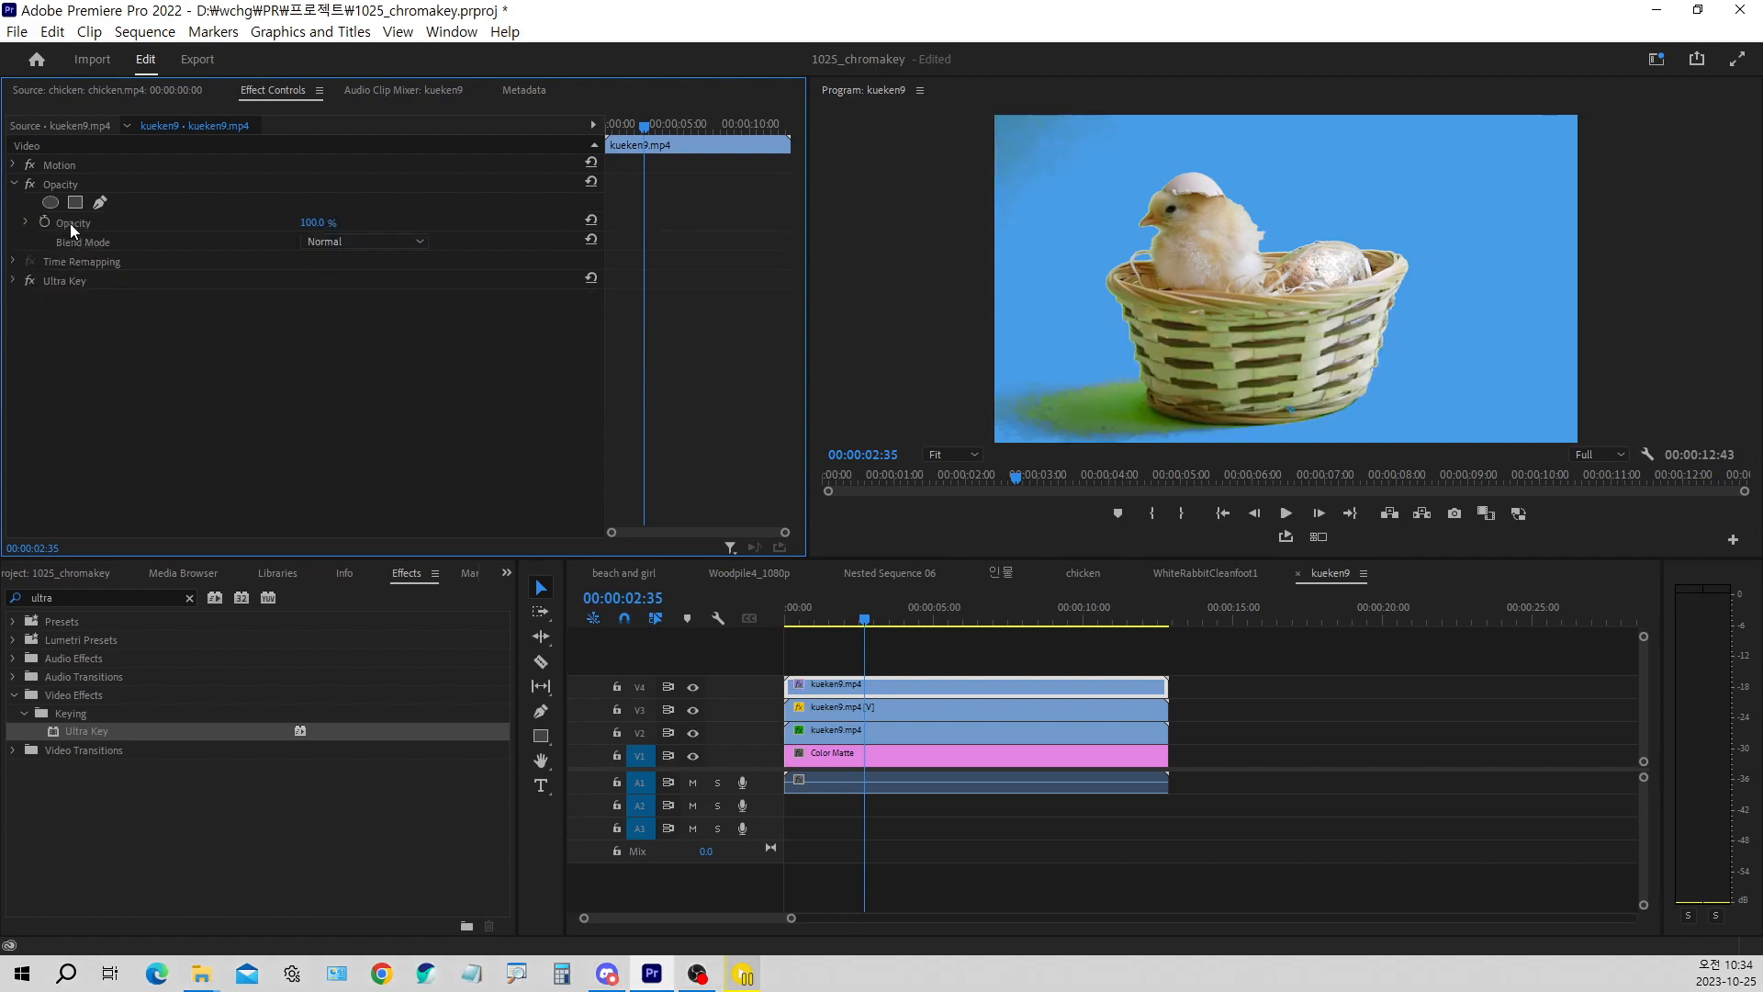
Reset the V4 clip's Ultra Key effect and sample a darker green from the footage background as its key color
left_click(14, 282)
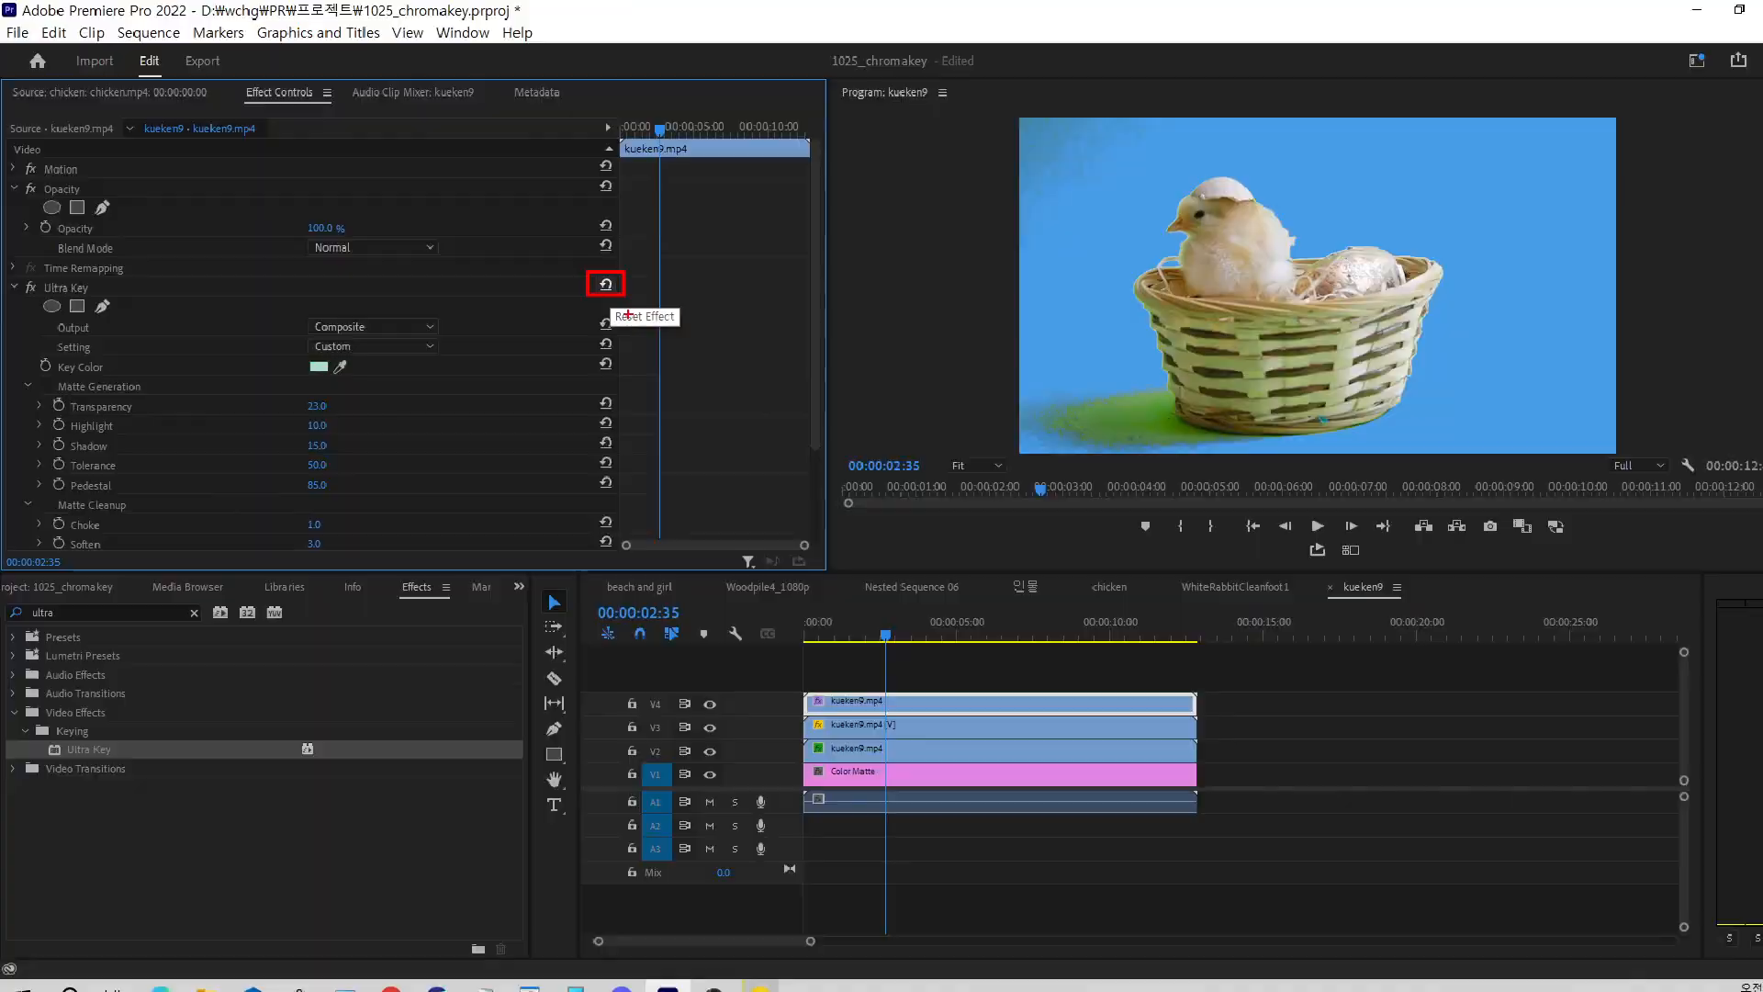
left_click(874, 487)
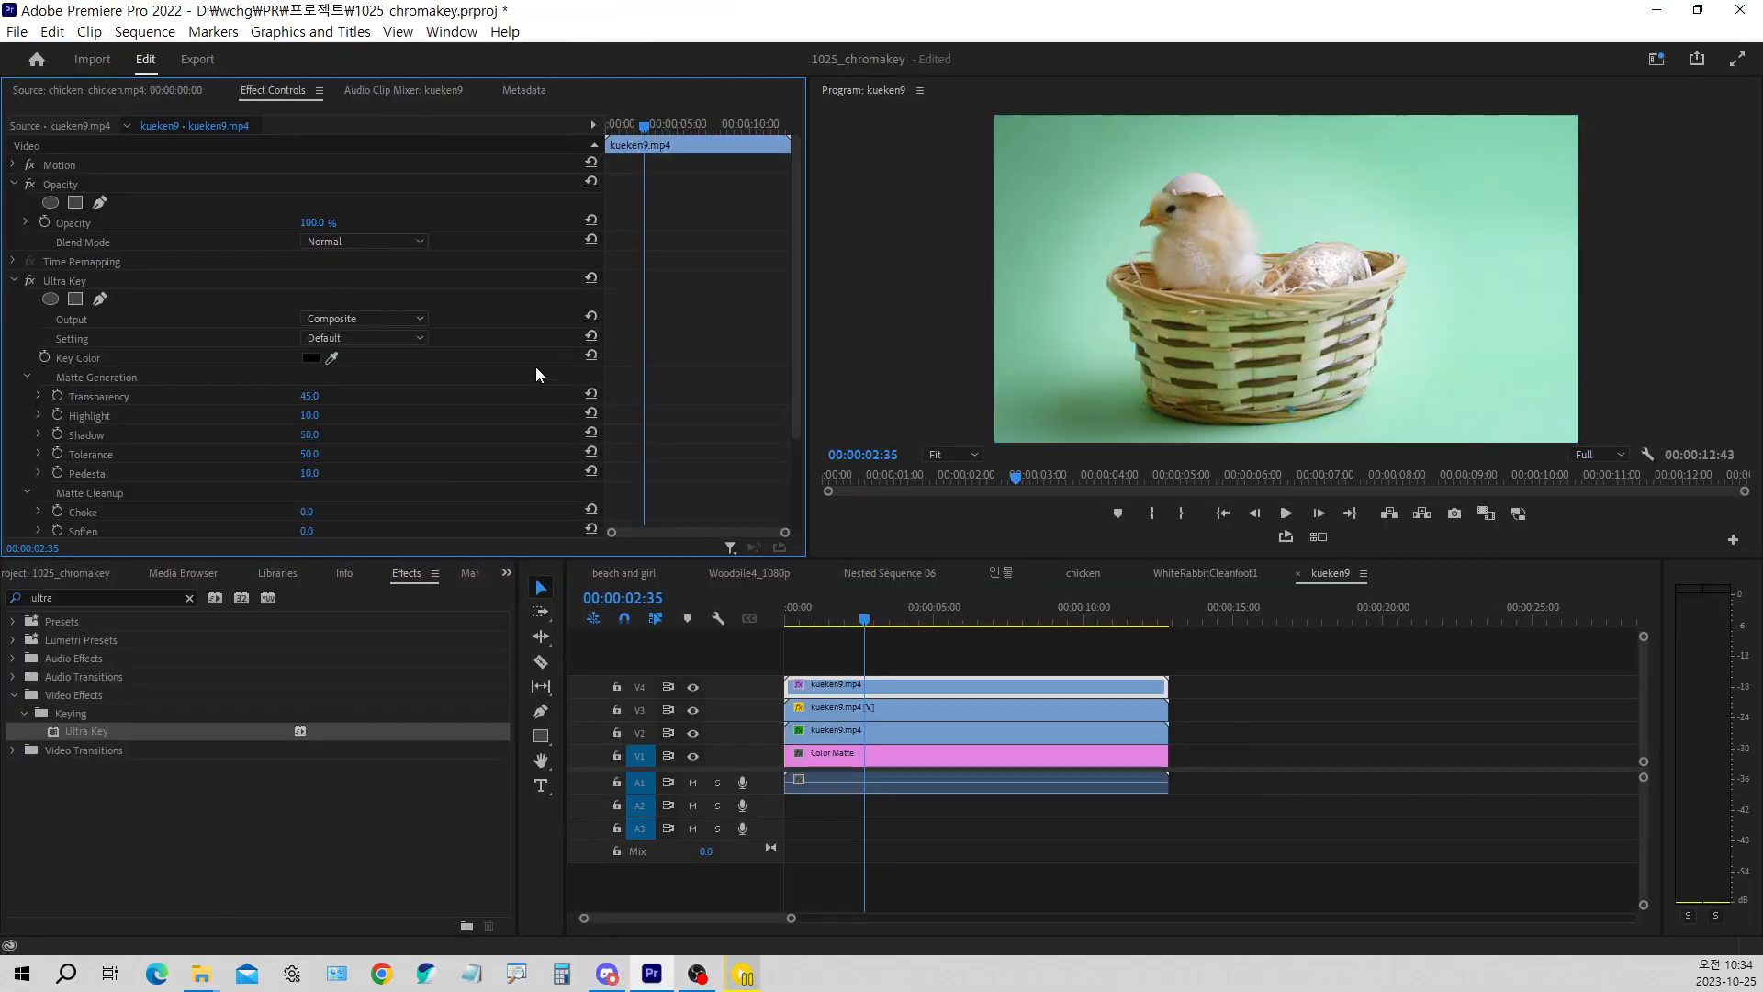
left_click(332, 358)
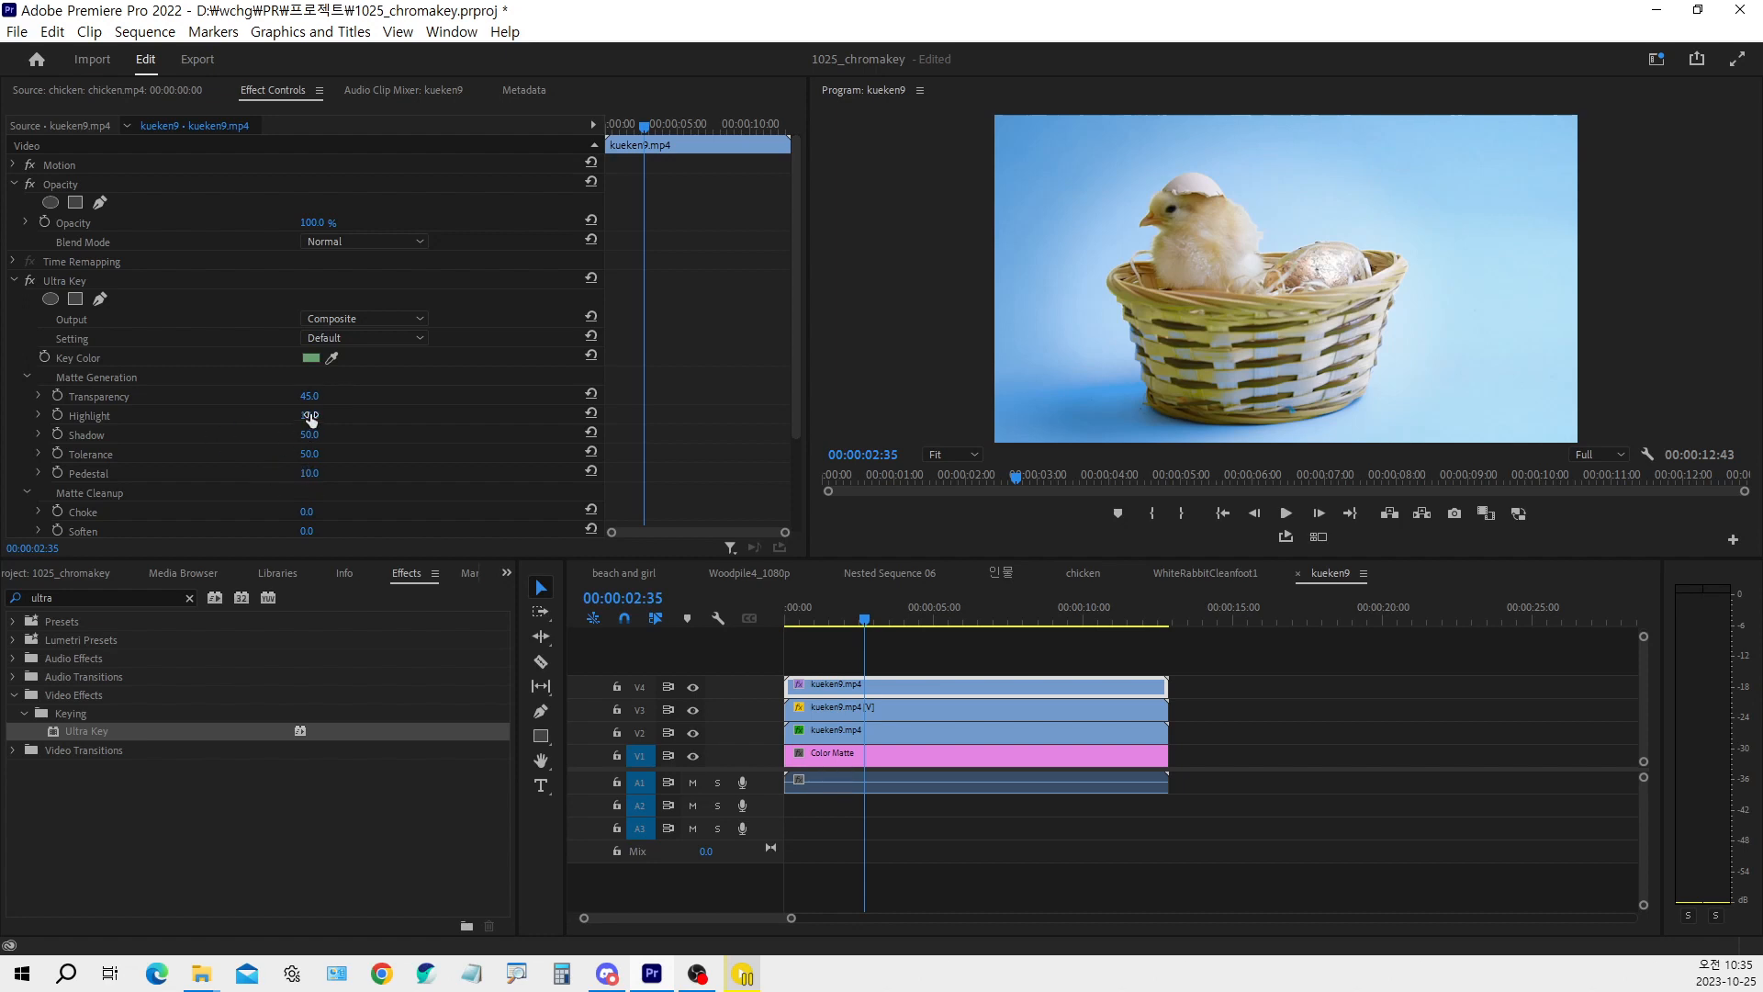
Set the V4 clip's Ultra Key matte generation to Transparency 63, Highlight 0, Shadow 15 and Pedestal 65
mouse_move(308, 417)
left_mouse_down()
mouse_move(344, 417)
mouse_move(303, 417)
mouse_move(355, 396)
mouse_move(334, 396)
left_mouse_up()
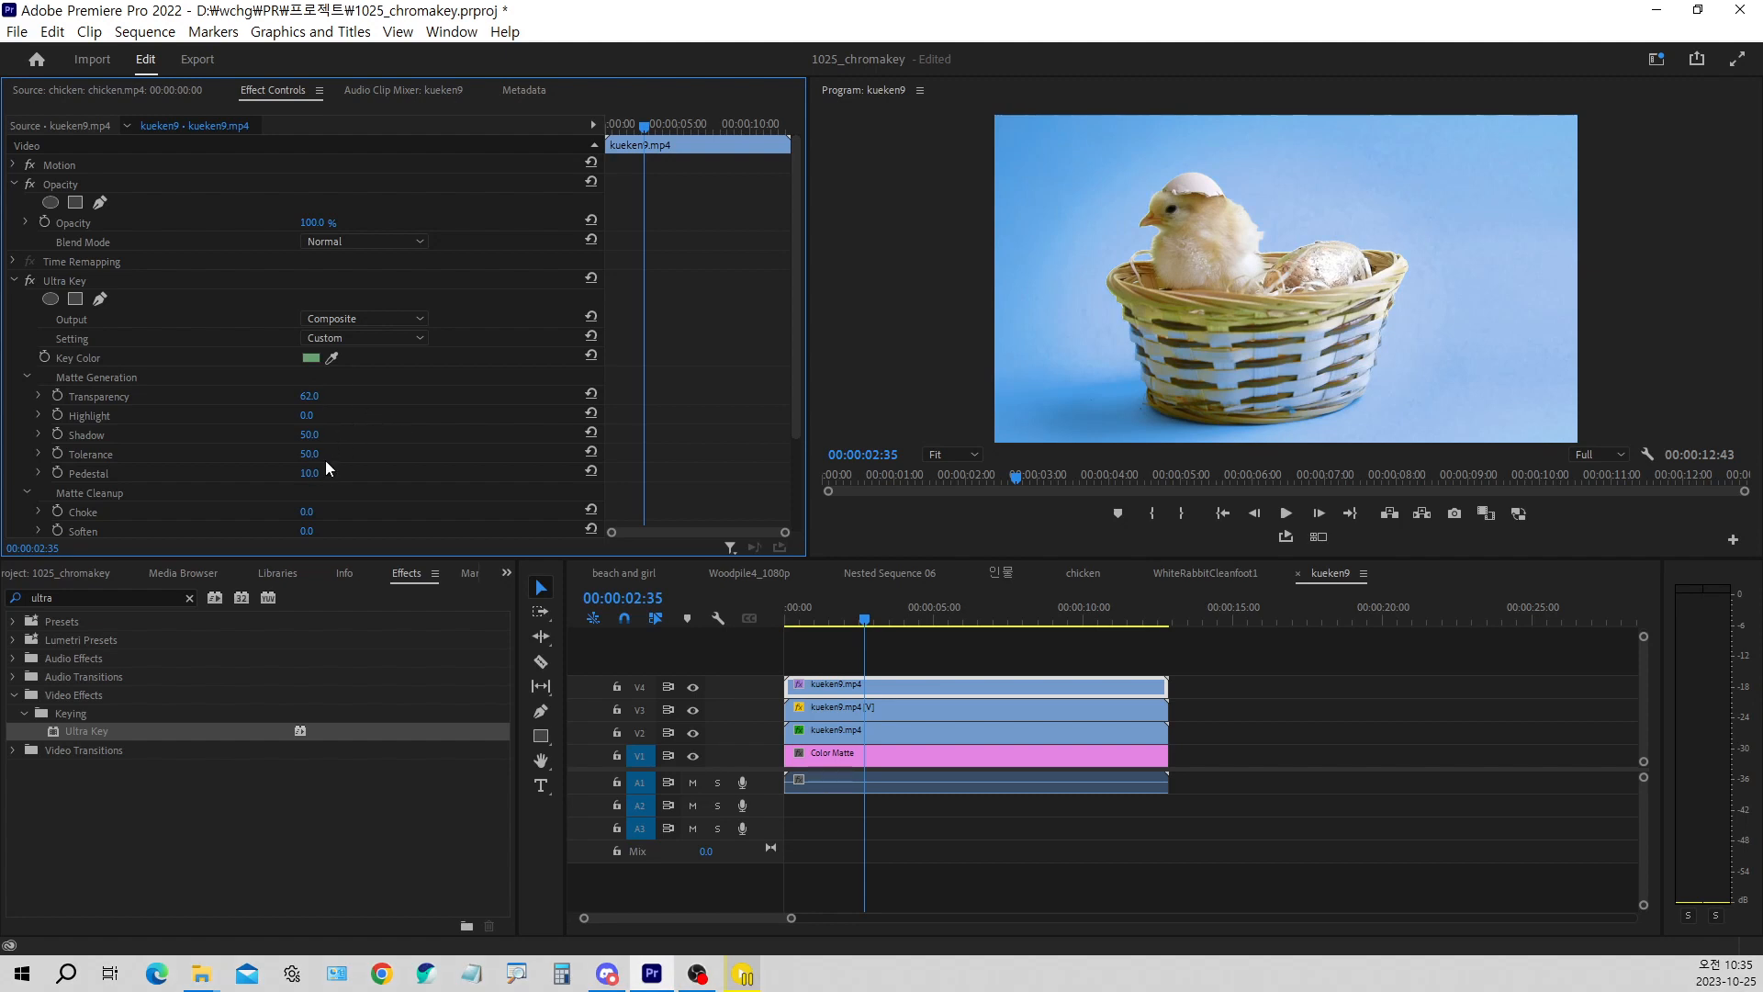
left_click_drag(310, 396, 323, 396)
left_click_drag(310, 473, 326, 398)
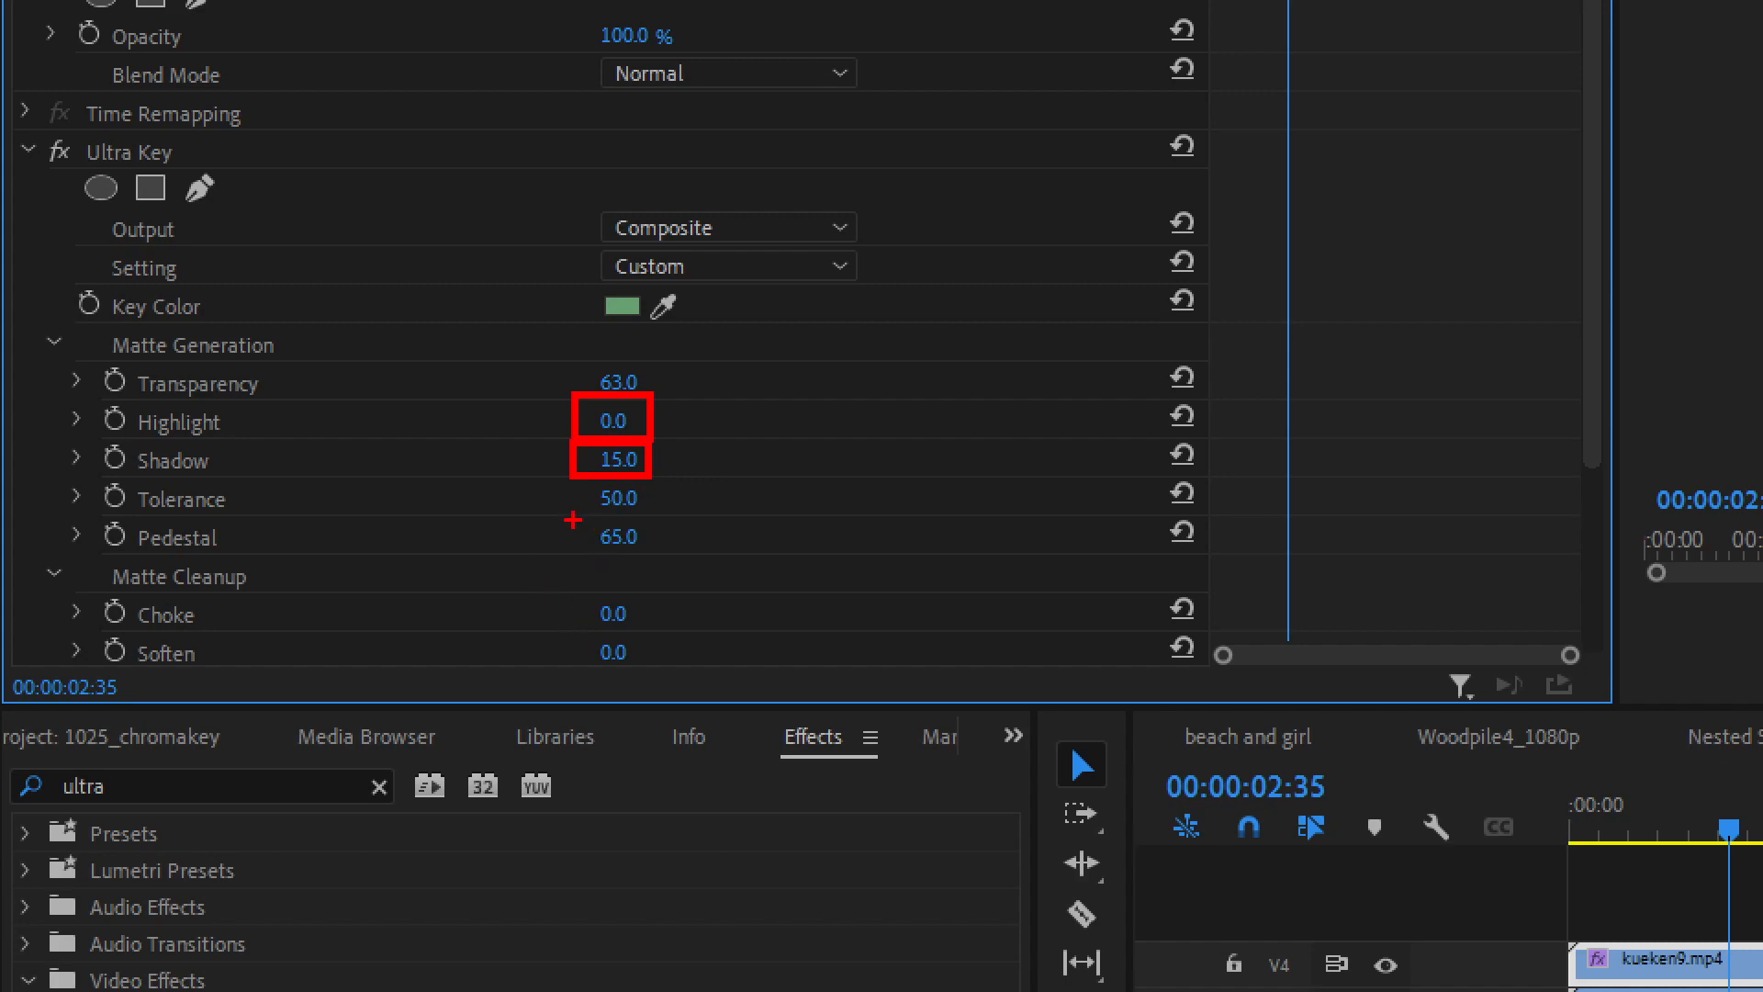
left_click_drag(571, 516, 664, 571)
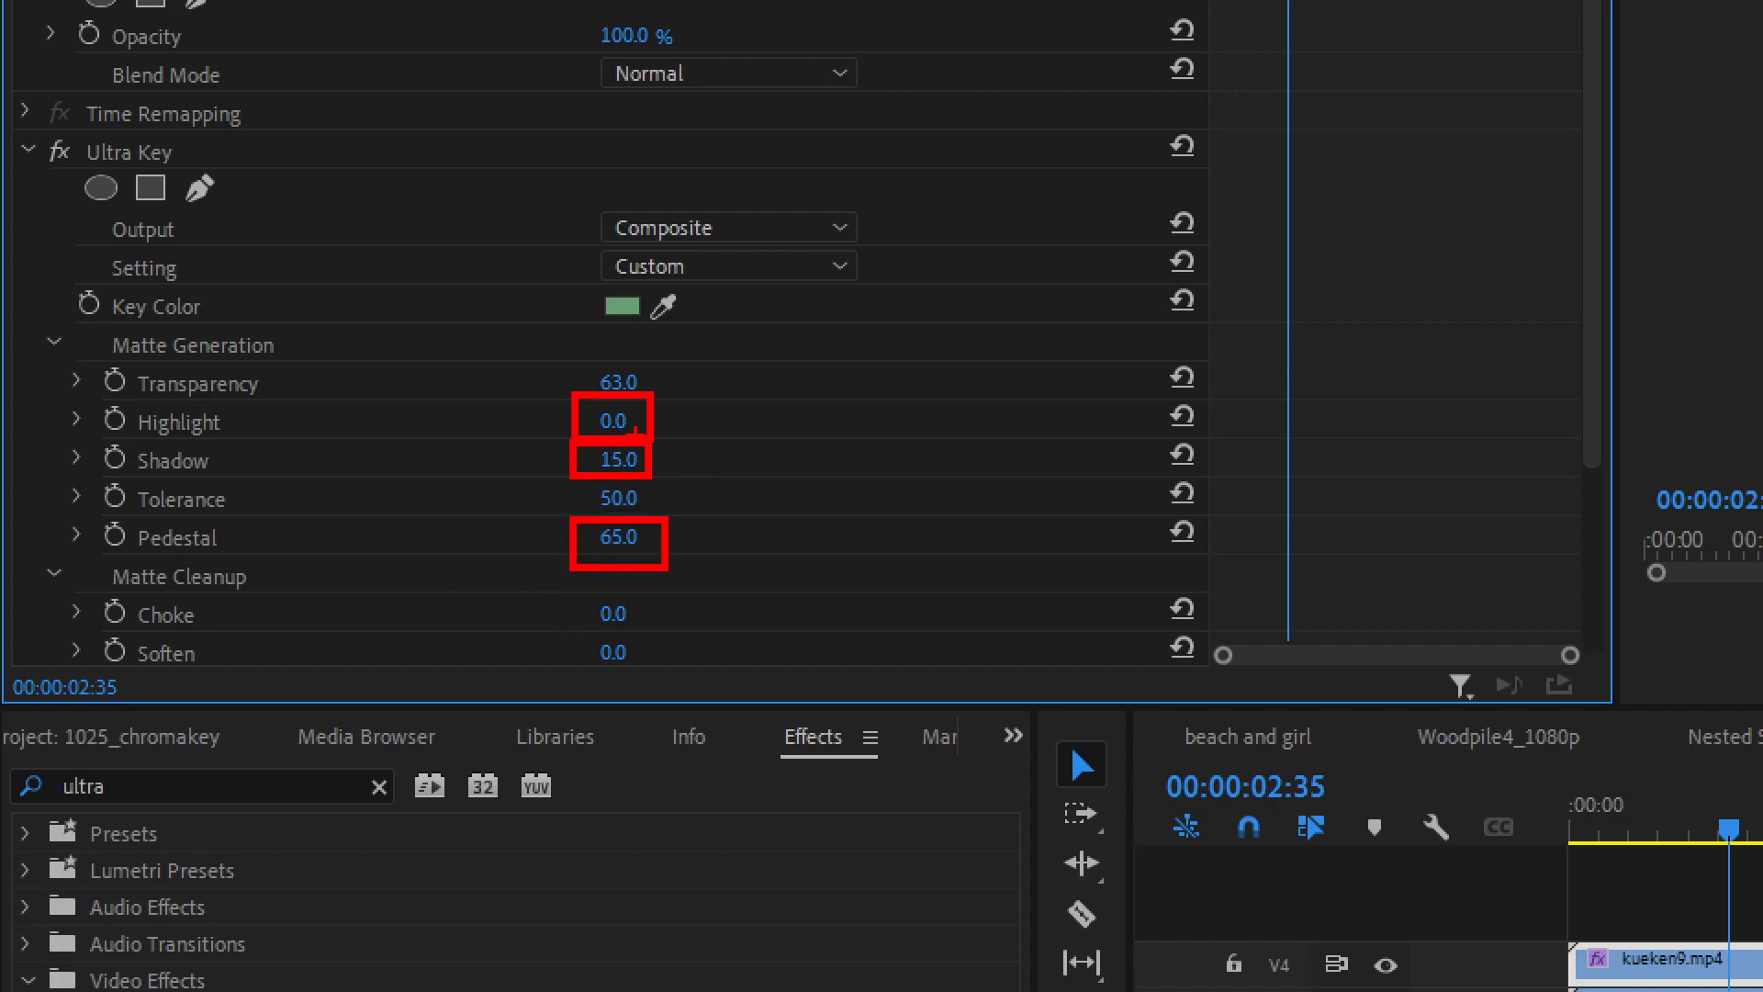
left_click_drag(569, 360, 667, 406)
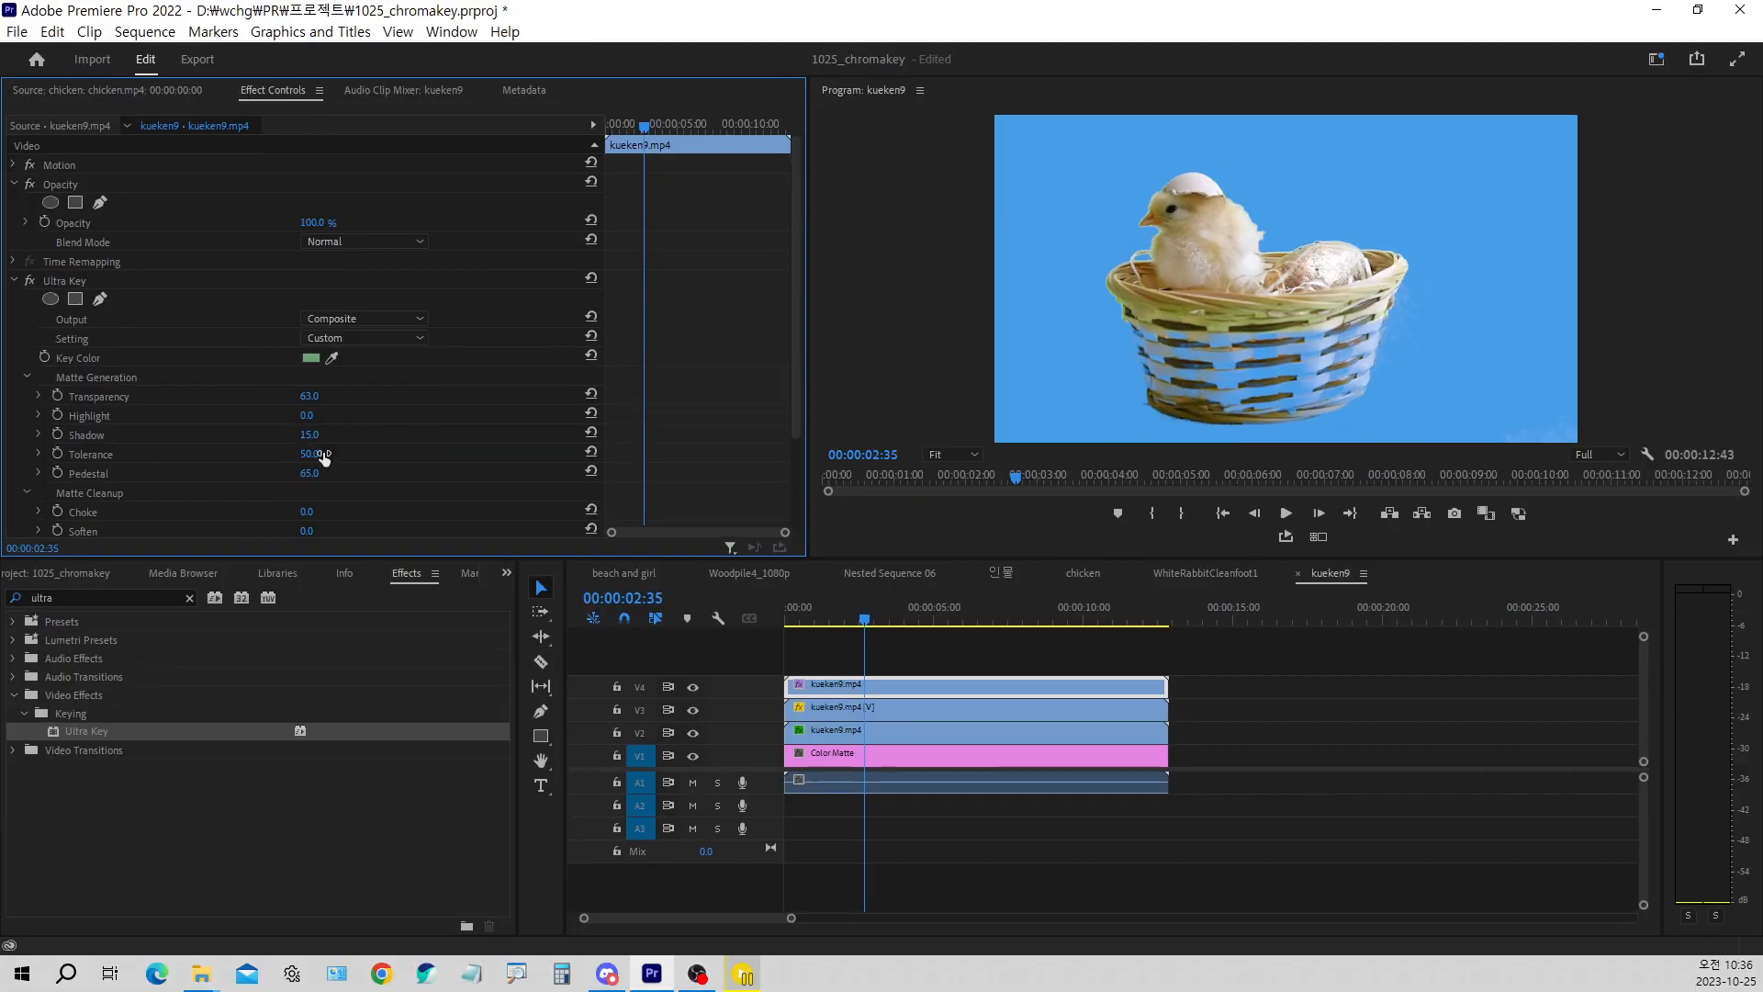
Set the V4 clip's Ultra Key matte cleanup to Contrast 36, Mid Point 0 and Soften 3
scroll(694, 467, "down", 4)
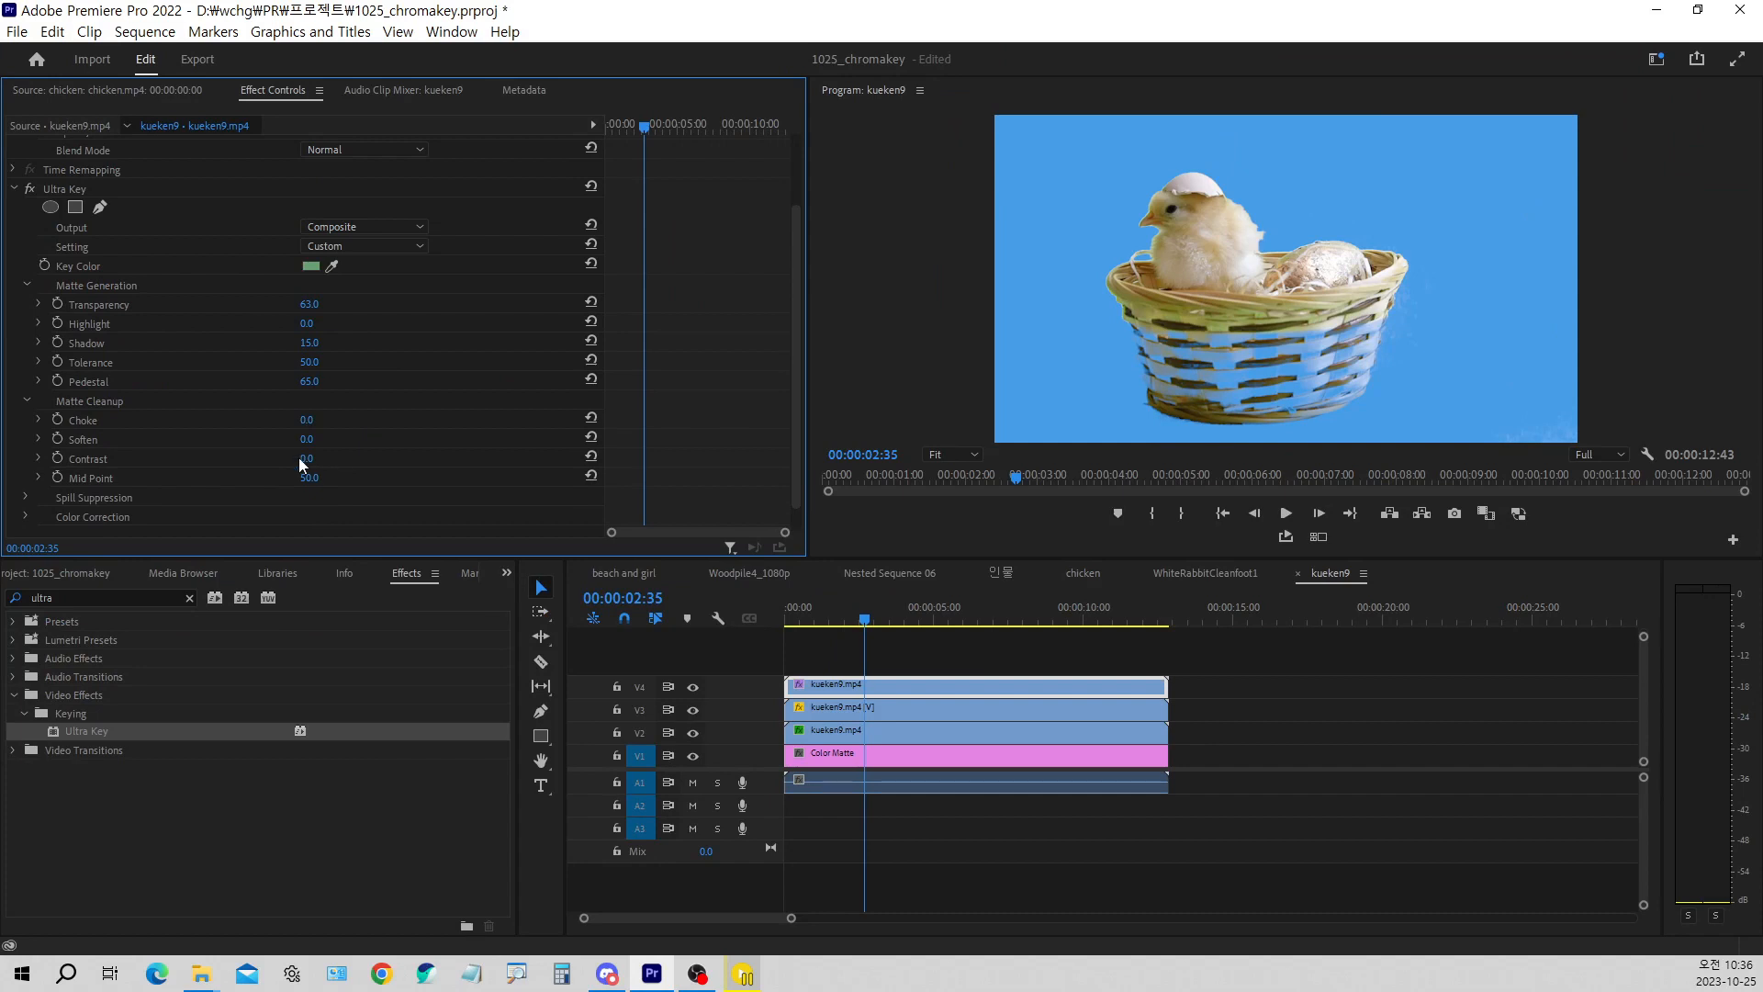
left_click_drag(305, 460, 264, 478)
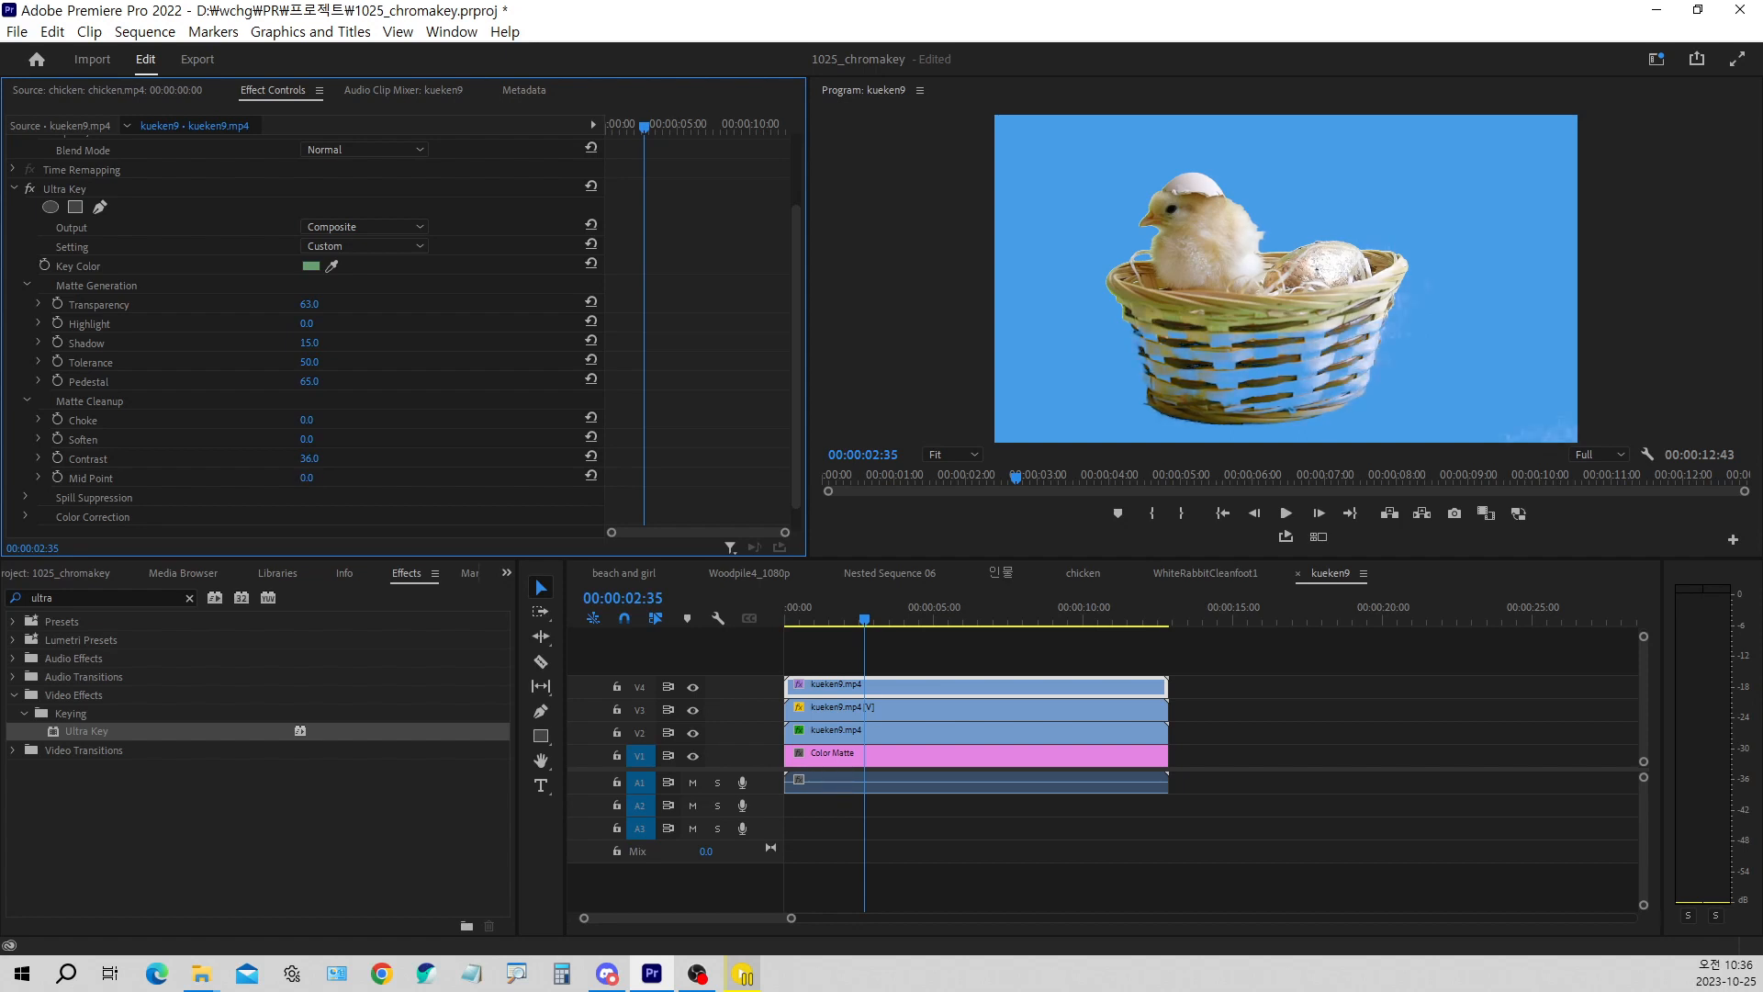
mouse_move(307, 439)
left_mouse_down()
mouse_move(335, 439)
mouse_move(310, 439)
left_mouse_up()
left_click(311, 439)
type("3")
key("Return")
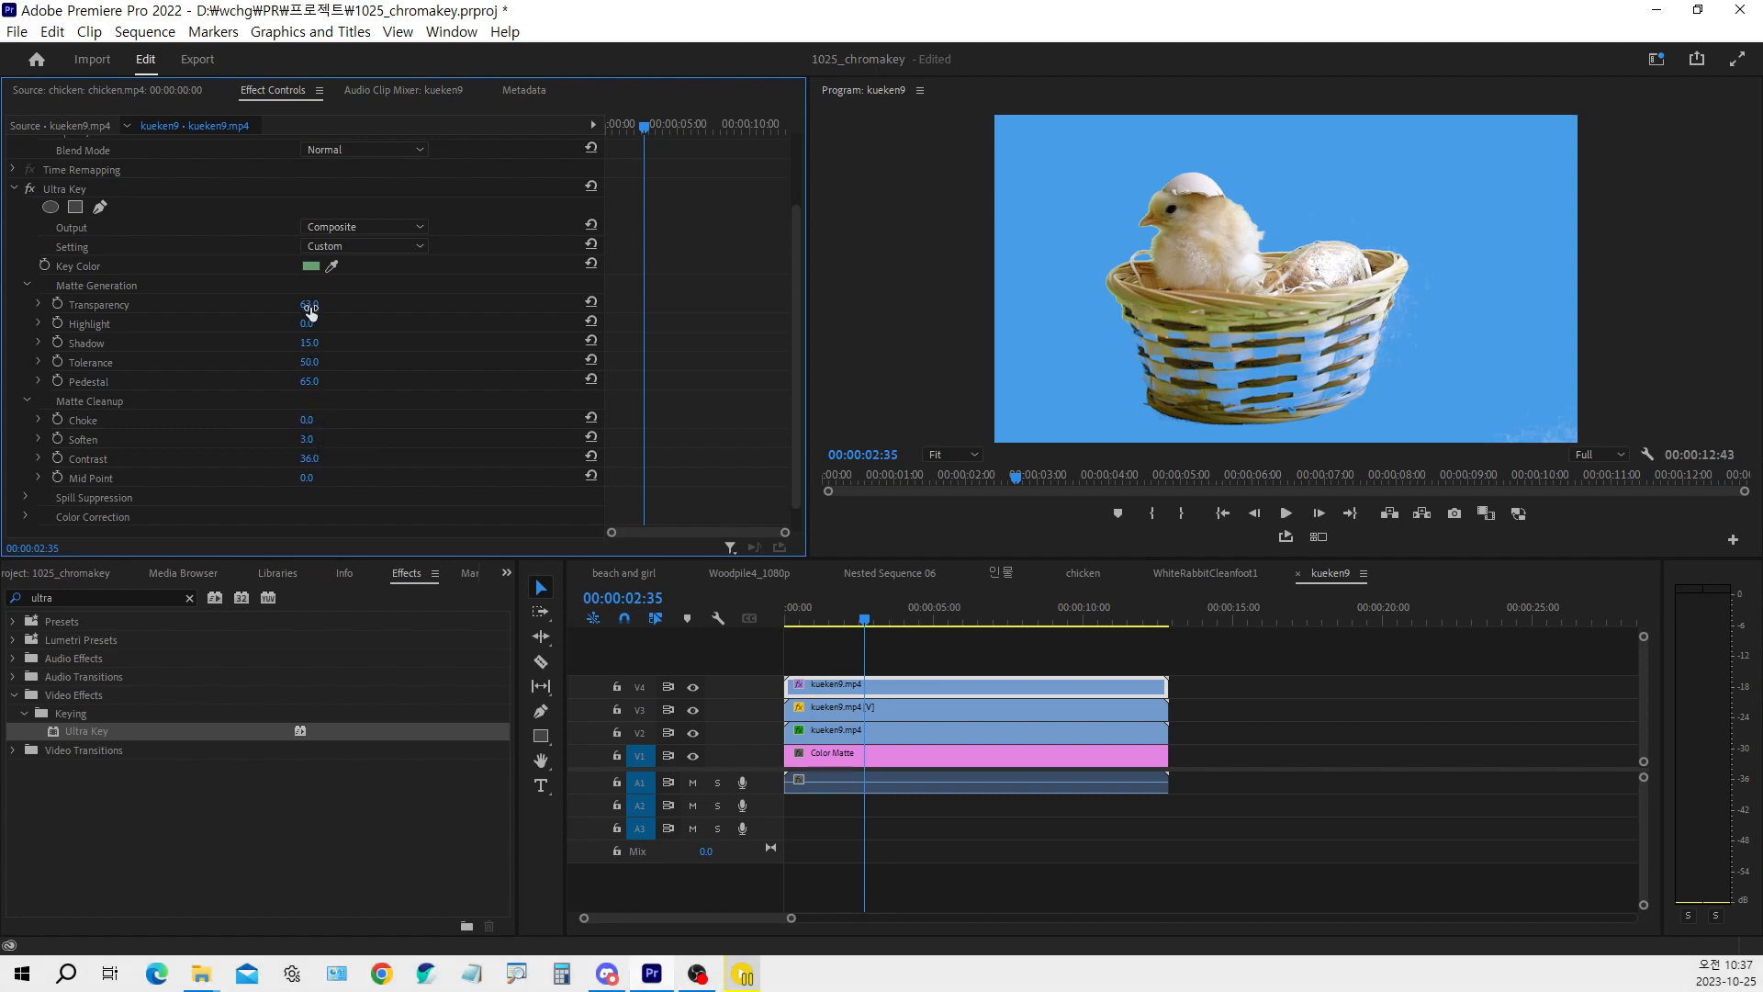
left_click_drag(310, 305, 330, 380)
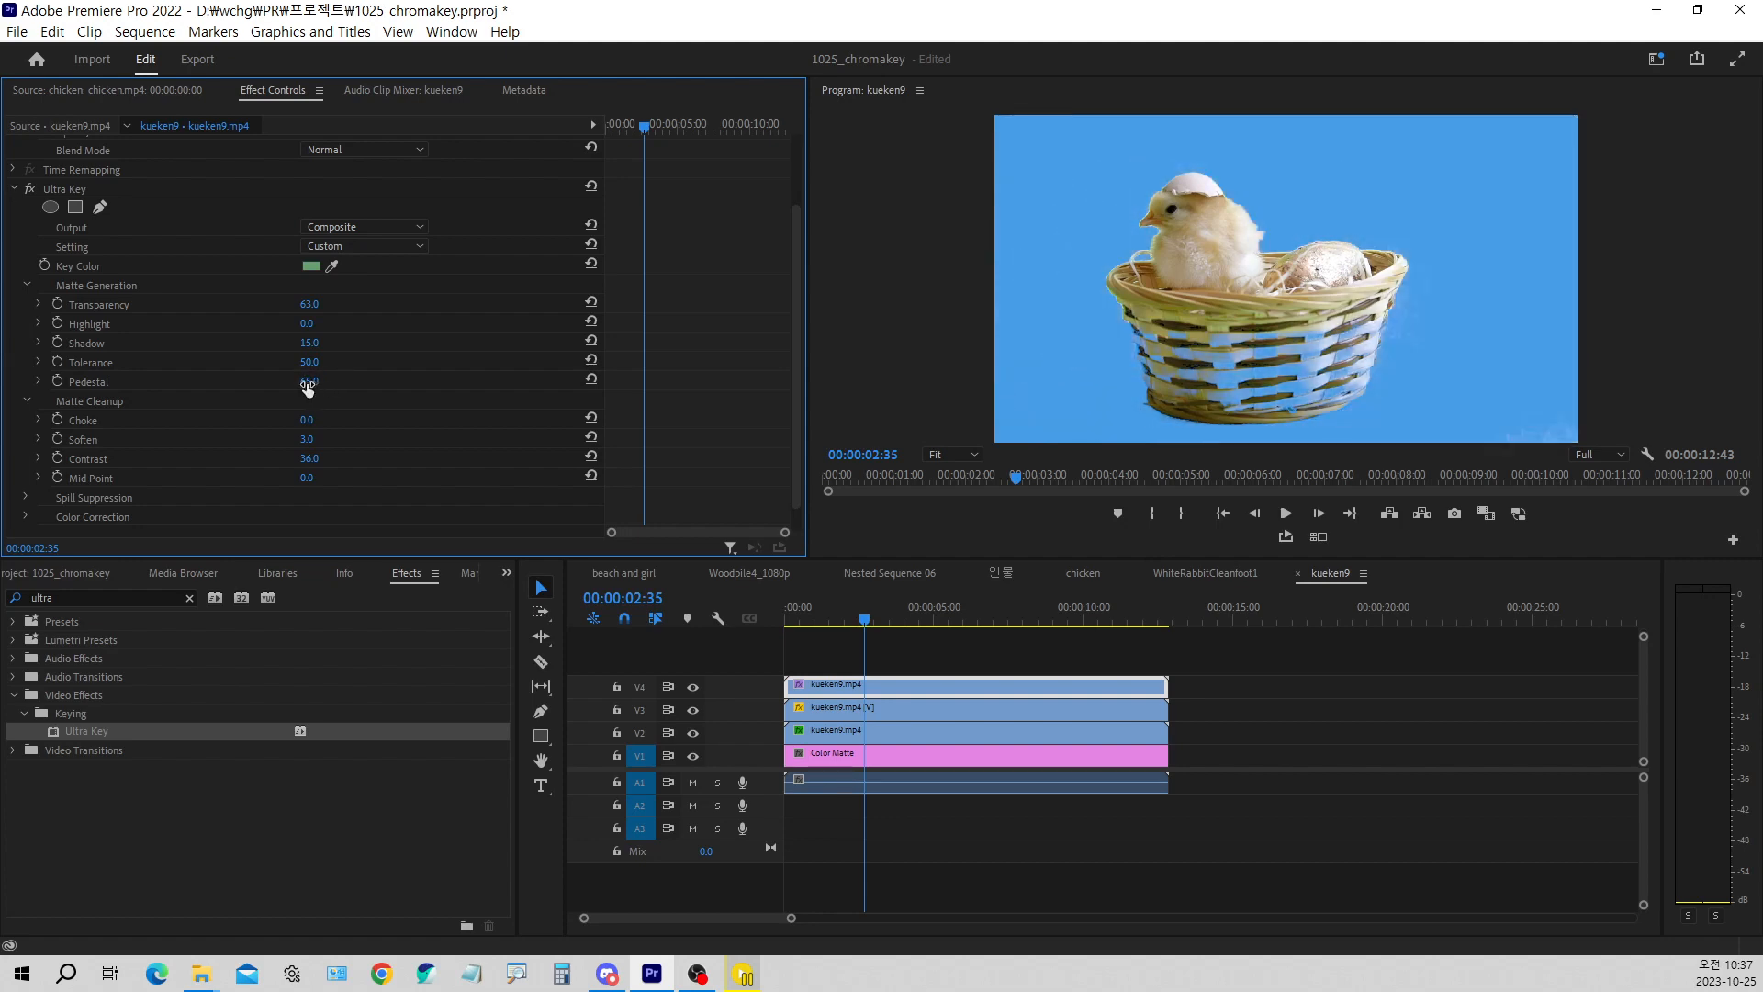
Remove the Ultra Key effect from the kueken9 clip on track V4
scroll(138, 294, "up", 1)
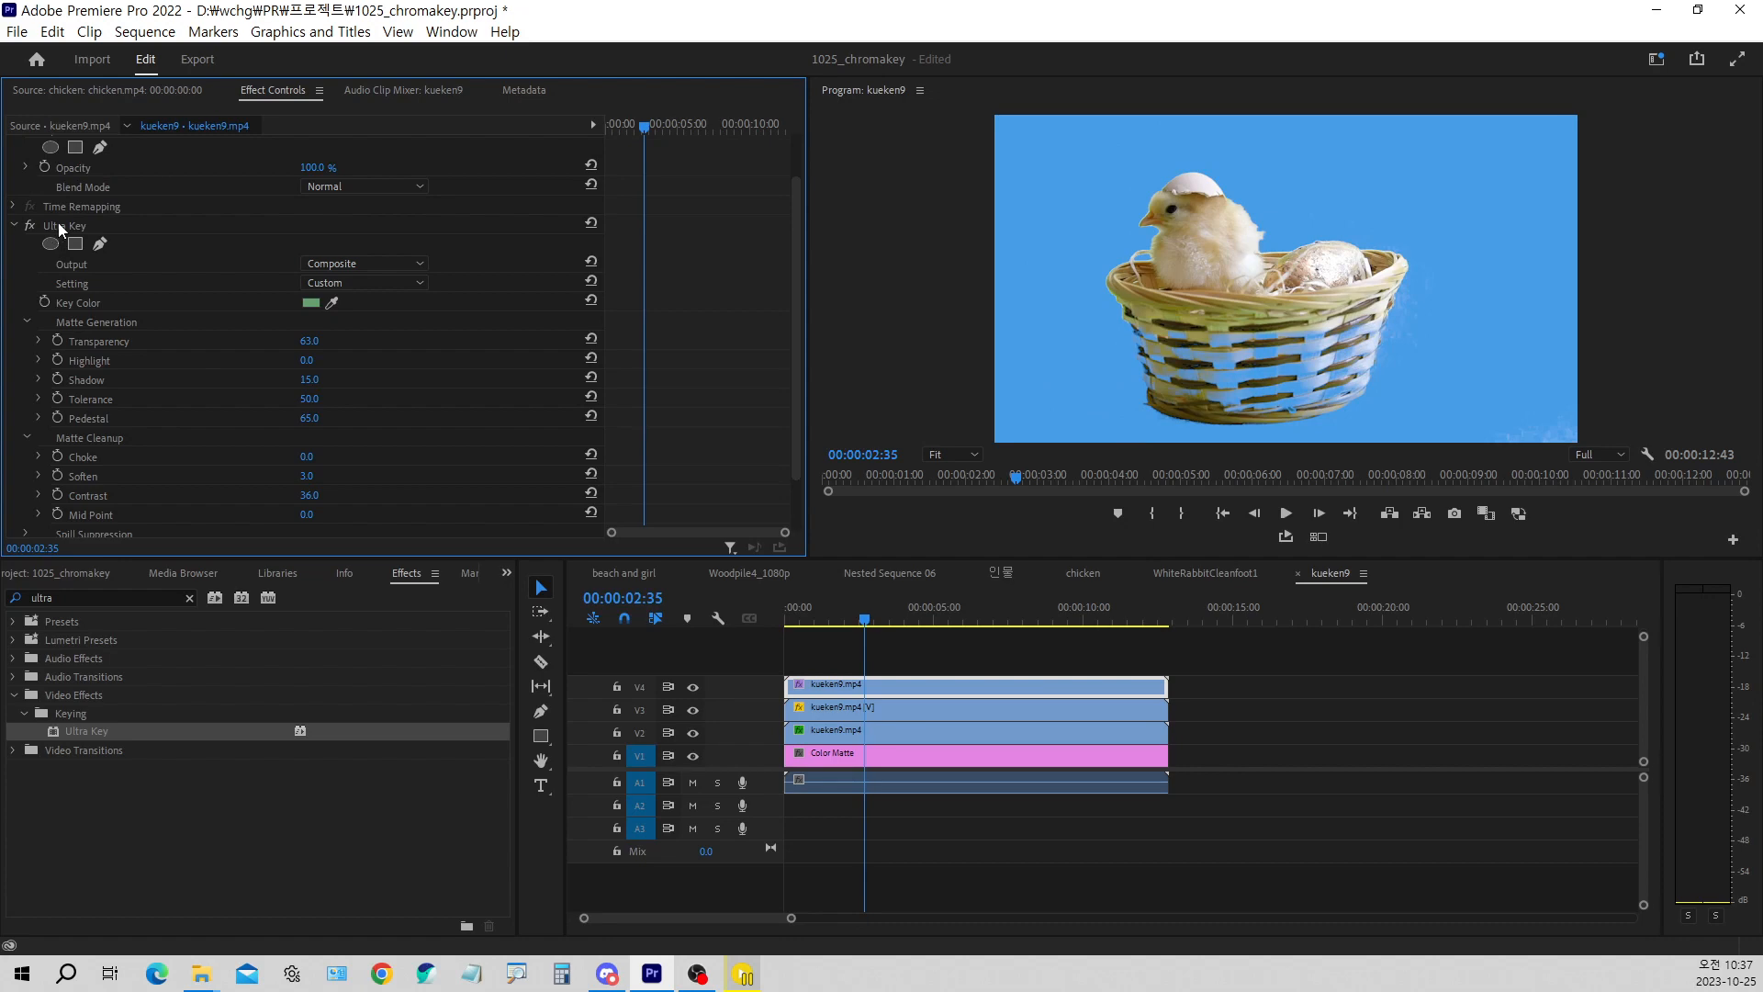
left_click(58, 226)
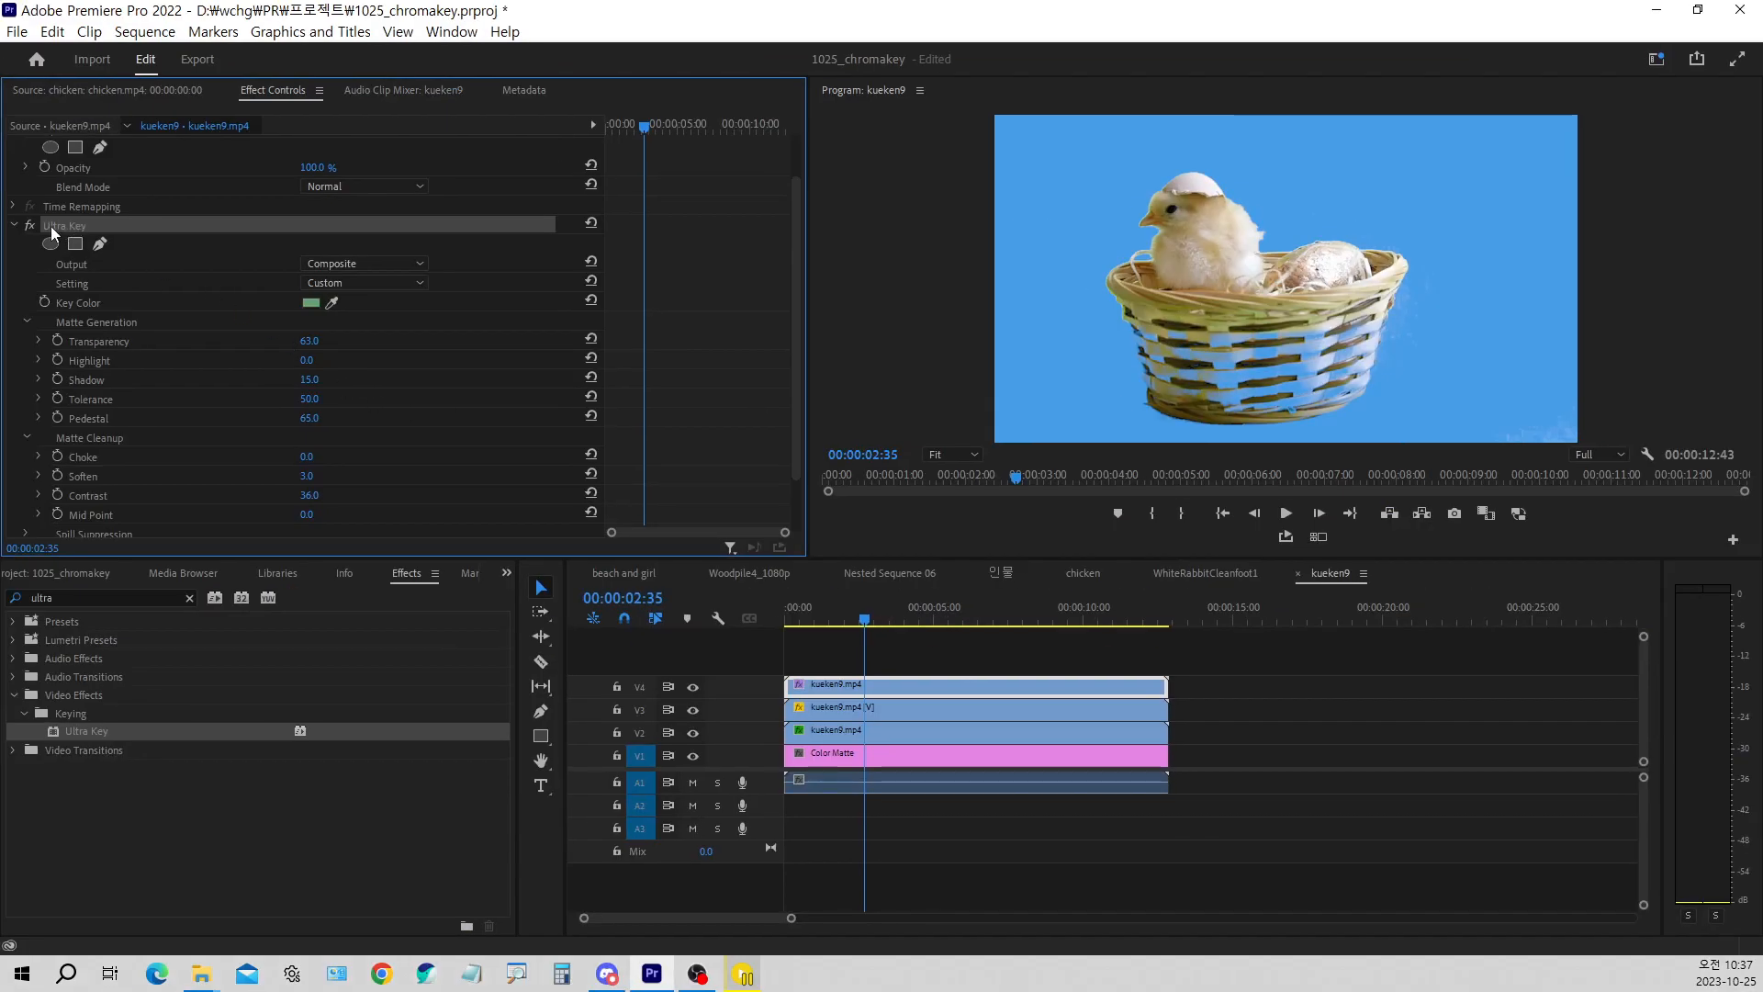
key("Delete")
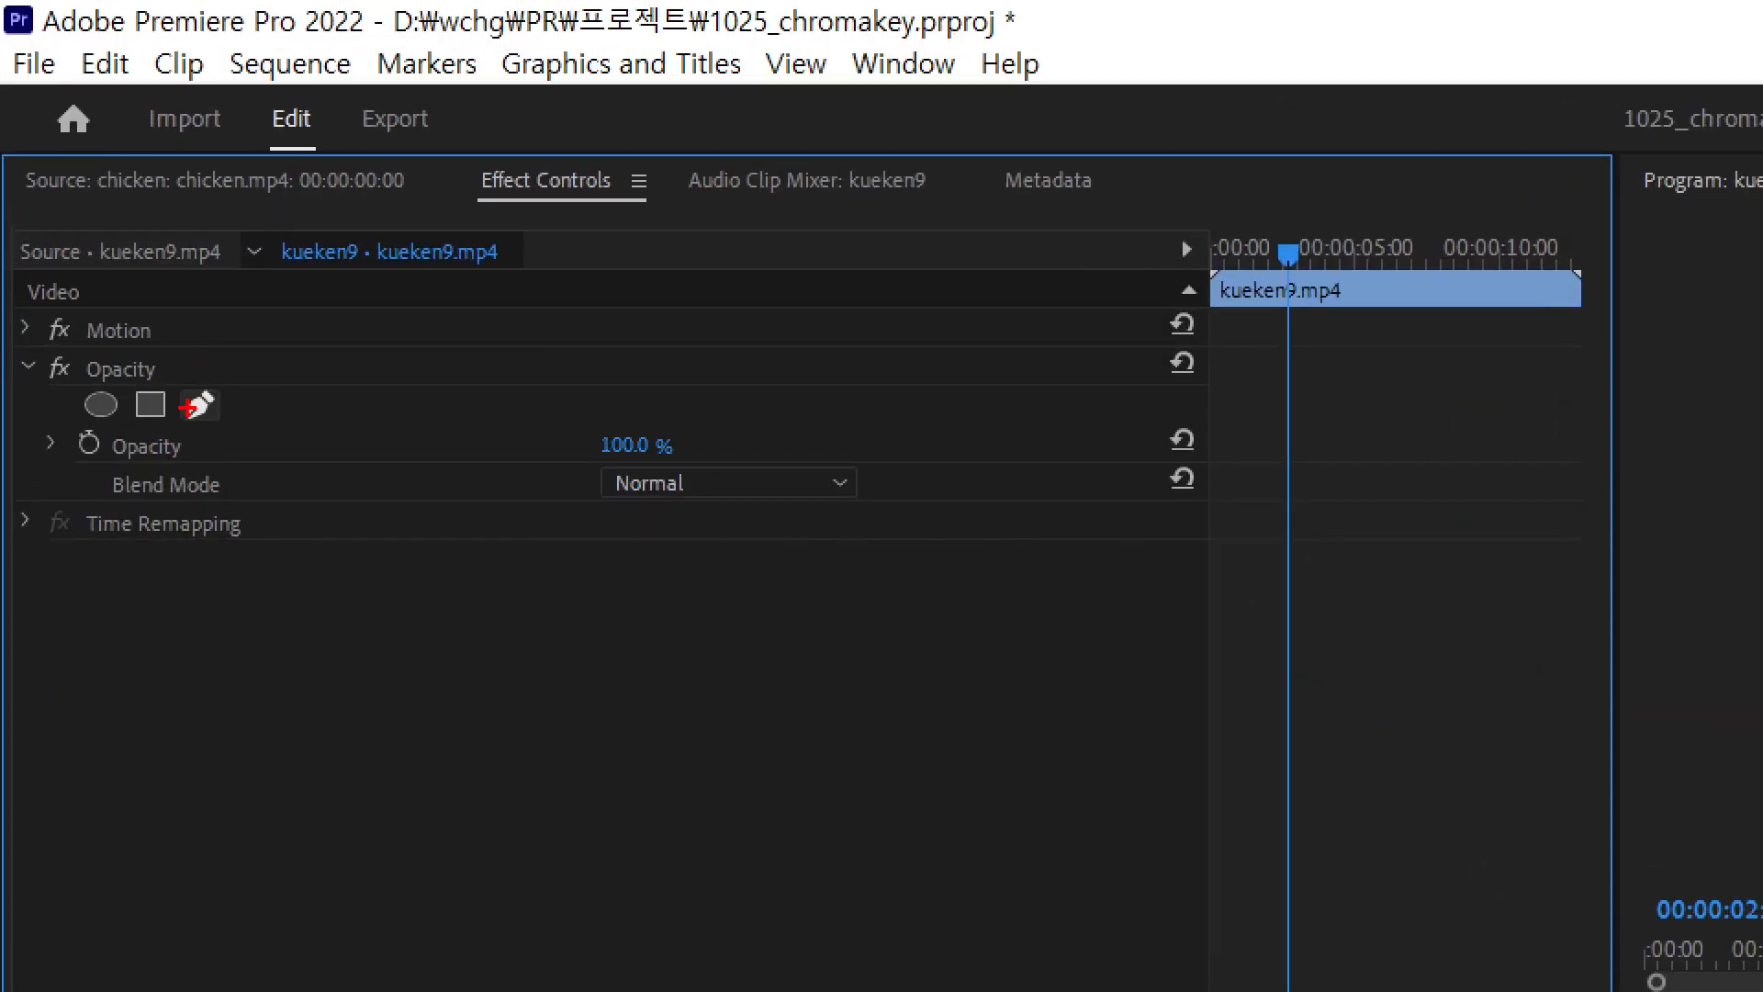
left_click_drag(178, 386, 230, 438)
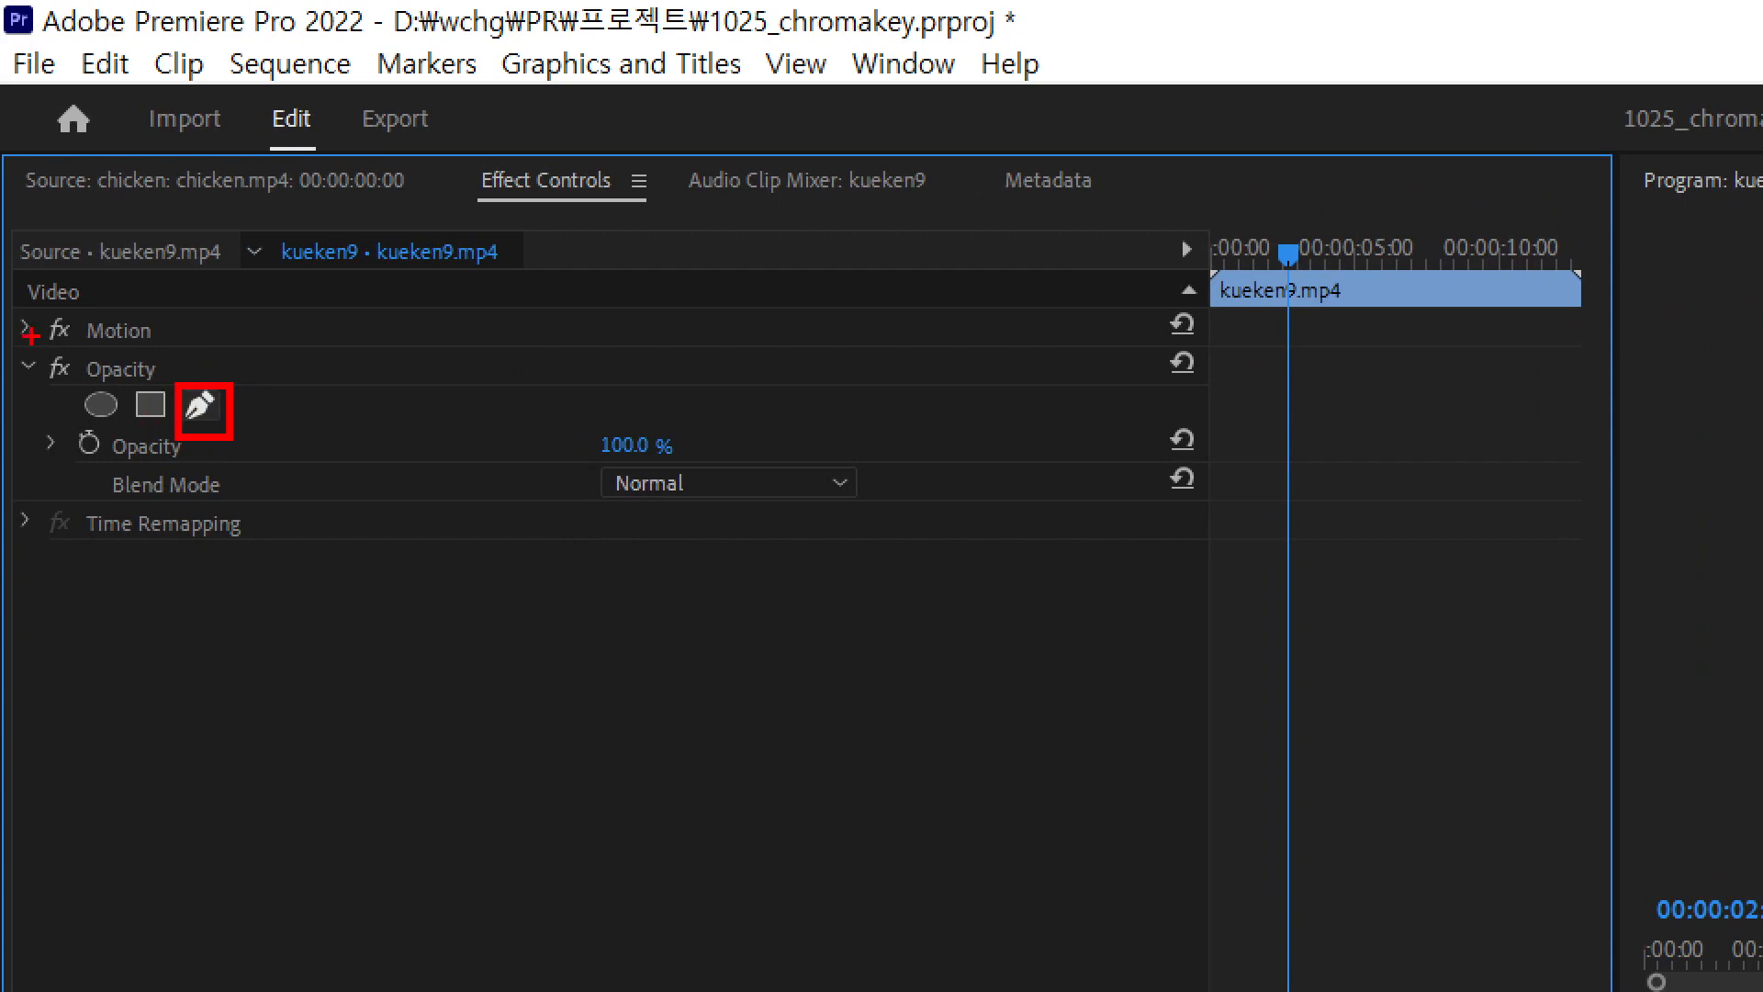
mouse_move(24, 349)
left_mouse_down()
mouse_move(101, 382)
mouse_move(174, 384)
left_mouse_up()
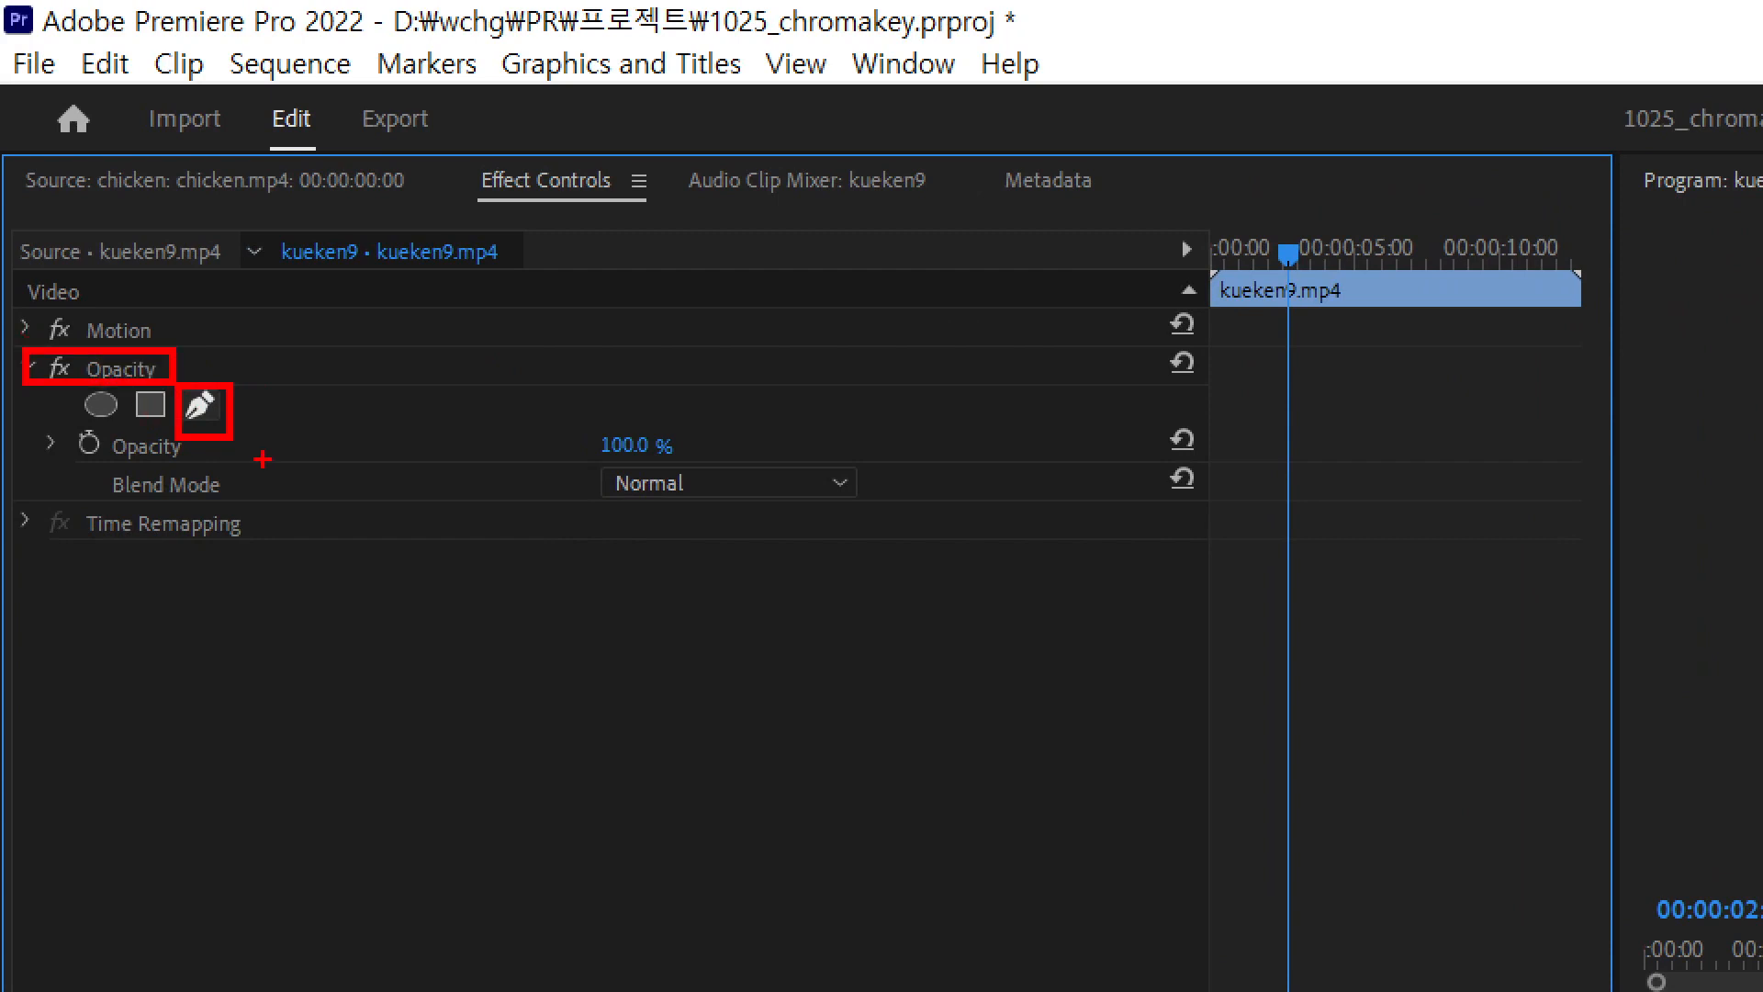
key("Escape")
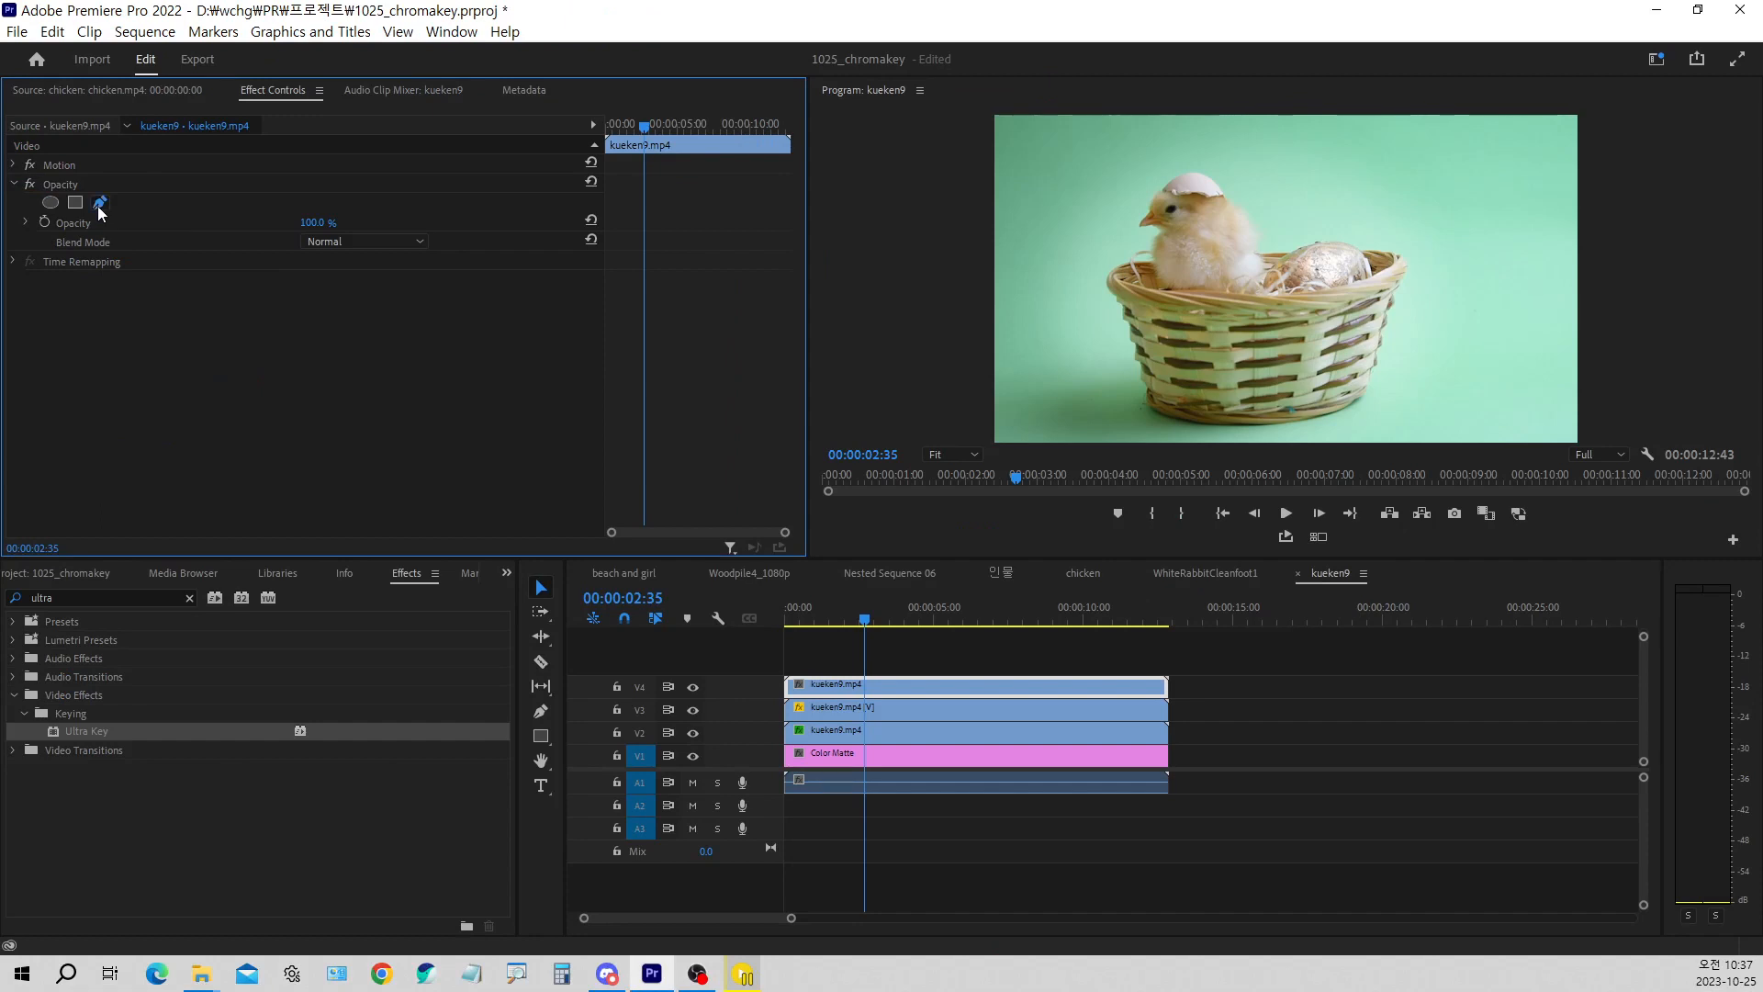
Start a free-draw opacity mask on the V4 clip with its first points below the rim on the basket's left edge
left_click(99, 202)
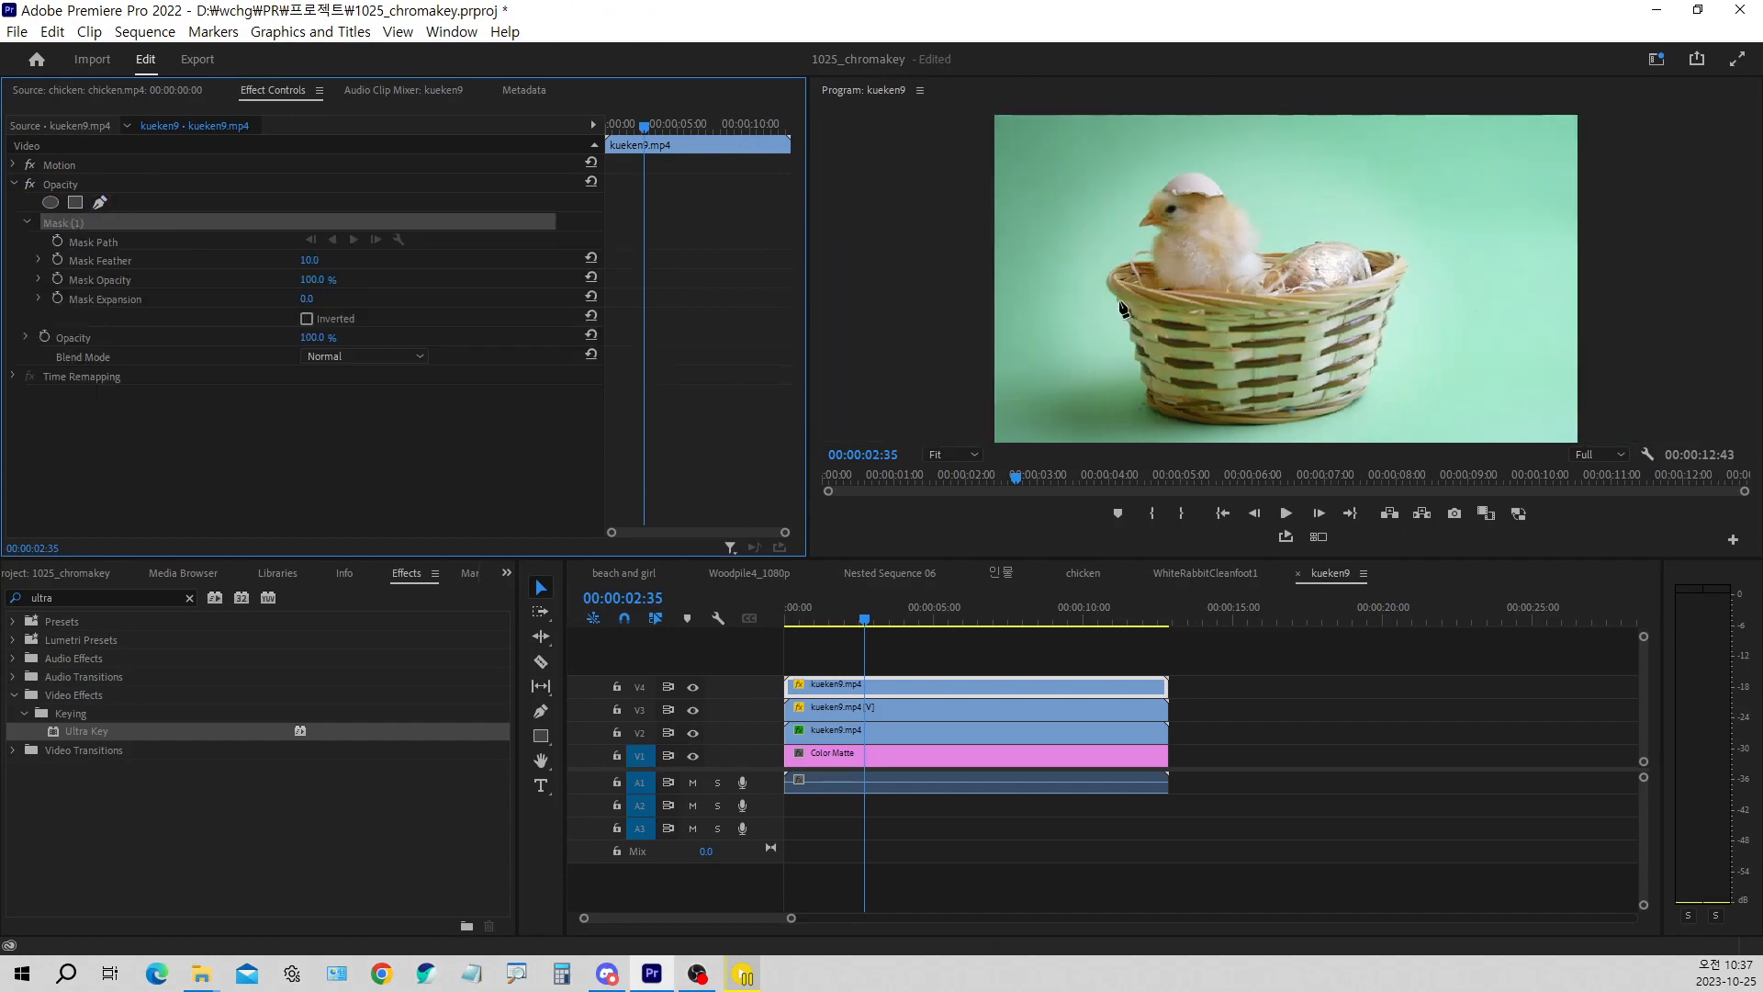
left_click(1116, 297)
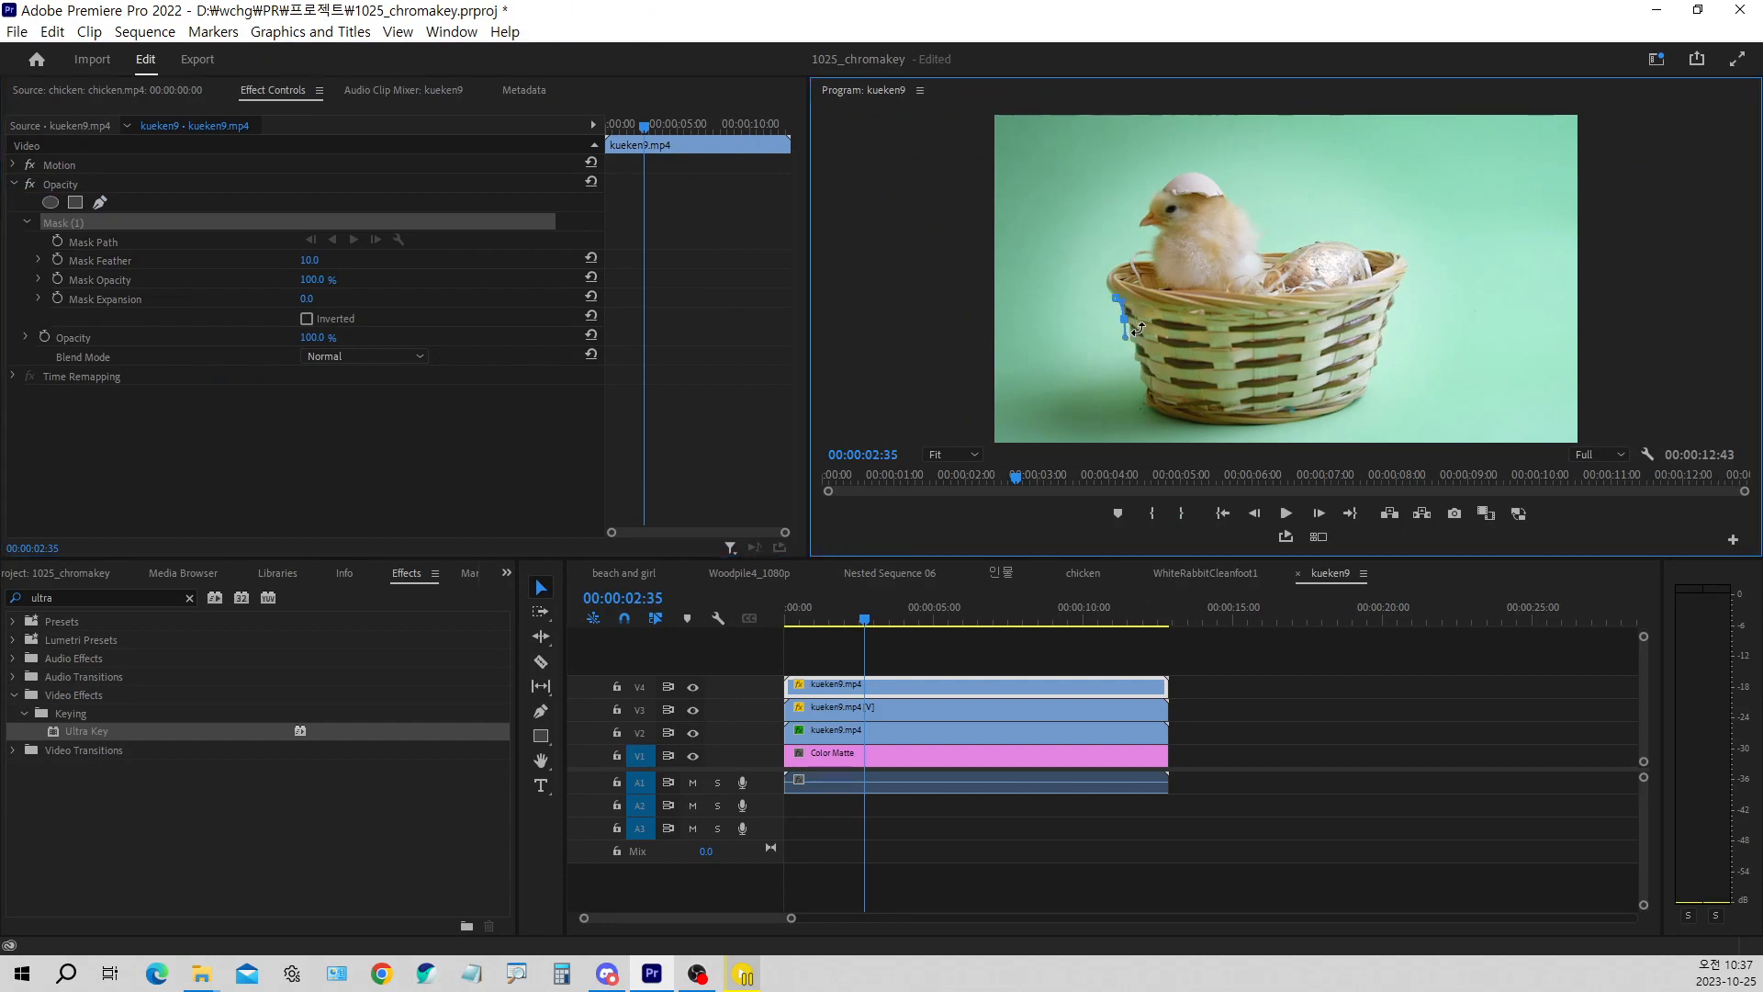
left_click(1125, 336)
left_click(1139, 342)
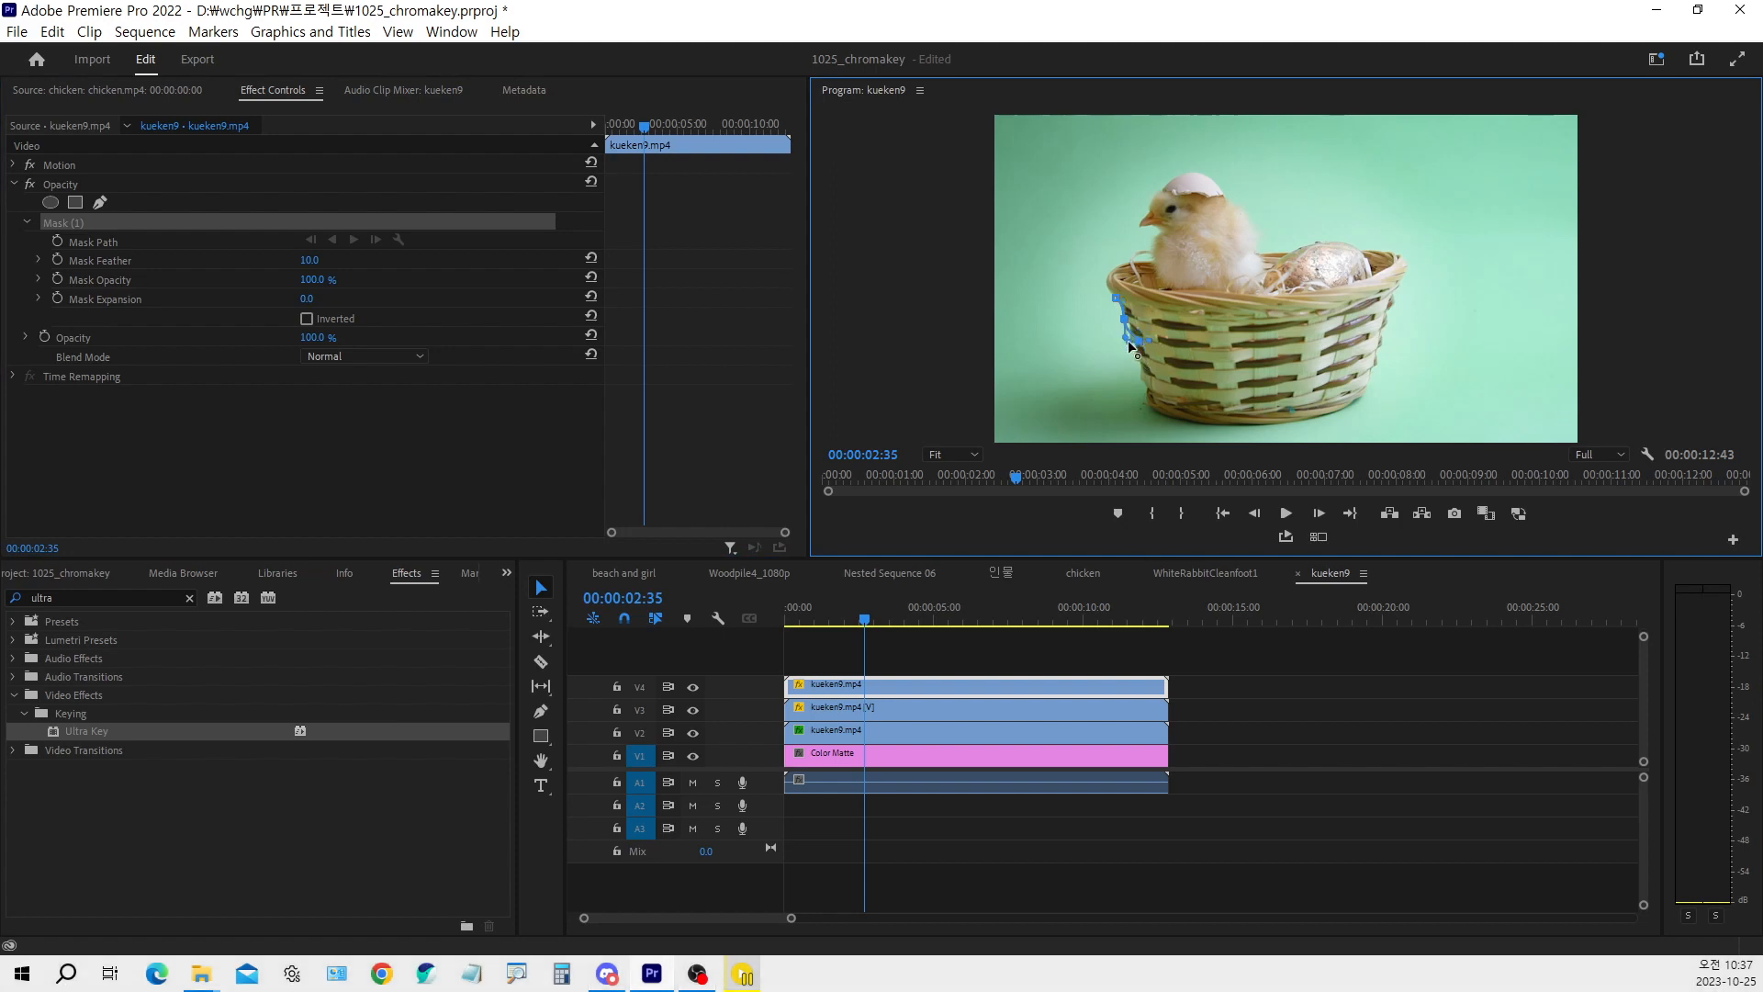
left_click_drag(1129, 351, 1138, 352)
Fit the first mask points and curves to the basket's upper left edge and add further points down the weave
left_click(979, 453)
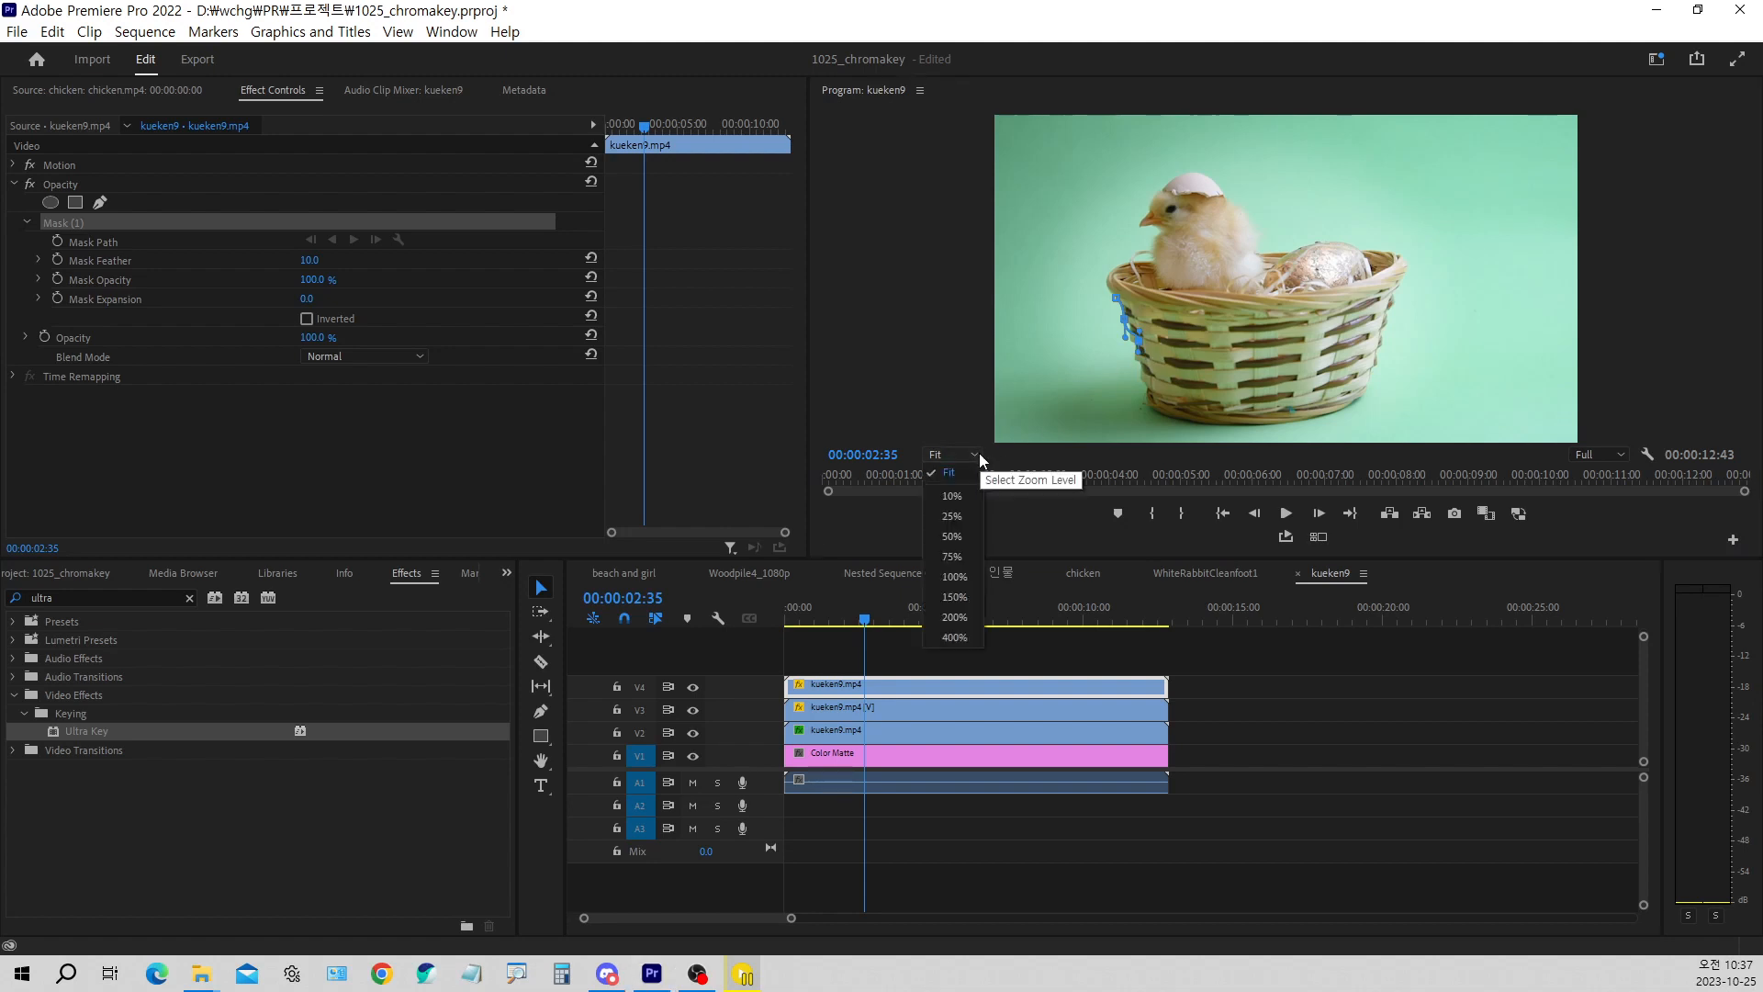
left_click(964, 598)
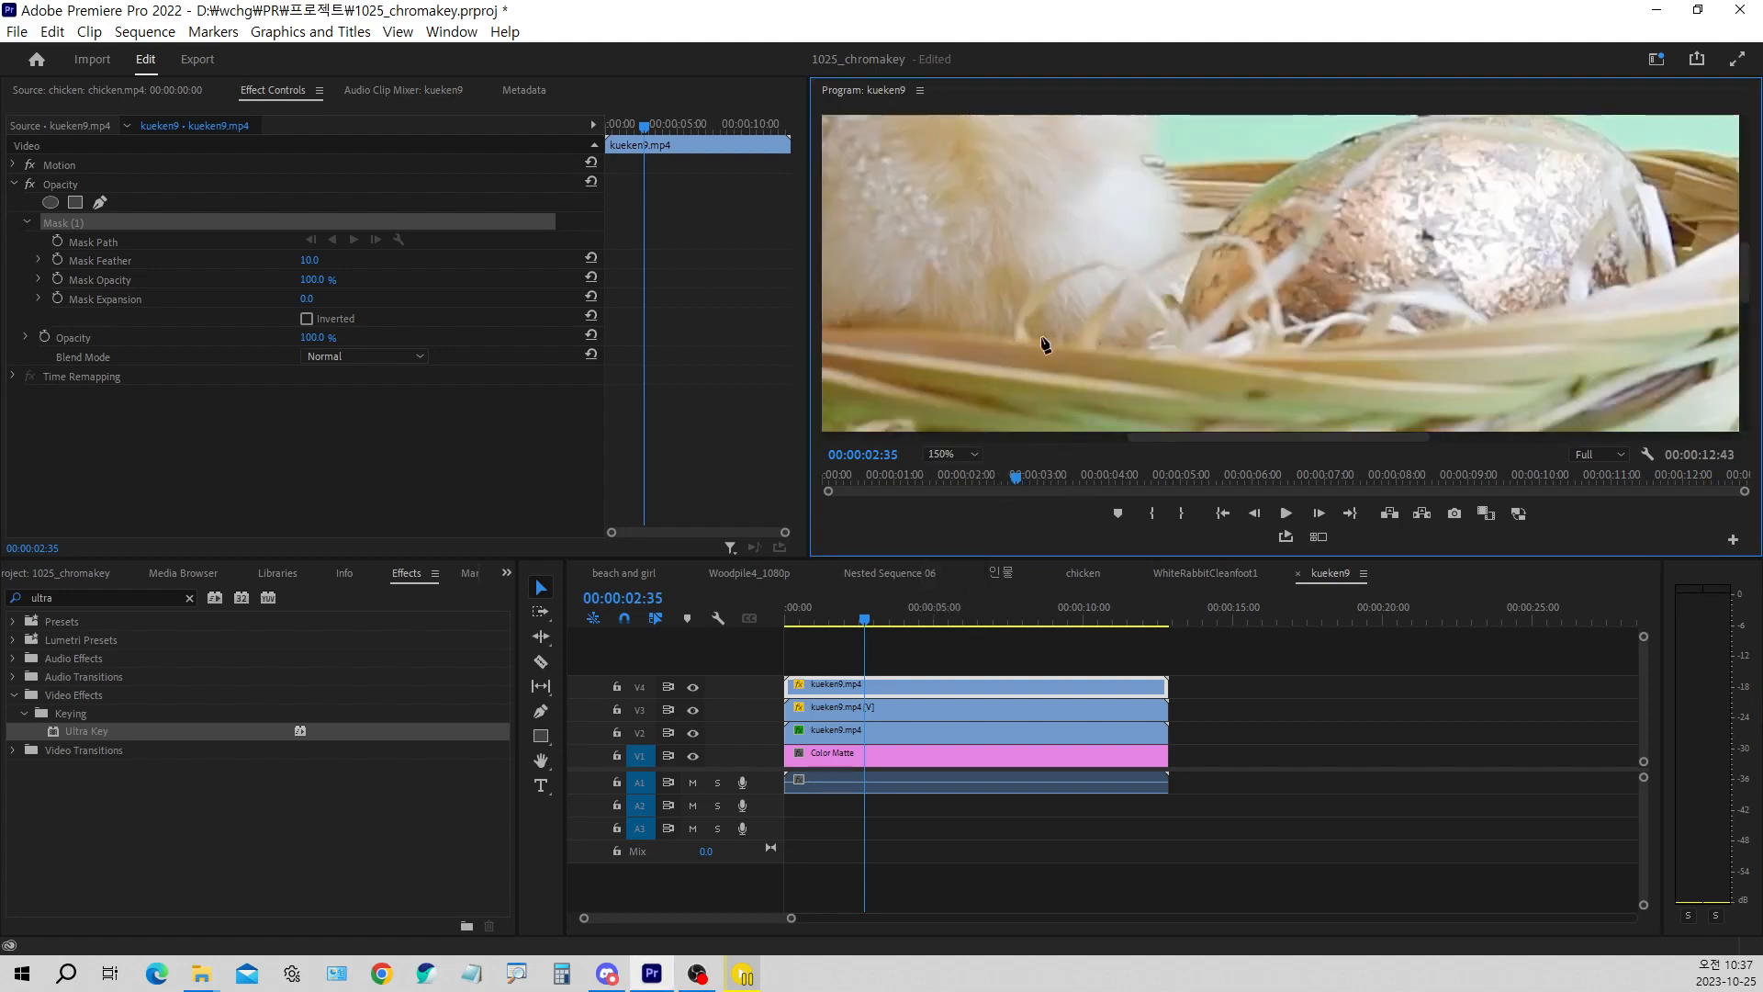
key("h")
left_click_drag(1096, 405, 1353, 236)
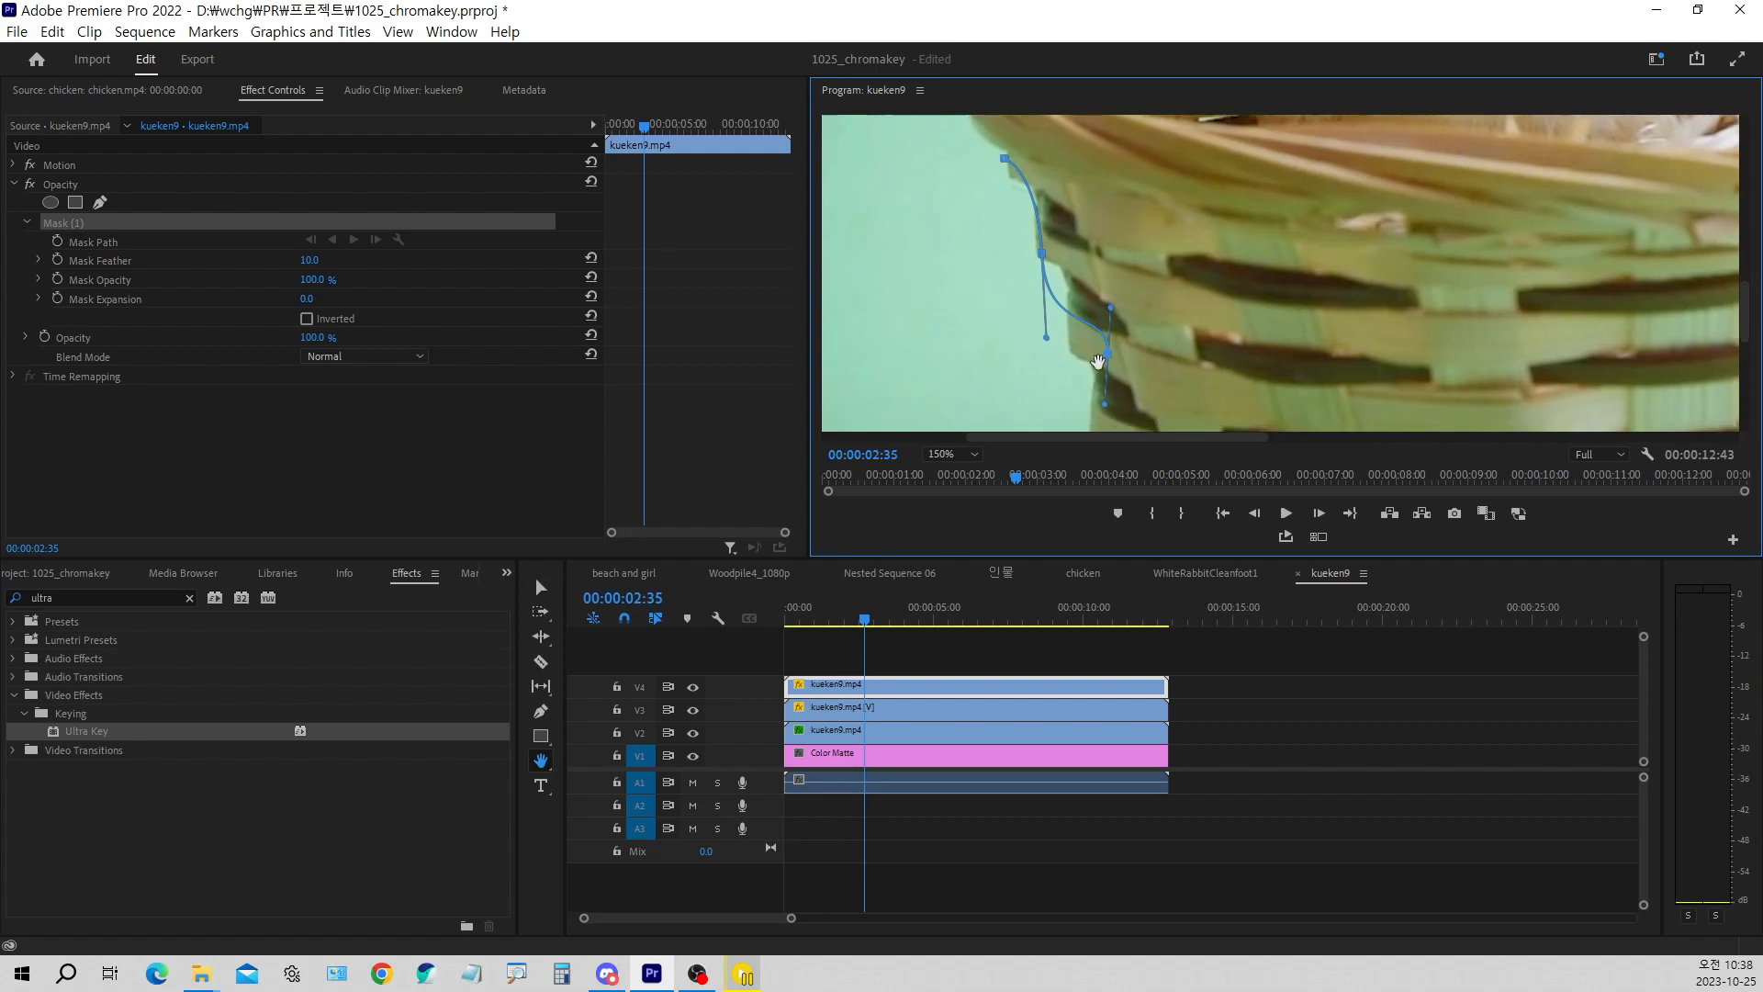
key("p")
left_click_drag(1111, 361, 1033, 214)
left_click_drag(1035, 134, 1039, 188)
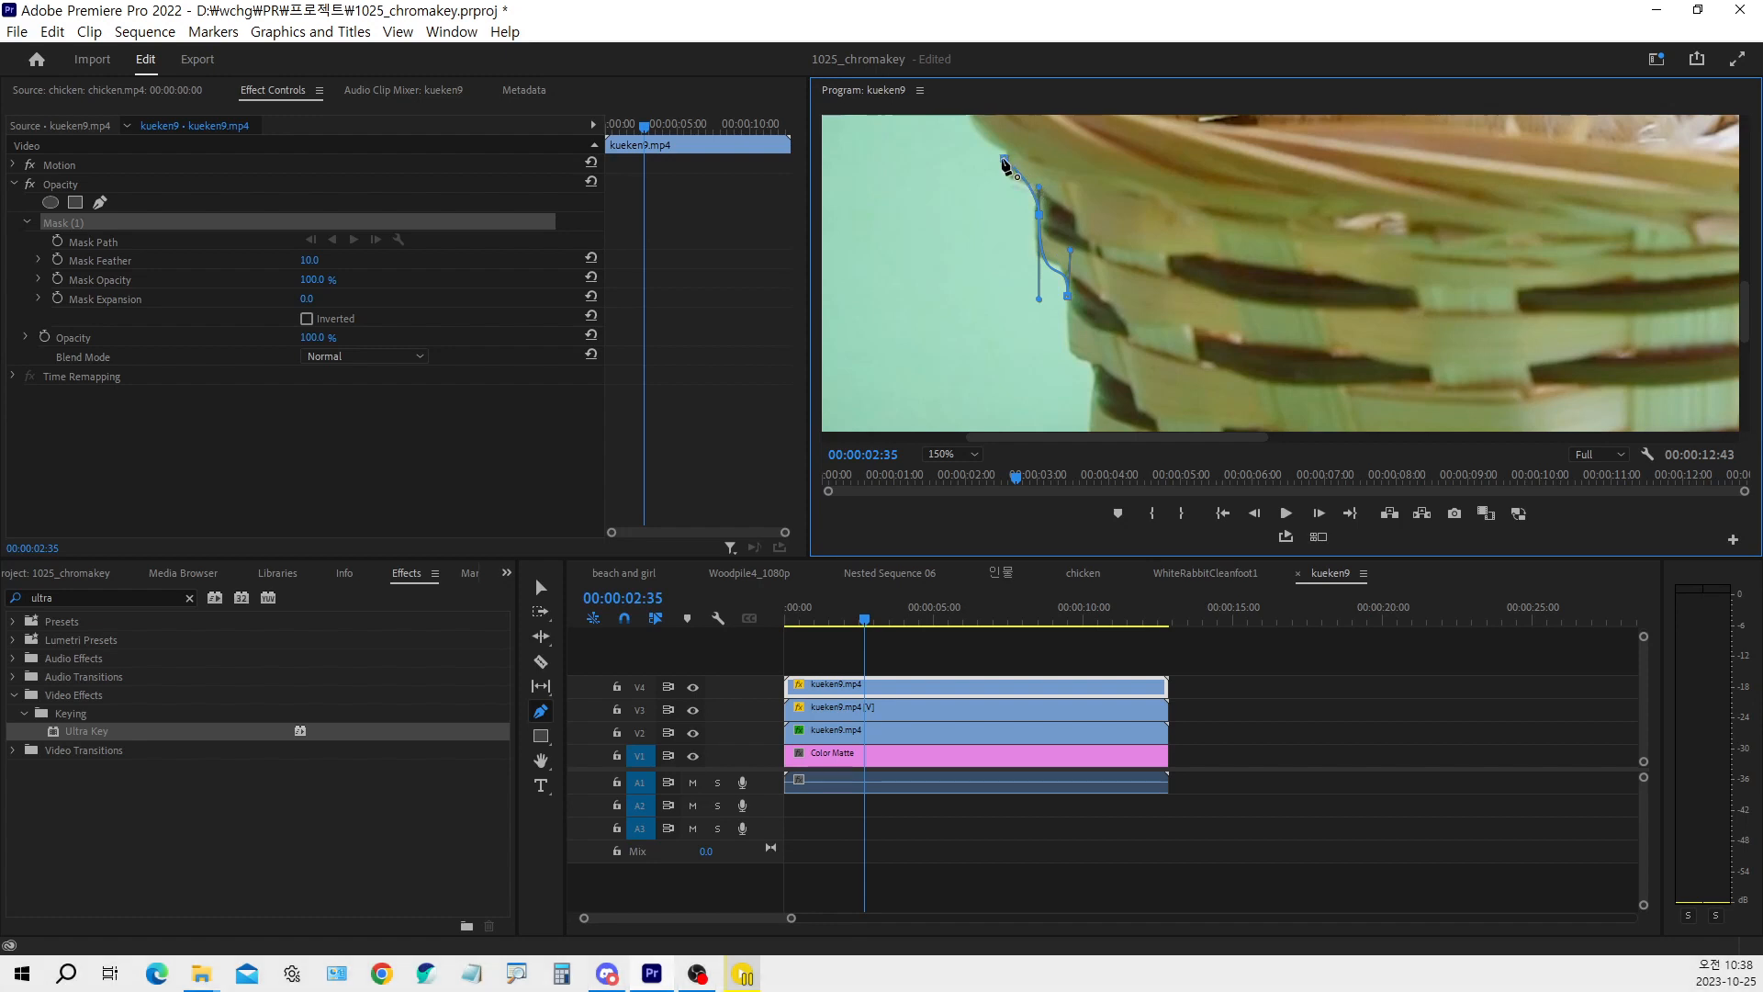
left_click(1064, 346)
left_click(1089, 364)
left_click(1109, 371)
Extend the opacity mask path down the lower half of the basket's left edge, following the weave
key("h")
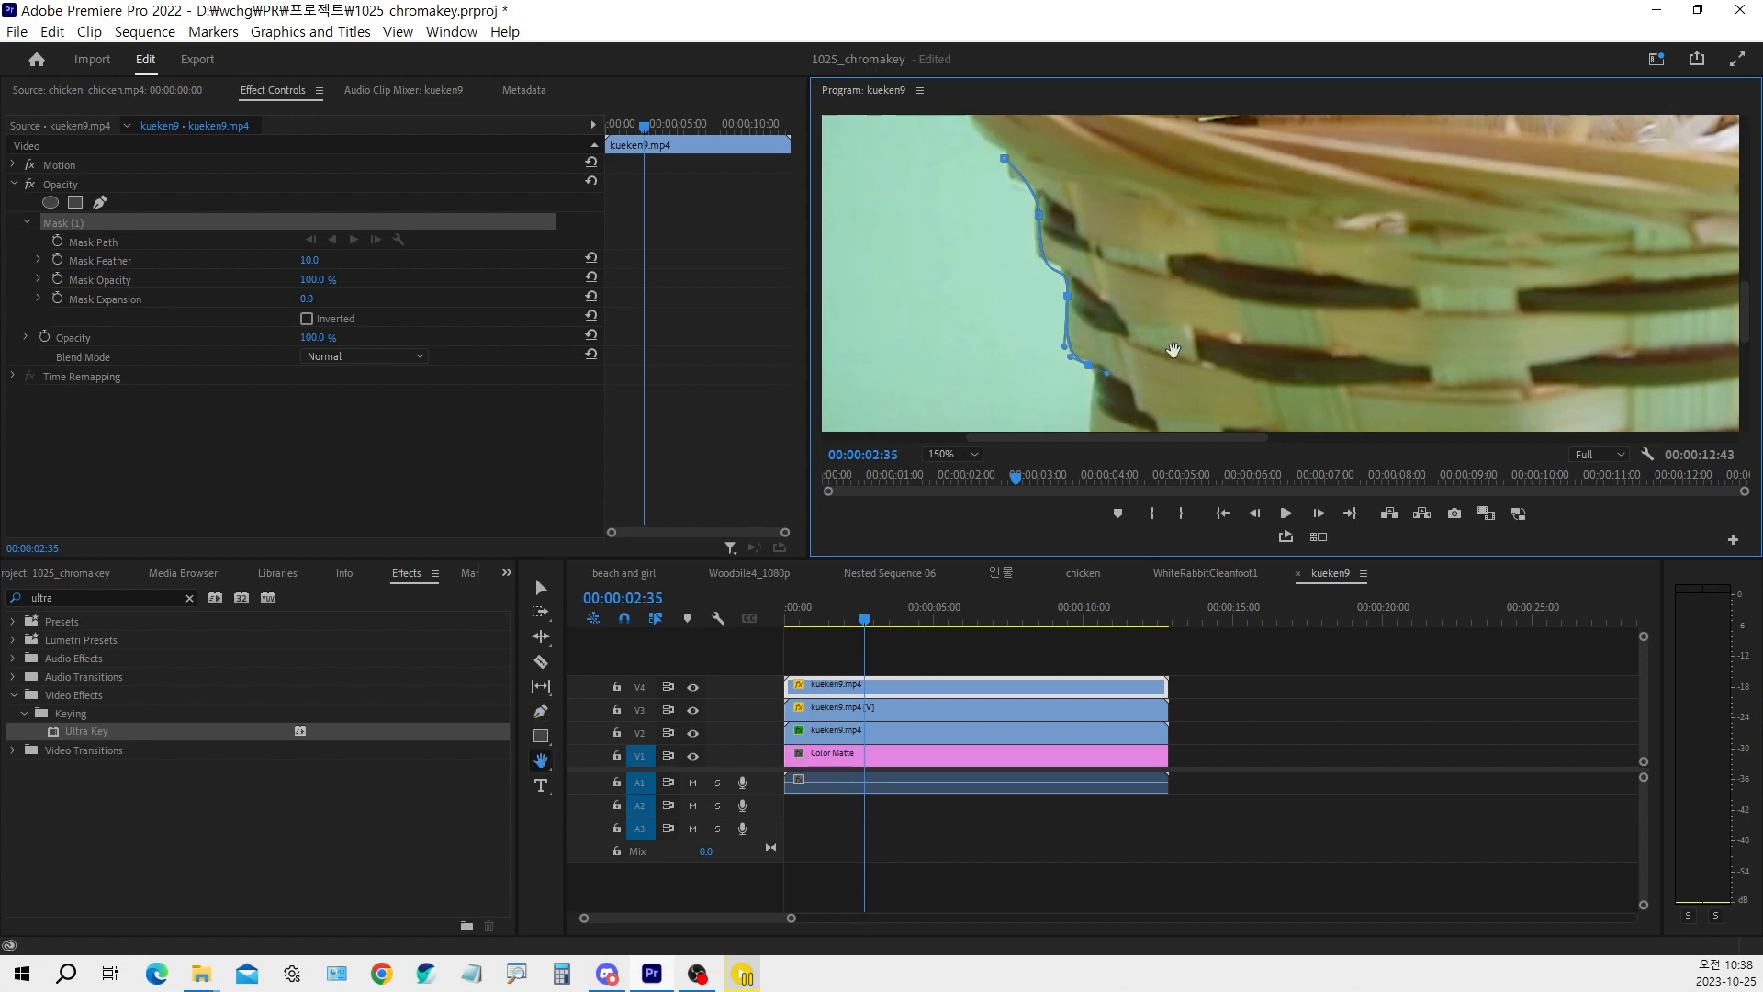
left_click_drag(1165, 371, 1164, 260)
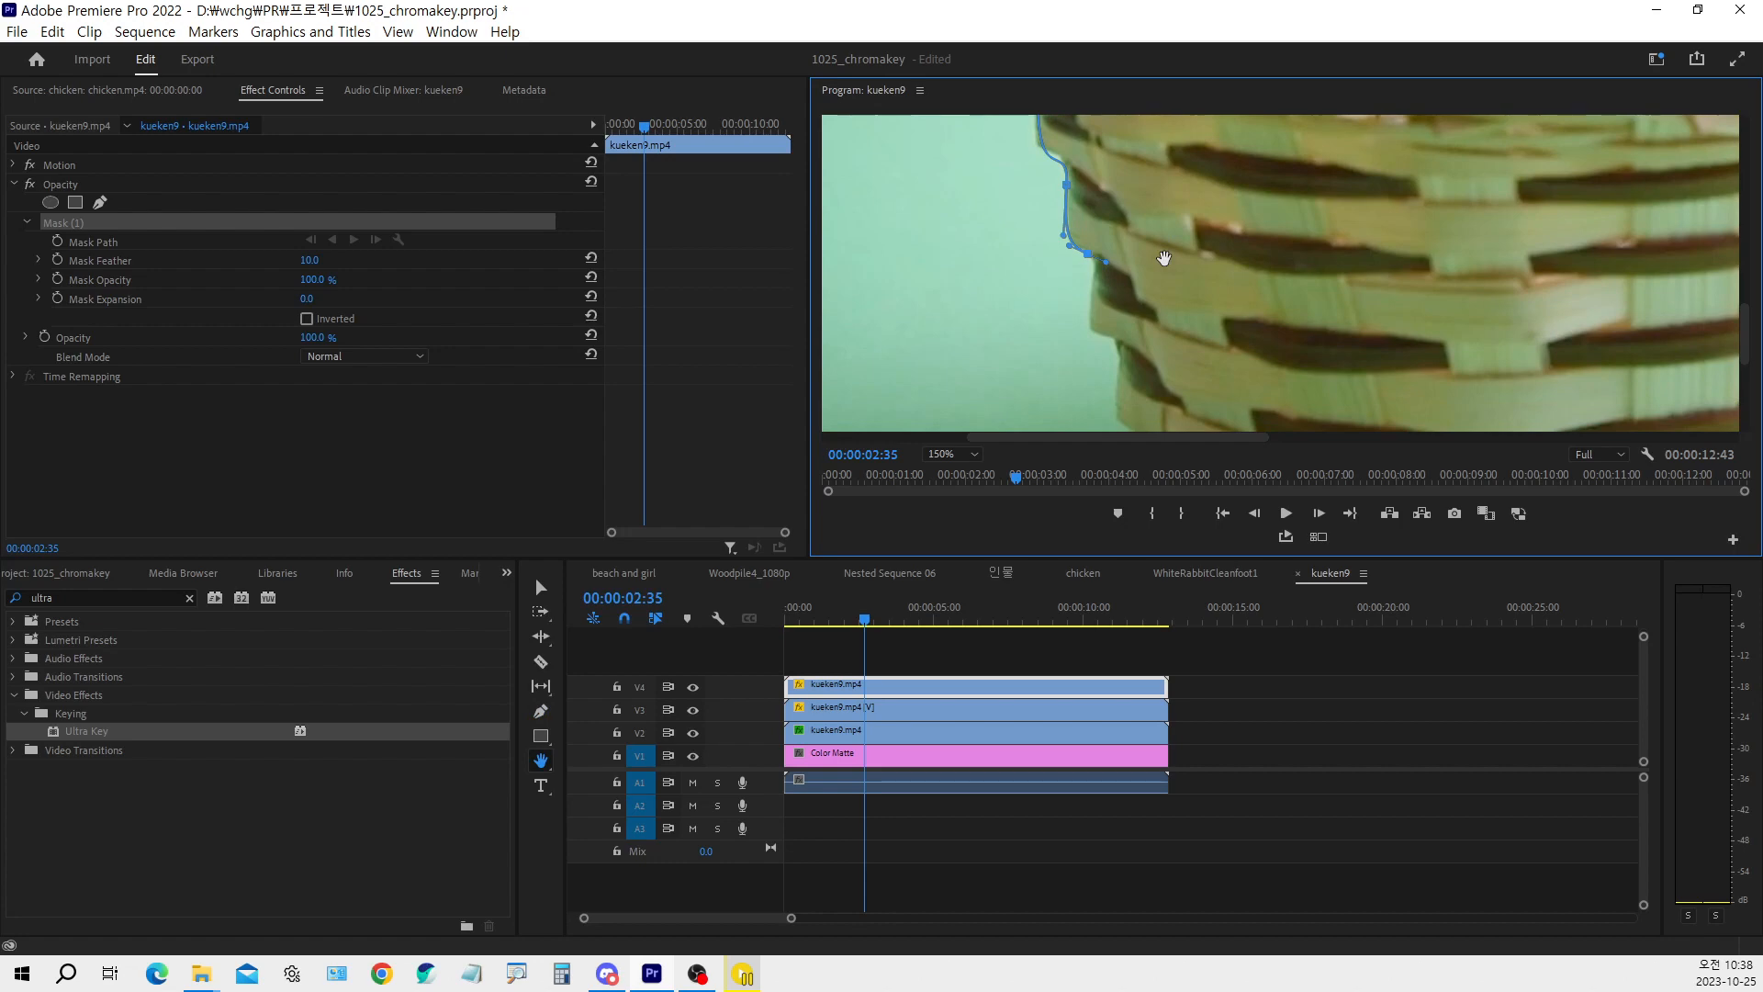
mouse_move(1135, 312)
left_mouse_down()
mouse_move(1133, 220)
mouse_move(1142, 282)
left_mouse_up()
key("p")
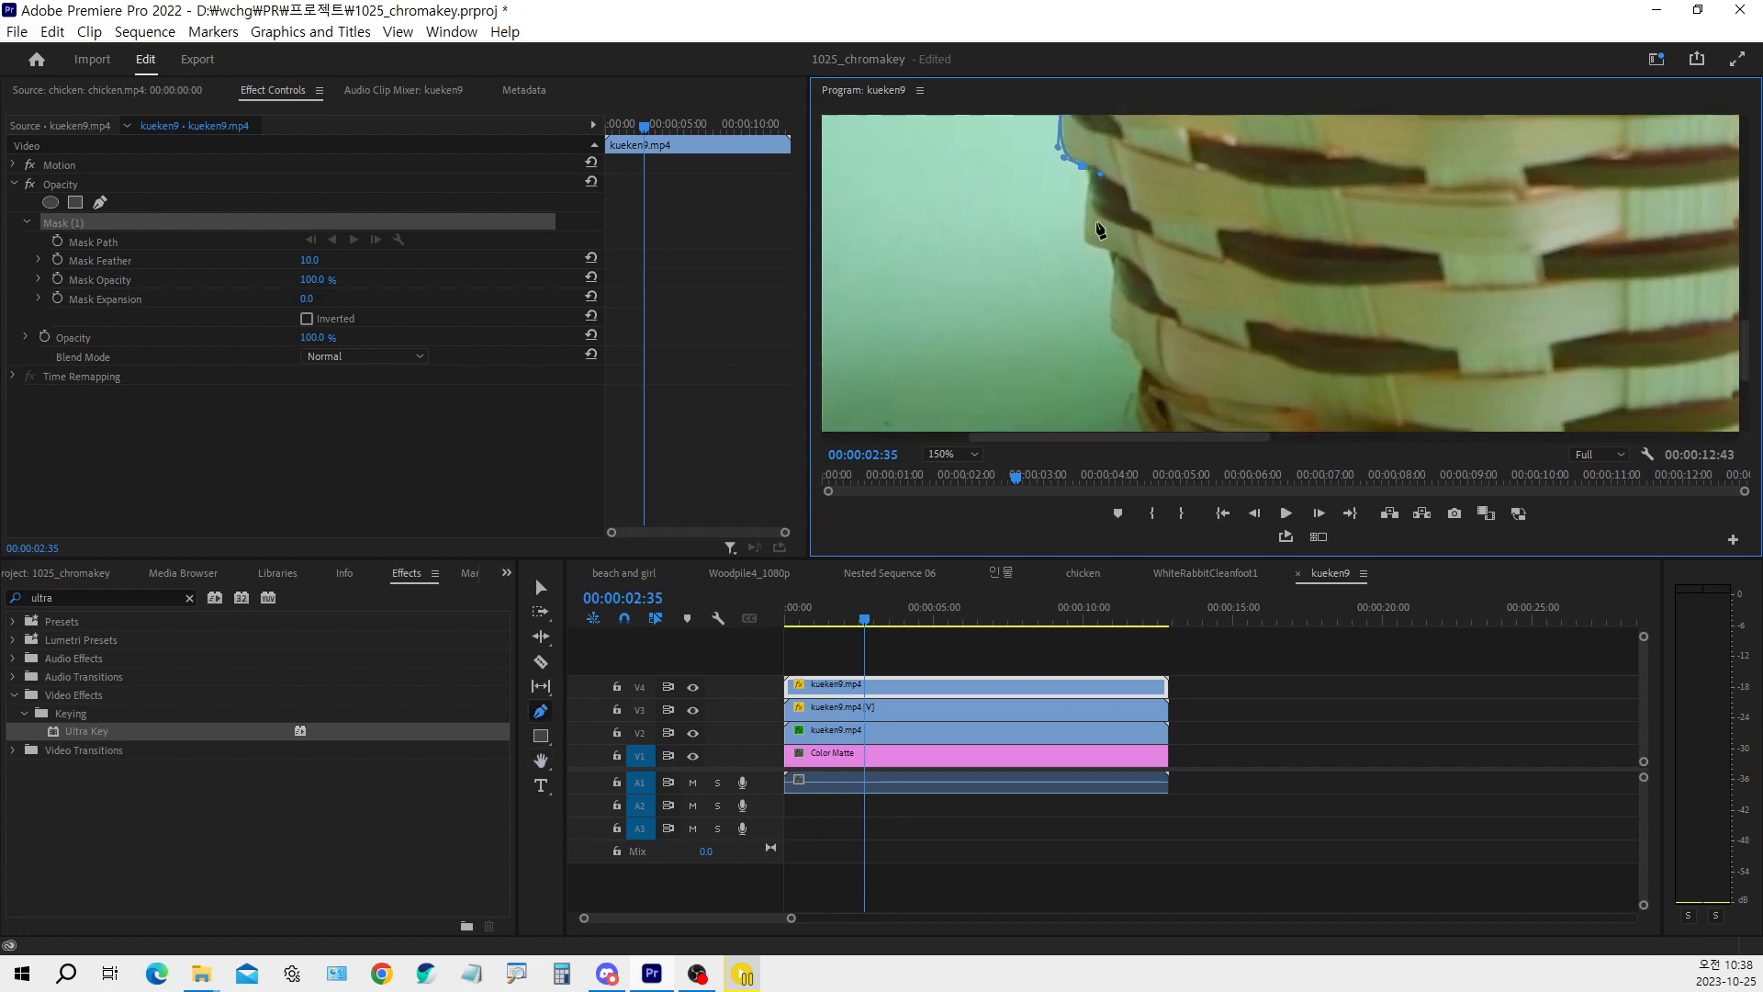
left_click_drag(1085, 196, 1108, 248)
left_click(1114, 275)
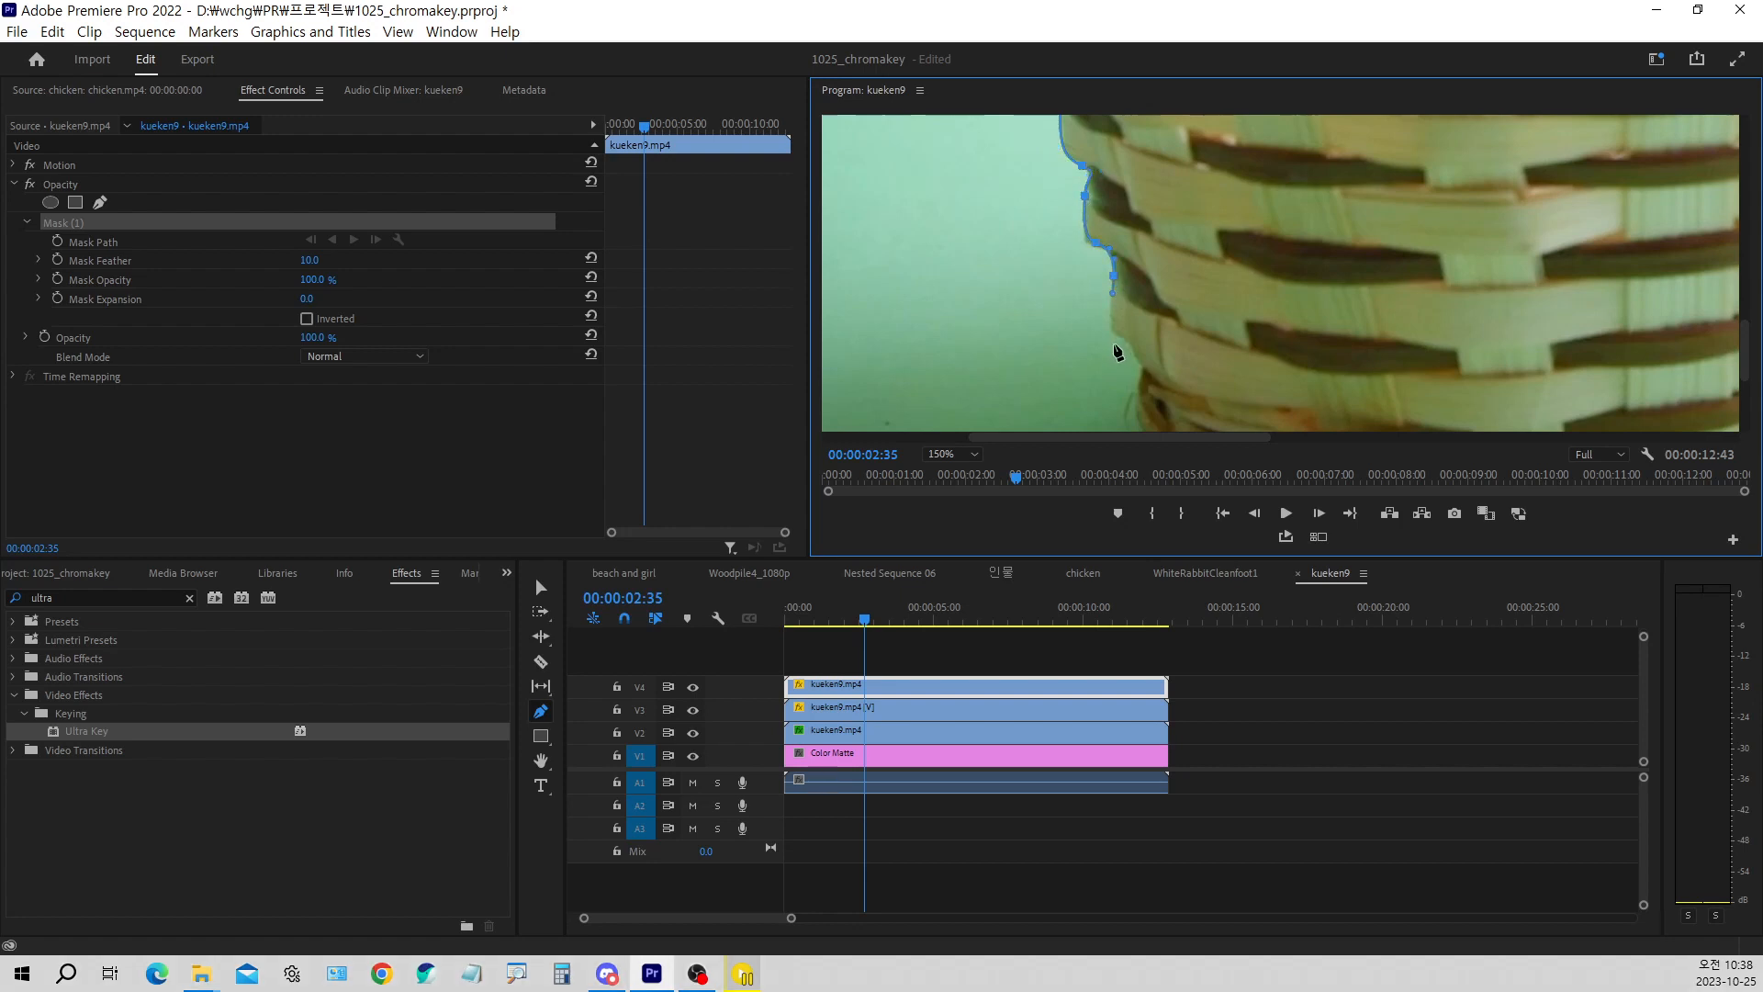
left_click_drag(1122, 334, 1138, 386)
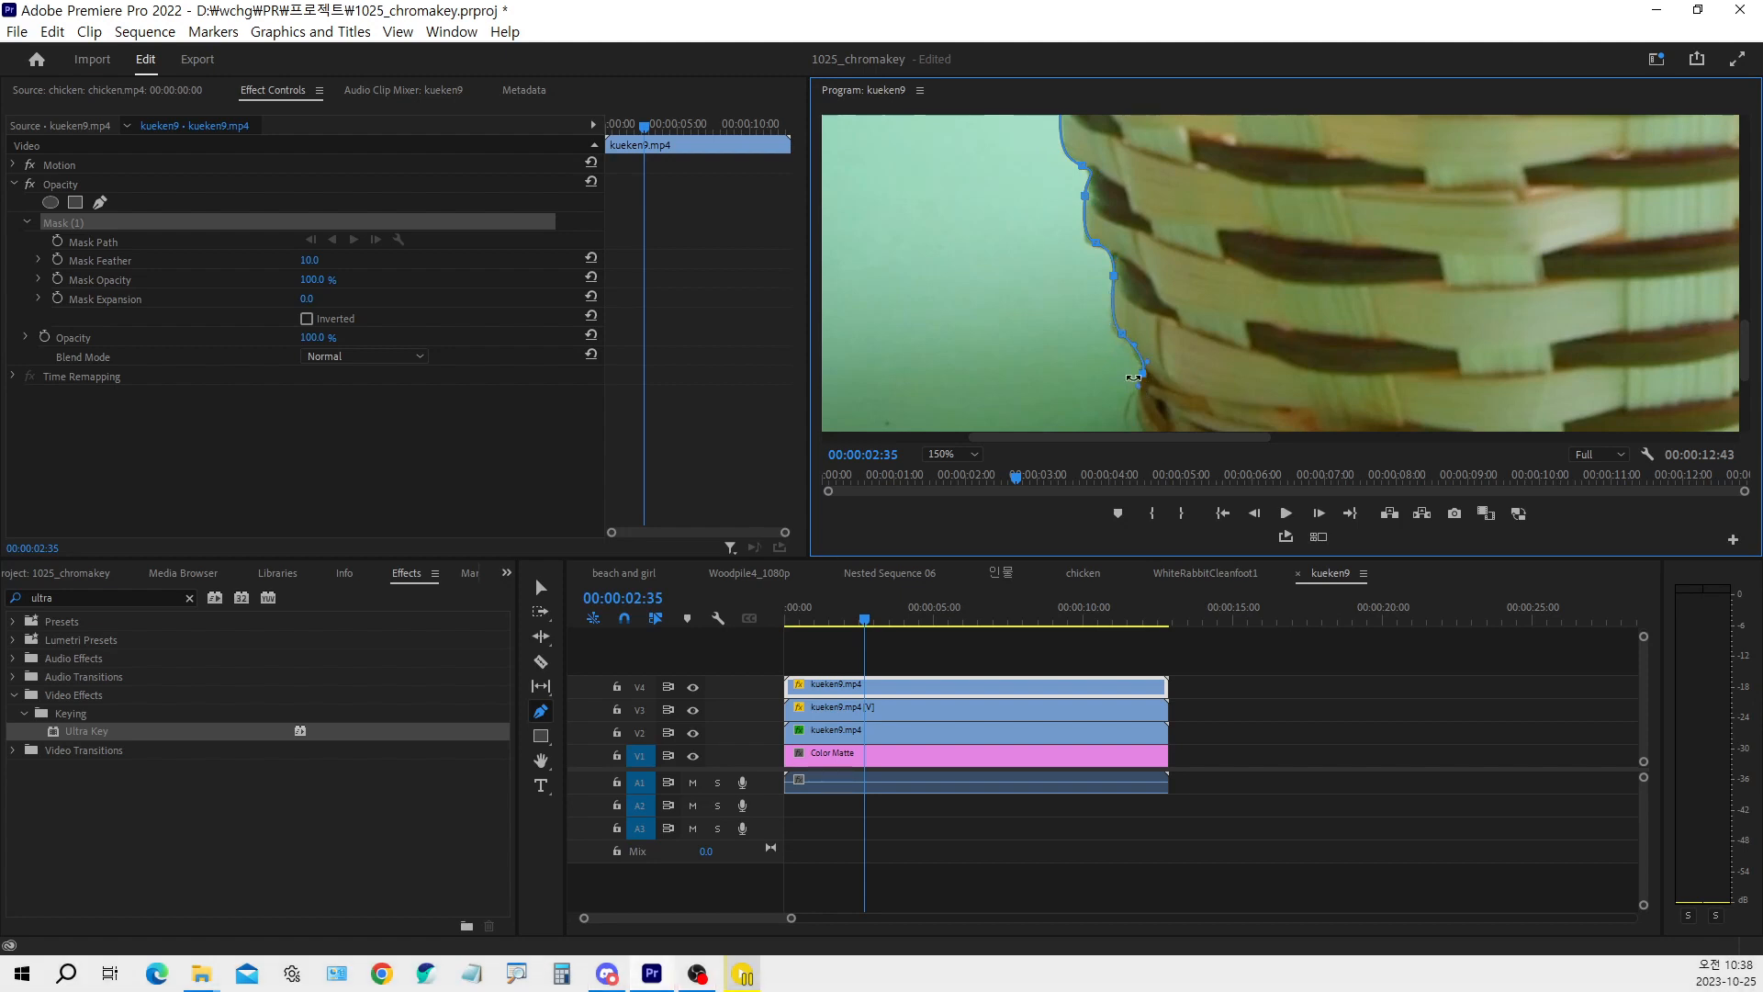
Continue the mask path around the basket's lower left corner and curve it along the bottom edge
key("h")
left_click_drag(1189, 382, 1142, 260)
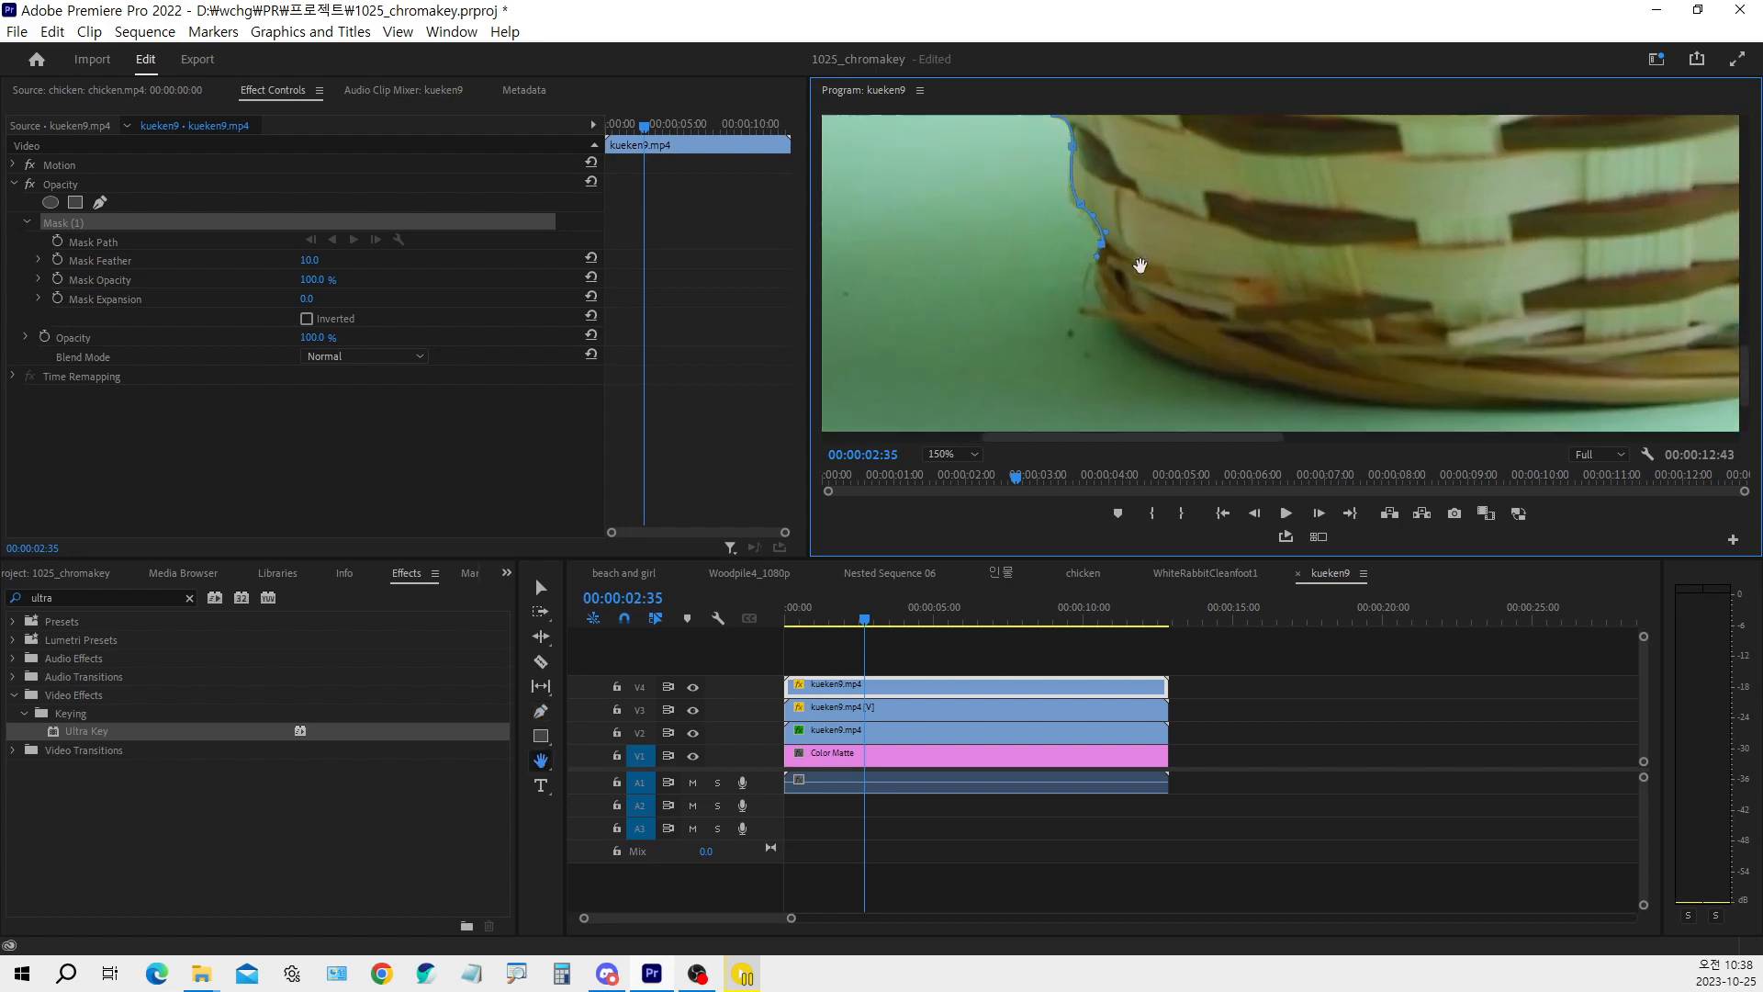
key("p")
left_click(1100, 300)
left_click_drag(1347, 399, 1556, 424)
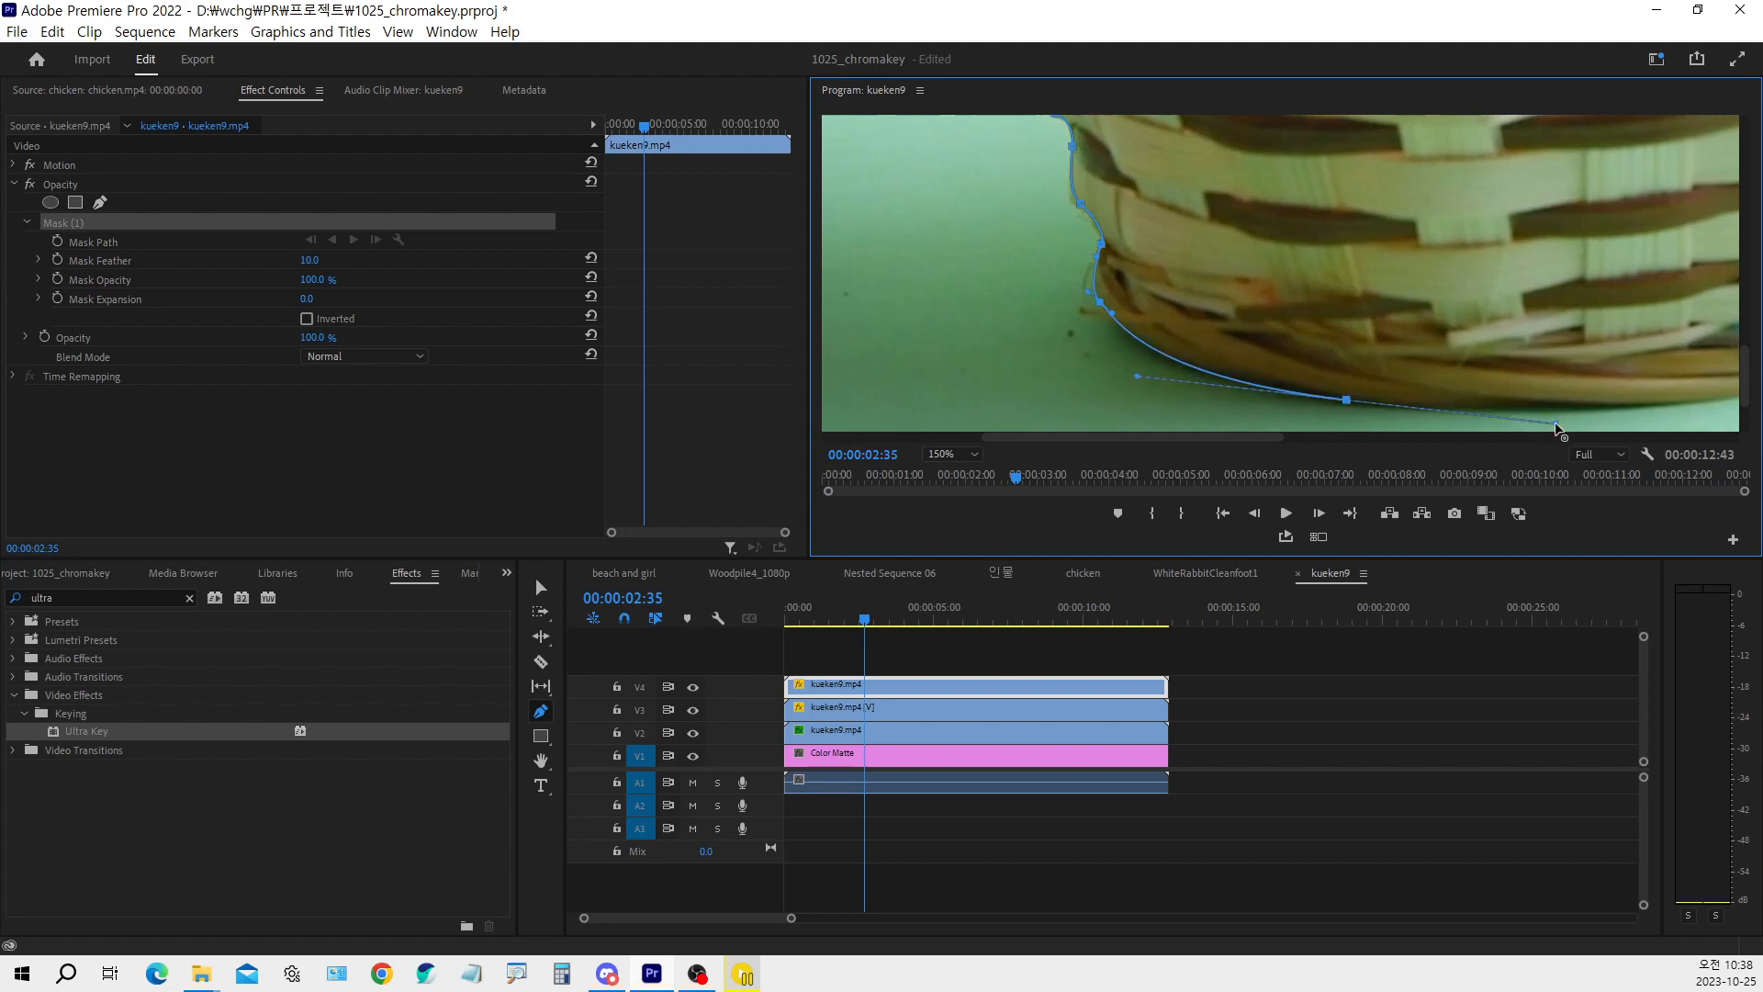
key("ctrl+1")
left_click(362, 482)
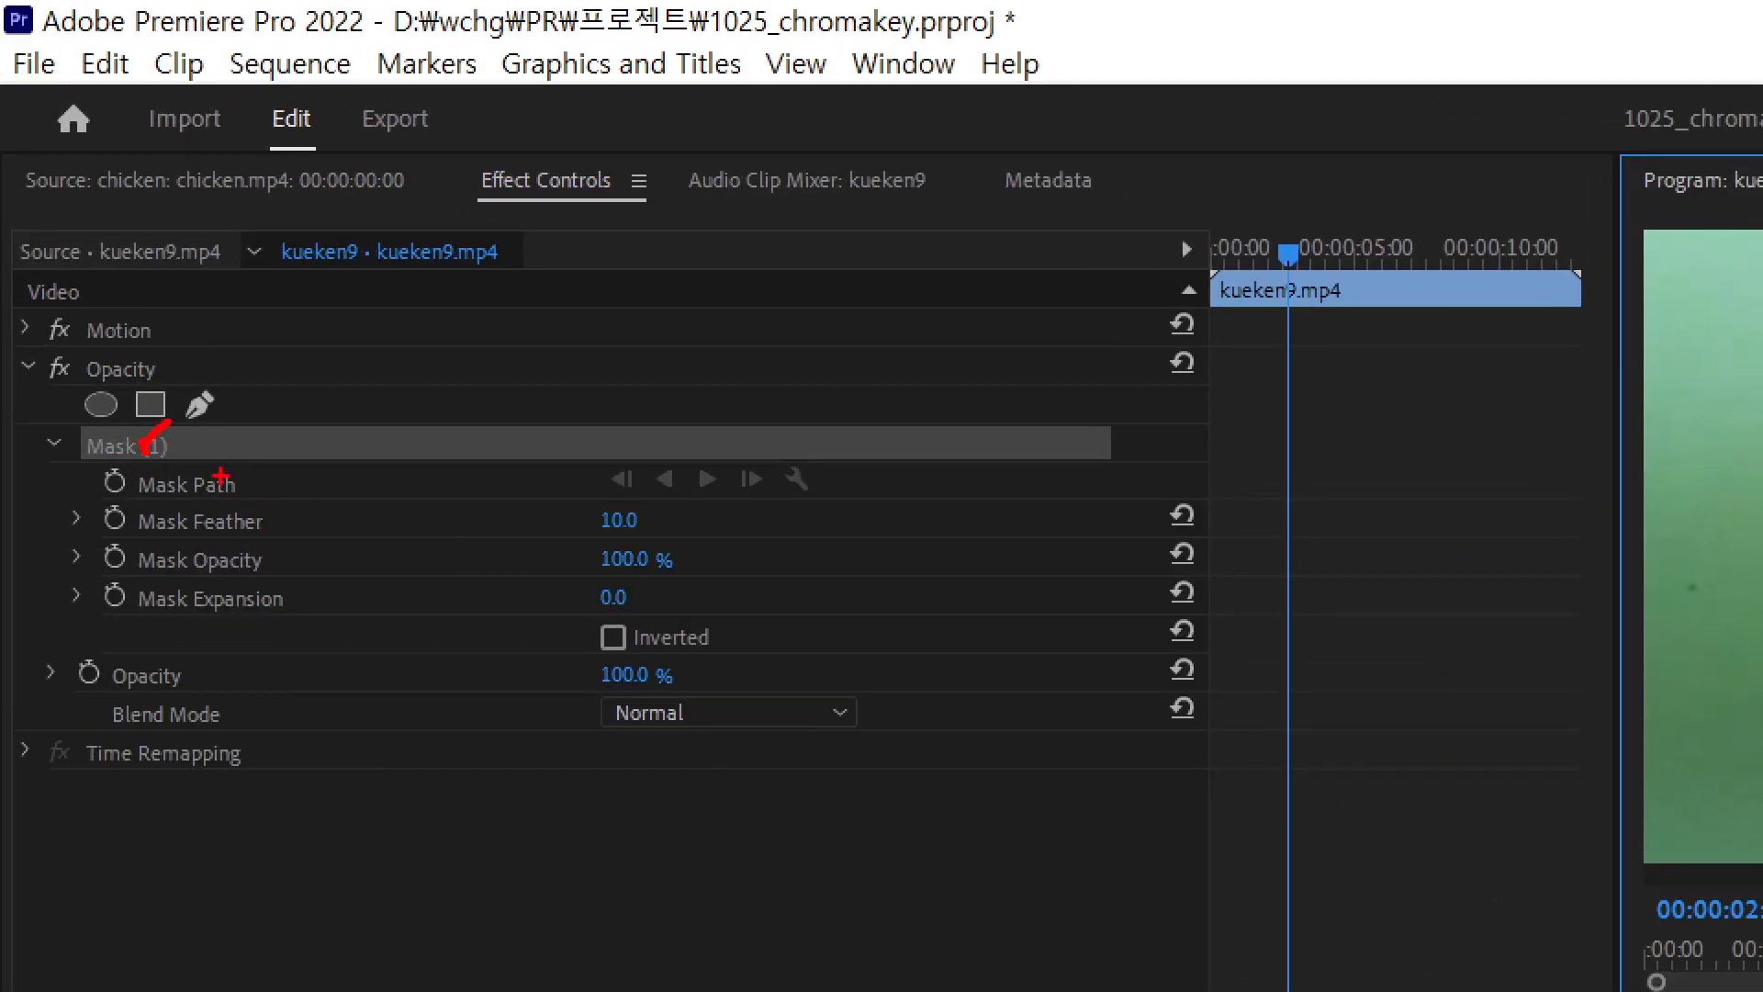
key("Escape")
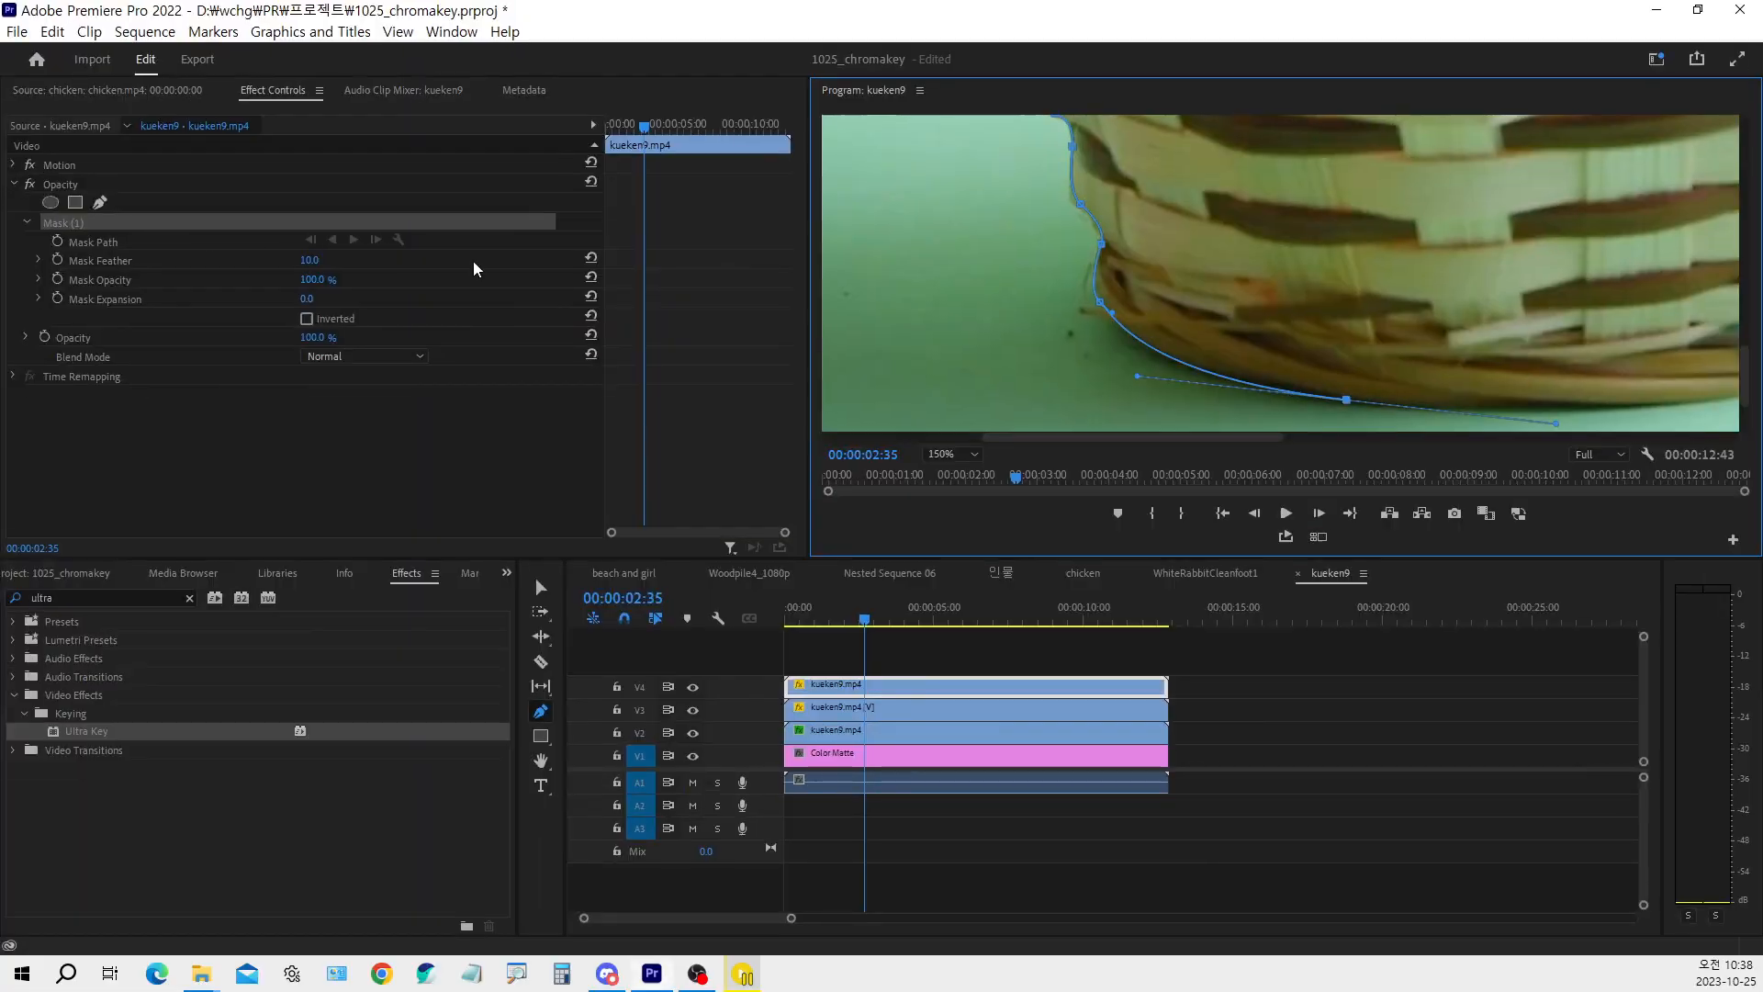
Continue the mask path along the basket's bottom edge to its lower right corner
key("h")
left_click_drag(1467, 360, 1068, 311)
key("p")
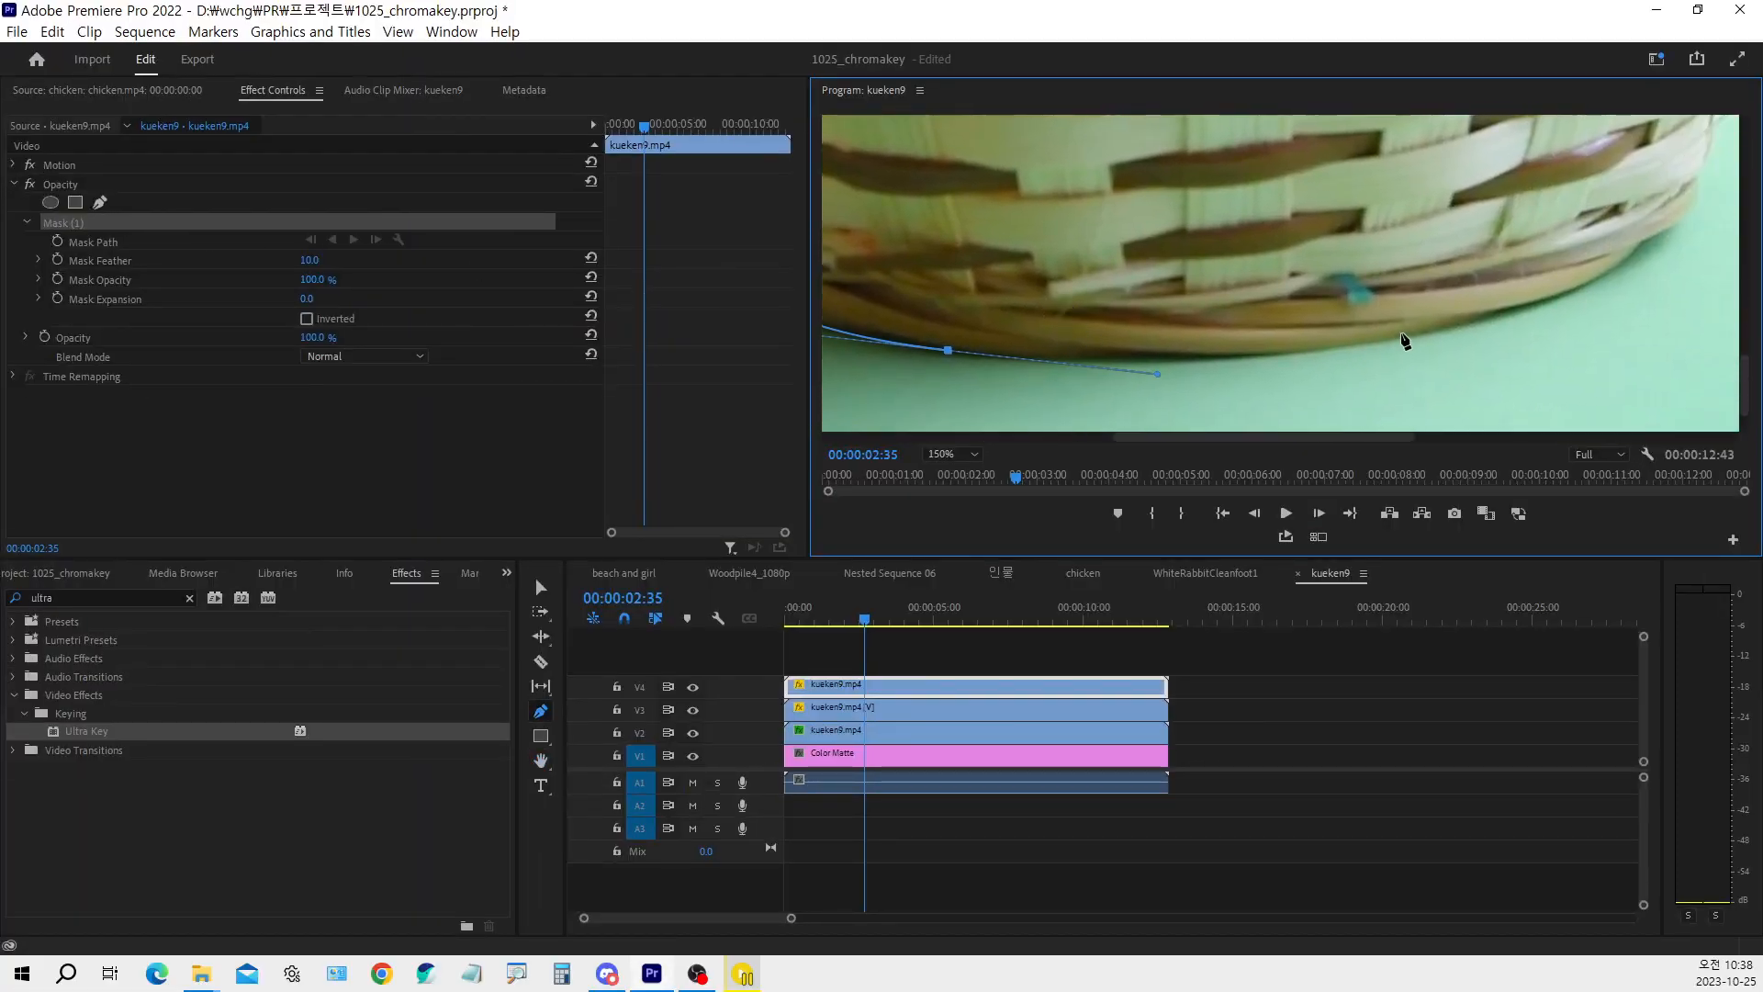
left_click(1486, 318)
left_click_drag(1488, 321, 1308, 337)
Trace the mask path up the lower part of the basket's right edge, following the weave
key("h")
key("p")
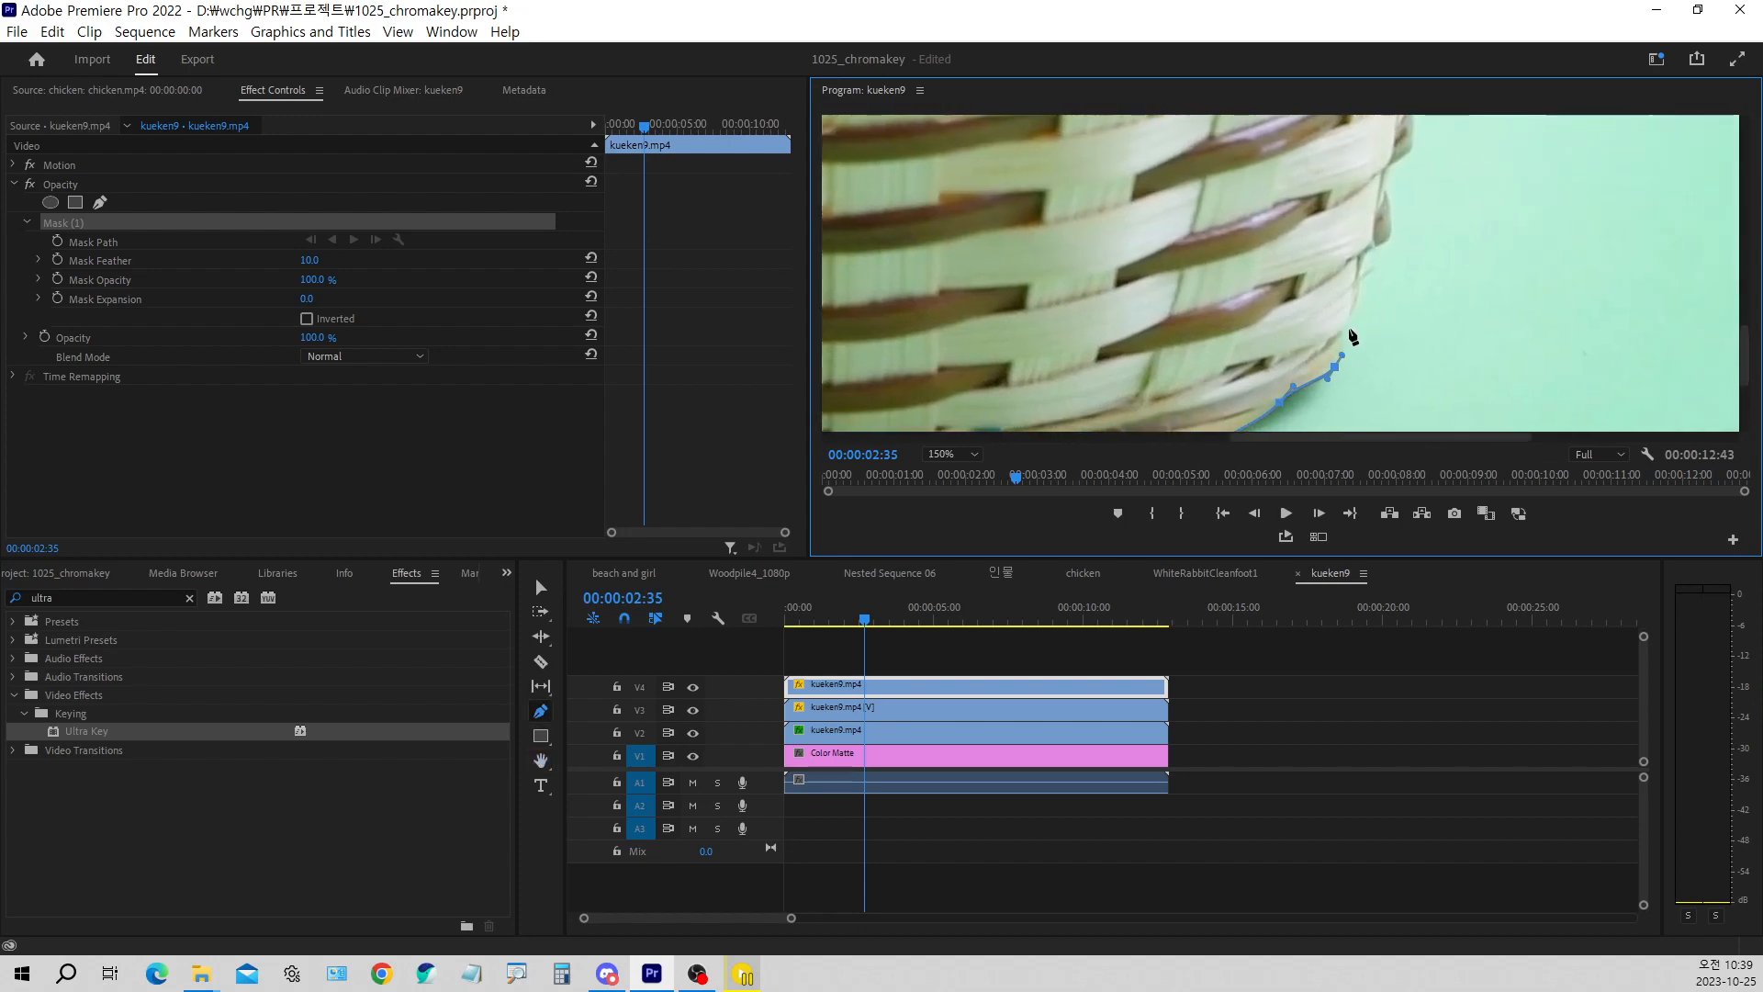
left_click_drag(1341, 324, 1353, 341)
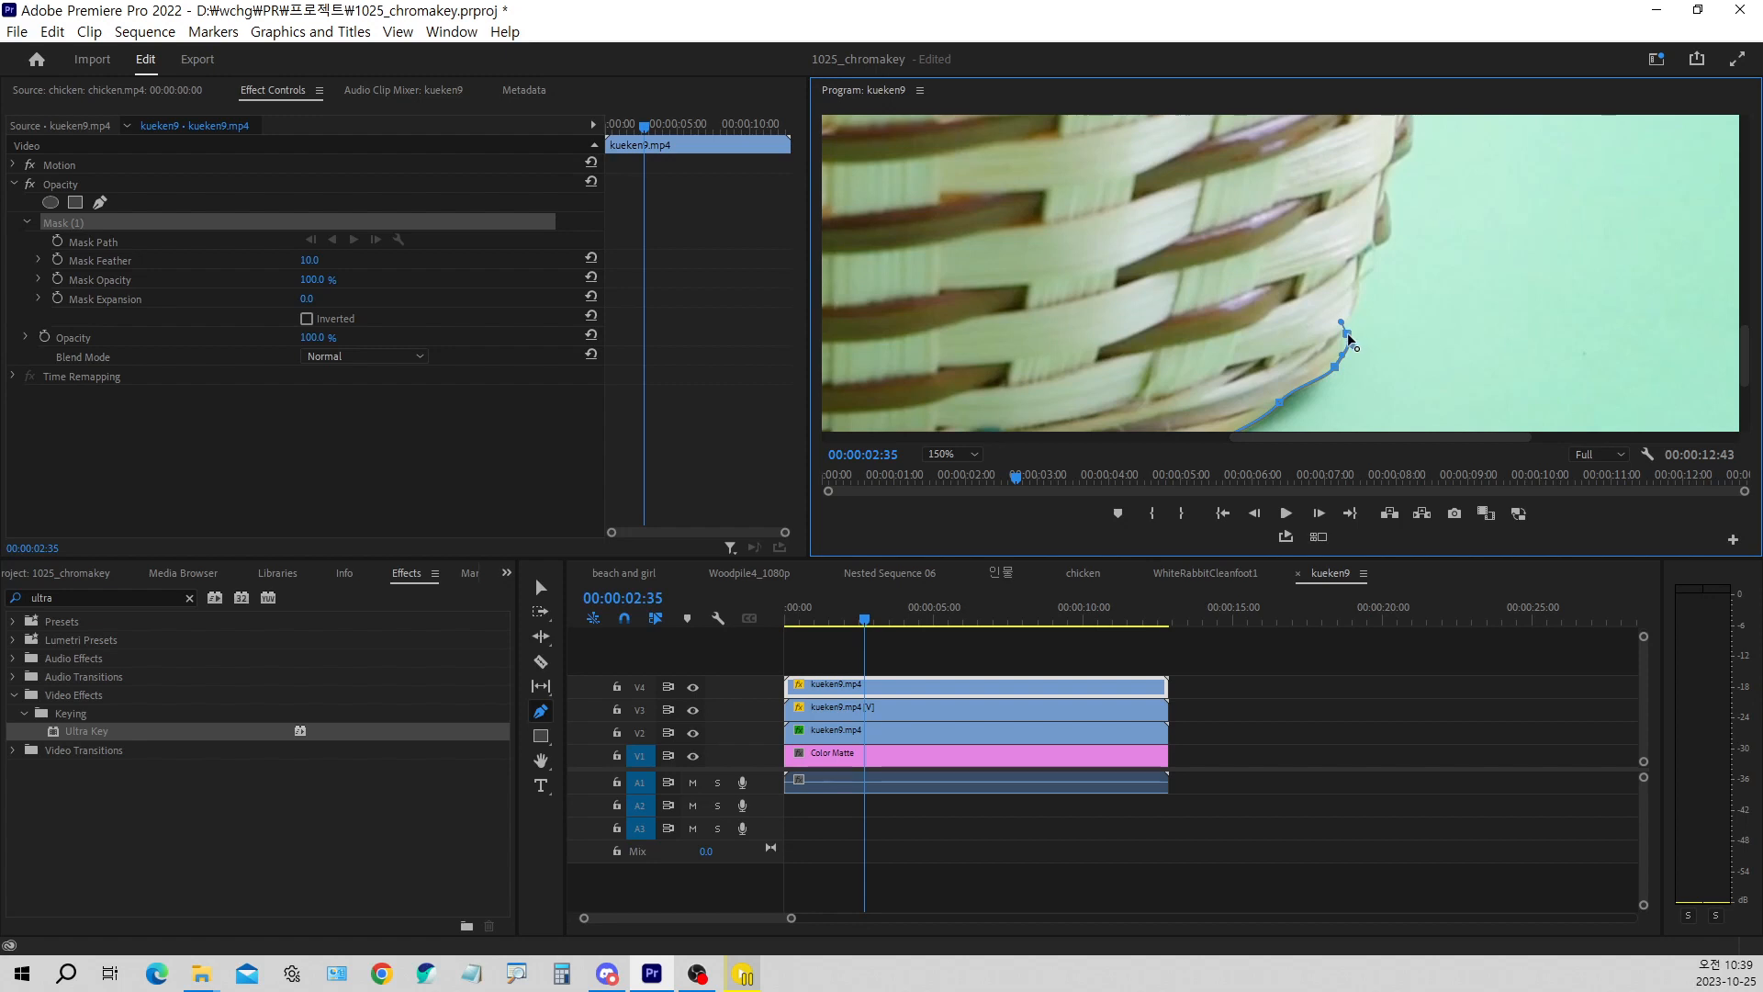
left_click_drag(1357, 277, 1419, 147)
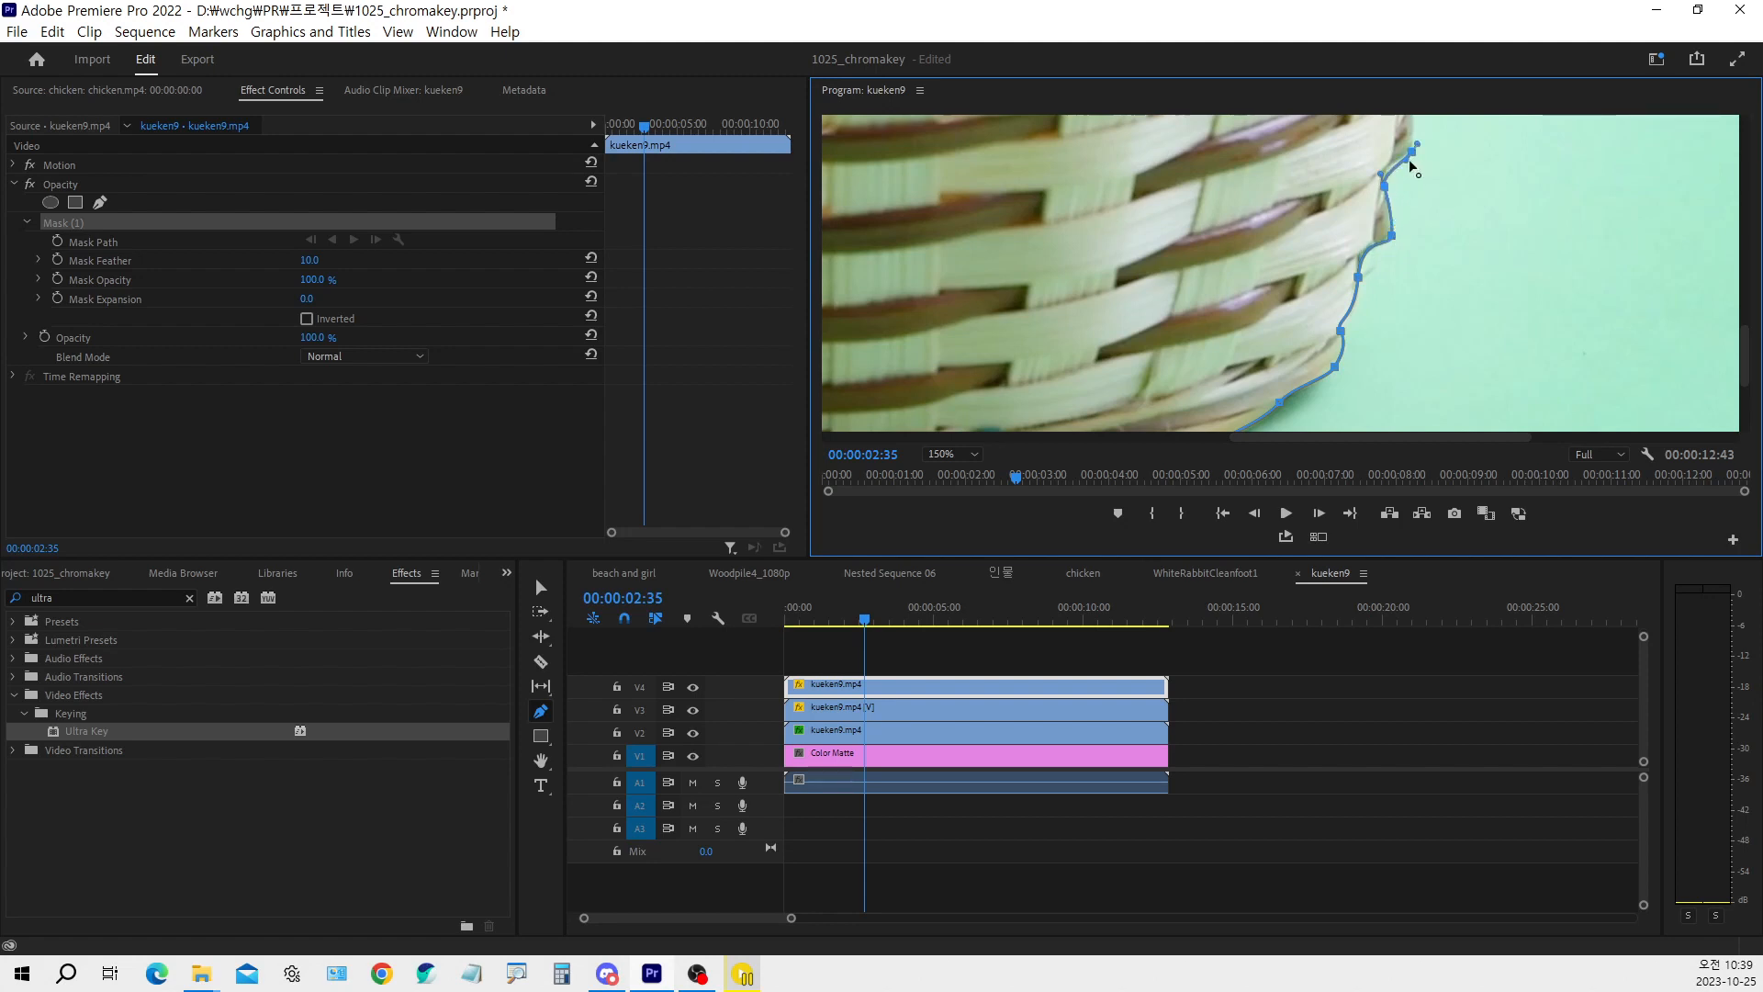
Extend the mask path up the upper part of the basket's right edge towards the rim
key("h")
left_click_drag(1413, 168, 1308, 309)
key("p")
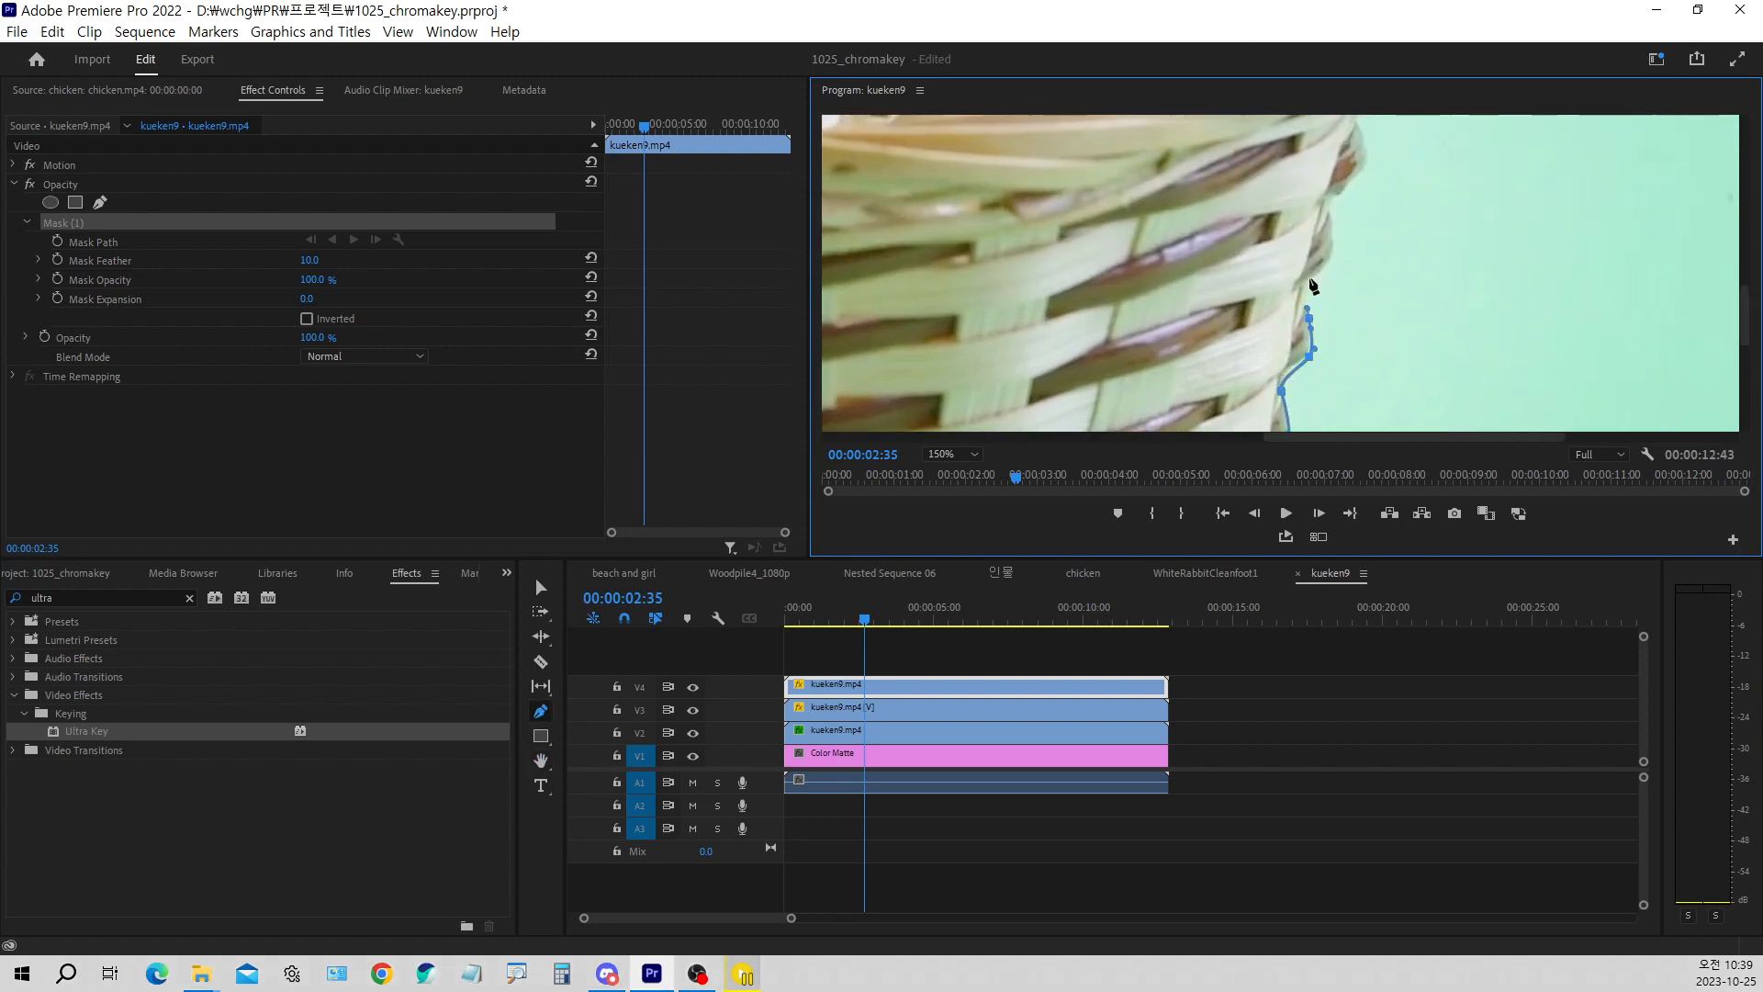
left_click(1320, 279)
left_click_drag(1328, 224, 1355, 122)
Close the basket mask by curving its path along the underside of the rim back to the starting point, and deselect the clip
key("h")
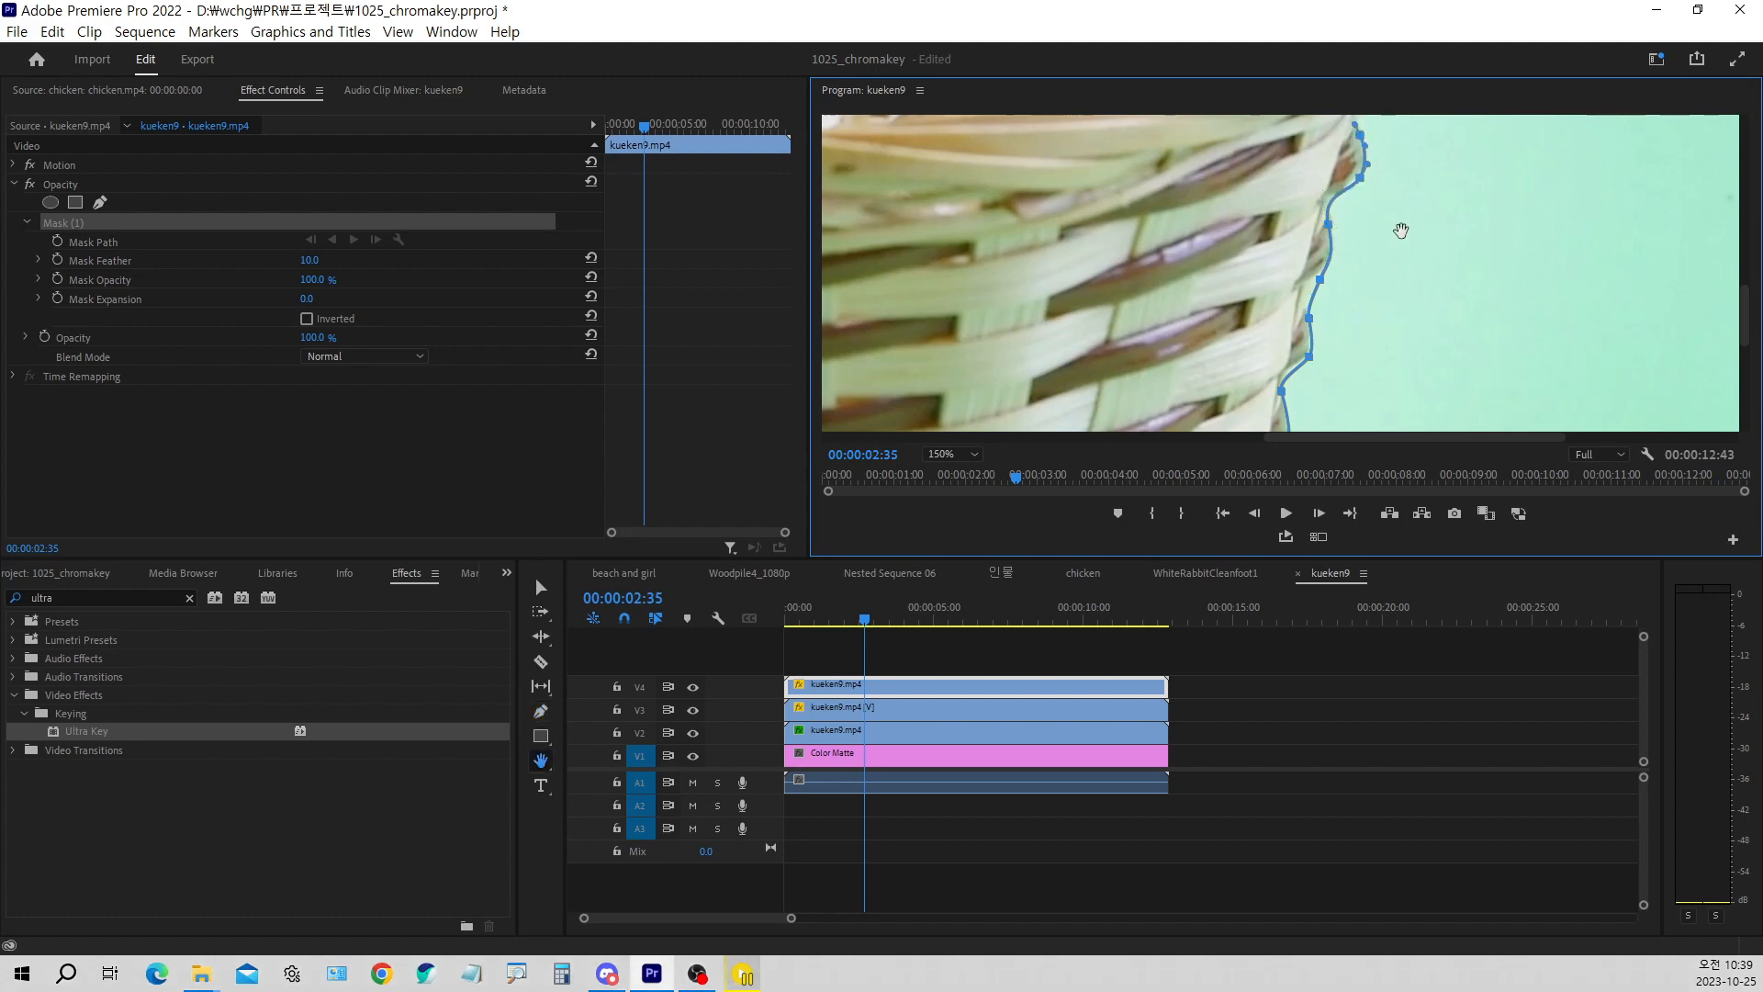
left_click_drag(1400, 231, 1282, 344)
key("p")
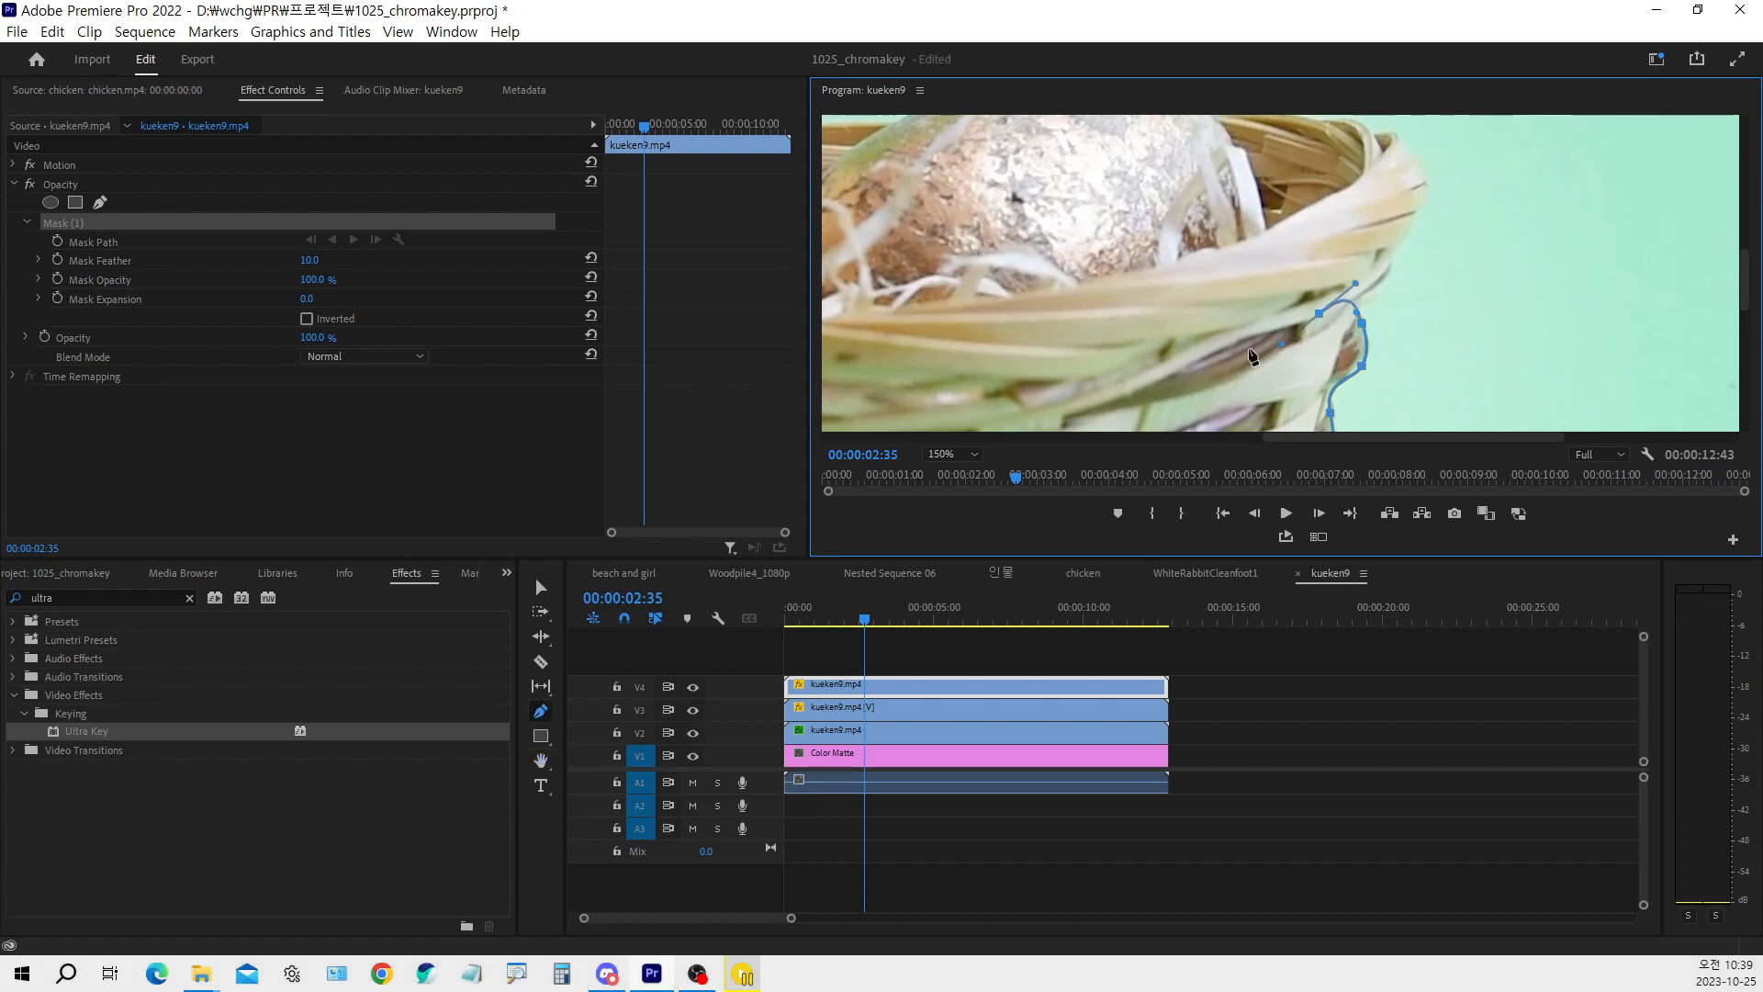
left_click(960, 455)
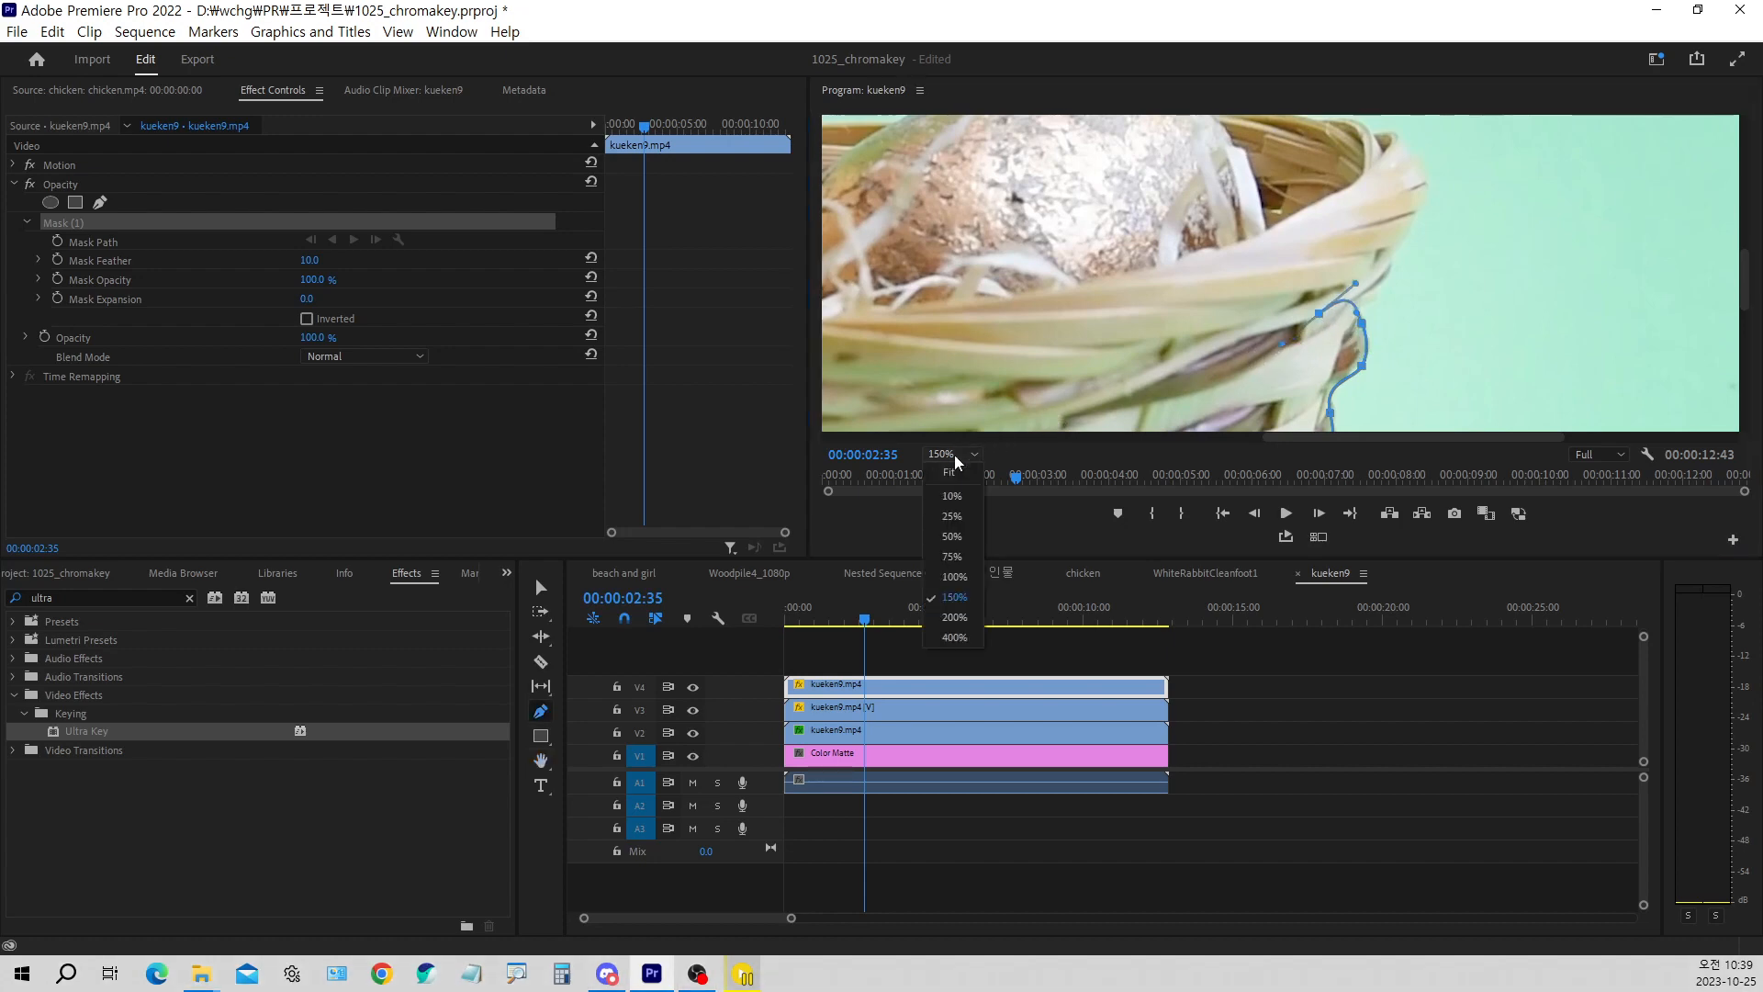
left_click(951, 474)
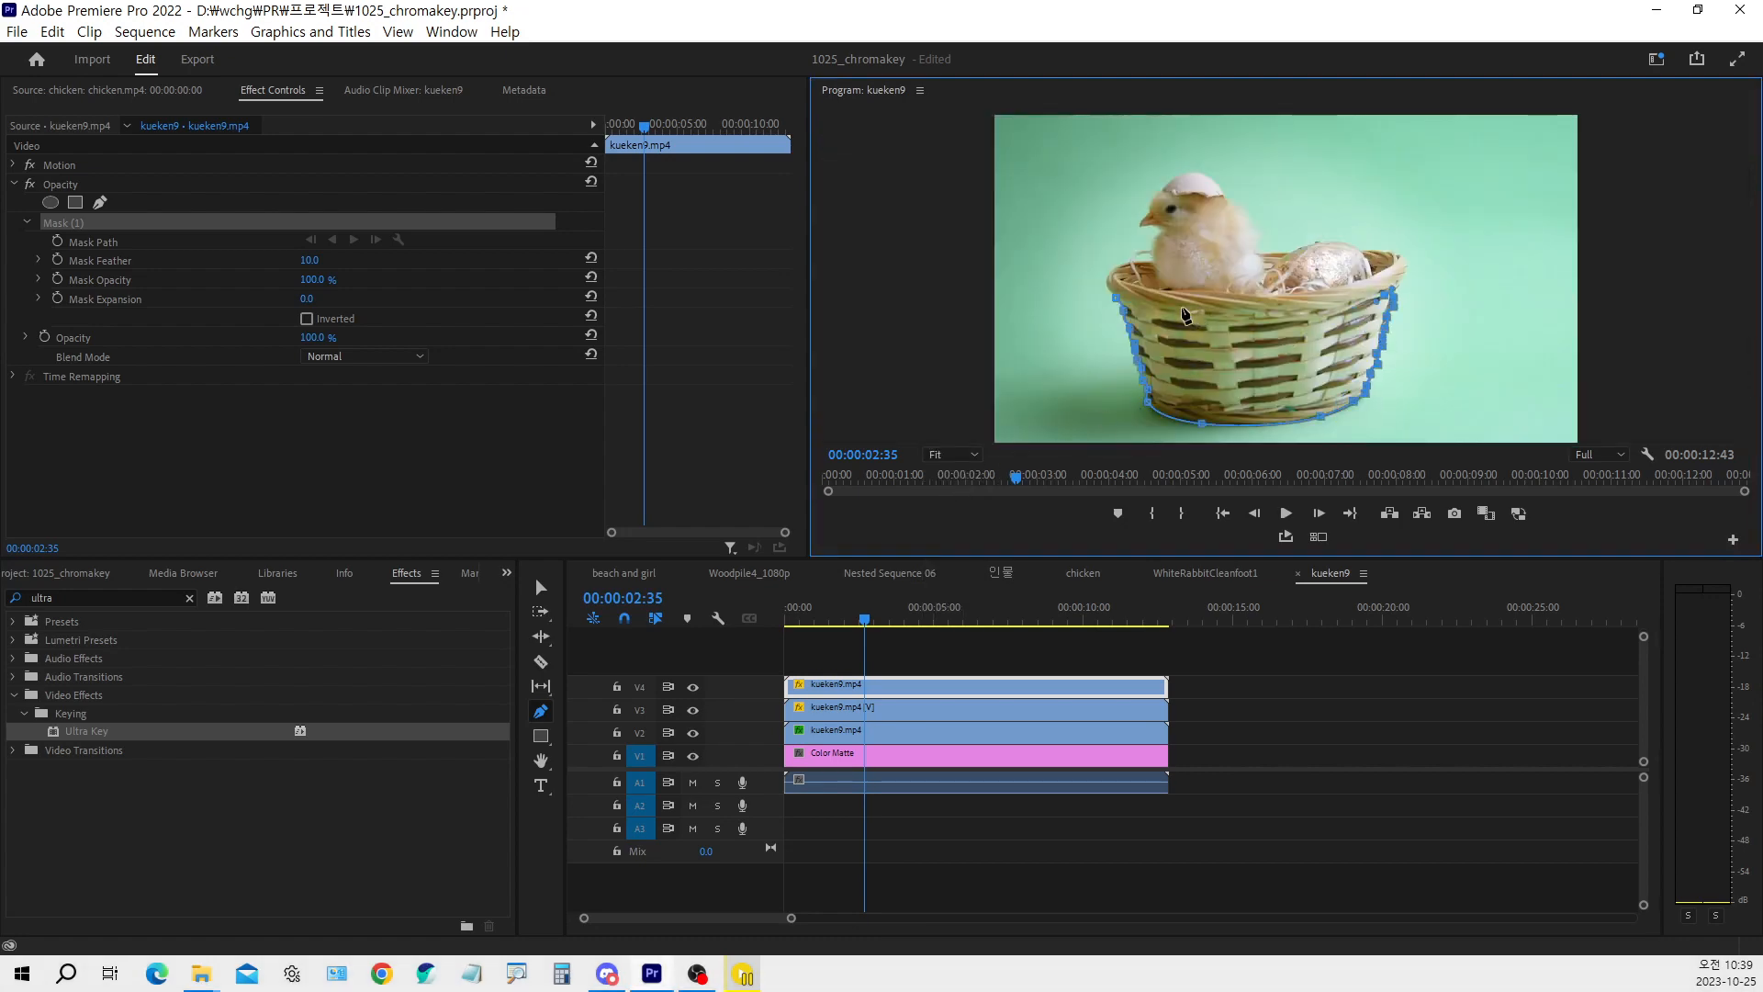
left_click_drag(1155, 309, 1128, 288)
left_click(1118, 302)
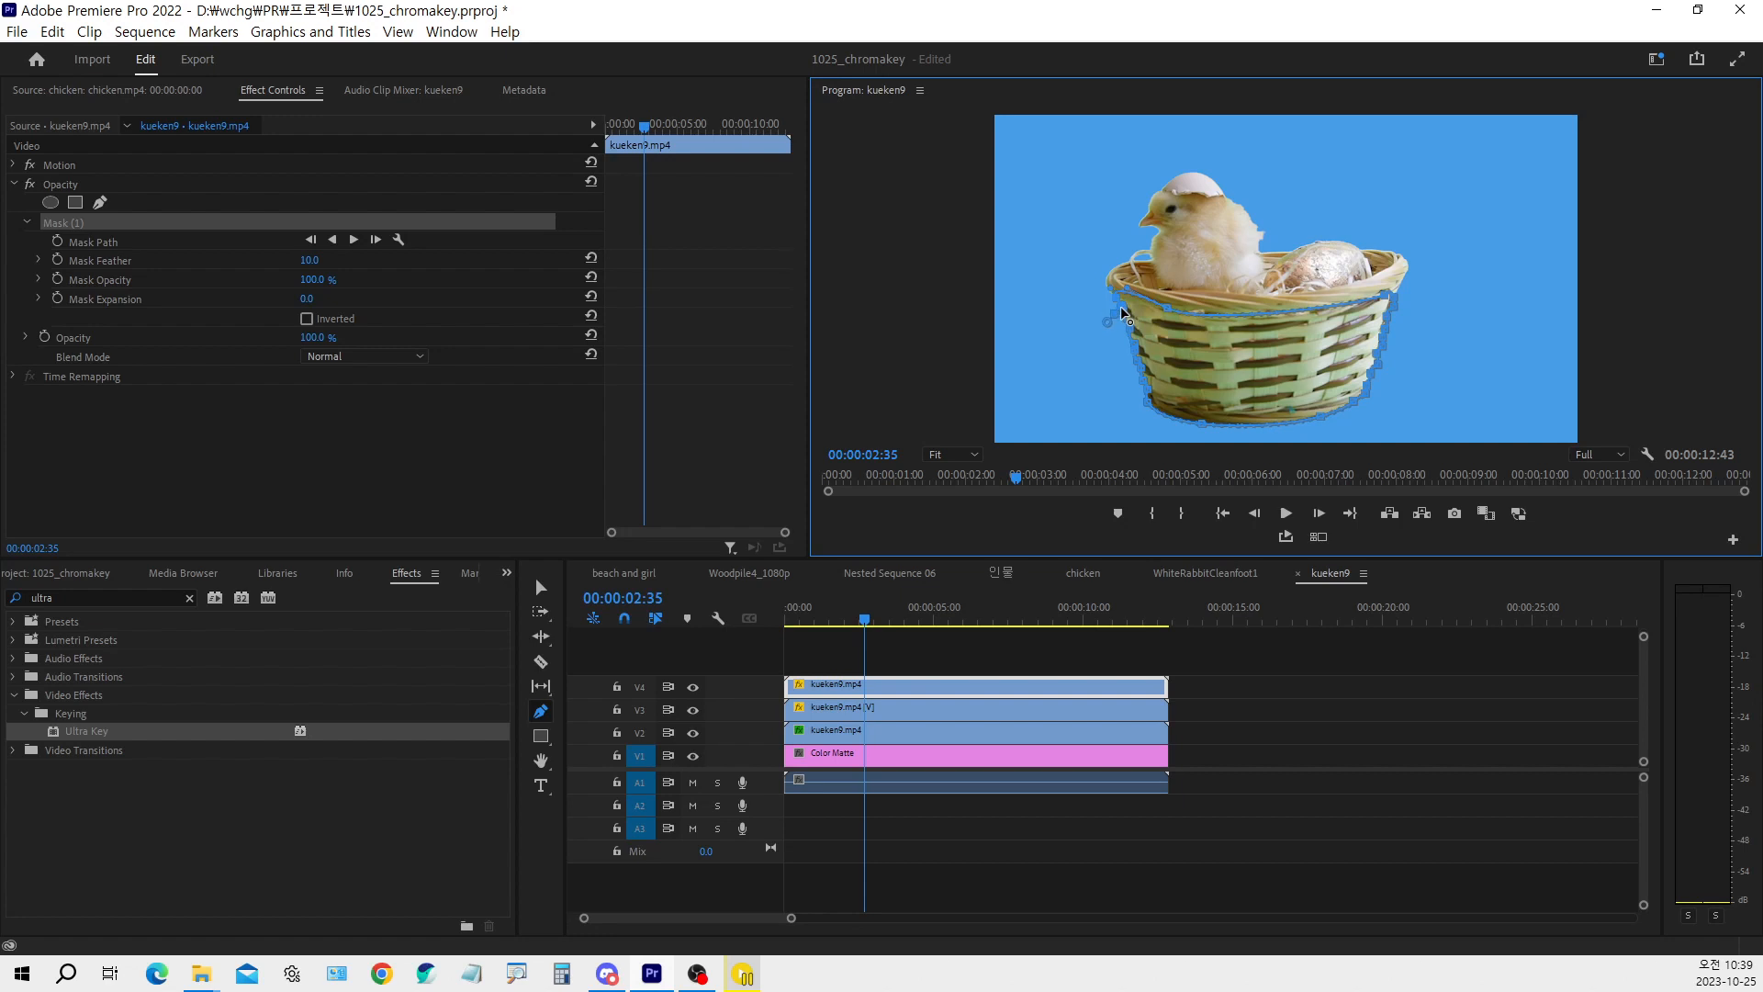
key("v")
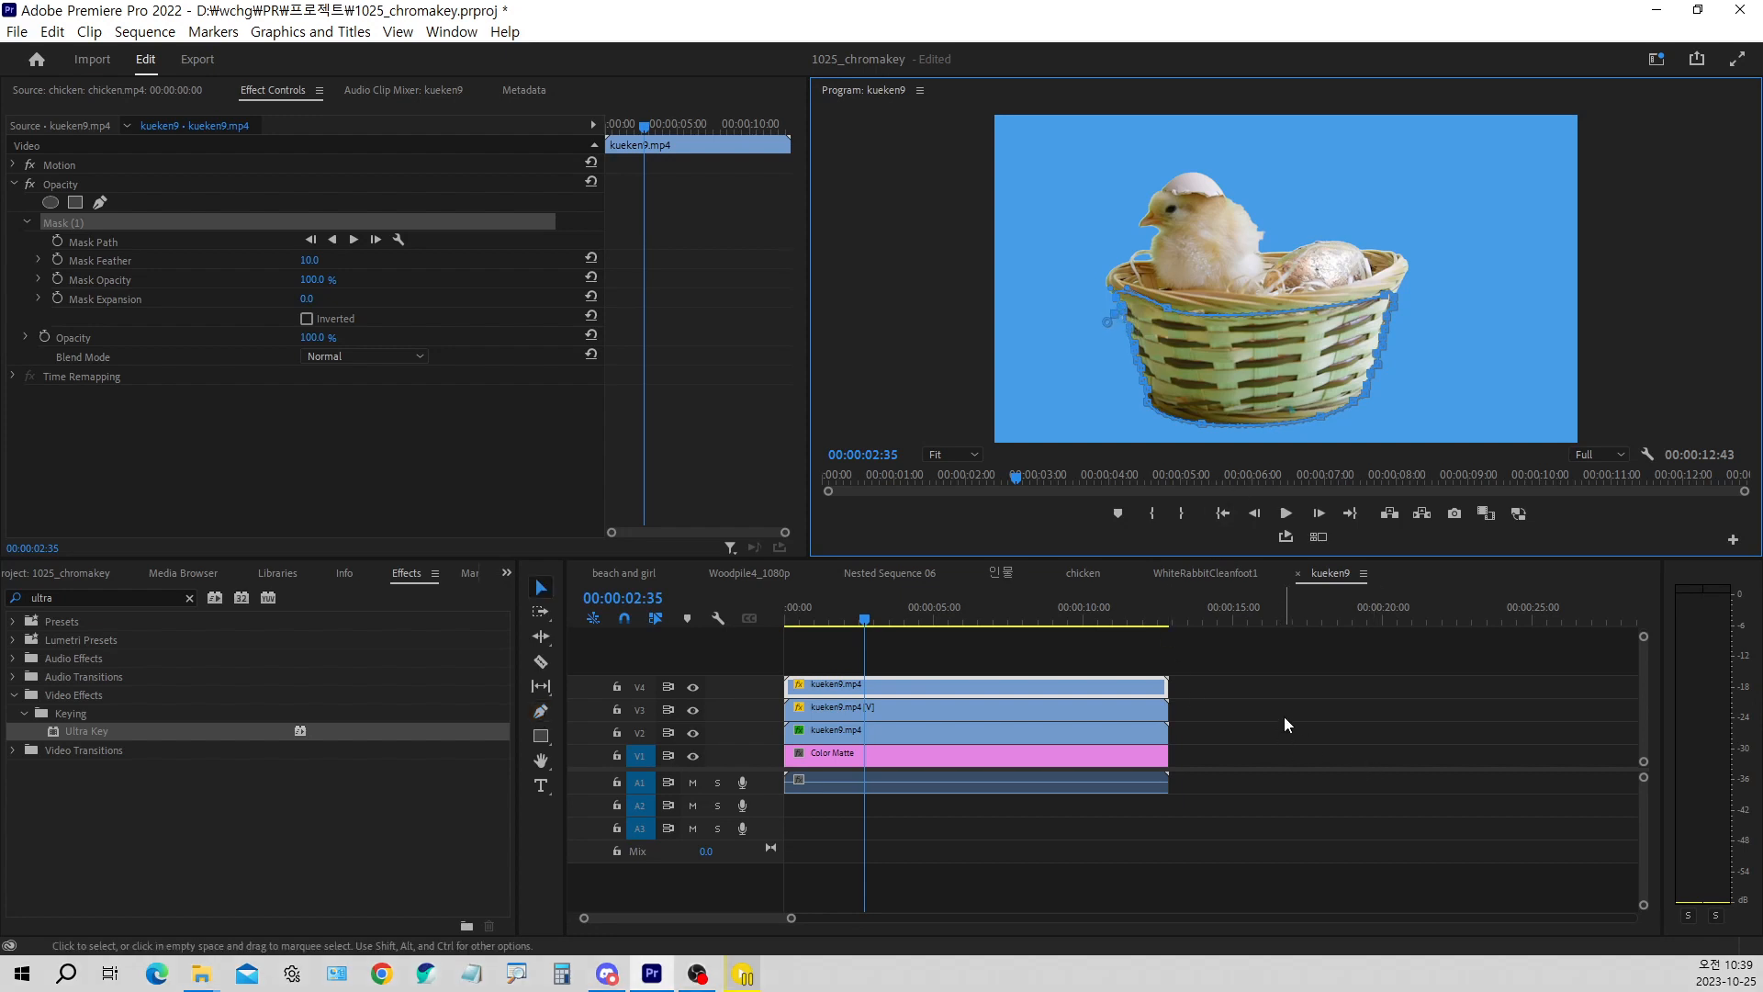
left_click(1284, 717)
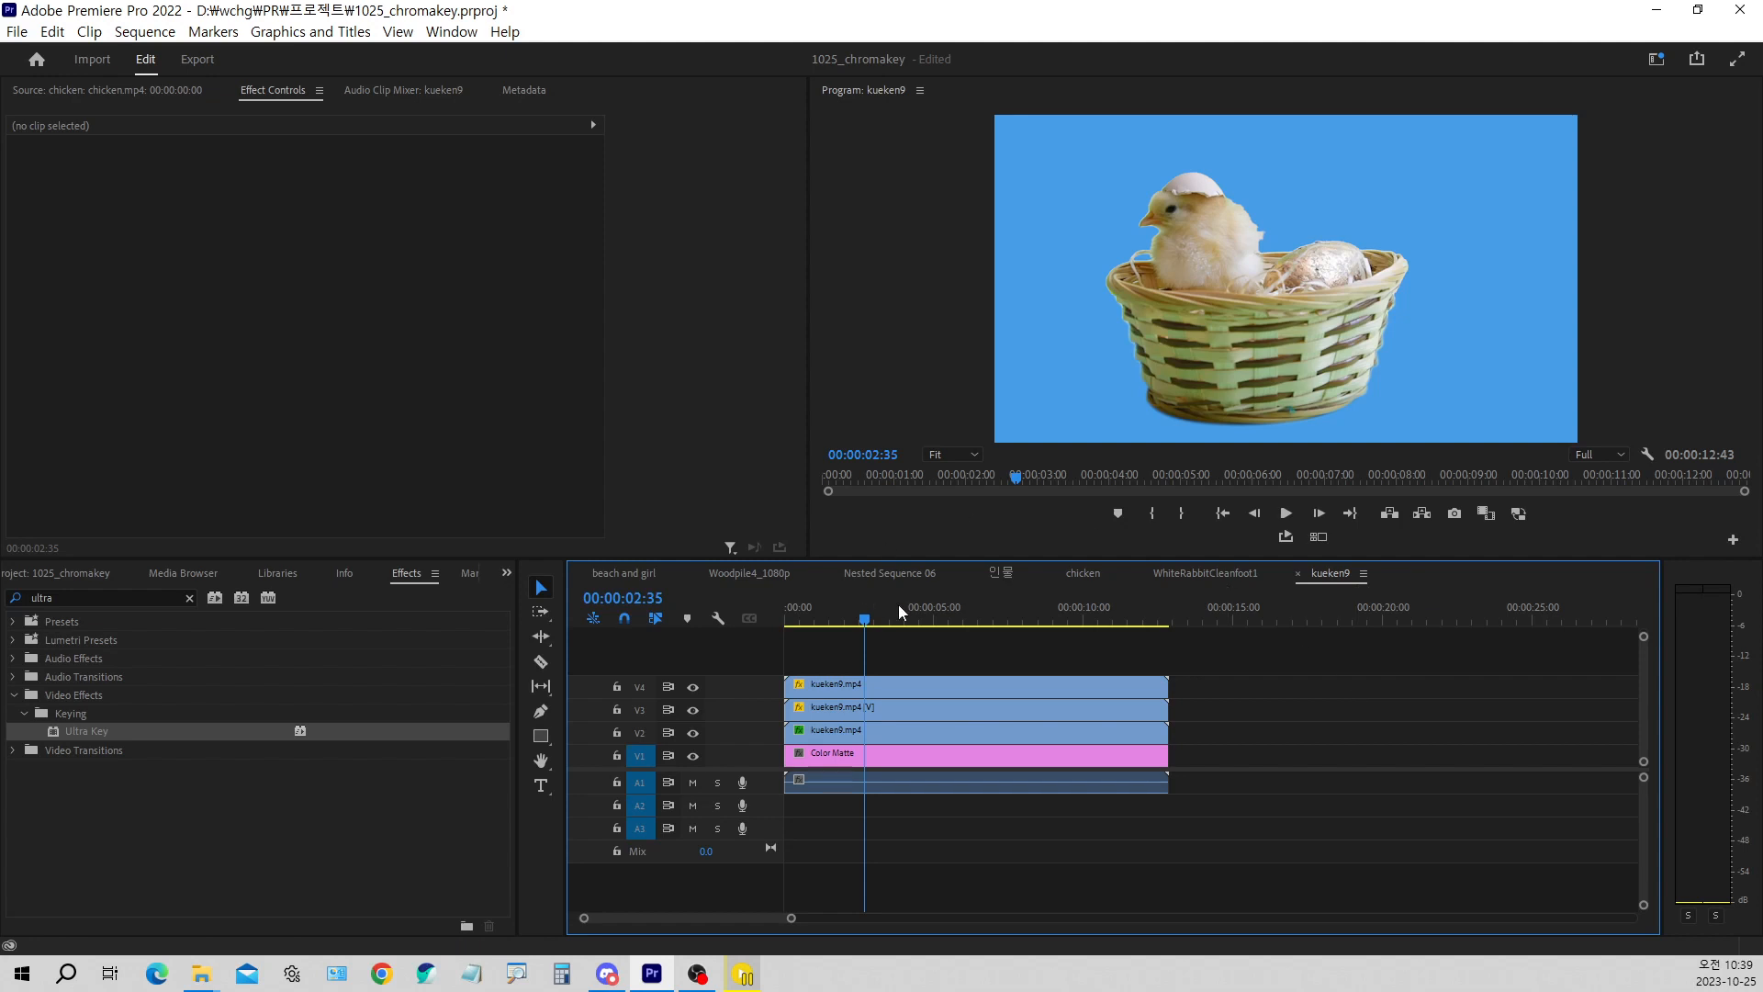
Play the kueken9 sequence from its beginning to check the keyed chick and basket against the blue matte
left_click(800, 617)
left_click_drag(831, 624, 557, 613)
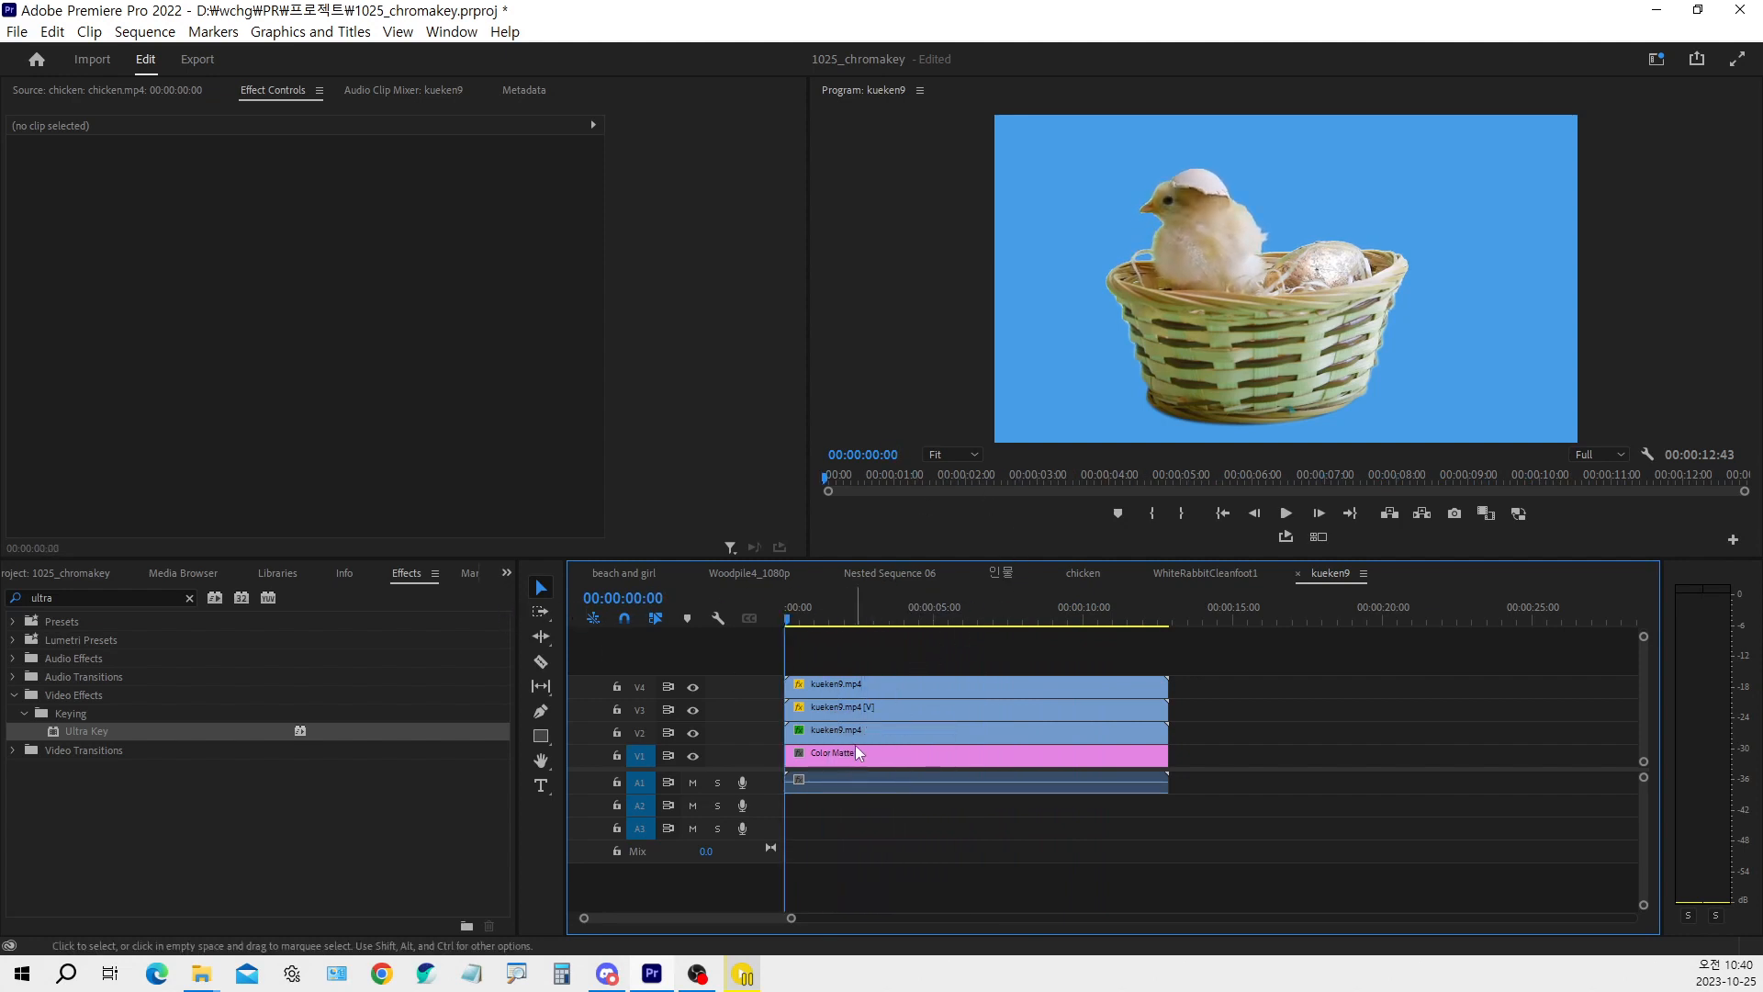
key("space")
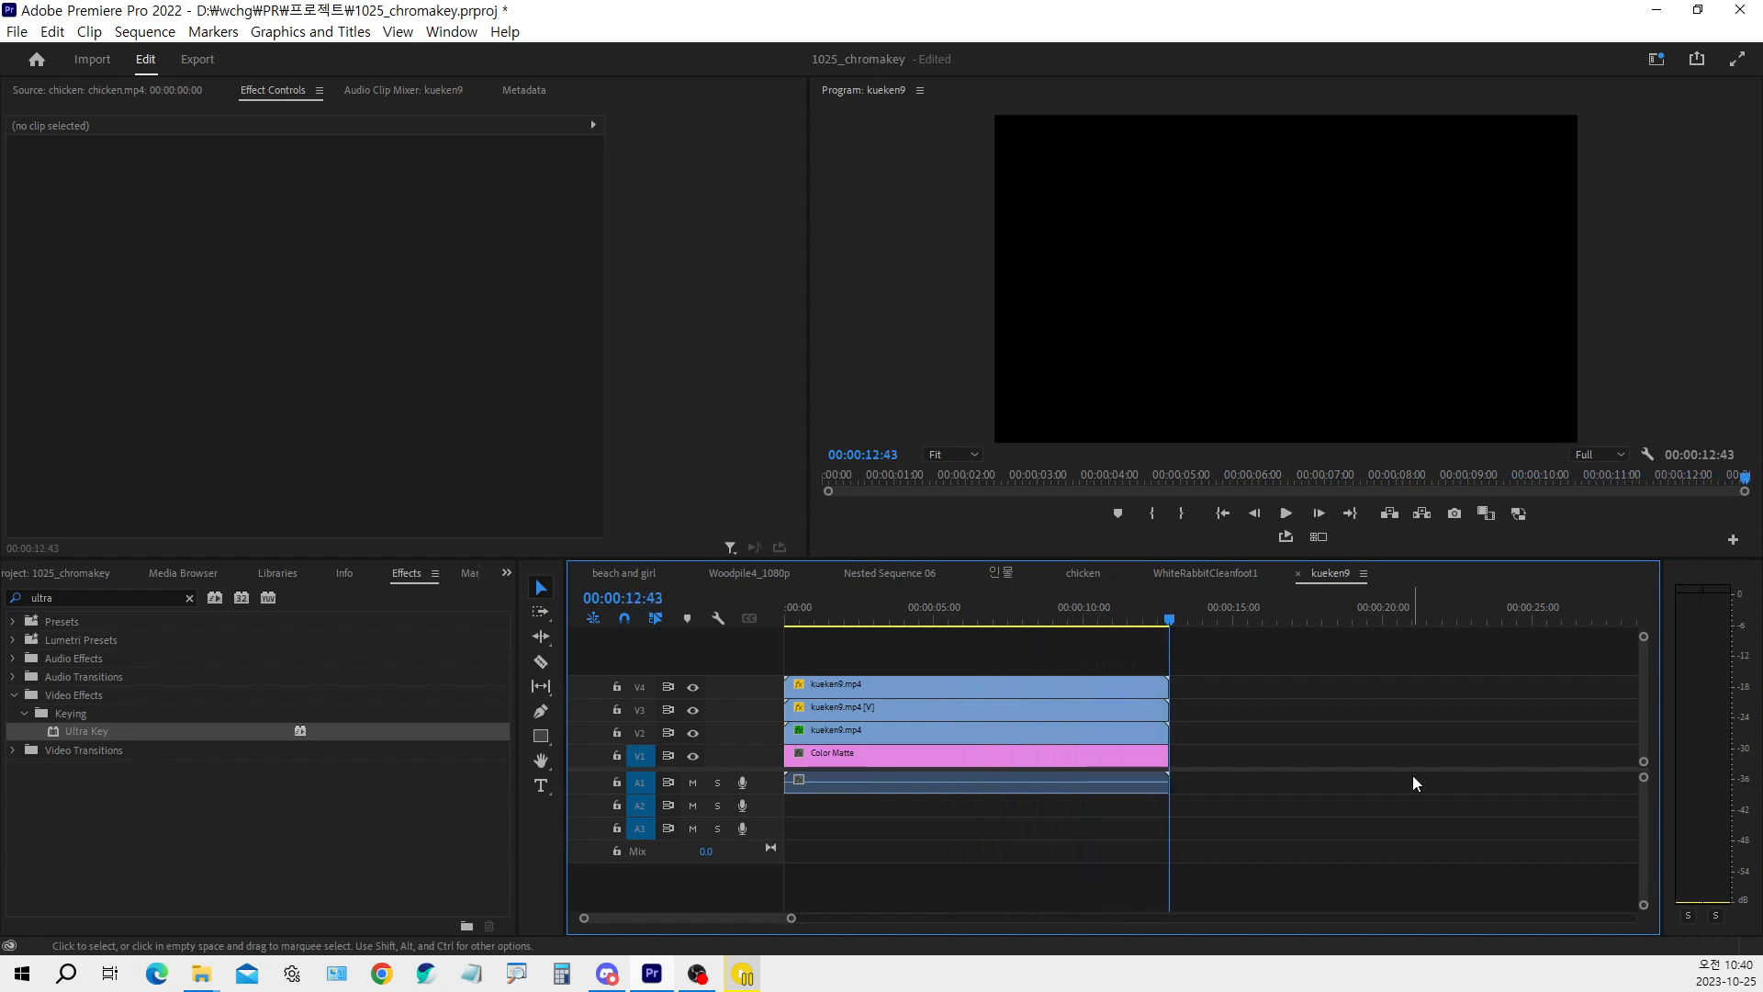
key("space")
At 00:00:03:33, hide and show track V4 to compare the composite without and with the masked basket clip
left_click(885, 689)
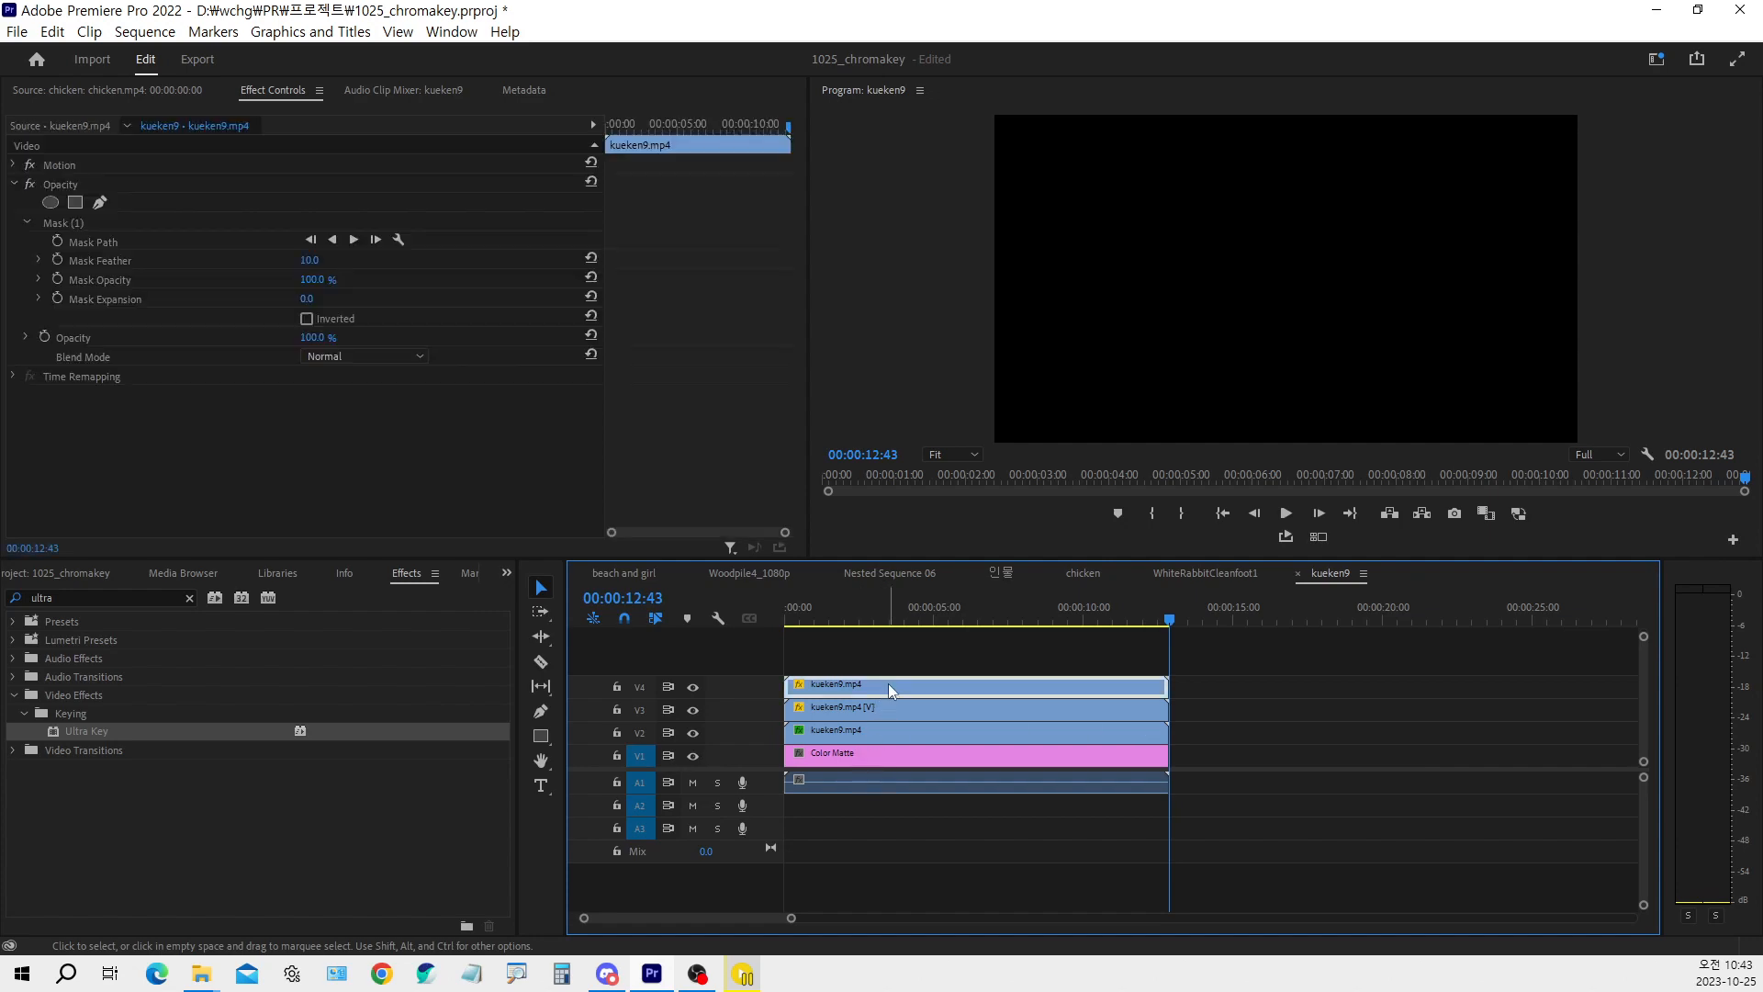
left_click(919, 620)
left_click_drag(921, 618, 894, 620)
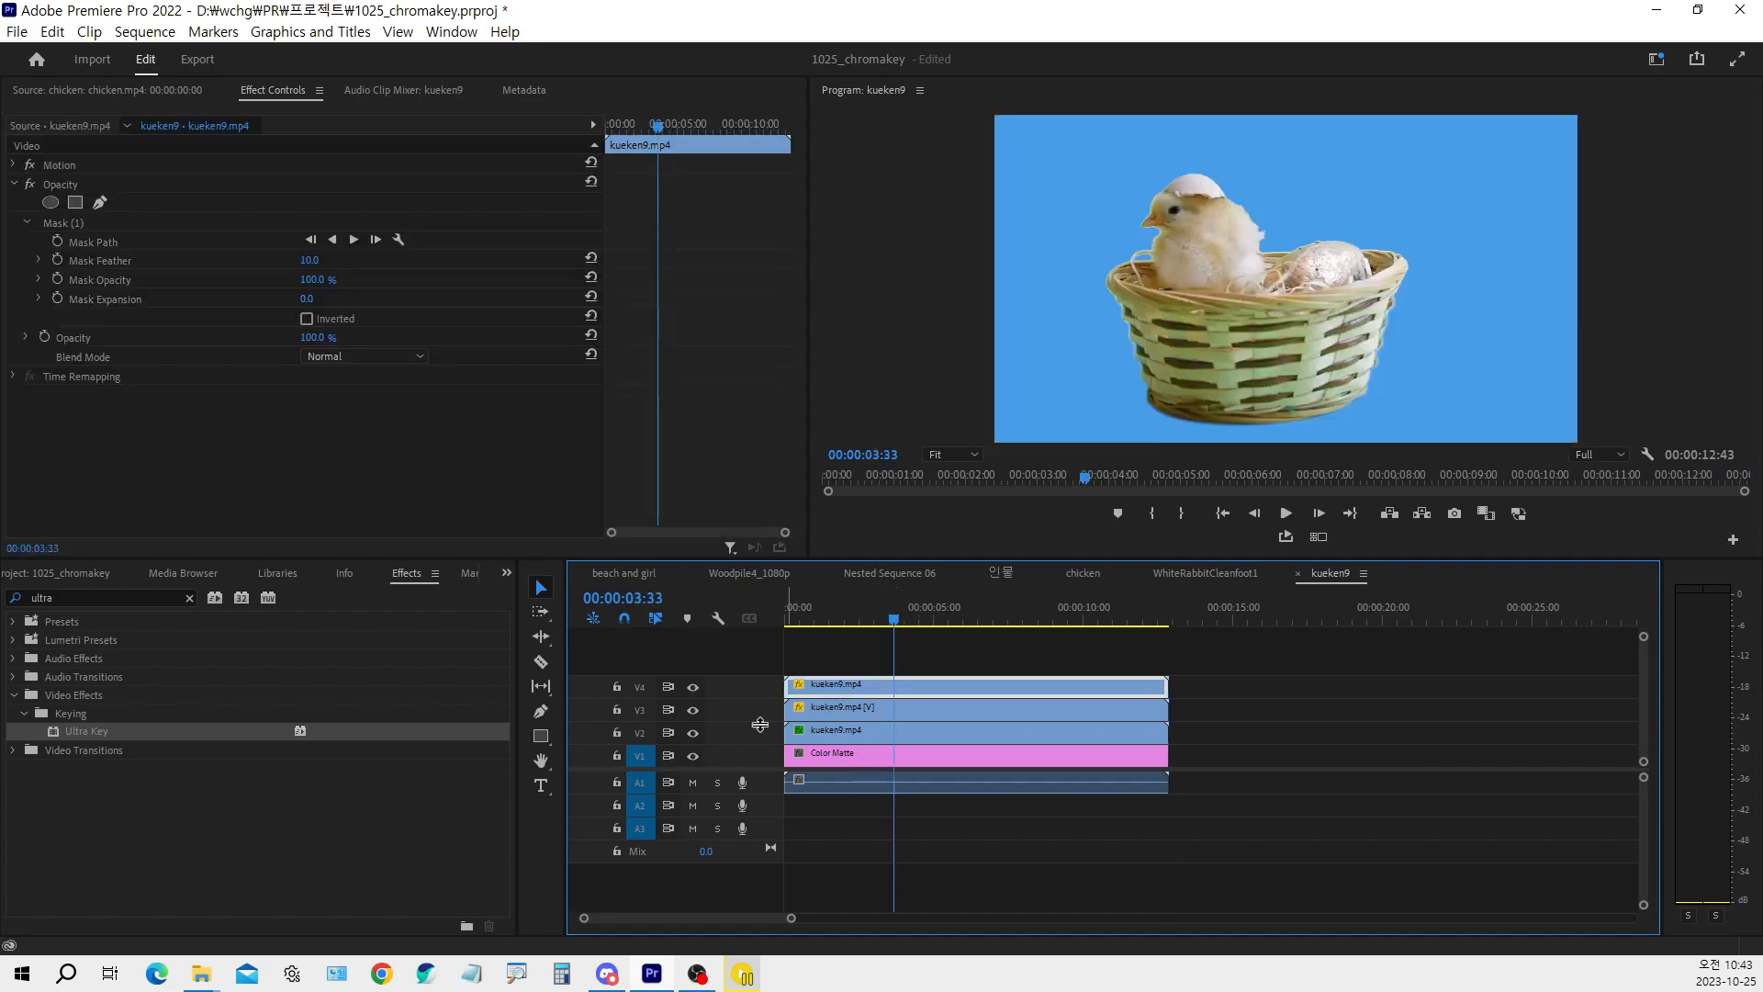
left_click(694, 687)
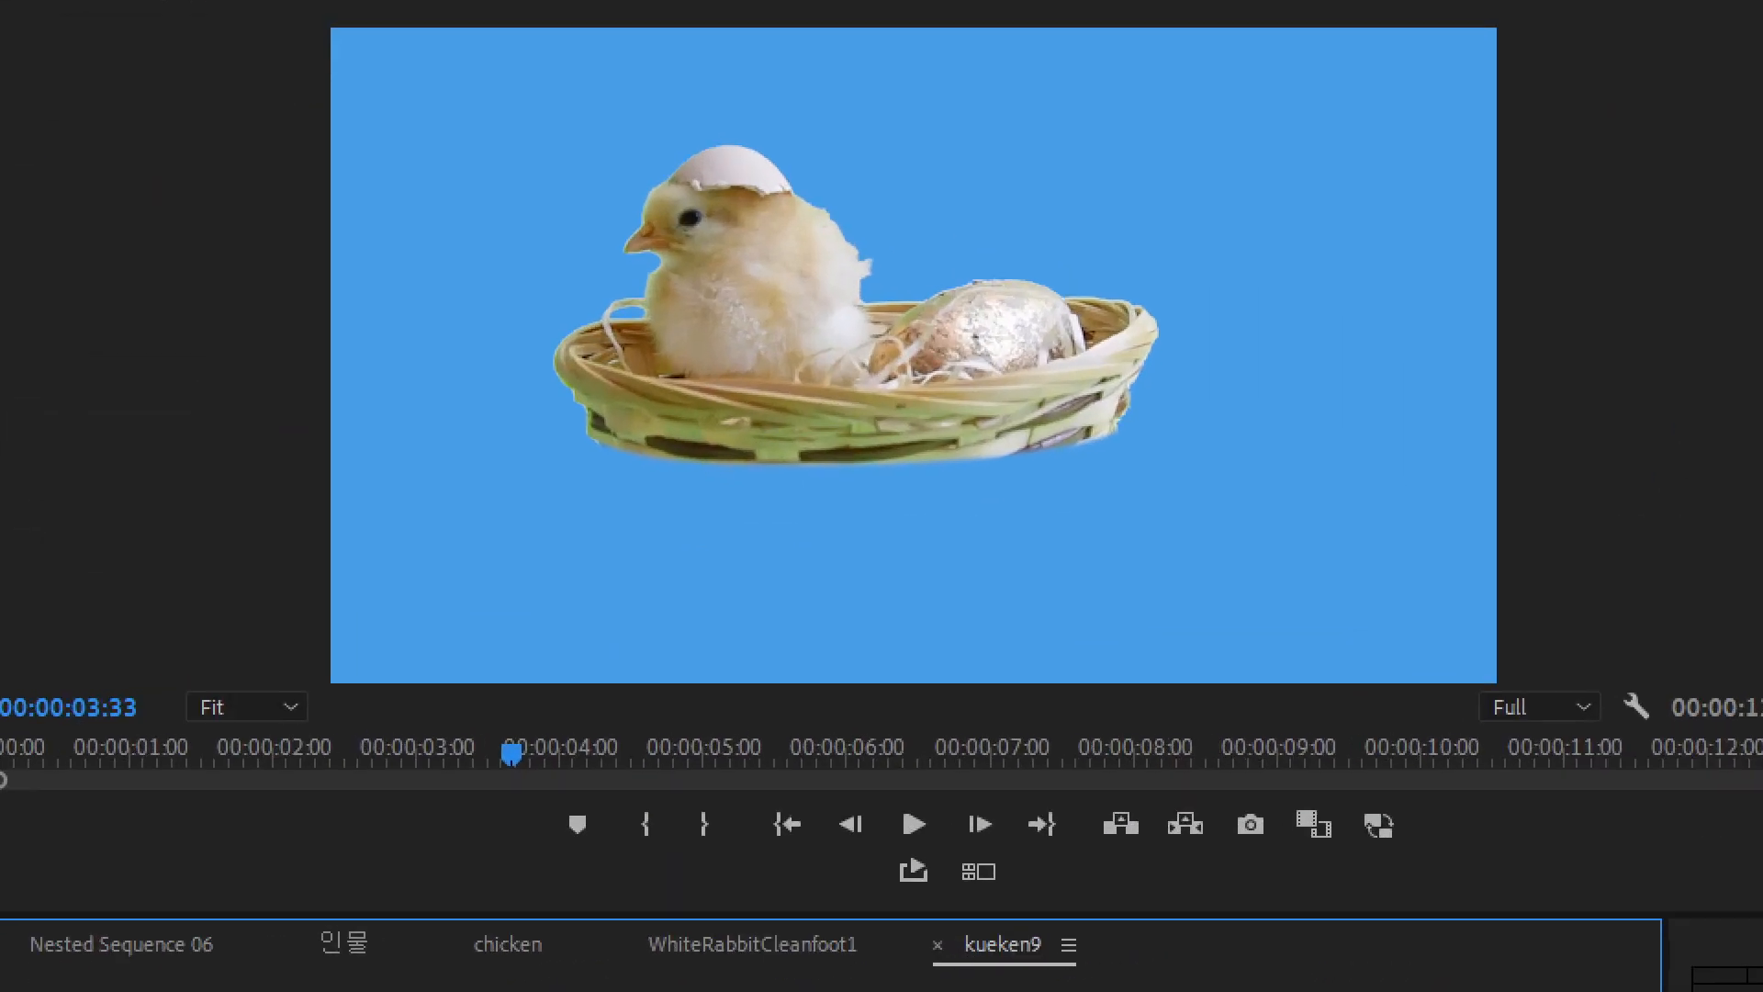
mouse_move(582, 424)
left_mouse_down()
mouse_move(814, 464)
mouse_move(1116, 415)
left_mouse_up()
key("Escape")
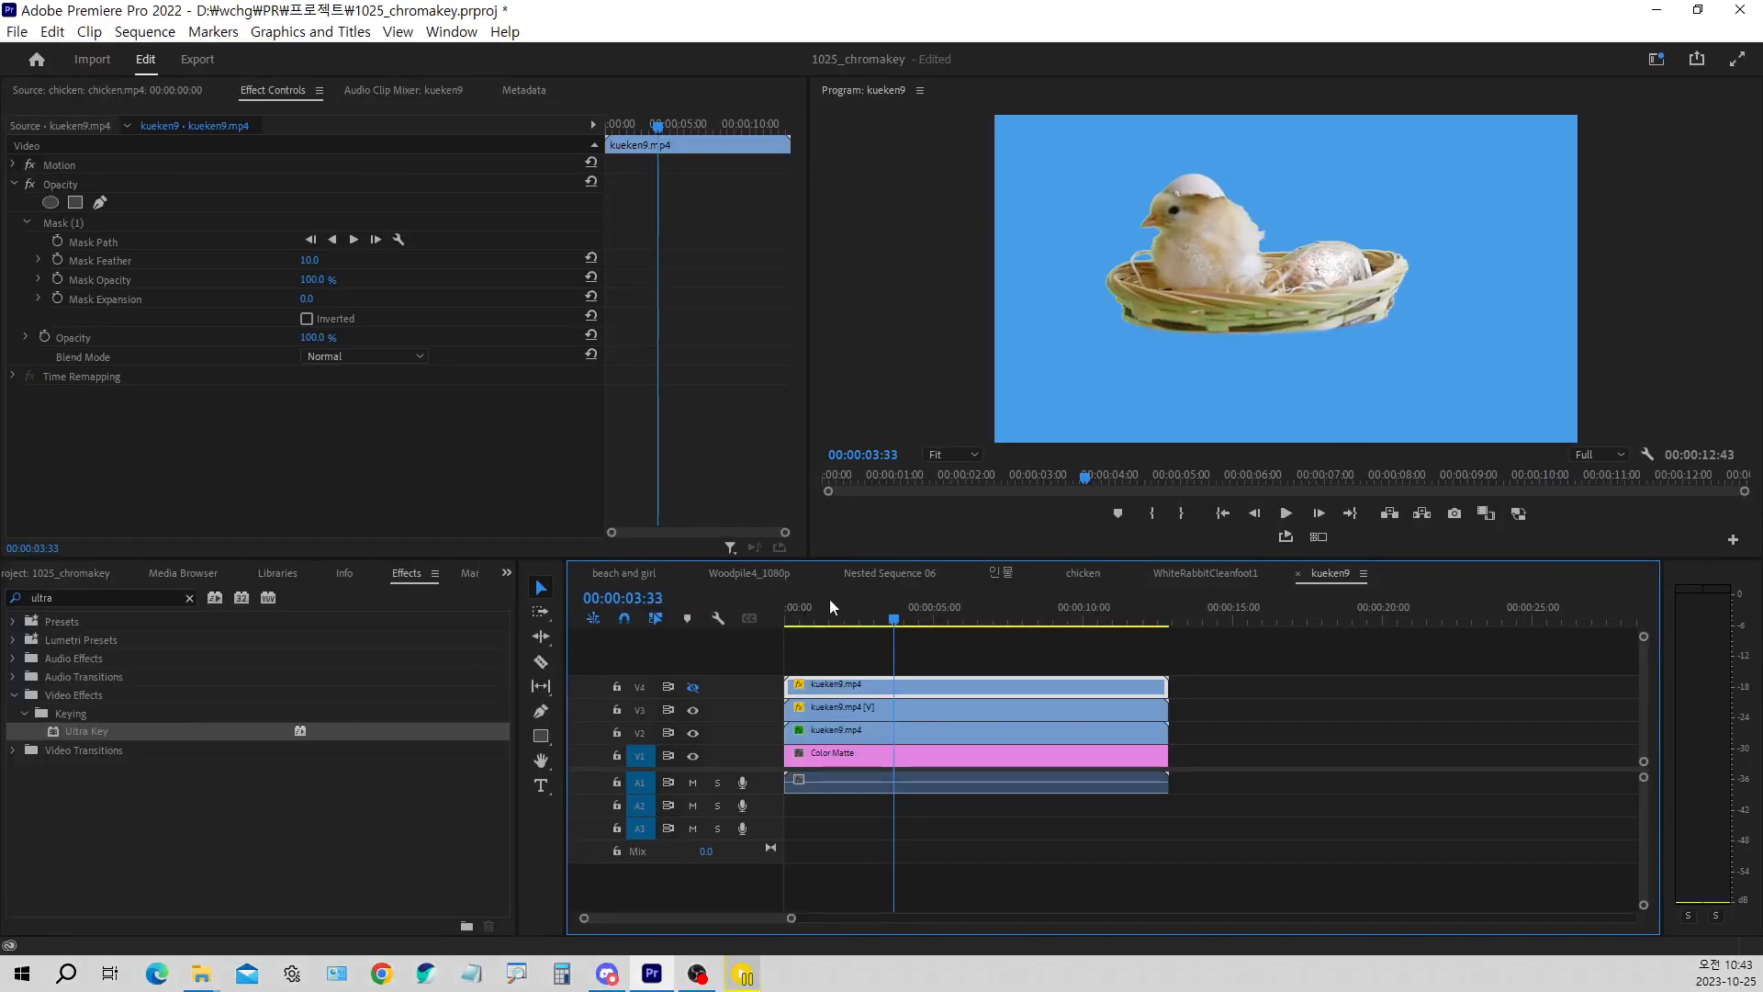
left_click(695, 689)
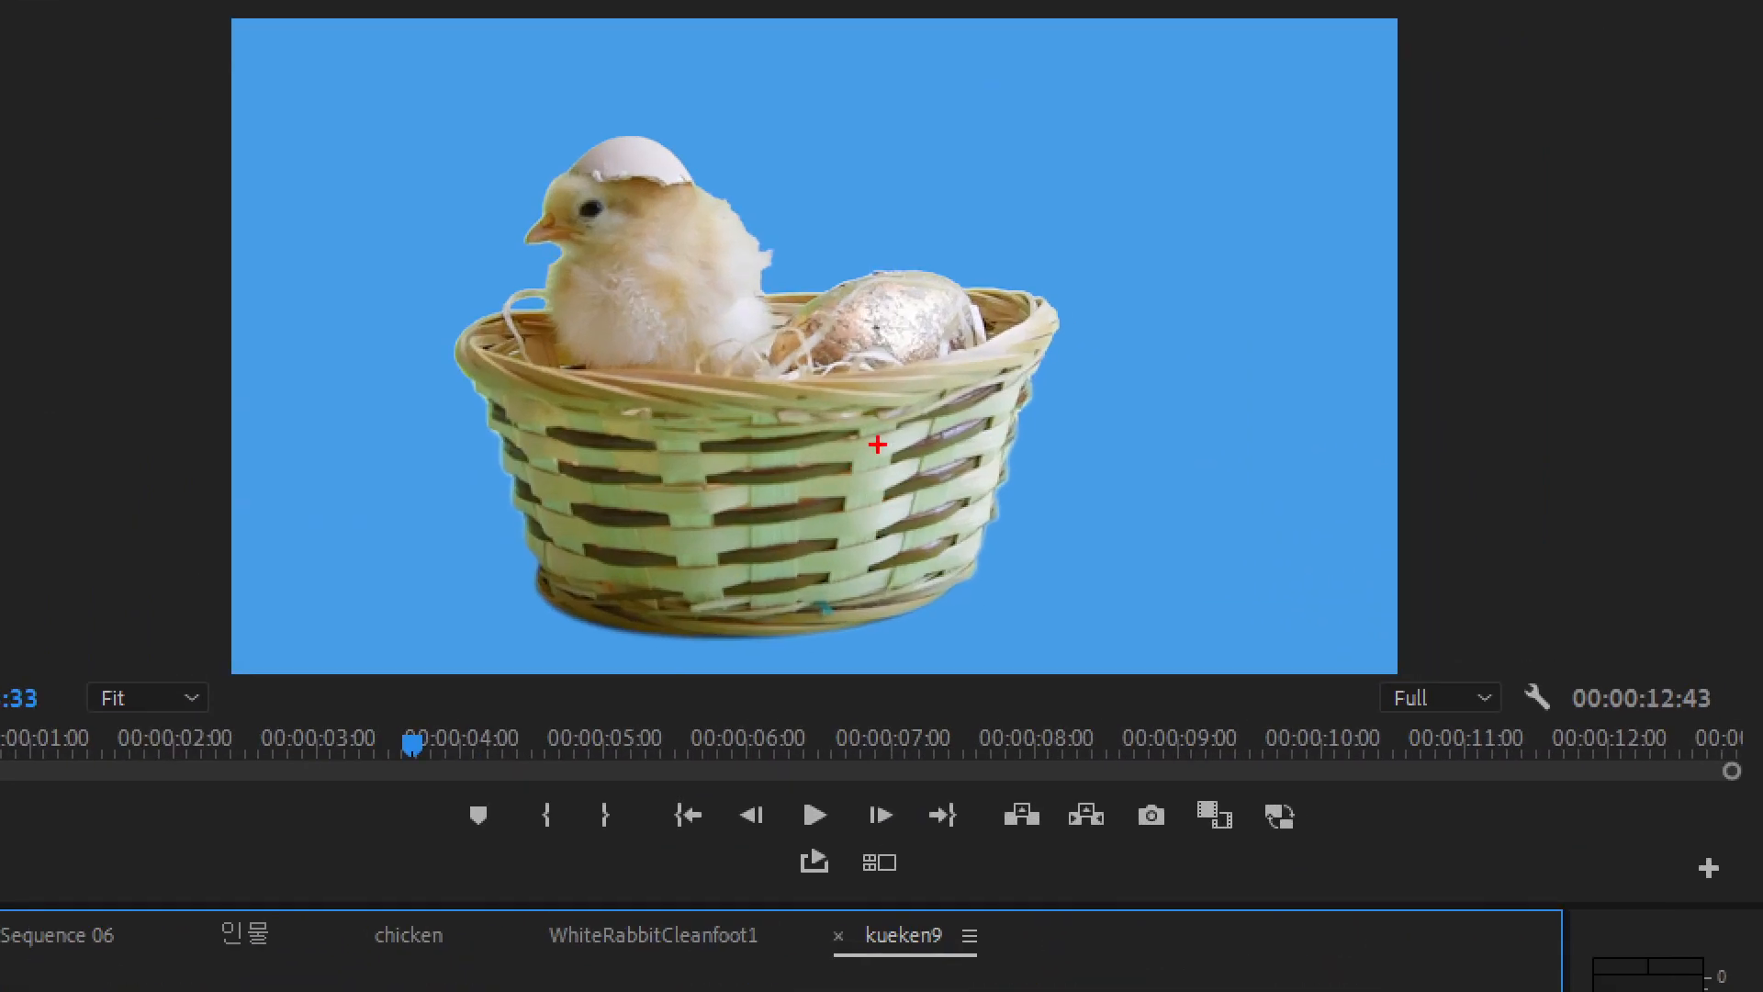
left_click_drag(1390, 304, 1334, 299)
mouse_move(909, 388)
left_mouse_down()
mouse_move(617, 425)
mouse_move(478, 386)
mouse_move(480, 418)
left_mouse_up()
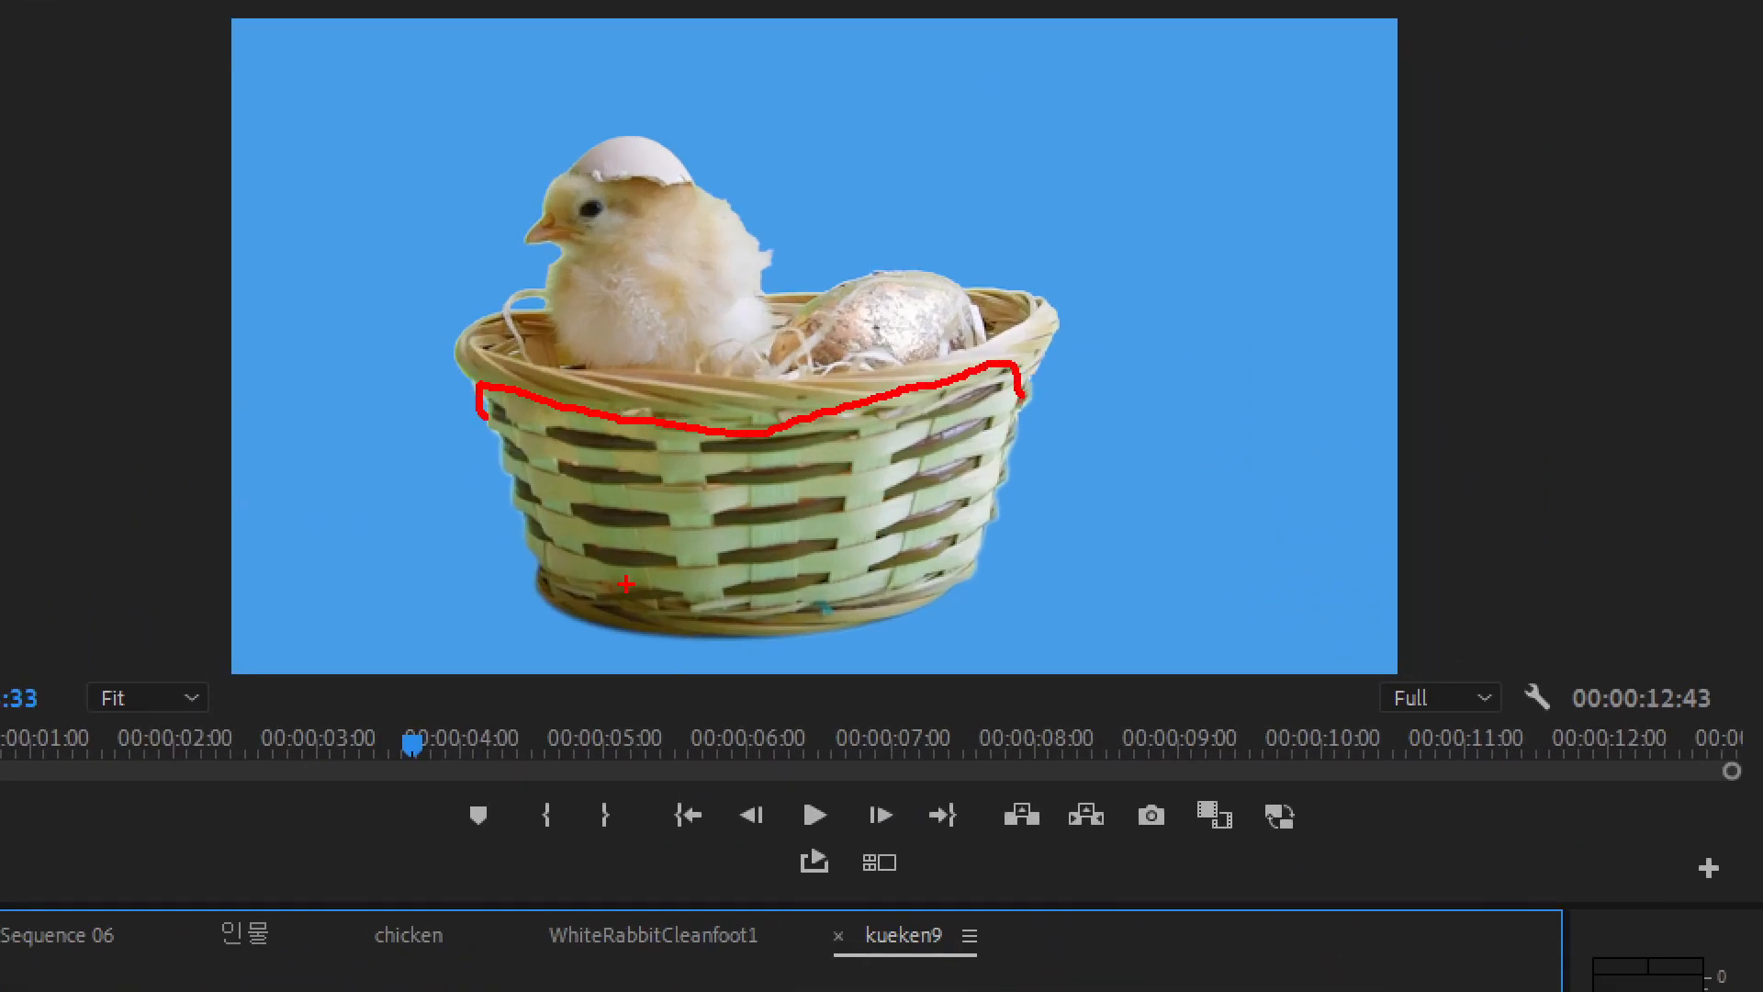
key("Escape")
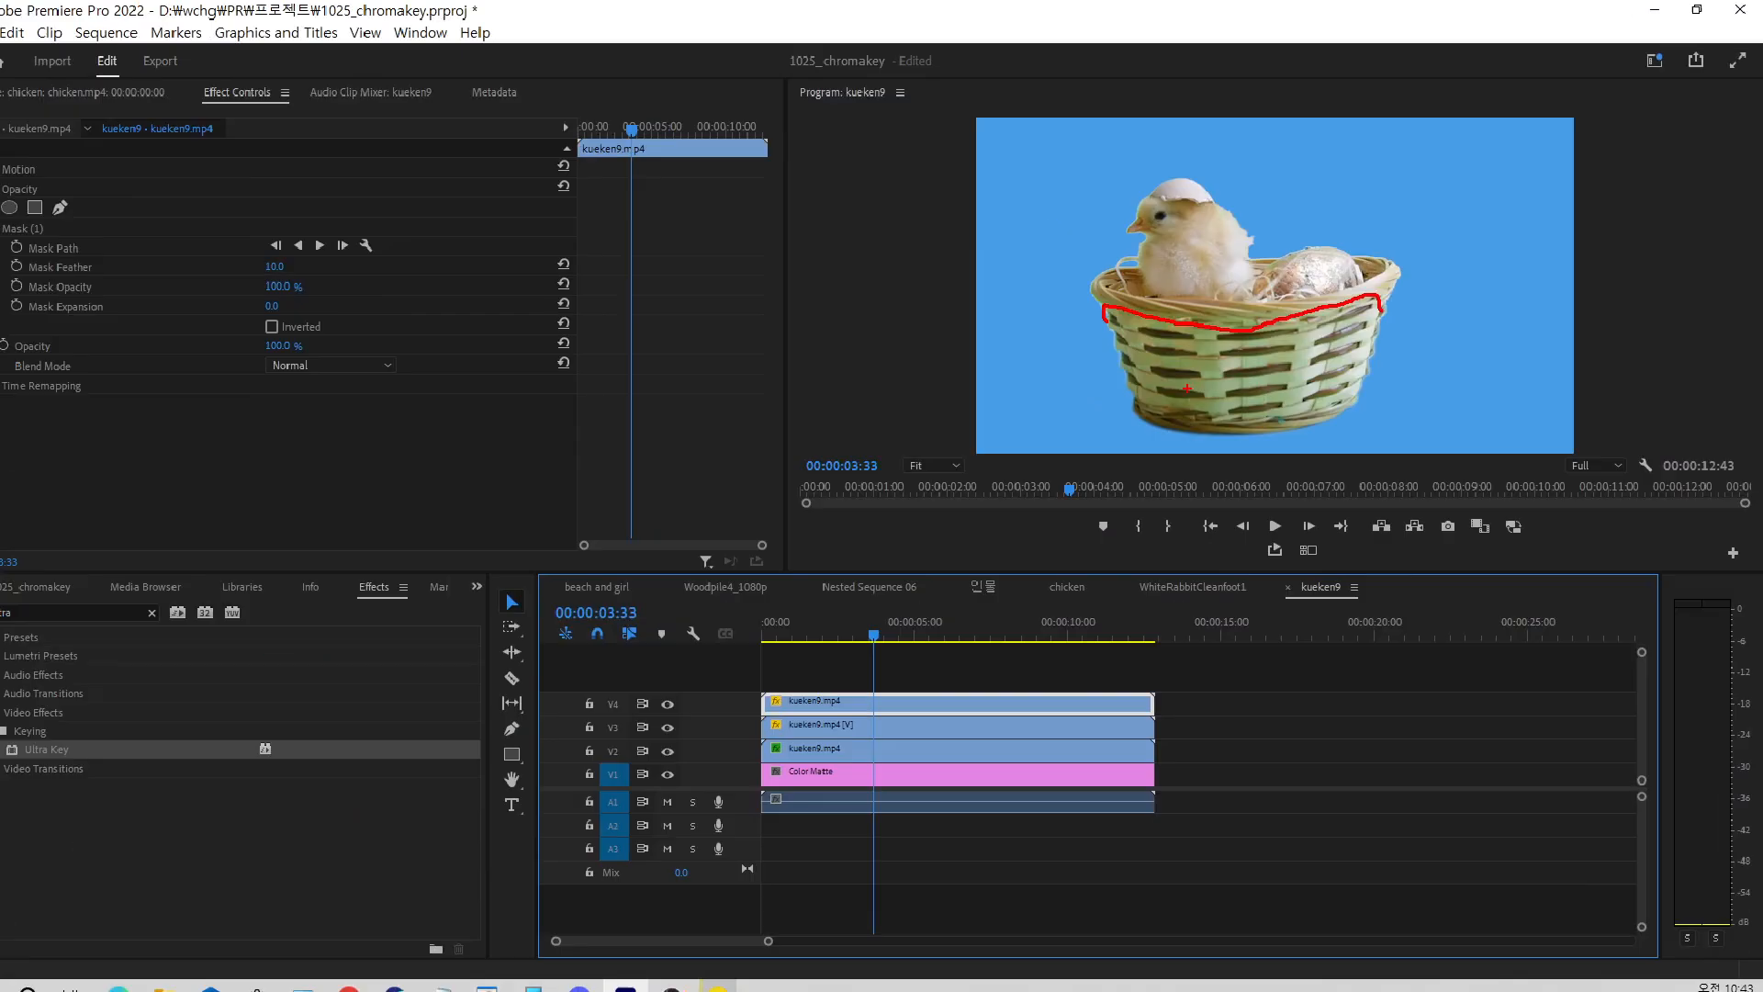
Return the playhead to the sequence start, show the project contents and hide the Color Matte track V1
left_click(1259, 726)
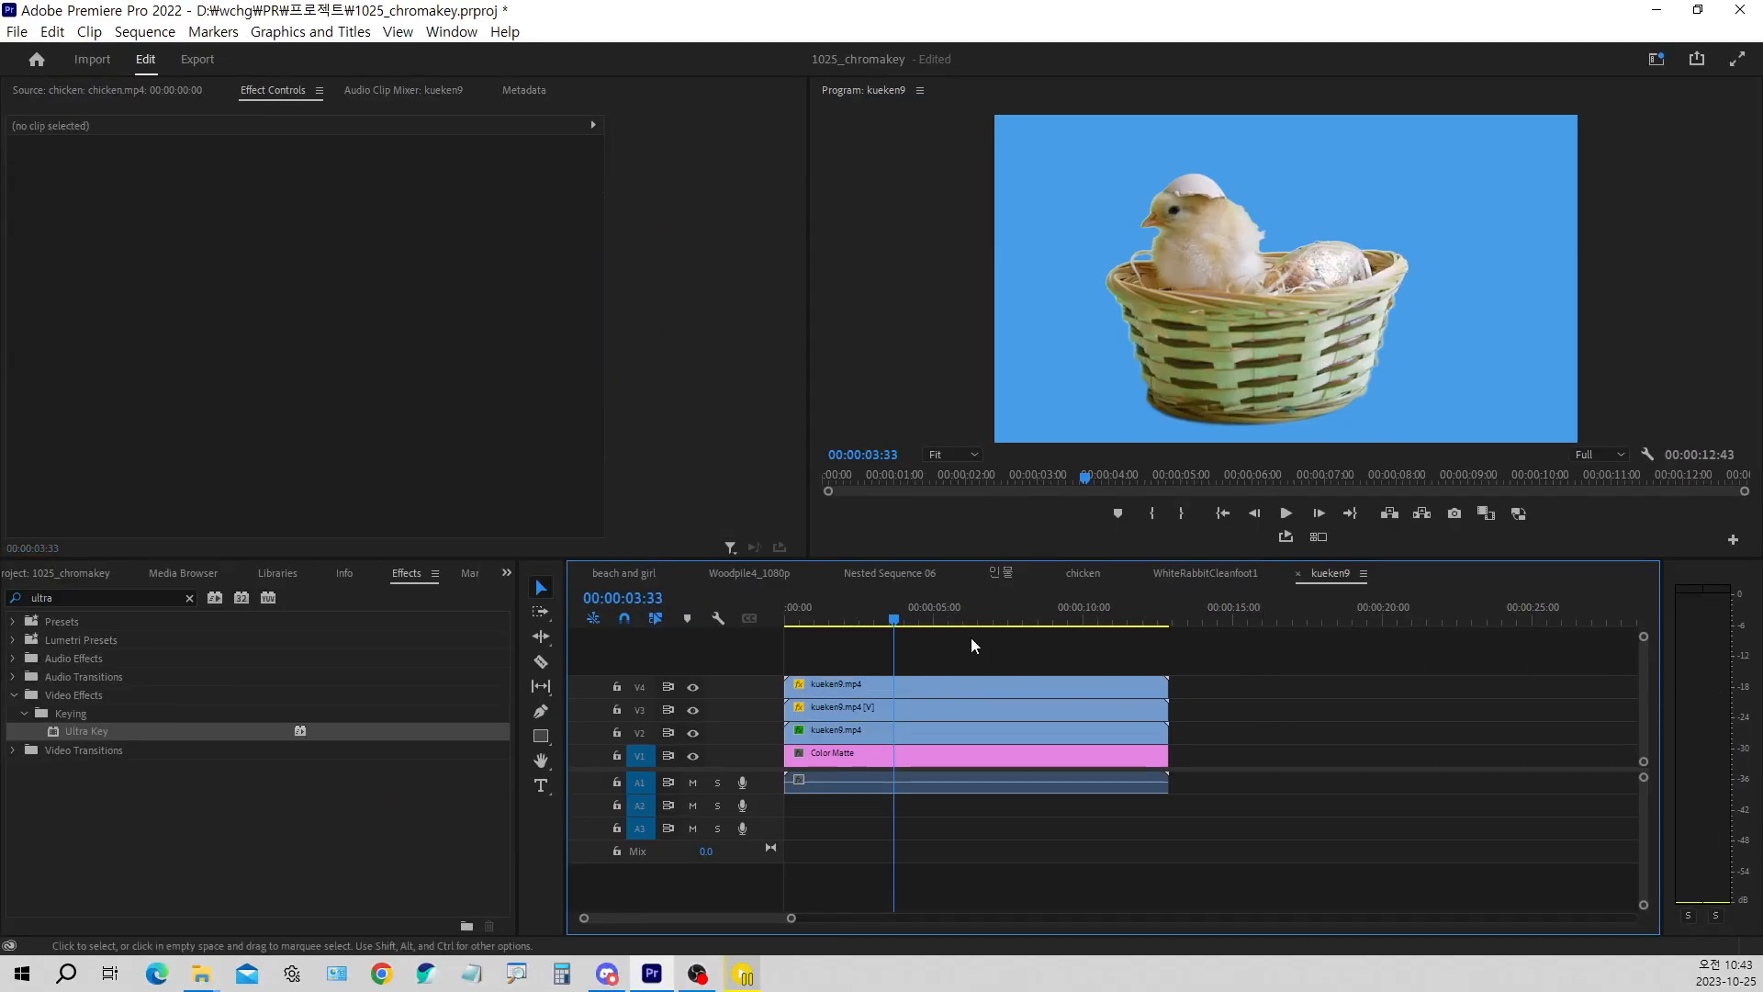
left_click(793, 619)
left_click_drag(793, 619, 707, 657)
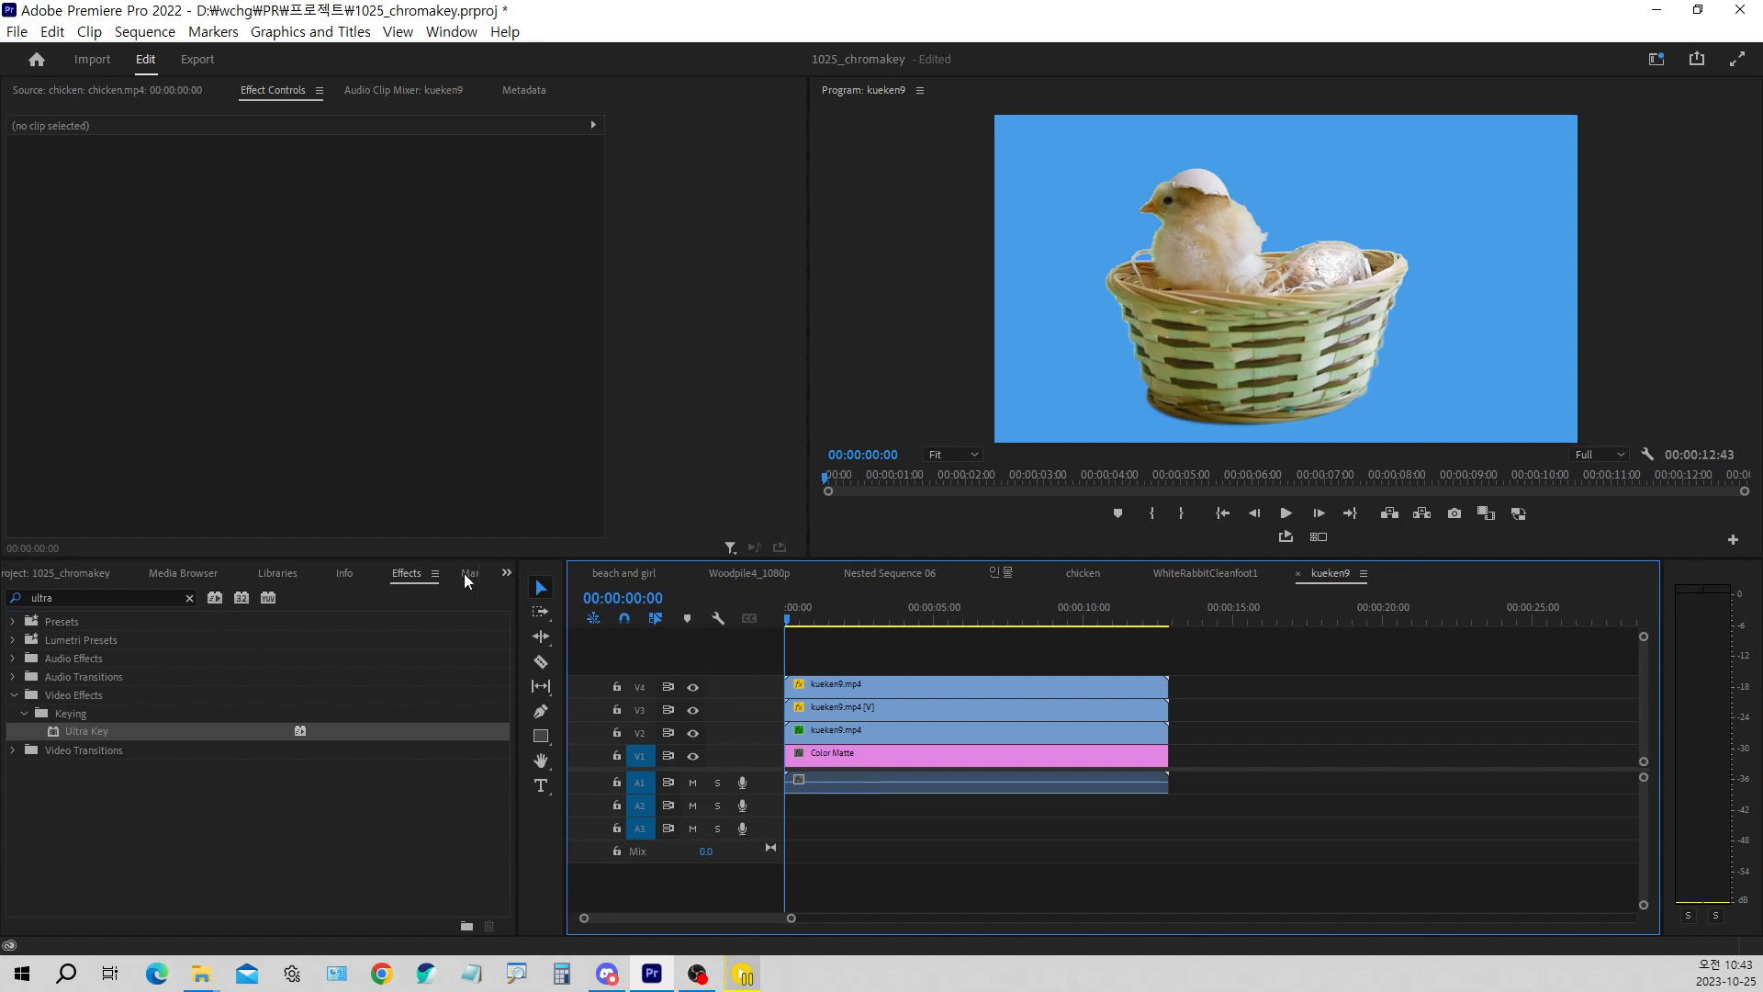
left_click(62, 575)
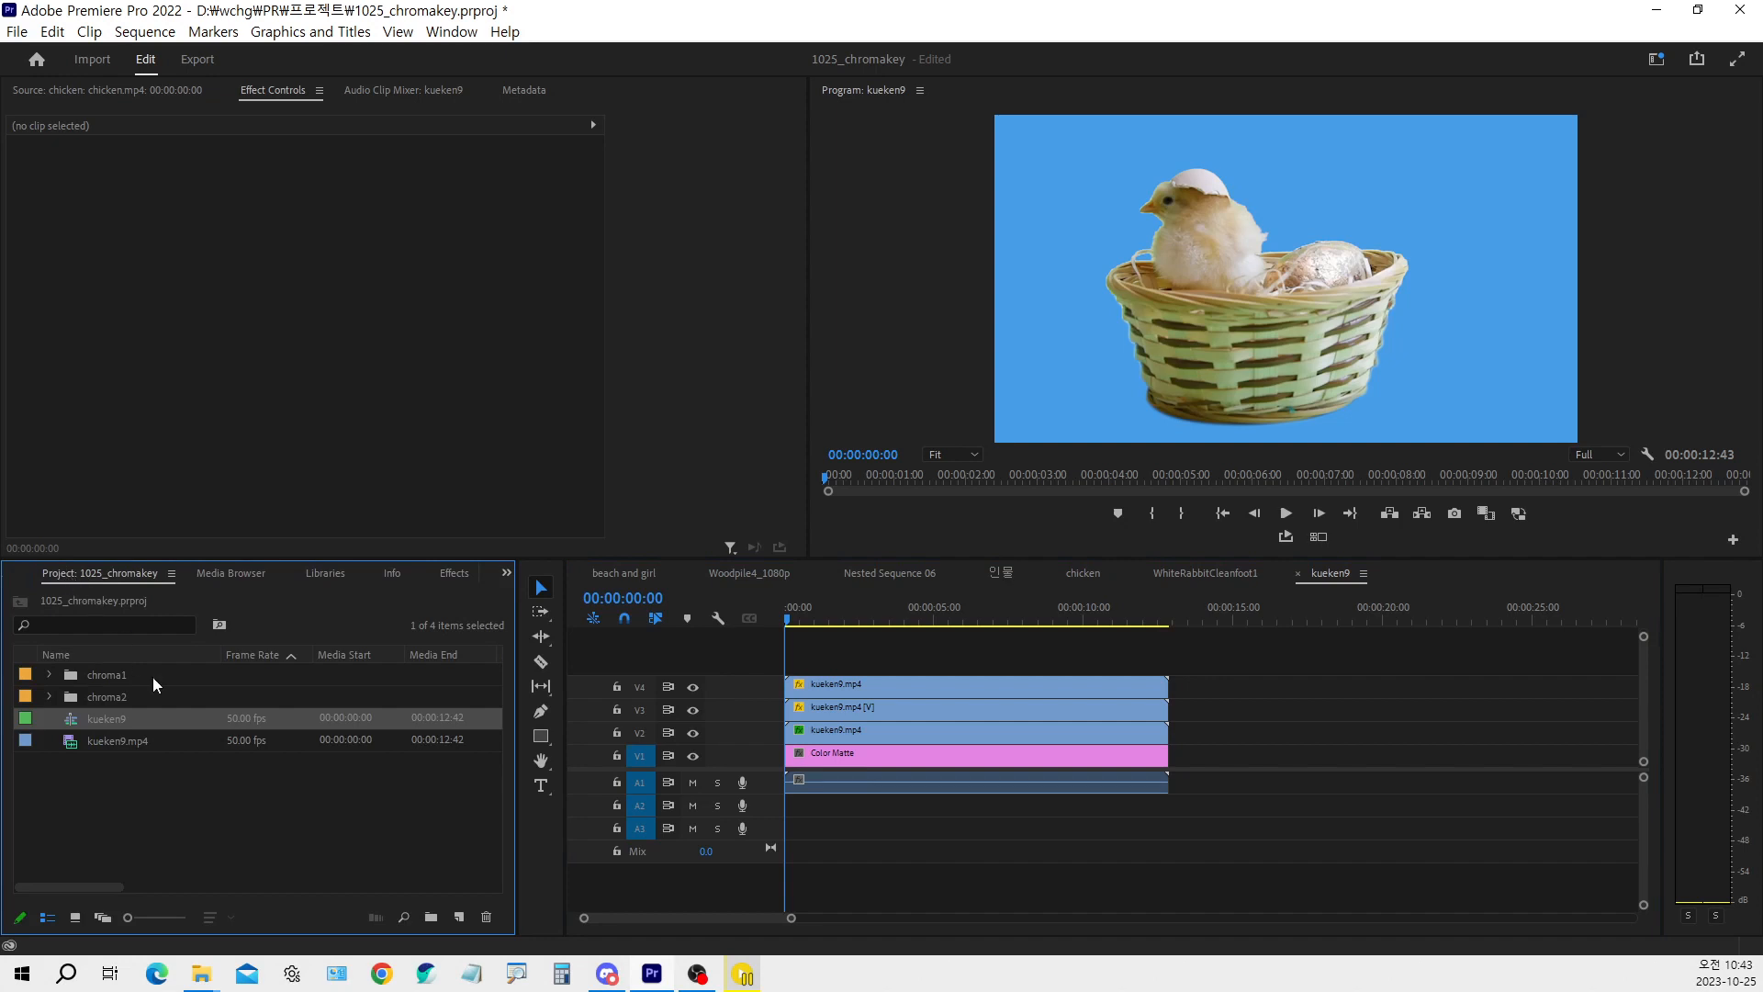
left_click(230, 808)
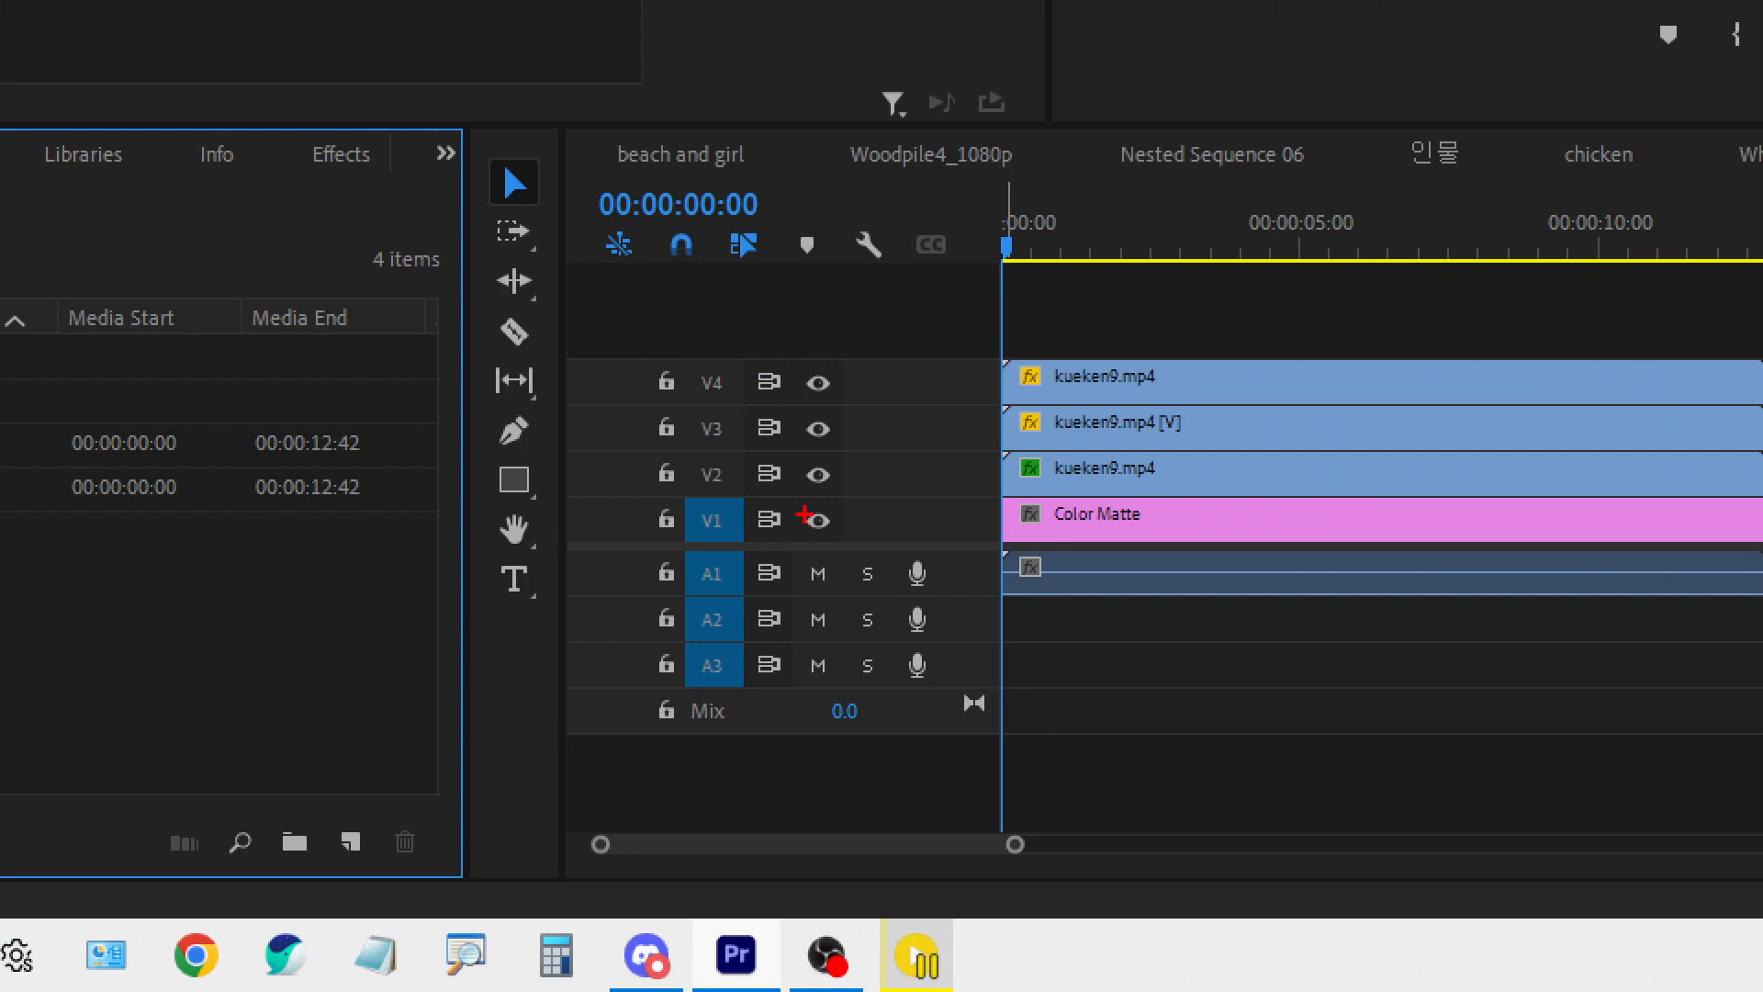
mouse_move(804, 512)
left_mouse_down()
mouse_move(816, 524)
mouse_move(859, 478)
left_mouse_up()
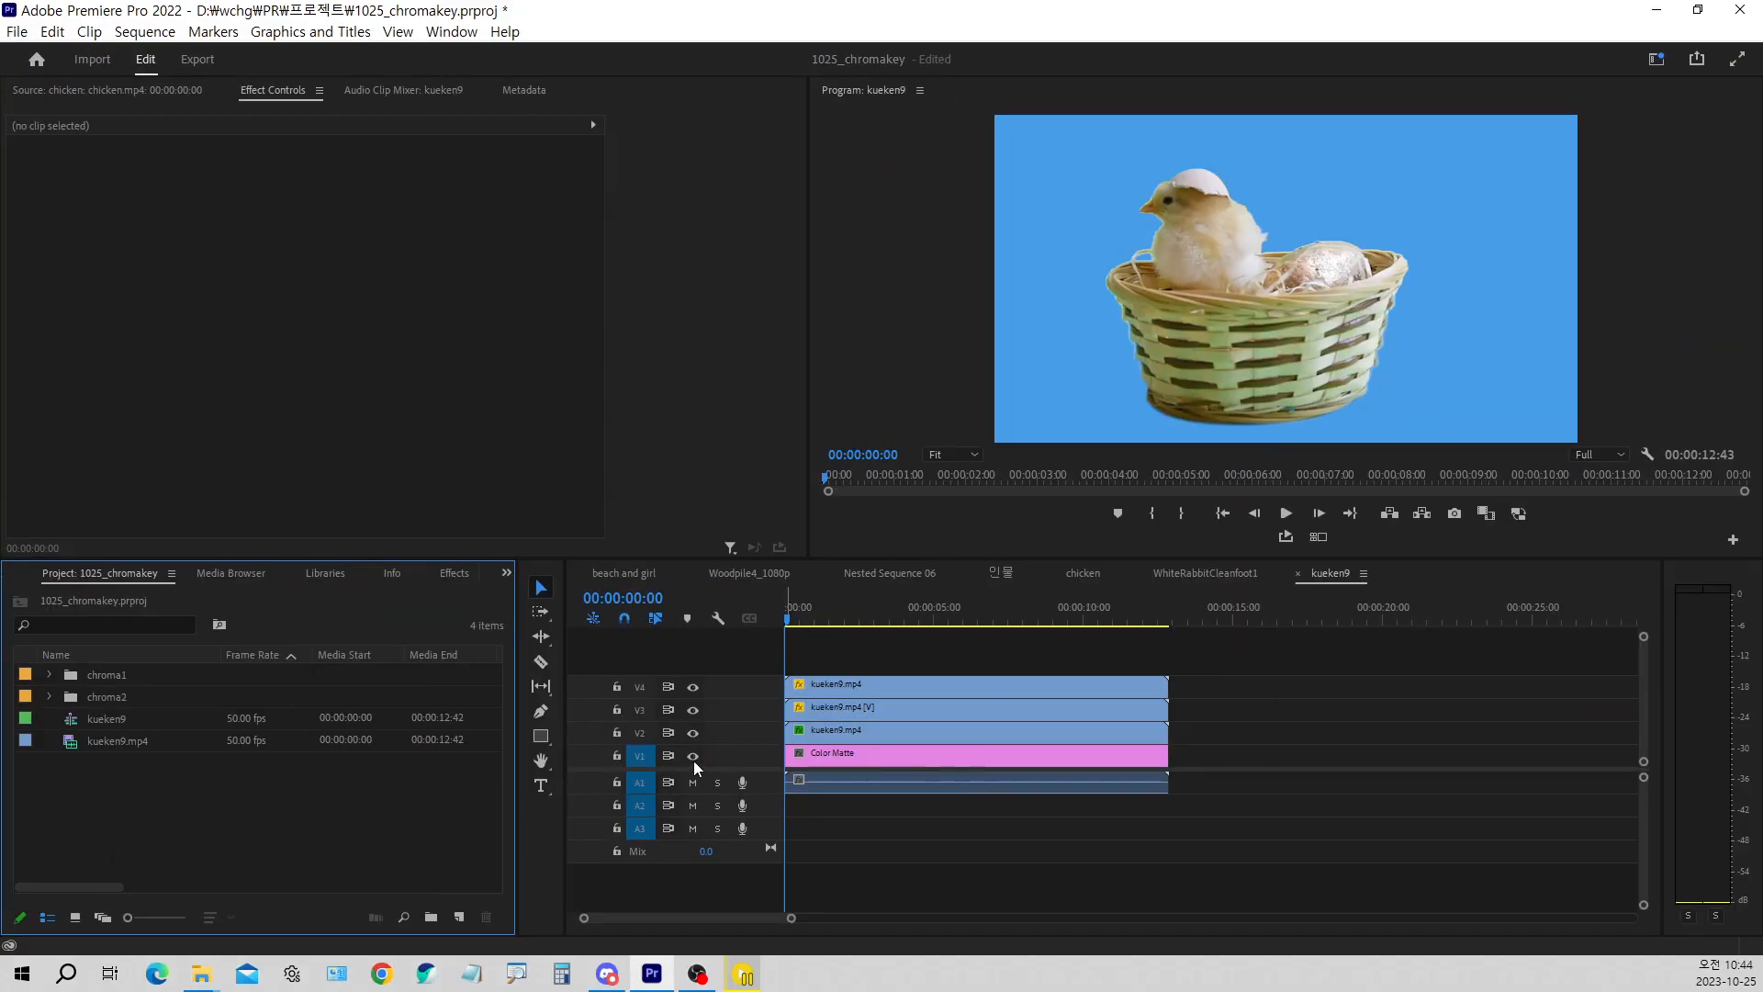
left_click(693, 756)
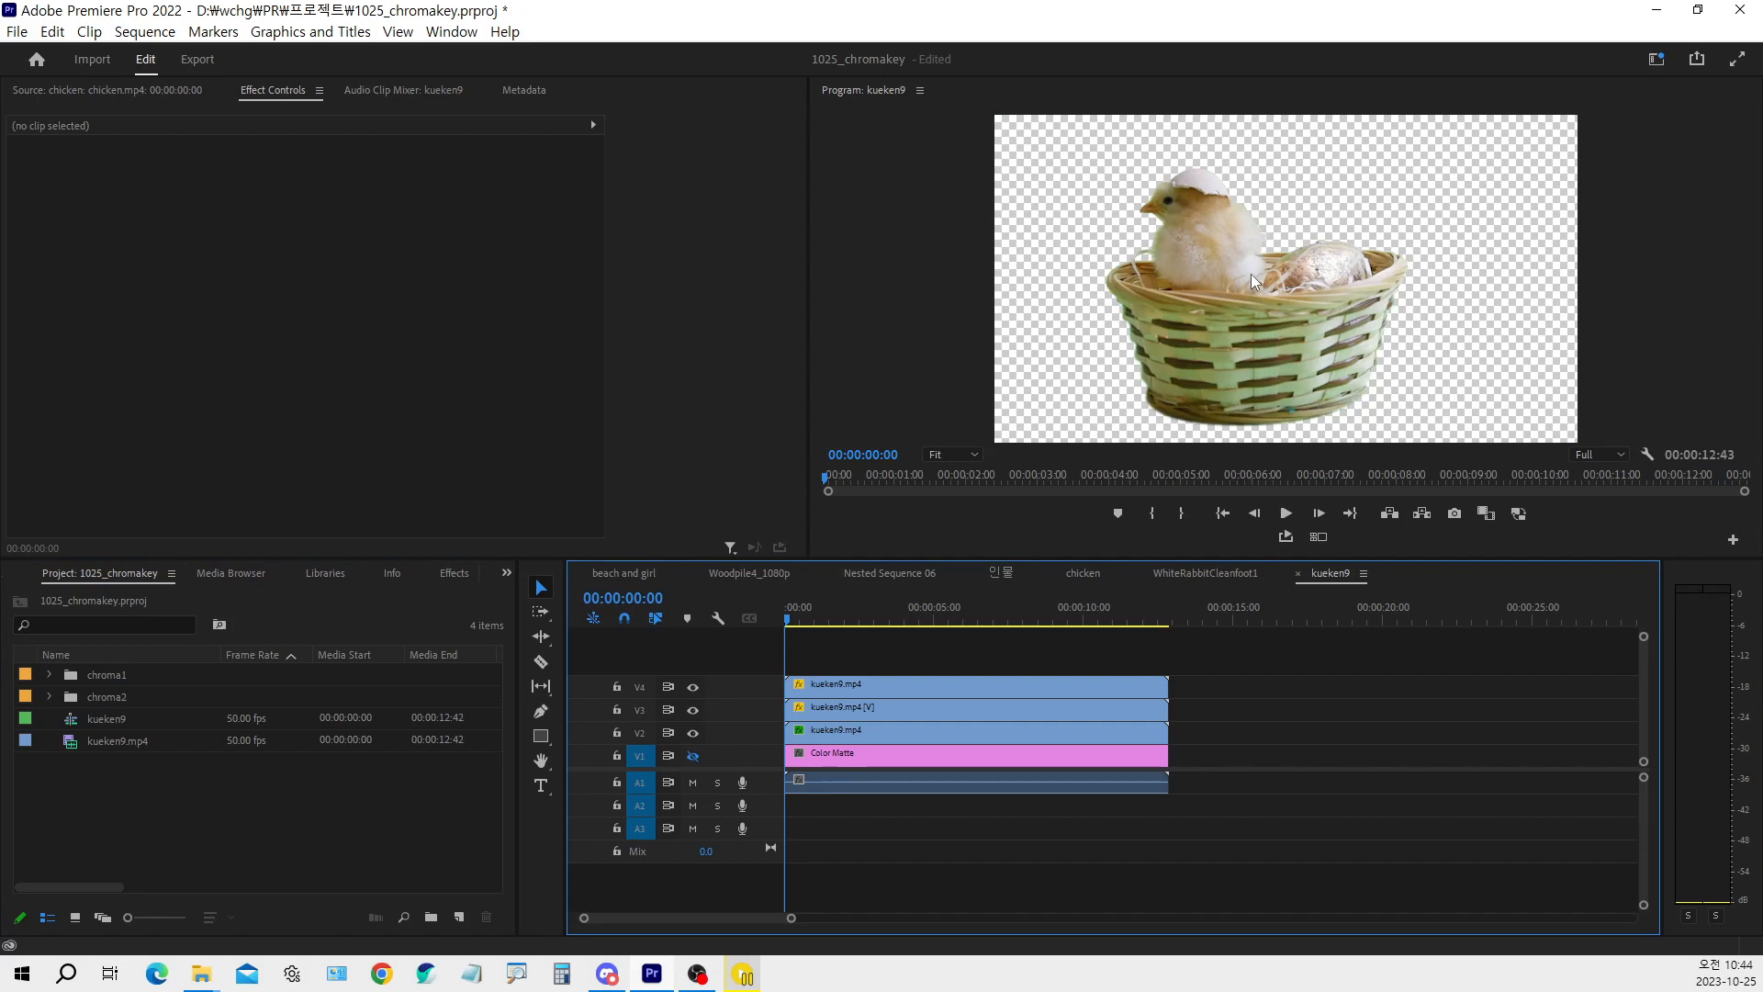
left_click_drag(840, 612, 760, 633)
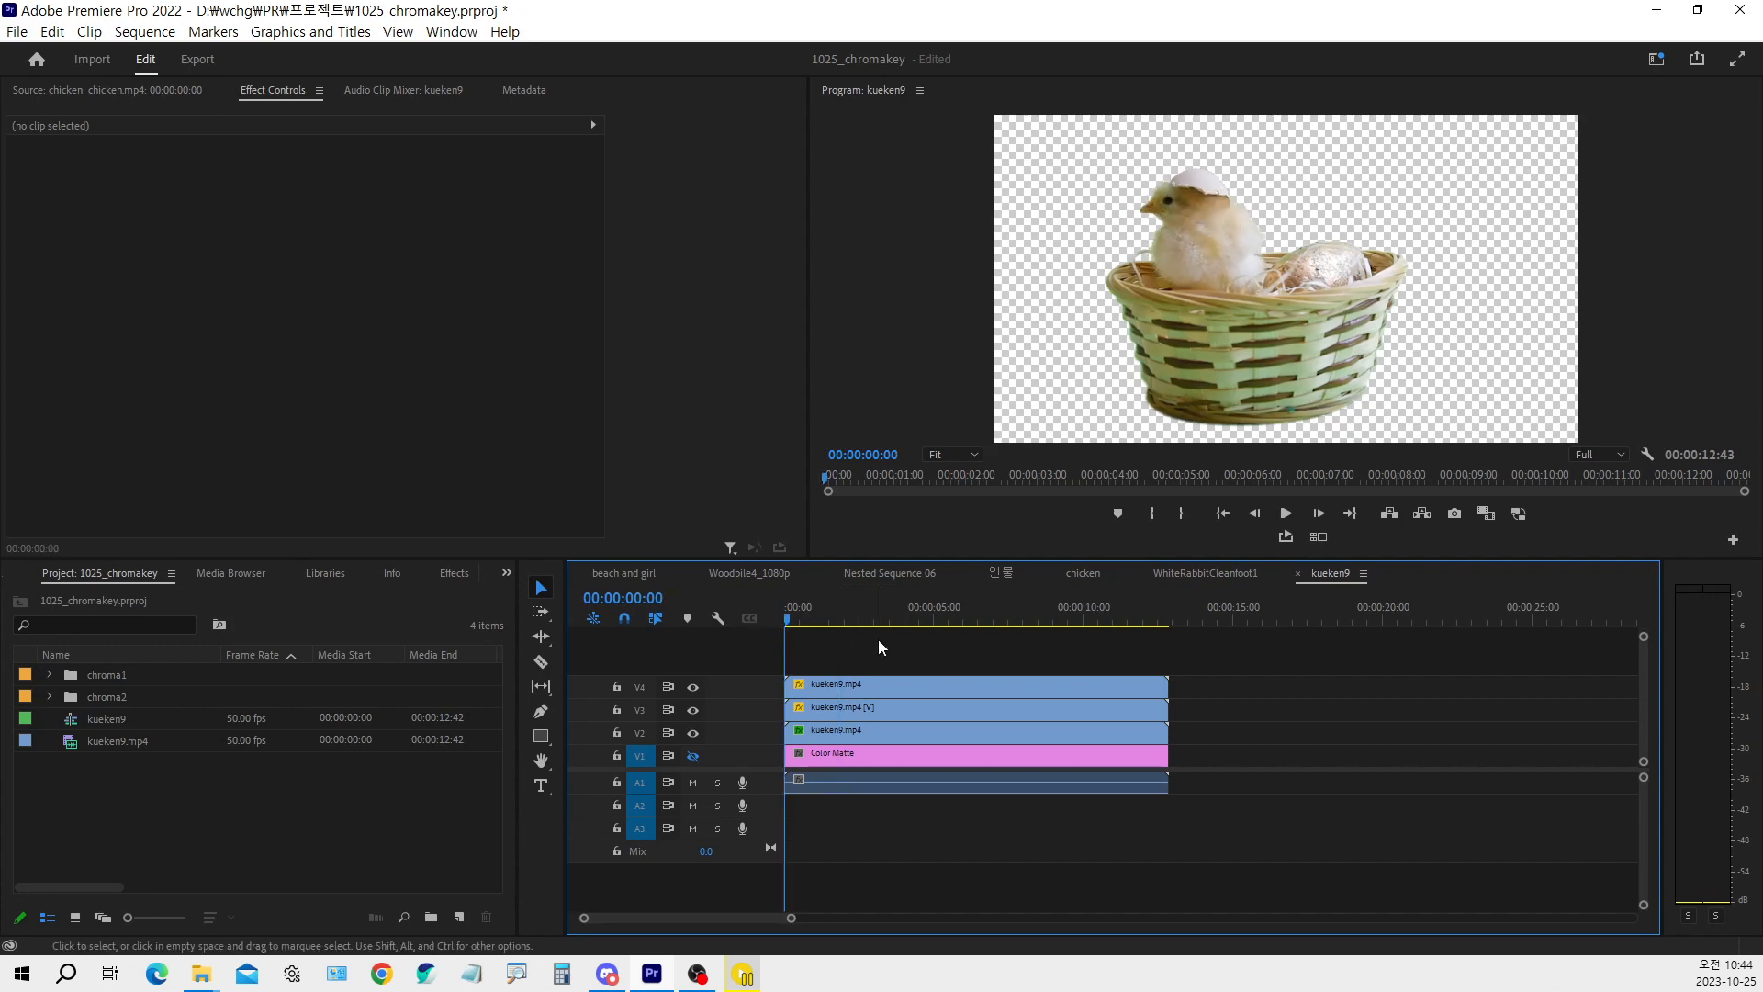
Turn on the Work Area Bar for the kueken9 timeline and end the work area at 00:00:05:00
left_click(927, 623)
mouse_move(929, 626)
left_mouse_down()
mouse_move(983, 618)
mouse_move(724, 632)
mouse_move(937, 627)
left_mouse_up()
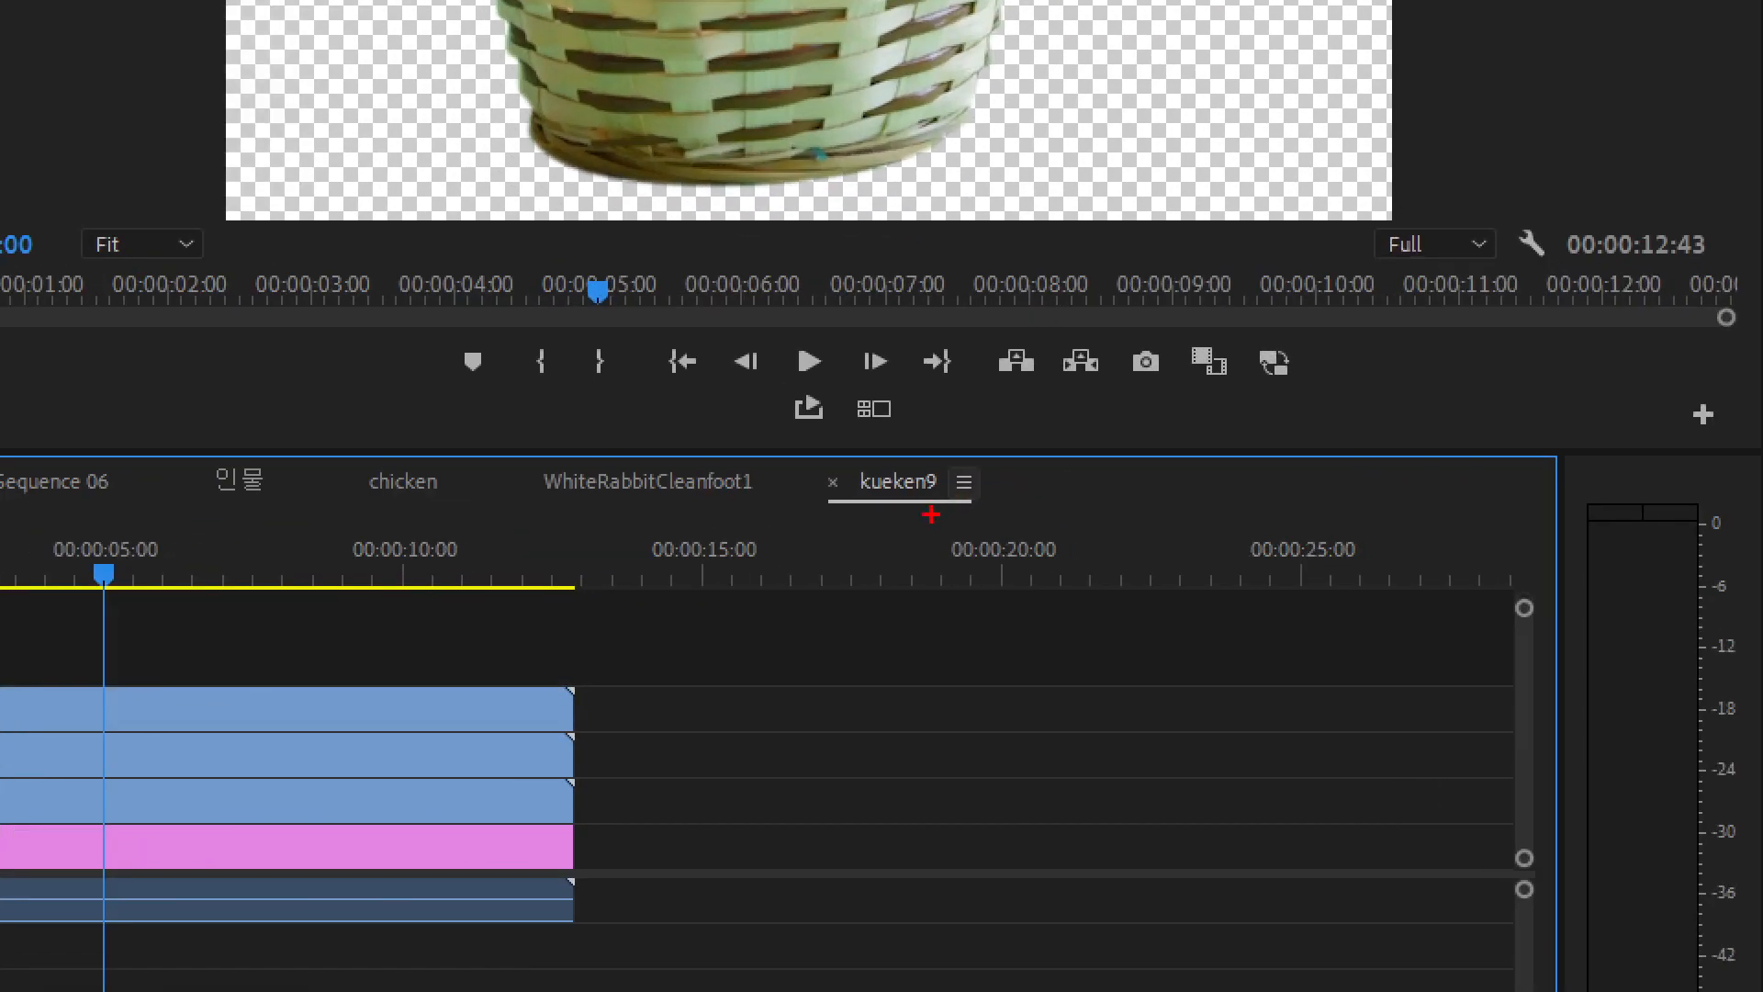
left_click_drag(959, 465, 1001, 450)
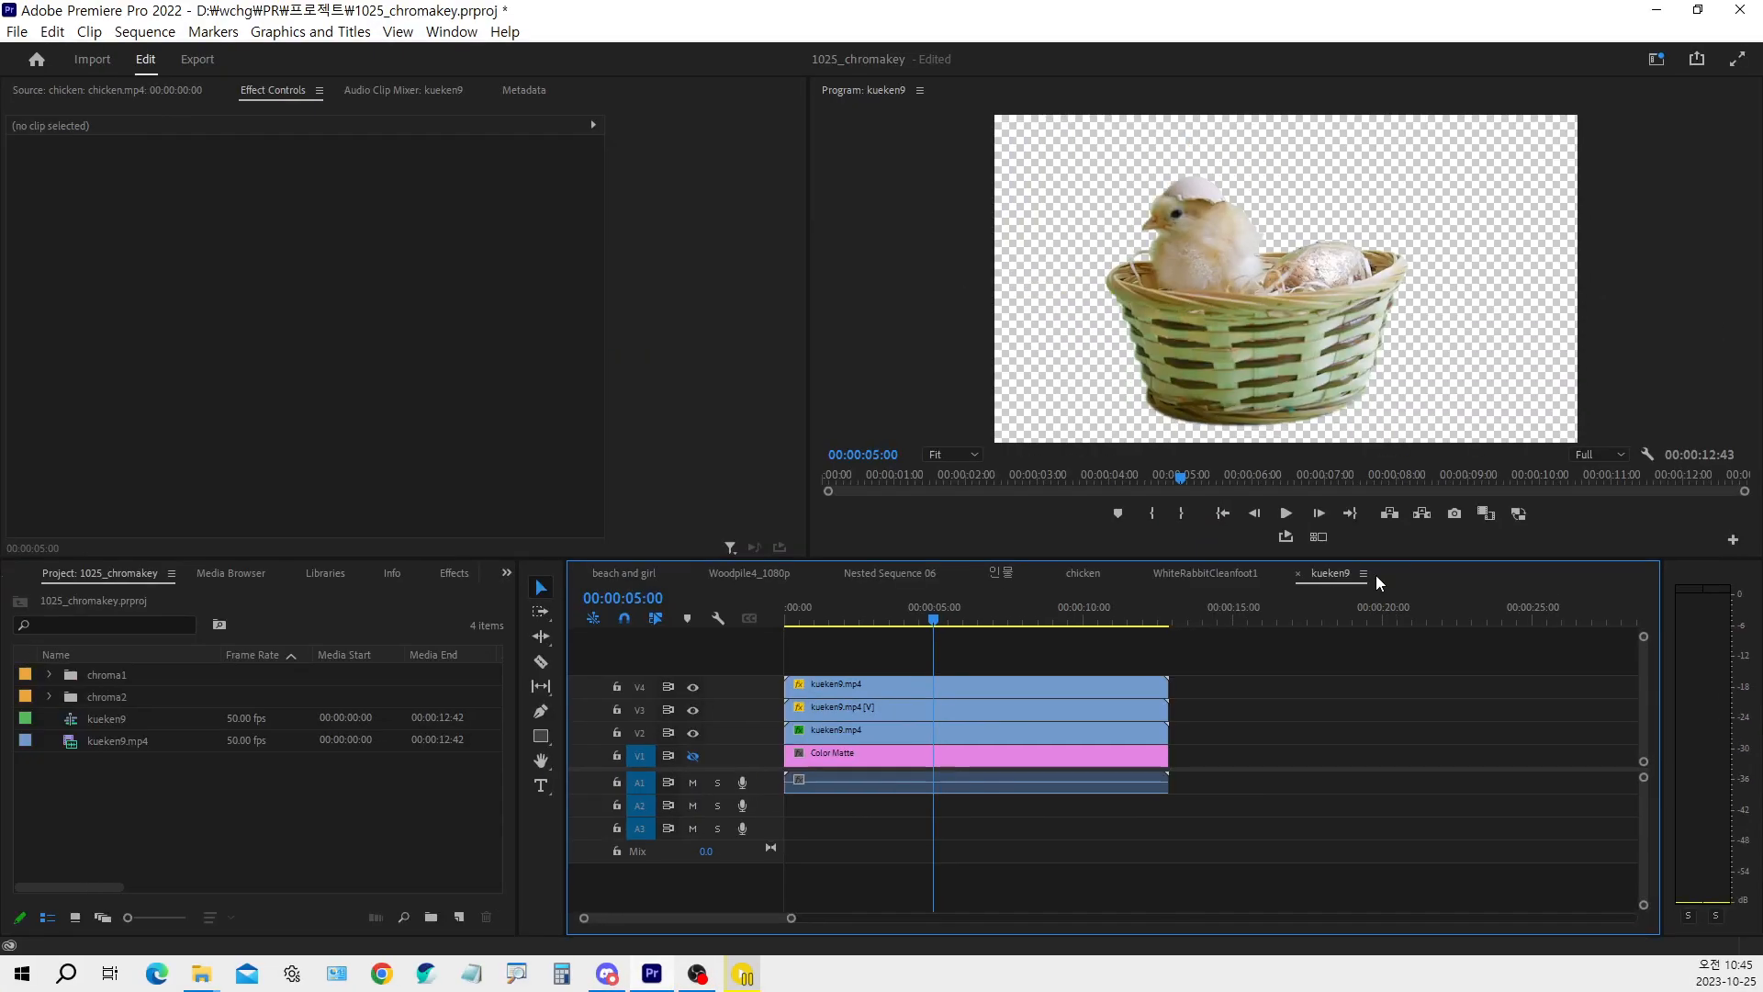
left_click(964, 481)
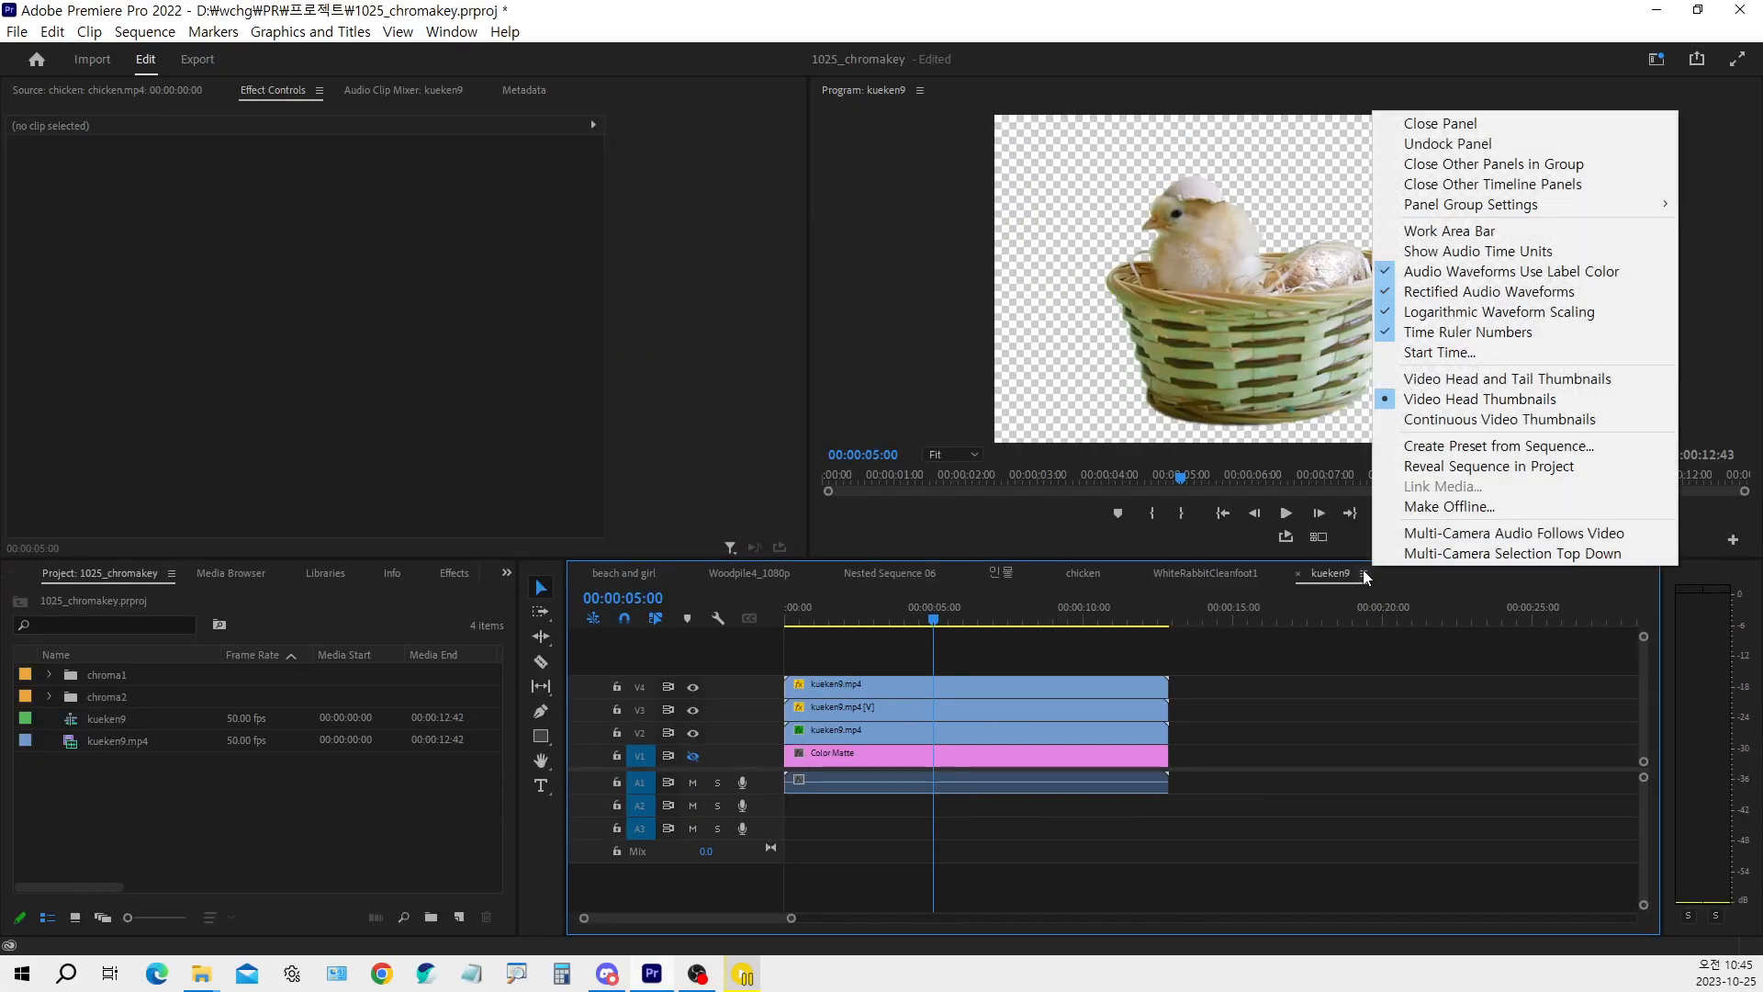
left_click(1459, 241)
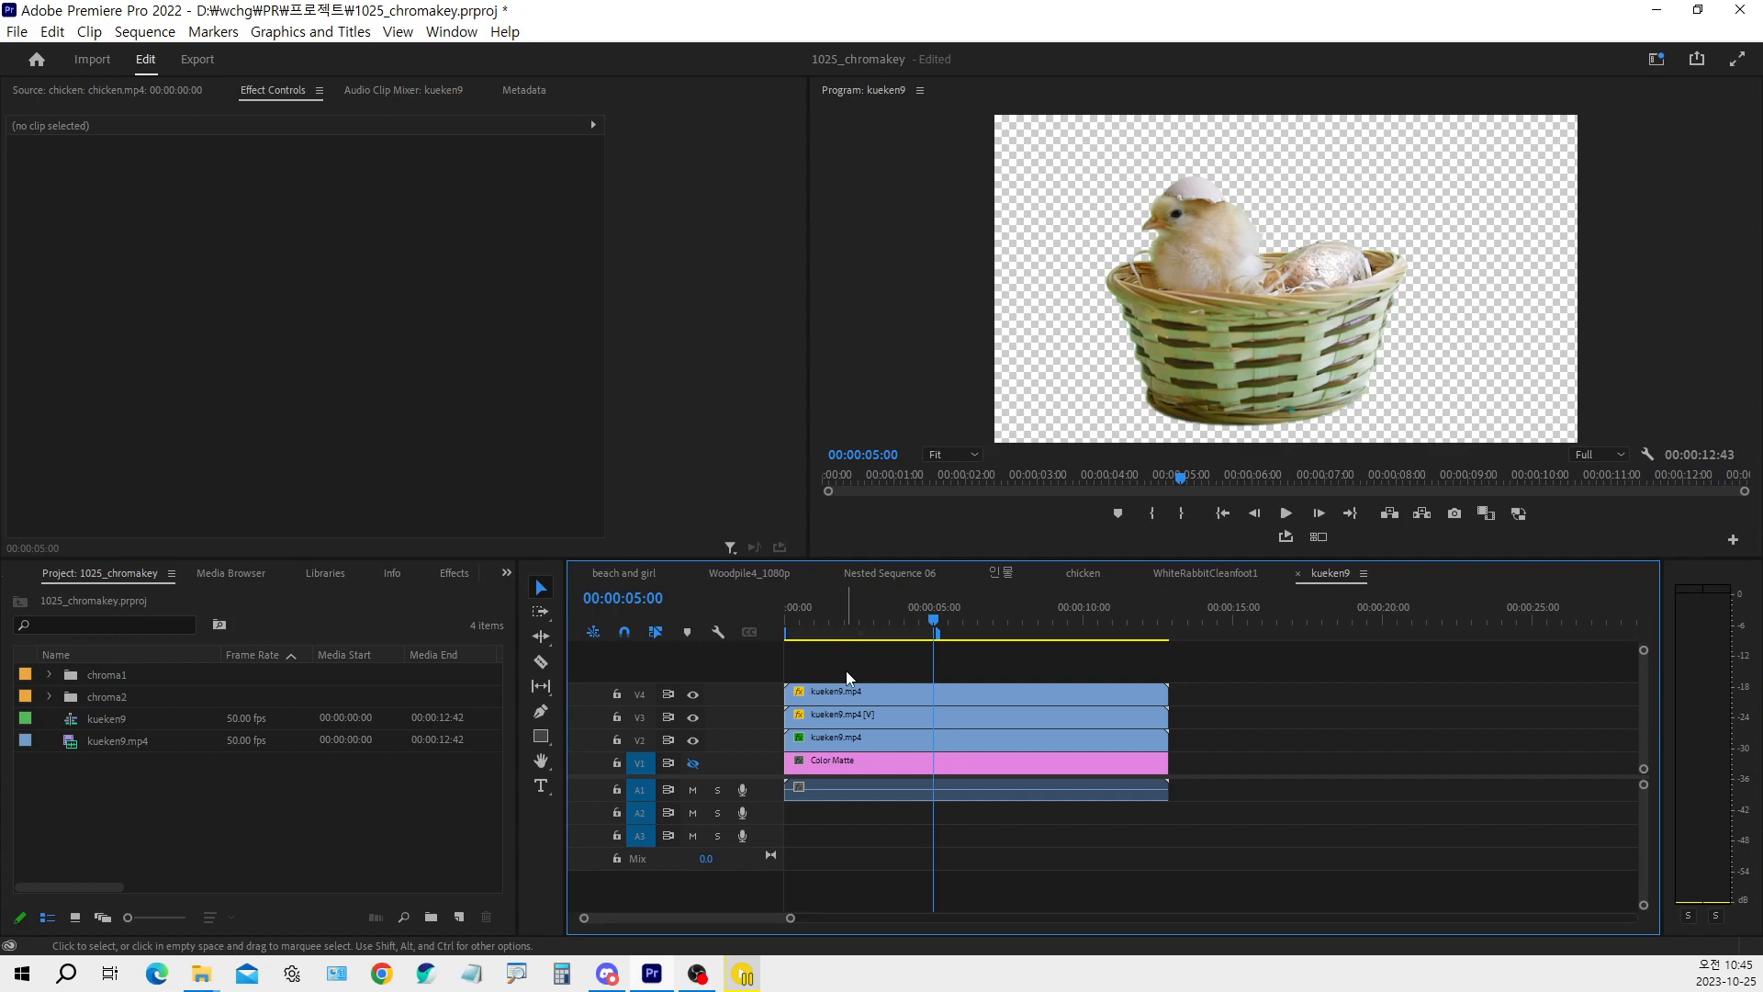
Name the work area export 병아리 알파.mp4, keep it in D:\wchg\PR\ and send it to Media Encoder
key("ctrl+m")
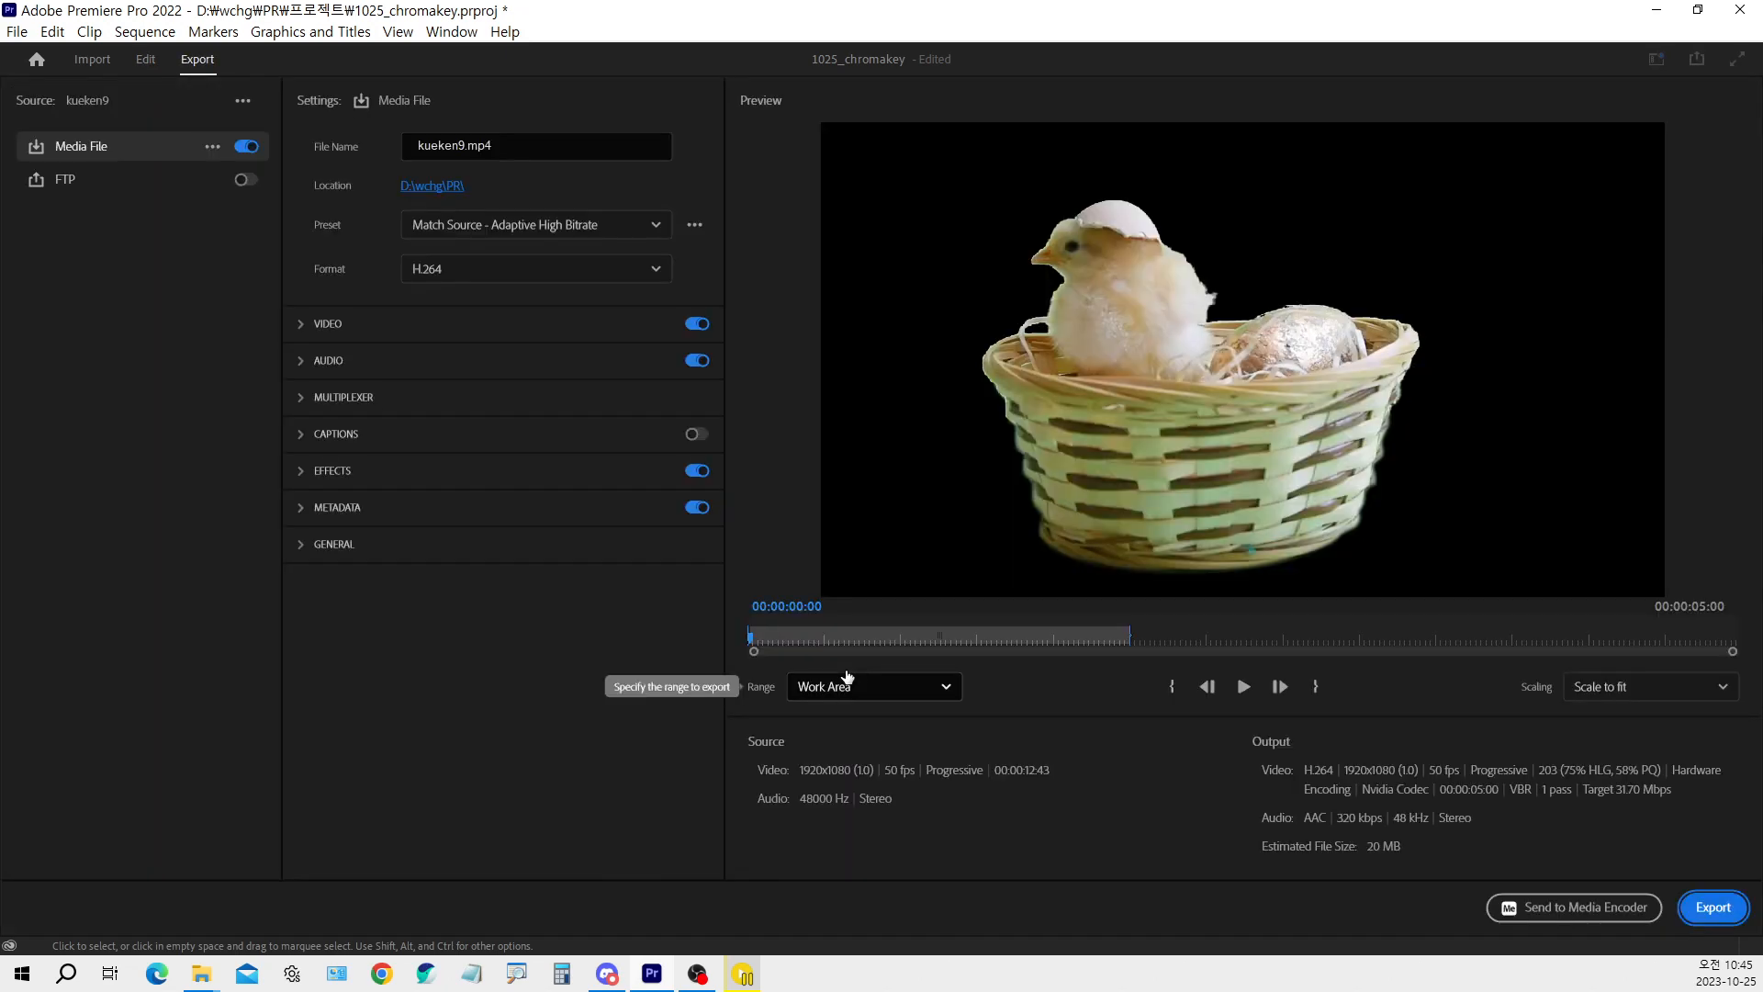
left_click(439, 187)
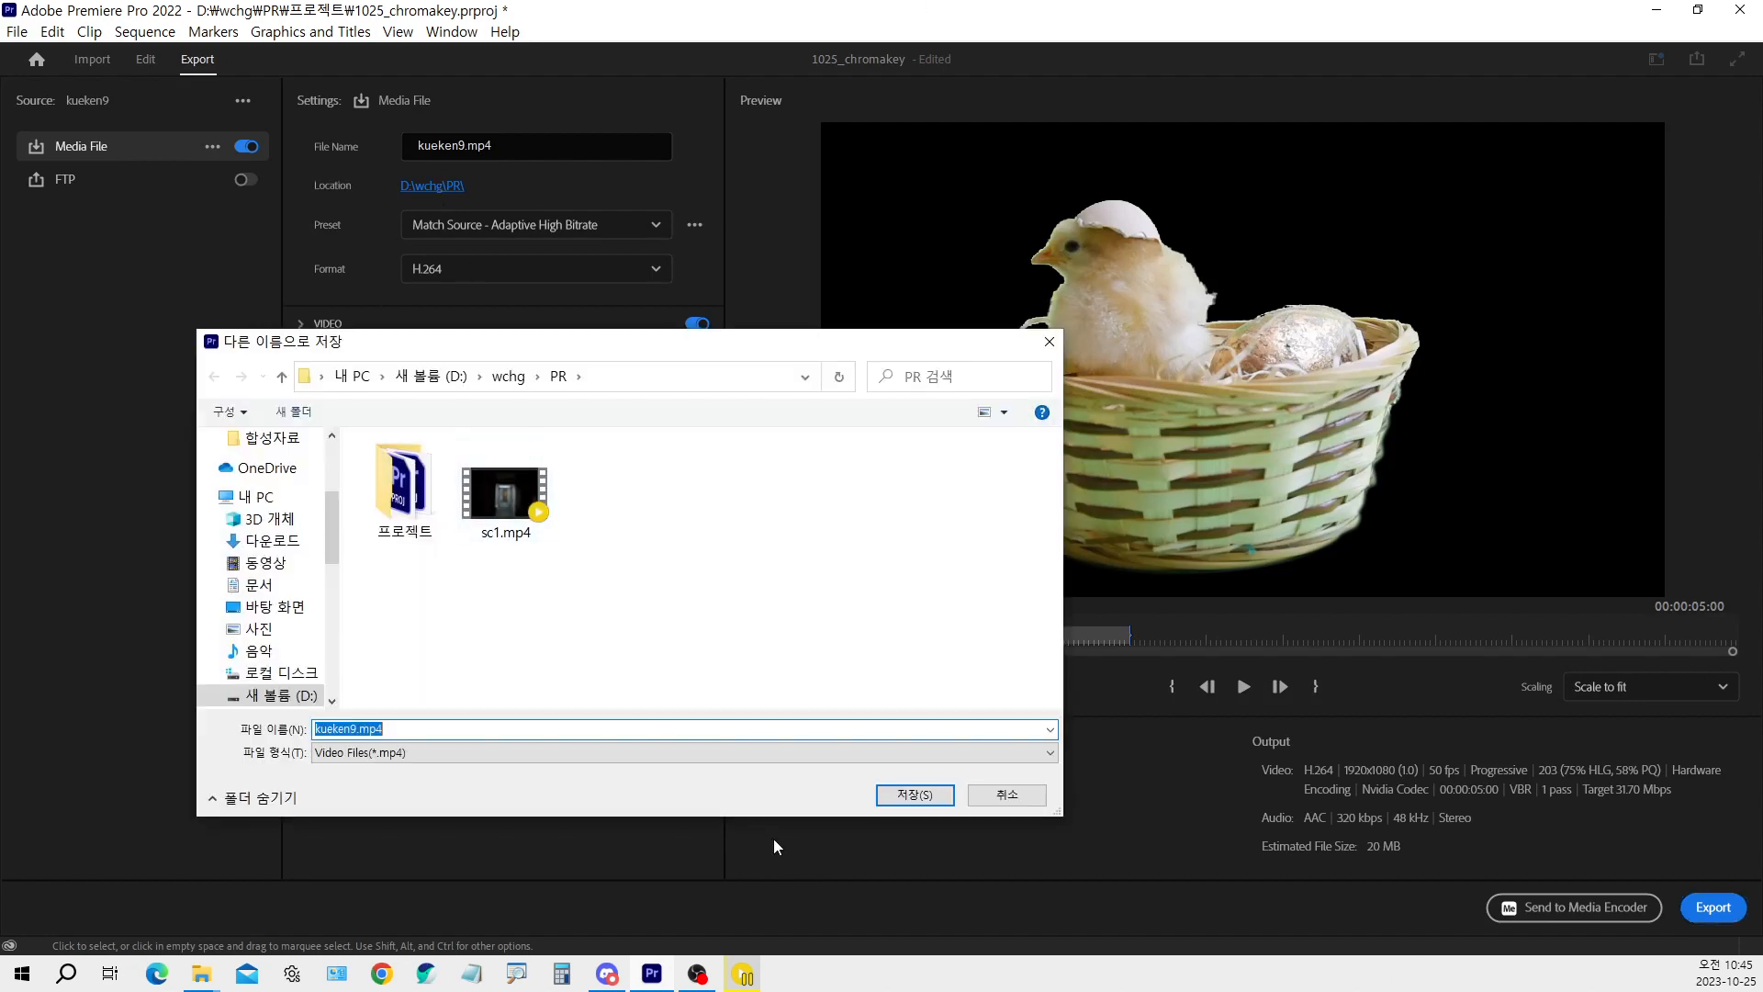
left_click(905, 795)
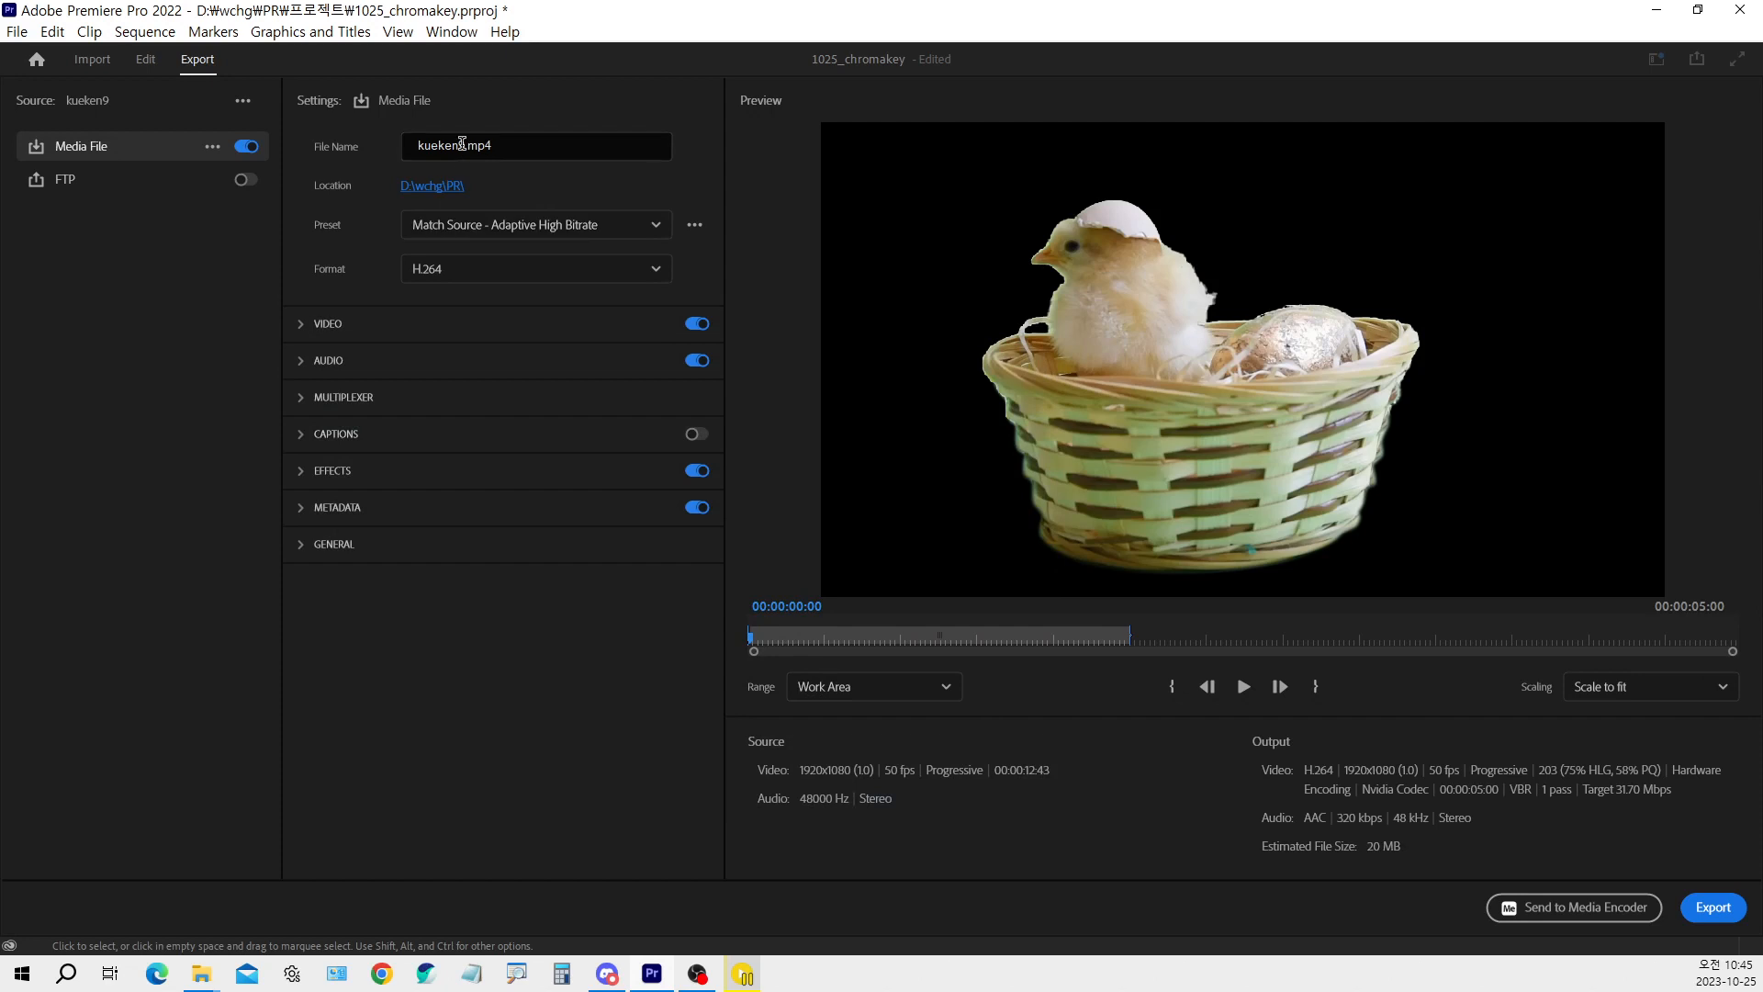
left_click_drag(462, 145, 358, 154)
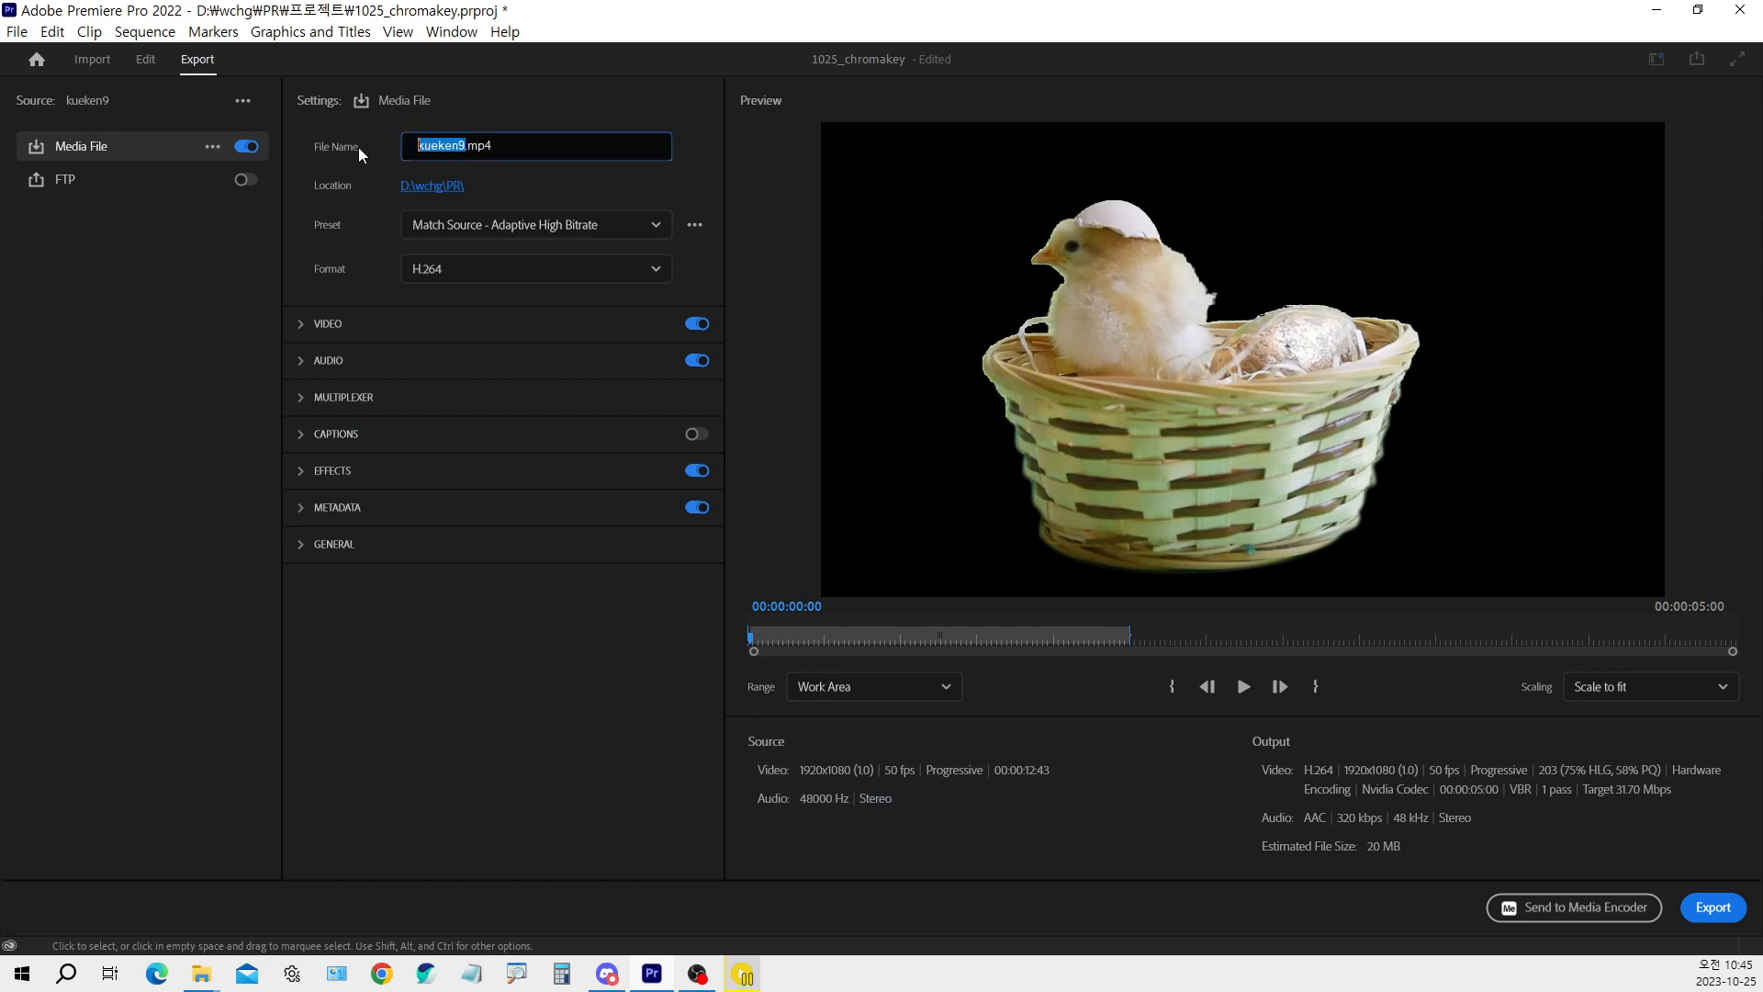
type("병아리 알패")
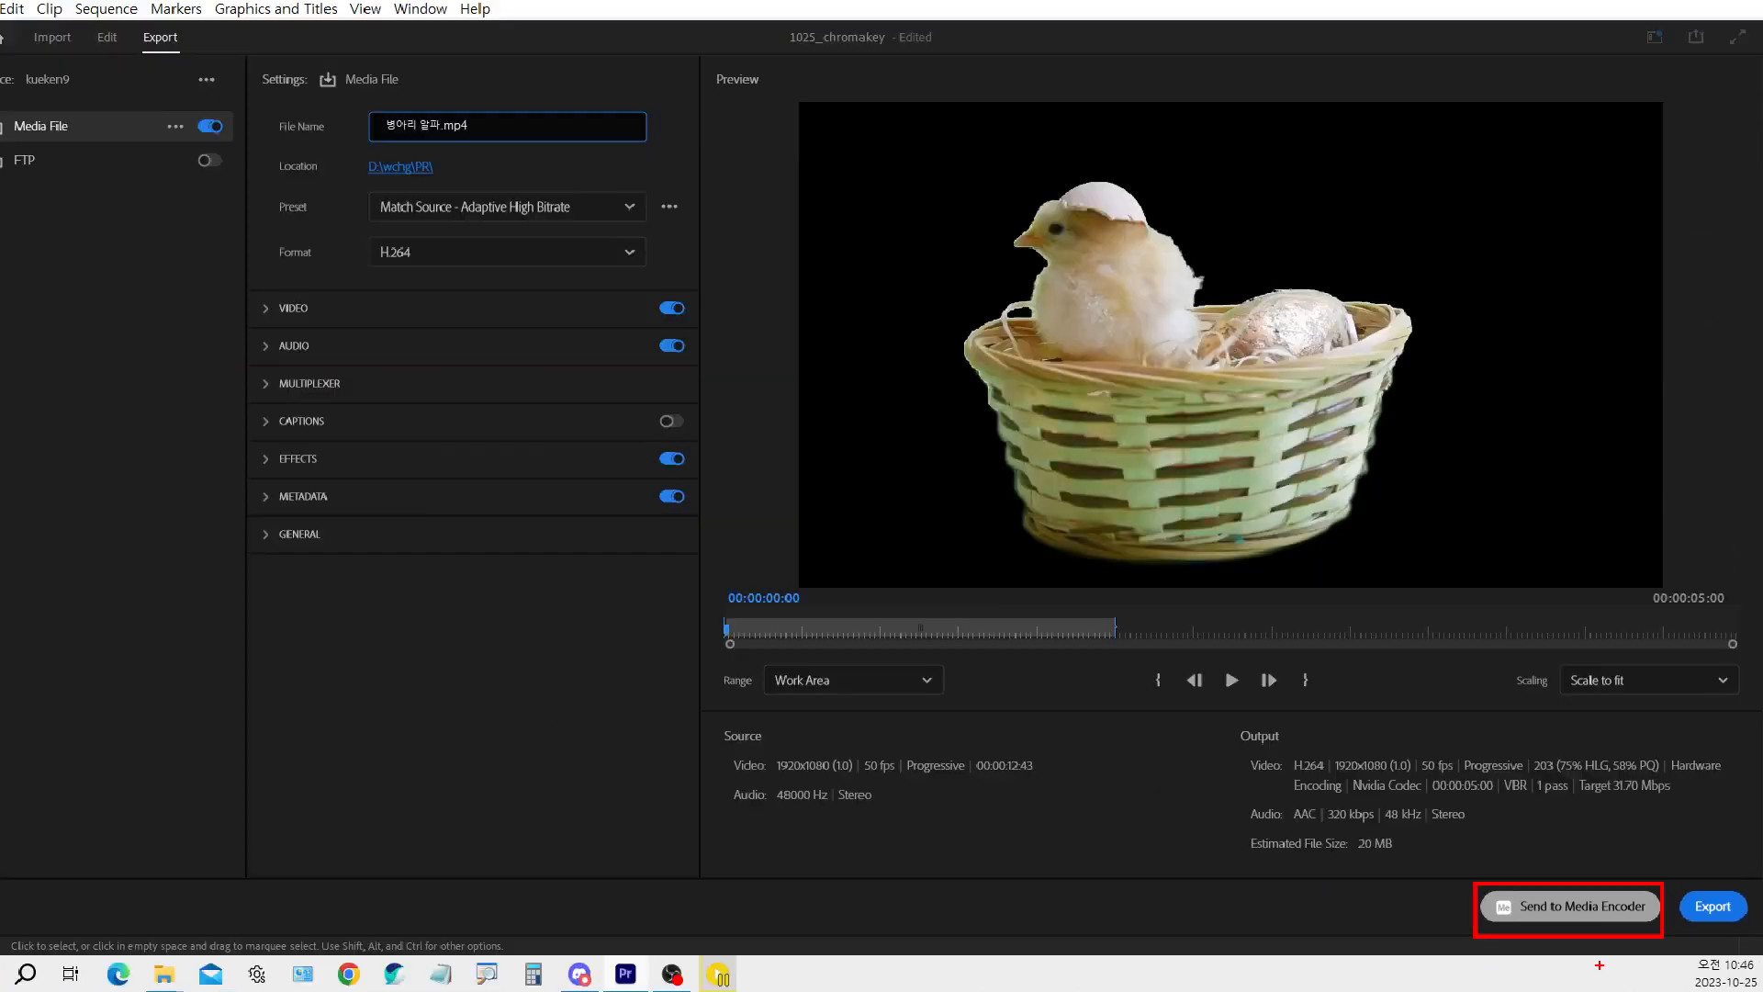
left_click(1504, 904)
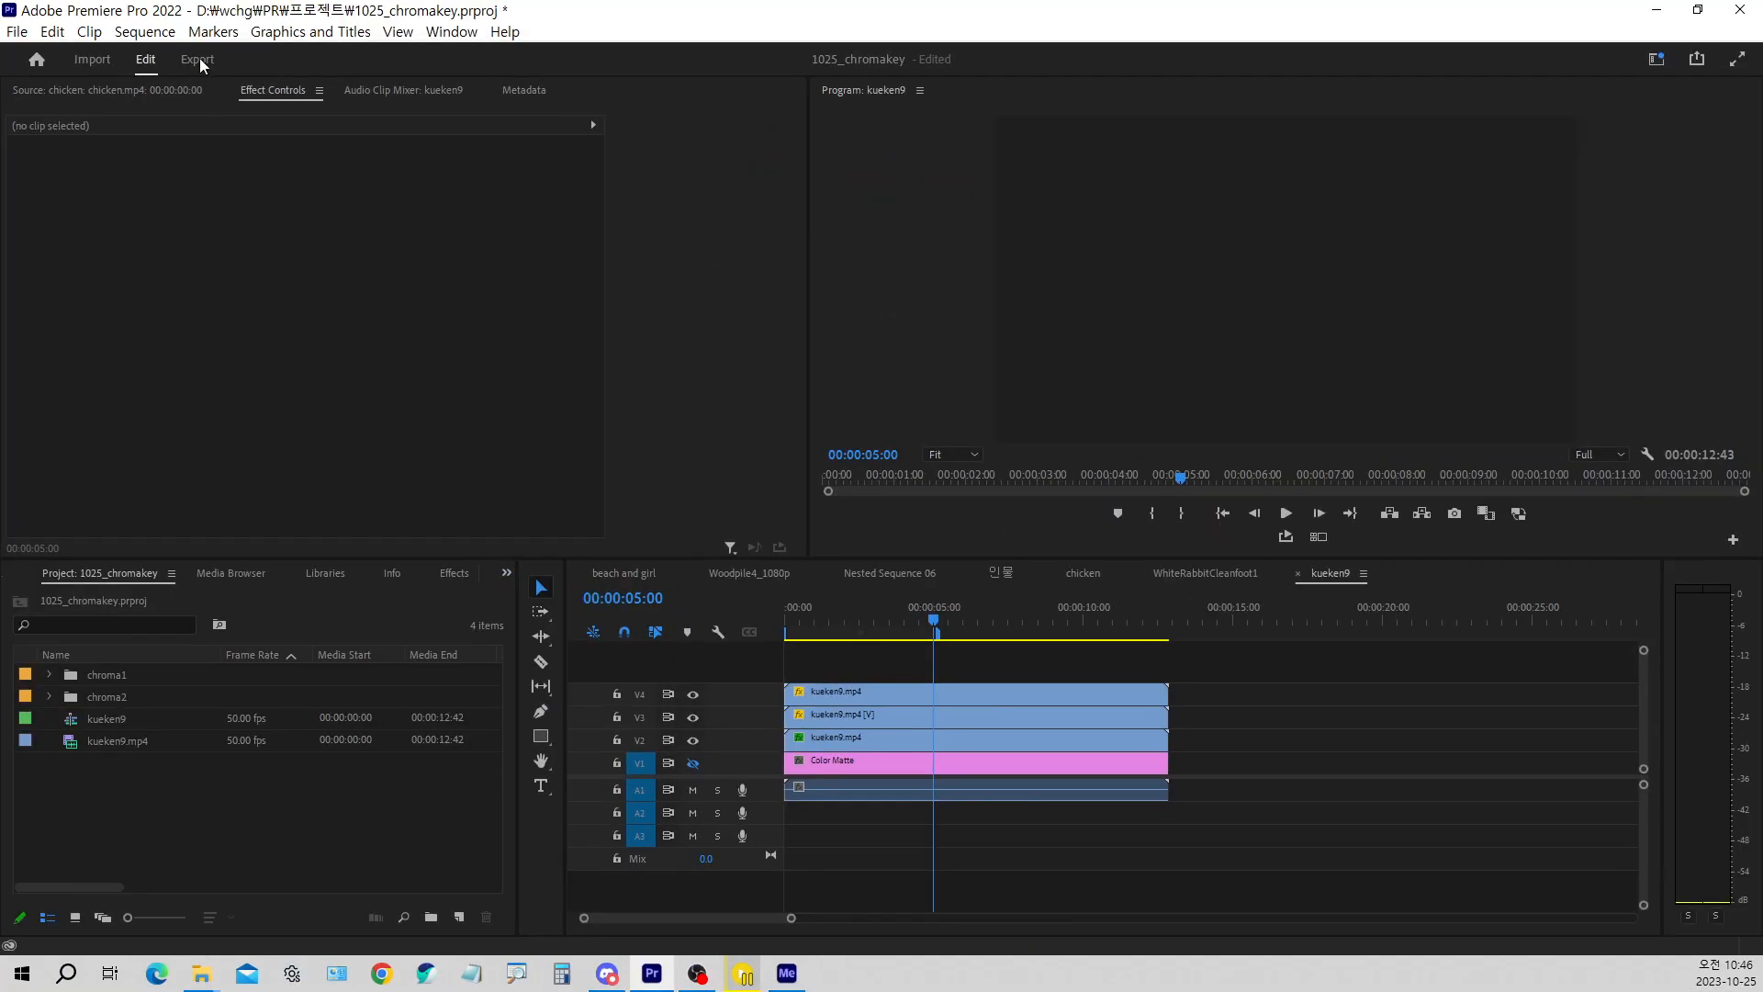
Reopen the export settings and review the file name, the location and the Send to Media Encoder option
left_click(199, 59)
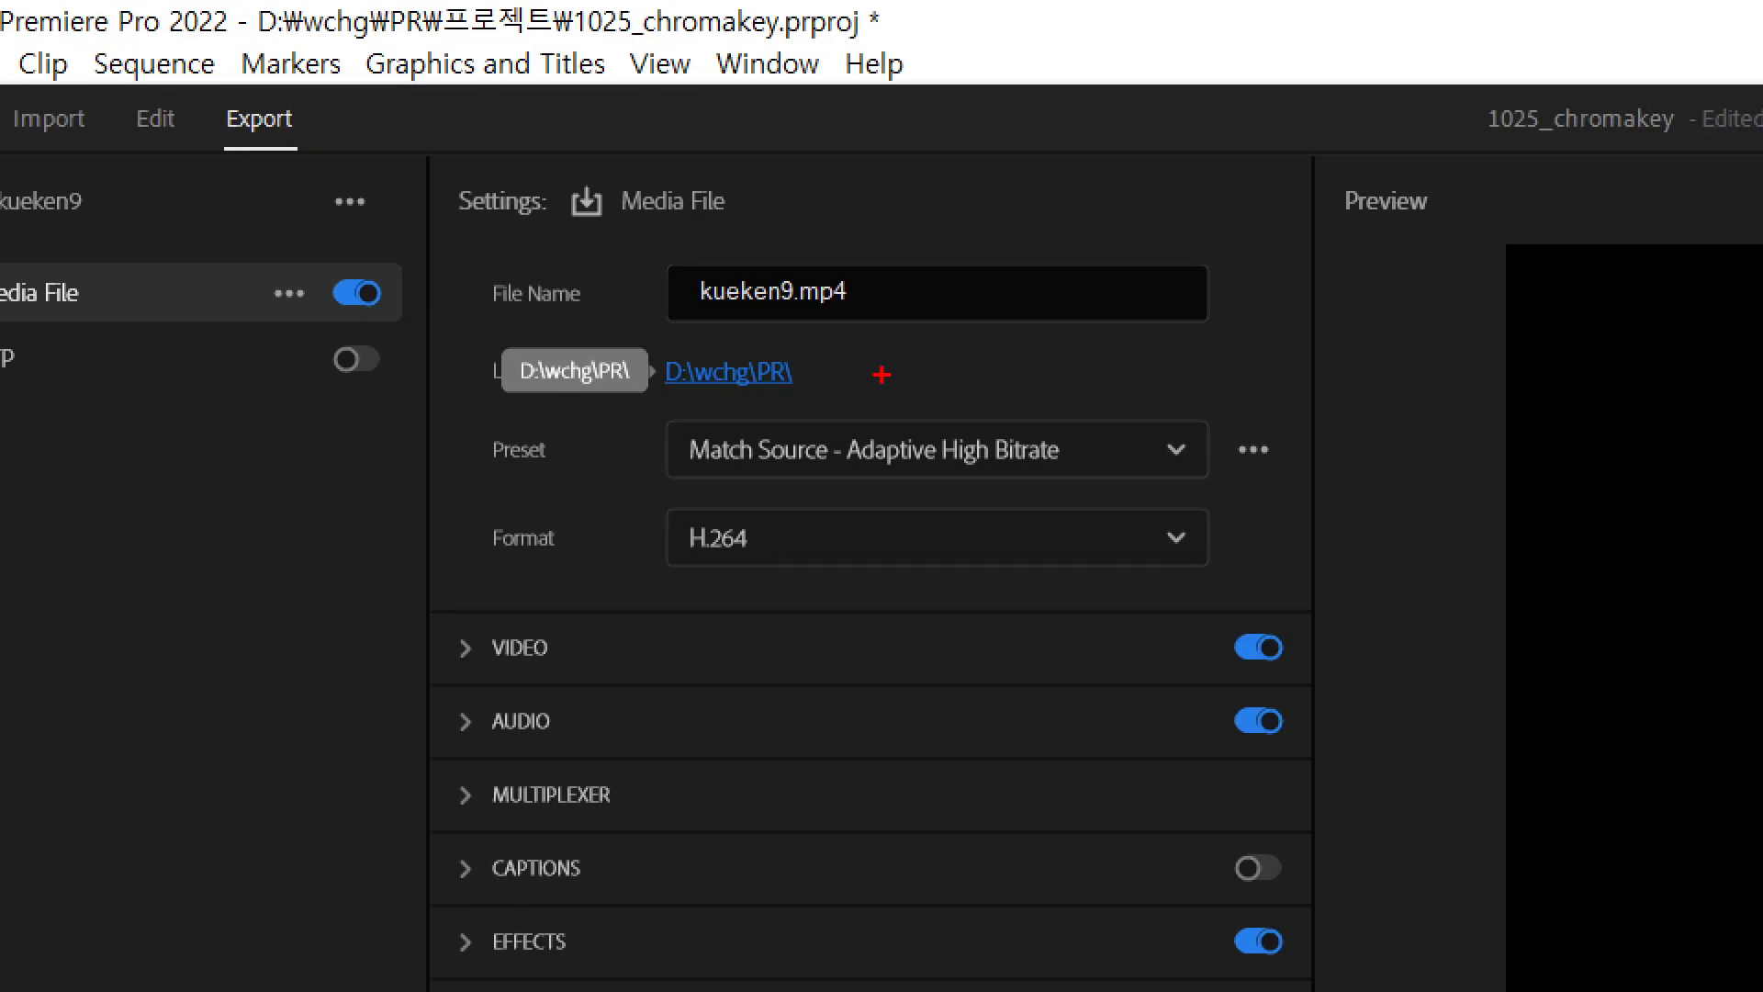
left_click_drag(756, 350, 798, 340)
left_click_drag(743, 265, 797, 230)
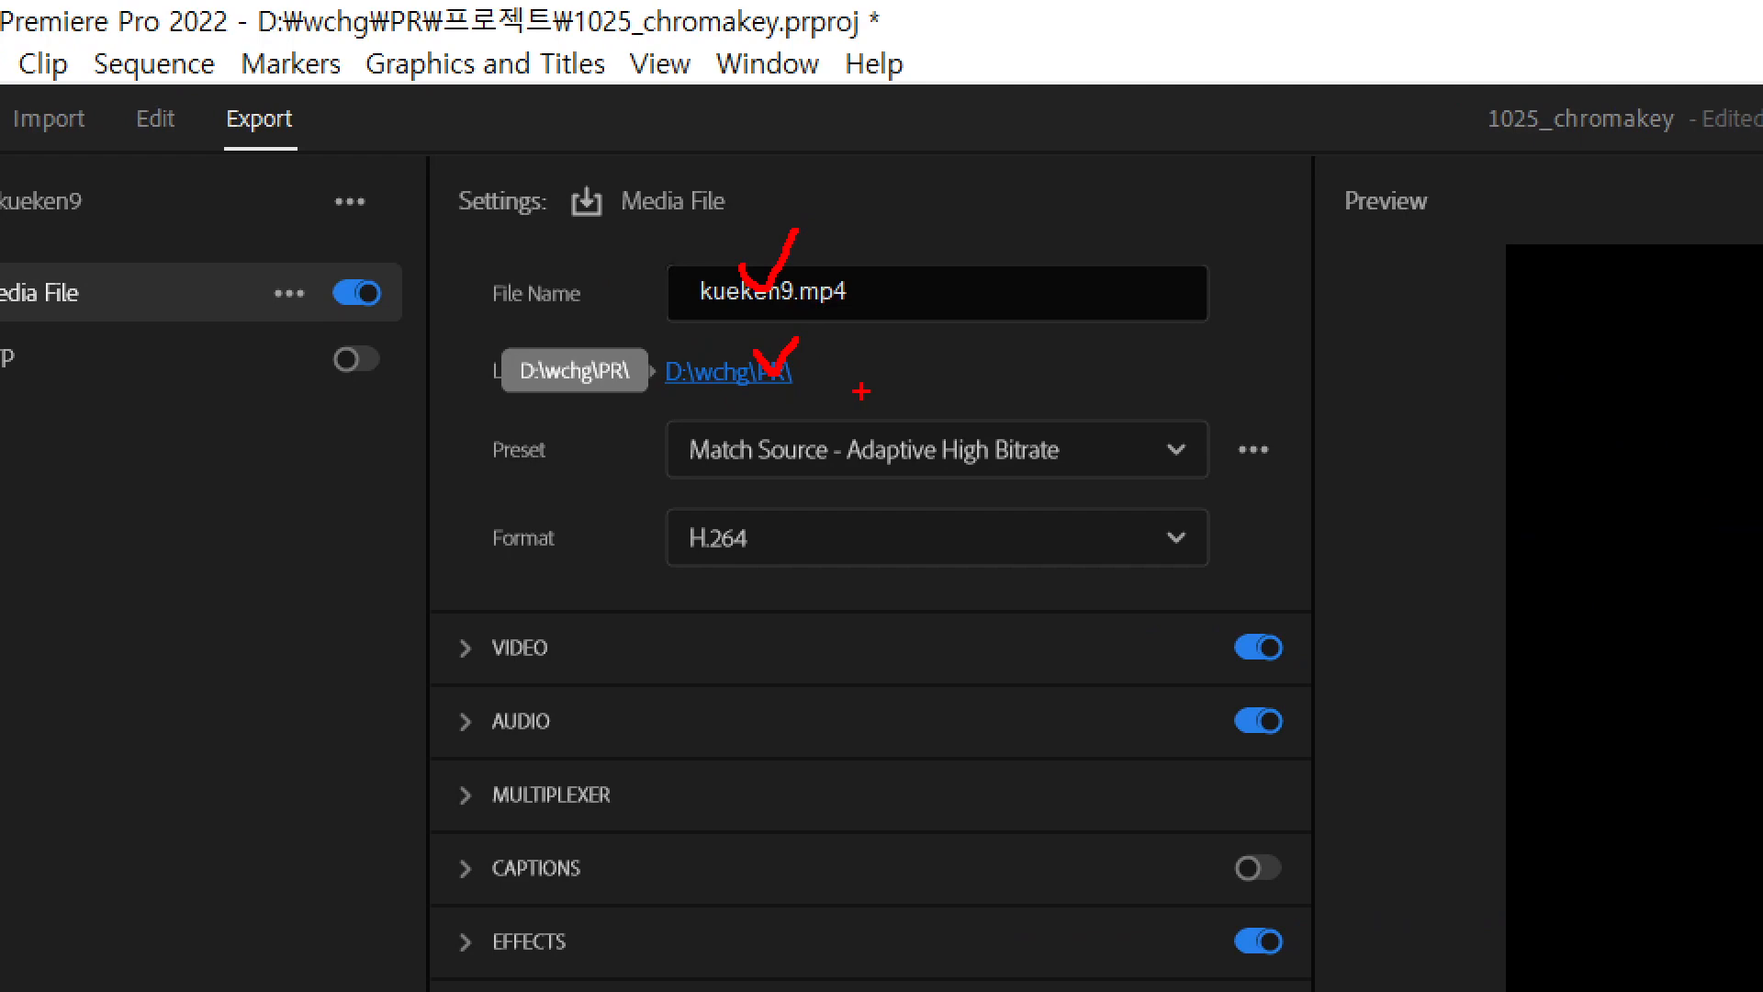
key("Escape")
key("ctrl+1")
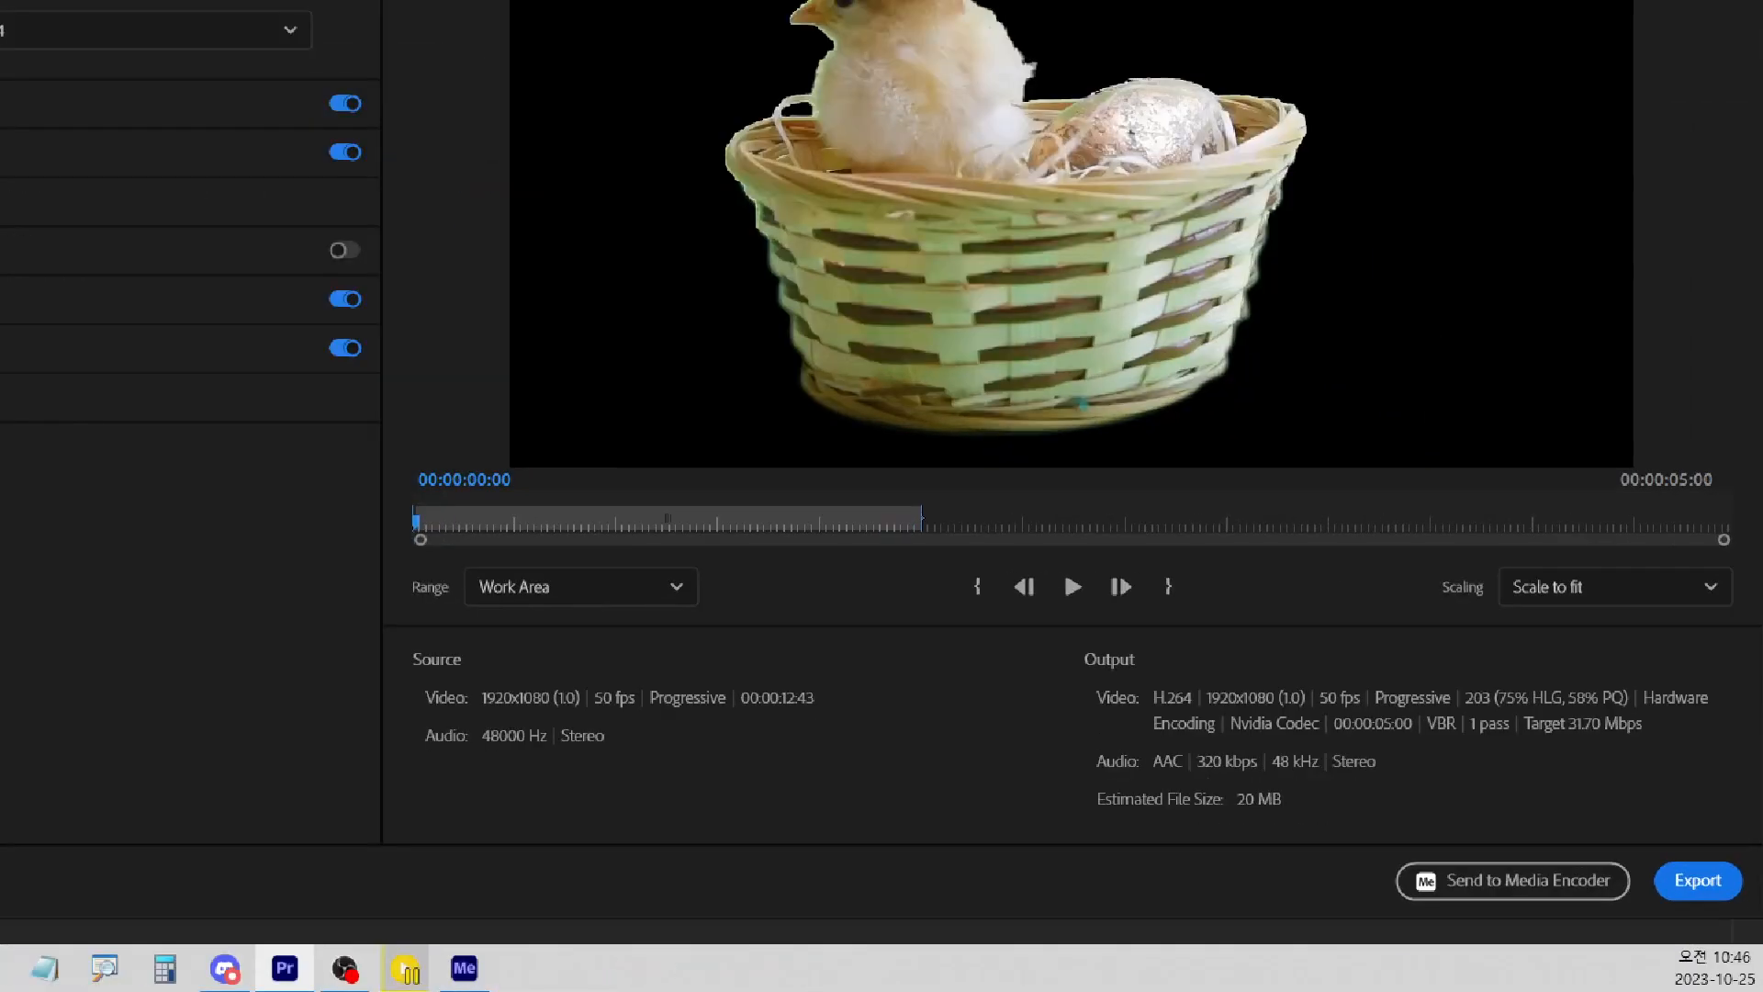
left_click(1482, 860)
mouse_move(1479, 877)
left_mouse_down()
mouse_move(1695, 955)
mouse_move(1589, 886)
left_mouse_up()
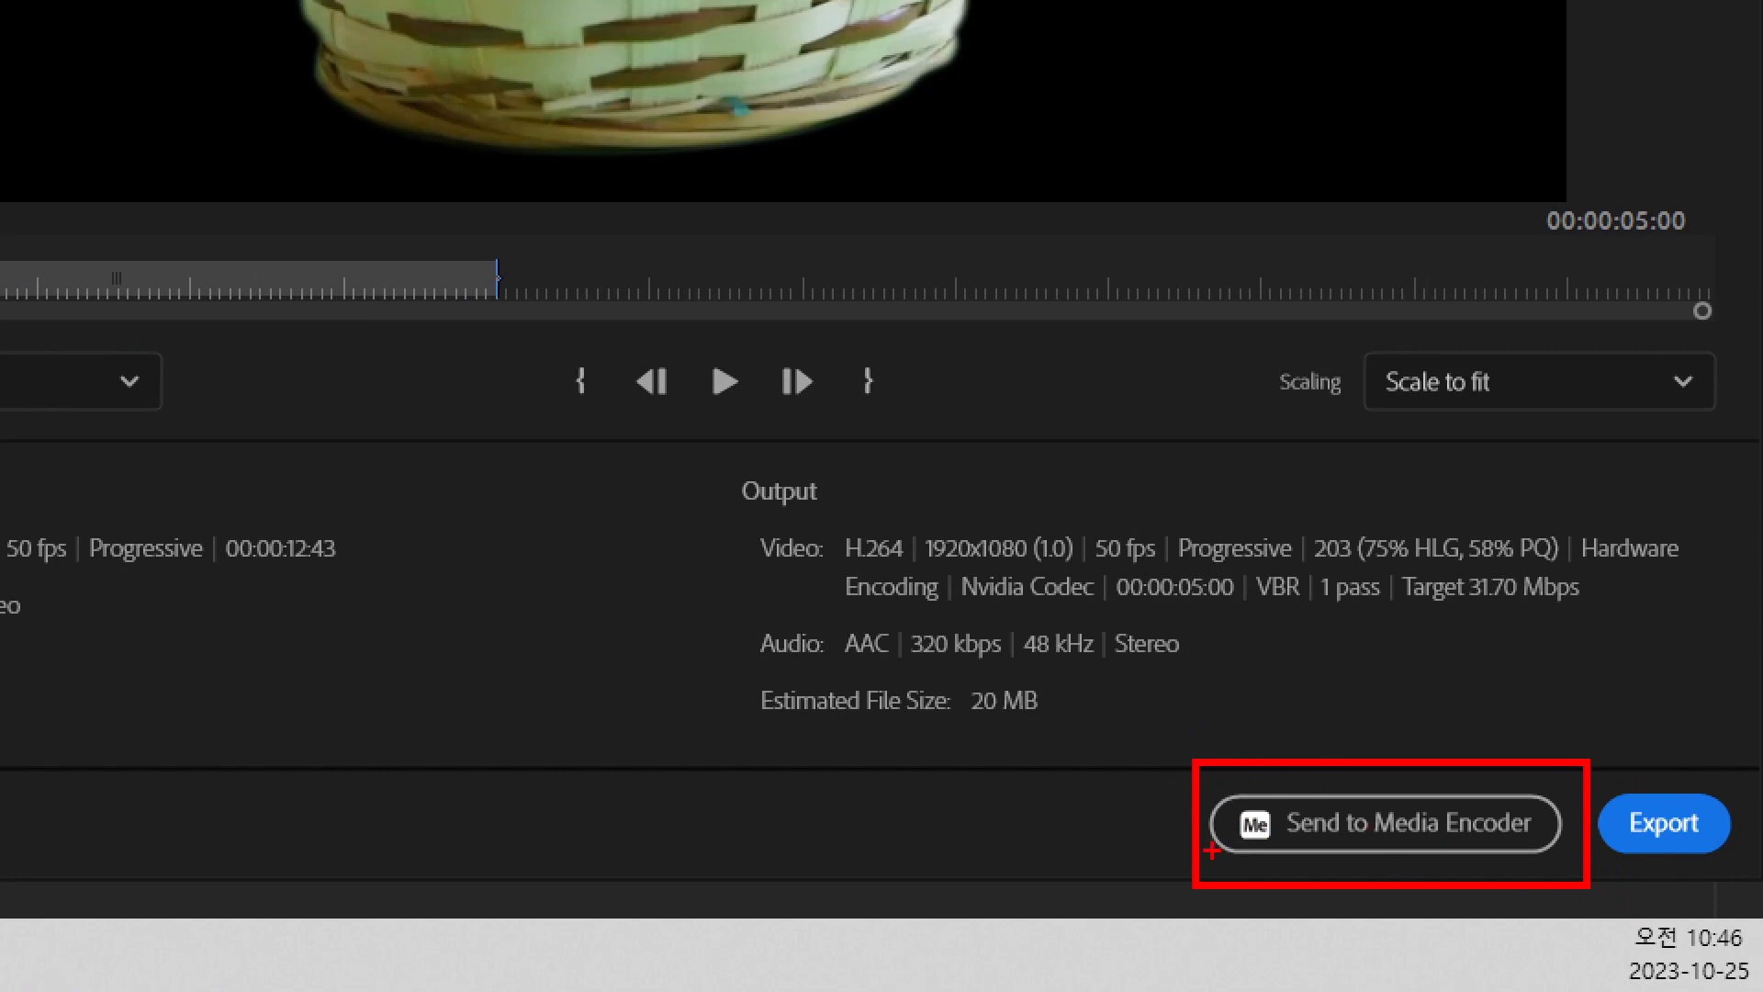
Switch to Adobe Media Encoder and remove the mix2 job from the queue, keeping only the kueken9 job
key("Escape")
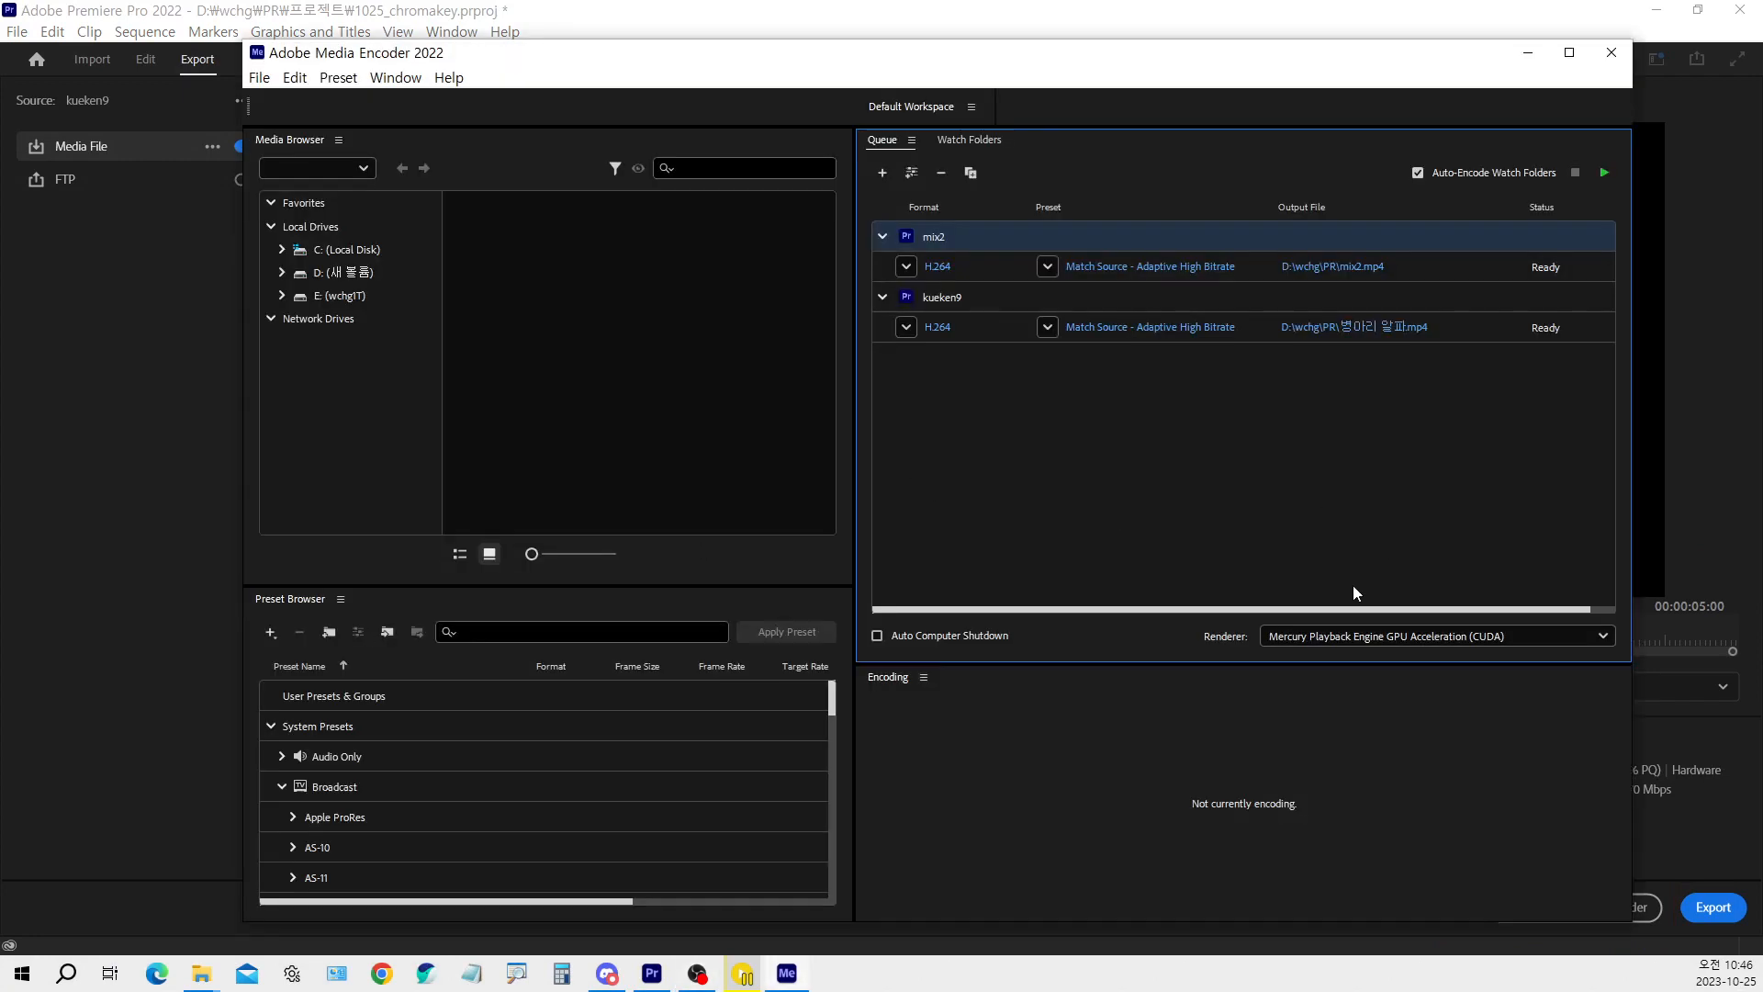
left_click(1214, 453)
left_click(962, 241)
key("Delete")
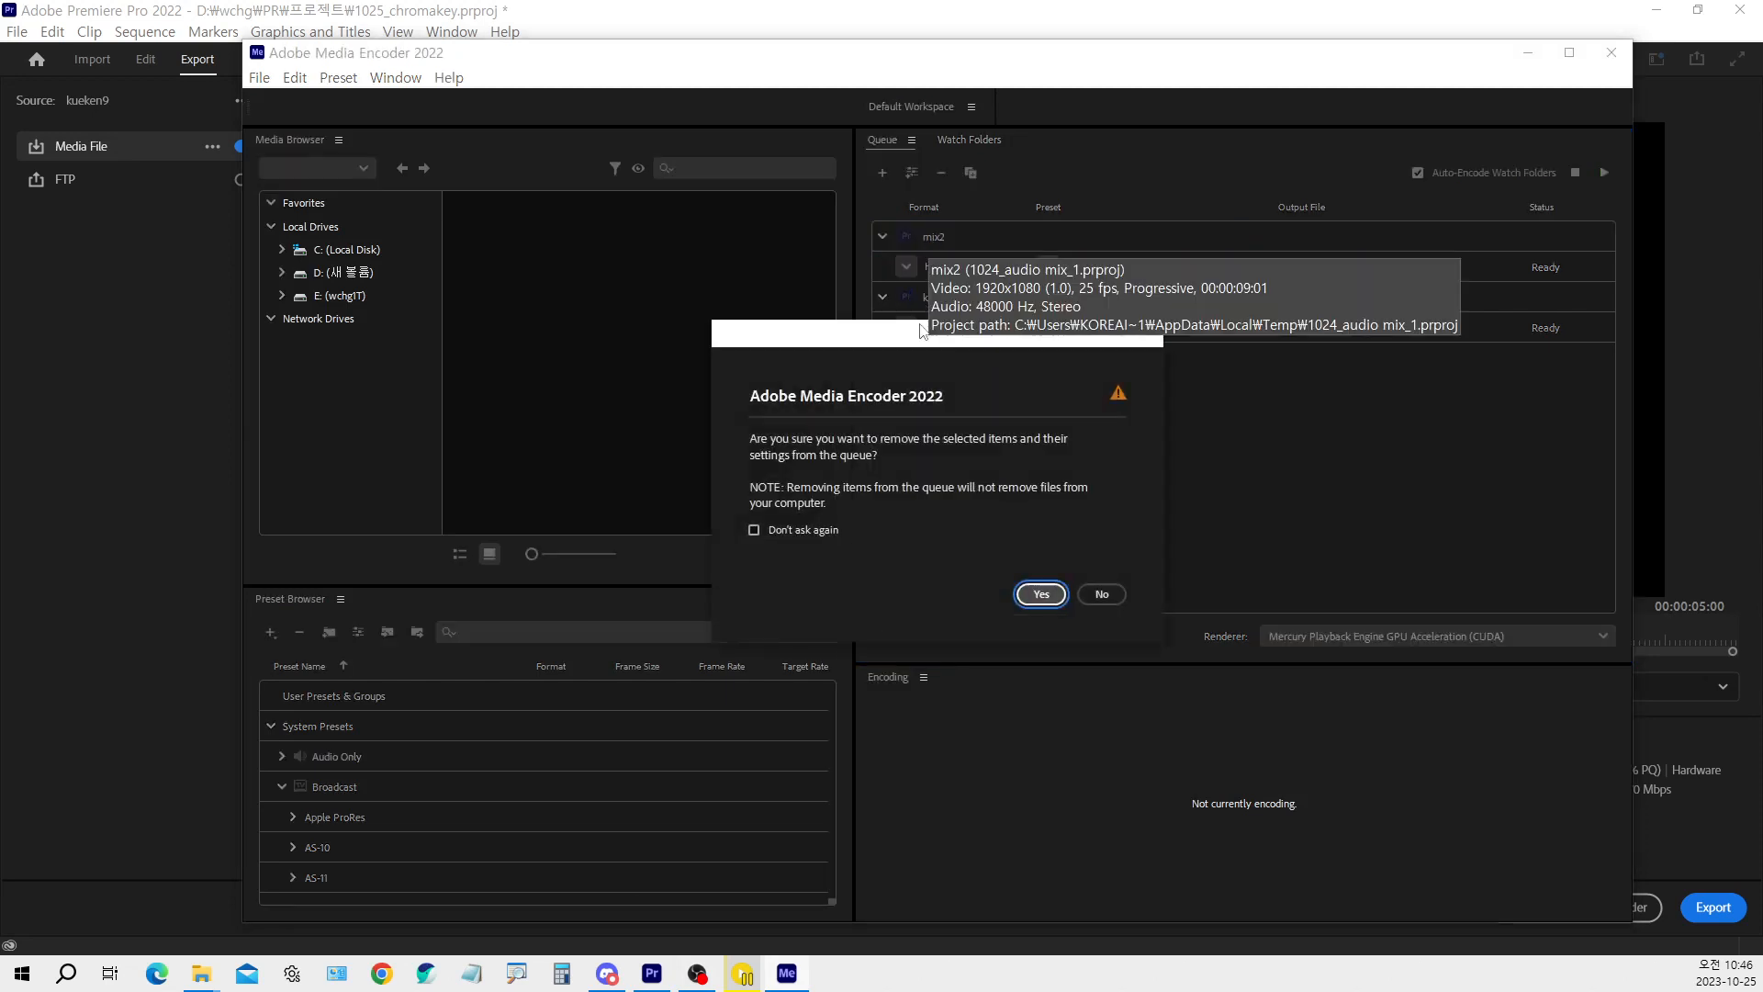
left_click(1038, 592)
left_click(1014, 411)
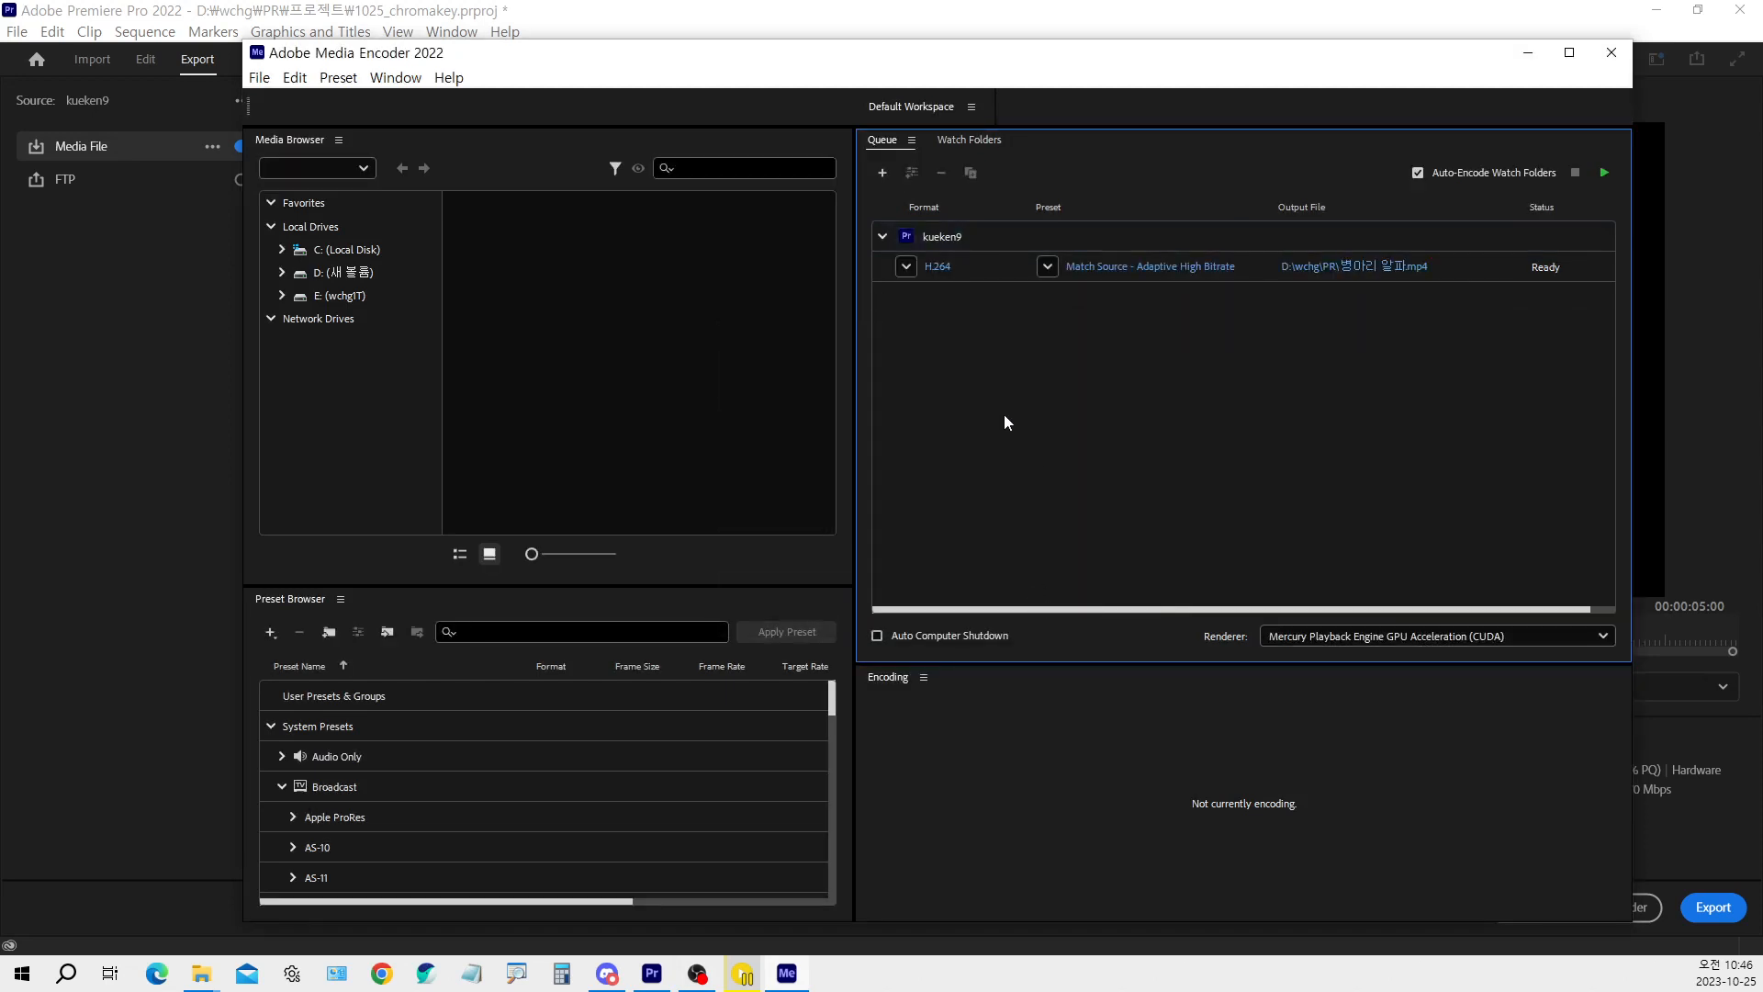
Change the output format of the queued kueken9 job to QuickTime
left_click(907, 267)
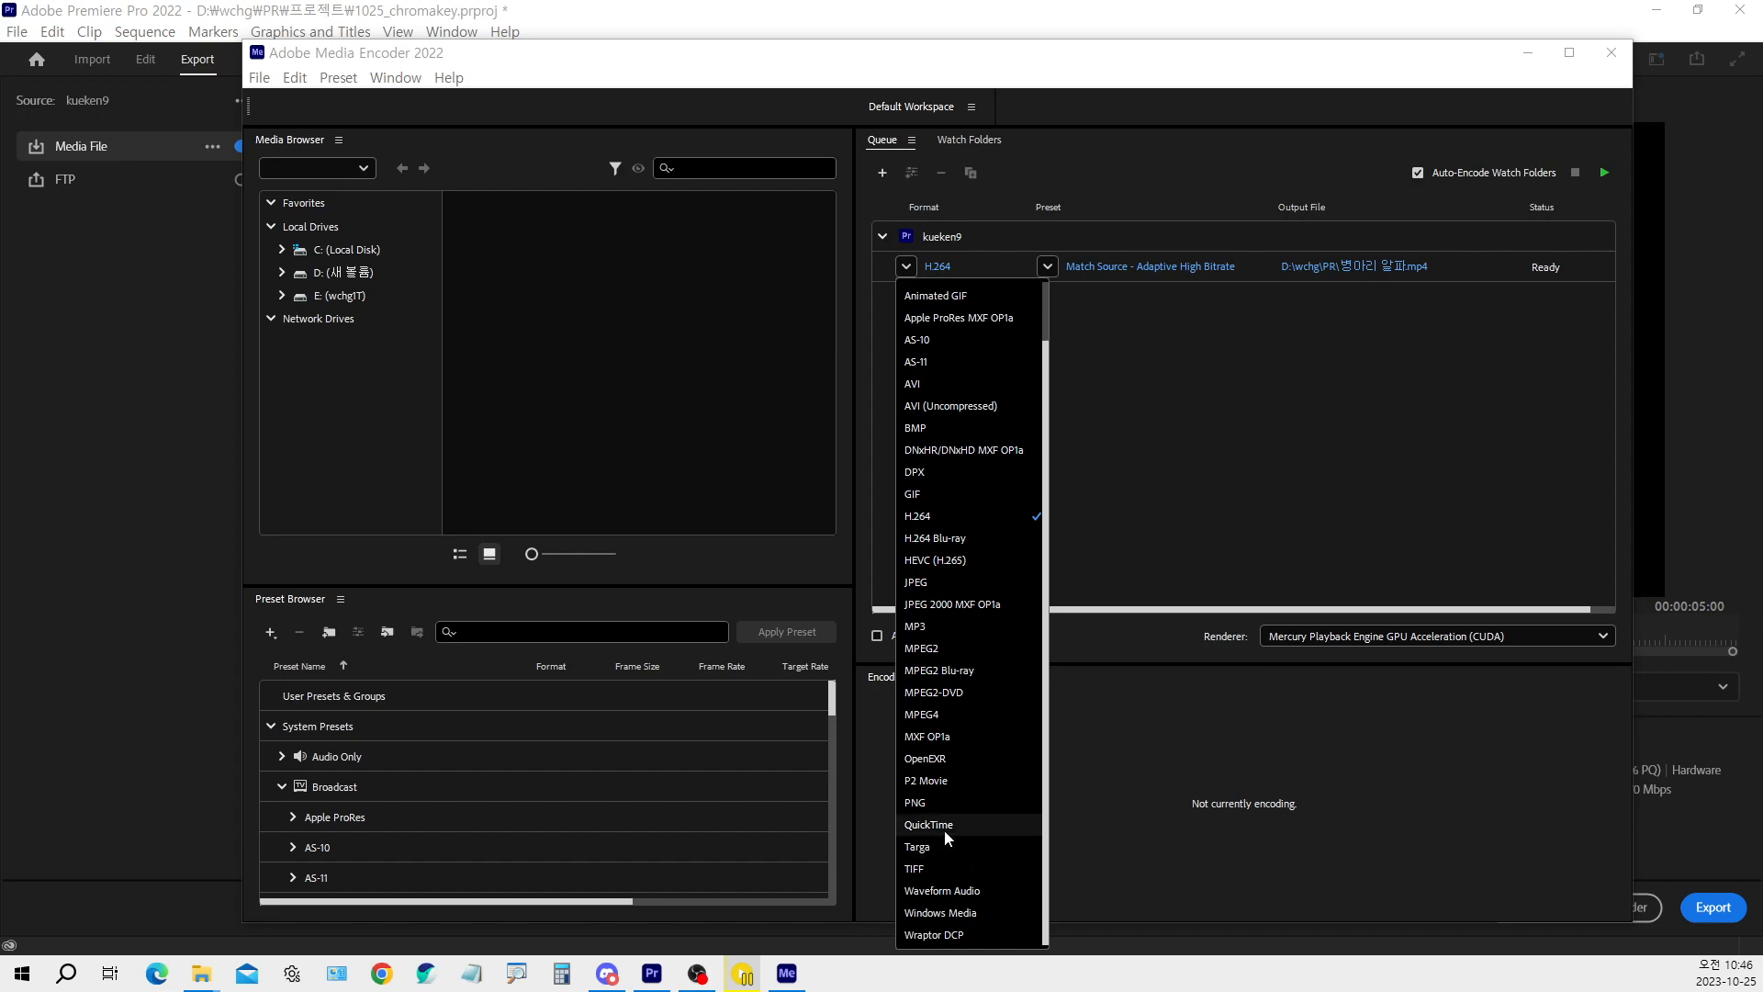
key("ctrl+1")
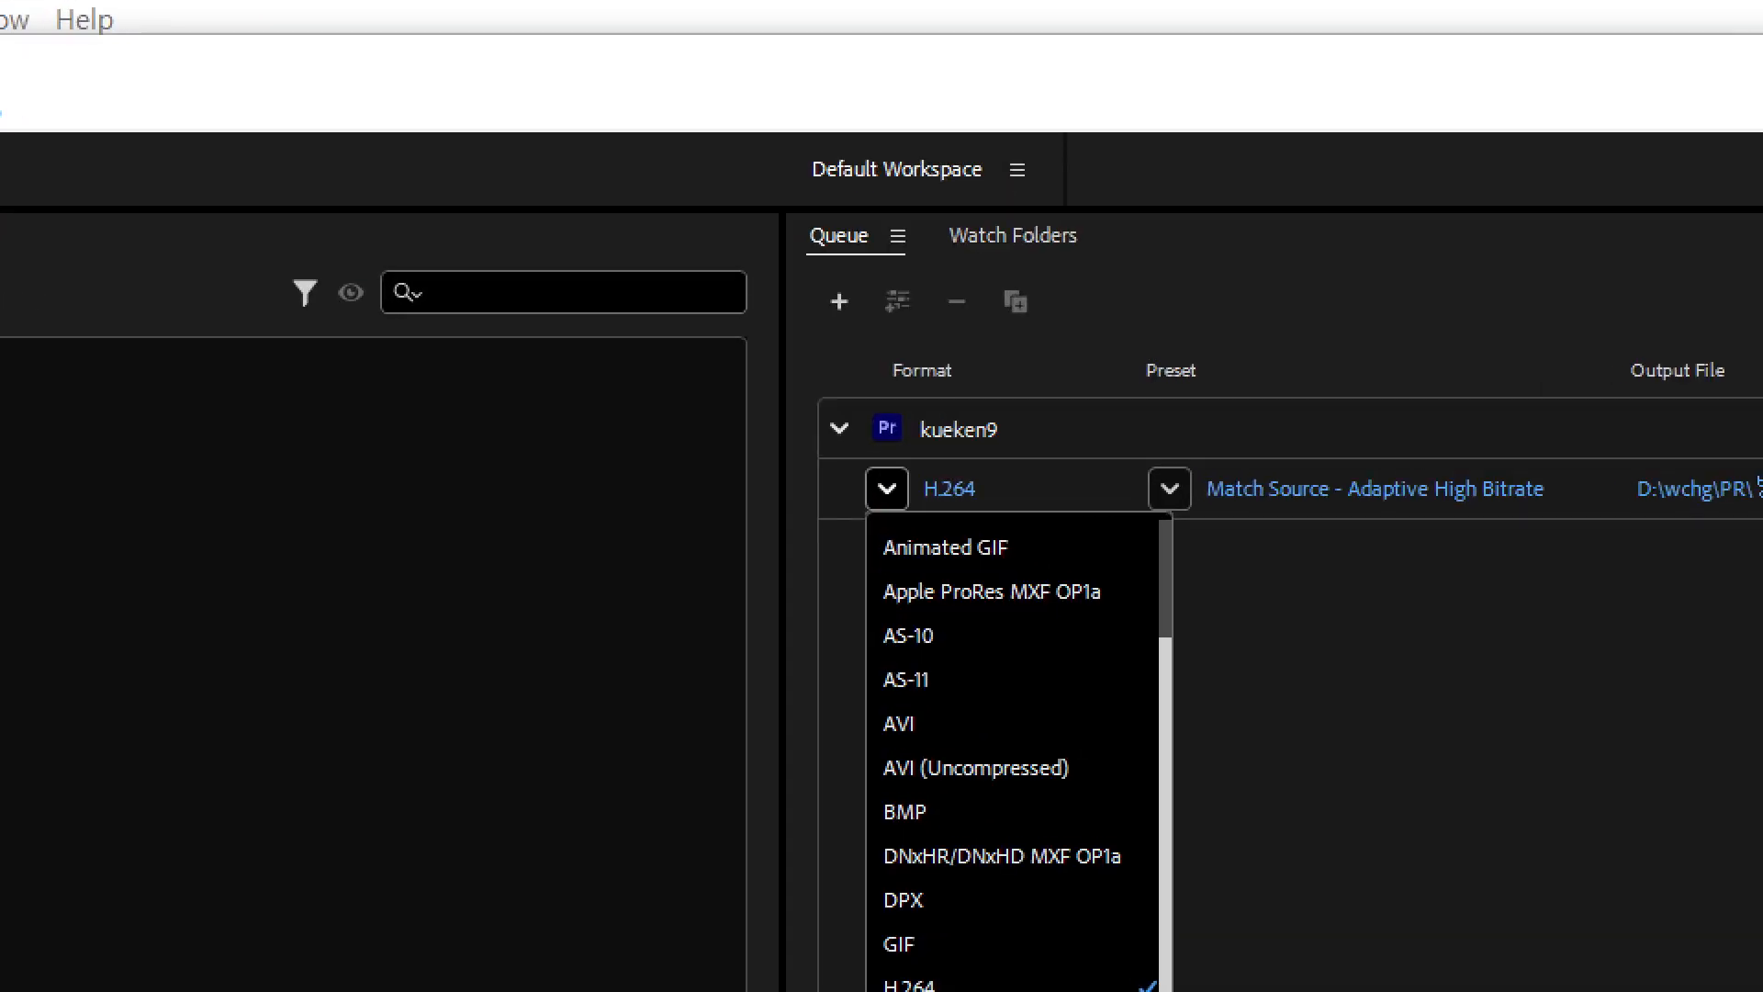
left_click(881, 496)
left_click_drag(863, 462, 920, 518)
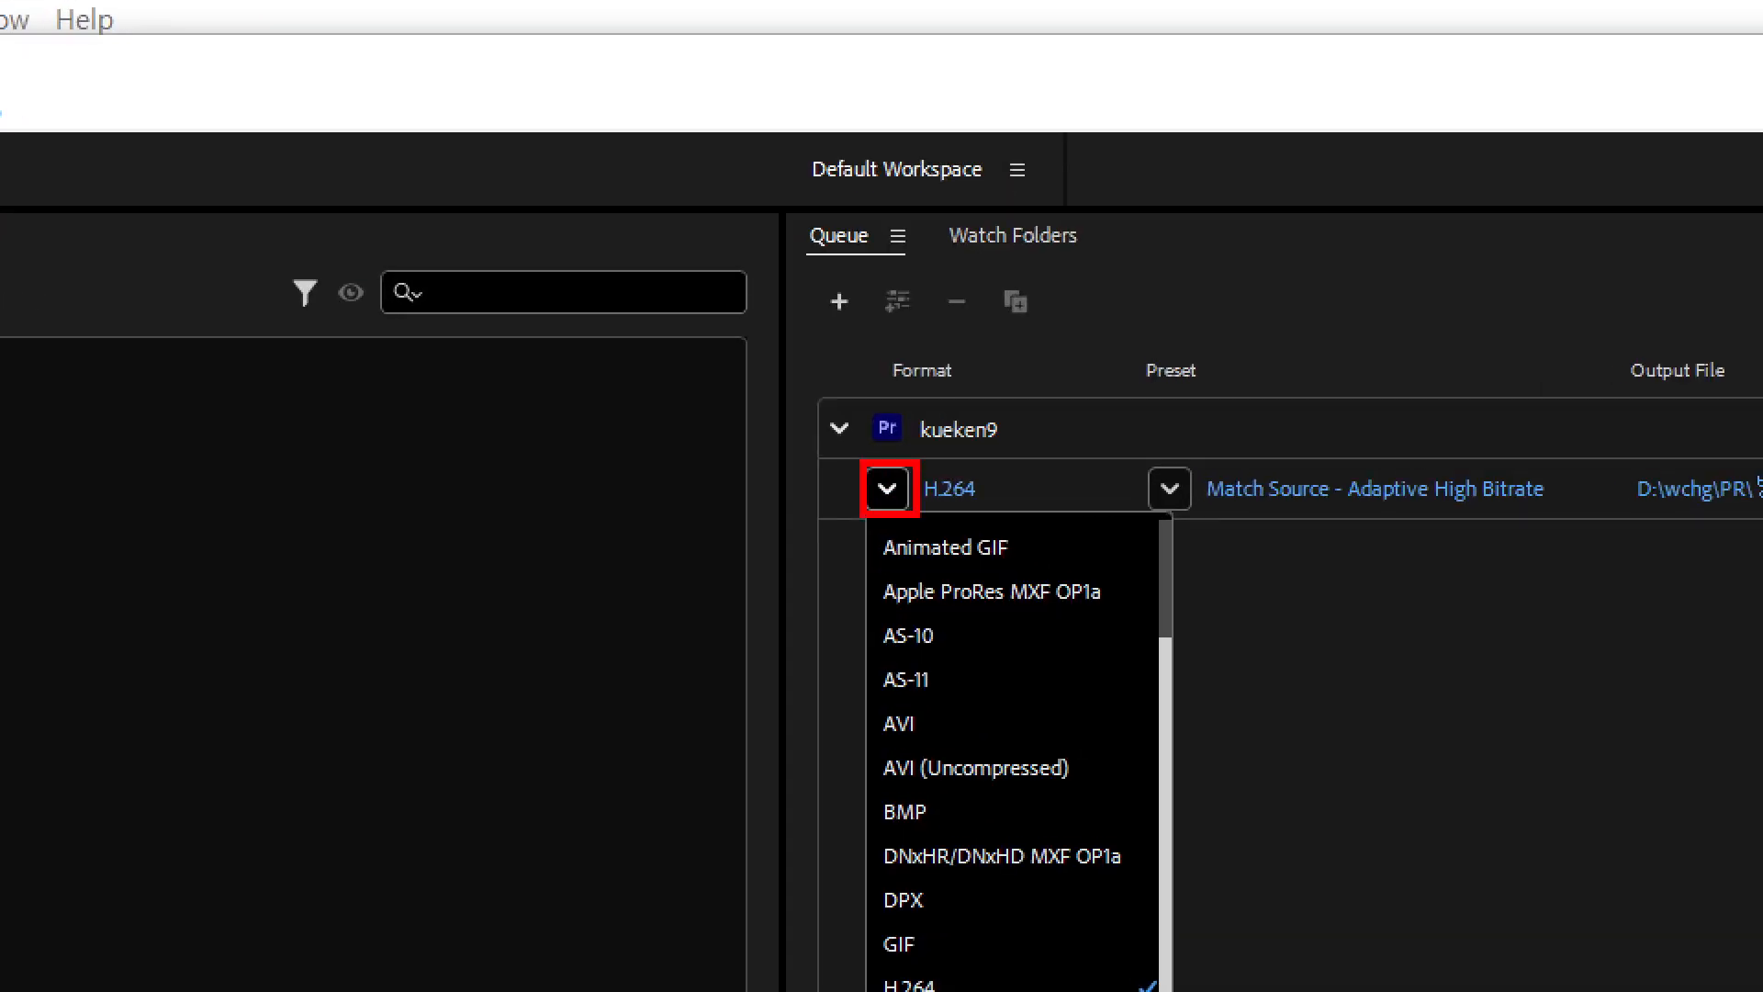
key("Escape")
left_click(887, 489)
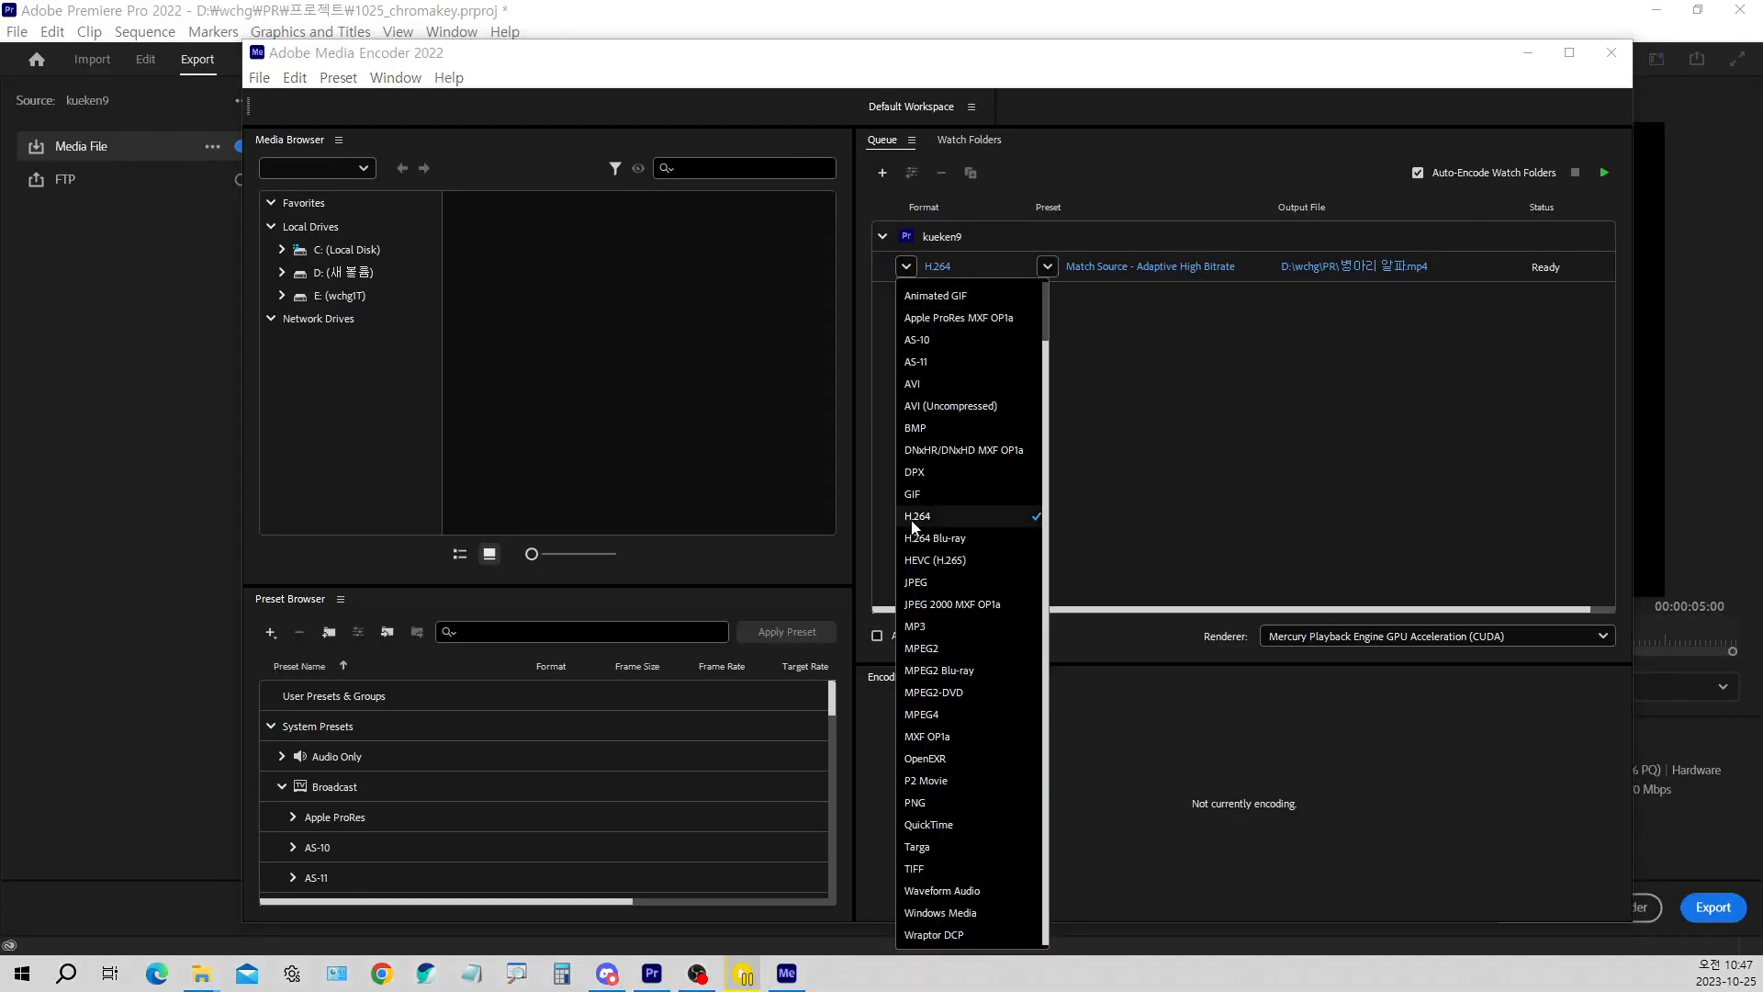
left_click(923, 825)
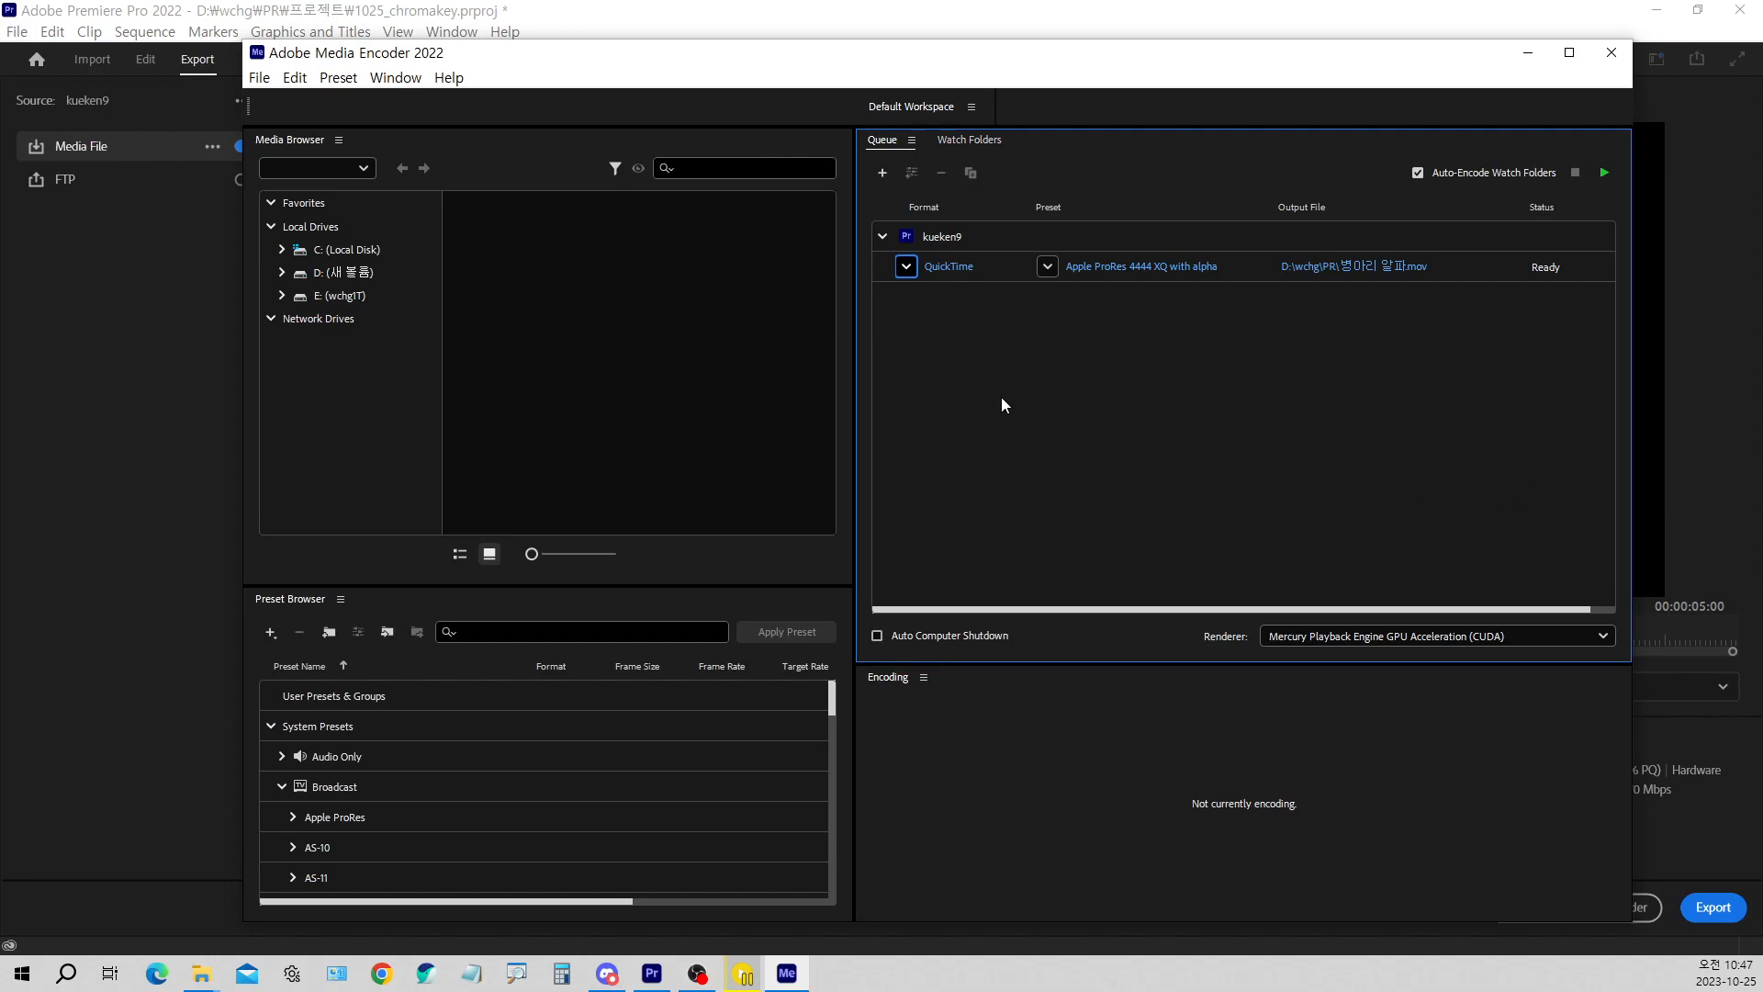
Examine the format and preset of the queued kueken9 job, checking whether the preset includes alpha
key("ctrl+1")
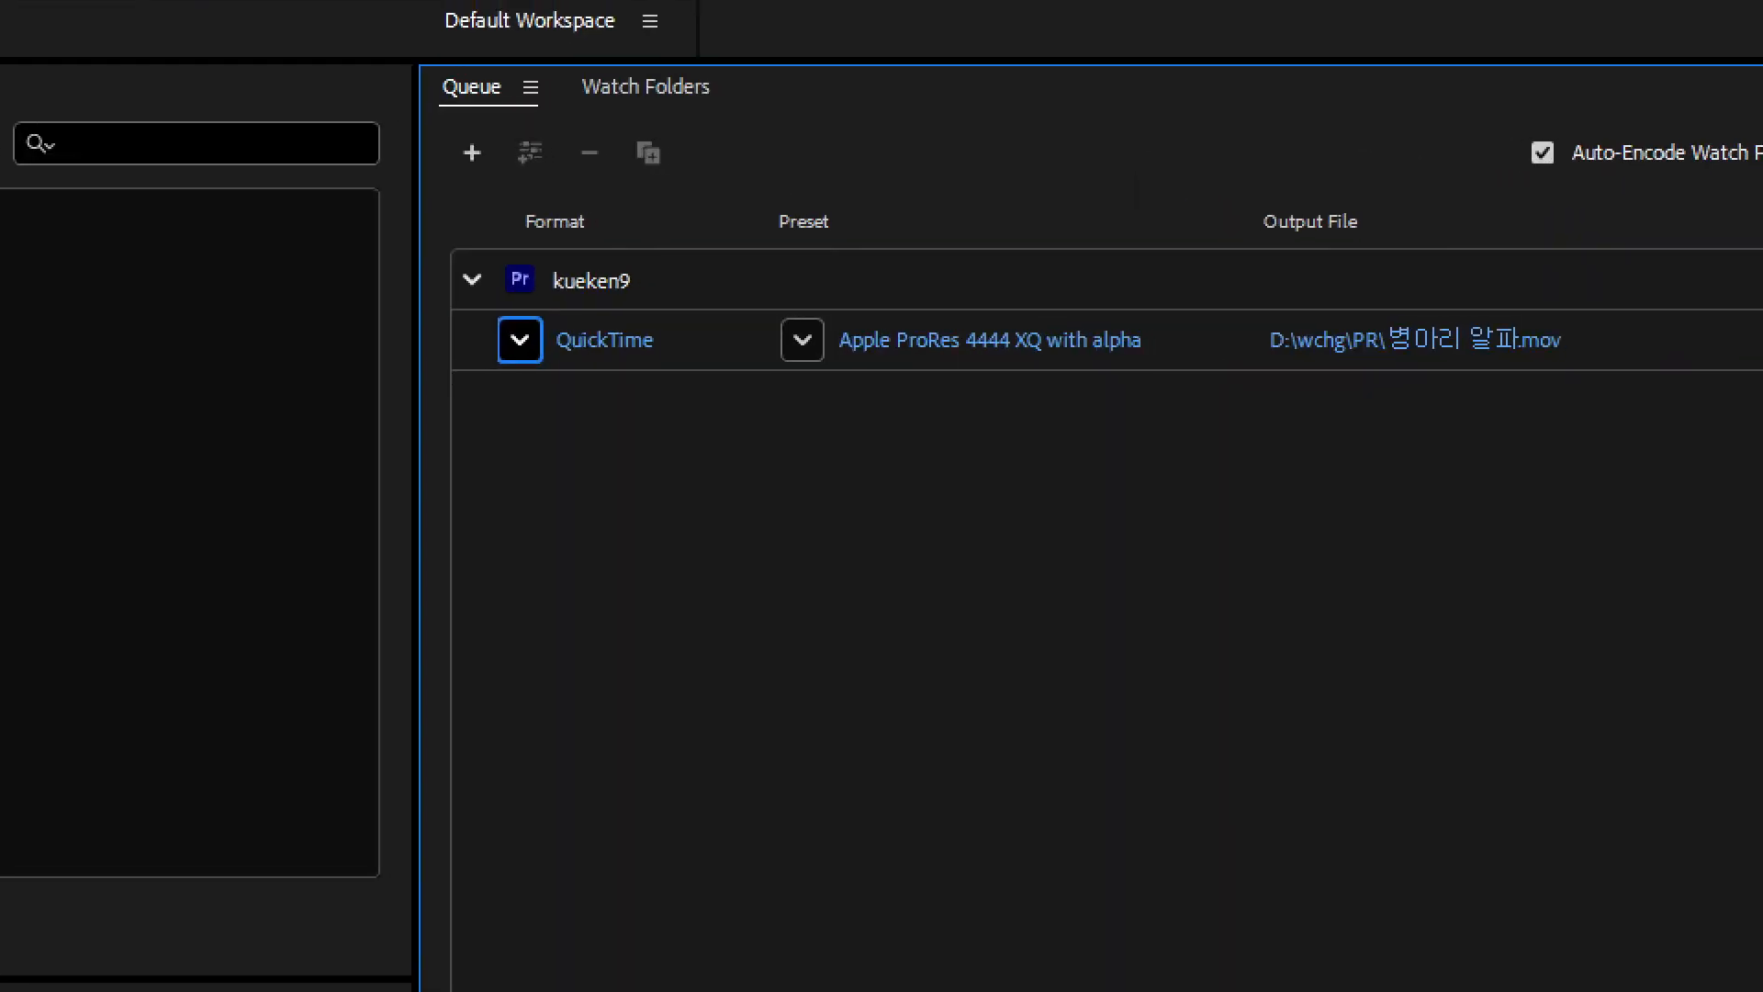
left_click(883, 496)
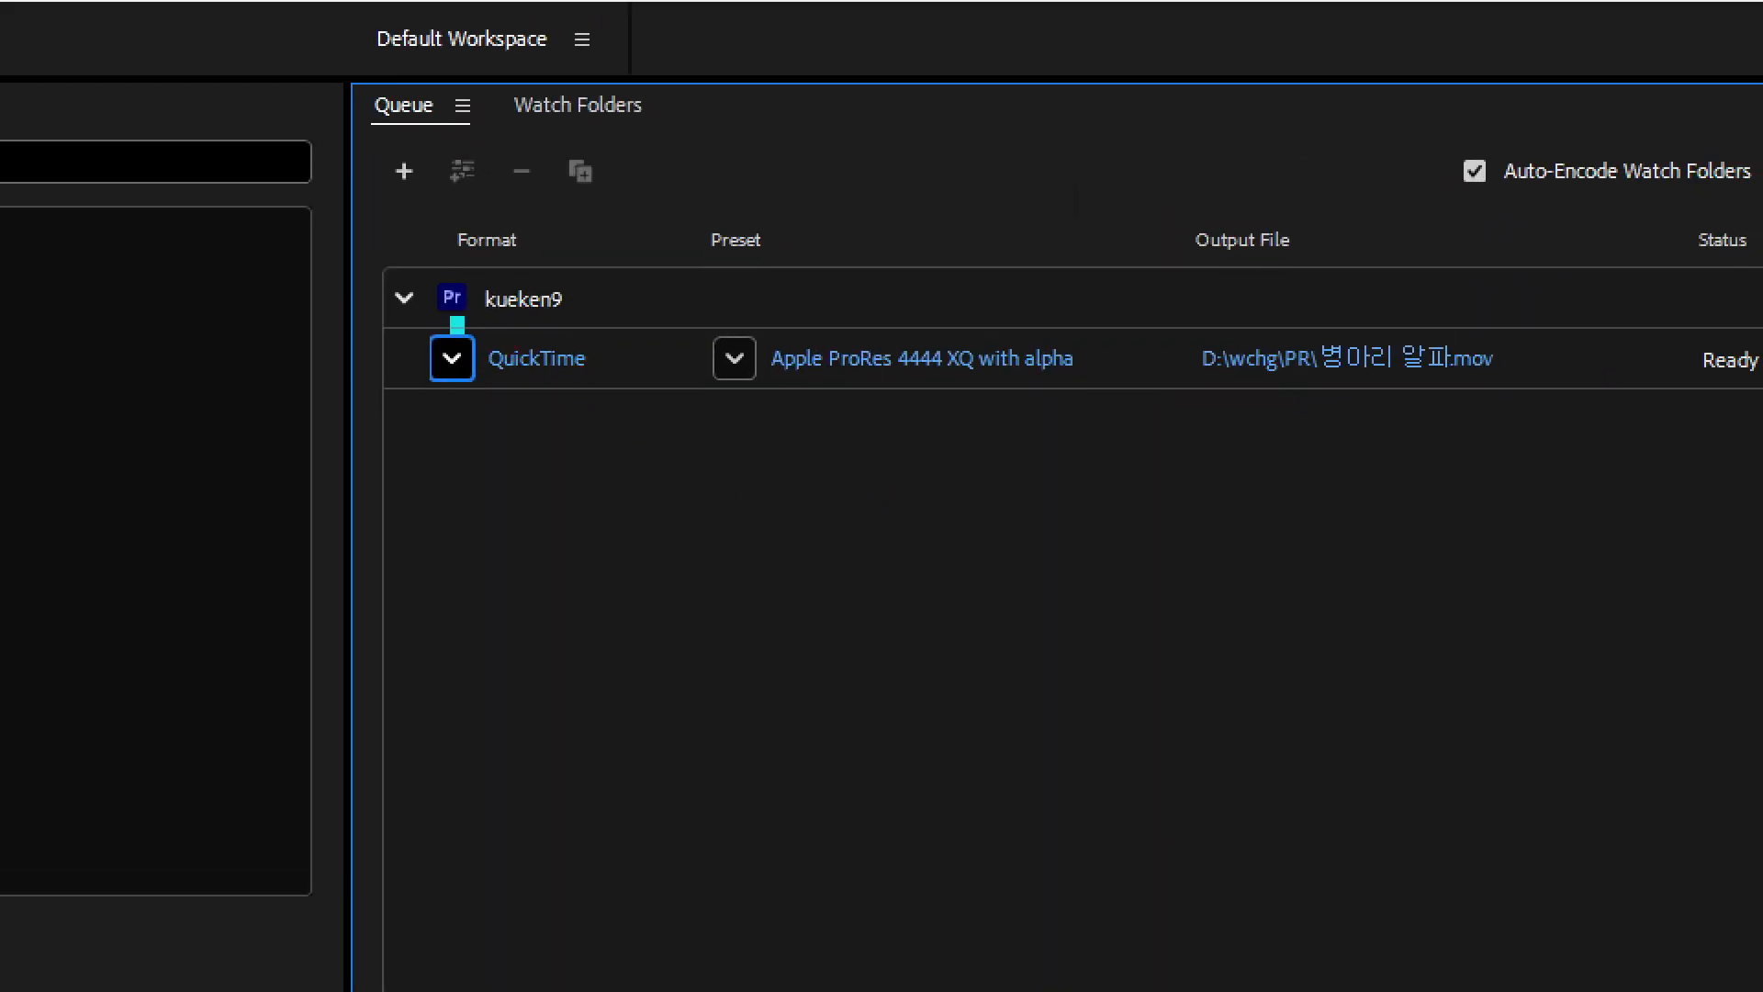
left_click_drag(452, 319, 602, 410)
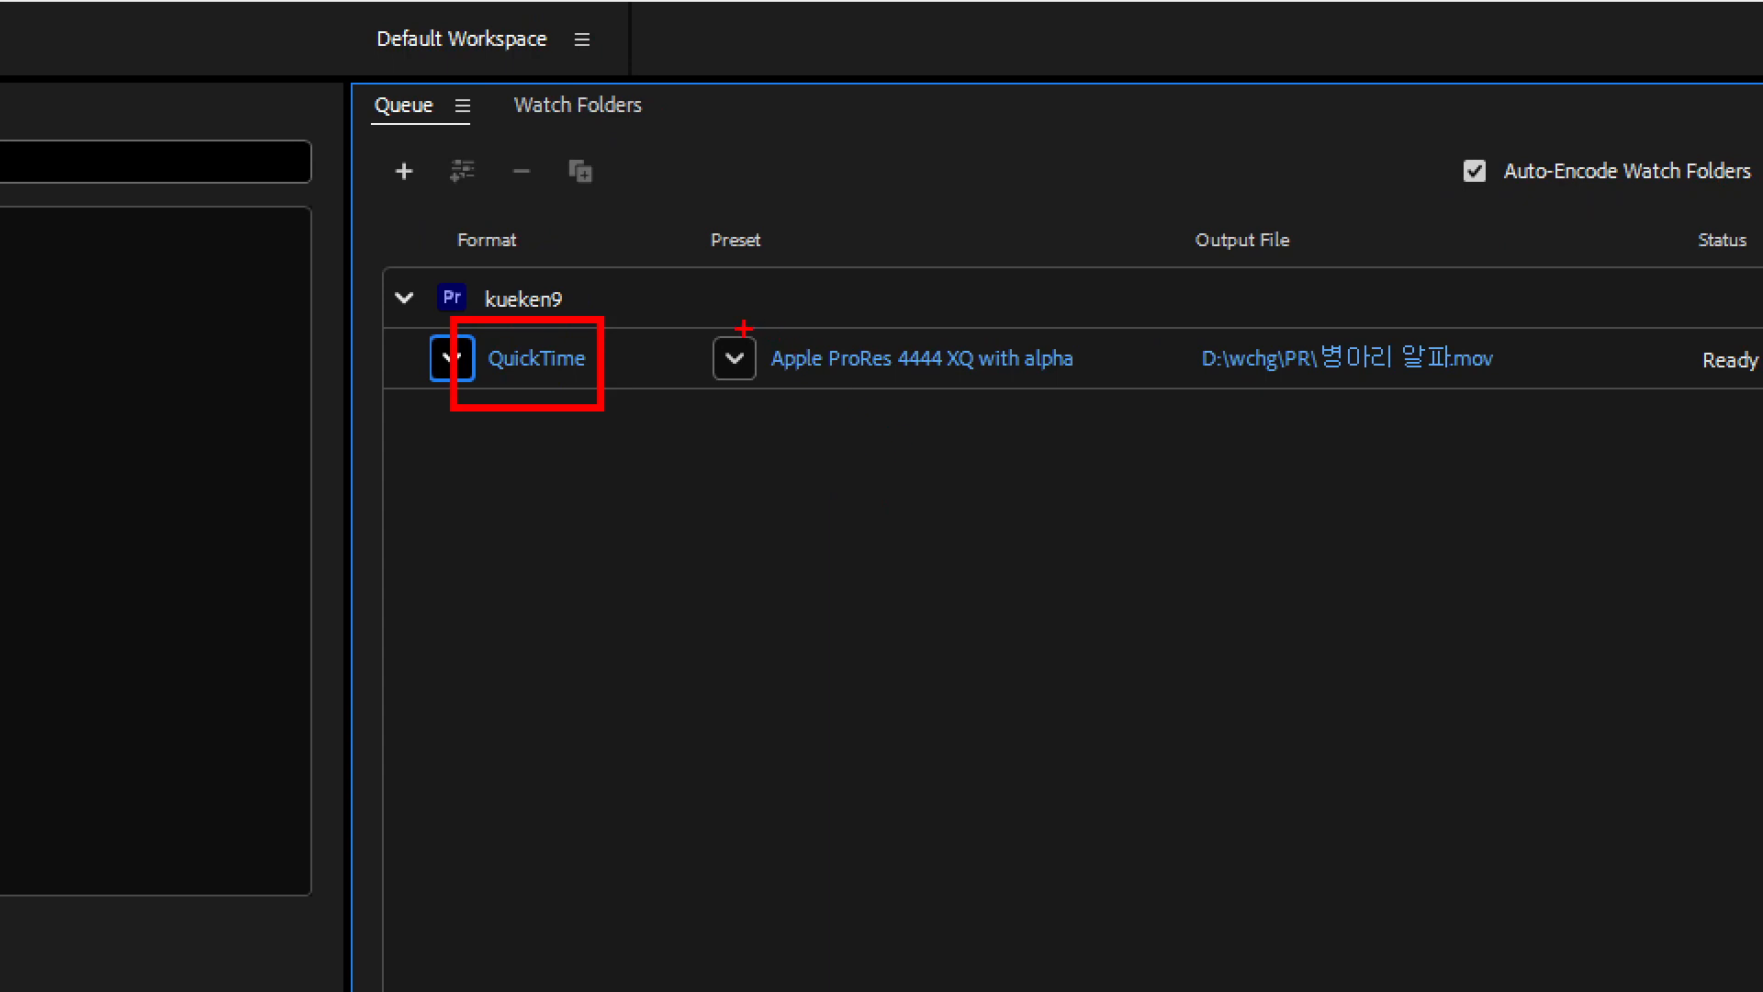
key("b")
mouse_move(741, 328)
left_mouse_down()
mouse_move(854, 386)
mouse_move(1089, 409)
left_mouse_up()
key("r")
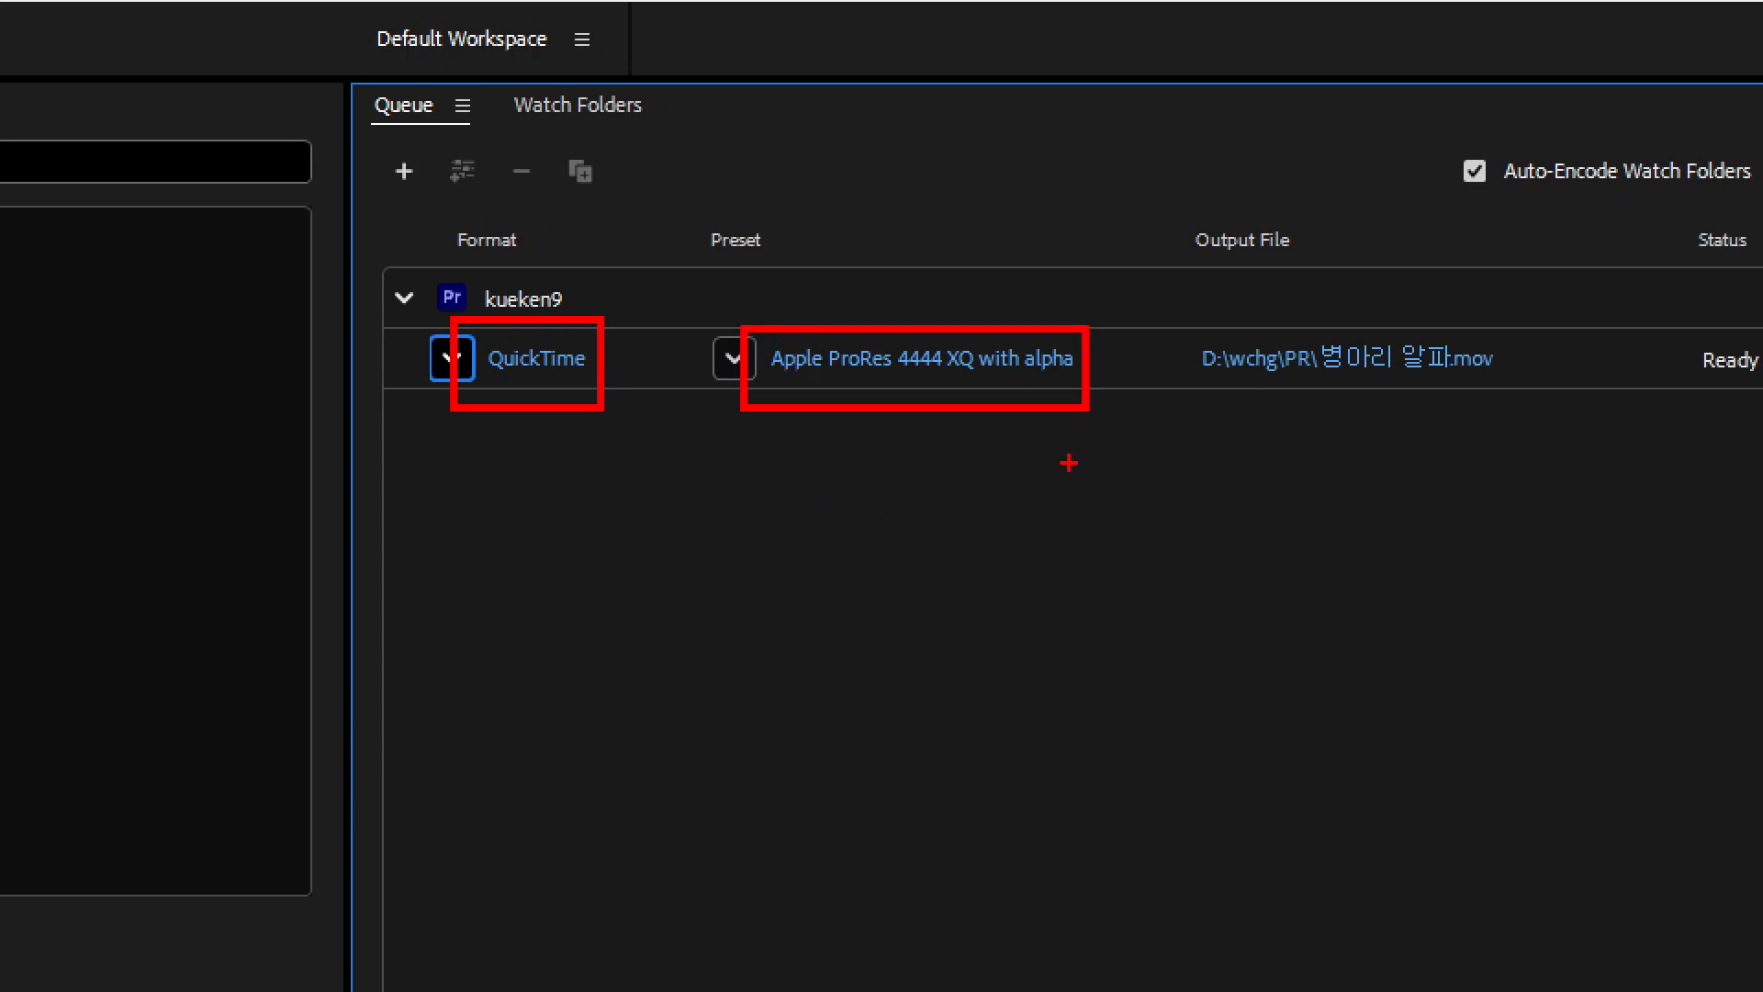
mouse_move(967, 327)
left_mouse_down()
mouse_move(1018, 405)
mouse_move(1084, 413)
left_mouse_up()
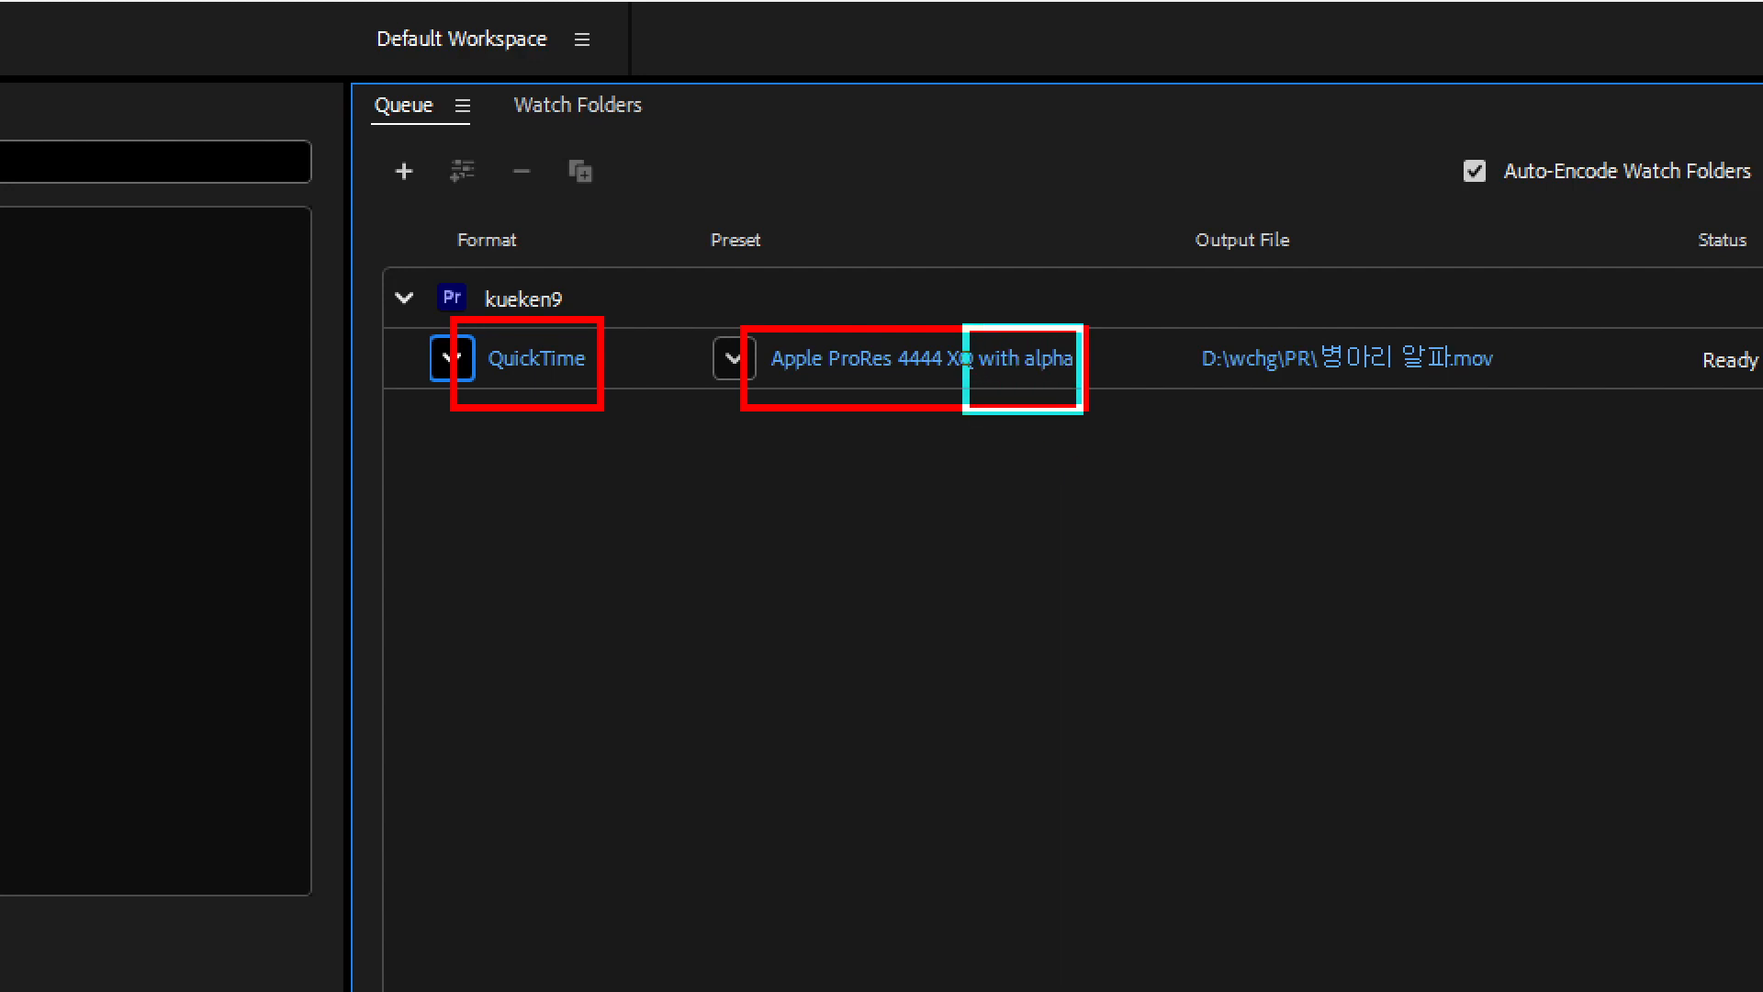
key("Escape")
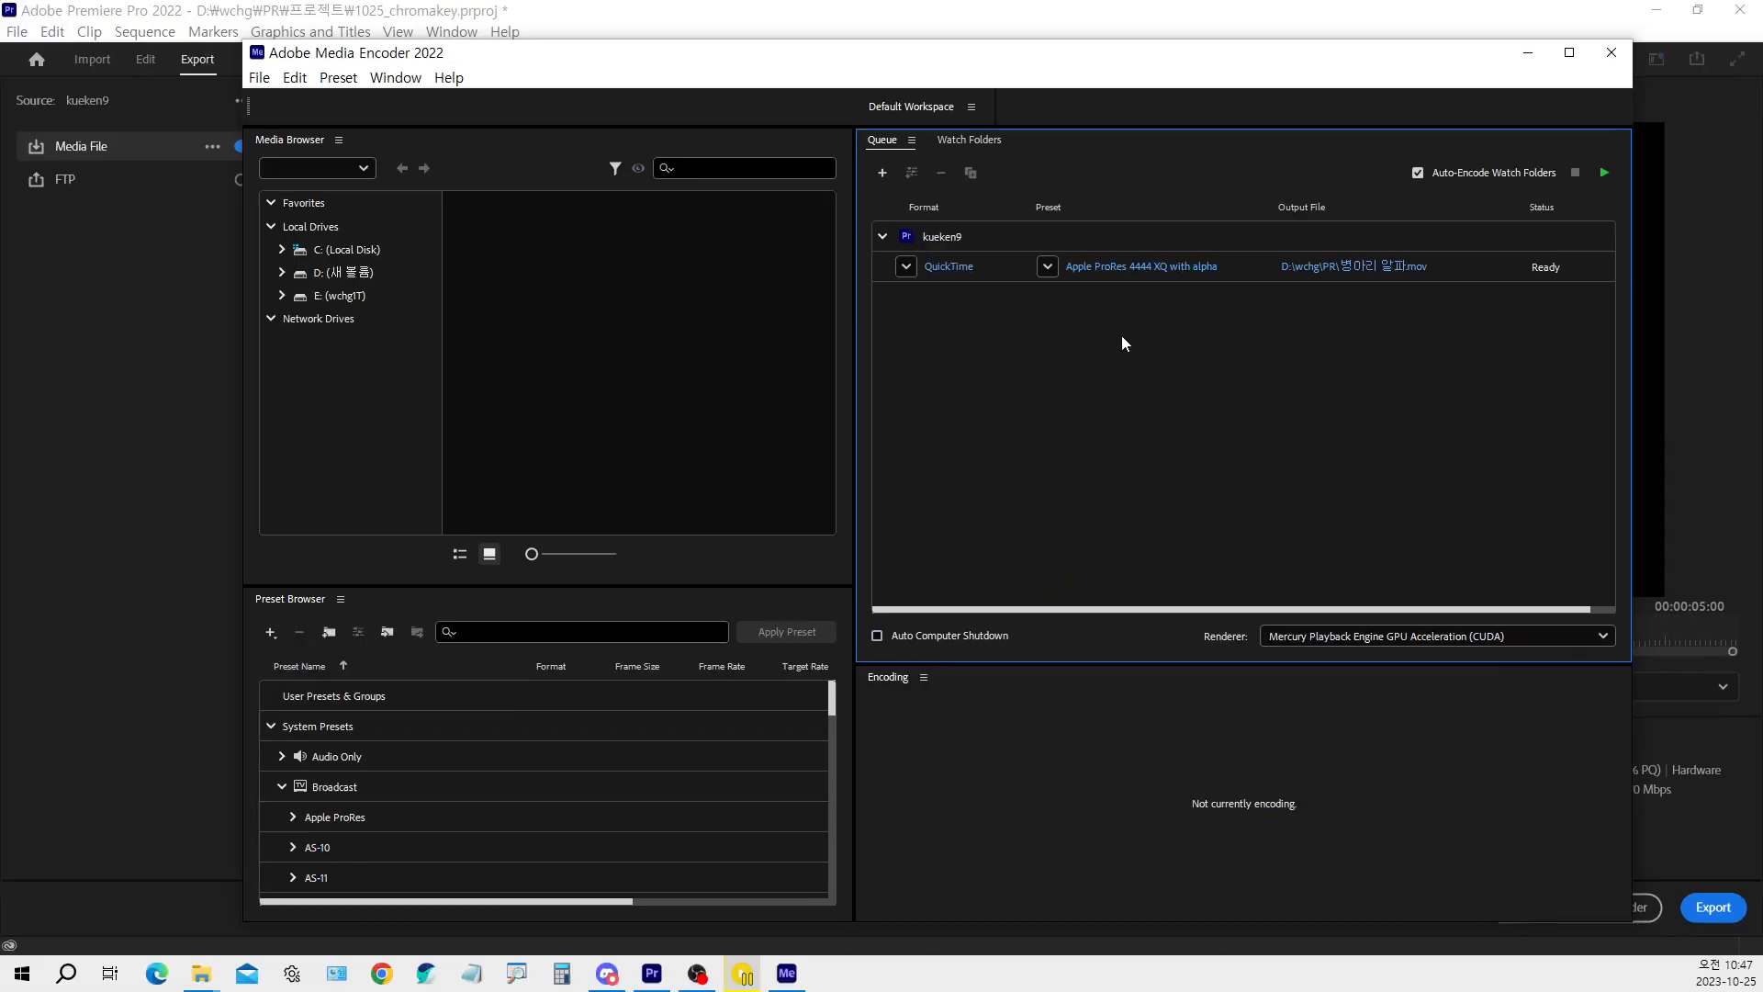
Set the kueken9 job's preset to Apple ProRes 4444 with alpha and start encoding the queue
left_click(1047, 266)
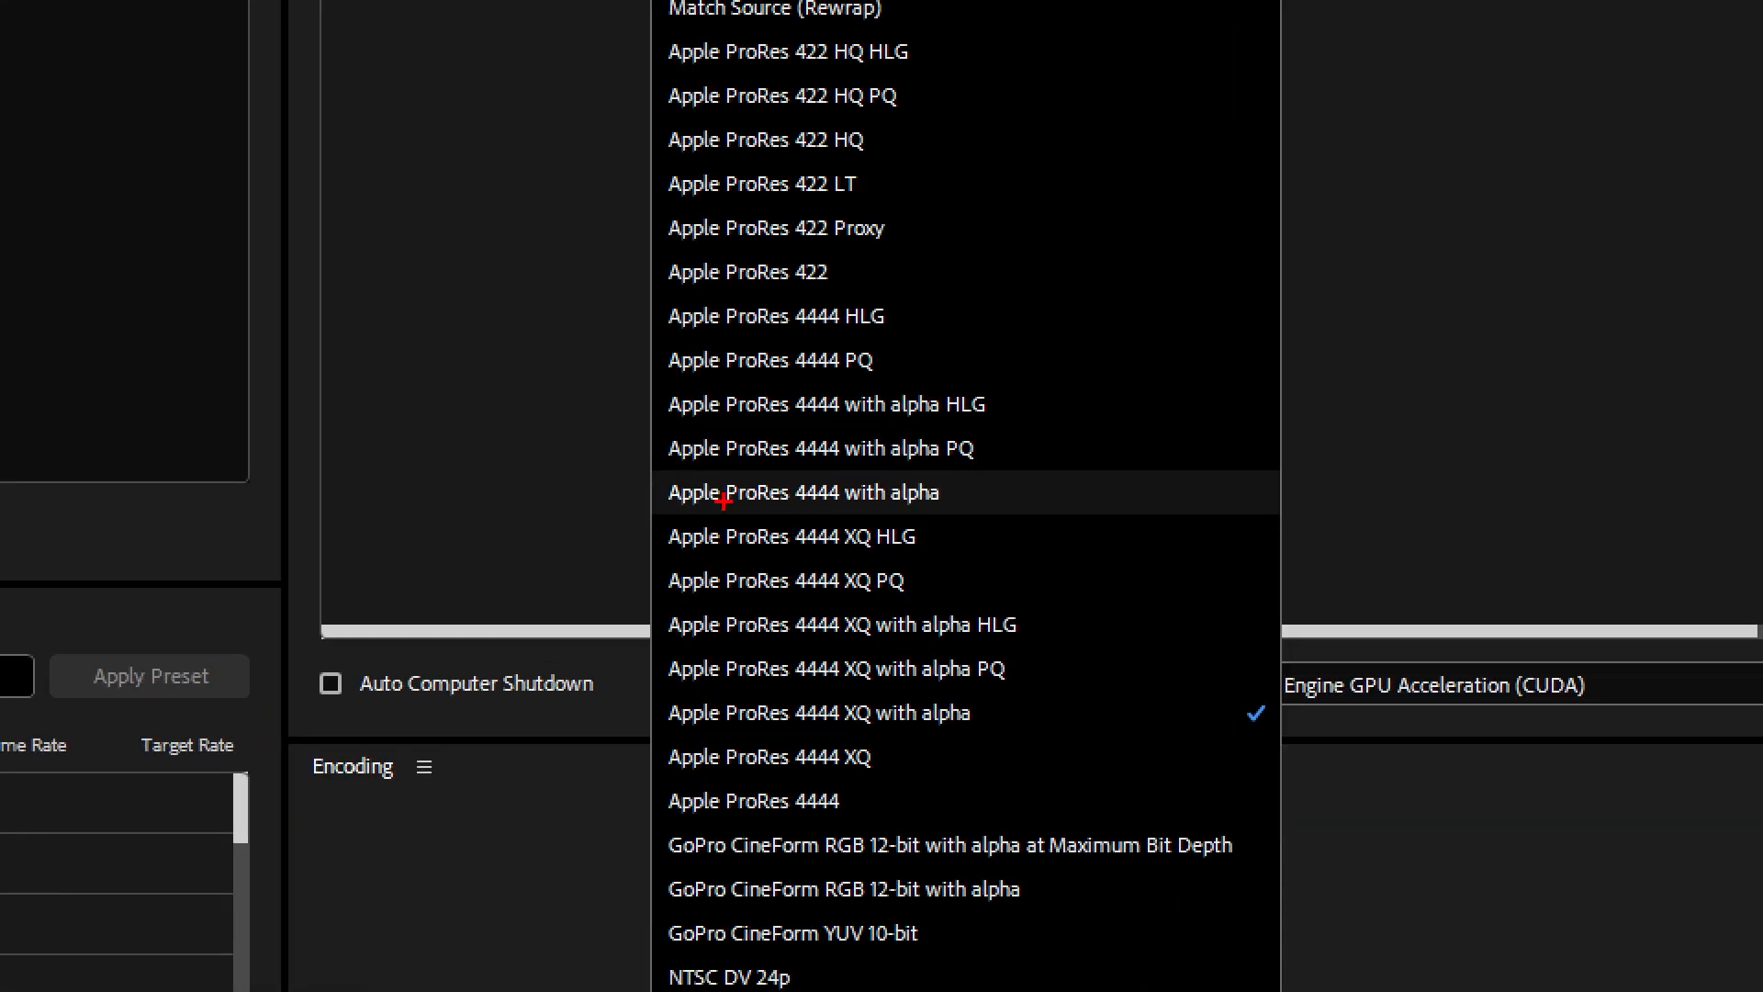
mouse_move(648, 472)
left_mouse_down()
mouse_move(834, 521)
mouse_move(956, 515)
left_mouse_up()
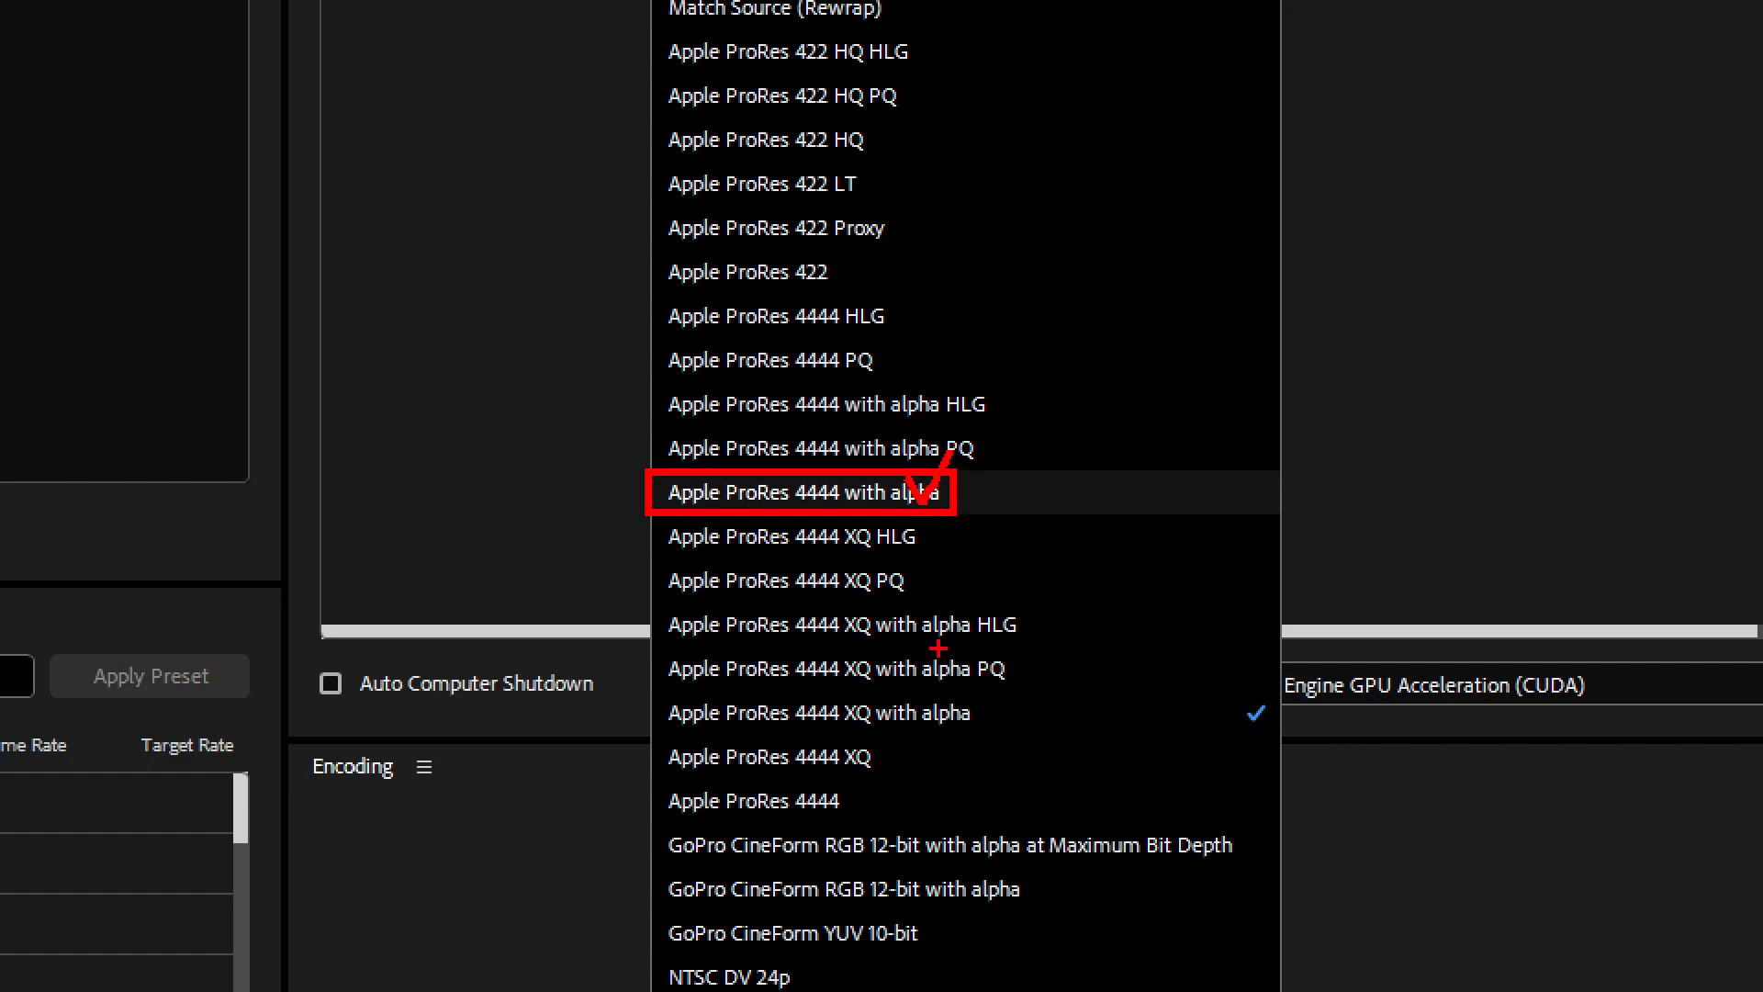
key("Escape")
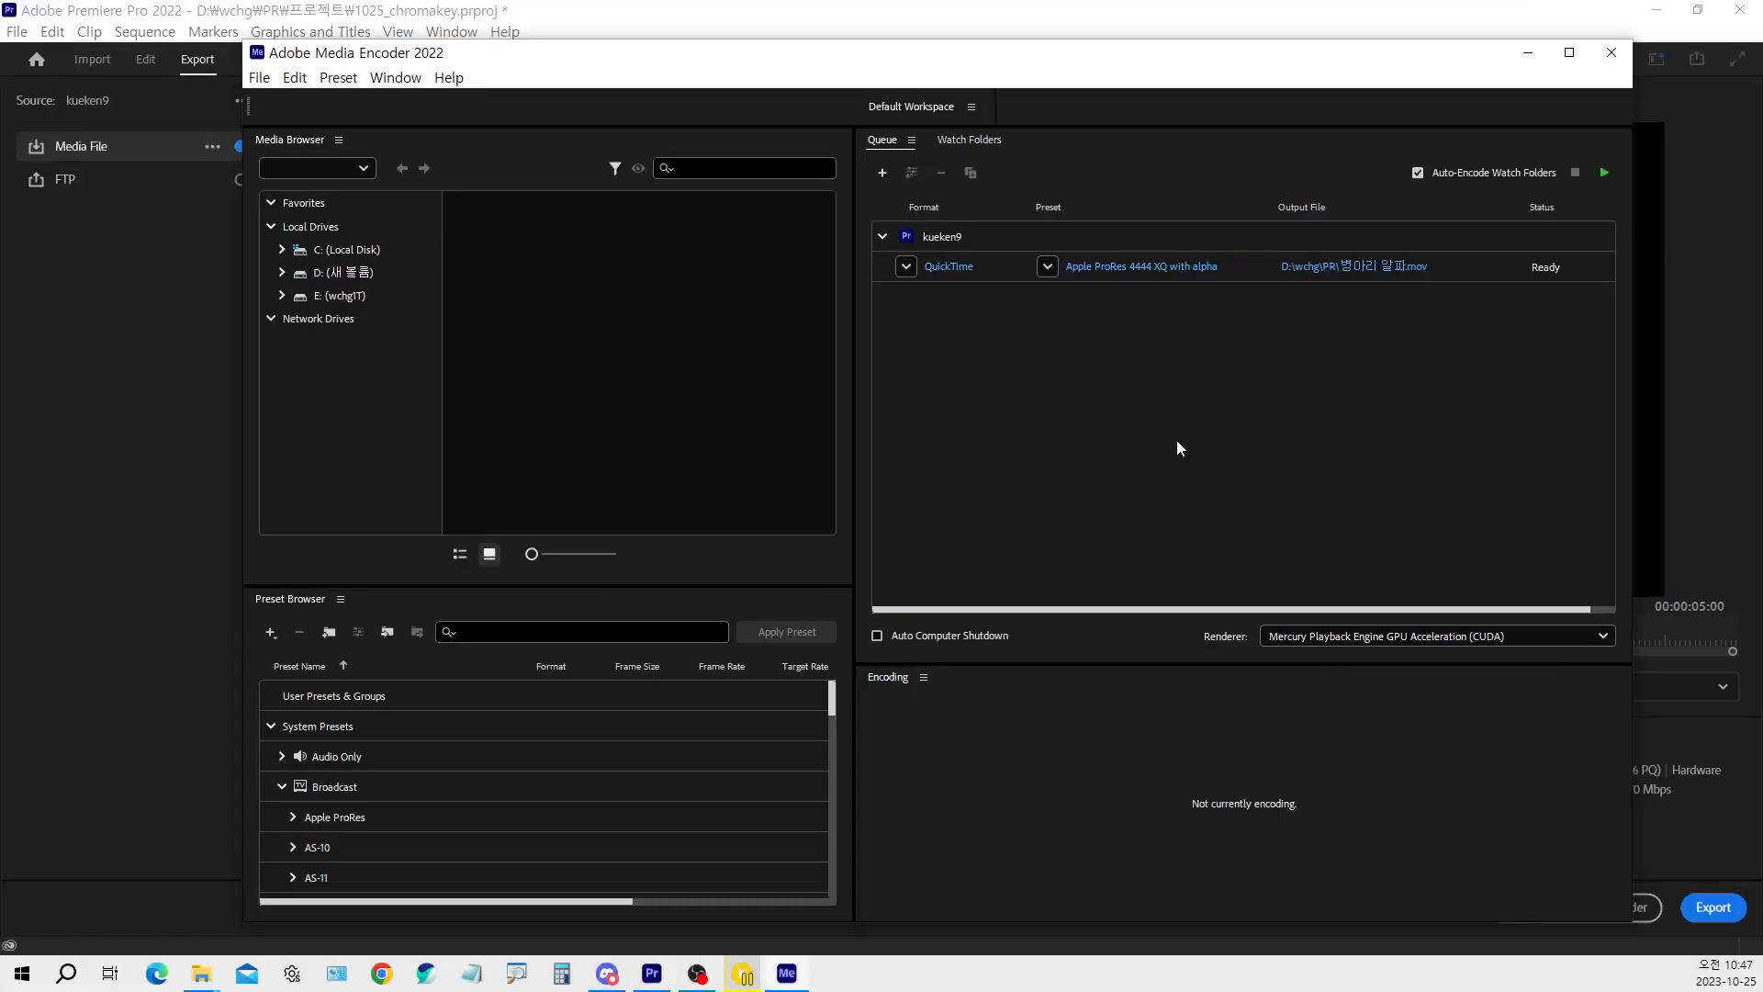
left_click(1048, 267)
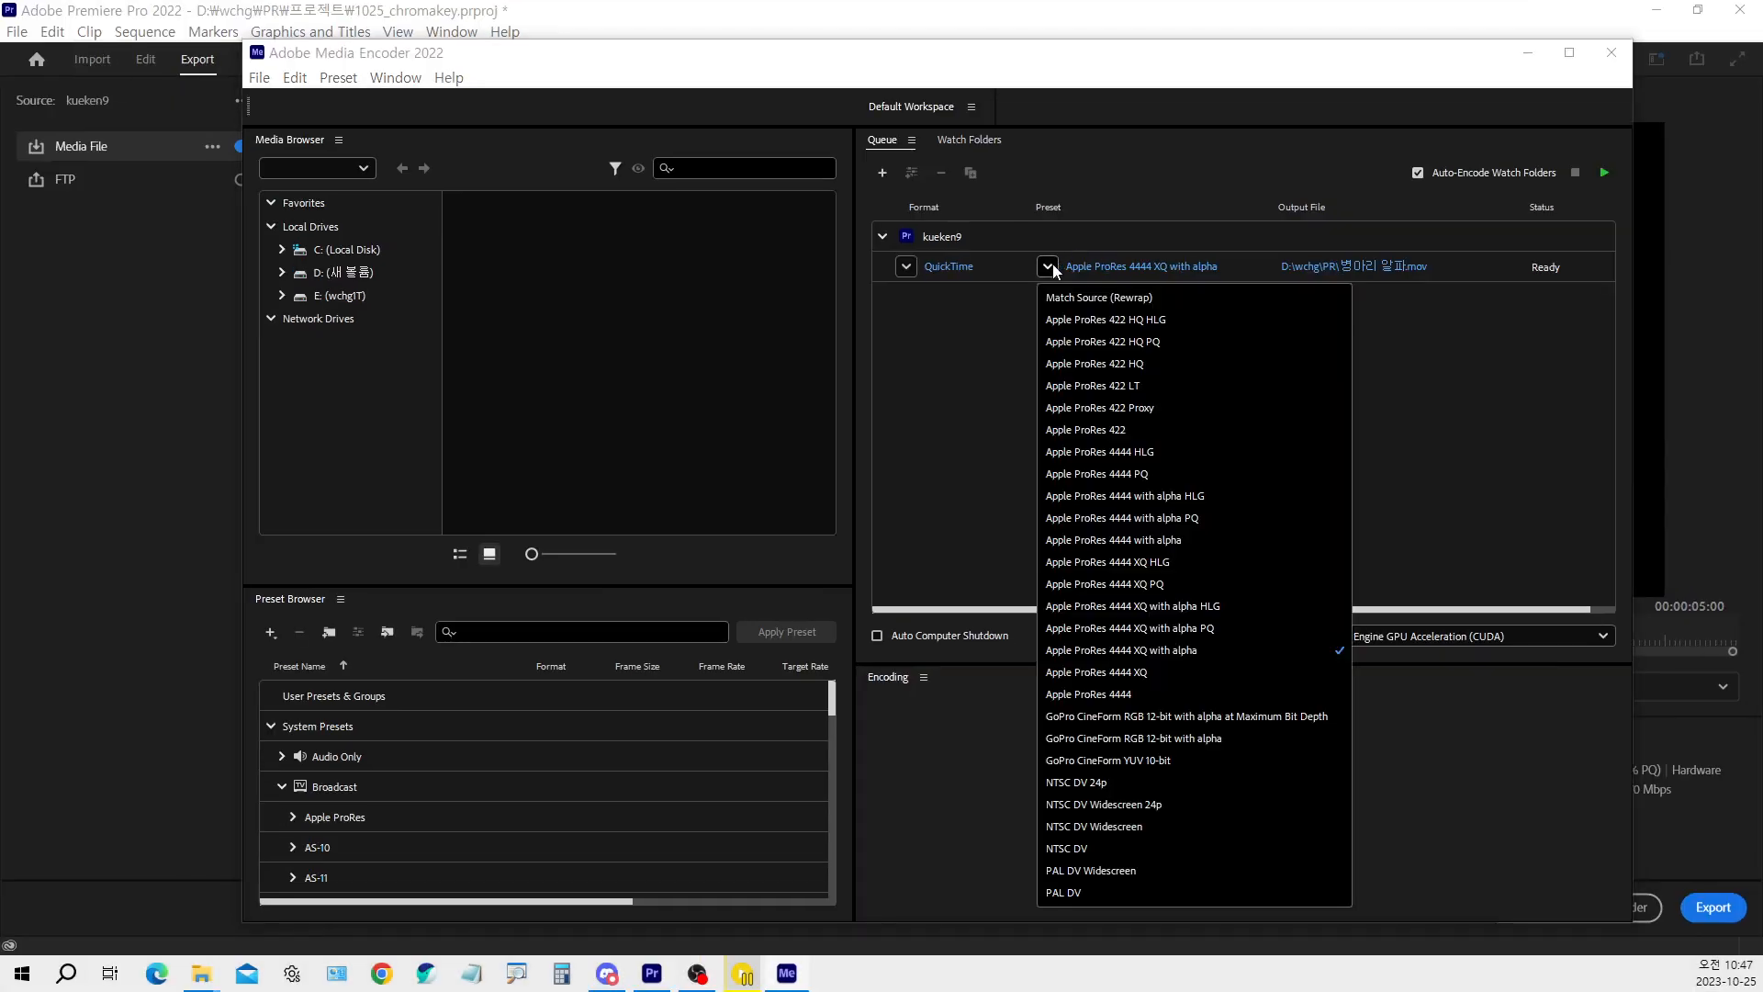
left_click(1121, 540)
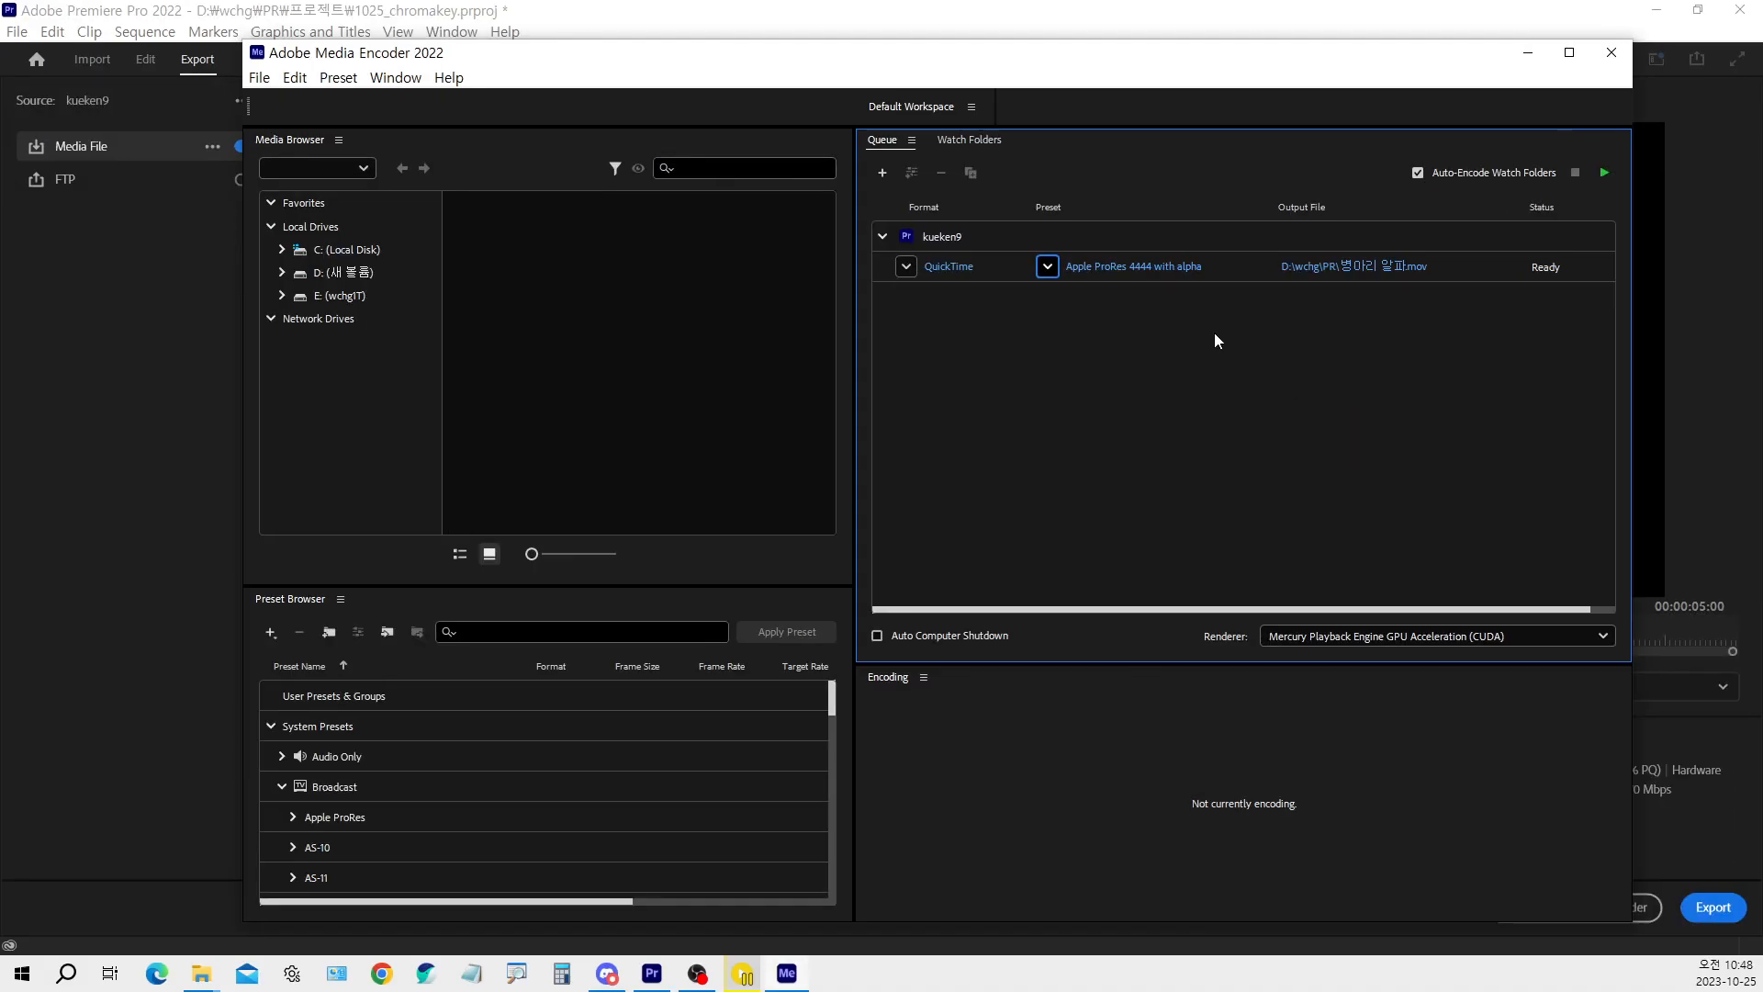
left_click(1606, 174)
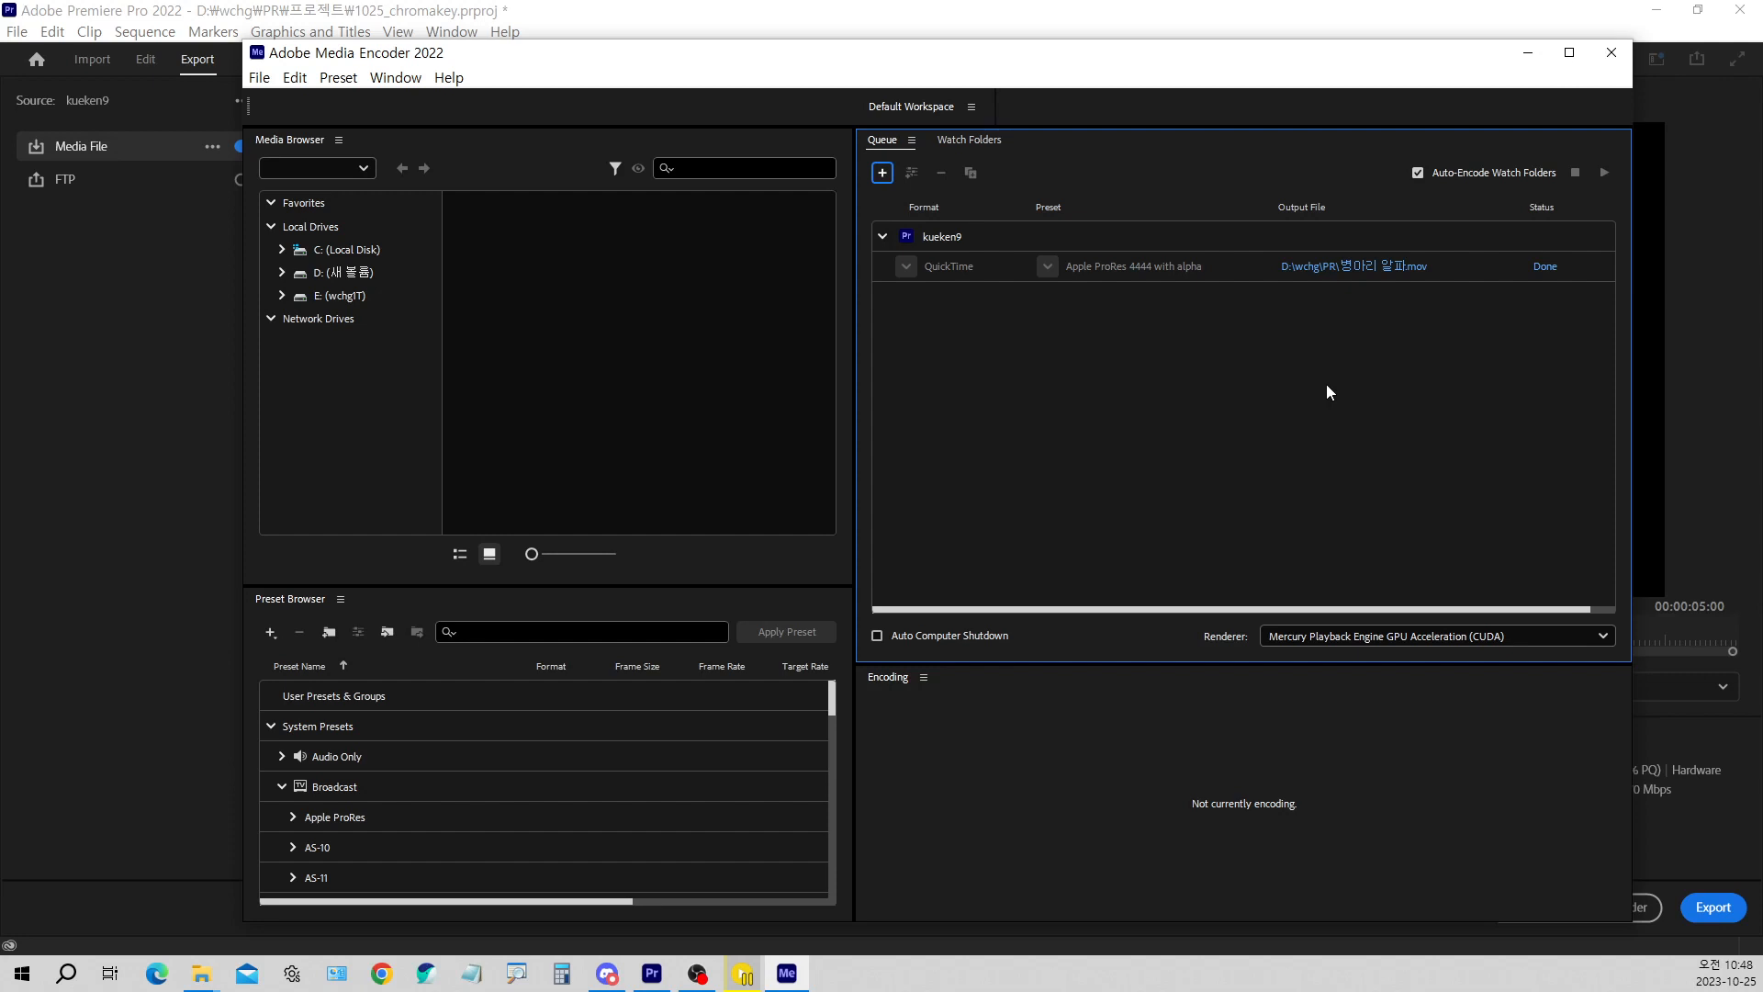
Open the rendered file's folder, return to Premiere Pro's editing workspace and import 병아리 알파.mov into the 1025_chromakey project
left_click(1348, 267)
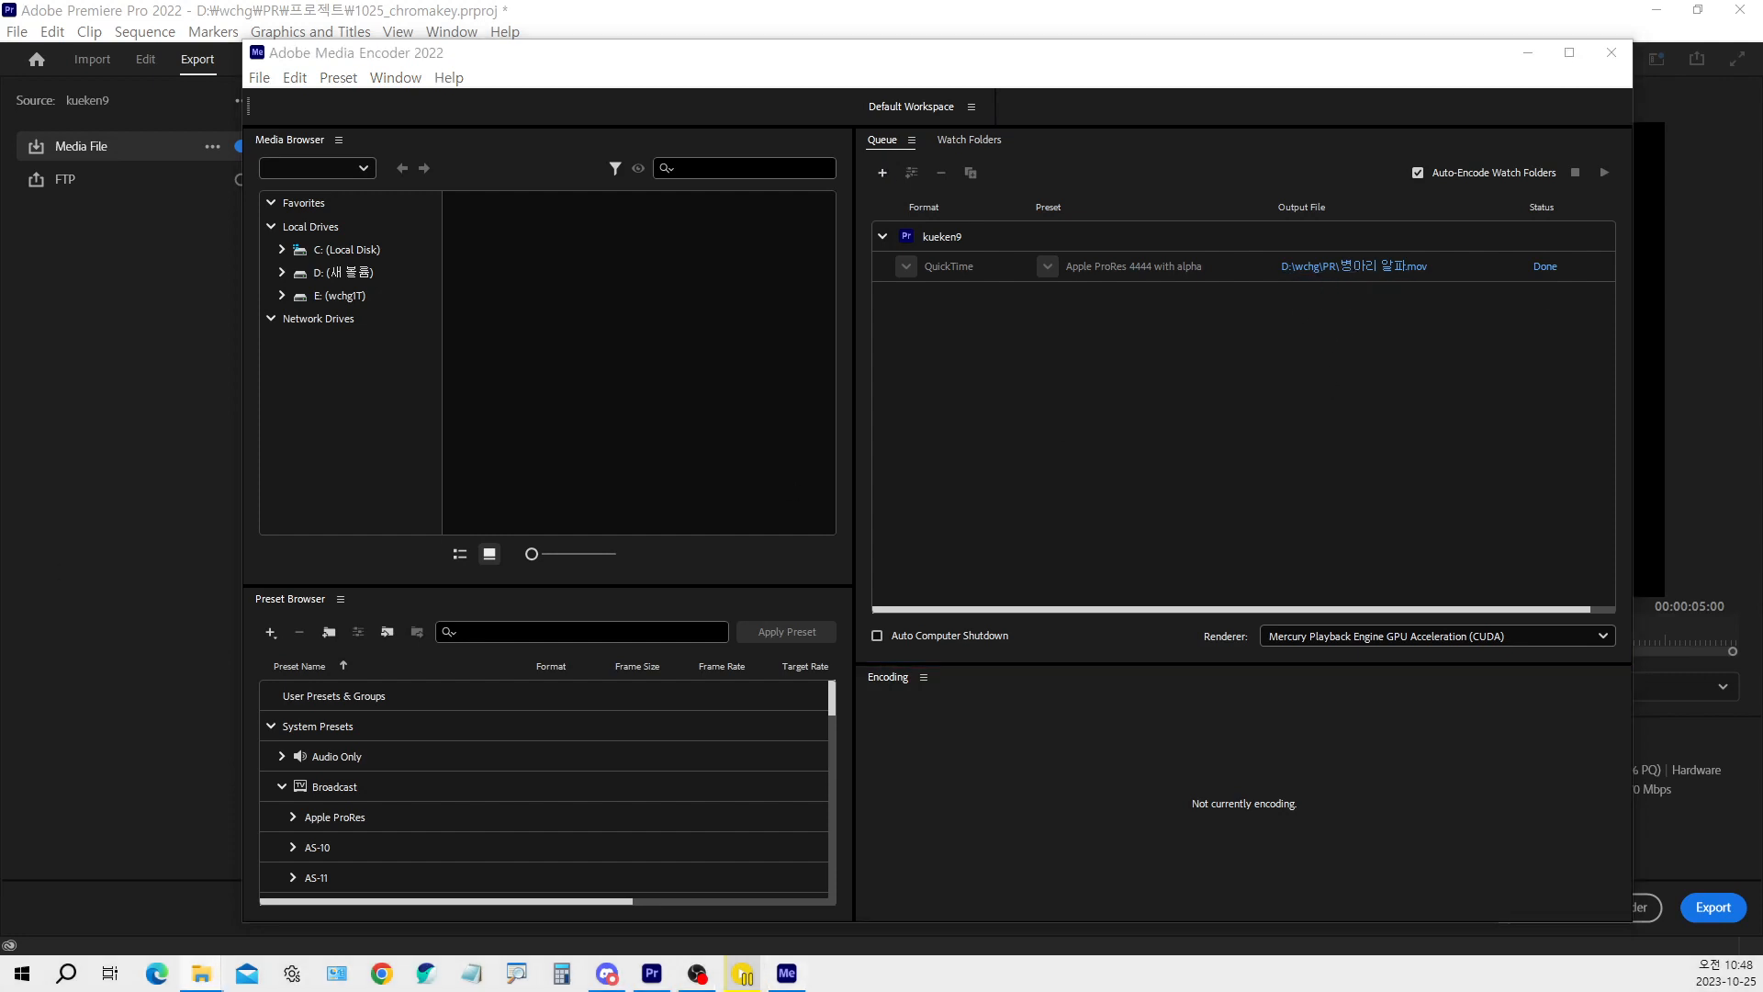
left_click(1529, 52)
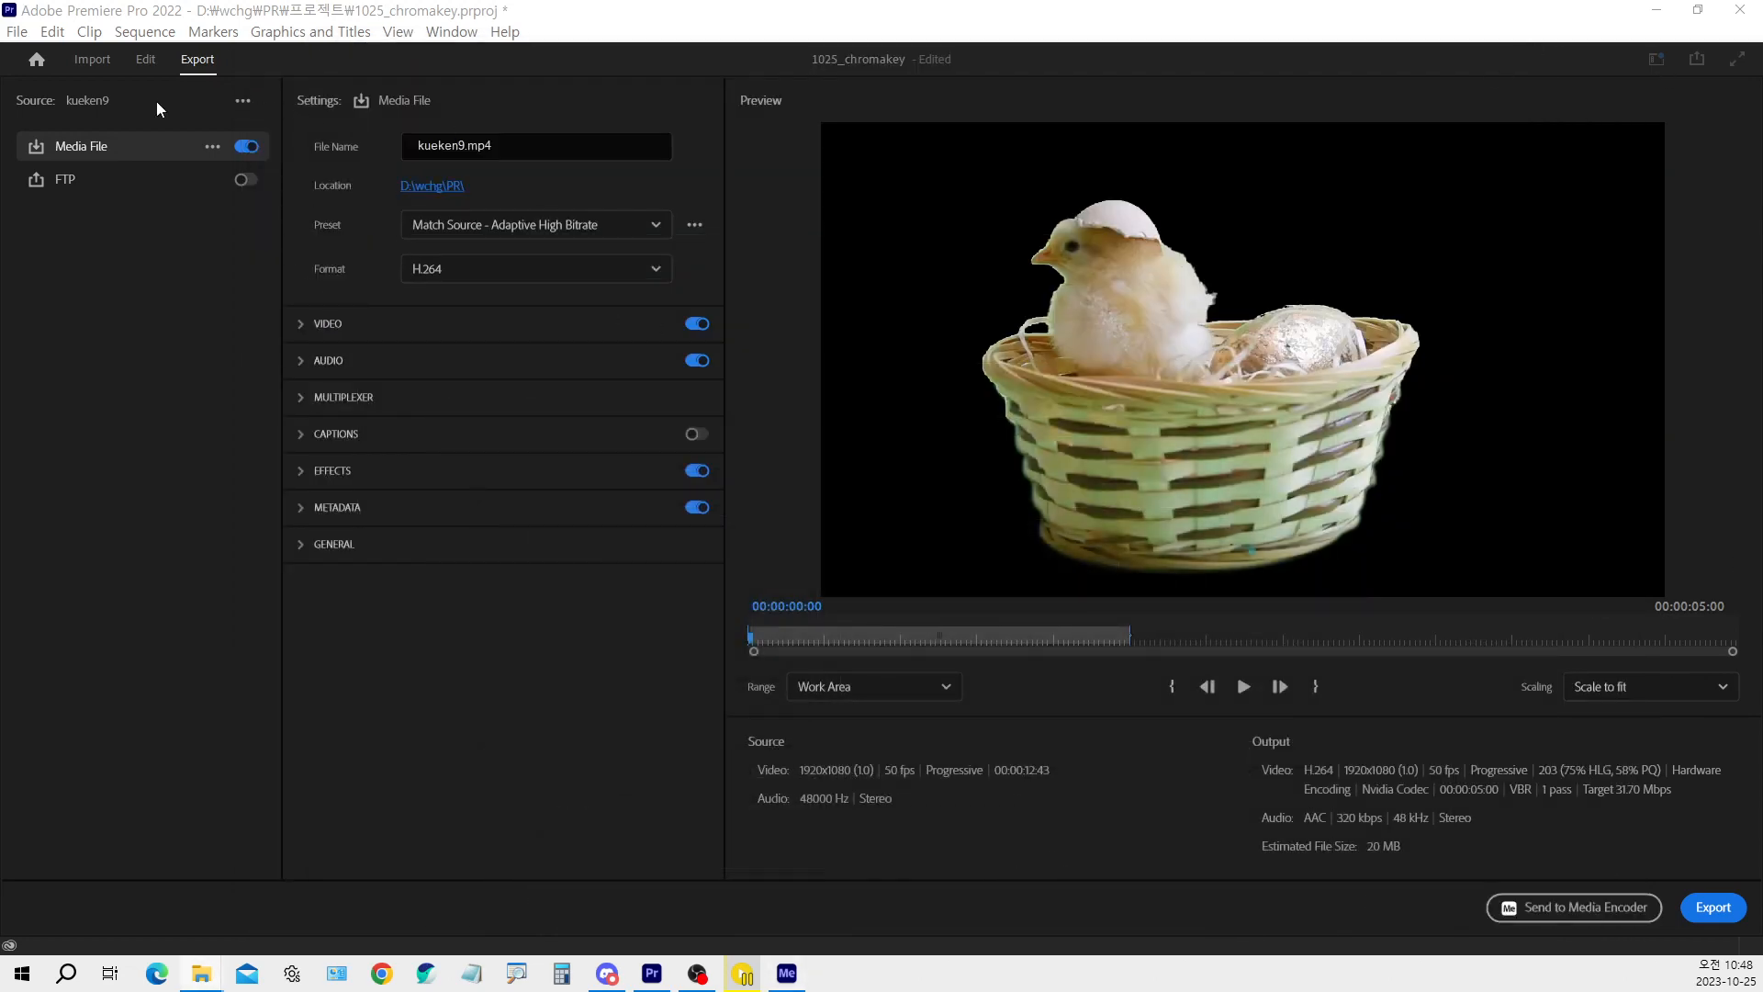
left_click(147, 62)
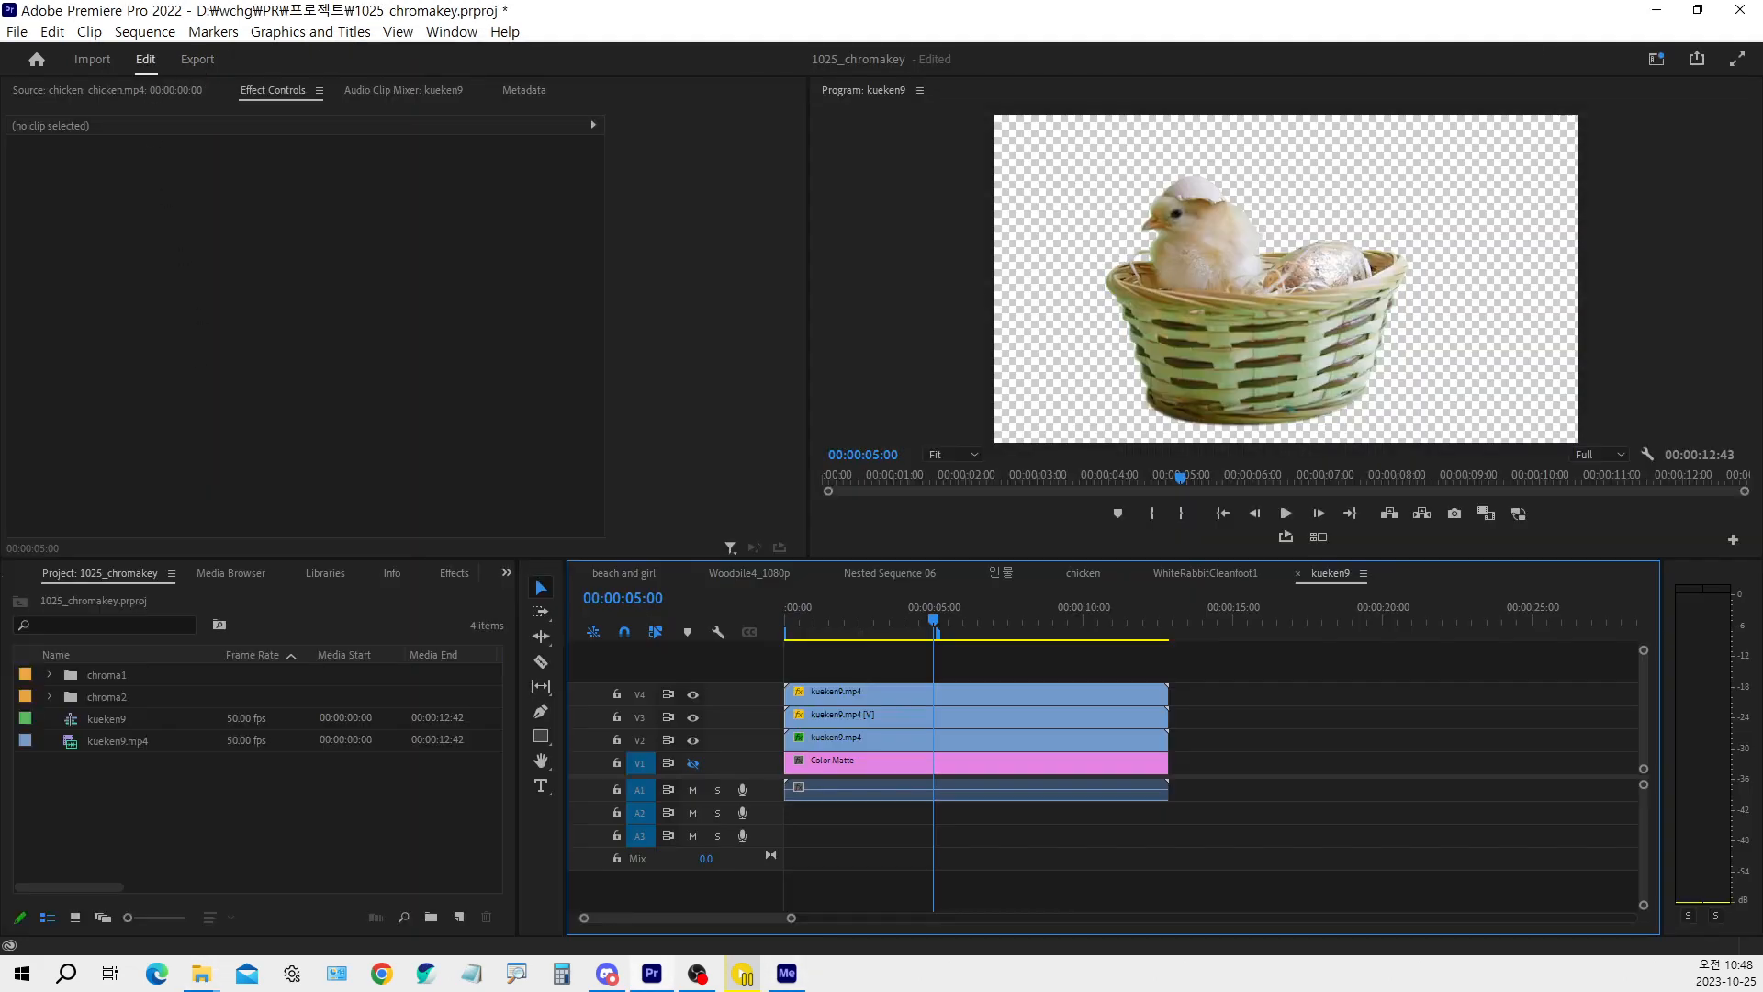
left_click_drag(0, 781, 202, 826)
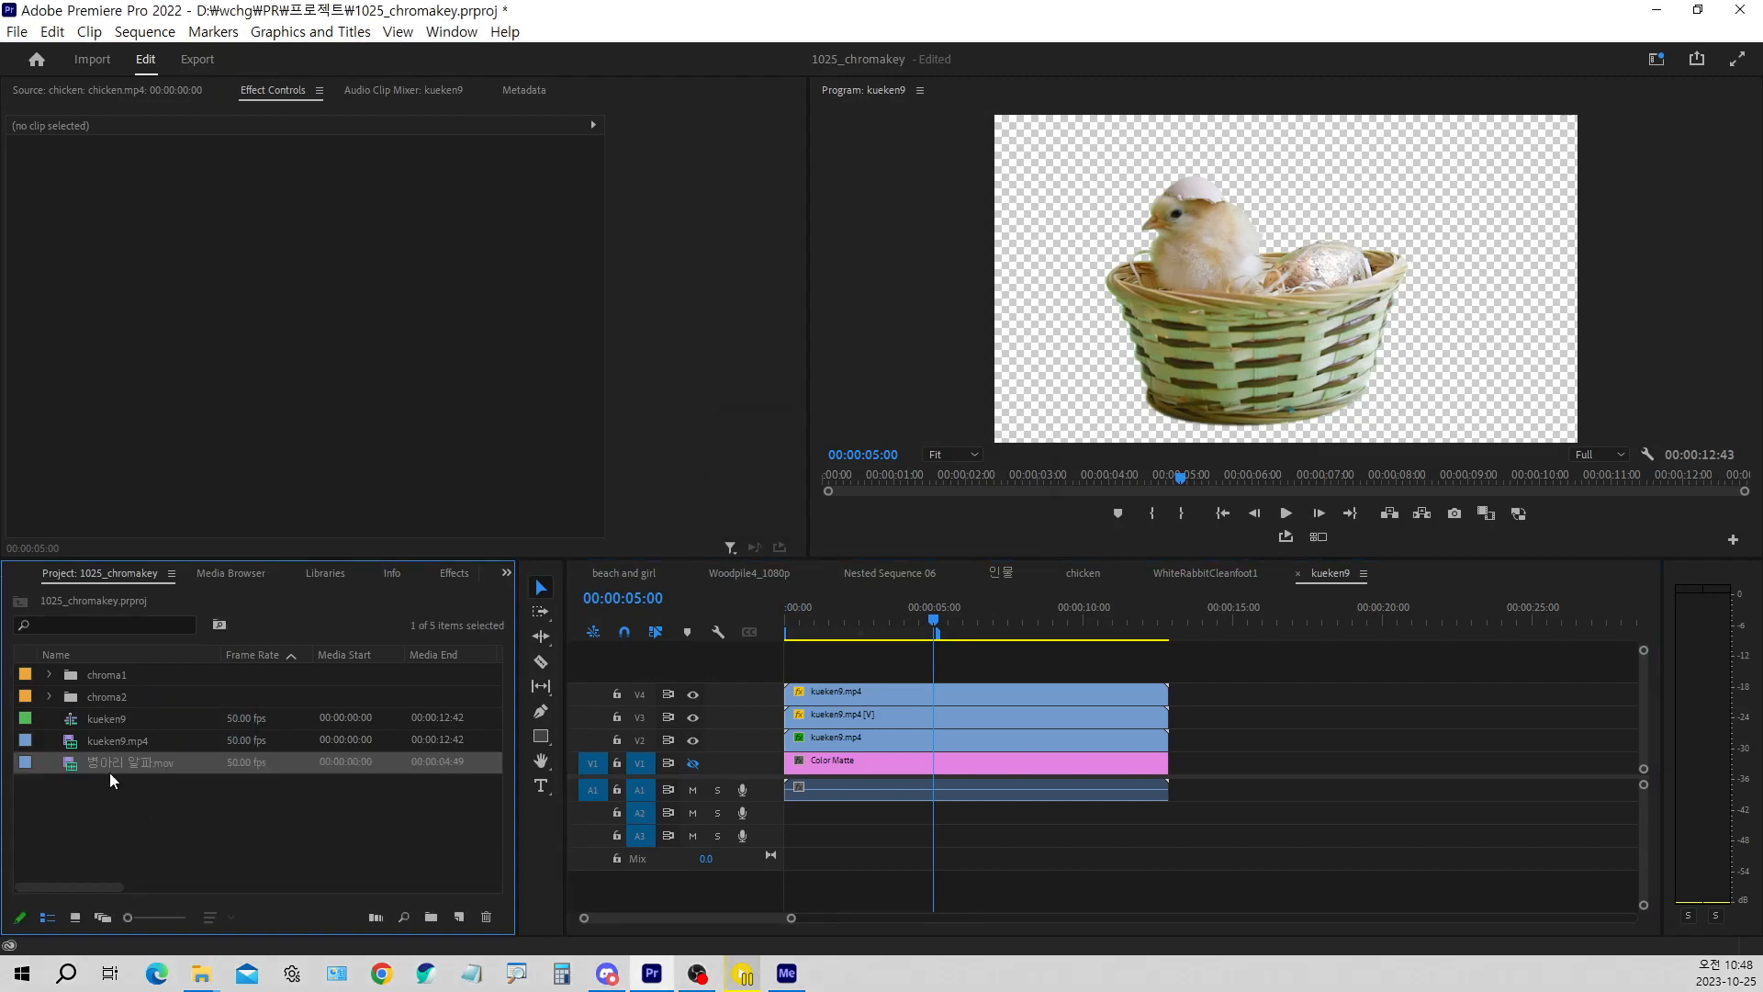
Open 병아리 알파.mov in the Source monitor and examine the background around the chick and basket
double_click(69, 764)
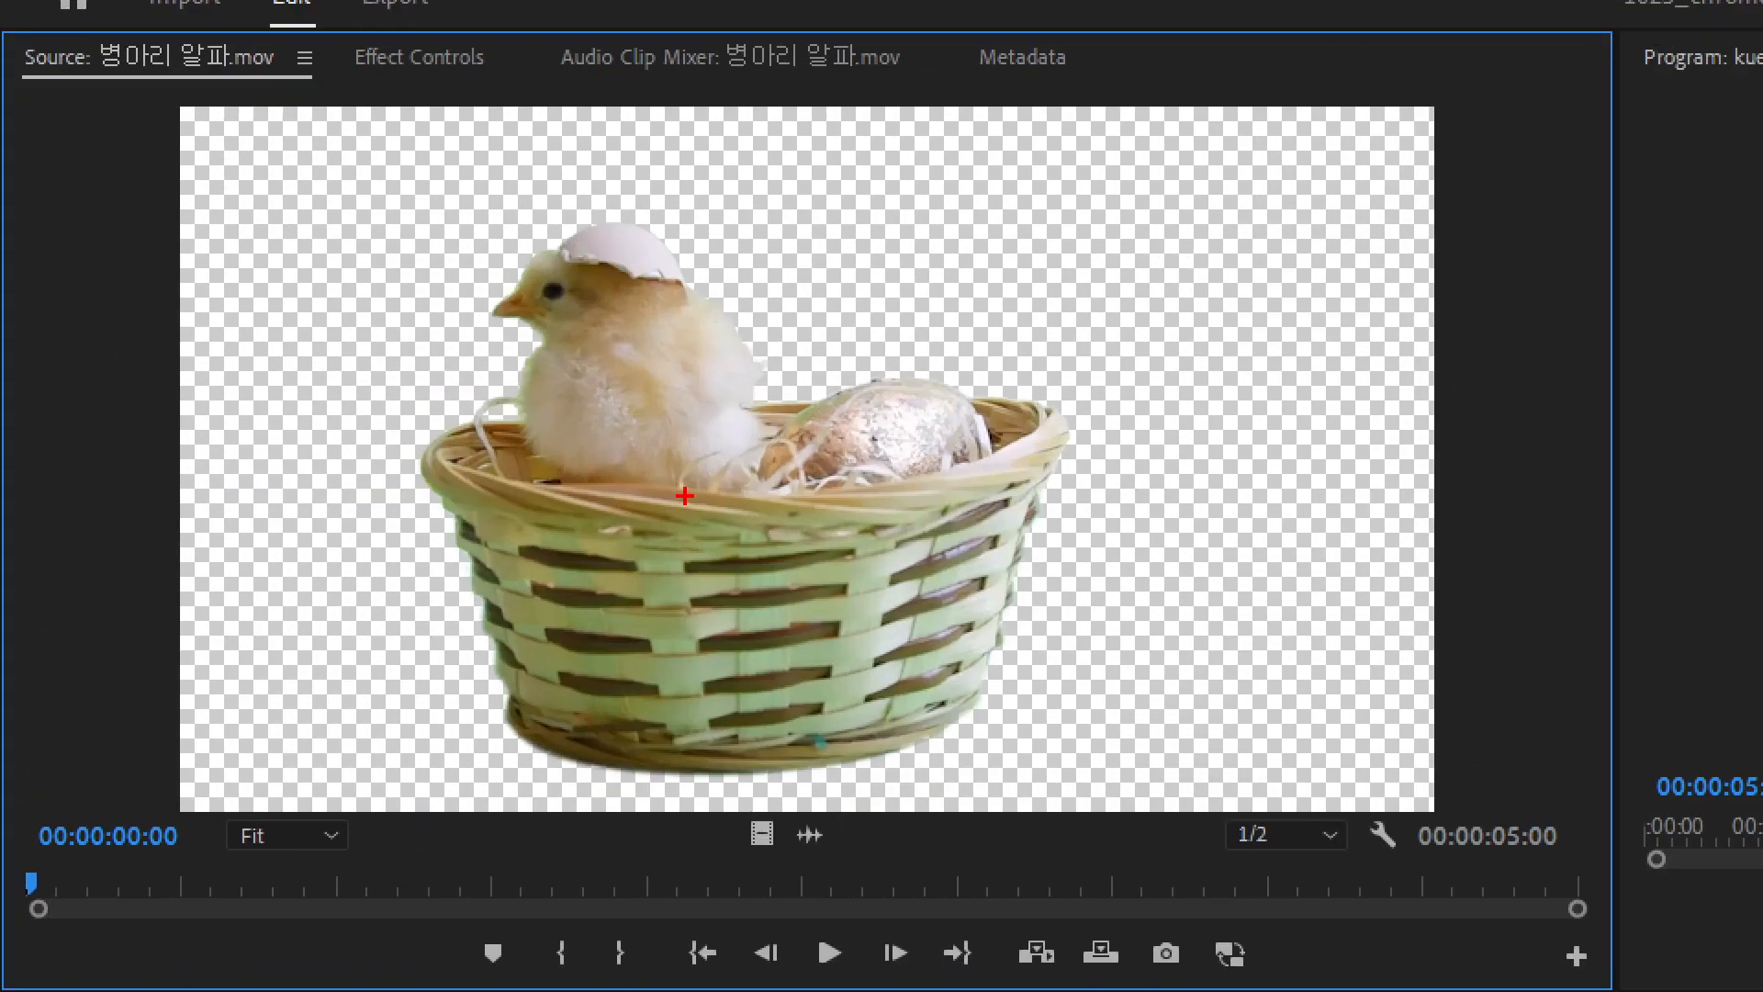
mouse_move(376, 188)
left_mouse_down()
mouse_move(435, 188)
mouse_move(367, 312)
mouse_move(460, 229)
mouse_move(590, 157)
mouse_move(958, 189)
mouse_move(1130, 320)
mouse_move(1206, 341)
mouse_move(1243, 394)
mouse_move(1199, 511)
left_mouse_up()
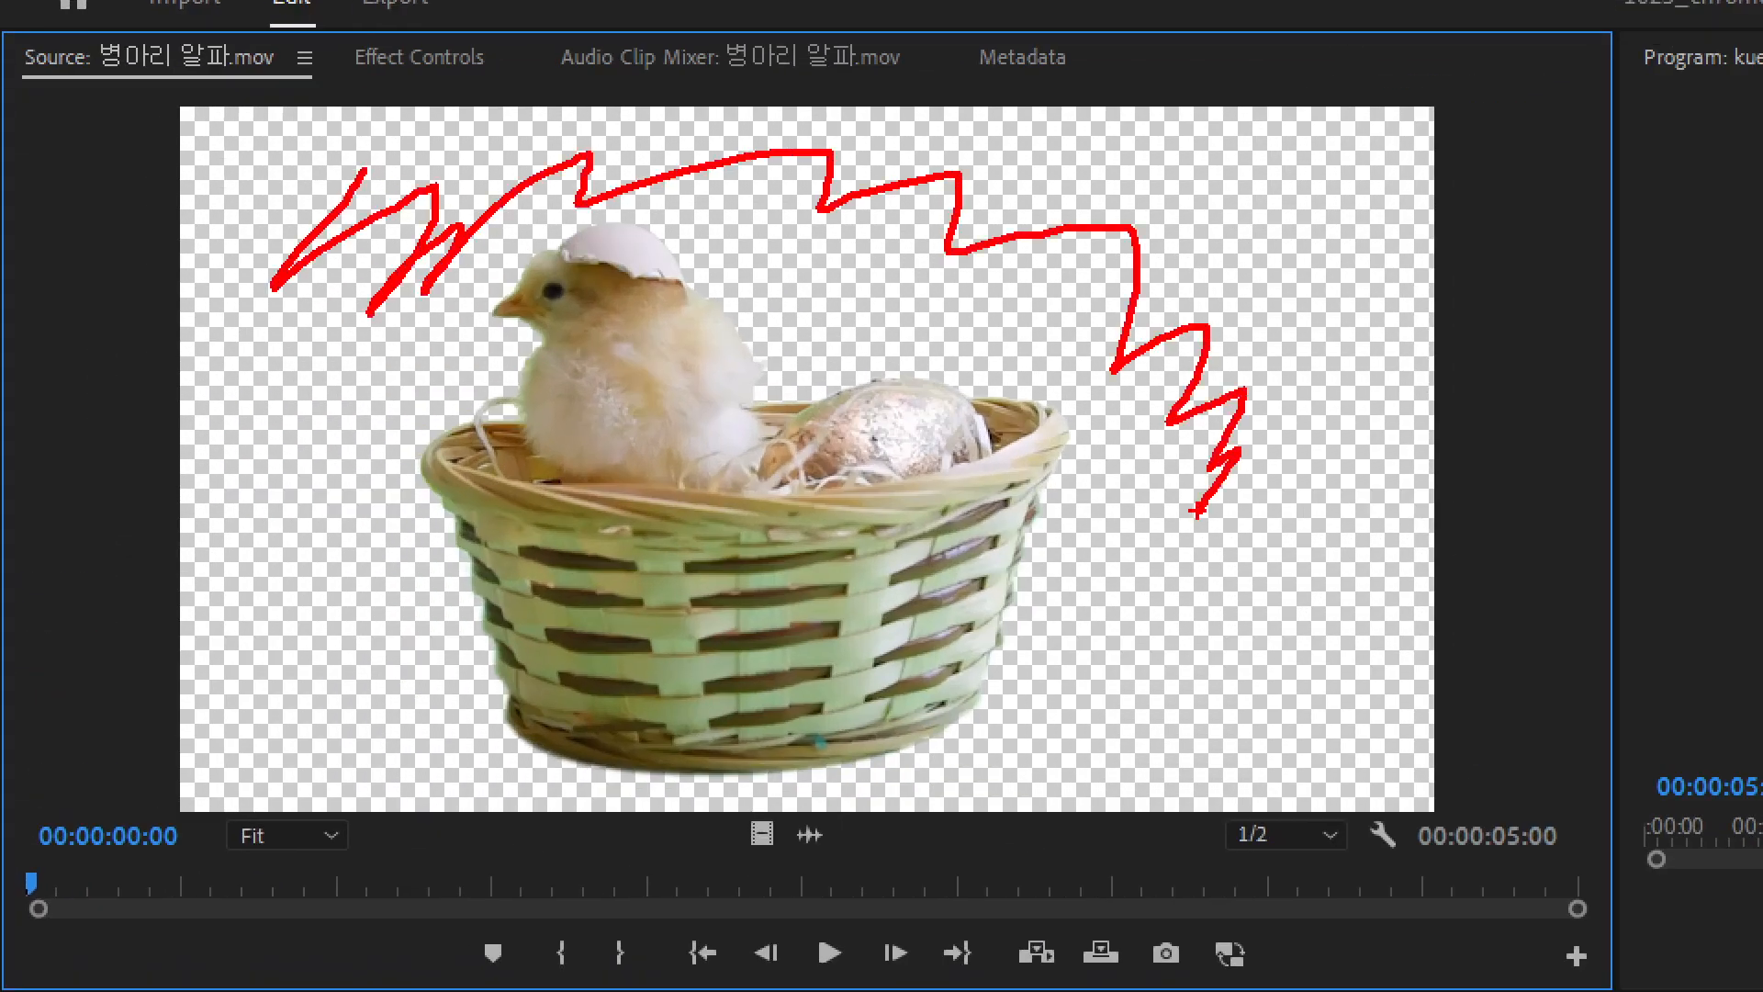
key("Escape")
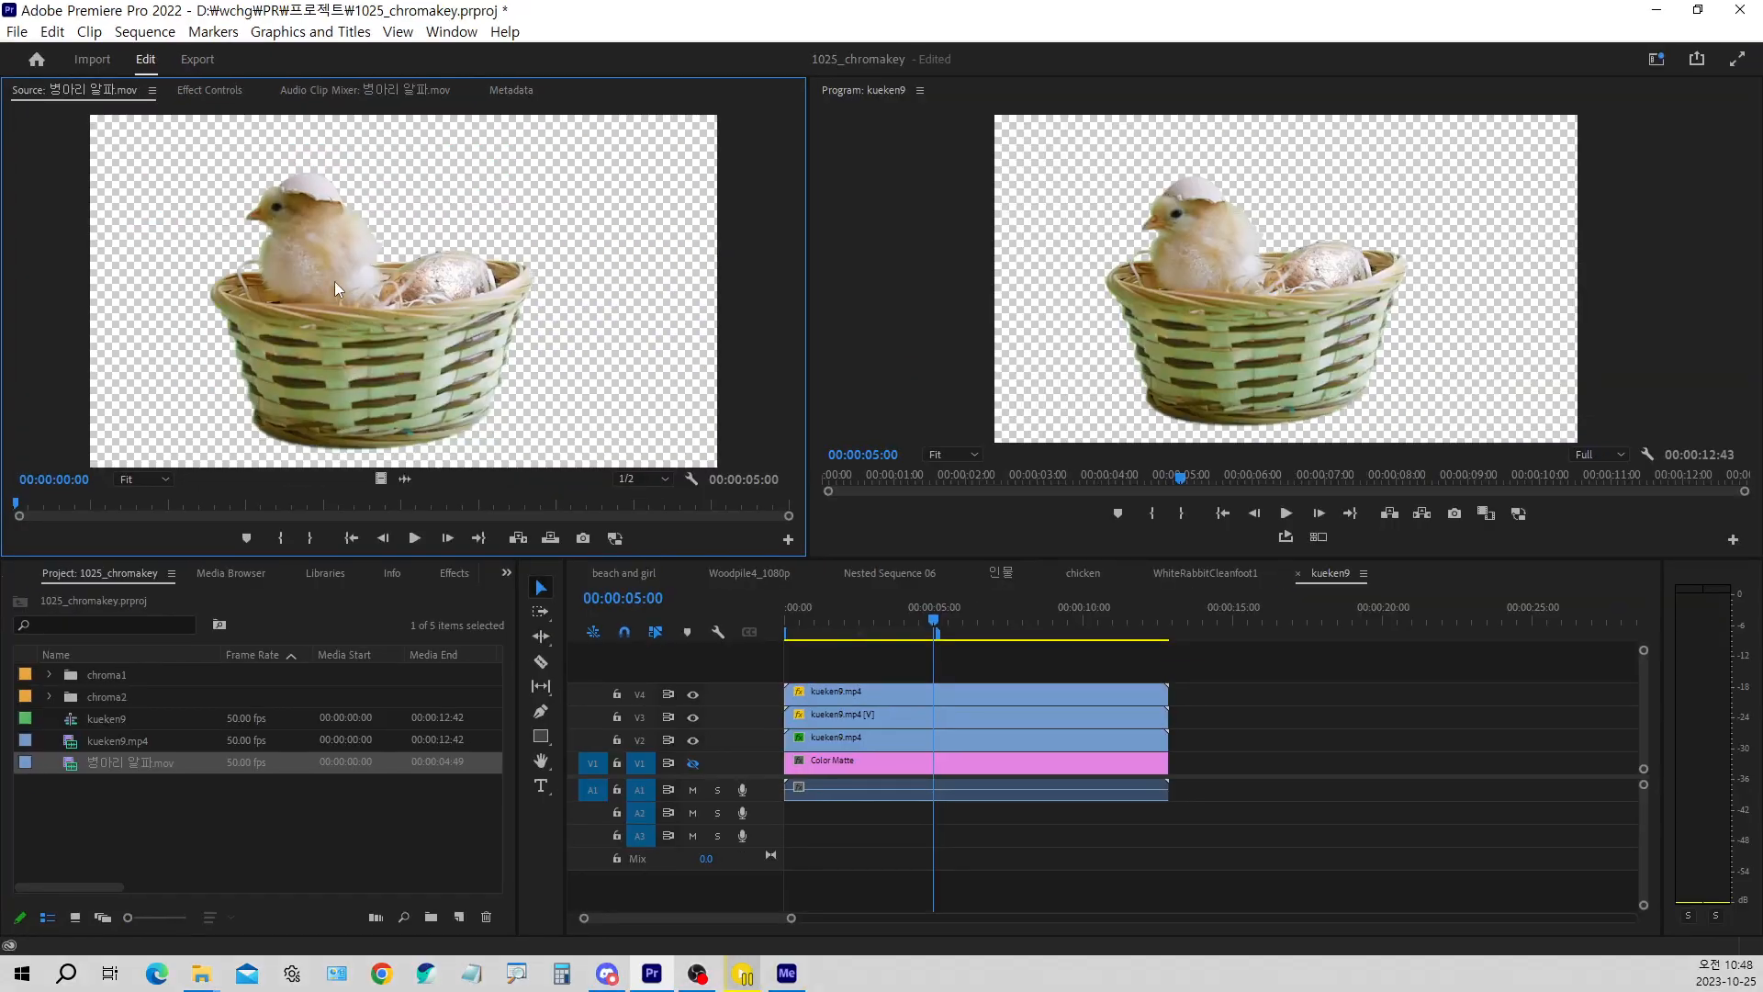